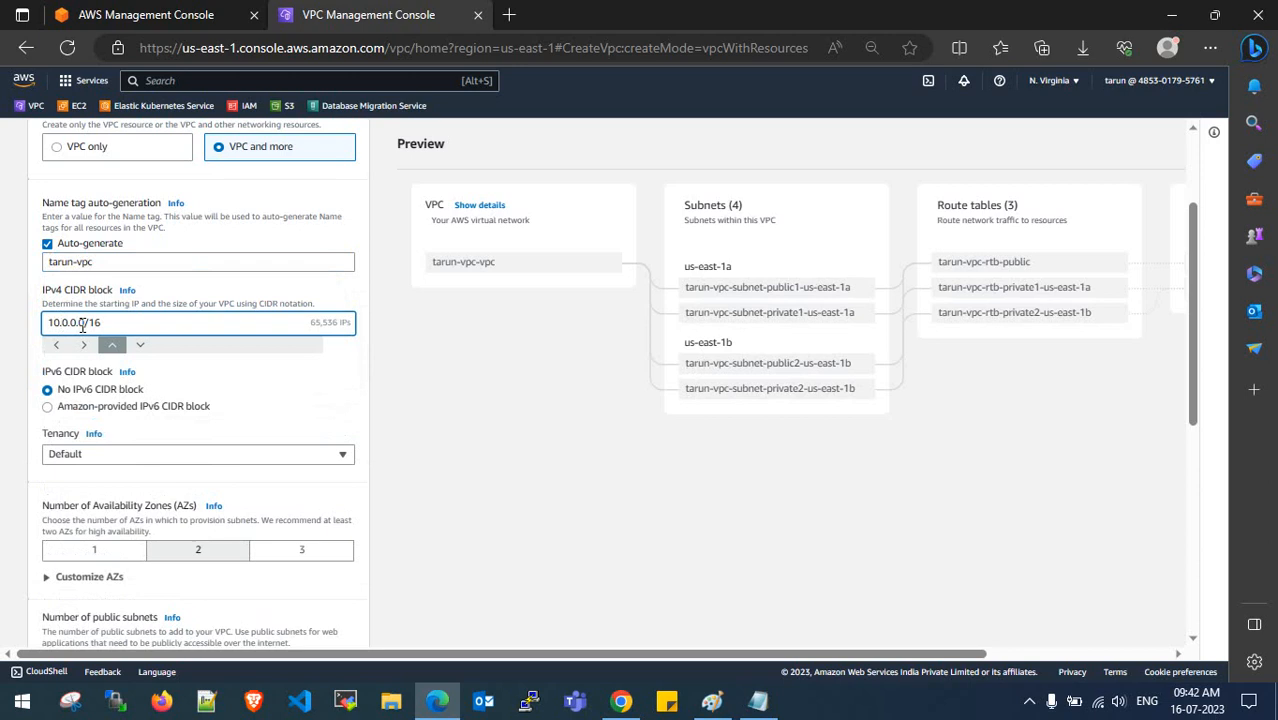
- Create the VPC with CIDR 10.80.0.0/16, zero private subnets and no VPC endpoints
text(8)
click(440, 392)
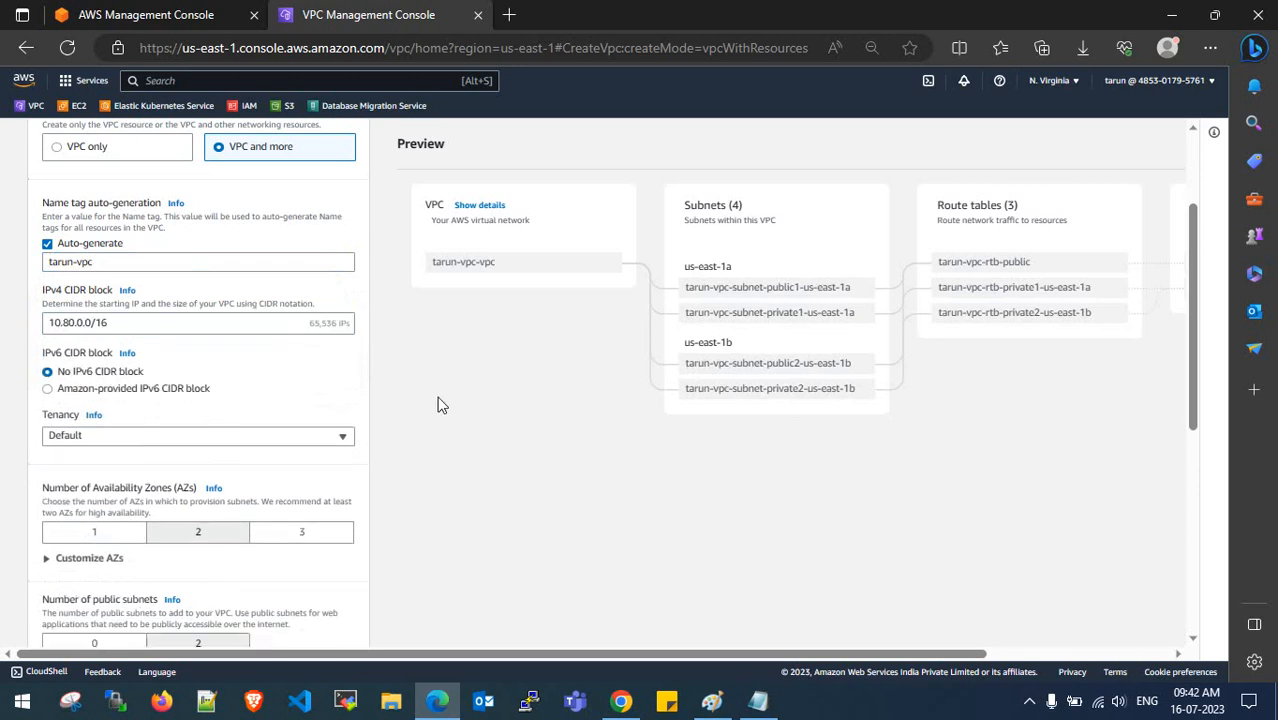
scroll(240, 411, down, 3)
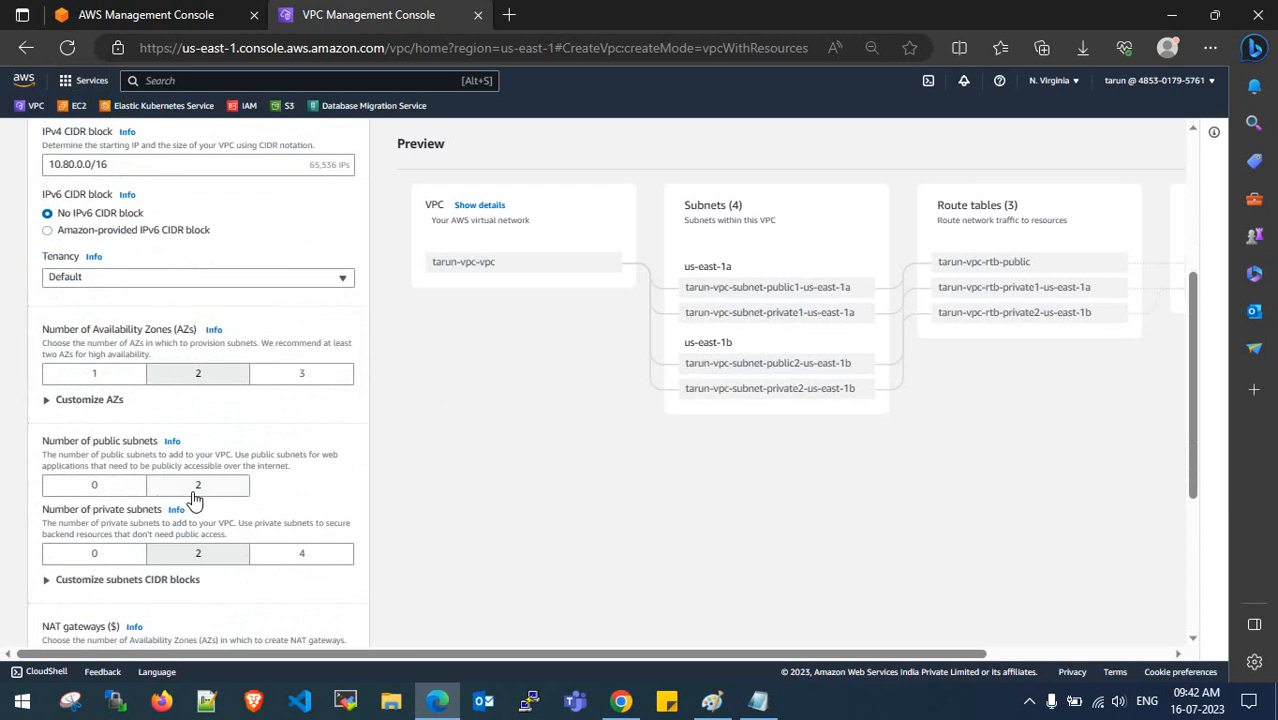
scroll(194, 497, down, 3)
click(113, 401)
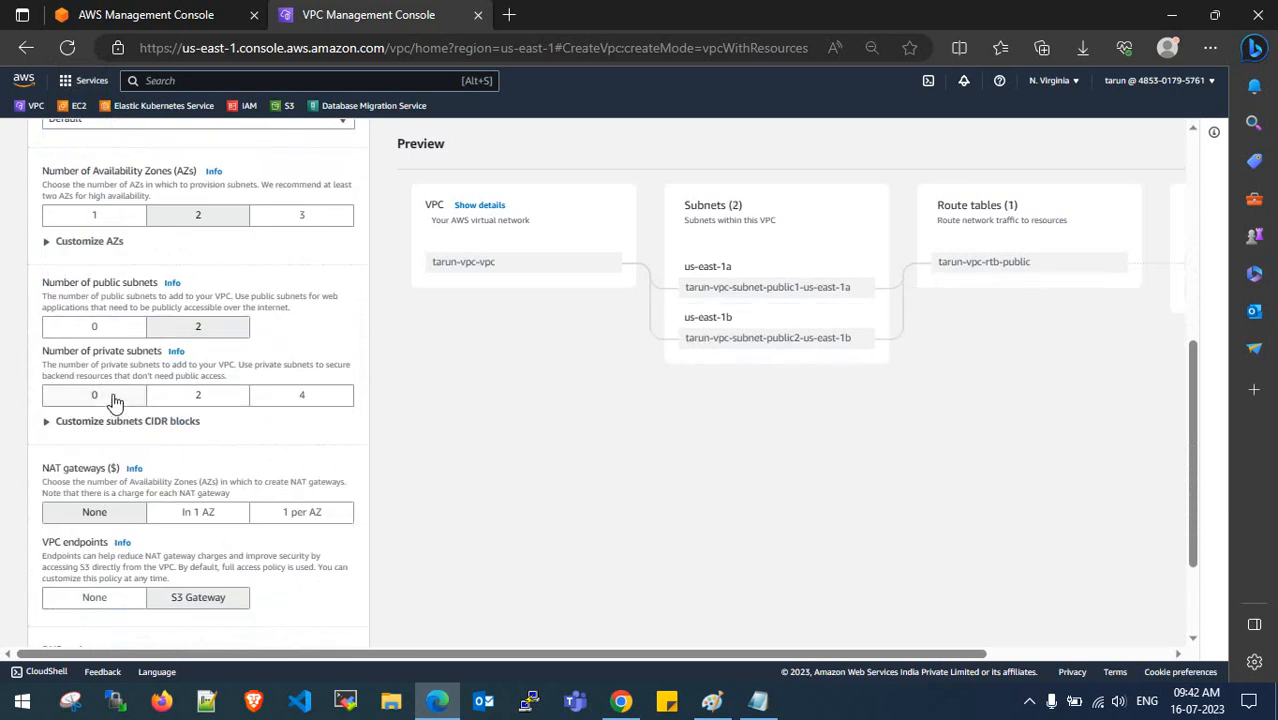
scroll(113, 401, down, 2)
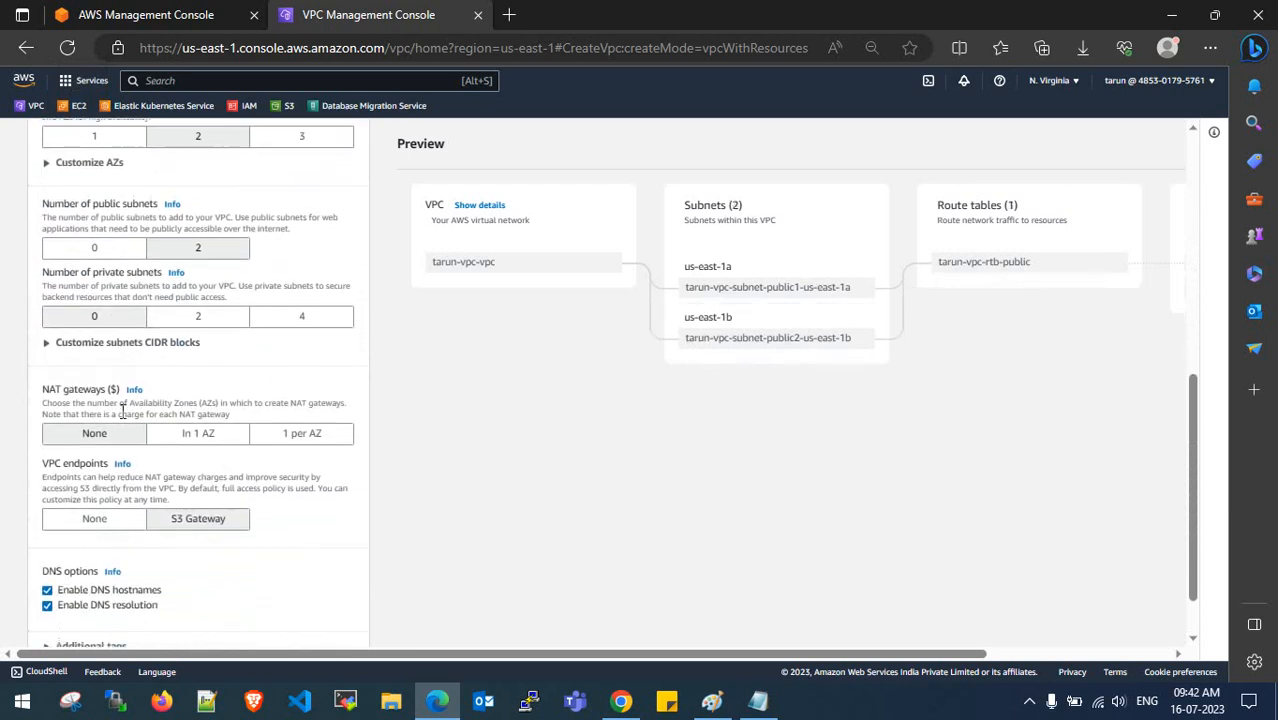
click(98, 522)
scroll(97, 527, down, 2)
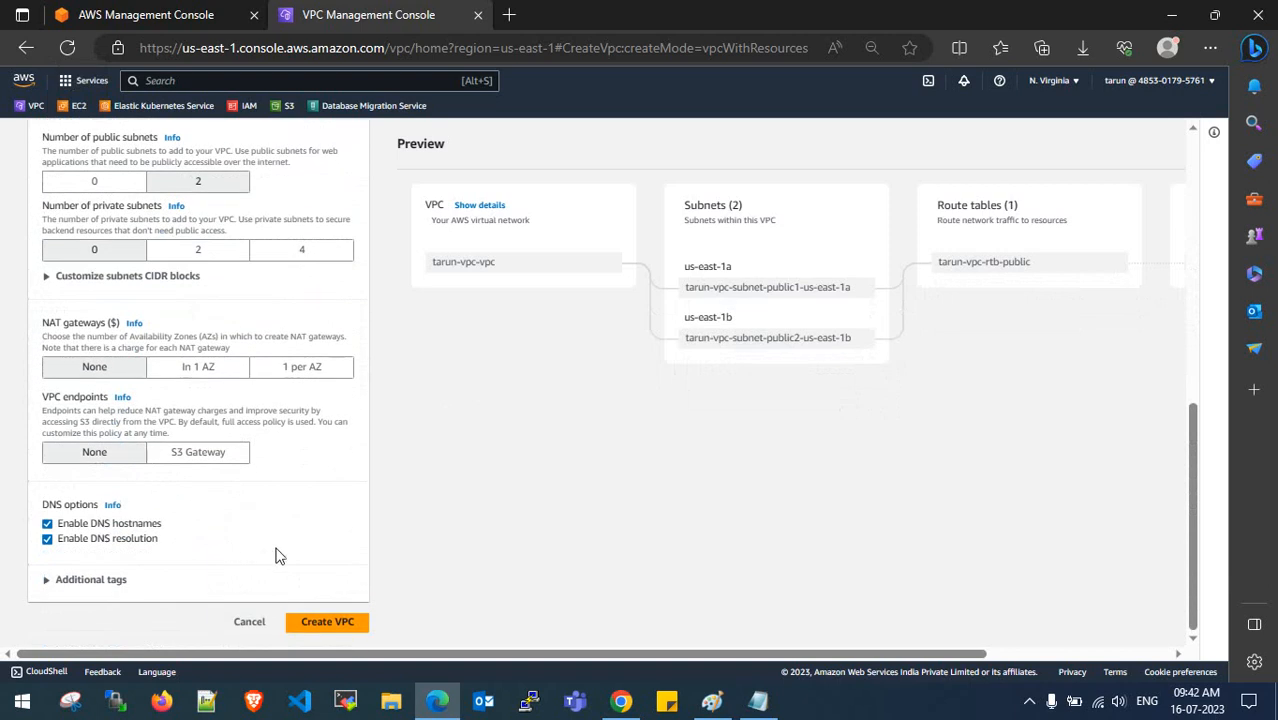
click(328, 624)
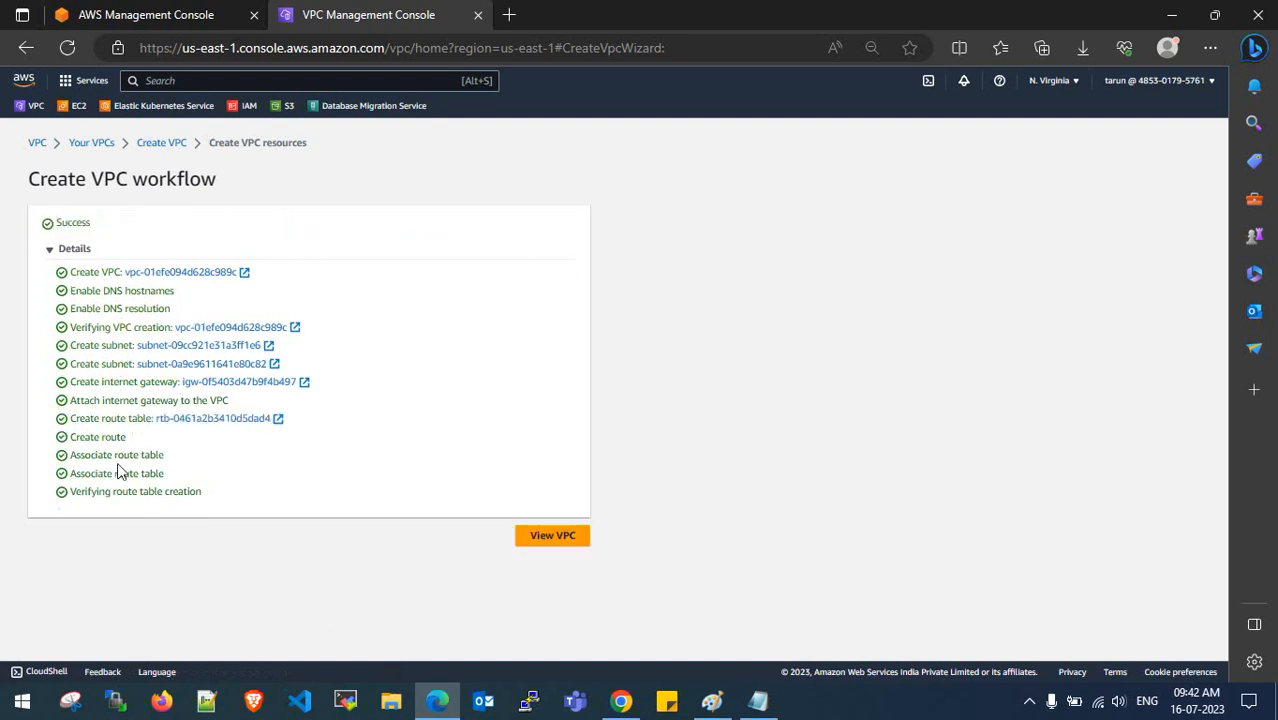
- Confirm the 10.80.0.0/16 VPC is Available in Your VPCs, then go to EC2
click(541, 541)
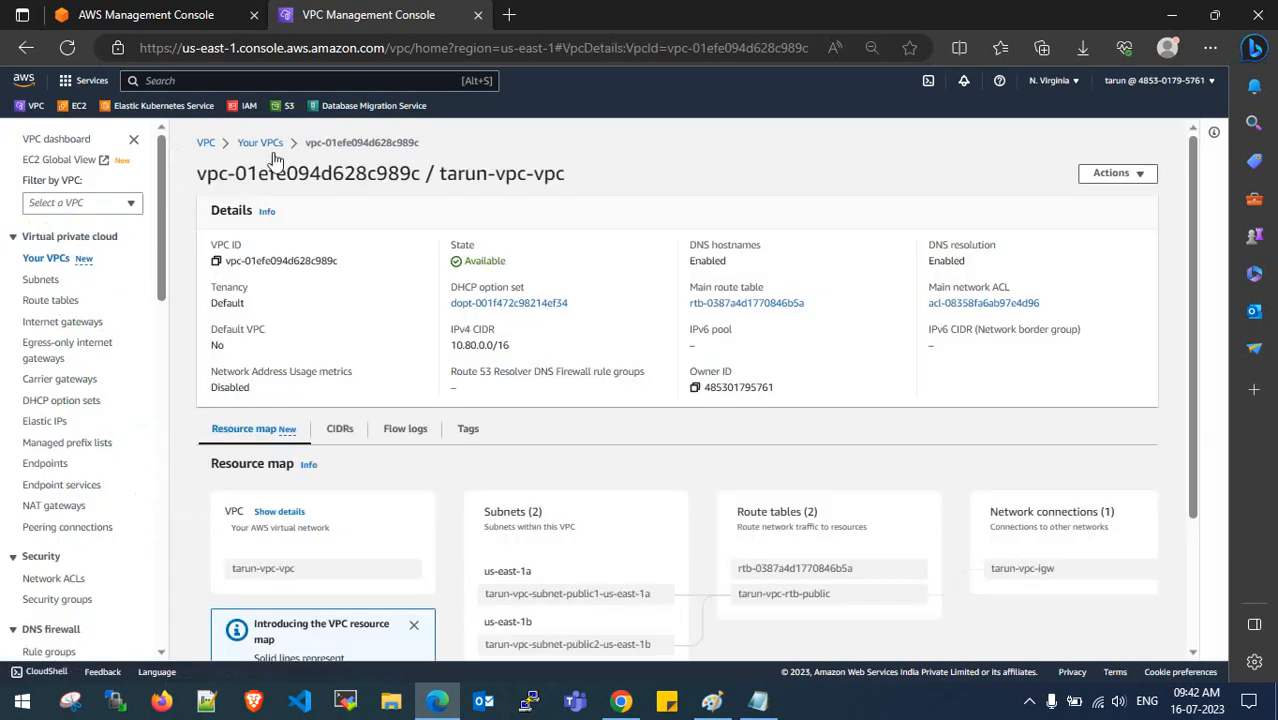
click(270, 145)
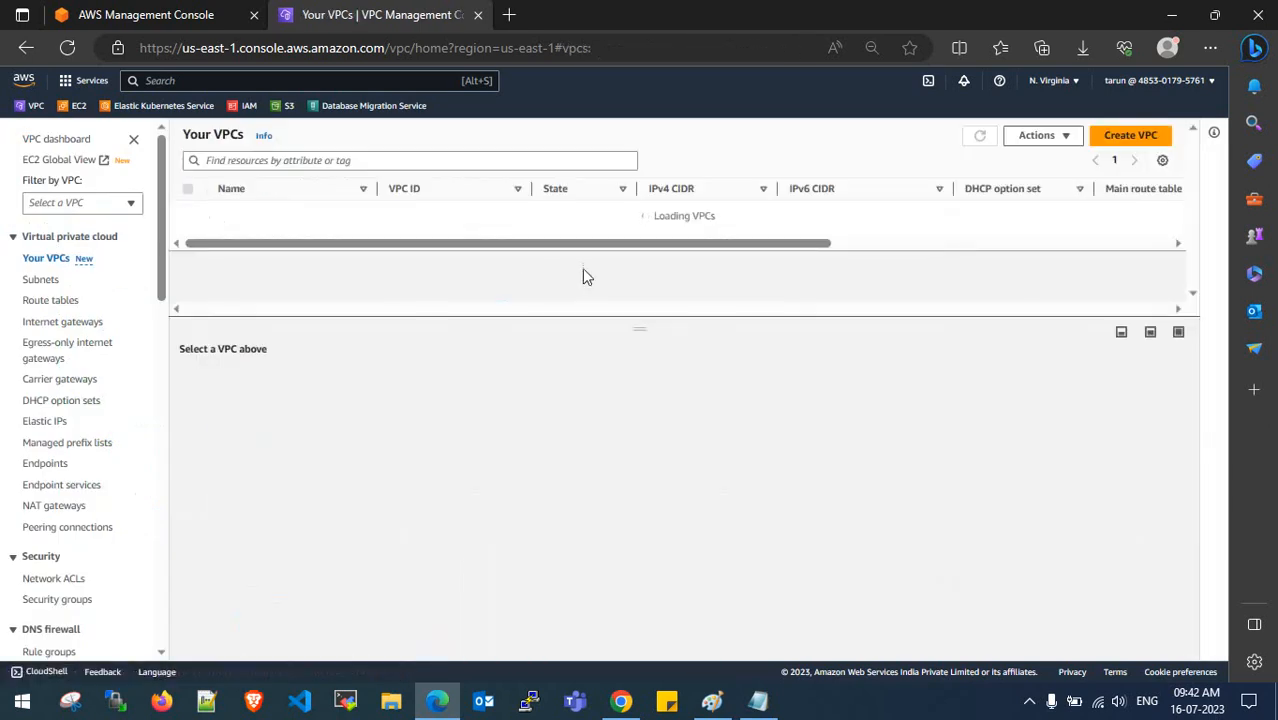
drag(676, 240, 414, 245)
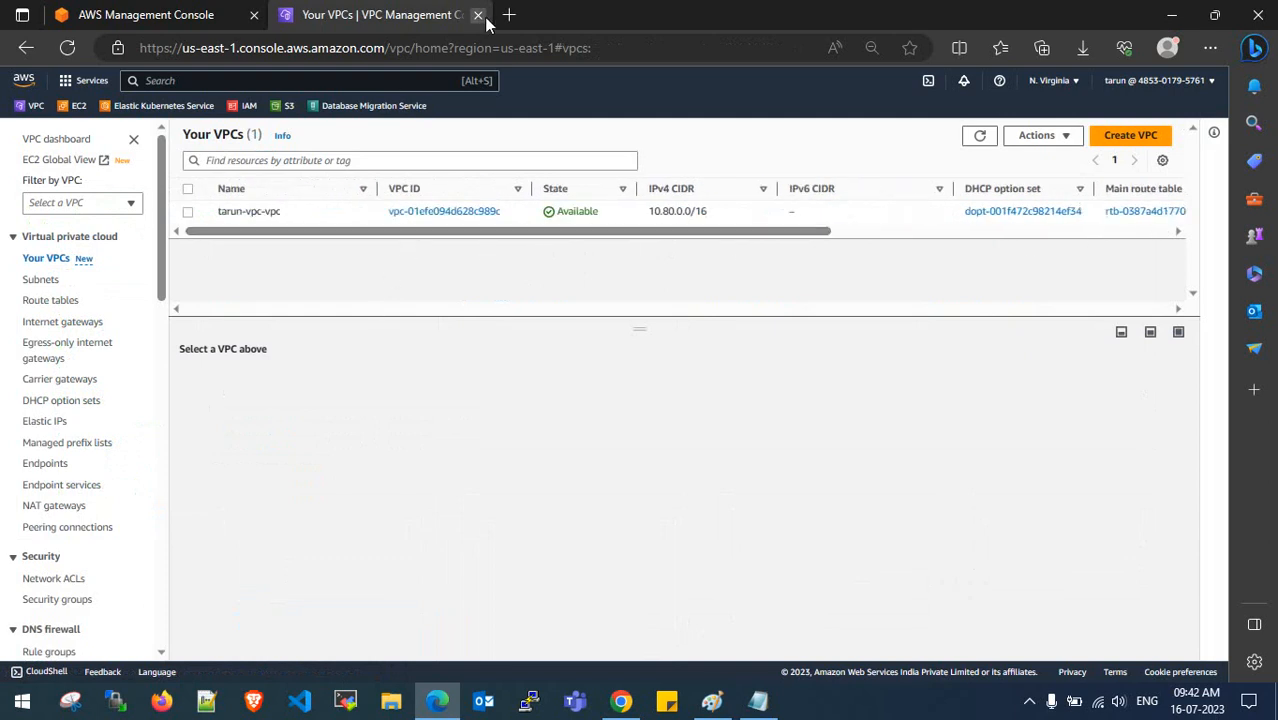
click(75, 107)
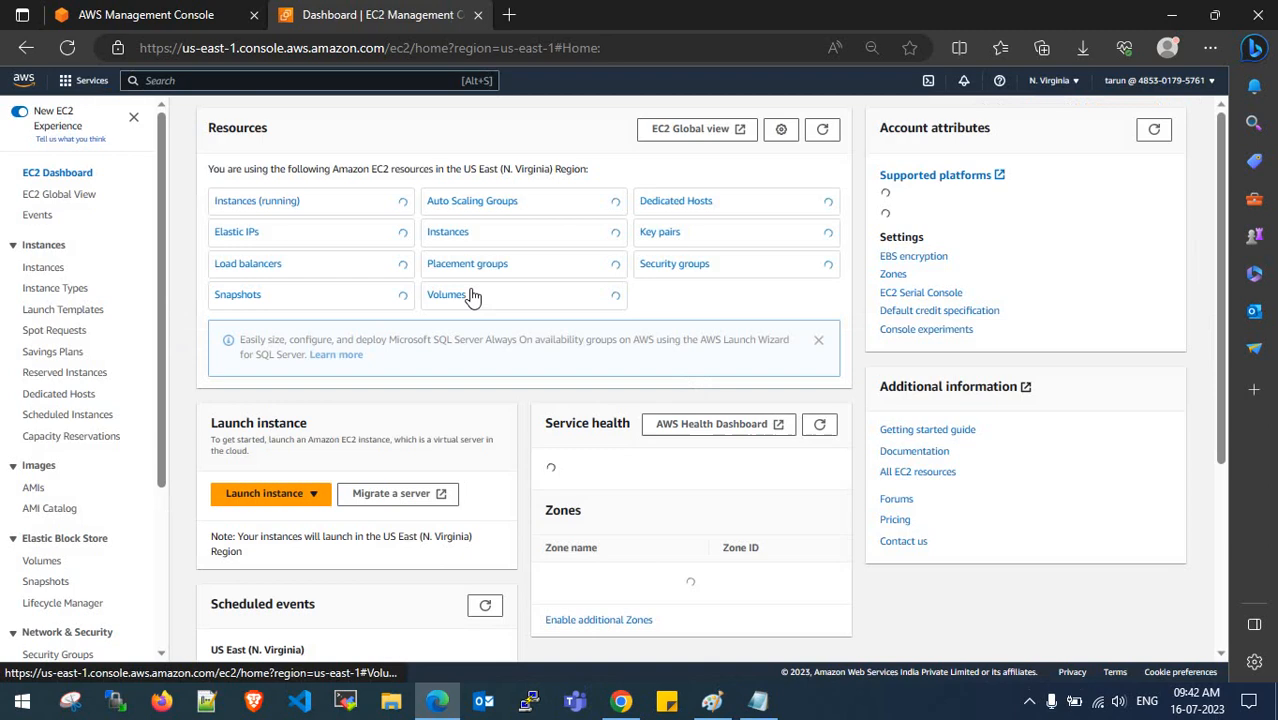
- Start a new instance launch and name it rhel-9-ec2-source
click(262, 224)
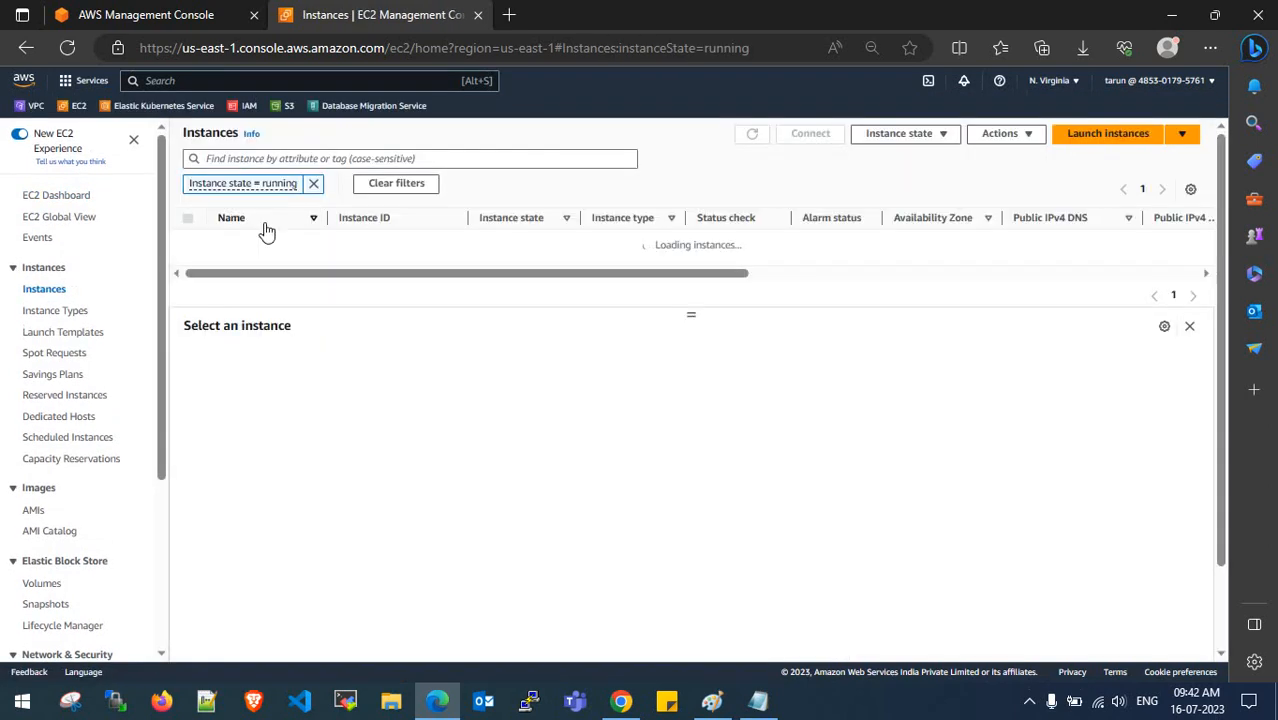
click(313, 184)
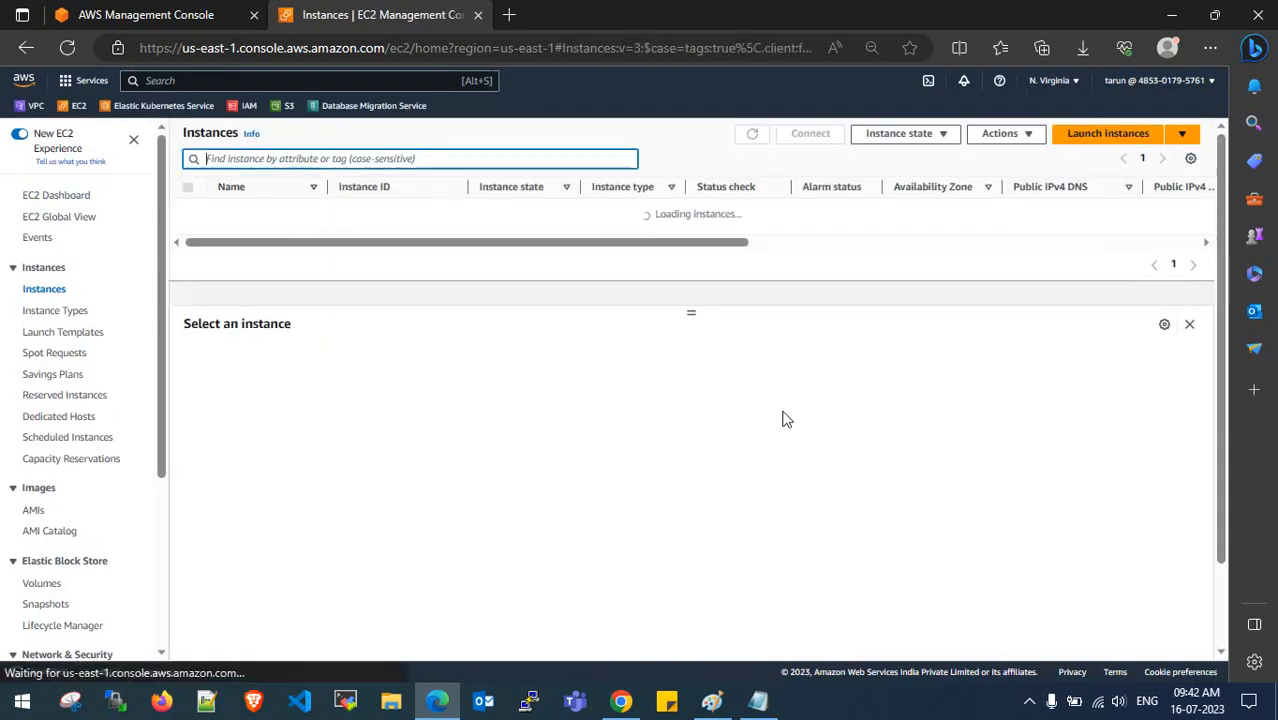
click(1092, 138)
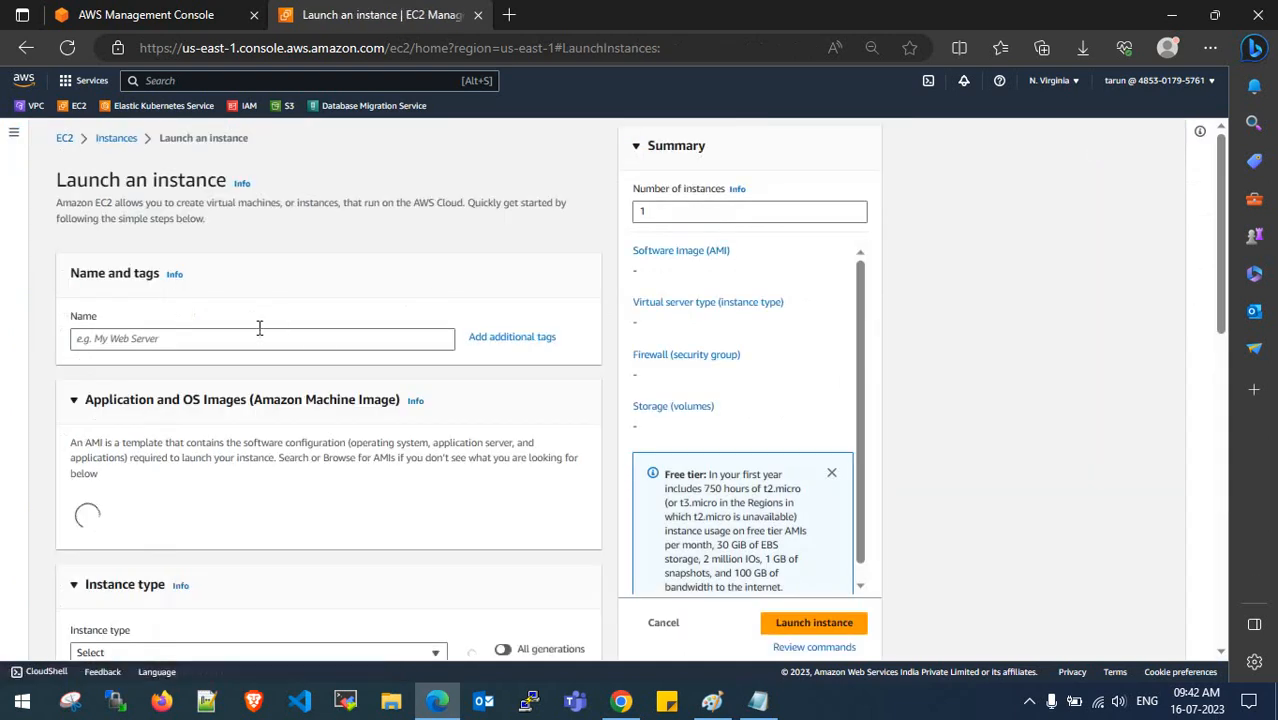
click(240, 343)
text(t)
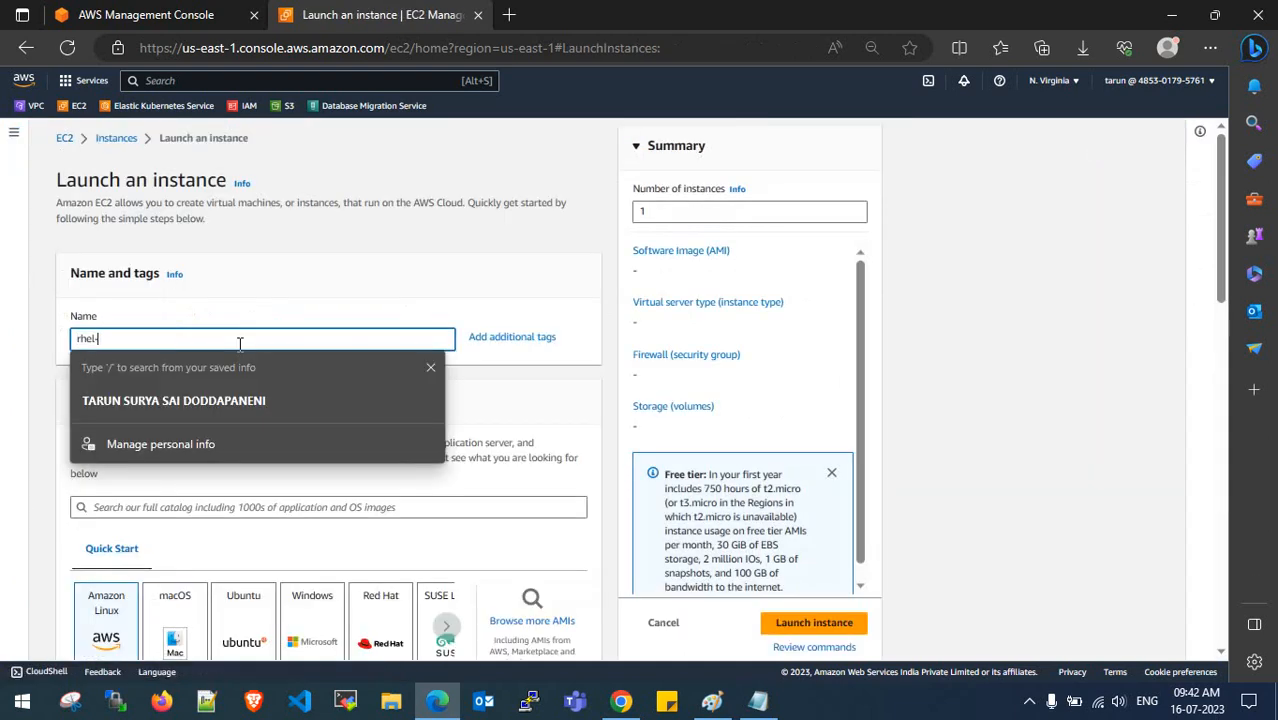
text(hel-9-ec2-sourc)
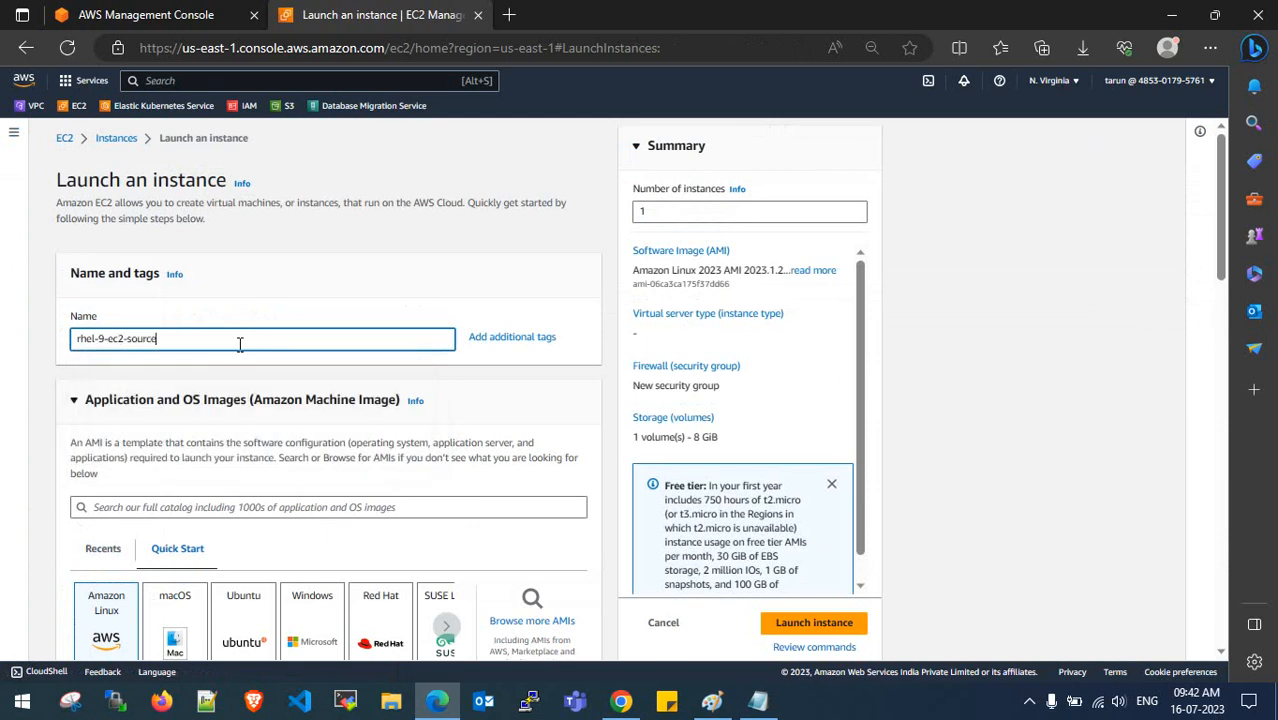
scroll(240, 343, down, 4)
- Choose the Red Hat Enterprise Linux 9 machine image
click(386, 242)
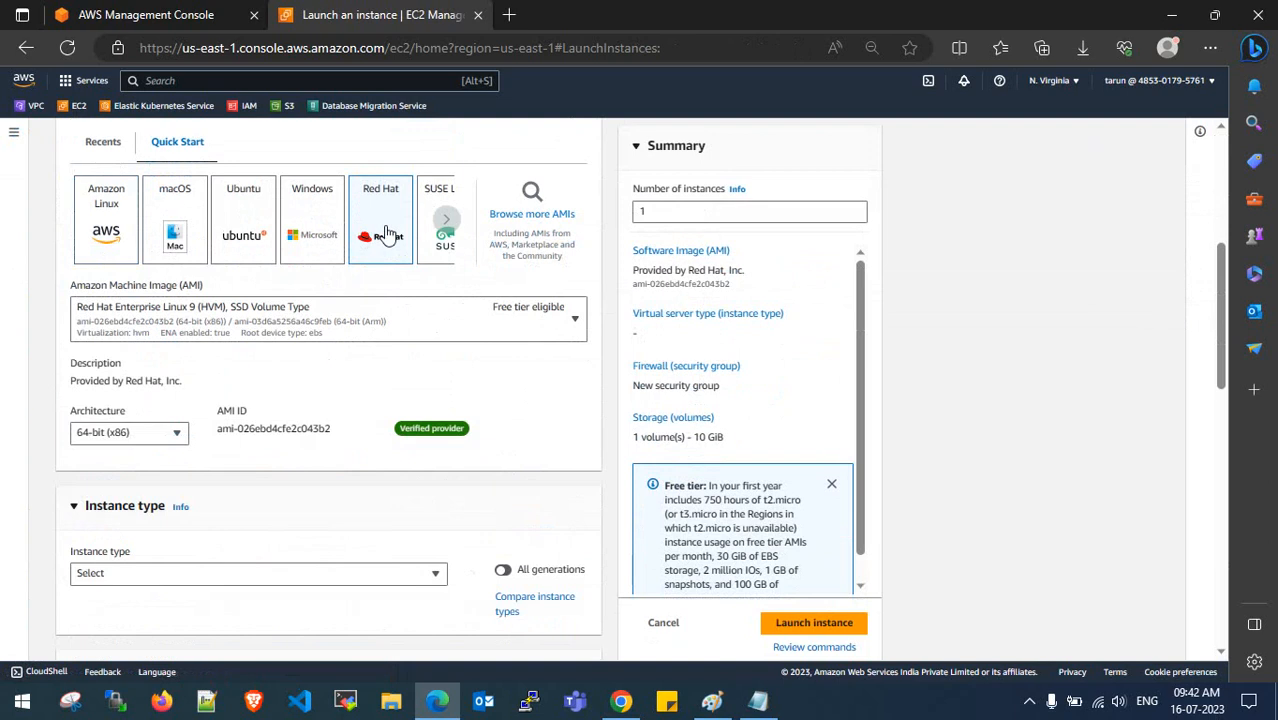
click(361, 316)
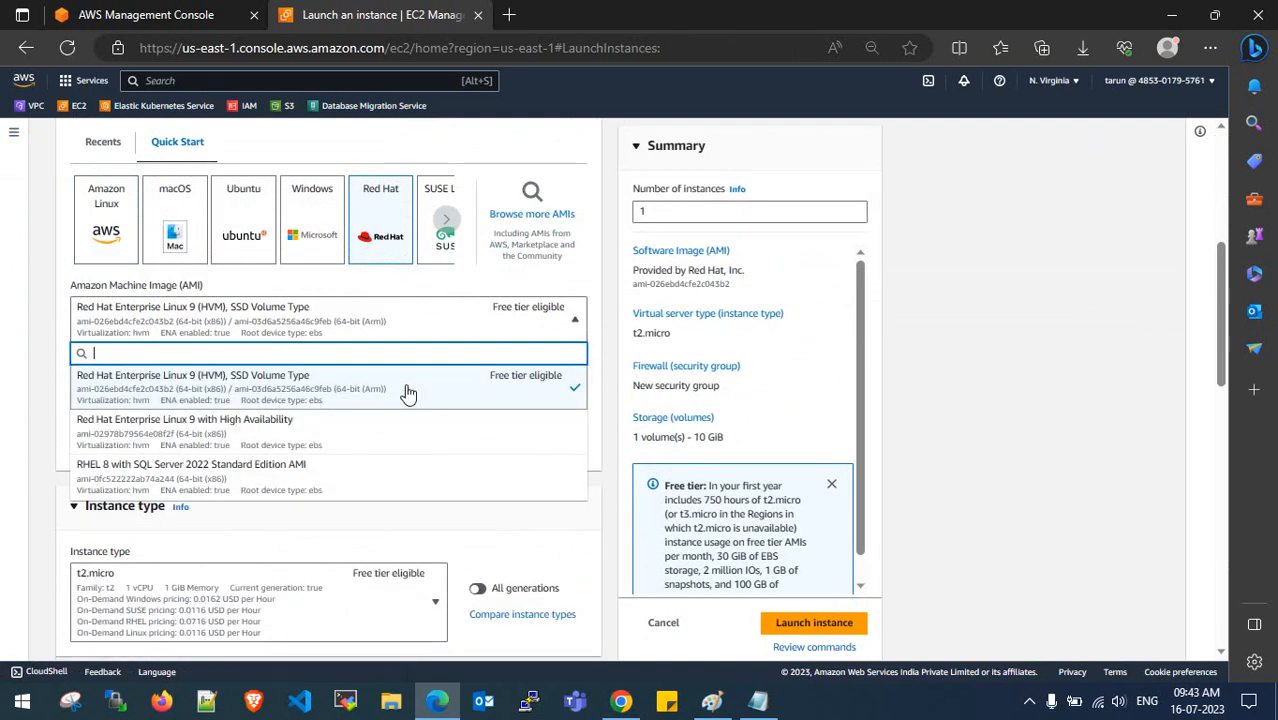
click(502, 518)
scroll(379, 419, down, 2)
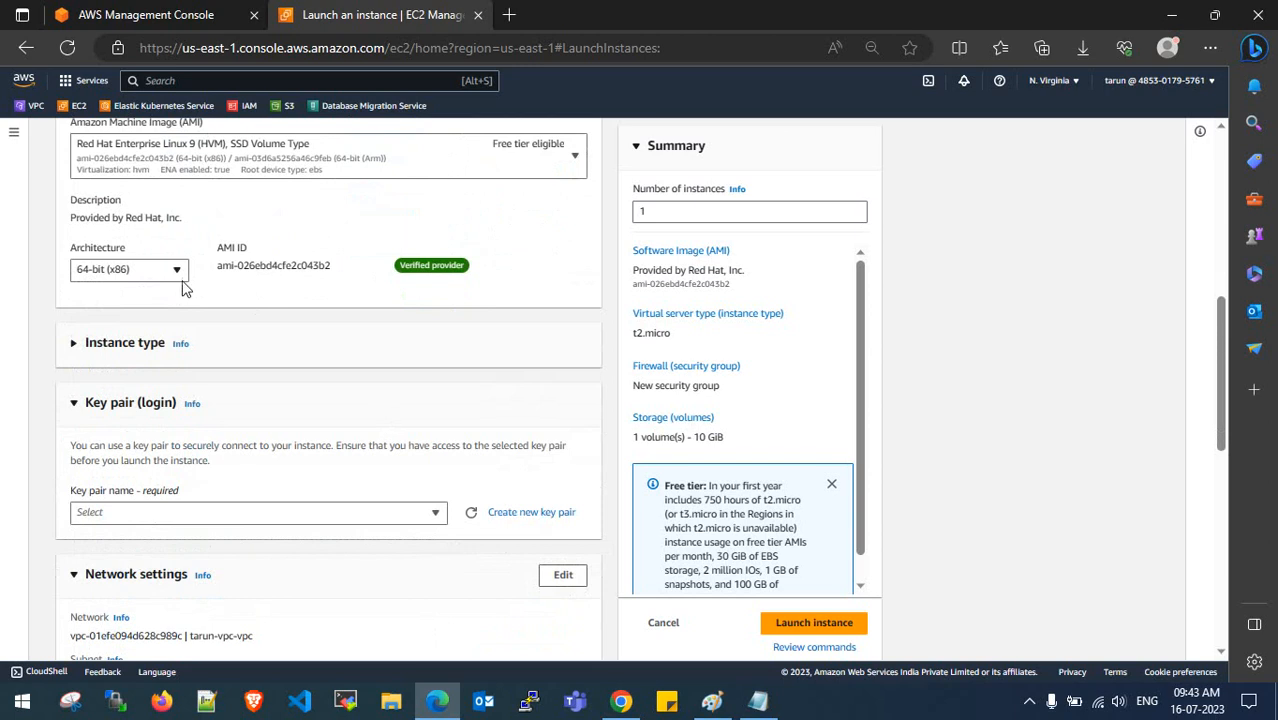
scroll(181, 295, down, 2)
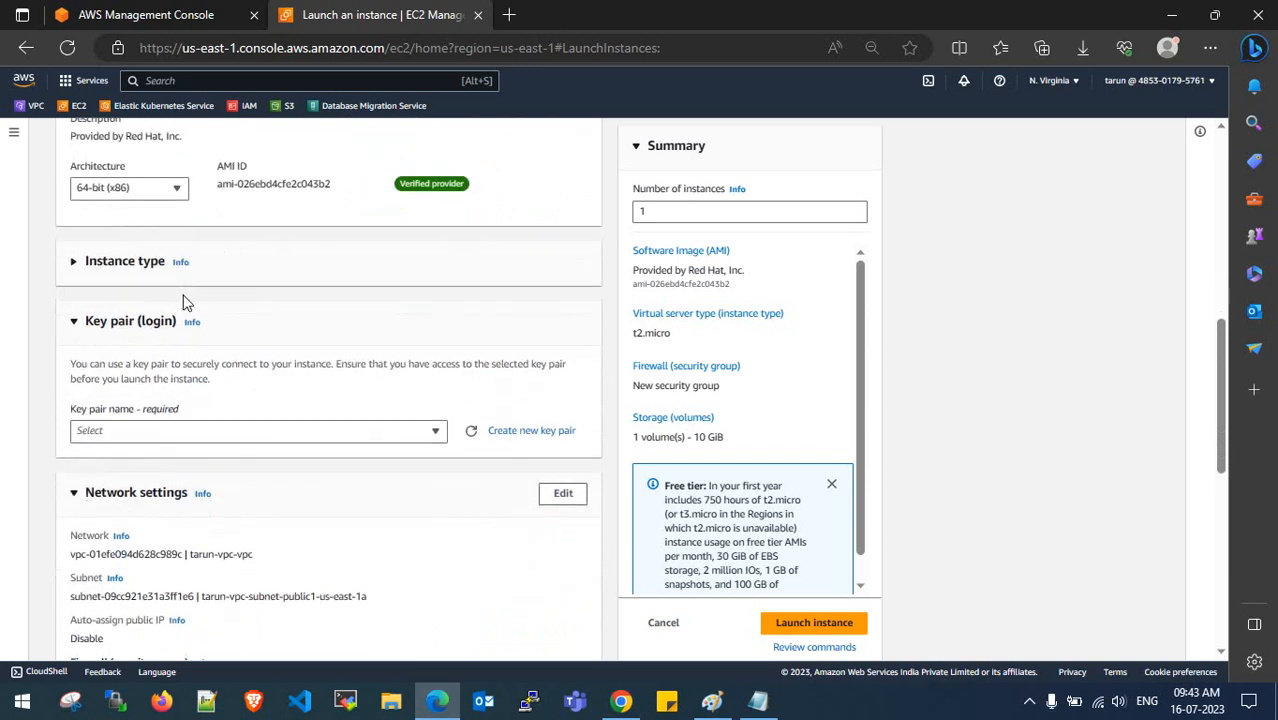
- Set the instance type to t3a.medium
click(105, 195)
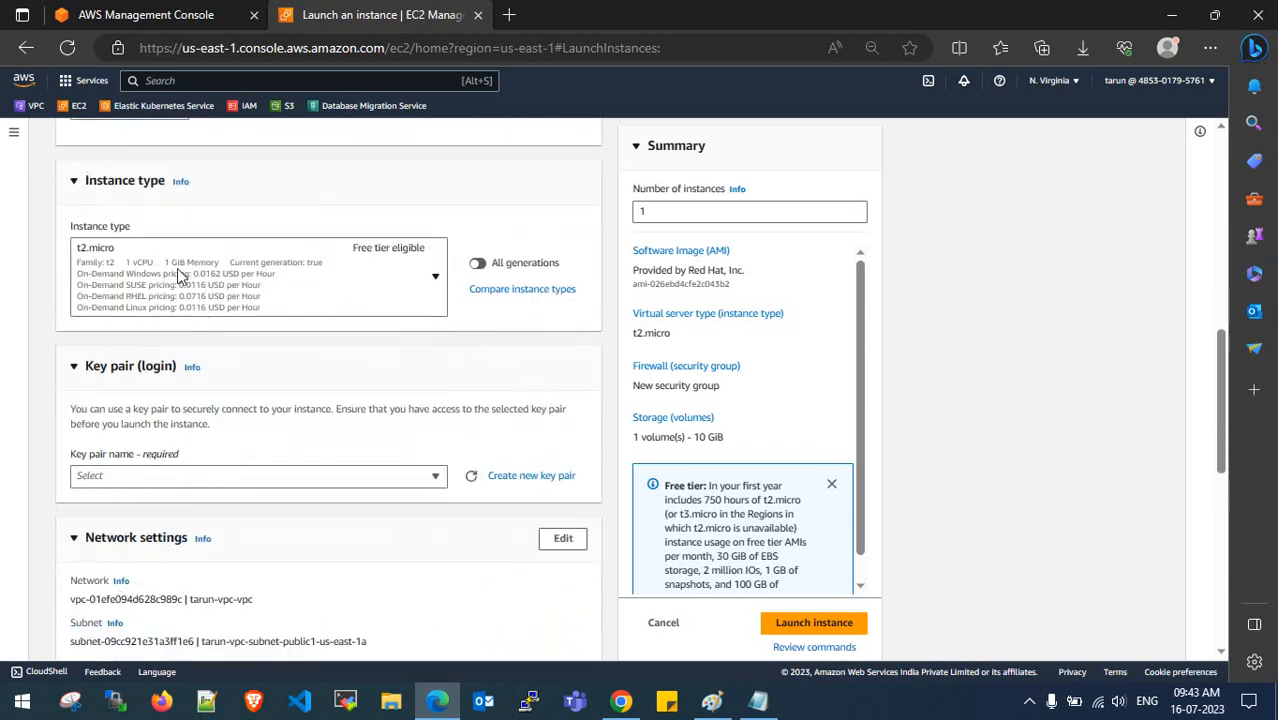
click(209, 273)
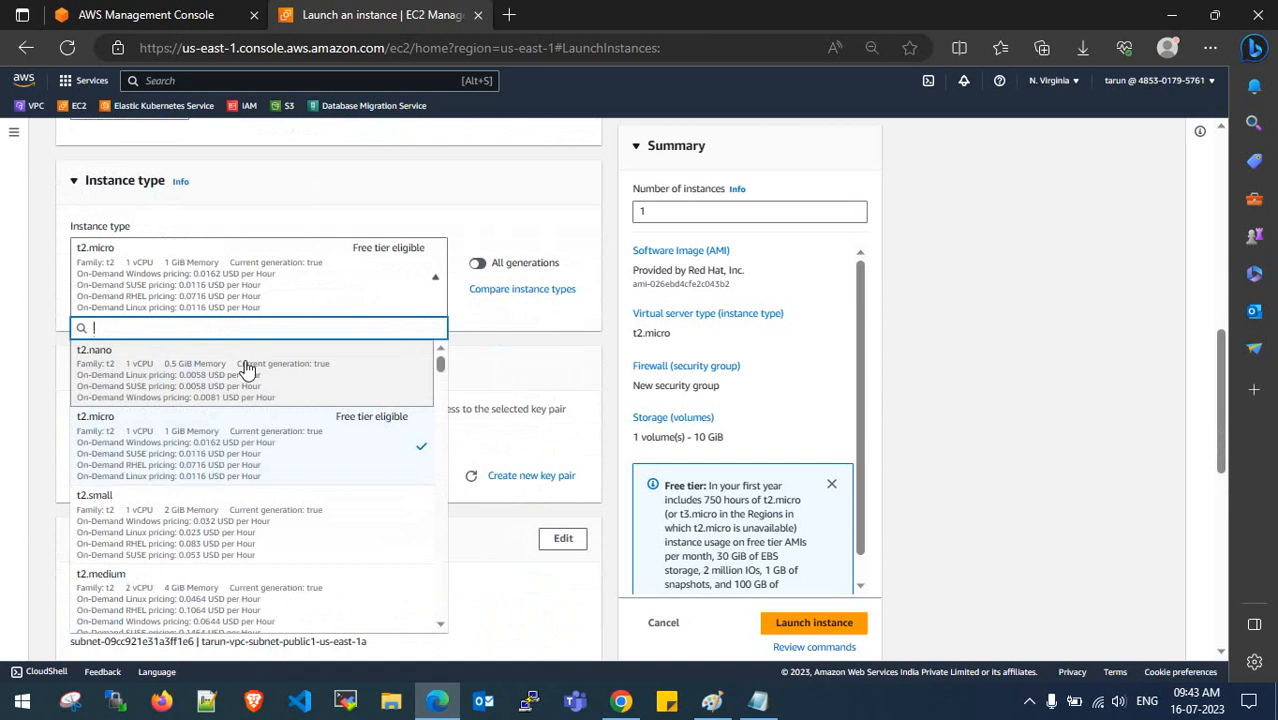
text(t3a.)
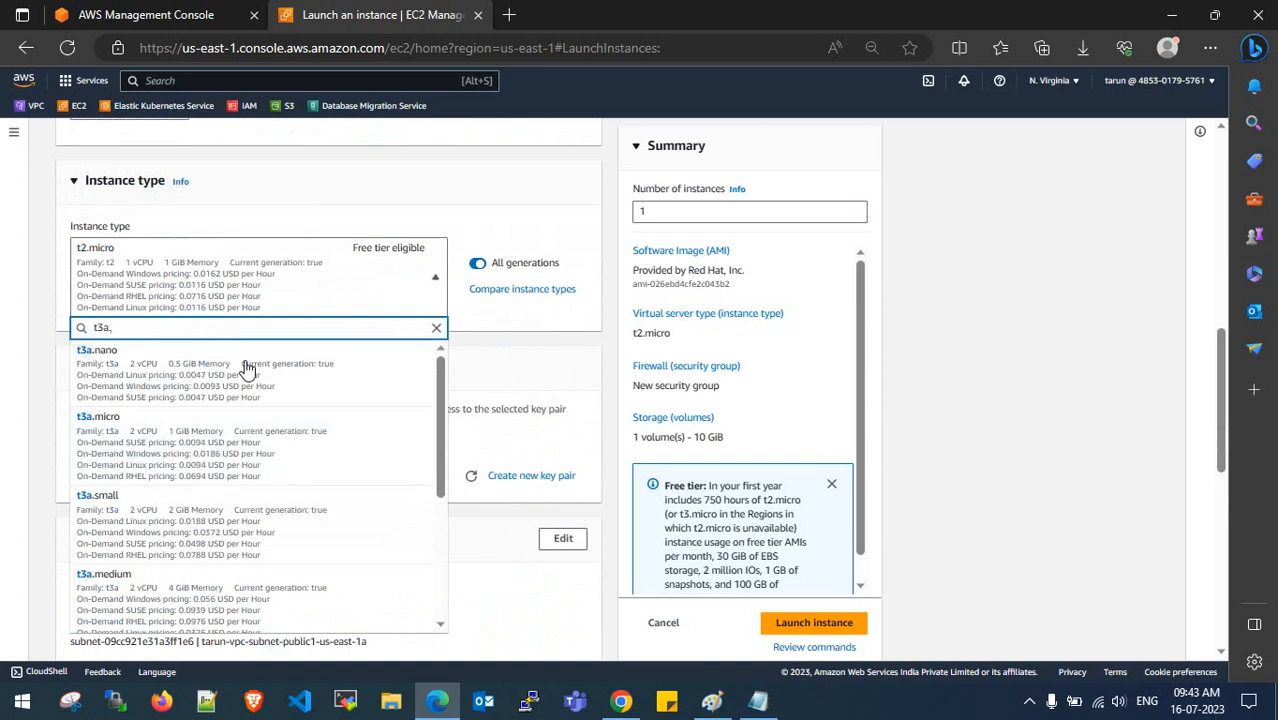
text(mediu)
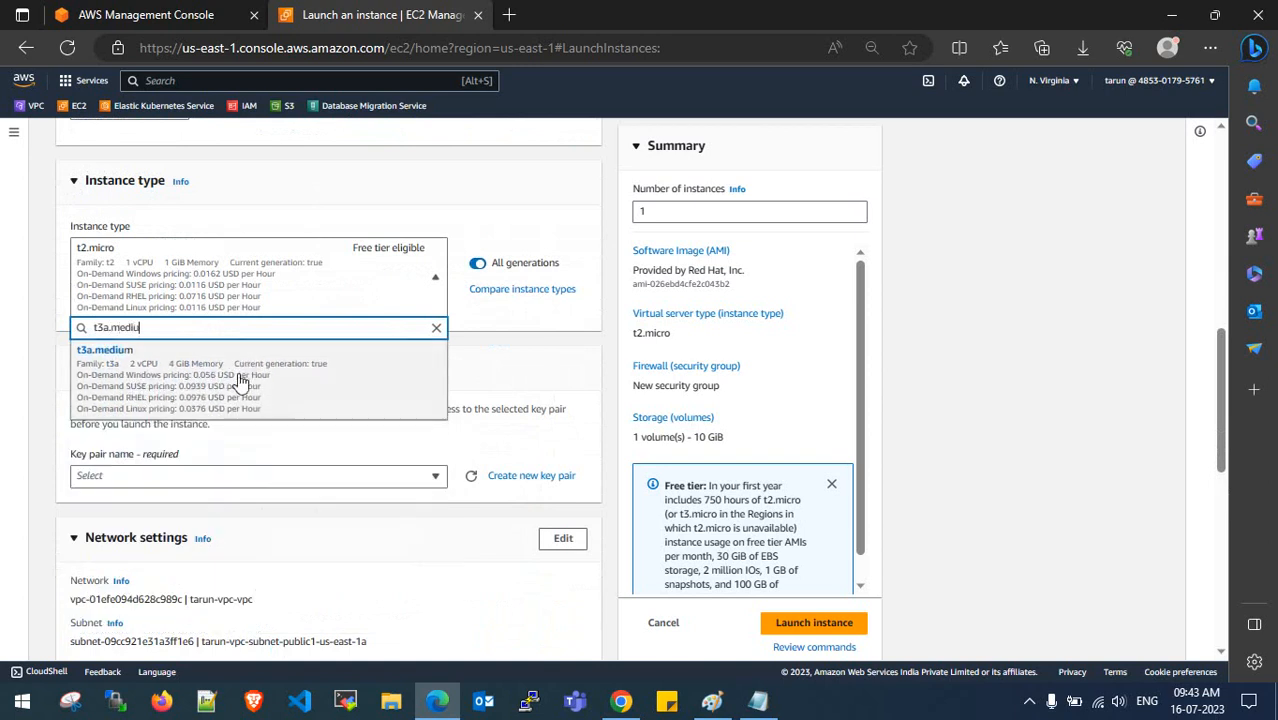
click(246, 370)
scroll(239, 373, down, 1)
- Select the laptop key pair for the instance
click(248, 398)
text(la)
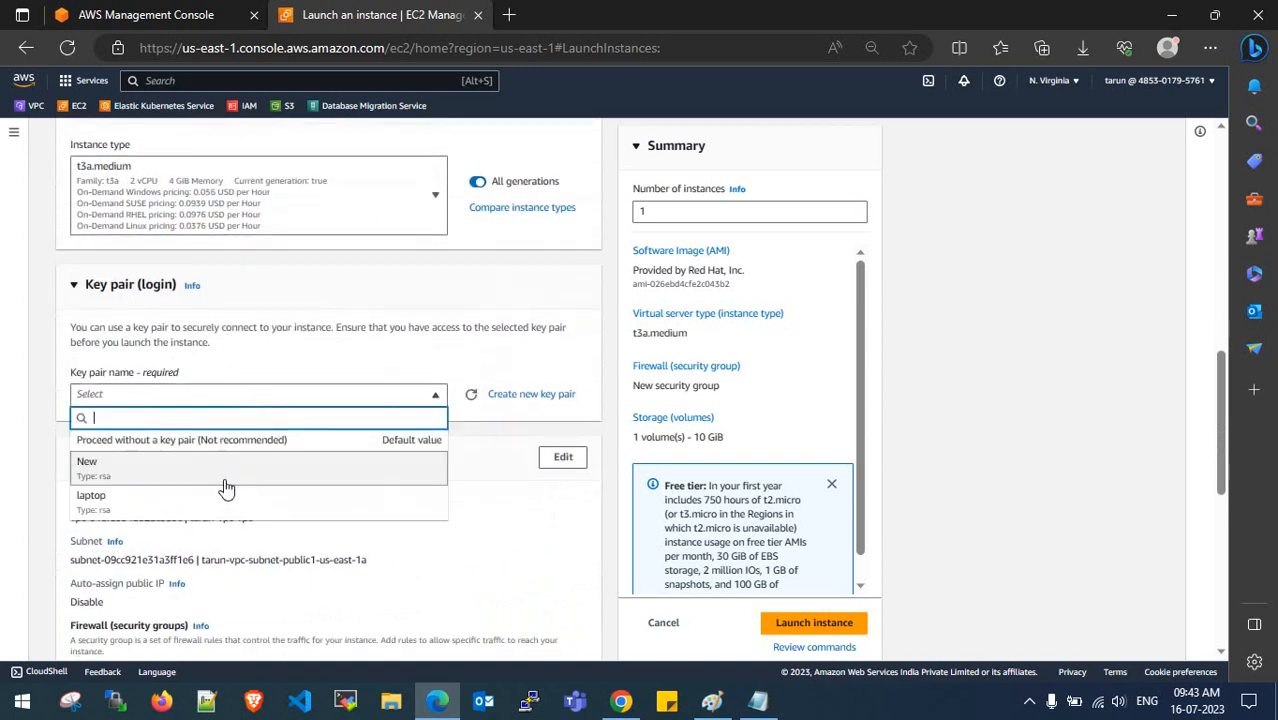
click(214, 515)
scroll(300, 440, down, 2)
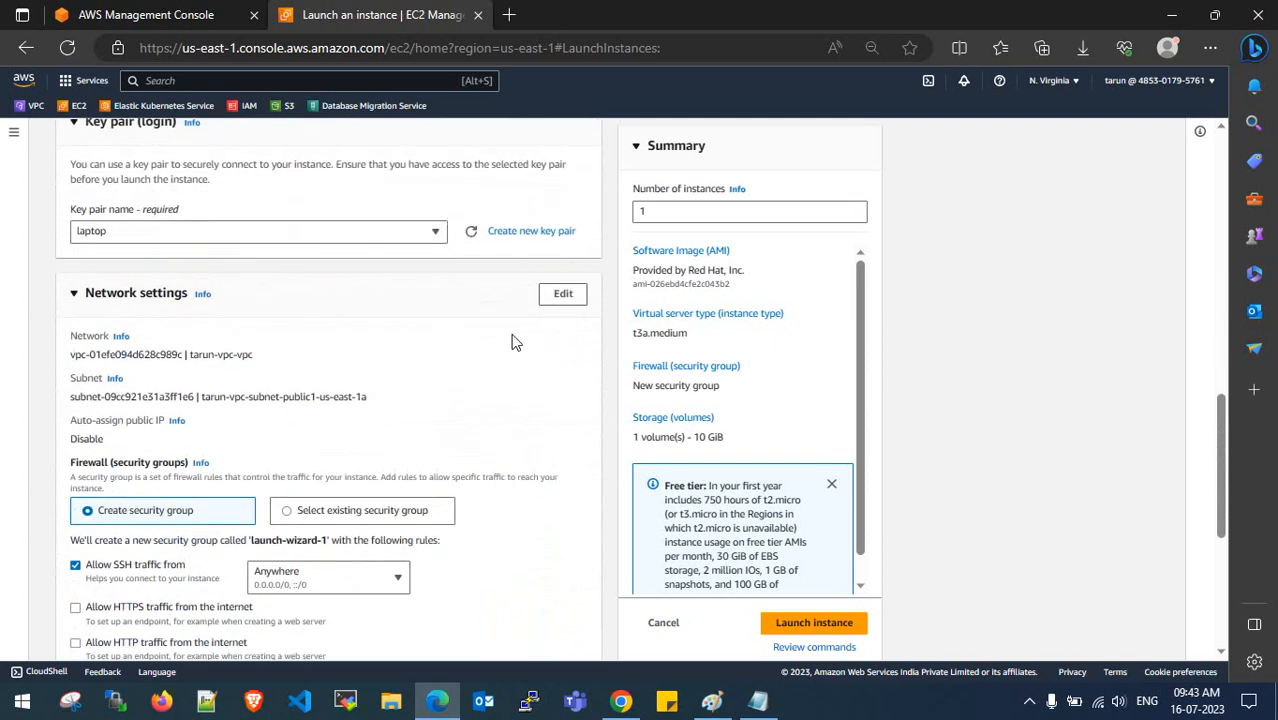
- Place the instance in tarun-vpc-vpc's public1 subnet in us-east-1a
click(548, 300)
click(333, 373)
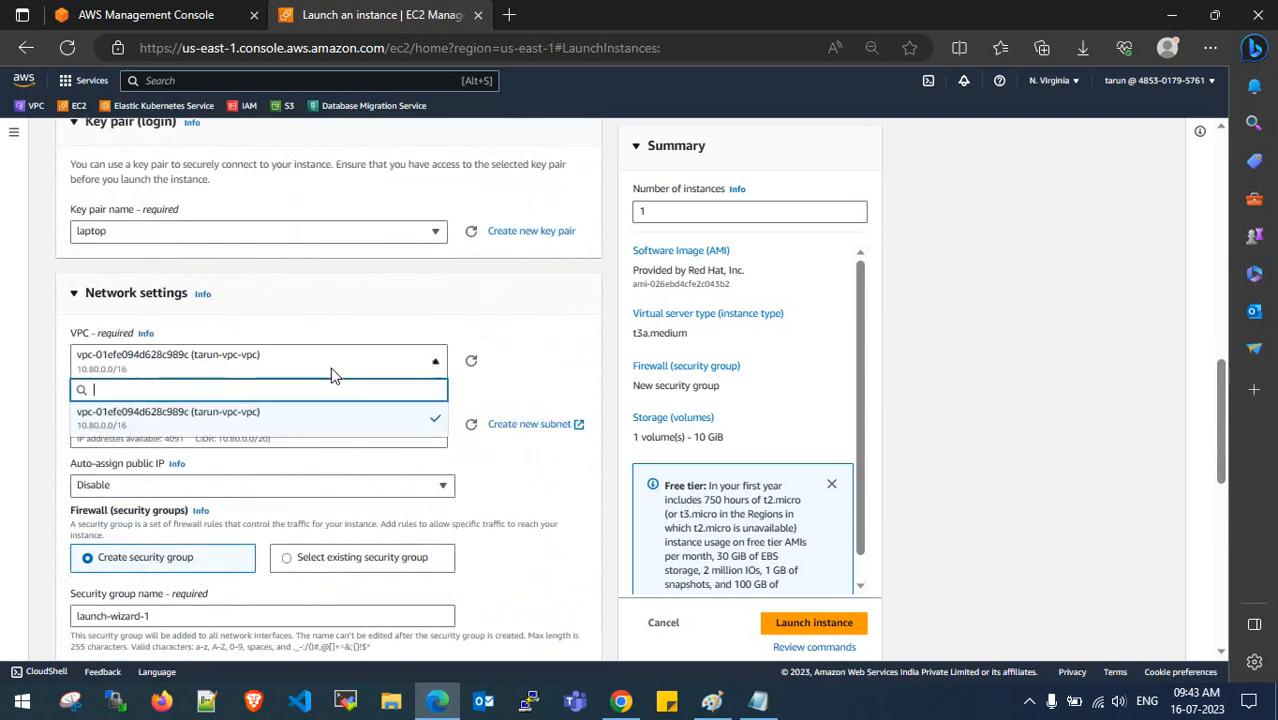
click(314, 418)
scroll(314, 420, down, 1)
click(320, 345)
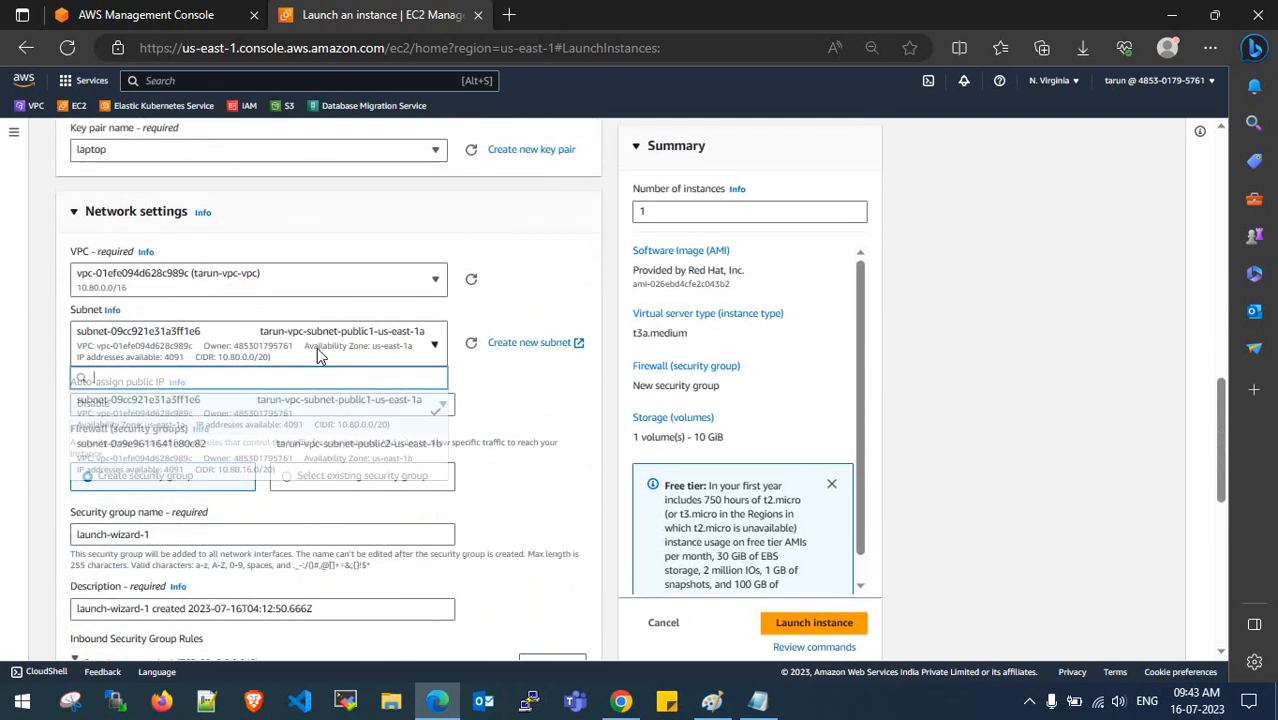
click(328, 410)
scroll(415, 350, down, 1)
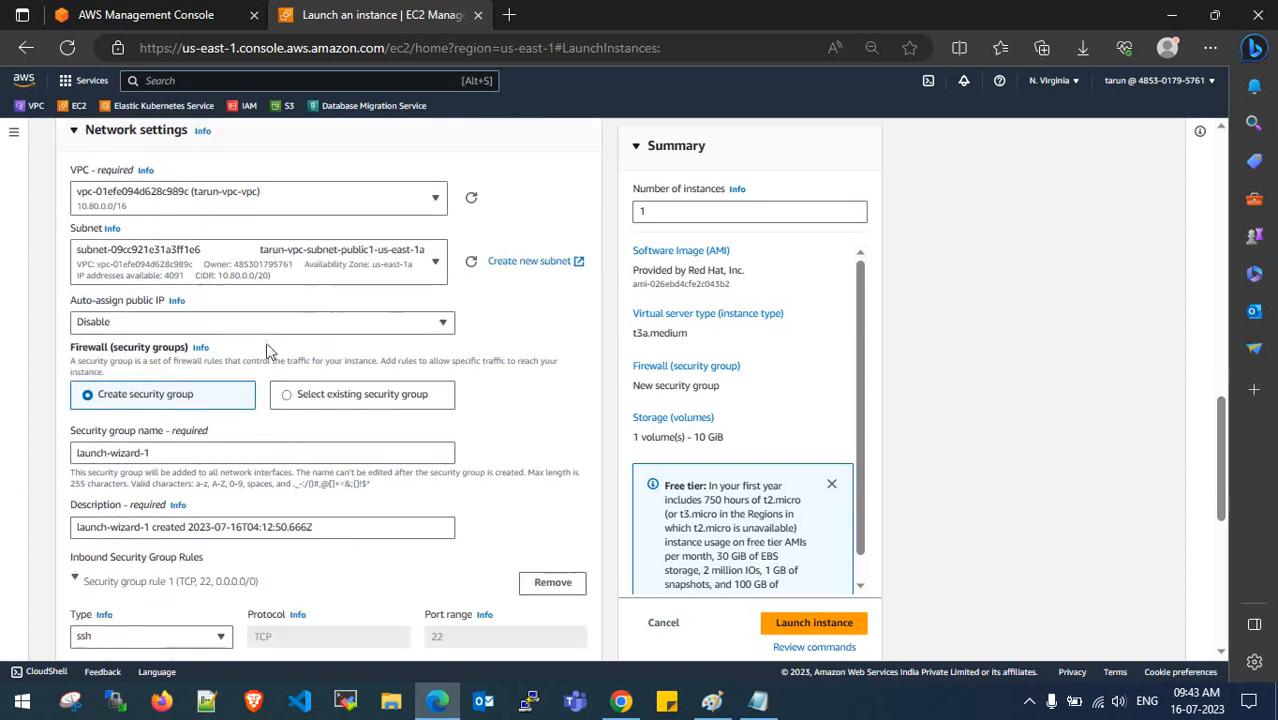
- Enable automatic public IP assignment and keep creating a new security group
click(300, 323)
click(176, 356)
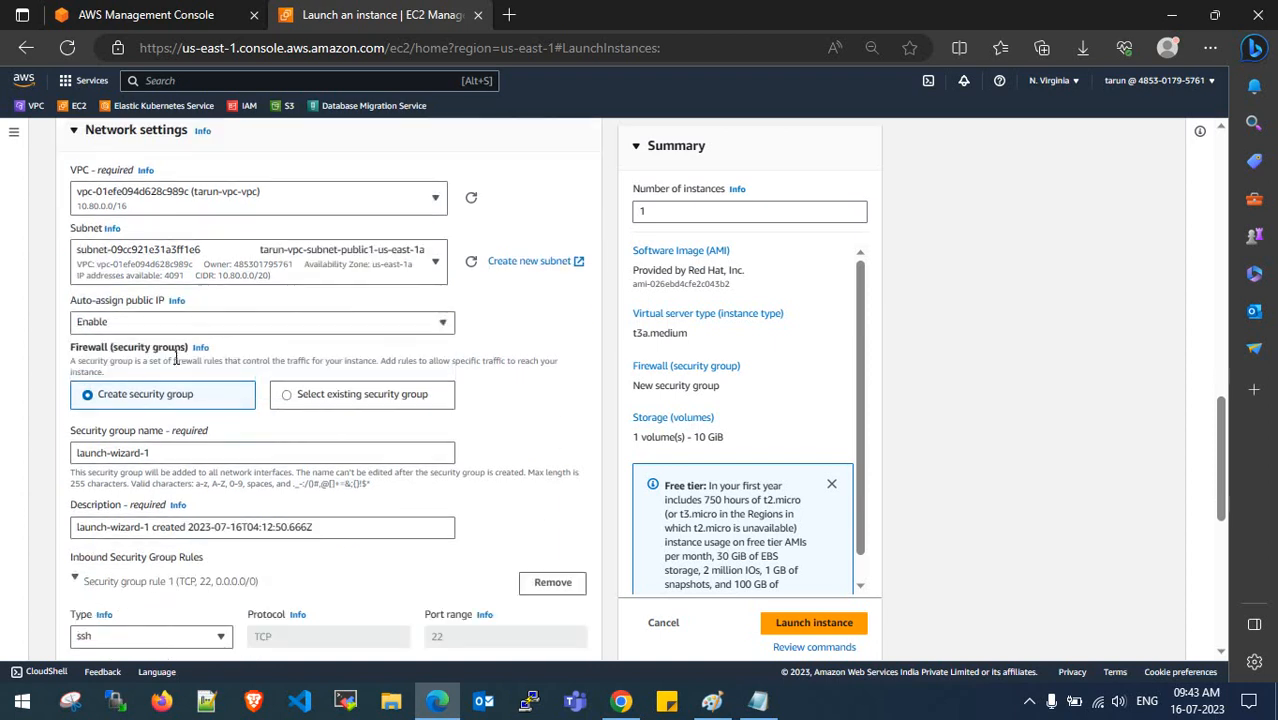
click(288, 396)
click(271, 452)
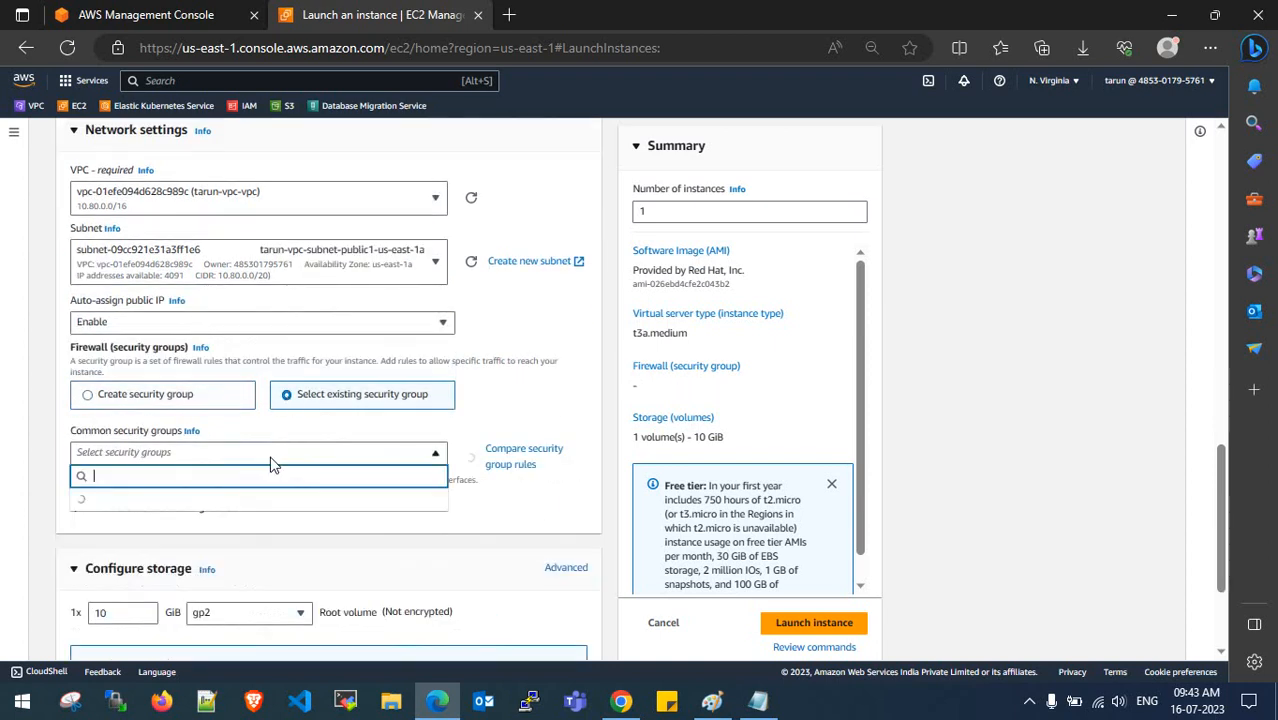
click(175, 400)
- Name the new security group dms-allow-all and use that name as its description
scroll(210, 407, down, 1)
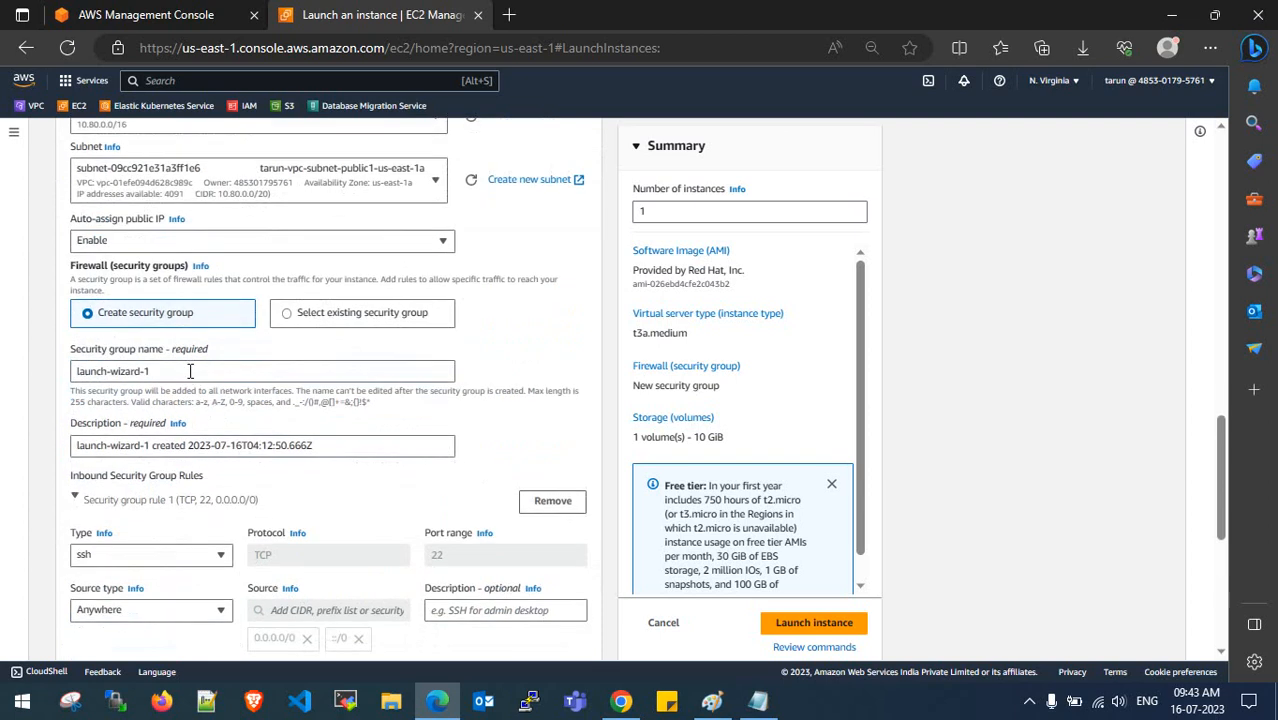
drag(191, 371, 40, 365)
text(dms)
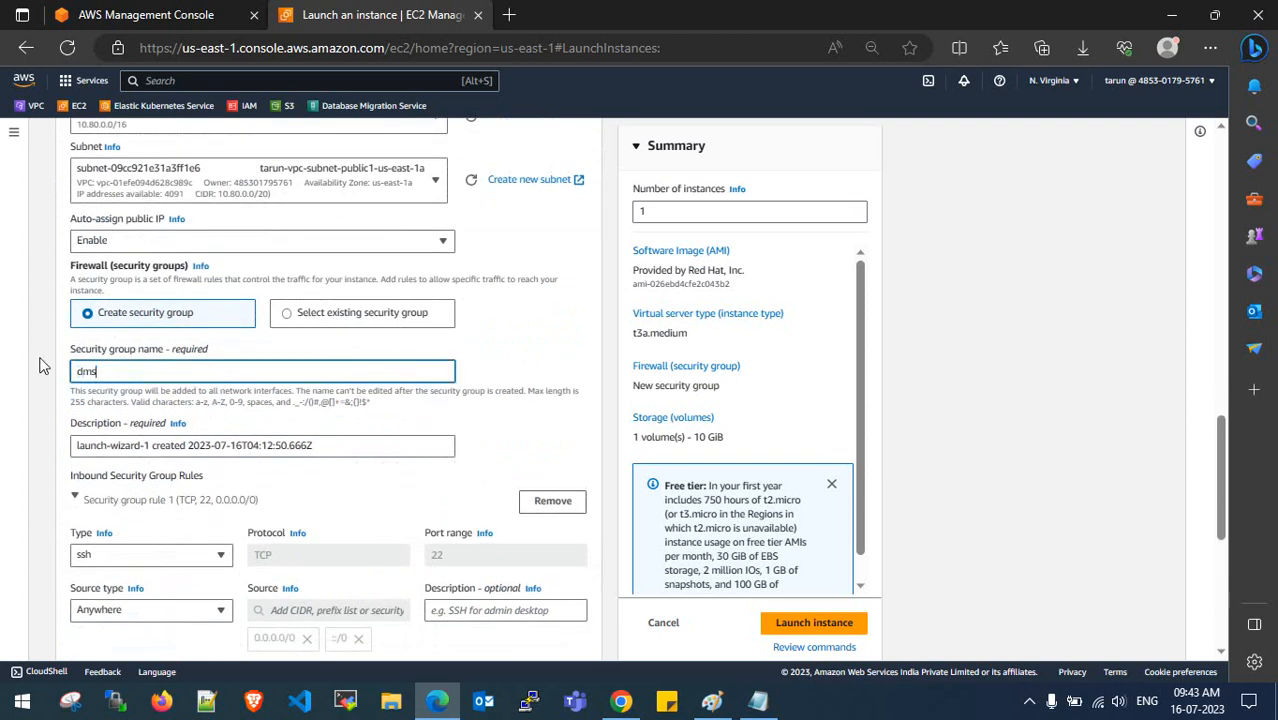
text(-allow-all)
key(ctrl+a)
key(ctrl+c)
triple_click(313, 445)
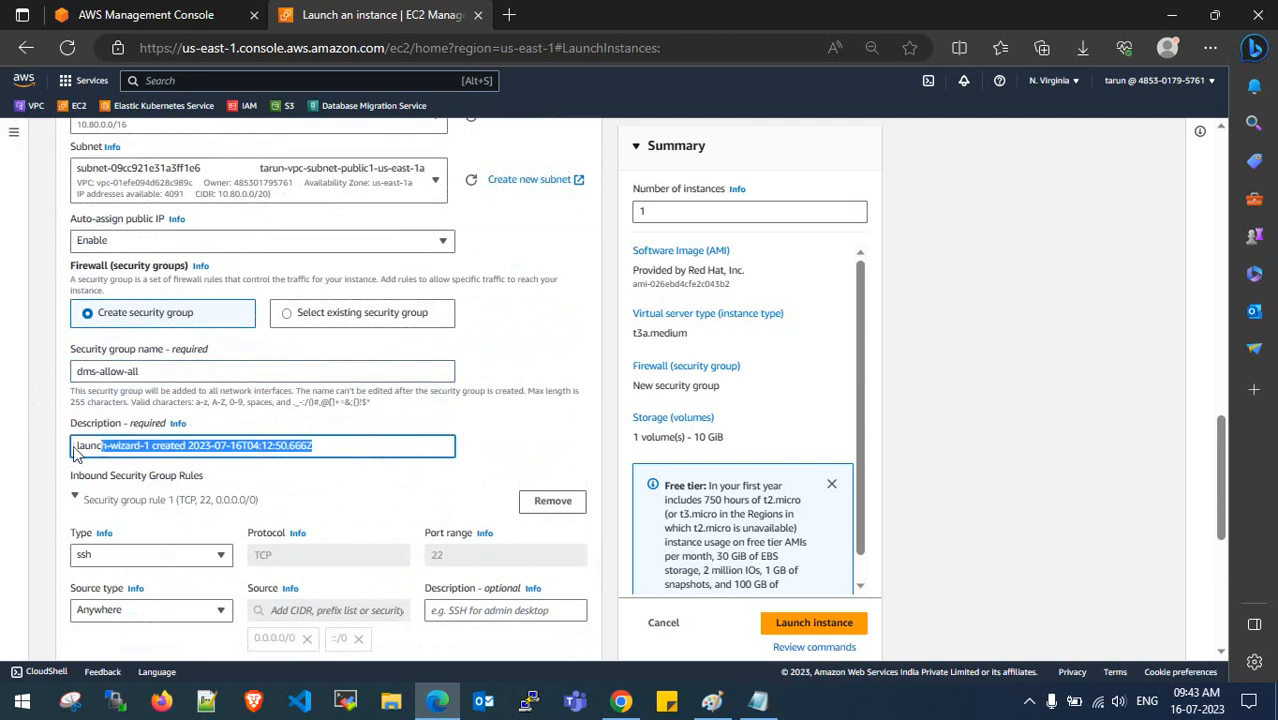
key(ctrl+v)
scroll(177, 434, down, 2)
click(174, 404)
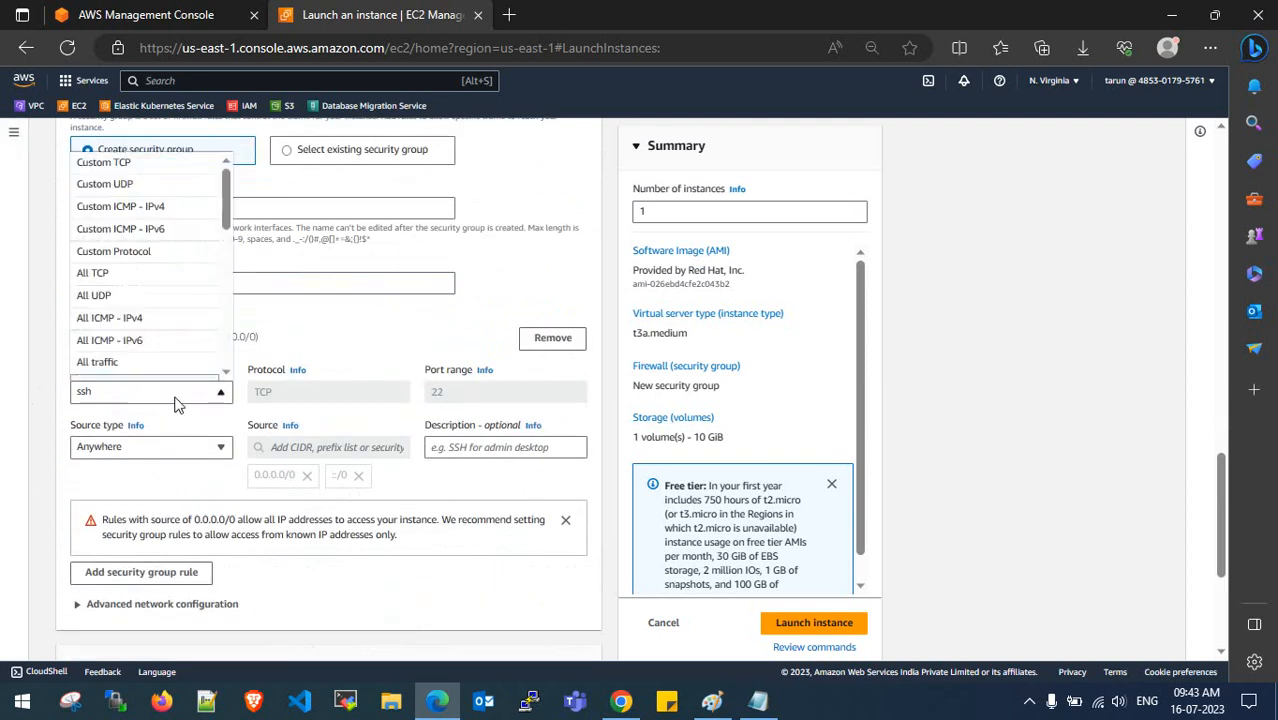
- Set the inbound rule to All traffic with source Anywhere
click(168, 366)
scroll(167, 363, down, 2)
click(170, 285)
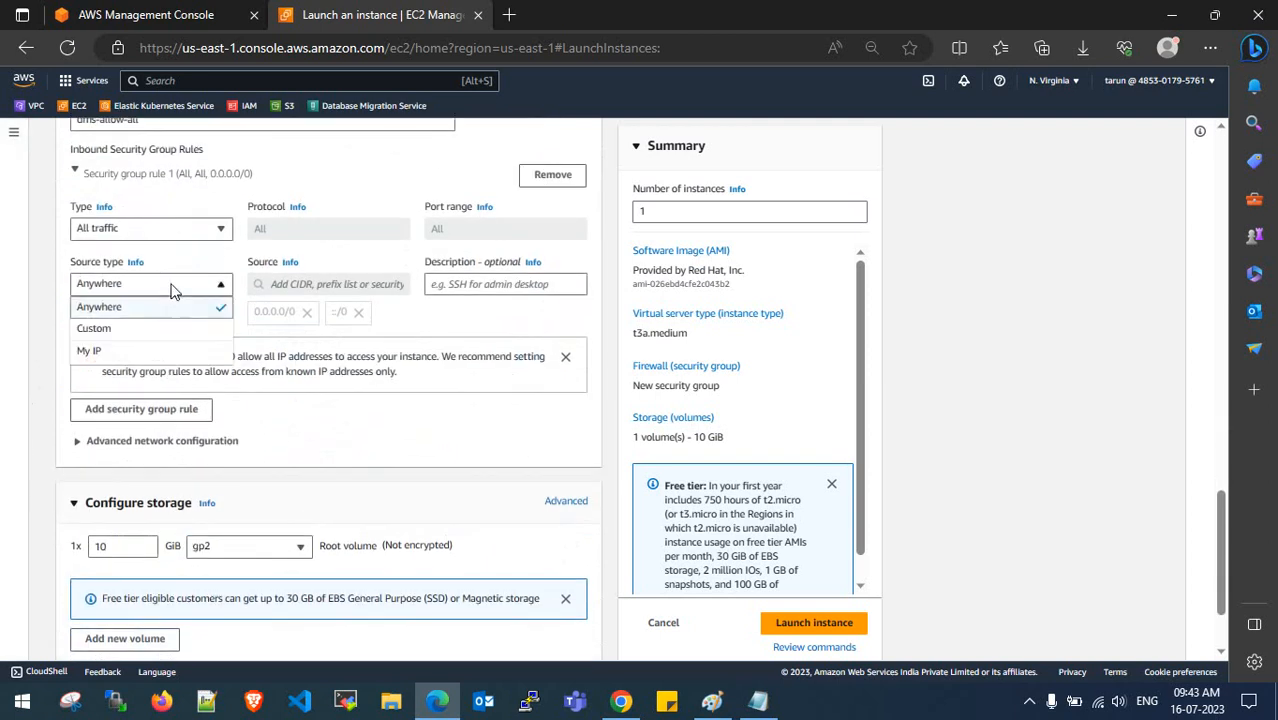
click(175, 306)
- Make the root volume a 15 GiB gp3 disk
scroll(194, 345, down, 1)
click(238, 474)
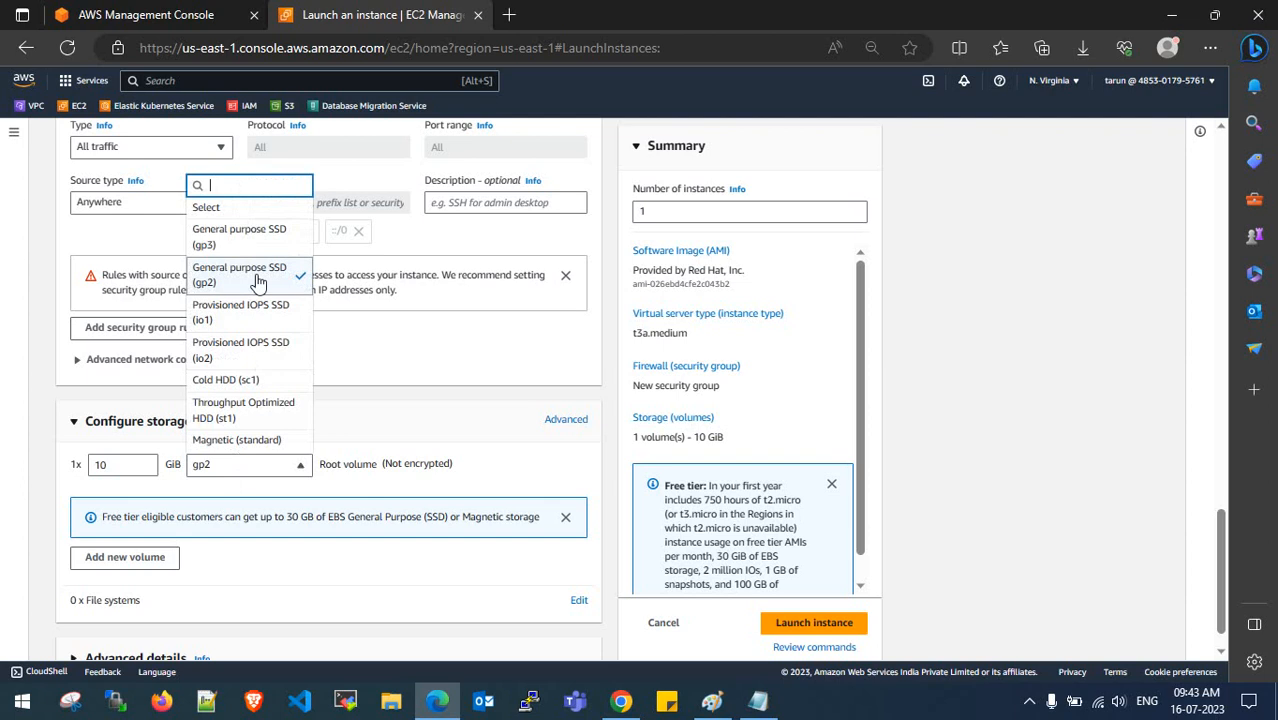
click(257, 240)
scroll(210, 341, down, 1)
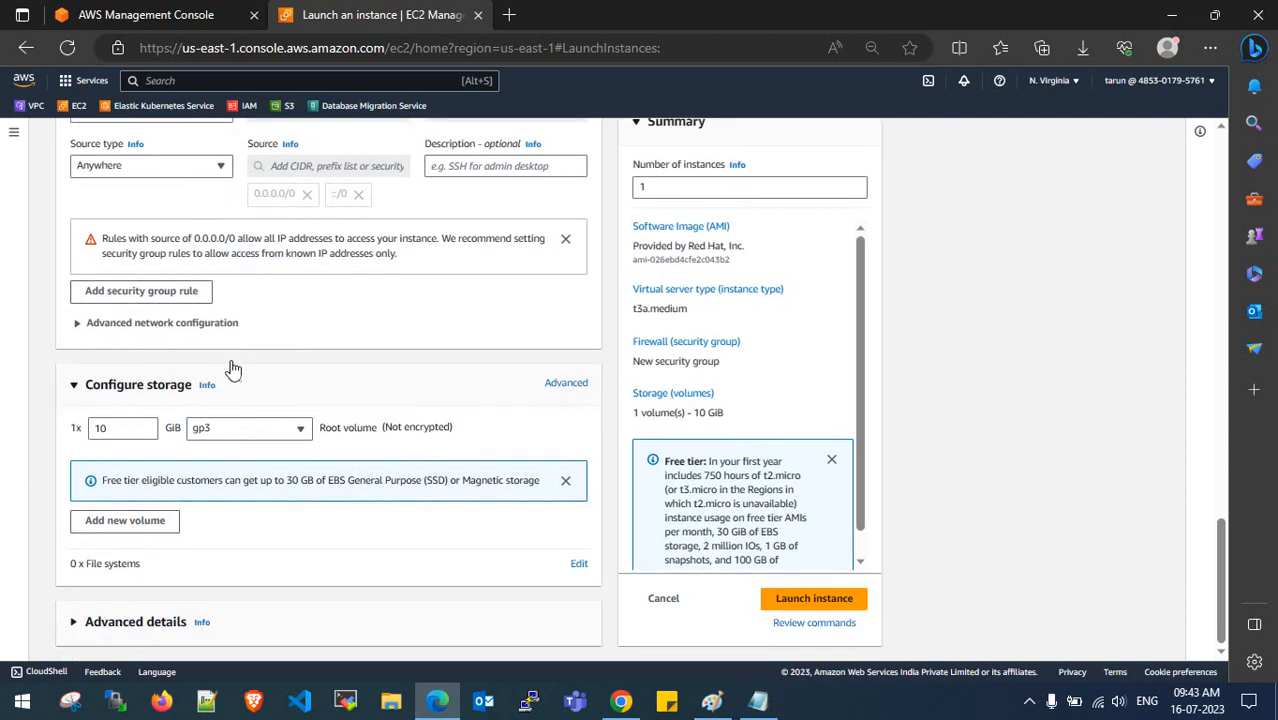
drag(119, 428, 72, 434)
click(566, 384)
click(75, 423)
scroll(365, 471, down, 2)
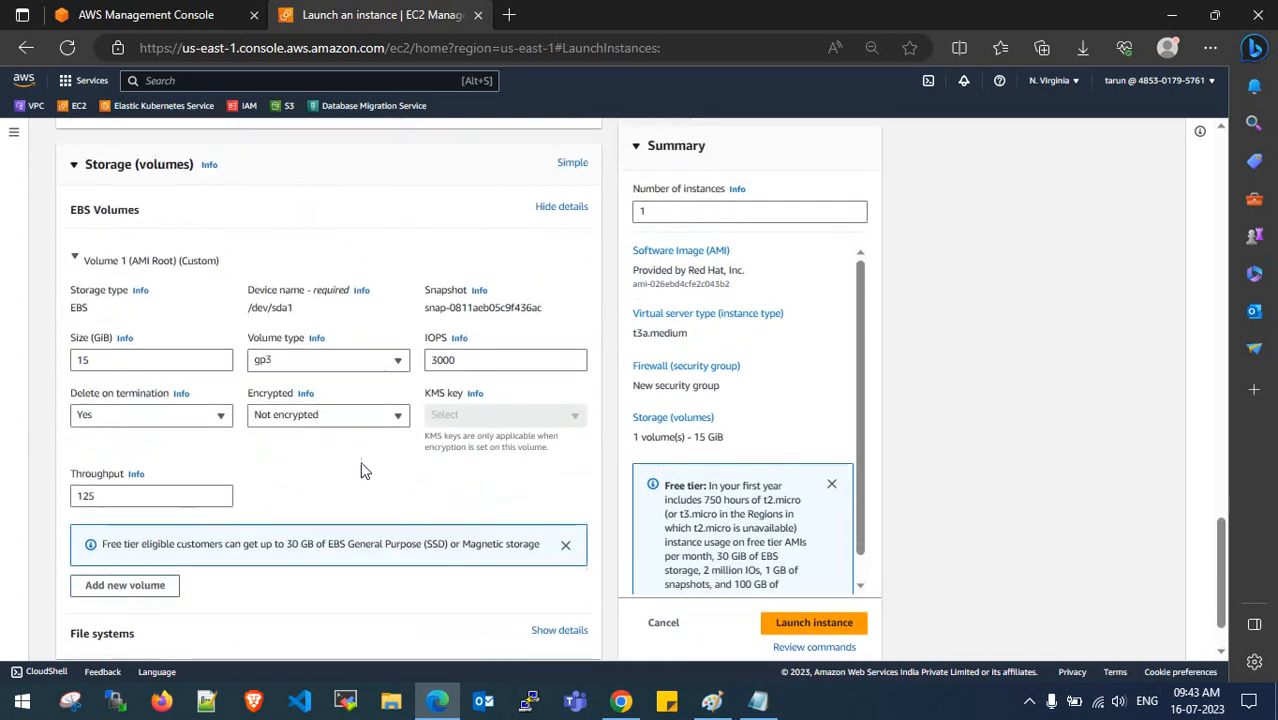
scroll(327, 449, down, 1)
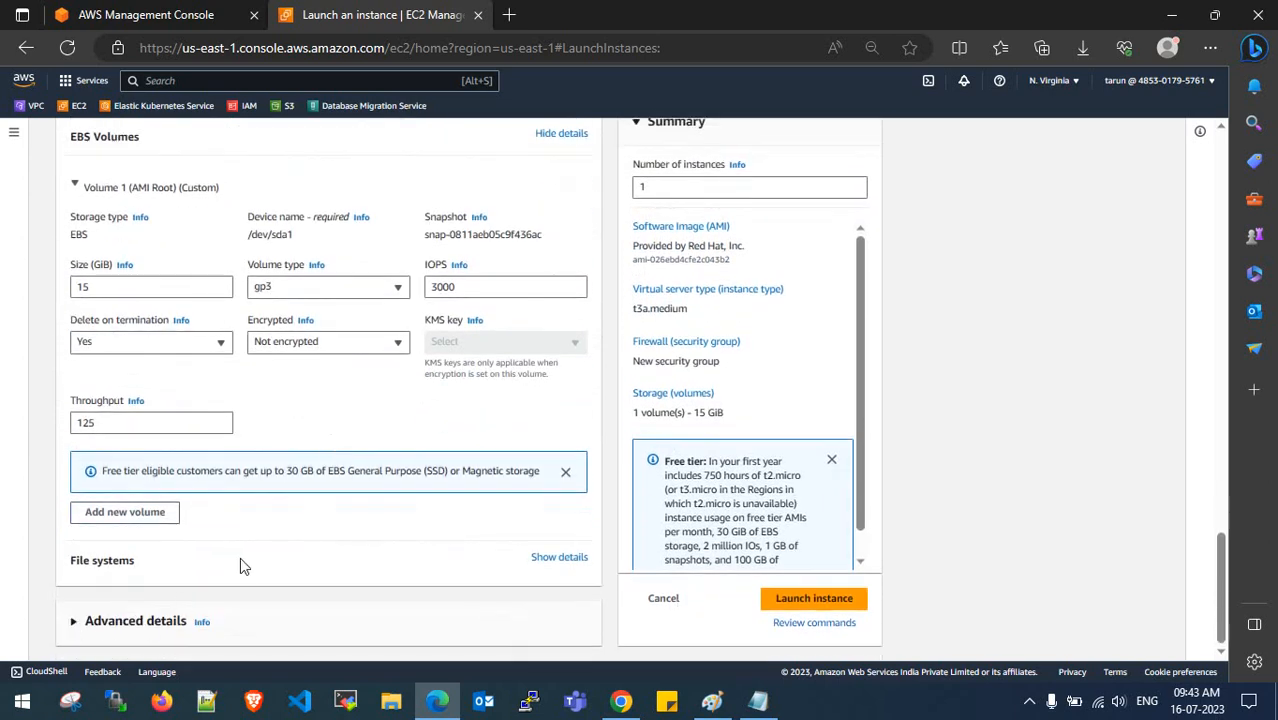
- Expand the advanced details and launch the instance
click(135, 621)
scroll(205, 516, down, 10)
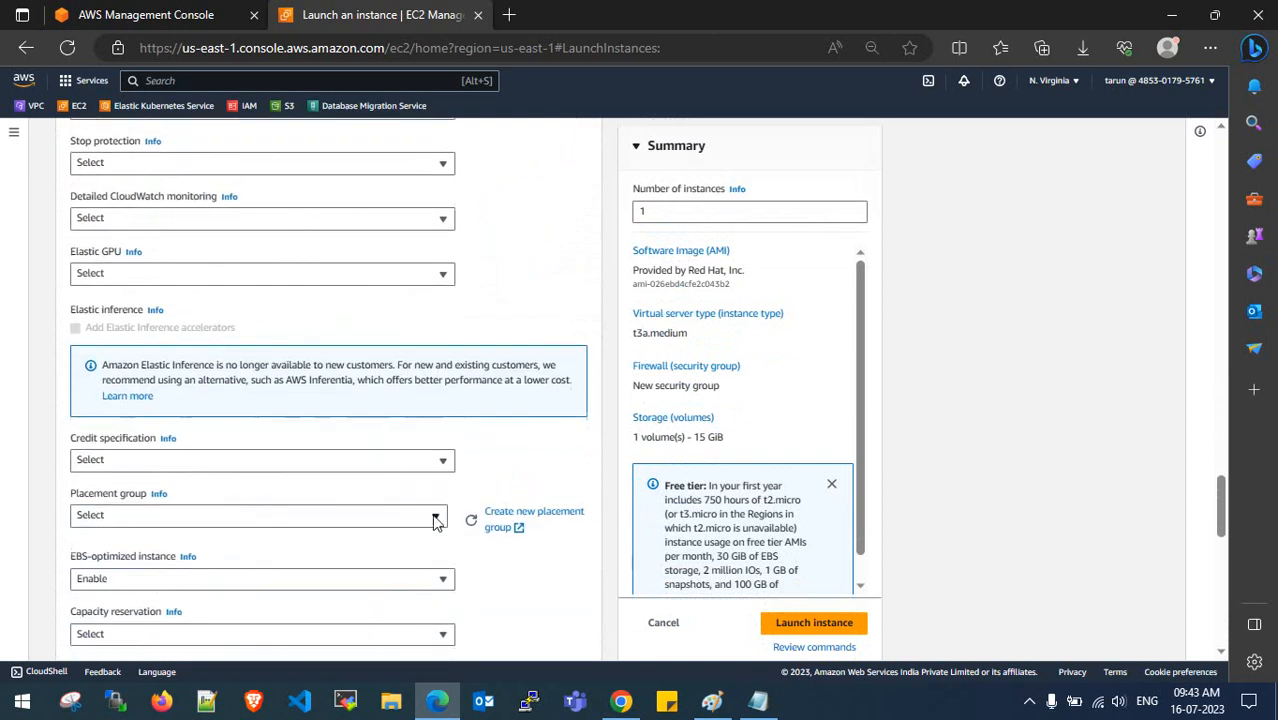
click(806, 630)
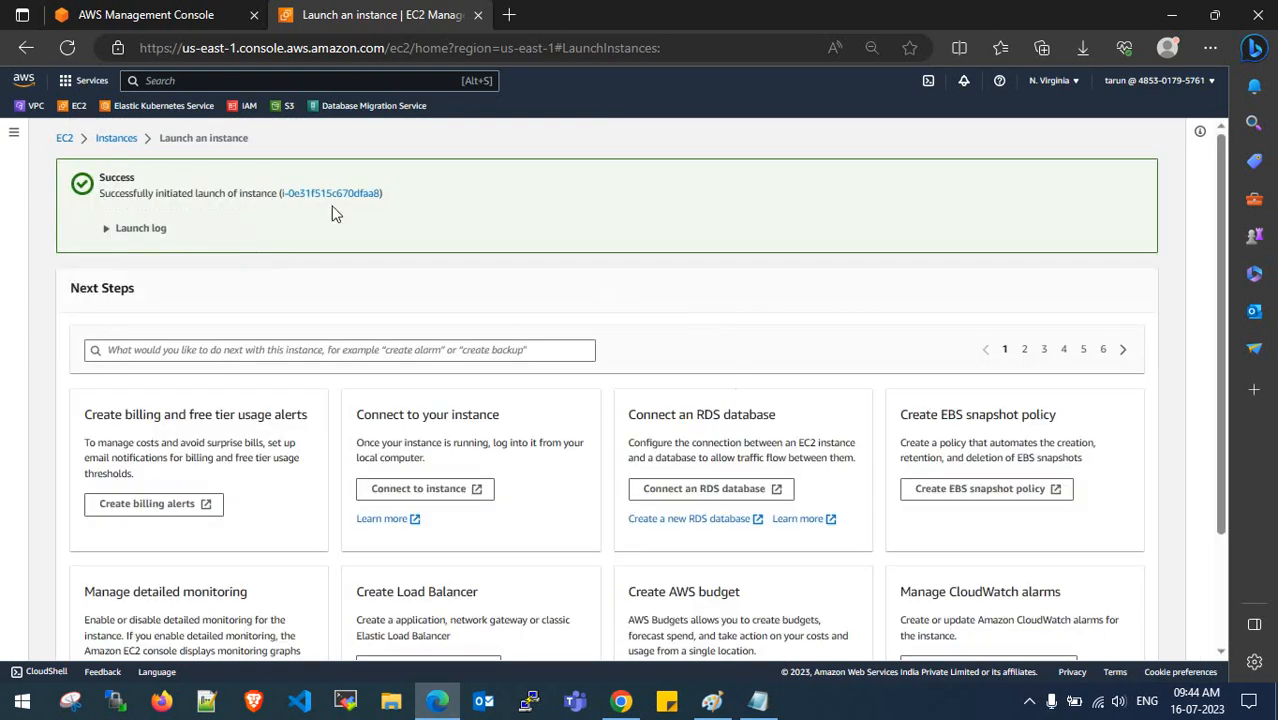
- Open rhel-9-ec2-source in the Instances list and copy its public IPv4 address
click(334, 194)
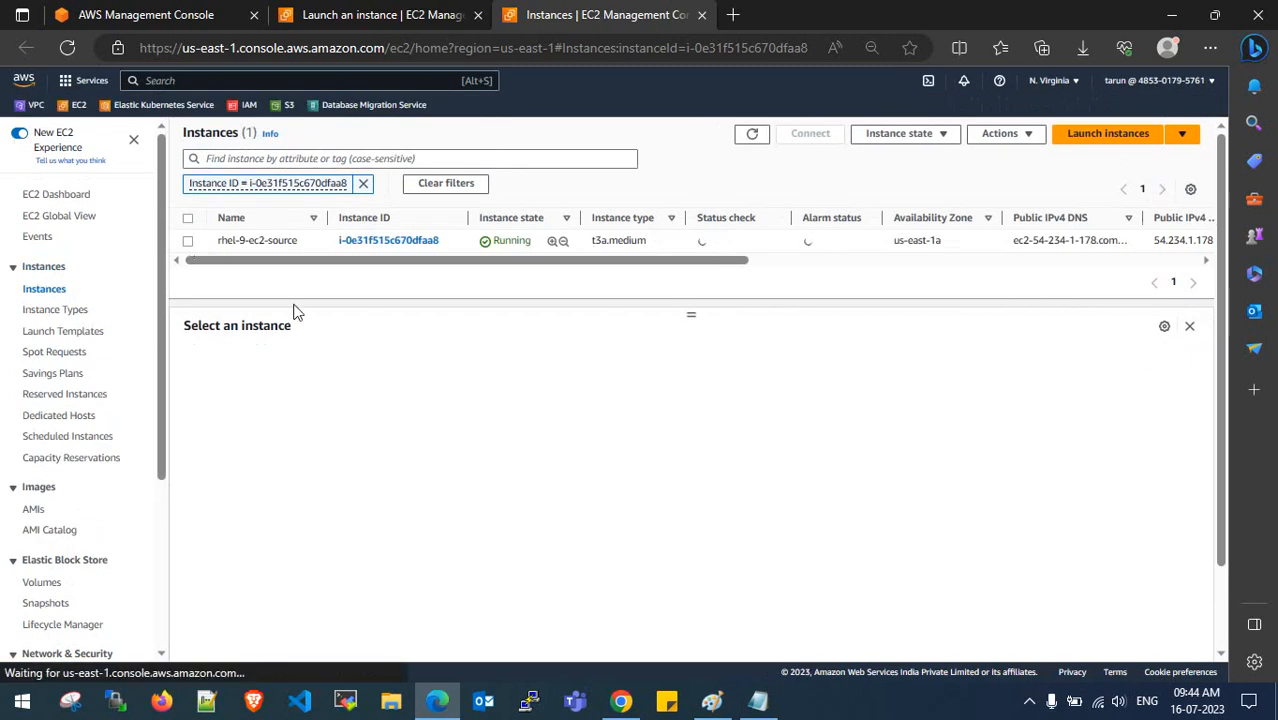
click(528, 439)
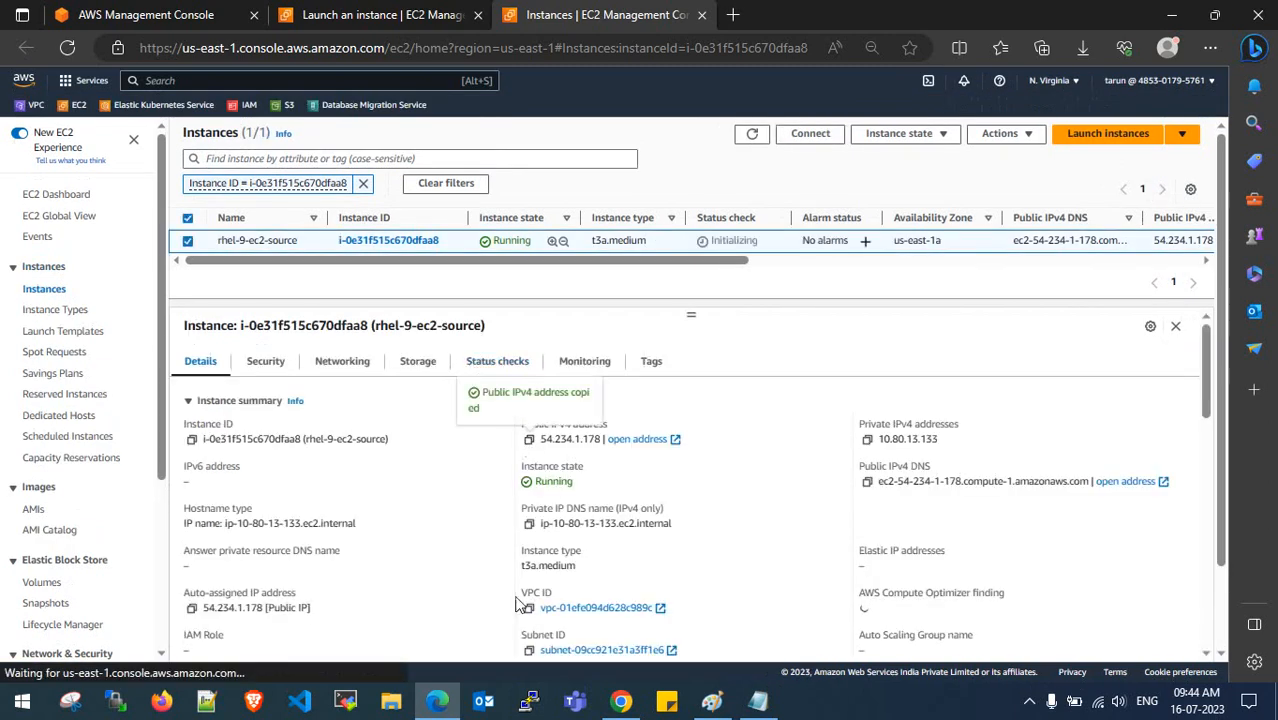
- Open an SSH session to 54.234.1.178 authenticating with the laptopkey.ppk private key
click(528, 700)
key(ctrl+v)
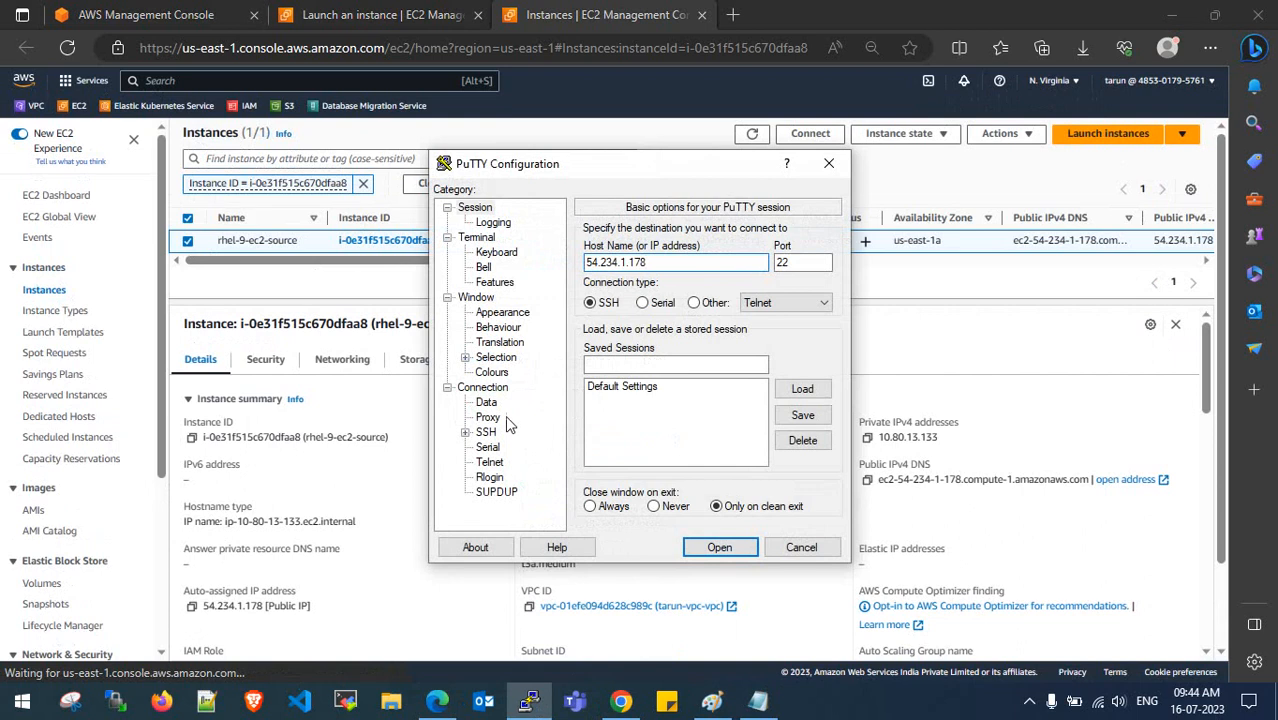
click(466, 433)
click(496, 446)
click(801, 436)
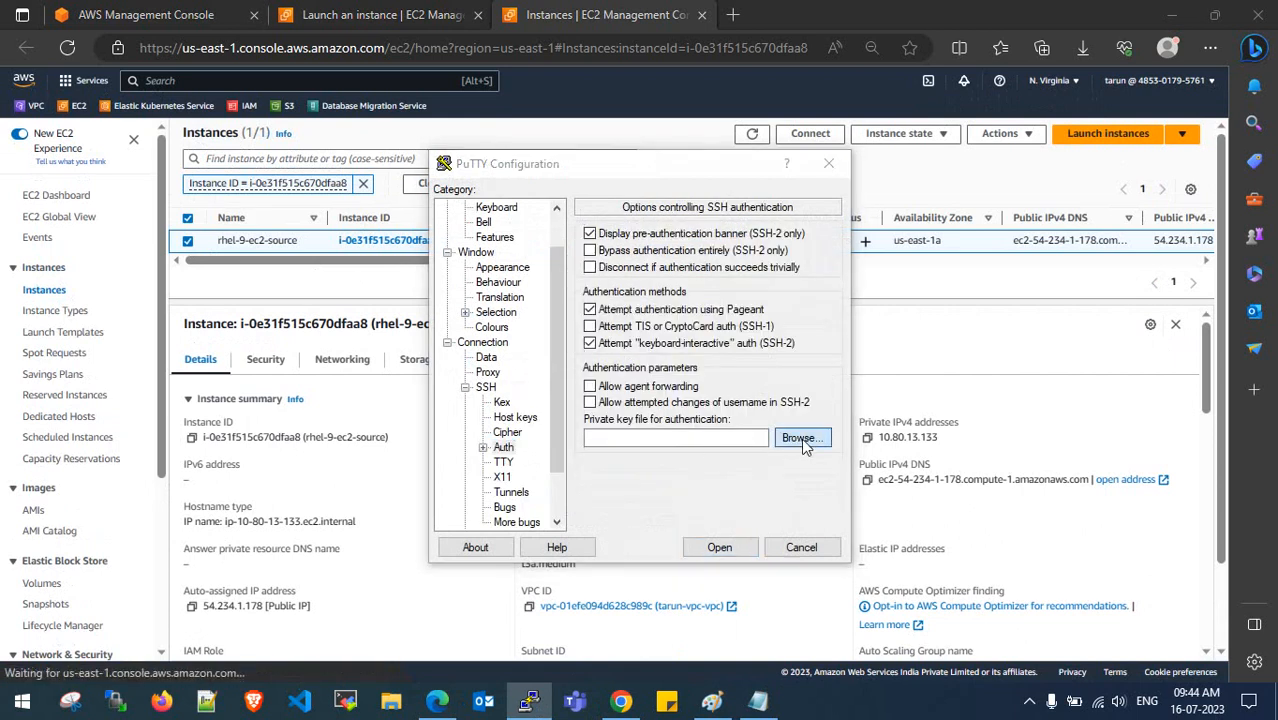
click(657, 528)
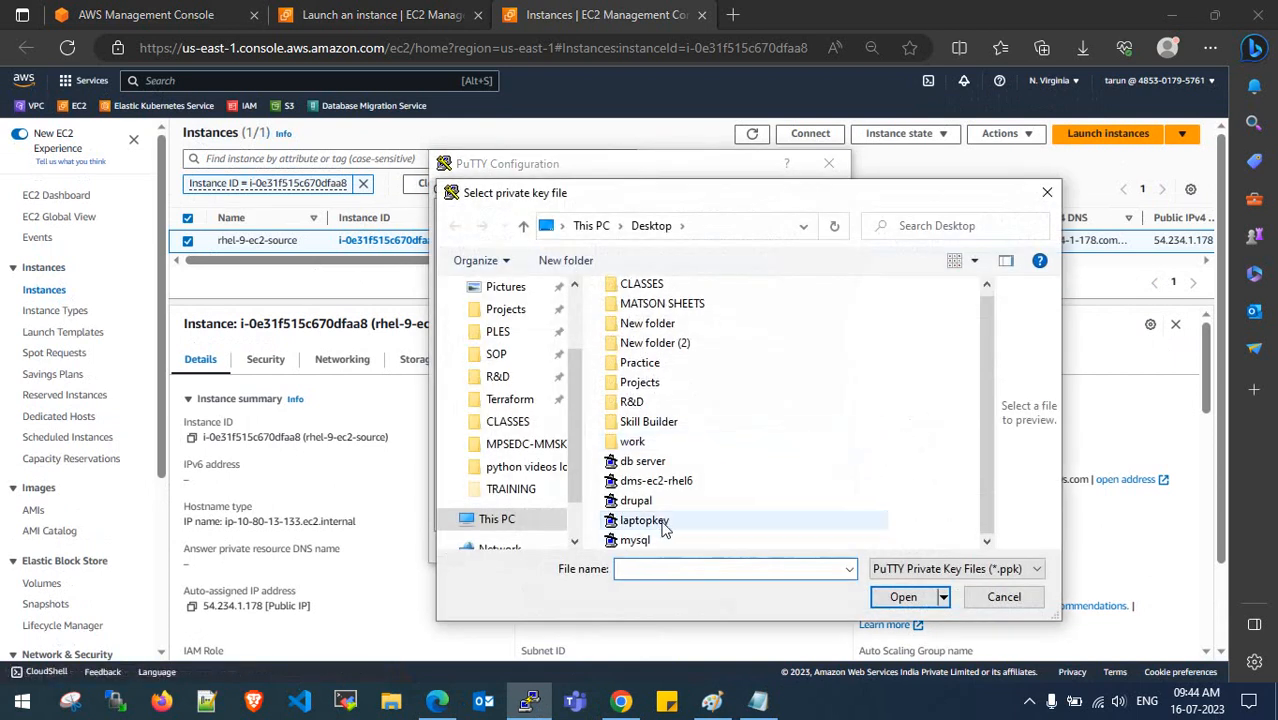
click(903, 597)
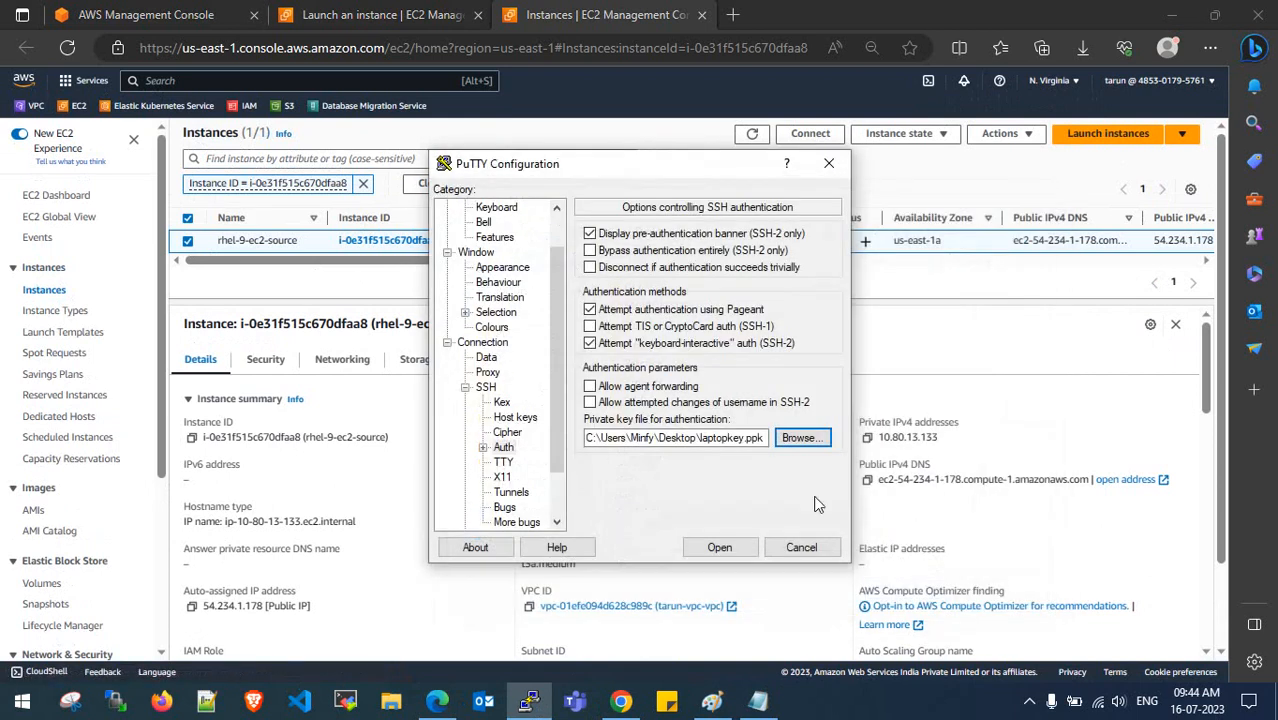
click(715, 549)
- Accept the server's host key to reach the login prompt
drag(418, 101, 529, 127)
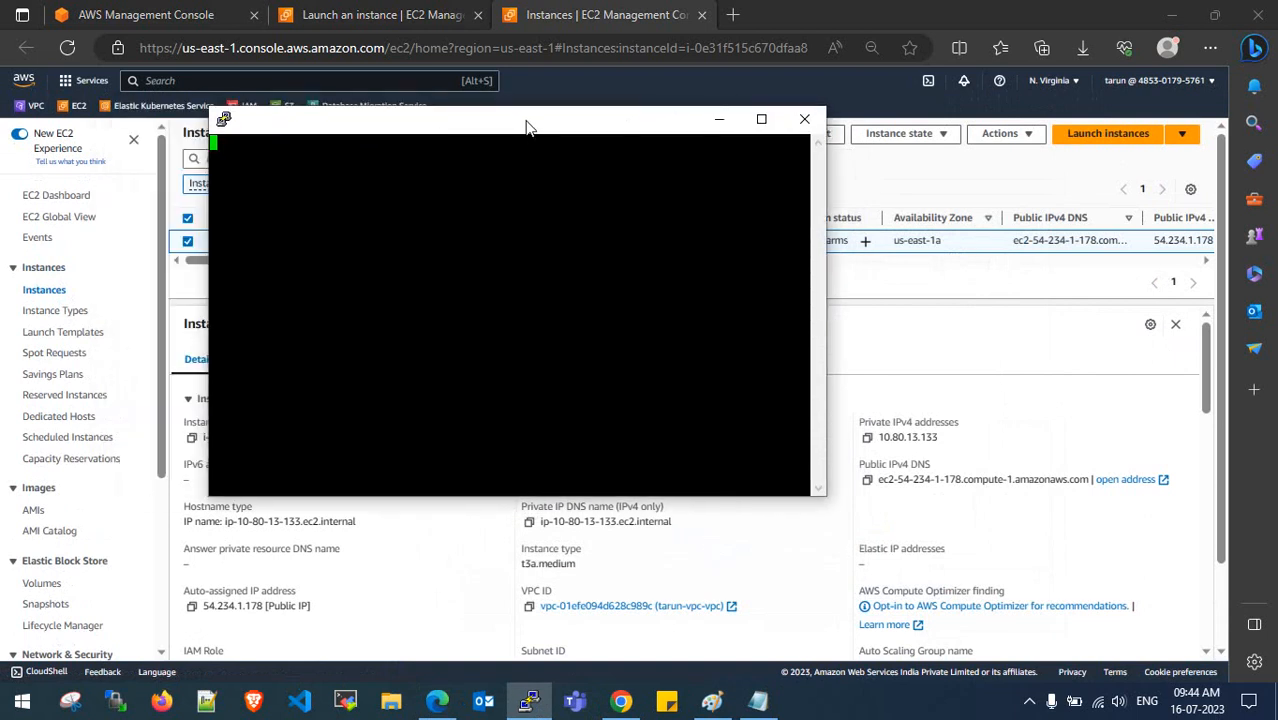
drag(529, 127, 613, 323)
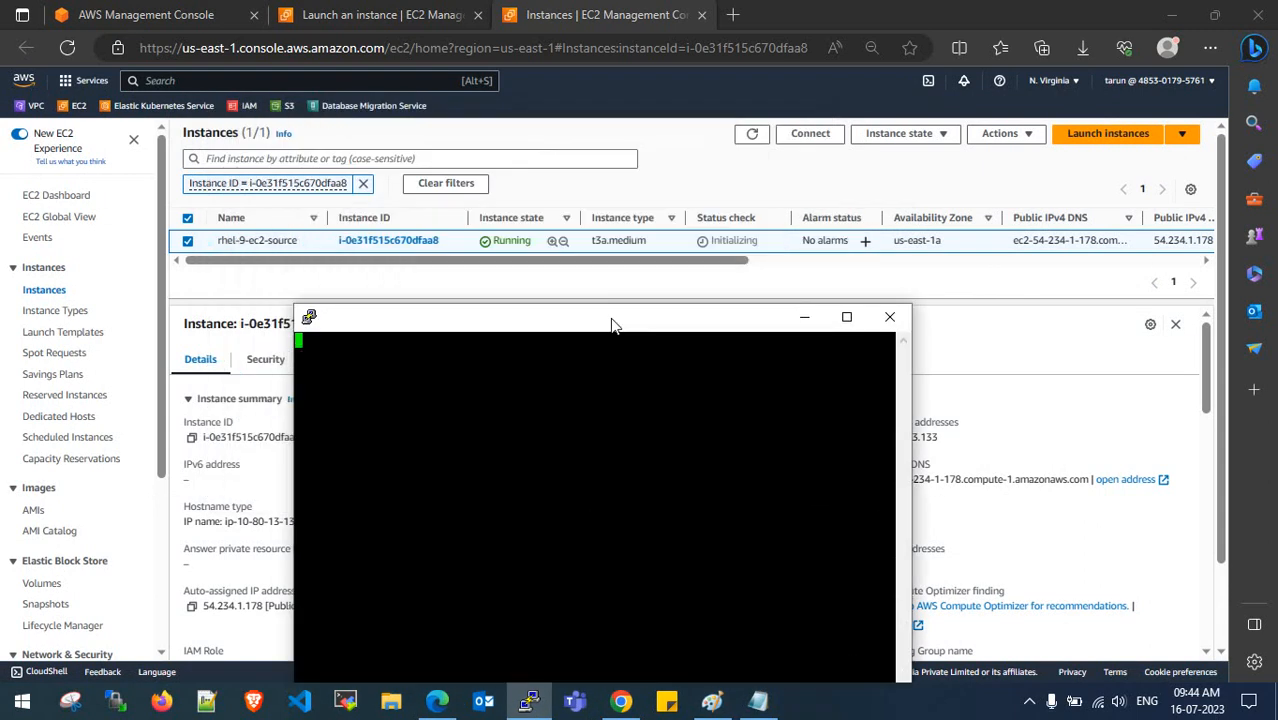
click(748, 138)
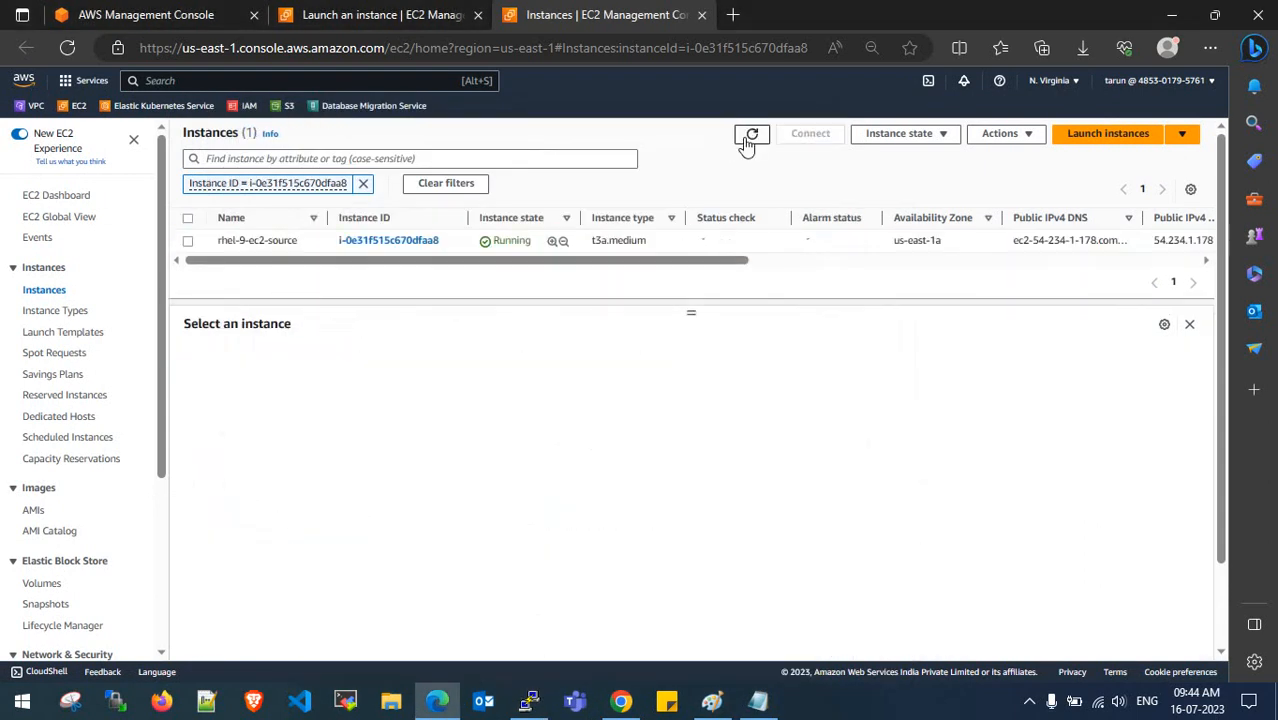
click(190, 243)
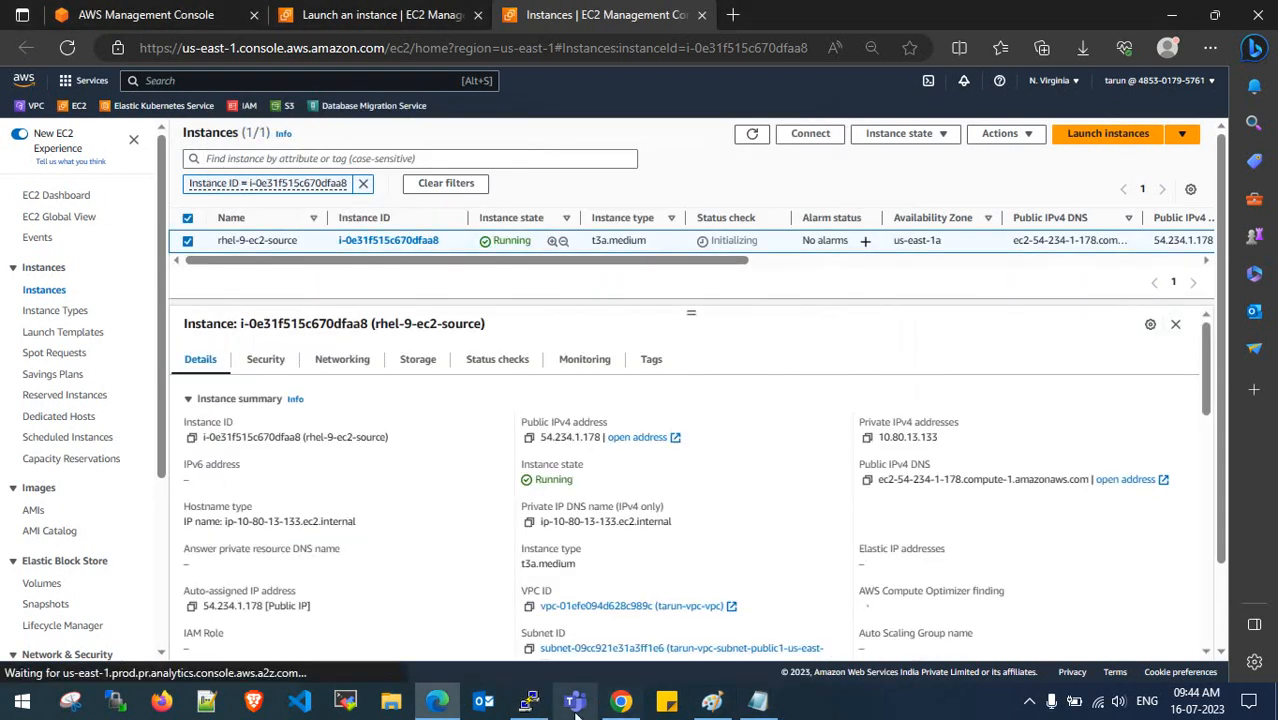
click(529, 701)
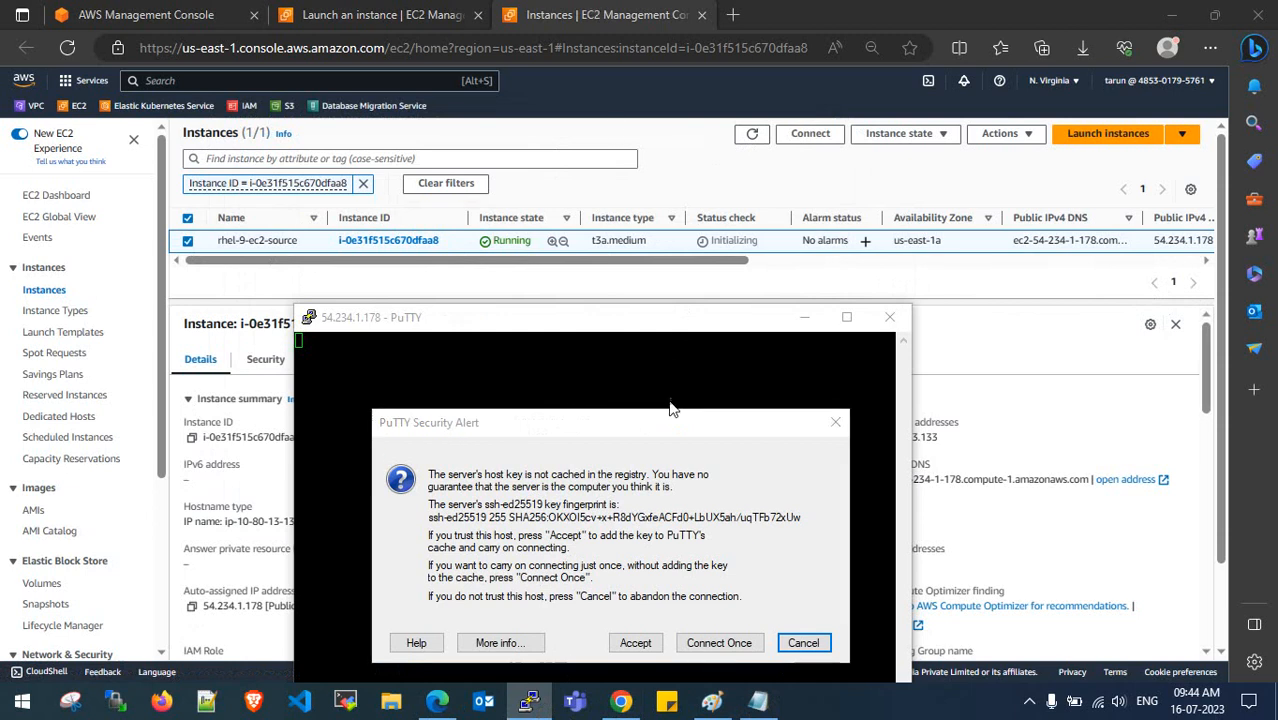
click(640, 646)
- Log in as ec2-user and switch to a root shell with sudo su -
click(846, 317)
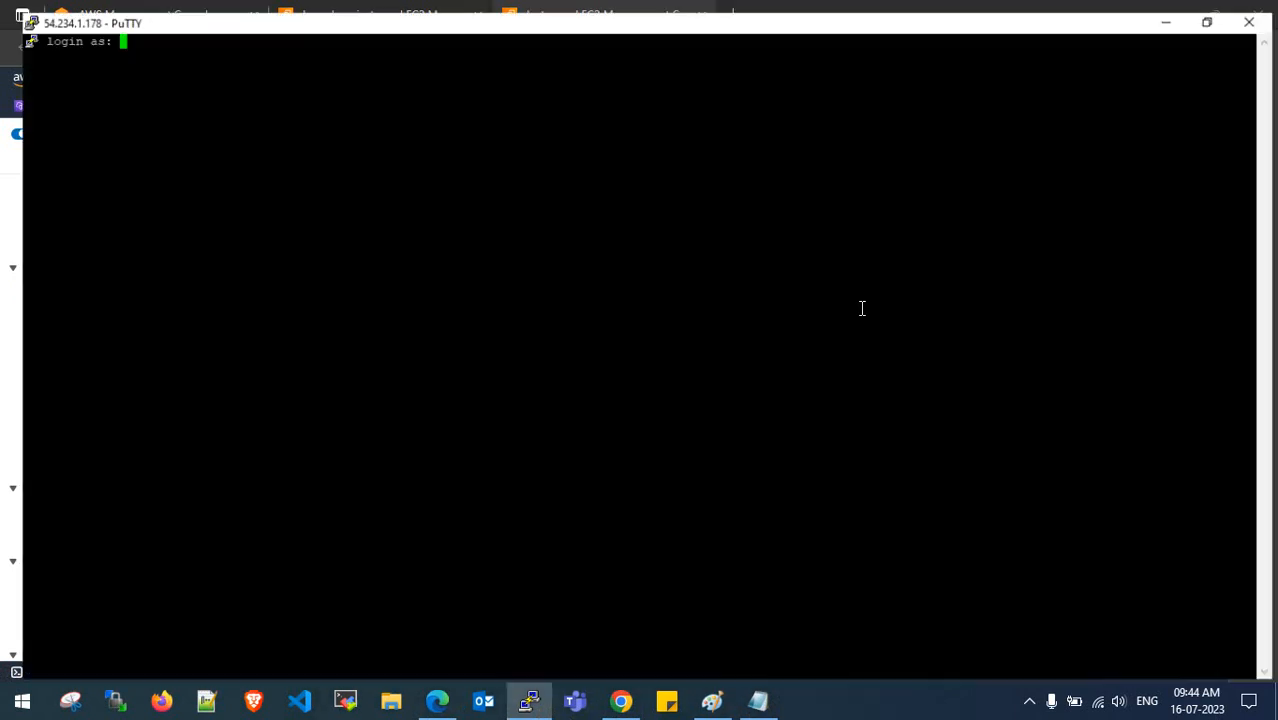
text(ec2-user)
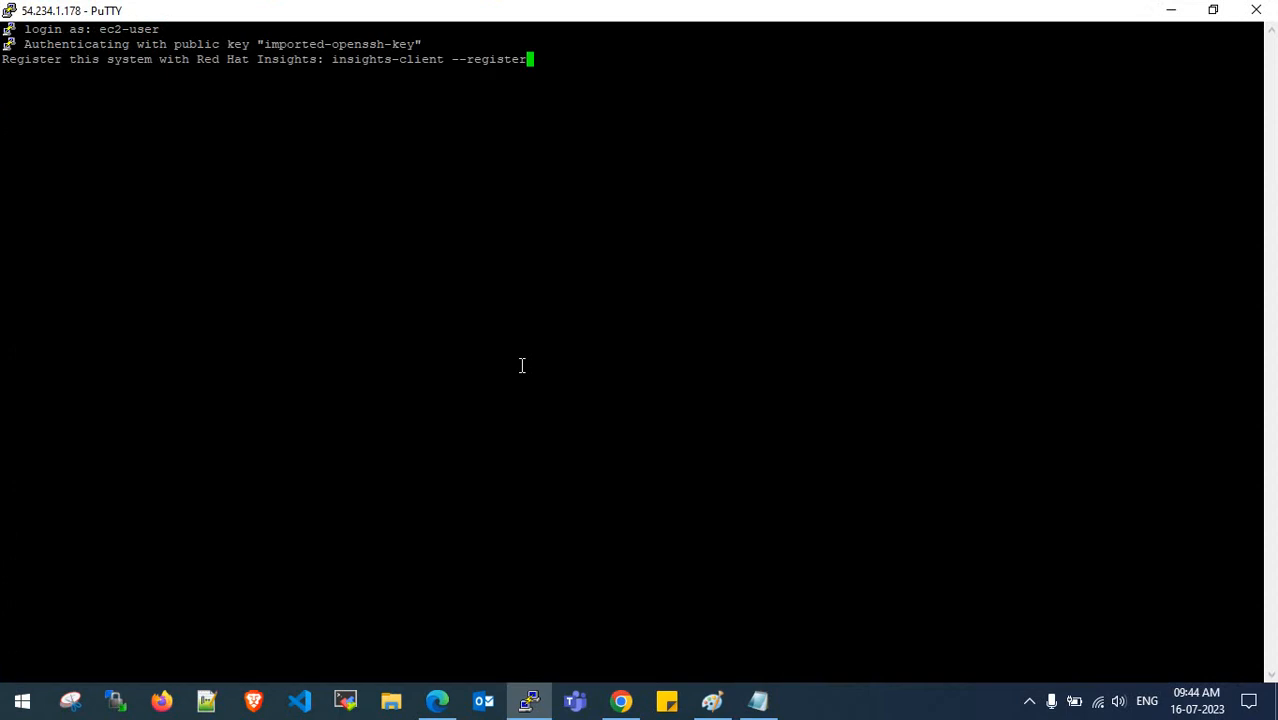
key(Return)
key(Return)
key(Return)
text(sudo su -)
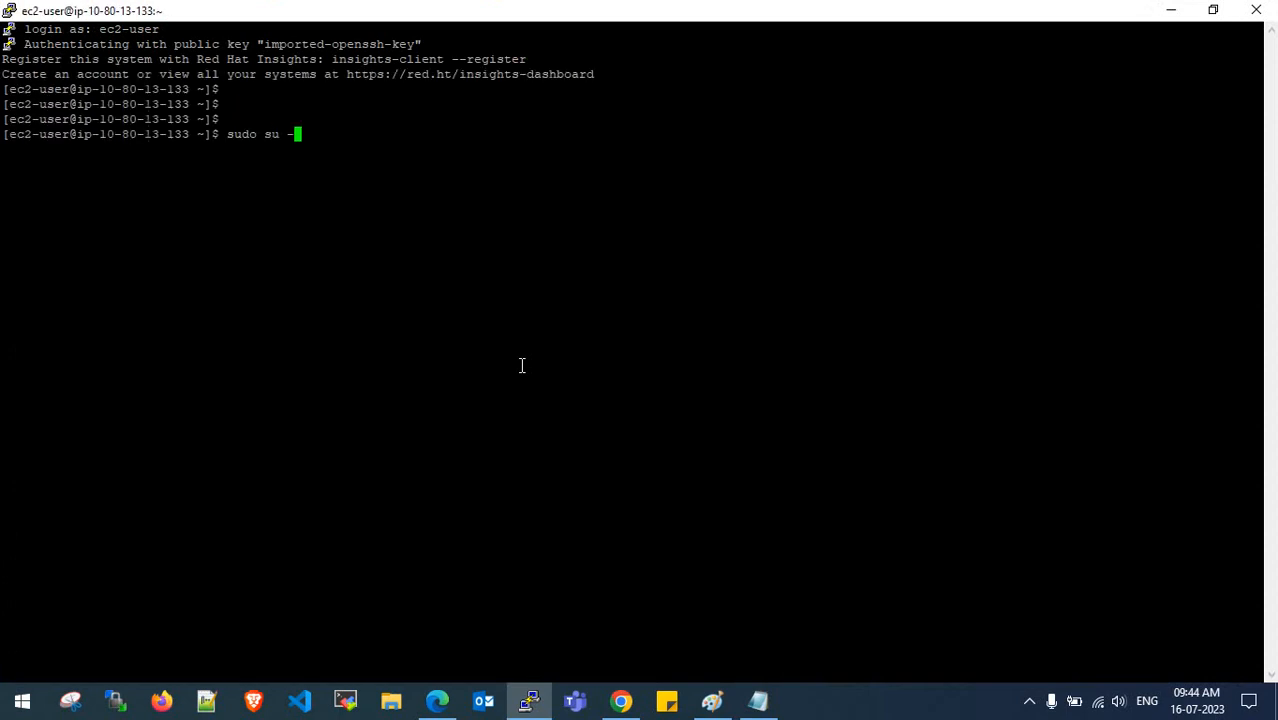
key(Return)
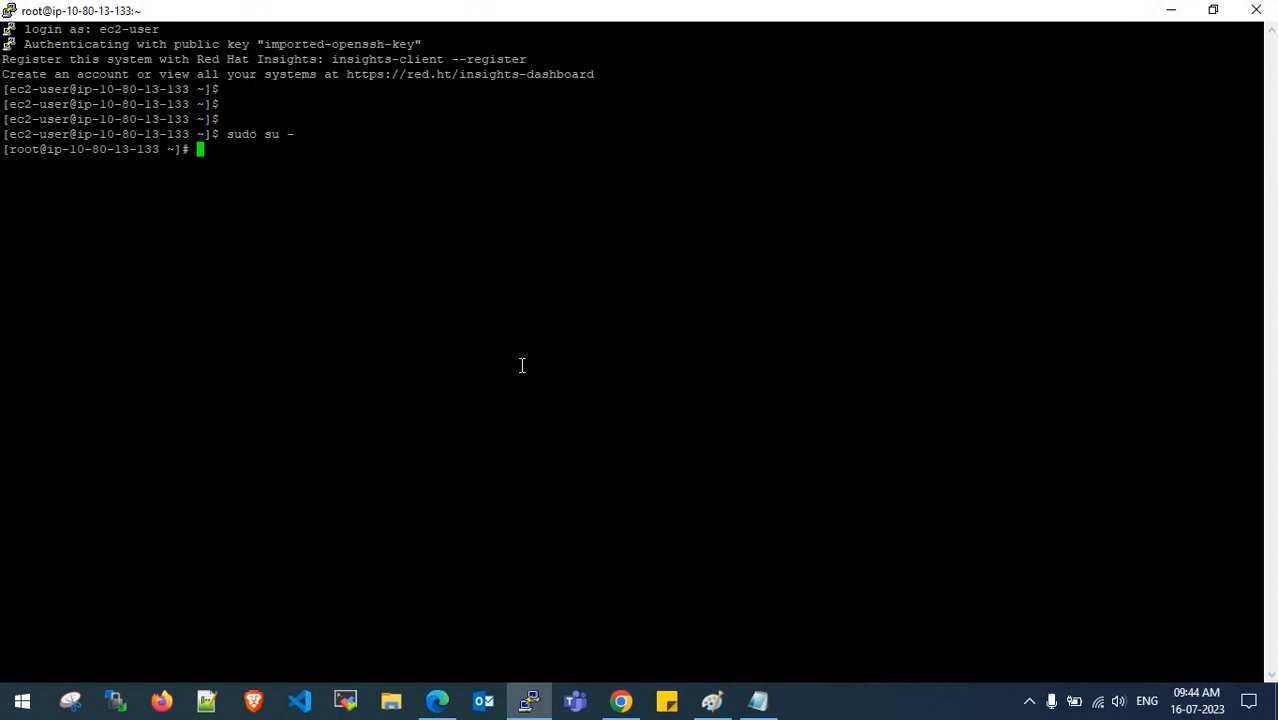
- Change the default foreground text colour to light yellow (255,255,128) and apply it
right_click(431, 16)
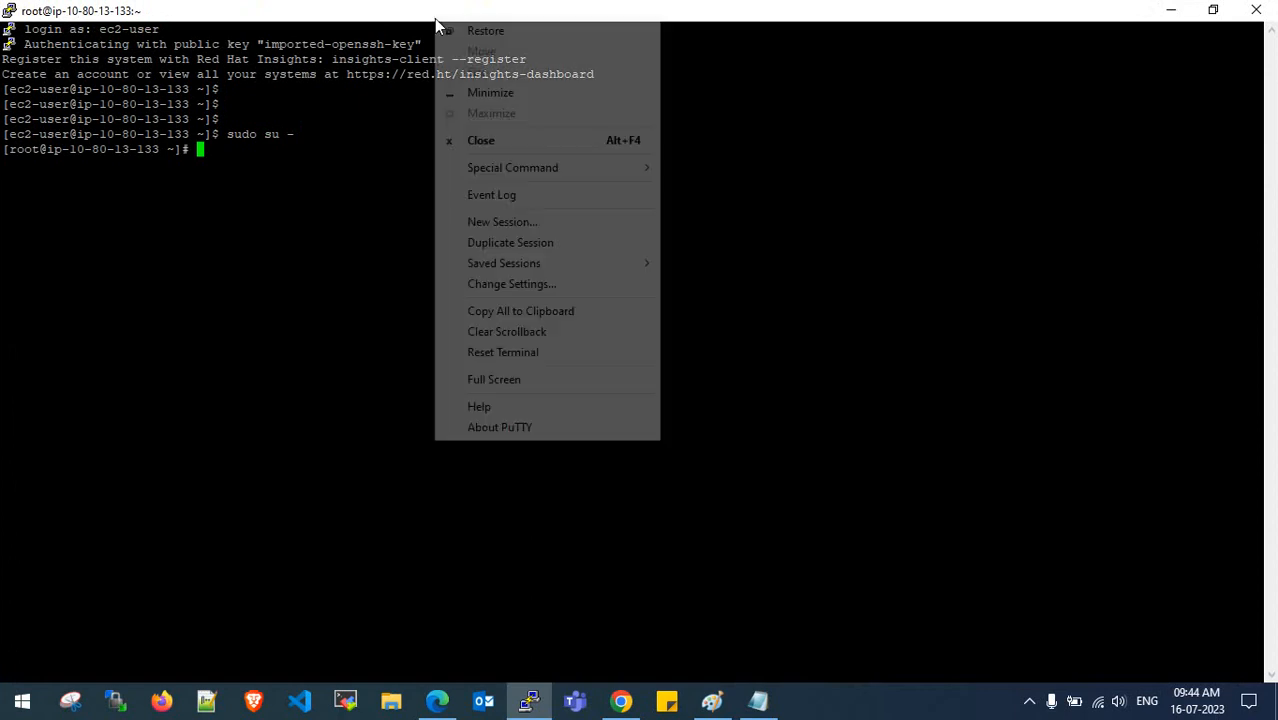
click(510, 285)
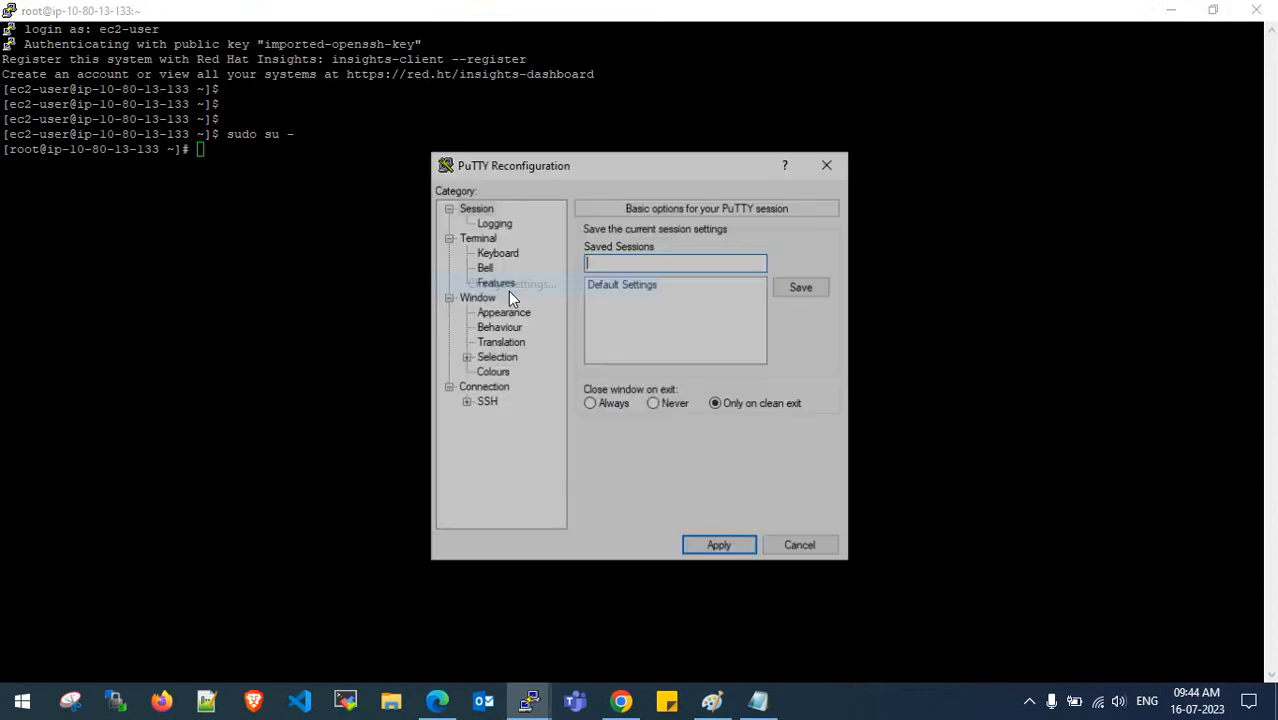
click(490, 373)
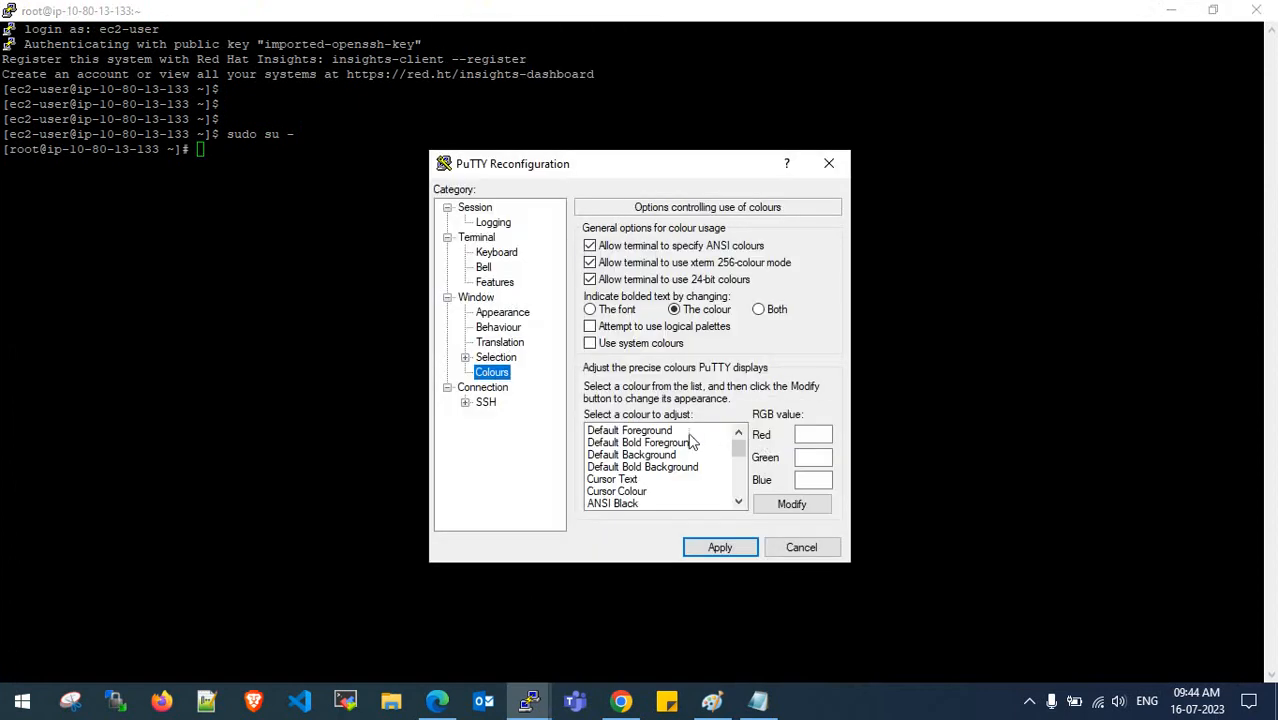
click(688, 431)
click(792, 504)
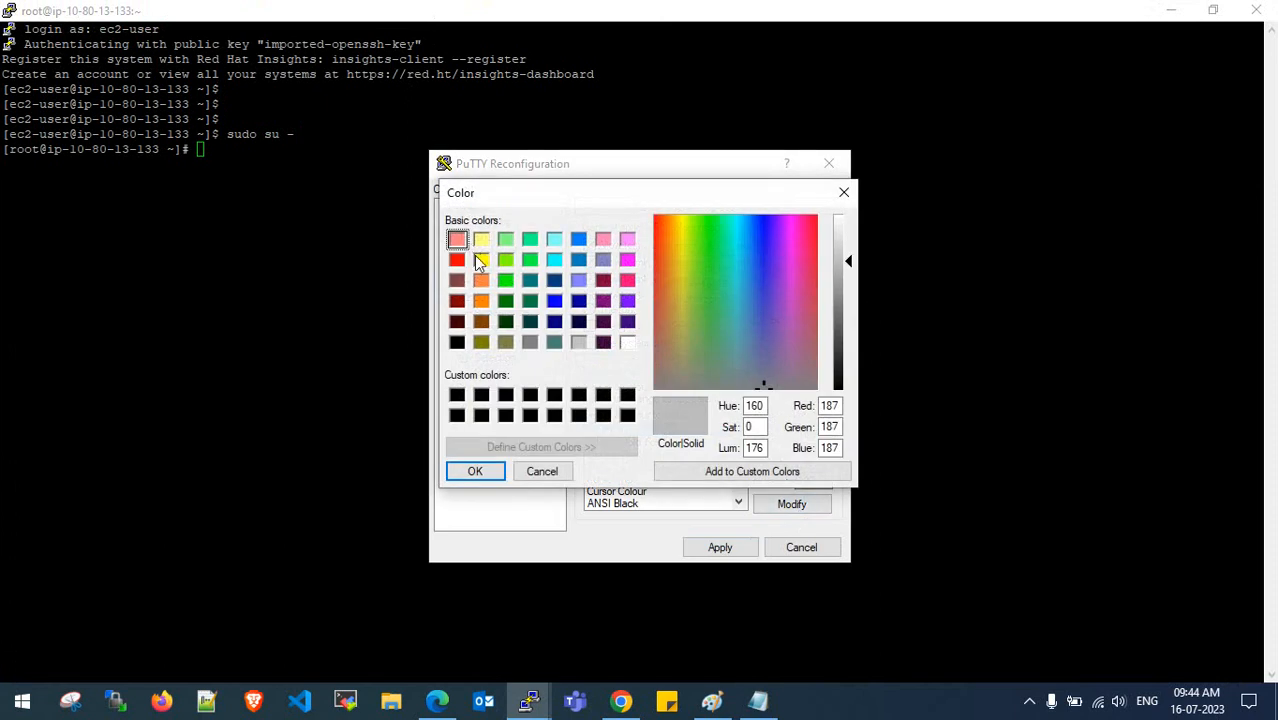
click(481, 240)
click(475, 471)
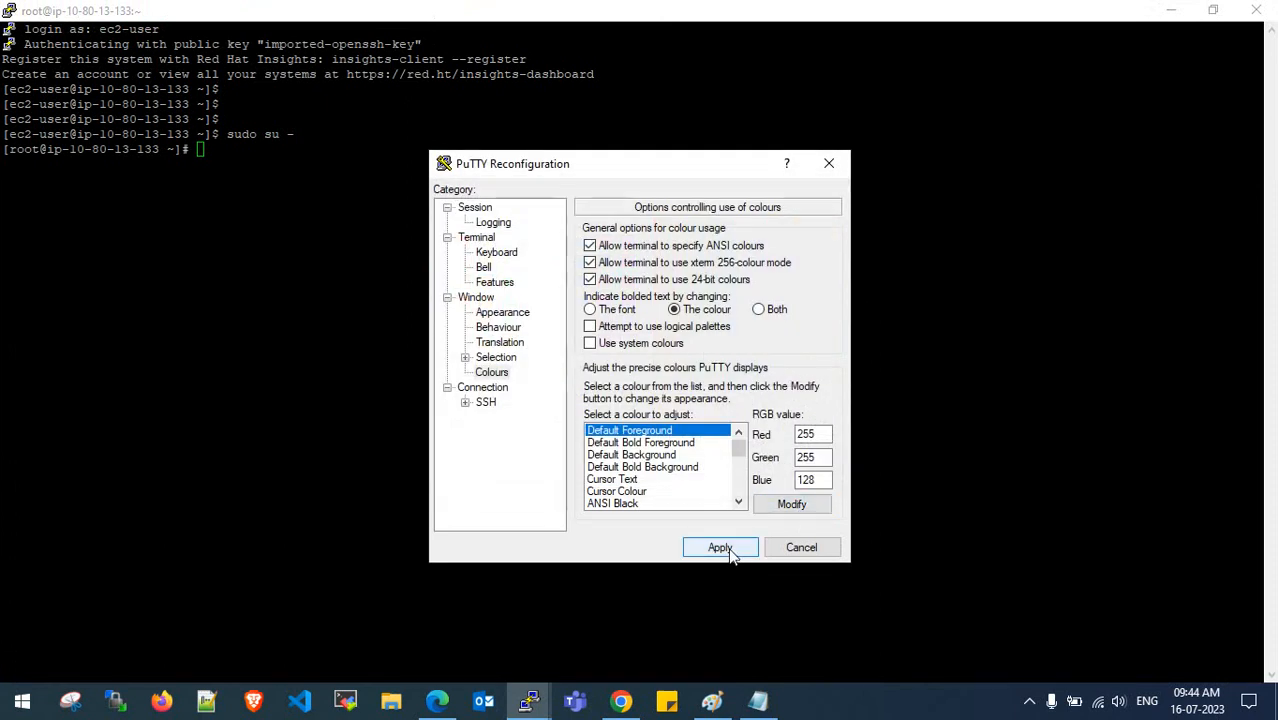
click(720, 548)
key(Return)
key(Return)
key(Return)
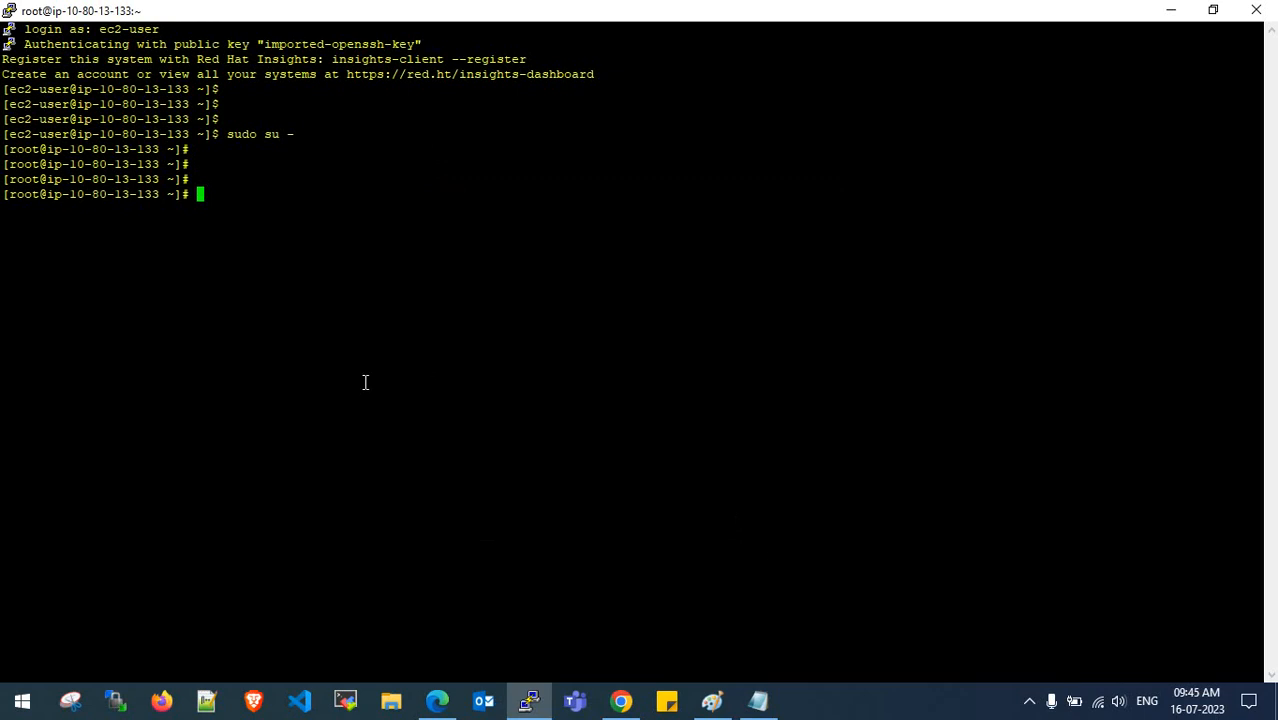
- Run cat /etc/os-release and highlight the version 9.2 (Plow)
key(Return)
key(Return)
key(Return)
key(Return)
text(cat)
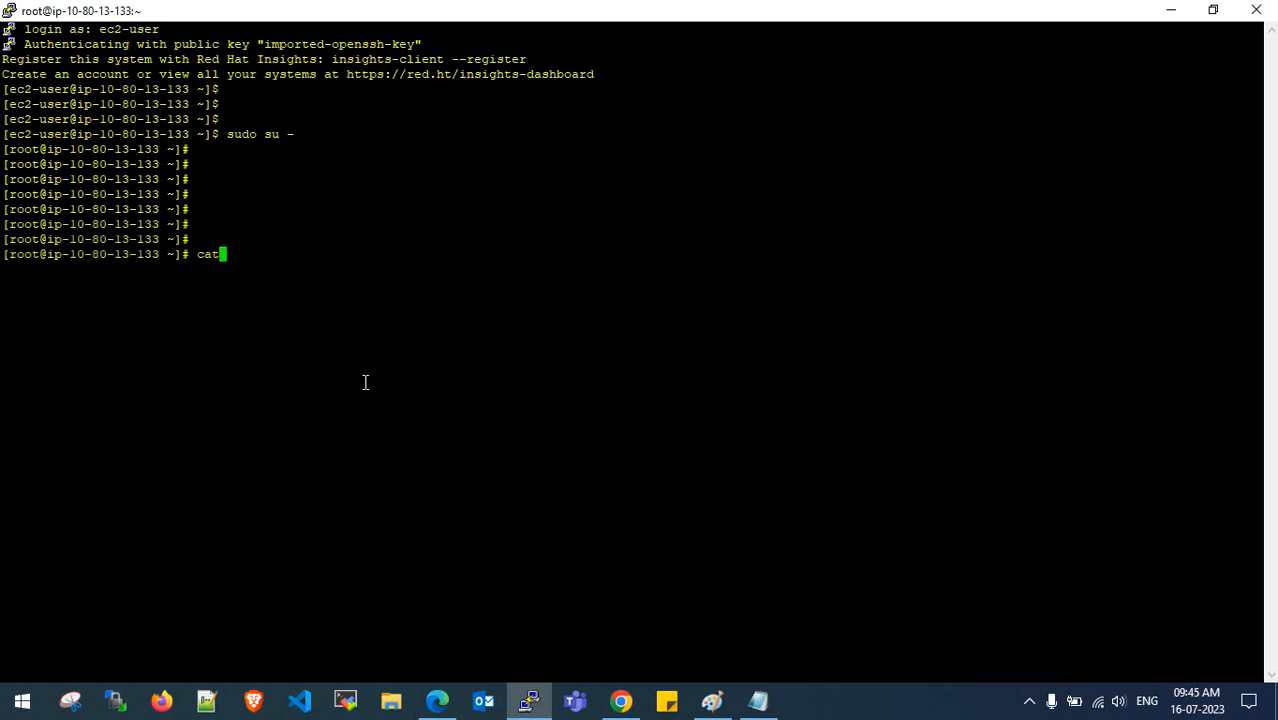
text( /etc/os-release)
key(Return)
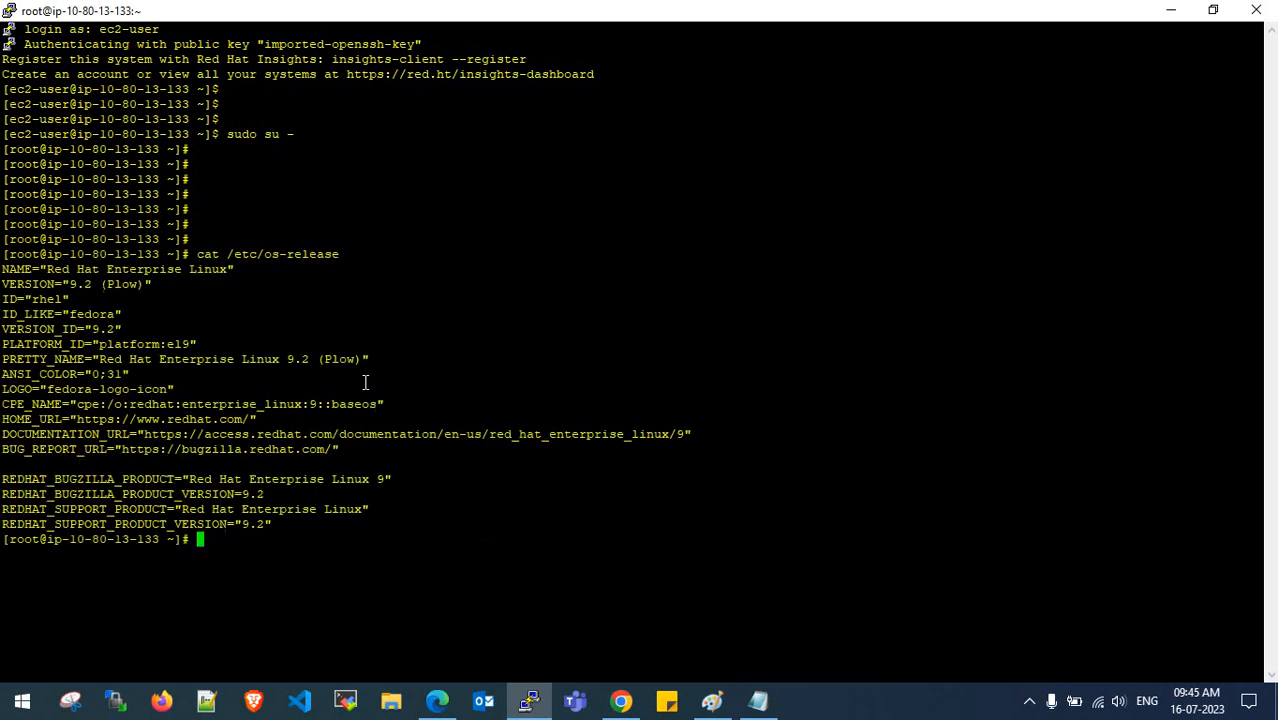
key(Return)
key(Return)
drag(72, 286, 121, 286)
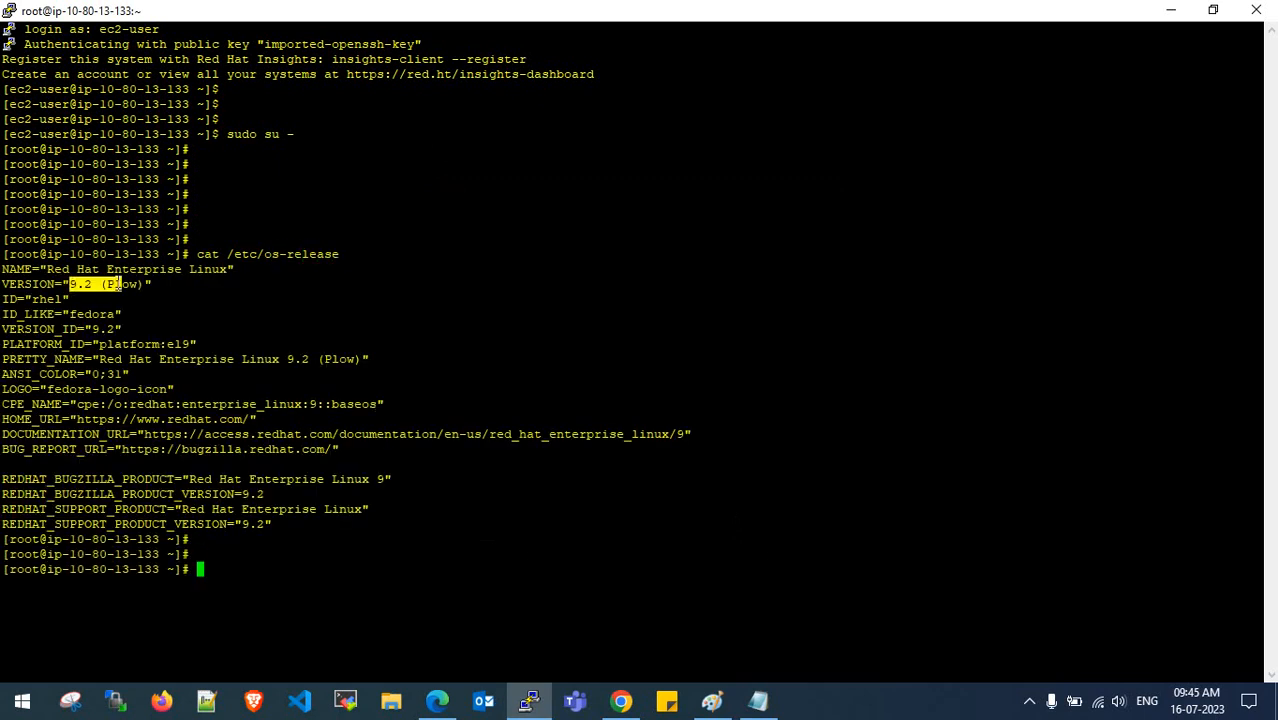
double_click(120, 287)
click(363, 410)
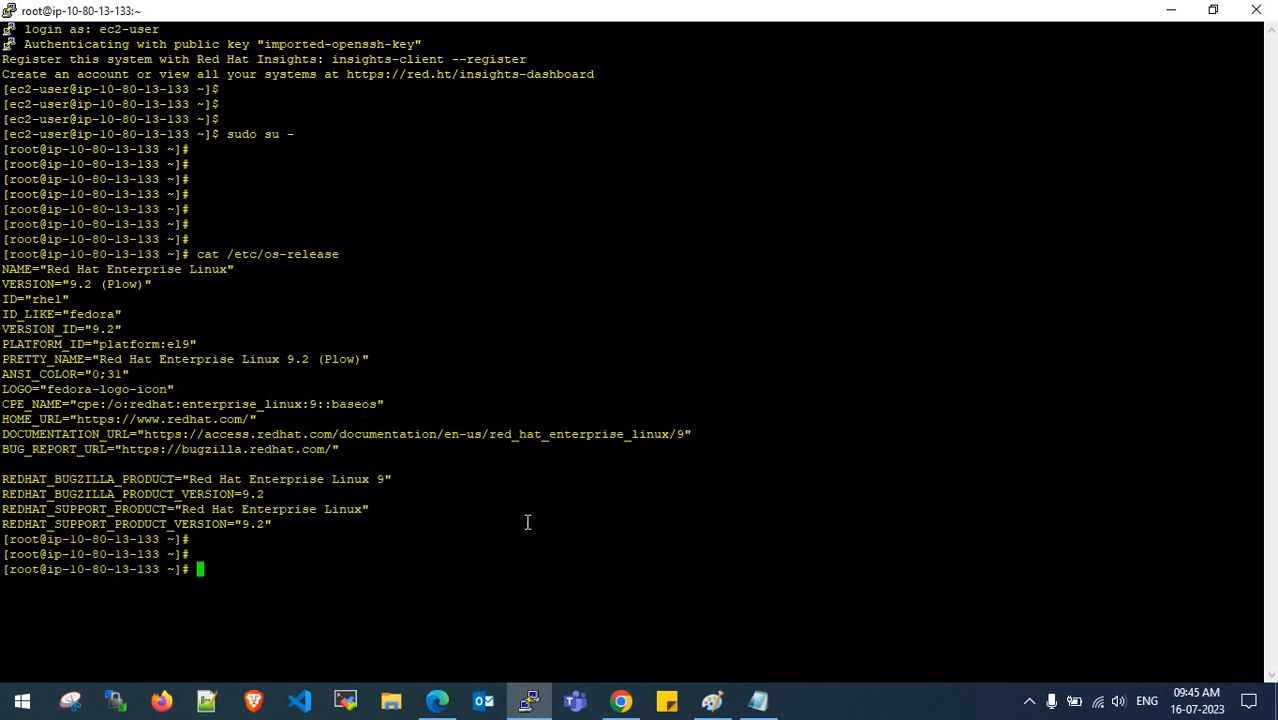
- Clear the terminal and copy the yum clean all command from the MySQL installation notes
key(ctrl+l)
key(Return)
key(Return)
key(Return)
key(Return)
key(Return)
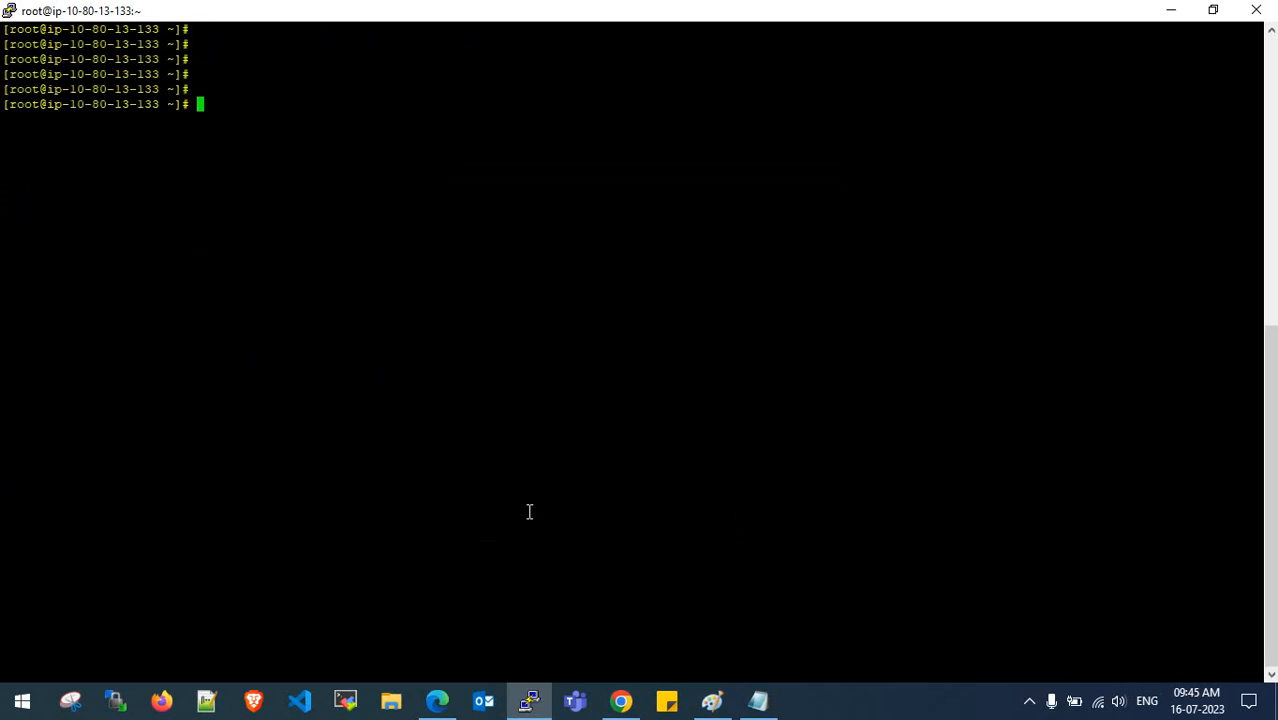
click(758, 700)
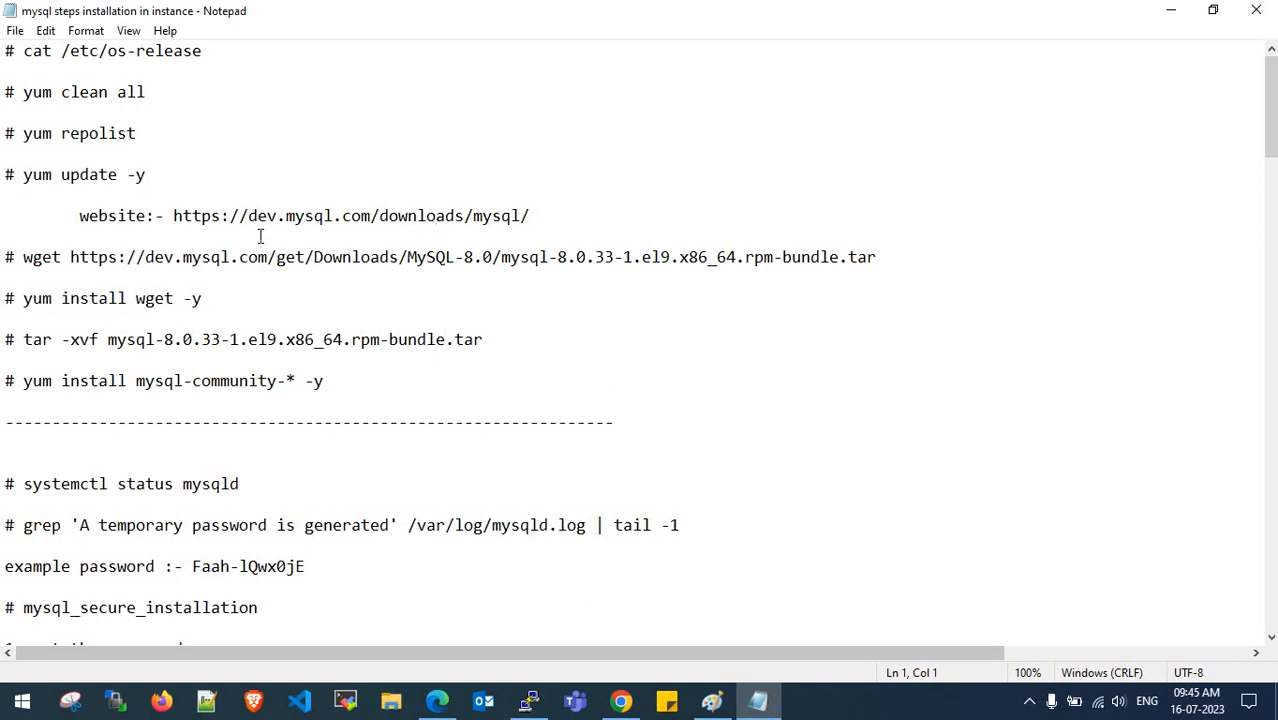
click(204, 50)
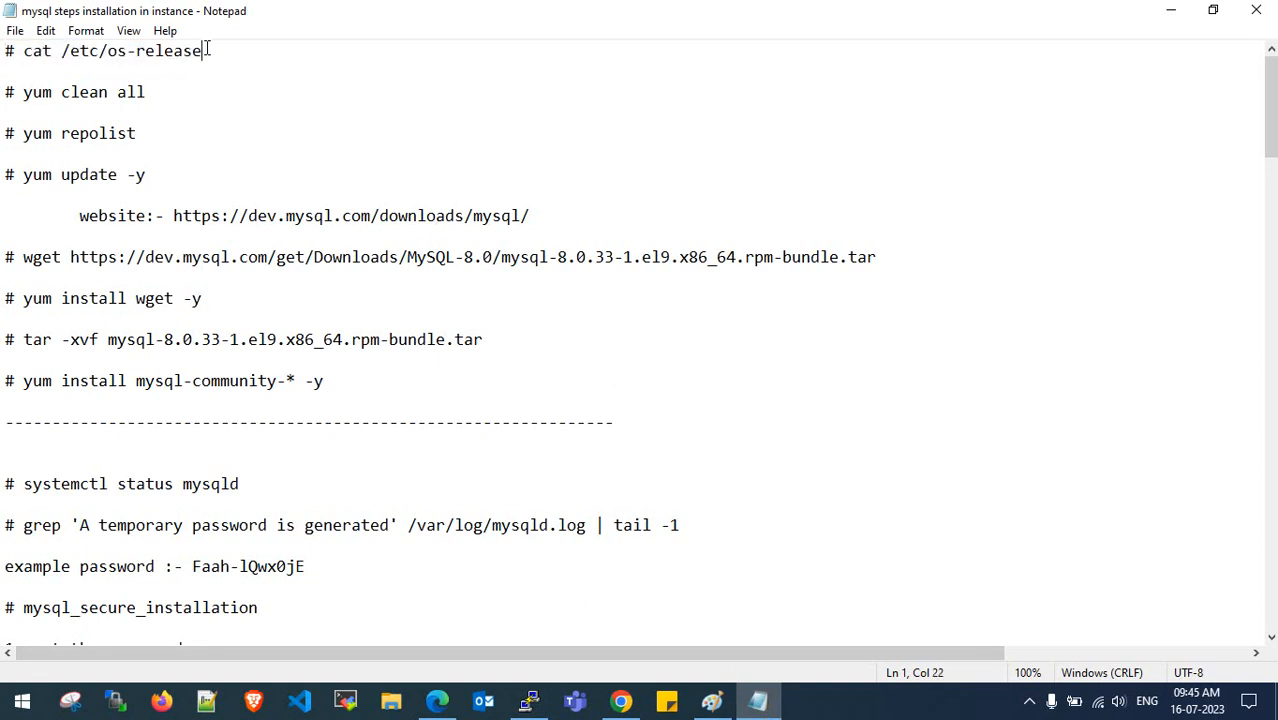
double_click(700, 14)
drag(698, 25, 793, 31)
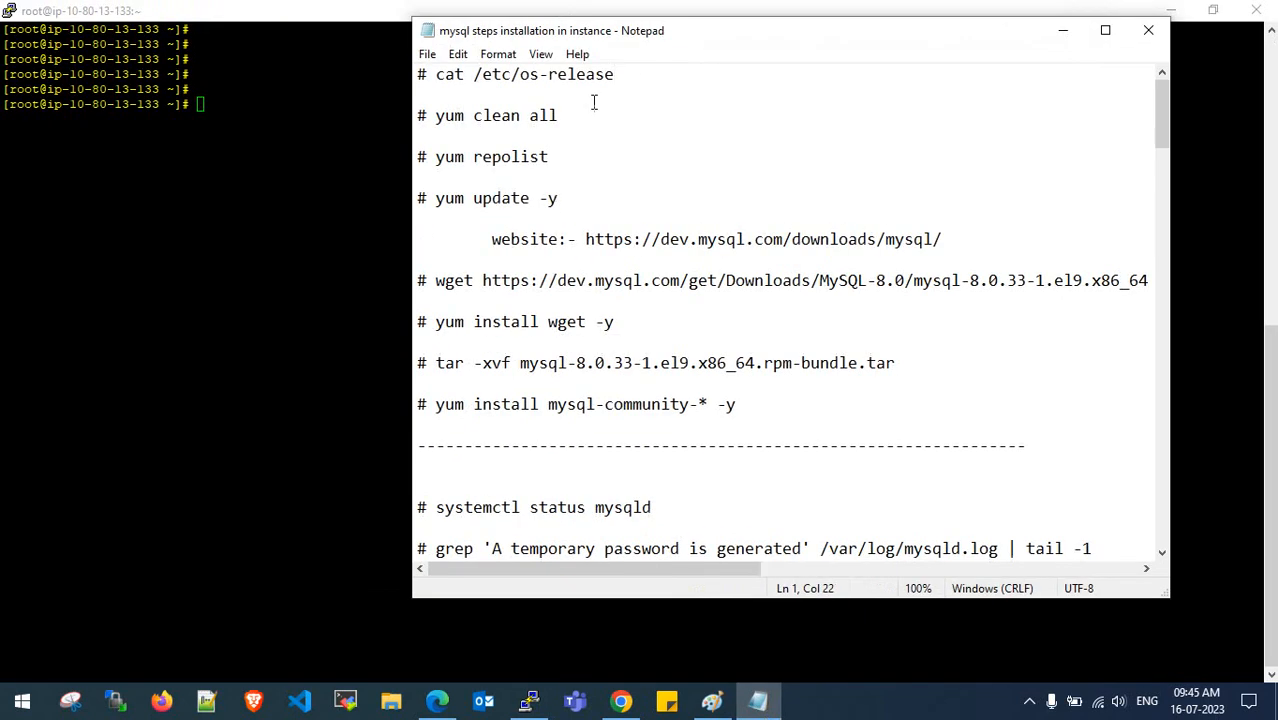
drag(568, 117, 436, 116)
key(ctrl+c)
- Paste and run yum clean all in the root shell
click(281, 148)
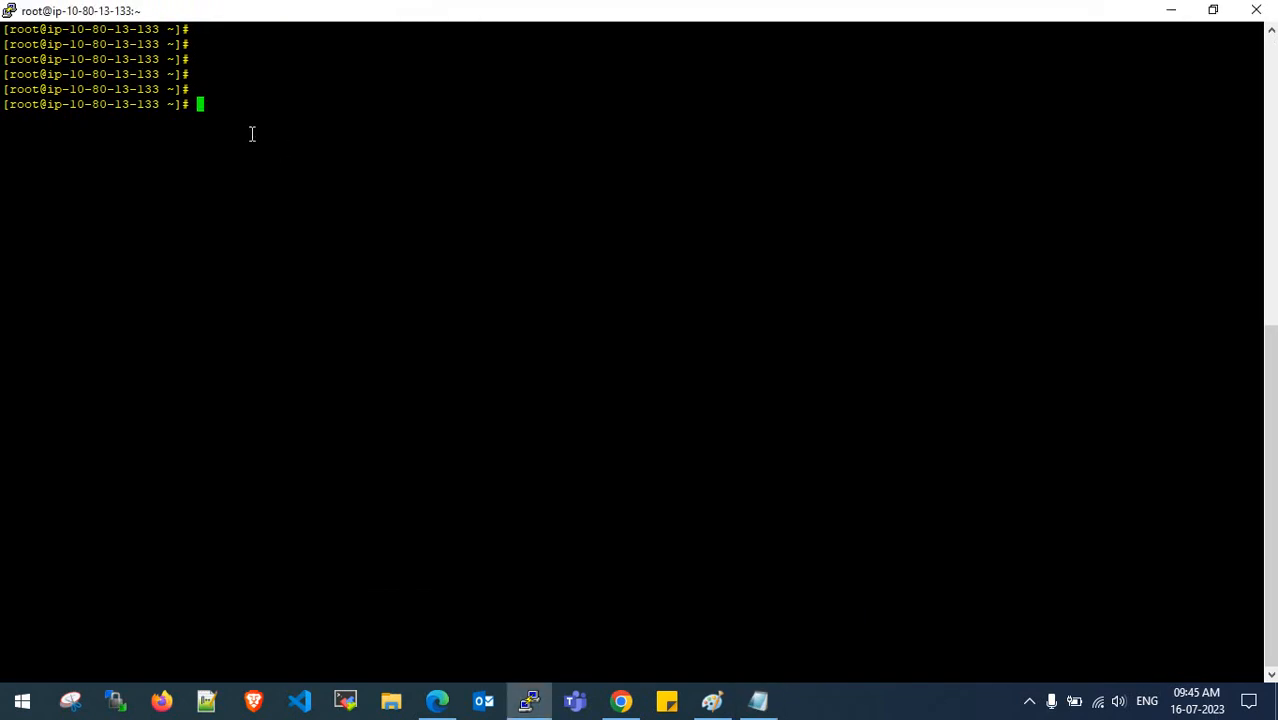
right_click(314, 190)
key(Return)
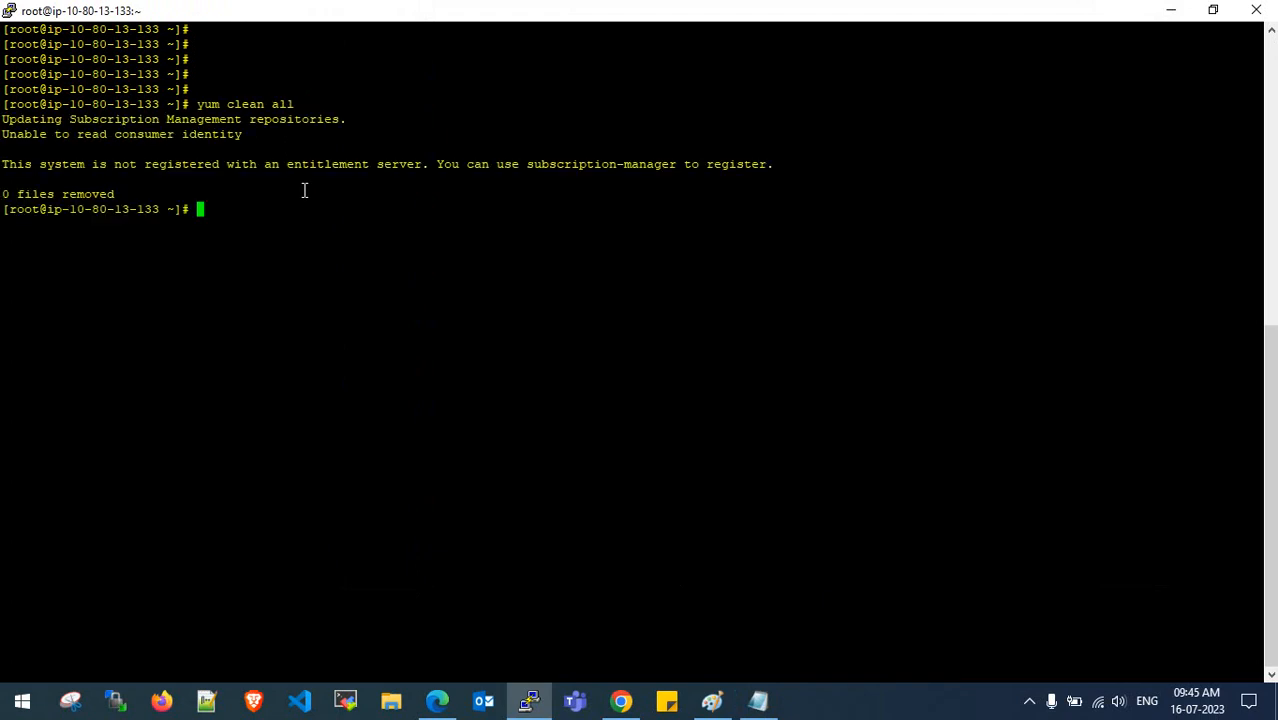
key(Return)
key(Return)
key(Return)
- Run yum repolist and highlight the baseos and appstream RHUI repositories
click(758, 700)
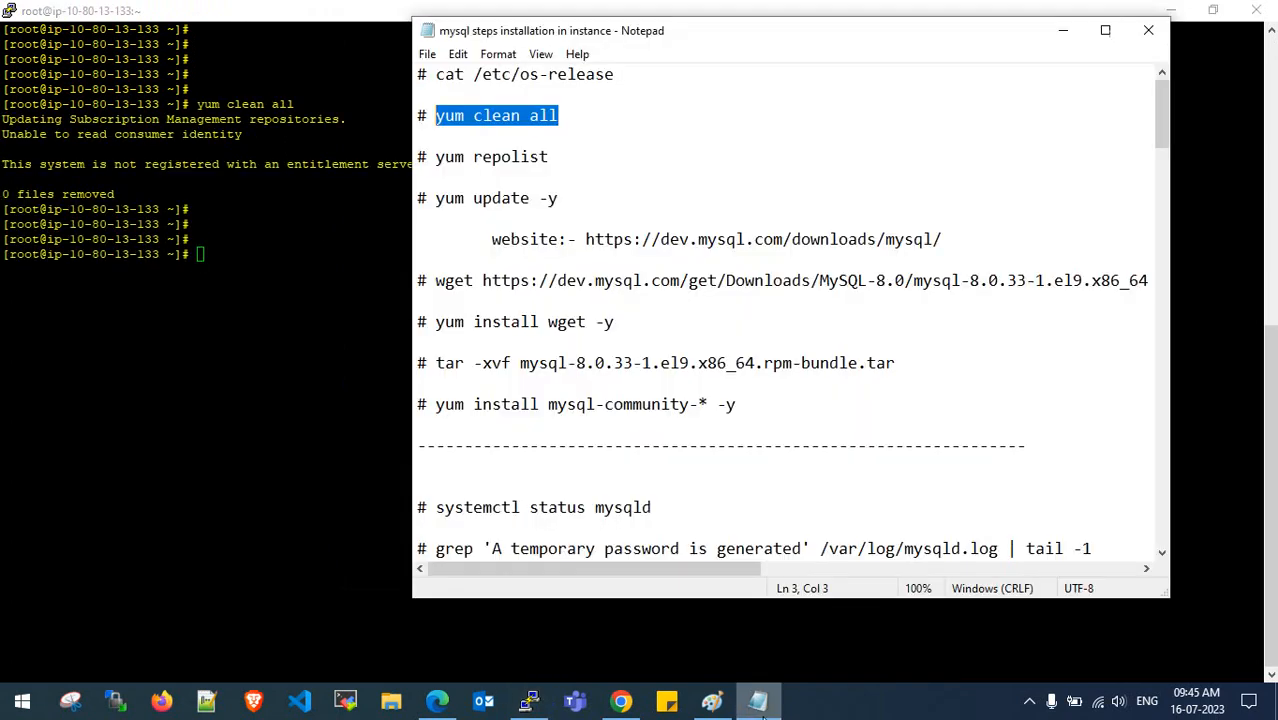
drag(550, 157, 436, 157)
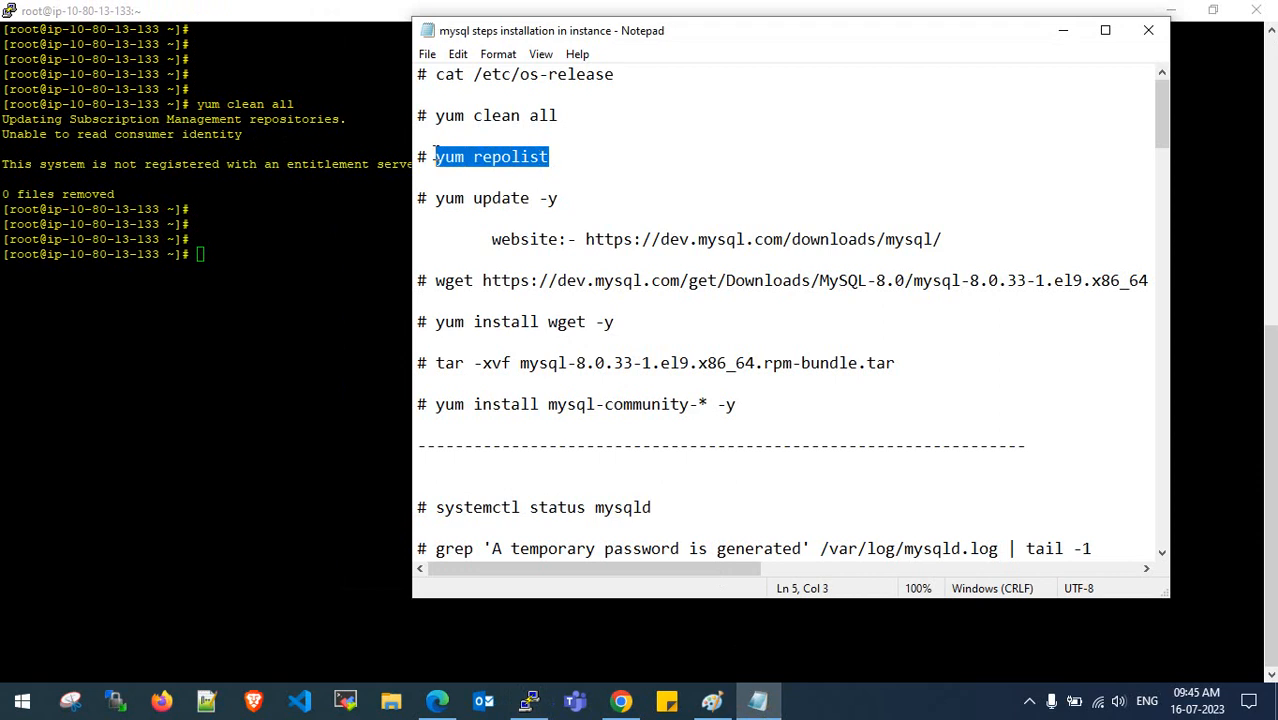
click(297, 204)
right_click(342, 251)
key(Return)
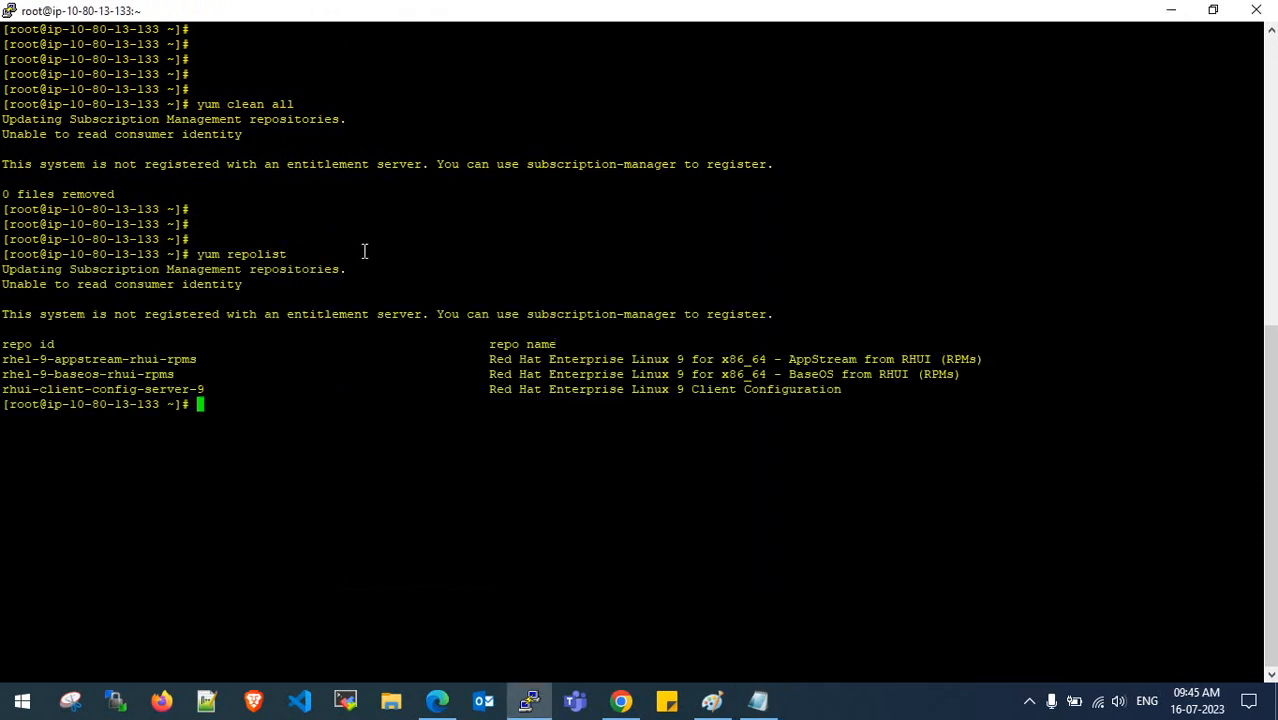
drag(3, 344, 180, 373)
click(157, 375)
drag(42, 378, 110, 364)
double_click(110, 364)
- Copy yum update -y from the notes and paste it at the root prompt
click(758, 700)
click(560, 280)
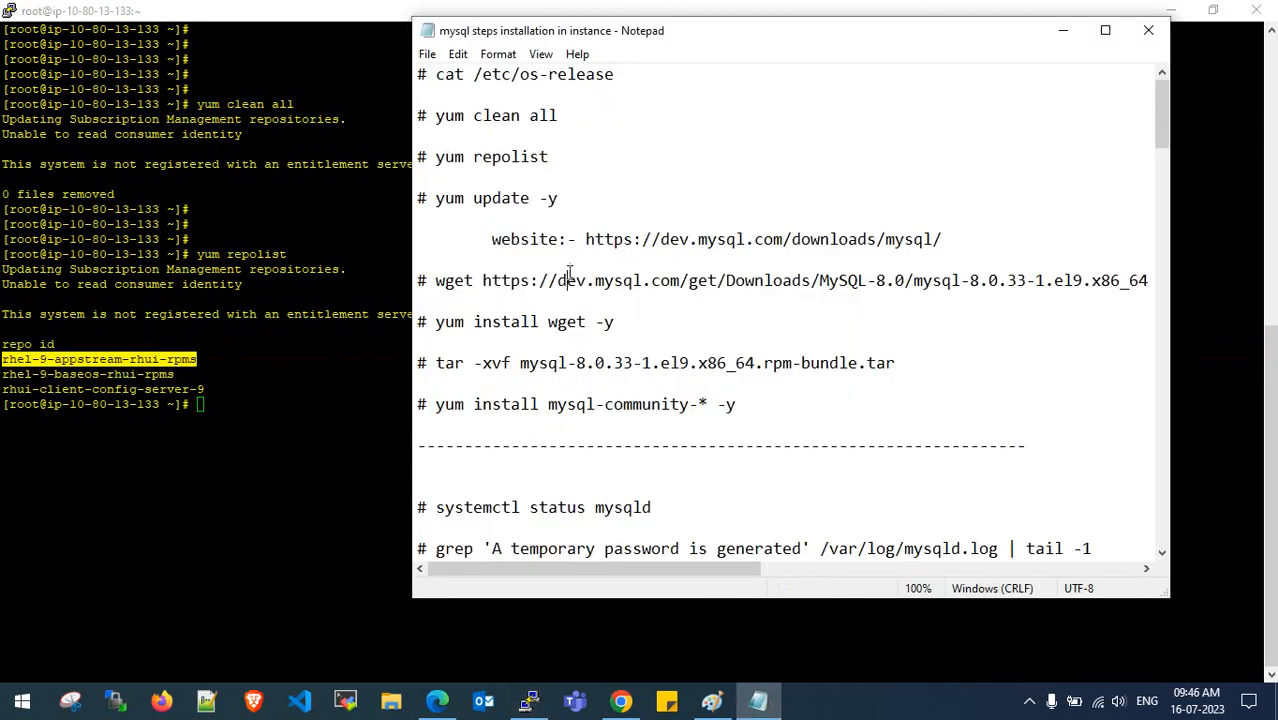
drag(563, 197, 436, 197)
click(289, 381)
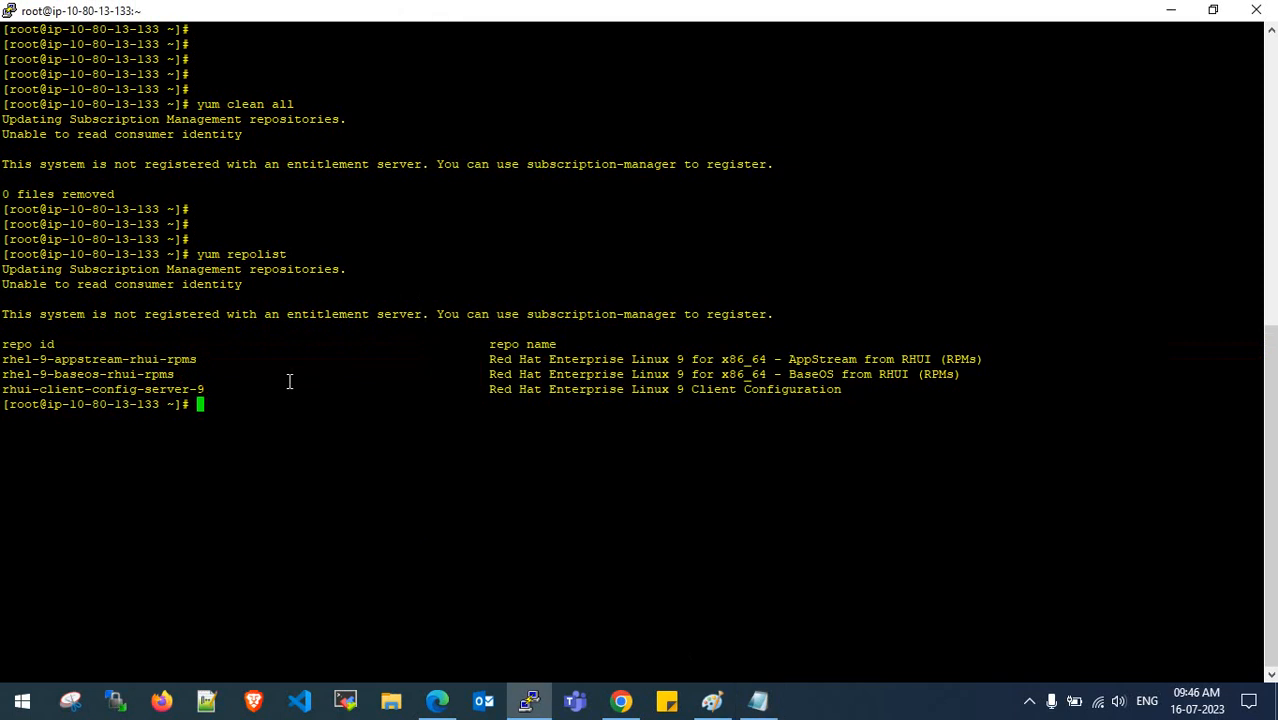
right_click(289, 381)
- Run the full system update and follow its progress to 16/62 packages
key(Return)
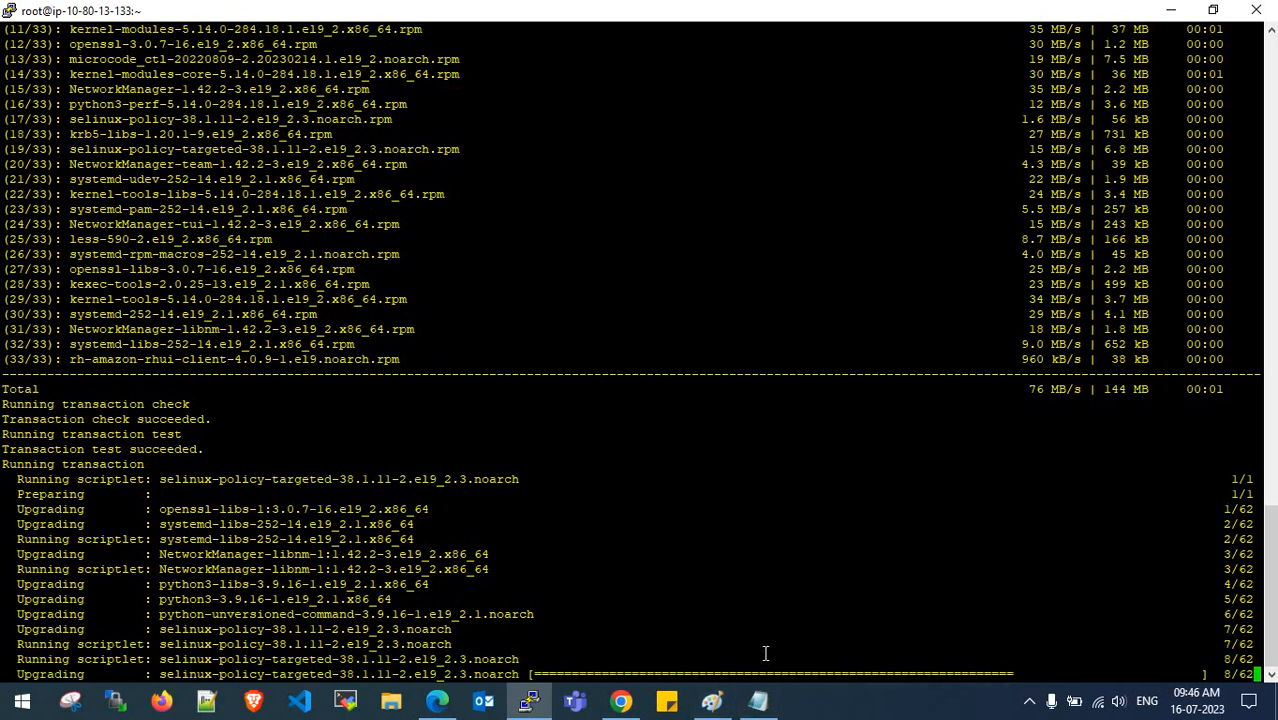
click(758, 702)
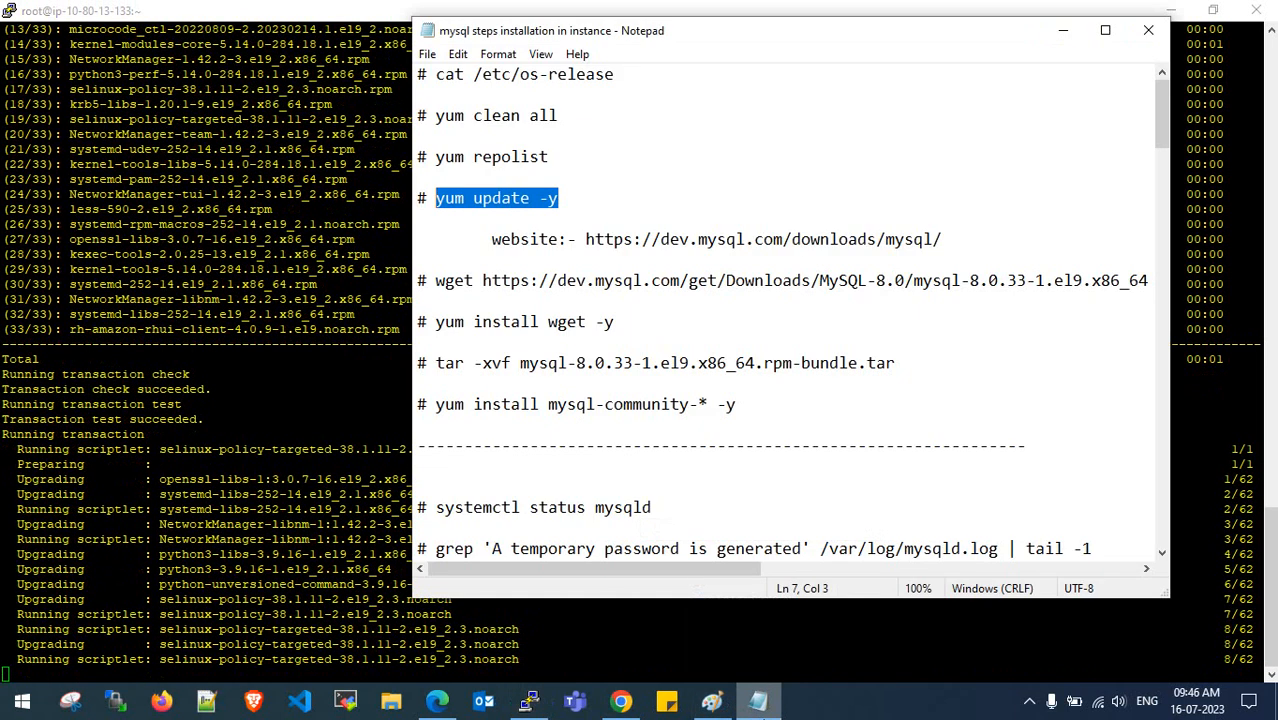
click(758, 702)
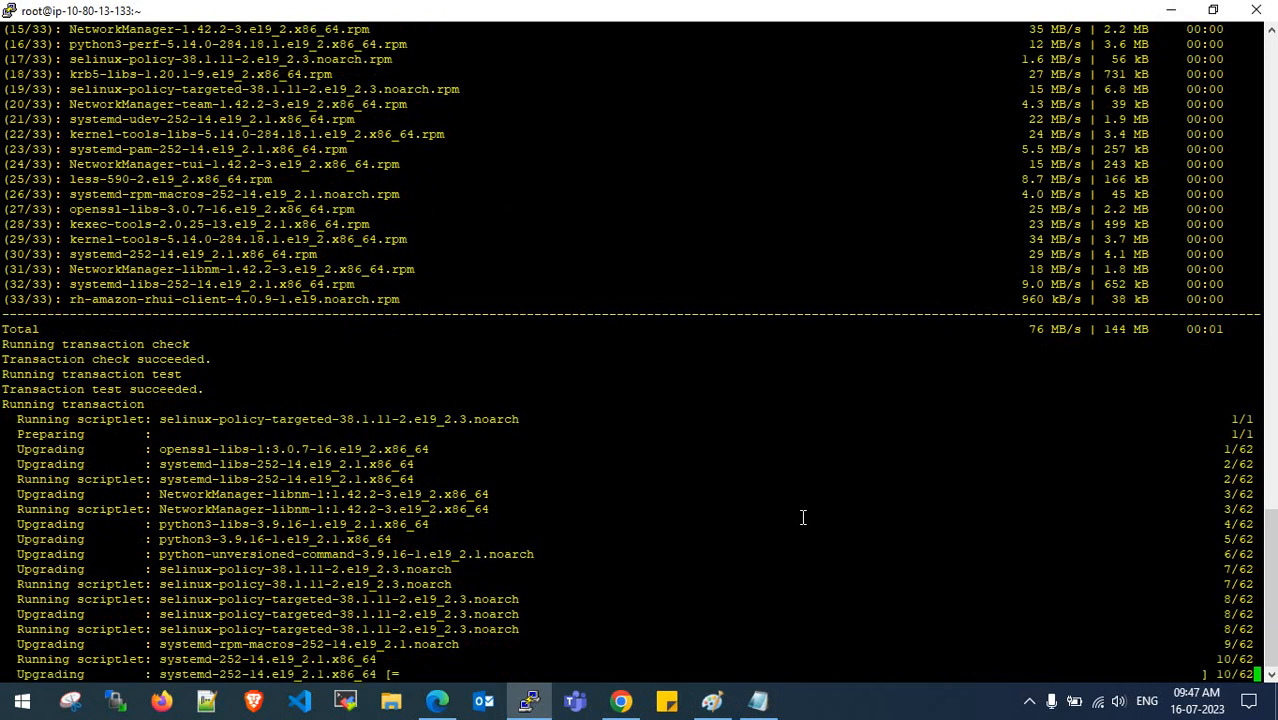
click(760, 702)
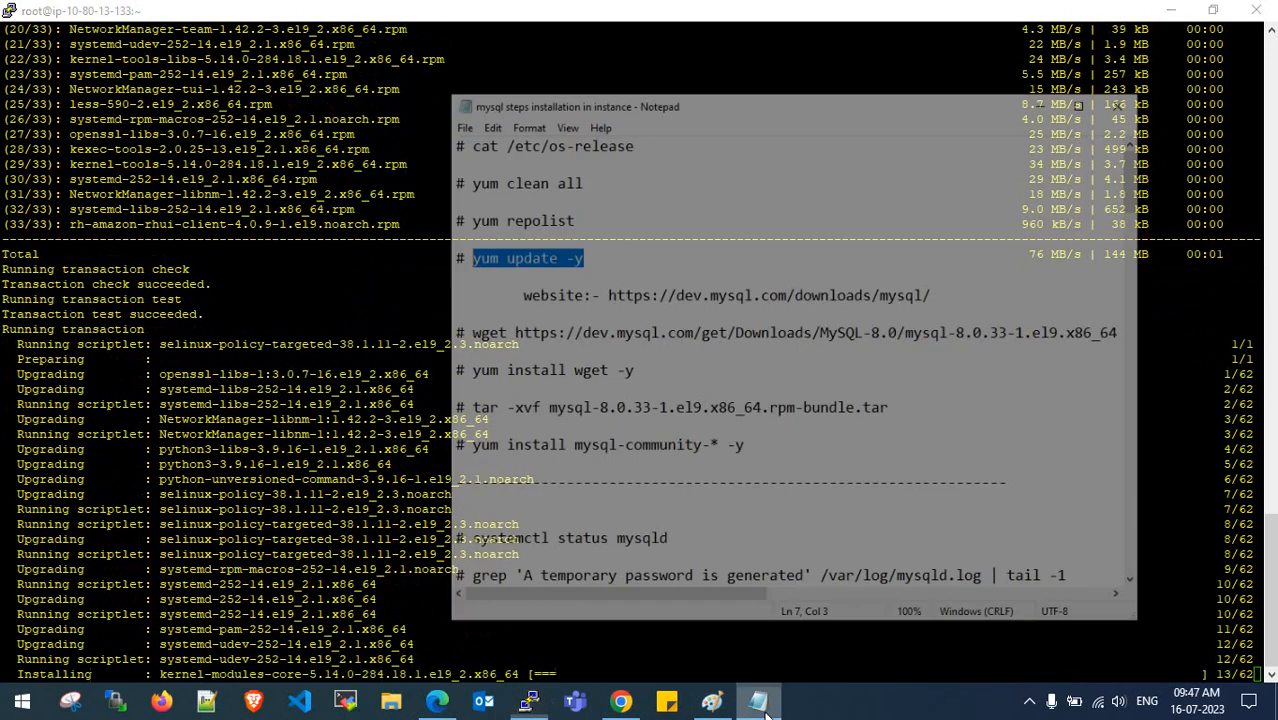
click(760, 702)
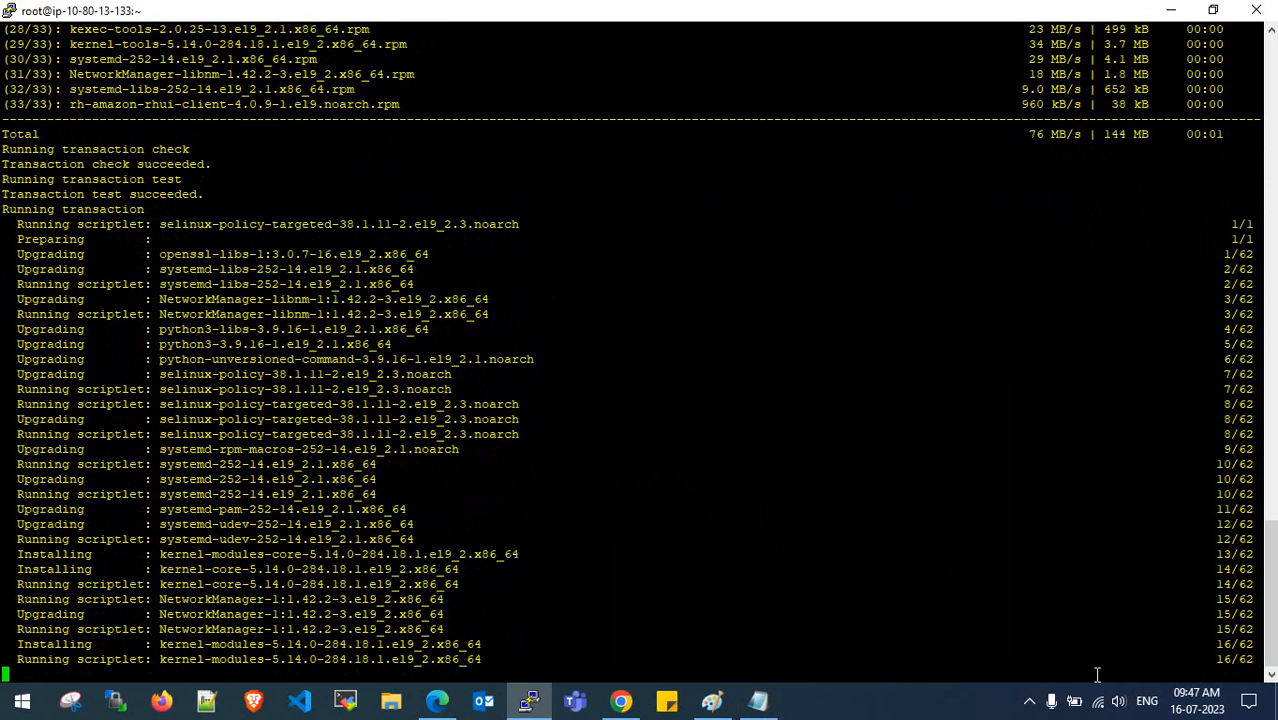
drag(1210, 660, 1238, 661)
click(1084, 639)
click(1238, 664)
- Copy the dev.mysql.com downloads page URL from the installation notes and open a new Chrome tab
click(758, 700)
click(638, 310)
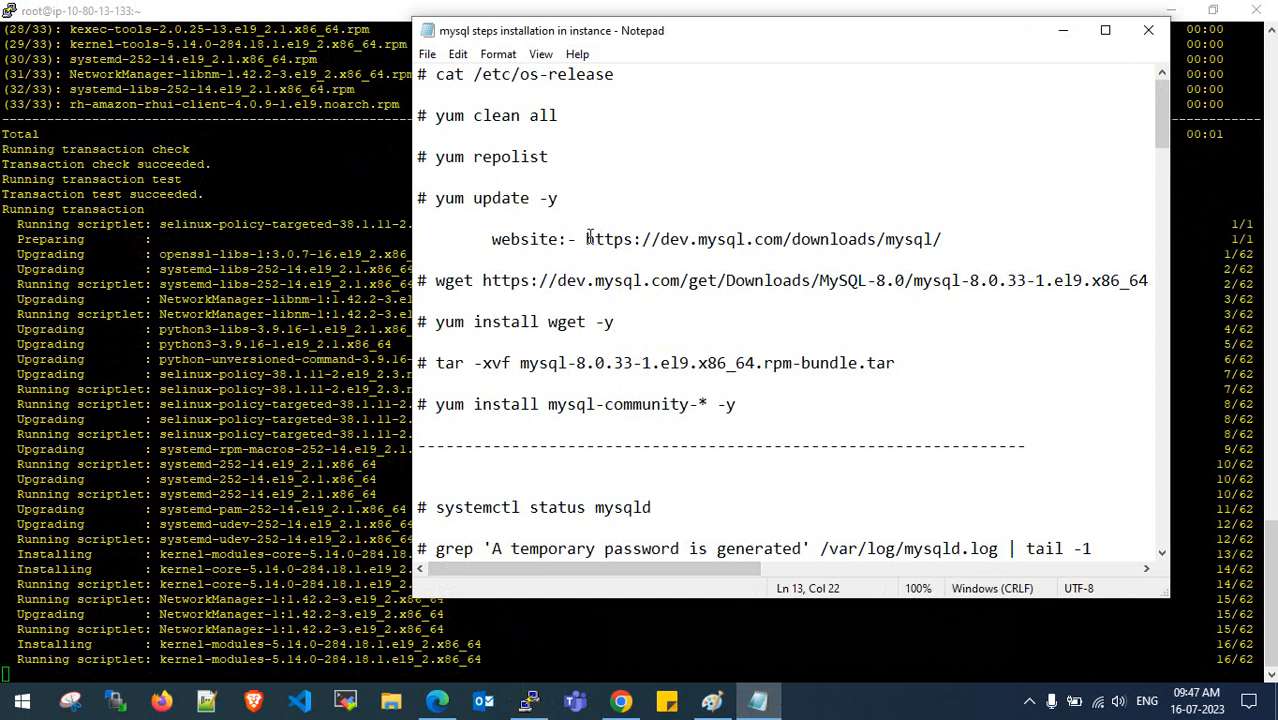
drag(587, 239, 952, 237)
key(ctrl+c)
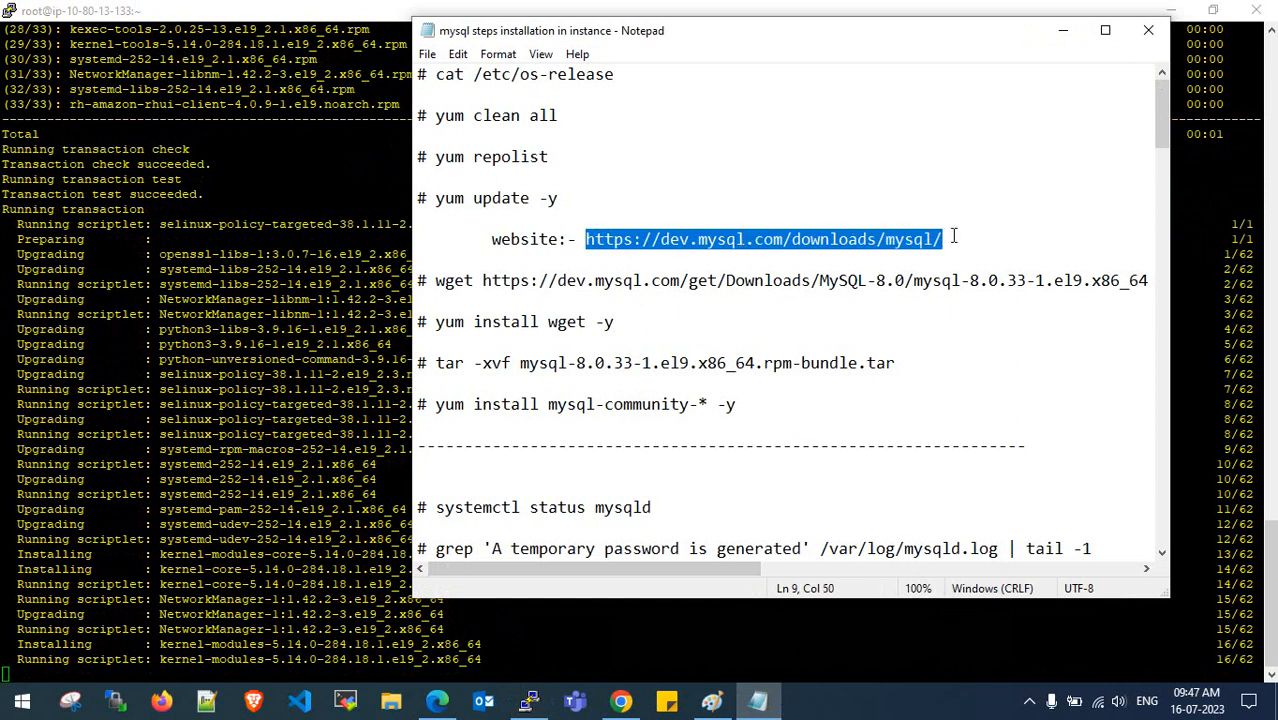
click(1063, 30)
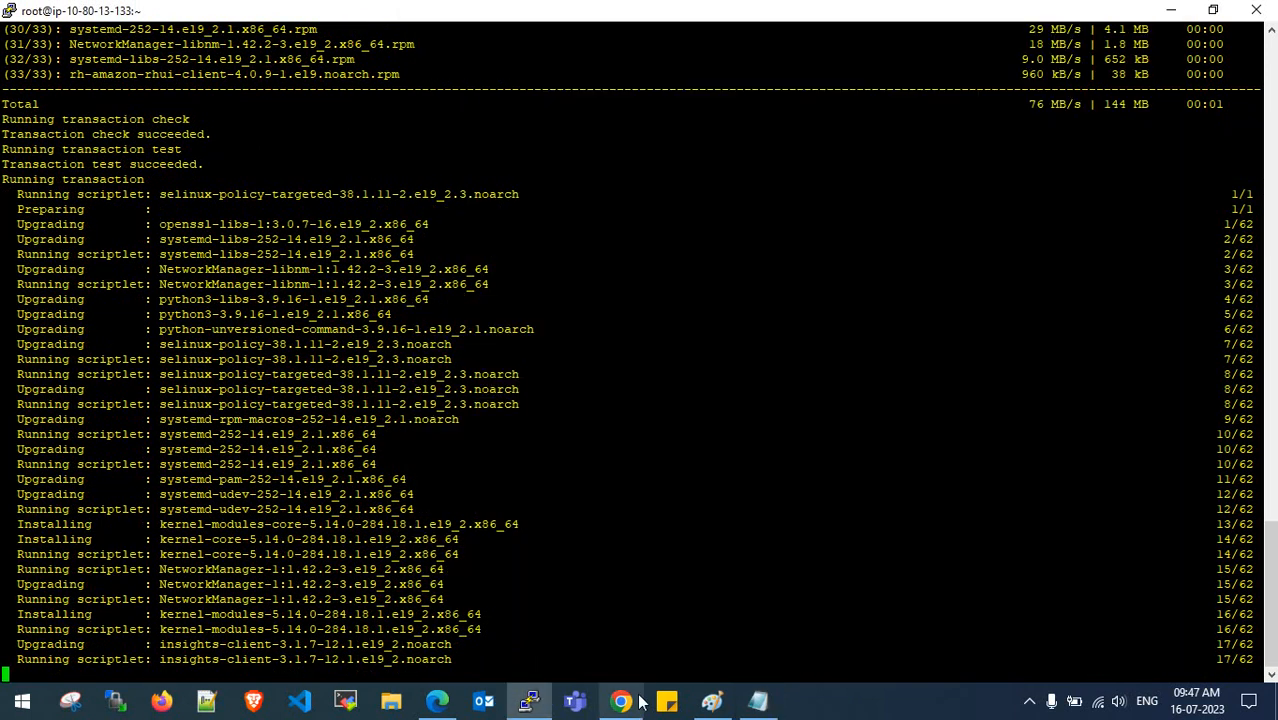
click(625, 701)
click(250, 18)
click(180, 20)
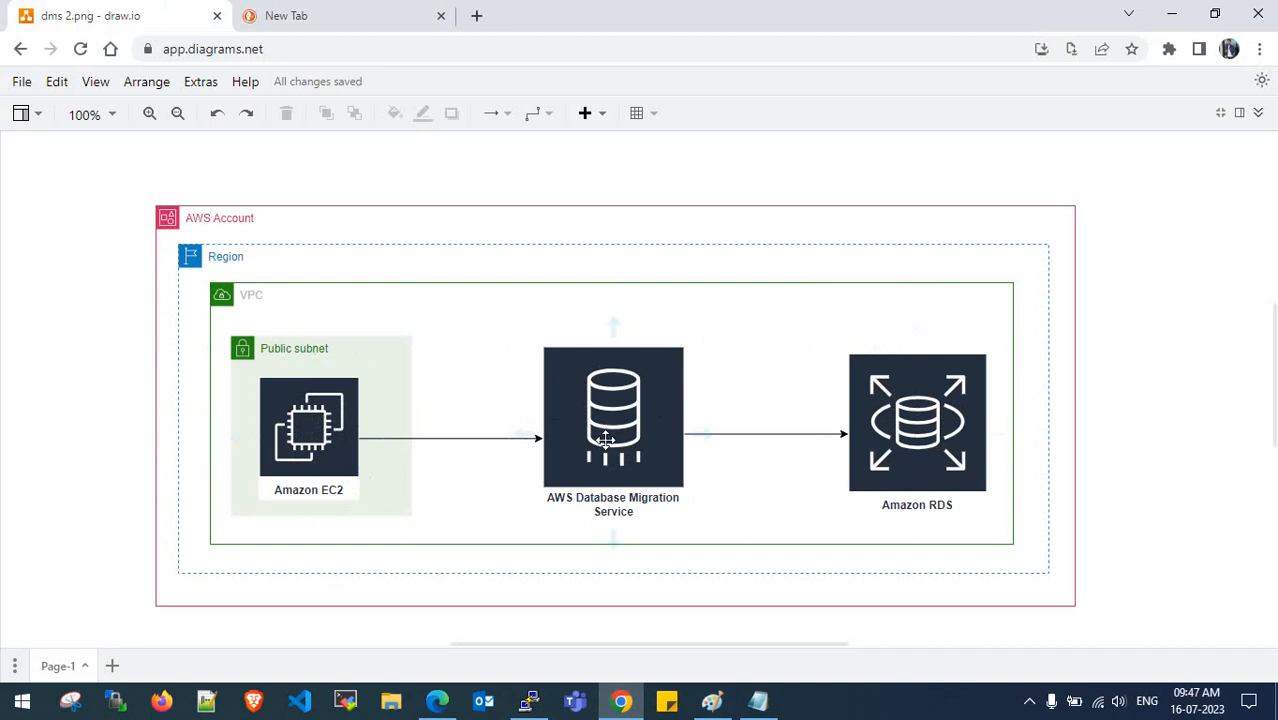
- Load the MySQL downloads page and filter to Red Hat Enterprise Linux 9 x86 64-bit
click(335, 10)
key(ctrl+v)
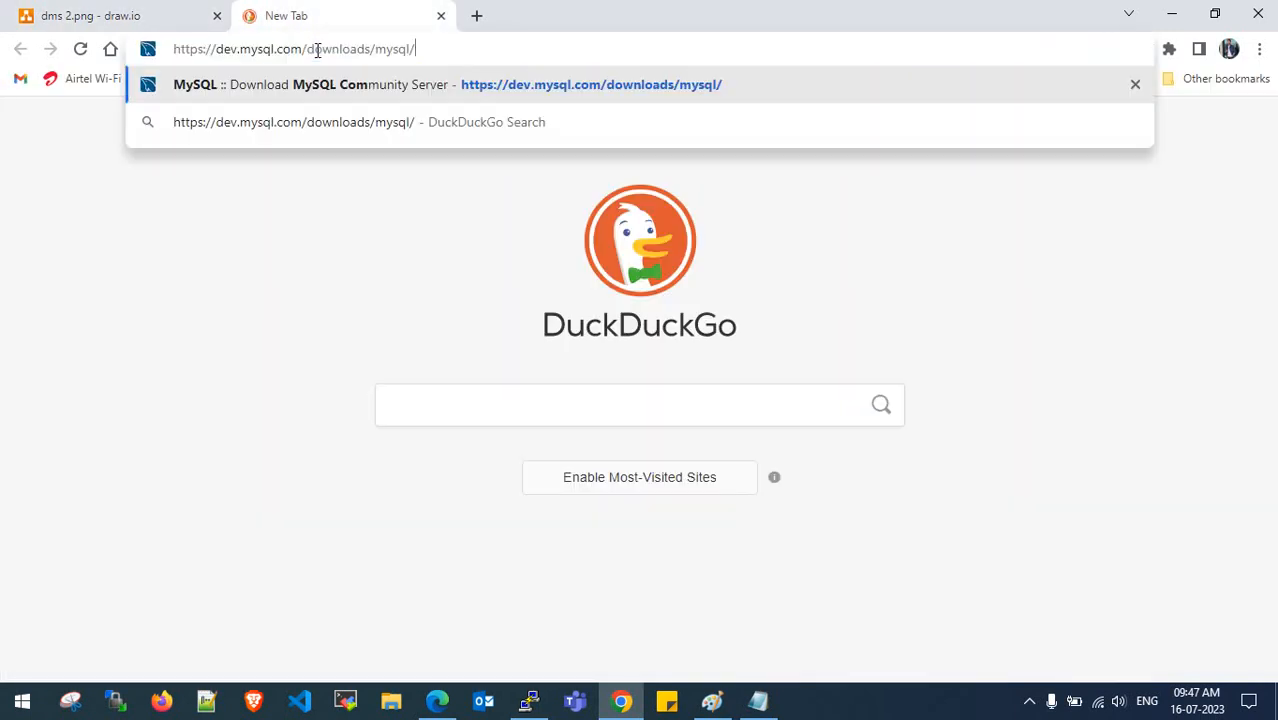
key(Return)
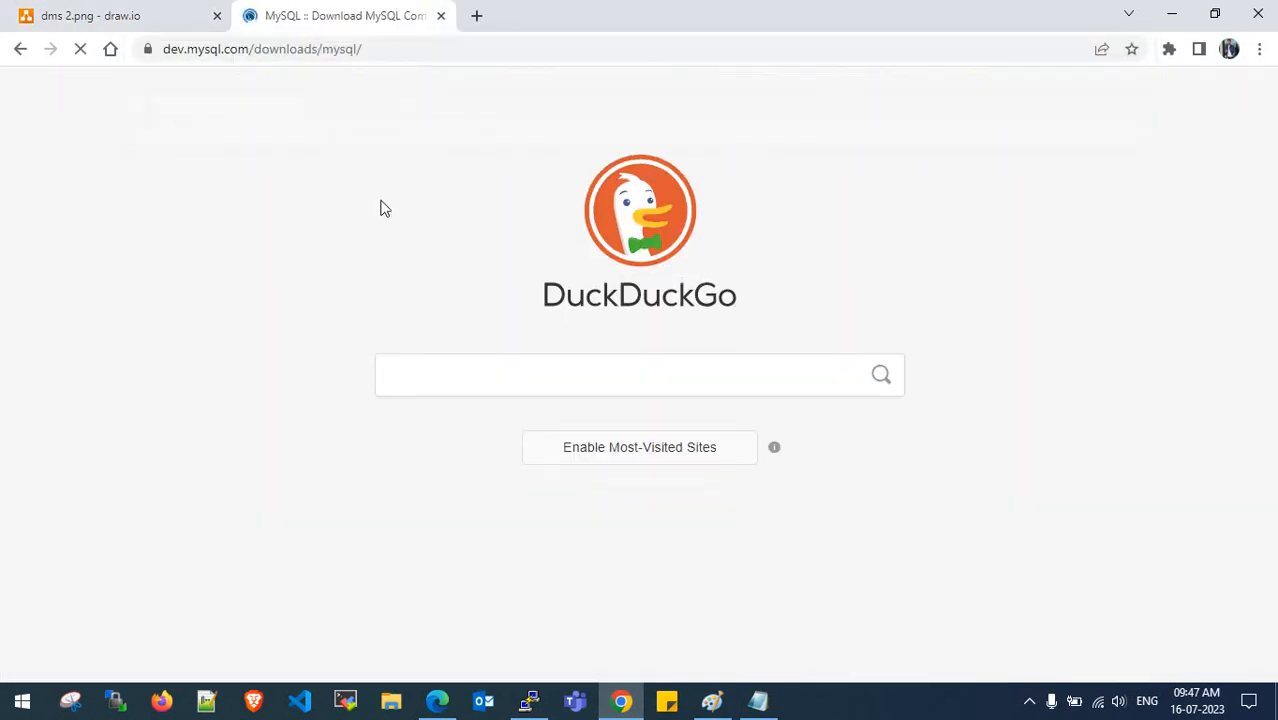
scroll(313, 316, down, 1)
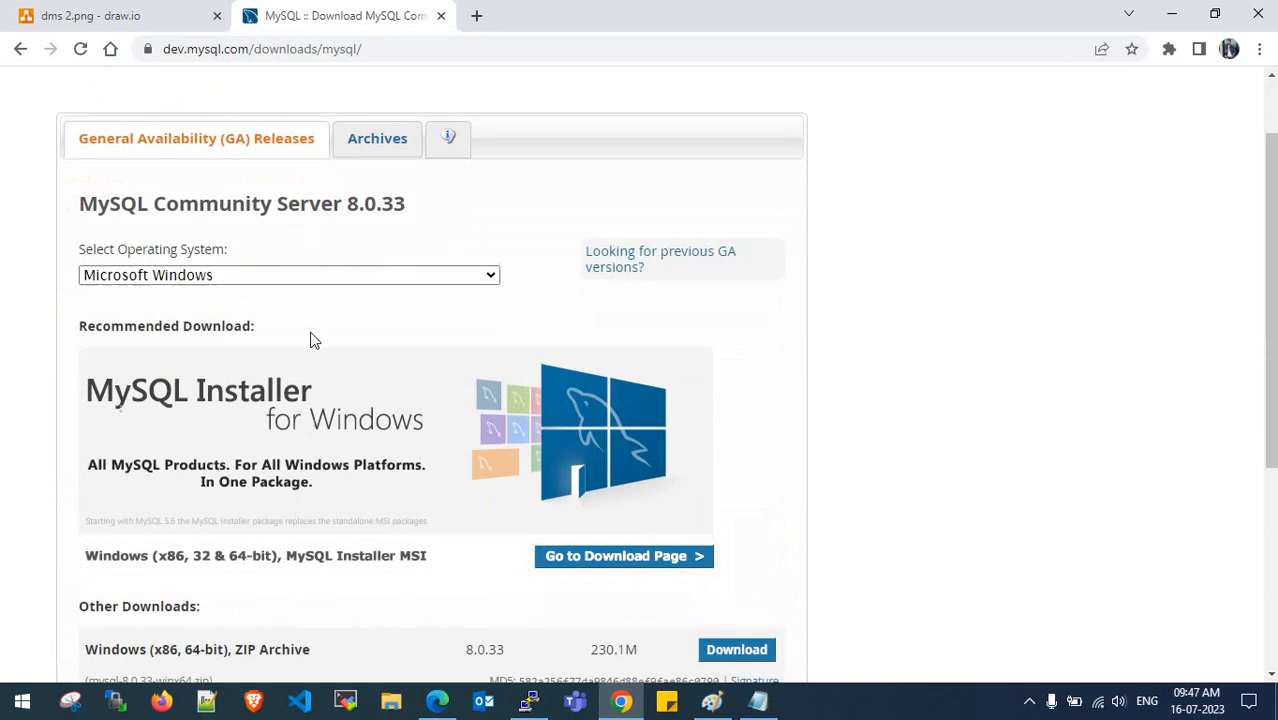
click(314, 276)
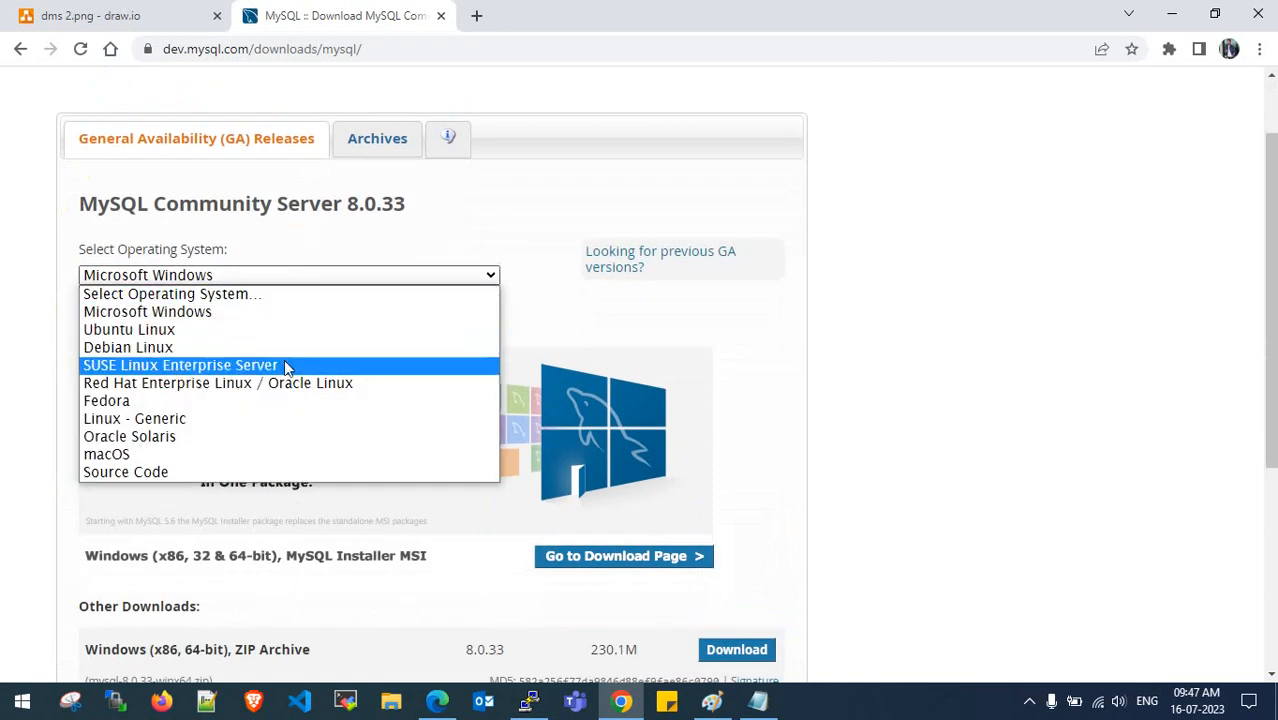
click(288, 386)
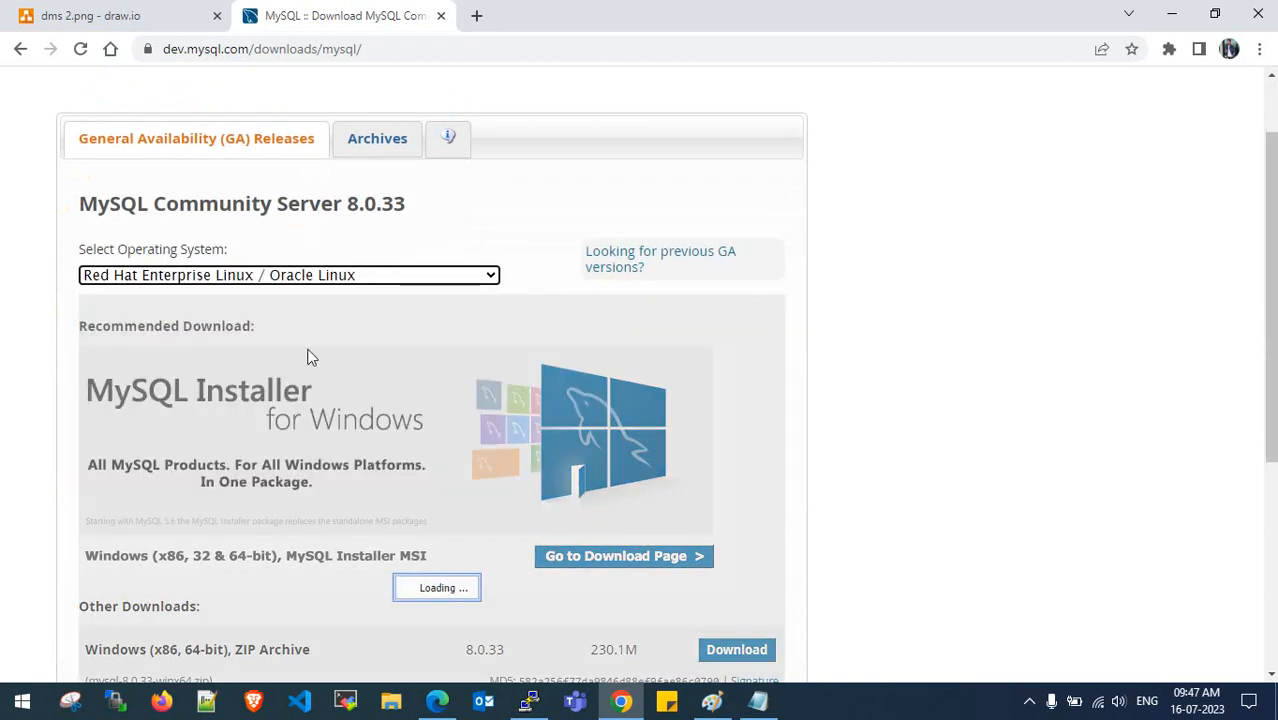
scroll(308, 351, down, 1)
click(308, 240)
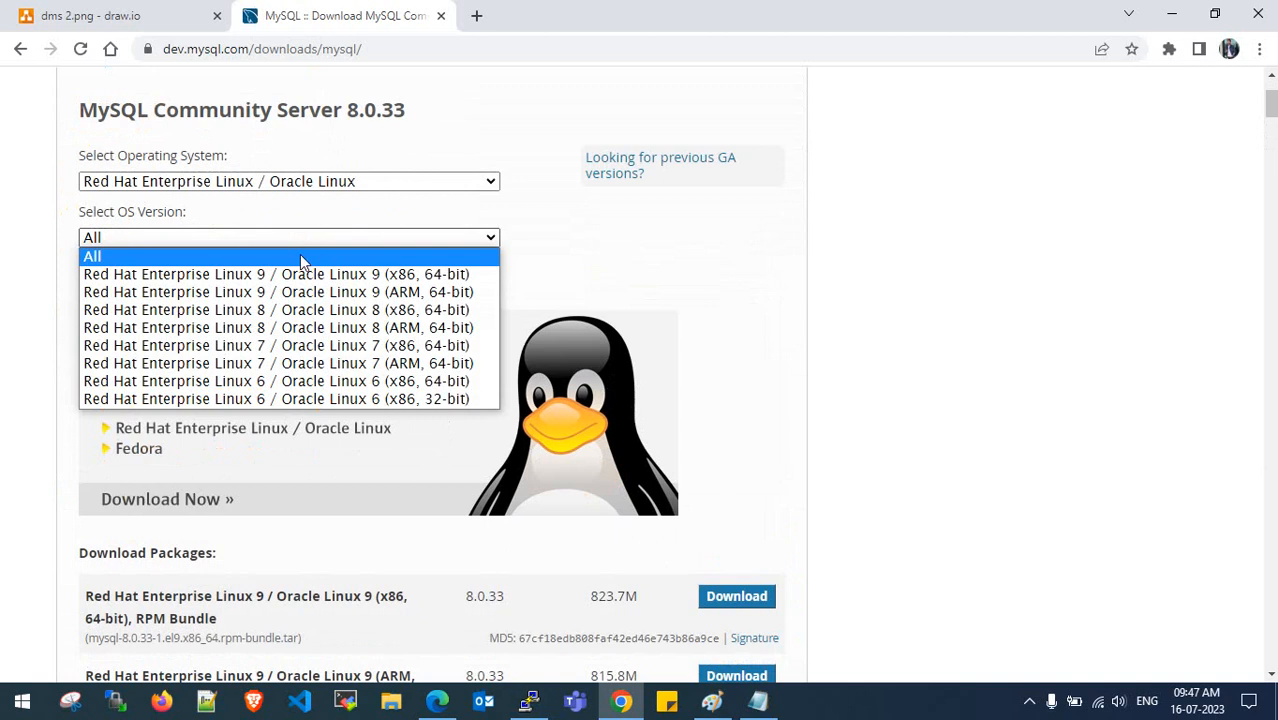
click(306, 283)
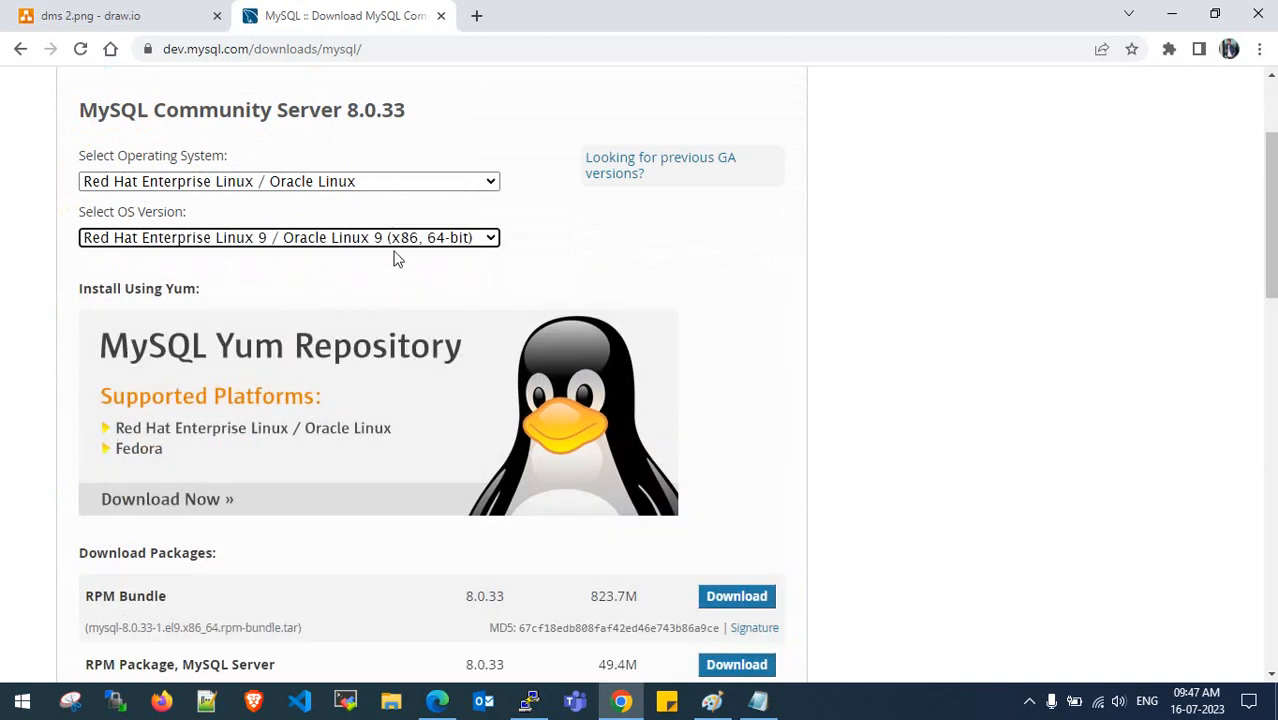
scroll(428, 260, down, 2)
scroll(428, 260, down, 1)
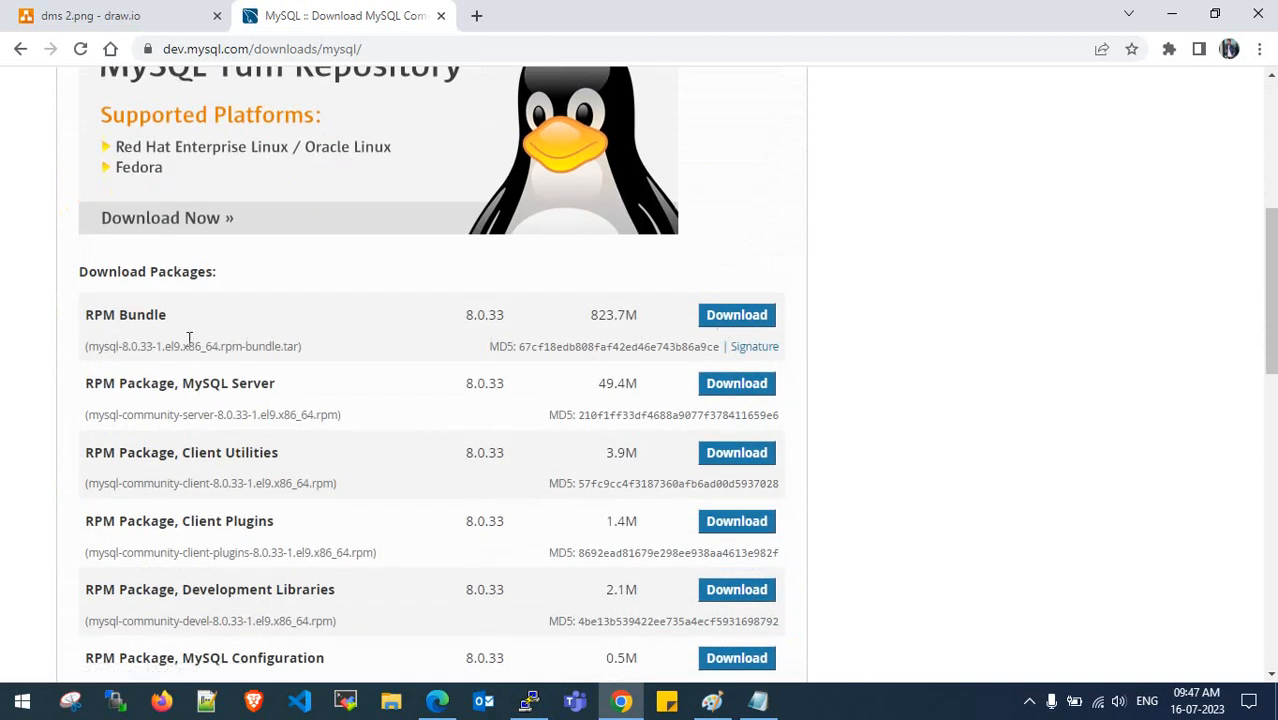
scroll(186, 338, down, 1)
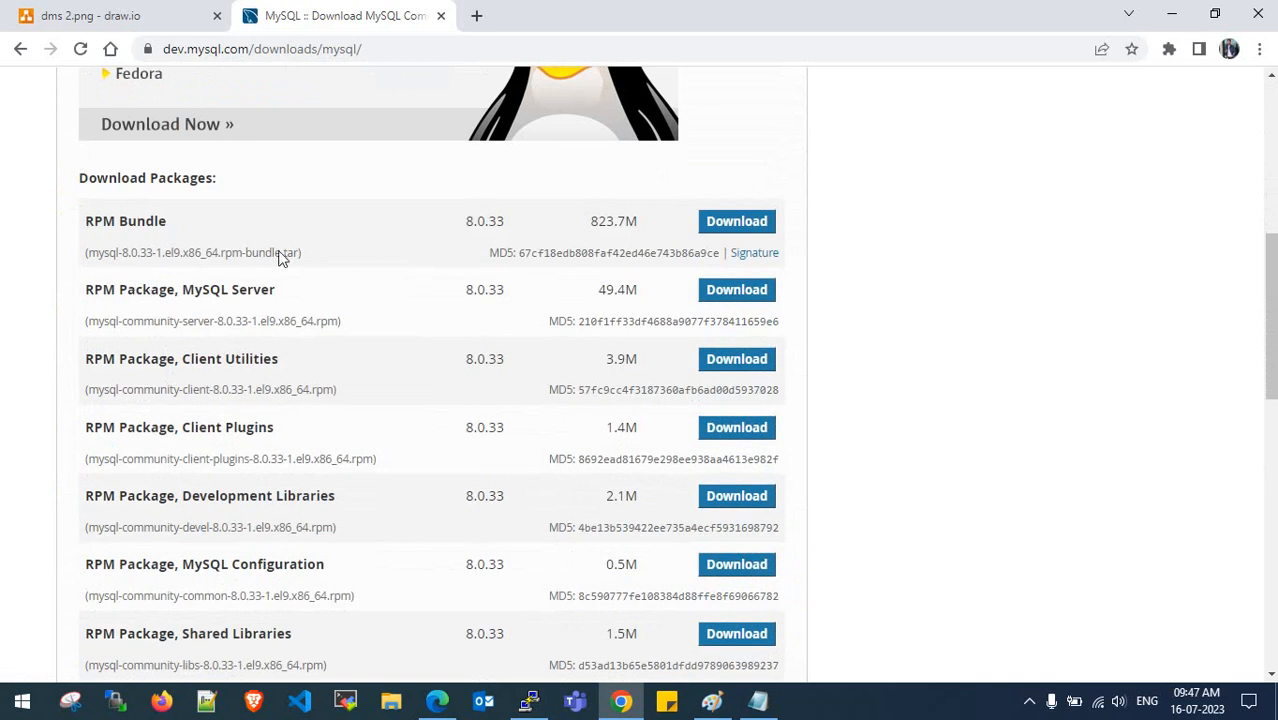
- Copy the RPM Bundle's 'No thanks, just start my download' link address, then minimize Chrome
click(725, 226)
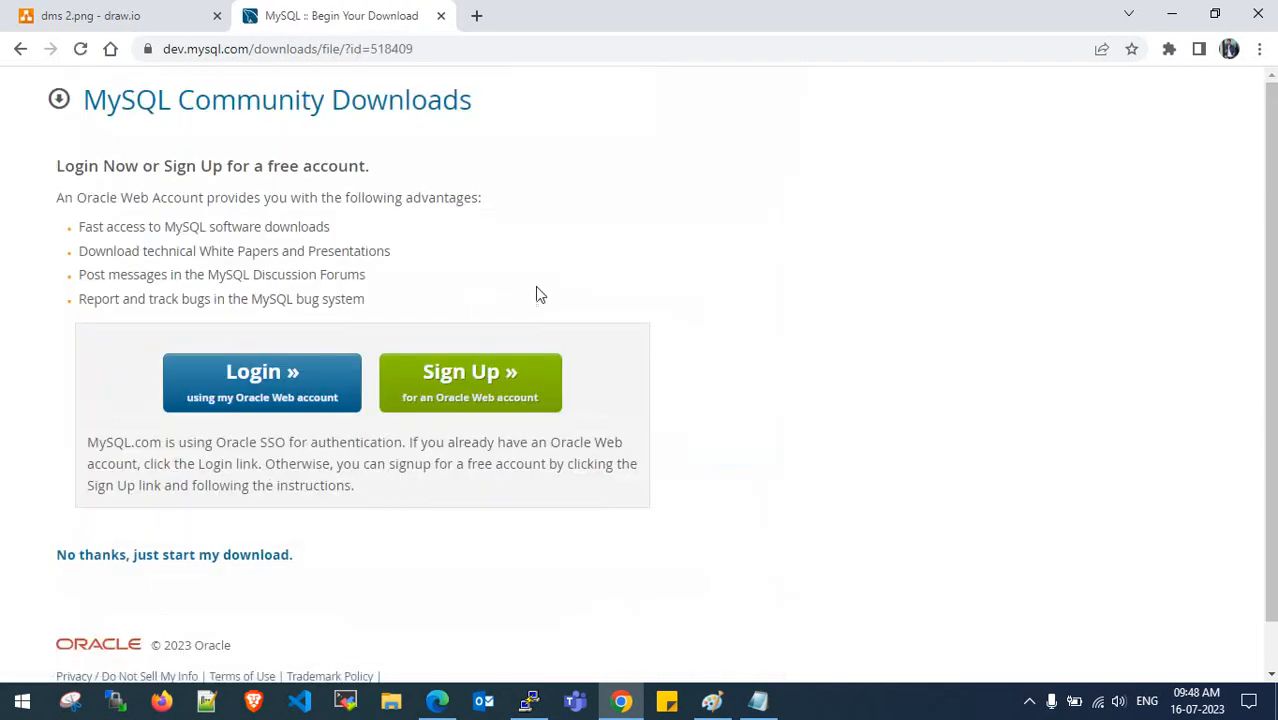
scroll(520, 300, down, 1)
right_click(266, 507)
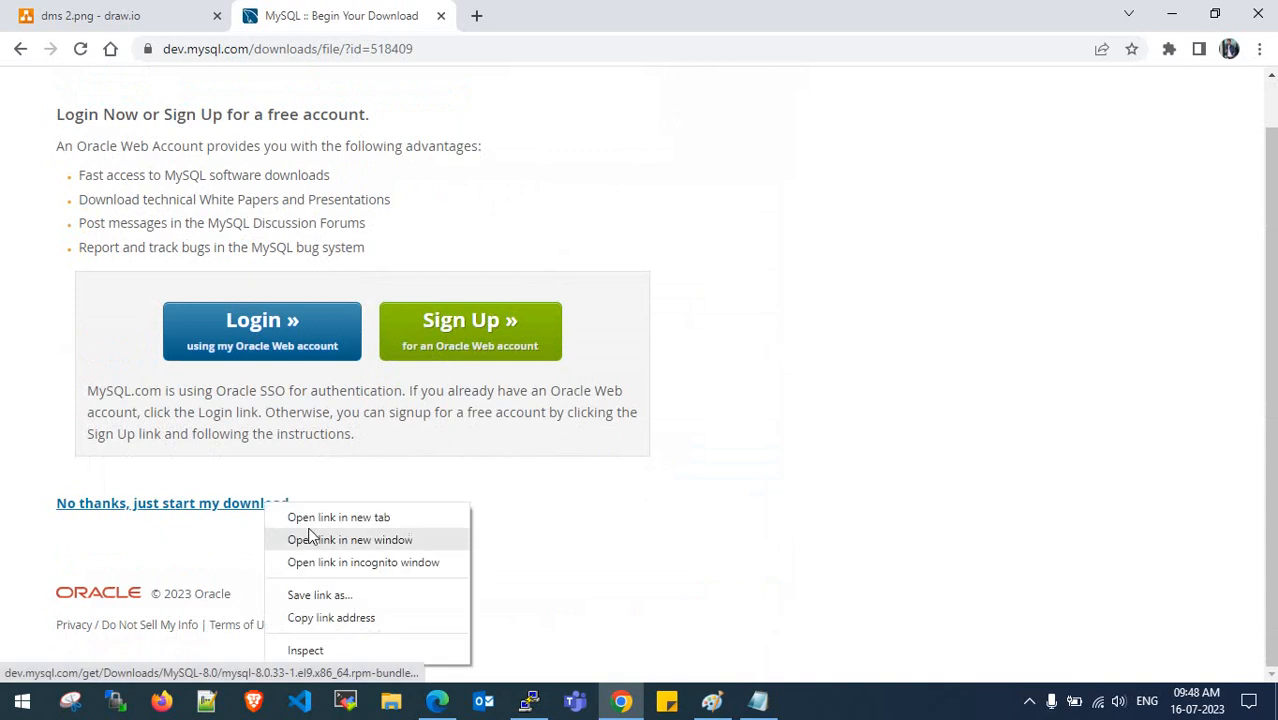
click(326, 617)
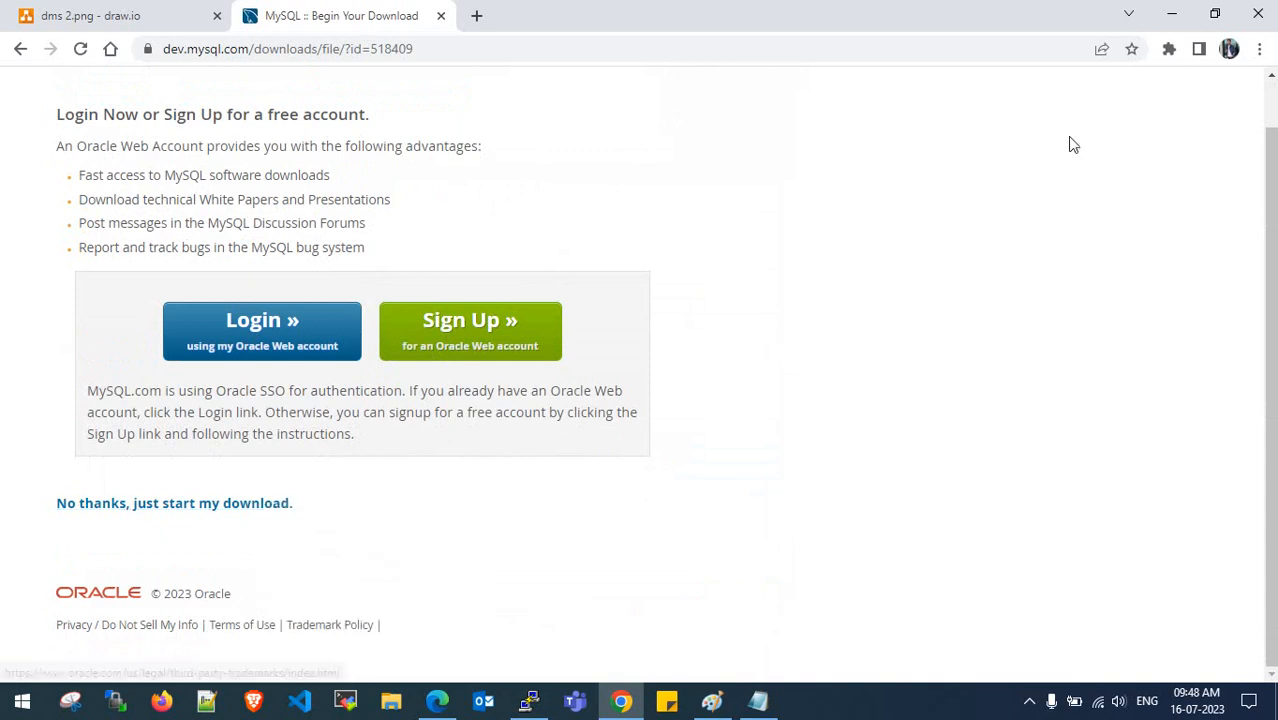
click(1171, 14)
click(711, 701)
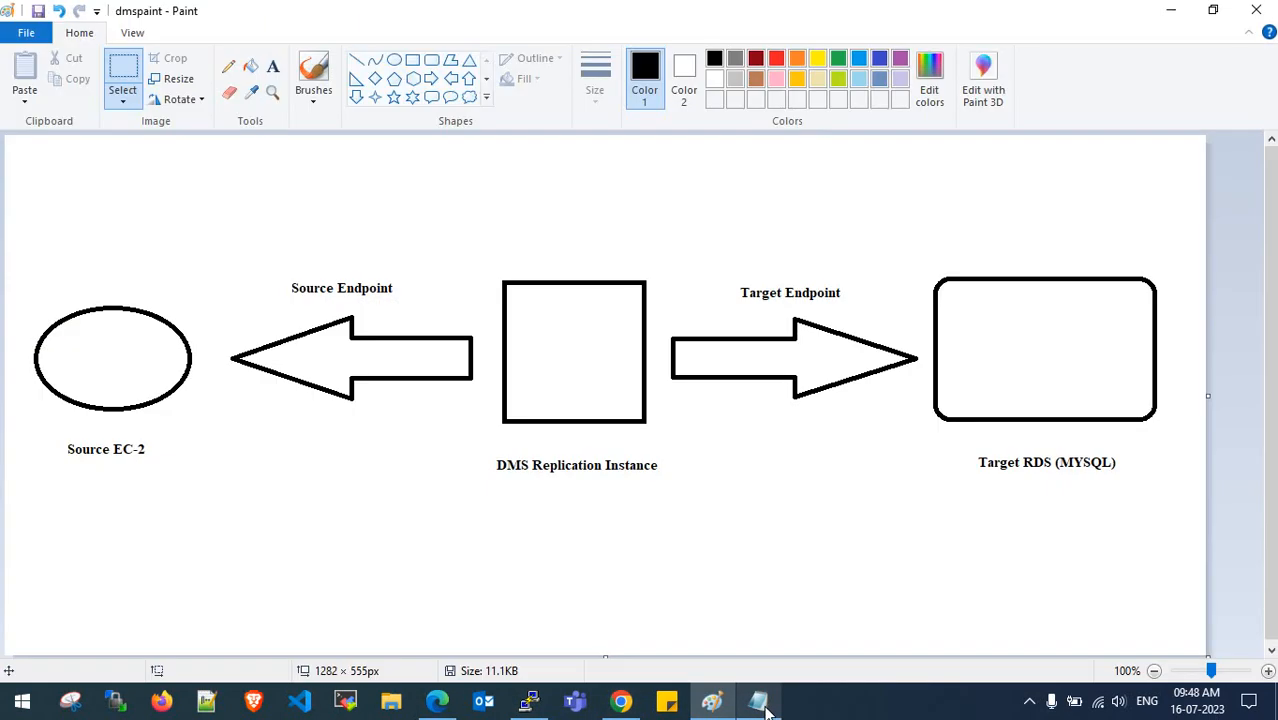
- Paste the MySQL 8.0.33 bundle URL on a new line above the website line in the notes
click(758, 701)
key(Home)
key(Return)
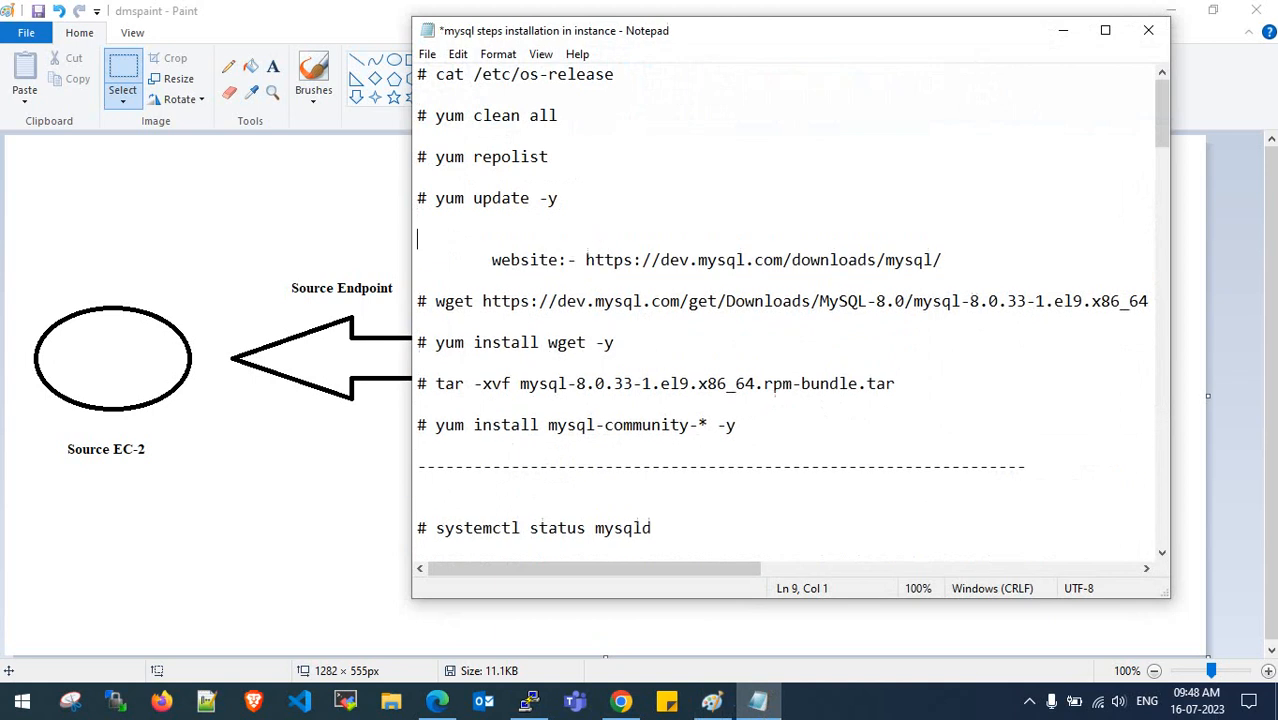
key(Up)
key(ctrl+v)
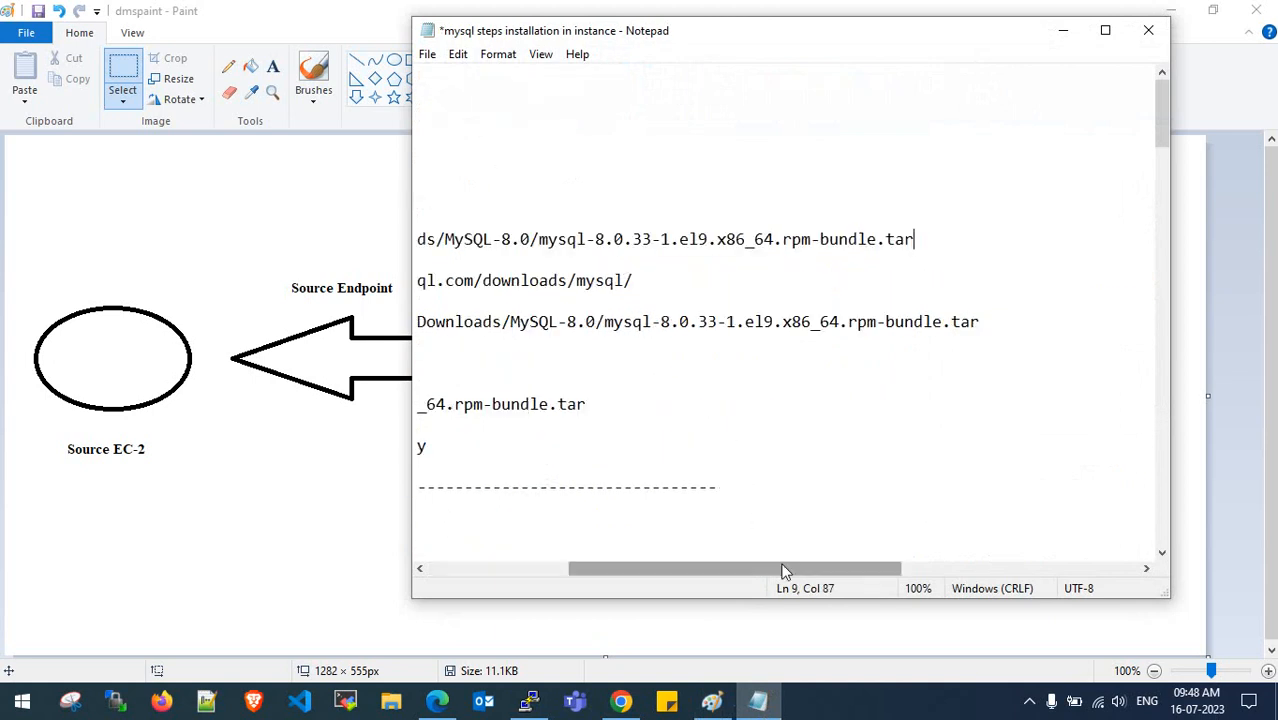
drag(785, 571, 580, 577)
click(1063, 30)
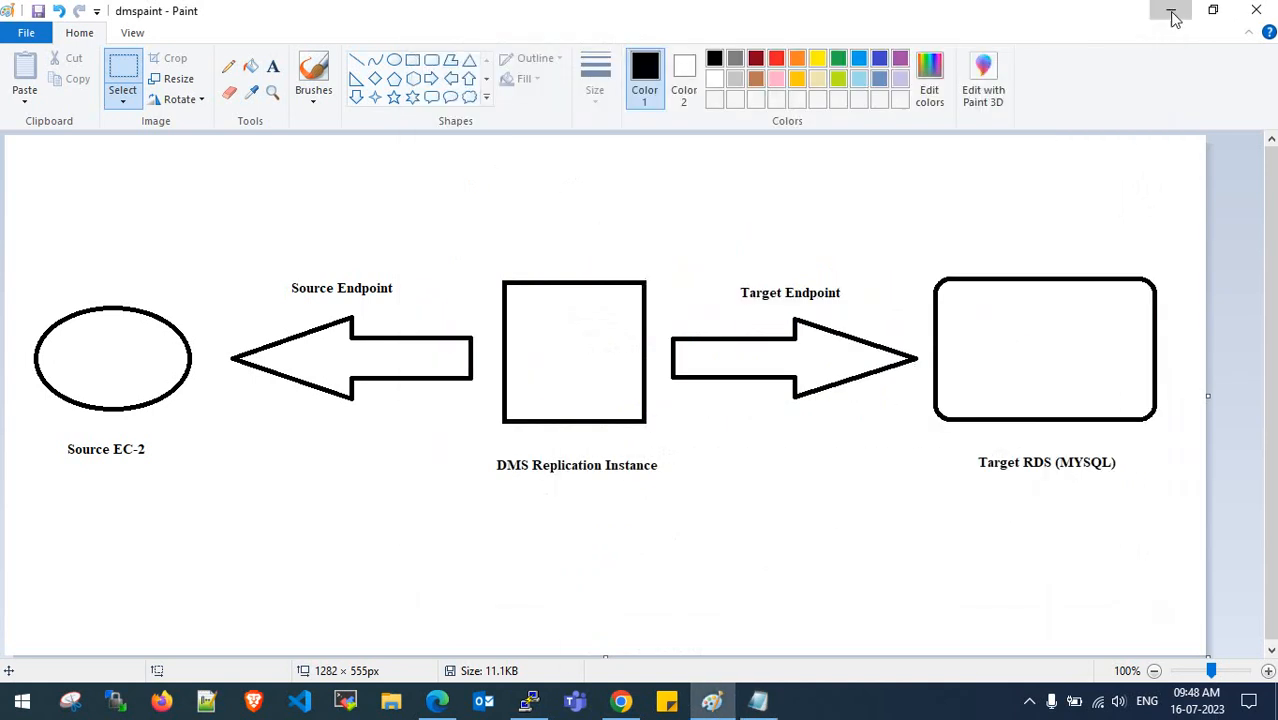
- Check the update has reached 62/62 and reposition the notes window beside the terminal
click(1170, 10)
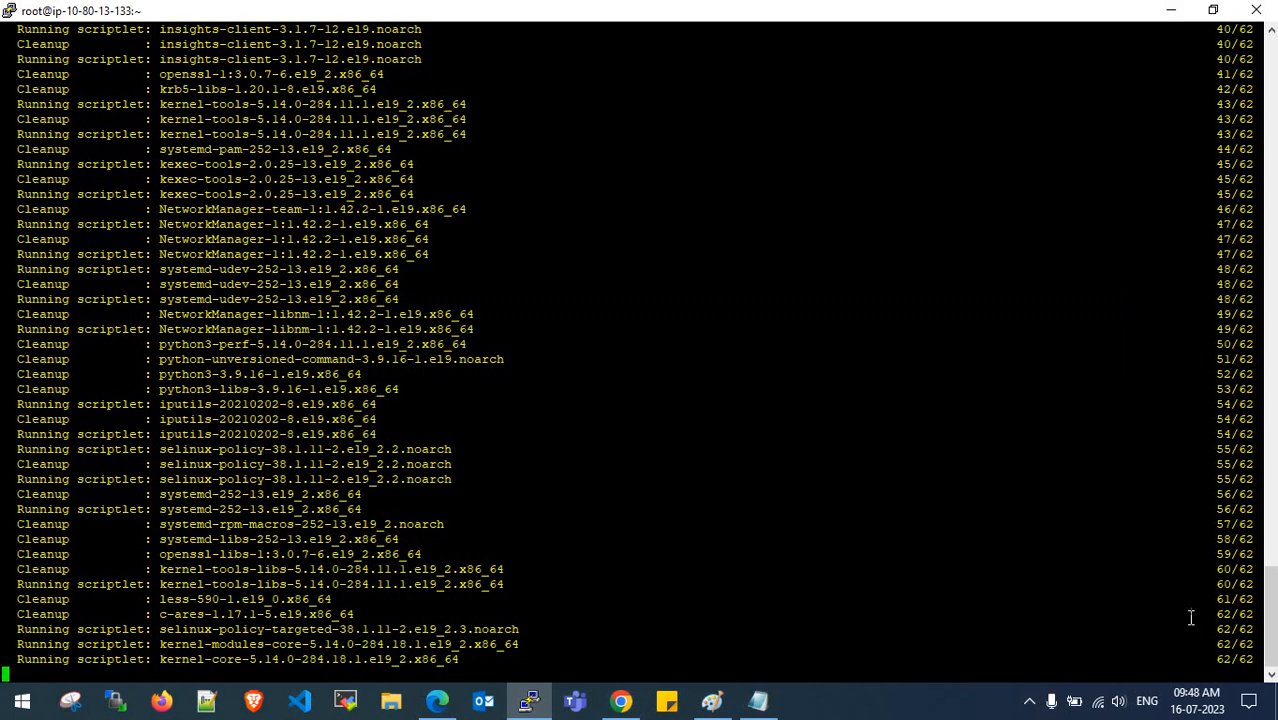
drag(1207, 658, 1254, 659)
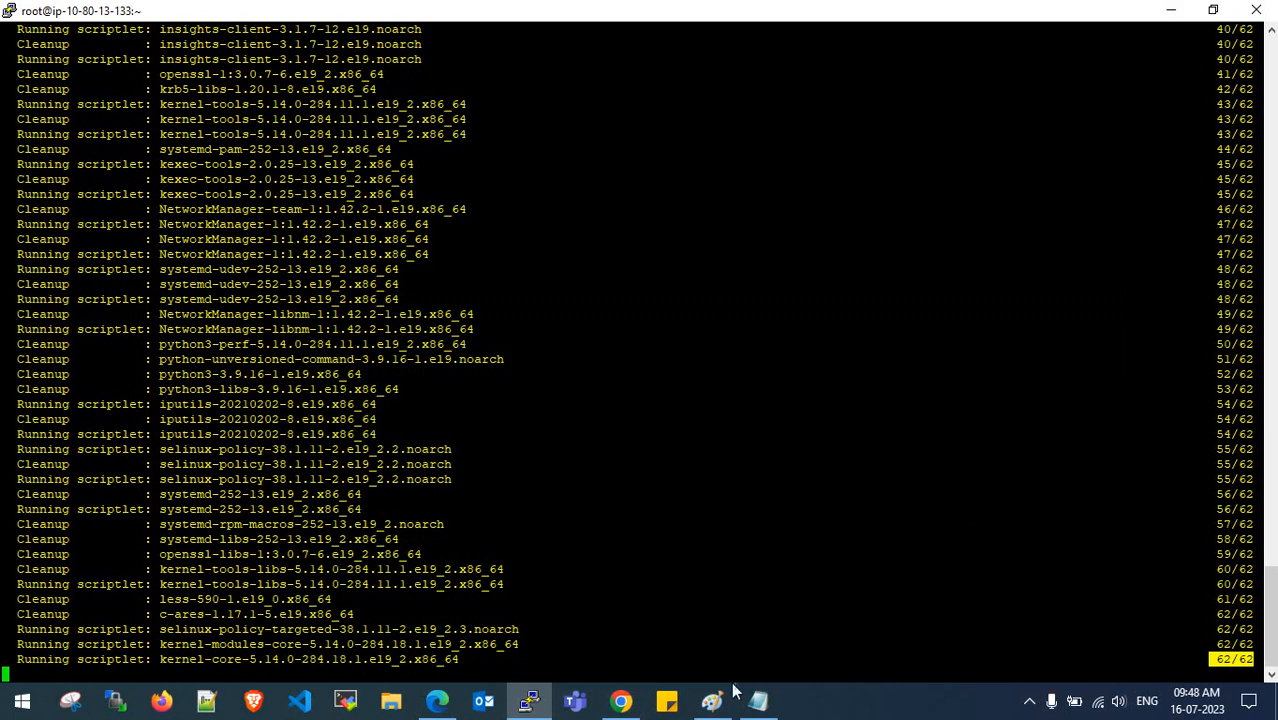
click(758, 701)
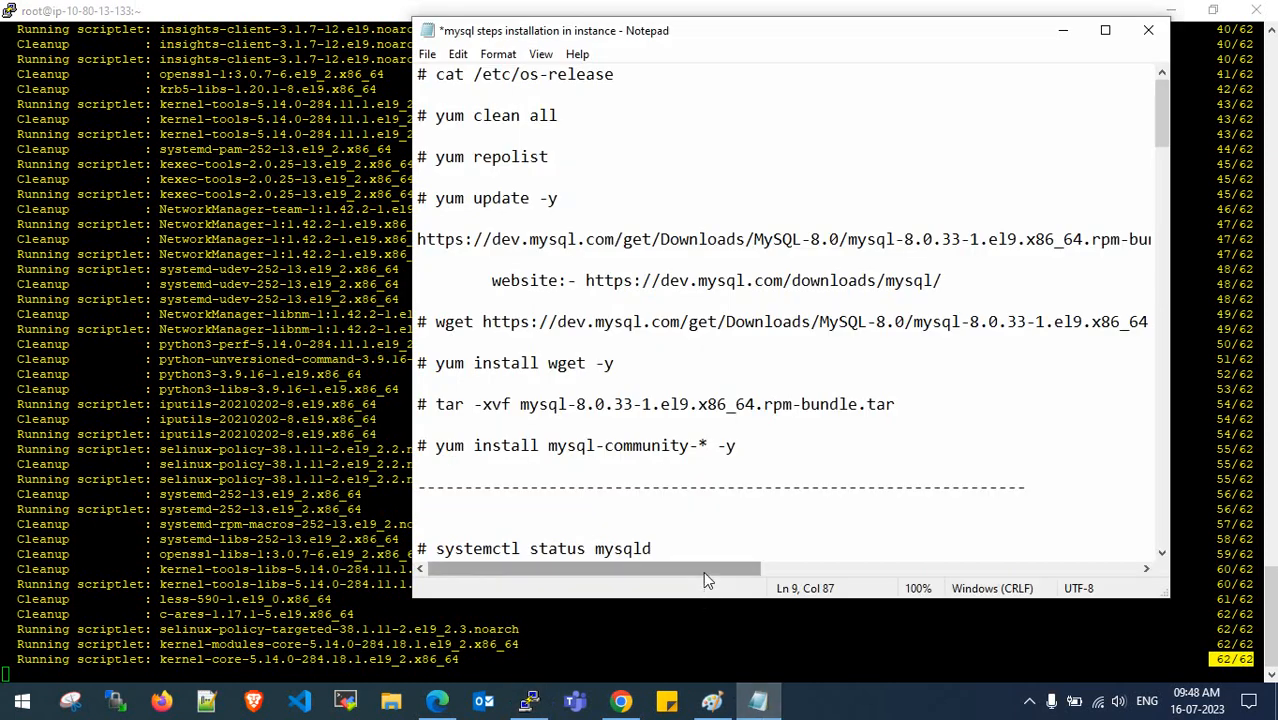
drag(410, 433, 318, 430)
drag(705, 42, 756, 38)
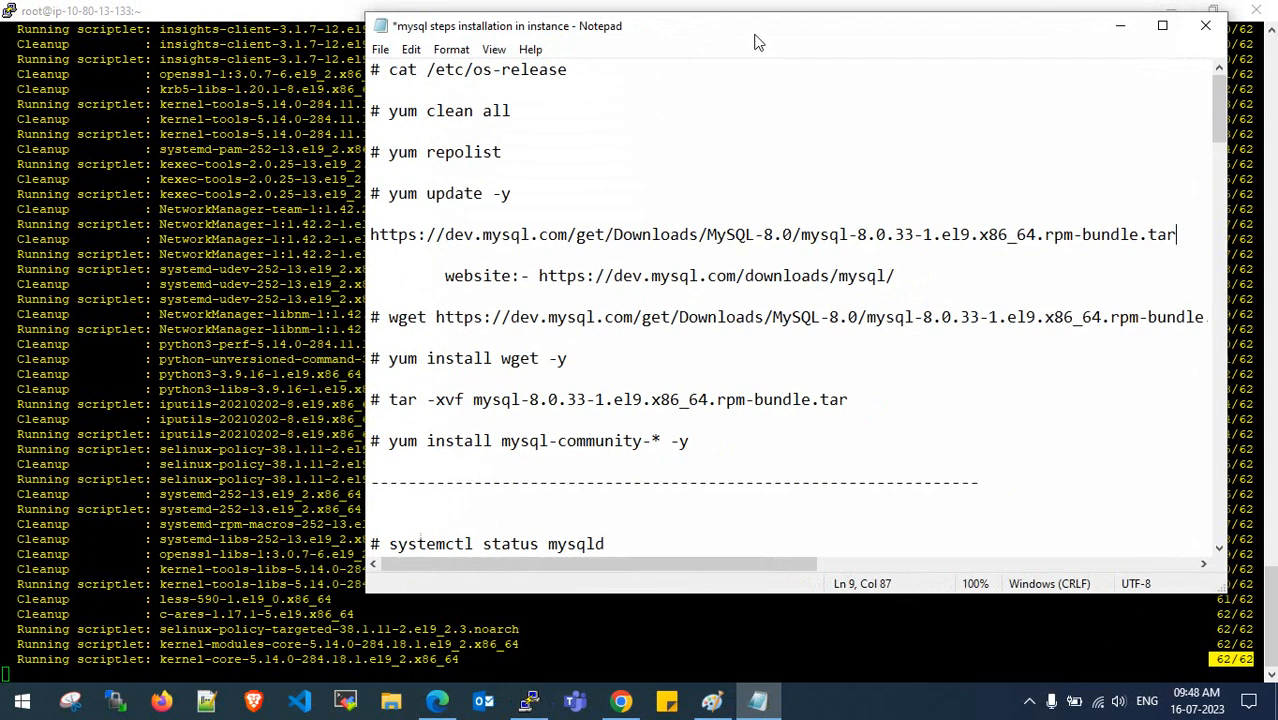
click(260, 337)
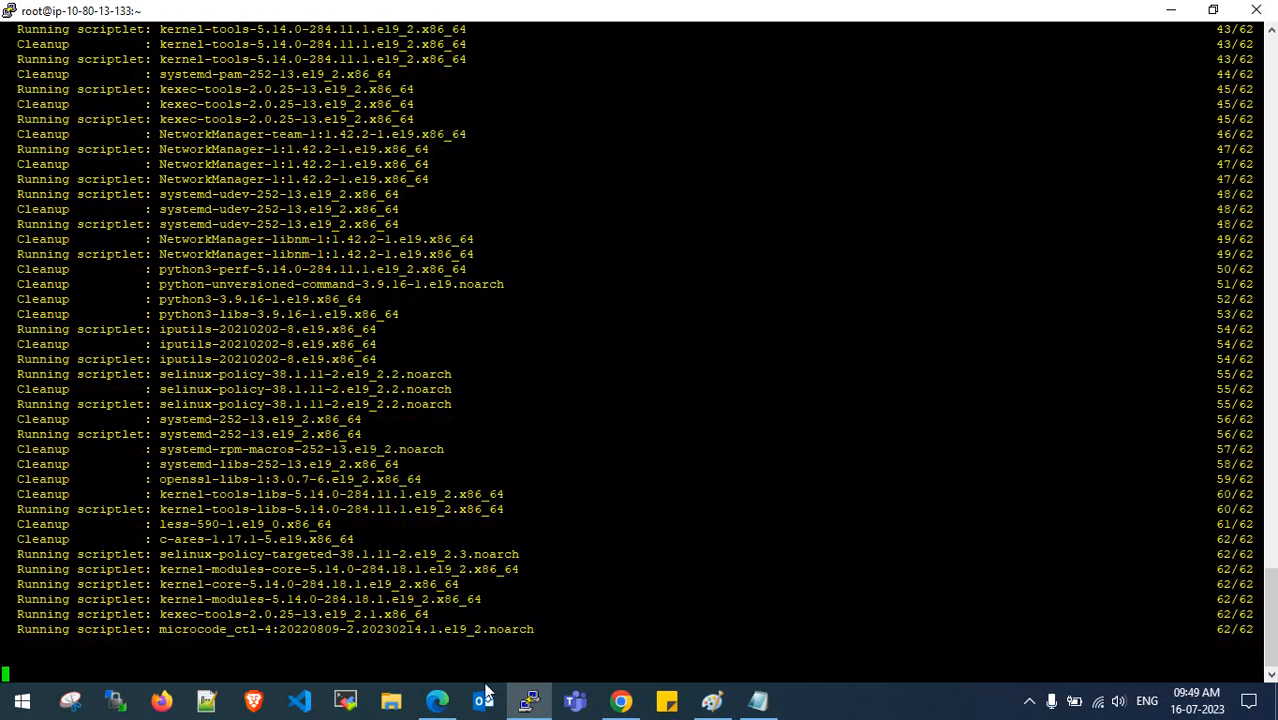
click(437, 700)
click(751, 134)
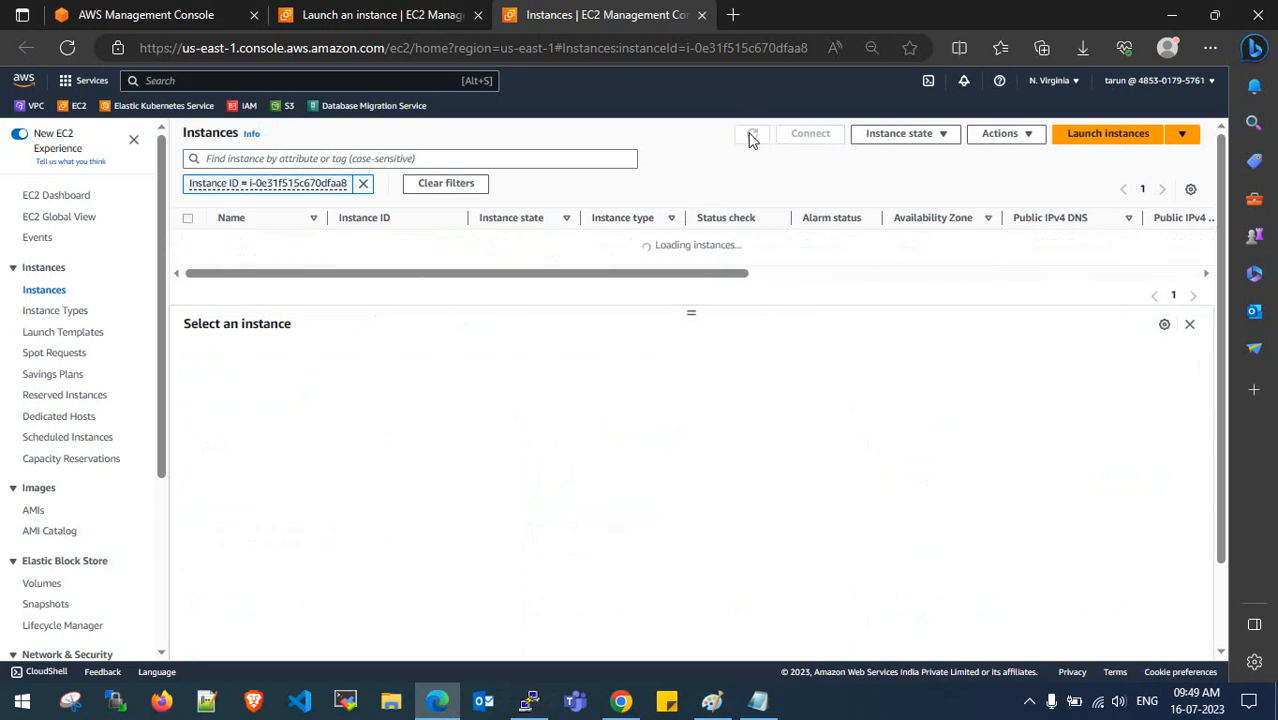
key(alt+Tab)
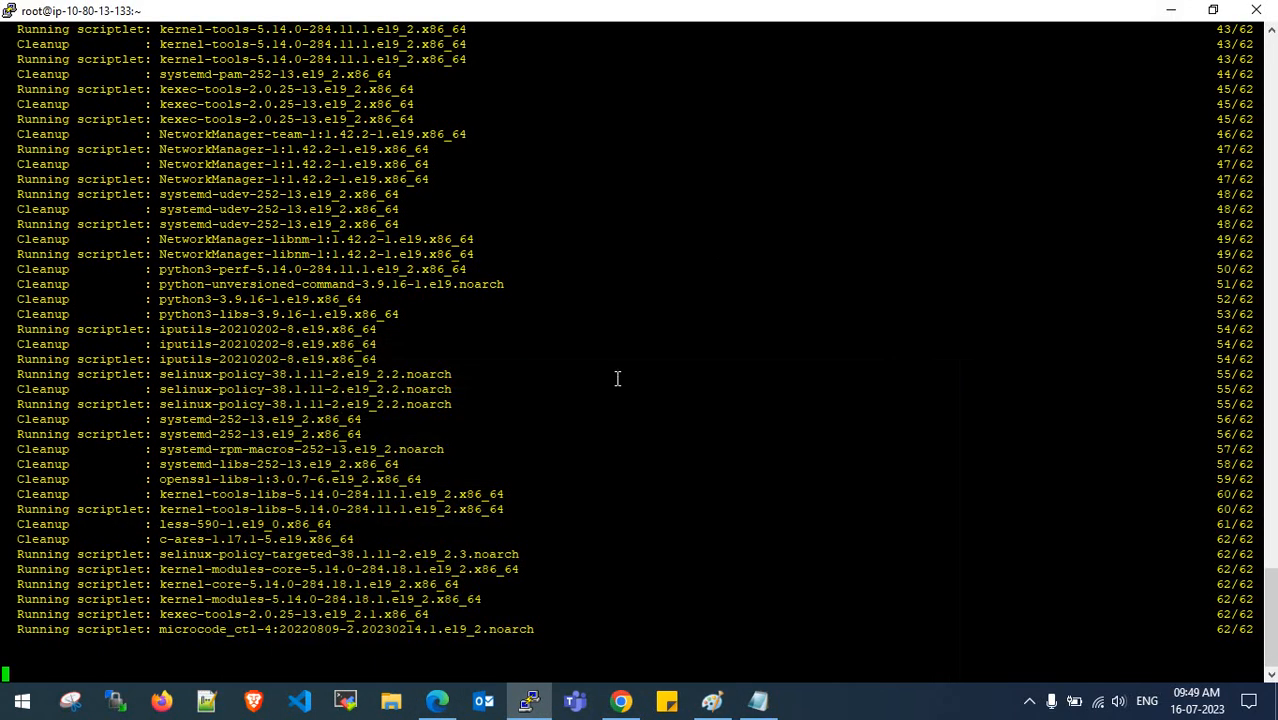
scroll(617, 378, up, 15)
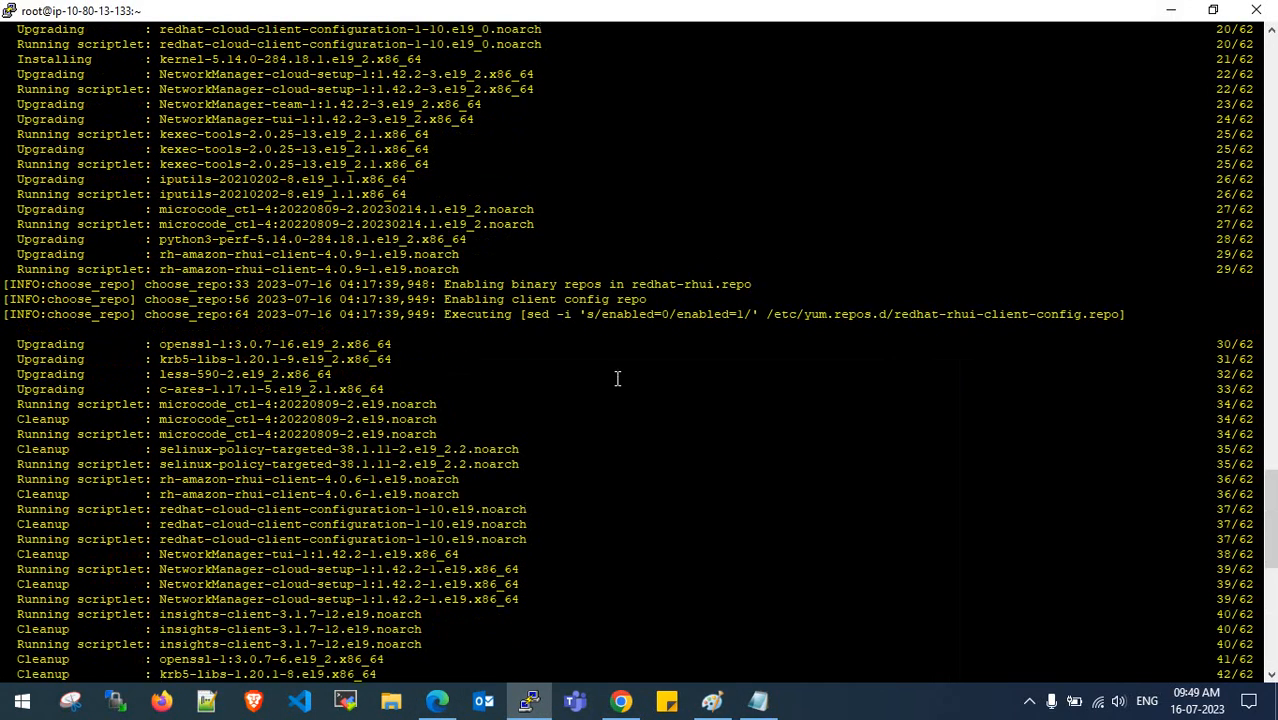
scroll(617, 378, down, 15)
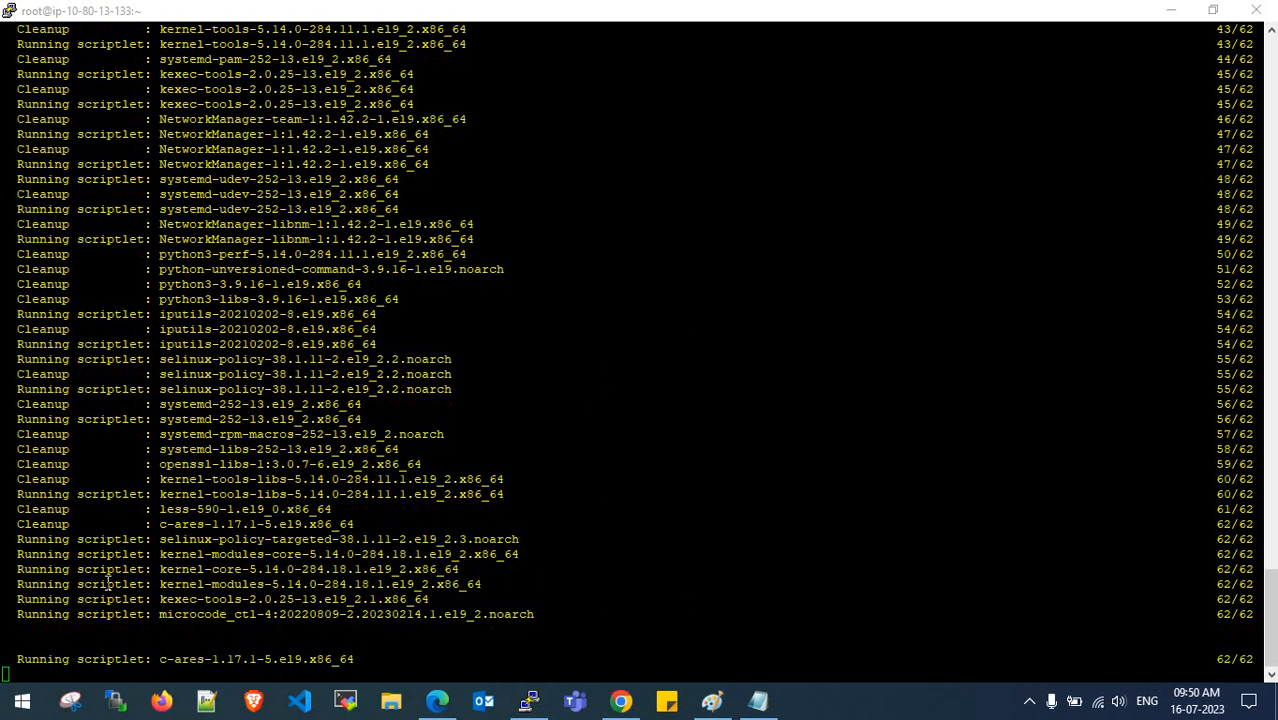
- Duplicate the PuTTY session, log in as ec2-user and become root with sudo su -
click(565, 20)
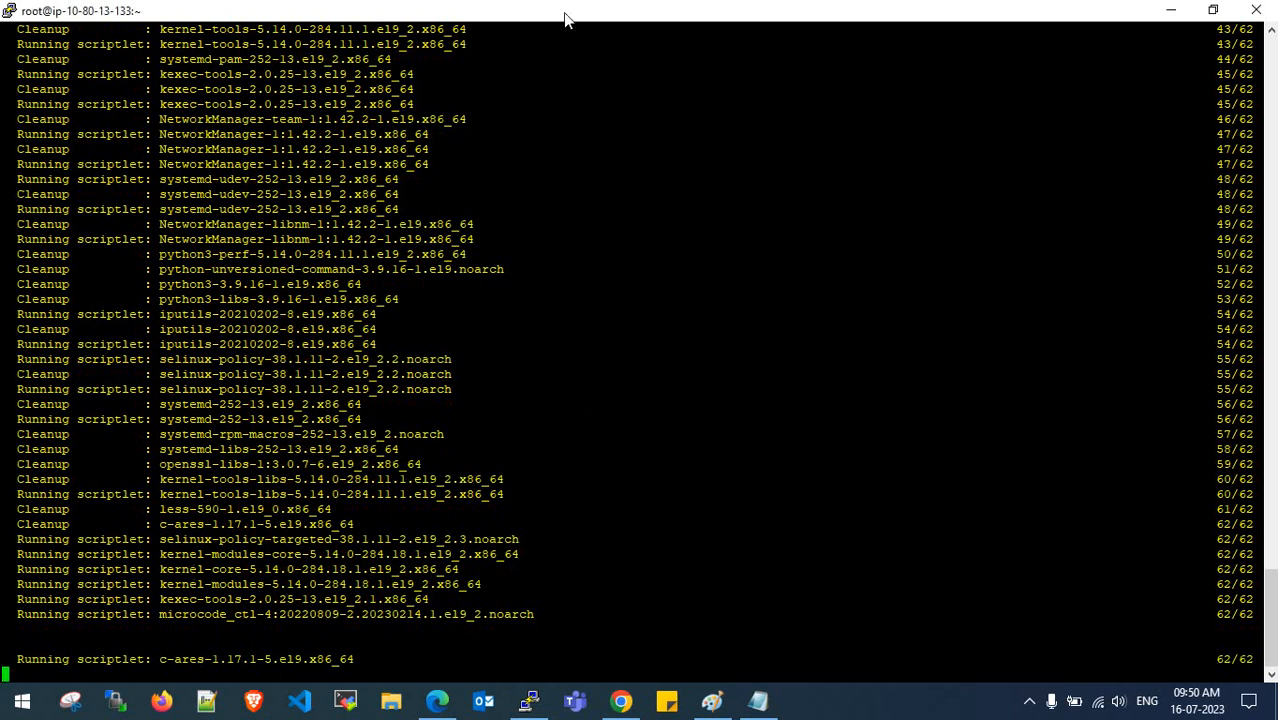
right_click(564, 14)
click(612, 238)
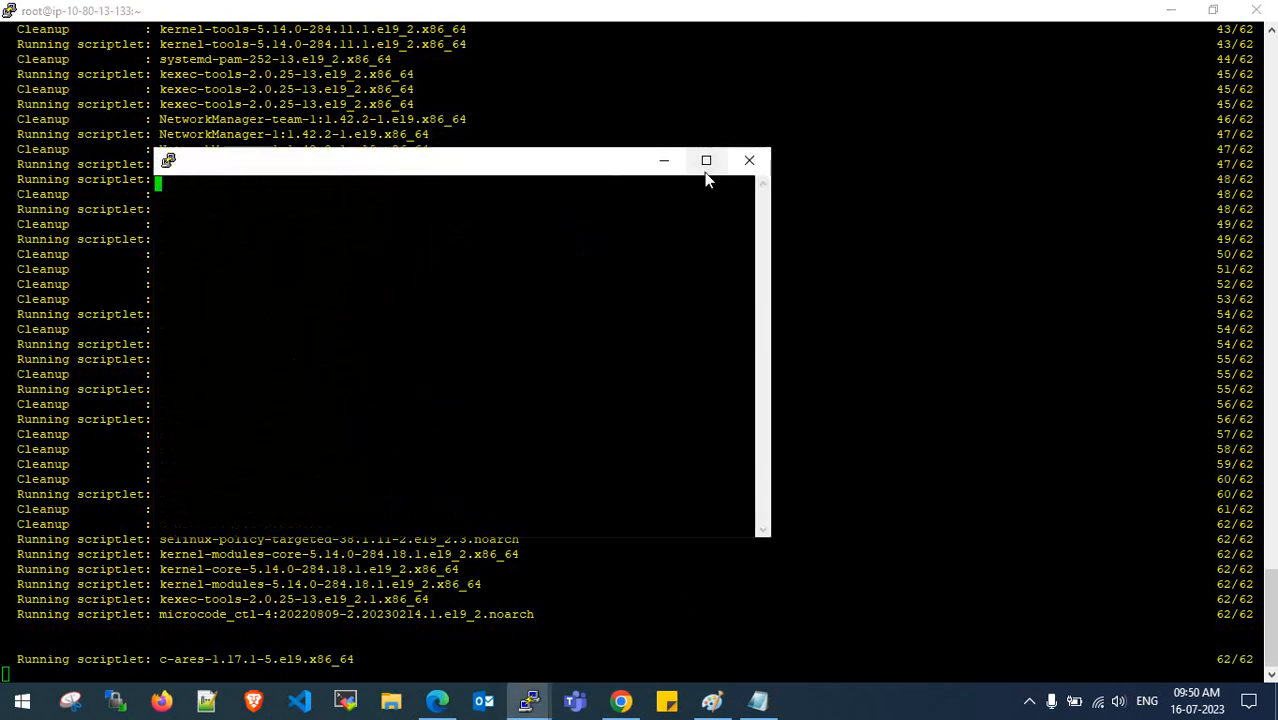
click(705, 170)
text(e)
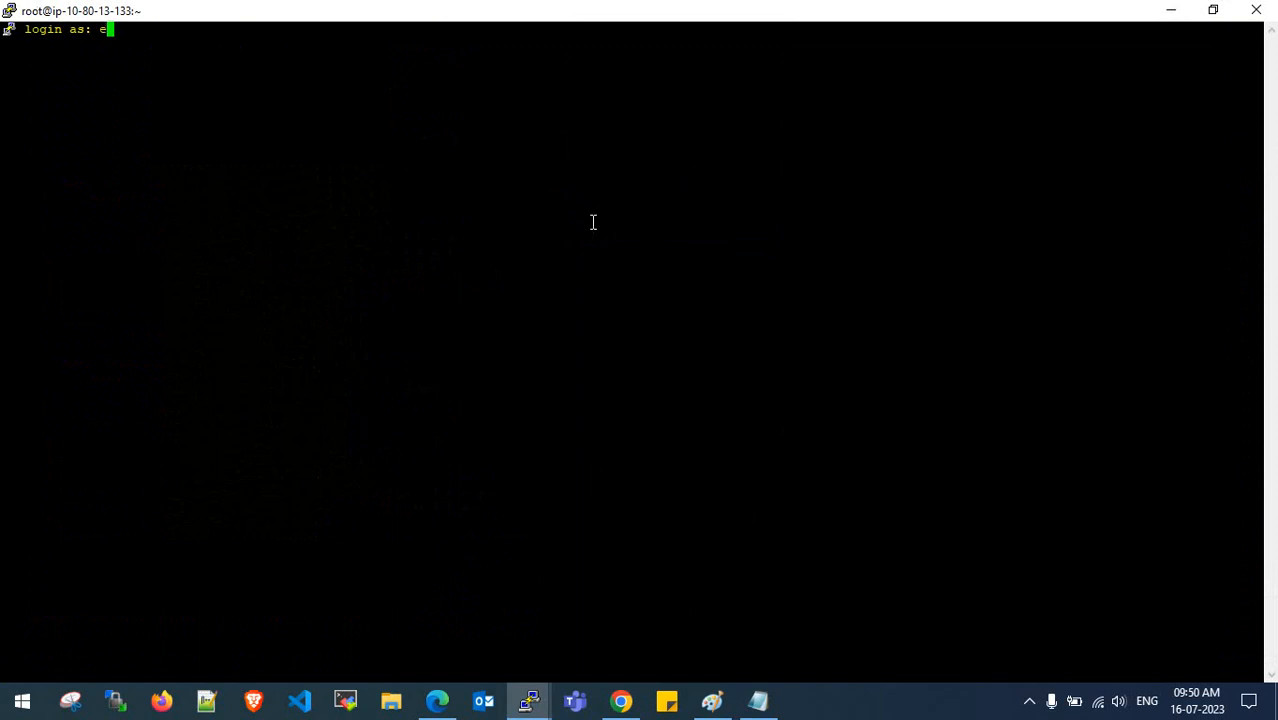
text(c2-user)
key(Return)
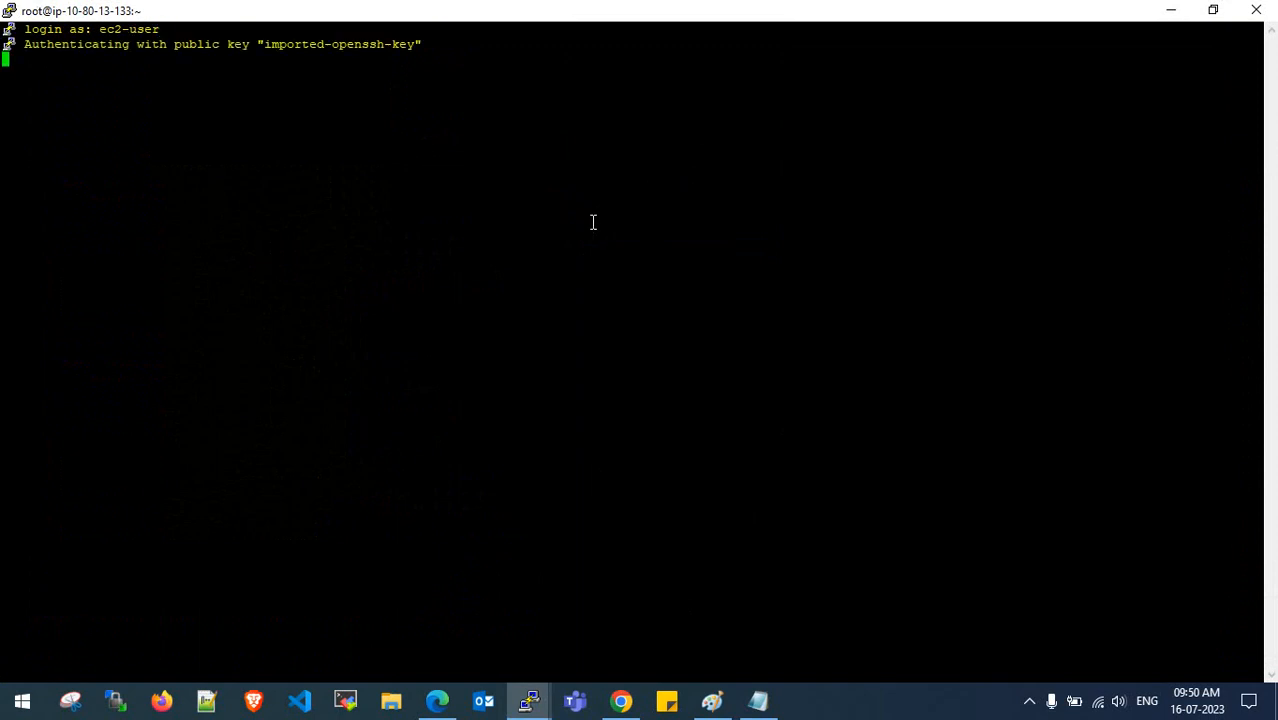
key(Return)
key(Return)
key(Return)
key(Return)
text(sudo s)
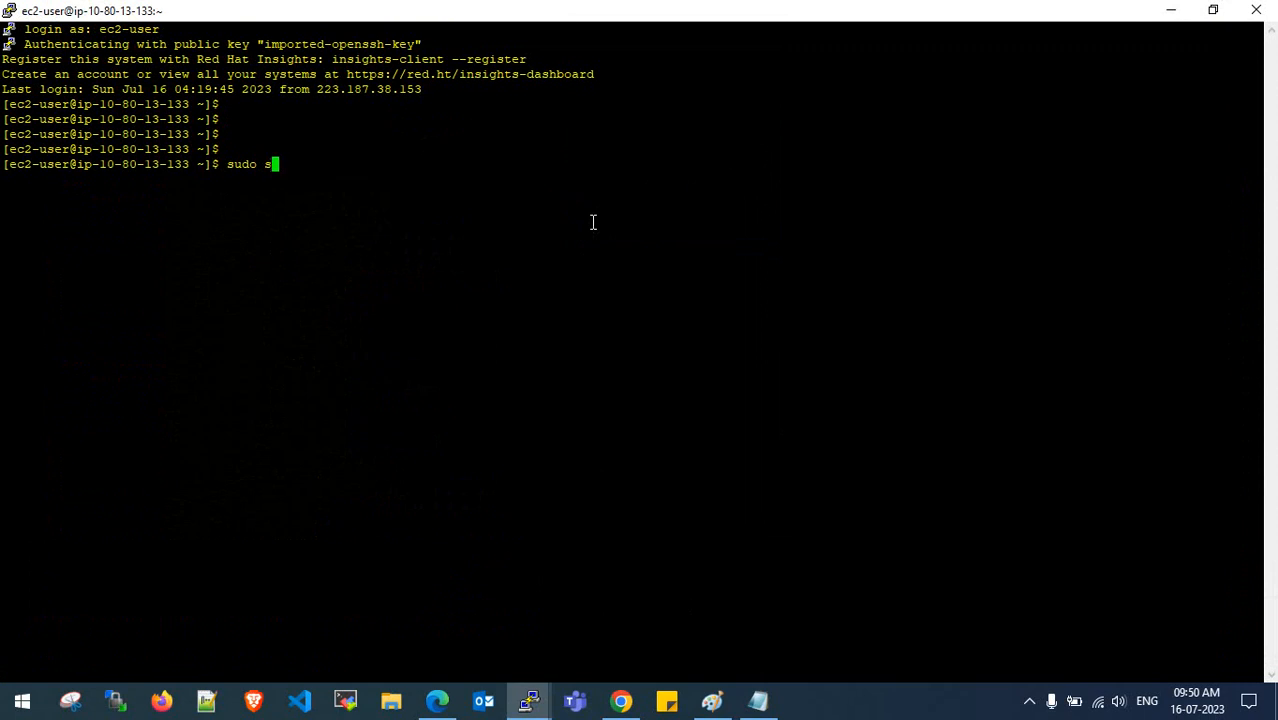
text(u -)
key(Return)
key(Return)
key(Return)
key(Return)
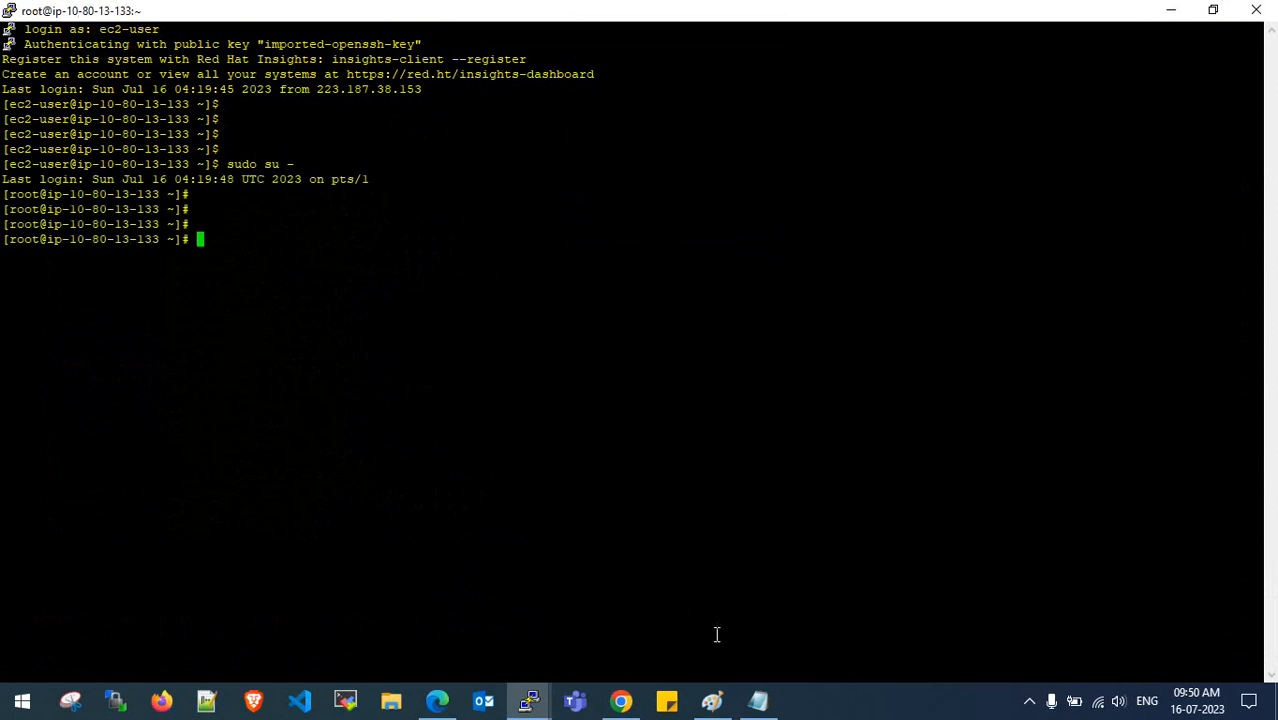
- Copy the MySQL bundle URL line from the installation notes
click(758, 700)
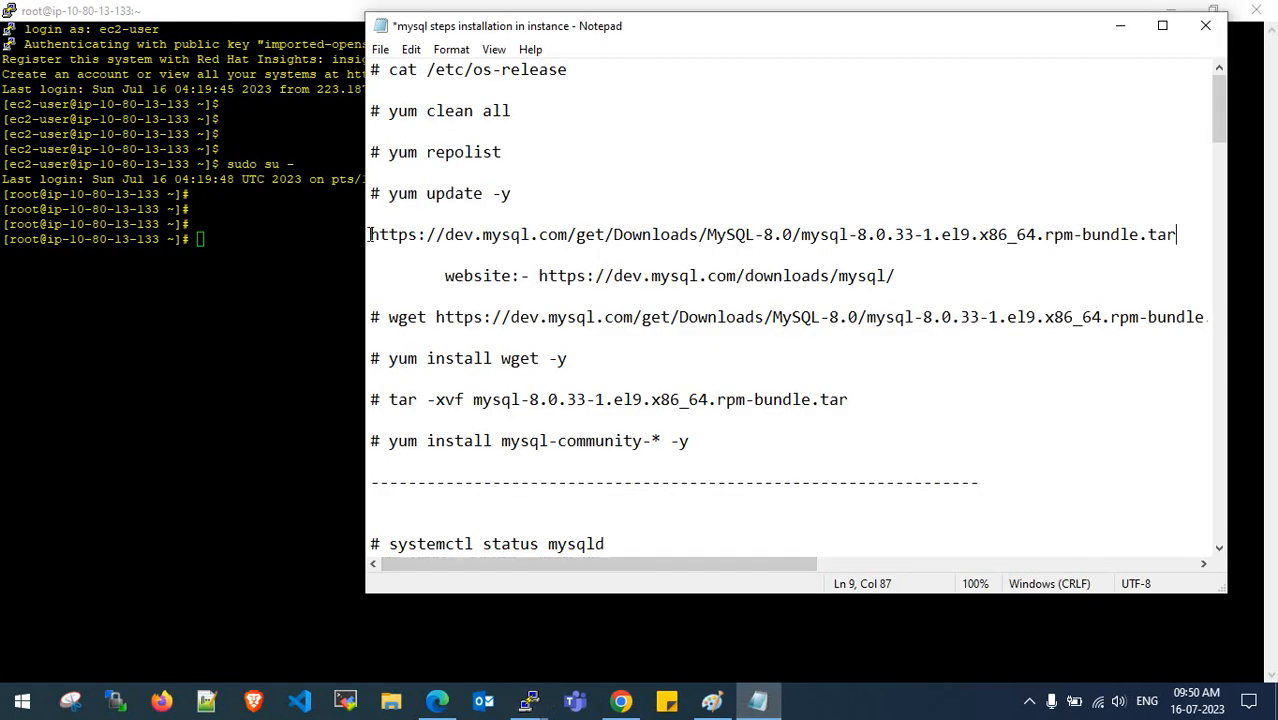
drag(369, 234, 1178, 234)
right_click(1102, 240)
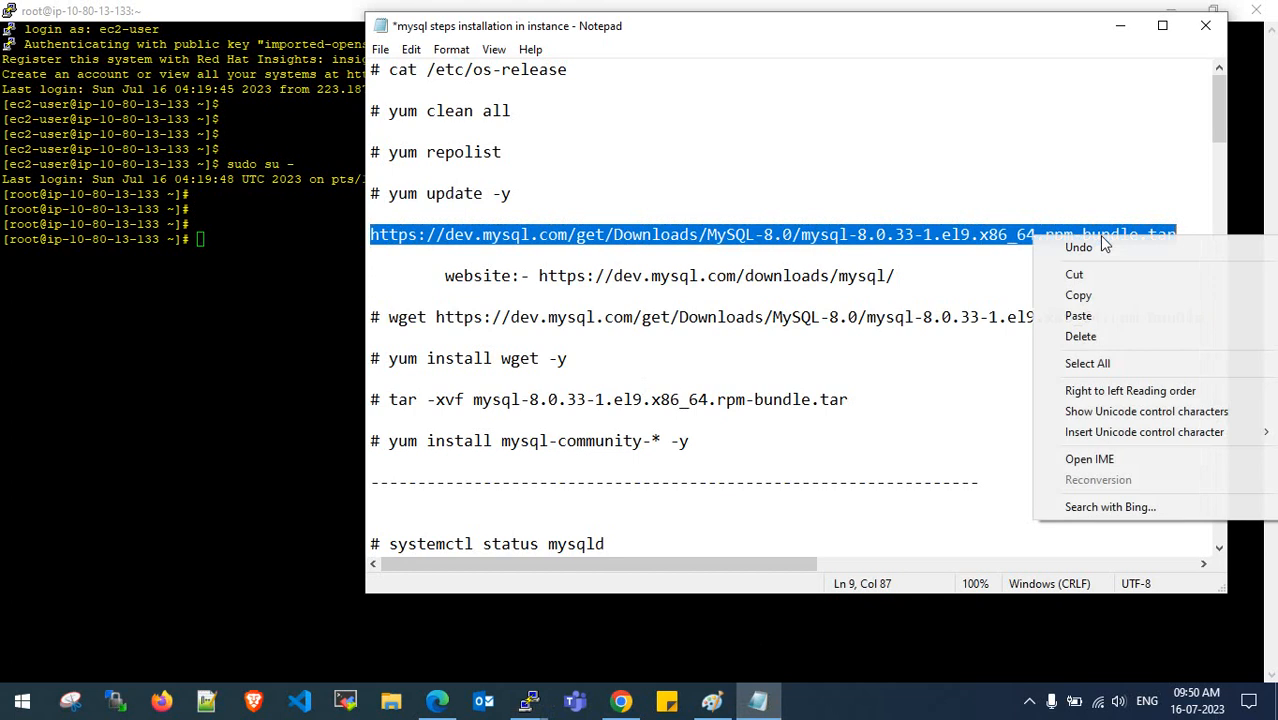
click(1078, 295)
click(648, 330)
click(278, 304)
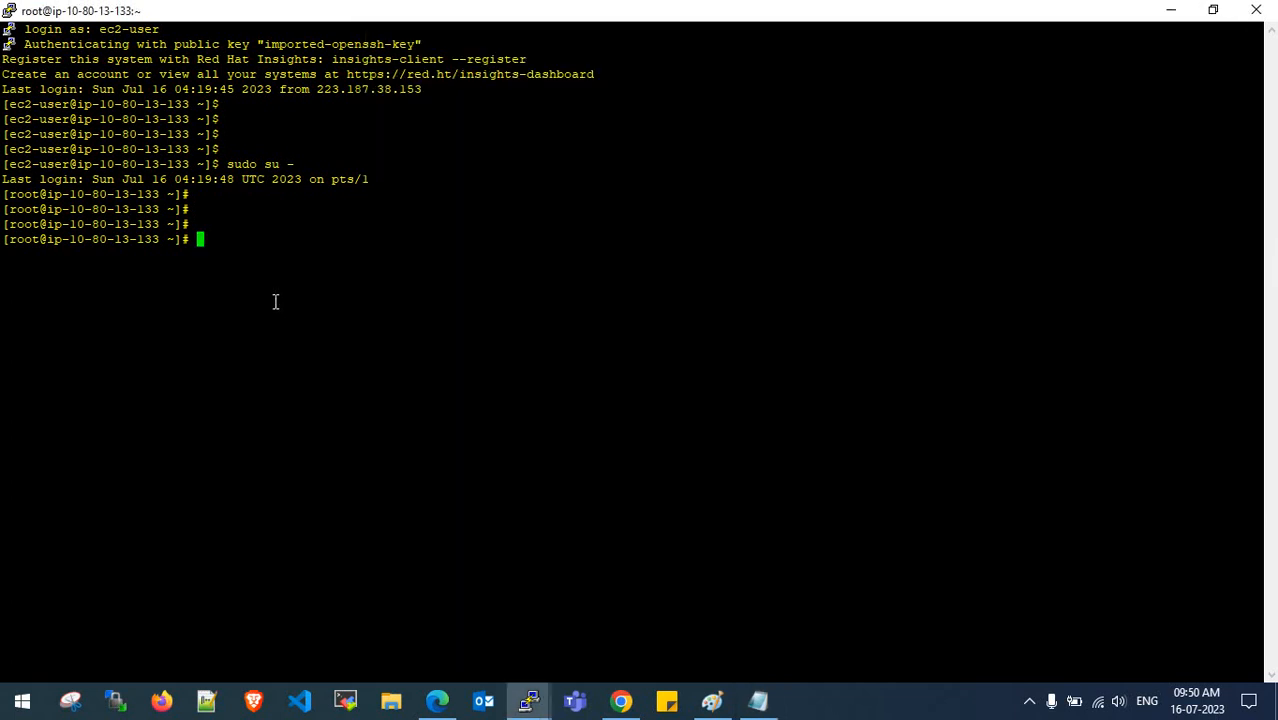
- Check the root shell's current directory with pwd
text(wget)
key(BackSpace)
key(BackSpace)
key(BackSpace)
key(BackSpace)
key(BackSpace)
text(cd)
key(BackSpace)
key(BackSpace)
key(BackSpace)
text(pd)
key(Return)
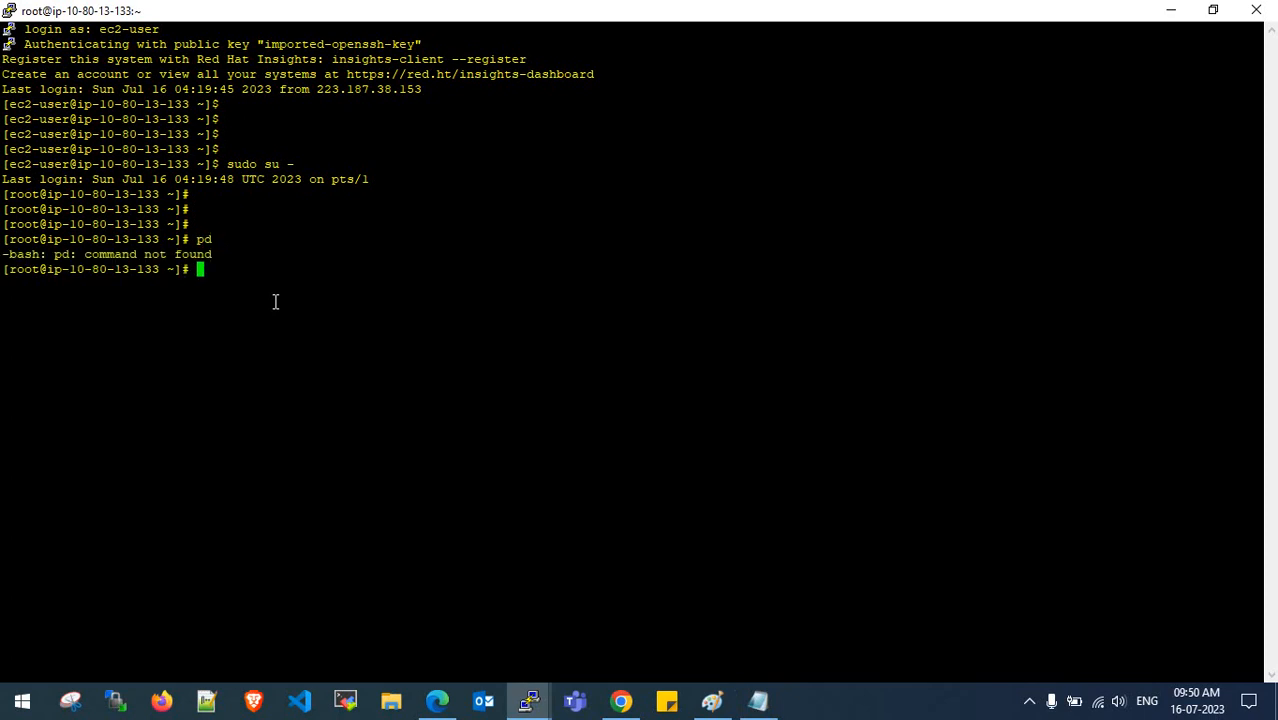
text(pwd)
key(Return)
- Create a dms folder, change into it, and confirm it is empty with ls and ll
key(Return)
key(Return)
key(Return)
key(Return)
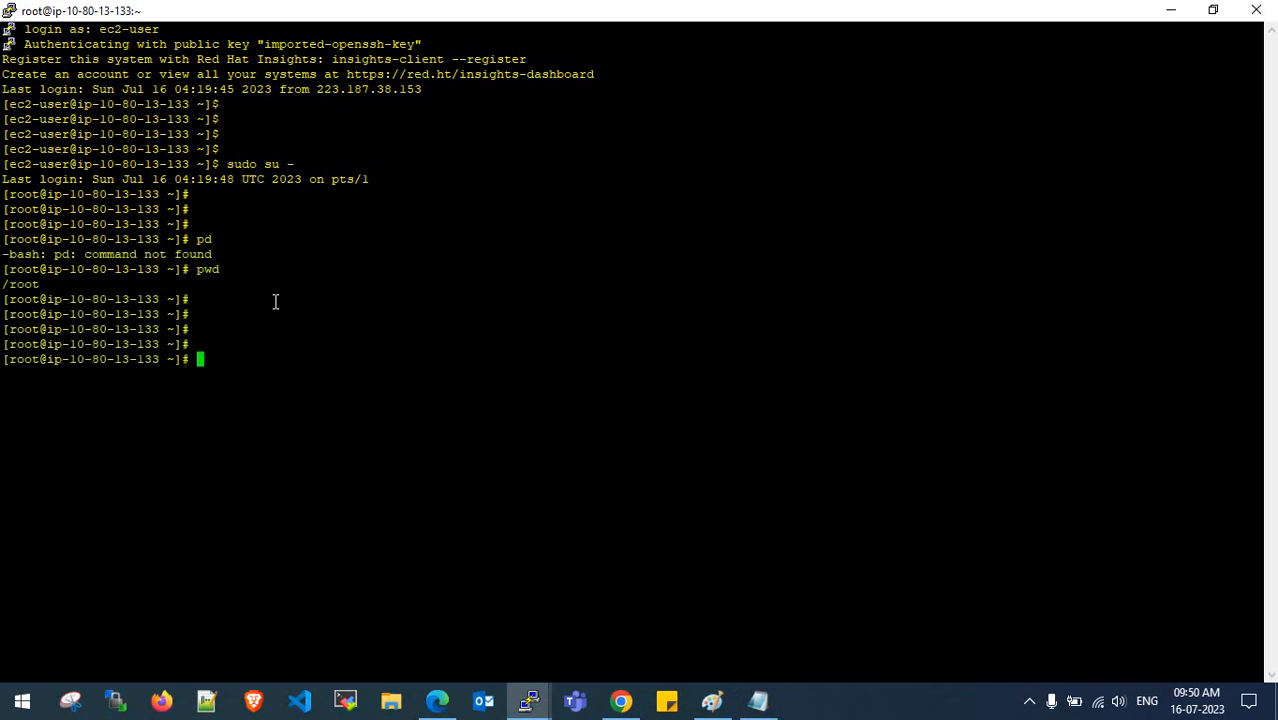
text(ls)
key(Return)
key(Return)
key(Return)
key(Return)
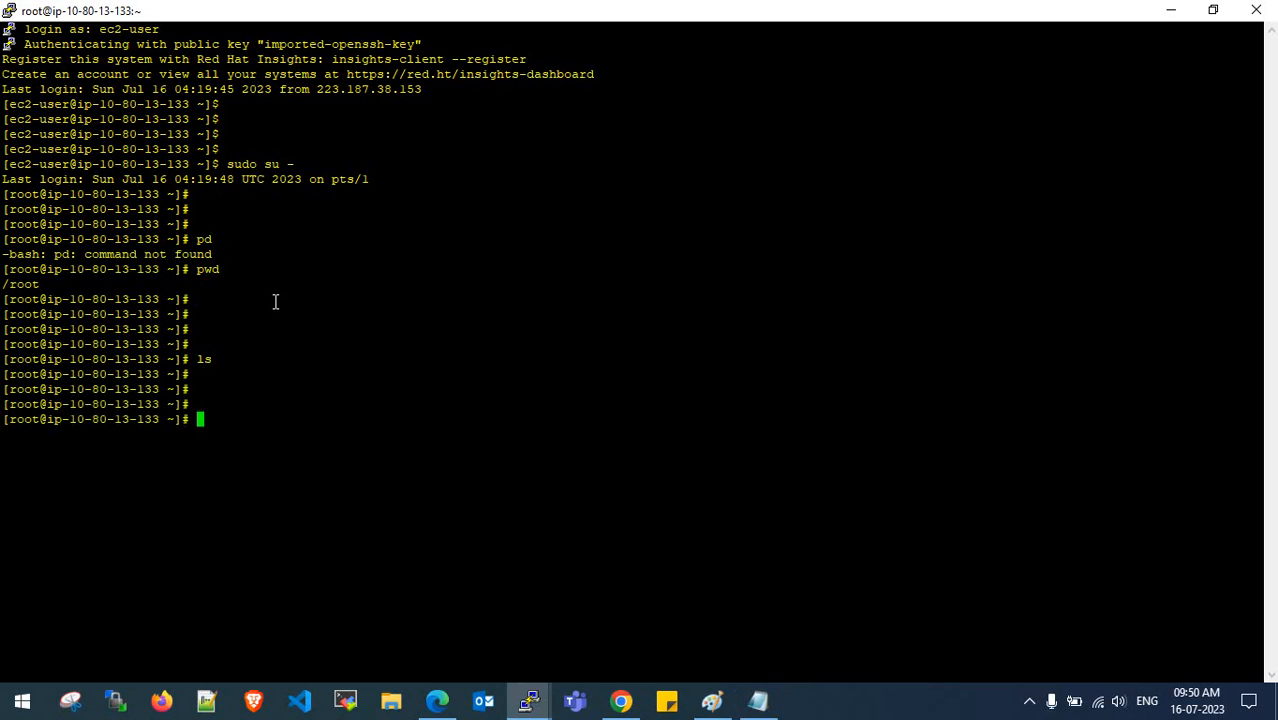
text(mkdir dms)
key(Return)
key(Return)
key(Return)
key(Return)
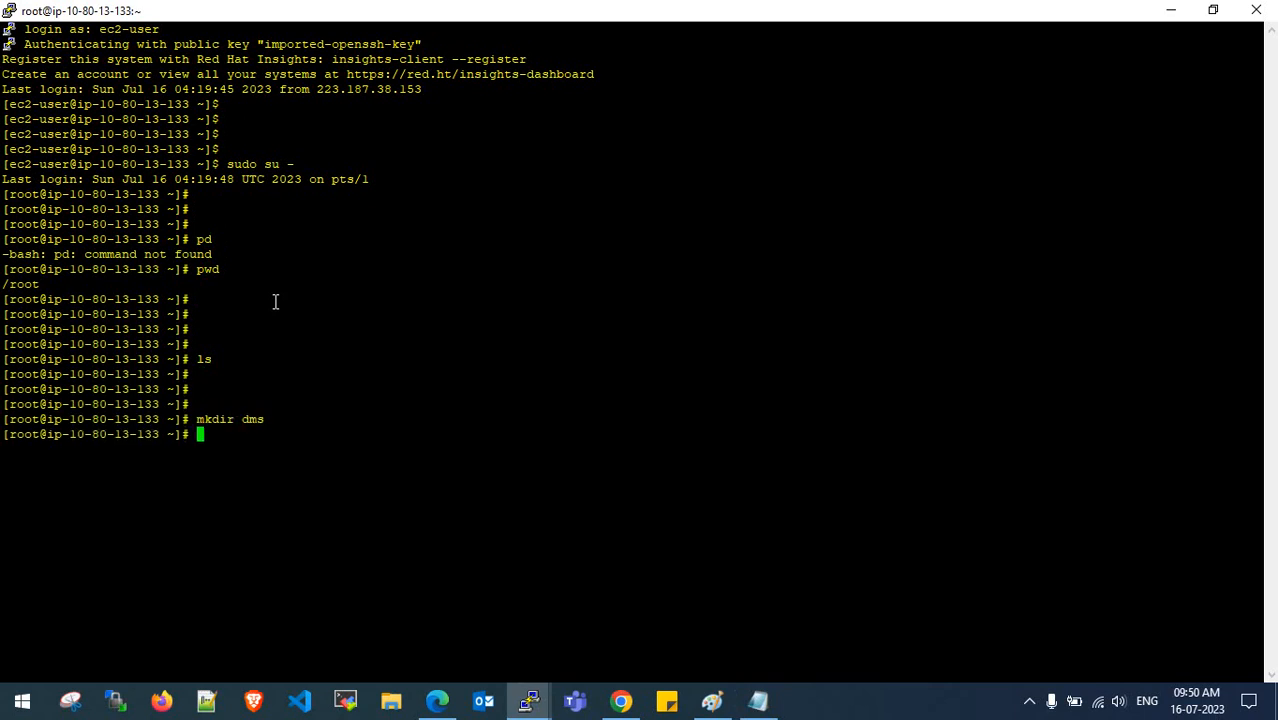
text(cd dms/)
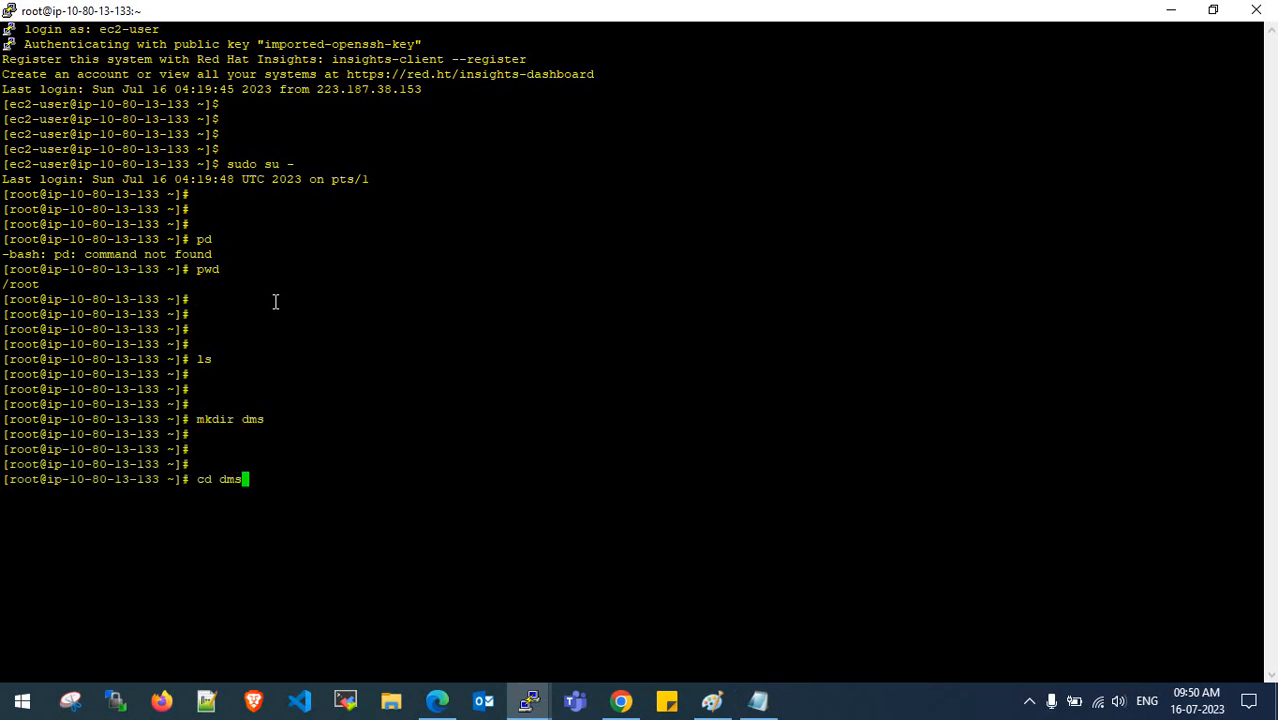
key(Return)
text(ls)
key(Return)
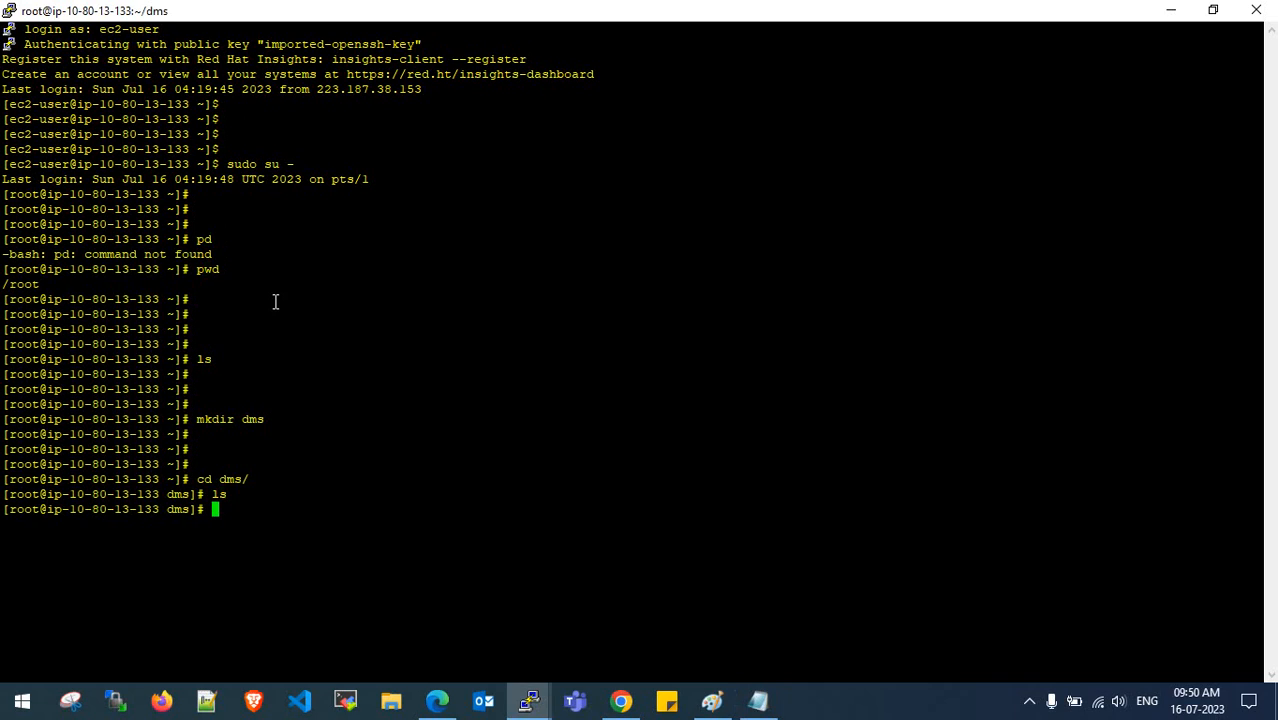
text(ll)
key(Return)
- Try downloading the MySQL bundle with wget, which fails because wget is not installed
text(ls )
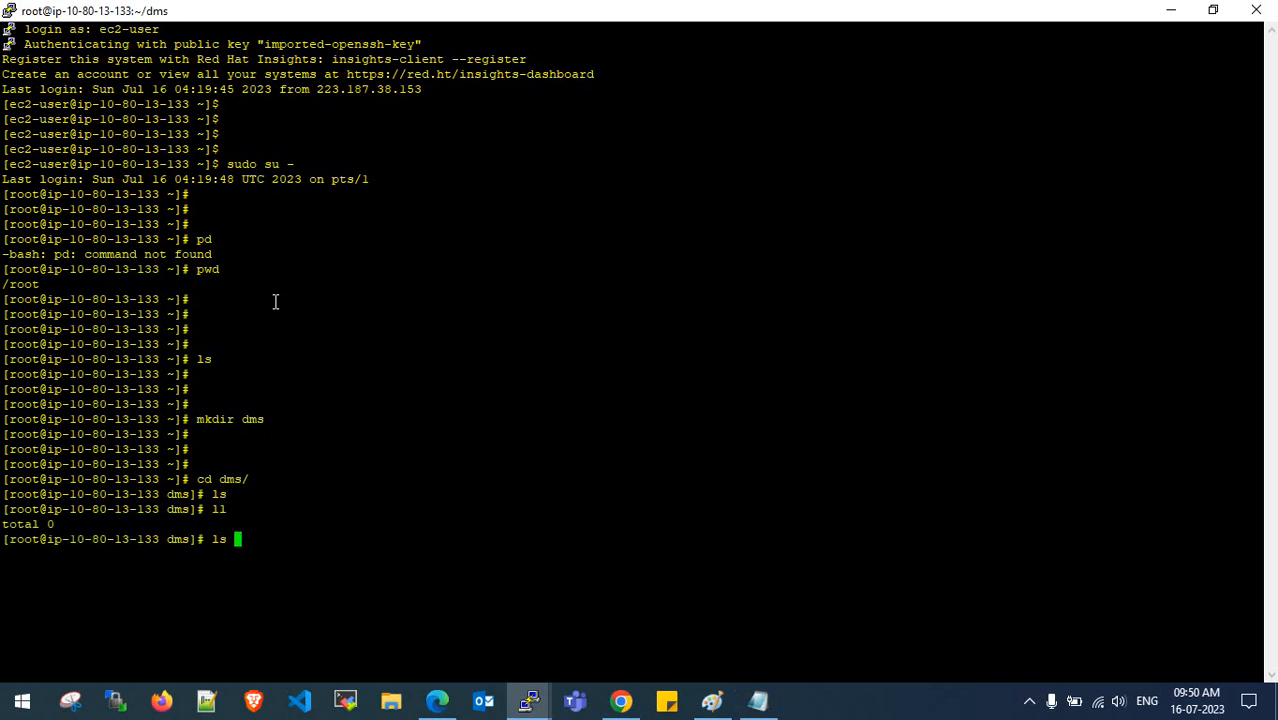
text(-al)
key(Return)
key(ctrl+l)
key(Return)
key(Return)
key(Return)
key(Return)
key(Return)
key(Return)
key(Return)
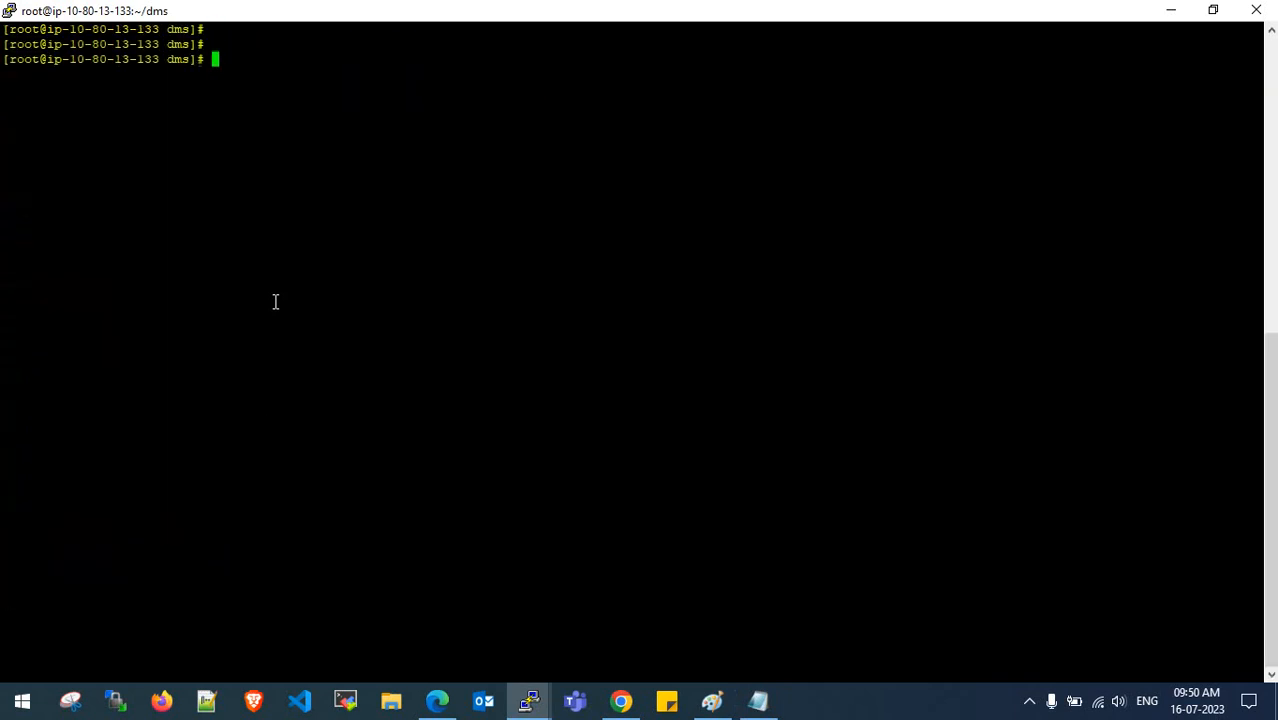
text(wget)
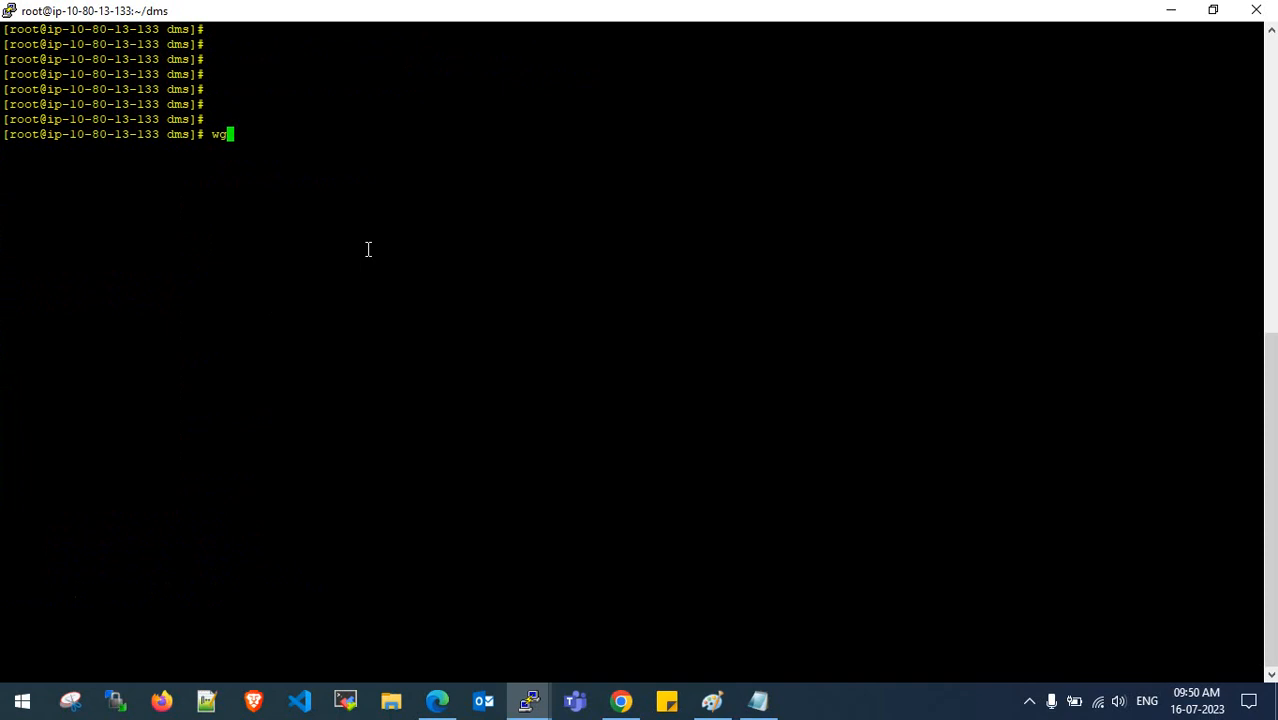
right_click(455, 208)
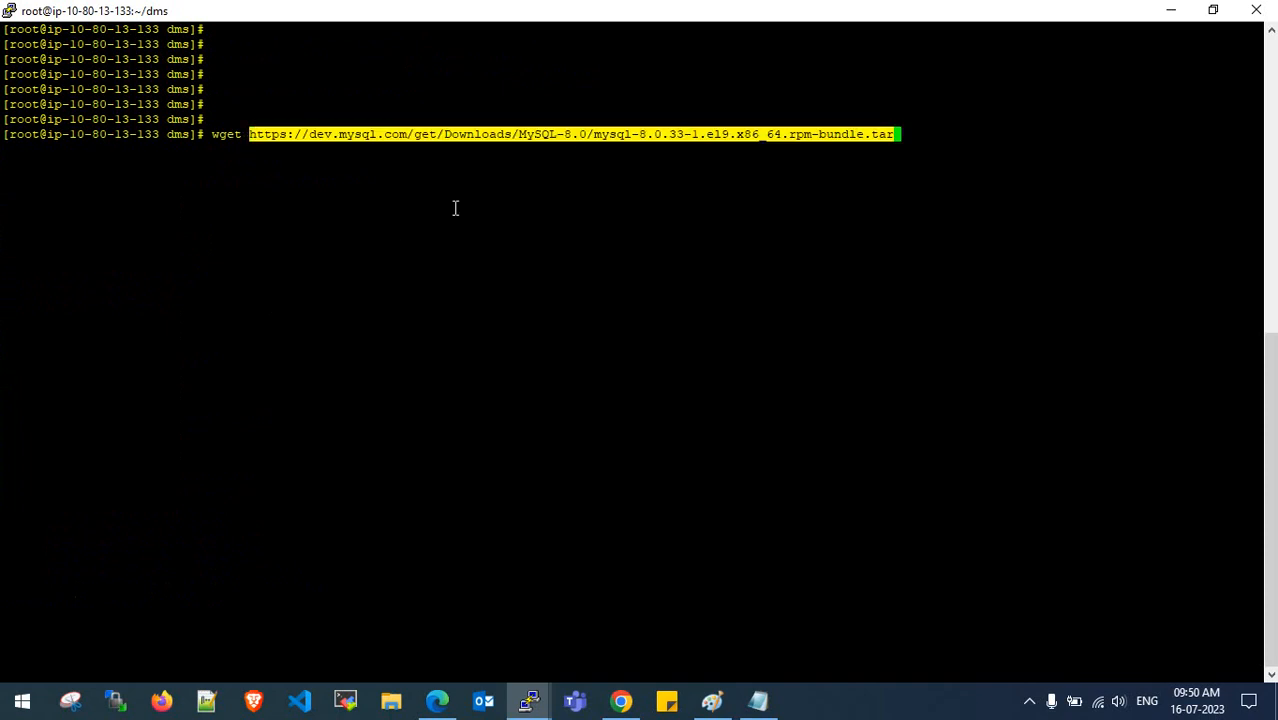
key(Return)
key(Return)
key(Return)
key(Return)
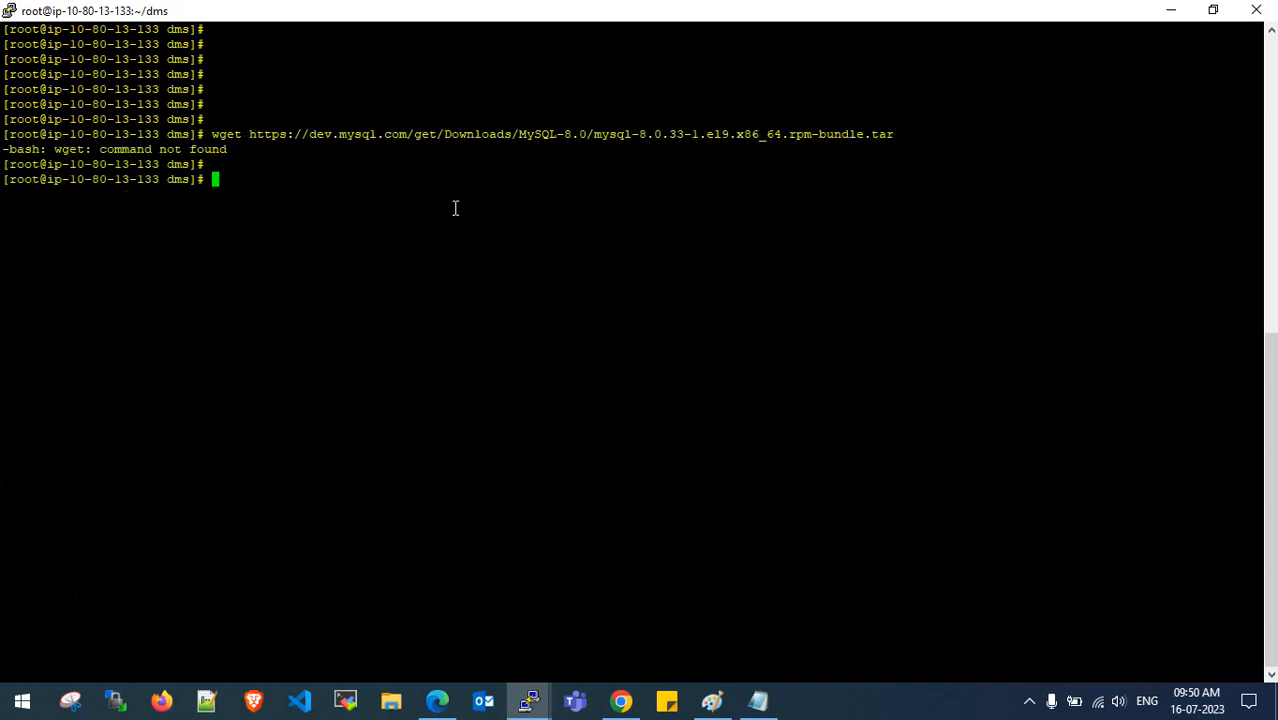
- Install wget with 'yum install wget', confirm with y, and recall the bundle wget command
text(yum install )
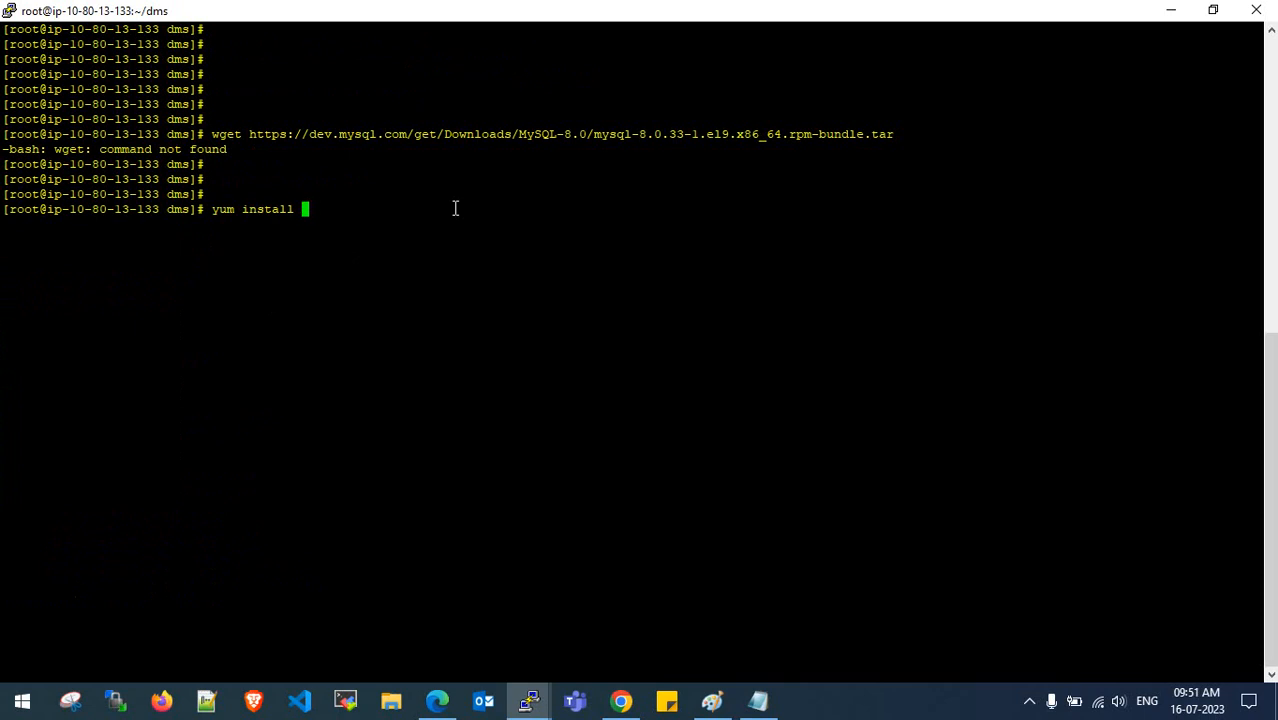
text(wget)
key(Return)
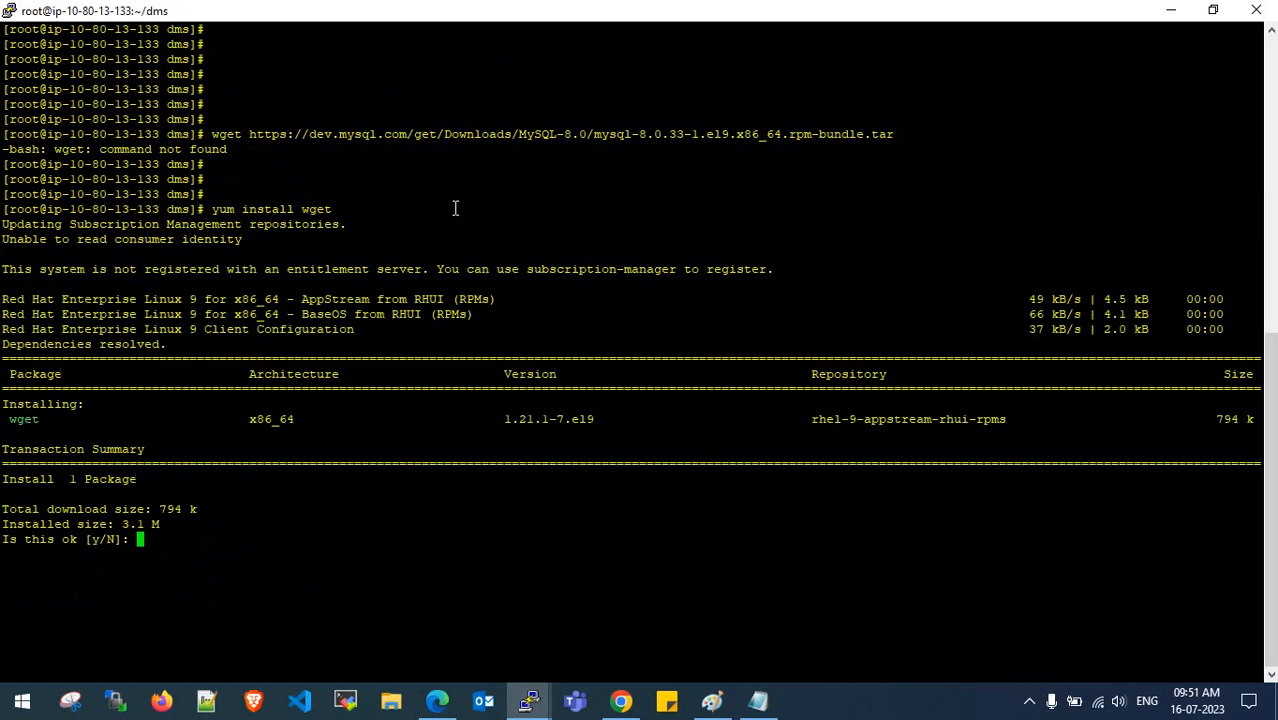
text(y)
key(Return)
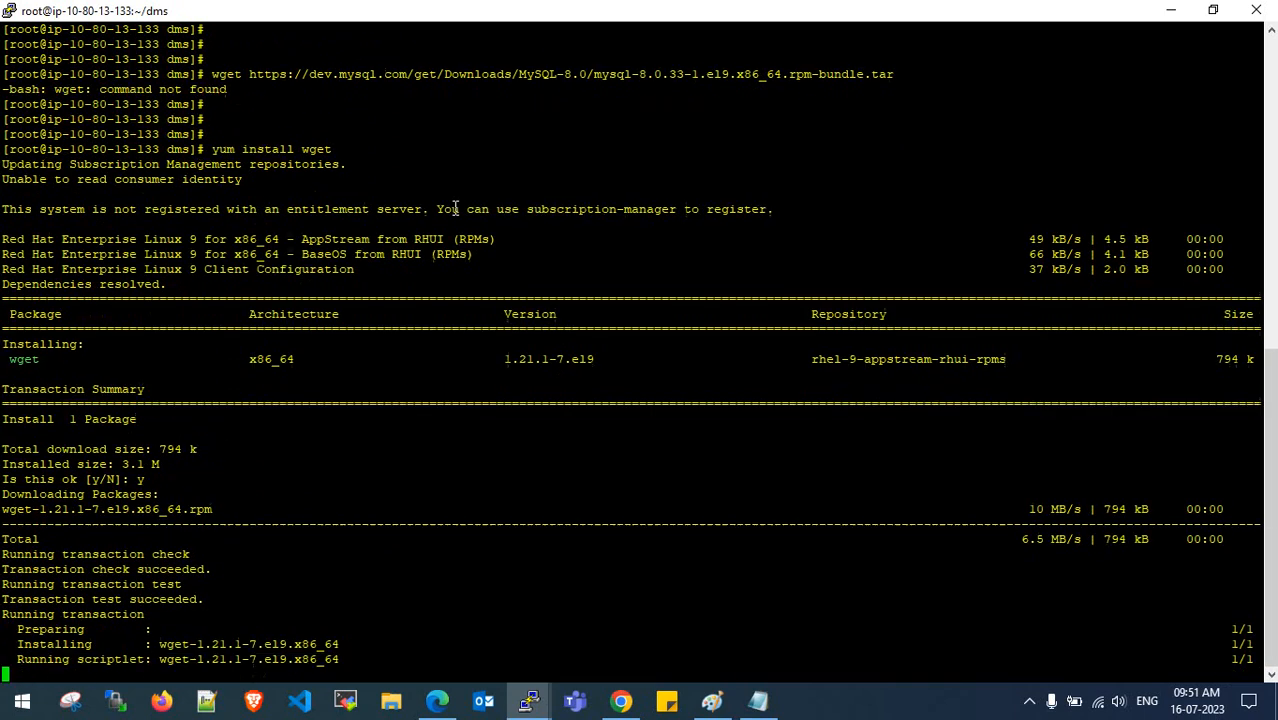
key(Return)
key(Return)
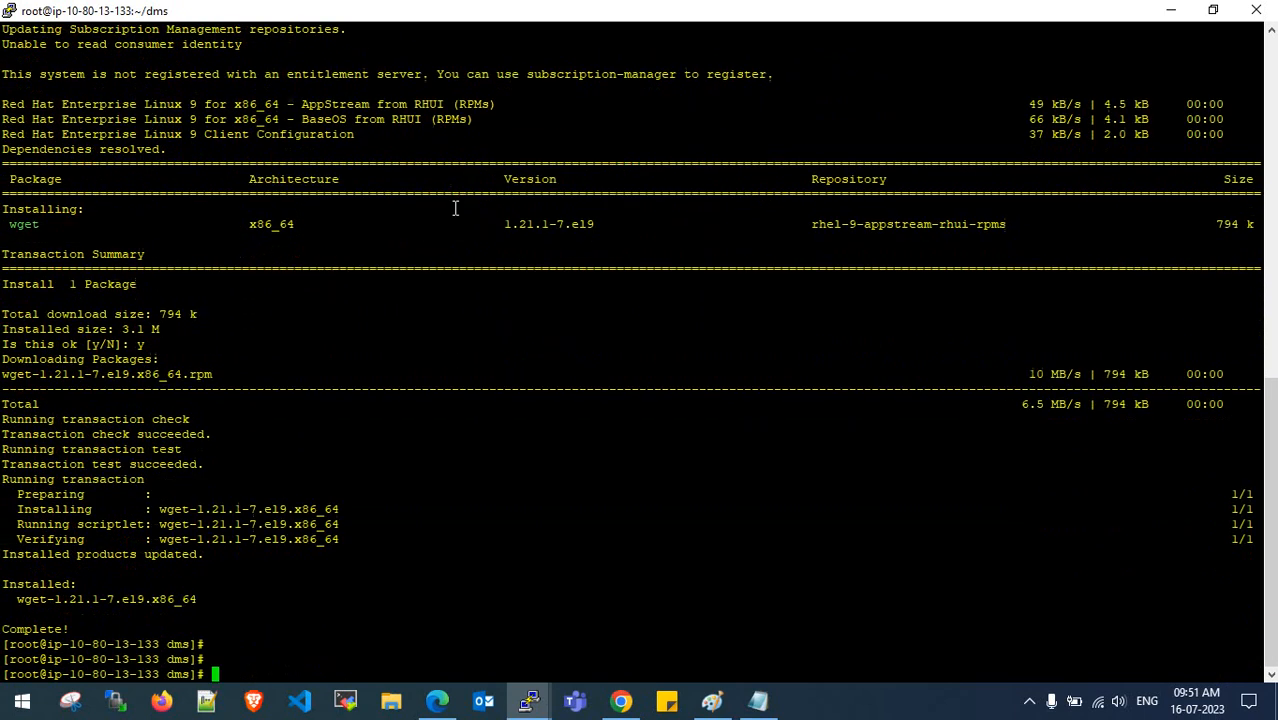
key(ctrl+l)
key(Return)
key(Return)
key(Return)
key(Return)
key(Up)
key(Up)
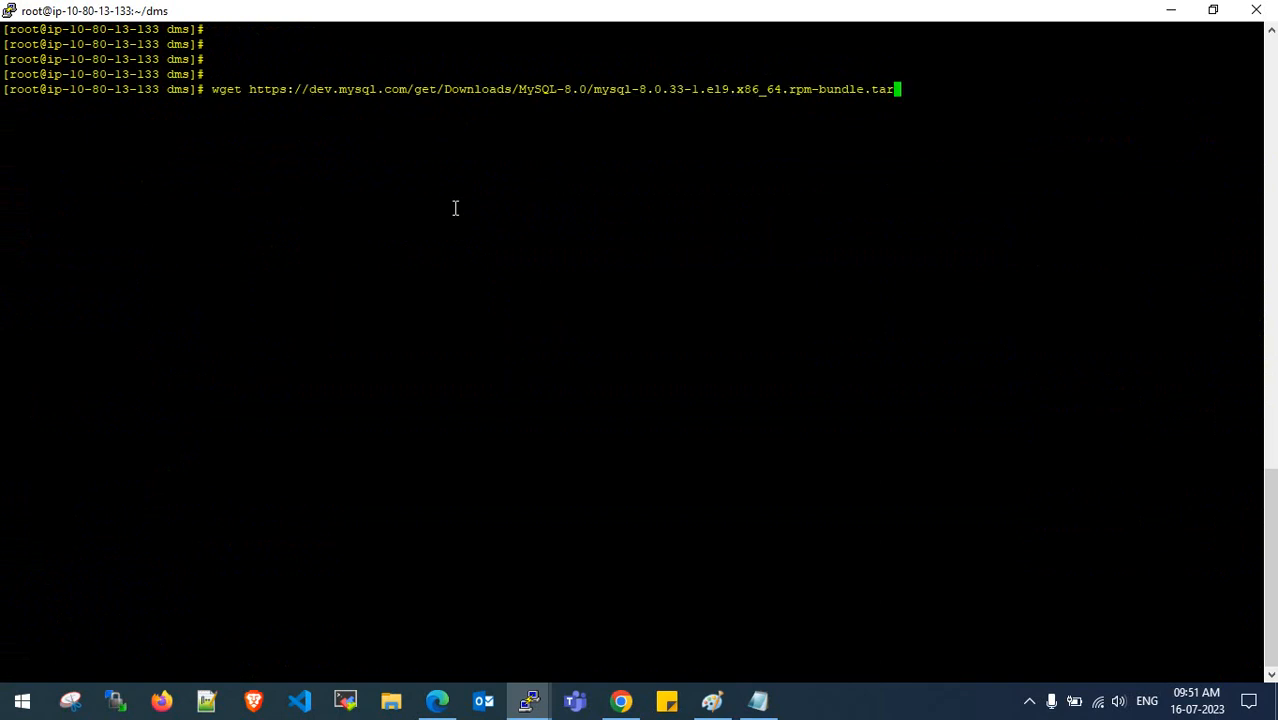
key(Return)
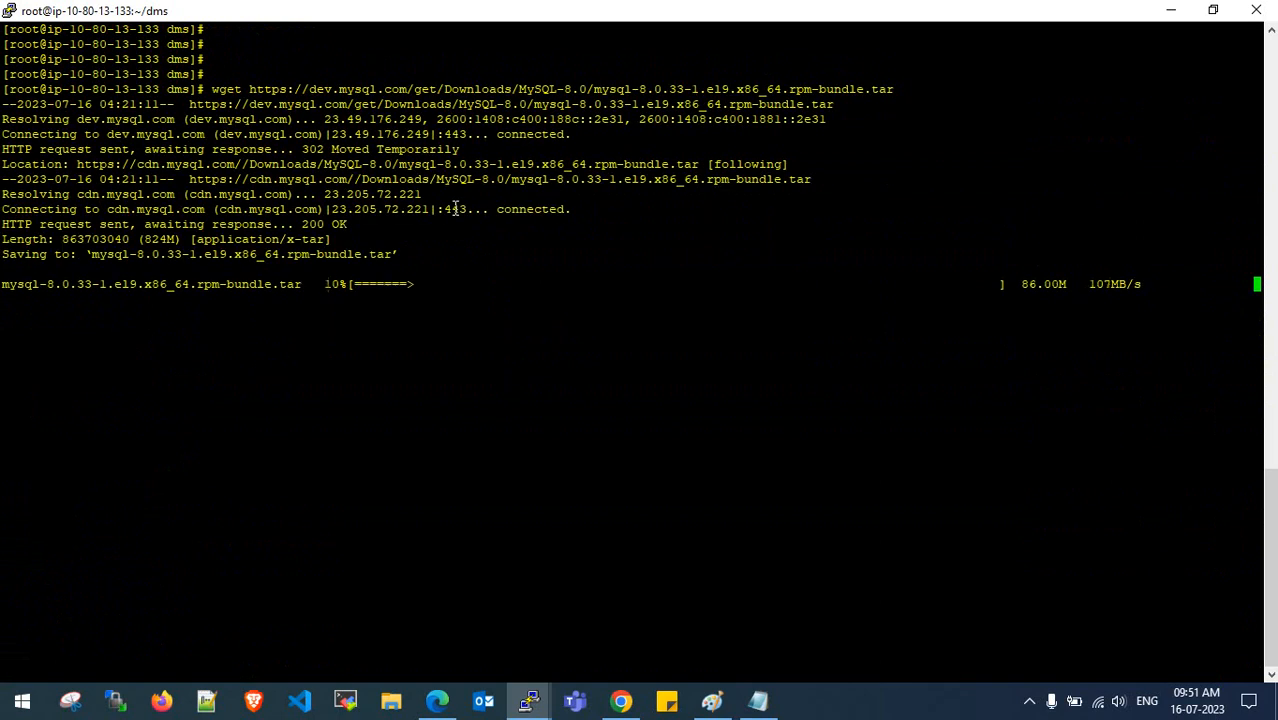
- Review the other session's finished system update and its list of upgraded packages
mouse_move(529, 701)
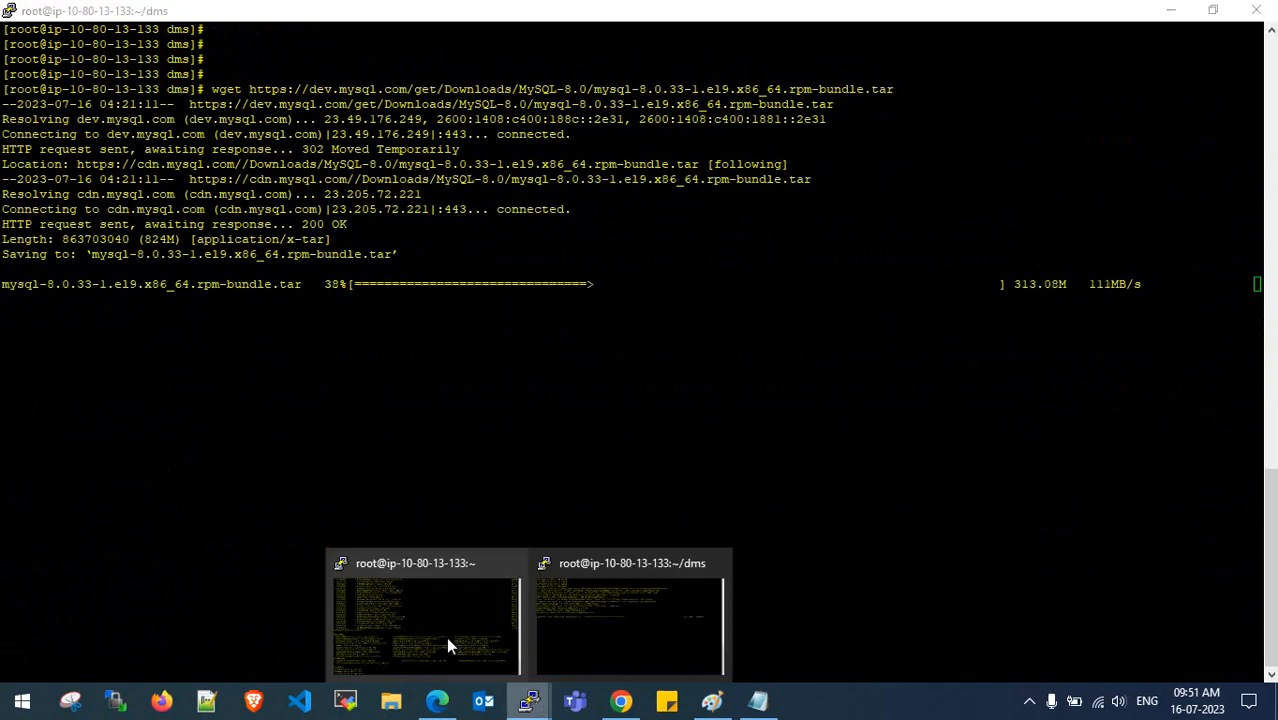
click(446, 637)
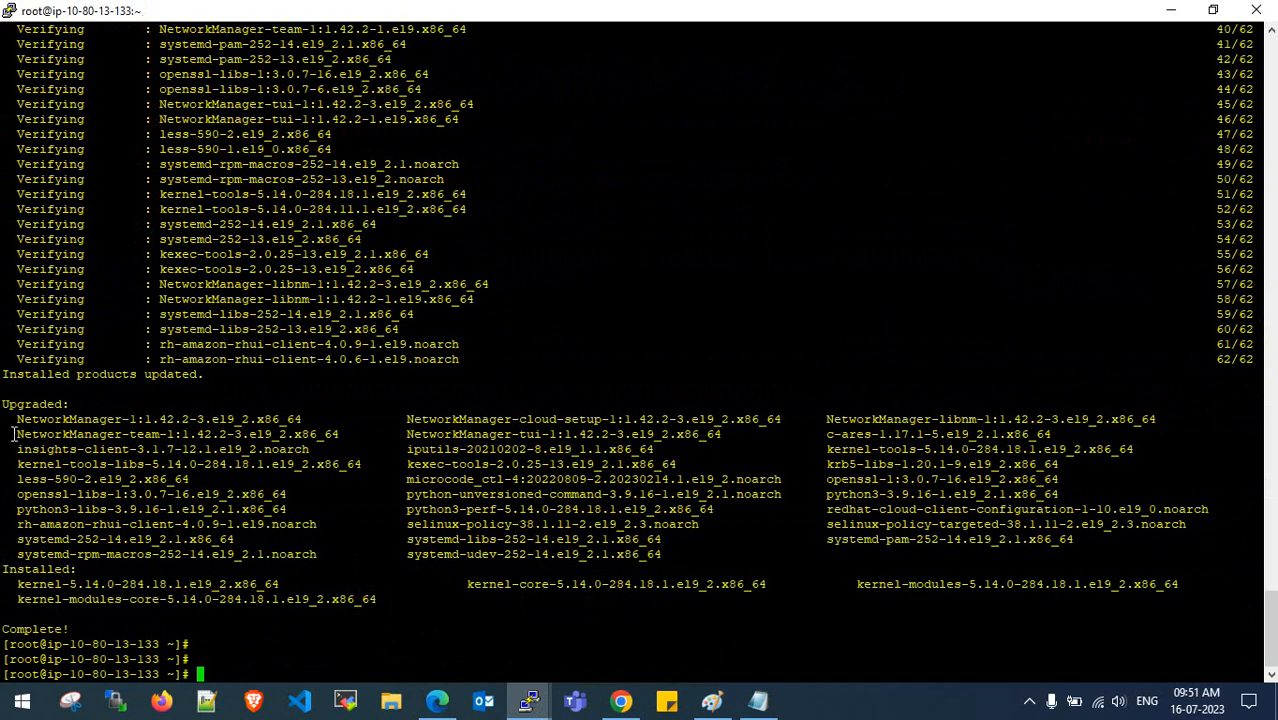
drag(4, 390, 258, 610)
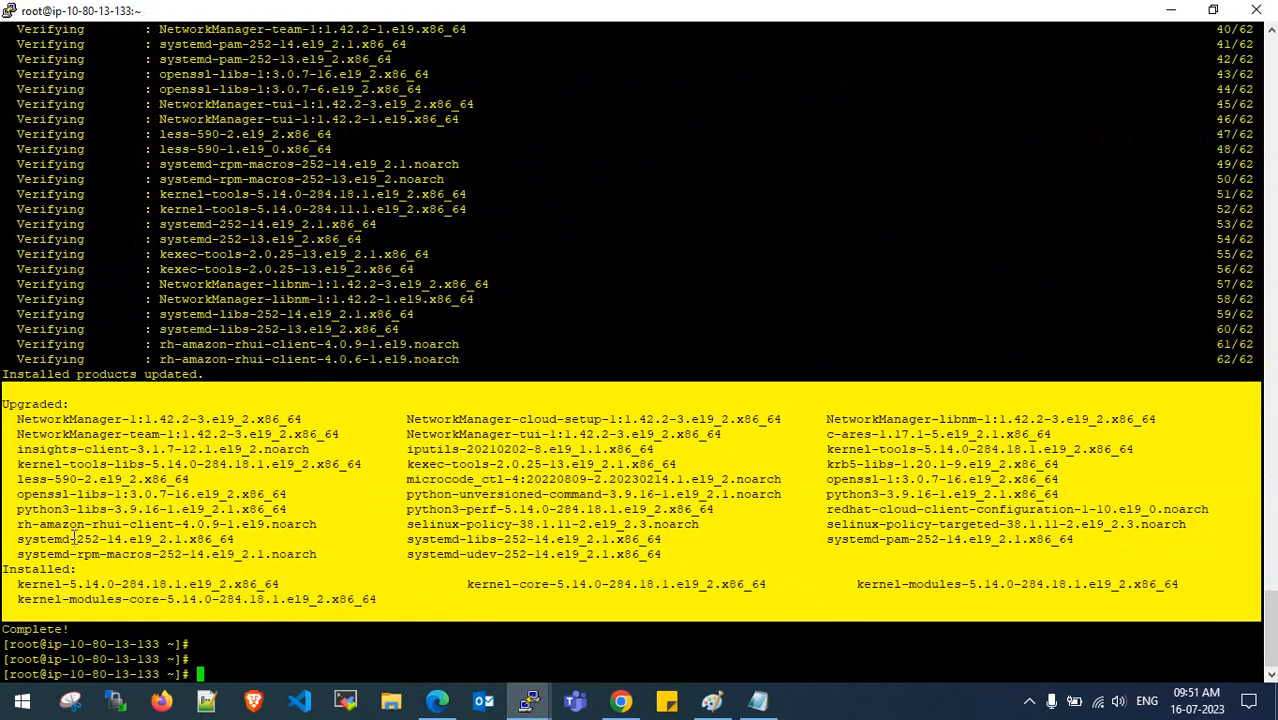
click(652, 486)
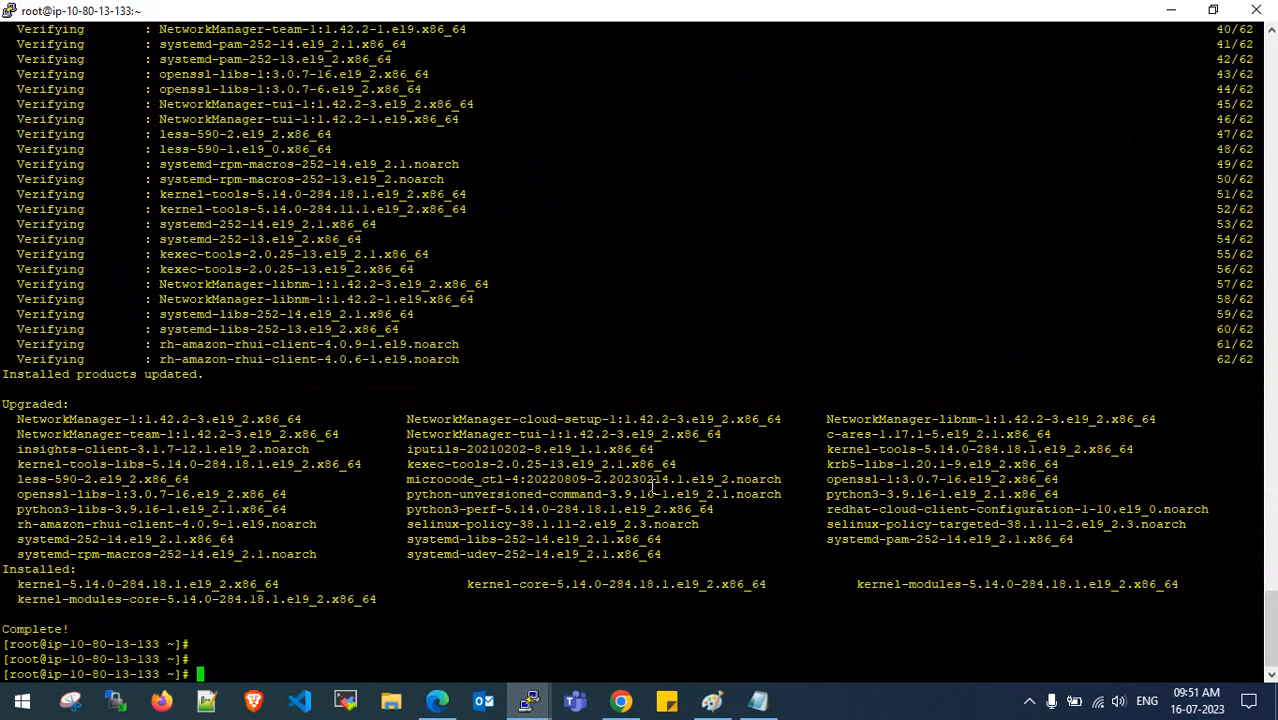
scroll(440, 494, up, 20)
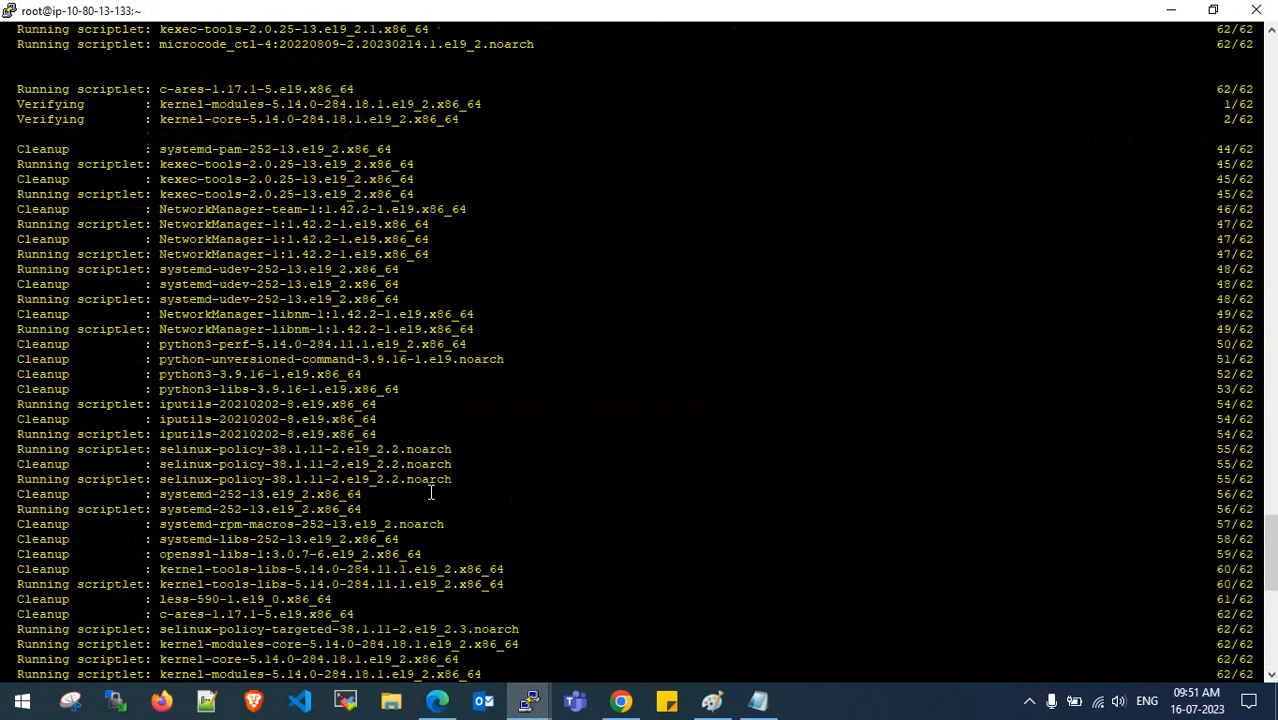
scroll(380, 440, down, 20)
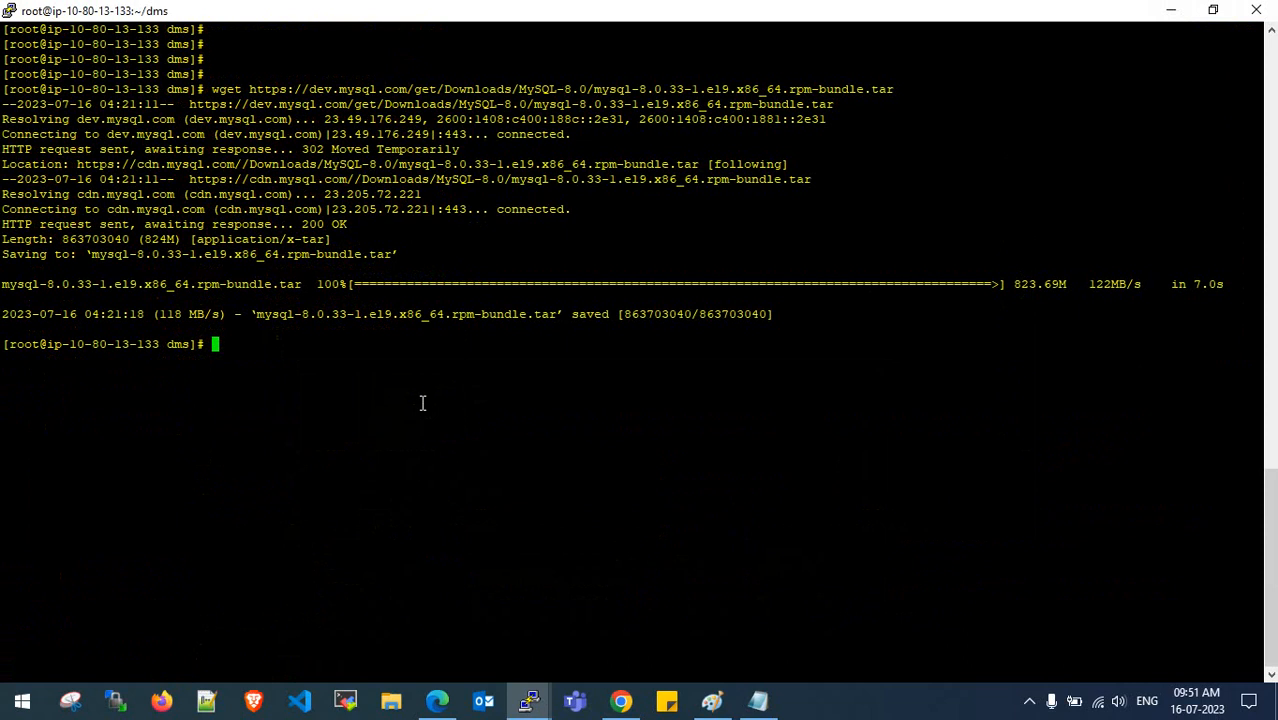
- List the dms folder to confirm the 824M mysql-8.0.33 rpm-bundle.tar downloaded
key(Return)
key(Return)
key(Return)
key(Return)
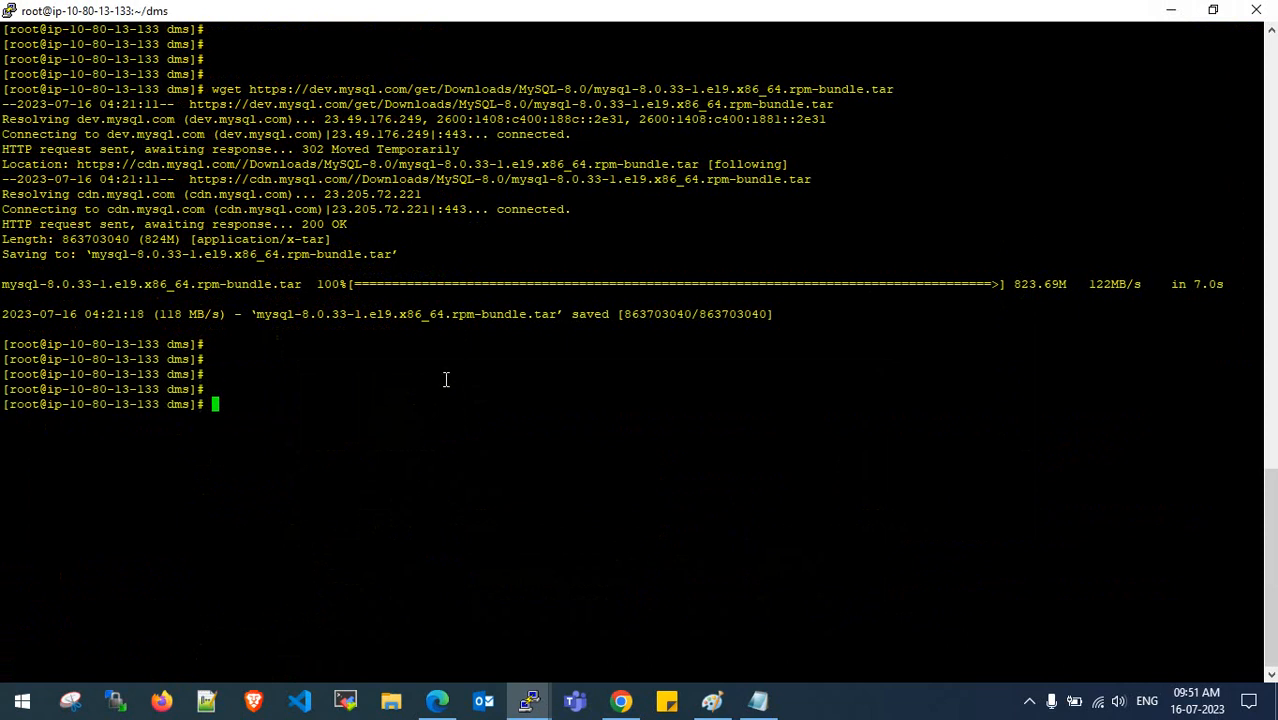
text(ls)
key(Return)
key(Return)
key(Return)
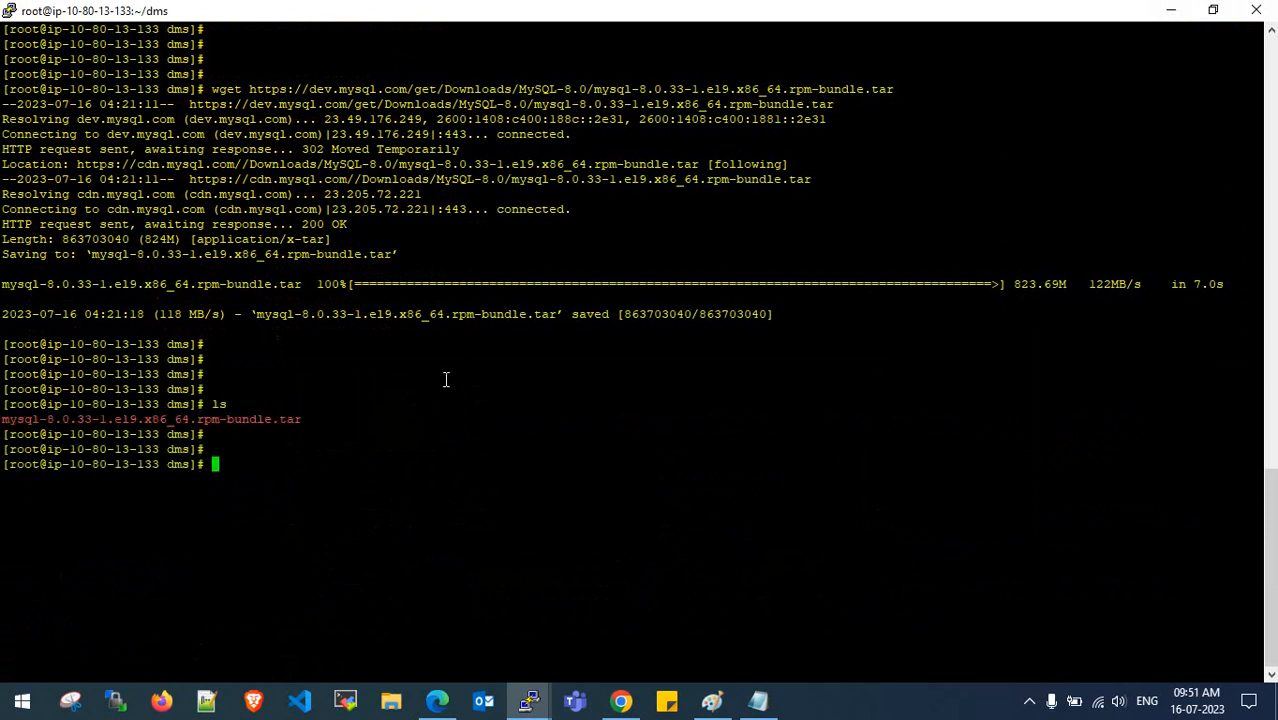
key(ctrl+l)
key(Return)
key(Return)
key(Return)
key(Return)
key(Return)
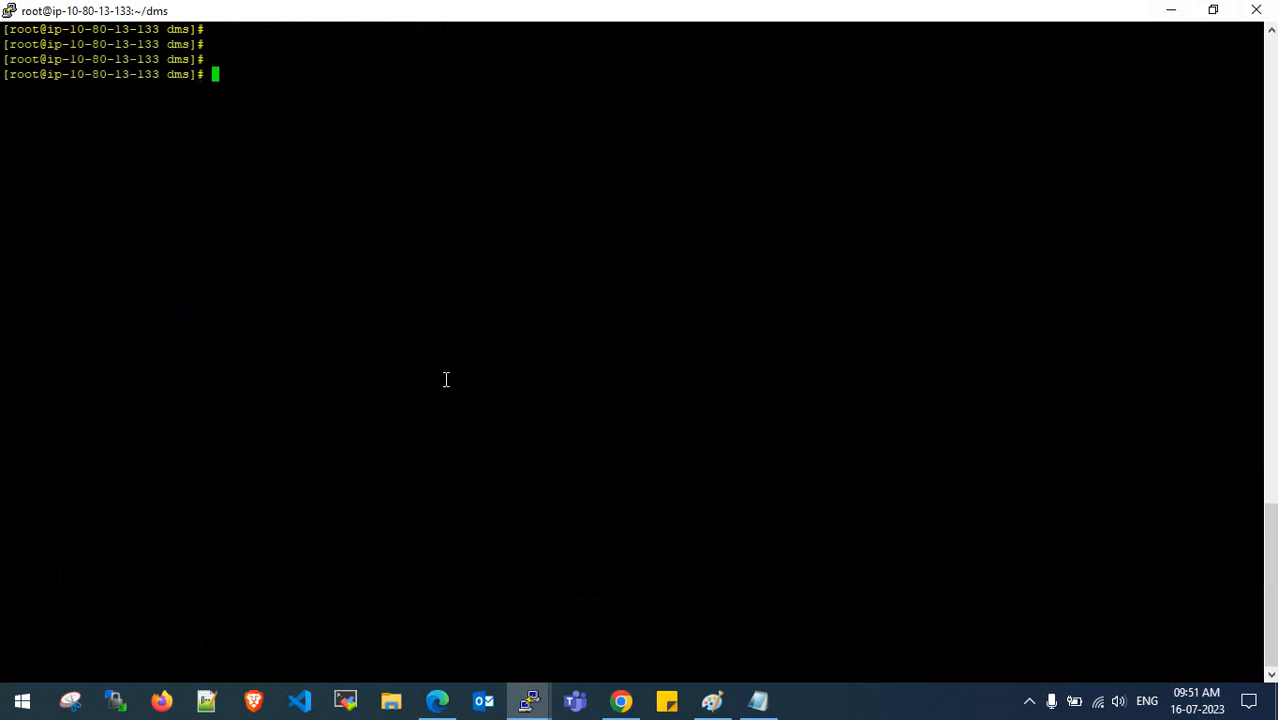
- Copy the tar -xvf command from the notes and extract the MySQL RPM bundle
click(760, 702)
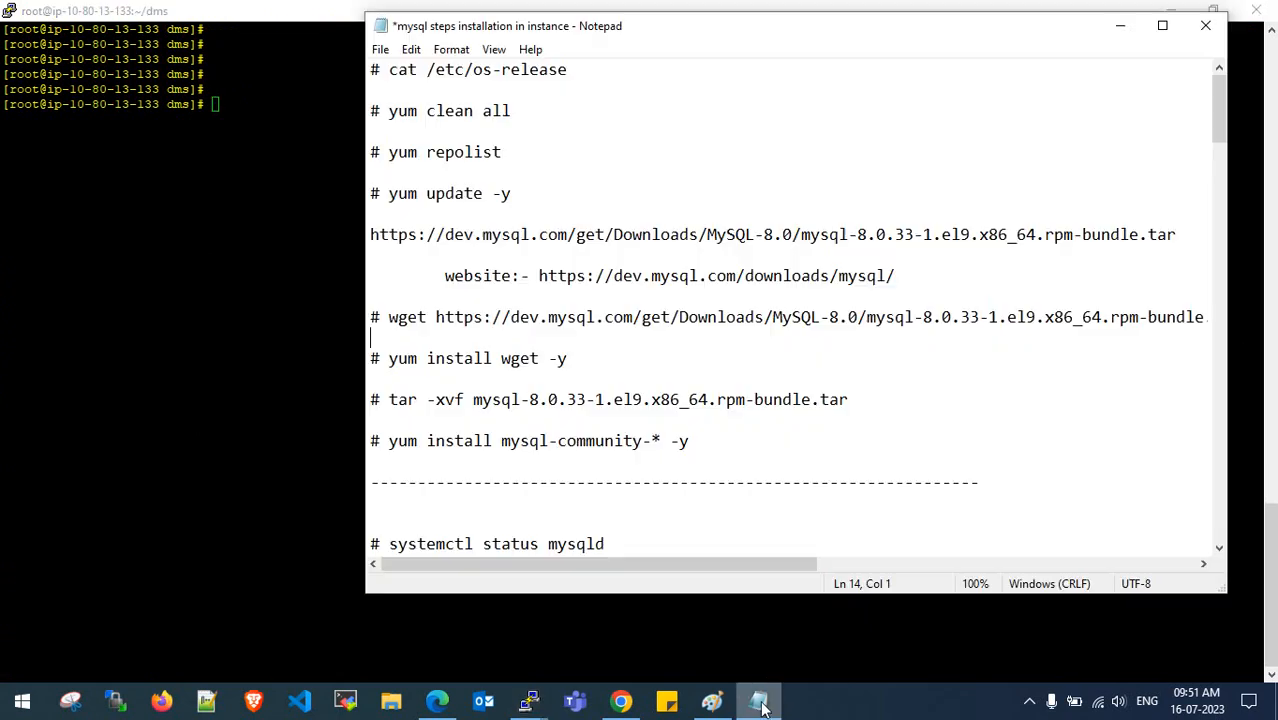
click(608, 317)
scroll(608, 317, down, 1)
drag(389, 276, 850, 275)
key(ctrl+c)
click(340, 144)
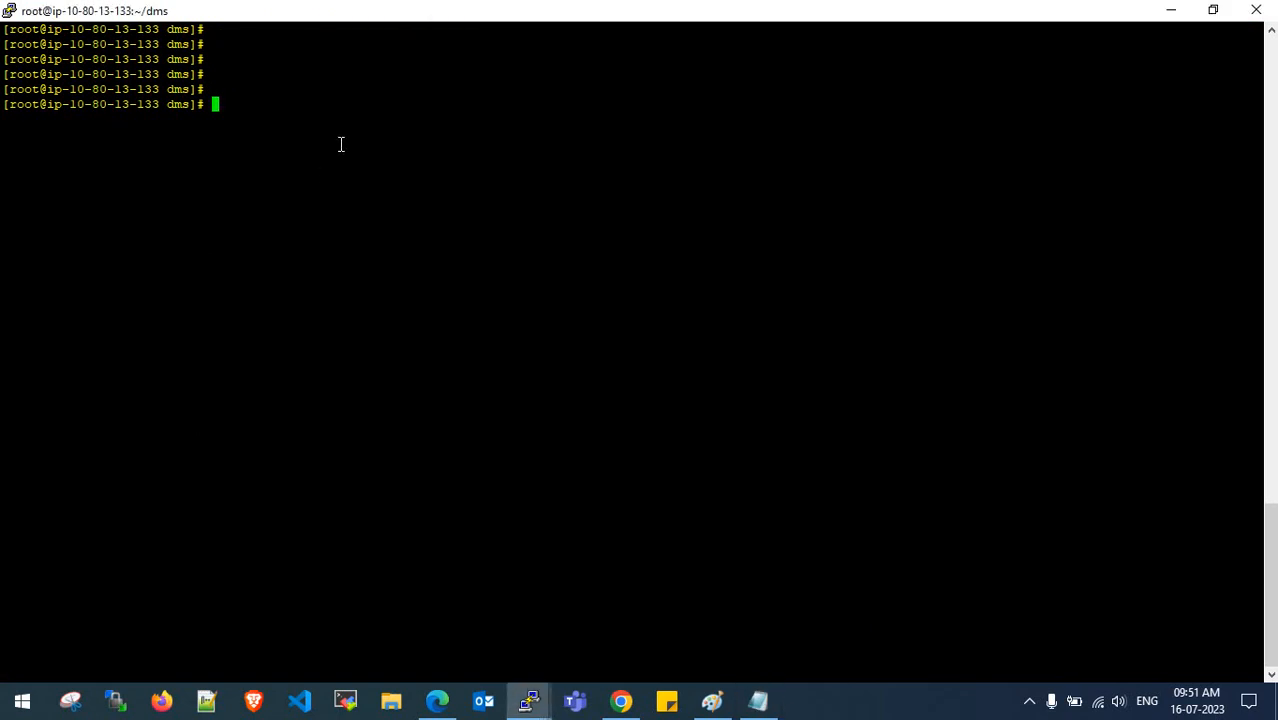
right_click(340, 144)
key(Right)
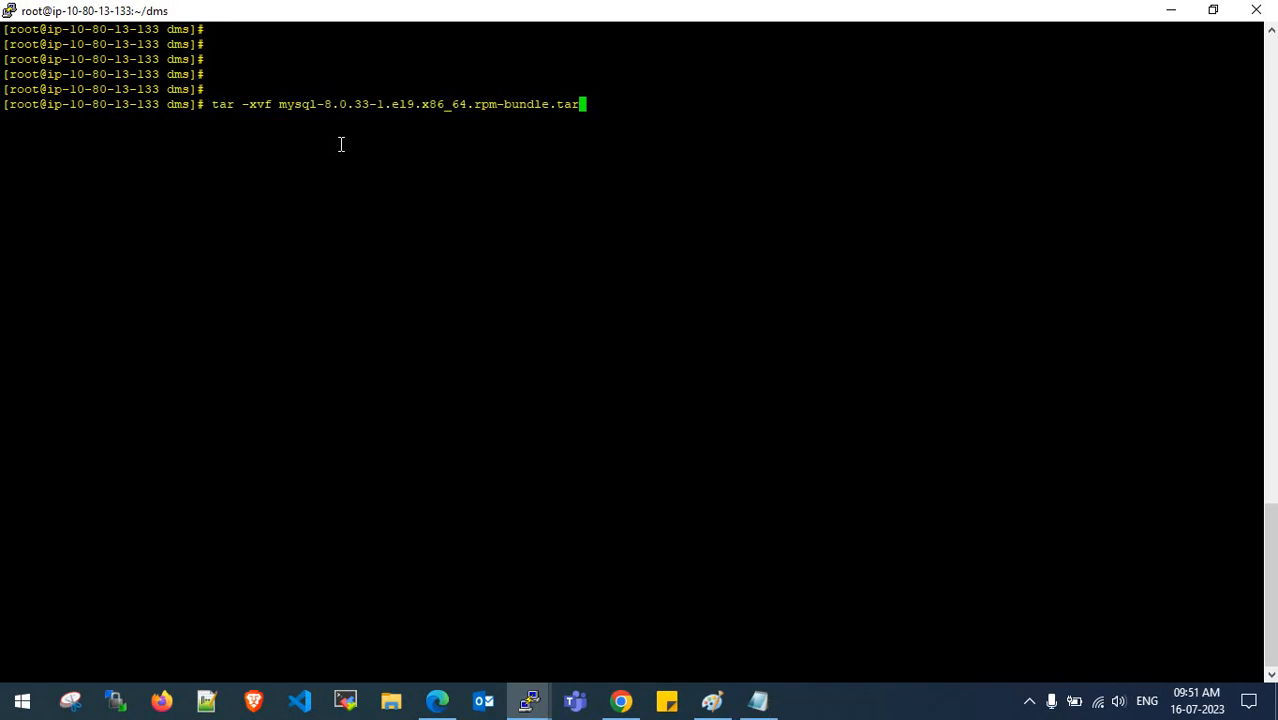
key(Return)
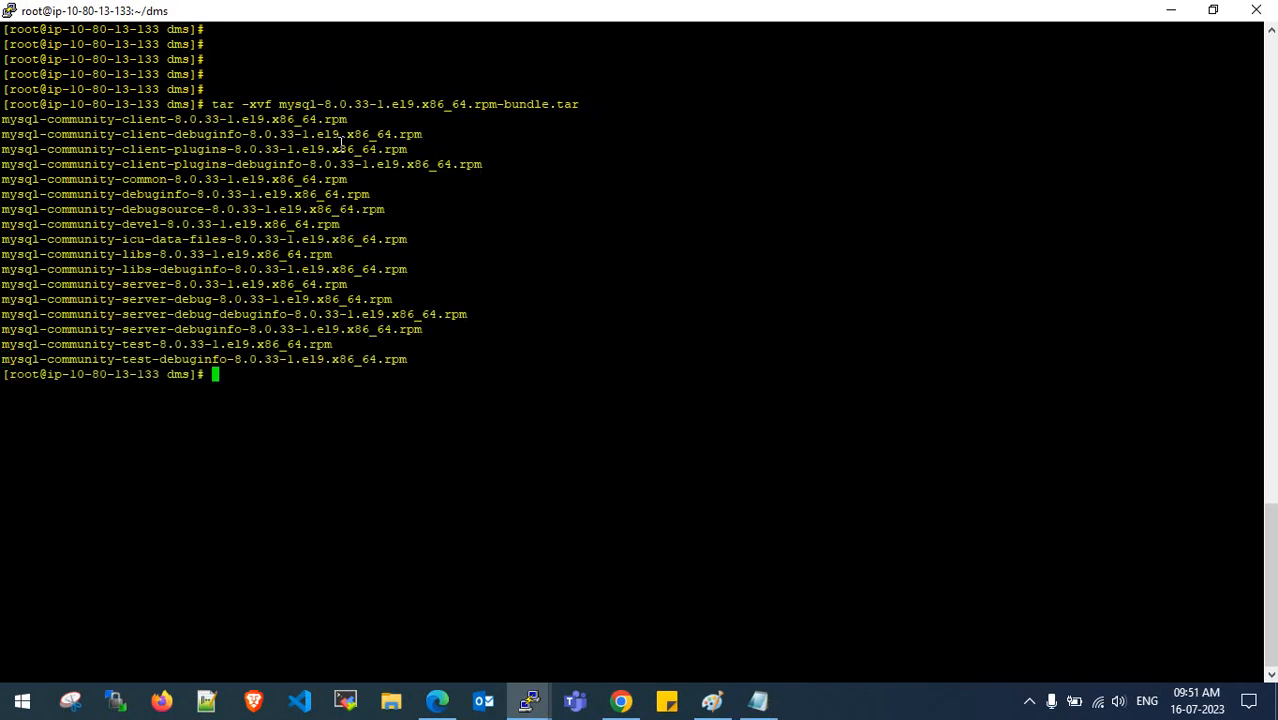
- List the 17 extracted mysql-community 8.0.33 RPM files with ls and ll
key(Return)
key(Return)
key(Return)
key(Return)
text(ls)
key(Return)
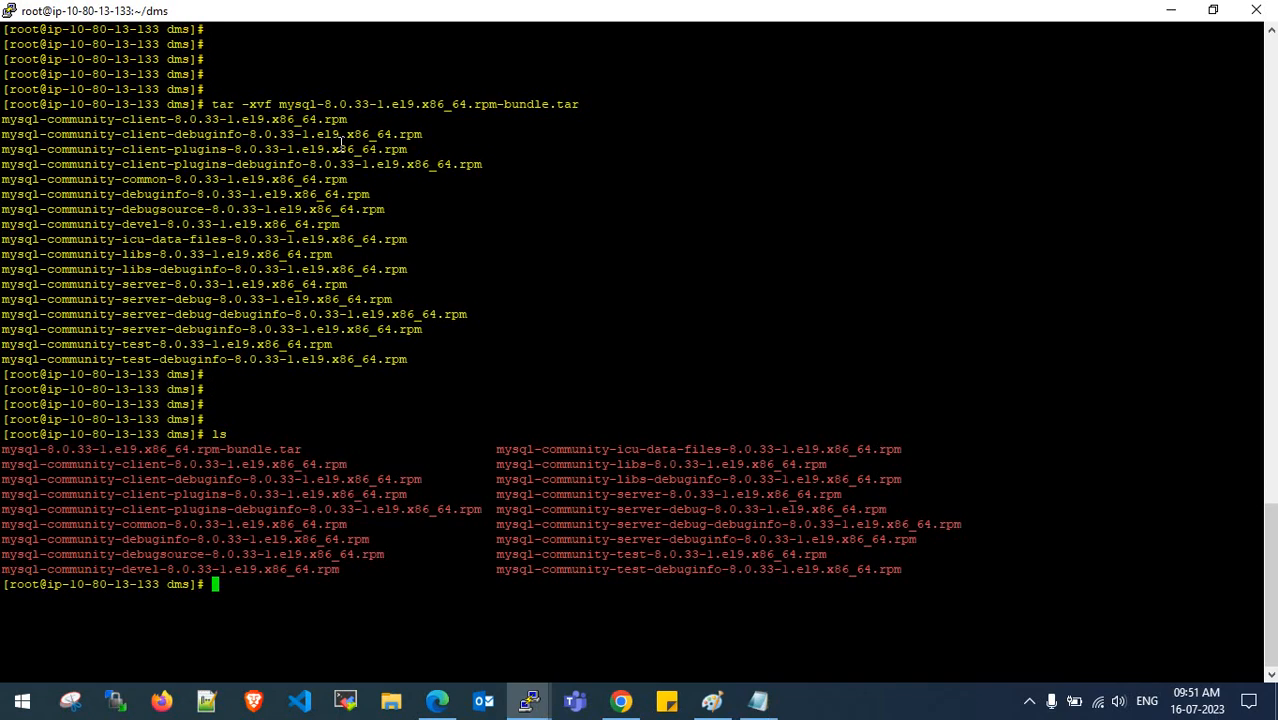
key(Return)
key(Return)
key(ctrl+l)
key(Return)
key(Return)
key(Return)
text(ll)
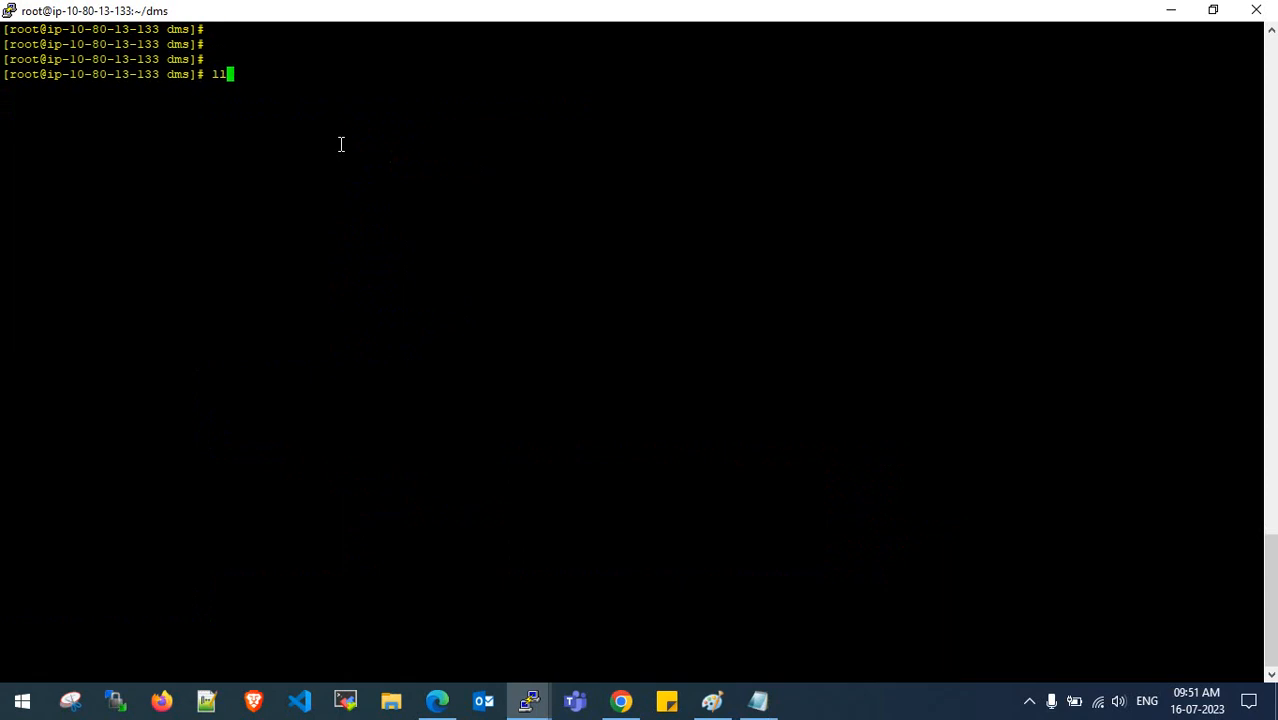
key(Return)
key(Return)
key(Return)
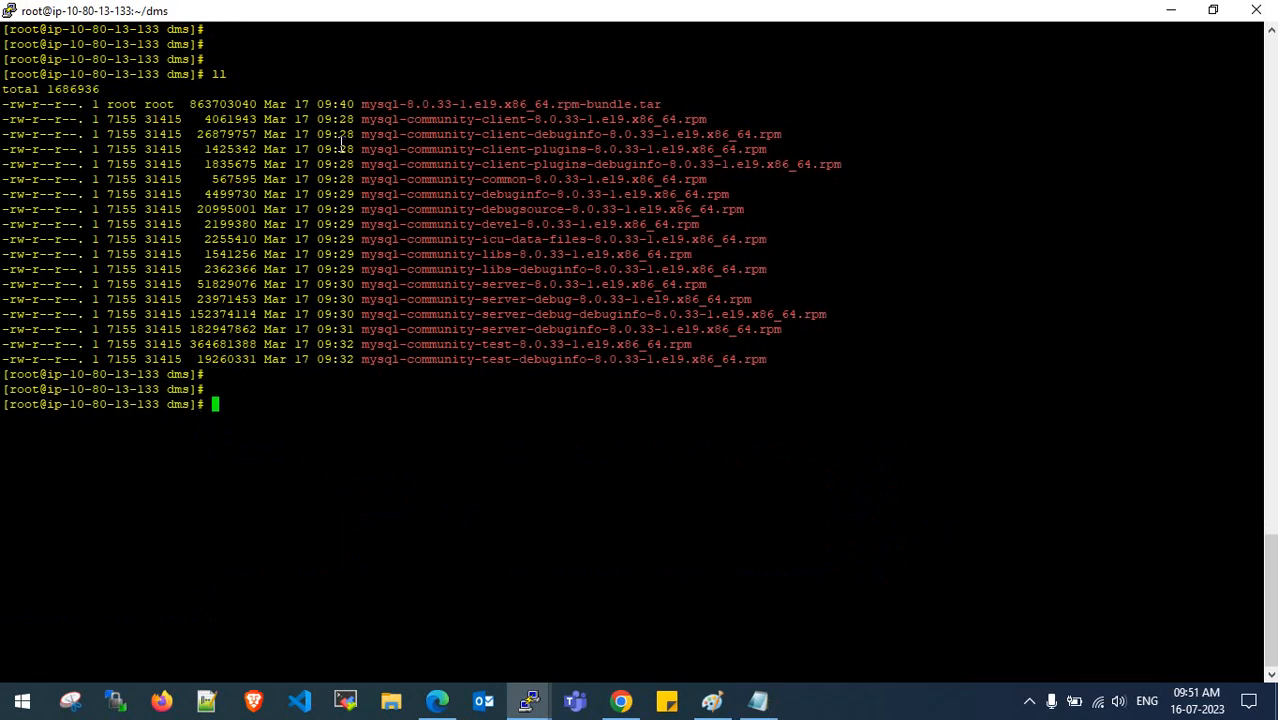
- Copy the mysql-community install command from the installation notes
click(757, 701)
click(605, 419)
scroll(610, 418, down, 1)
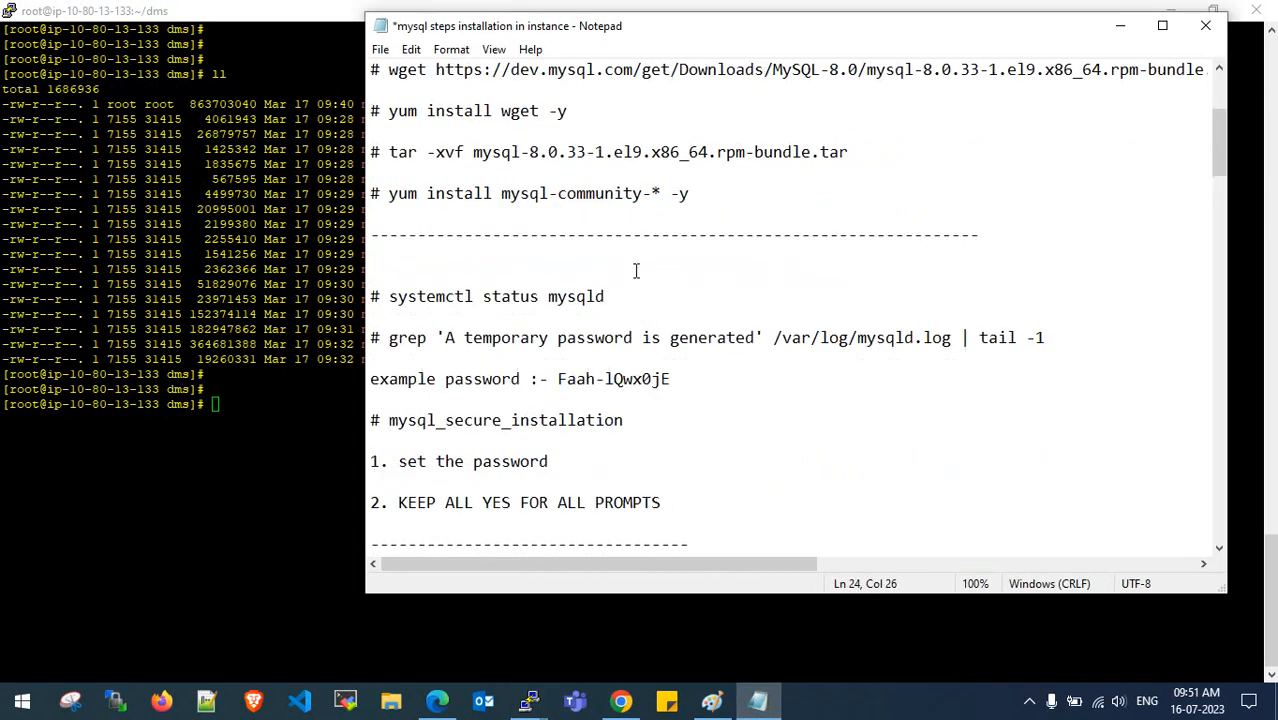
drag(692, 193, 390, 195)
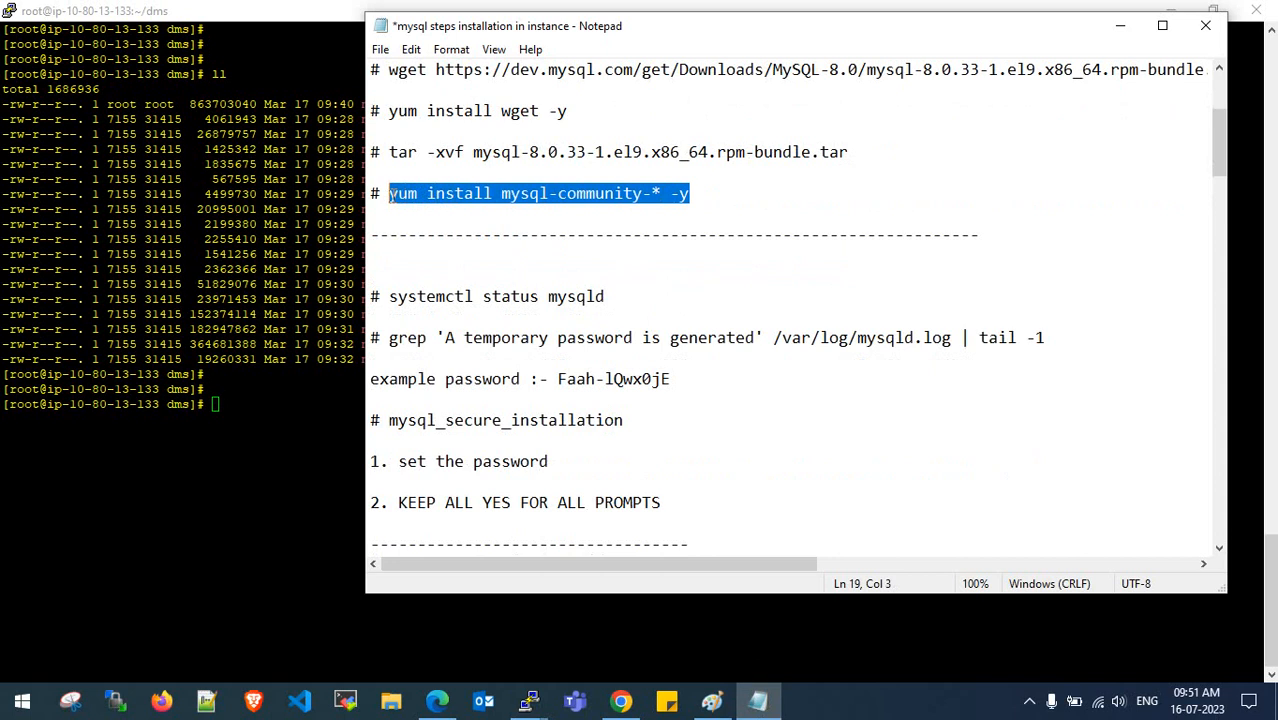
key(ctrl+c)
- Paste and run 'yum install mysql-community-* -y', whose wildcard matches all the extracted RPMs
click(244, 436)
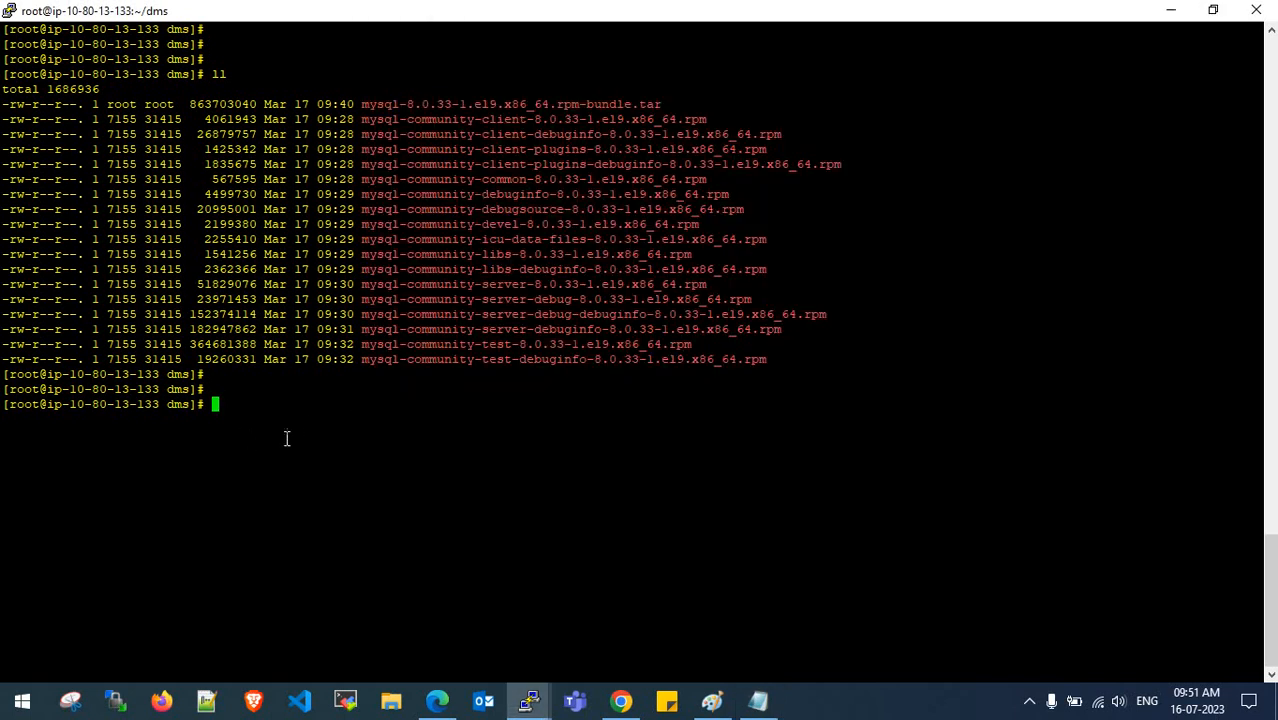
right_click(312, 428)
key(Right)
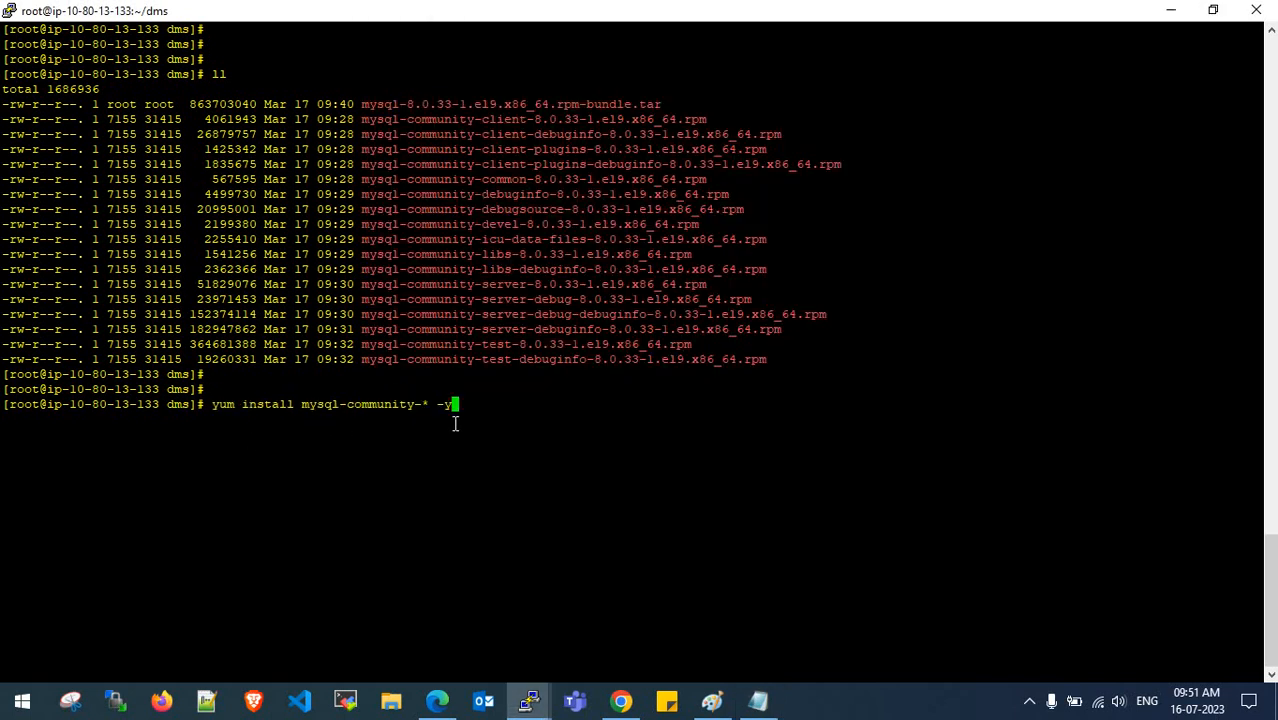
drag(368, 127, 480, 362)
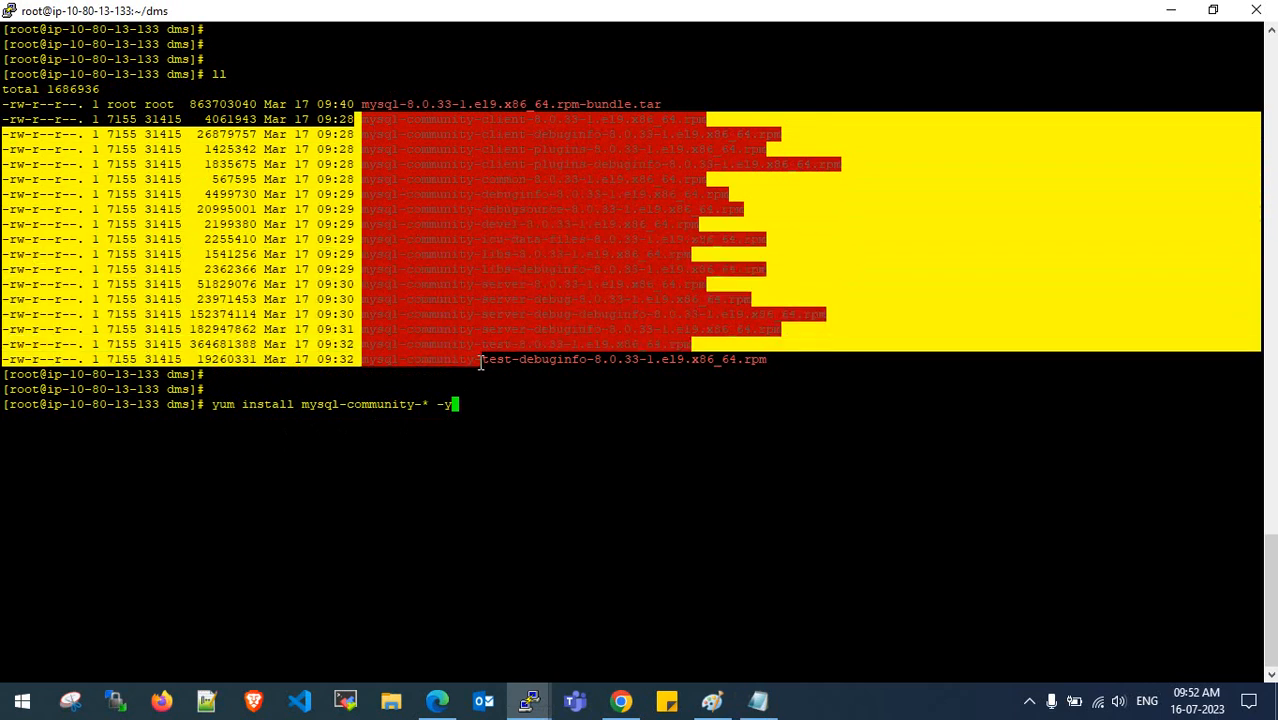
click(480, 362)
drag(418, 408, 430, 407)
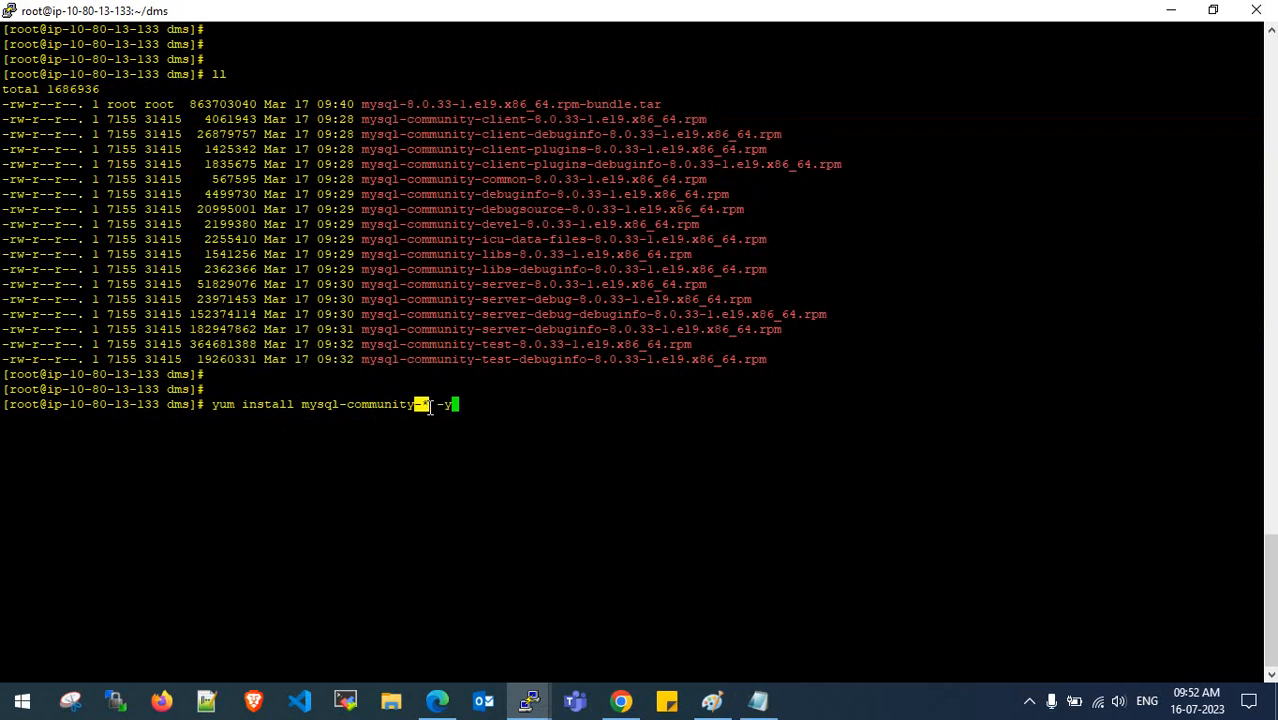
click(430, 406)
drag(484, 119, 542, 357)
click(542, 357)
key(Return)
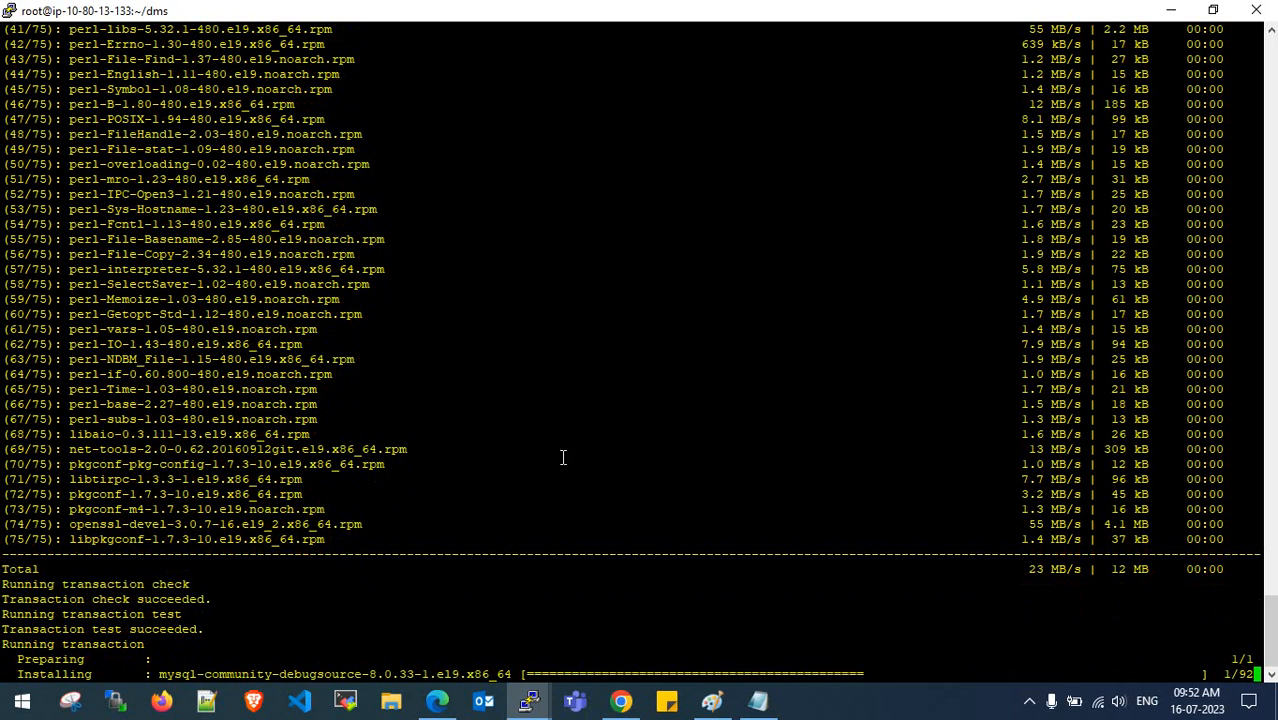
- Follow the 92-package install, noting the mysql-community-common and mysql-community-server packages
click(758, 701)
scroll(640, 411, down, 1)
scroll(640, 411, down, 1)
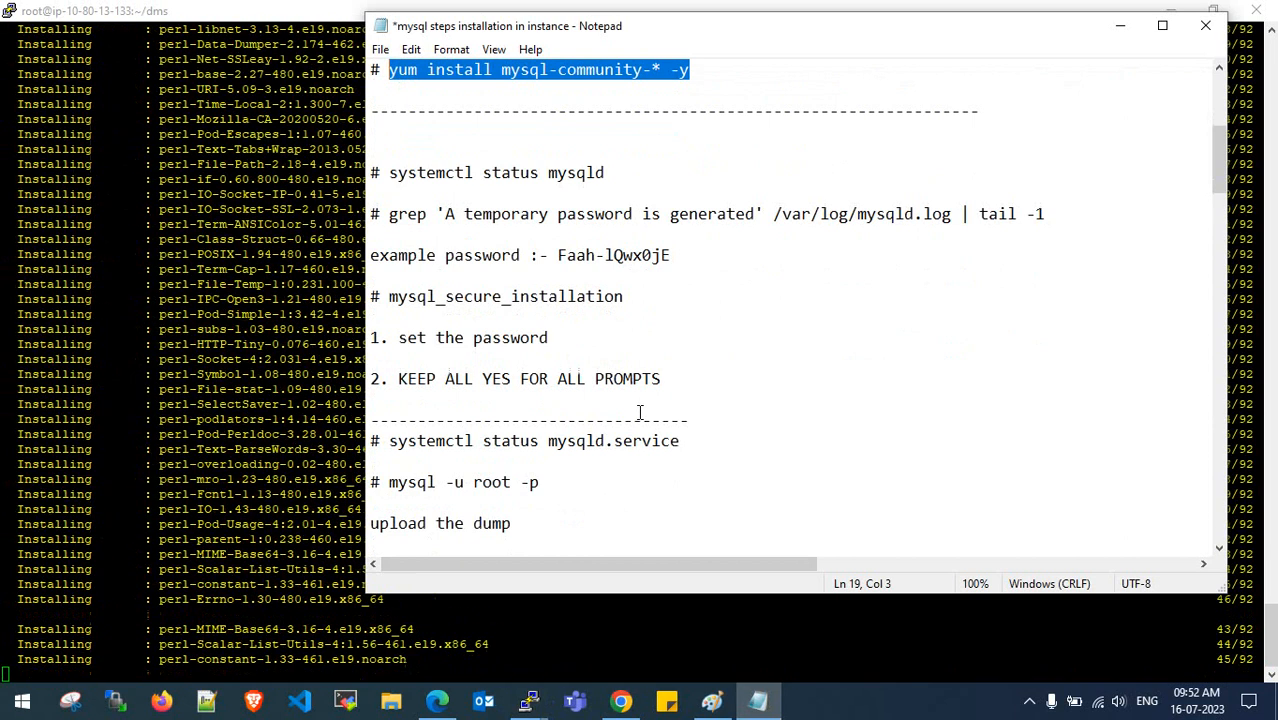
scroll(640, 411, down, 1)
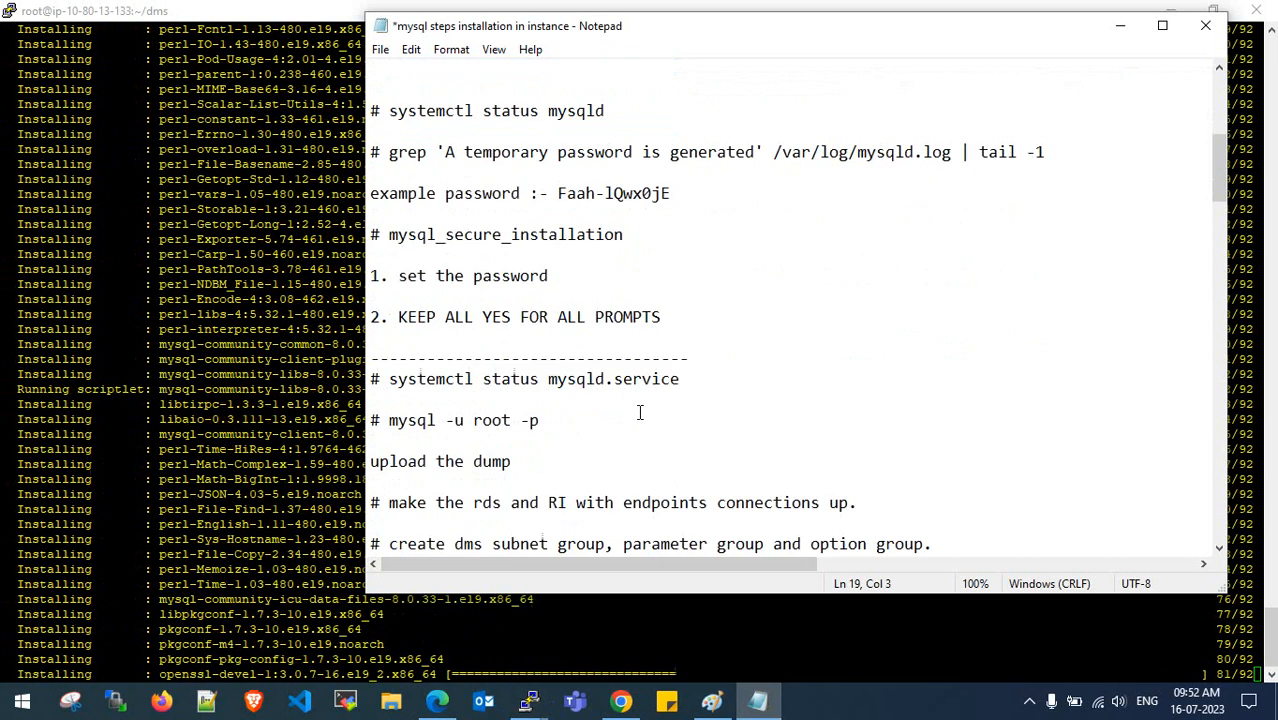
click(210, 437)
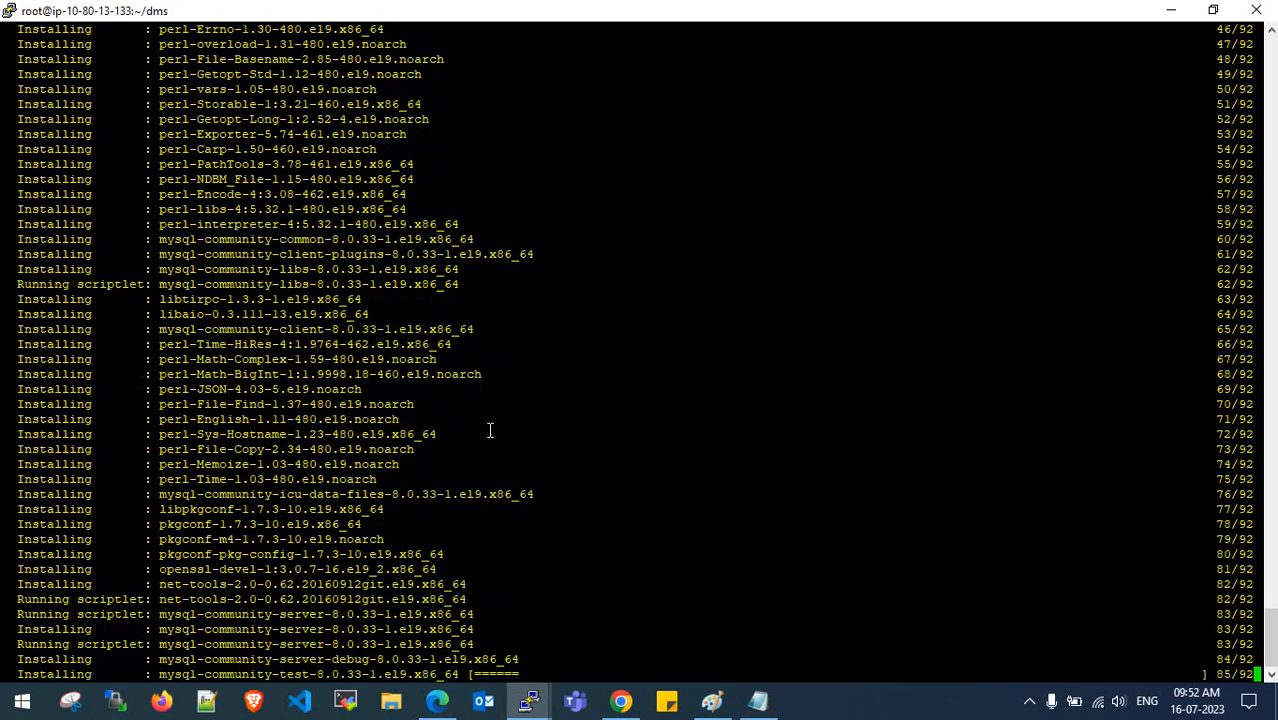
drag(156, 240, 339, 241)
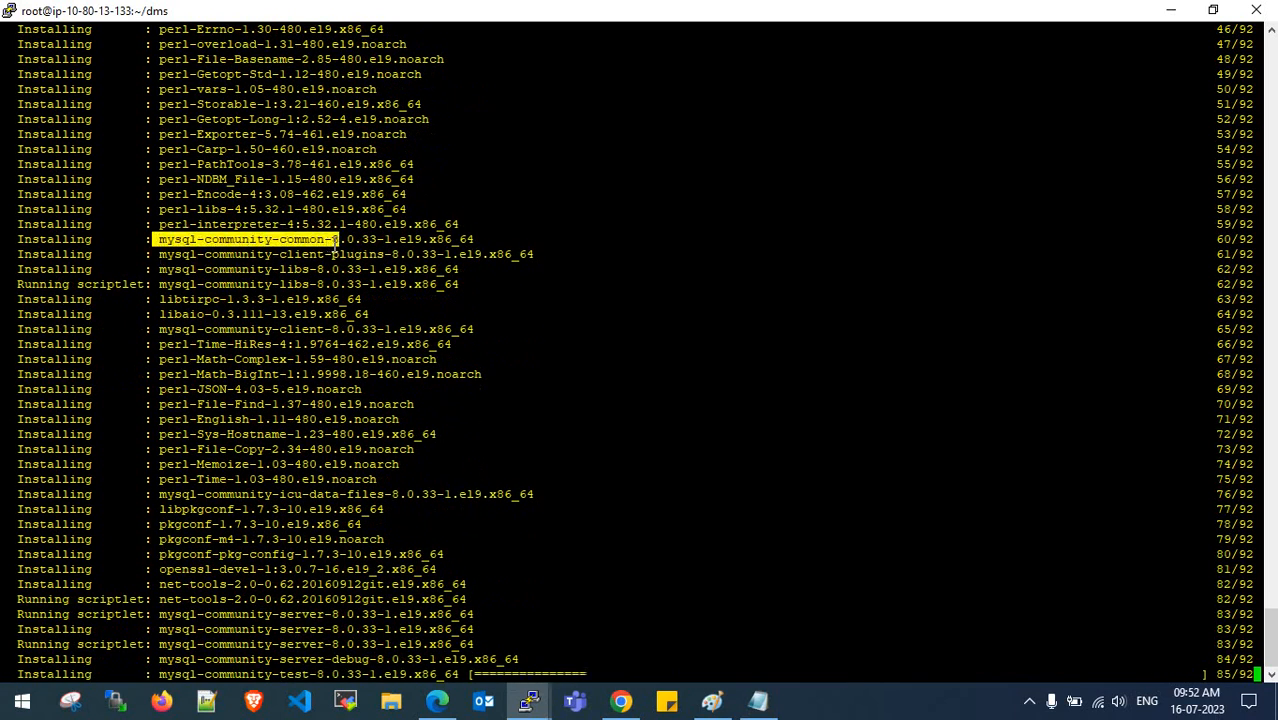
click(274, 348)
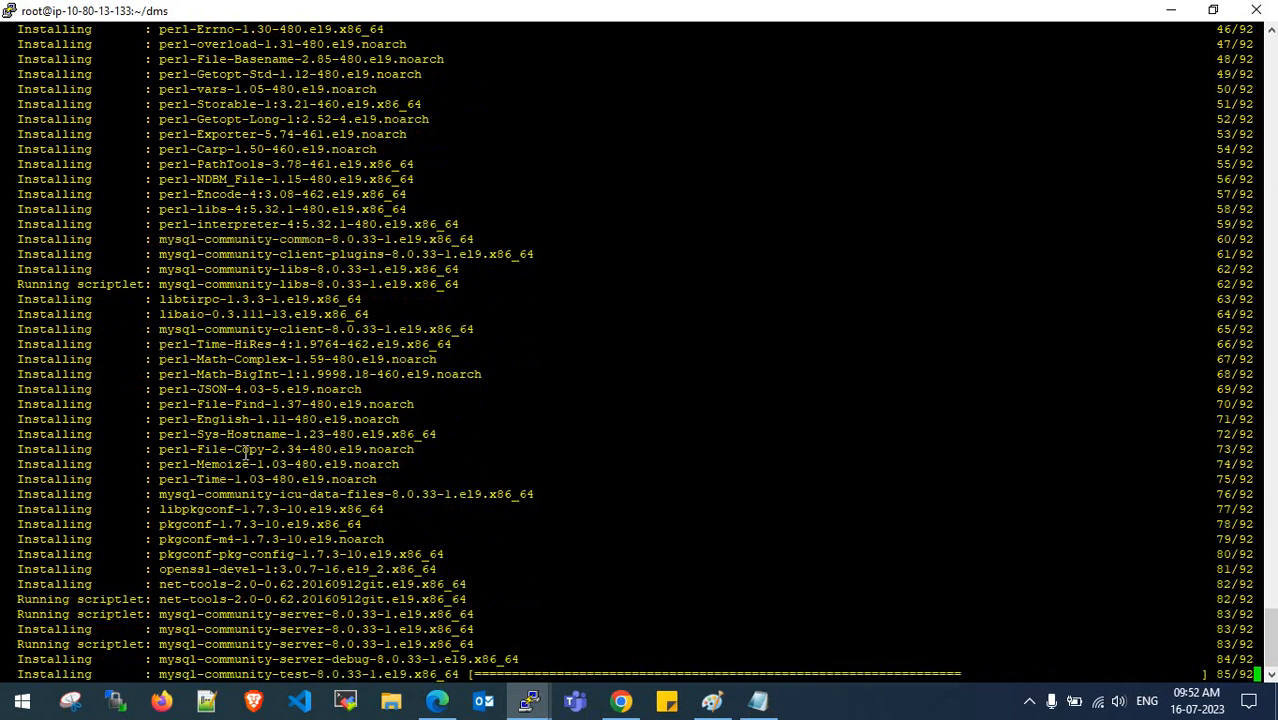
drag(153, 624, 376, 616)
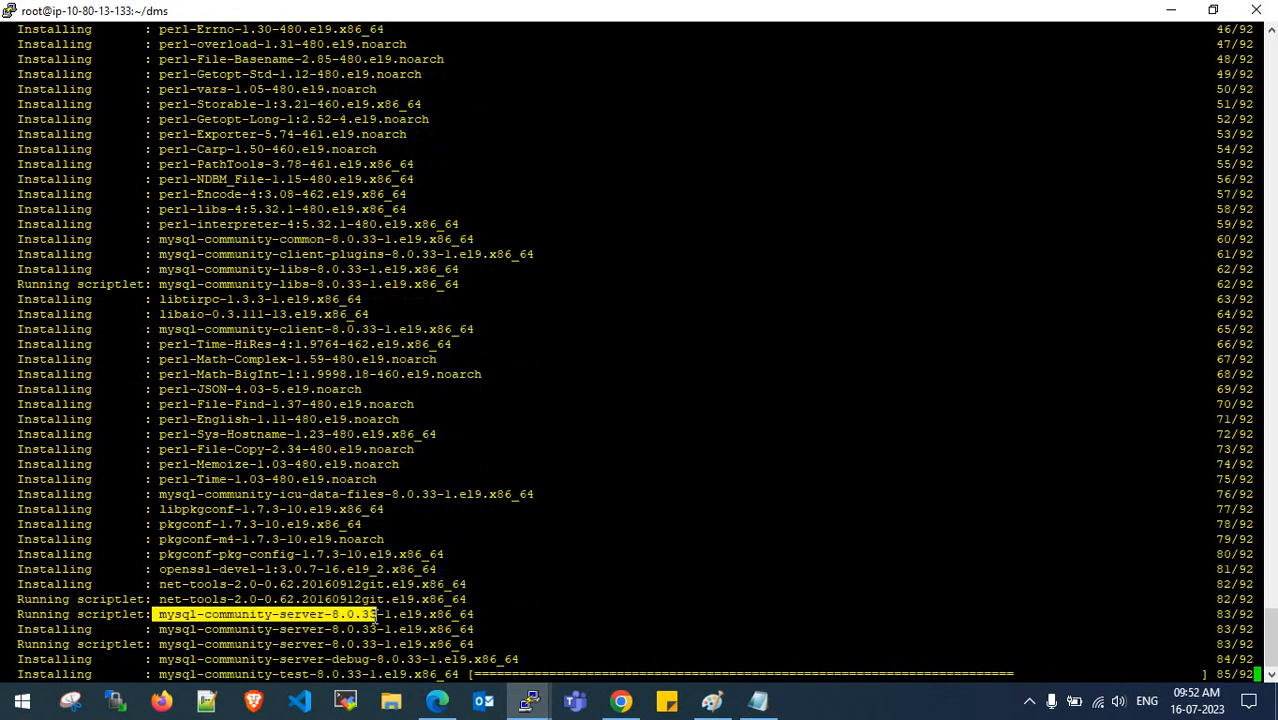
click(376, 616)
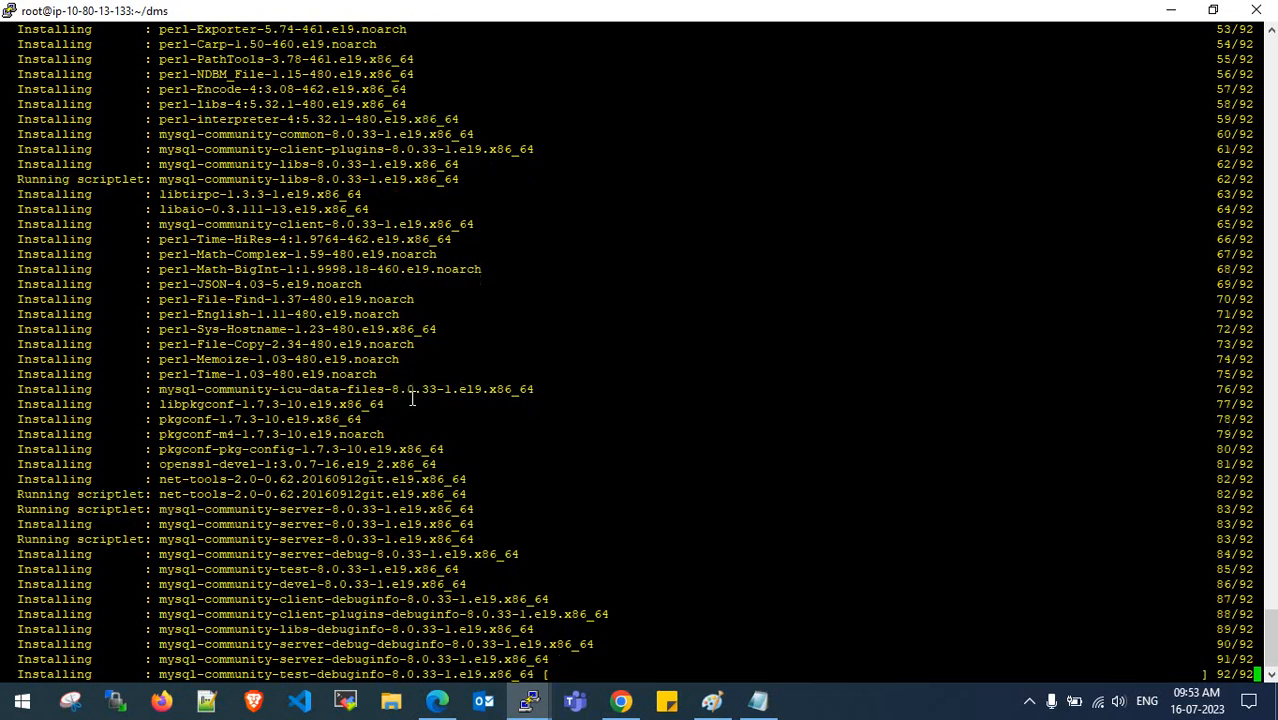
- Run ls to list the rpm files in the dms folder
key(Return)
key(Return)
key(Return)
key(Return)
text(ls)
key(Return)
key(Return)
key(Return)
key(Return)
key(Return)
key(Return)
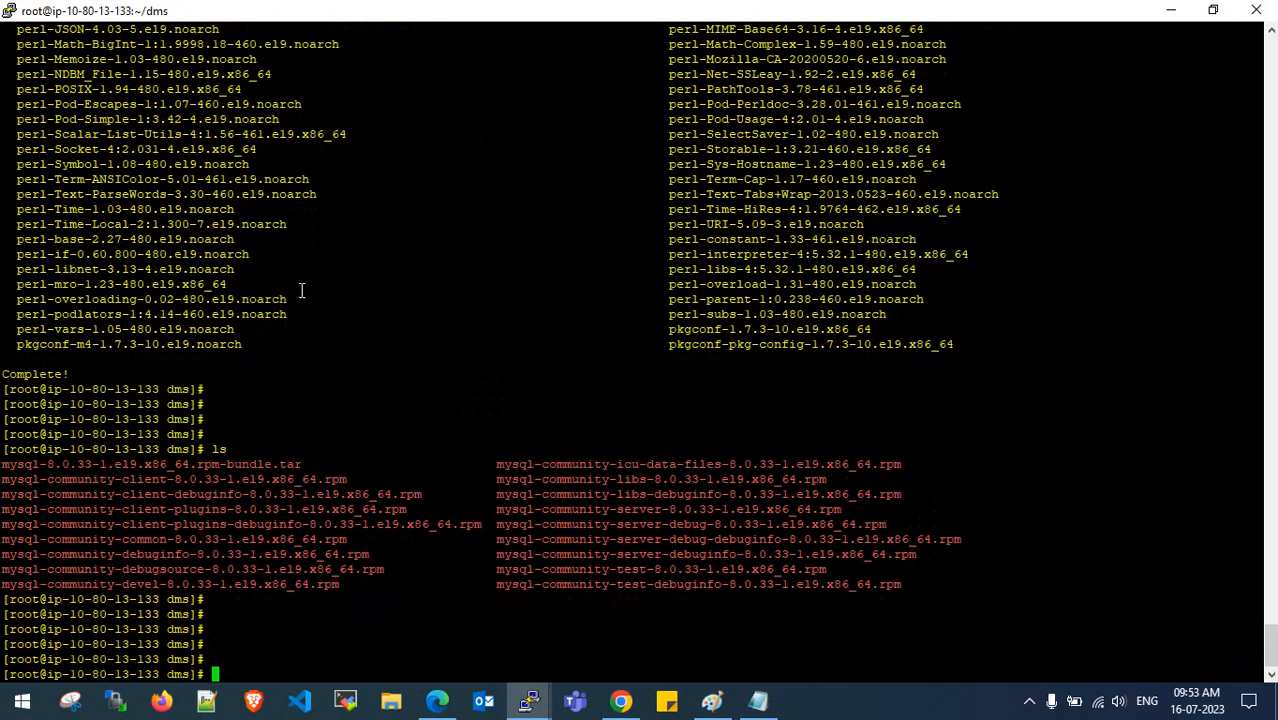
click(743, 708)
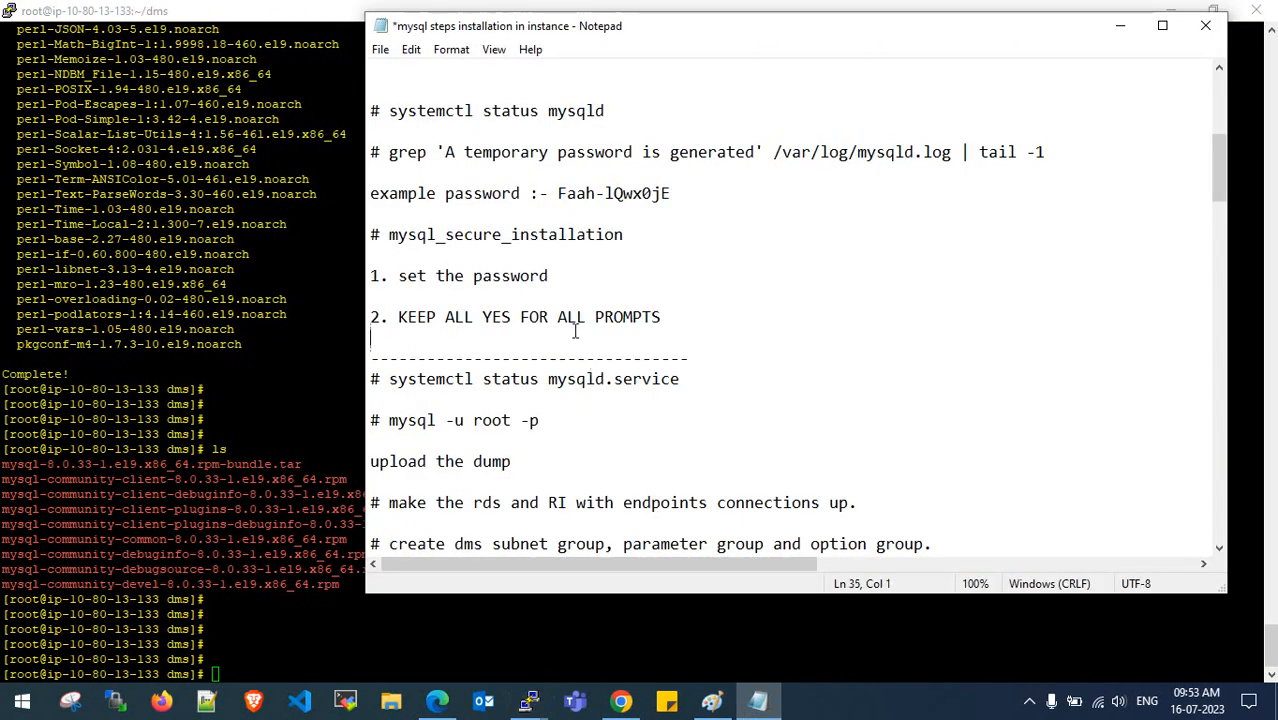
- Run 'systemctl status mysqld' from the notes, showing the service inactive (dead)
scroll(626, 200, up, 1)
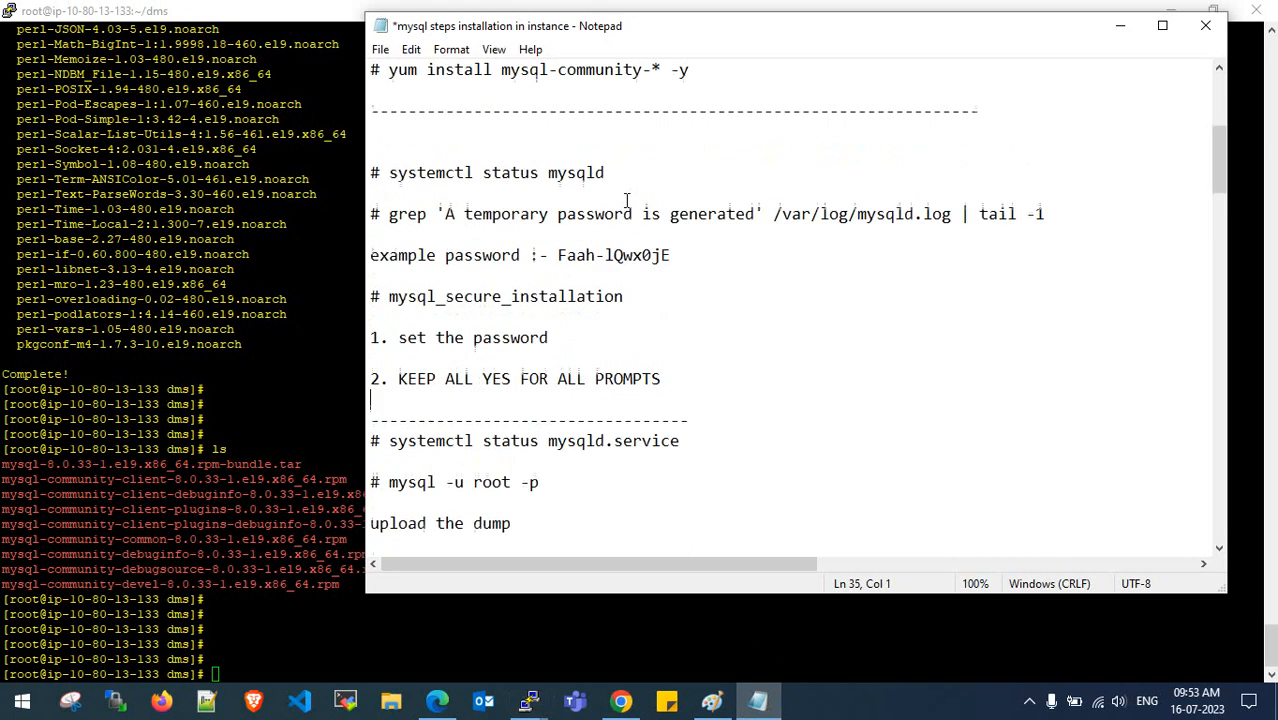
drag(606, 172, 389, 173)
key(ctrl+c)
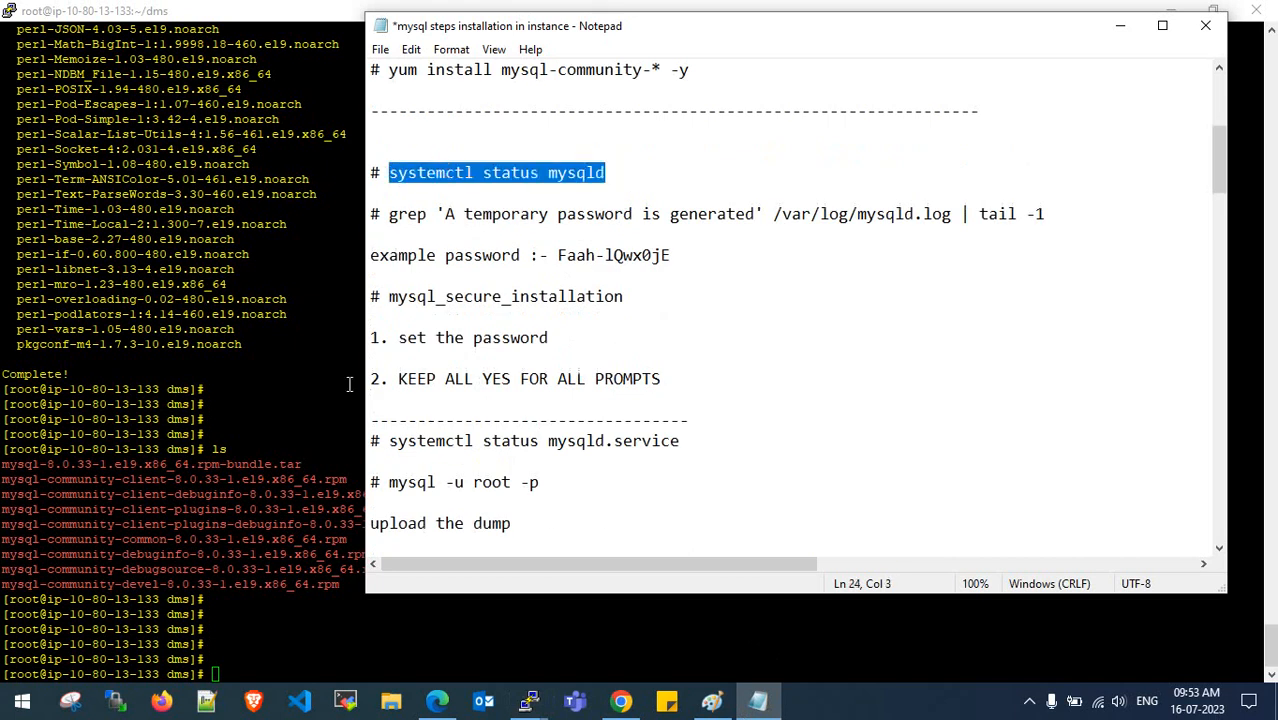
click(330, 438)
right_click(330, 438)
key(Return)
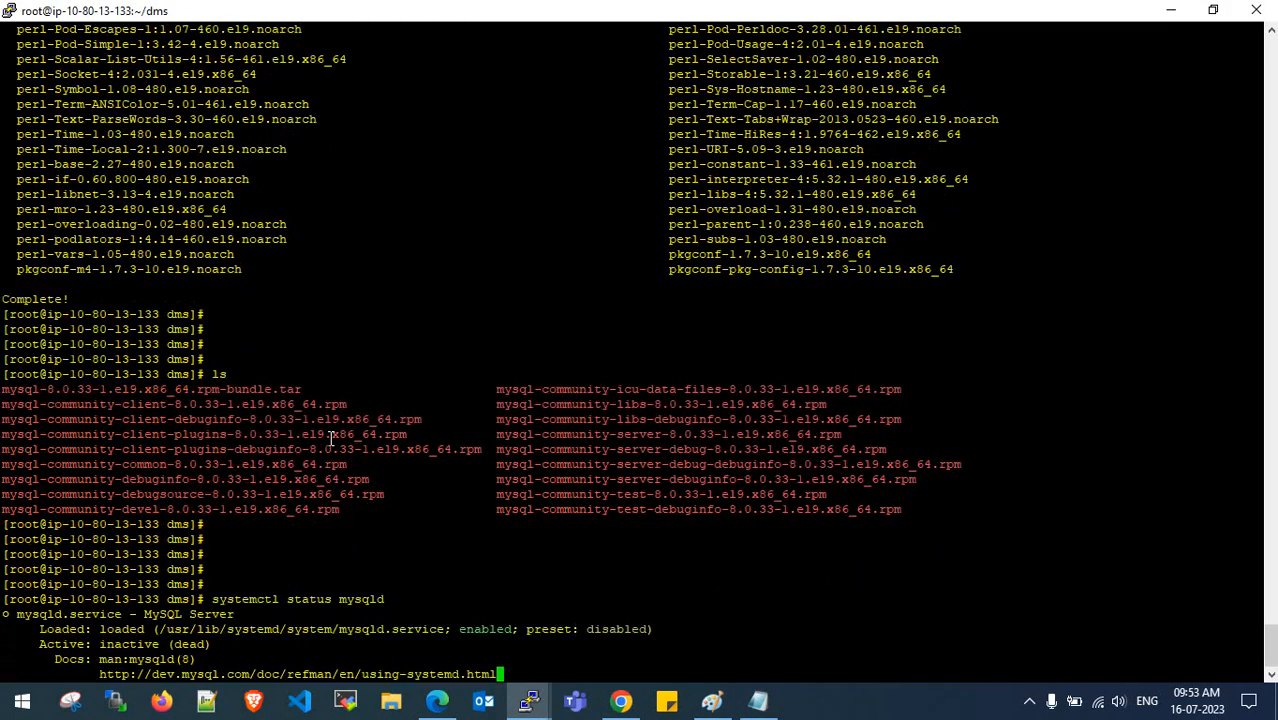
- Edit the recalled command into 'systemctl start mysqld' and run it
key(Return)
key(Return)
key(Return)
key(Return)
key(Return)
key(Return)
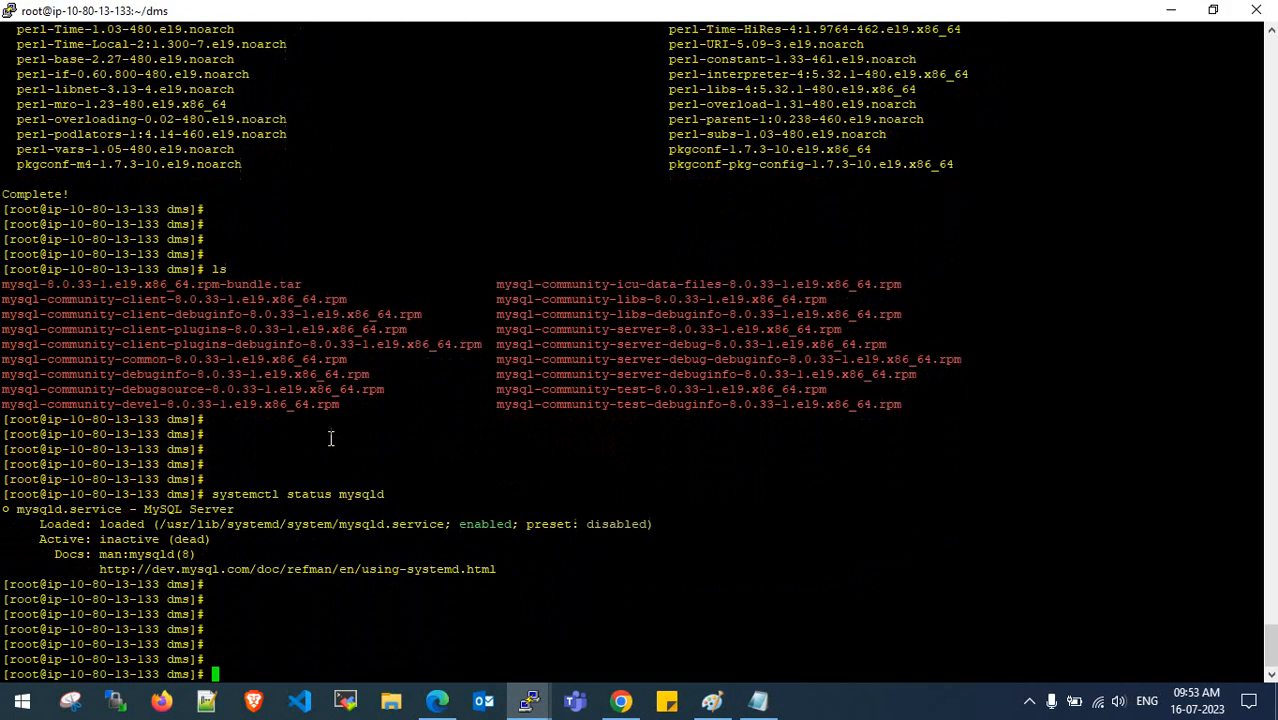
key(Up)
key(Left)
key(Left)
key(Left)
key(Left)
key(Left)
key(Left)
key(Left)
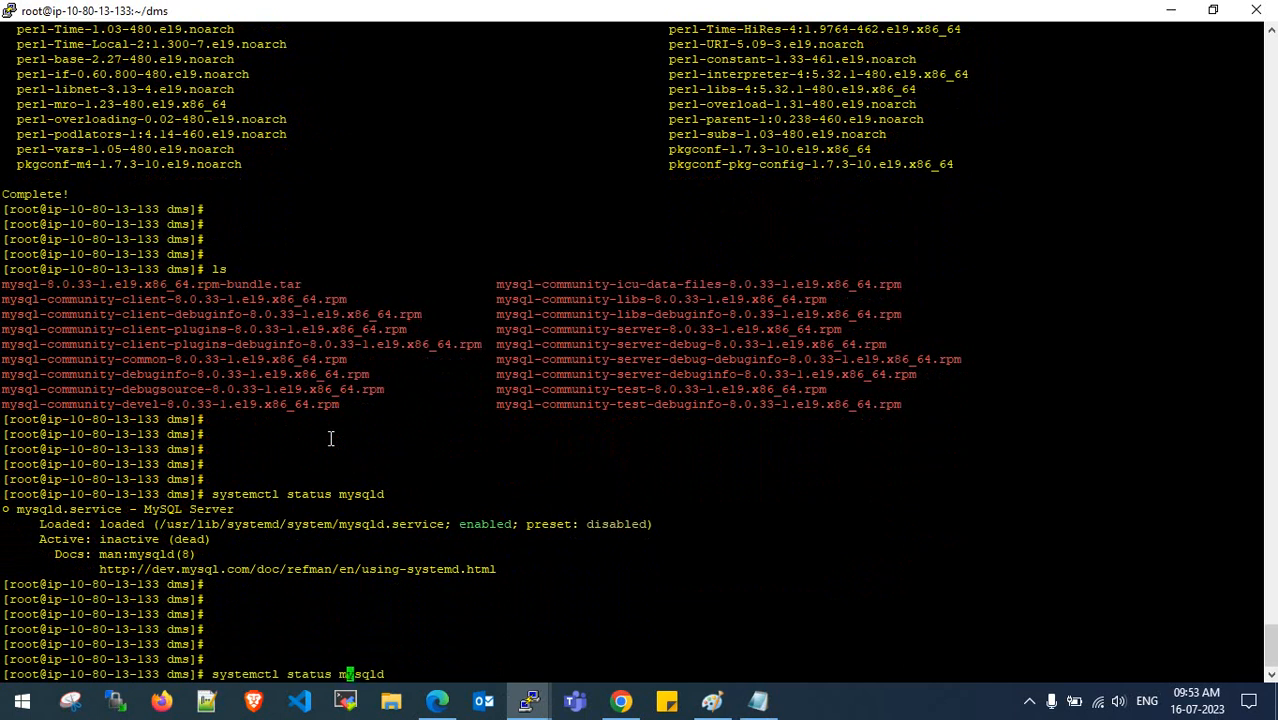
key(BackSpace)
key(BackSpace)
key(BackSpace)
text(rt)
key(Return)
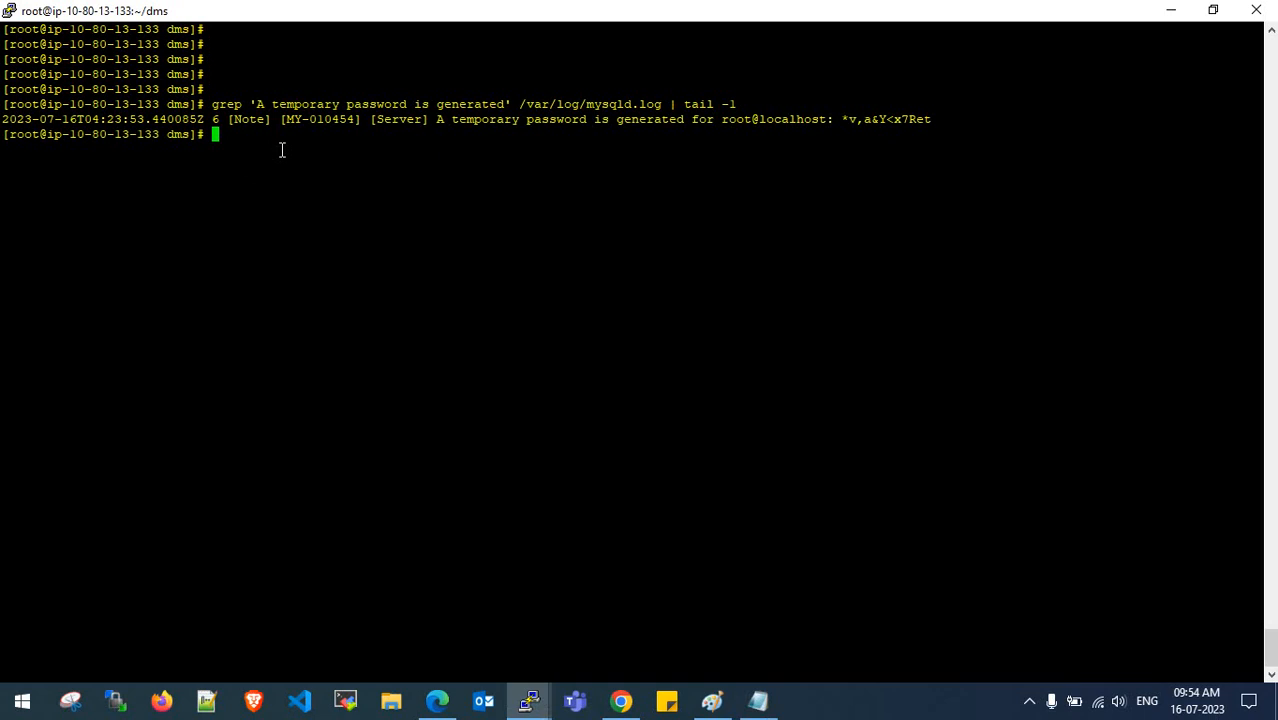
- Replace the example password in the notes with the generated temporary root password
key(Return)
key(Return)
key(Return)
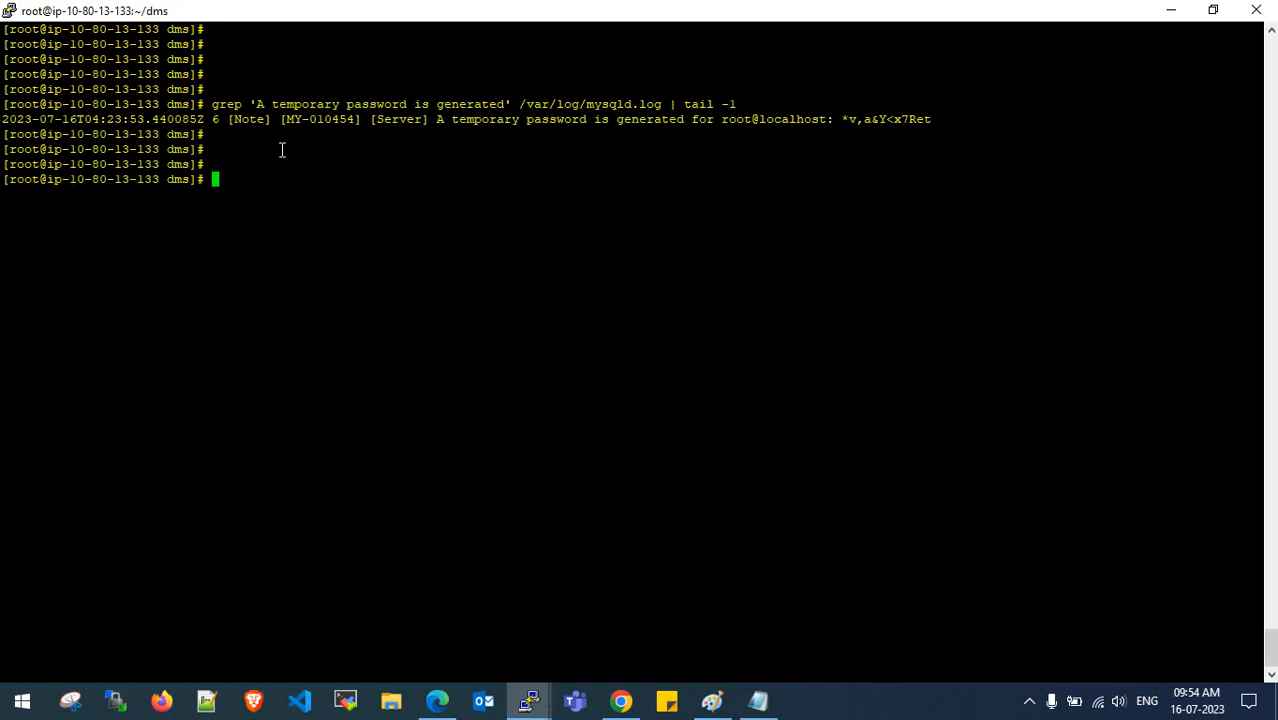
drag(842, 119, 932, 120)
key(ctrl+c)
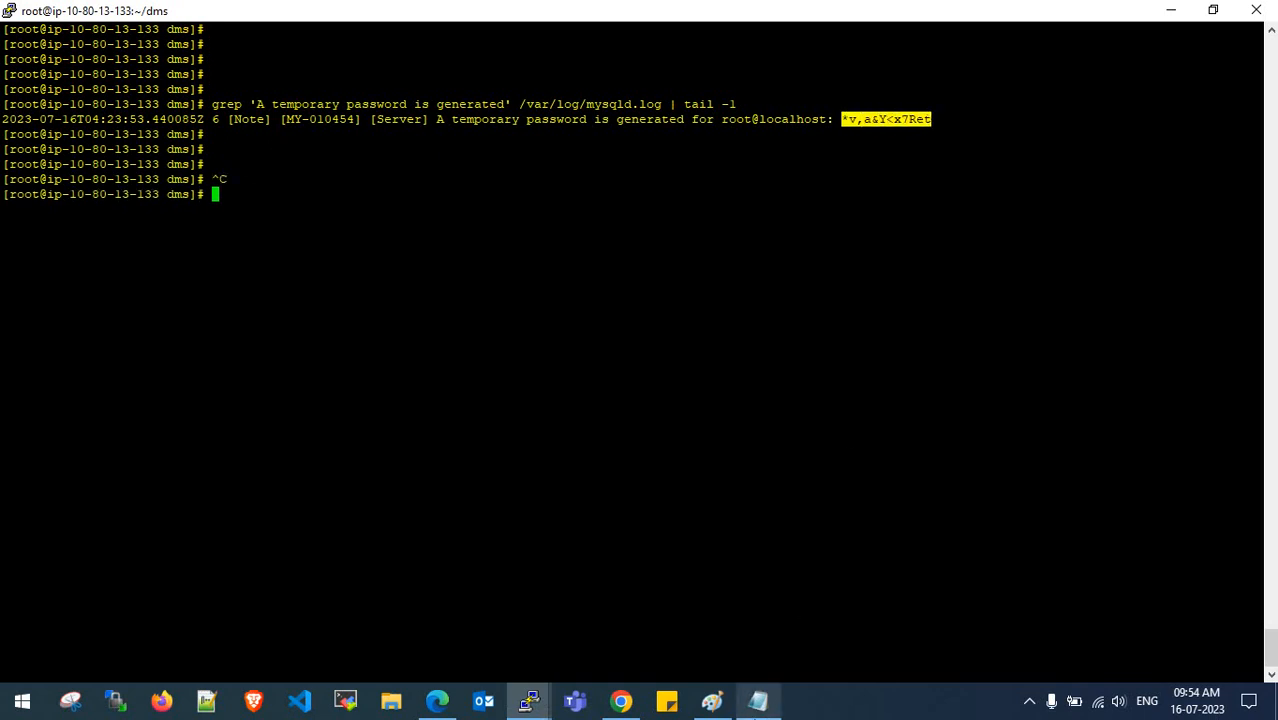
click(758, 700)
click(668, 172)
key(Return)
key(Return)
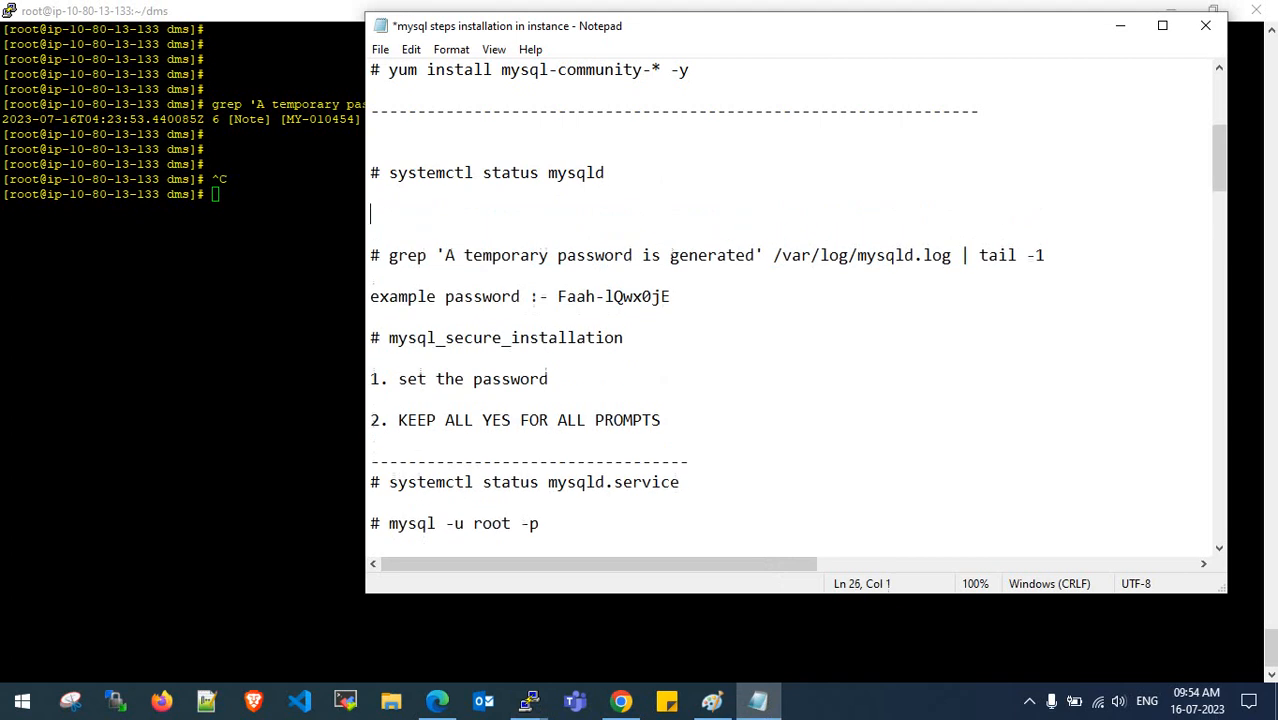
key(ctrl+v)
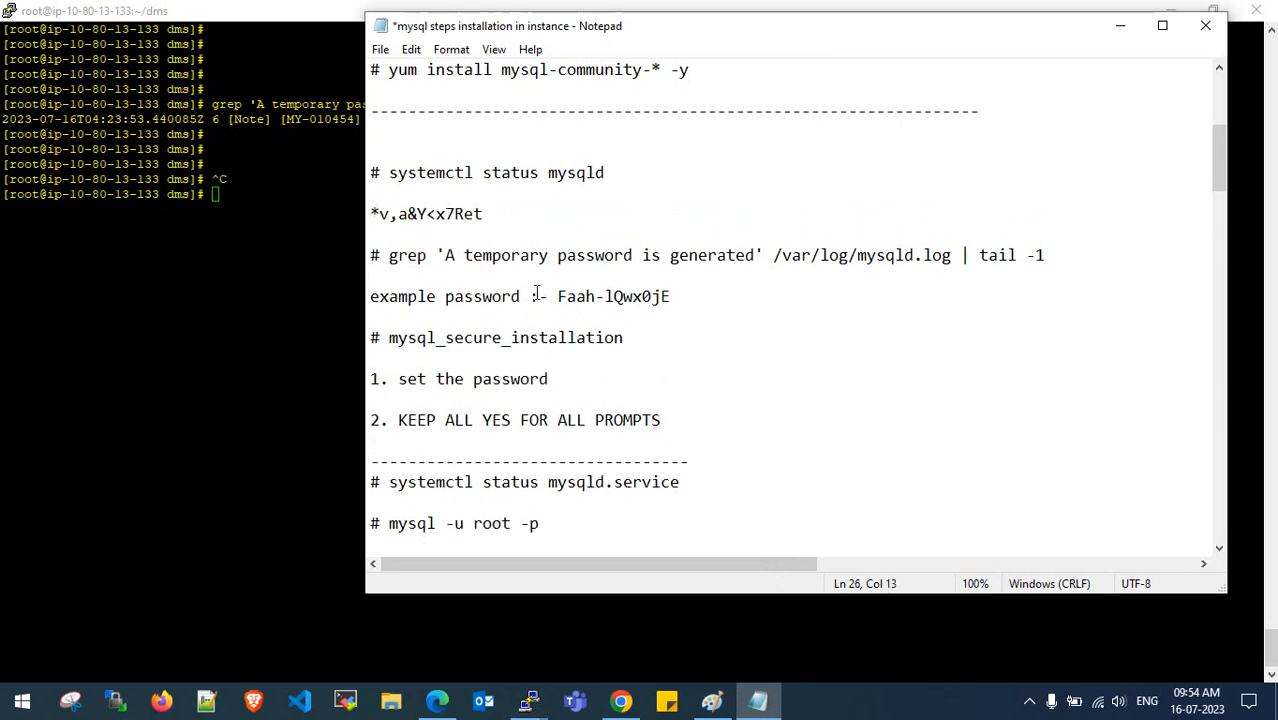
drag(486, 214, 353, 208)
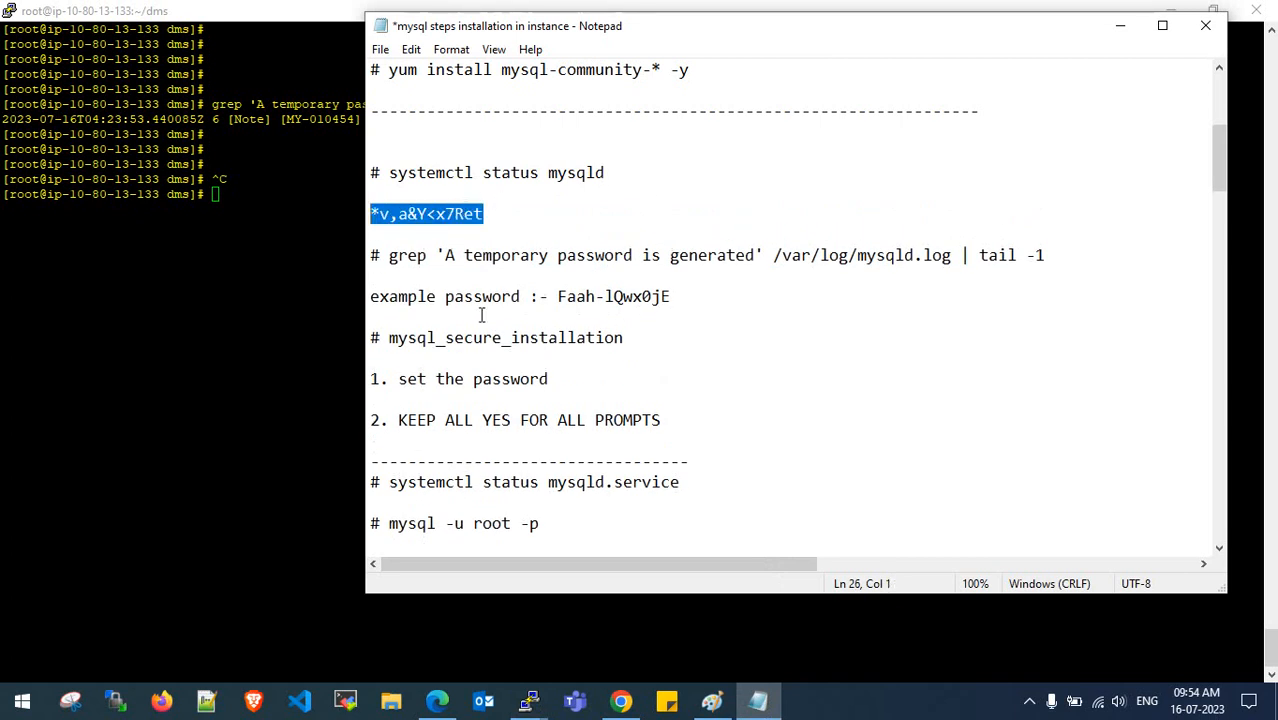
key(Delete)
drag(698, 300, 555, 296)
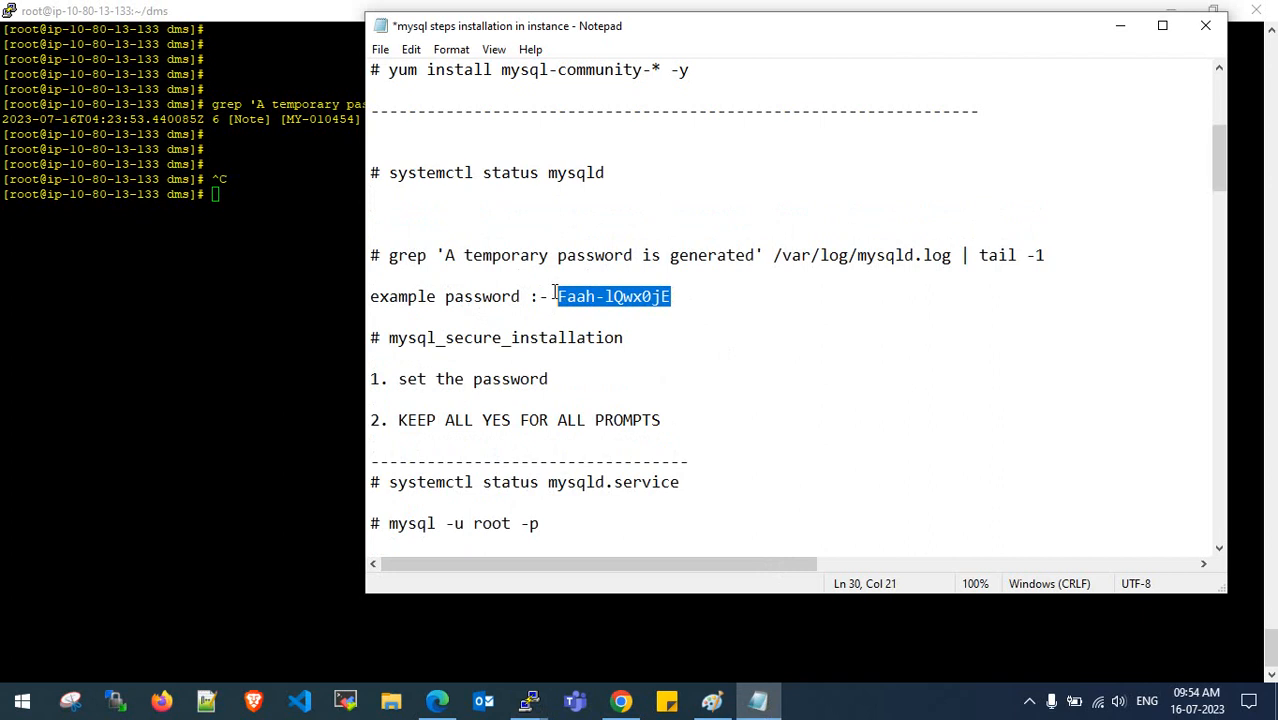
key(ctrl+v)
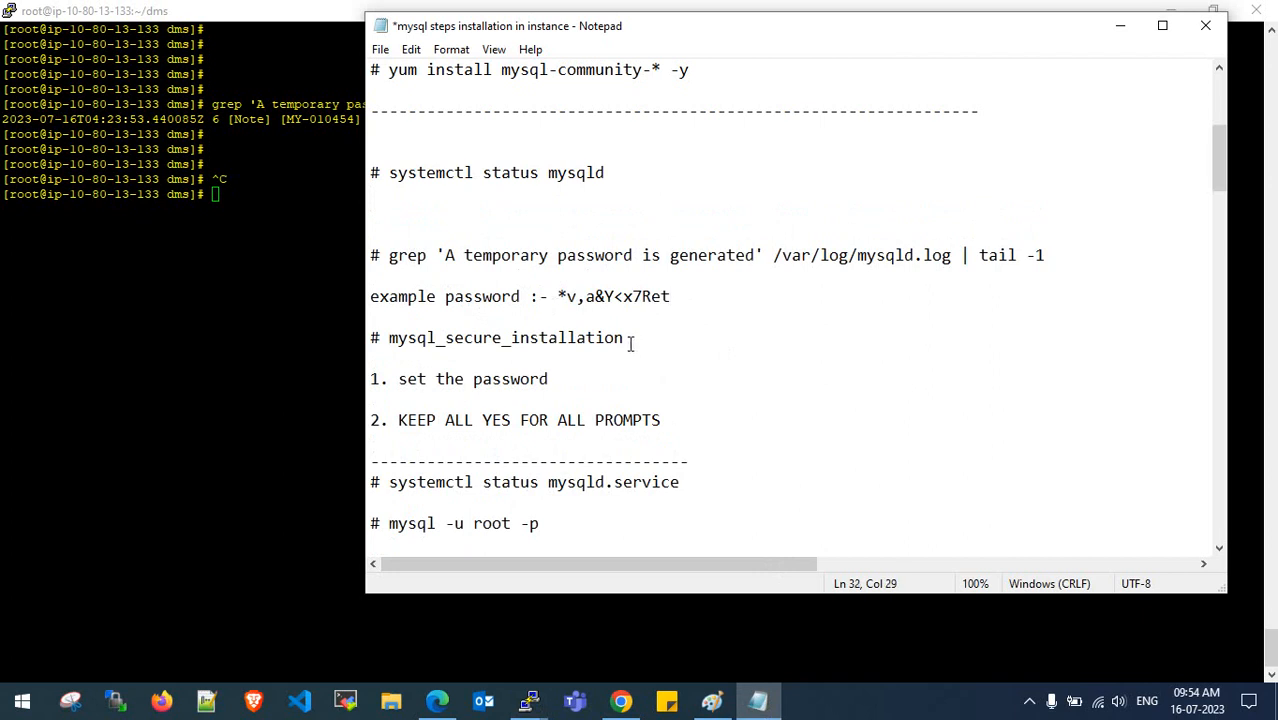
- Copy mysql_secure_installation from the notes and run it in the terminal
drag(630, 342, 387, 338)
key(ctrl+c)
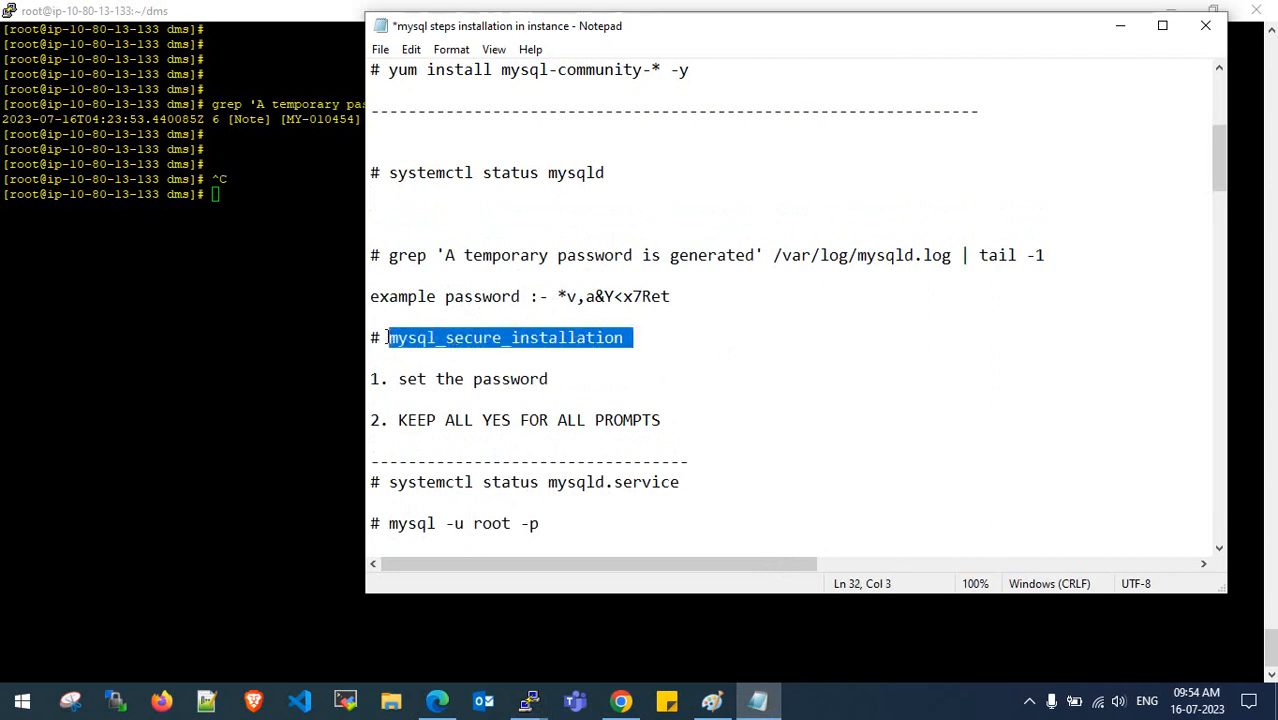
click(295, 237)
right_click(291, 209)
key(Return)
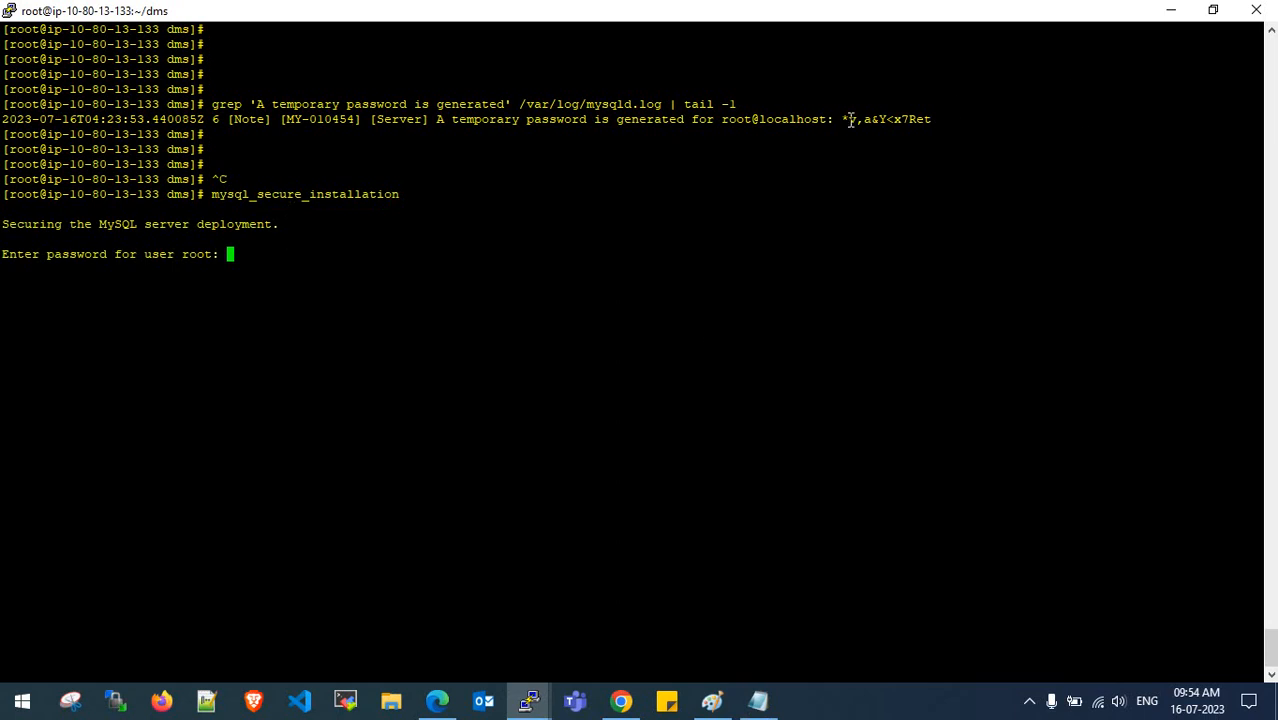
- Try the temporary root password, then rerun mysql_secure_installation after access is denied
drag(842, 119, 933, 119)
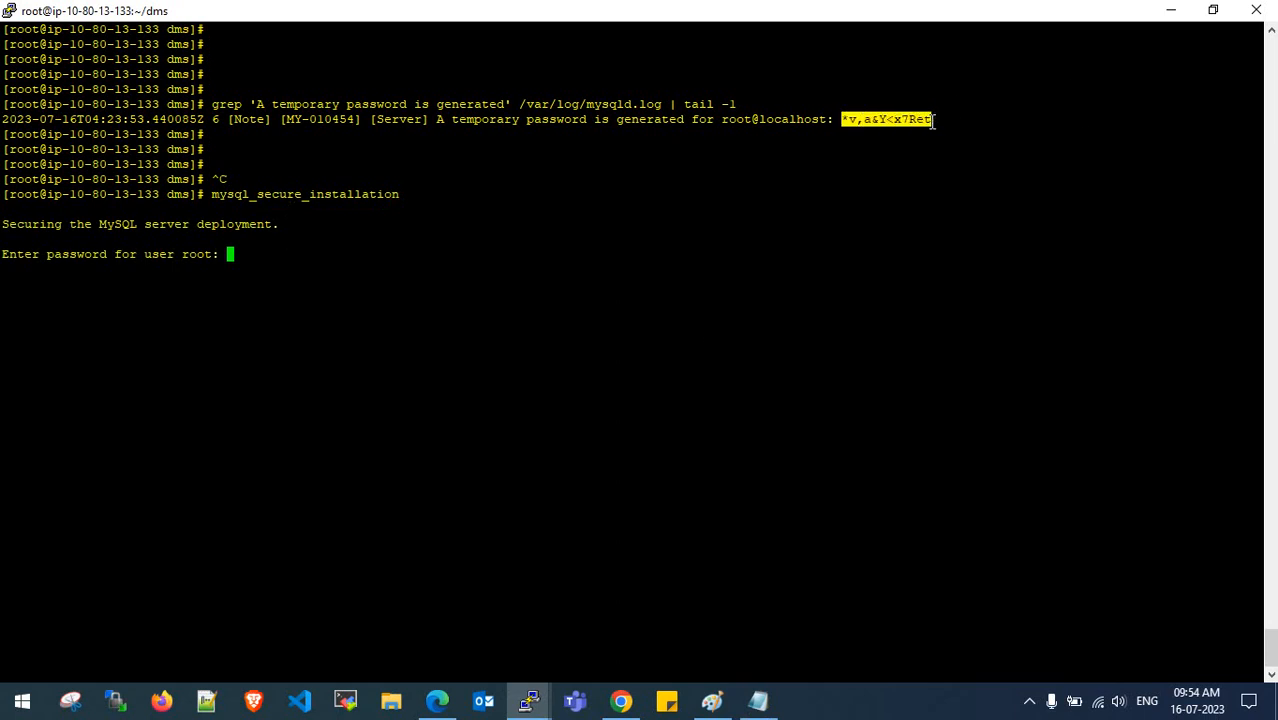
right_click(501, 229)
key(Return)
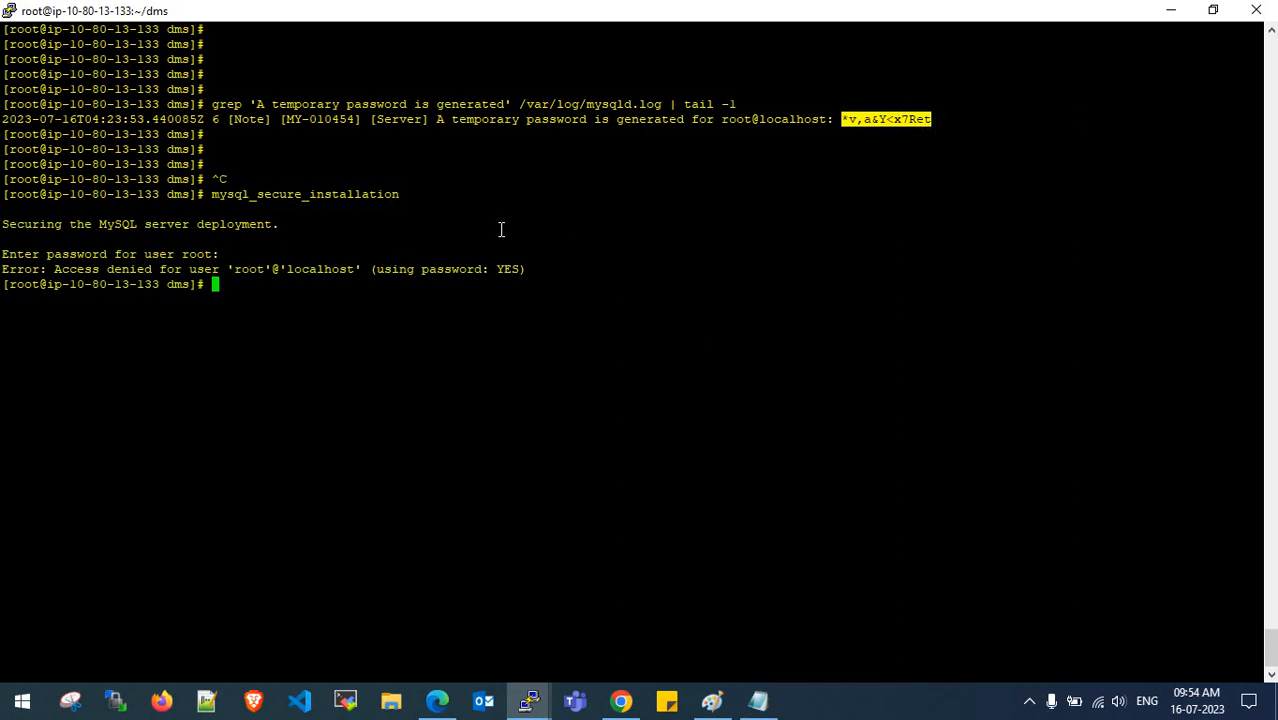
key(Return)
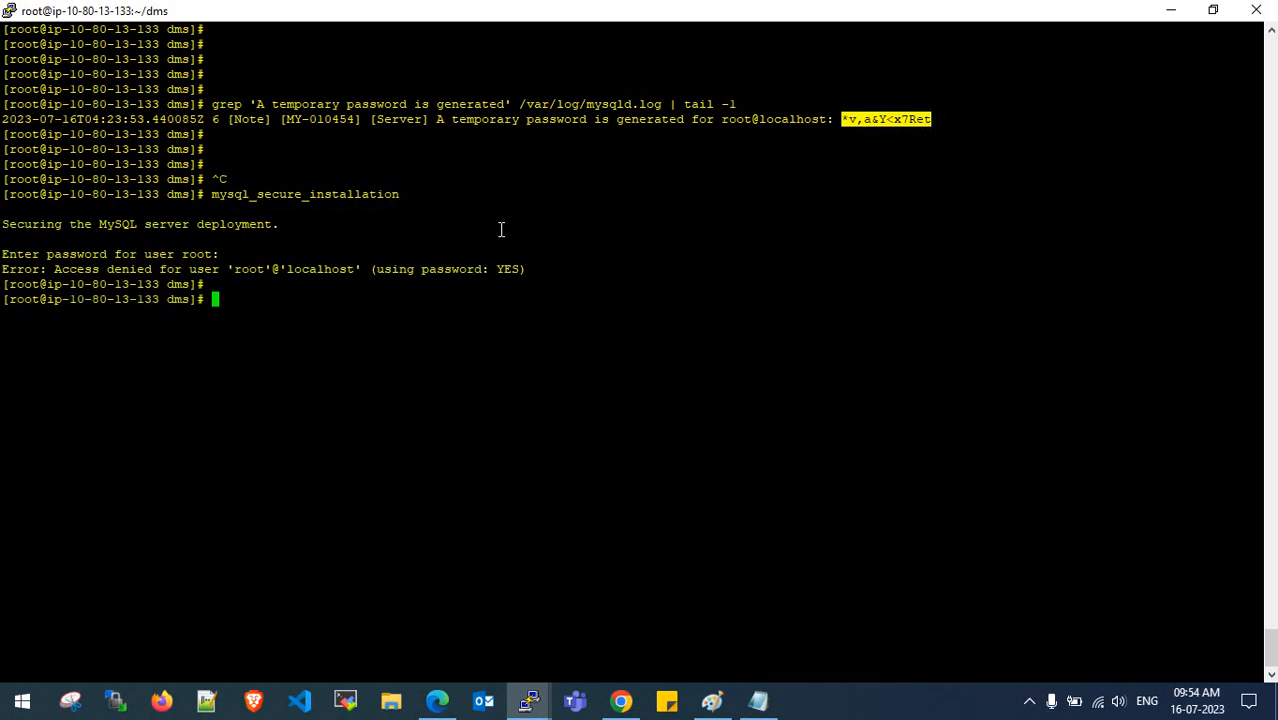
key(Up)
key(Return)
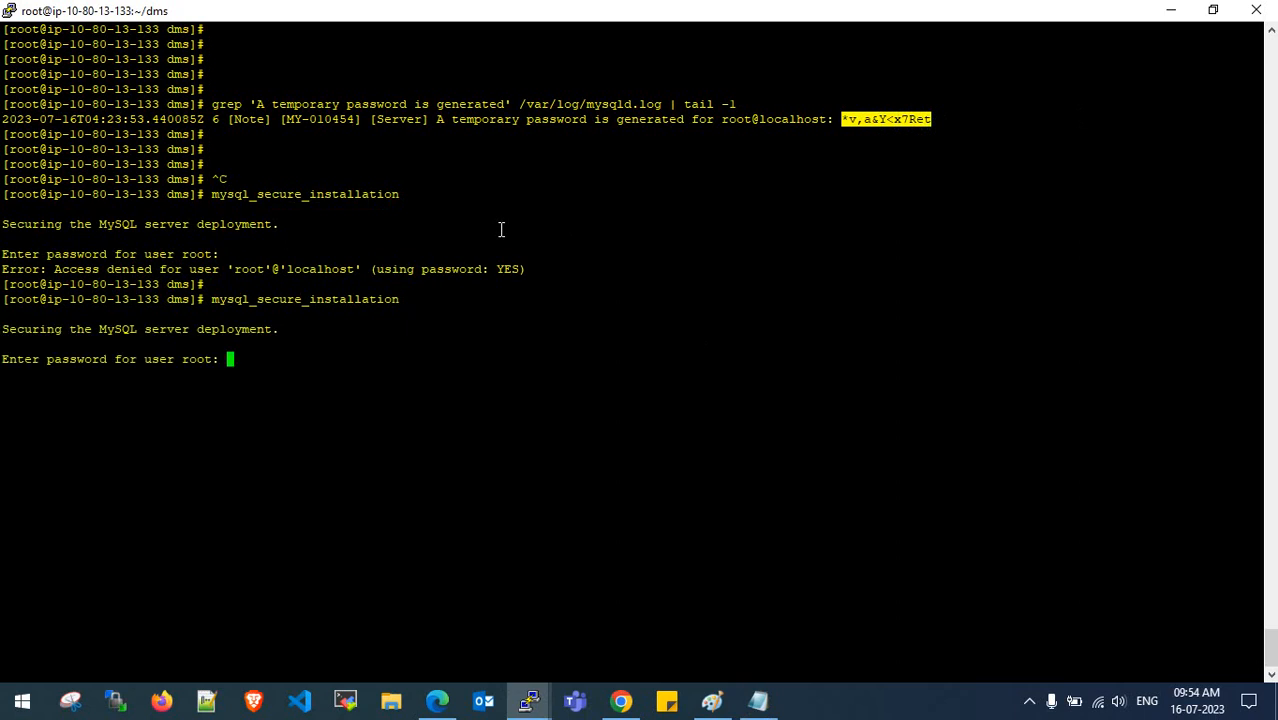
- Enter the temporary password from the notes, set a new root password, and decline changing it again
click(760, 703)
drag(670, 297, 558, 297)
click(257, 379)
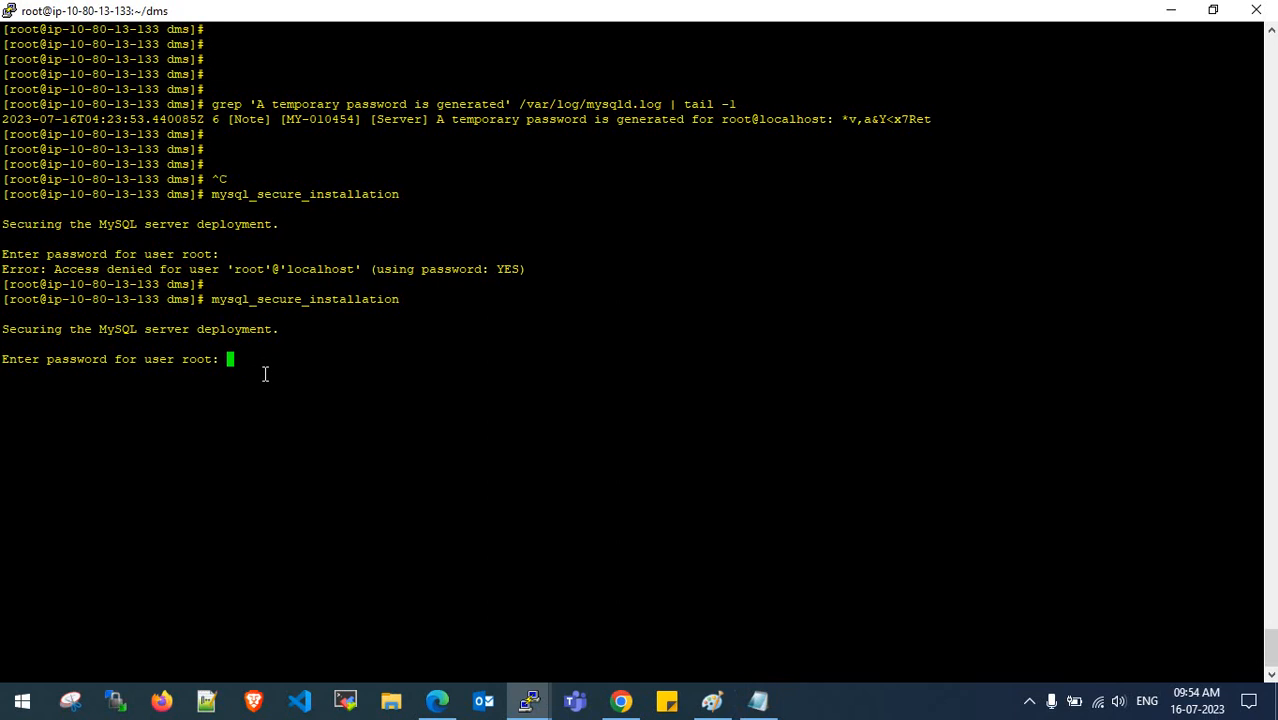
right_click(265, 374)
key(Return)
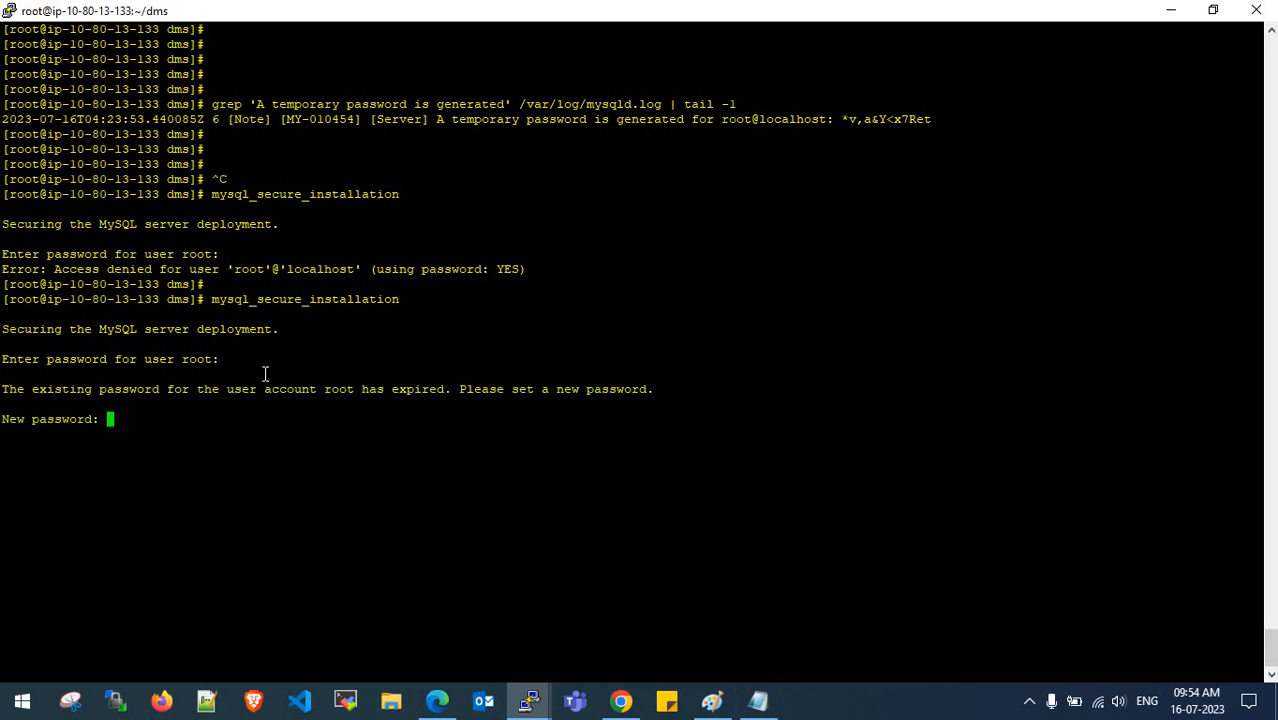
key(Return)
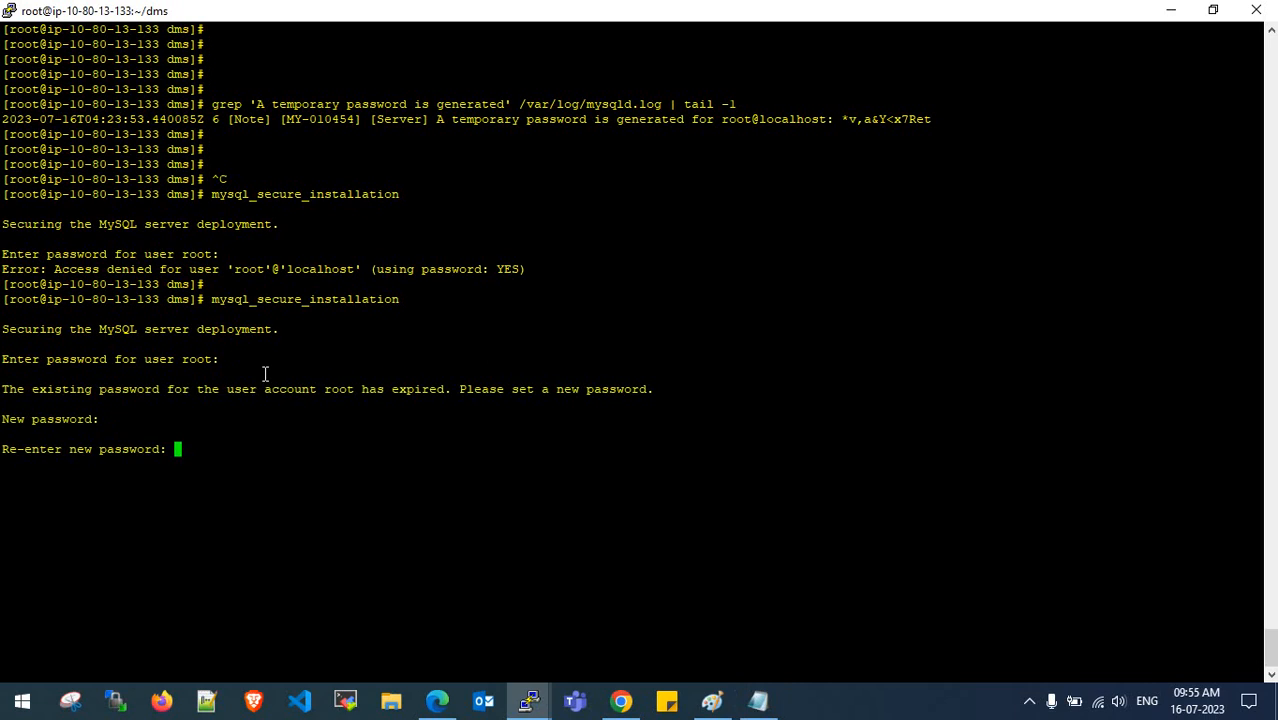
key(Return)
key(Return)
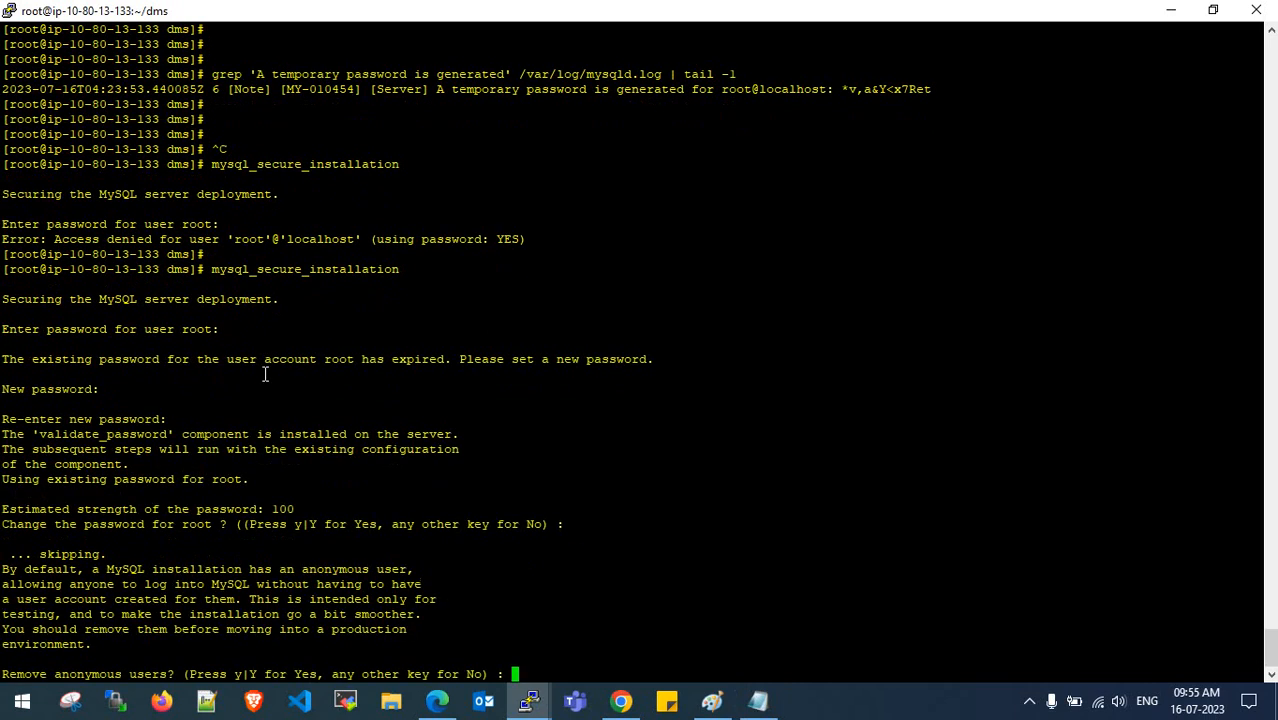
- Review the set-password step in the installation notes
click(757, 701)
scroll(663, 401, down, 2)
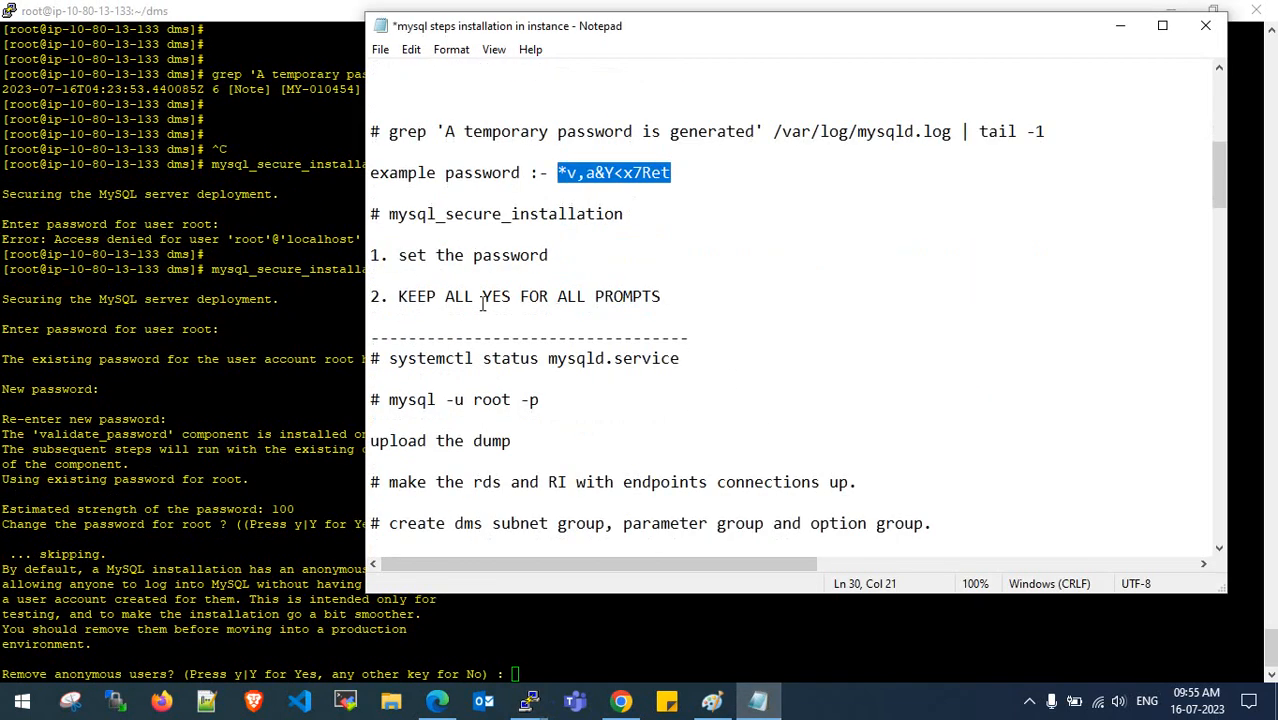
drag(399, 297, 655, 296)
click(651, 298)
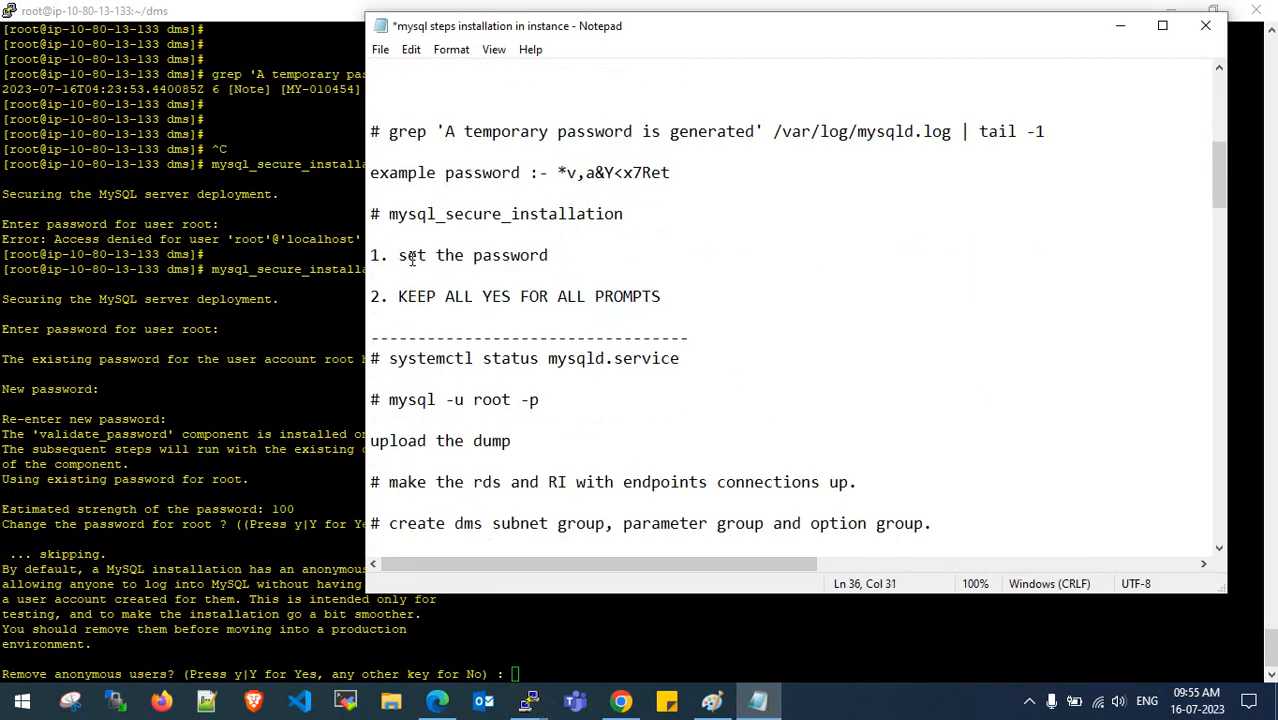
drag(409, 257, 509, 261)
click(508, 264)
click(331, 337)
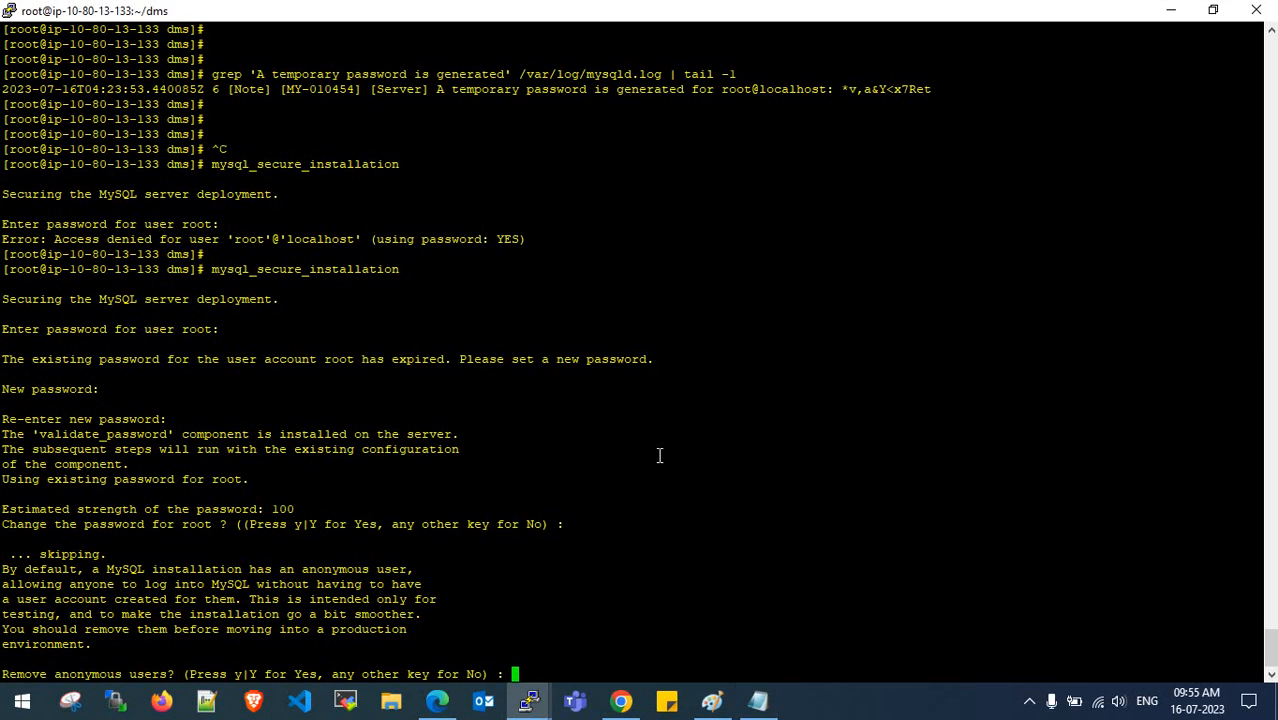
- Answer Y to remove anonymous users, disallow remote root login, drop the test database, and reload privileges
text(Y)
key(Return)
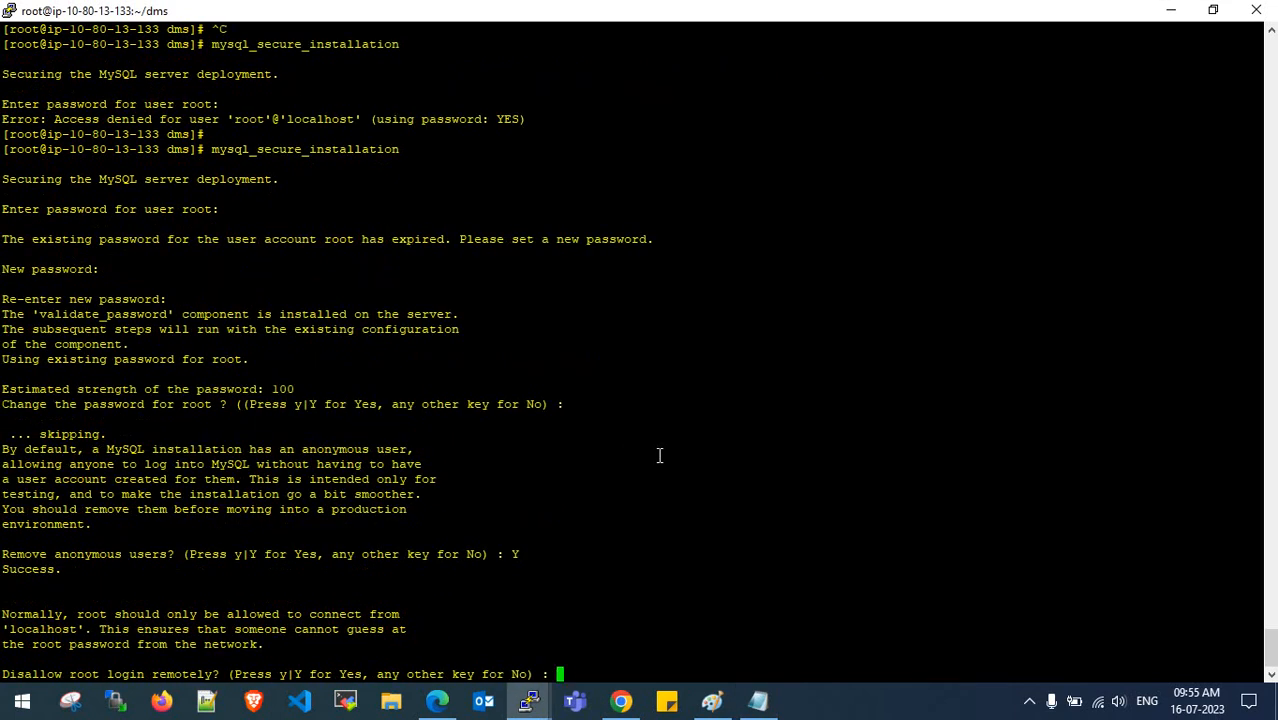
text(Y)
key(Return)
text(Yes, any other key for No) : Y)
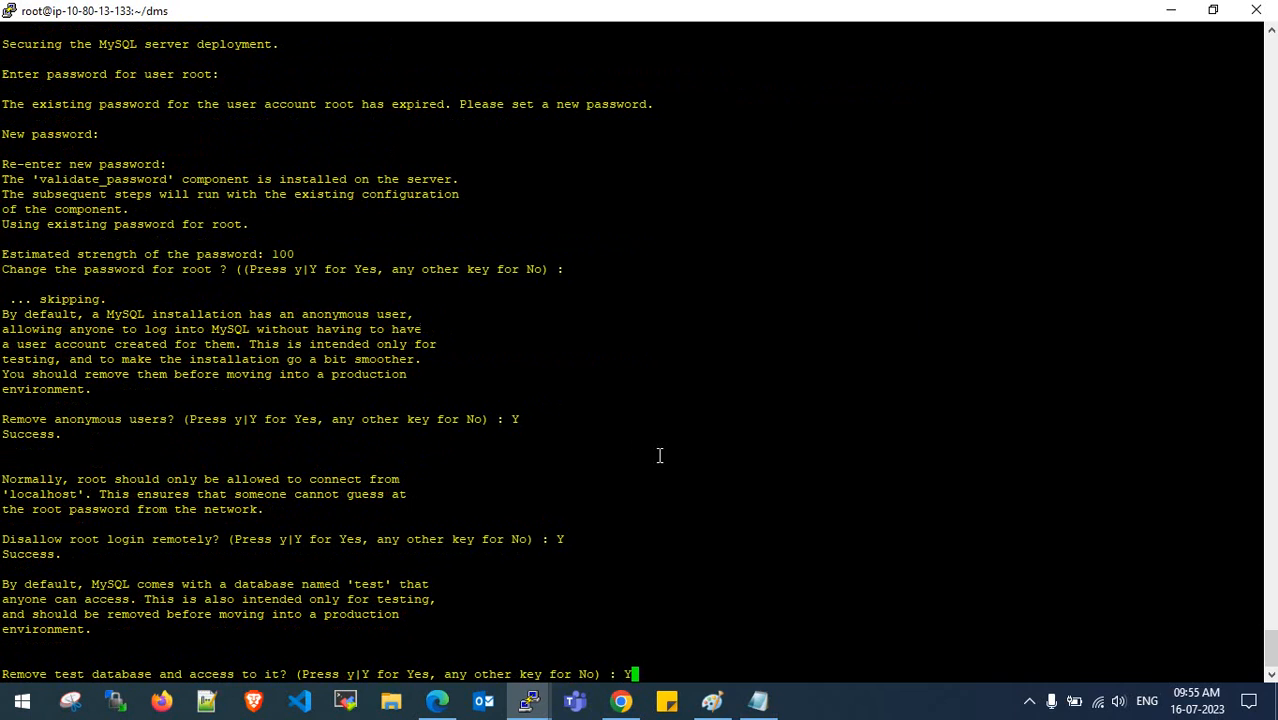
key(Return)
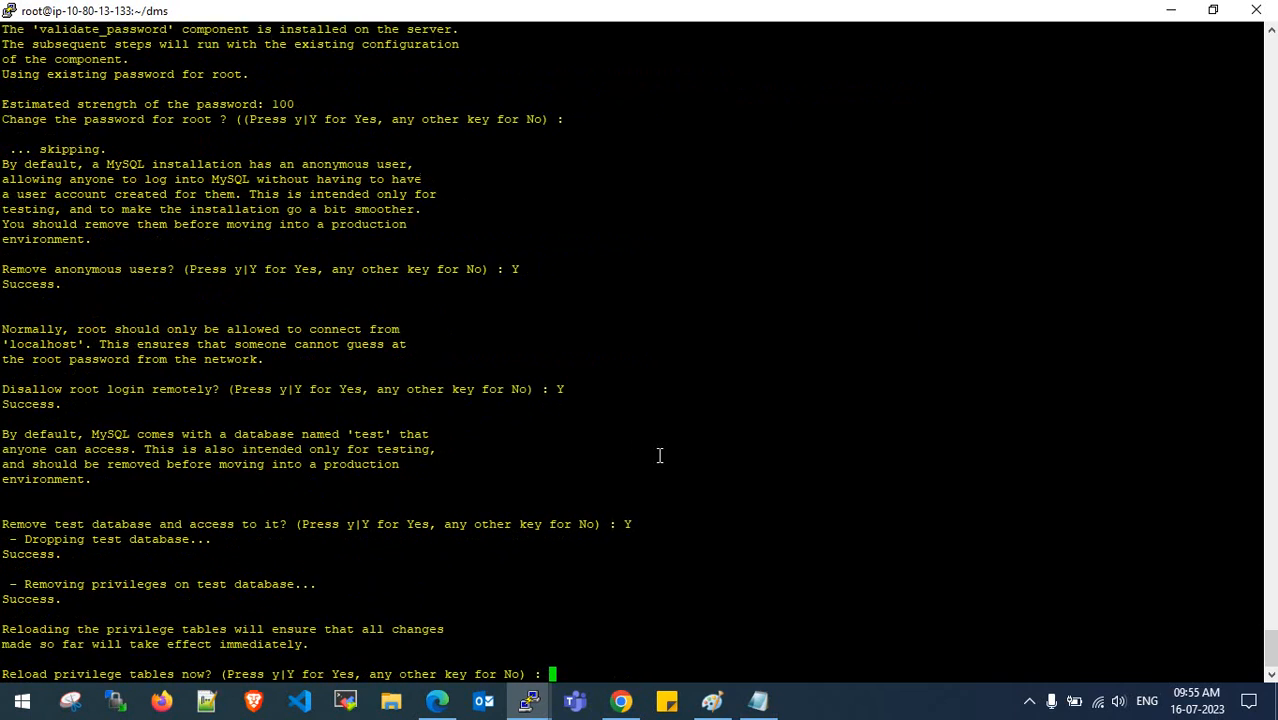
text(Y)
key(Return)
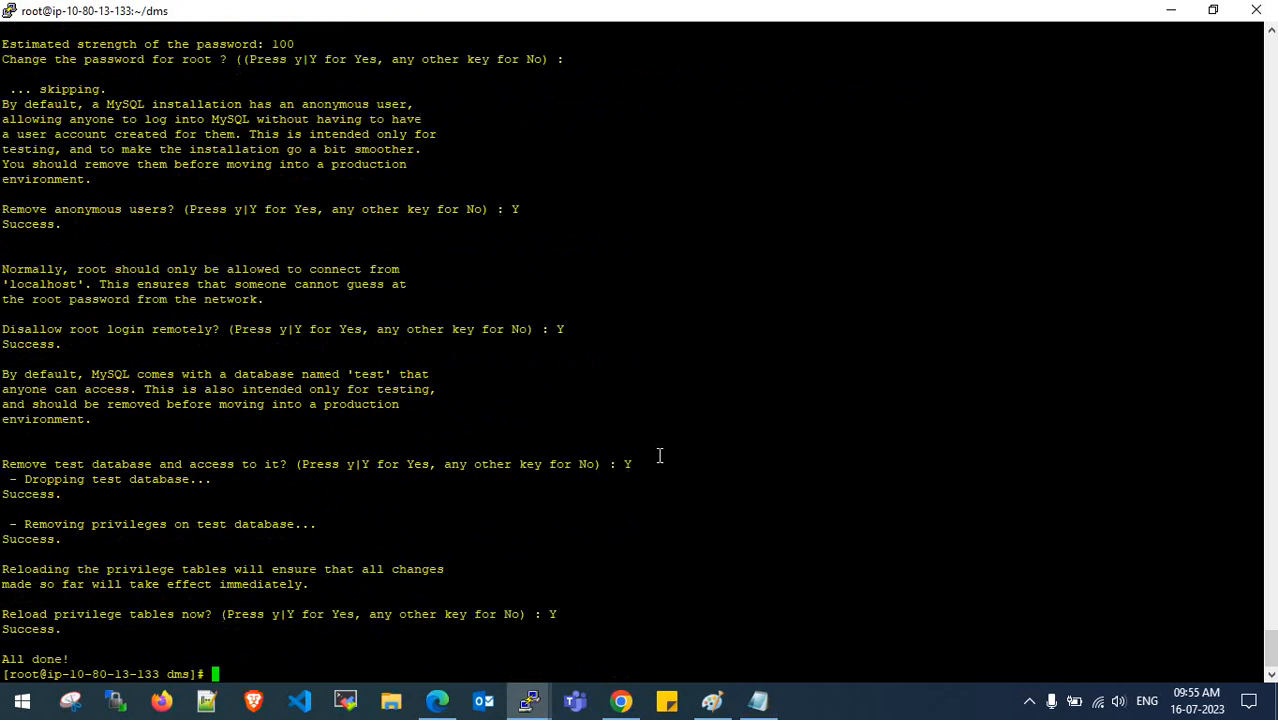
key(Return)
key(Return)
key(Return)
key(Return)
key(Return)
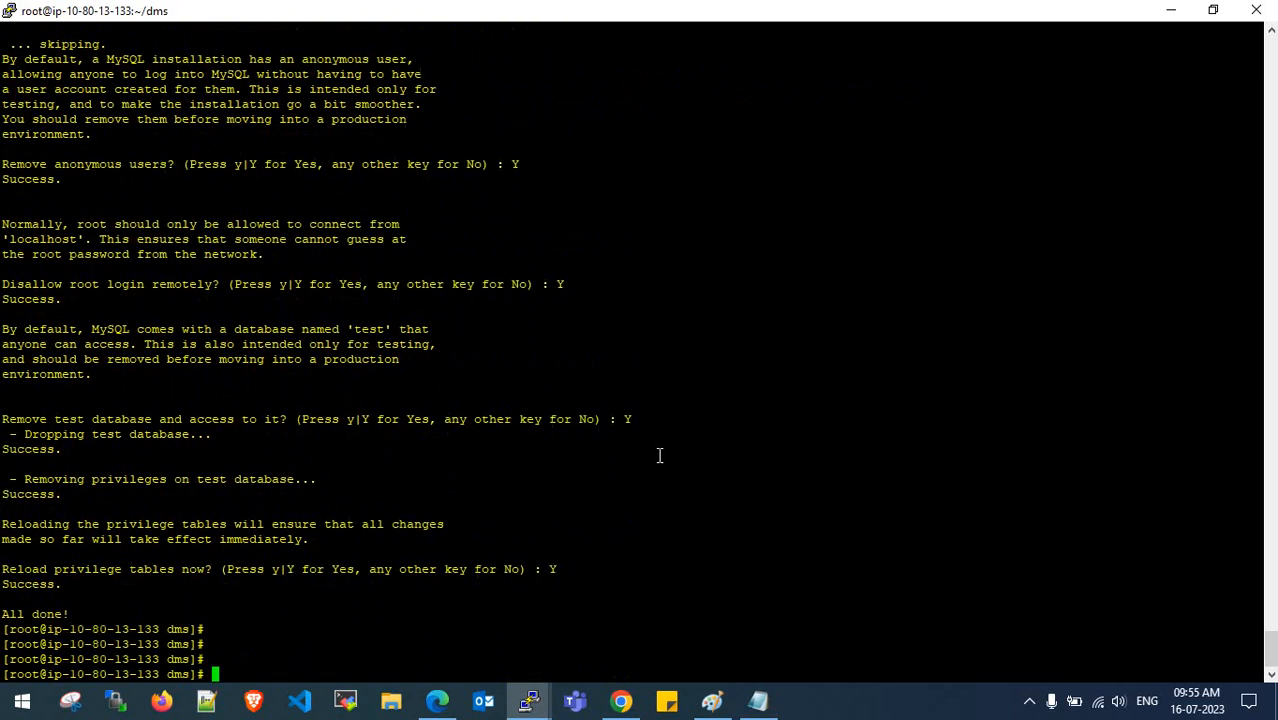
- Rerun mysql_secure_installation, enter the root password, answer Y to change it, and attempt a new password
right_click(659, 455)
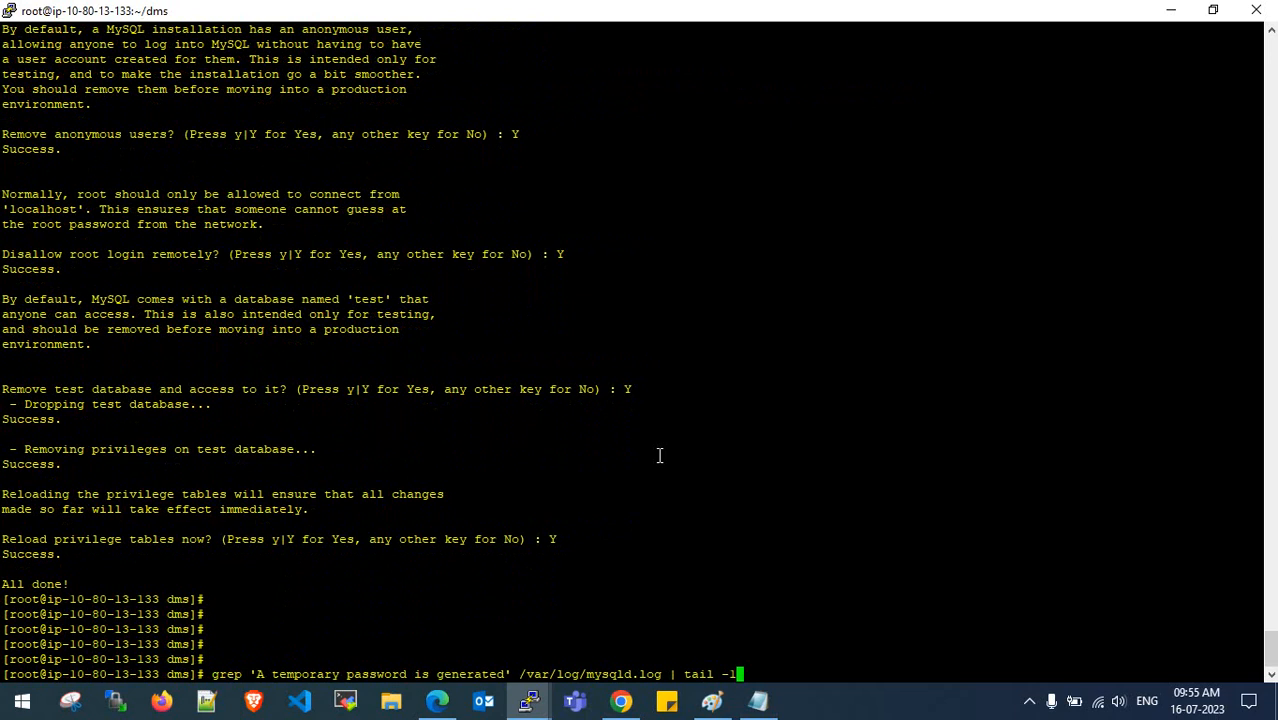
key(Up)
key(Return)
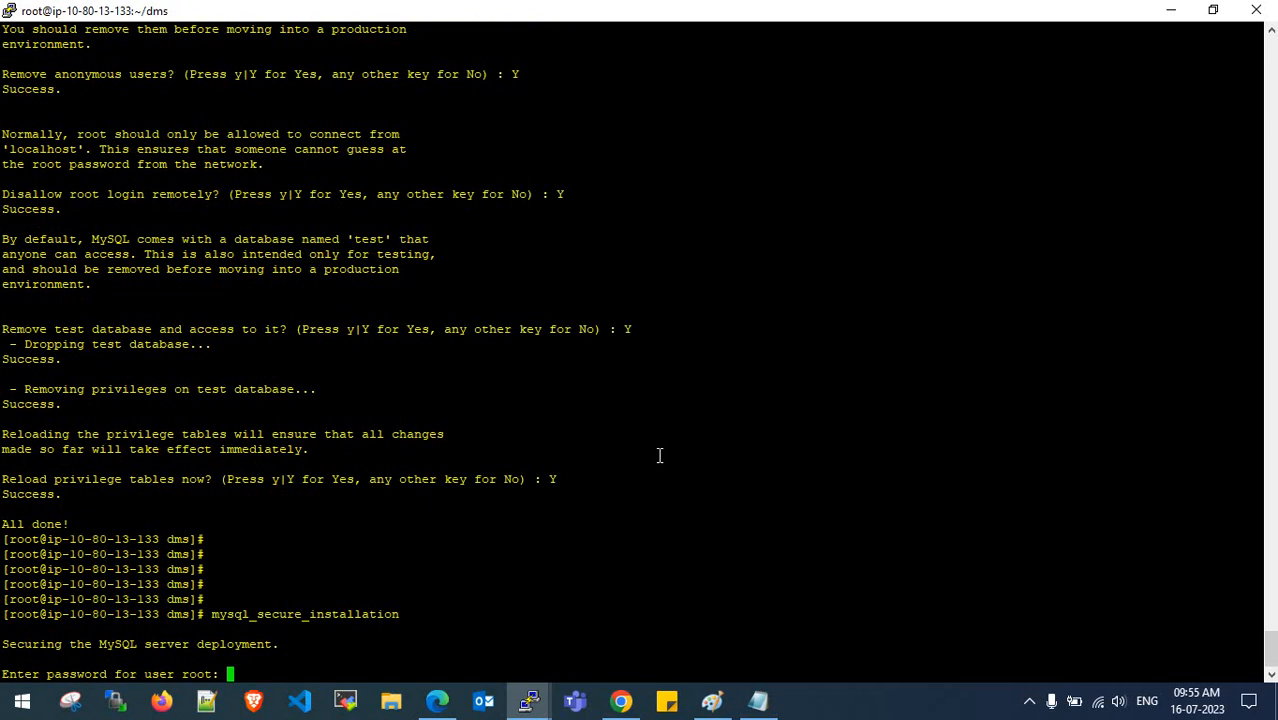
key(Return)
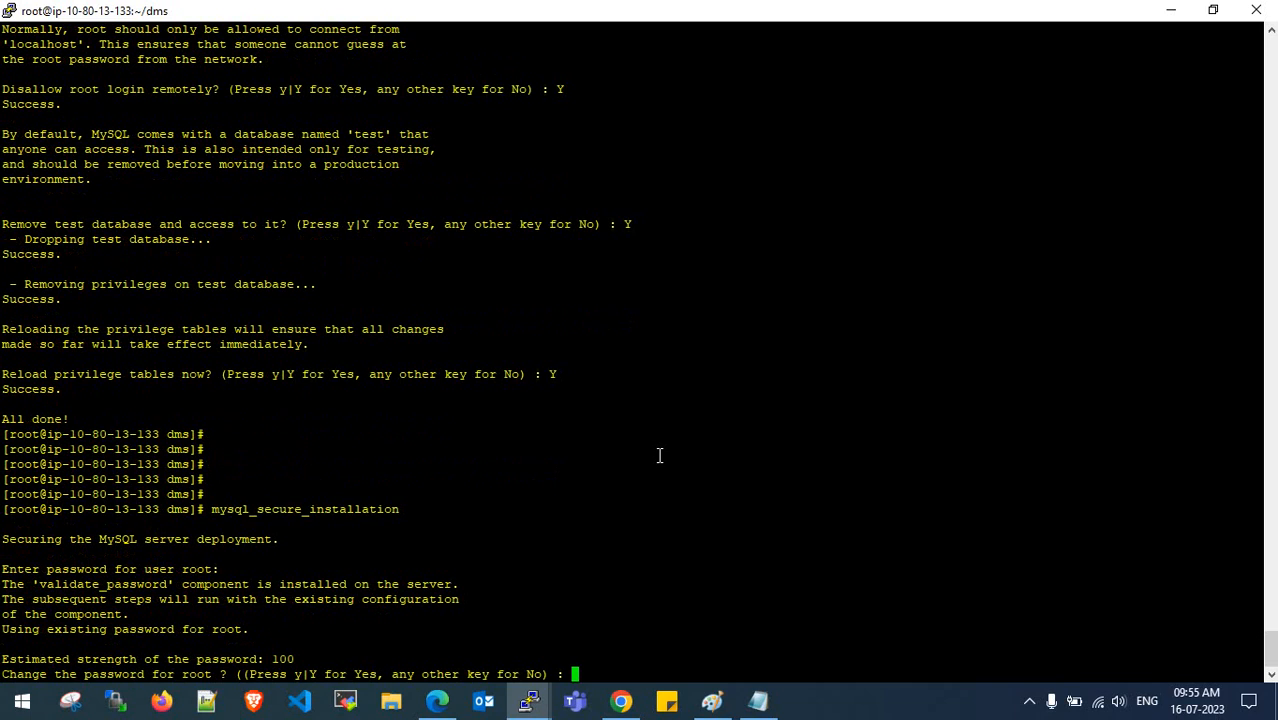
text(Y)
key(Return)
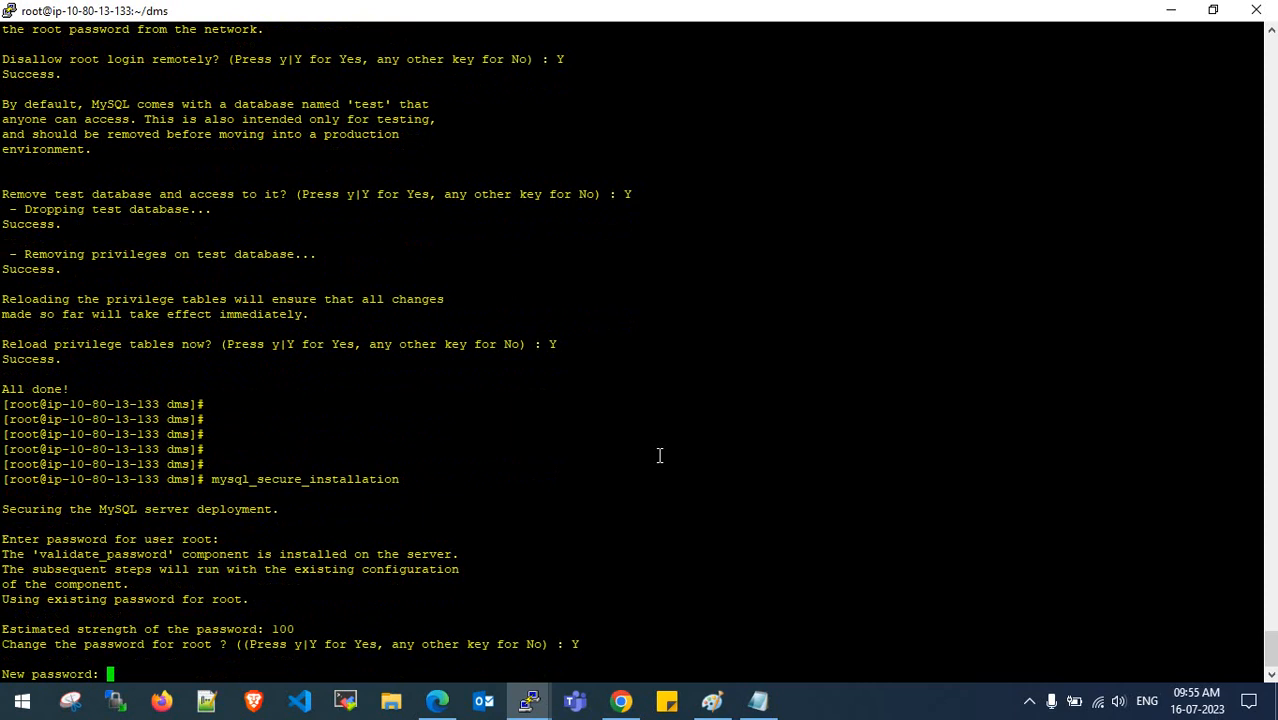
key(Return)
key(Return)
key(Return)
key(Return)
key(Return)
key(Return)
key(Return)
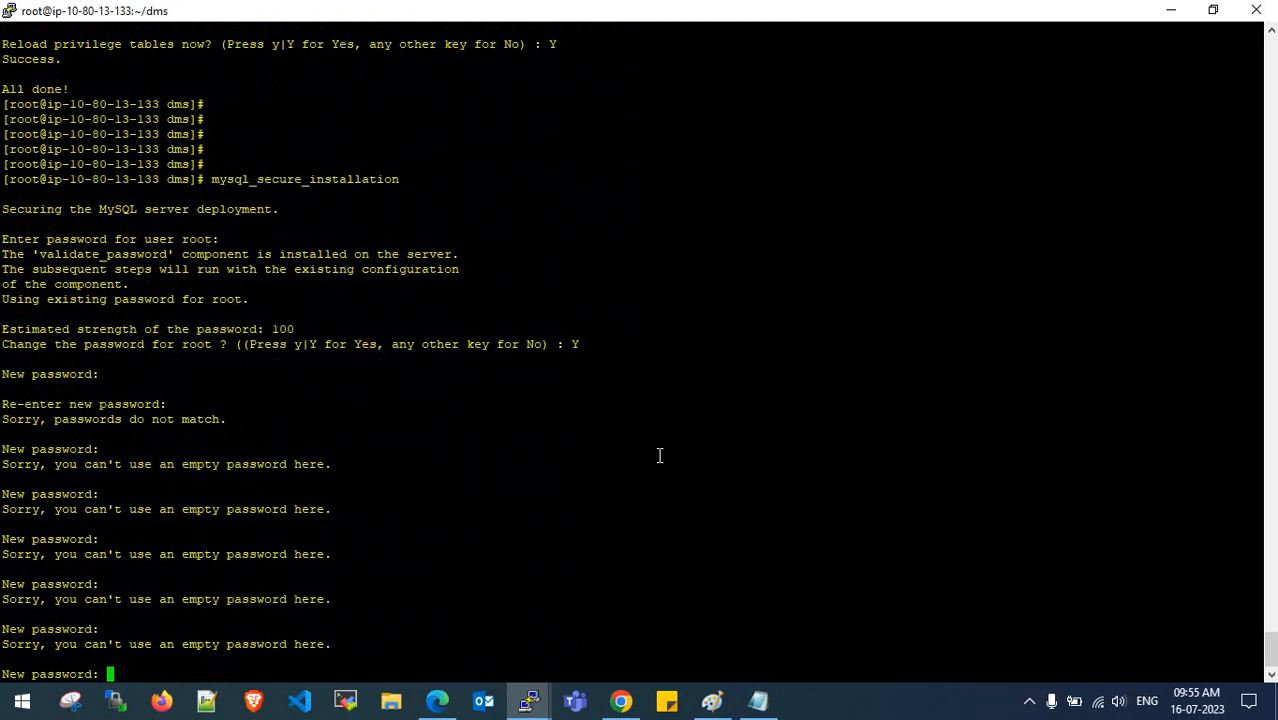
key(Return)
key(Return)
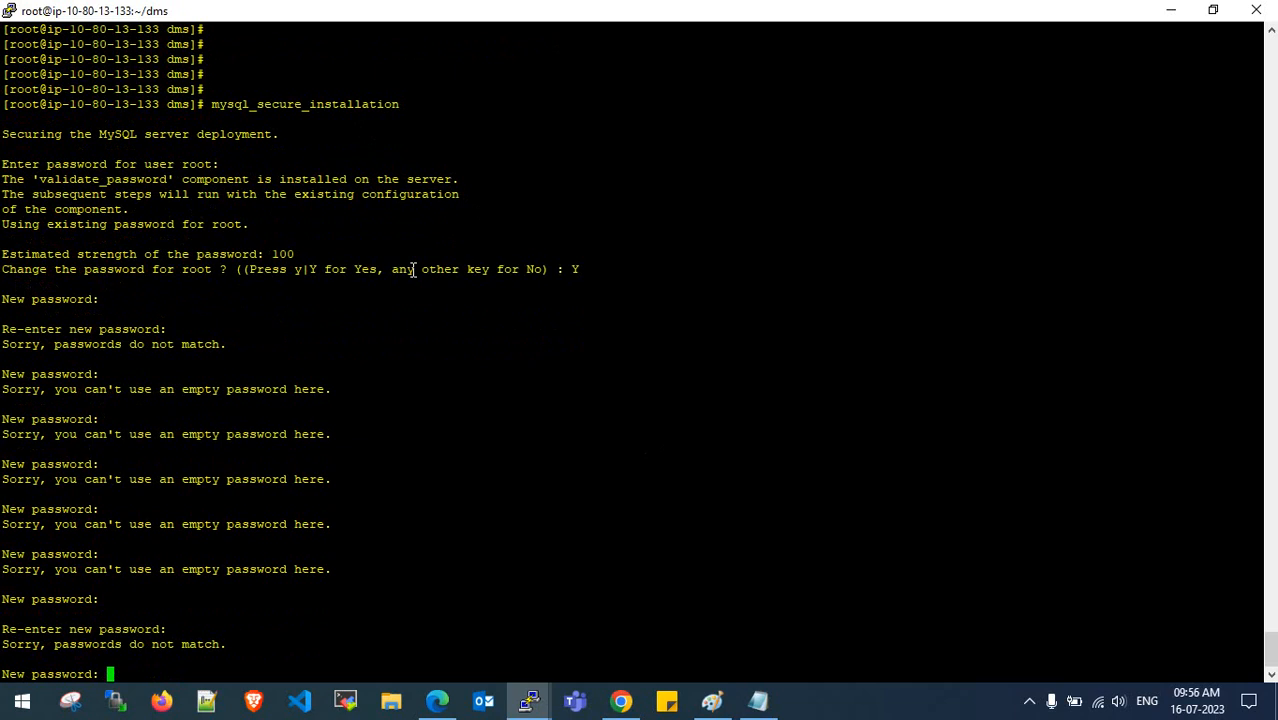
- Duplicate the session, close the duplicate, then close the stuck ~/dms session
right_click(766, 12)
click(813, 234)
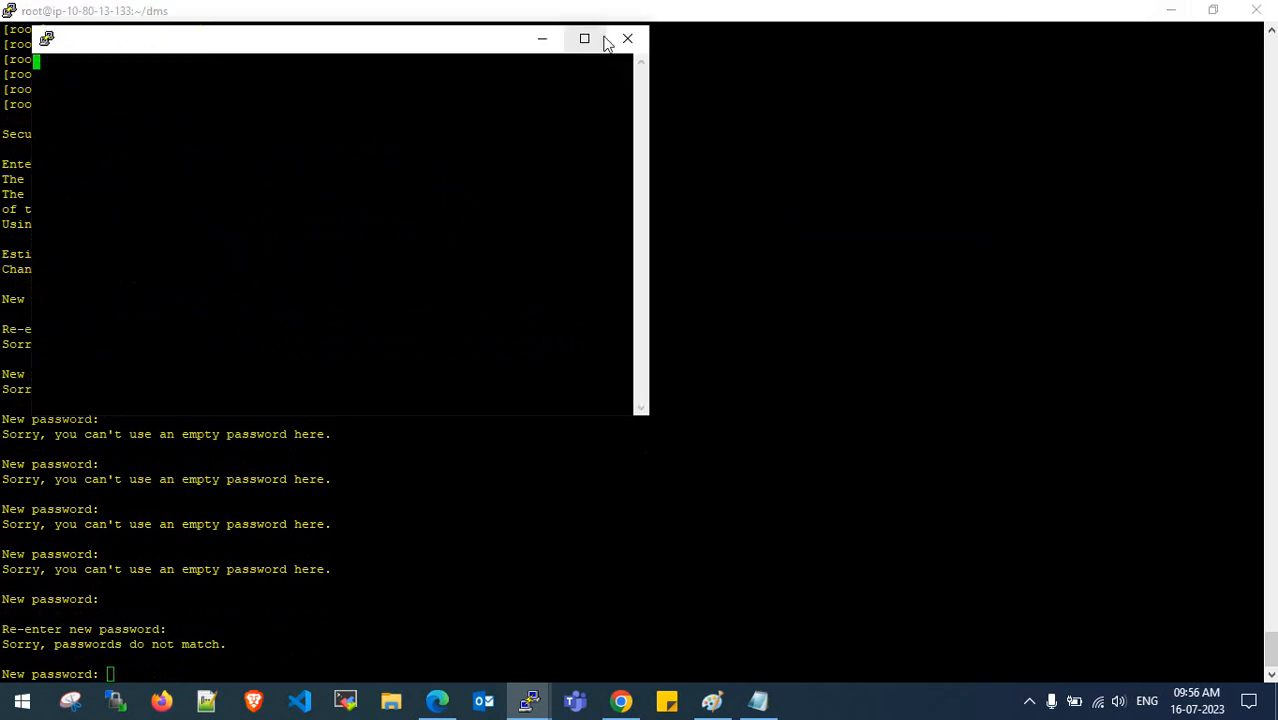
click(627, 38)
click(669, 417)
click(529, 700)
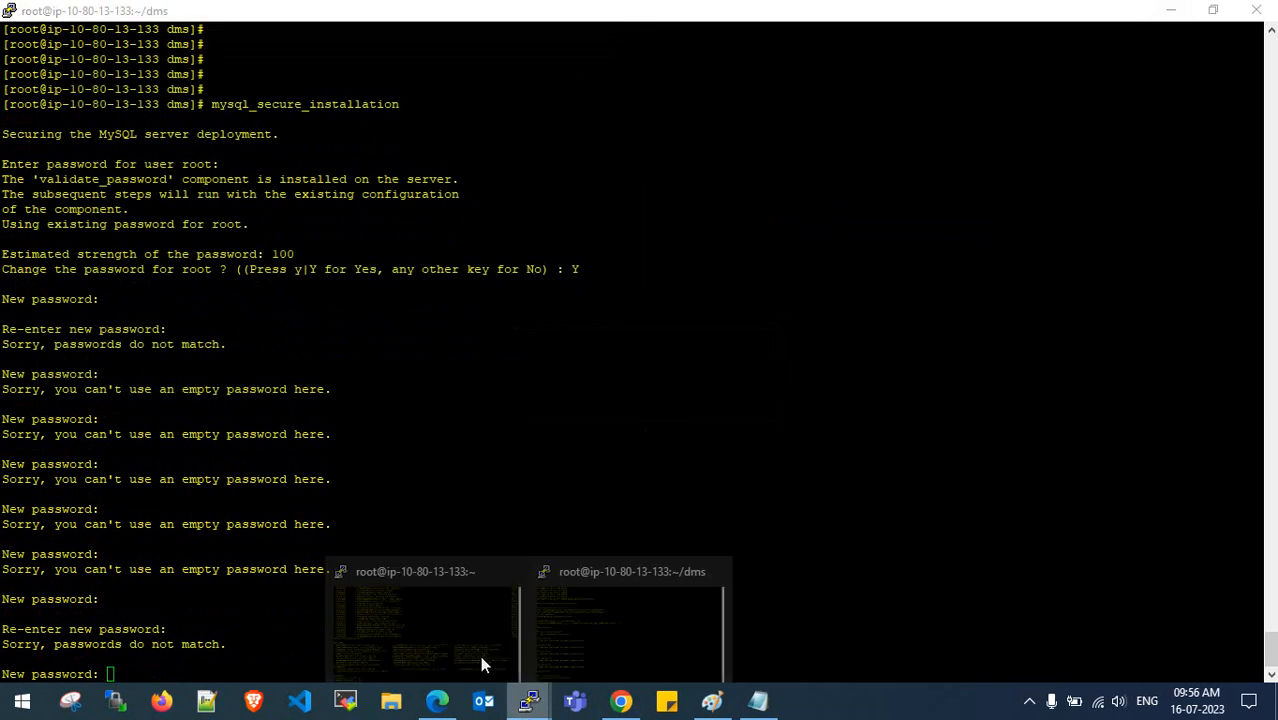
click(464, 635)
click(529, 700)
click(574, 664)
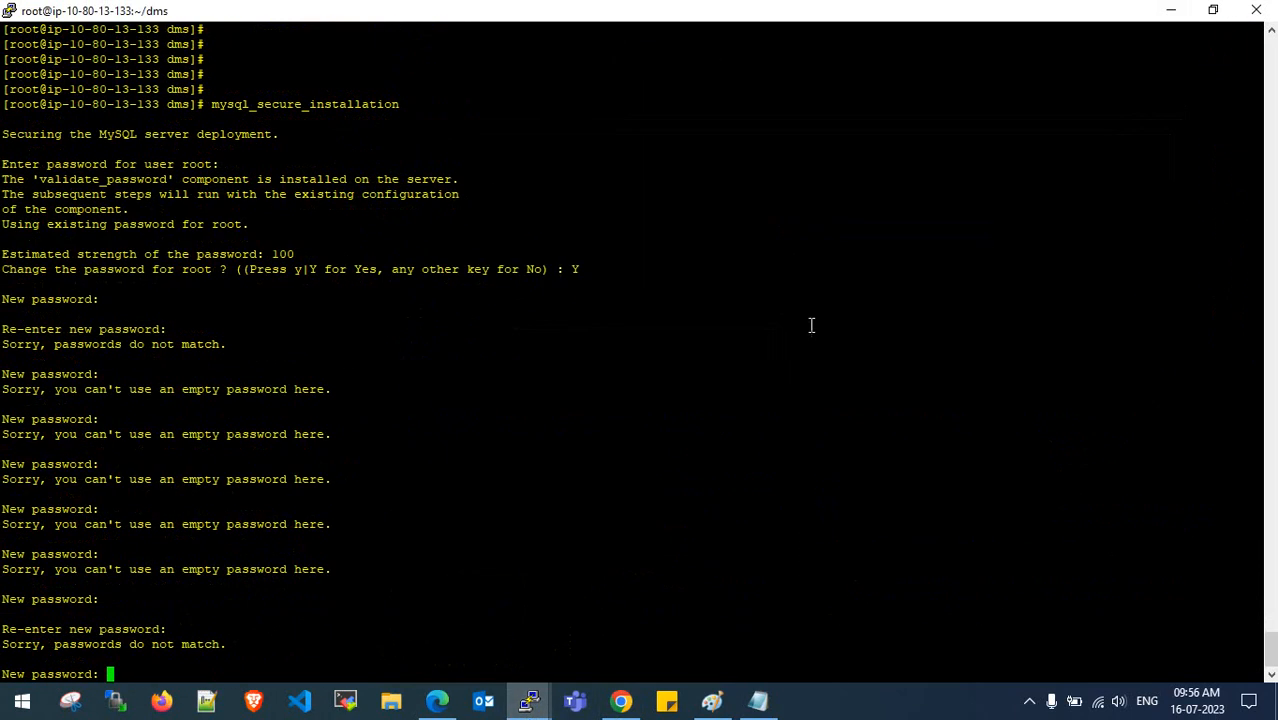
click(1256, 10)
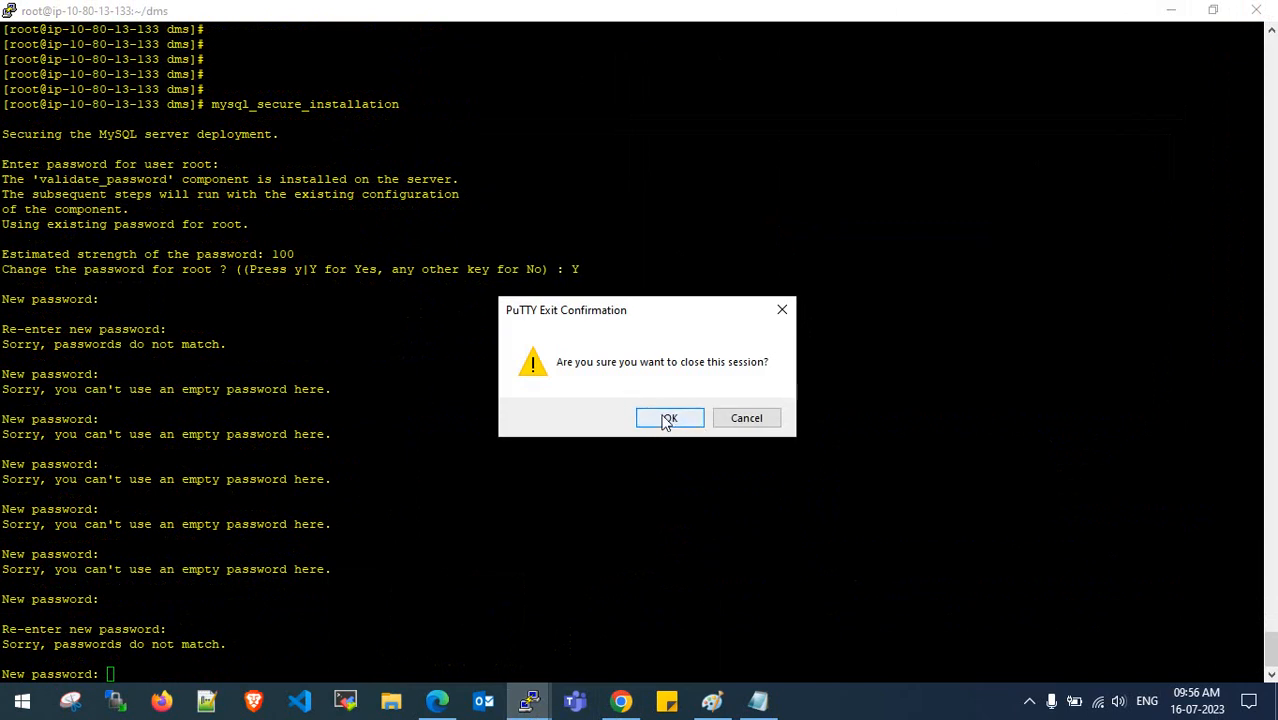
click(666, 418)
- Select 'systemctl status mysqld.service' in the installation notes
click(758, 701)
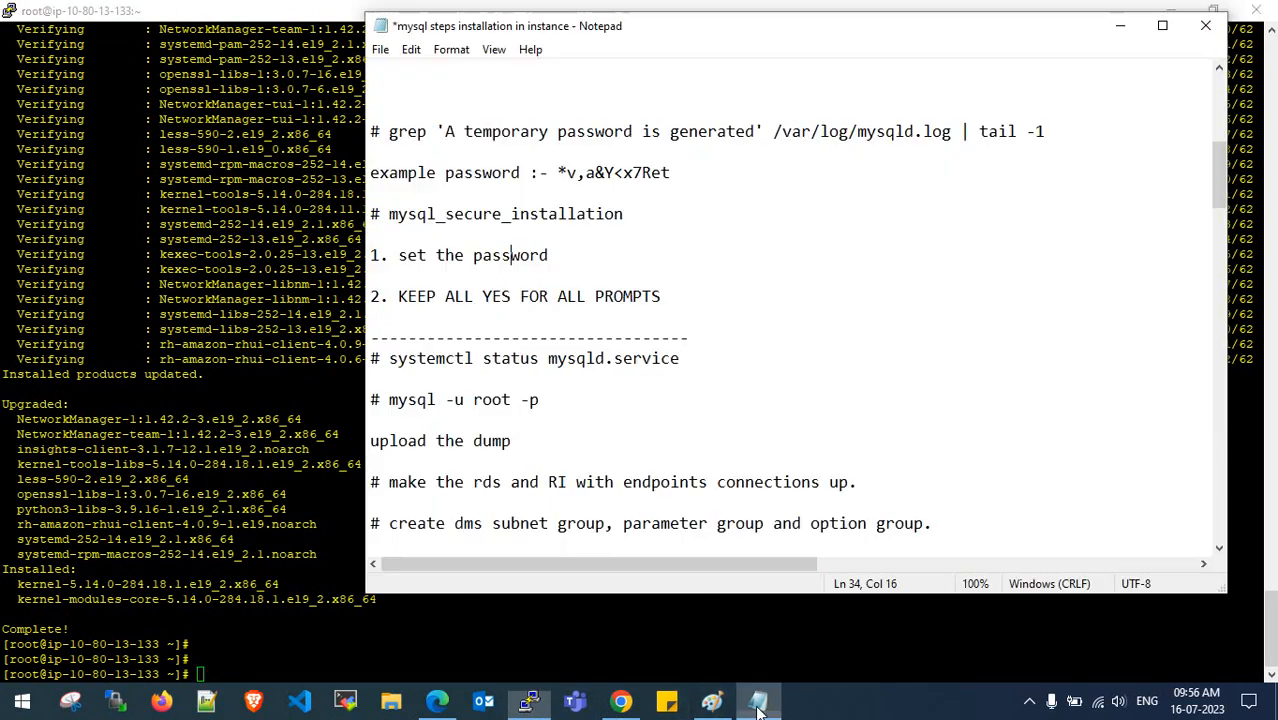
scroll(563, 358, down, 1)
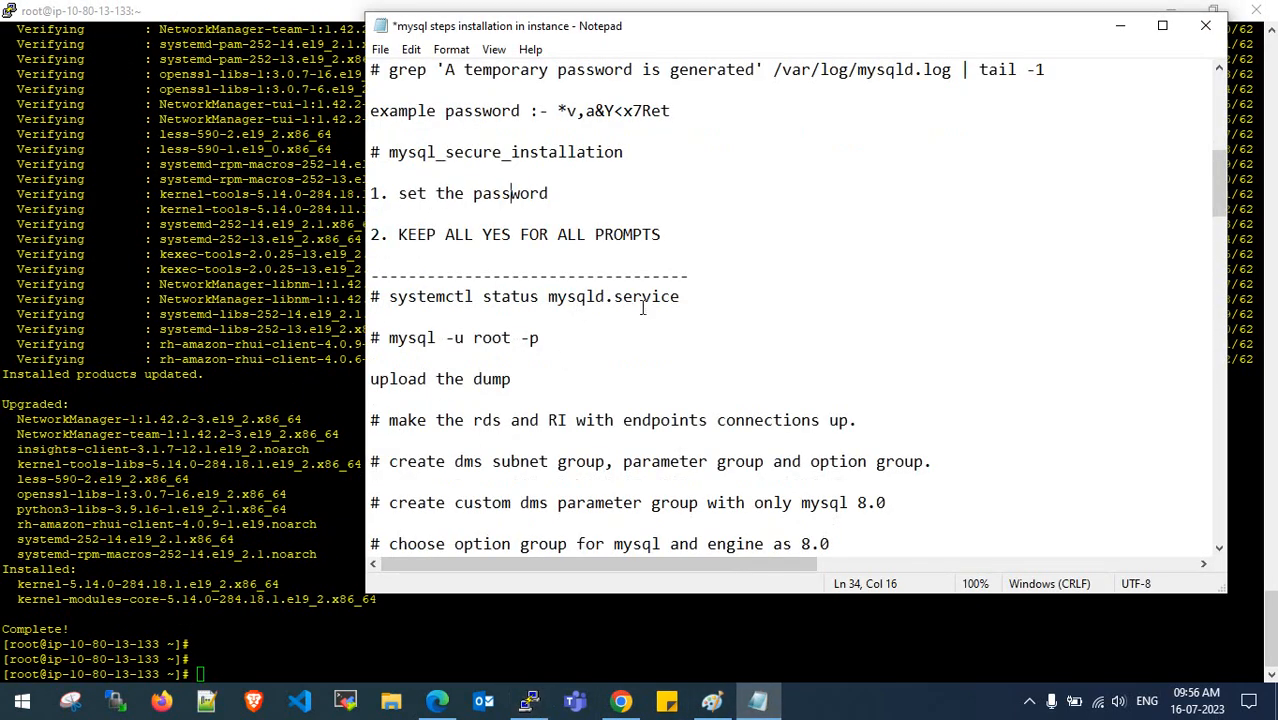
drag(696, 296, 388, 297)
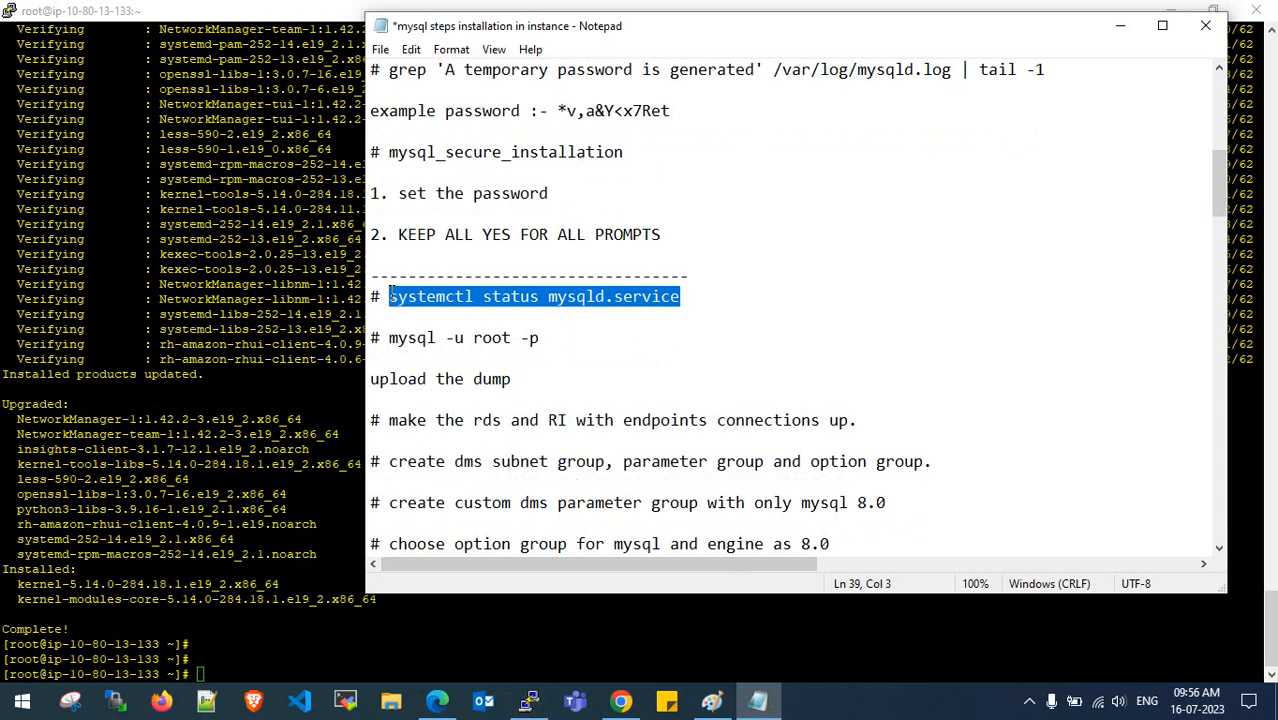
click(336, 366)
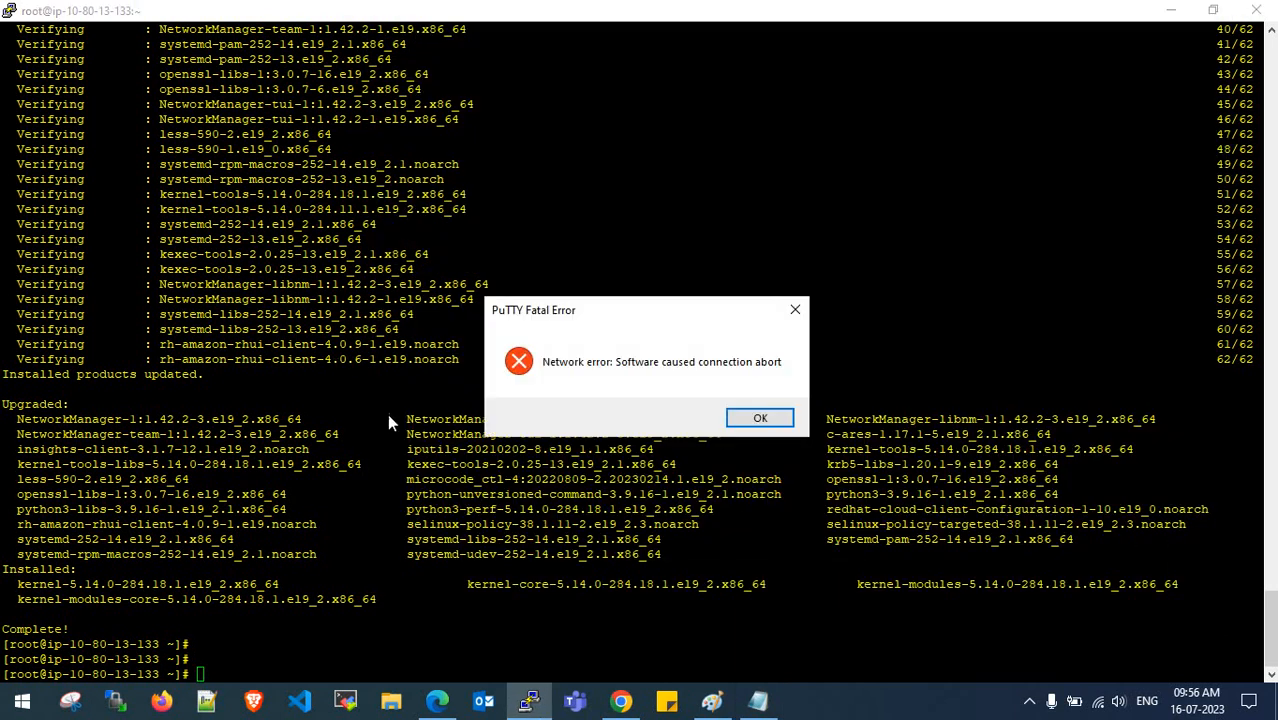
- Dismiss the connection error, restart the session, and log in as ec2-user
click(757, 418)
right_click(495, 4)
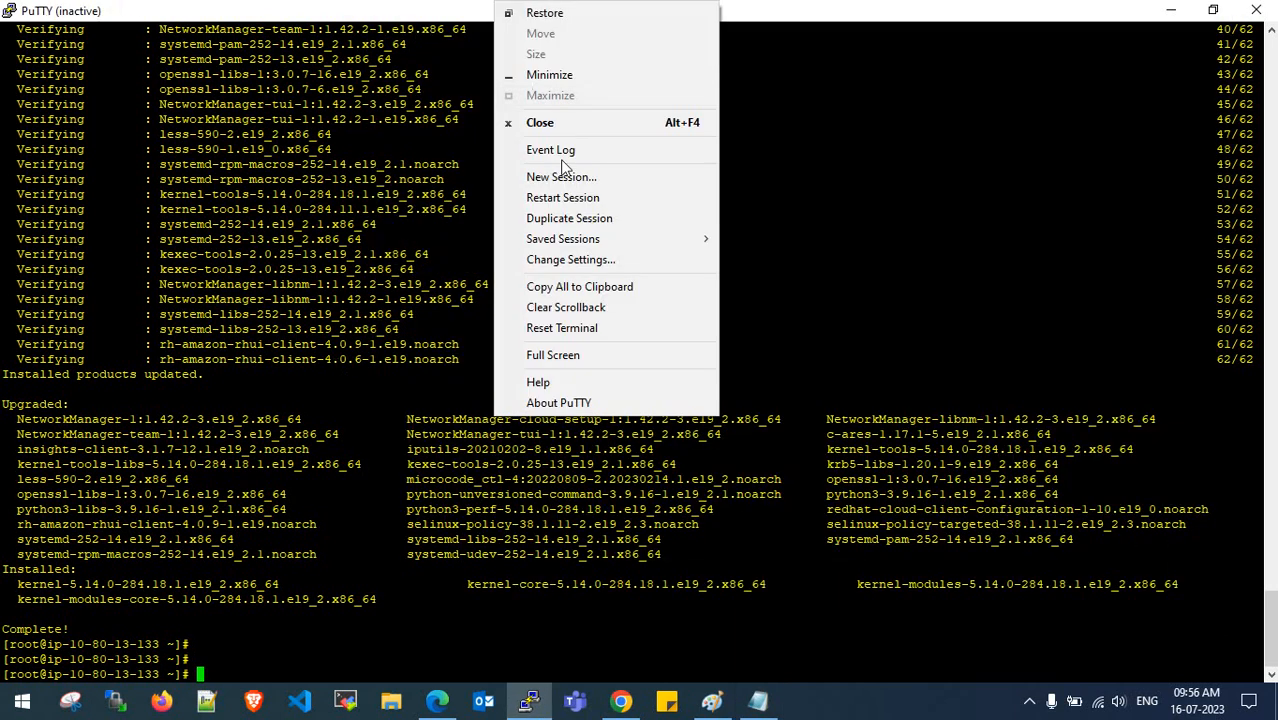
click(563, 198)
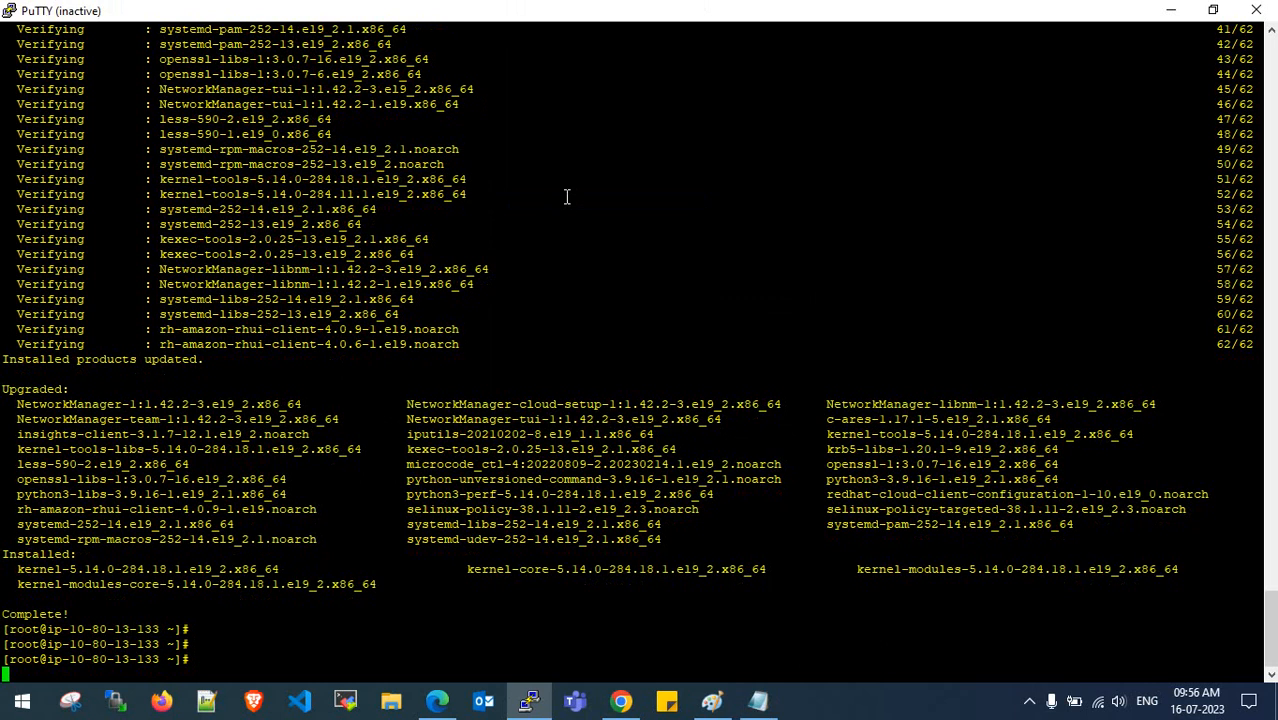
text(ec2-us)
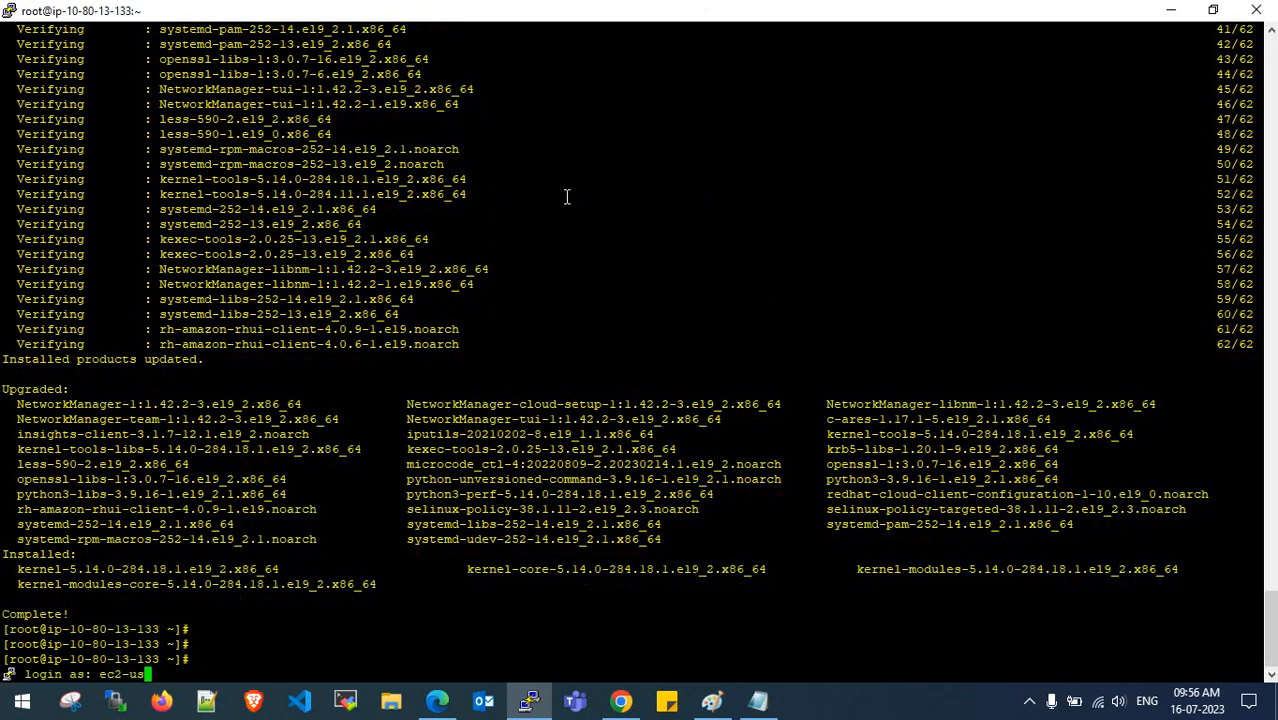
text(er)
key(Return)
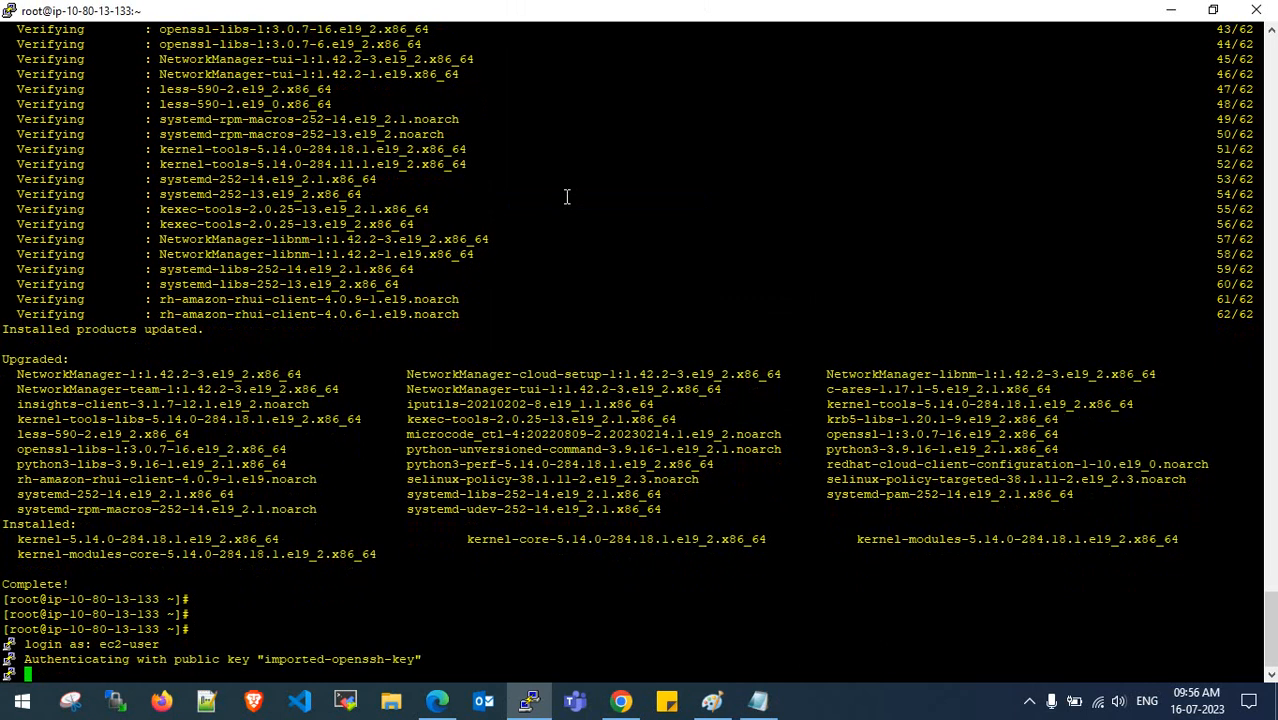
- Switch to root with sudo su -, clear the screen, and paste the mysqld status check
key(Return)
key(Return)
key(Return)
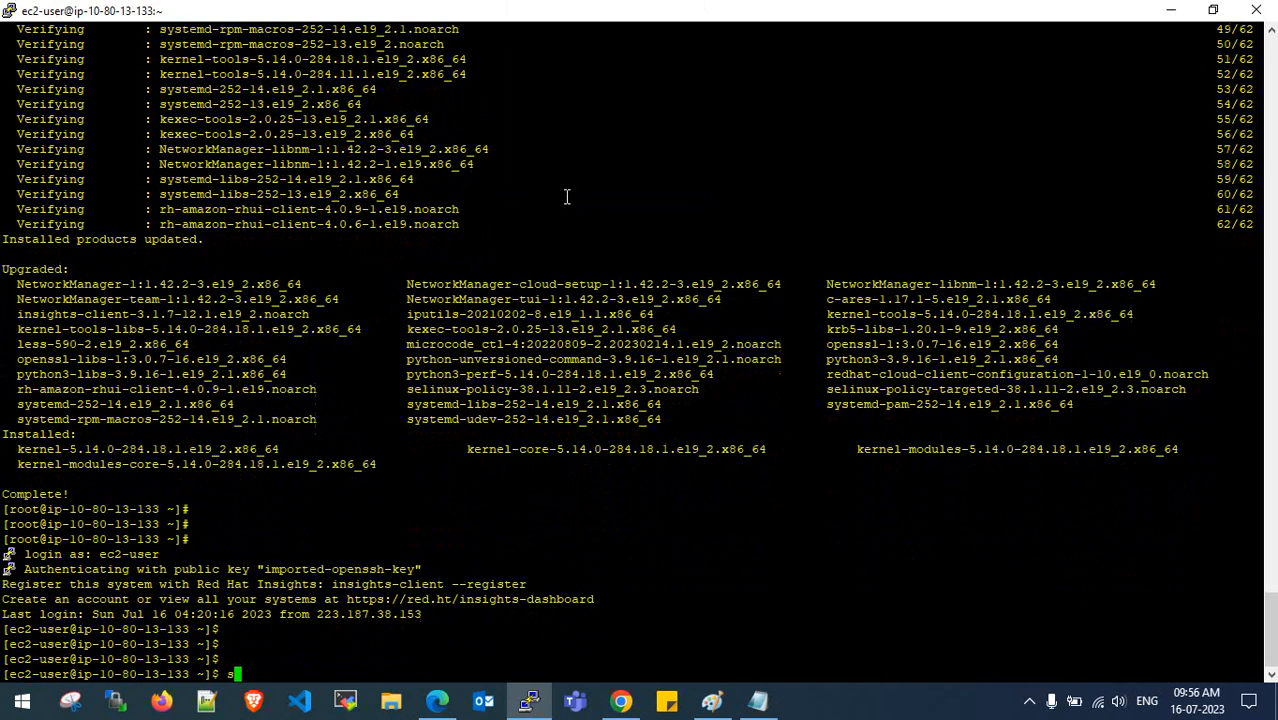
text(sudo su -)
key(Return)
key(Return)
key(Return)
key(Return)
key(Return)
key(Return)
key(Return)
key(Return)
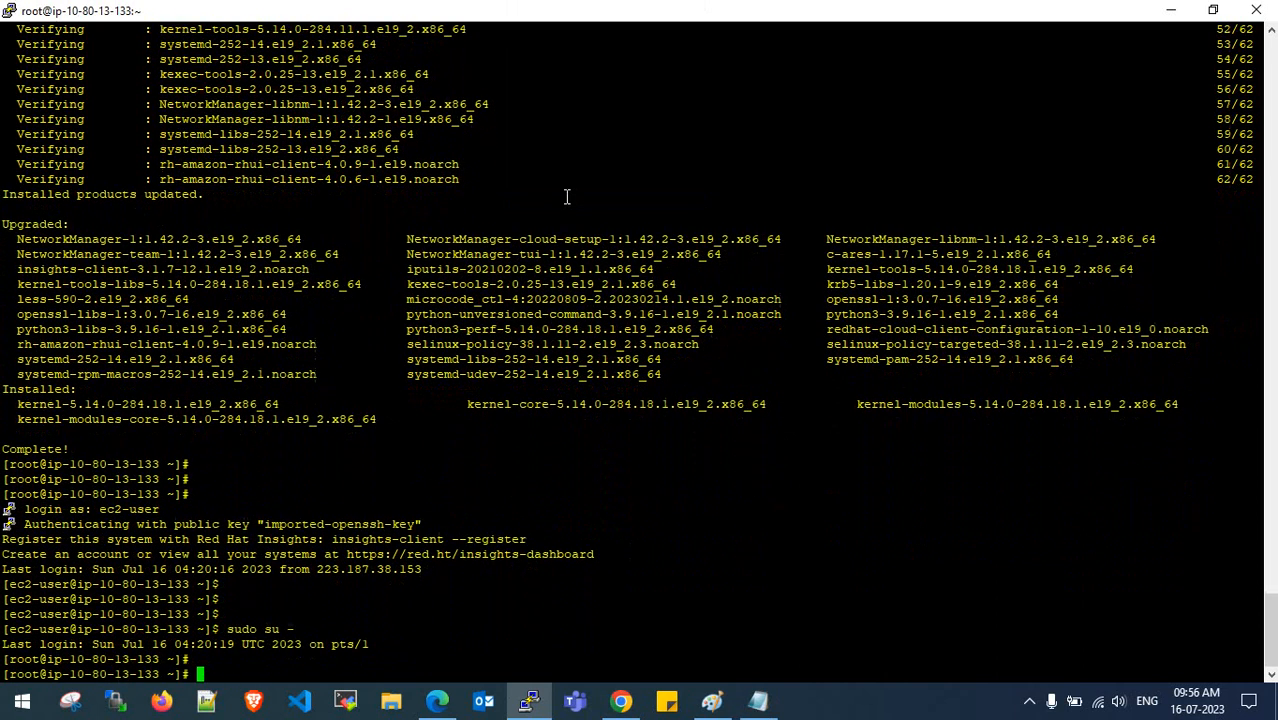
key(ctrl+l)
key(Return)
key(Return)
key(Return)
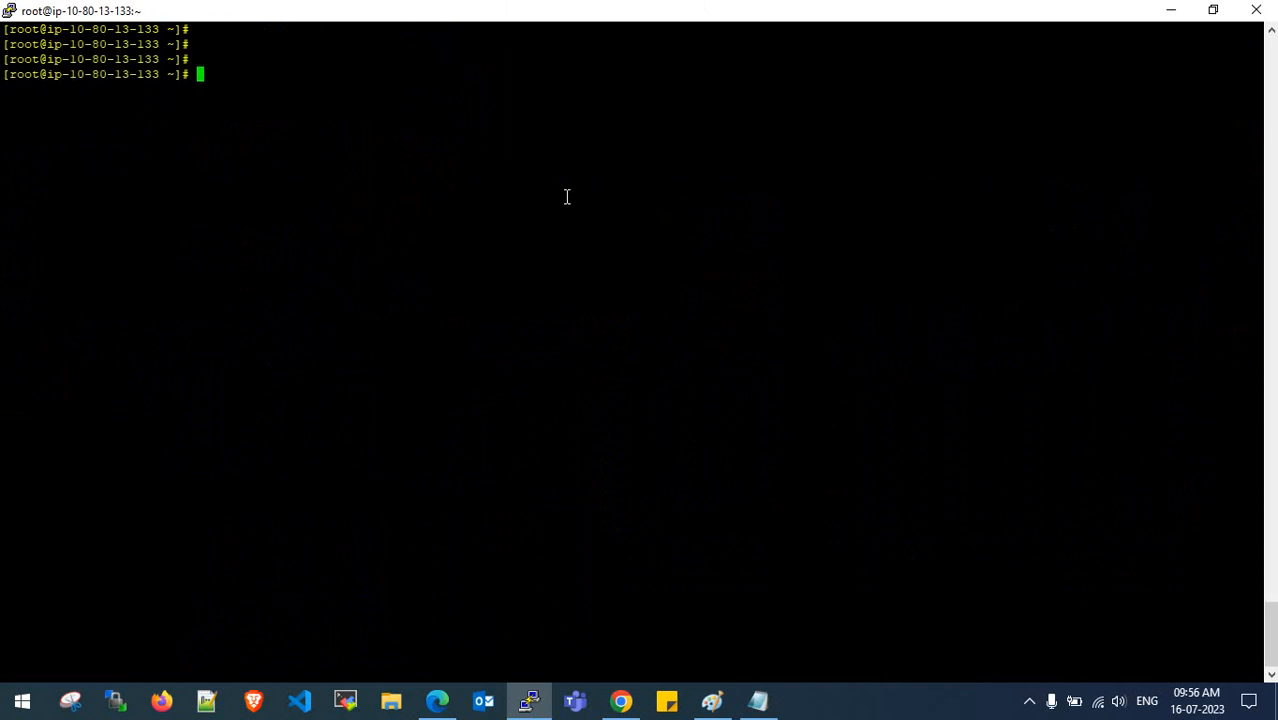
right_click(566, 196)
- Confirm mysqld is running, then log in to MySQL with mysql -u root -p and the root password
key(Return)
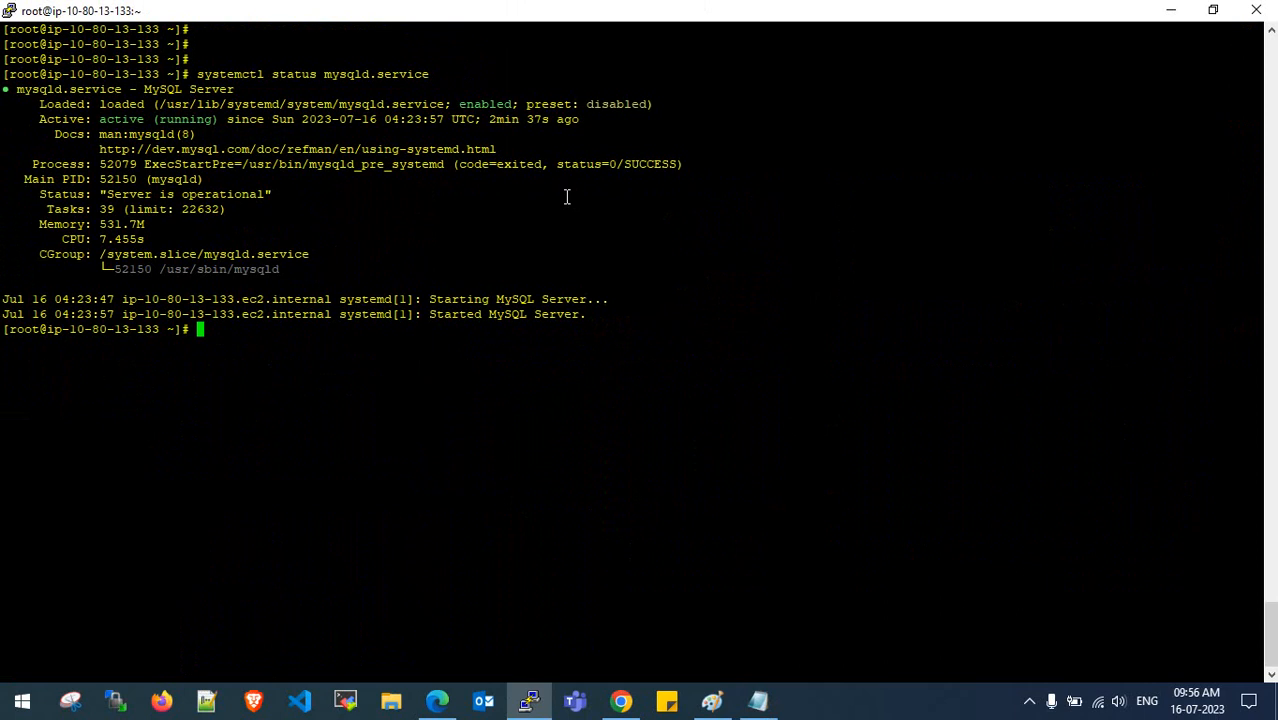
key(Return)
key(Return)
key(Return)
click(758, 700)
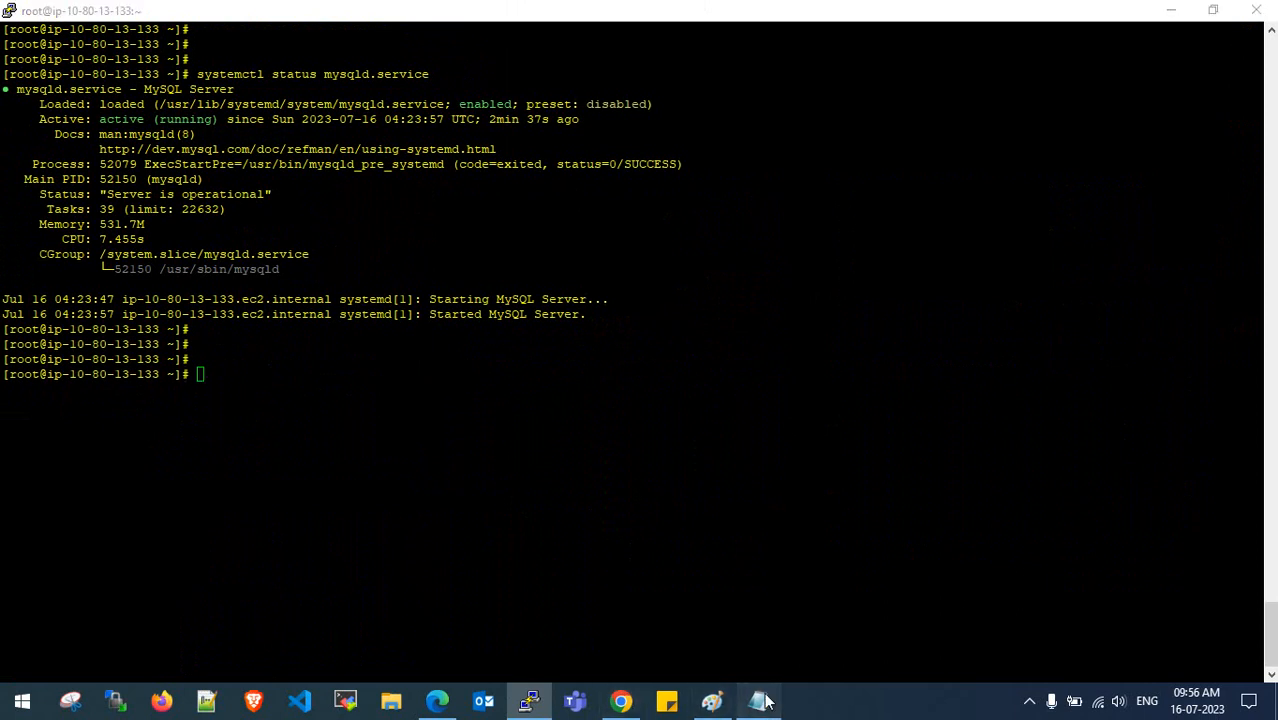
scroll(629, 441, down, 2)
click(588, 283)
drag(548, 213, 389, 214)
key(ctrl+c)
click(350, 276)
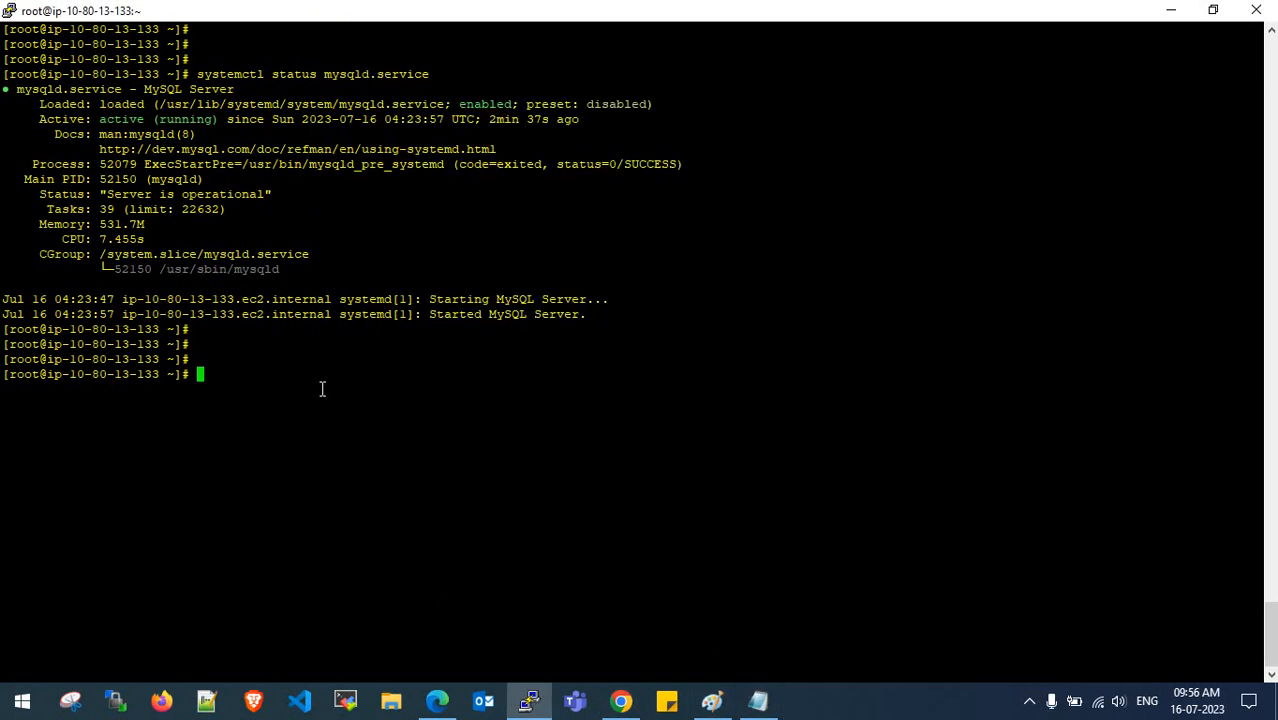
right_click(322, 389)
key(Return)
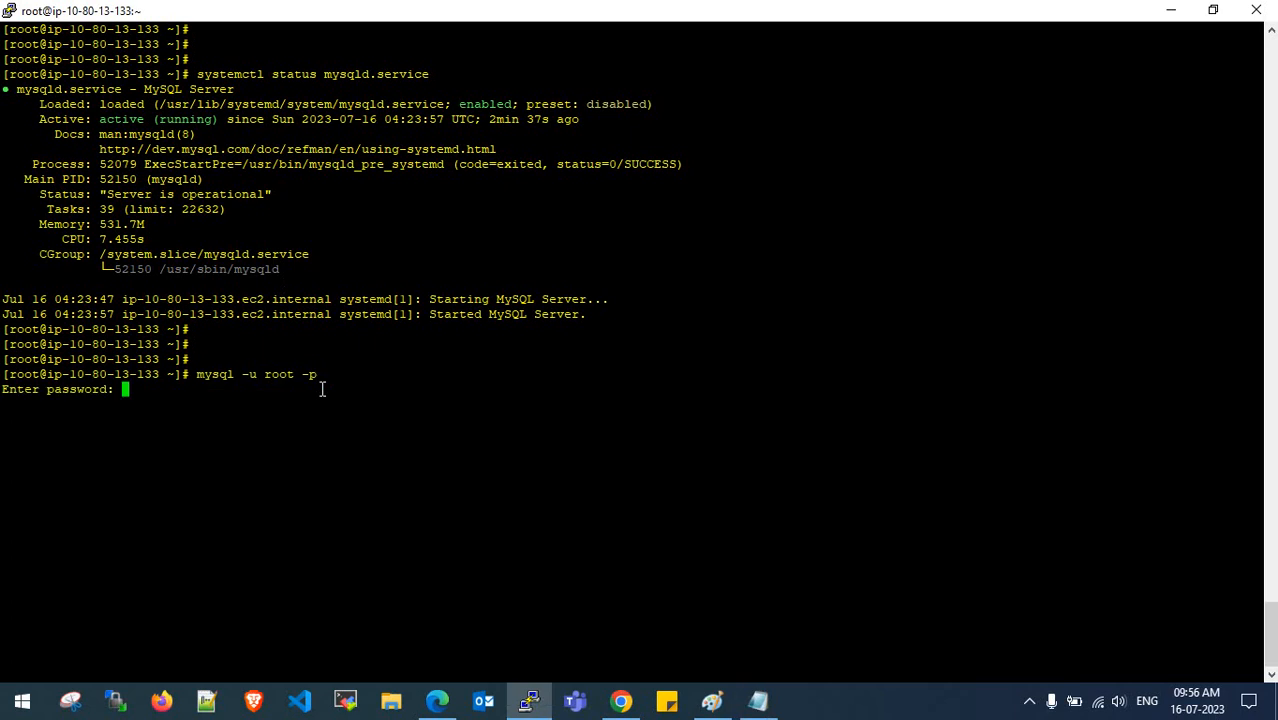
key(Return)
key(Return)
key(Return)
key(Return)
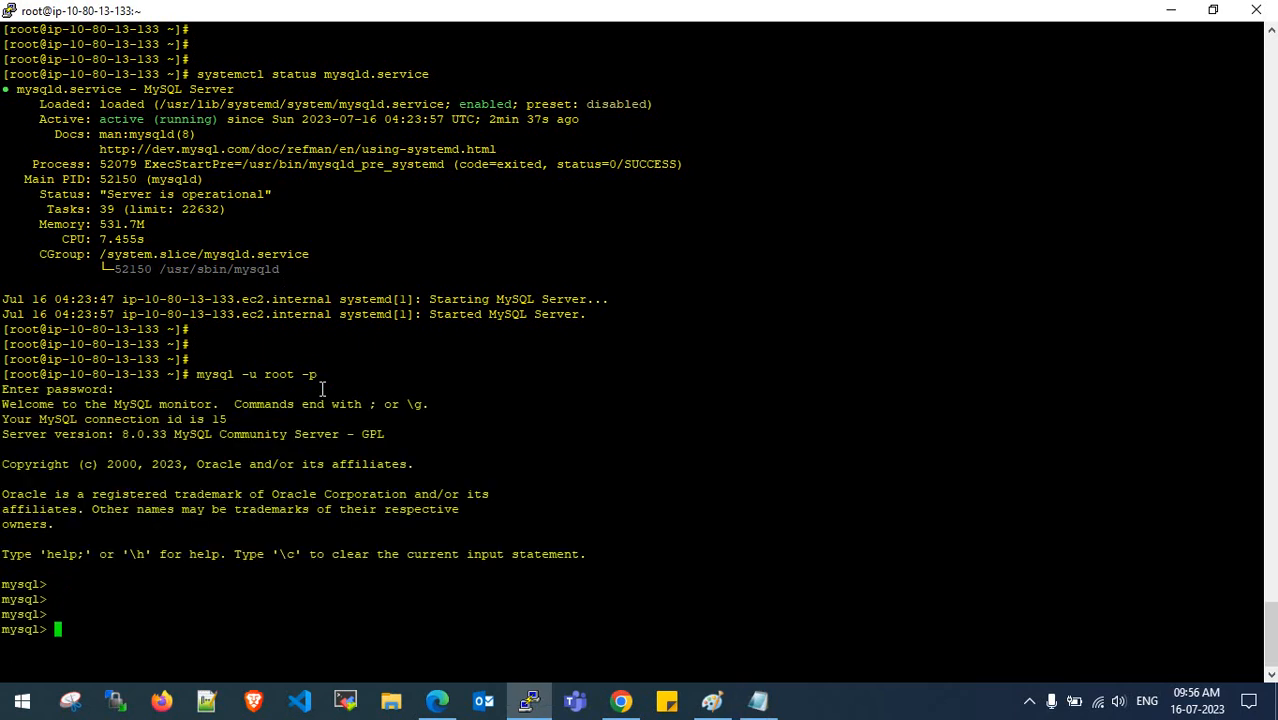
key(ctrl+l)
- Run show databases;, correcting the 'databses' typo
key(Return)
key(Return)
key(Return)
key(Return)
text(s)
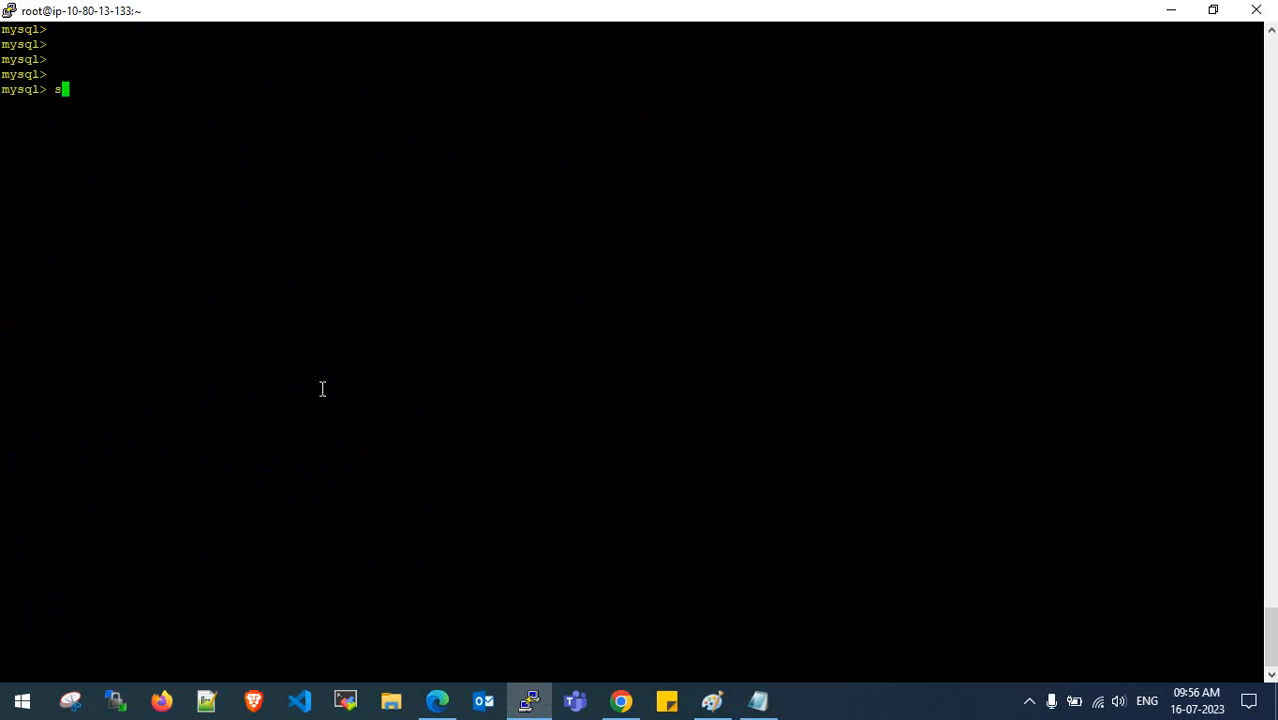
text(how databses;)
key(Return)
key(XF86MonBrightnessUp)
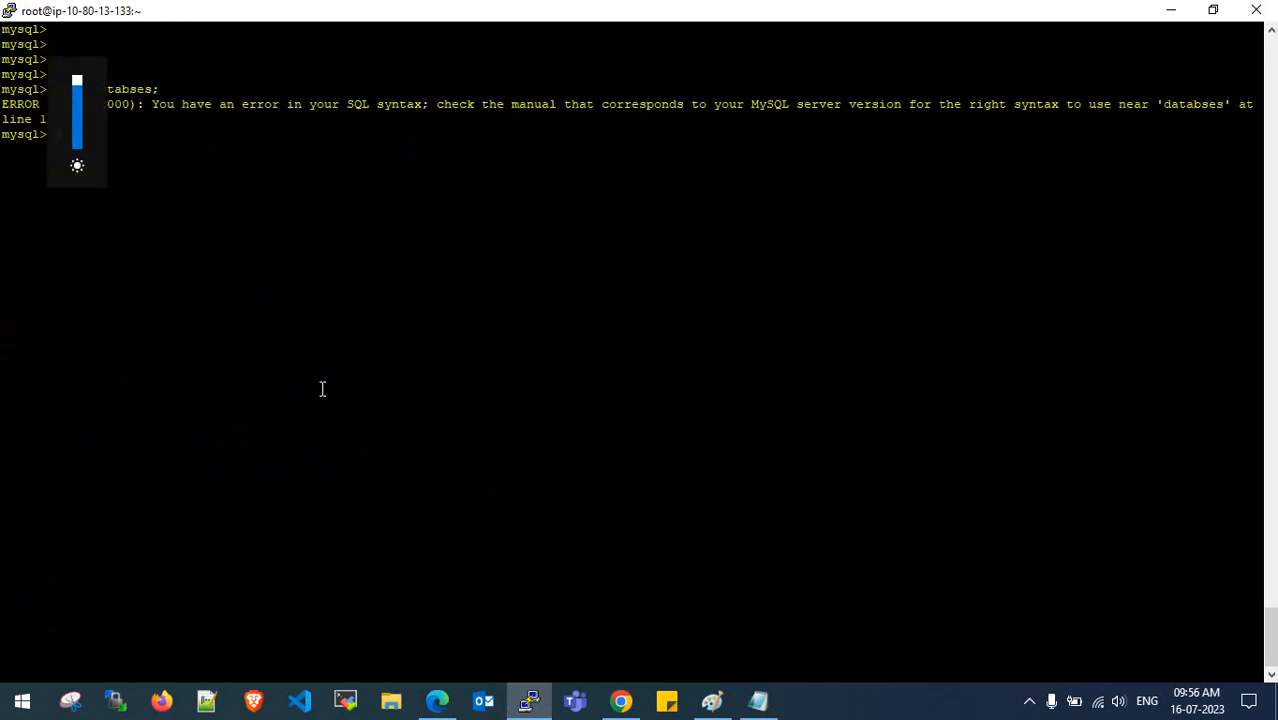
key(Return)
key(Return)
key(Return)
key(Up)
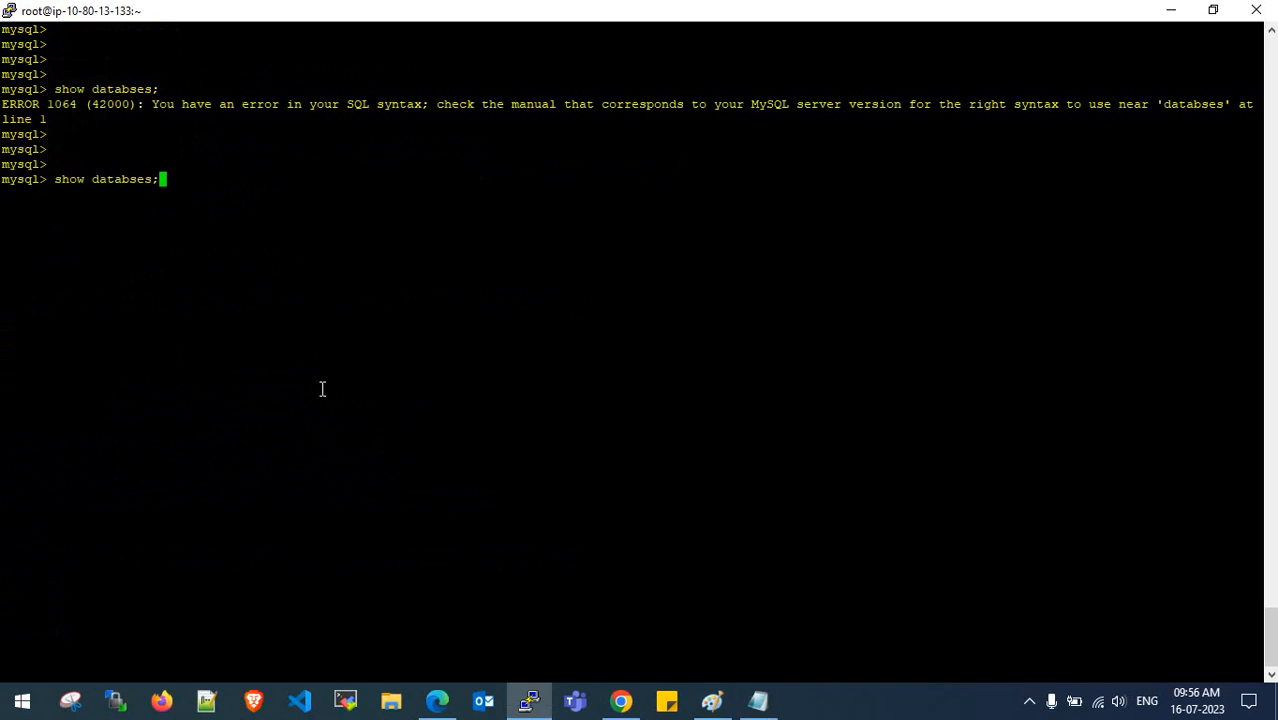
key(Left)
key(Left)
key(Left)
text(a)
key(Return)
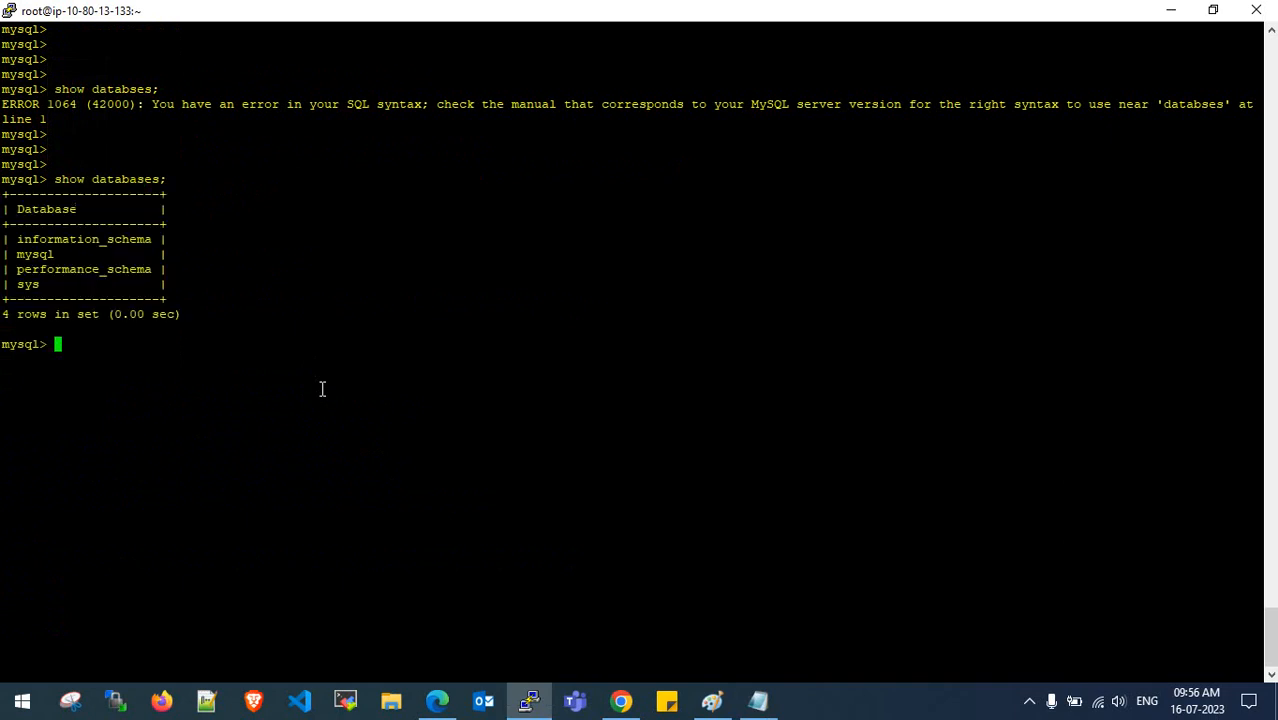
key(Return)
key(Return)
- Check the four listed databases, including sys, and the server version 8.0.33
drag(10, 239, 152, 269)
drag(19, 285, 45, 285)
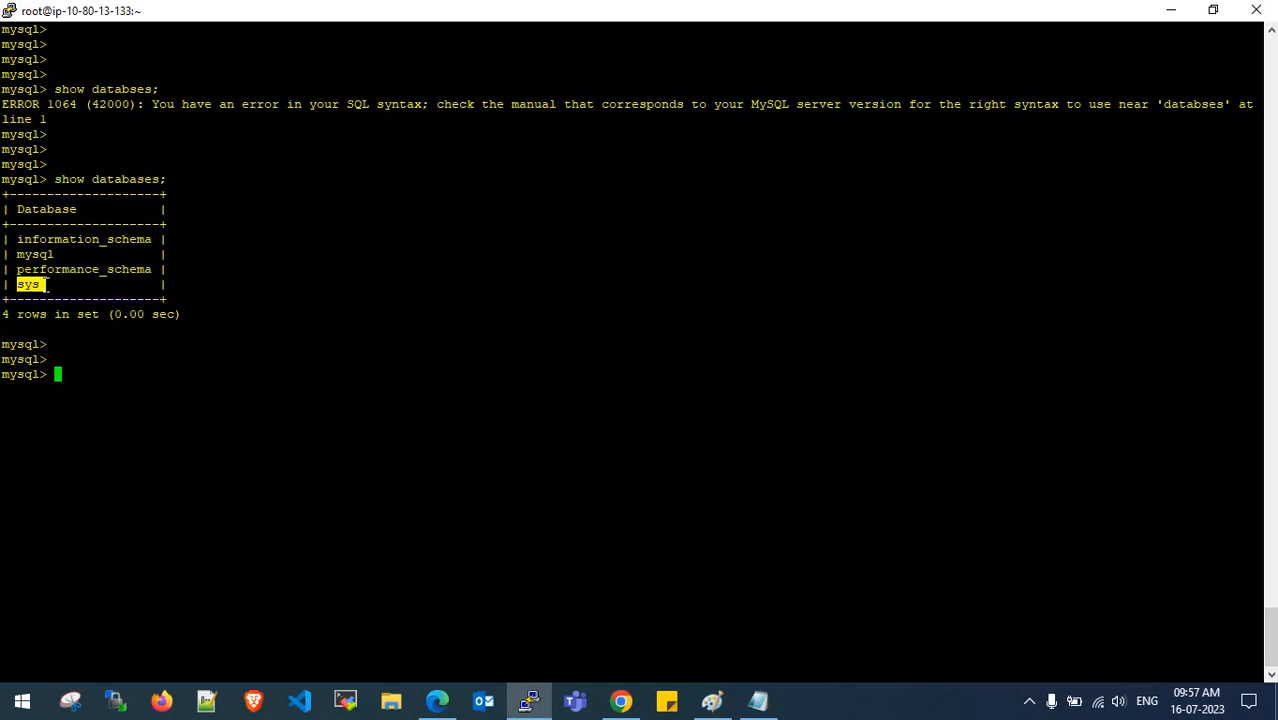
double_click(45, 285)
drag(13, 238, 65, 280)
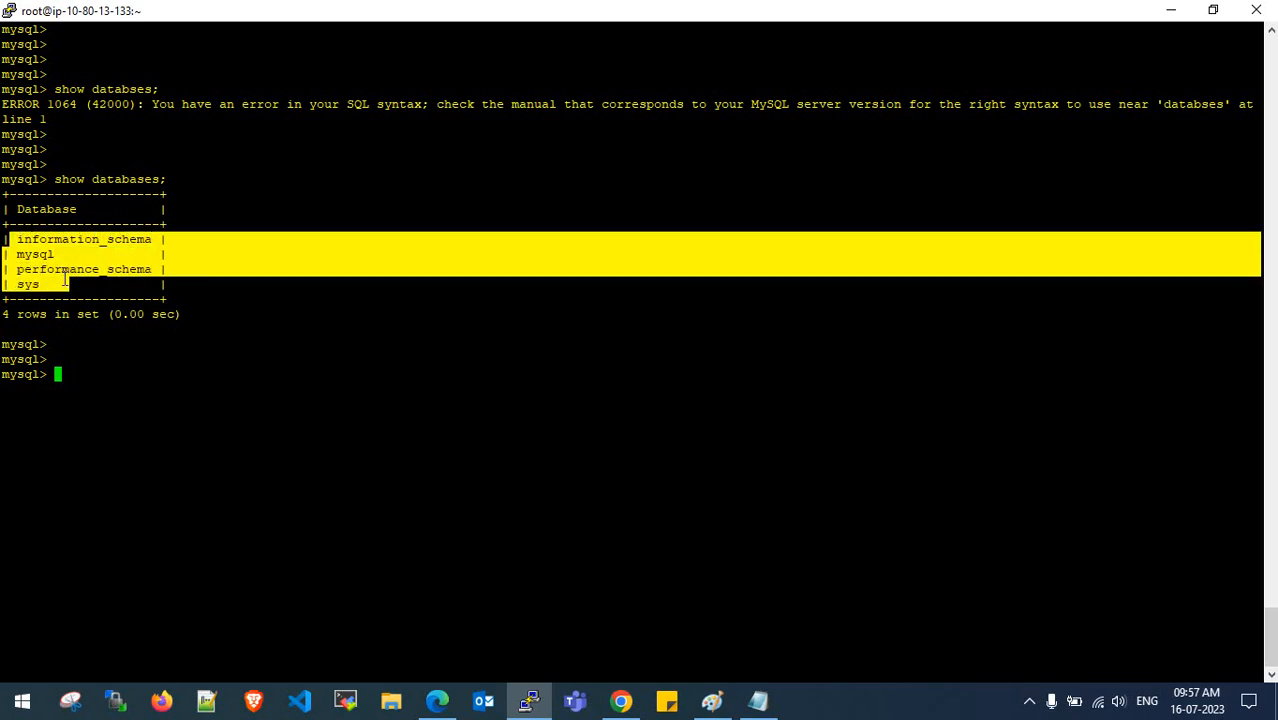
click(65, 280)
drag(90, 181, 158, 180)
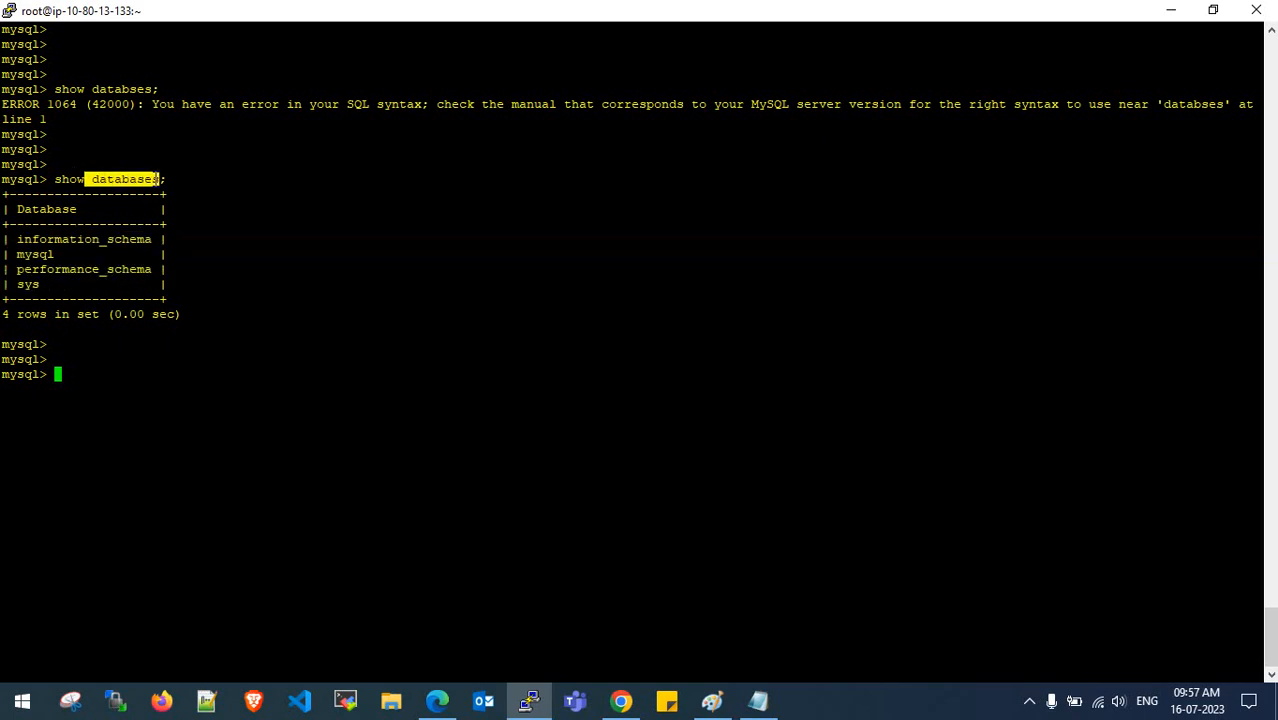
click(157, 180)
scroll(180, 197, up, 7)
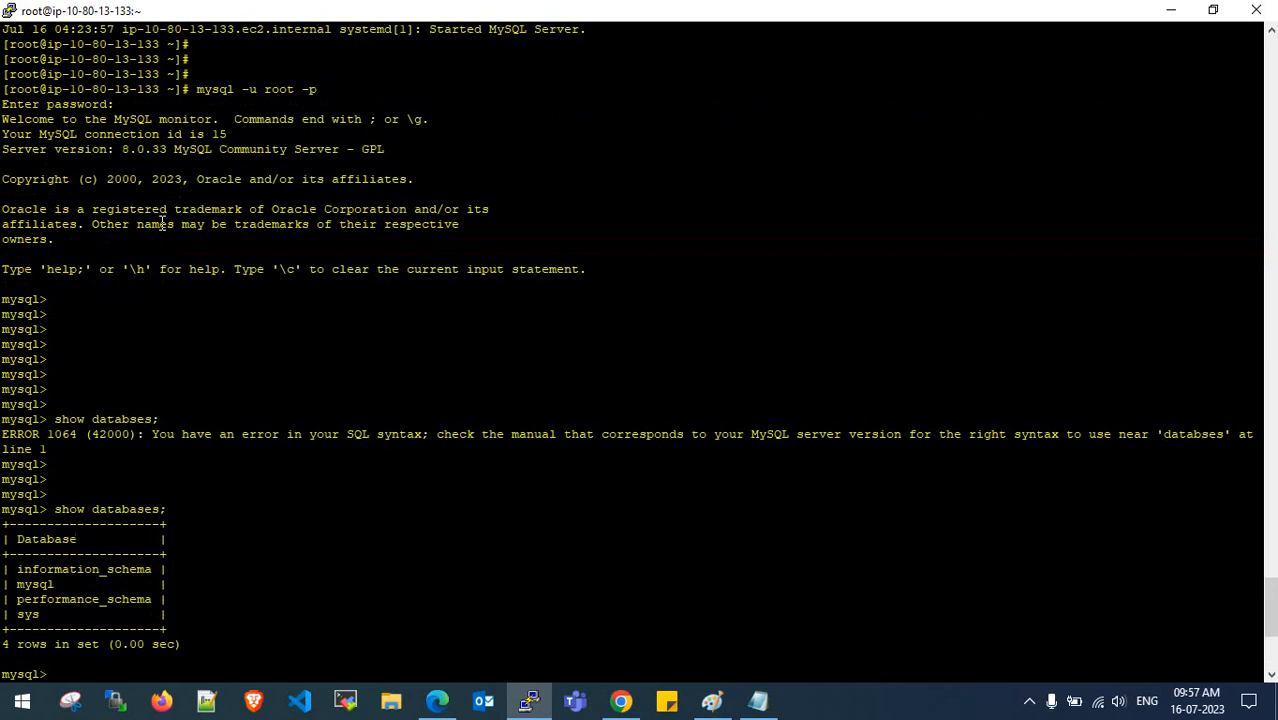
drag(116, 149, 166, 149)
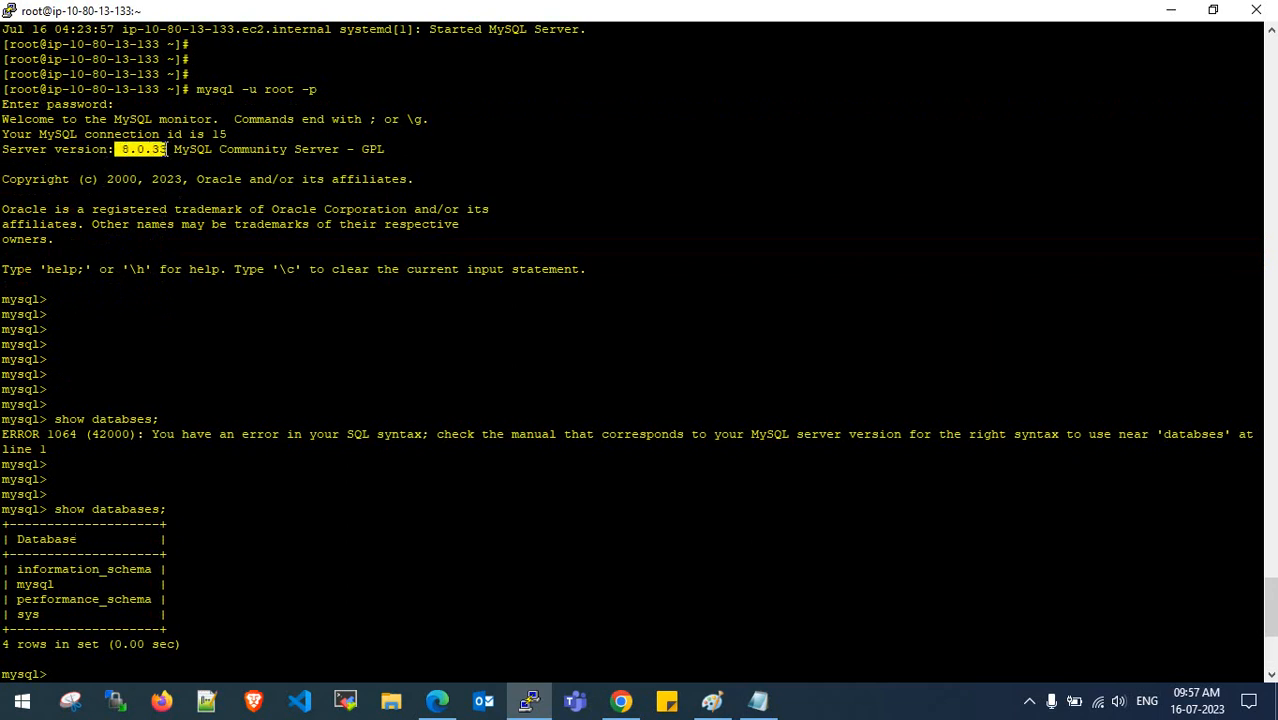
scroll(147, 421, down, 7)
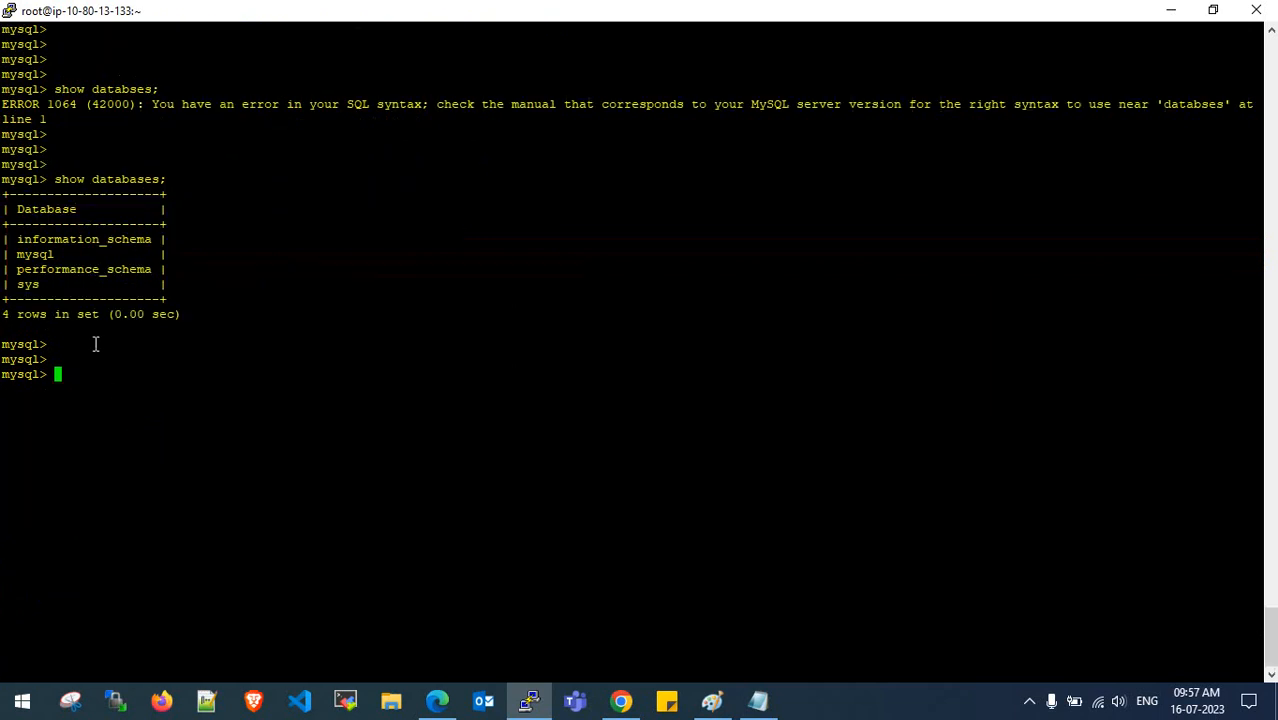
drag(14, 243, 47, 287)
click(49, 288)
double_click(164, 376)
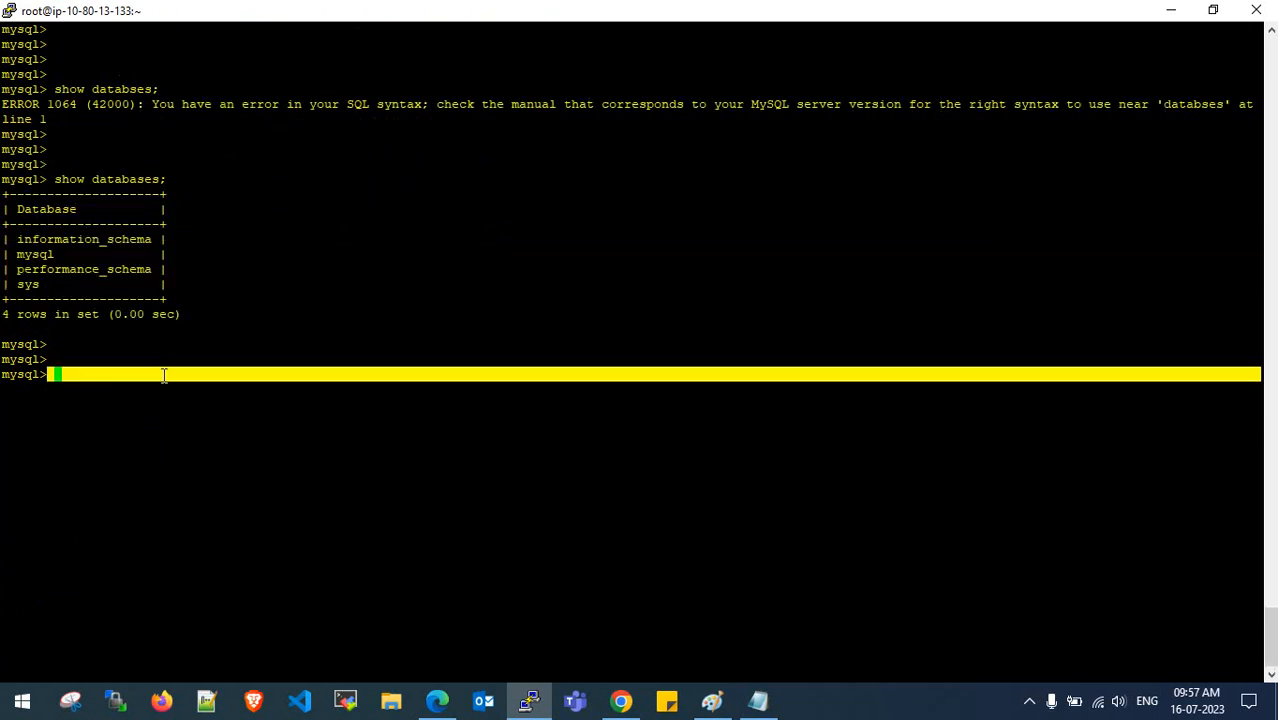
click(220, 338)
- Copy 'select user from mysql.user;' from the Notepad notes and paste it at the mysql prompt
click(757, 700)
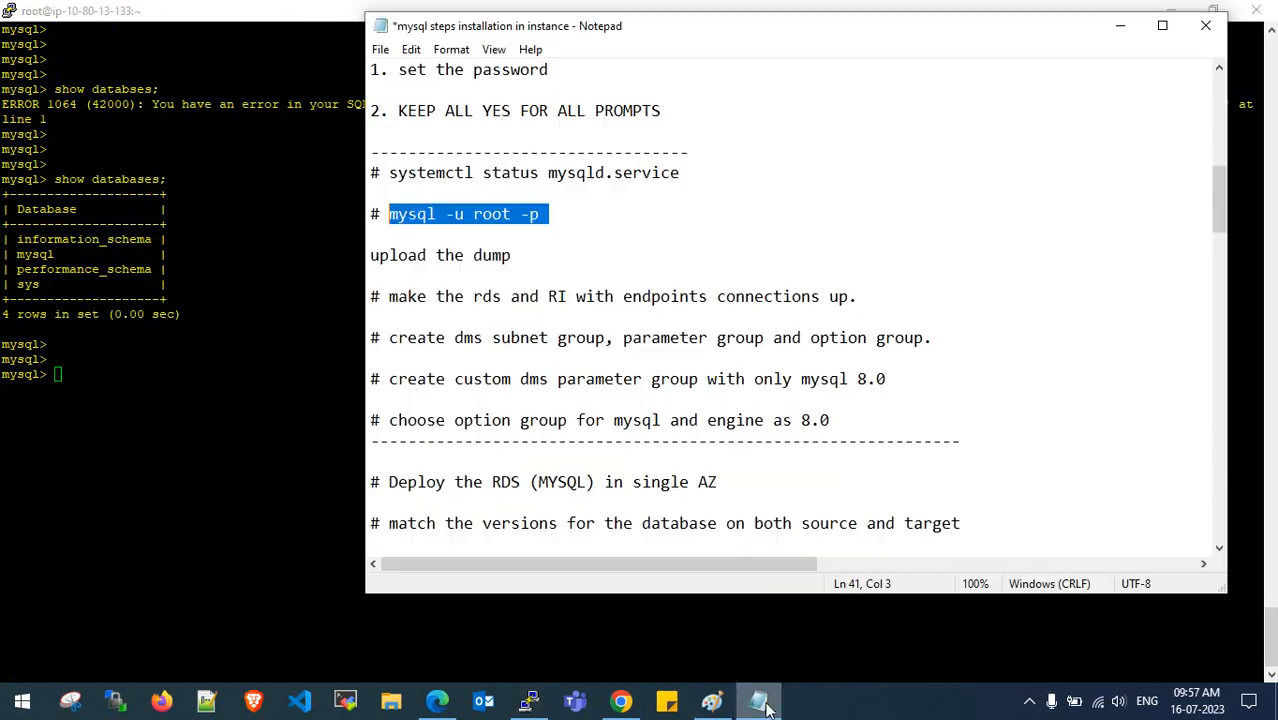
scroll(590, 357, down, 1)
scroll(590, 357, down, 6)
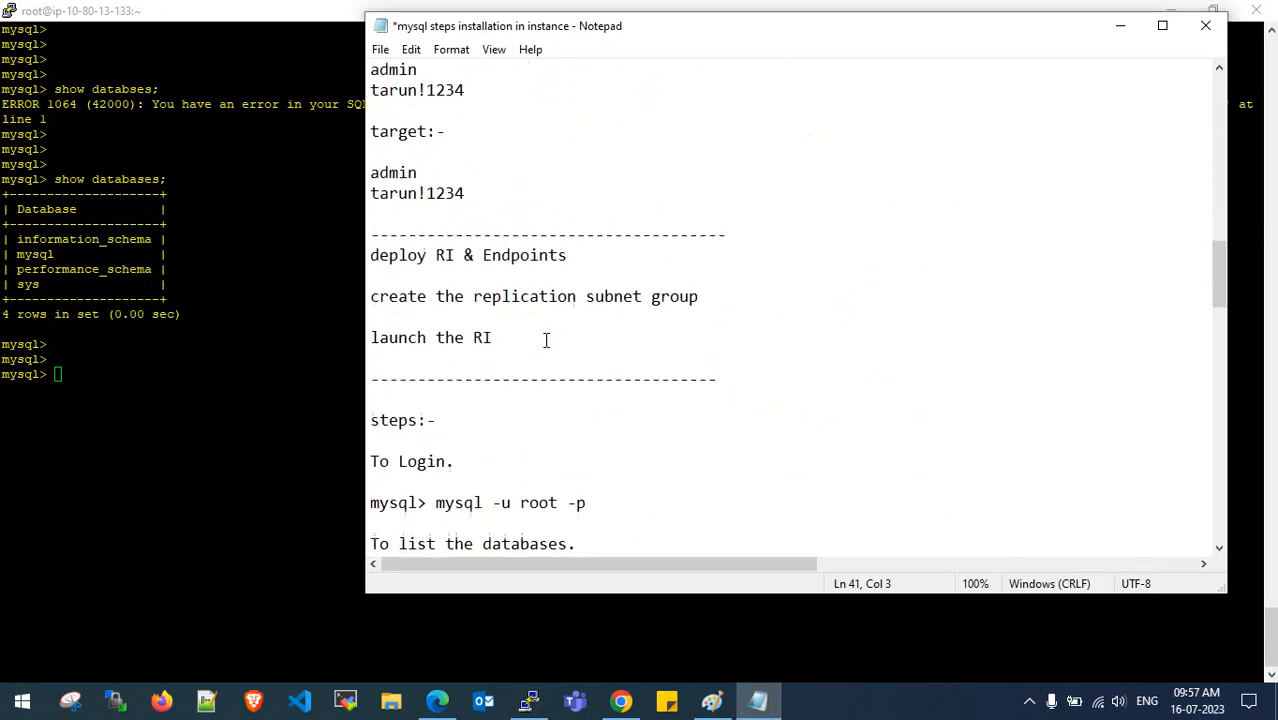
scroll(546, 340, down, 1)
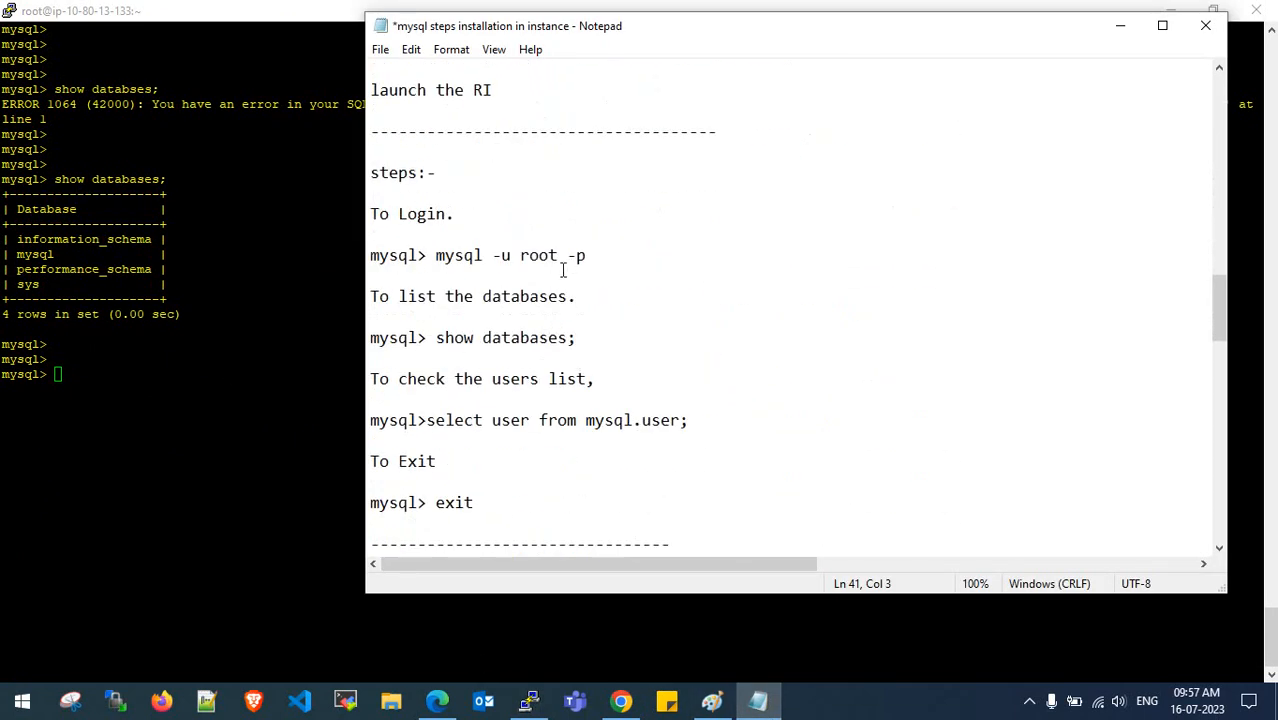
drag(600, 378, 435, 378)
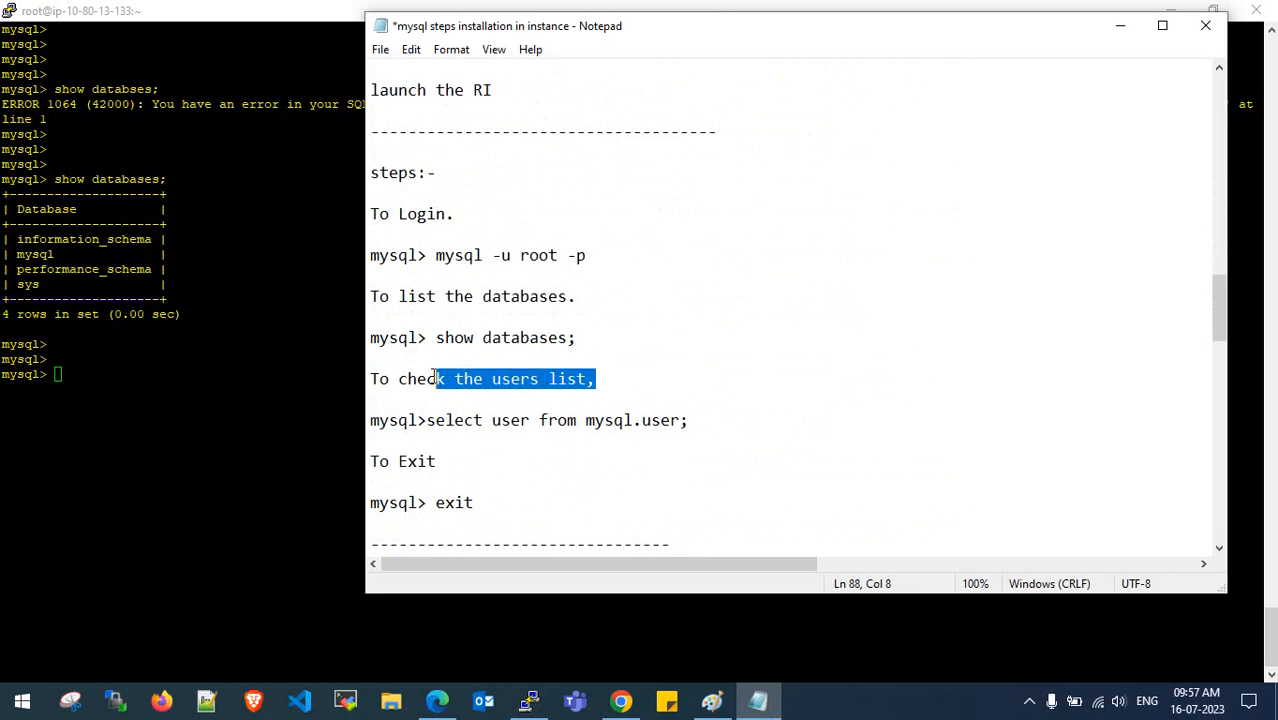
drag(689, 420, 428, 421)
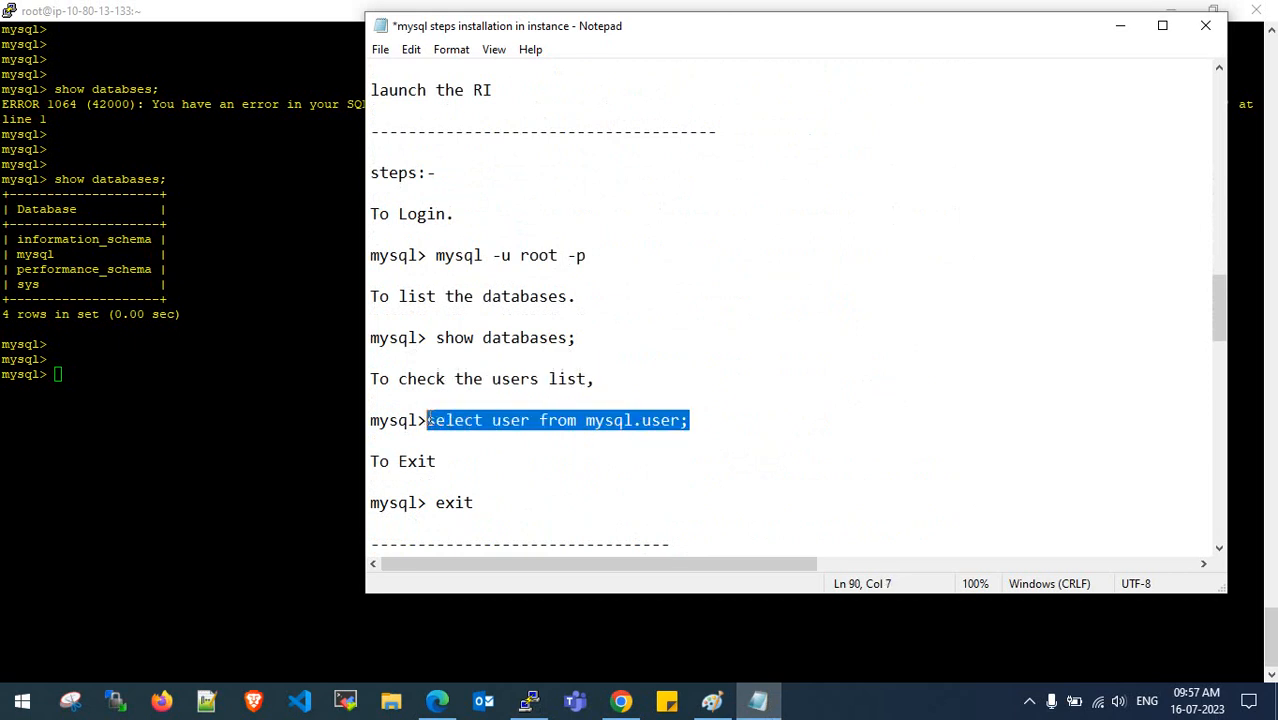
key(ctrl+c)
click(171, 377)
right_click(168, 374)
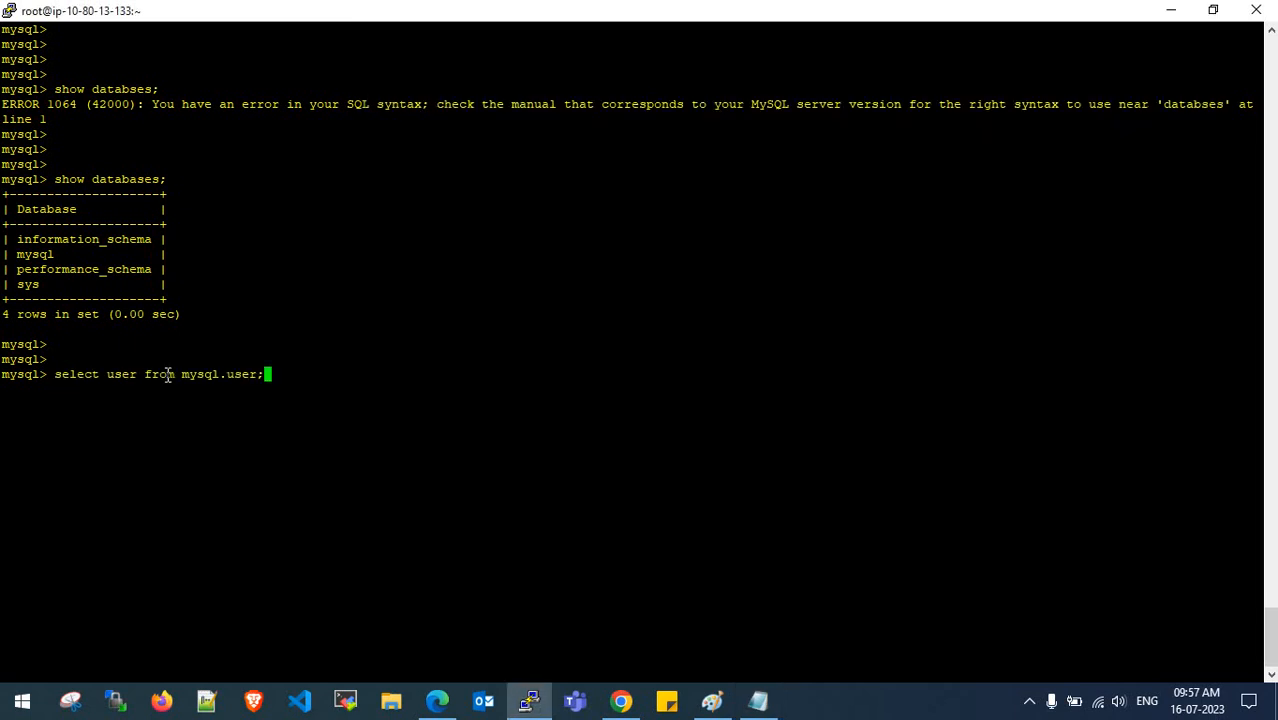
- Run the user query, showing mysql.infoschema, mysql.session, mysql.sys and root
key(Return)
key(Return)
key(Return)
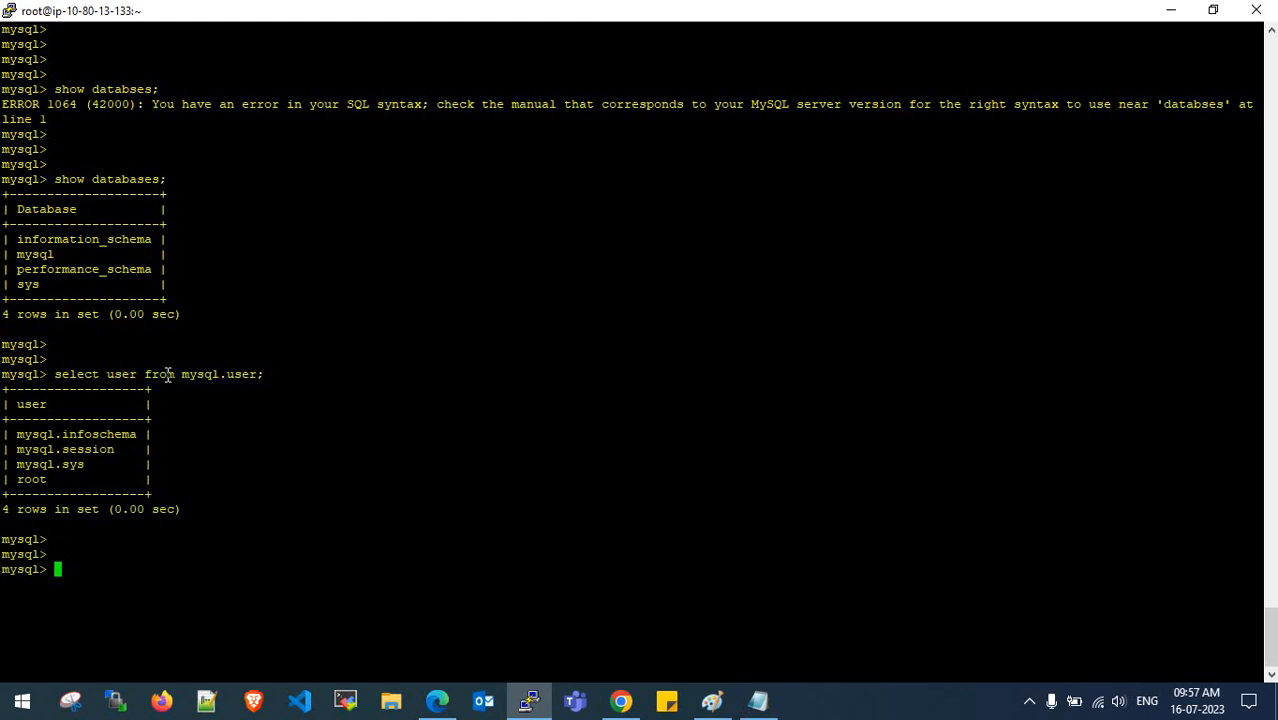
drag(13, 480, 113, 438)
double_click(113, 436)
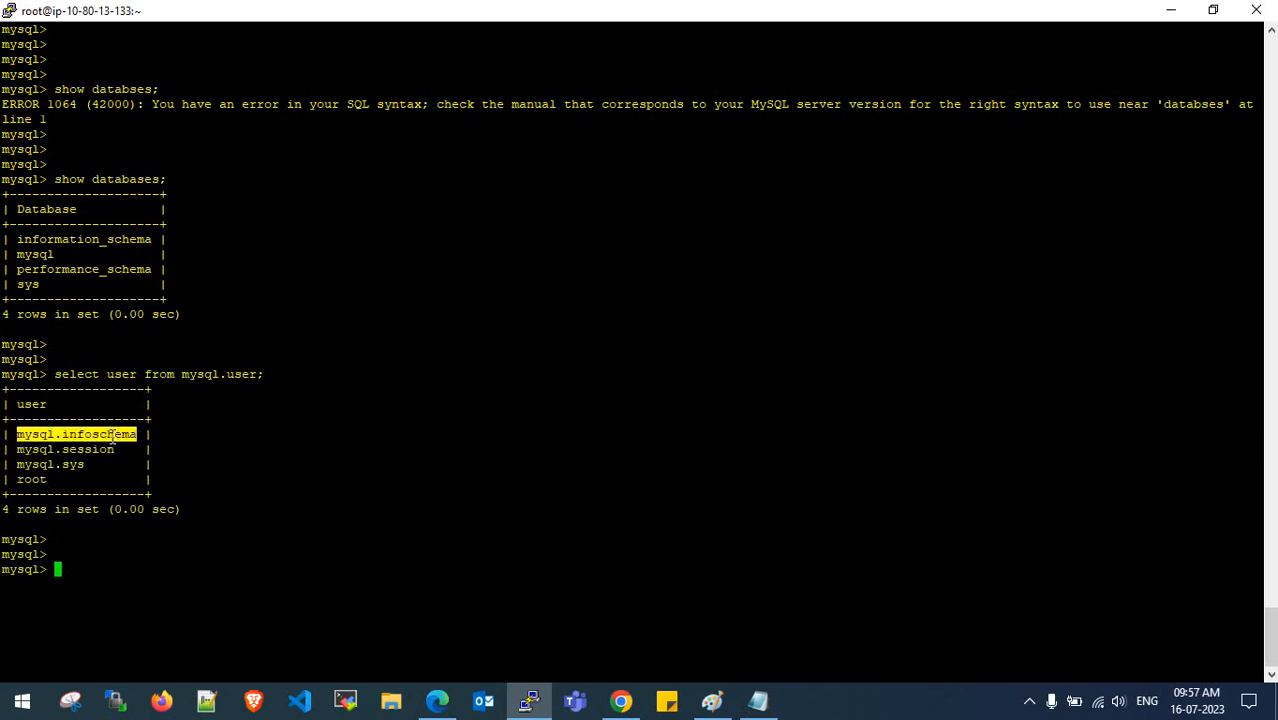
click(196, 442)
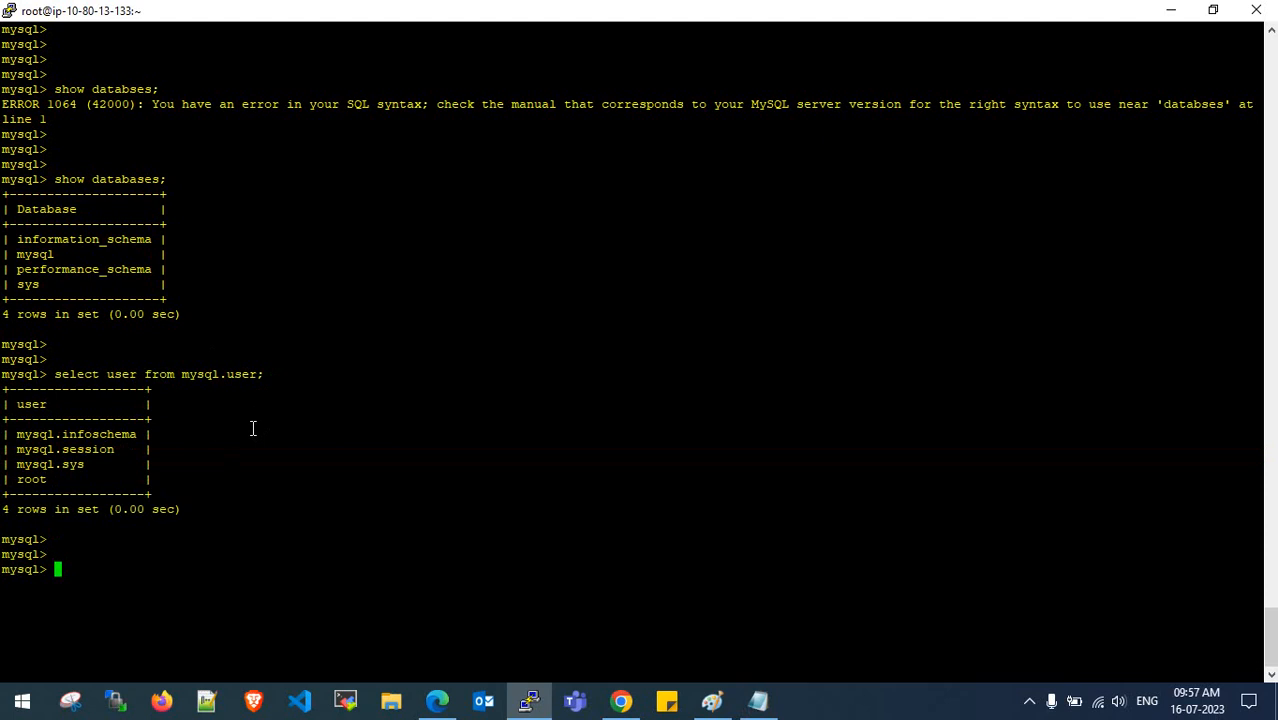
- Clear the terminal to a fresh mysql prompt and bring the Notepad notes back up
key(ctrl+l)
key(Return)
key(Return)
key(Return)
key(Return)
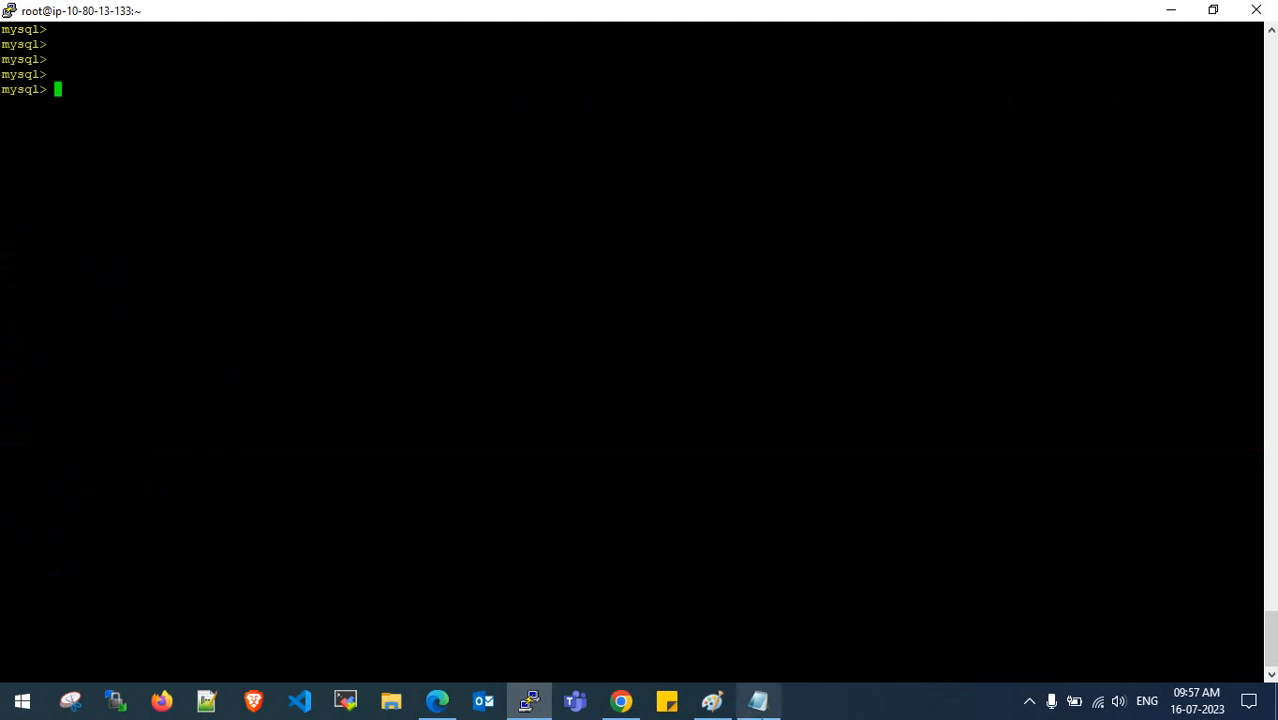
click(757, 700)
scroll(621, 390, up, 10)
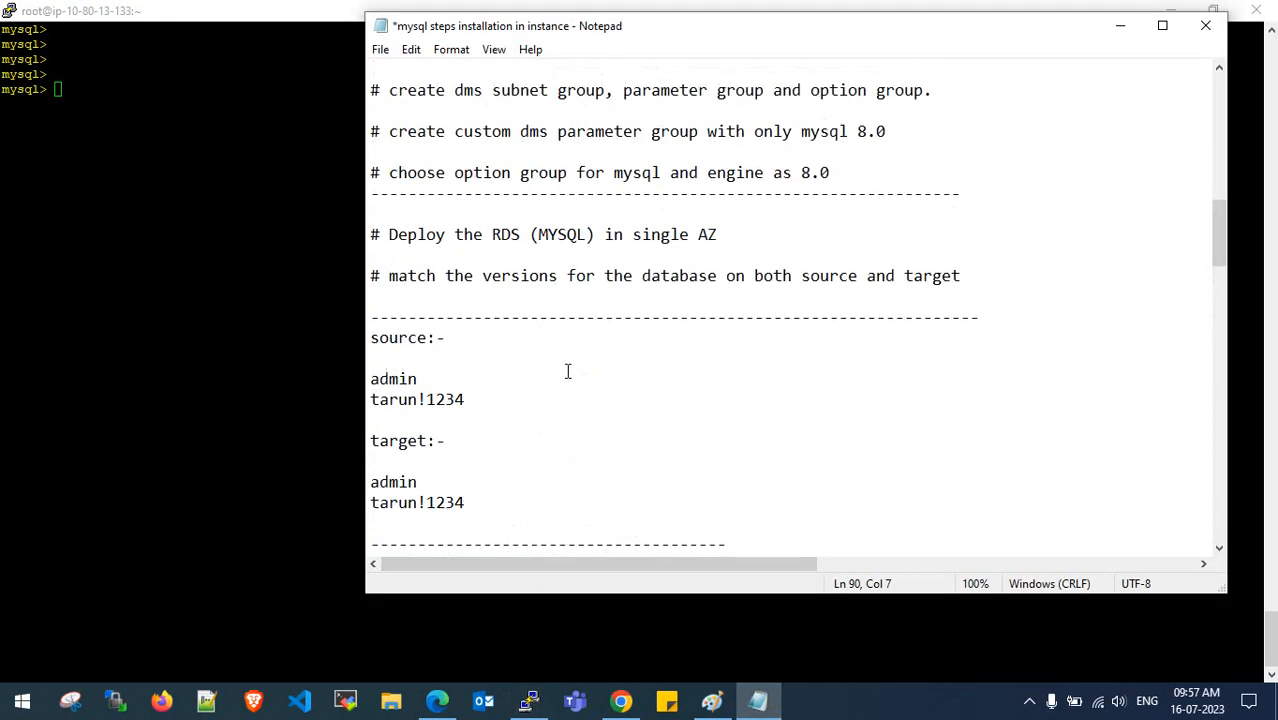
drag(519, 405, 935, 405)
click(935, 405)
drag(521, 361, 617, 361)
click(617, 361)
scroll(672, 361, up, 2)
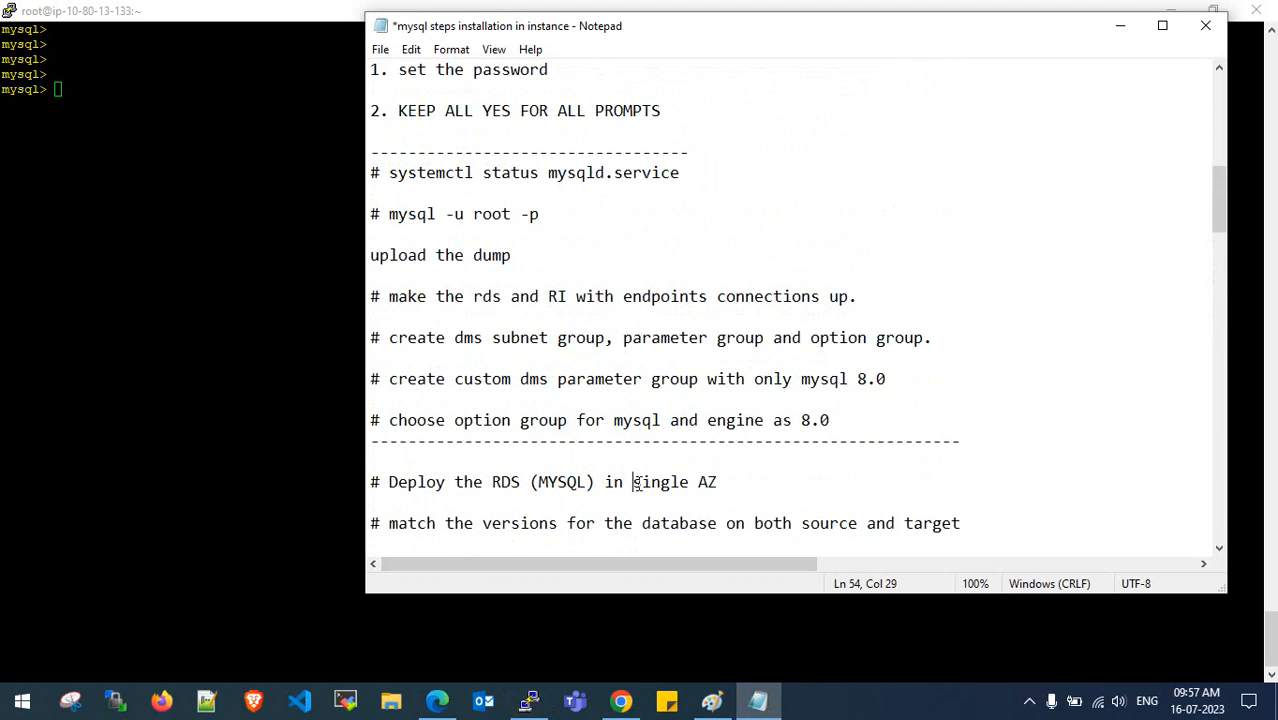
- Suspend the mysql client with Ctrl+Z to get back to a clean shell prompt
mouse_move(640, 483)
mouse_down()
mouse_move(713, 483)
mouse_move(624, 483)
mouse_up()
click(708, 483)
click(624, 483)
scroll(625, 483, up, 1)
scroll(540, 400, up, 1)
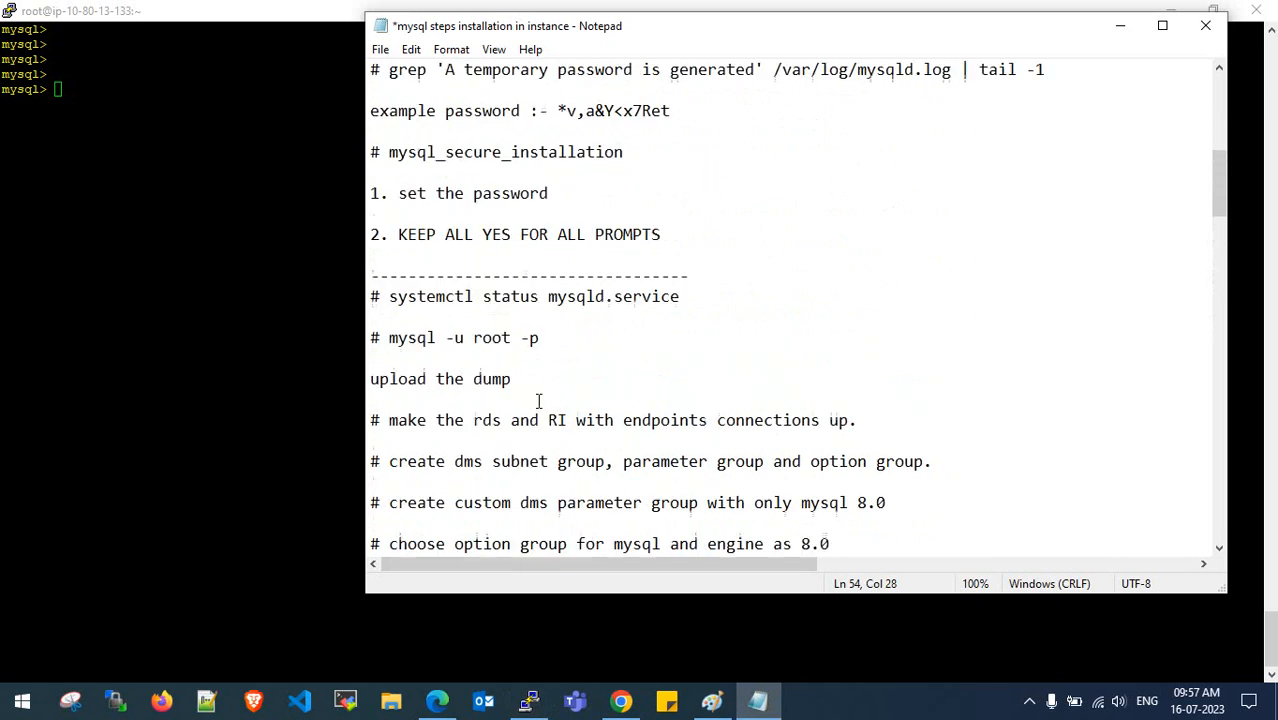
click(95, 84)
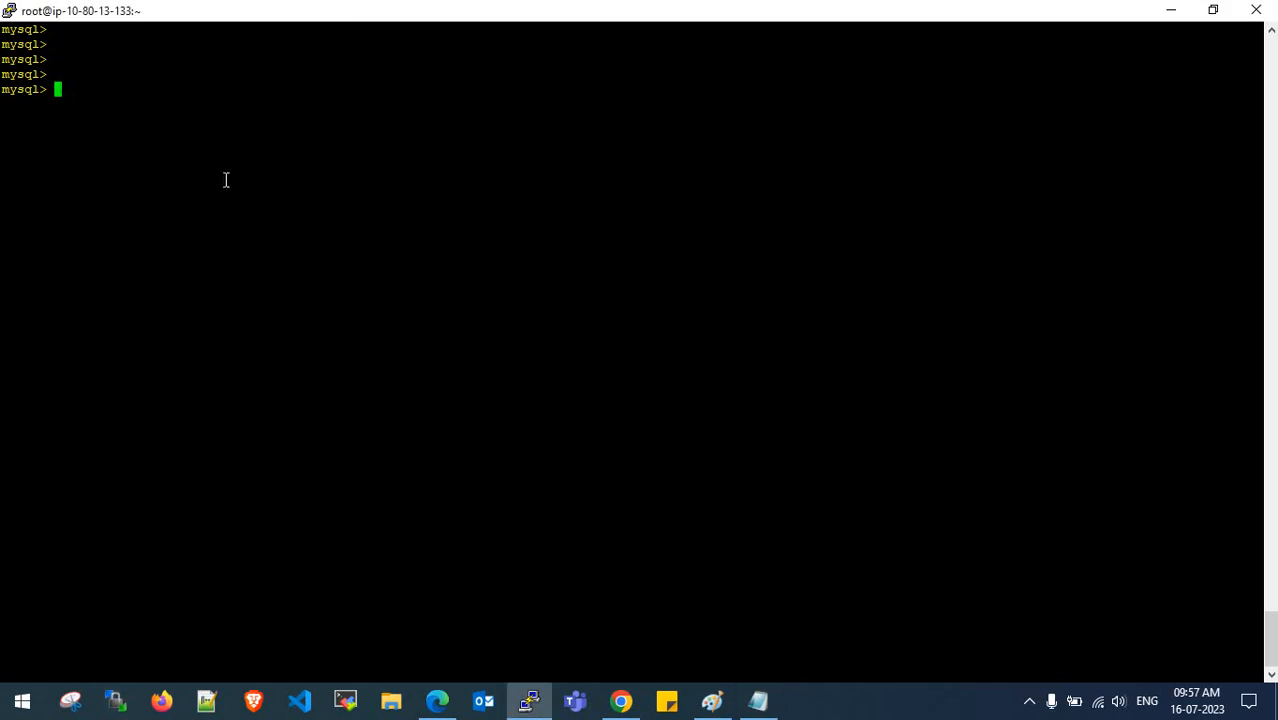
key(ctrl+z)
key(ctrl+c)
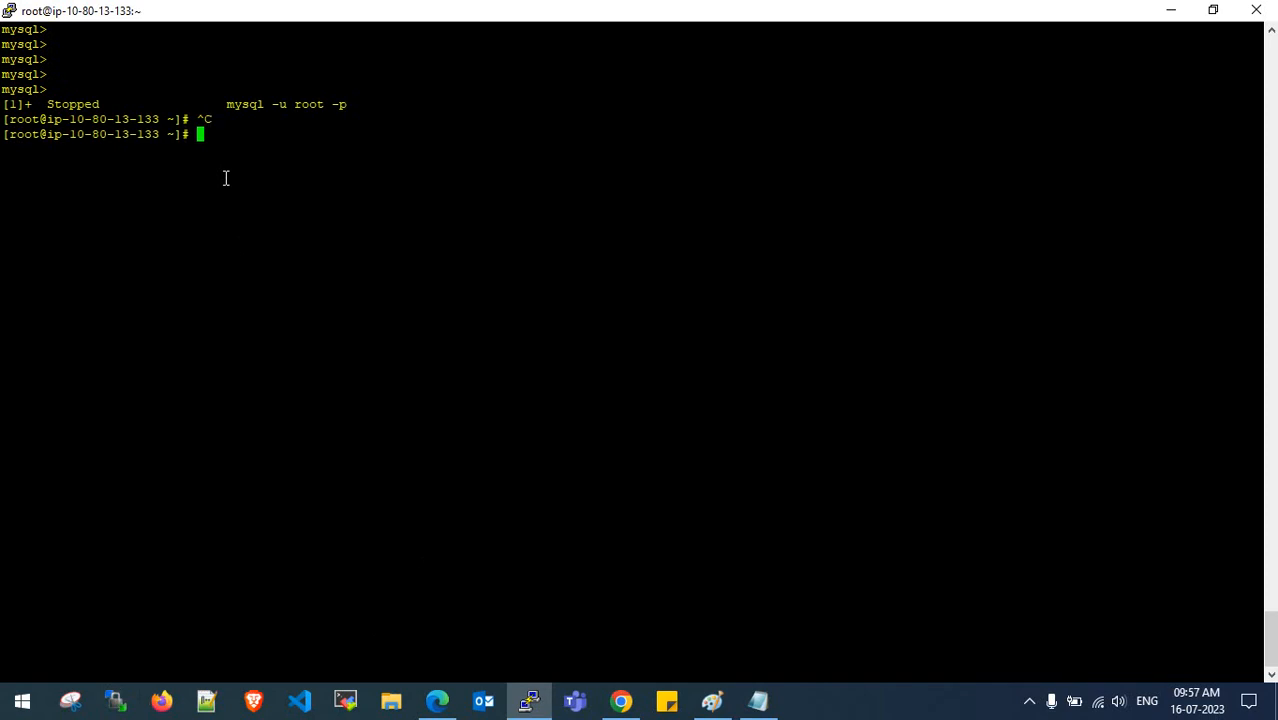
key(Return)
key(Return)
key(Return)
key(Return)
key(Return)
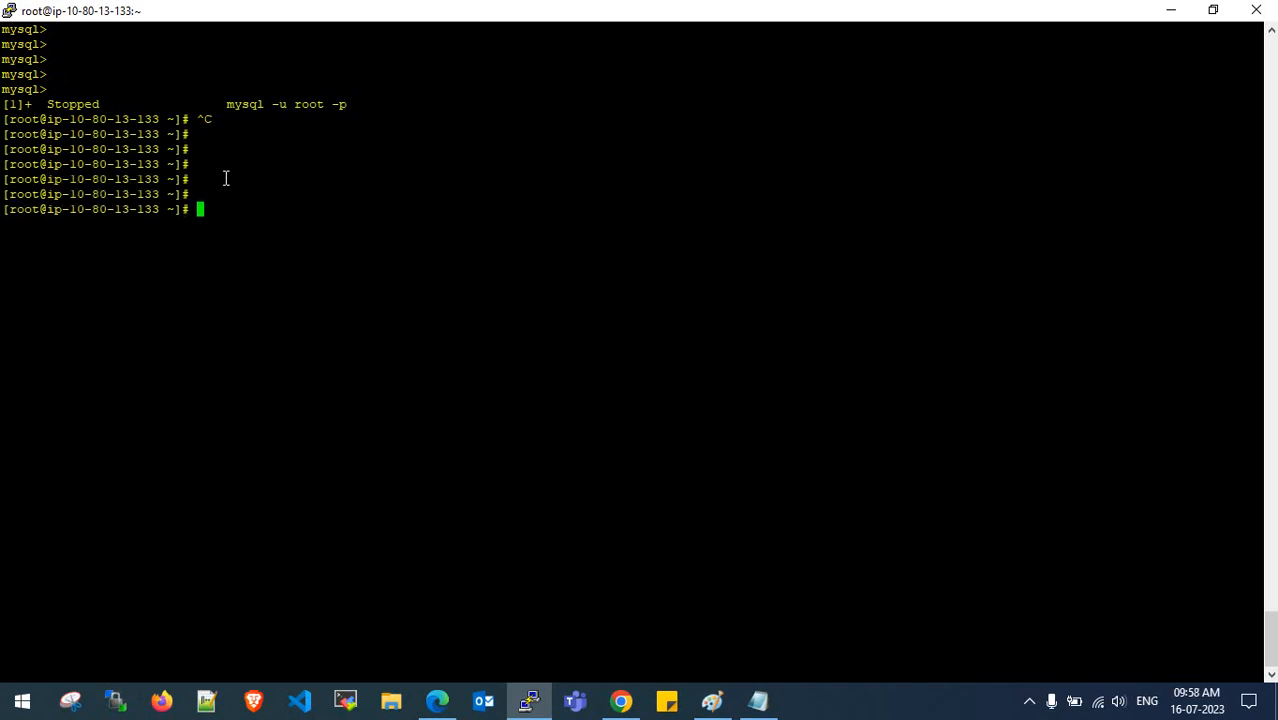
- Open /etc/ssh/sshd_config in vi and move to the PasswordAuthentication line
text(vi /etc/ssh/sshd_config)
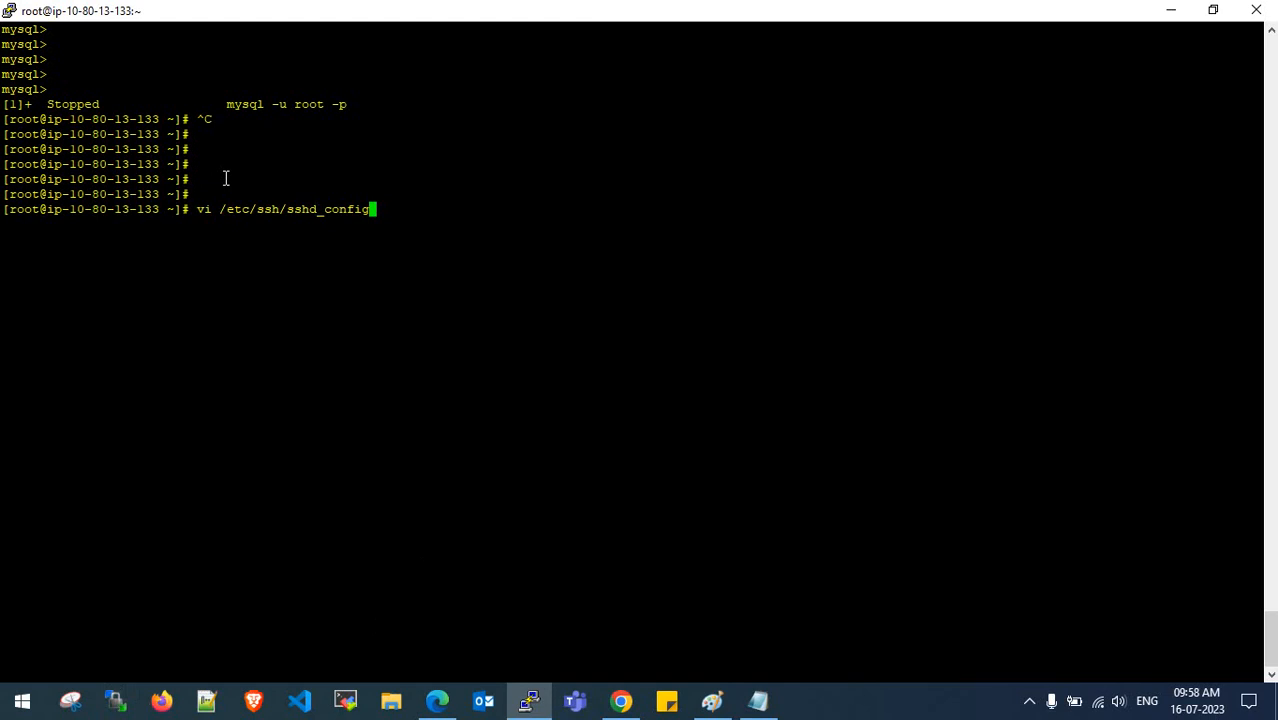
key(Return)
key(i)
key(Down)
key(Down)
key(Down)
key(Down)
key(Down)
key(Down)
key(Down)
key(Down)
key(Down)
key(Down)
key(Down)
key(Down)
key(Down)
key(Down)
key(Down)
key(Down)
key(Down)
key(Down)
key(Down)
key(Down)
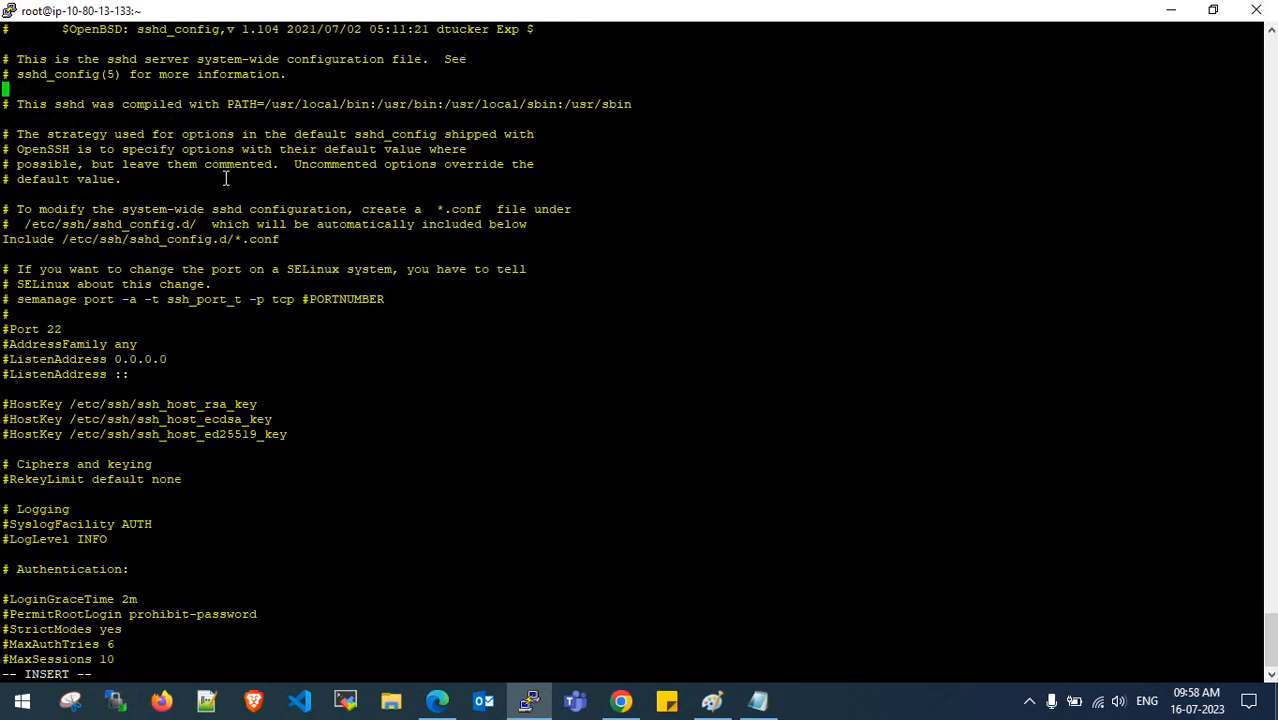
key(Down)
key(Down)
key(Down)
key(Down)
key(Down)
key(Down)
key(Down)
key(Down)
key(Down)
key(Down)
key(Down)
key(Down)
key(Down)
key(Down)
key(Down)
key(Down)
key(Down)
key(Down)
key(Down)
key(Down)
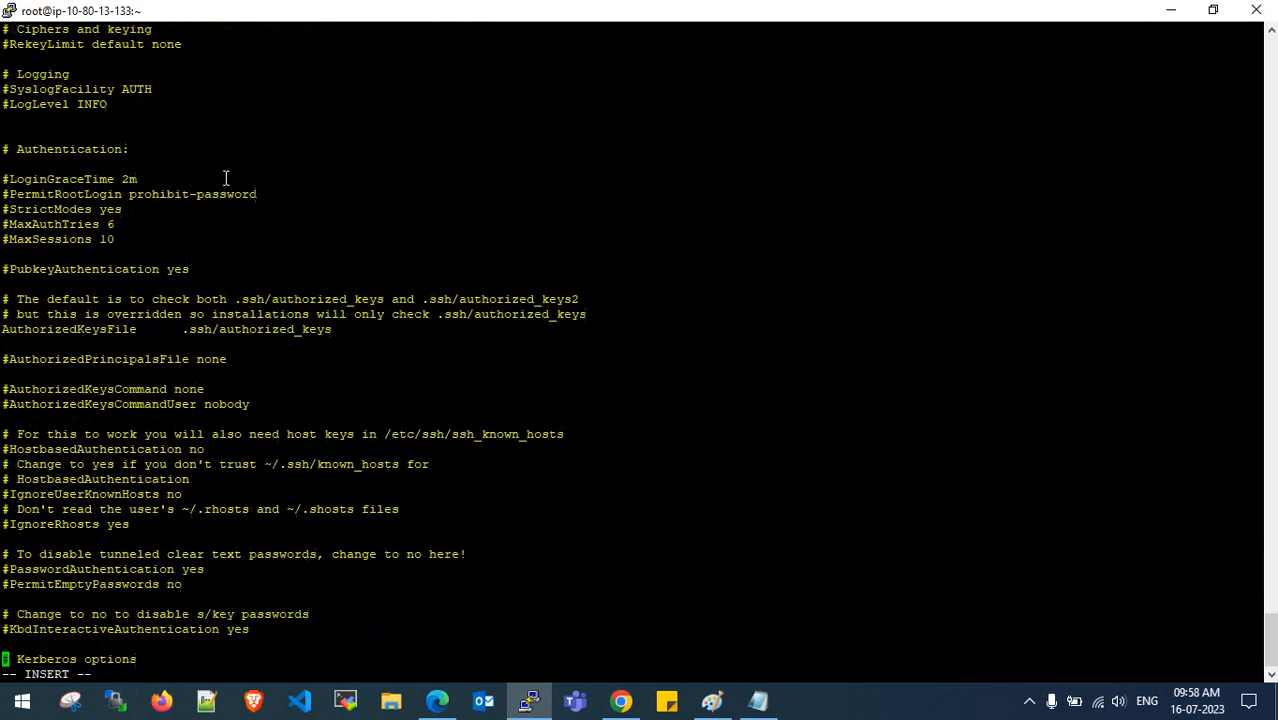
key(Down)
key(Down)
key(Down)
key(Down)
key(Down)
key(Down)
key(Down)
key(Down)
key(Down)
key(Down)
key(Down)
key(Down)
key(Down)
key(Down)
key(Down)
key(Down)
key(Down)
key(Down)
key(Down)
key(Down)
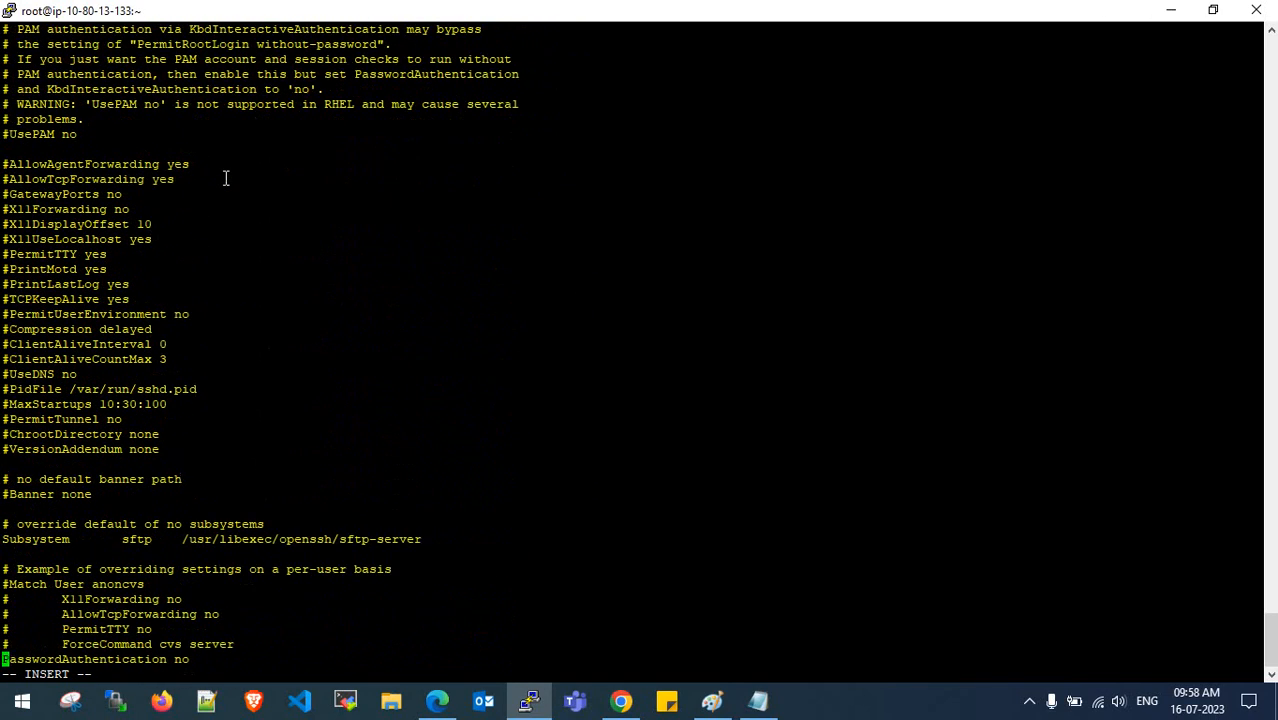
key(Right)
key(Right)
key(Right)
key(Right)
key(Right)
key(Right)
key(Right)
key(Right)
key(Right)
key(Right)
key(Right)
key(Right)
key(Right)
key(Right)
key(Right)
key(Right)
key(Right)
key(Right)
key(Right)
key(Right)
- Change PasswordAuthentication from no to yes and save the file with :wq!
key(Escape)
key(i)
key(BackSpace)
key(BackSpace)
key(Right)
key(BackSpace)
text(yes)
key(Escape)
text(:wq!)
key(Return)
key(Return)
key(Return)
key(Return)
key(Return)
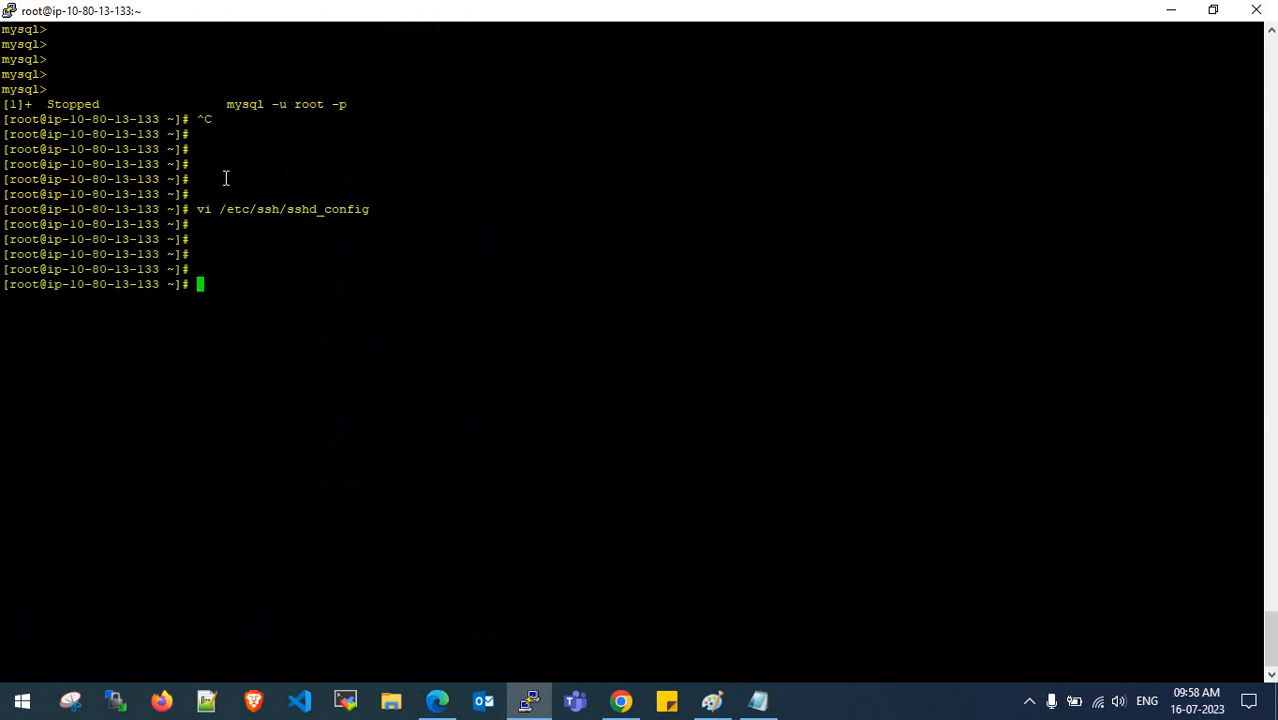
- Check the sshd service with systemctl status sshd
text(systemctl status sshd)
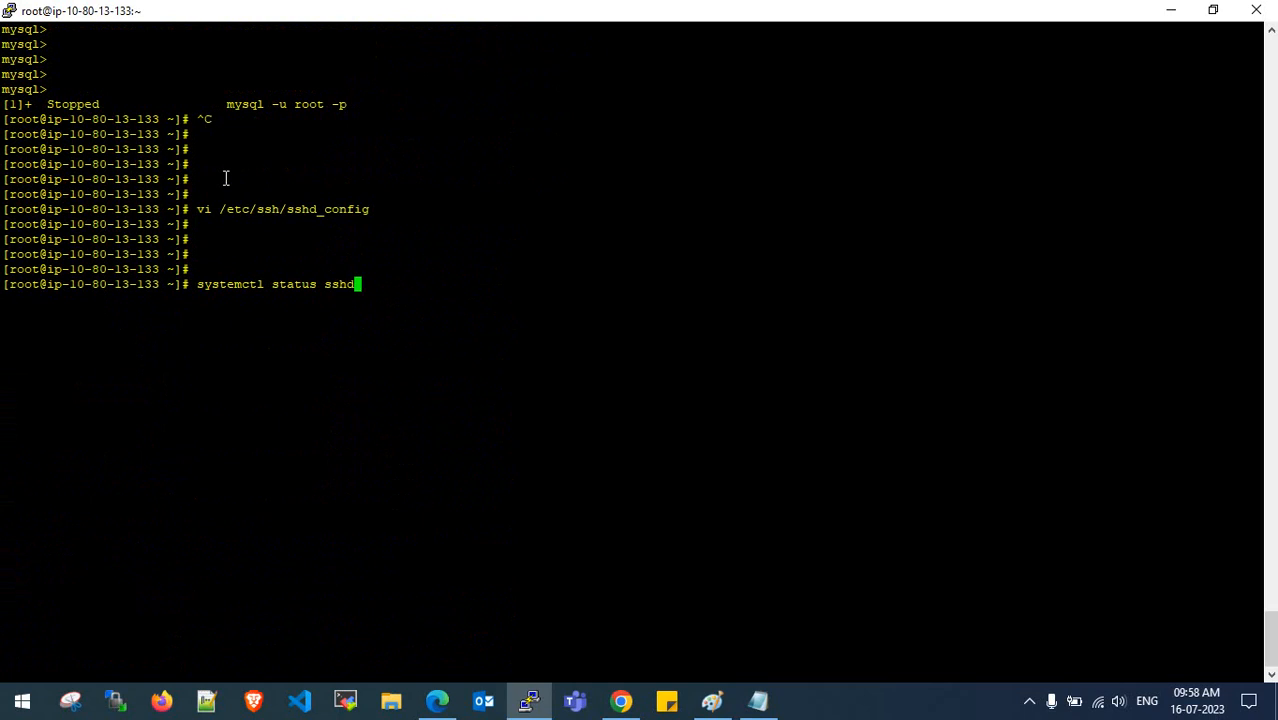
key(Return)
key(q)
key(Return)
key(Return)
key(Return)
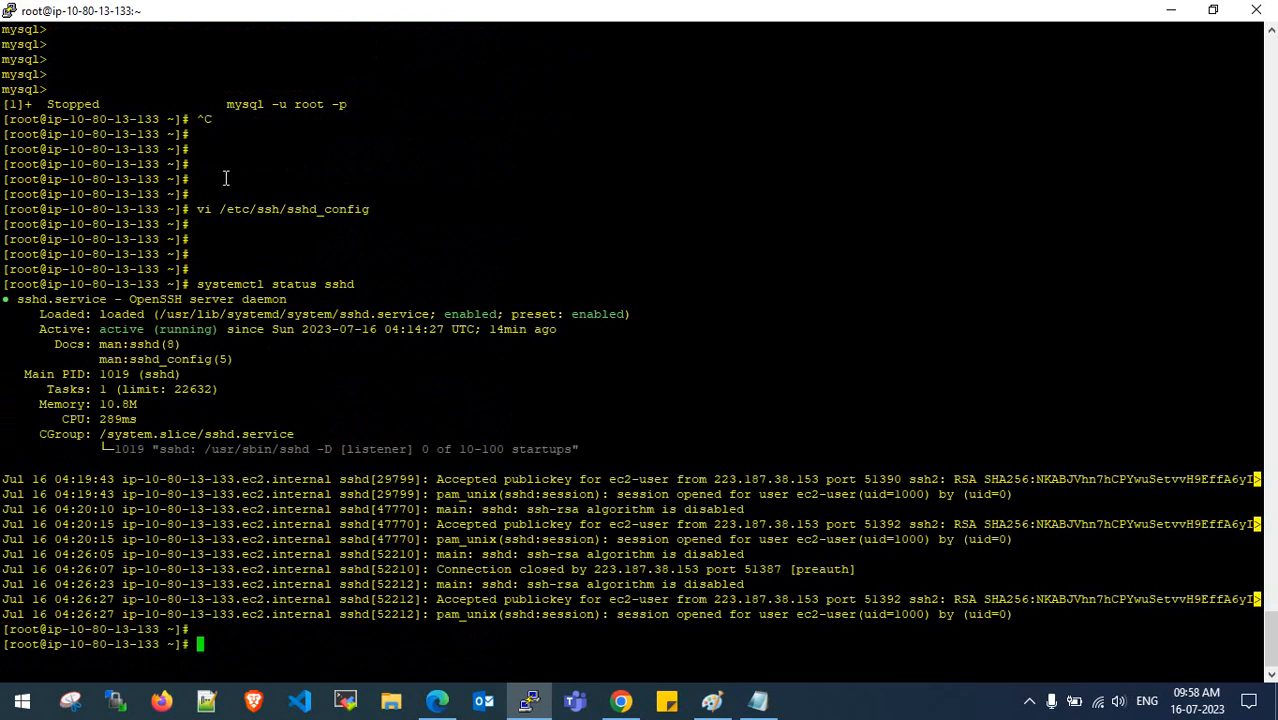
- Restart sshd and confirm it reports active (running), listening on port 22
key(Up)
key(Left)
key(Left)
key(Left)
key(Left)
key(Left)
key(BackSpace)
key(BackSpace)
key(BackSpace)
key(BackSpace)
key(BackSpace)
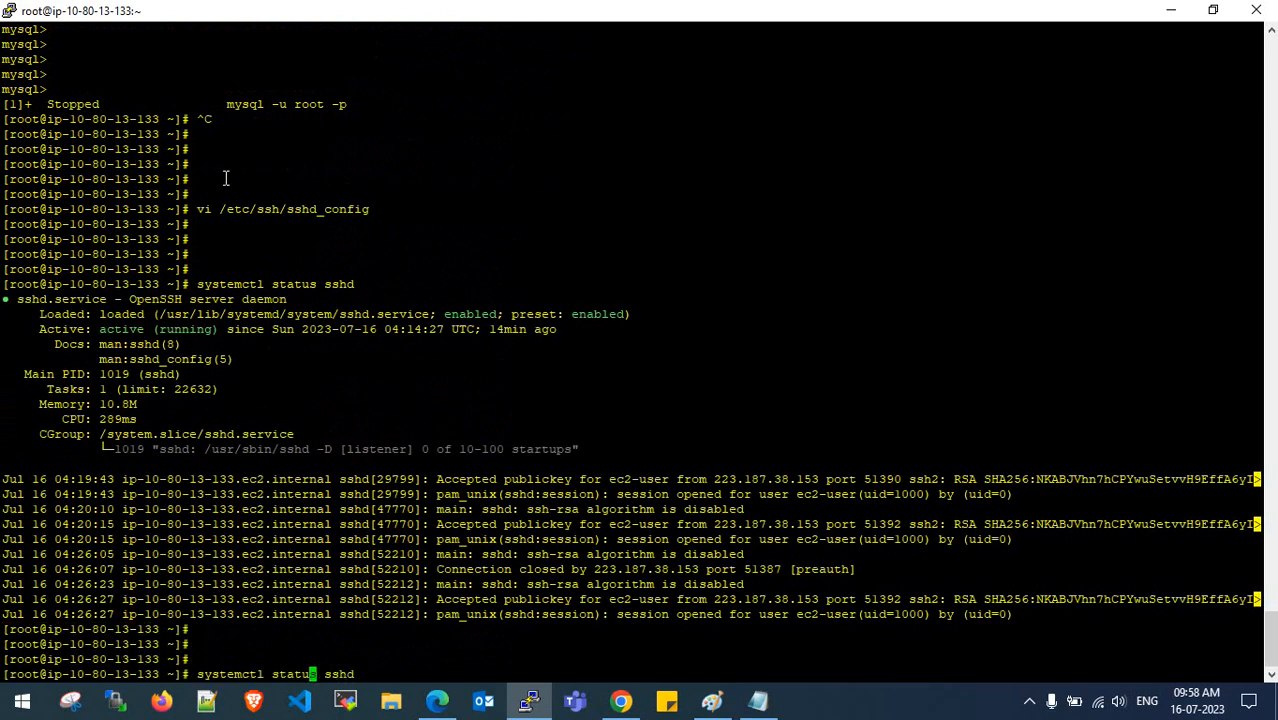
key(BackSpace)
text(restart)
key(Return)
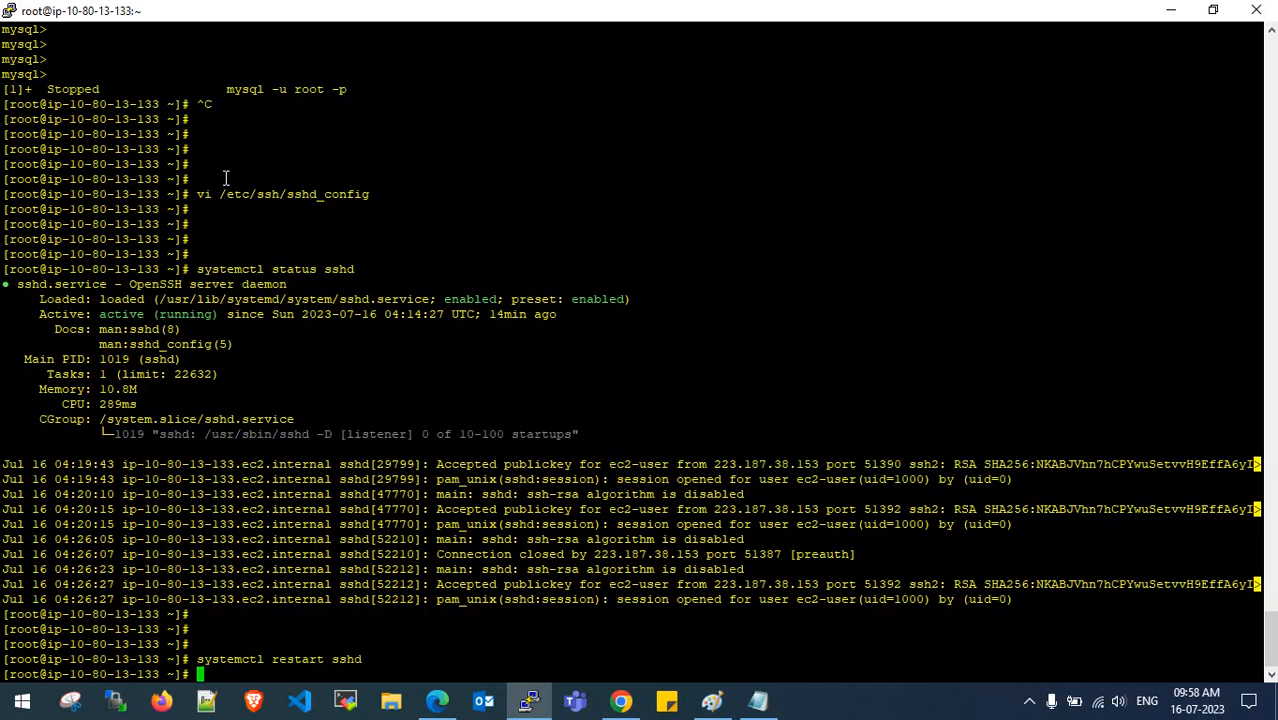
key(Return)
key(Return)
key(Return)
key(Up)
key(Up)
key(Return)
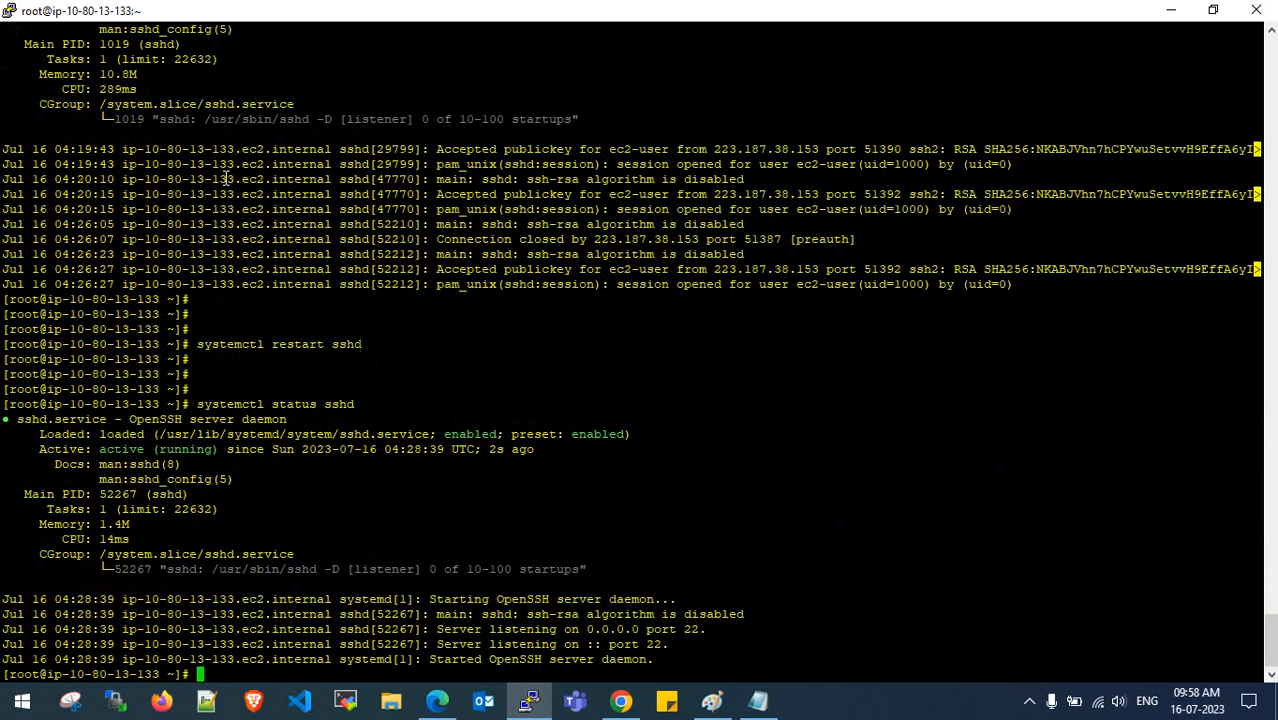
key(Return)
key(Return)
key(Return)
key(Return)
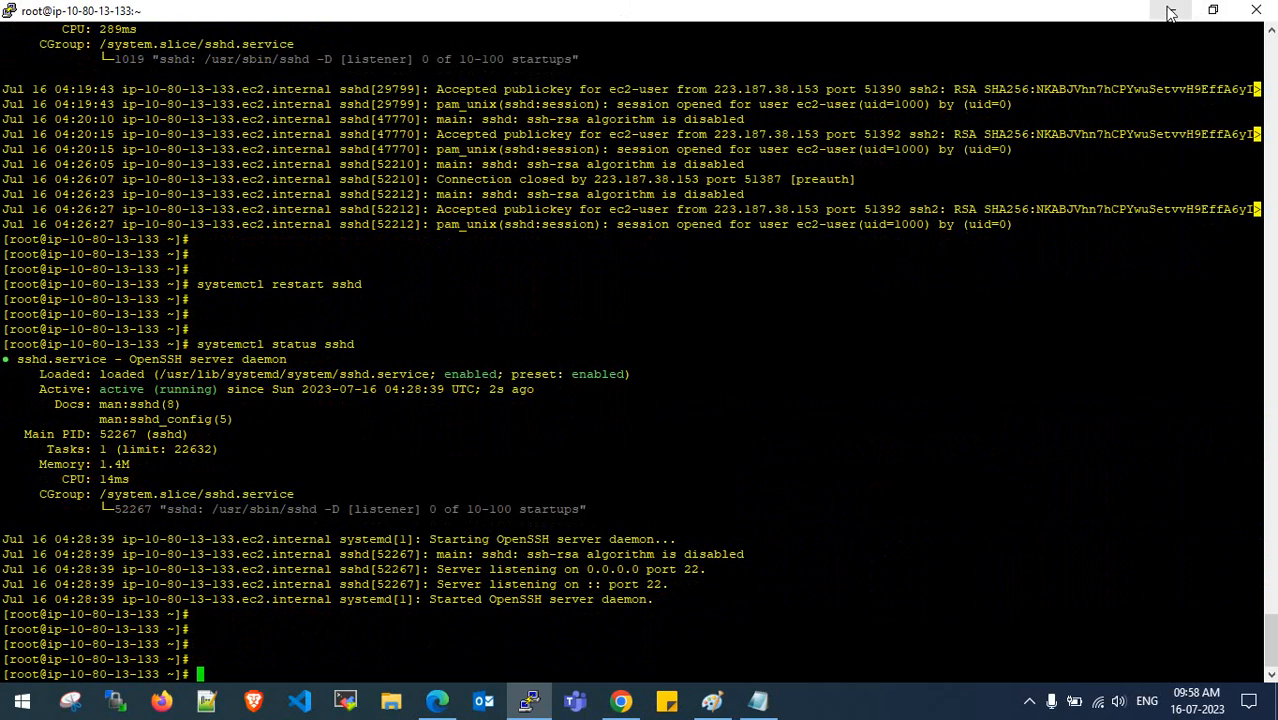
- Open mysqlsampledatabase.sql from Downloads > DB DUMP MYSQL in File Explorer
click(1170, 9)
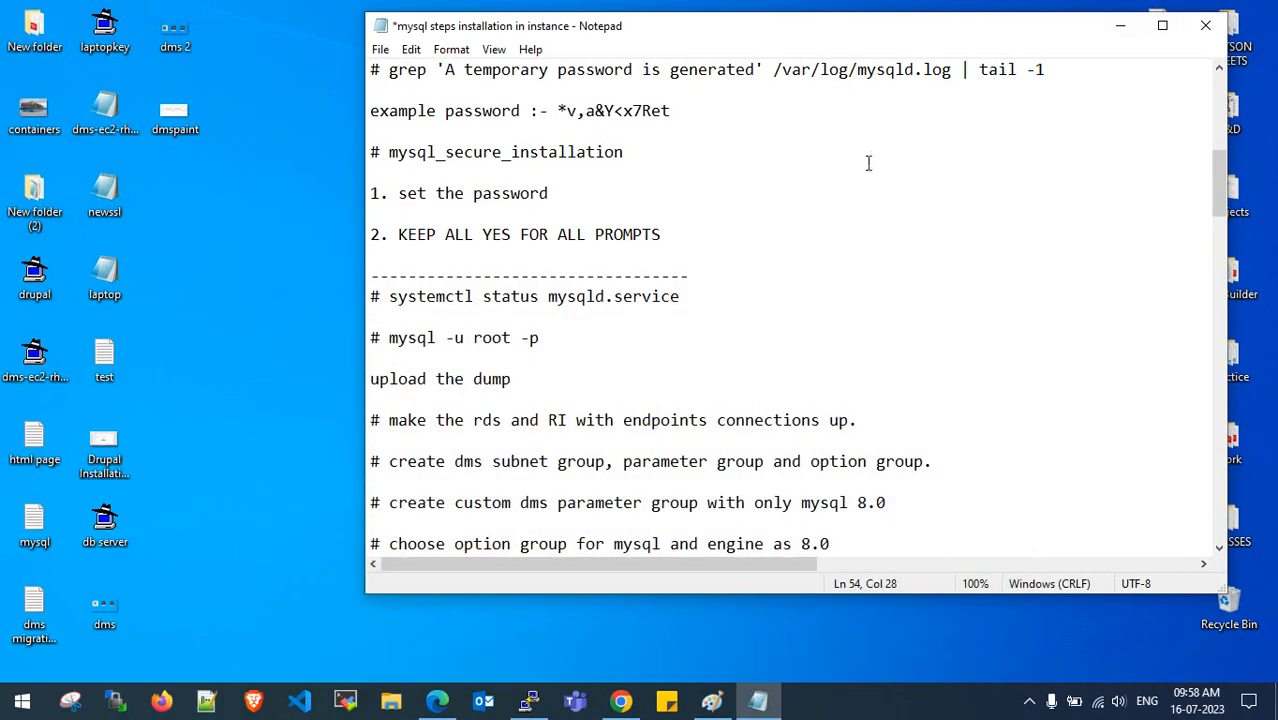
click(1120, 25)
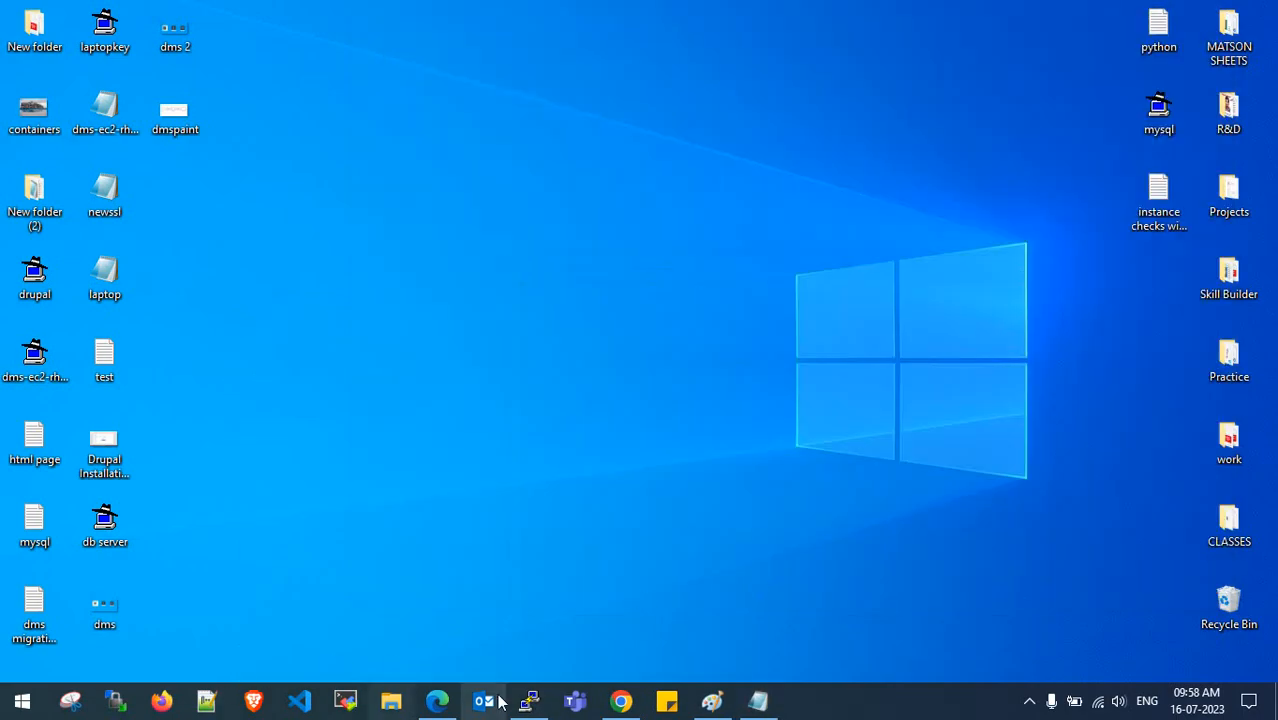
click(391, 700)
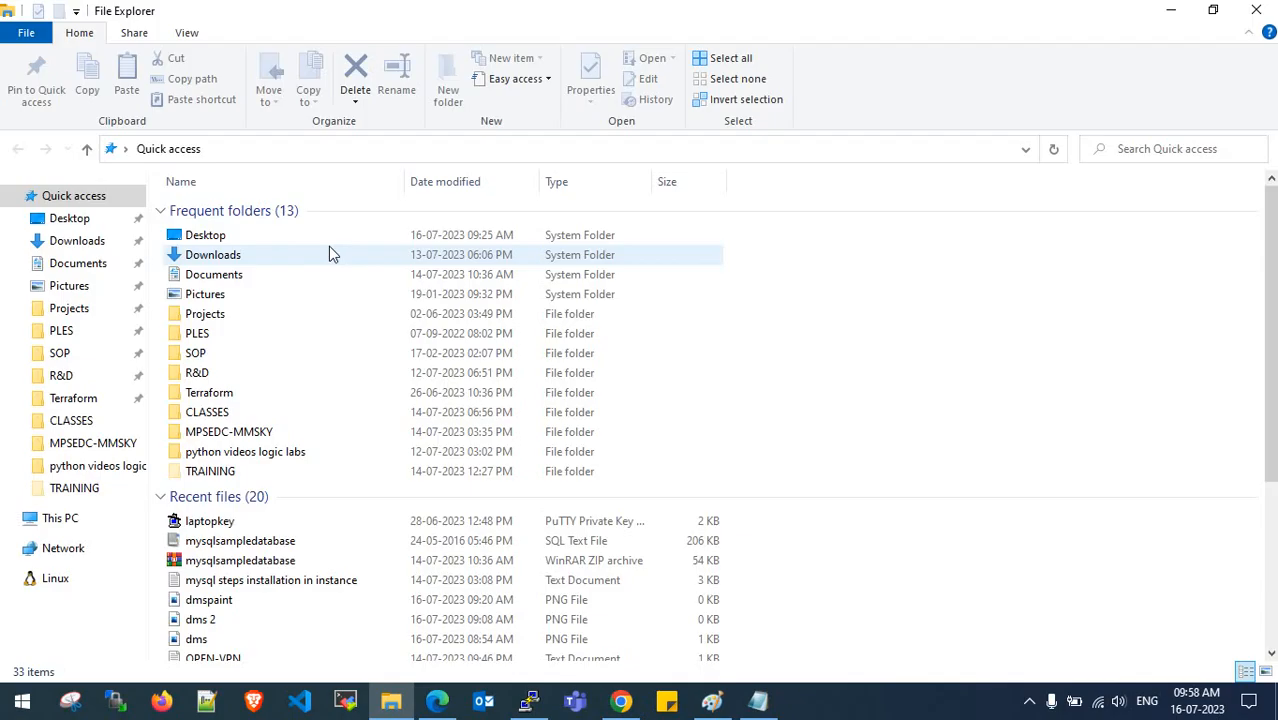
double_click(228, 251)
double_click(228, 240)
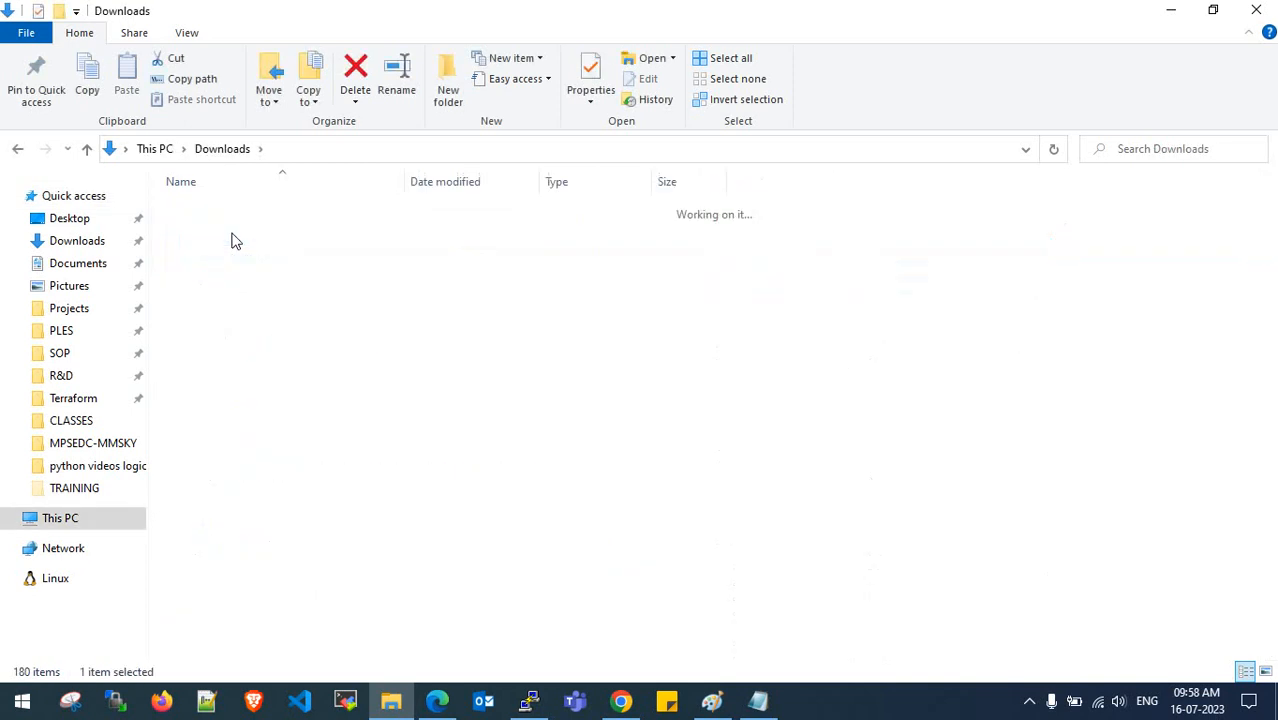
click(258, 214)
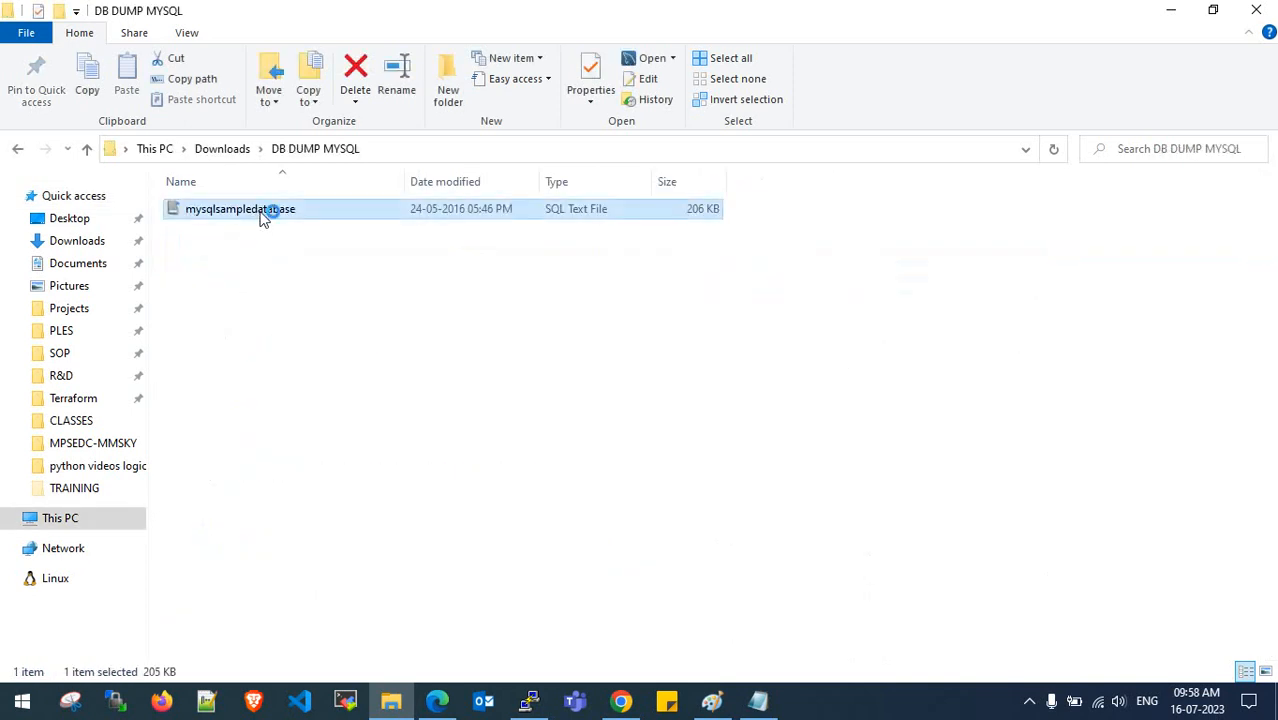
double_click(263, 219)
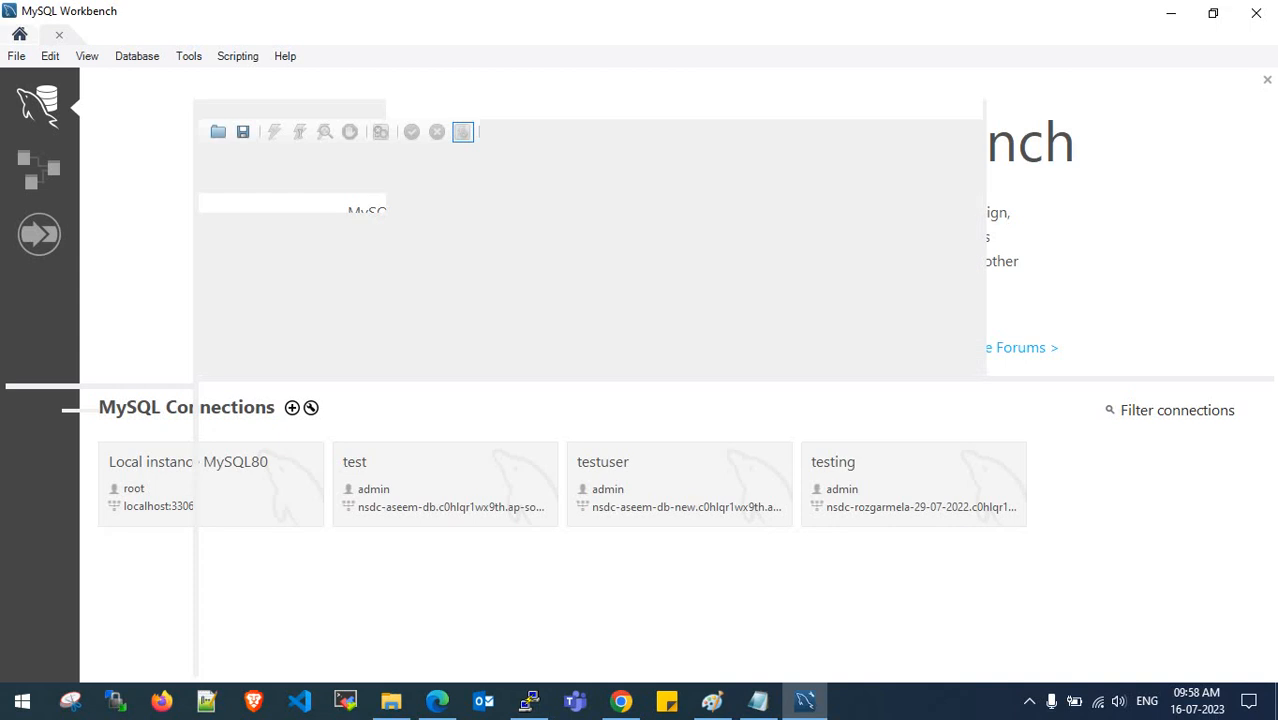
- Scroll through the classicmodels dump script in Workbench, then close MySQL Workbench
scroll(367, 248, down, 5)
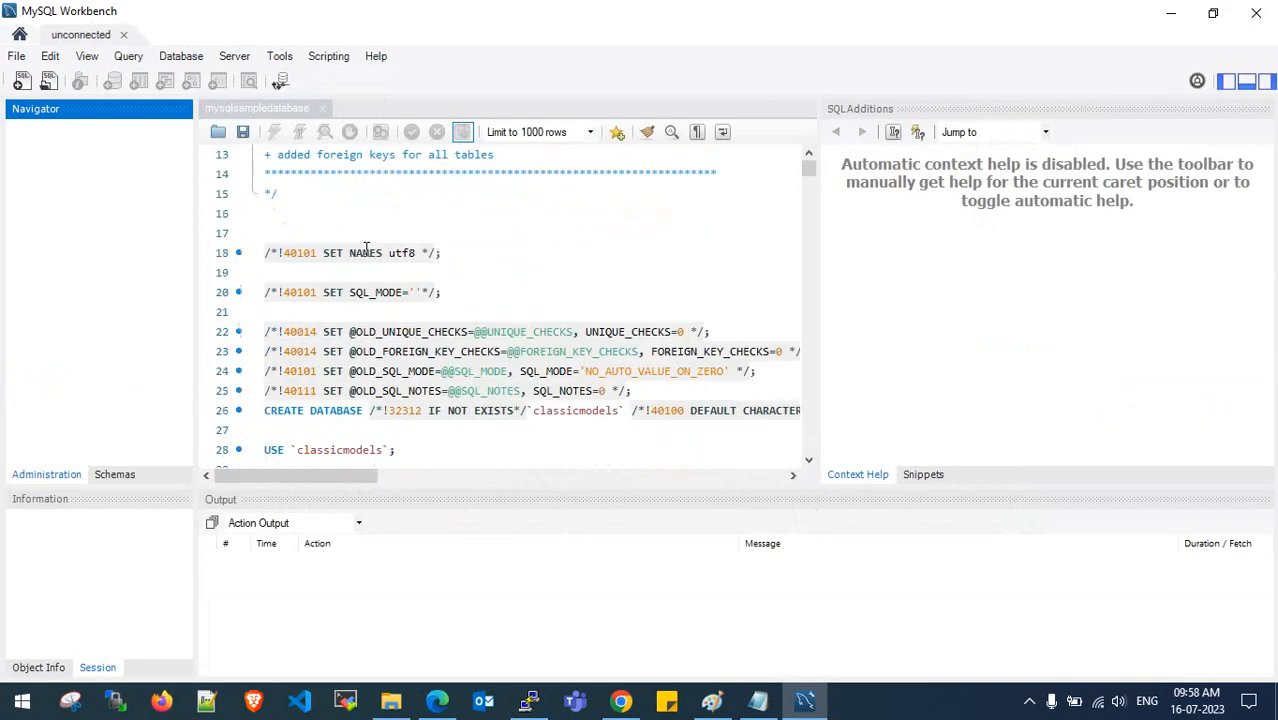
scroll(419, 321, down, 2)
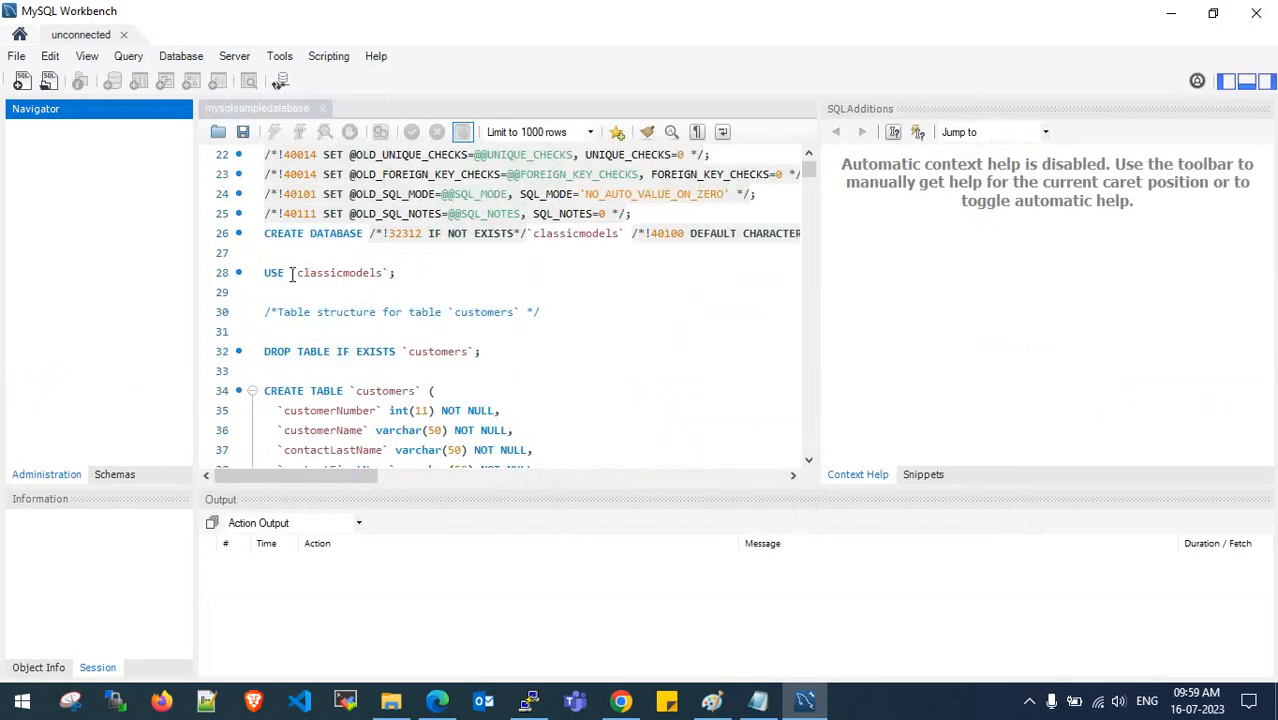
drag(292, 273, 384, 273)
scroll(384, 285, down, 11)
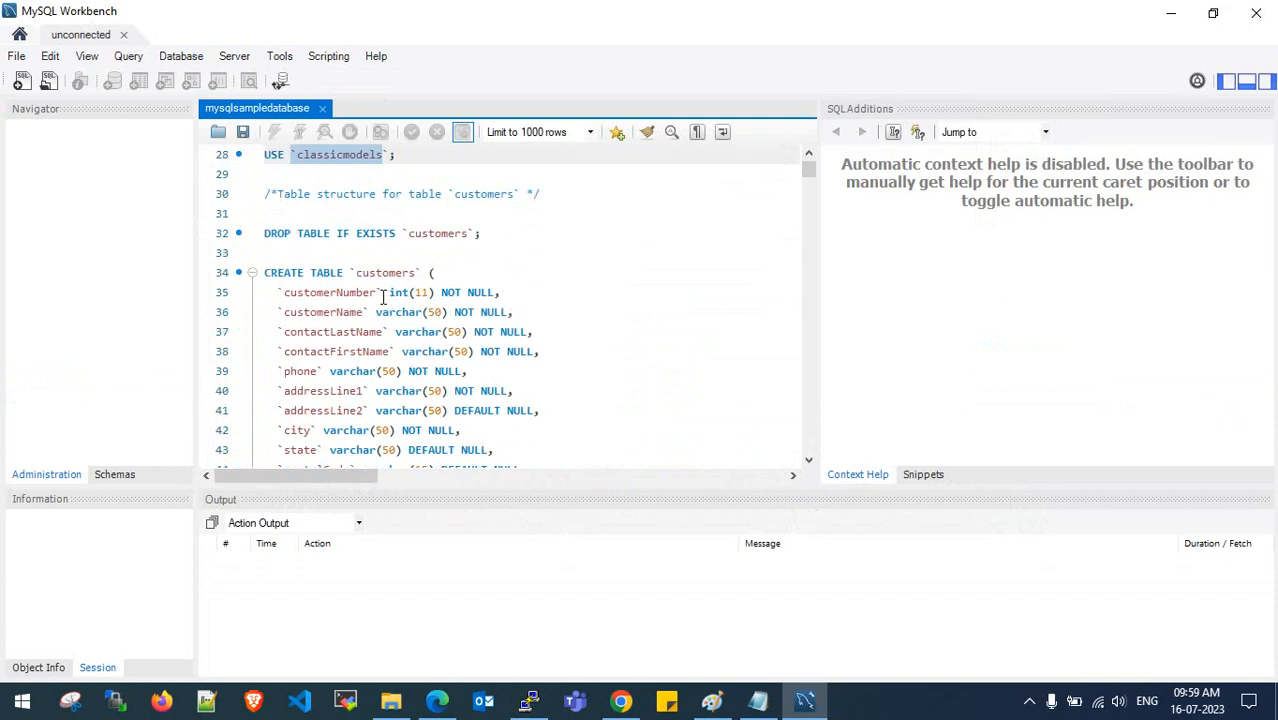
scroll(383, 297, down, 9)
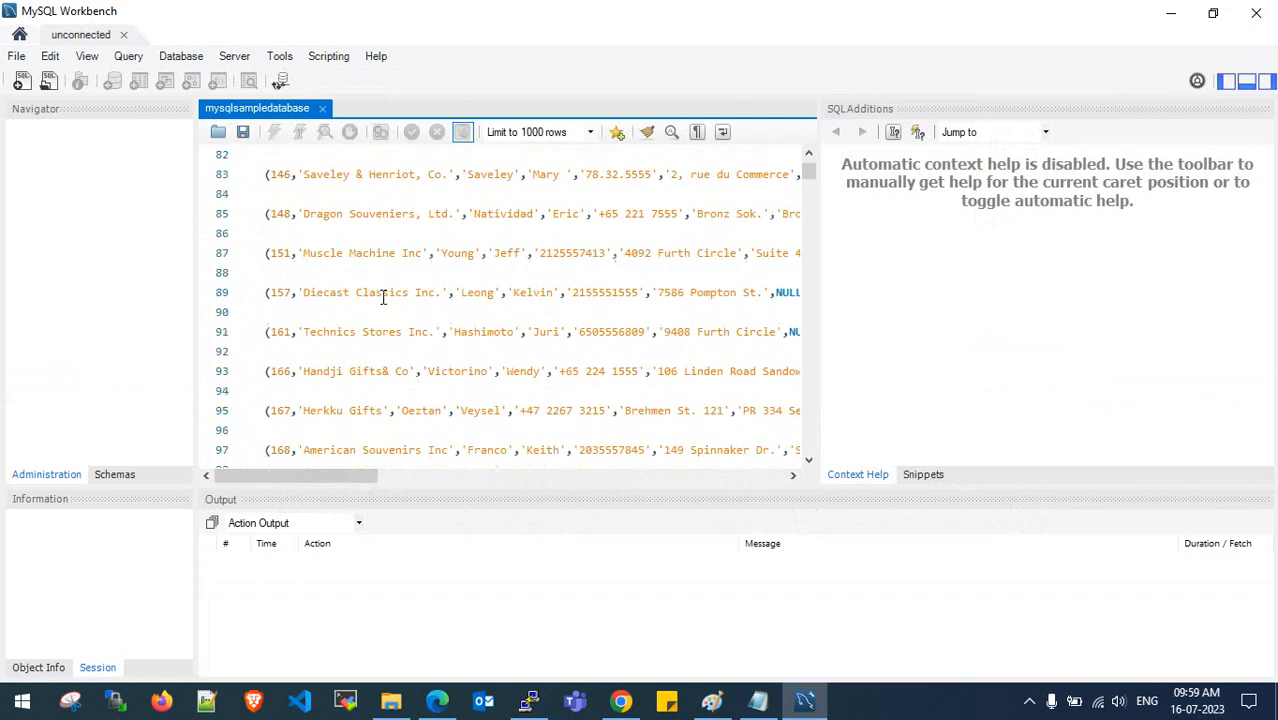
scroll(814, 246, up, 5)
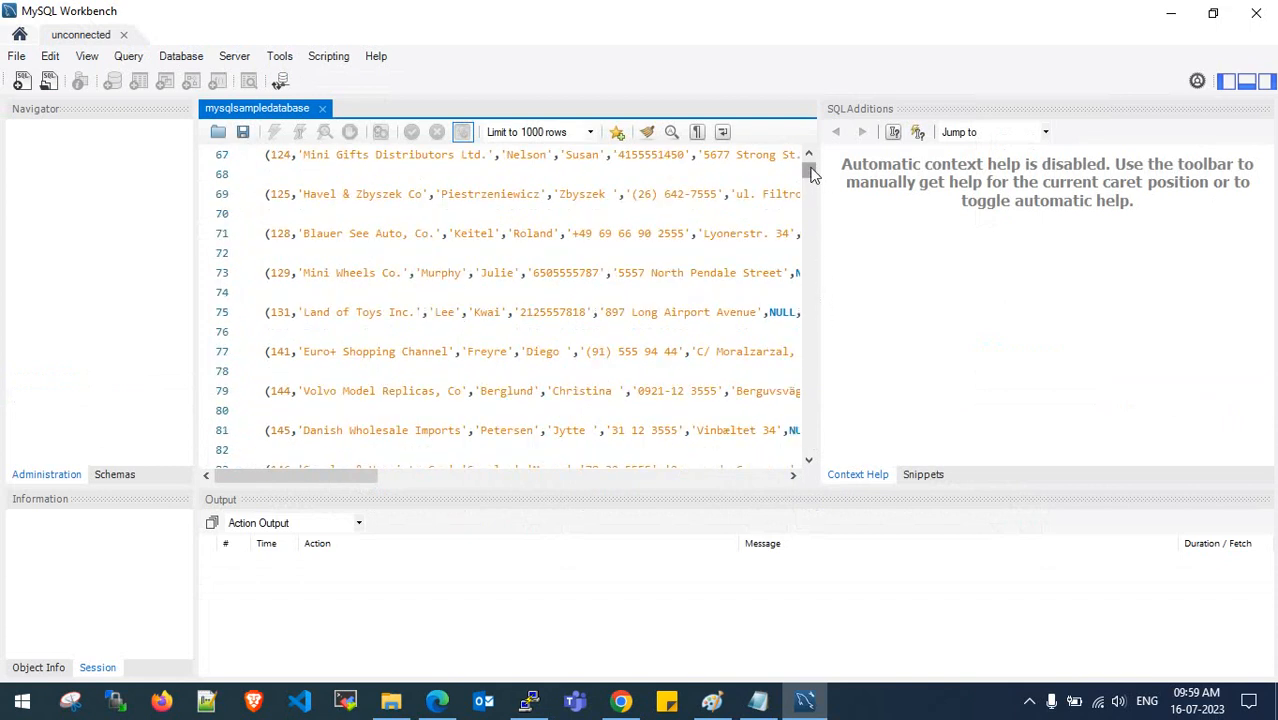
mouse_move(809, 172)
mouse_down()
mouse_move(834, 455)
mouse_move(812, 165)
mouse_up()
click(716, 234)
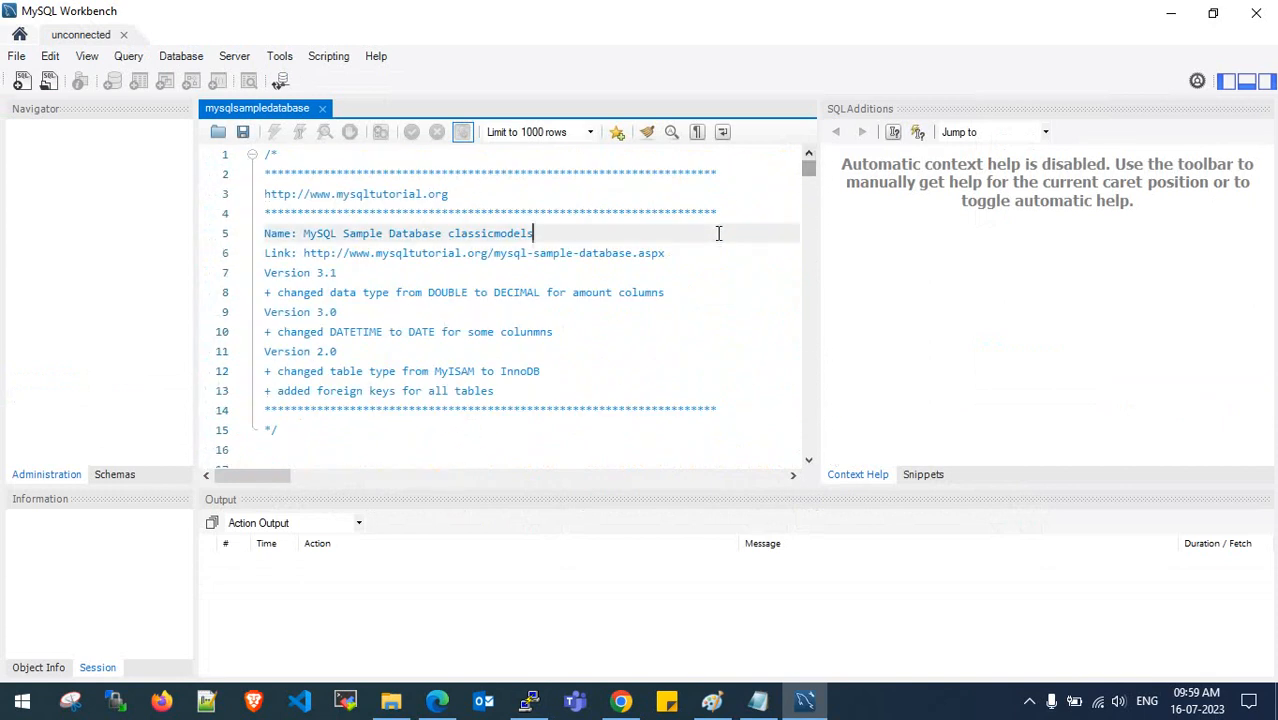
click(1258, 12)
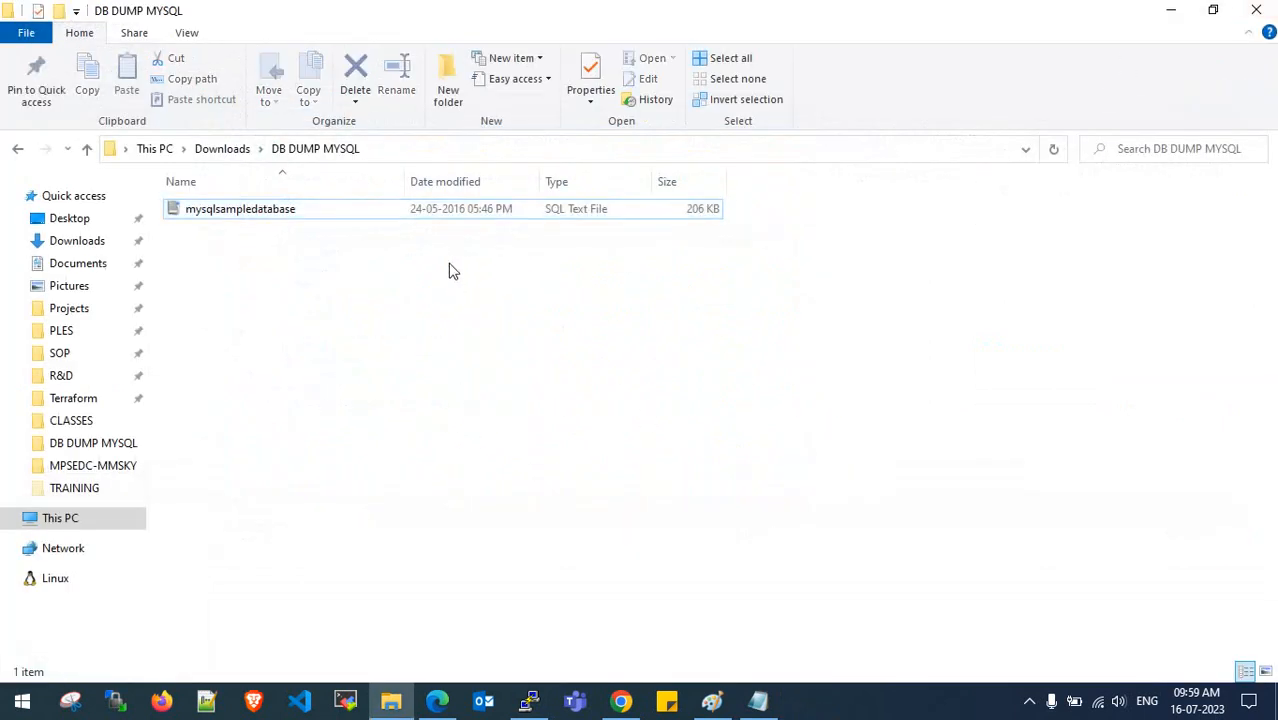
- Copy the rhel-9-ec2-source instance's public IPv4 address from EC2 Instances and start WinSCP
click(1170, 10)
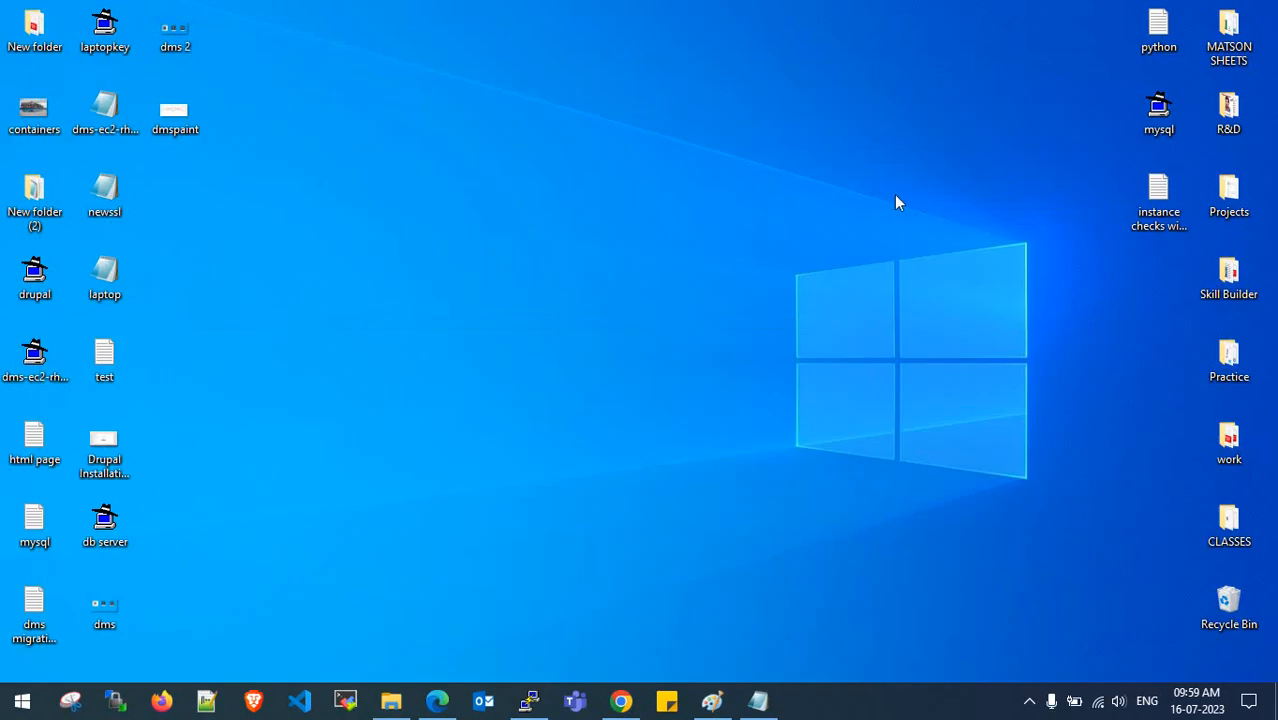
click(530, 705)
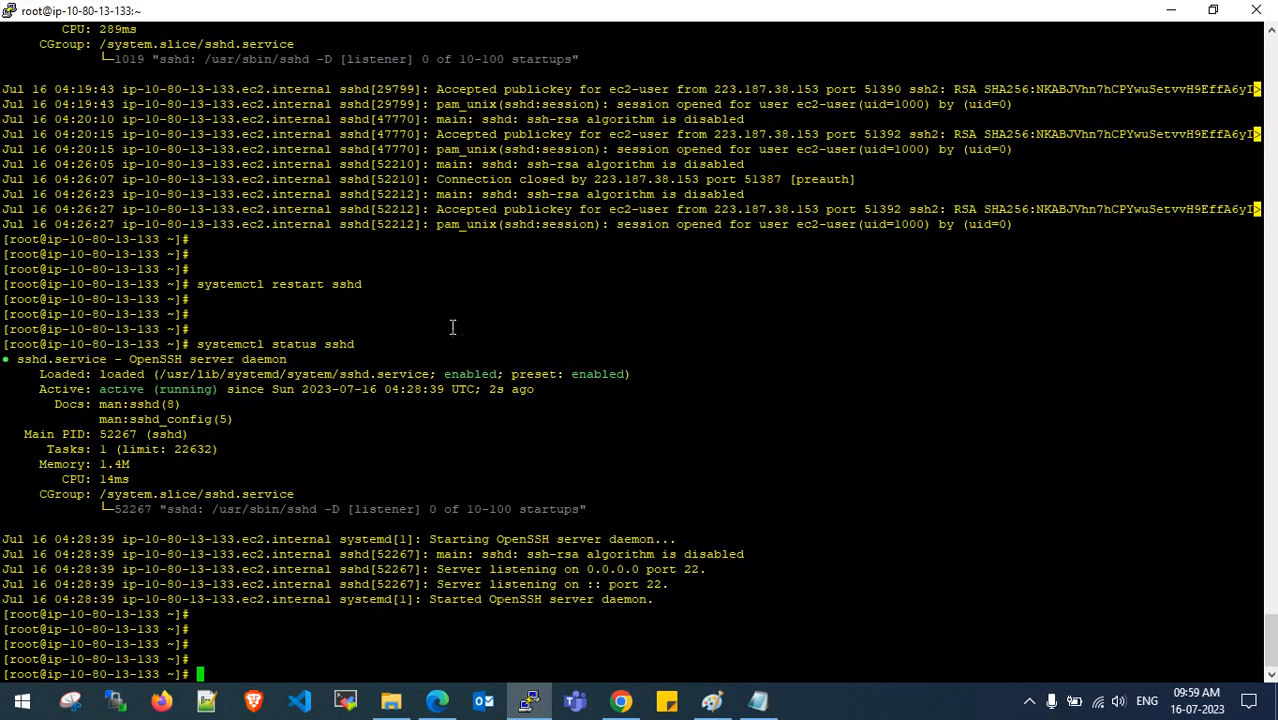
click(1170, 10)
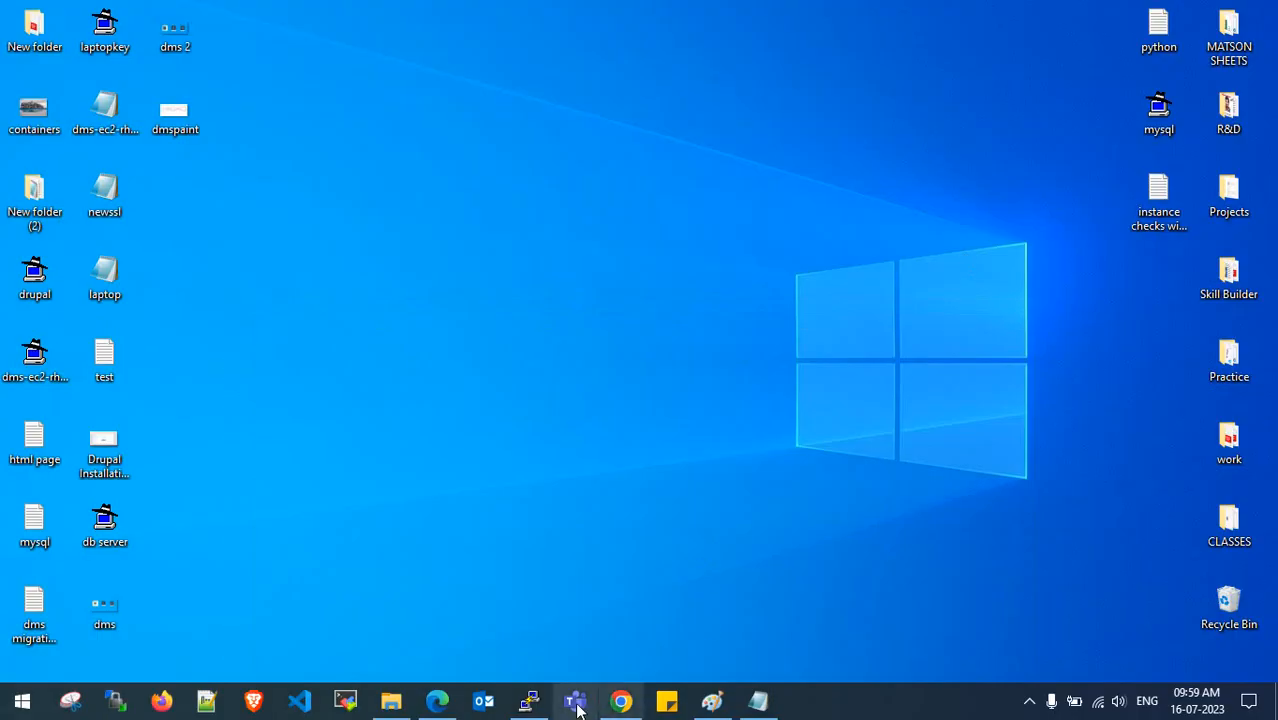
click(447, 710)
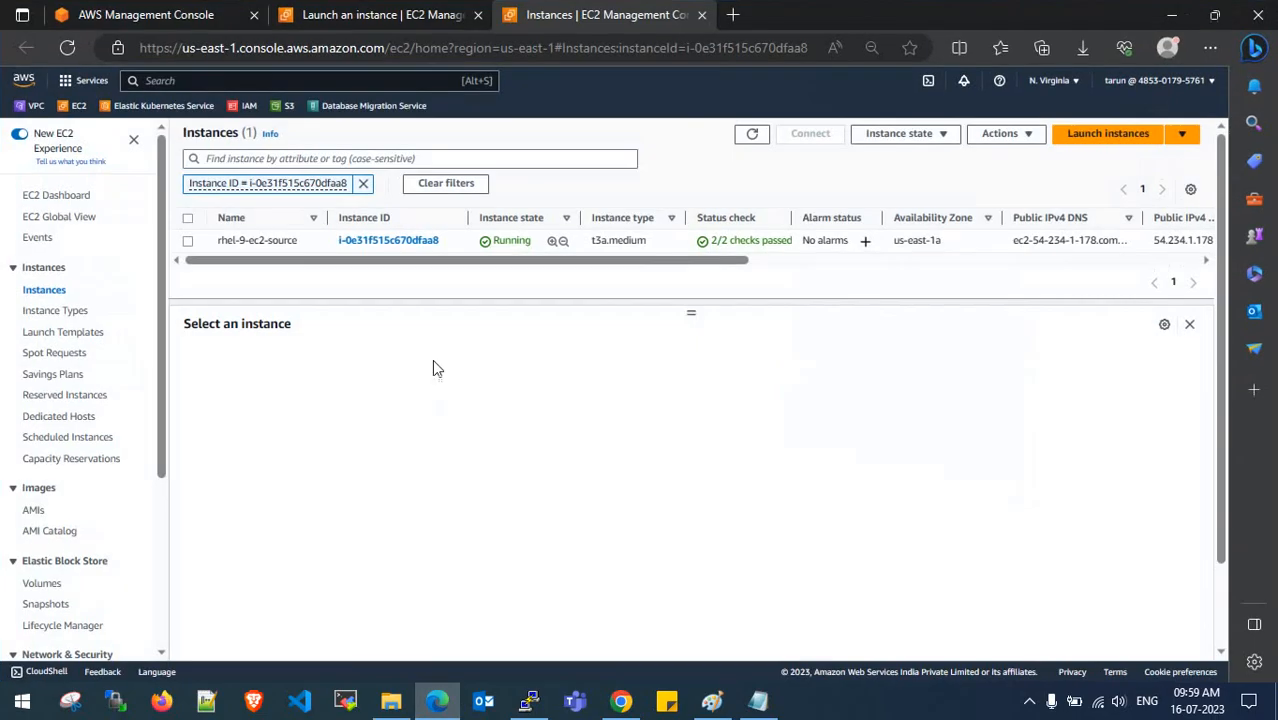
click(187, 240)
click(528, 437)
click(1172, 14)
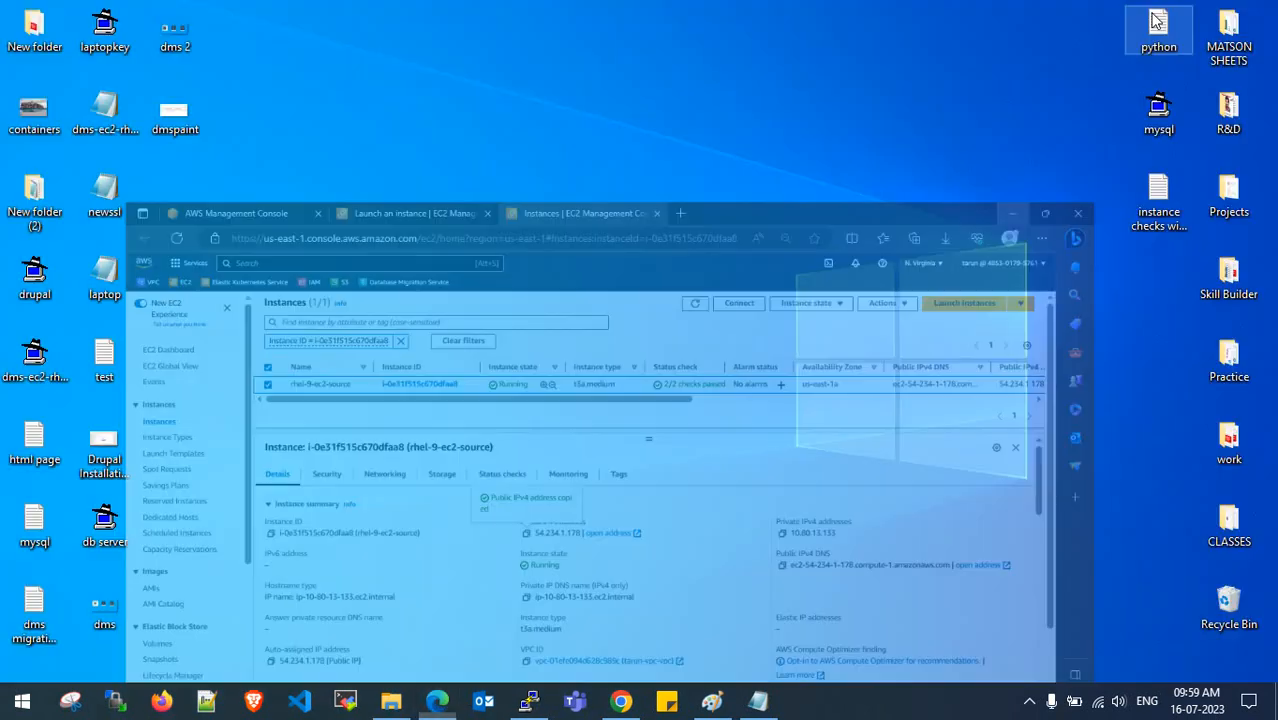
click(115, 700)
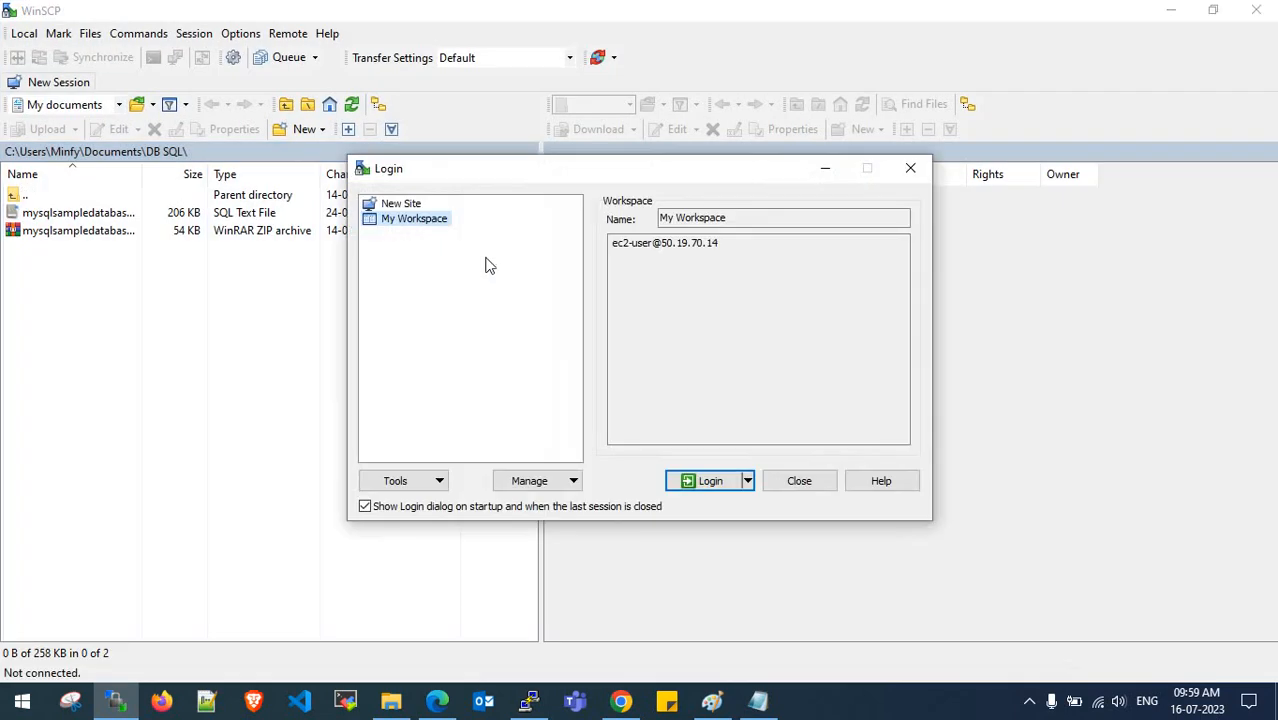
- Create a new WinSCP site with host 54.234.1.178 and user name ec2-user
click(400, 203)
click(620, 292)
key(ctrl+v)
click(665, 333)
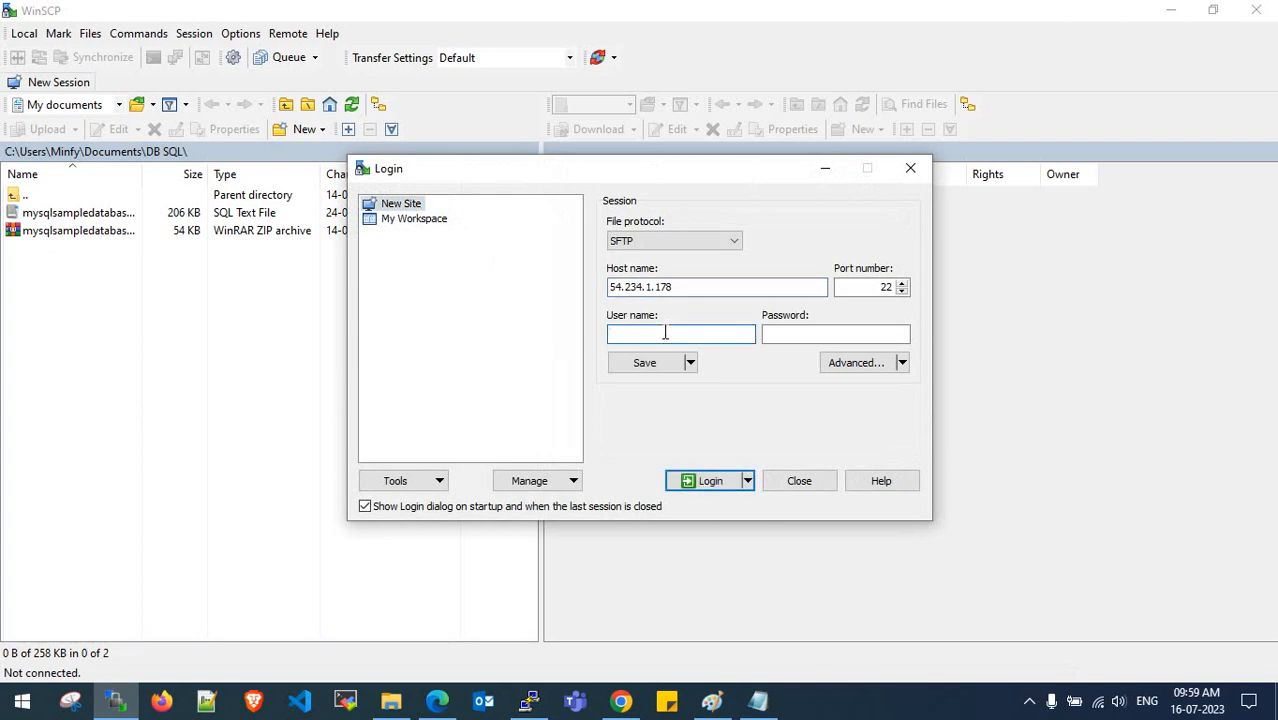
text(ec2-user)
click(529, 700)
- Run passwd ec2-user and enter the new password twice
click(483, 701)
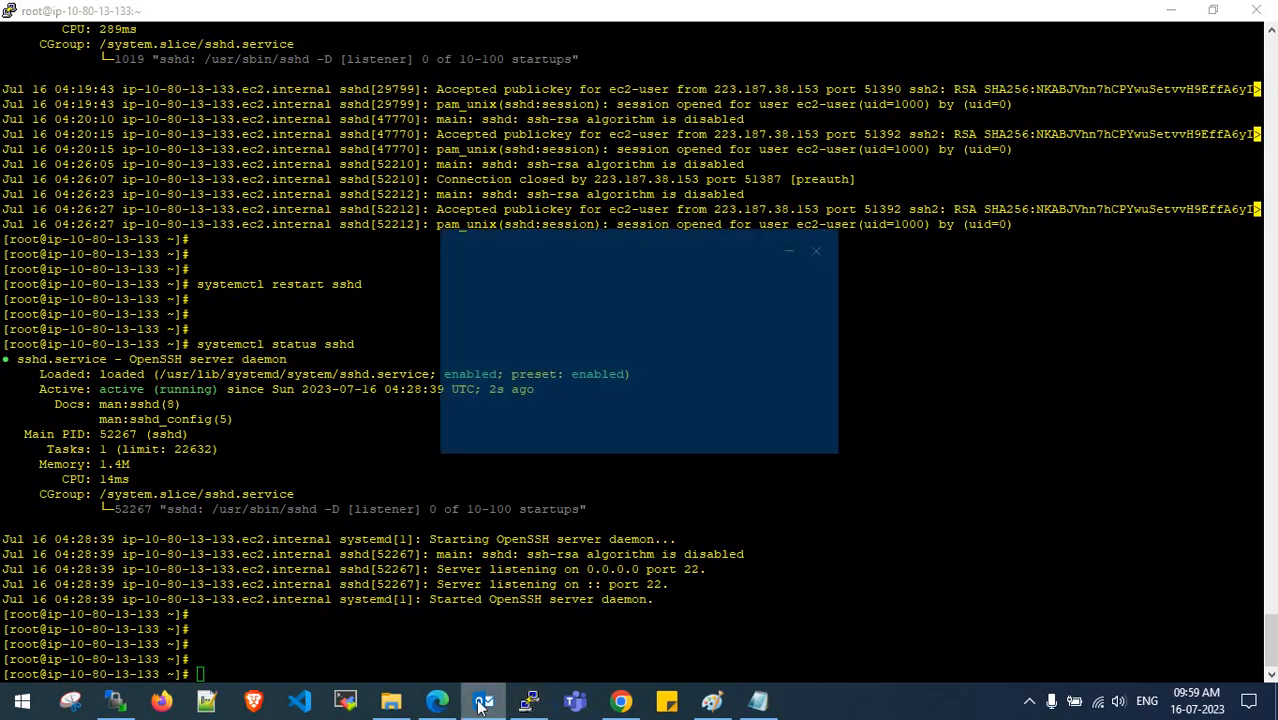
right_click(483, 701)
click(823, 249)
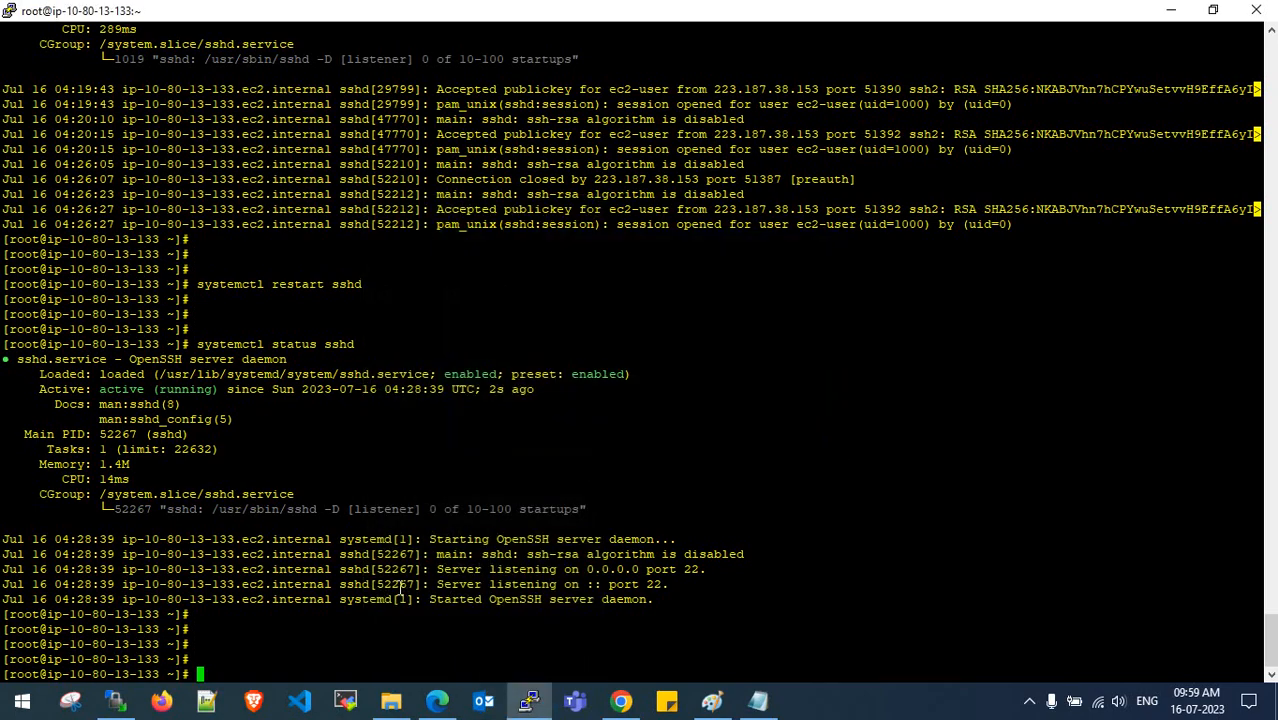
key(Return)
key(Return)
key(Return)
key(Return)
text(pas)
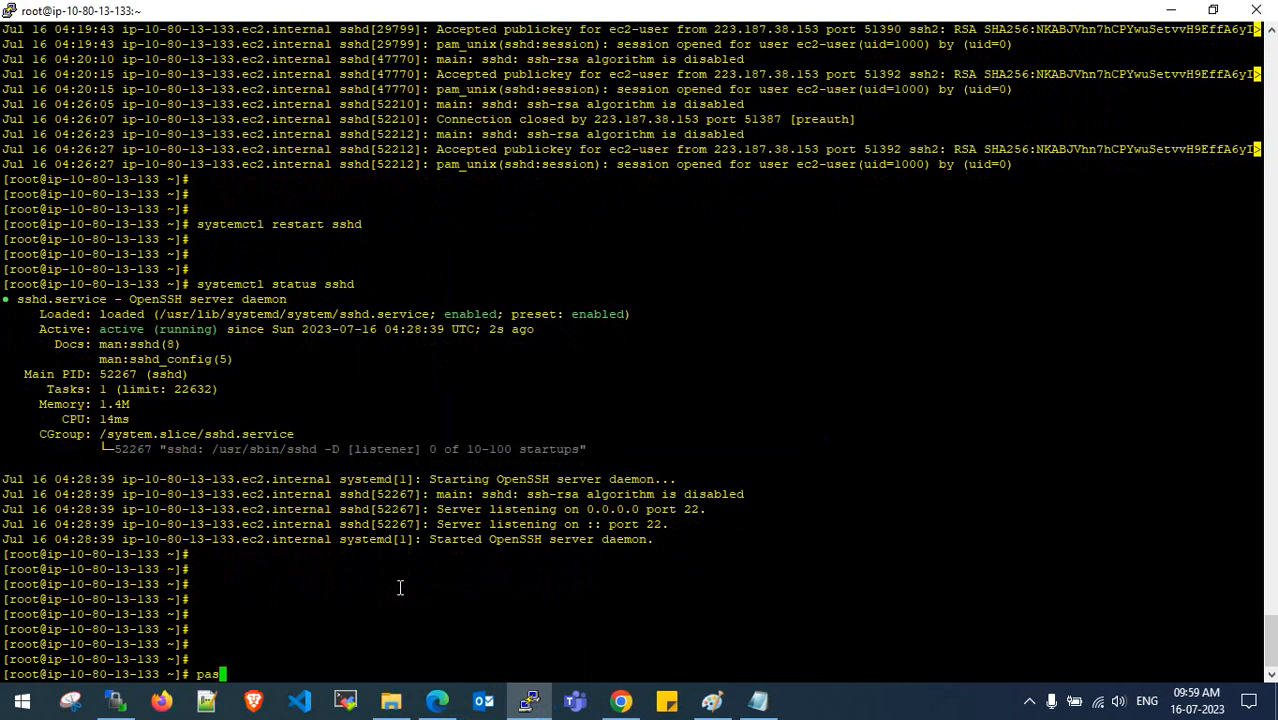
text(swd ec2-user)
key(Return)
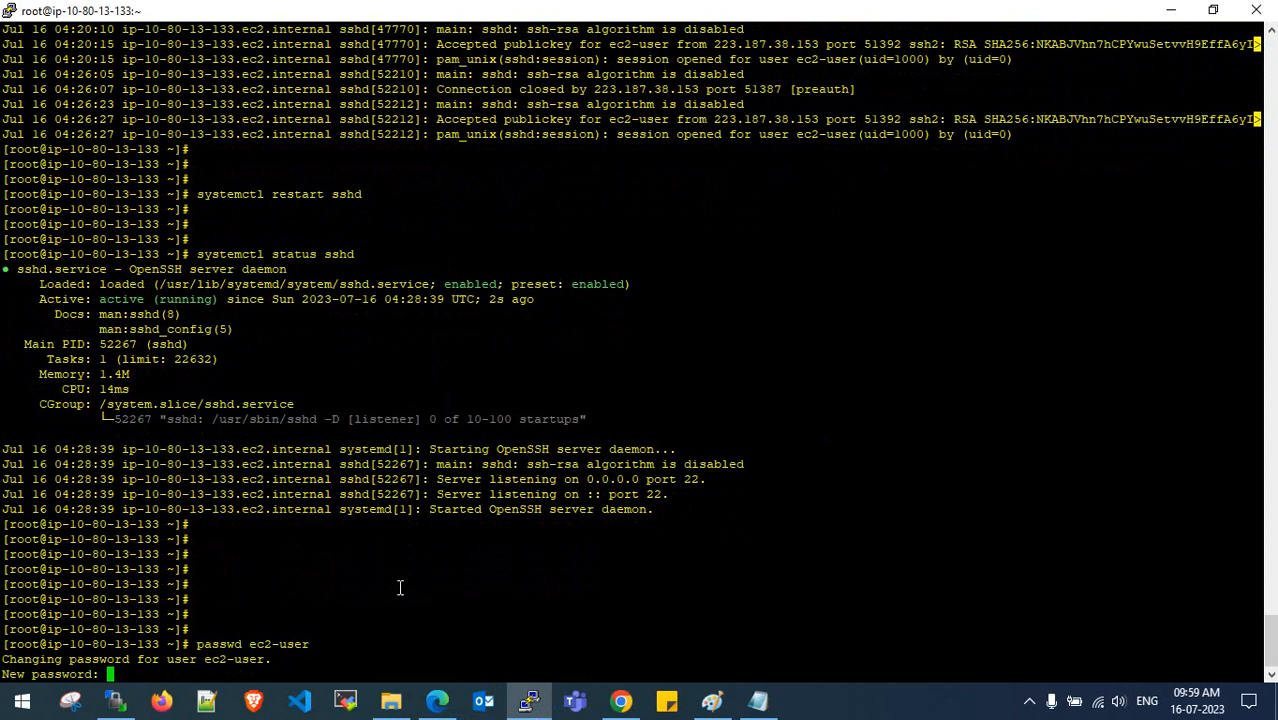
key(Return)
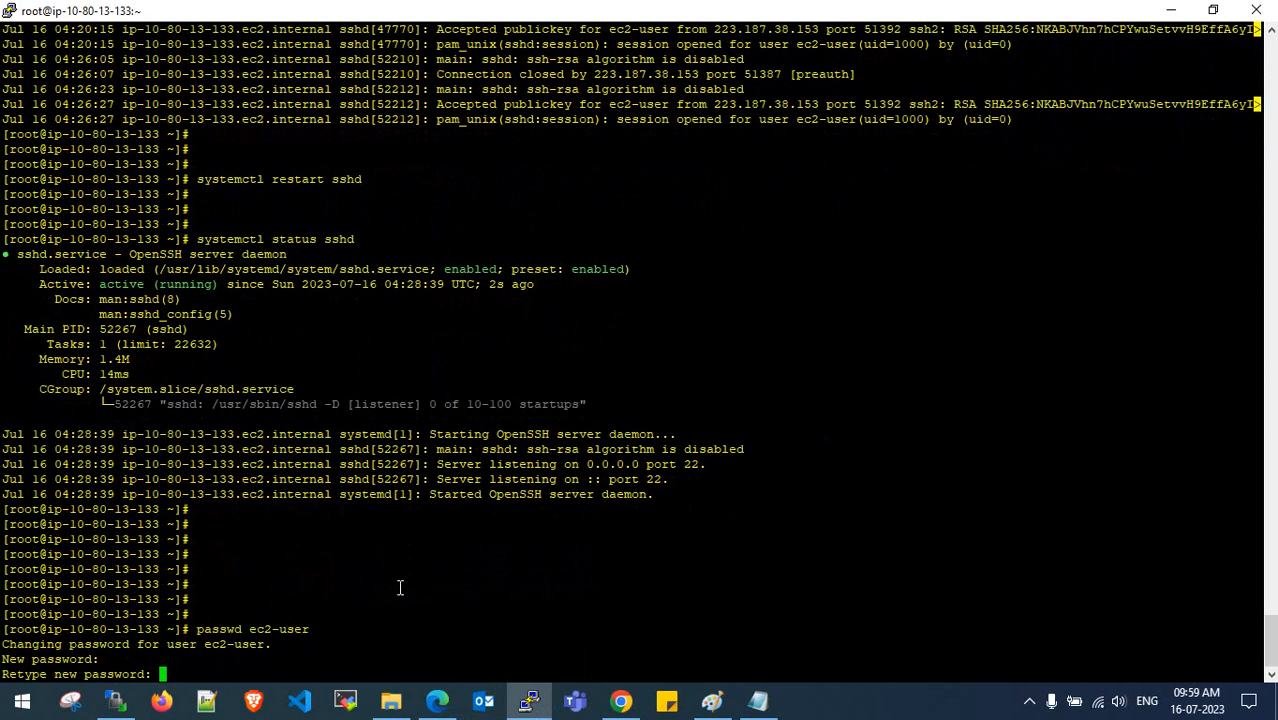
key(Return)
key(Return)
key(Return)
key(Return)
key(Return)
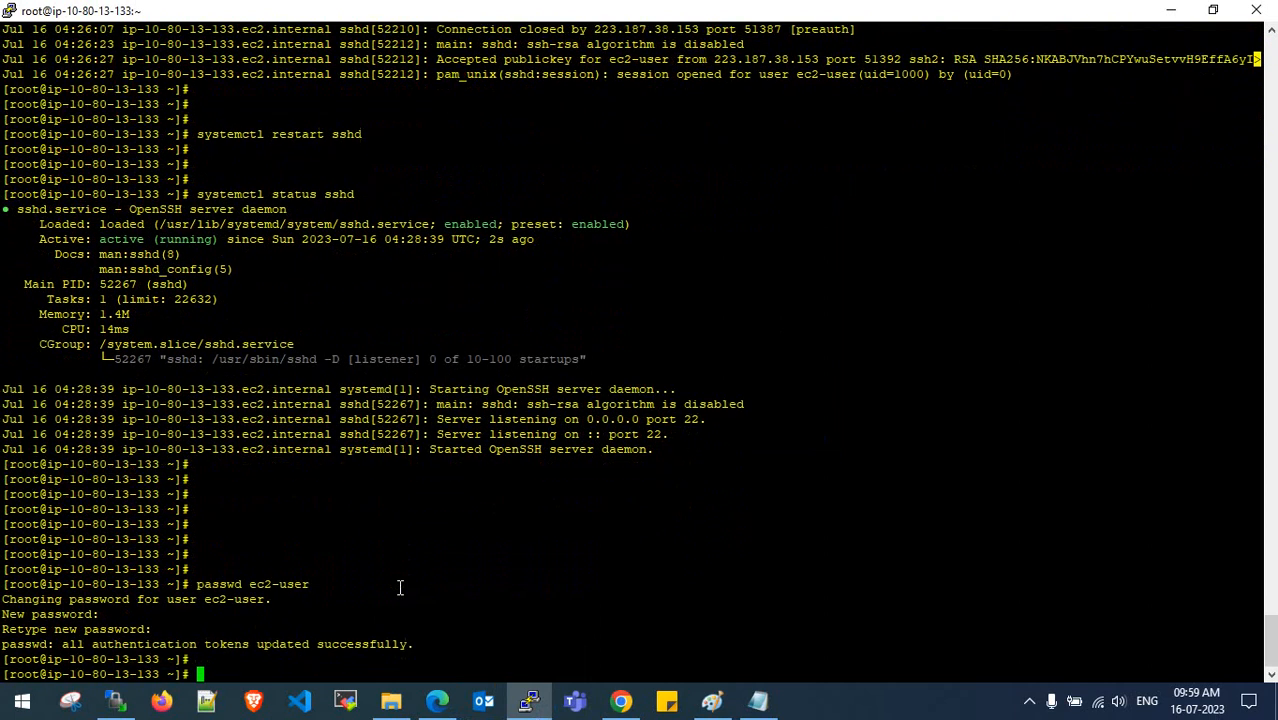
- Log in to the server with the ec2-user password and accept the host key
click(1170, 10)
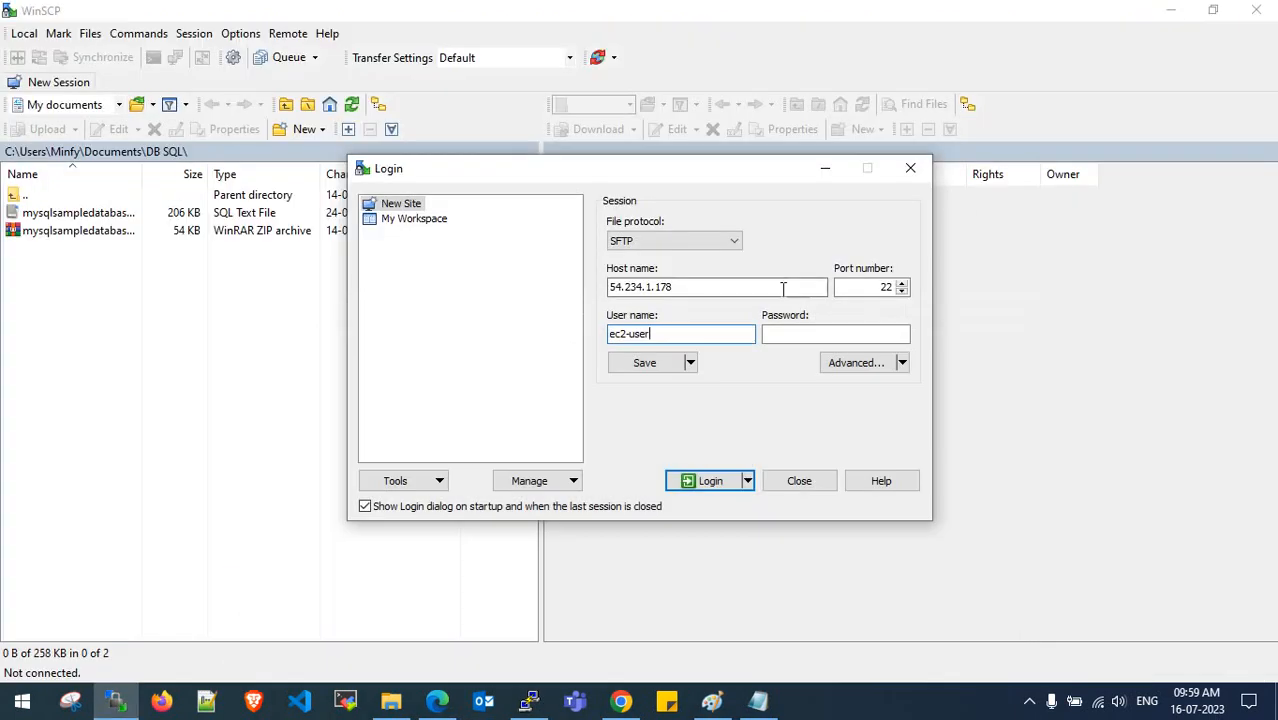
click(792, 333)
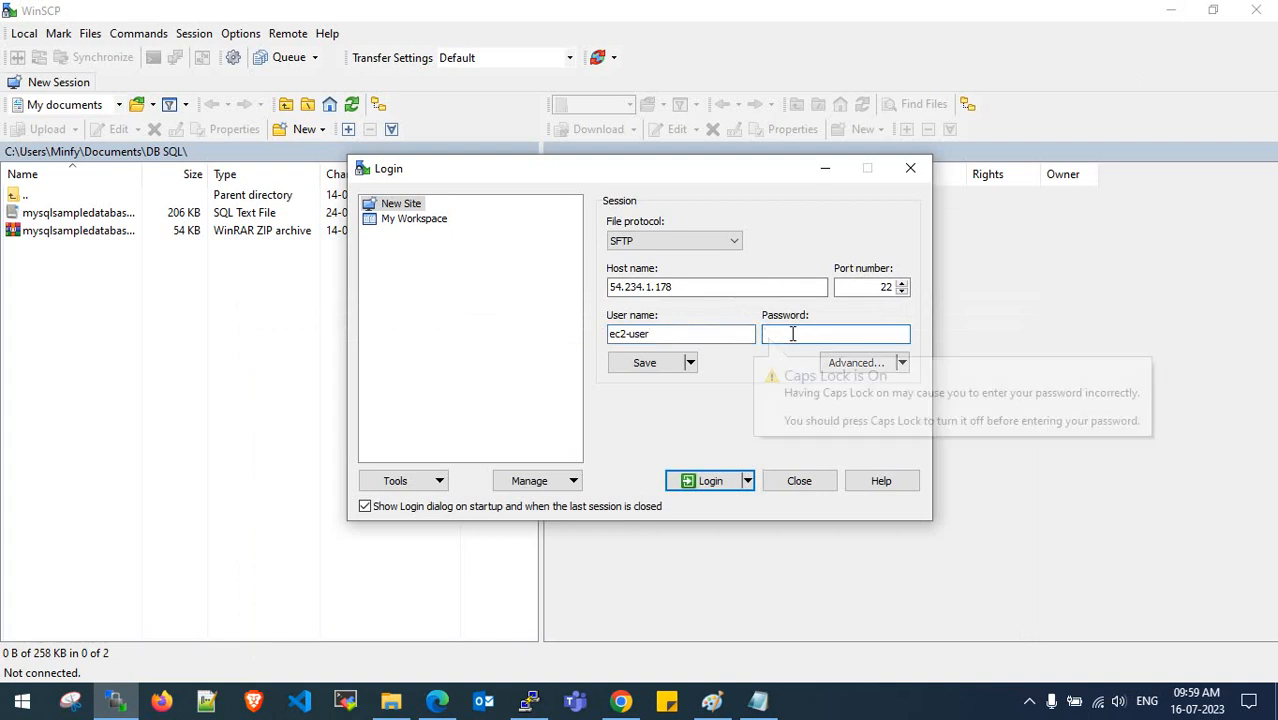
text(***)
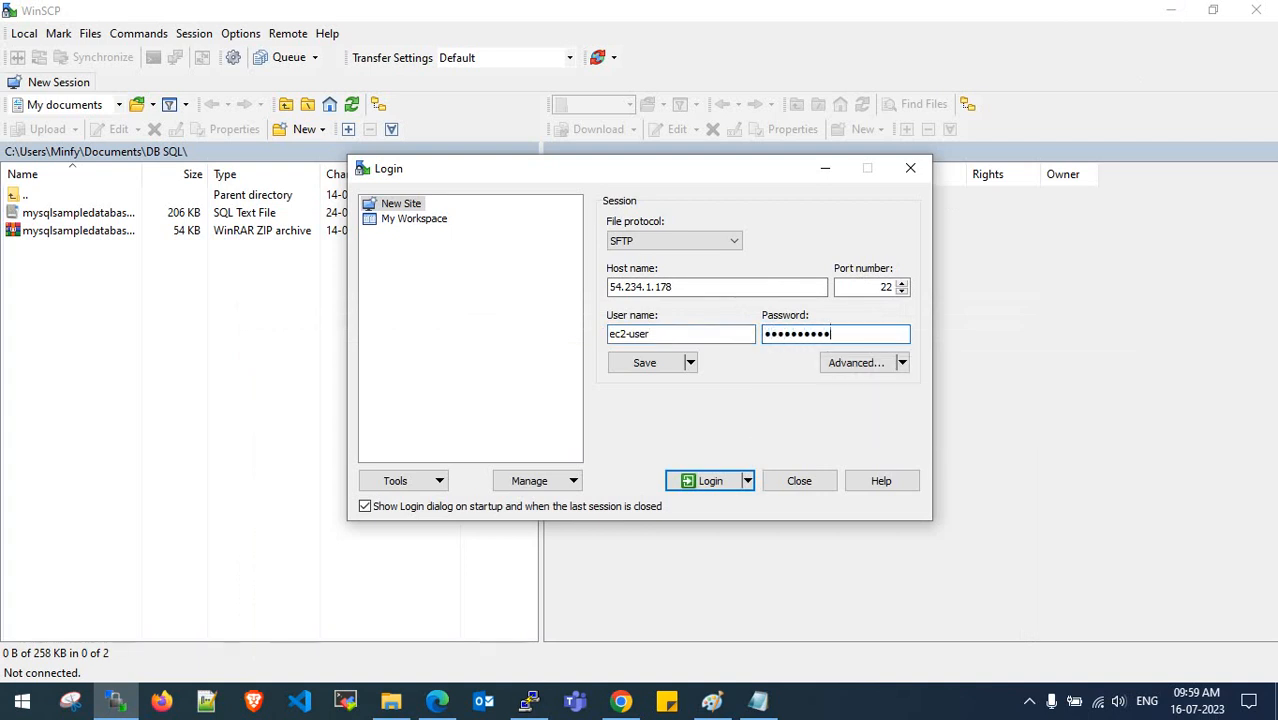
click(710, 488)
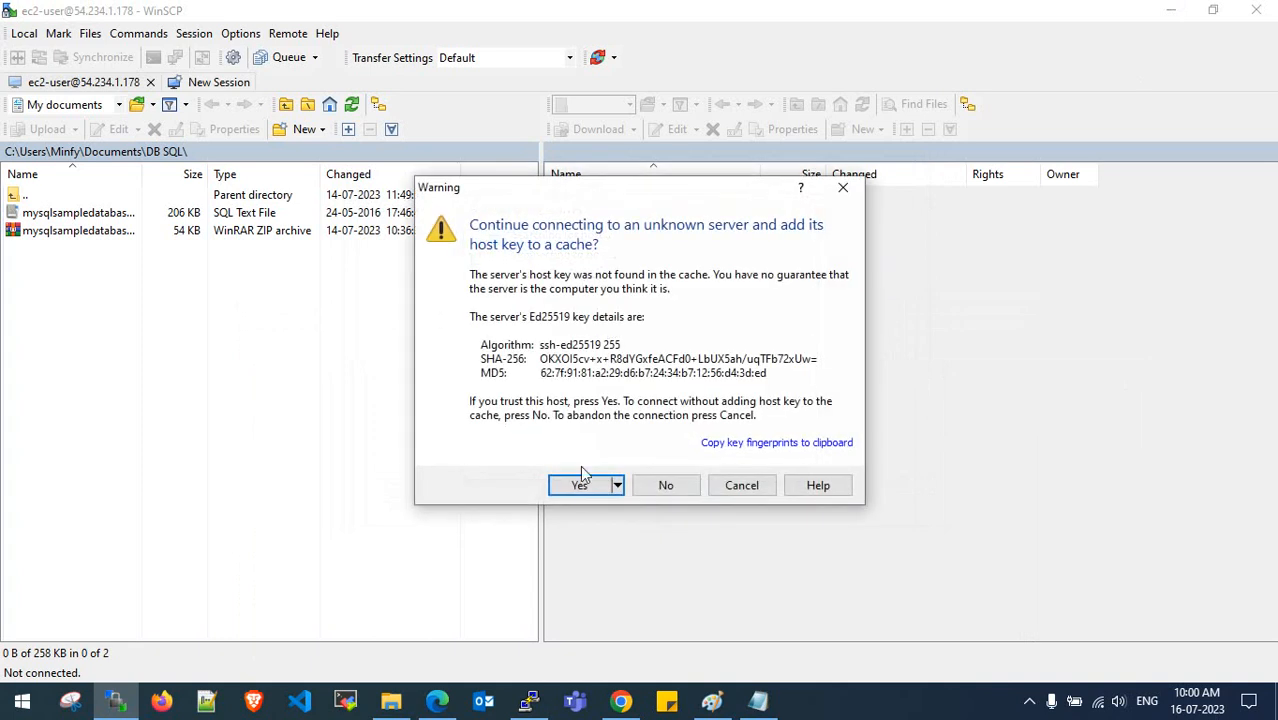
click(580, 484)
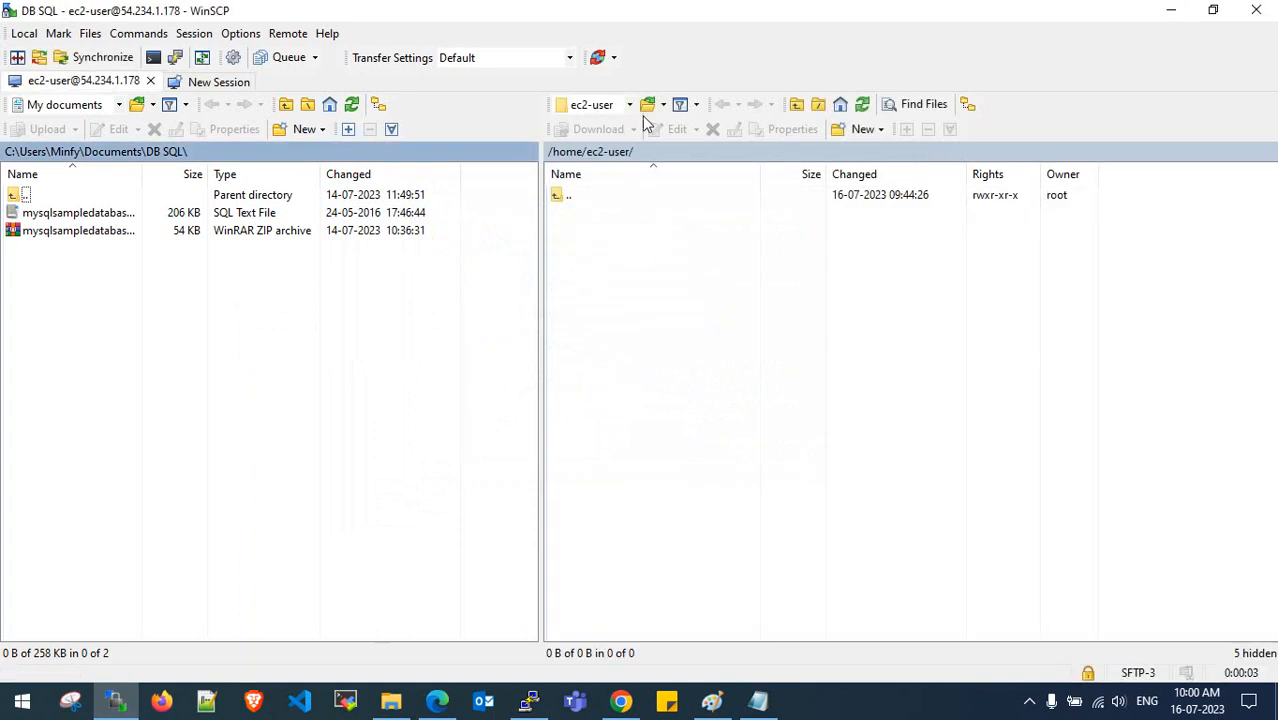
- Upload mysqlsampledatabase.sql into the remote /tmp folder and close WinSCP
click(630, 108)
click(608, 125)
double_click(592, 534)
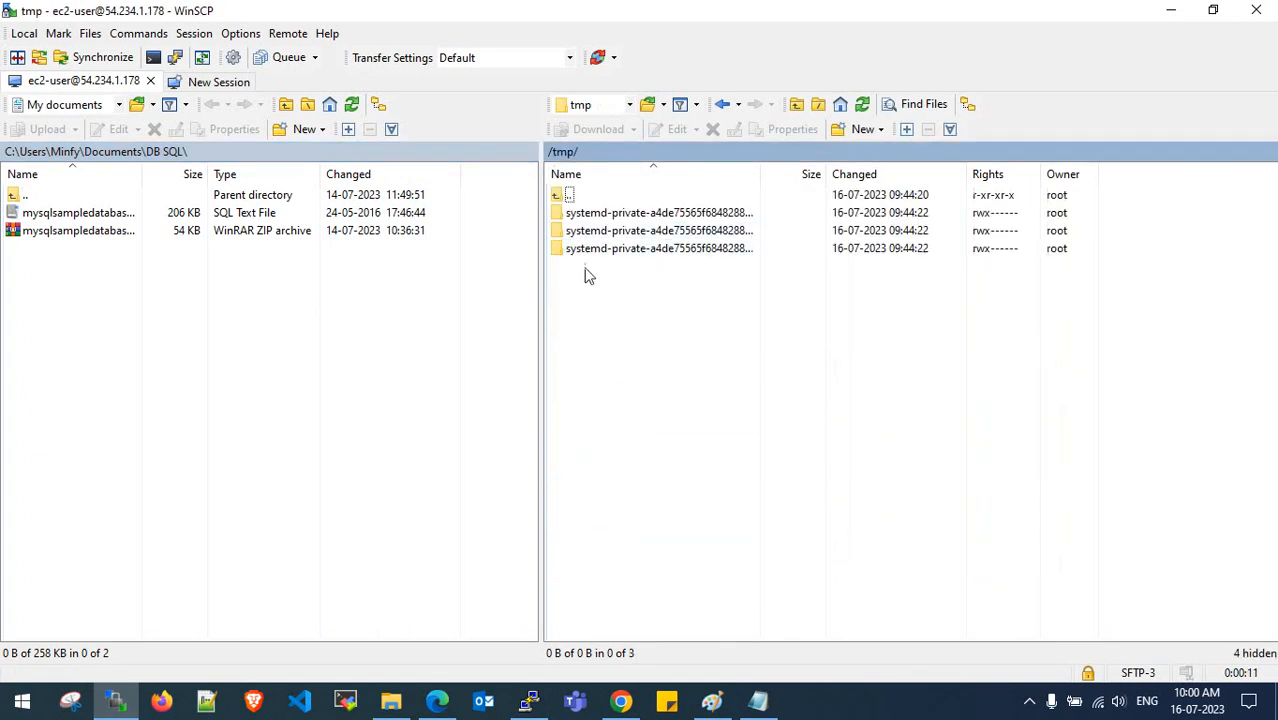
drag(62, 214, 790, 360)
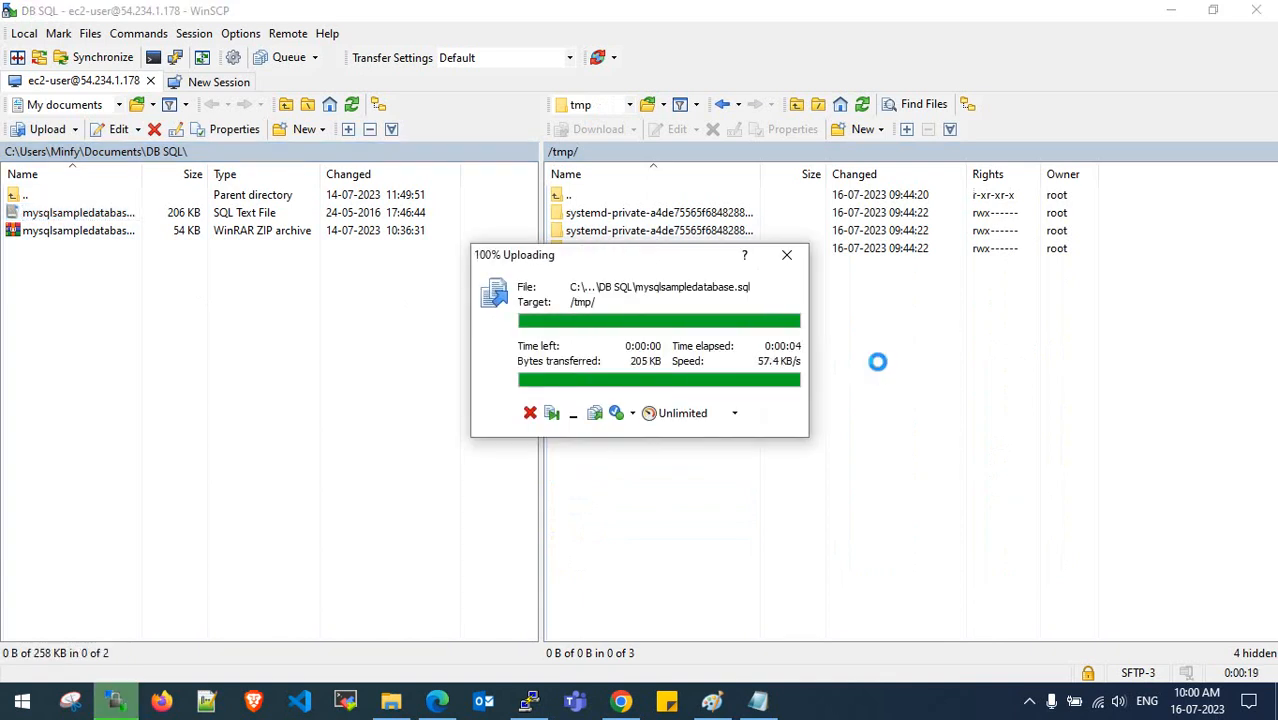
click(1256, 10)
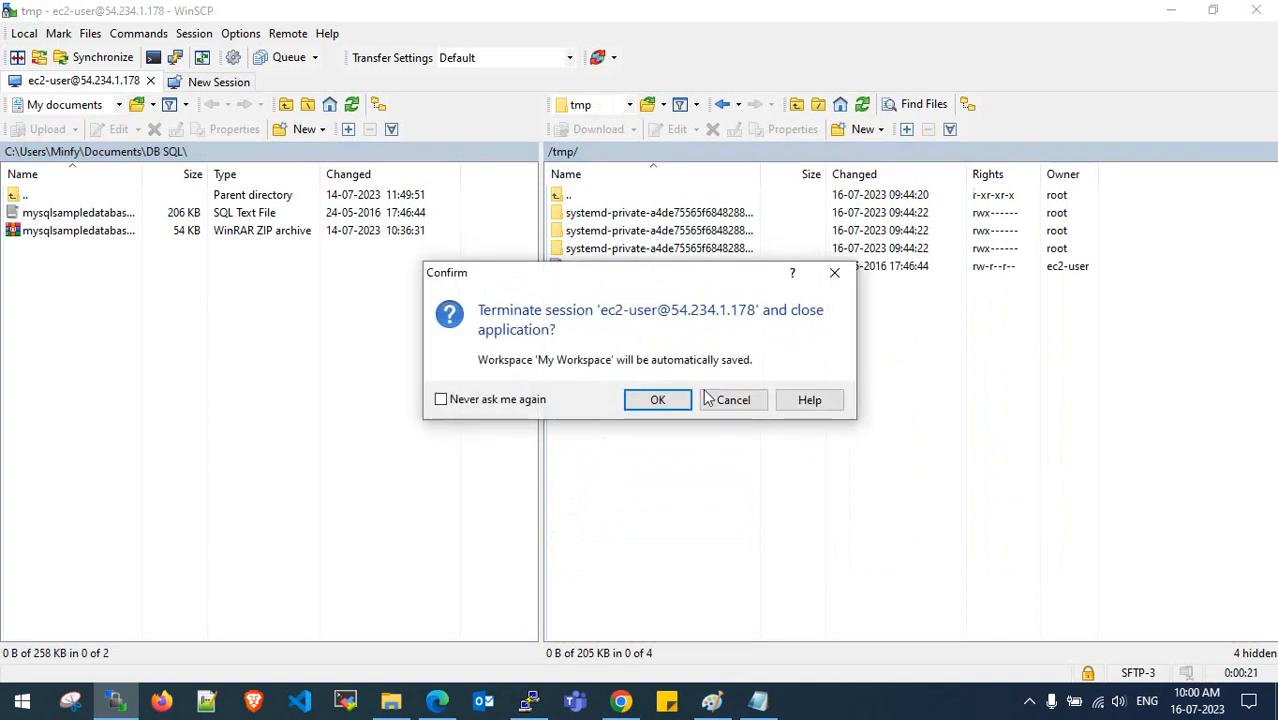
click(667, 399)
click(529, 701)
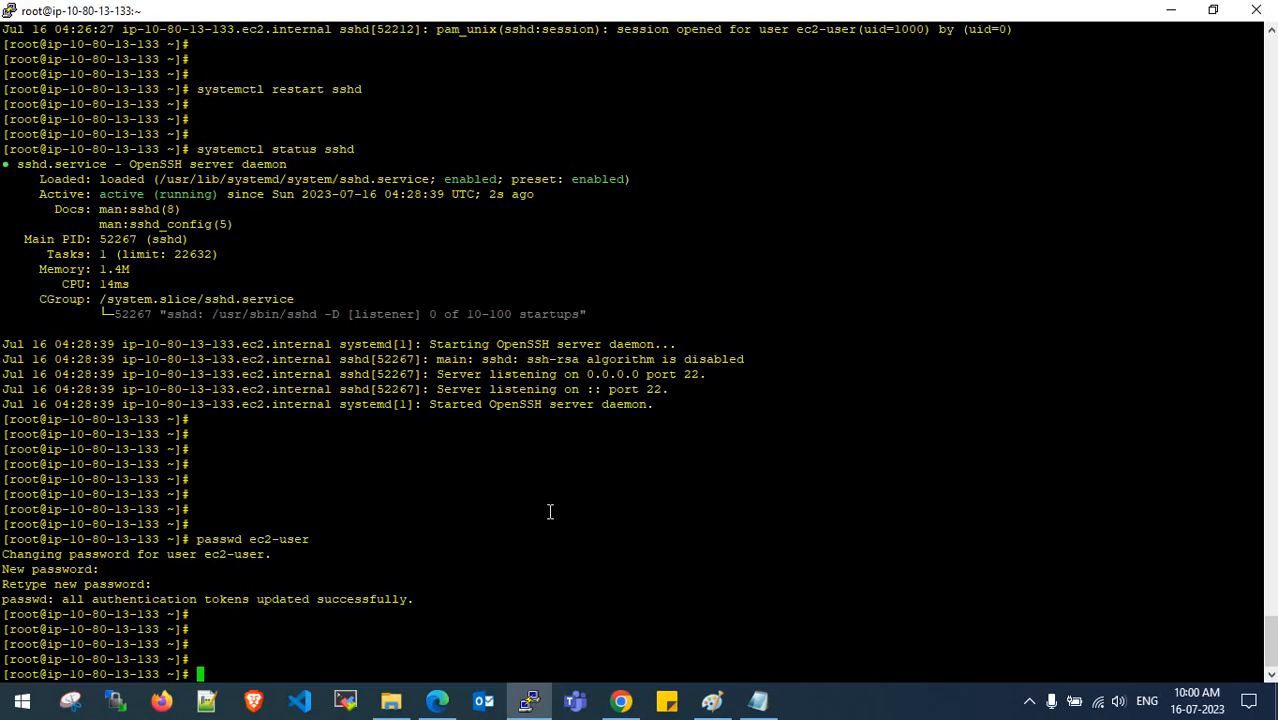
- Move mysqlsampledatabase.sql from /tmp into /root/dms/ and recheck the /tmp listing
text(cd /tmp)
key(Return)
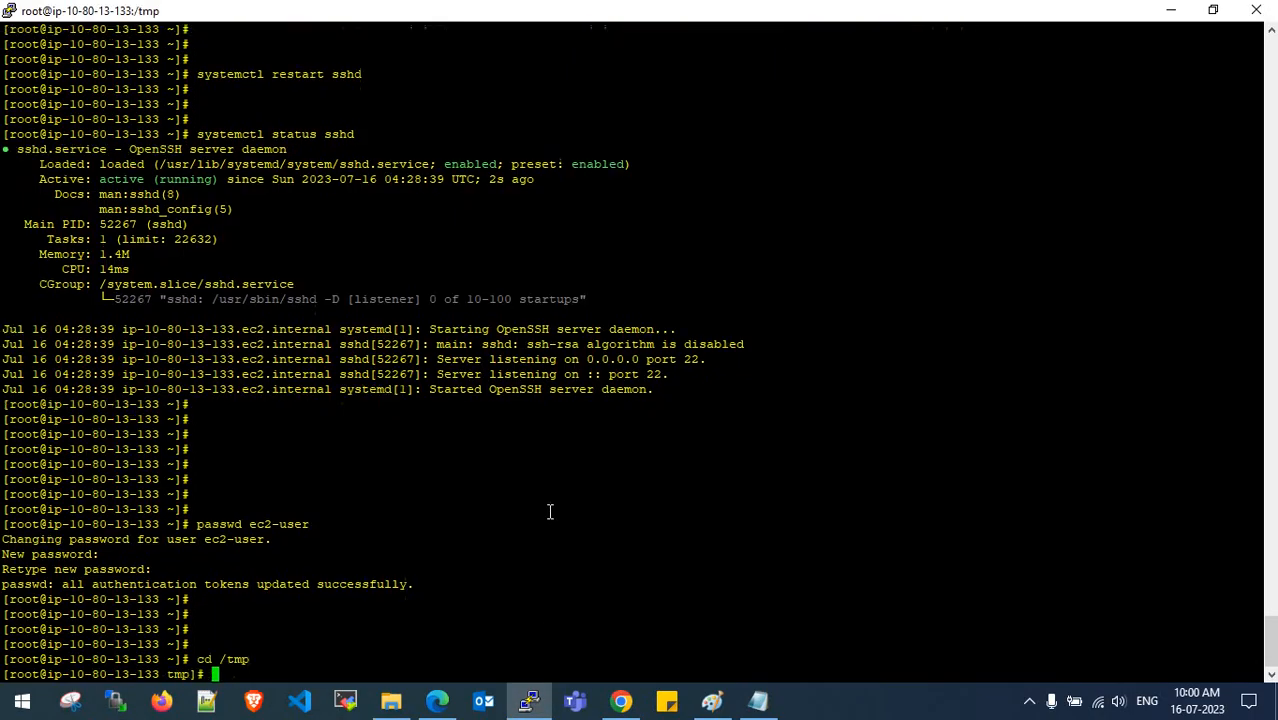
text(ls)
key(Return)
key(Return)
key(Return)
key(Return)
key(Return)
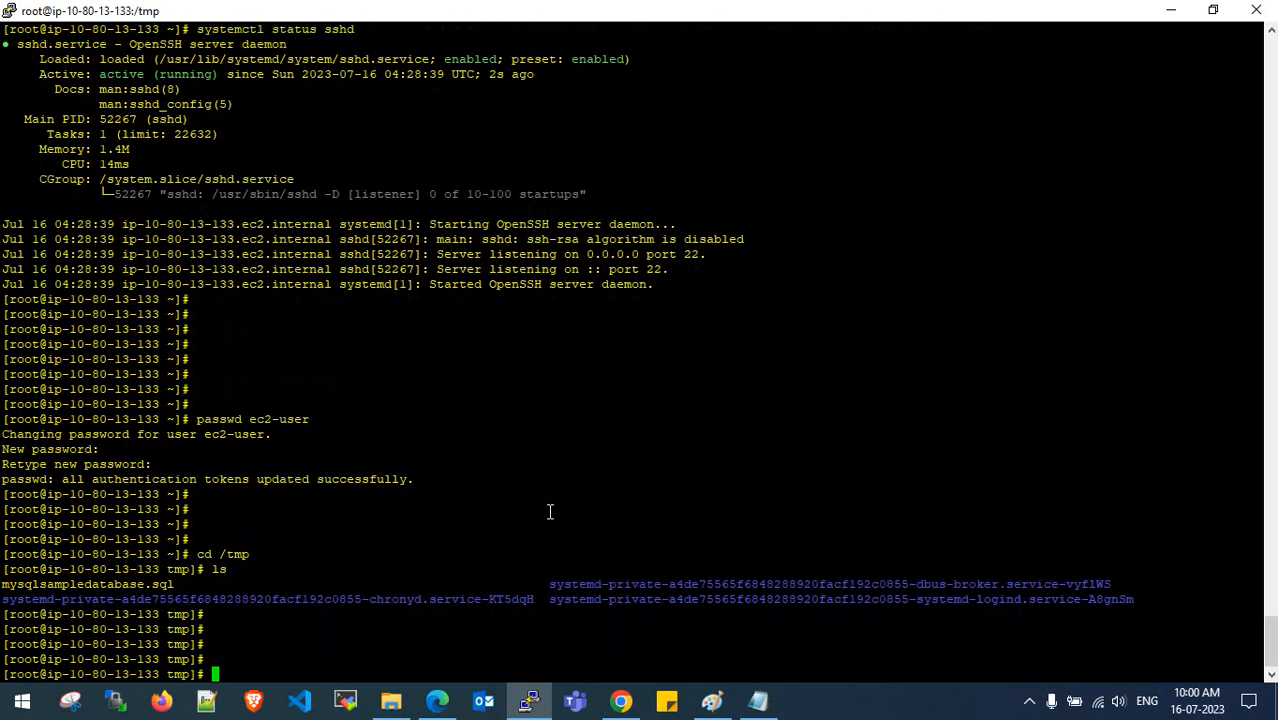
text(mv mysq)
key(Tab)
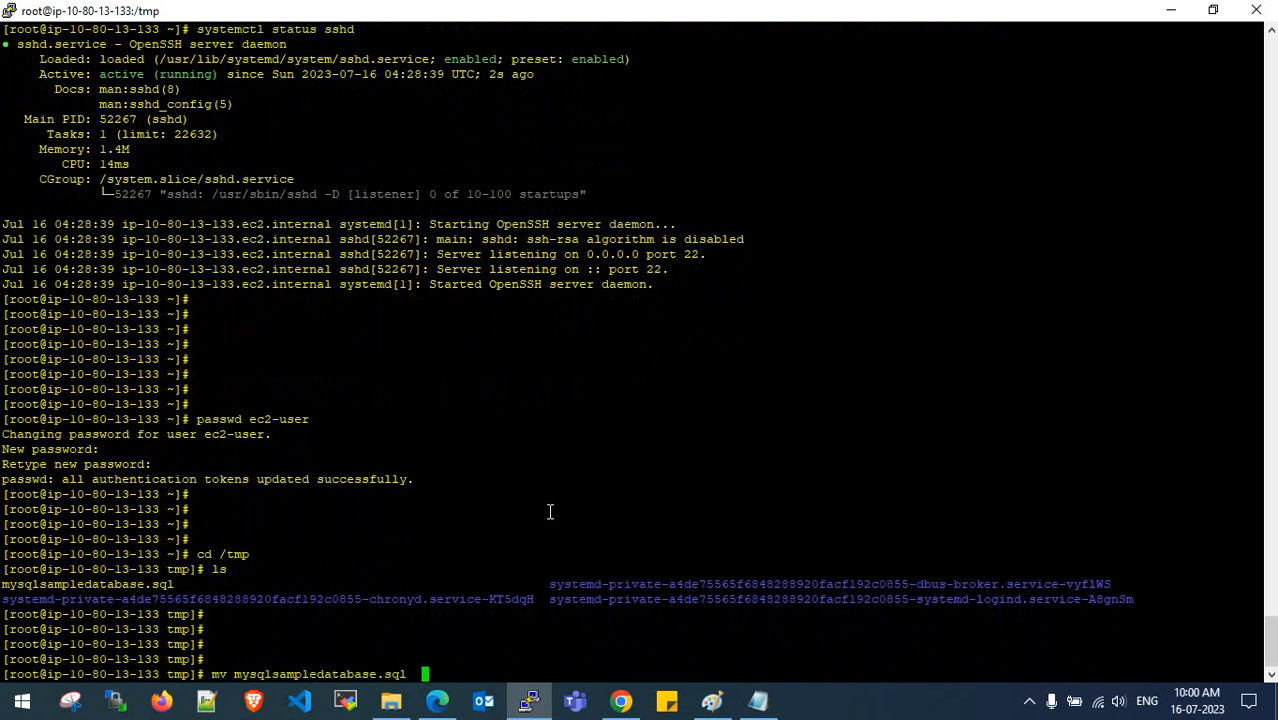
text(/root/dms/)
key(Return)
text(ls)
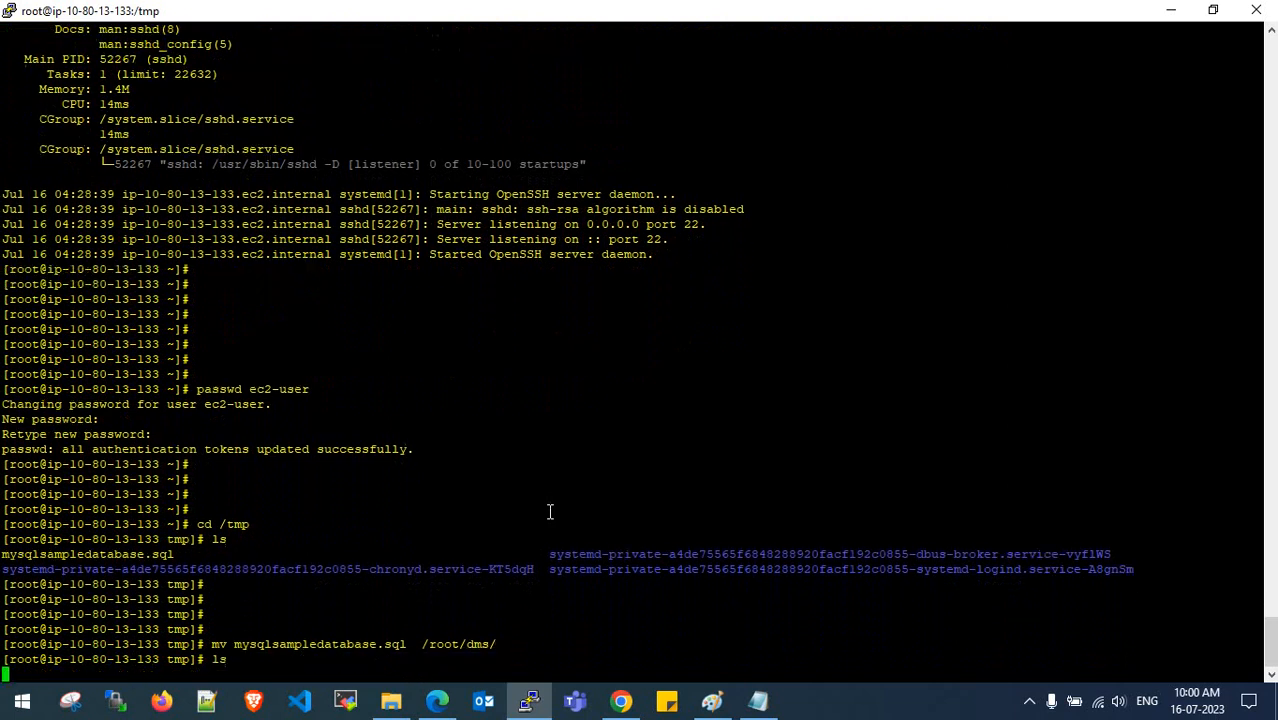
key(Return)
- List /root/dms and confirm mysqlsampledatabase.sql sits beside the MySQL RPMs
key(Return)
key(Return)
text(cd -)
key(Return)
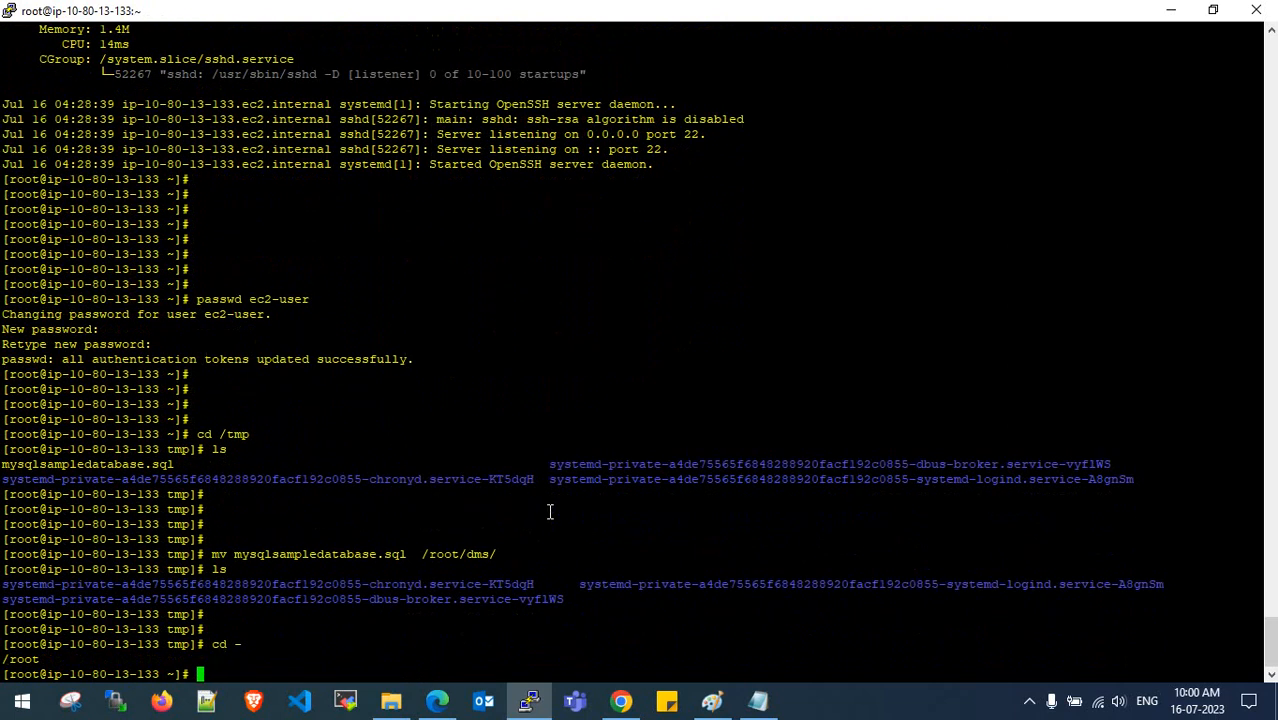
key(Return)
key(Return)
key(Return)
text(cd )
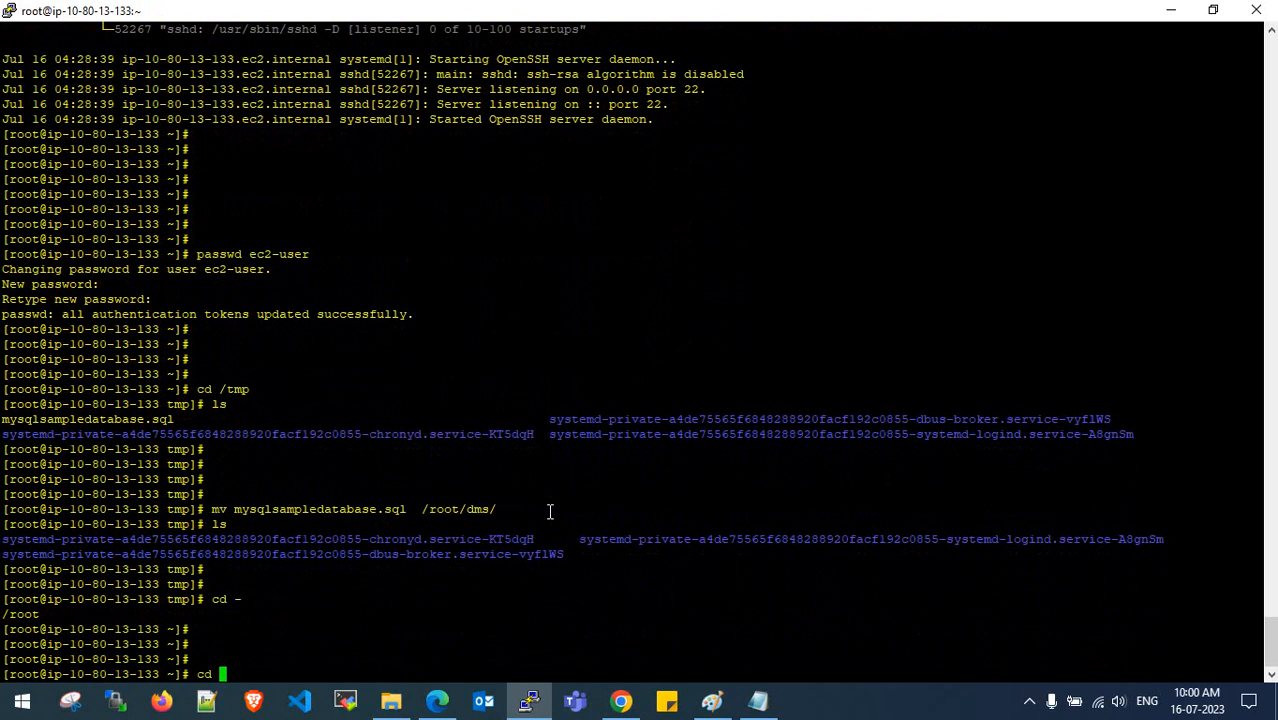
text(dms/)
key(Return)
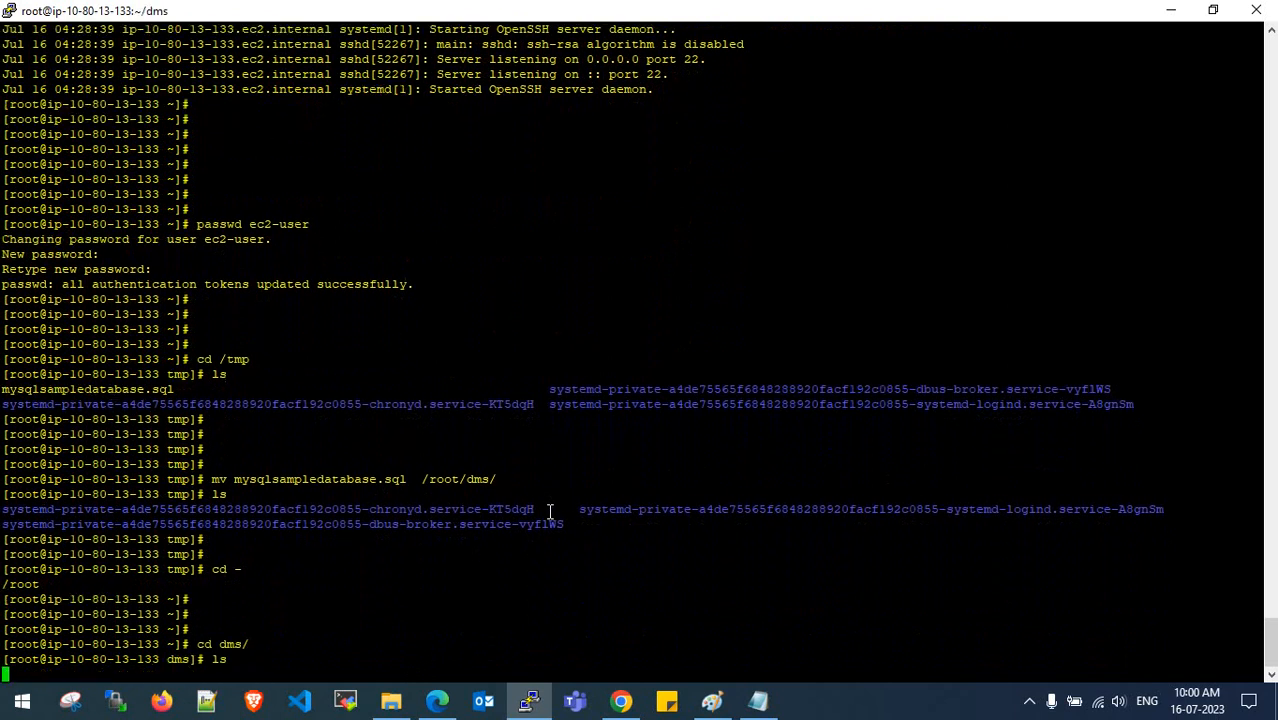
text(ls)
key(Return)
key(Return)
key(Return)
key(Return)
key(Return)
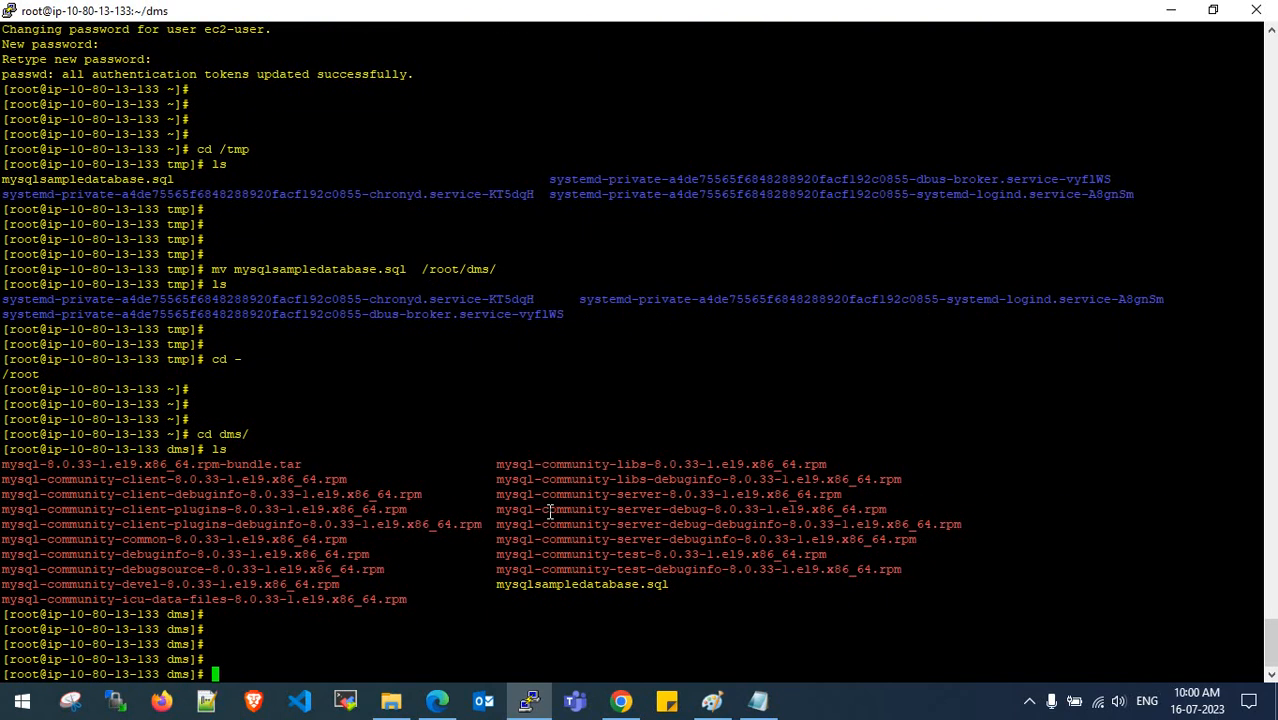
drag(563, 584, 669, 585)
click(669, 585)
drag(493, 590, 670, 588)
click(670, 588)
click(758, 701)
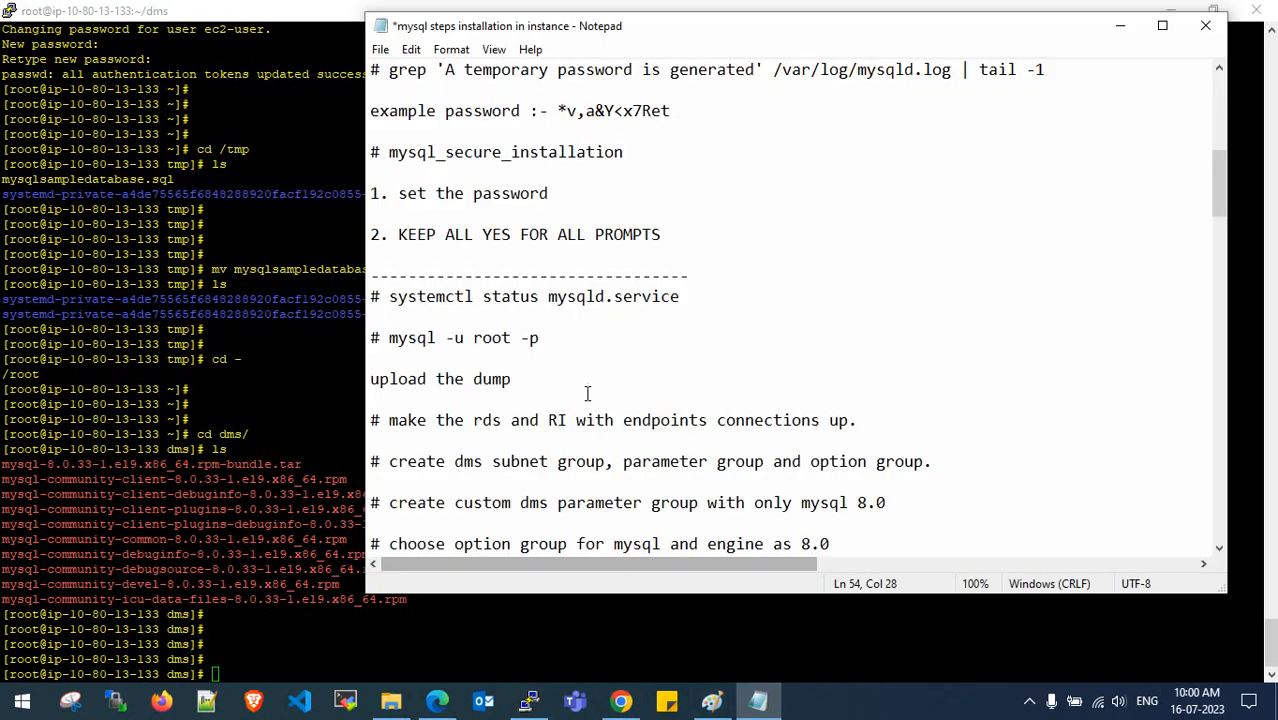
scroll(587, 392, down, 1)
scroll(587, 392, down, 1)
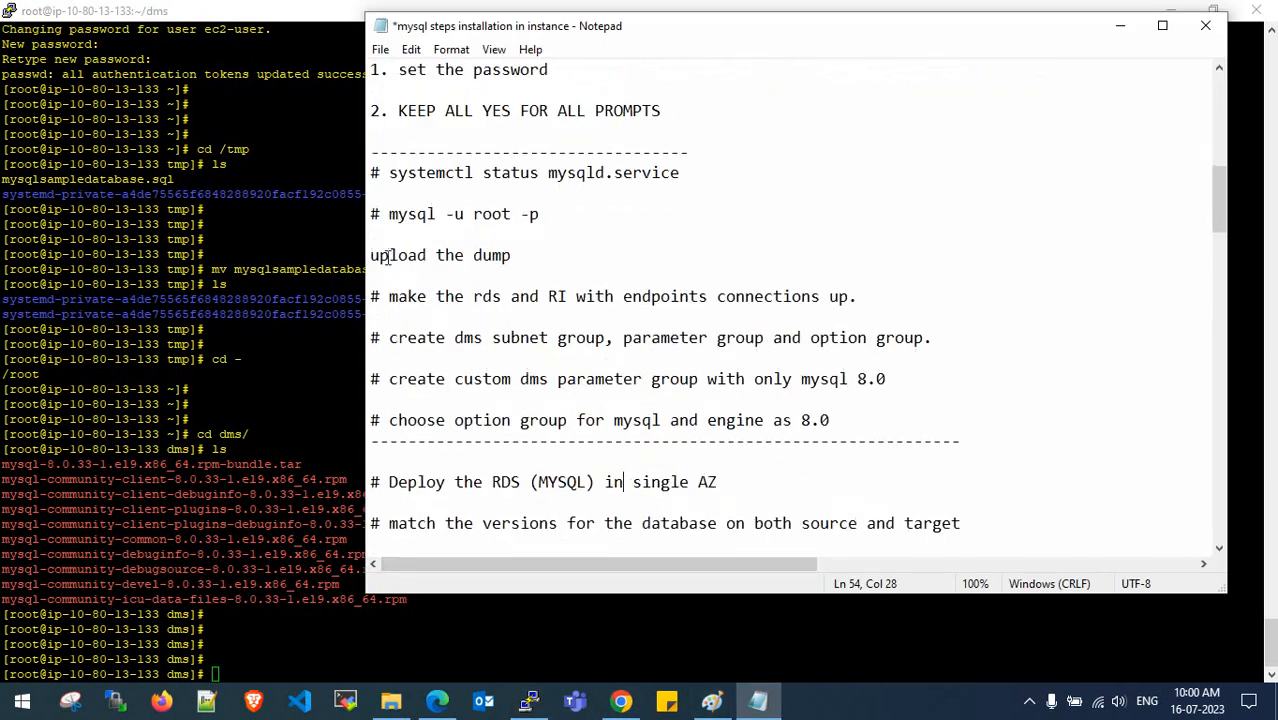
drag(371, 256, 510, 256)
click(498, 256)
drag(437, 297, 813, 297)
click(829, 297)
drag(456, 338, 876, 340)
click(904, 338)
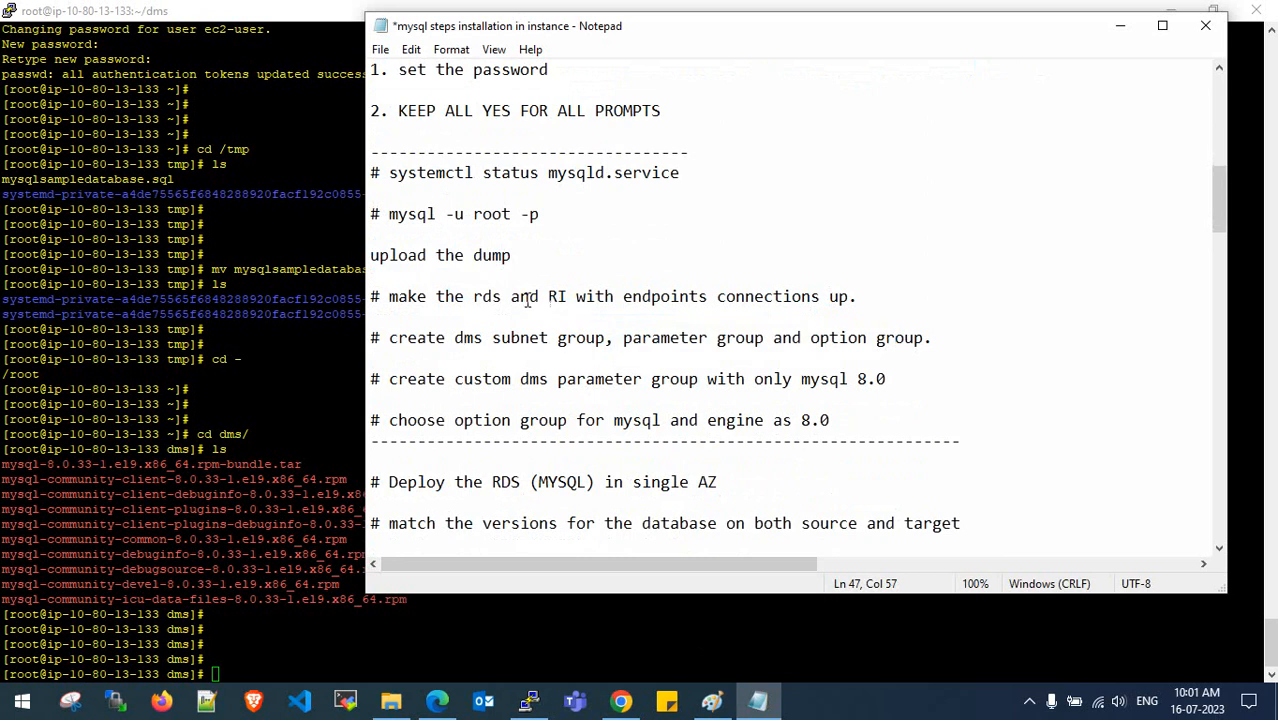
drag(481, 299, 501, 300)
click(499, 303)
drag(461, 379, 695, 379)
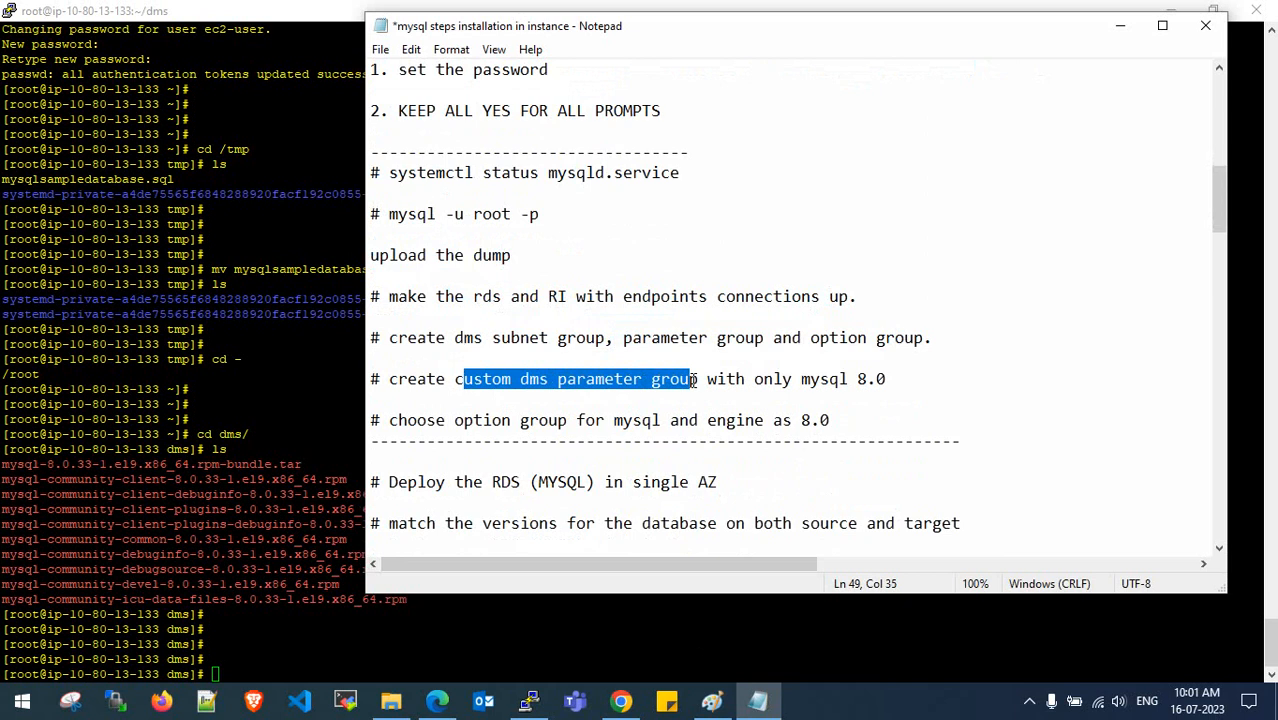
click(694, 379)
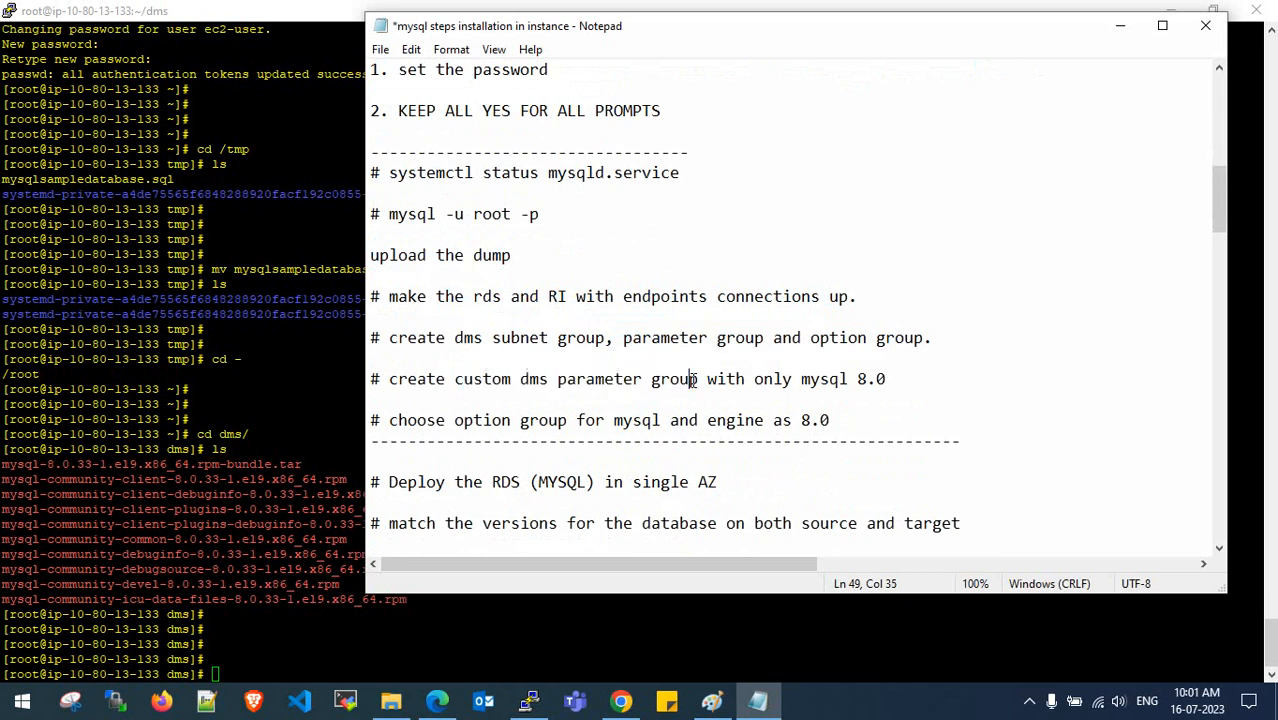
drag(803, 379, 899, 380)
click(899, 380)
- Run mysql -u root -p in the server terminal
scroll(325, 403, up, 10)
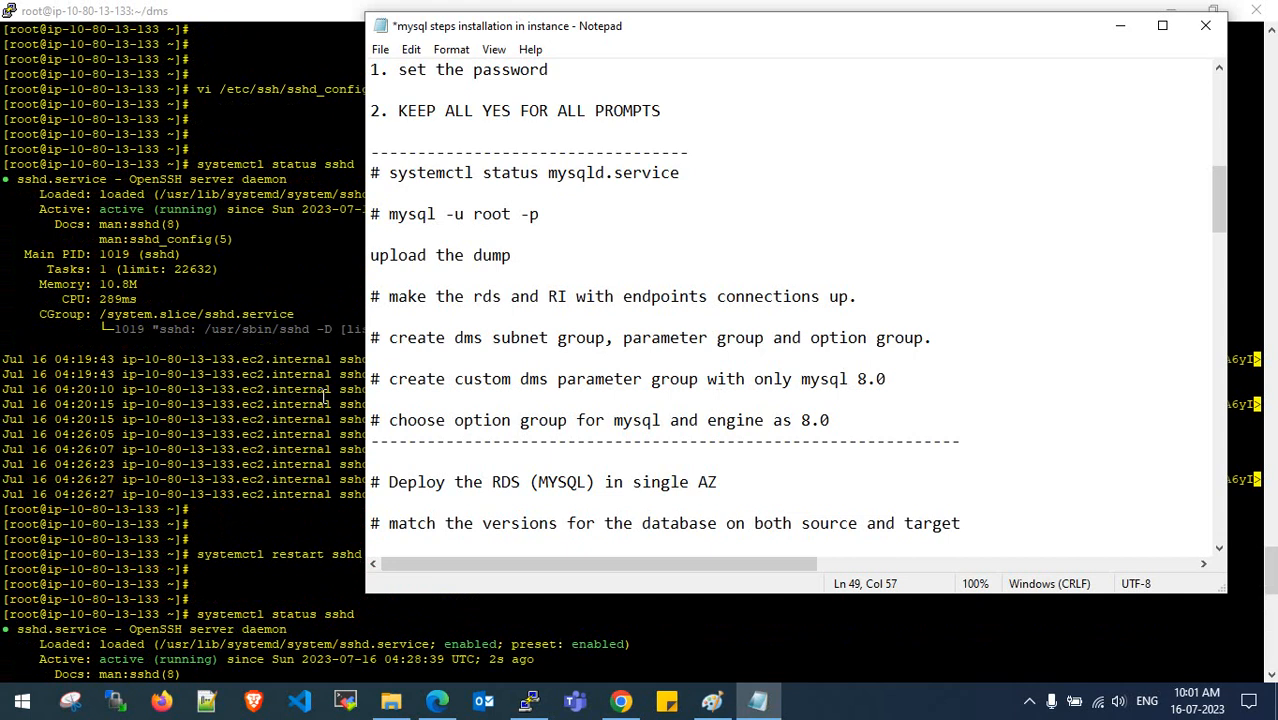
scroll(325, 403, up, 15)
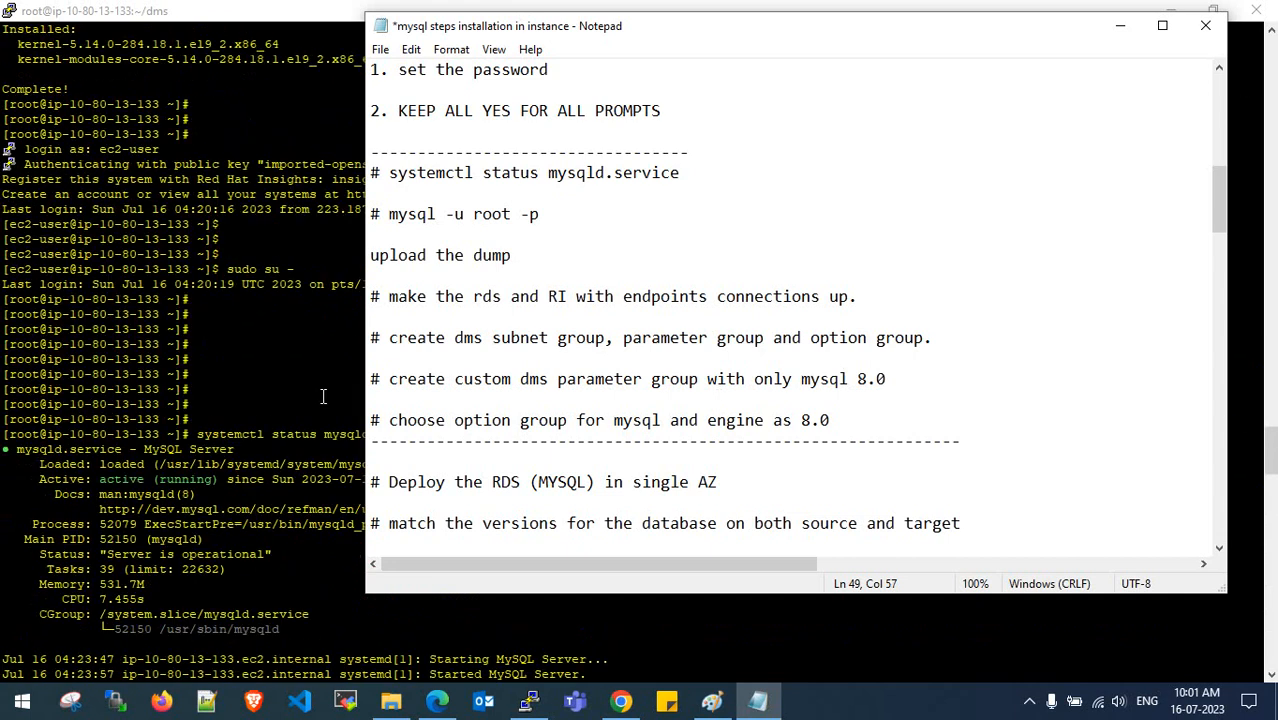
scroll(323, 397, up, 5)
click(323, 397)
scroll(290, 380, down, 15)
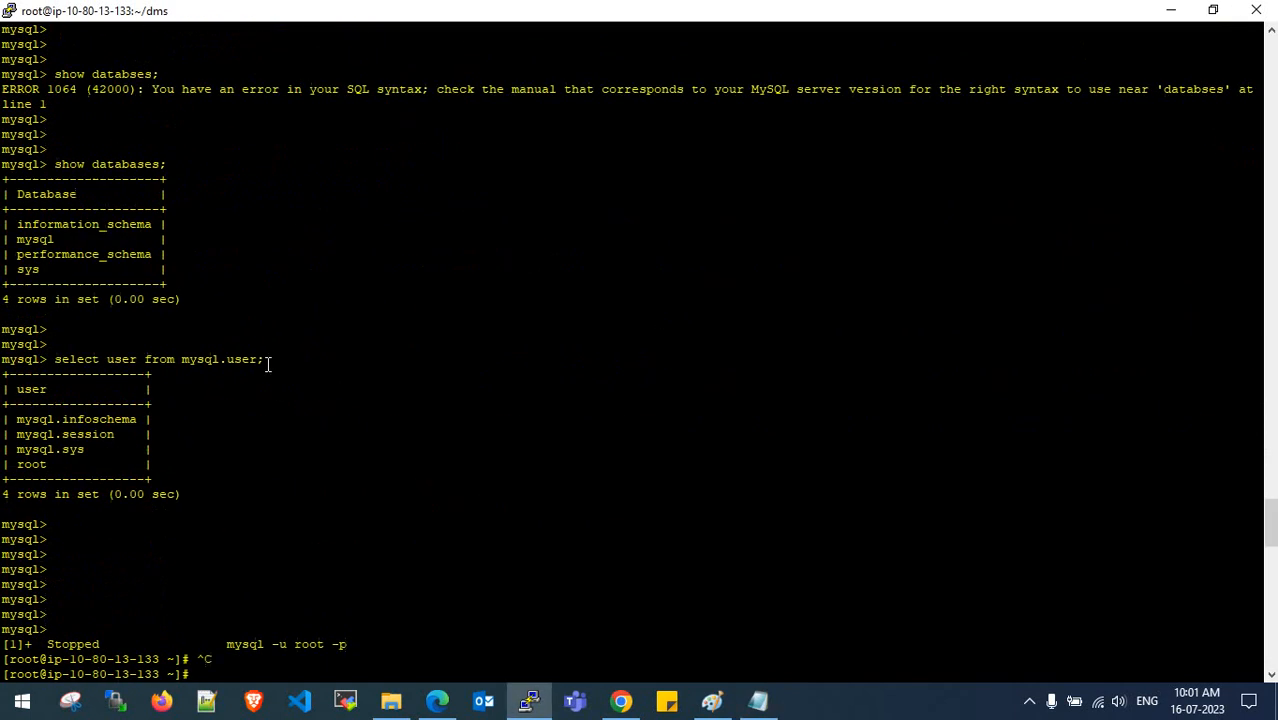
scroll(205, 268, down, 15)
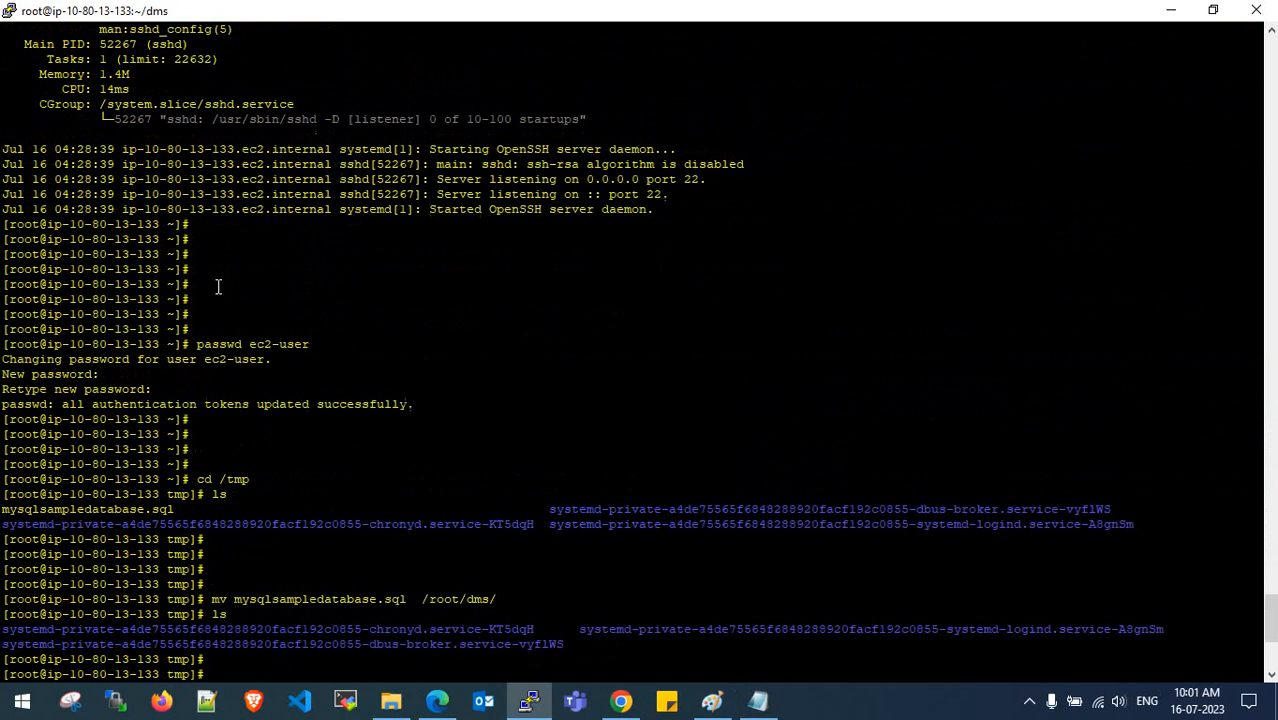
scroll(218, 287, up, 8)
scroll(265, 291, down, 15)
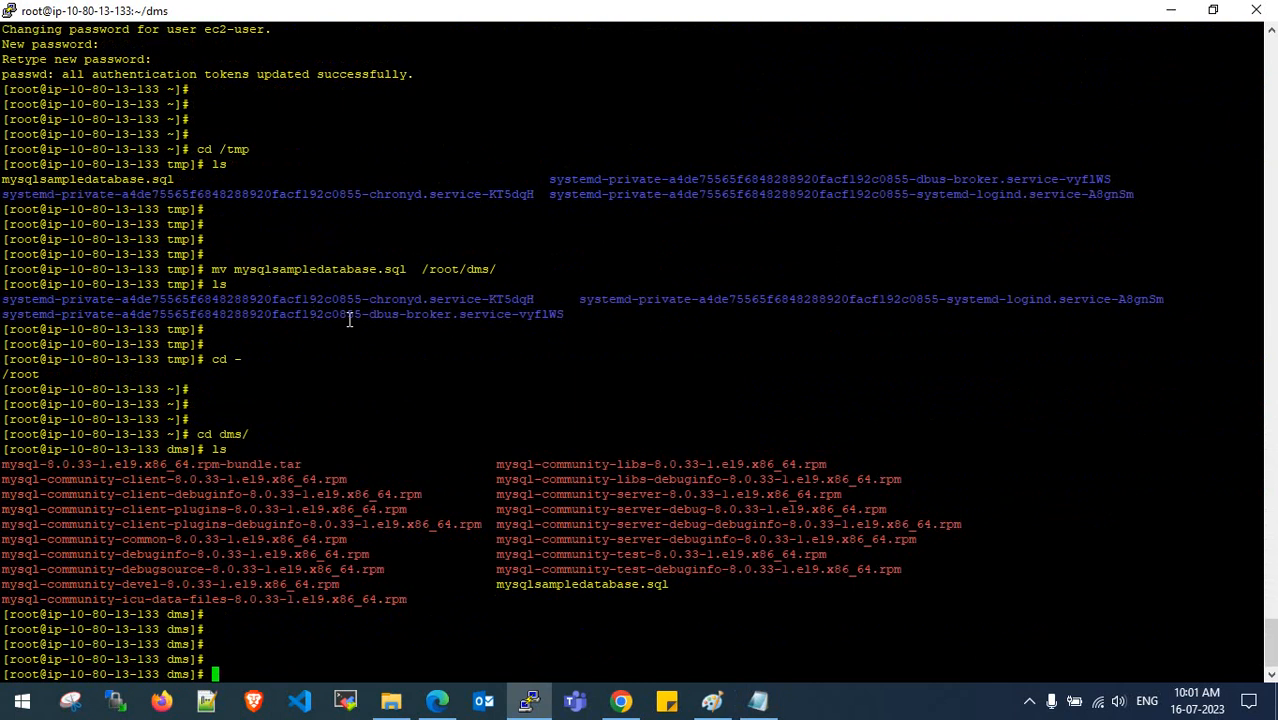
text(mysql -u root -p)
key(Return)
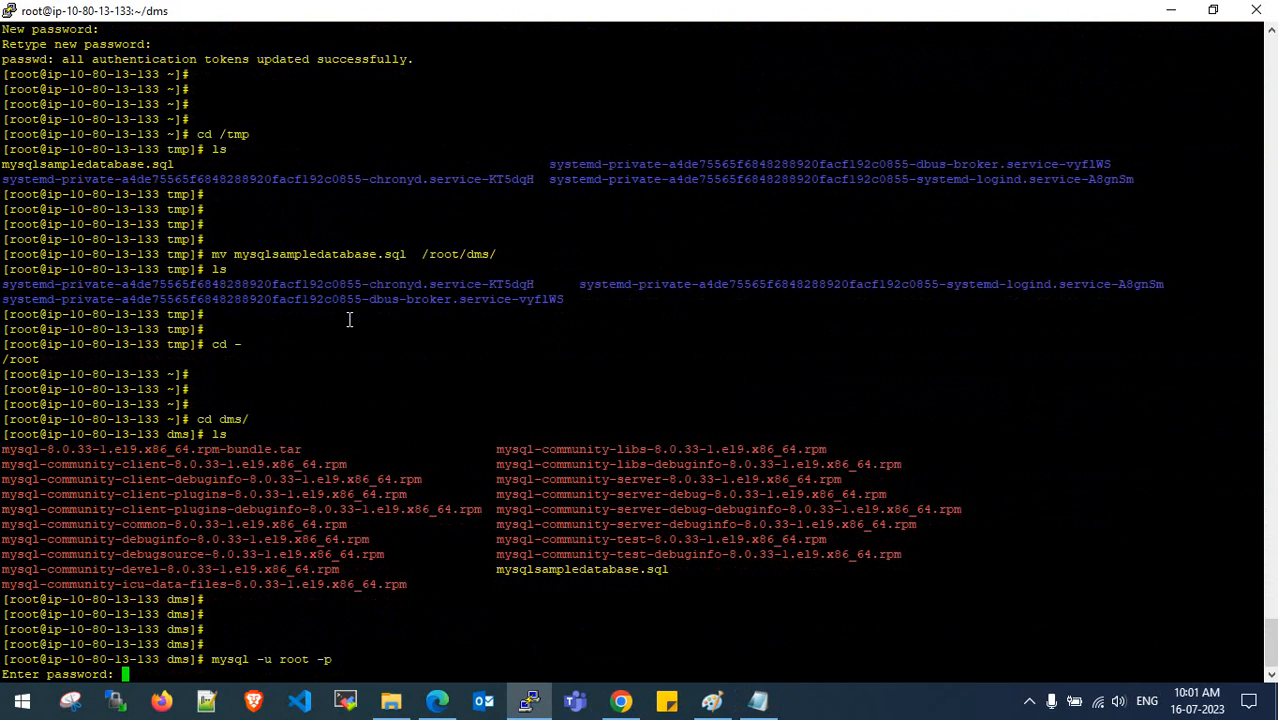
- Enter the root password and confirm the server reports version 8.0.33
key(Return)
key(Return)
key(Return)
key(Return)
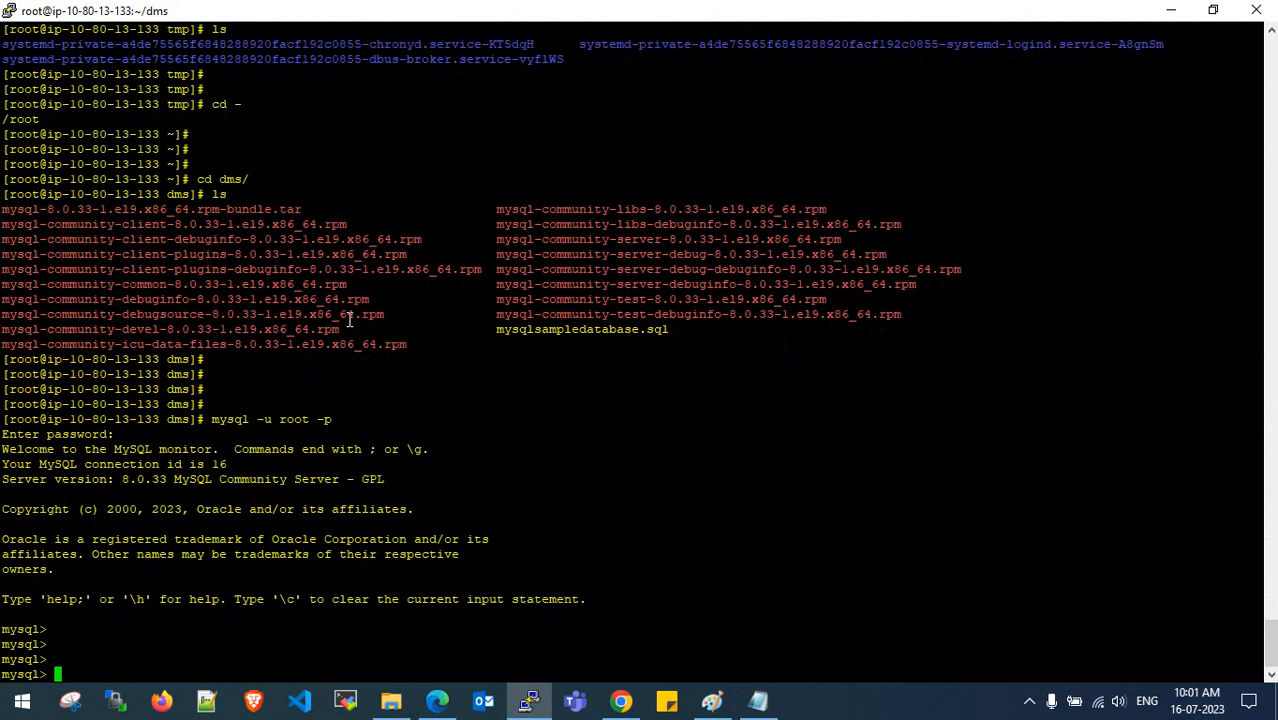
drag(121, 479, 163, 481)
click(169, 481)
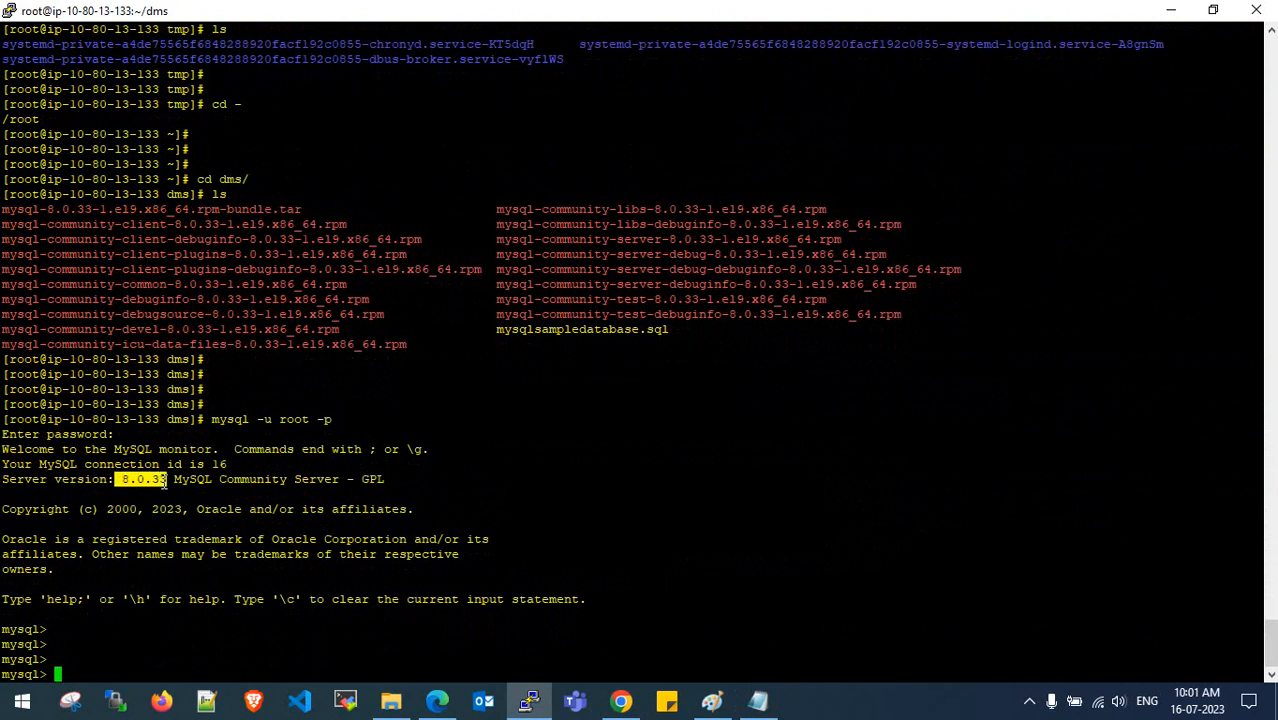
click(440, 701)
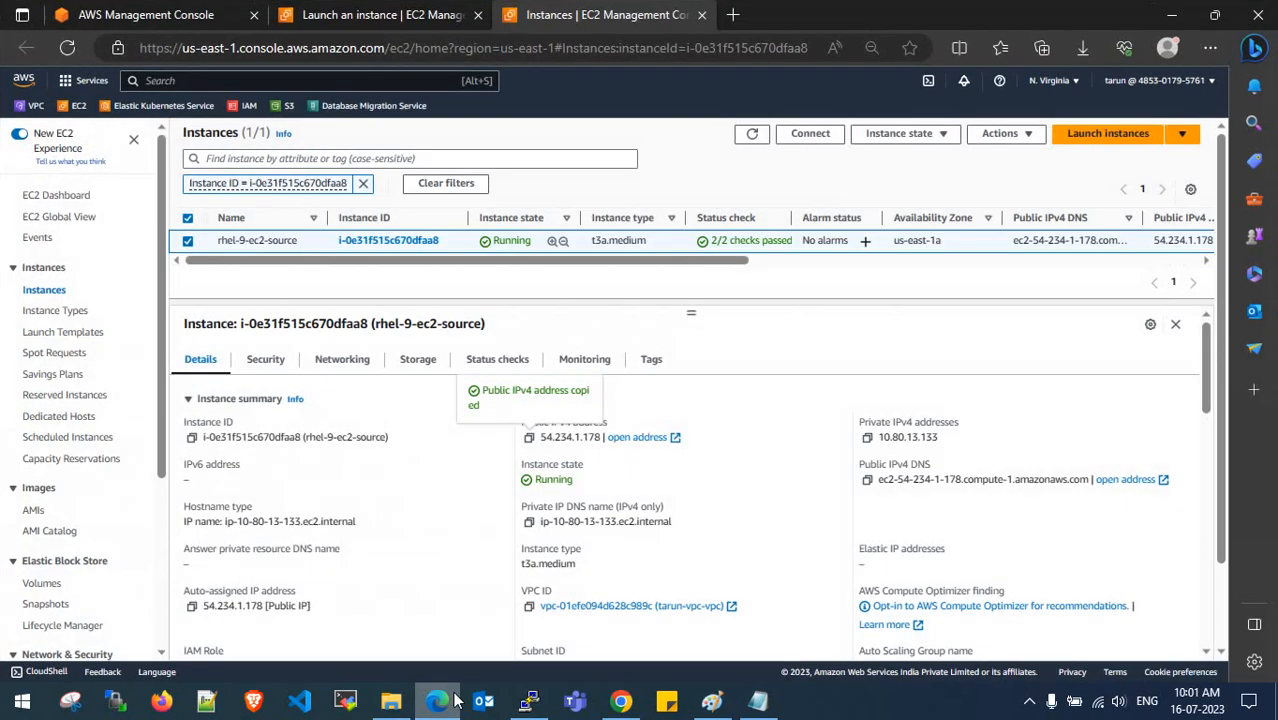
drag(483, 701, 303, 710)
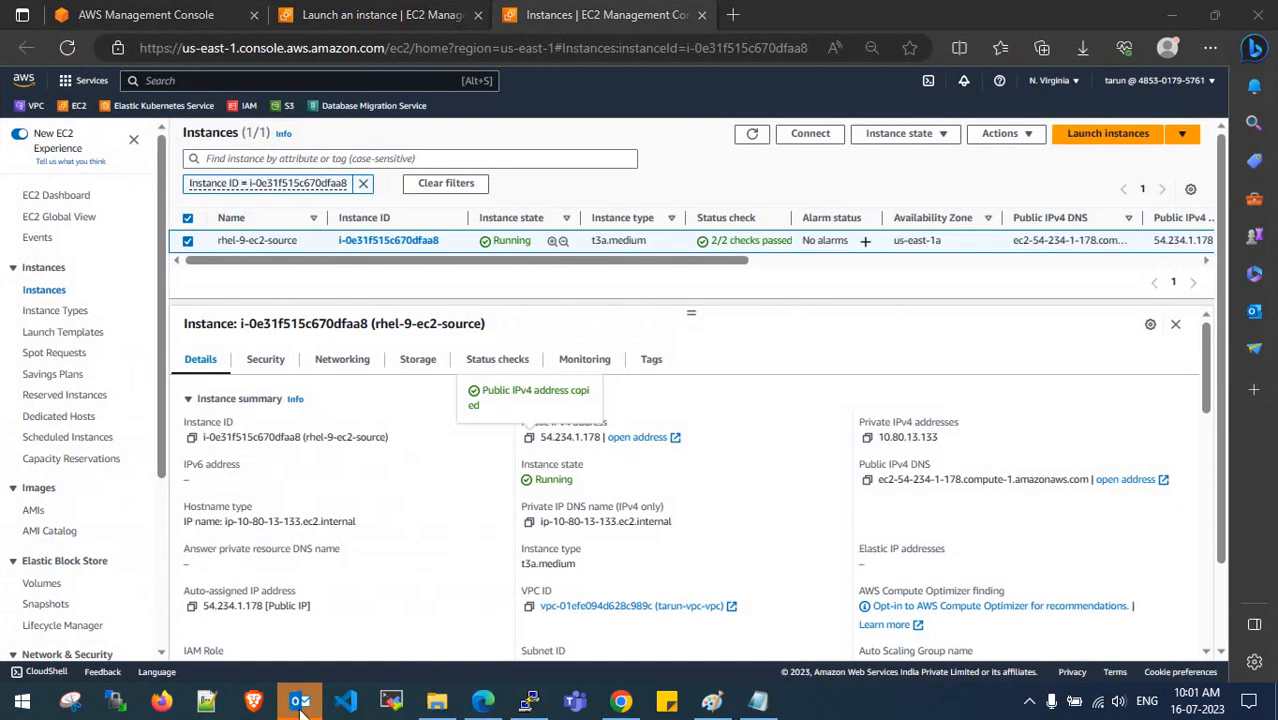
right_click(300, 703)
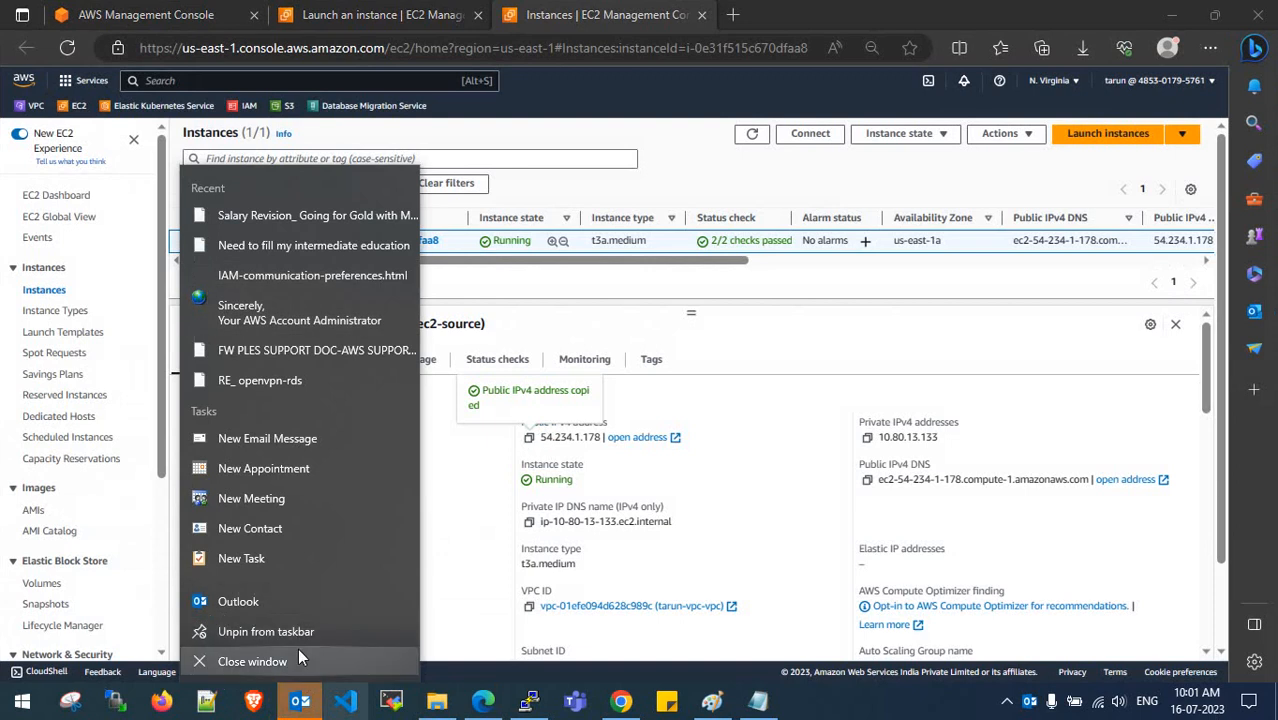
click(300, 660)
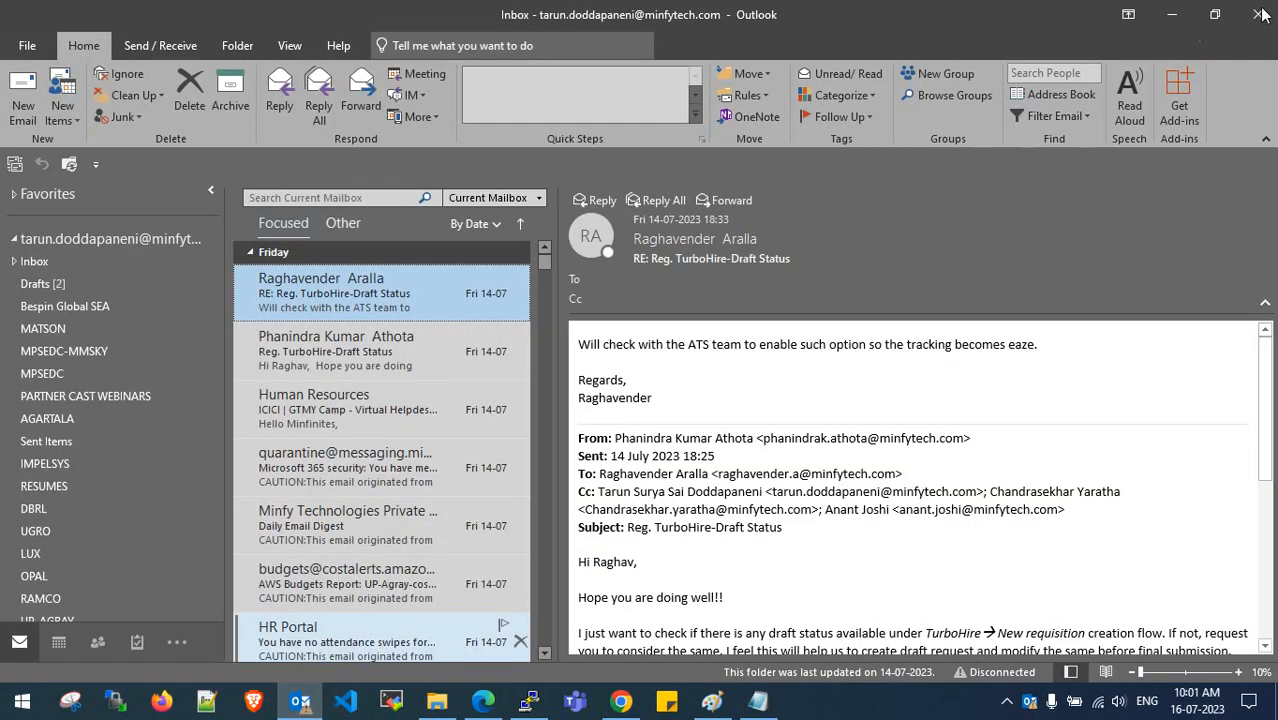
click(1176, 16)
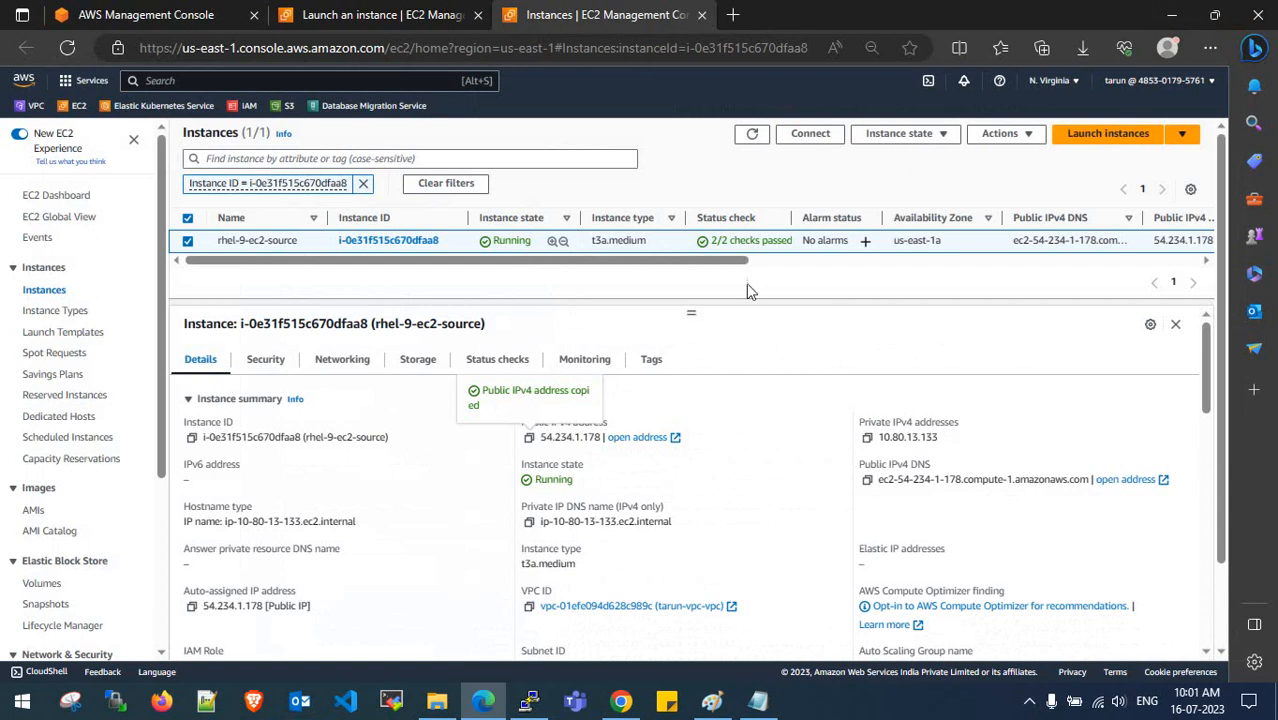
click(216, 81)
- Search for rds and open the RDS console in a new tab
text(rds)
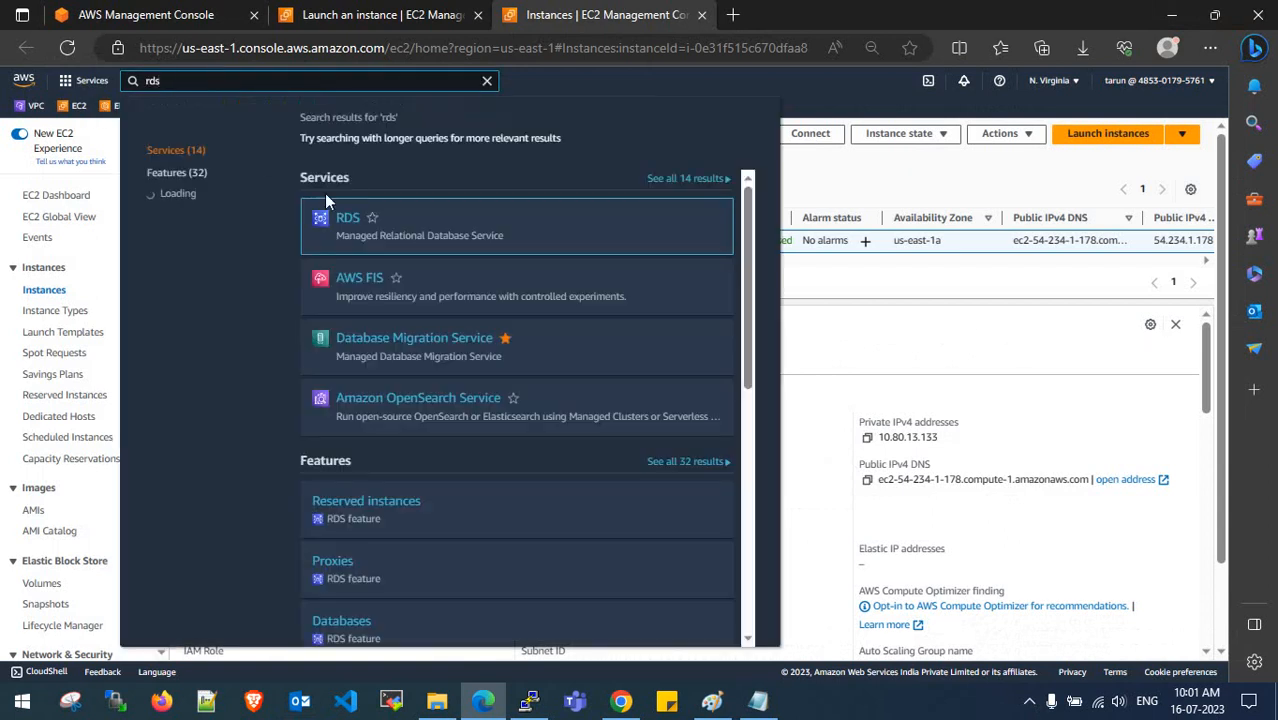
middle_click(347, 218)
click(846, 189)
click(830, 14)
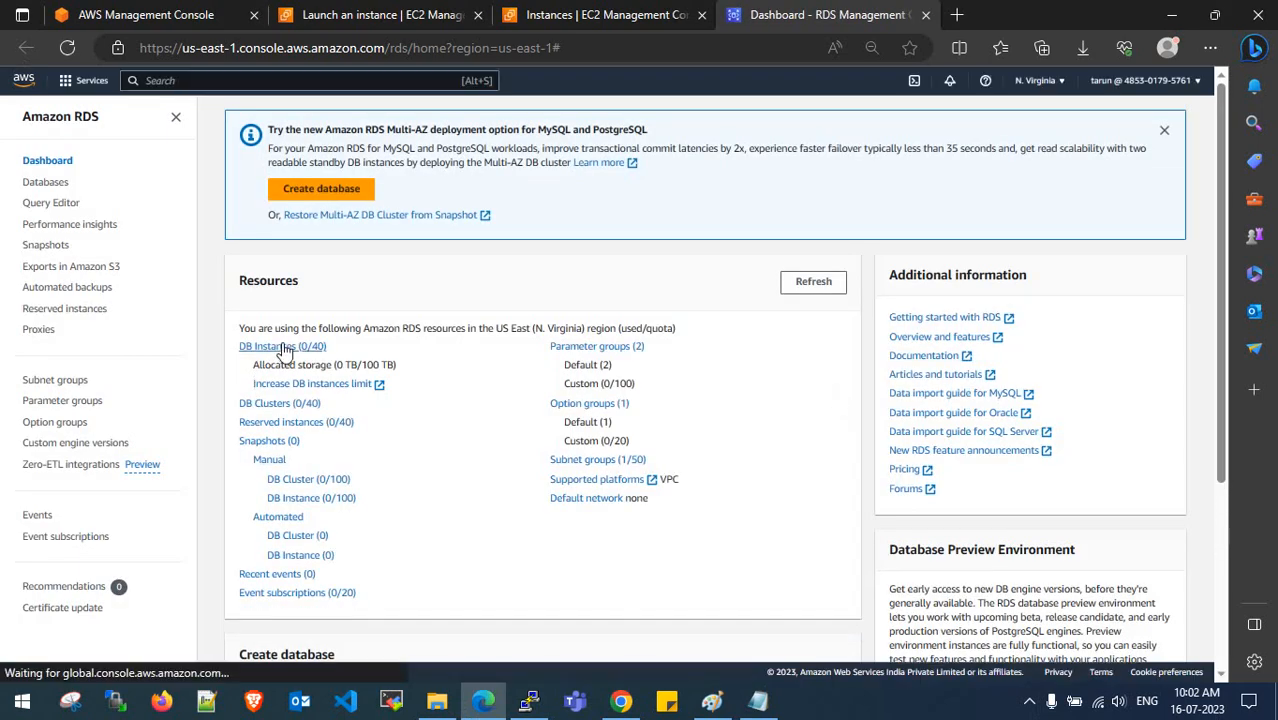
- Confirm the Databases list shows 0 instances, then go to Parameter groups
click(284, 347)
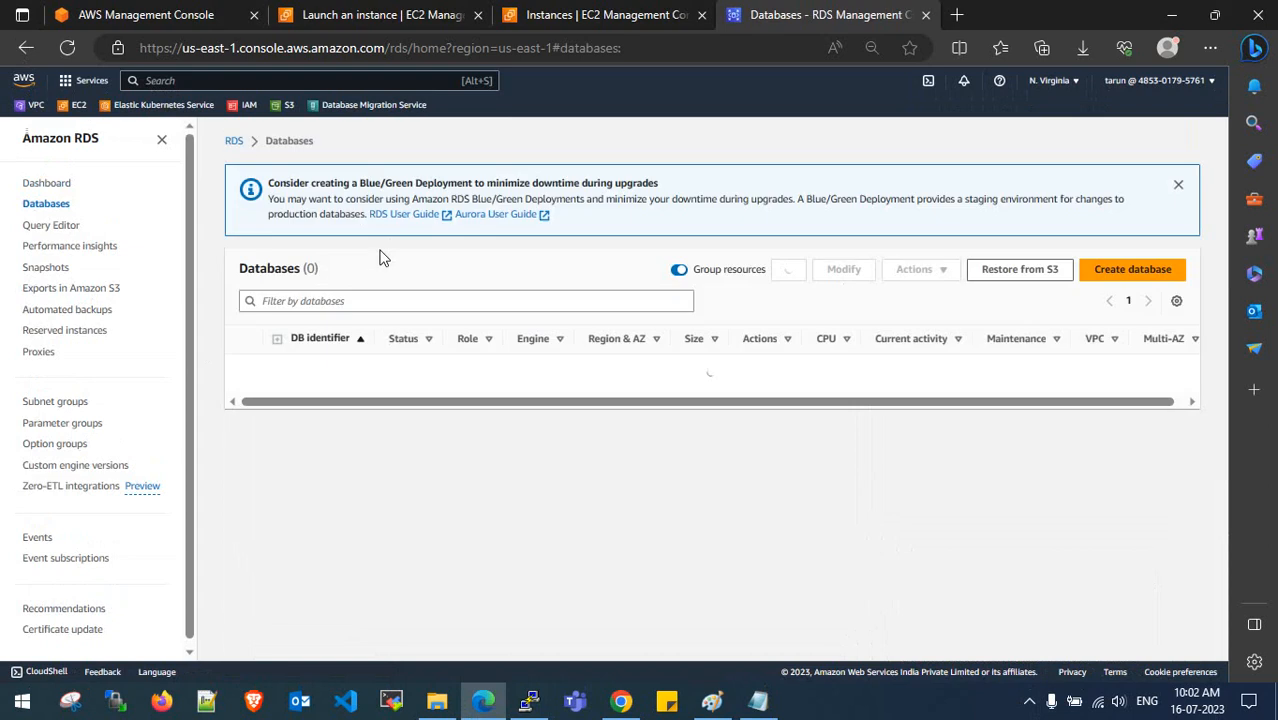
drag(257, 270, 327, 269)
click(327, 269)
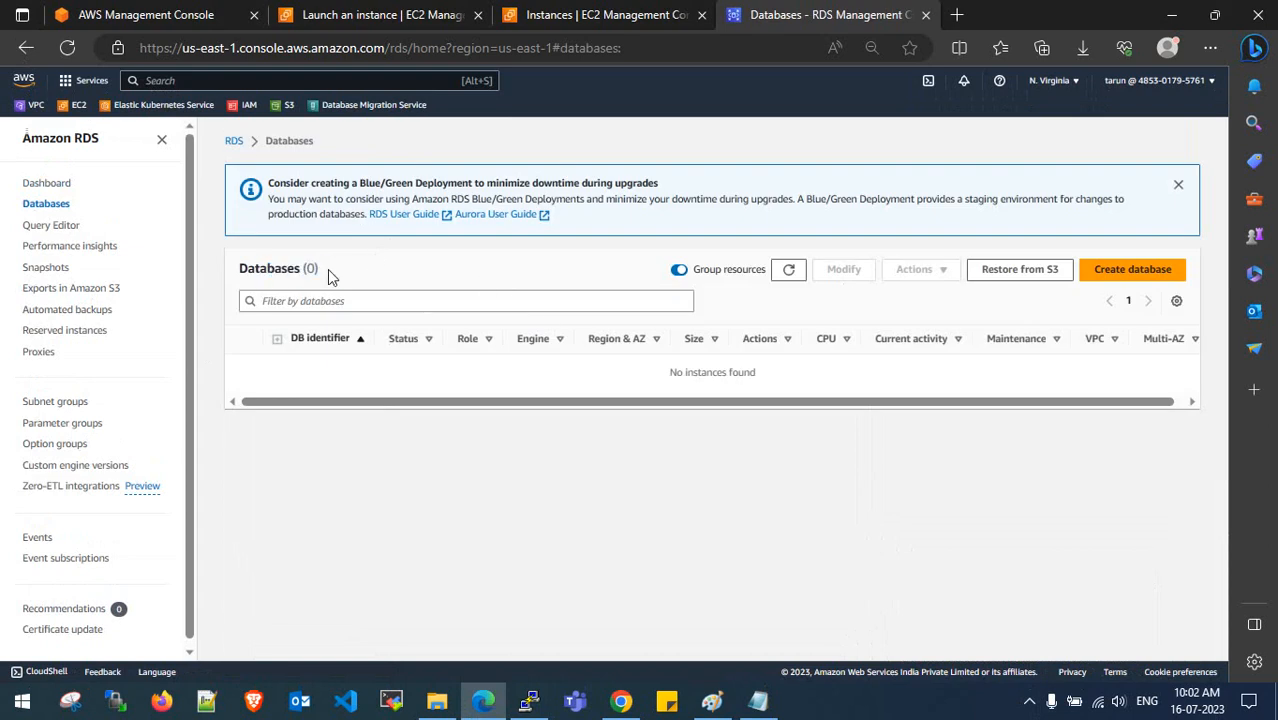
click(57, 425)
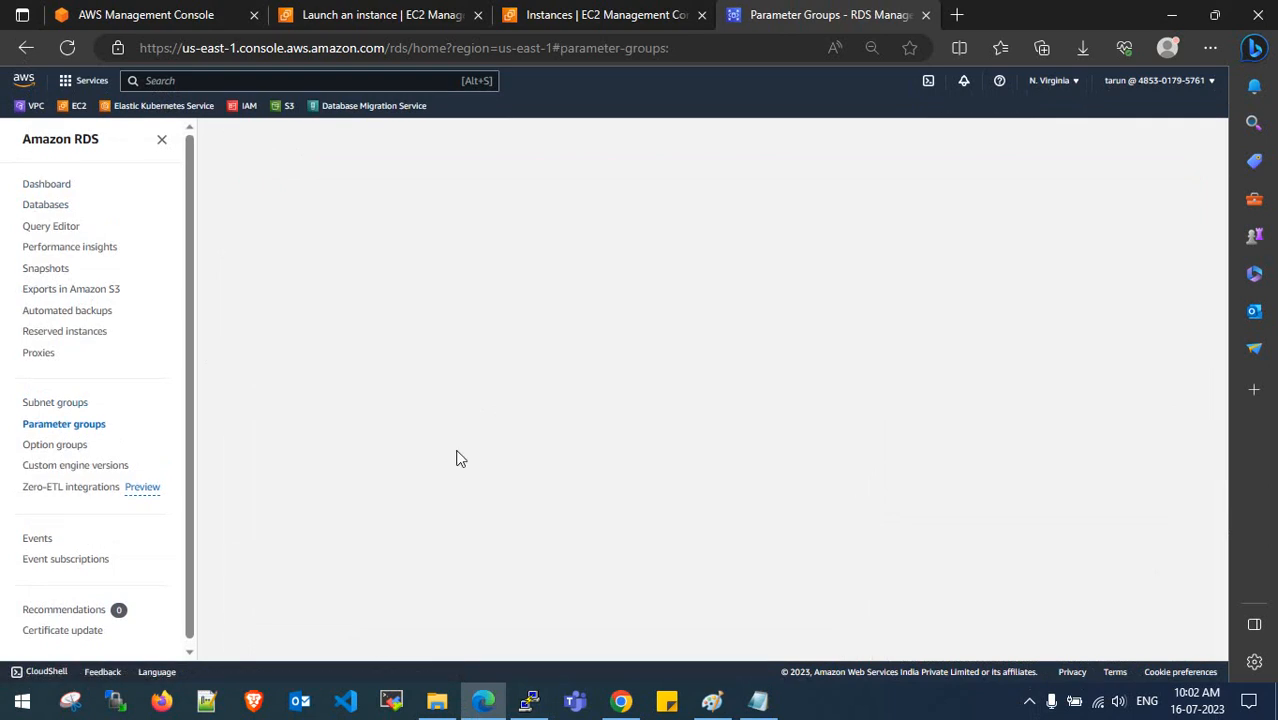
- Create a mysql8.0 parameter group named DMS-PARAMETER-GROUP, with the same text as its description
click(1104, 180)
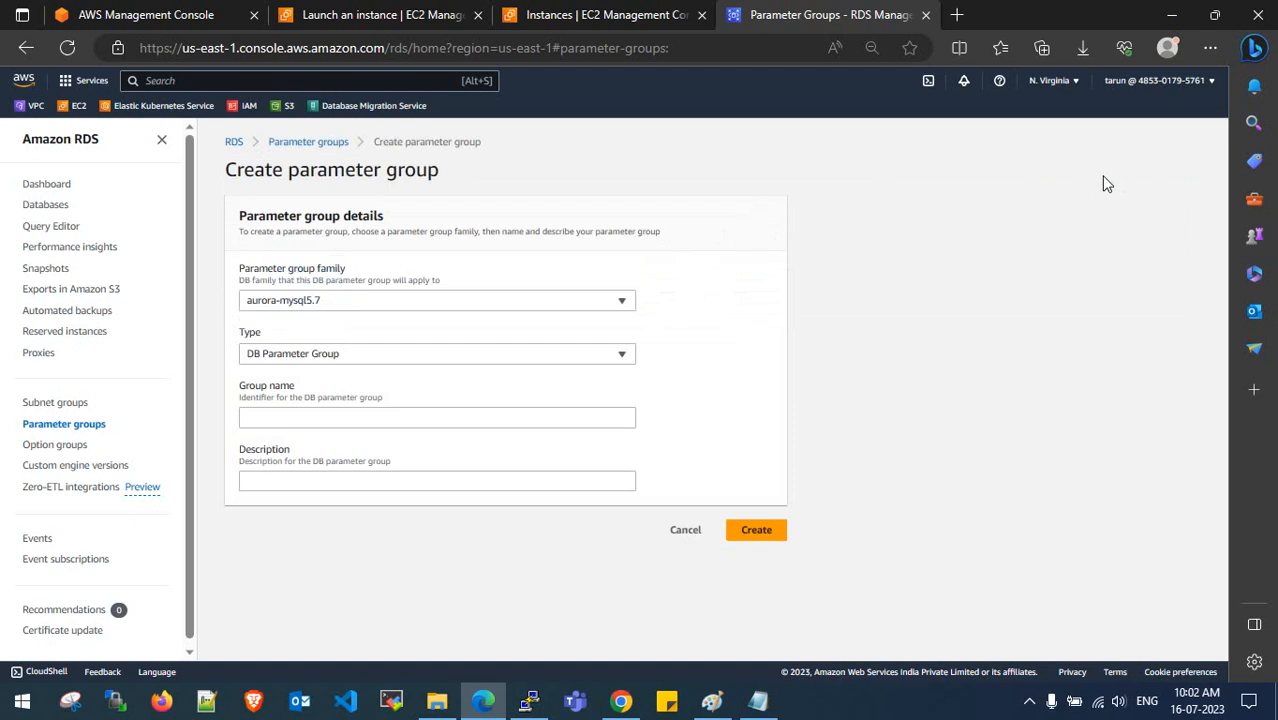
click(455, 308)
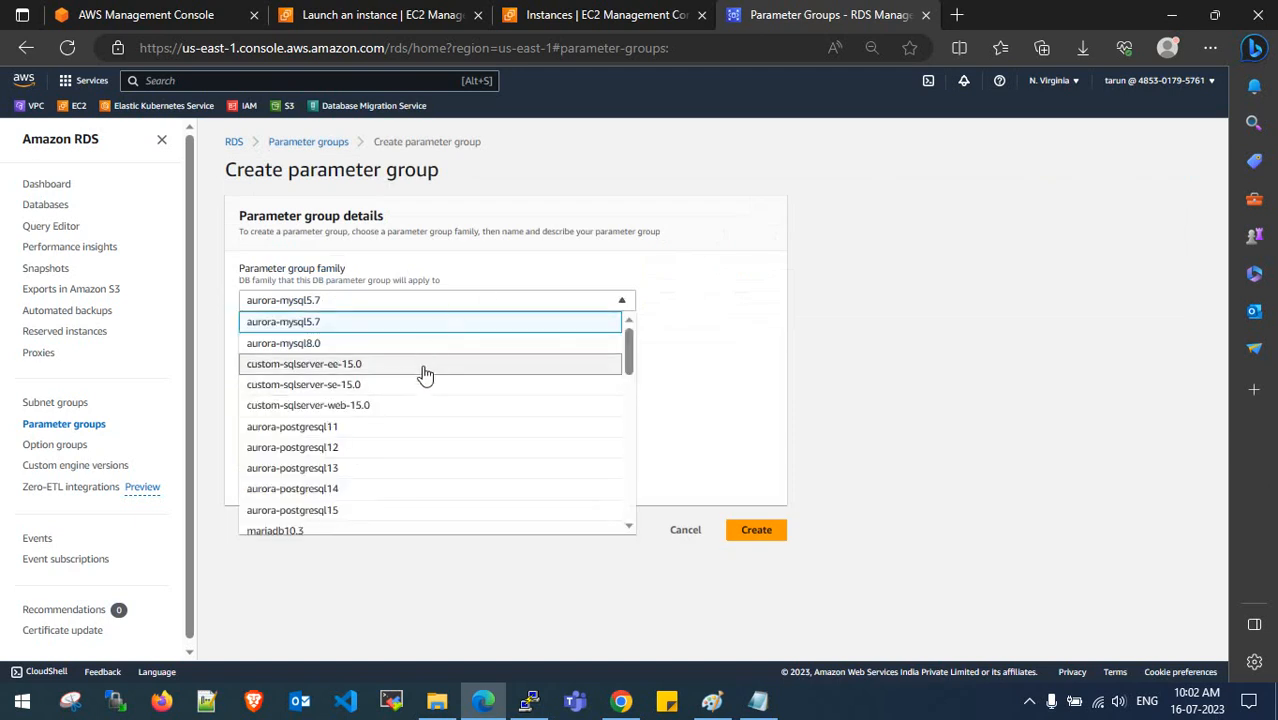
scroll(415, 400, down, 5)
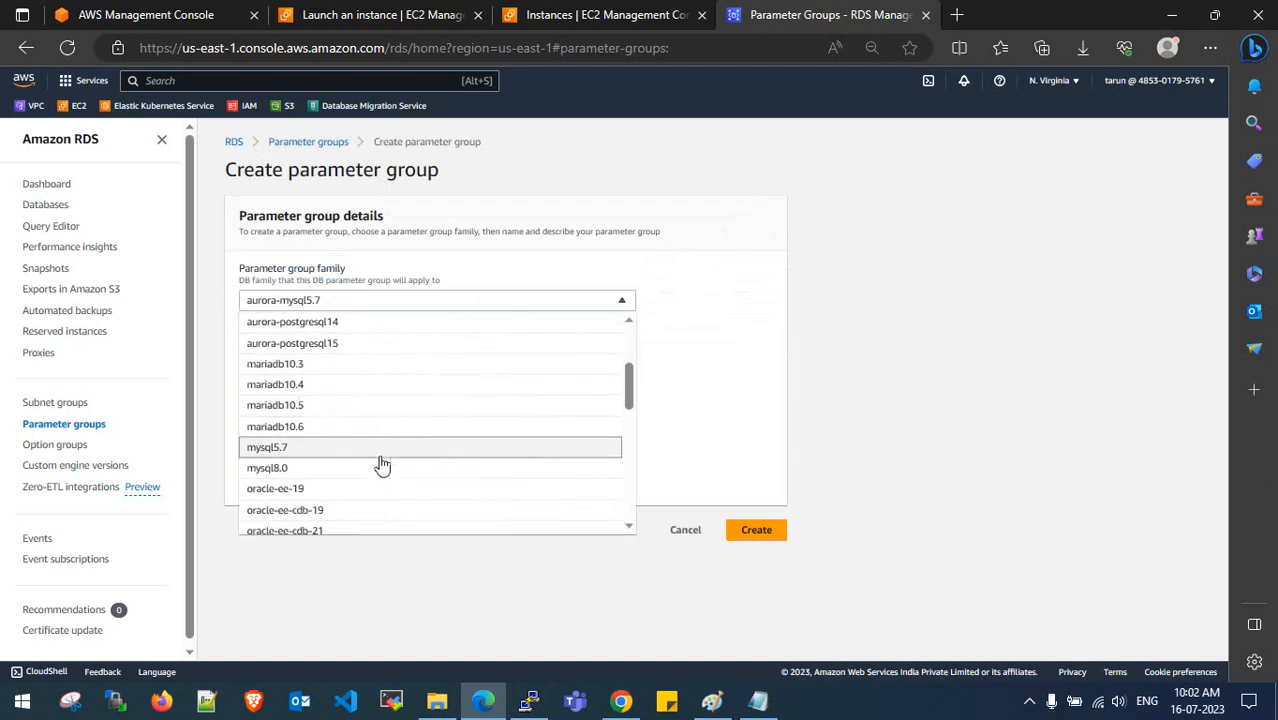
click(373, 466)
click(337, 419)
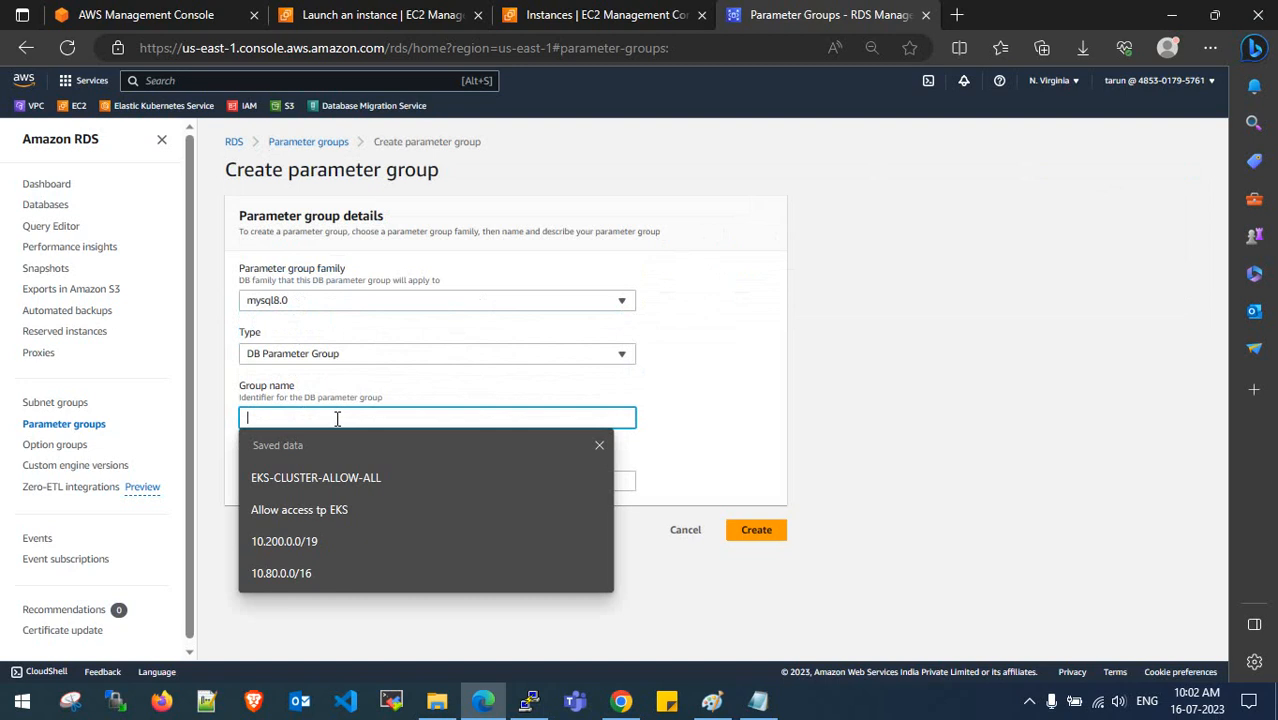
text(DM)
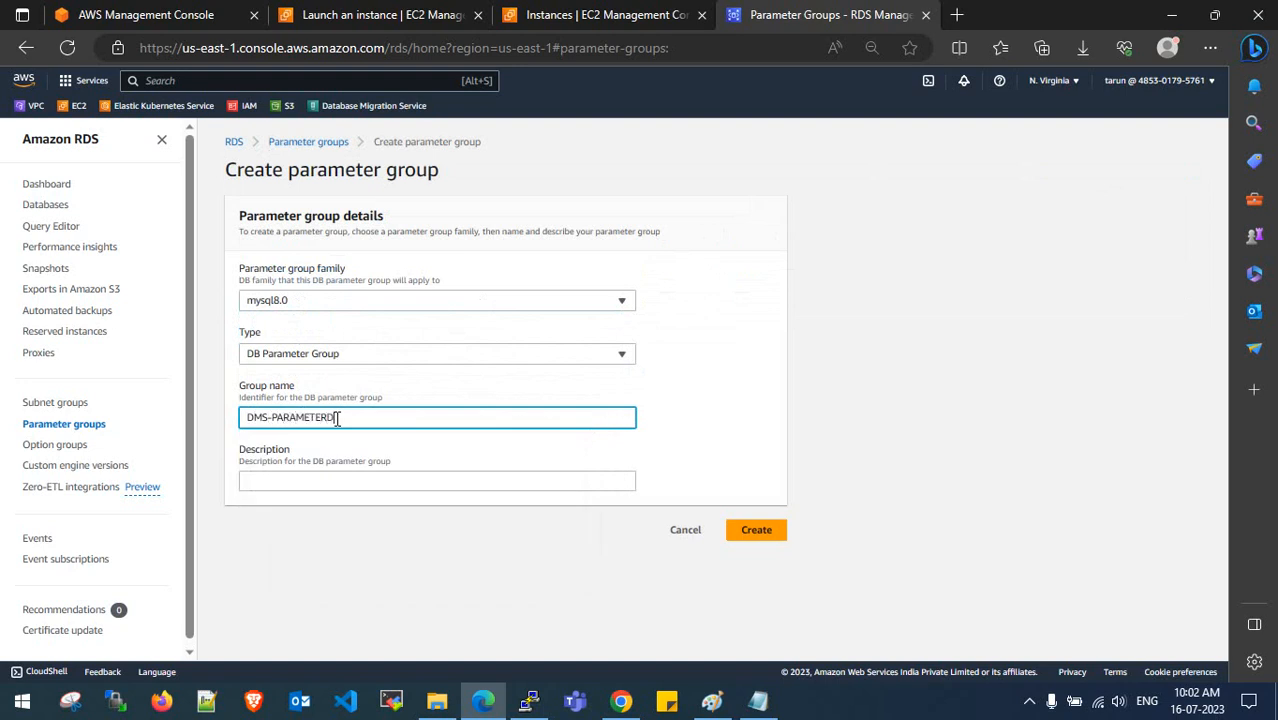
text(S-PARAMETER-GROPU)
drag(395, 424, 222, 417)
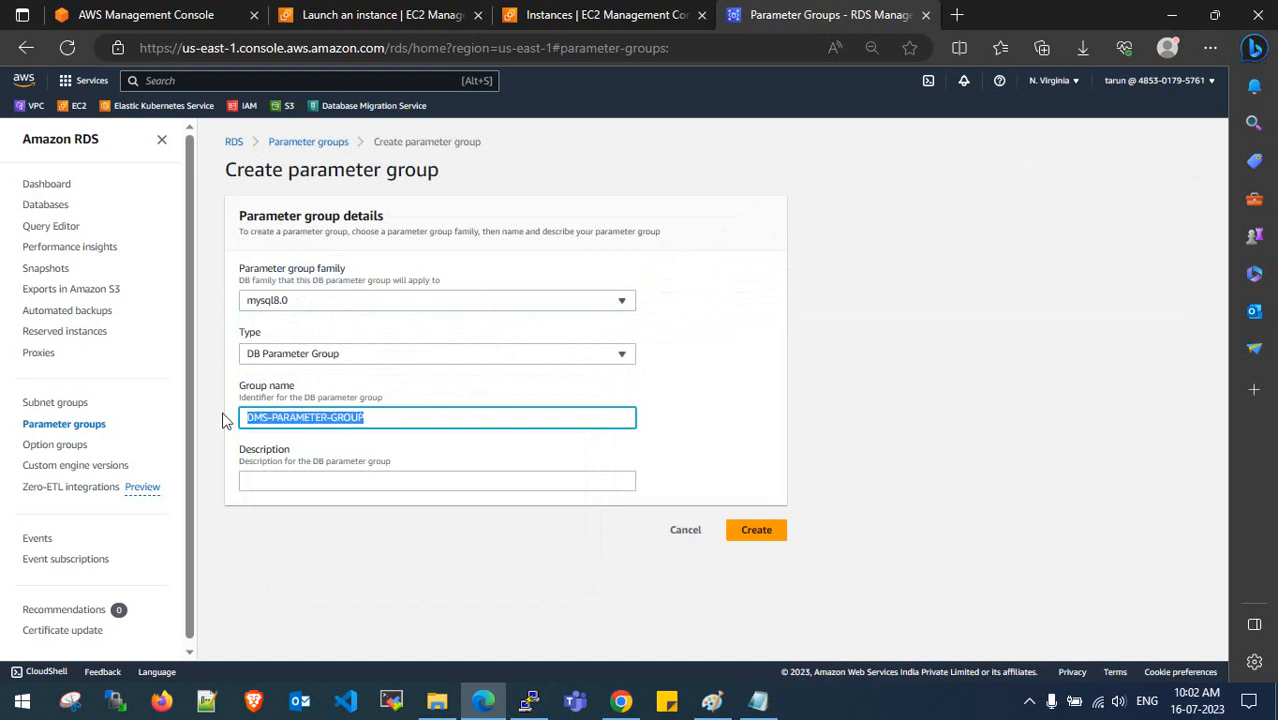
key(ctrl+c)
click(322, 479)
key(ctrl+v)
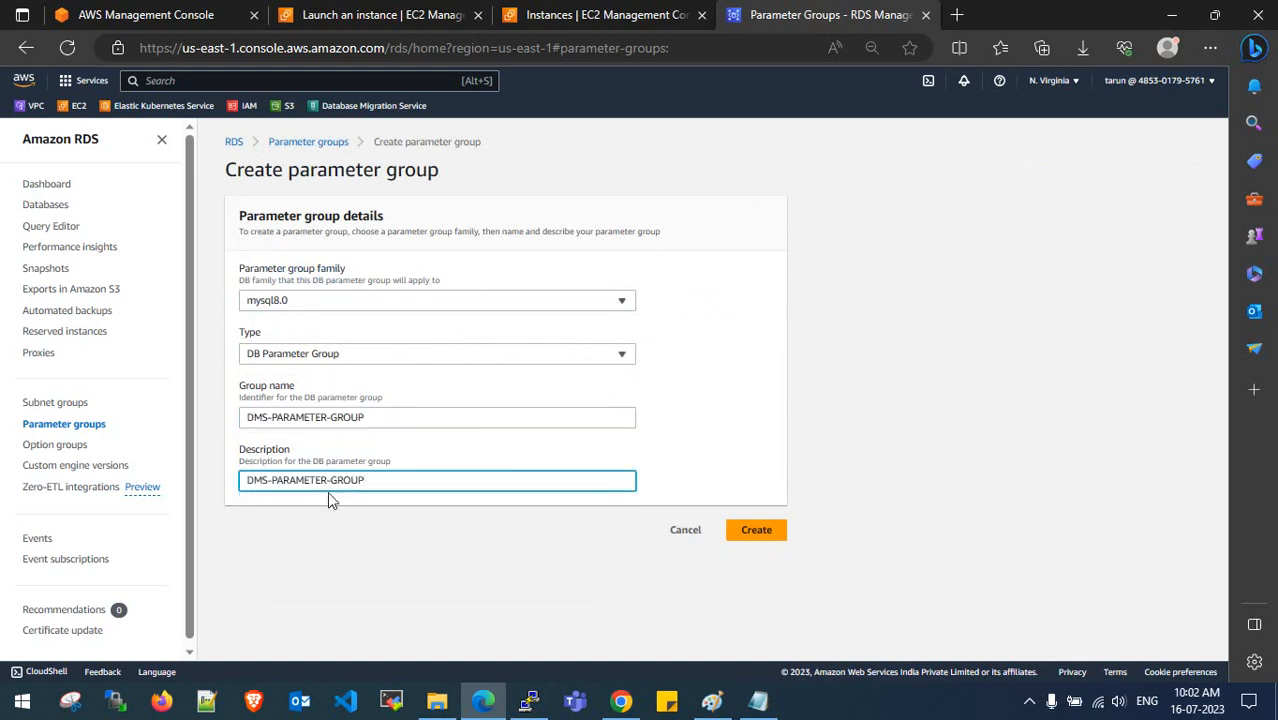
click(385, 450)
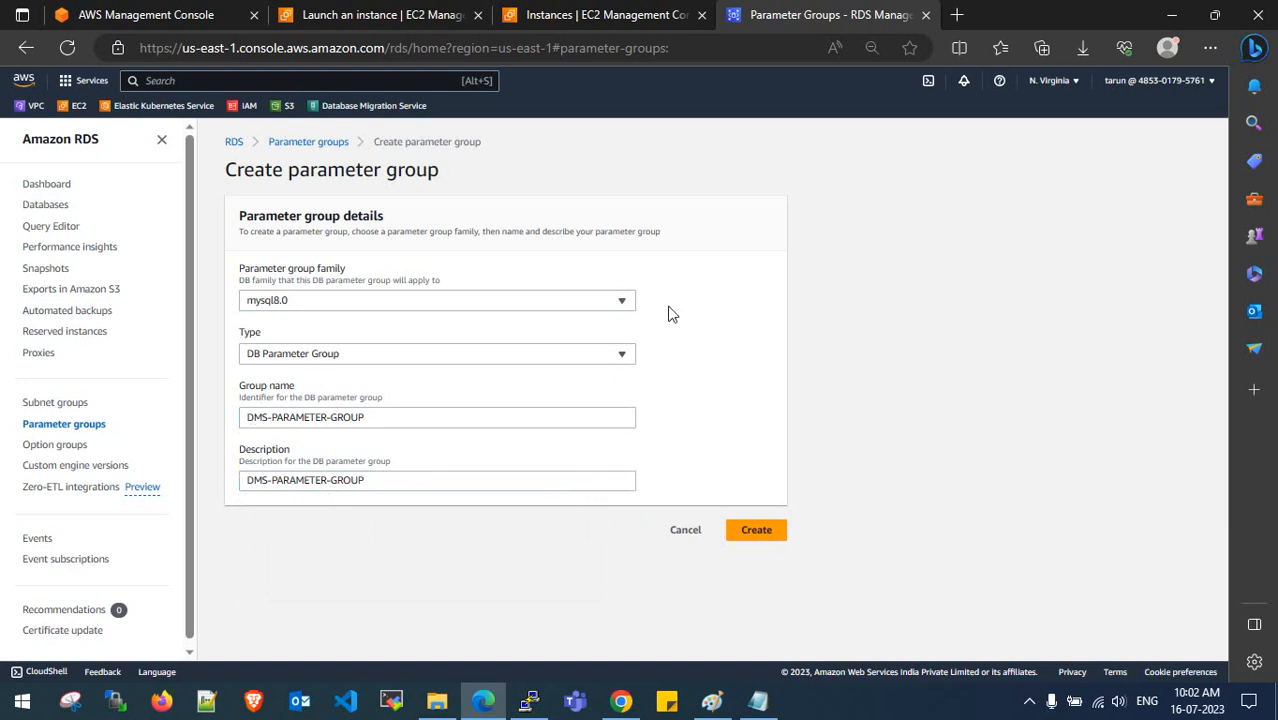
click(756, 537)
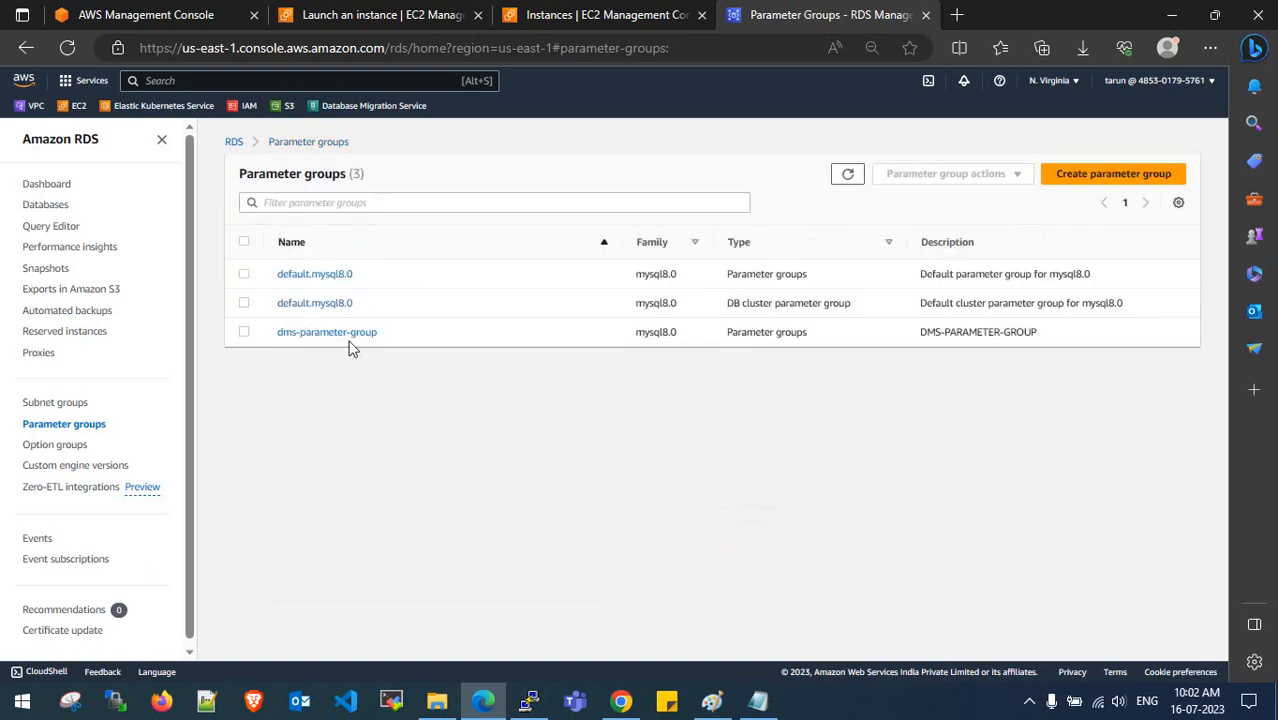
- Start a new DB subnet group named DMS-PARAMETER-GROUP, with the same text as its description
click(60, 405)
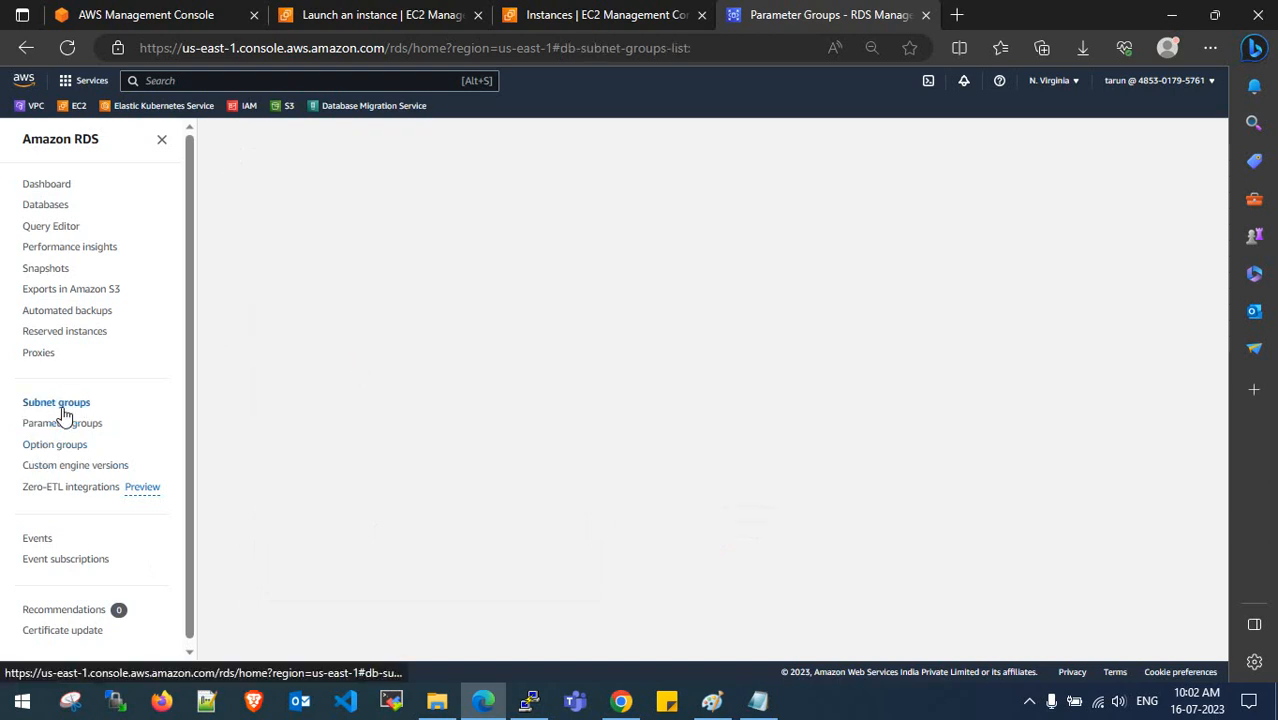
click(1108, 190)
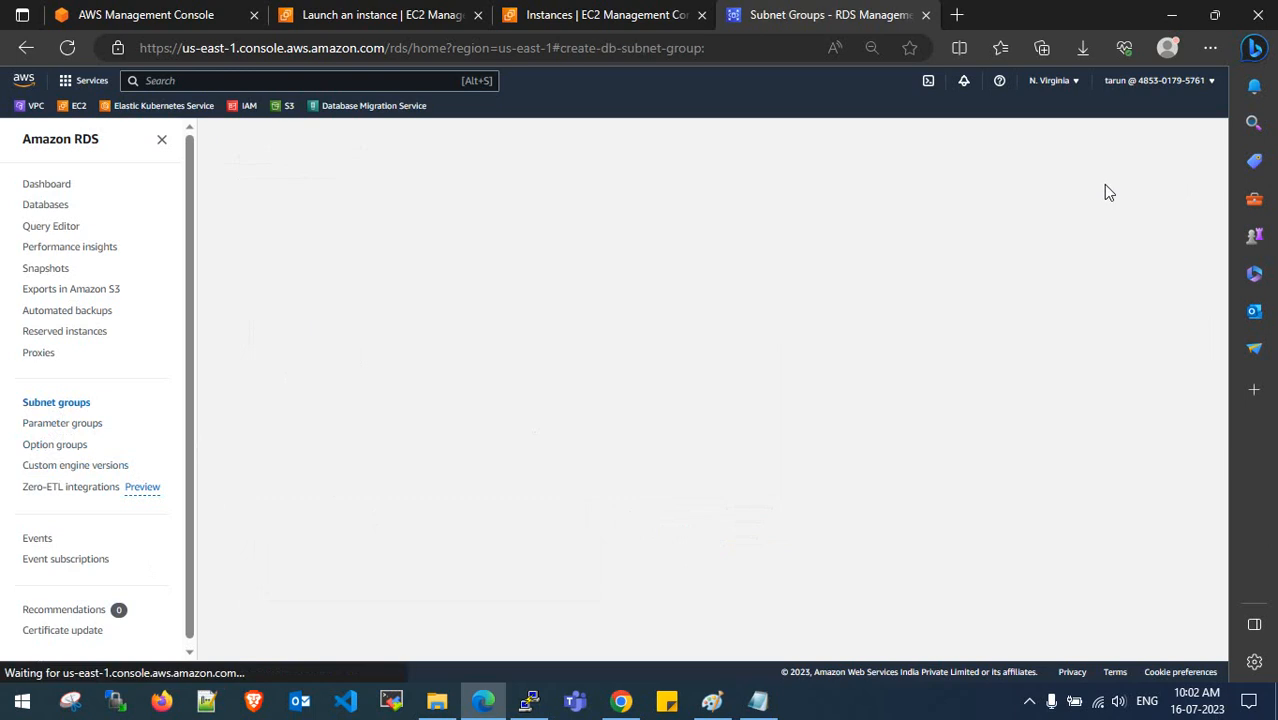
click(349, 324)
key(ctrl+v)
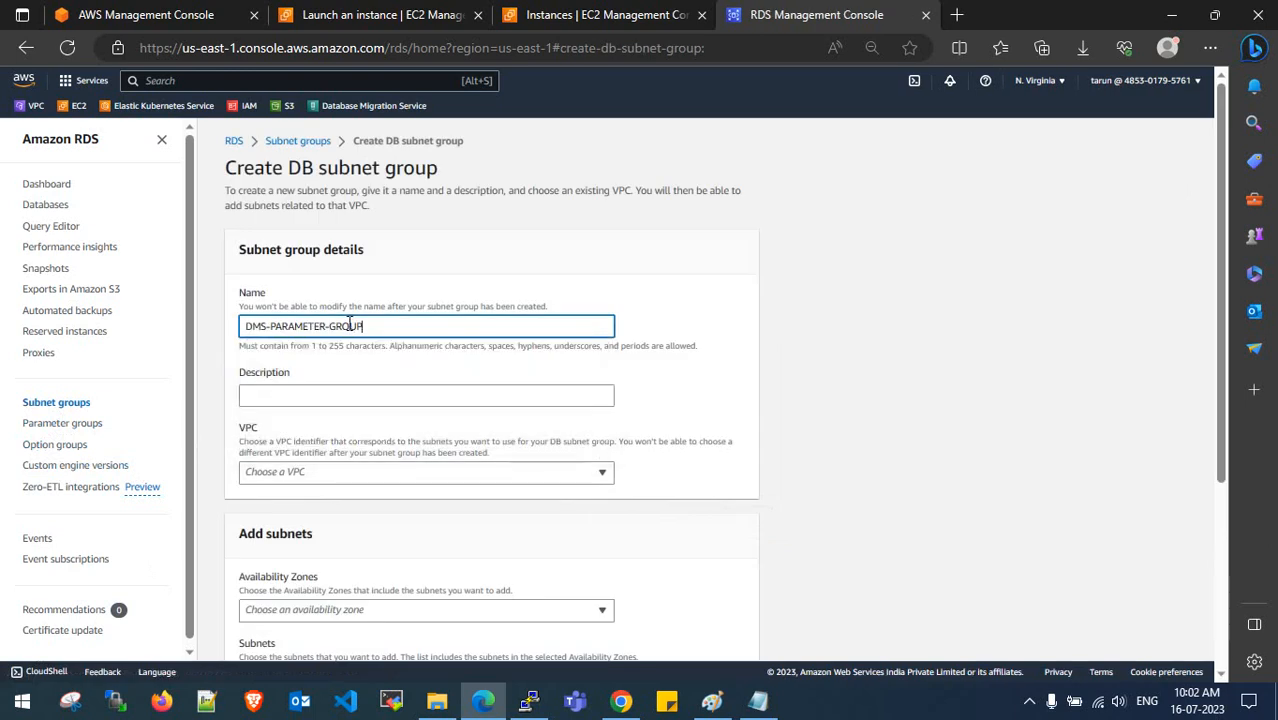
key(BackSpace)
key(BackSpace)
key(BackSpace)
key(BackSpace)
key(BackSpace)
key(BackSpace)
key(BackSpace)
key(BackSpace)
key(BackSpace)
text(SUBNET)
drag(349, 326, 237, 326)
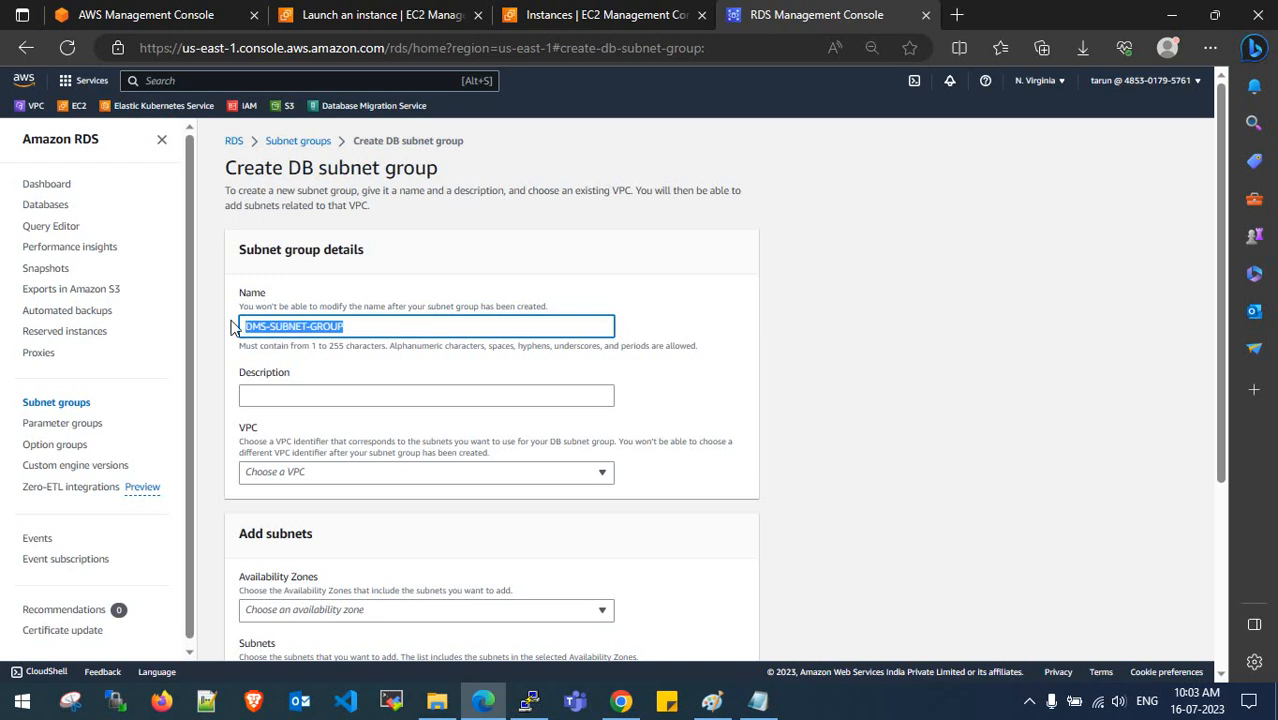
key(ctrl+v)
click(307, 396)
key(ctrl+v)
- Choose the custom VPC and zones us-east-1a and us-east-1b, then open the VPC console in a new tab
click(582, 476)
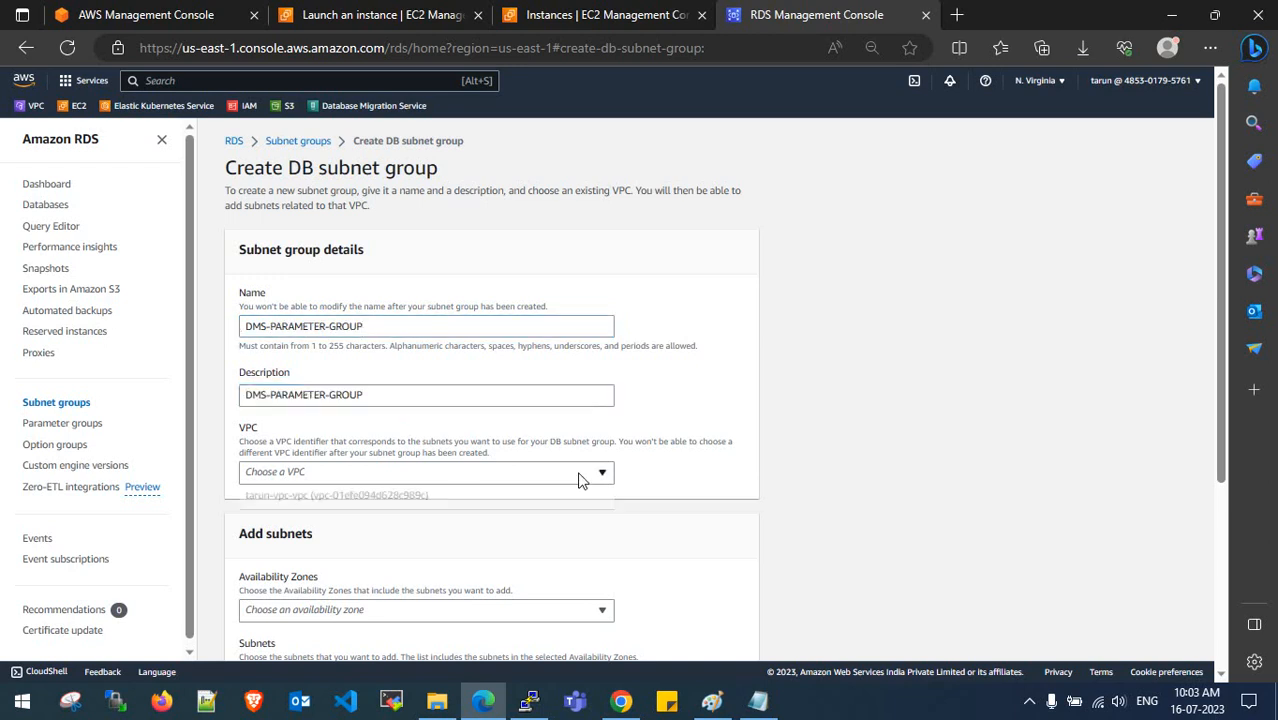
click(551, 494)
scroll(520, 490, down, 2)
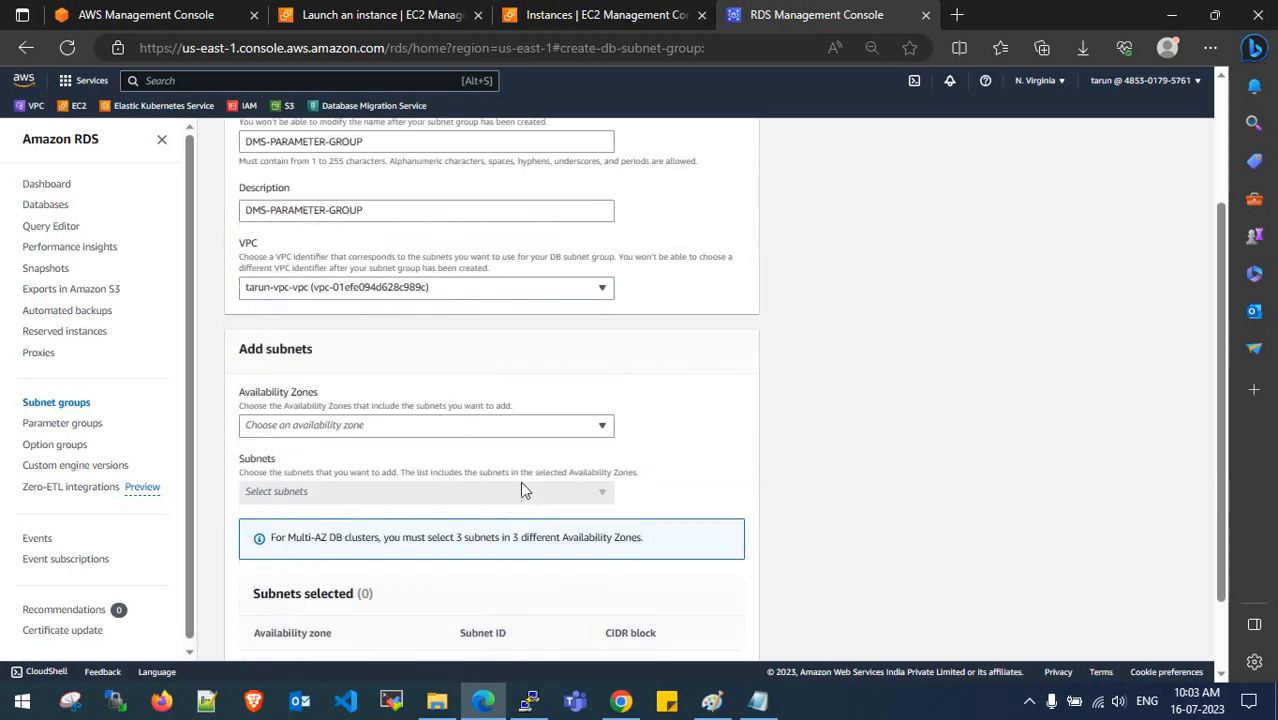
click(427, 427)
click(406, 450)
click(397, 472)
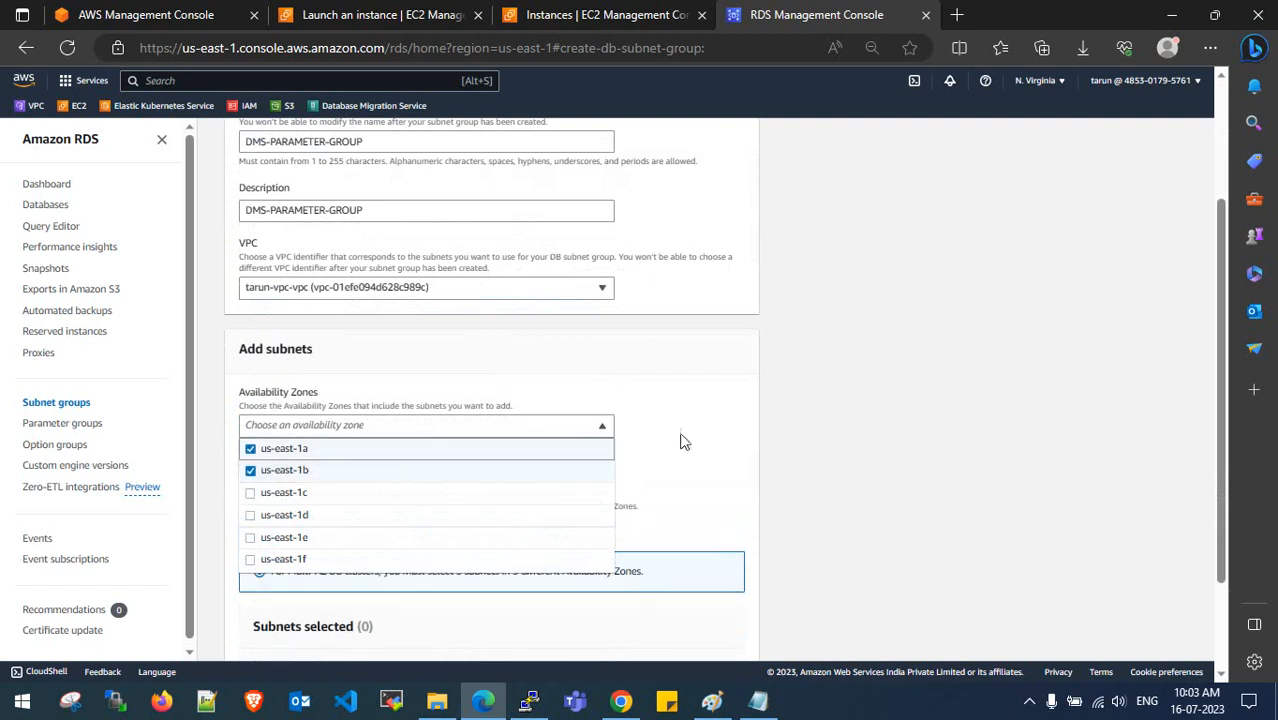
click(672, 441)
scroll(670, 443, down, 2)
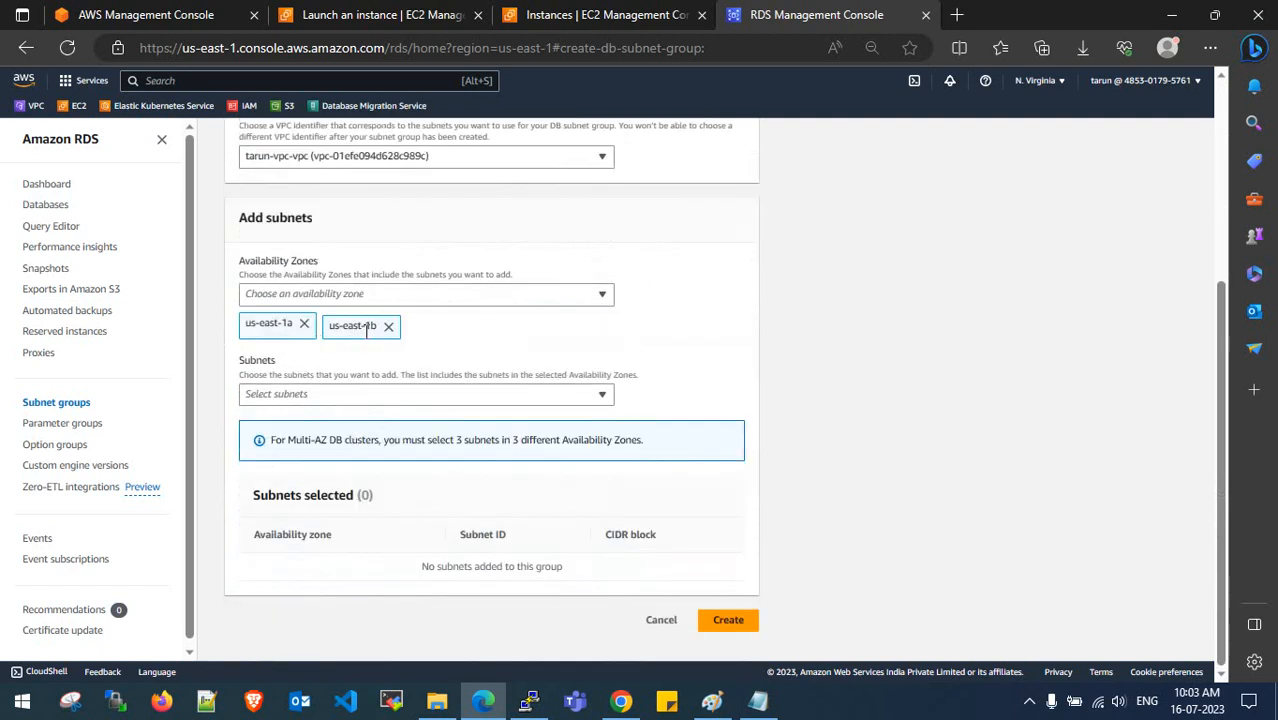
click(384, 394)
click(740, 344)
right_click(34, 110)
click(110, 127)
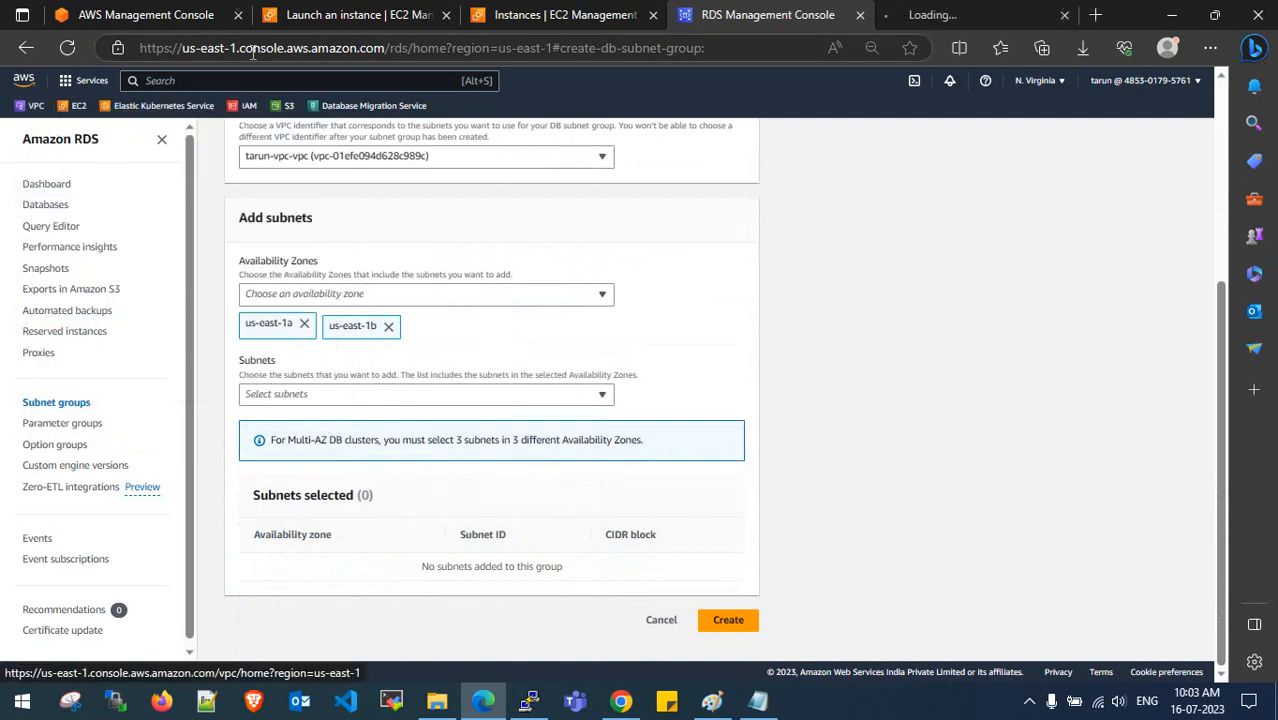
- Check that the us-east-1a and us-east-1b subnets' route tables send 0.0.0.0/0 to an internet gateway
click(953, 12)
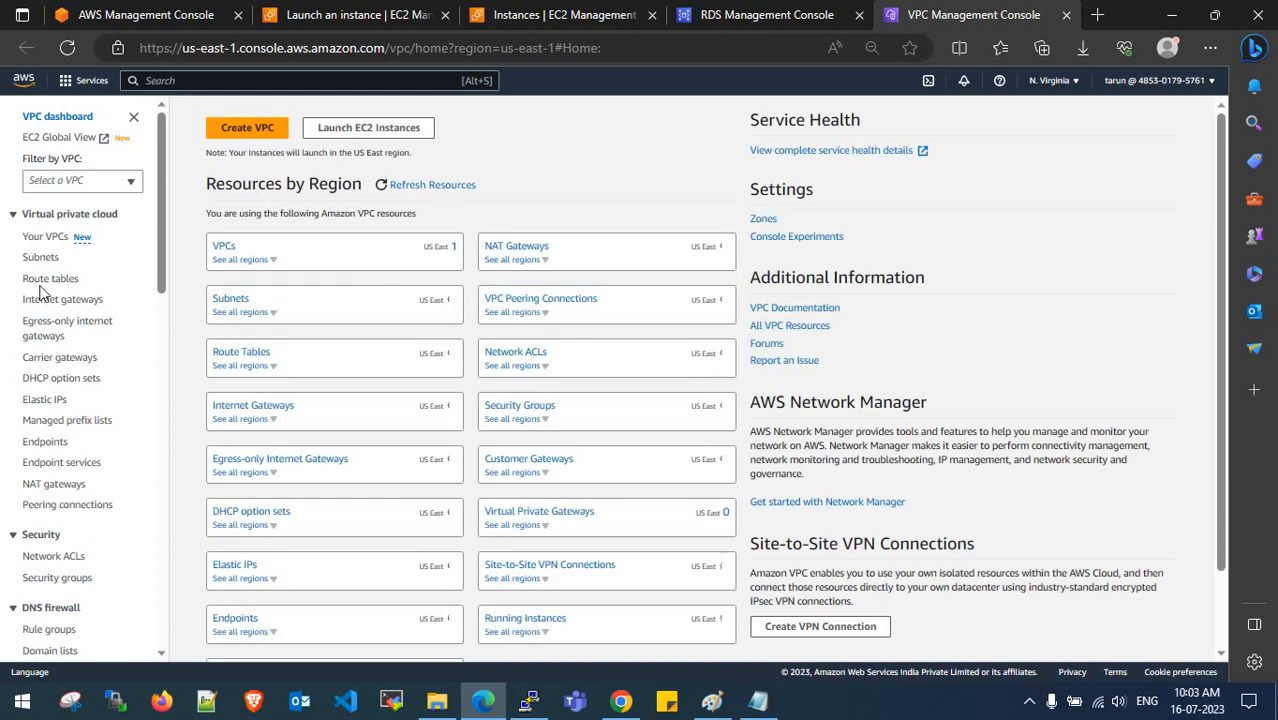
click(240, 299)
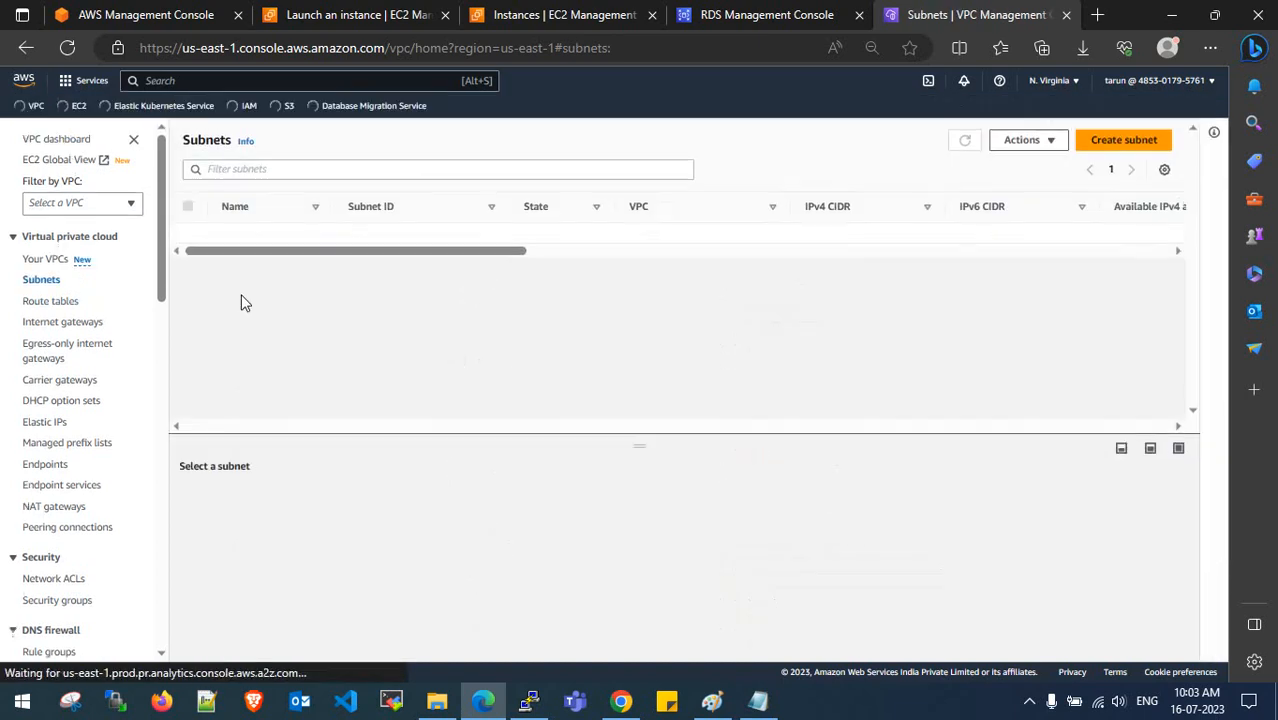
mouse_move(428, 276)
mouse_down()
mouse_move(579, 277)
mouse_move(450, 276)
mouse_up()
drag(340, 206, 456, 206)
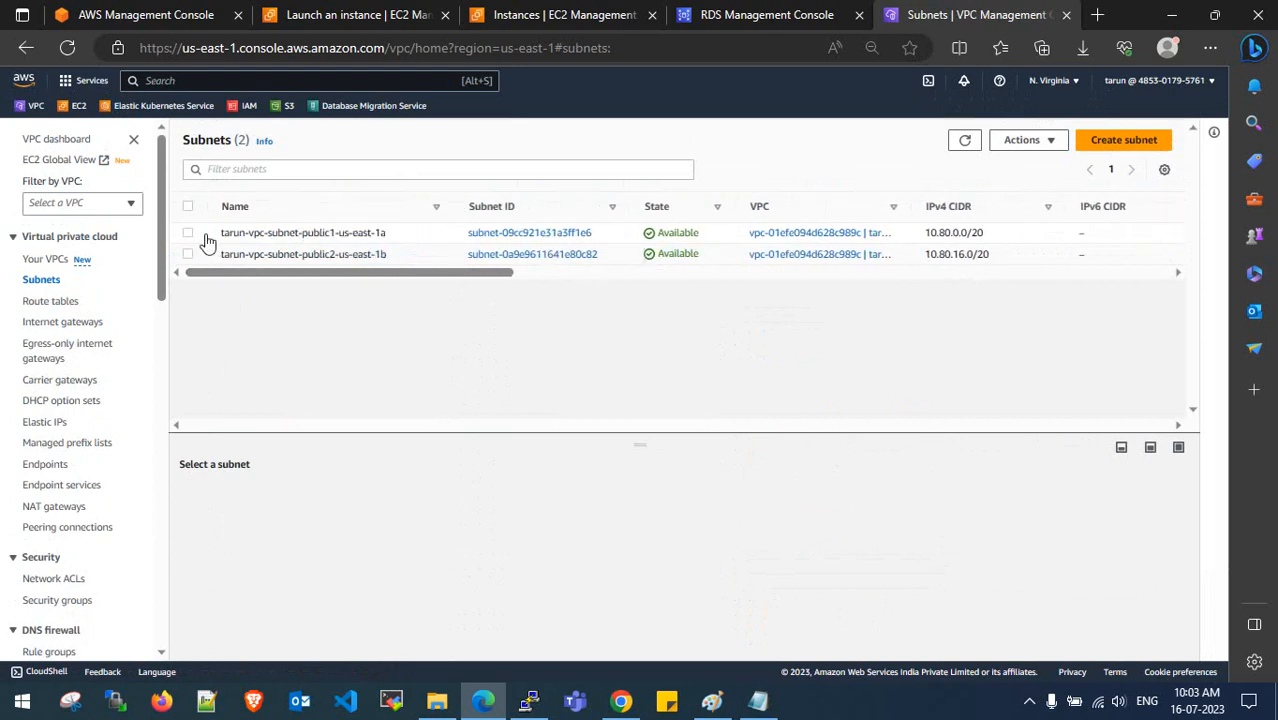
click(188, 233)
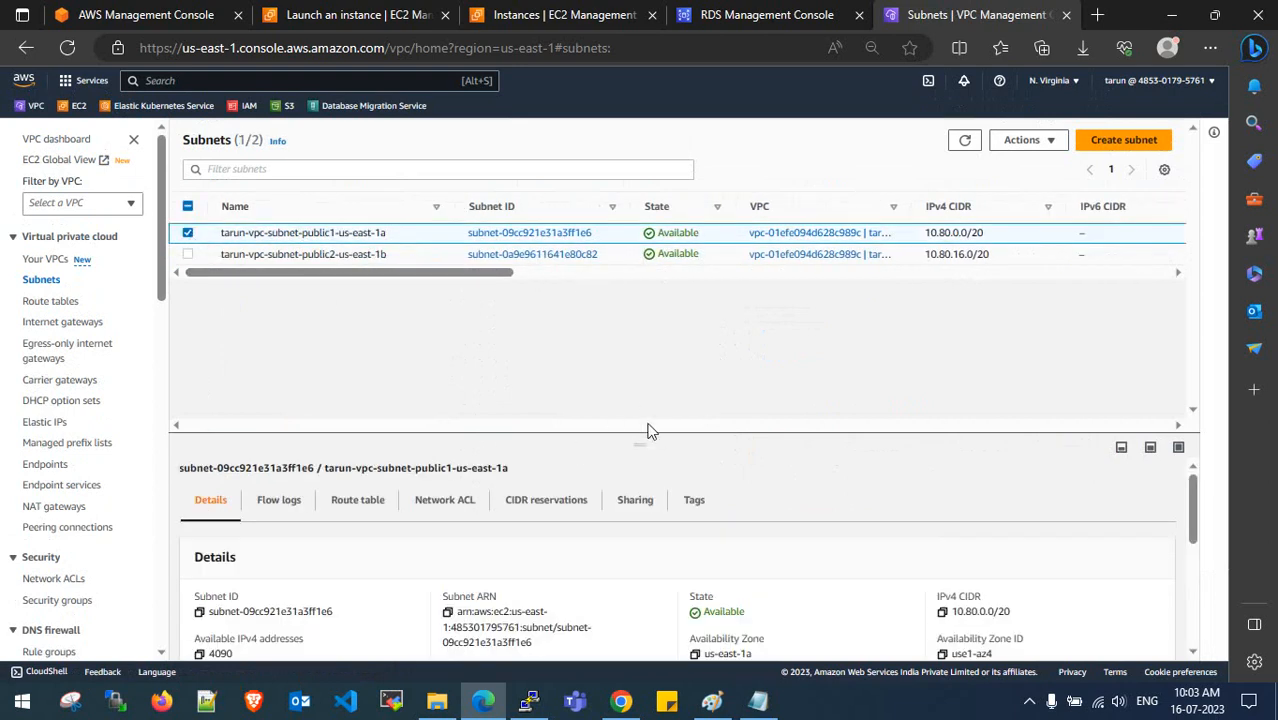
drag(648, 432, 635, 325)
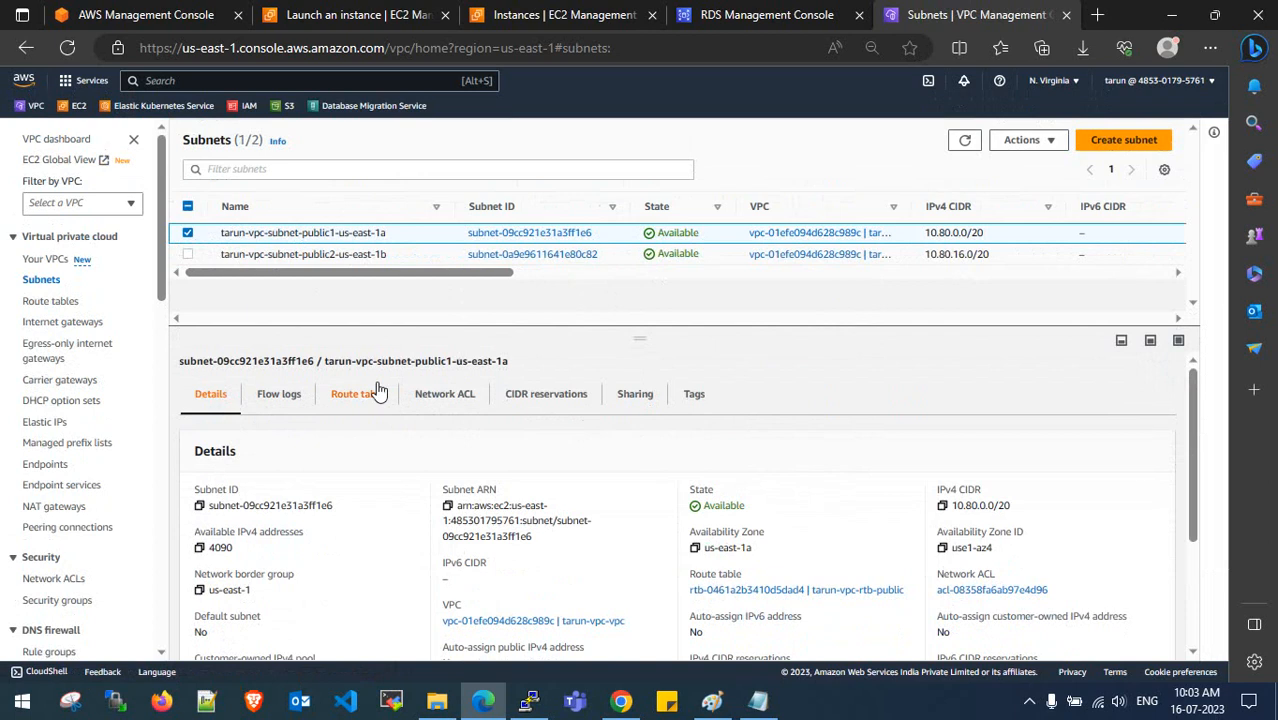
click(357, 394)
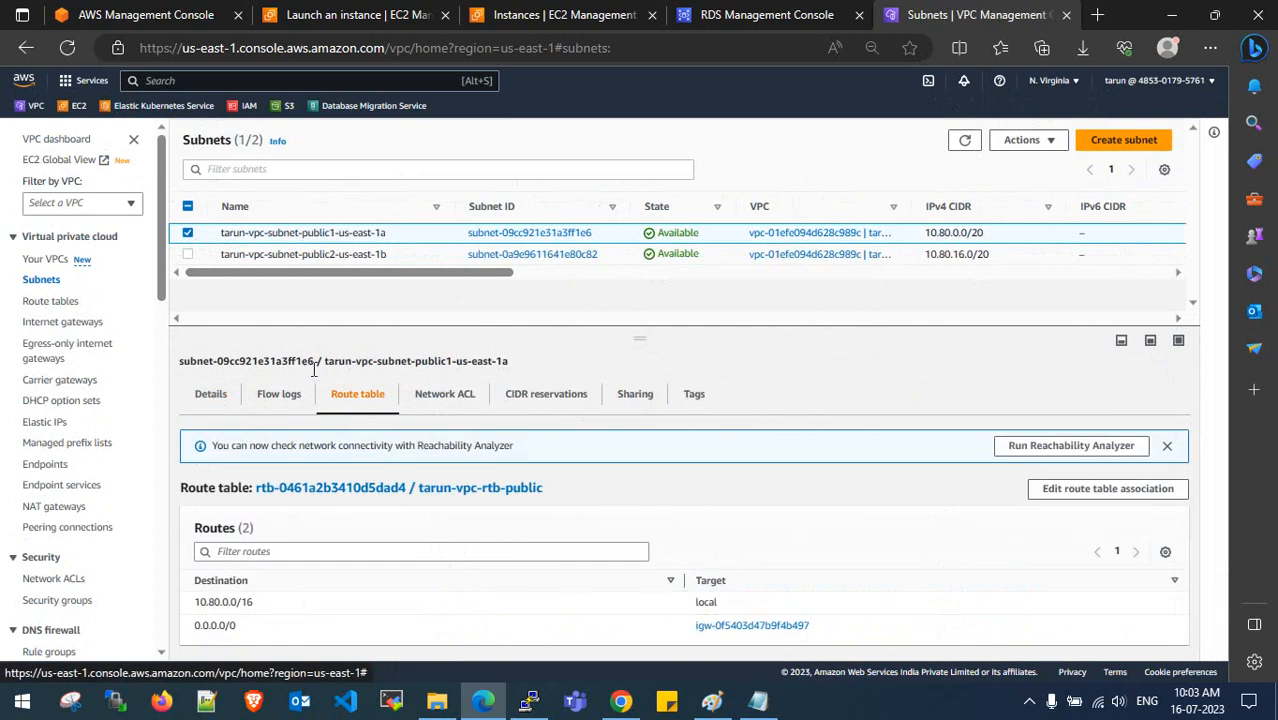
click(188, 254)
click(188, 233)
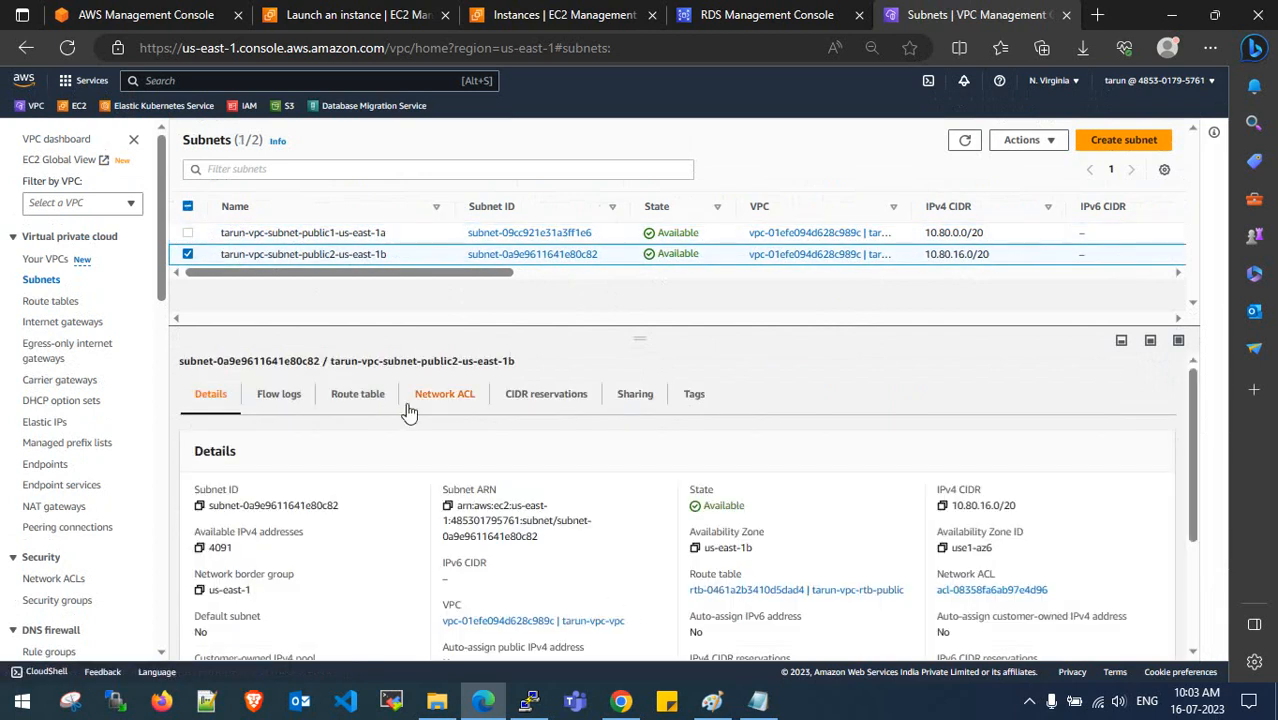
click(357, 403)
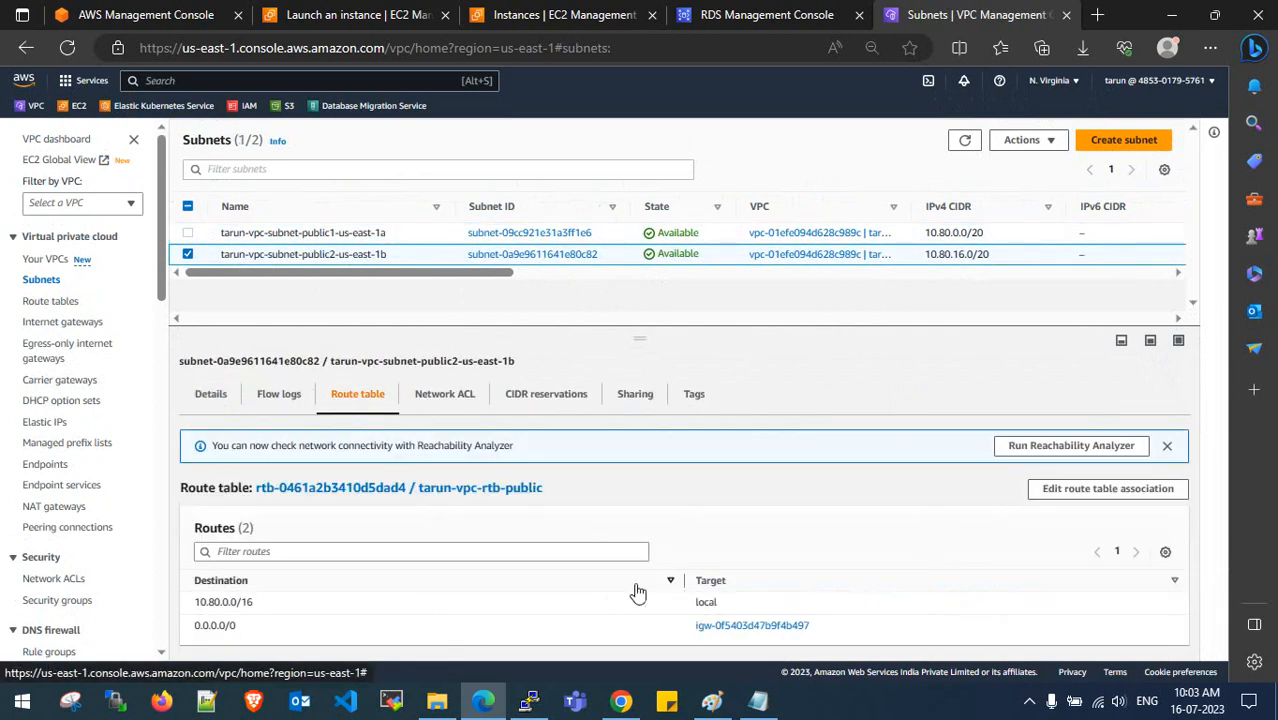
- Back in the subnet group form, add the us-east-1a and us-east-1b subnets
click(1066, 15)
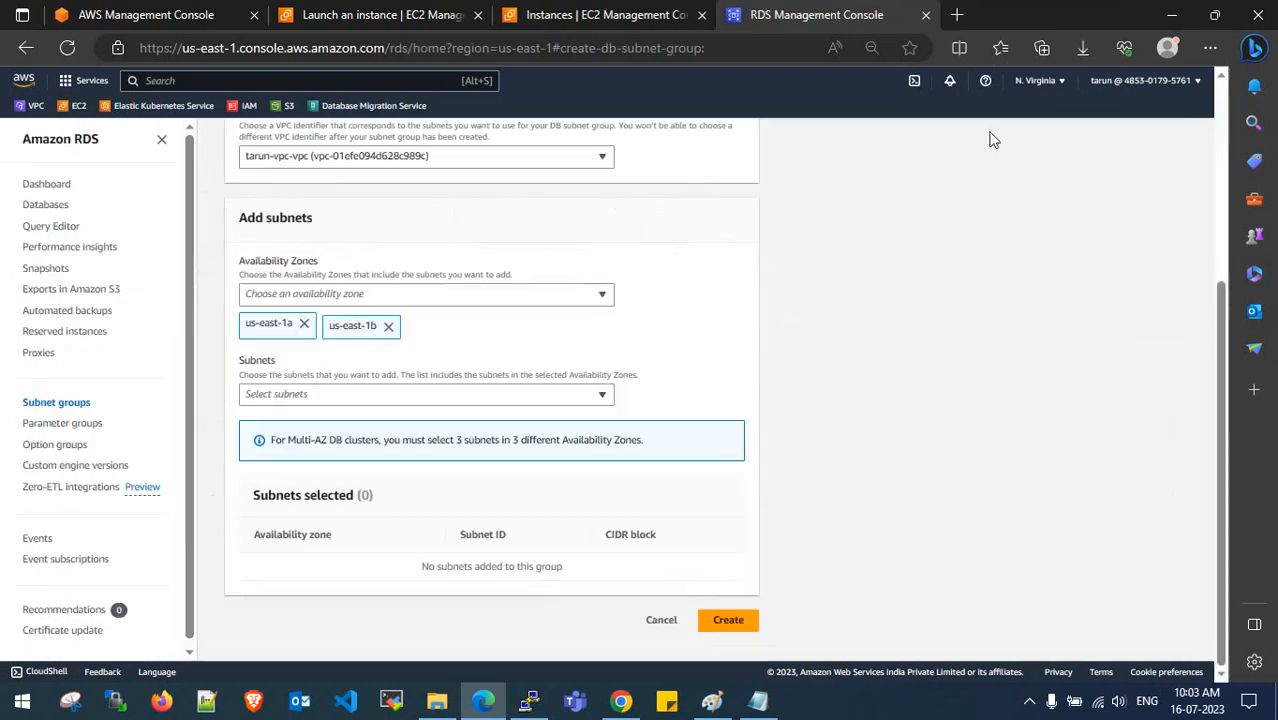
click(482, 398)
click(447, 444)
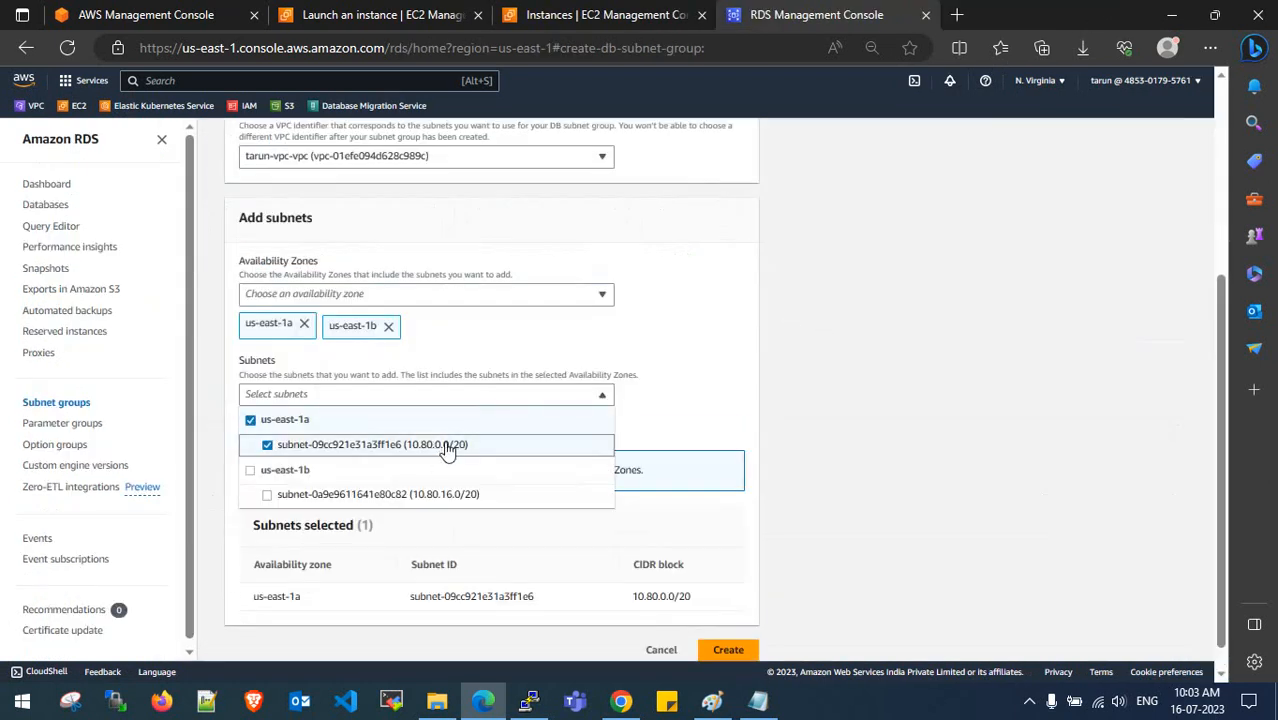
click(451, 494)
click(787, 363)
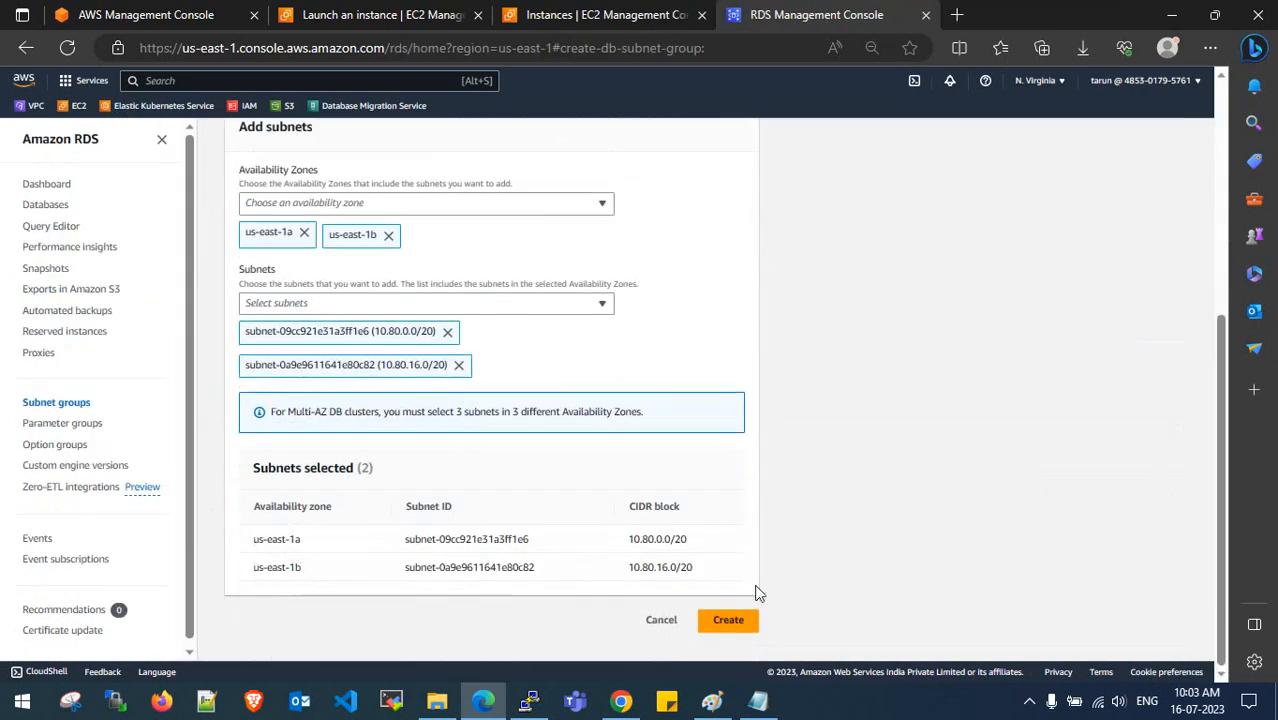
- Review the new dms-parameter-group subnet group's details, then select it in the subnet groups list
scroll(790, 400, up, 1)
scroll(787, 391, up, 1)
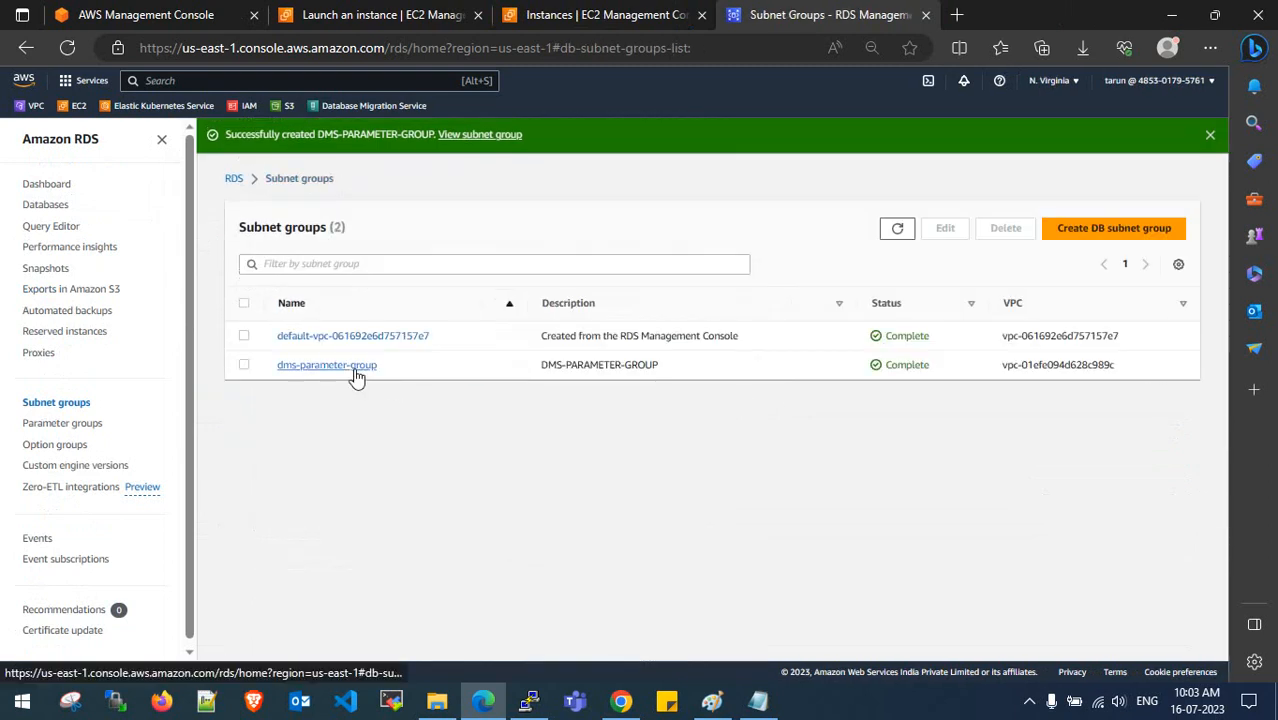
click(330, 365)
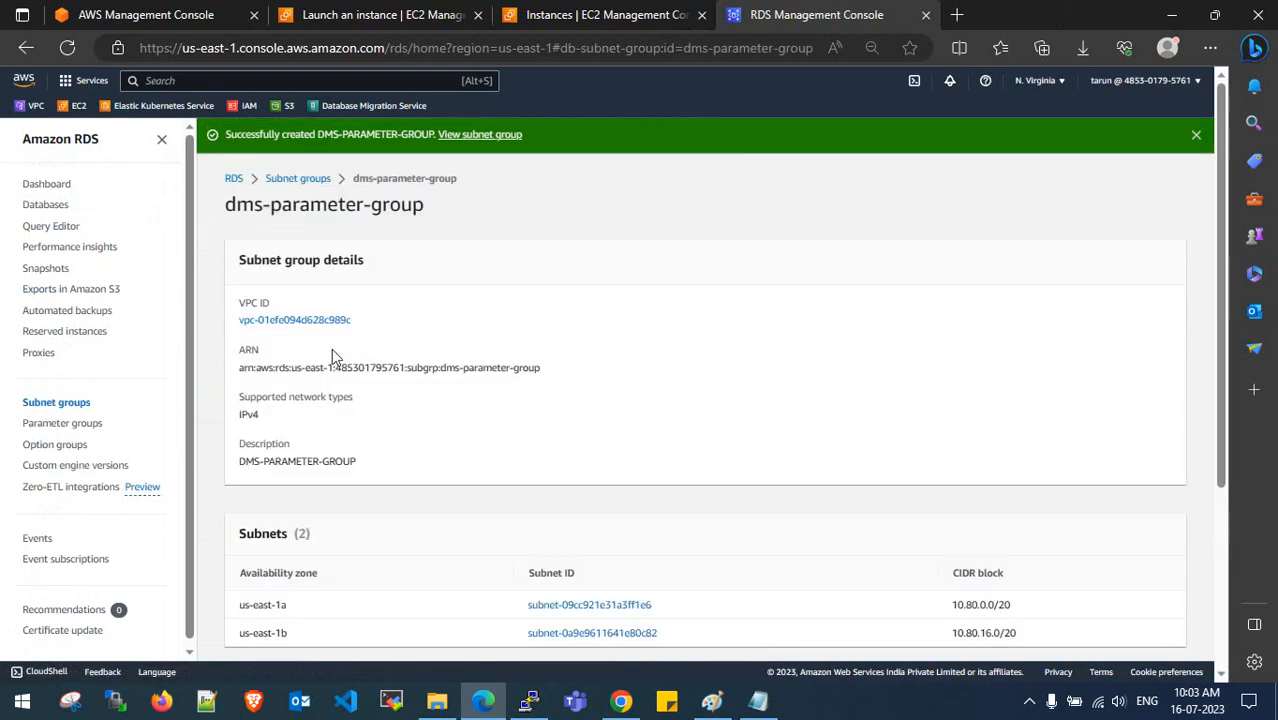
scroll(352, 458, down, 3)
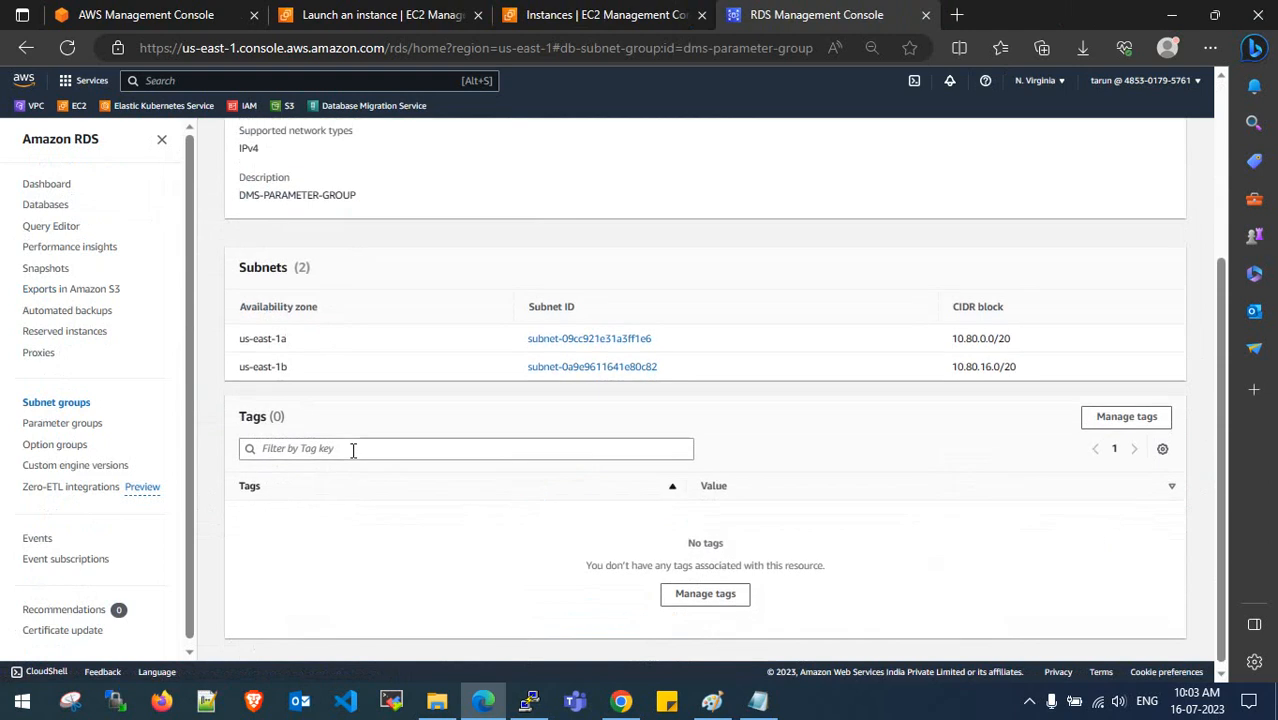
scroll(353, 455, up, 3)
click(321, 180)
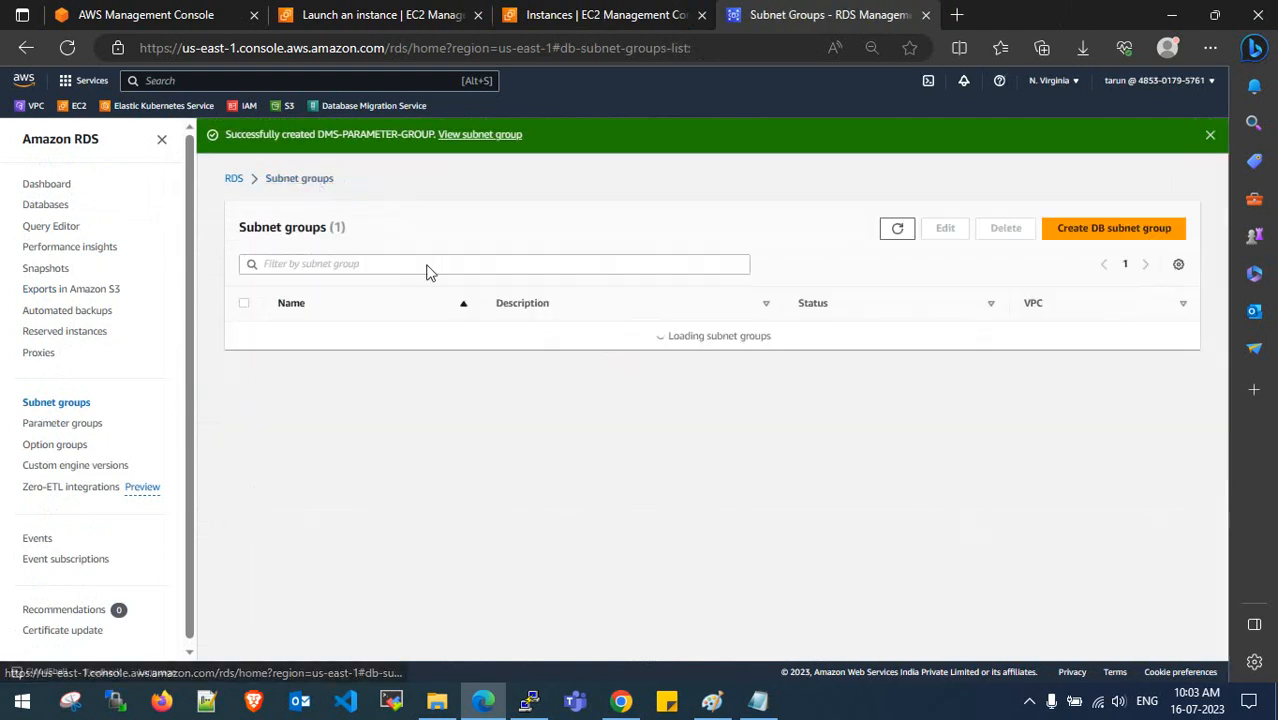
click(243, 366)
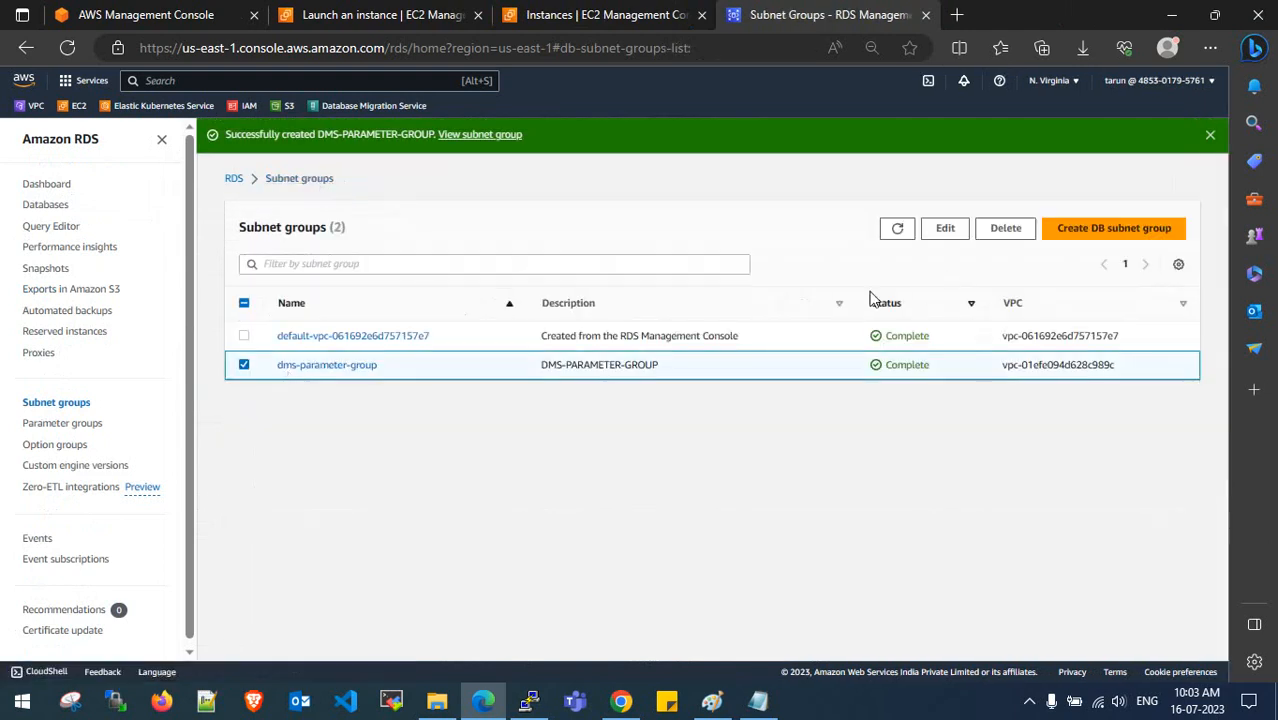
- Edit the dms-parameter-group subnet group so its description reads DMS-SUBNET-GROUP, and save
click(944, 229)
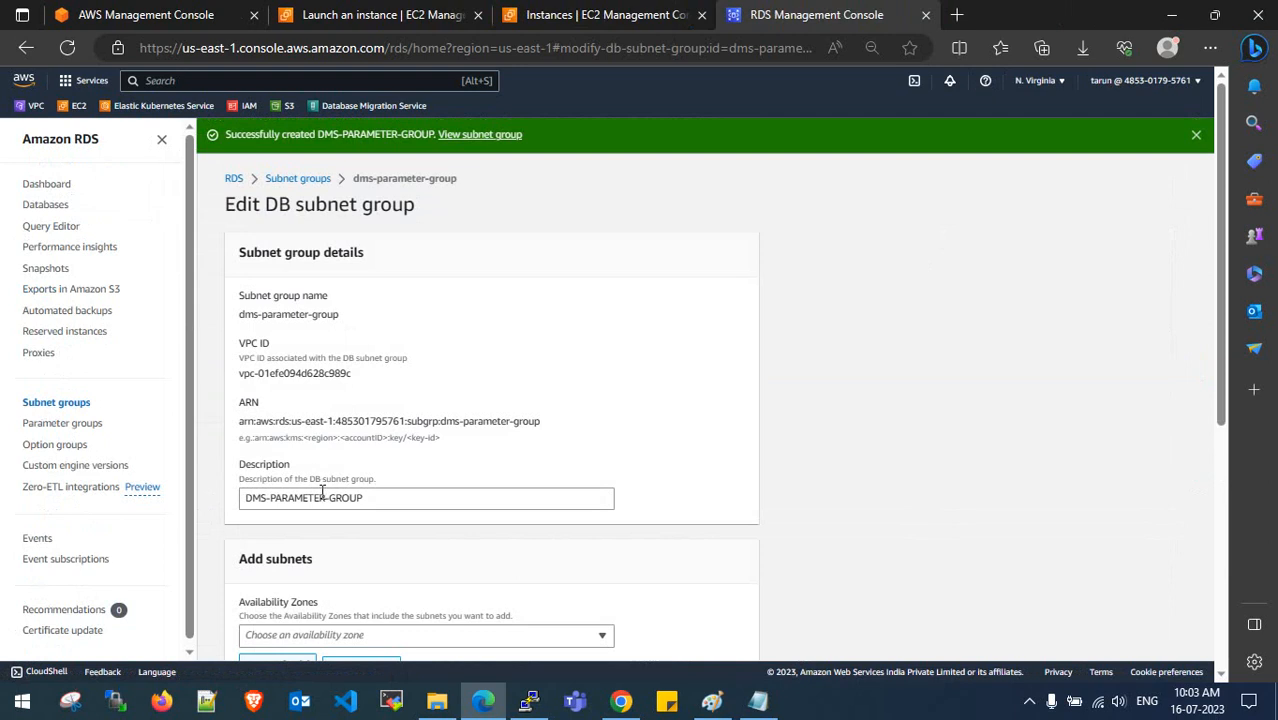
drag(325, 498, 287, 494)
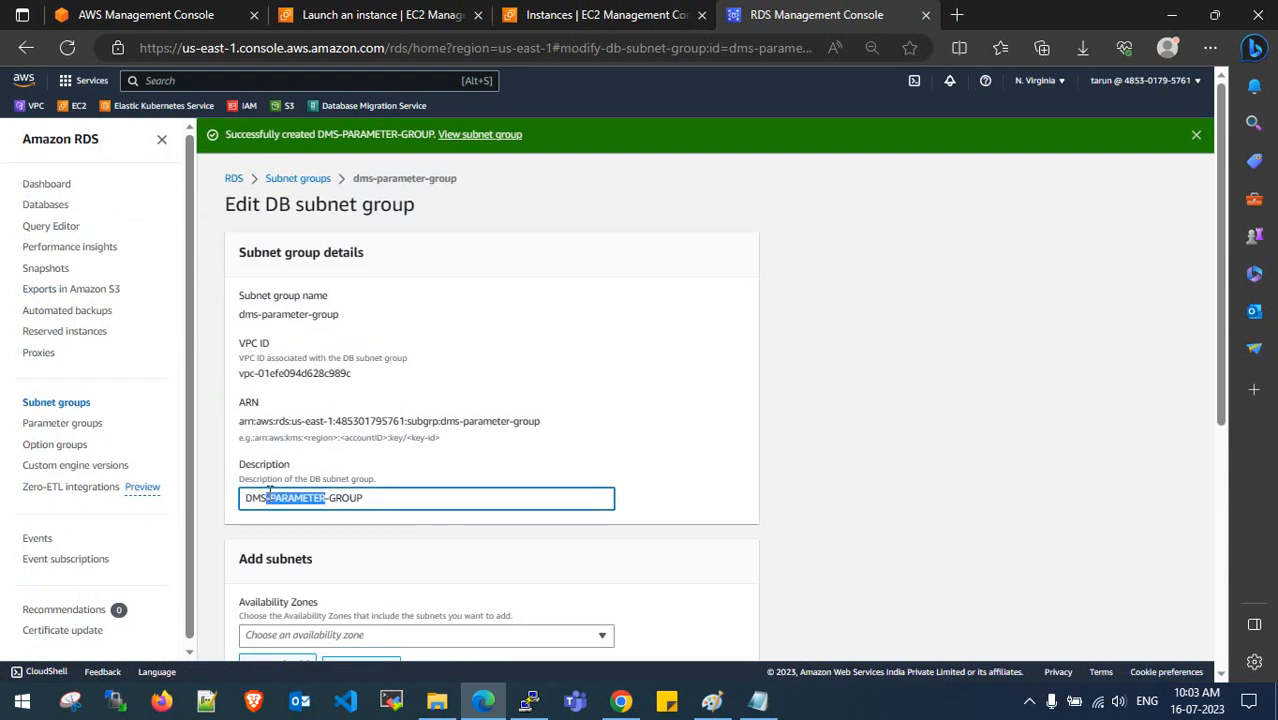
text(SUB)
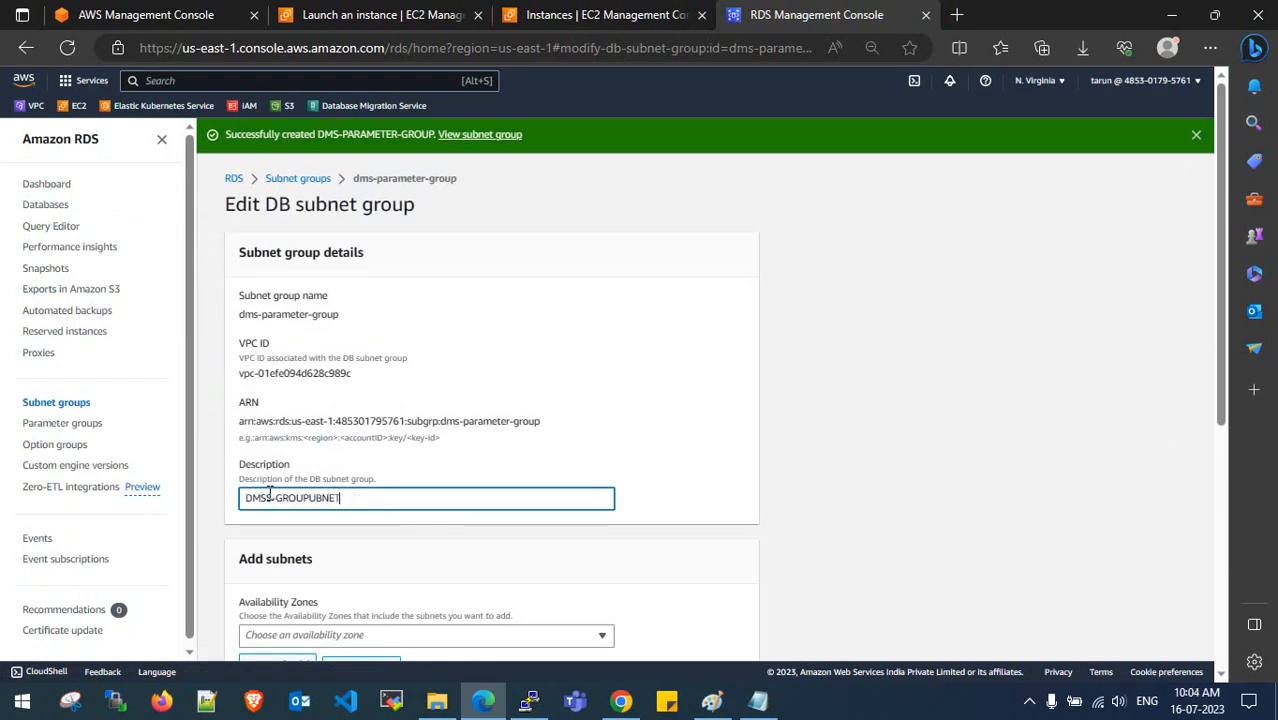
key(BackSpace)
key(BackSpace)
key(BackSpace)
key(BackSpace)
key(BackSpace)
key(BackSpace)
key(BackSpace)
scroll(434, 490, down, 5)
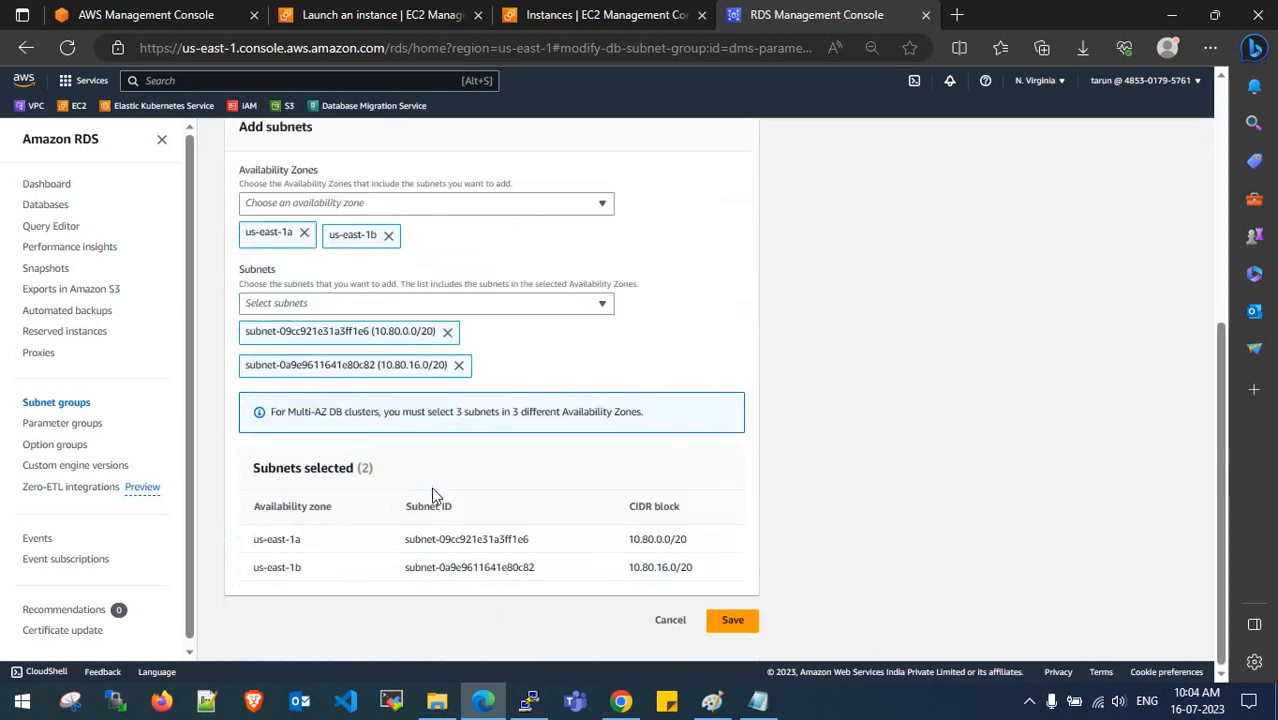
click(733, 621)
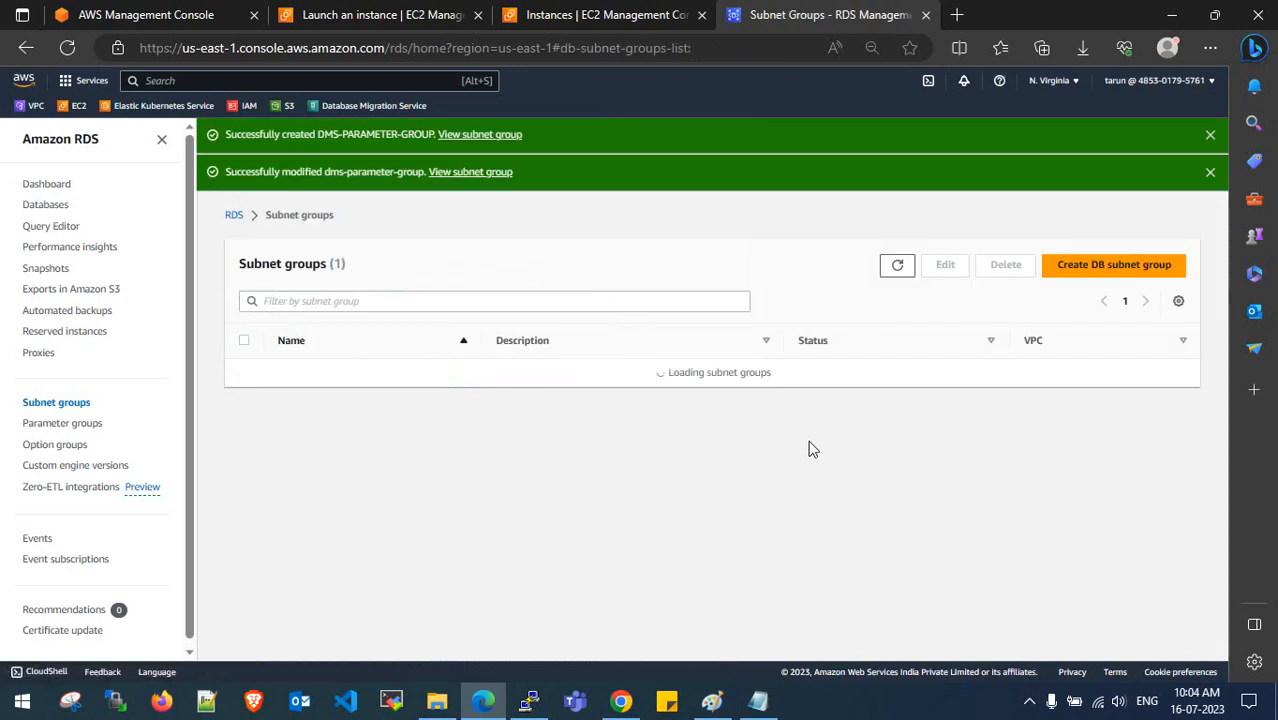
click(1210, 134)
click(1210, 134)
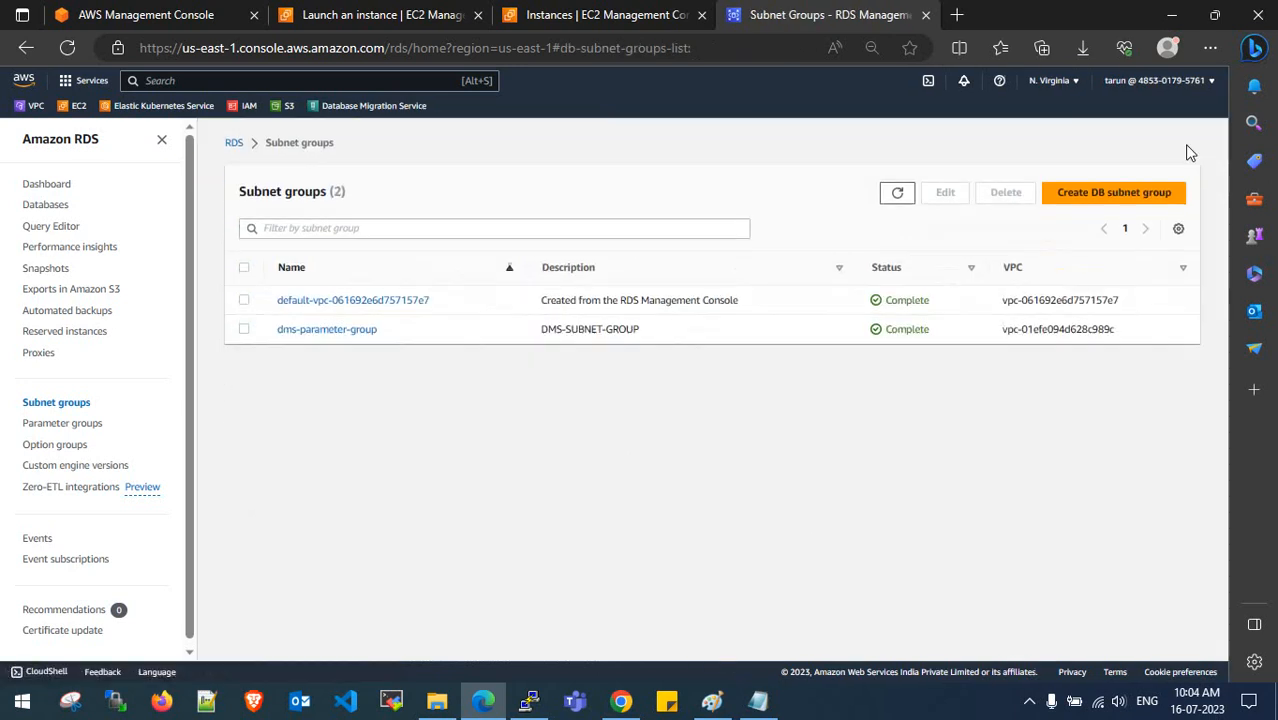
drag(651, 333, 546, 331)
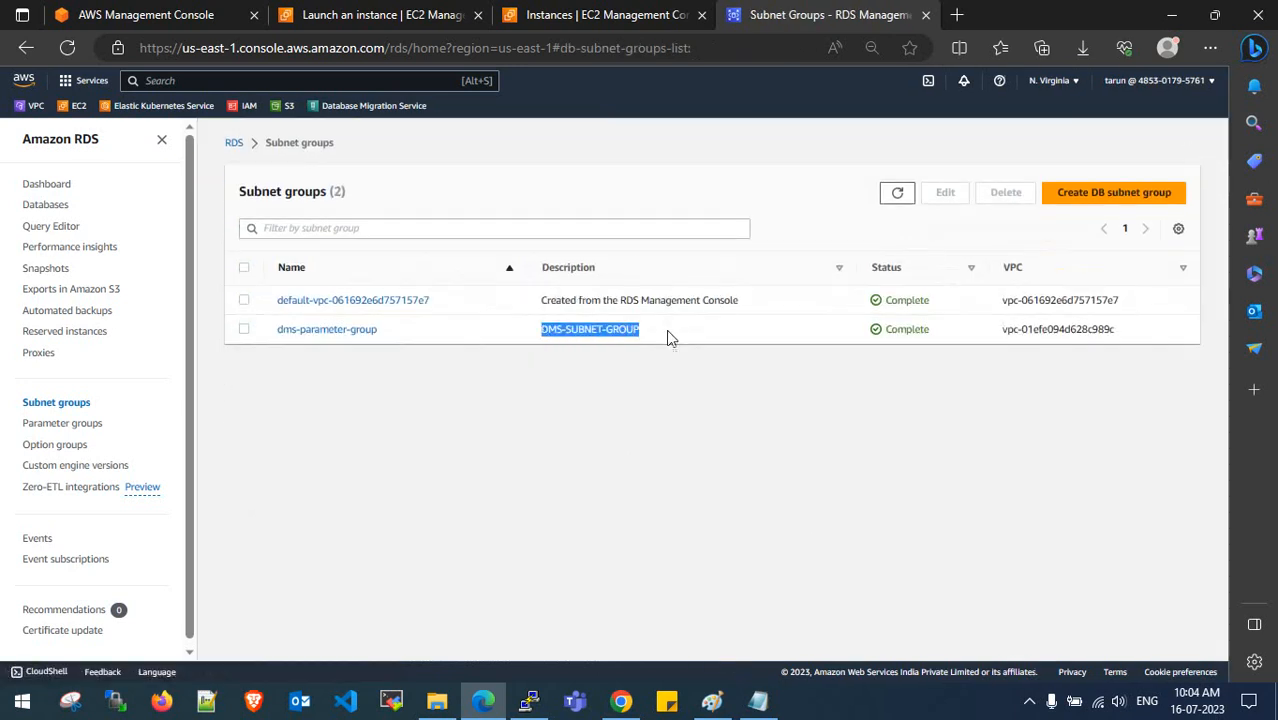
drag(390, 337, 277, 331)
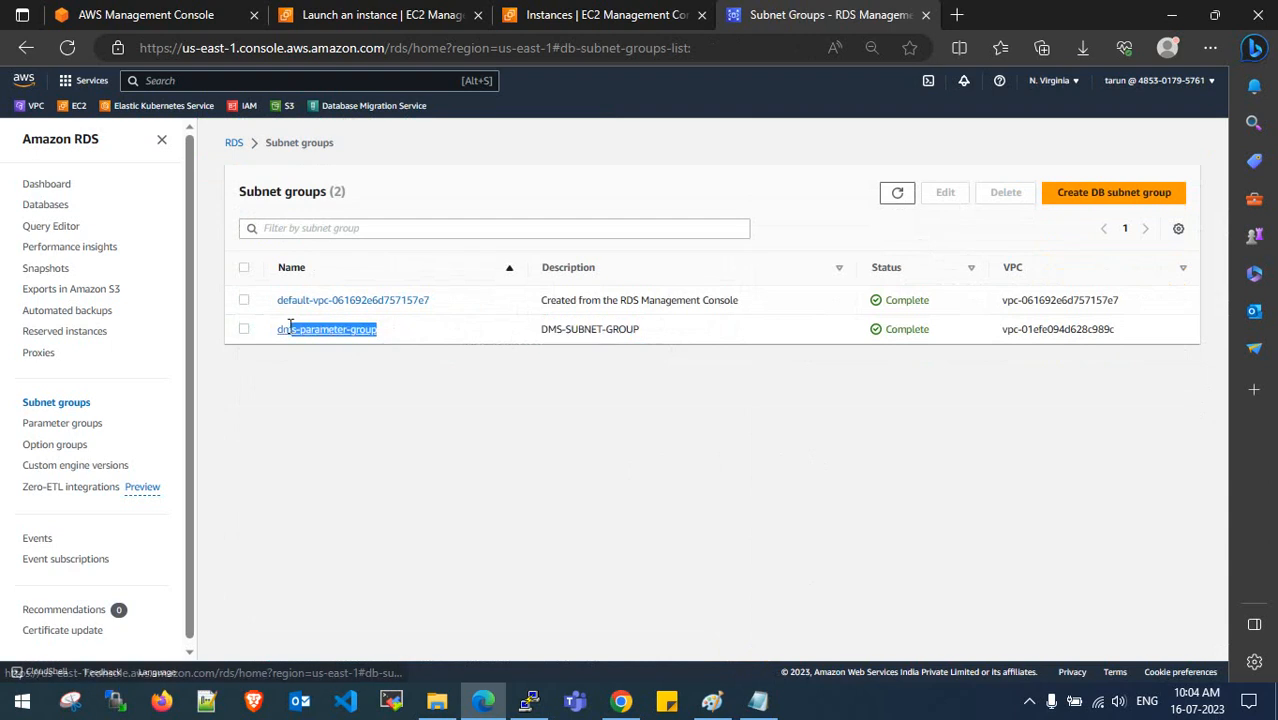
click(456, 391)
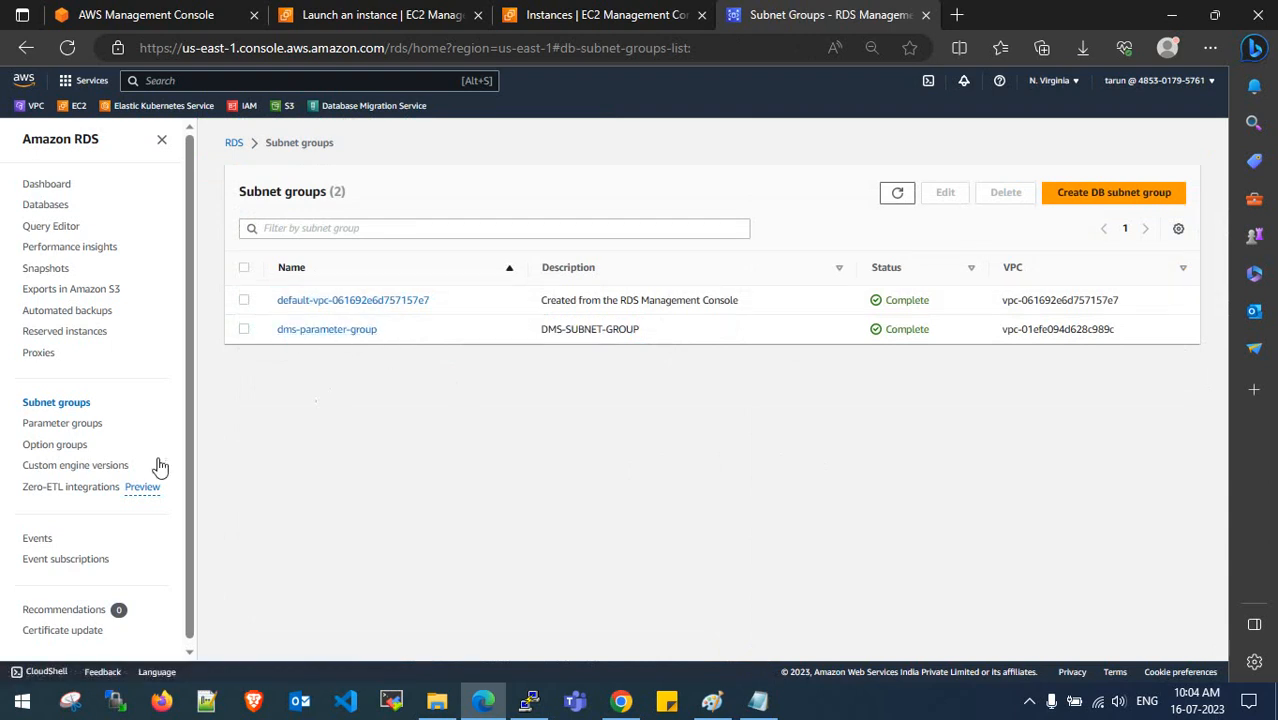
click(68, 426)
- Start a new option group named DMS-OPTION-GROUP, with the same text as its description
click(68, 446)
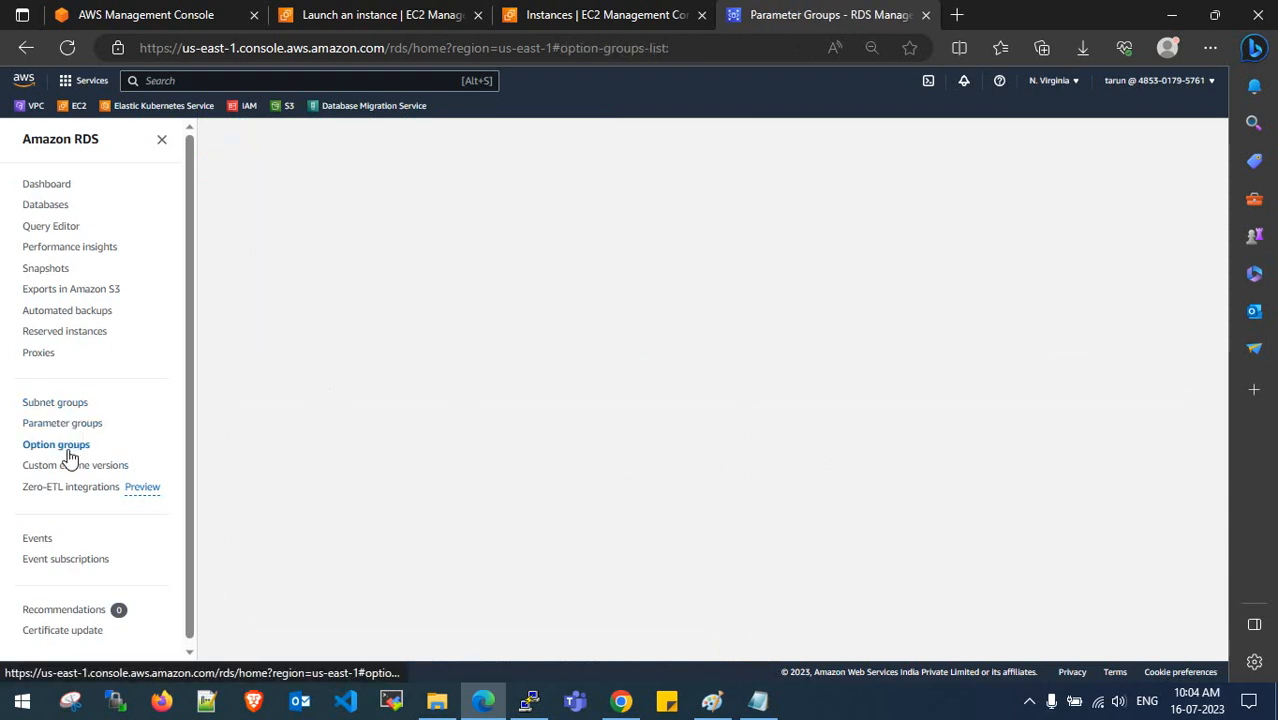
click(1124, 187)
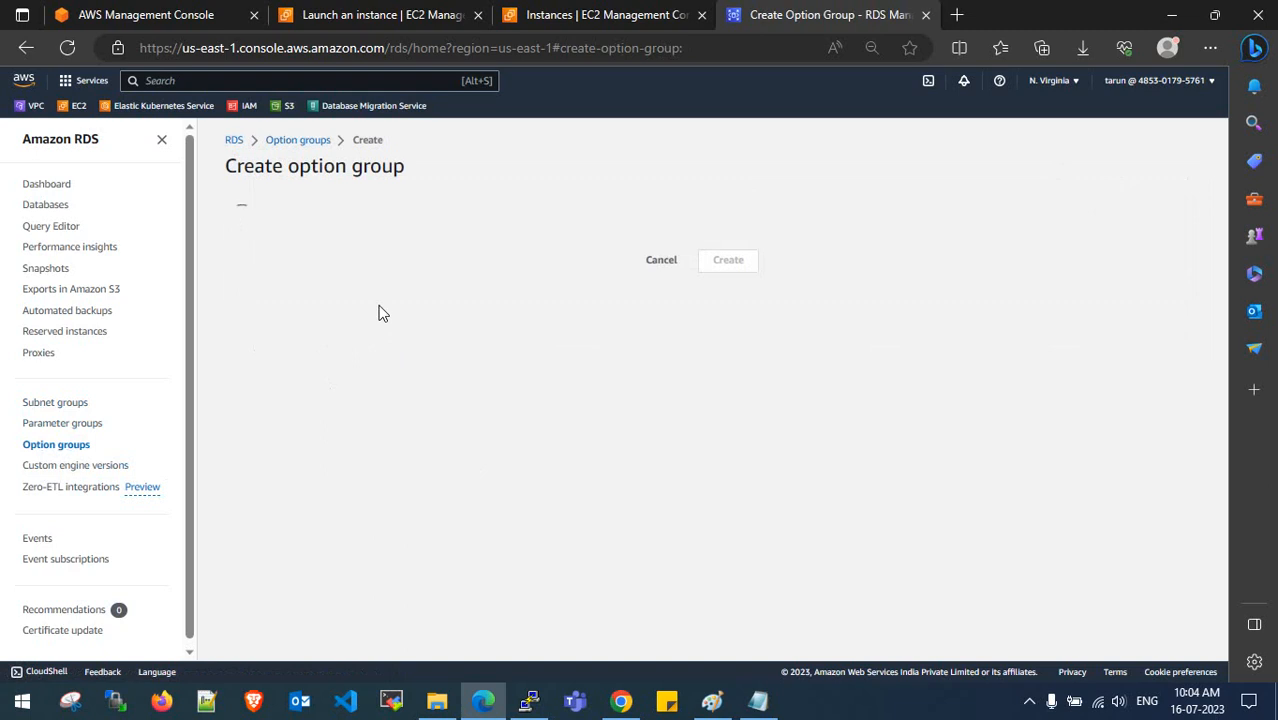
click(375, 281)
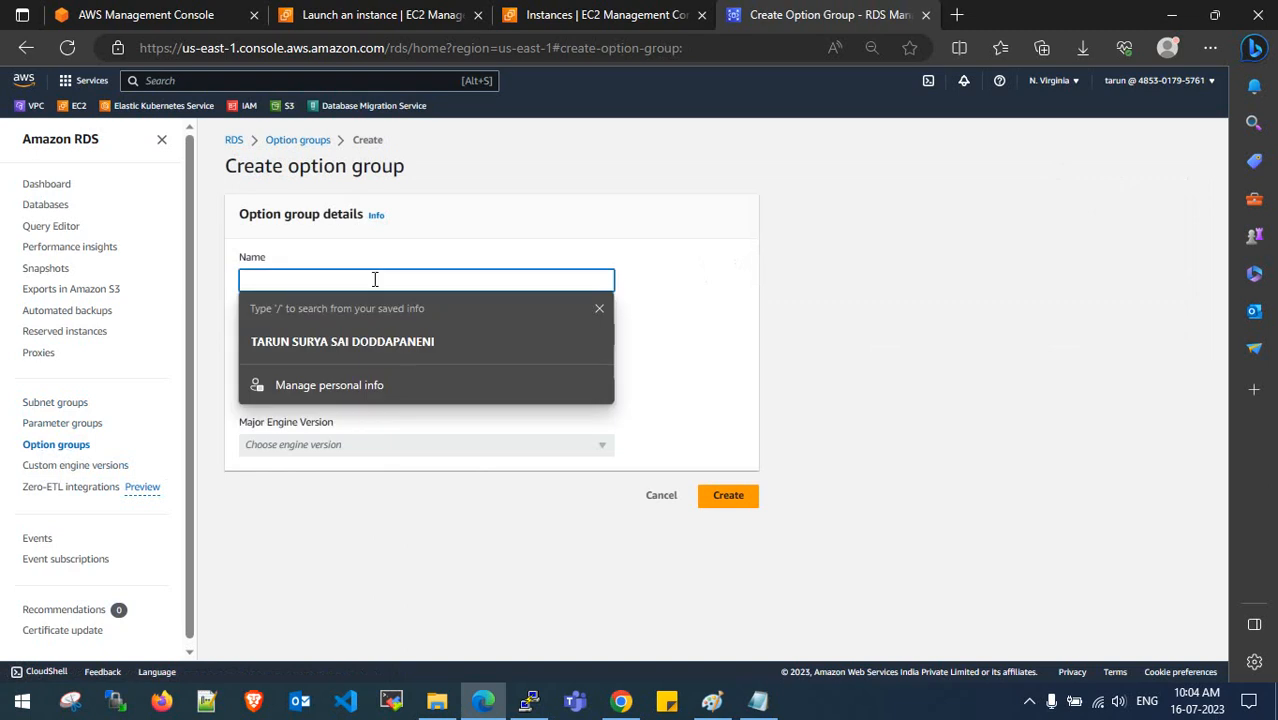
text(DMS-OPTION-GROUP)
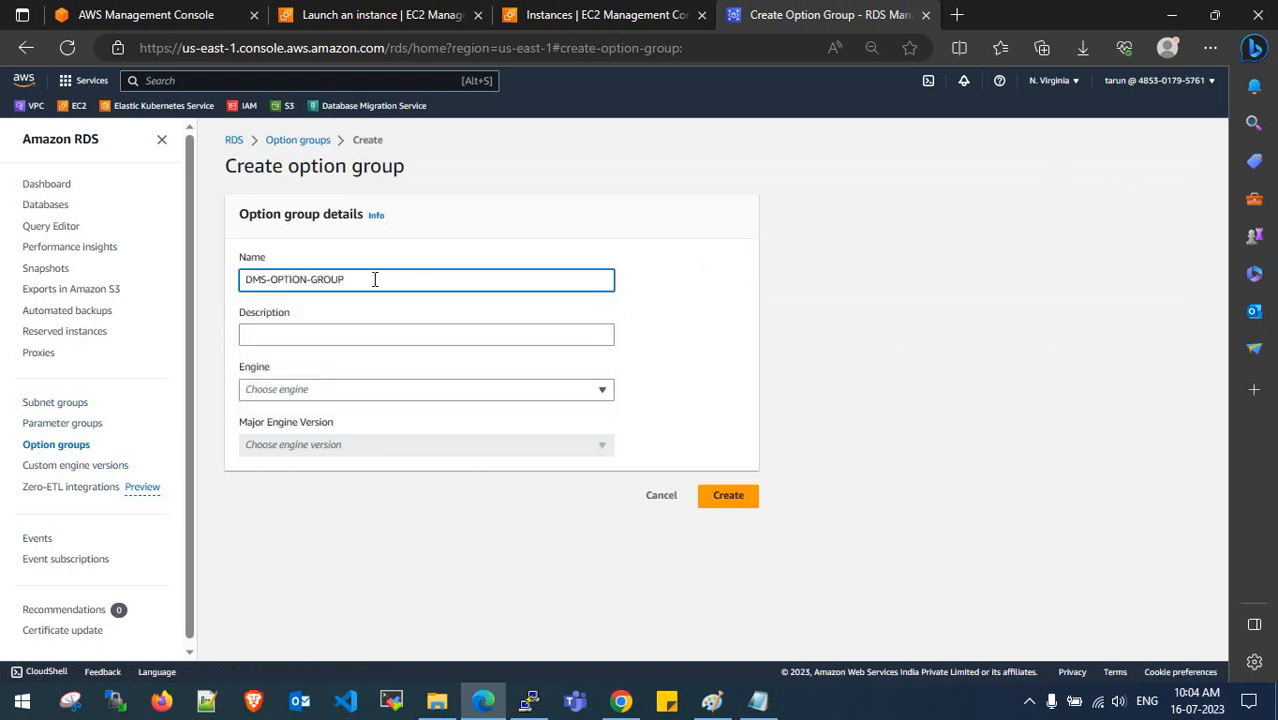
drag(375, 280, 238, 277)
key(ctrl+c)
click(319, 334)
key(ctrl+v)
- Choose engine mysql with major version 8.0 and create the option group
click(329, 390)
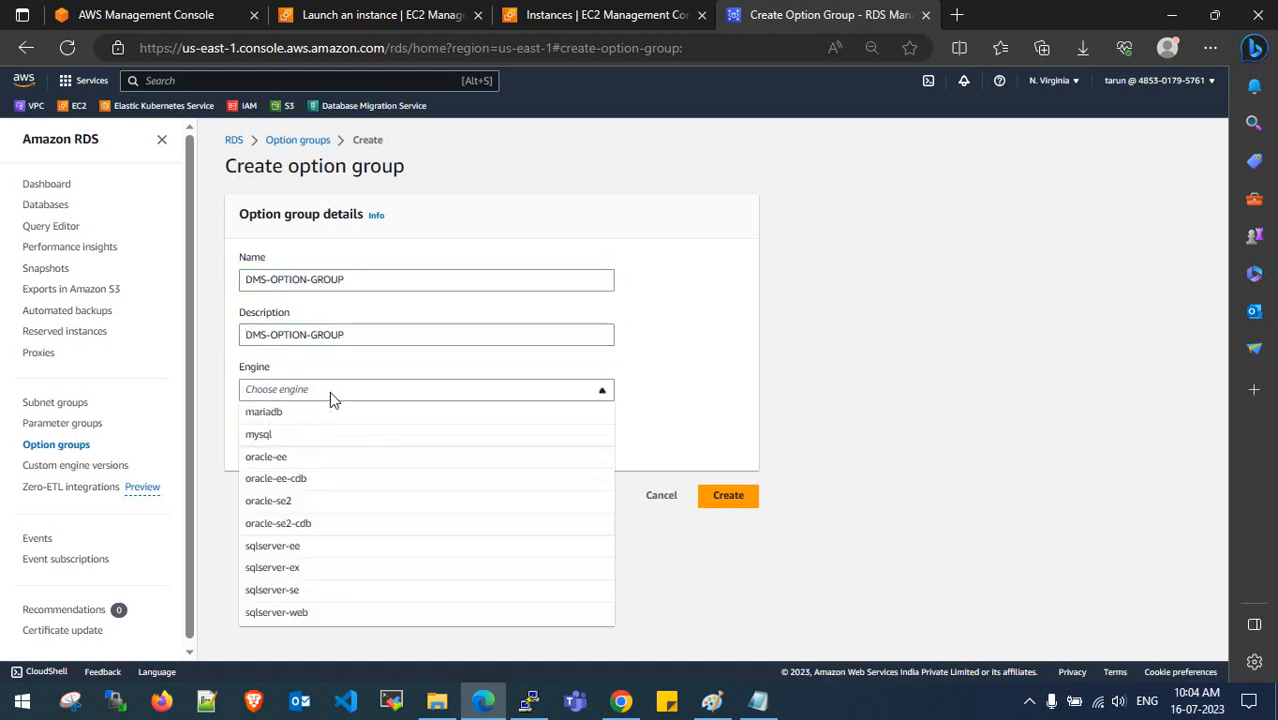
click(329, 445)
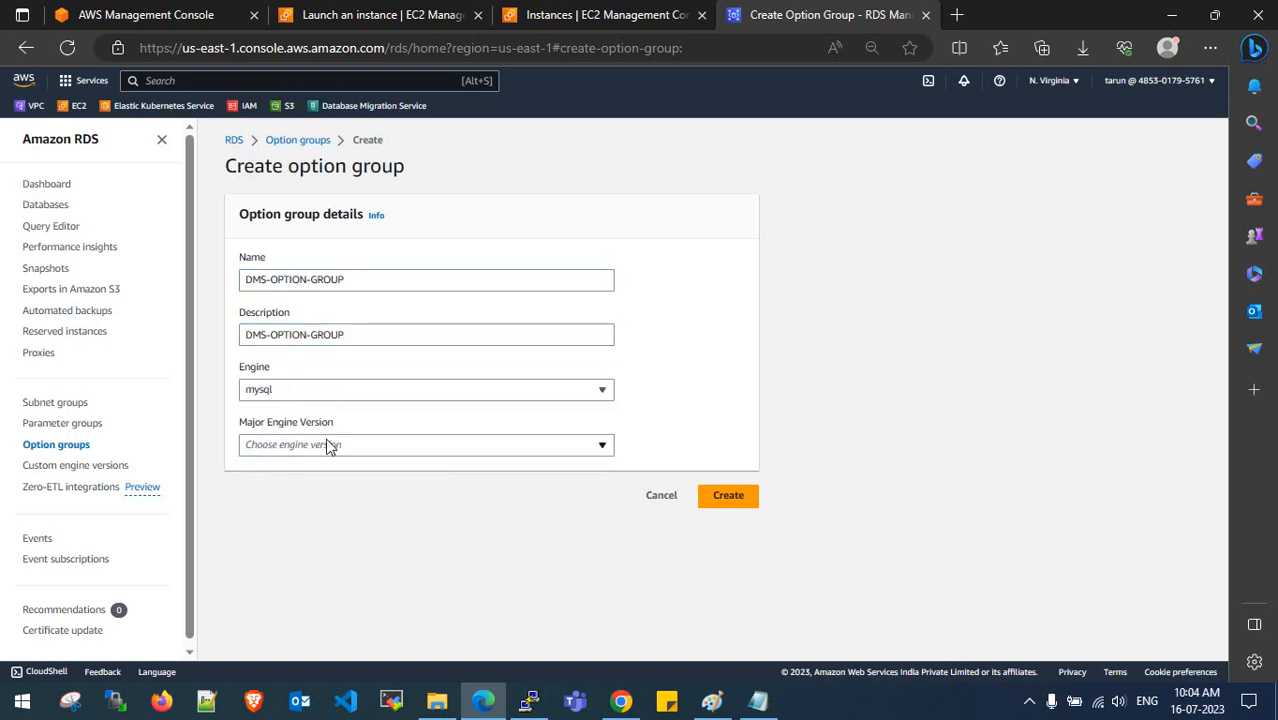
click(325, 445)
click(335, 515)
click(728, 497)
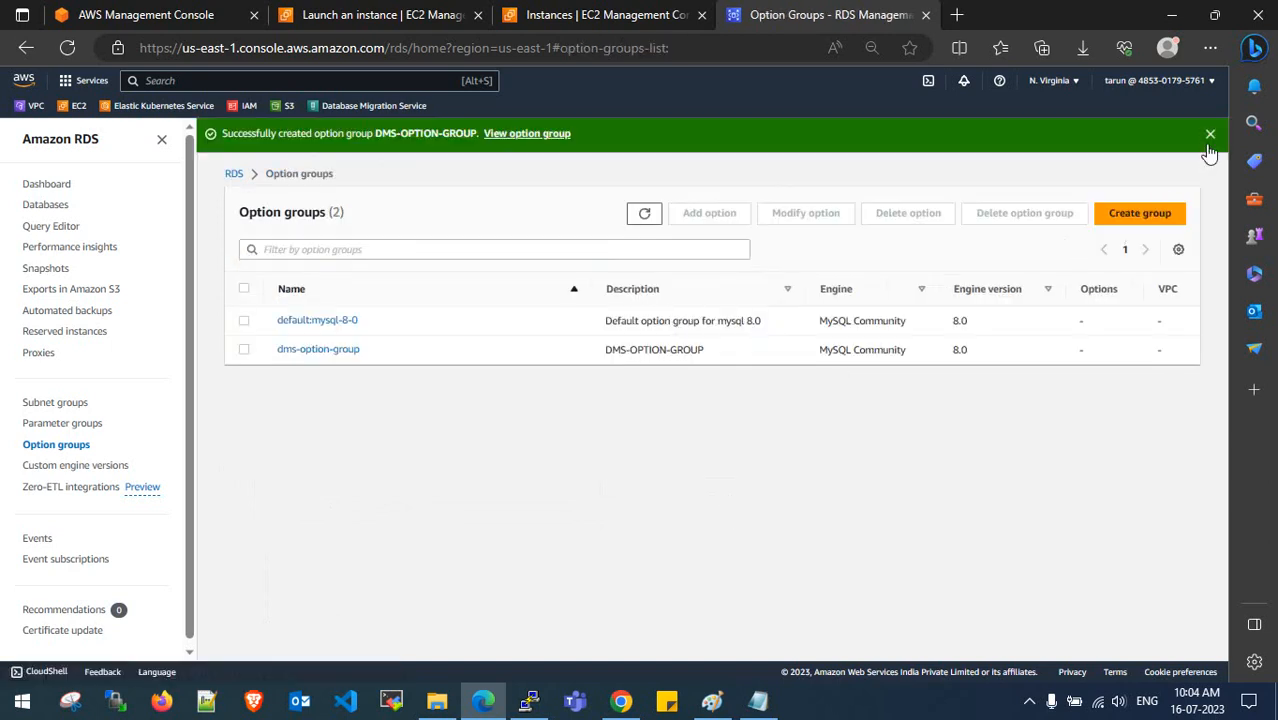
click(1209, 135)
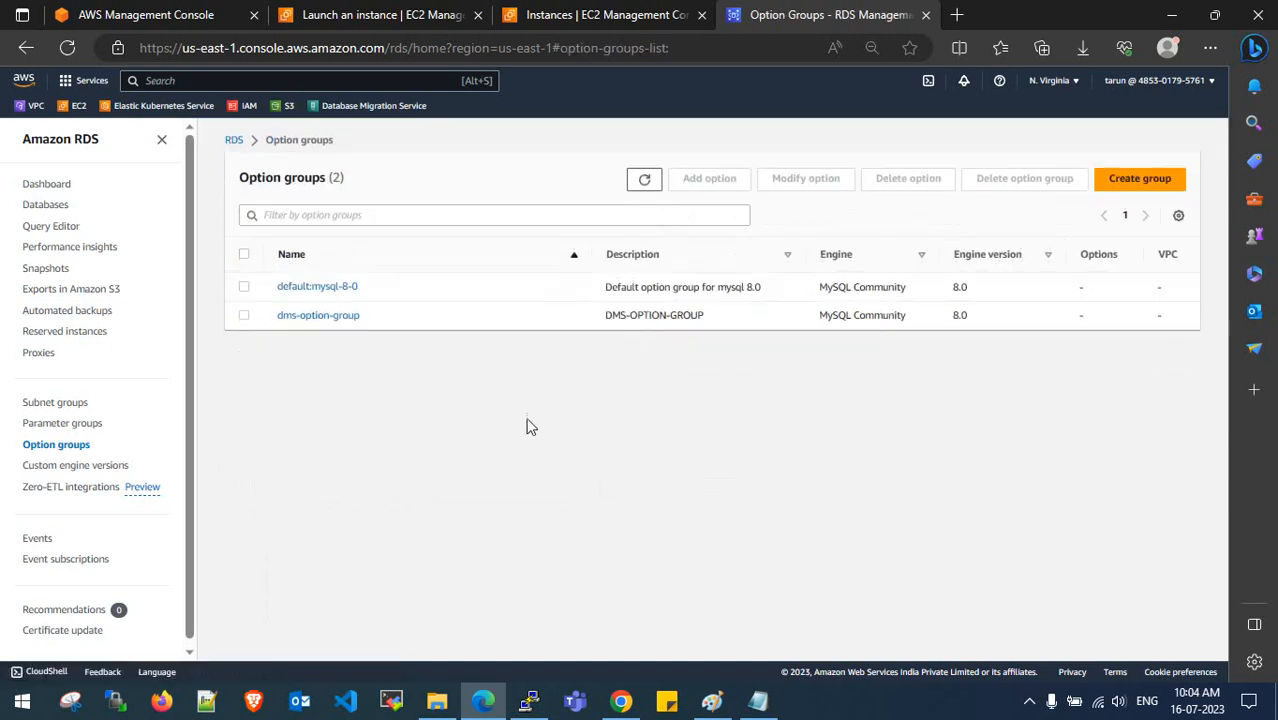
click(650, 182)
- Start creating a new database with the MySQL engine
click(48, 206)
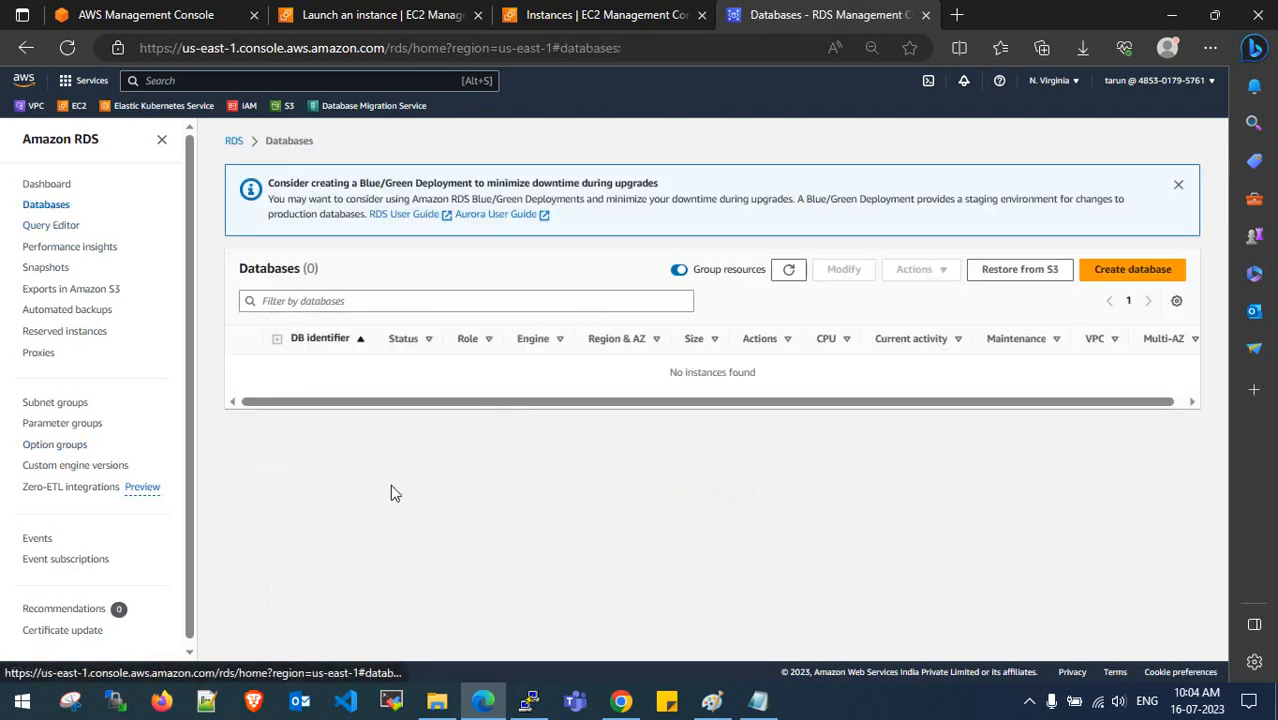
click(1136, 276)
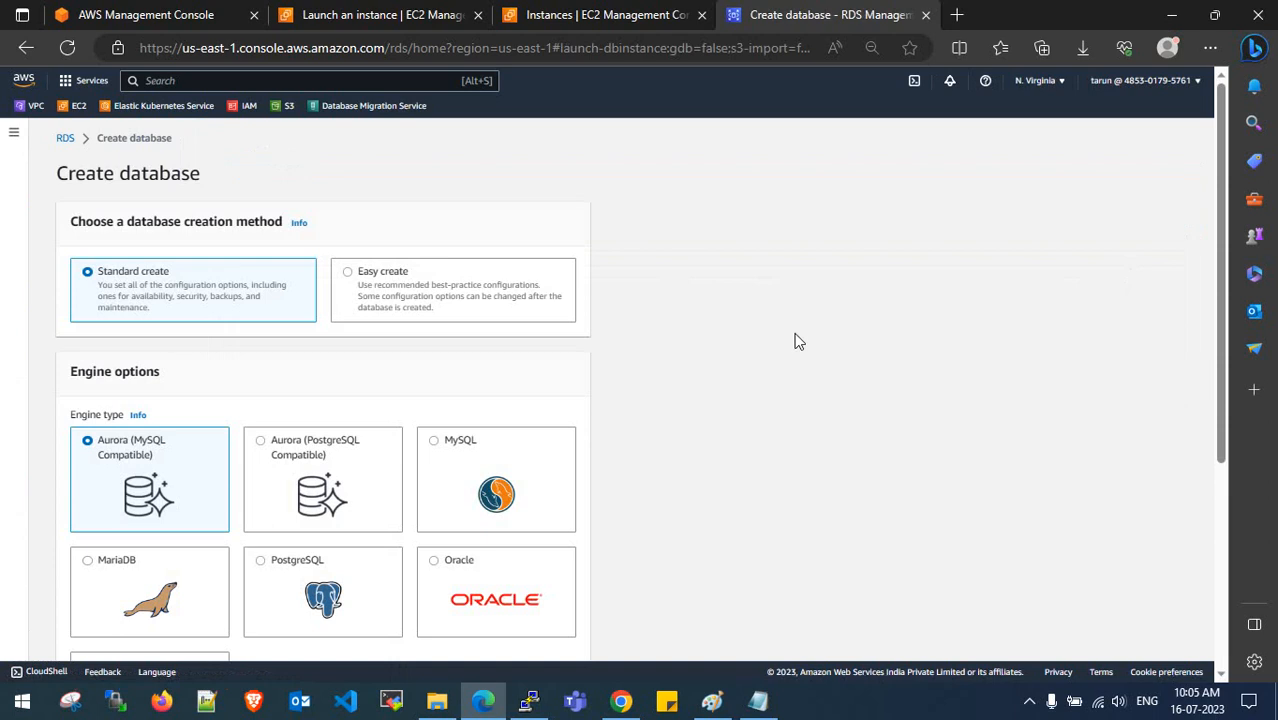
scroll(620, 375, down, 2)
click(462, 257)
scroll(530, 343, down, 1)
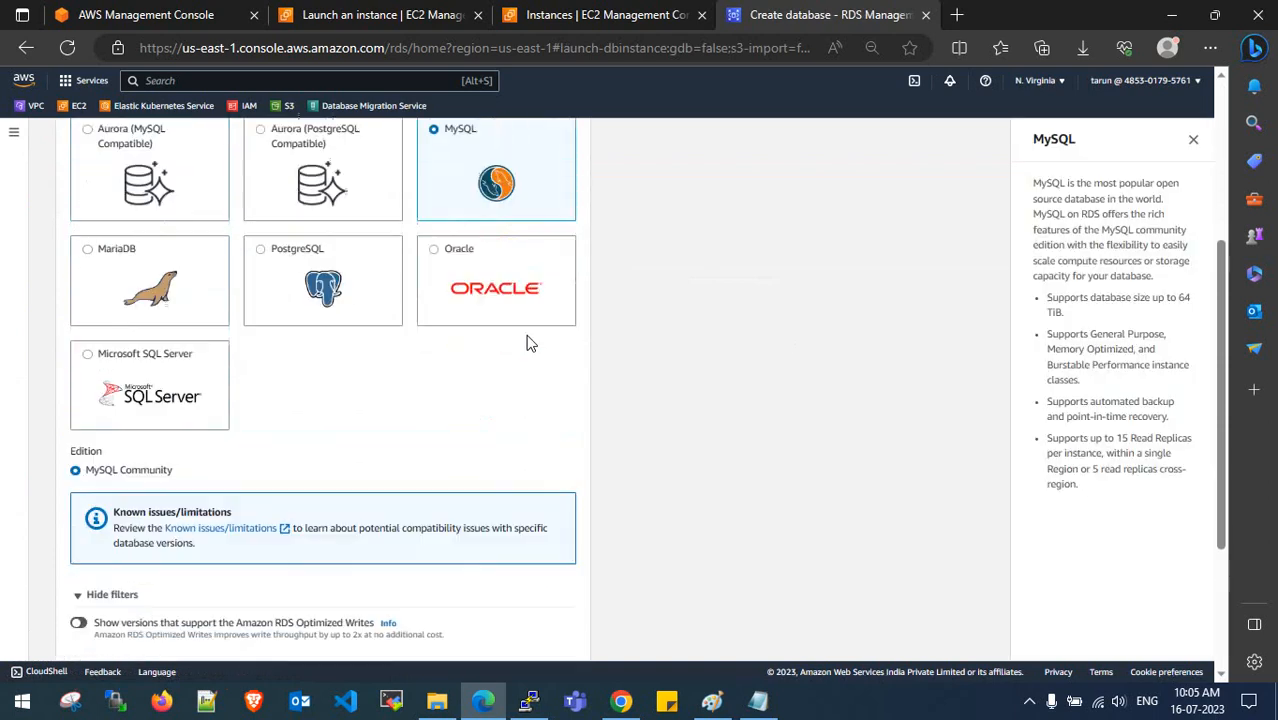
scroll(530, 343, up, 1)
scroll(510, 330, down, 4)
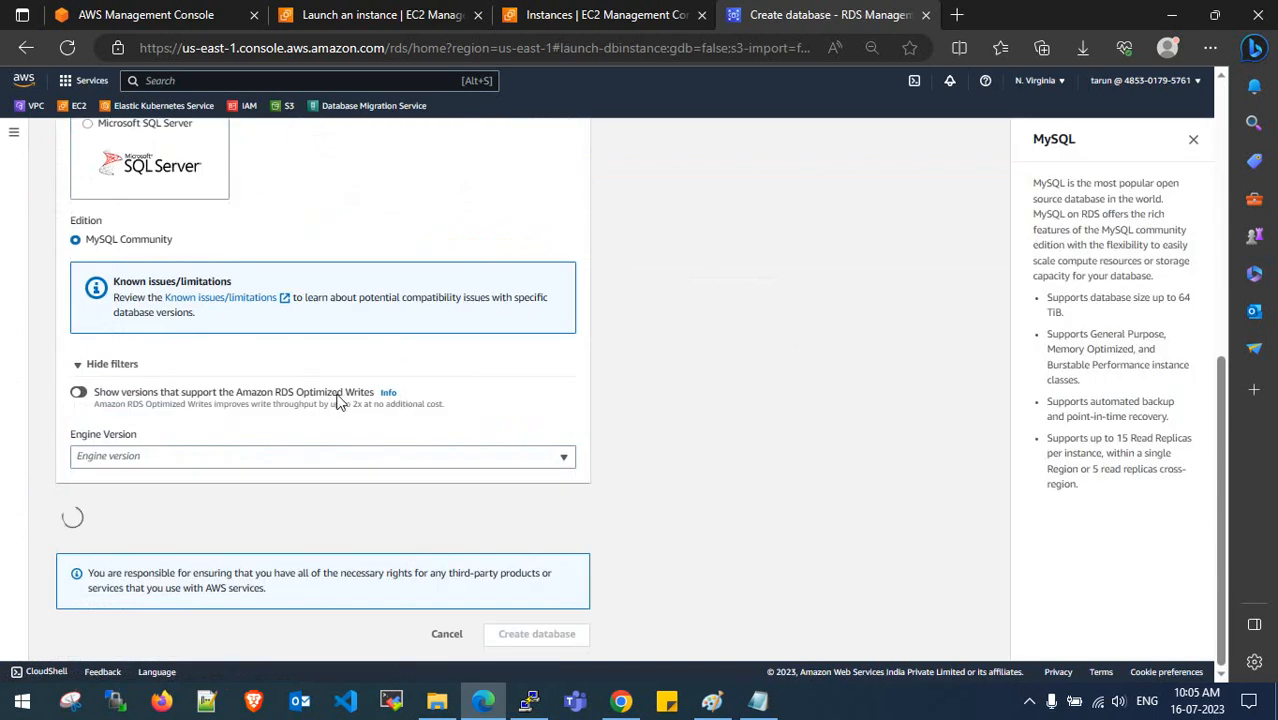
scroll(300, 395, down, 2)
- Select engine version MySQL 8.0.33 after confirming it matches the source server's version in PuTTY
click(281, 313)
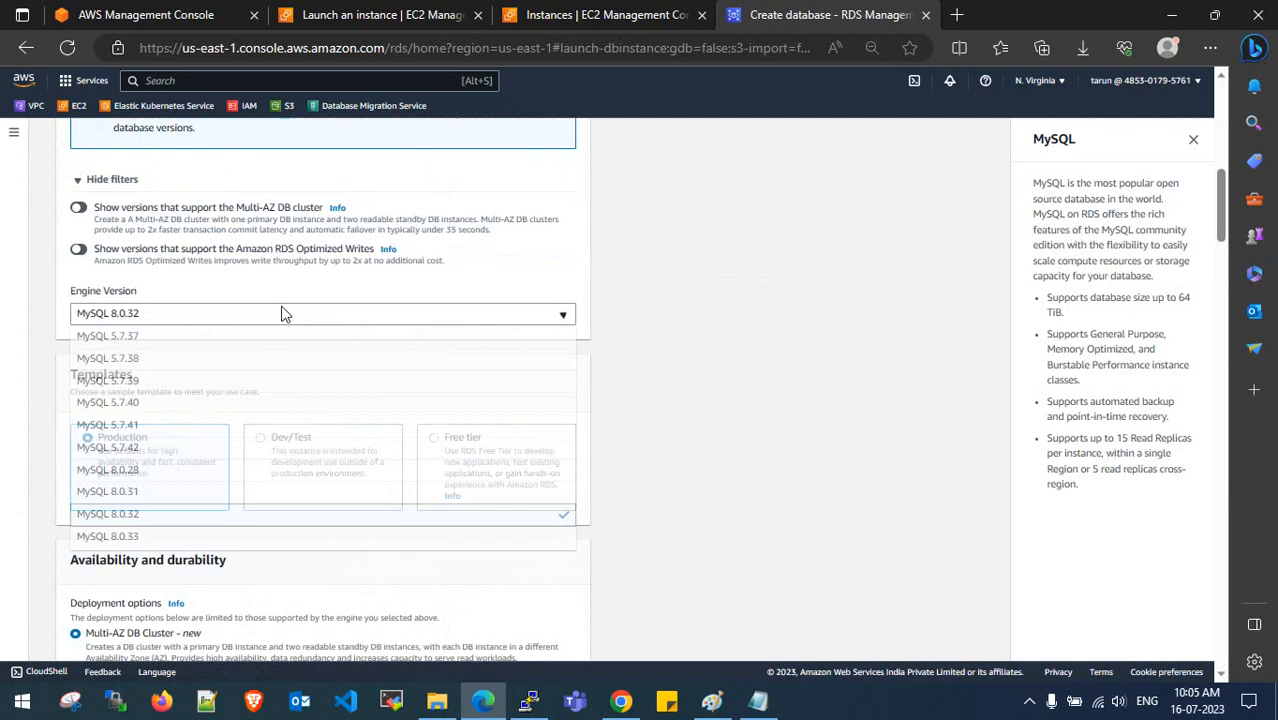
click(248, 536)
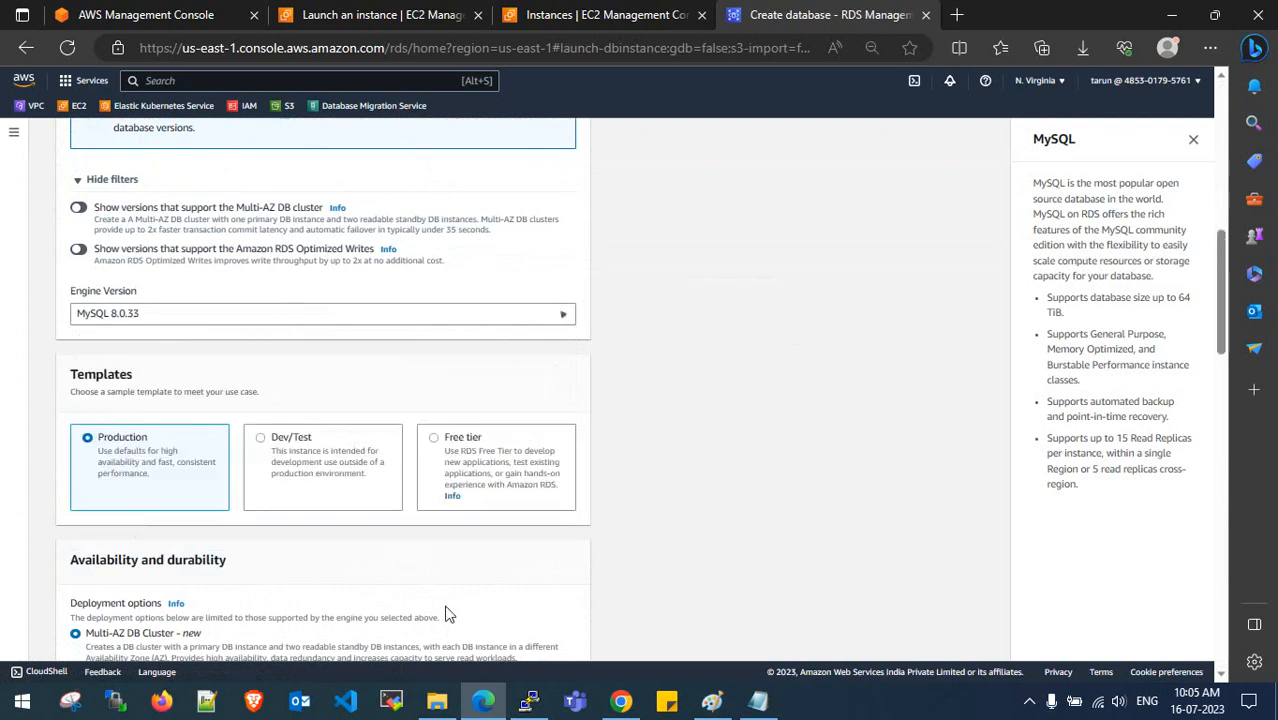
key(alt+Tab)
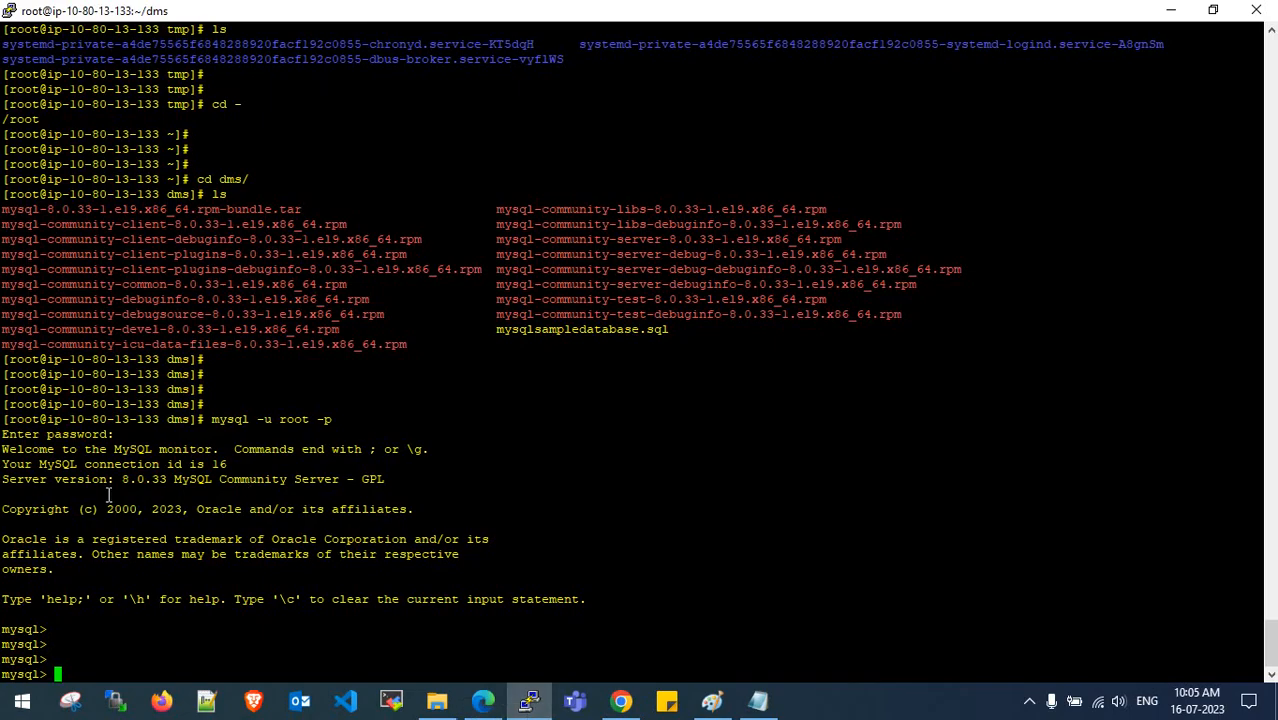
drag(116, 480, 172, 480)
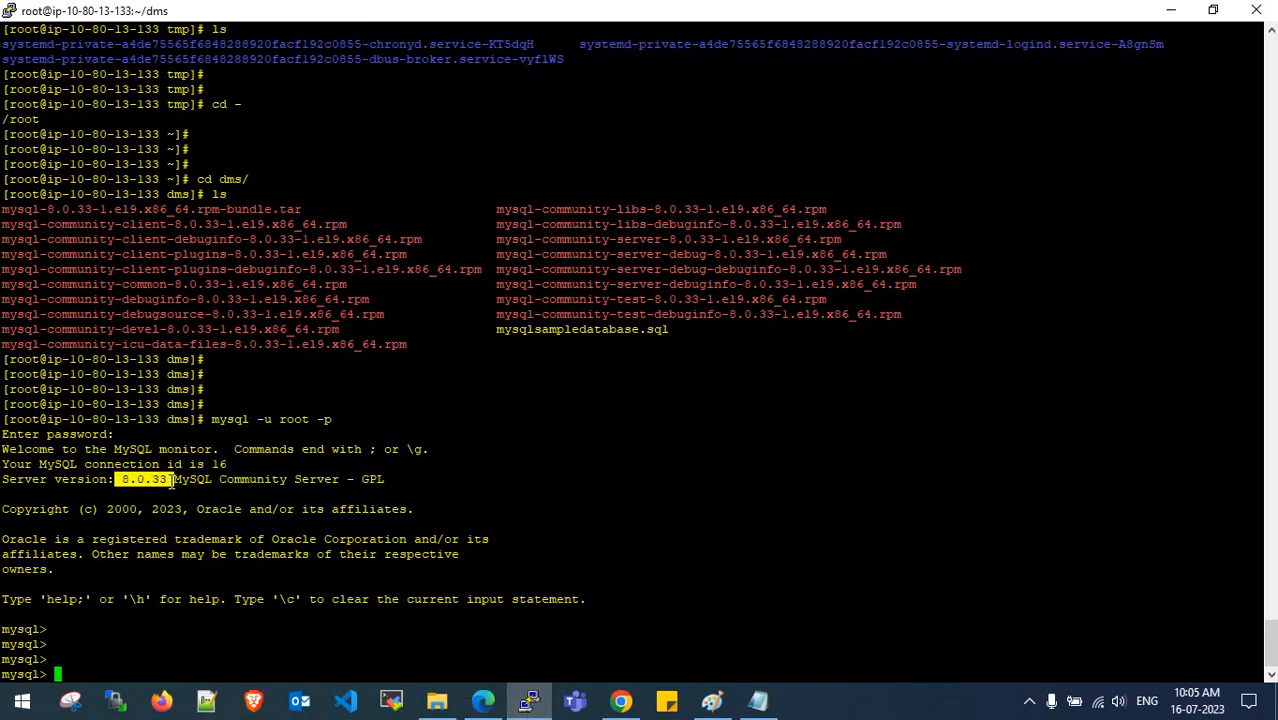
click(482, 703)
scroll(270, 360, down, 1)
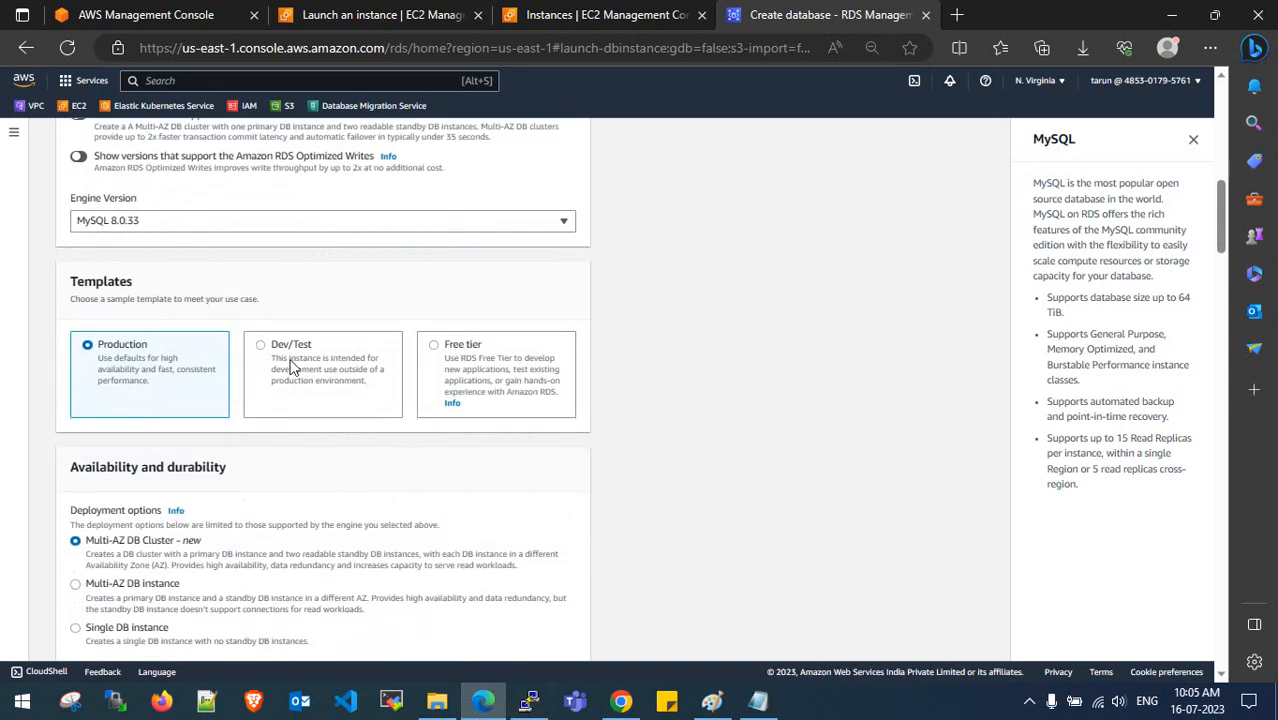
- Choose the Free tier template and rename the DB instance identifier to dms-rds-1
scroll(437, 365, down, 1)
click(437, 365)
scroll(437, 370, down, 3)
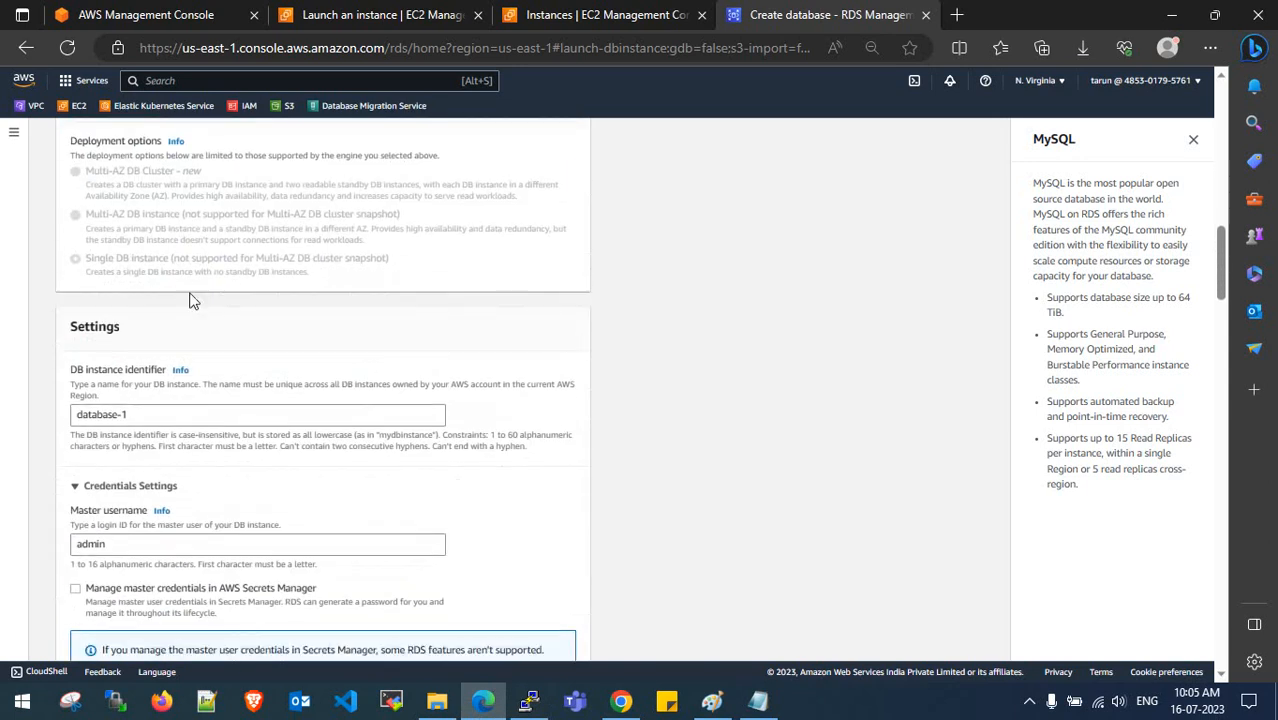
scroll(140, 283, down, 1)
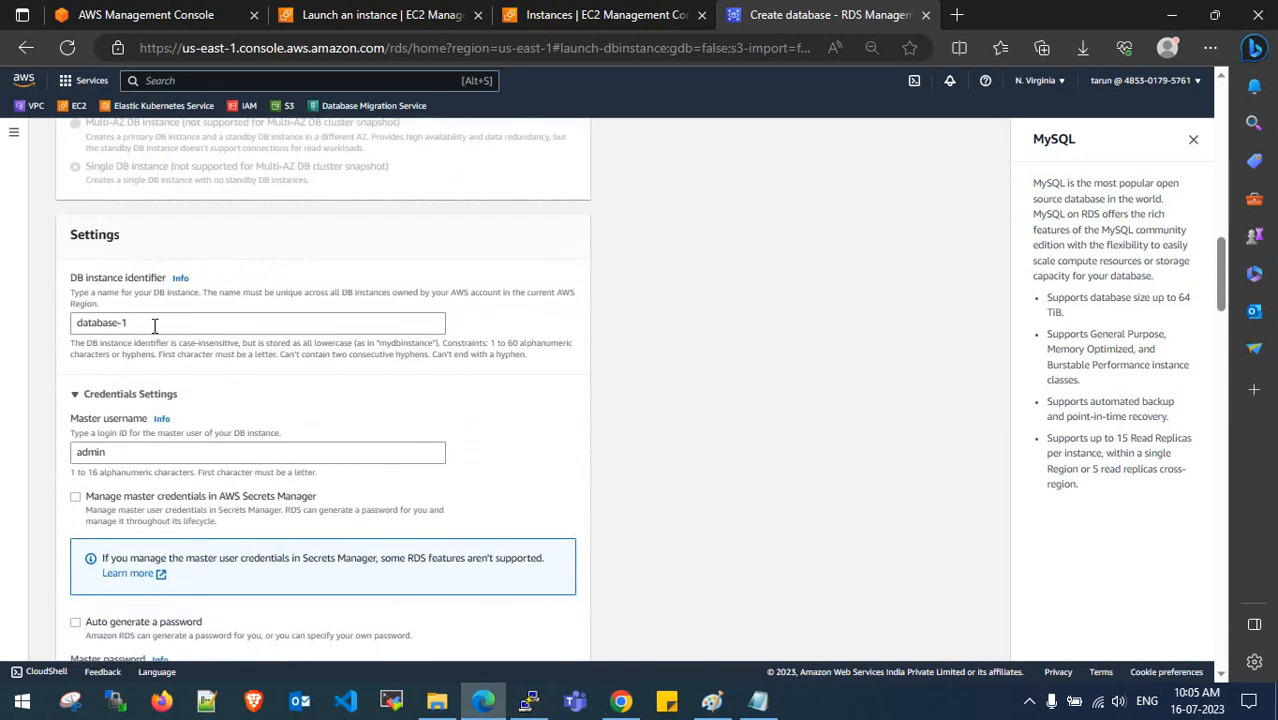
drag(143, 322, 42, 323)
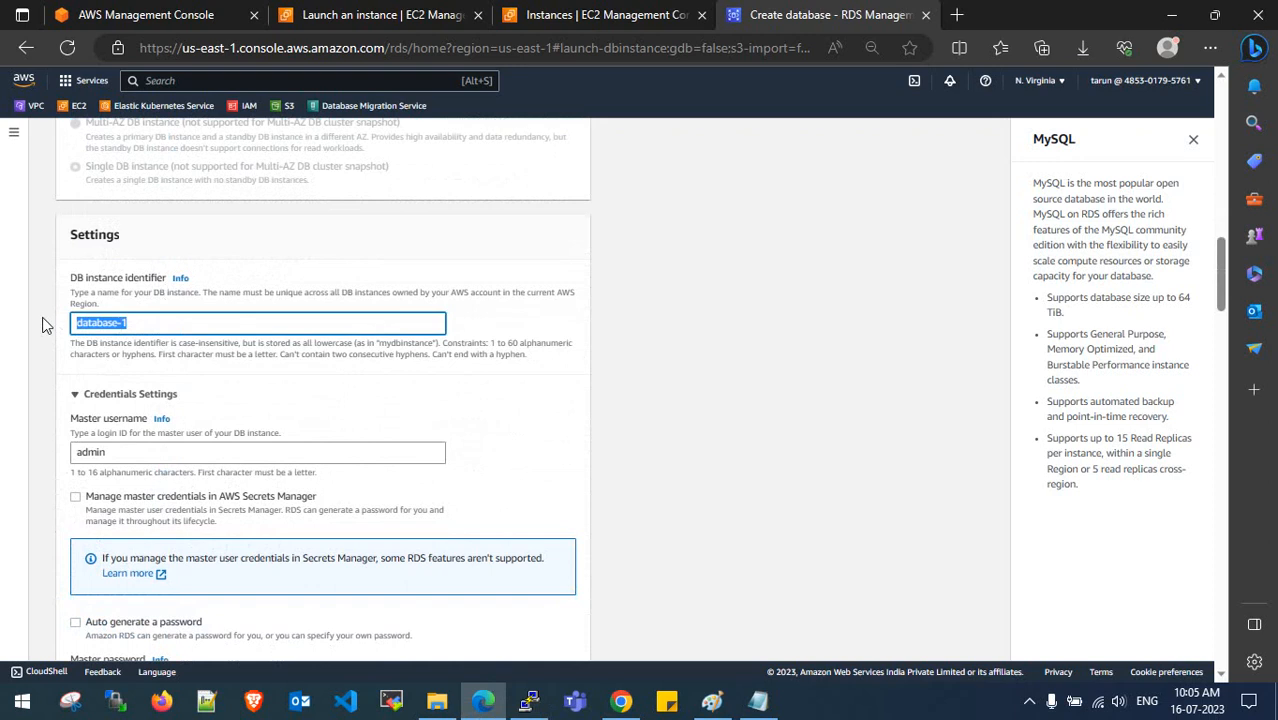
text(dms-rds)
scroll(146, 324, down, 2)
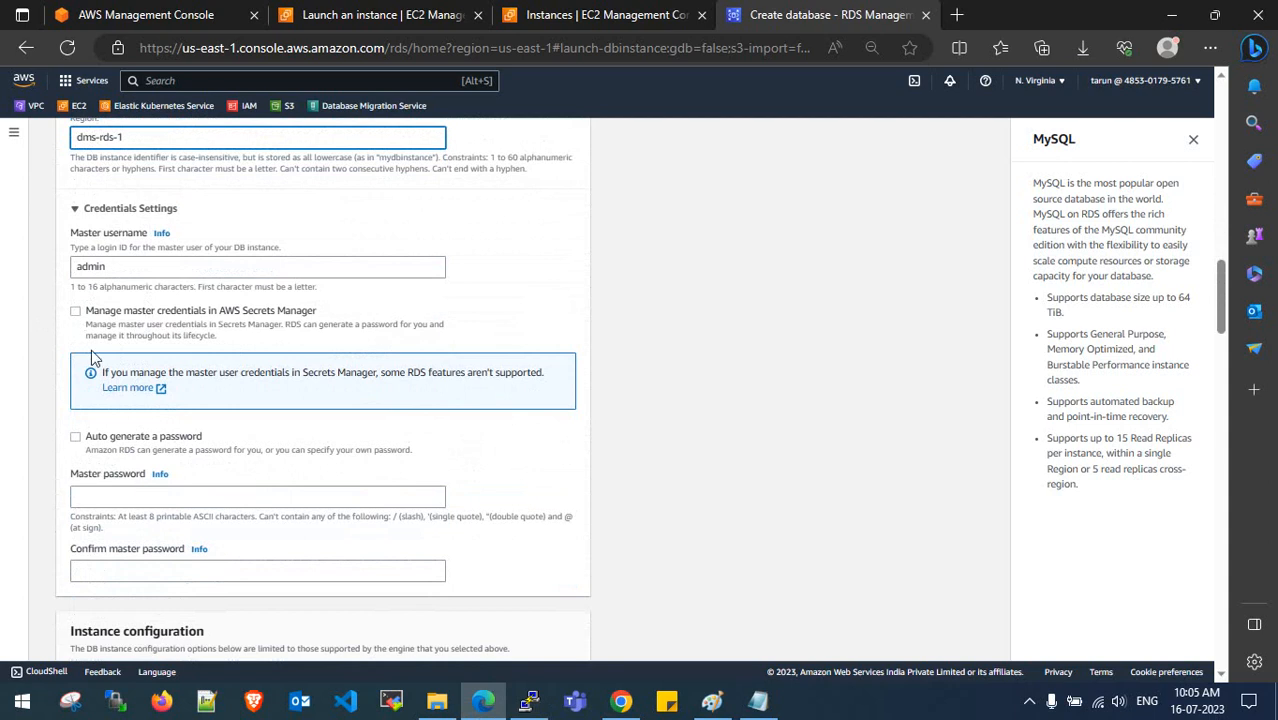
- Keep the master password manual and copy the target database password from the setup notes
click(75, 437)
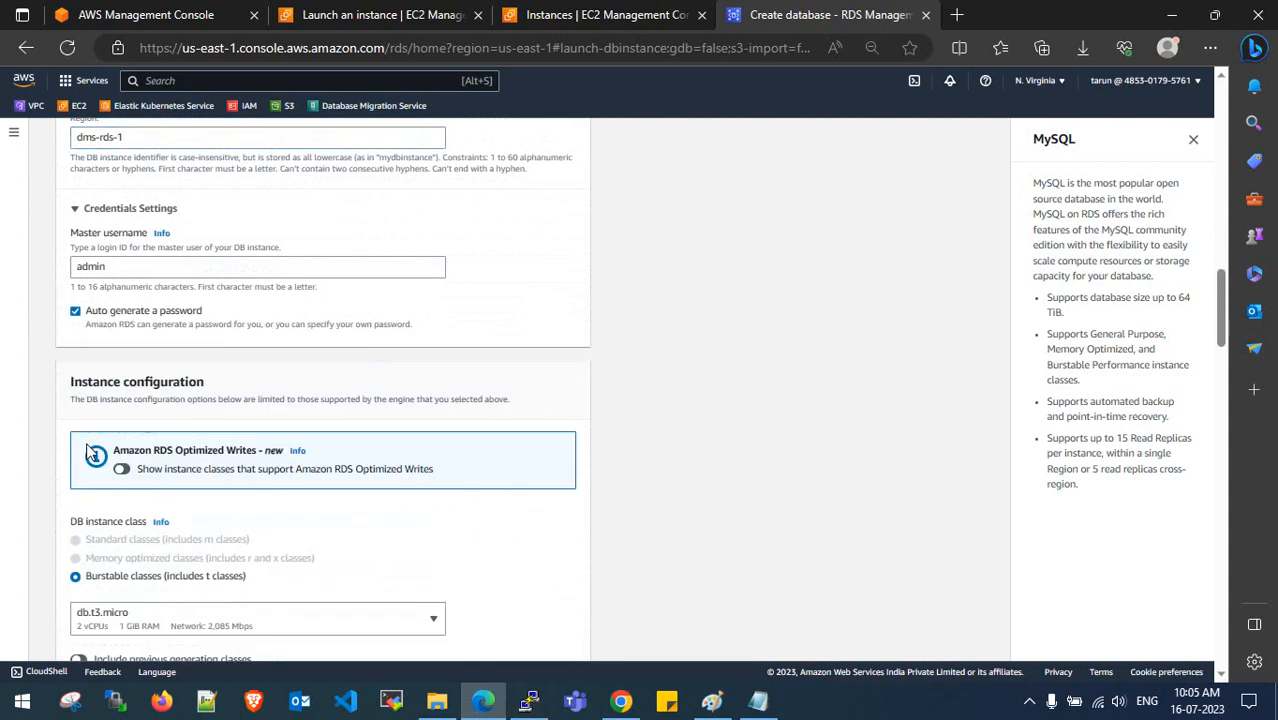
click(78, 314)
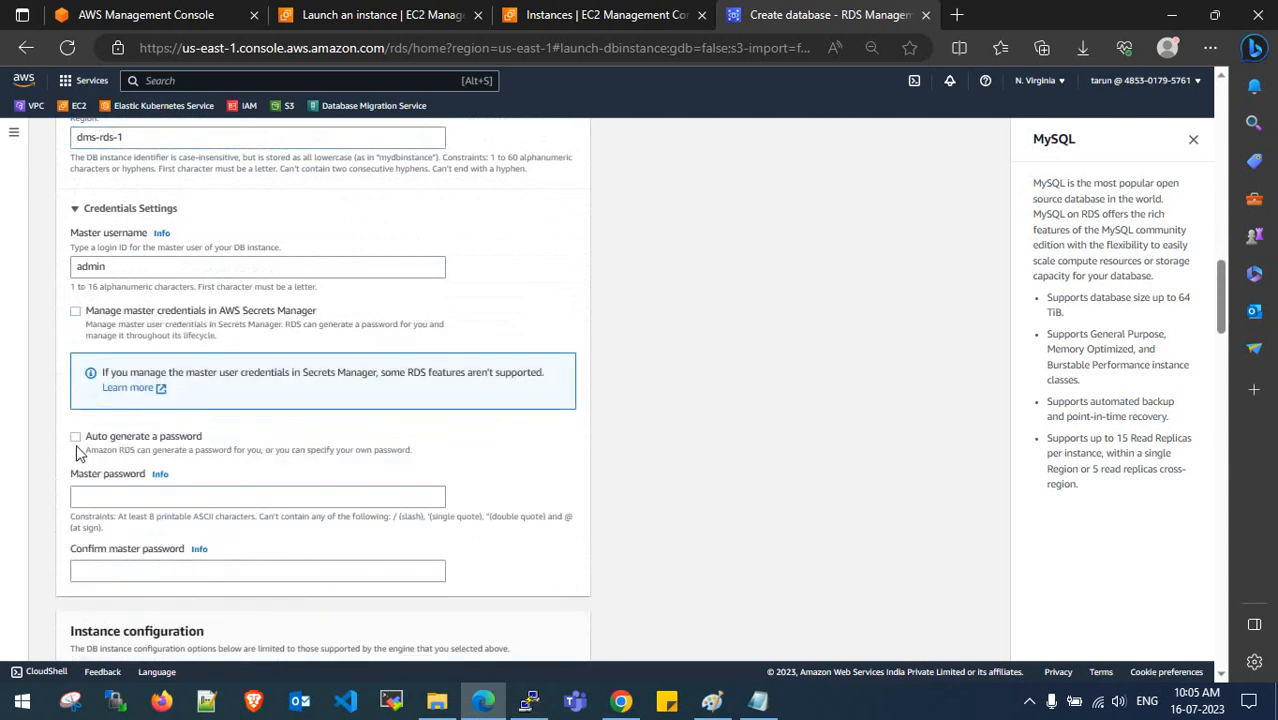
click(94, 496)
scroll(195, 445, down, 1)
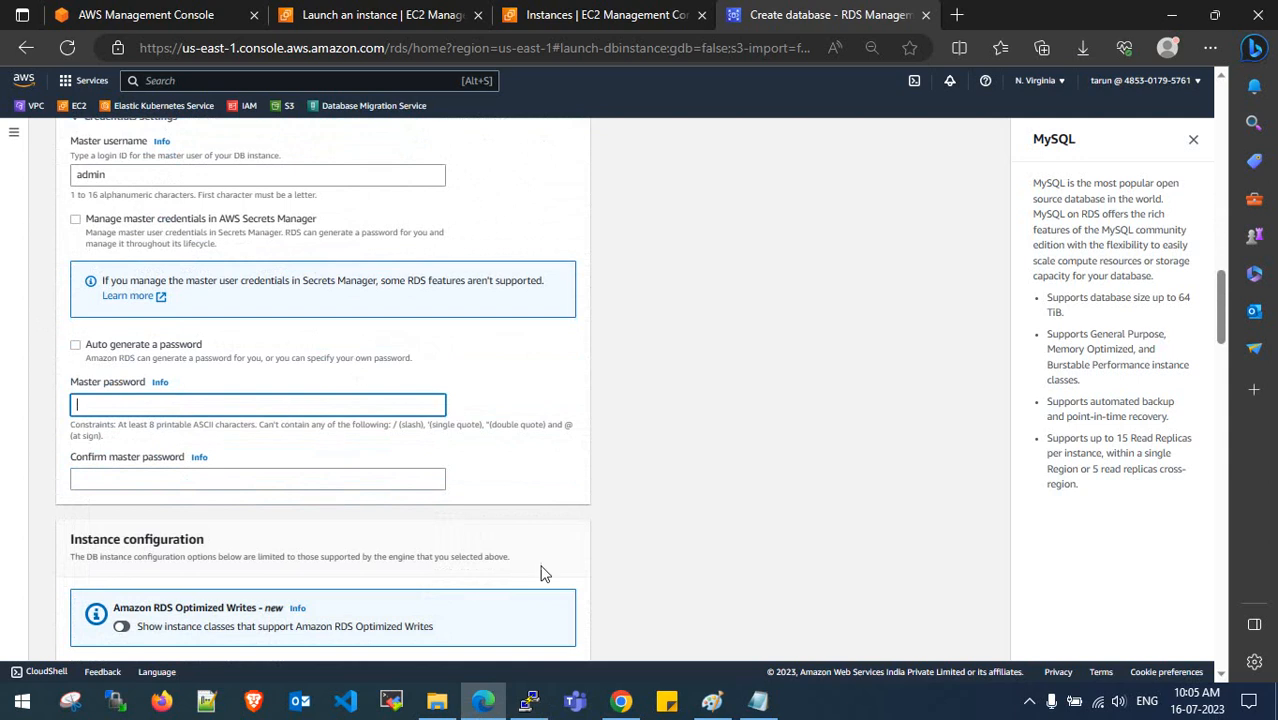
click(758, 700)
scroll(537, 316, down, 5)
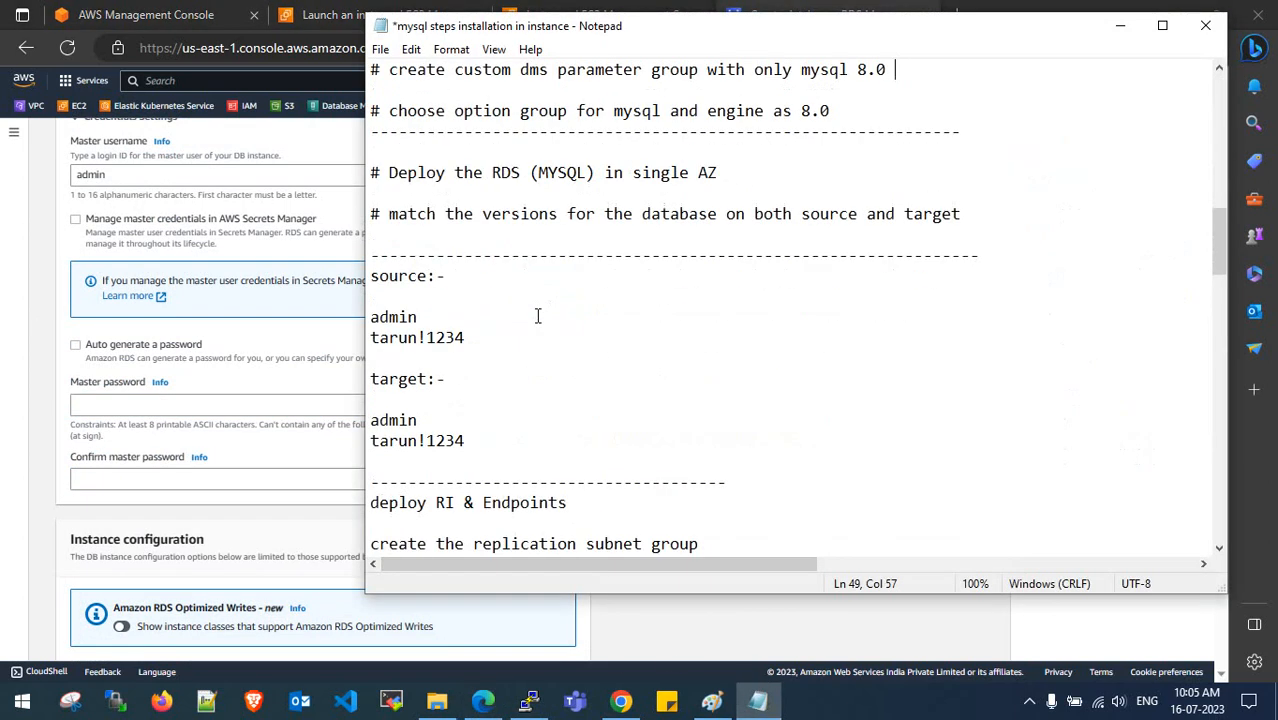
drag(481, 440, 355, 444)
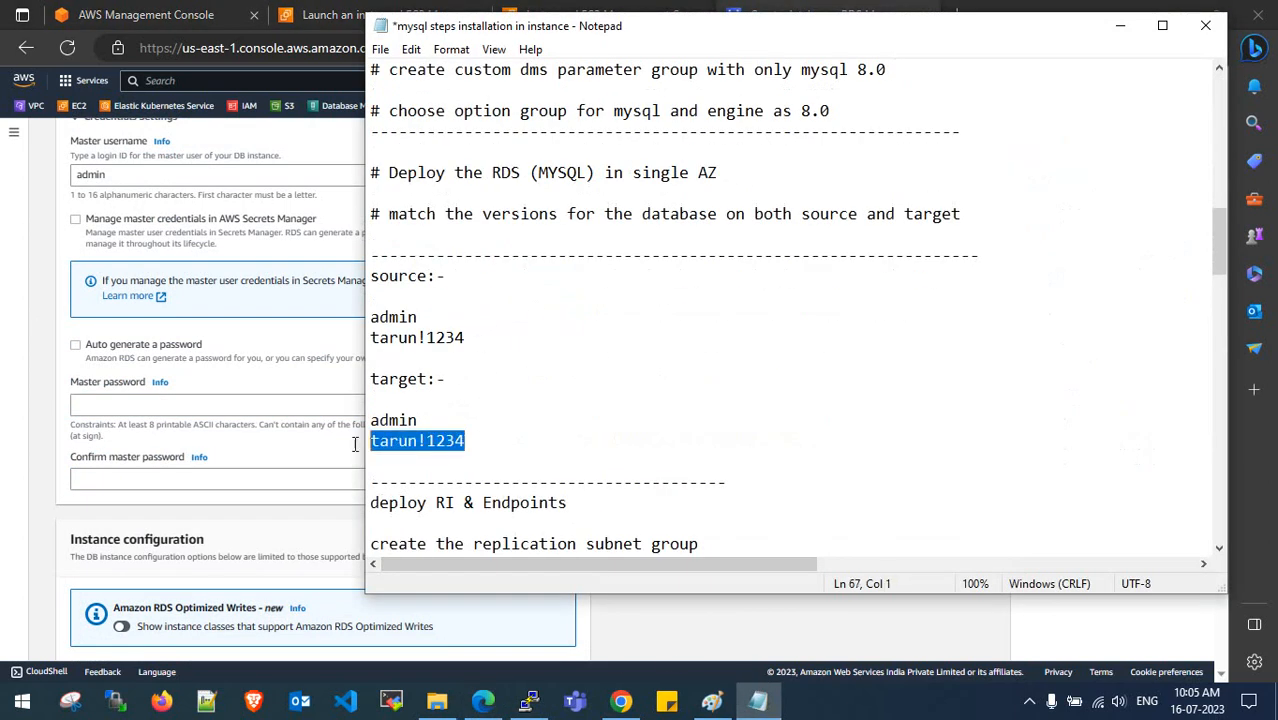
click(175, 405)
- Paste the copied password into both Master password and Confirm master password
key(ctrl+v)
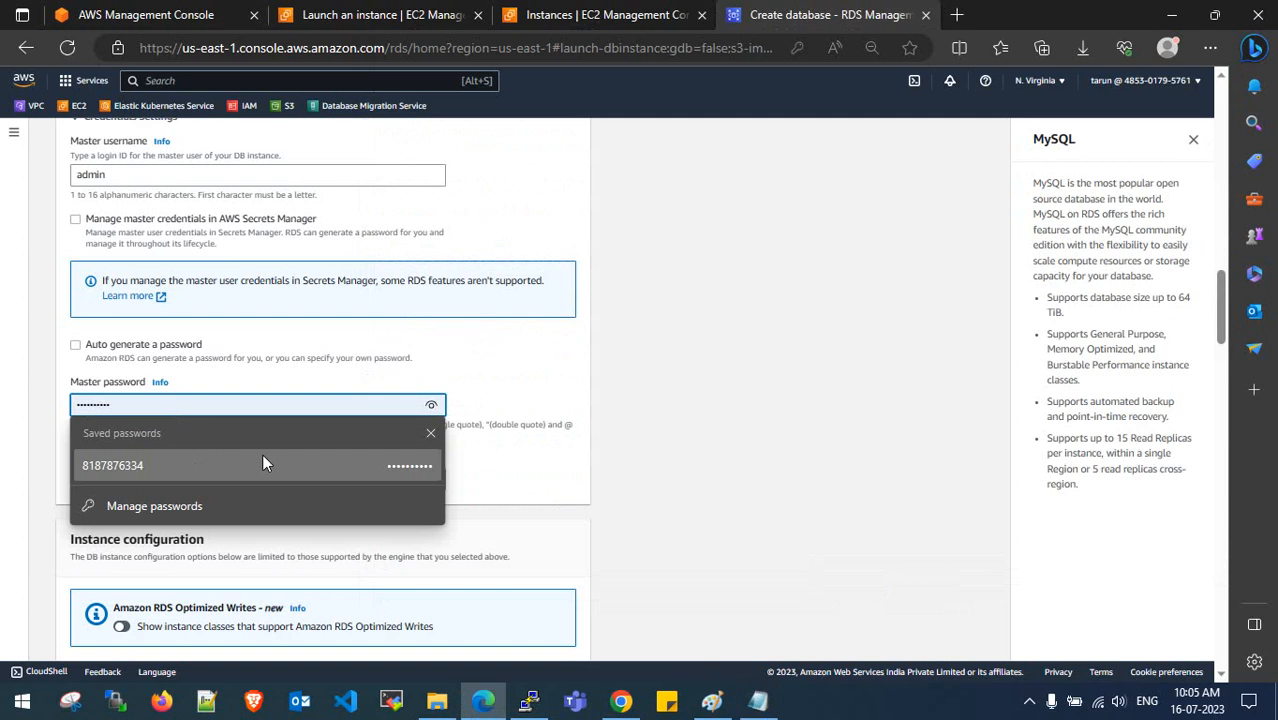
click(213, 477)
key(ctrl+v)
click(645, 421)
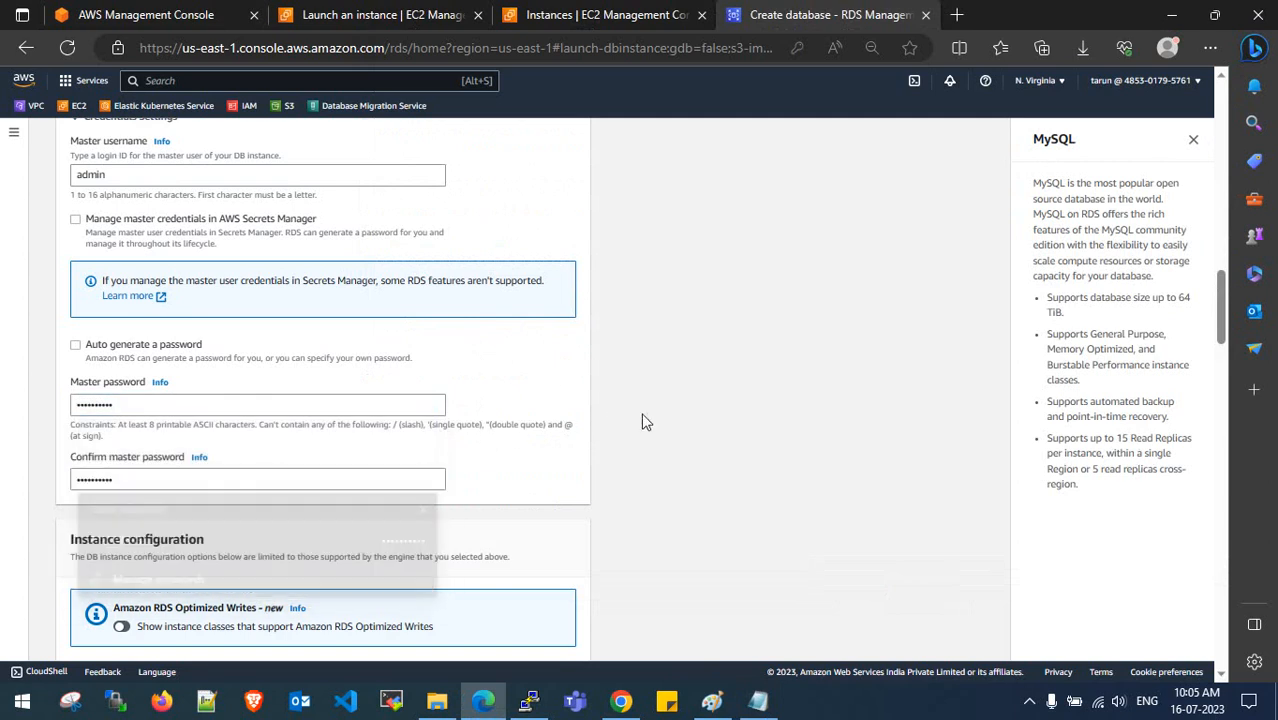
scroll(673, 408, down, 1)
scroll(675, 416, up, 3)
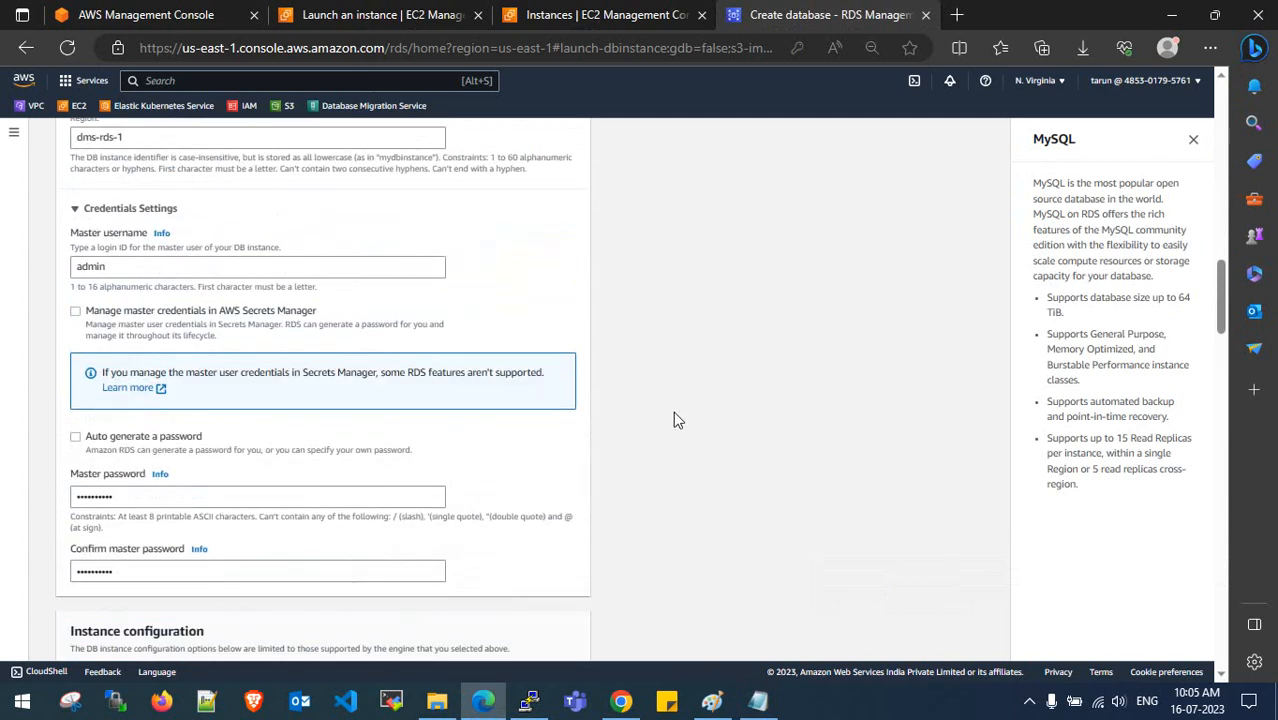
scroll(675, 416, down, 3)
scroll(673, 411, down, 5)
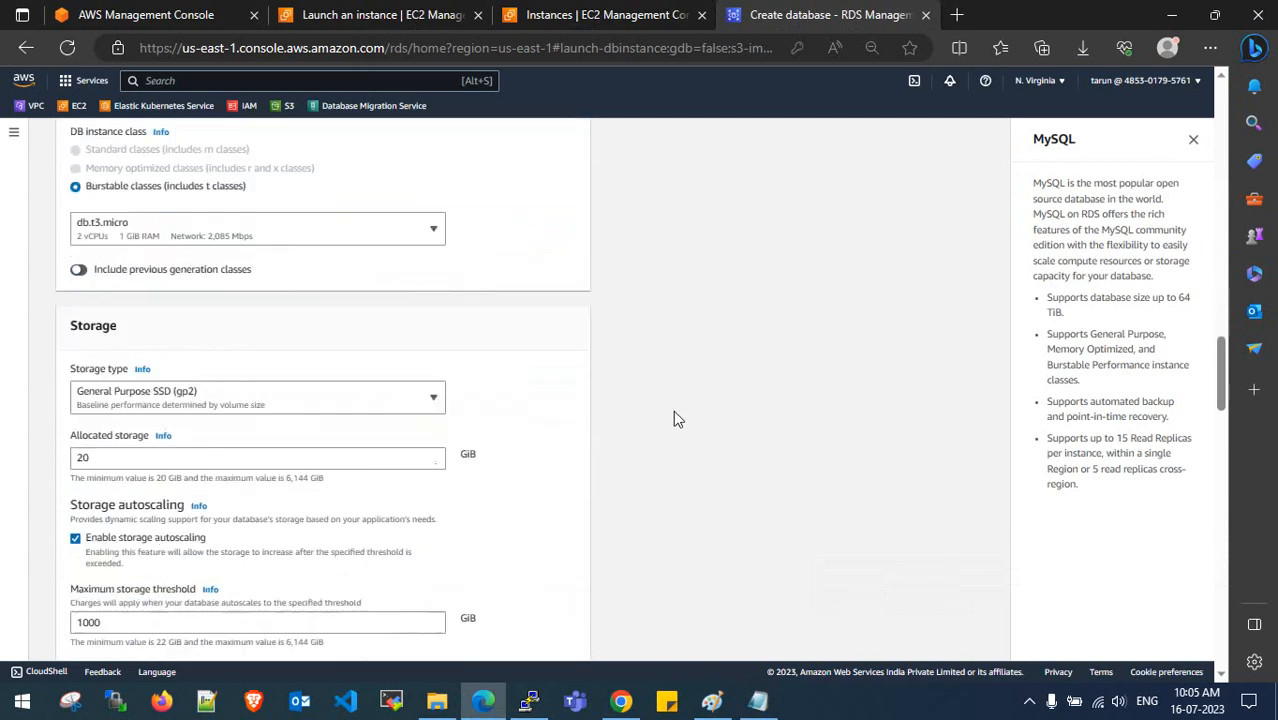
- Keep db.t3.micro as the DB instance class
click(258, 229)
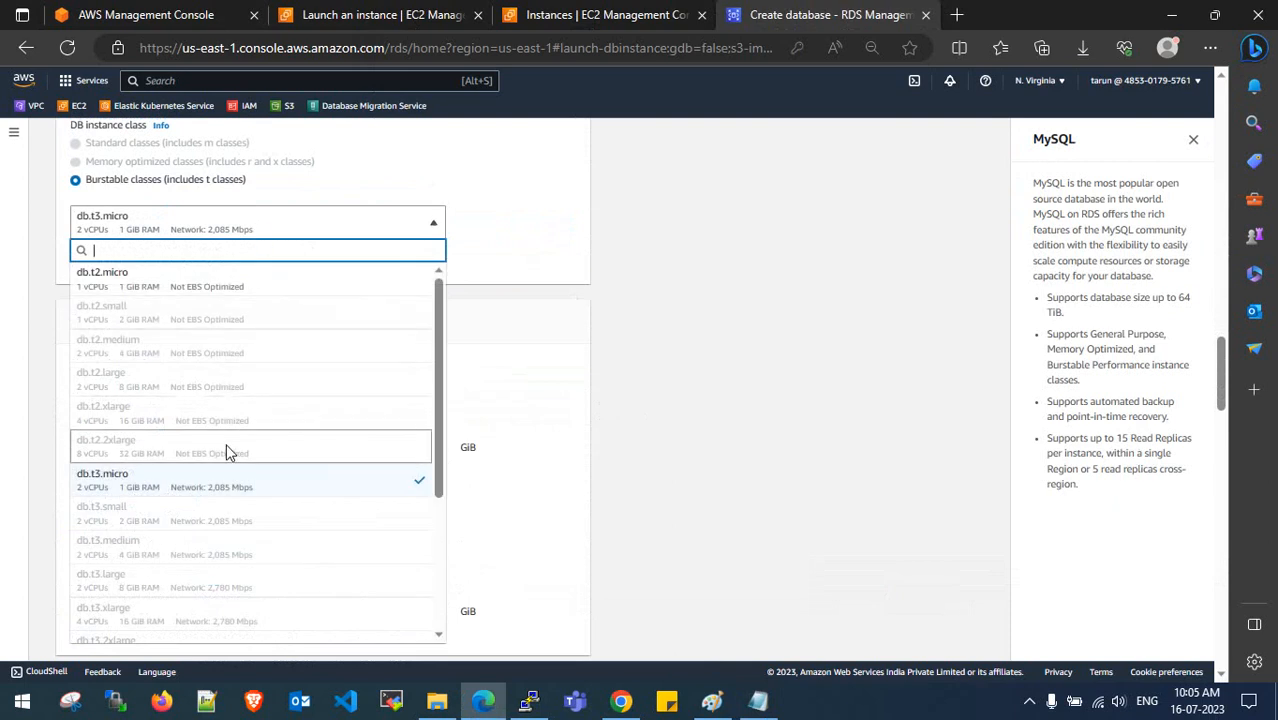
scroll(228, 450, down, 3)
scroll(228, 452, down, 3)
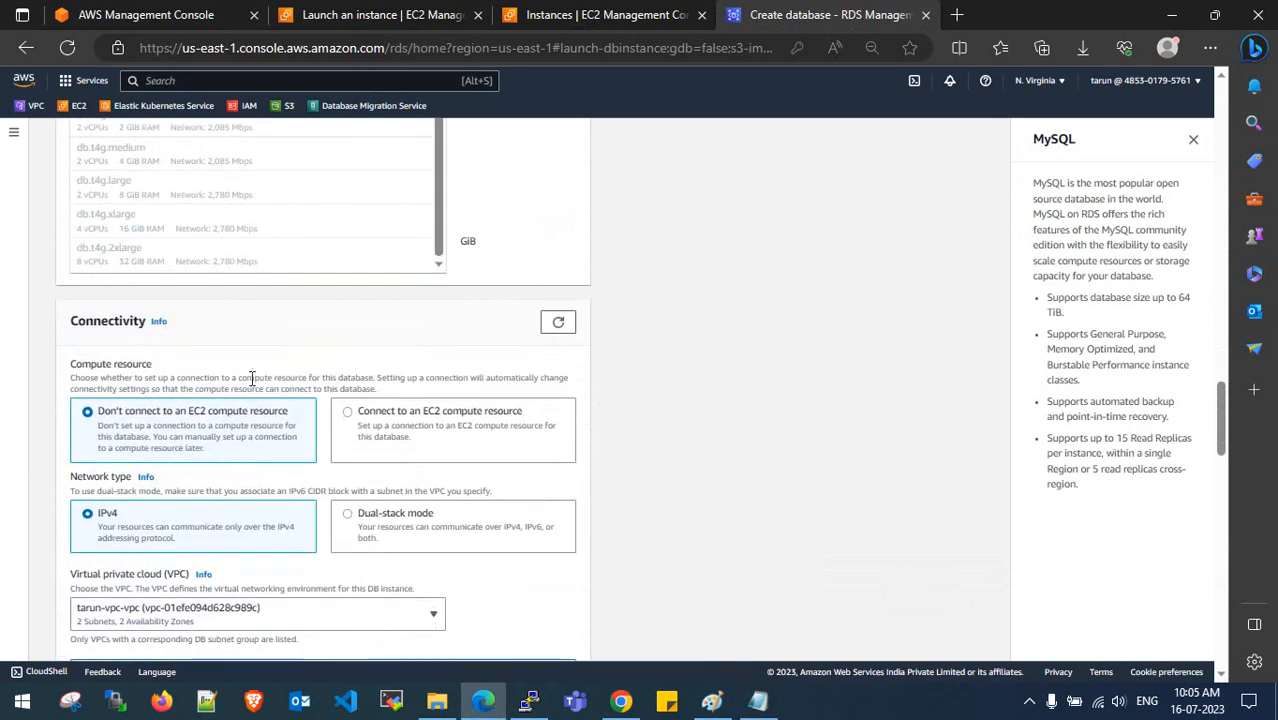
scroll(251, 375, up, 5)
scroll(240, 431, up, 3)
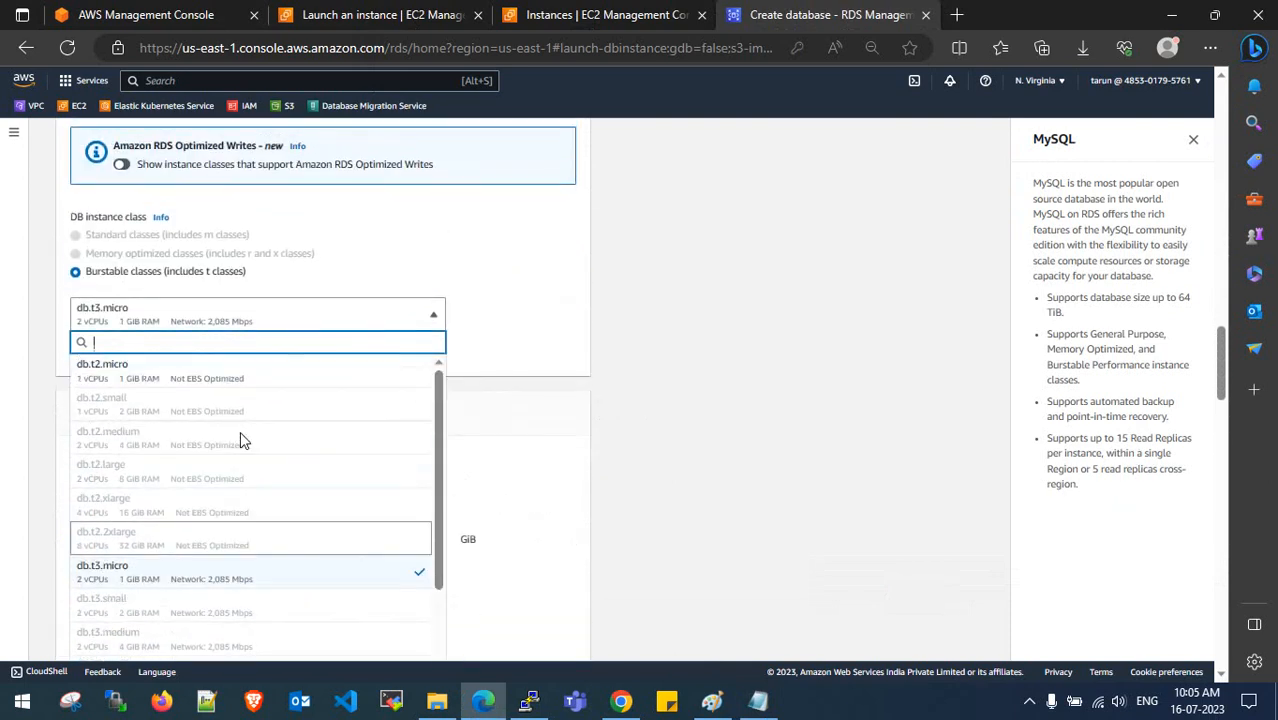
click(228, 580)
- Switch storage to General Purpose SSD (gp3) and disable storage autoscaling
scroll(519, 431, down, 3)
click(238, 318)
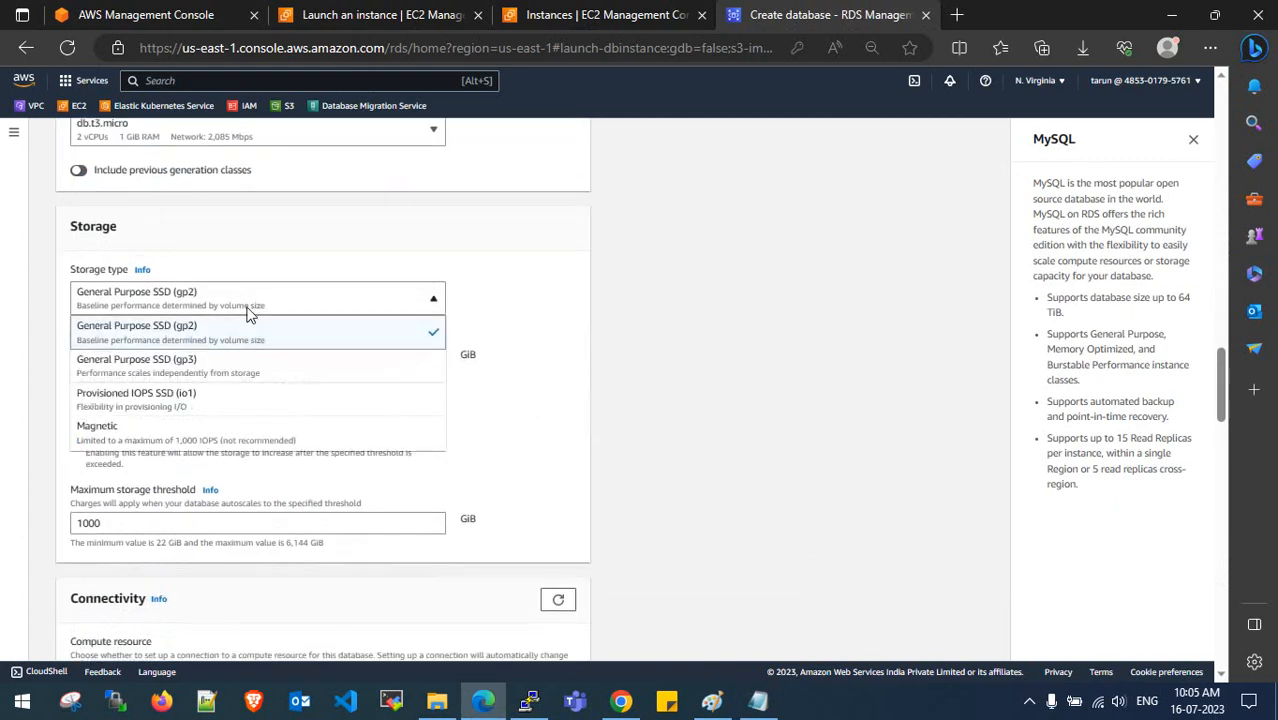
click(240, 365)
scroll(245, 334, down, 1)
scroll(245, 334, down, 1)
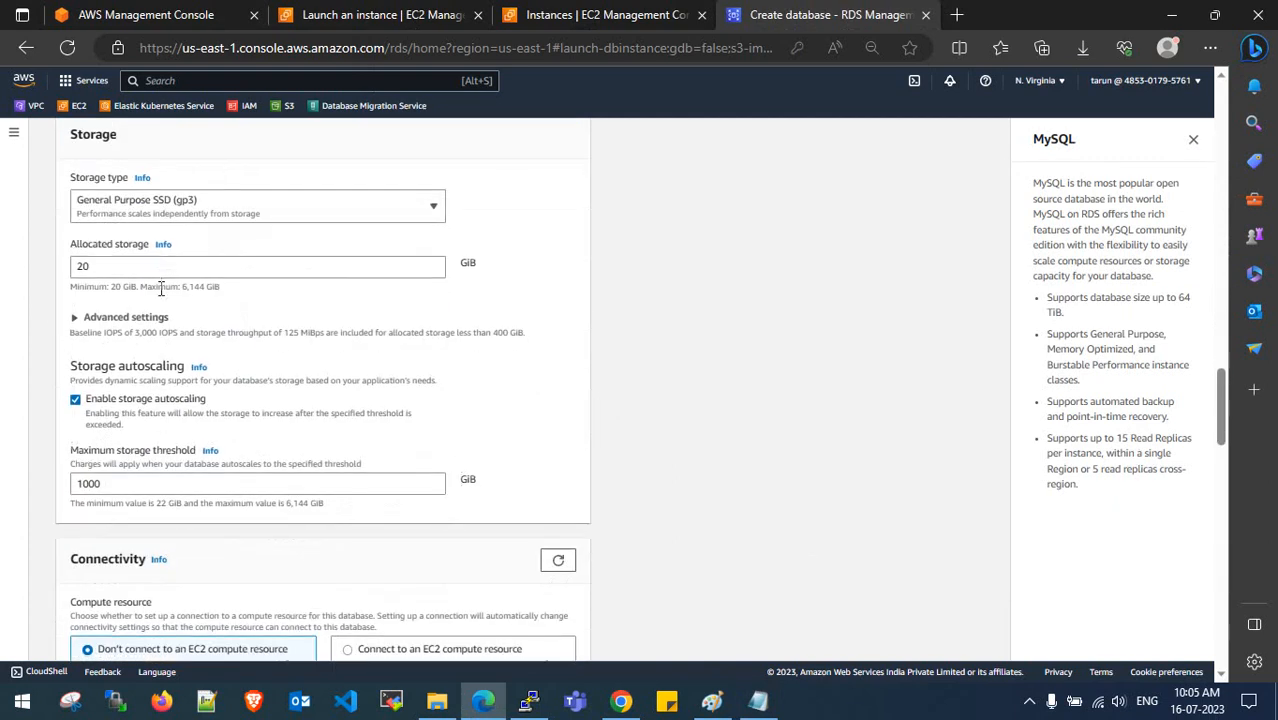
scroll(170, 350, down, 2)
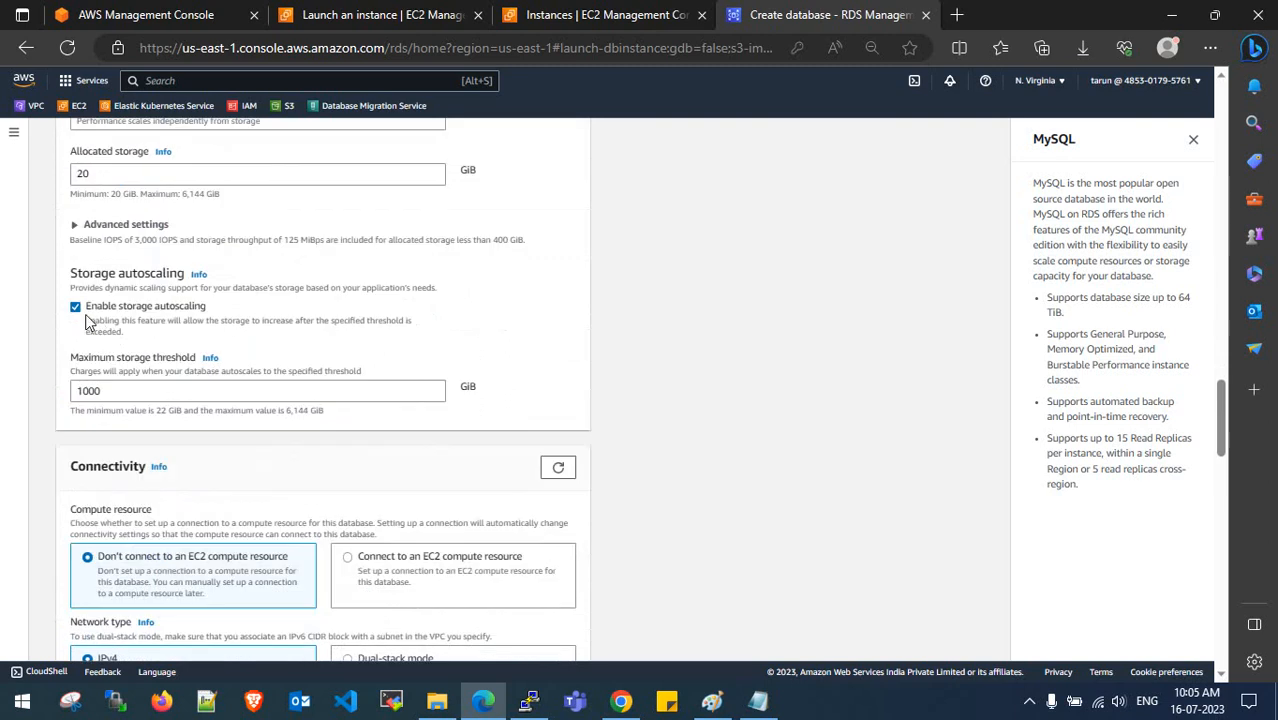
click(76, 311)
scroll(168, 362, down, 2)
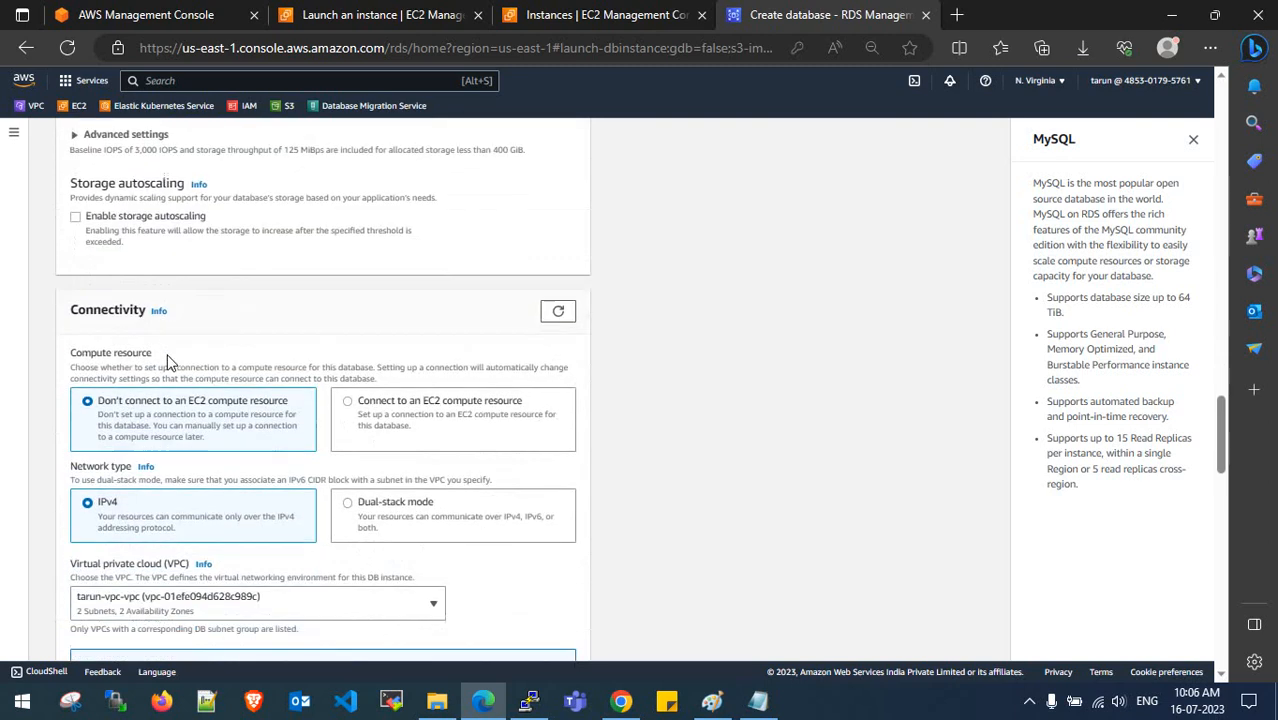
click(75, 133)
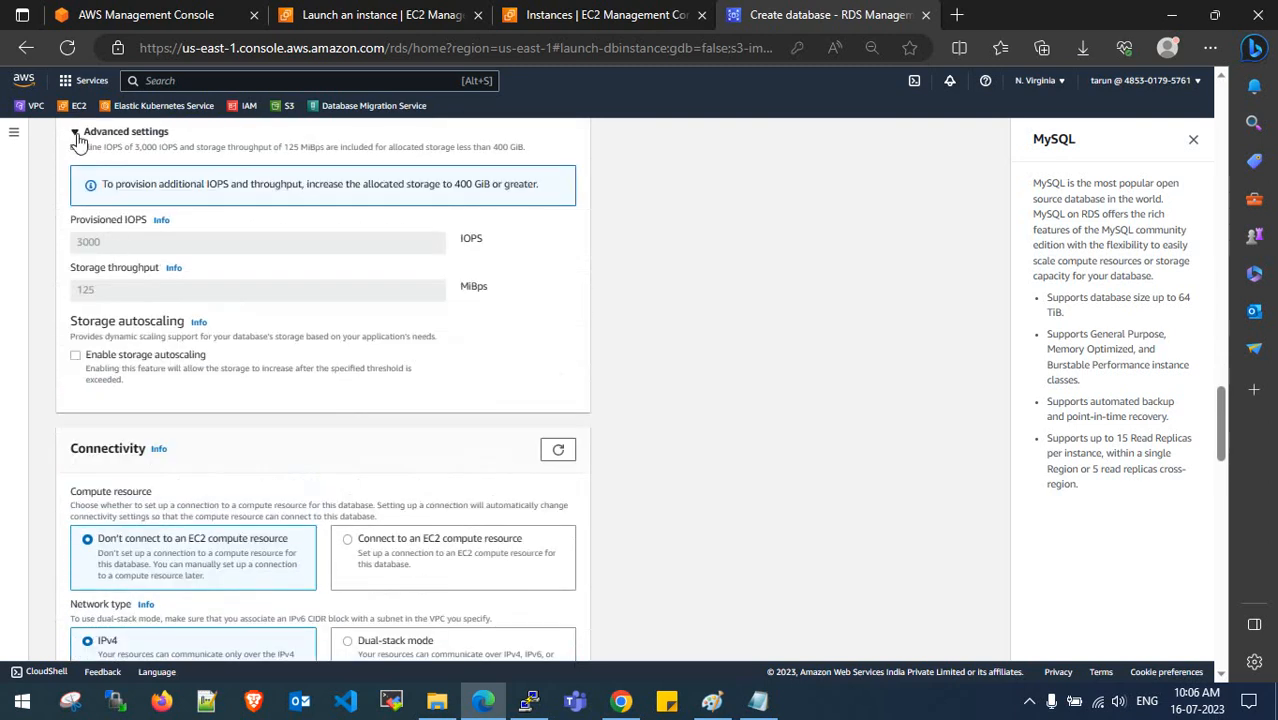
click(75, 133)
scroll(206, 325, down, 3)
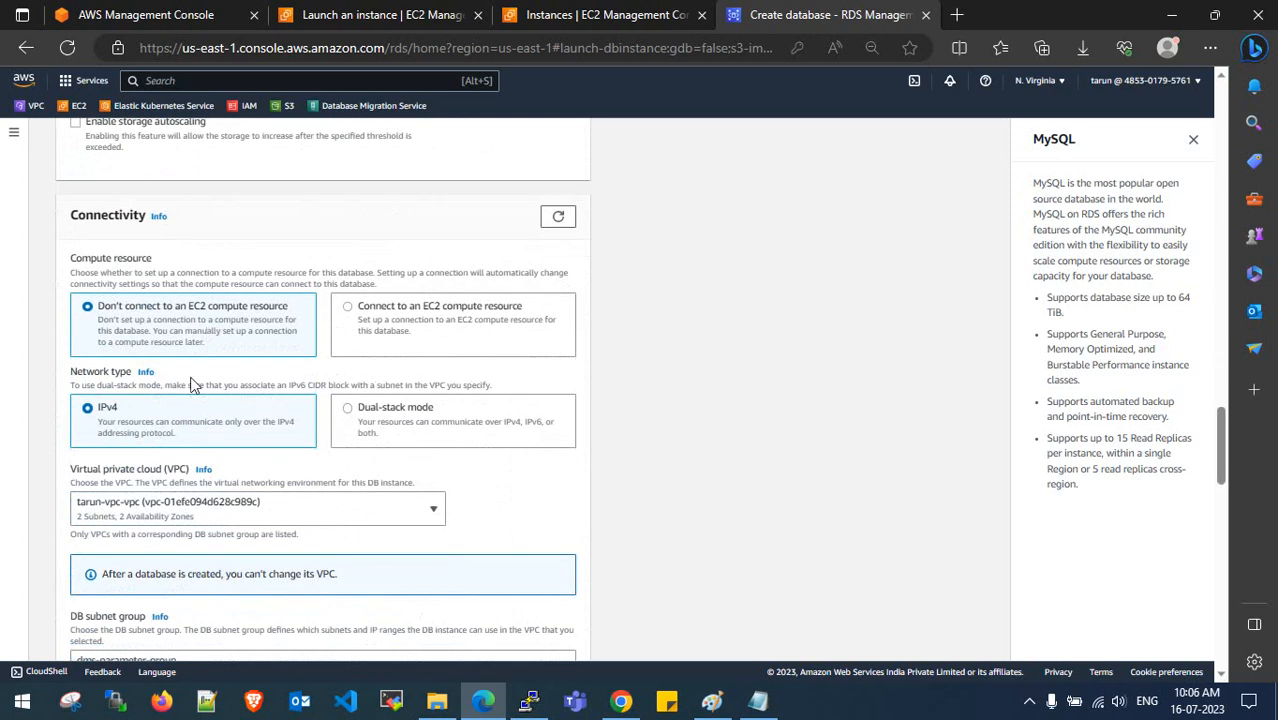
- Keep dms-parameter-group as the DB subnet group and set Public access to Yes
scroll(175, 332, down, 1)
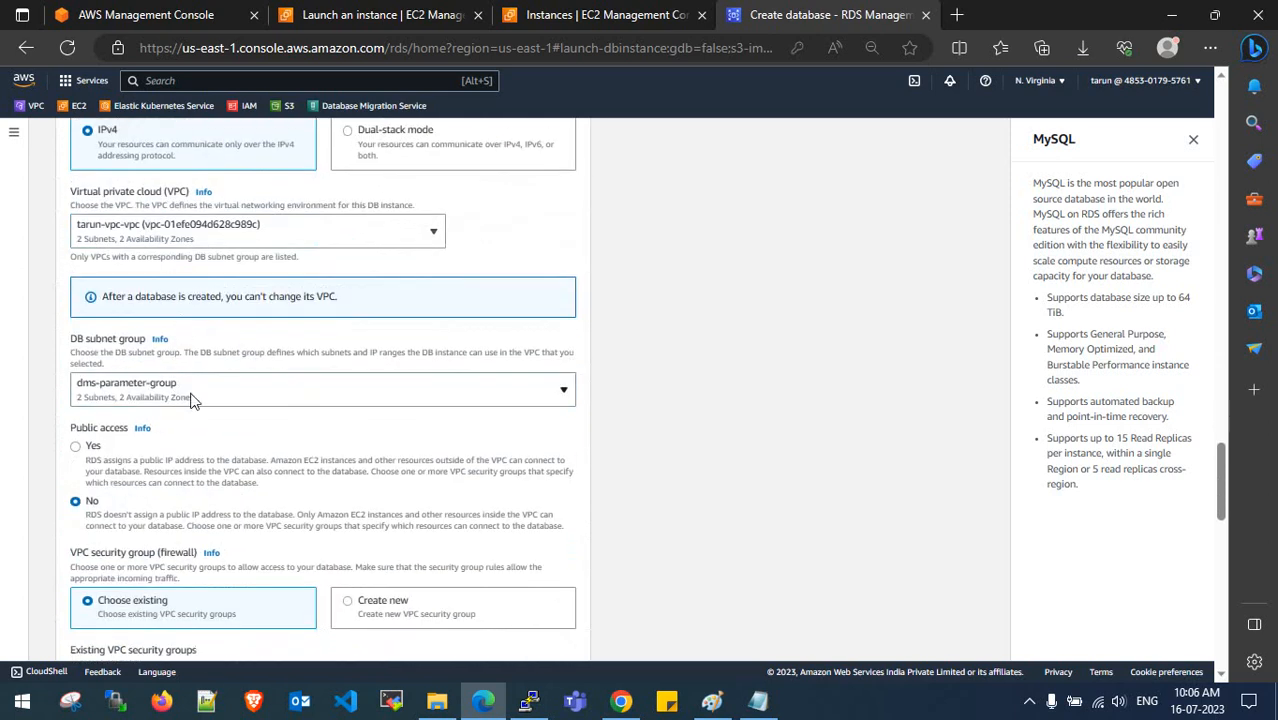
click(209, 392)
click(204, 430)
scroll(204, 430, down, 2)
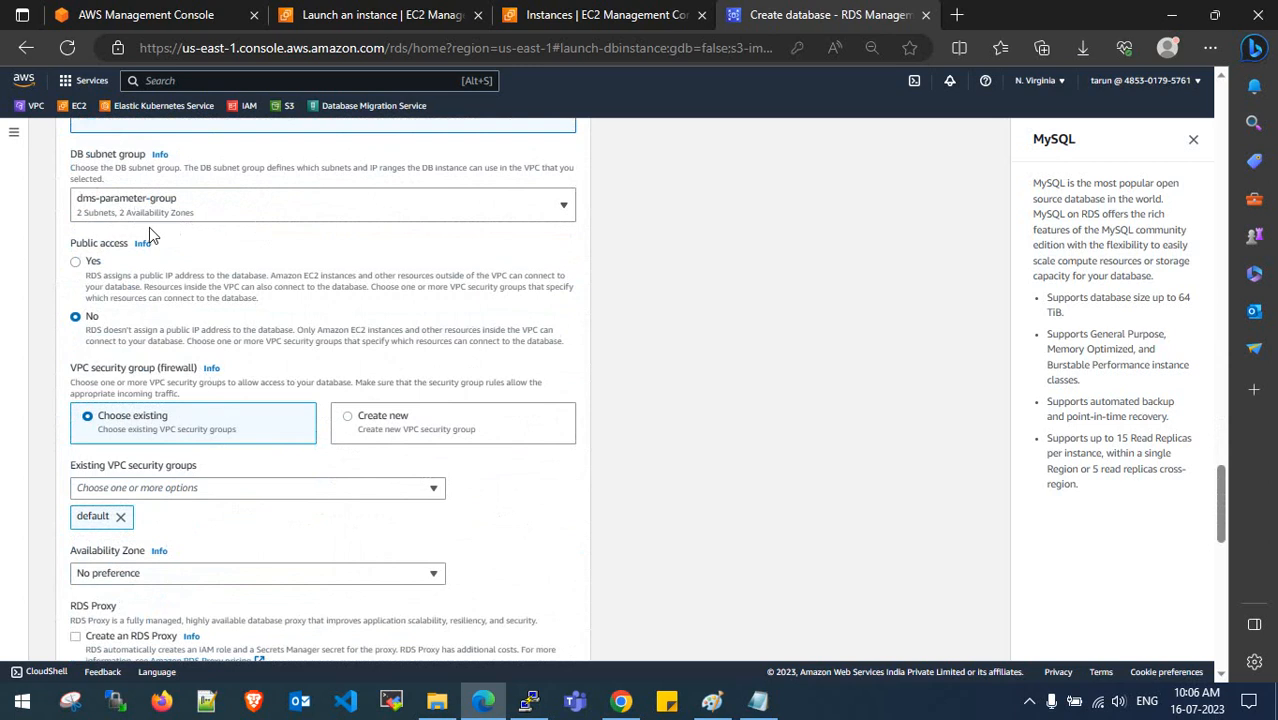
click(75, 263)
- Replace the default security group with dms-allow-all
scroll(220, 357, down, 1)
click(121, 426)
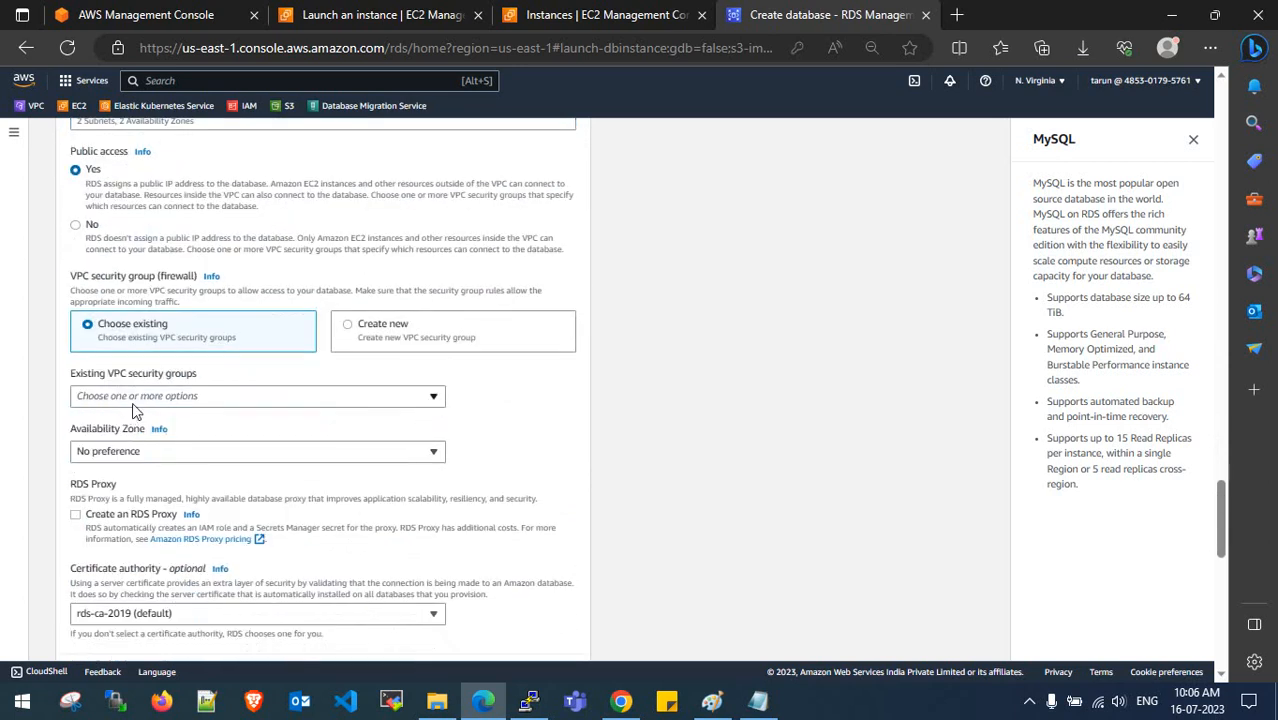
click(176, 396)
click(165, 465)
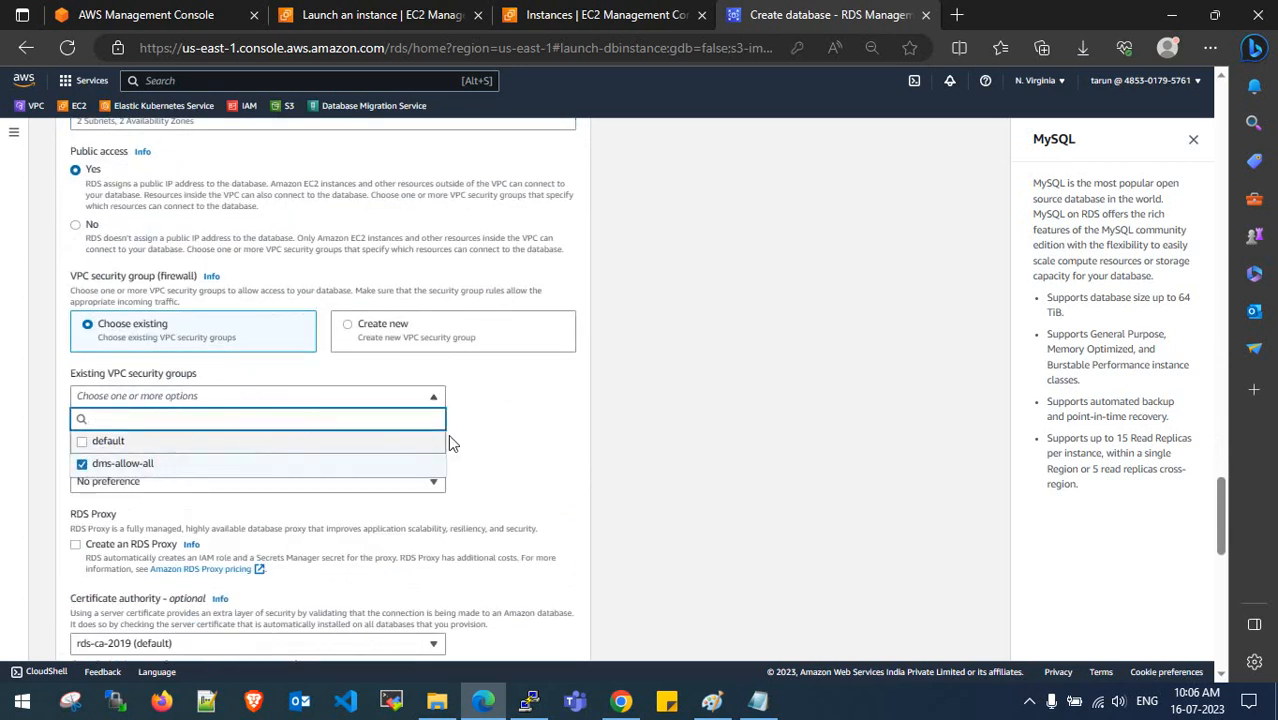
click(490, 421)
- Choose us-east-1a as the Availability Zone
scroll(490, 421, down, 2)
scroll(490, 421, up, 2)
scroll(488, 423, down, 3)
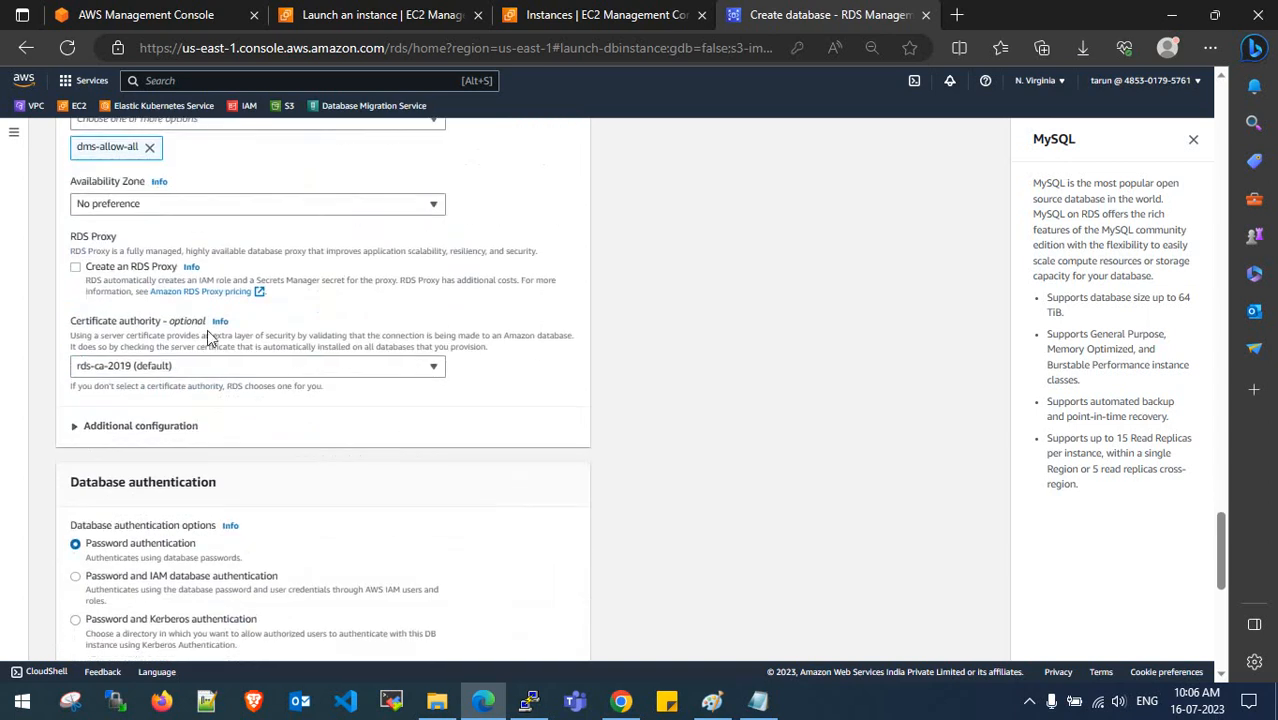
click(203, 205)
click(210, 249)
- Leave the certificate authority as rds-ca-2019 and keep the default database port
scroll(500, 262, down, 1)
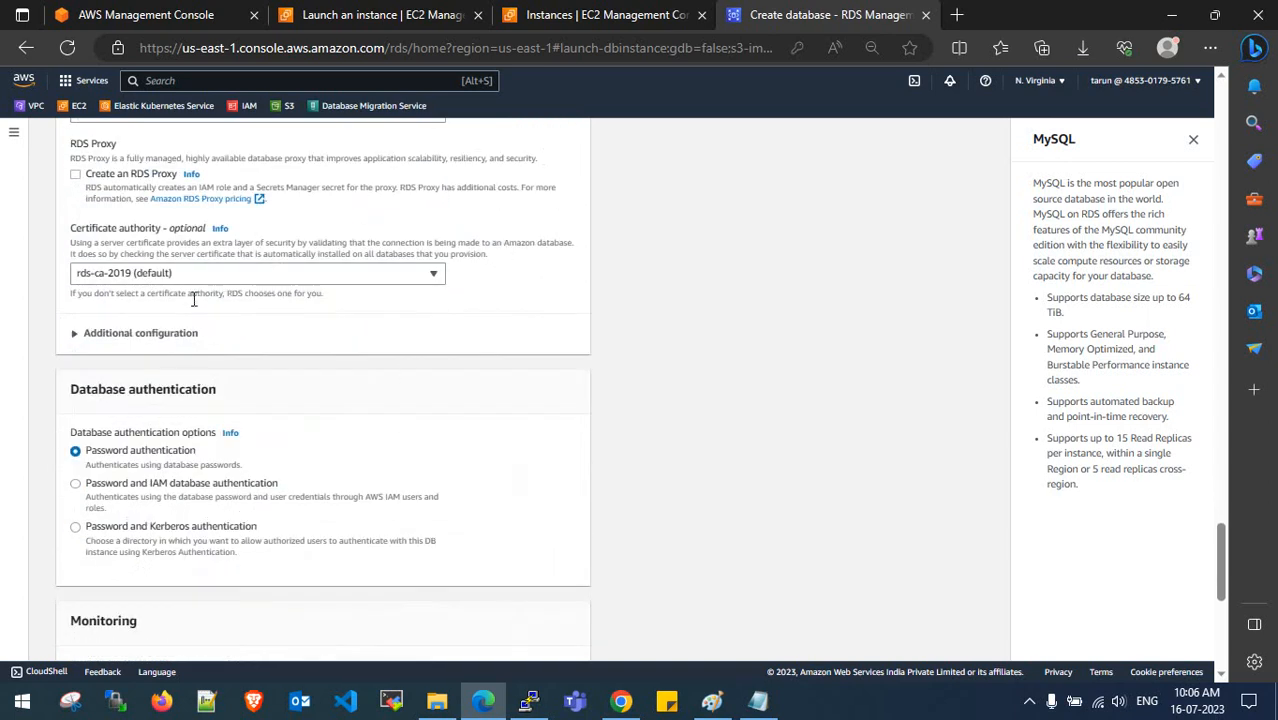
click(214, 274)
click(503, 300)
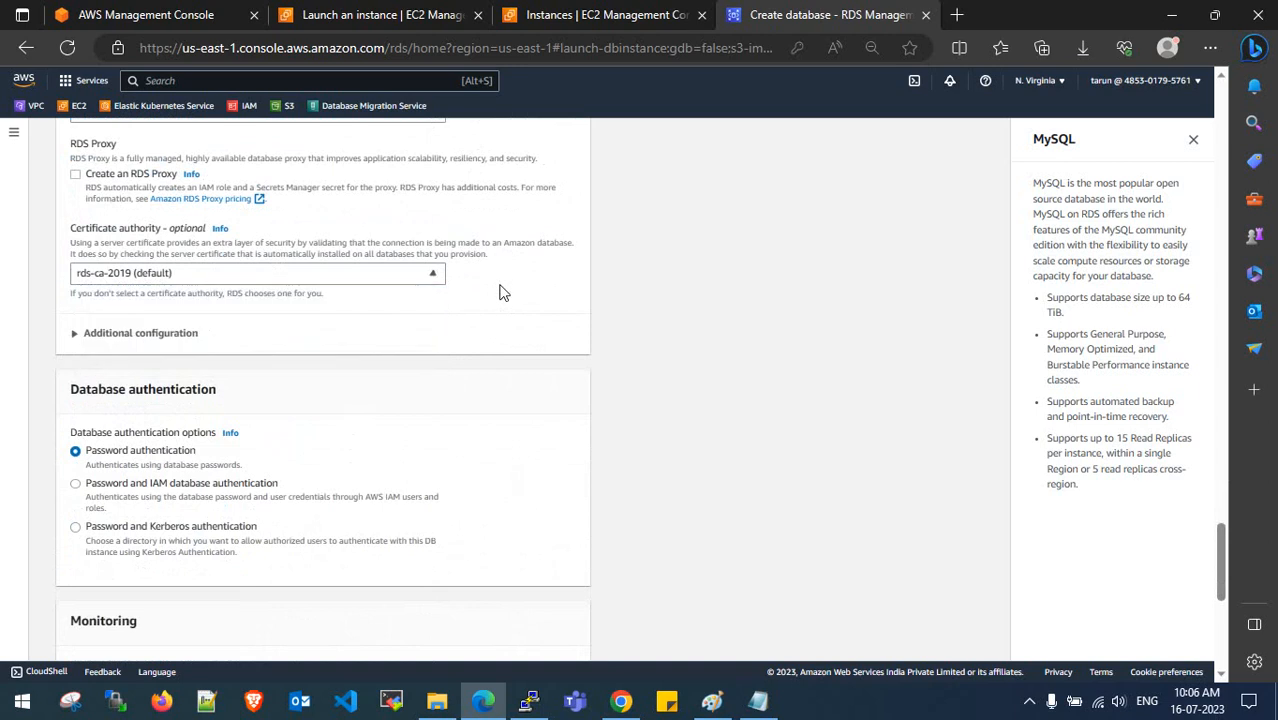
click(100, 333)
click(84, 334)
scroll(120, 370, down, 2)
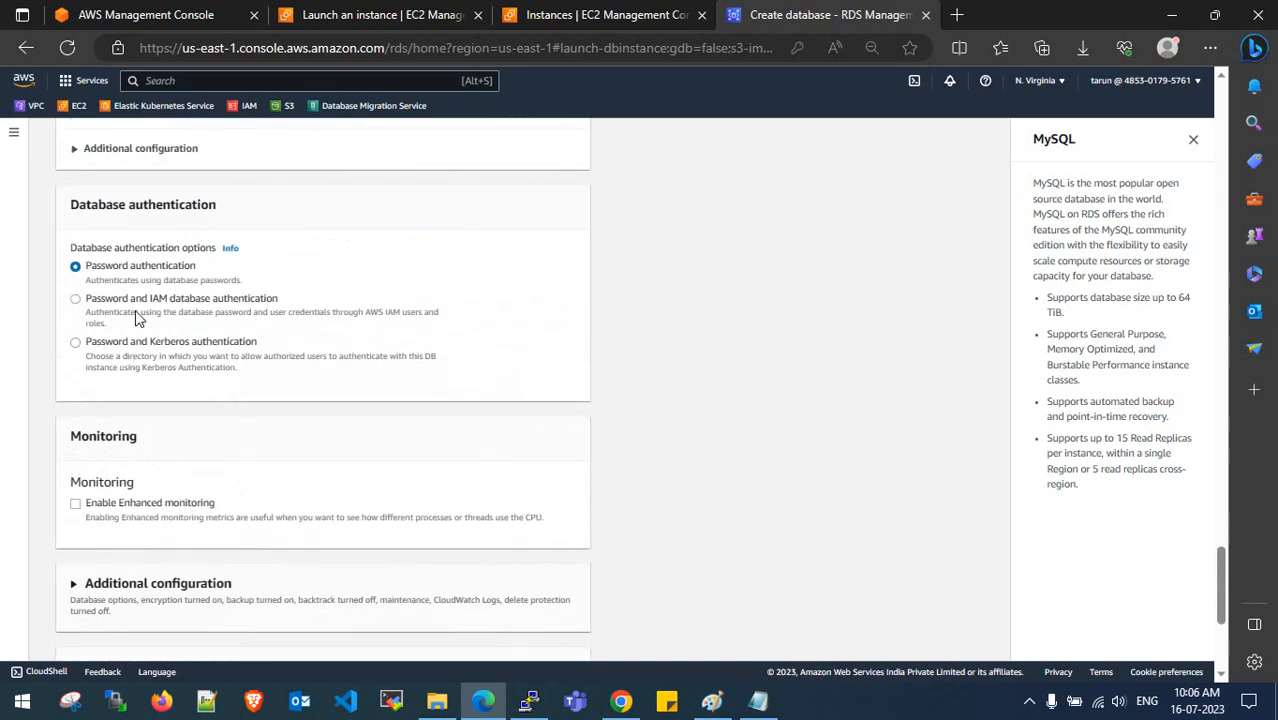
scroll(183, 272, down, 1)
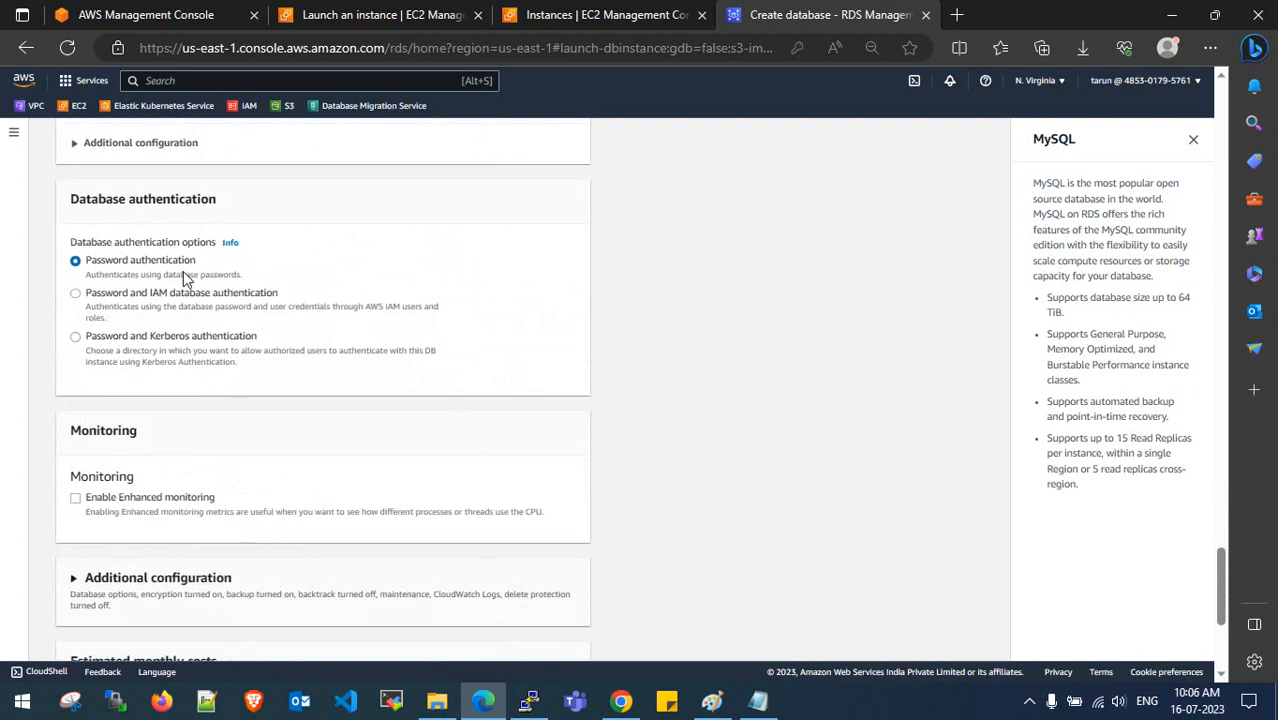
scroll(183, 278, down, 4)
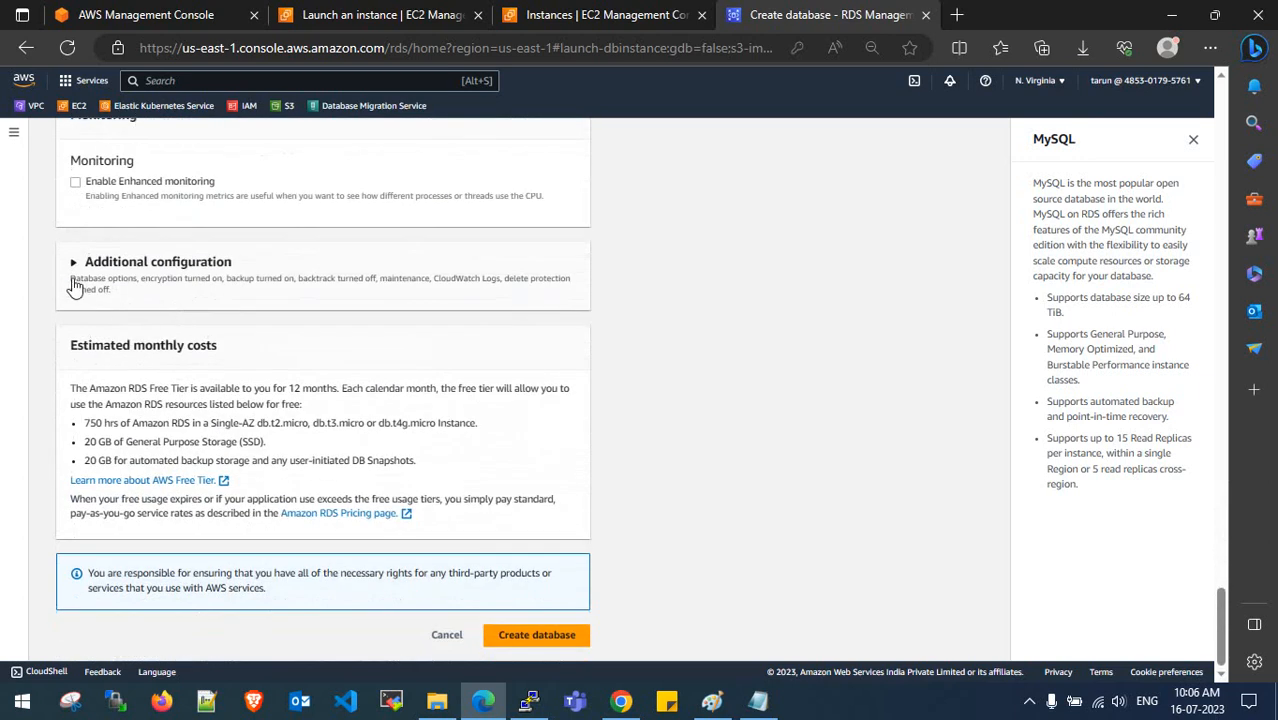
- Under Additional configuration, disable automated backups and select dms-parameter-group and dms-option-group
click(73, 285)
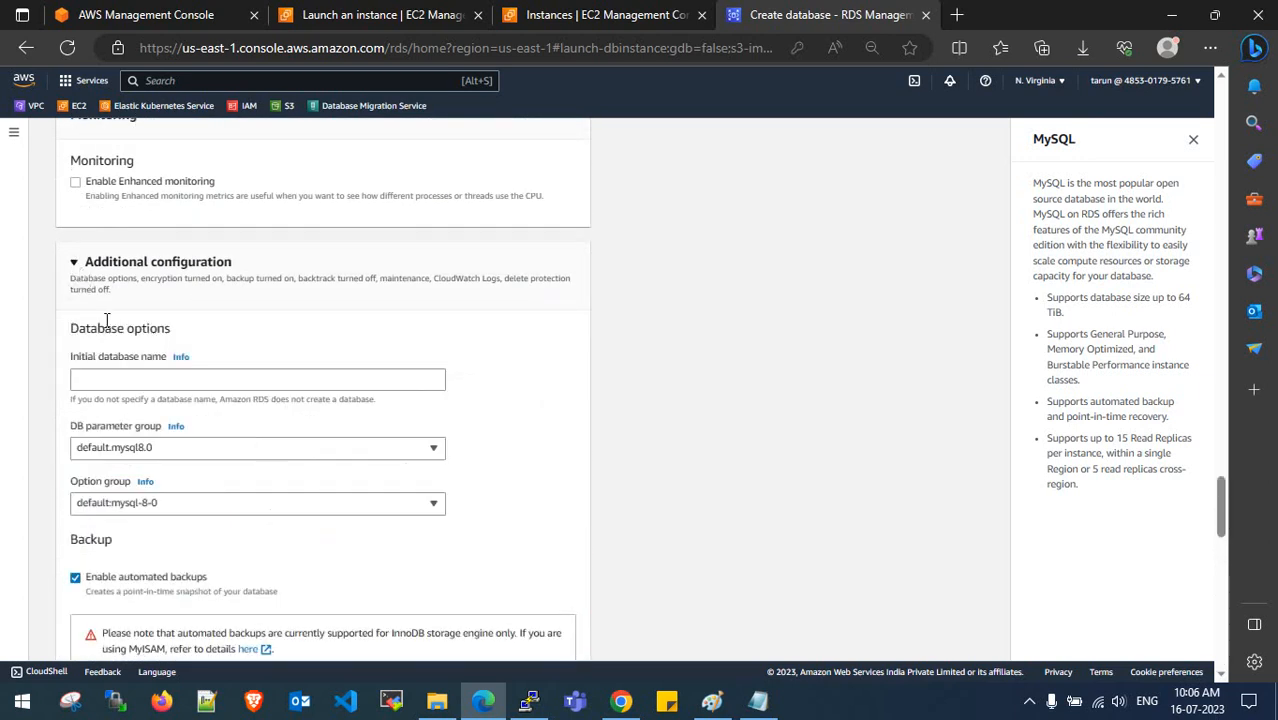
scroll(106, 320, down, 2)
click(75, 399)
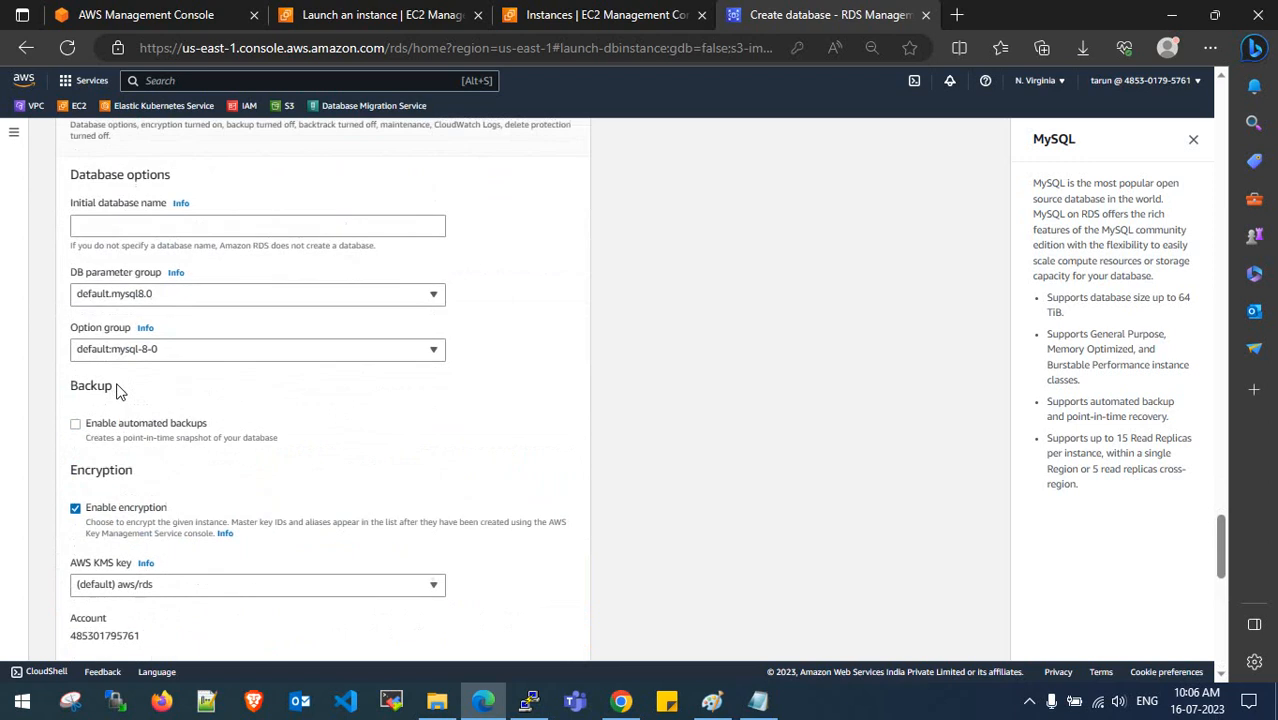
scroll(116, 390, up, 1)
click(140, 356)
click(168, 406)
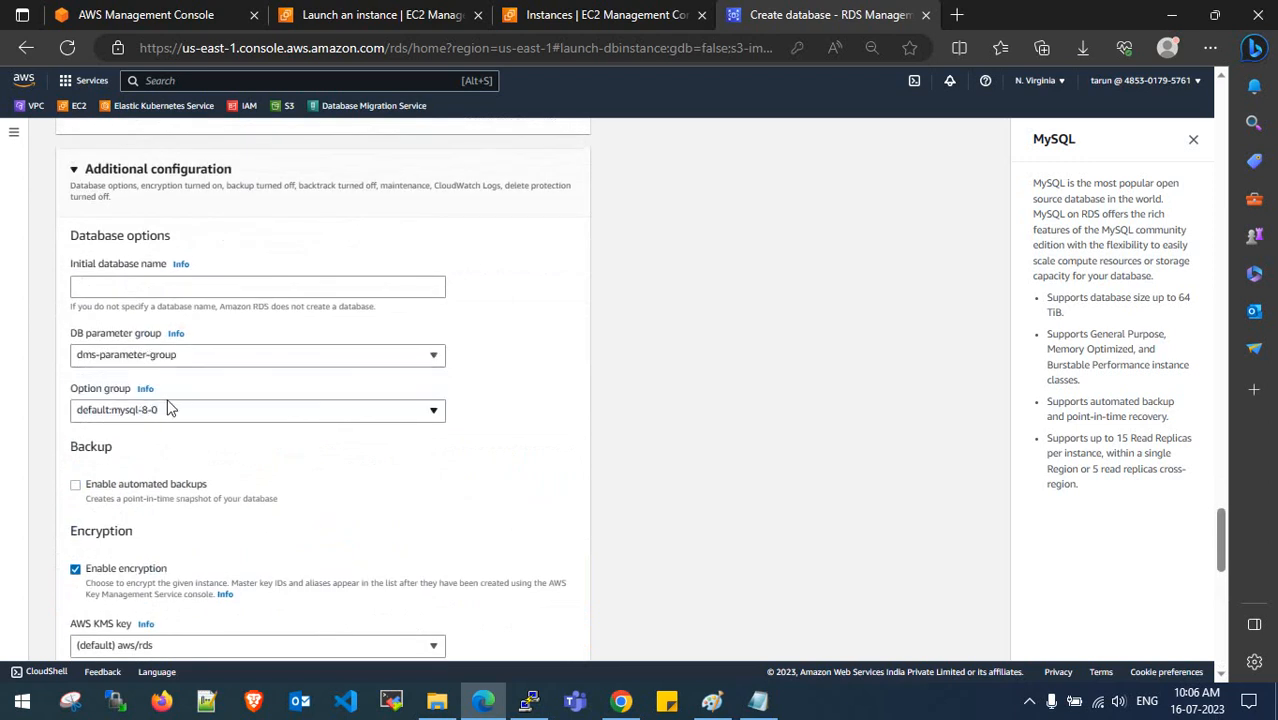
click(168, 409)
click(172, 456)
- Turn off storage encryption and review the remaining settings, including deletion protection
click(125, 286)
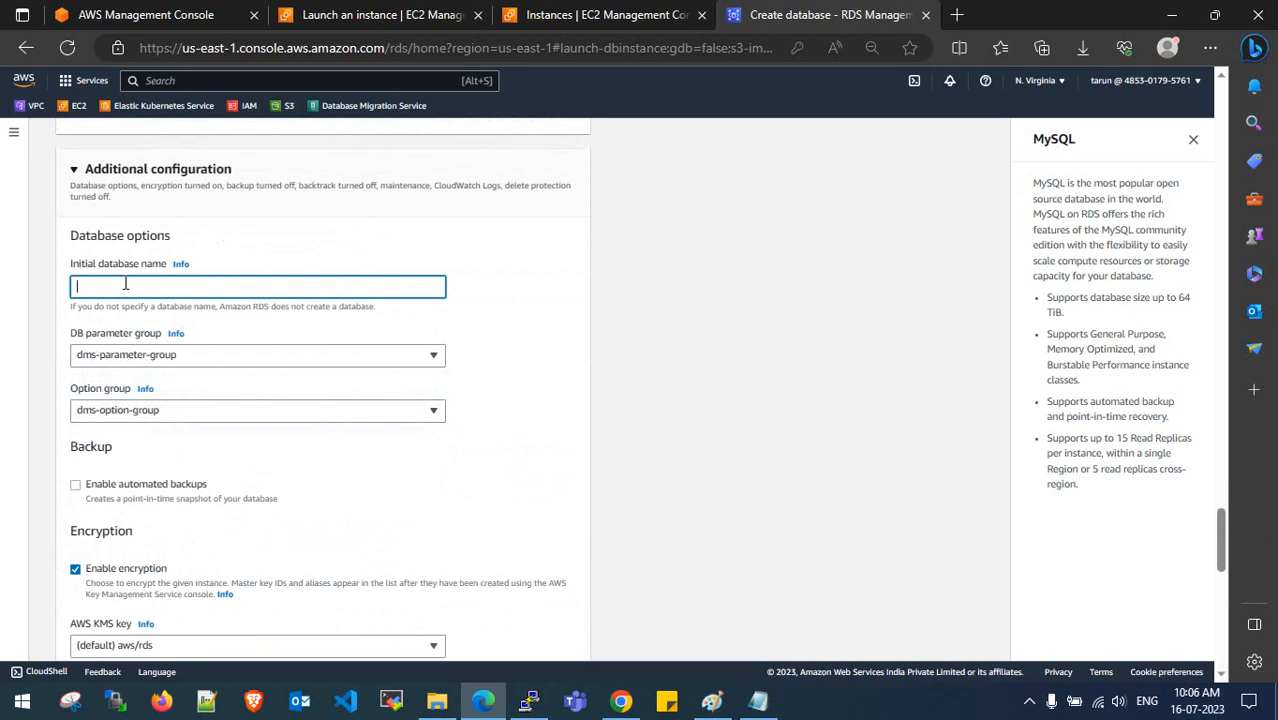
click(73, 169)
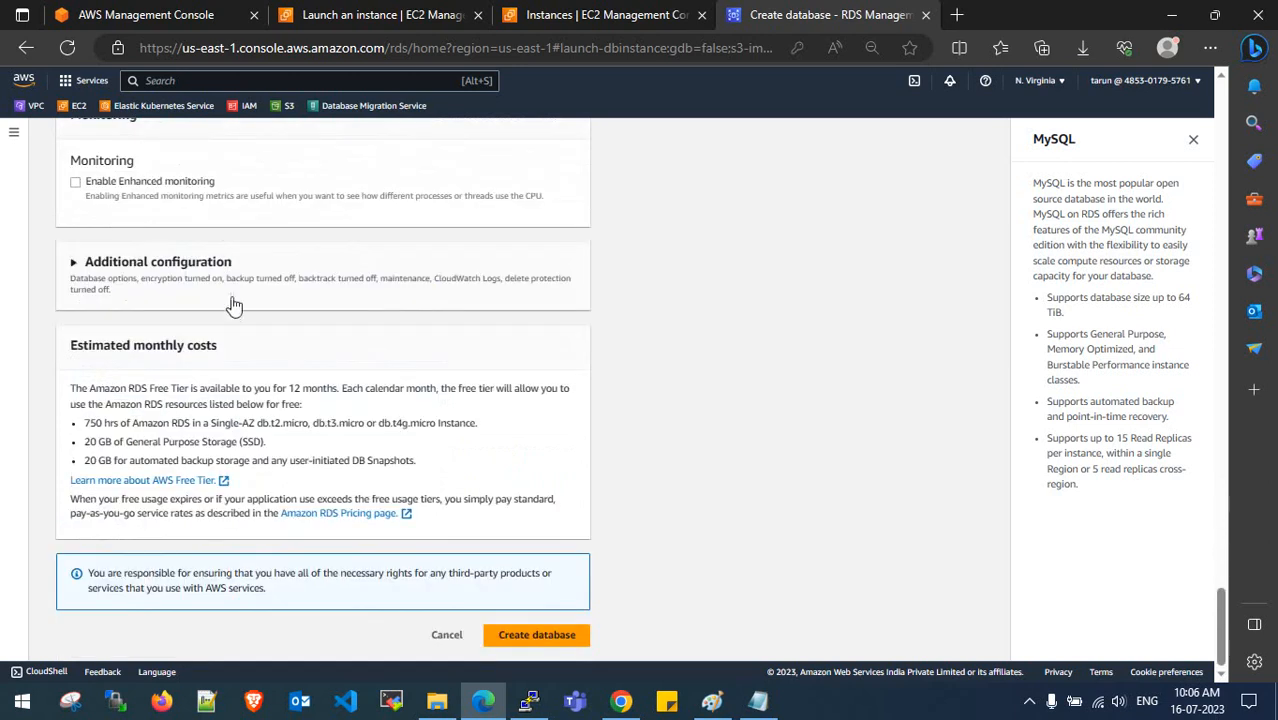
click(88, 264)
scroll(163, 314, down, 5)
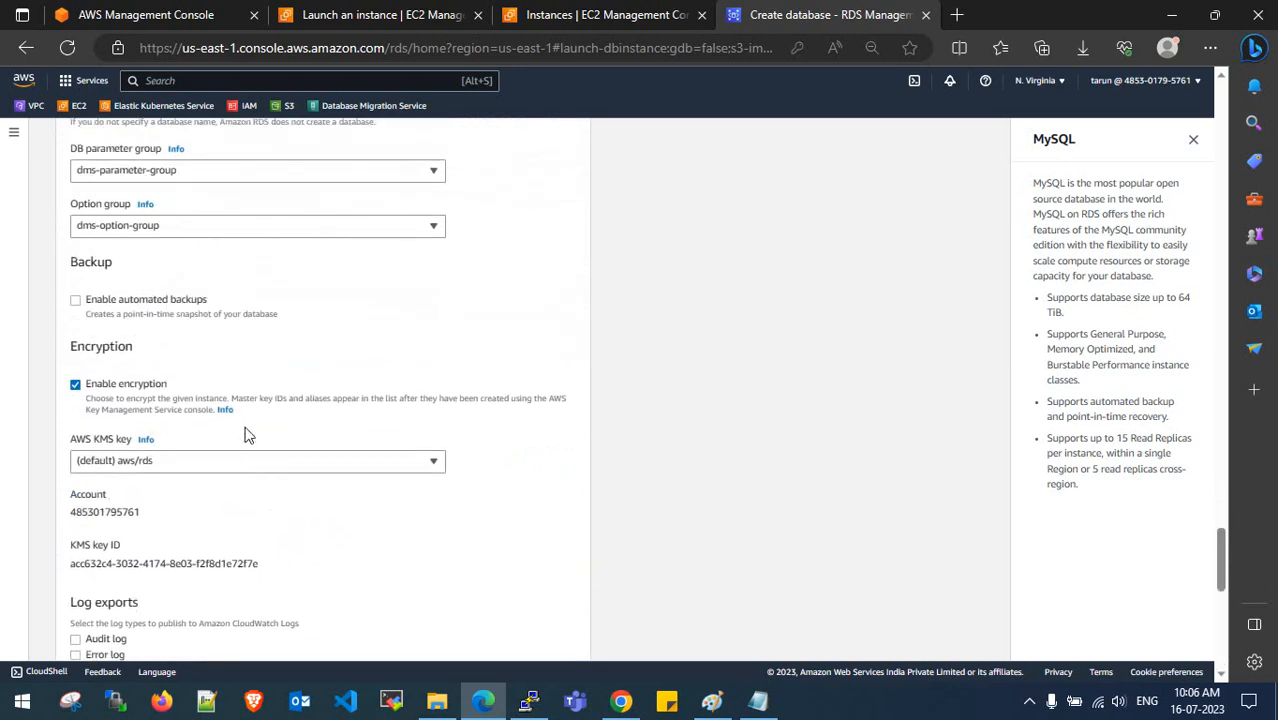
click(76, 293)
scroll(80, 303, down, 3)
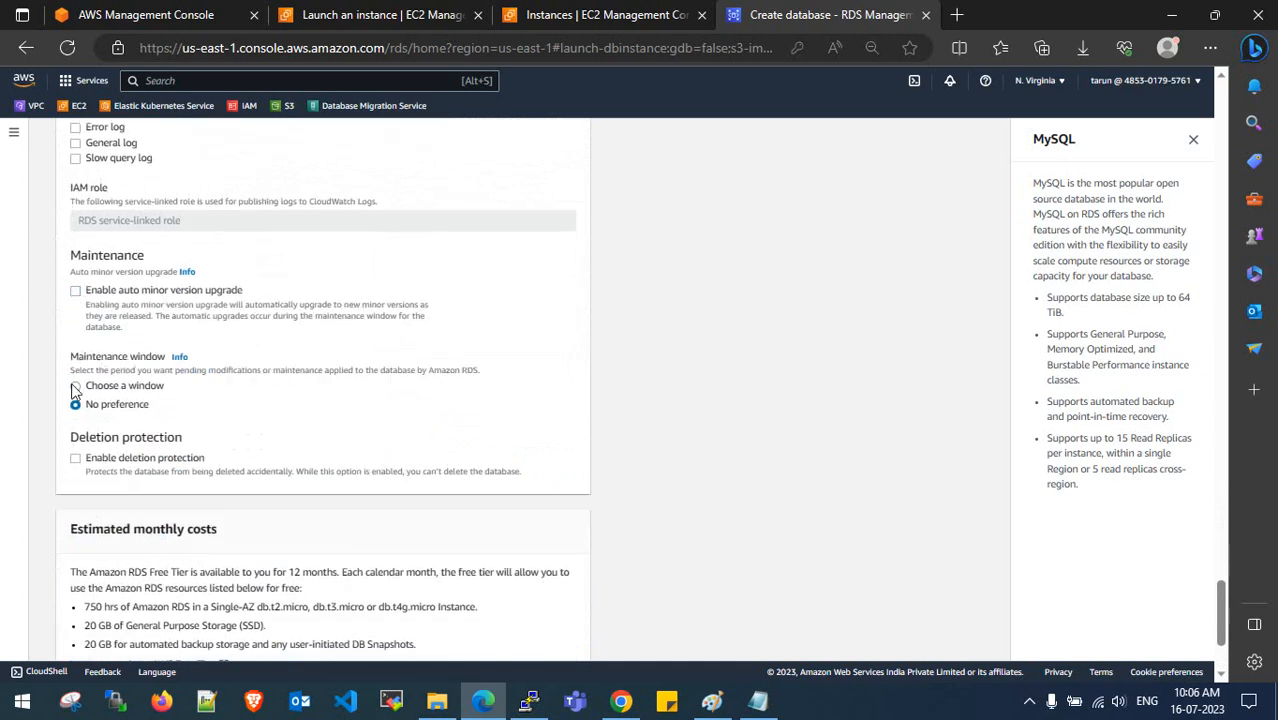
scroll(145, 420, down, 2)
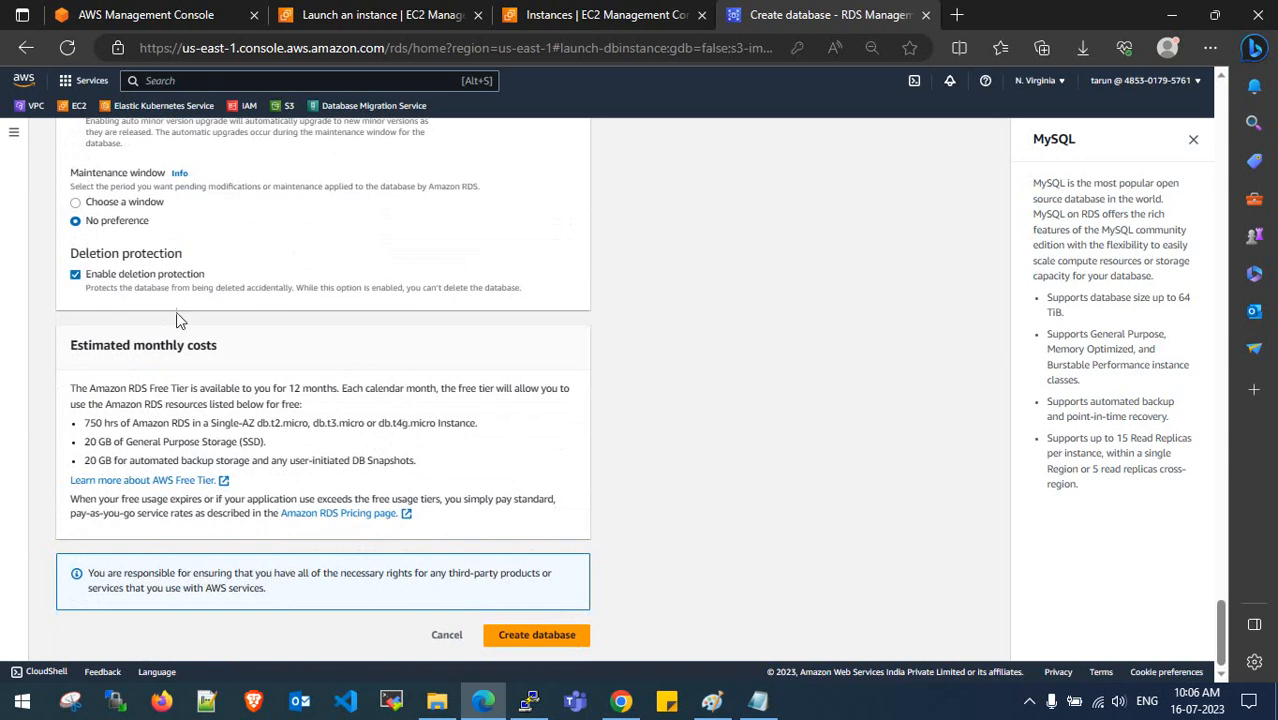
- Create the database, then dismiss the suggested add-ons and the dms-rds-1 connection details
click(548, 630)
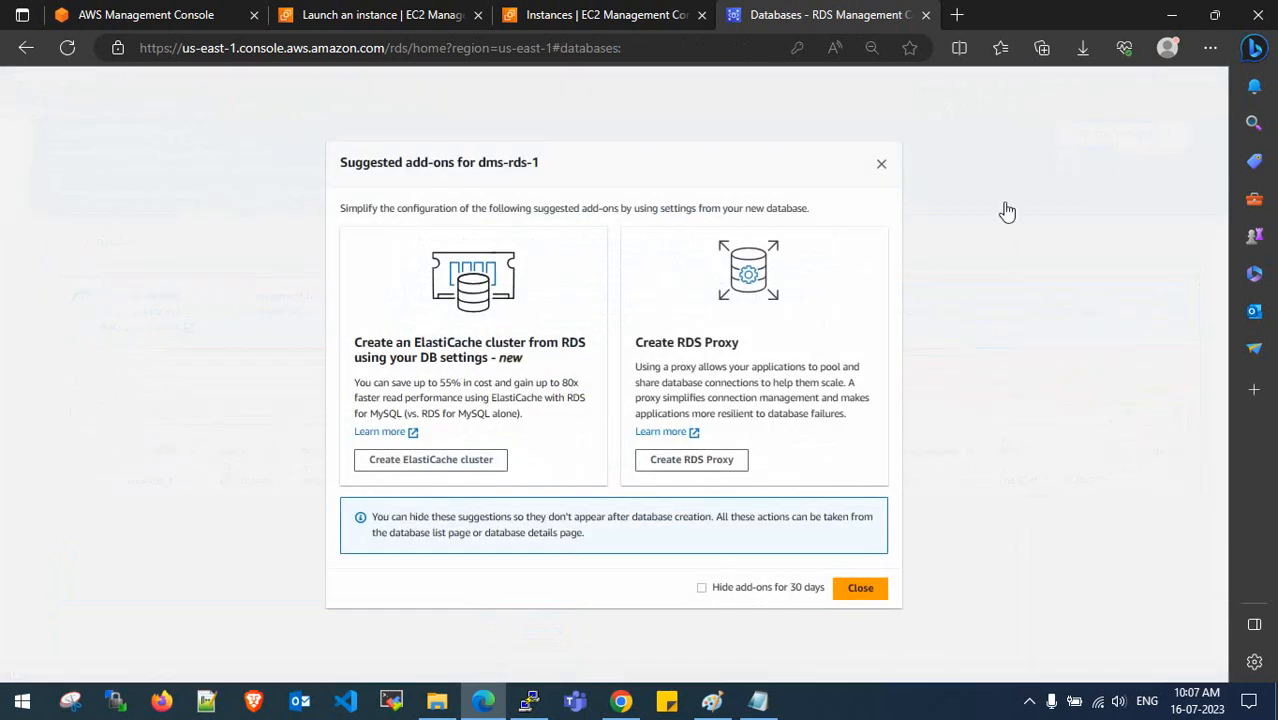
click(881, 166)
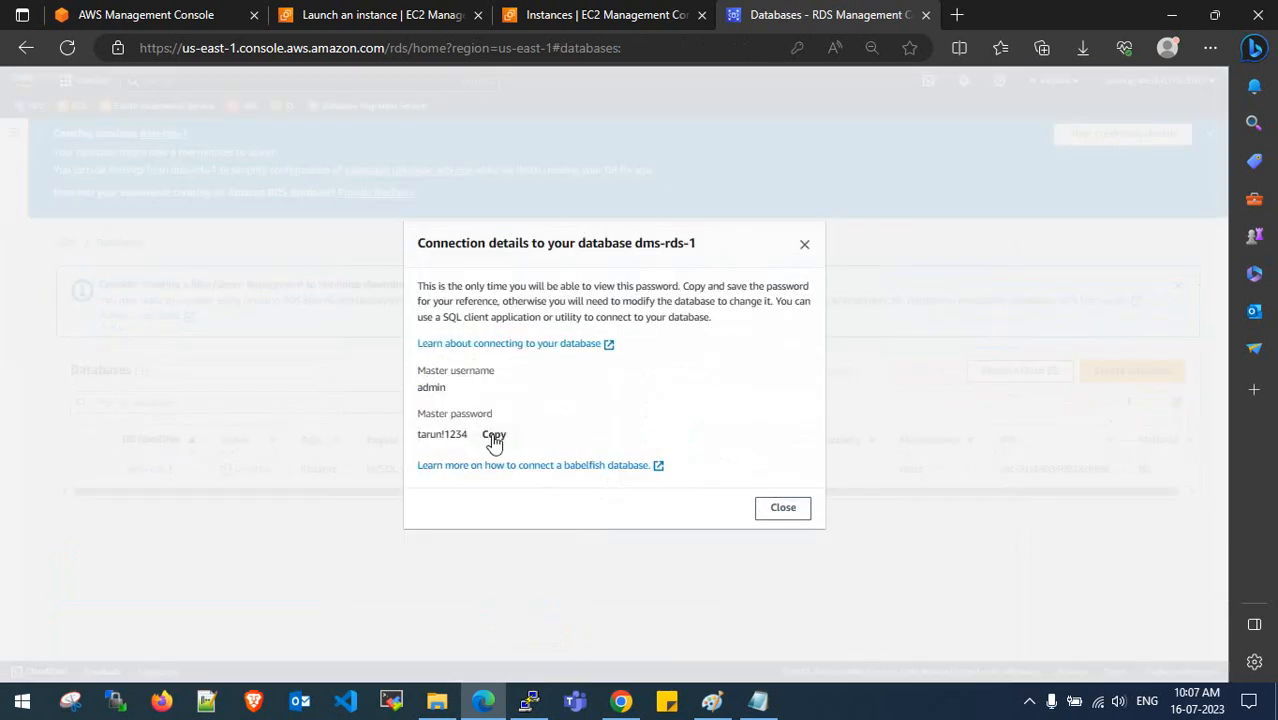
click(805, 247)
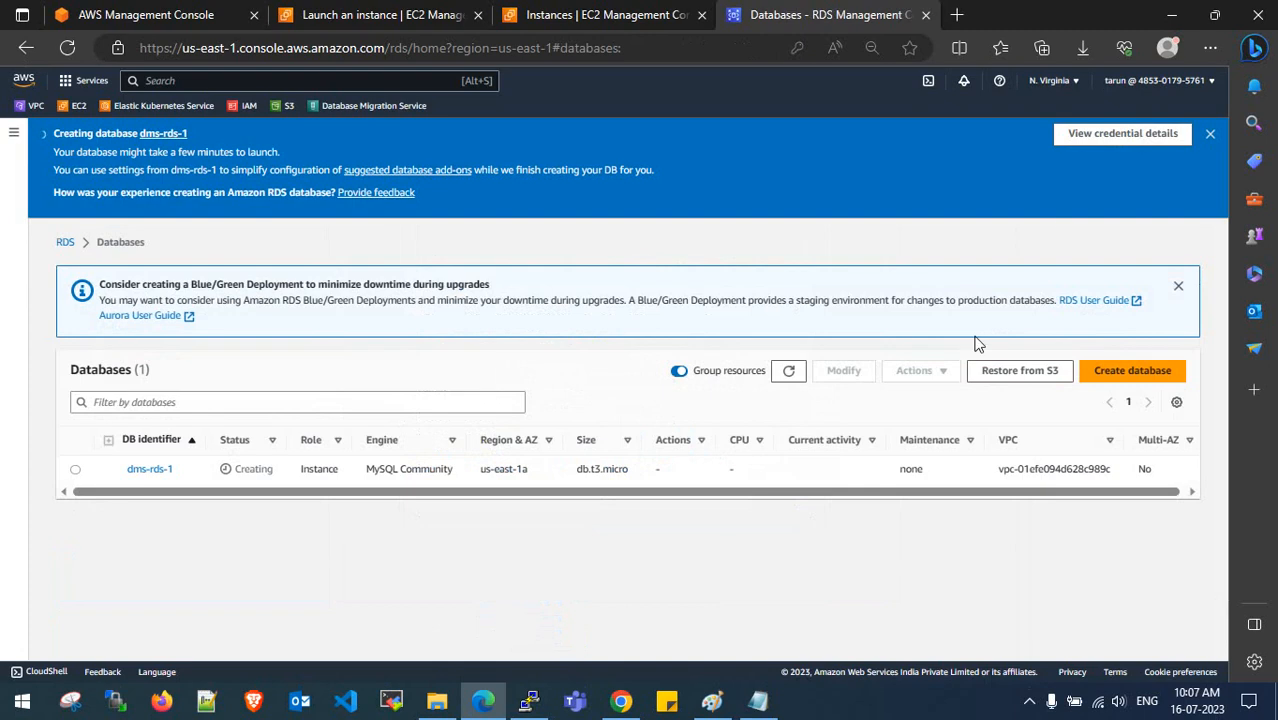
- Dismiss the creation and Blue/Green notices and refresh until dms-rds-1 shows Creating
click(1211, 134)
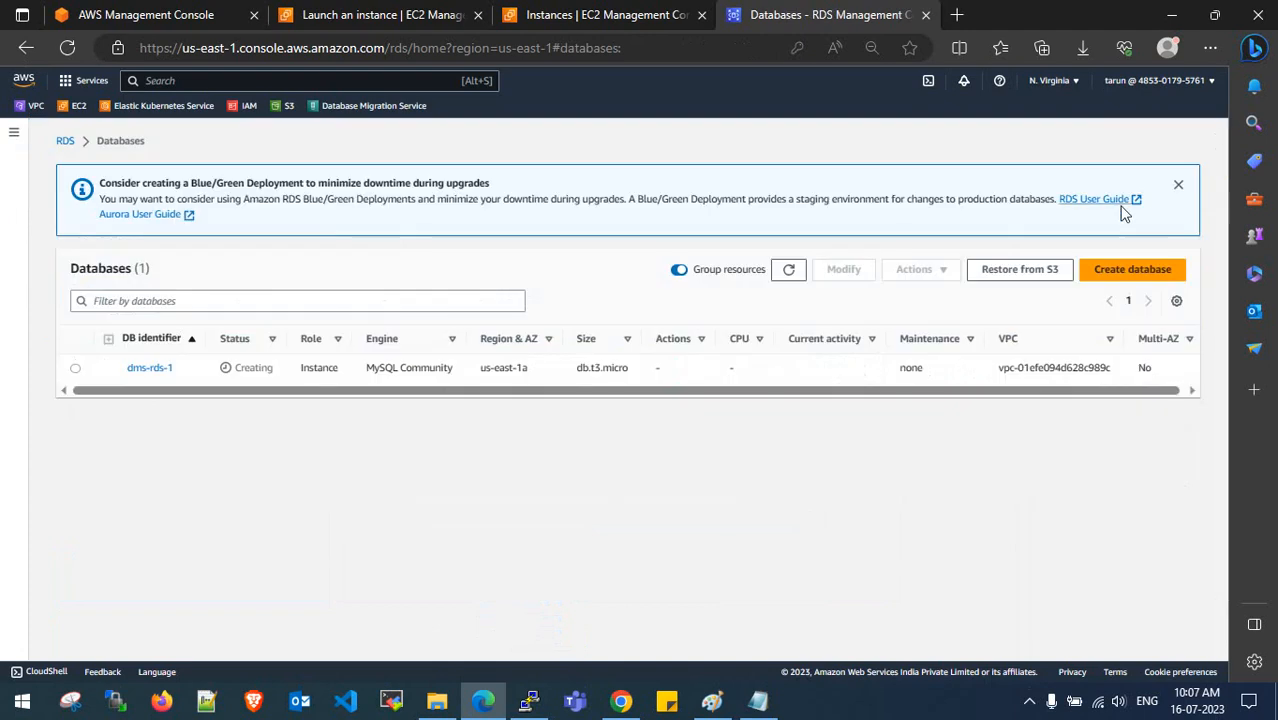
click(1177, 185)
click(790, 193)
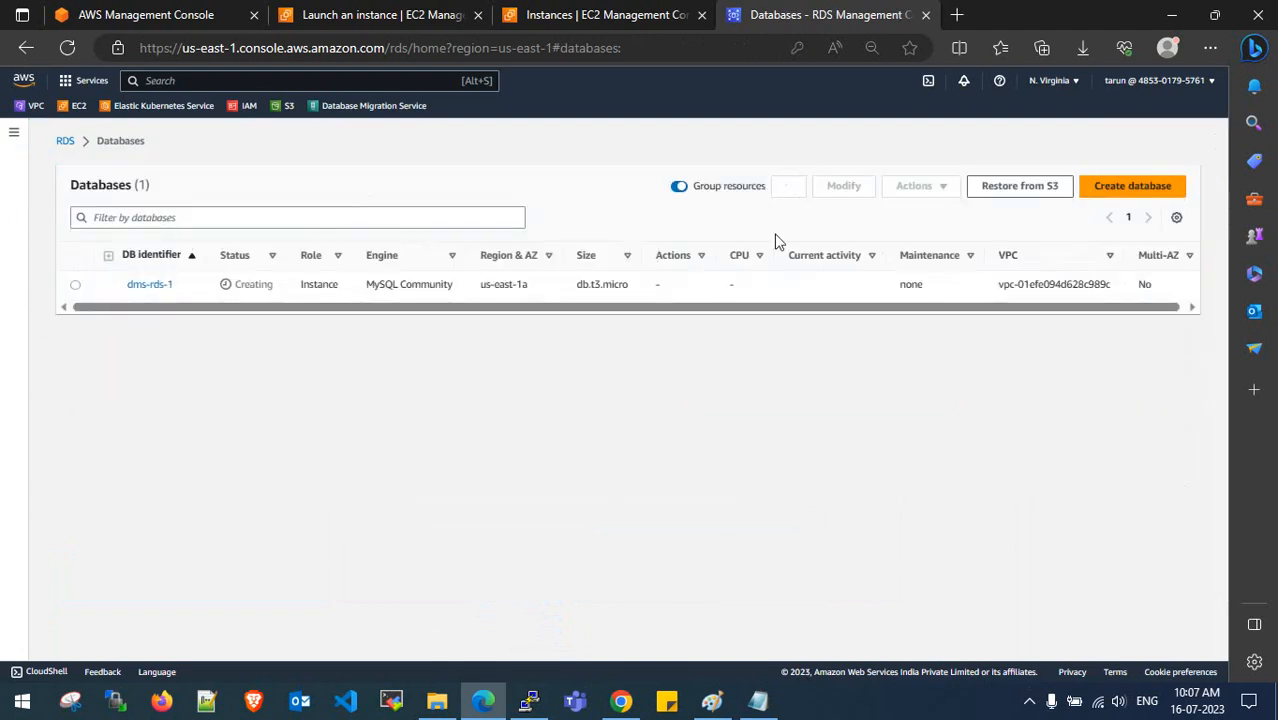
click(785, 190)
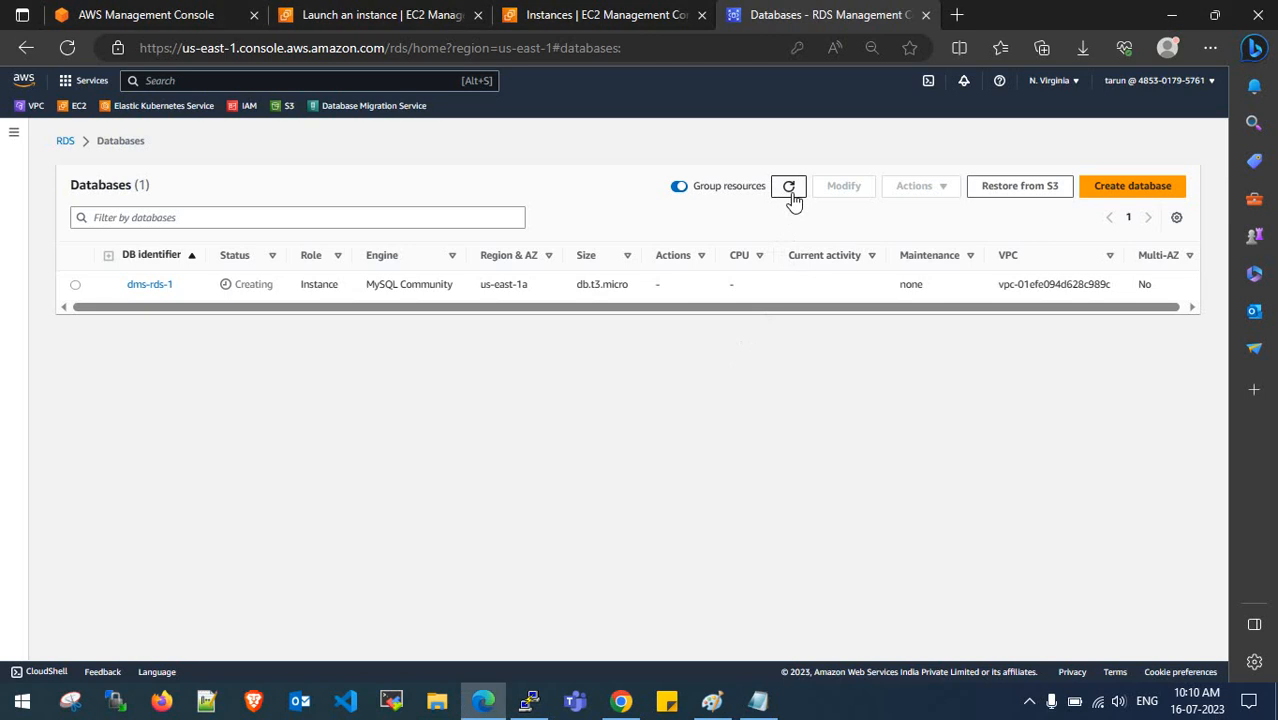
click(790, 188)
drag(725, 314, 867, 314)
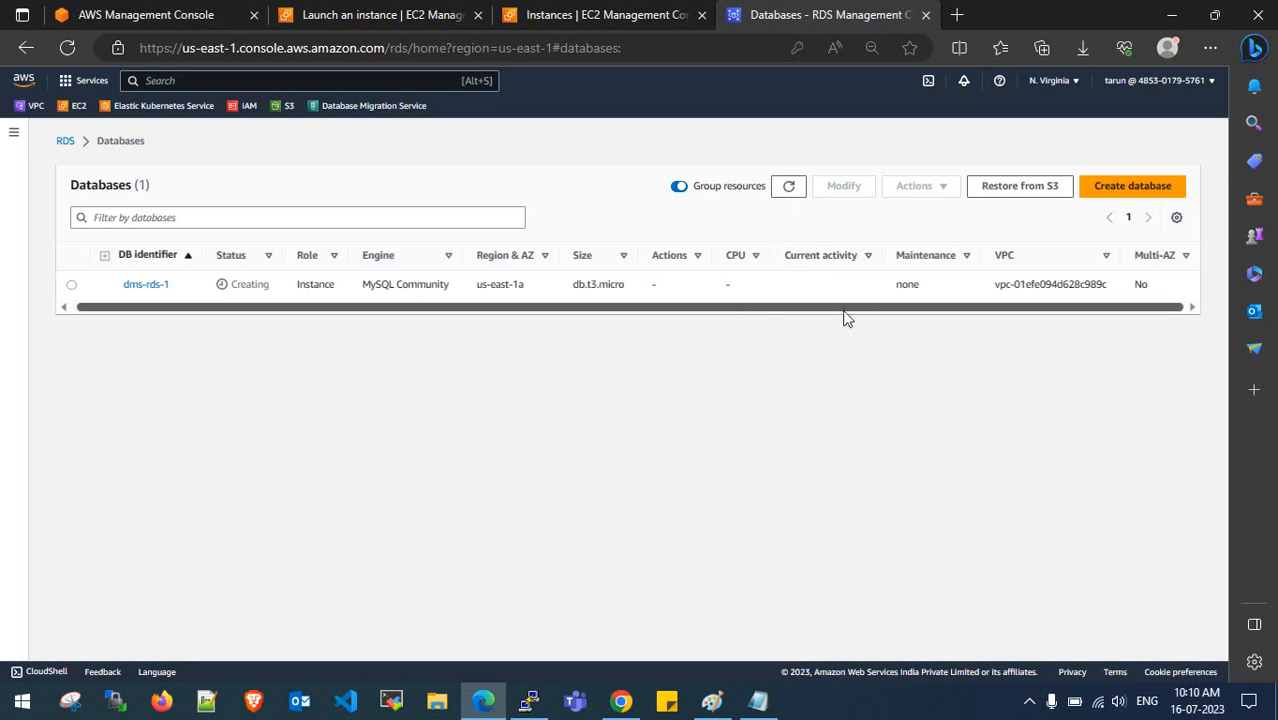
- Open dms-rds-1's details and confirm availability zone us-east-1a and subnet group dms-parameter-group
click(153, 286)
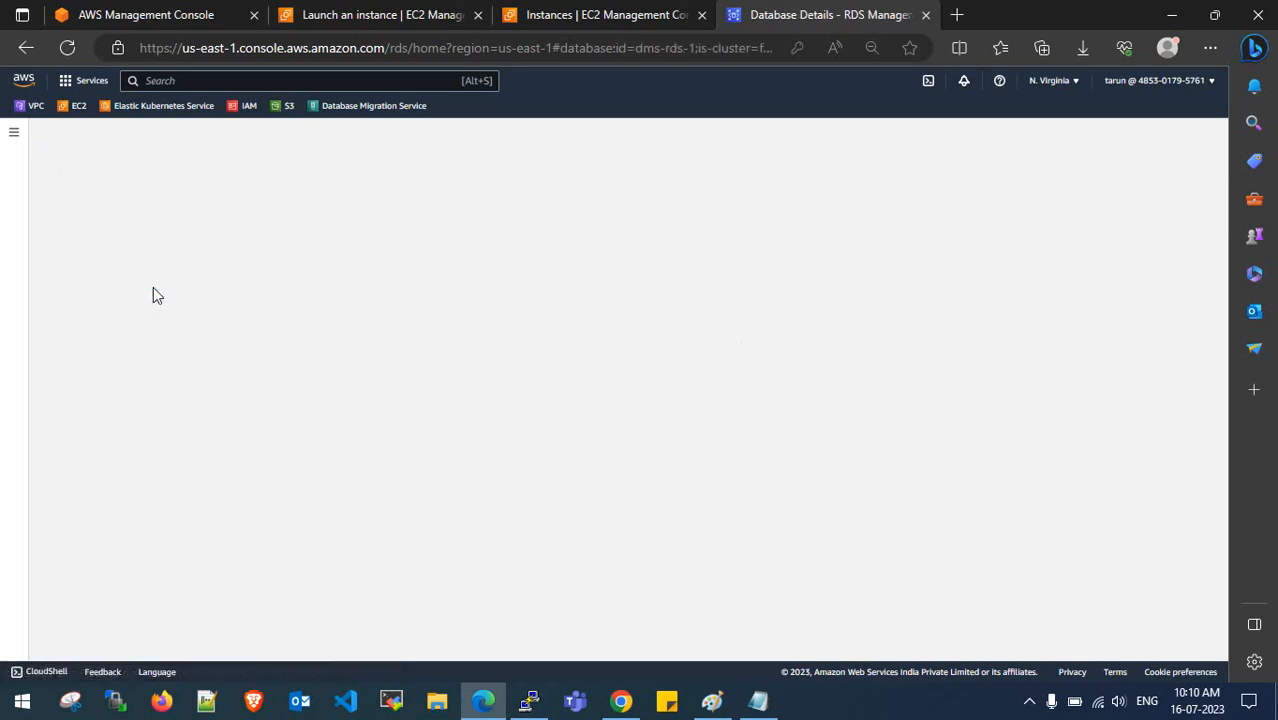
scroll(379, 341, down, 3)
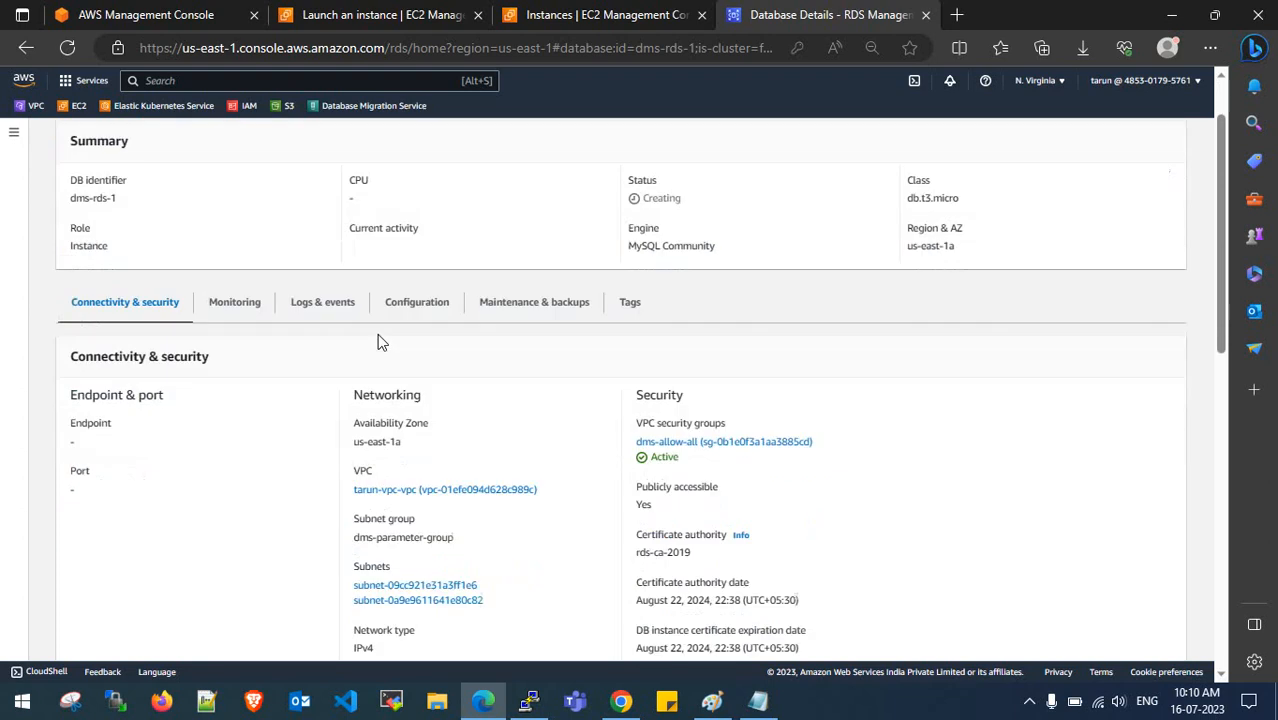
scroll(268, 352, up, 1)
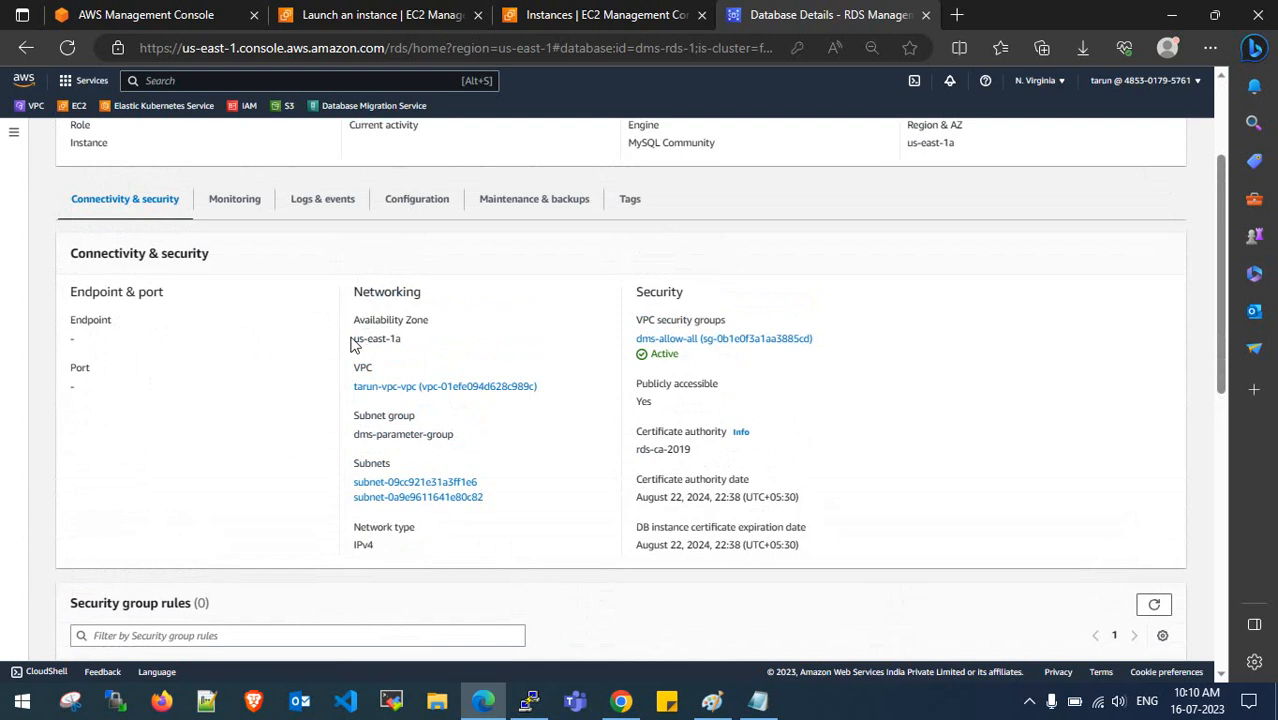
drag(350, 345, 416, 340)
click(418, 341)
drag(376, 438, 424, 440)
click(388, 441)
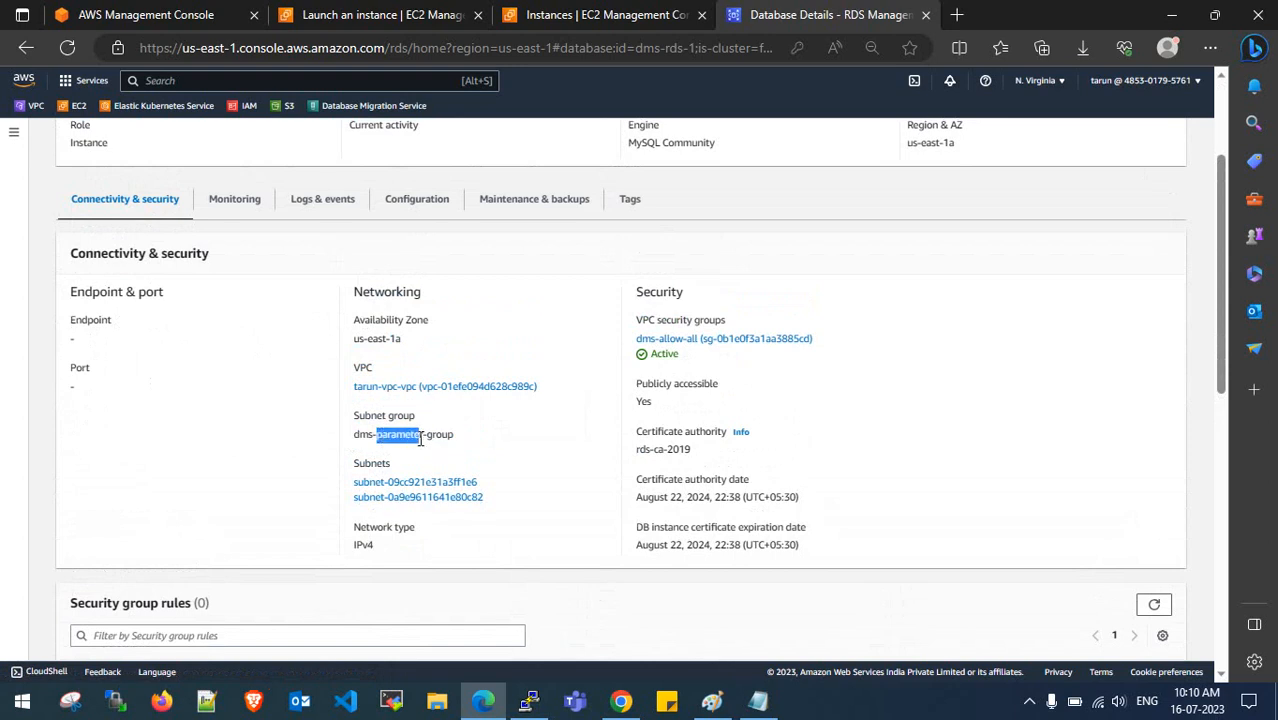
click(424, 440)
- Verify network type IPv4, publicly accessible Yes, and certificate authority rds-ca-2019
drag(385, 548, 352, 547)
click(354, 546)
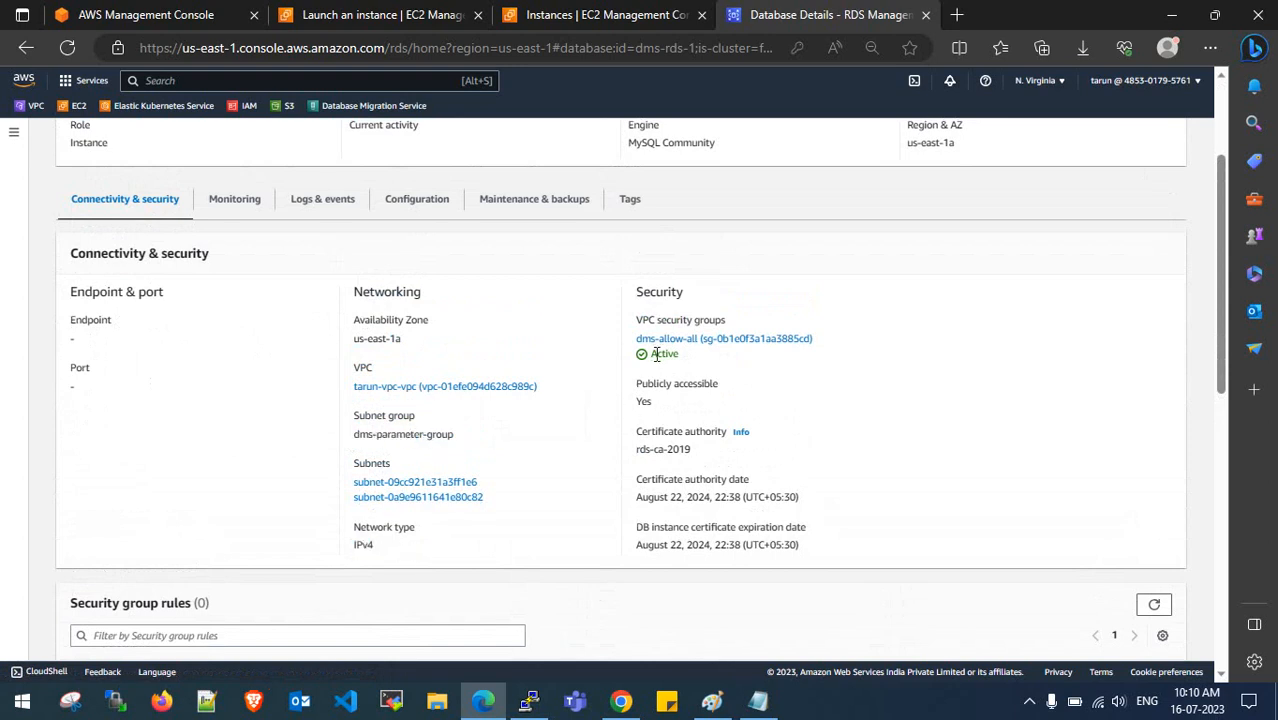
drag(631, 402, 657, 405)
click(657, 418)
drag(638, 450, 707, 457)
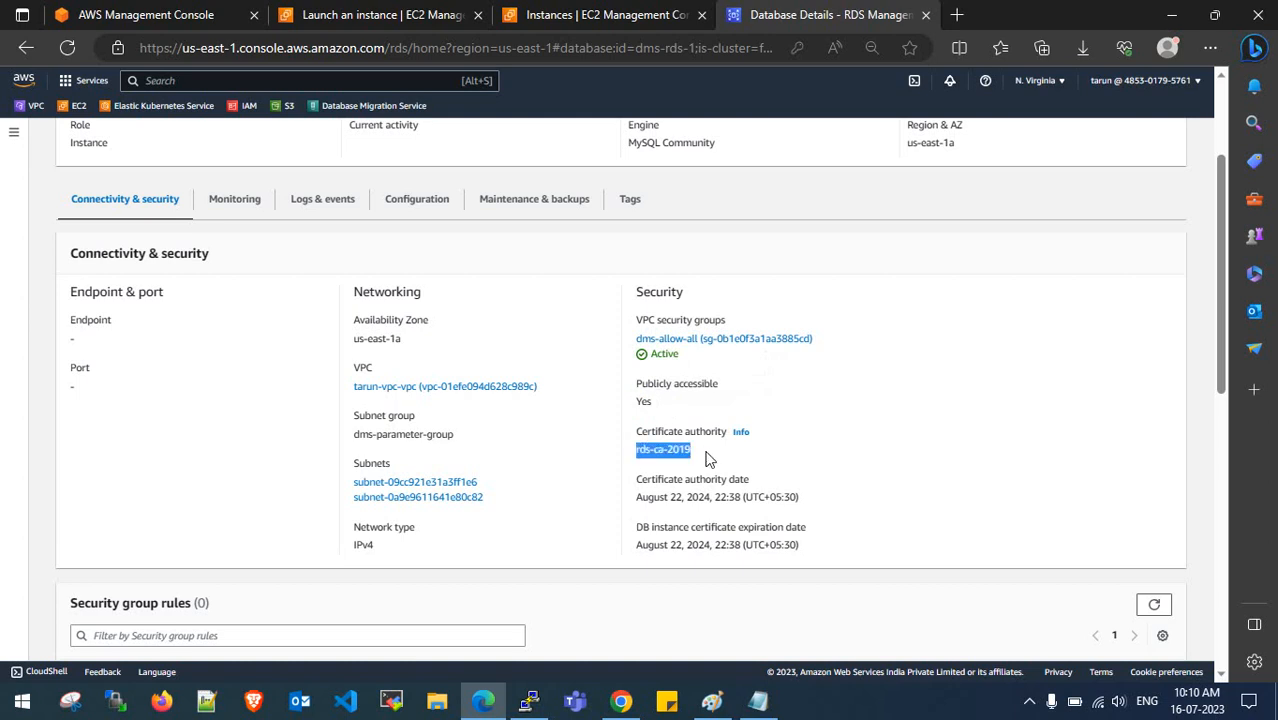
click(707, 457)
- Check the certificate authority entry and its expiry date further down
scroll(707, 455, down, 2)
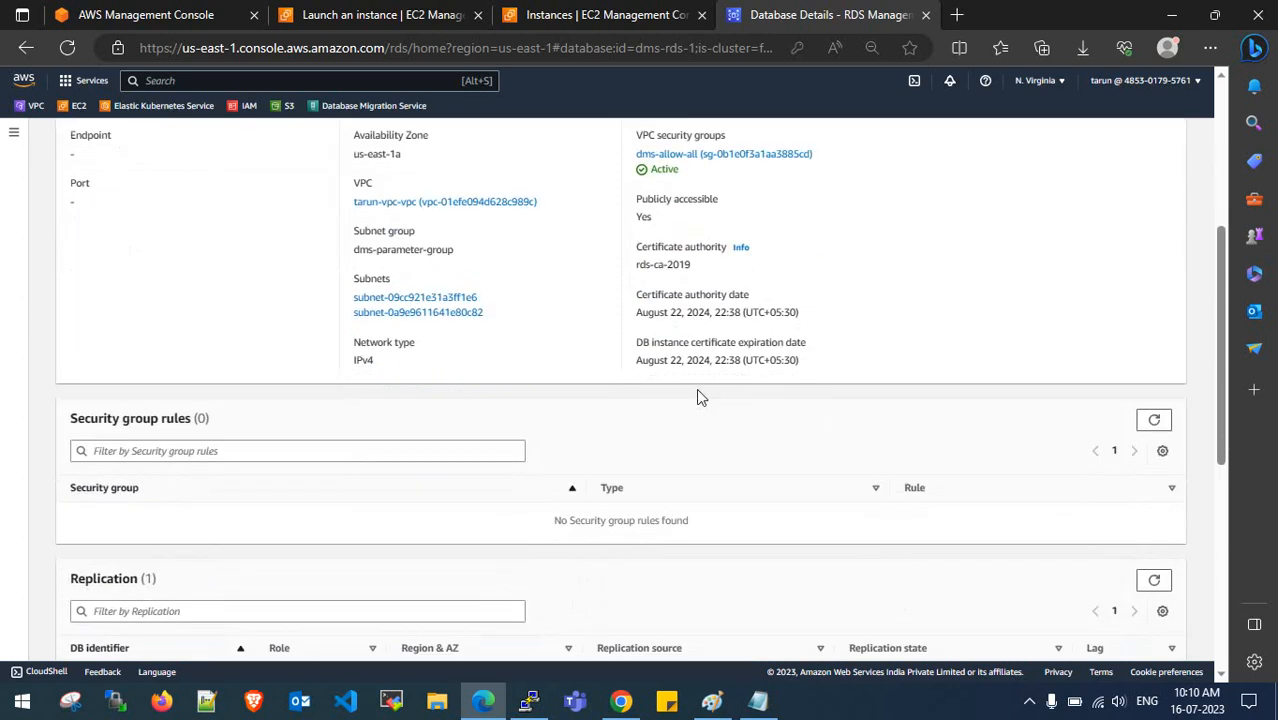
drag(687, 297, 754, 298)
click(754, 298)
drag(652, 248, 699, 249)
click(697, 256)
scroll(697, 263, down, 3)
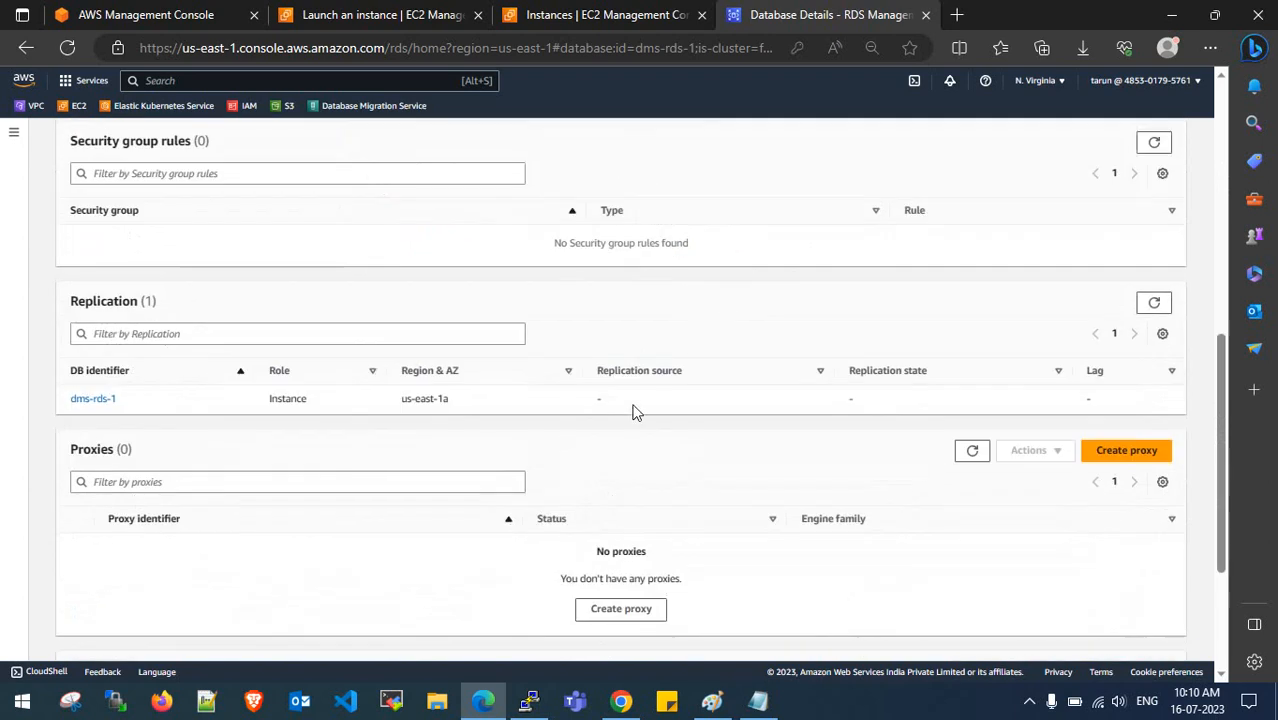
scroll(633, 410, up, 7)
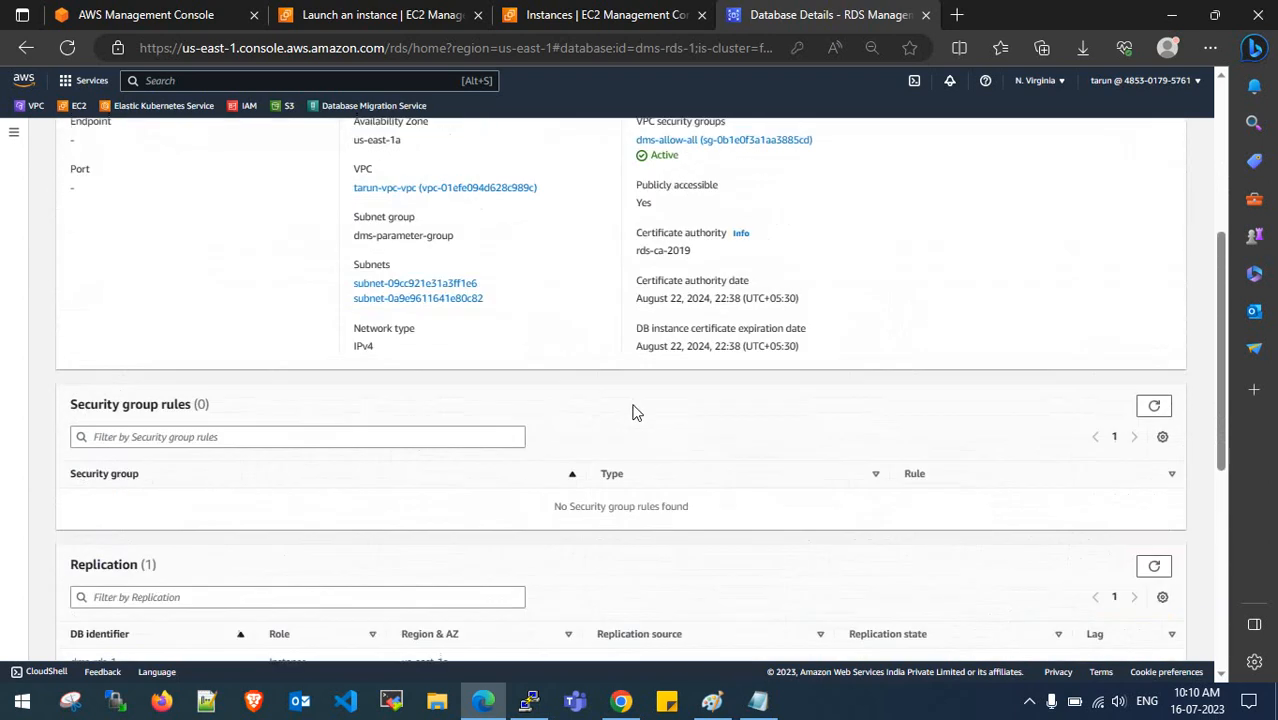
- Show dms-rds-1's Configuration tab and confirm the db.t3.micro instance class
click(420, 384)
scroll(422, 399, down, 2)
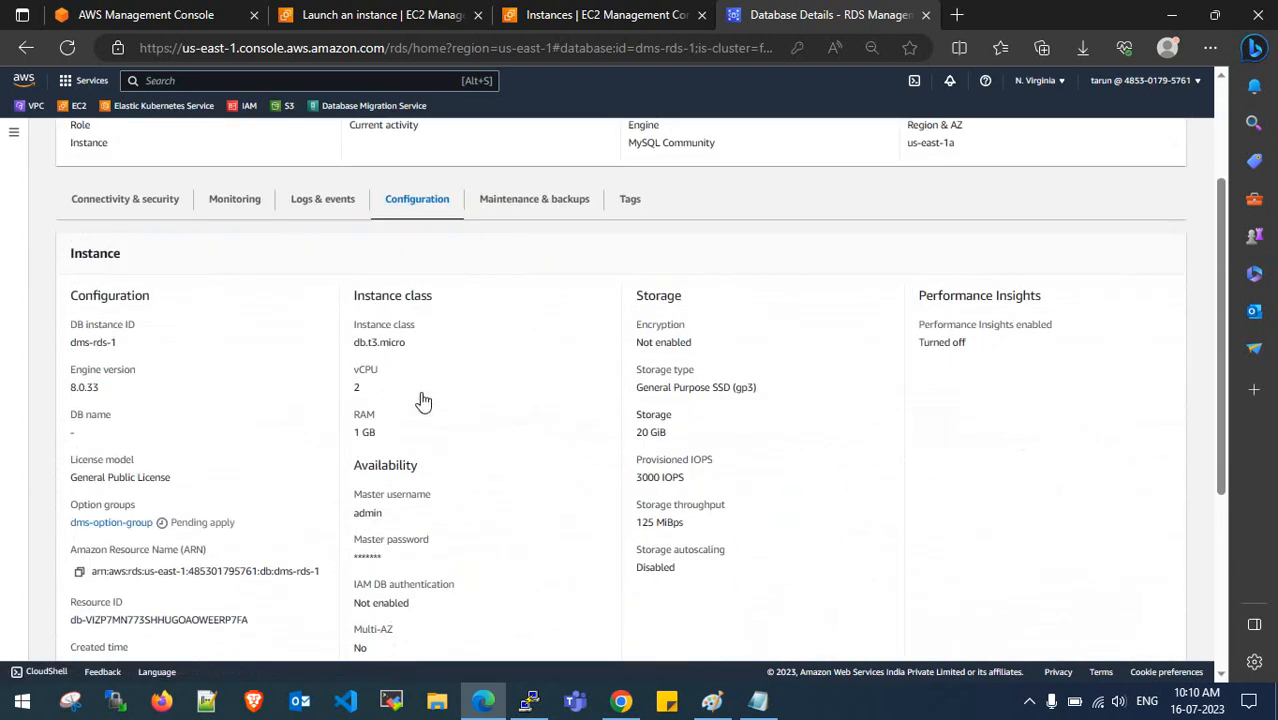
drag(355, 341, 416, 345)
click(419, 346)
scroll(416, 346, down, 1)
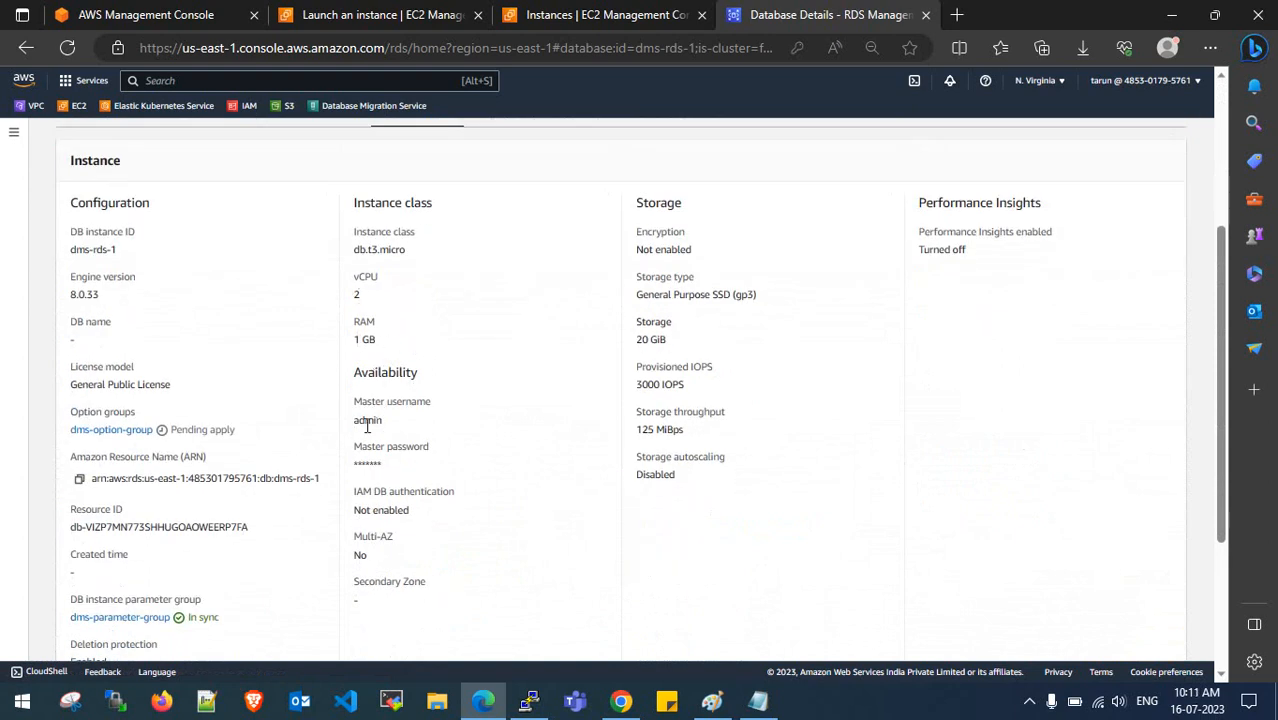
- Review master username admin, the masked password, IAM DB authentication, and Multi-AZ No
drag(353, 429, 395, 427)
drag(355, 468, 404, 469)
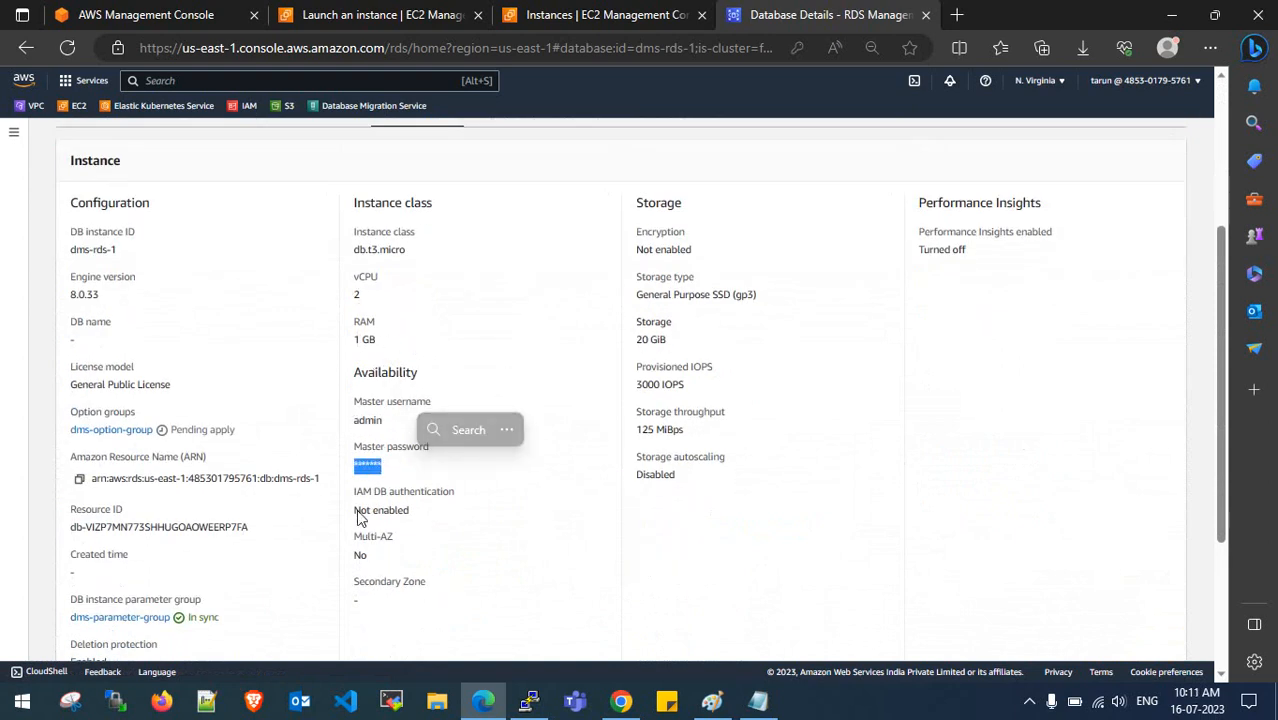
drag(356, 511, 420, 511)
click(420, 511)
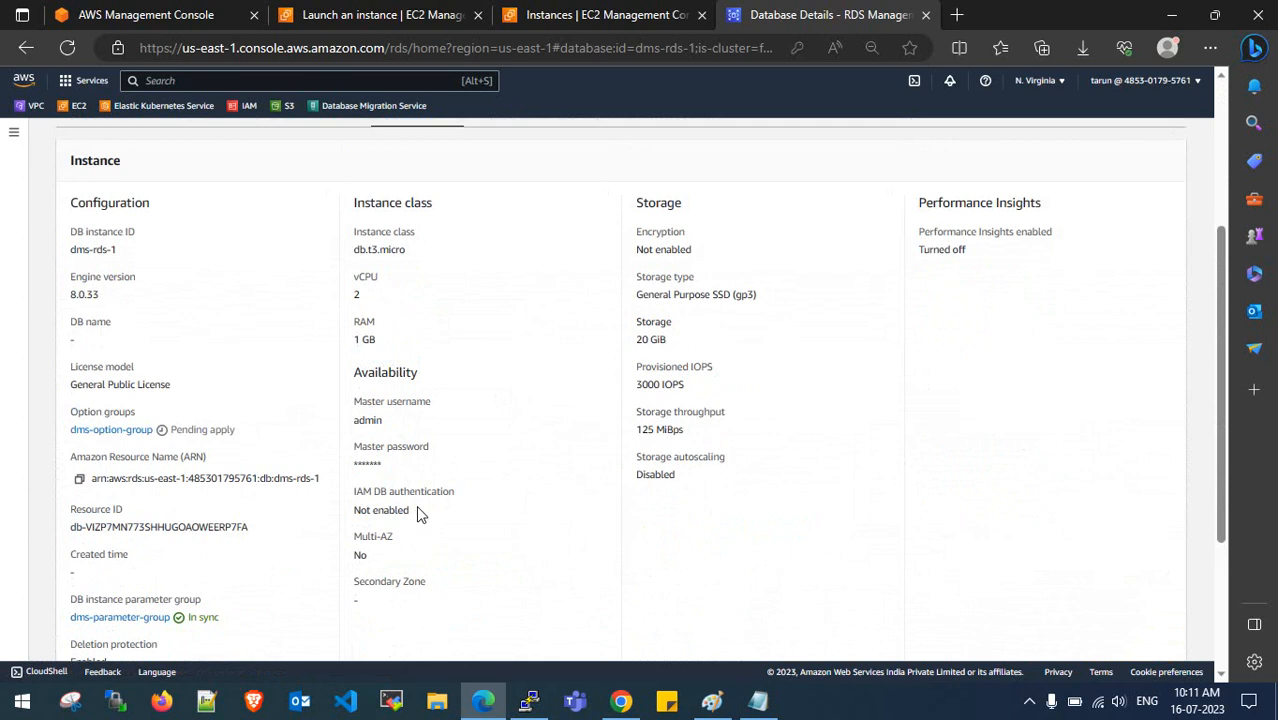
drag(354, 556, 372, 557)
click(375, 553)
scroll(86, 428, down, 1)
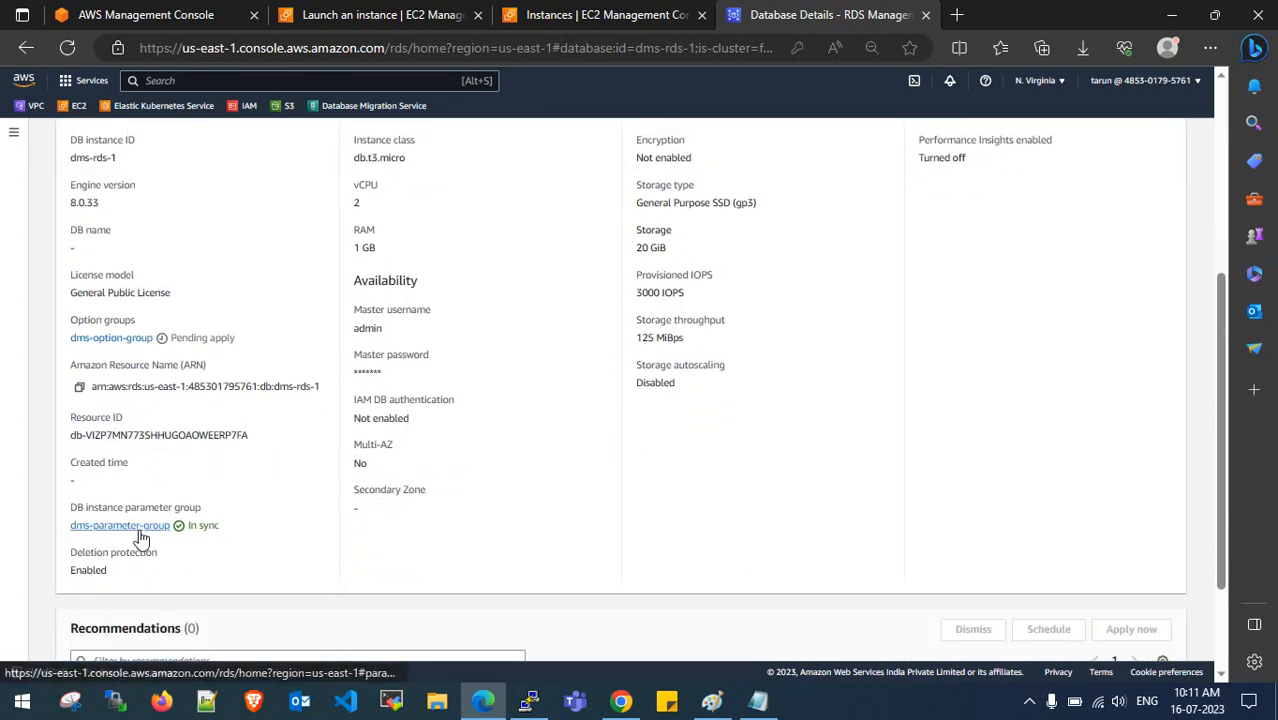
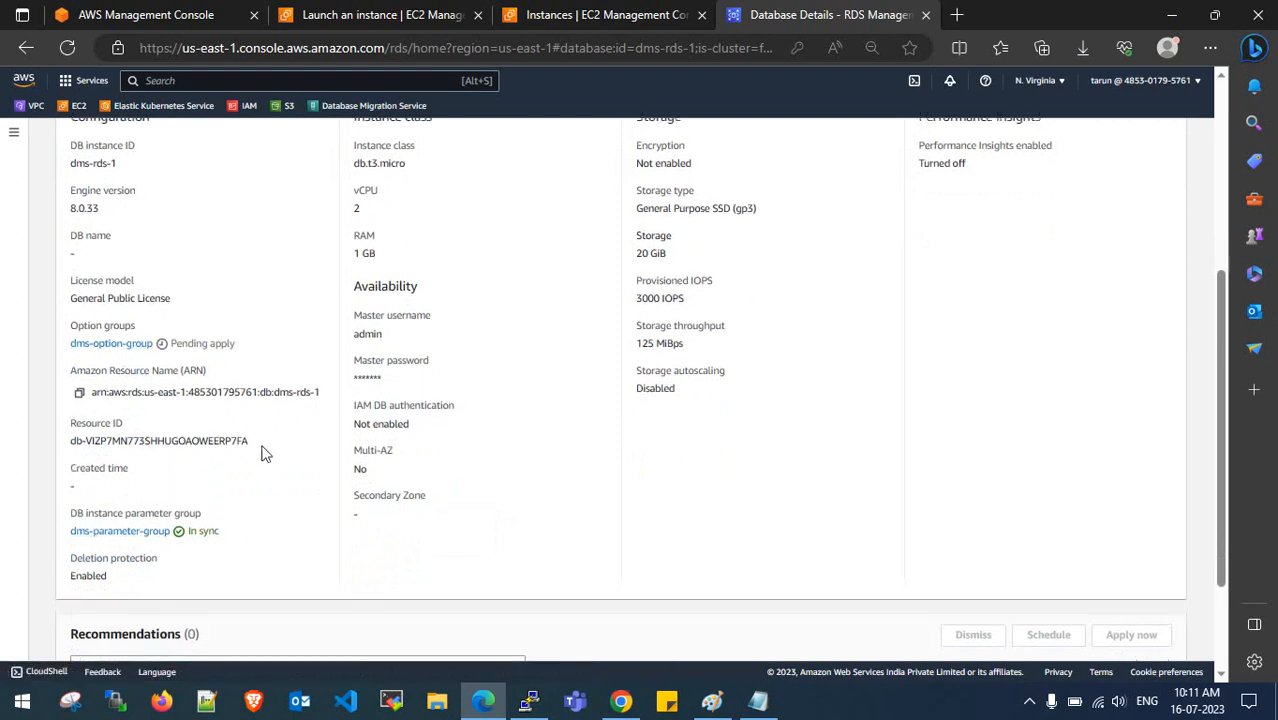
- Confirm dms-rds-1 runs engine 8.0.33, view Connectivity & security, and return to the Databases list
scroll(263, 453, up, 1)
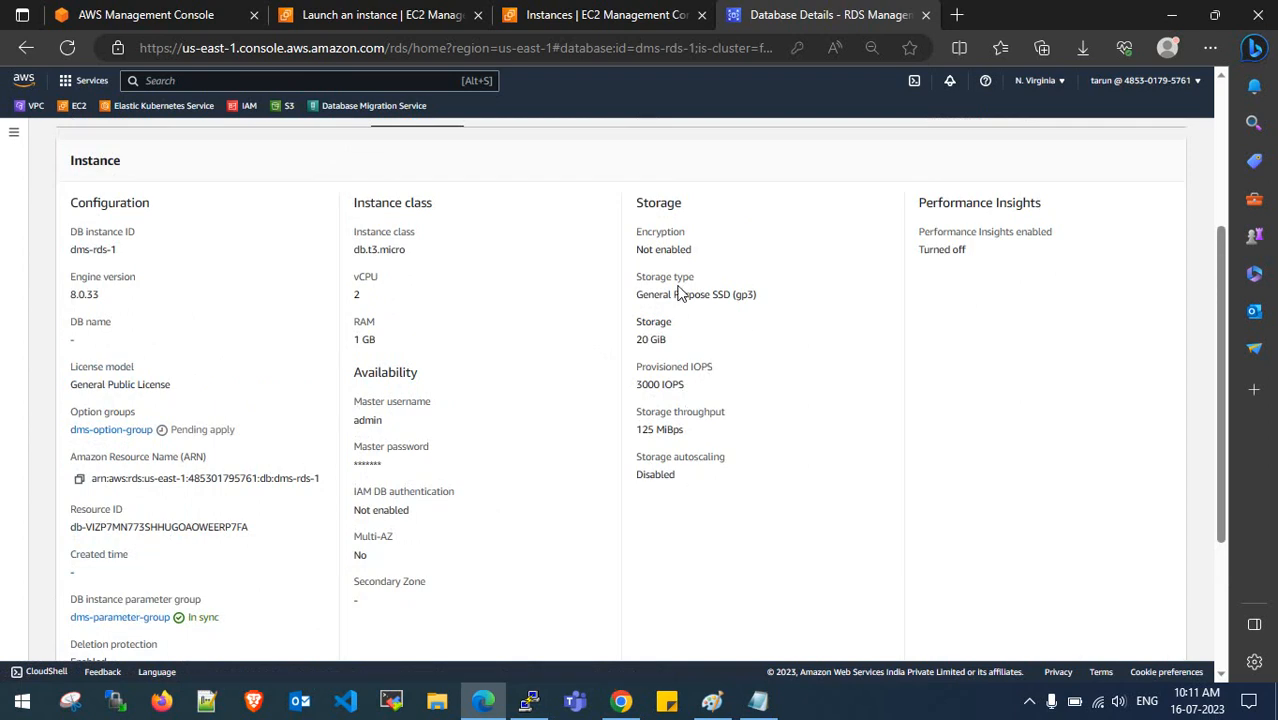
drag(64, 255, 119, 258)
click(140, 258)
drag(68, 294, 100, 294)
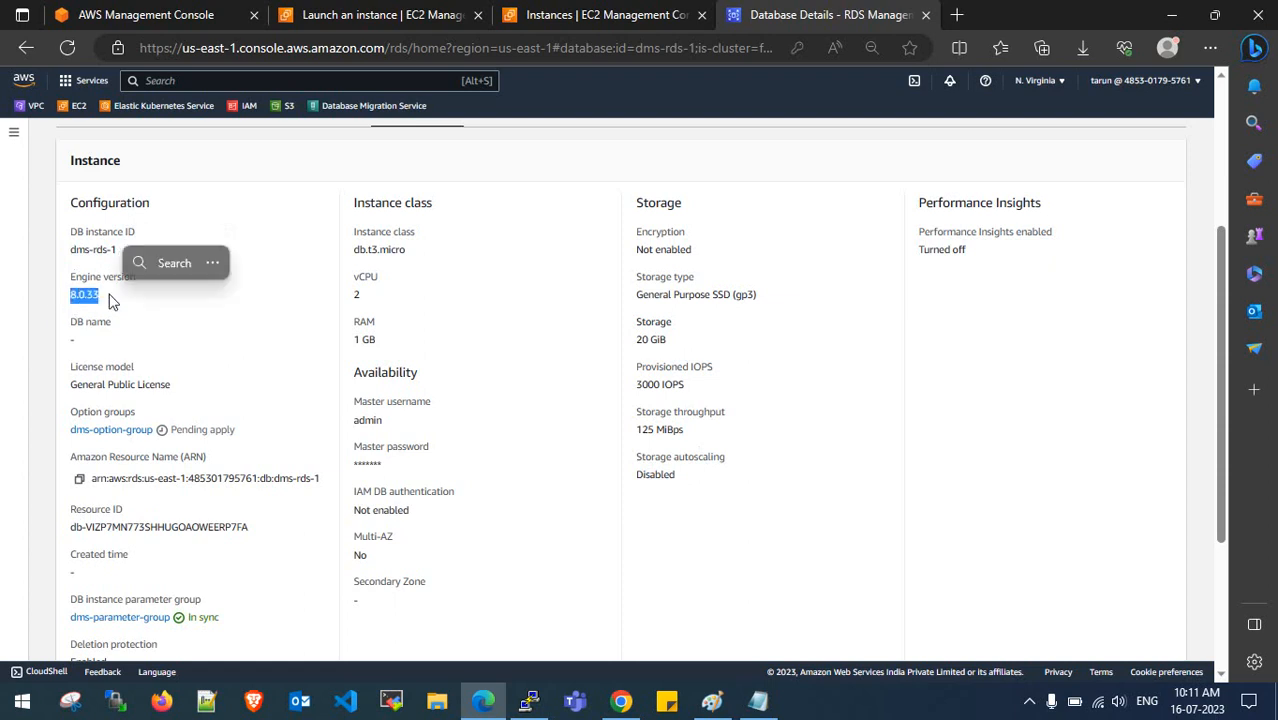
scroll(286, 304, down, 3)
scroll(286, 304, up, 5)
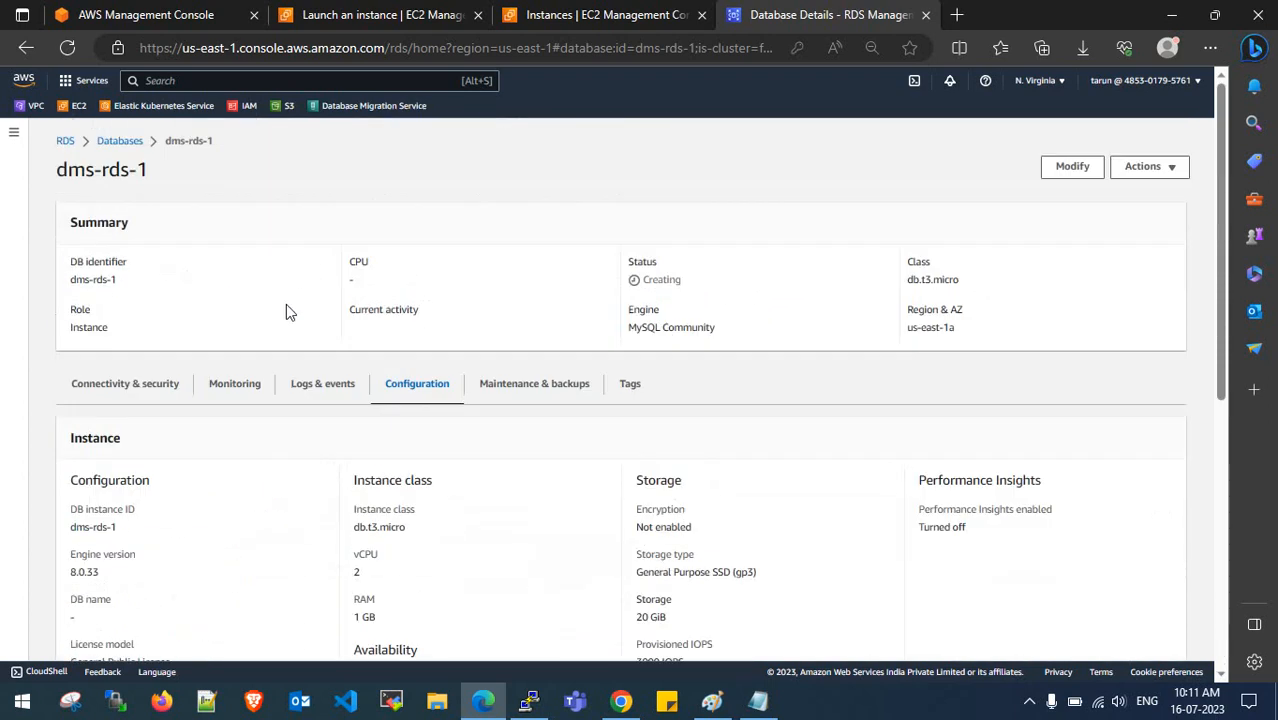
click(140, 384)
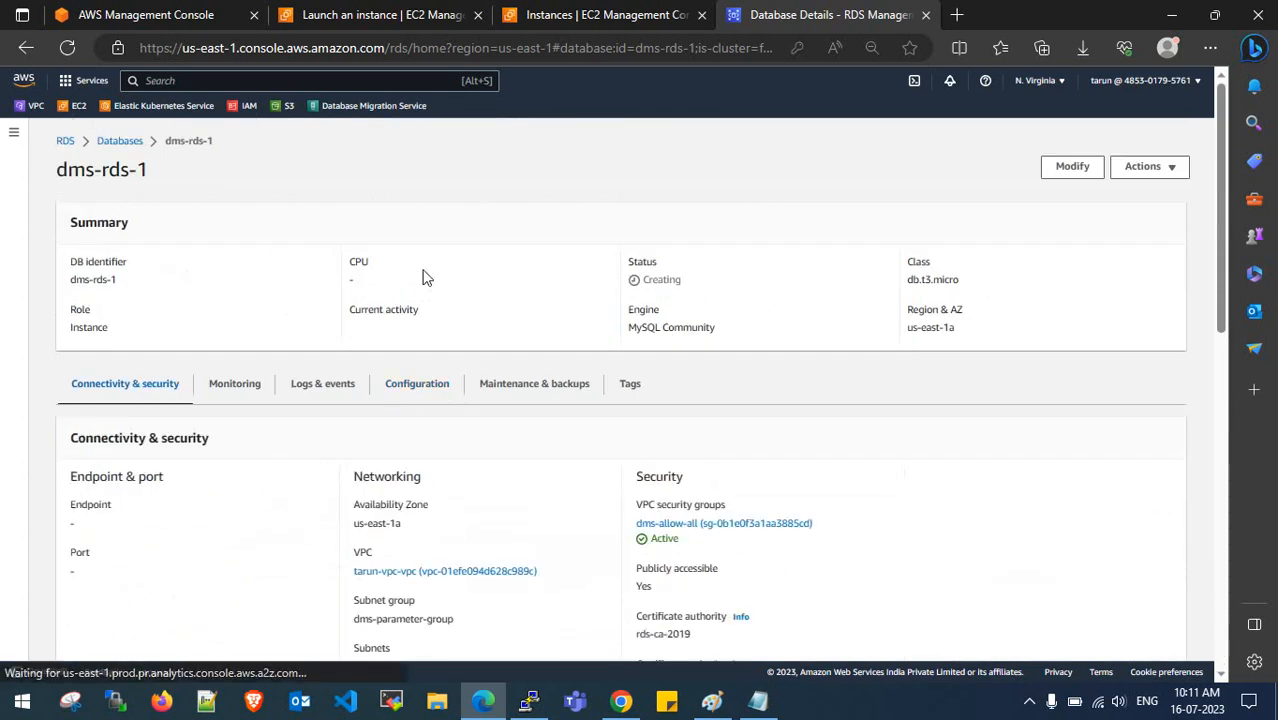
click(118, 141)
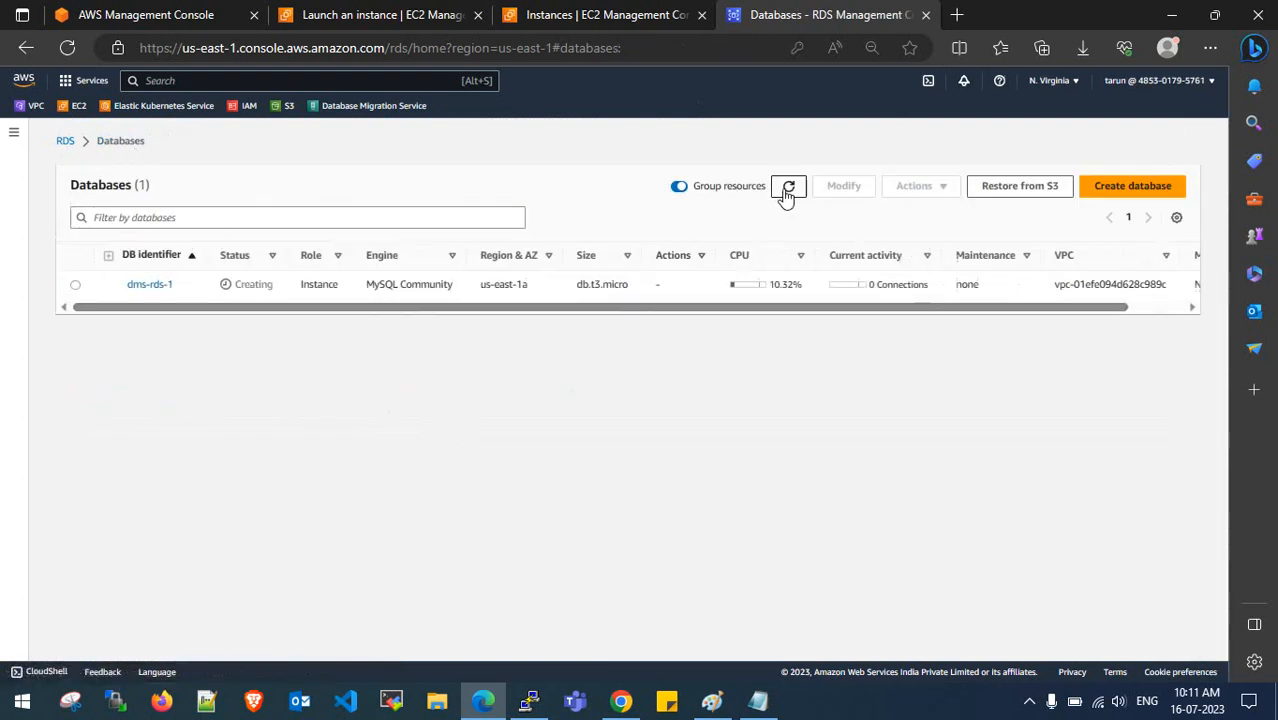
- Refresh the Databases list repeatedly while dms-rds-1 is still Creating, then switch to PuTTY
click(788, 192)
click(789, 190)
click(789, 191)
click(790, 191)
click(790, 193)
click(790, 191)
click(790, 191)
click(787, 191)
click(529, 700)
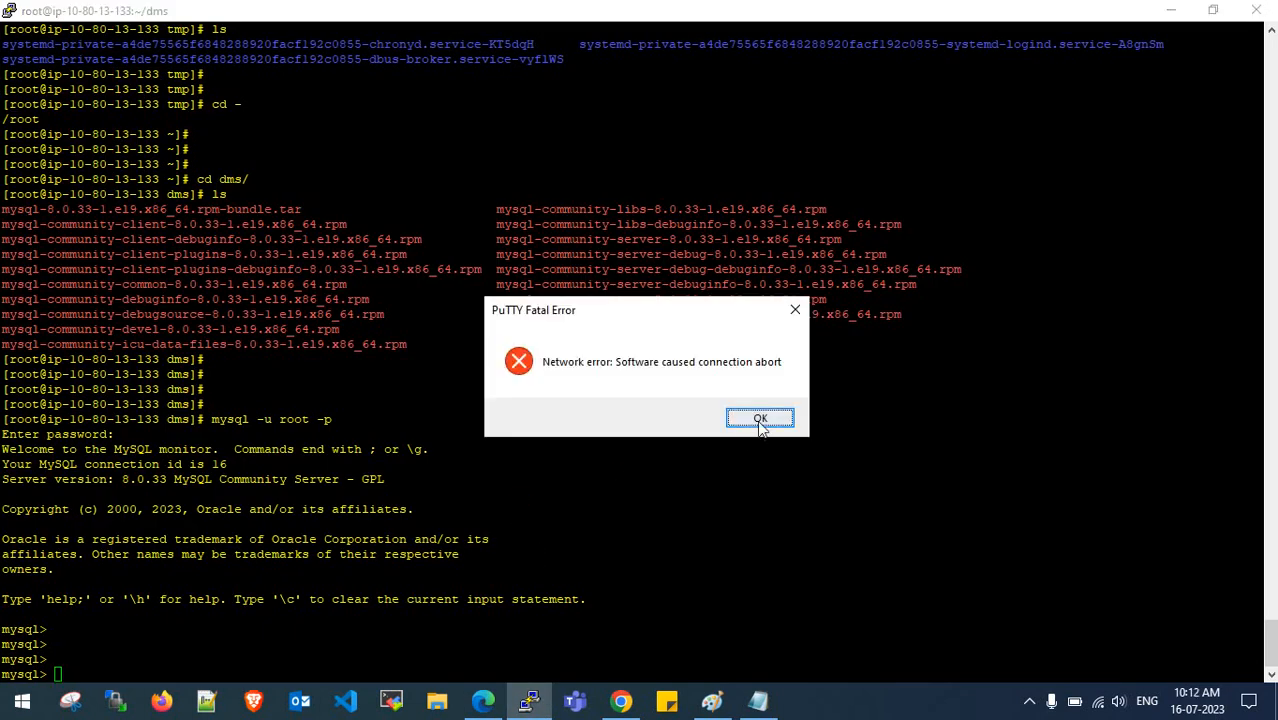
- Dismiss the network error, restart the PuTTY session, and log in as ec2-user
click(760, 419)
right_click(560, 22)
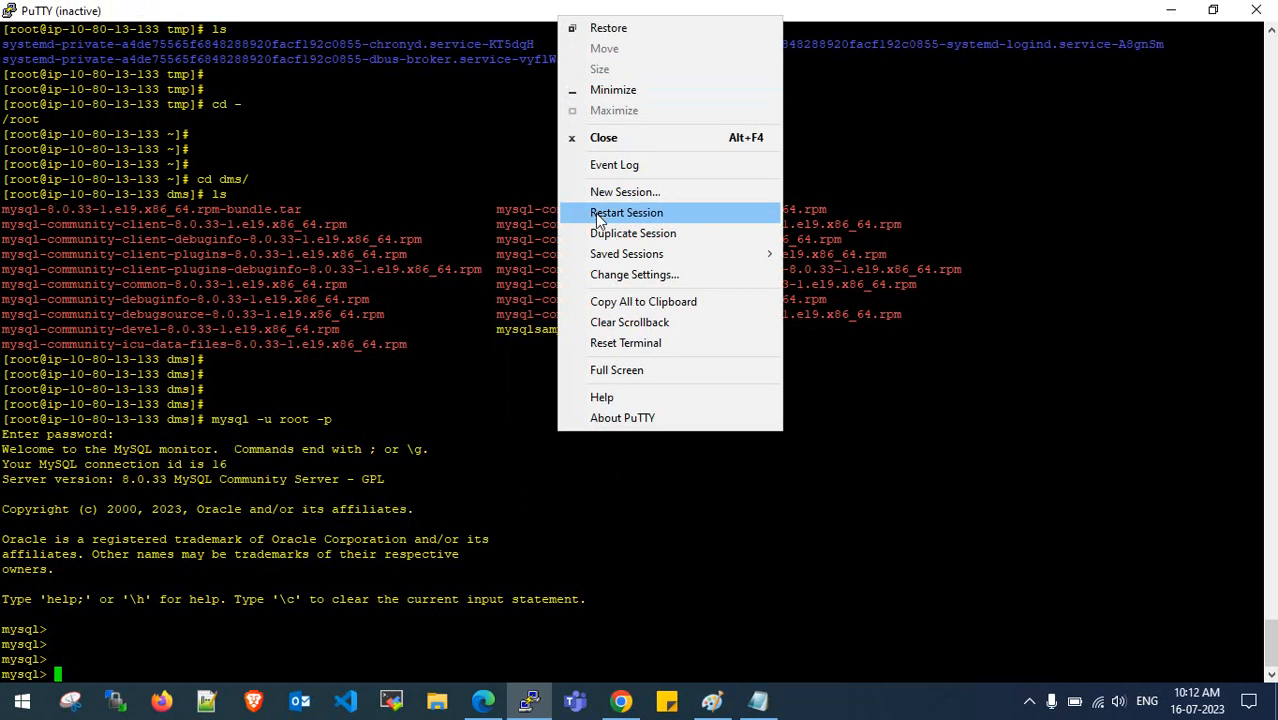
click(597, 214)
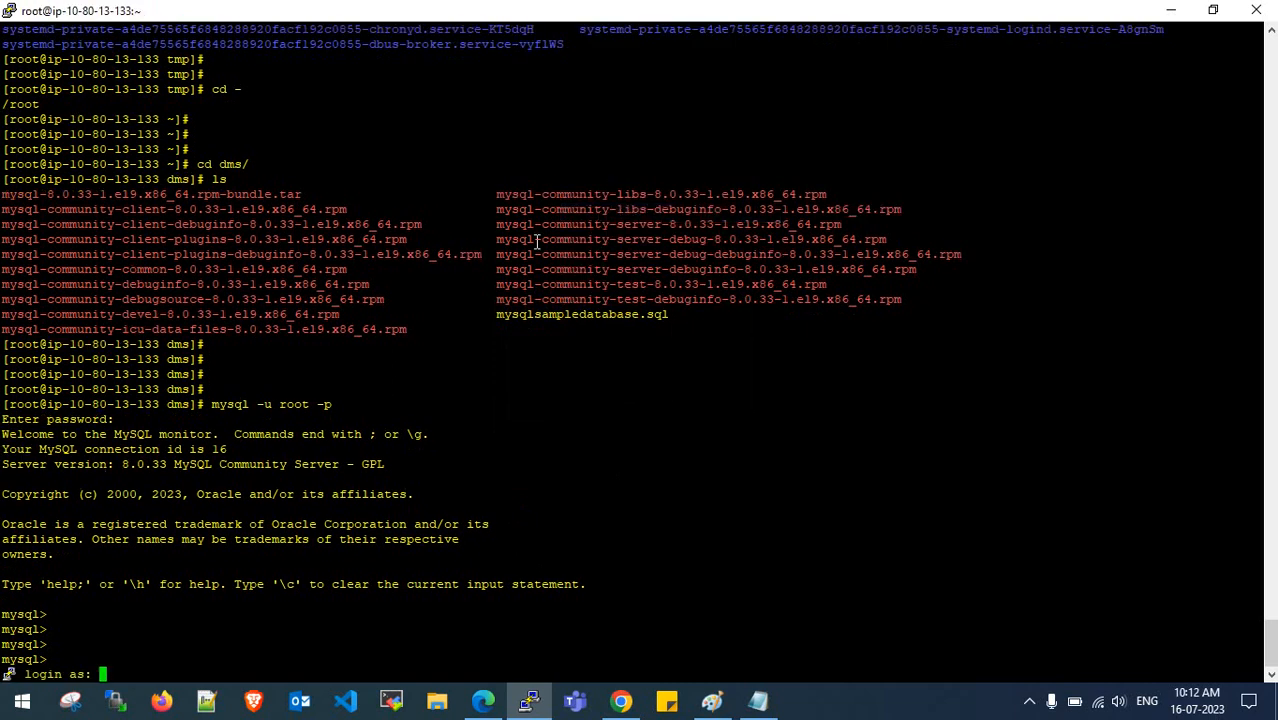
text(ec2-user)
key(Return)
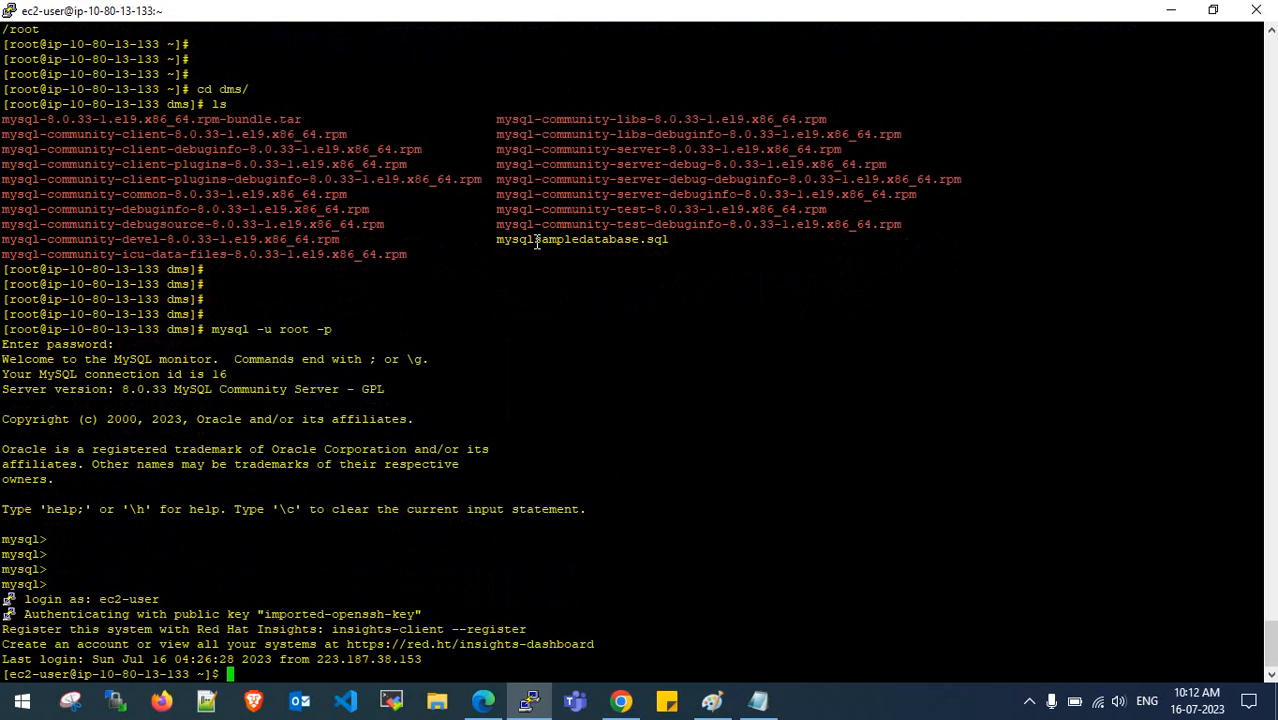
- Become root with sudo su -, clear the screen, and list the home directory
key(Return)
key(Return)
key(Return)
key(Return)
text(sudo su -)
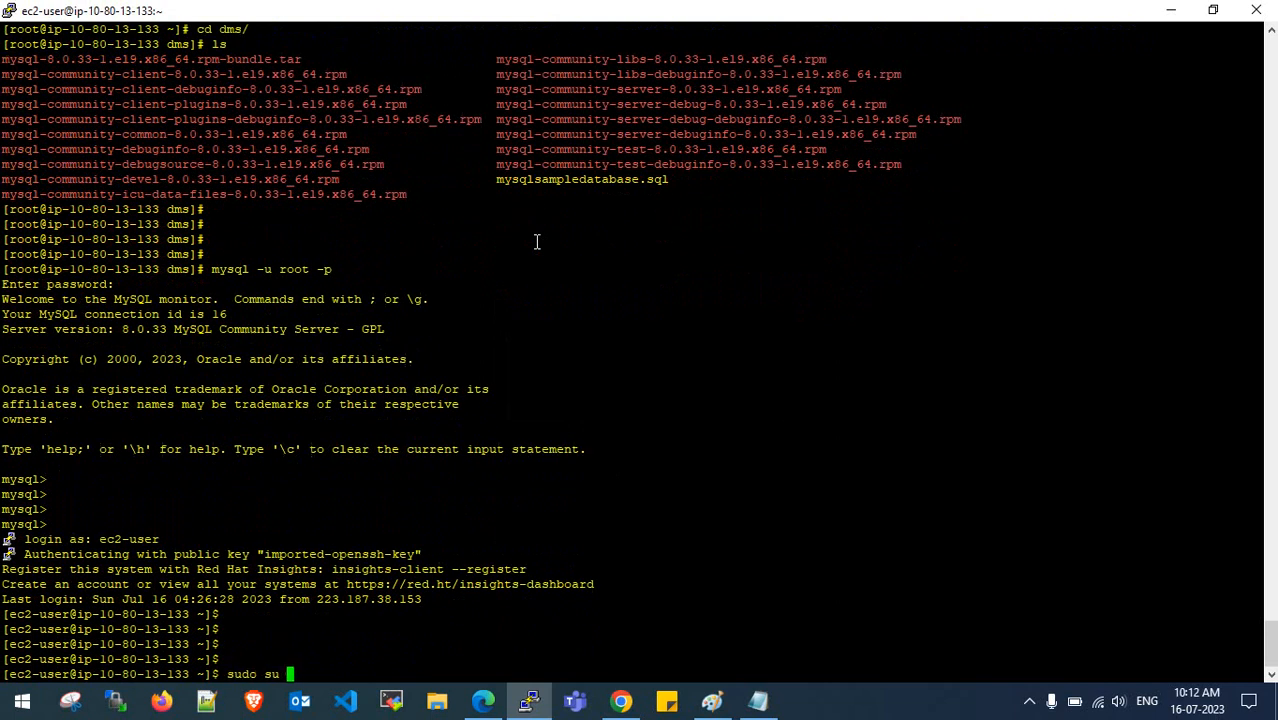
key(Return)
key(Return)
key(Return)
key(Return)
key(ctrl+l)
key(Return)
key(Return)
key(Return)
key(Return)
key(Return)
key(Return)
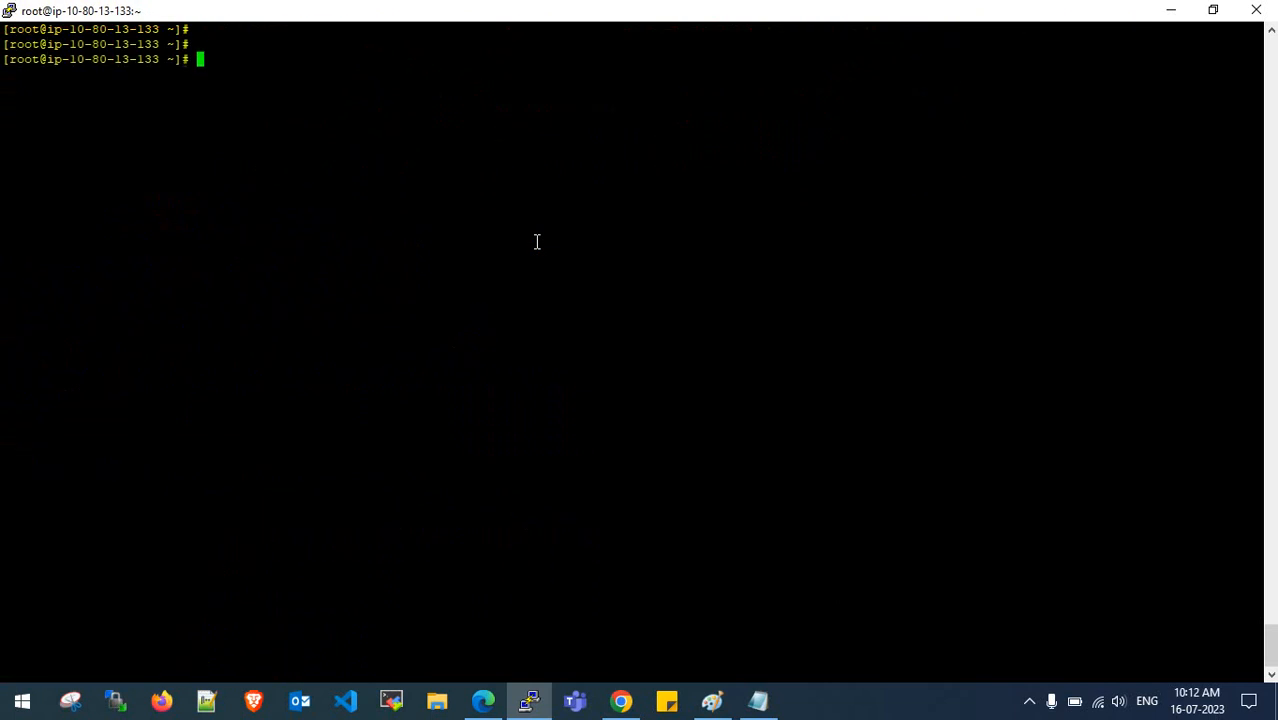
text(cd /dms)
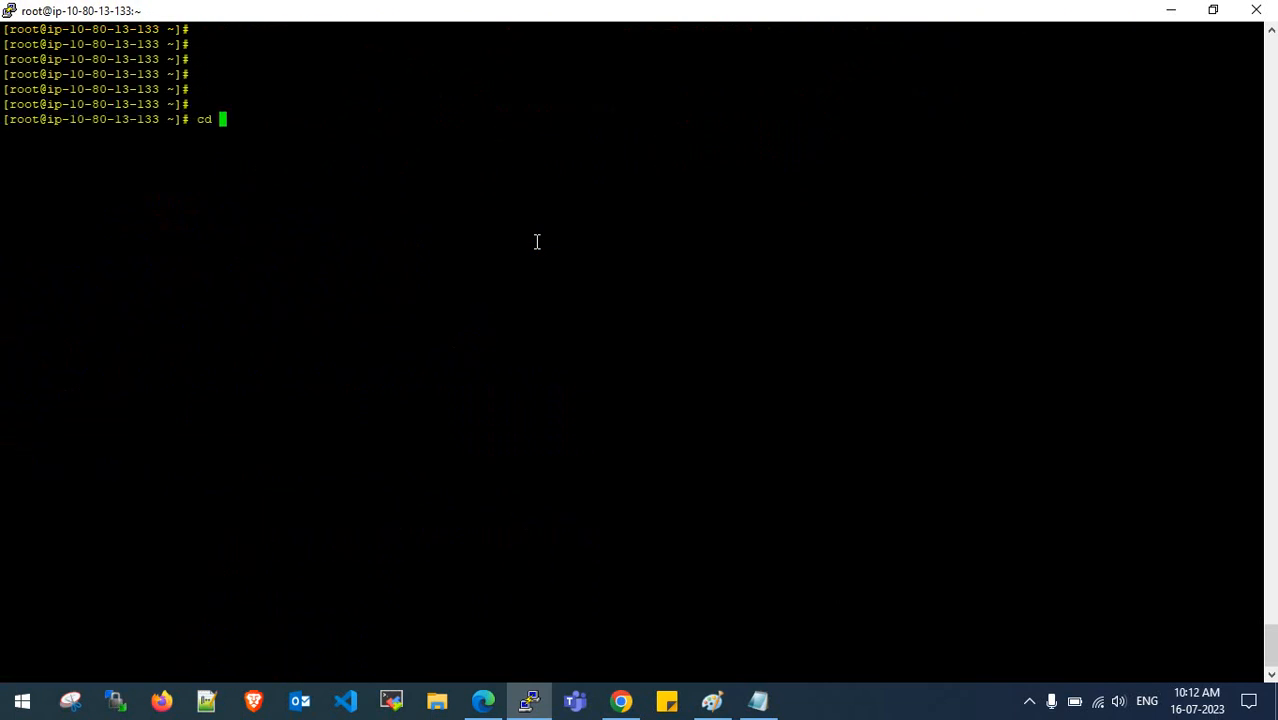
key(Return)
text(ls)
key(Return)
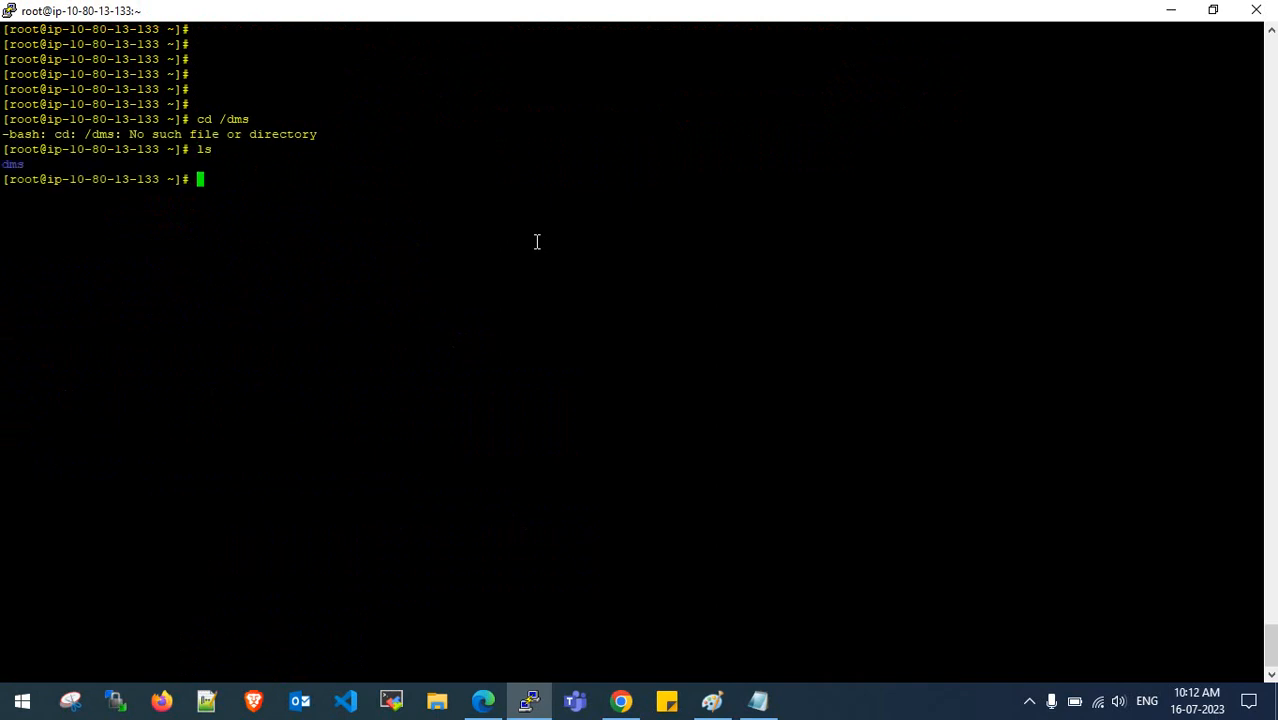
key(Return)
key(Return)
key(Return)
- Change into the dms folder and list it, spotting mysqlsampledatabase.sql
text(cd dms)
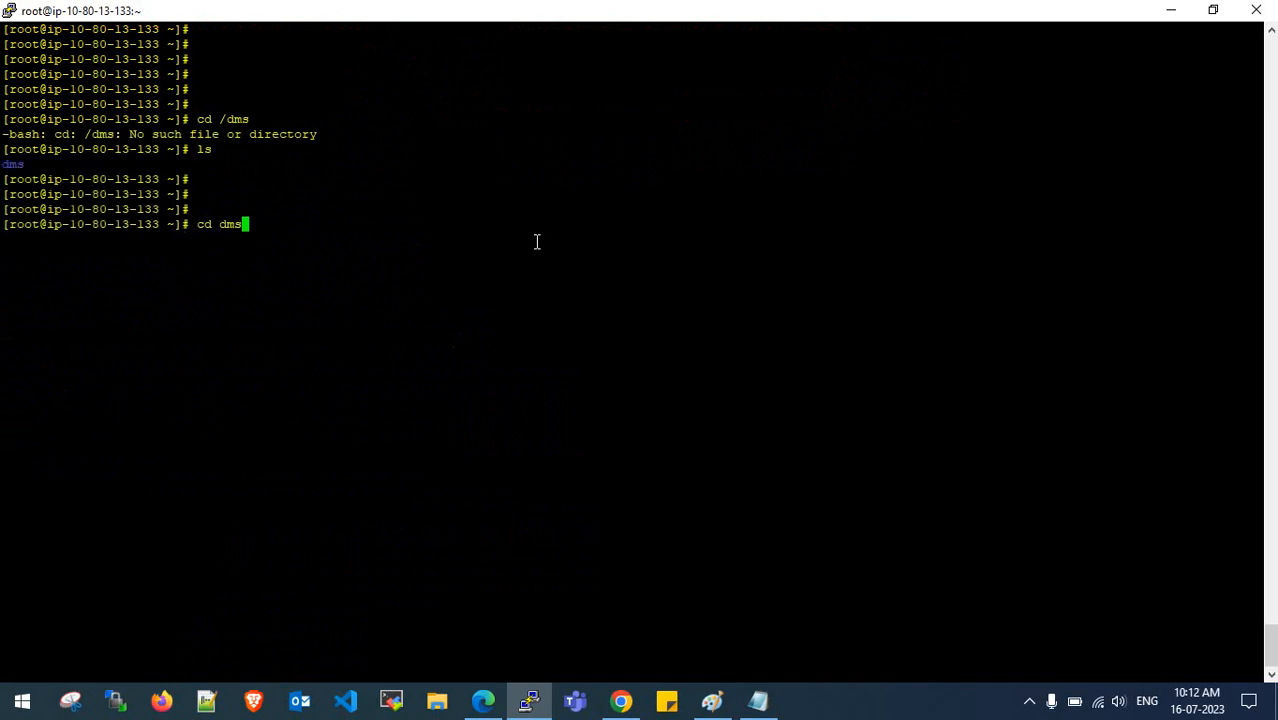
key(Tab)
key(Return)
text(ls)
key(Return)
key(Return)
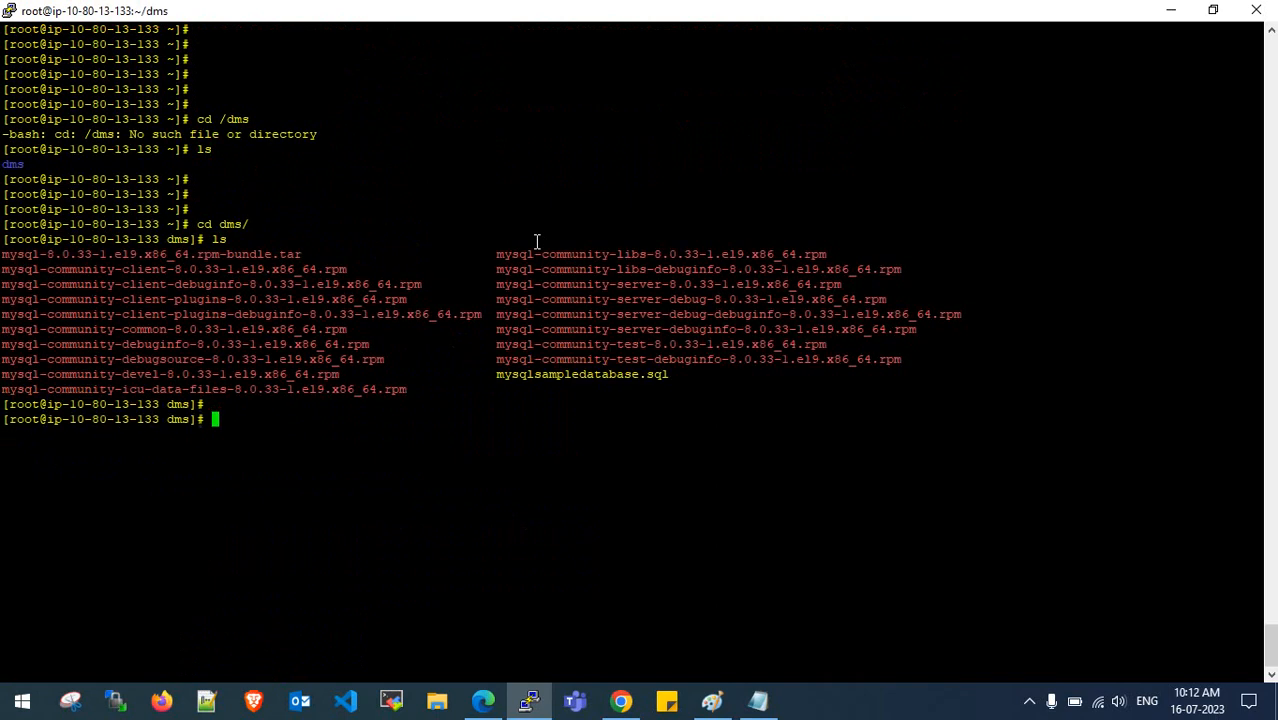
key(Return)
key(Return)
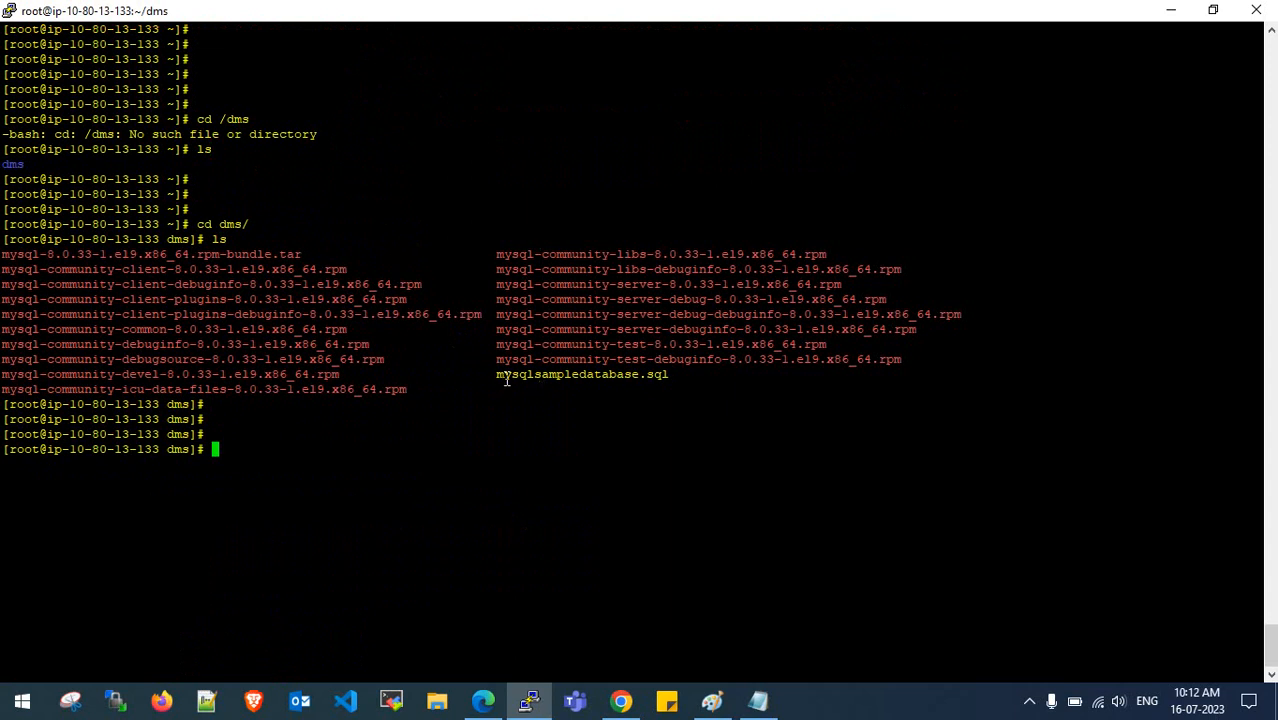
drag(507, 378, 662, 374)
click(661, 373)
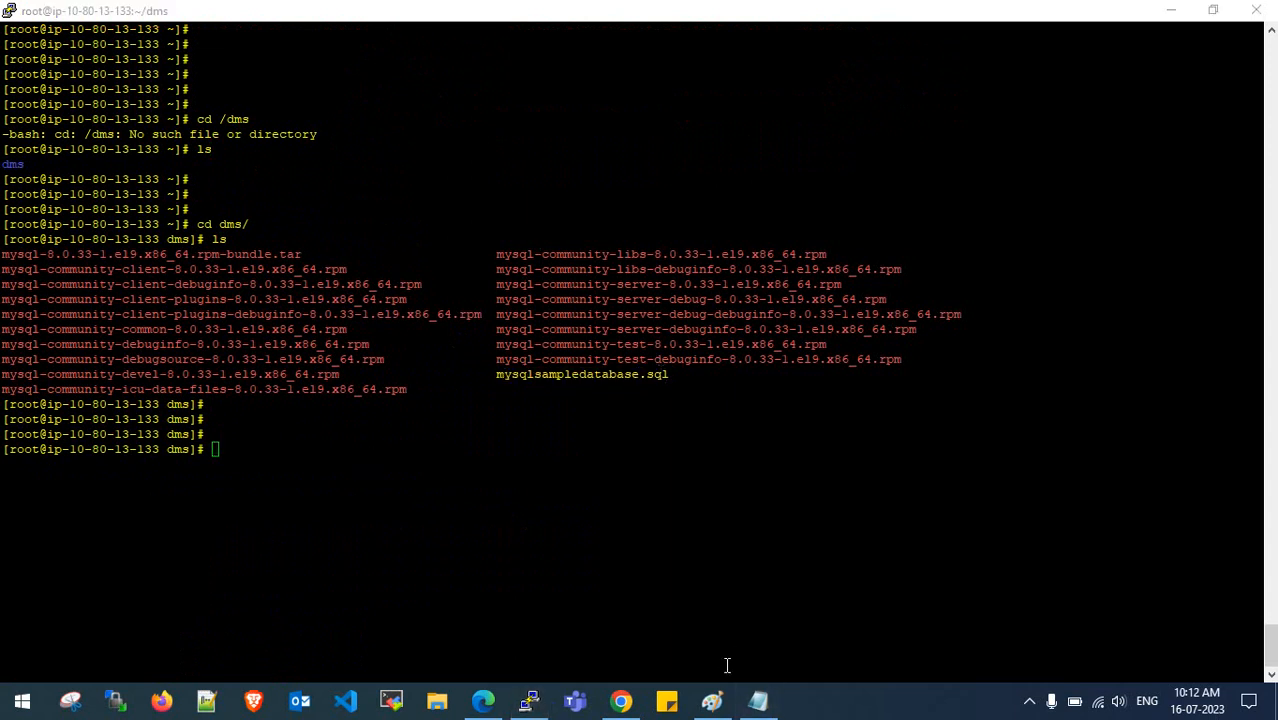
click(758, 700)
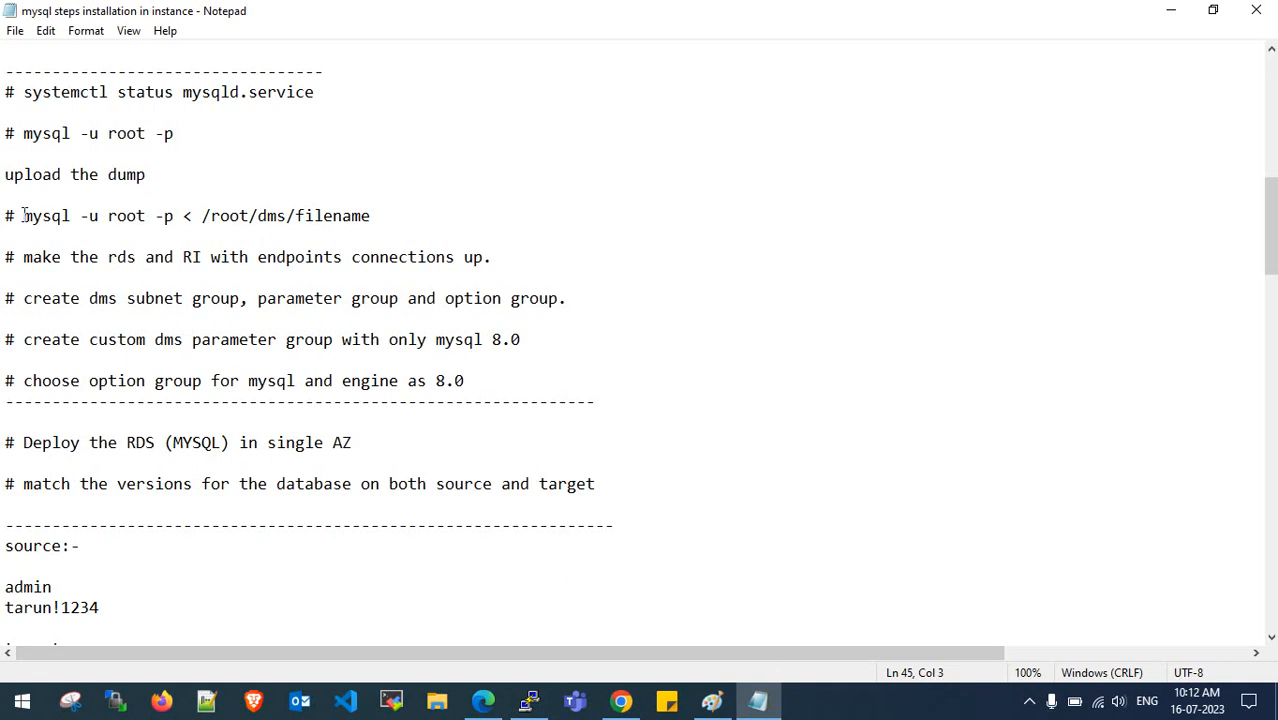
- Copy the mysql -u root -p dump import command line from the Notepad notes
drag(22, 216, 370, 217)
click(370, 217)
drag(19, 219, 204, 217)
mouse_move(193, 215)
mouse_down()
mouse_move(176, 215)
mouse_move(195, 216)
mouse_up()
click(175, 215)
drag(333, 216, 20, 218)
key(ctrl+c)
click(1170, 10)
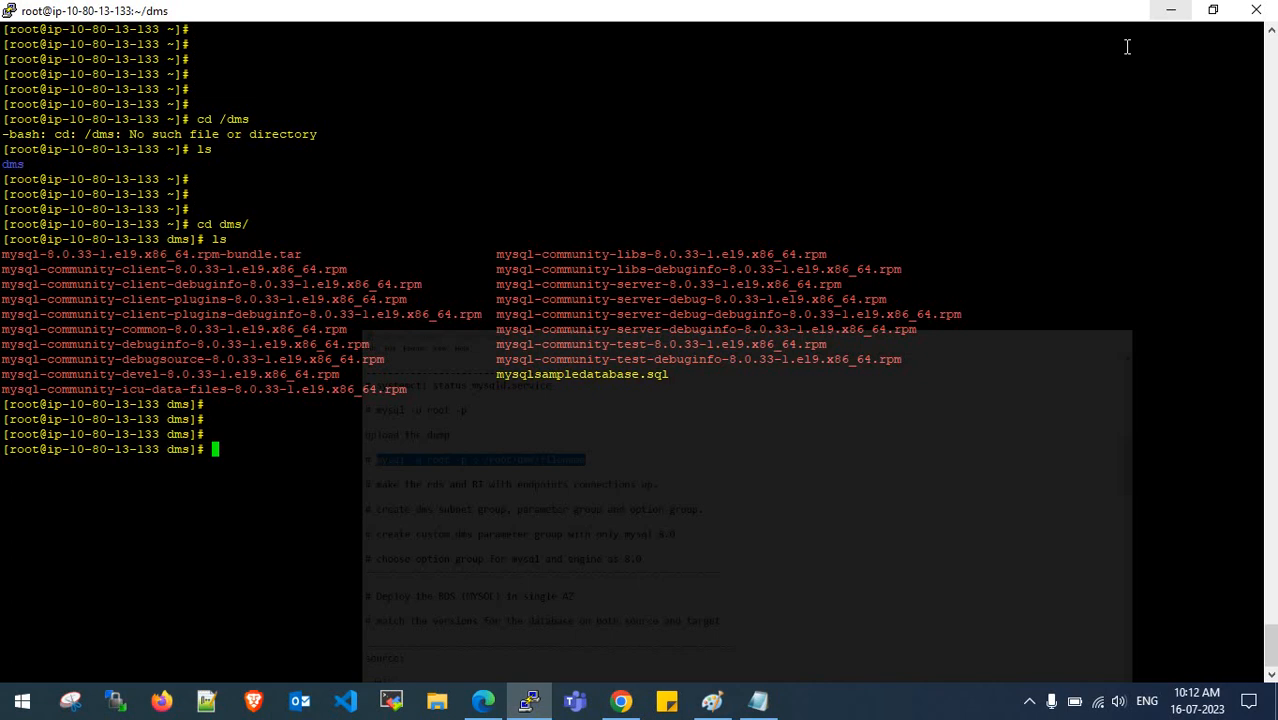
- Import mysqlsampledatabase.sql into MySQL as root, then start a new mysql -u root -p login
right_click(487, 449)
key(BackSpace)
key(BackSpace)
key(BackSpace)
key(BackSpace)
key(BackSpace)
key(BackSpace)
key(BackSpace)
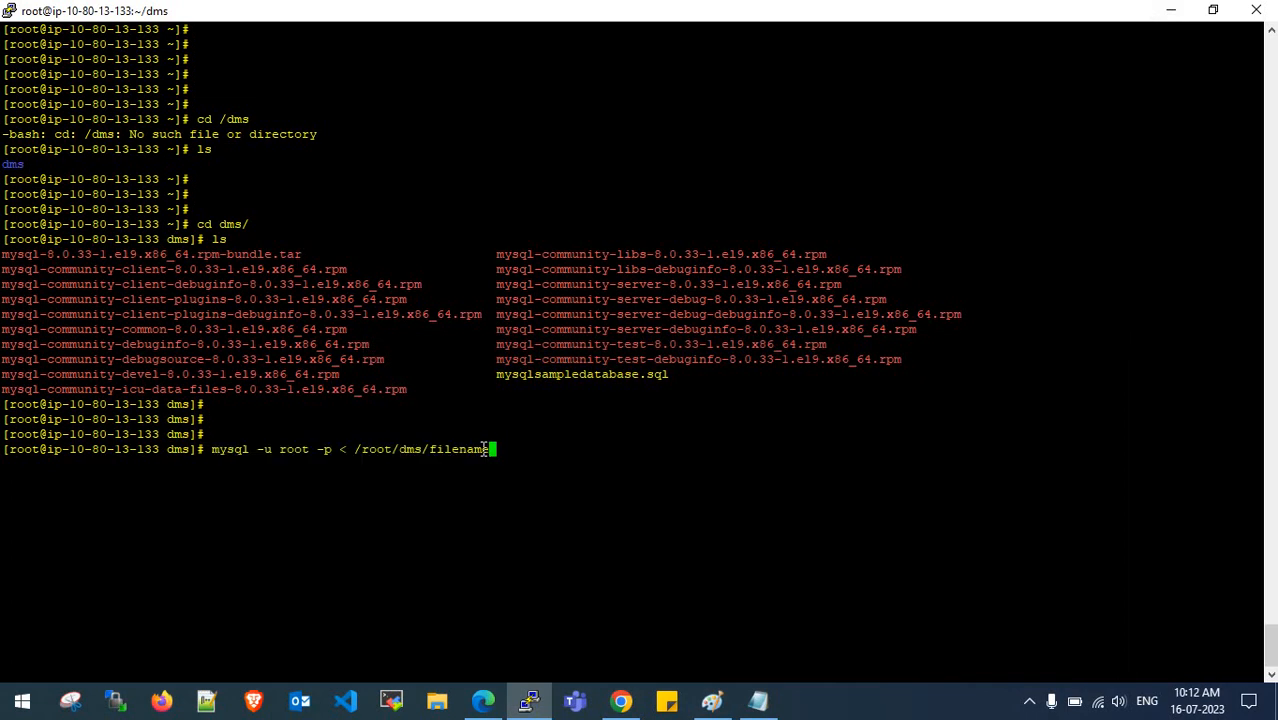
key(BackSpace)
text(mysqlsam)
key(Tab)
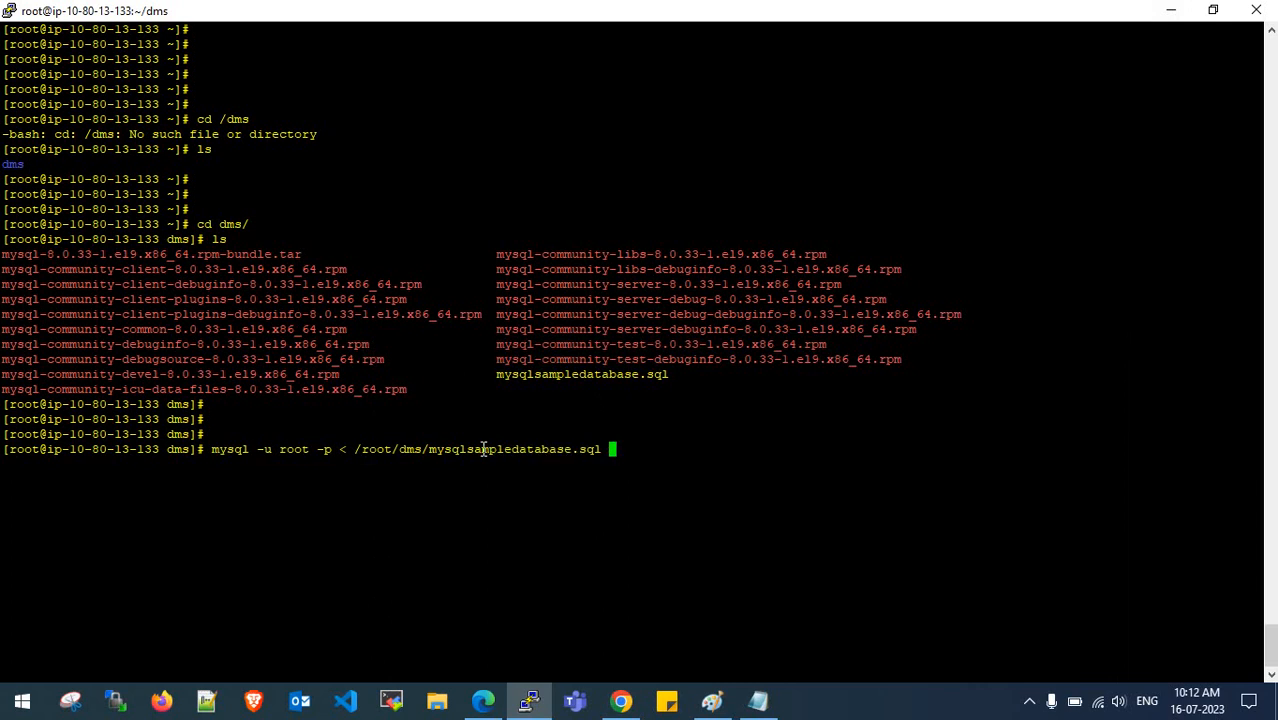
key(Return)
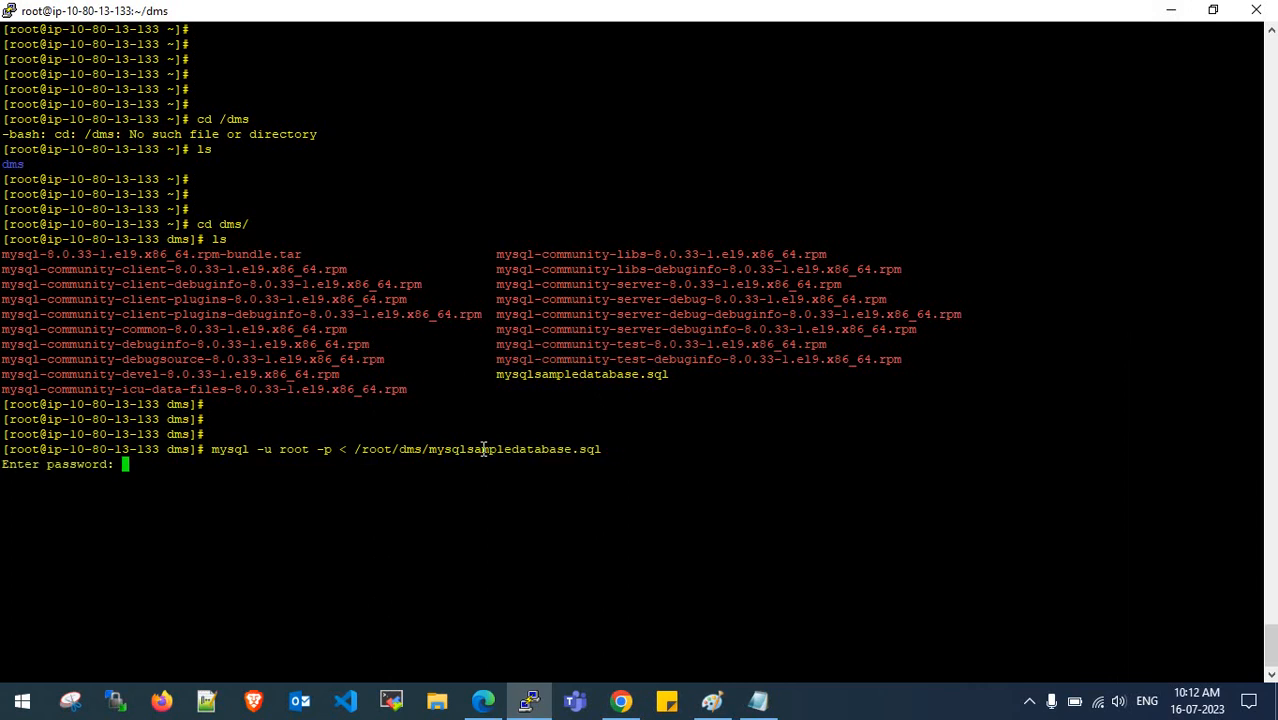
key(Return)
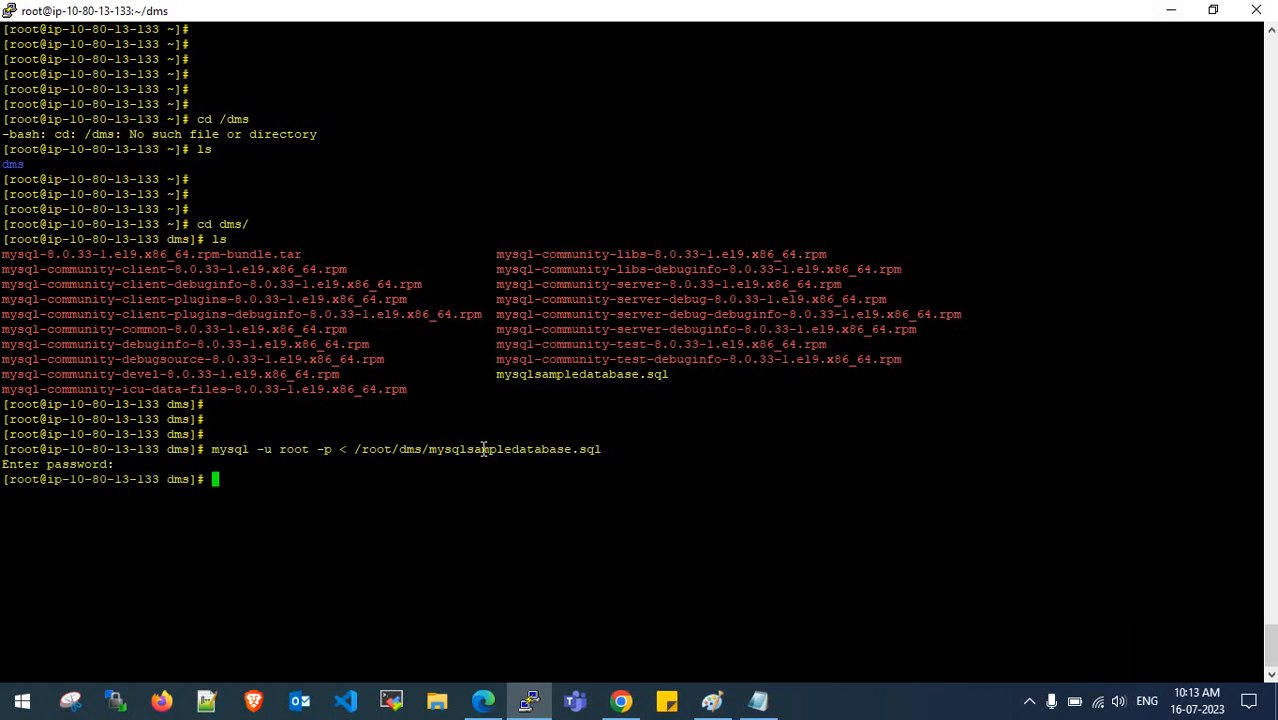
key(Return)
key(Return)
key(Return)
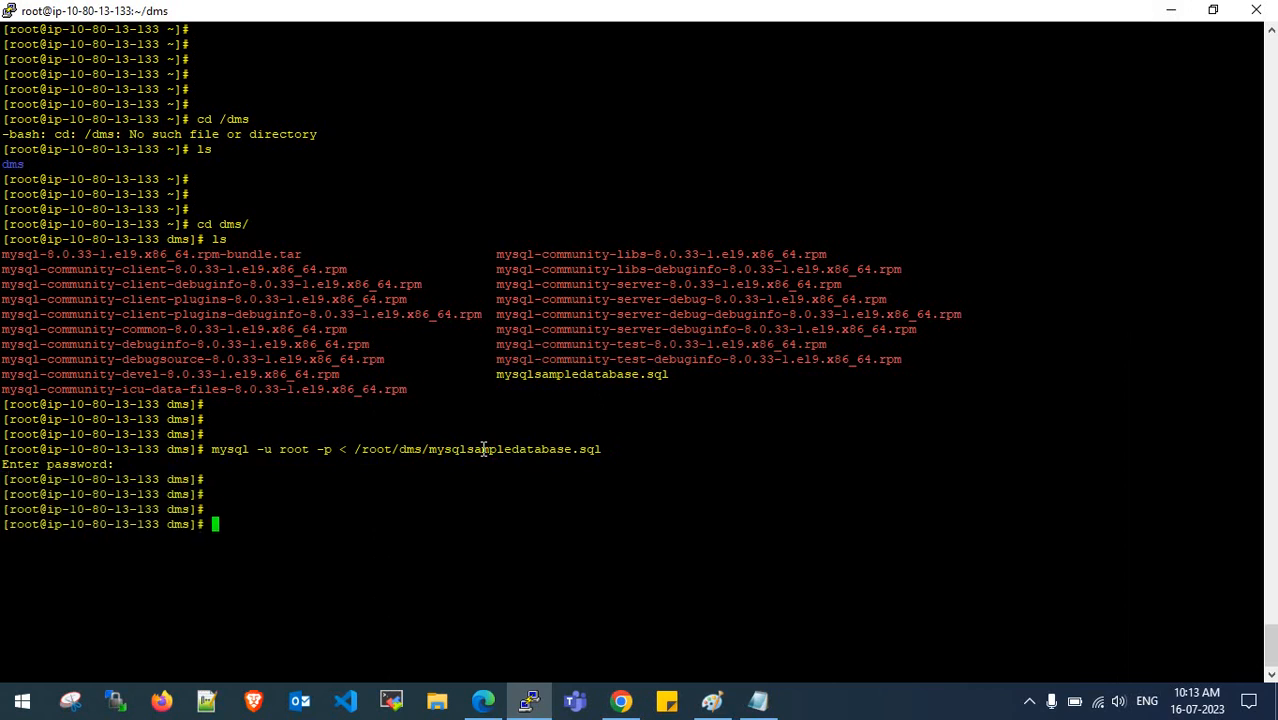
text(mysql -u root -p)
key(Return)
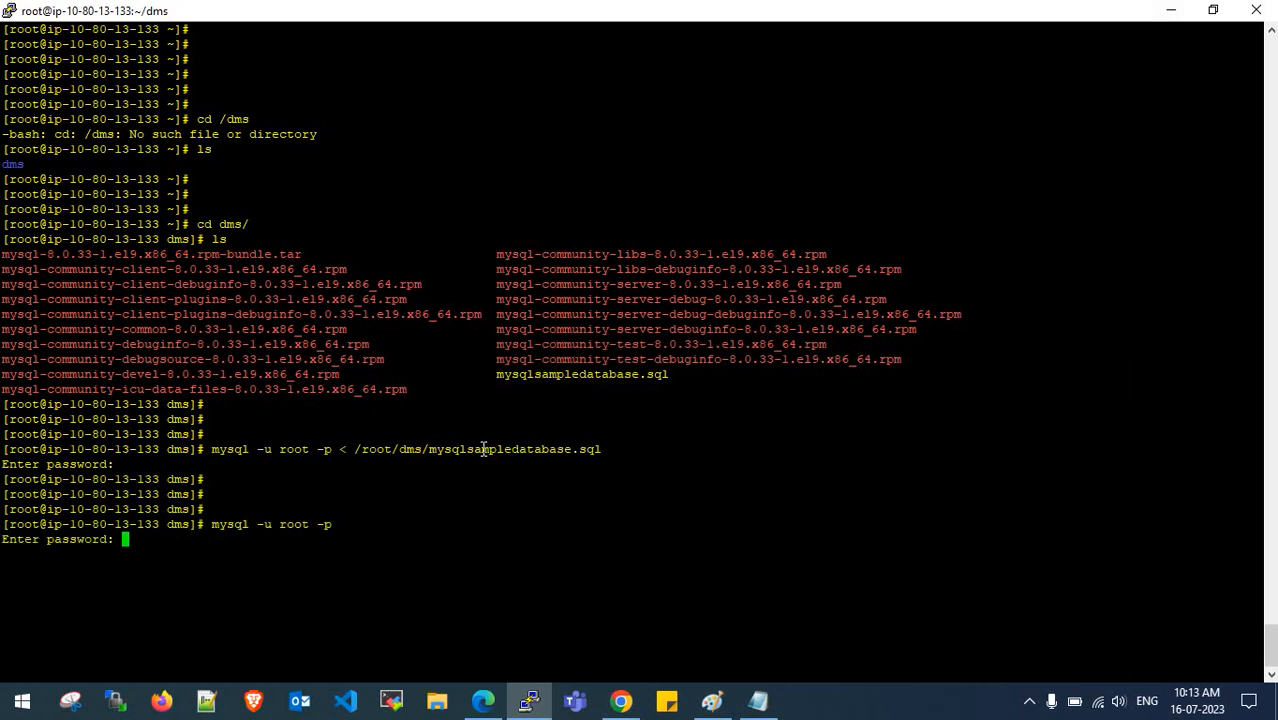
- Log in to MySQL and run show databases; to find classicmodels
key(Return)
key(Return)
key(Return)
key(Return)
key(Return)
key(Return)
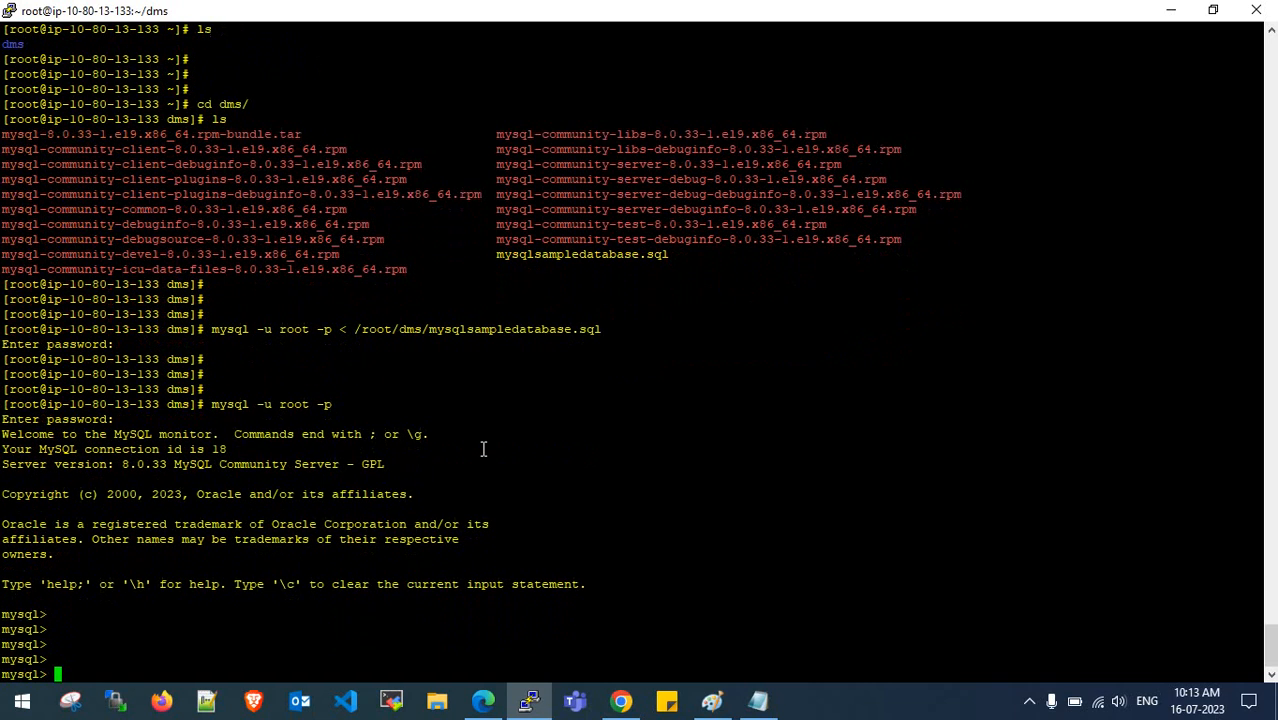
text(show databases;)
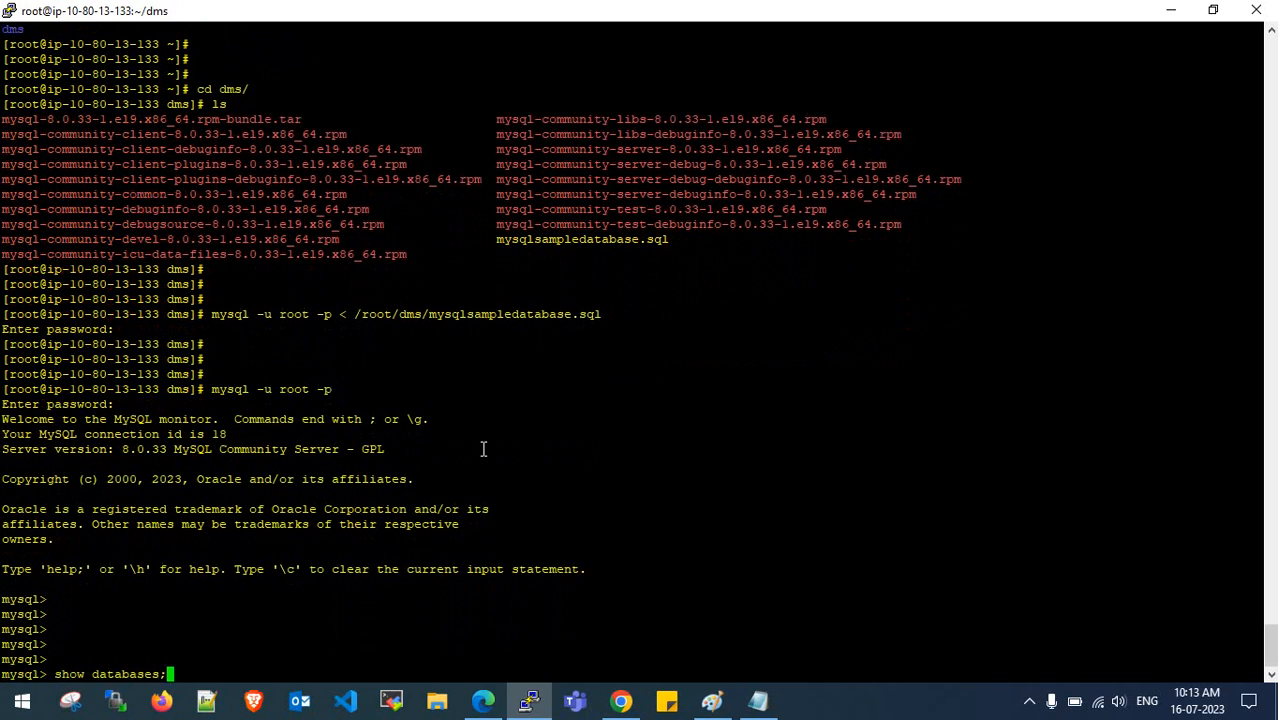
key(Return)
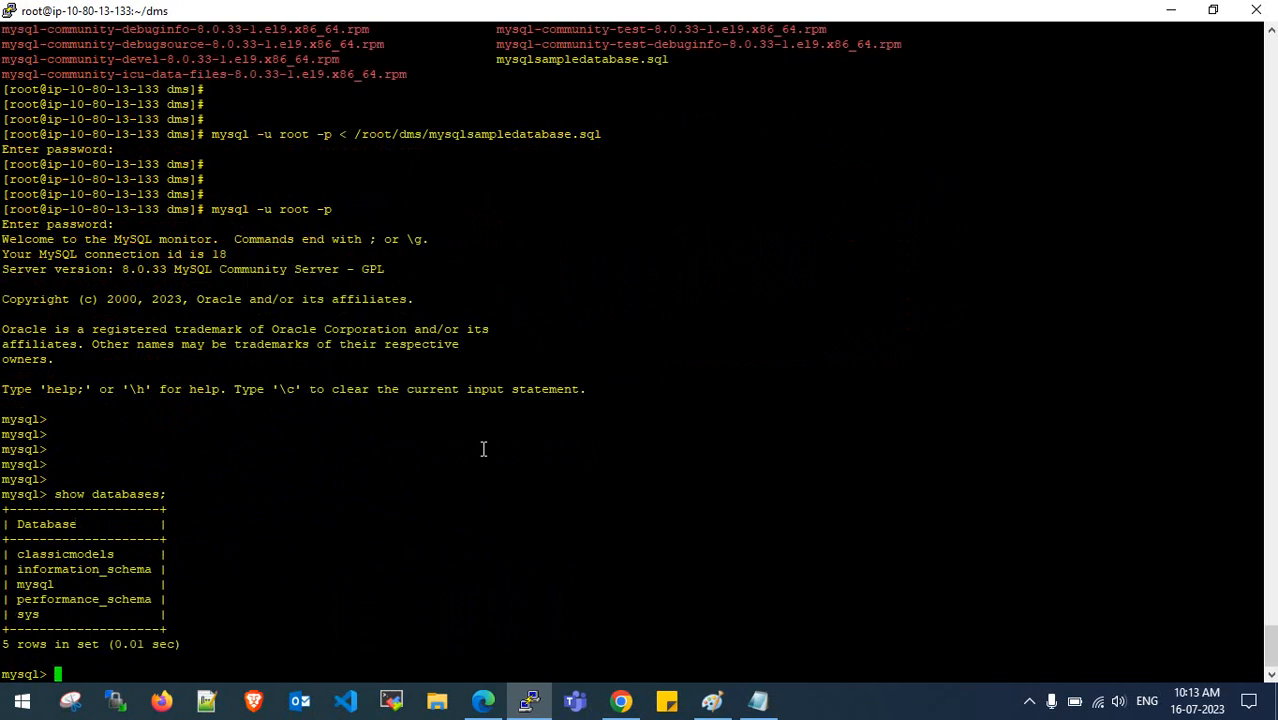
key(Return)
key(Return)
key(Return)
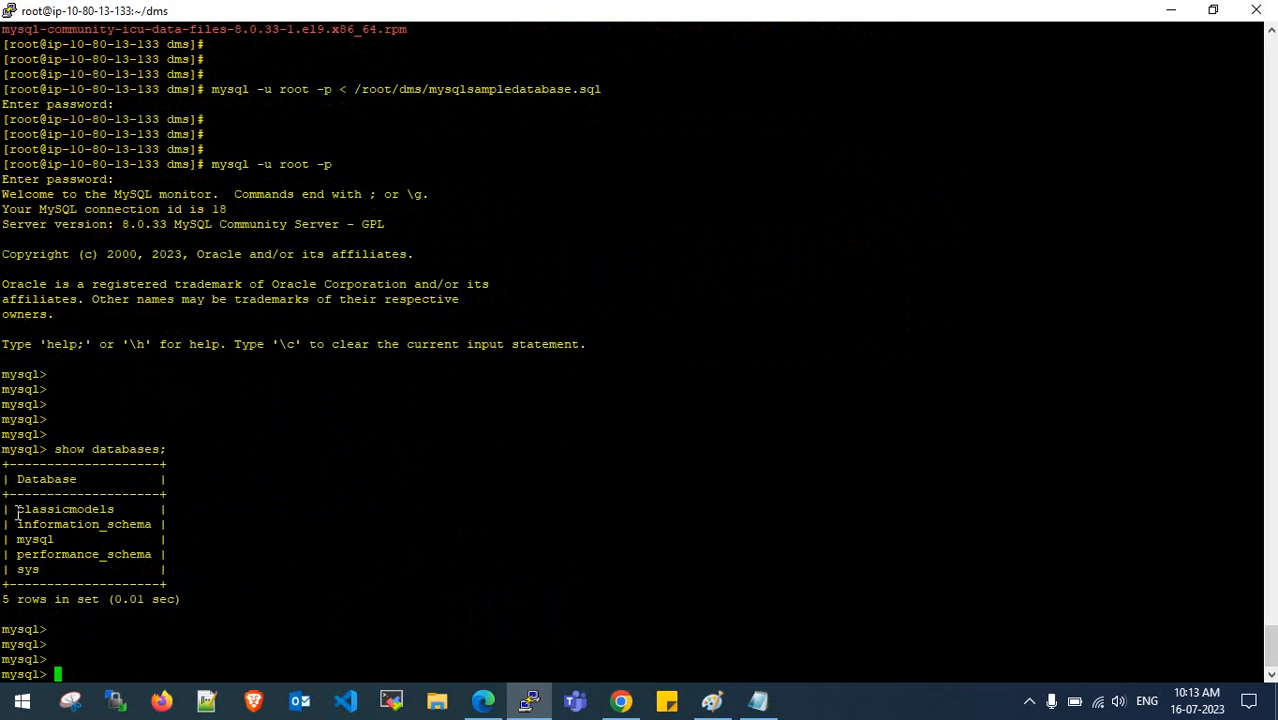
drag(16, 513, 113, 509)
click(113, 509)
drag(20, 510, 118, 509)
click(118, 509)
- Compare the earlier database list with the new one that includes classicmodels
scroll(283, 455, up, 15)
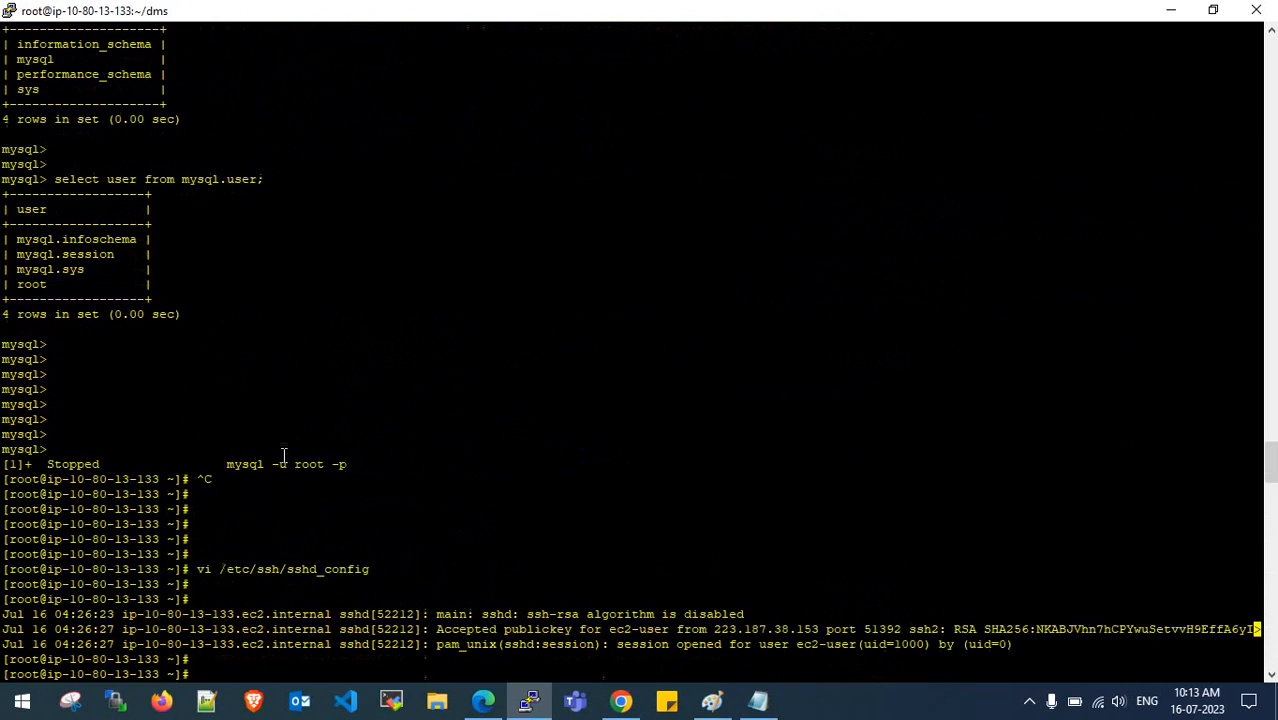
scroll(235, 465, down, 7)
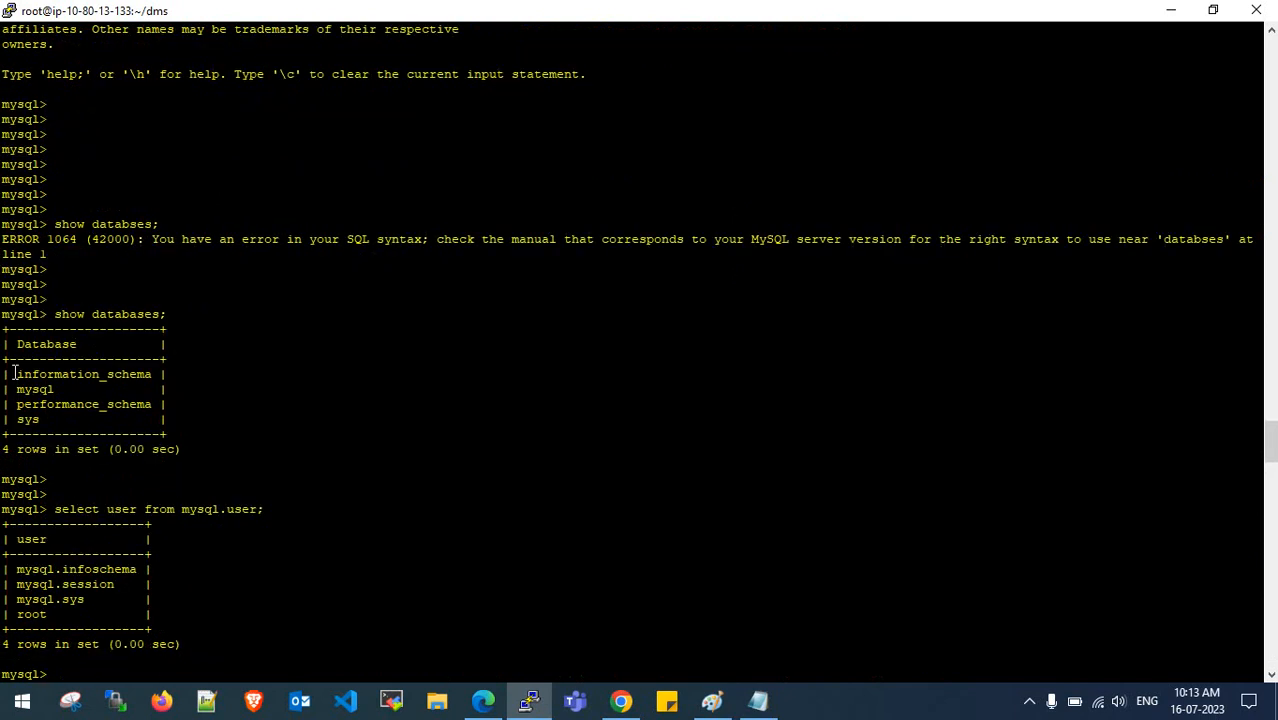
drag(14, 373, 60, 419)
click(60, 419)
drag(3, 367, 60, 425)
drag(42, 314, 113, 430)
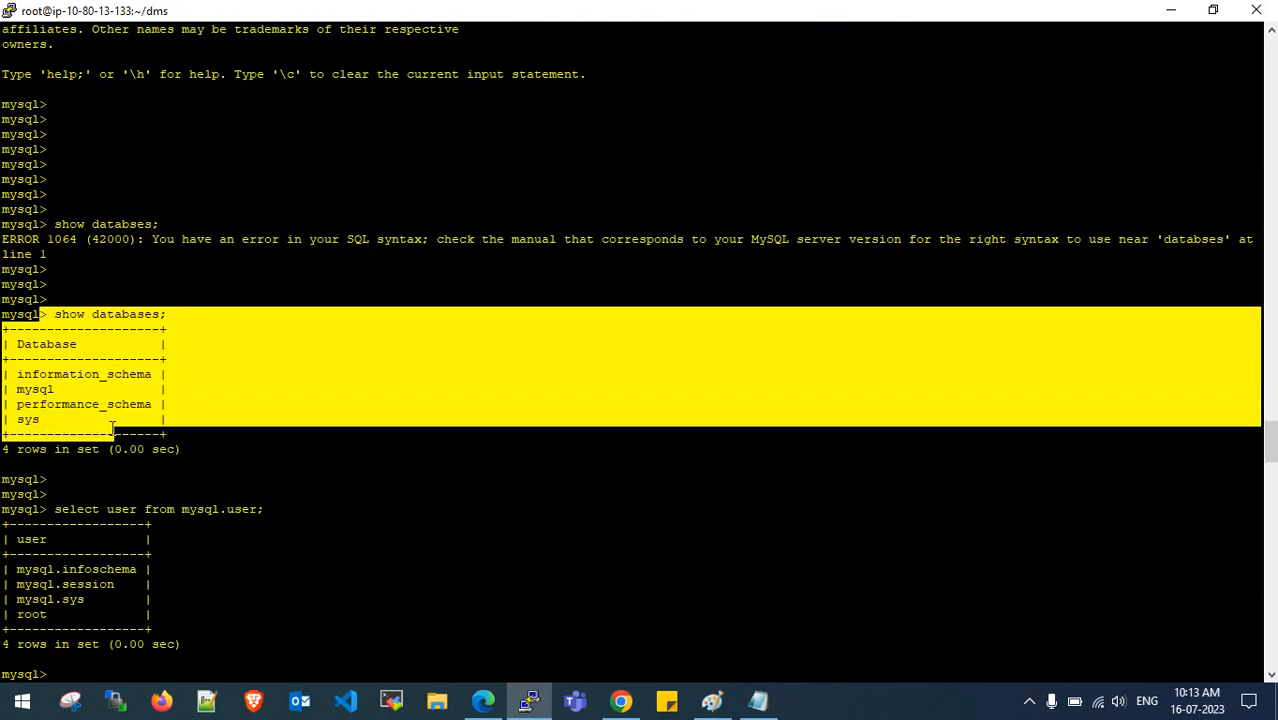
click(113, 430)
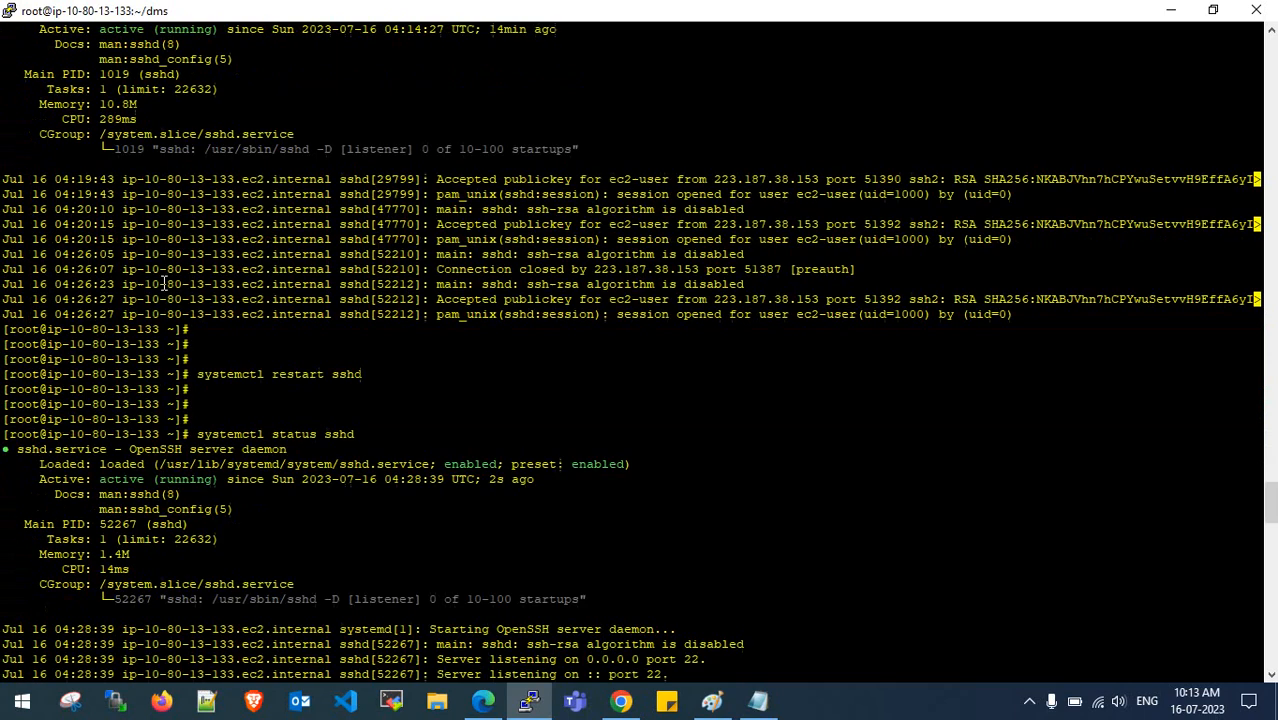
scroll(179, 321, down, 15)
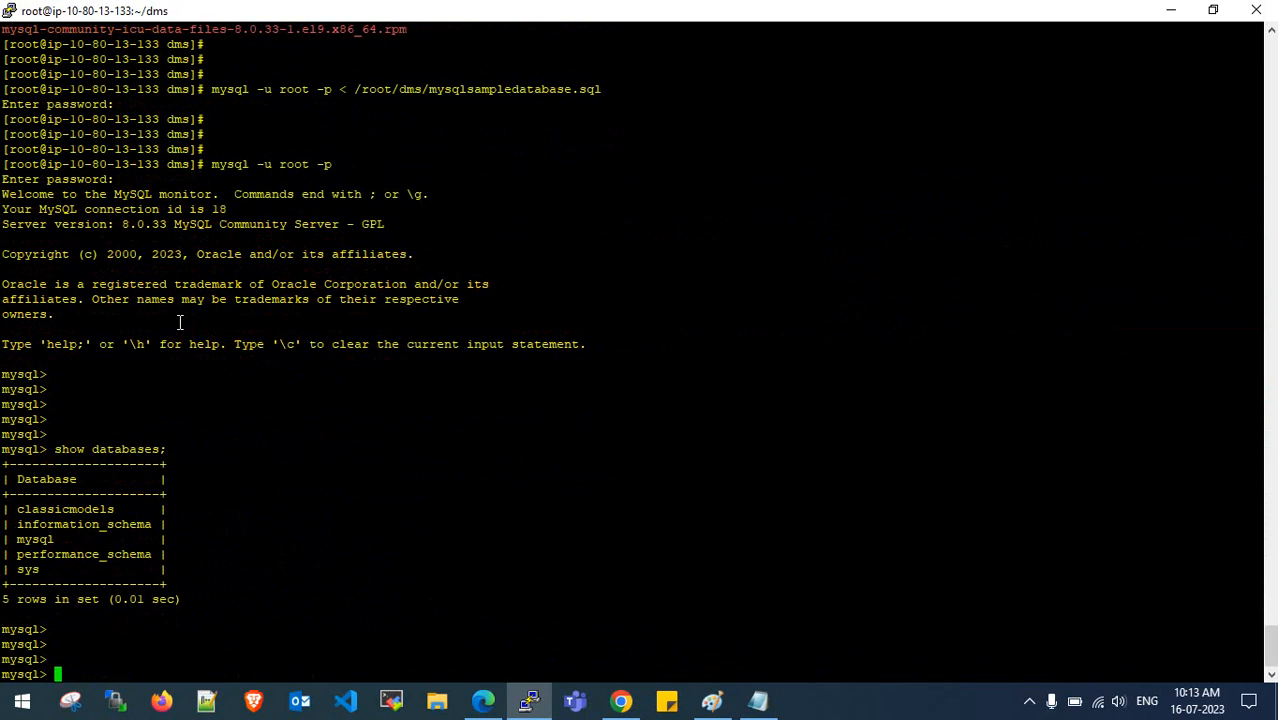
drag(20, 510, 121, 509)
click(97, 513)
drag(18, 510, 110, 519)
click(118, 510)
double_click(311, 497)
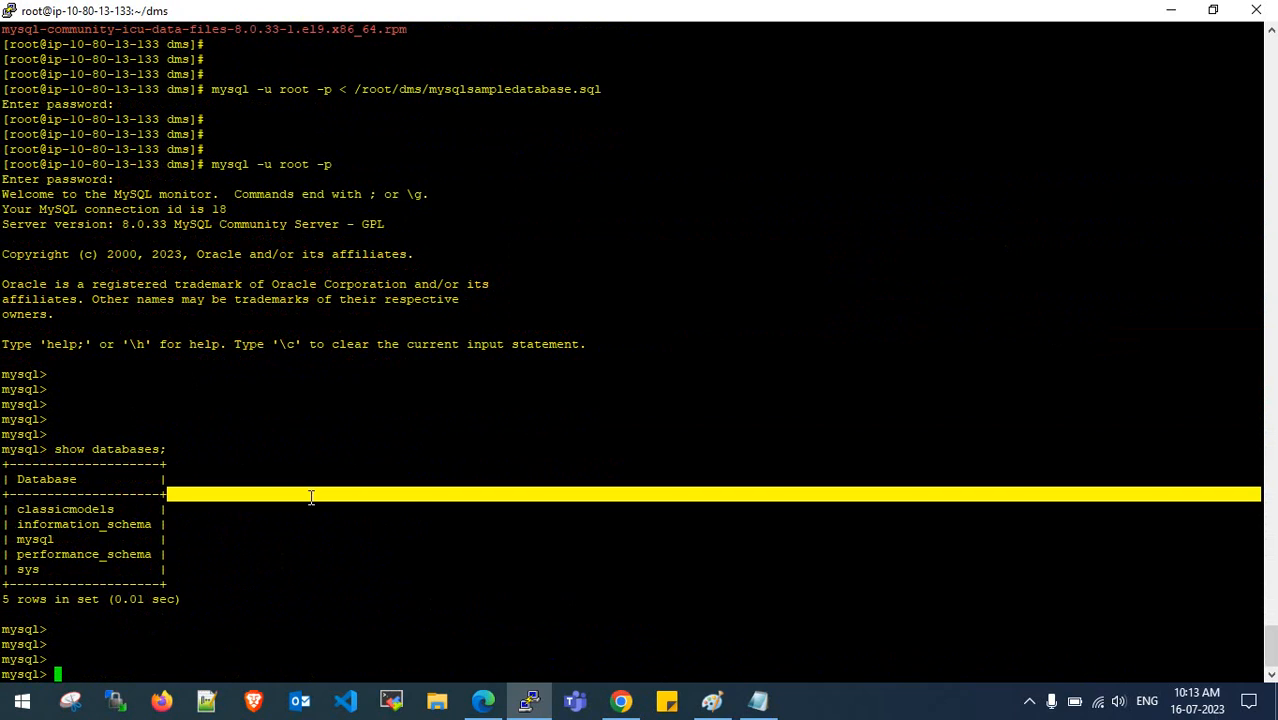
click(309, 557)
- Switch to the classicmodels database with use classicmodels;, correcting the missing space
text(use databases)
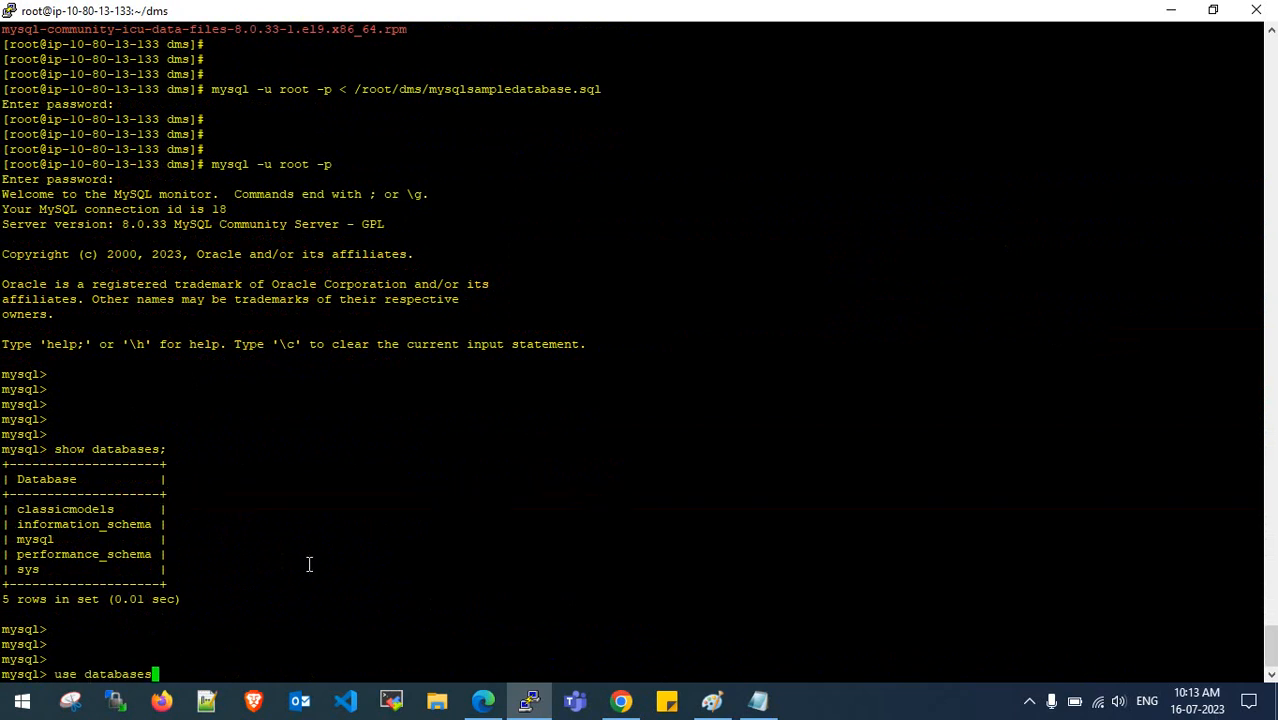
key(BackSpace)
key(BackSpace)
key(BackSpace)
key(BackSpace)
key(BackSpace)
key(BackSpace)
key(BackSpace)
key(BackSpace)
key(BackSpace)
text(classicmodels;)
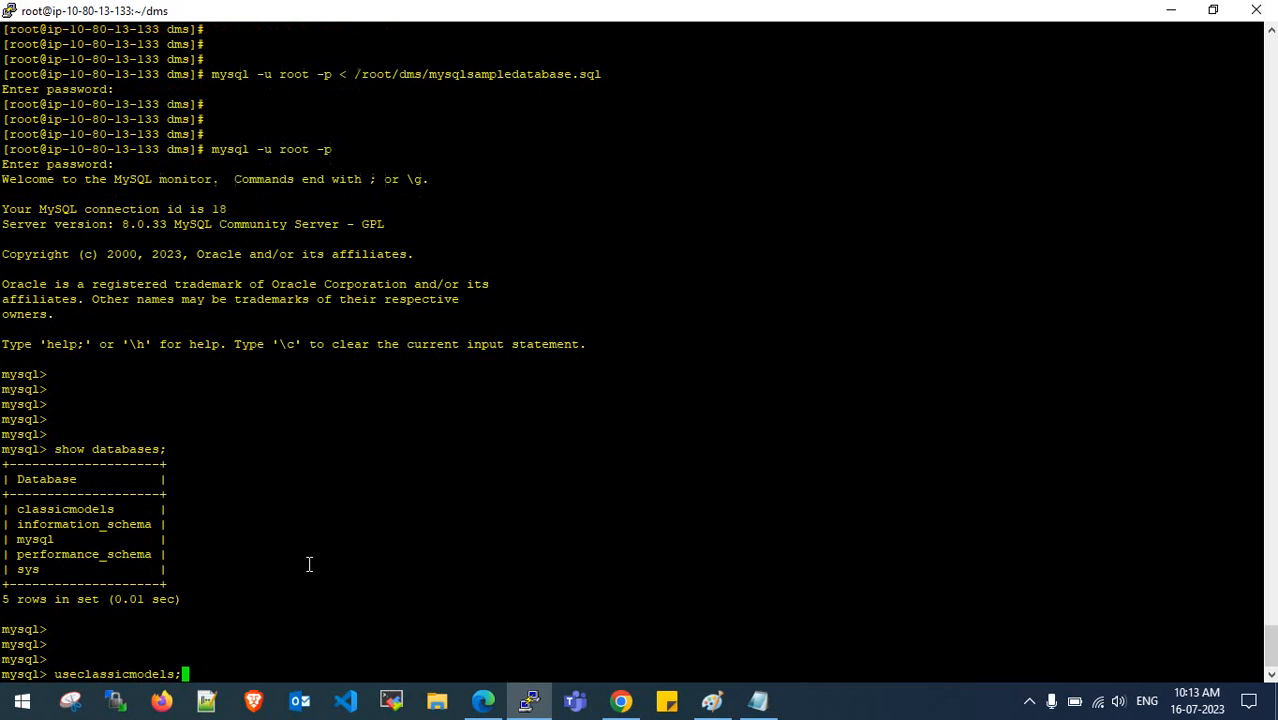
key(Return)
key(Return)
key(Return)
key(Up)
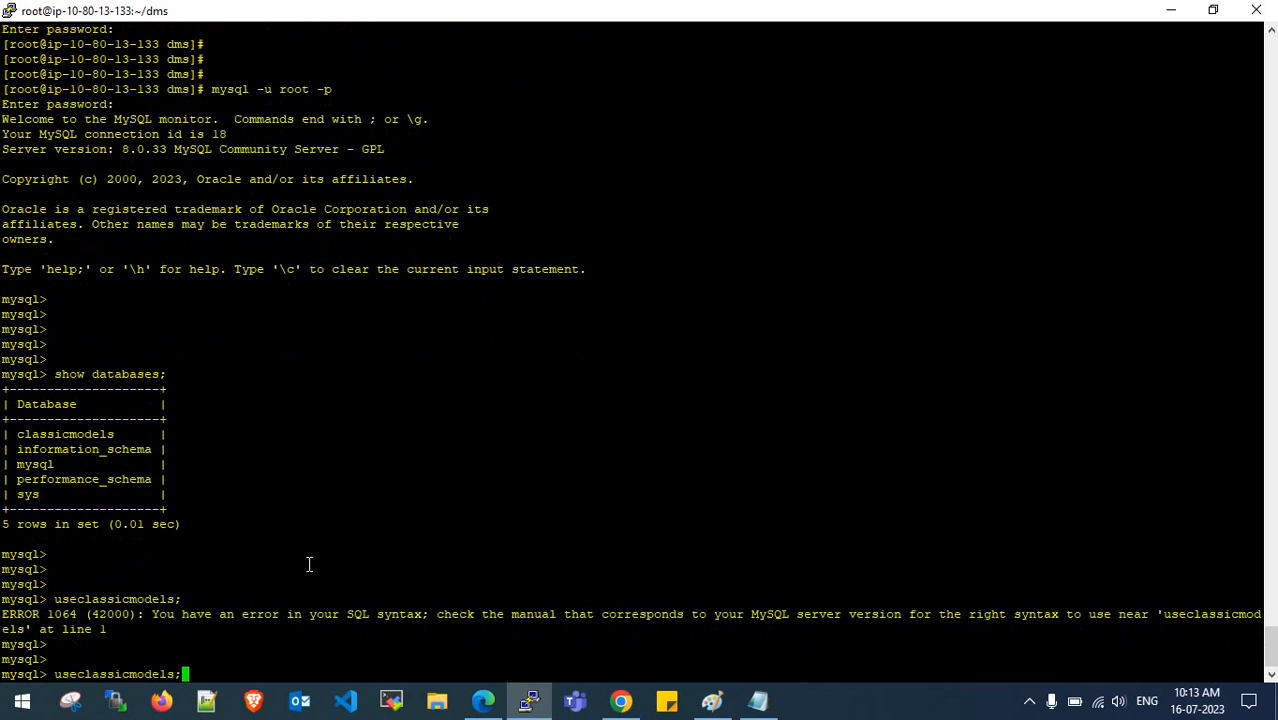
key(Left)
key(Left)
key(Left)
key(Left)
key(Left)
key(Left)
key(Left)
key(Left)
key(Left)
key(Left)
key(Left)
key(Left)
key(Left)
key(Left)
key(Return)
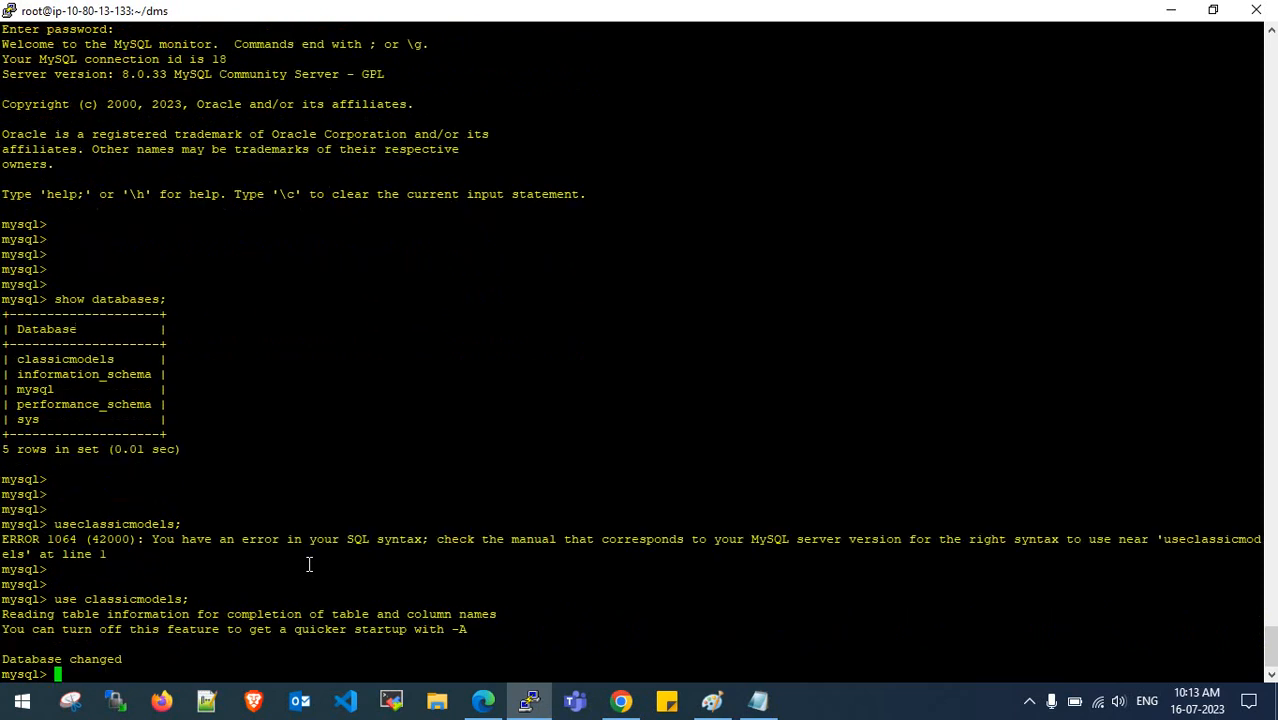
key(Return)
key(Return)
key(Return)
- Run show tables; and review the eight tables in classicmodels
key(Return)
key(Return)
text(show )
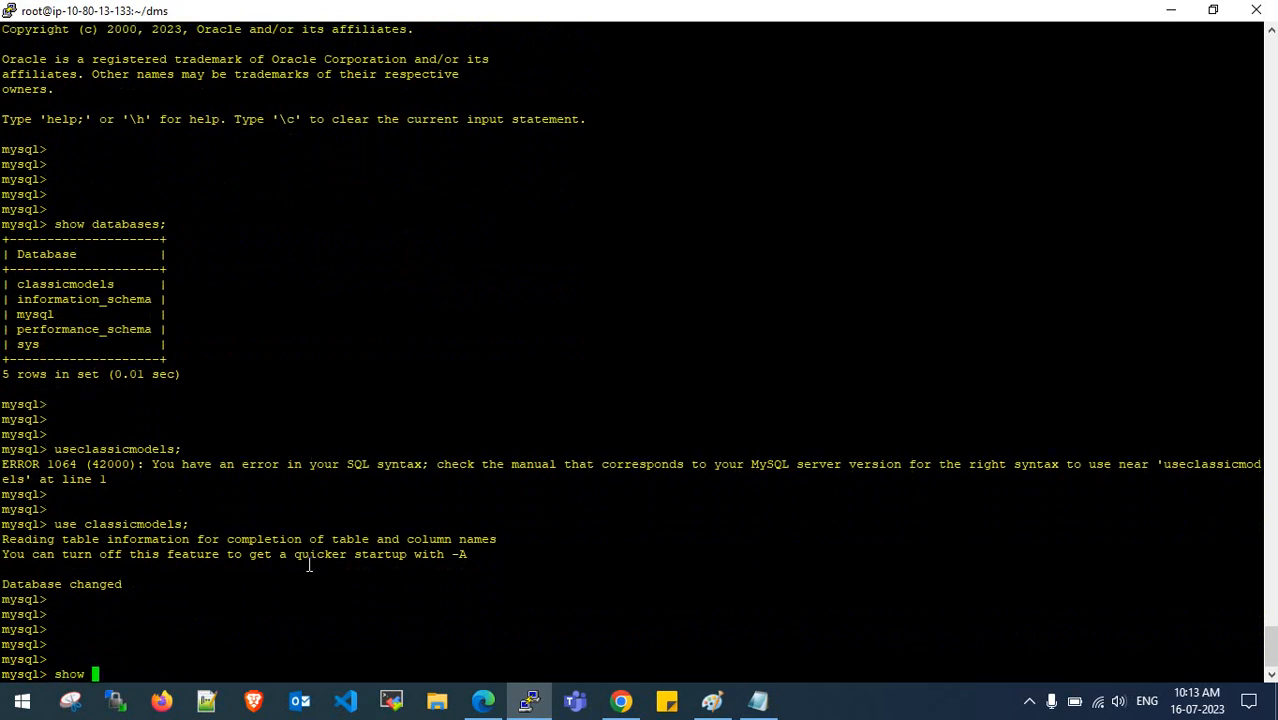
text(tables;)
key(Return)
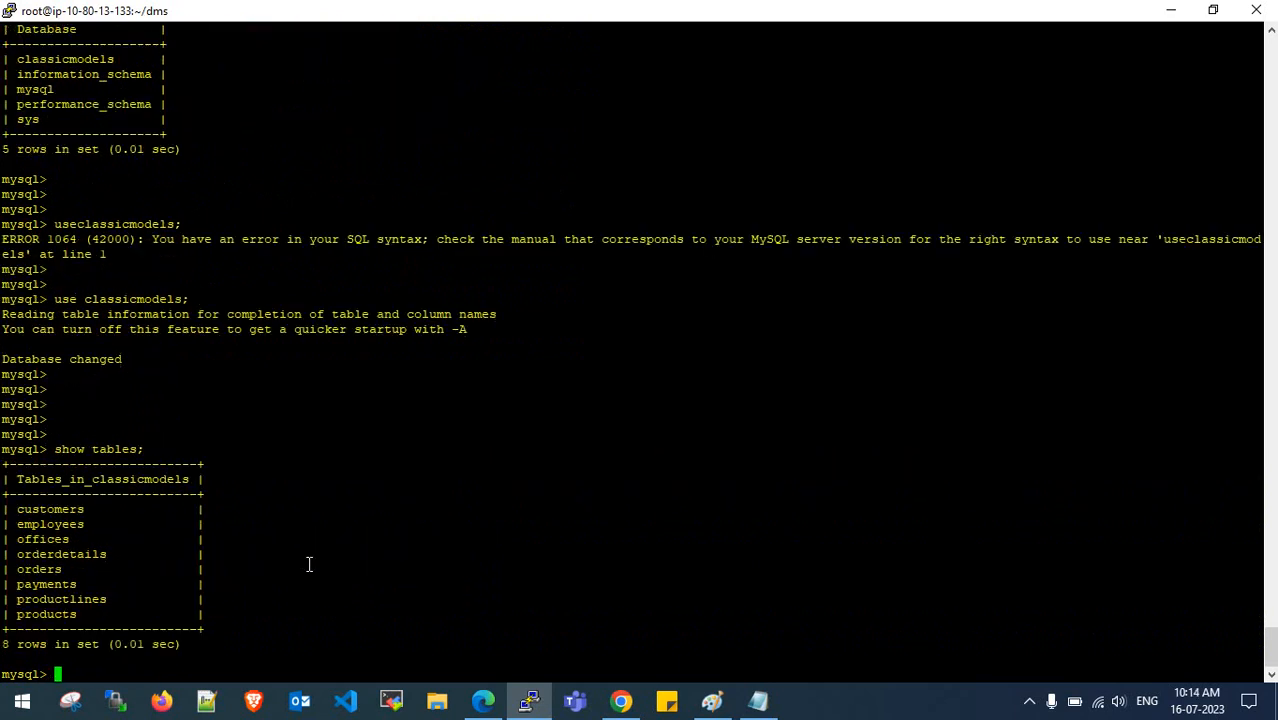
key(Return)
key(Return)
key(Return)
key(Return)
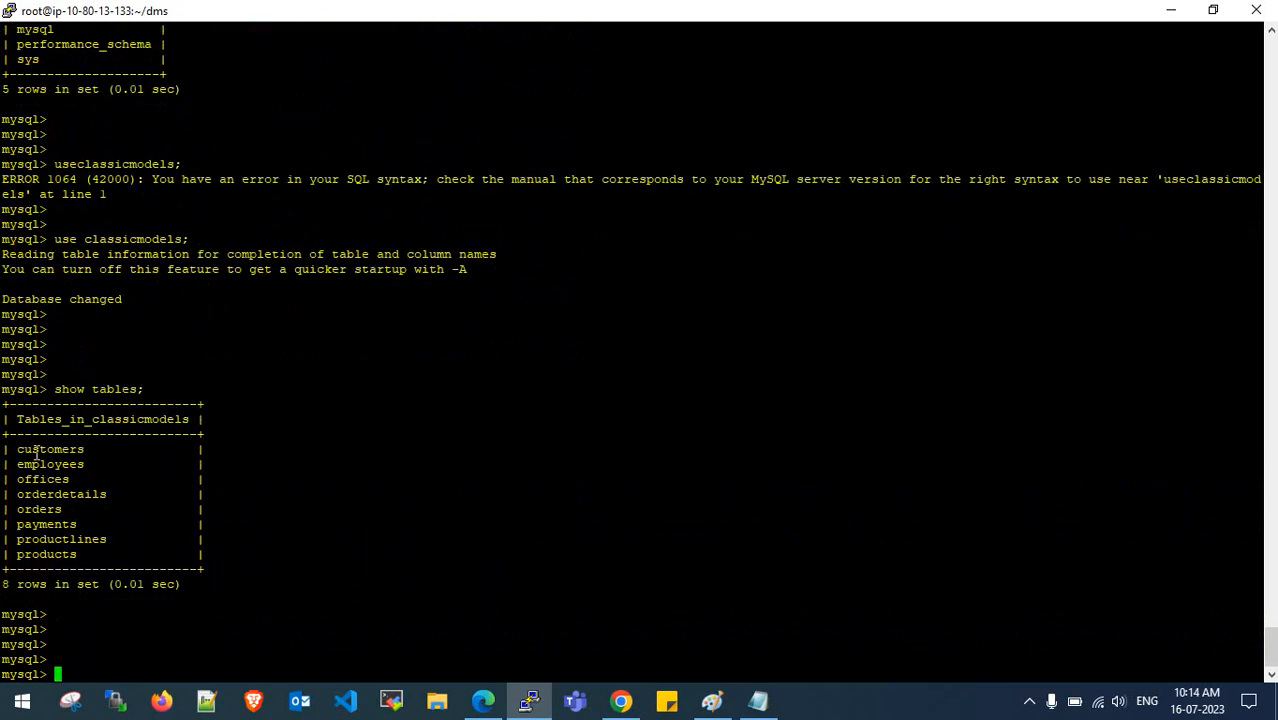
drag(3, 447, 94, 550)
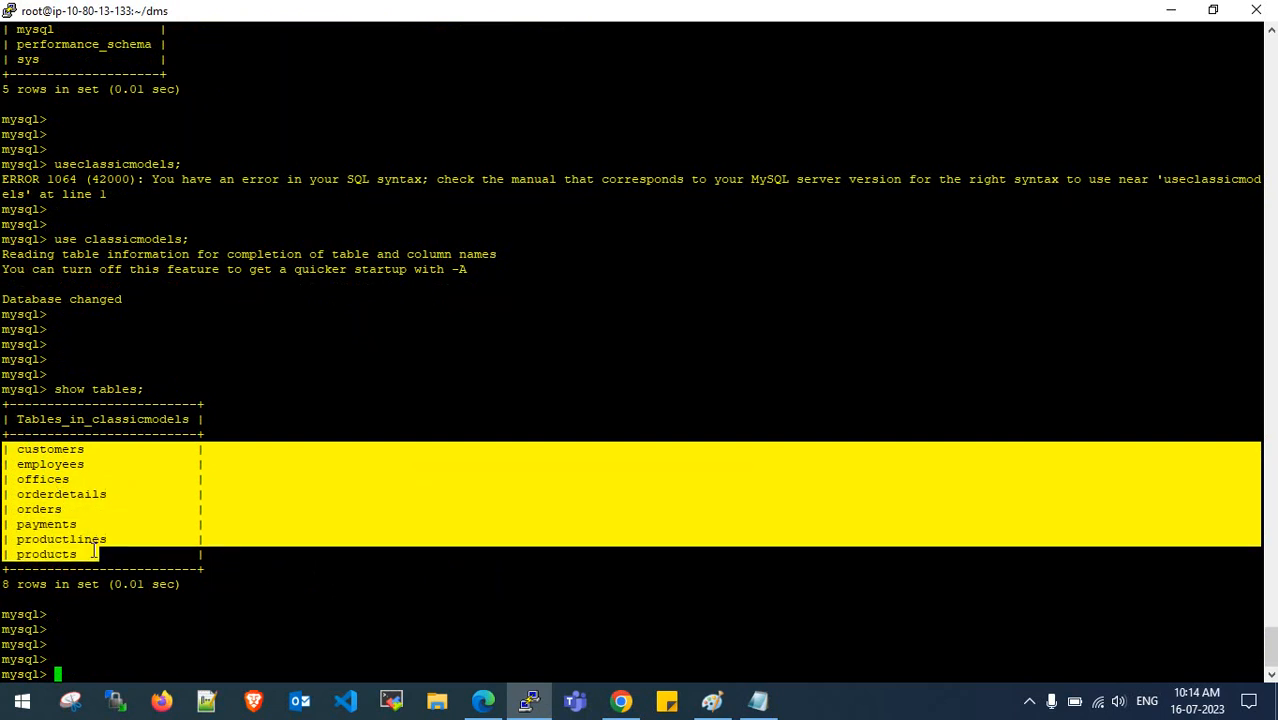
click(93, 531)
drag(3, 584, 22, 584)
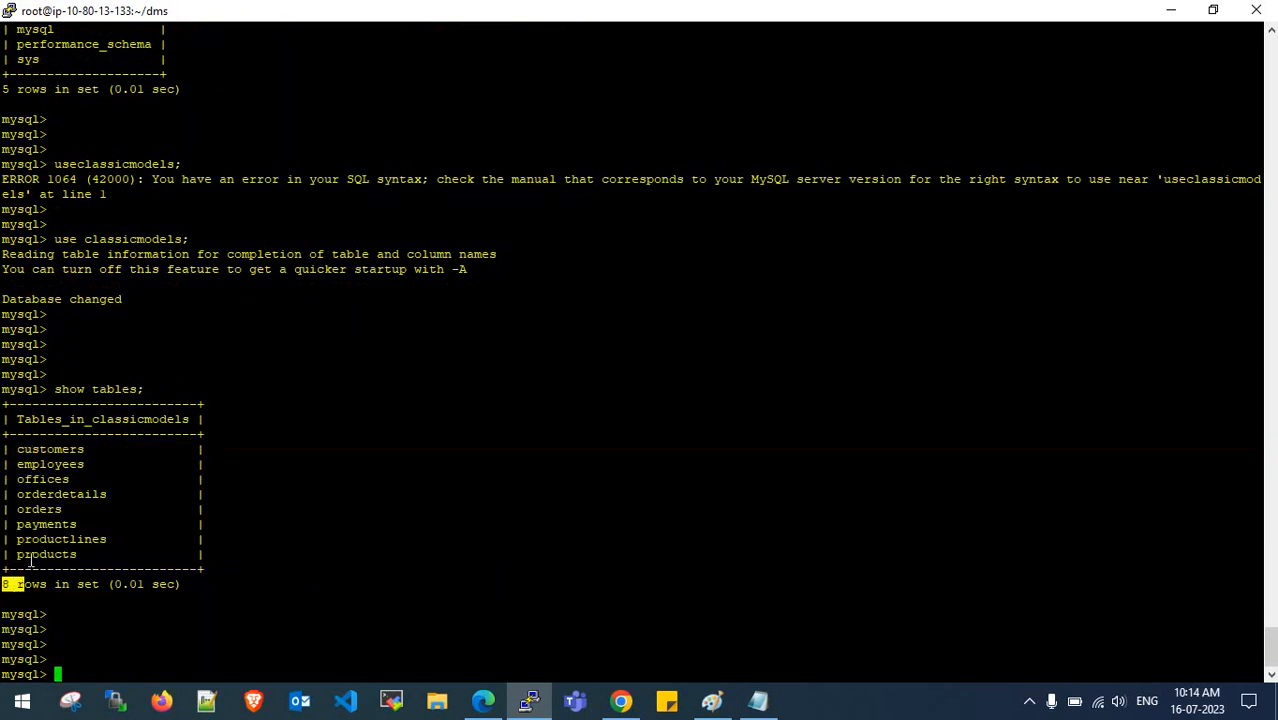
scroll(57, 262, up, 7)
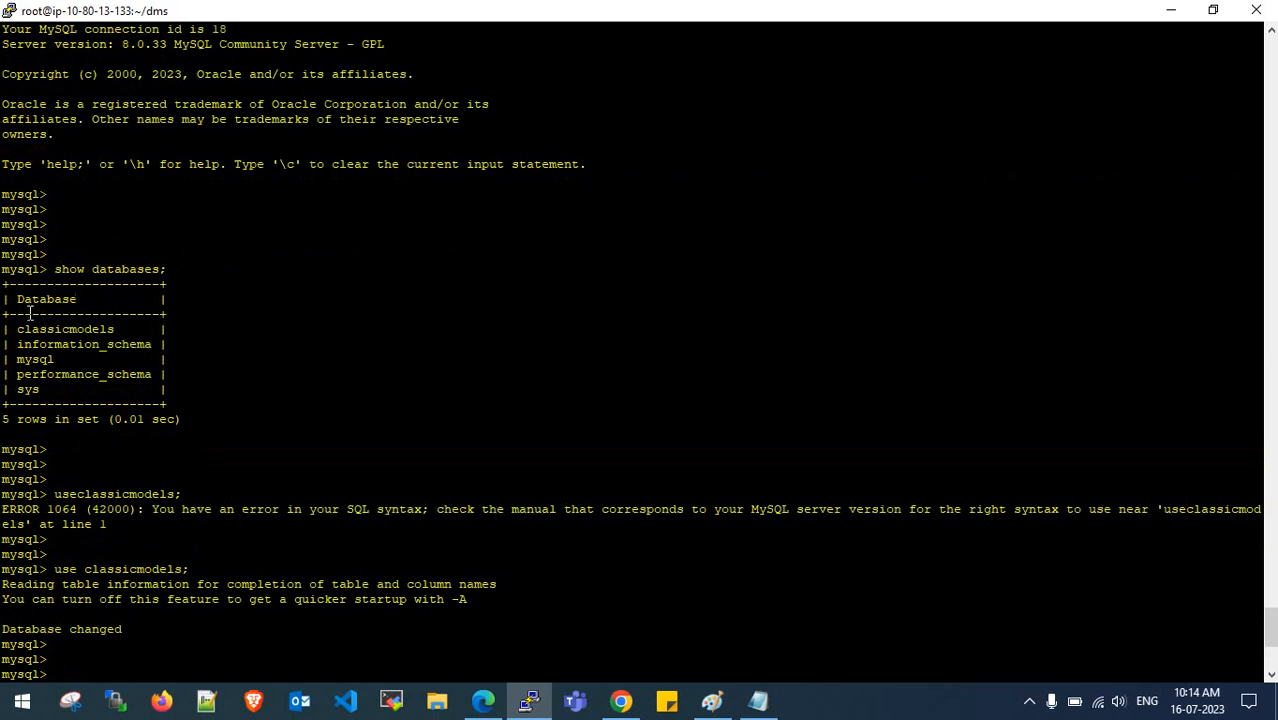
drag(21, 328, 110, 328)
click(108, 328)
scroll(203, 384, down, 7)
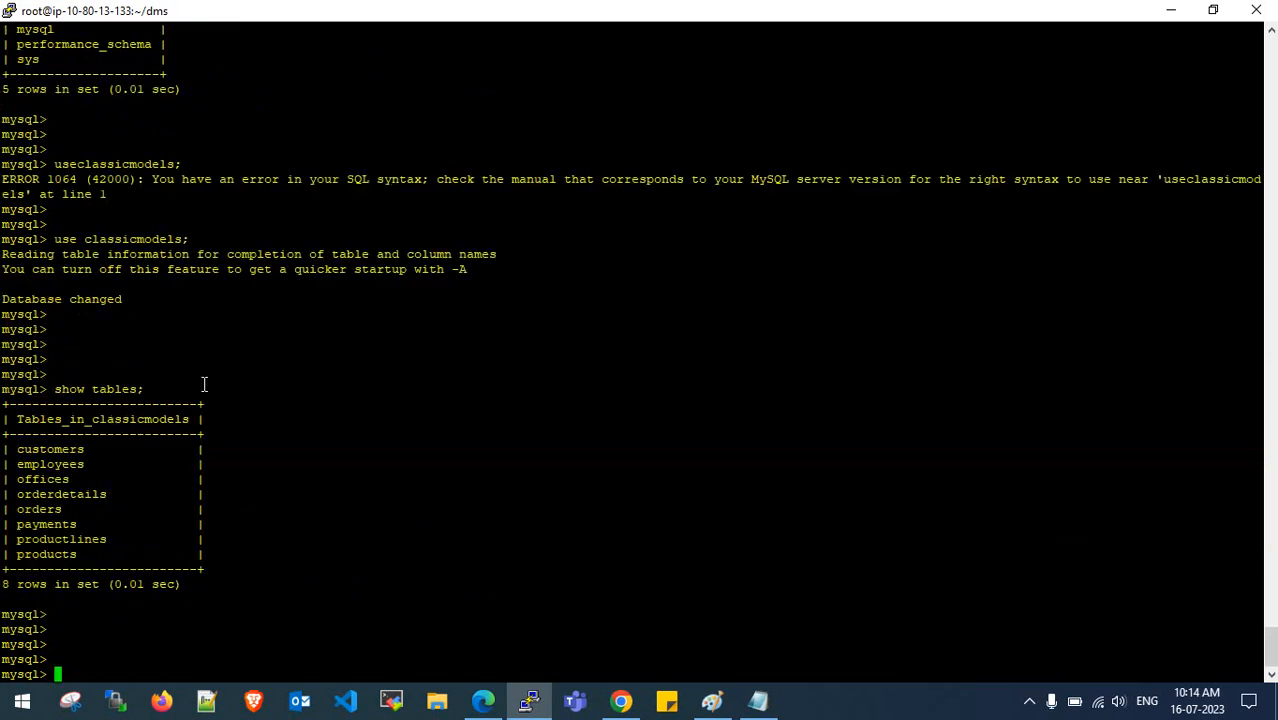
click(2, 473)
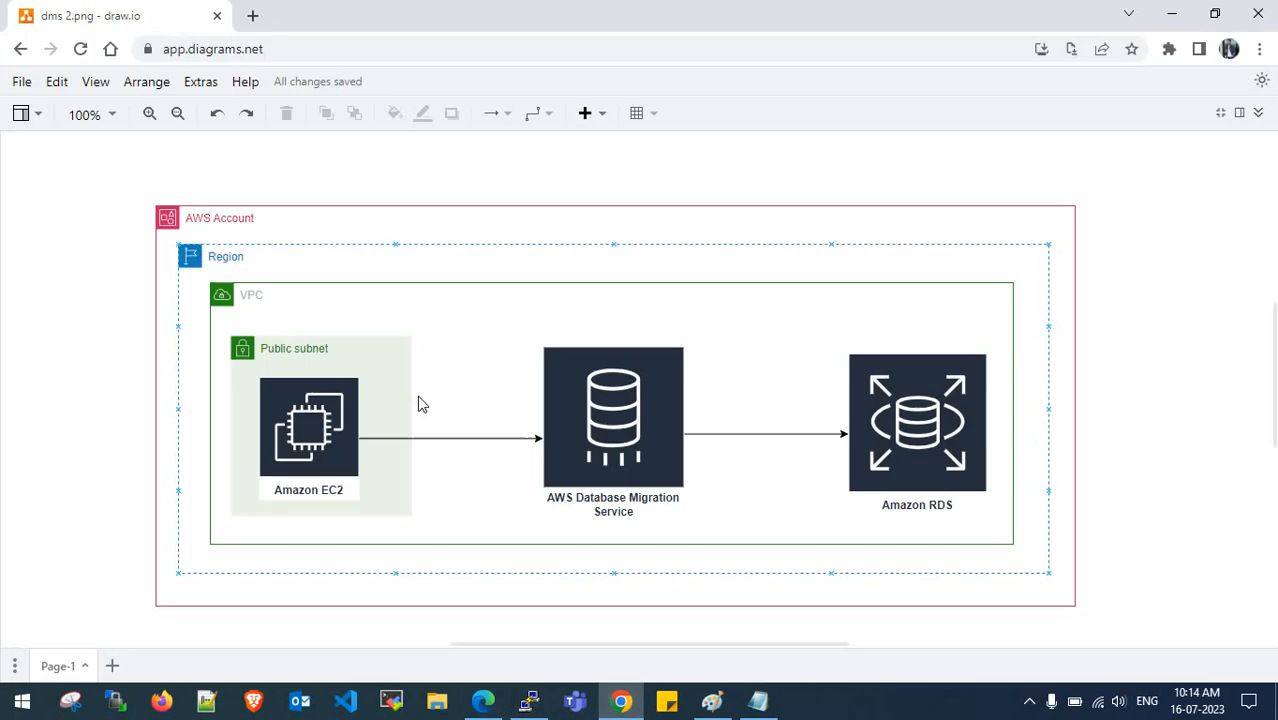
- Check the architecture diagram, then re-check the 8 rows in set table list
click(621, 703)
click(1172, 14)
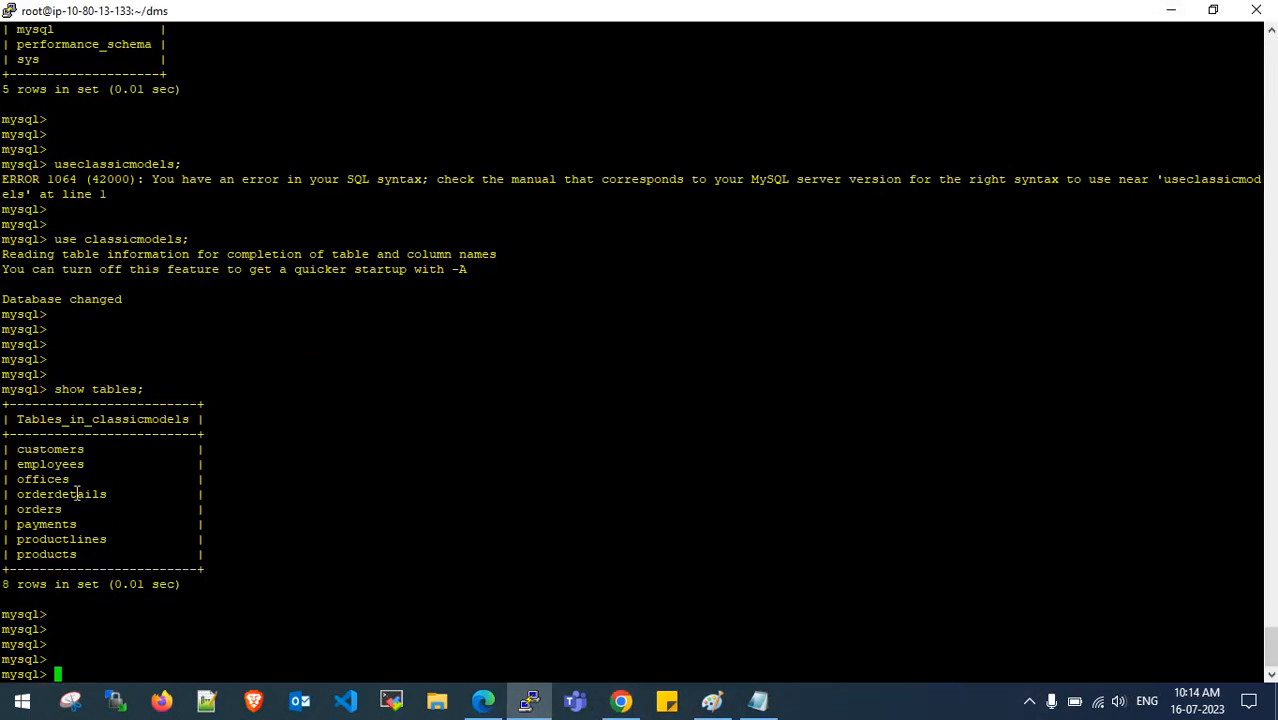
drag(3, 582, 100, 585)
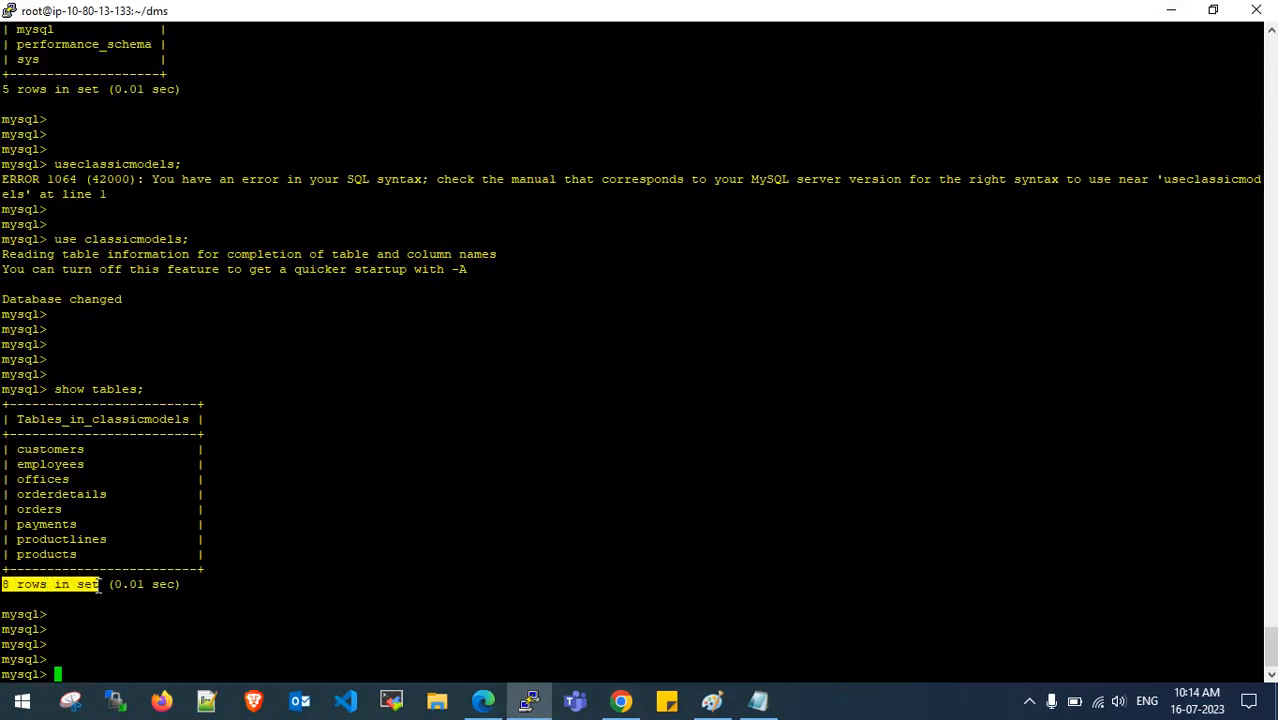
click(99, 585)
drag(18, 449, 103, 554)
click(103, 554)
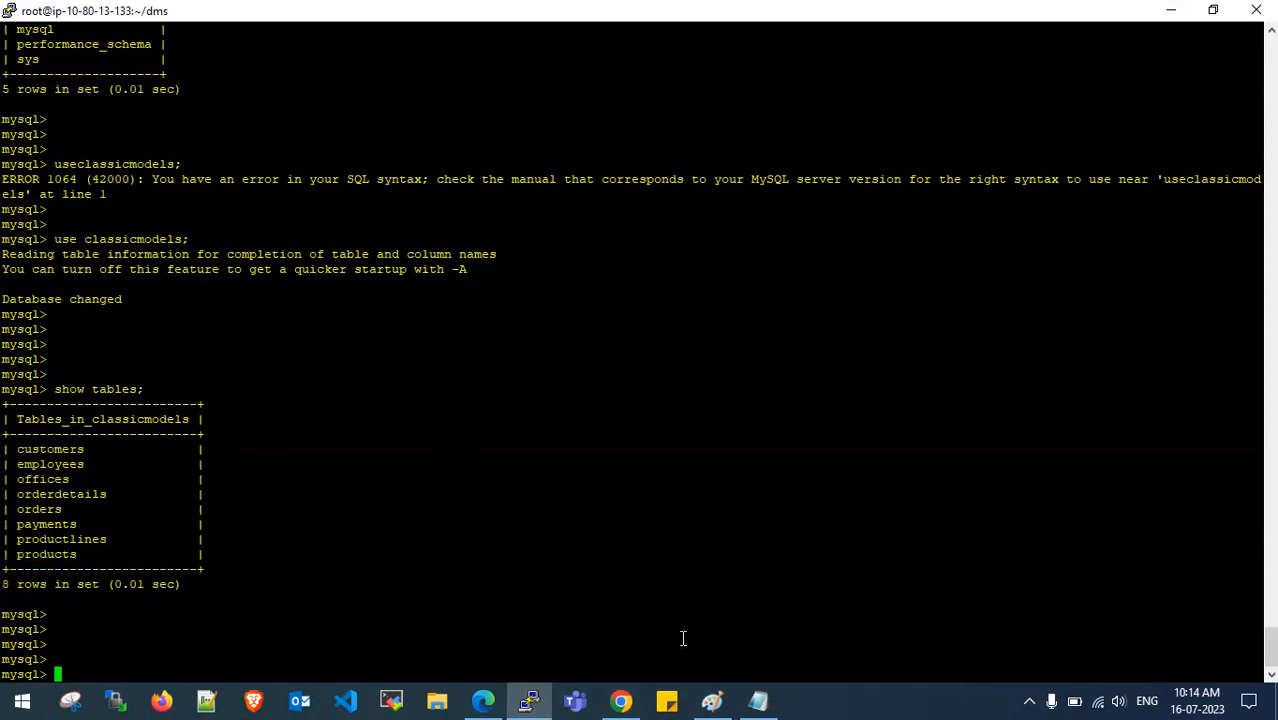
click(483, 700)
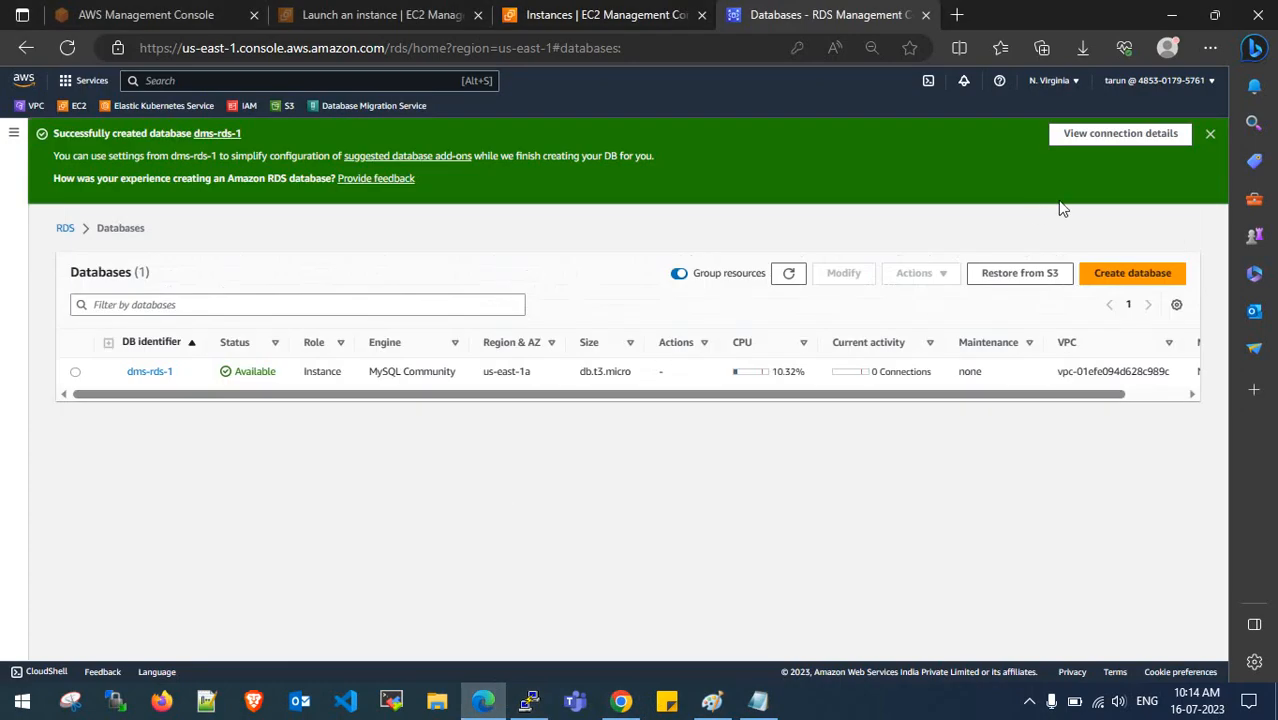
- Dismiss the creation success banner and refresh the list showing dms-rds-1 Available
click(1209, 134)
click(789, 189)
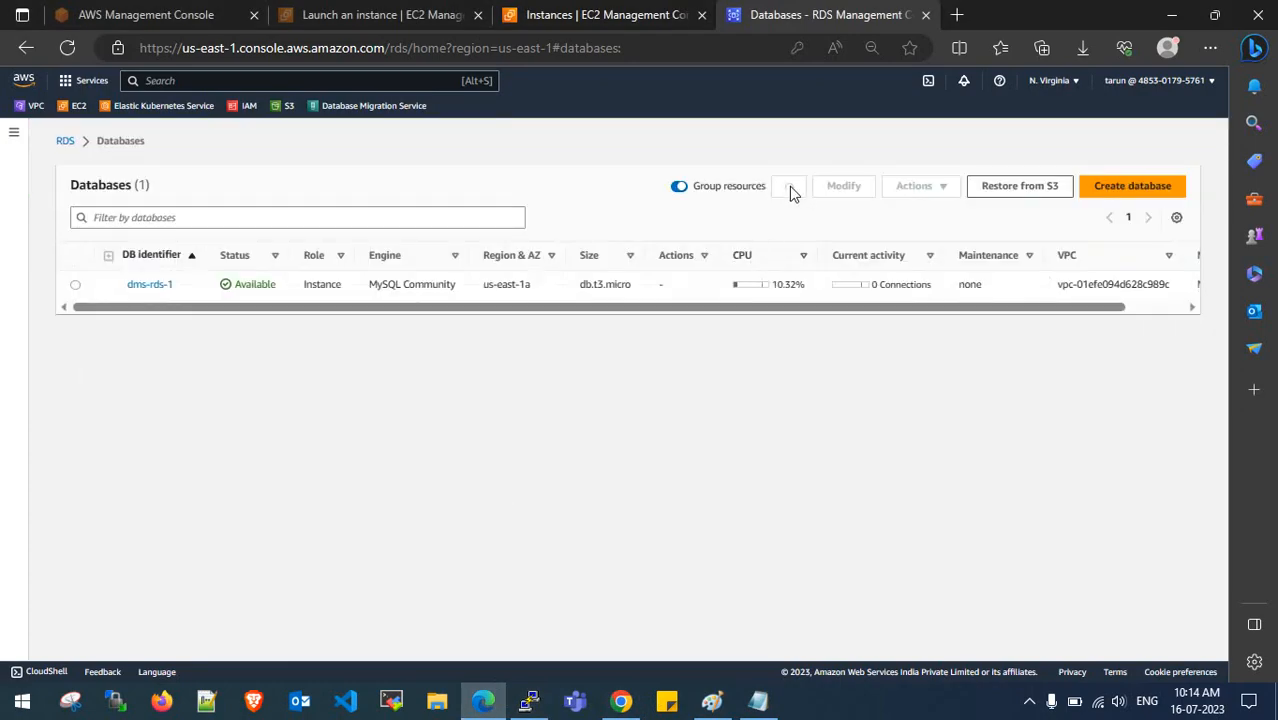
drag(401, 297, 759, 315)
click(800, 314)
drag(846, 308, 454, 328)
- Copy dms-rds-1's endpoint address from its details page and return to PuTTY
click(149, 287)
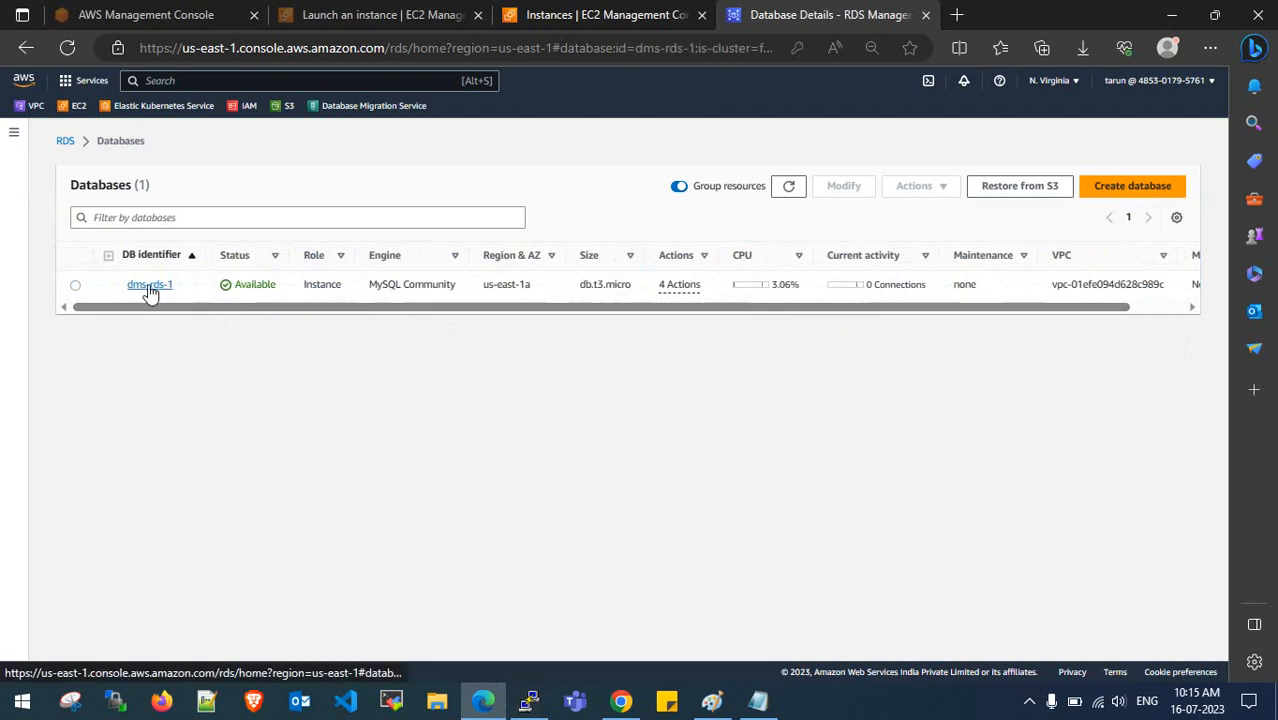
scroll(226, 400, down, 1)
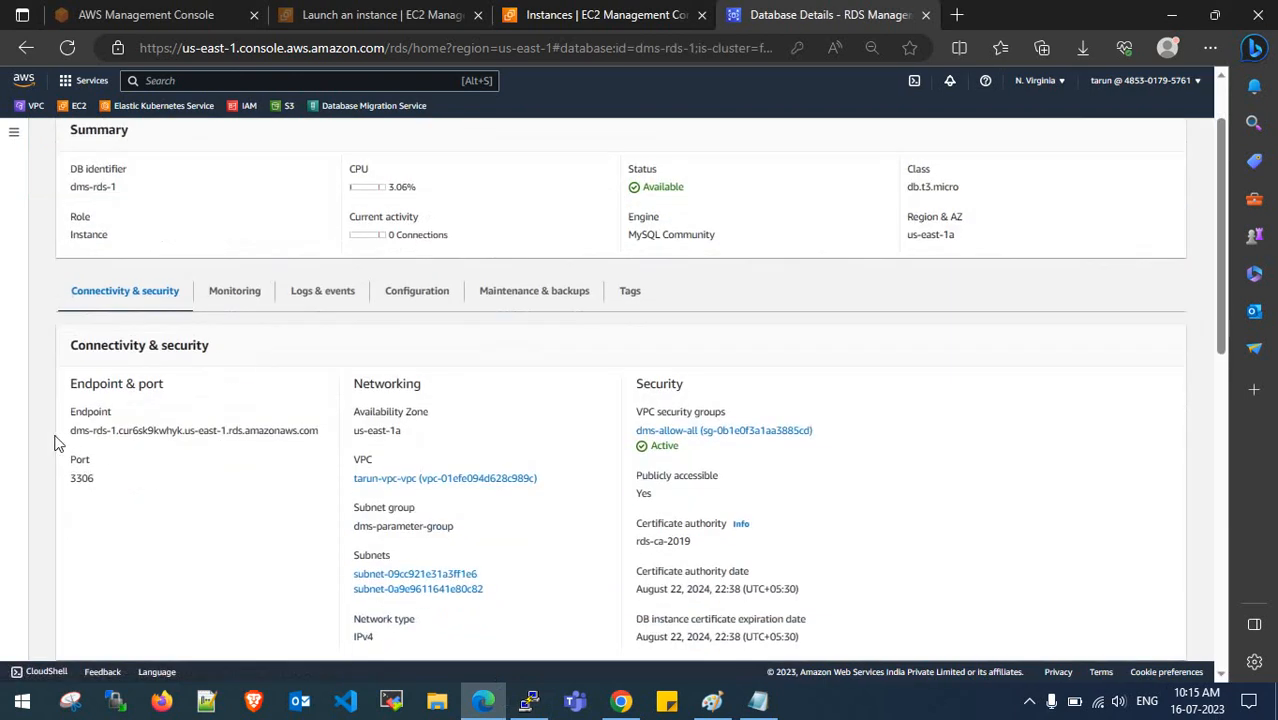
drag(68, 432, 324, 440)
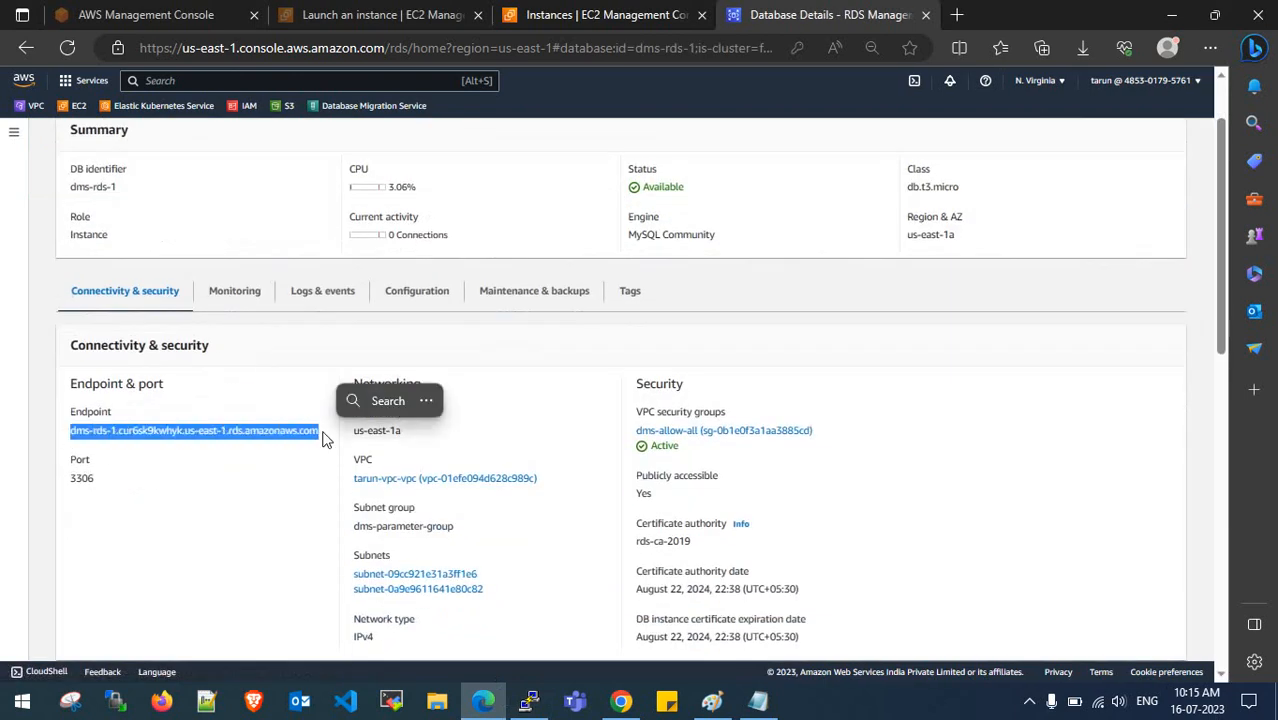
key(ctrl+c)
click(529, 701)
right_click(500, 35)
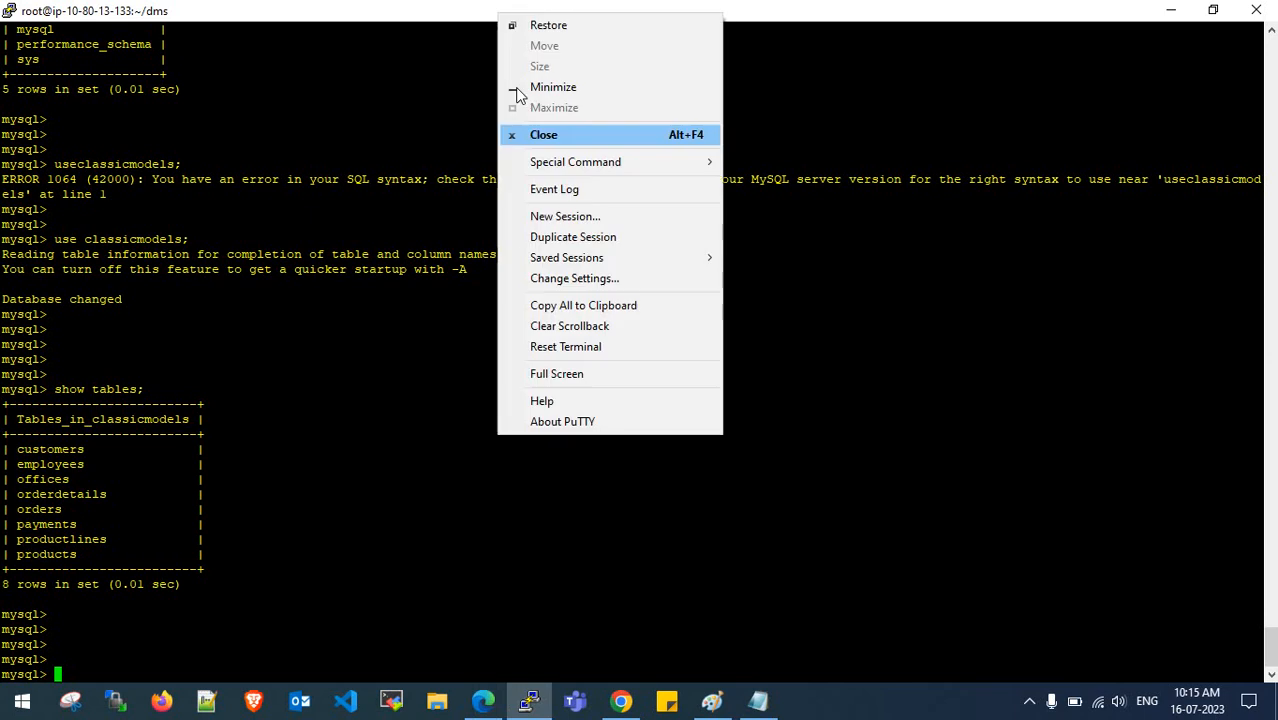
- Open a duplicate SSH session and log in as ec2-user
click(536, 233)
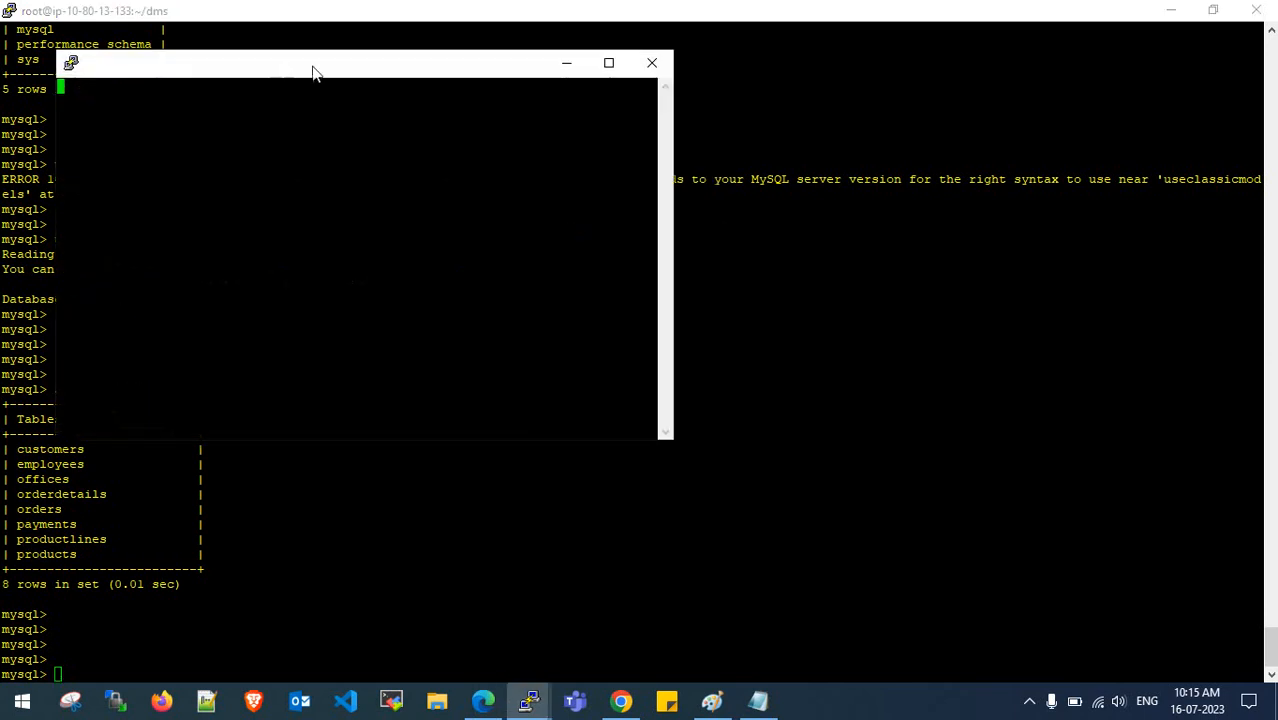
drag(313, 73, 586, 82)
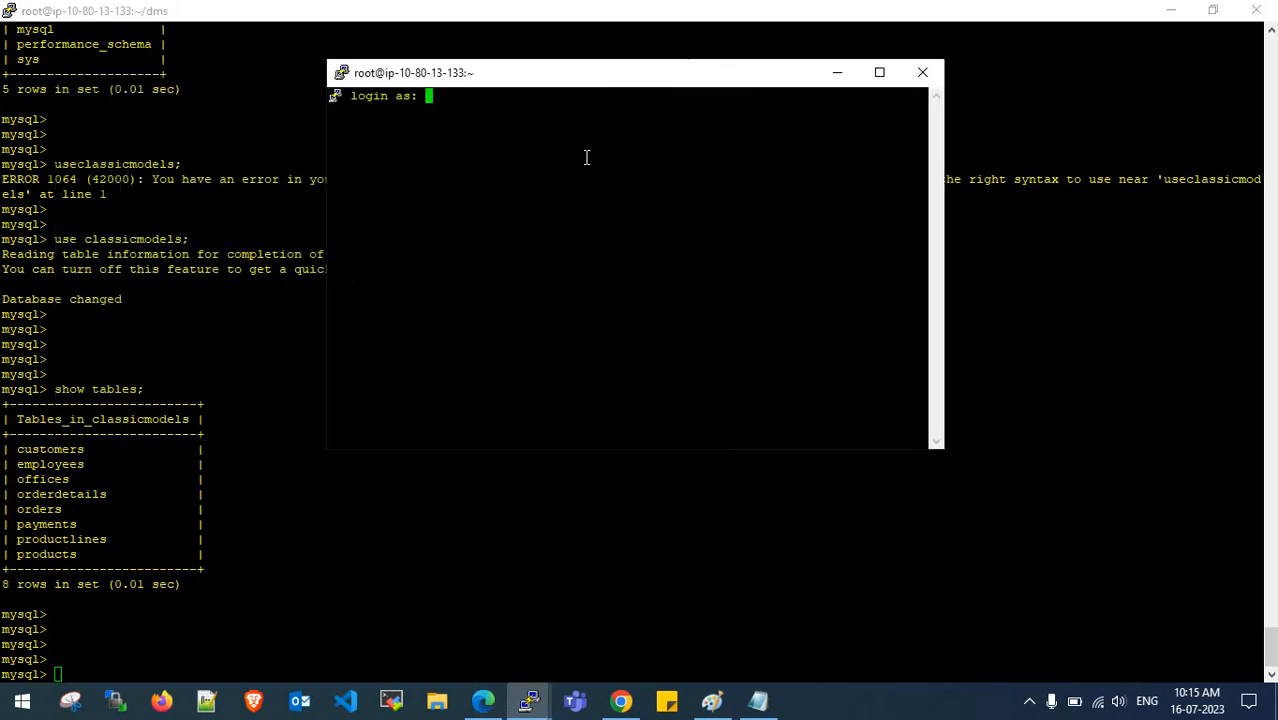
text(ec2-user)
key(Return)
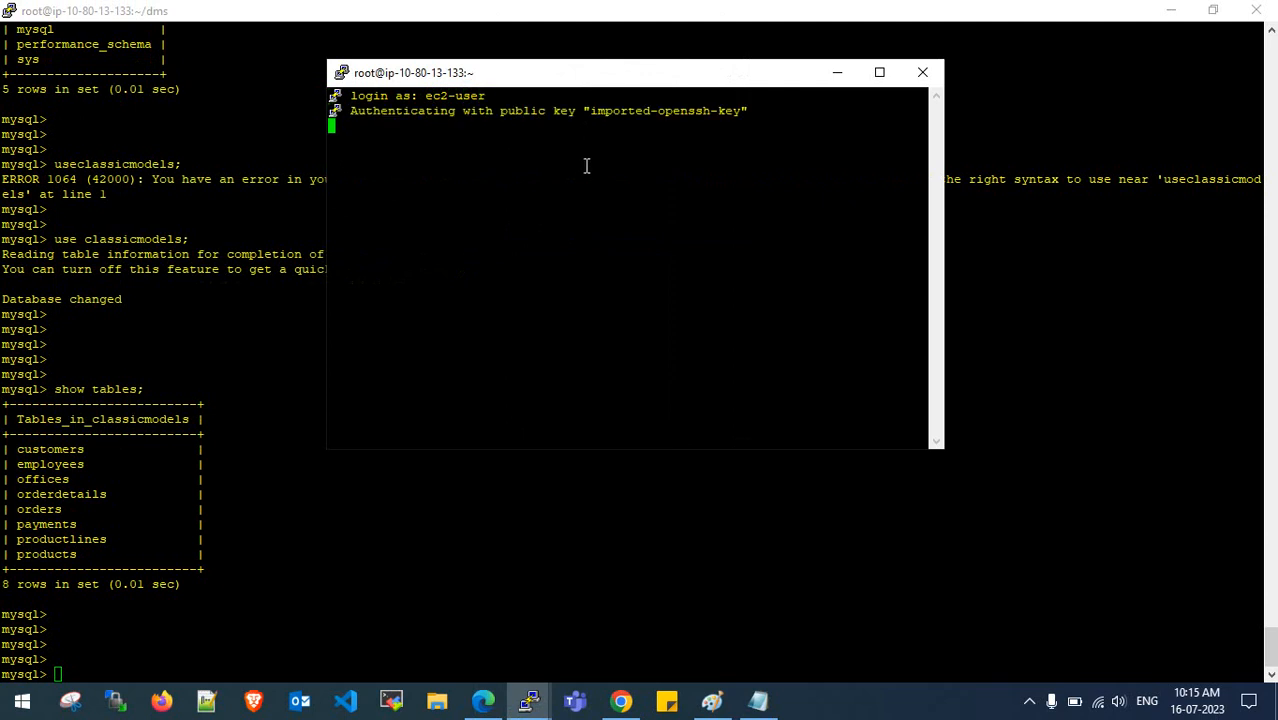
- Set the session's Default Foreground colour to light green and maximize the window
right_click(617, 76)
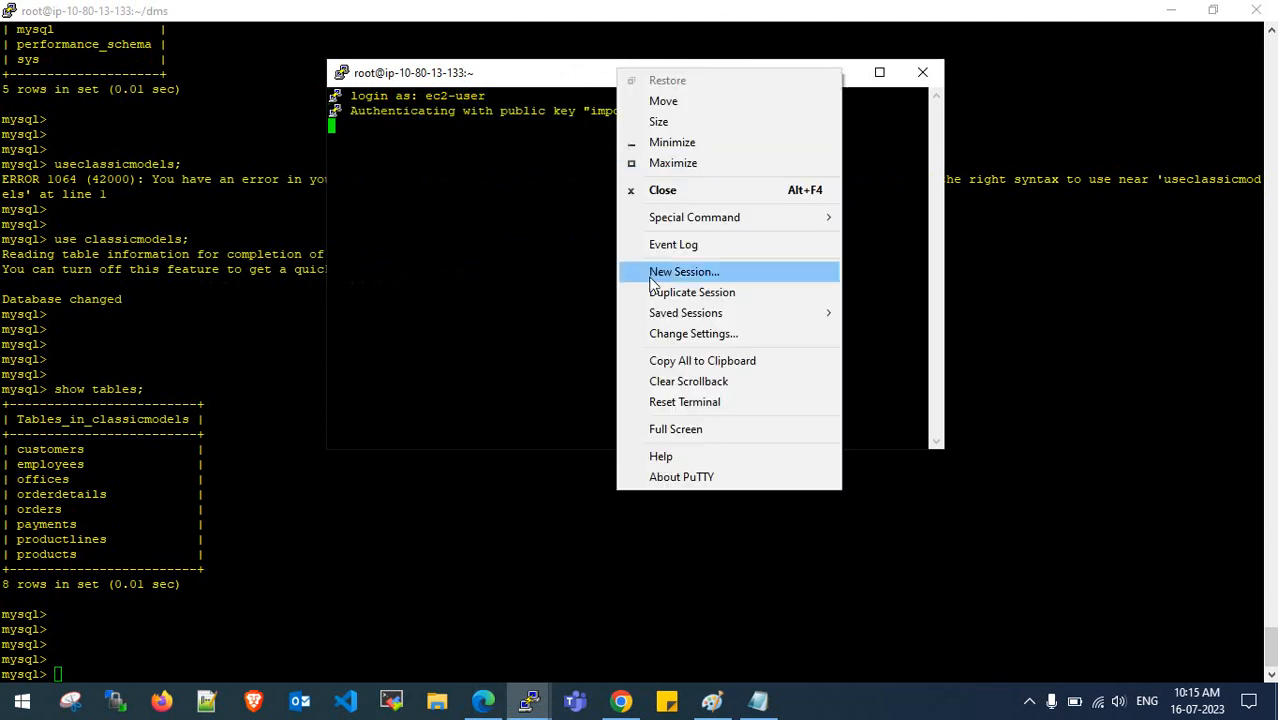
click(686, 333)
click(491, 371)
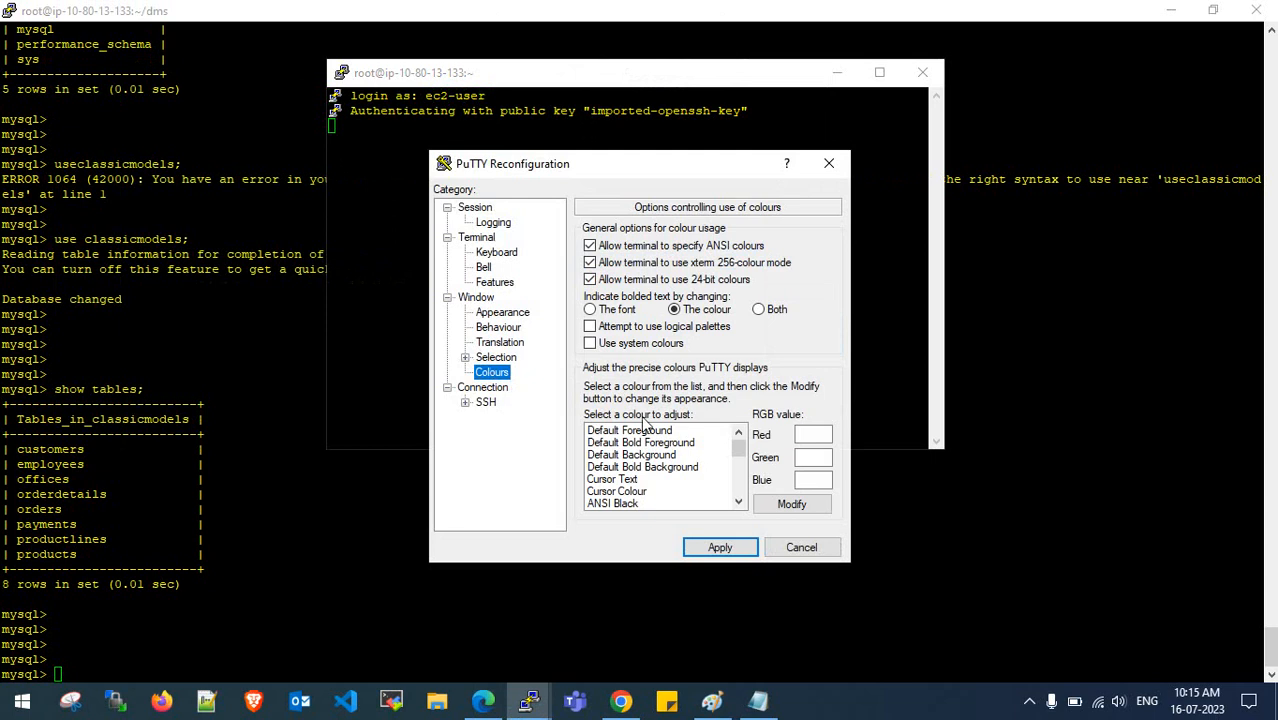
click(645, 433)
click(800, 503)
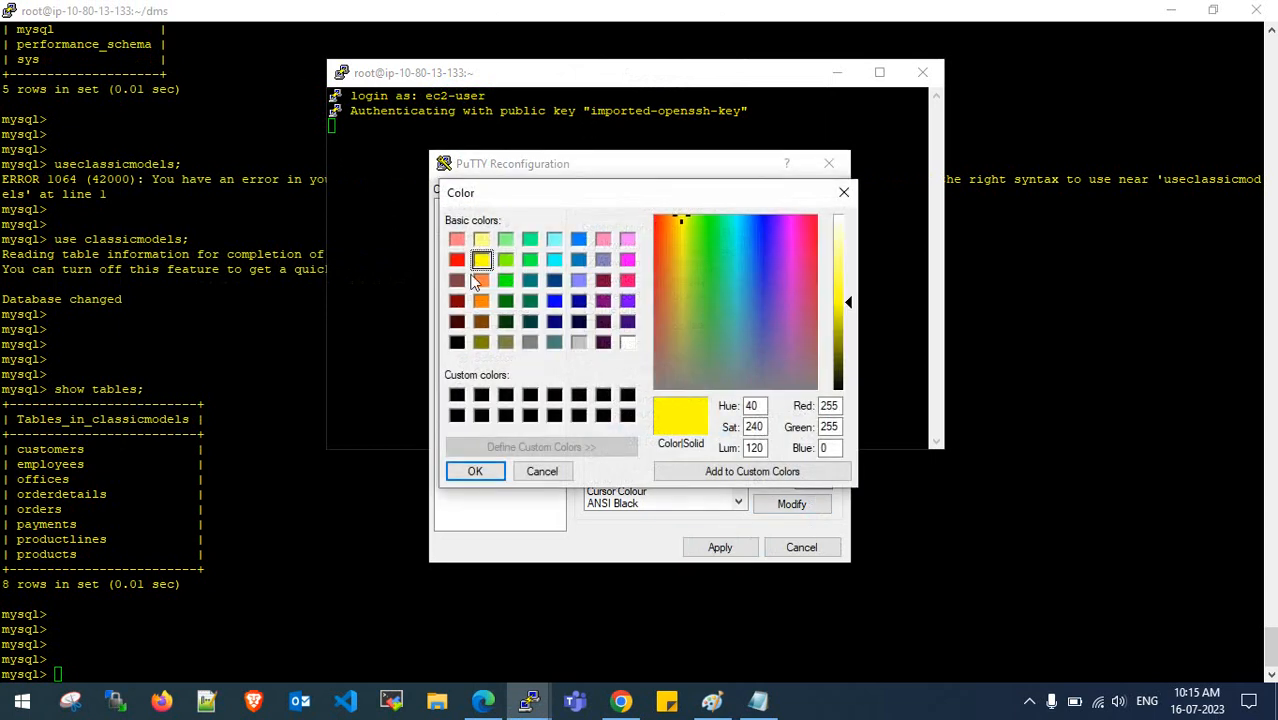
click(505, 240)
click(505, 477)
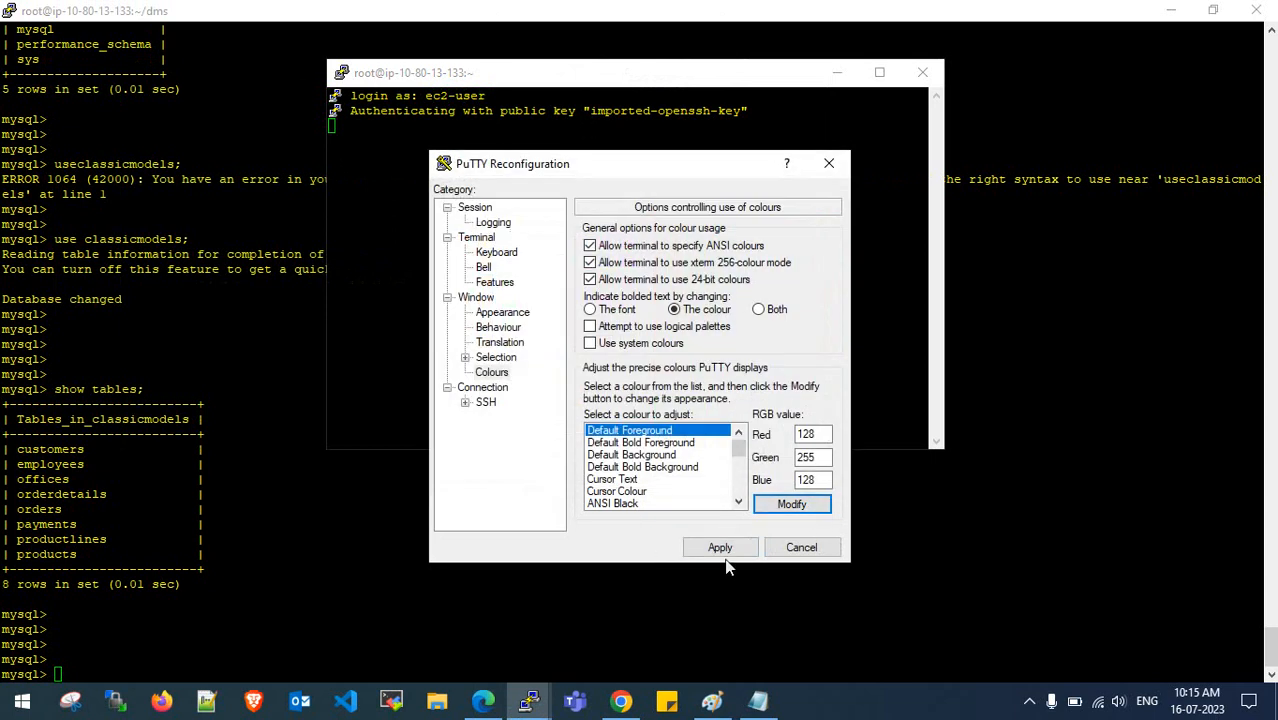
click(720, 547)
drag(715, 80, 878, 87)
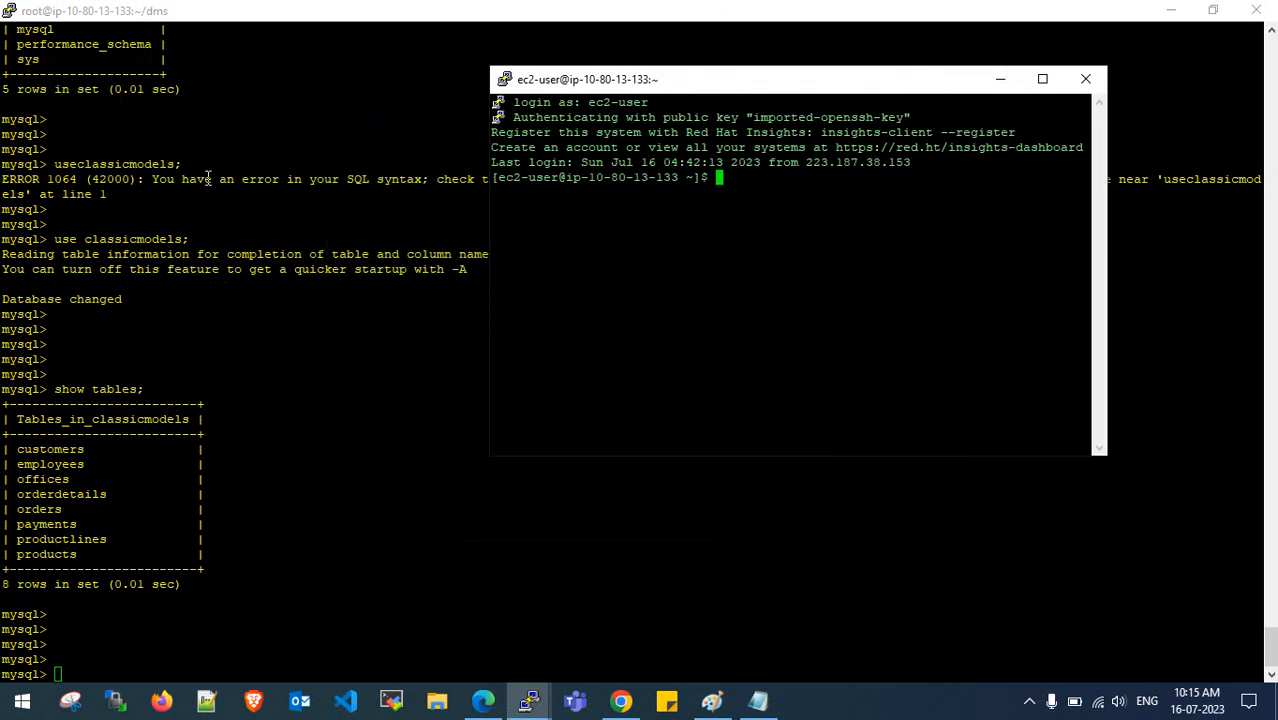
click(1055, 84)
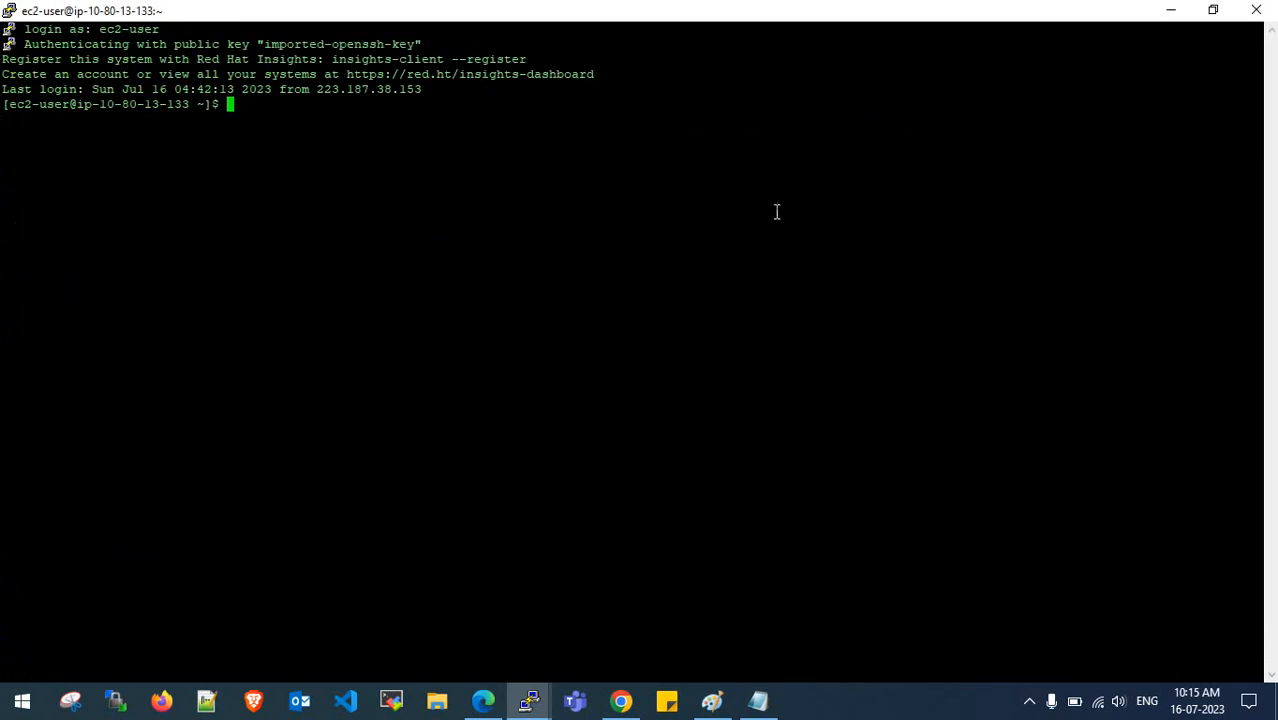
- Become root with sudo su - and start typing a mysql -h connection command
text(sudo su -)
key(Return)
key(Return)
key(Return)
key(Return)
key(Return)
key(Return)
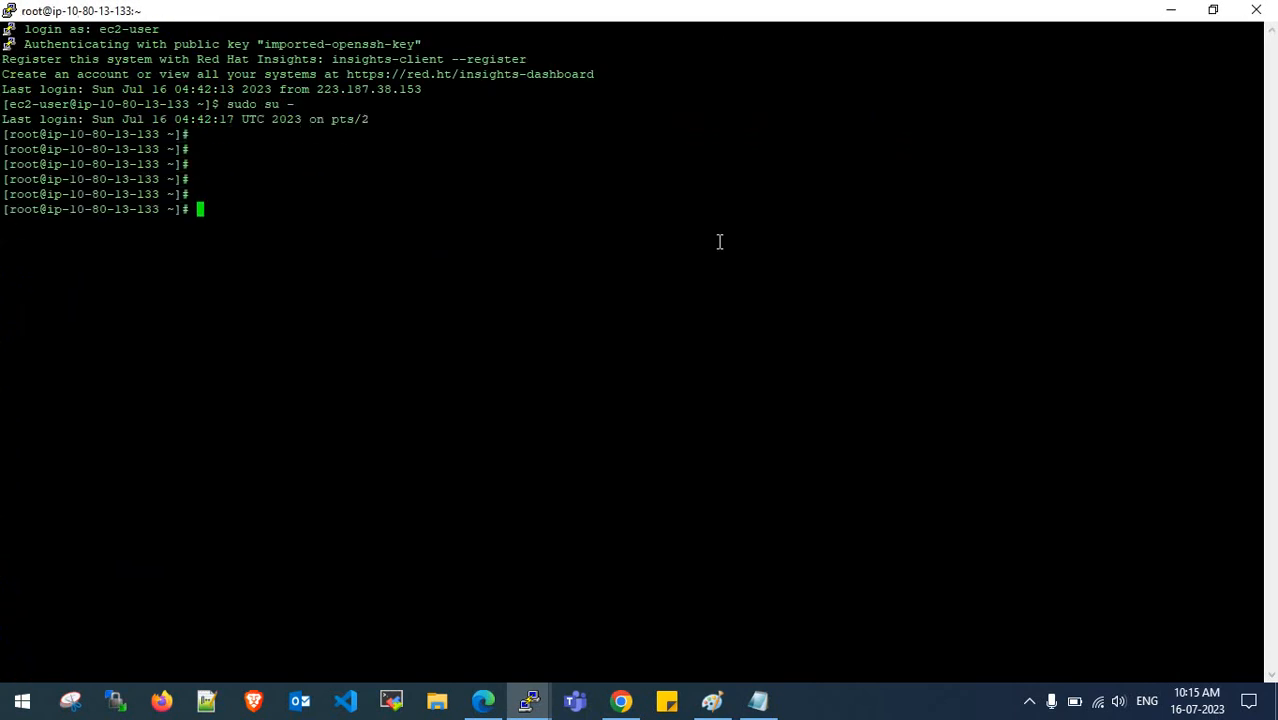
text(mysql -u)
key(BackSpace)
key(BackSpace)
key(BackSpace)
text(-h)
click(621, 701)
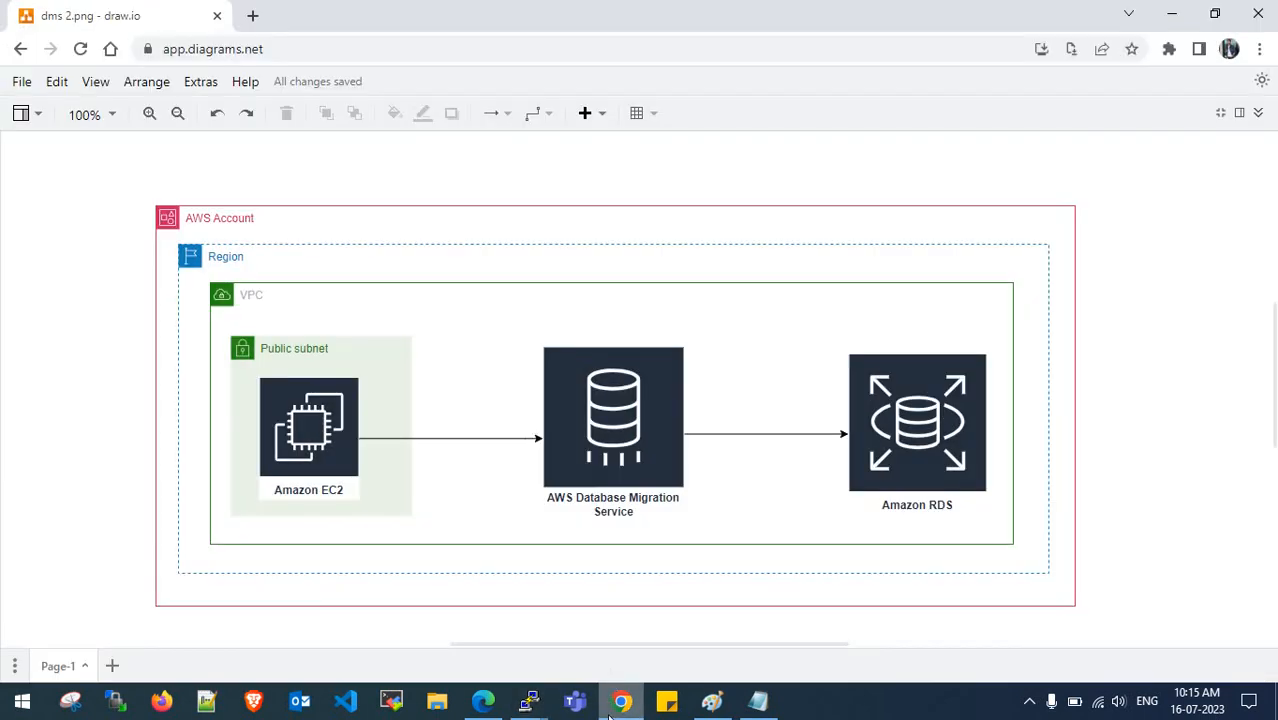
click(529, 701)
click(483, 701)
- Run mysql -h with the copied dms-rds-1 endpoint, -u admin -p, in the second PuTTY session
click(226, 431)
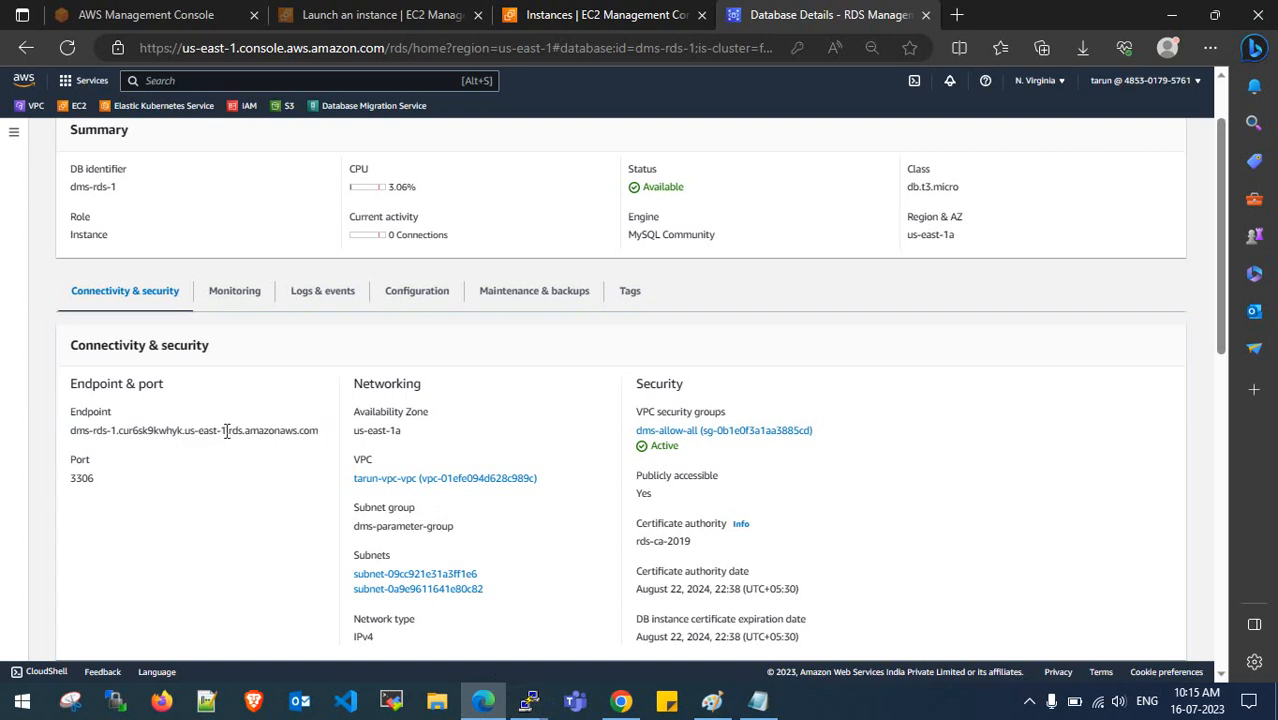
drag(320, 431, 70, 431)
key(ctrl+c)
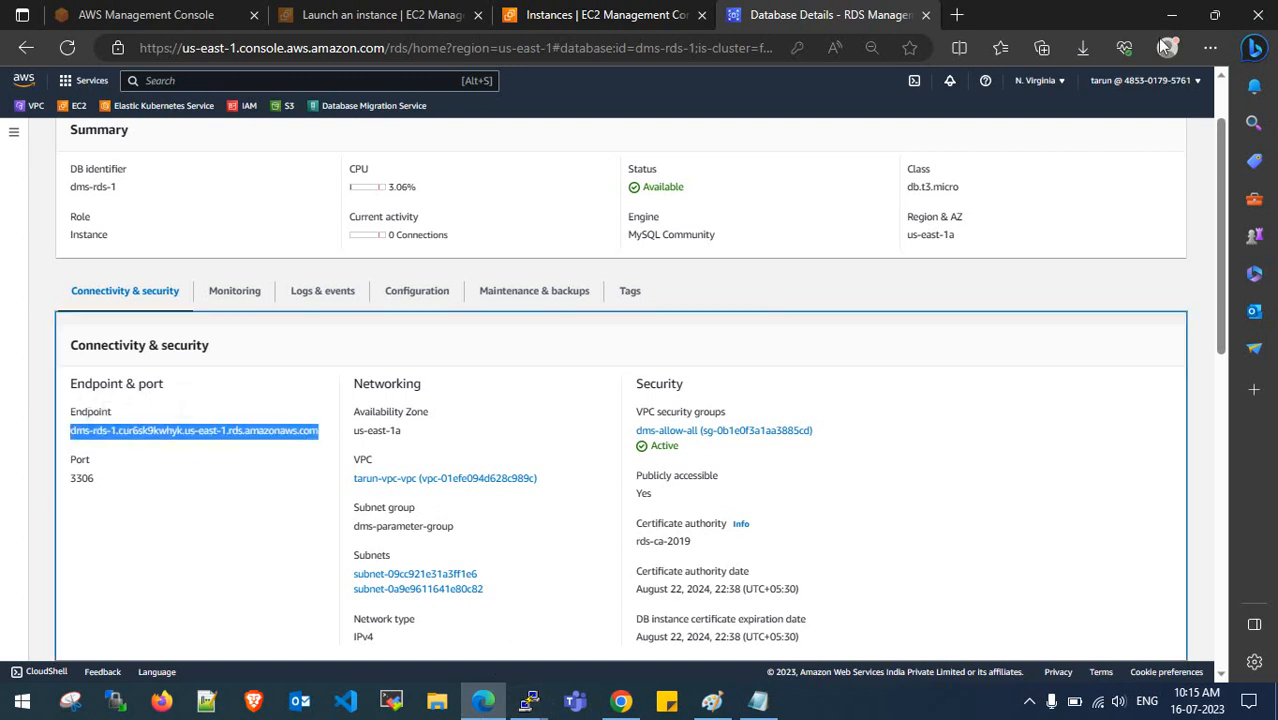
key(alt+Tab)
right_click(518, 250)
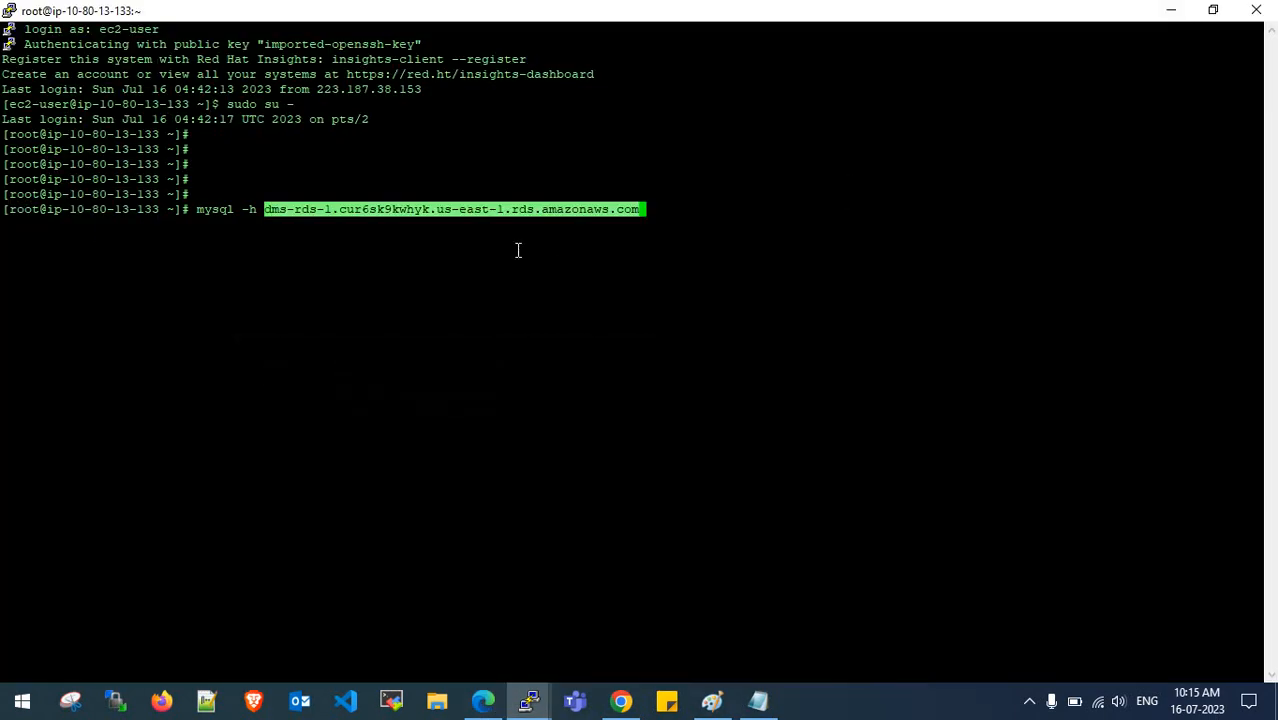
text(-u root)
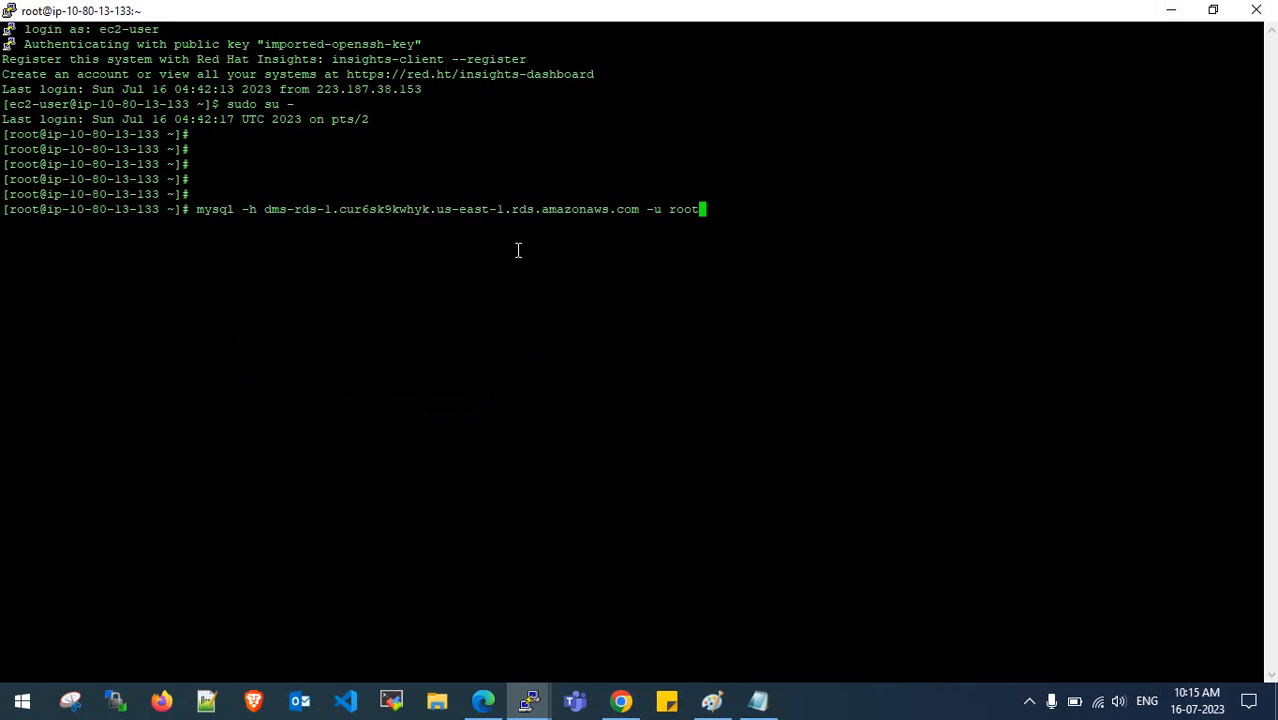
key(BackSpace)
key(BackSpace)
key(BackSpace)
key(BackSpace)
text(admin -p)
key(Return)
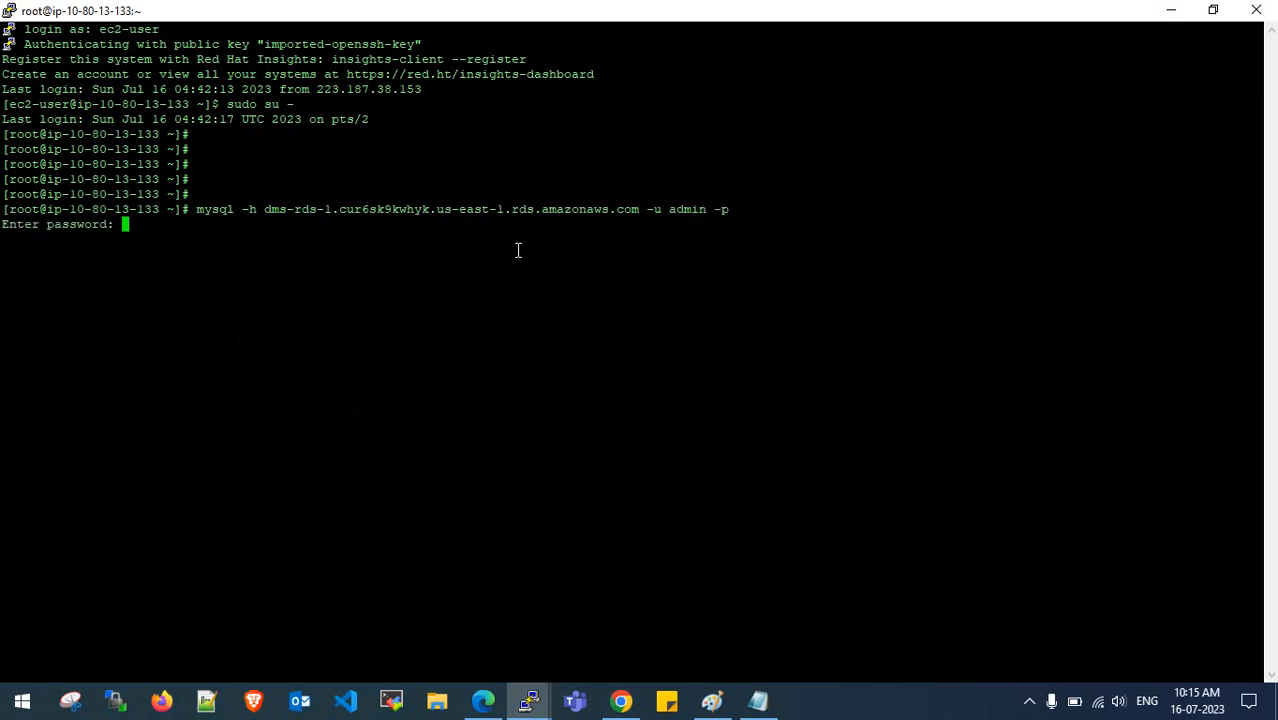
- Log in using the target database password copied from the Notepad notes
click(758, 700)
scroll(302, 420, up, 3)
scroll(245, 391, up, 4)
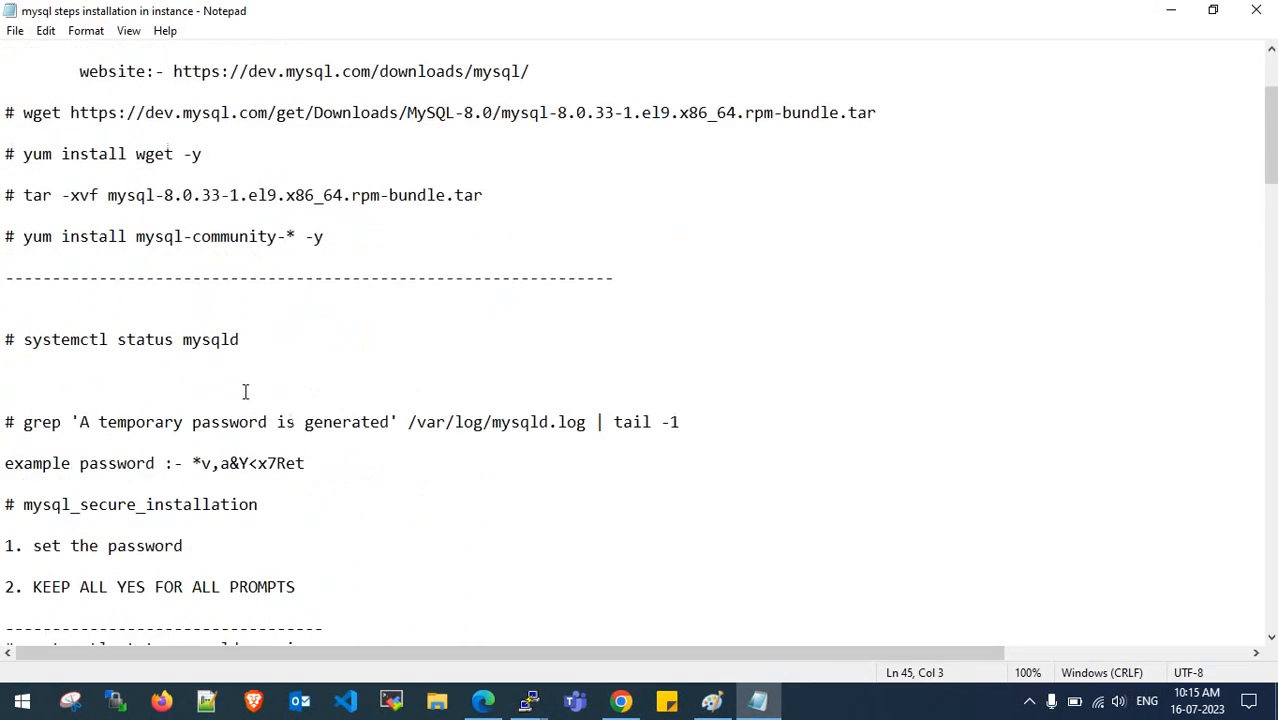
scroll(237, 391, down, 13)
drag(128, 467, 3, 463)
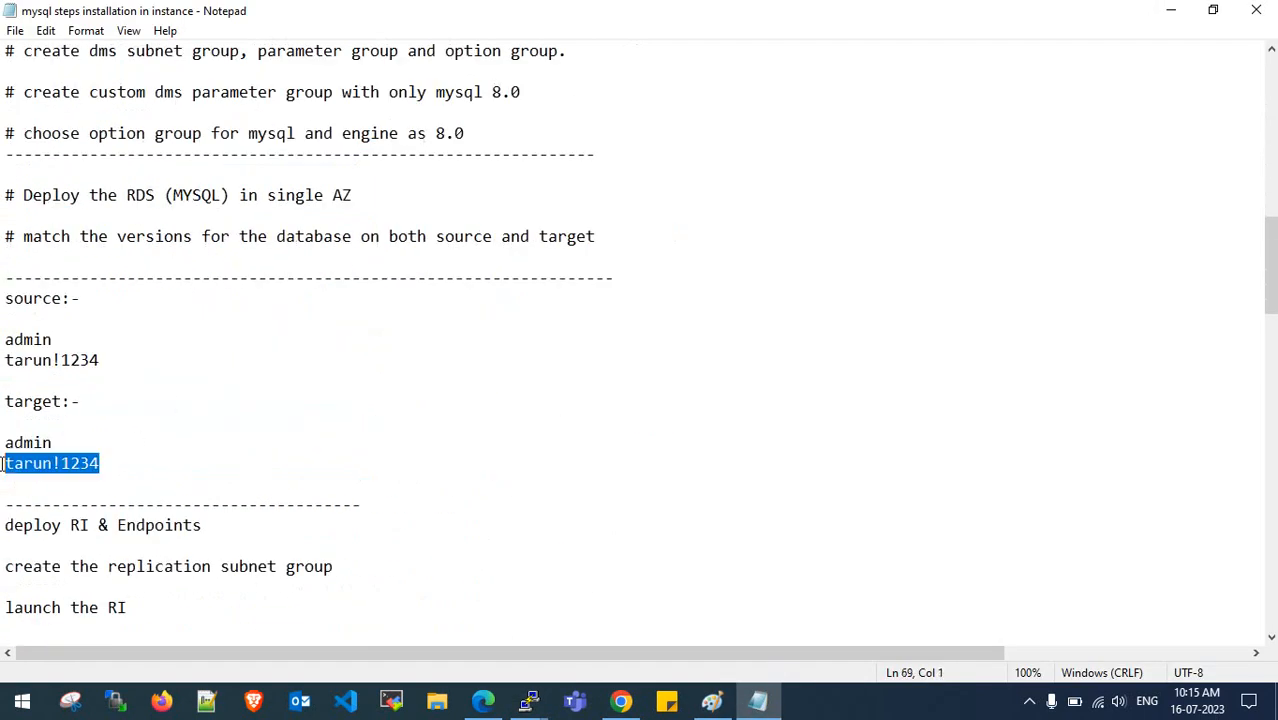
click(1171, 10)
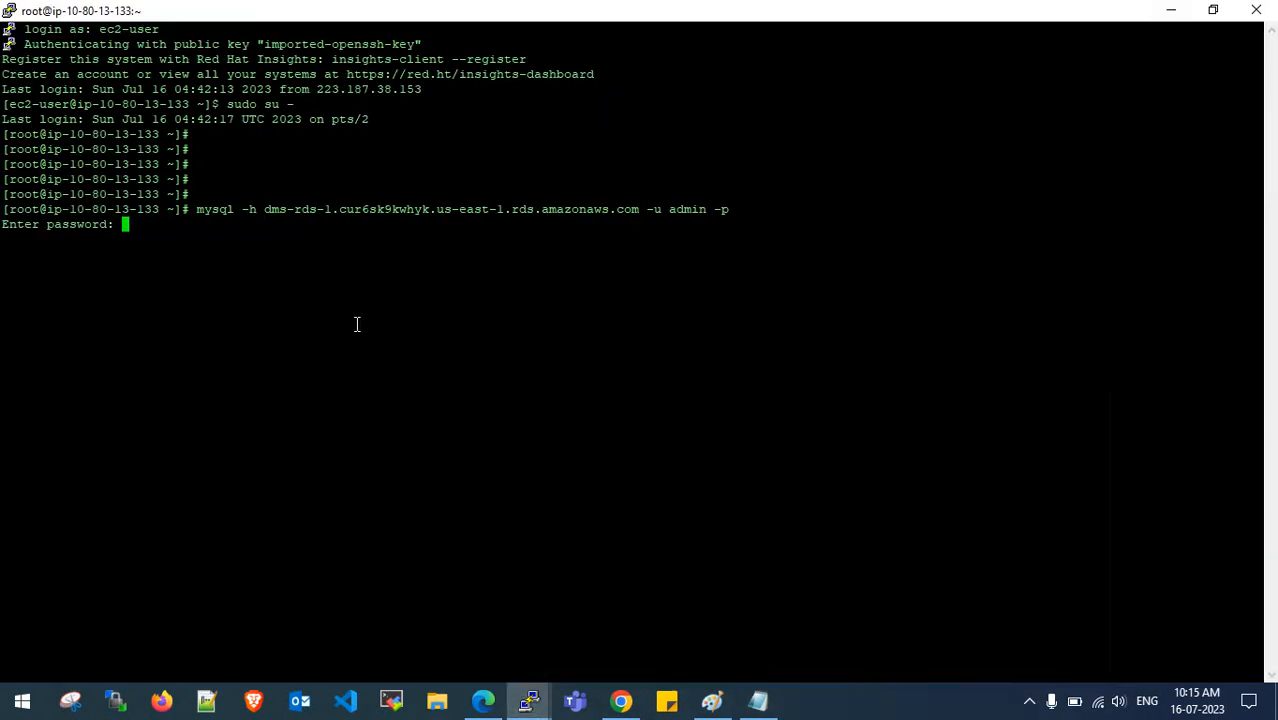
right_click(356, 324)
key(Return)
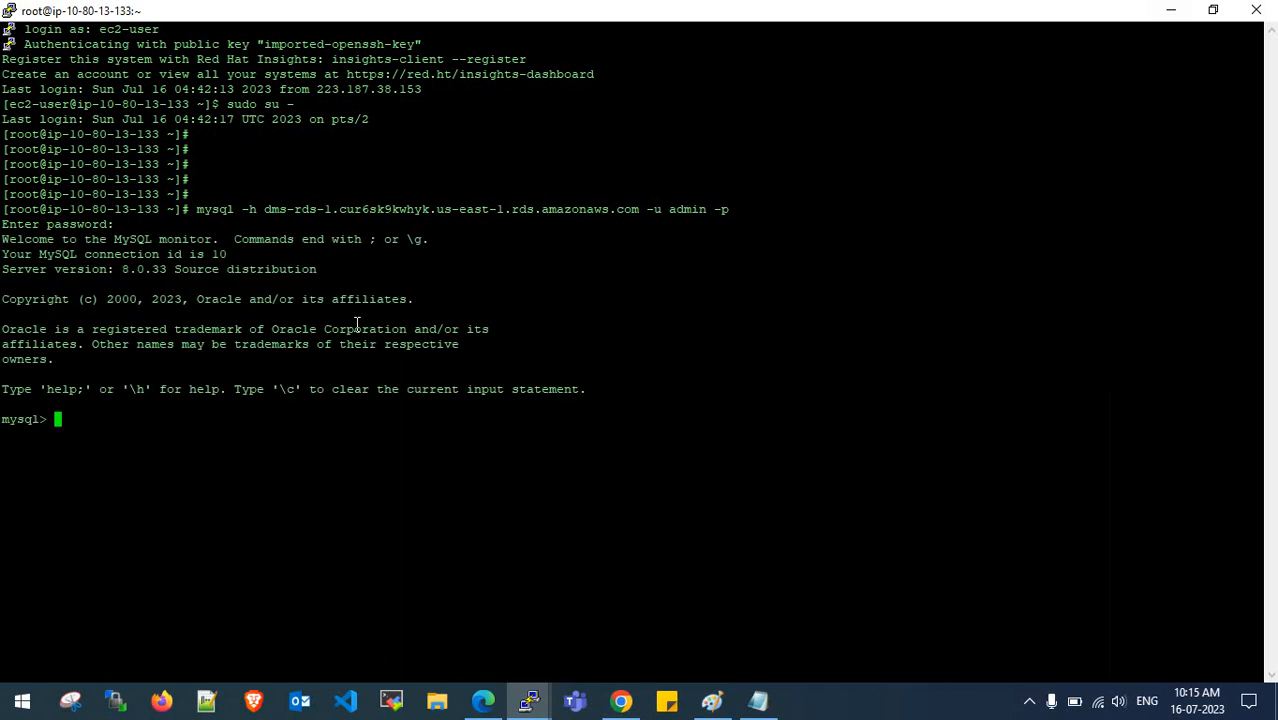
- Run show databases; after fixing the 'datbases' typo, and highlight the four system schemas listed
key(Return)
key(Return)
key(Return)
text(show da)
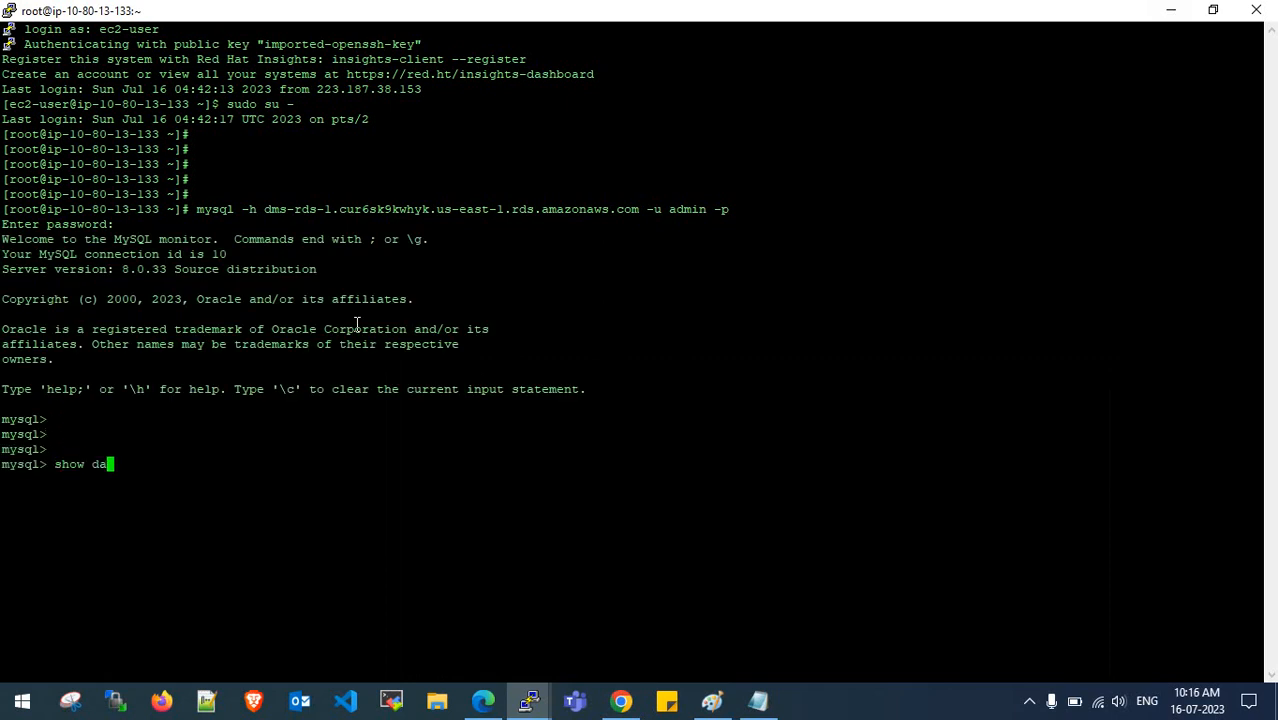
text(tbases;)
key(Return)
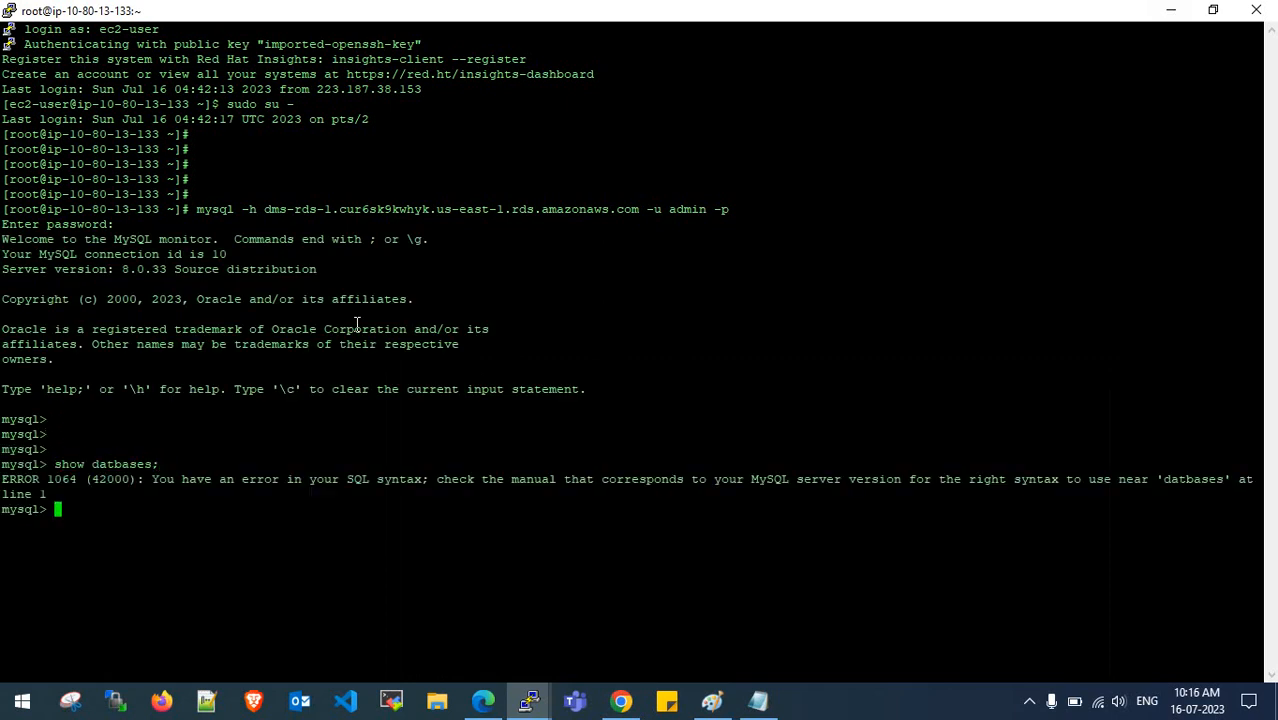
key(Return)
key(Up)
key(Left)
key(Left)
key(Left)
key(Left)
key(Left)
key(Left)
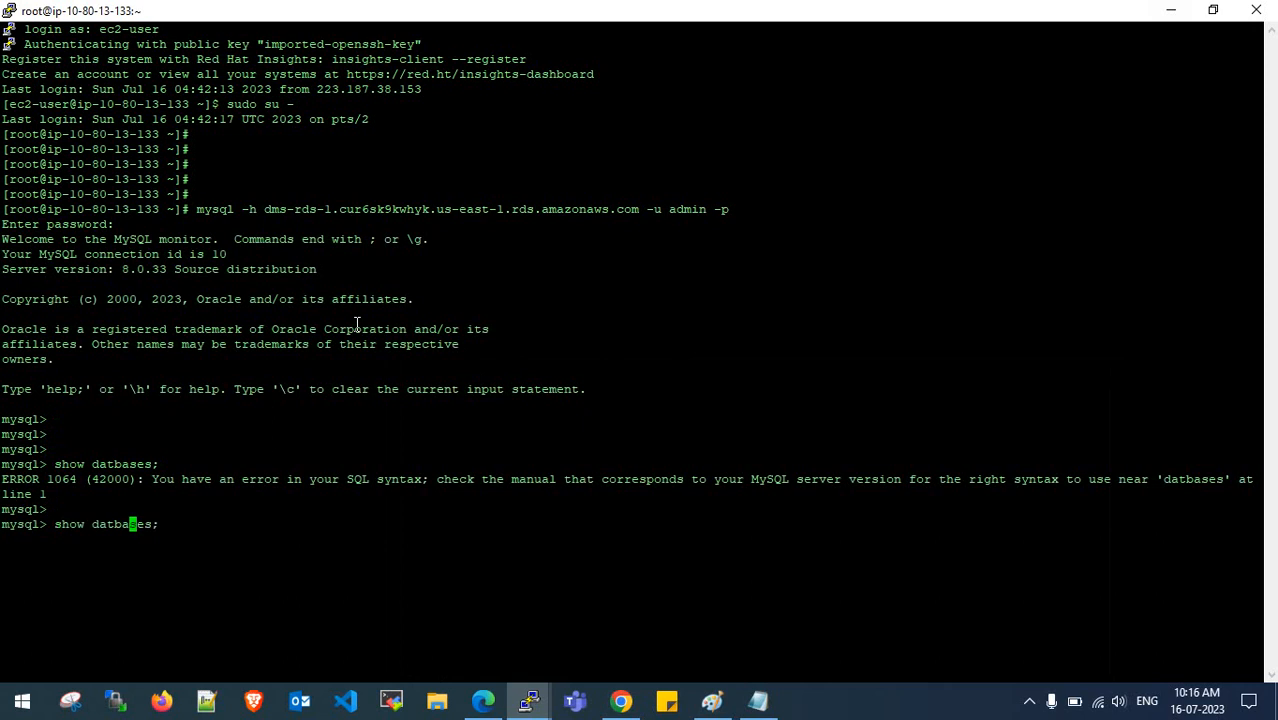
text(a)
key(Return)
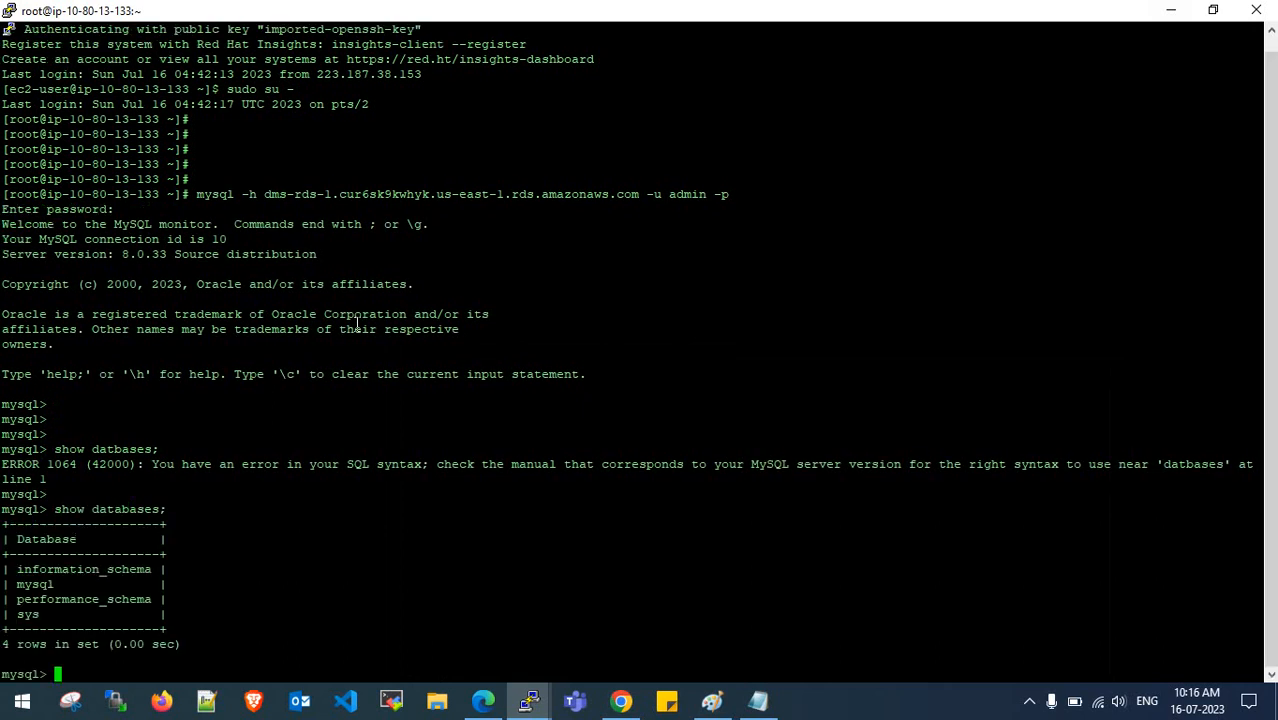
key(Return)
key(Return)
key(Return)
key(Return)
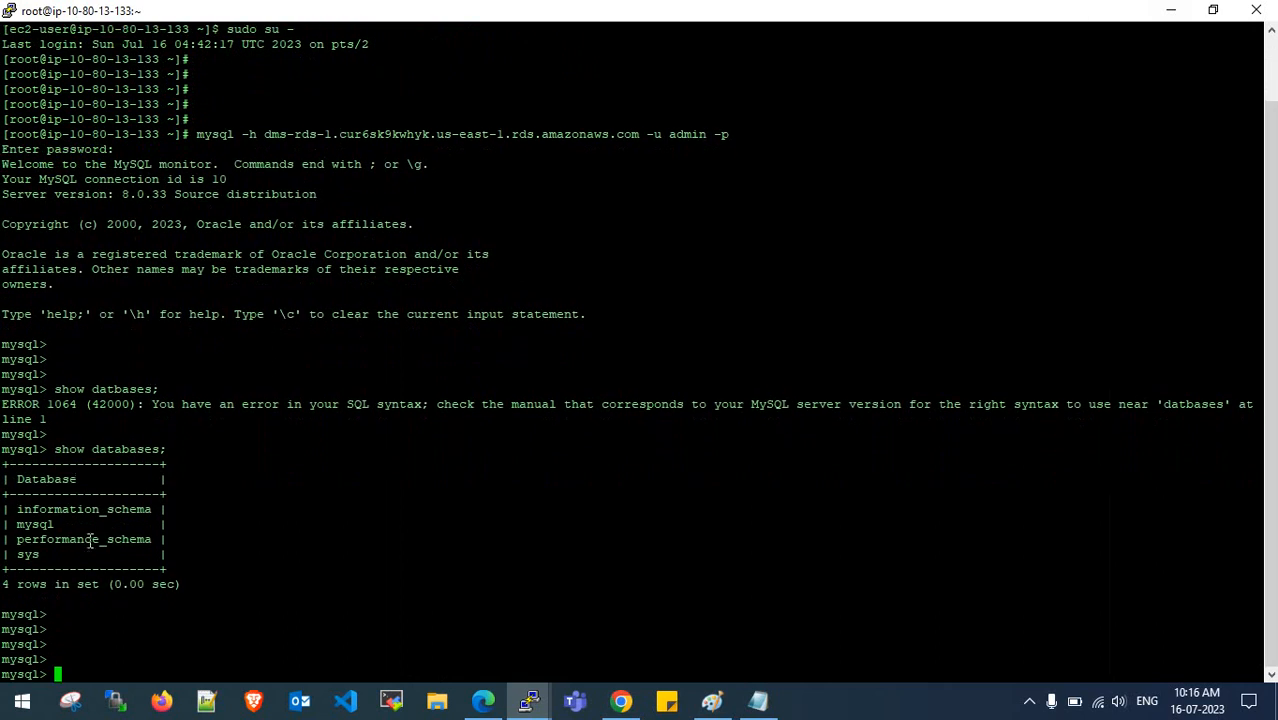
drag(12, 509, 68, 555)
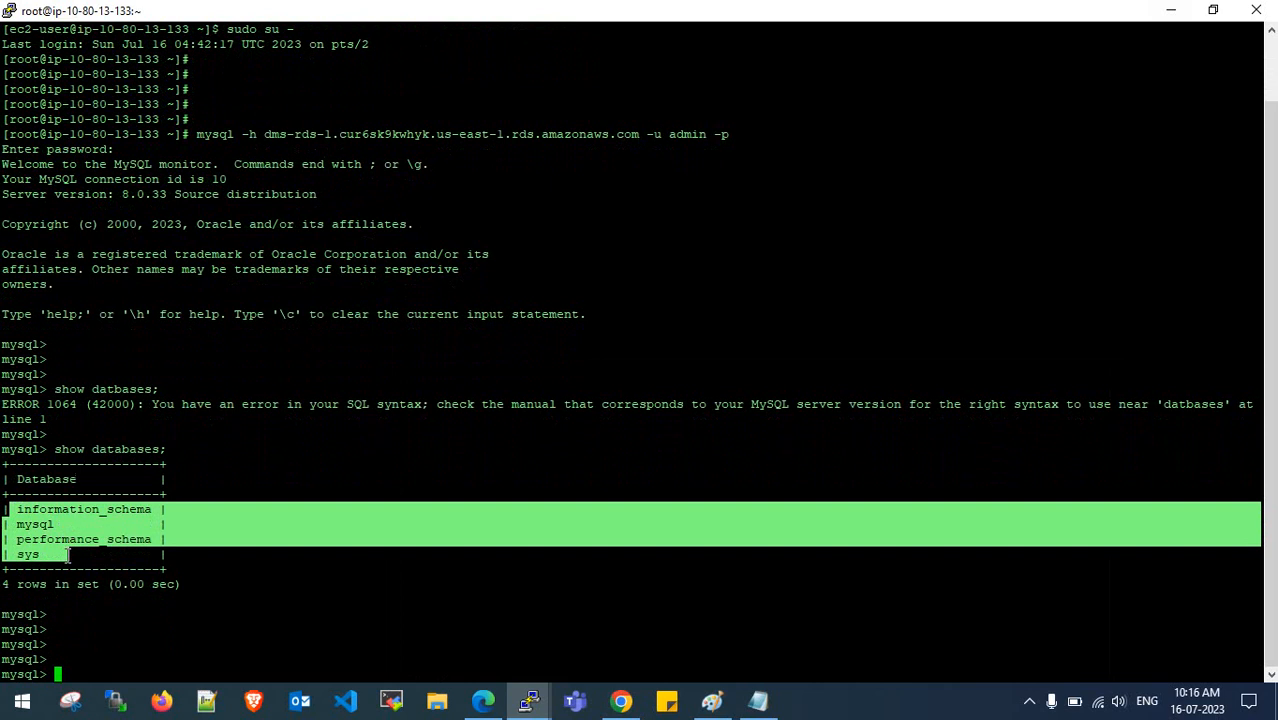
click(77, 557)
drag(11, 512, 68, 566)
click(71, 559)
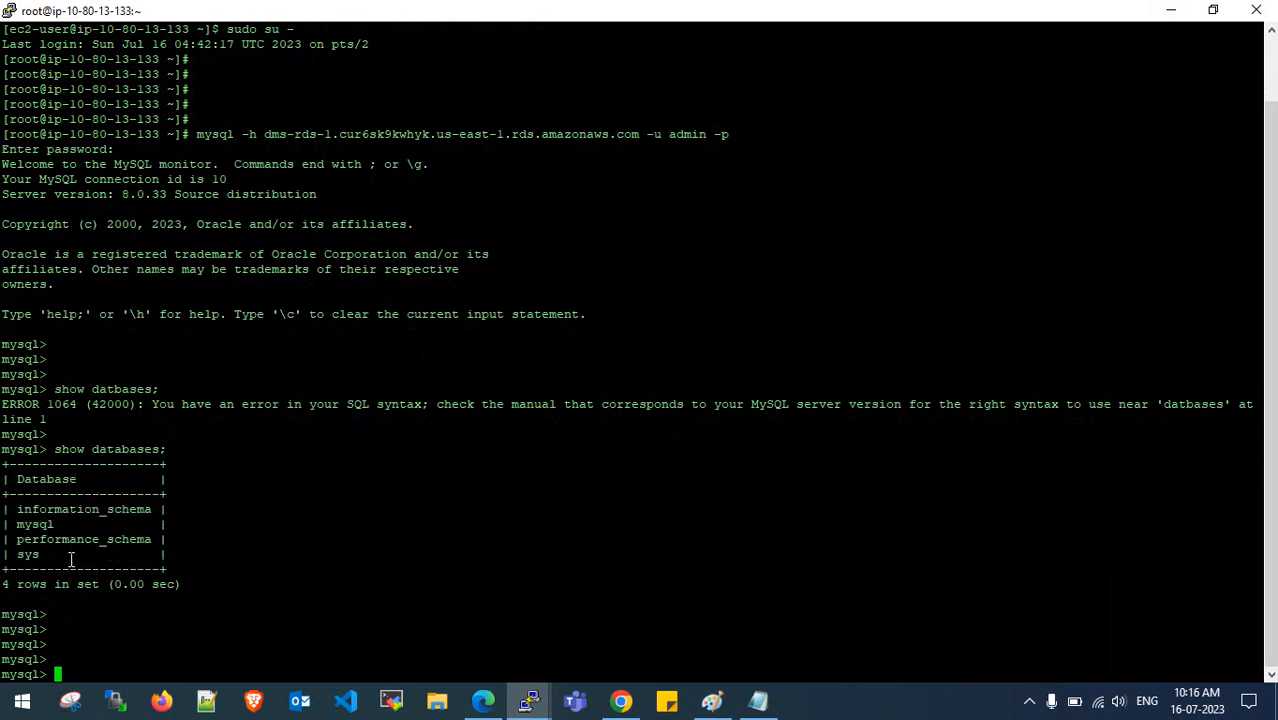
drag(502, 24, 656, 44)
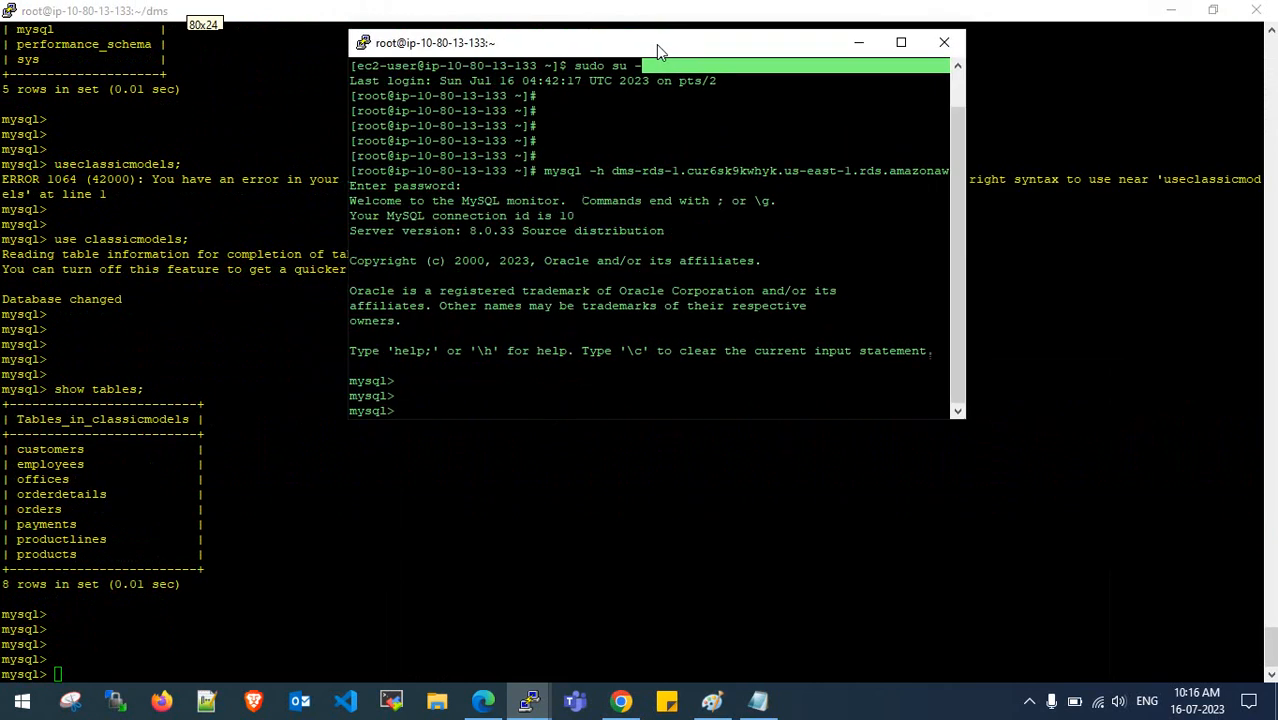
- Compare the source databases, including classicmodels, with the target's four default schemas
scroll(210, 247, up, 7)
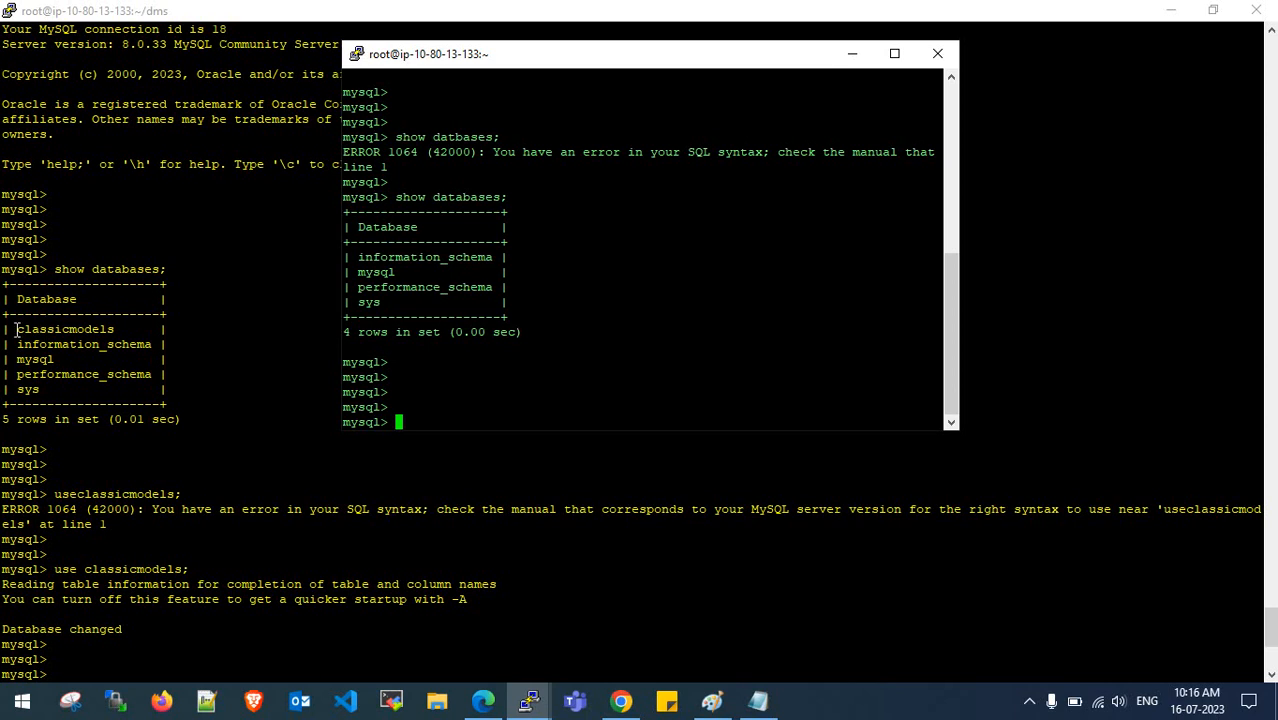
drag(16, 329, 90, 389)
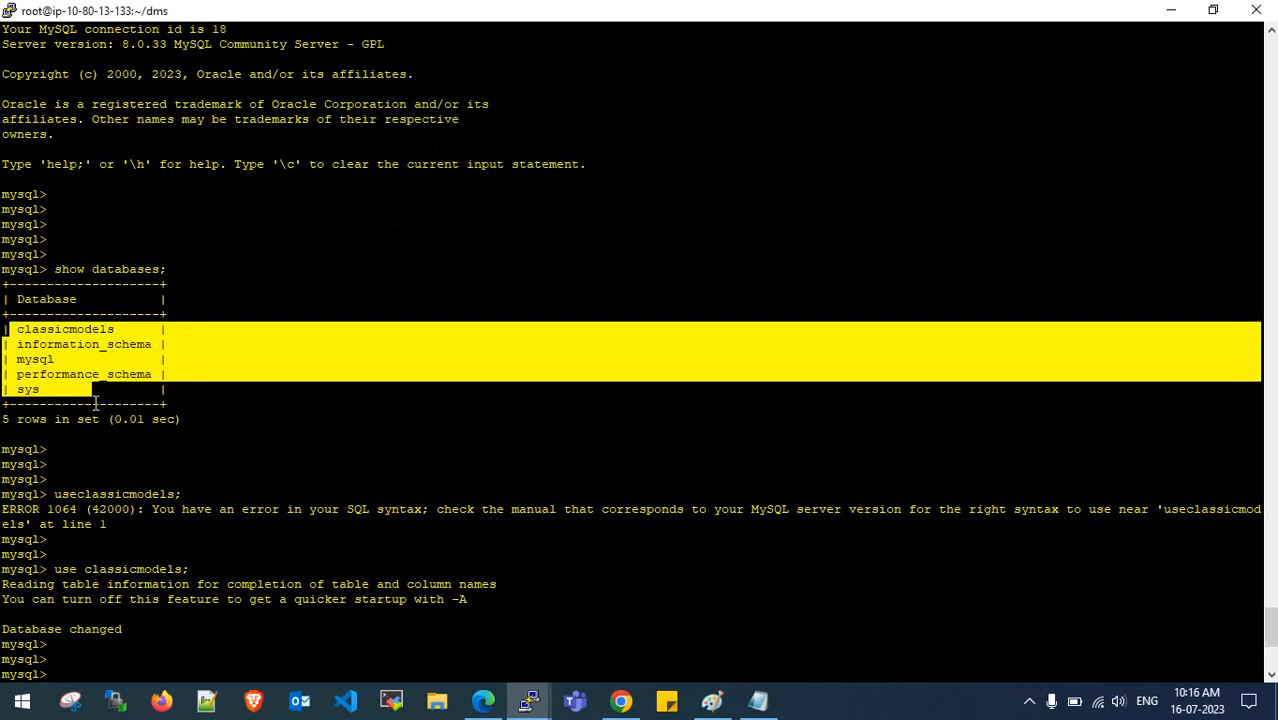
mouse_move(529, 700)
click(640, 600)
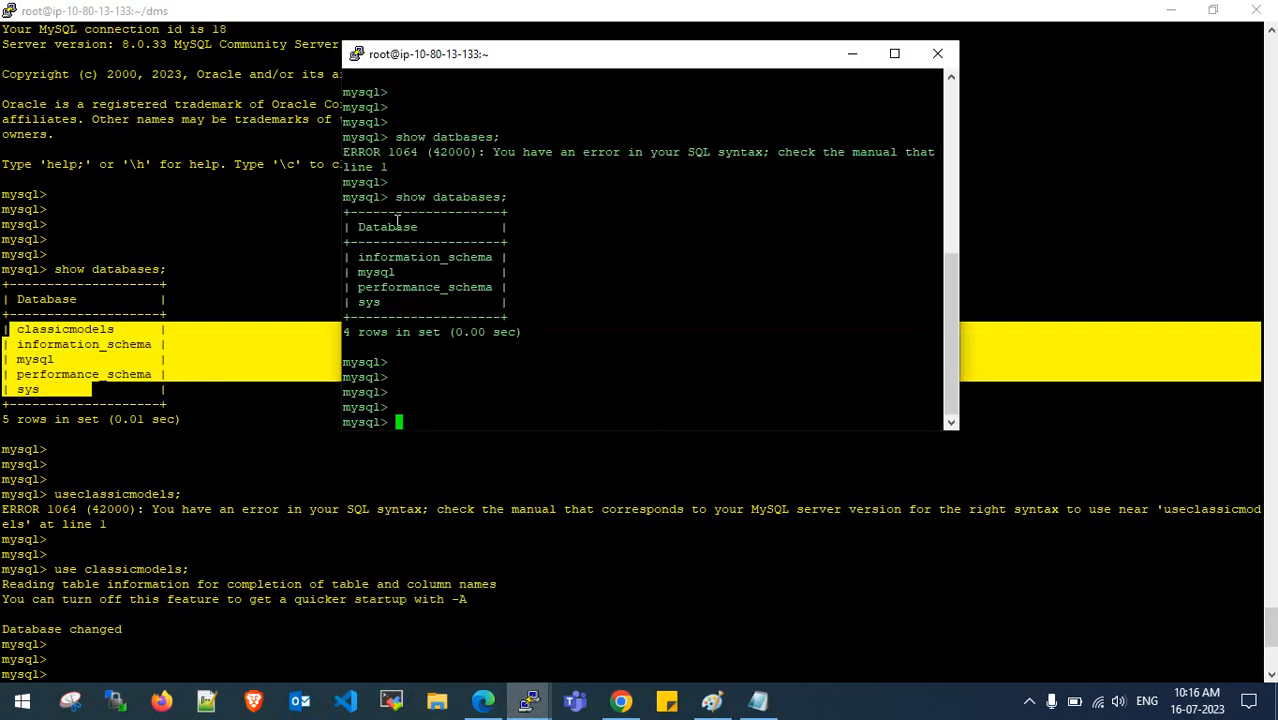
drag(353, 259, 417, 299)
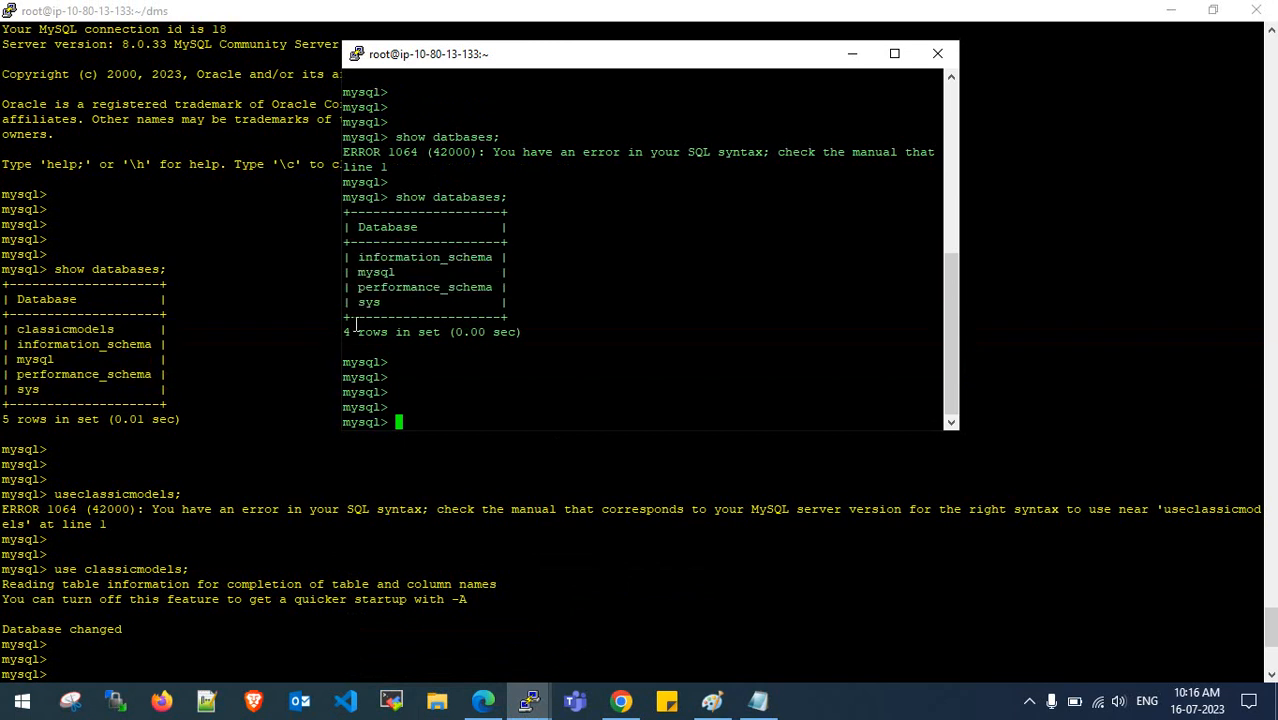
click(894, 53)
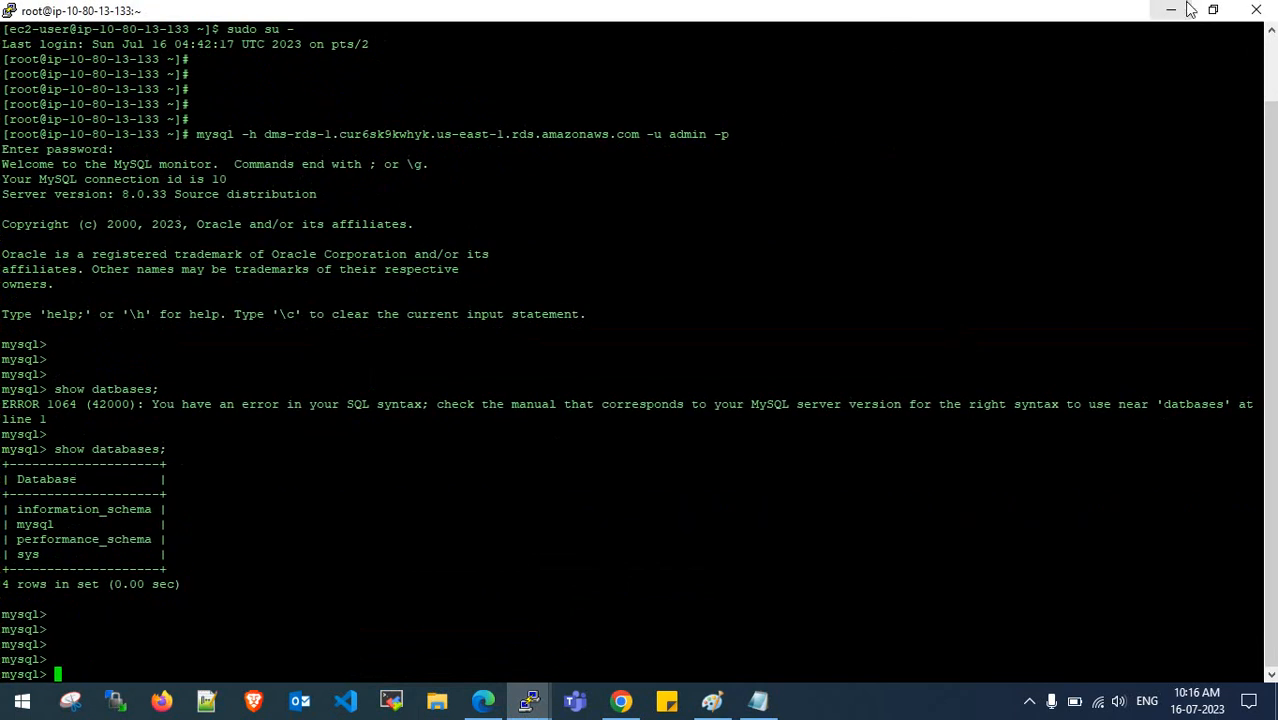
- Copy the database-size query from the notes and run it on the target dms-rds-1 session
click(758, 700)
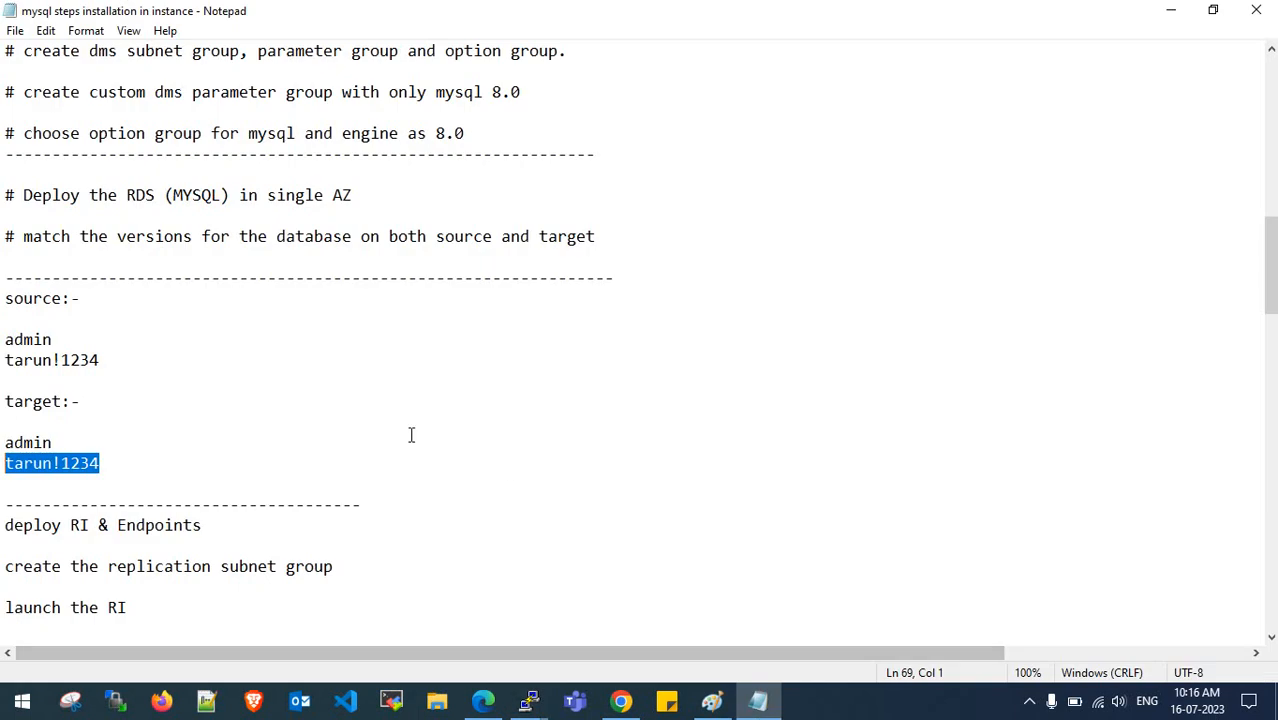
scroll(411, 434, down, 9)
scroll(410, 432, down, 6)
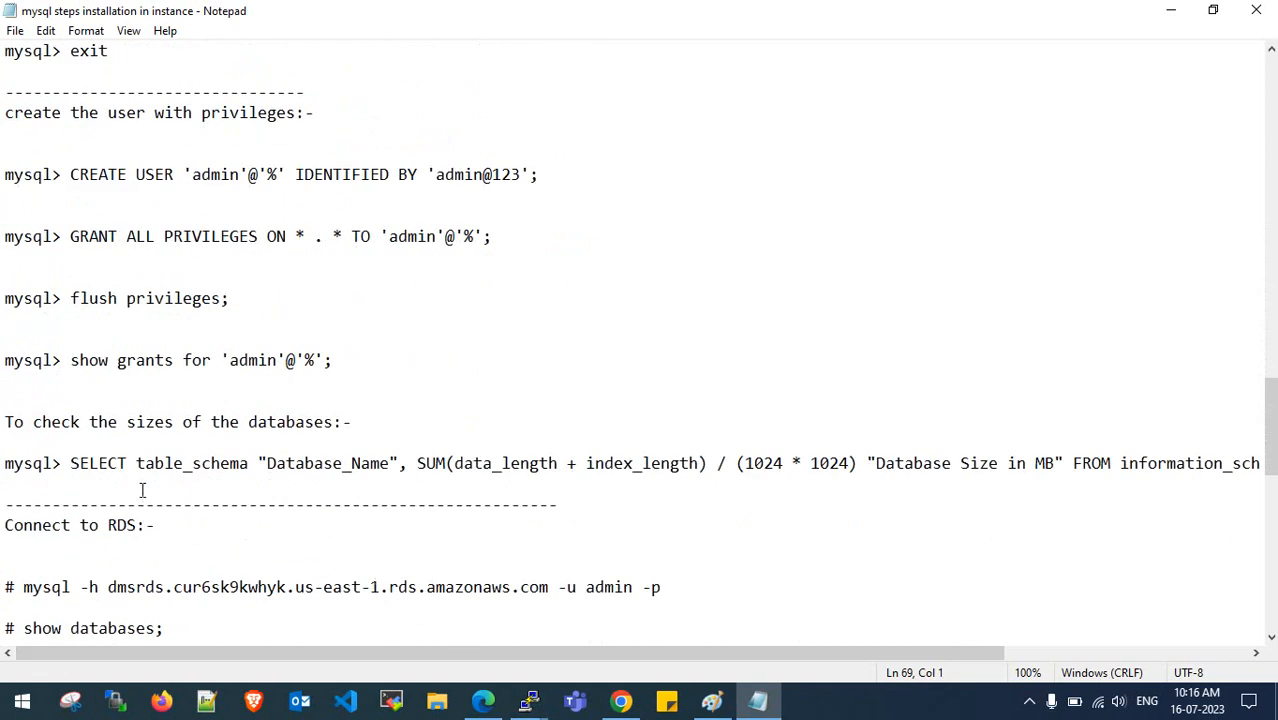
drag(72, 465, 1272, 465)
key(ctrl+c)
click(1168, 11)
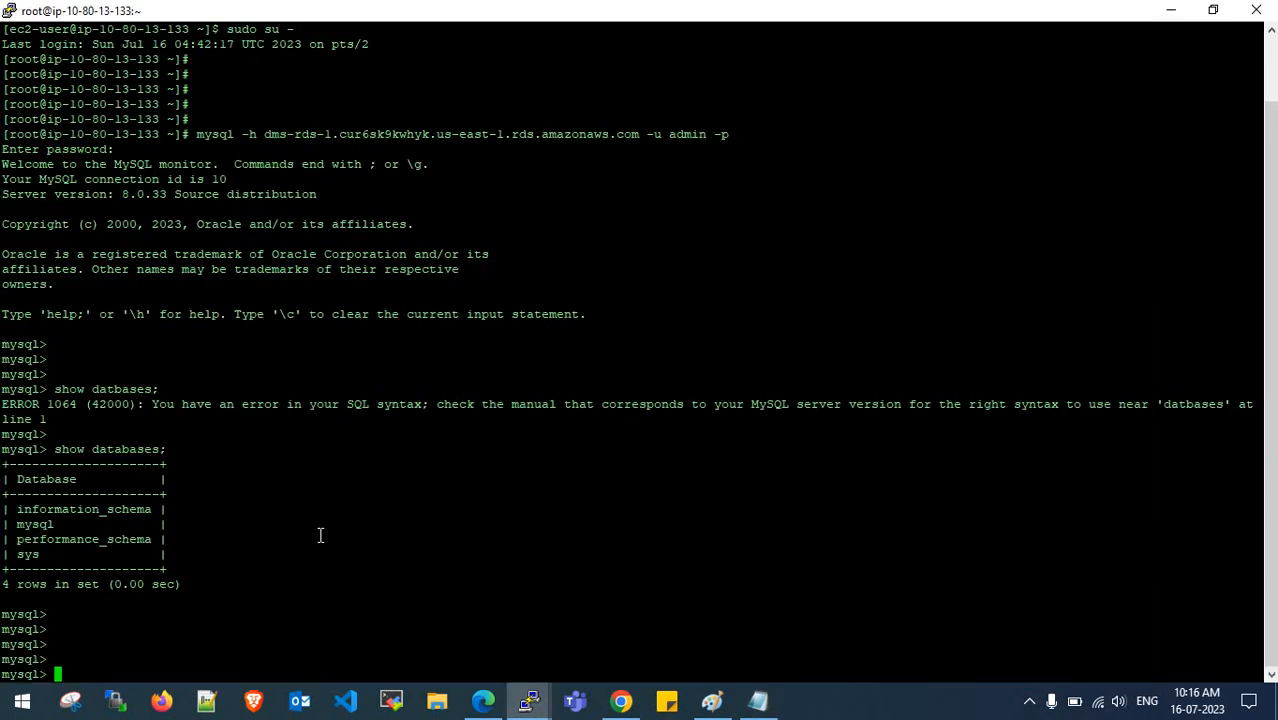
right_click(320, 535)
key(Return)
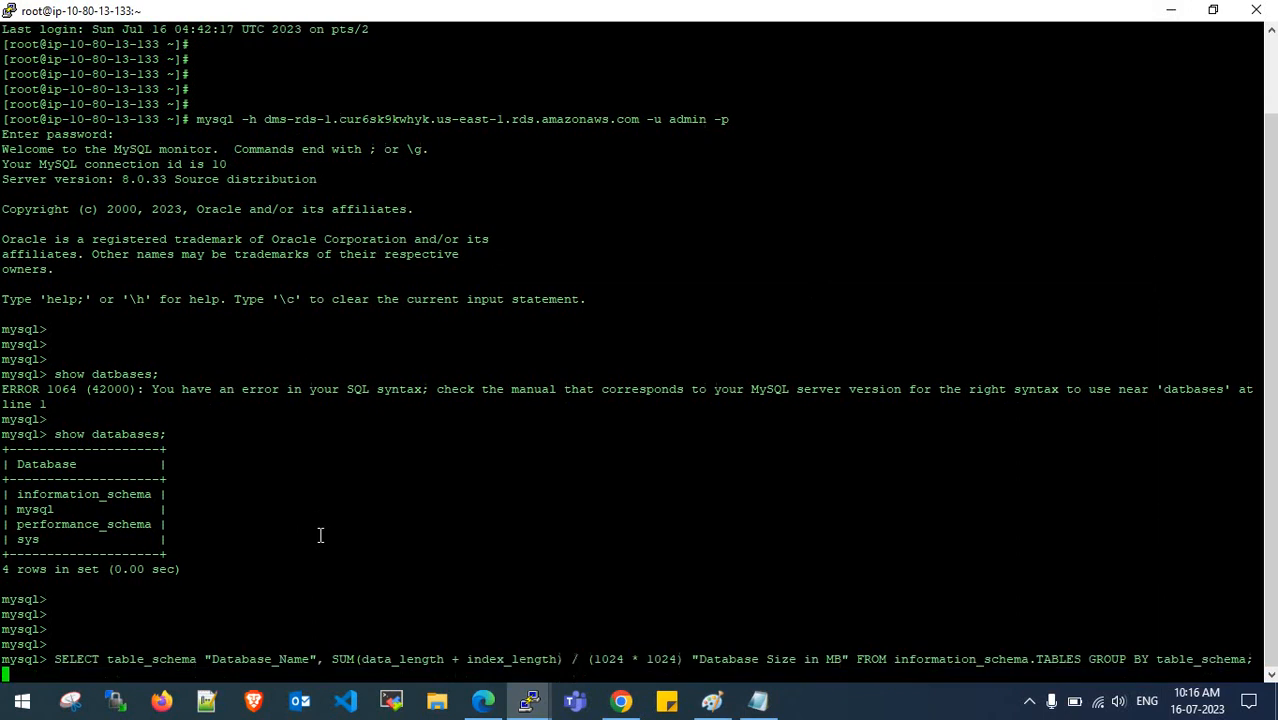
key(Return)
key(Return)
key(Return)
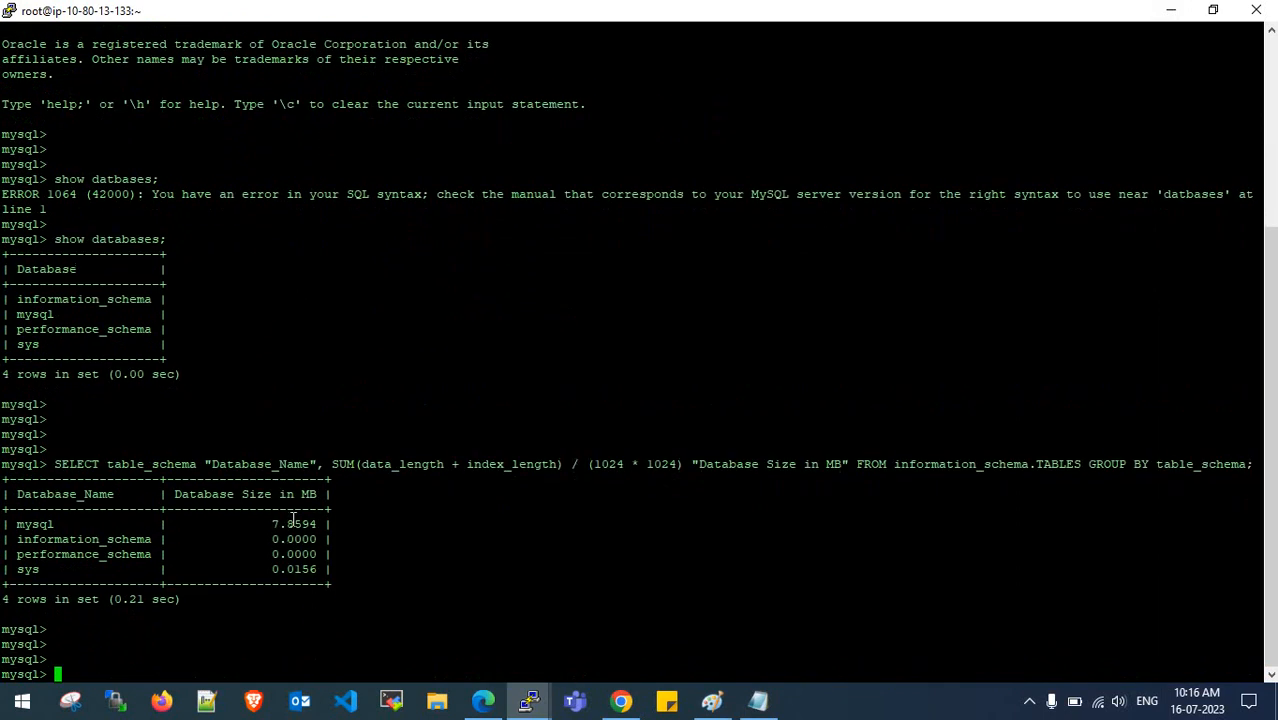
- Run show tables; and the database-size query on the source ~/dms MySQL session
mouse_move(529, 700)
click(436, 648)
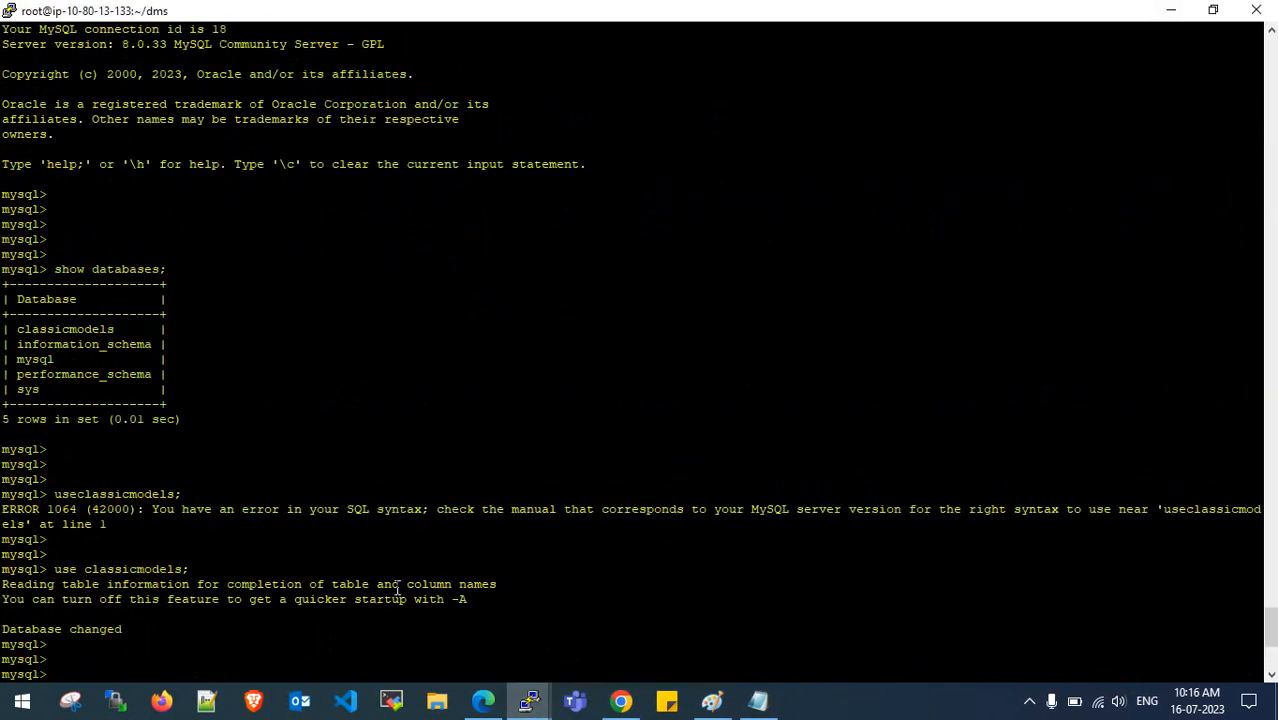
text(show tables;)
key(Return)
key(Return)
key(Return)
key(Return)
key(Return)
right_click(317, 577)
key(Return)
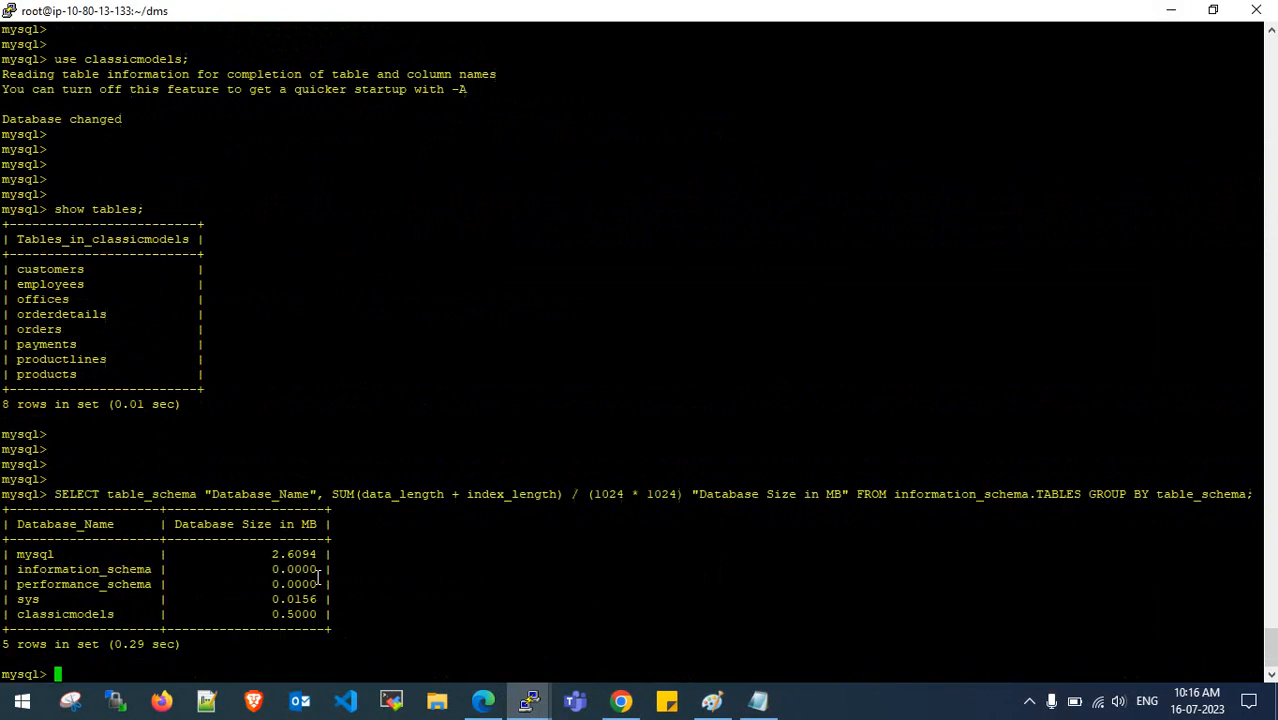
key(Return)
key(Return)
key(Return)
- Place the sessions side by side and compare the target's mysql and sys (0.0156 MB) sizes
mouse_move(529, 700)
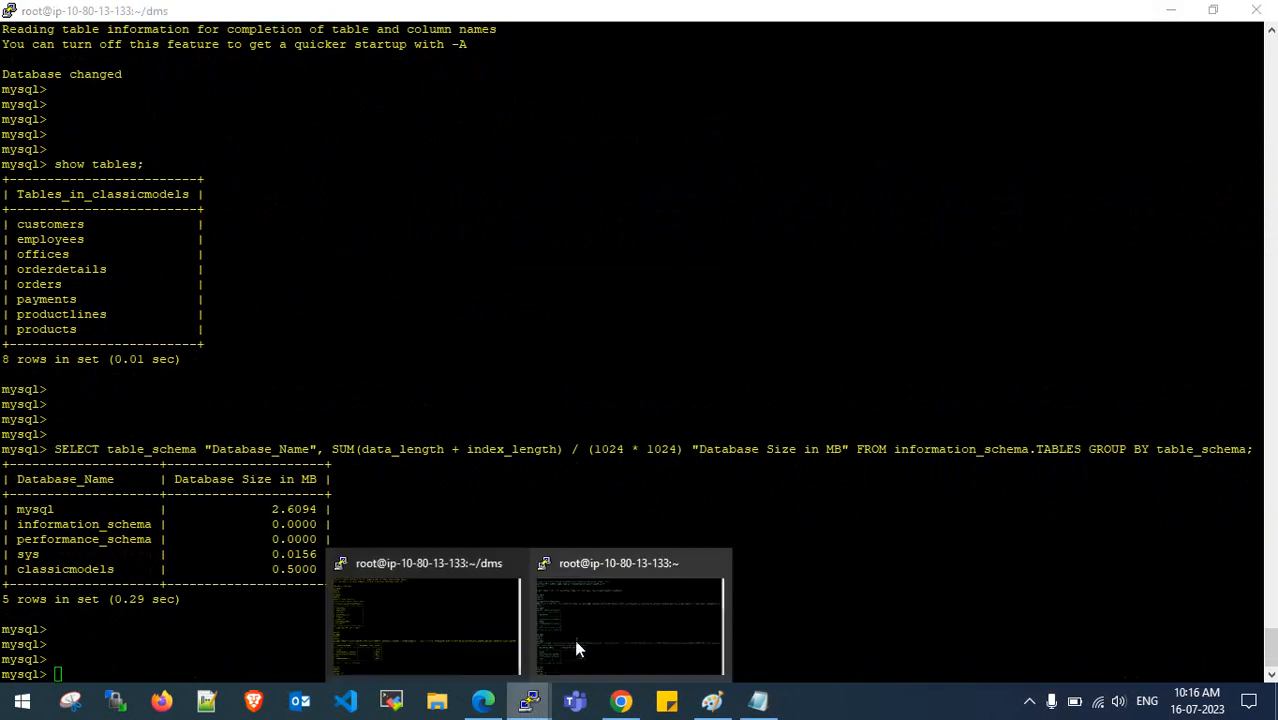
click(576, 645)
drag(560, 22, 738, 135)
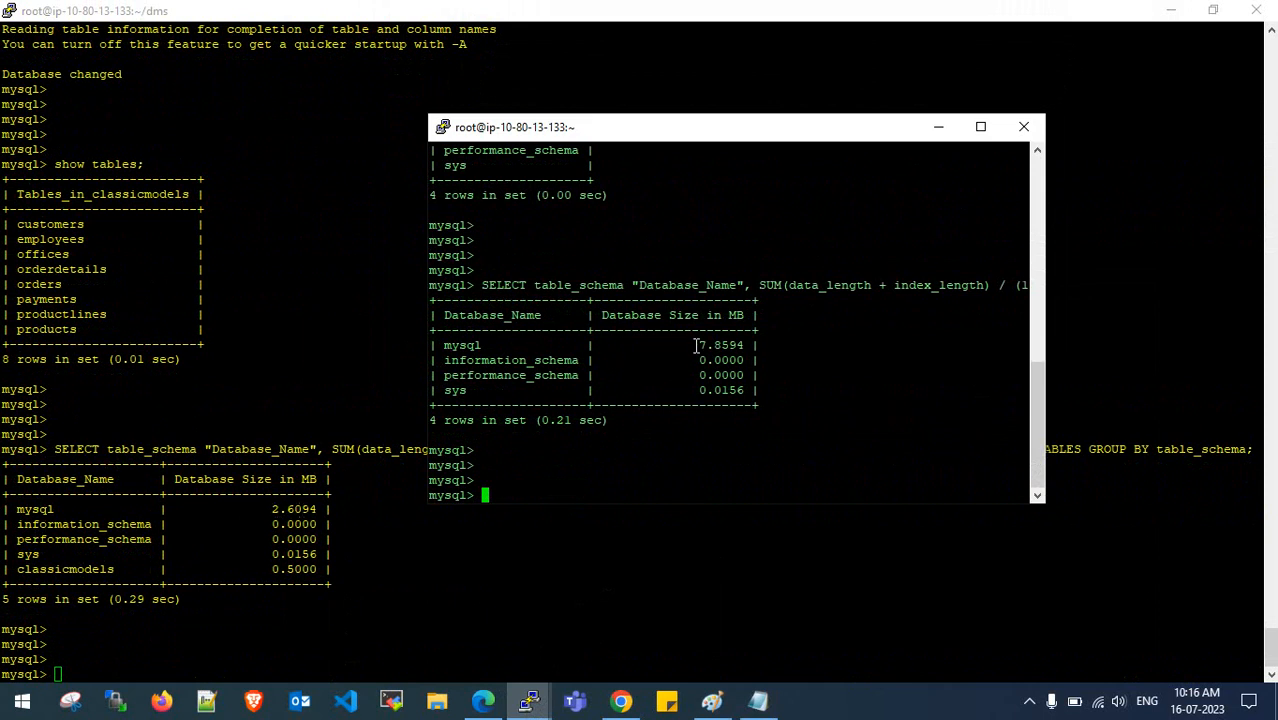
drag(700, 345, 730, 344)
click(690, 400)
drag(701, 390, 747, 393)
click(750, 391)
click(981, 128)
click(483, 700)
- Go from dms-rds-1's details back to the RDS Databases list, then switch to the dmspaint diagram
click(562, 420)
scroll(513, 424, down, 2)
scroll(513, 424, up, 3)
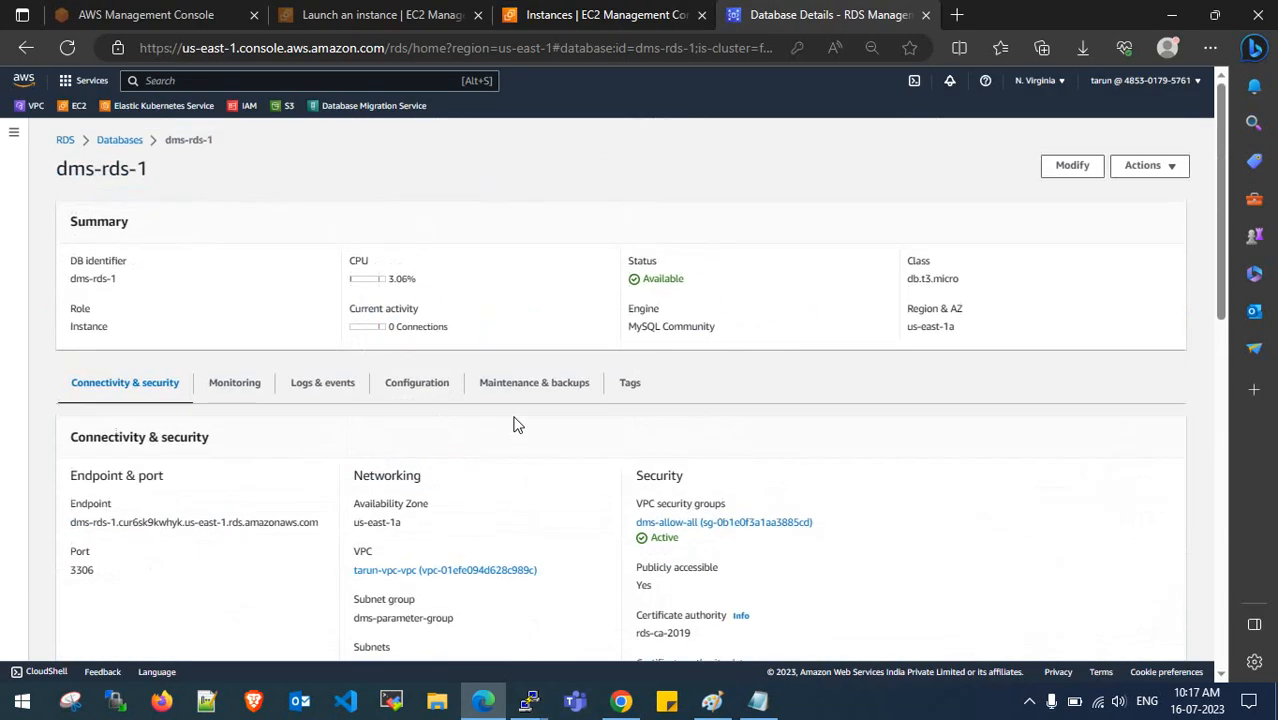
click(108, 142)
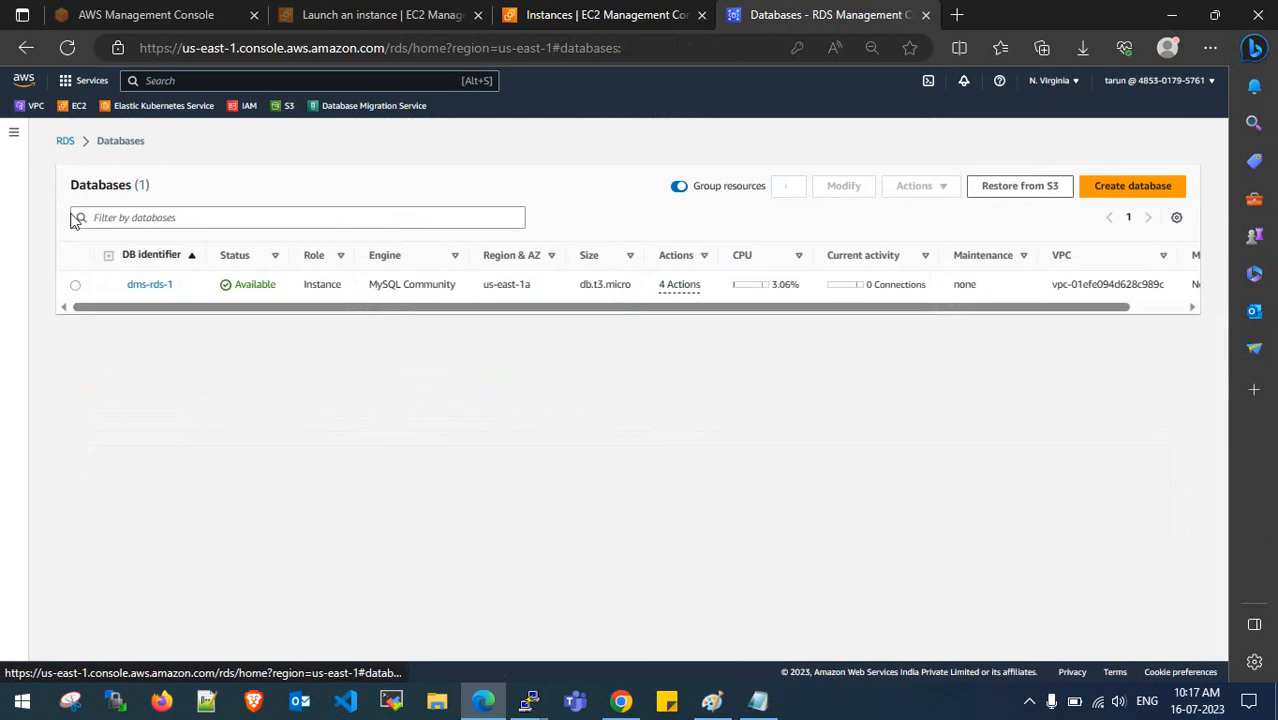
click(14, 132)
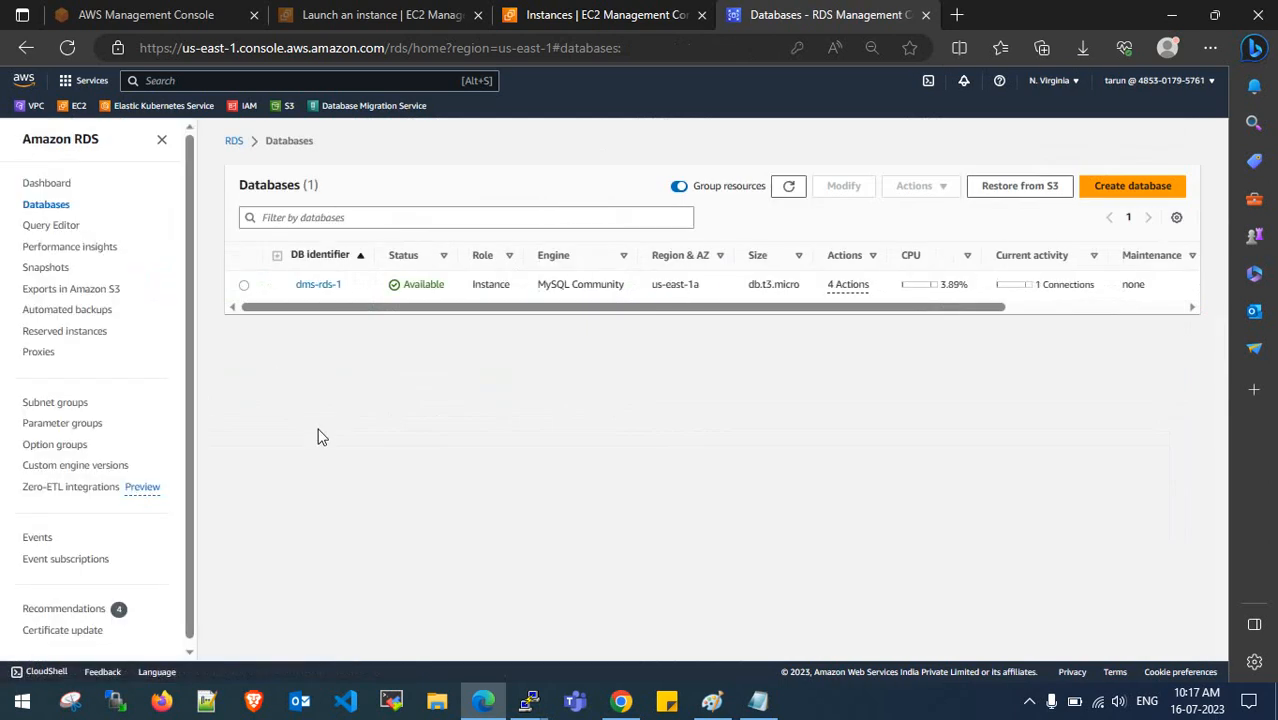
click(711, 700)
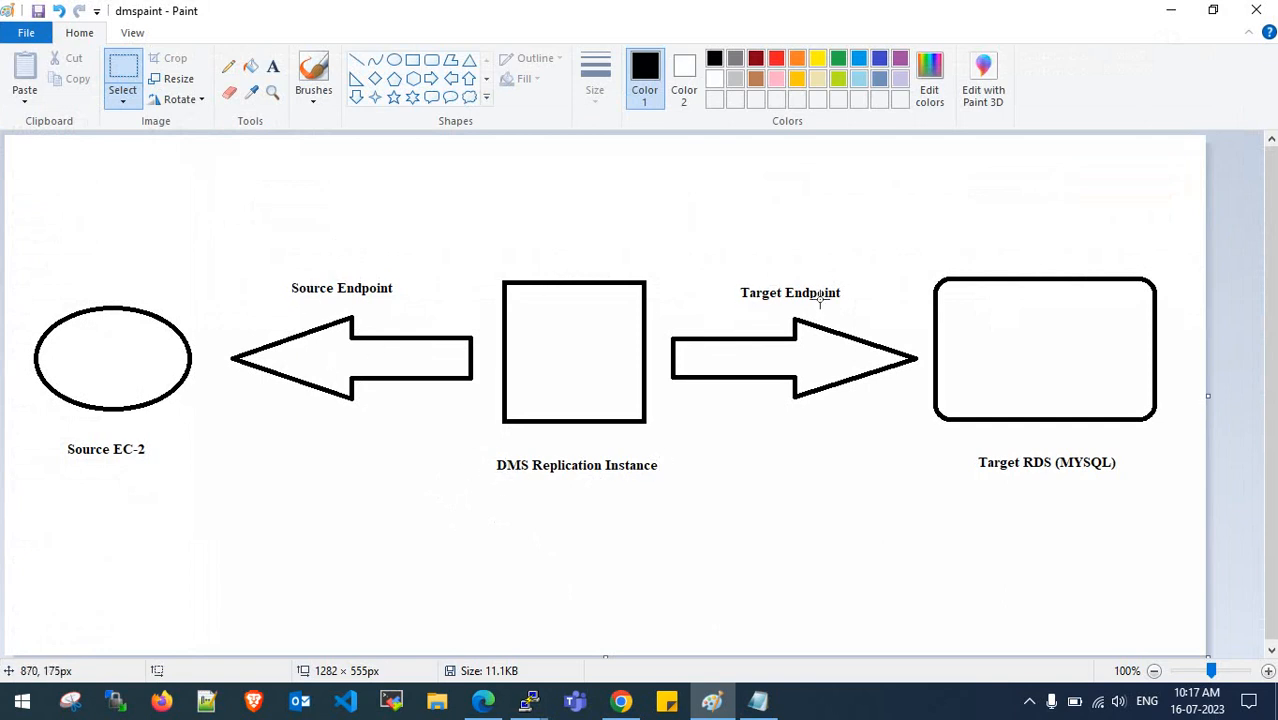
- Underline the Source EC-2→DMS and DMS→Target RDS spans with straight lines, each with a slanted tick below
drag(71, 356, 505, 357)
drag(623, 350, 996, 351)
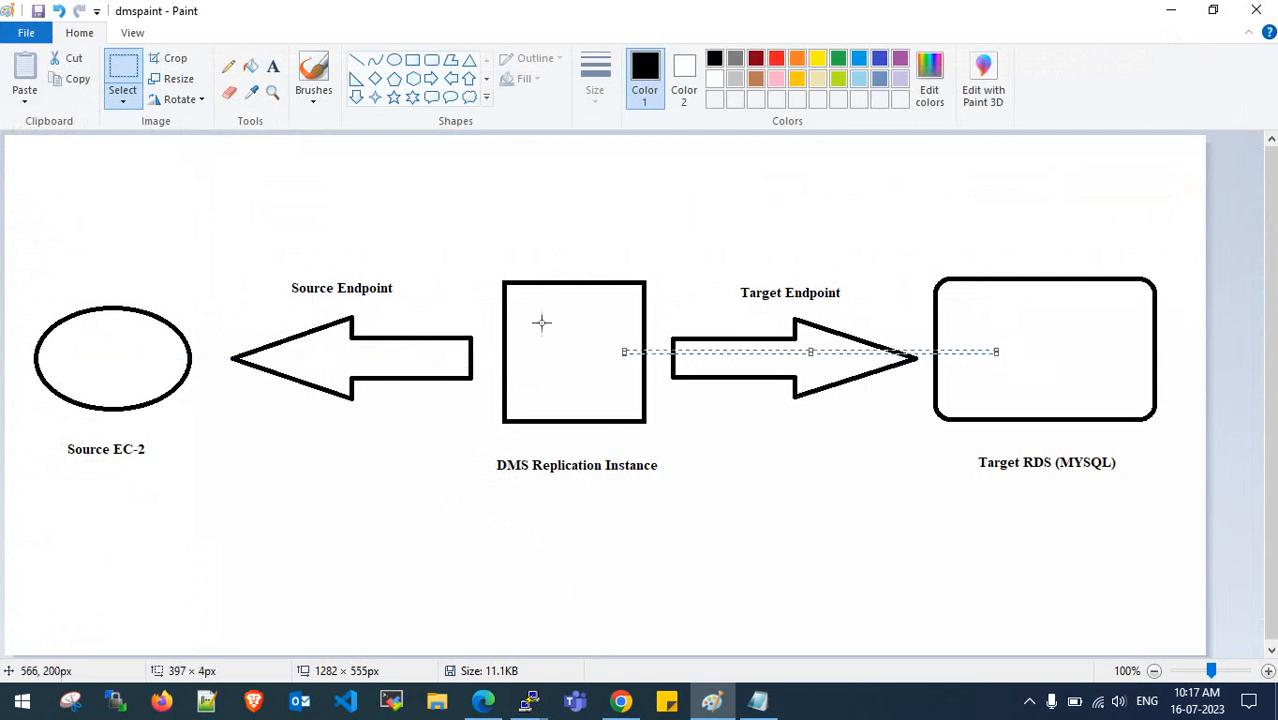
click(356, 62)
drag(193, 451, 475, 452)
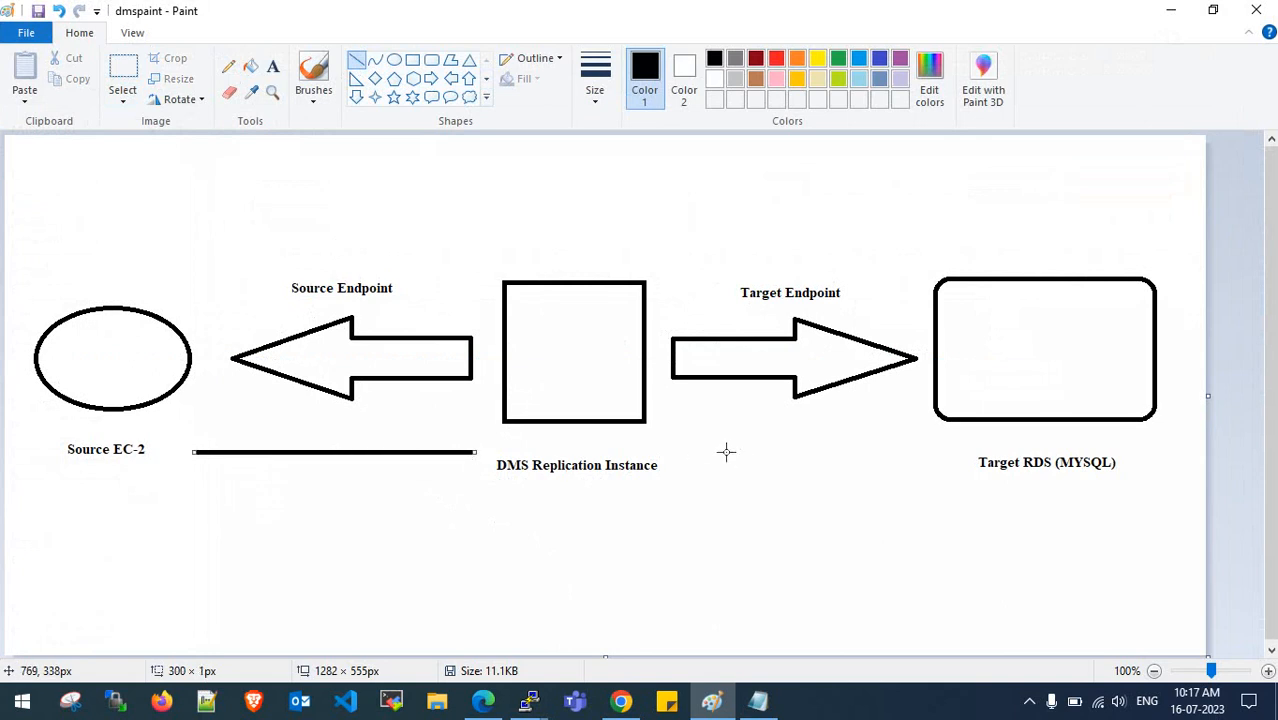
drag(723, 451, 928, 450)
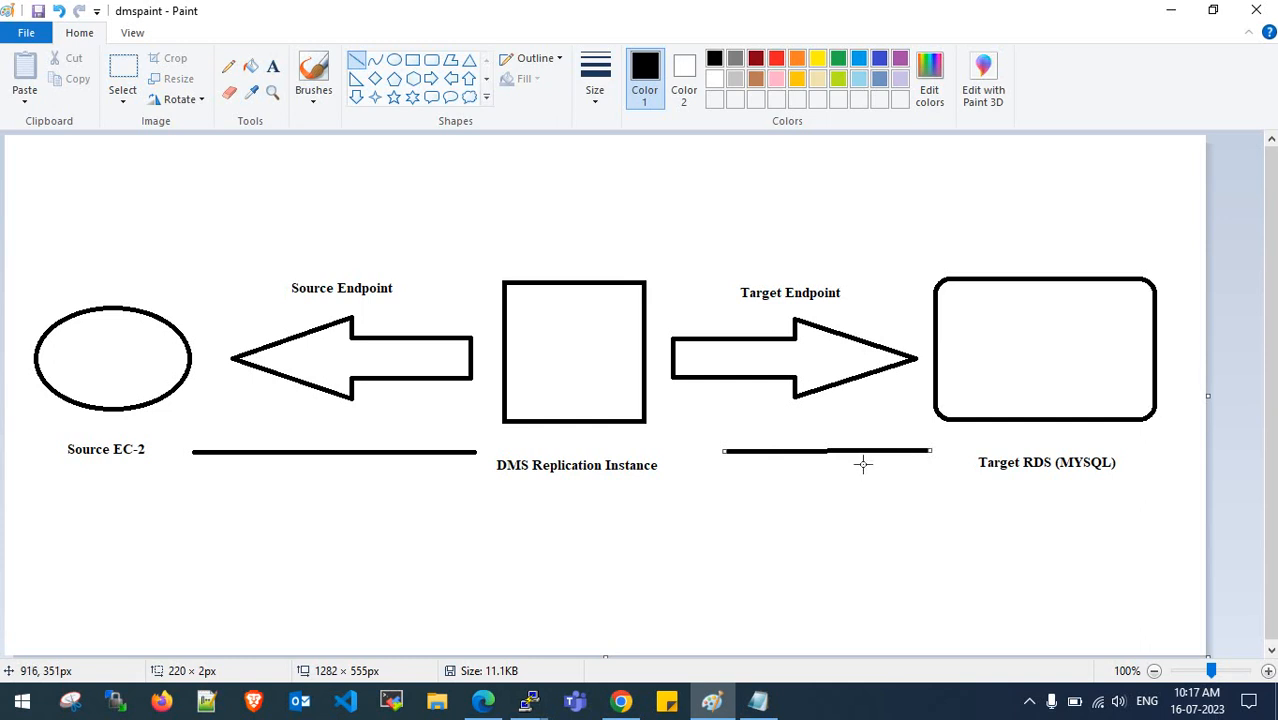
key(ctrl+z)
drag(722, 441, 925, 441)
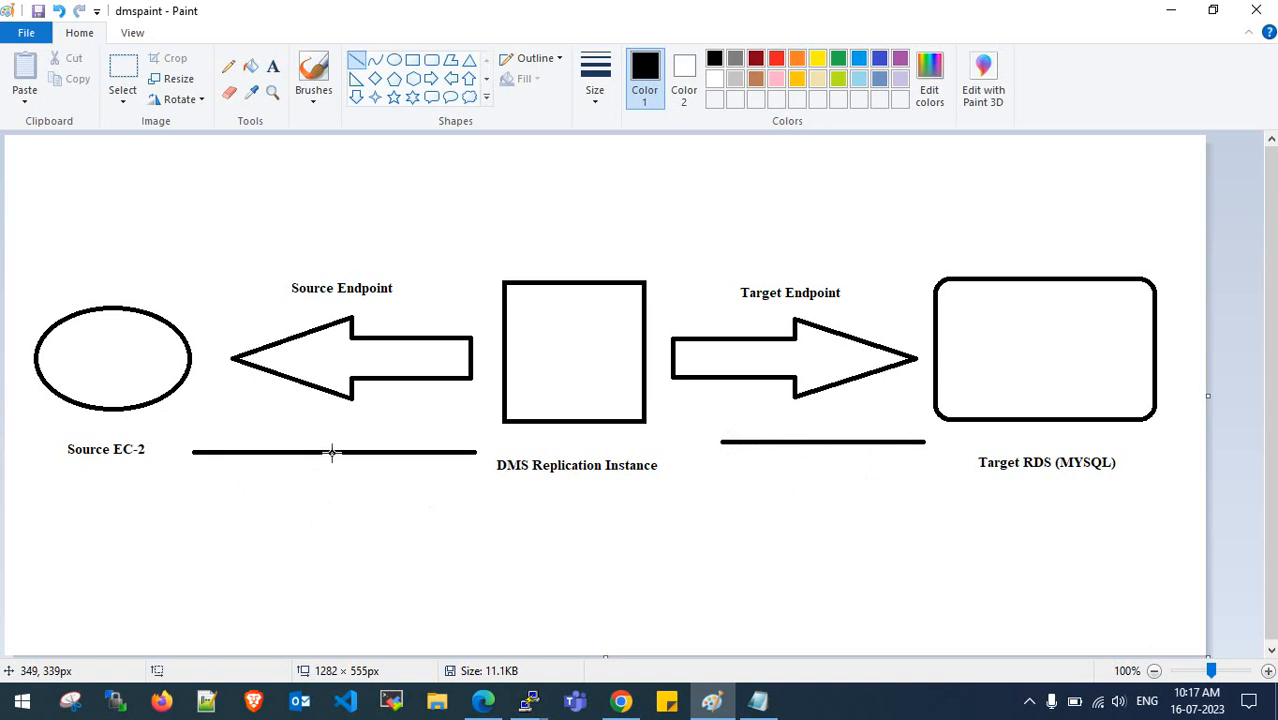
drag(332, 453, 358, 494)
drag(824, 445, 813, 494)
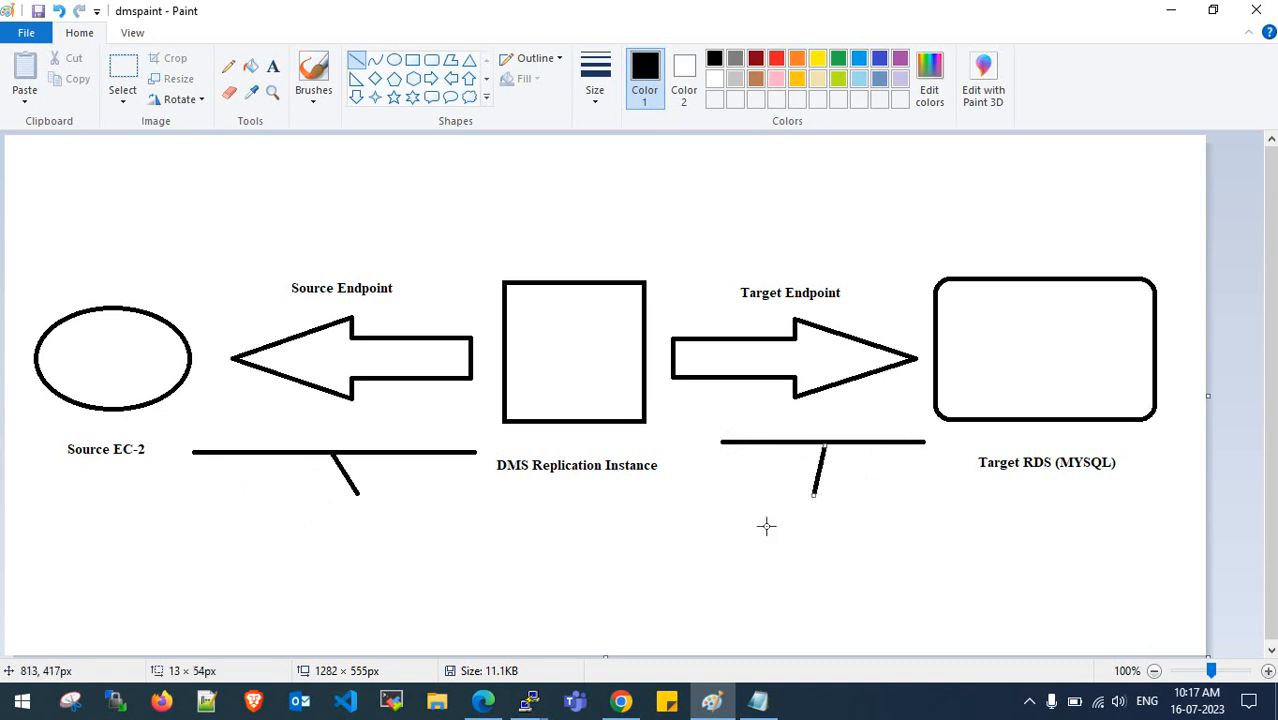
click(1168, 14)
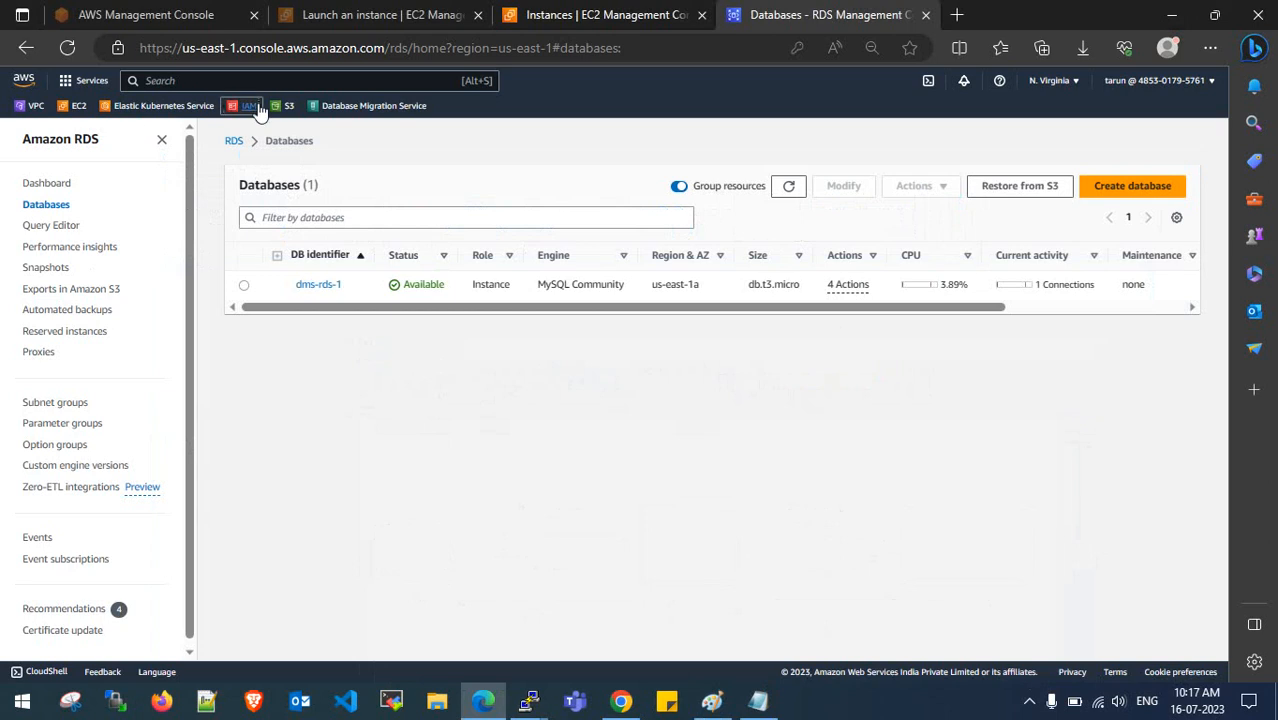
- Open Database Migration Service in a new tab, close the EC2 Instances tab, and view the empty Replication instances list
right_click(365, 108)
click(416, 131)
click(773, 12)
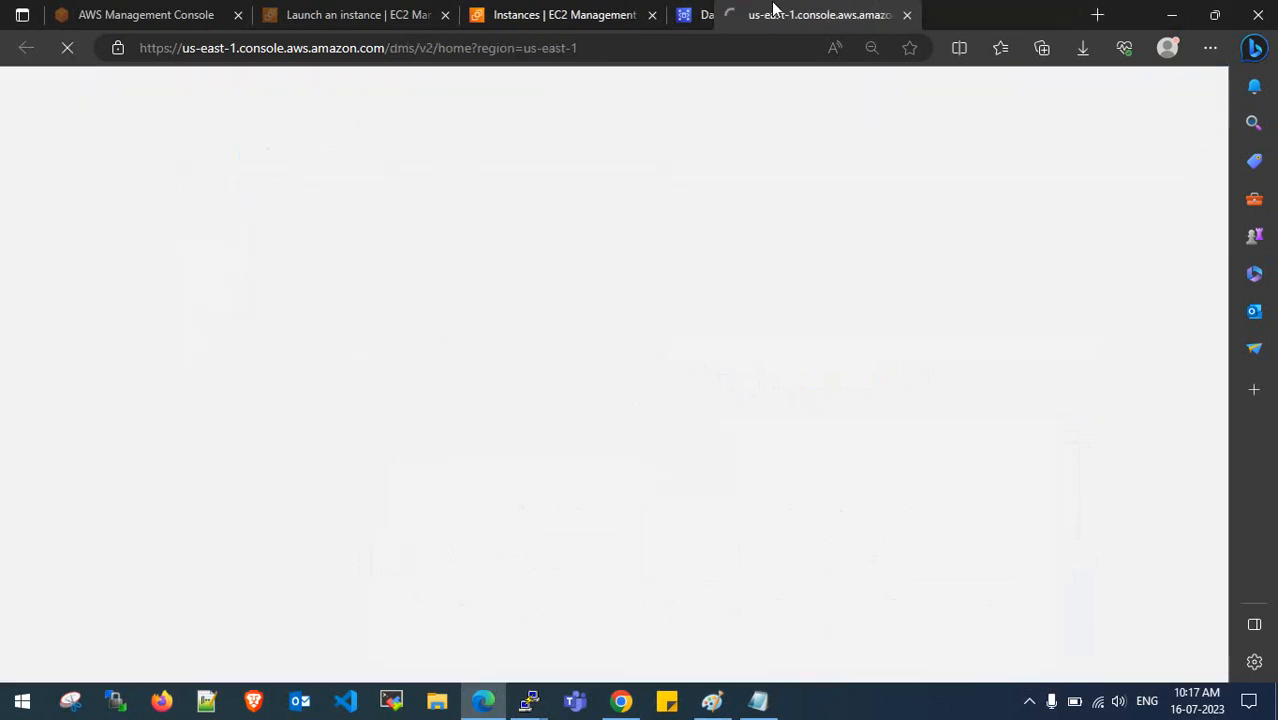
drag(773, 8, 728, 12)
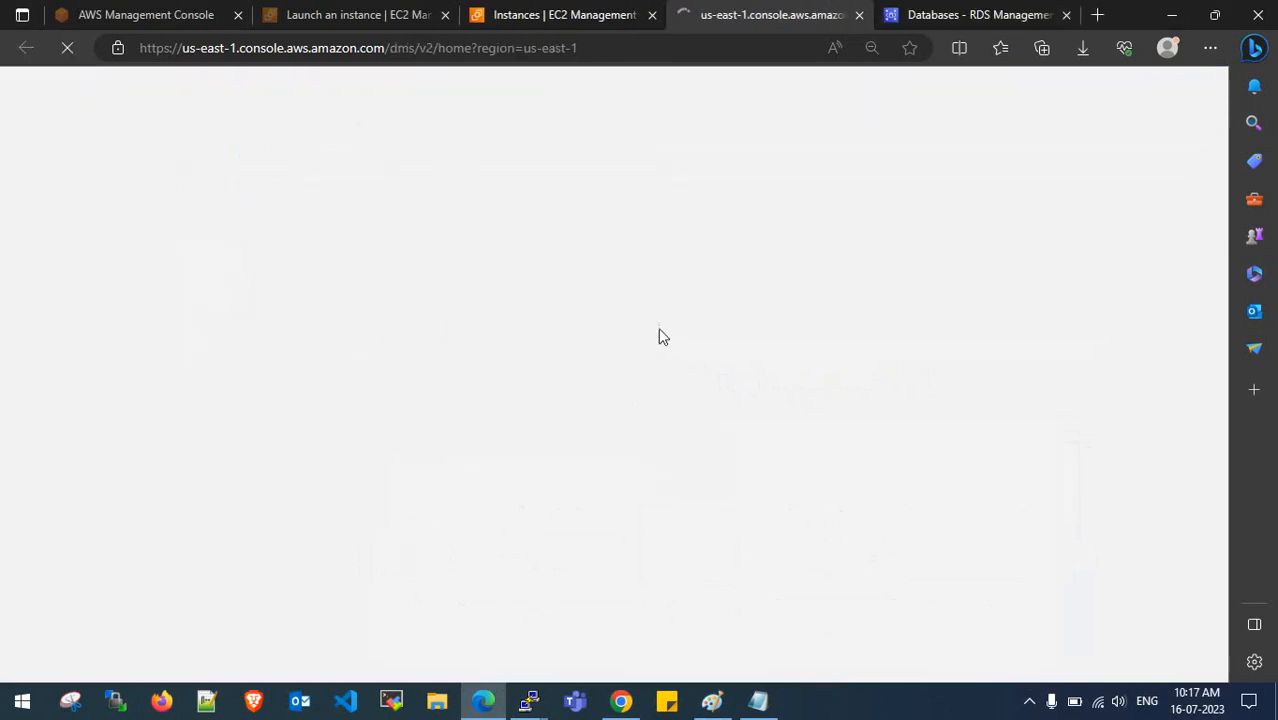
click(552, 14)
click(652, 14)
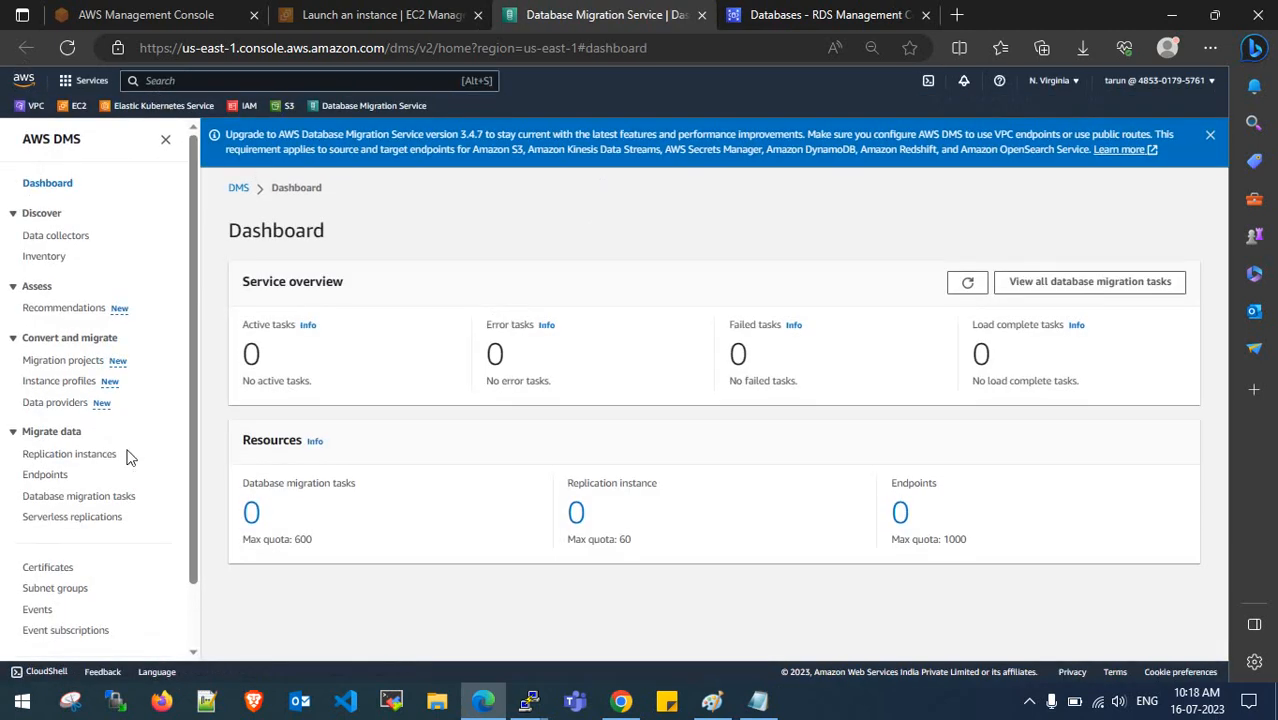
click(79, 456)
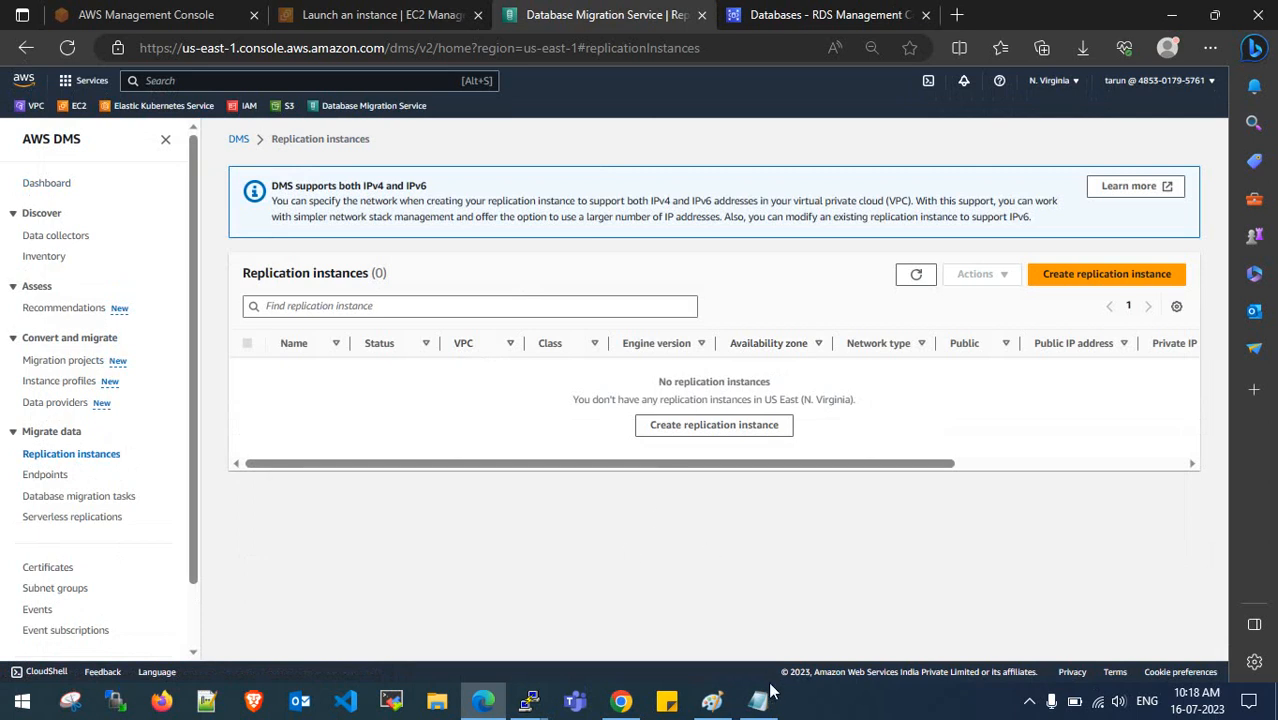
click(725, 708)
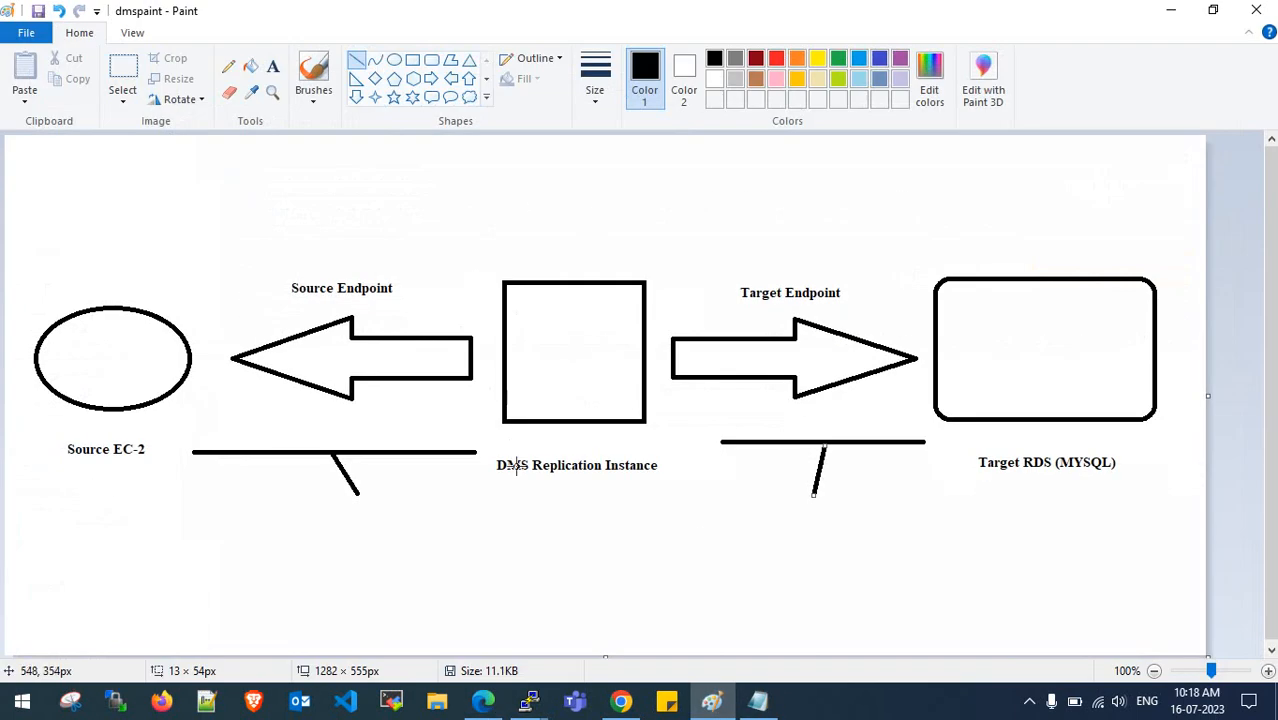
mouse_move(627, 217)
mouse_down()
mouse_move(528, 220)
mouse_move(565, 485)
mouse_move(626, 210)
mouse_up()
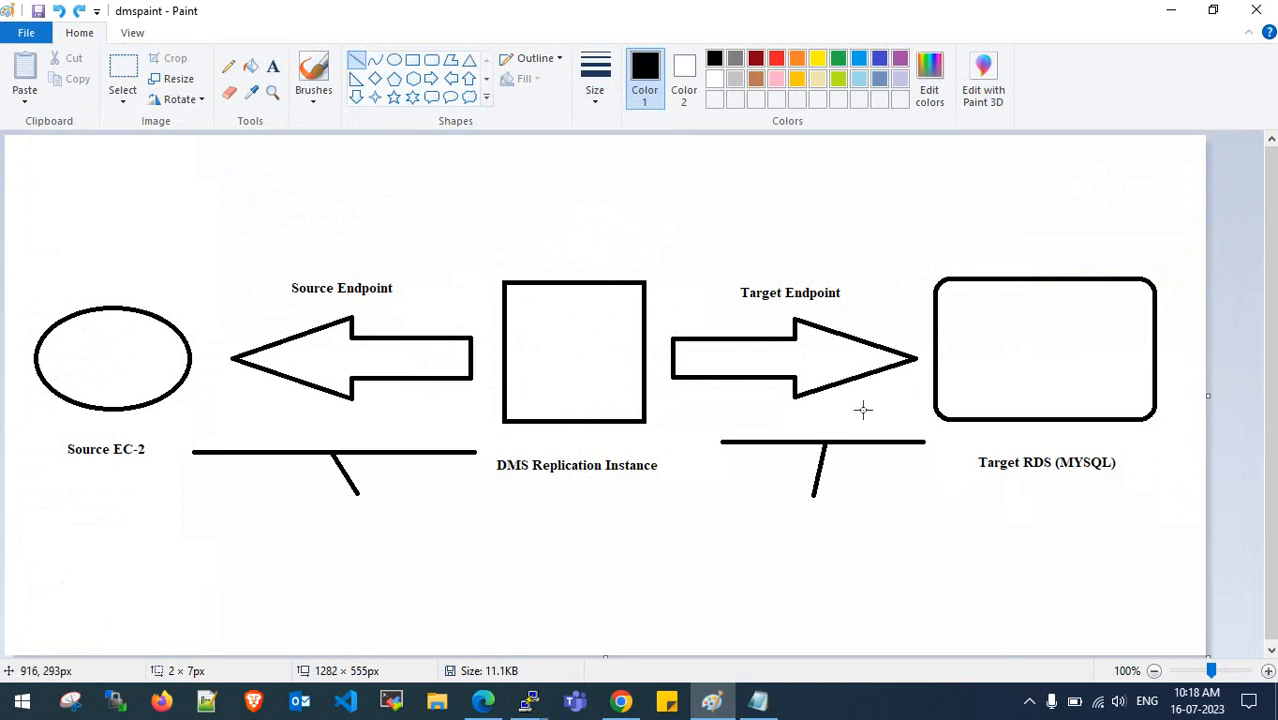
click(1171, 10)
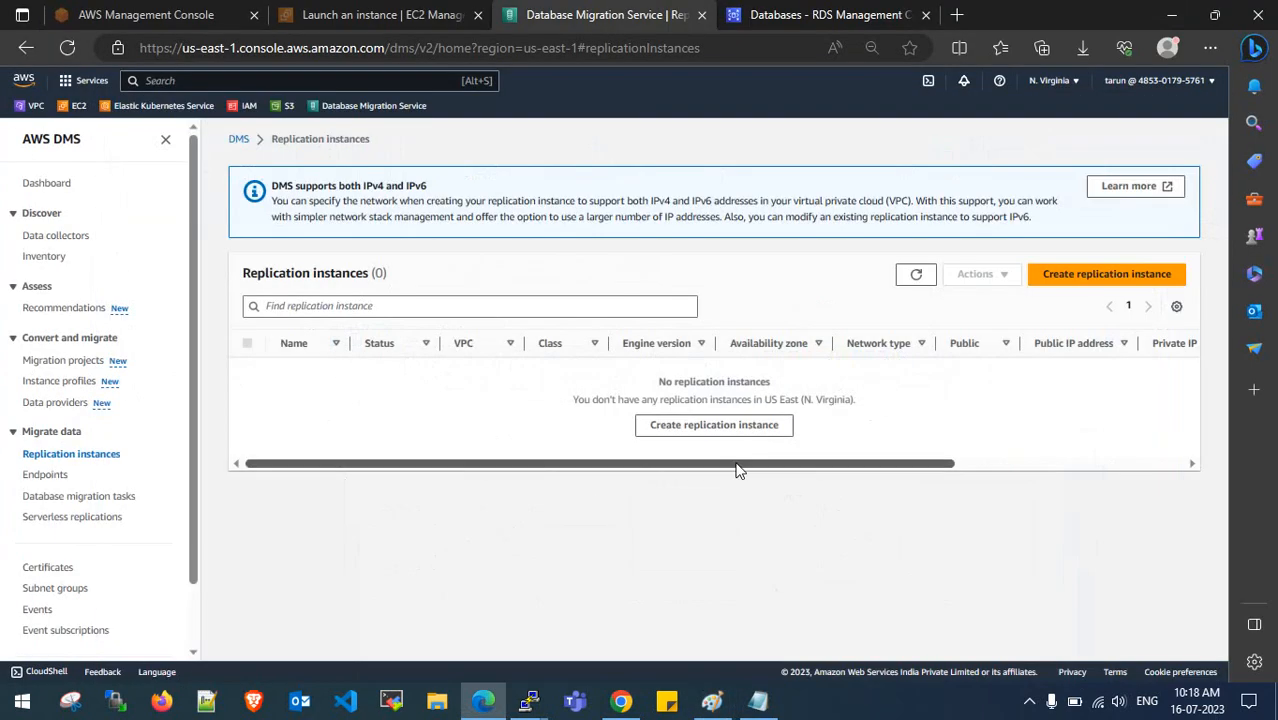
- Start a new replication instance named DMS-REPLICATION-INSTANCE, reusing the name as its description
click(1115, 276)
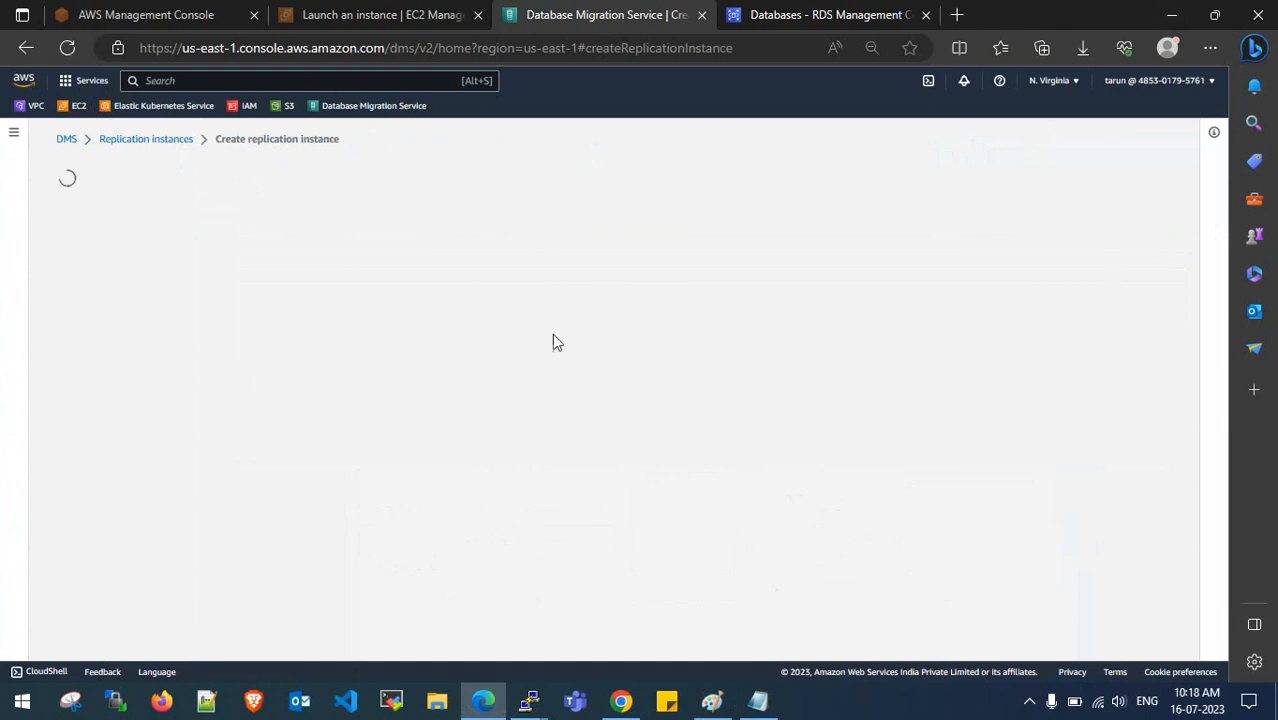
click(160, 305)
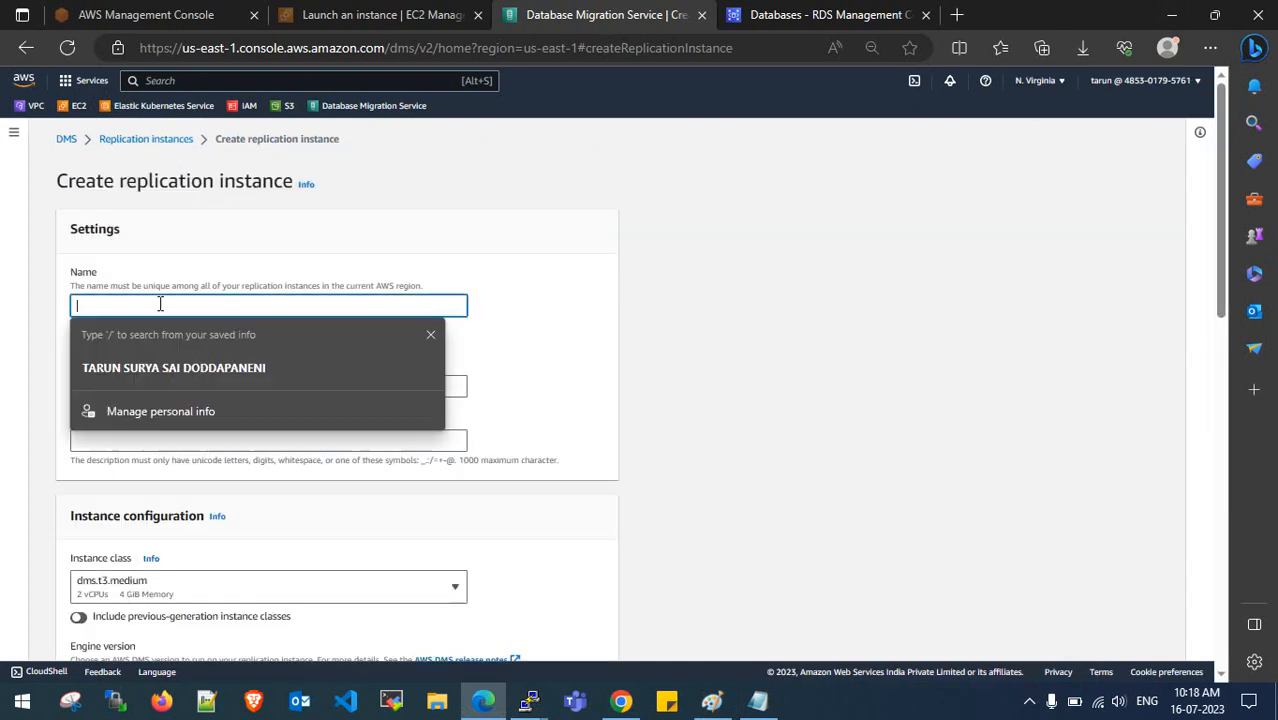
text(DMS-REPLICATION-INSTANCE)
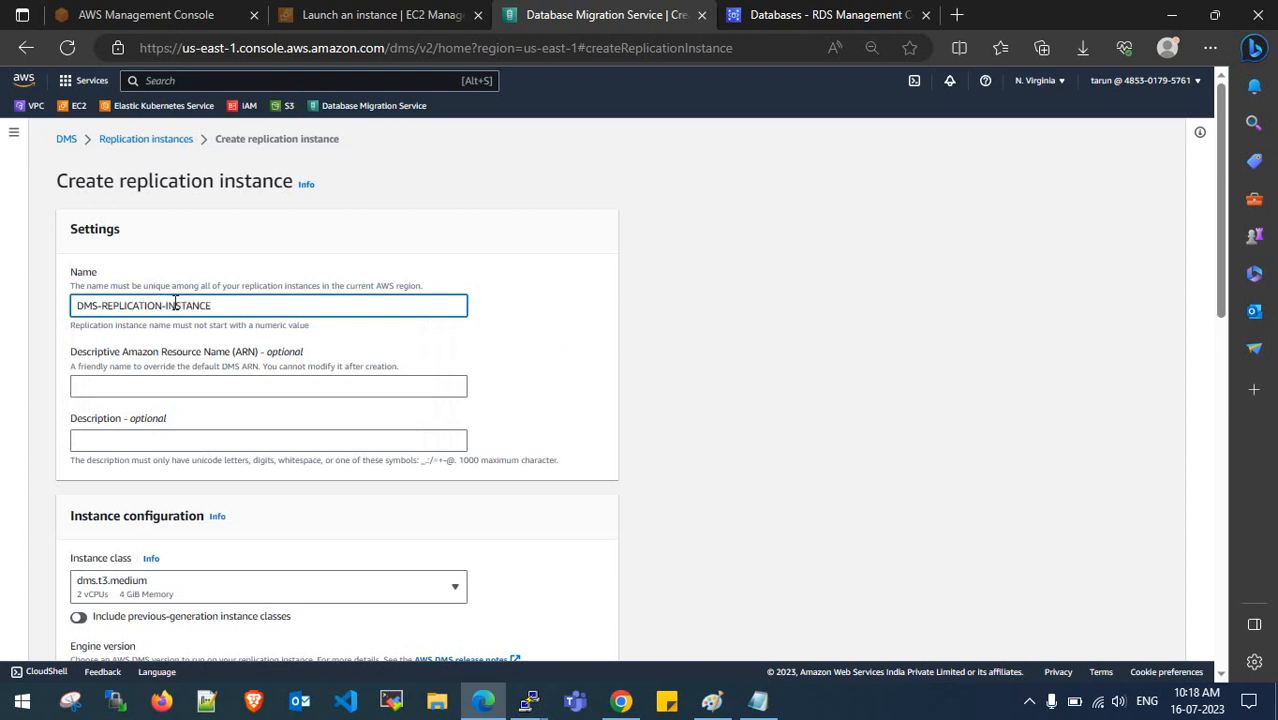
scroll(178, 302, down, 1)
key(ctrl+a)
key(ctrl+c)
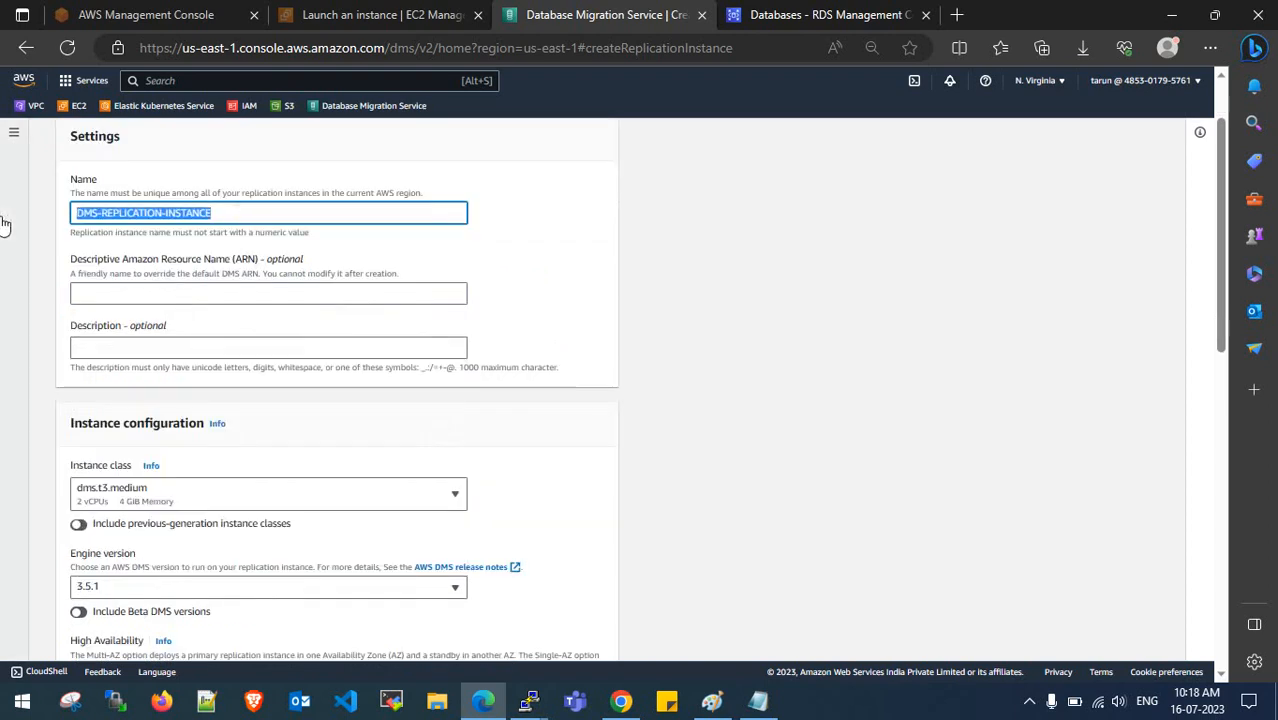
click(130, 345)
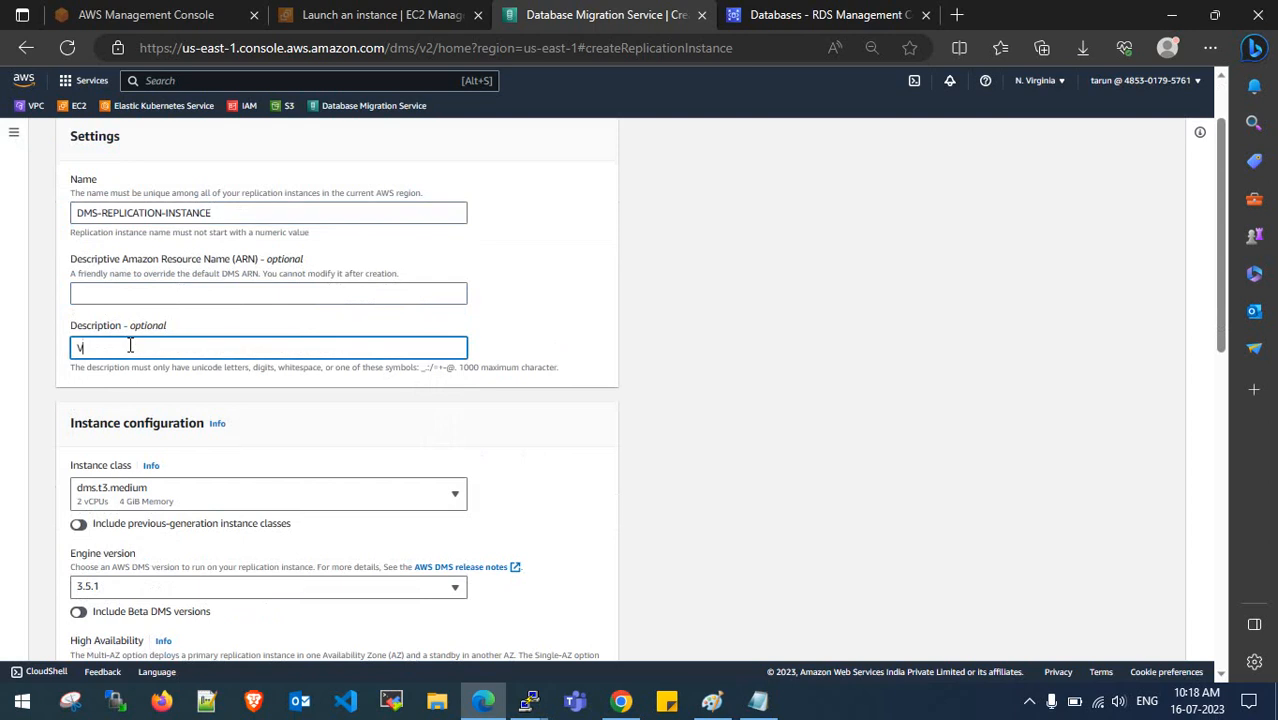
key(ctrl+v)
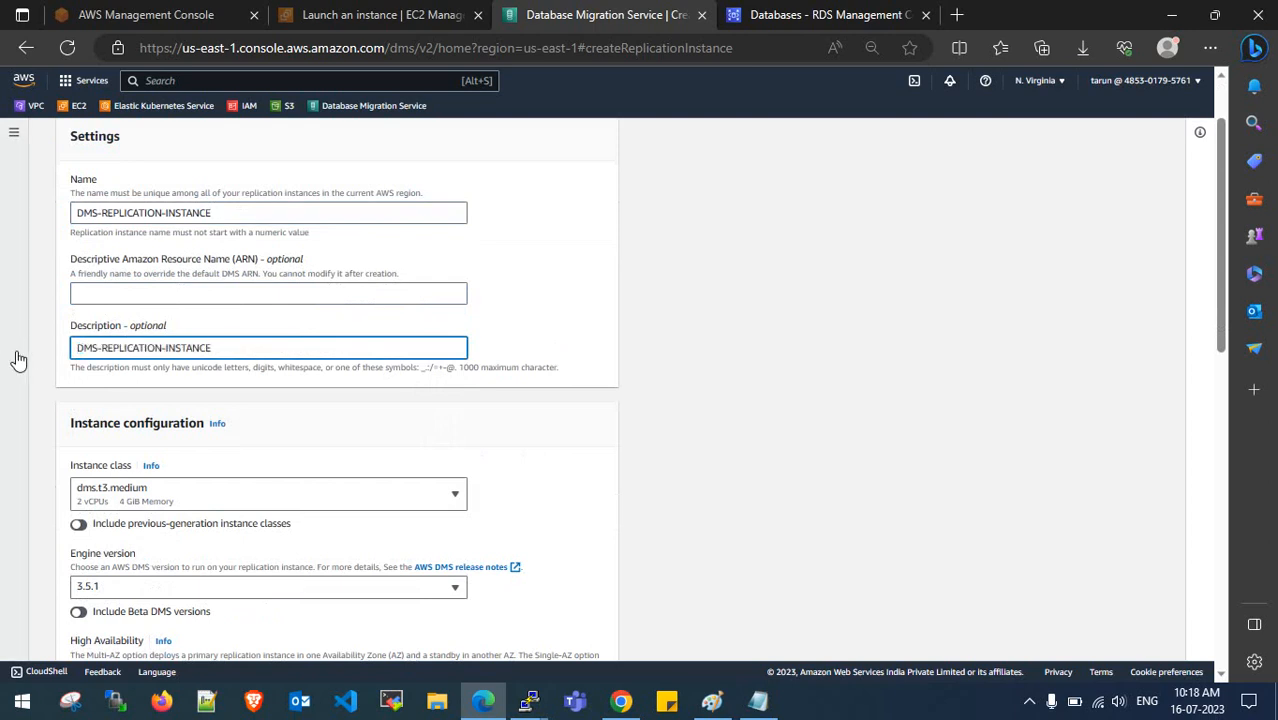
- Keep instance class dms.t3.medium and engine 3.5.1, and choose Dev or test workload (Single-AZ)
scroll(152, 372, down, 2)
click(218, 316)
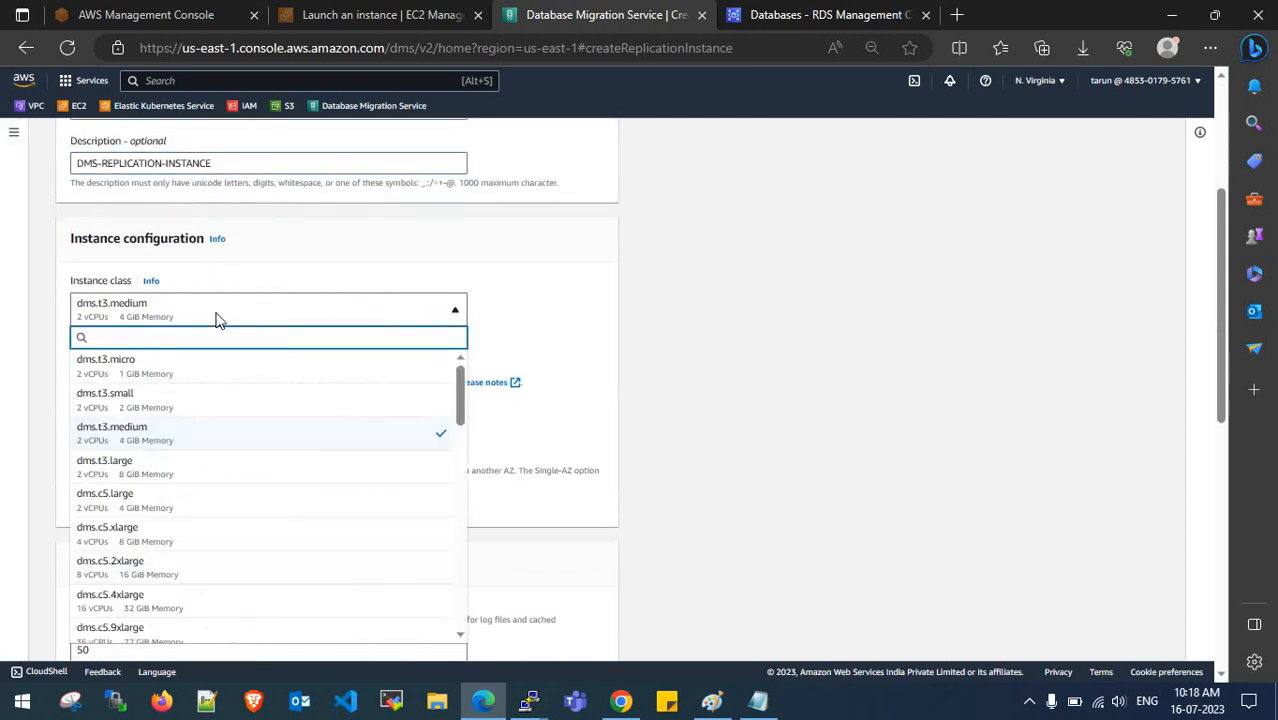
click(214, 434)
scroll(228, 417, down, 2)
click(160, 222)
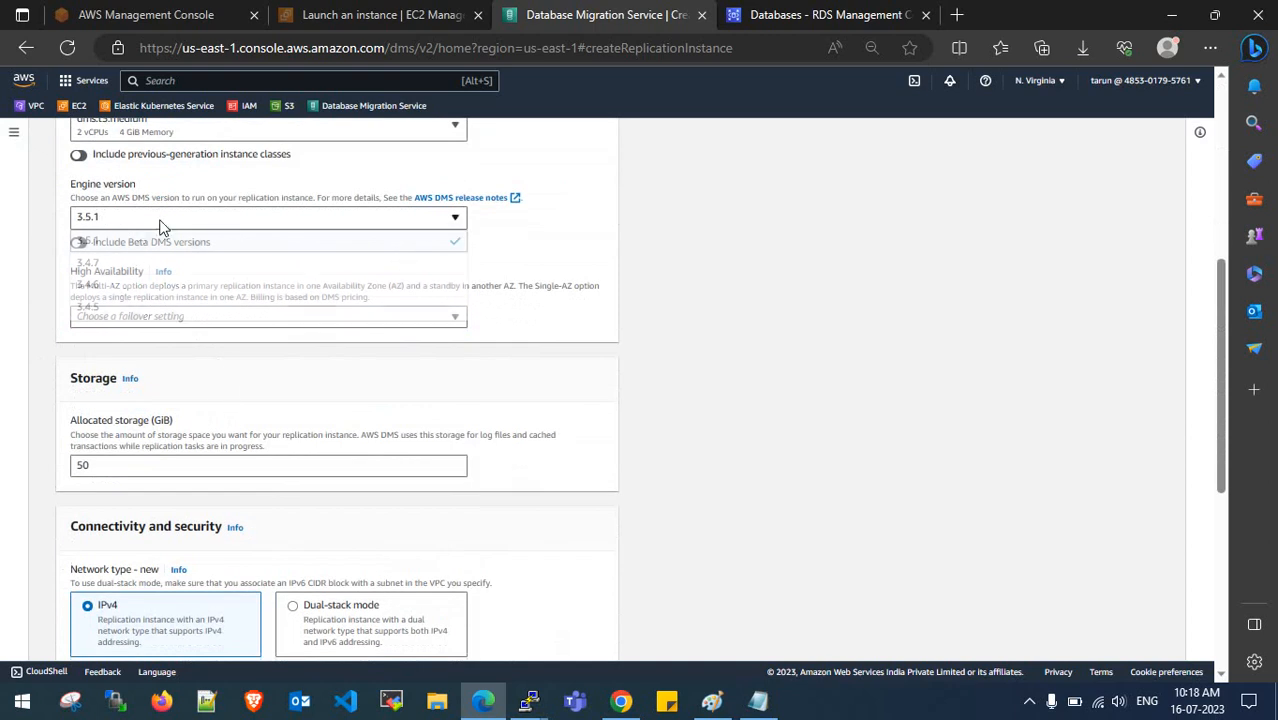
click(165, 243)
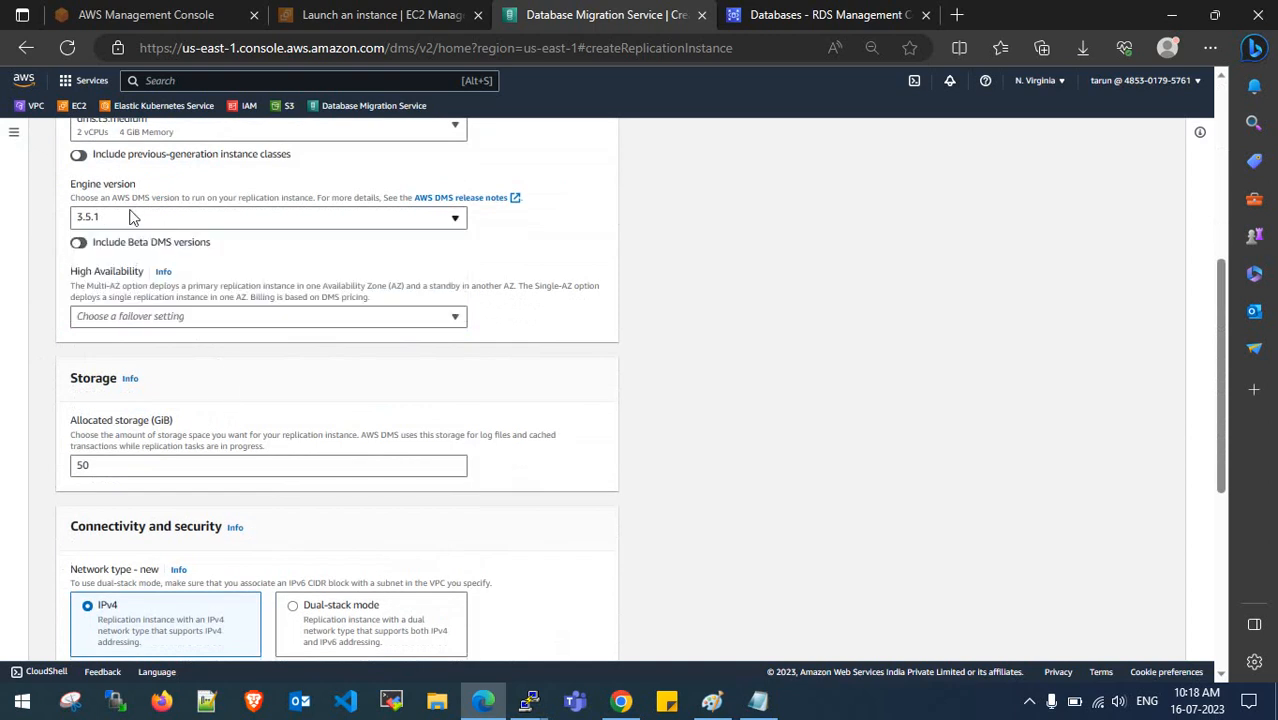
click(194, 320)
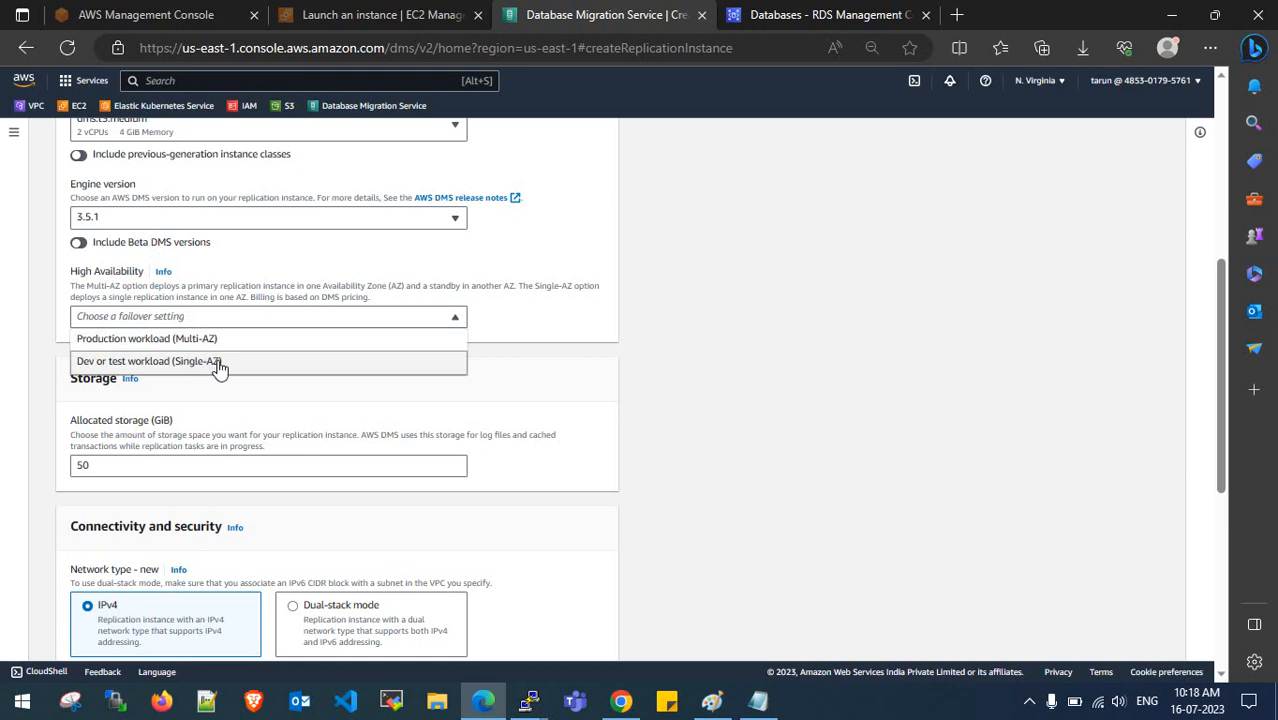
click(217, 362)
- Set allocated storage to 20 GiB and place the instance in the custom VPC with its default subnet group
scroll(212, 297, down, 2)
drag(129, 283, 49, 287)
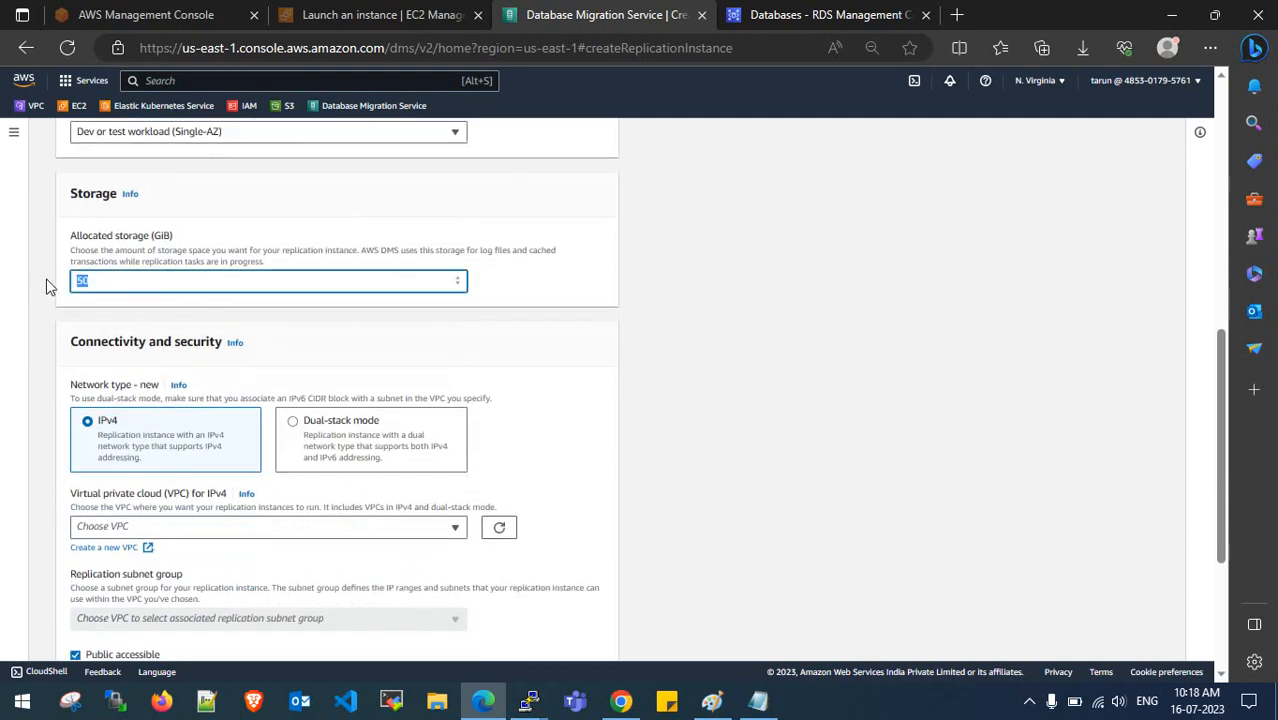
click(234, 324)
scroll(200, 300, down, 1)
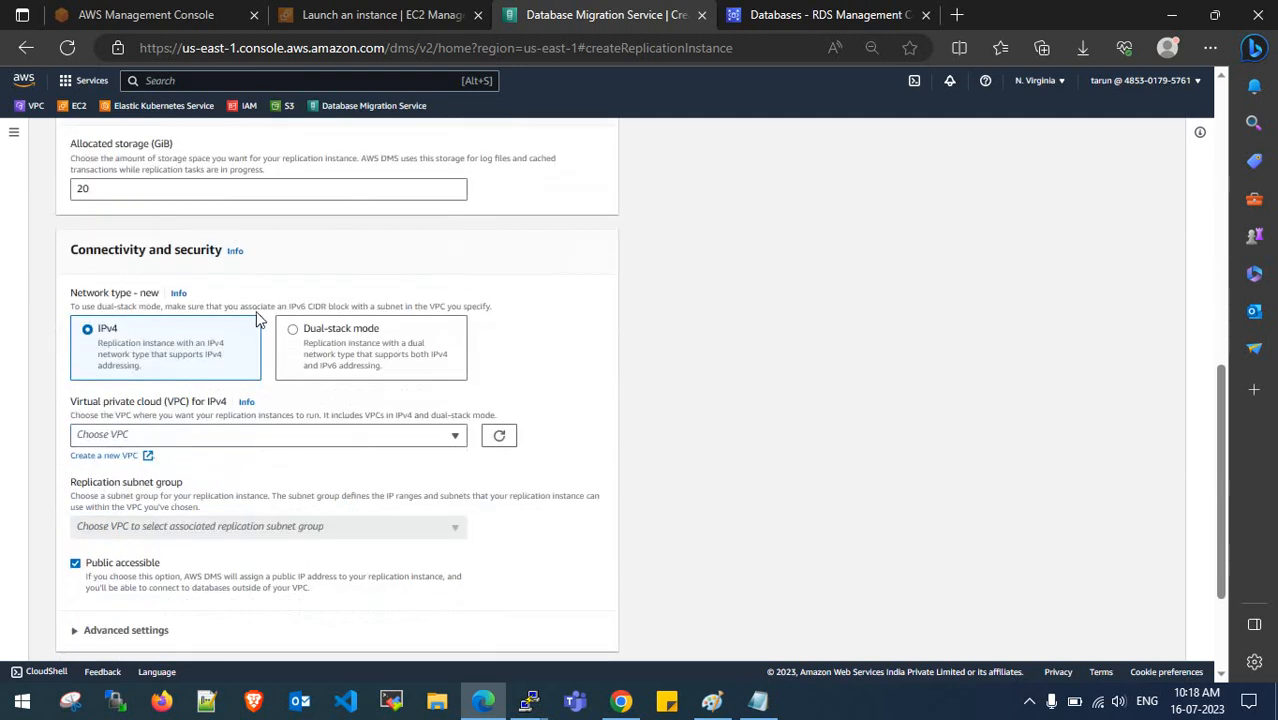
scroll(196, 272, down, 2)
click(200, 260)
click(198, 308)
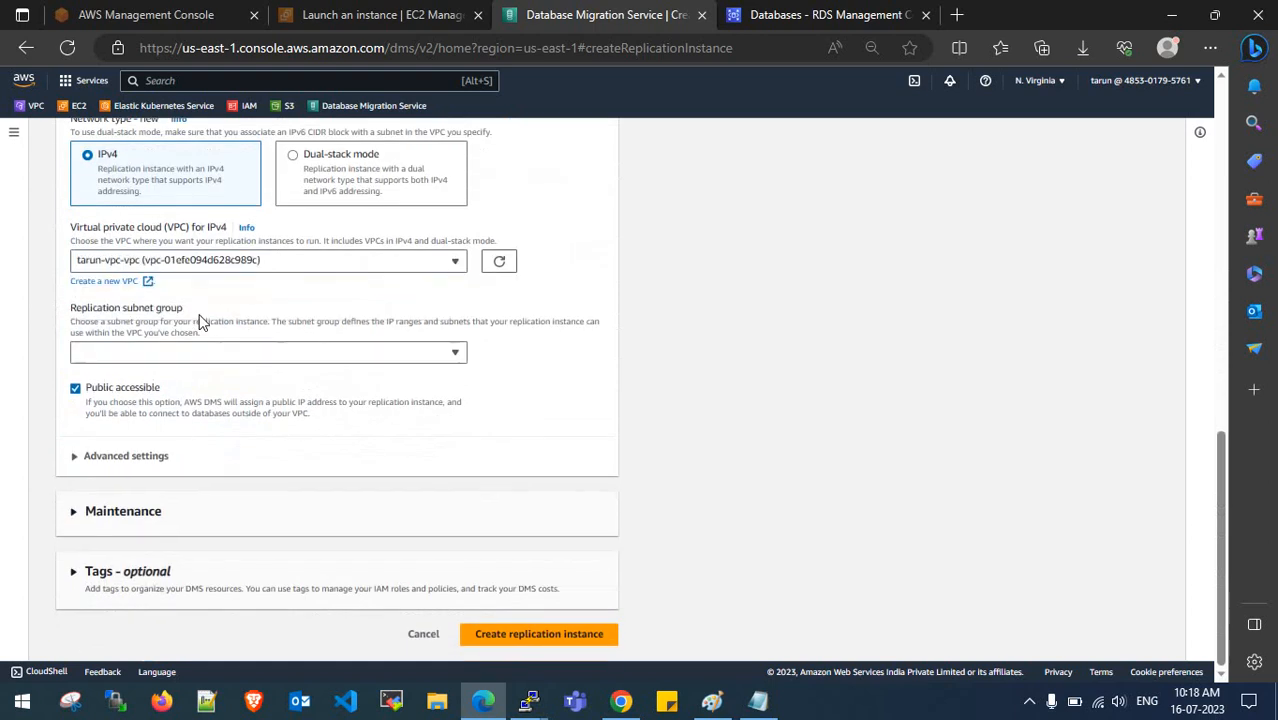
click(194, 352)
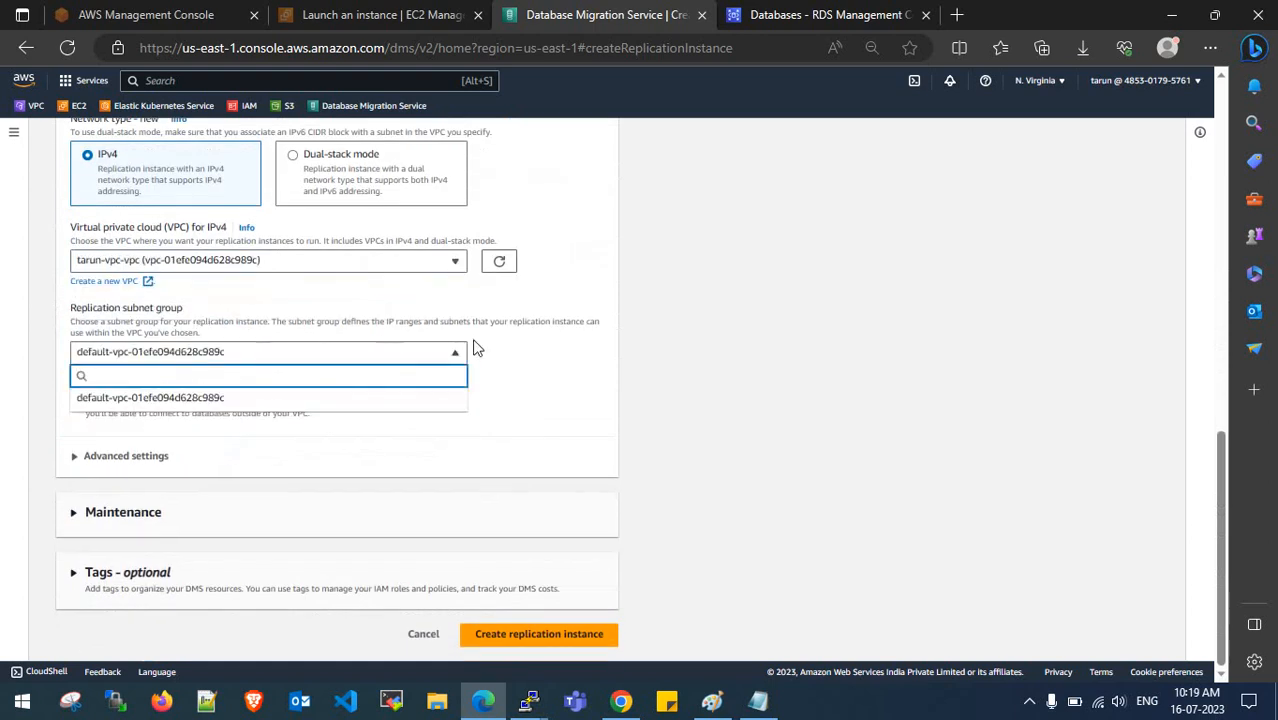
click(709, 318)
click(14, 131)
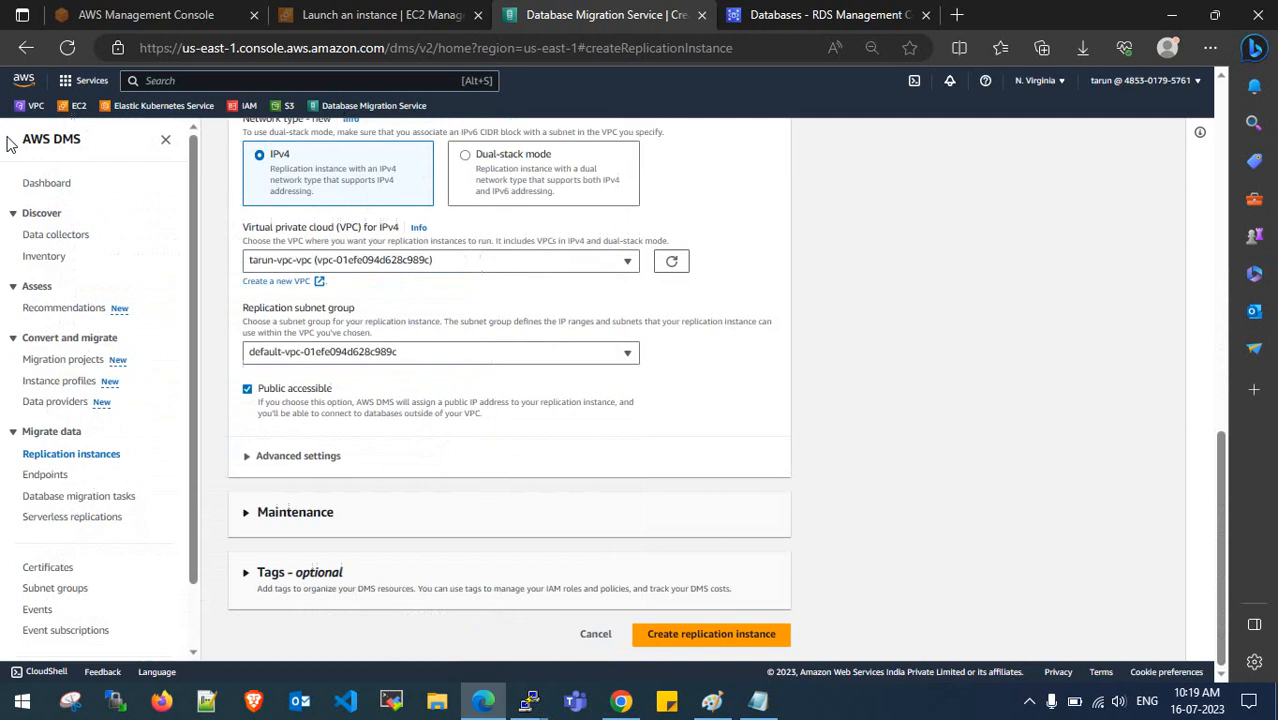
- Open Subnet groups in a new tab and delete the old dms-ri-subnet-group
right_click(68, 588)
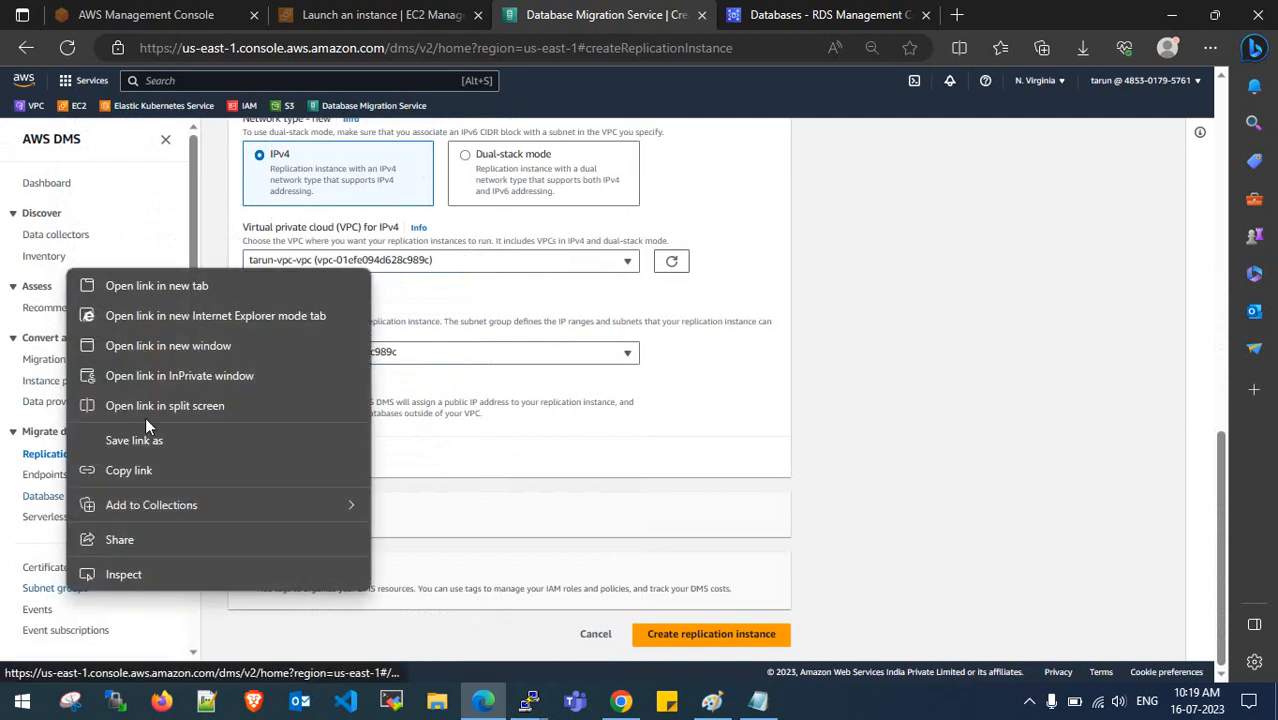
click(180, 292)
click(740, 14)
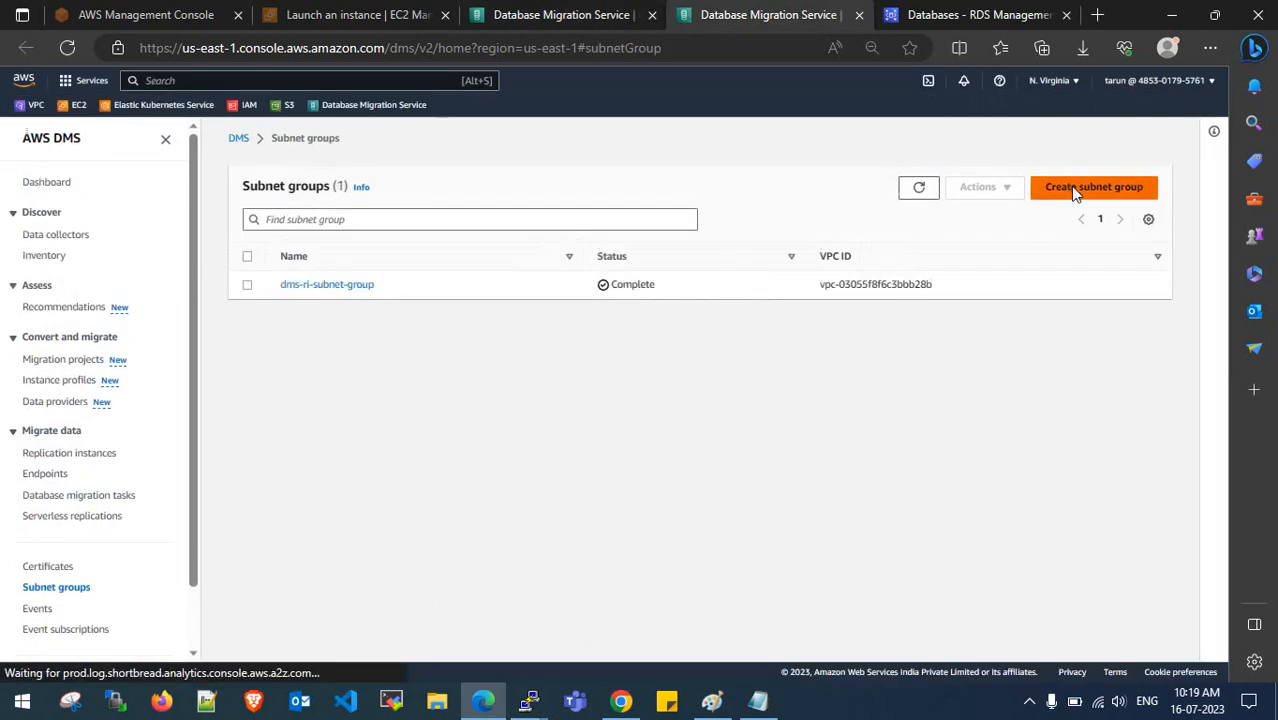
click(1060, 195)
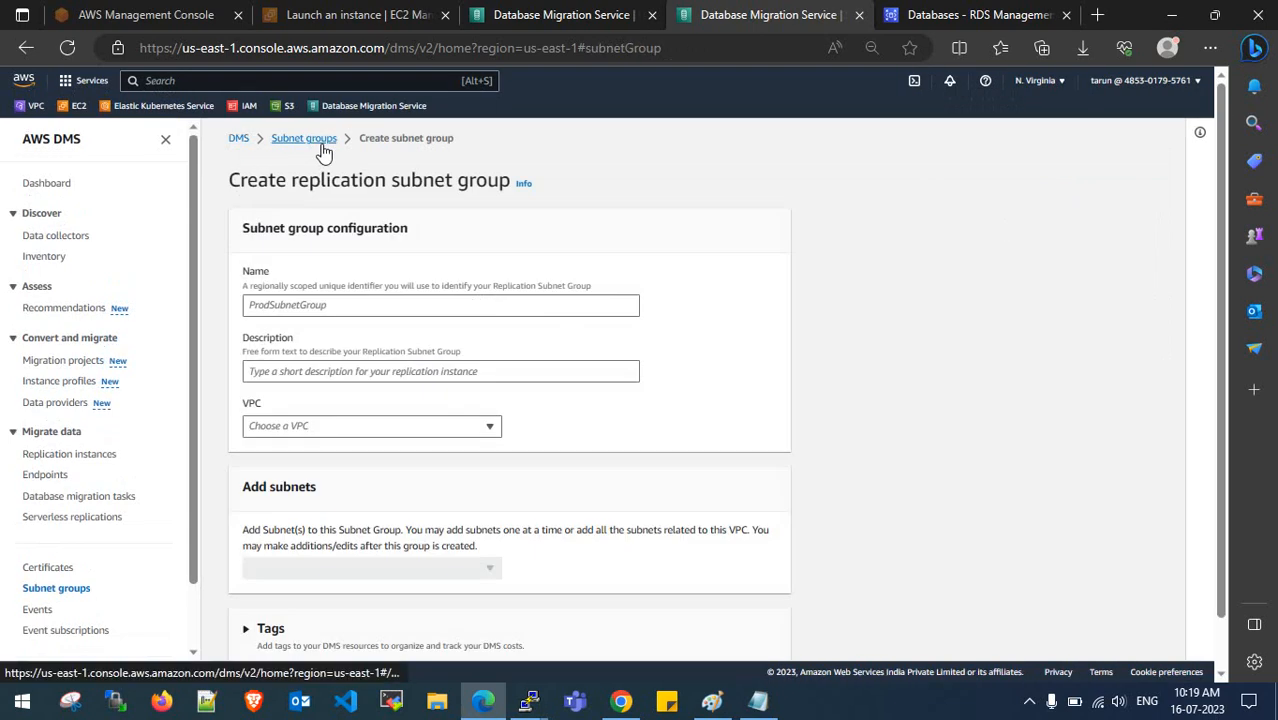
click(321, 144)
click(246, 285)
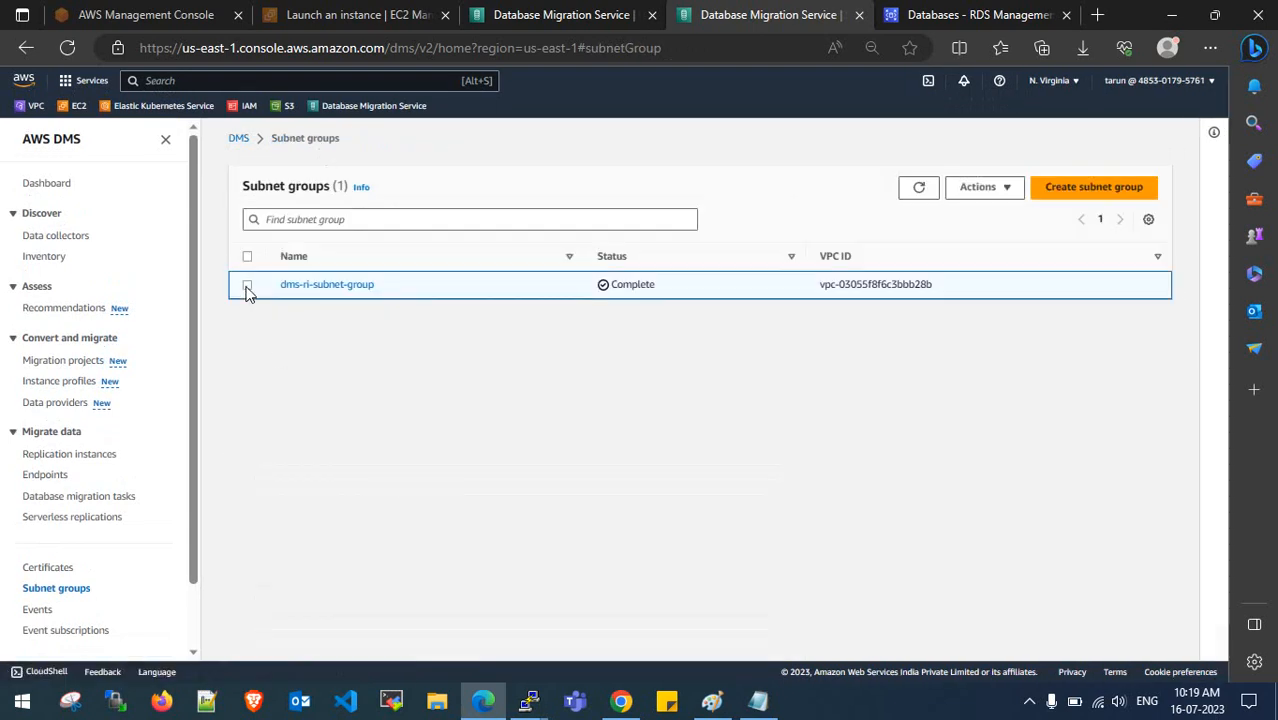
click(990, 187)
click(1001, 240)
click(779, 443)
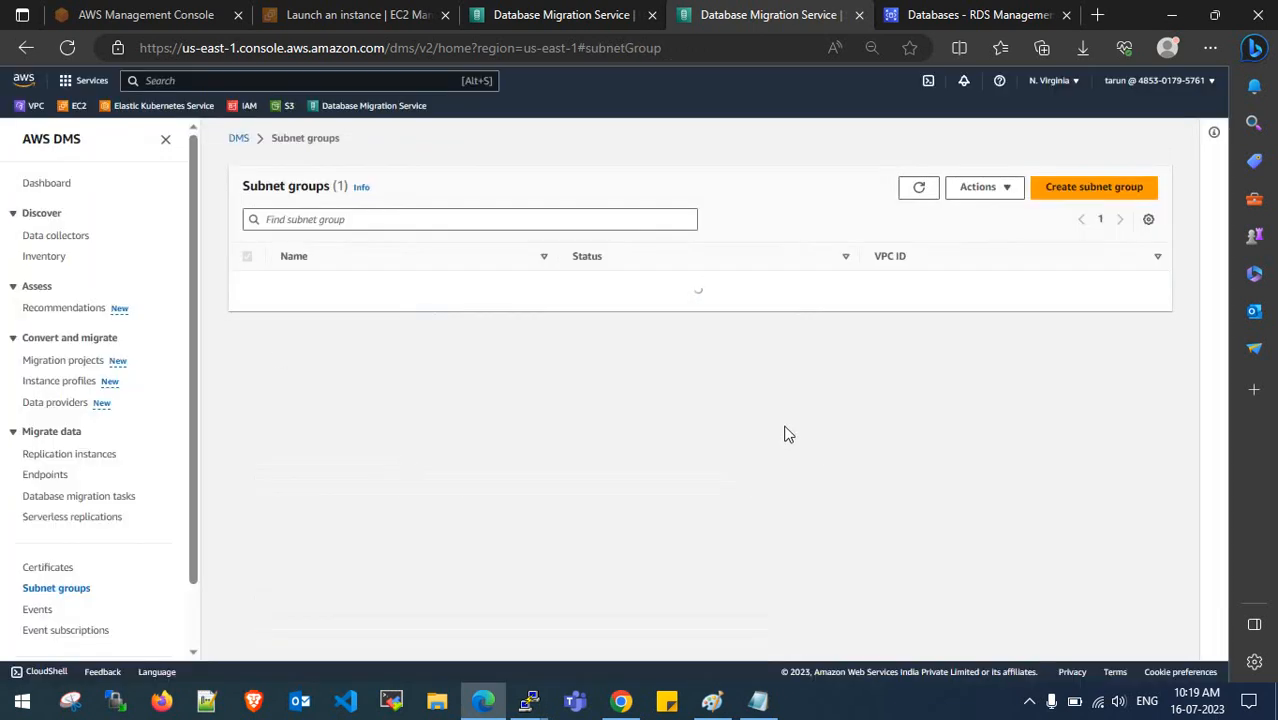
click(1182, 133)
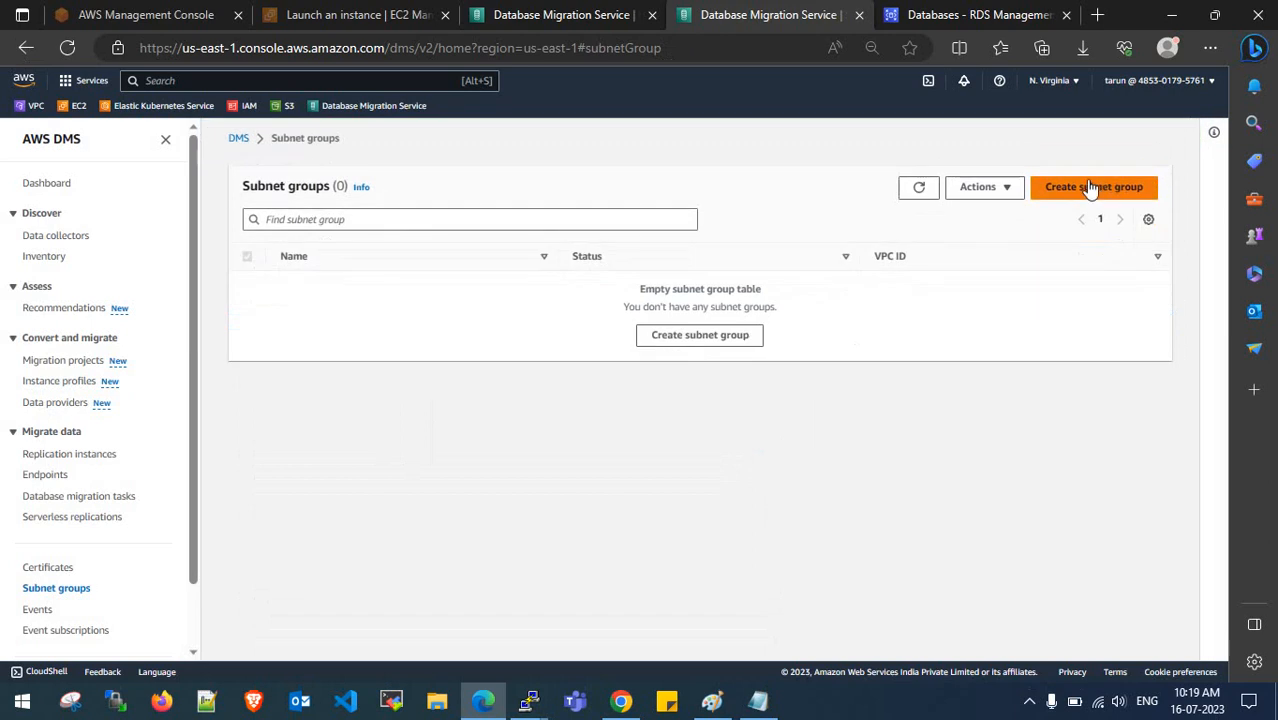
- Create subnet group DMS-REPLICATION-INSTANCE-SUBNET-GROUP, with matching description, in the custom VPC
click(1091, 188)
click(406, 305)
text(DMS-REPLICATION-OINSTANCE)
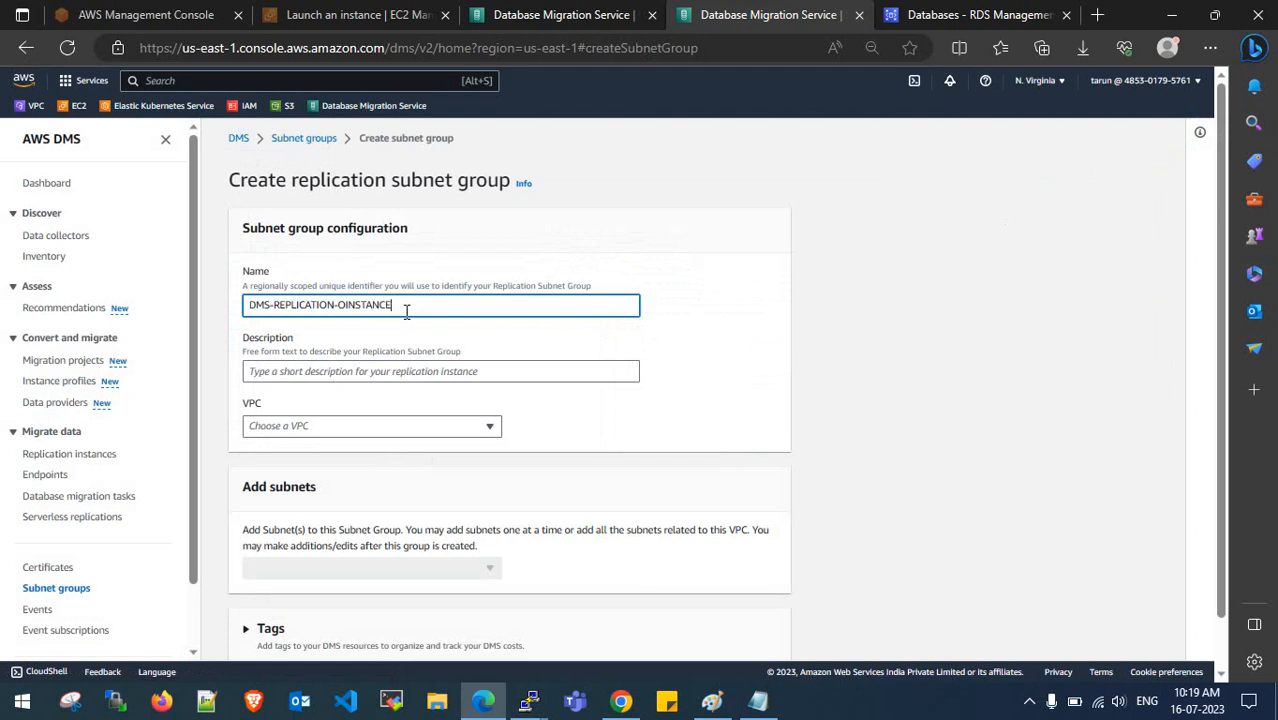
key(BackSpace)
drag(483, 304, 220, 314)
key(ctrl+c)
click(314, 371)
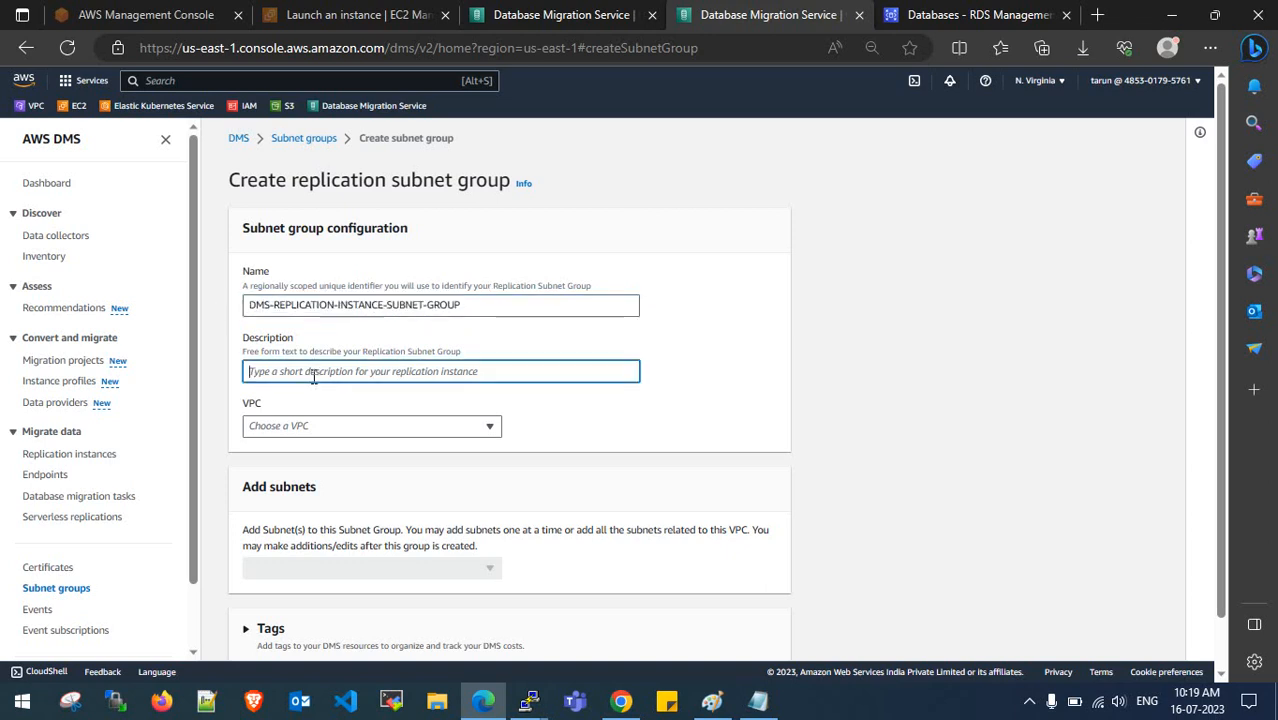
key(ctrl+v)
click(315, 424)
click(350, 469)
- Add the us-east-1a and us-east-1b public subnets and create the group, then return to the instance form
scroll(350, 460, down, 1)
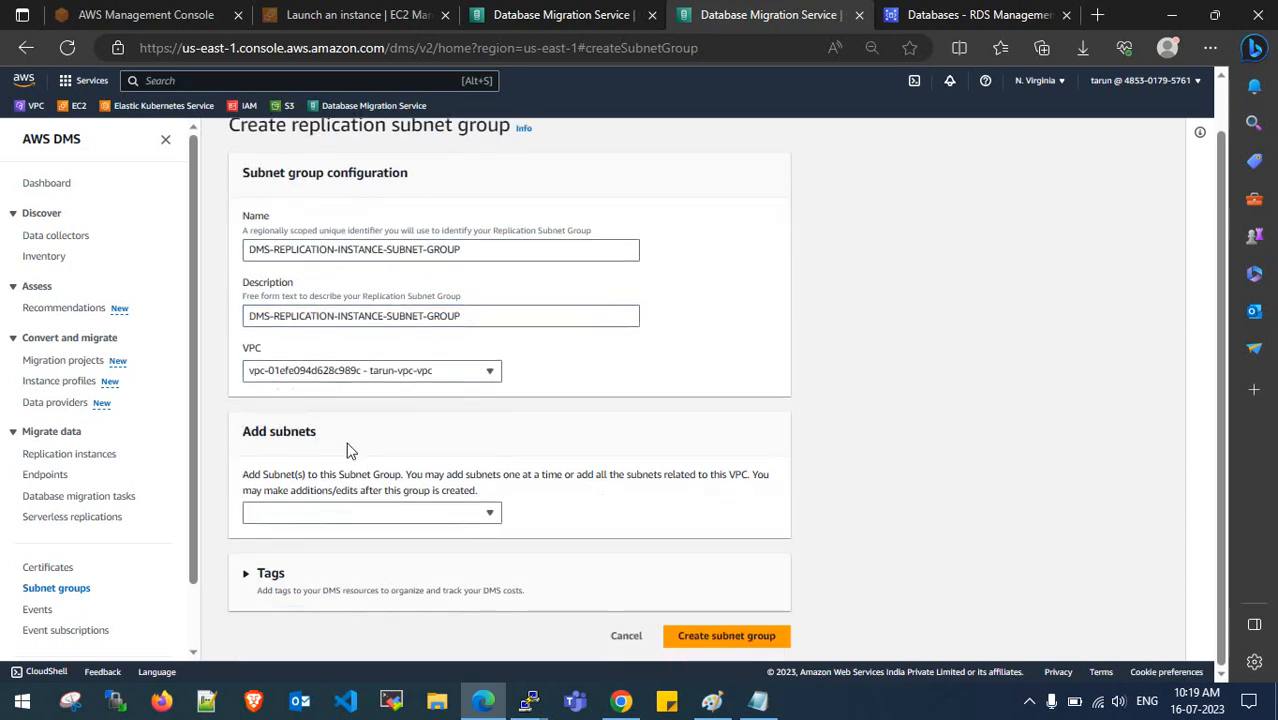
click(361, 513)
click(335, 418)
click(330, 462)
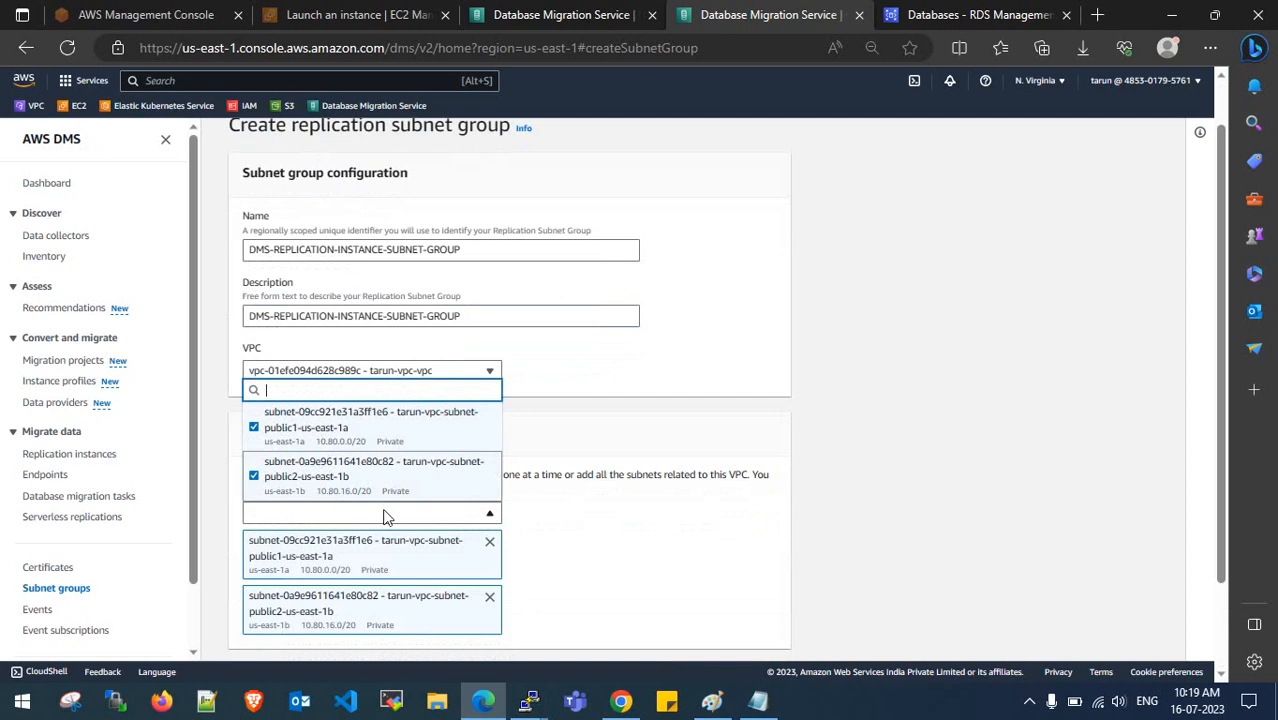
click(637, 505)
scroll(635, 505, down, 2)
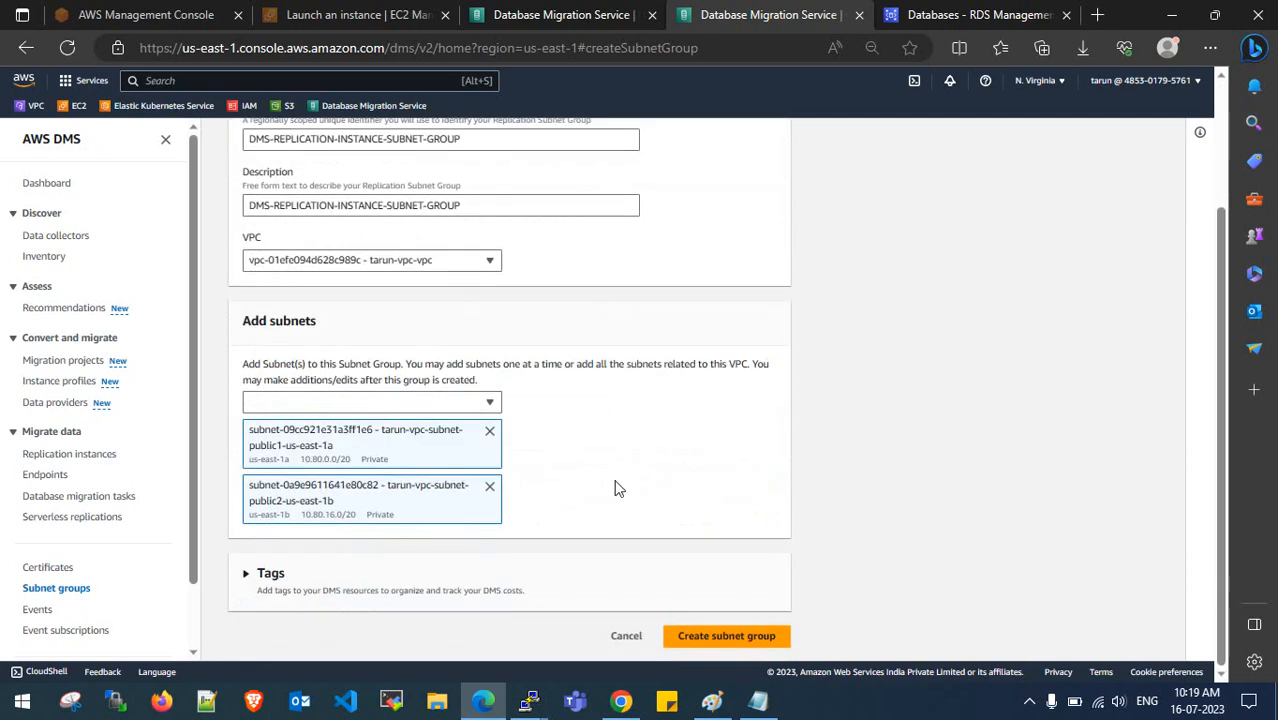
click(700, 636)
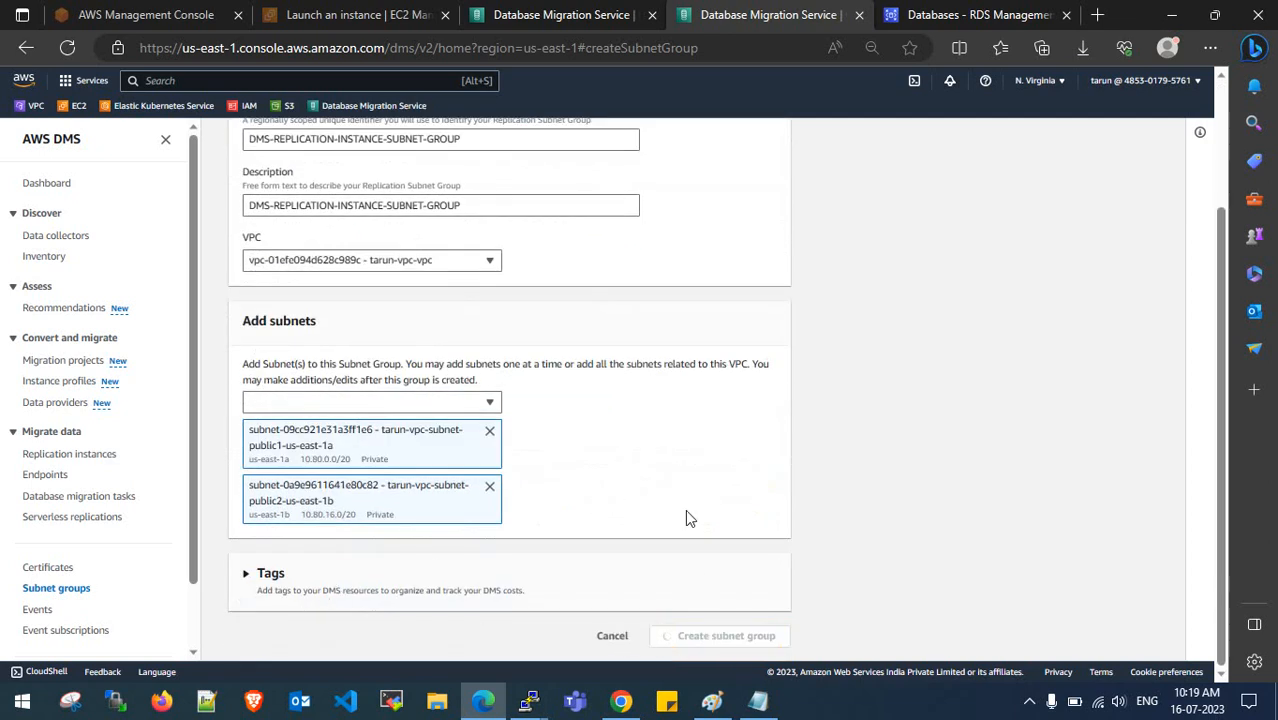
click(1181, 138)
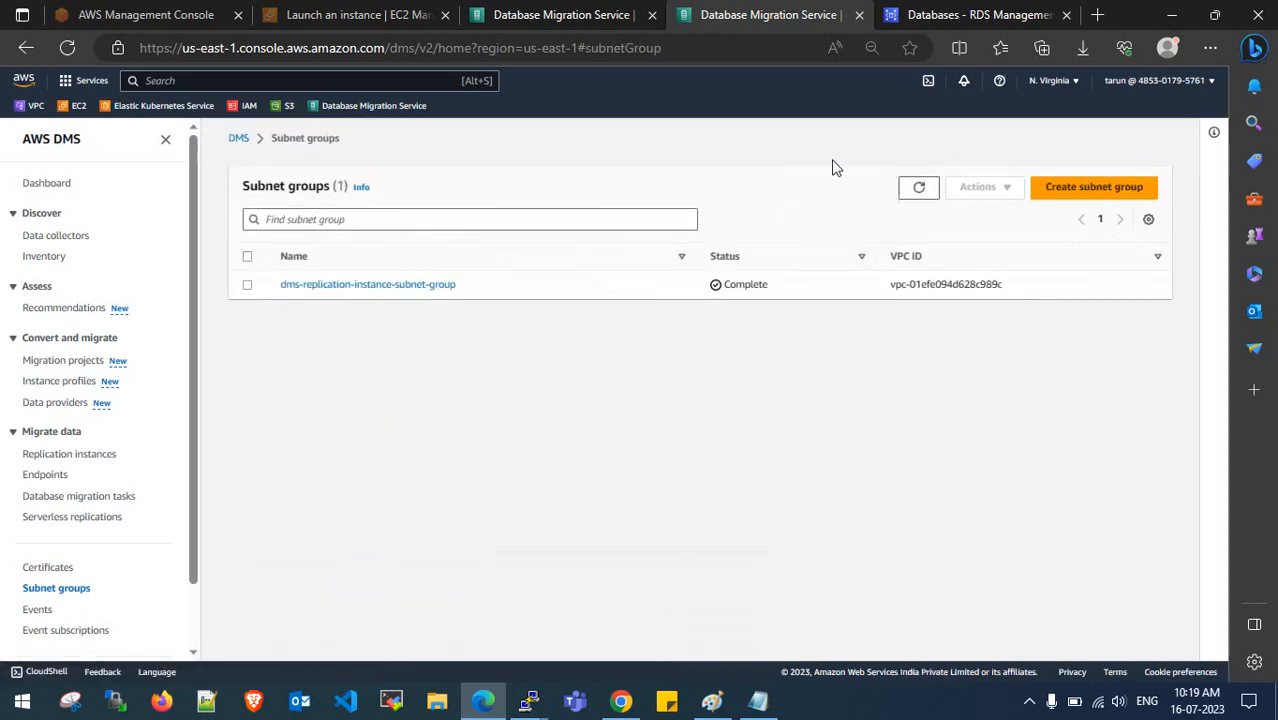
click(583, 12)
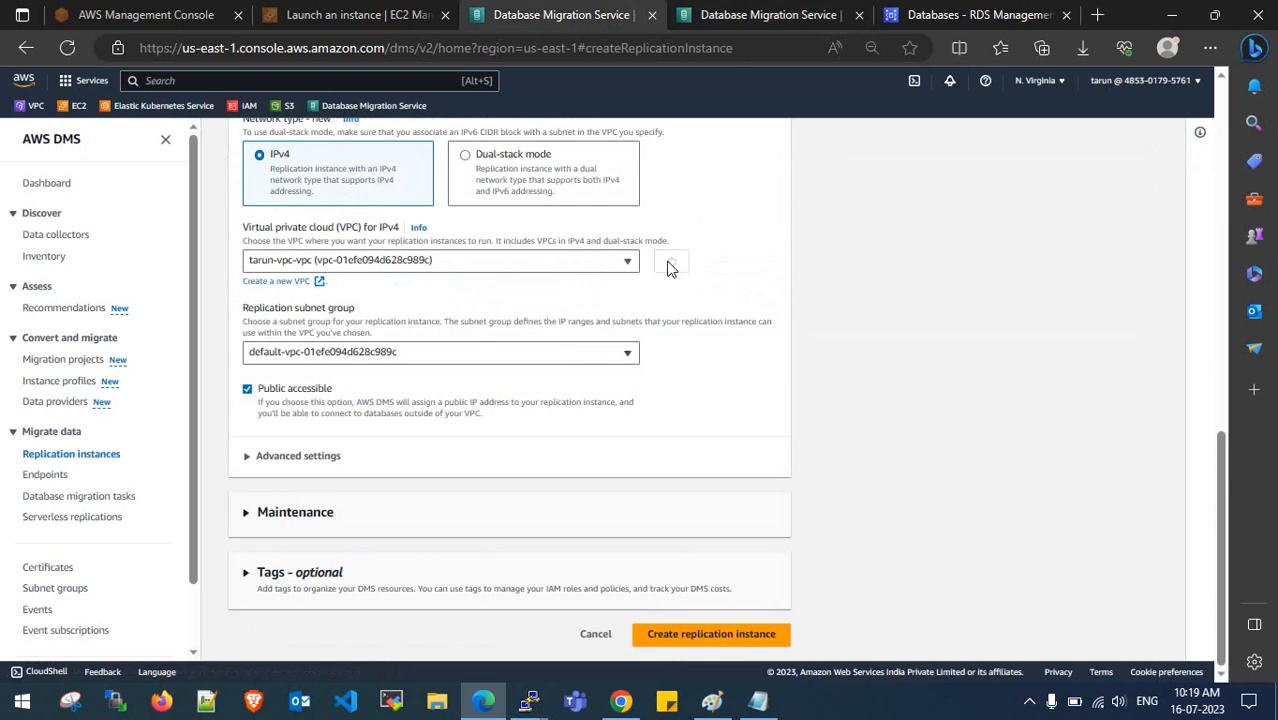
- Abandon the unfinished replication instance form and start a fresh one
click(616, 264)
click(548, 356)
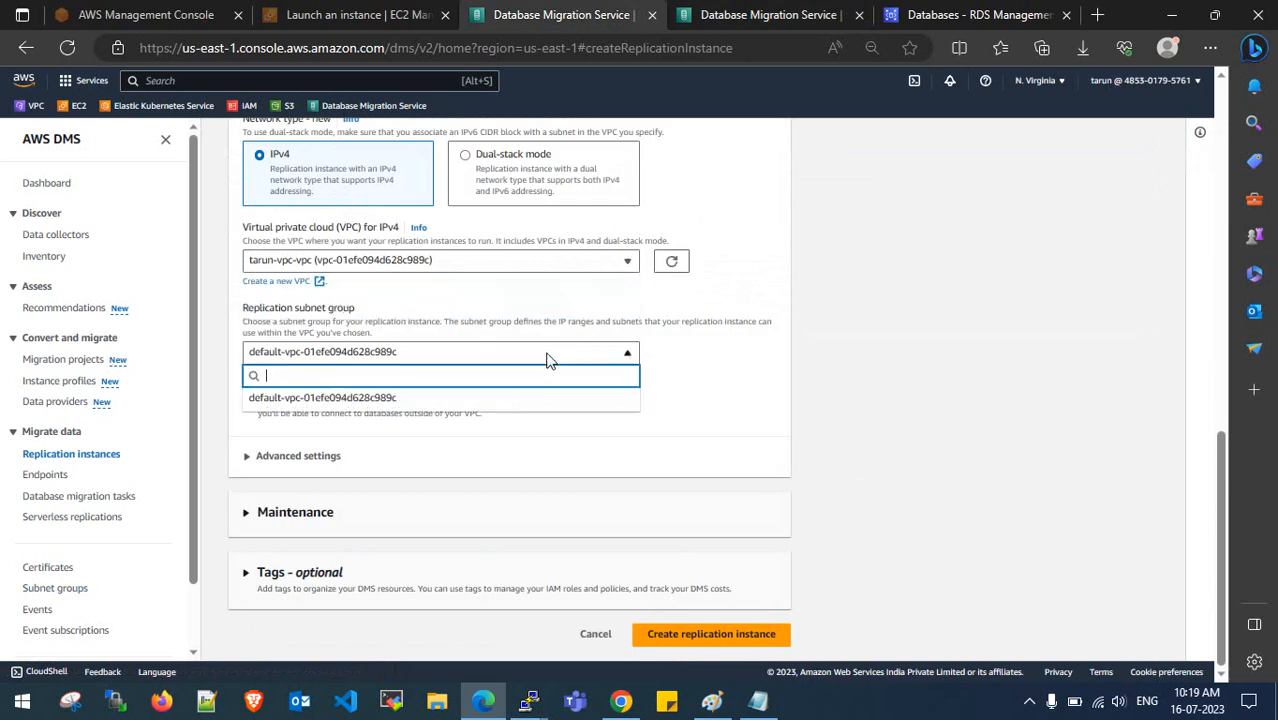
scroll(690, 391, up, 15)
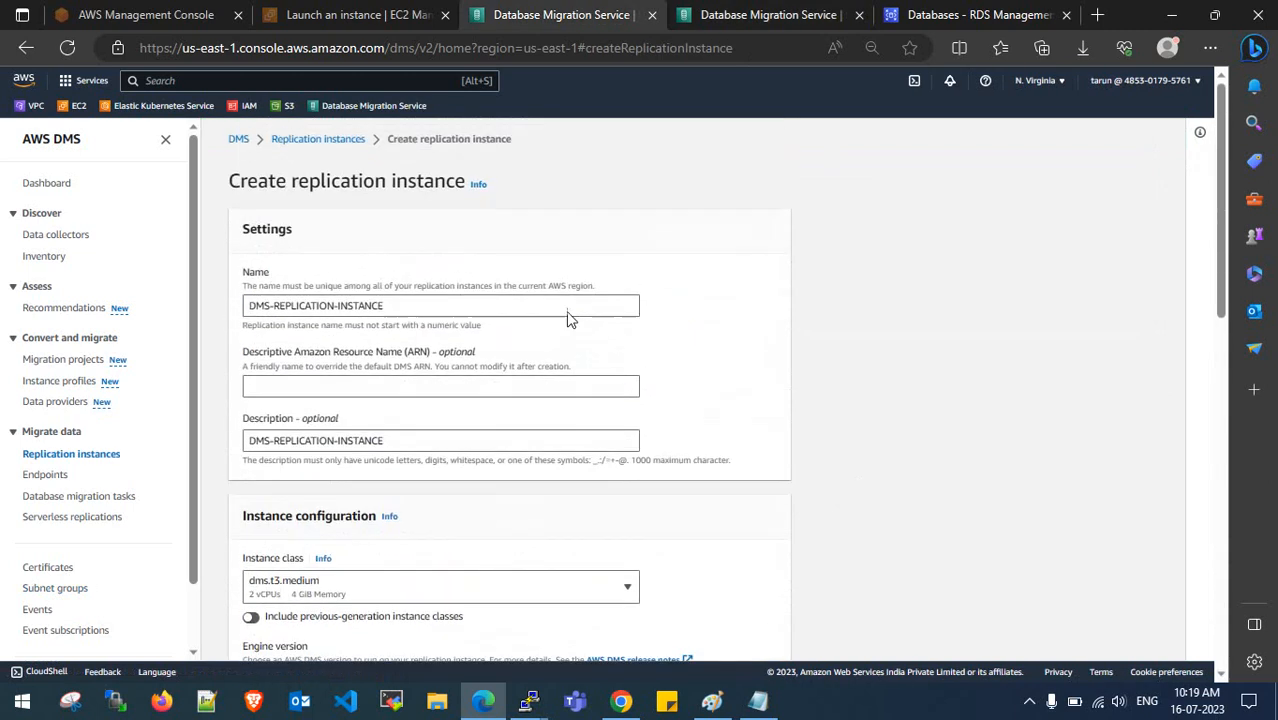
click(340, 140)
click(790, 438)
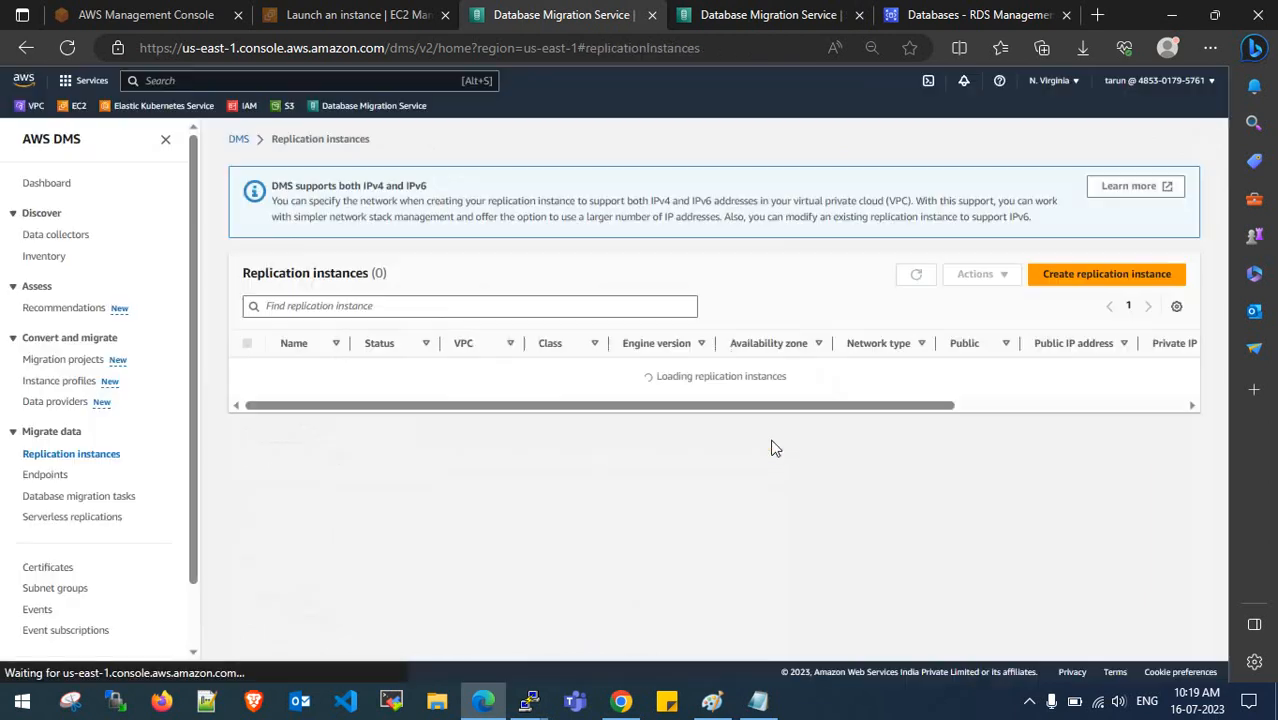
click(1106, 273)
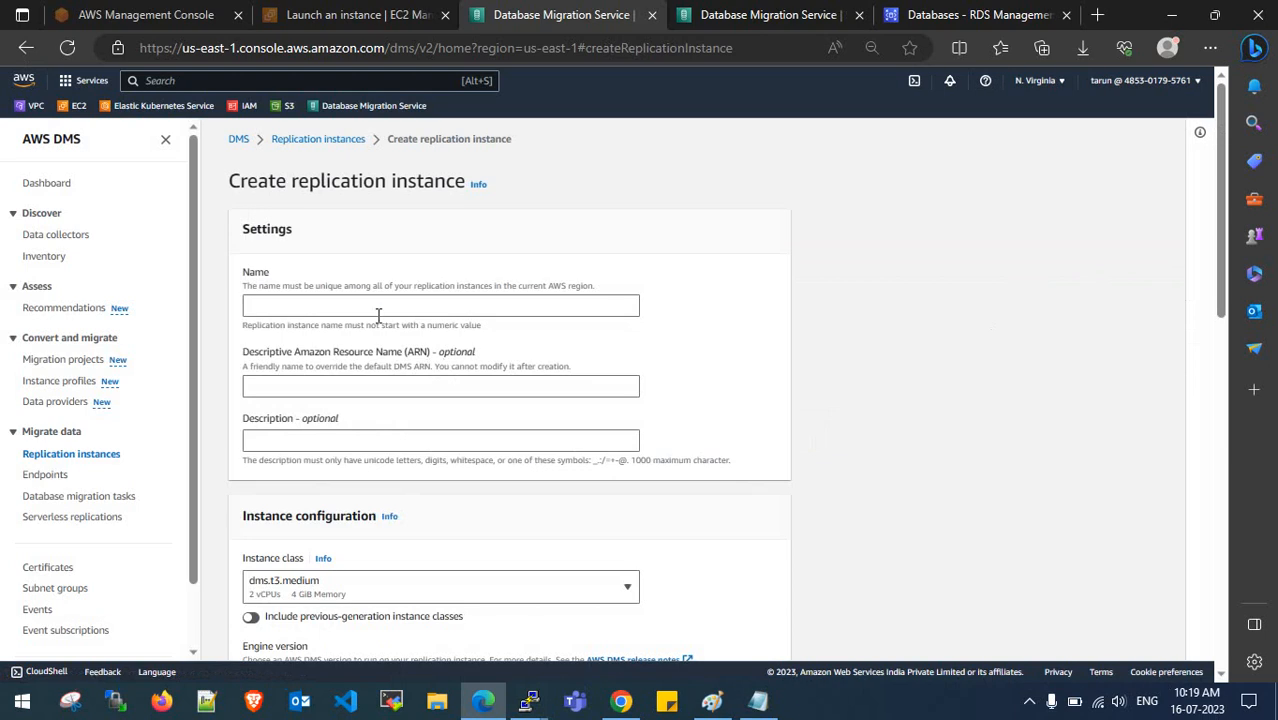
- Paste the suggested name into the replication instance Name field
click(378, 312)
key(ctrl+v)
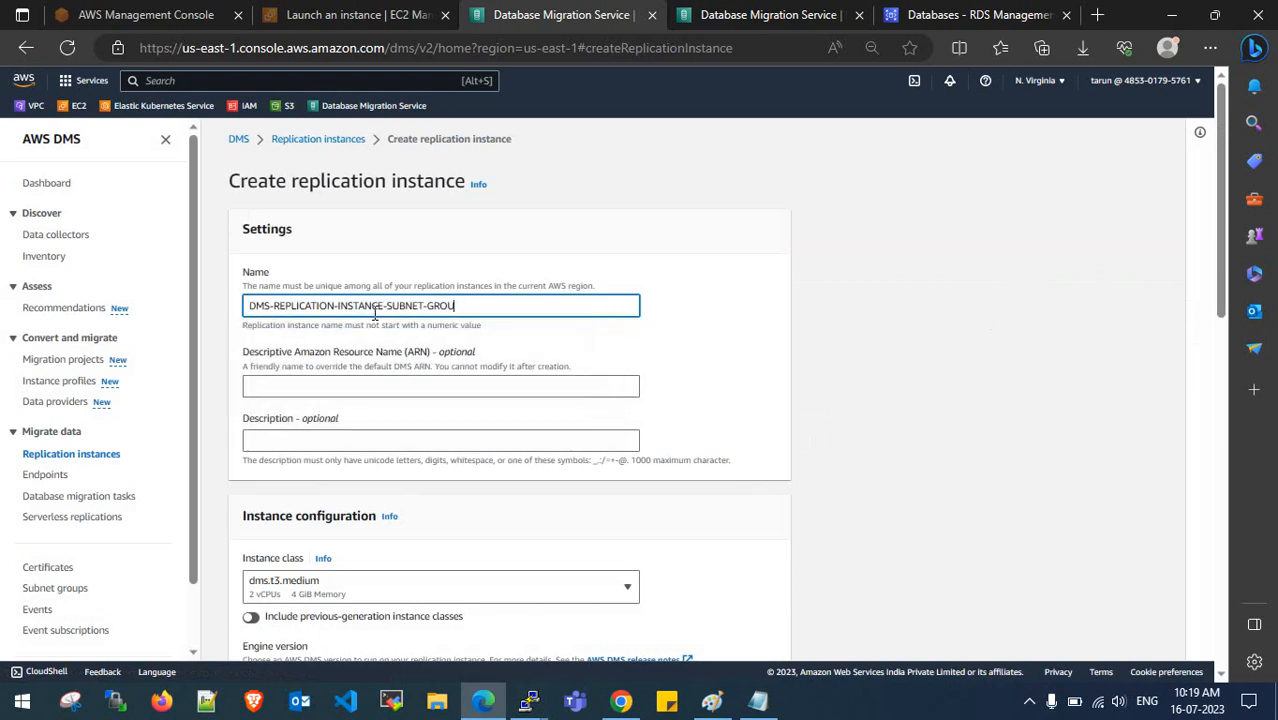
key(BackSpace)
key(BackSpace)
key(BackSpace)
key(BackSpace)
key(BackSpace)
key(BackSpace)
key(BackSpace)
key(BackSpace)
key(BackSpace)
key(BackSpace)
key(BackSpace)
scroll(375, 313, down, 2)
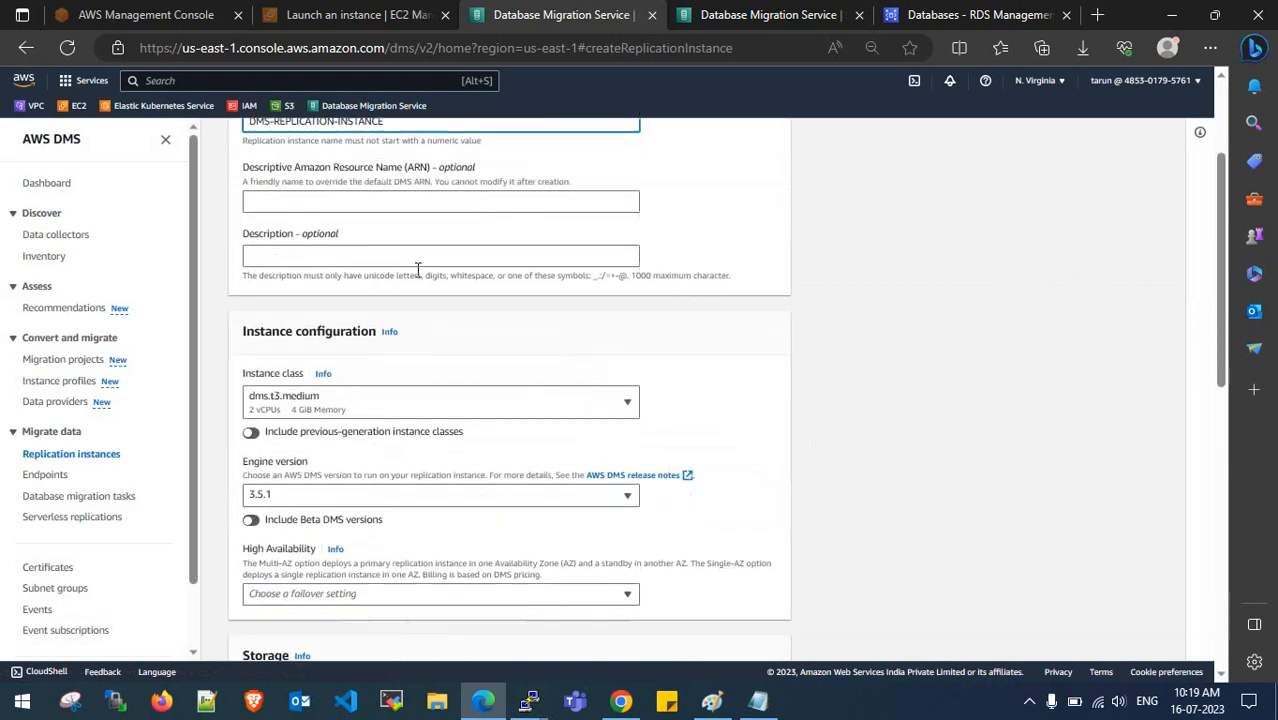
scroll(434, 185, up, 2)
drag(385, 306, 182, 318)
text(DMS-REPLICATION-INSTANCE-SUBNET-GROUP)
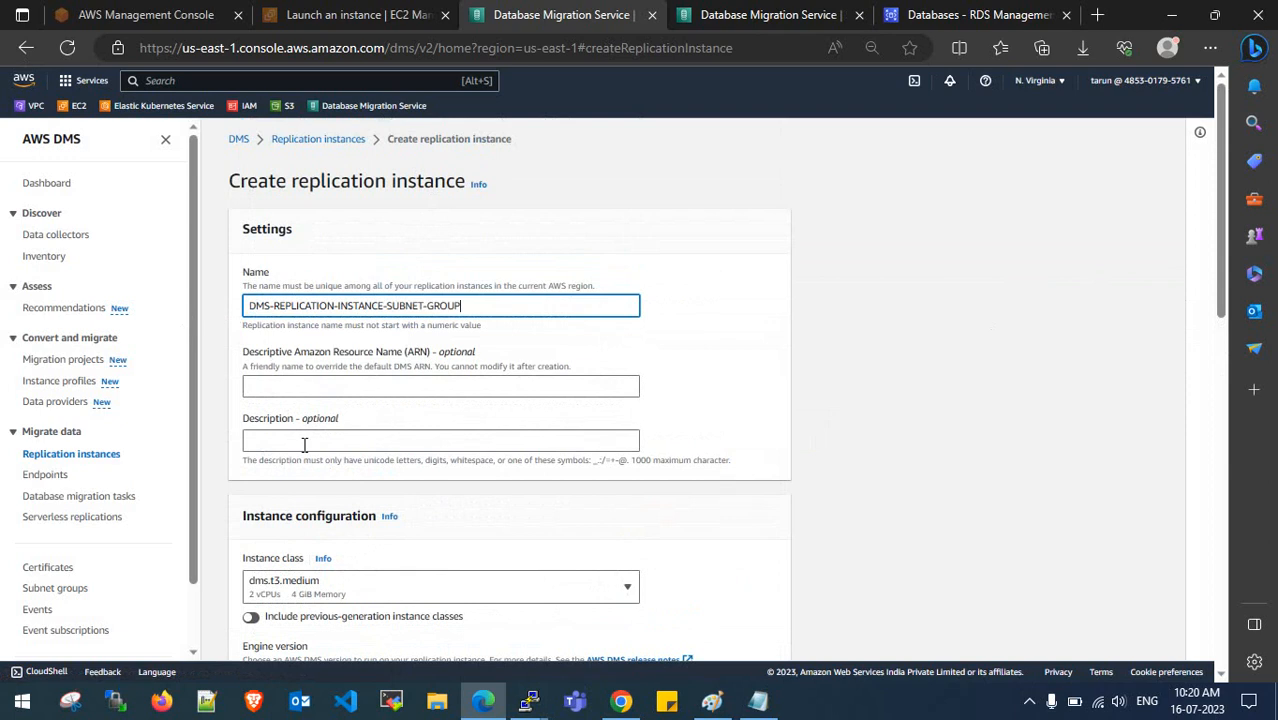
- Trim '-SUBNET-GROUP' so the name is DMS-REPLICATION-INSTANCE, and reuse it as the description
click(306, 442)
drag(463, 306, 181, 300)
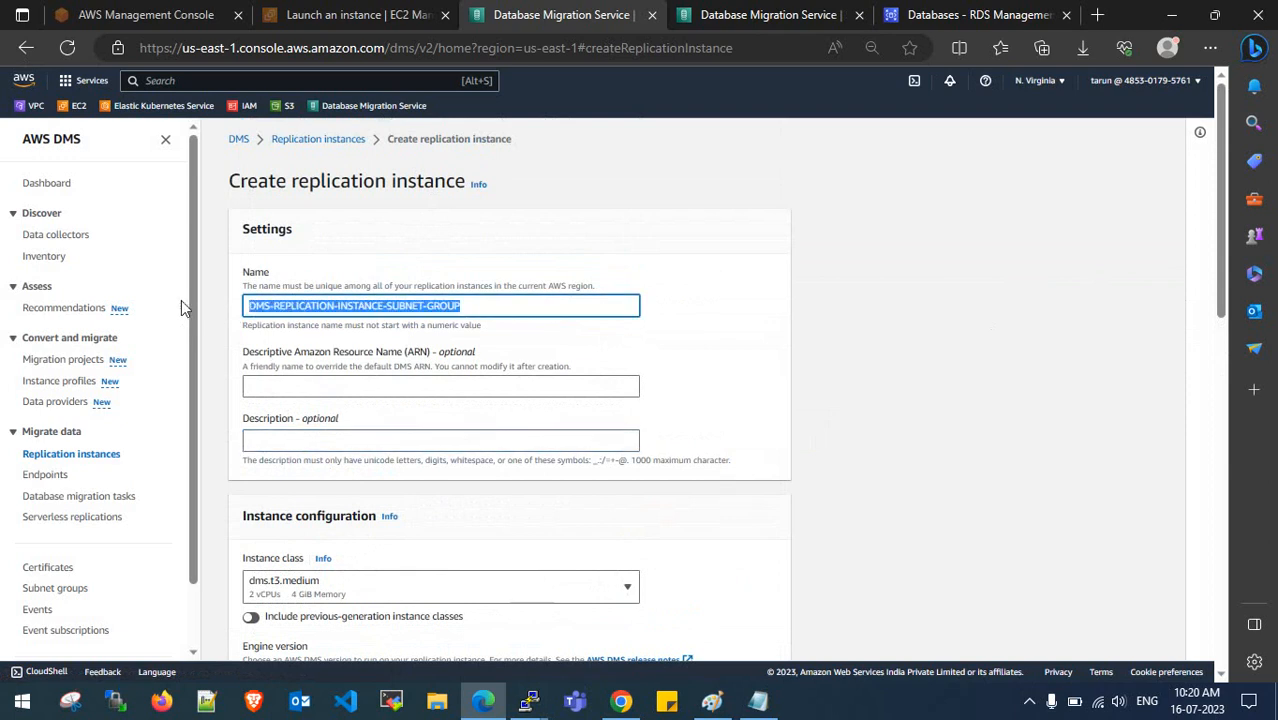
click(388, 291)
drag(476, 307, 200, 320)
key(BackSpace)
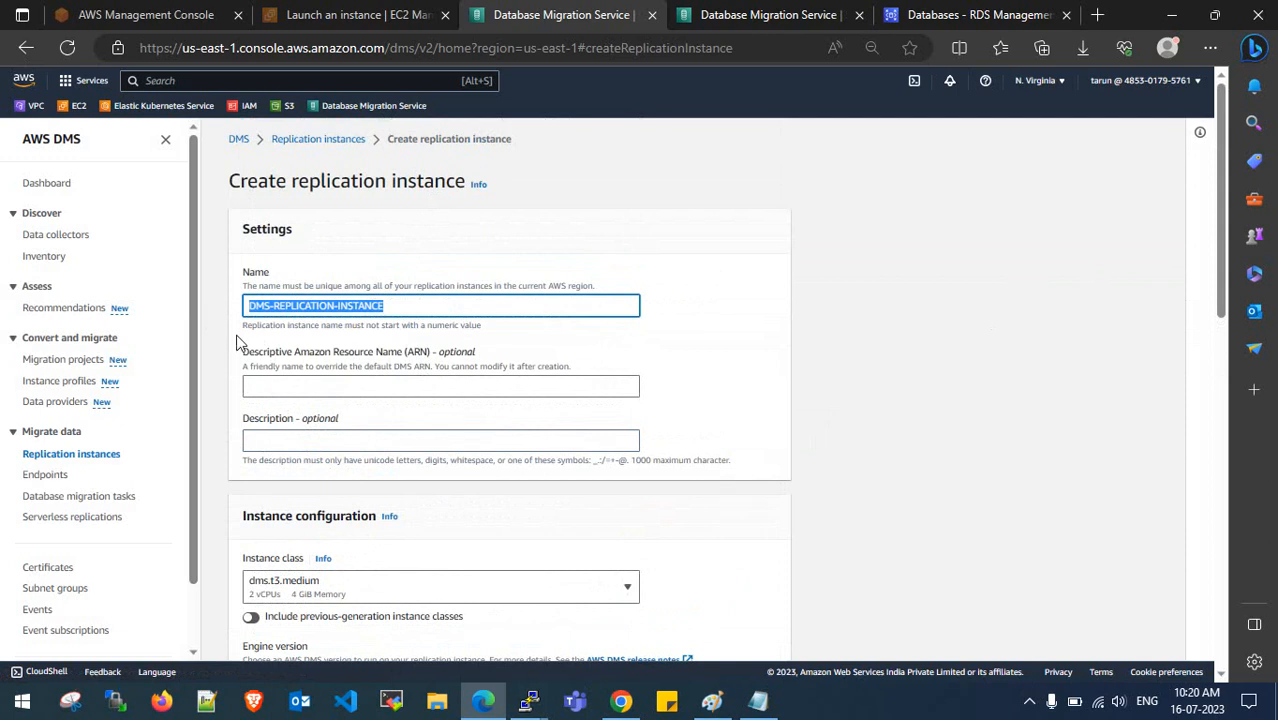
key(ctrl+c)
click(292, 443)
key(ctrl+v)
- Choose the Single-AZ dev/test workload and set allocated storage to 20 GiB
scroll(340, 420, down, 3)
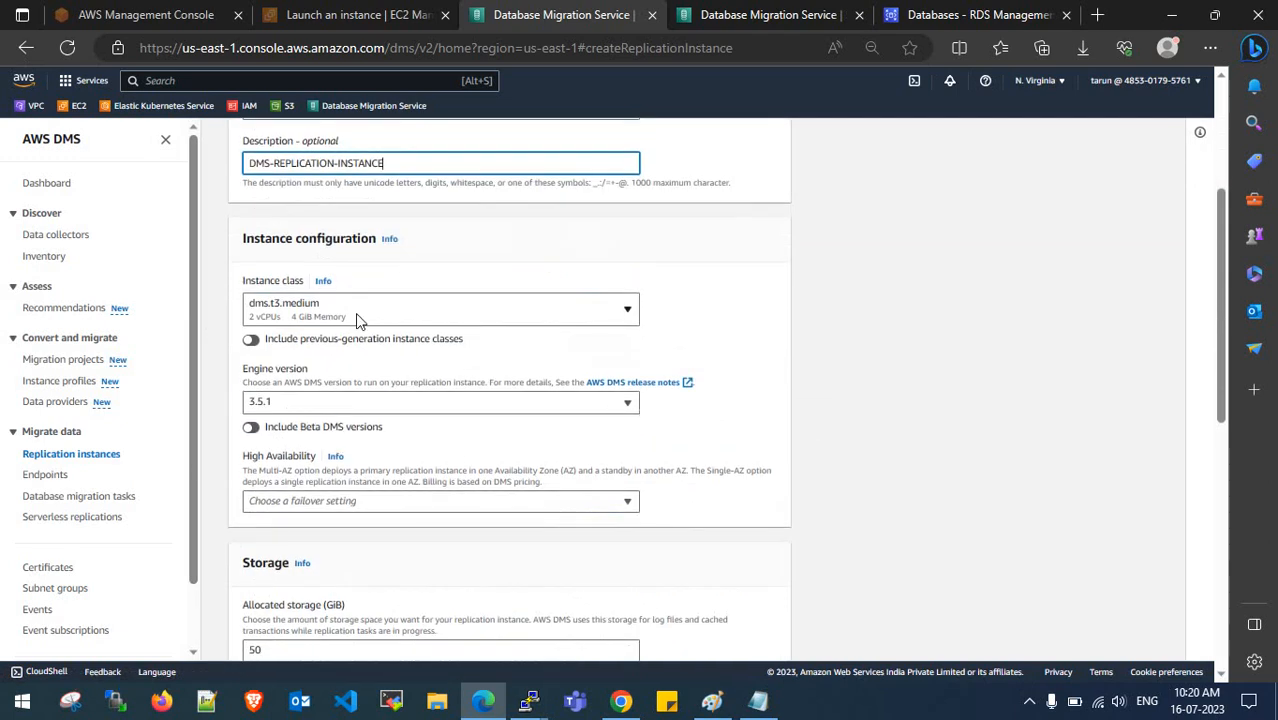
scroll(358, 320, down, 1)
click(360, 415)
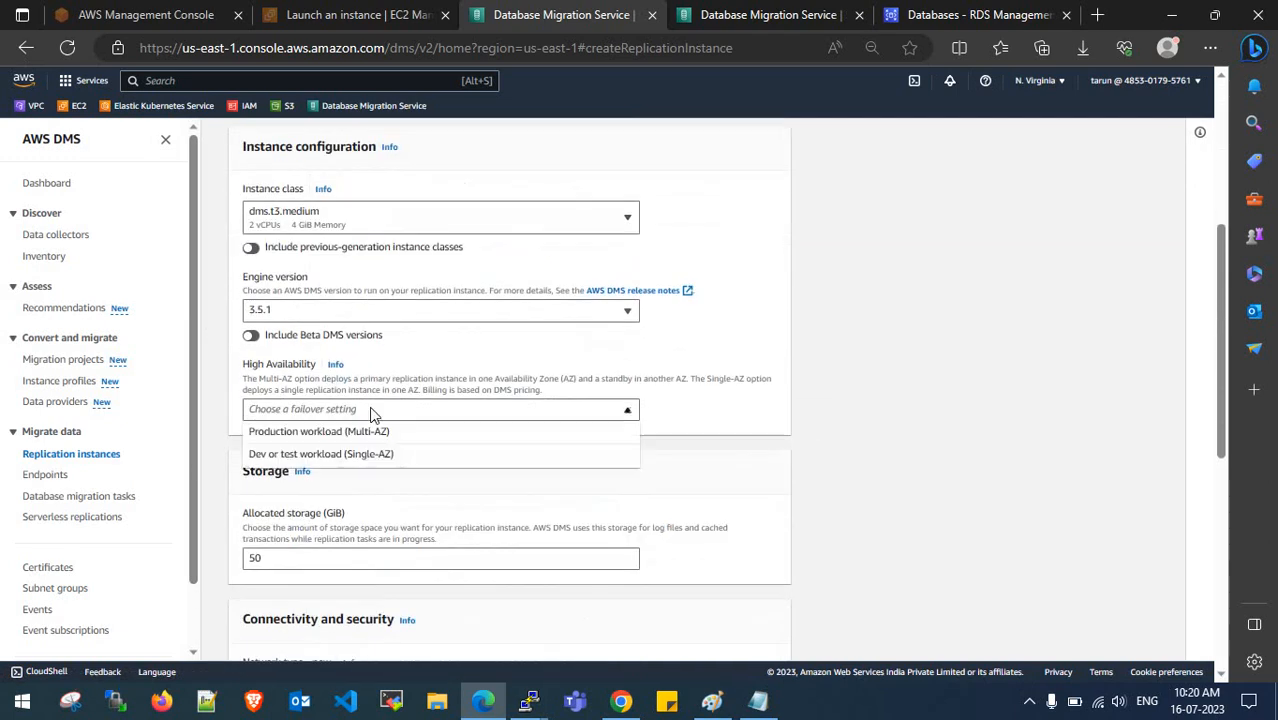
click(394, 460)
scroll(395, 465, down, 2)
double_click(289, 373)
text(20)
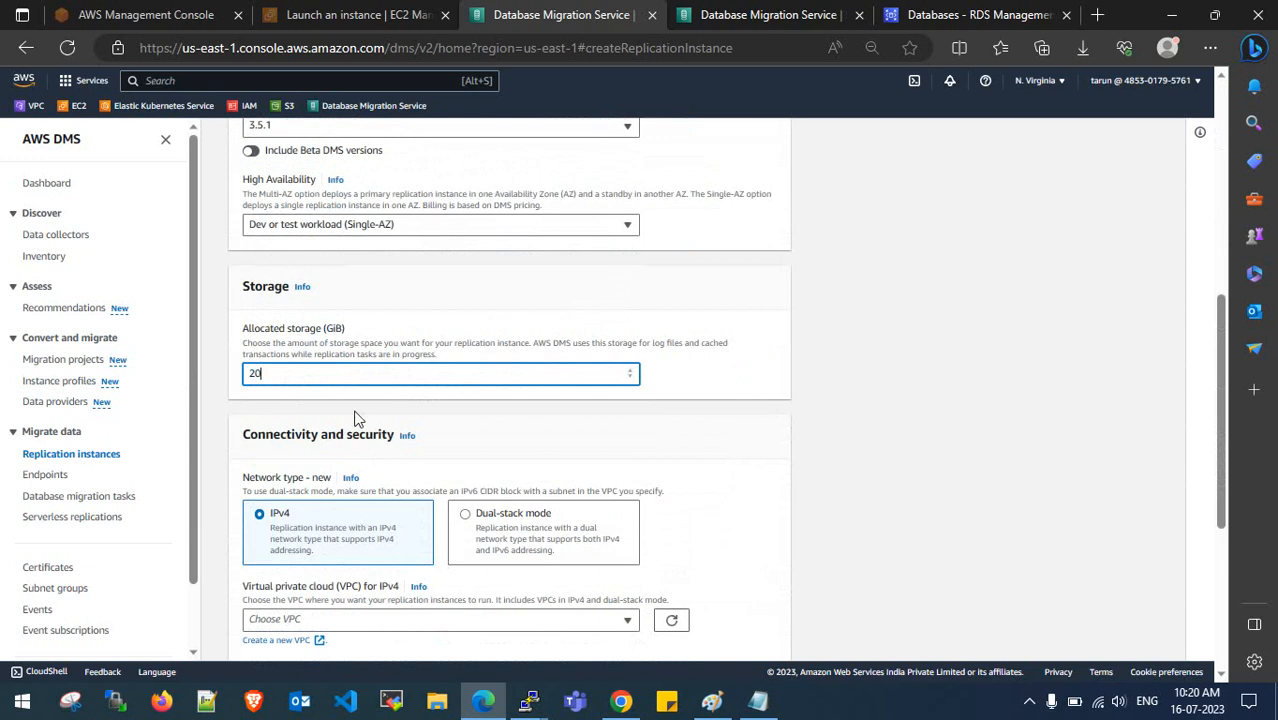
scroll(362, 380, down, 3)
- Select the only VPC and dms-replication-instance-subnet-group, and turn public accessibility off
click(390, 345)
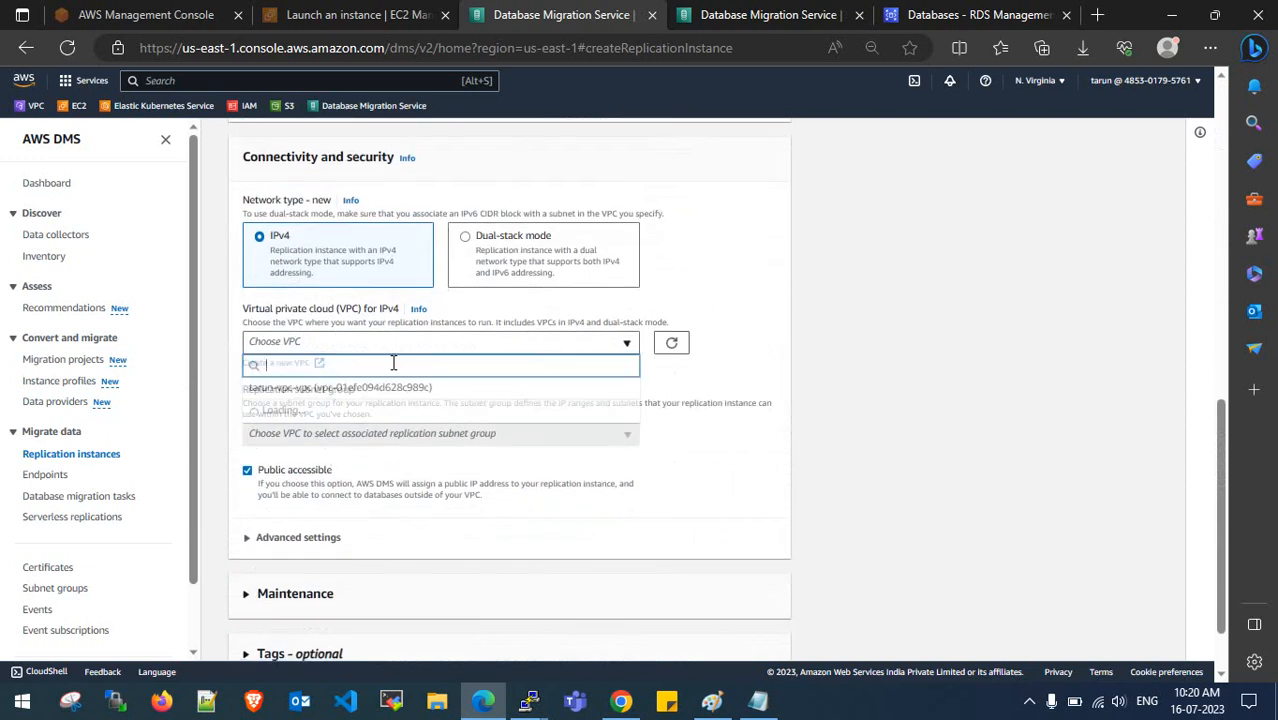
click(392, 390)
scroll(394, 374, down, 1)
click(402, 352)
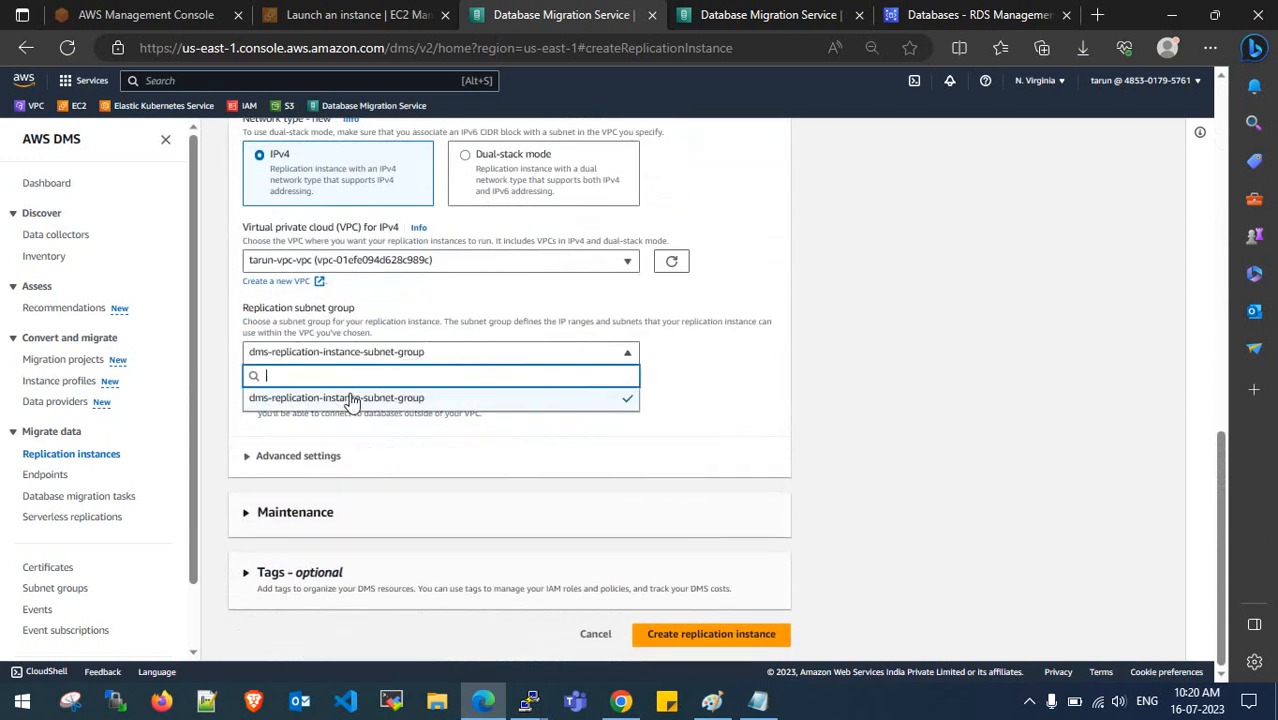
click(349, 400)
click(248, 391)
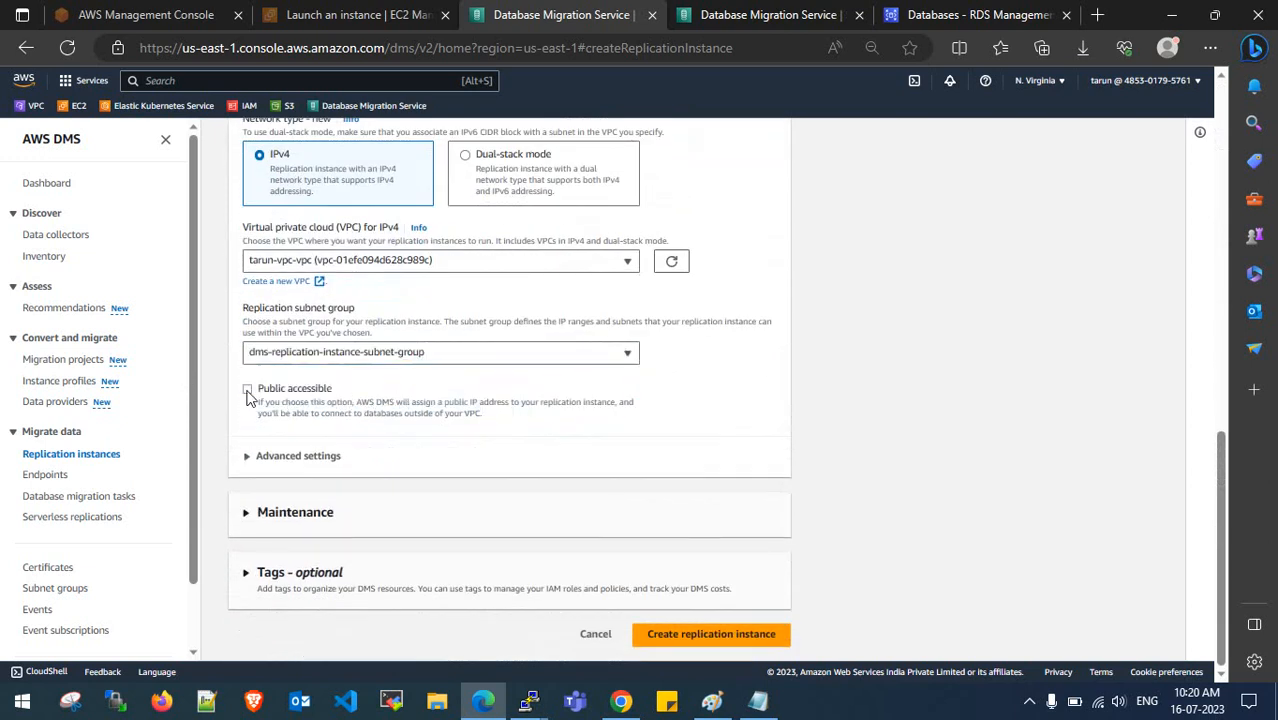
click(400, 356)
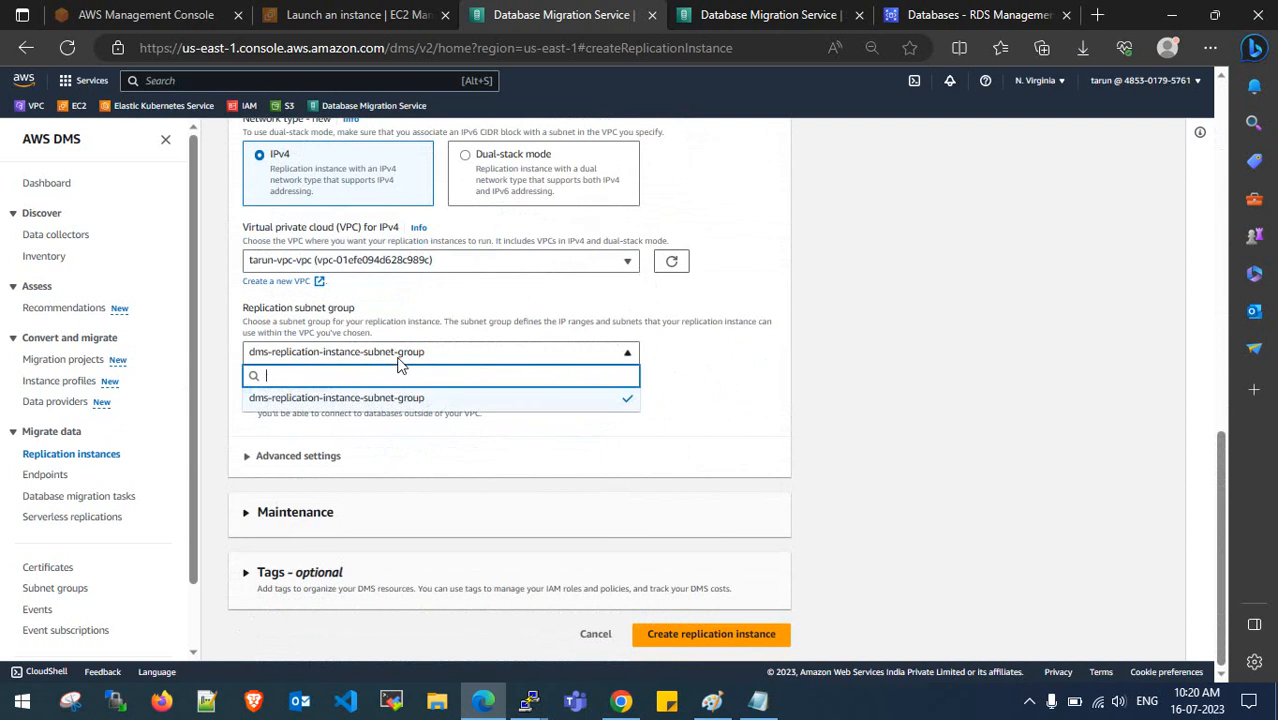
click(394, 408)
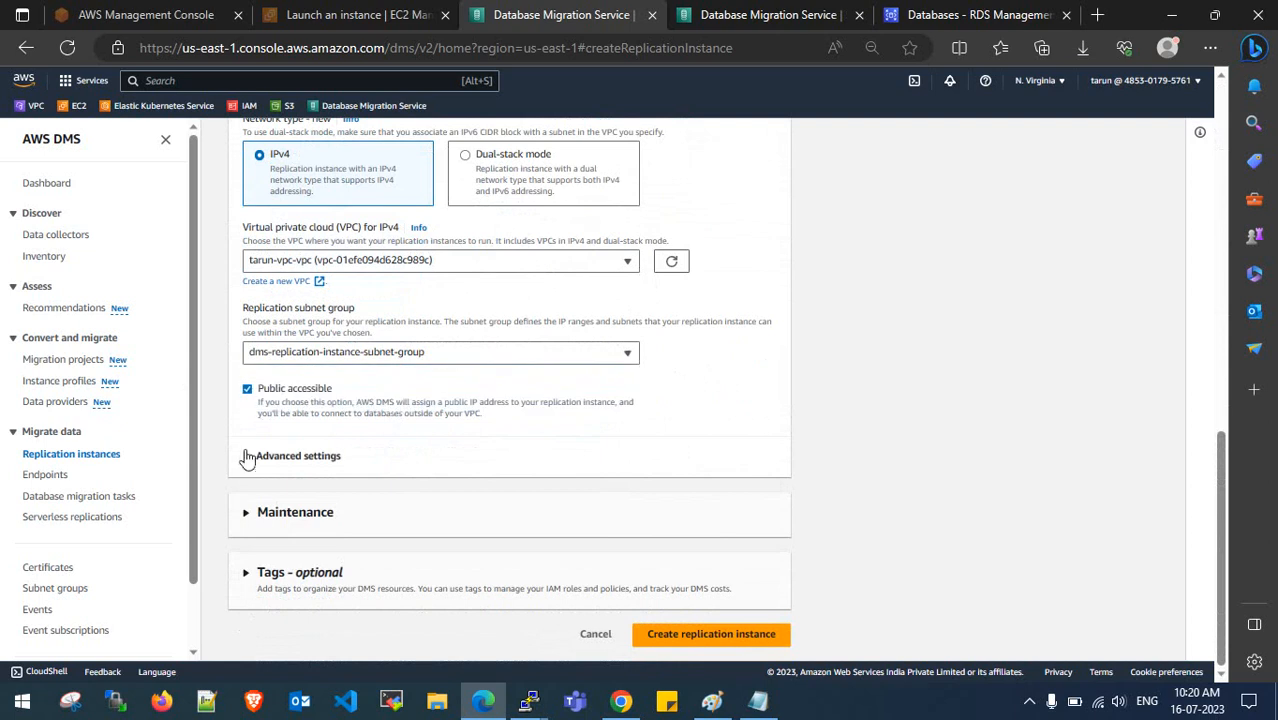
- In Advanced settings, place the instance in us-east-1a with the dms-allow-all security group
click(248, 455)
scroll(308, 366, down, 2)
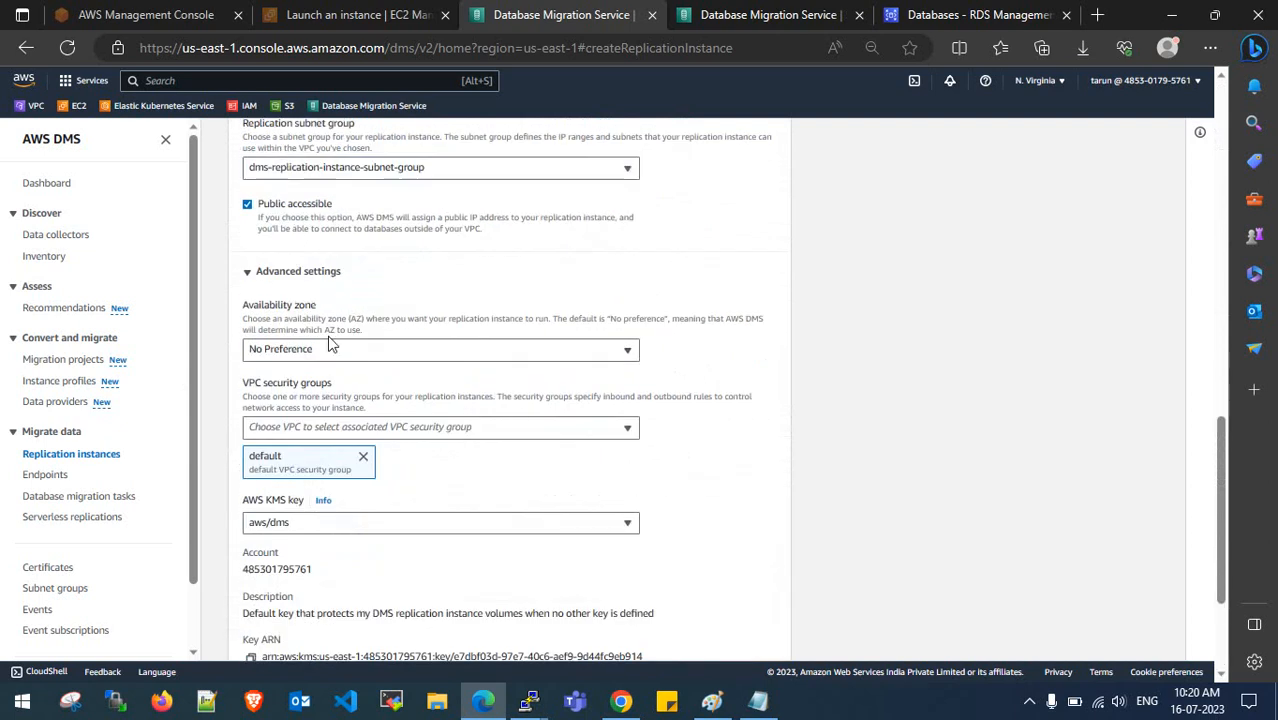
click(334, 349)
click(334, 418)
scroll(340, 400, down, 1)
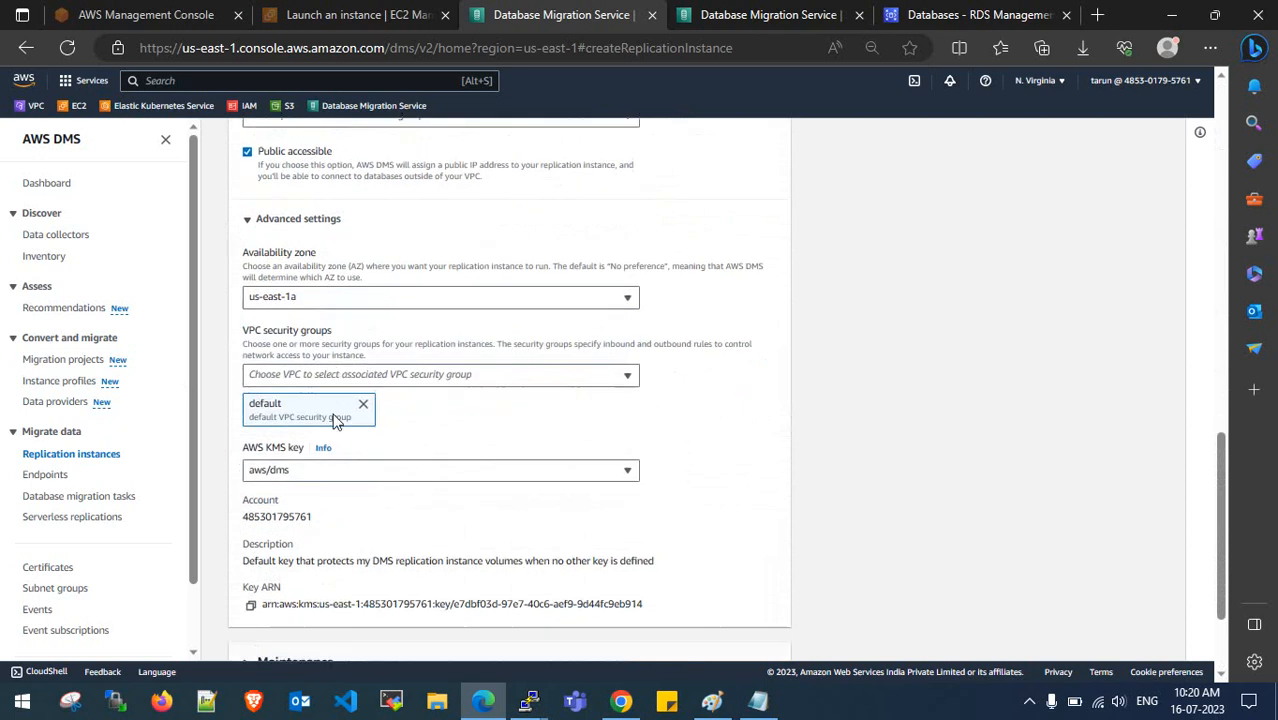
click(365, 336)
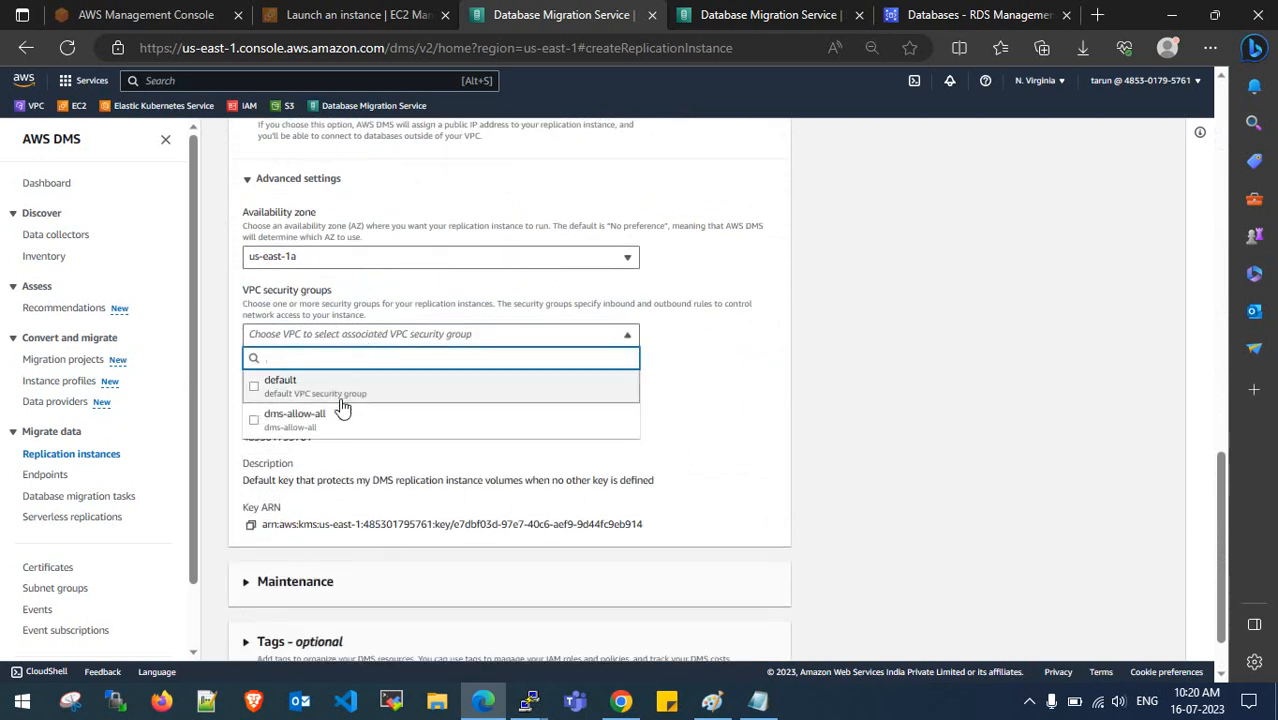
click(340, 417)
click(672, 418)
- Turn off automatic version upgrades and create the replication instance
scroll(328, 342, down, 1)
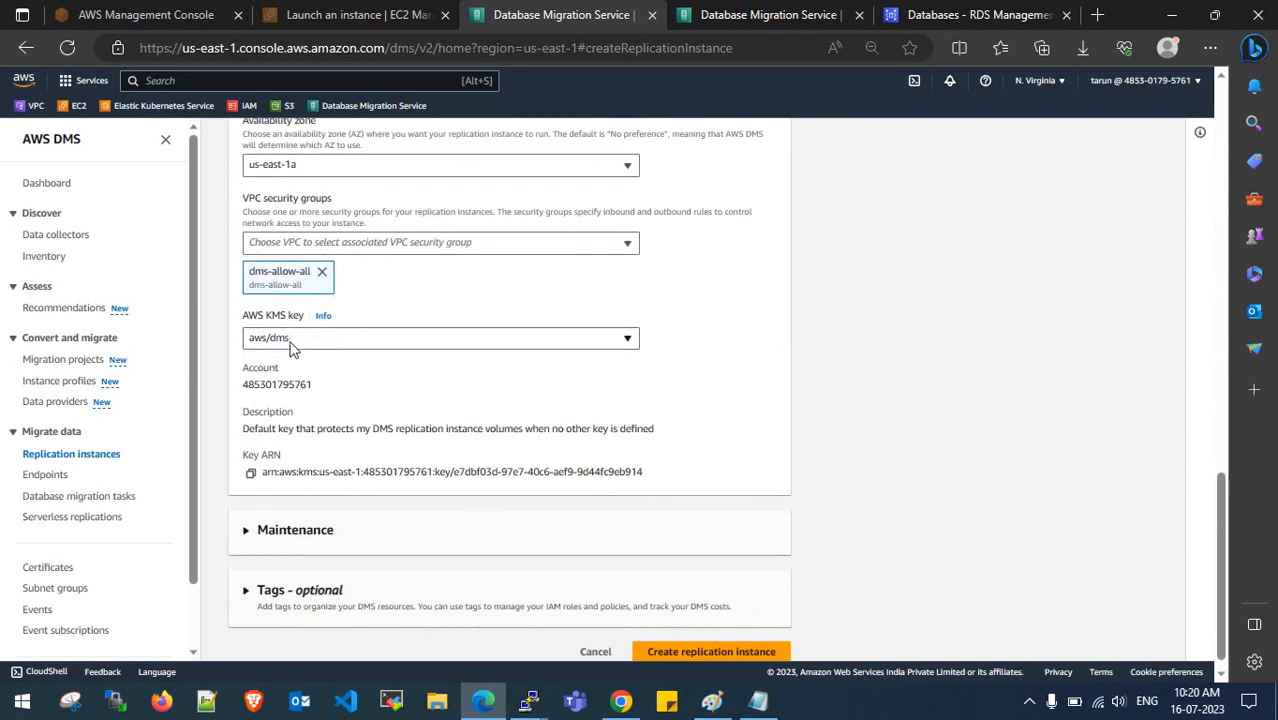
scroll(351, 422, down, 1)
click(242, 515)
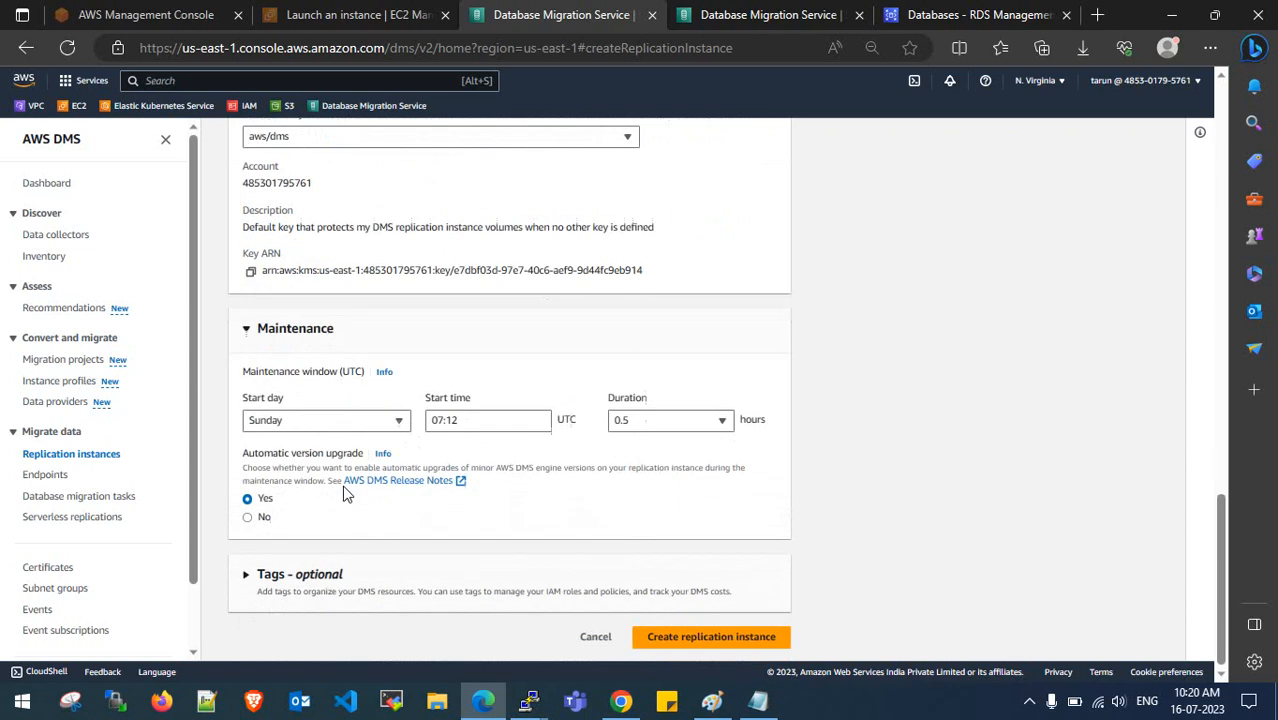
click(247, 516)
scroll(373, 511, down, 1)
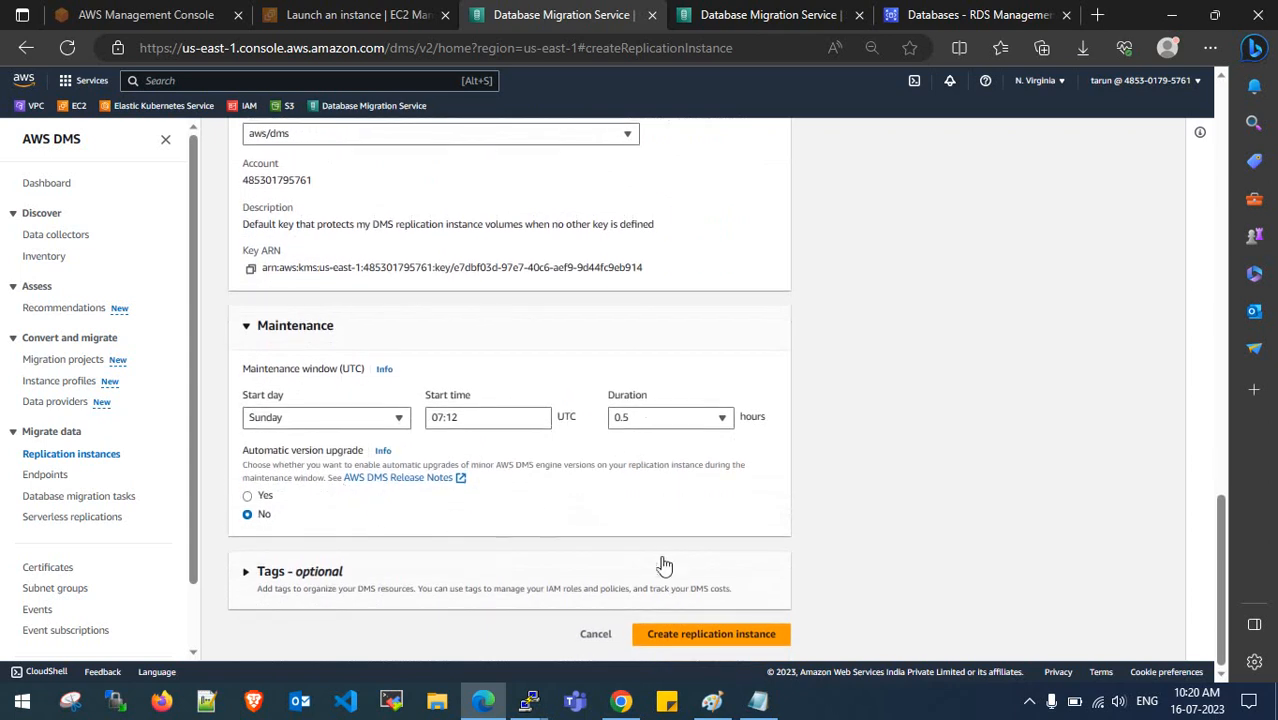
click(699, 637)
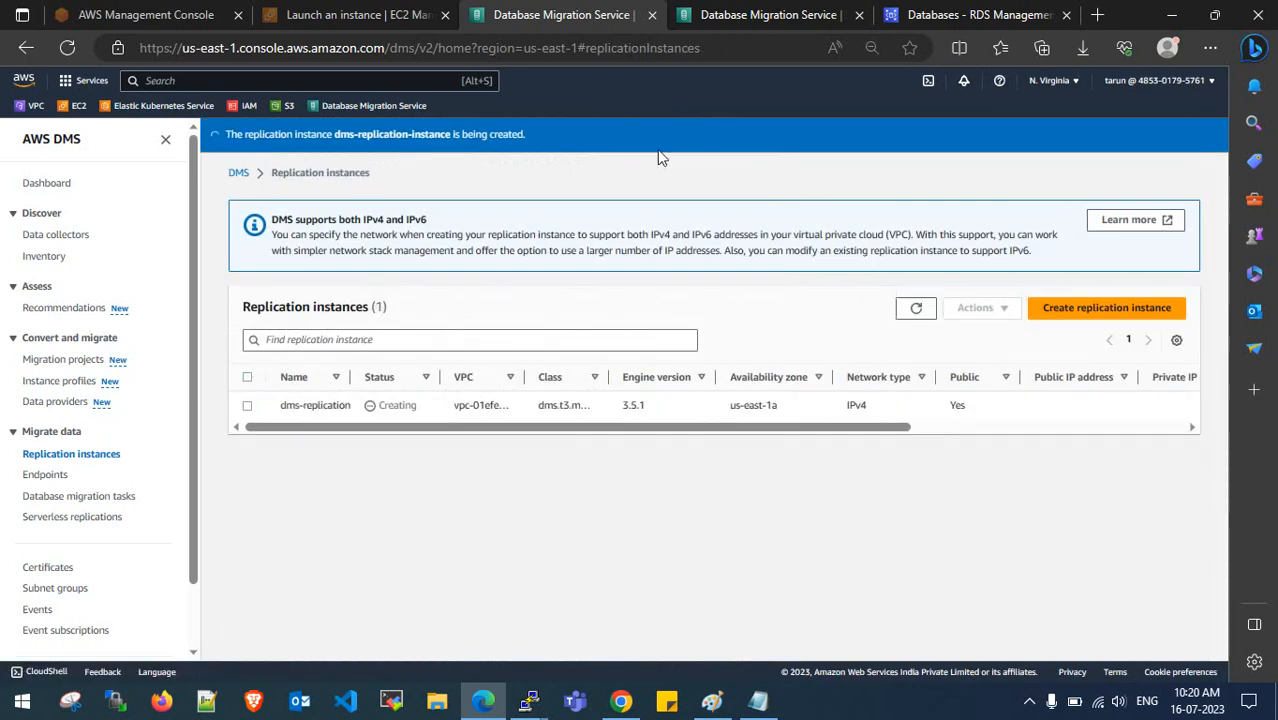
- Check the launched EC2 instance's details and close the finished launch tab
click(358, 14)
click(323, 194)
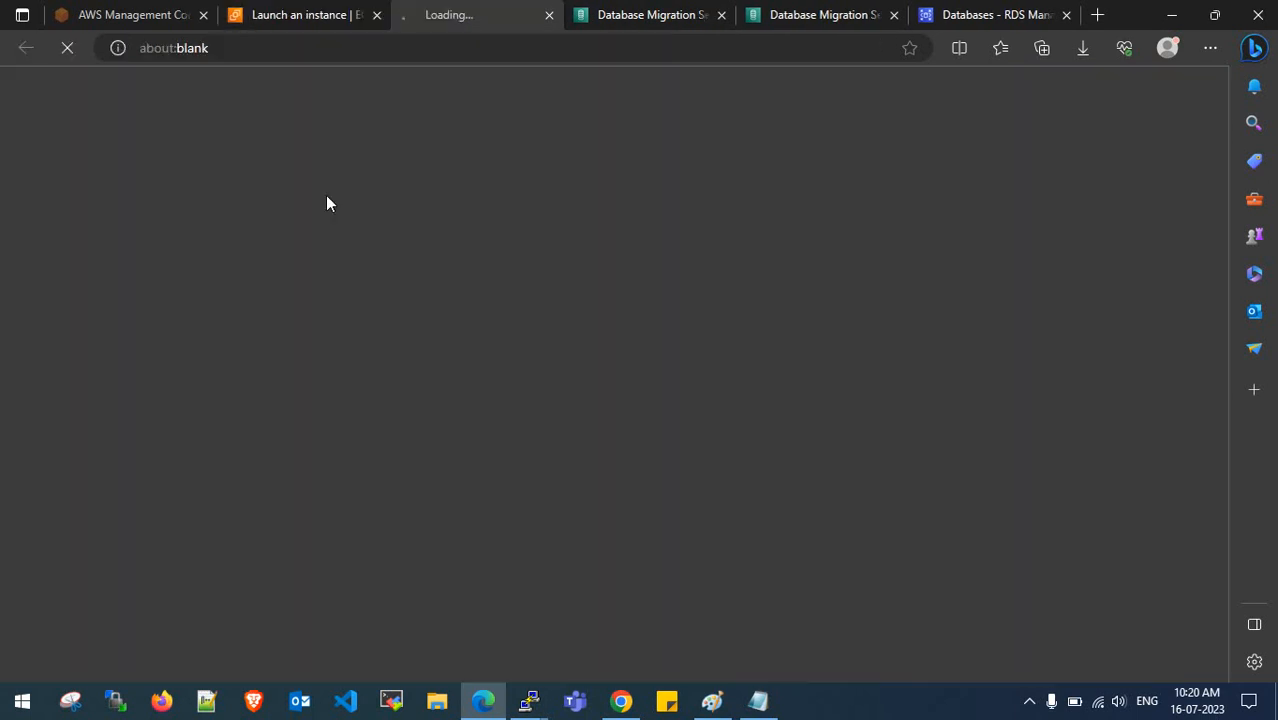
click(374, 14)
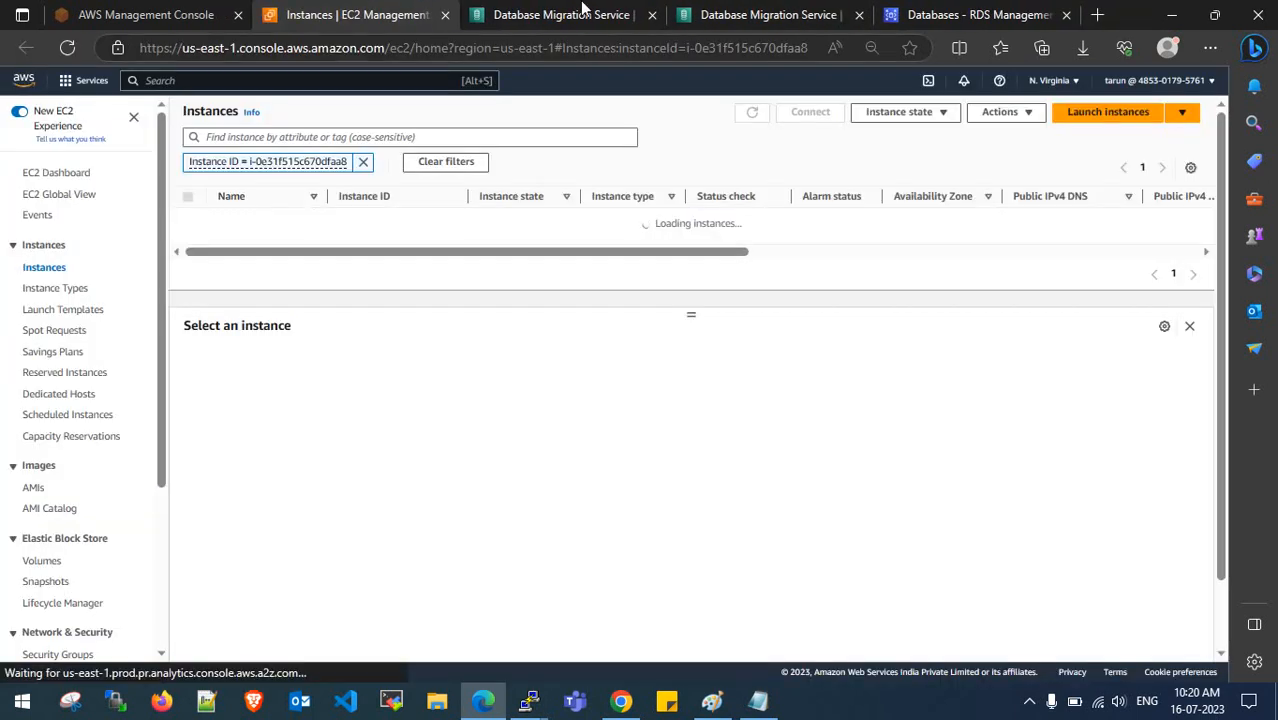
click(585, 12)
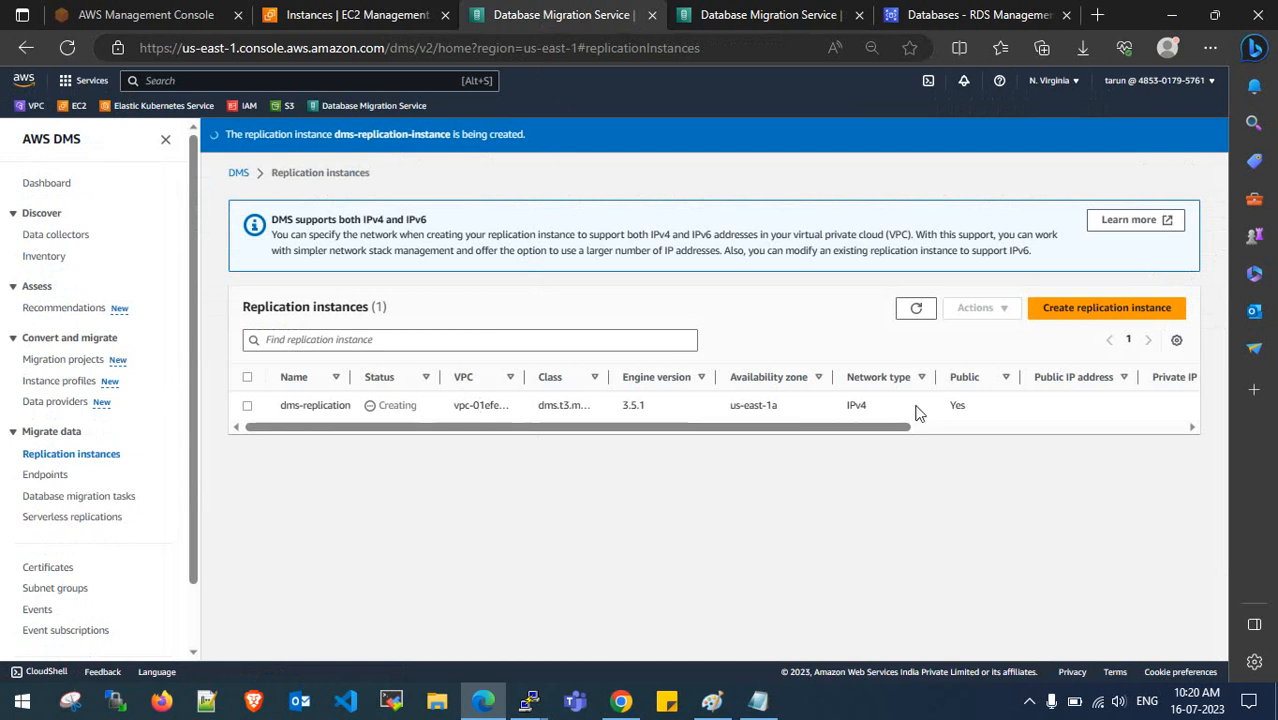
drag(790, 427, 796, 427)
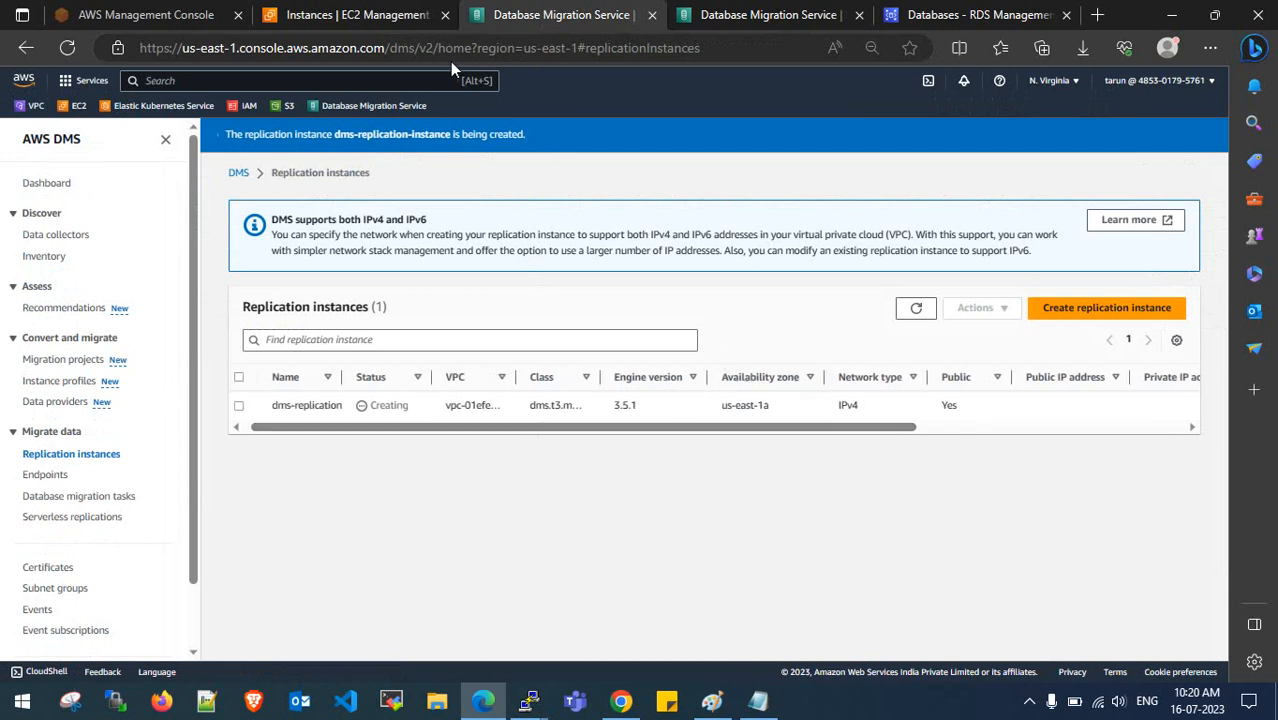
click(410, 14)
mouse_move(737, 262)
mouse_down()
mouse_move(815, 262)
mouse_move(748, 240)
mouse_up()
click(750, 241)
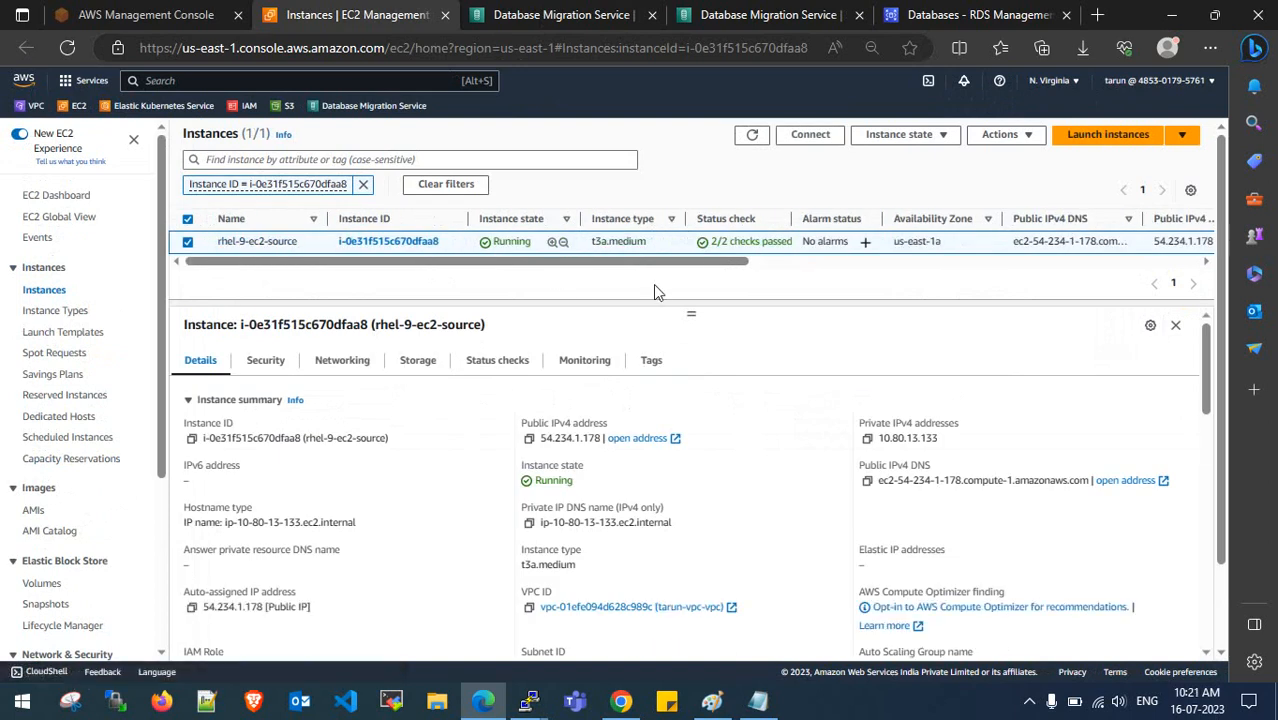
- Refresh the replication instances list to confirm dms-replication-instance is still Creating
click(503, 10)
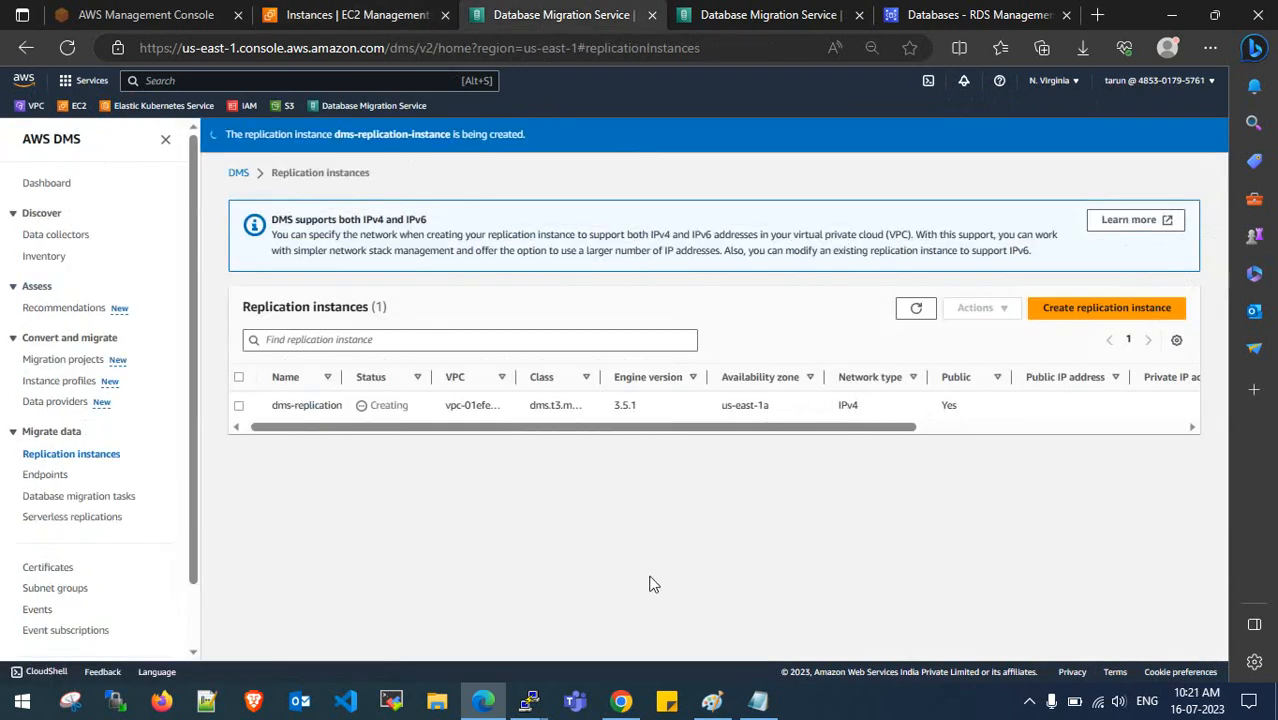
click(915, 308)
click(914, 309)
drag(843, 430, 665, 451)
click(915, 310)
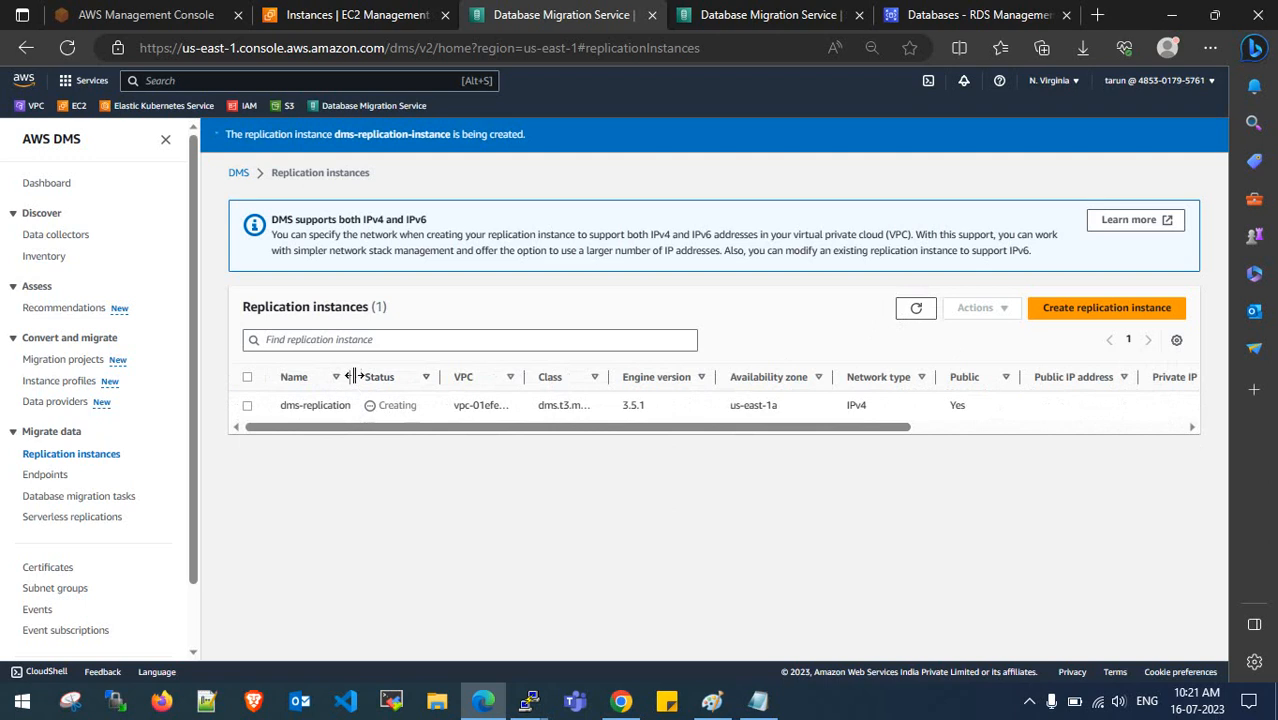
- Widen the Name and Status columns, then bring up the MySQL steps notes
drag(355, 376, 416, 376)
drag(502, 376, 557, 382)
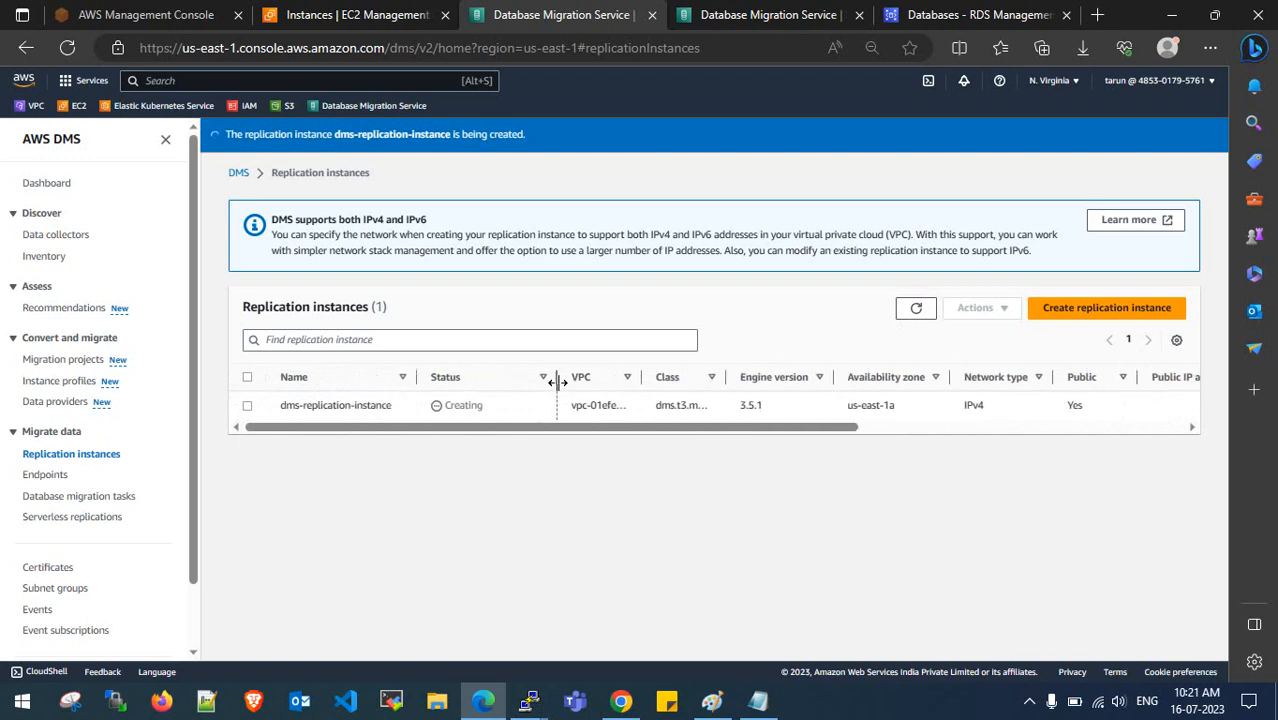
drag(416, 376, 437, 376)
click(779, 712)
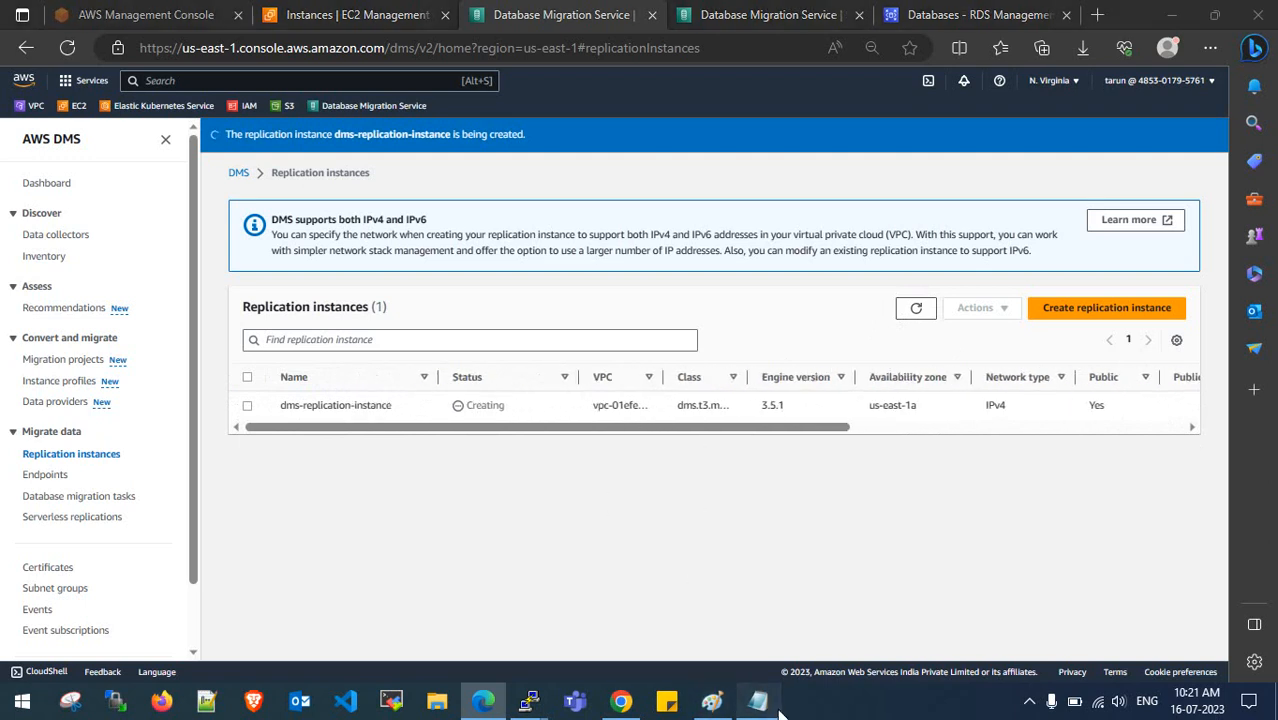
drag(574, 663, 178, 606)
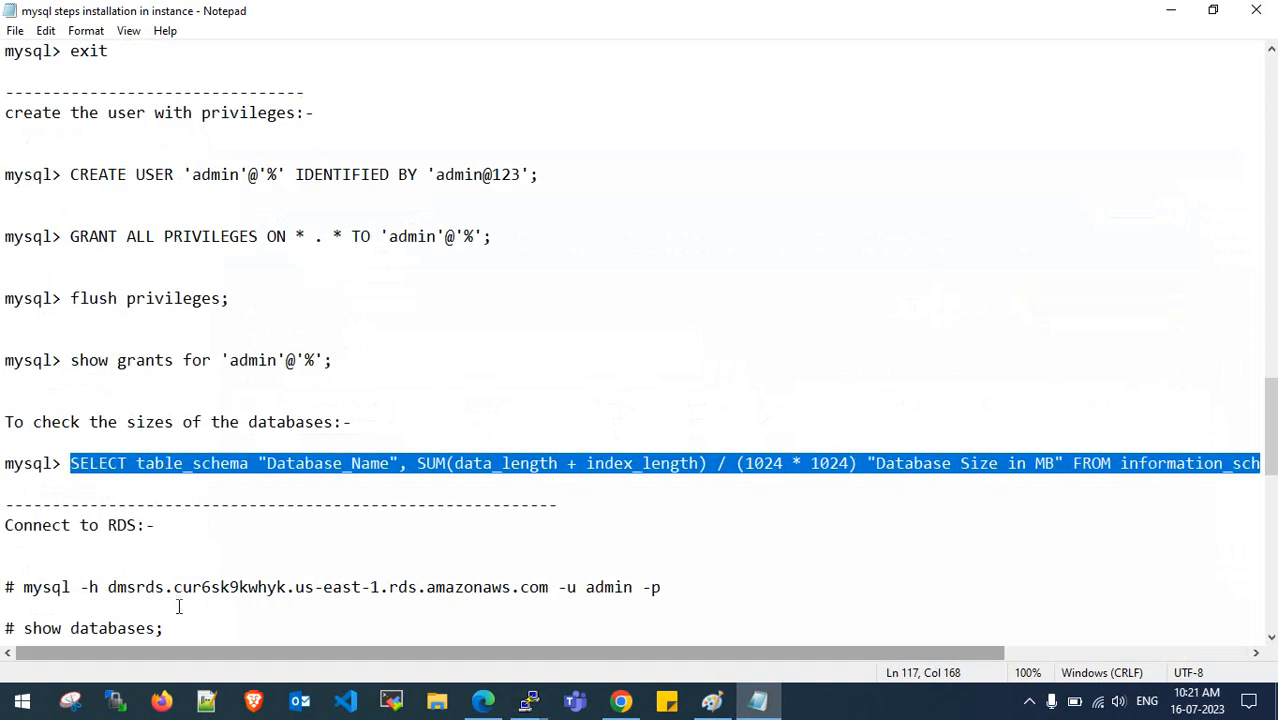
- Review the Connect to RDS steps in the notes: mysql connect, show databases and use
click(220, 544)
scroll(222, 543, down, 2)
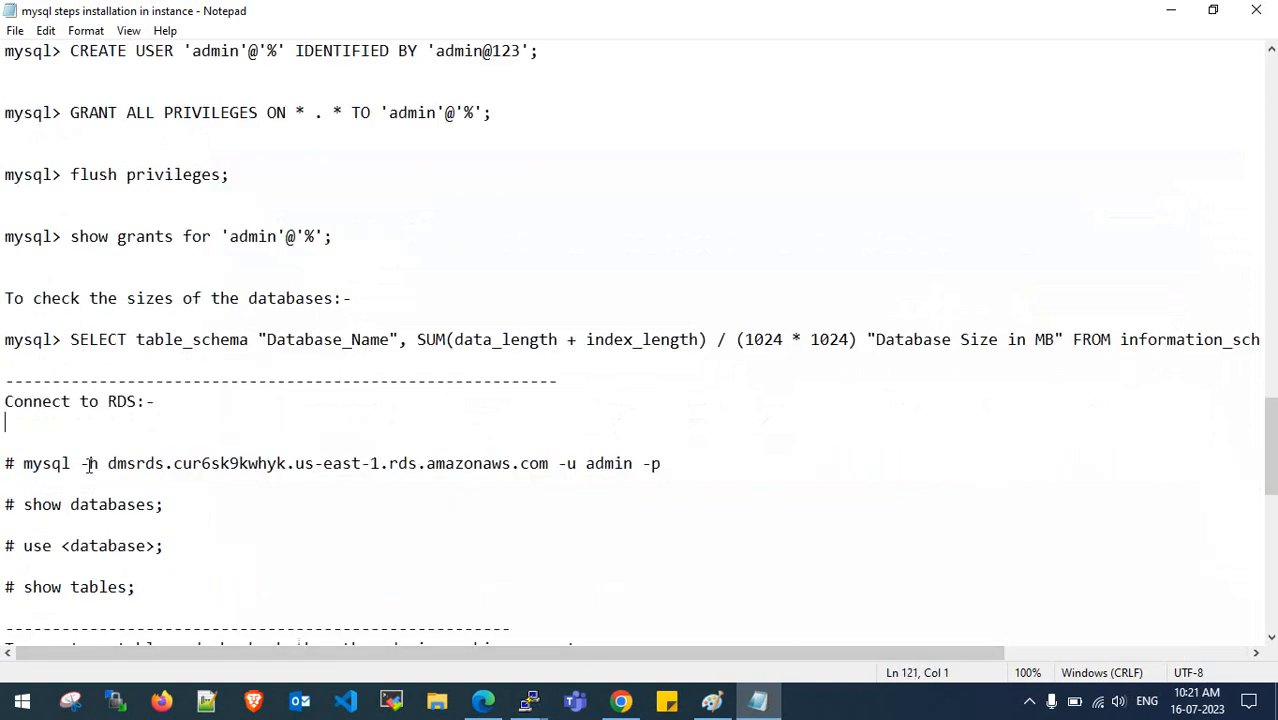
drag(3, 401, 127, 401)
click(127, 401)
drag(26, 463, 288, 463)
click(288, 463)
drag(52, 505, 165, 505)
click(179, 504)
drag(69, 547, 138, 550)
click(138, 552)
scroll(145, 540, down, 2)
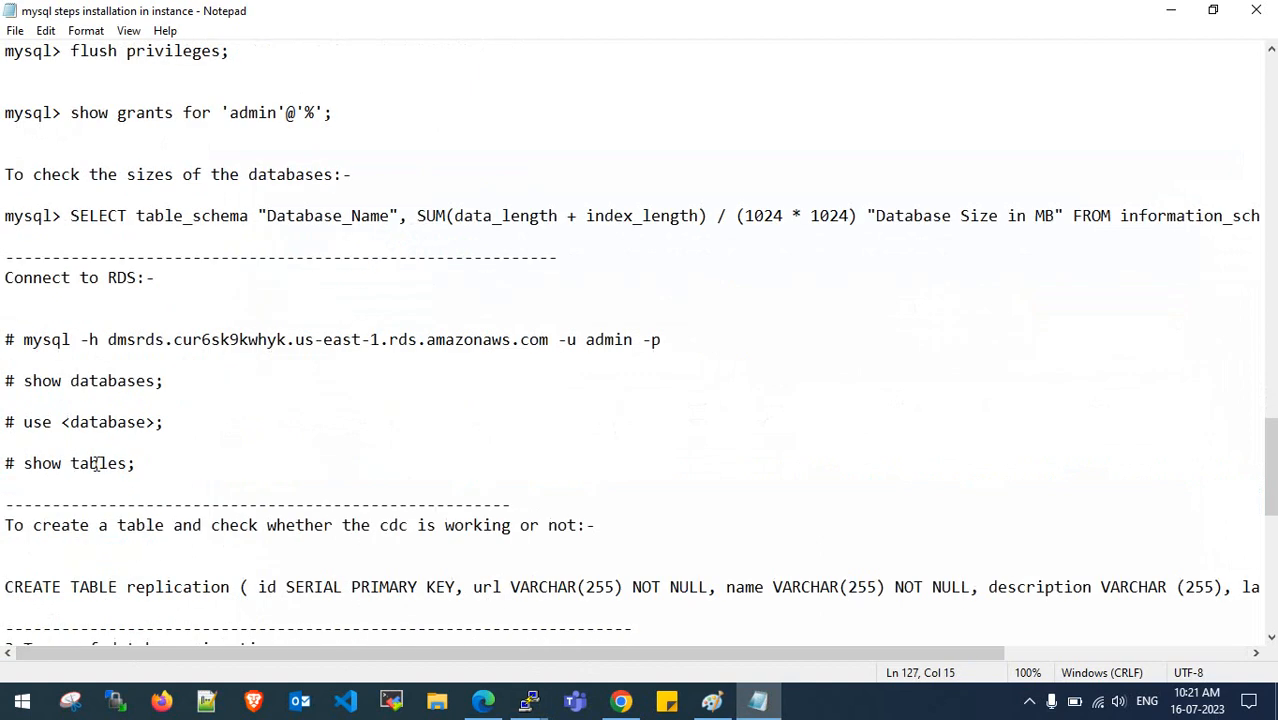
- Check the DMS page and terminal, then select 'select user from mysql.user;' in the notes
click(483, 701)
mouse_move(529, 701)
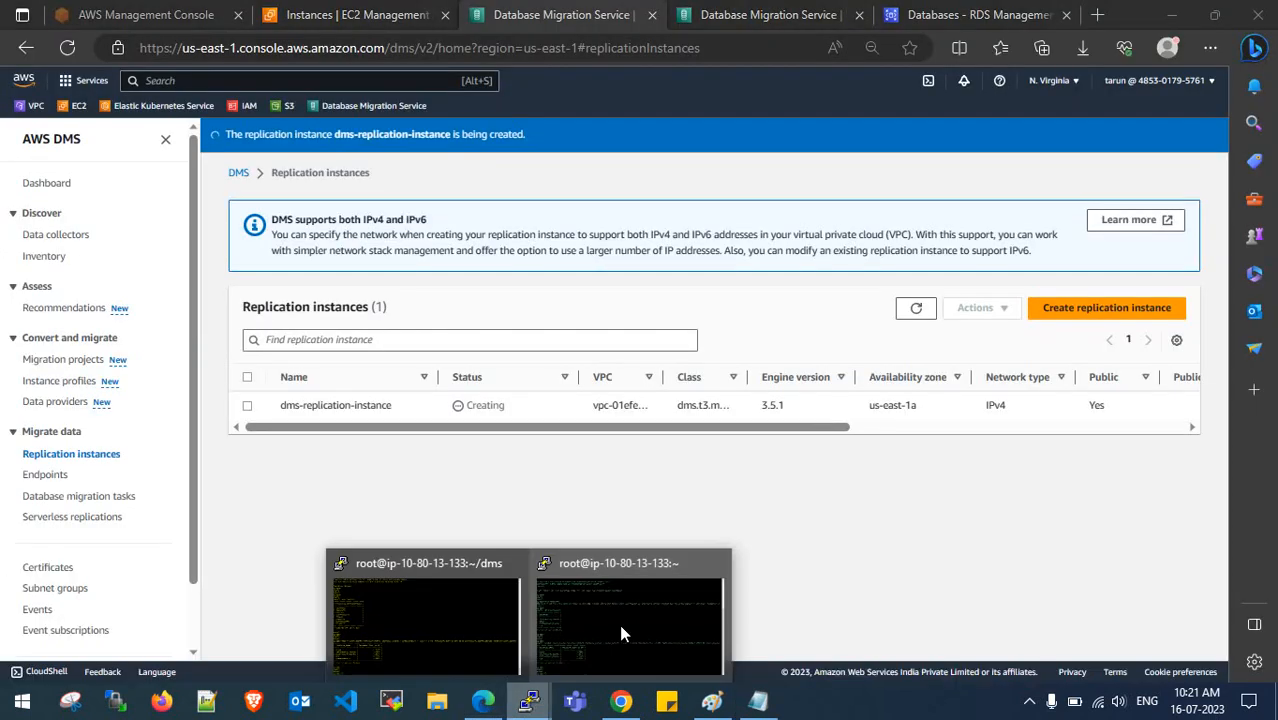
click(621, 630)
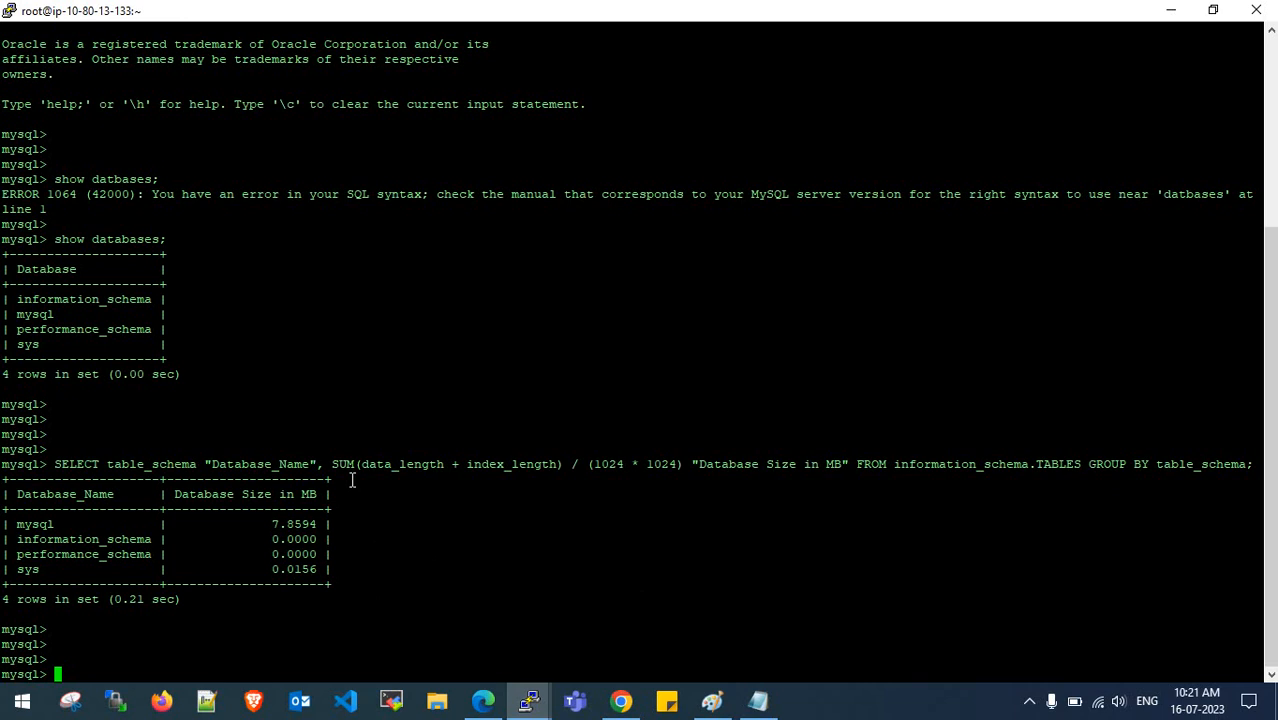
click(755, 700)
scroll(294, 455, up, 2)
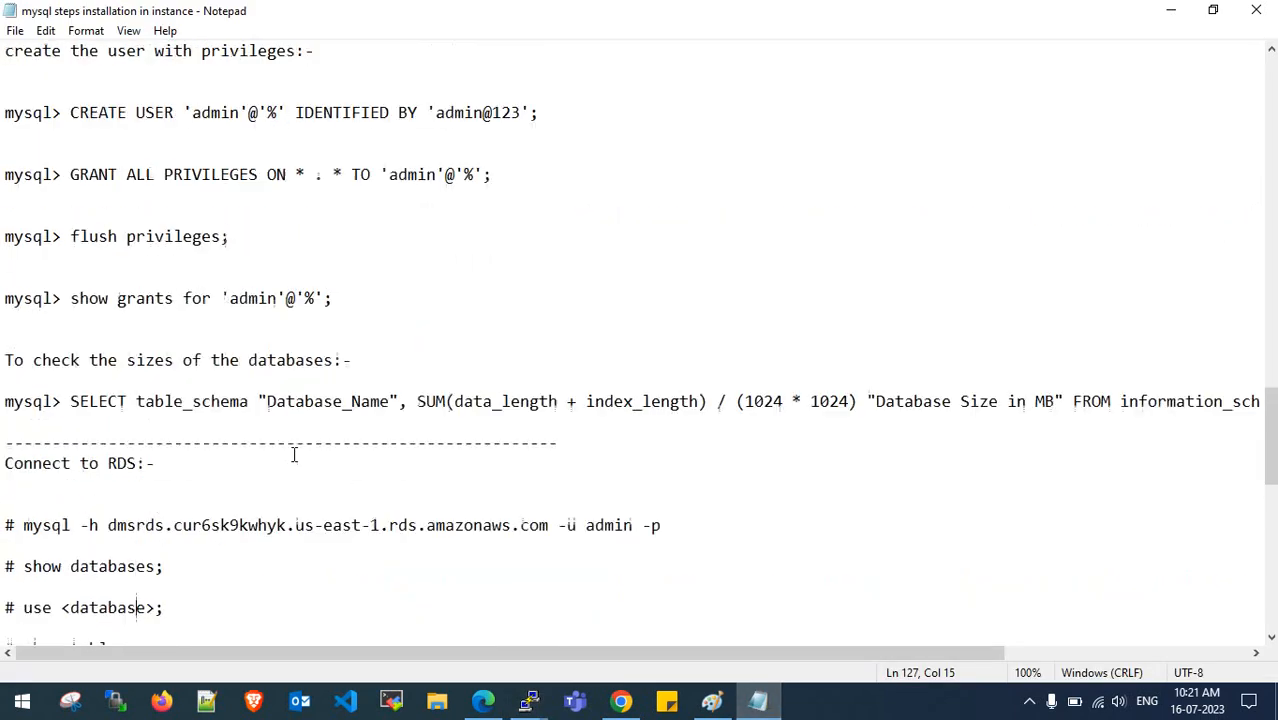
scroll(294, 455, up, 5)
drag(323, 383, 66, 383)
- Dismiss the PuTTY network error and restart the dropped SSH session
mouse_move(530, 700)
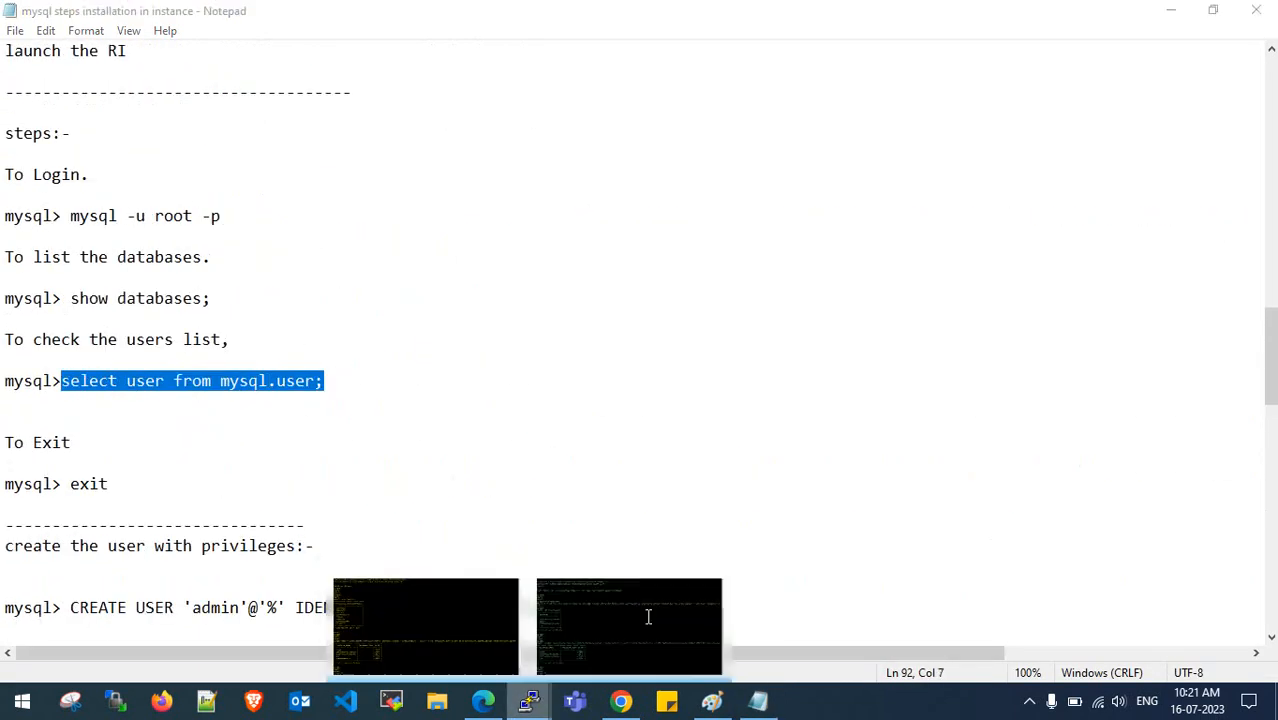
click(648, 605)
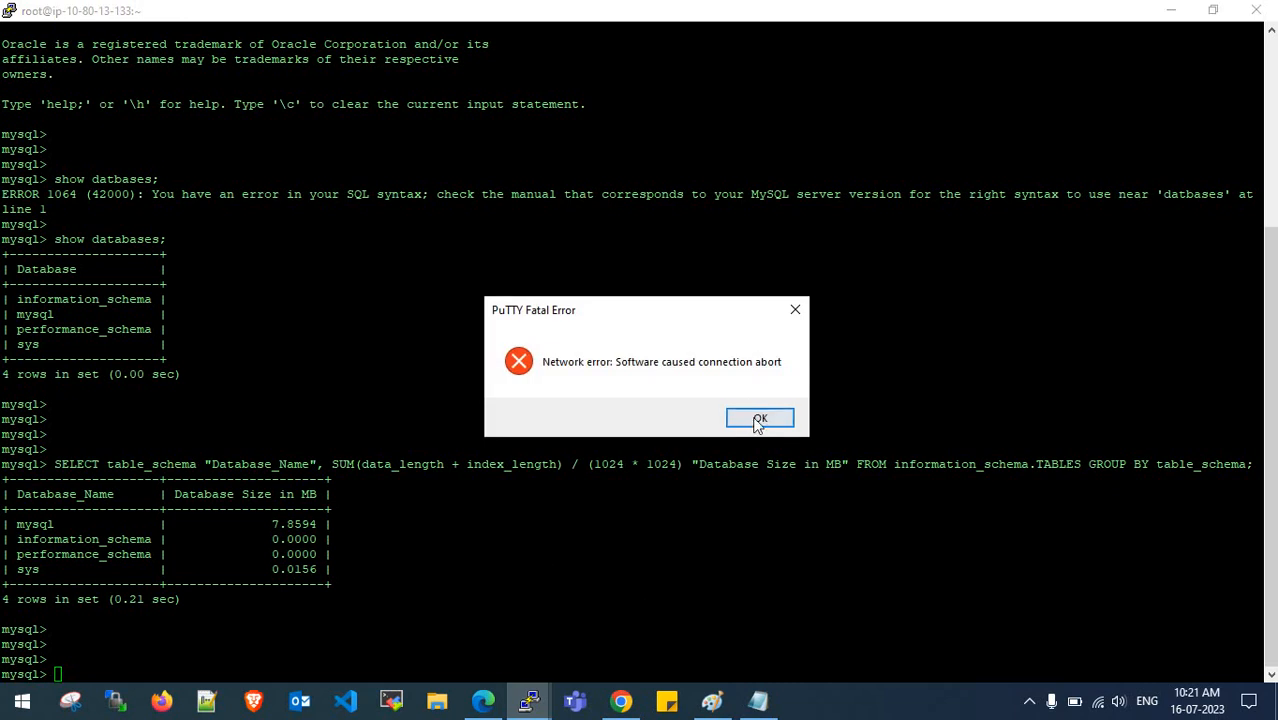
click(762, 422)
right_click(586, 8)
click(640, 197)
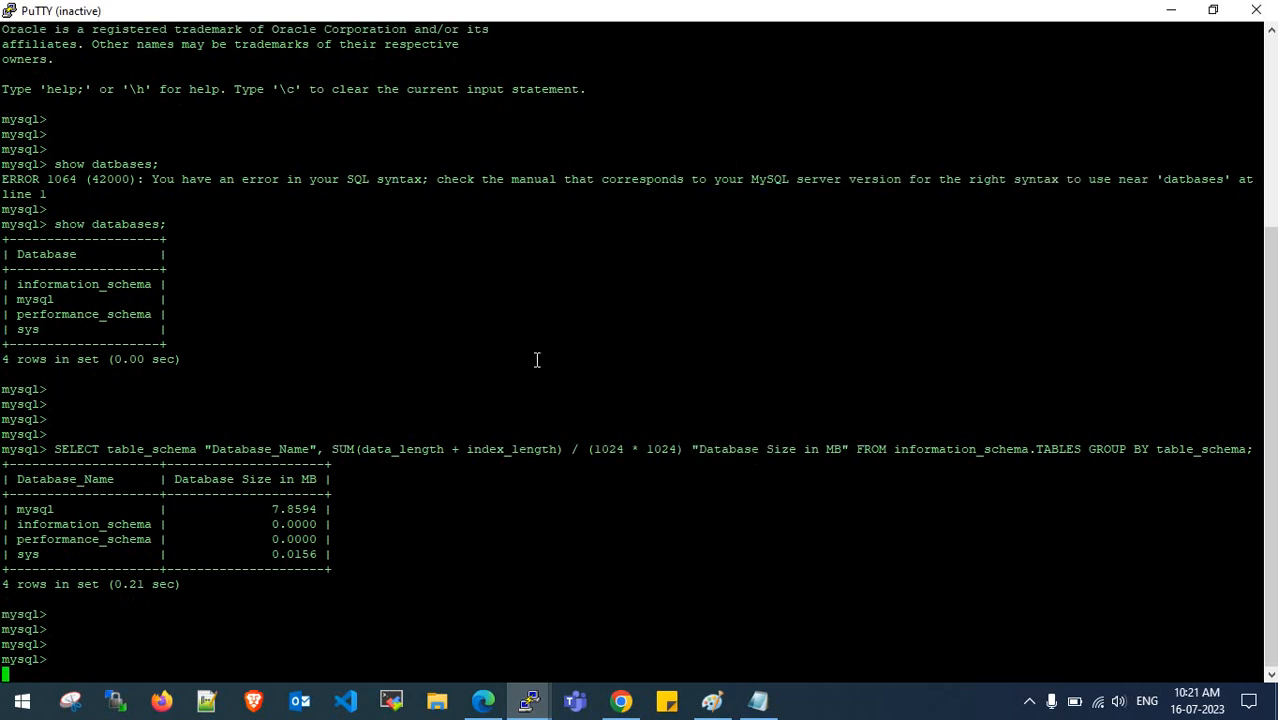
- Log in as ec2-user and become root with sudo su -
text(ec2-user)
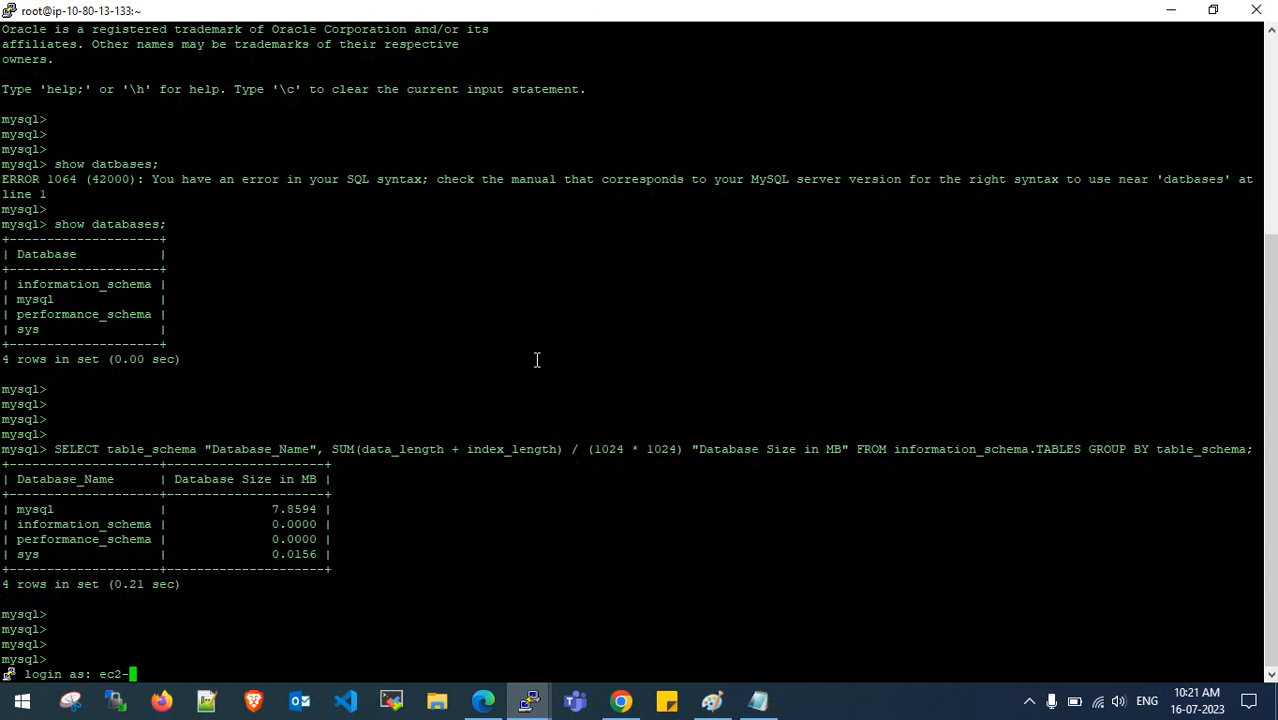
key(Return)
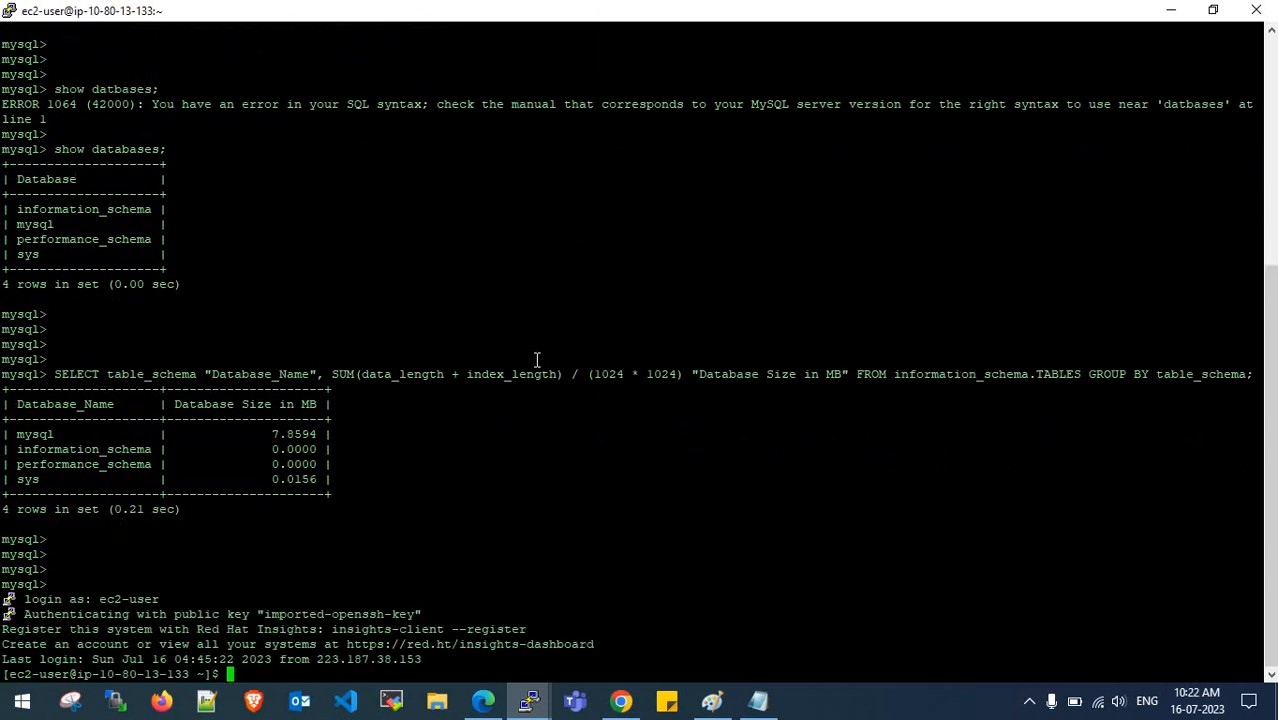
key(Return)
key(Return)
key(Return)
text(sudo su -)
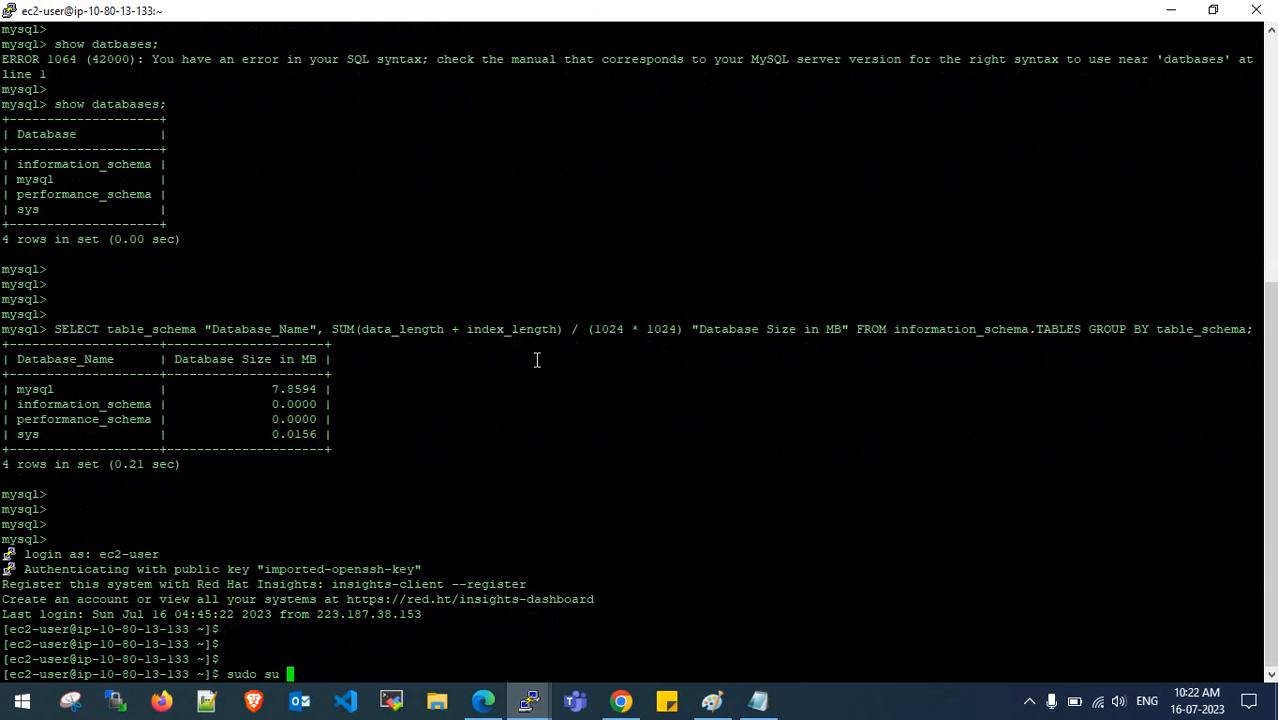
key(Return)
key(Return)
key(Return)
key(Return)
key(Return)
key(Return)
key(Return)
key(Return)
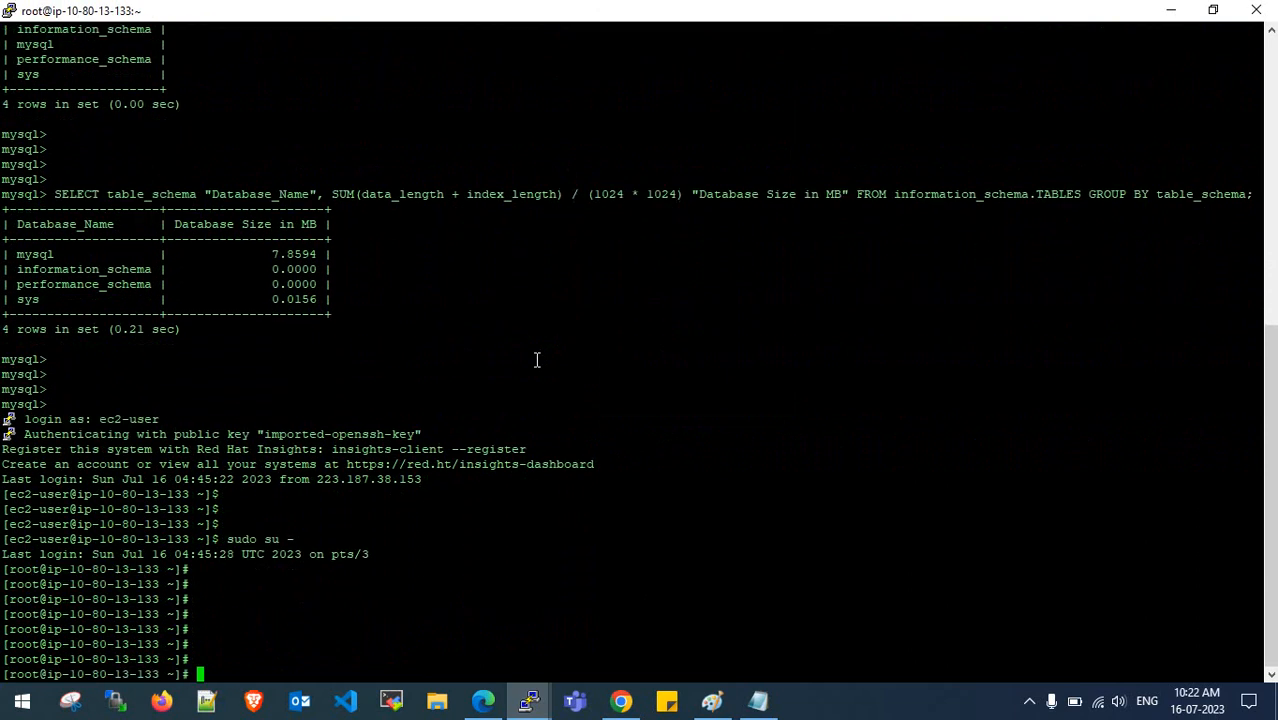
- Search the shell history for the earlier mysql connect command, then clear the prompt
text(mysql)
key(Up)
key(Up)
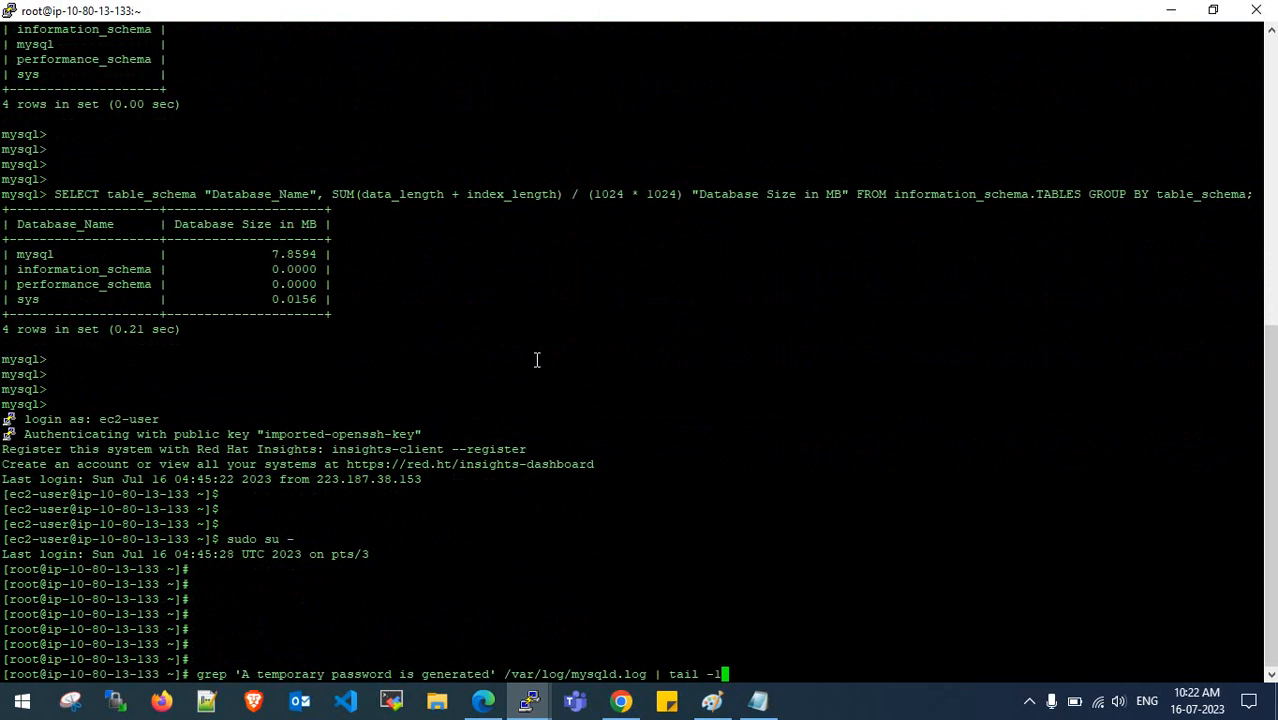
key(Up)
key(Up)
key(Up)
key(Up)
key(Up)
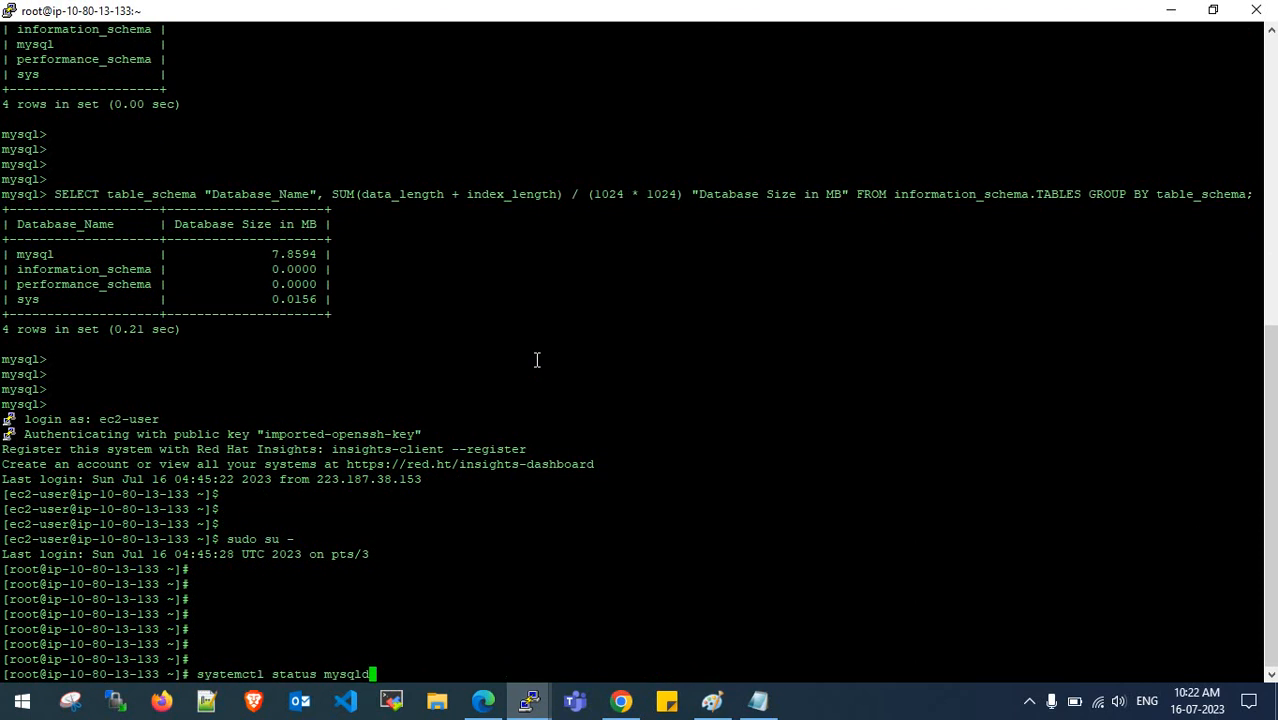
key(Up)
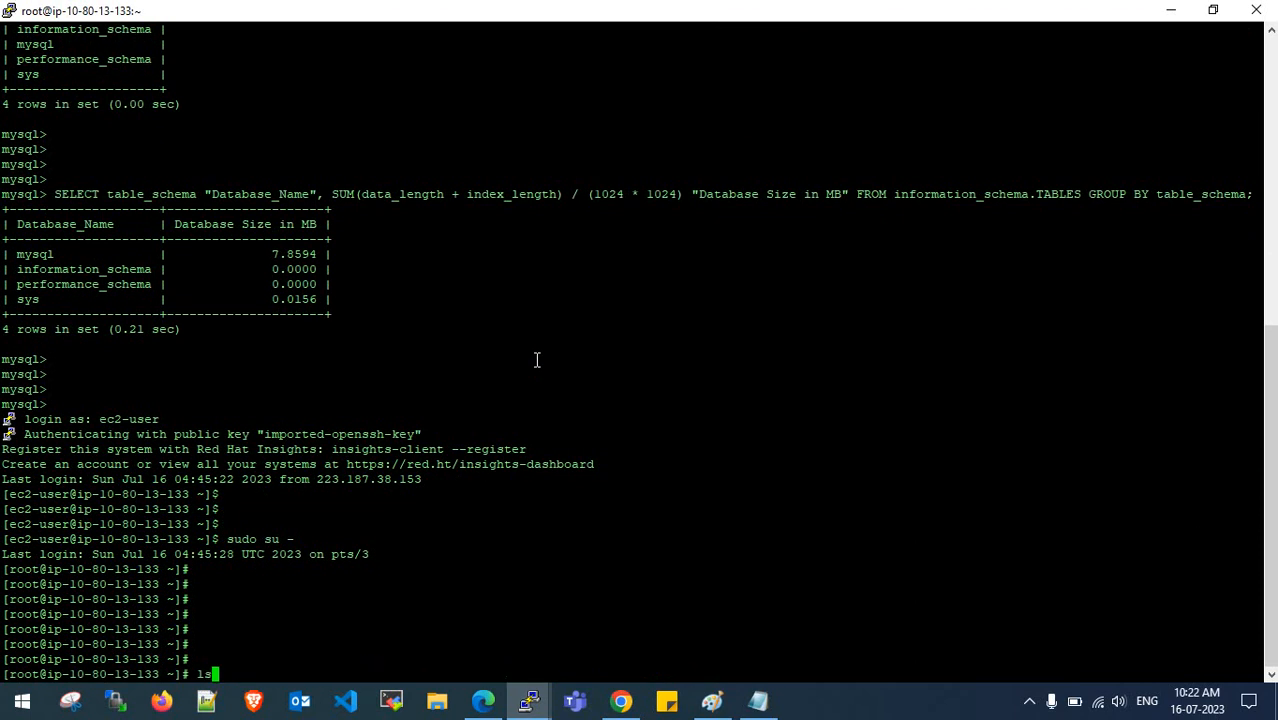
key(Up)
key(Up)
key(Up)
key(Up)
key(BackSpace)
key(BackSpace)
key(BackSpace)
key(BackSpace)
key(BackSpace)
key(BackSpace)
- Copy the mysql -h … -u admin -p line from scrollback and log in to dms-rds-1 as admin
scroll(536, 360, up, 10)
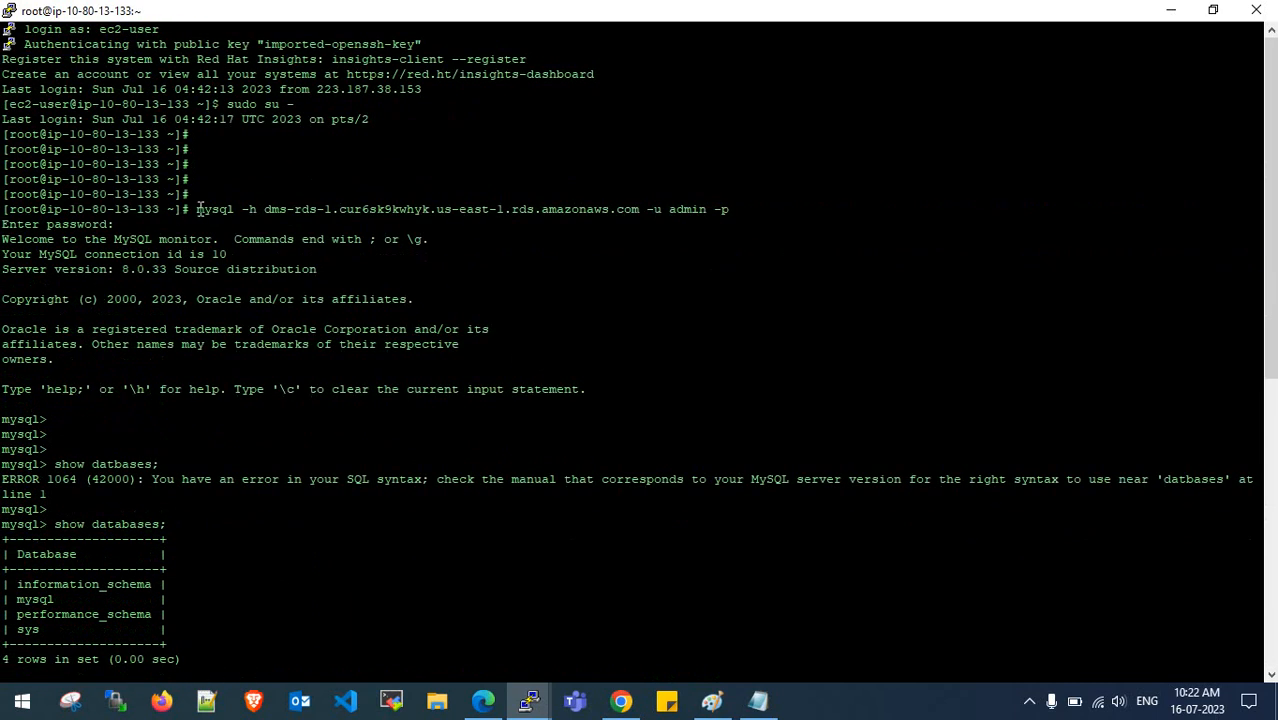
drag(198, 209, 730, 209)
key(ctrl+c)
click(727, 208)
scroll(649, 312, down, 10)
right_click(605, 430)
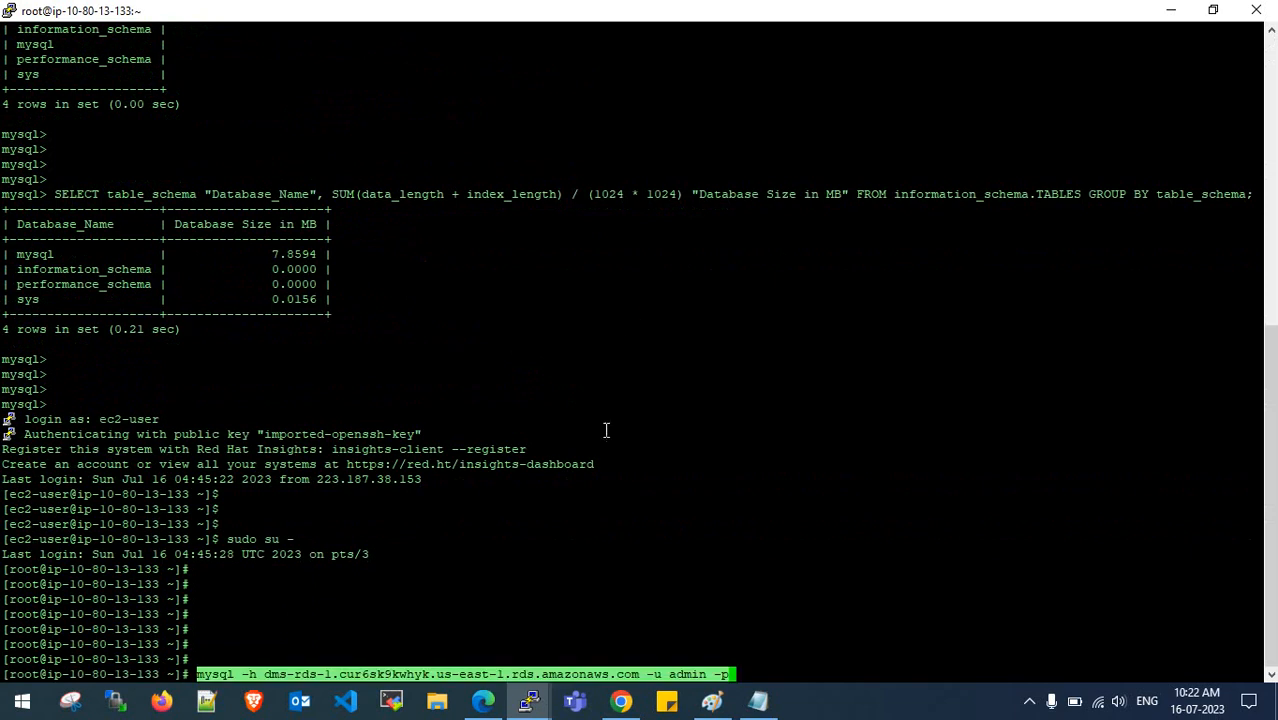
key(Return)
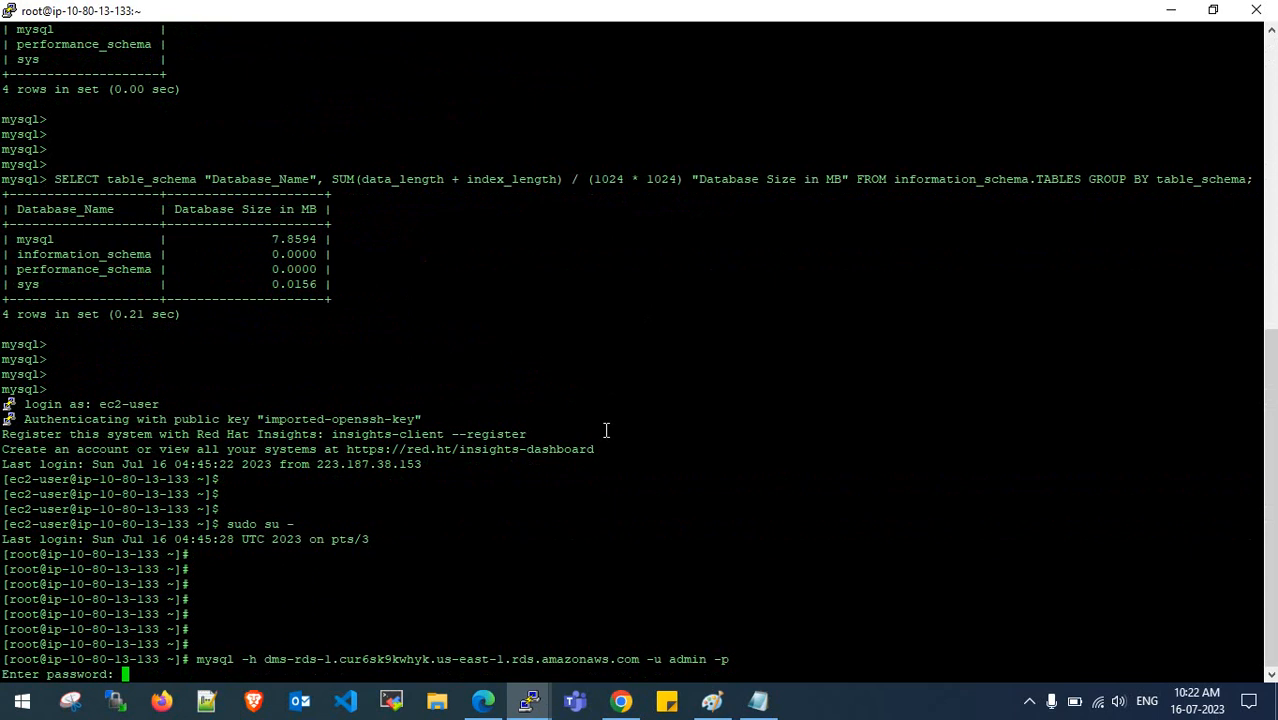
key(Return)
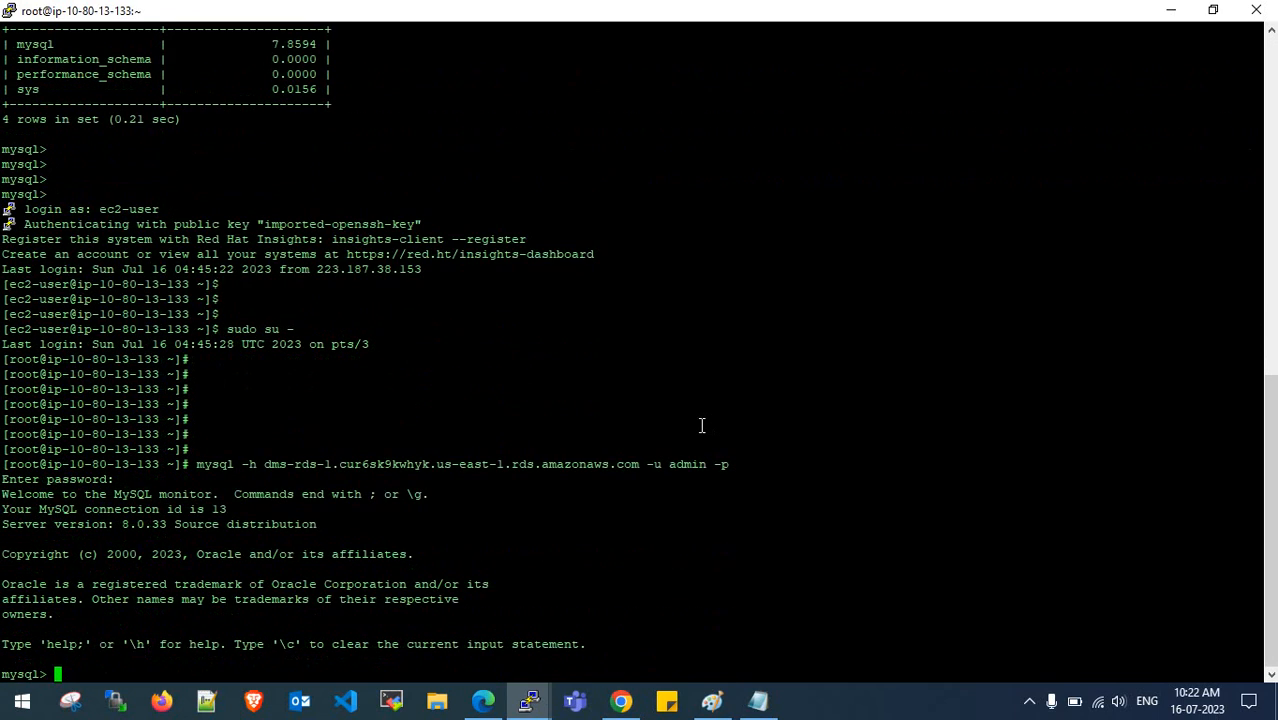
key(Return)
key(Return)
key(Return)
- Run the copied 'select user from mysql.user;' query at the RDS mysql prompt
click(748, 697)
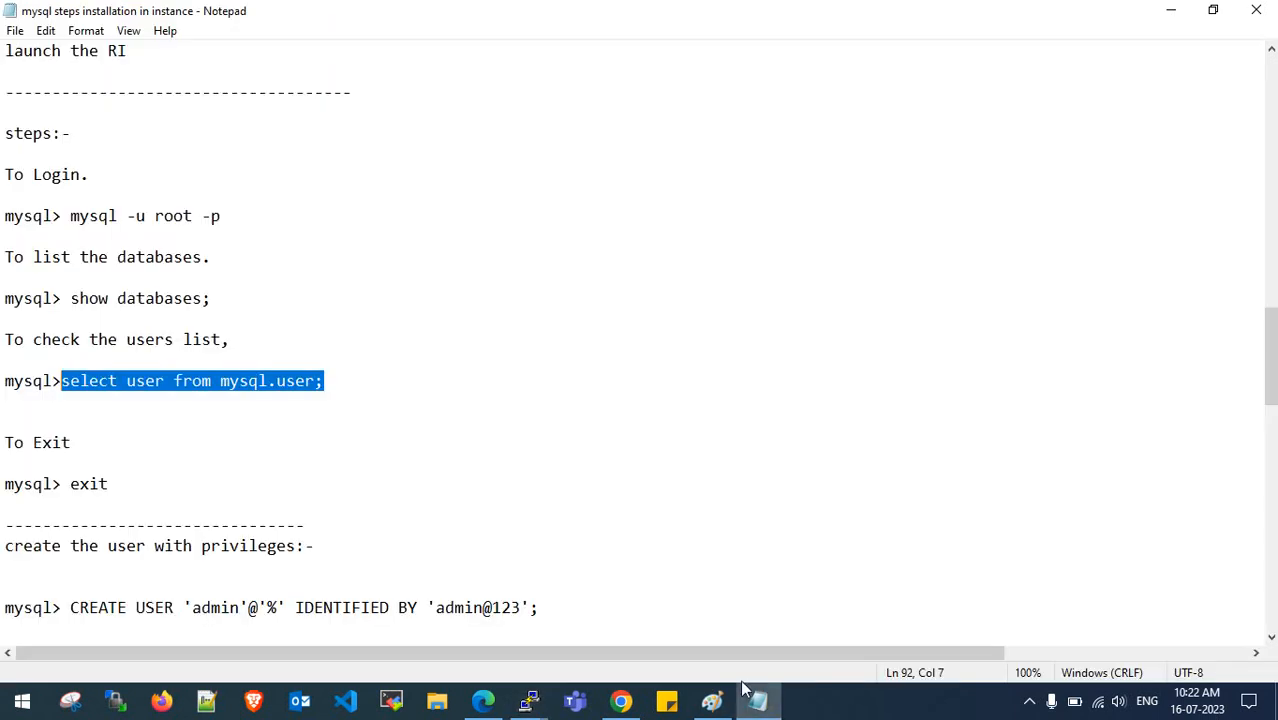
click(1171, 10)
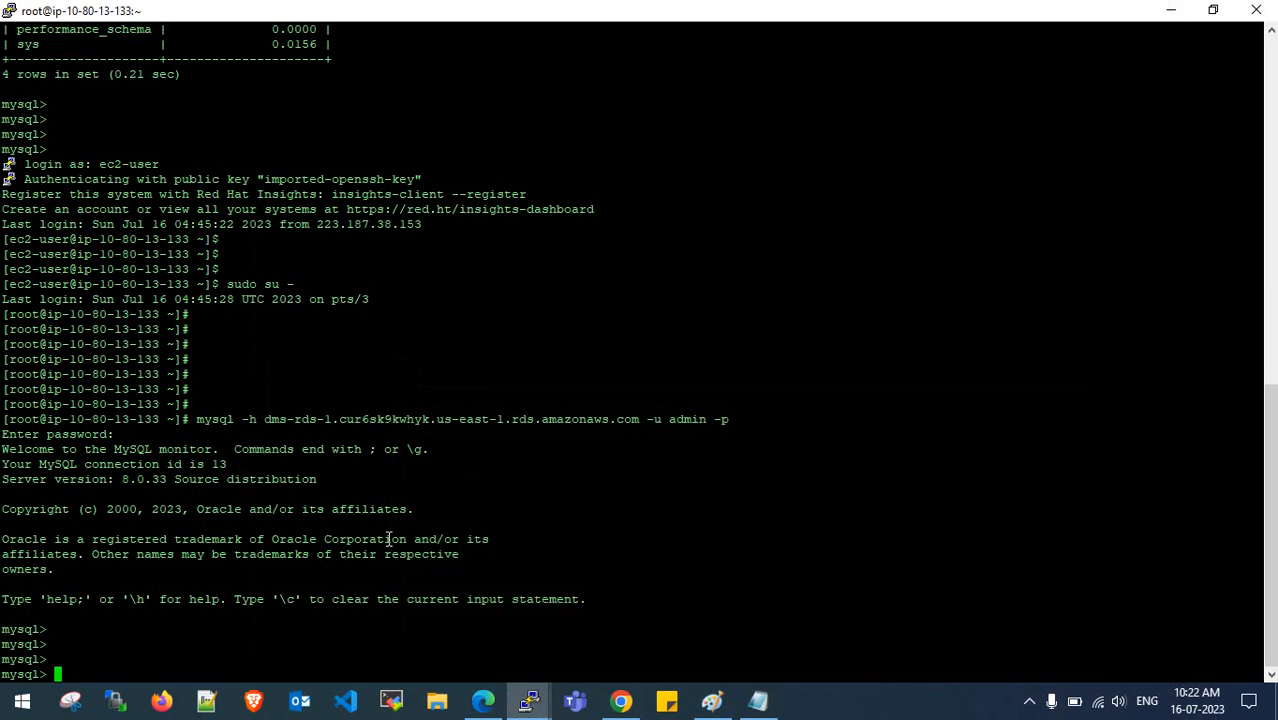
right_click(389, 539)
key(Return)
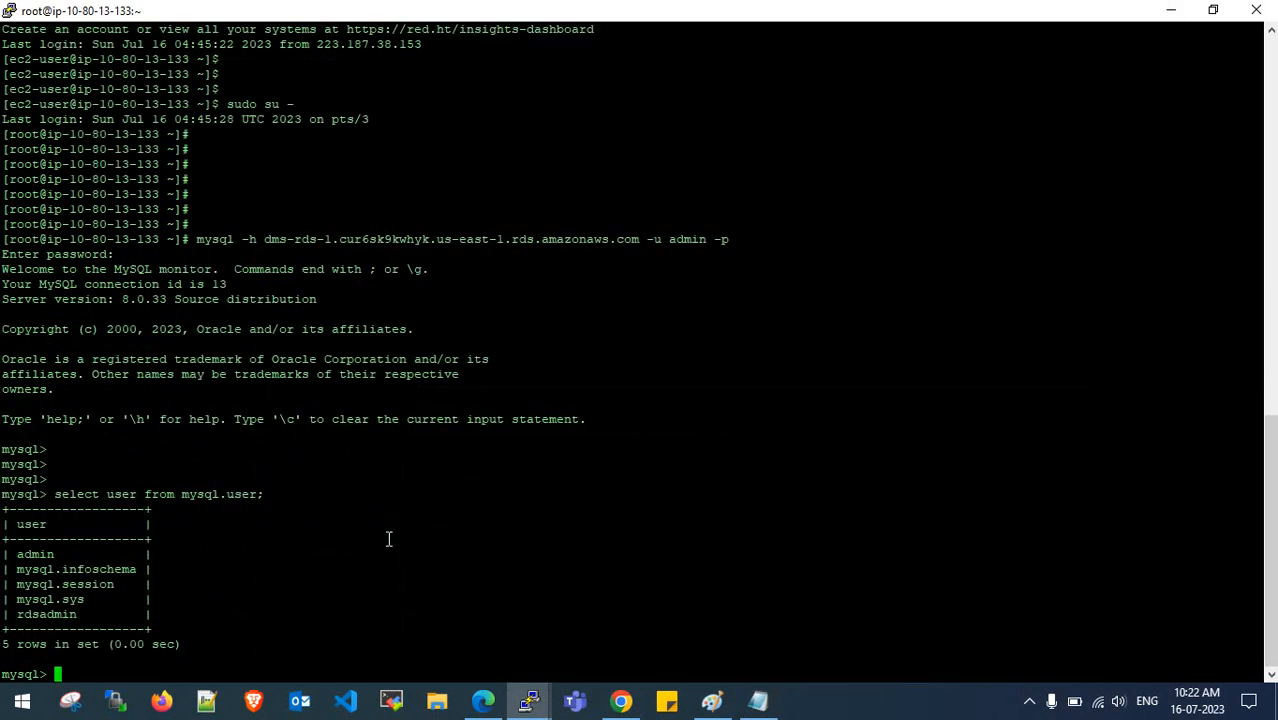
key(Return)
key(Return)
key(Return)
key(Return)
- Run show databases; and highlight the user names, including mysql.sys and rdsadmin
text(show)
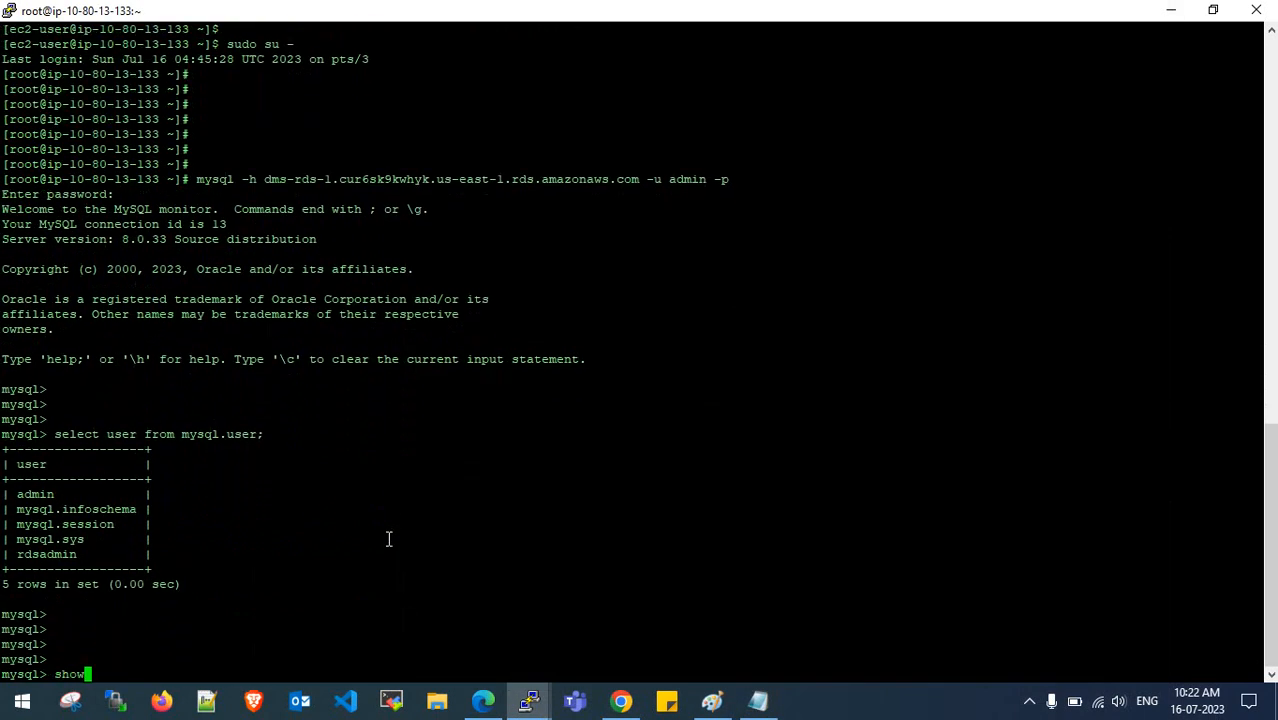
text( databases;)
key(Return)
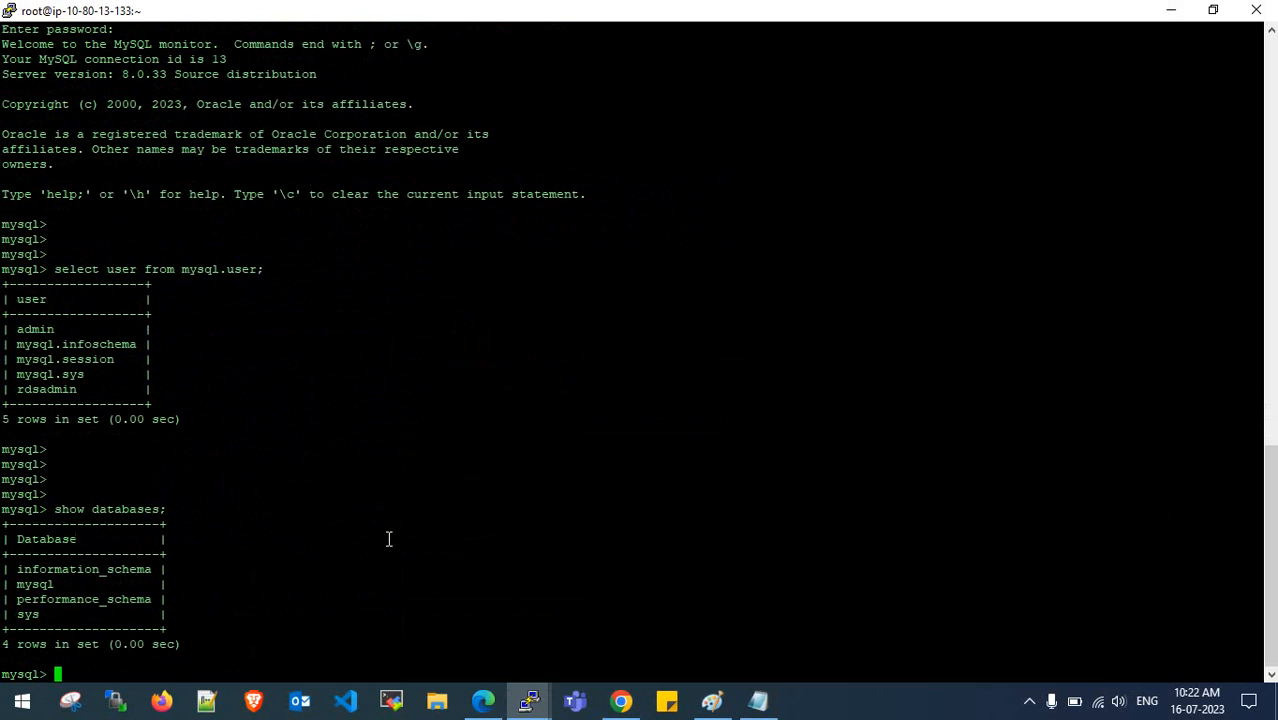
key(Return)
key(Return)
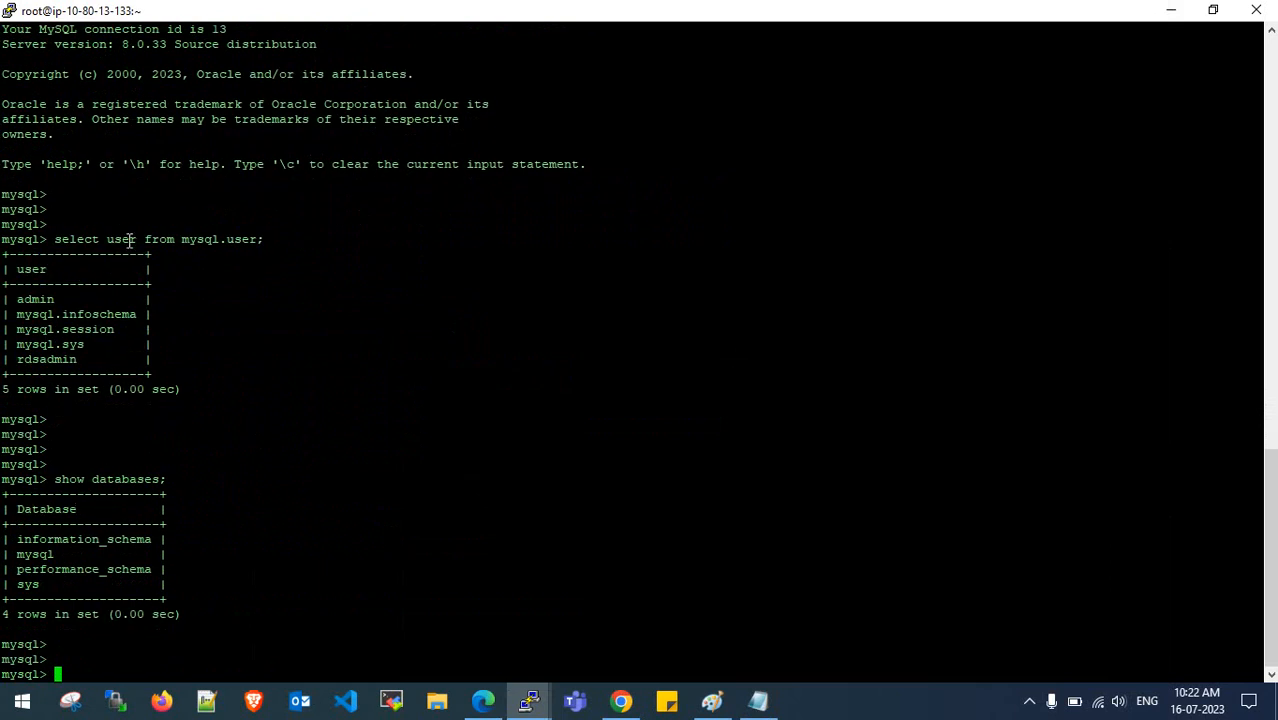
drag(19, 299, 103, 332)
double_click(68, 347)
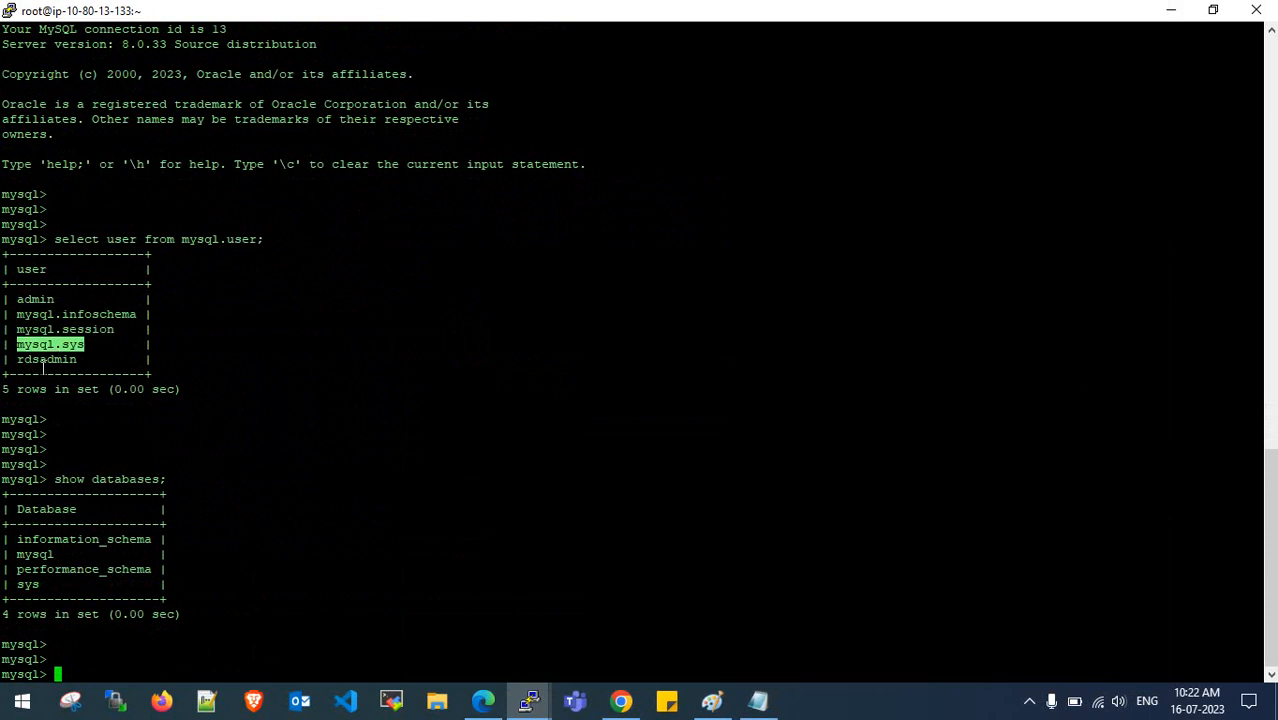
triple_click(40, 366)
click(70, 362)
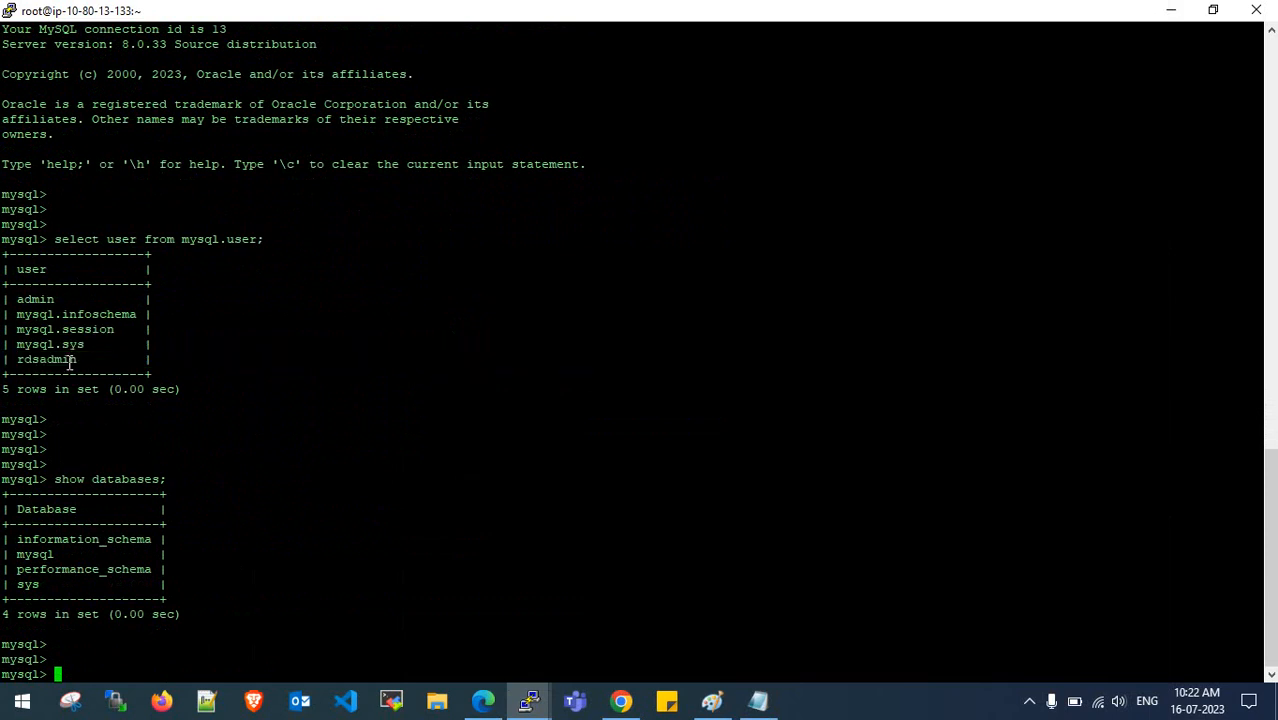
click(1174, 12)
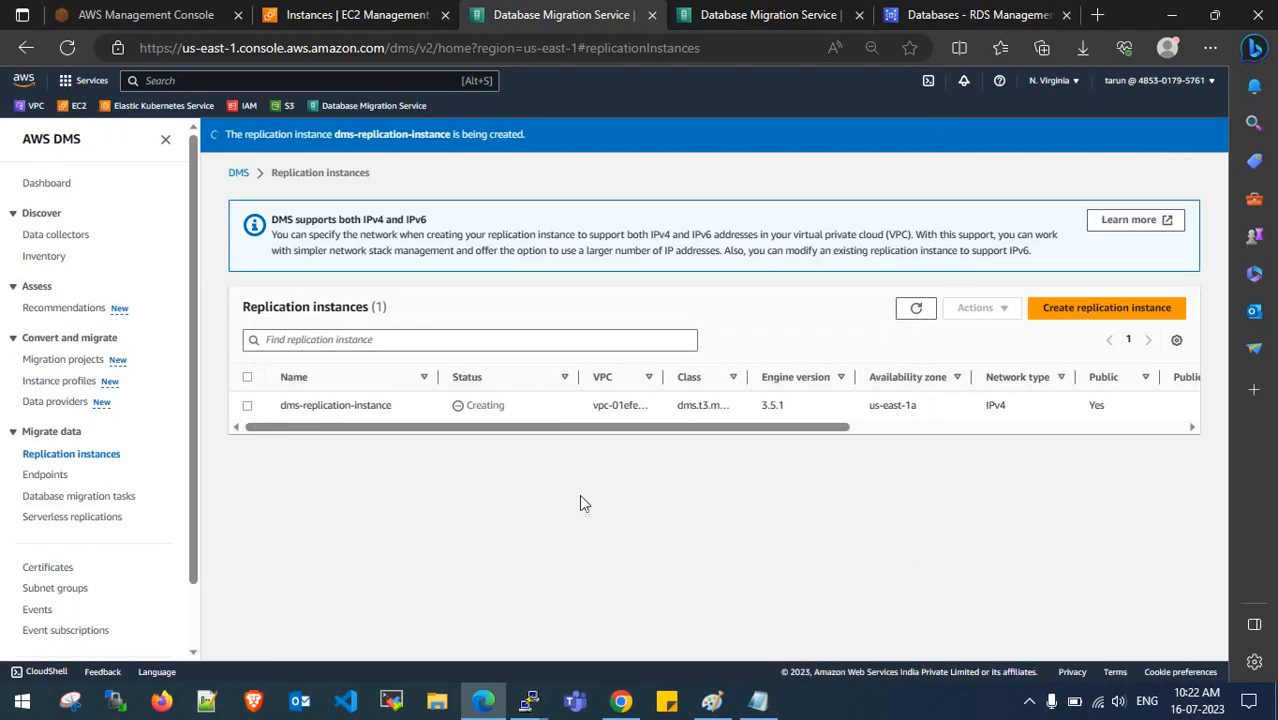
mouse_move(529, 700)
click(390, 625)
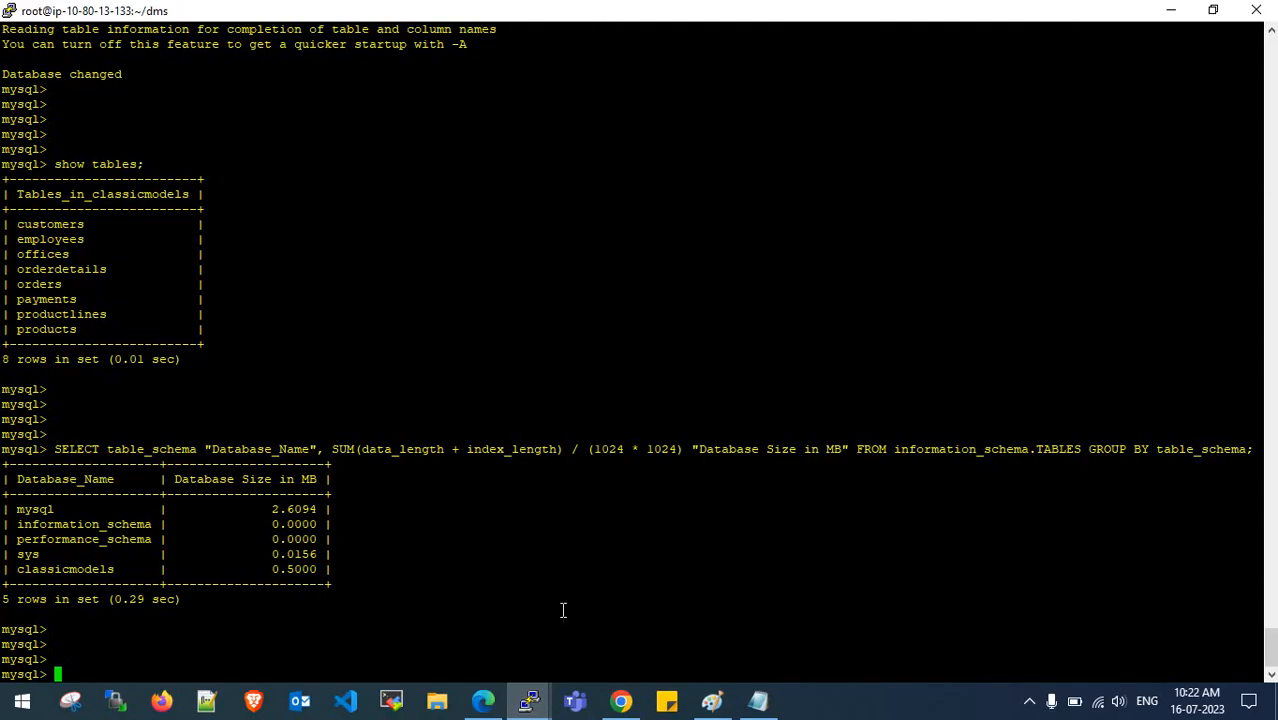
click(756, 700)
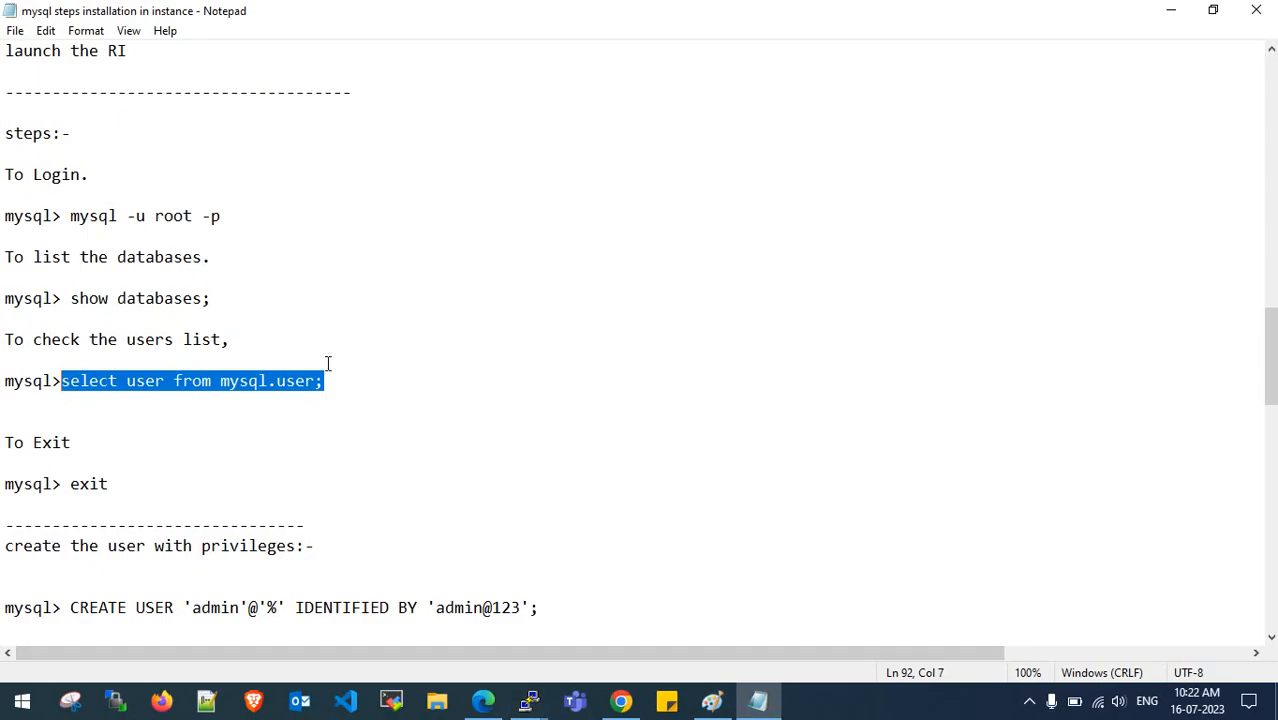
scroll(292, 310, down, 4)
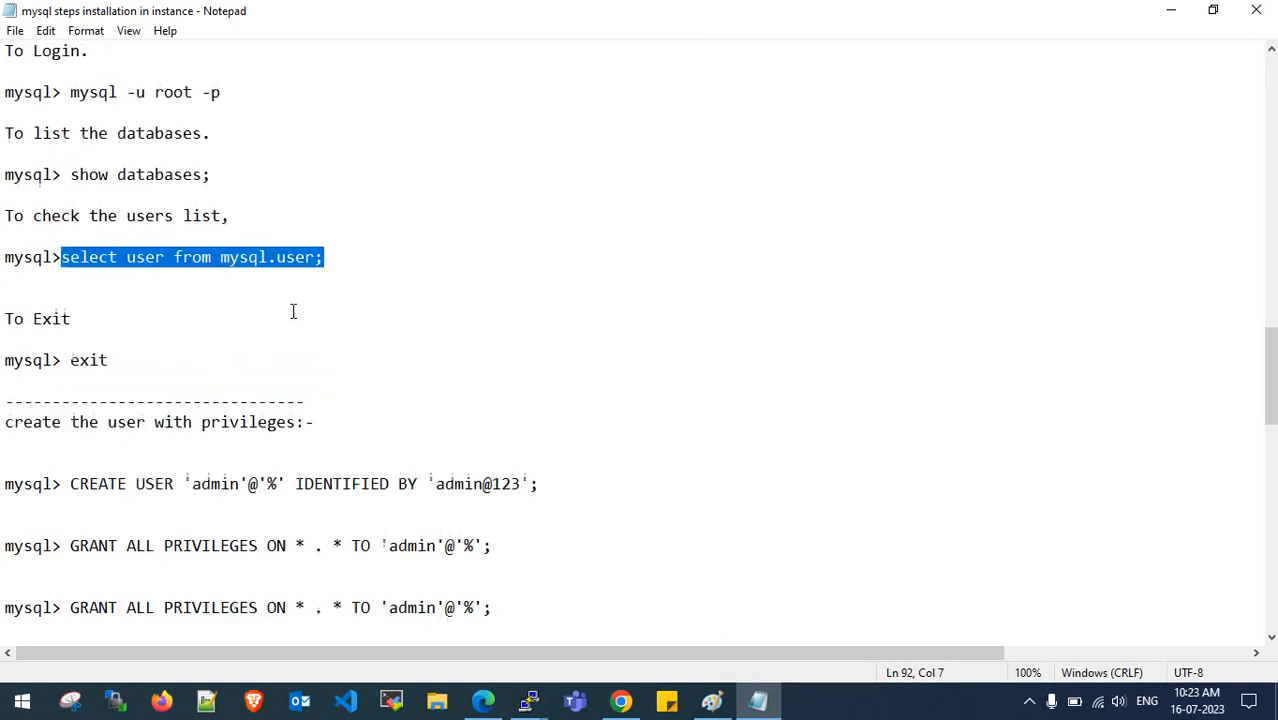
drag(78, 298, 206, 301)
click(238, 298)
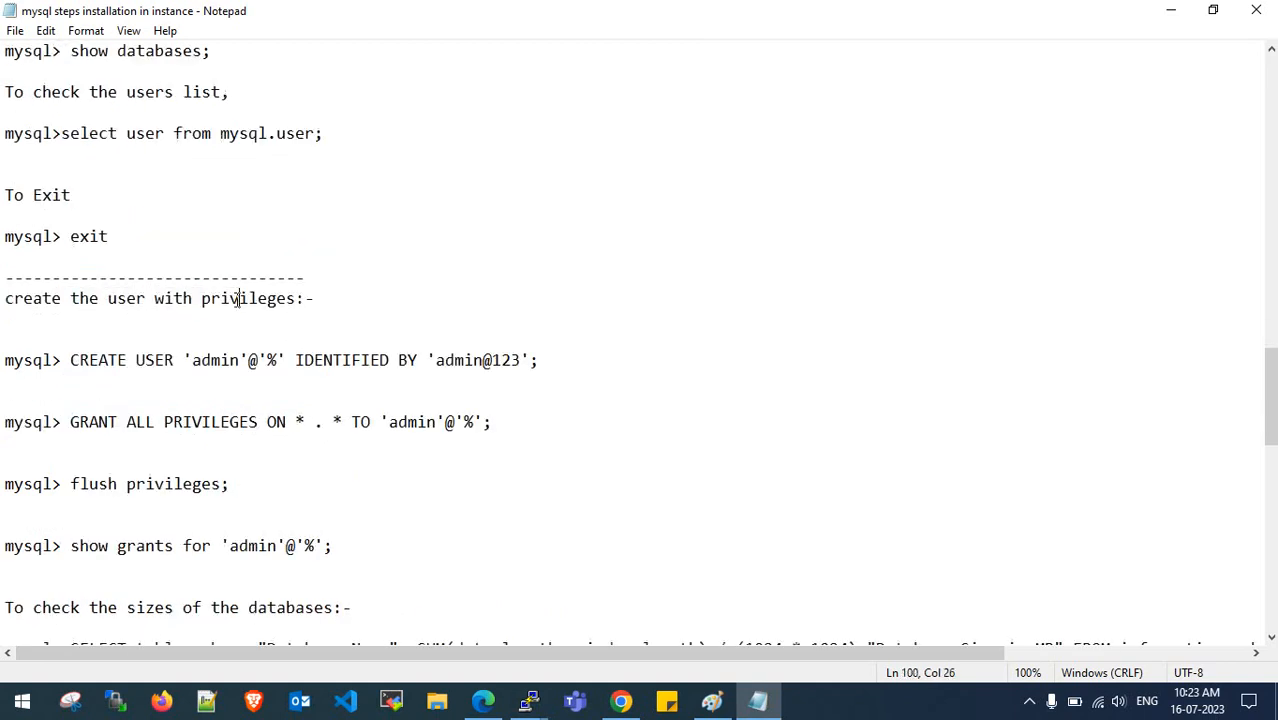
click(230, 360)
drag(436, 360, 521, 360)
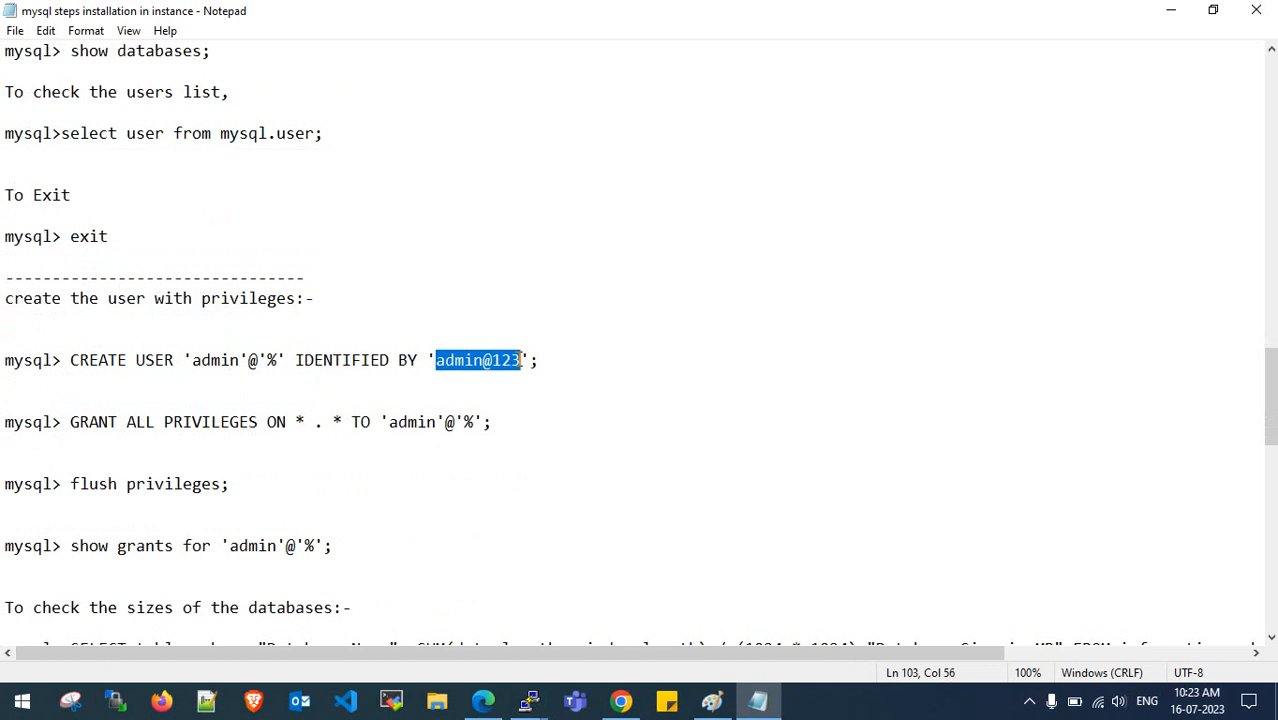
click(521, 360)
drag(441, 360, 503, 360)
click(503, 360)
click(712, 701)
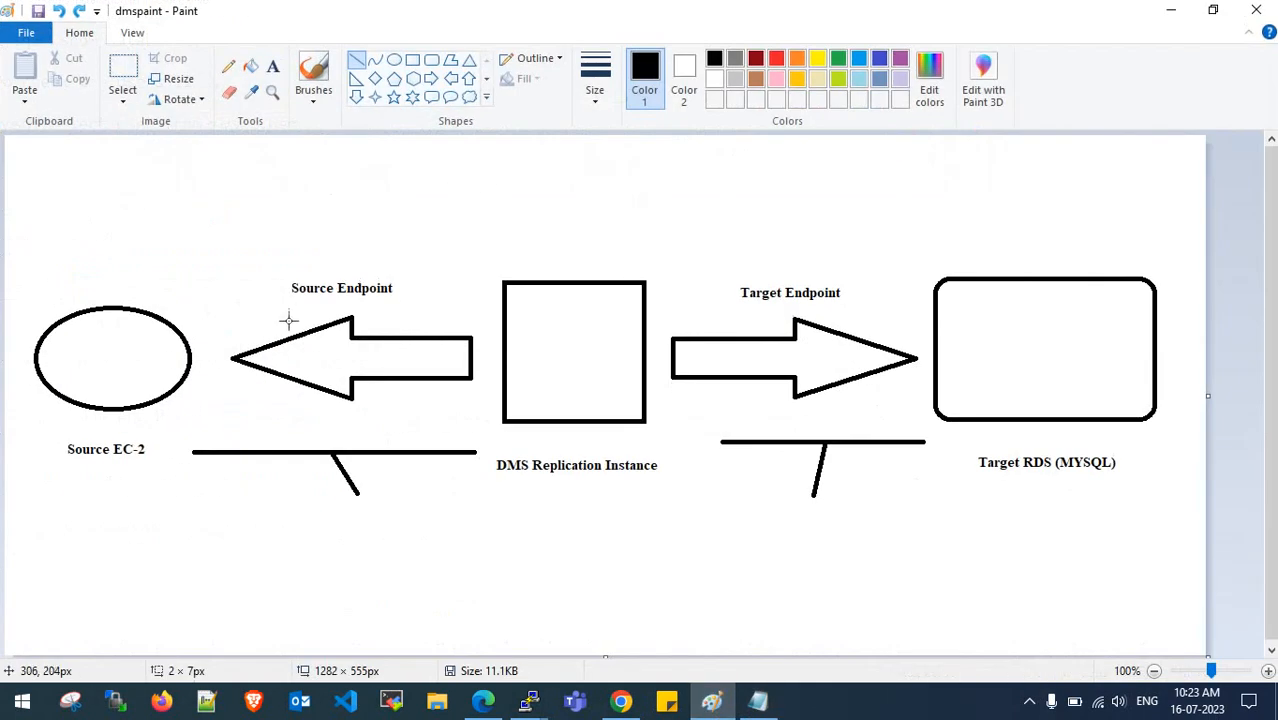
click(1160, 12)
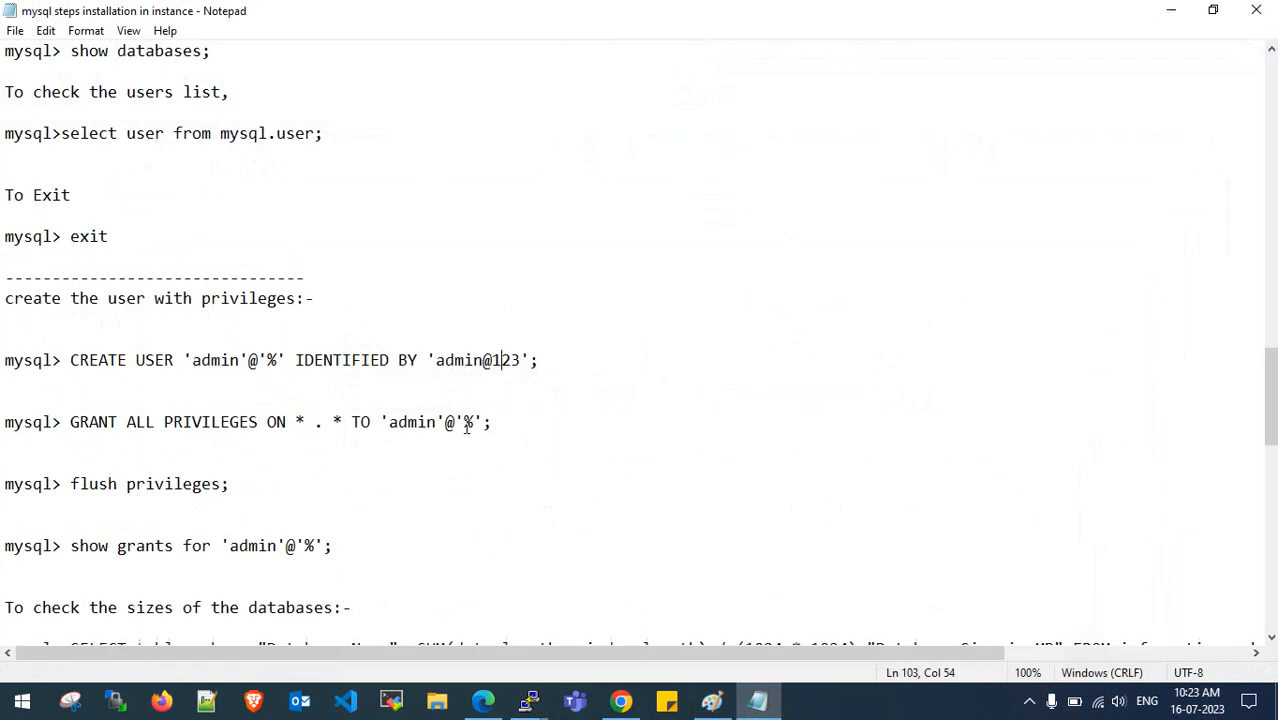
scroll(267, 430, down, 1)
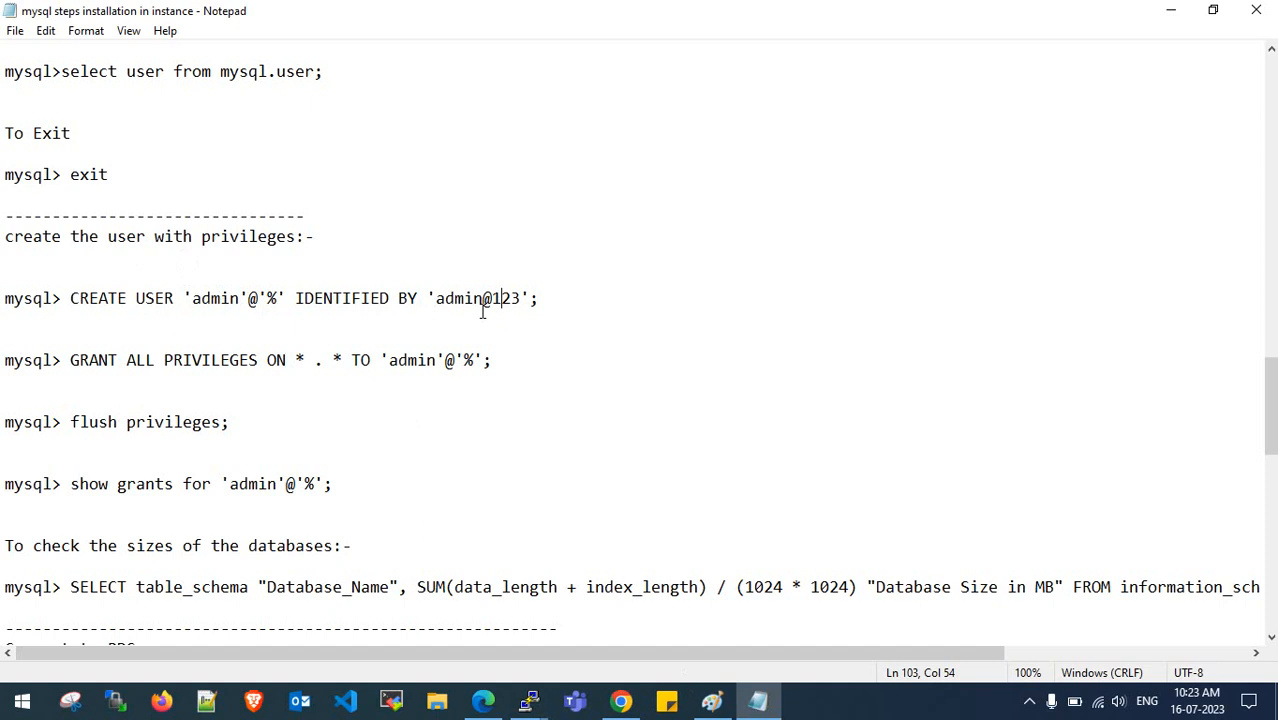
scroll(243, 408, down, 2)
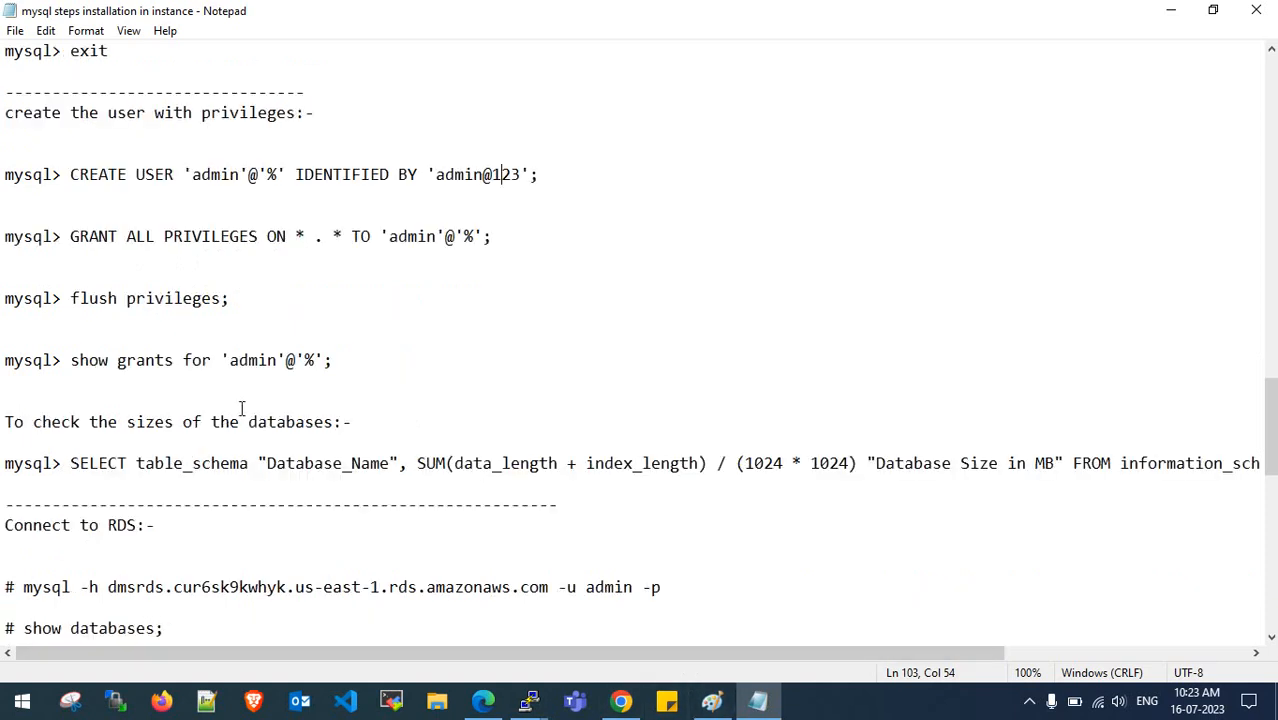
scroll(240, 352, down, 3)
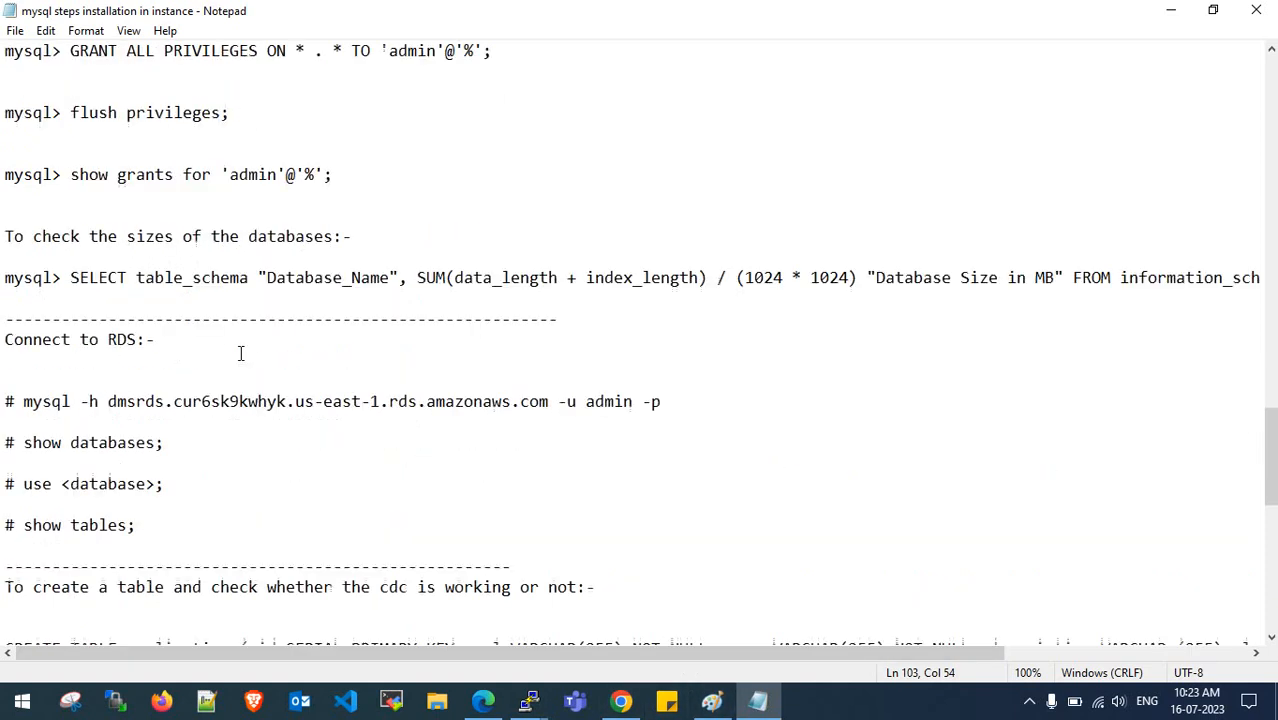
scroll(240, 352, down, 4)
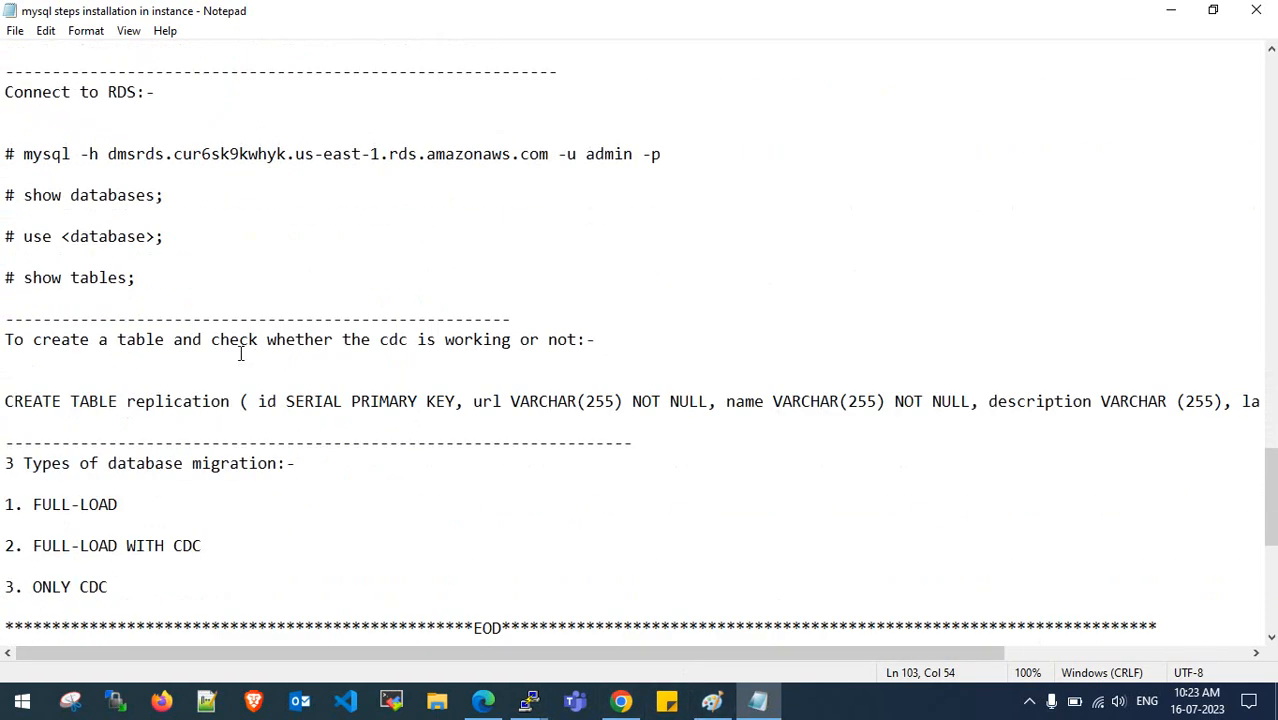
scroll(240, 354, down, 3)
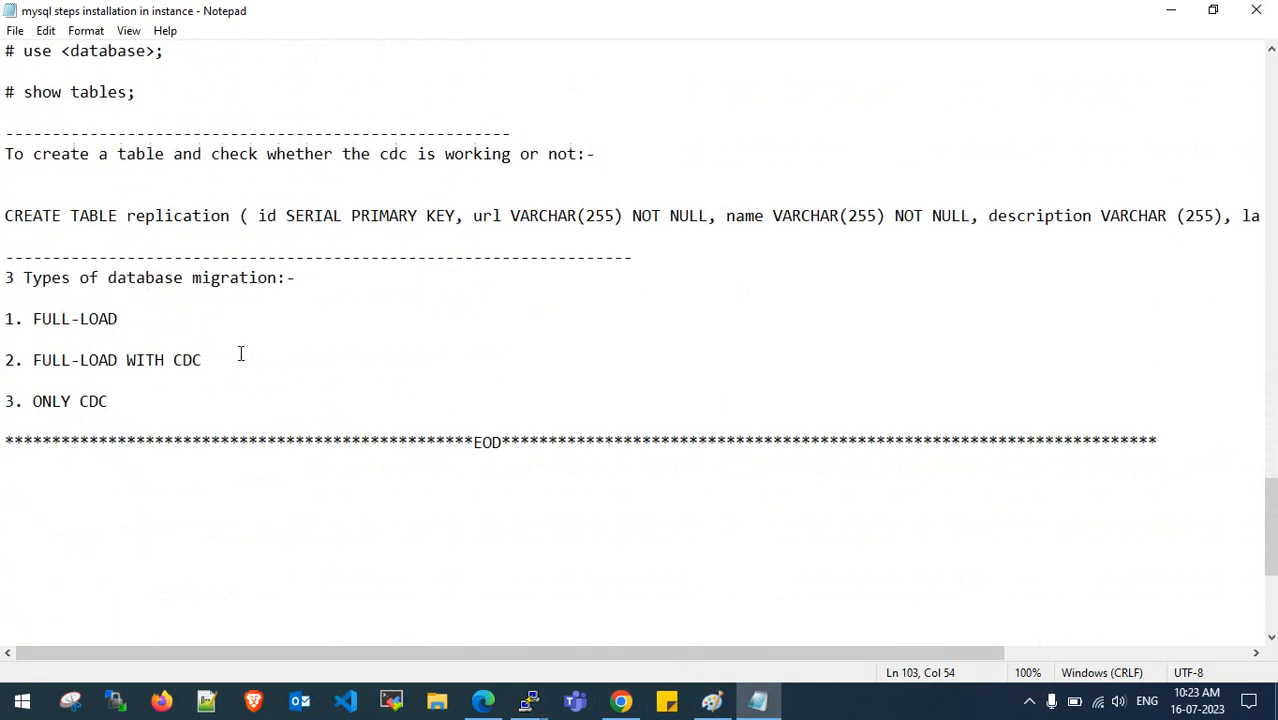
scroll(240, 354, up, 5)
scroll(240, 354, down, 3)
drag(4, 401, 279, 401)
click(276, 401)
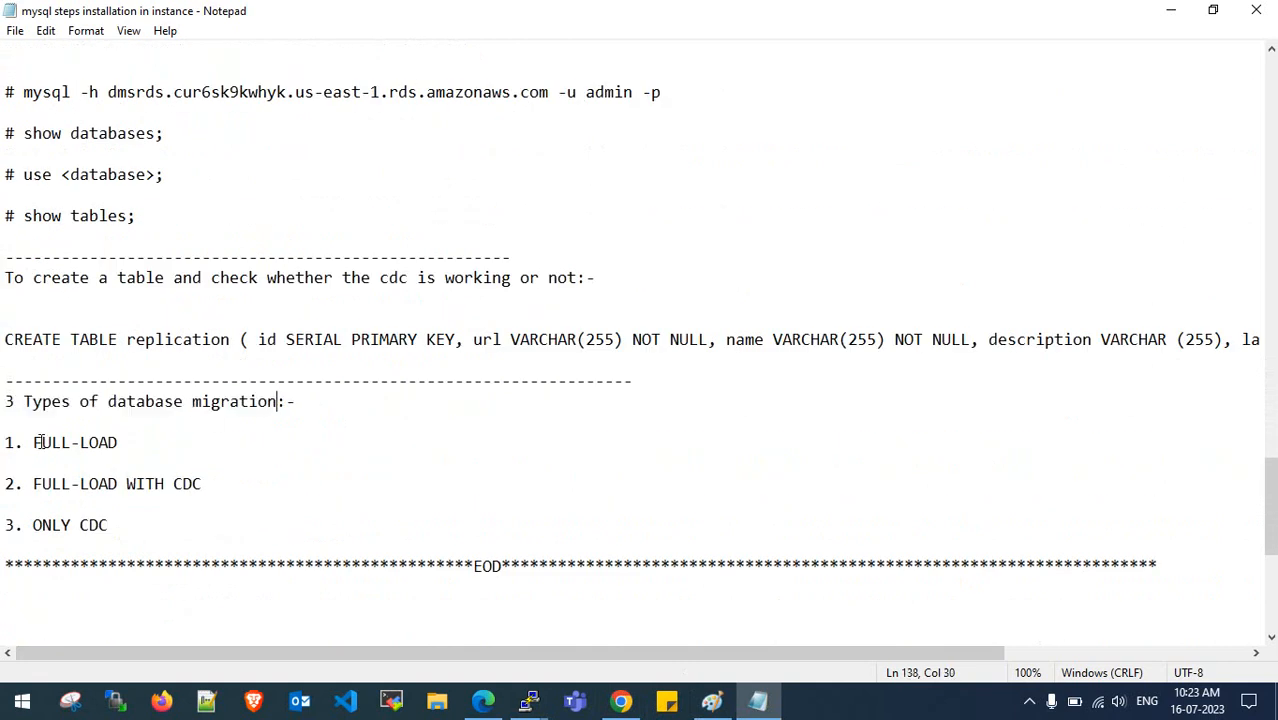
drag(40, 442, 108, 442)
drag(34, 483, 202, 483)
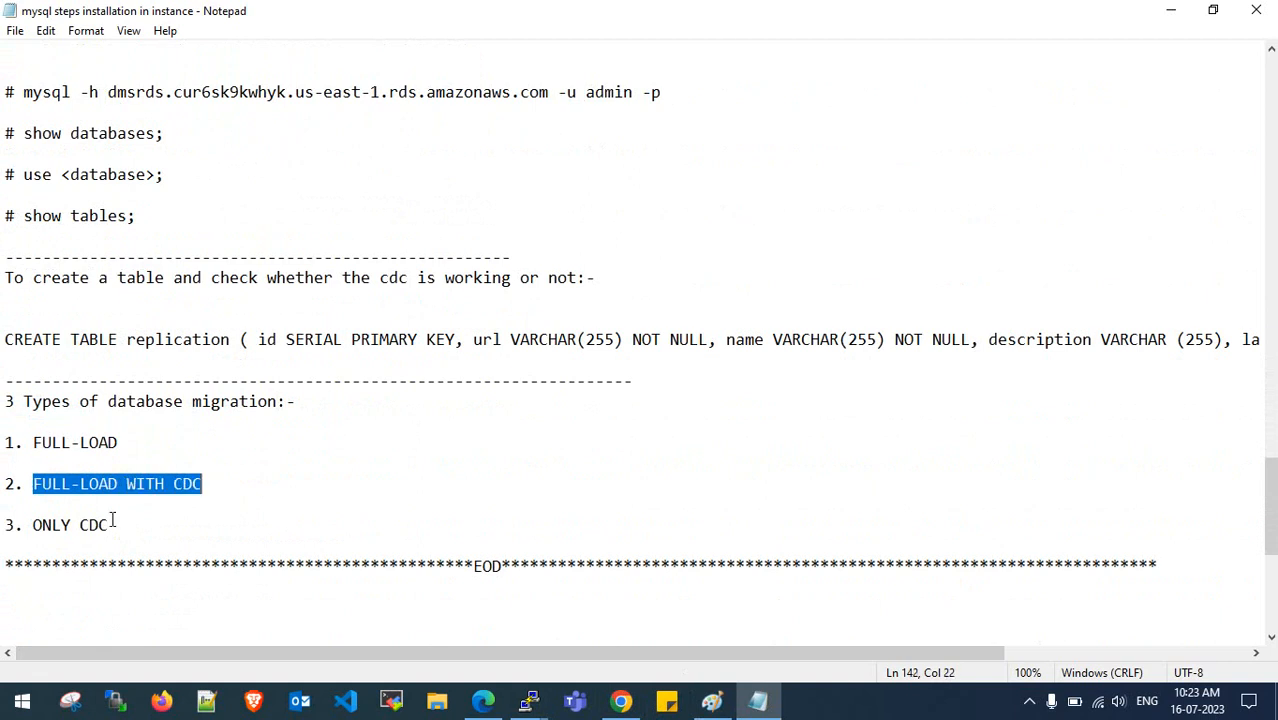
drag(30, 525, 108, 525)
click(108, 525)
scroll(220, 414, up, 3)
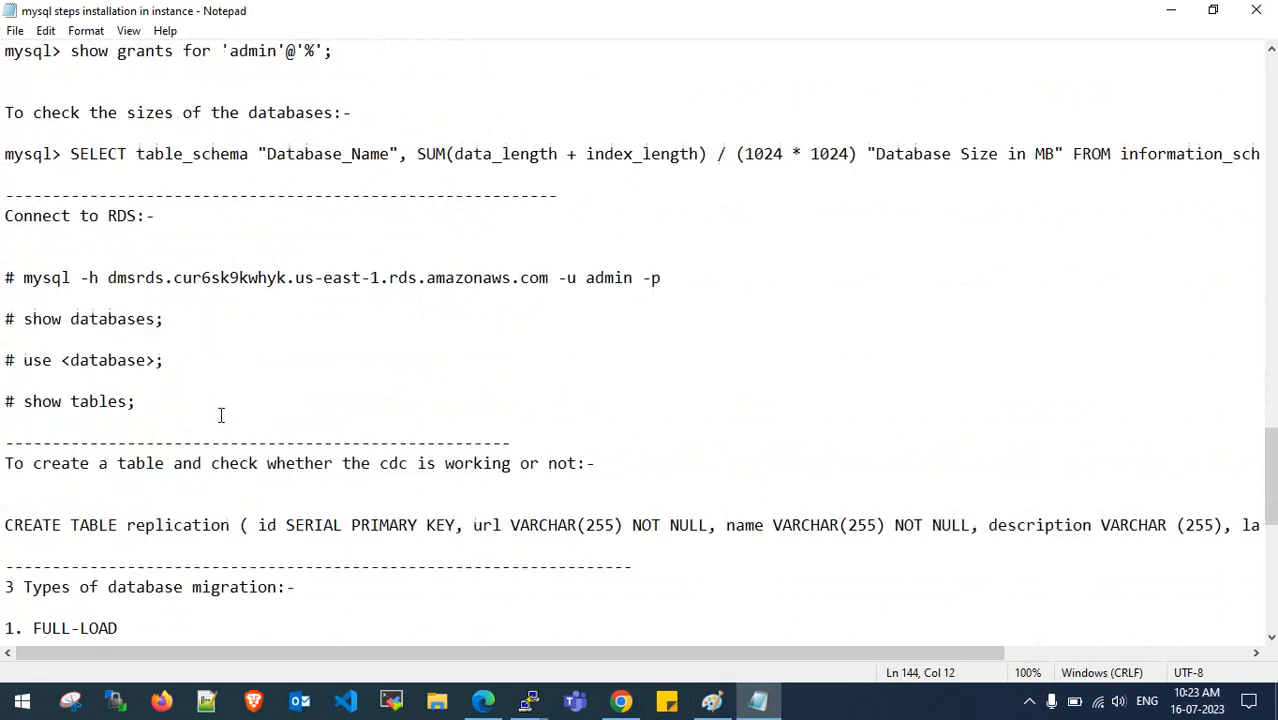
scroll(220, 414, up, 6)
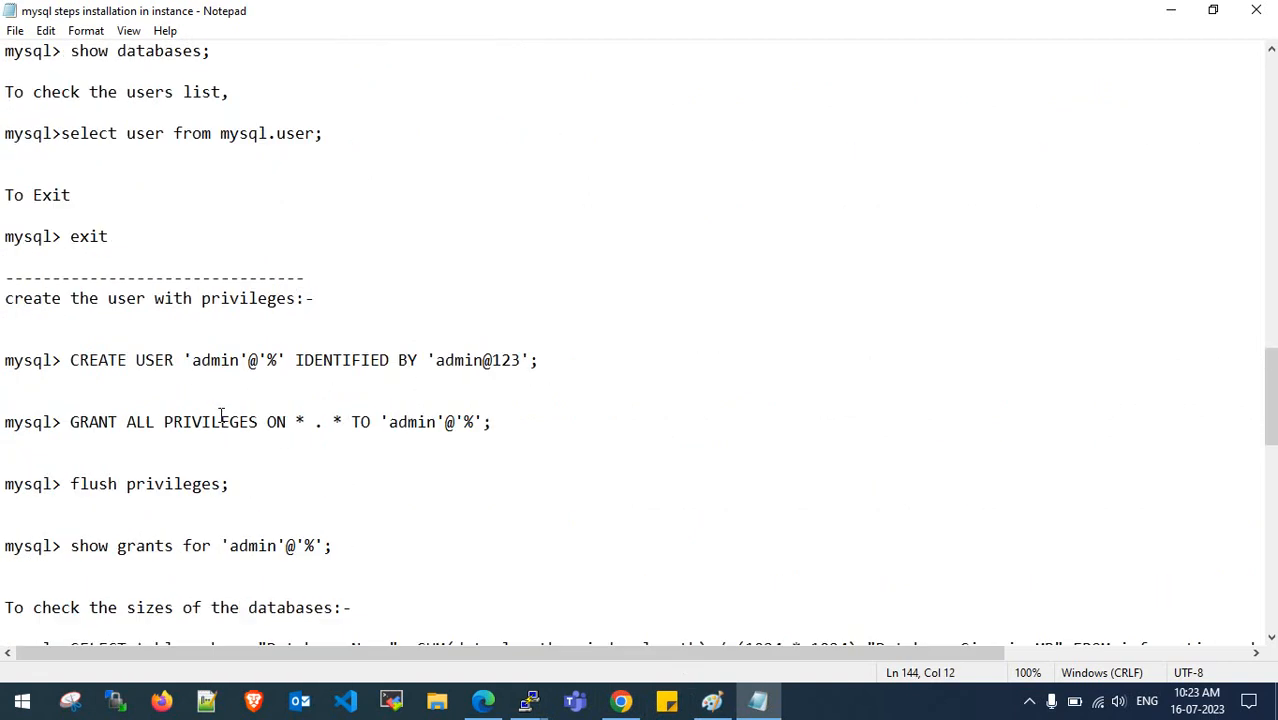
click(1170, 10)
click(483, 701)
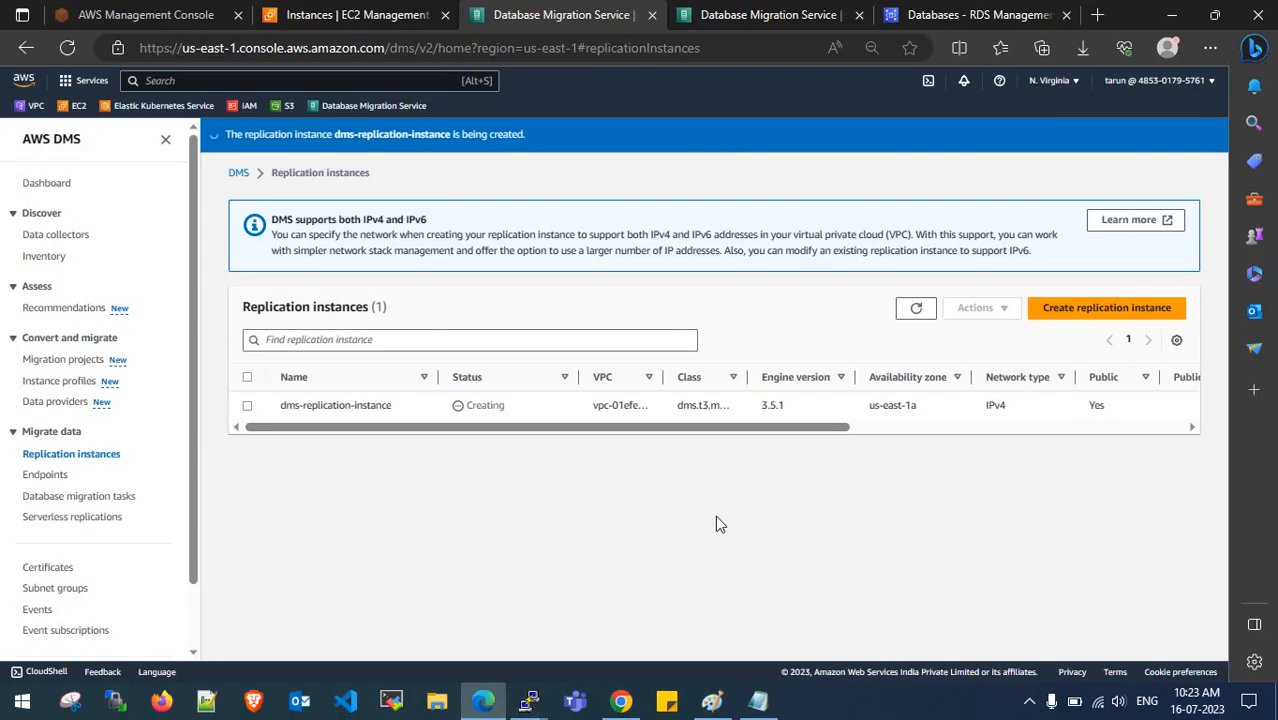
click(917, 311)
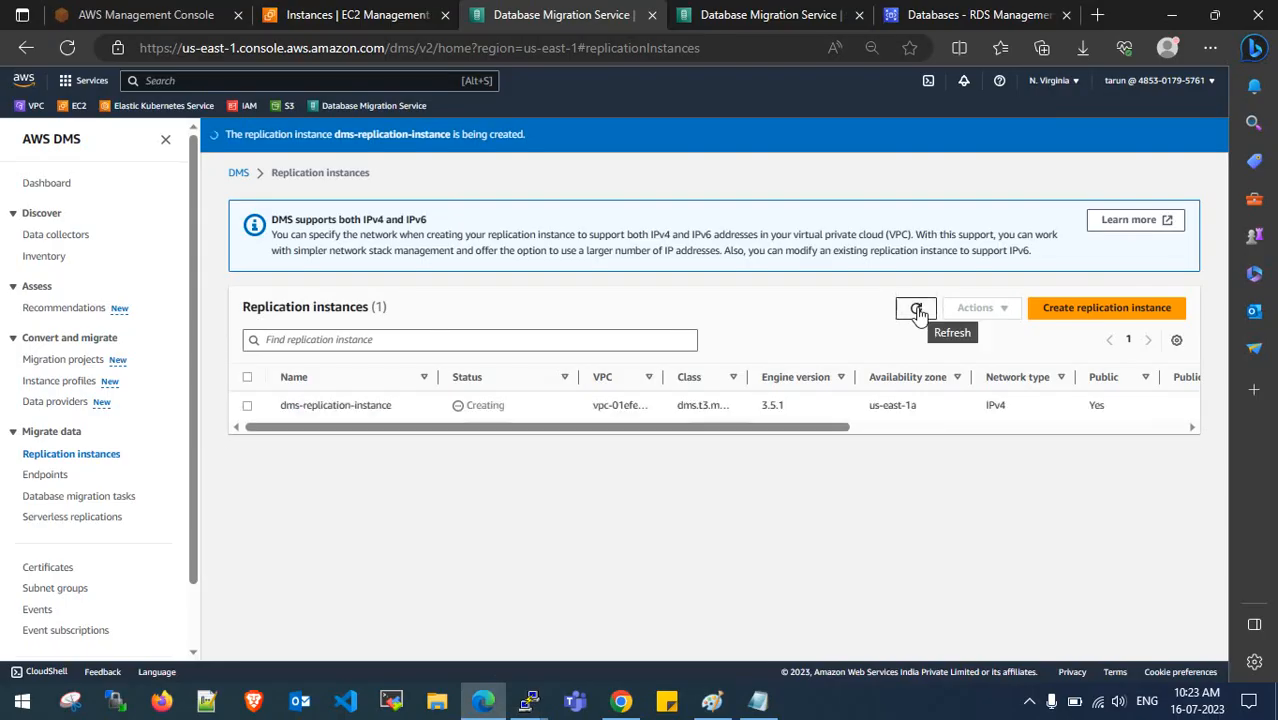
drag(813, 428, 850, 430)
click(914, 308)
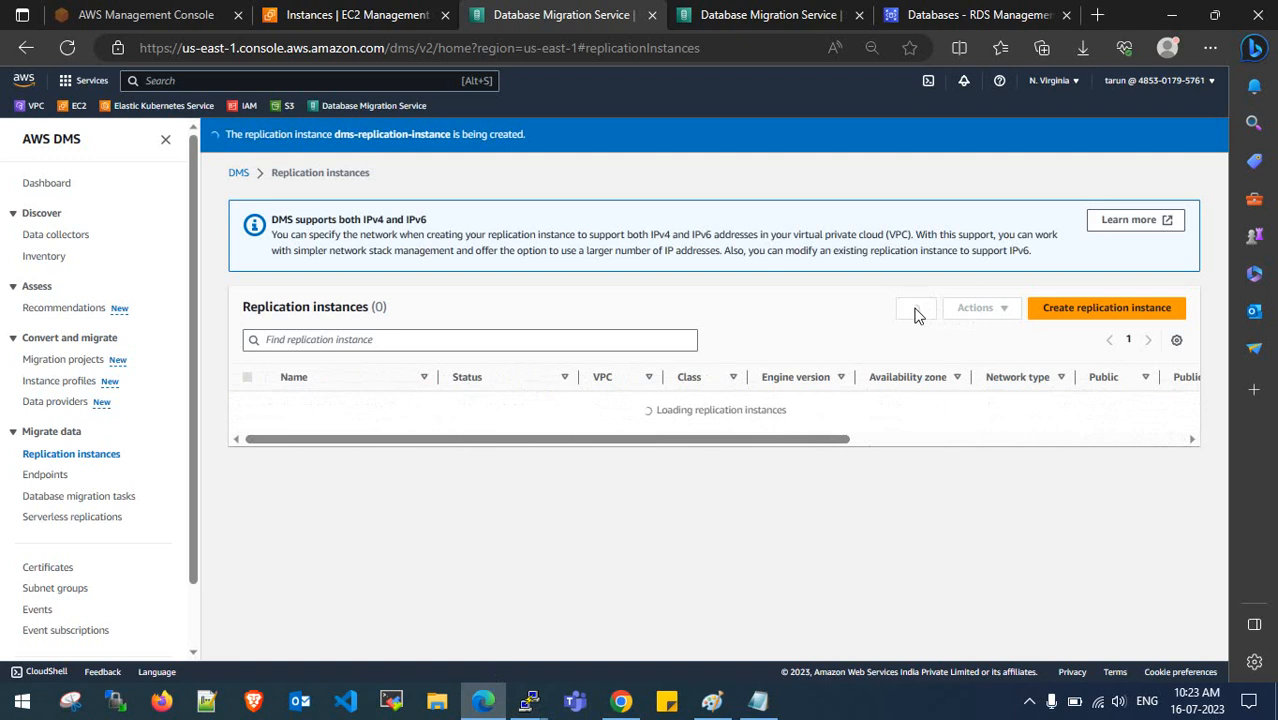
click(915, 309)
click(916, 310)
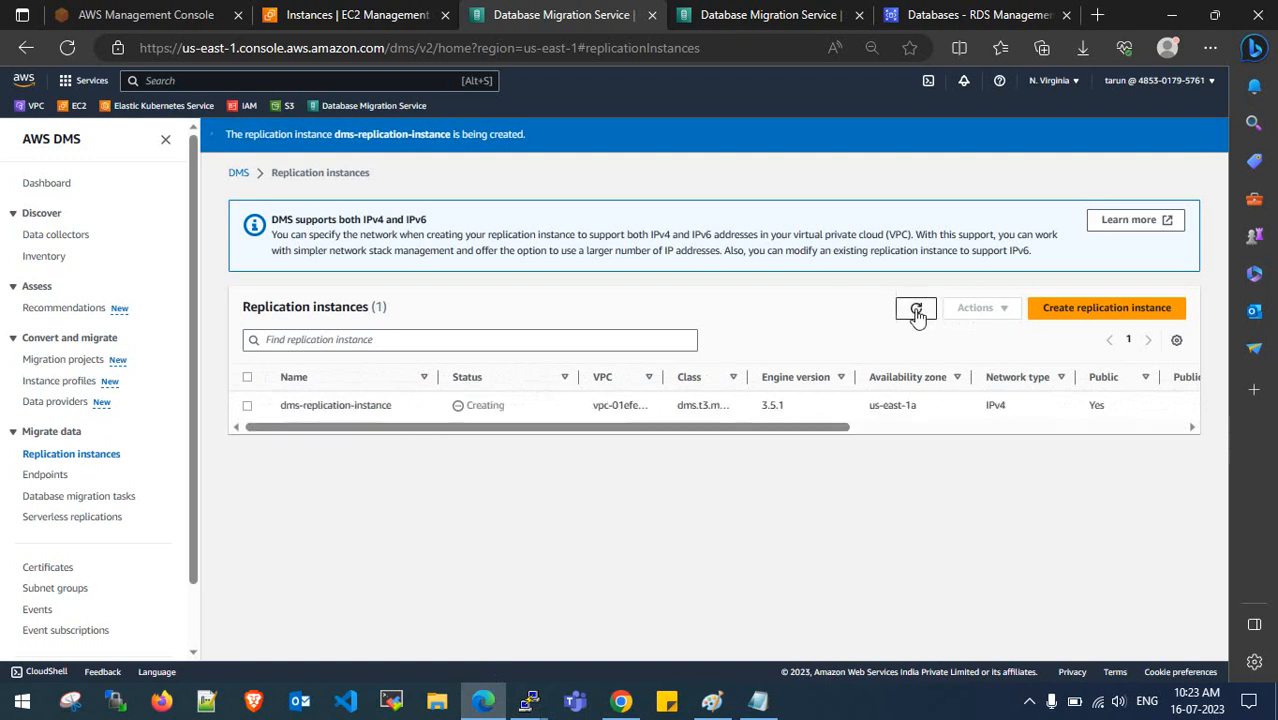
click(916, 310)
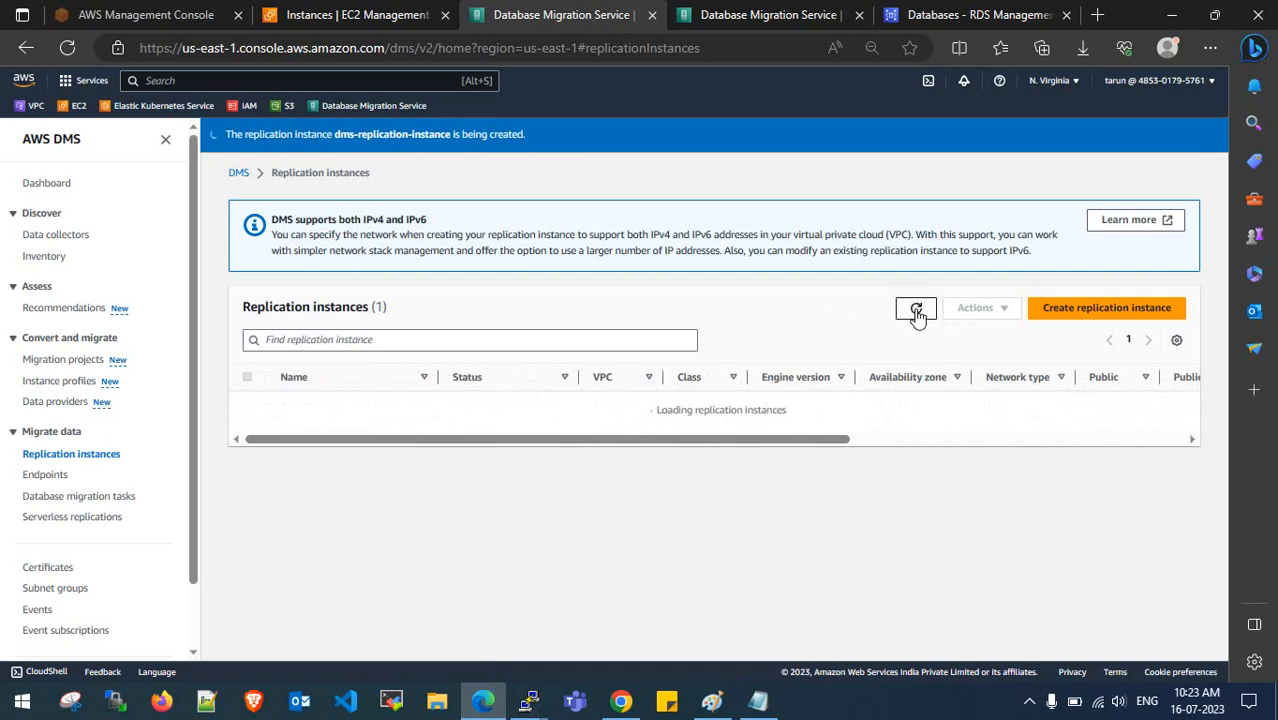
click(916, 312)
click(916, 311)
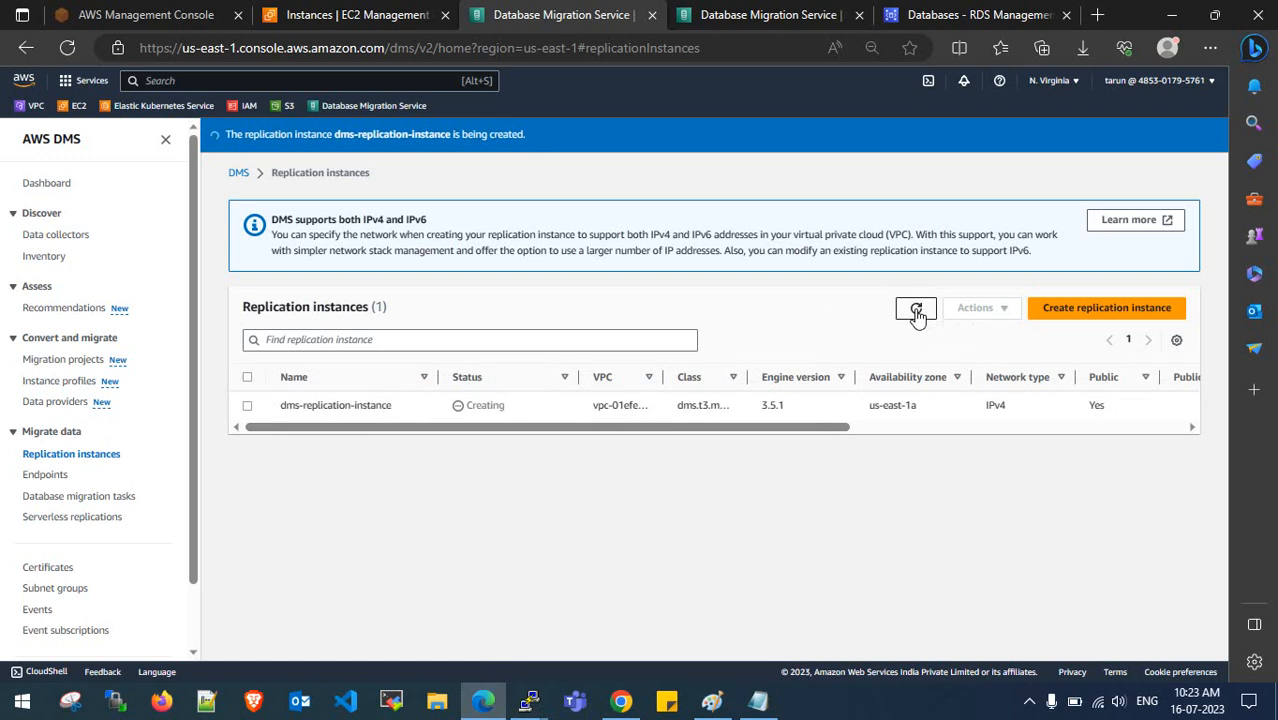
click(916, 312)
click(914, 316)
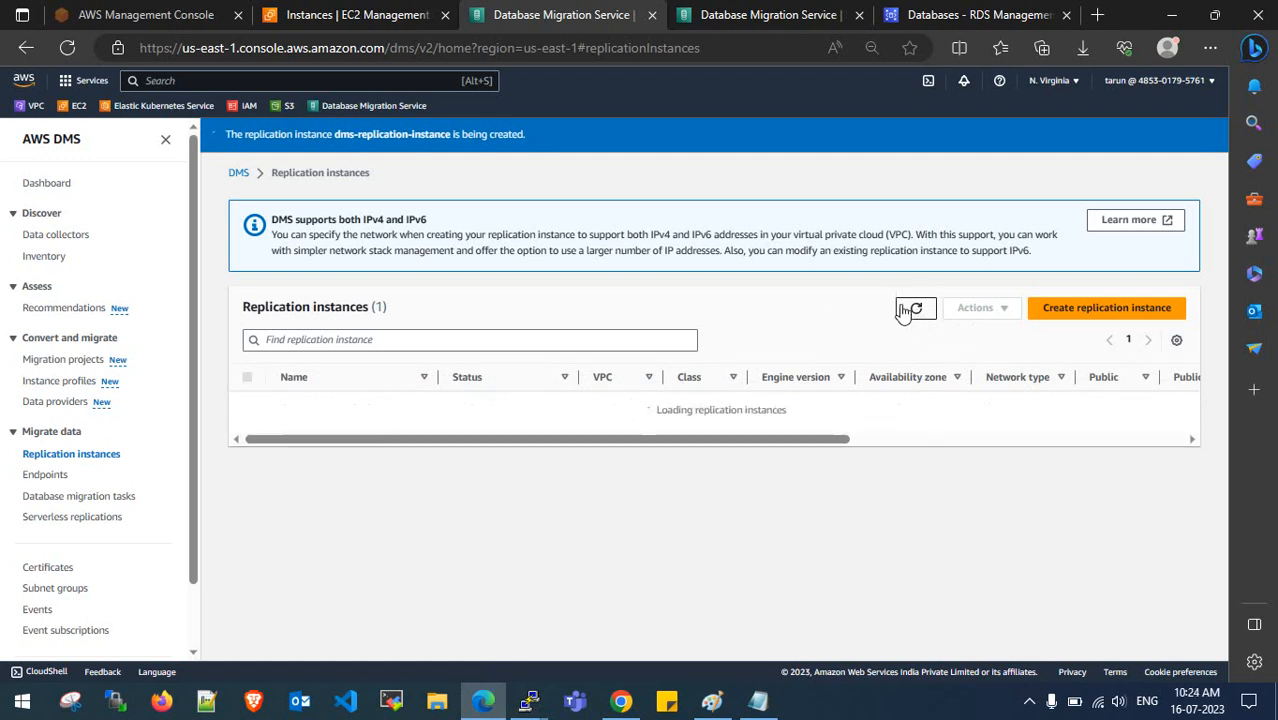
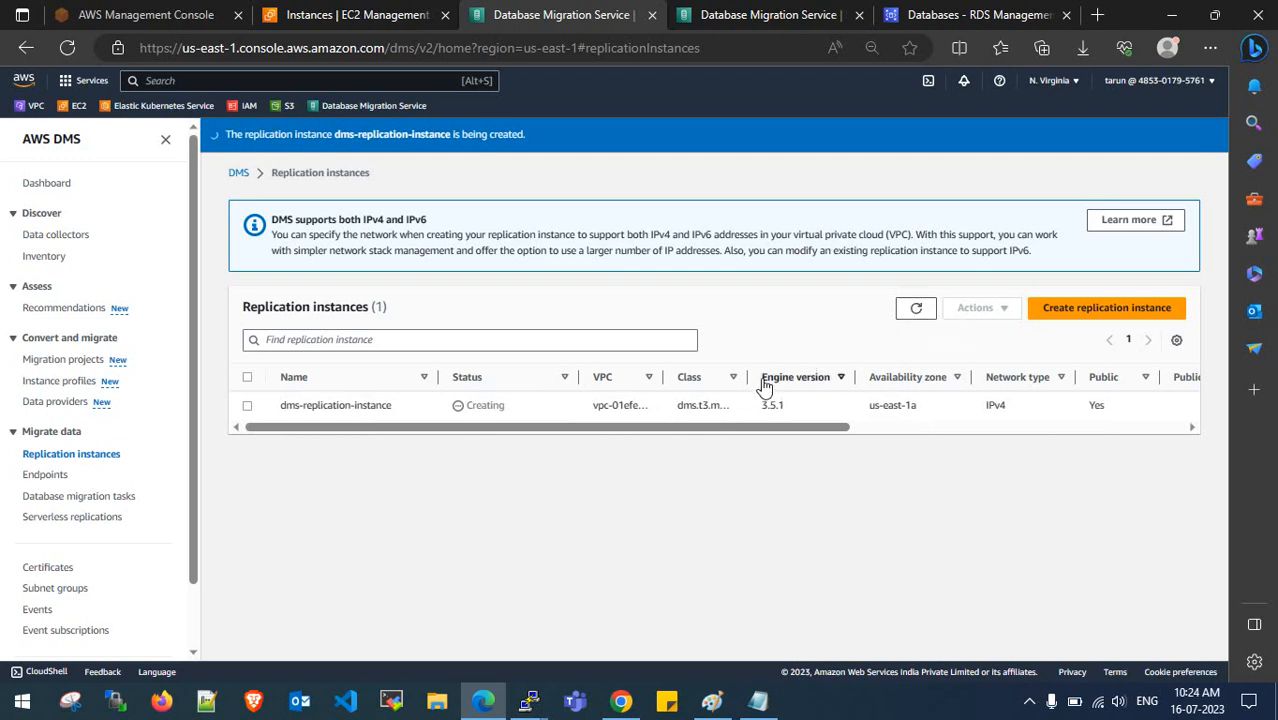
- Widen the Class and Status columns of the replication instance list and refresh it
drag(755, 377, 795, 377)
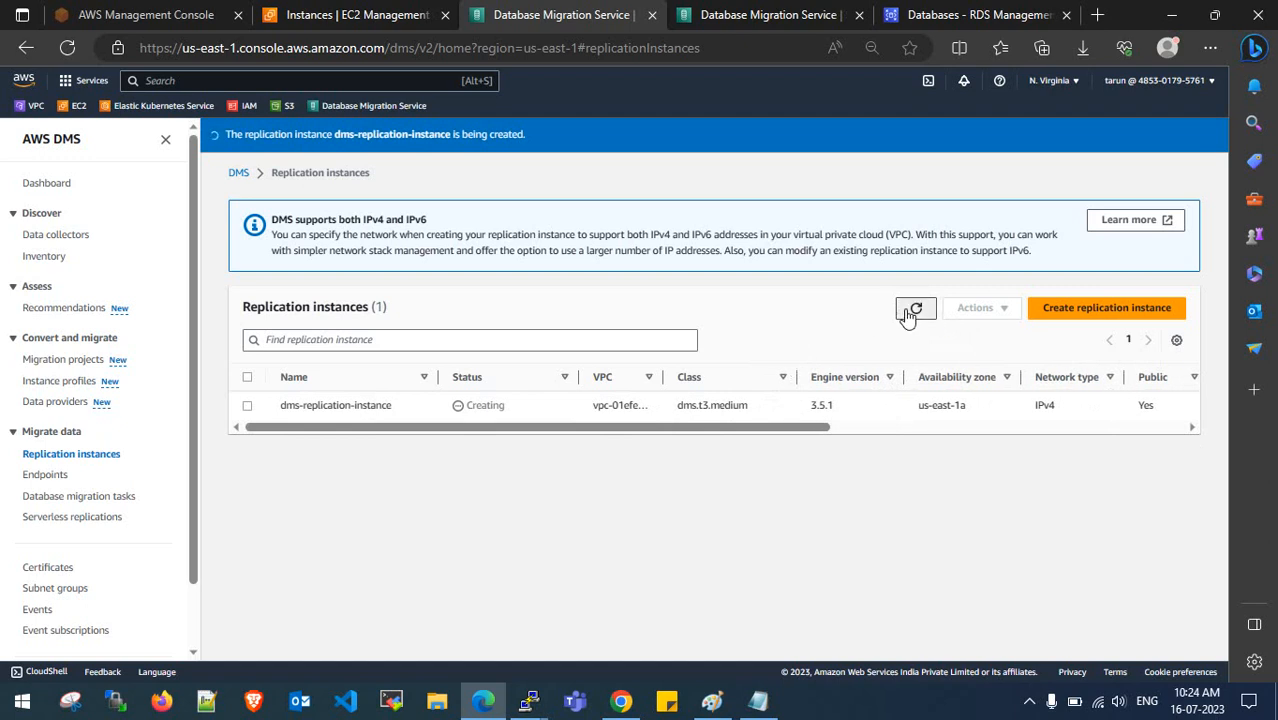
click(907, 312)
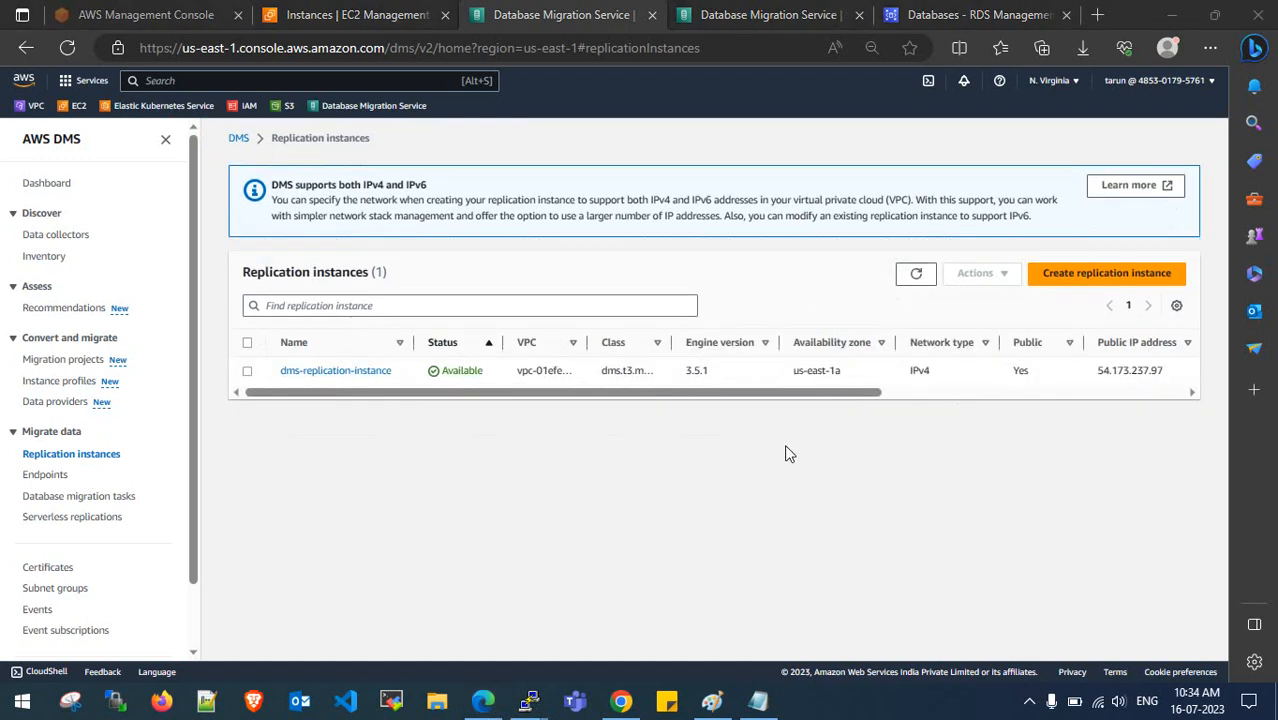
drag(770, 393, 478, 405)
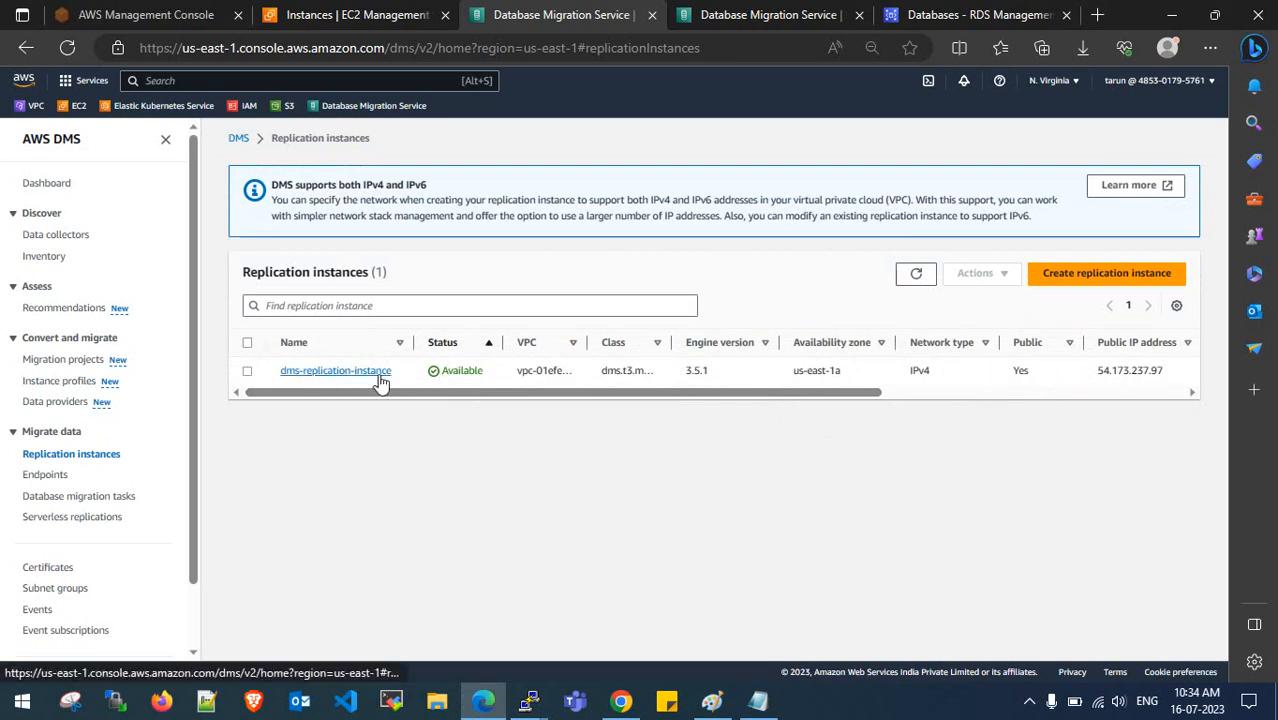
drag(500, 348, 695, 345)
drag(772, 345, 836, 350)
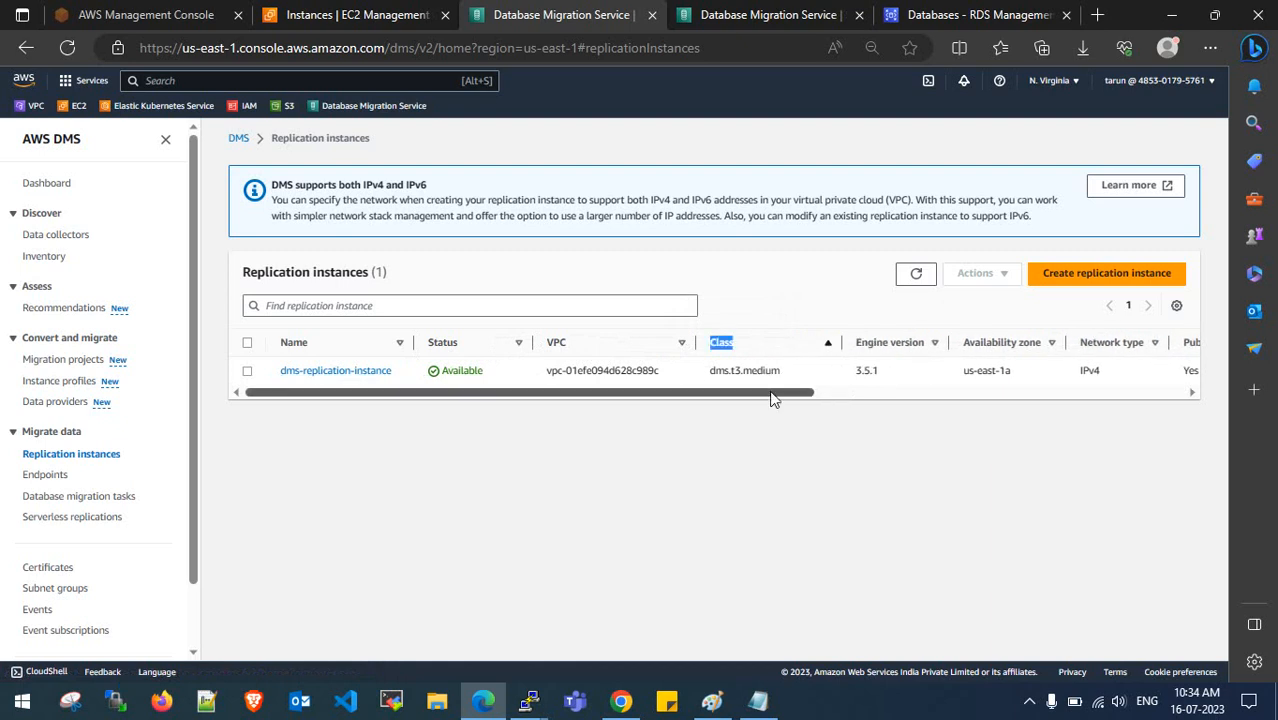
drag(770, 392, 894, 395)
- Refresh until dms-replication-instance shows Available, then open its details page
mouse_move(751, 342)
mouse_down()
mouse_move(765, 344)
mouse_move(754, 343)
mouse_up()
drag(757, 396, 1070, 400)
drag(1029, 350, 1158, 344)
drag(1051, 394, 471, 405)
click(924, 281)
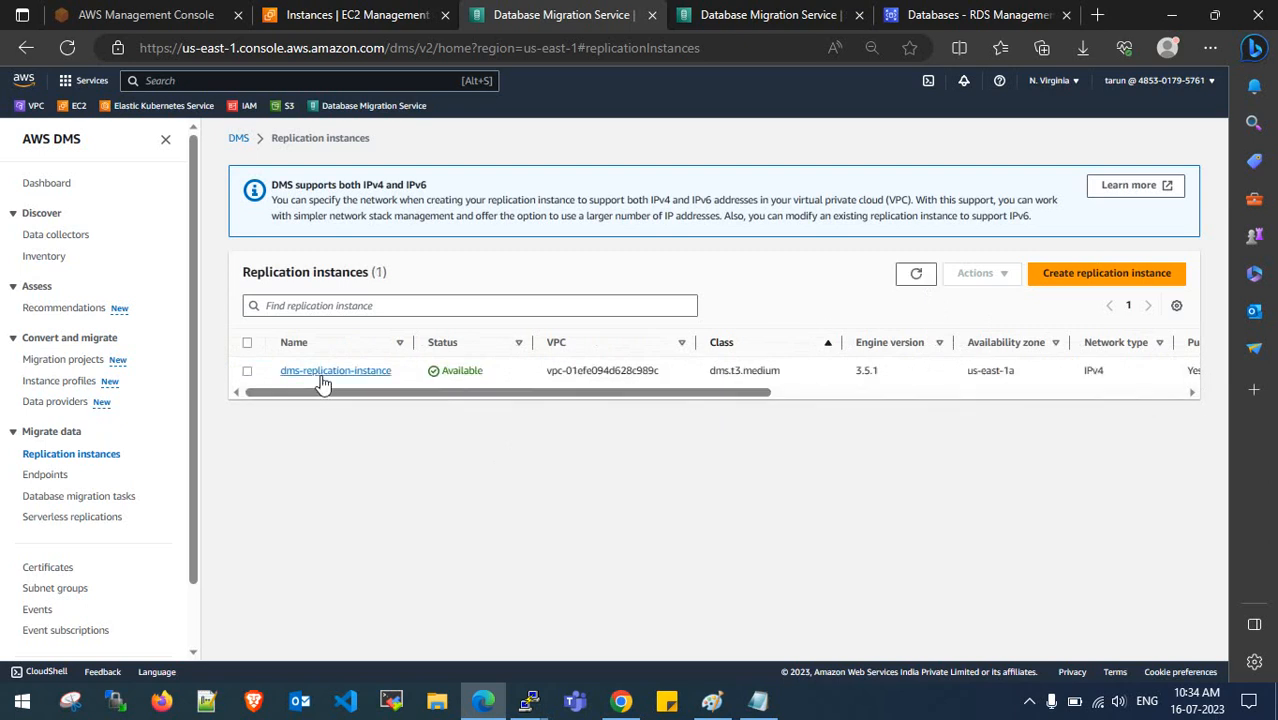
click(322, 372)
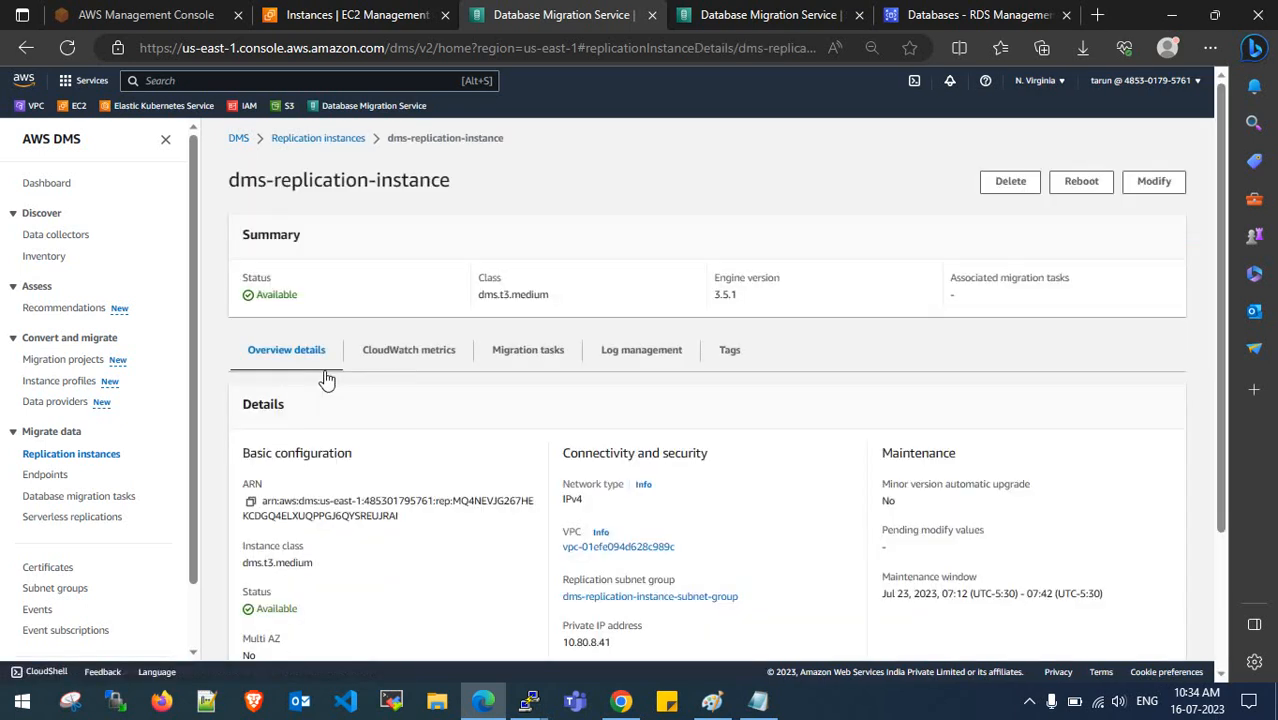
scroll(398, 470, down, 2)
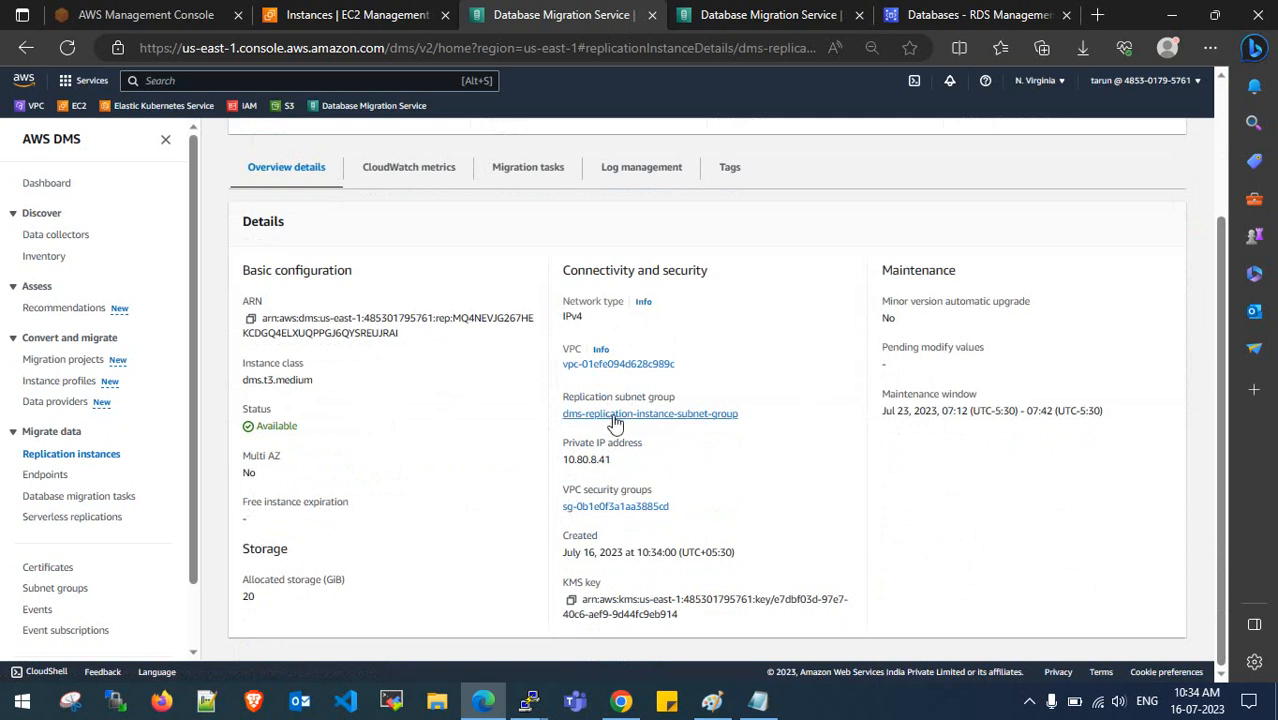
scroll(582, 515, up, 2)
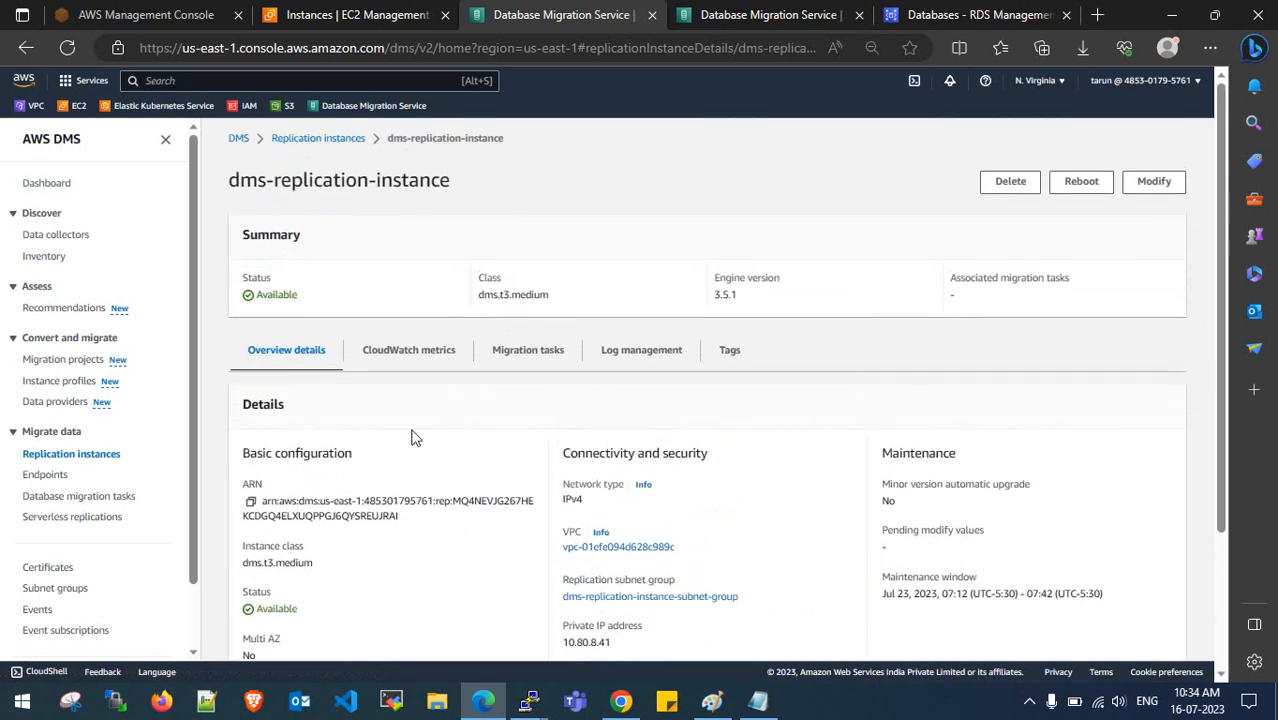
click(528, 352)
scroll(476, 531, down, 1)
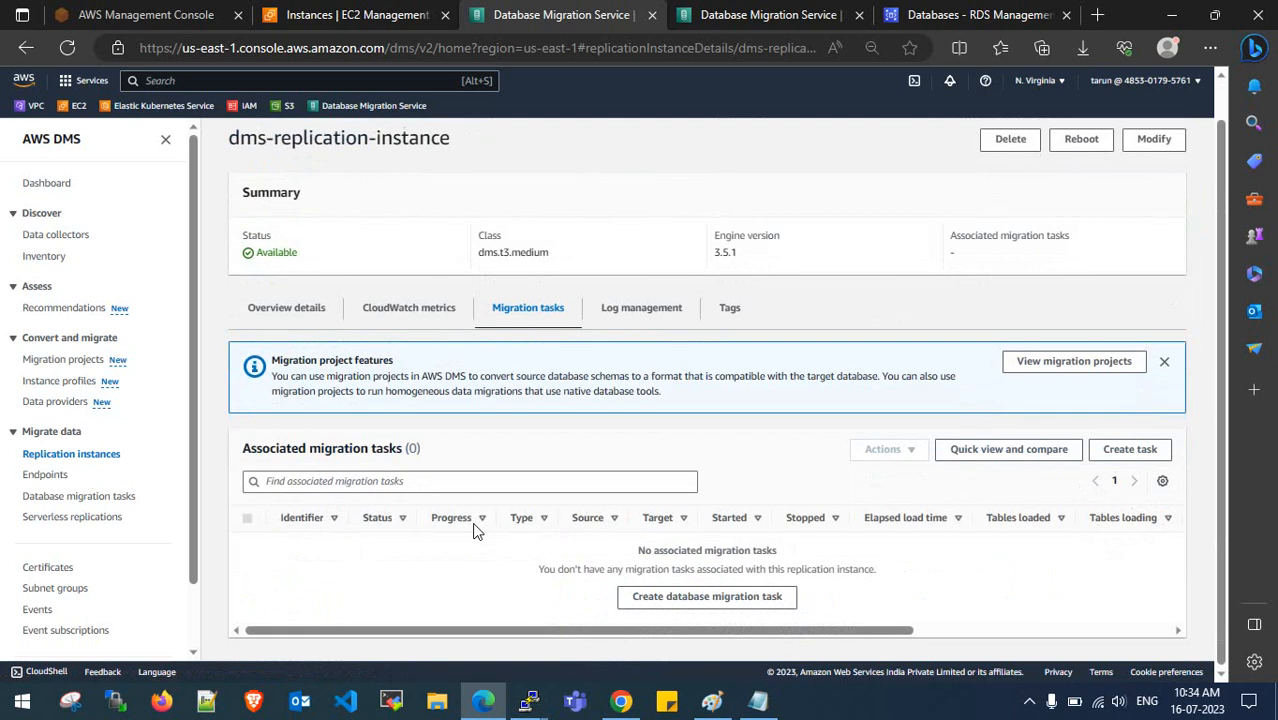
click(298, 312)
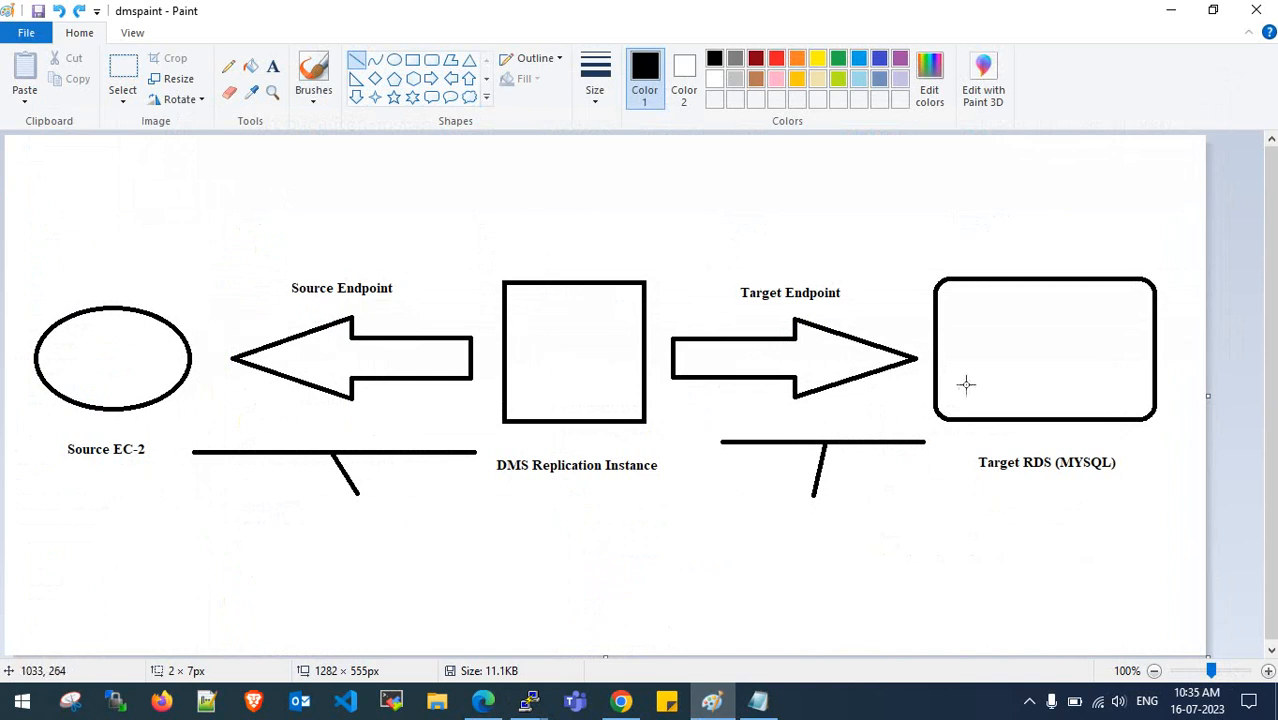
click(1167, 12)
- Start a new target endpoint based on an existing RDS DB instance
click(45, 474)
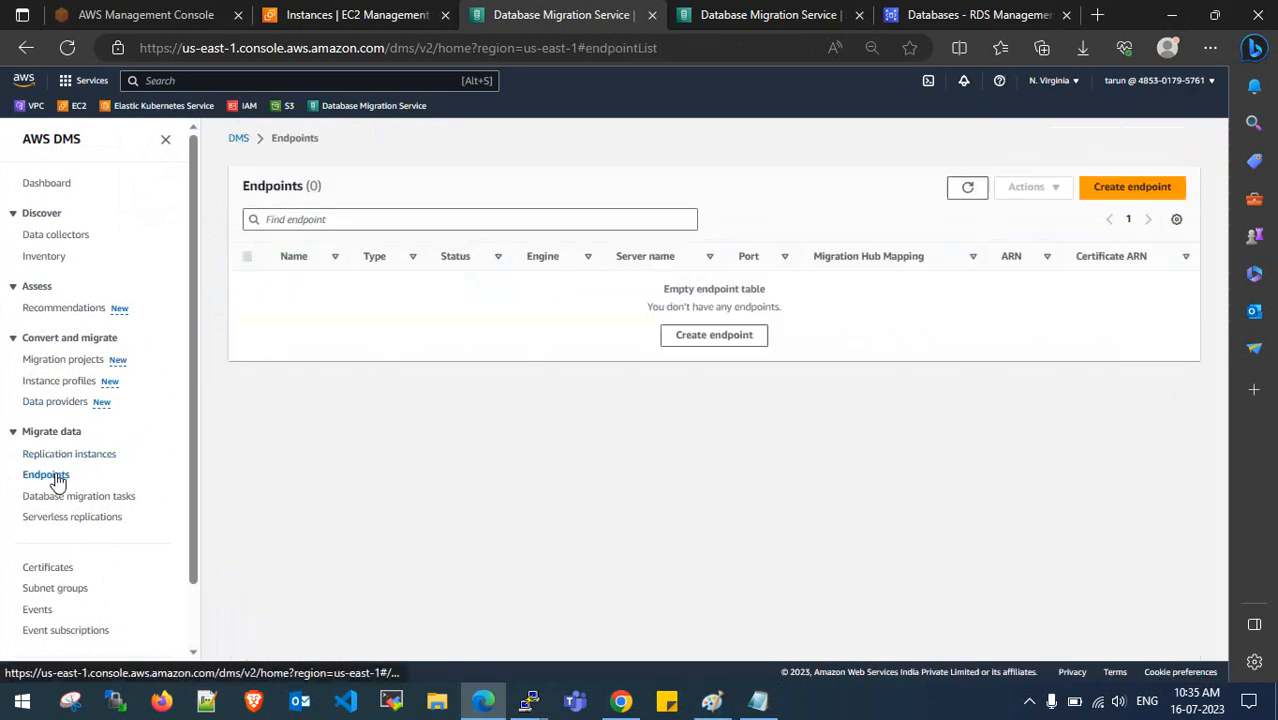
click(1118, 188)
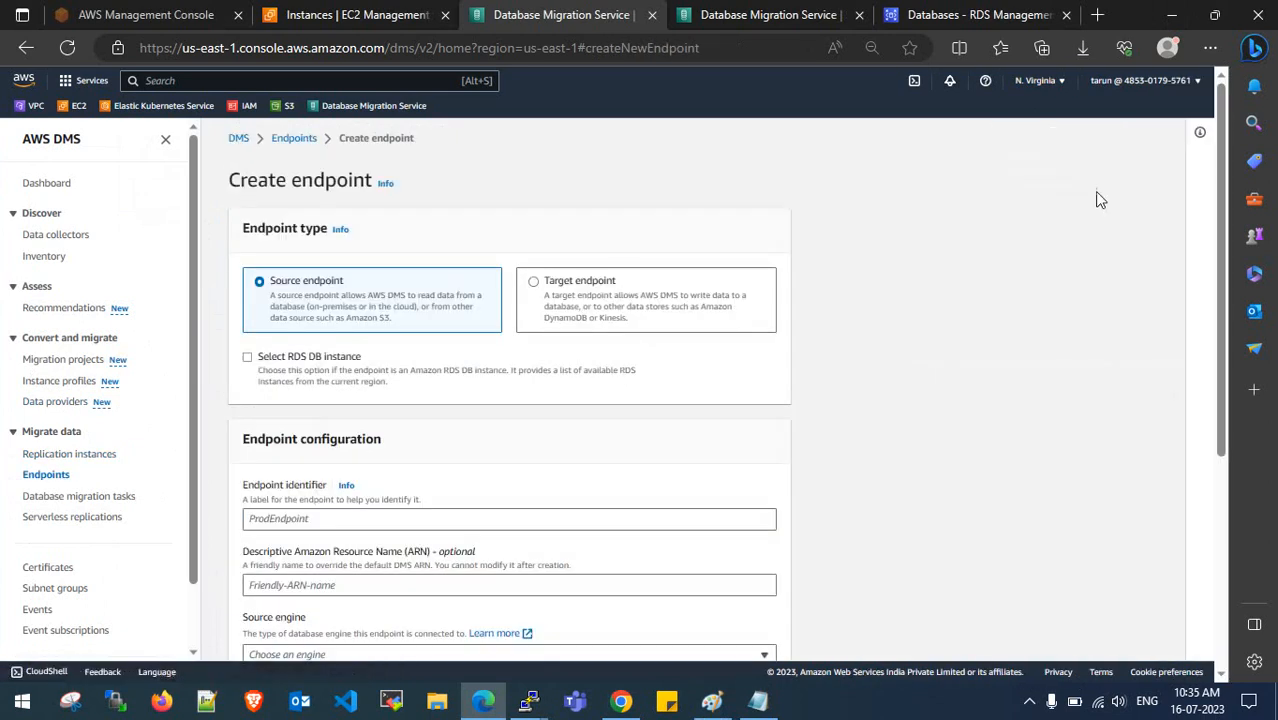
click(533, 284)
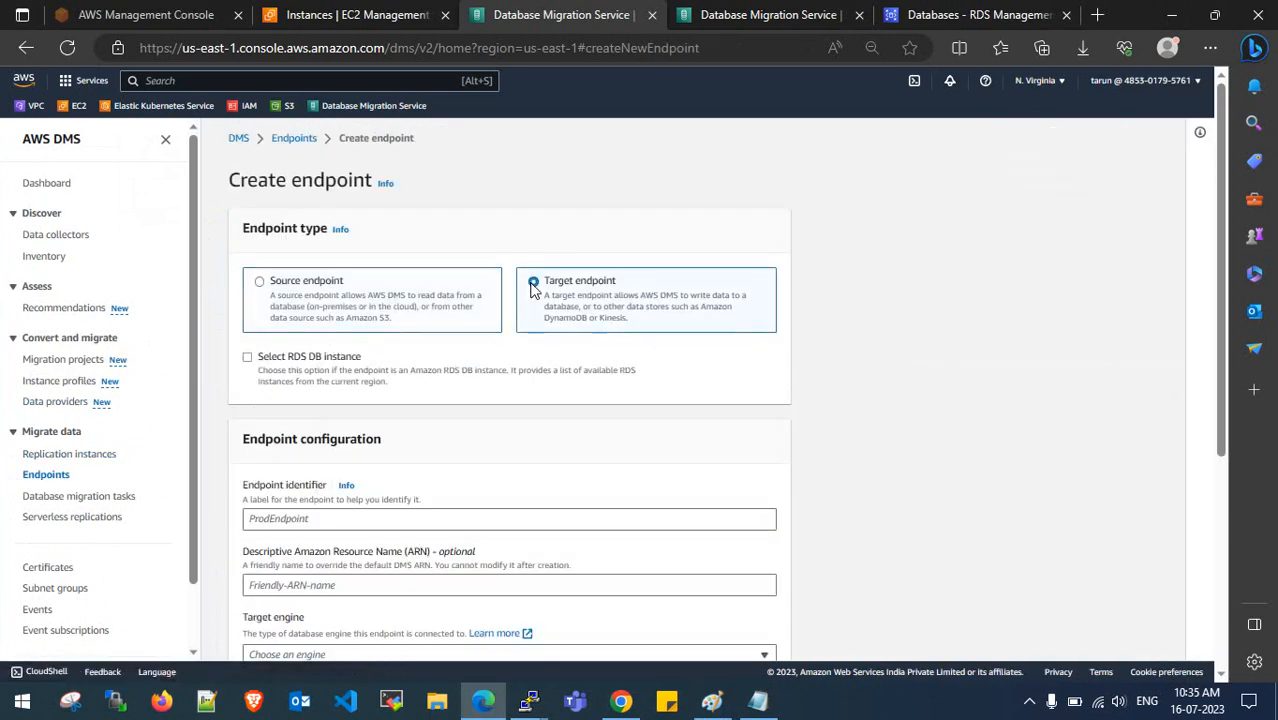
click(246, 360)
scroll(420, 300, down, 2)
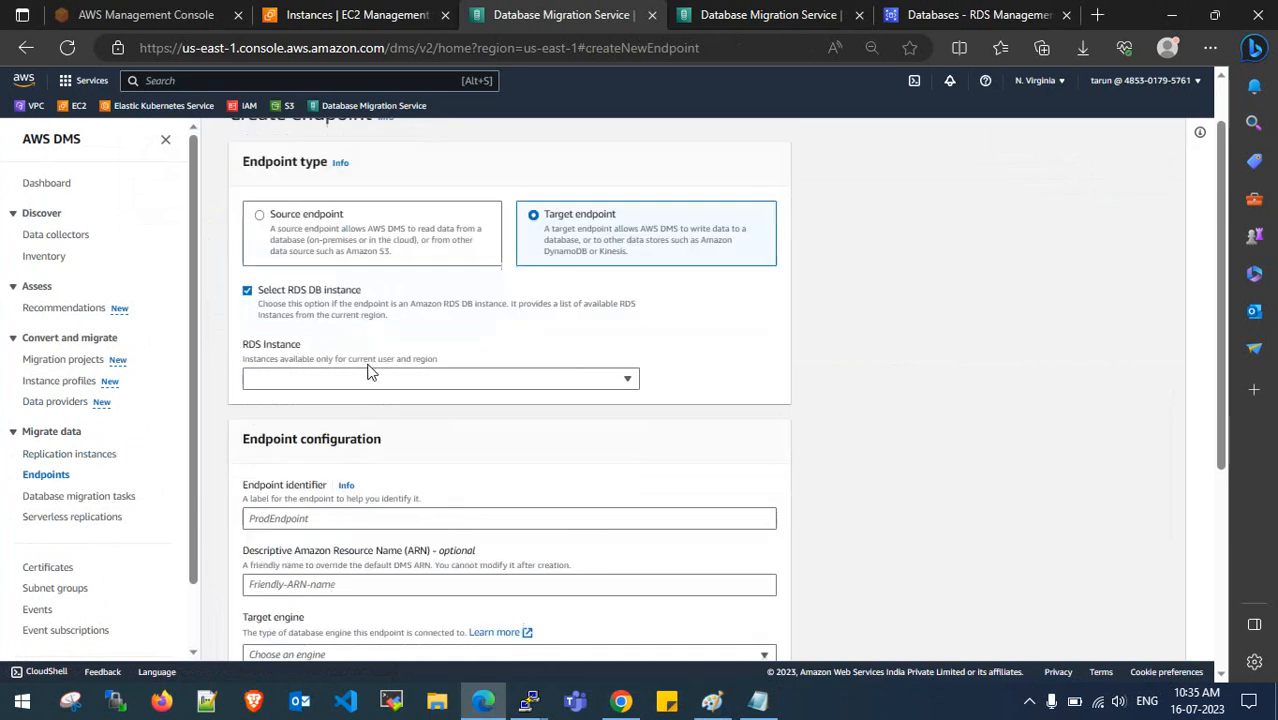
- Choose dms-rds-1 as the RDS instance and provide access information manually
click(443, 262)
click(425, 306)
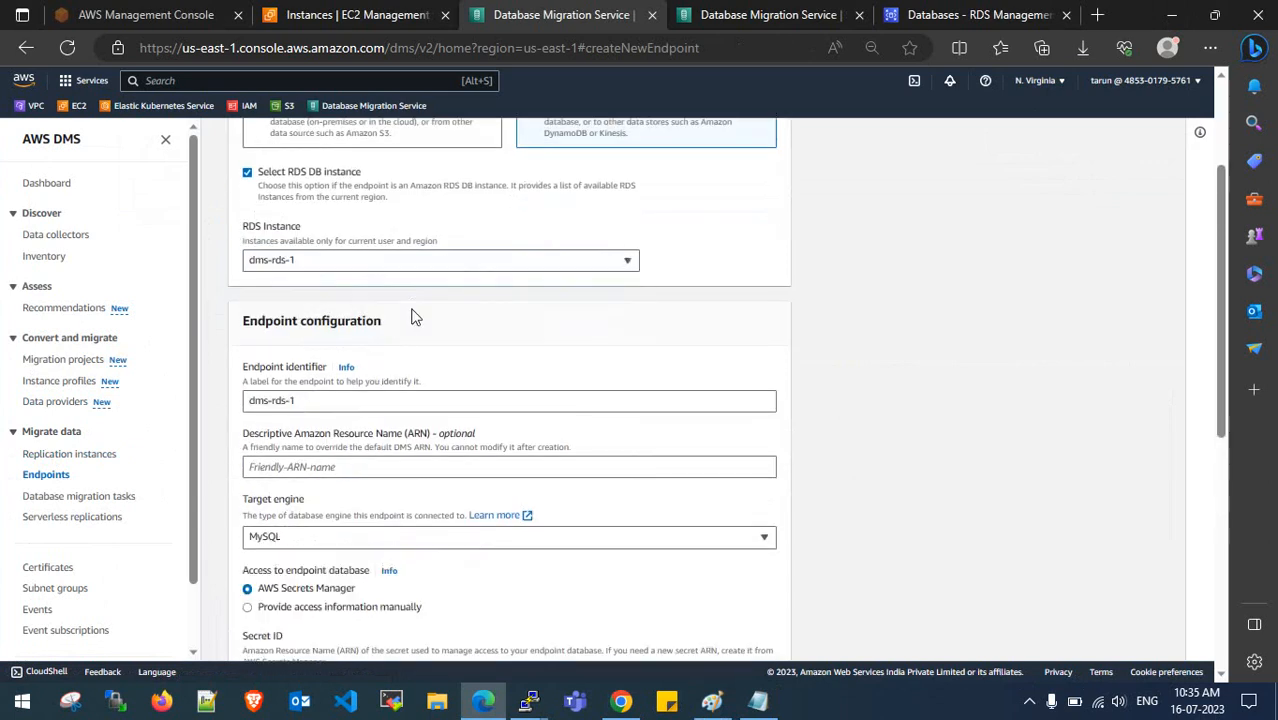
click(362, 261)
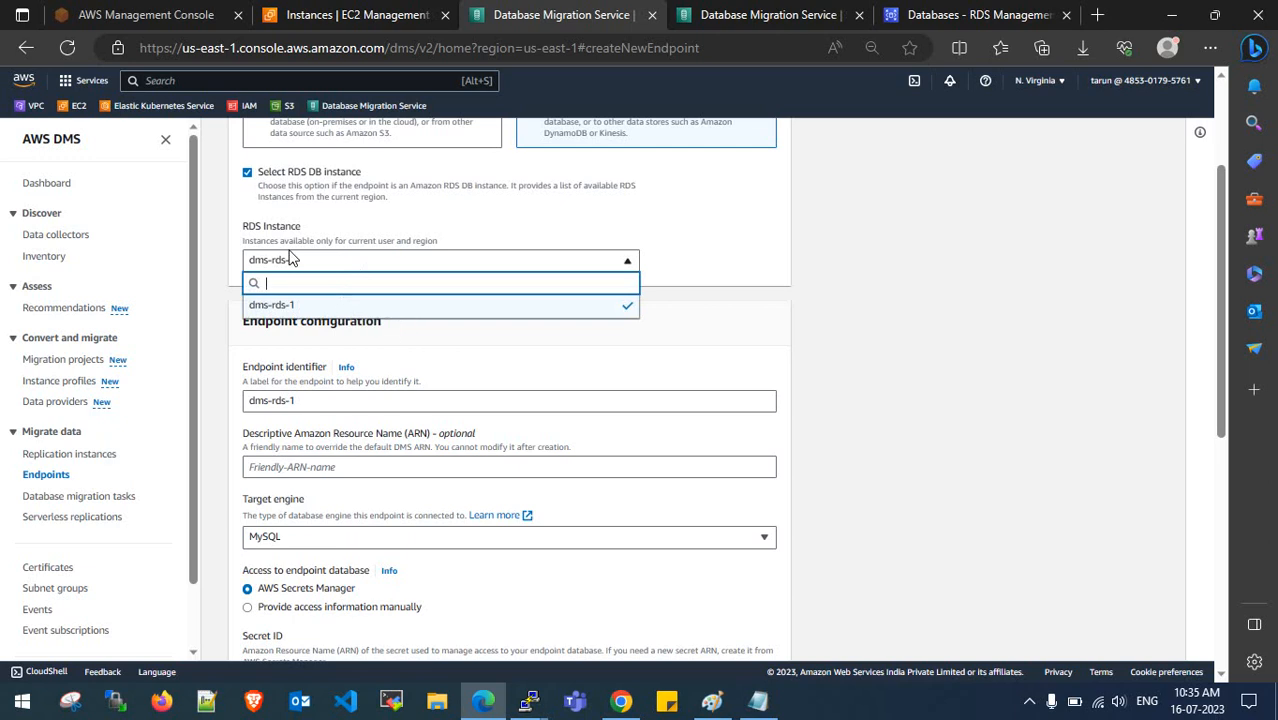
click(419, 306)
scroll(482, 260, up, 2)
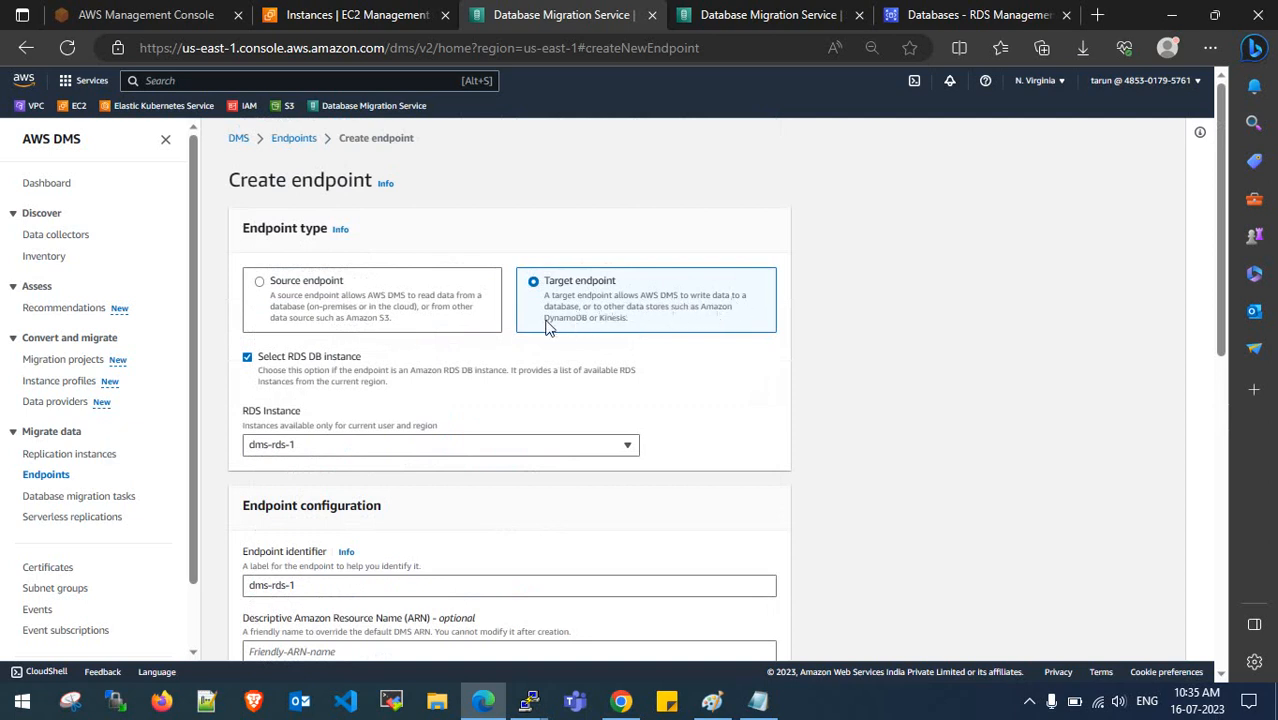
scroll(650, 356, down, 1)
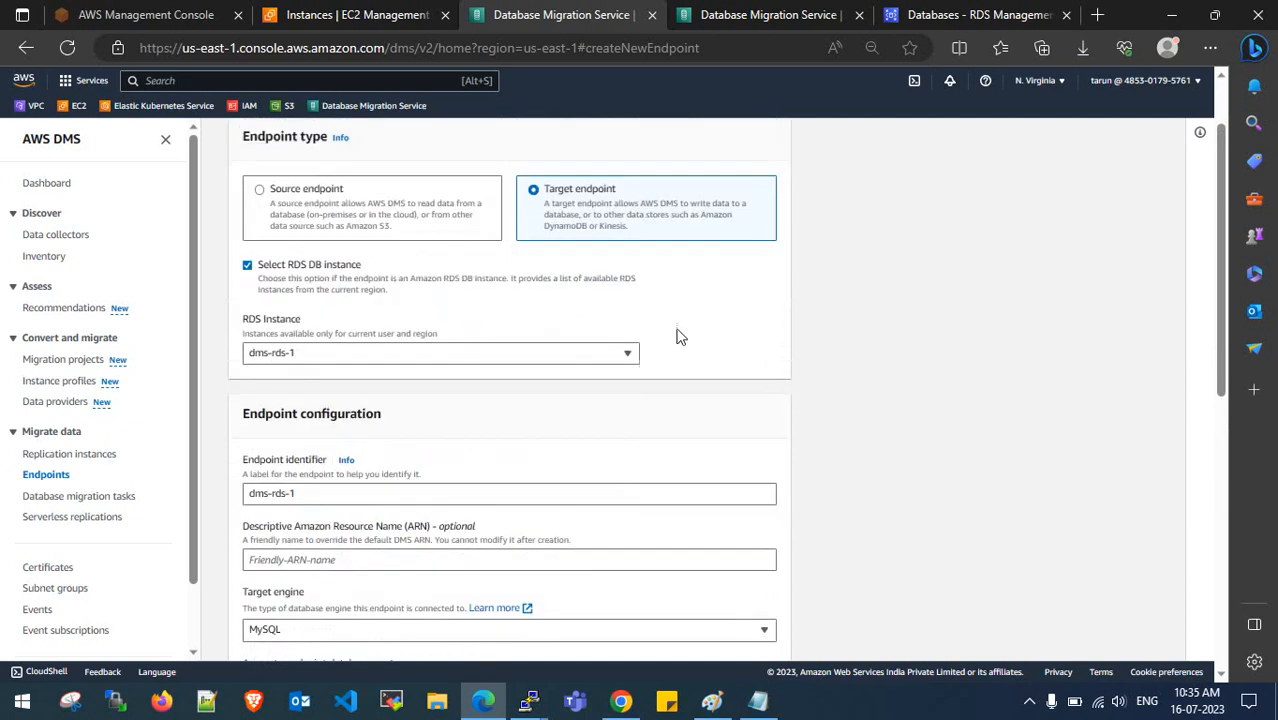
scroll(460, 350, down, 2)
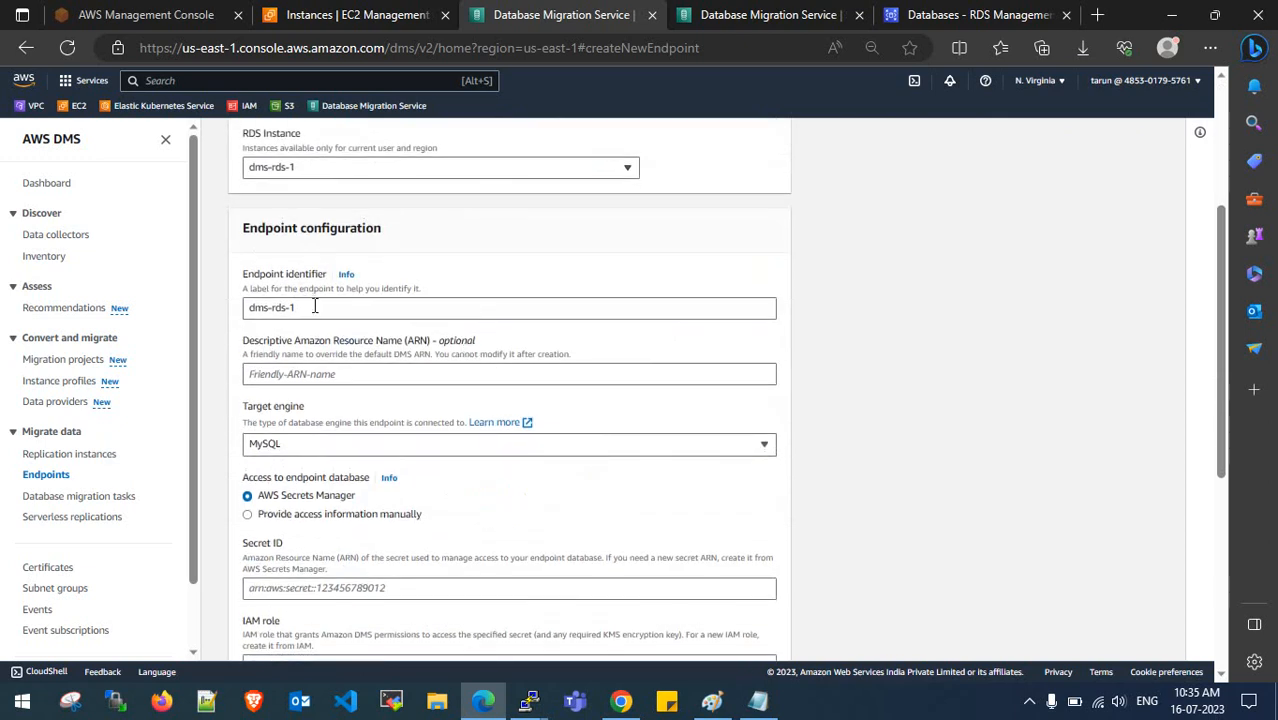
scroll(318, 315, down, 1)
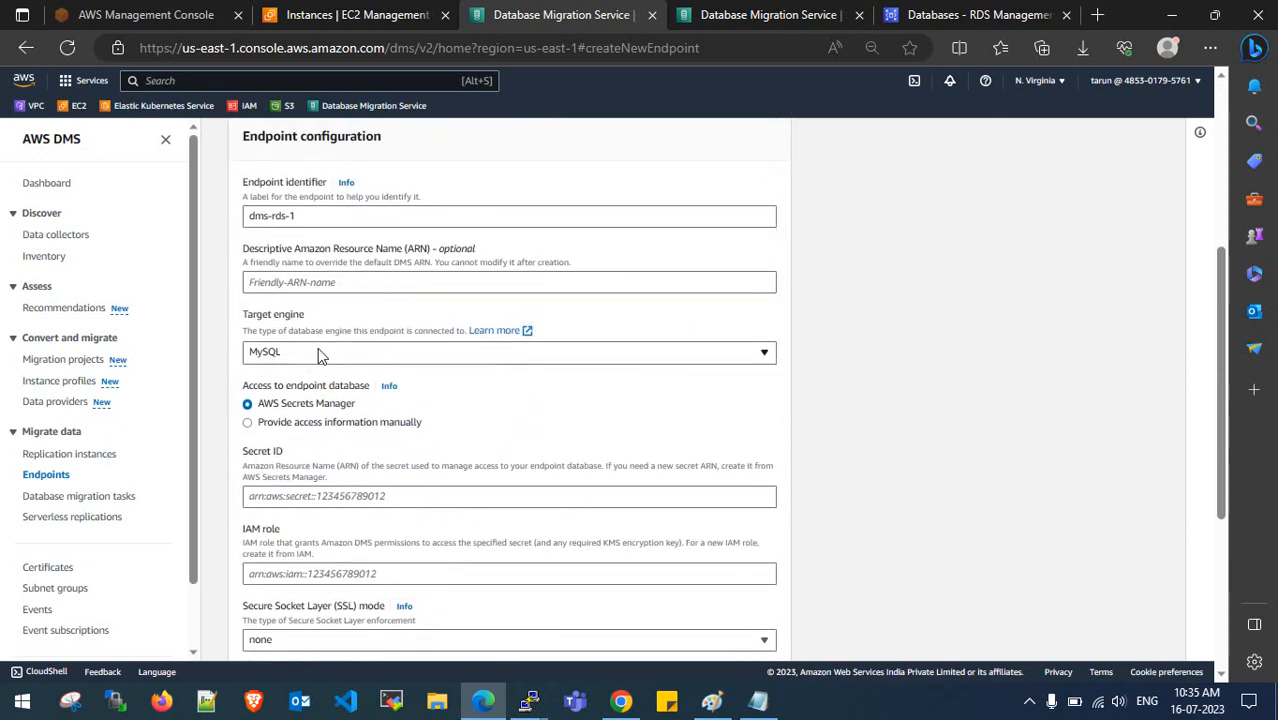
scroll(322, 345, down, 1)
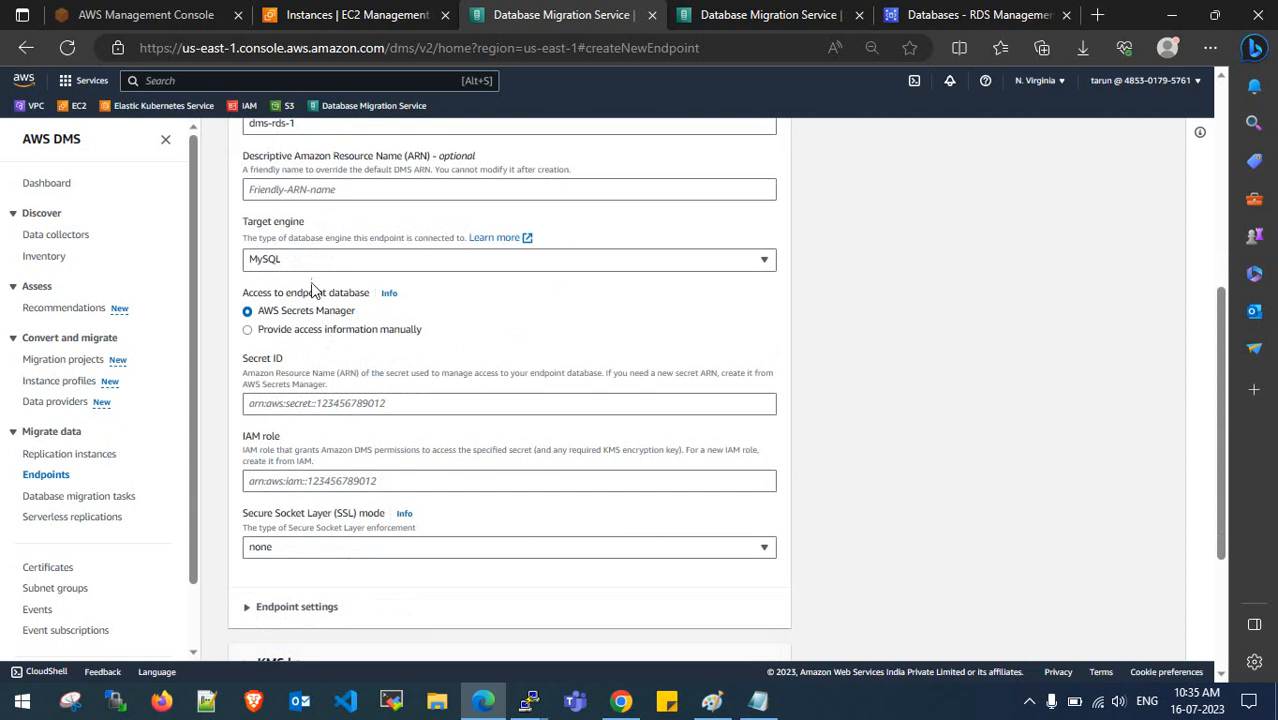
click(325, 333)
- Review the prefilled server name and admin user name on the target endpoint form
scroll(335, 350, down, 1)
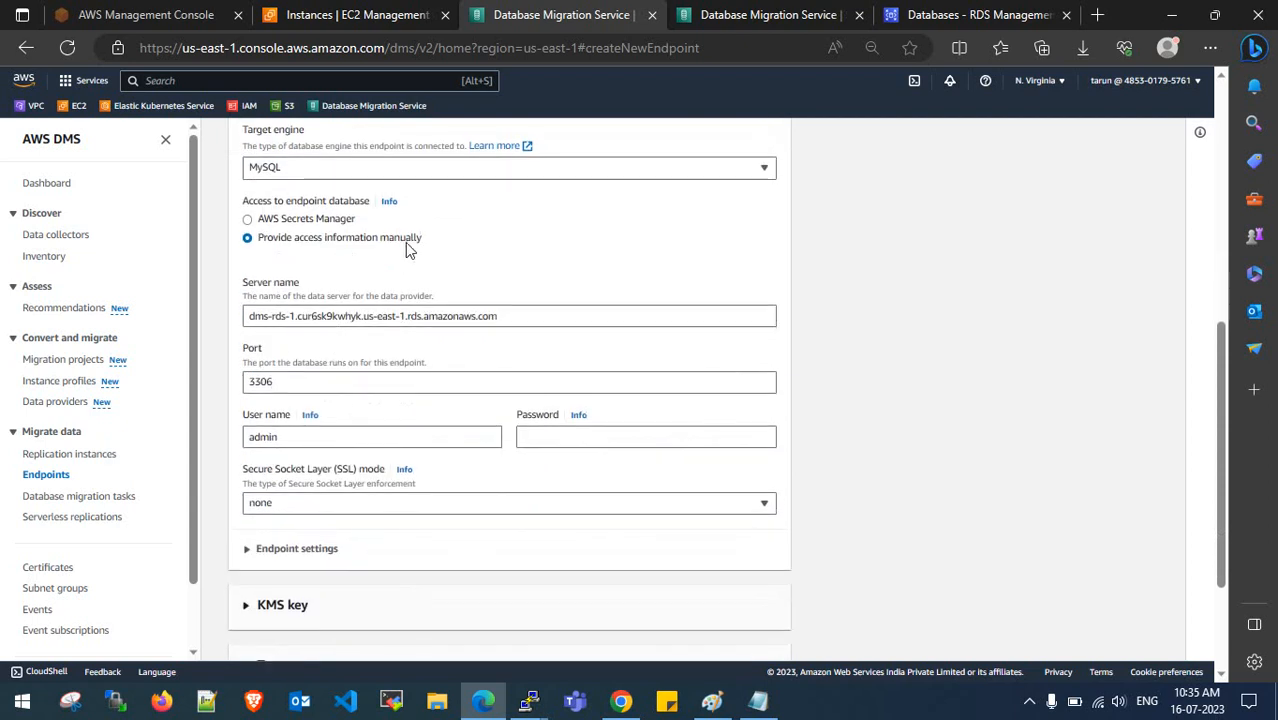
drag(243, 313, 506, 319)
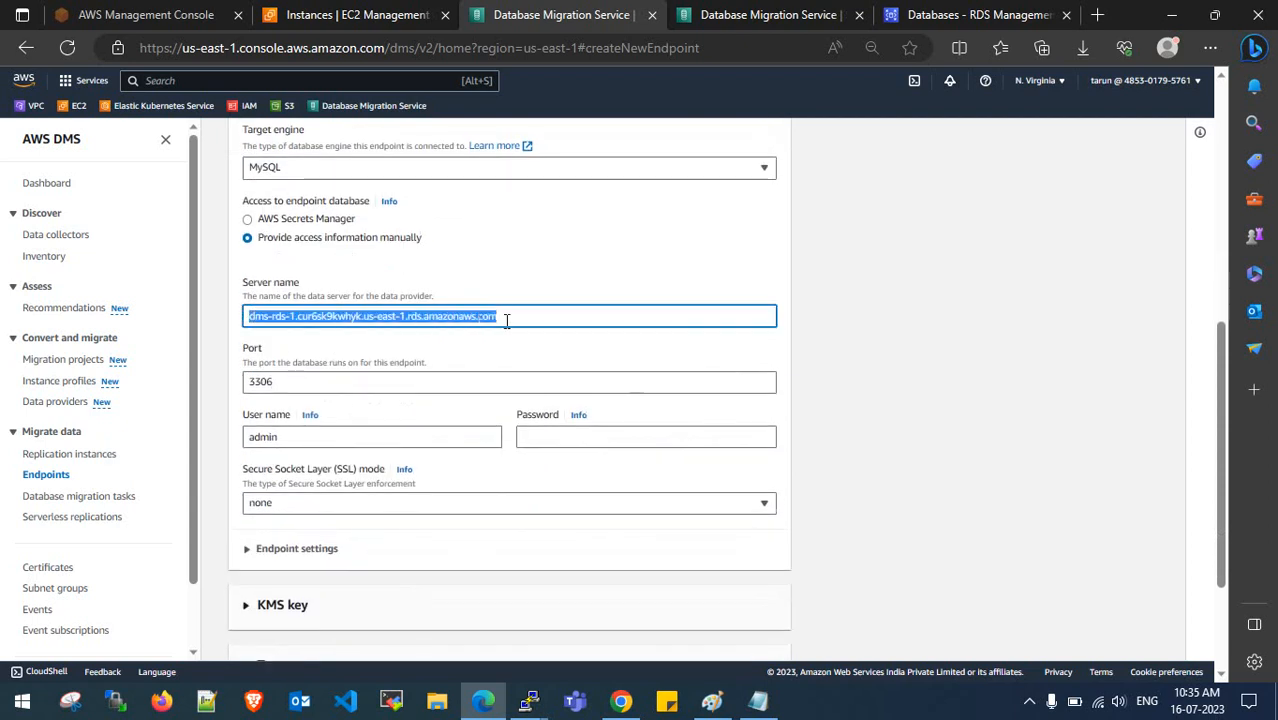
click(507, 317)
click(520, 269)
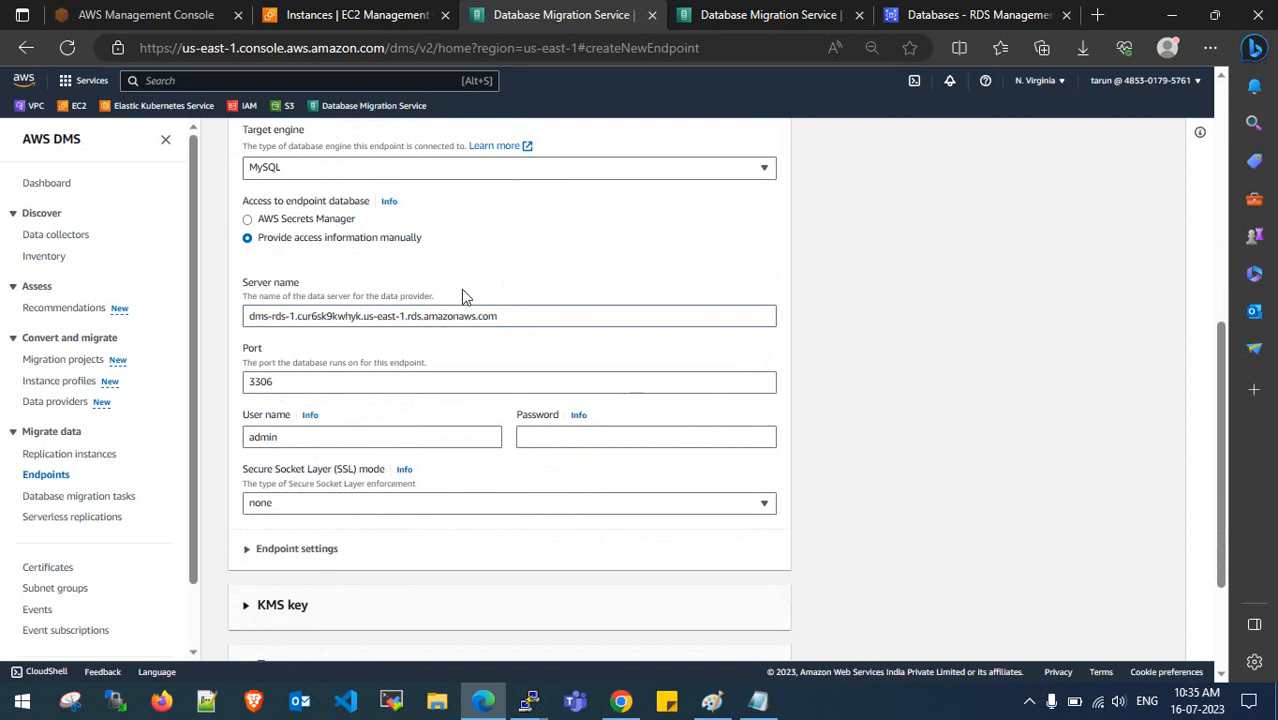
scroll(281, 390, down, 2)
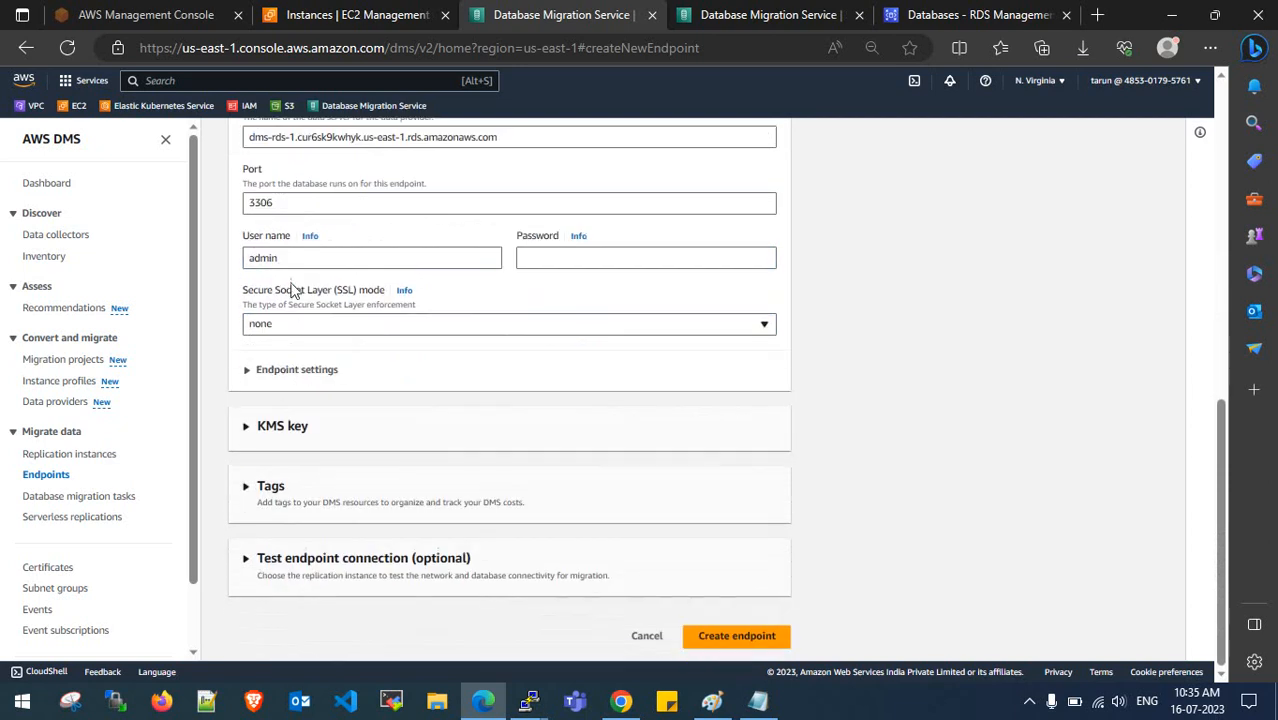
drag(297, 259, 247, 258)
click(354, 223)
- Copy the target database password from the notes and paste it into Password
click(759, 702)
scroll(228, 349, up, 15)
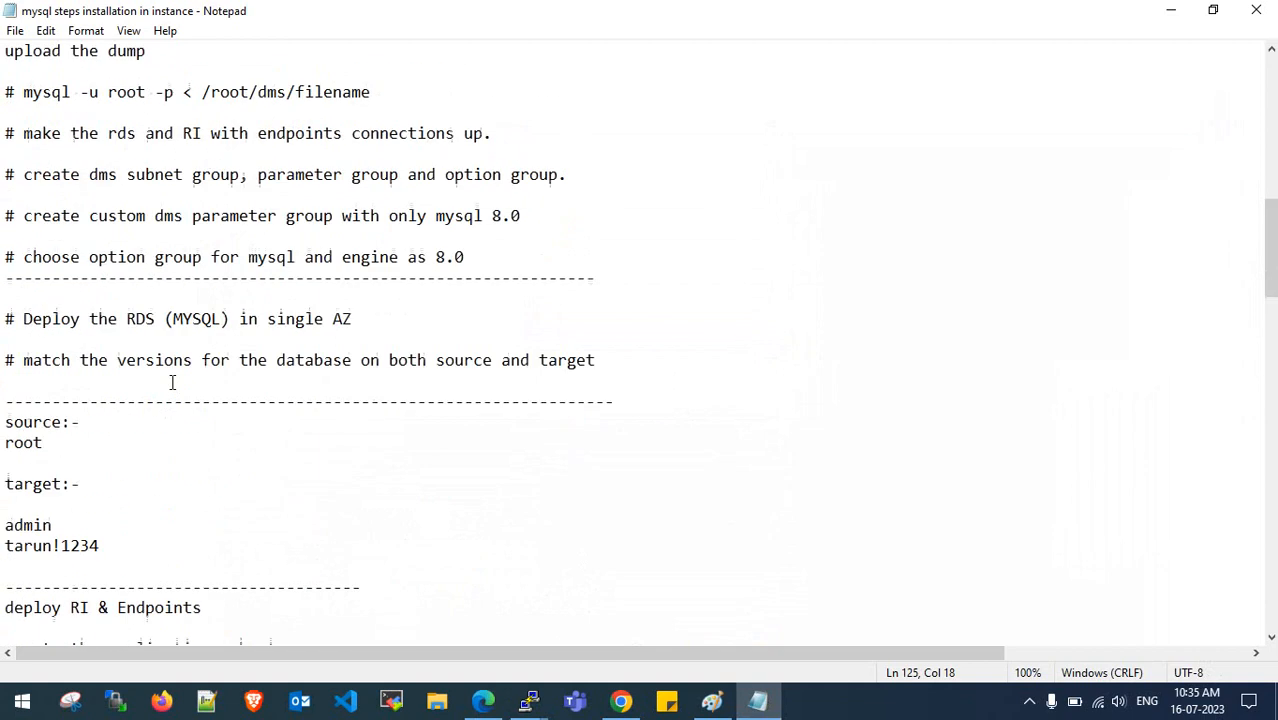
scroll(172, 382, up, 8)
scroll(172, 382, down, 15)
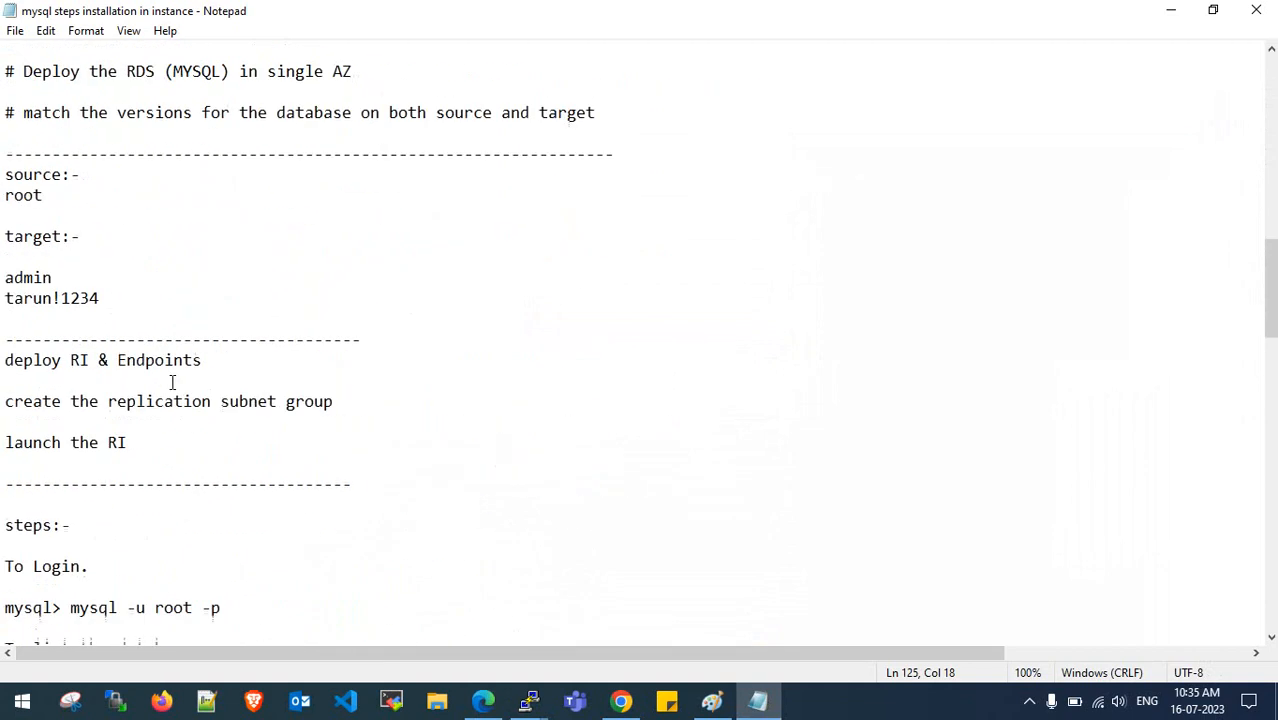
drag(123, 298, 3, 298)
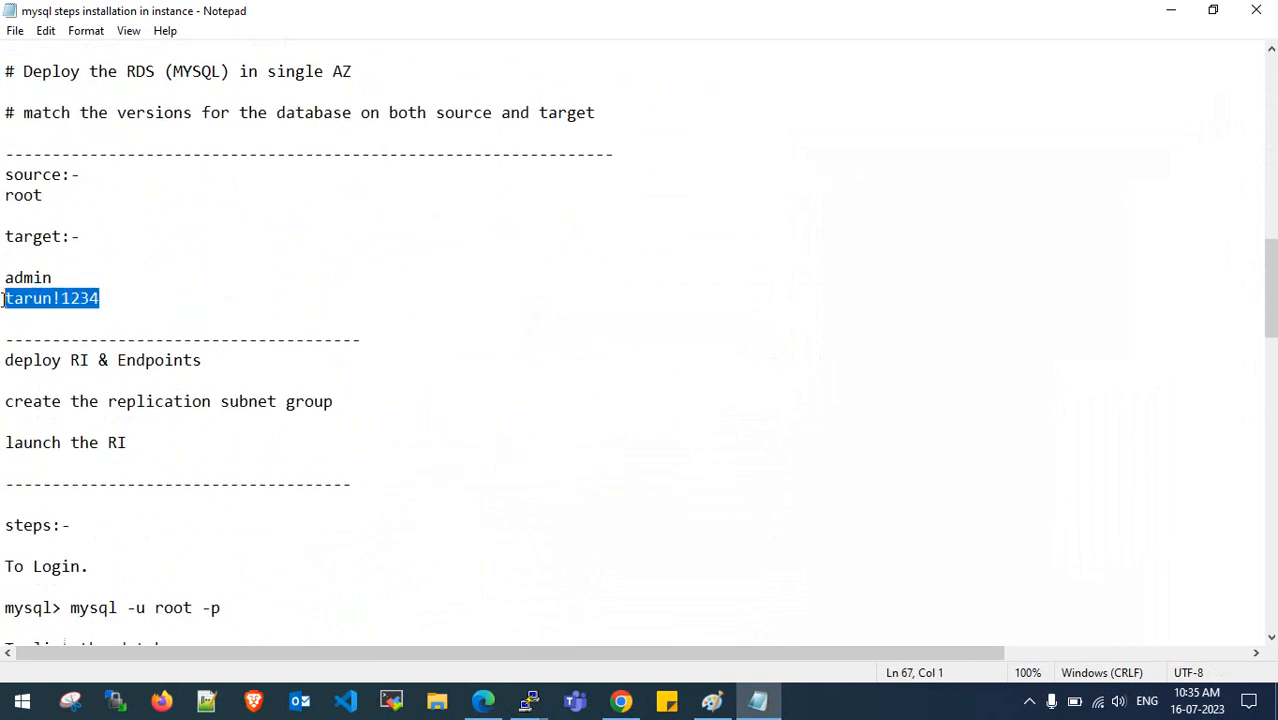
key(ctrl+c)
click(1171, 10)
click(570, 258)
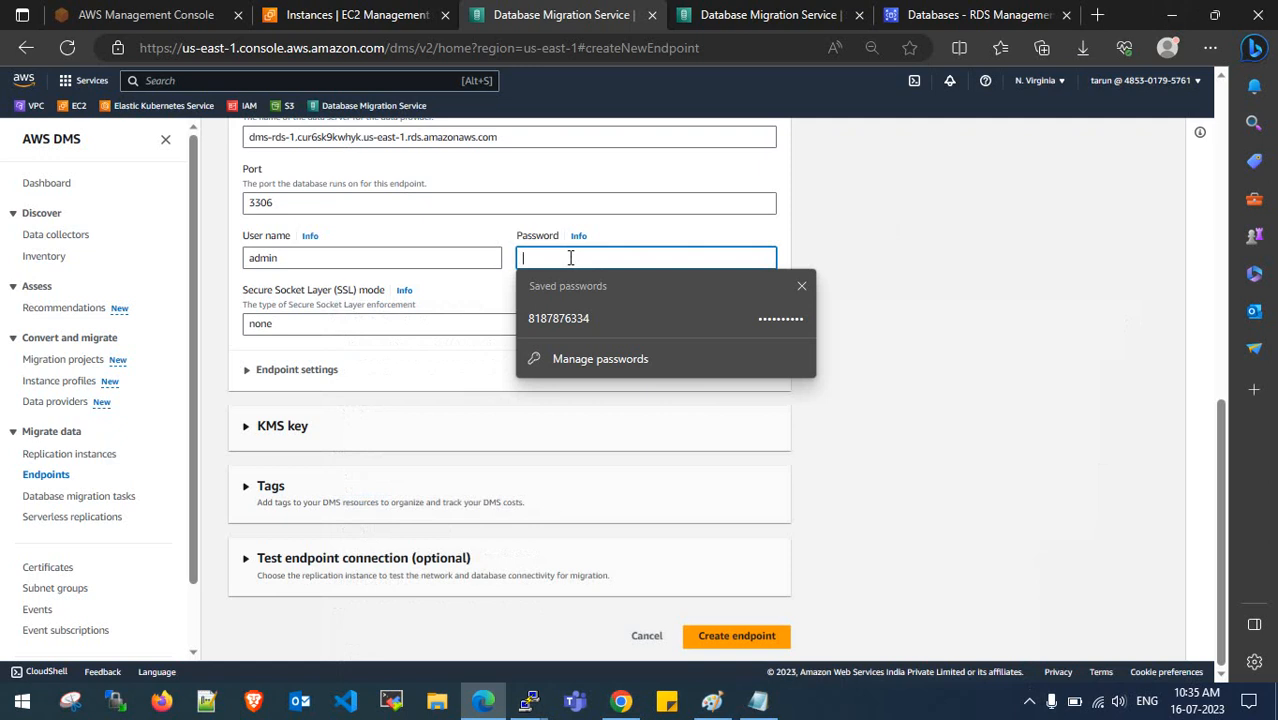
key(ctrl+v)
- Keep SSL mode at none and look through the Endpoint settings section
click(448, 319)
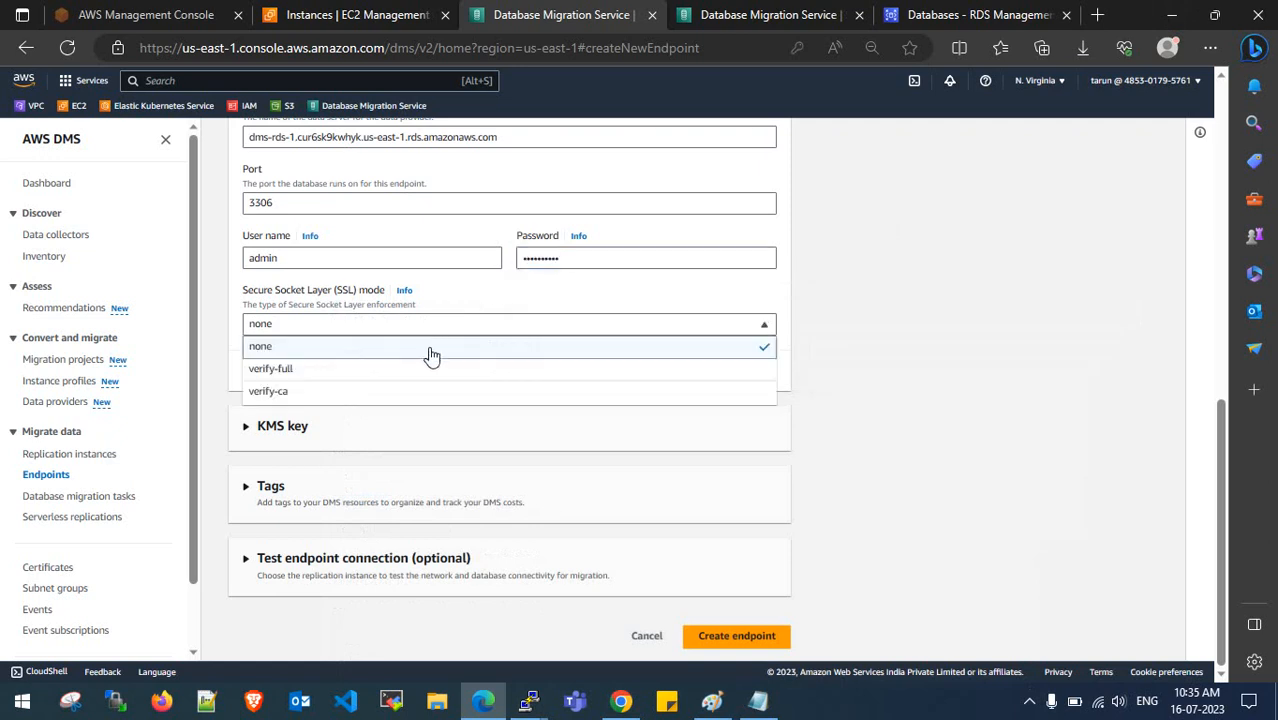
click(430, 350)
click(266, 370)
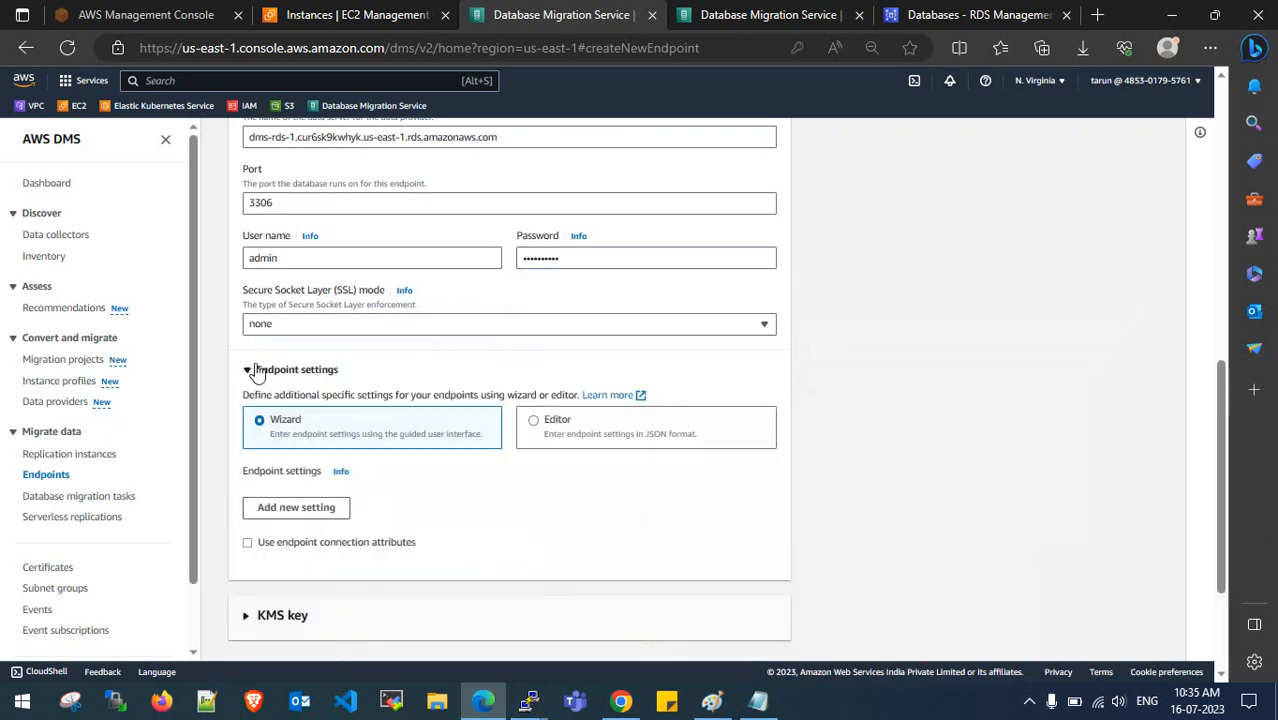
scroll(260, 371, down, 1)
click(248, 278)
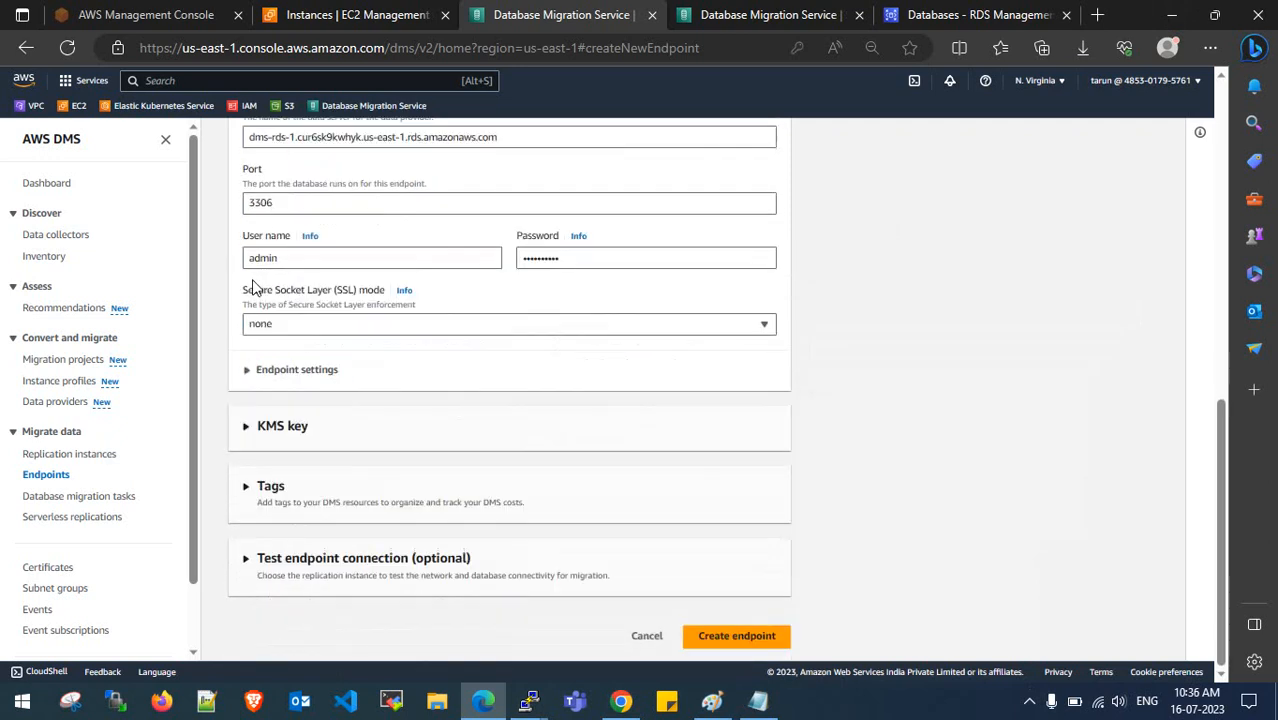
- Toggle the KMS key and Tags sections, then expand Test endpoint connection
click(247, 426)
double_click(251, 428)
click(248, 430)
click(244, 437)
click(245, 489)
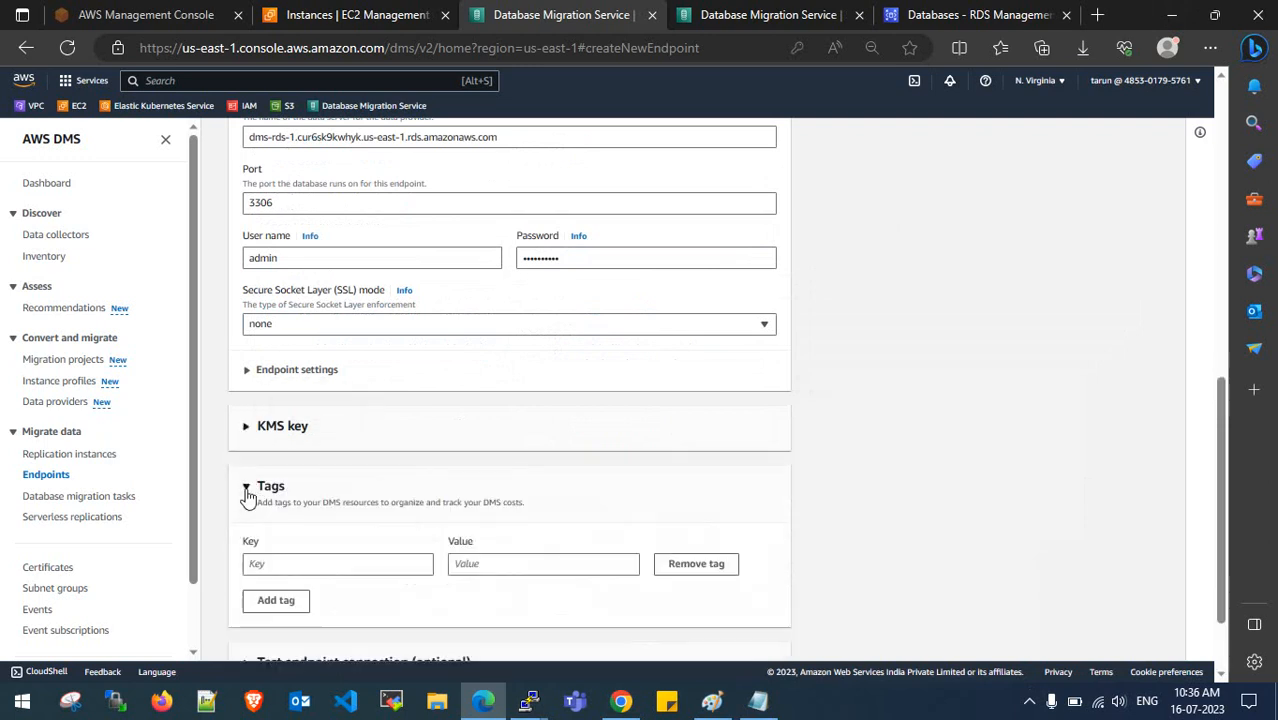
double_click(246, 489)
click(247, 573)
click(247, 559)
scroll(374, 396, down, 3)
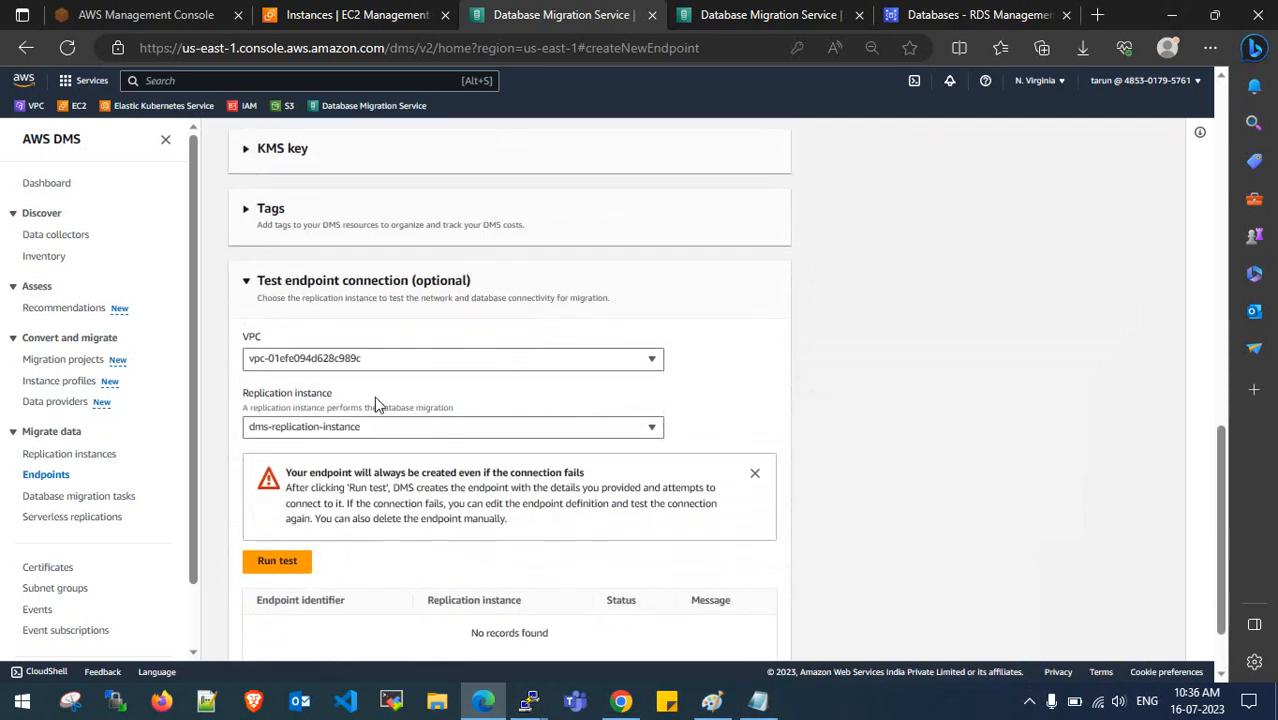
- Run the connection test with VPC vpc-01efe094d628c989c and dms-replication-instance
click(414, 360)
click(412, 405)
click(404, 427)
click(397, 474)
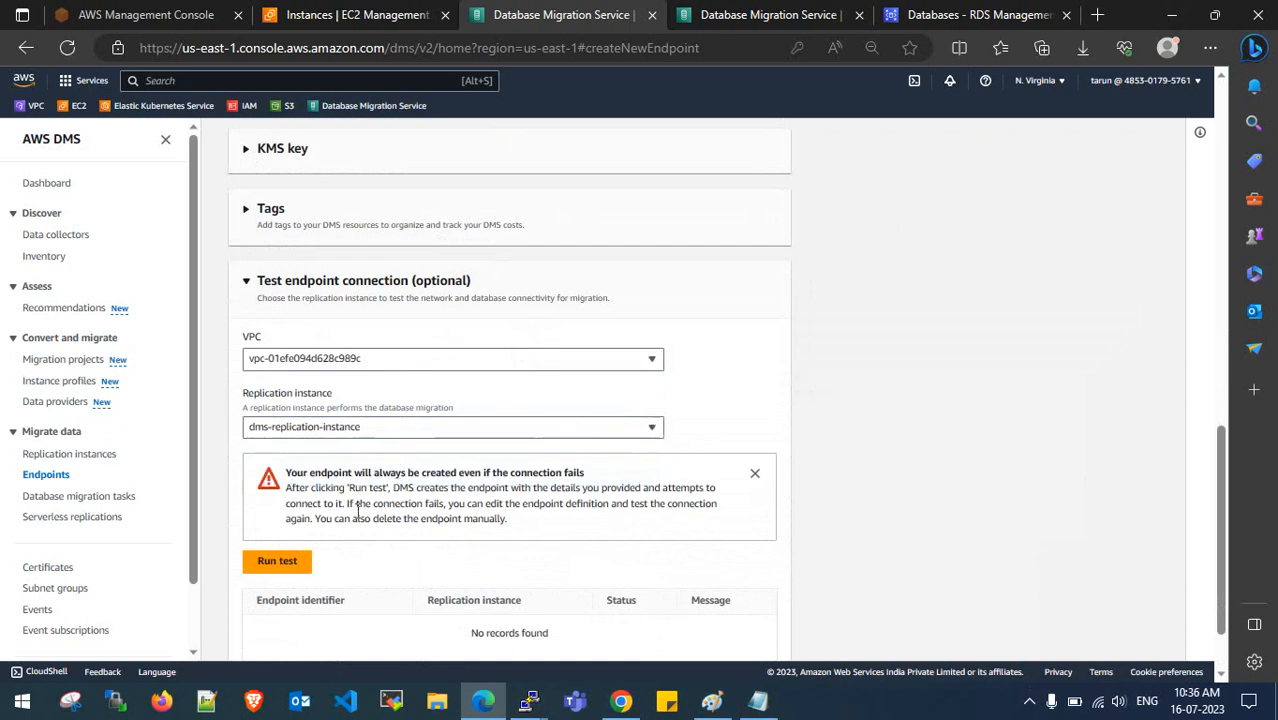
click(299, 565)
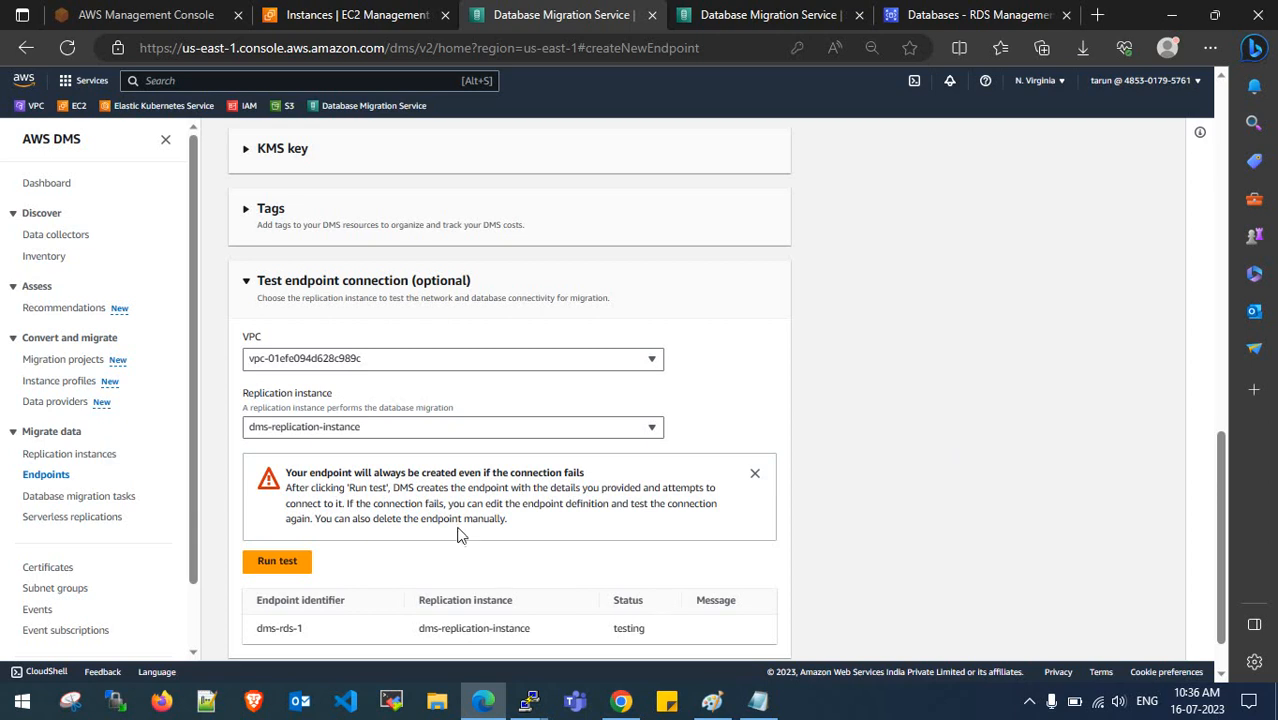
- Review the Paint migration diagram and confirm the connection test succeeded
click(711, 701)
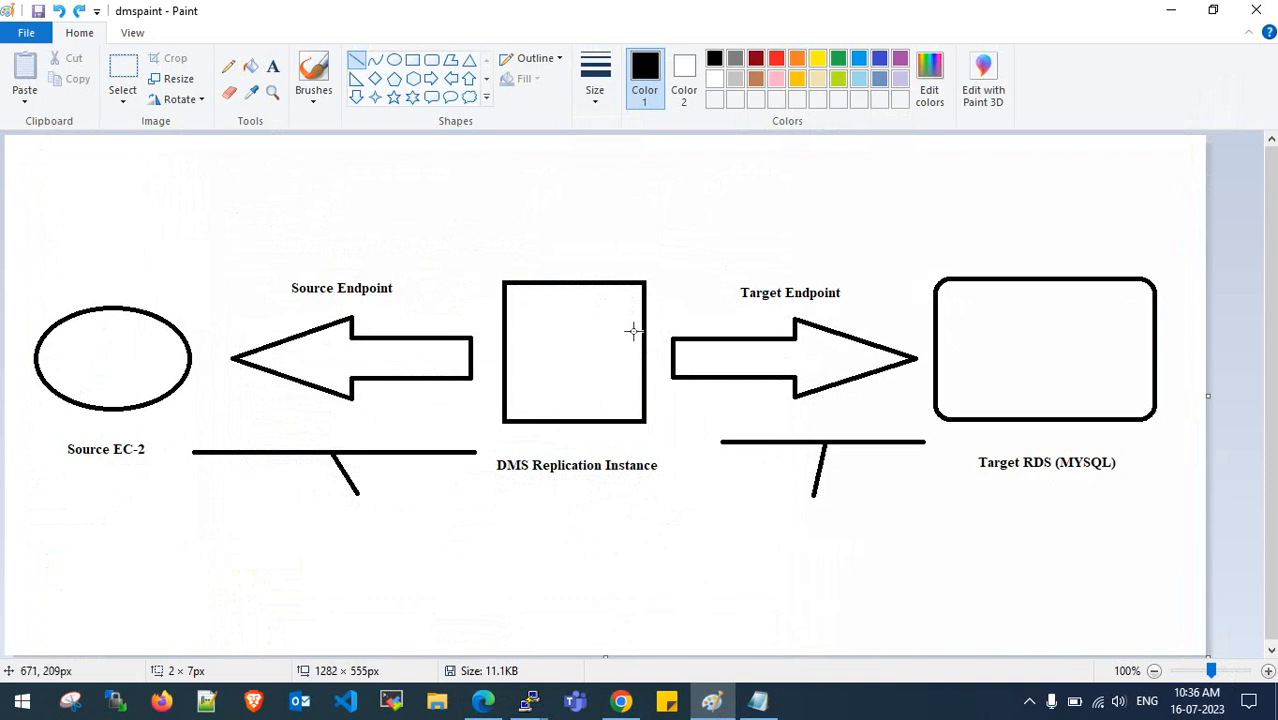
click(1171, 10)
scroll(648, 432, down, 1)
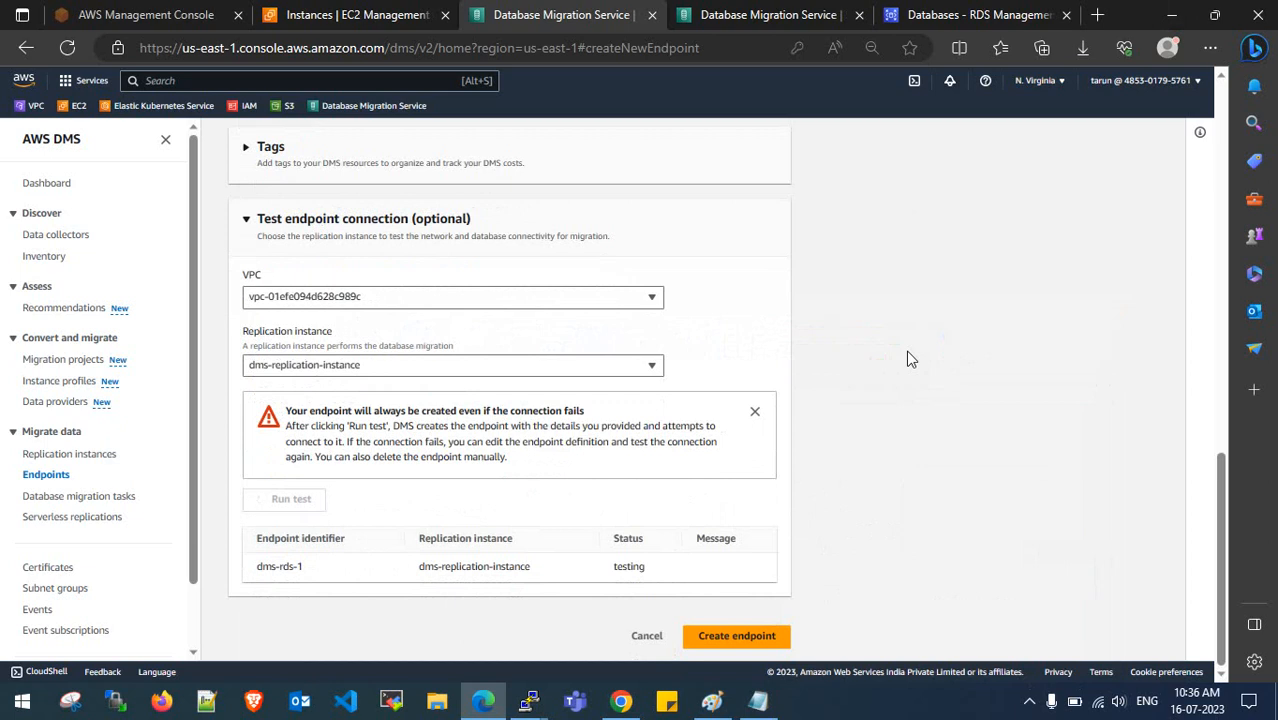
scroll(910, 358, up, 15)
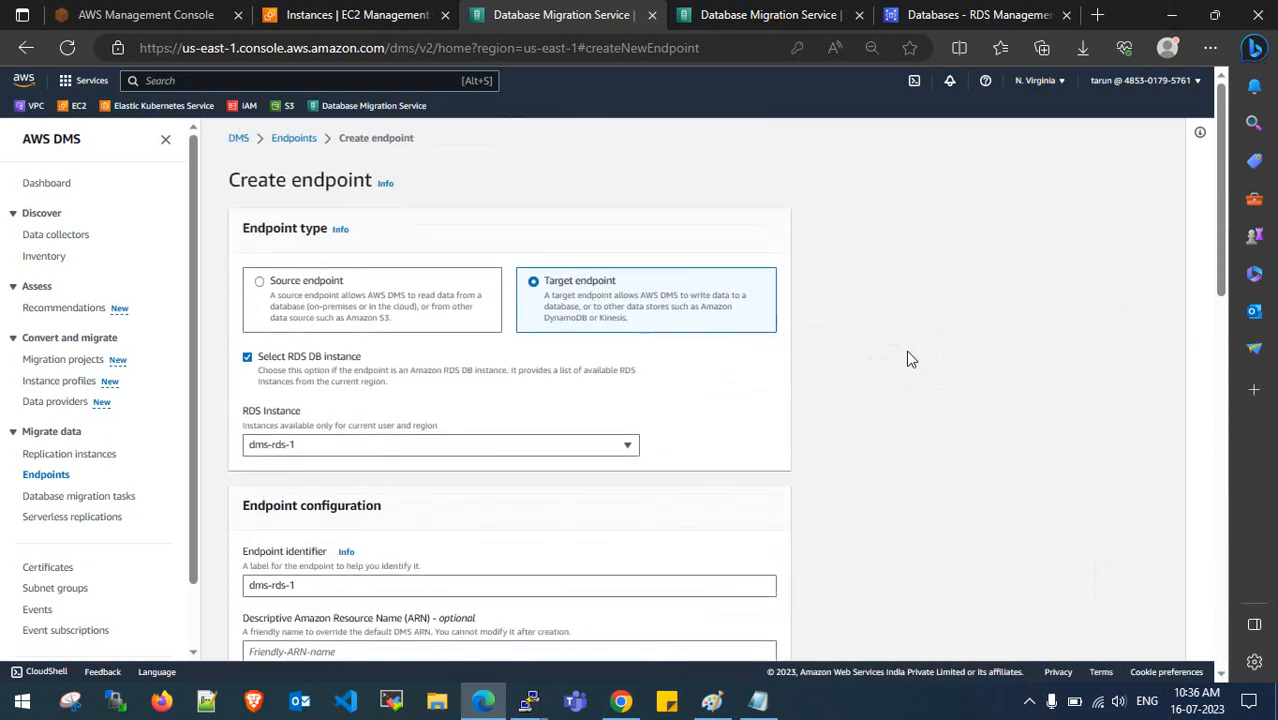
scroll(910, 358, down, 15)
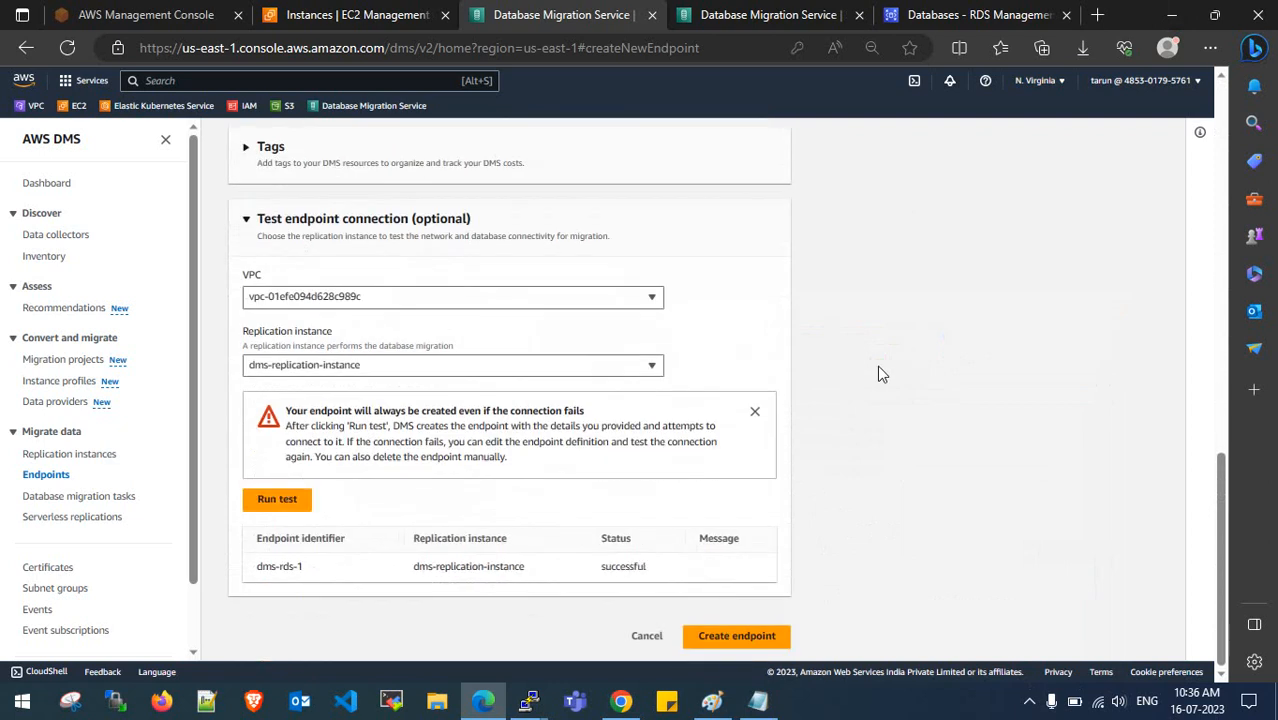
drag(598, 576, 655, 578)
click(651, 576)
- Revisit the Paint diagram, then create the dms-rds-1 target endpoint
click(711, 700)
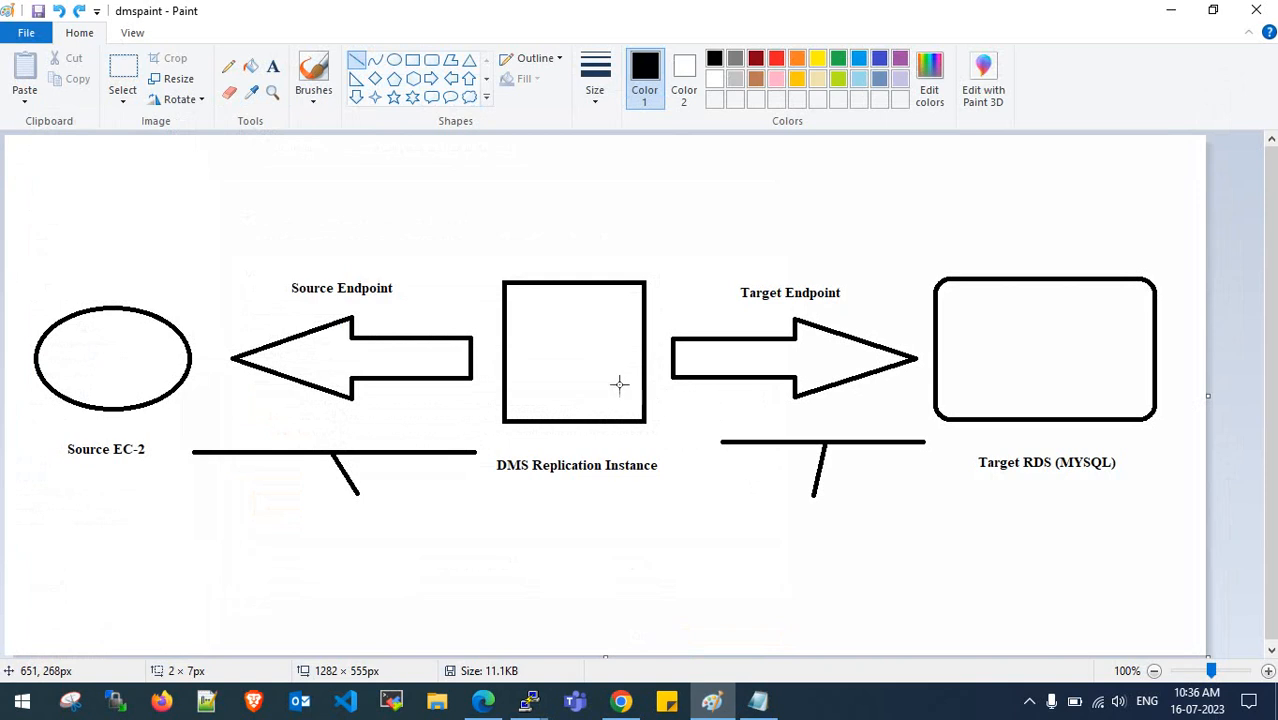
click(1171, 10)
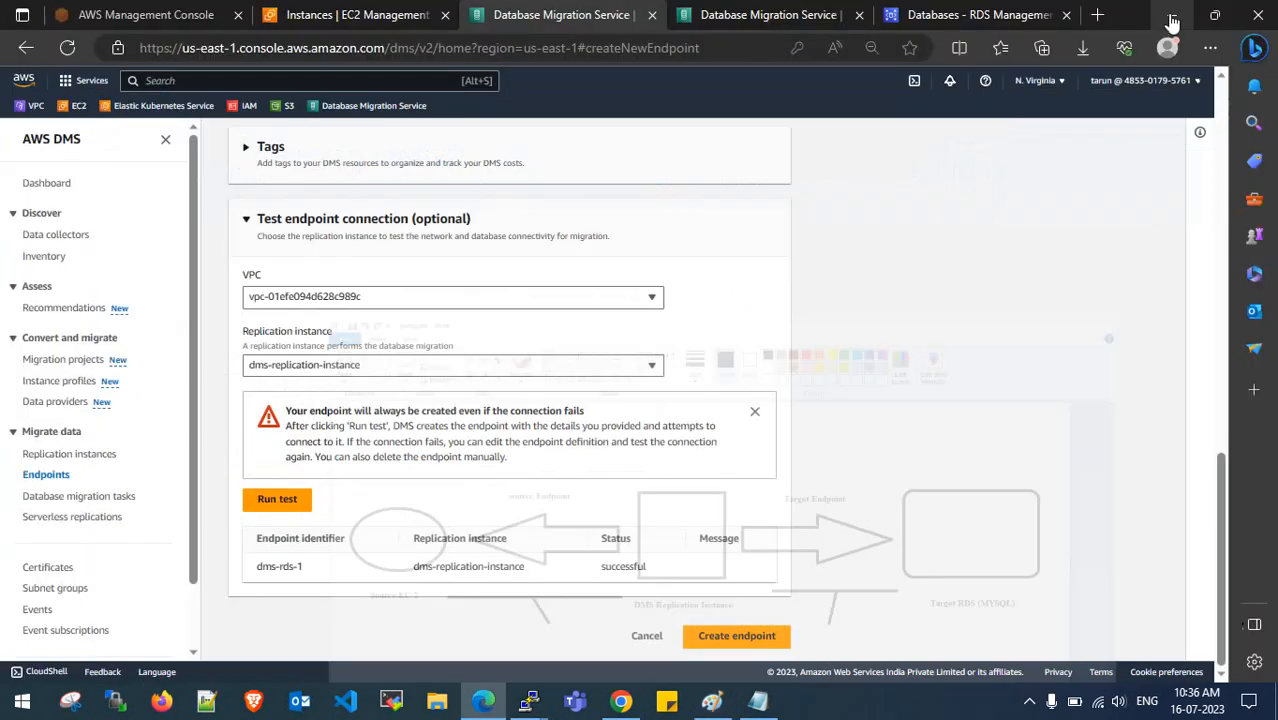
click(725, 645)
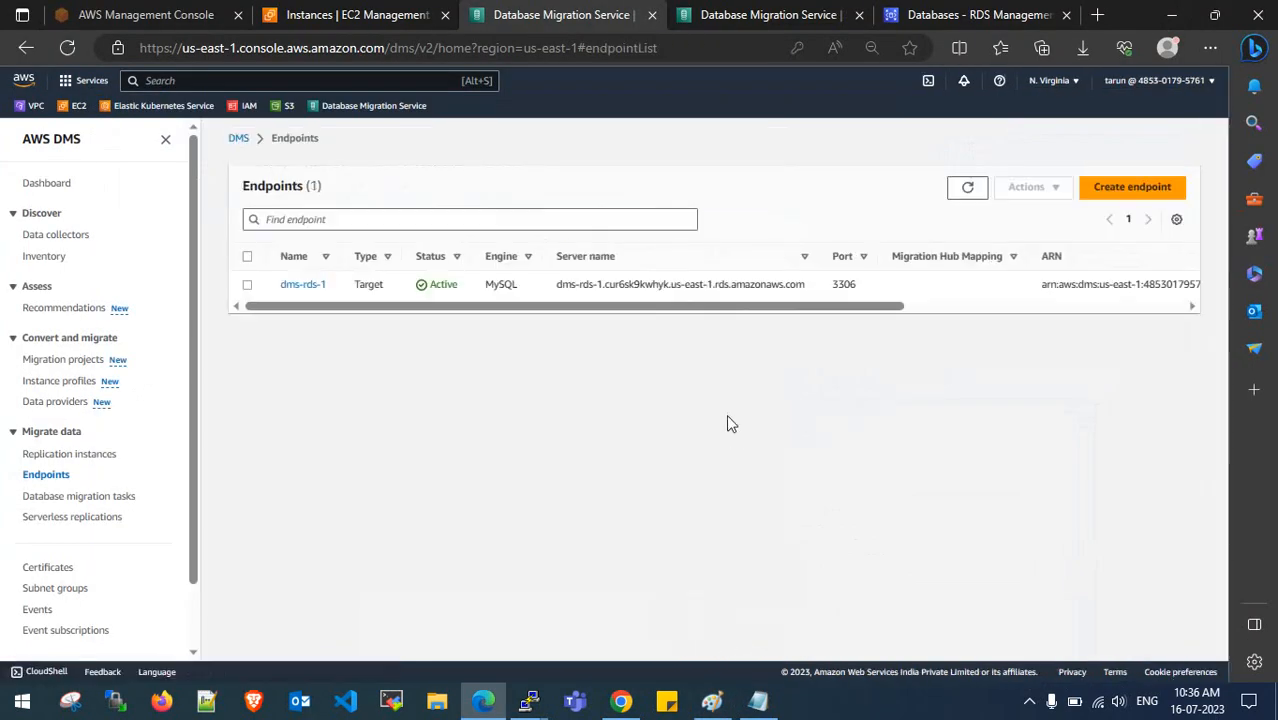
- Start a new endpoint and copy the EC2 instance's public IPv4 address
drag(630, 310, 445, 337)
click(1127, 190)
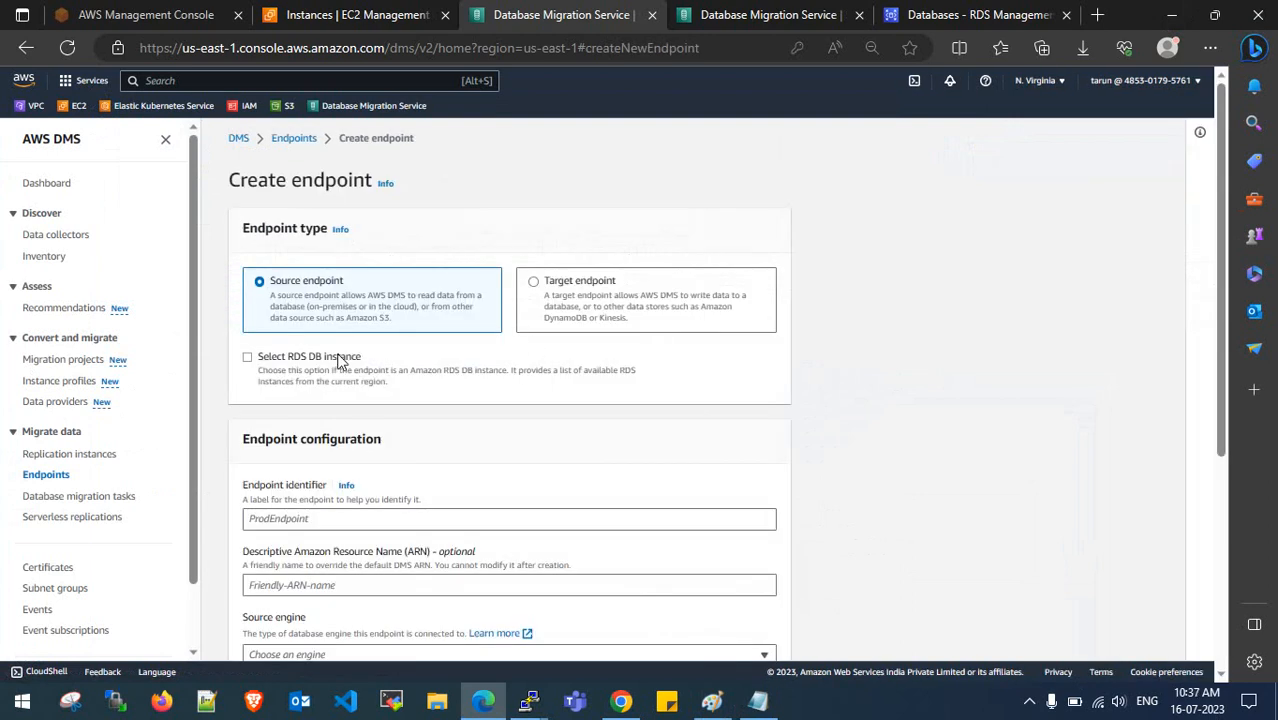
click(370, 14)
click(528, 440)
click(1171, 14)
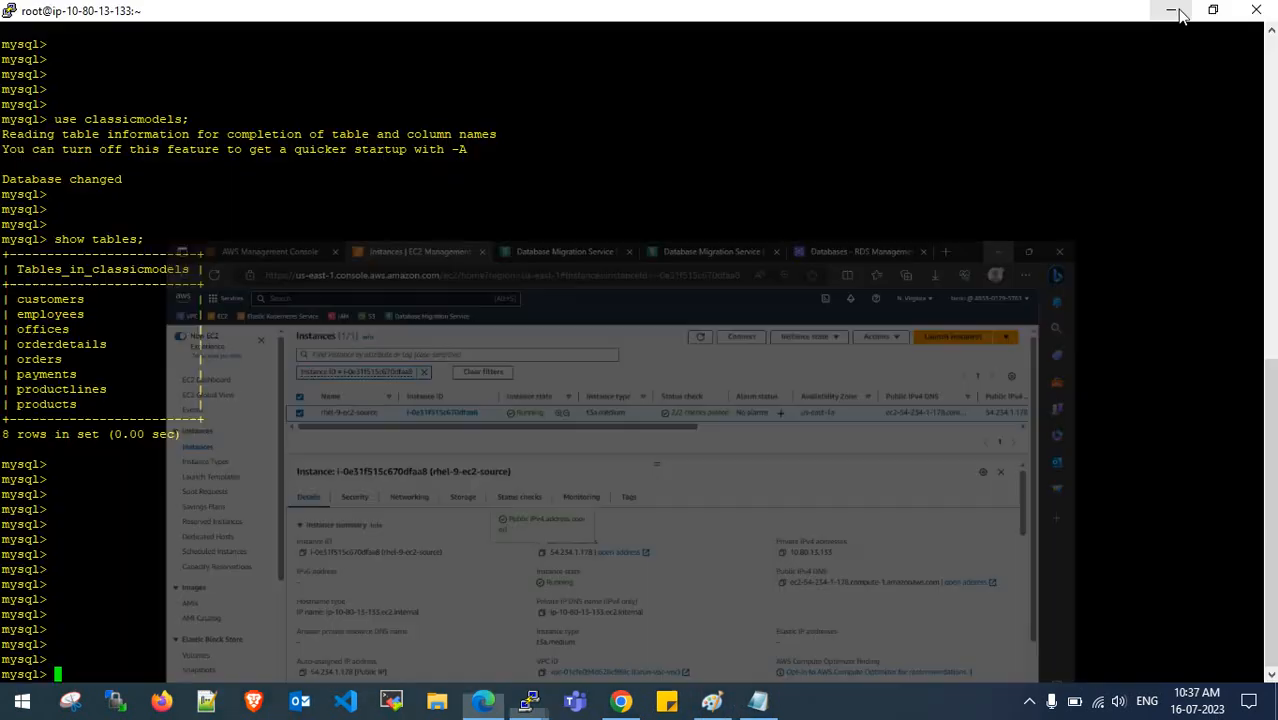
click(484, 700)
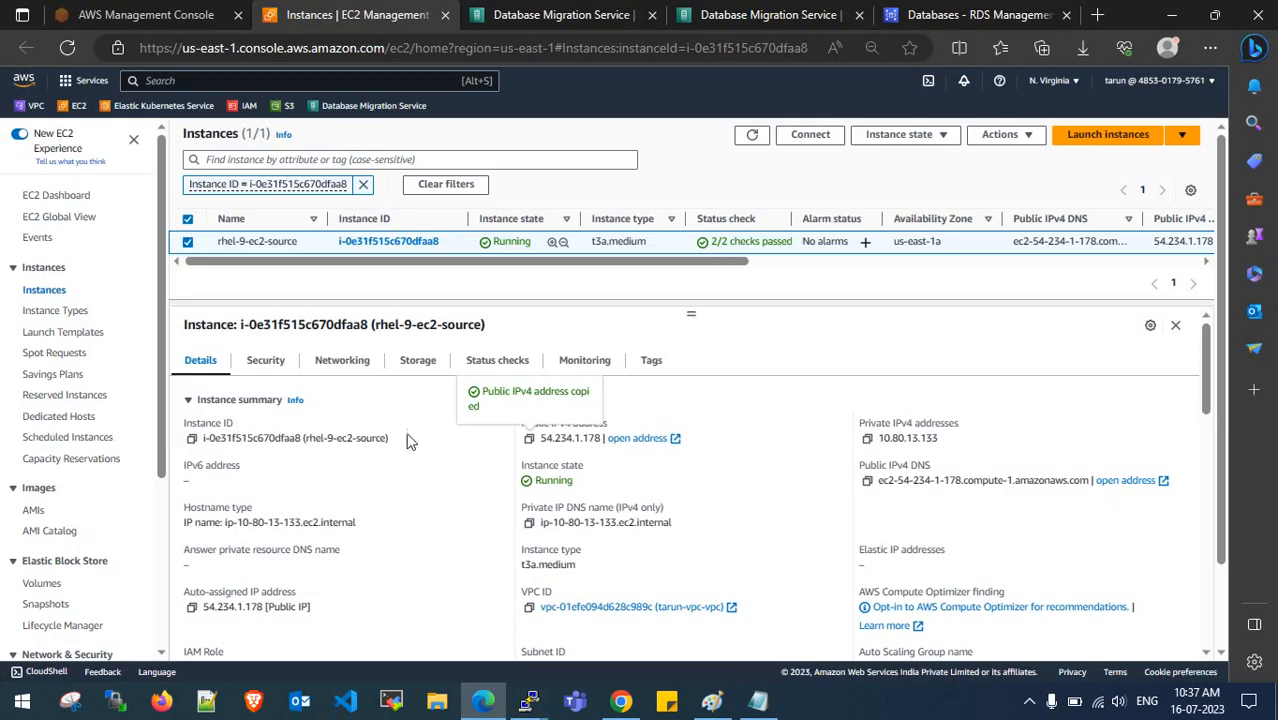
click(575, 14)
- Enter eource-ec2-mysql as the endpoint identifier
scroll(341, 396, down, 2)
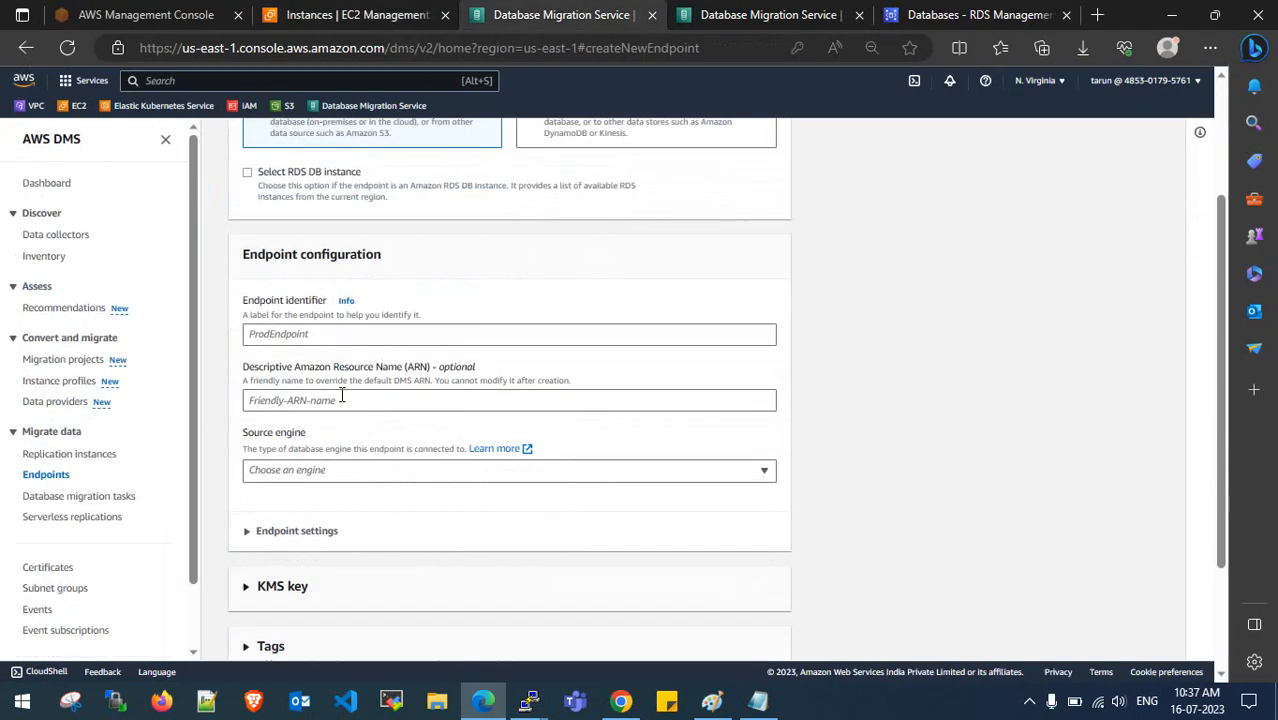
click(316, 335)
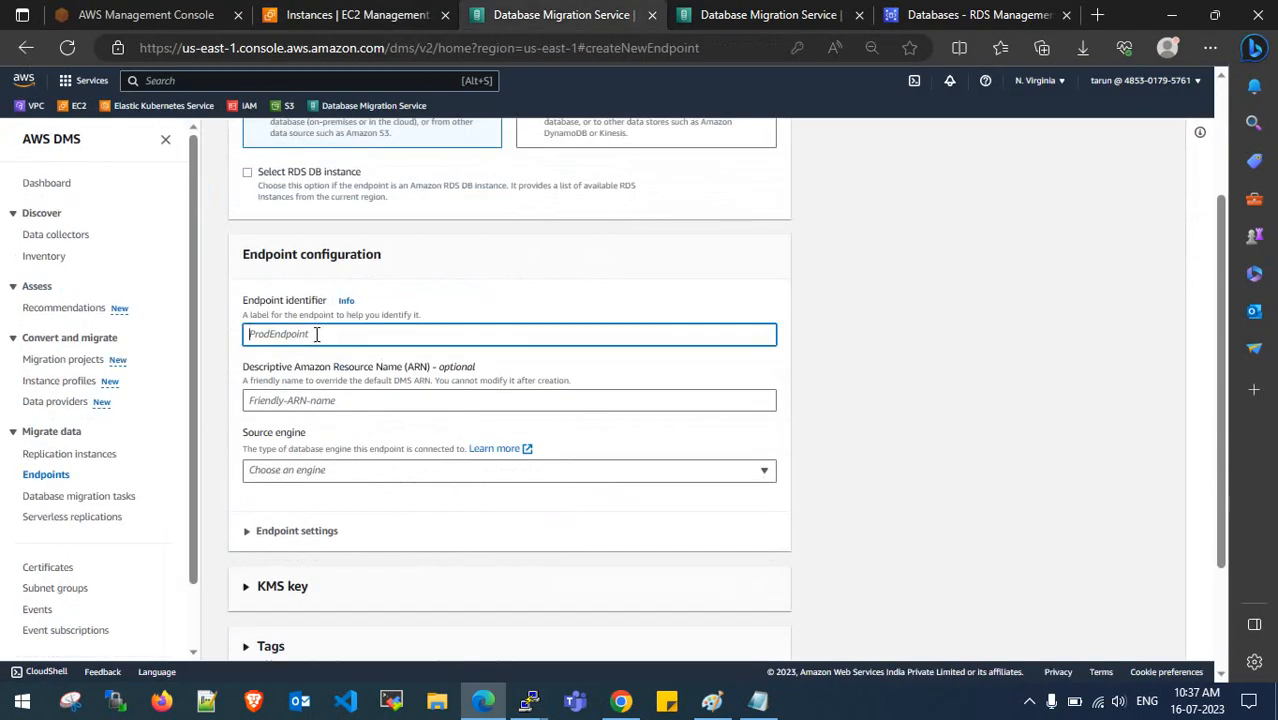
text(ec2-mysql)
scroll(320, 355, down, 1)
- Choose MySQL as the source engine and provide access information manually
click(325, 378)
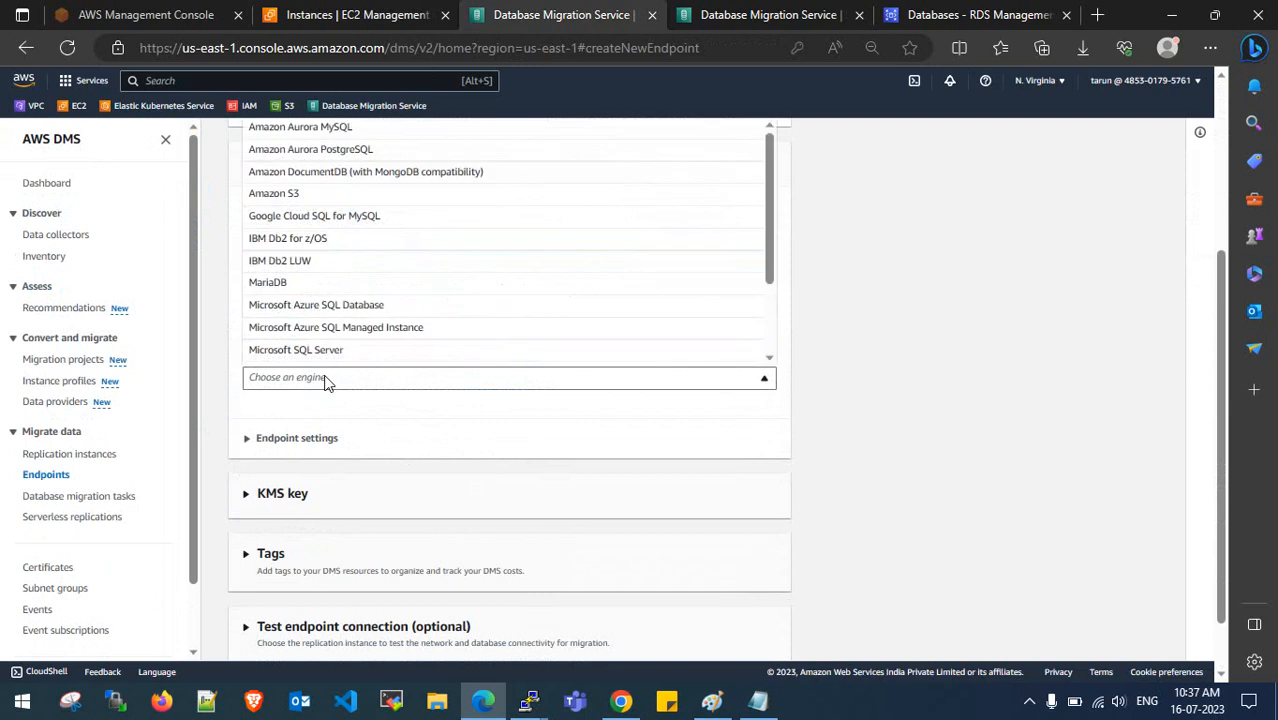
scroll(330, 380, up, 1)
scroll(352, 375, down, 3)
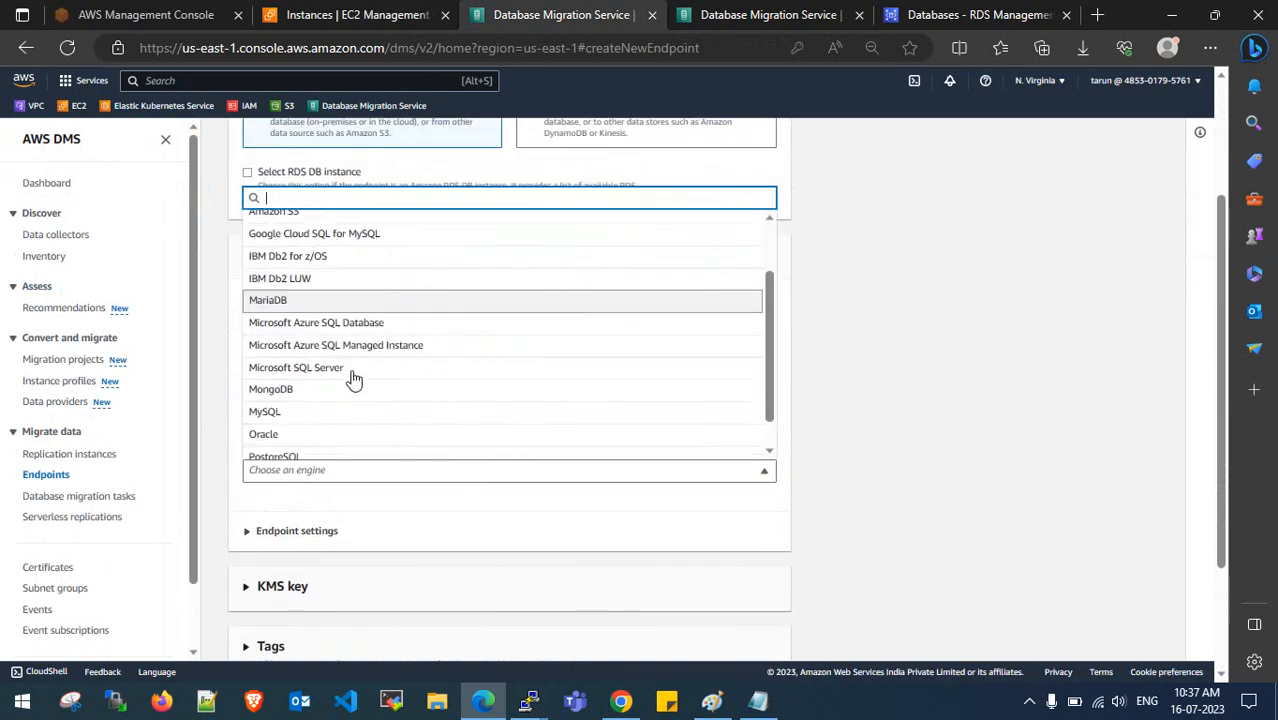
click(300, 379)
scroll(321, 401, down, 1)
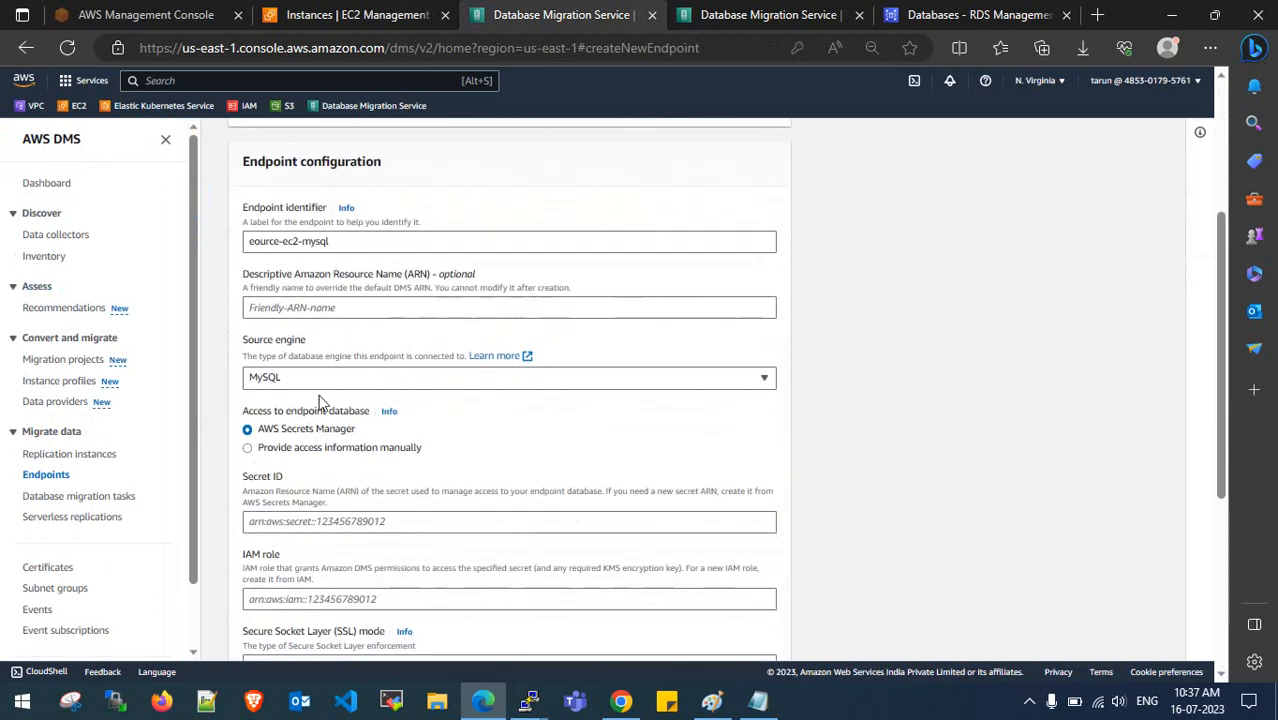
click(306, 450)
scroll(309, 454, down, 2)
- Set the server name to 54.234.1.178 and the port to 3306
click(298, 342)
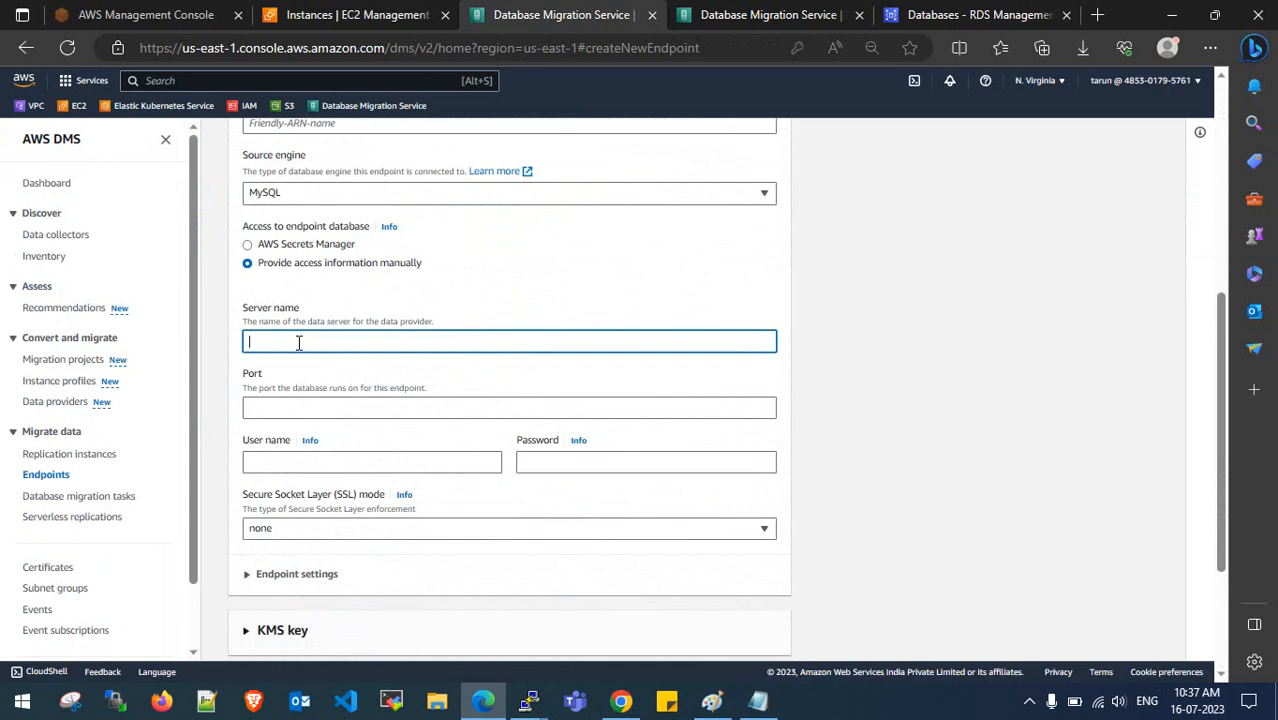
key(ctrl+v)
drag(326, 342, 250, 342)
click(322, 374)
click(292, 408)
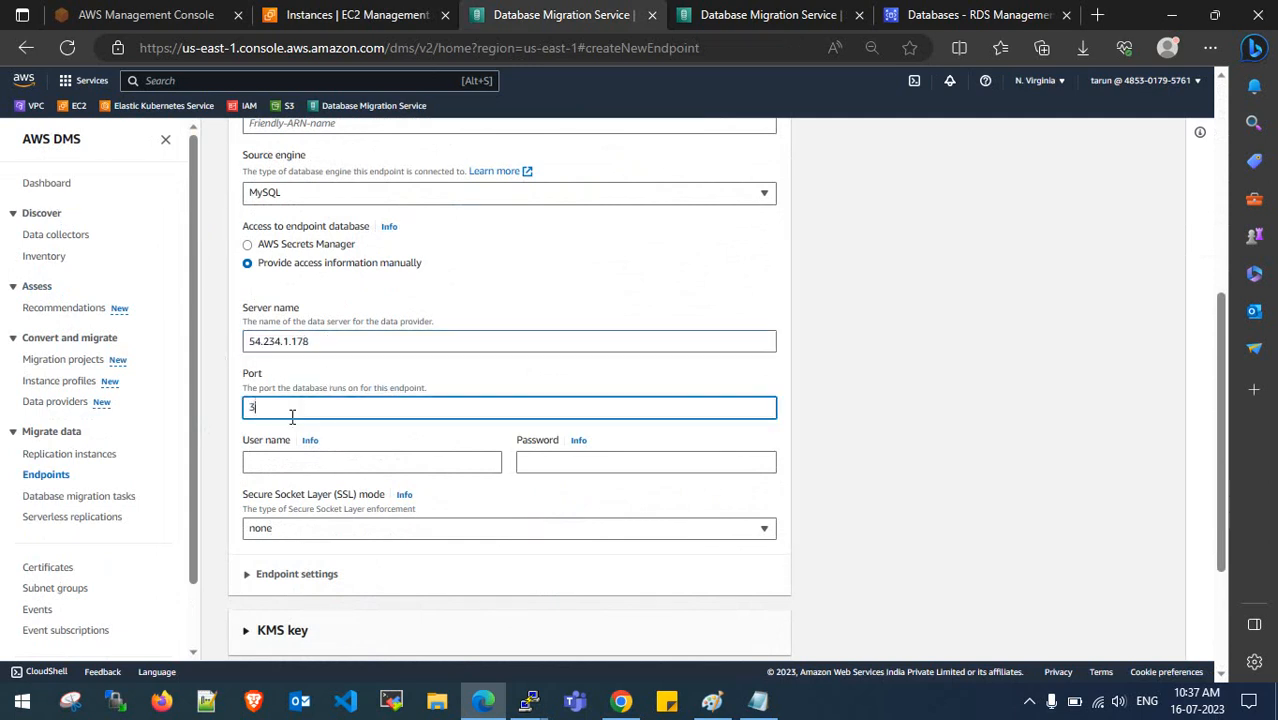
text(3306)
- Enter root as the user name and fill in the database password
click(304, 463)
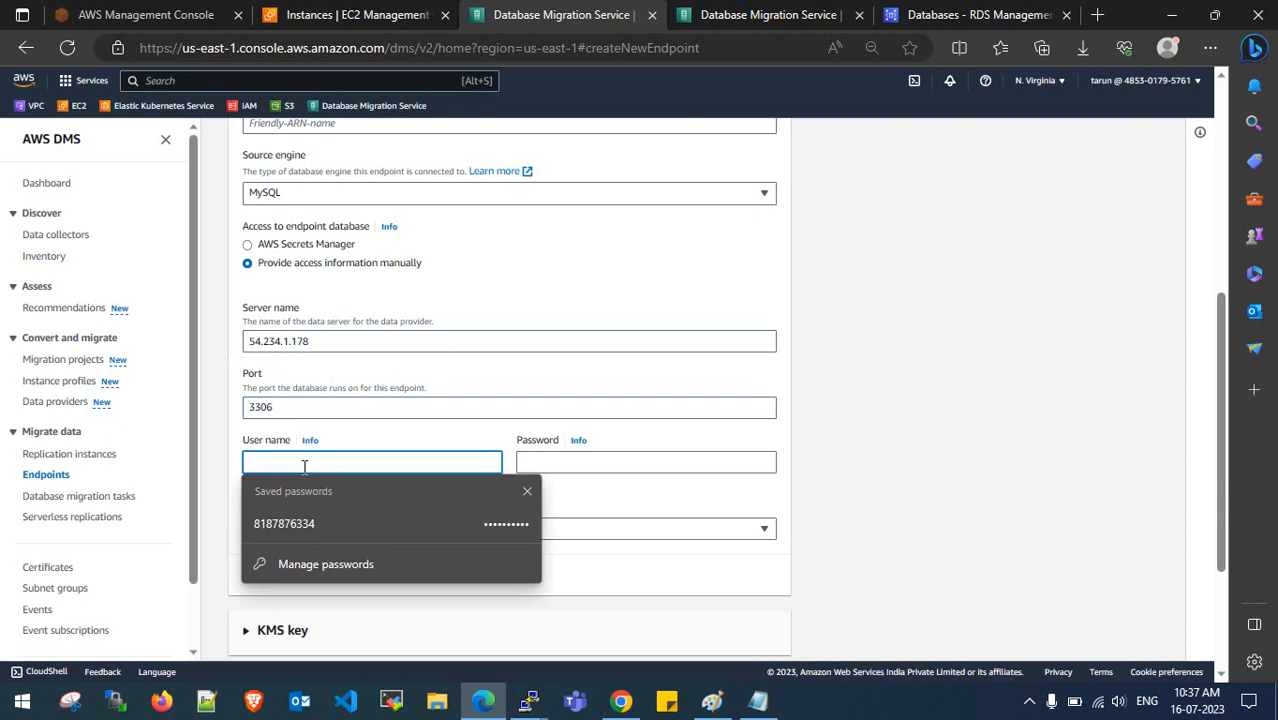
text(root)
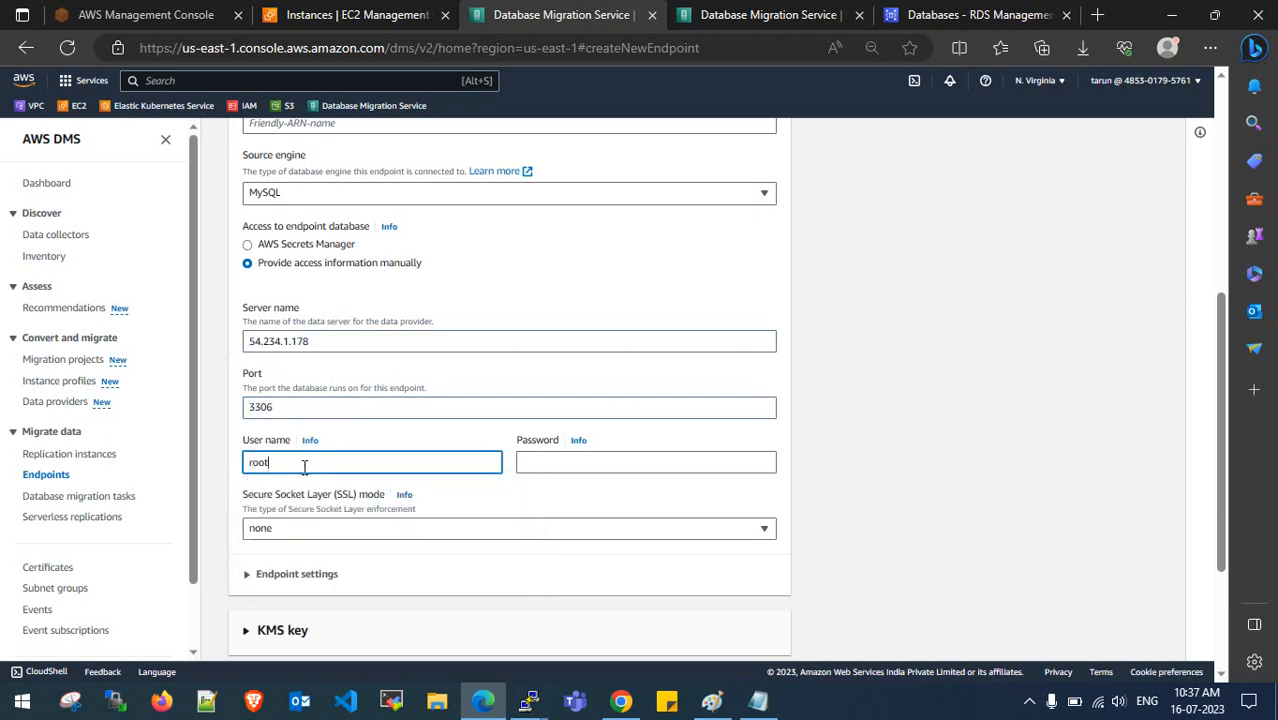
key(Tab)
click(557, 463)
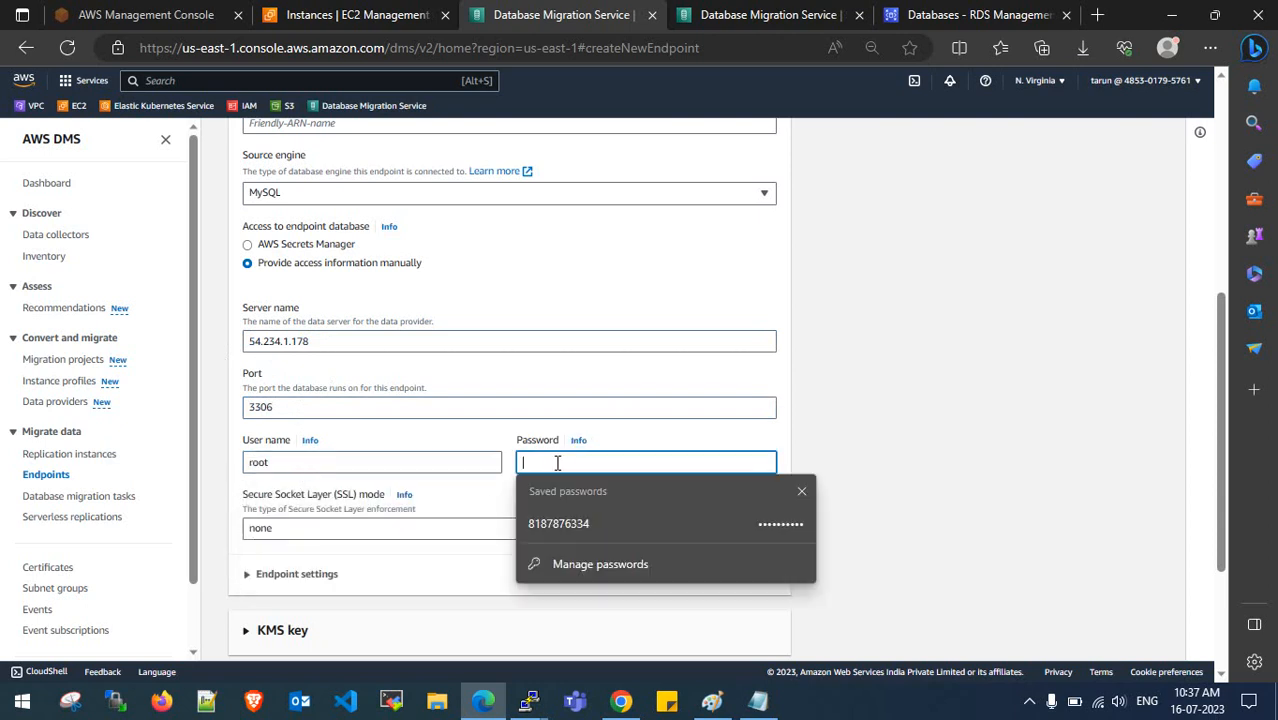
text(•••)
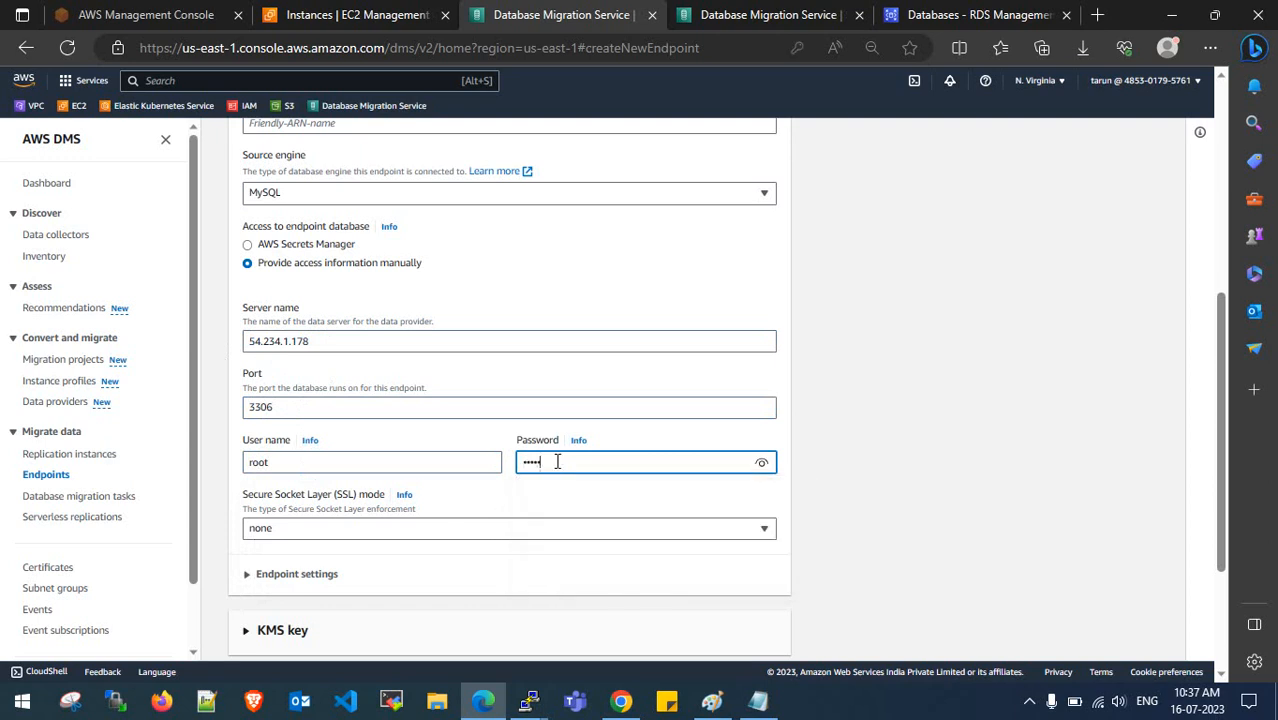
- Glance at Endpoint settings, then bring the PuTTY MySQL session to the front
scroll(557, 487, down, 1)
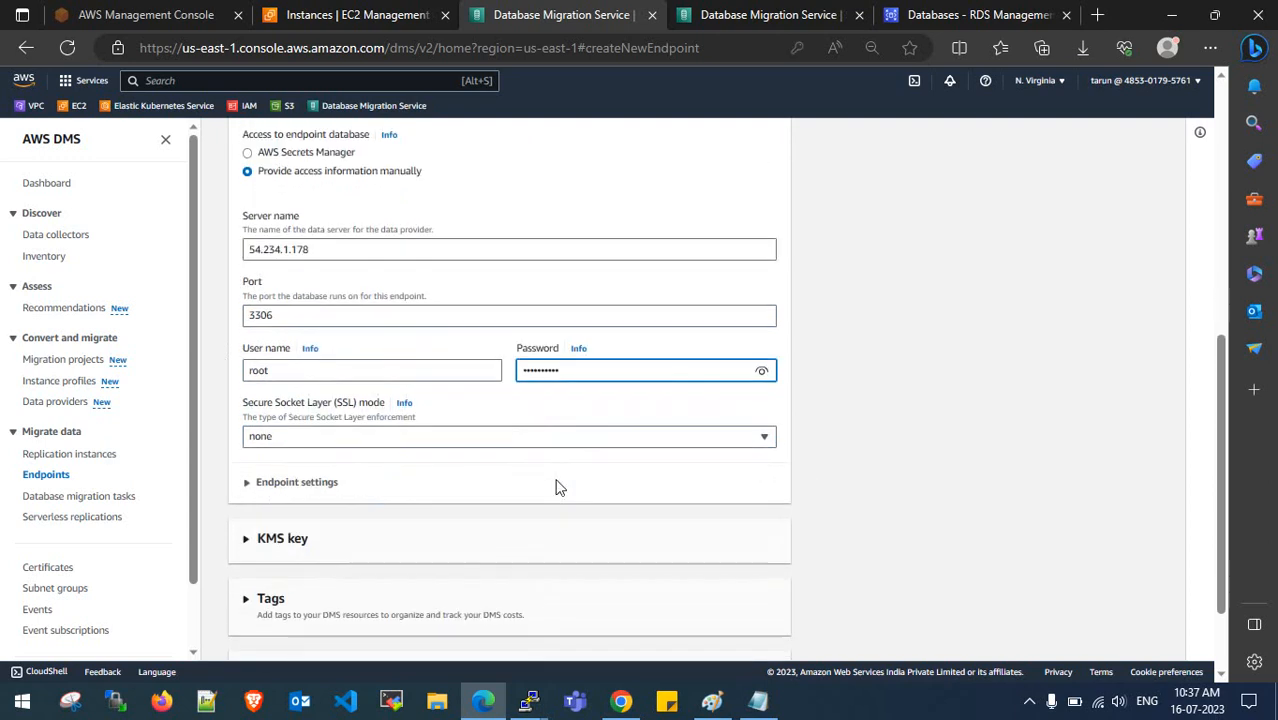
scroll(422, 502, down, 1)
click(250, 369)
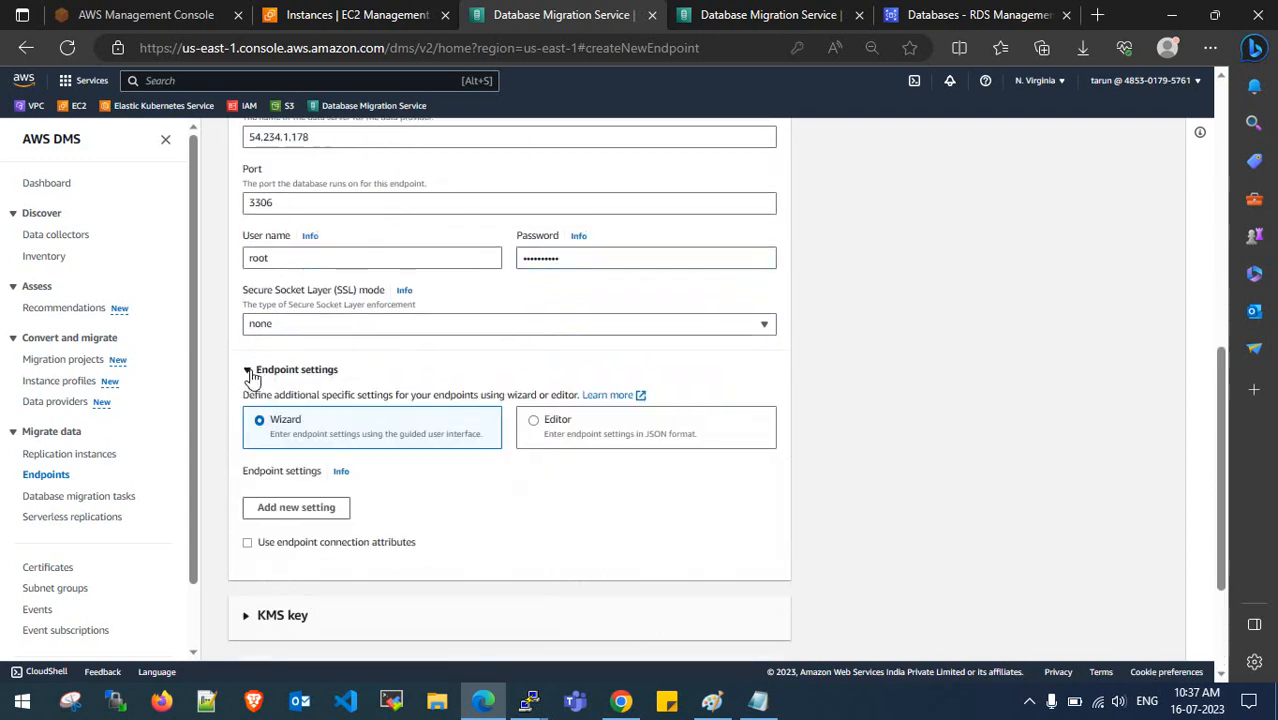
click(250, 371)
mouse_move(530, 705)
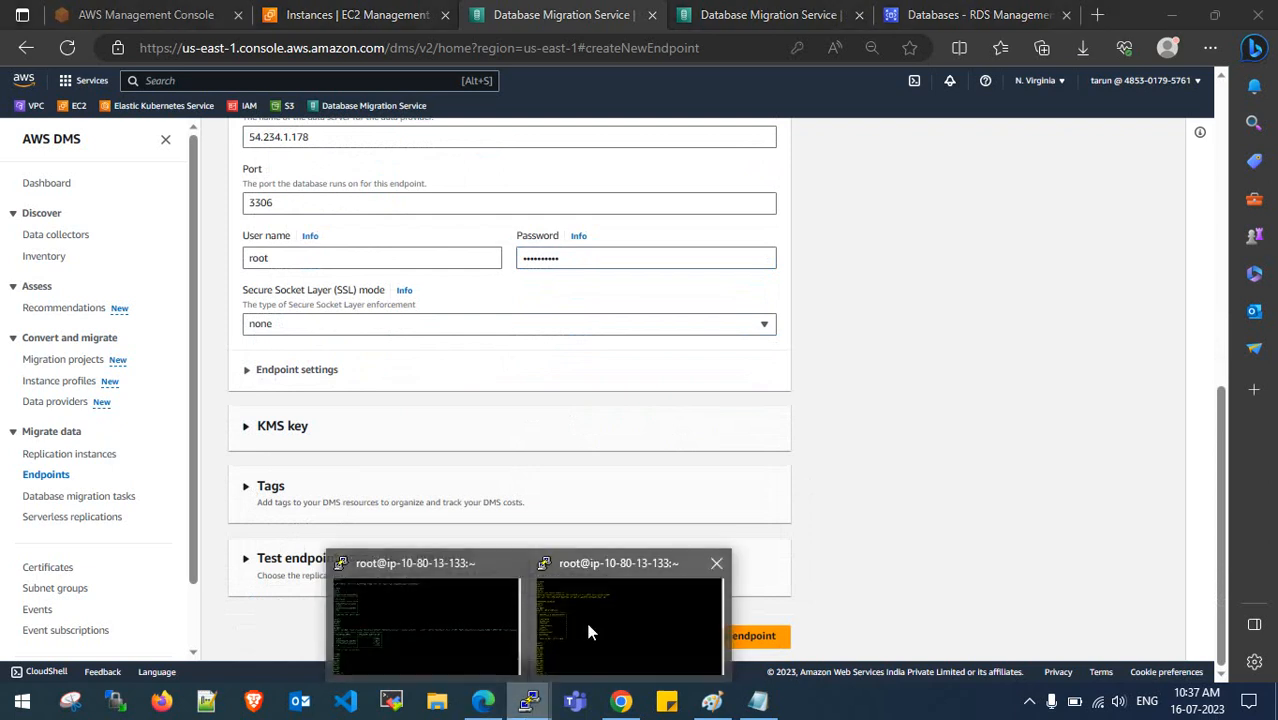
click(586, 620)
- Copy the 'select user from mysql.user;' query from the notes
scroll(102, 182, up, 13)
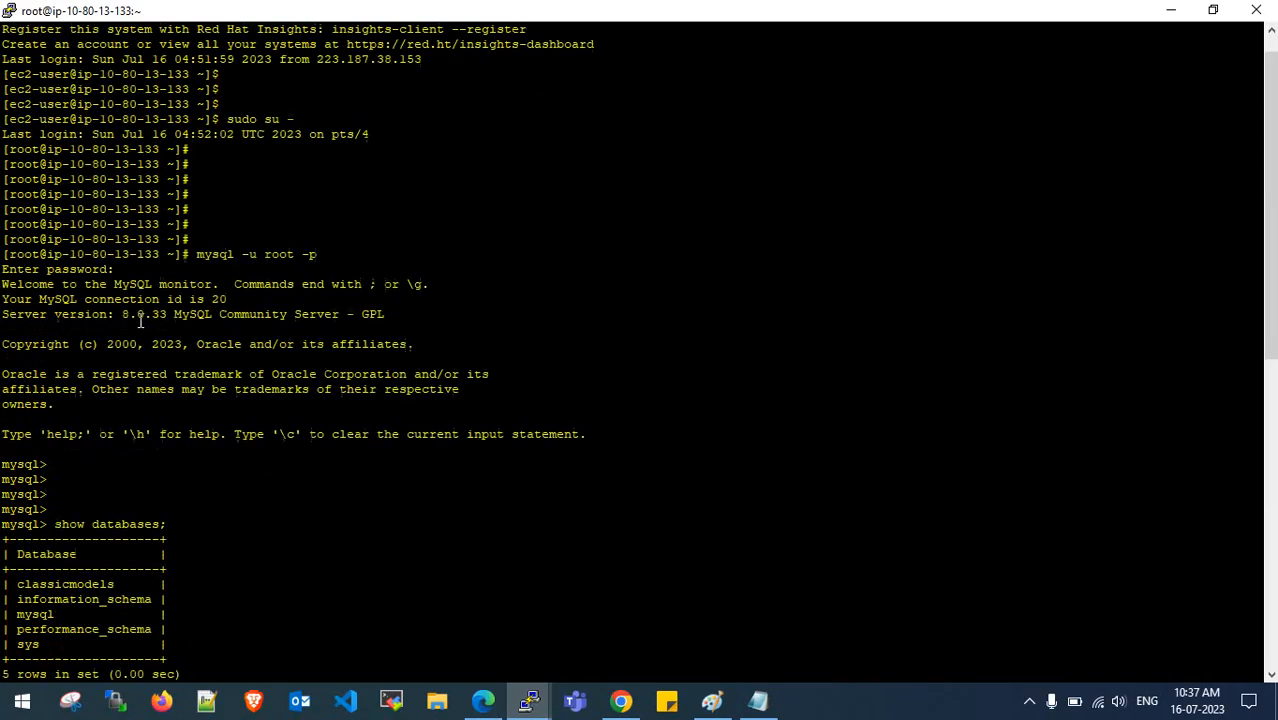
scroll(331, 317, down, 13)
click(758, 700)
scroll(248, 334, down, 3)
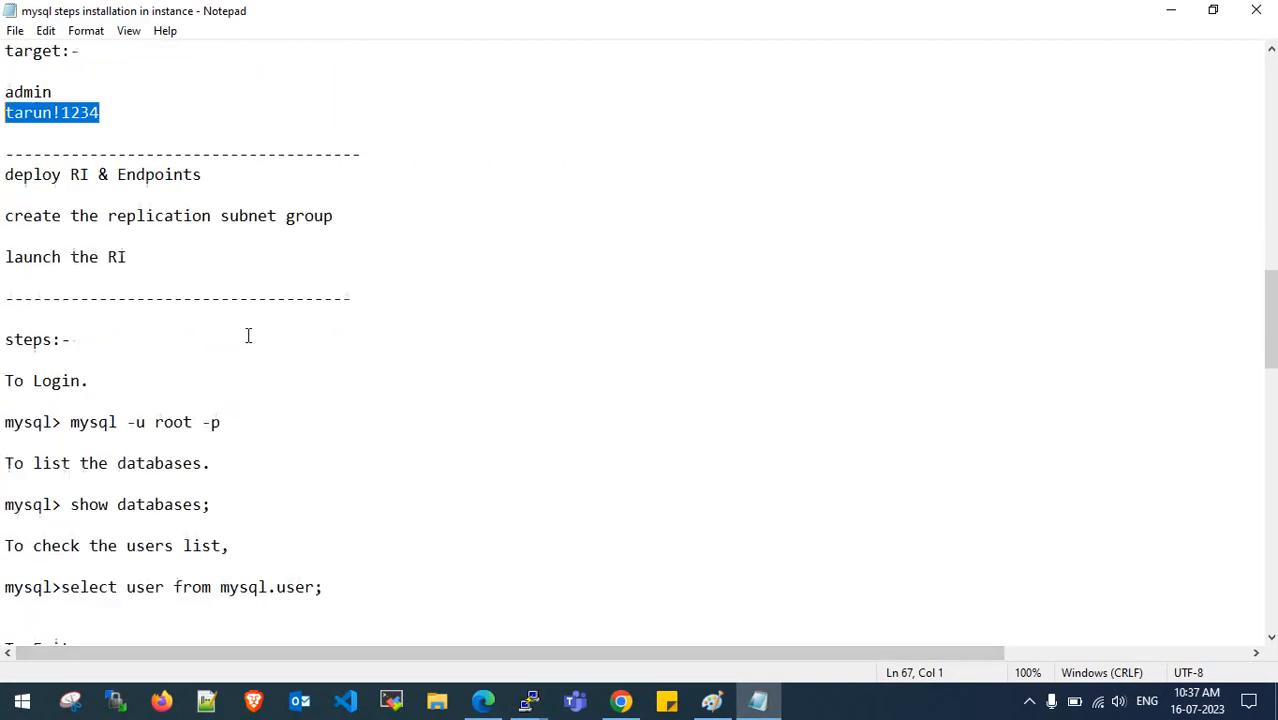
scroll(248, 334, up, 4)
scroll(248, 334, down, 8)
drag(231, 298, 3, 294)
drag(323, 340, 60, 343)
key(ctrl+c)
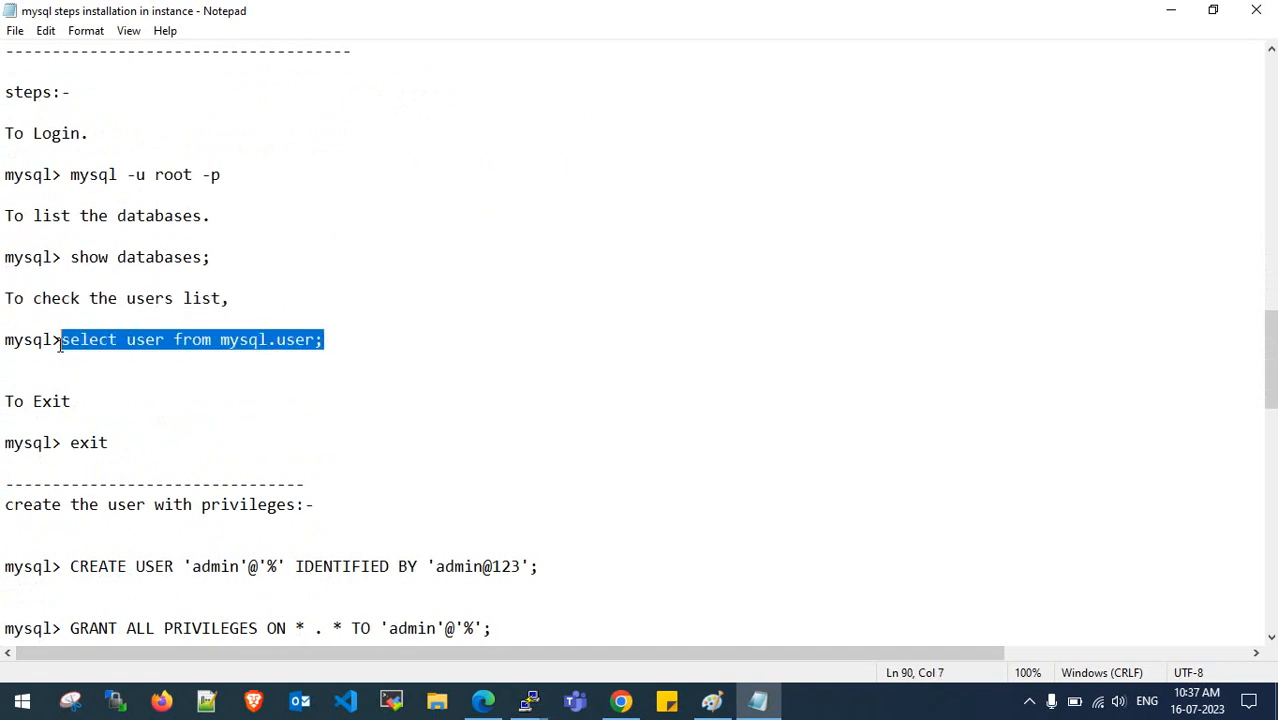
click(1170, 10)
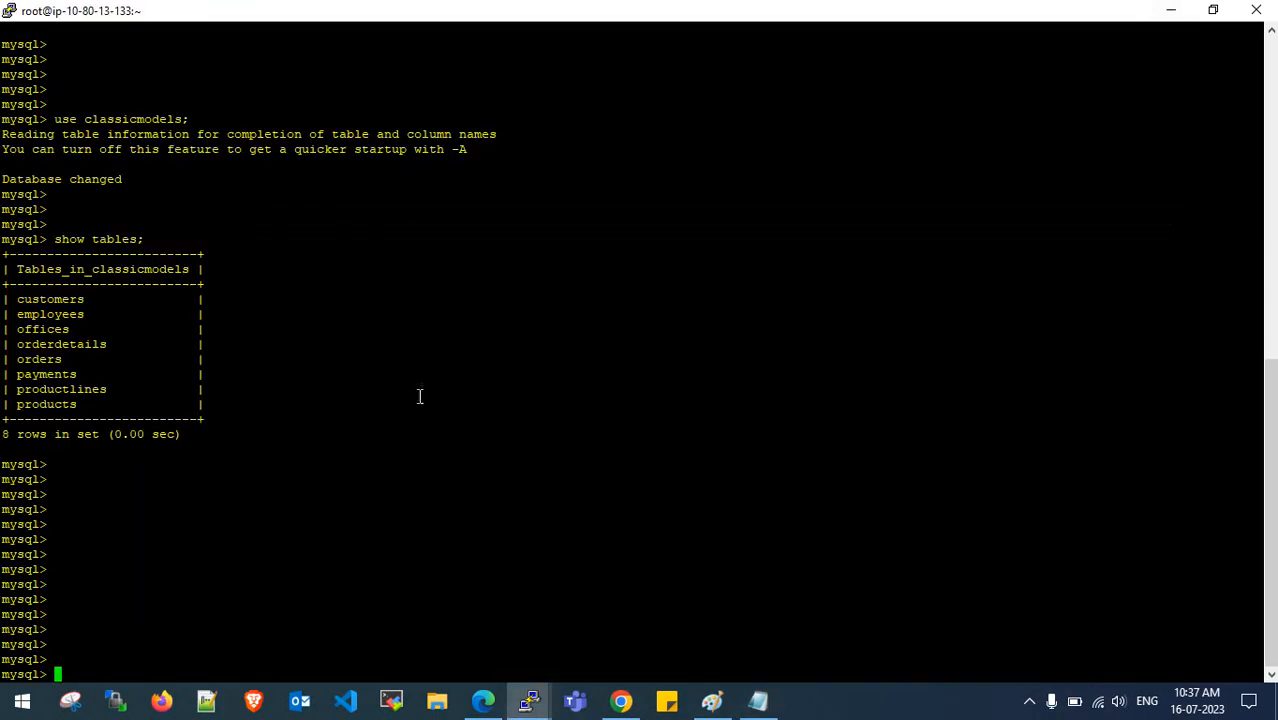
- Run the query at the PuTTY mysql prompt and mark mysql.infoschema and mysql.session
right_click(355, 408)
key(Return)
key(Return)
key(Return)
key(Return)
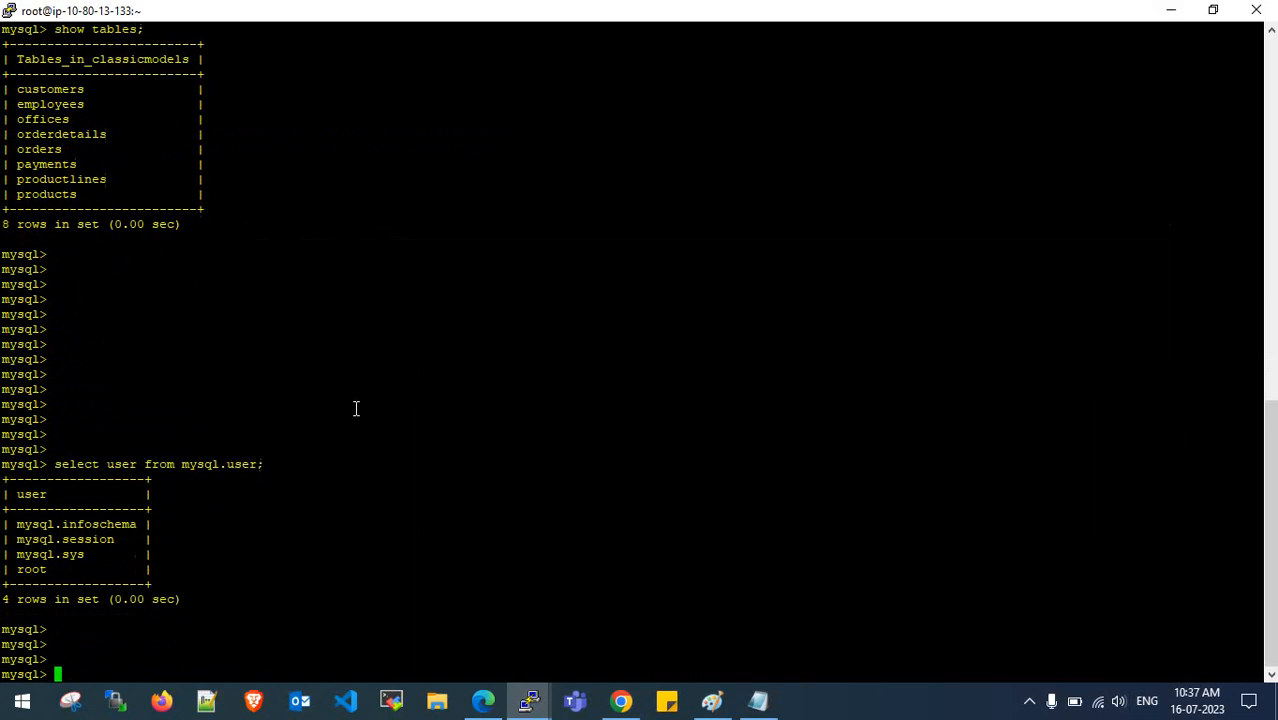
drag(7, 524, 112, 540)
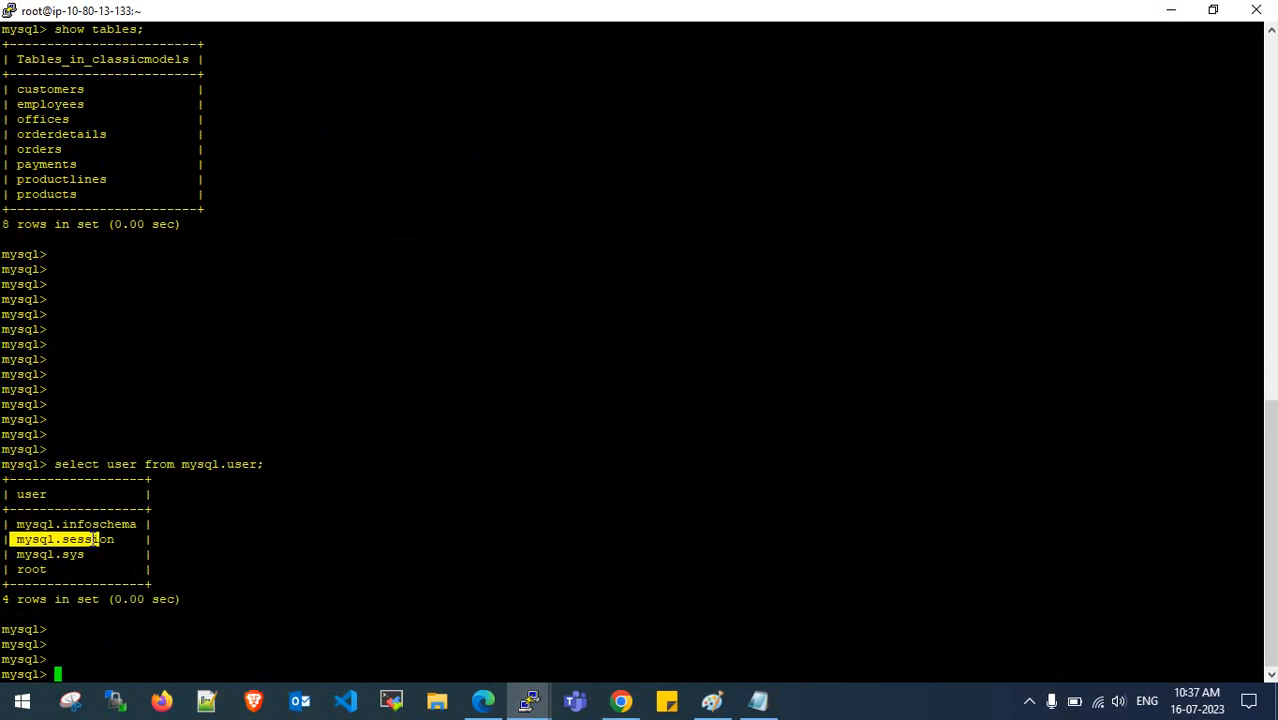
drag(16, 554, 146, 569)
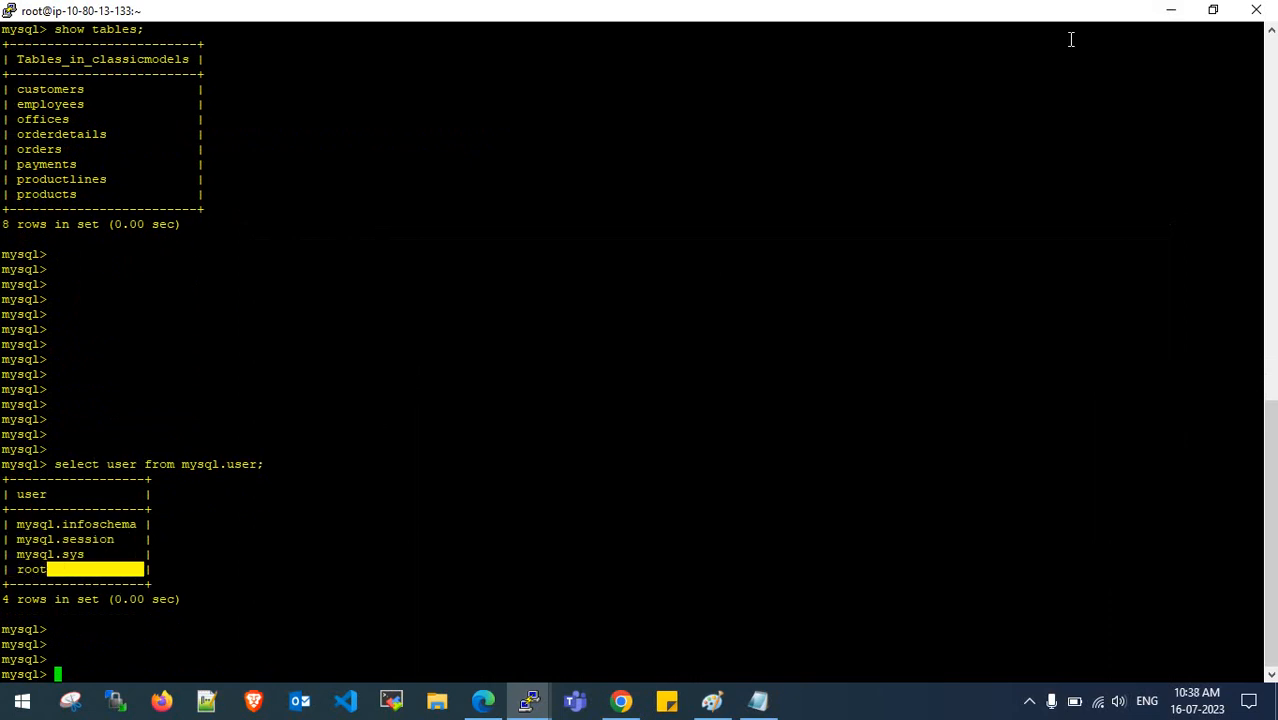
click(1171, 10)
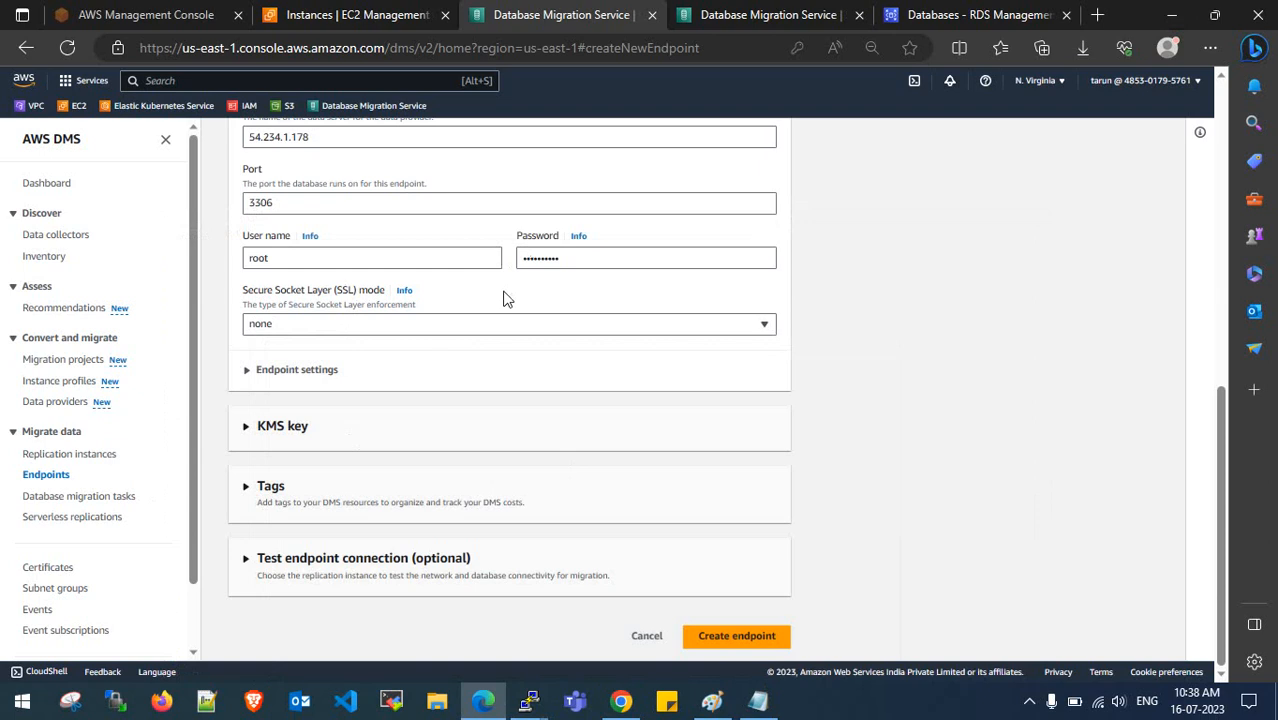
- Toggle the KMS key and Endpoint settings sections and expand Test endpoint connection
click(250, 428)
click(248, 372)
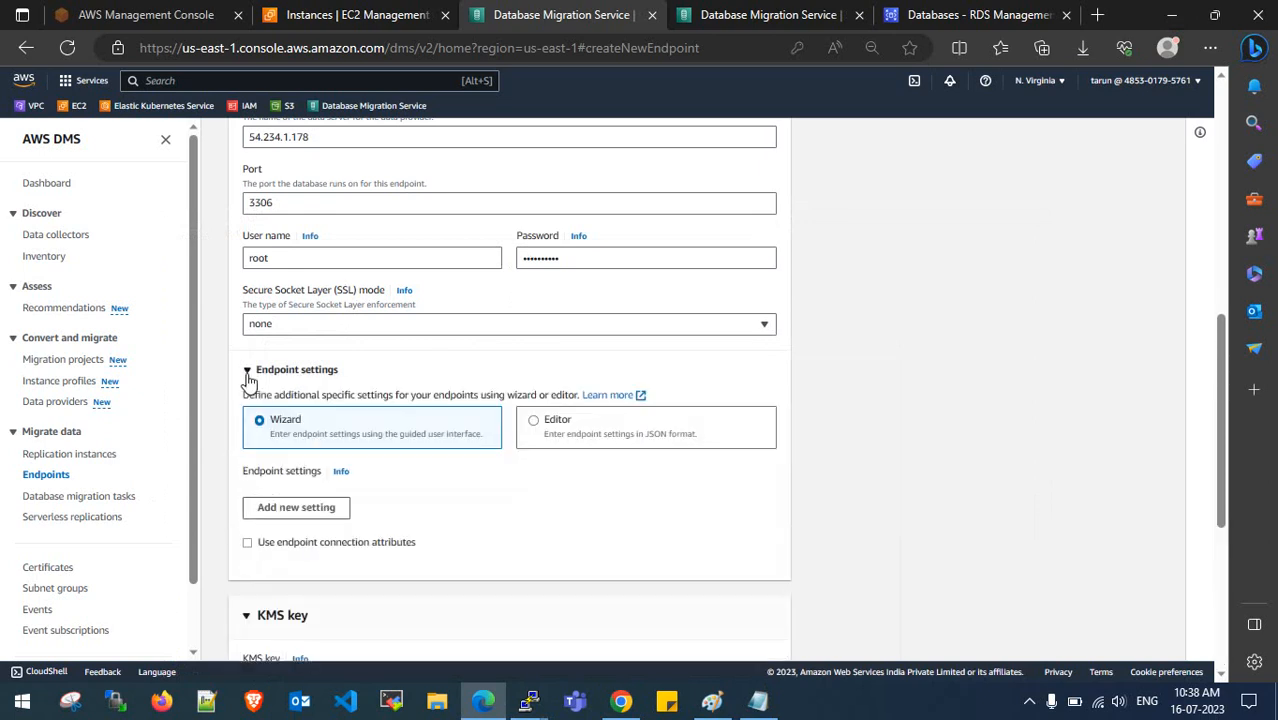
click(247, 372)
click(246, 426)
click(247, 560)
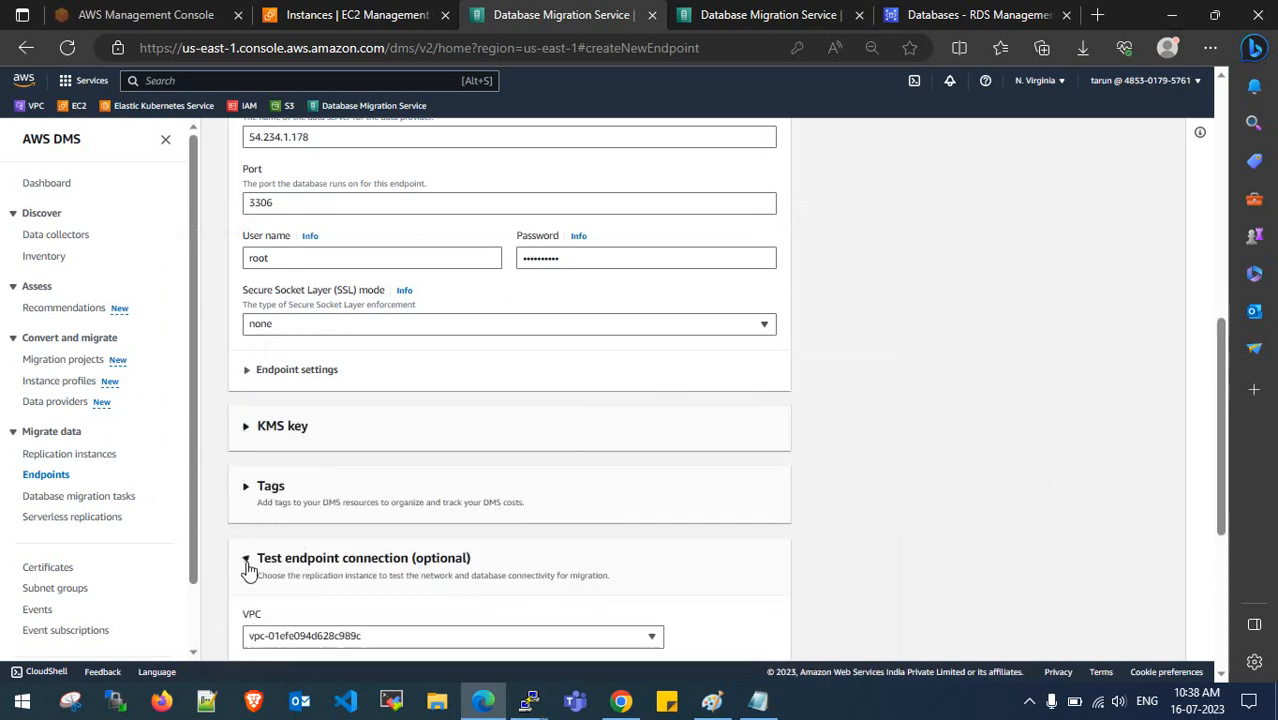
drag(570, 258, 517, 262)
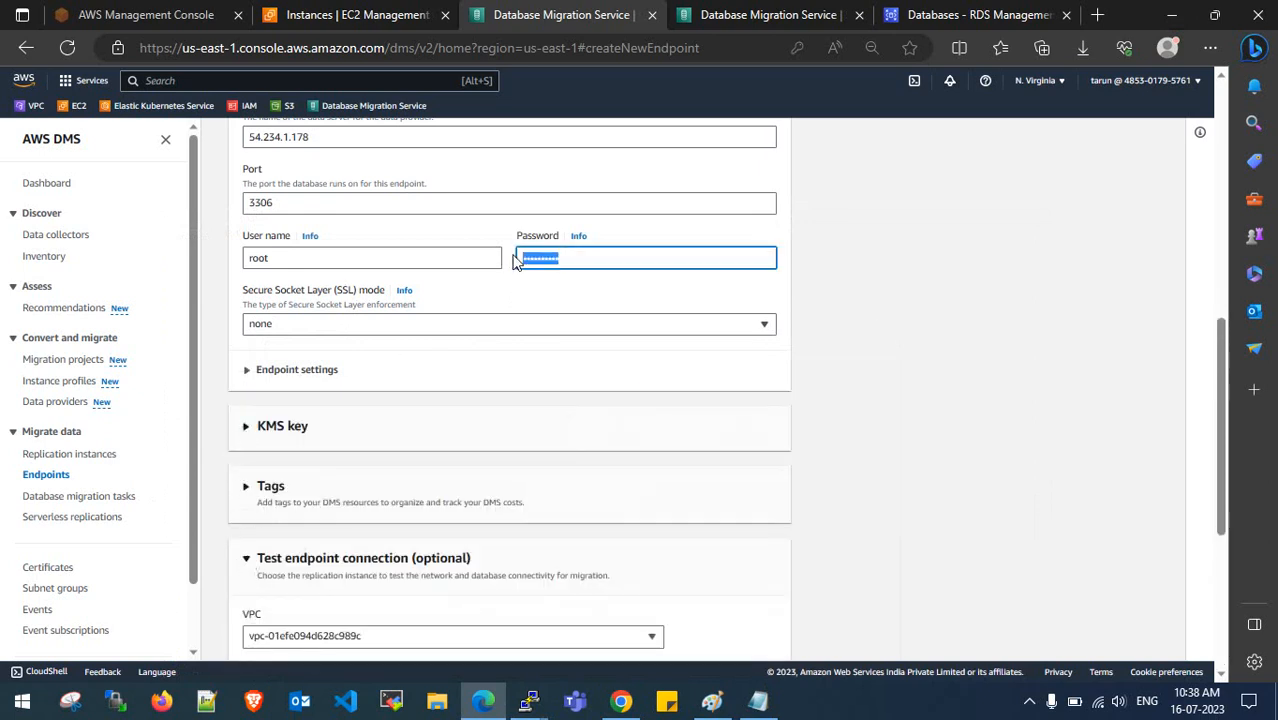
click(882, 330)
- Keep the VPC and dms-replication-instance for the test, then create the source endpoint
scroll(680, 498, down, 3)
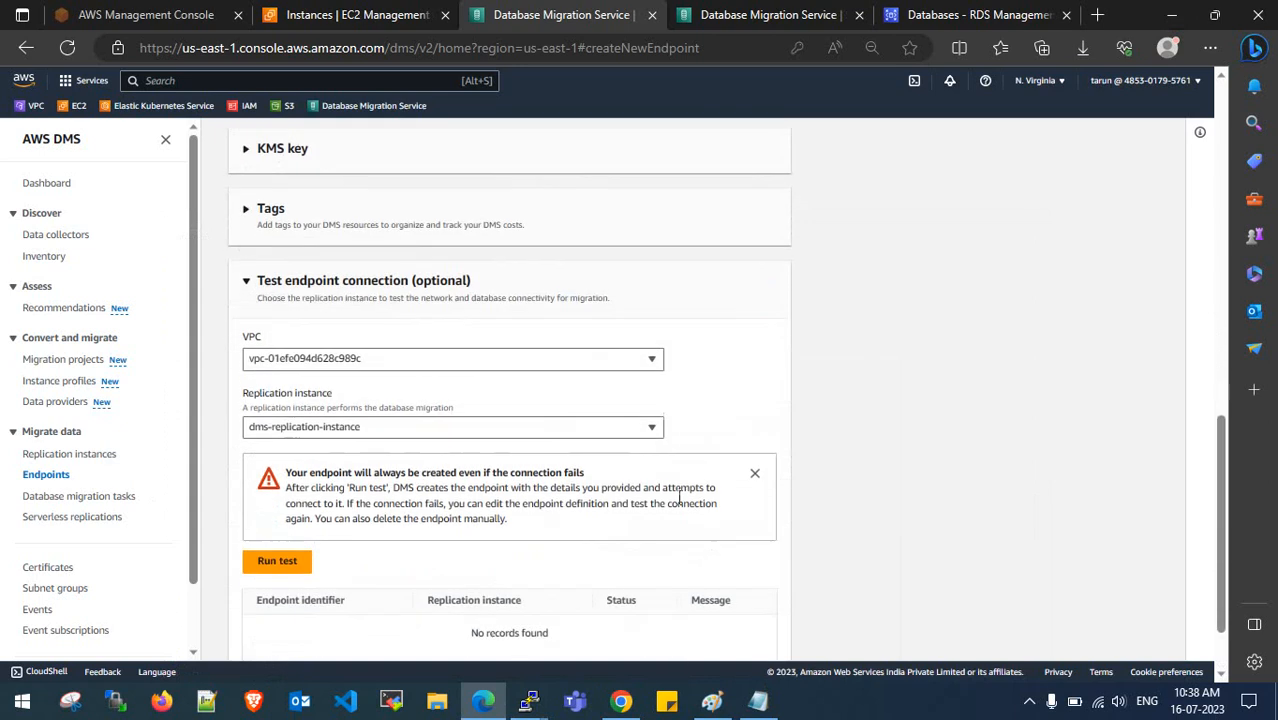
click(345, 430)
click(345, 470)
click(390, 358)
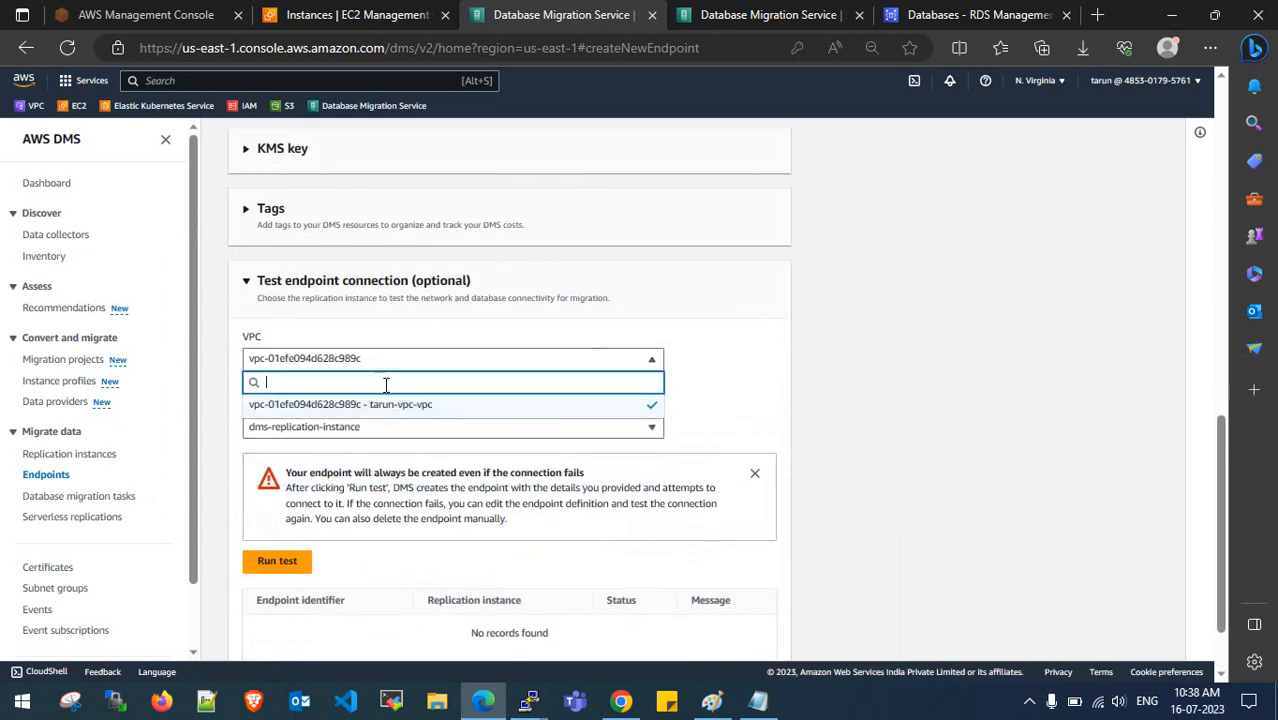
click(394, 404)
scroll(394, 408, down, 2)
click(714, 638)
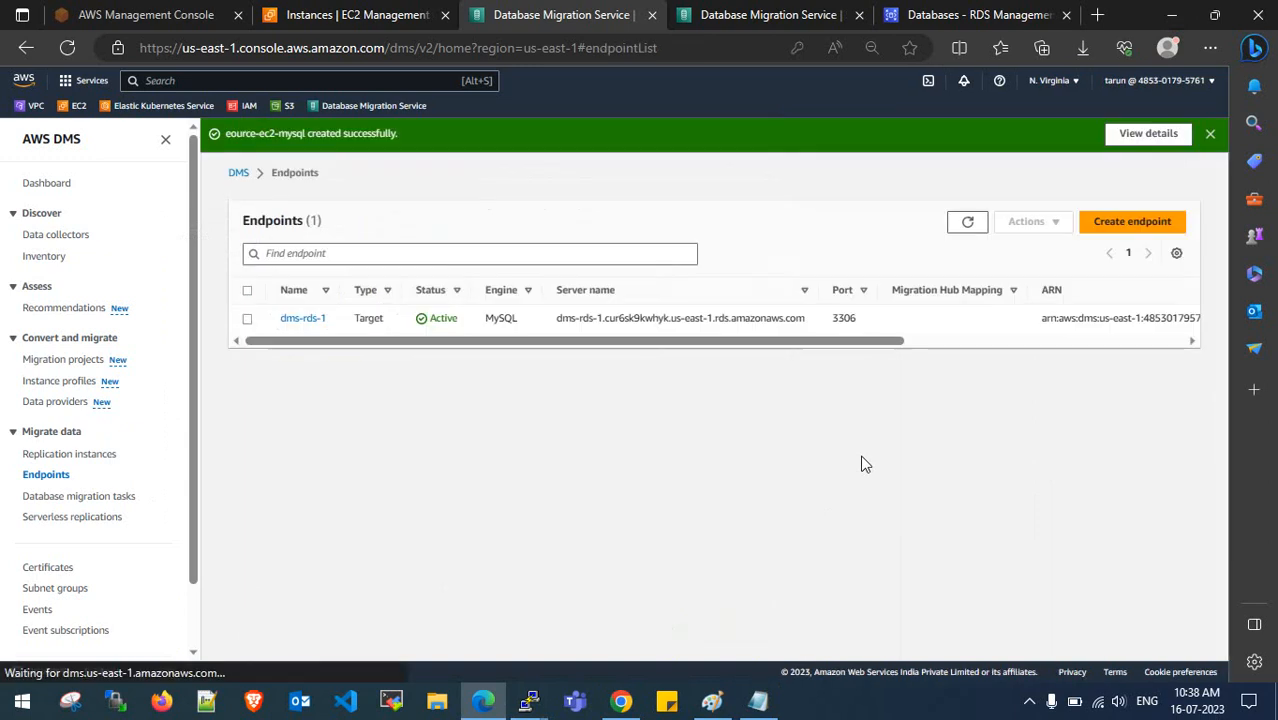
- Dismiss the success banner and open the eource-ec2-mysql endpoint, noting its misspelled name
click(1202, 135)
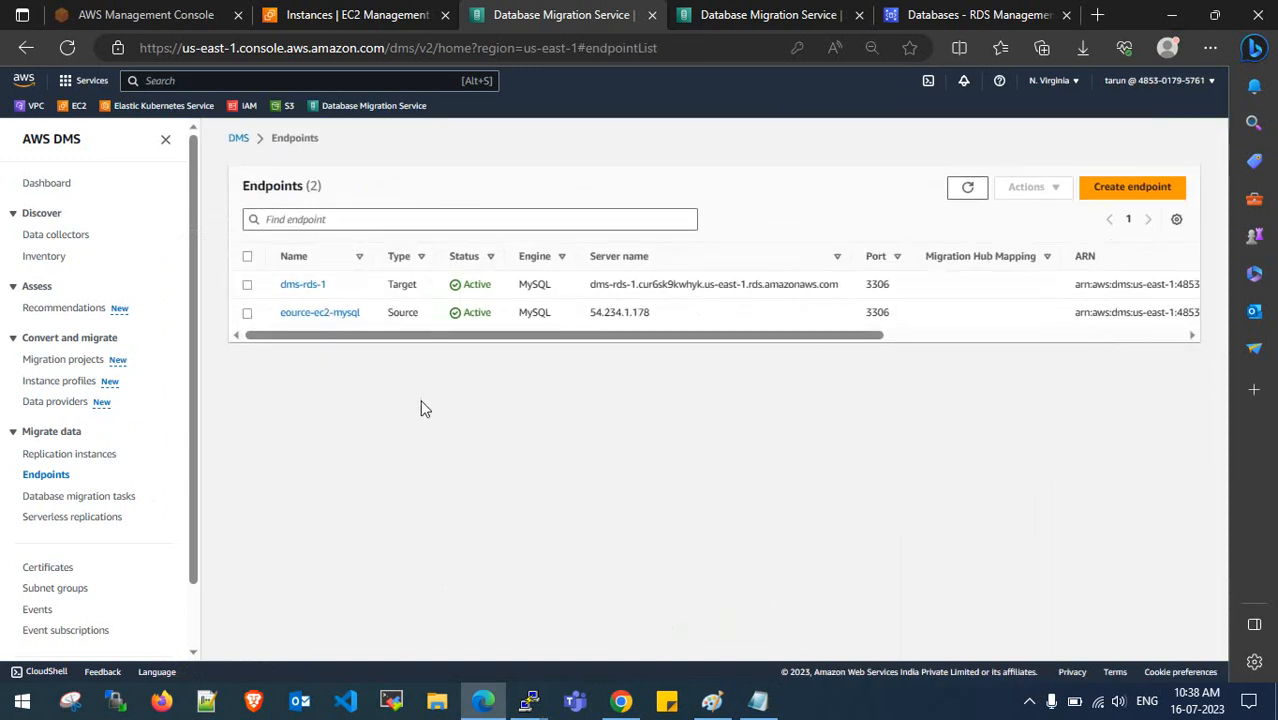
click(315, 313)
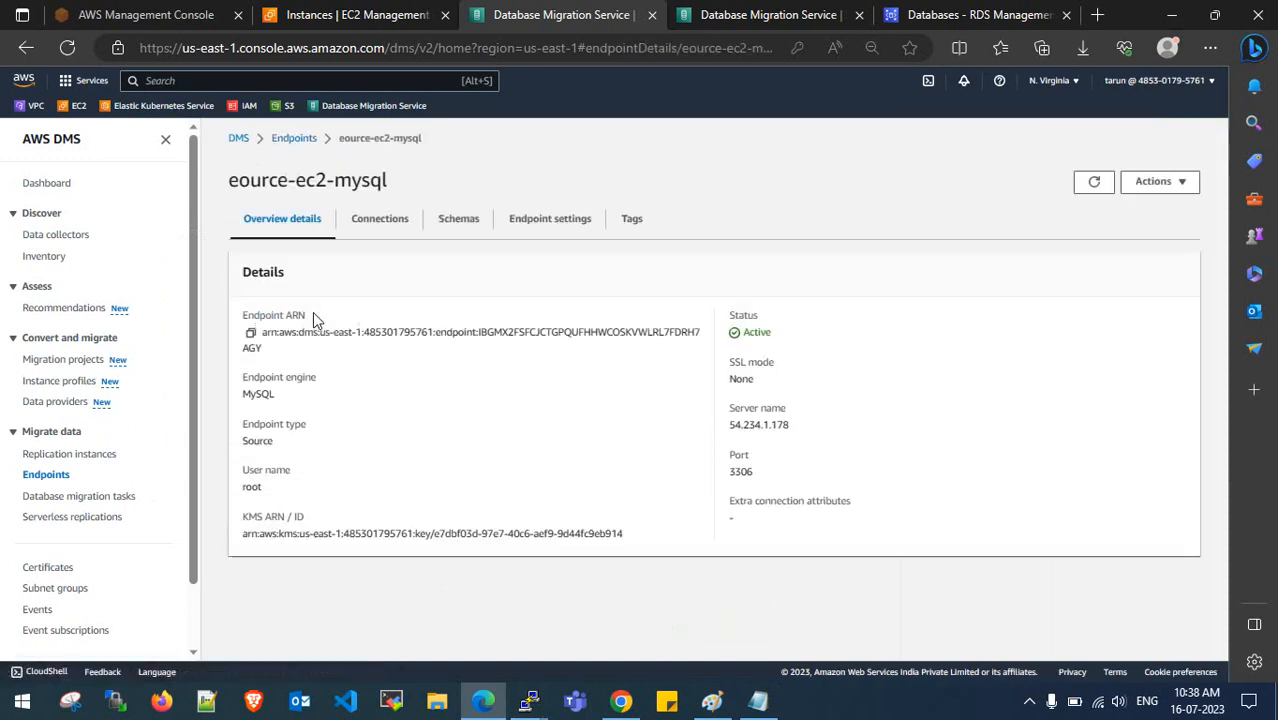
drag(229, 180, 244, 184)
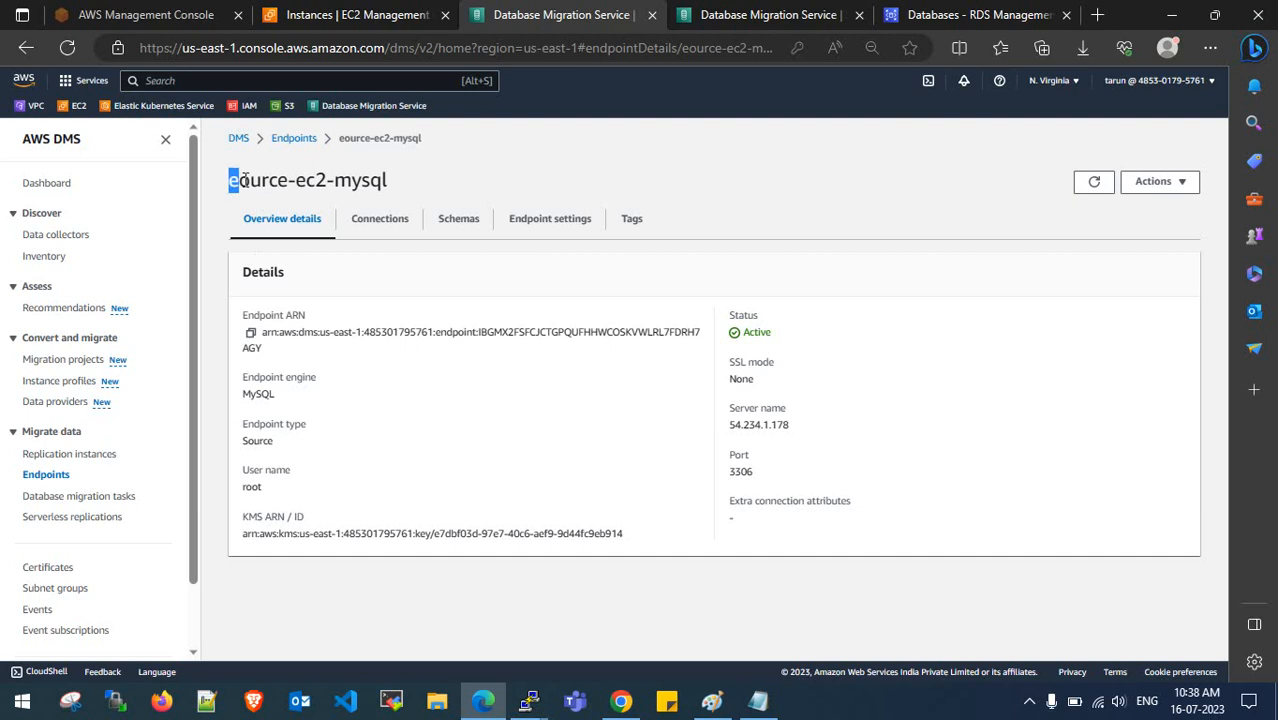
click(244, 184)
- Review the endpoint's server address and connections, then open its connection test page
click(380, 220)
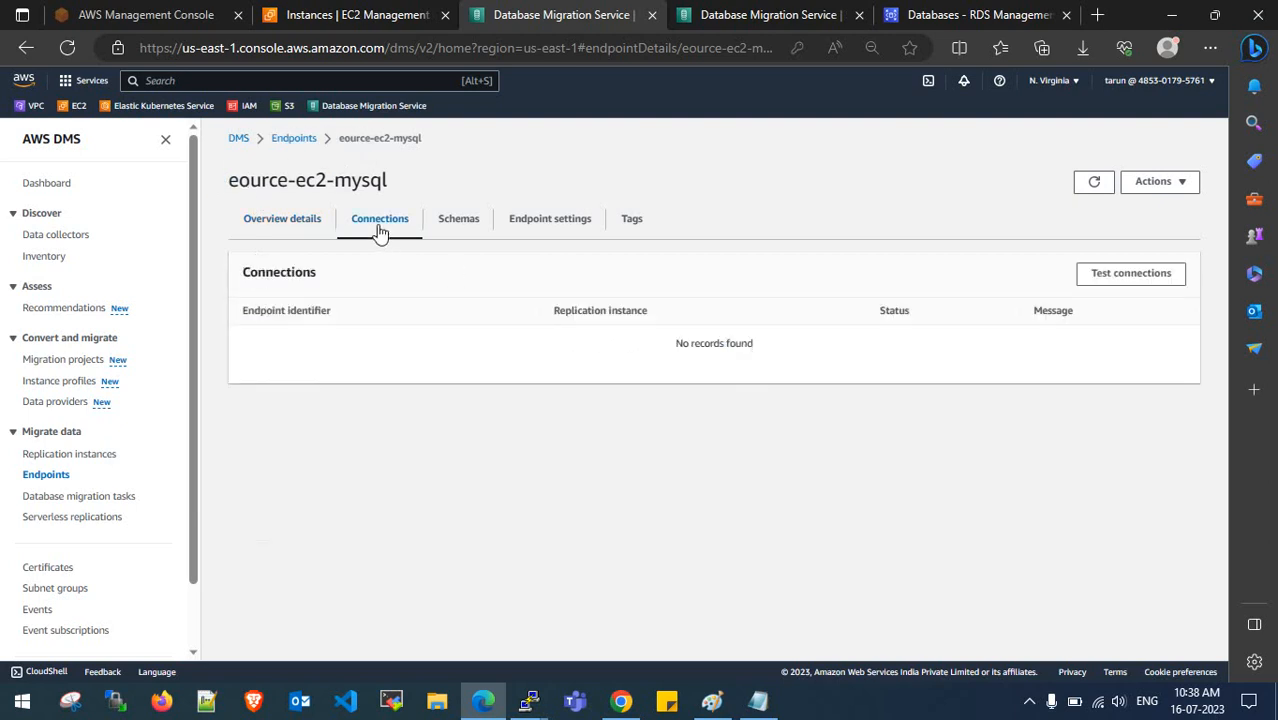
click(315, 225)
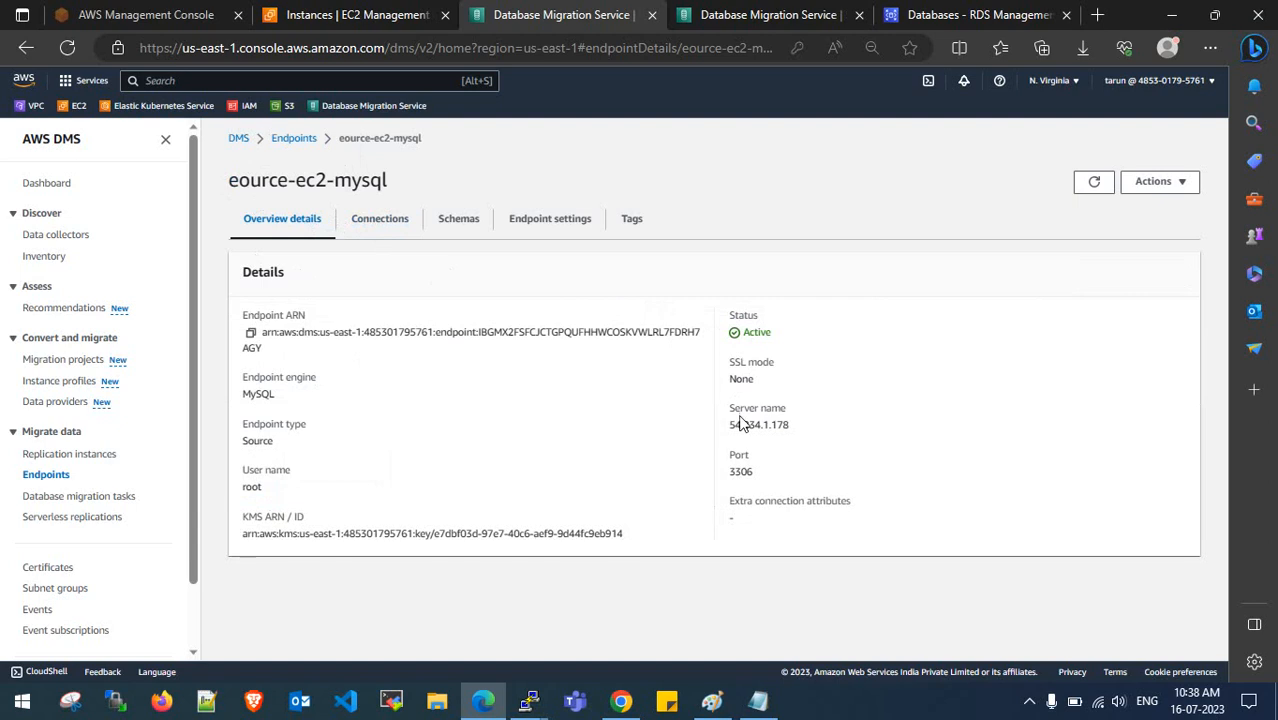
drag(729, 424, 790, 424)
click(788, 422)
click(375, 228)
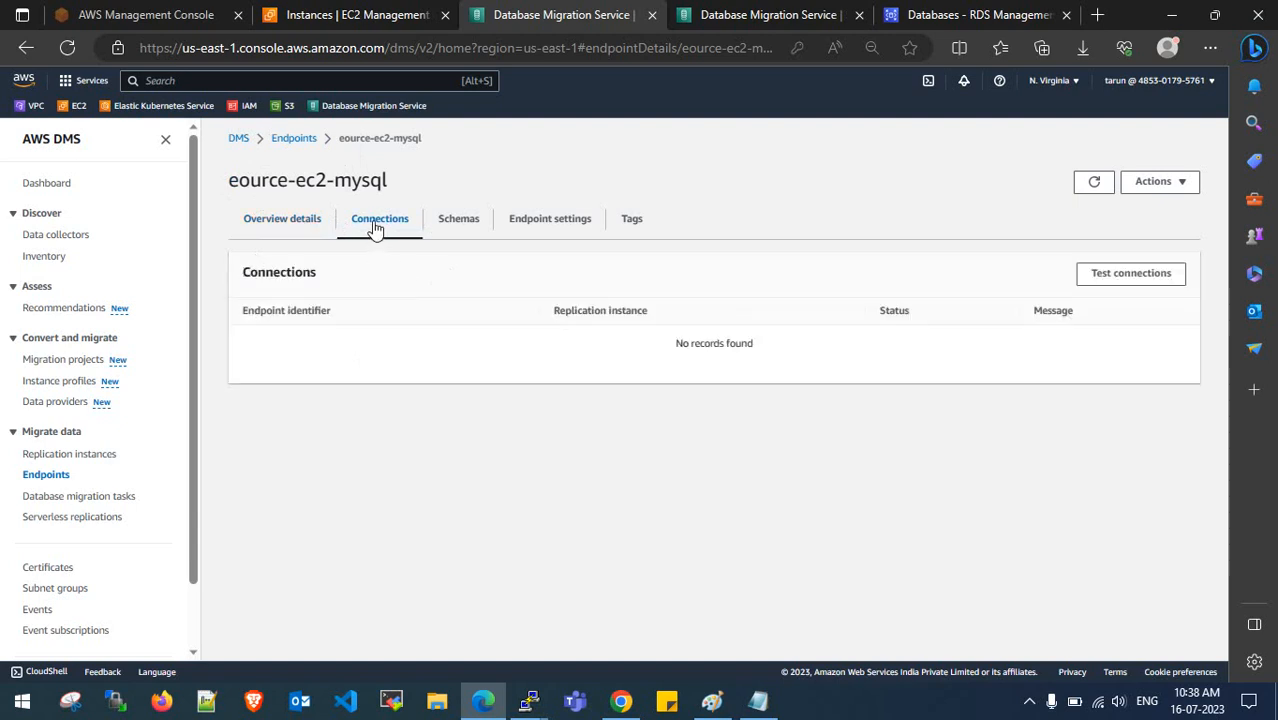
click(1104, 279)
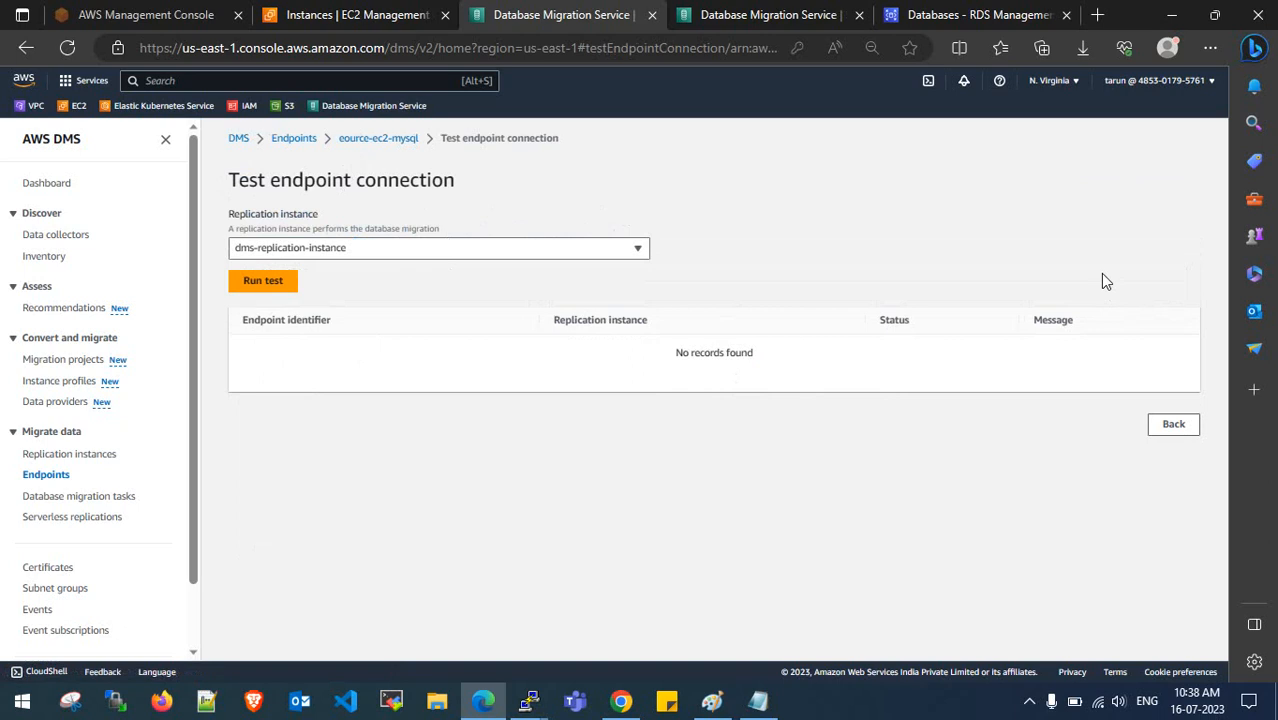
- Run the endpoint test with dms-replication-instance, viewing the Paint architecture diagram meanwhile
click(446, 256)
click(442, 291)
click(285, 281)
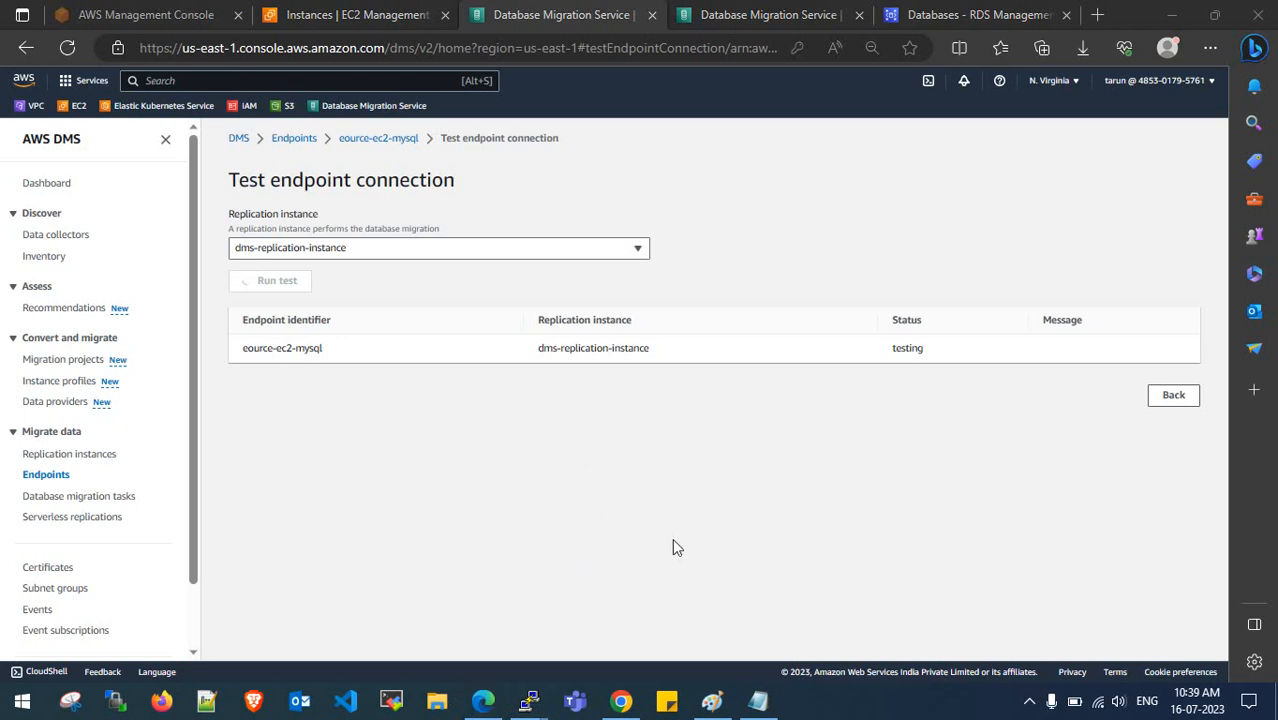
click(711, 700)
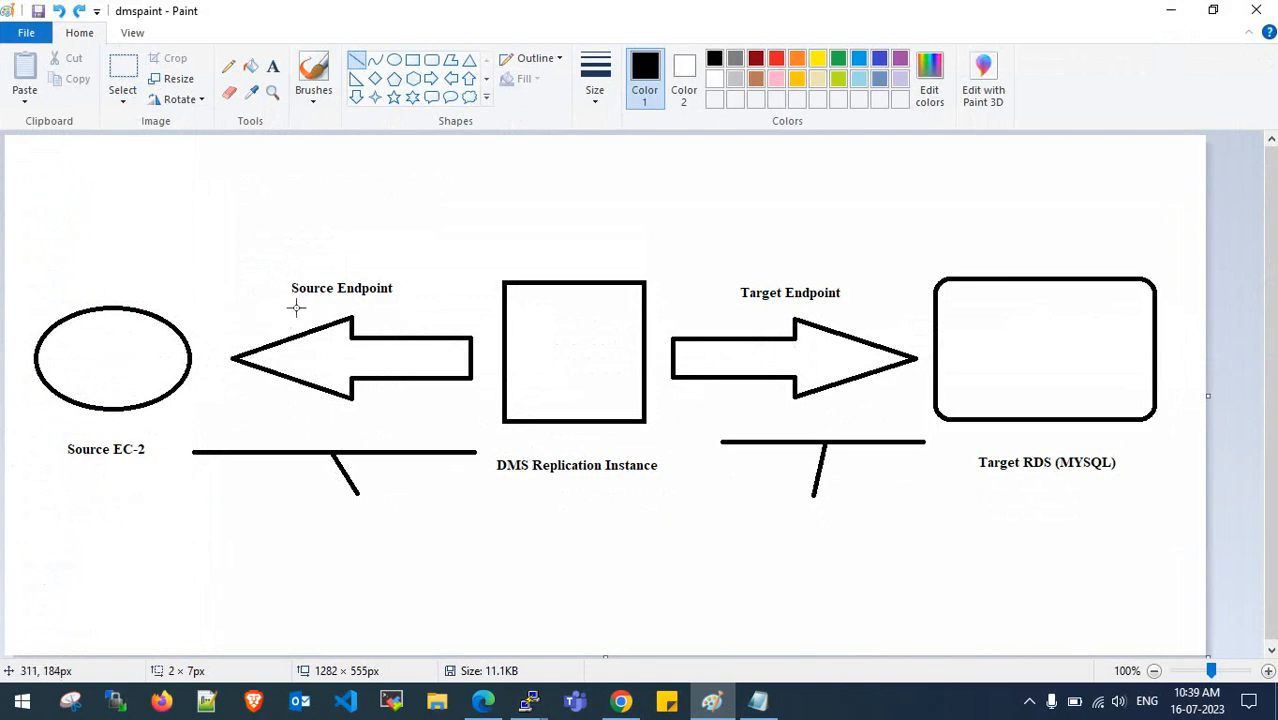
click(1171, 10)
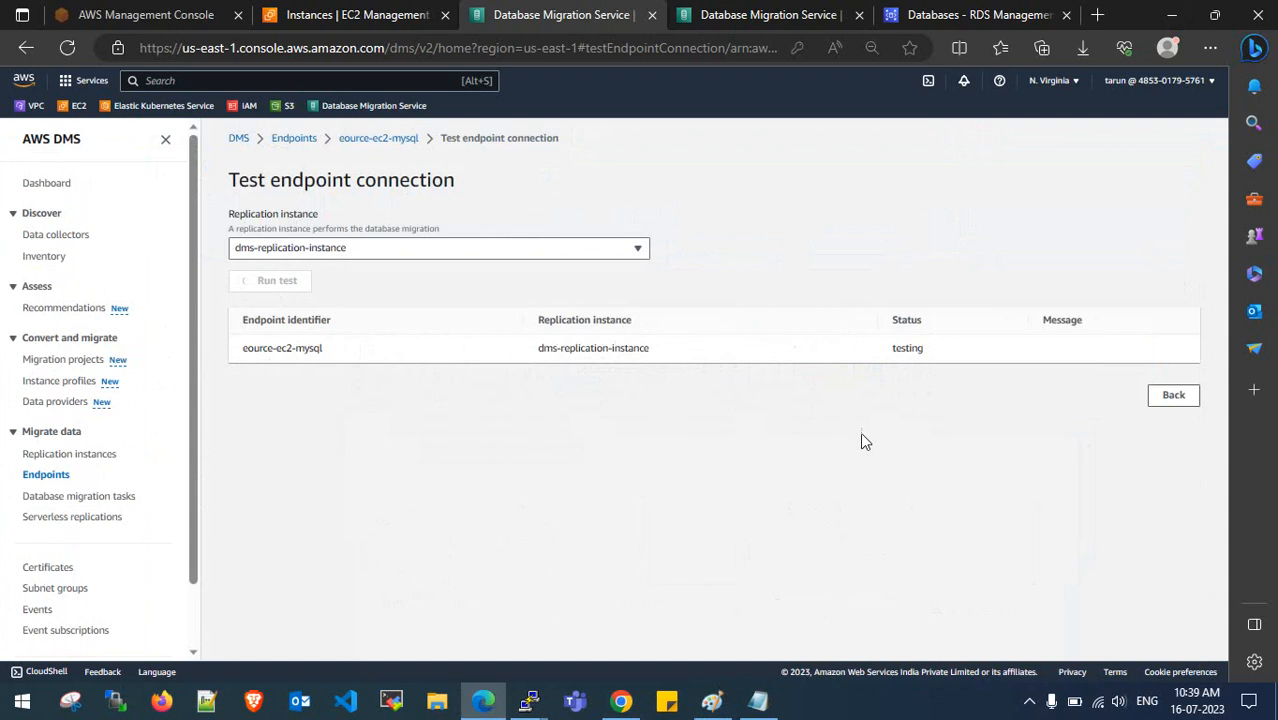
- Read the failed status: host 54.173.237.97 isn't allowed to connect to MySQL
drag(922, 350, 925, 350)
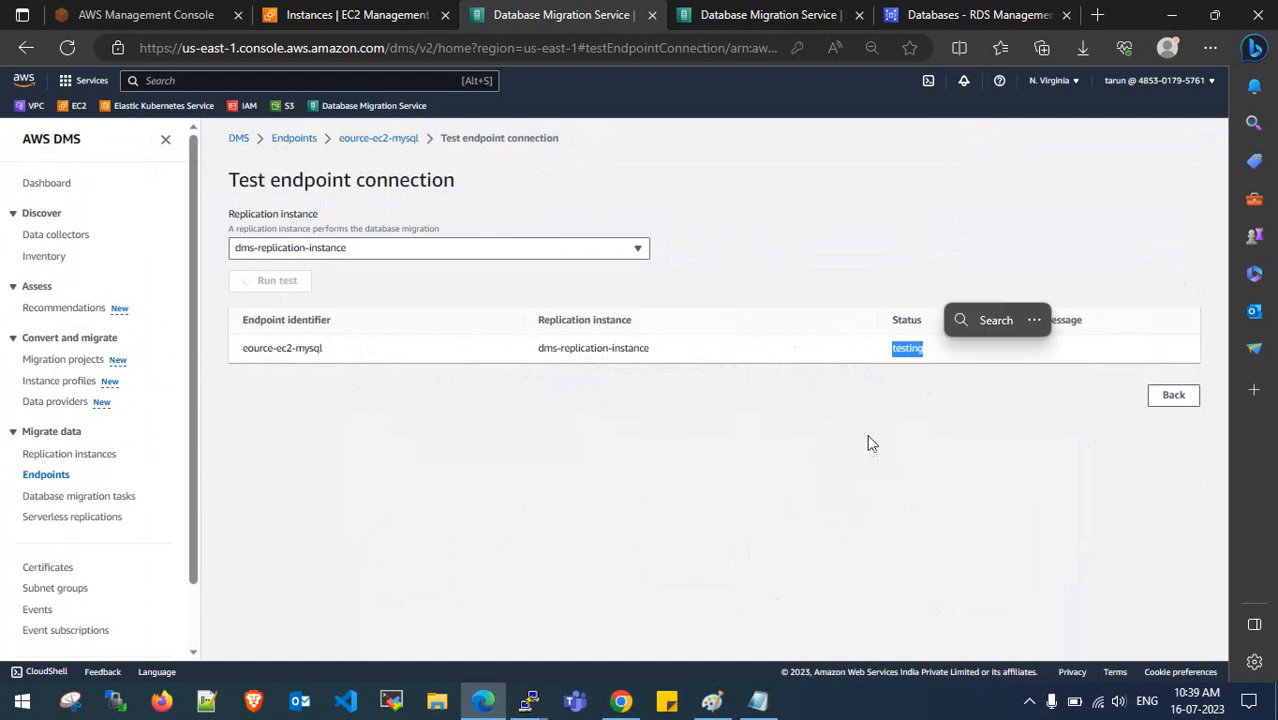
click(876, 440)
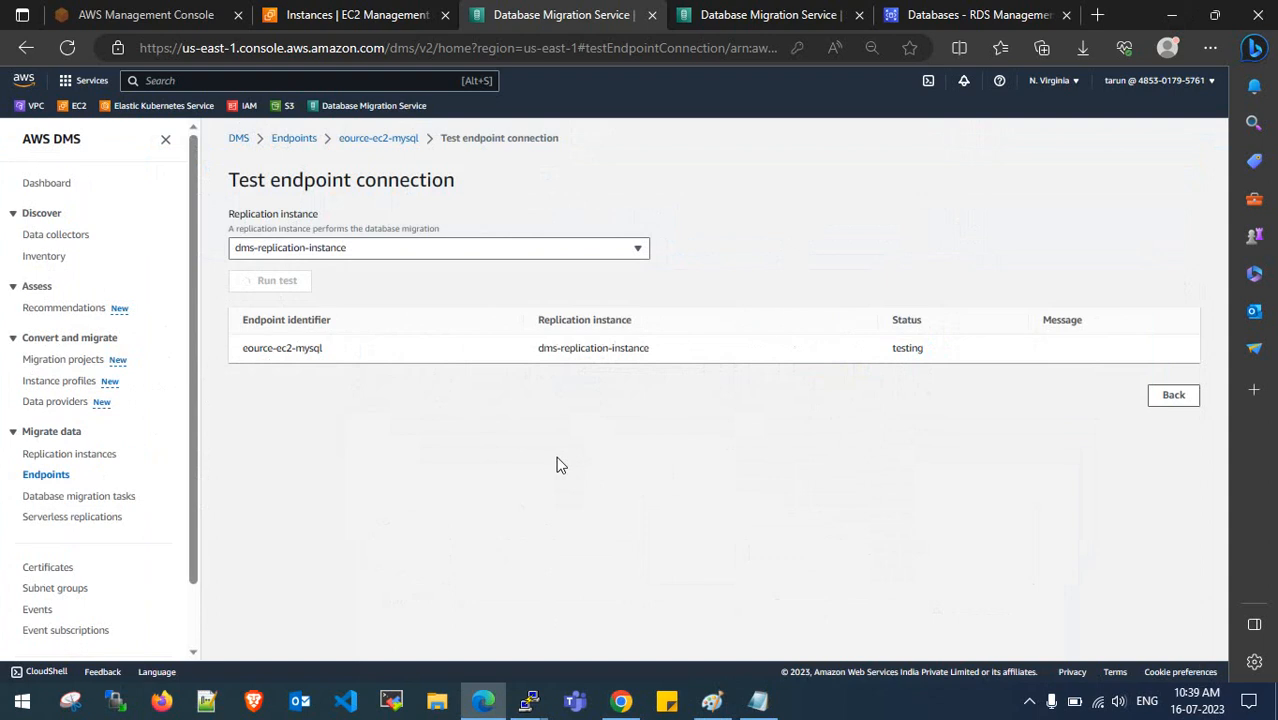
drag(575, 370, 588, 371)
drag(471, 350, 979, 374)
click(495, 352)
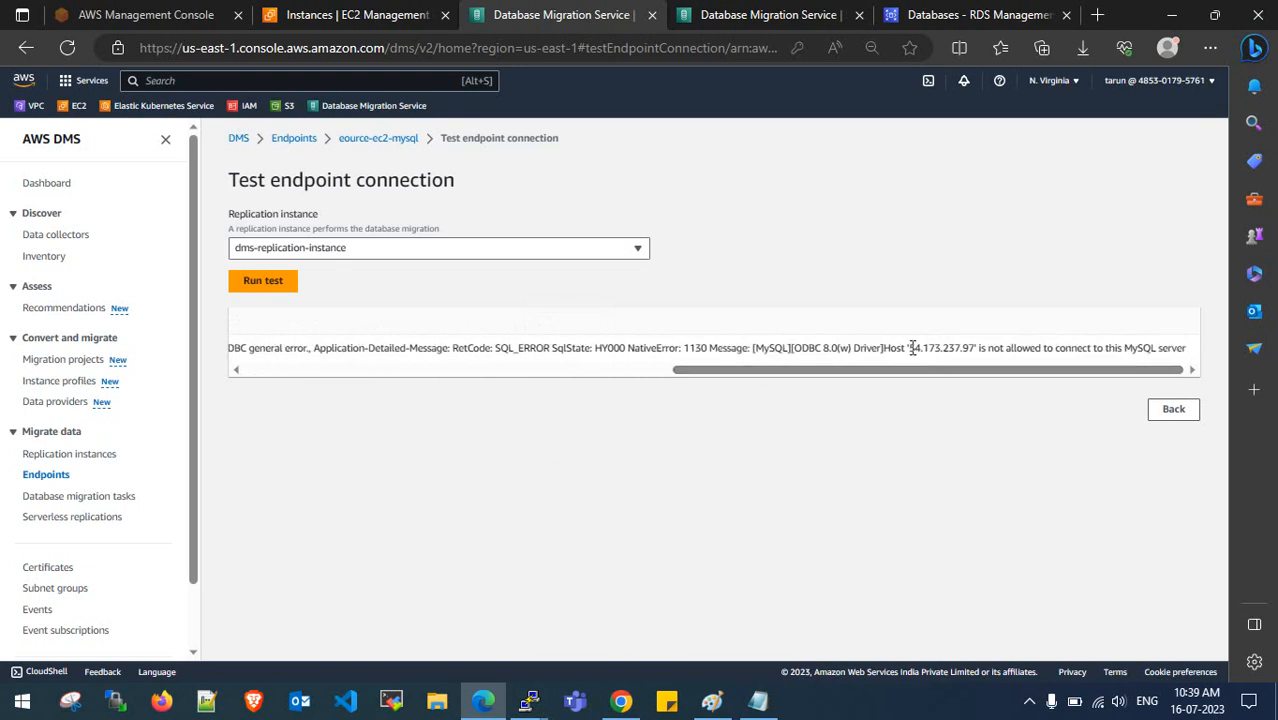
drag(911, 348, 977, 349)
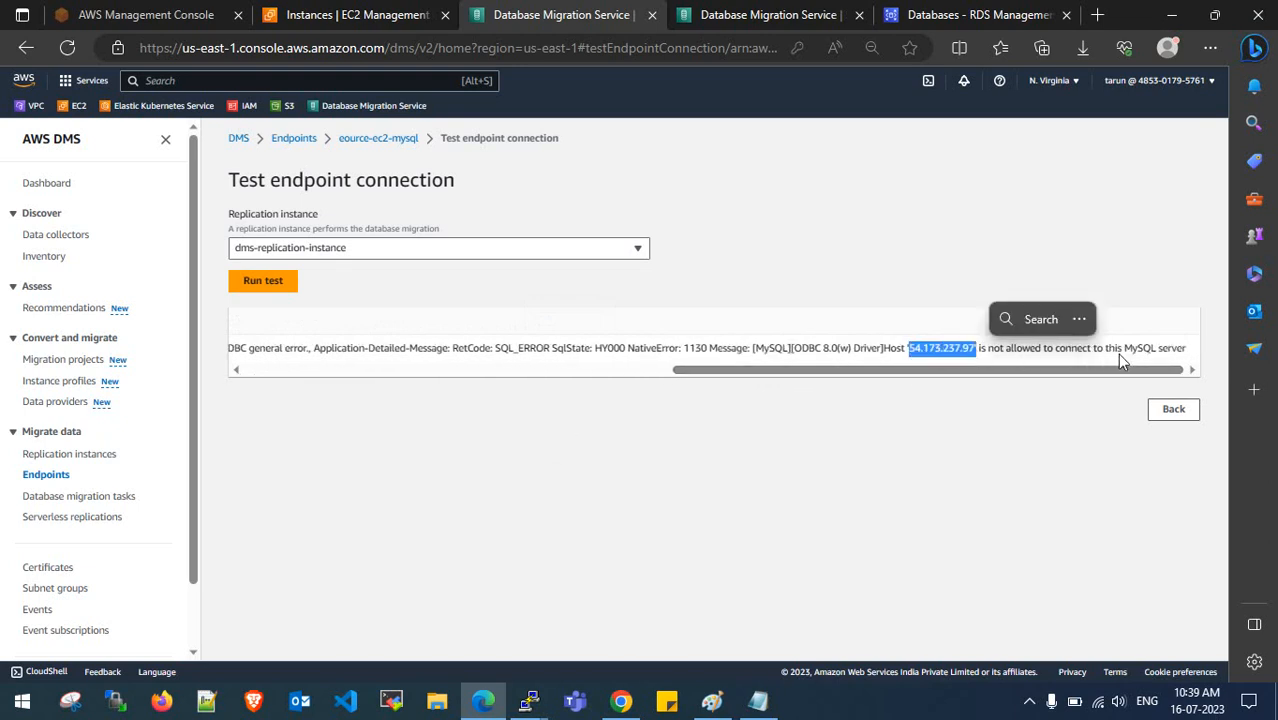
drag(1170, 370, 629, 394)
mouse_move(549, 398)
mouse_down()
mouse_move(1220, 380)
mouse_move(556, 411)
mouse_up()
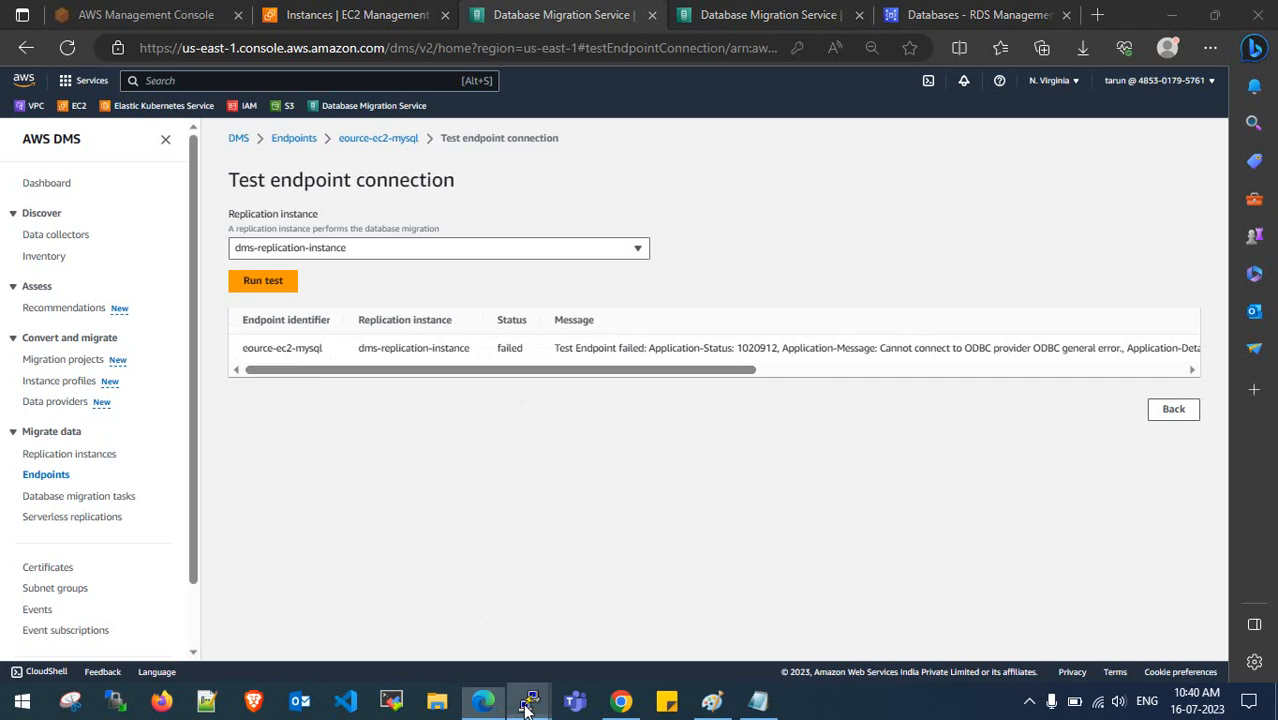
mouse_move(530, 700)
mouse_move(515, 651)
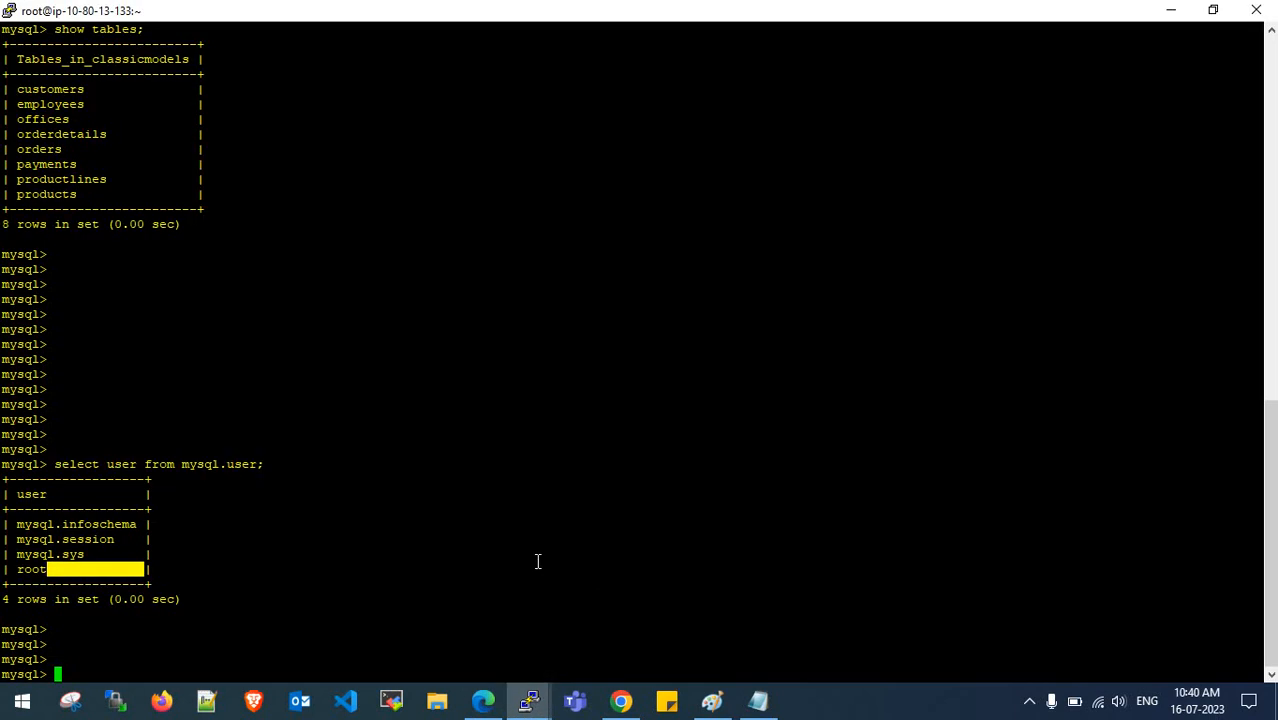
- Review the MySQL setup notes, pointing out the KEEP ALL YES FOR ALL PROMPTS step
click(758, 700)
scroll(228, 352, up, 10)
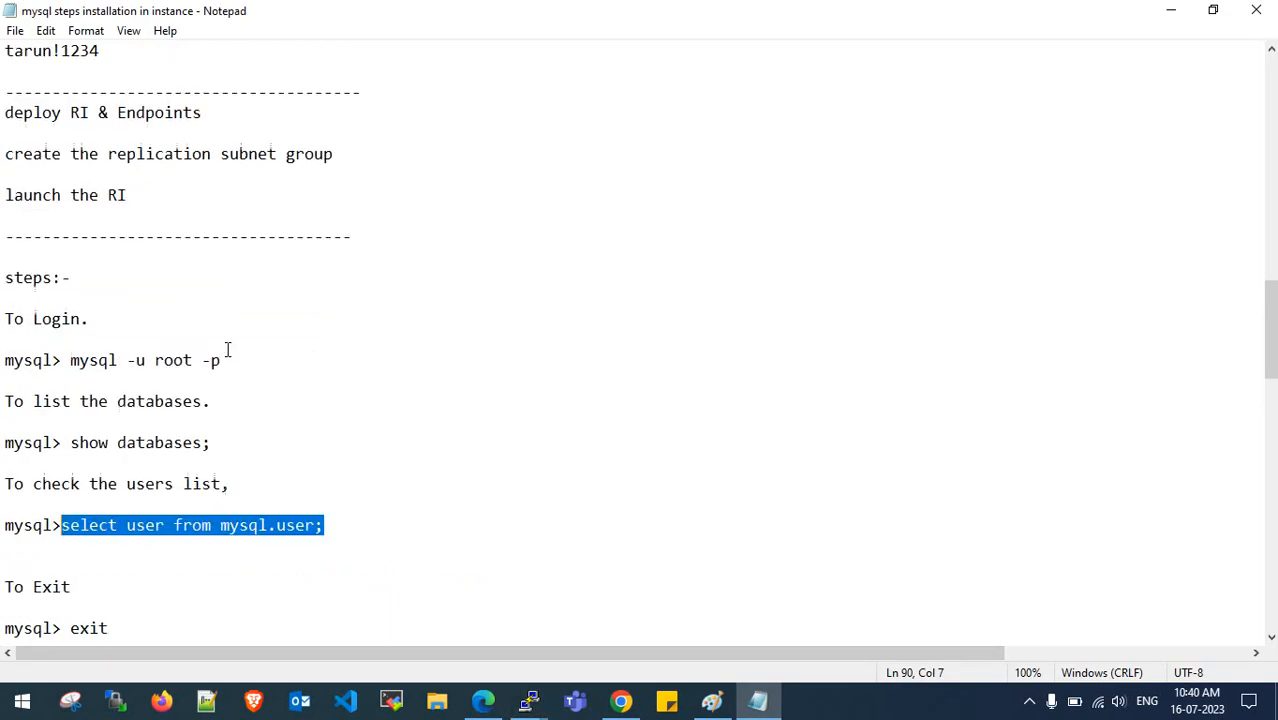
scroll(228, 352, up, 9)
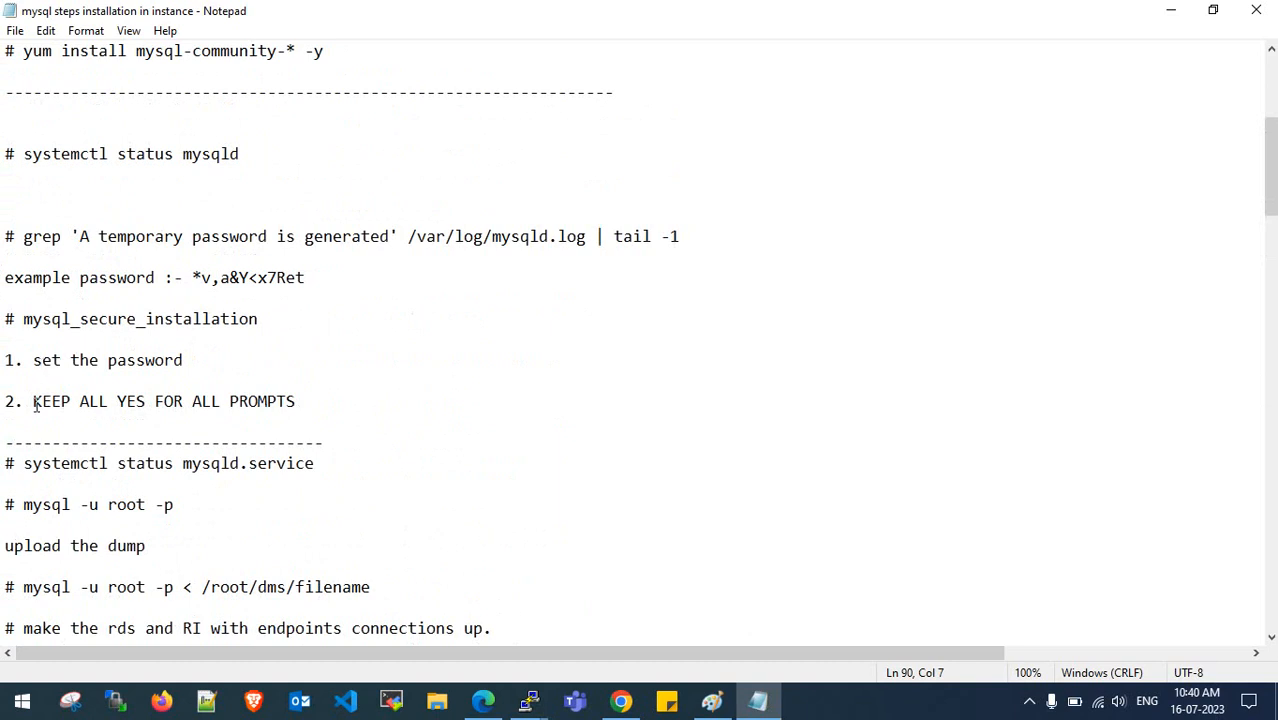
drag(33, 401, 303, 402)
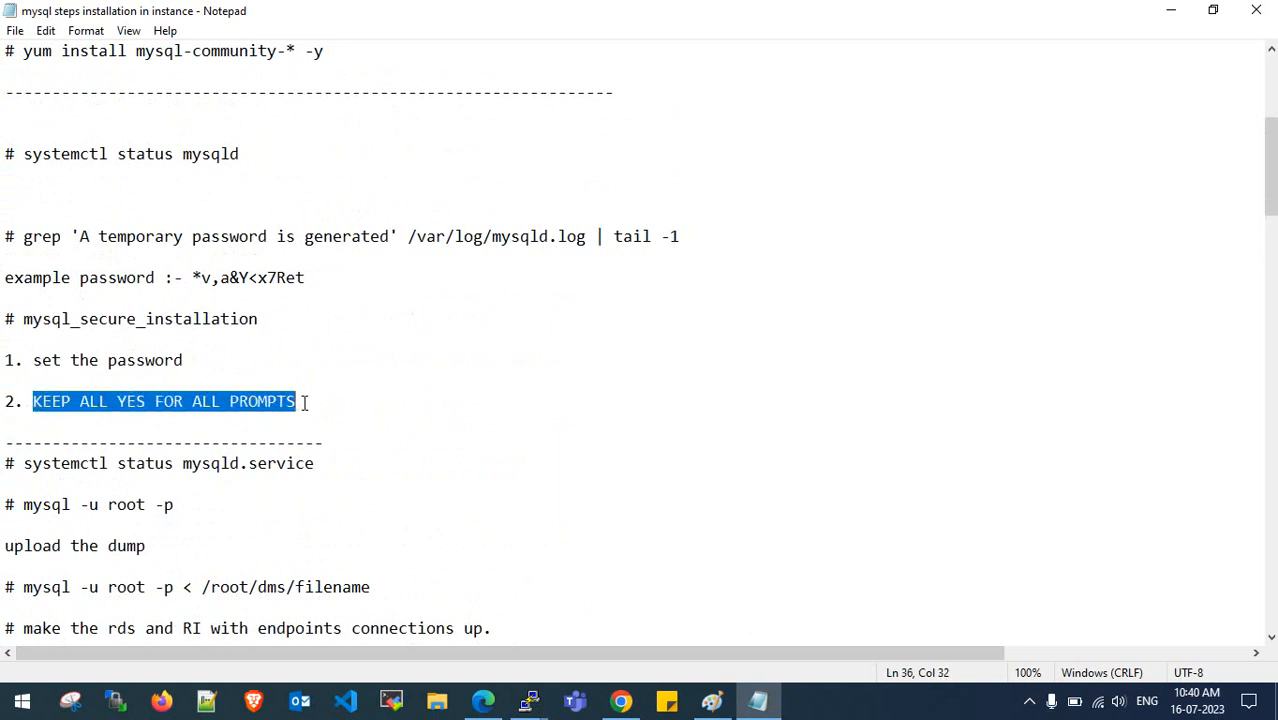
click(305, 401)
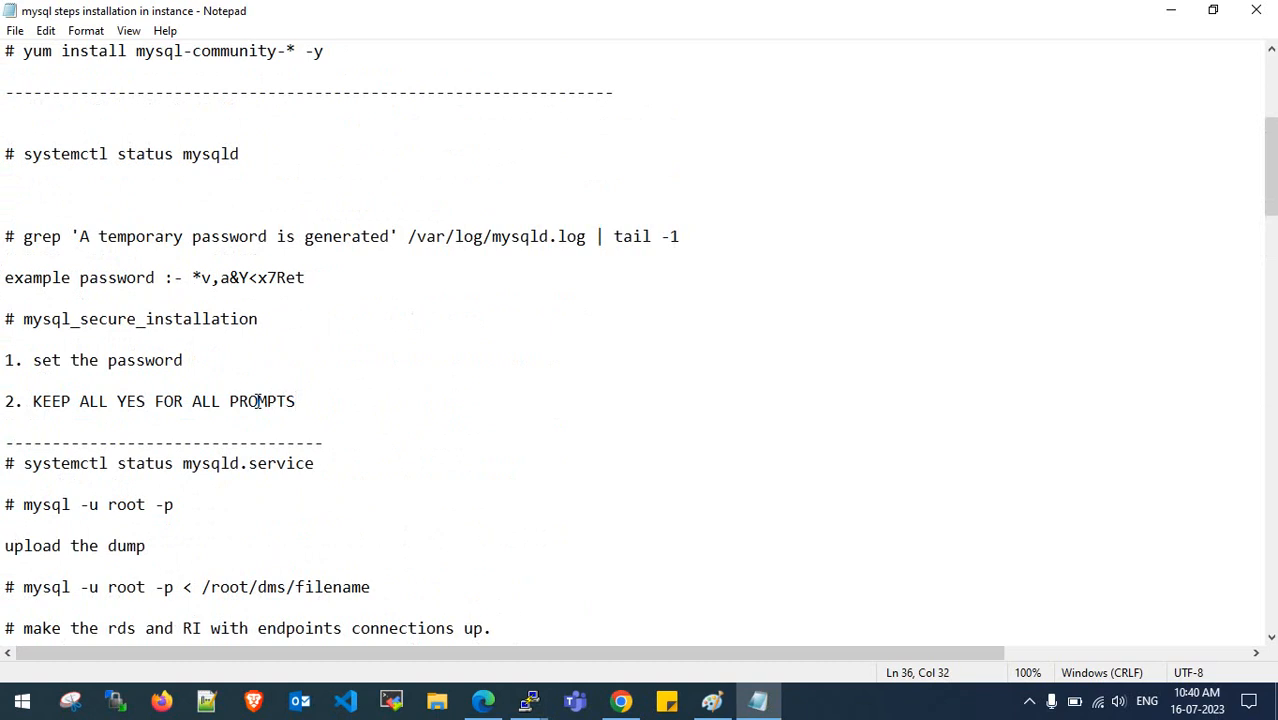
click(1170, 14)
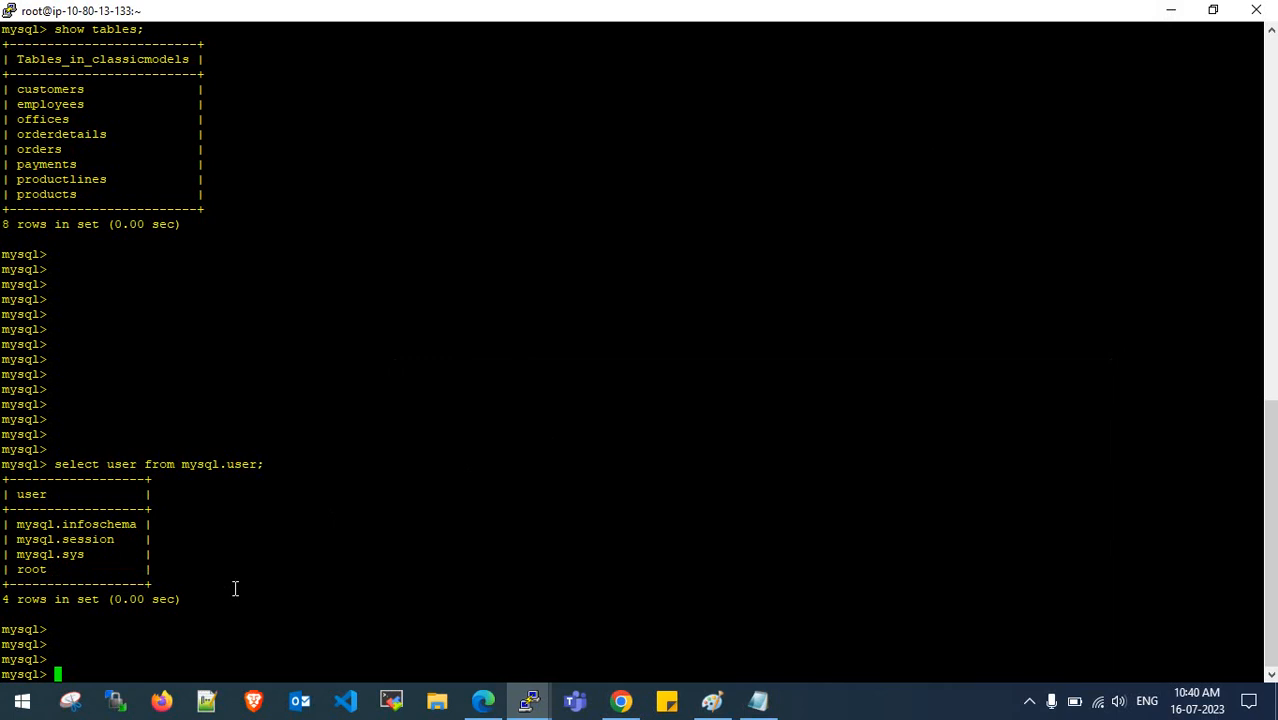
- Read the full test error in Edge and open the eource-ec2-mysql endpoint details
click(483, 701)
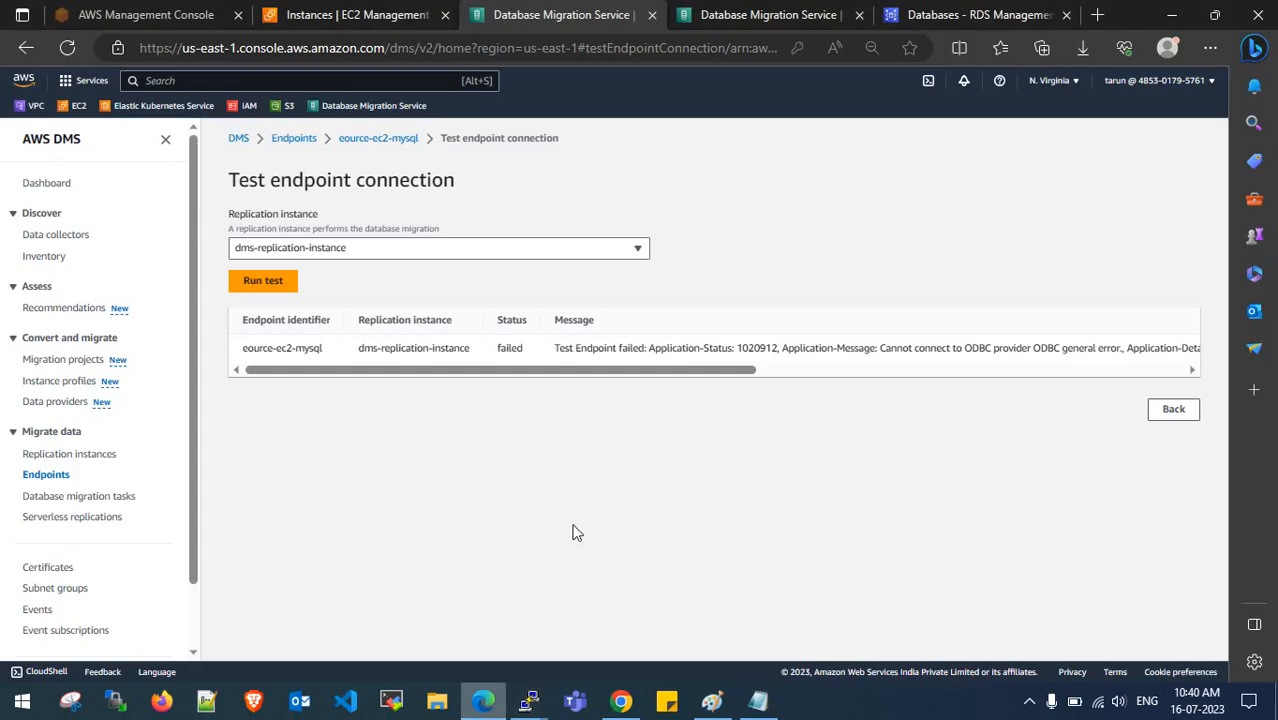
drag(708, 371, 1175, 365)
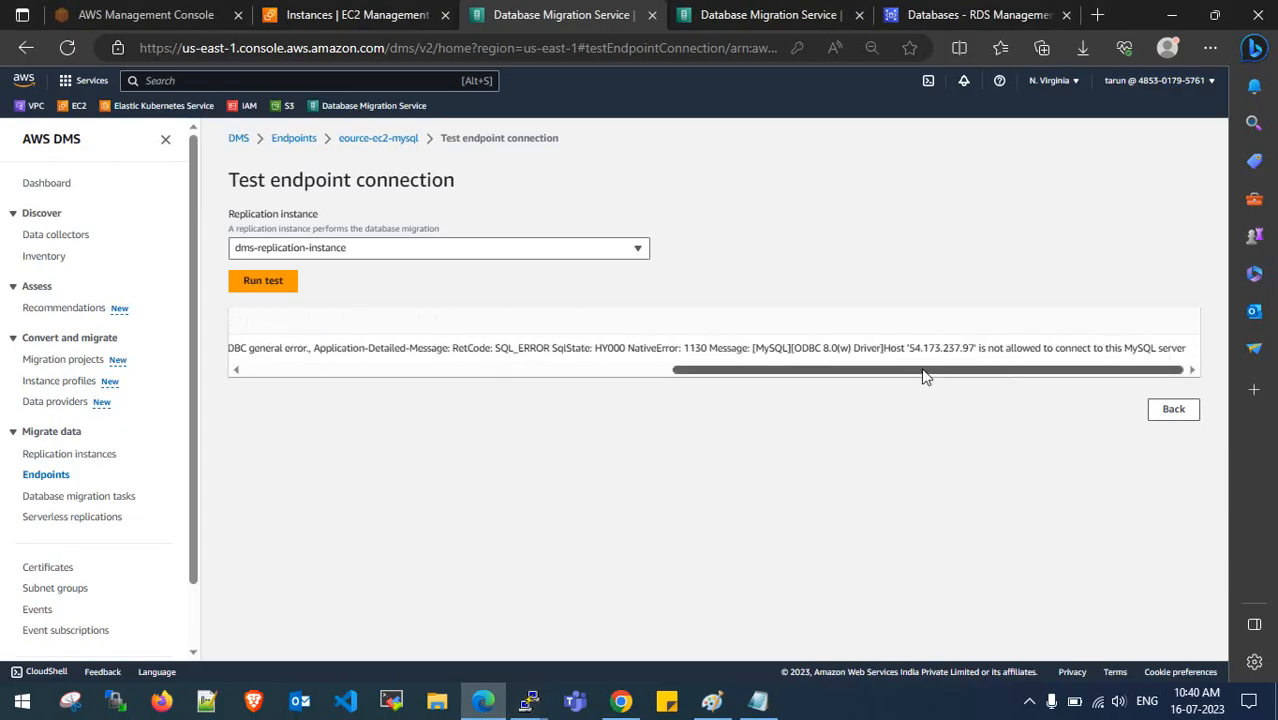
drag(921, 371, 341, 425)
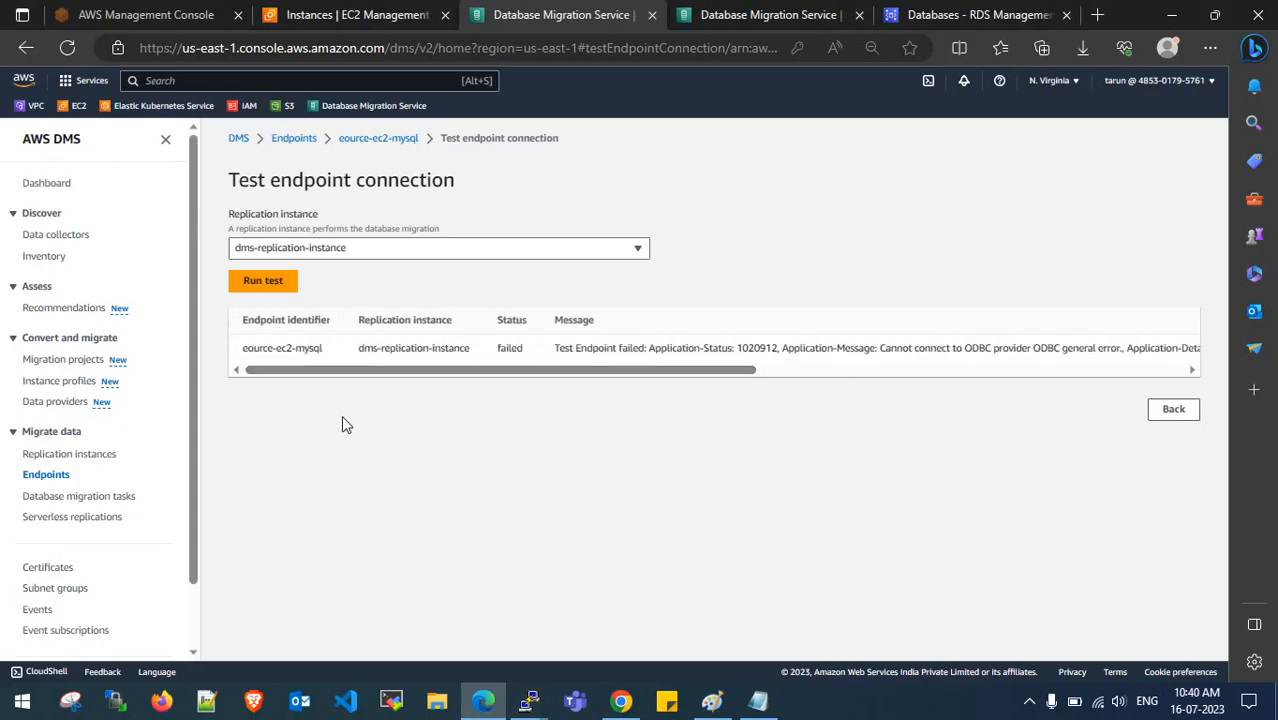
click(360, 143)
- Walk through the create-user notes: CREATE USER, GRANT ALL PRIVILEGES, flush privileges, show grants
click(758, 701)
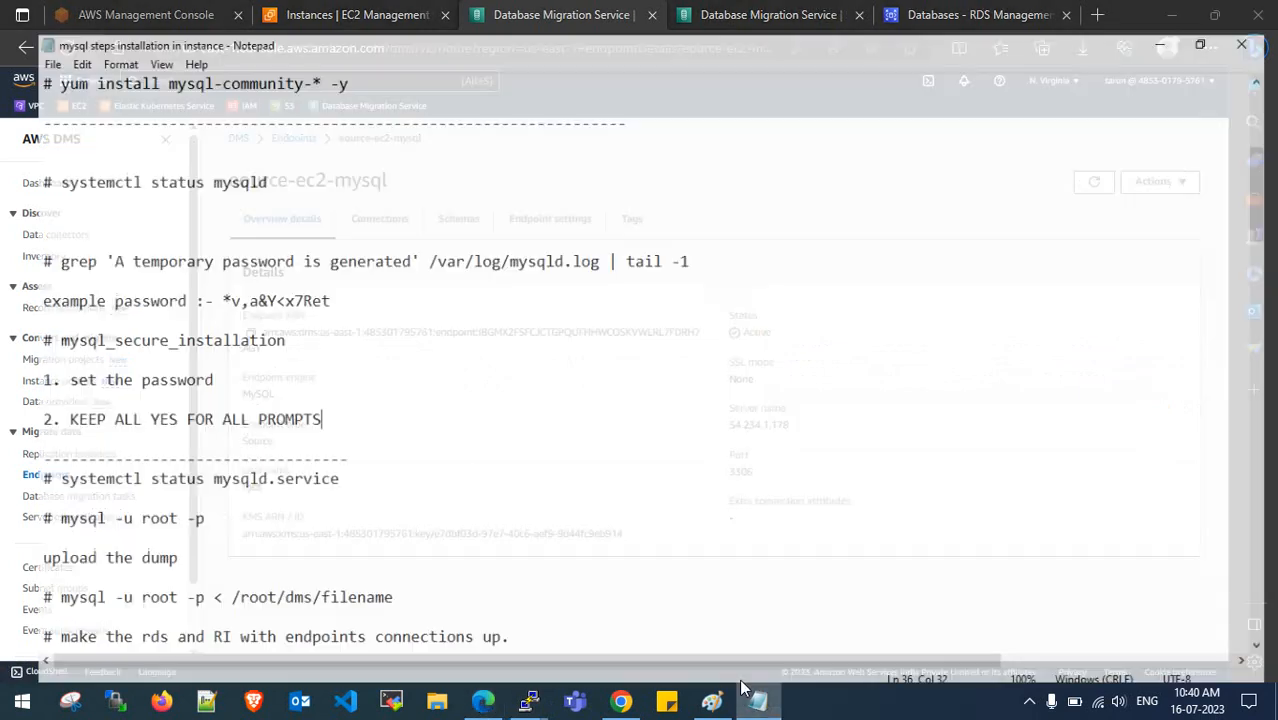
scroll(320, 462, down, 15)
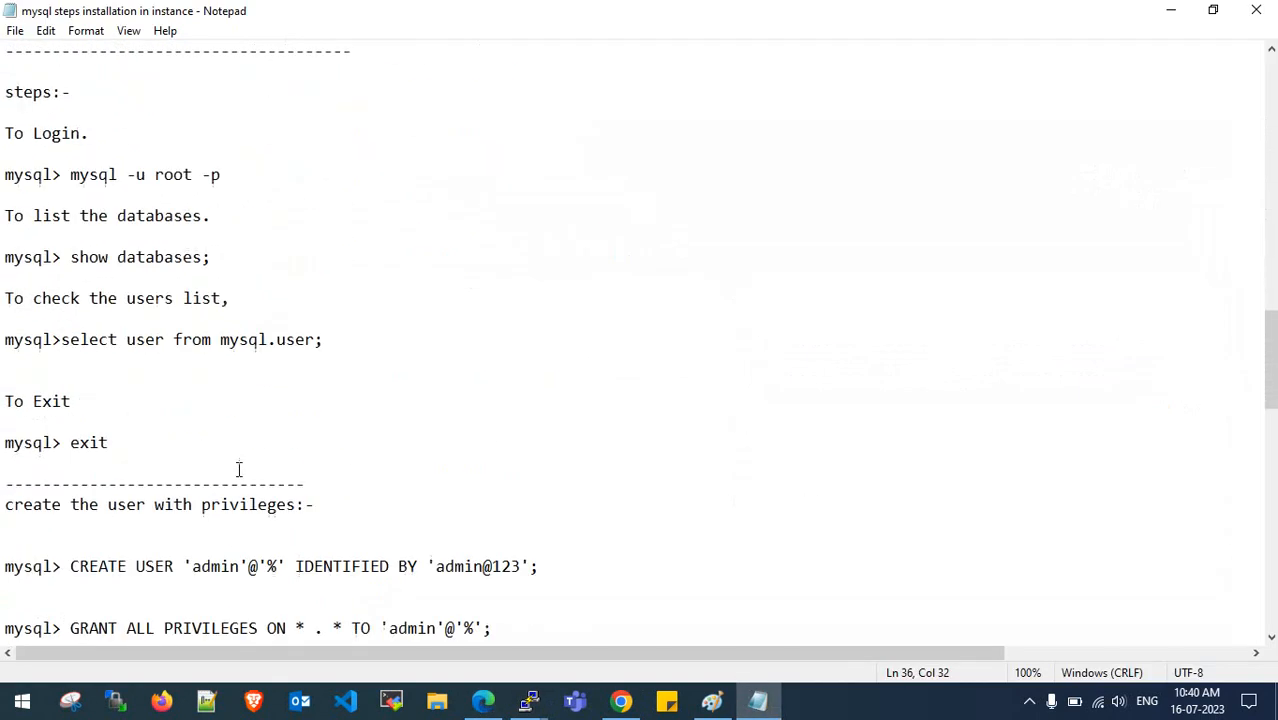
scroll(212, 477, down, 4)
drag(4, 257, 297, 260)
click(297, 260)
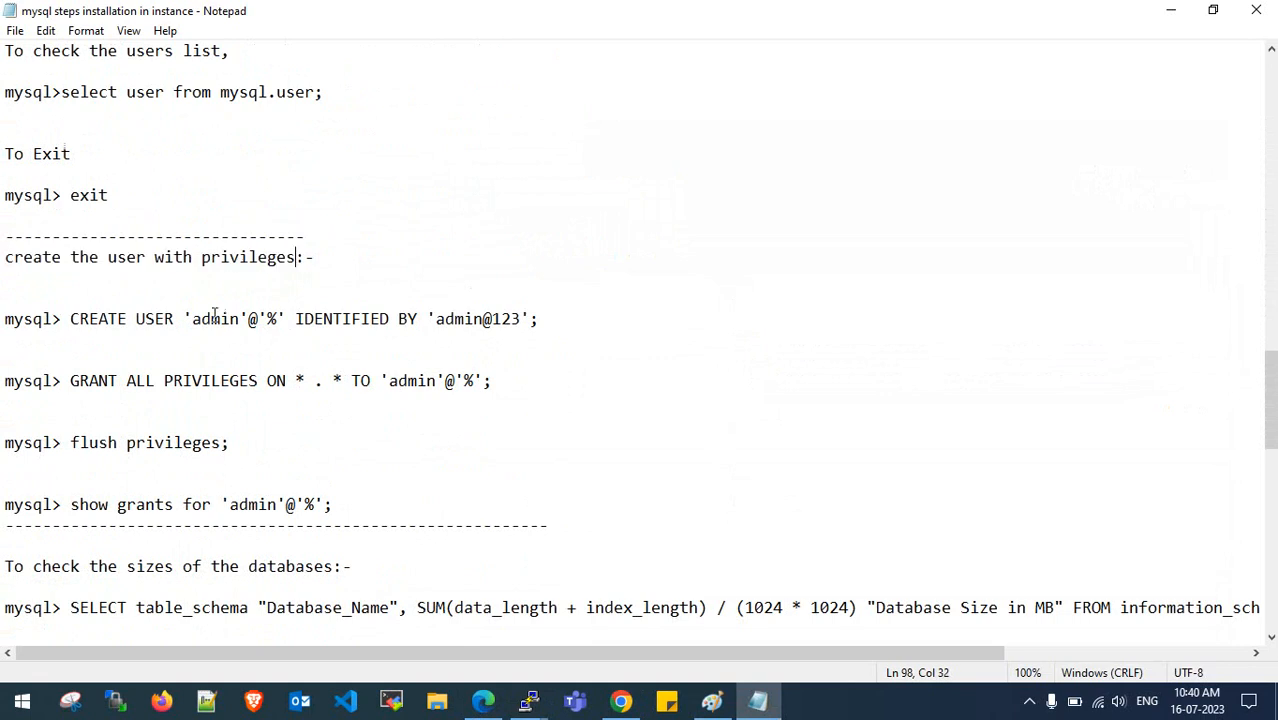
drag(436, 318, 541, 317)
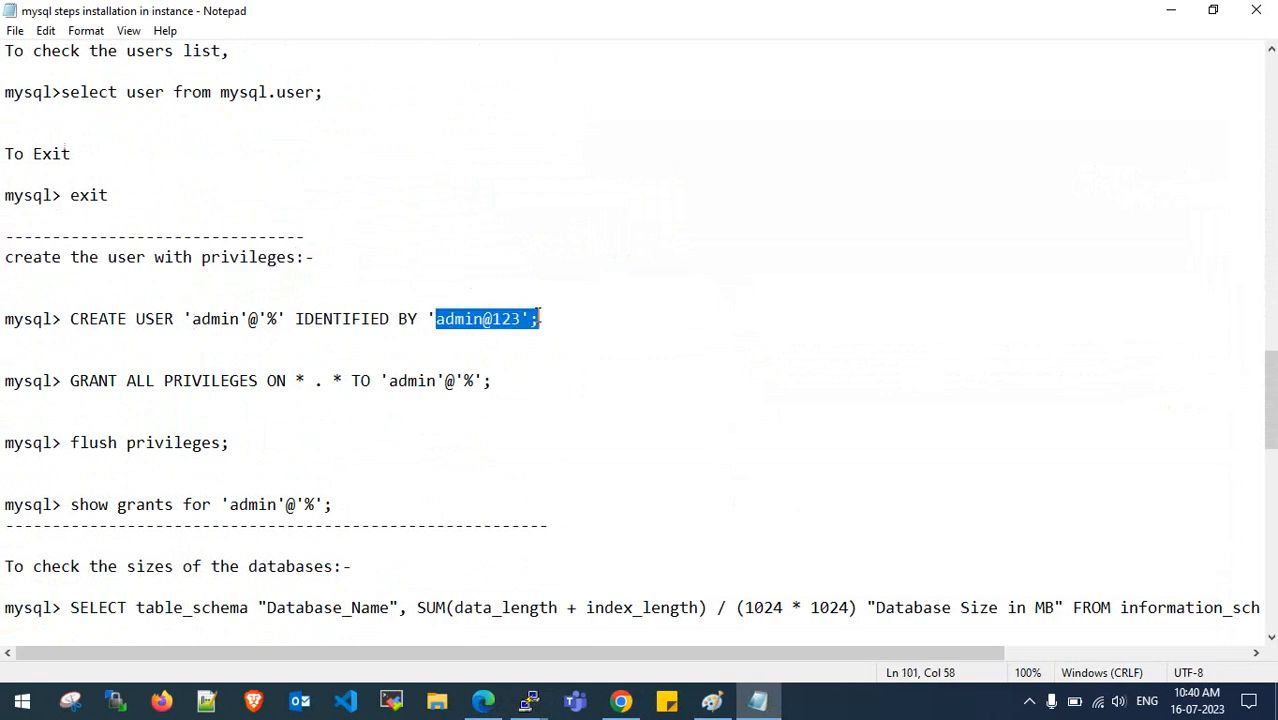
click(538, 318)
drag(137, 384, 300, 382)
click(295, 381)
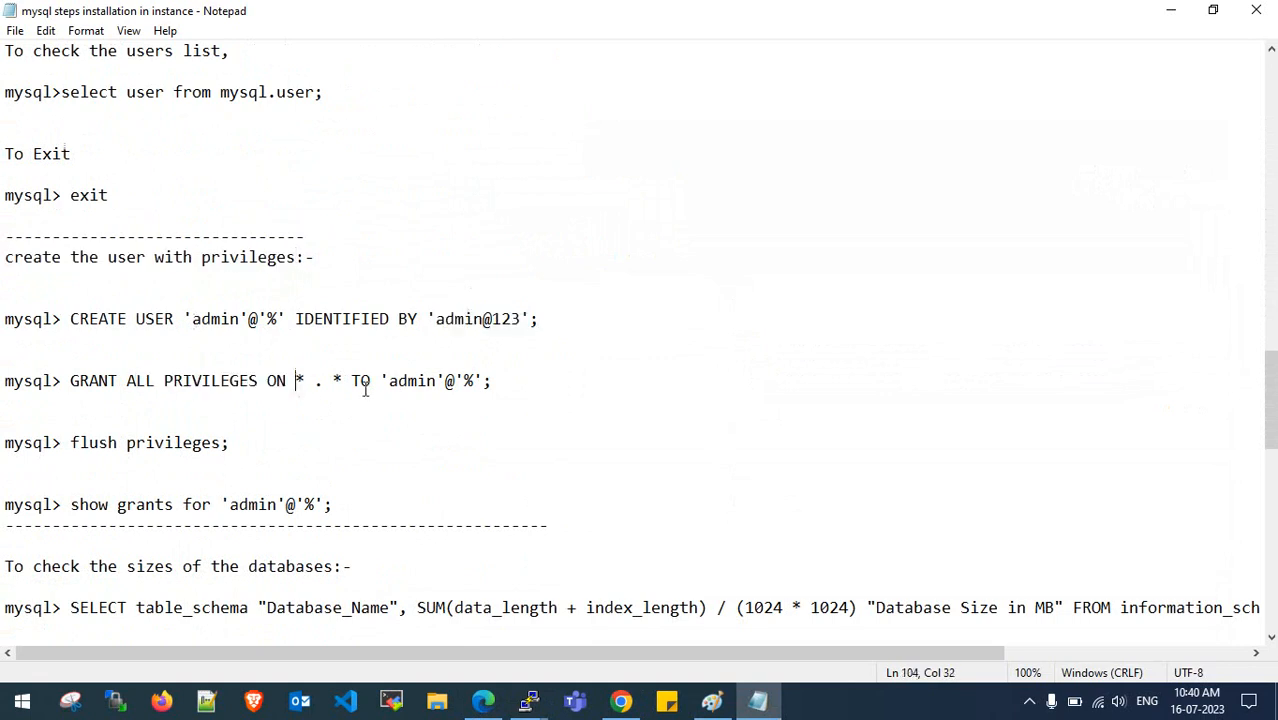
drag(79, 443, 232, 443)
click(231, 443)
drag(70, 504, 316, 504)
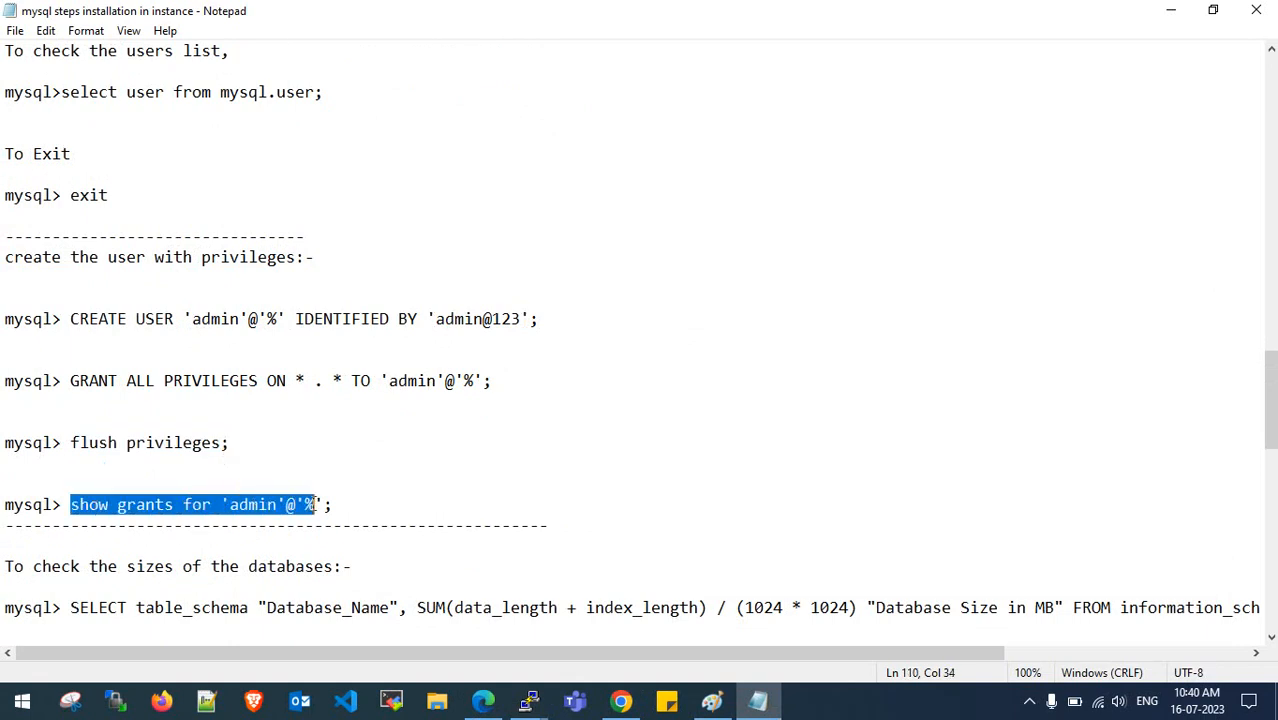
- Copy the CREATE USER statement and bring the PuTTY mysql terminal forward
click(316, 504)
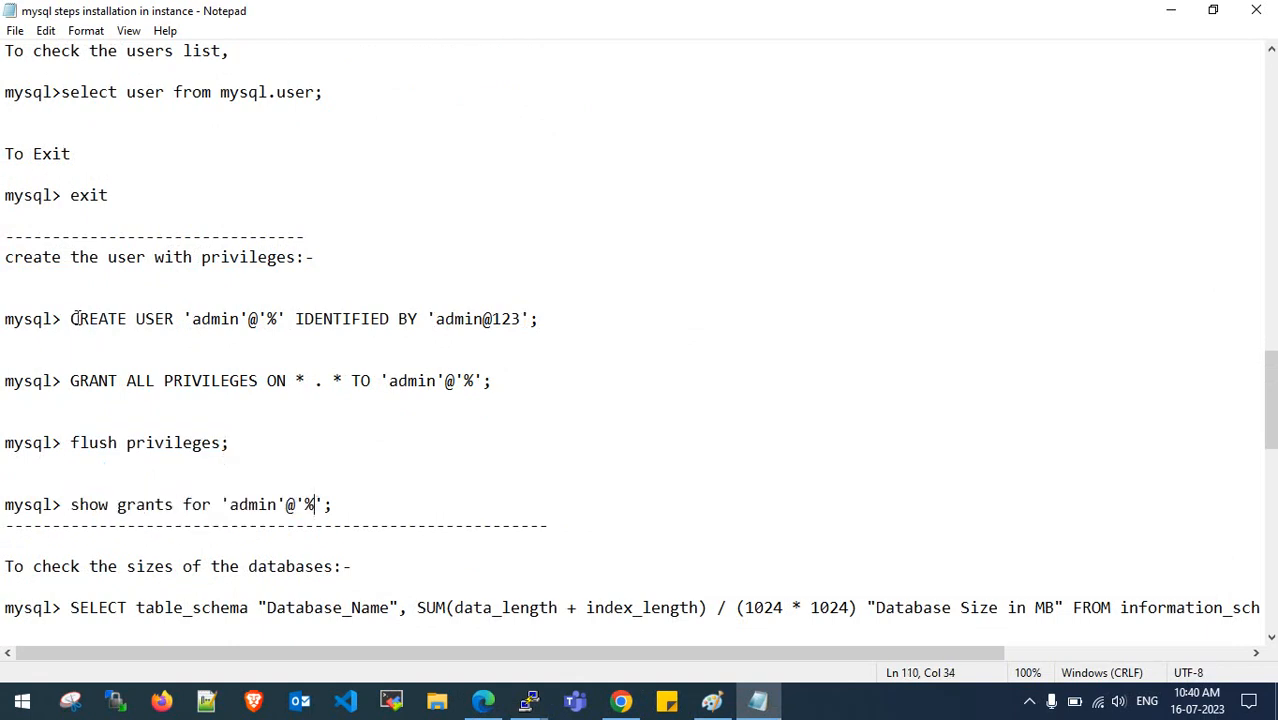
drag(70, 318, 540, 318)
key(ctrl+c)
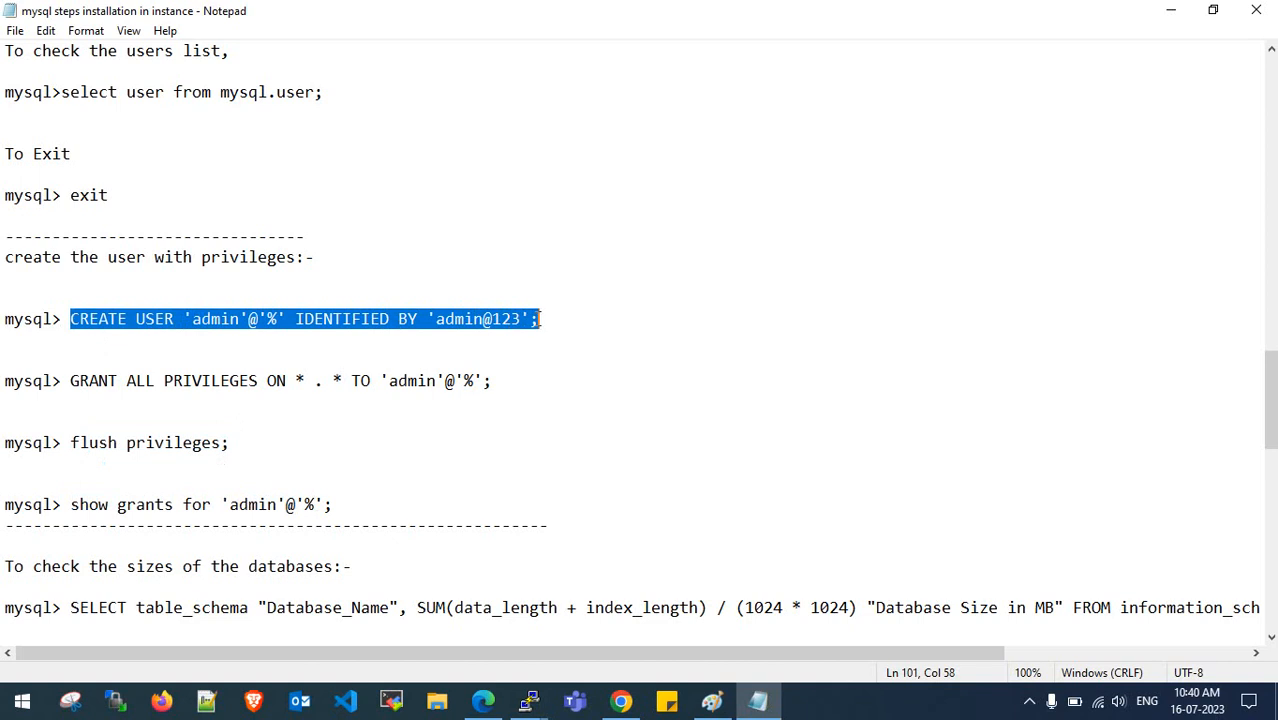
mouse_move(550, 703)
click(598, 612)
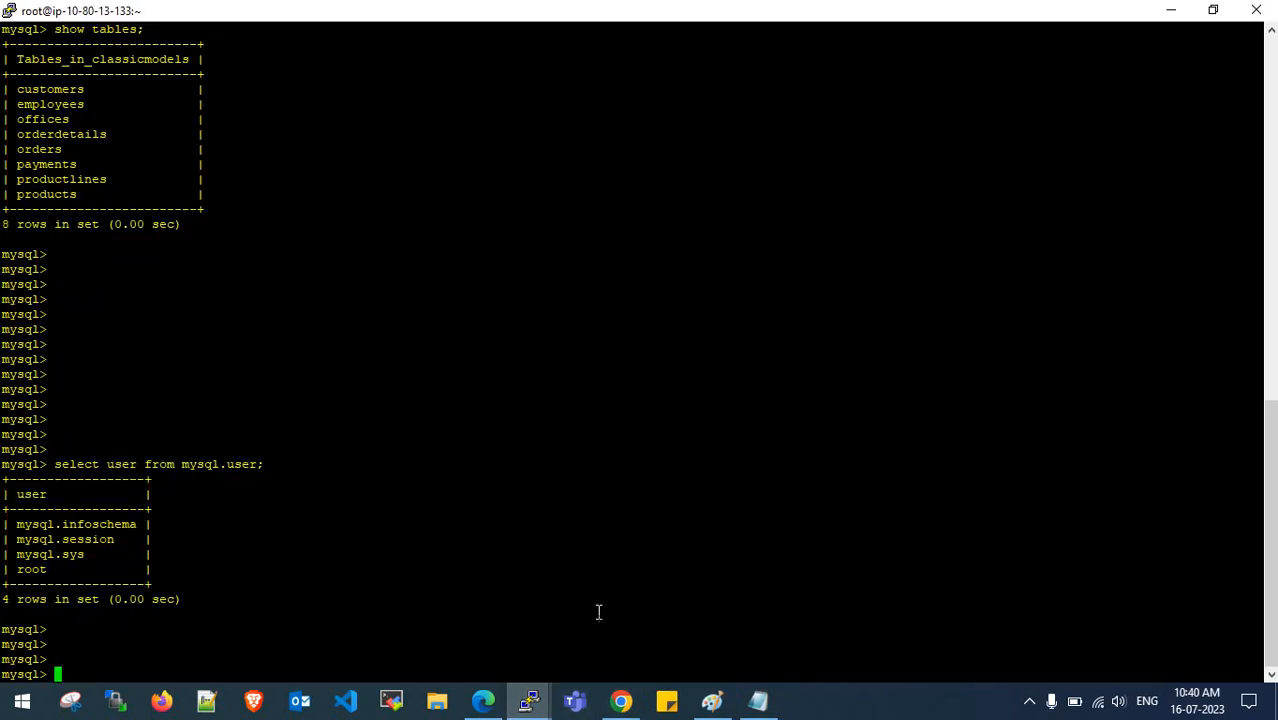
- Paste and run the CREATE USER statement for admin, which the password policy rejects
right_click(448, 506)
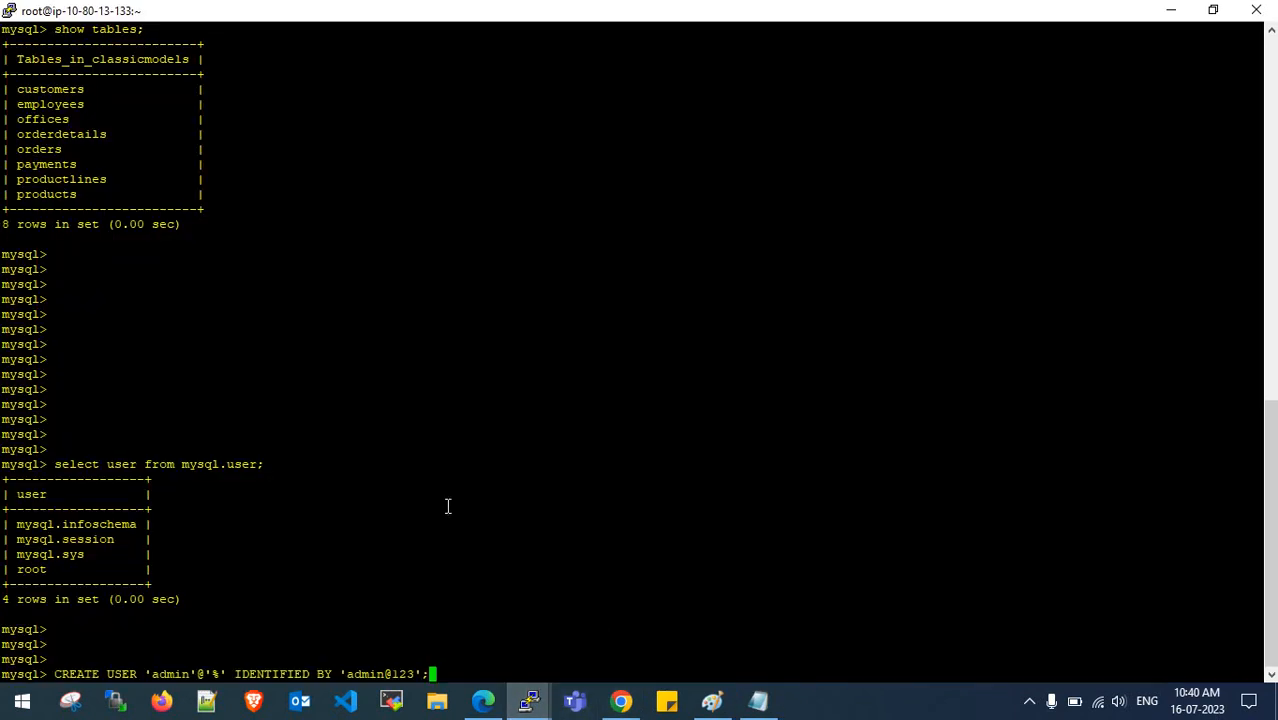
key(Return)
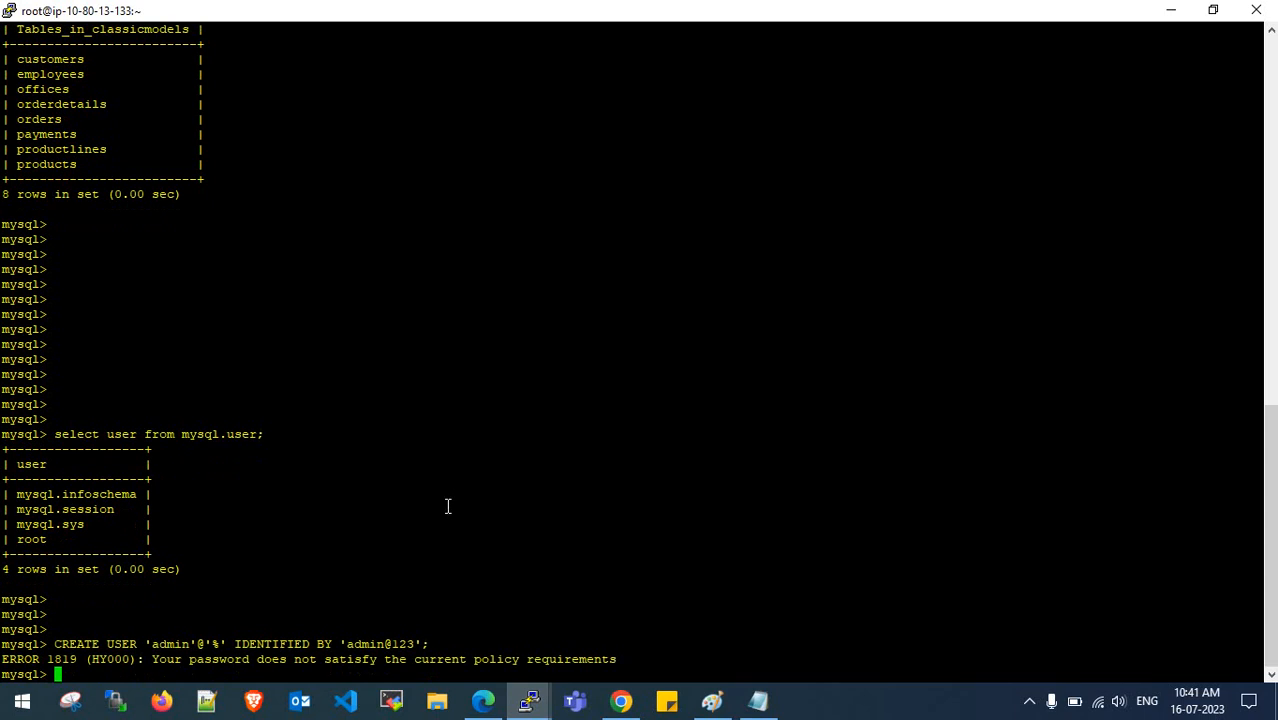
key(Return)
key(Return)
key(Return)
key(Return)
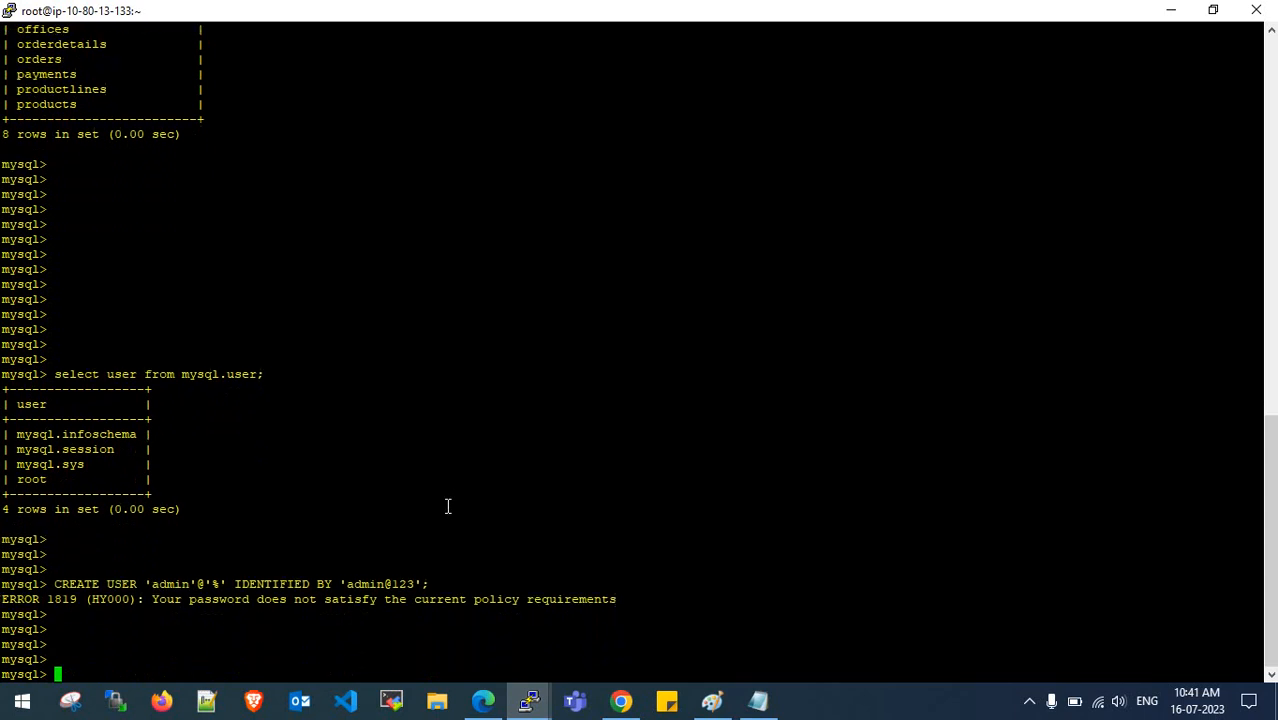
- Retry CREATE USER with the password's @ replaced by !, rejected again
key(Up)
key(Up)
key(Left)
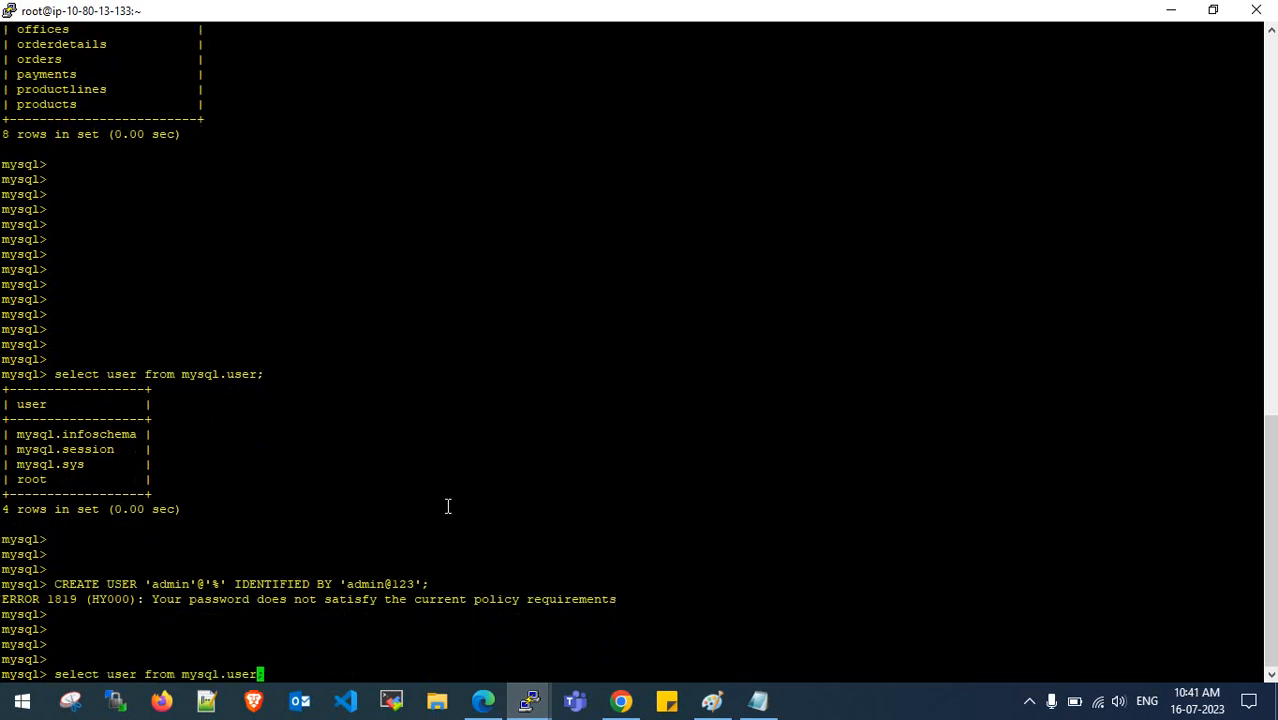
key(Up)
key(Up)
key(Down)
key(Down)
key(Down)
key(Down)
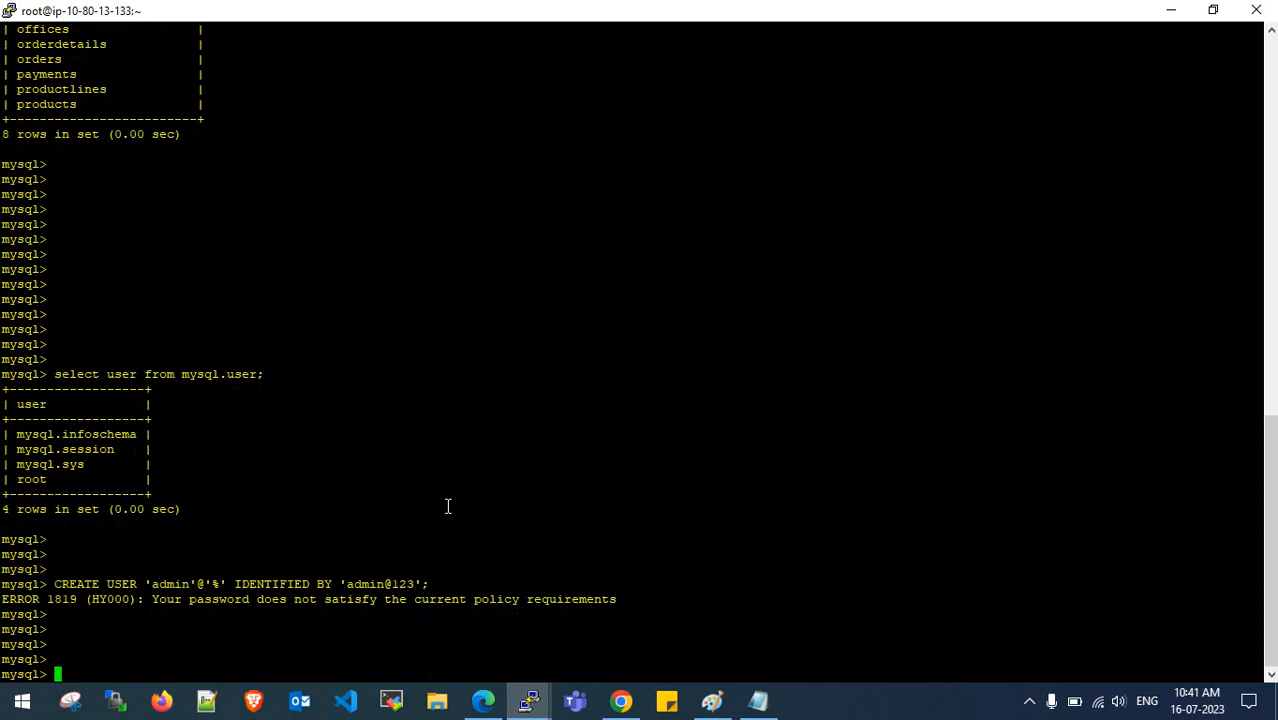
key(Up)
key(Up)
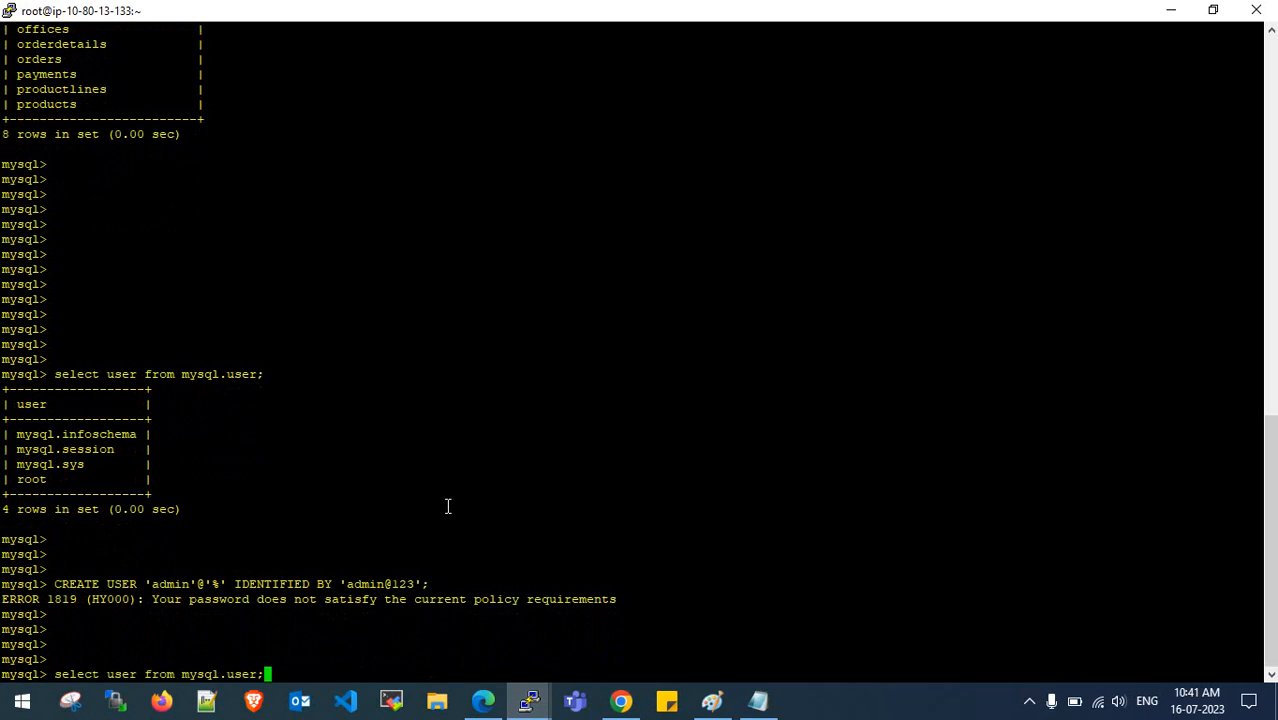
key(BackSpace)
key(BackSpace)
key(BackSpace)
key(BackSpace)
key(BackSpace)
key(BackSpace)
key(BackSpace)
key(BackSpace)
key(BackSpace)
key(BackSpace)
key(BackSpace)
key(BackSpace)
key(BackSpace)
key(BackSpace)
key(BackSpace)
key(BackSpace)
key(BackSpace)
key(BackSpace)
key(BackSpace)
key(BackSpace)
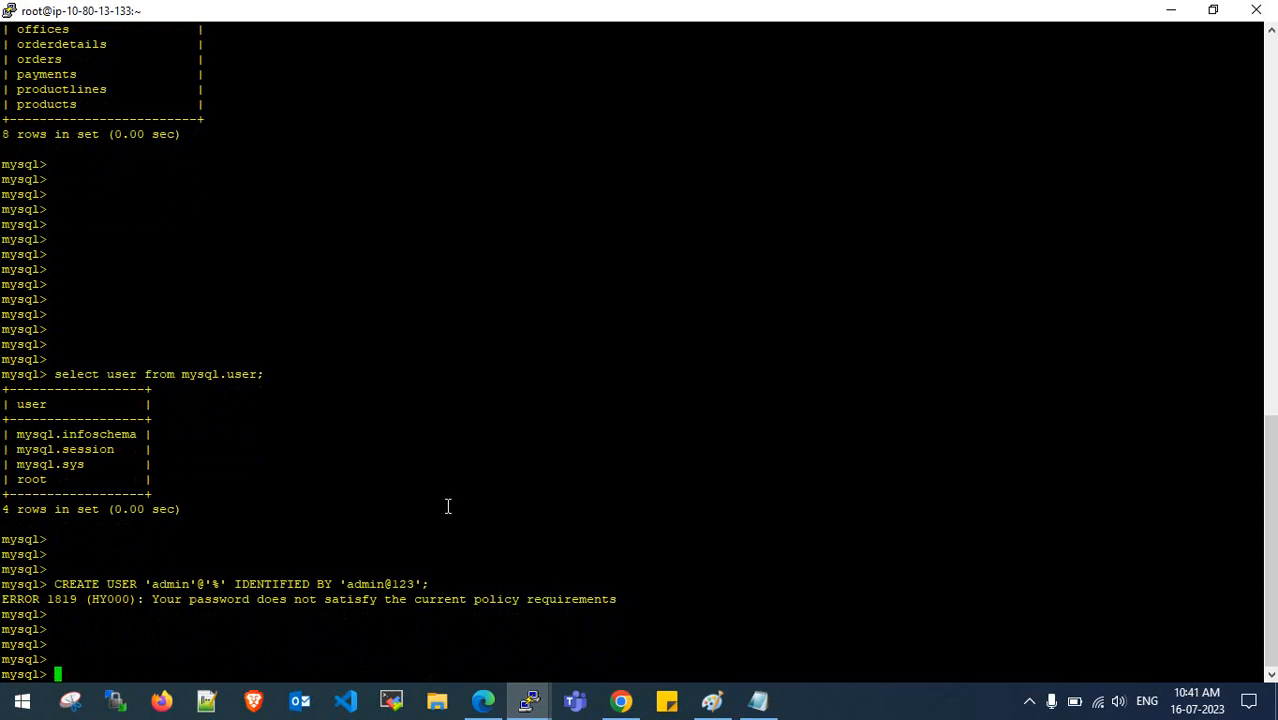
key(Up)
key(Left)
key(Left)
key(Left)
key(Left)
key(Left)
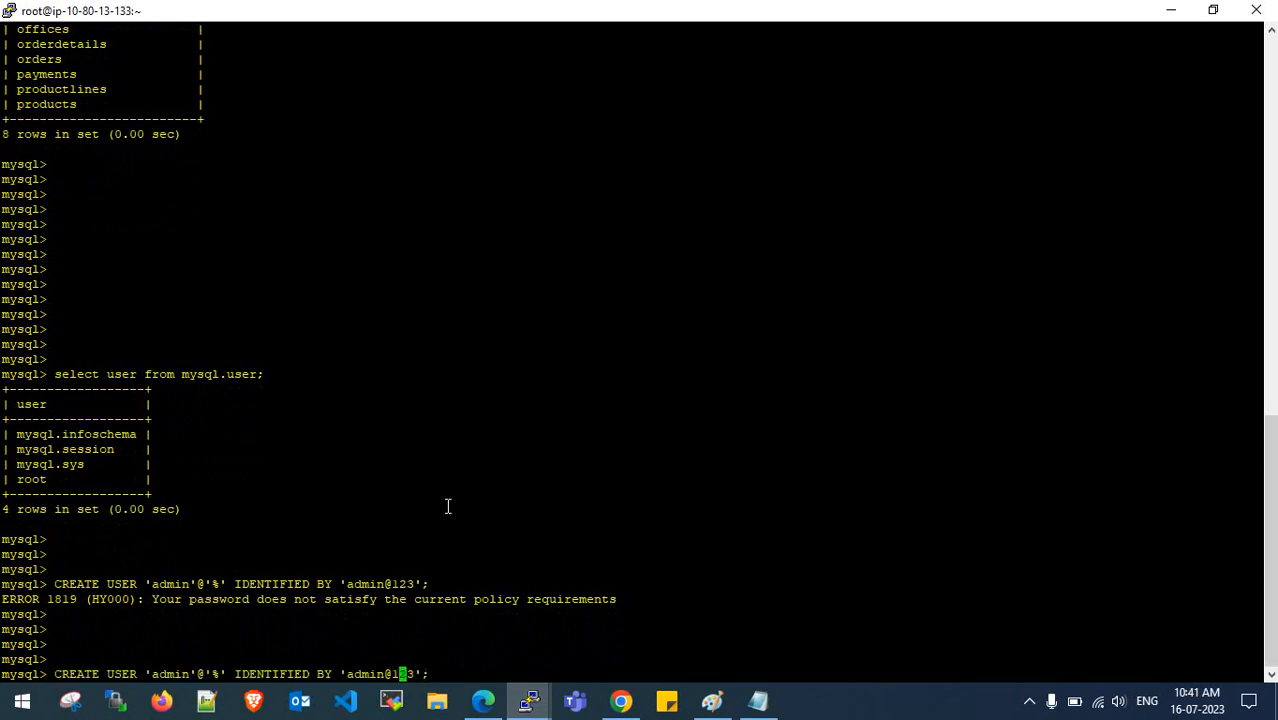
key(BackSpace)
text(!)
key(Return)
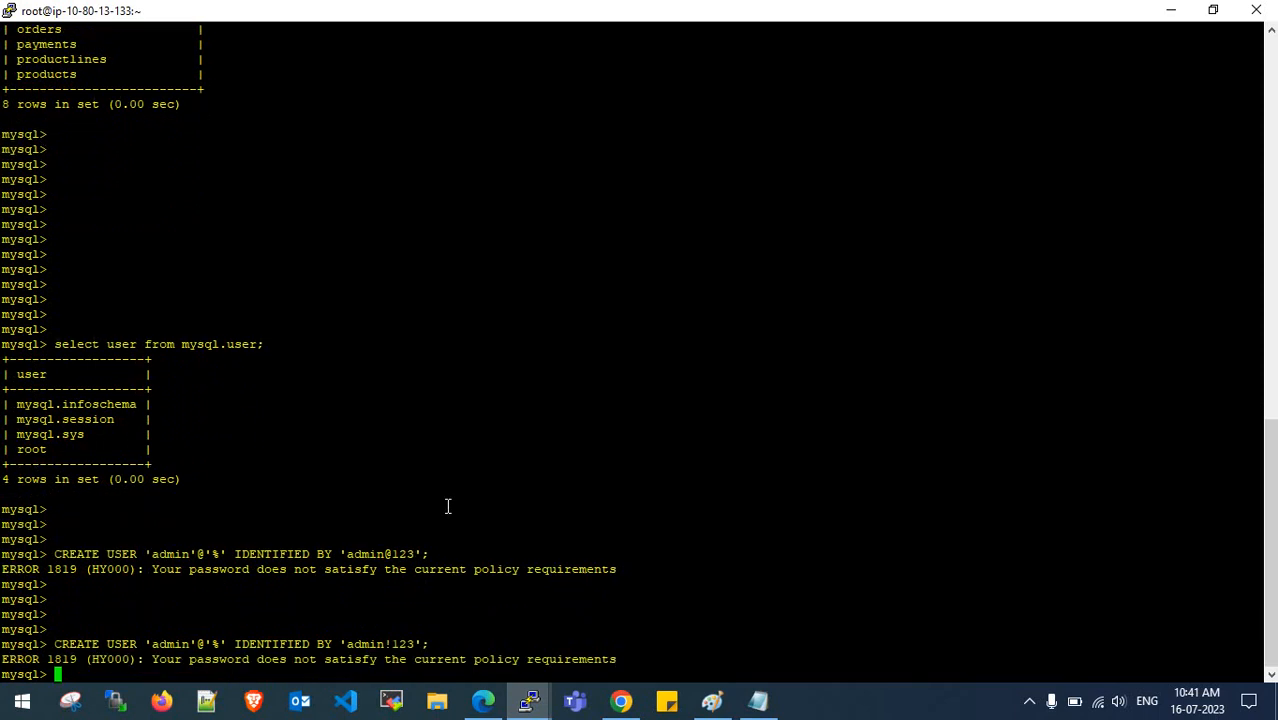
key(Return)
key(Return)
key(Return)
key(Return)
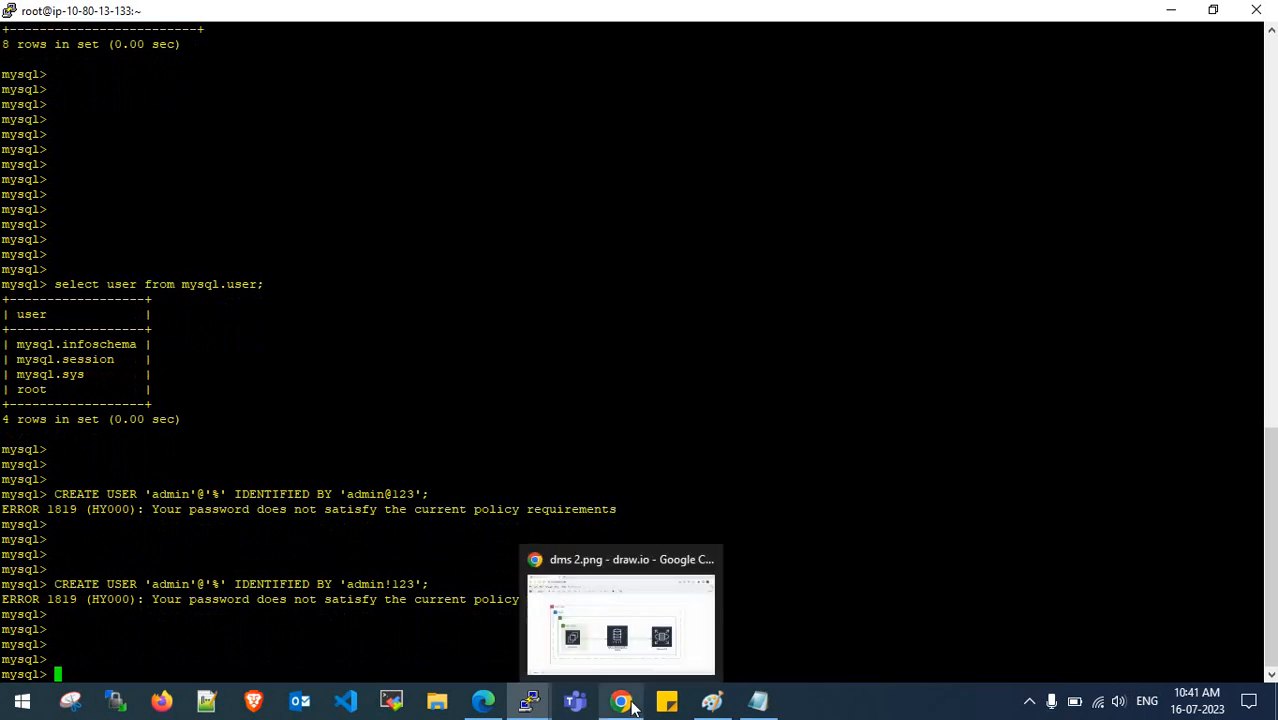
- Retry CREATE USER with ! and extra trailing digits in the password
key(Up)
key(Up)
key(Up)
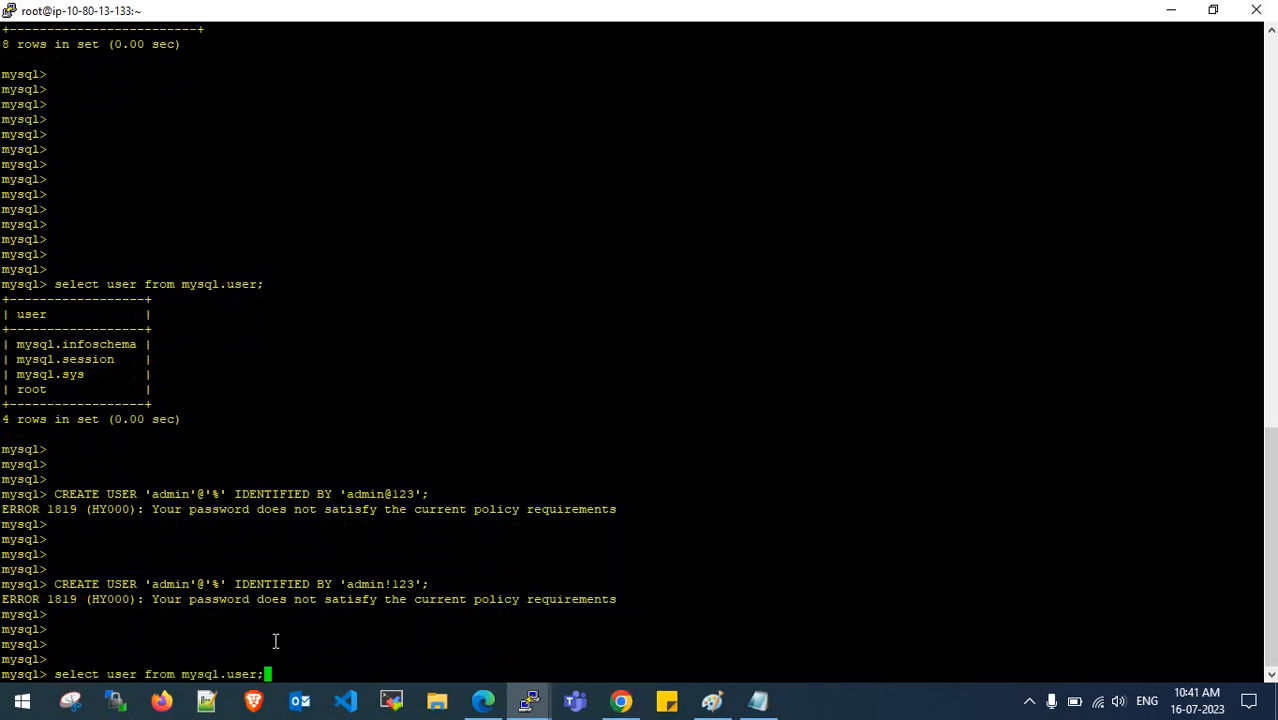
key(Up)
key(Down)
key(Down)
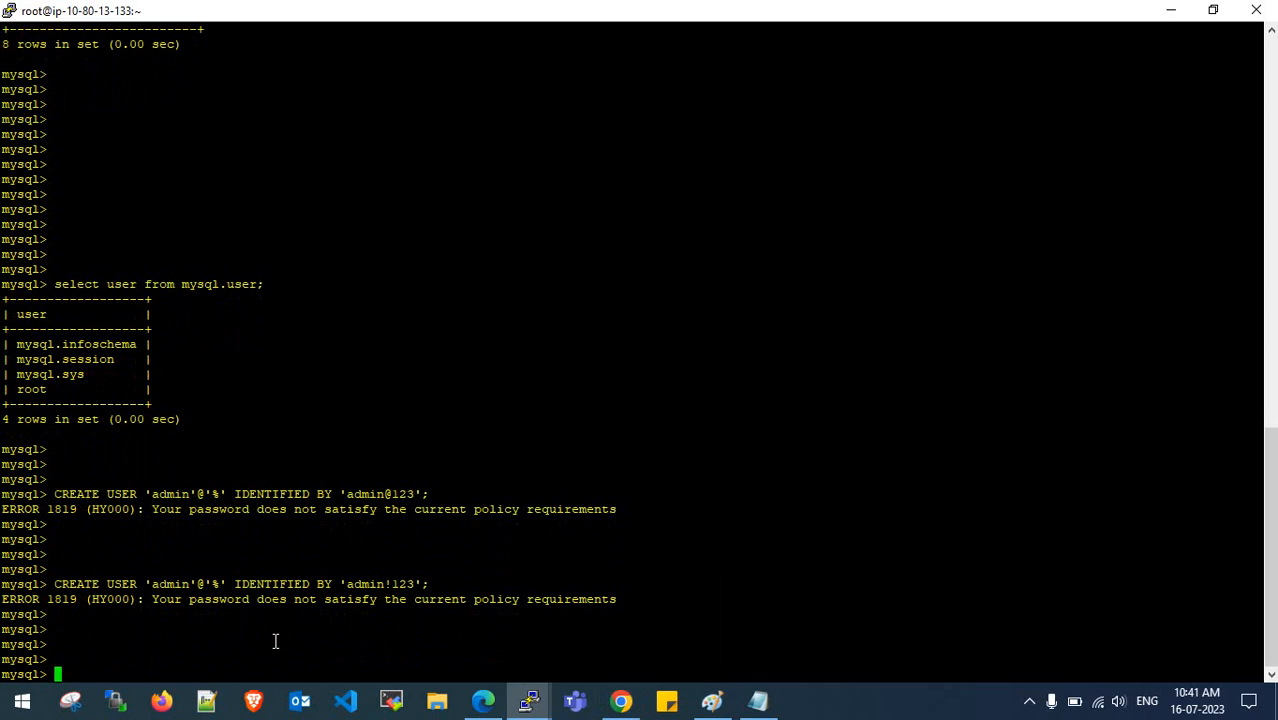
key(Up)
key(Up)
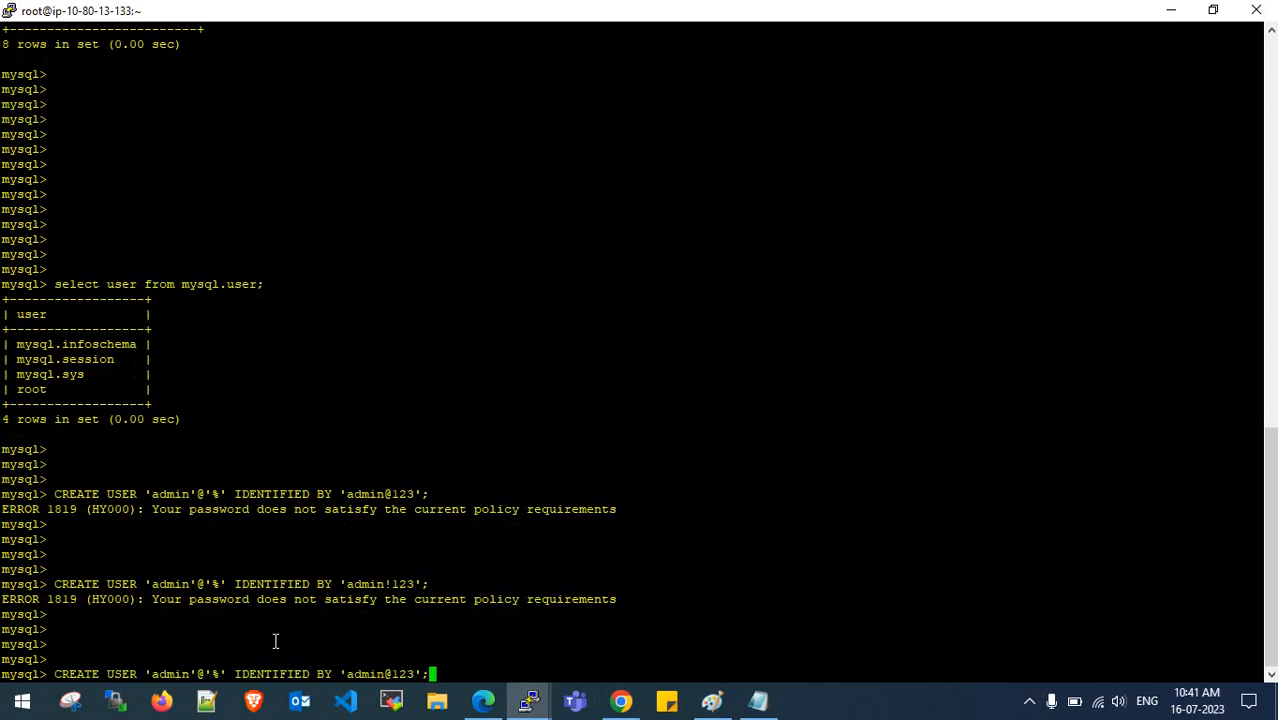
key(Left)
key(Left)
key(Left)
key(Left)
key(Left)
key(BackSpace)
text(!)
key(Right)
key(Right)
key(Right)
text(456789)
key(Return)
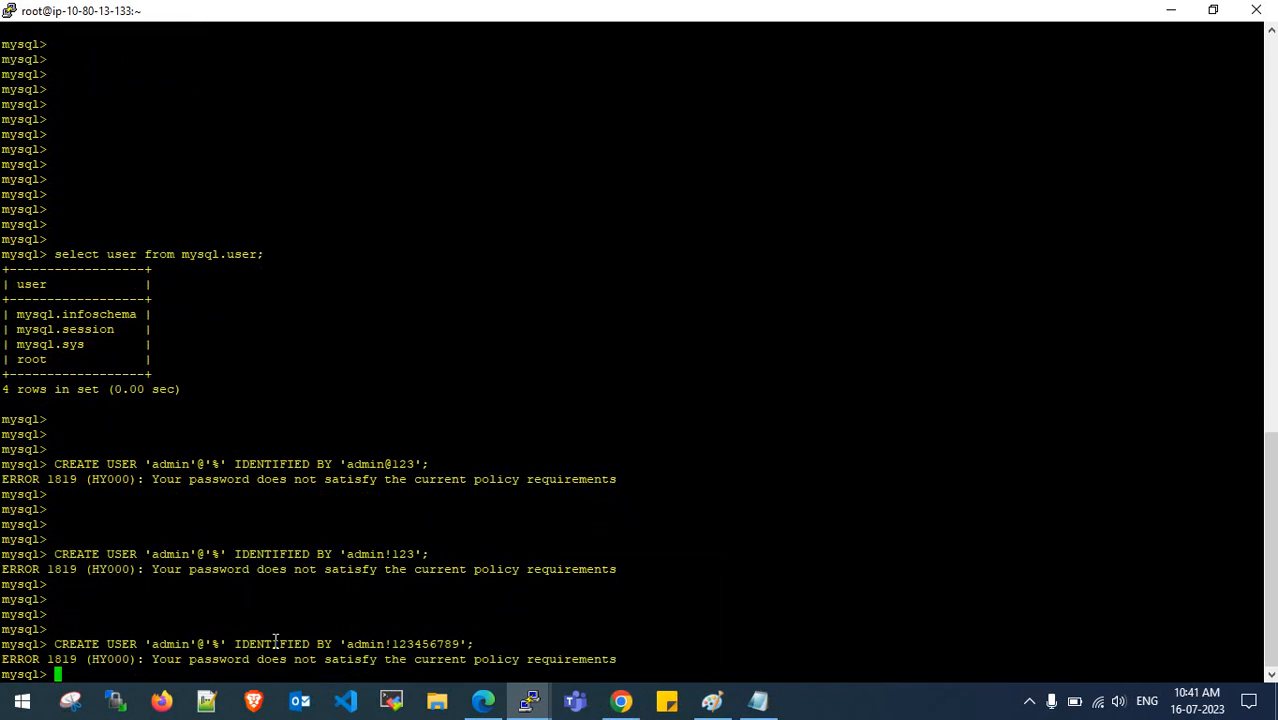
key(Return)
key(Return)
key(Return)
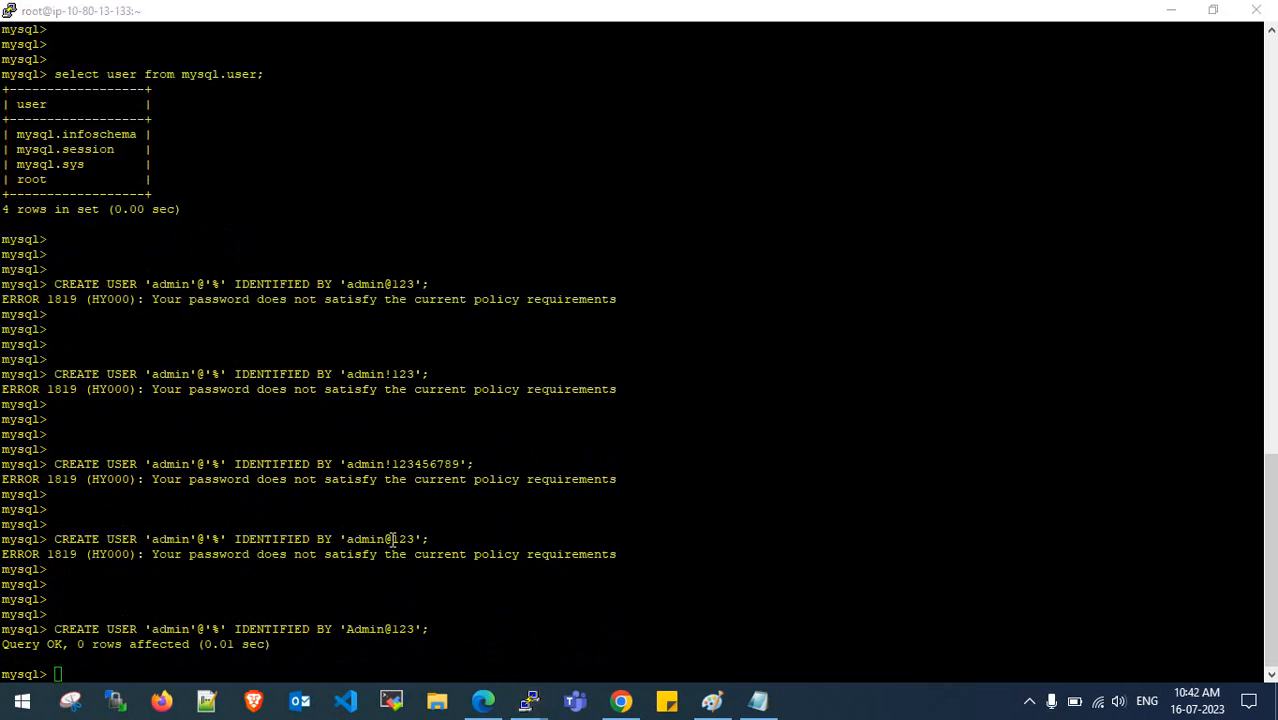
- Review the rejected password attempts and the final Query OK for creating admin
drag(346, 540, 409, 540)
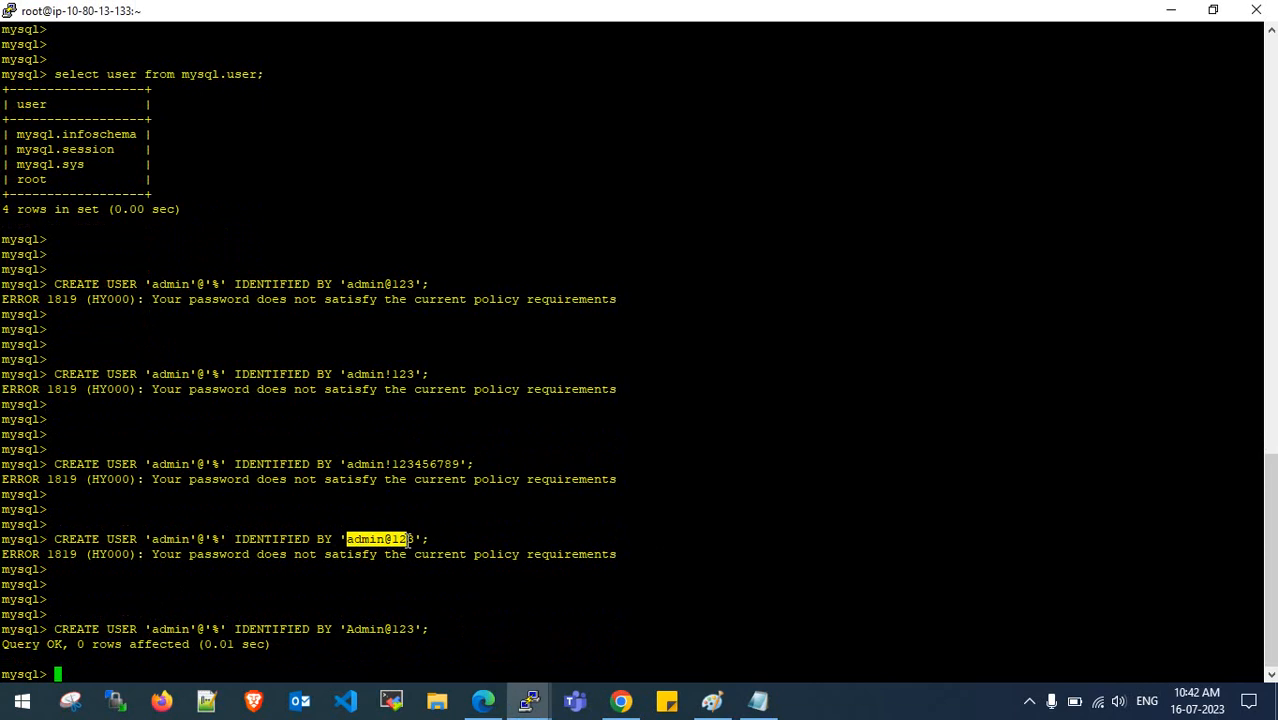
drag(341, 466, 429, 463)
drag(349, 379, 420, 374)
drag(342, 289, 419, 281)
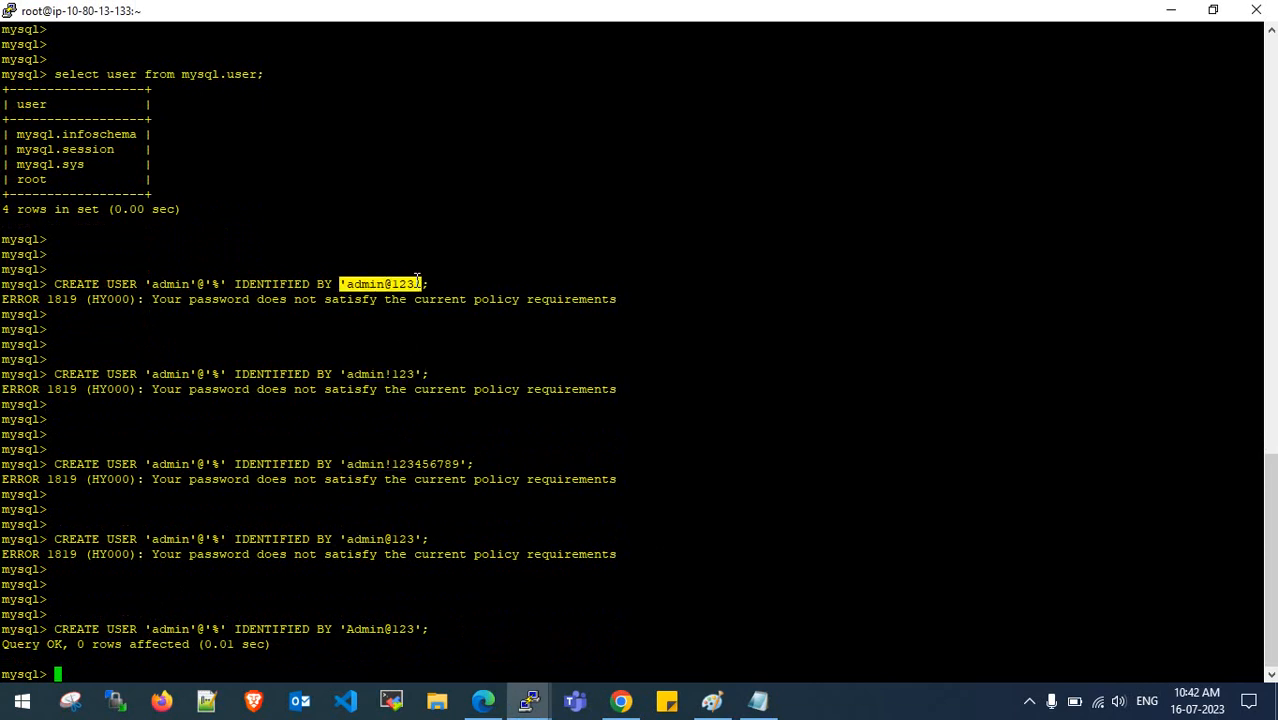
double_click(417, 282)
triple_click(415, 303)
drag(425, 389, 435, 378)
double_click(435, 378)
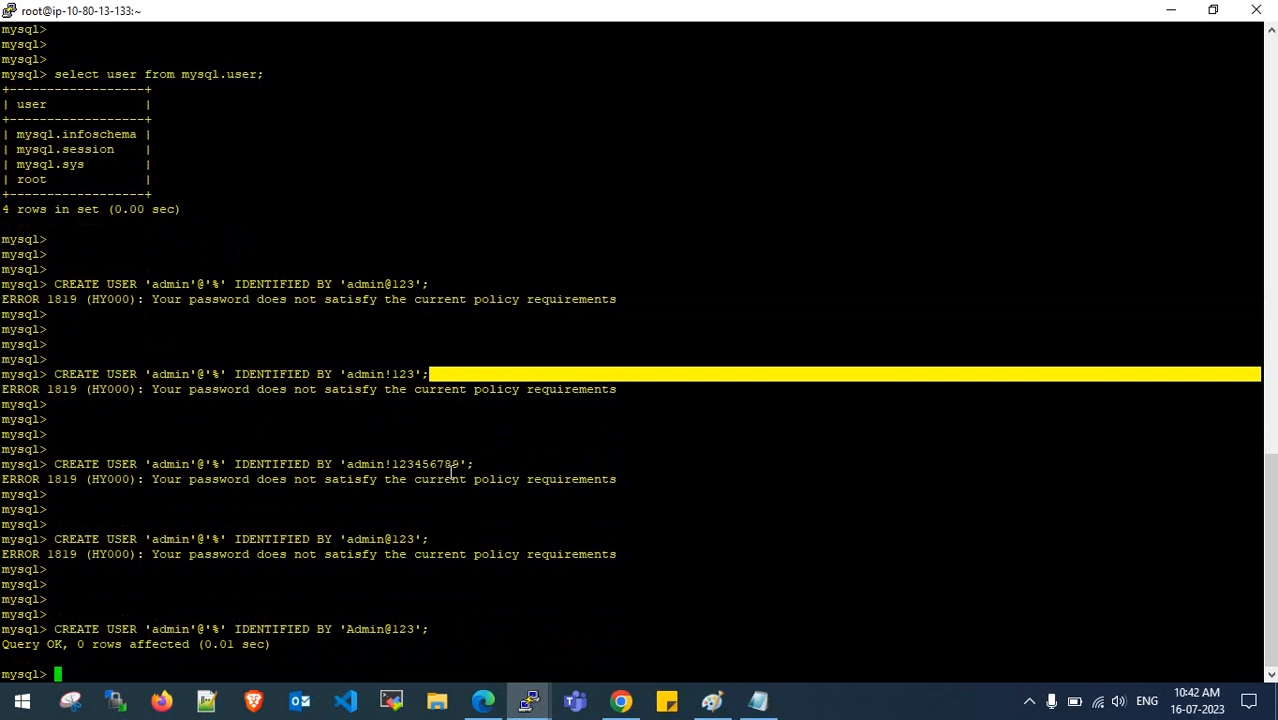
drag(391, 466, 459, 466)
drag(341, 629, 411, 632)
click(358, 630)
drag(58, 658, 214, 646)
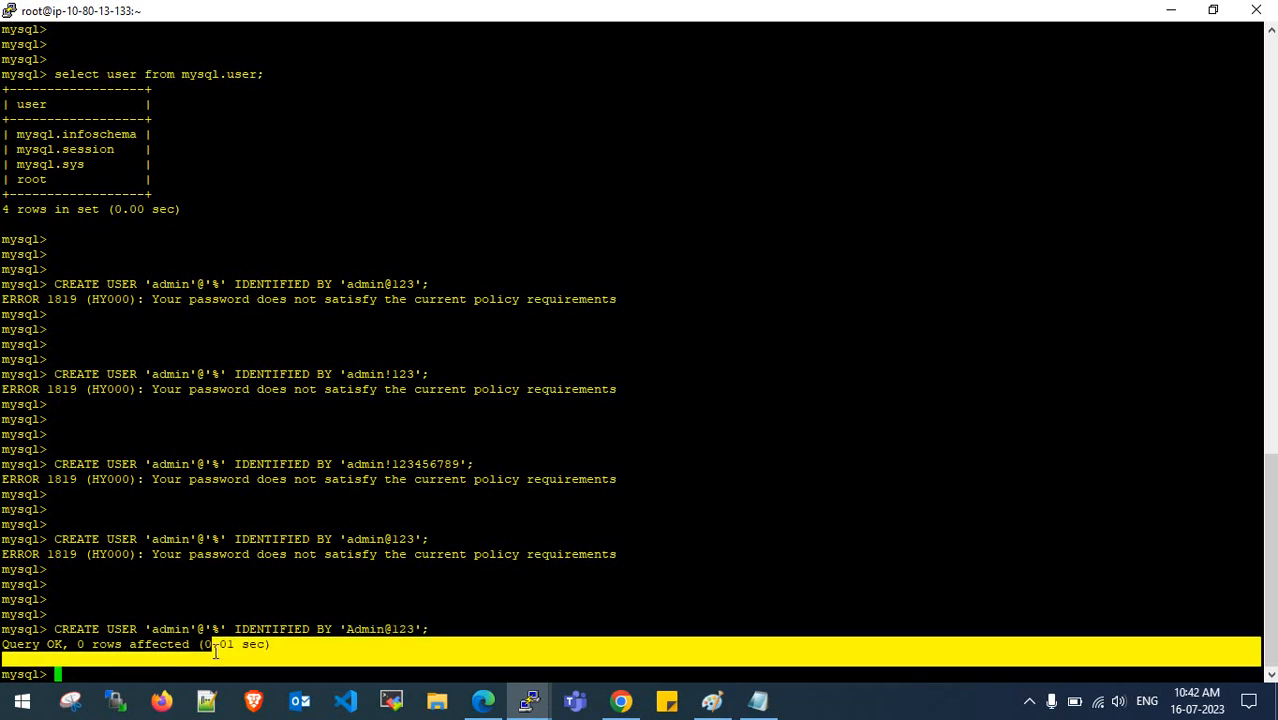
double_click(217, 646)
- Rerun the user list query to confirm the new admin user exists
click(757, 700)
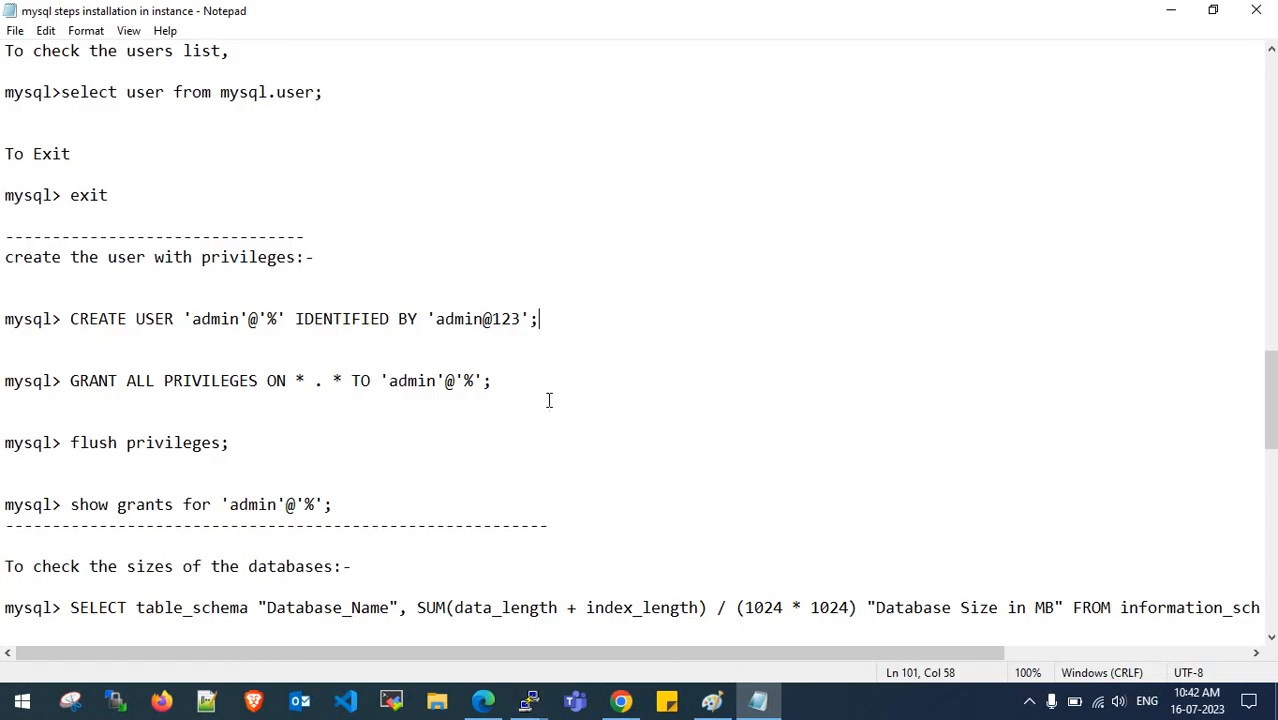
click(1171, 10)
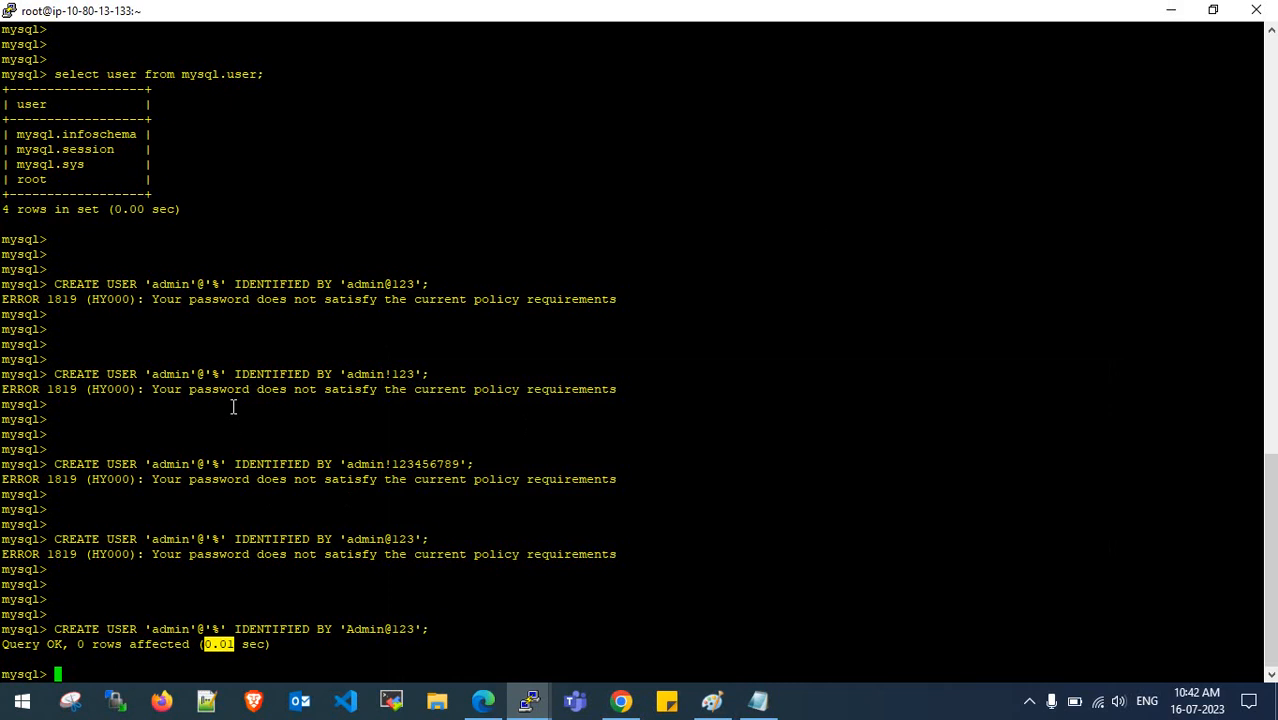
key(Up)
key(Up)
key(Up)
key(Up)
key(Up)
key(Up)
key(Up)
key(Down)
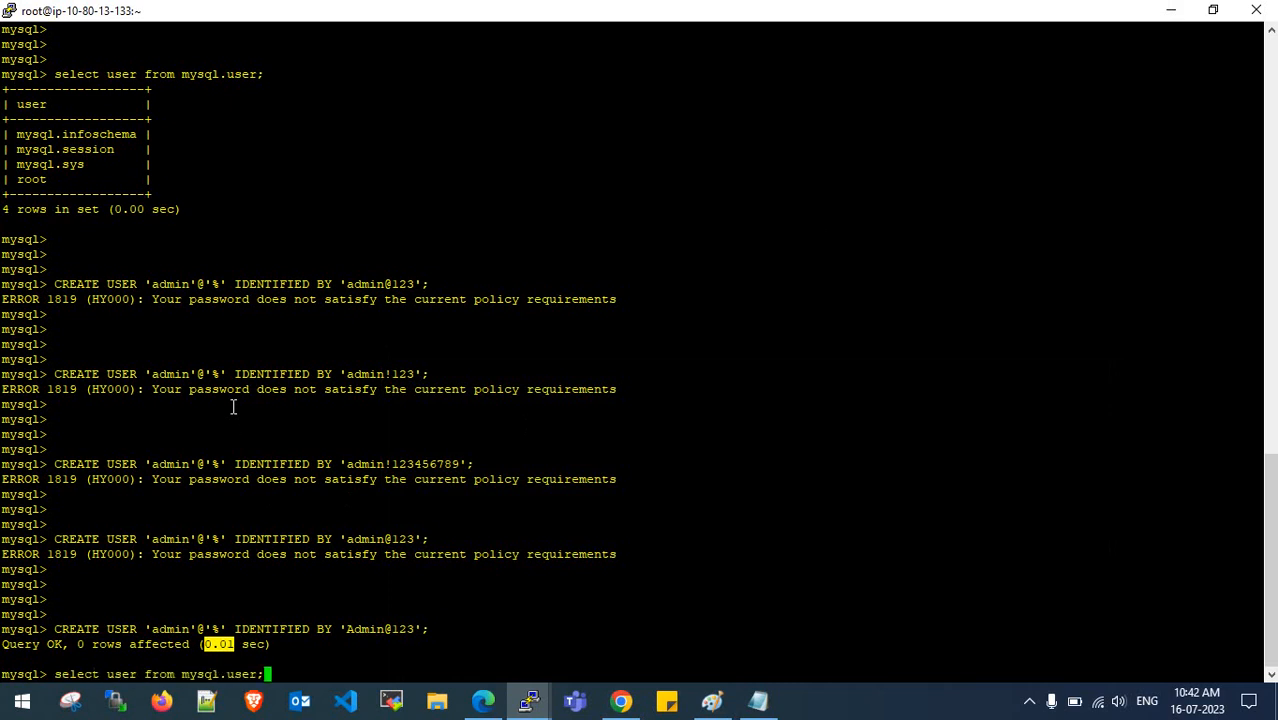
key(Return)
key(Return)
key(Return)
key(Return)
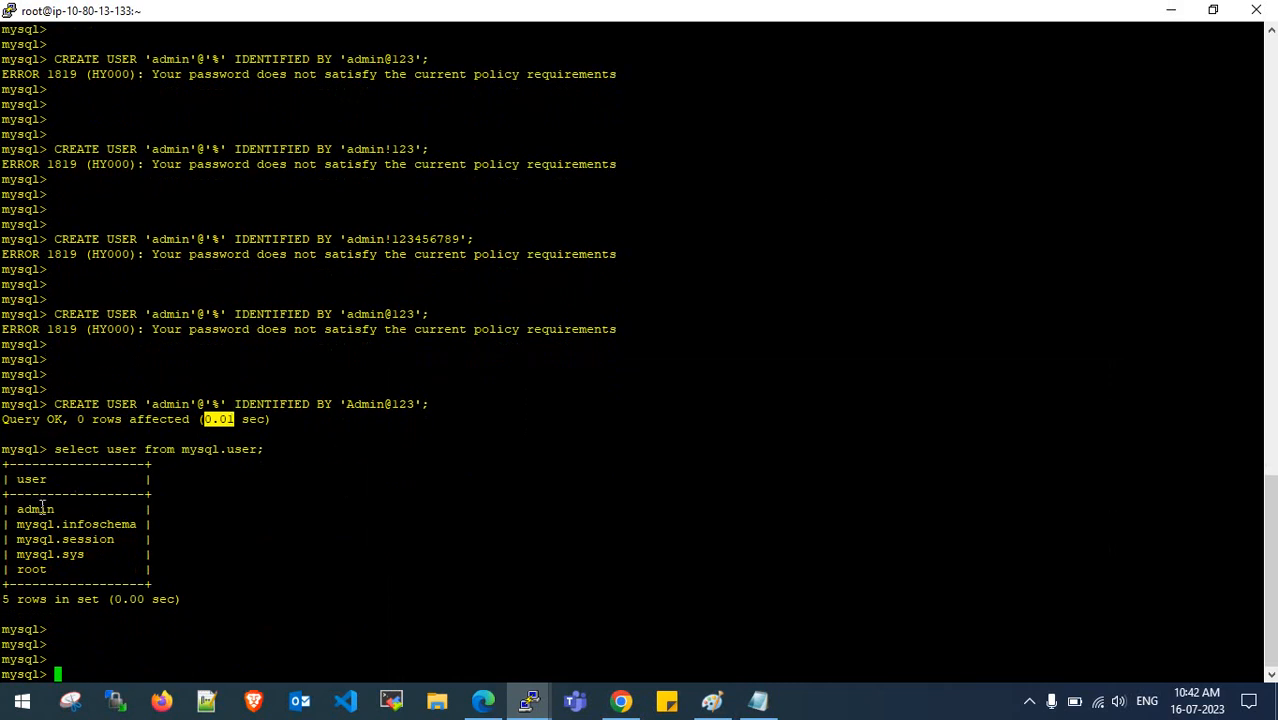
drag(20, 517, 52, 511)
click(54, 511)
- Copy from the notes and run GRANT ALL PRIVILEGES and flush privileges in MySQL
click(757, 704)
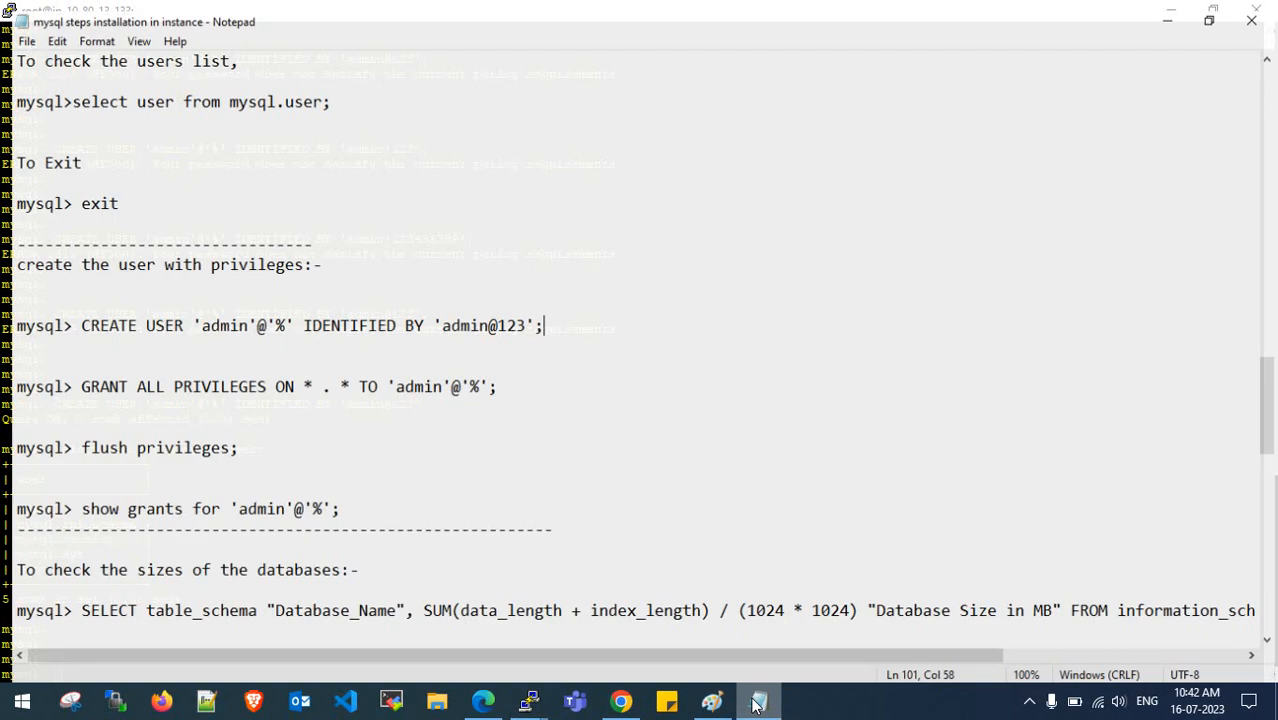
drag(493, 381, 70, 390)
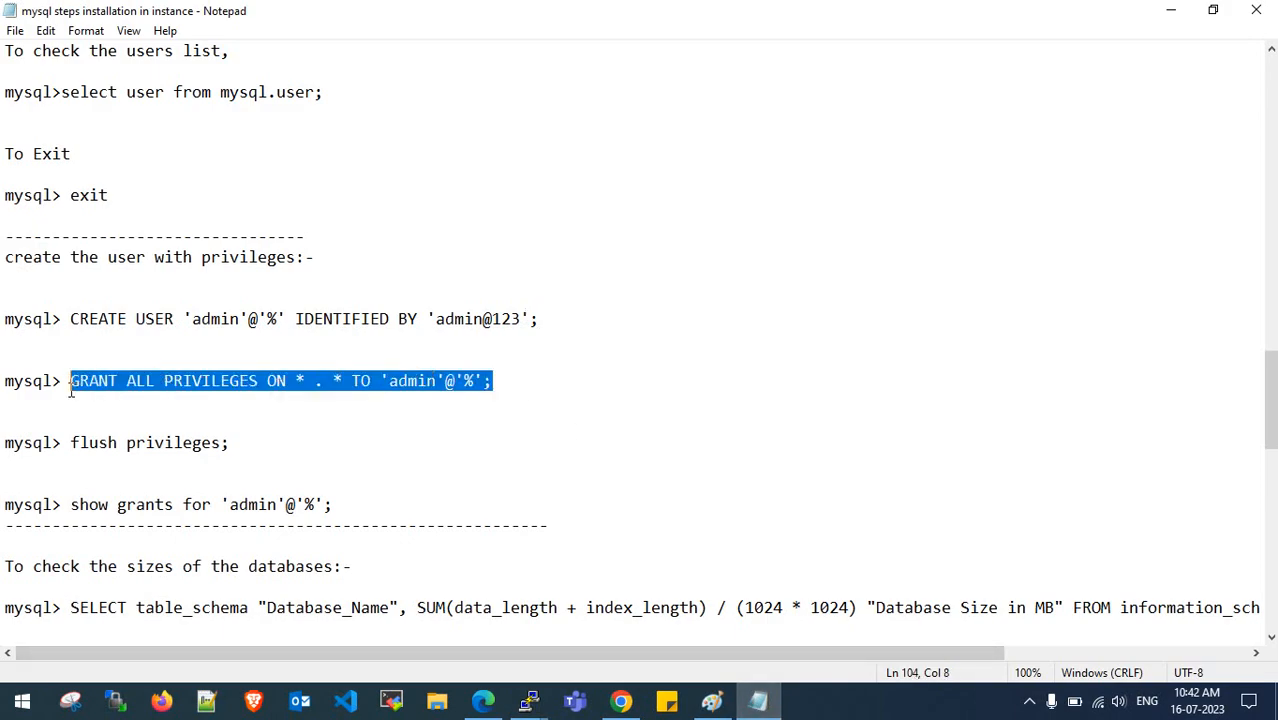
key(ctrl+c)
click(1171, 10)
right_click(539, 482)
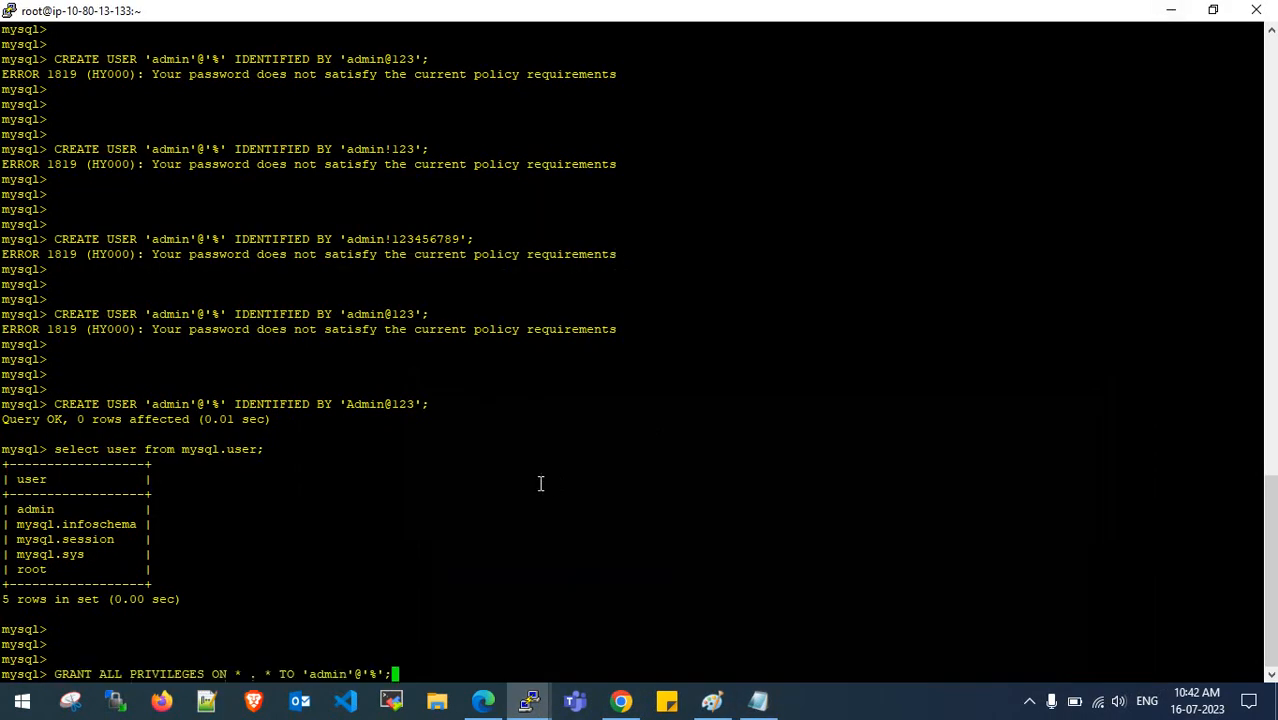
key(Return)
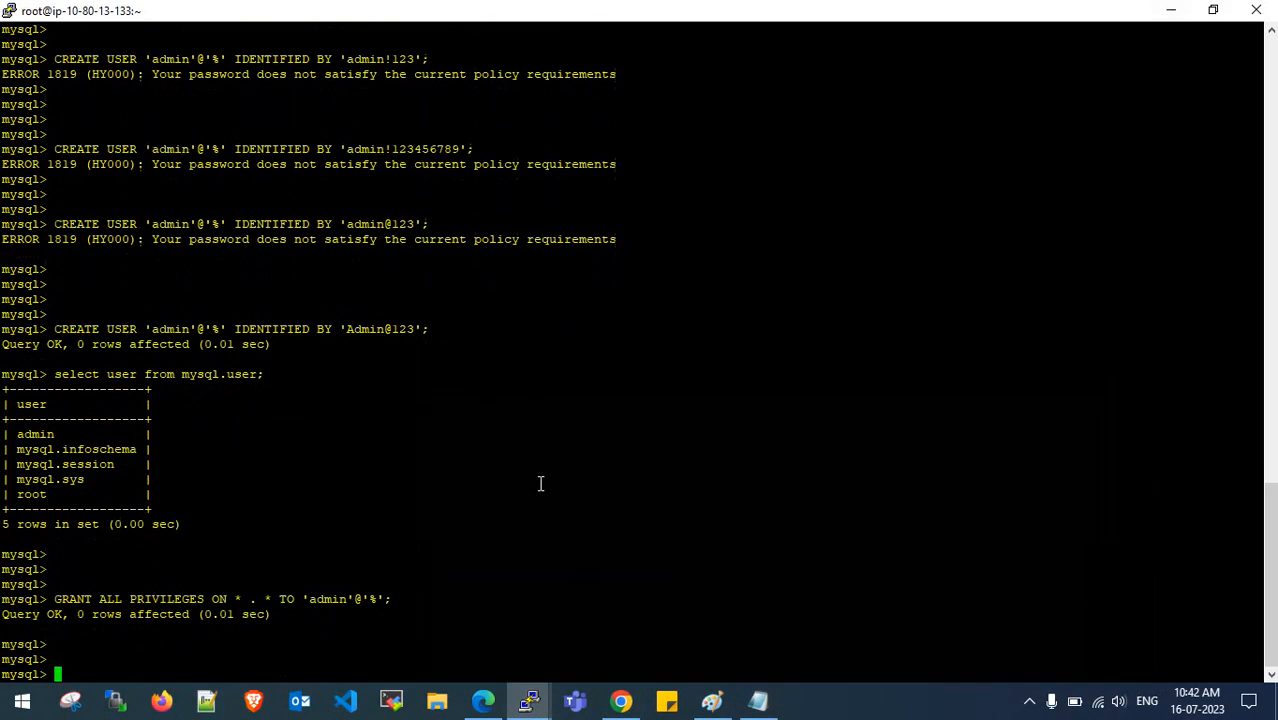
click(758, 700)
click(366, 476)
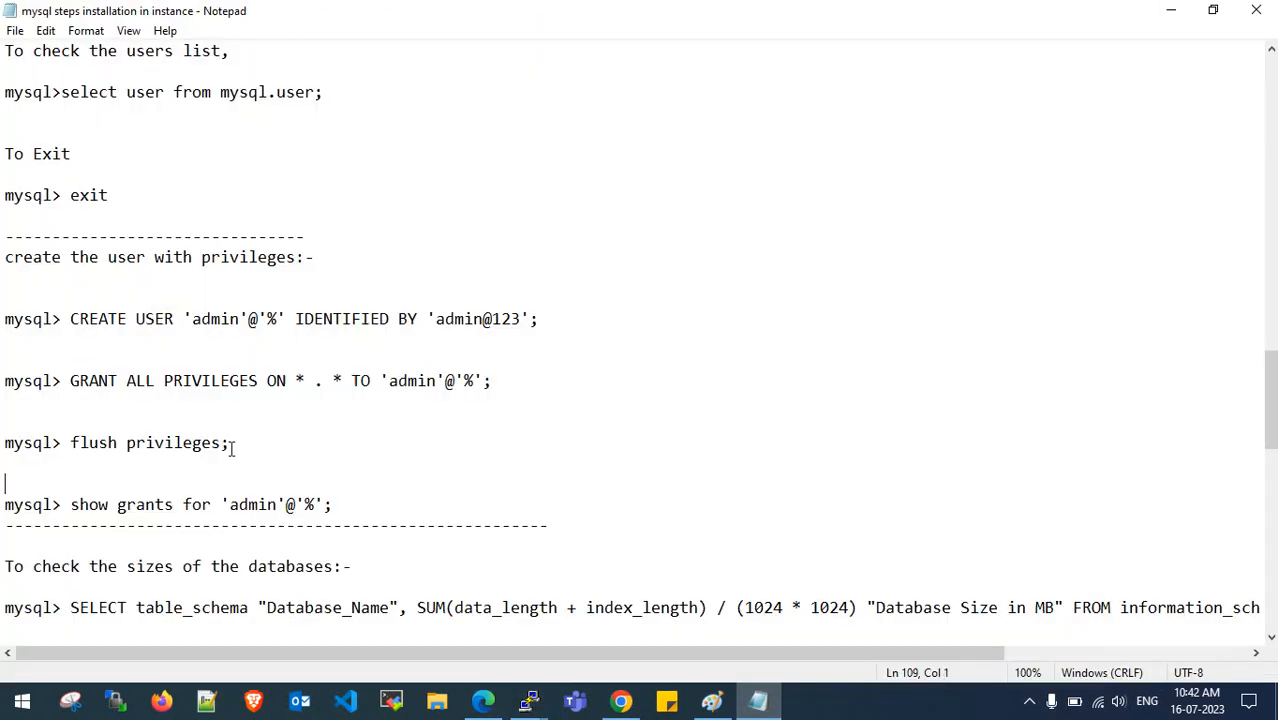
drag(231, 443, 72, 443)
key(ctrl+c)
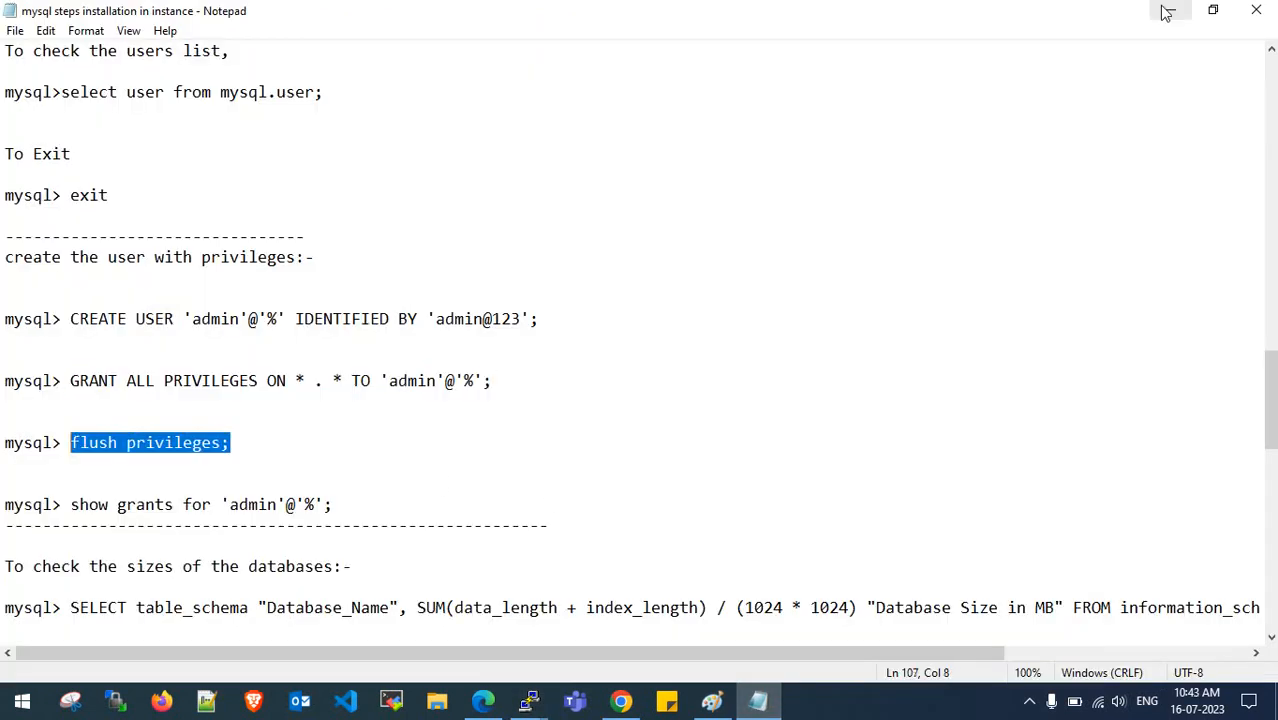
click(1171, 10)
right_click(519, 509)
key(Return)
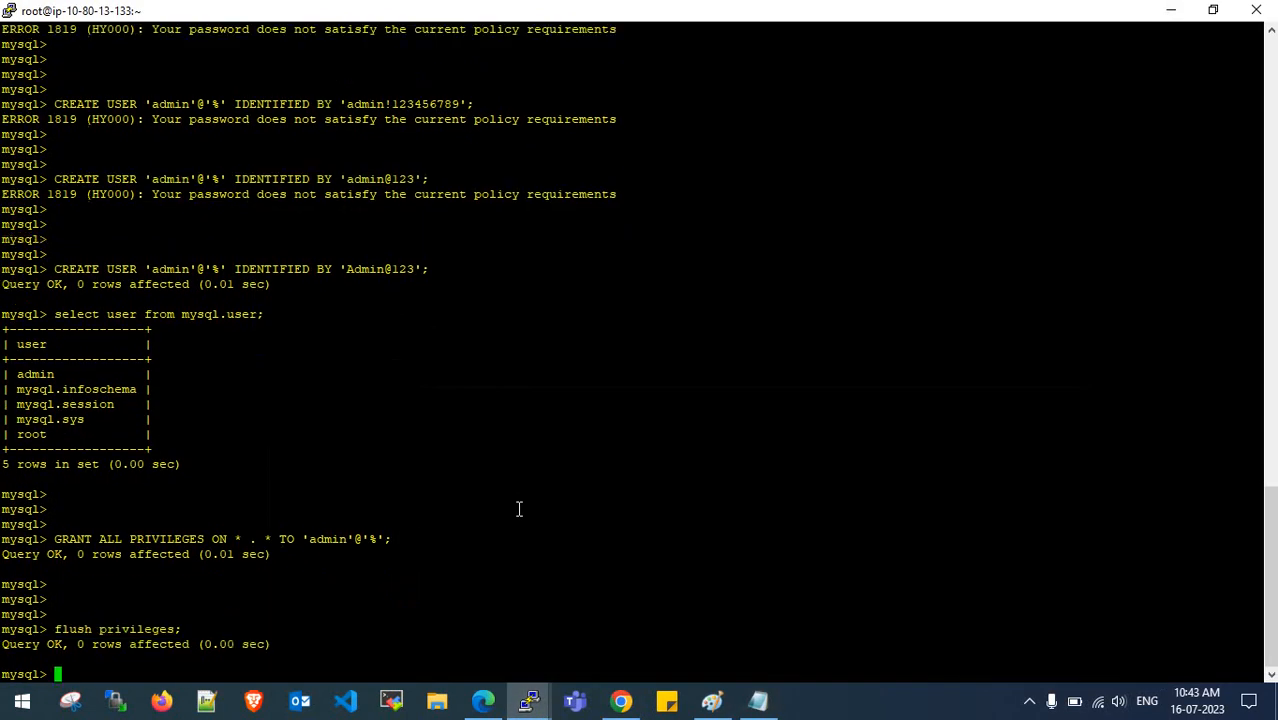
- Run show grants for 'admin'@'%', review the privileges, then clear the terminal with Ctrl+L
click(758, 700)
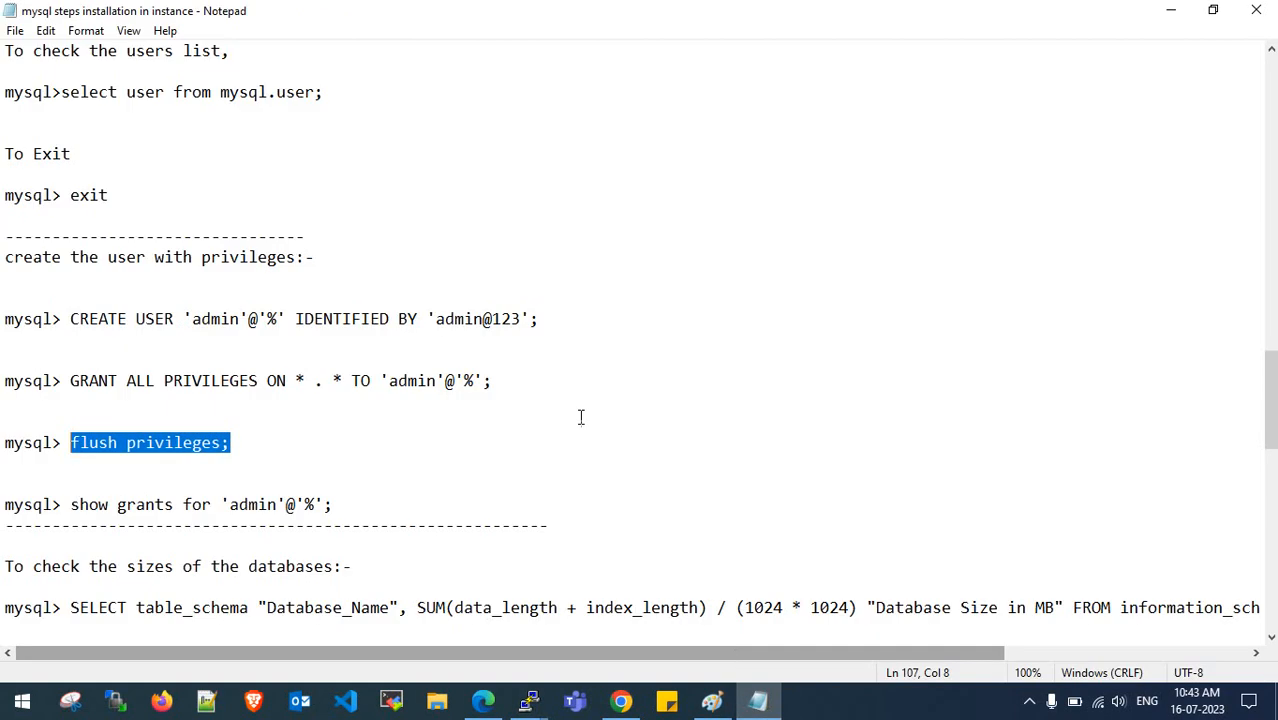
click(338, 502)
drag(6, 504, 123, 505)
drag(350, 505, 84, 505)
key(ctrl+c)
click(1171, 10)
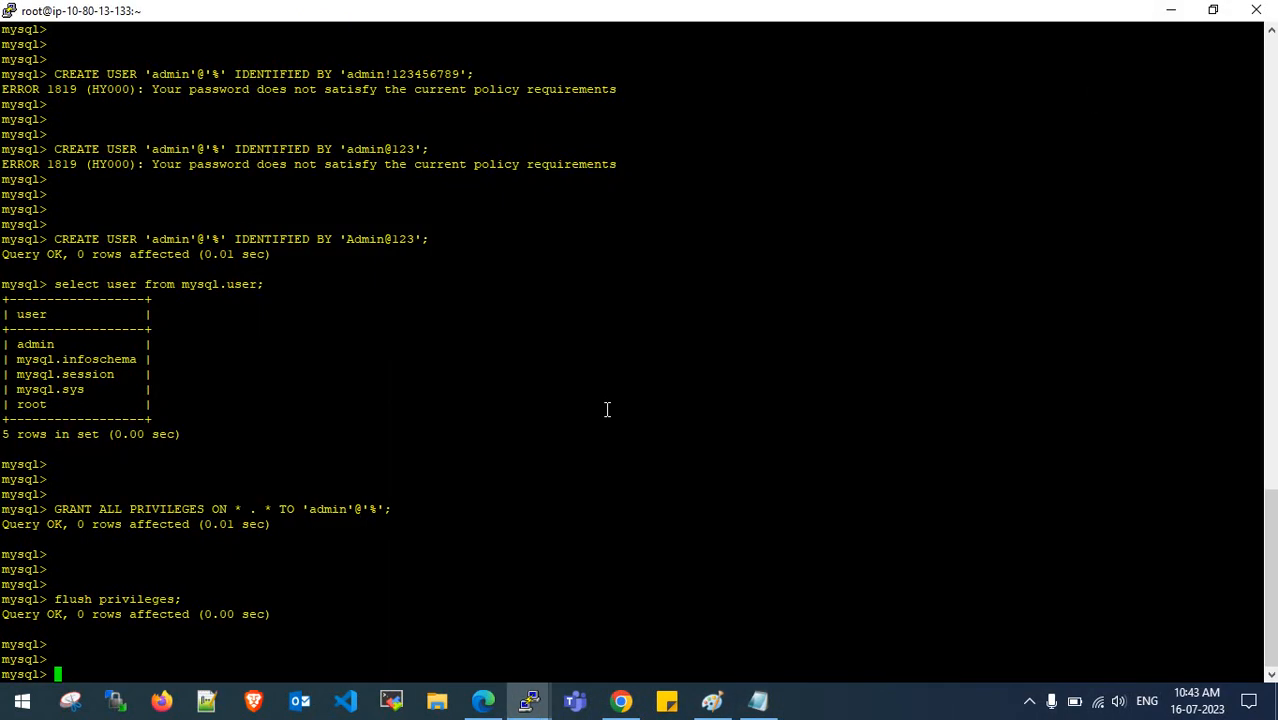
right_click(606, 409)
key(Return)
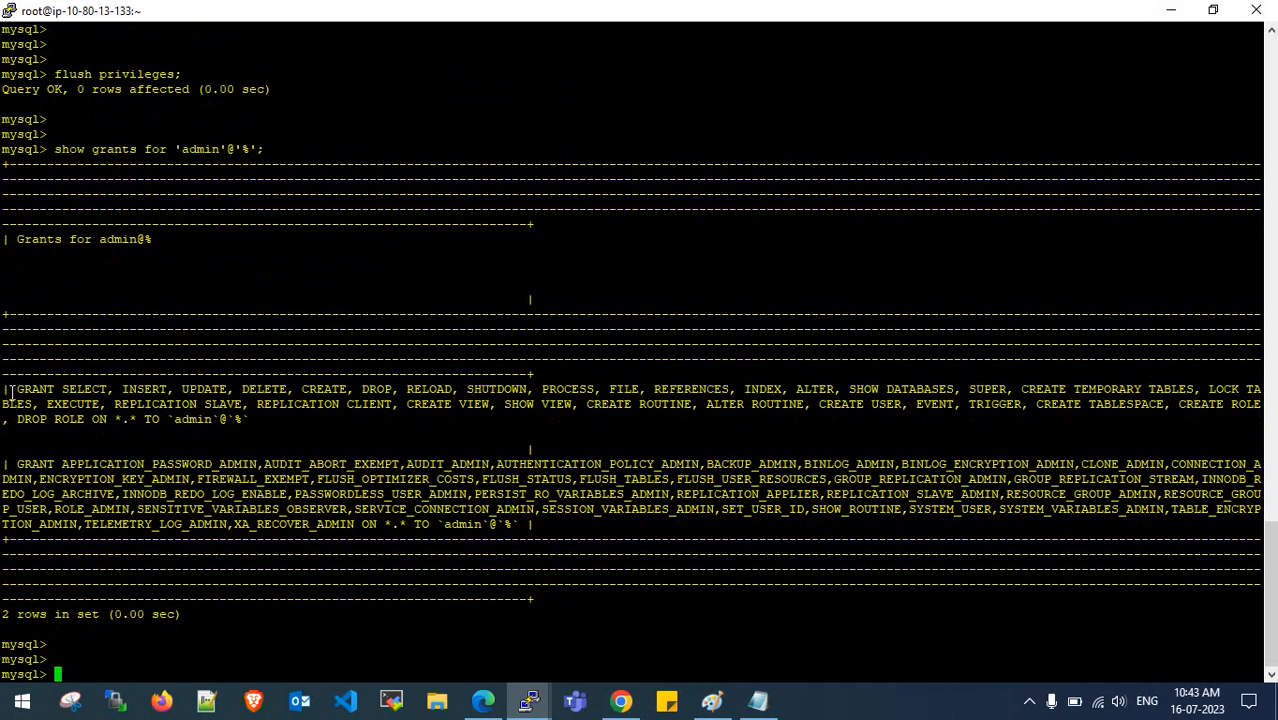
drag(8, 390, 1096, 552)
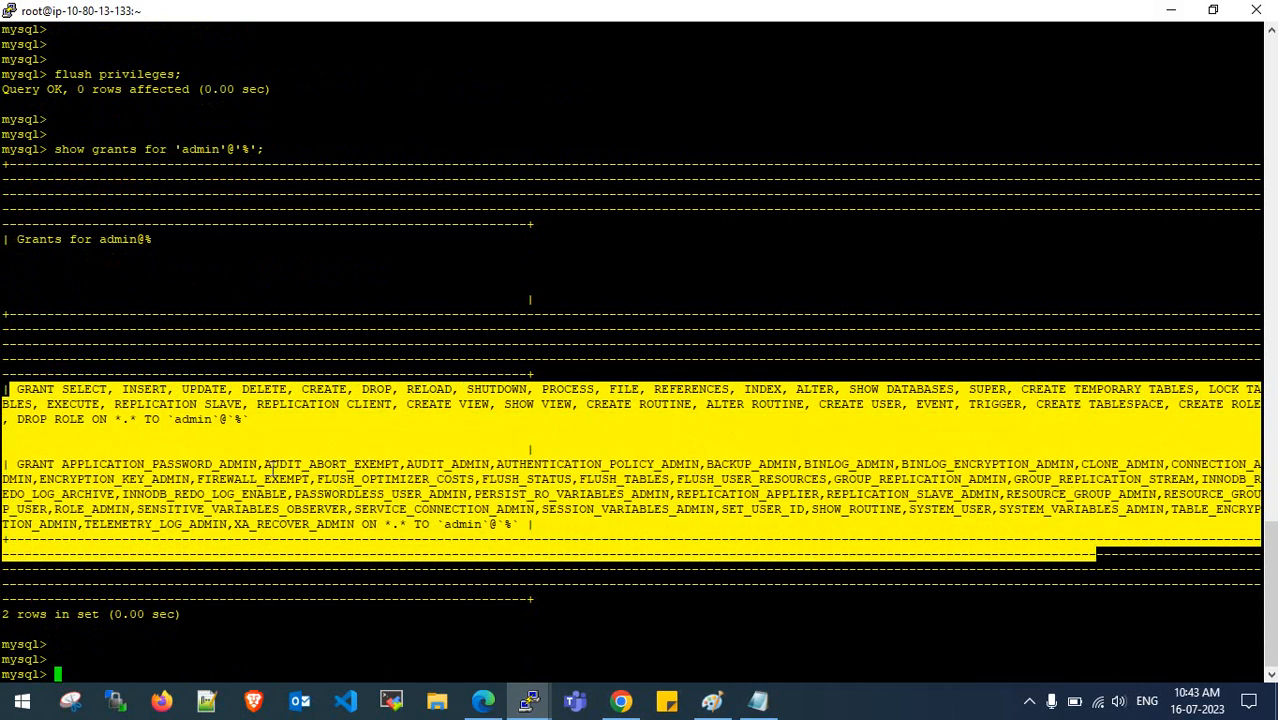
drag(264, 464, 1112, 511)
click(1064, 500)
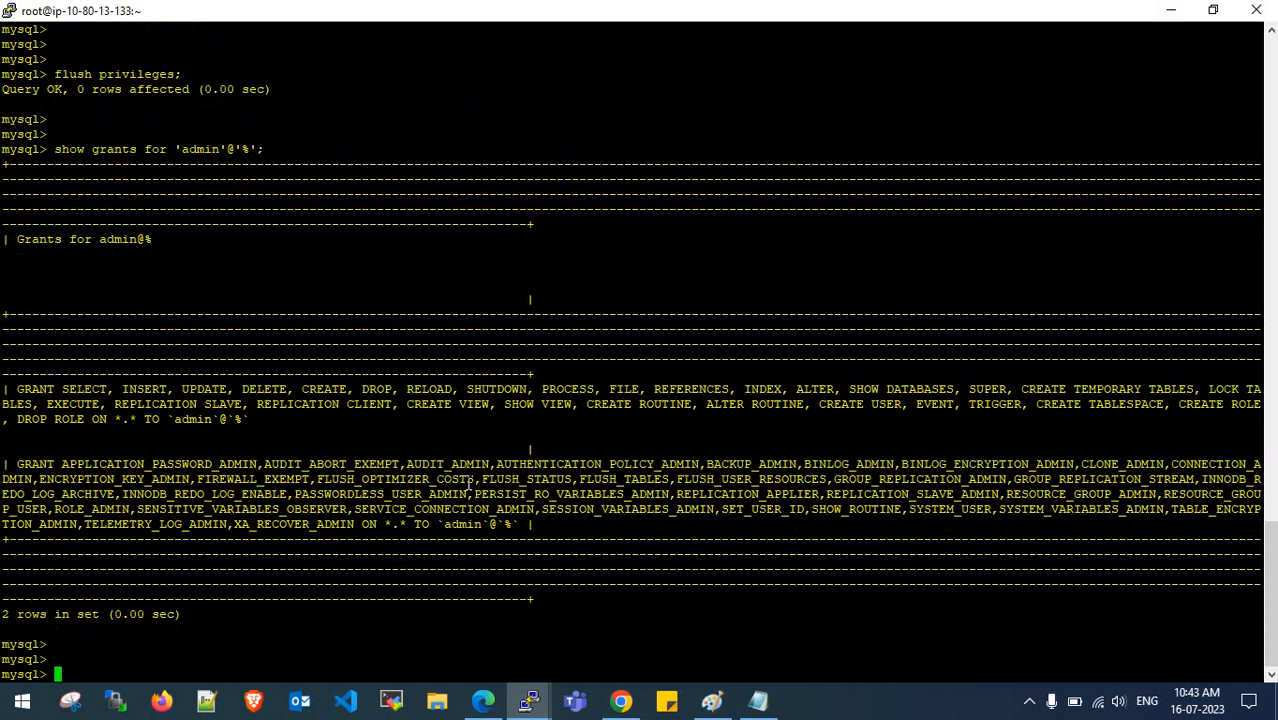
key(ctrl+l)
key(Return)
key(Return)
key(Return)
key(Return)
key(Return)
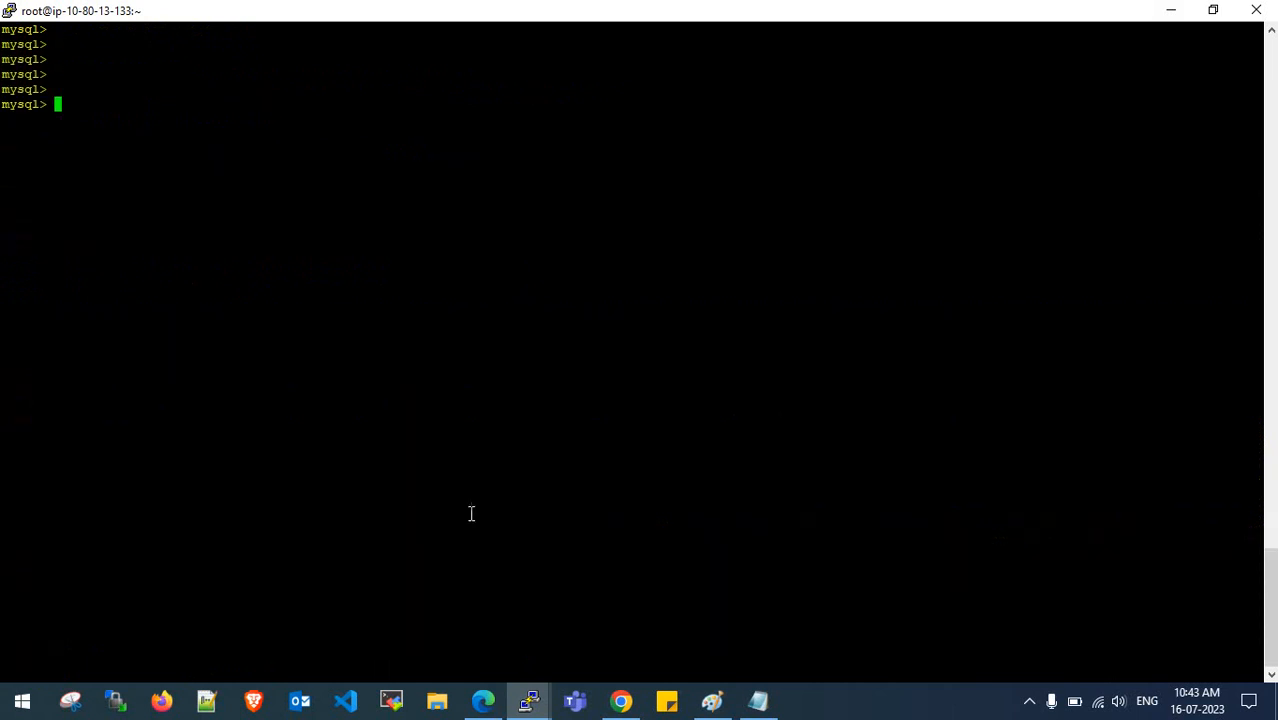
- Start modifying the source endpoint and copy the corrected password from the MySQL notes
click(483, 701)
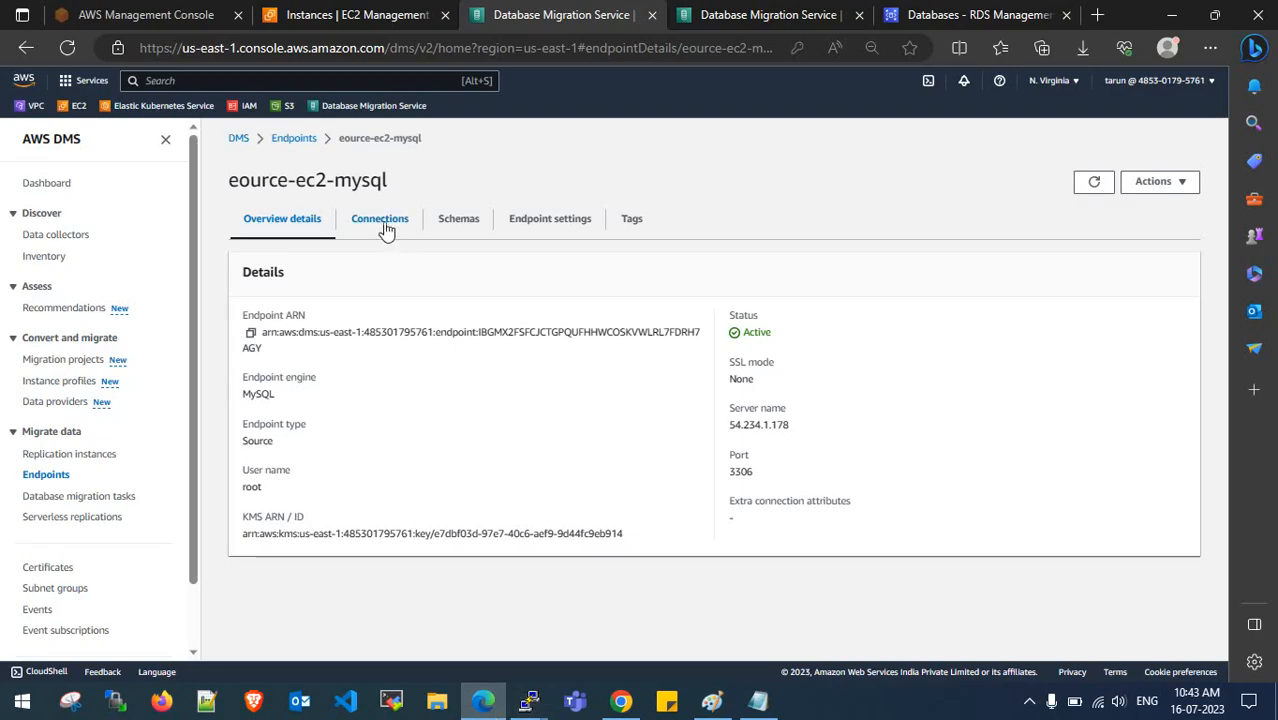
click(1155, 181)
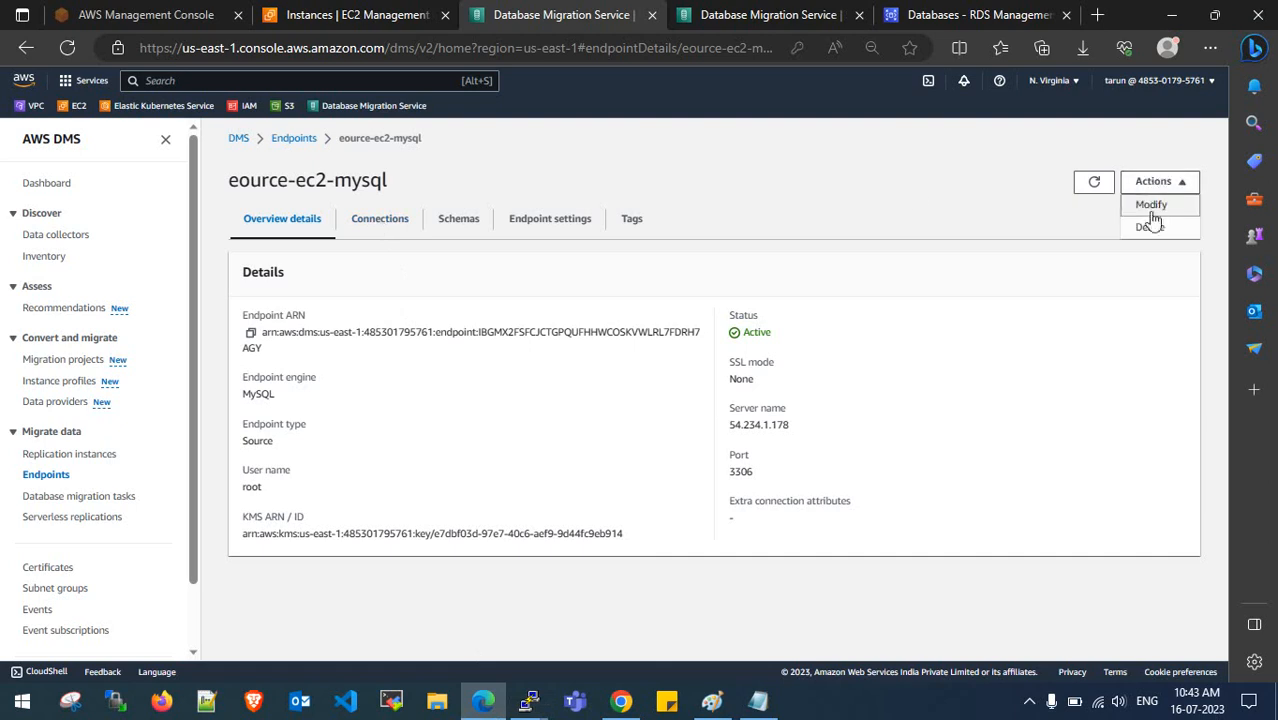
click(1152, 207)
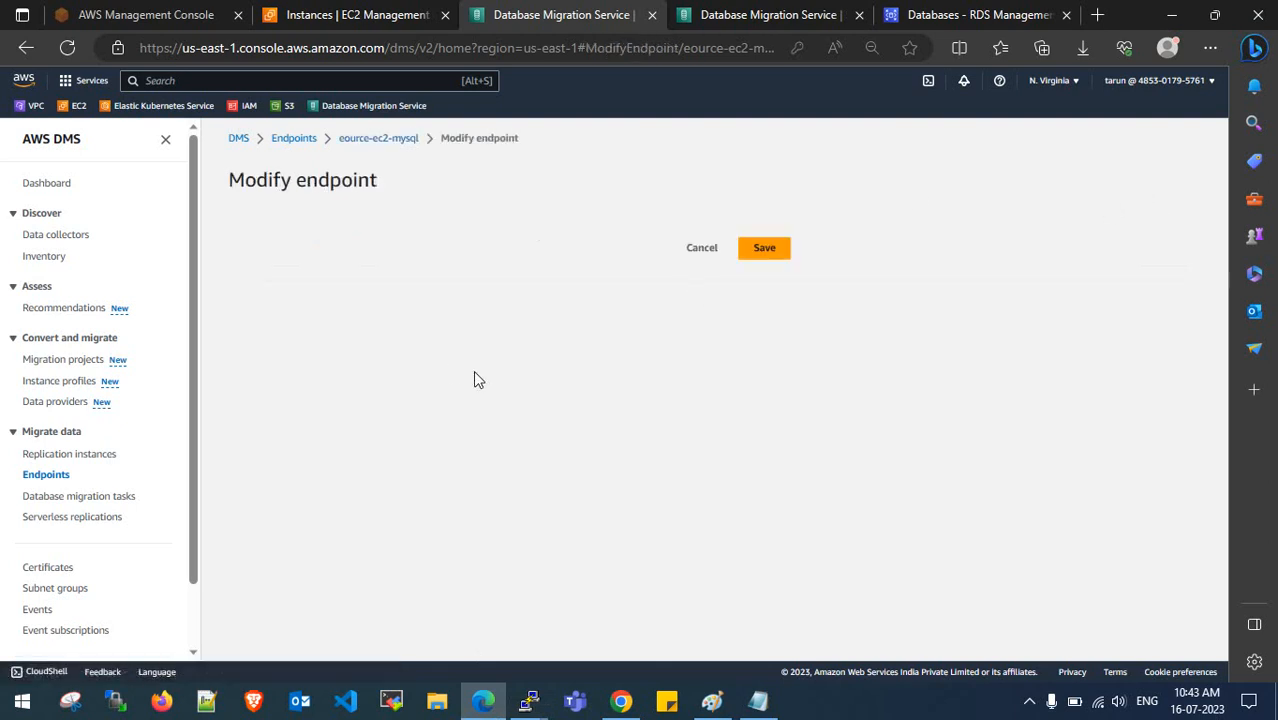
click(758, 701)
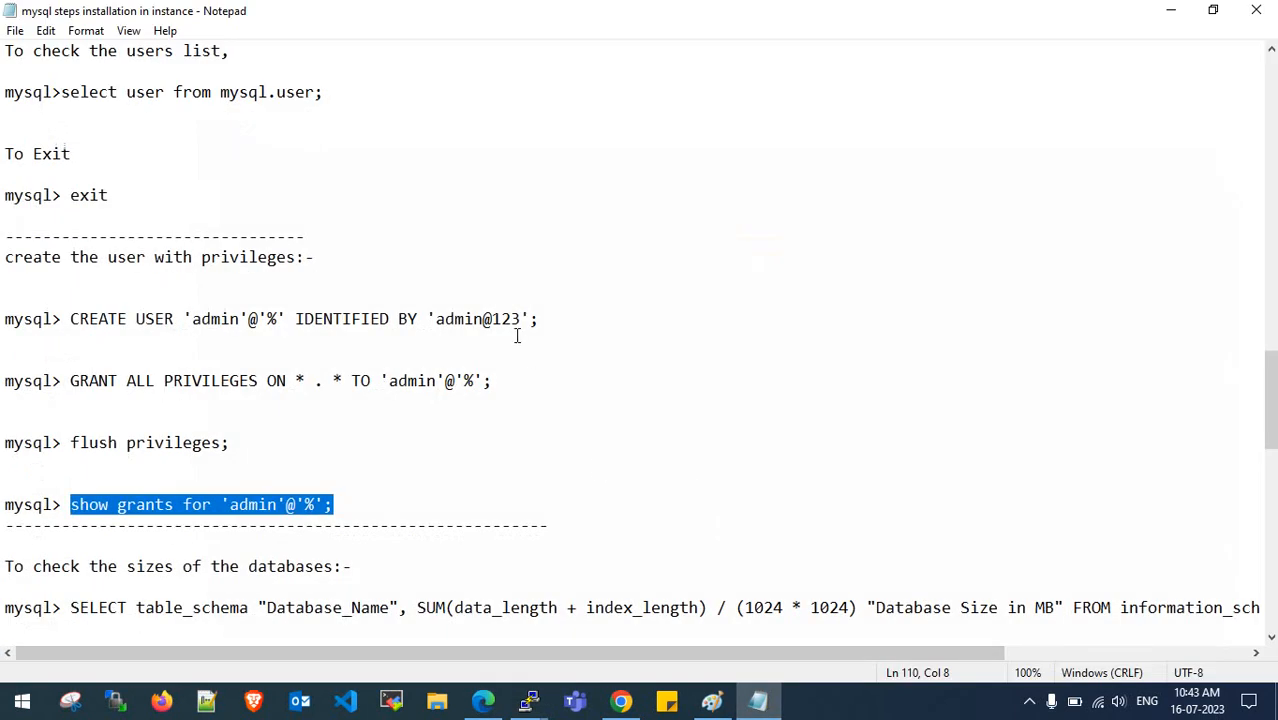
click(447, 318)
key(BackSpace)
text(A)
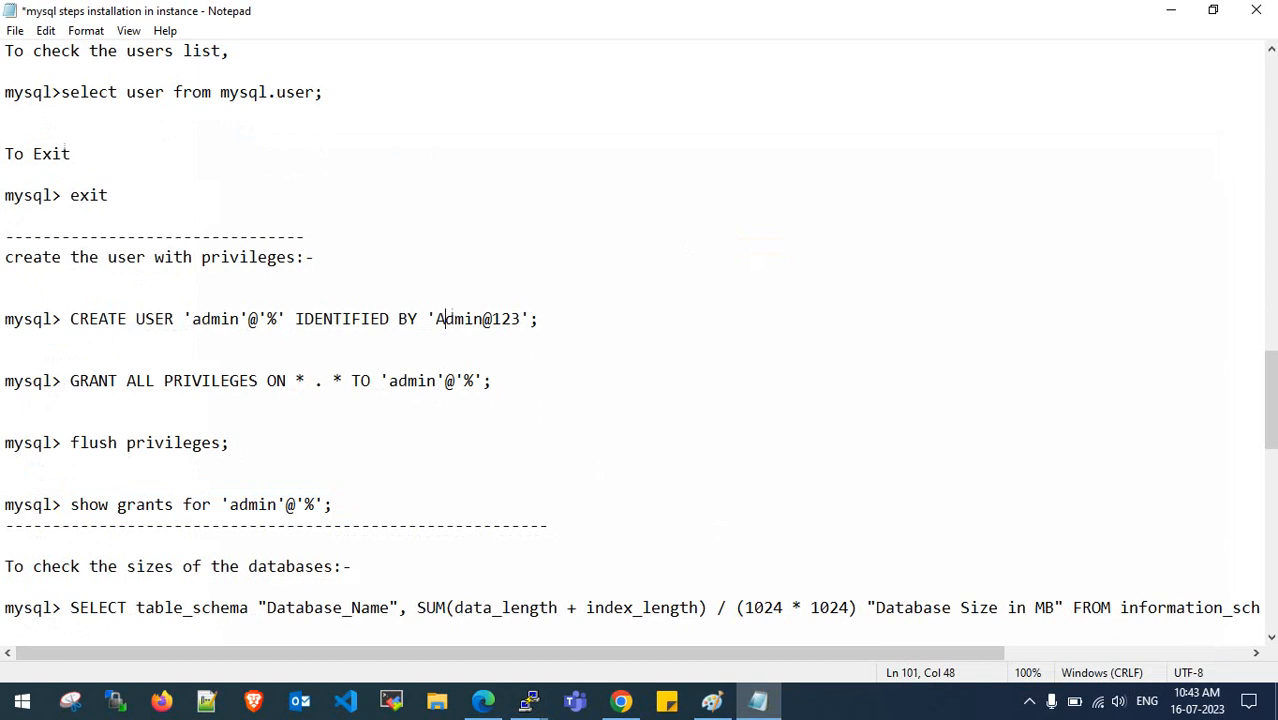
drag(440, 314, 524, 318)
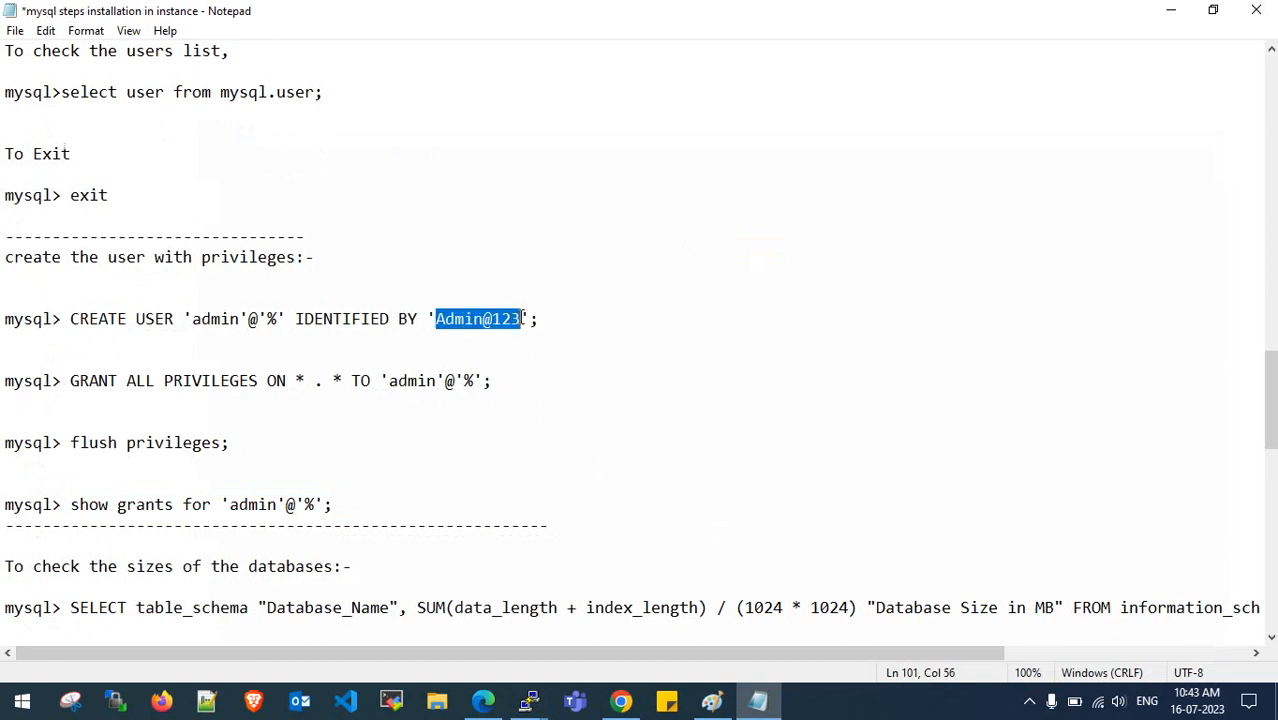
click(1172, 9)
- Change the user name from root to admin, paste the password, and save the endpoint
scroll(422, 479, down, 4)
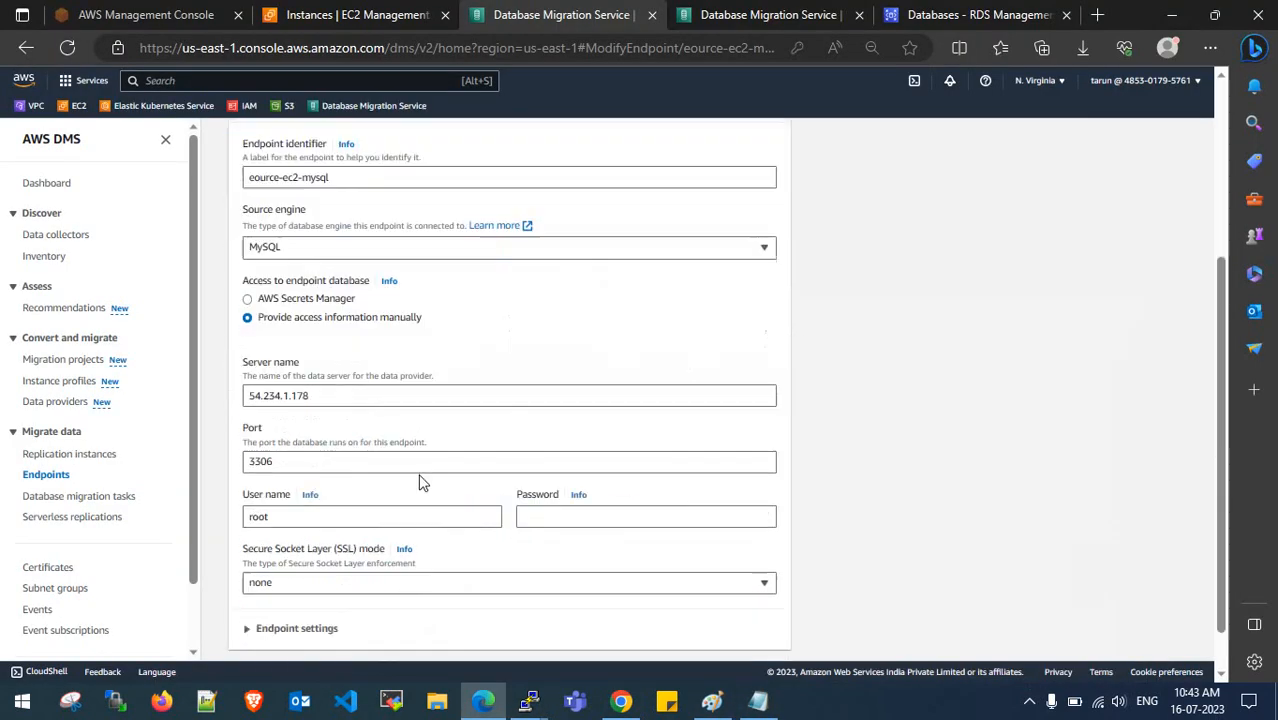
drag(303, 461, 230, 468)
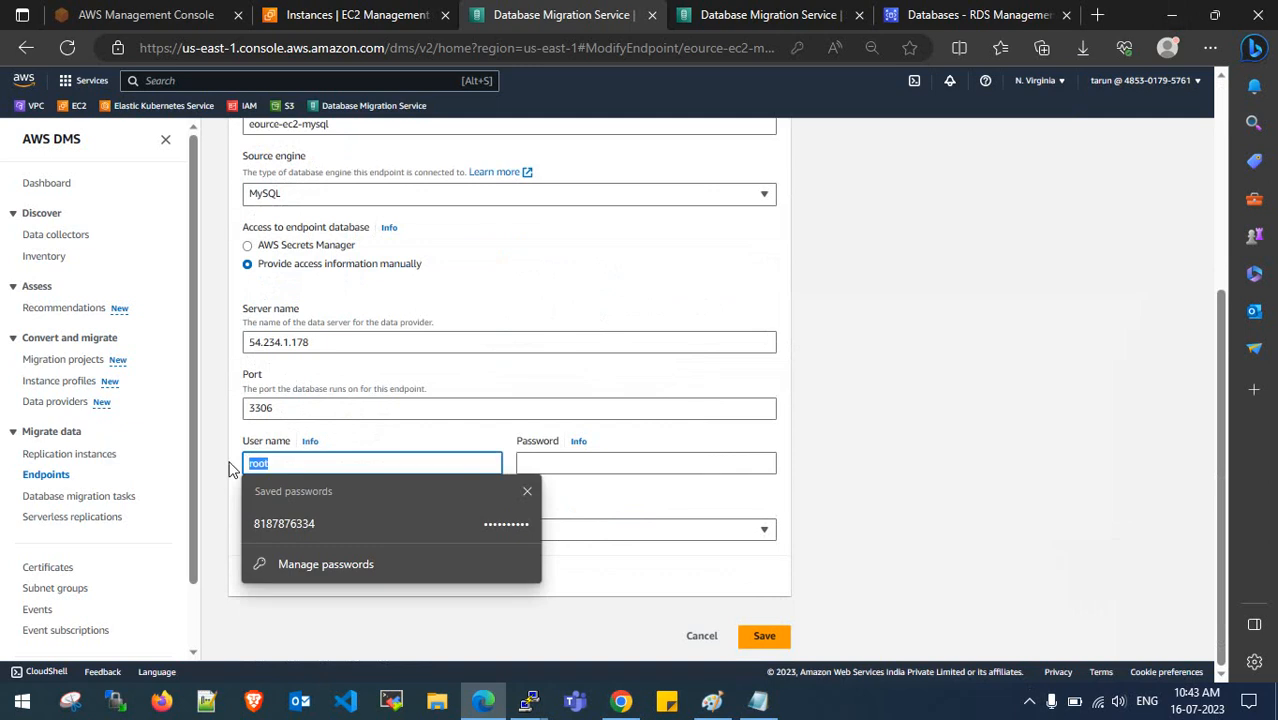
text(admin)
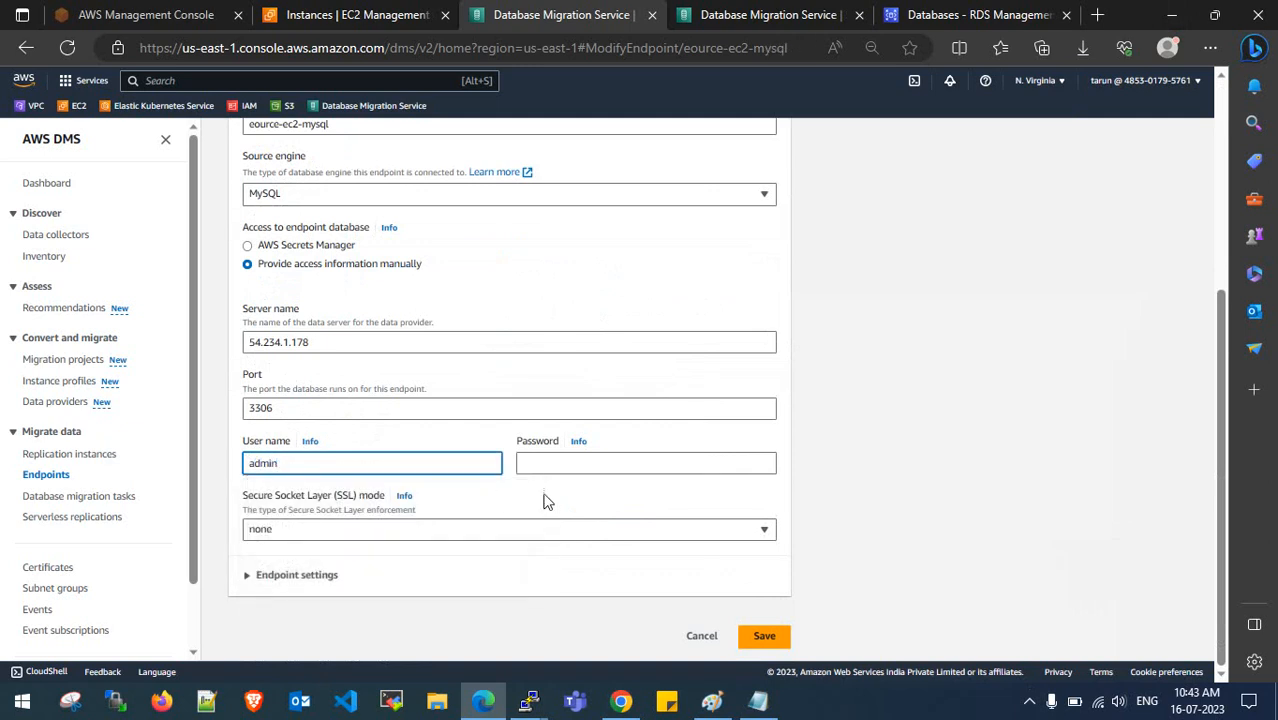
click(562, 464)
key(ctrl+v)
click(855, 449)
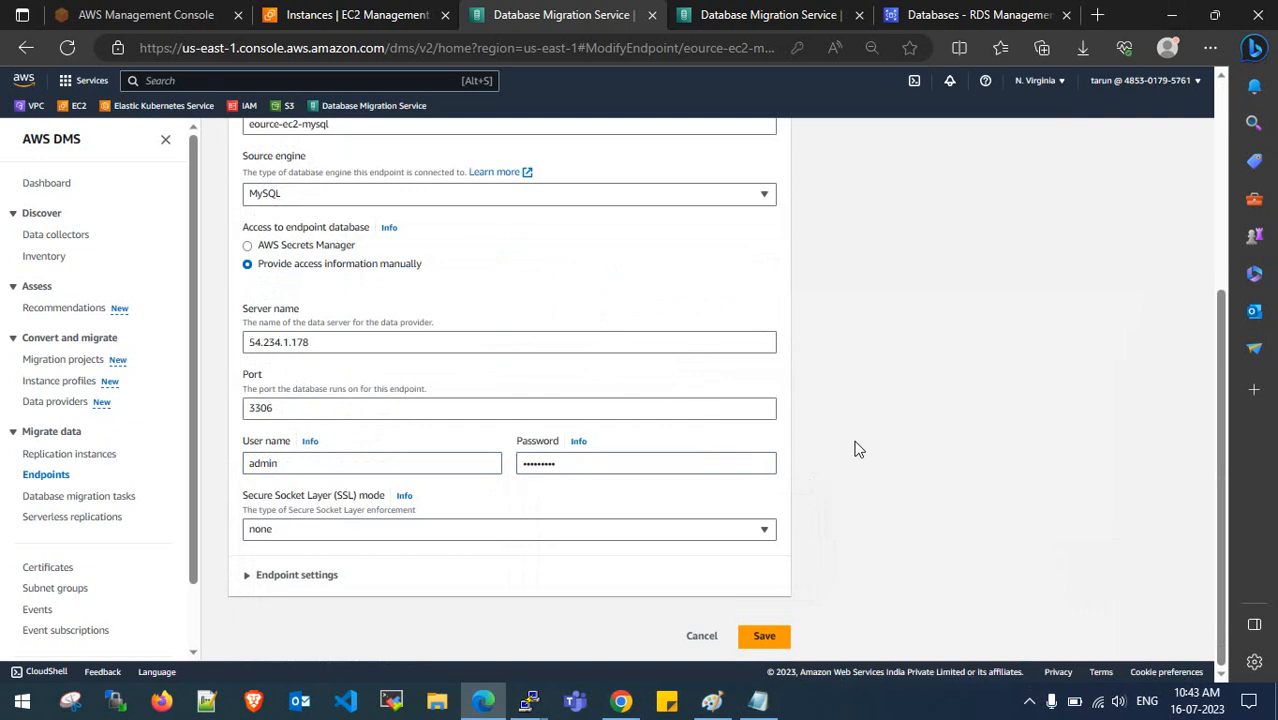
click(280, 580)
scroll(342, 573, down, 3)
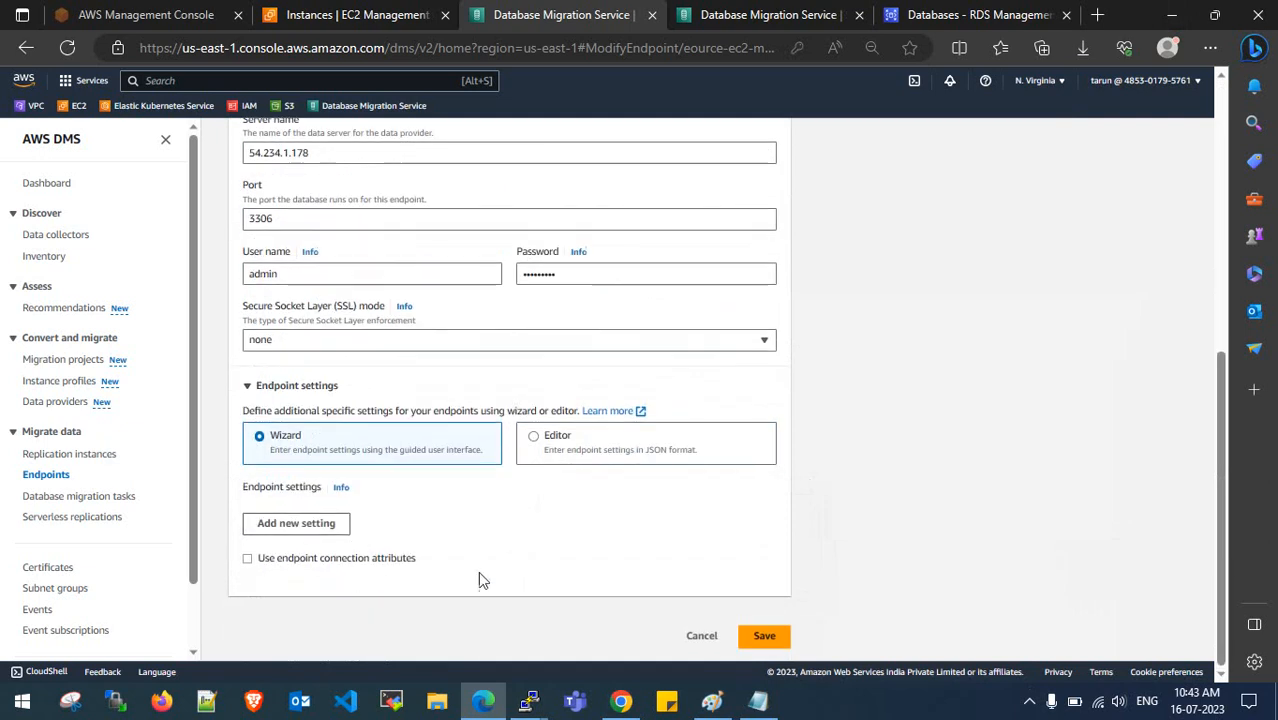
click(763, 636)
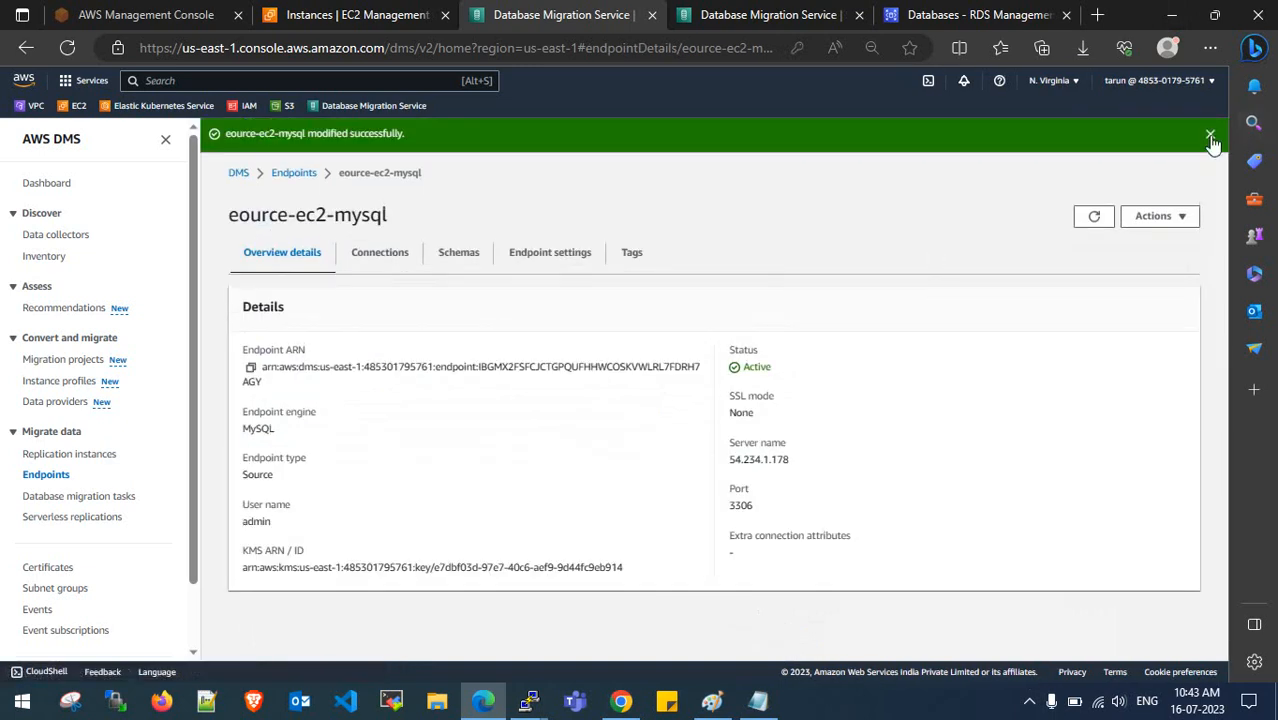
click(1210, 133)
- Test eource-ec2-mysql on the same replication instance, confirm success, and return to Endpoints
click(398, 234)
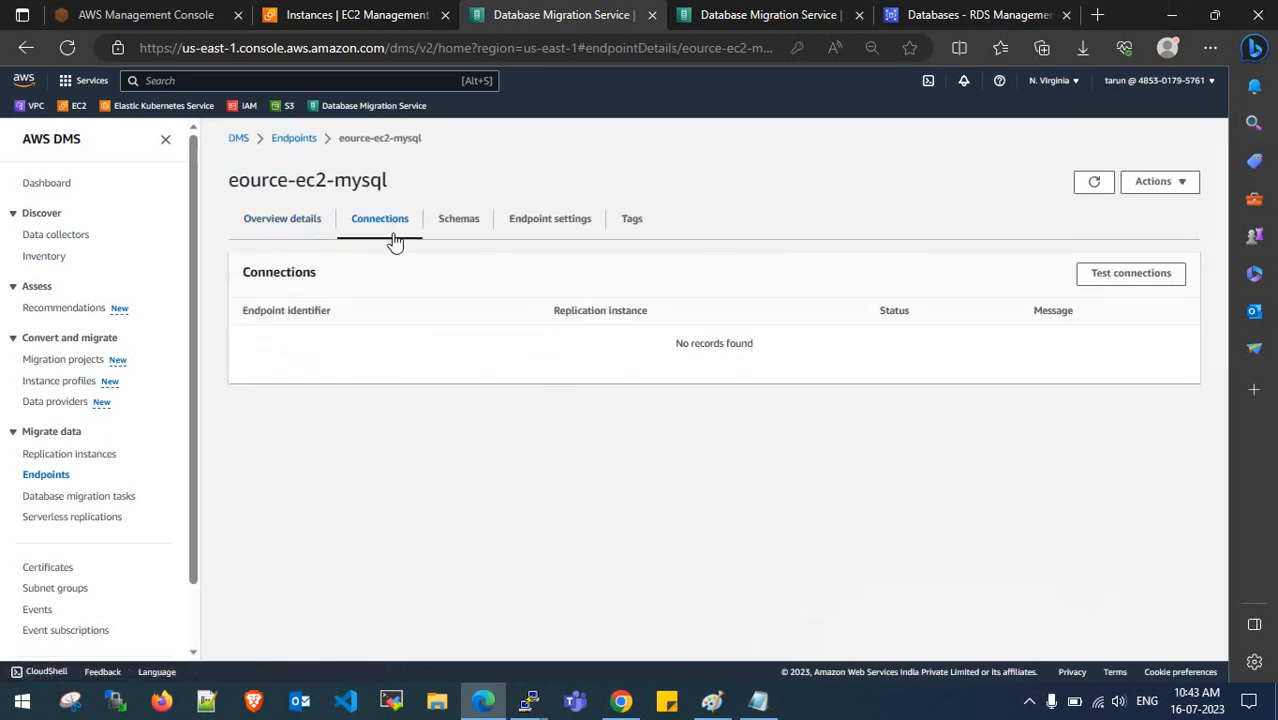
click(1131, 280)
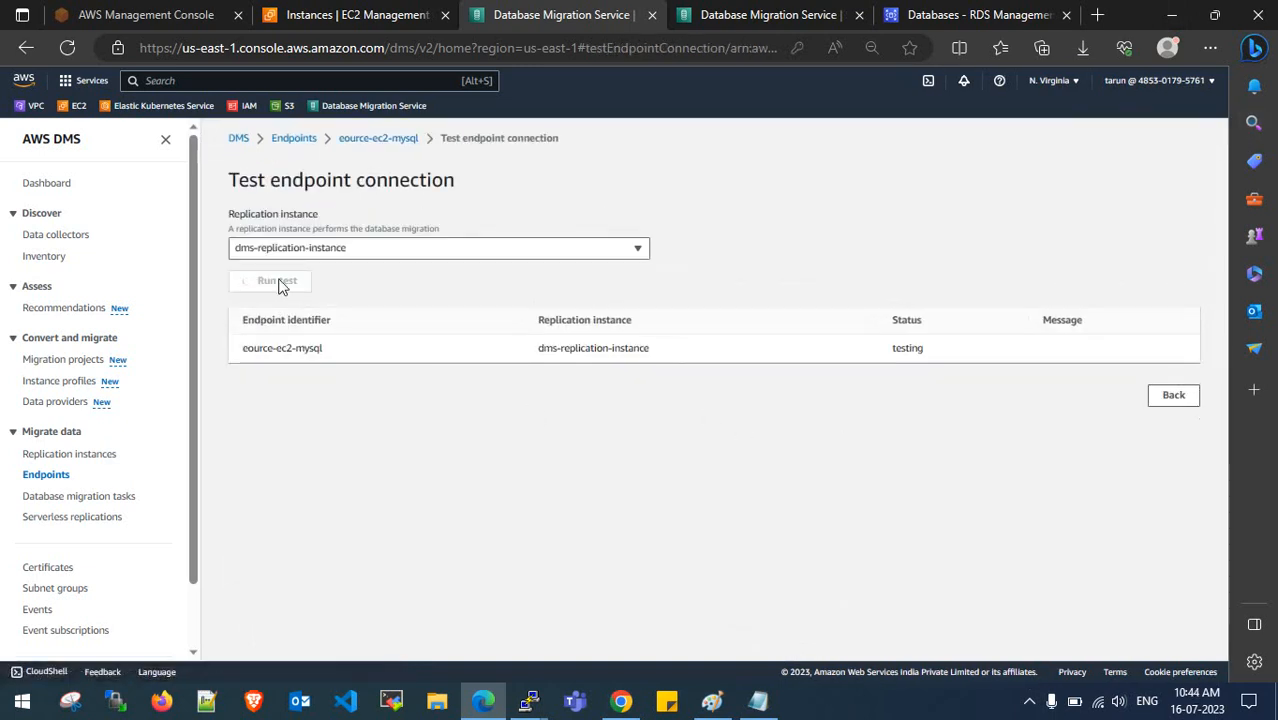
click(317, 251)
click(662, 242)
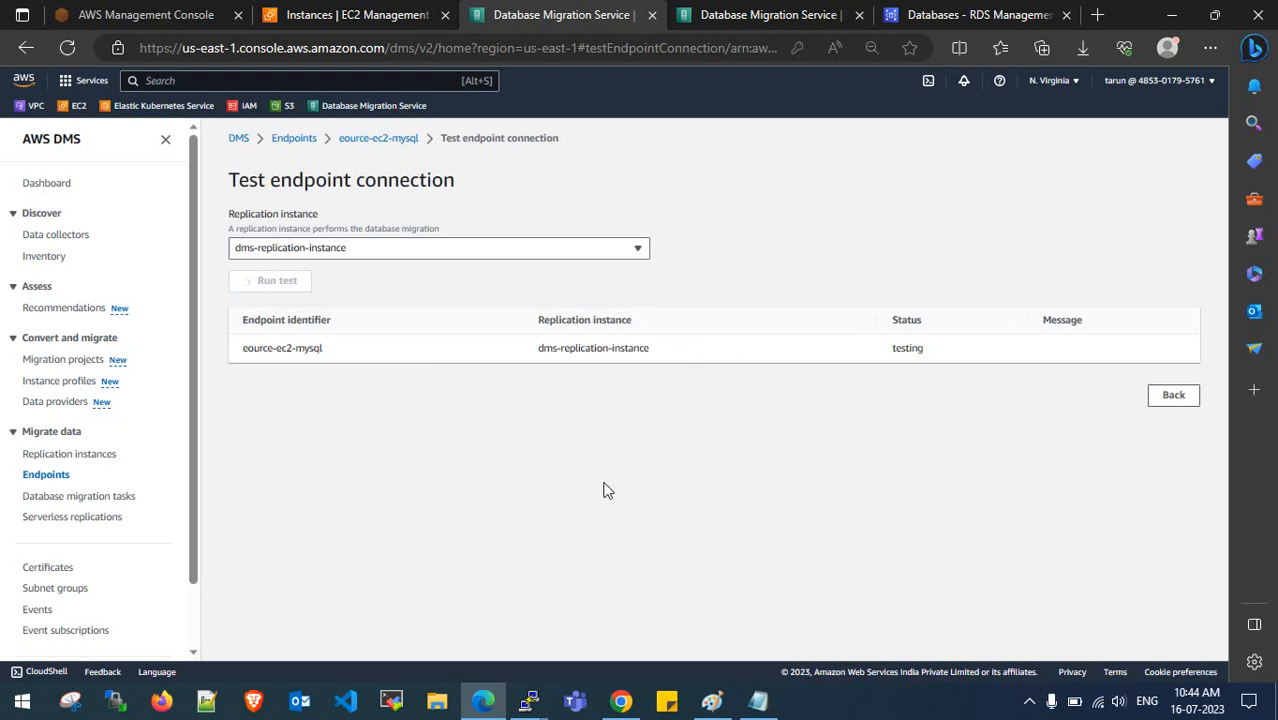
click(712, 700)
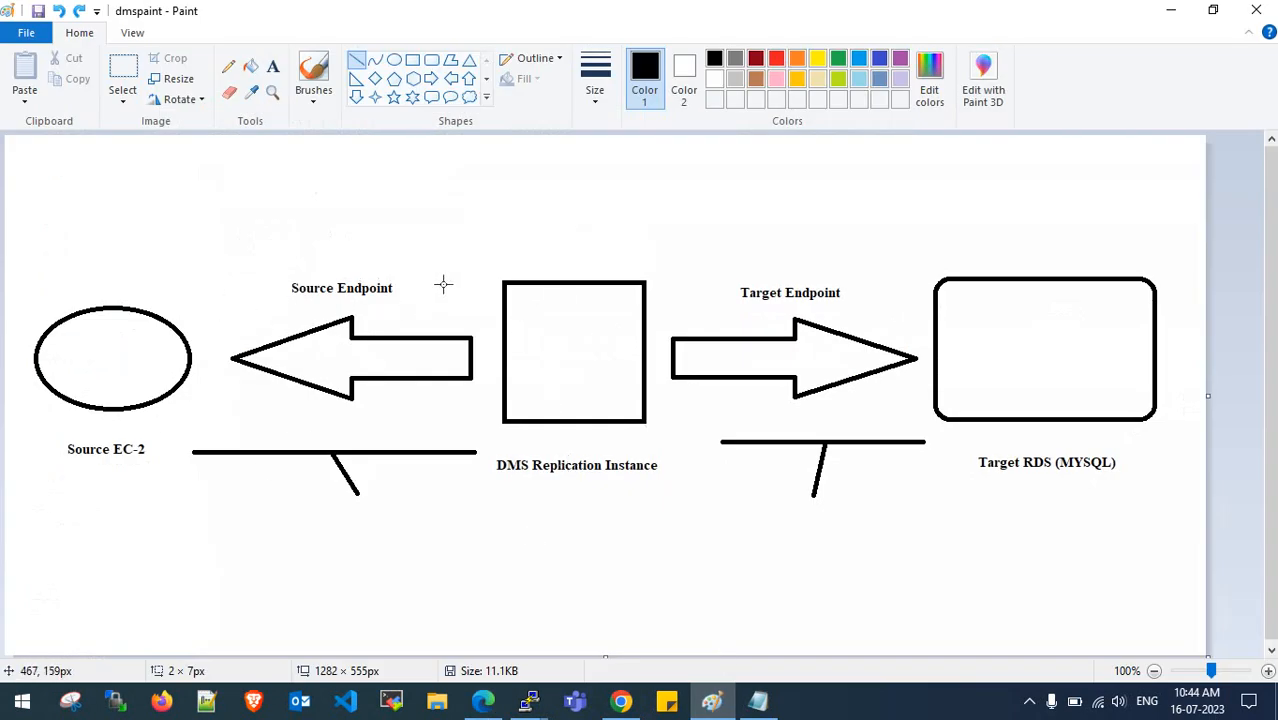
click(1169, 12)
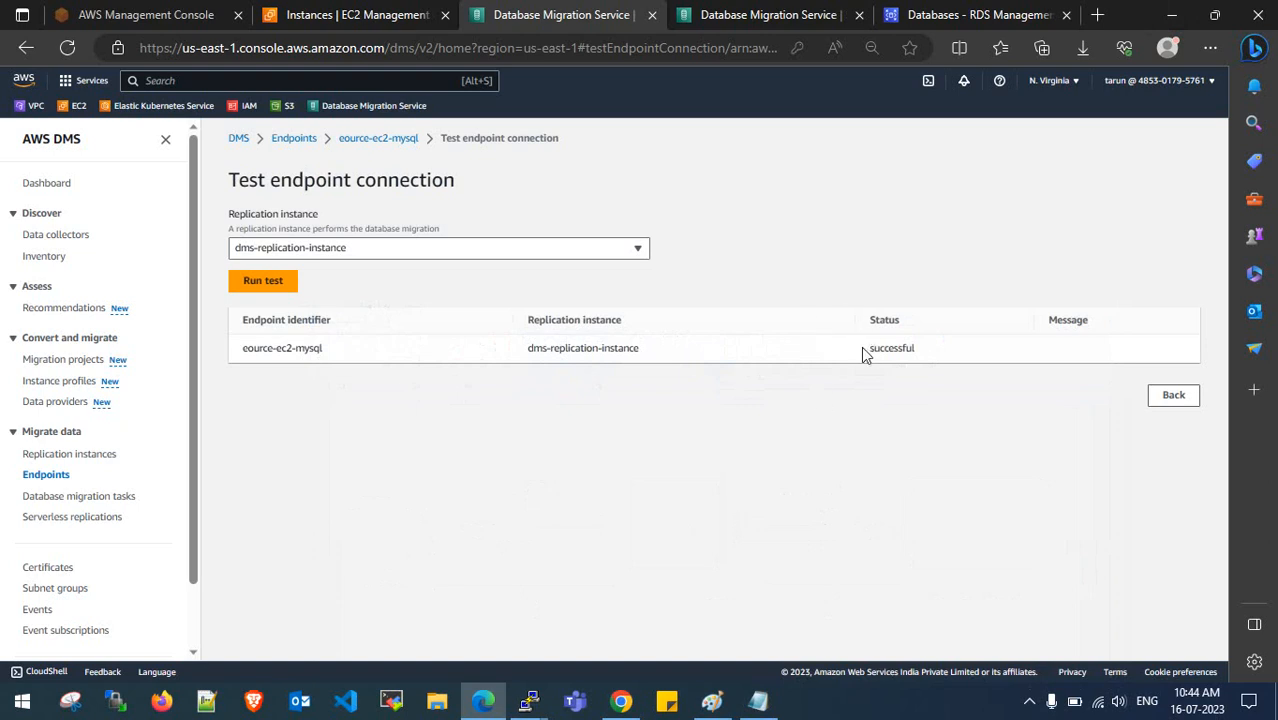
drag(866, 350, 927, 357)
click(947, 399)
click(1173, 395)
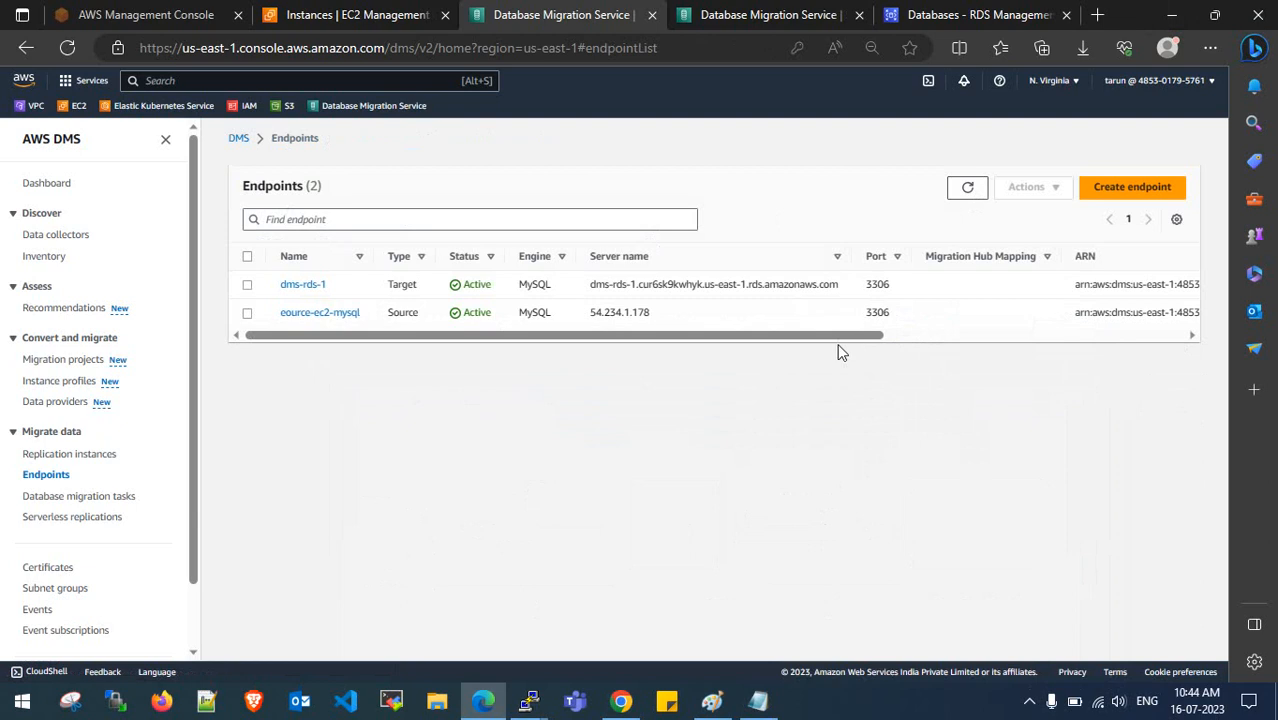
- Close the extra Database Migration Service tab, minimize Edge, and bring up the dmspaint diagram
drag(839, 336, 720, 352)
click(785, 16)
click(858, 15)
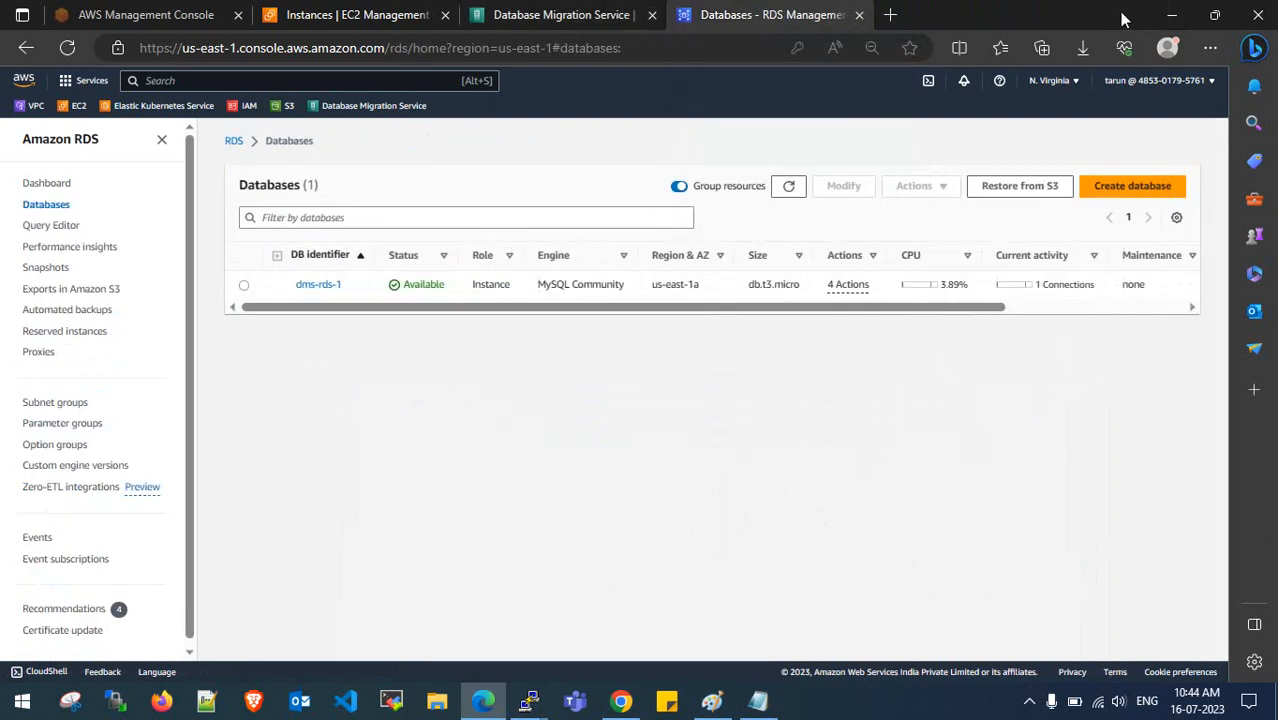
click(1171, 15)
click(711, 700)
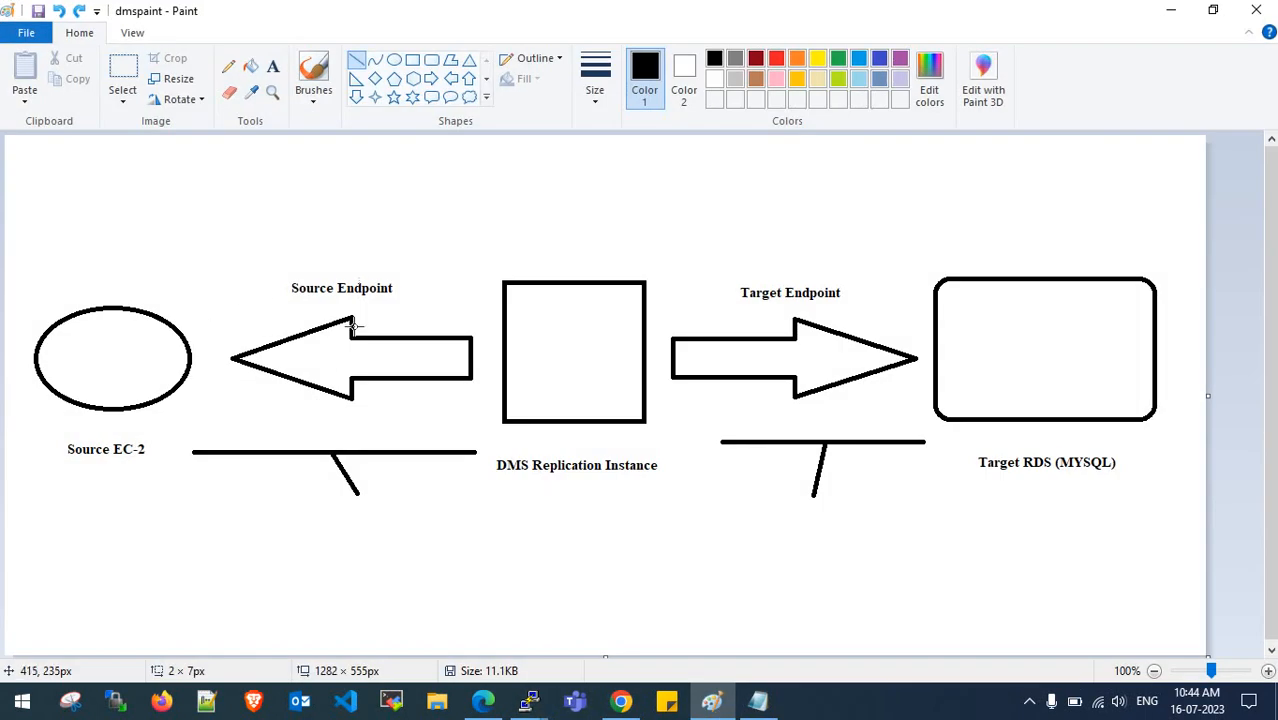
- Strike a line through 'Target Endpoint' in Paint, then briefly show the draw.io architecture diagram
drag(725, 278, 873, 302)
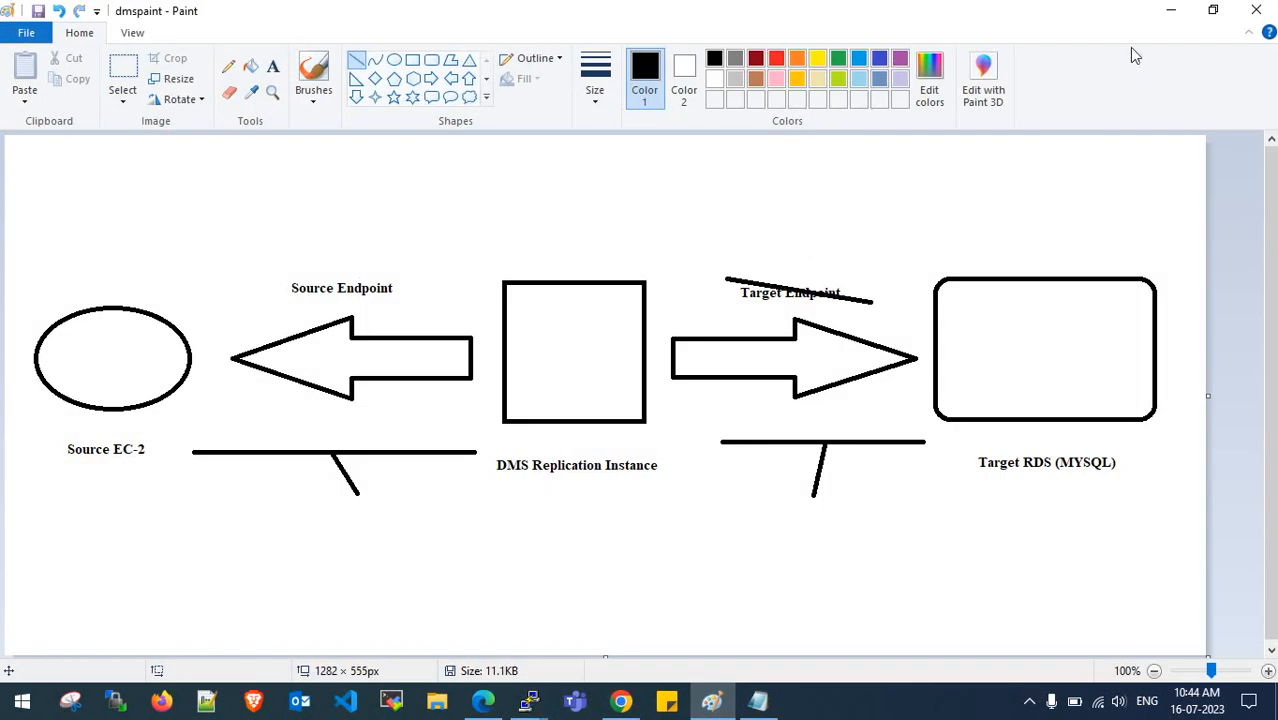
click(1171, 10)
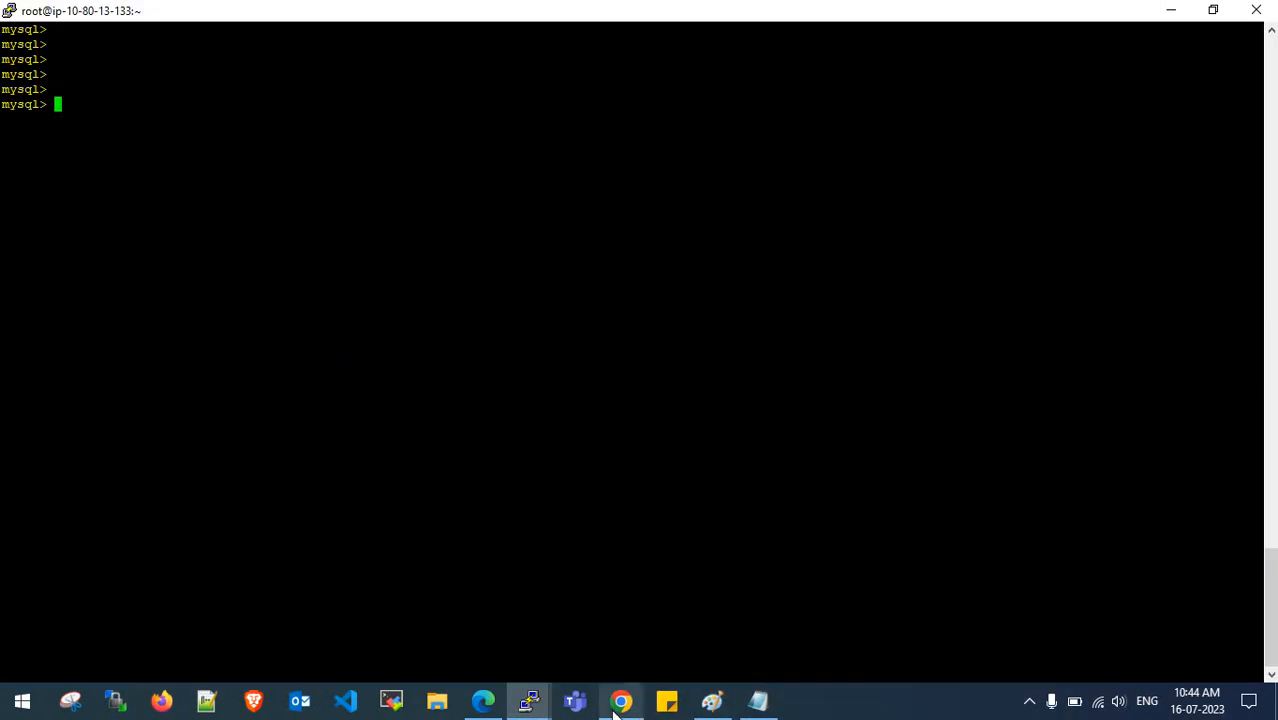
click(621, 701)
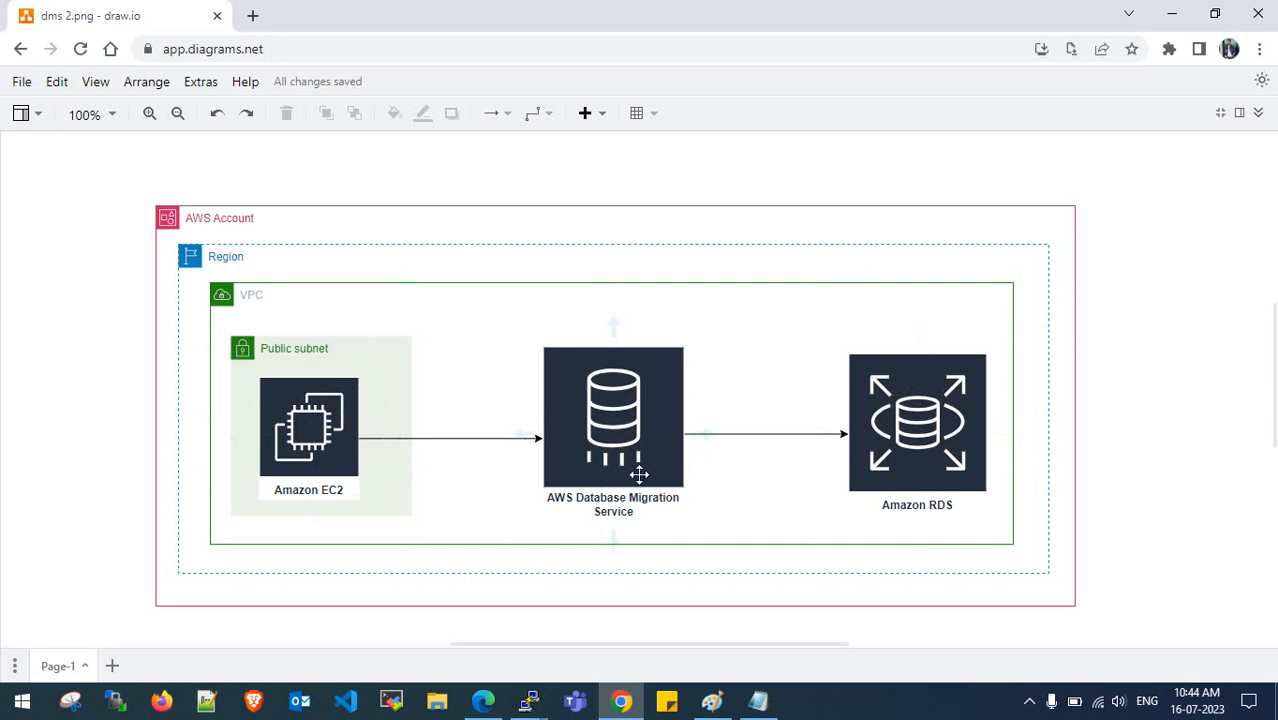
click(1172, 11)
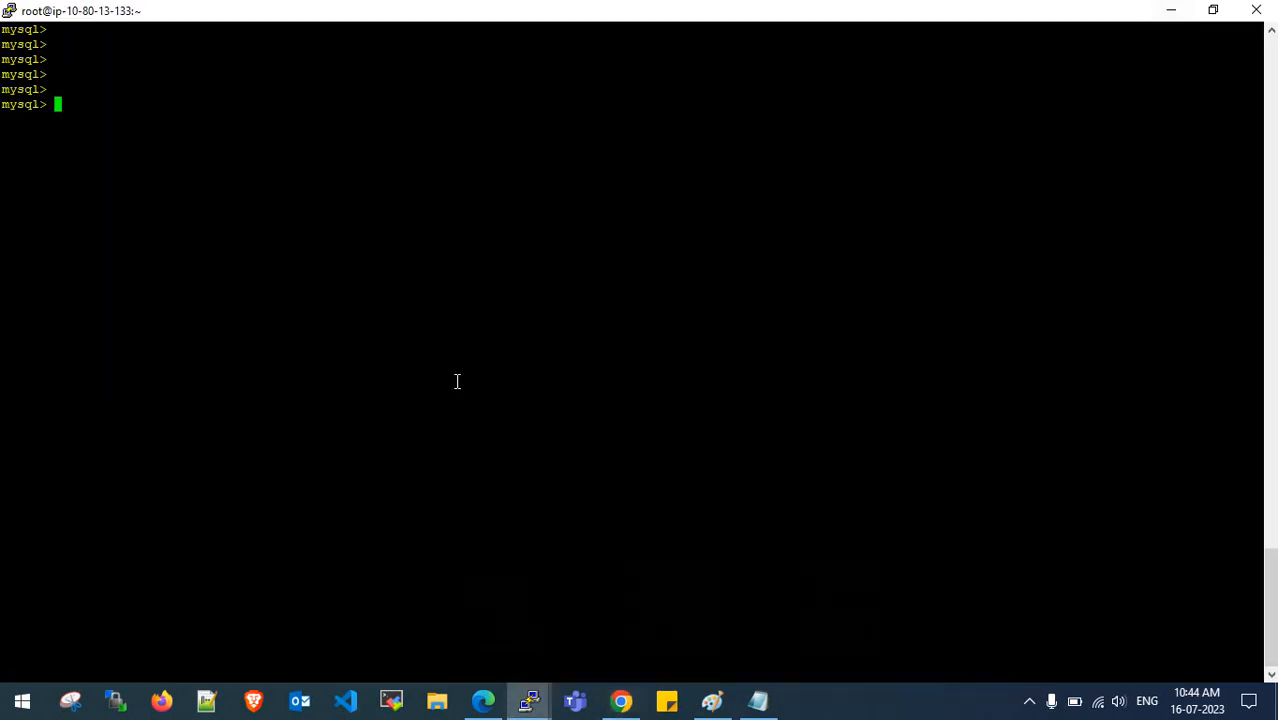
- Run 'show databases;' in the PuTTY mysql session and highlight classicmodels in the results
click(529, 700)
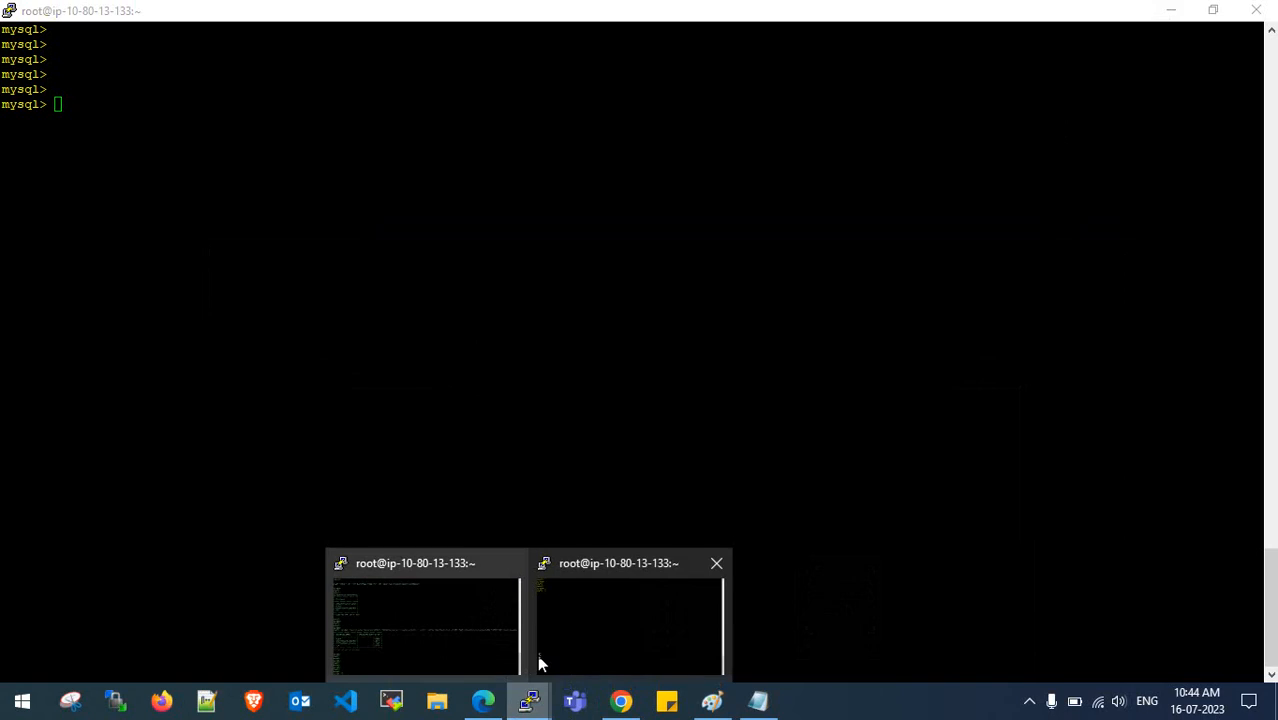
click(595, 632)
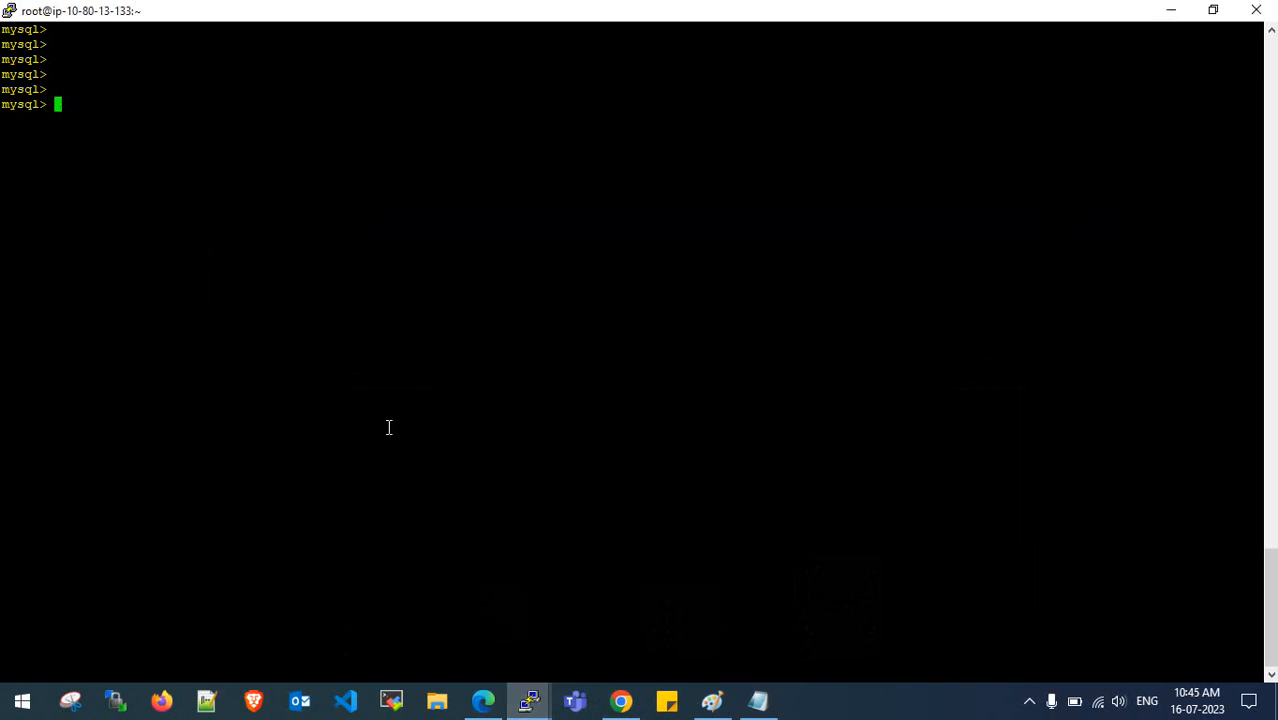
text(show databases;)
key(Return)
key(Return)
key(Return)
key(Return)
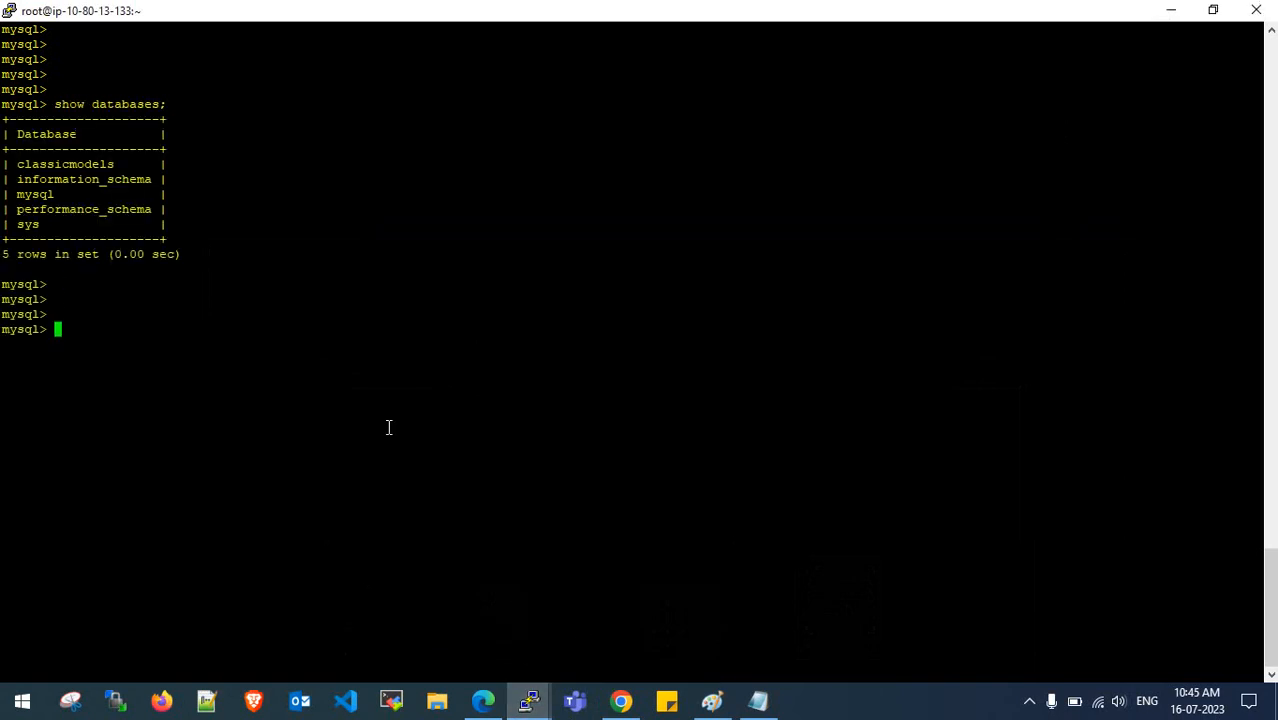
drag(17, 164, 115, 164)
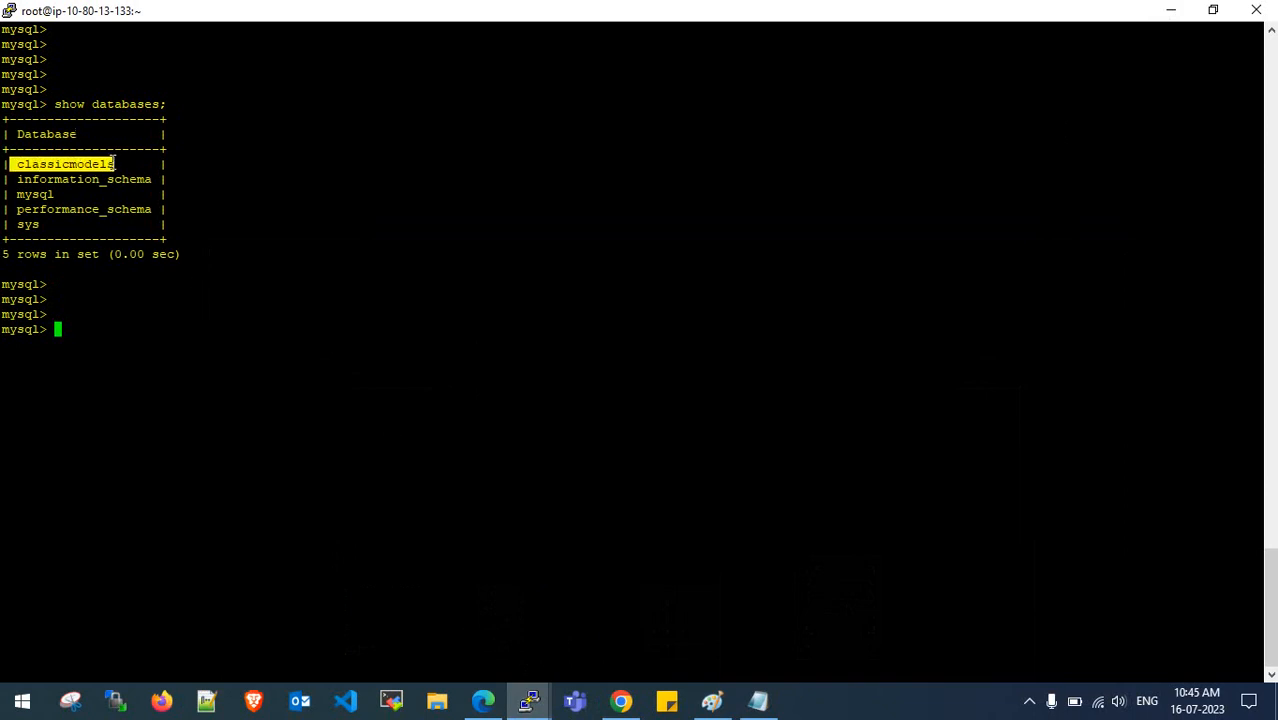
click(115, 162)
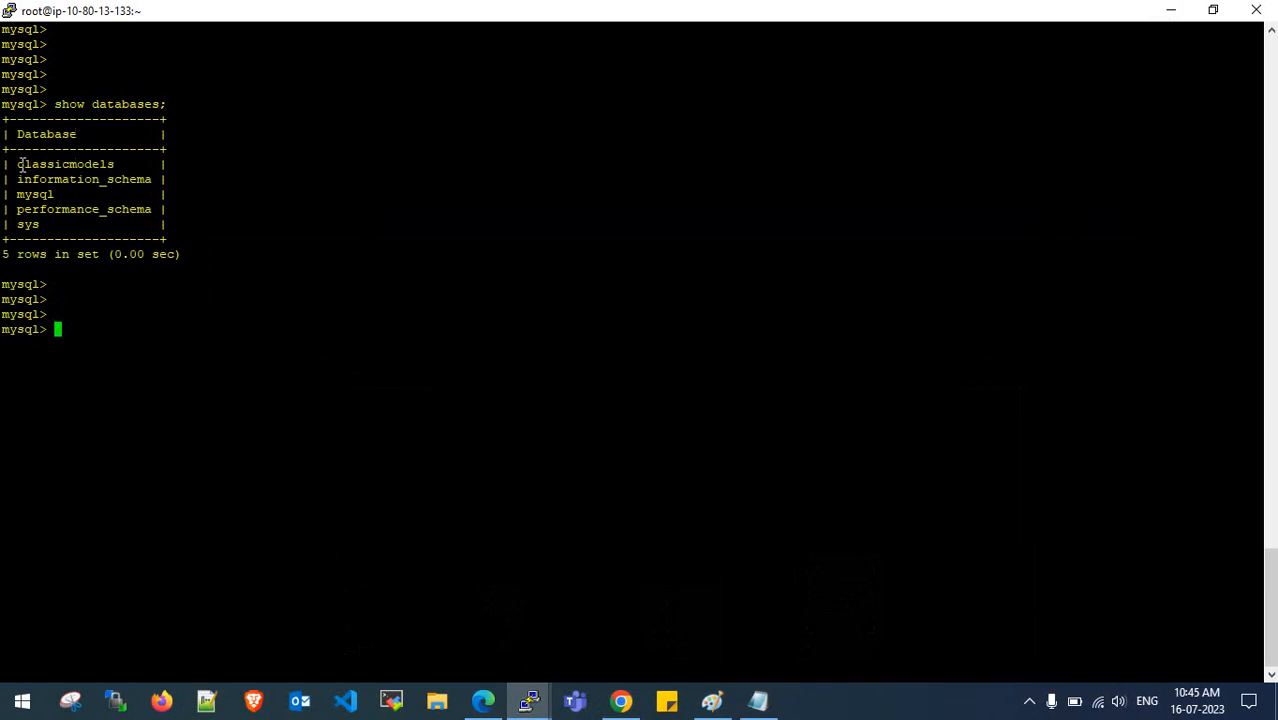
drag(19, 164, 121, 164)
double_click(308, 150)
click(219, 316)
- Go to the DMS Database migration tasks list and start creating a new task
click(483, 700)
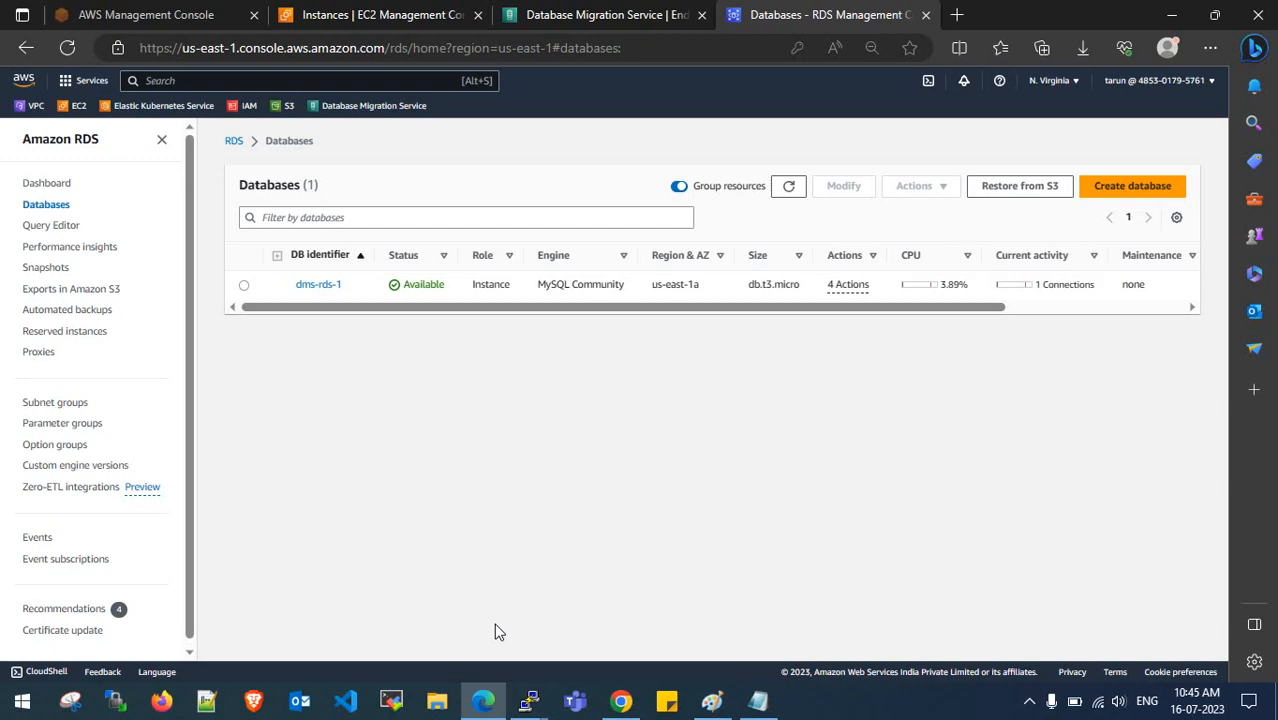
click(567, 12)
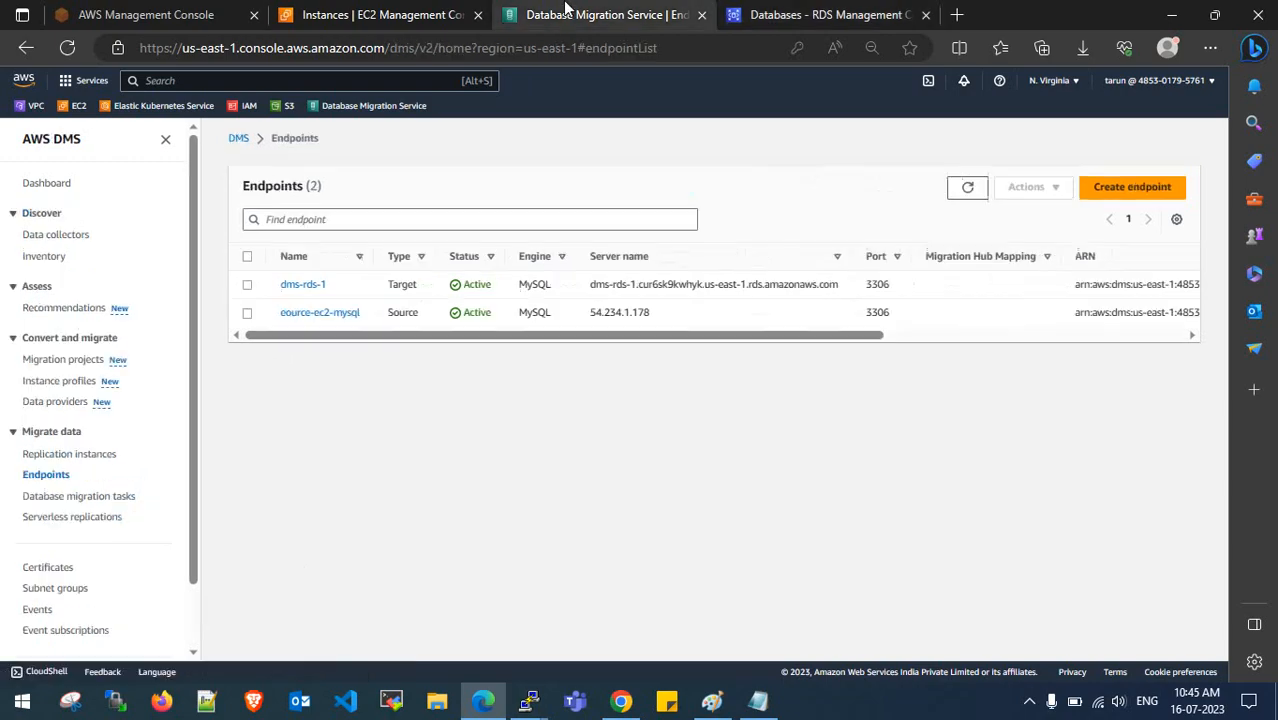
click(78, 505)
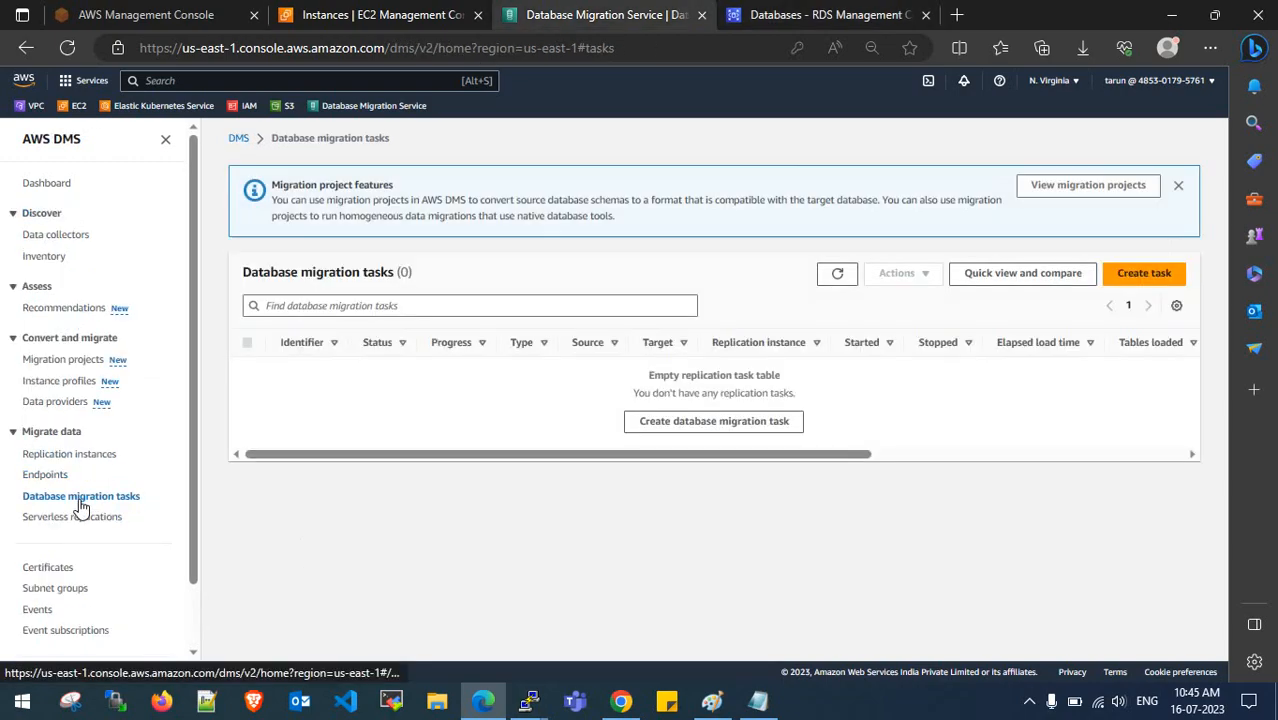
click(1140, 276)
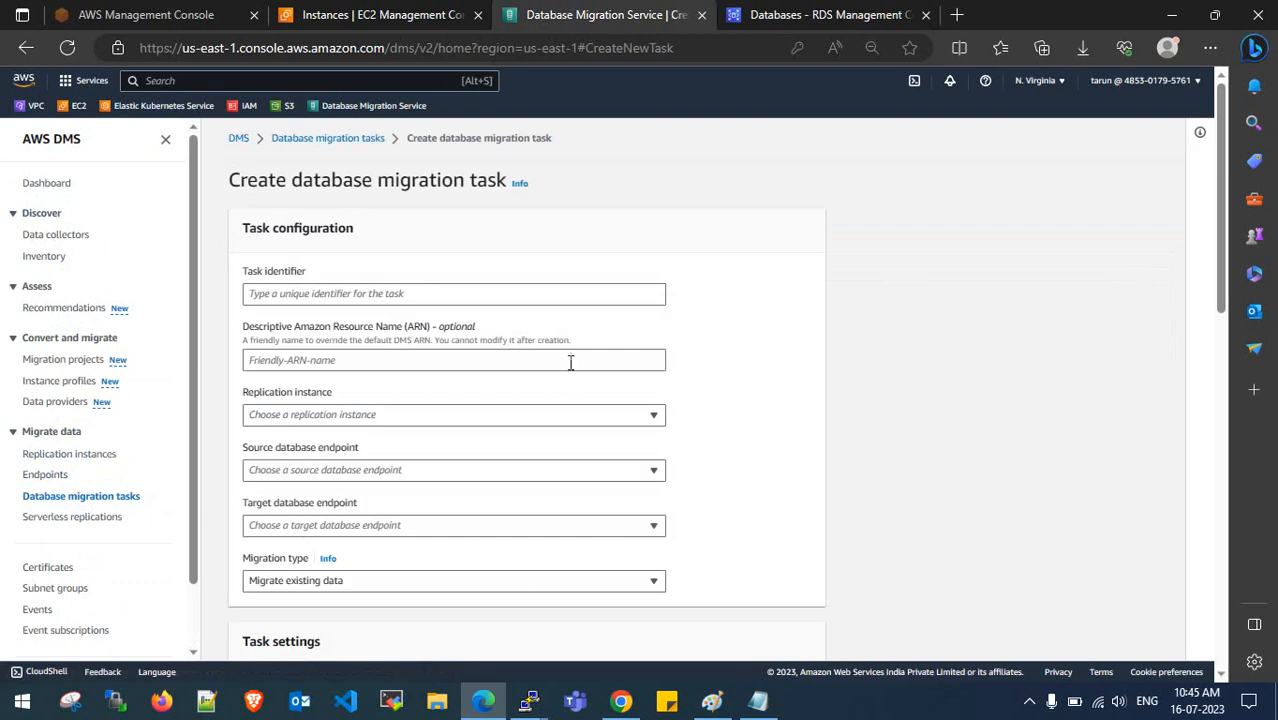
- Enter task identifier DMS-MIGRATION-TASK-1-FULL-LOAD and view the Migration type options
click(352, 293)
text(DMS-MIGRATION-TASK-1-FULL-LOAD)
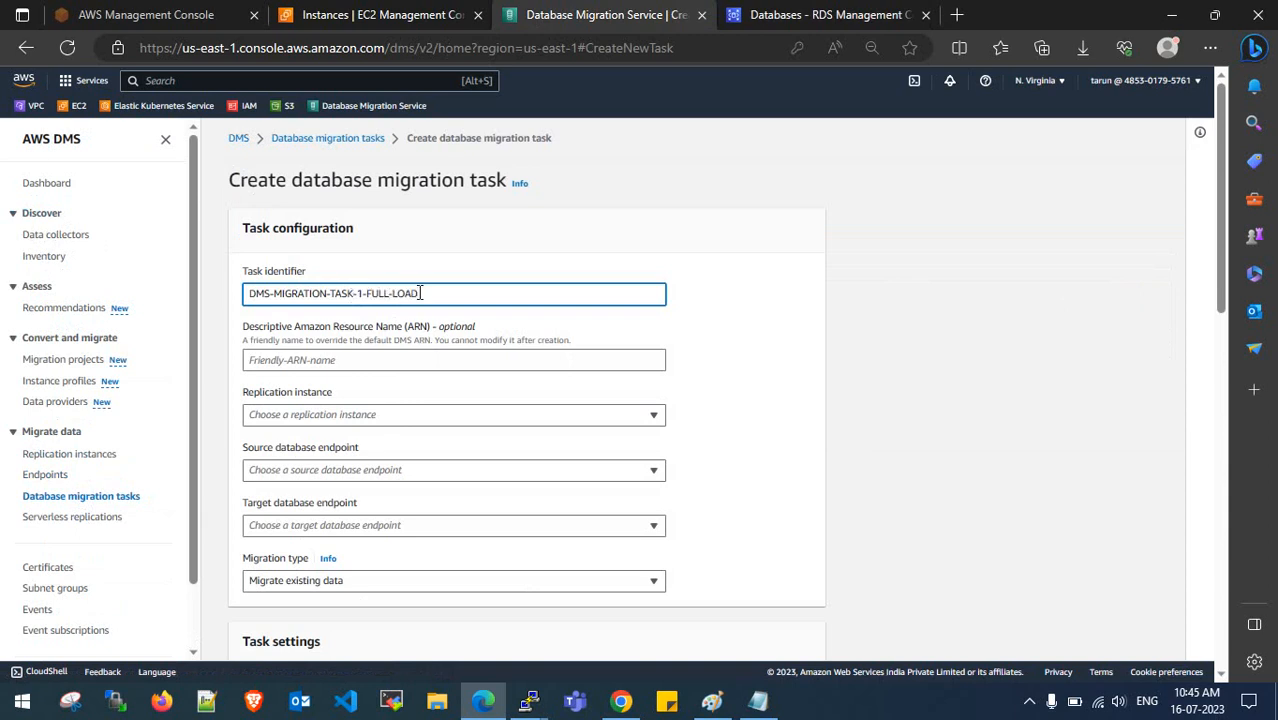
scroll(420, 380, down, 1)
click(424, 488)
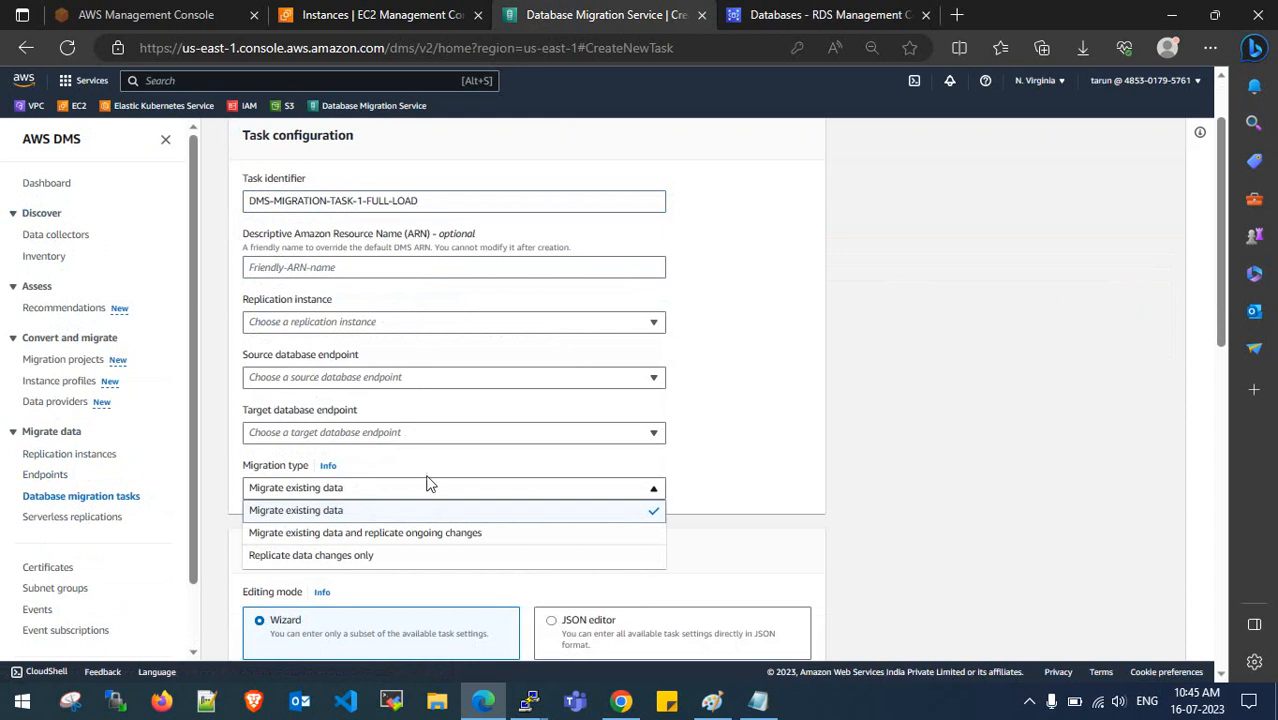
scroll(430, 483, down, 2)
key(alt+Tab)
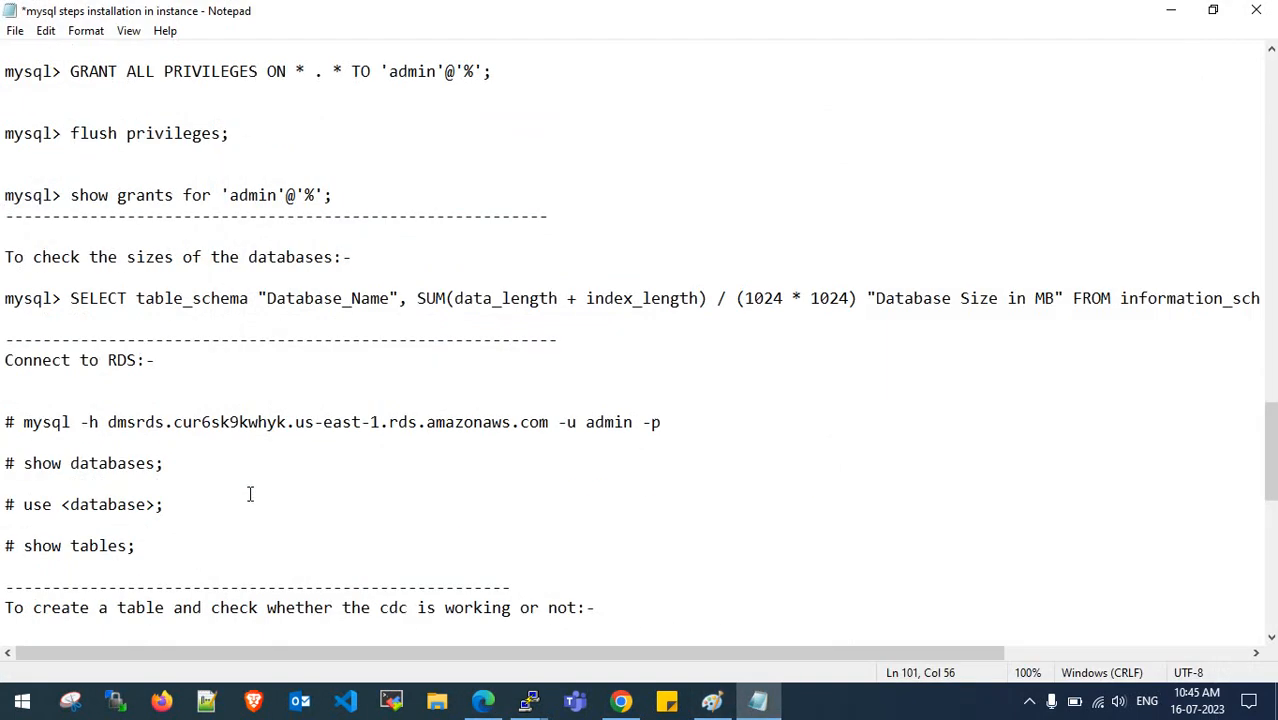
- Highlight the three migration types in the notes: FULL-LOAD, FULL-LOAD WITH CDC, and ONLY CDC
scroll(250, 494, down, 6)
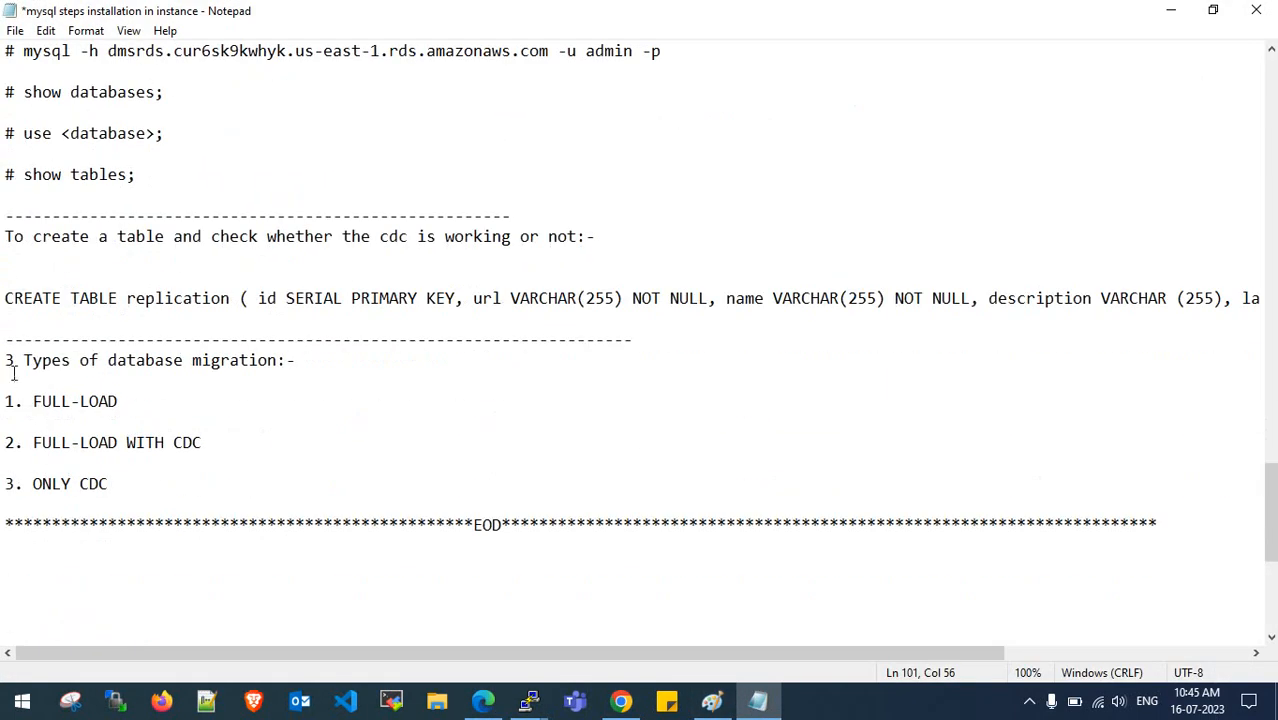
drag(4, 364, 277, 362)
click(277, 362)
drag(38, 408, 104, 404)
drag(34, 443, 199, 457)
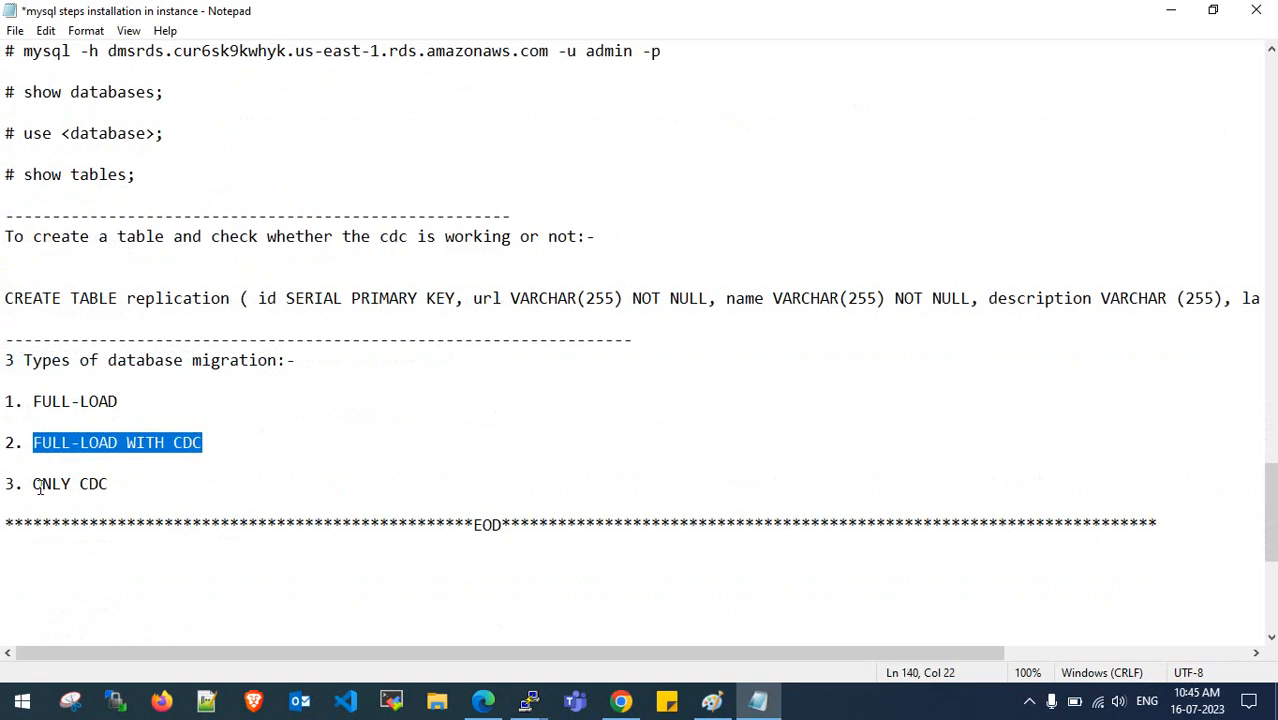
drag(23, 484, 123, 484)
click(129, 485)
drag(34, 405, 118, 402)
click(118, 402)
click(483, 700)
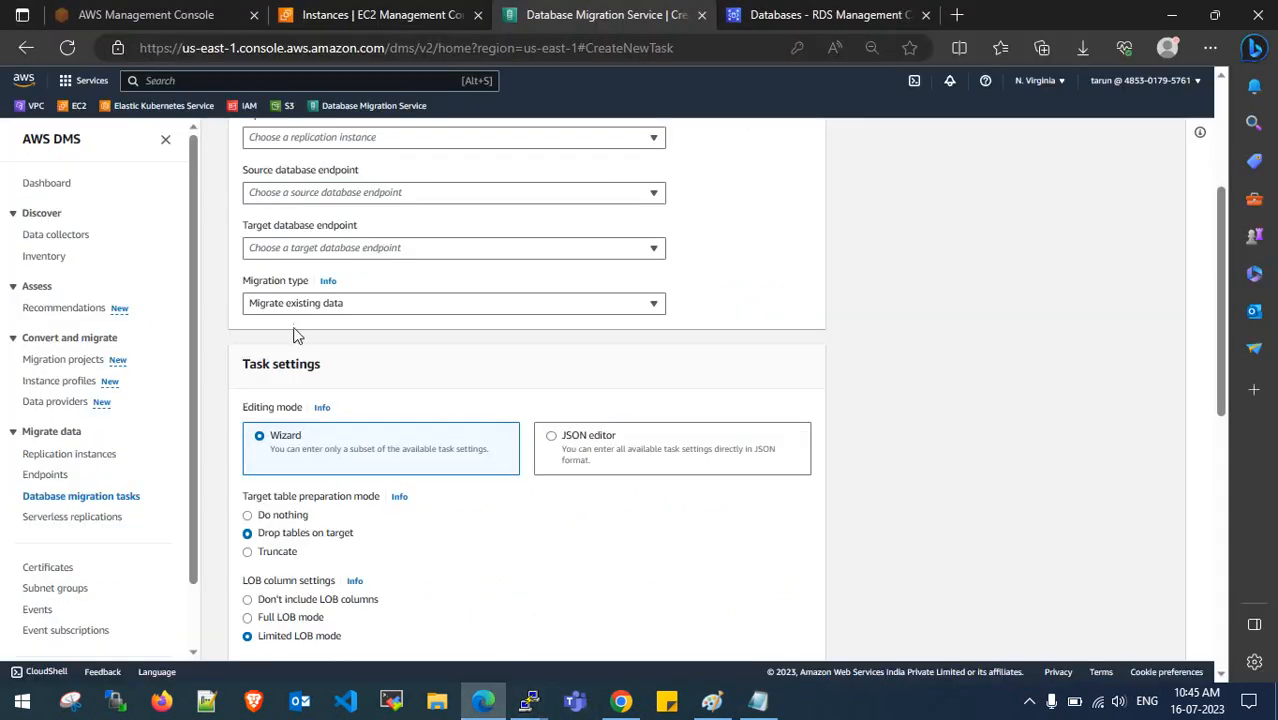
- Read the Migration type help panel, highlighting its Full load one-time description
click(326, 282)
scroll(699, 442, up, 2)
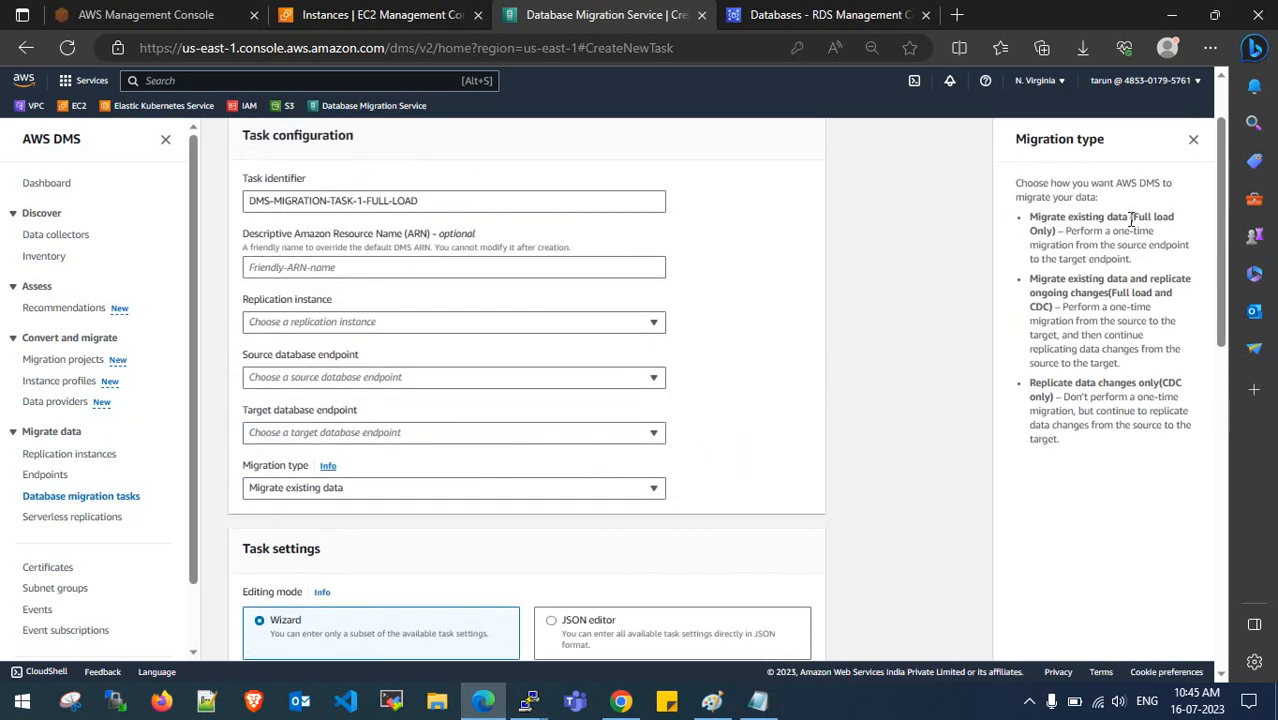
drag(1135, 218, 1174, 218)
drag(1065, 231, 1153, 231)
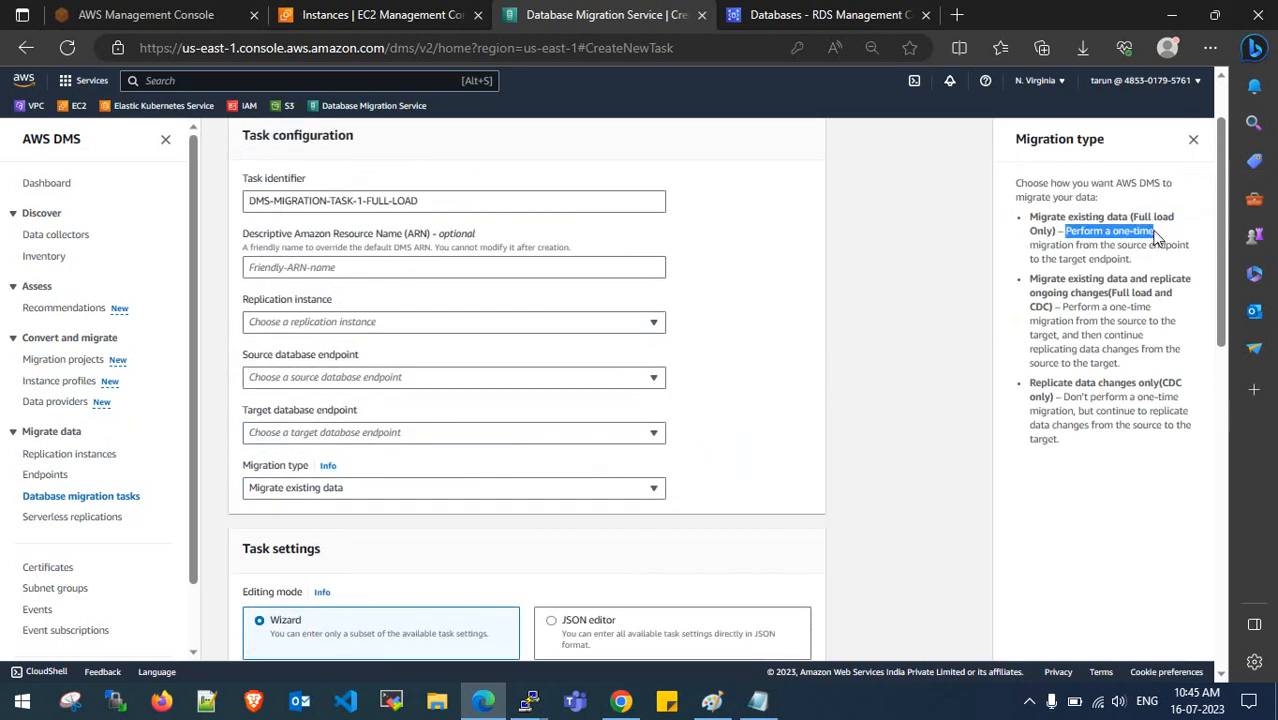
drag(1058, 245, 1119, 259)
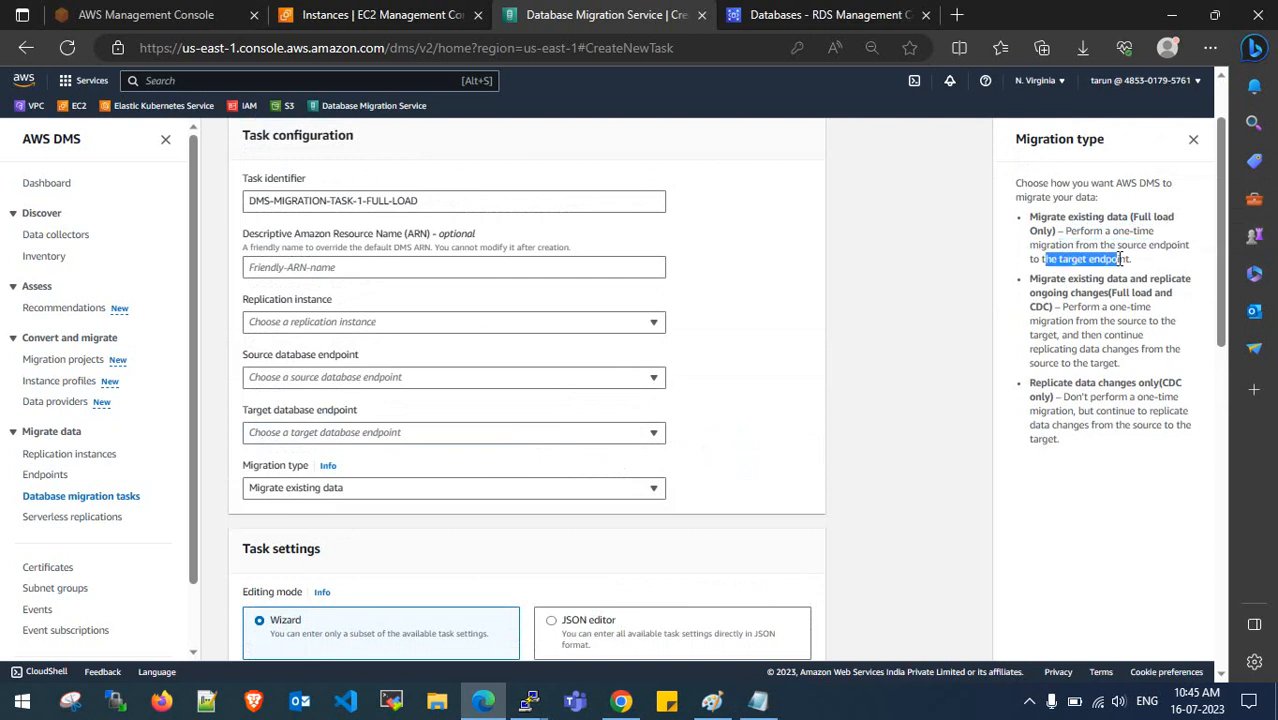
click(1123, 259)
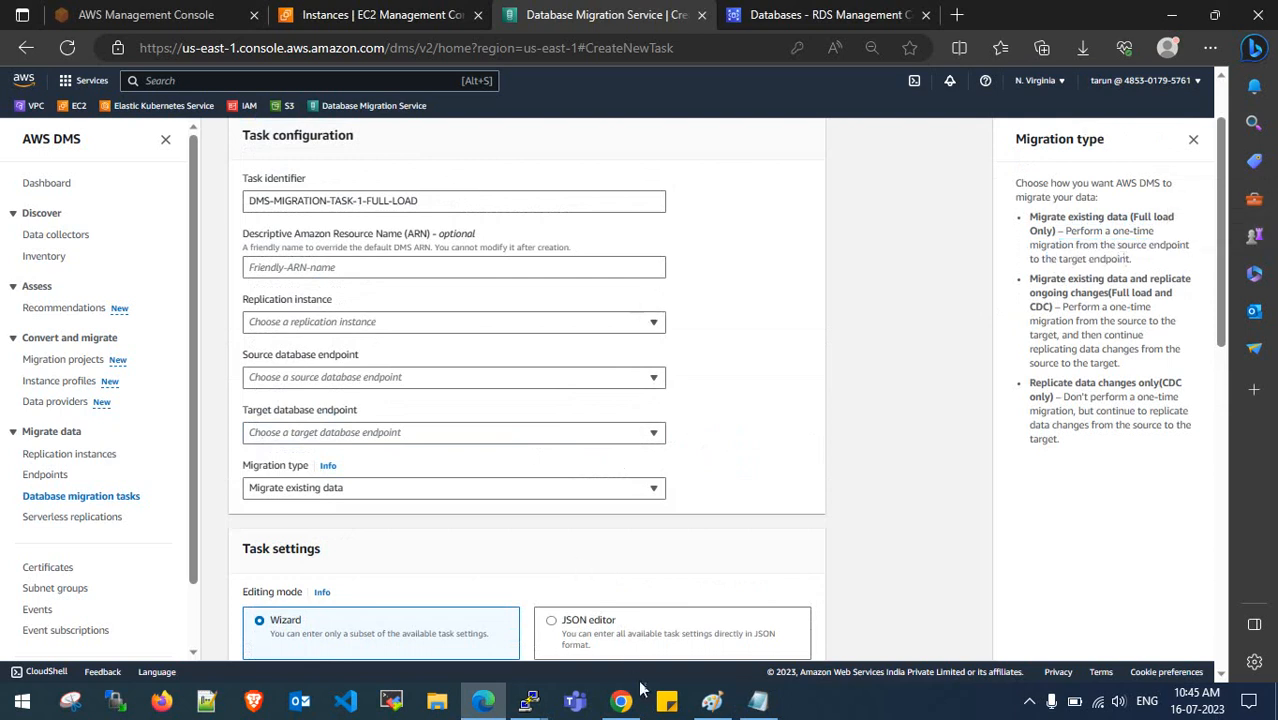
click(712, 700)
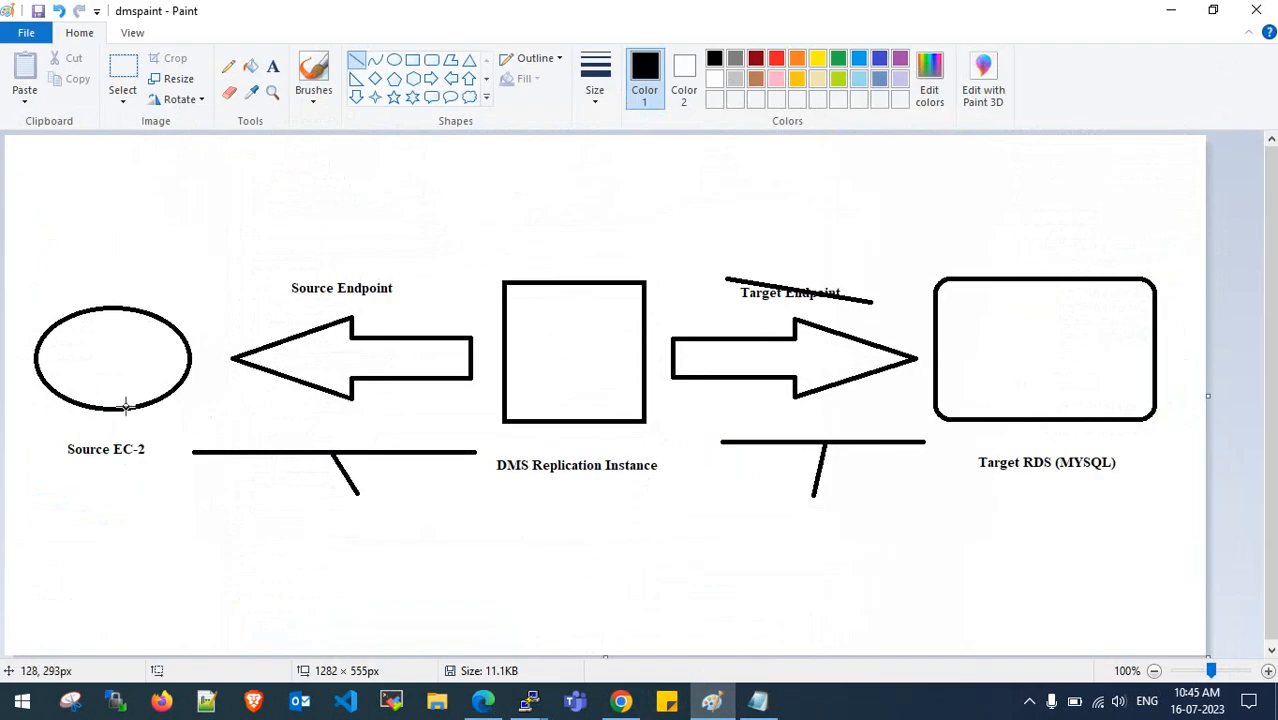
- Draw a pencil curve from Source EC-2 to Target RDS, then review the Full load help text
click(228, 66)
mouse_move(128, 310)
mouse_down()
mouse_move(944, 240)
mouse_move(985, 266)
mouse_move(977, 278)
mouse_up()
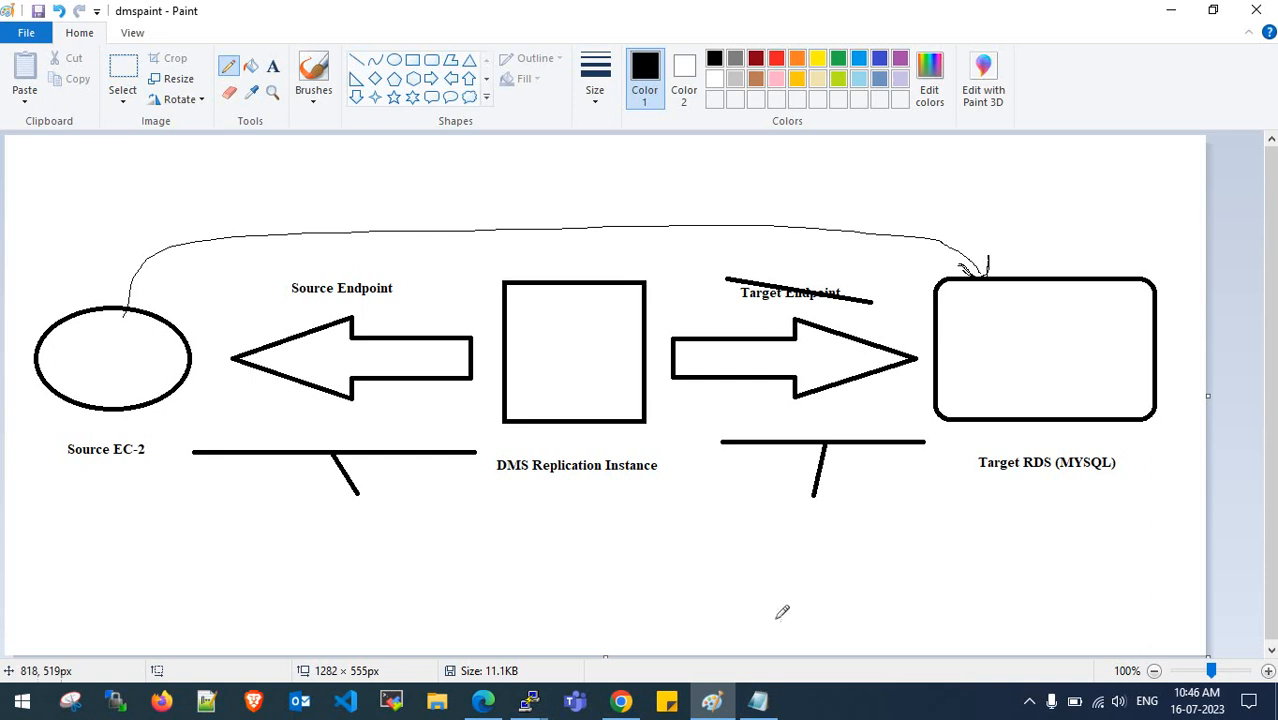
click(483, 702)
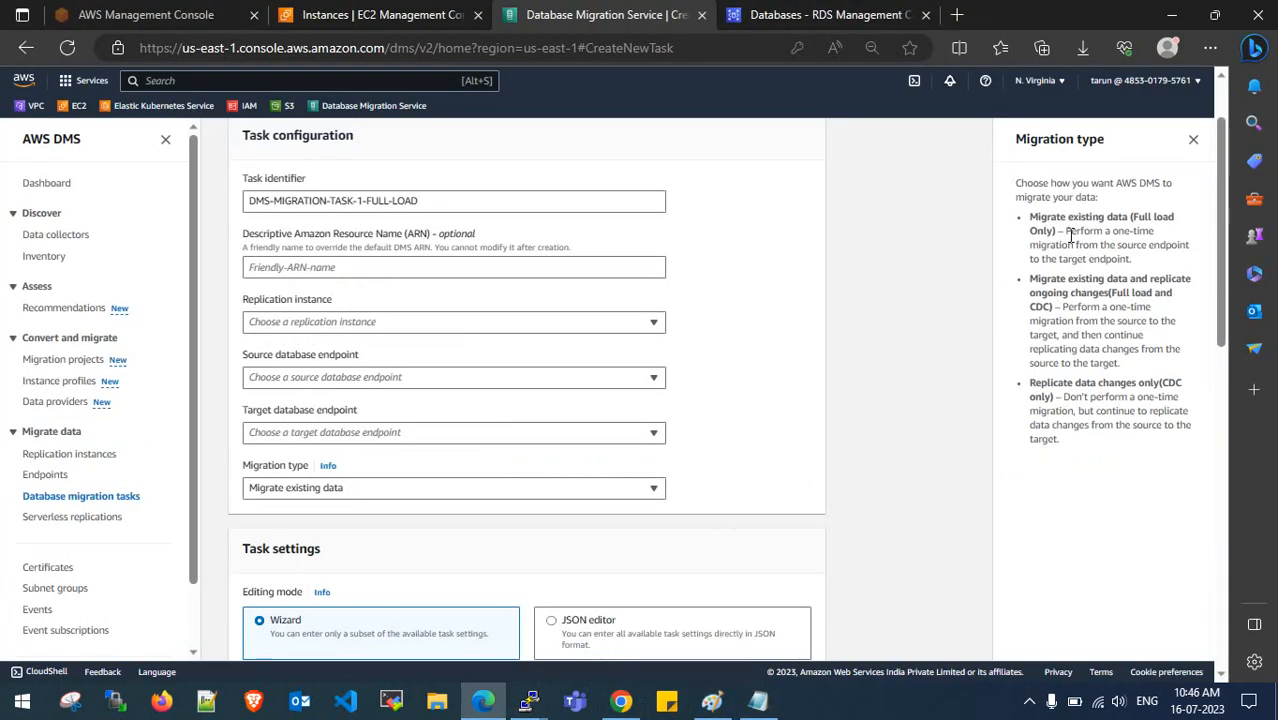
drag(1146, 222, 1148, 227)
click(1148, 227)
drag(1124, 294, 1171, 282)
click(1085, 289)
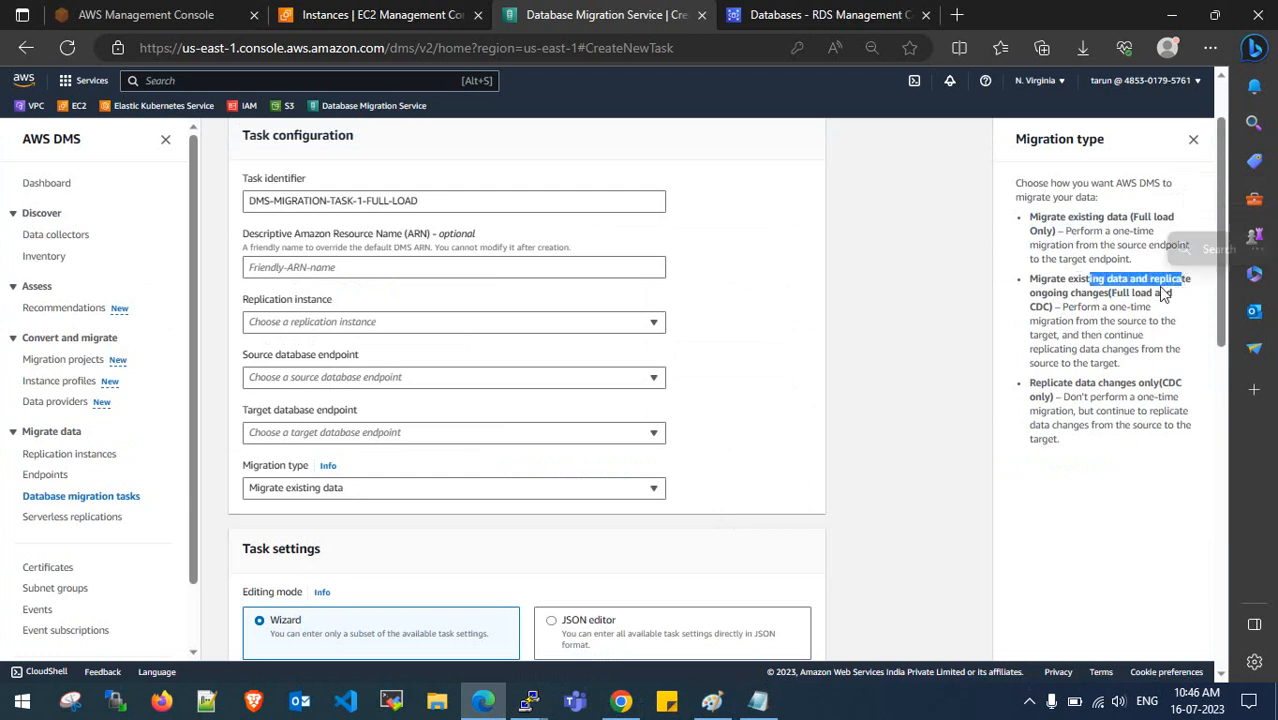
drag(1062, 294, 1104, 295)
- Add four tick strokes below Source EC-2 and a loop over its label in Paint
click(711, 700)
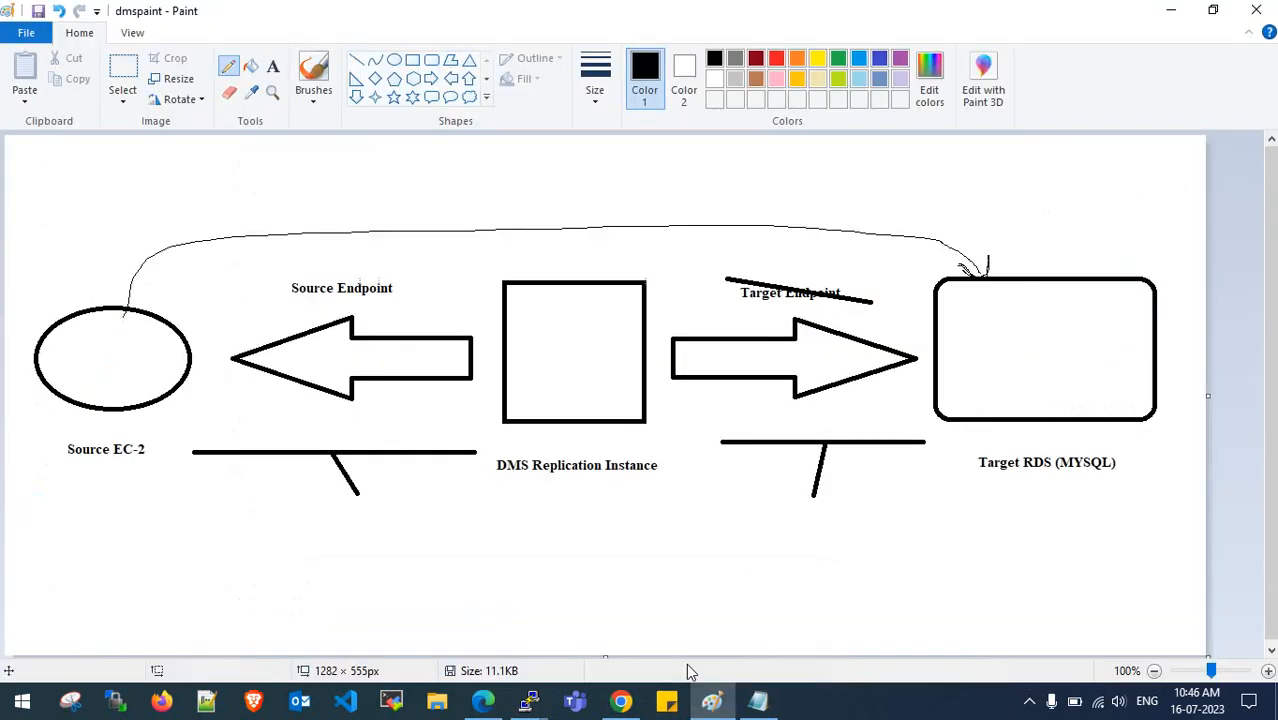
mouse_move(44, 487)
mouse_down()
mouse_move(70, 515)
mouse_move(148, 450)
mouse_up()
drag(33, 517, 153, 486)
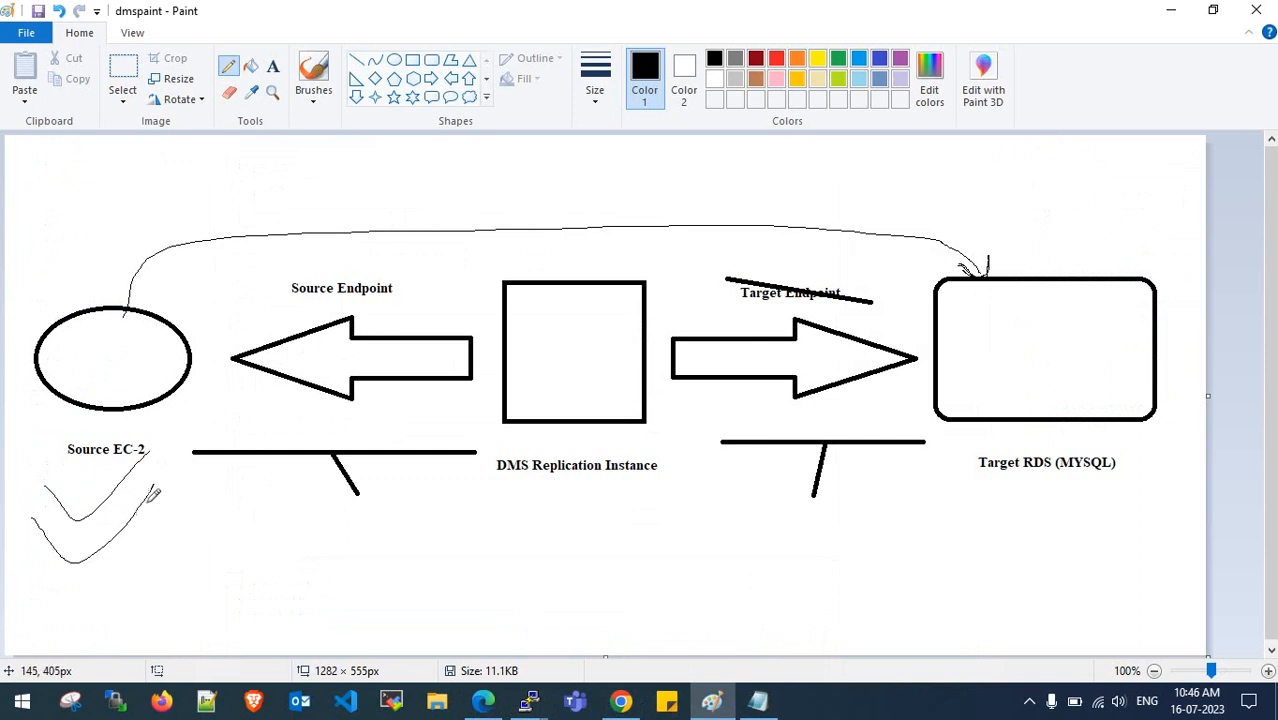
drag(42, 540, 180, 528)
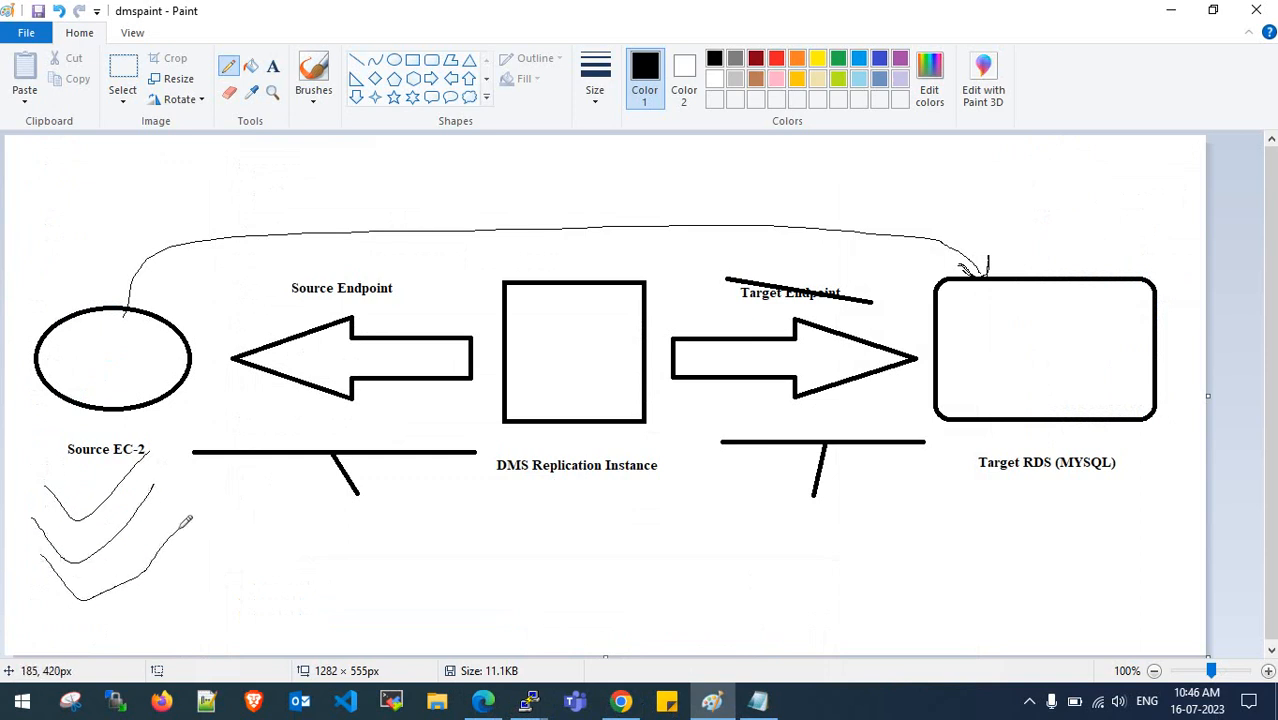
drag(45, 585, 179, 569)
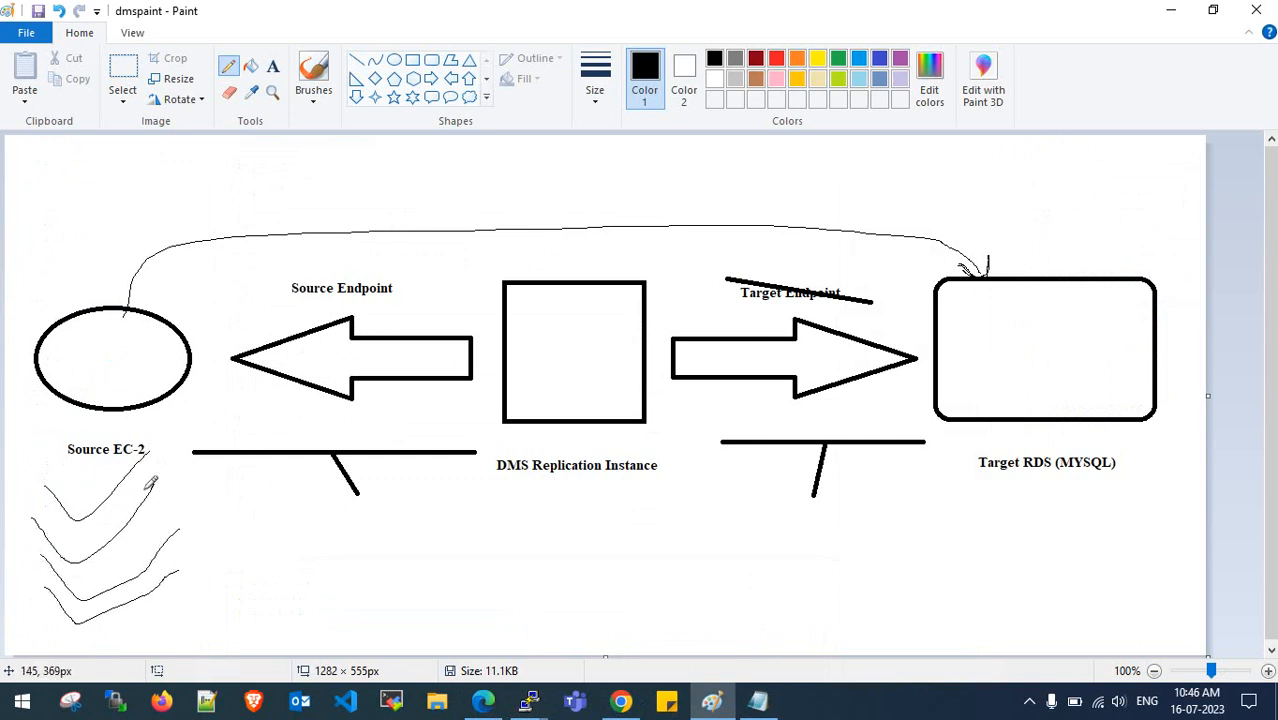
mouse_move(130, 398)
mouse_down()
mouse_move(128, 437)
mouse_move(117, 379)
mouse_move(125, 465)
mouse_move(776, 556)
mouse_move(985, 458)
mouse_move(996, 422)
mouse_move(985, 438)
mouse_move(998, 438)
mouse_up()
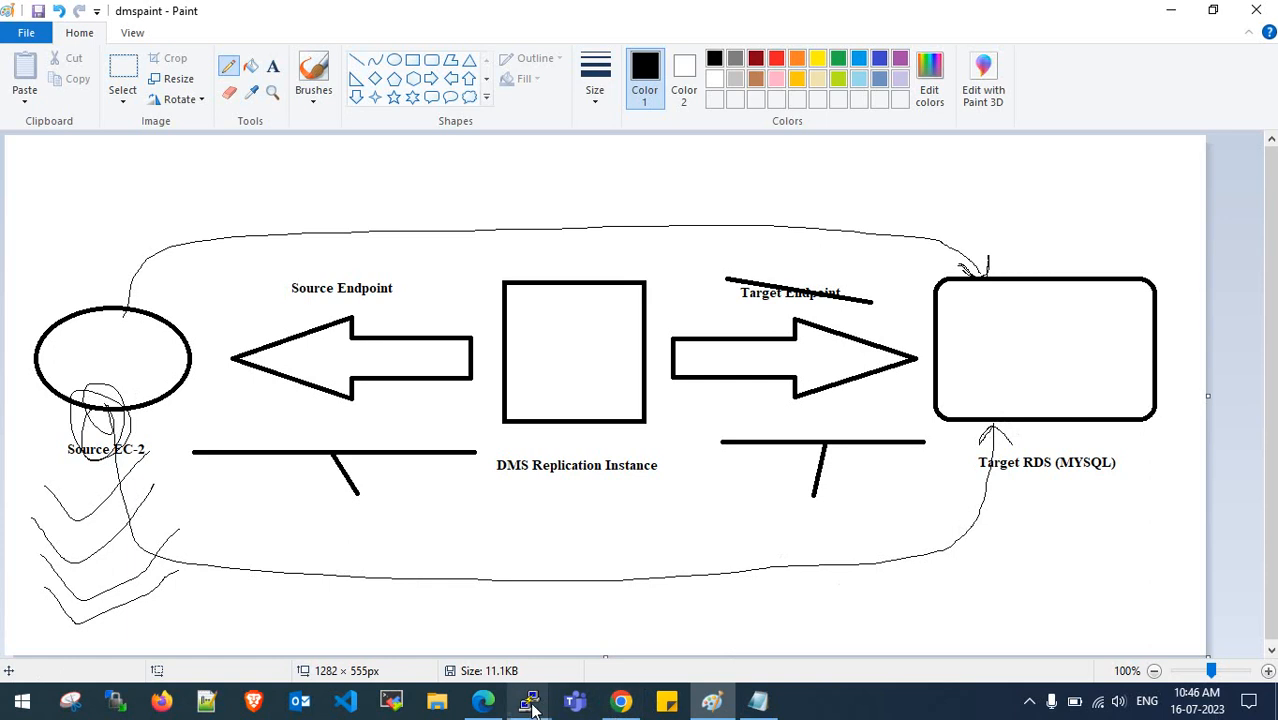
- Review the replicate ongoing changes help text, then circle the DMS Replication Instance box
click(483, 701)
drag(1097, 282, 1185, 288)
click(1132, 291)
double_click(1087, 293)
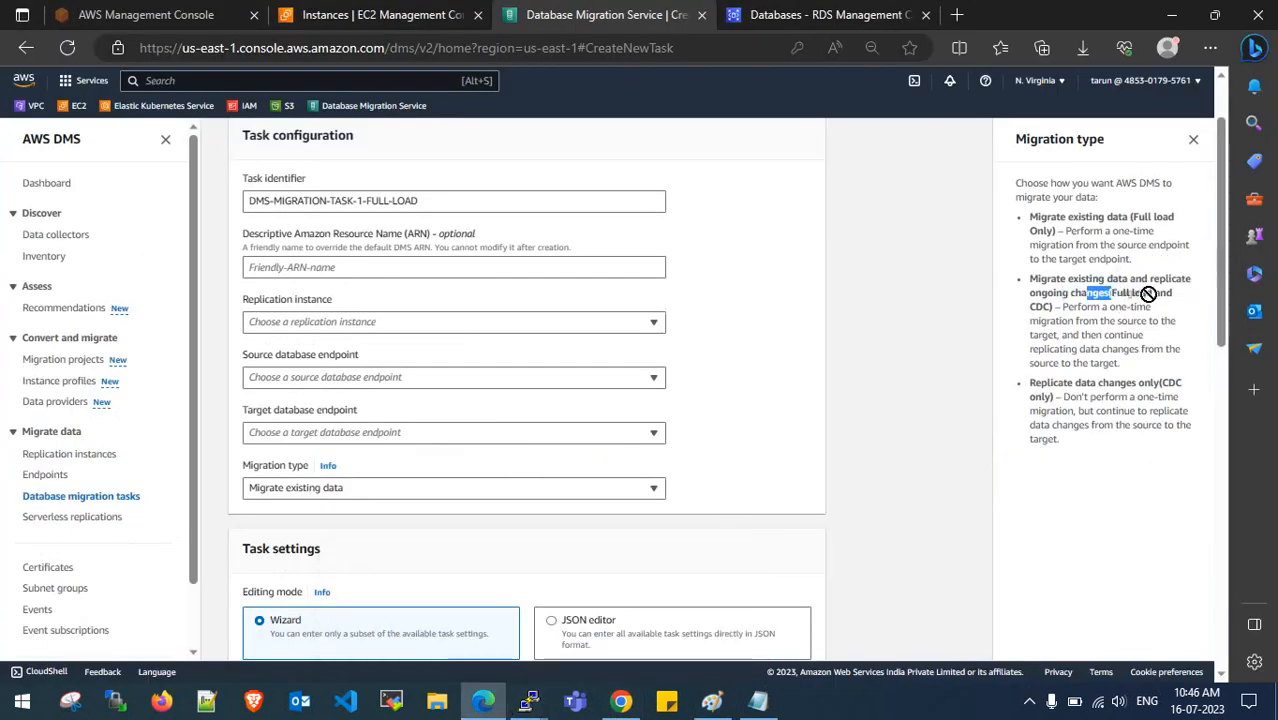
click(1067, 312)
click(1171, 14)
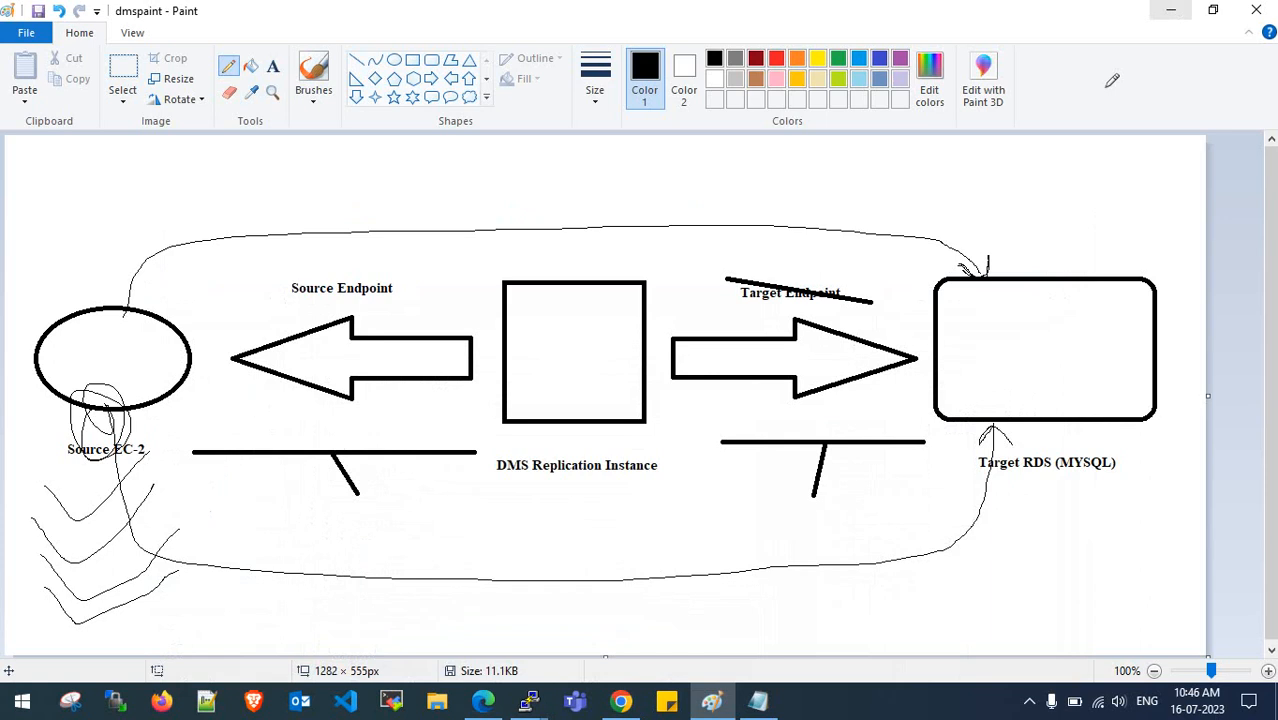
mouse_move(642, 253)
mouse_down()
mouse_move(482, 358)
mouse_move(678, 440)
mouse_move(643, 254)
mouse_up()
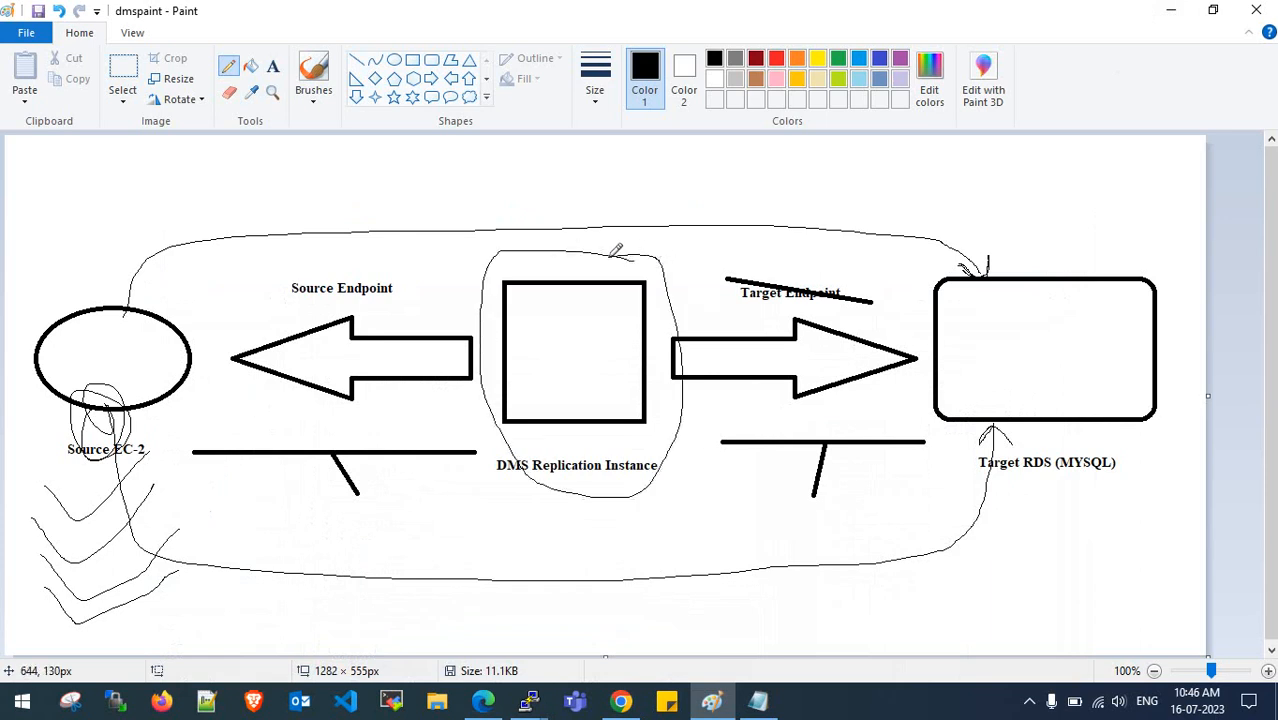
click(483, 703)
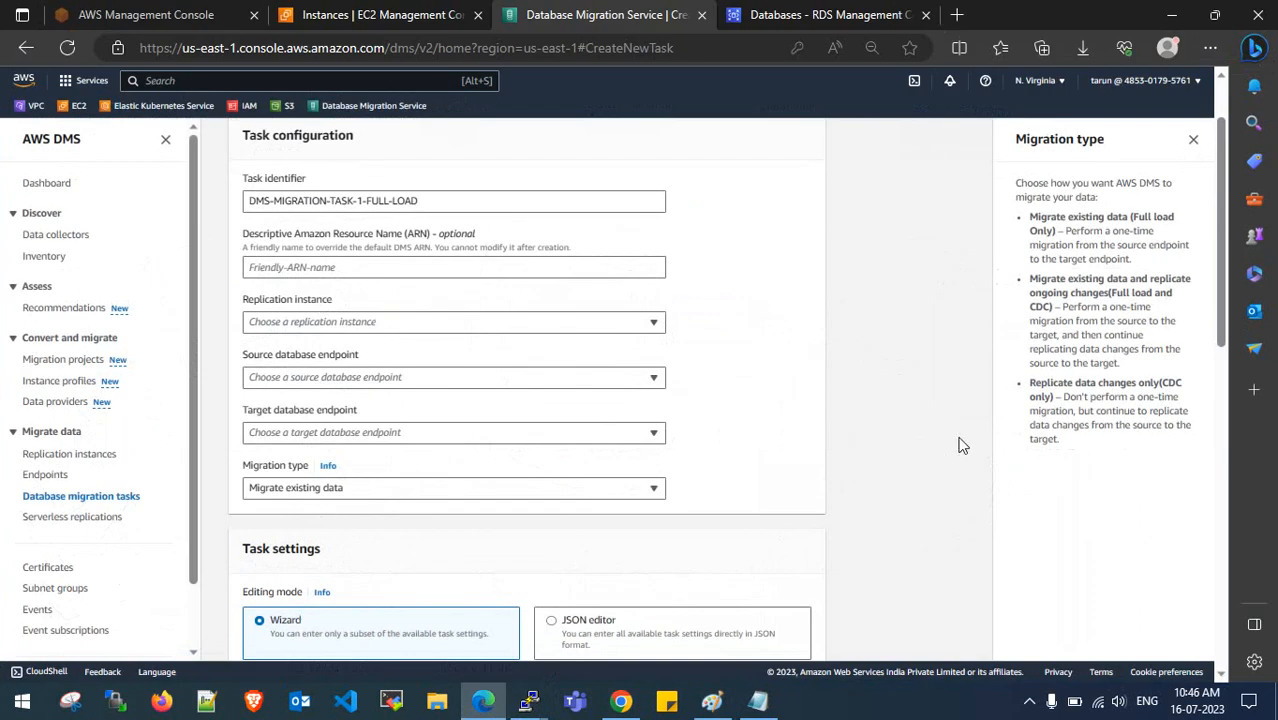
- Keep Migrate existing data as the migration type and review the CDC-only description
click(600, 487)
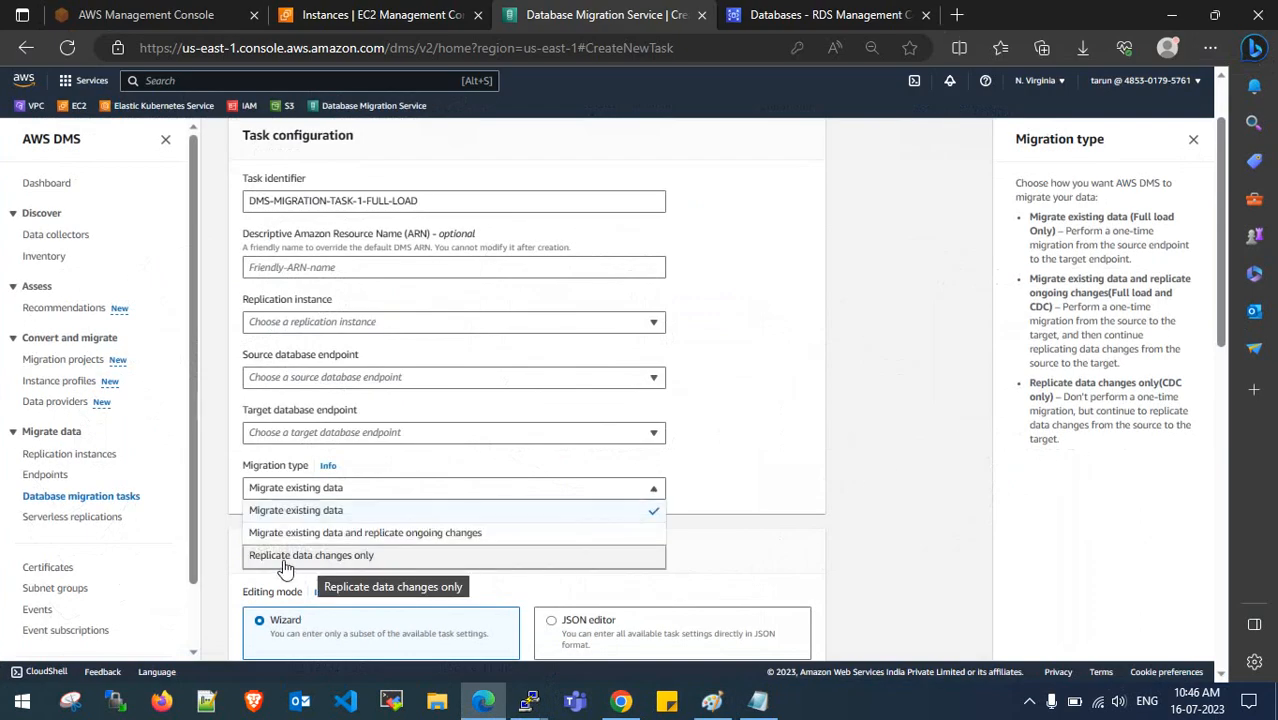
click(905, 532)
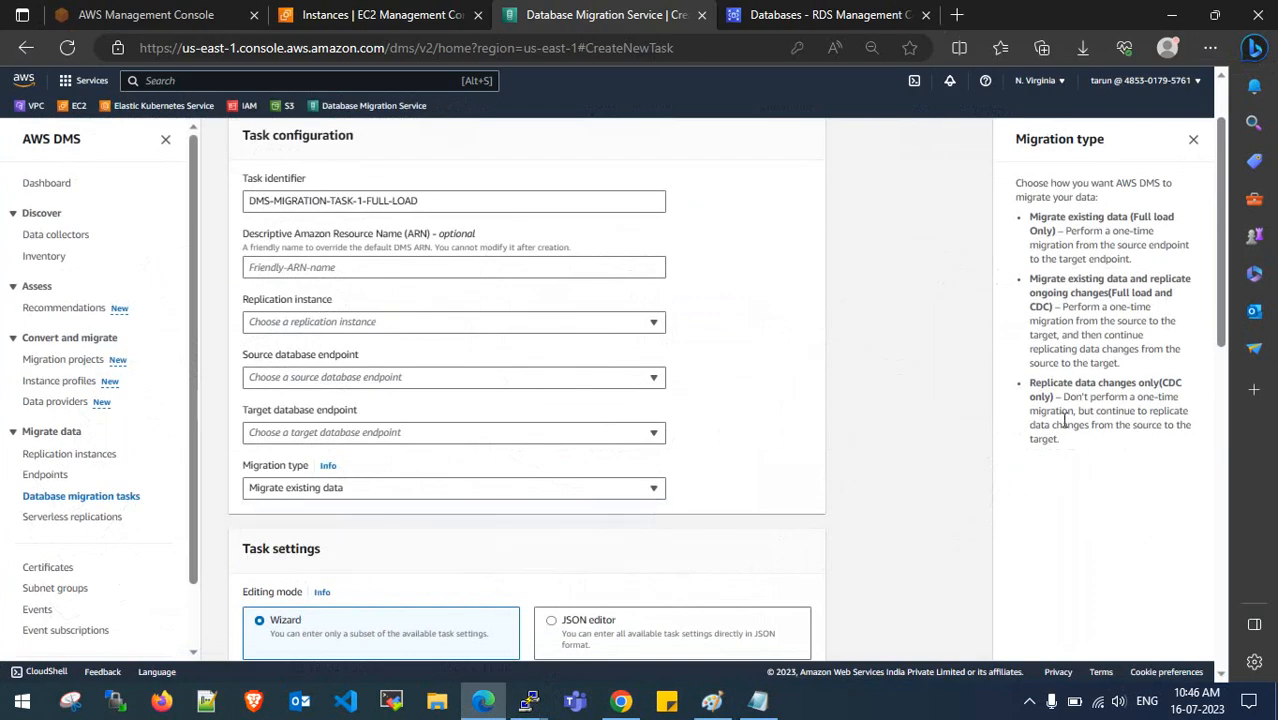
drag(1070, 400, 1181, 402)
drag(1028, 417, 1182, 408)
click(1085, 413)
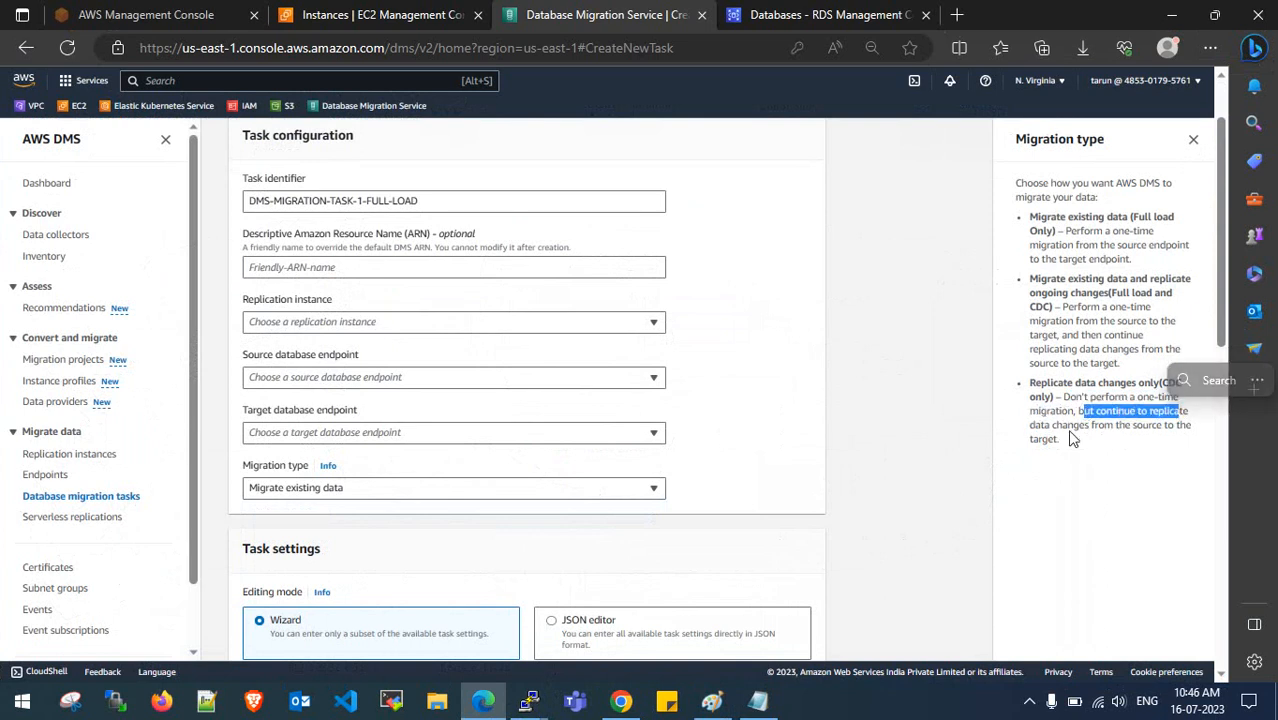
drag(1066, 424, 1170, 424)
click(1172, 424)
- Draw strokes above Source EC-2 and a lower curve with arrowhead toward Target RDS
click(1171, 14)
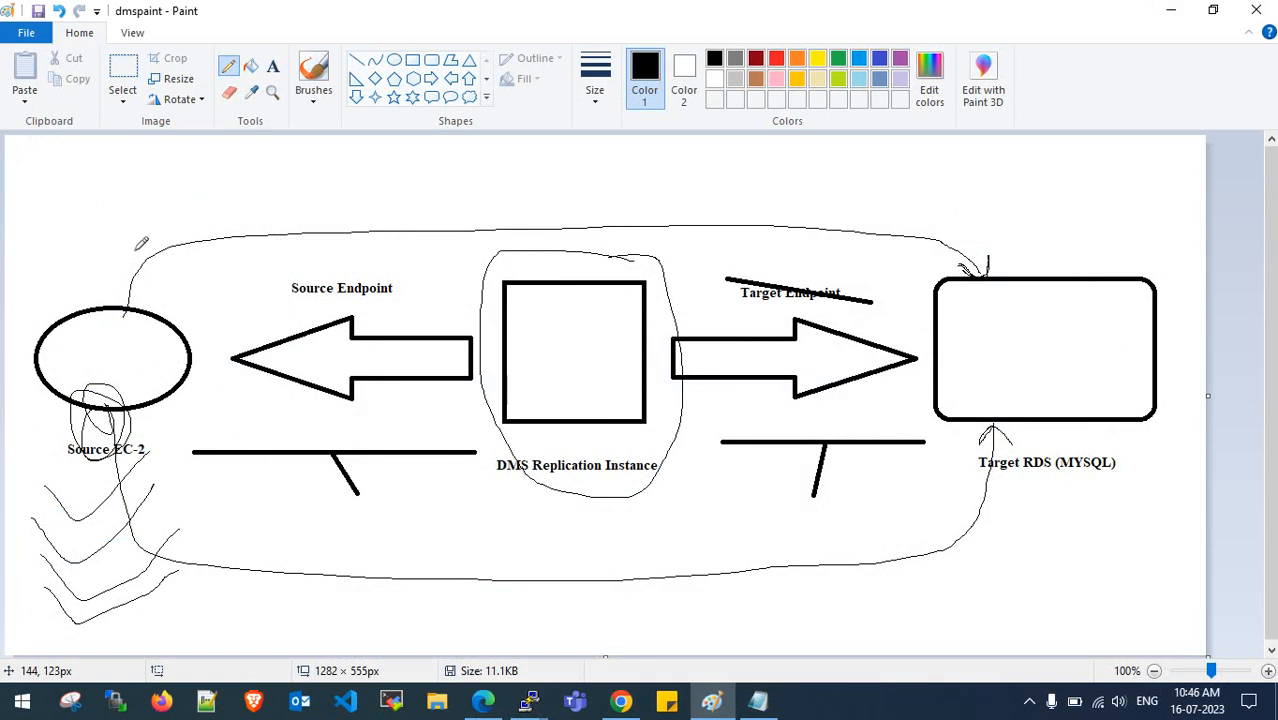
drag(143, 252, 212, 282)
drag(208, 224, 168, 260)
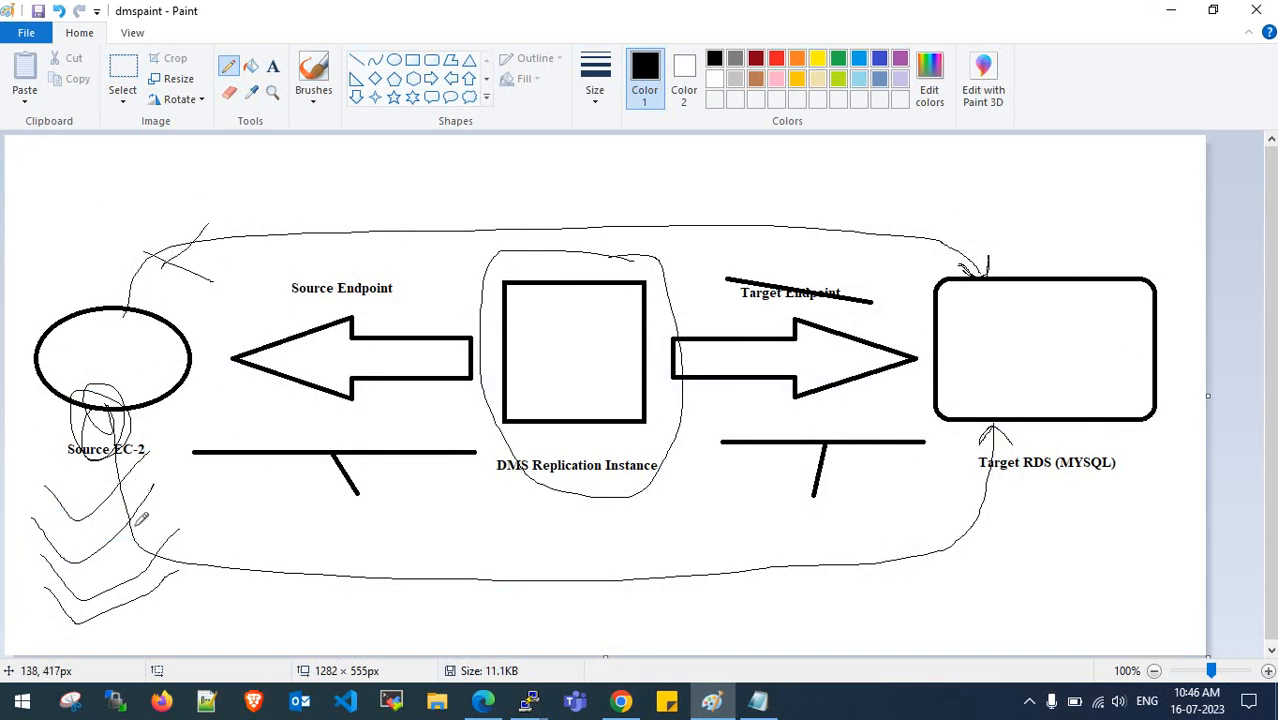
click(483, 702)
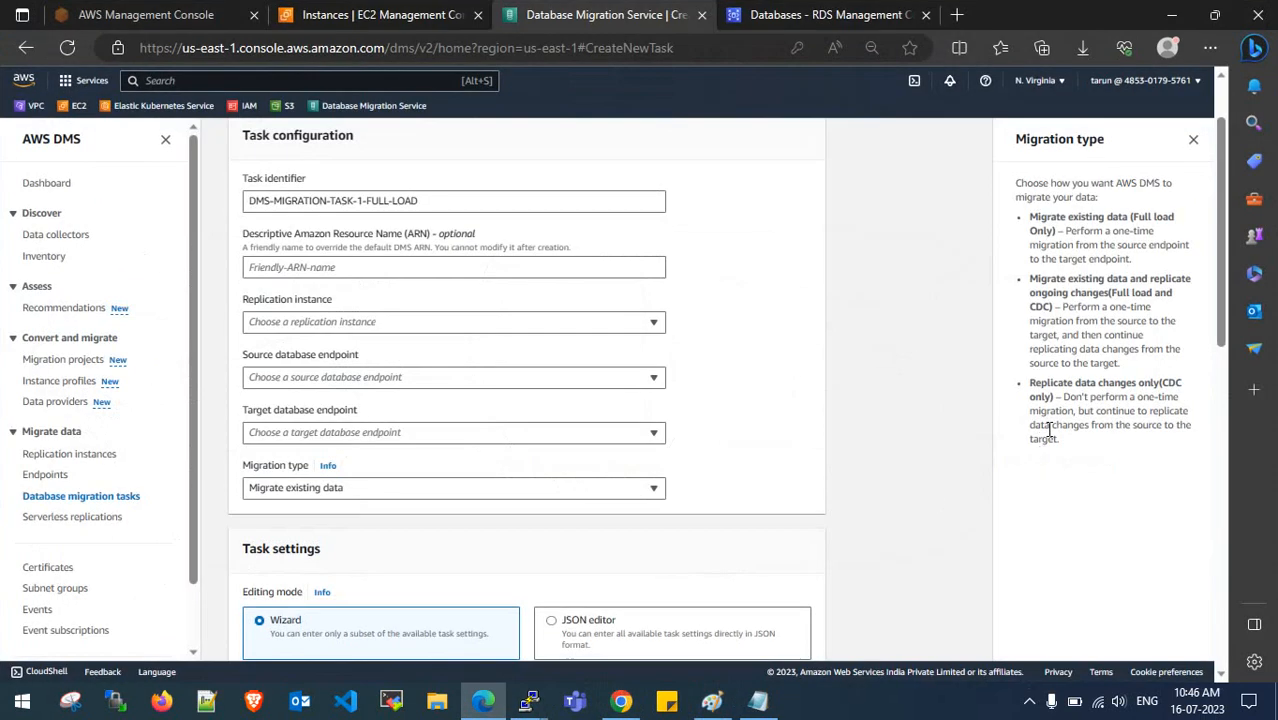
drag(1113, 293, 1160, 294)
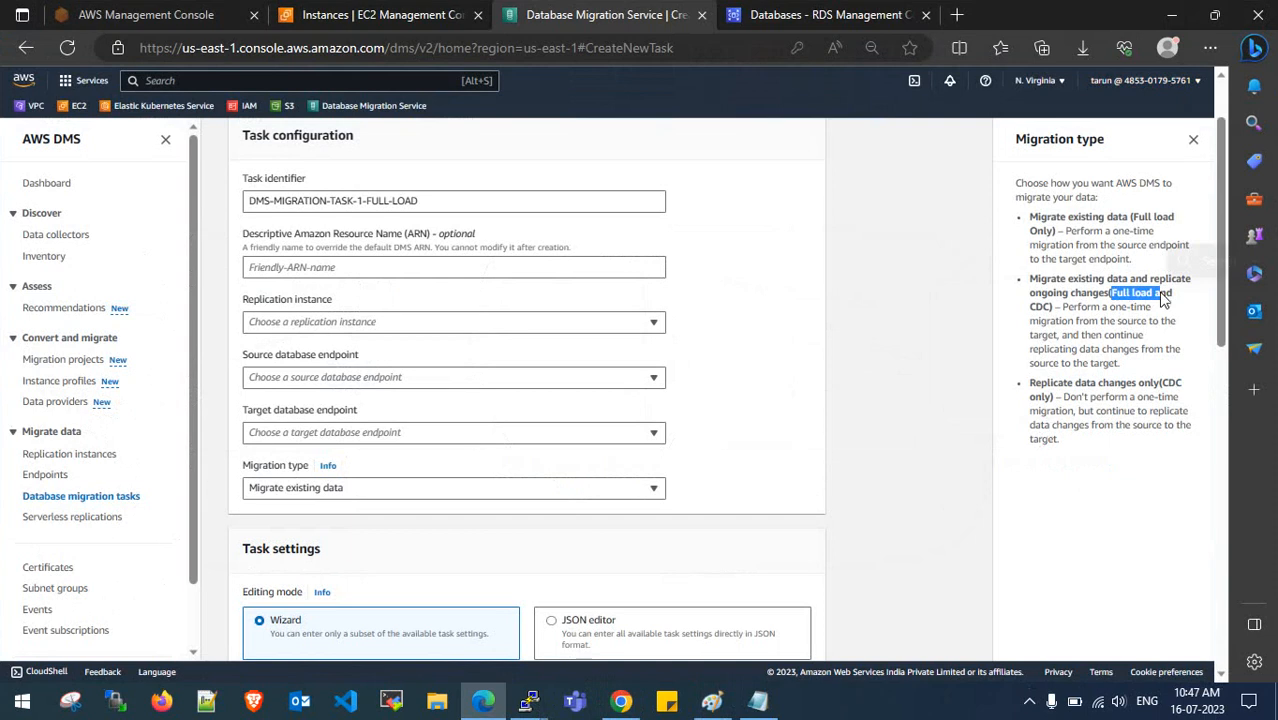
click(1171, 15)
mouse_move(122, 407)
mouse_down()
mouse_move(143, 470)
mouse_move(810, 610)
mouse_move(954, 429)
mouse_move(971, 451)
mouse_up()
mouse_move(79, 396)
mouse_down()
mouse_move(85, 452)
mouse_move(826, 516)
mouse_move(950, 430)
mouse_move(915, 428)
mouse_up()
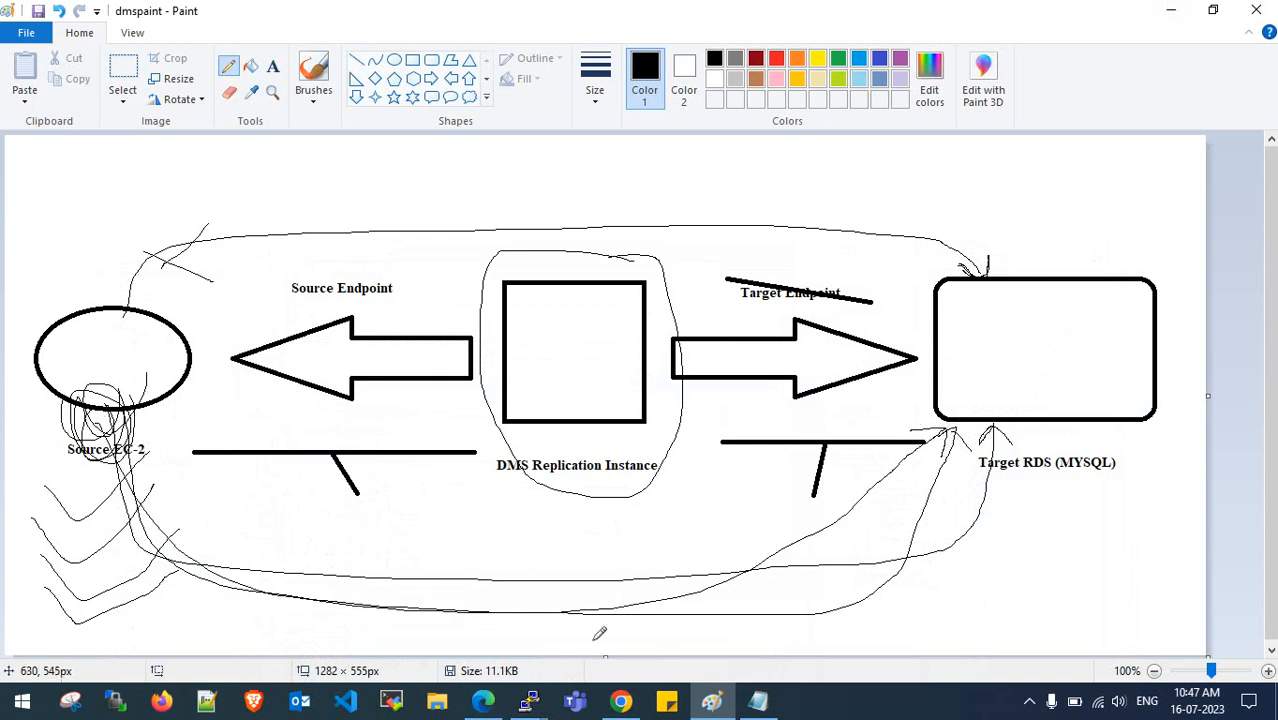
- Scribble emphasis loops around the Source EC-2 label in the Paint diagram, then return to the DMS task form
click(482, 703)
click(482, 703)
mouse_move(111, 378)
mouse_down()
mouse_move(129, 356)
mouse_move(975, 535)
mouse_move(1005, 410)
mouse_move(974, 442)
mouse_move(1036, 405)
mouse_up()
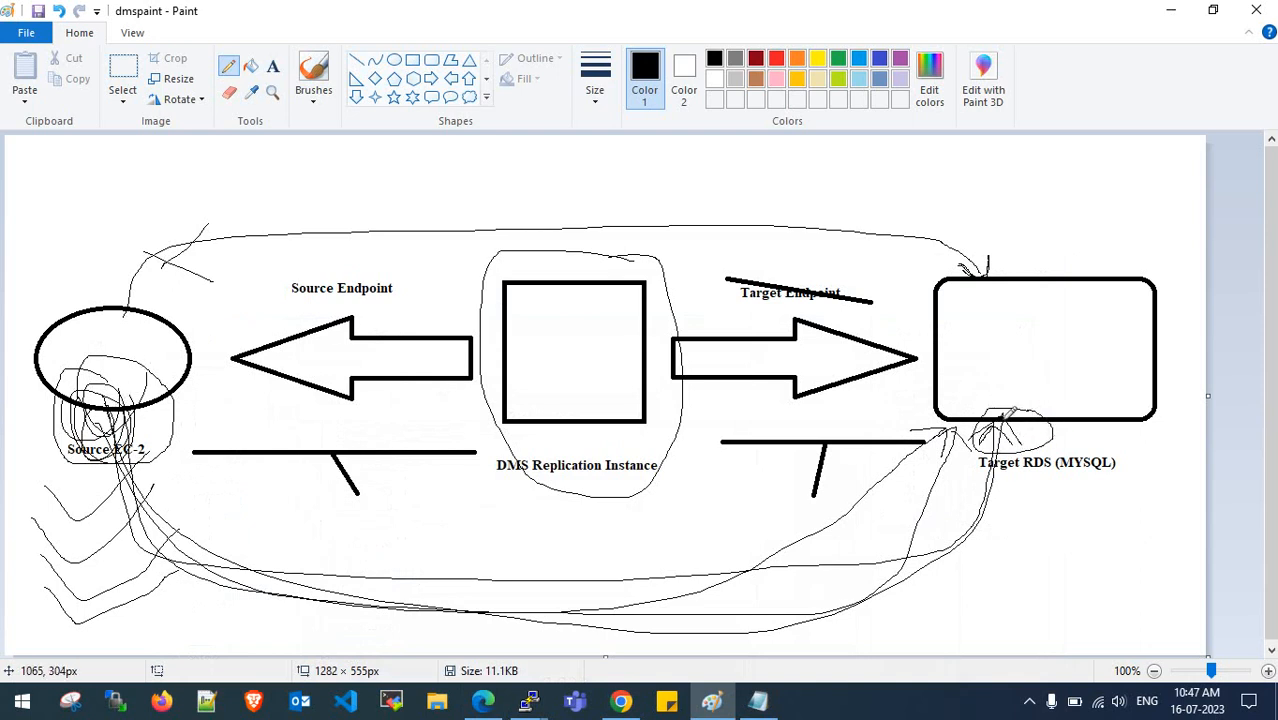
click(484, 705)
click(1003, 479)
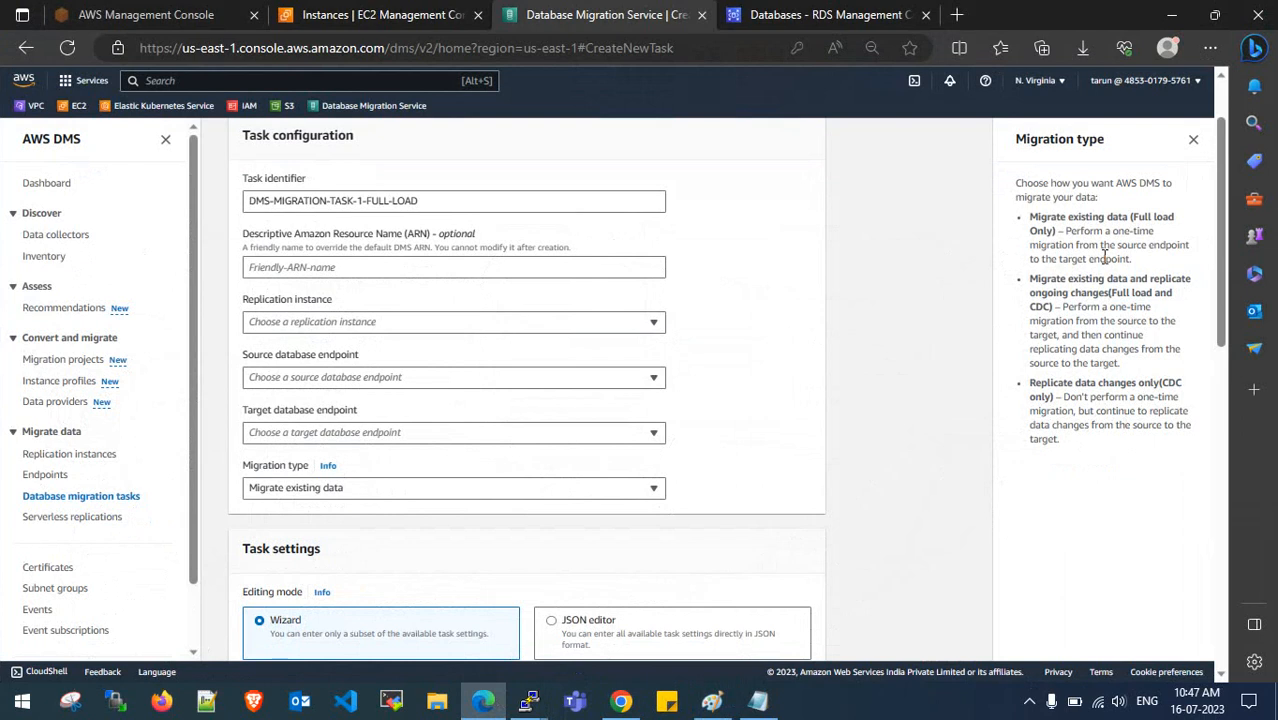
- Open the Migration type list to show its three options, with Migrate existing data still selected
drag(1032, 222, 1071, 434)
click(1071, 434)
click(368, 490)
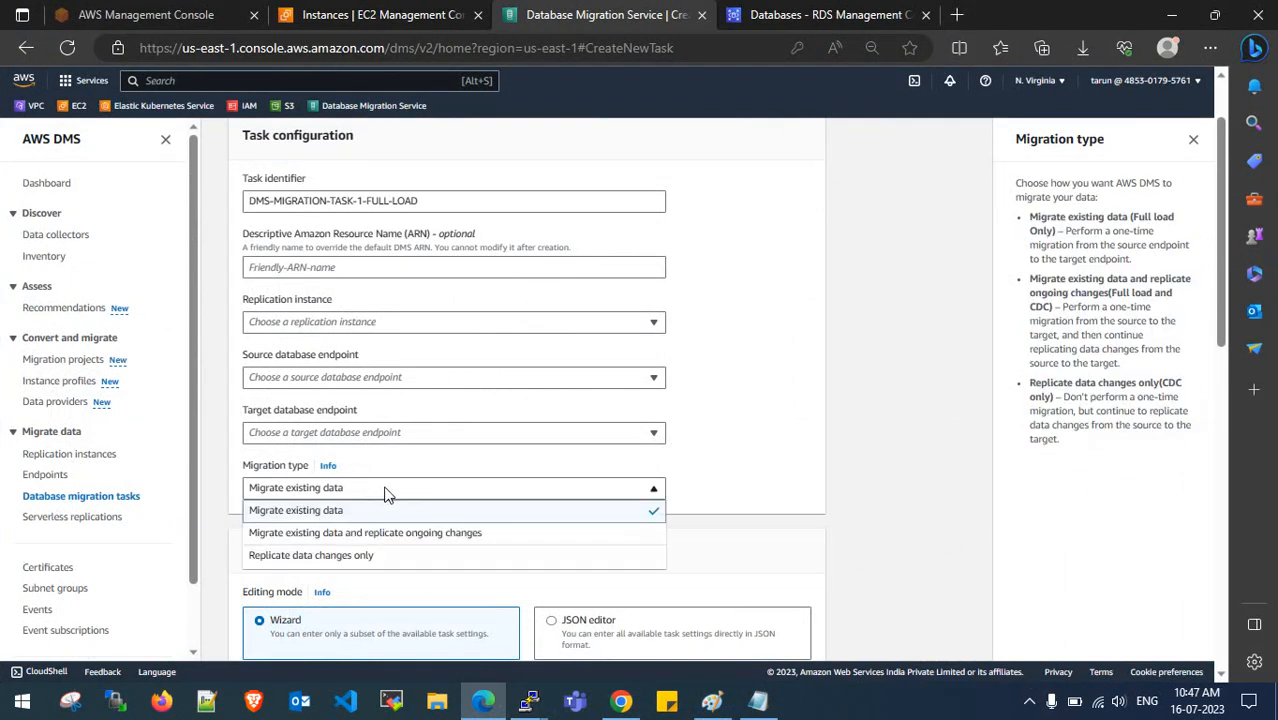
click(701, 488)
click(577, 492)
click(342, 512)
click(383, 492)
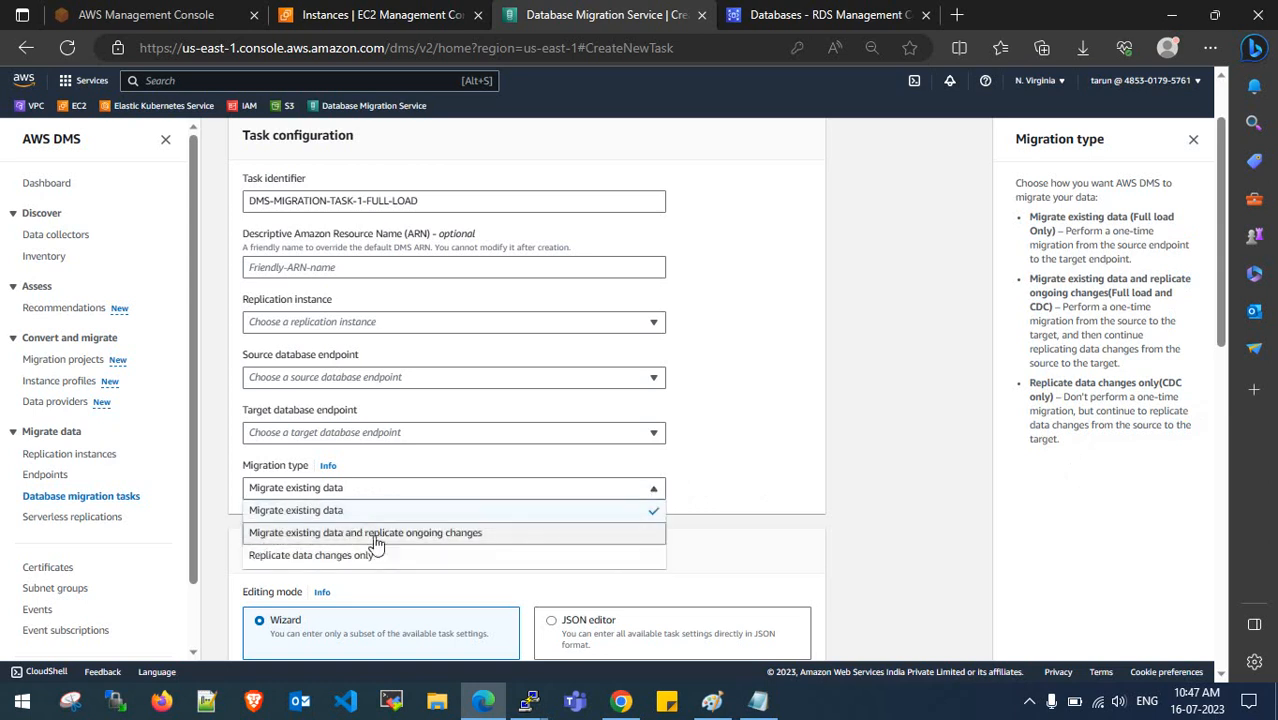
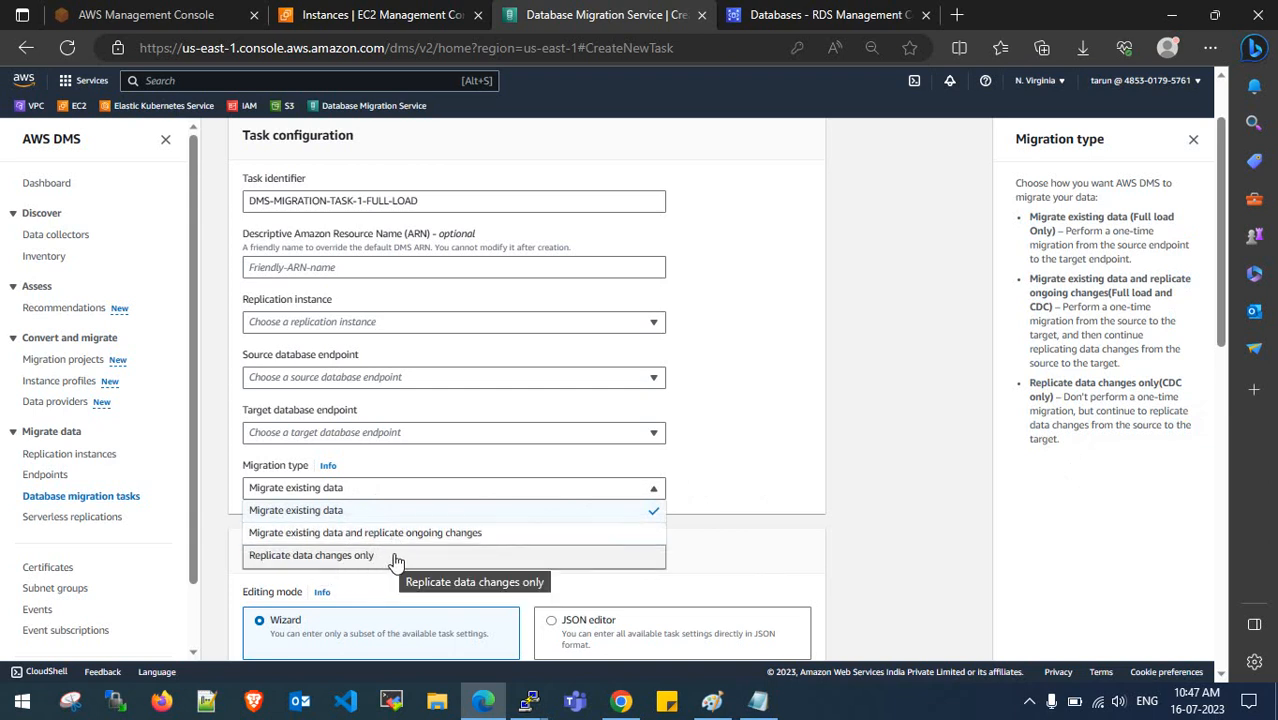
- Keep Migrate existing data and select the replication instance, eource-ec2-mysql source and dms-rds-1 target endpoints
click(380, 519)
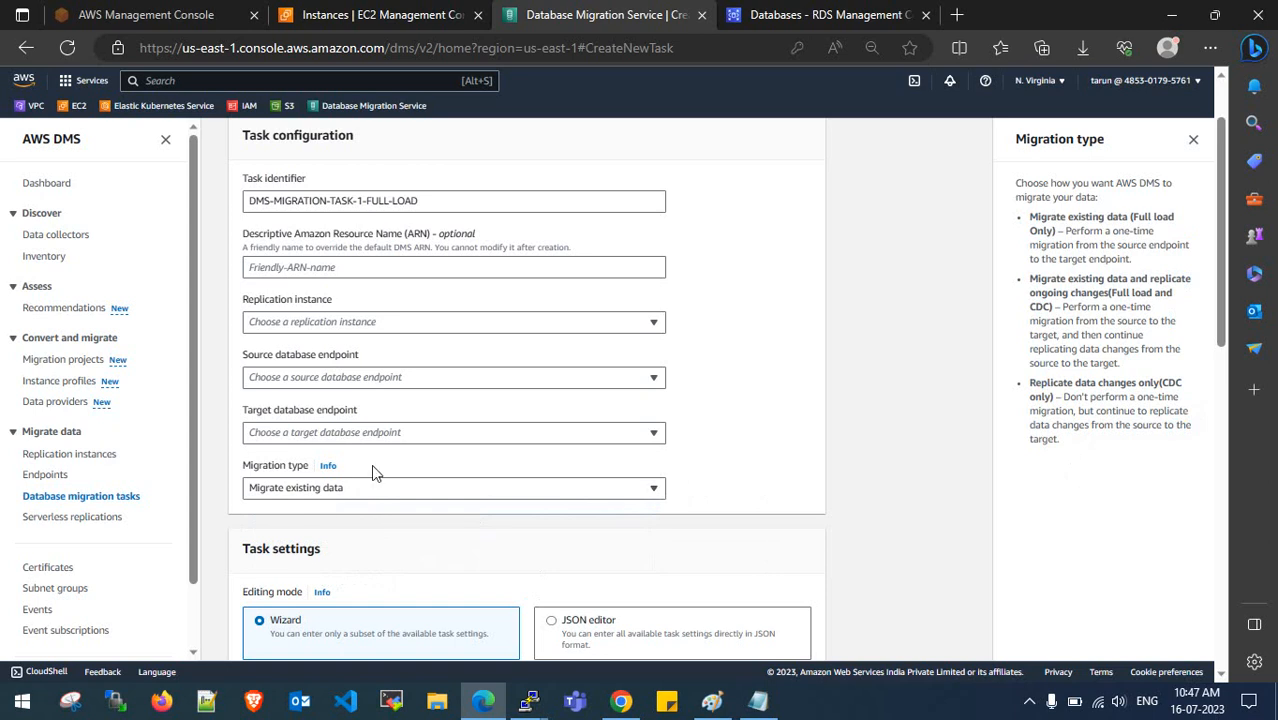
click(364, 322)
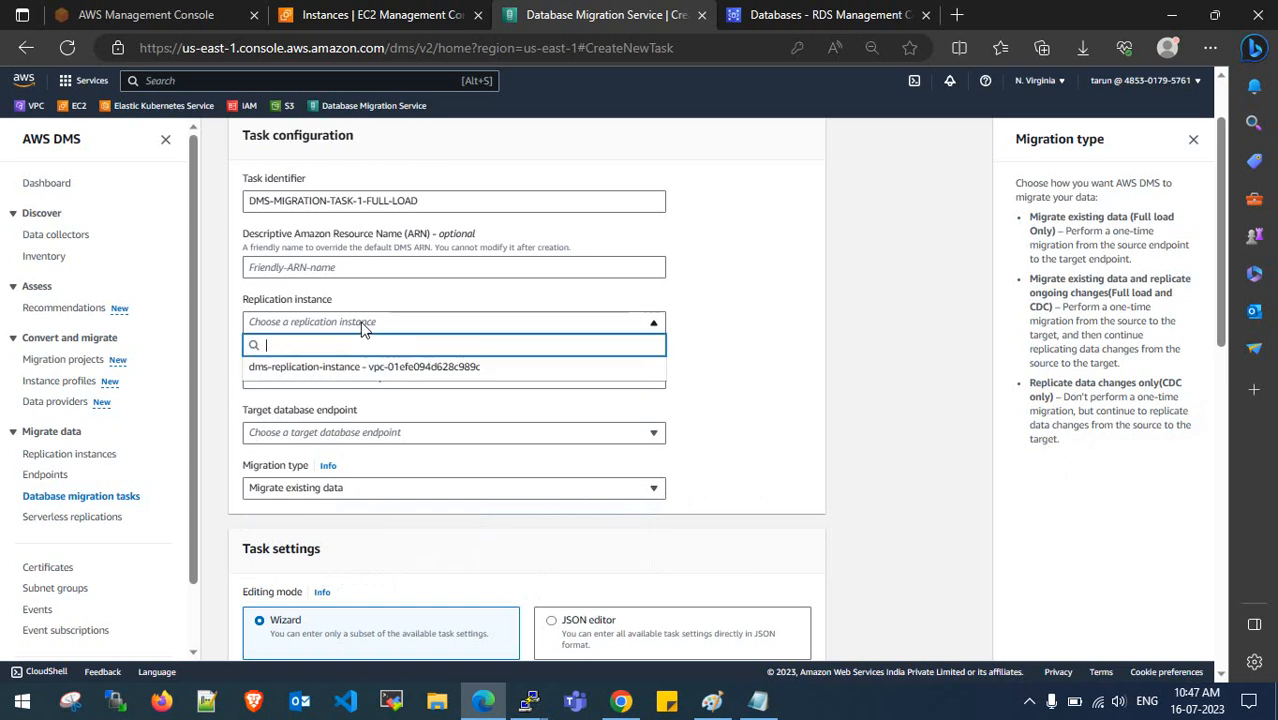
click(352, 376)
click(372, 377)
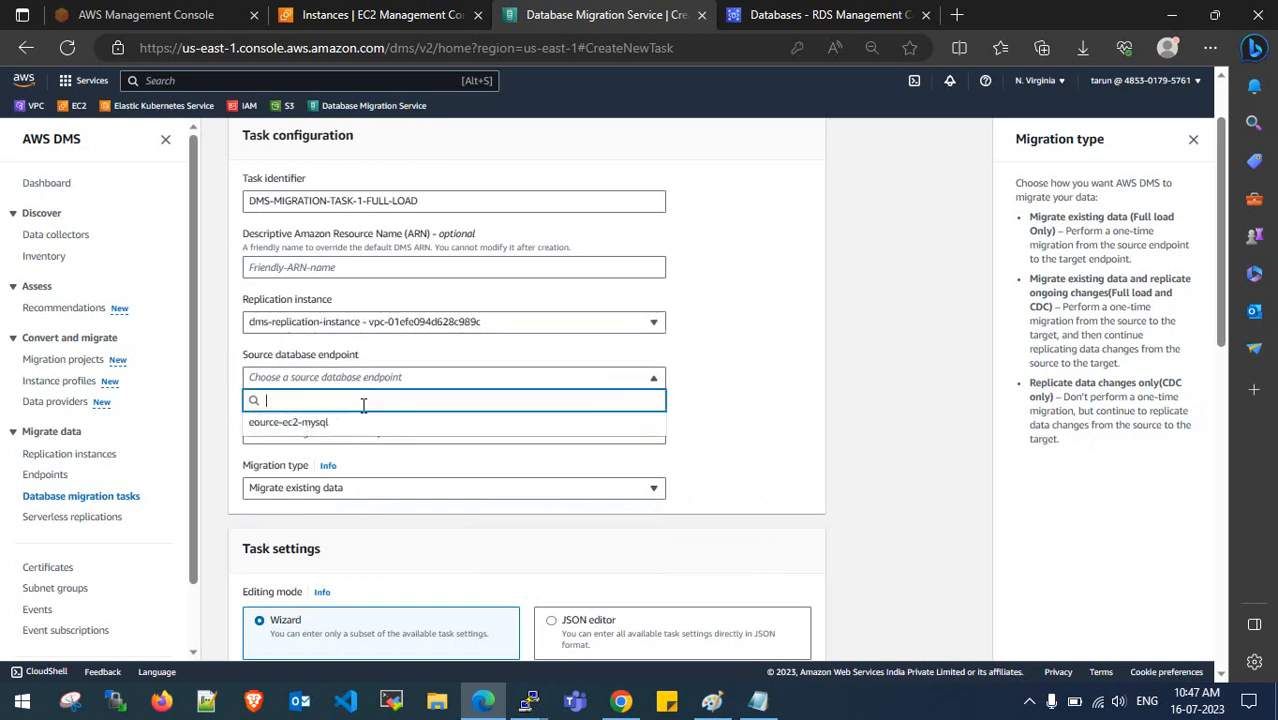
click(358, 424)
click(358, 432)
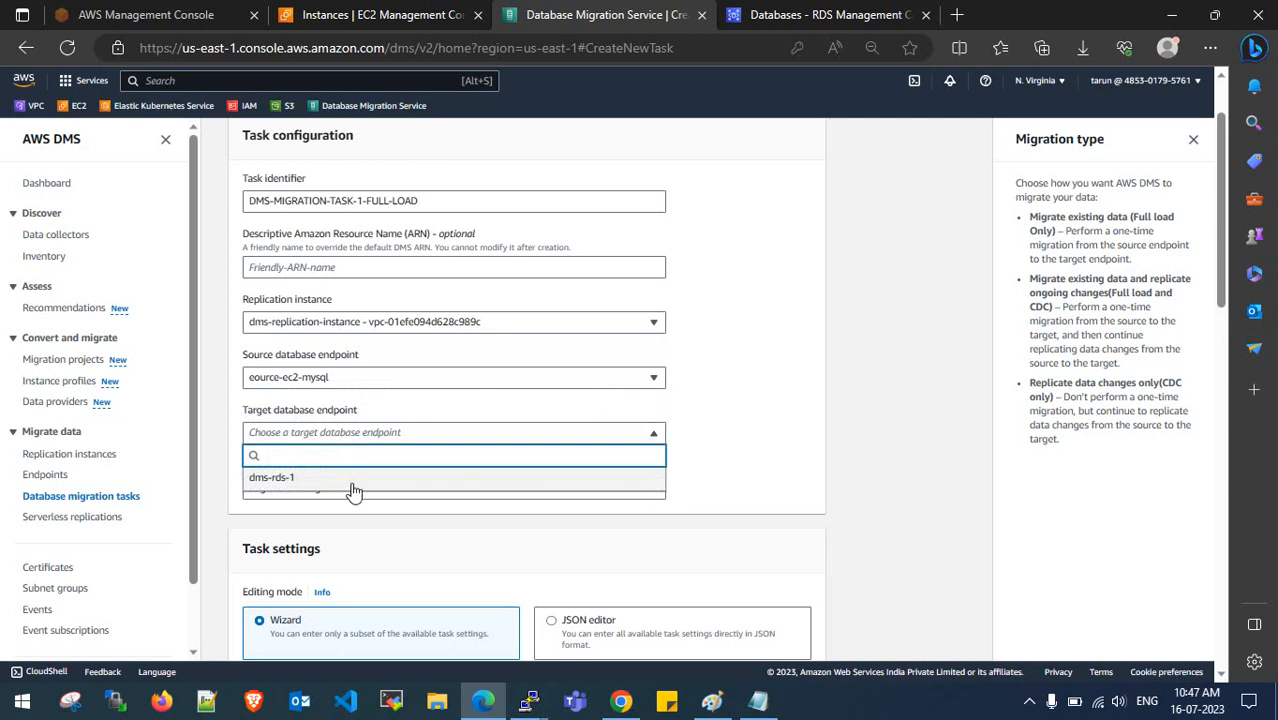
click(353, 475)
- Review the LOB column settings help, leaving Limited LOB mode with a 32 KB maximum
scroll(736, 459, down, 4)
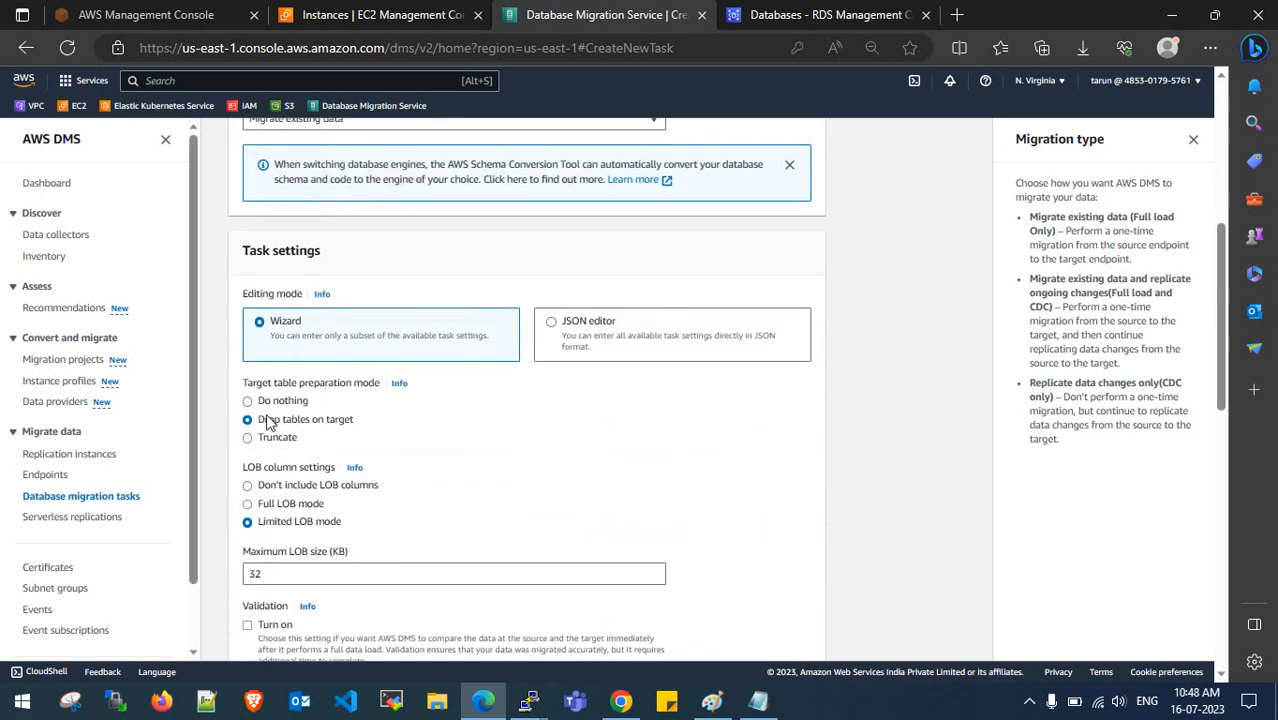
scroll(328, 433, down, 2)
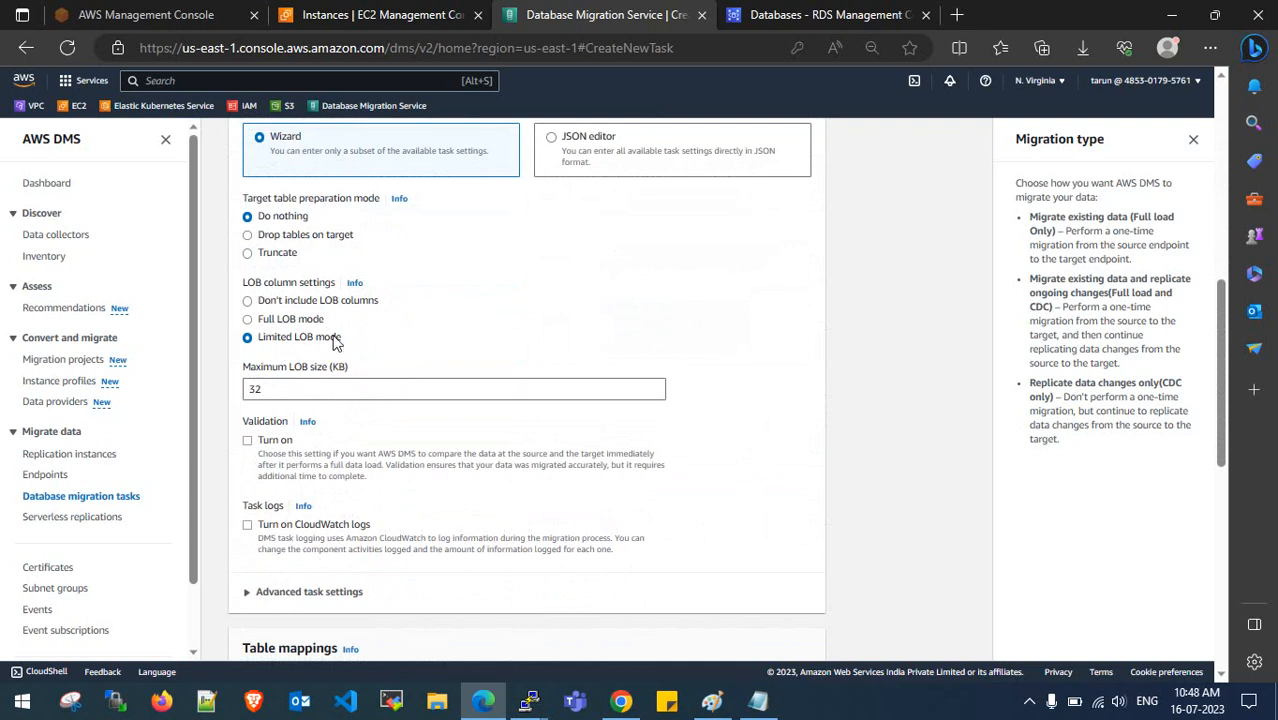
click(354, 283)
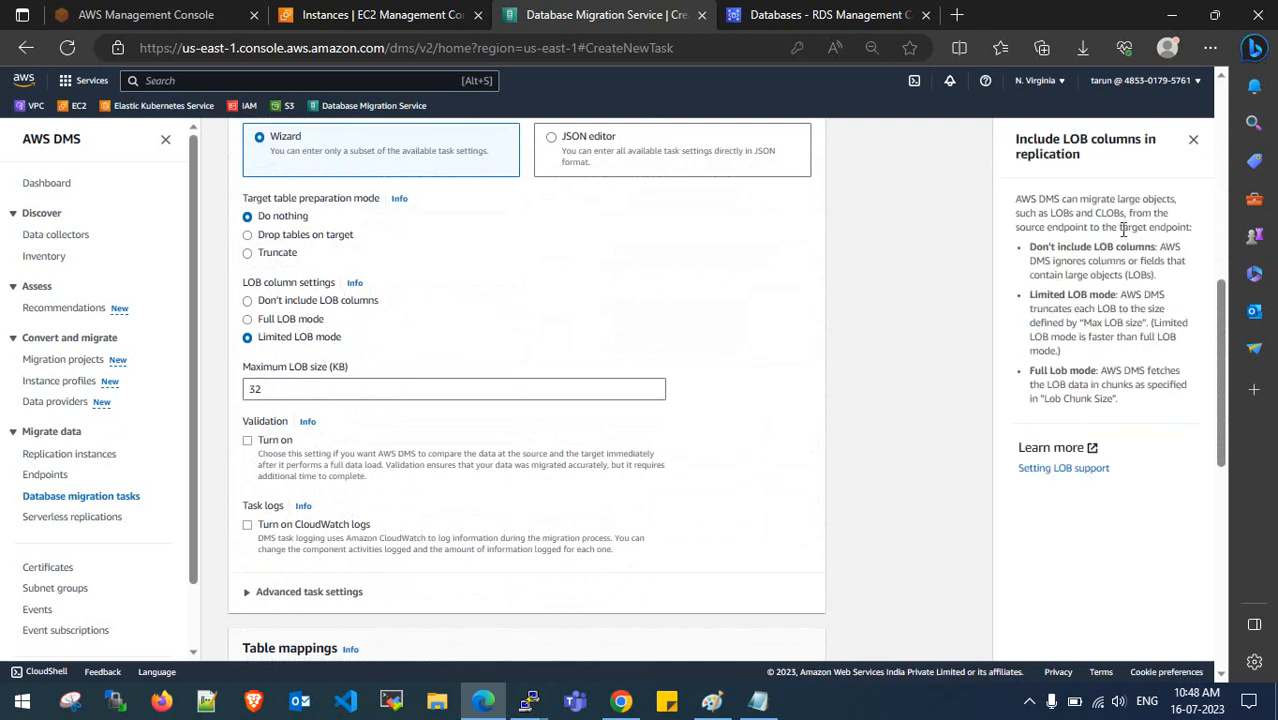
drag(1056, 213, 1173, 227)
click(1145, 215)
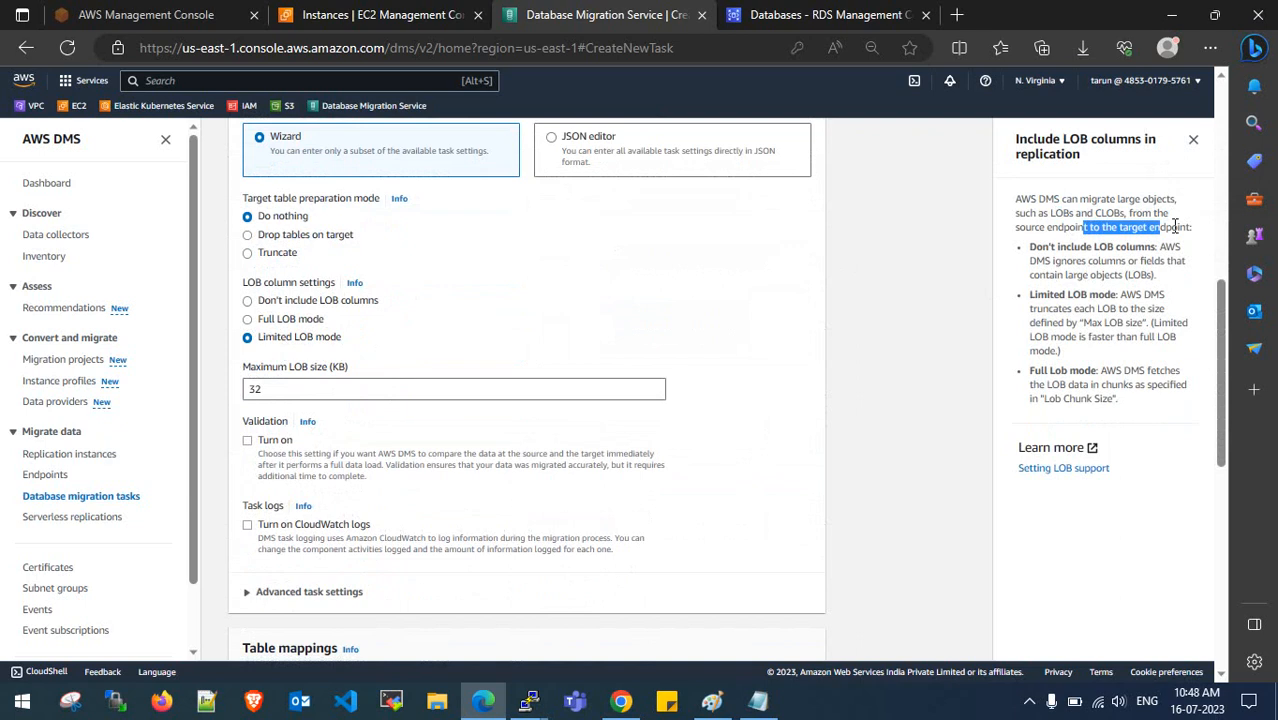
click(1176, 226)
drag(1066, 262, 1141, 262)
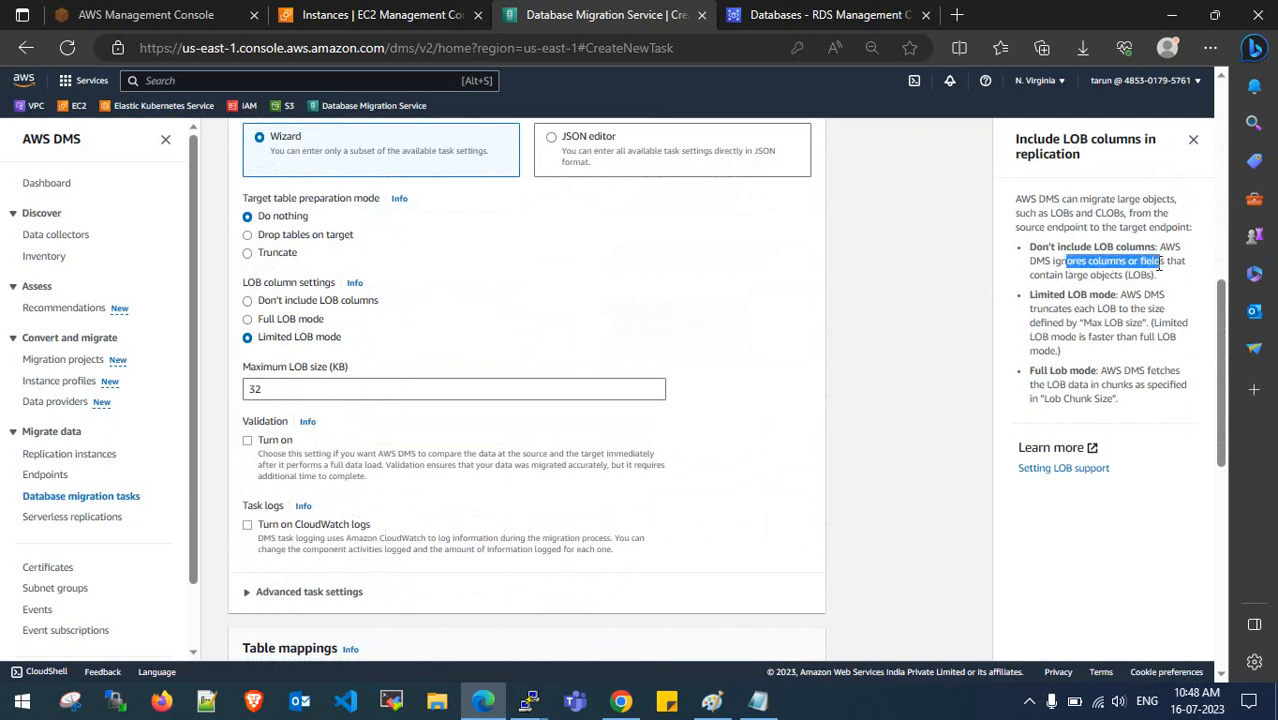
click(1162, 262)
click(1193, 139)
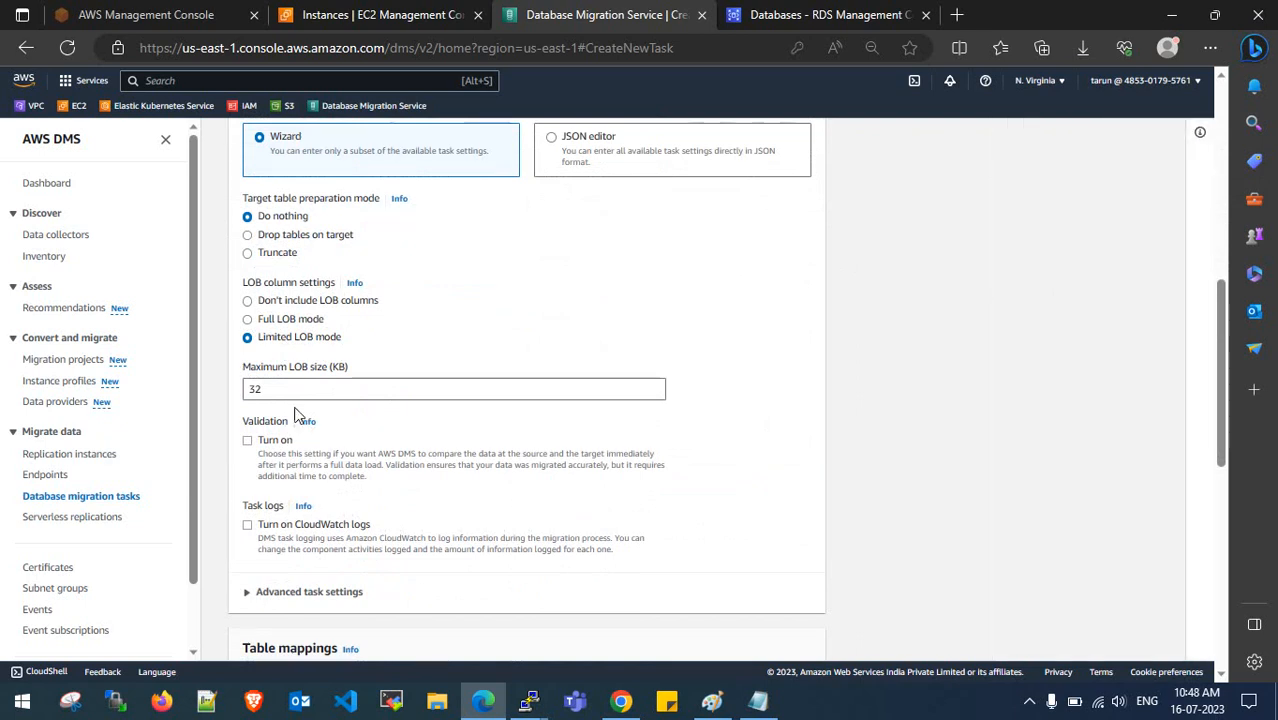
drag(283, 388, 236, 398)
click(276, 340)
- Expand Advanced task settings to inspect them, then collapse the section again
scroll(849, 376, down, 1)
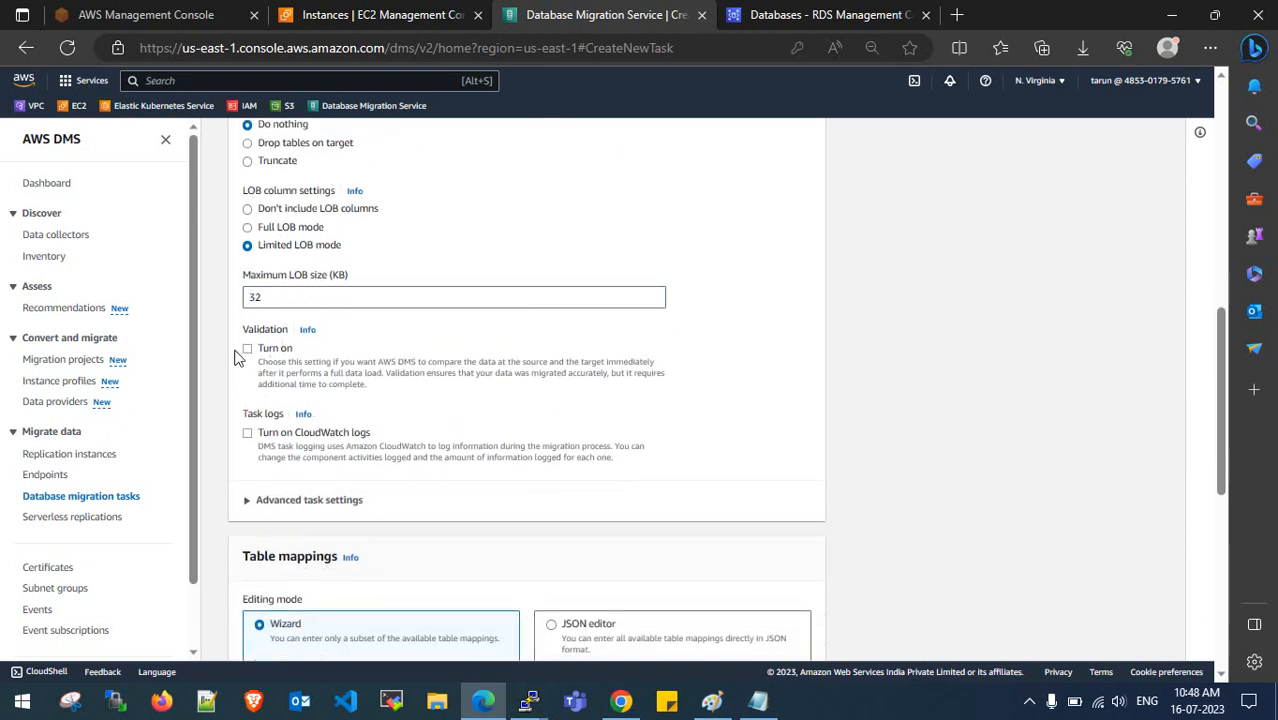
scroll(287, 388, down, 1)
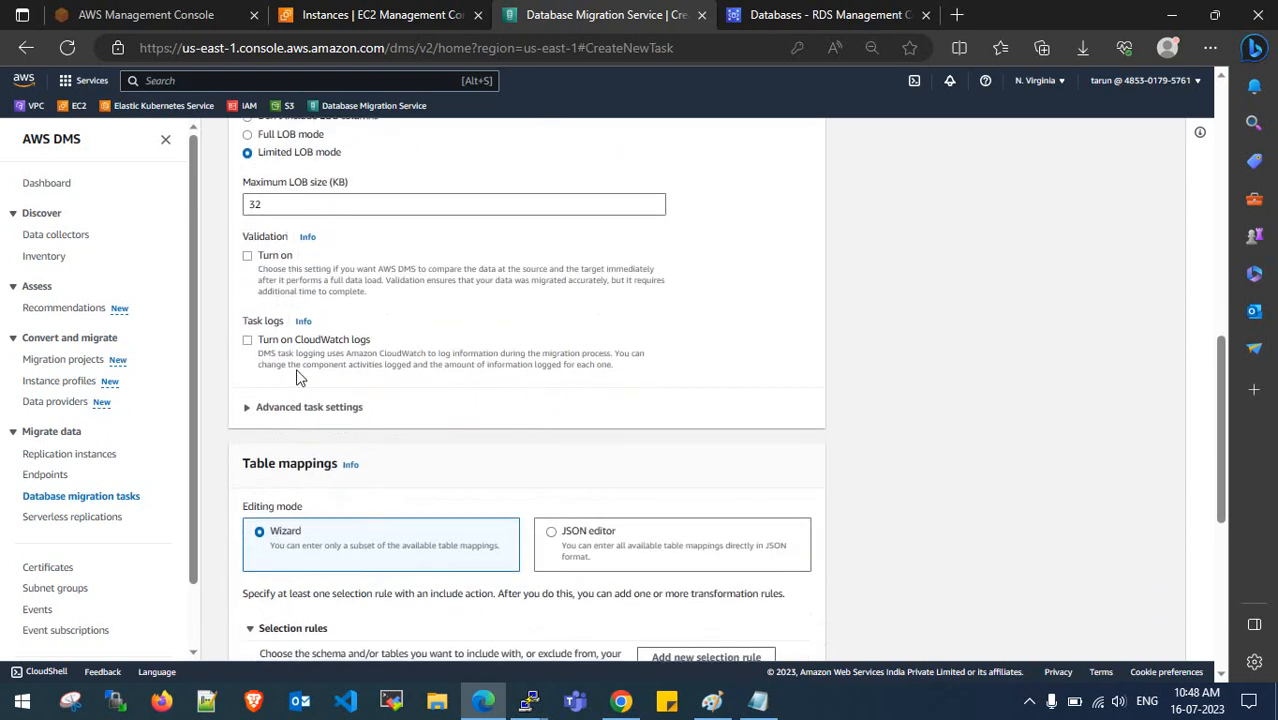
click(248, 408)
scroll(275, 410, down, 2)
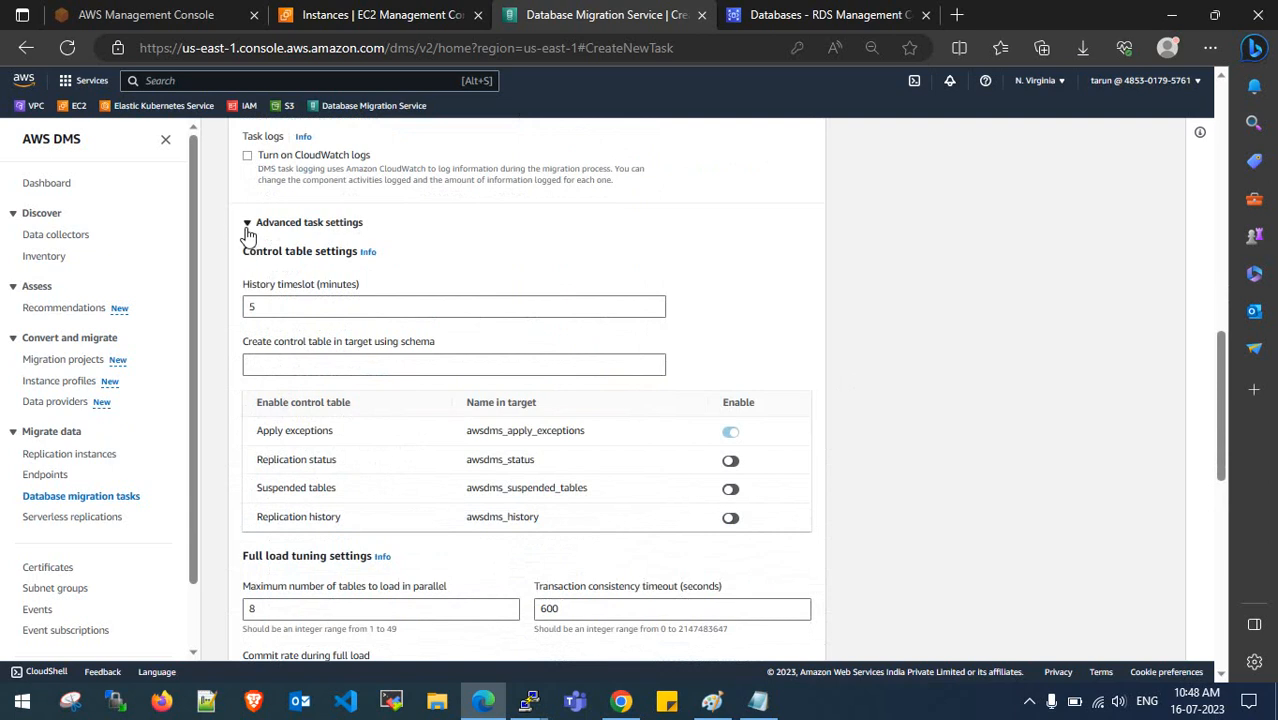
click(247, 223)
scroll(300, 340, down, 1)
- Add a selection rule using Enter a schema, keeping % source and table names with Include
click(660, 385)
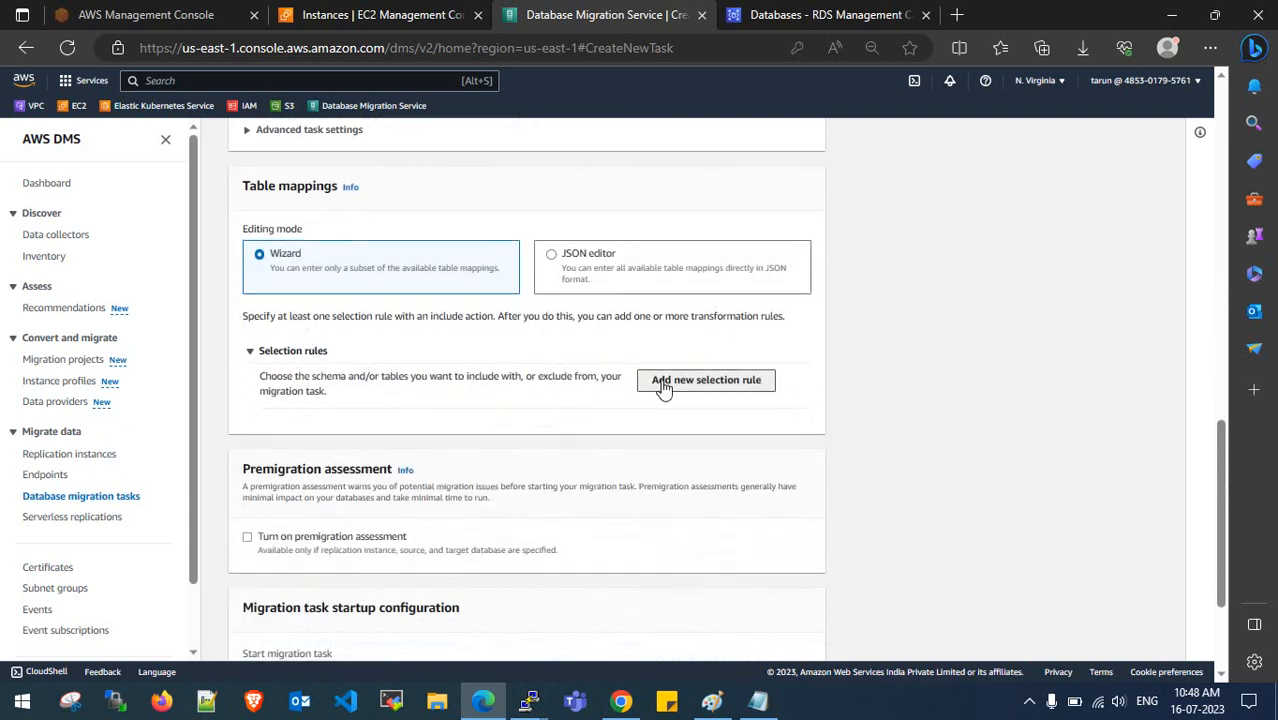
scroll(600, 380, down, 2)
click(478, 296)
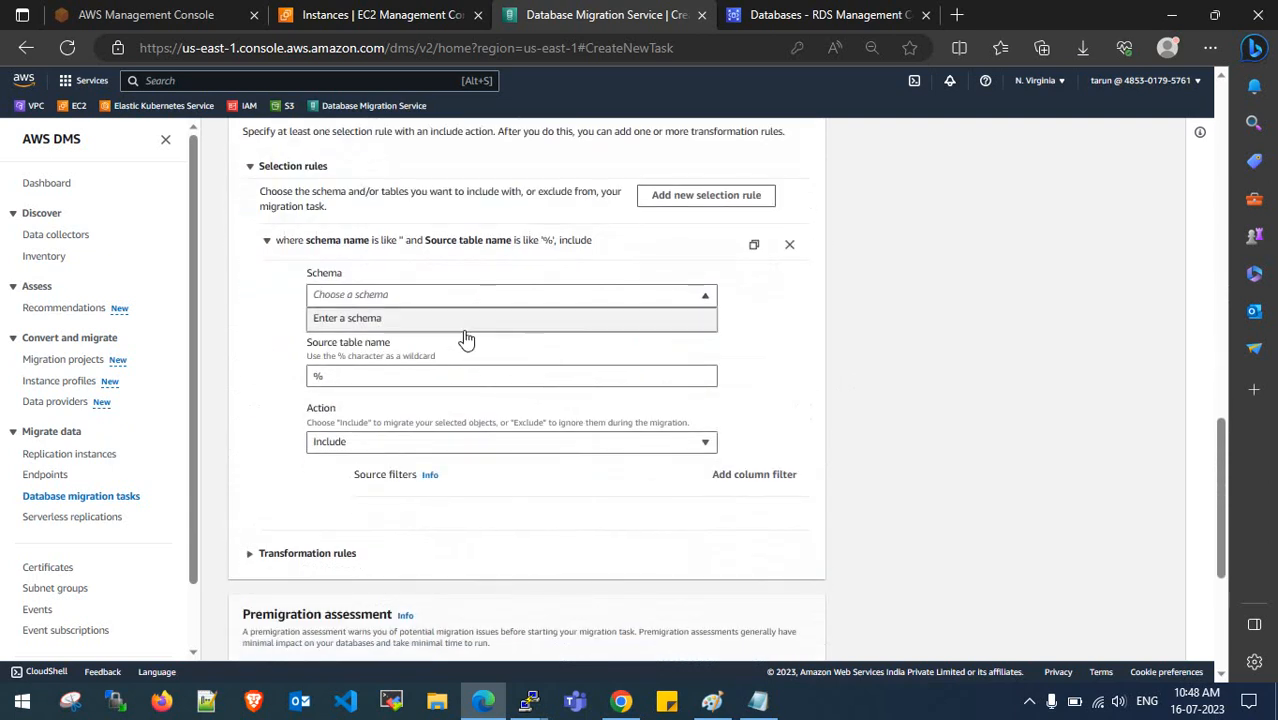
click(477, 325)
click(440, 364)
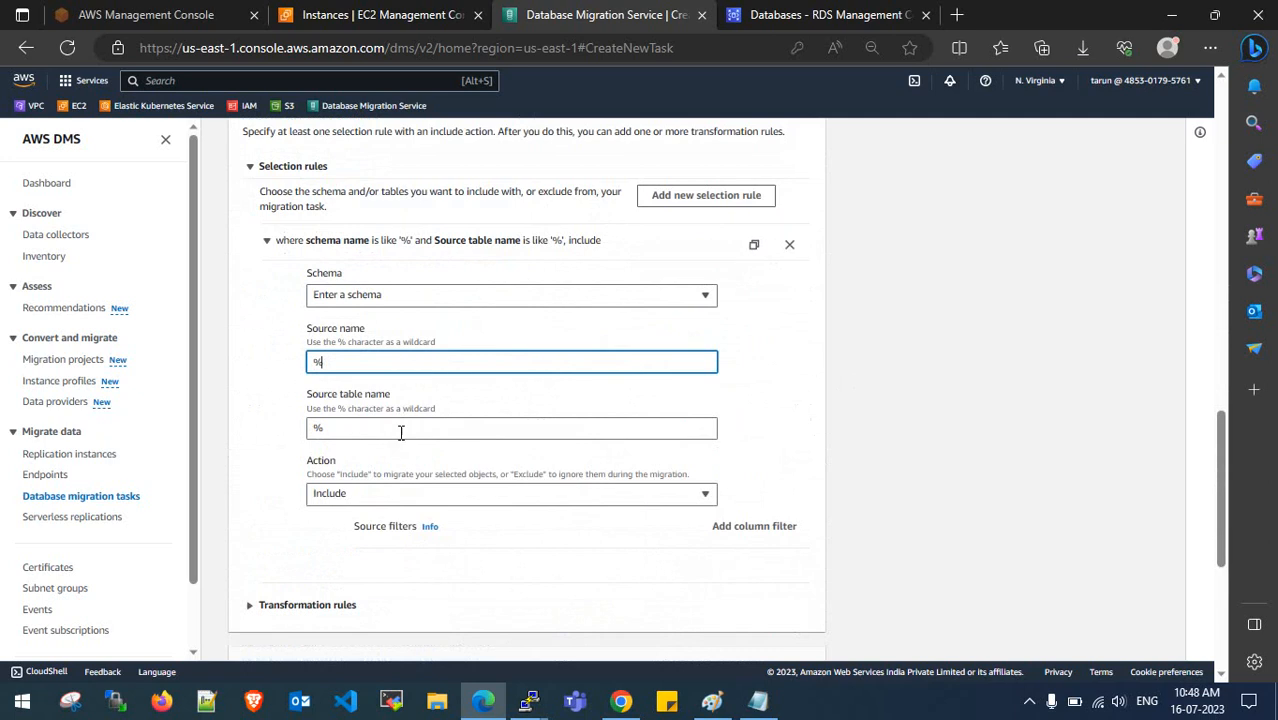
click(395, 432)
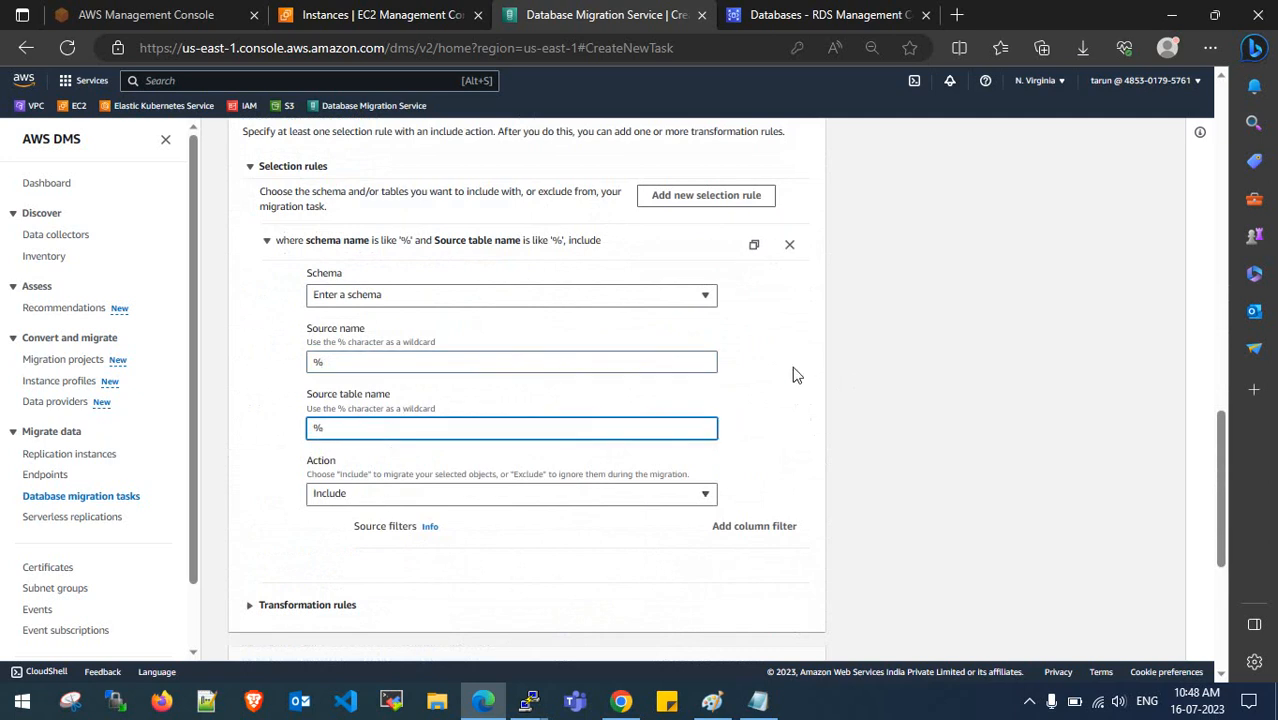
- Add a second selection rule and switch to the MySQL terminal session
click(670, 195)
click(530, 703)
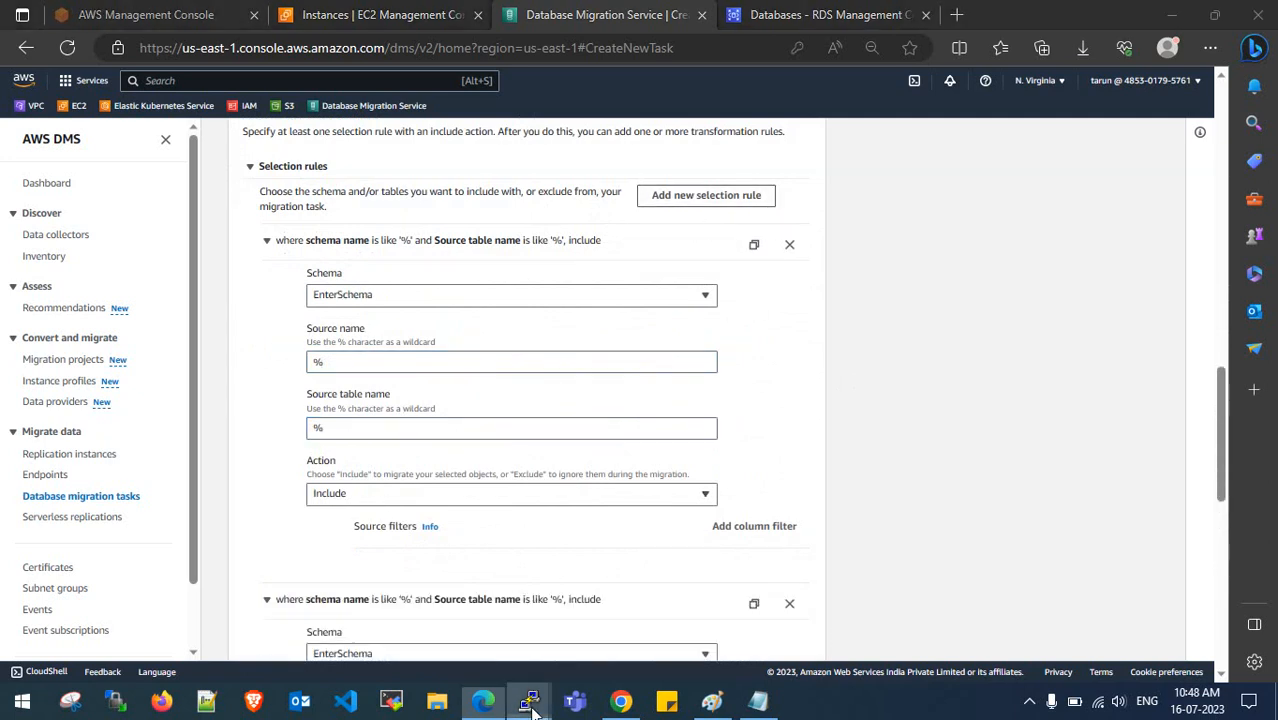
click(605, 622)
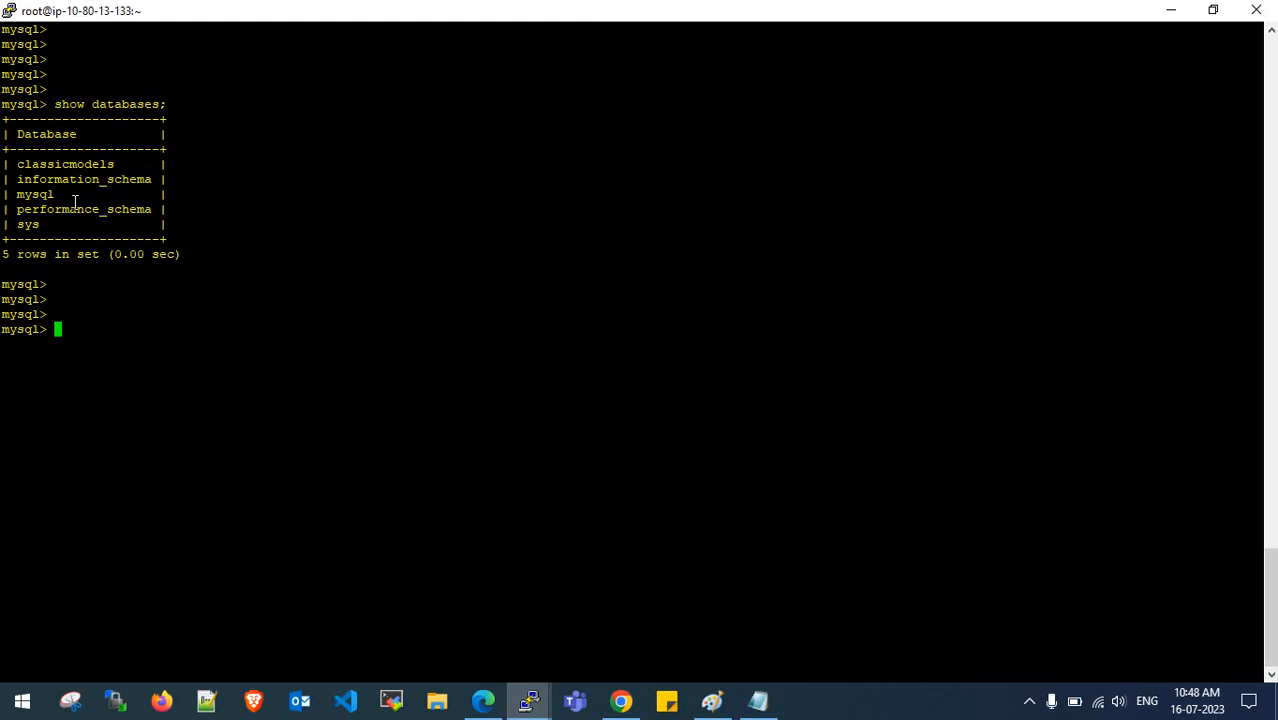
- Paste the information_schema, mysql, performance_schema and sys rows into Notepad below the EOD line
drag(20, 181, 113, 213)
click(48, 225)
drag(17, 179, 52, 224)
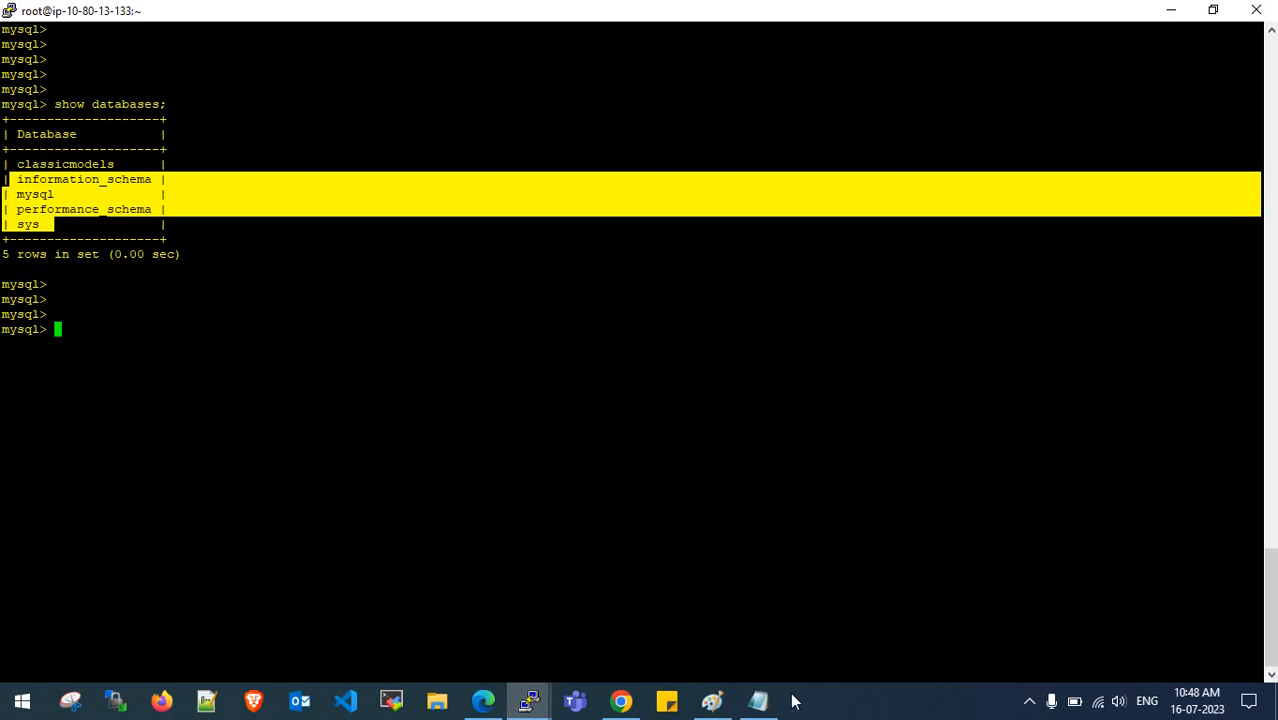
click(758, 701)
scroll(88, 390, down, 3)
click(74, 380)
text(information_schema | | mysql              | | performance_schema | | sys)
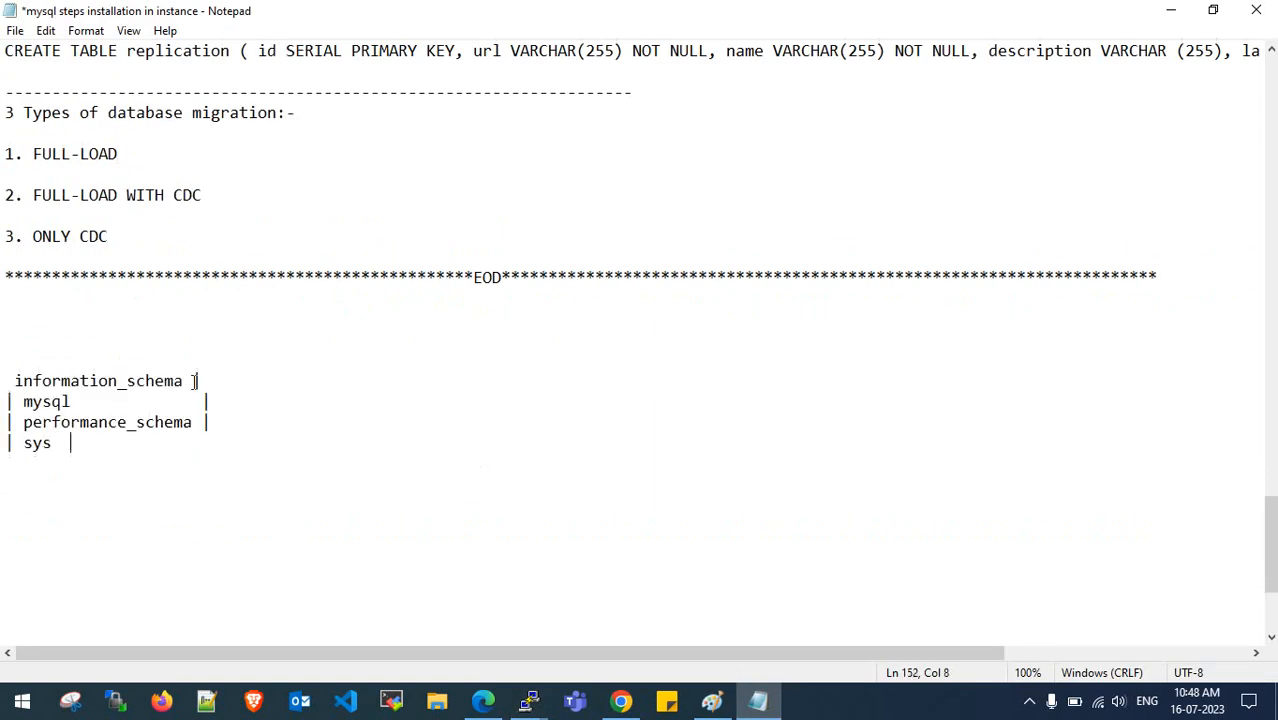
drag(186, 381, 18, 381)
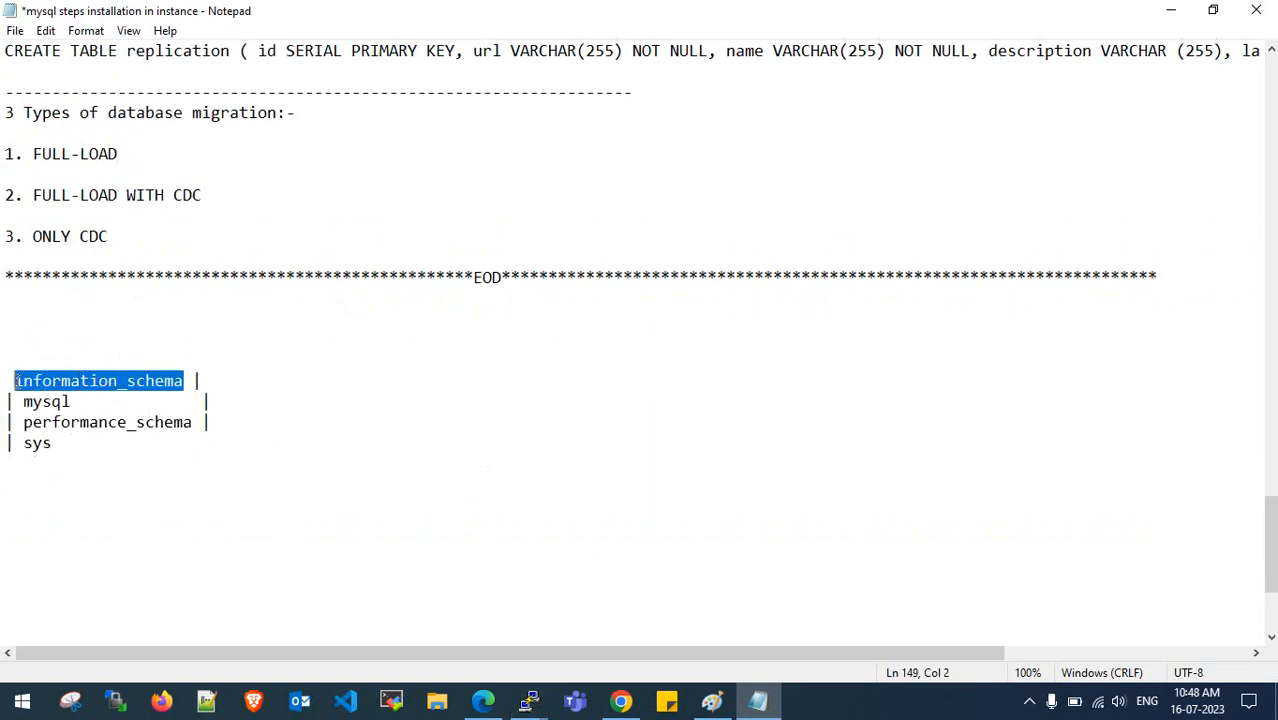
- Change the first rule's source name from % to information_schema and set it to Exclude
click(483, 701)
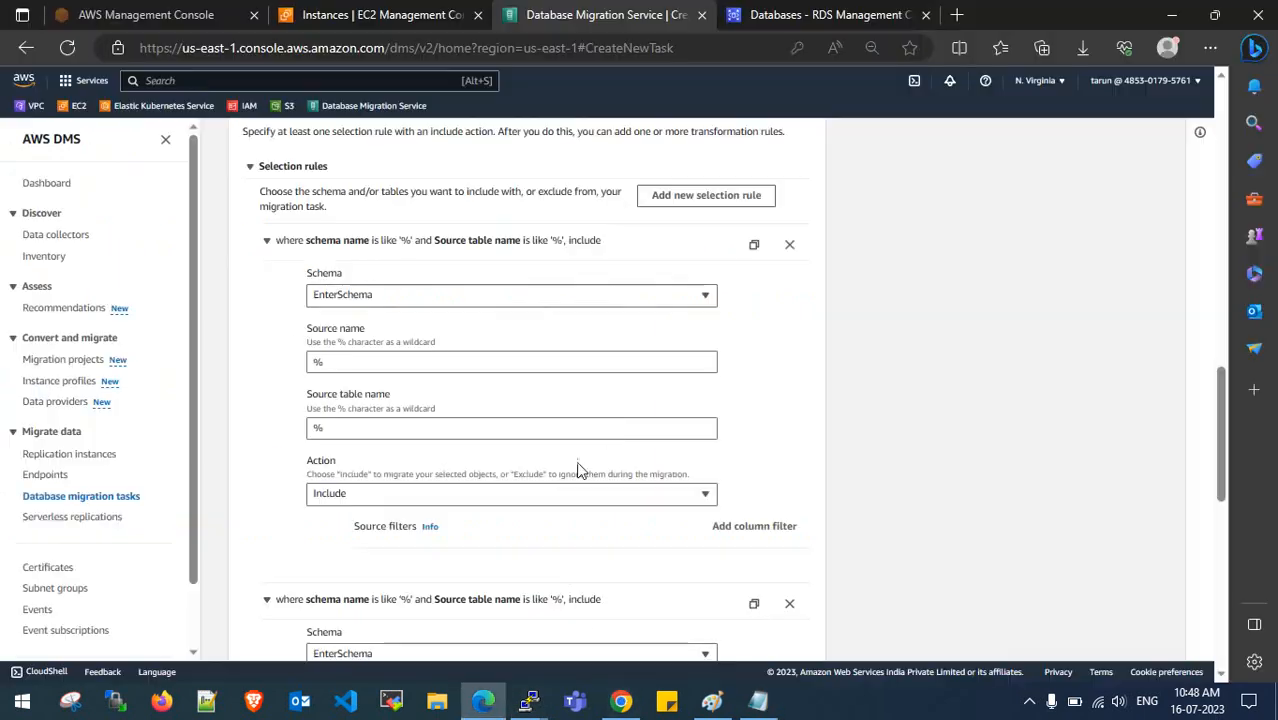
scroll(406, 371, down, 4)
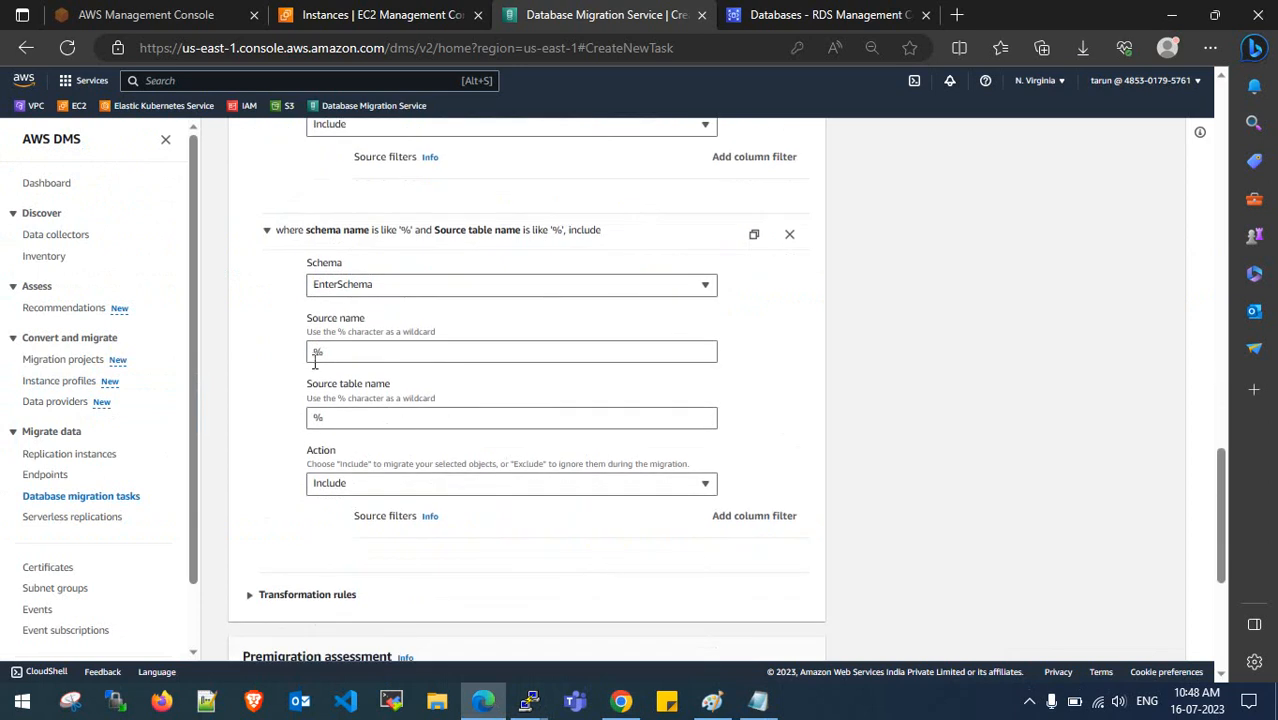
drag(314, 353, 326, 352)
click(318, 416)
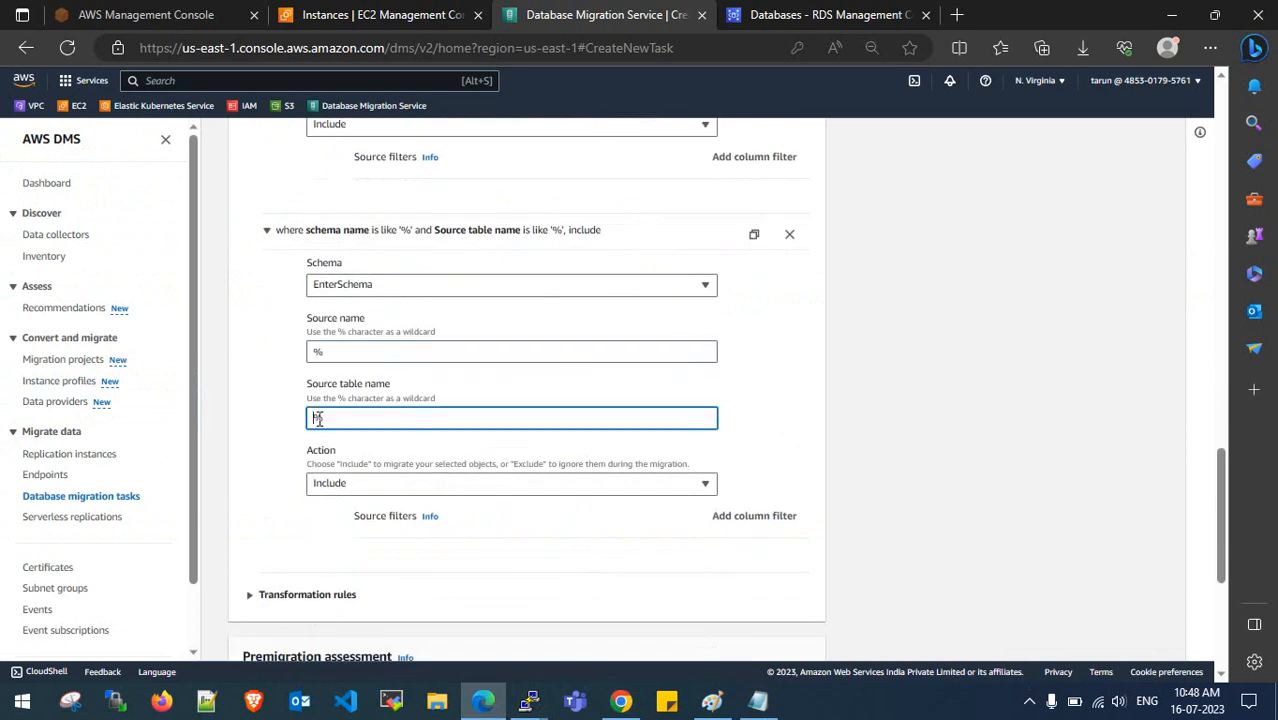
click(313, 353)
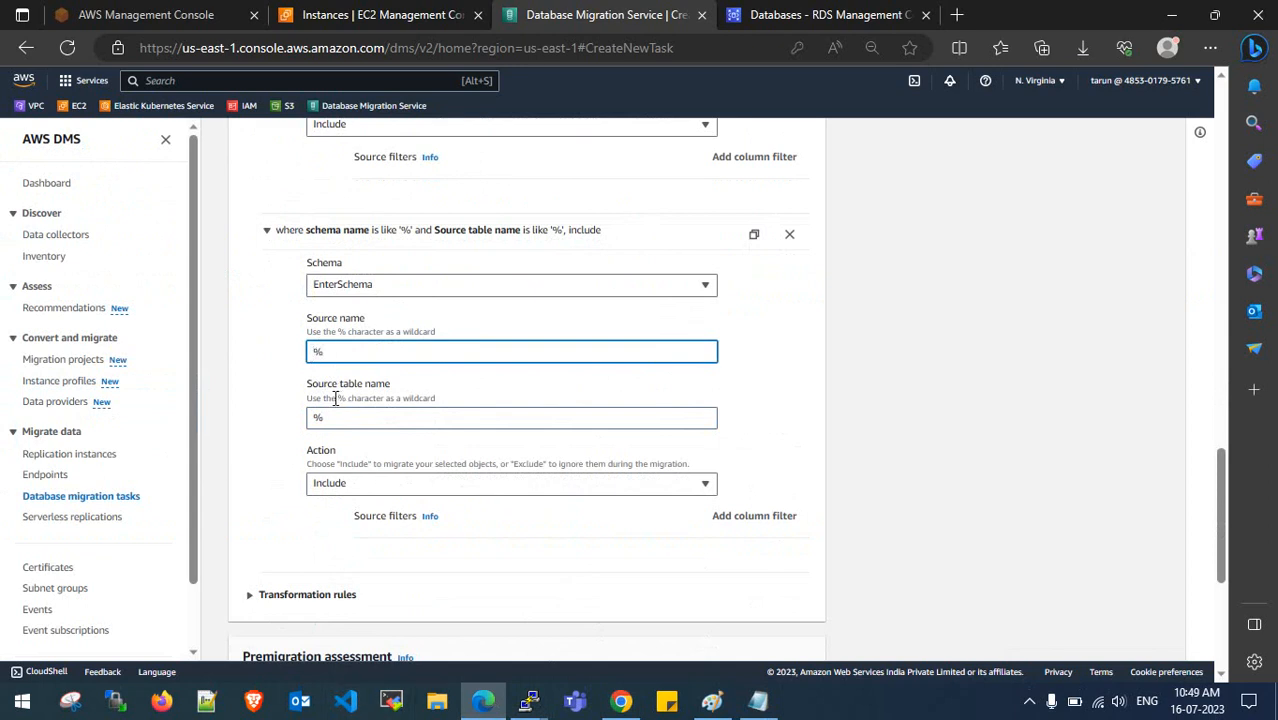
scroll(336, 398, up, 3)
click(330, 271)
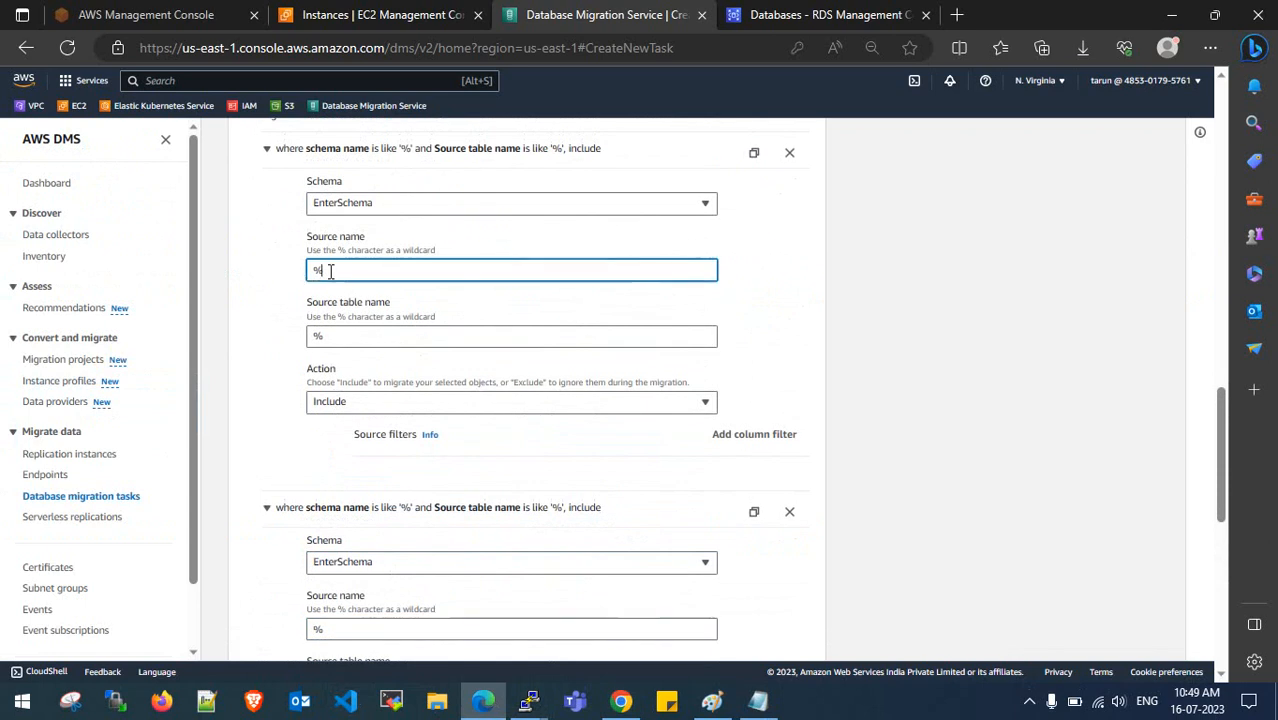
drag(330, 271, 296, 276)
text(information_schema)
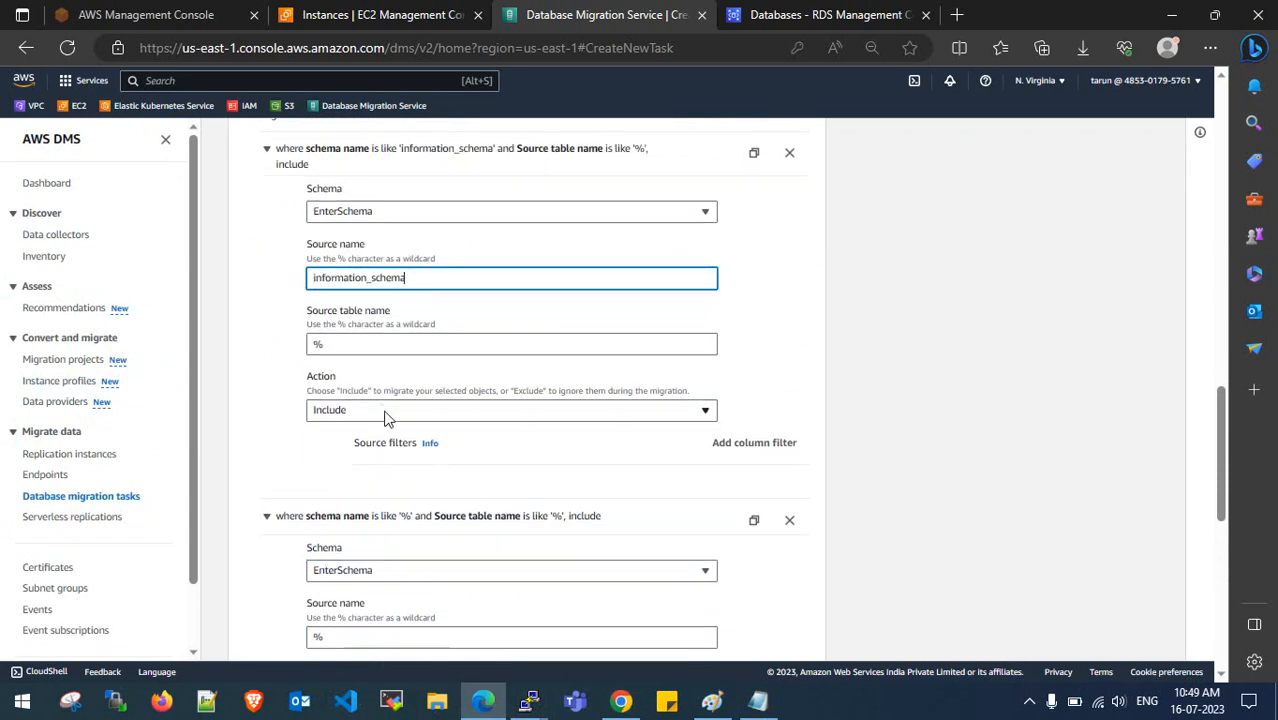
click(388, 418)
click(382, 462)
- Add a selection rule excluding the mysql schema, pasting the name from the notes
click(757, 700)
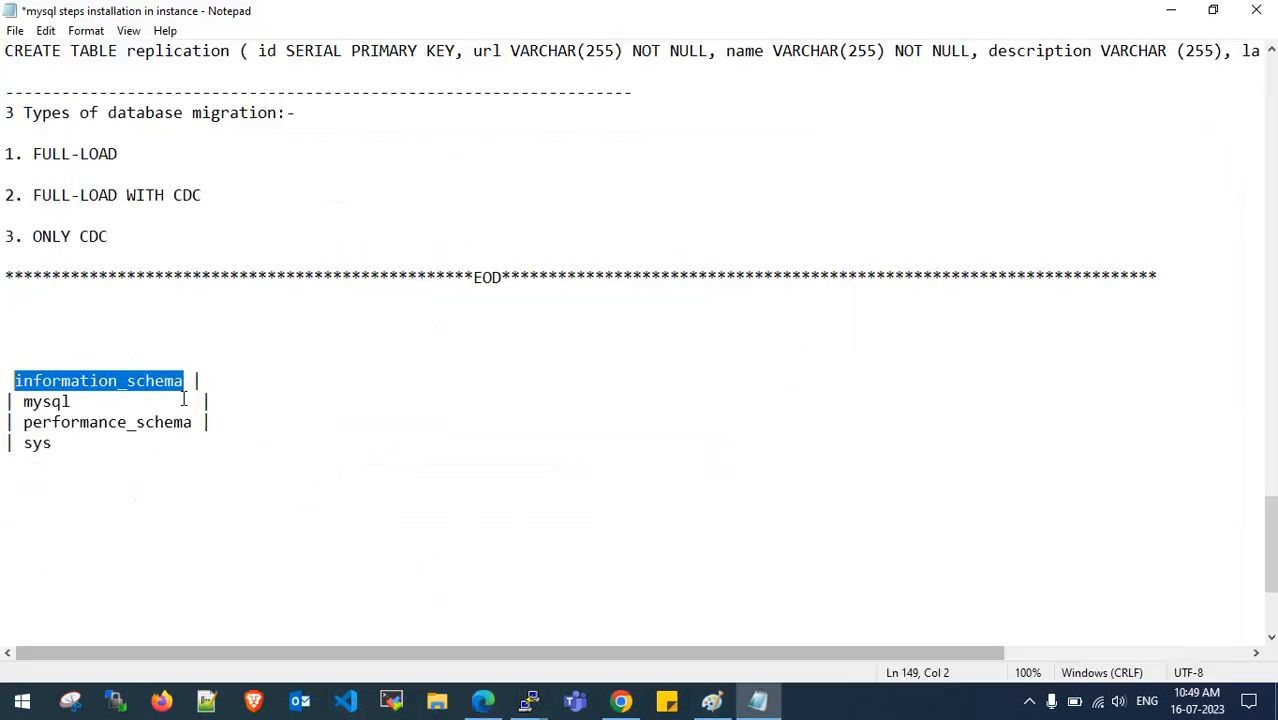
click(178, 383)
drag(88, 405, 33, 402)
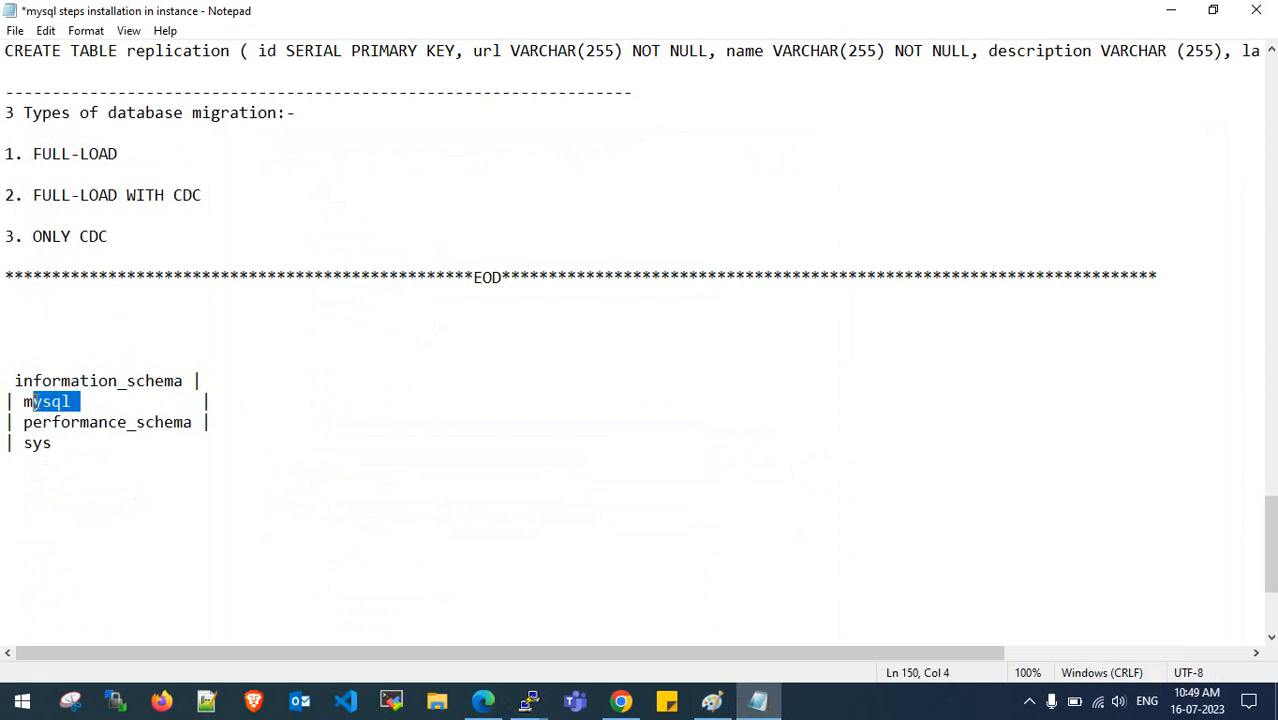
click(1168, 11)
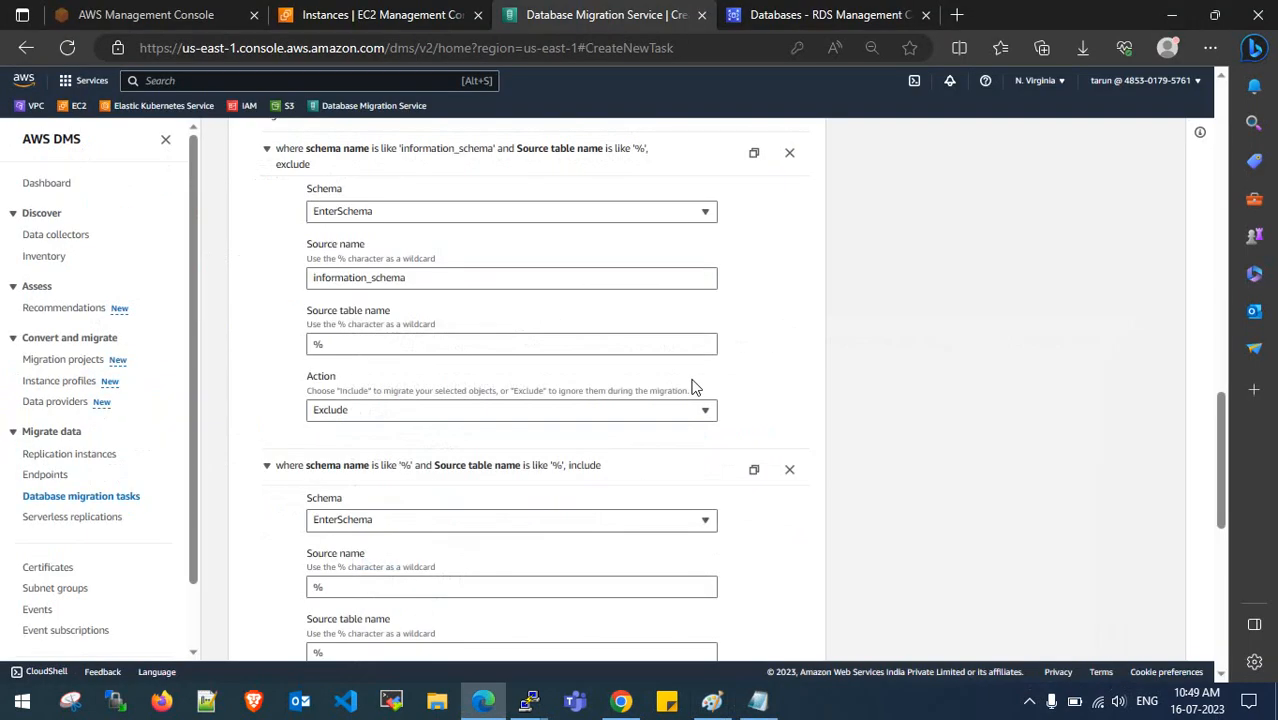
scroll(650, 320, up, 1)
click(700, 199)
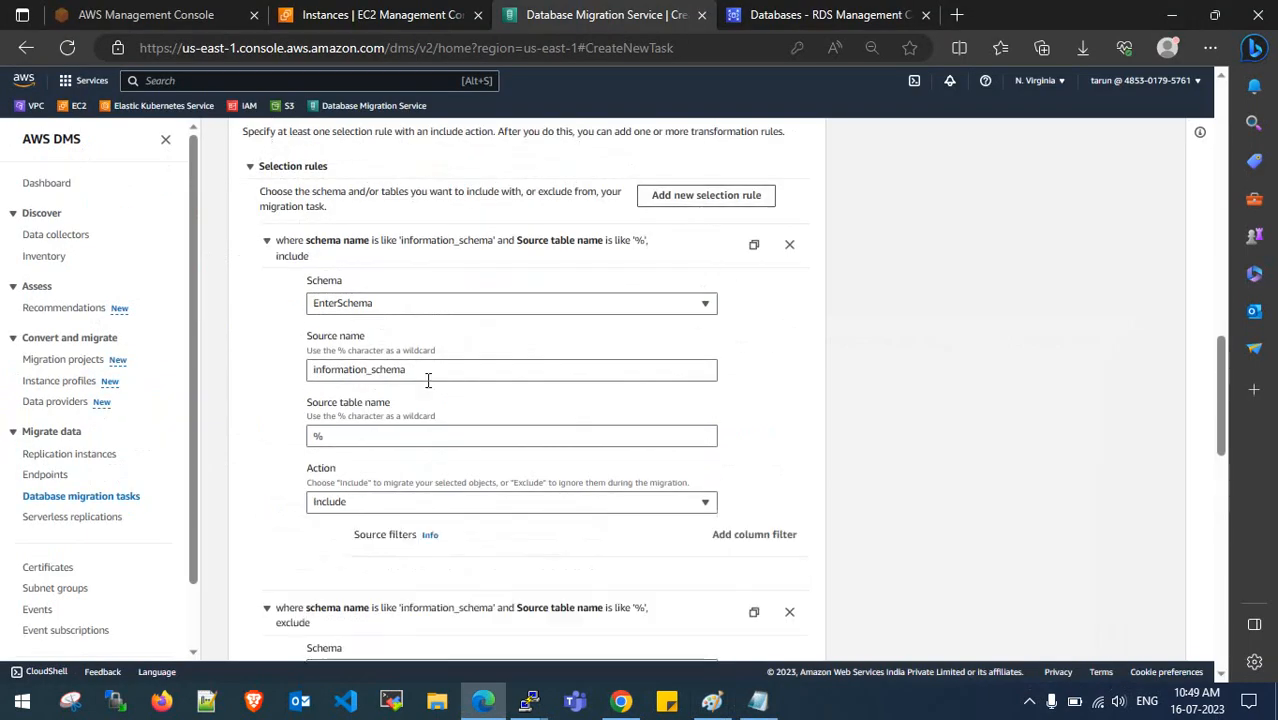
drag(427, 372, 300, 378)
text(mysql)
click(360, 494)
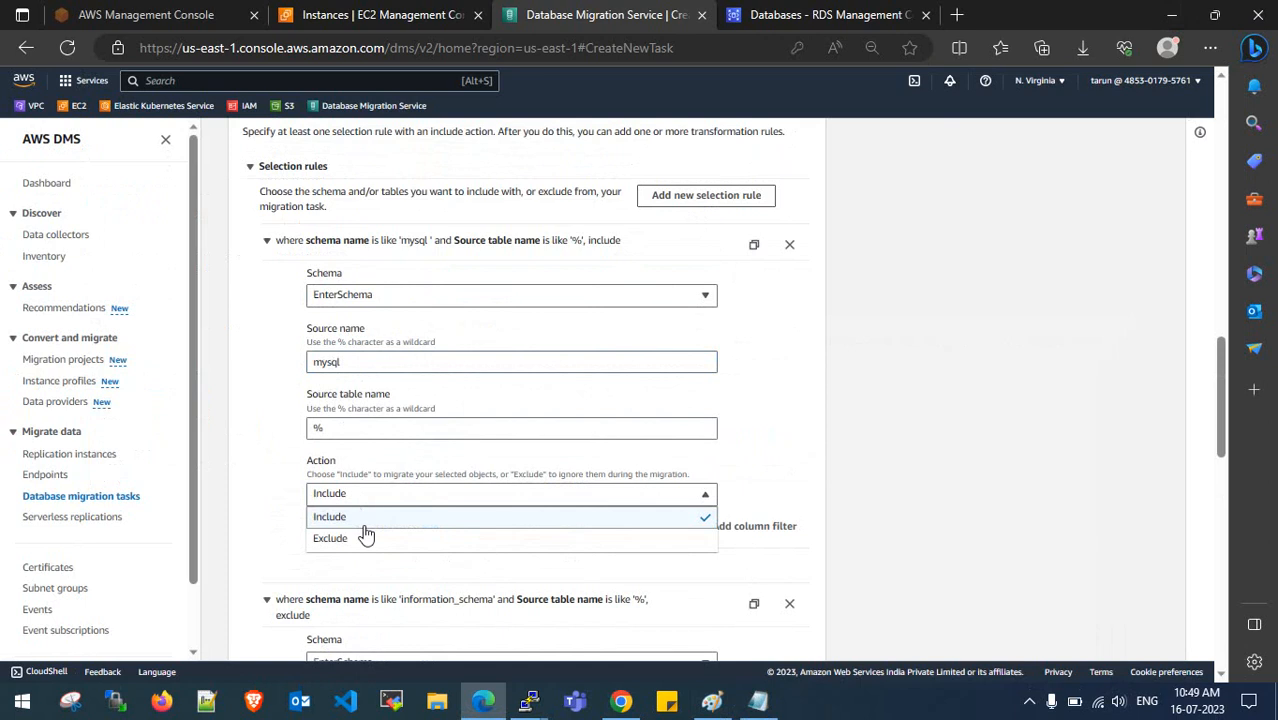
click(365, 534)
- Add a selection rule excluding the performance_schema schema
scroll(370, 538, down, 1)
scroll(397, 494, up, 1)
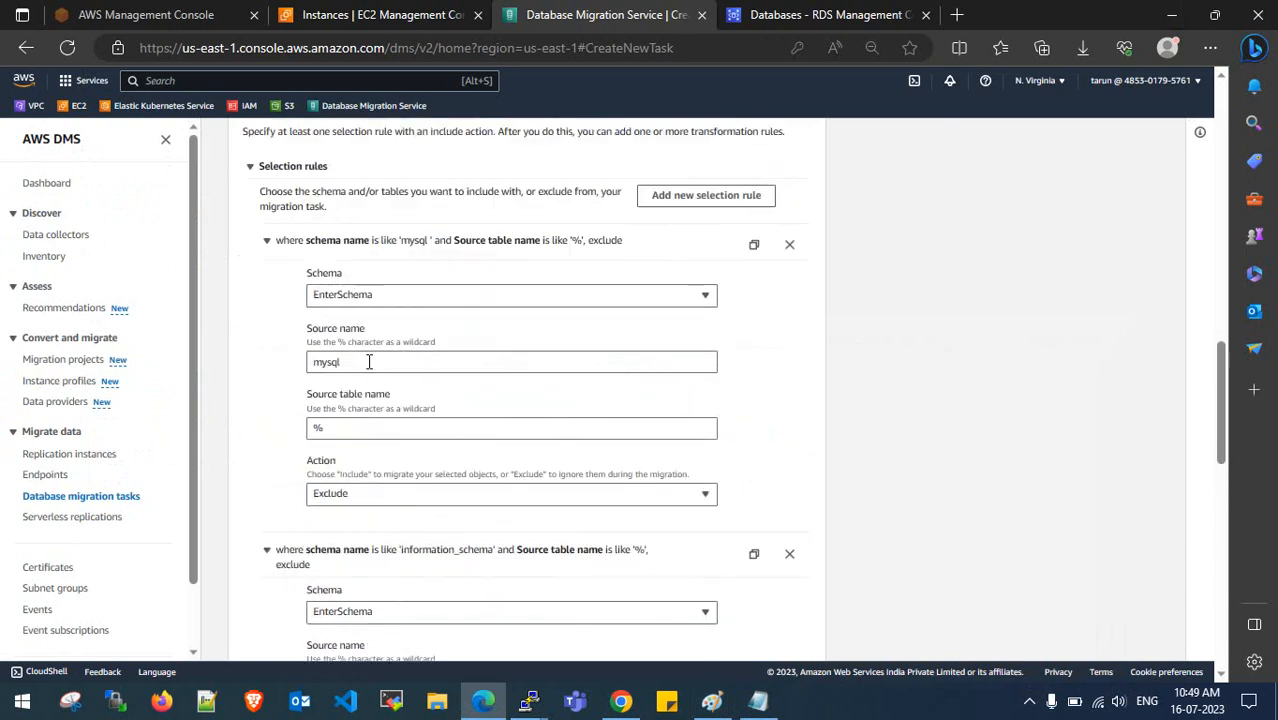
click(680, 200)
click(758, 700)
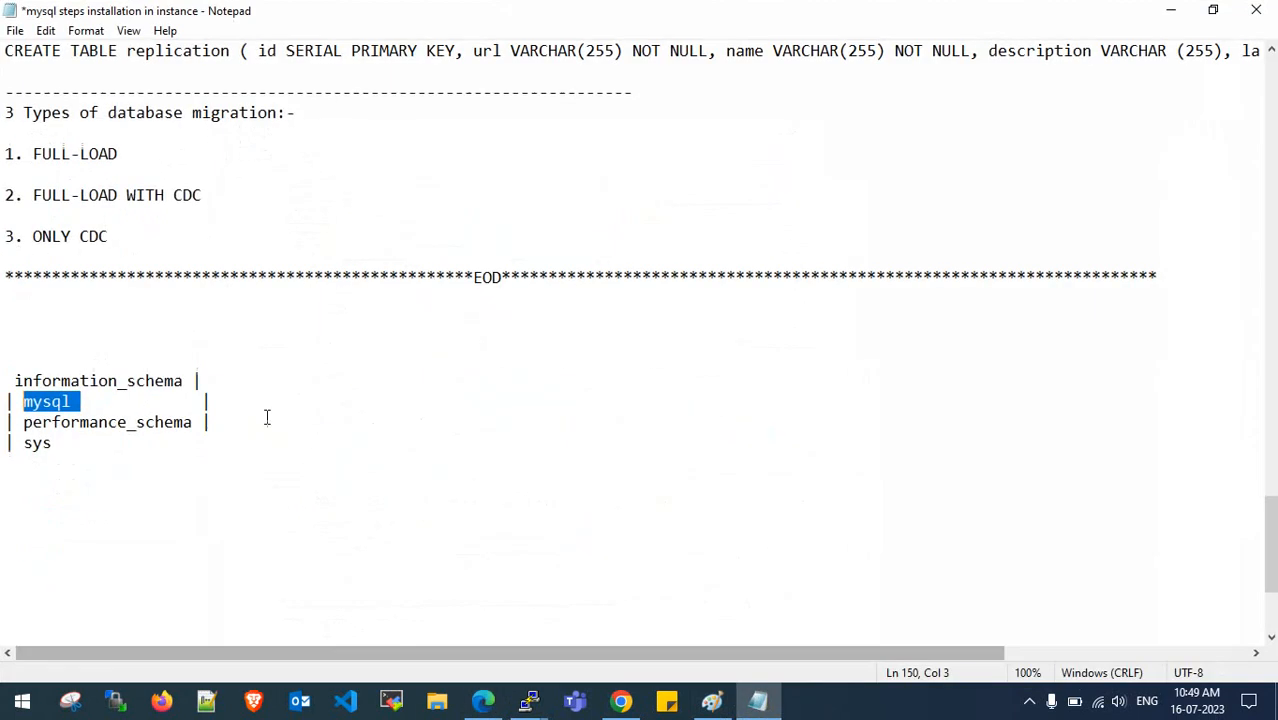
drag(192, 423, 24, 423)
key(ctrl+c)
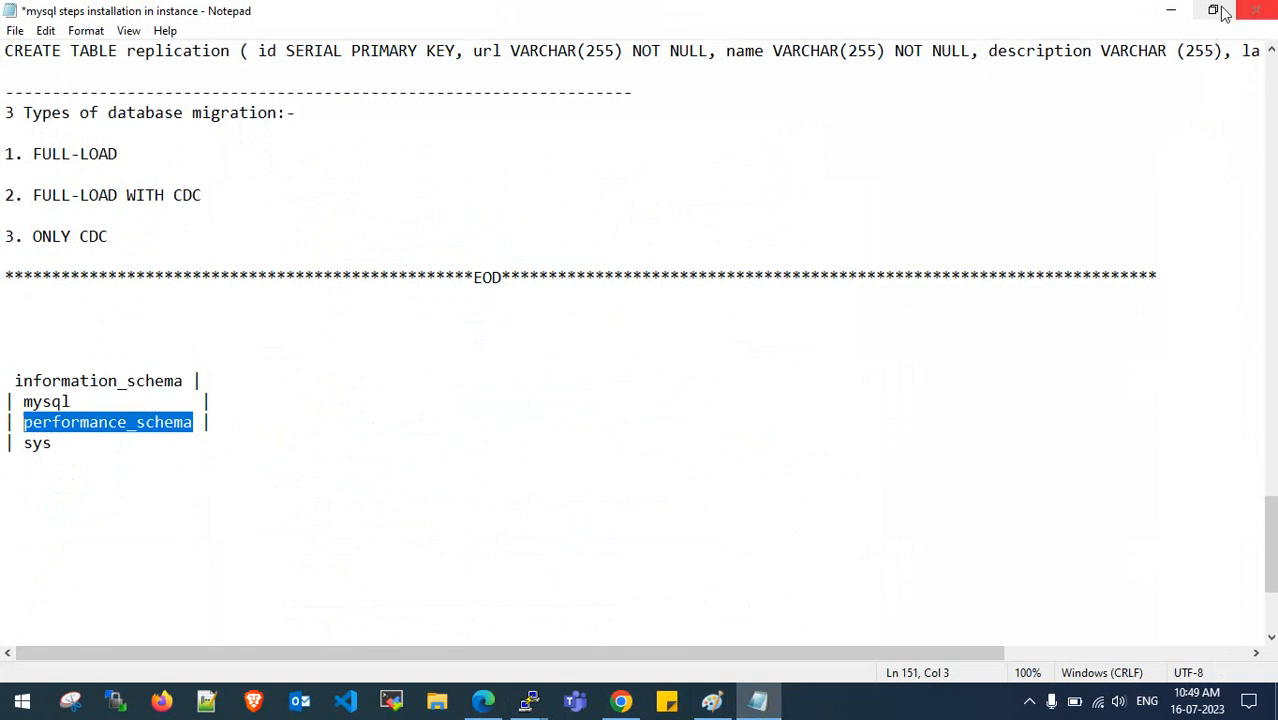
click(1171, 10)
drag(470, 359, 280, 363)
key(ctrl+v)
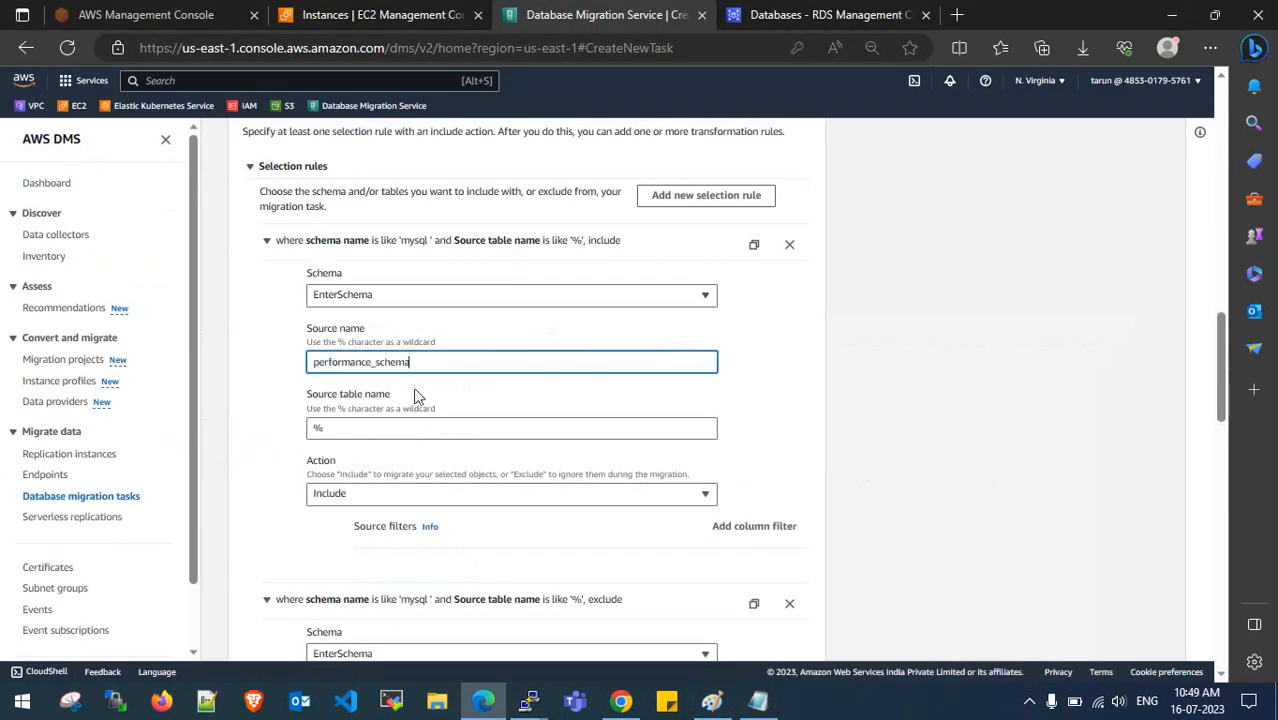
scroll(413, 387, down, 1)
click(414, 410)
click(416, 464)
- Add a selection rule with source name sys set to Exclude
scroll(579, 415, up, 5)
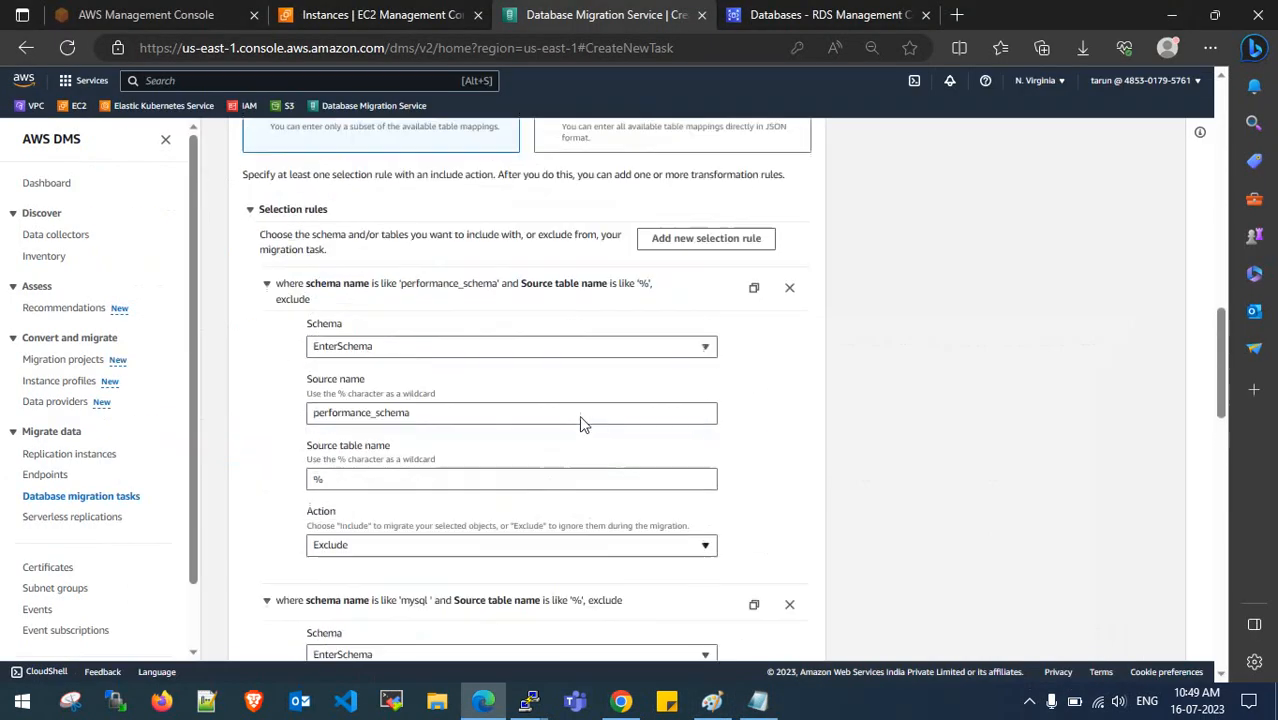
click(758, 702)
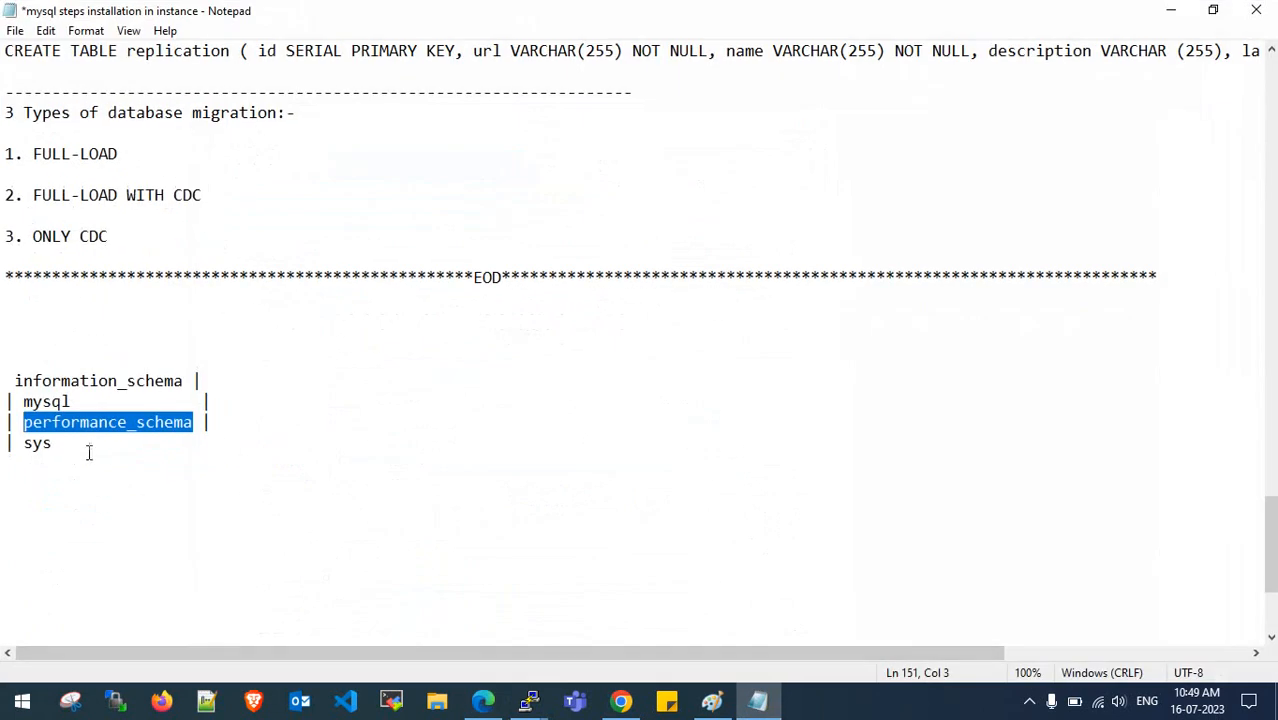
drag(88, 448, 46, 444)
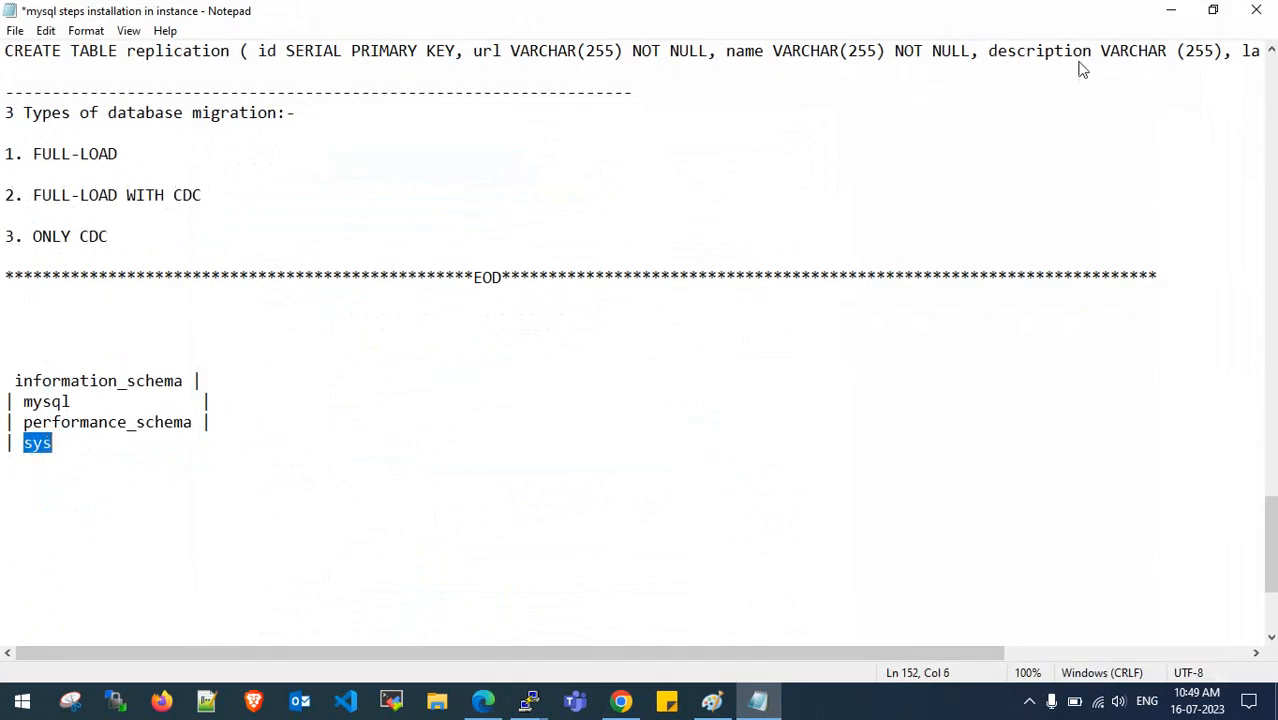
click(1171, 10)
scroll(433, 414, down, 5)
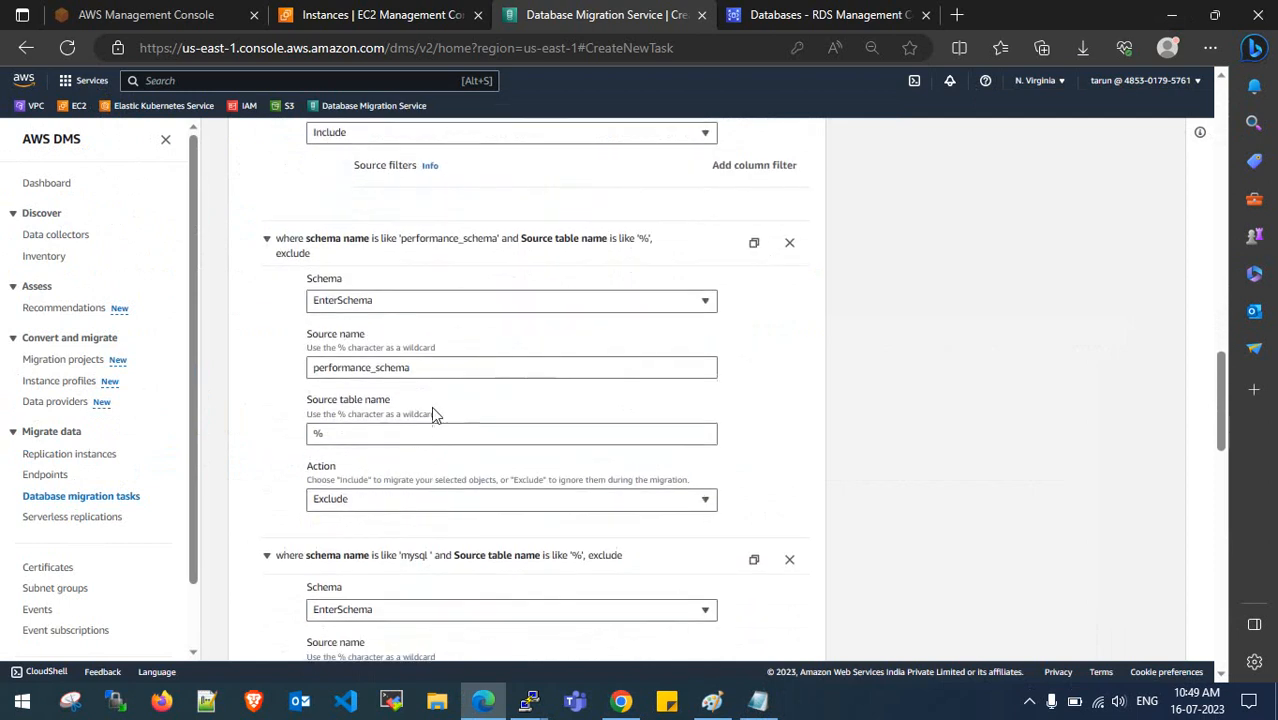
click(448, 367)
scroll(448, 366, up, 3)
click(446, 284)
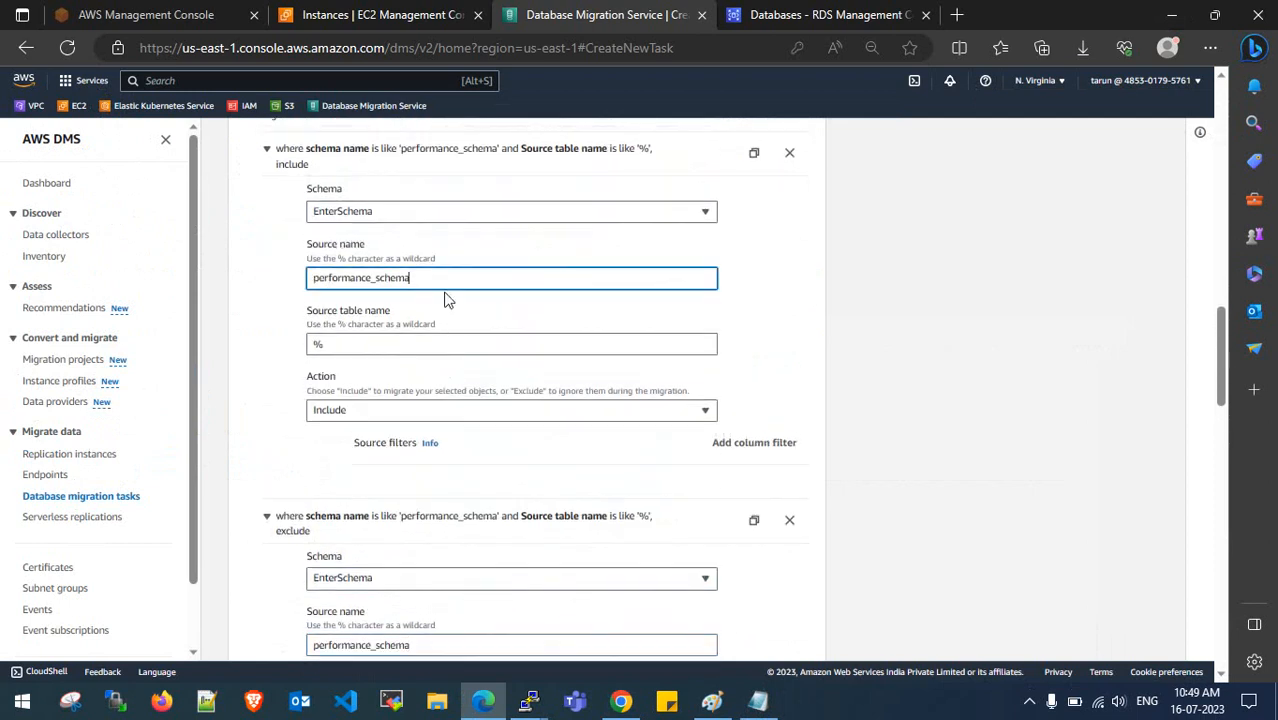
scroll(686, 322, up, 2)
drag(466, 463, 271, 470)
text(sys)
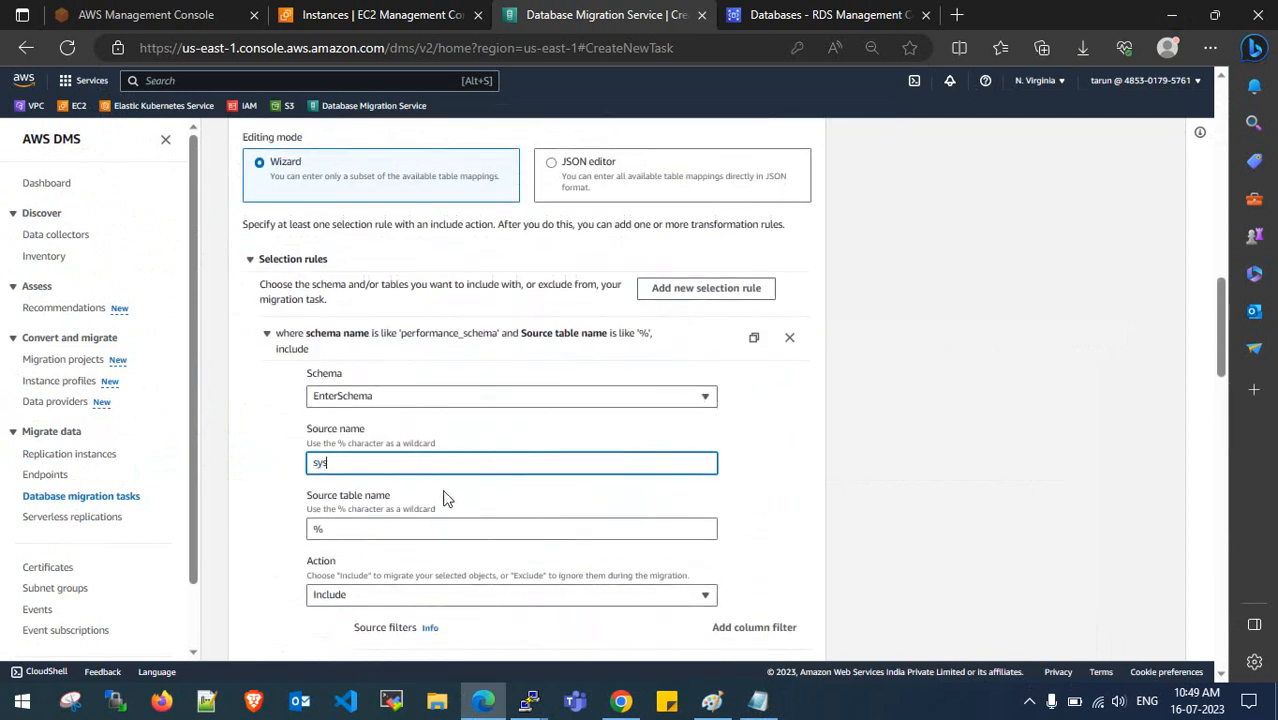
scroll(455, 460, down, 2)
click(471, 404)
click(479, 446)
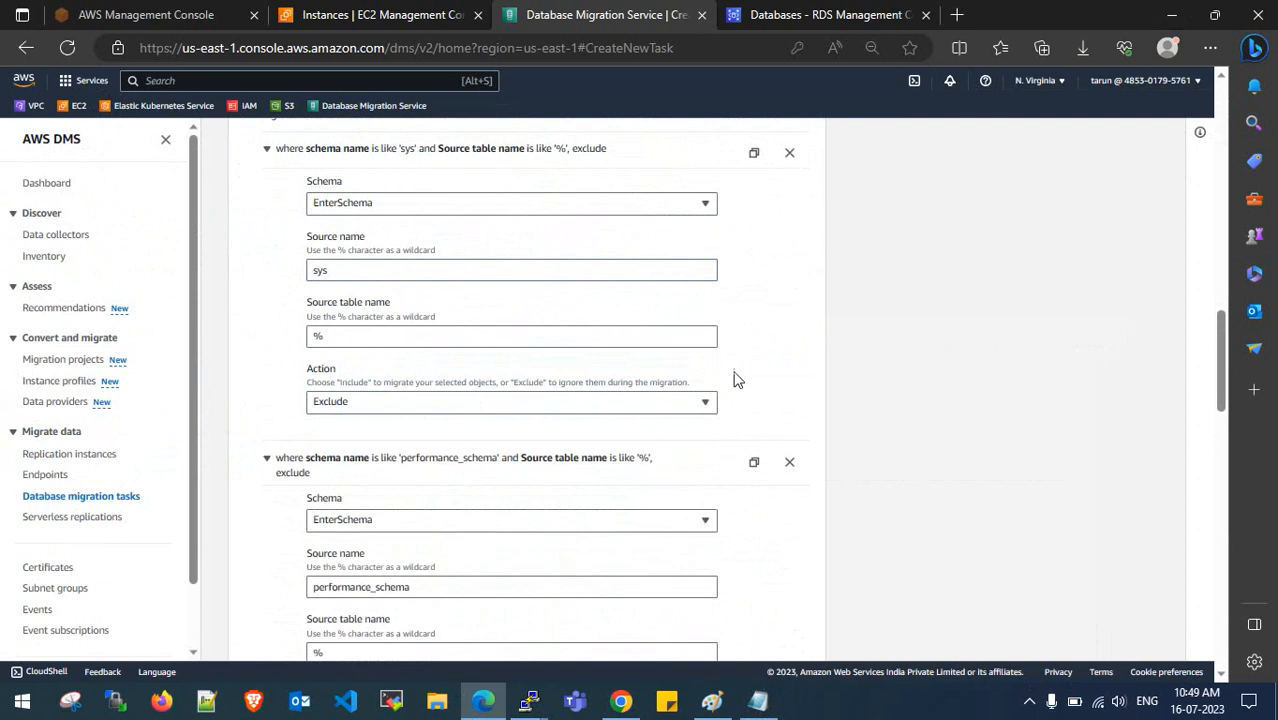
- Check the catch-all % include rule's source and table names, then return to the MySQL terminal
scroll(314, 357, down, 6)
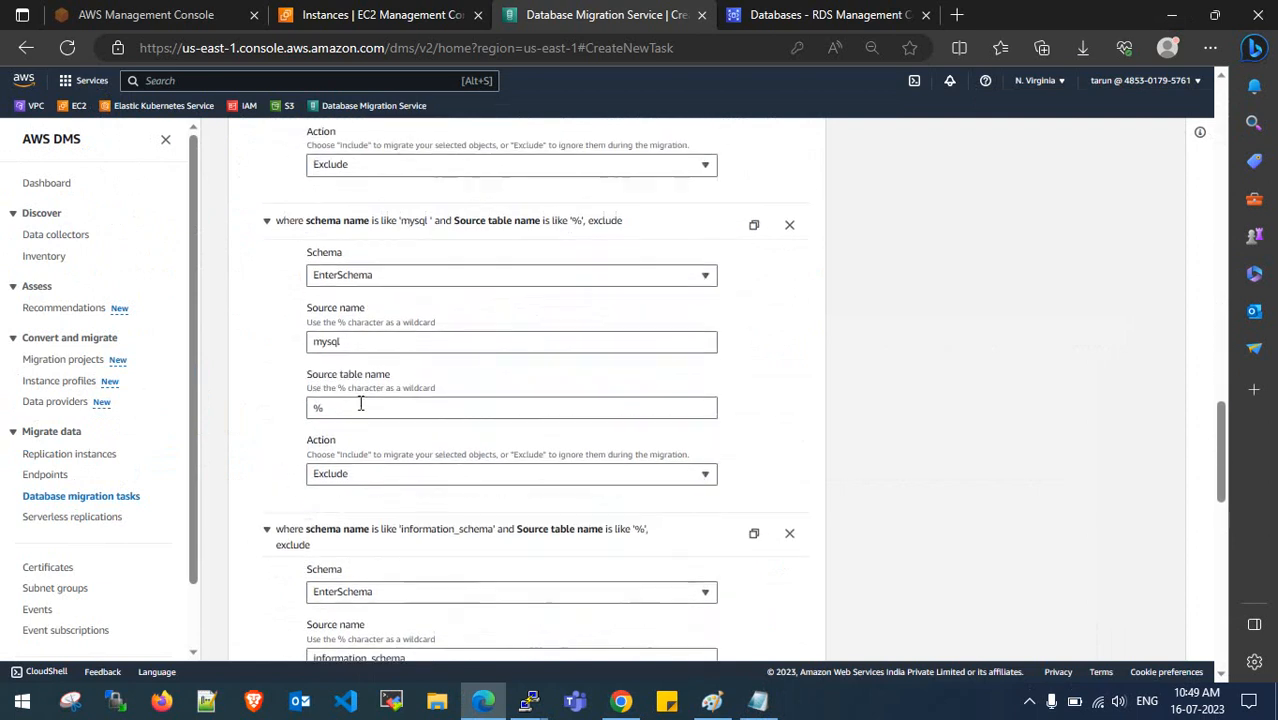
scroll(366, 365, down, 3)
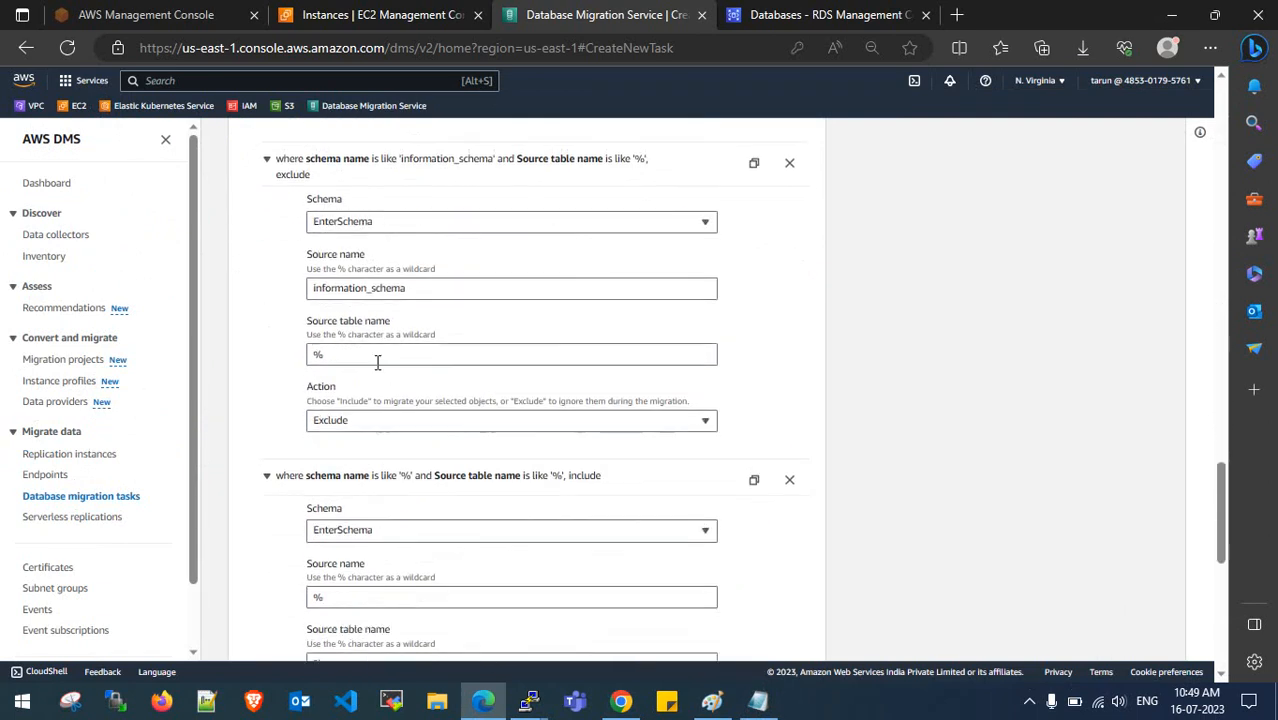
scroll(375, 385, down, 2)
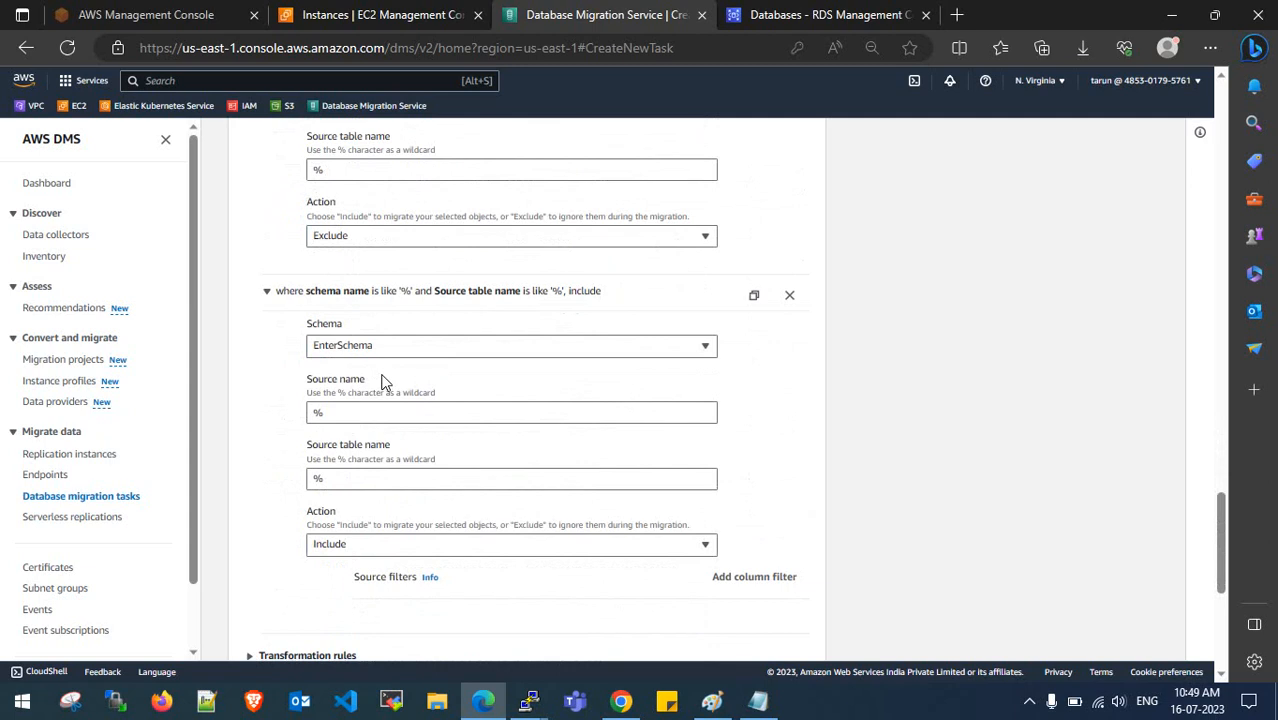
drag(340, 412, 305, 418)
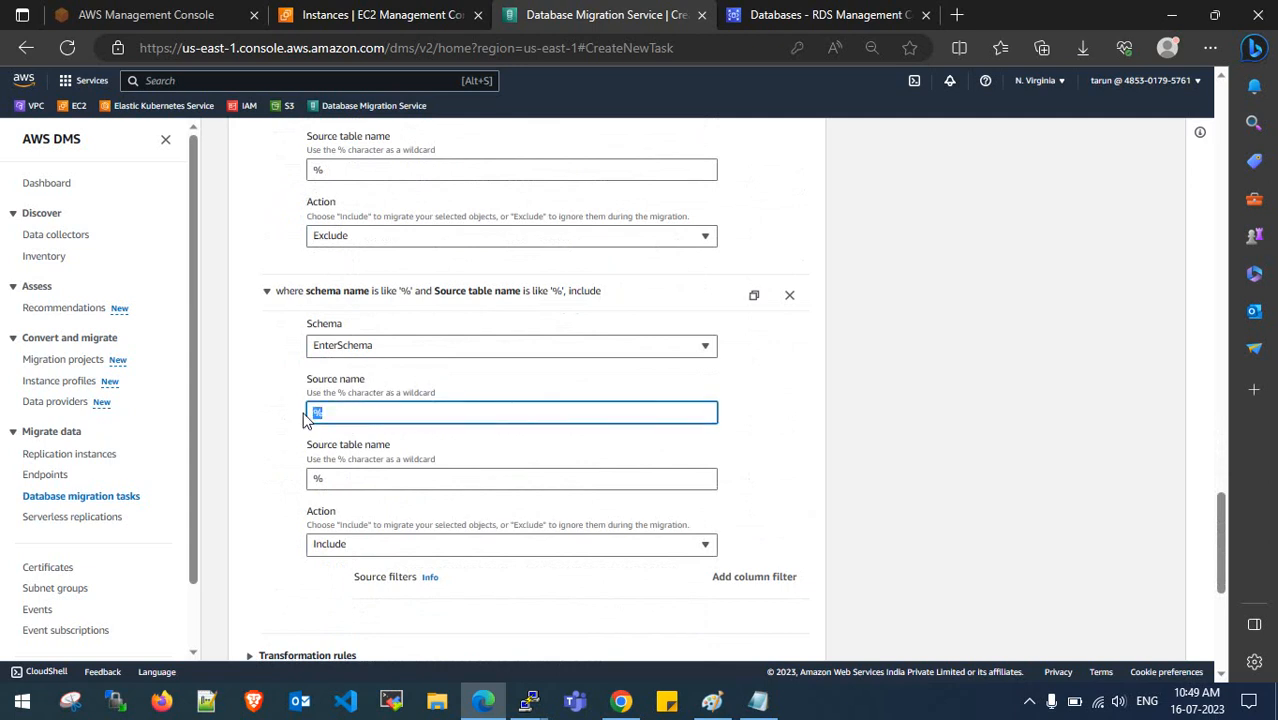
click(348, 480)
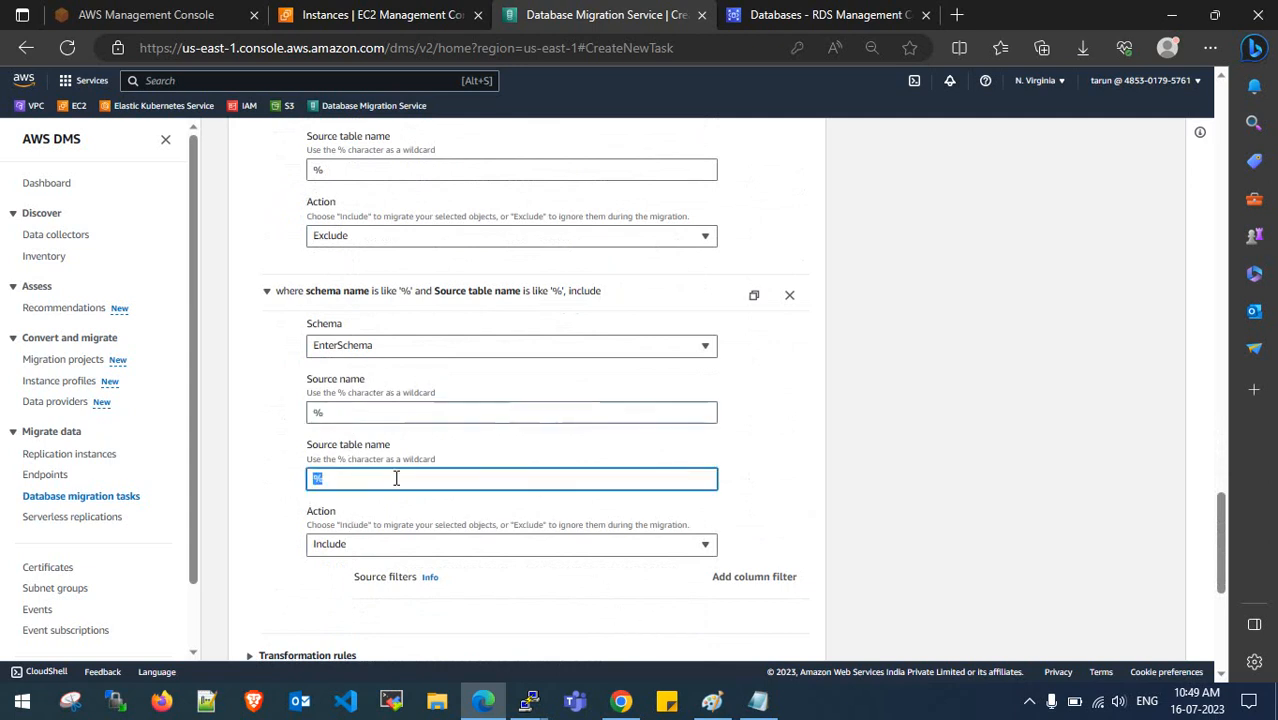
click(528, 700)
click(593, 636)
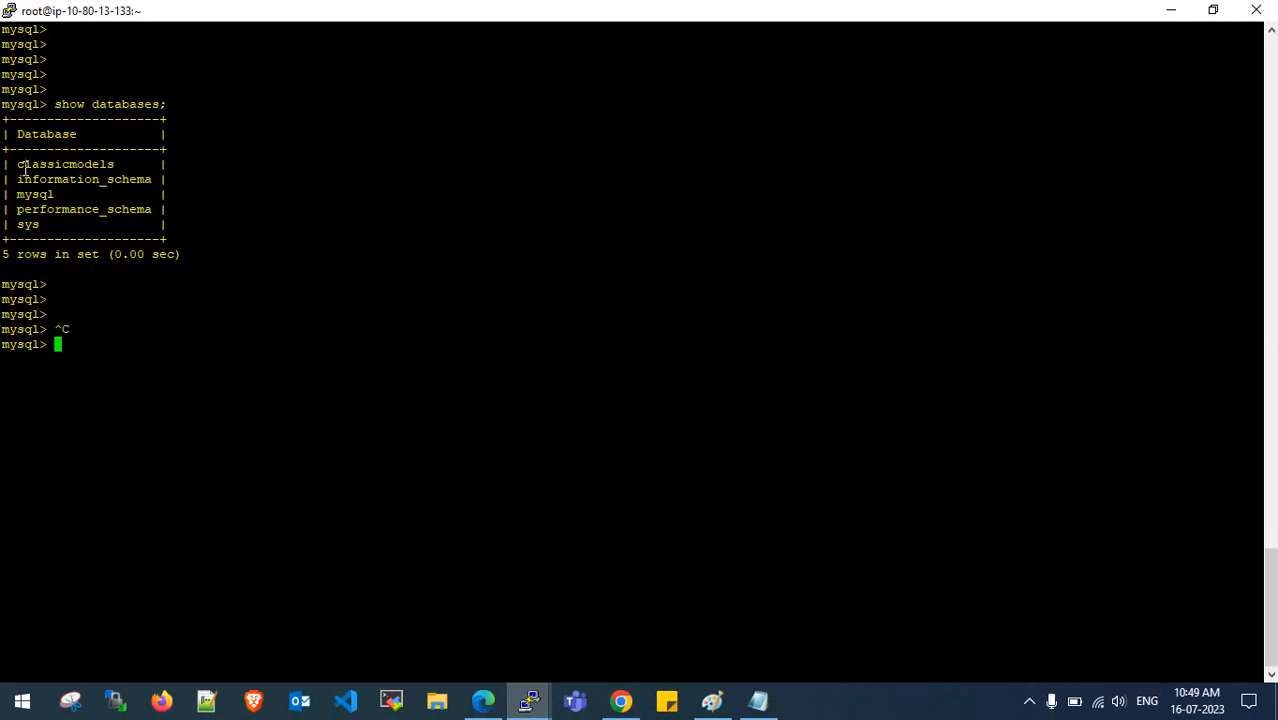
- Highlight the classicmodels row in the show databases output
drag(18, 164, 118, 166)
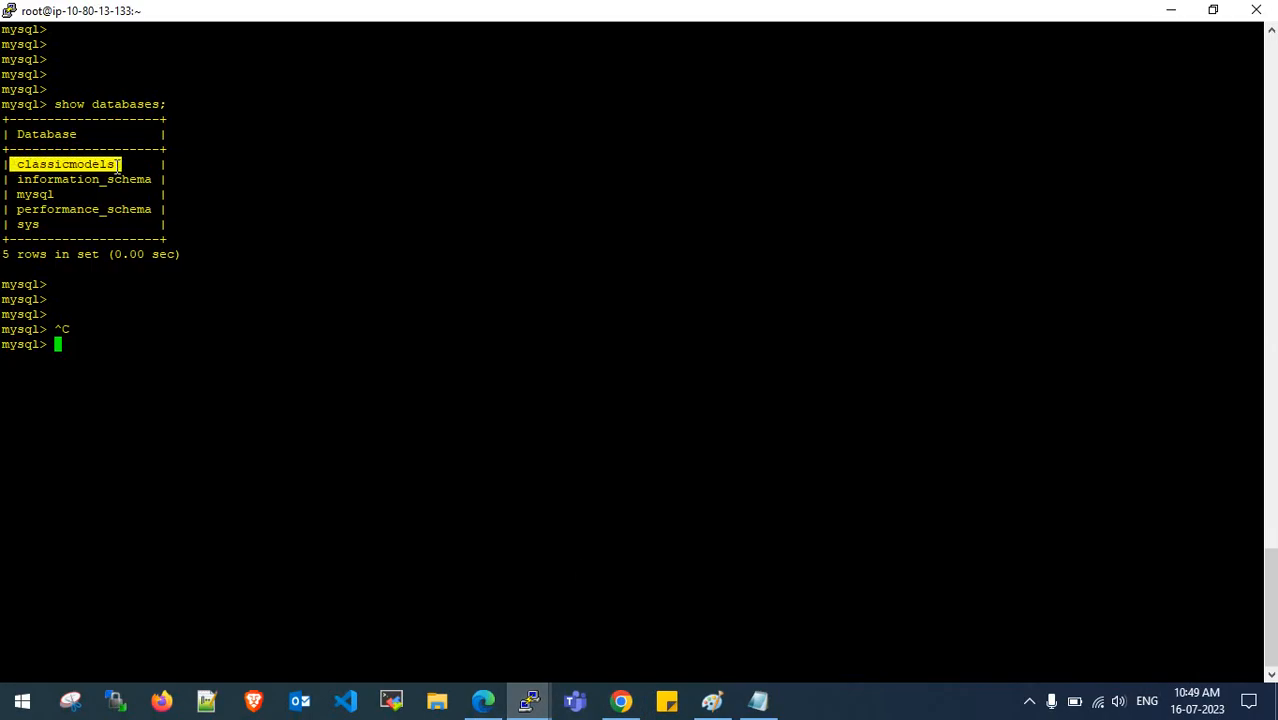
click(50, 148)
drag(4, 164, 136, 164)
click(40, 162)
drag(5, 164, 130, 162)
click(125, 161)
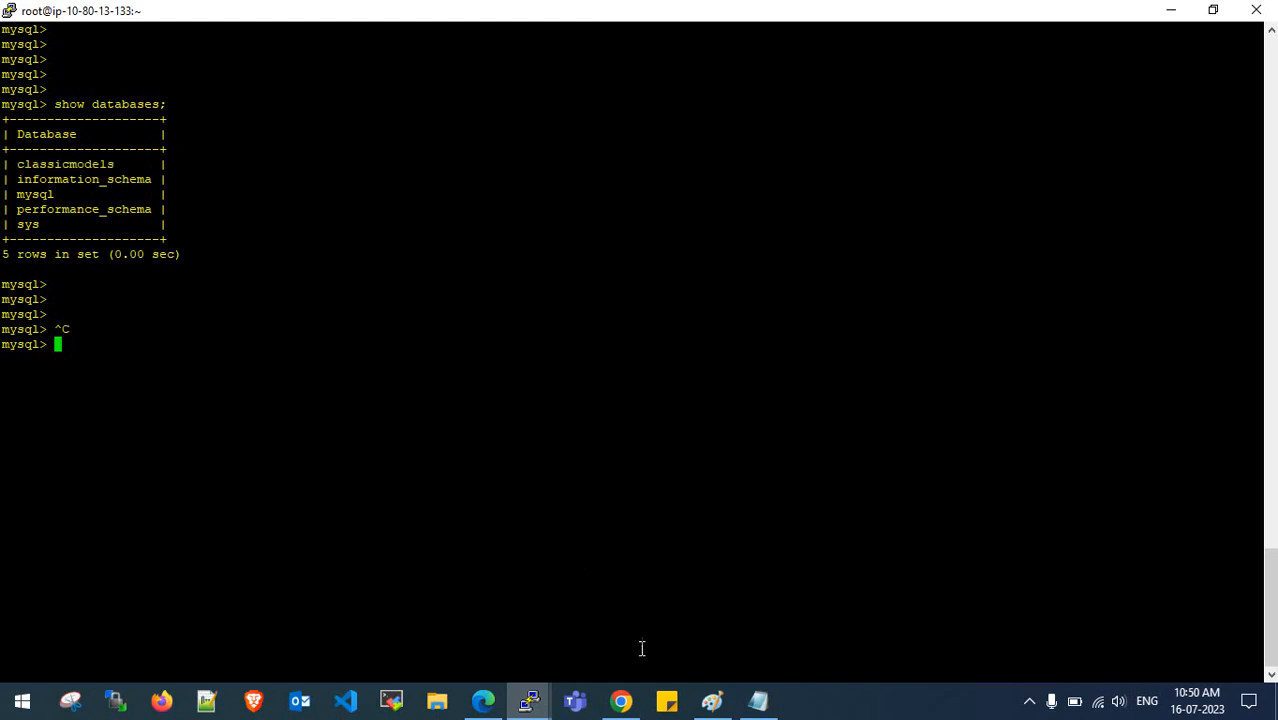
- Circle Source EC-2 and the DMS Replication Instance in the Paint diagram, then go back
click(712, 701)
mouse_move(86, 280)
mouse_down()
mouse_move(38, 400)
mouse_move(95, 262)
mouse_move(446, 194)
mouse_move(1012, 290)
mouse_move(930, 256)
mouse_move(1012, 292)
mouse_move(1015, 256)
mouse_up()
mouse_move(492, 258)
mouse_down()
mouse_move(708, 396)
mouse_move(586, 350)
mouse_move(556, 376)
mouse_up()
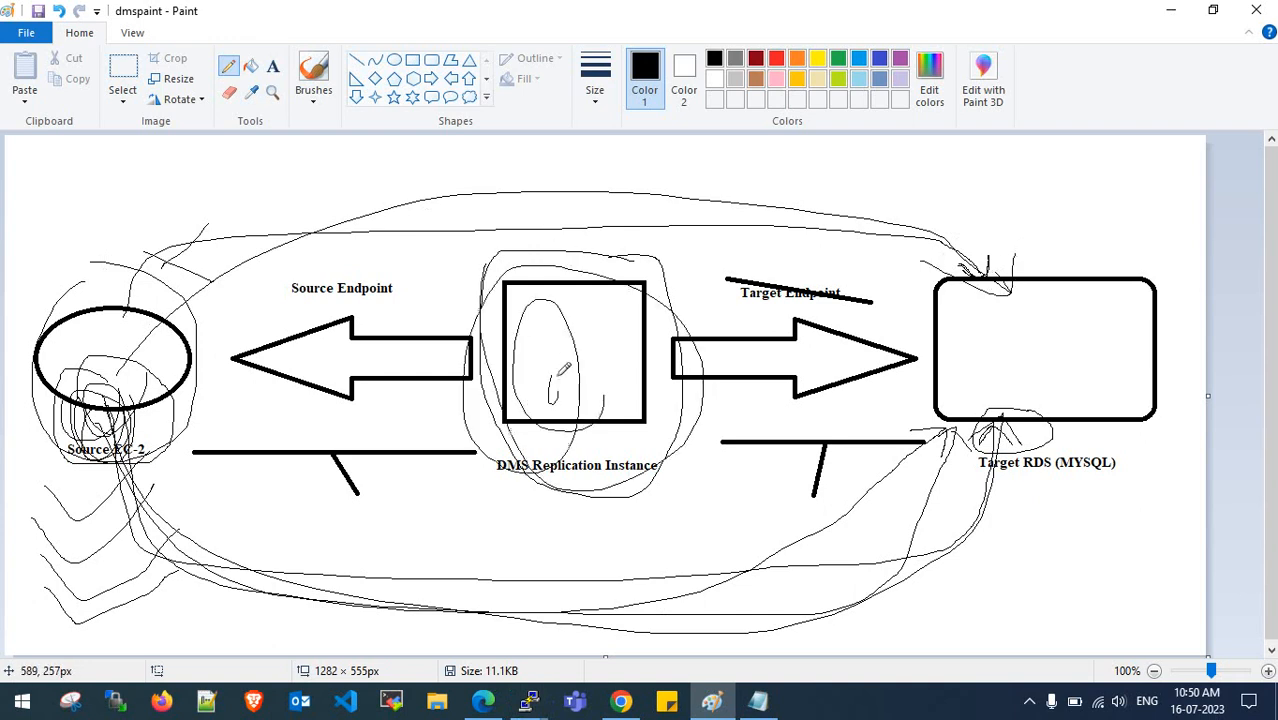
click(1172, 11)
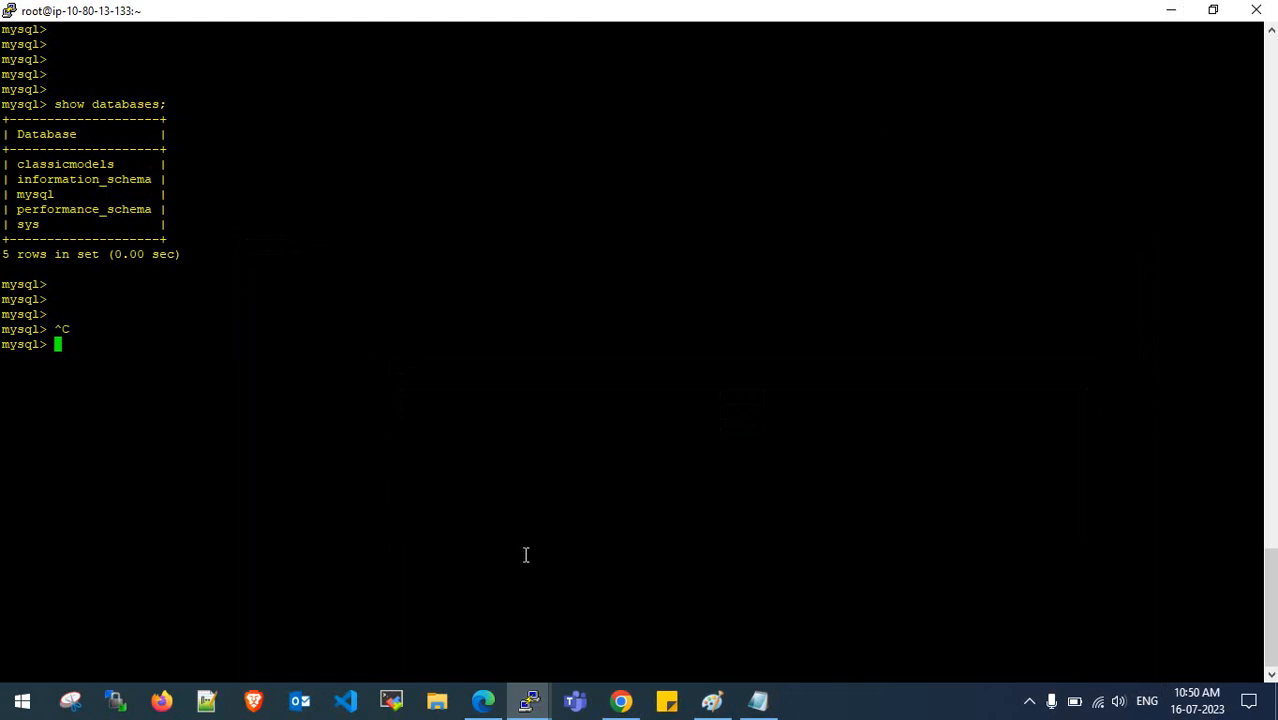
click(622, 709)
click(621, 709)
click(489, 711)
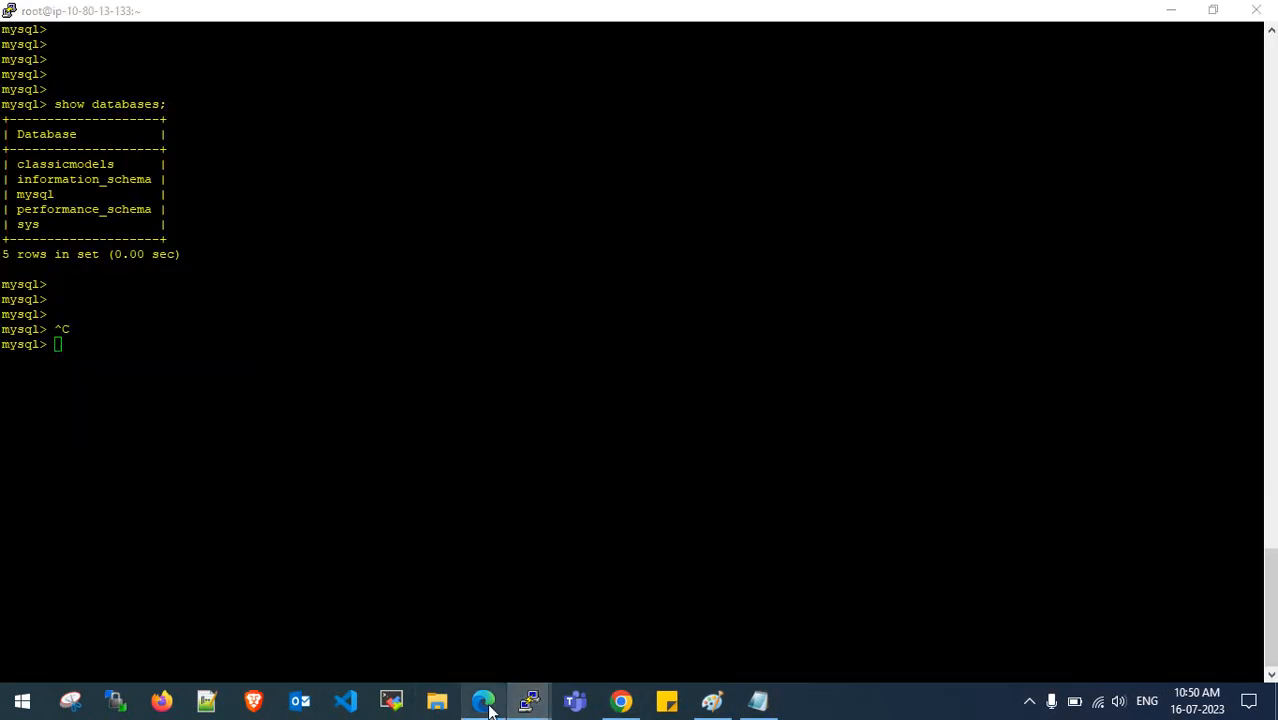
click(1257, 10)
- Set the migration task startup configuration to Manually later instead of on creation
click(484, 712)
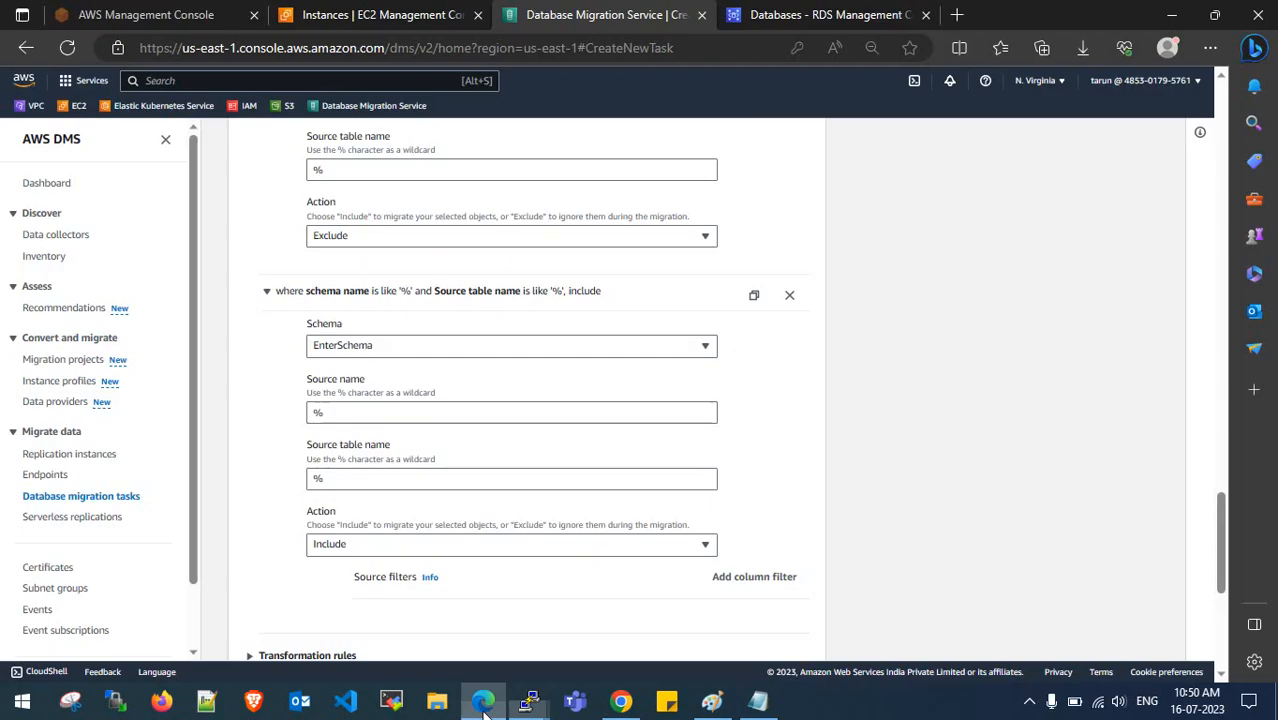
scroll(480, 470, down, 4)
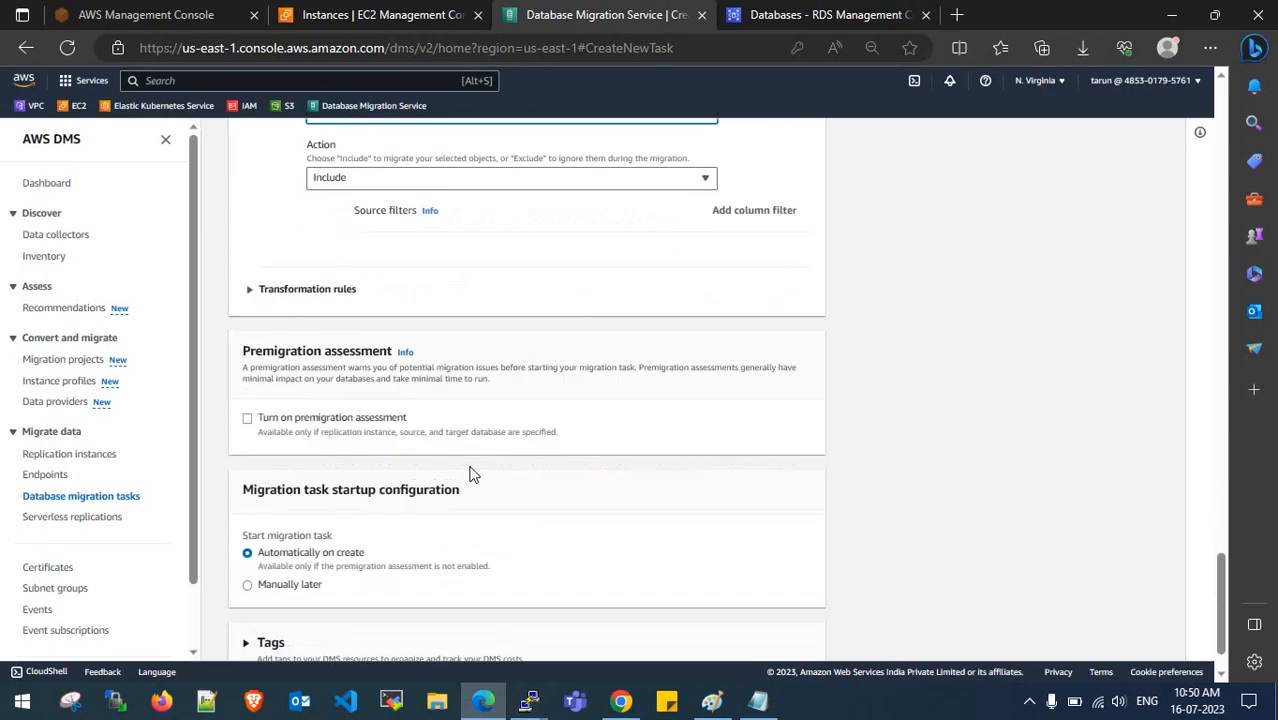
click(248, 290)
click(251, 289)
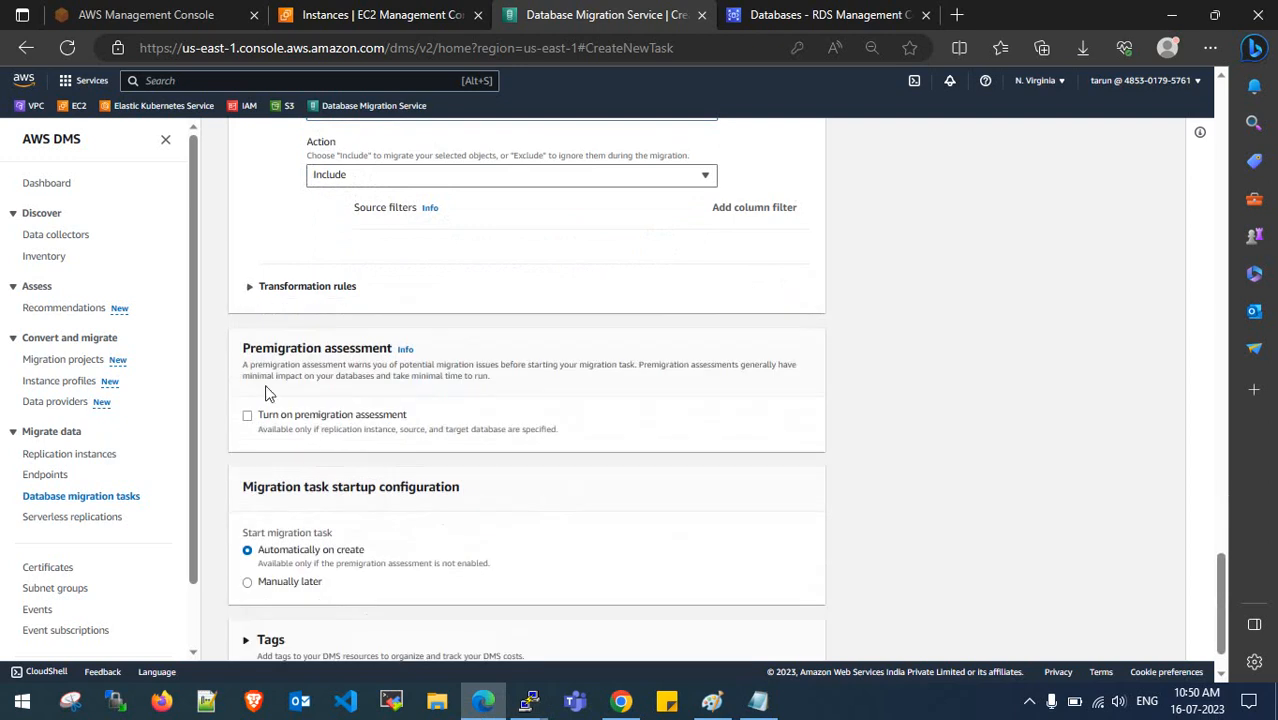
scroll(343, 422, down, 1)
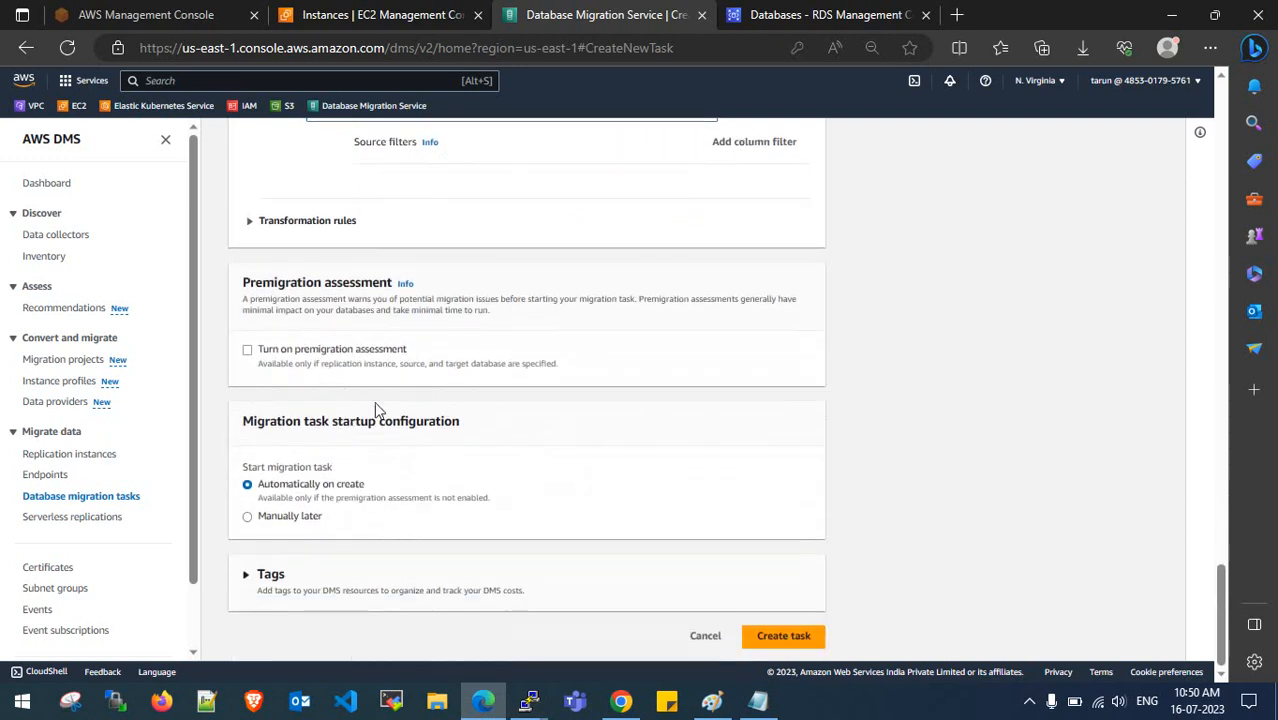
drag(265, 490, 476, 503)
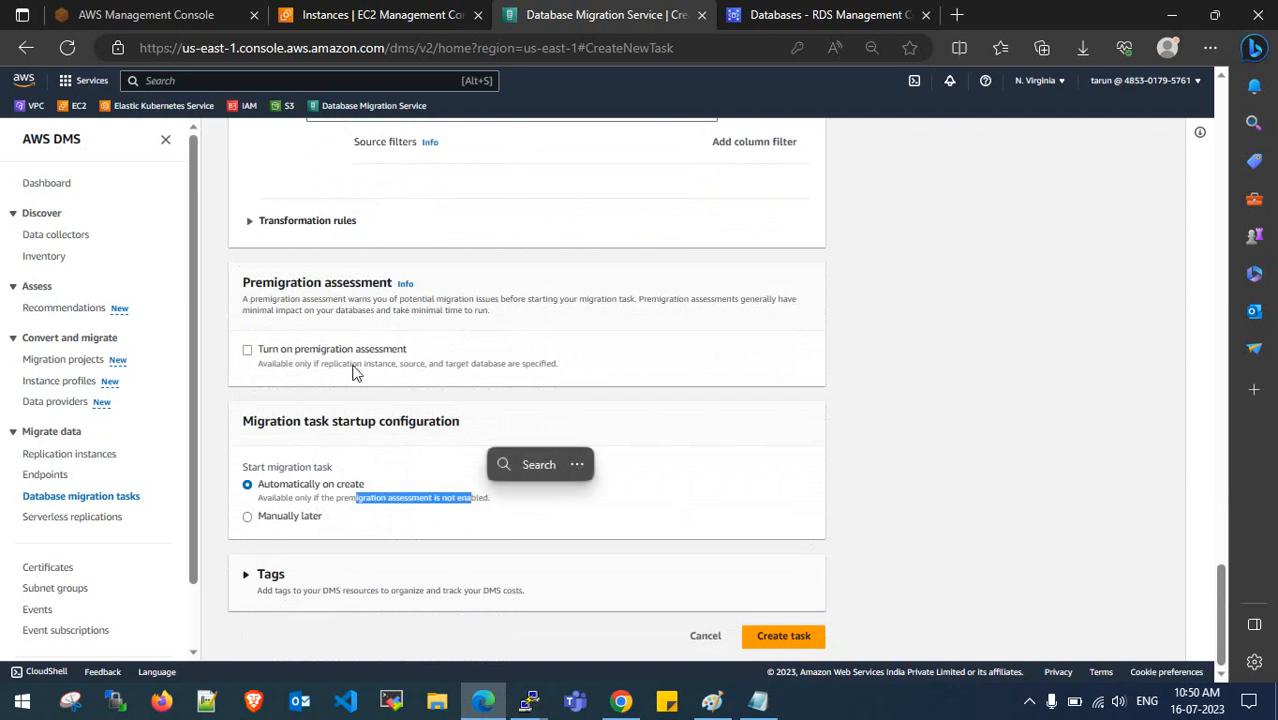
click(490, 476)
click(279, 521)
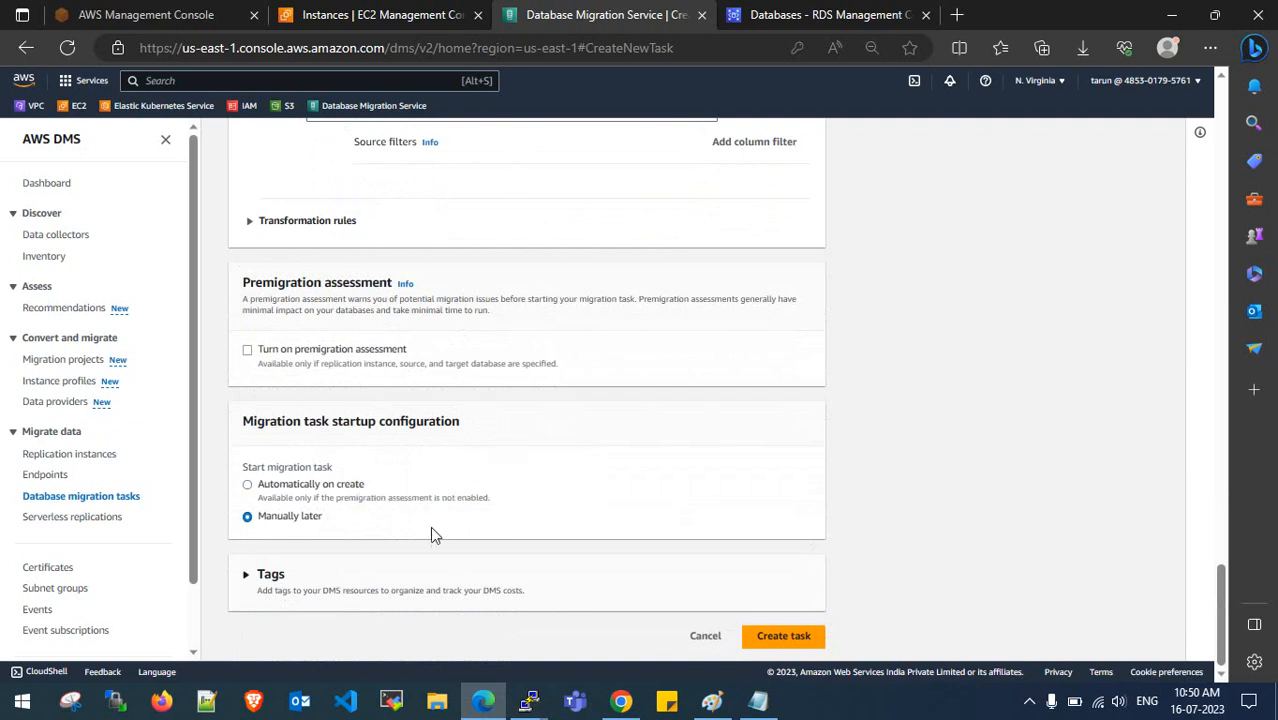
- Keep Migrate existing data as migration type and target table preparation at Do nothing
scroll(420, 360, up, 20)
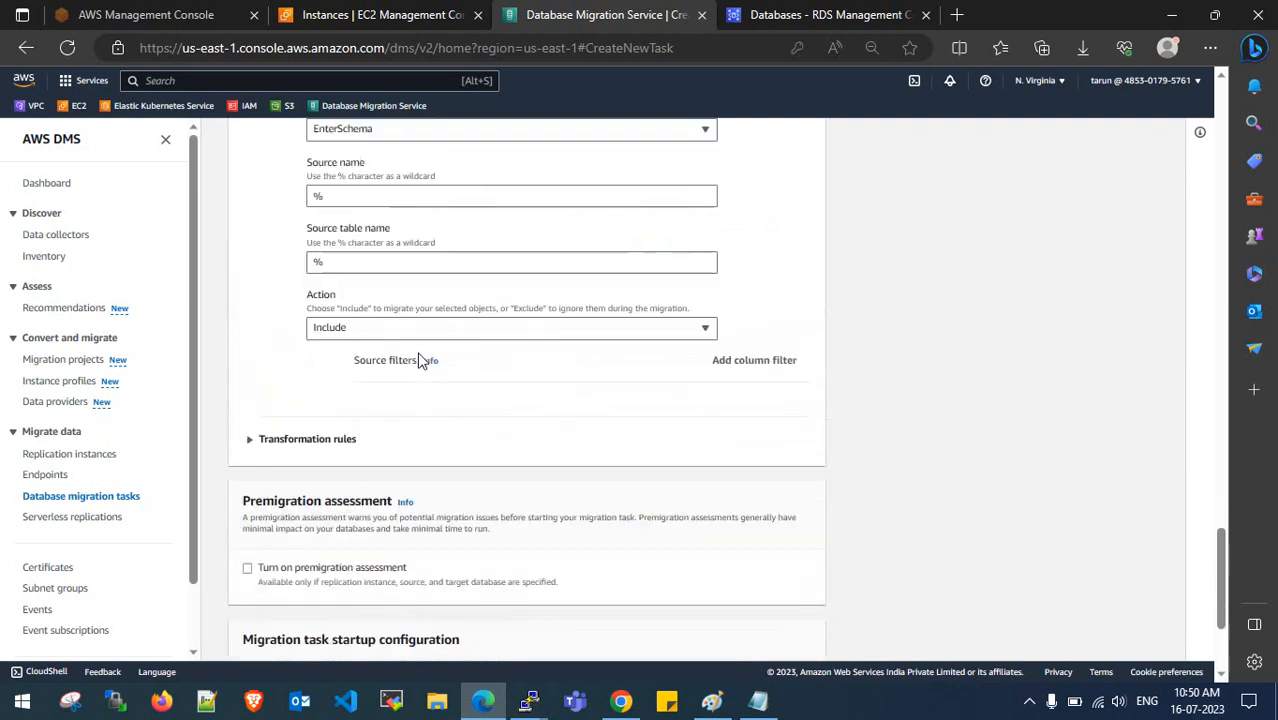
scroll(420, 360, up, 15)
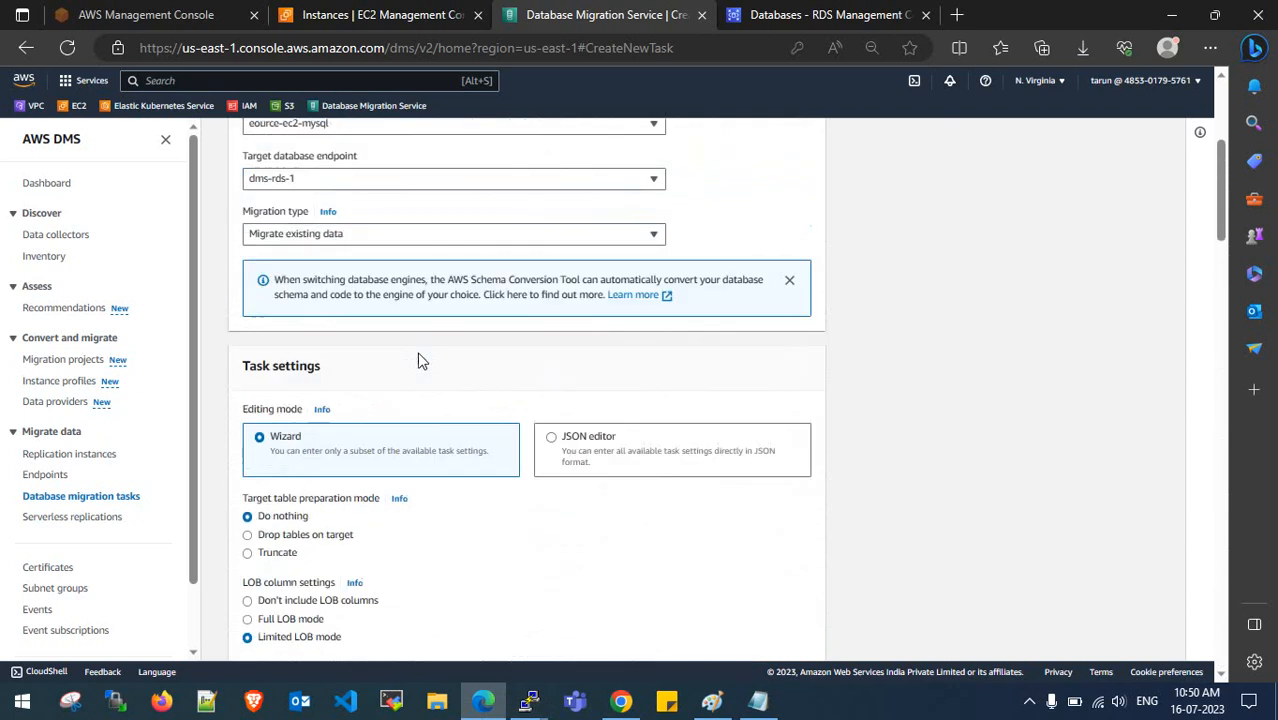
scroll(415, 390, down, 3)
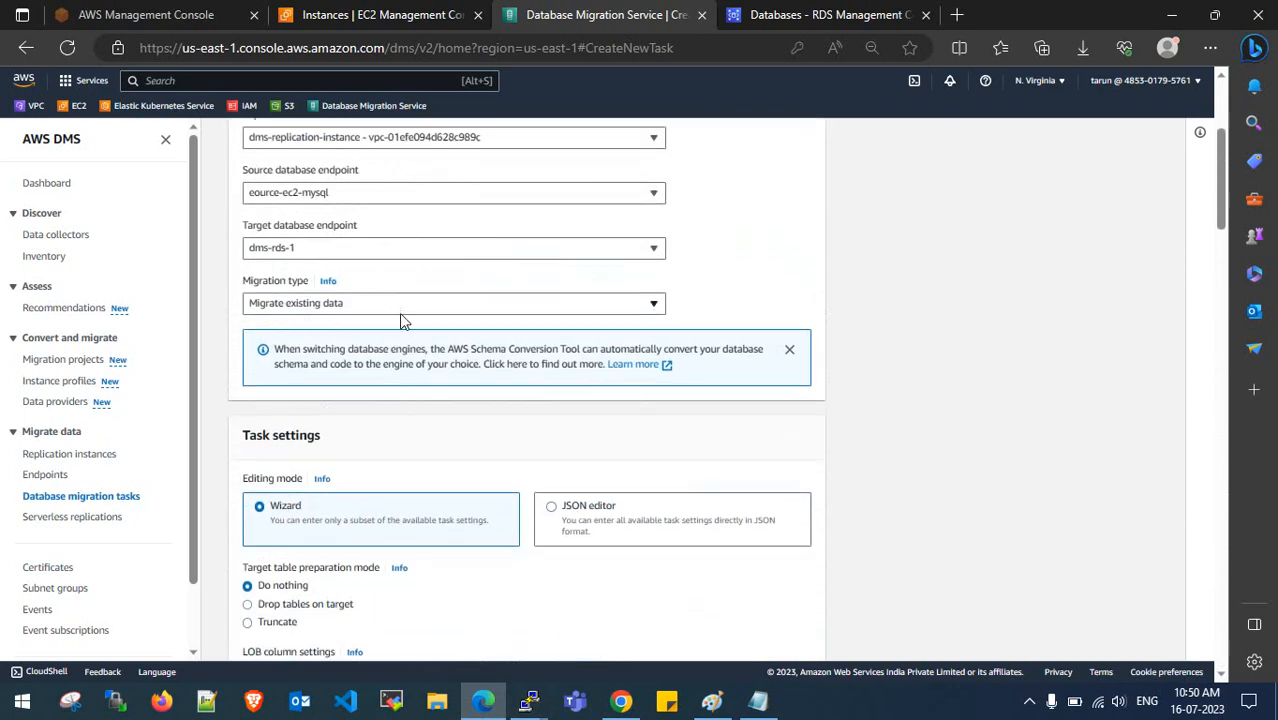
click(399, 308)
click(393, 330)
scroll(819, 363, down, 2)
click(284, 402)
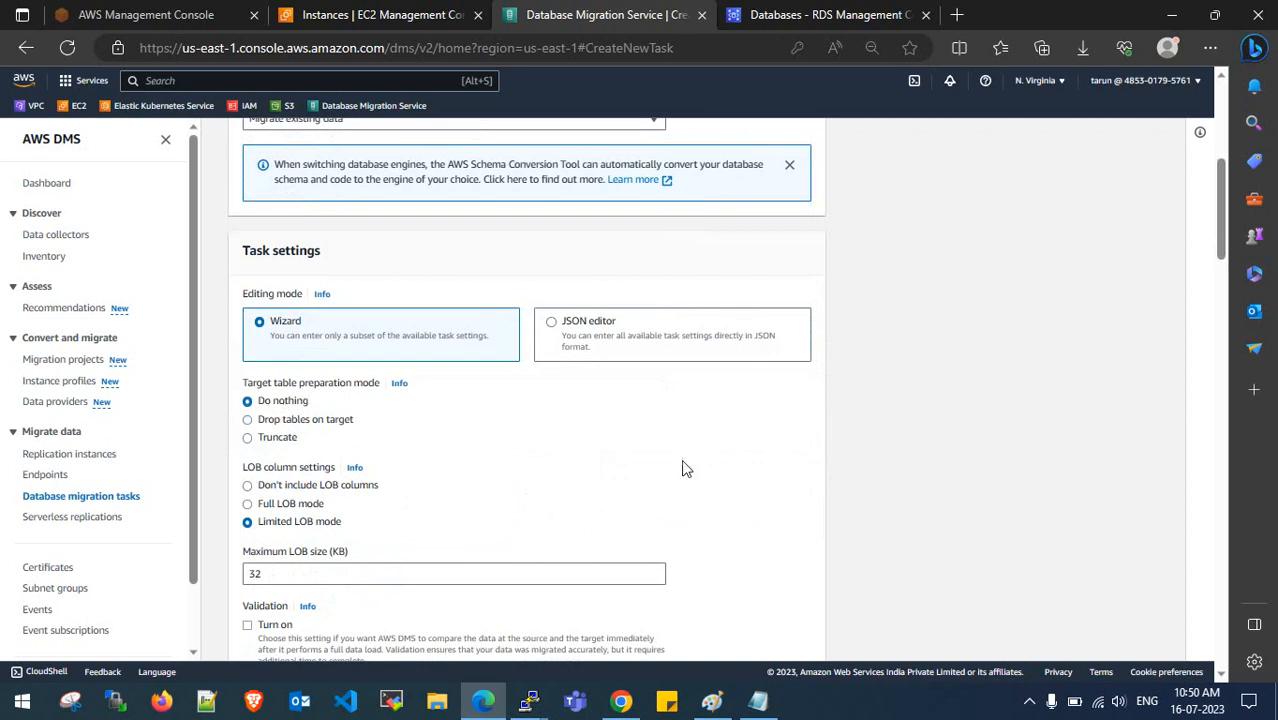
- Review the task settings and table mappings, then create the migration task
scroll(686, 462, down, 3)
scroll(643, 451, down, 9)
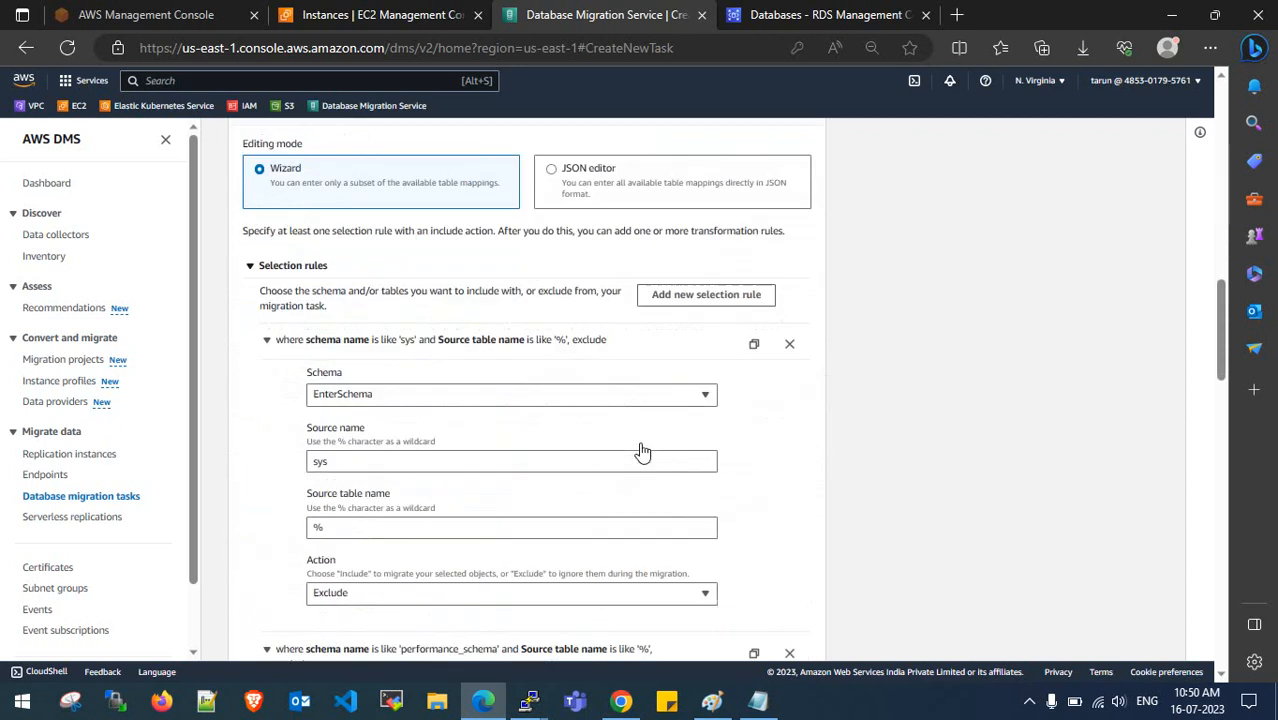
scroll(643, 451, down, 10)
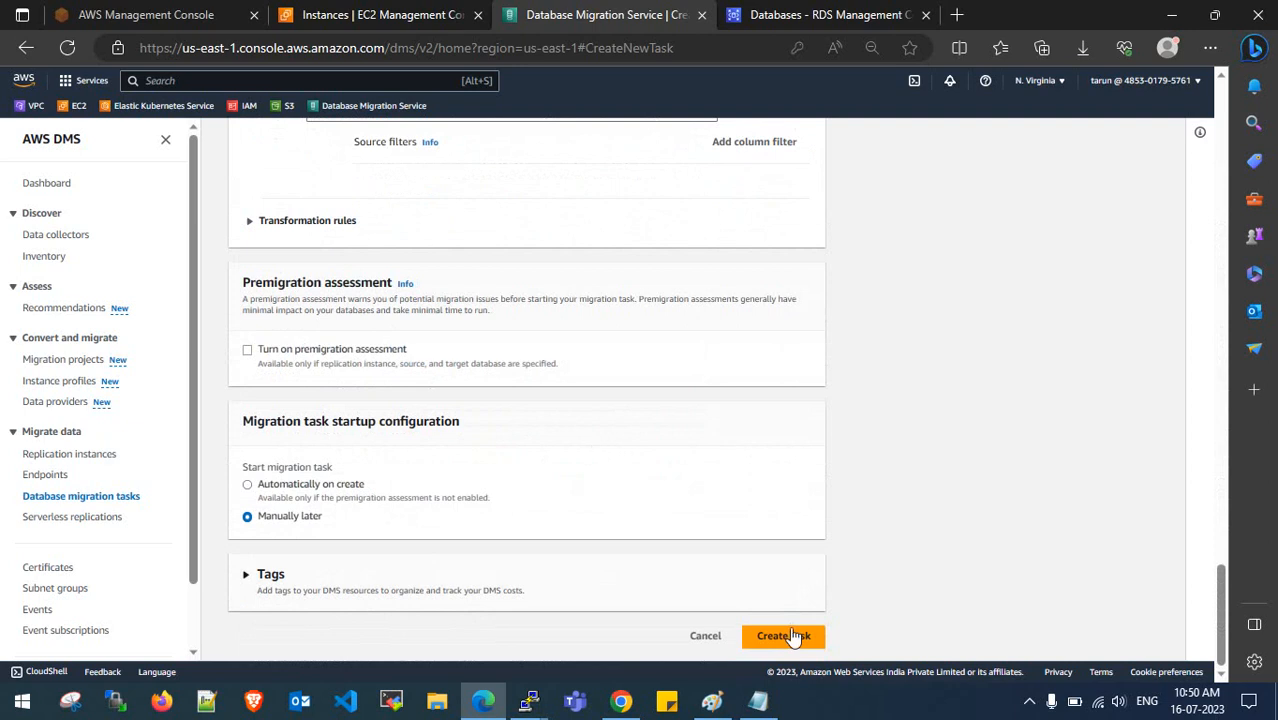
scroll(695, 535, up, 5)
scroll(695, 535, up, 10)
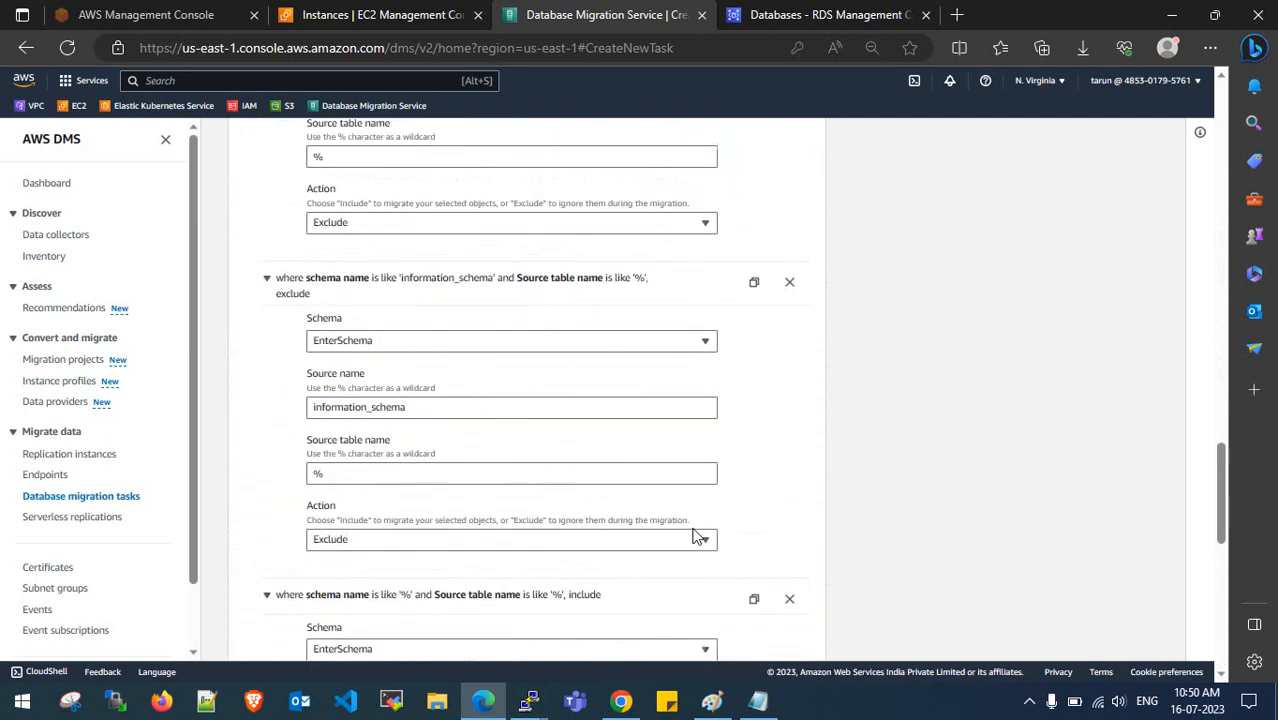
scroll(696, 536, up, 3)
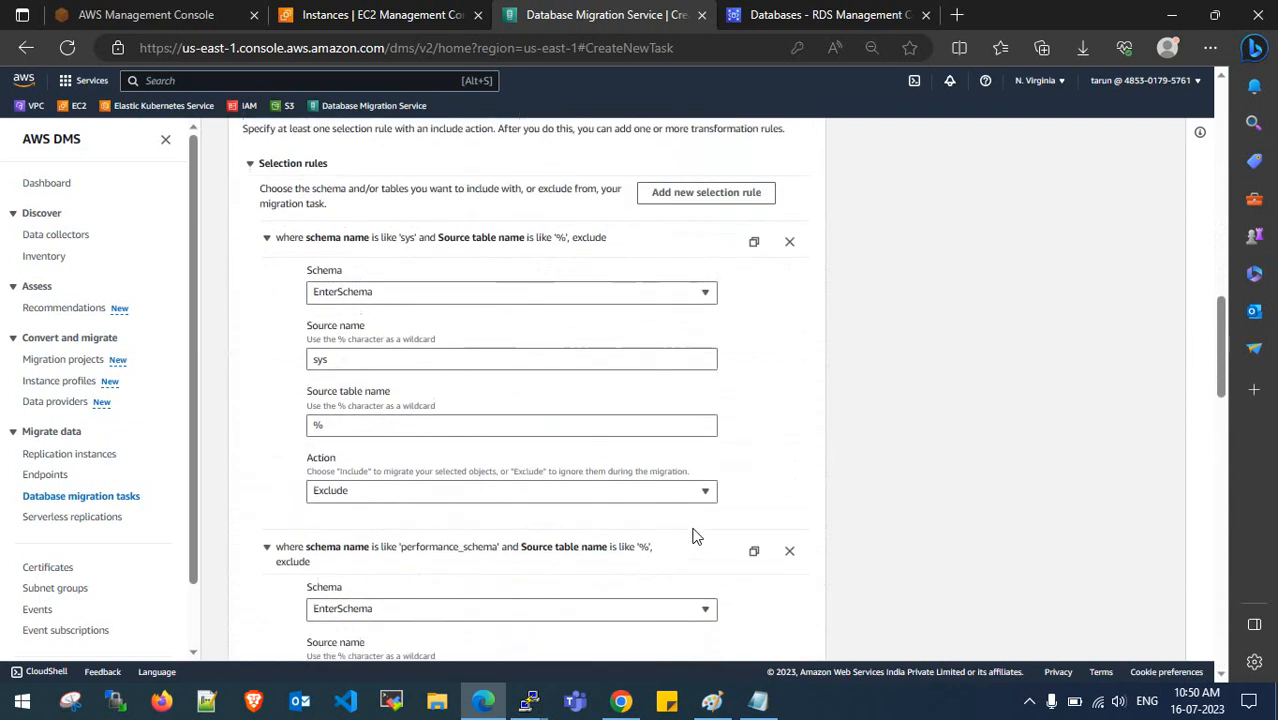
scroll(696, 536, down, 9)
scroll(696, 536, up, 11)
scroll(696, 536, up, 2)
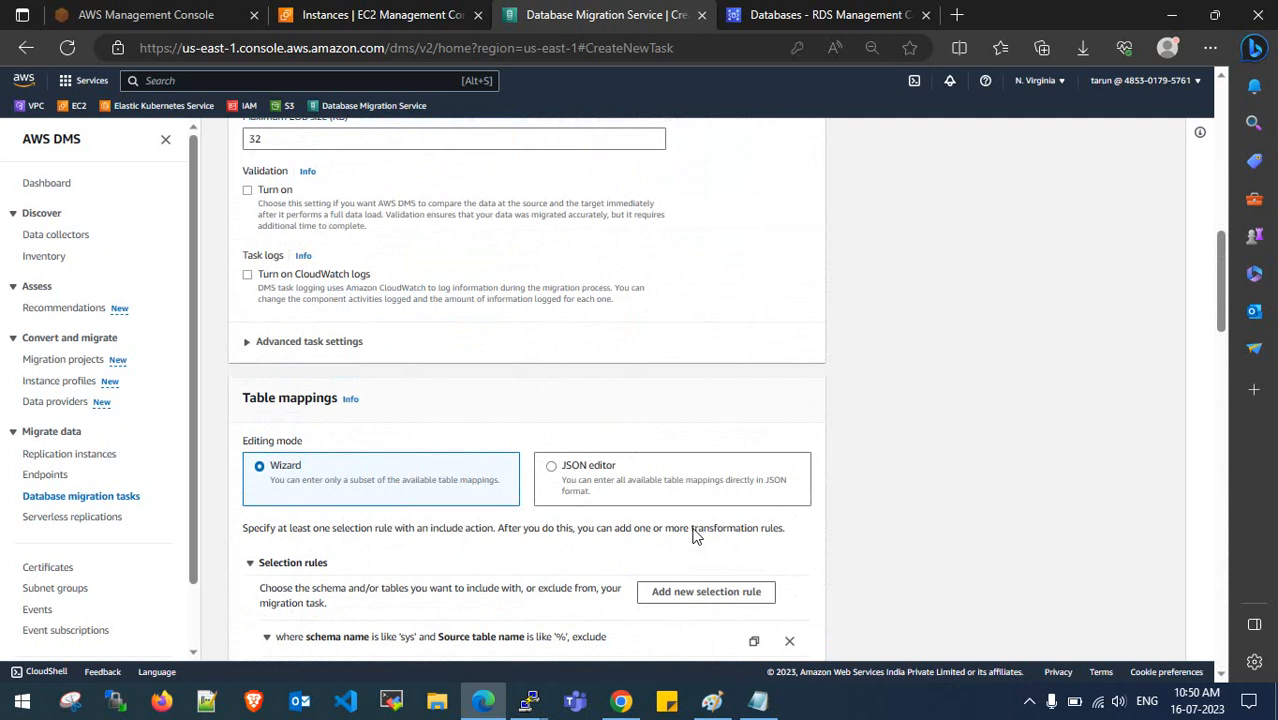
scroll(696, 536, down, 4)
scroll(696, 536, up, 2)
scroll(695, 535, up, 3)
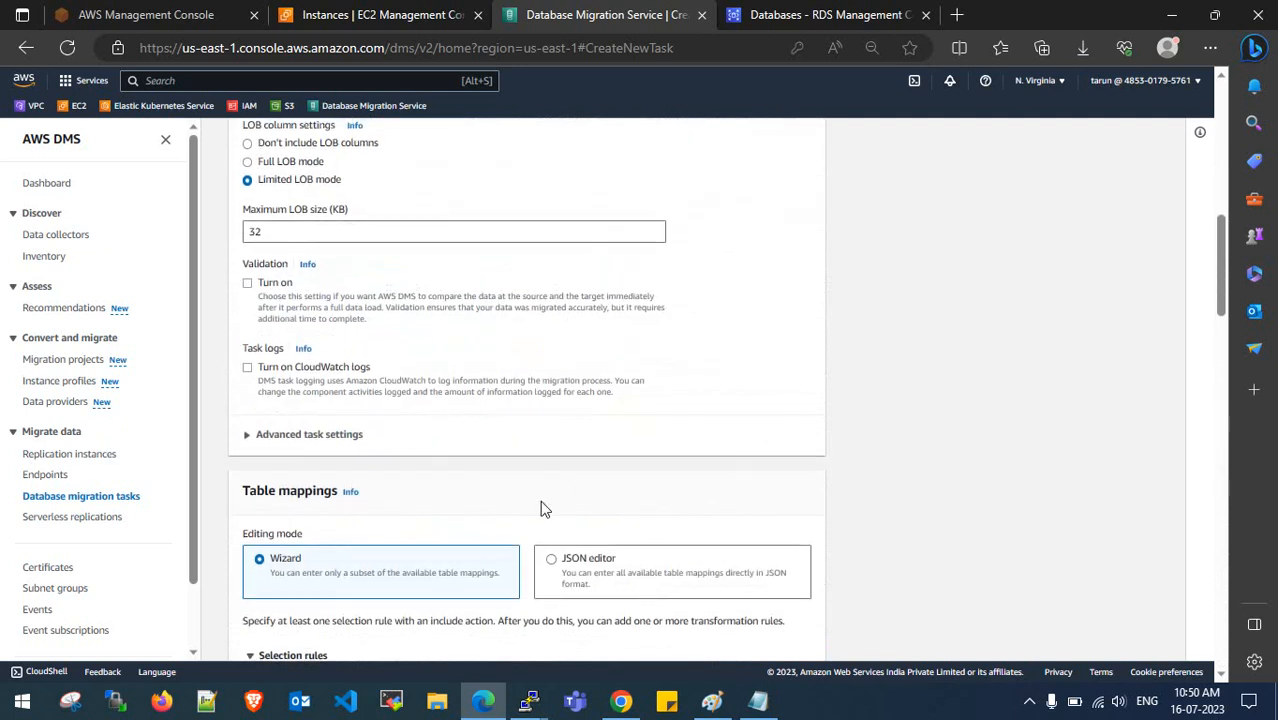
scroll(542, 508, down, 2)
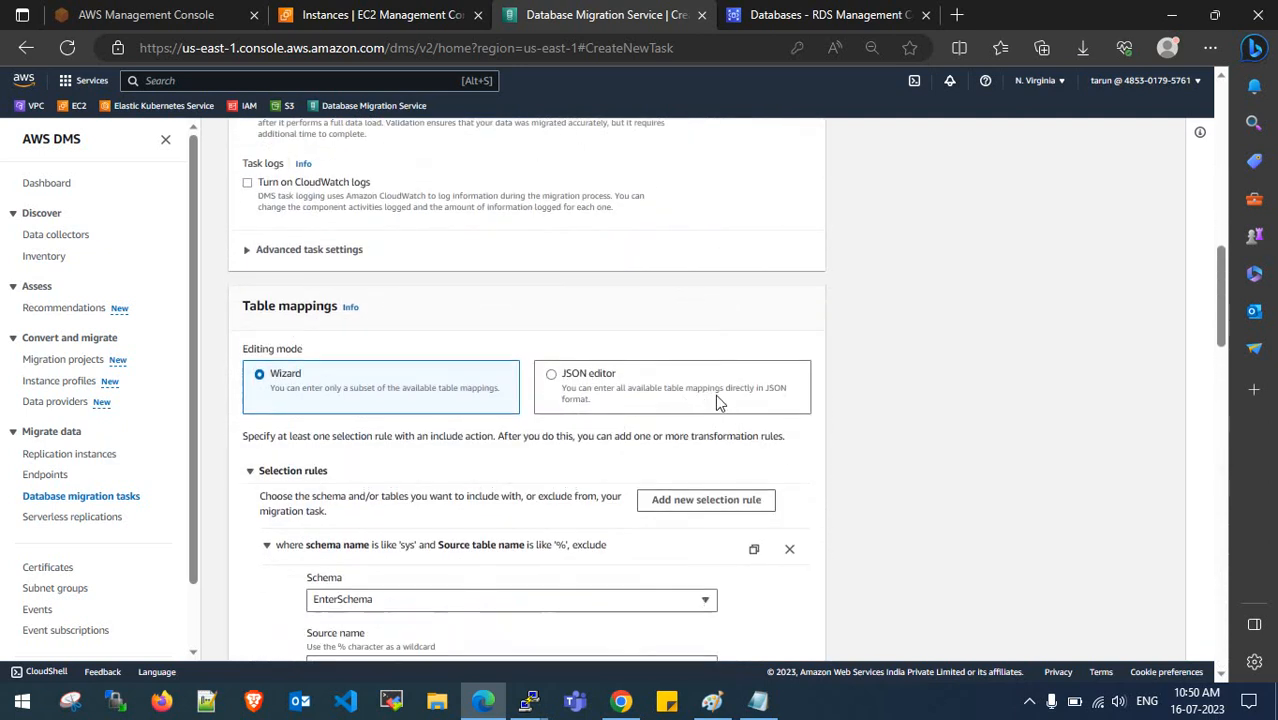
scroll(715, 394, down, 12)
scroll(715, 394, down, 10)
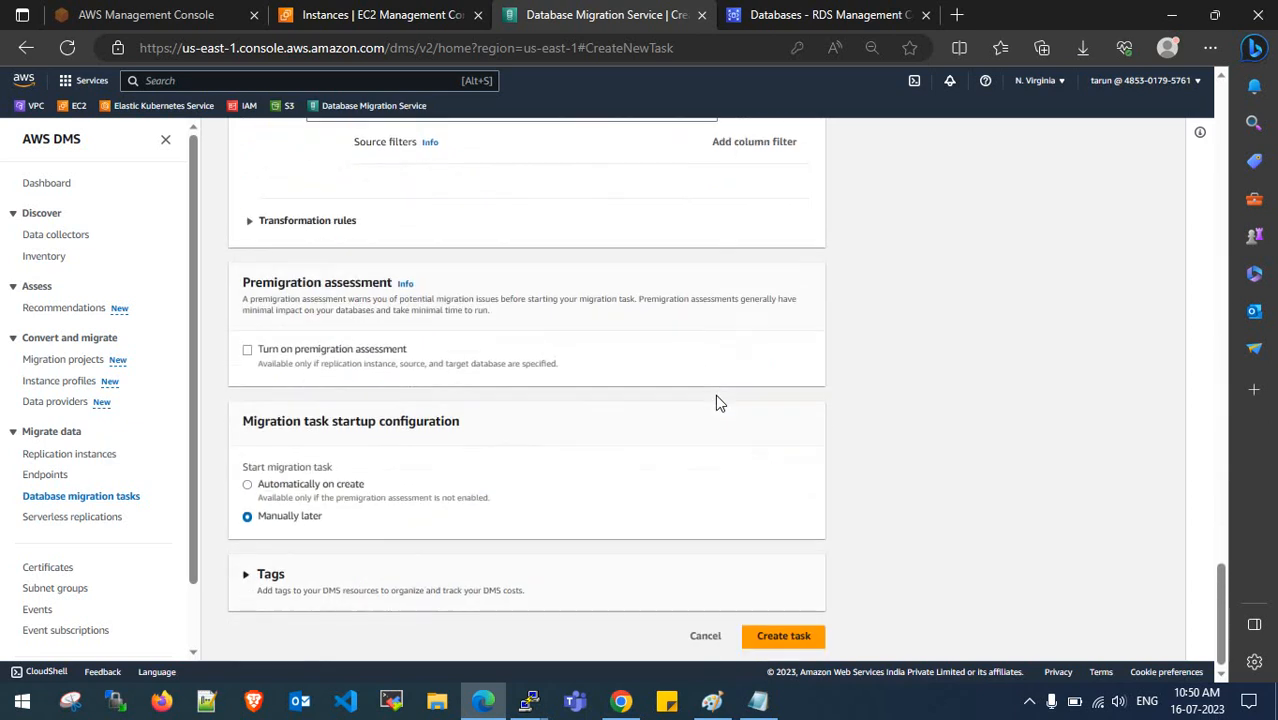
click(800, 637)
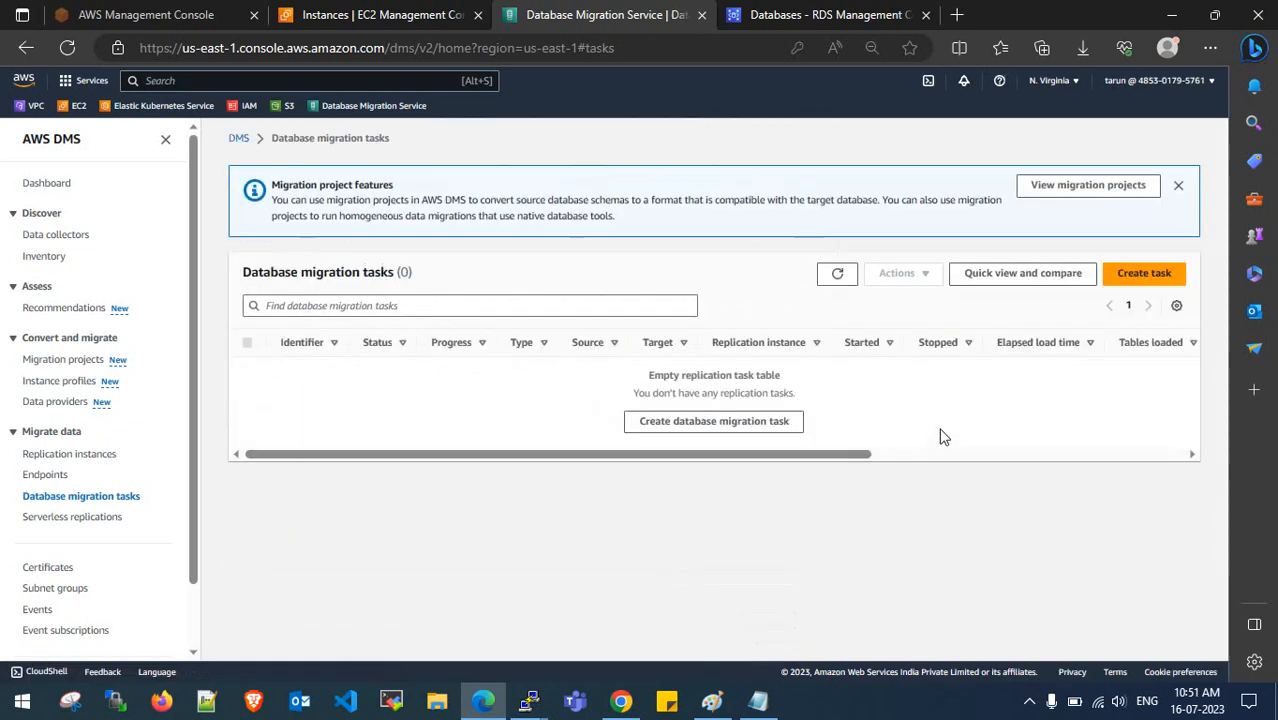
- Close the Migration project features notice, check the full-load task shows Creating, and bring up the MySQL terminal
click(1178, 220)
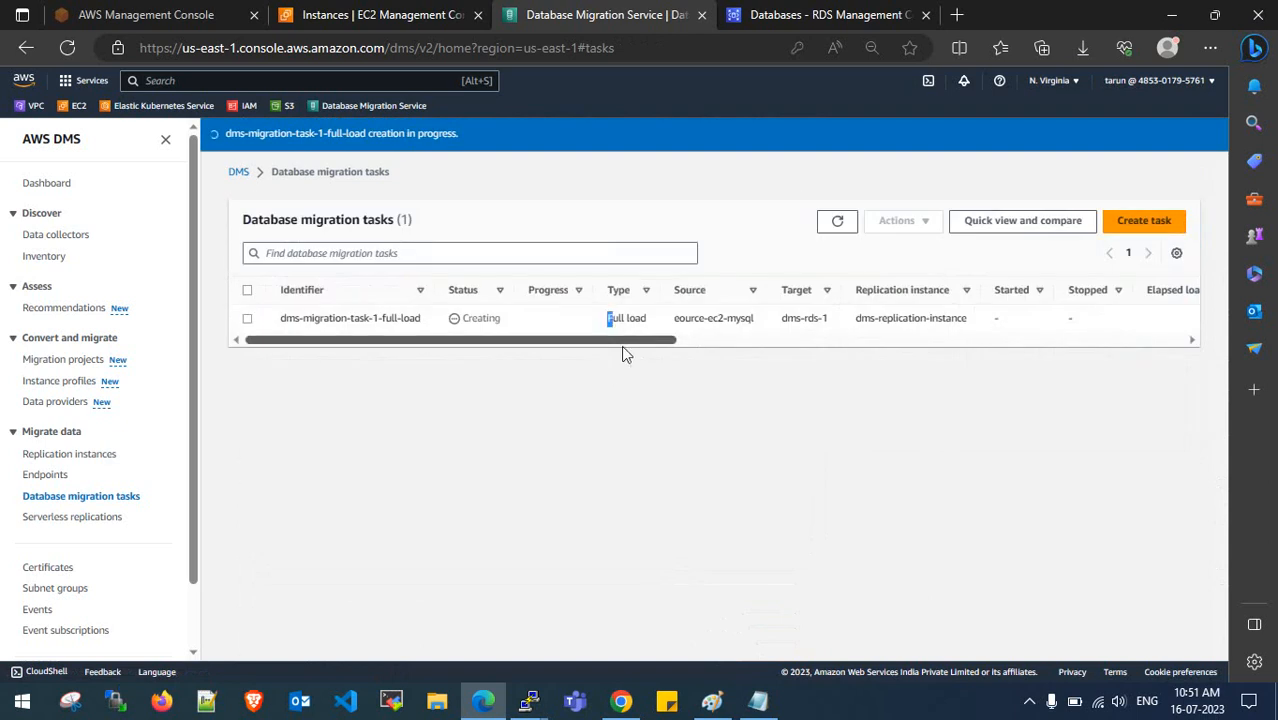
drag(629, 340, 593, 406)
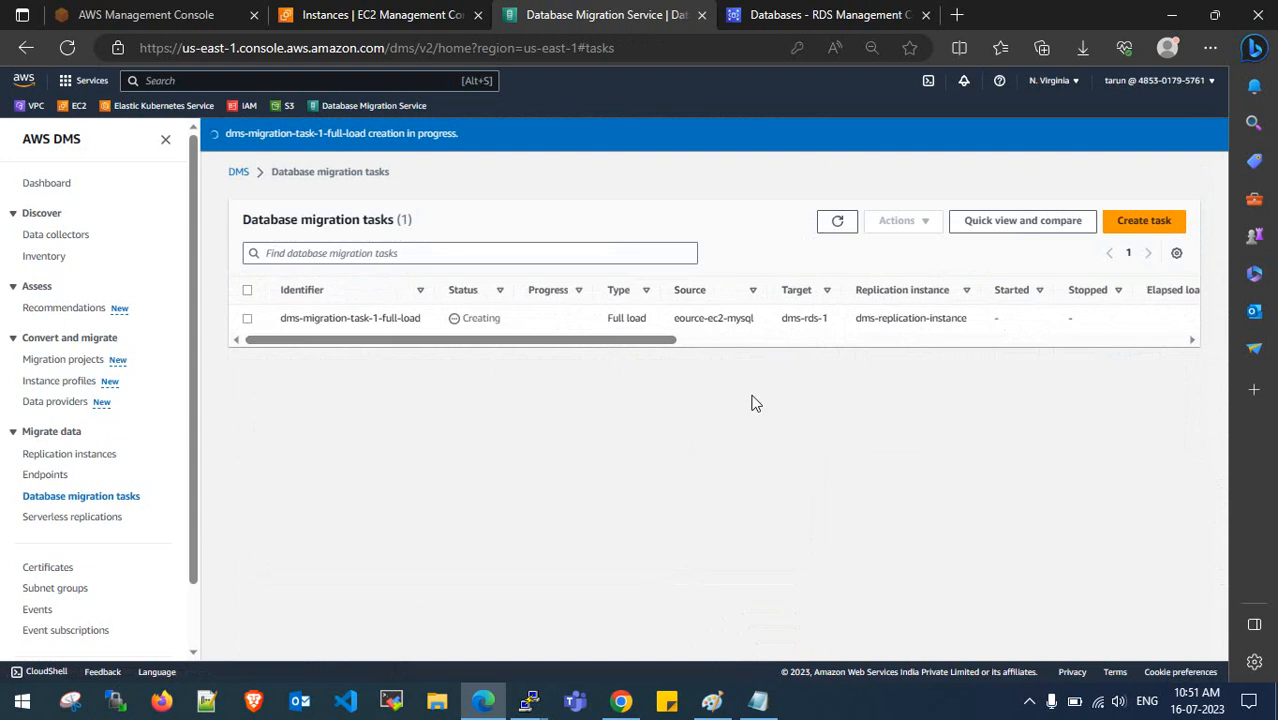
mouse_move(529, 700)
click(405, 624)
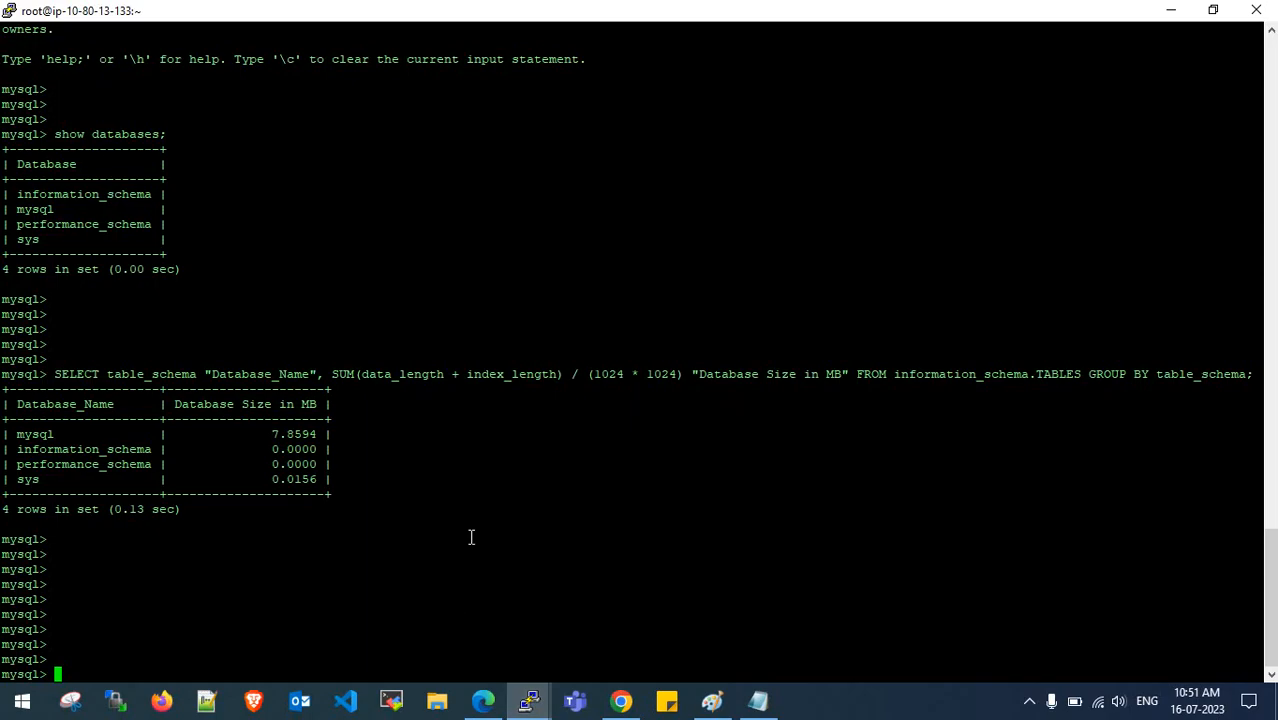
- Rerun show databases and place the two terminal windows side by side
key(Up)
key(Up)
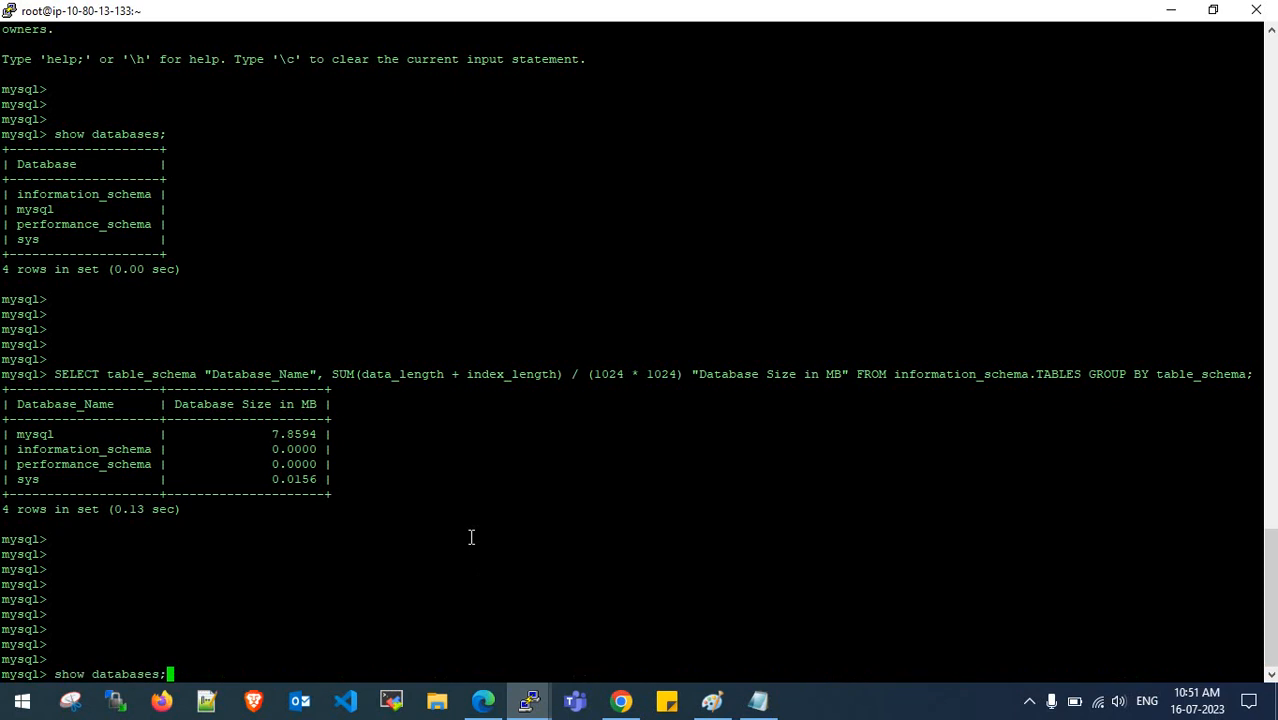
key(Return)
key(Return)
key(Return)
key(Return)
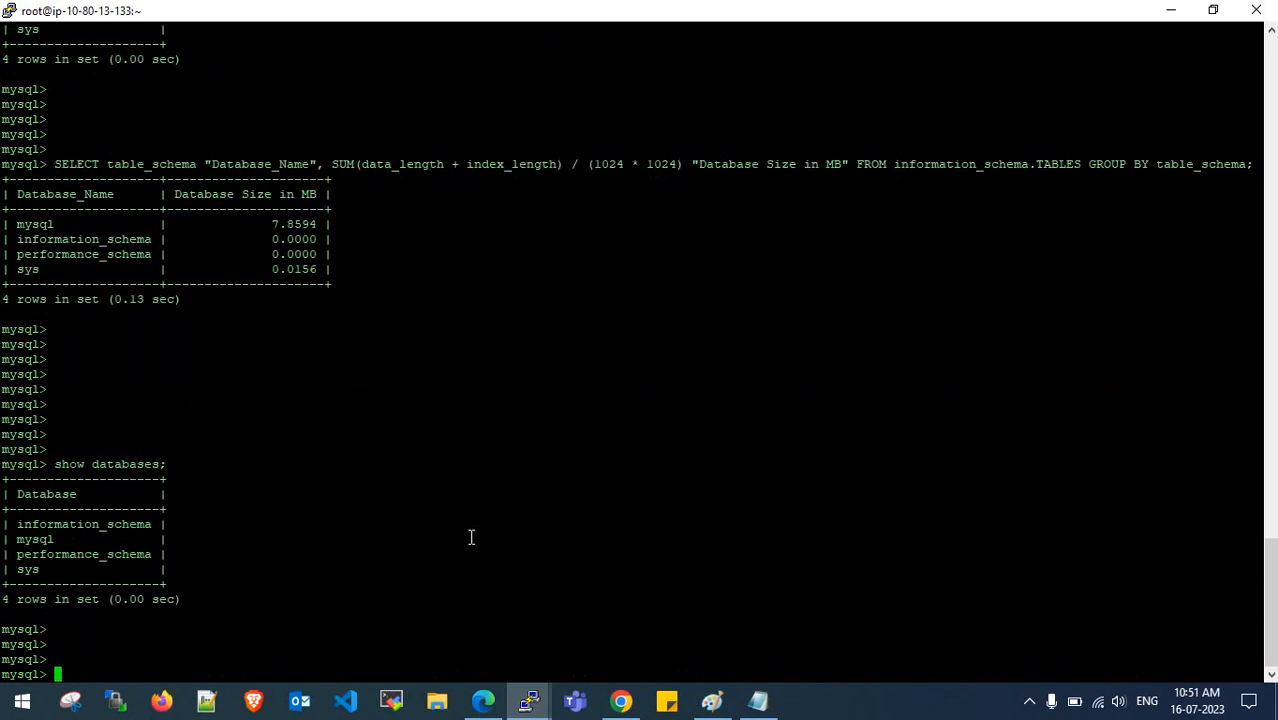
double_click(535, 10)
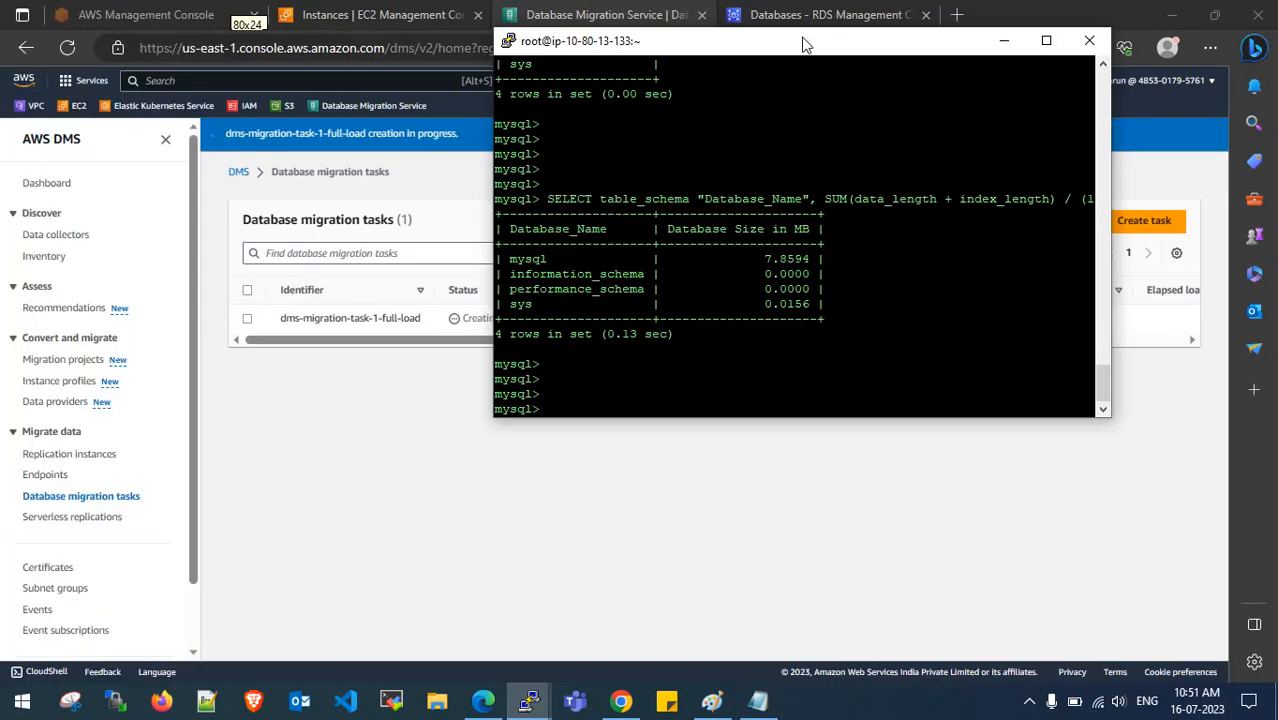
mouse_move(529, 700)
click(531, 650)
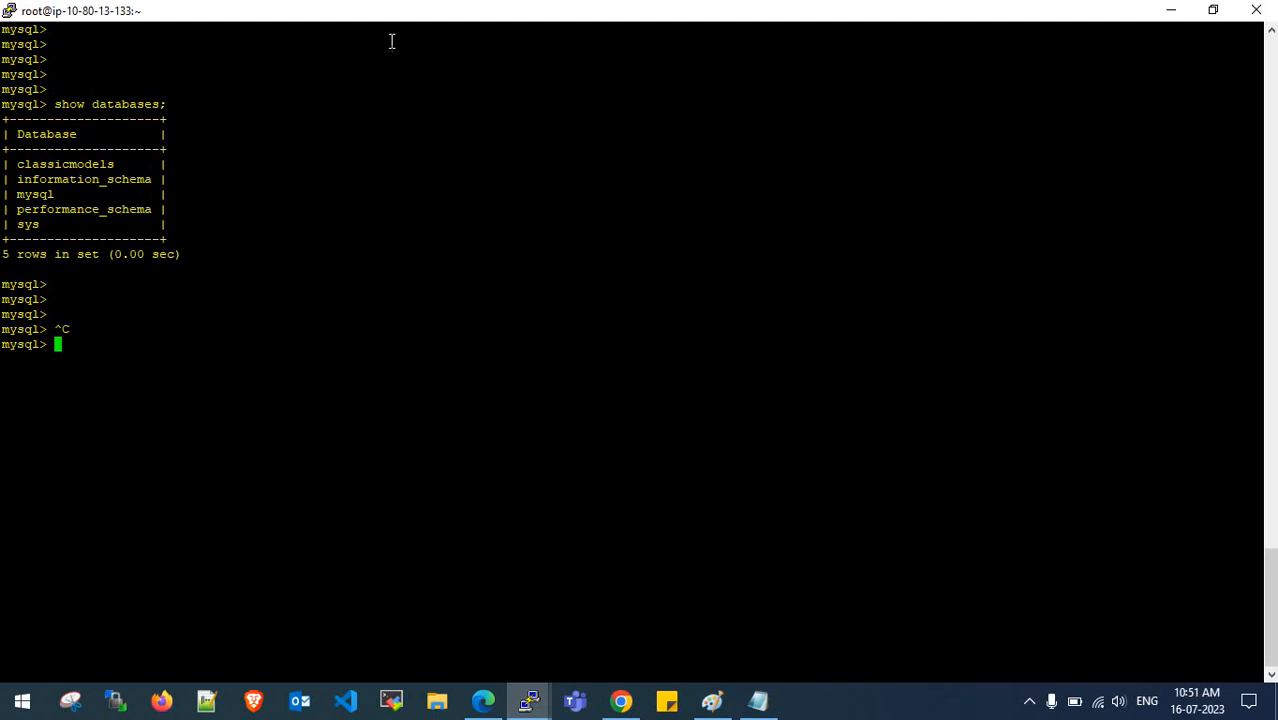
drag(398, 18, 437, 51)
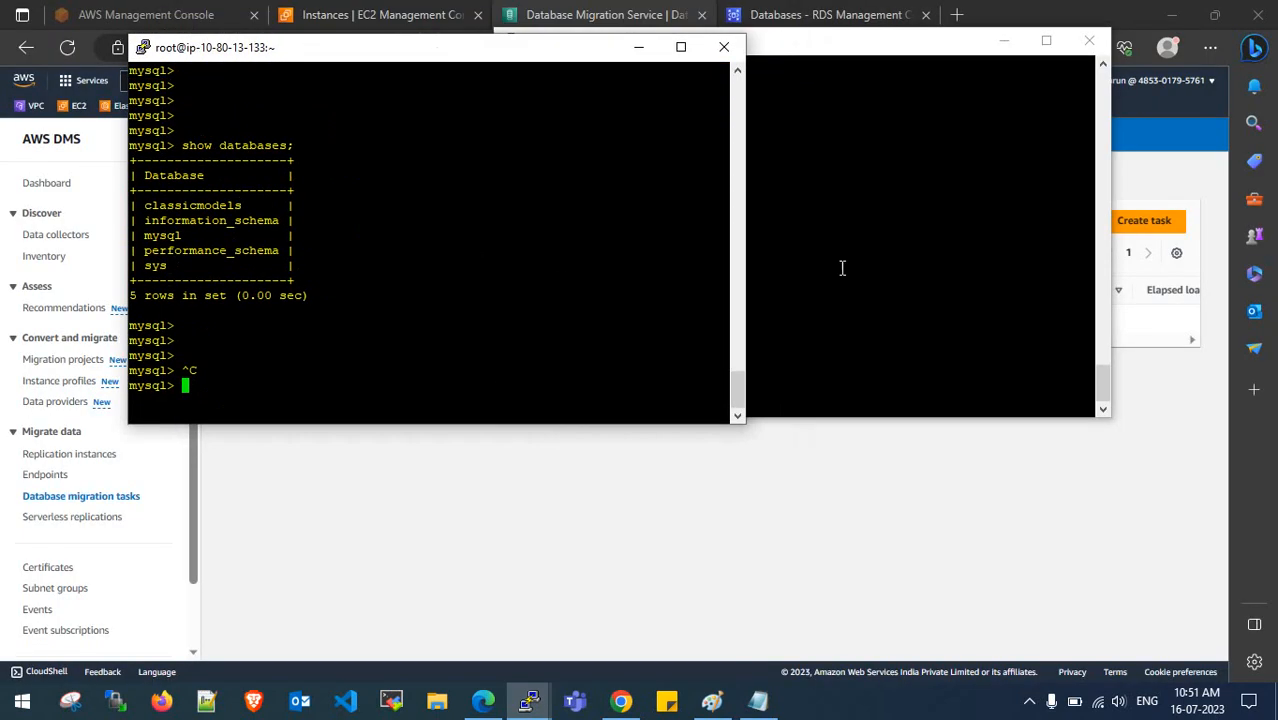
drag(790, 43, 824, 51)
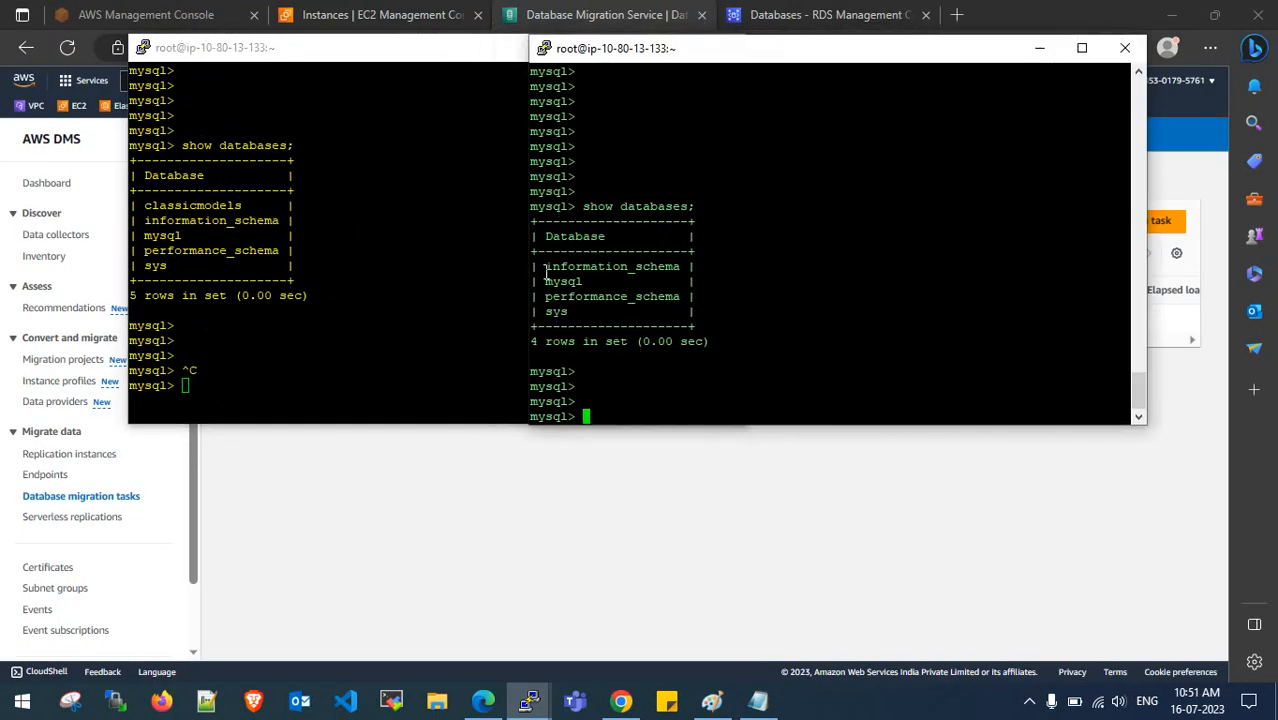
drag(540, 270, 606, 269)
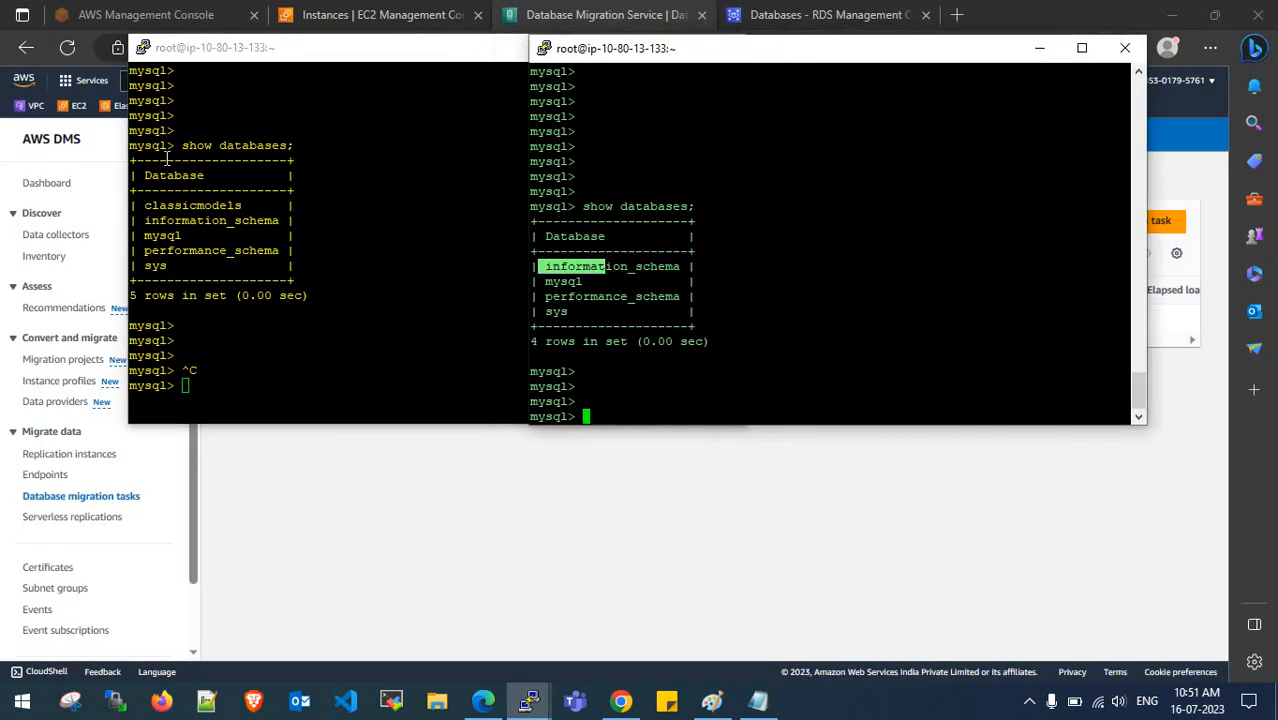
- Point out classicmodels in the left terminal and the four database names in the right one
click(146, 210)
drag(146, 210, 250, 208)
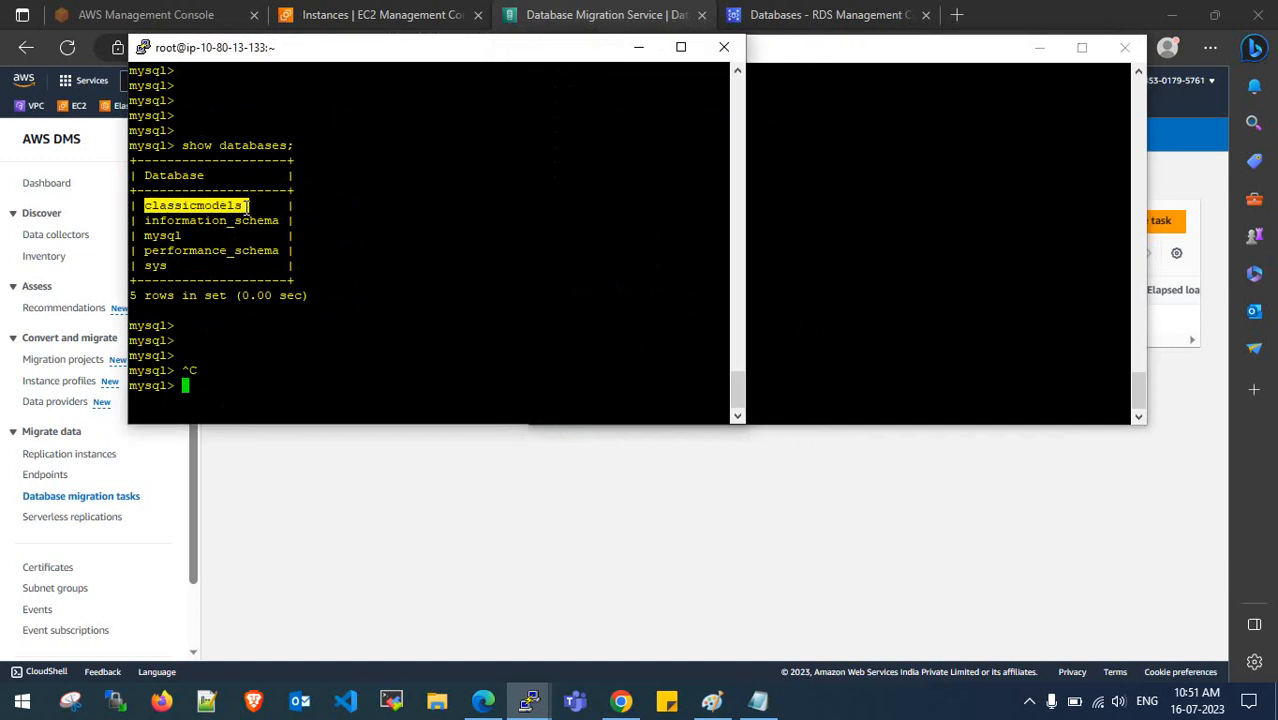
click(186, 207)
drag(145, 211, 245, 208)
click(242, 208)
click(856, 177)
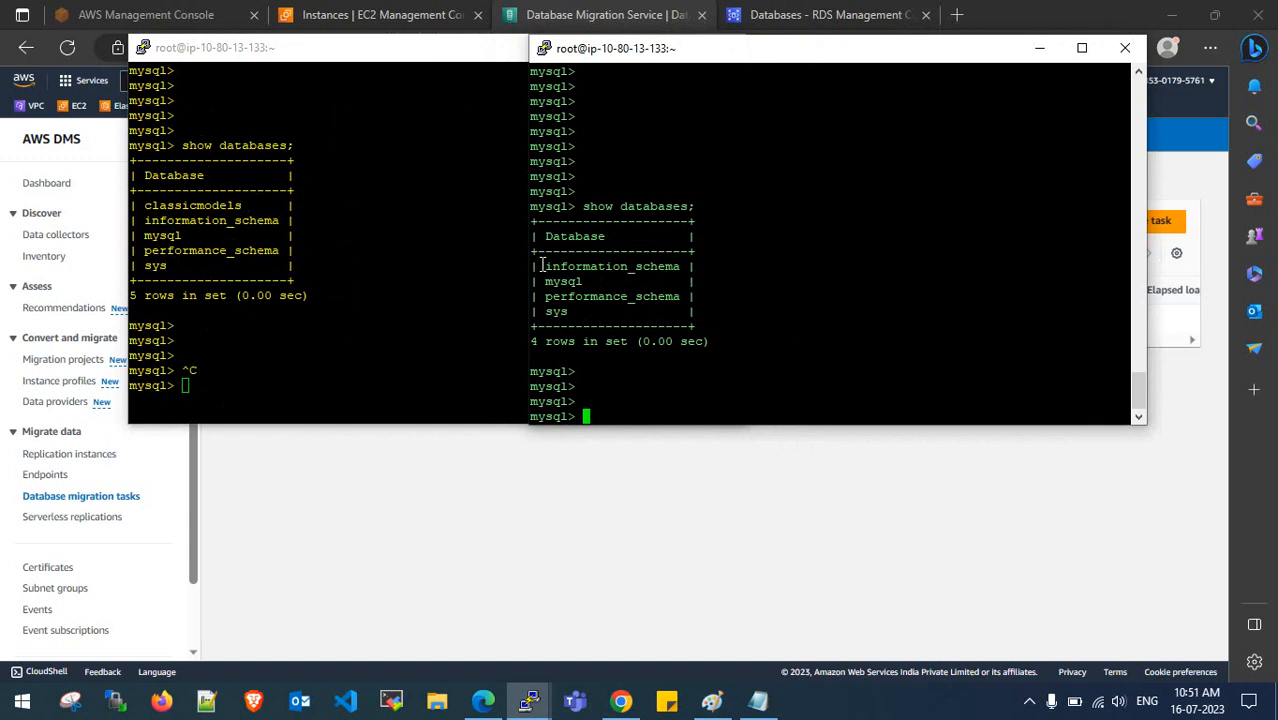
drag(541, 266, 590, 312)
click(338, 318)
- Minimize both terminals and restore the mysql terminal to full screen
click(638, 47)
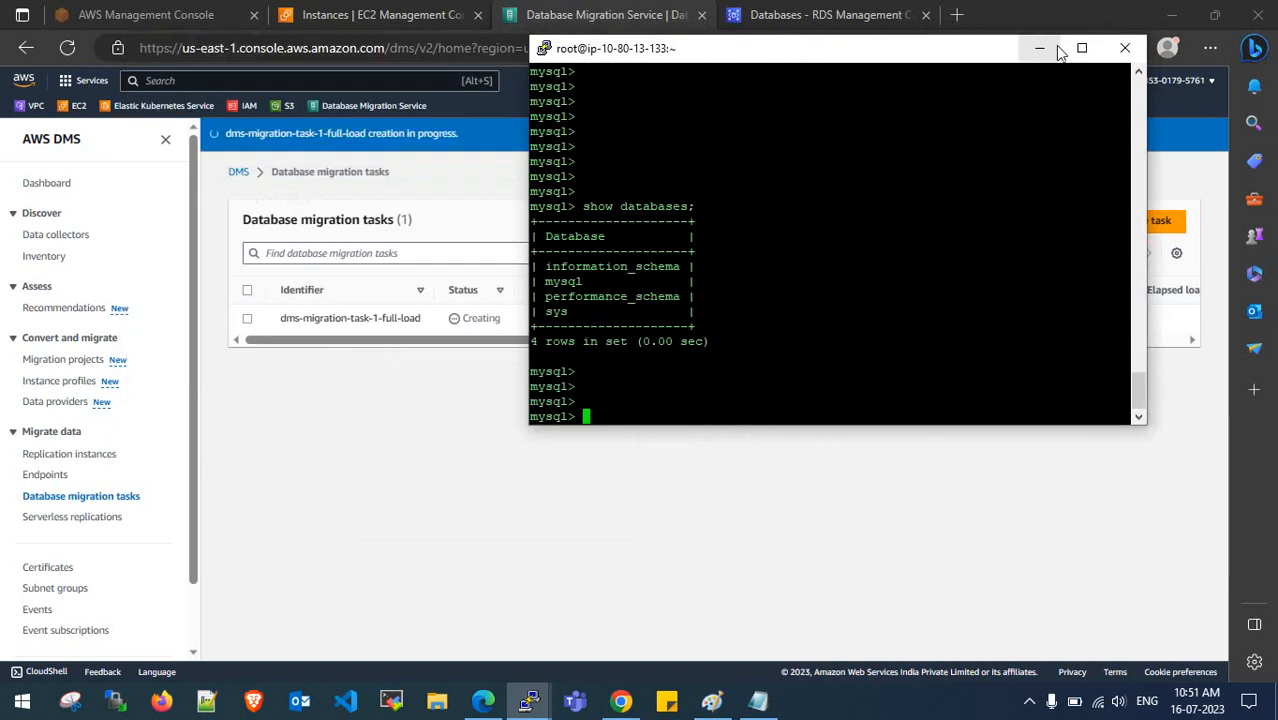
click(1039, 47)
mouse_move(529, 700)
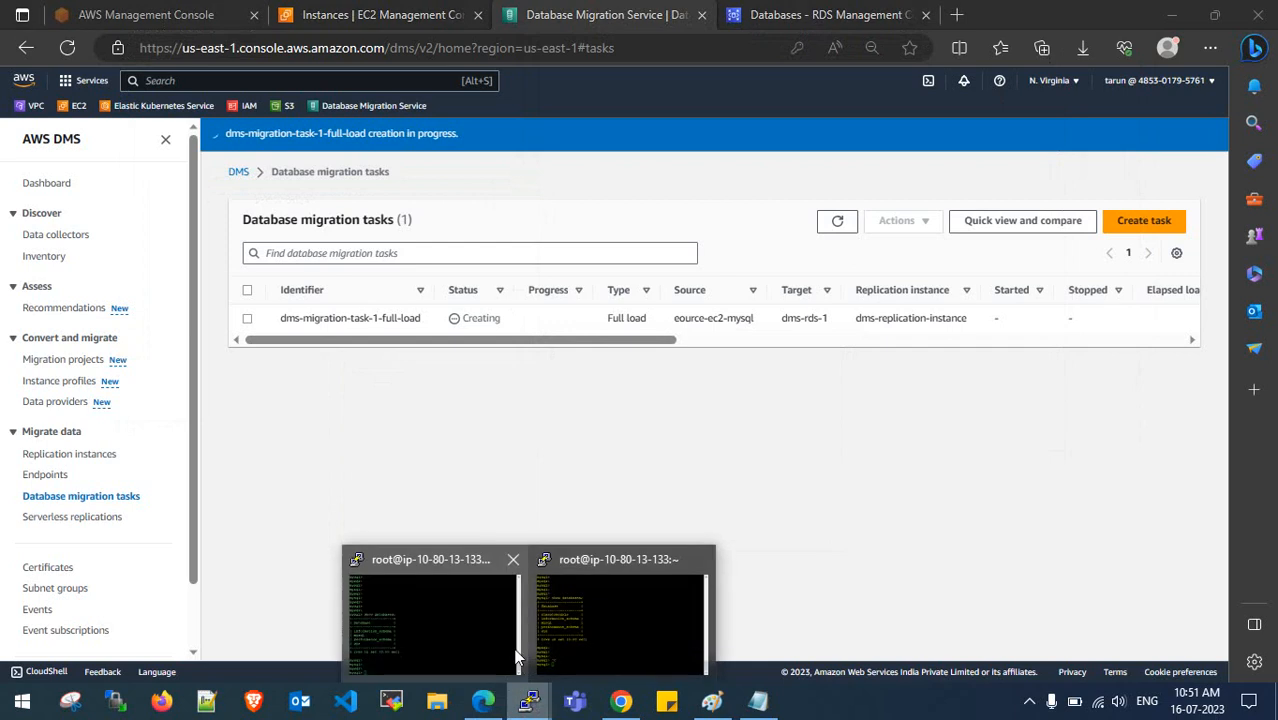
click(410, 615)
click(681, 47)
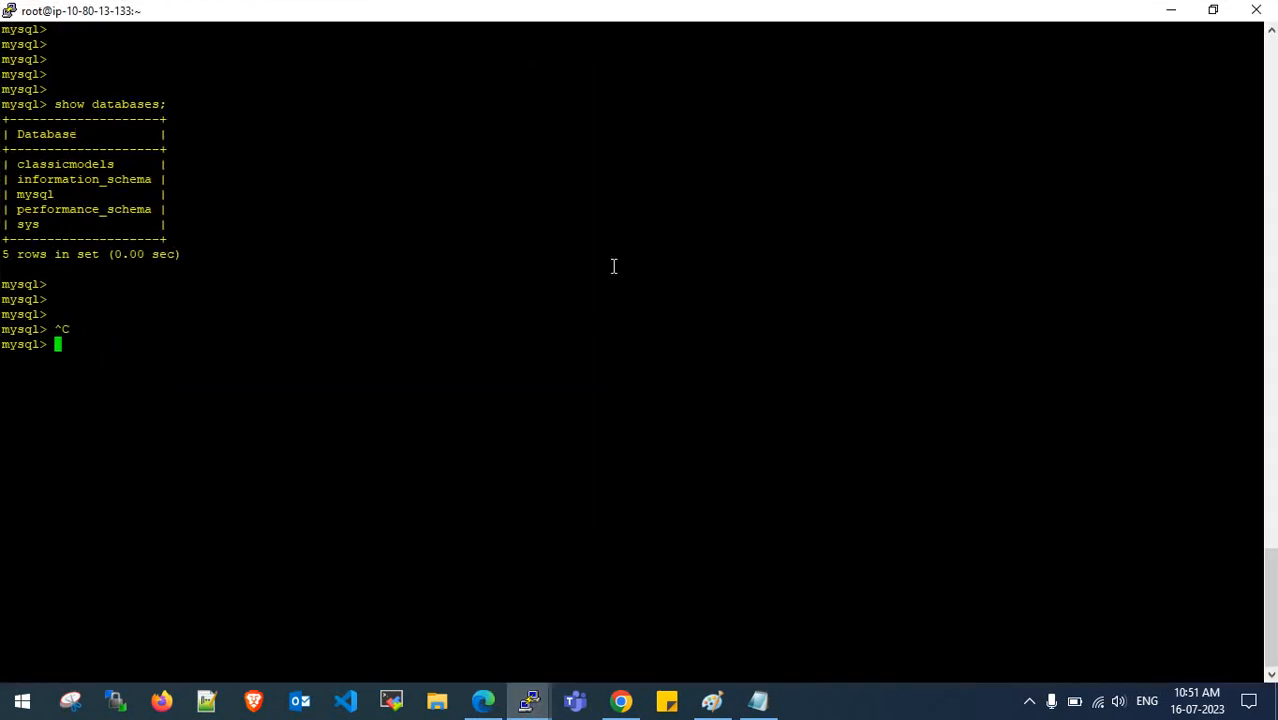
- Run 'use classicmodels' and 'show tables;' to list the database's tables
key(Up)
key(Up)
key(Up)
key(Up)
key(Up)
key(Up)
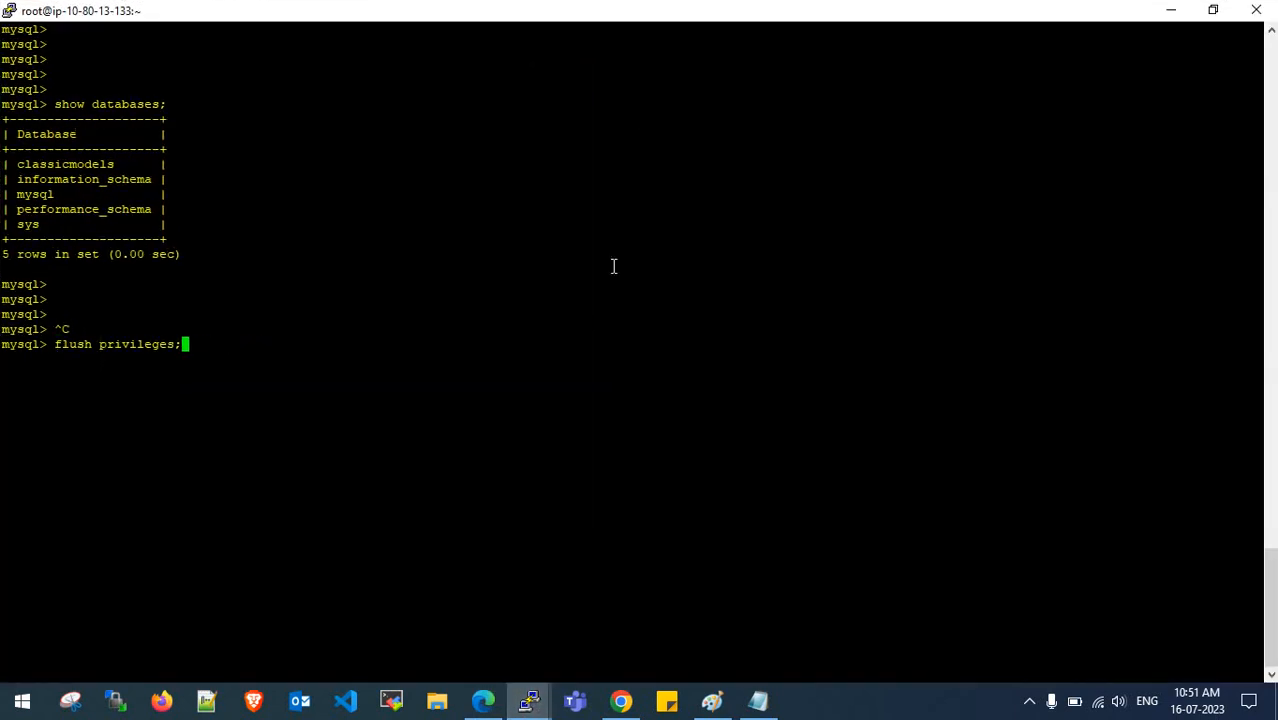
key(Up)
key(Up)
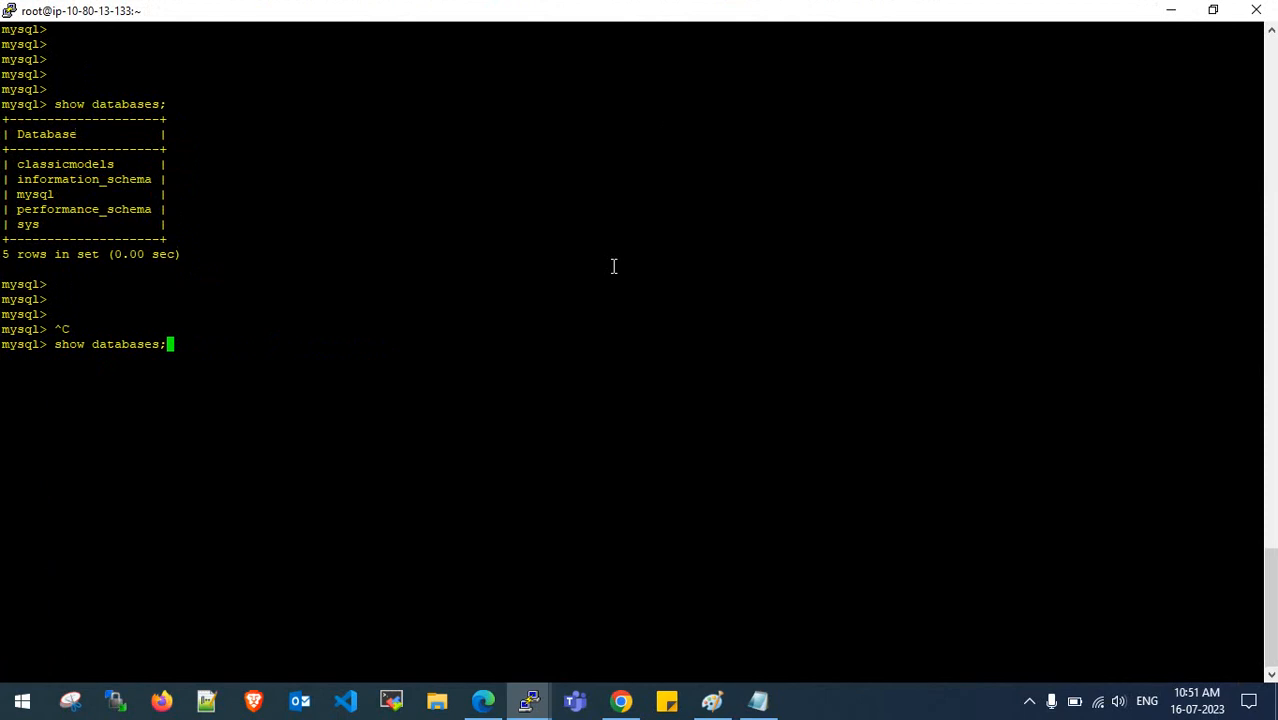
key(Down)
key(Down)
key(BackSpace)
key(BackSpace)
key(BackSpace)
key(BackSpace)
key(BackSpace)
key(BackSpace)
key(BackSpace)
key(BackSpace)
key(BackSpace)
key(BackSpace)
key(BackSpace)
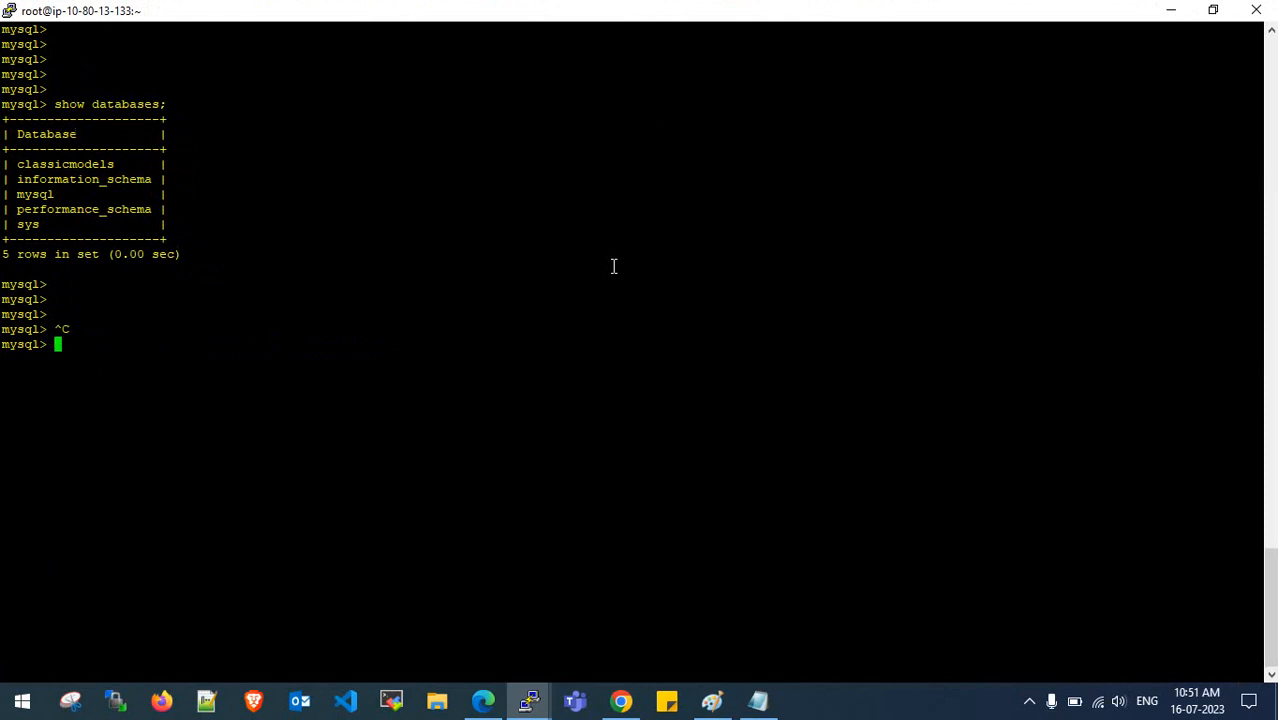
text(use classicmodels)
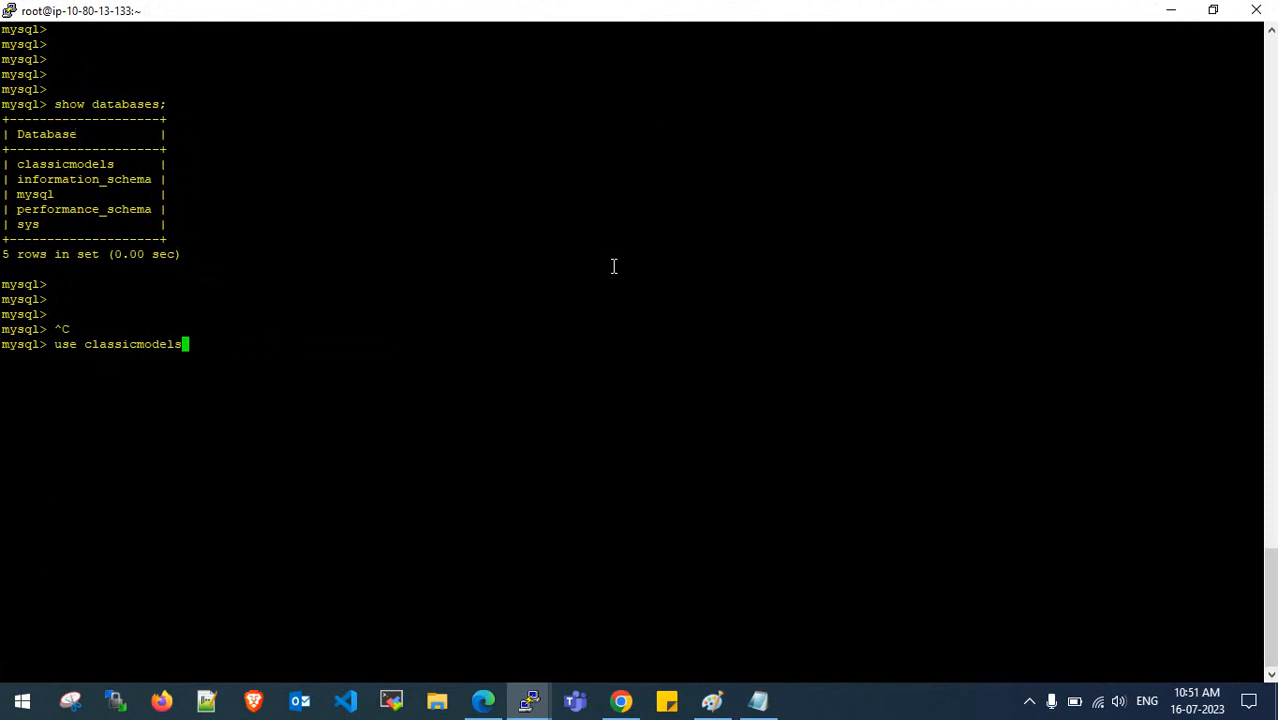
key(Return)
key(Return)
key(Return)
key(Return)
key(Return)
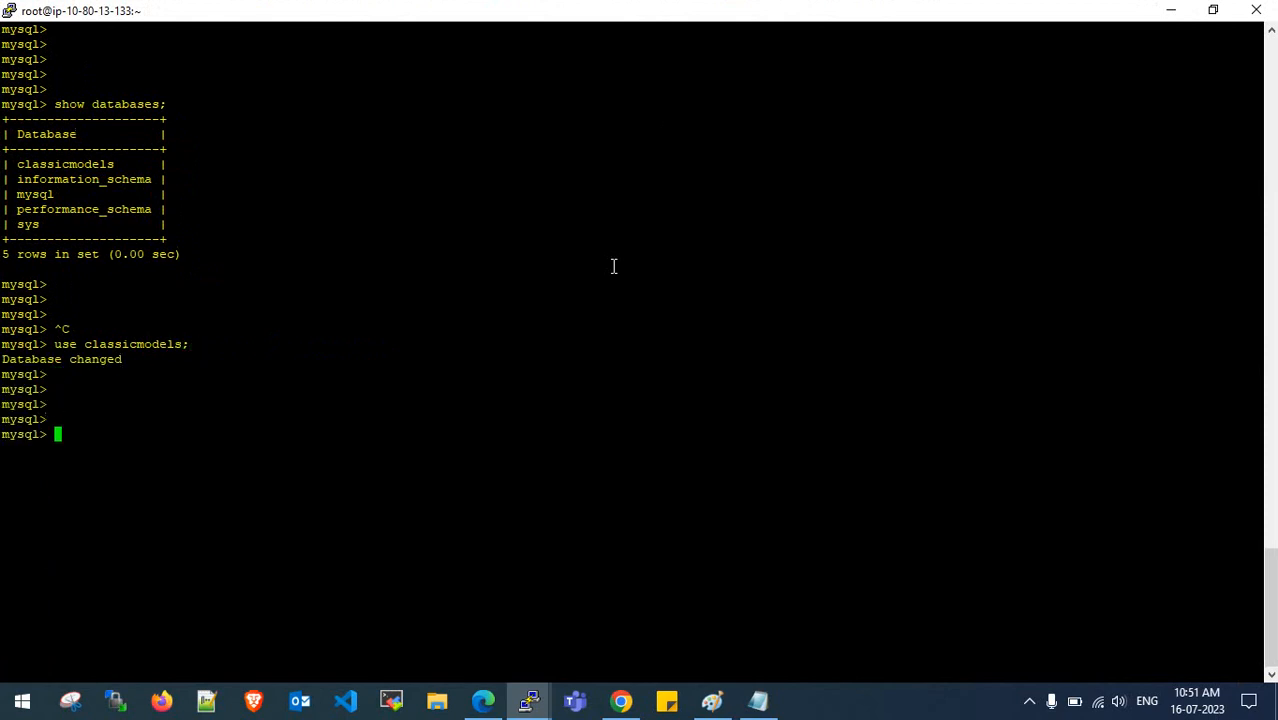
text(show tables;)
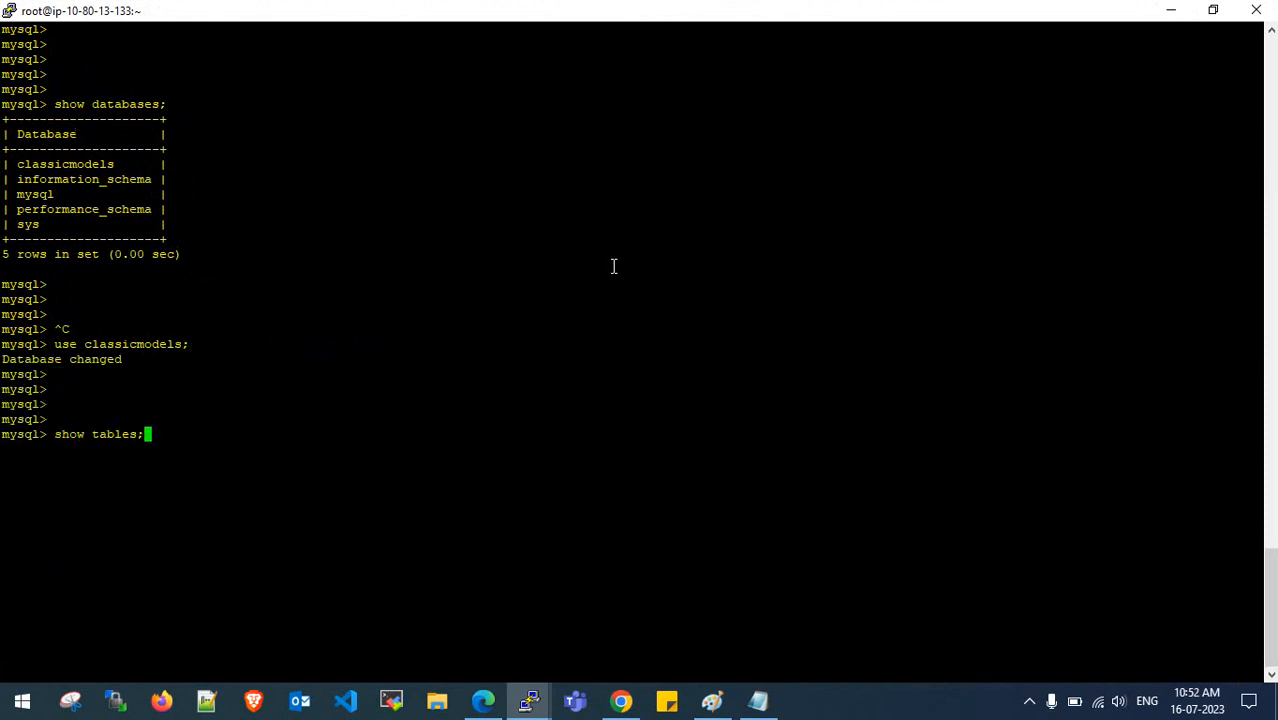
key(Return)
key(Return)
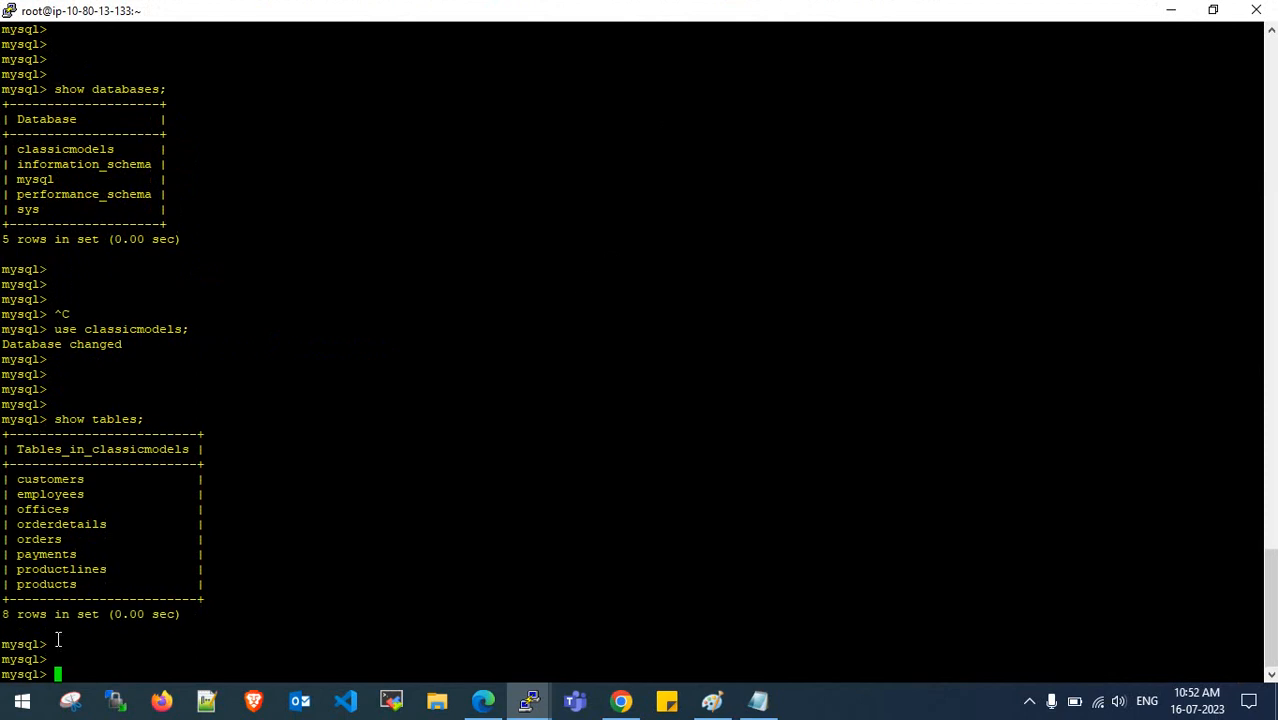
- Highlight the eight table names, customers through products
drag(3, 614, 56, 614)
click(49, 581)
drag(16, 479, 90, 590)
click(91, 592)
drag(8, 478, 90, 585)
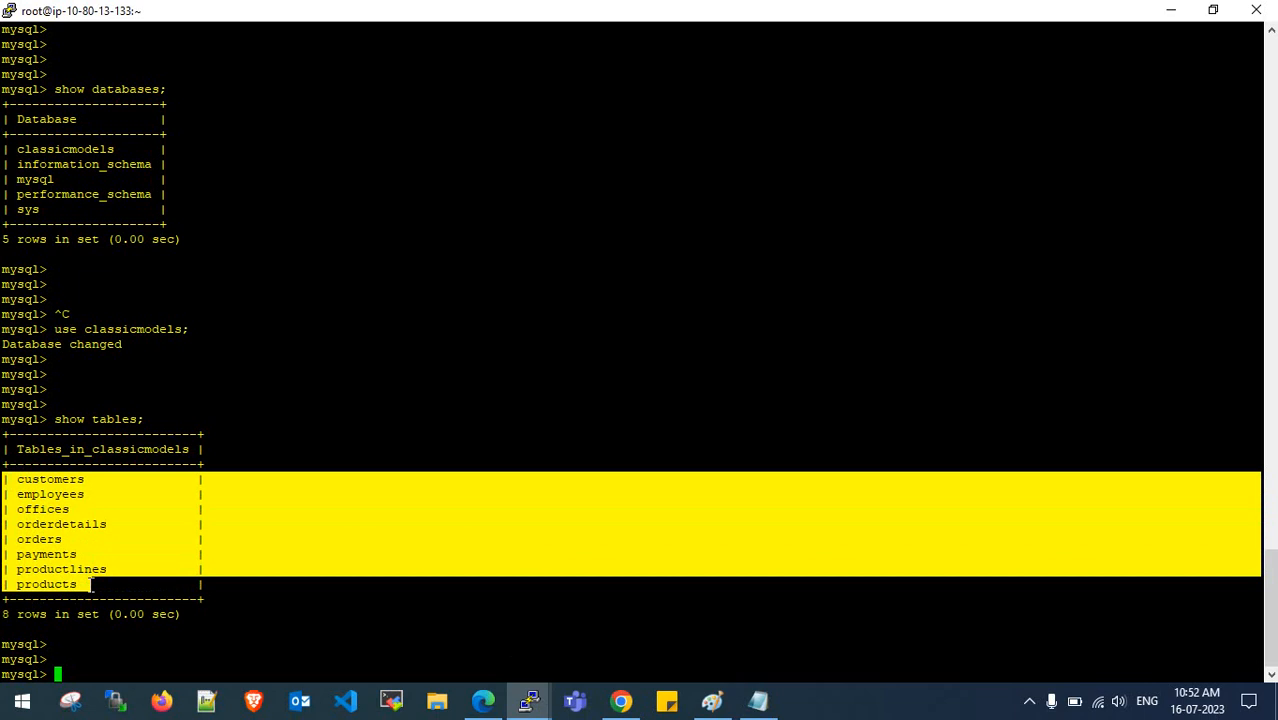
click(90, 585)
- Open dms-migration-task-1-full-load and note its Ready status, Full load type and replication instance
click(483, 700)
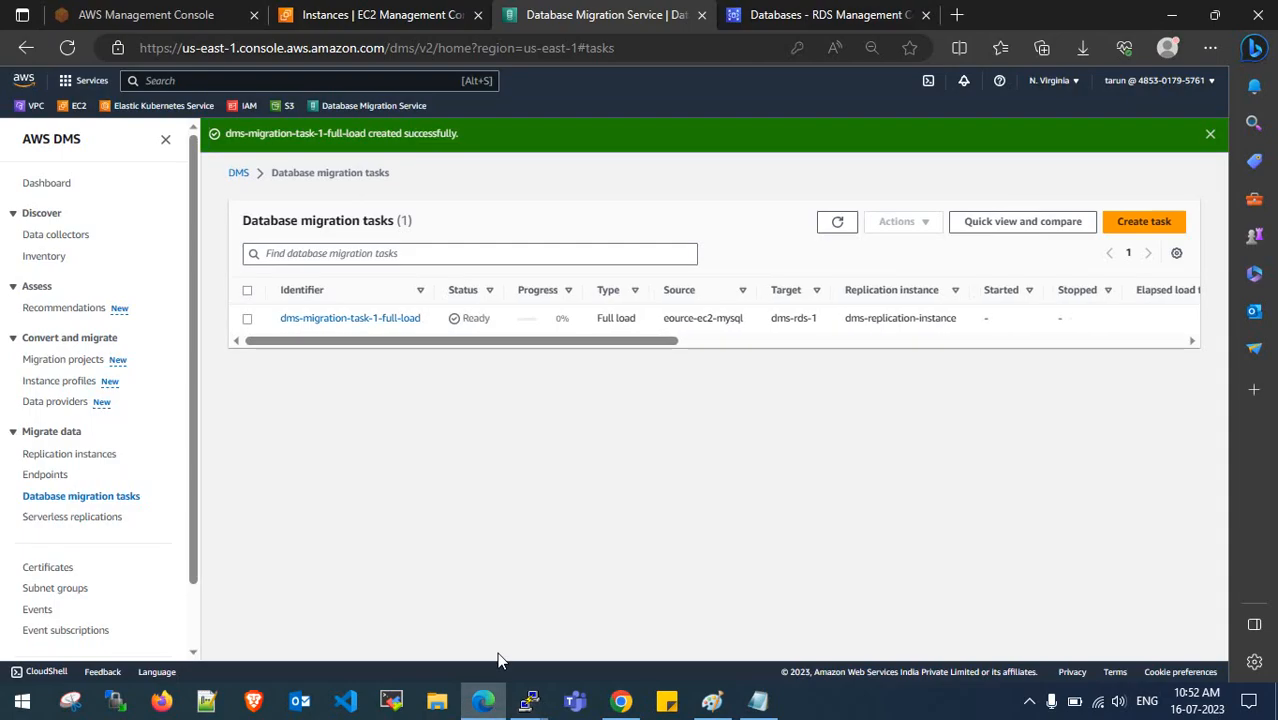
click(390, 318)
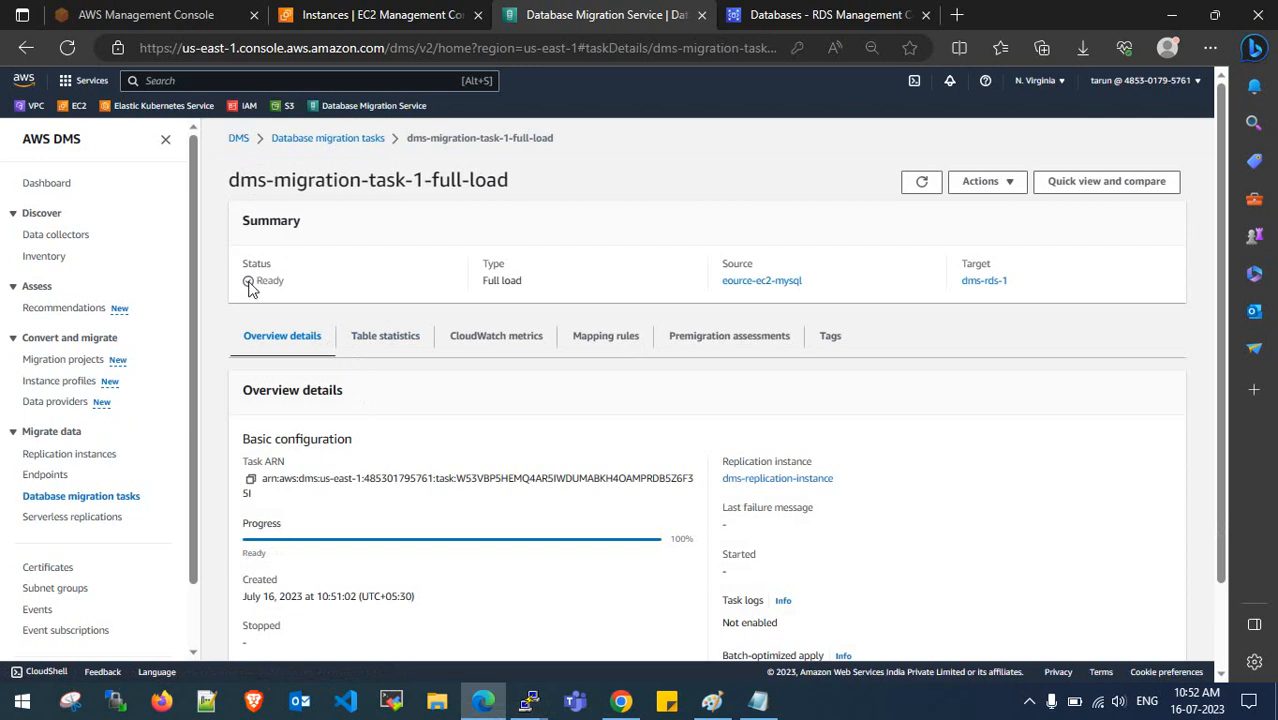
drag(250, 280, 284, 281)
drag(482, 282, 525, 290)
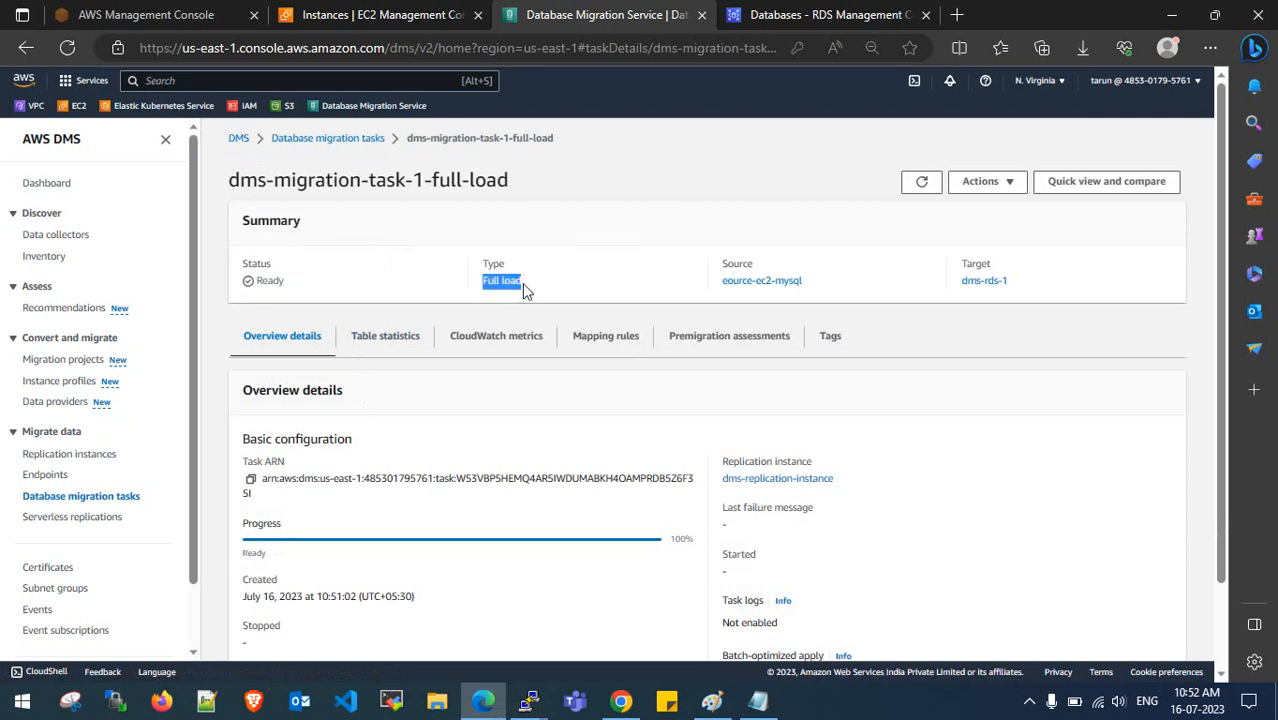
click(670, 290)
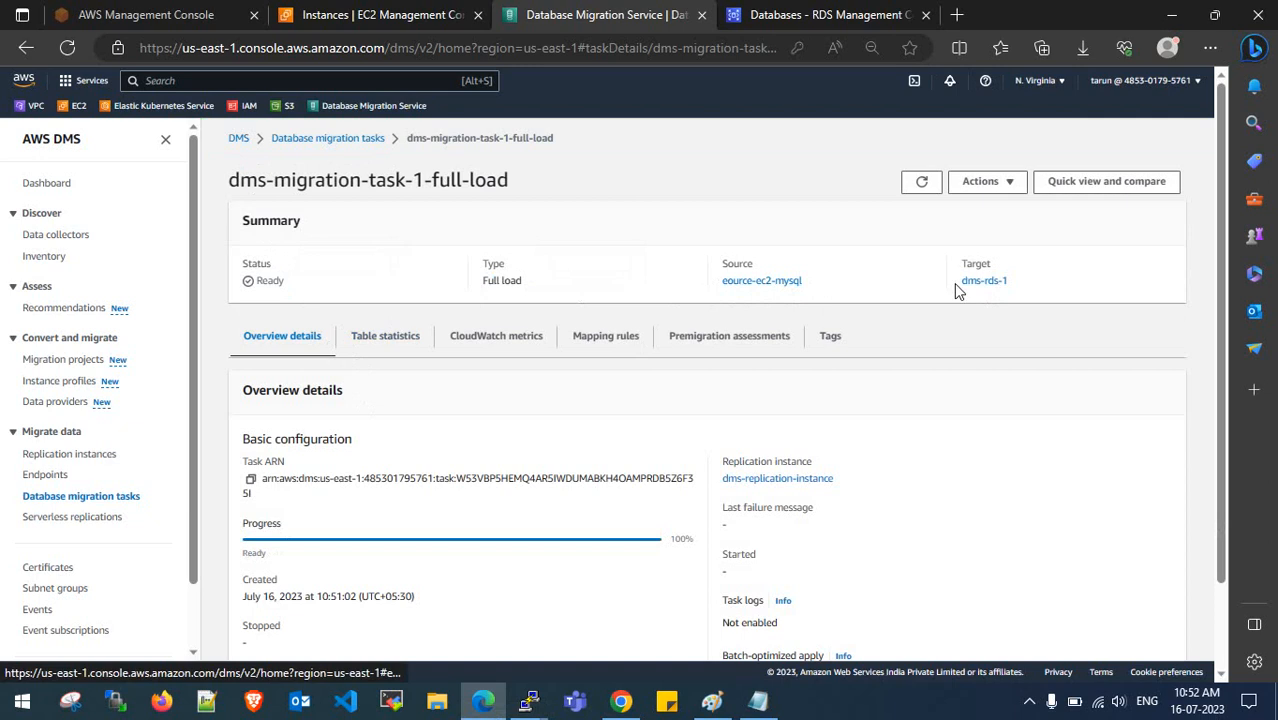
scroll(560, 318, down, 1)
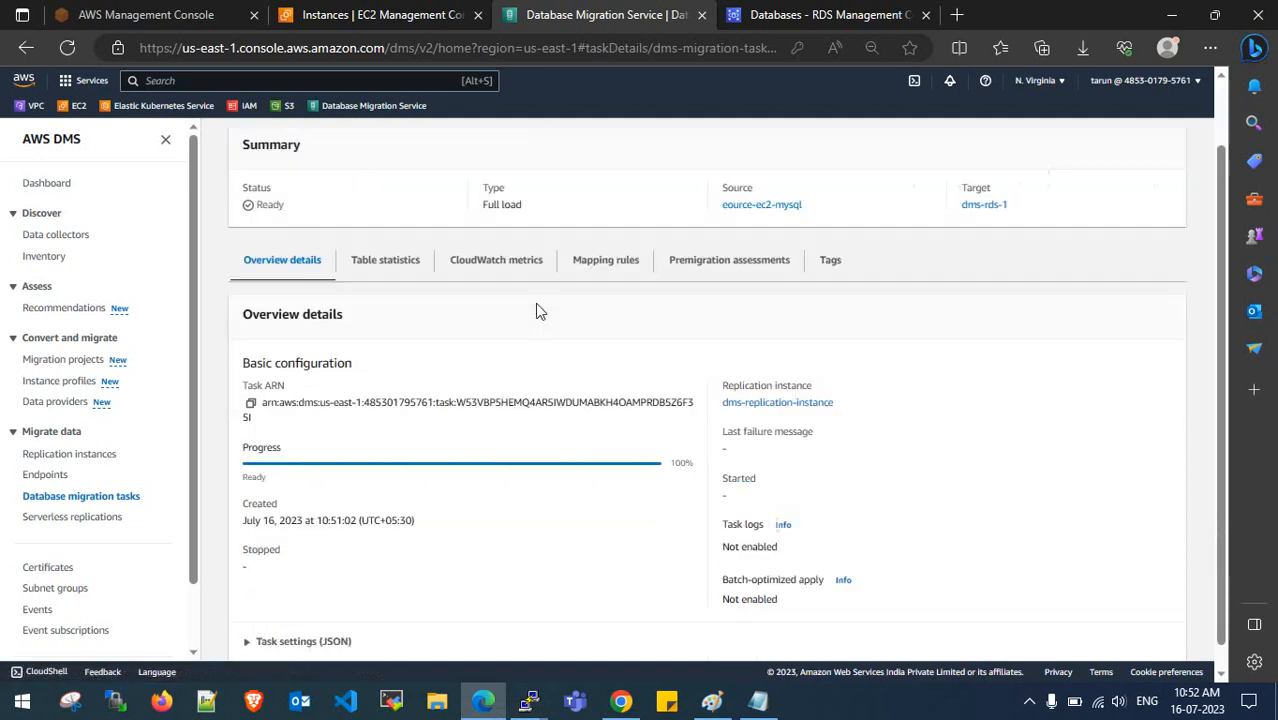
drag(724, 390, 851, 393)
click(836, 441)
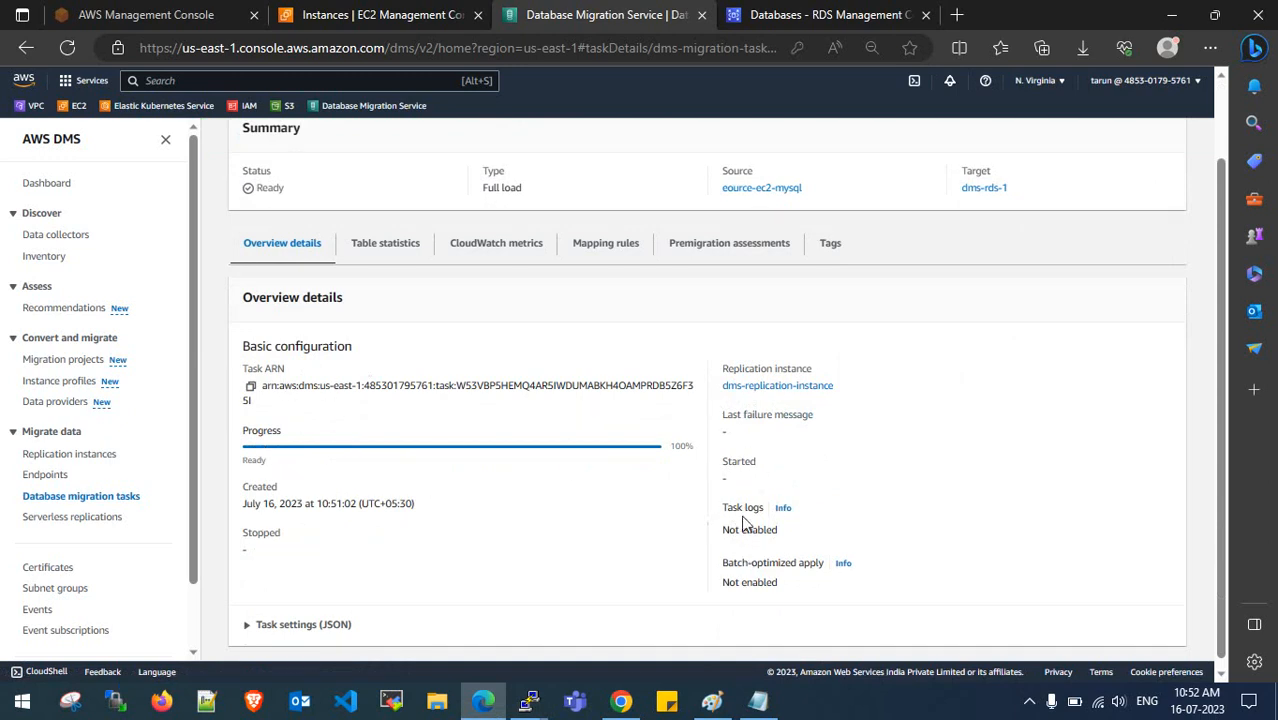
- Expand and collapse the task settings JSON
click(256, 624)
scroll(414, 612, down, 3)
click(247, 339)
scroll(400, 437, up, 3)
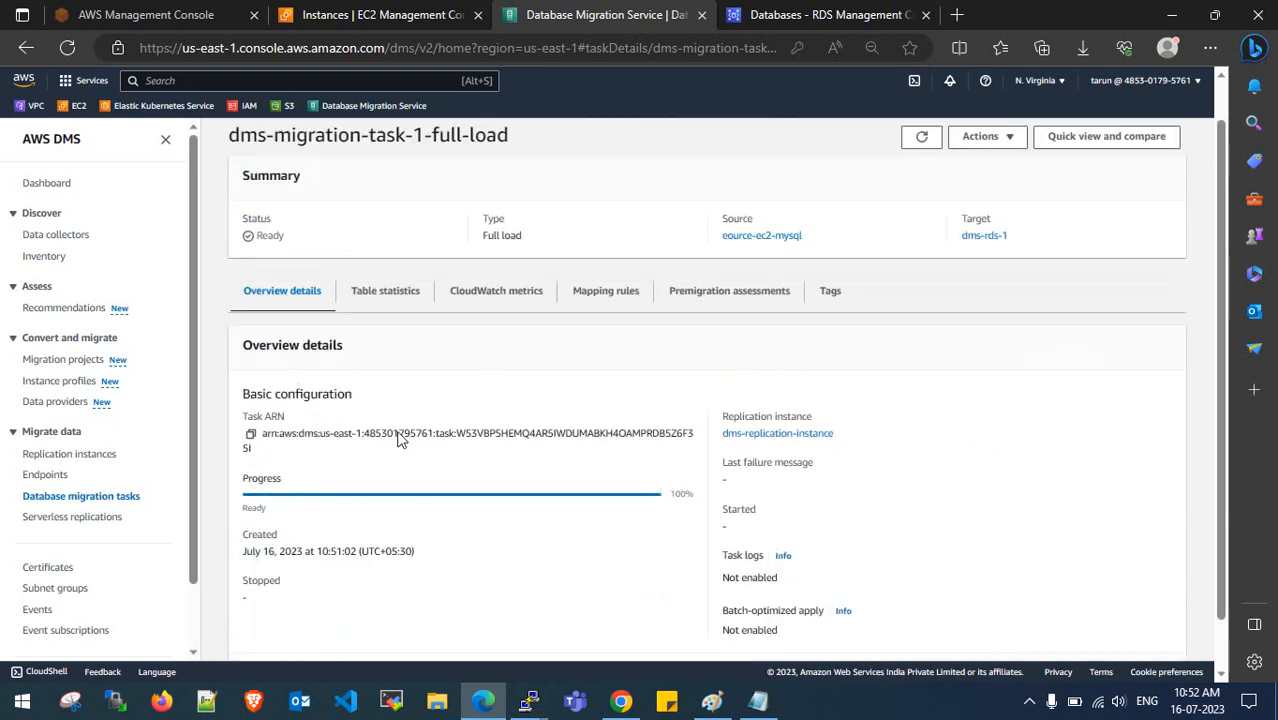
- Read the Table statistics description about loaded source tables, then switch to Mapping rules
click(387, 340)
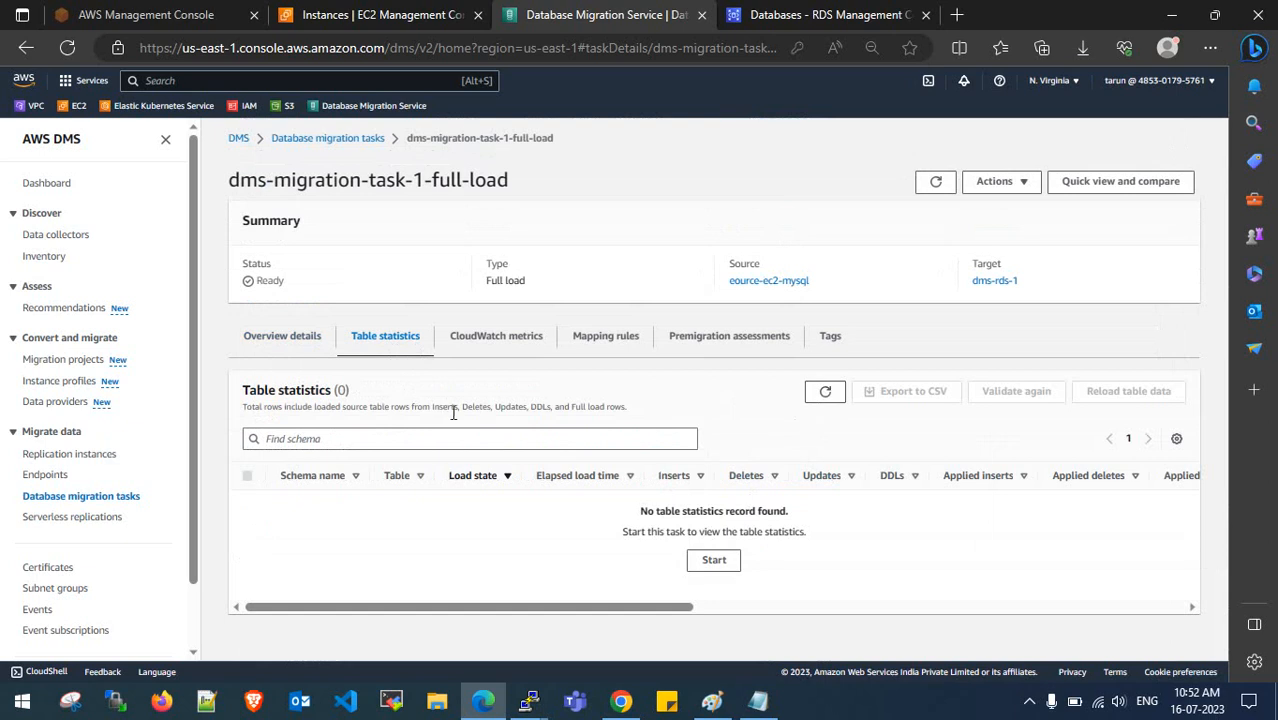
drag(431, 408, 624, 408)
click(509, 410)
drag(326, 408, 452, 408)
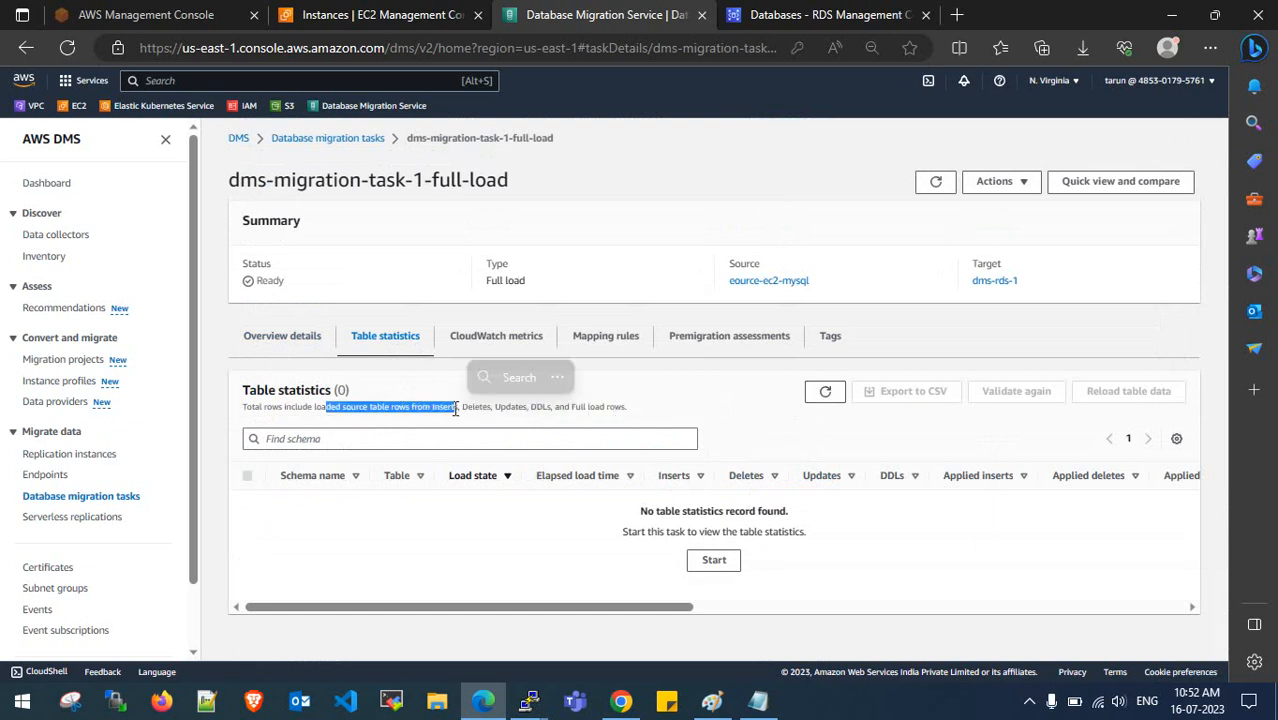
click(452, 408)
drag(314, 408, 395, 408)
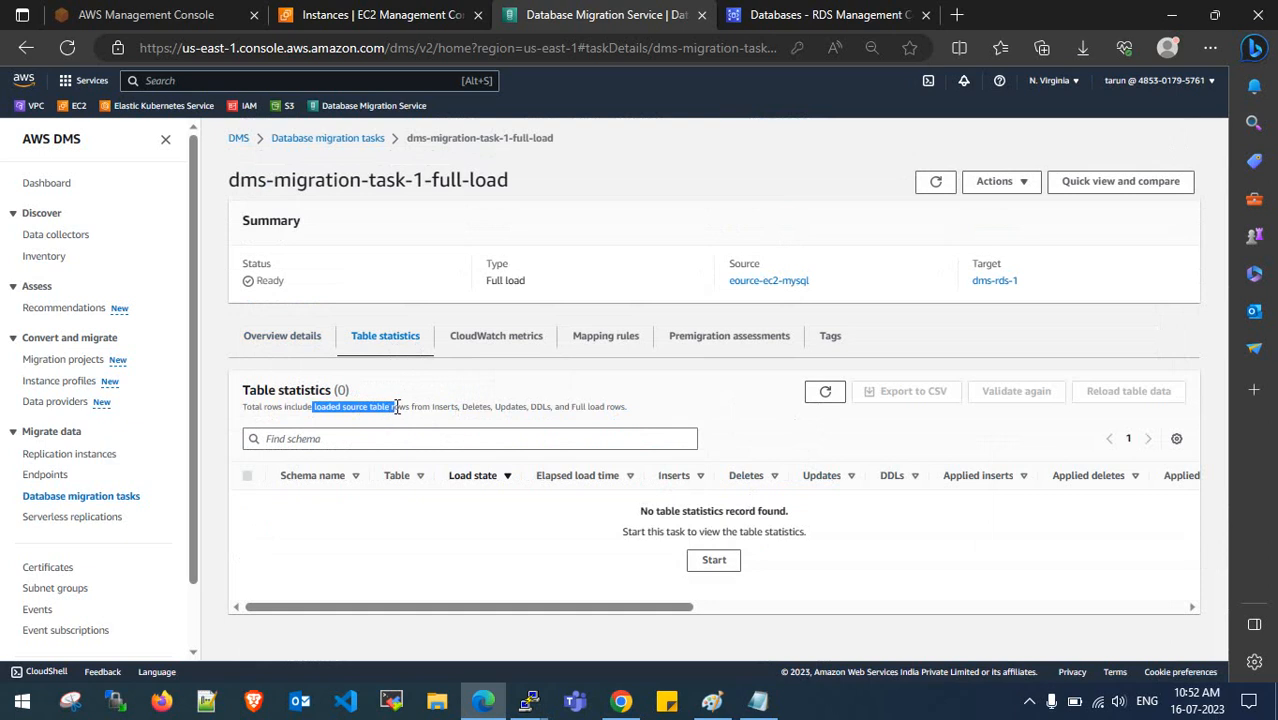
click(395, 406)
click(605, 337)
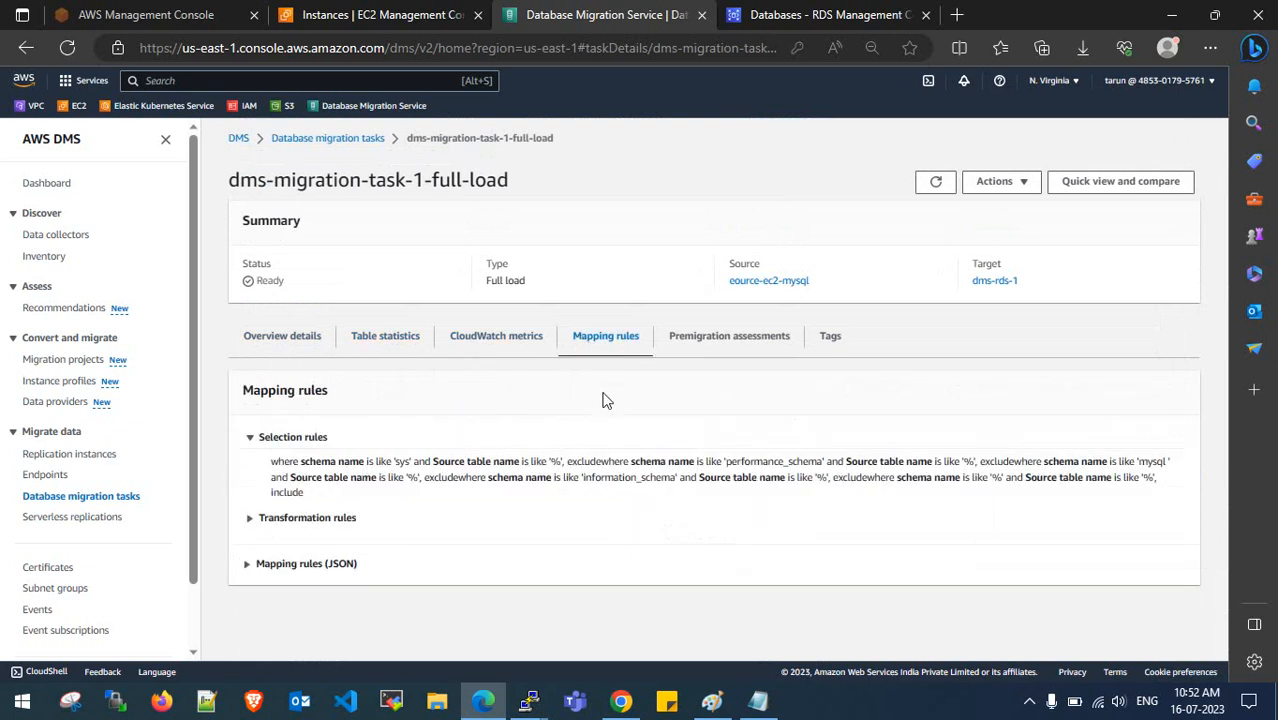
- Review the selection rules excluding the sys and performance_schema schemas
click(246, 565)
click(246, 565)
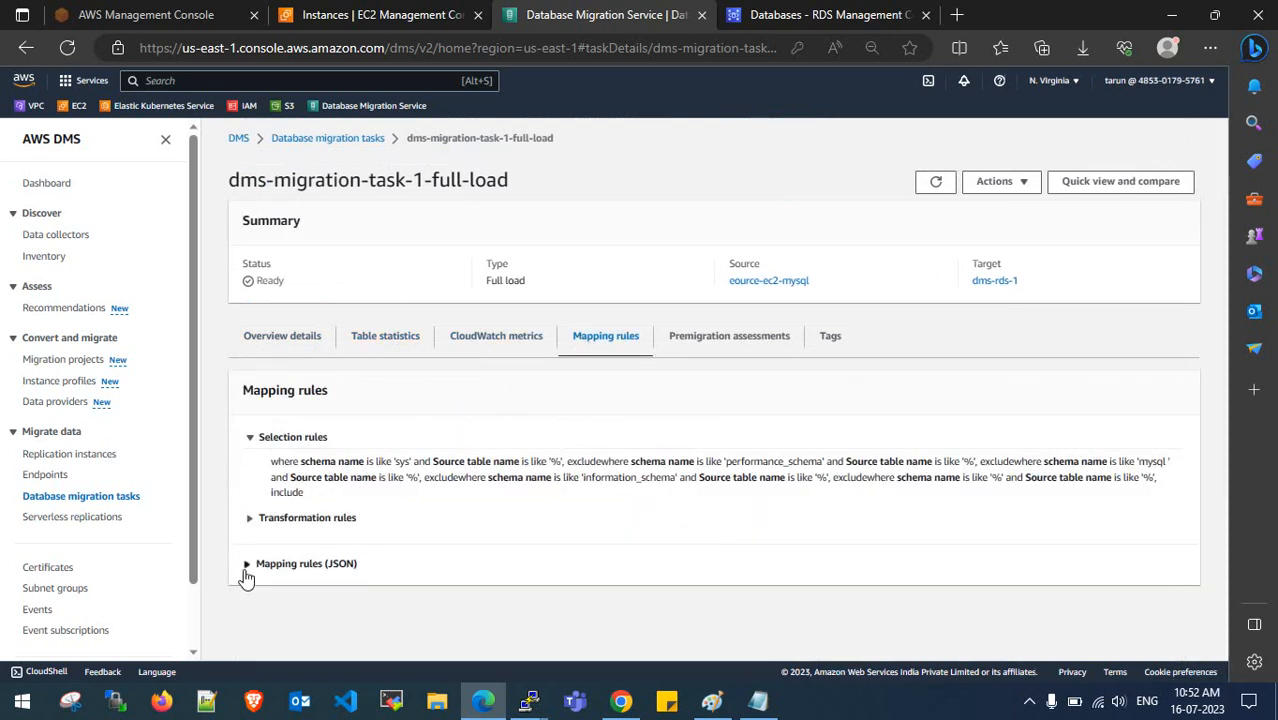
double_click(400, 462)
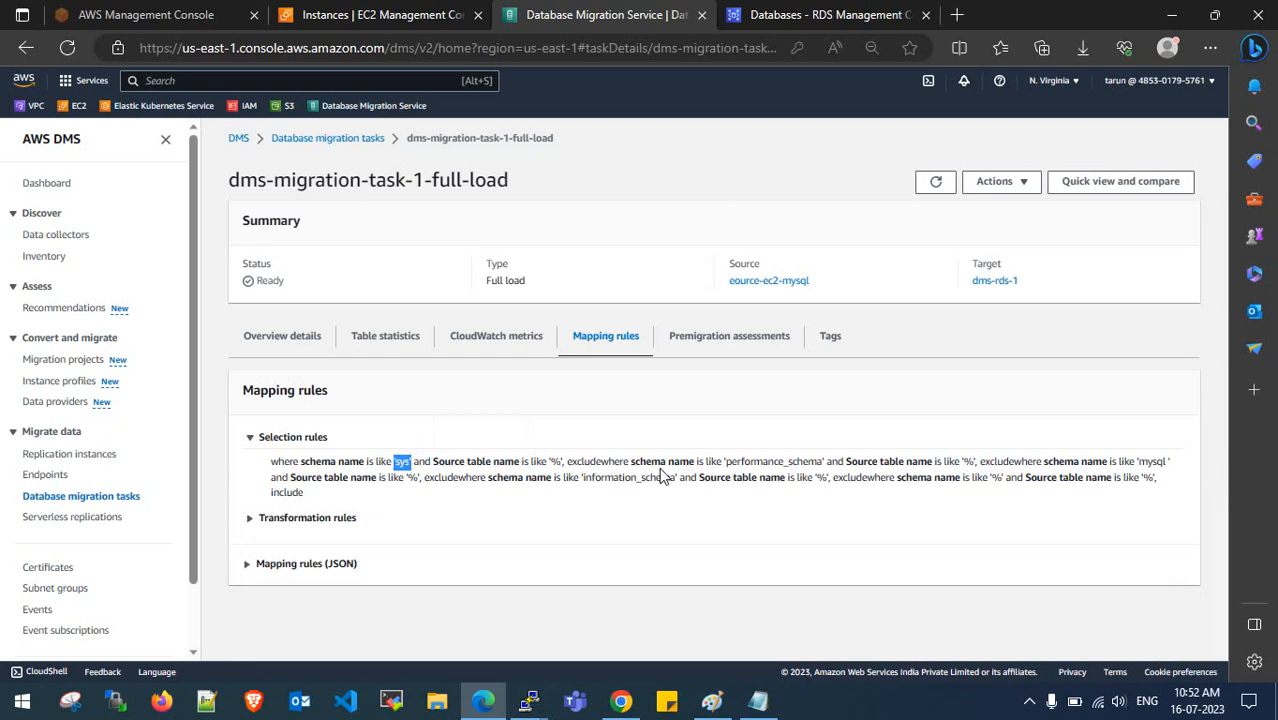
drag(568, 462, 591, 463)
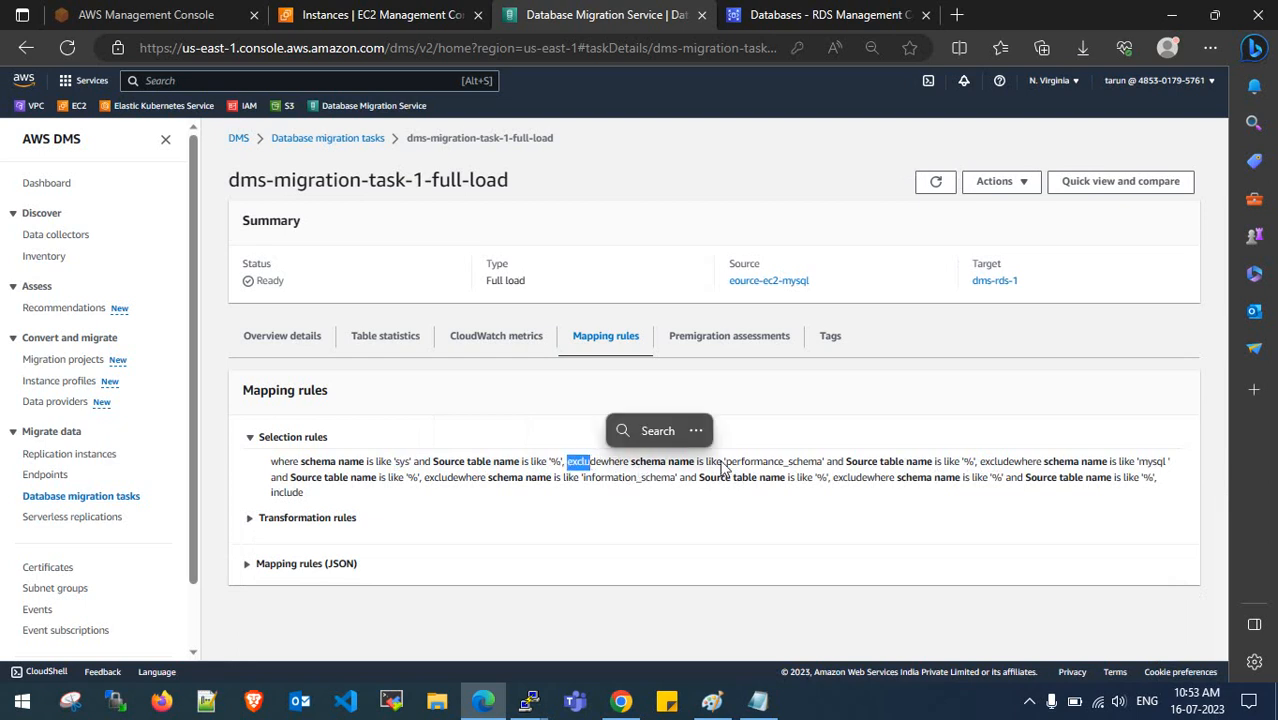
drag(726, 463, 822, 463)
drag(968, 470, 1168, 462)
click(1087, 465)
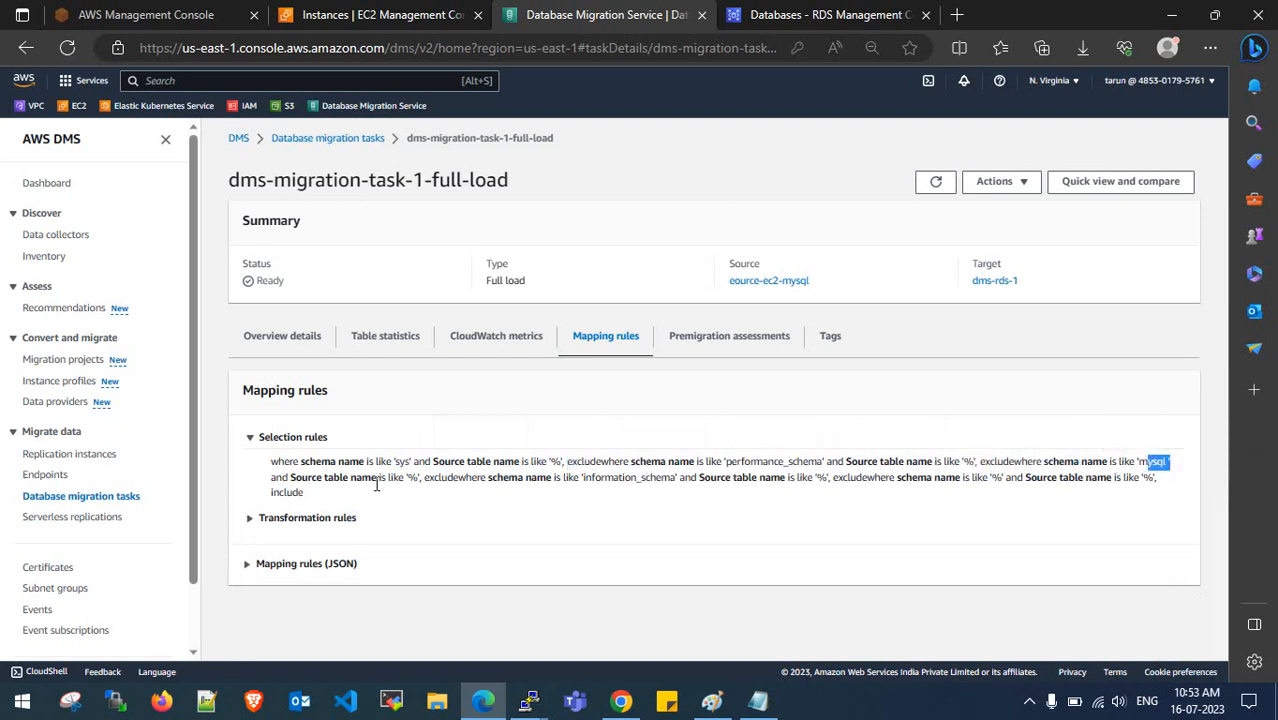
- Note the information_schema exclusion and % include rule, then recheck Overview and Table statistics
drag(416, 478, 662, 480)
click(713, 480)
drag(816, 478, 1040, 480)
click(953, 477)
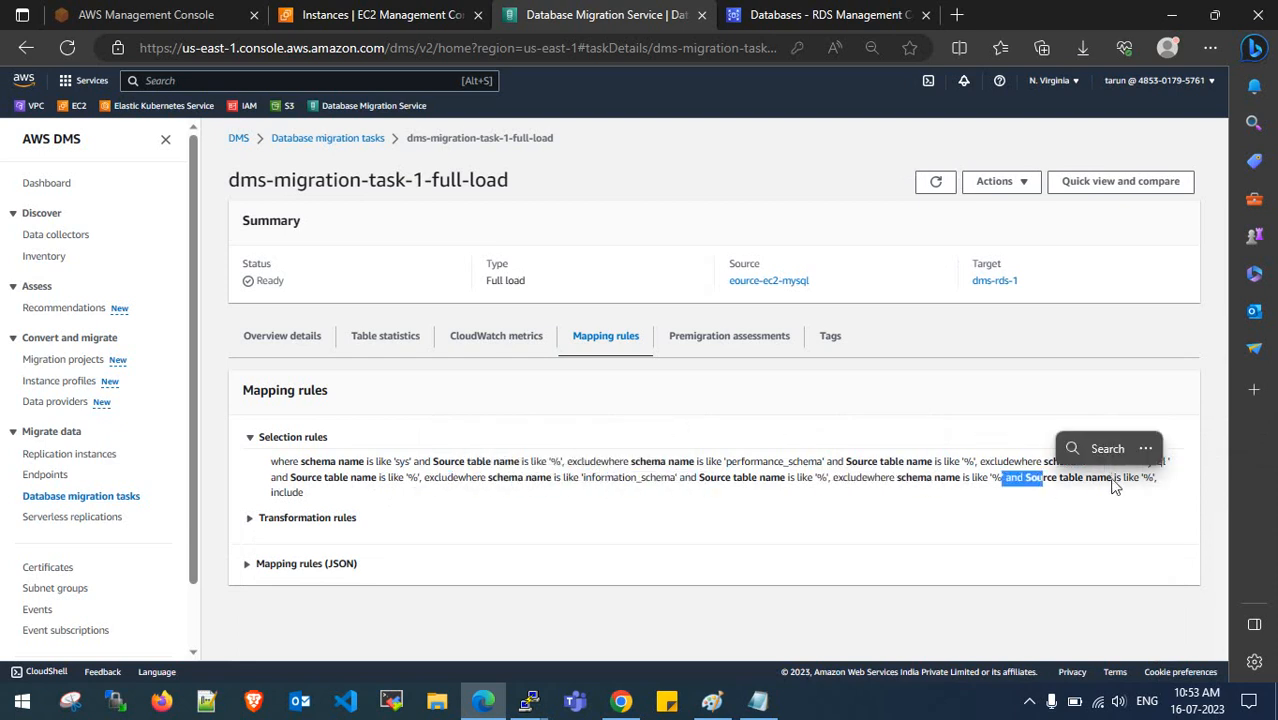
drag(1118, 478, 1140, 478)
drag(252, 494, 322, 498)
click(322, 498)
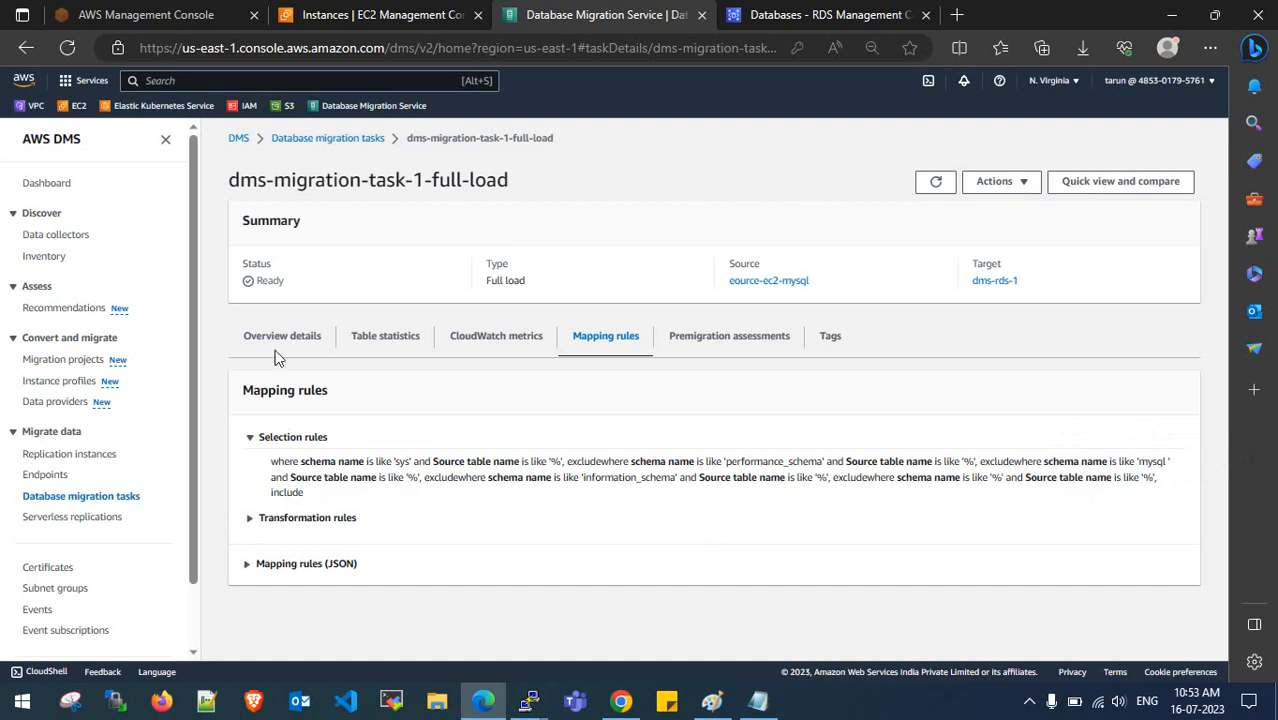
click(280, 338)
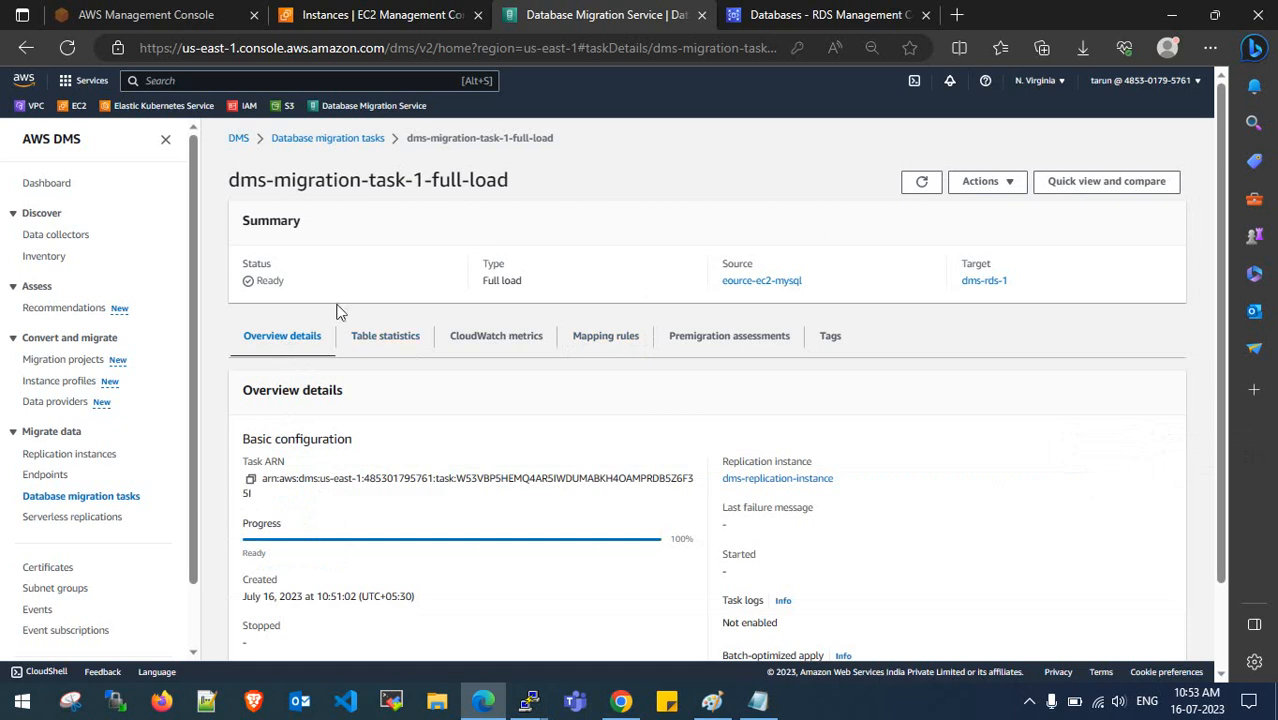
click(385, 338)
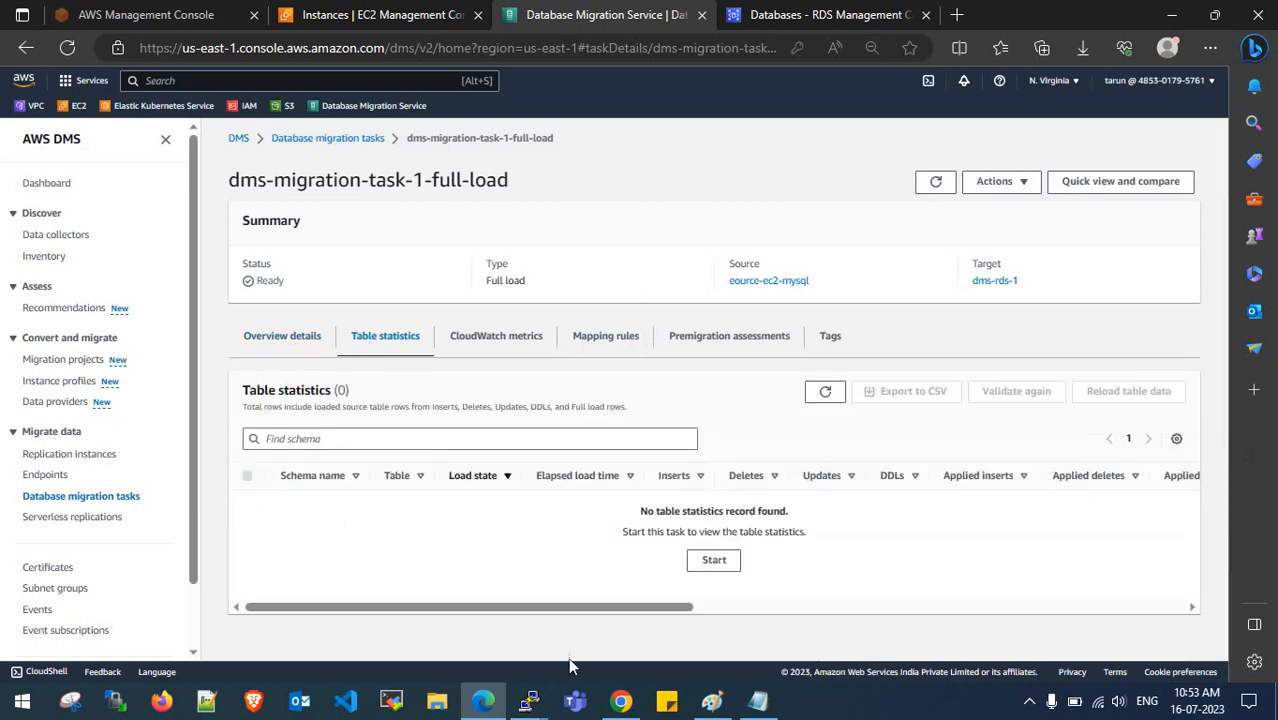
mouse_move(530, 700)
click(606, 649)
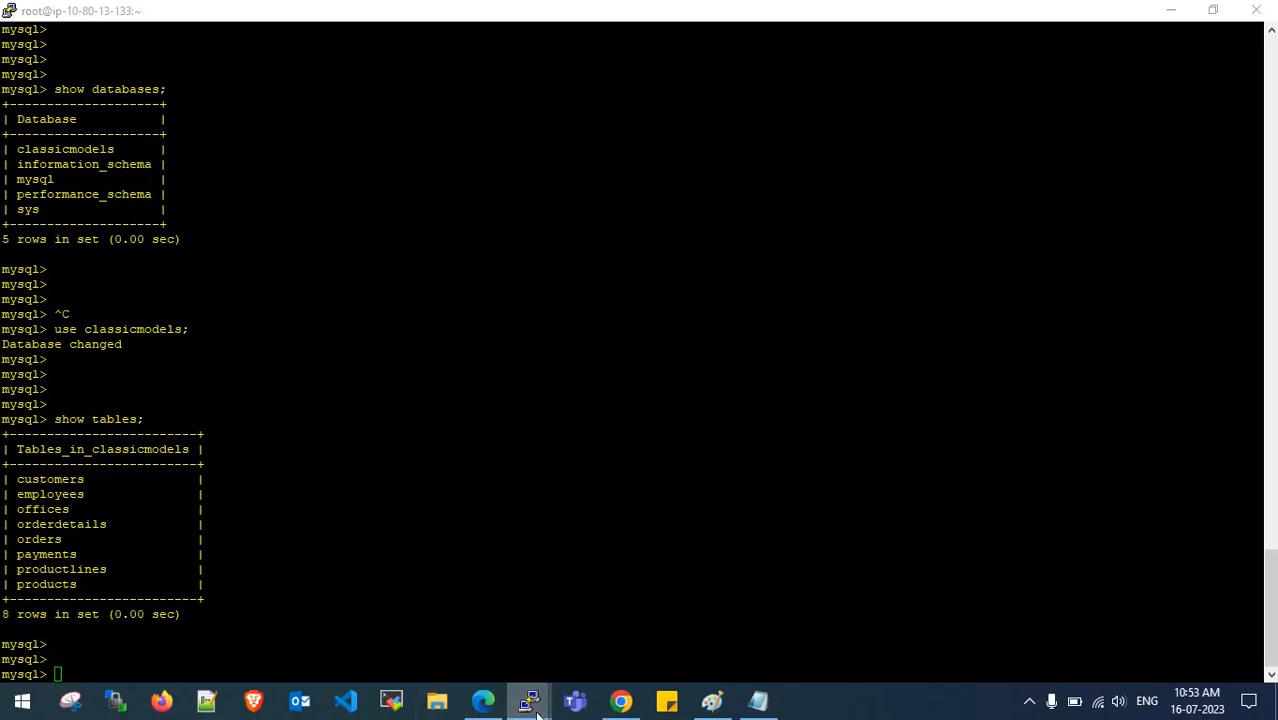
click(379, 596)
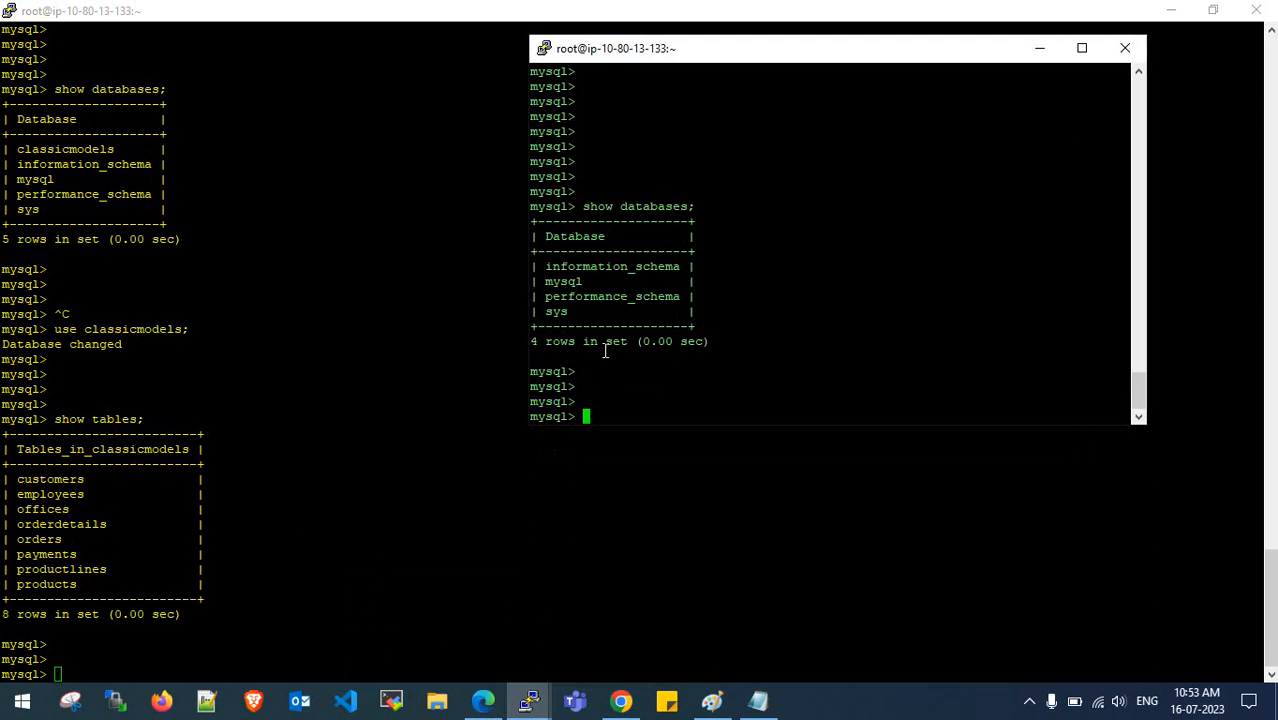
click(435, 289)
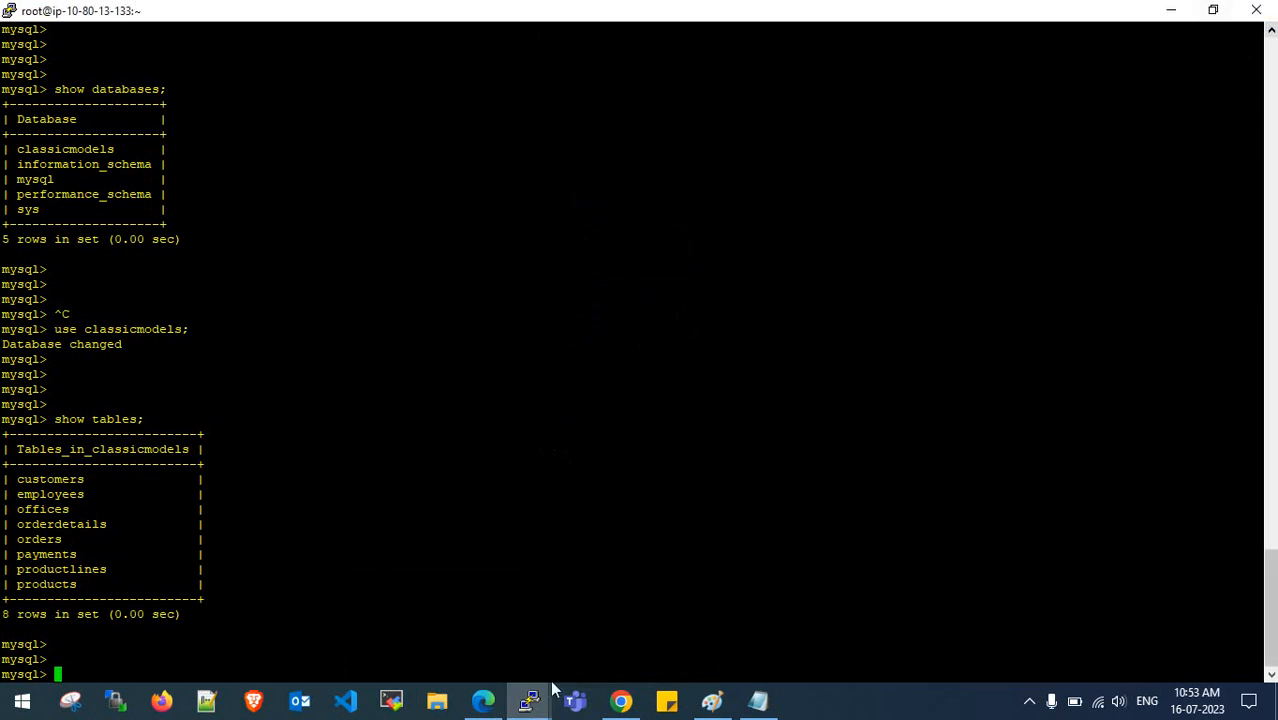
click(483, 700)
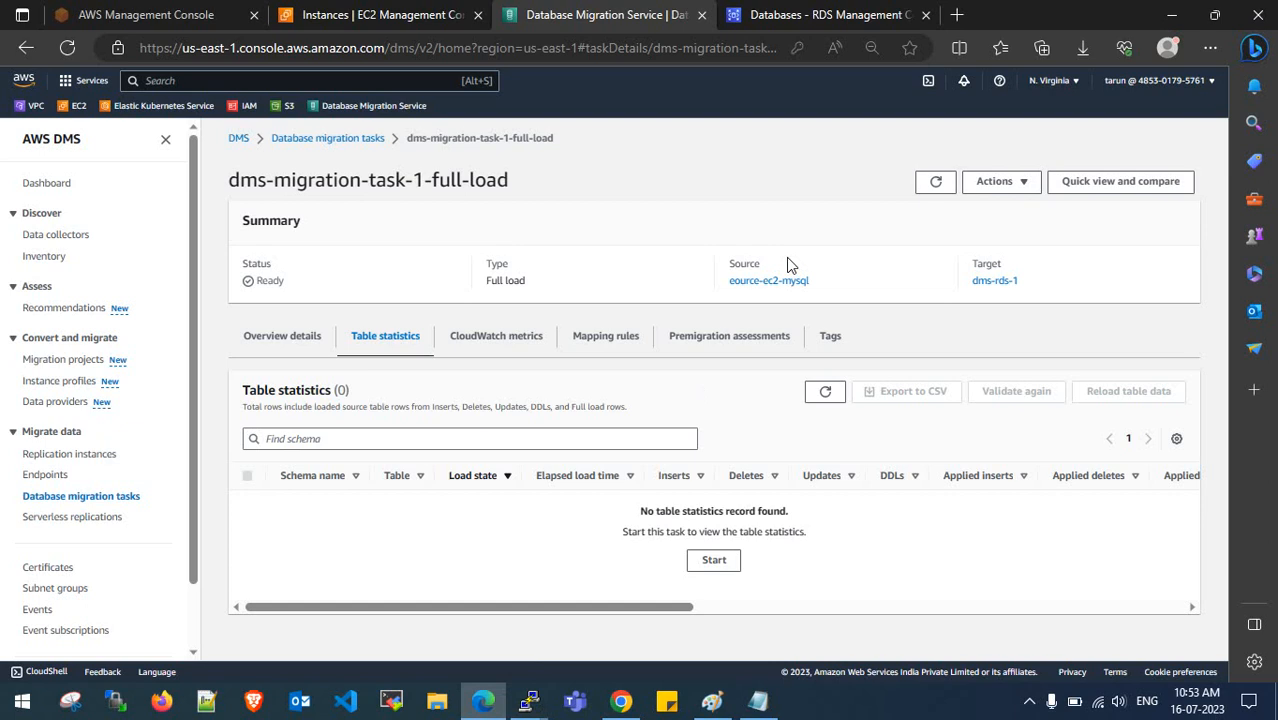
- Open and close the task's Actions list, then check Overview details and Table statistics
click(995, 183)
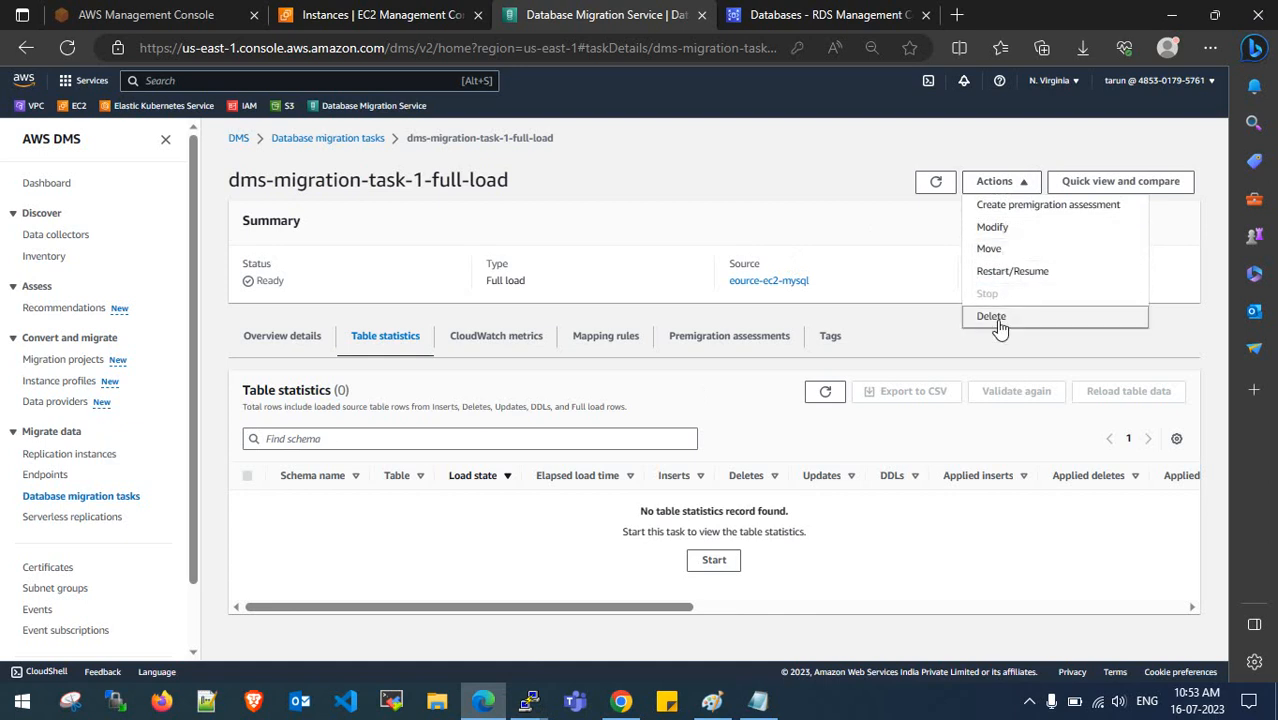
click(1001, 272)
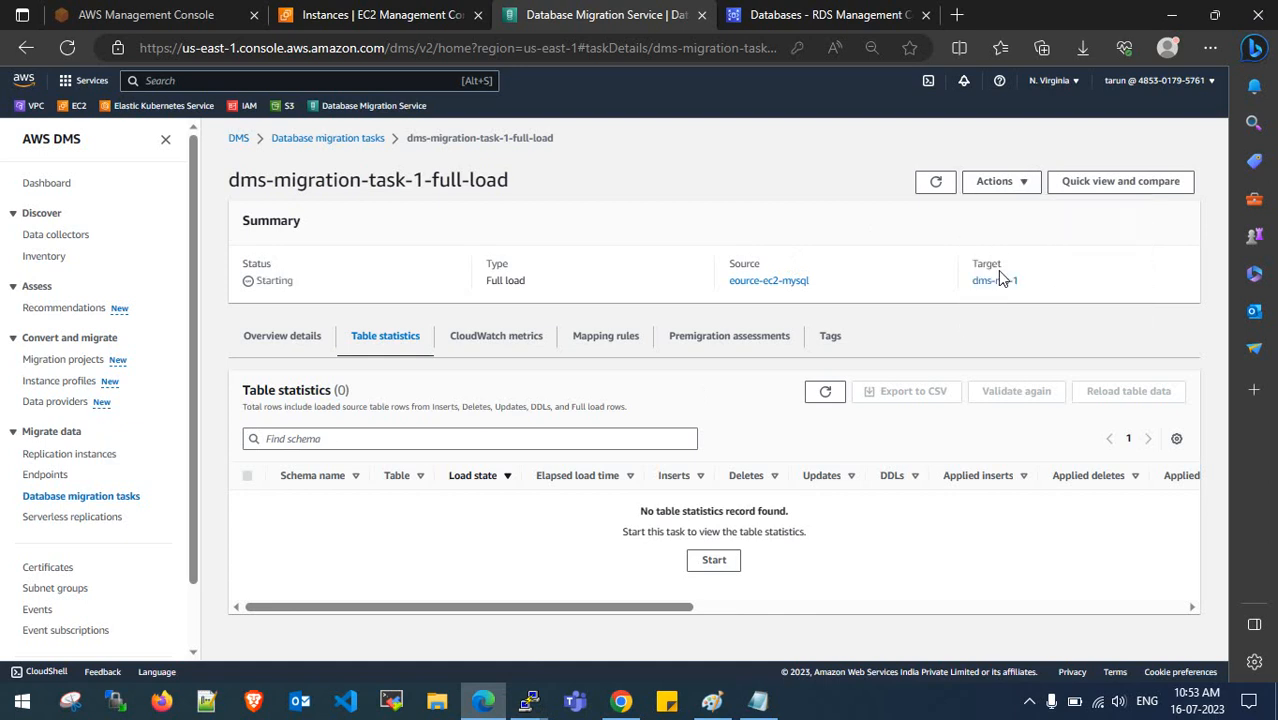
click(316, 346)
click(392, 346)
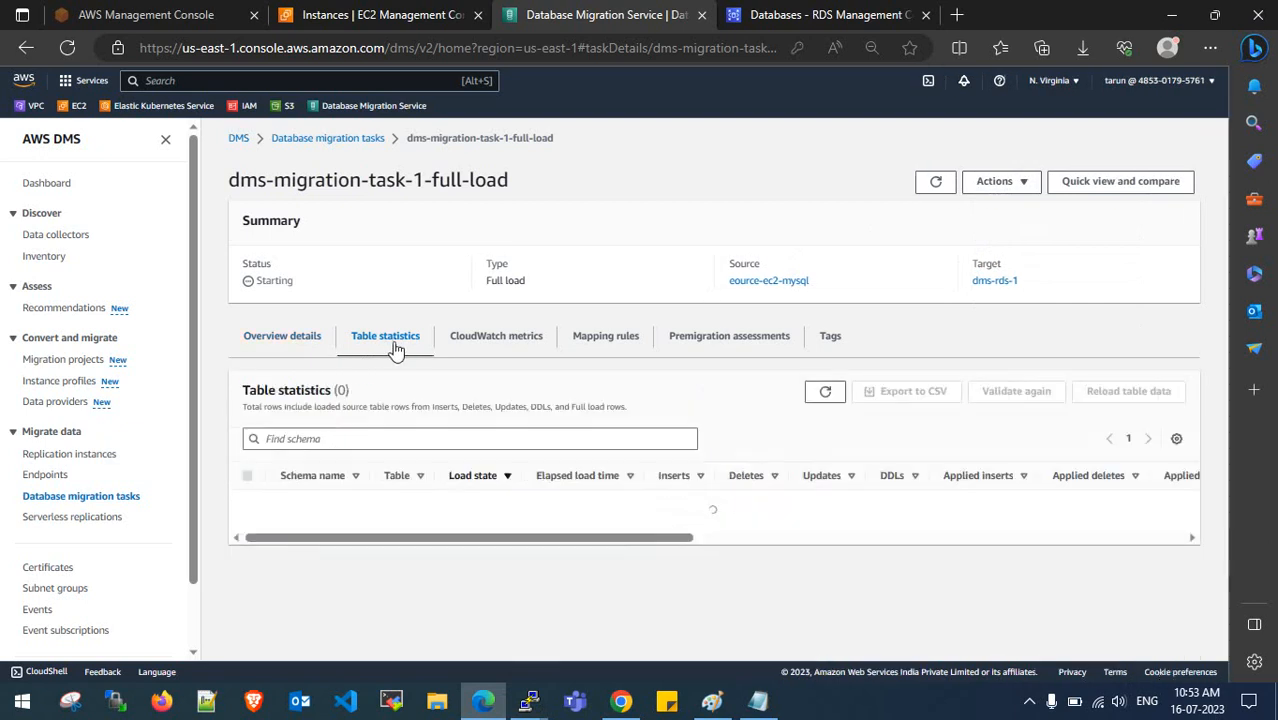
- Back on the migration tasks list, refresh and confirm the task shows Starting
click(342, 138)
click(838, 277)
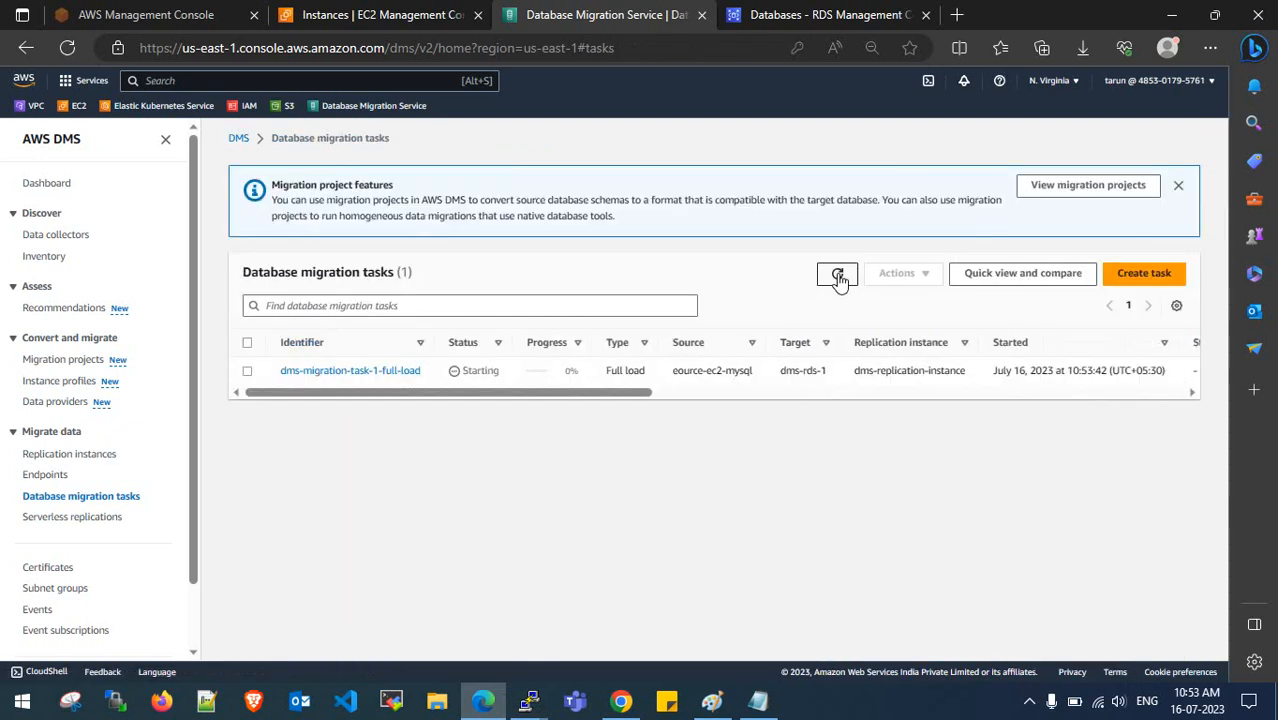
drag(462, 405, 499, 406)
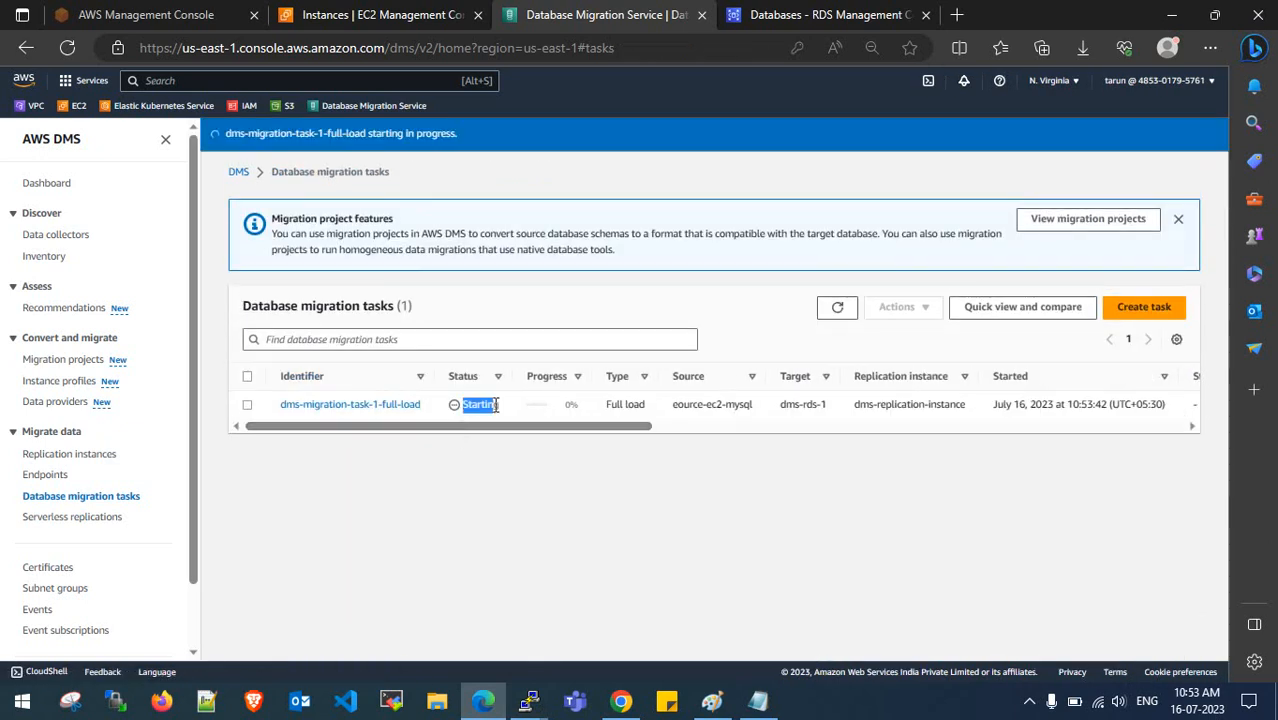
click(502, 406)
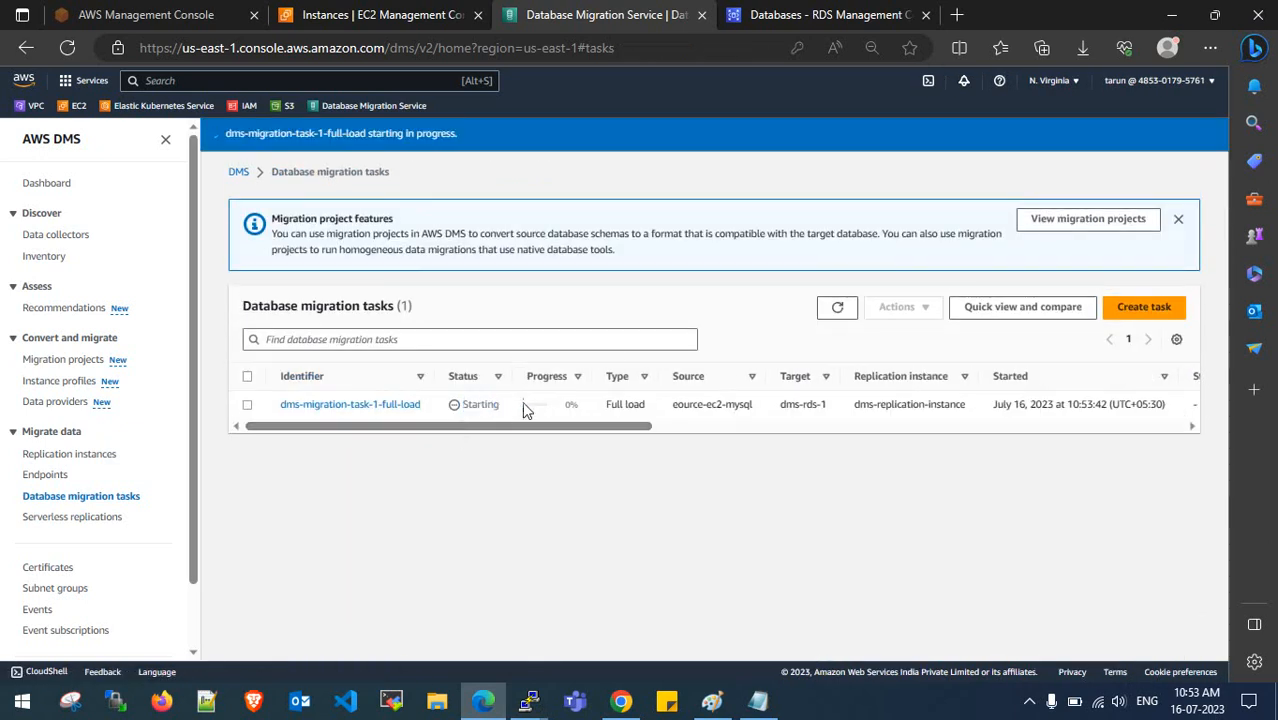
click(836, 311)
- Dismiss the migration projects notice, refresh, and open dms-migration-task-1-full-load
click(1177, 219)
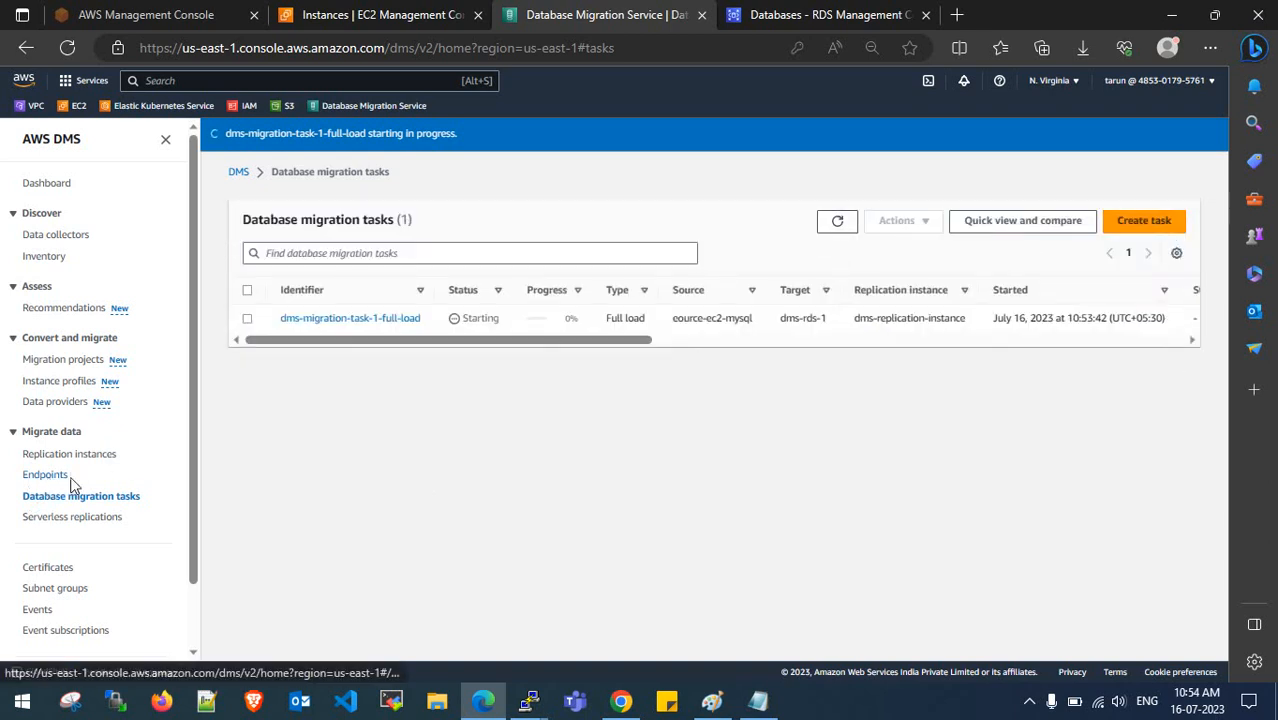
click(837, 224)
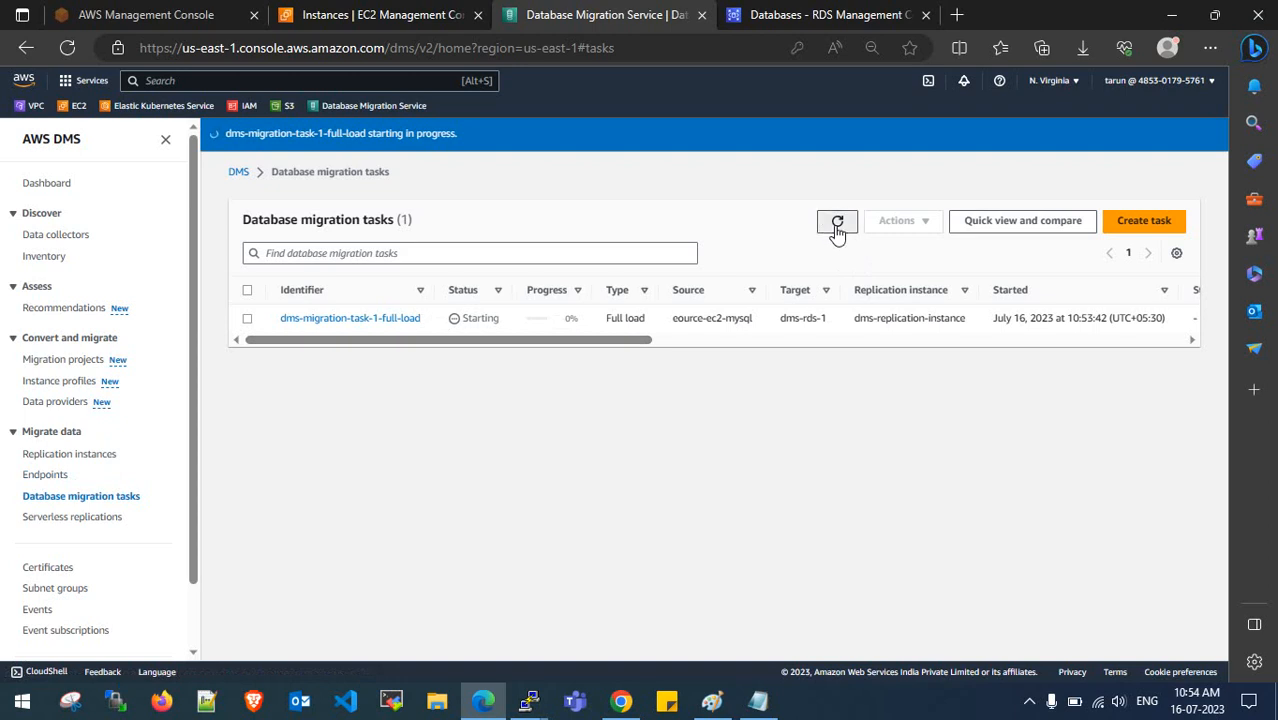
click(368, 320)
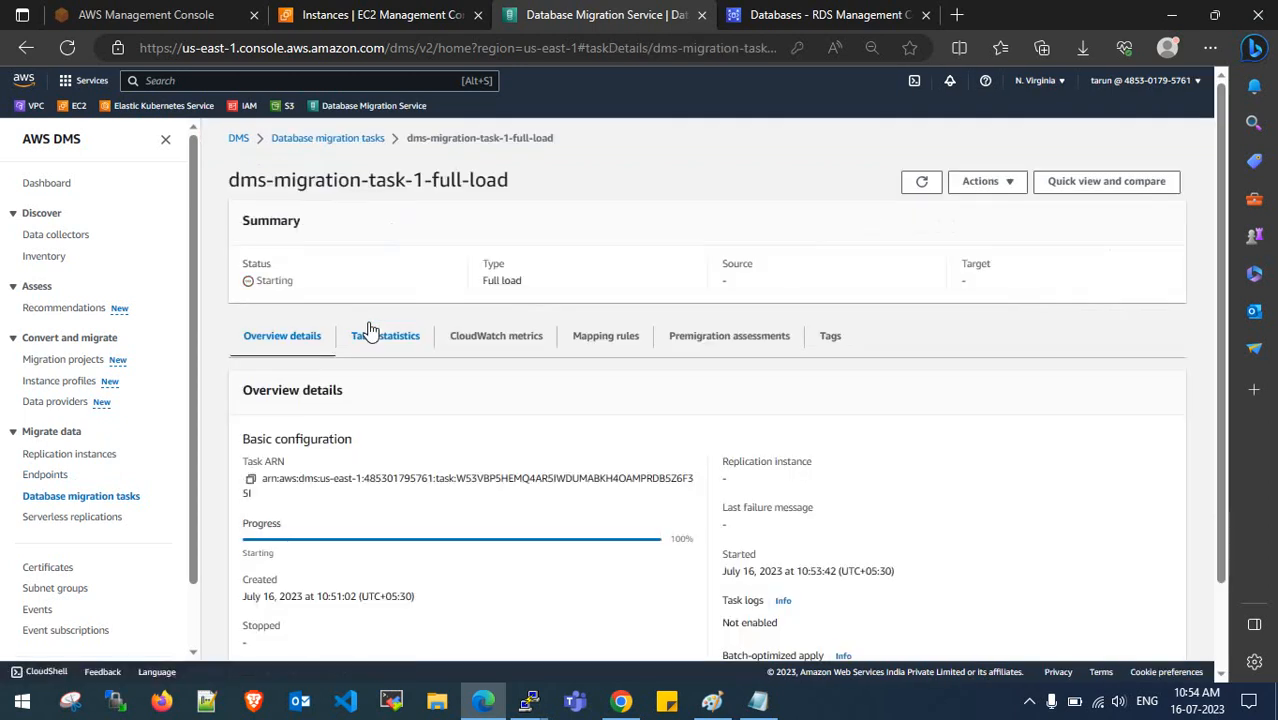
- Scroll through the task's per-table load statistics, reloading them via Overview details
click(390, 340)
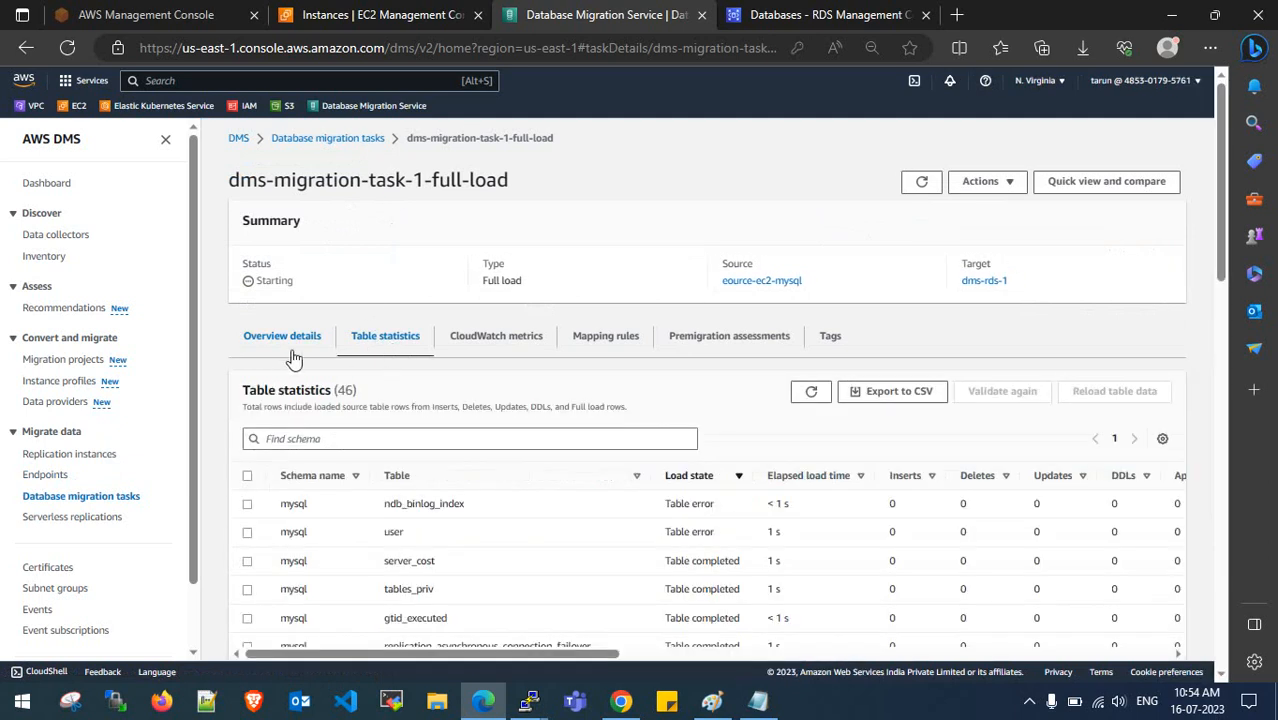
scroll(365, 365, down, 3)
scroll(421, 468, down, 10)
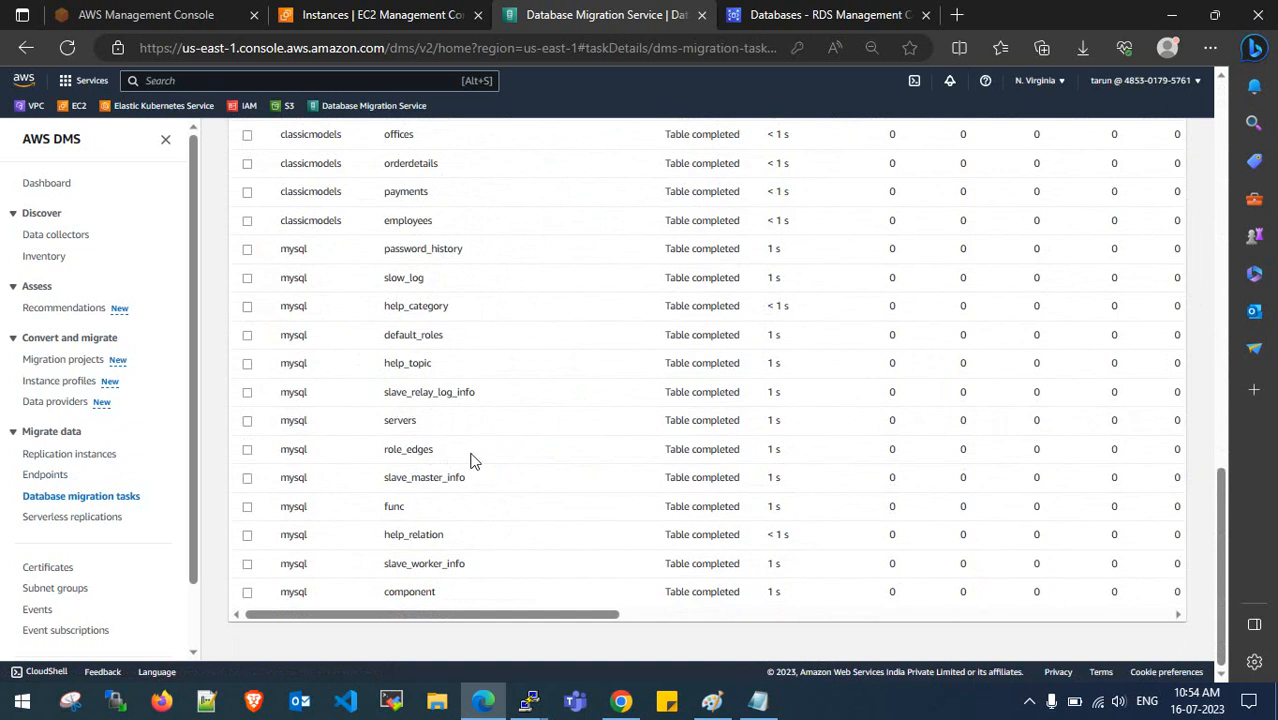
scroll(474, 461, up, 12)
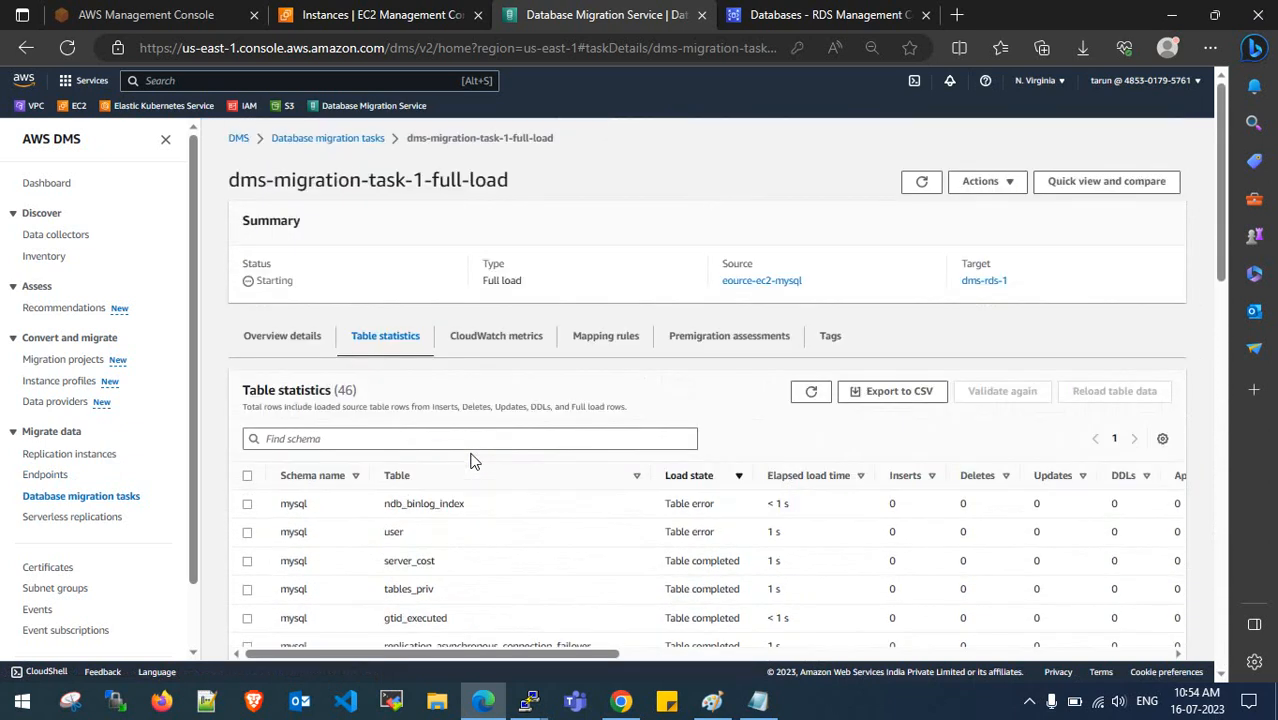
click(298, 345)
click(382, 342)
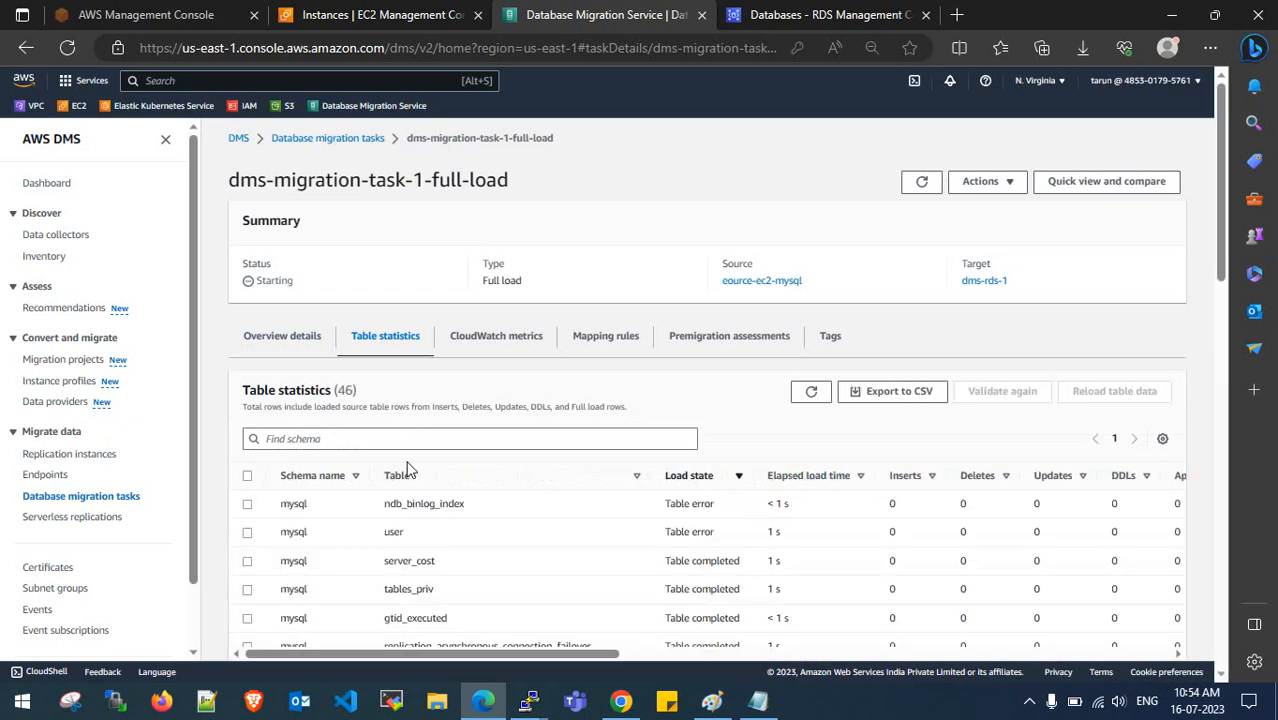
scroll(407, 470, down, 12)
scroll(407, 474, up, 10)
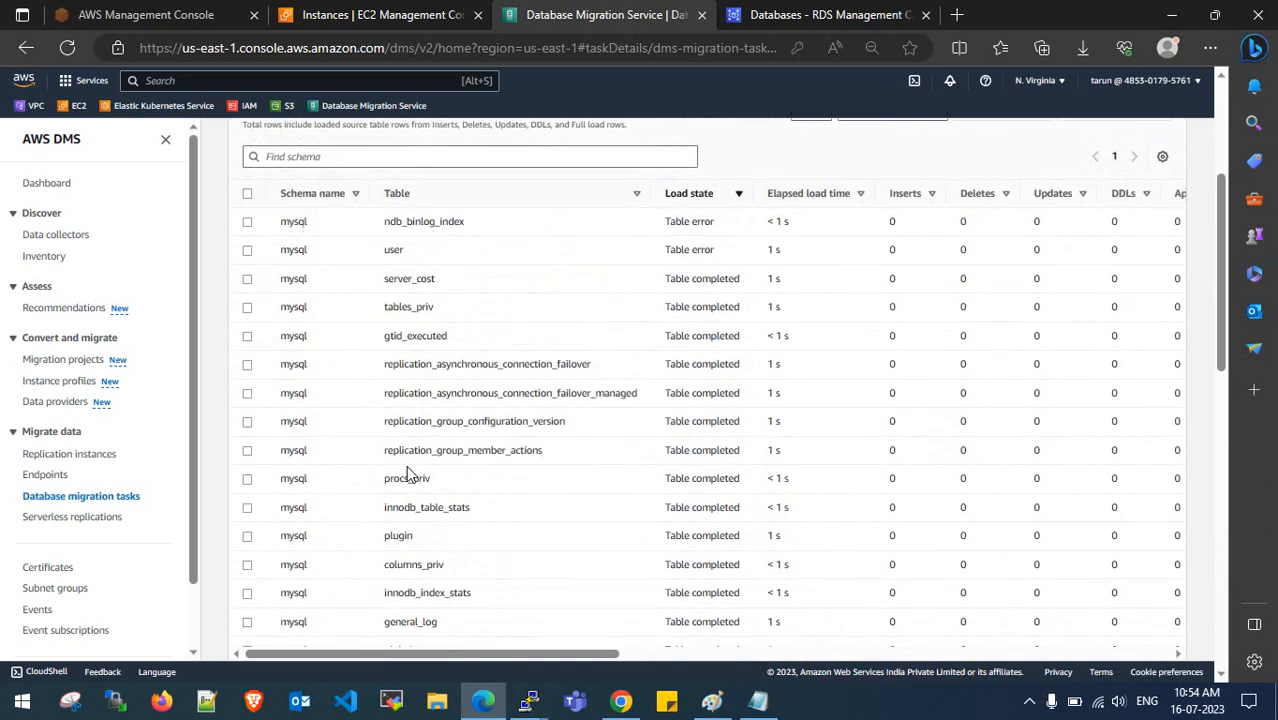
scroll(407, 467, up, 1)
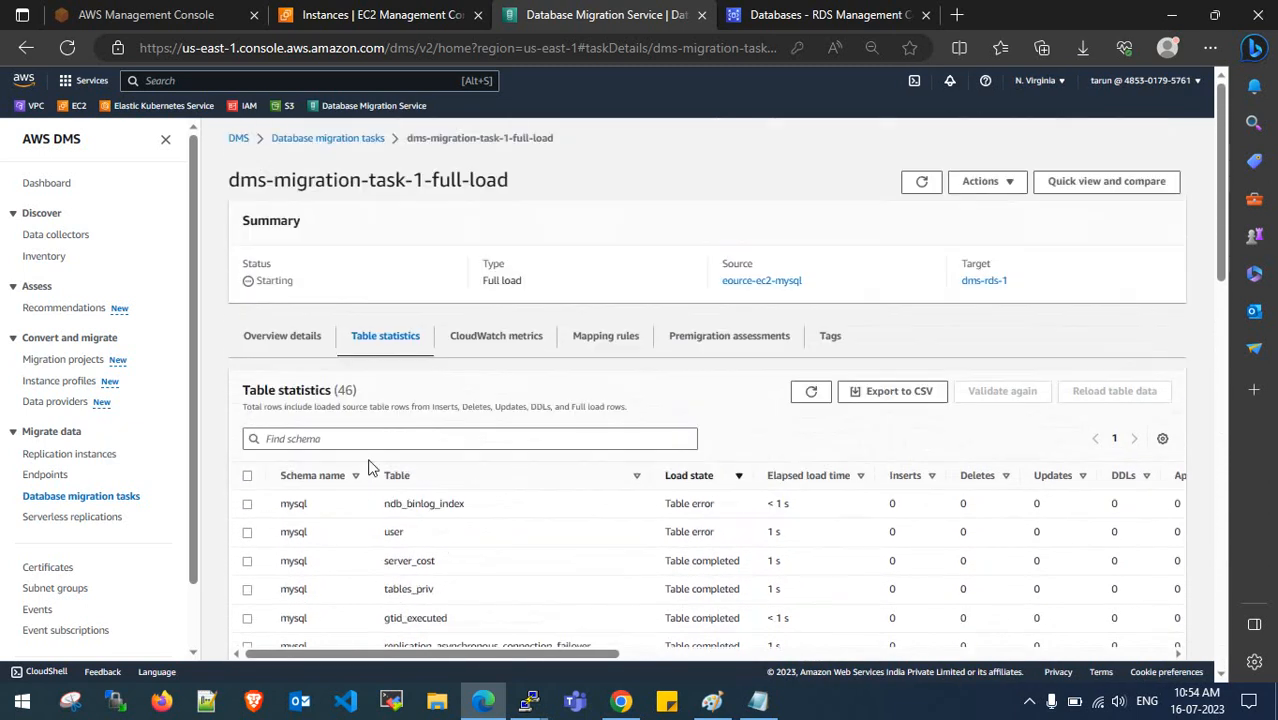
- Reload Table statistics again and note the task's Running with errors status
click(290, 340)
click(376, 347)
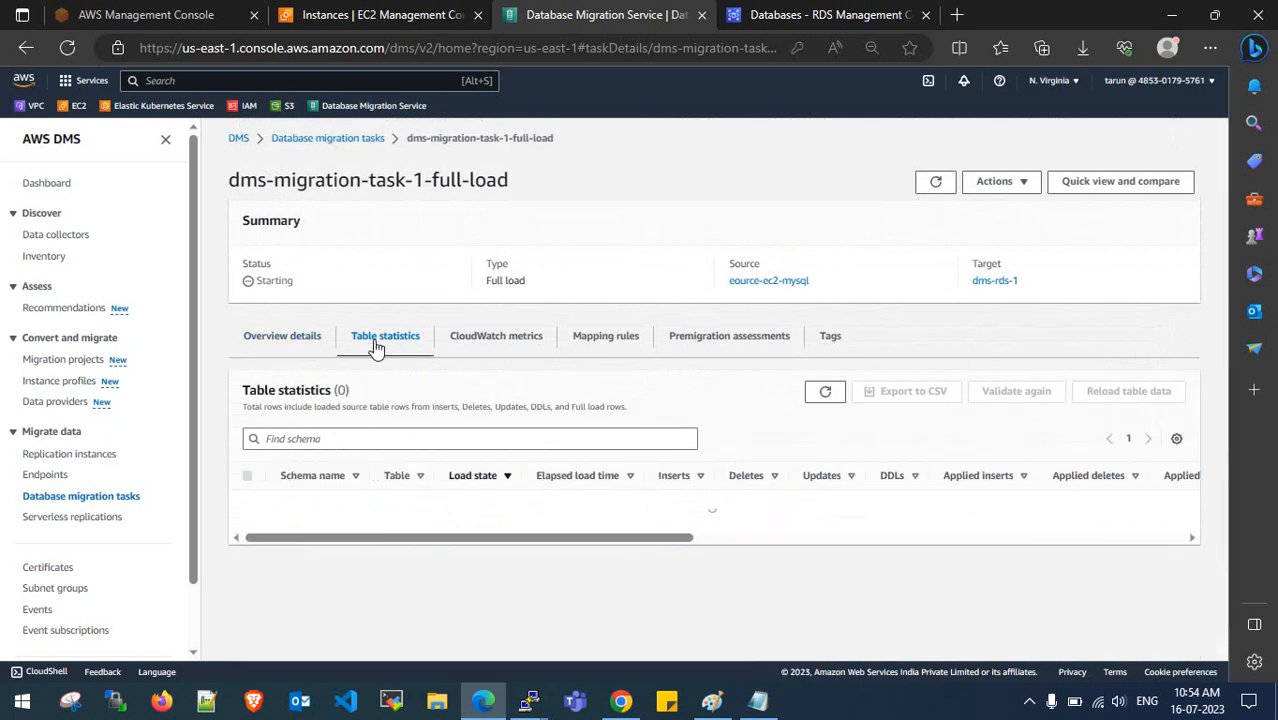
click(295, 343)
click(383, 345)
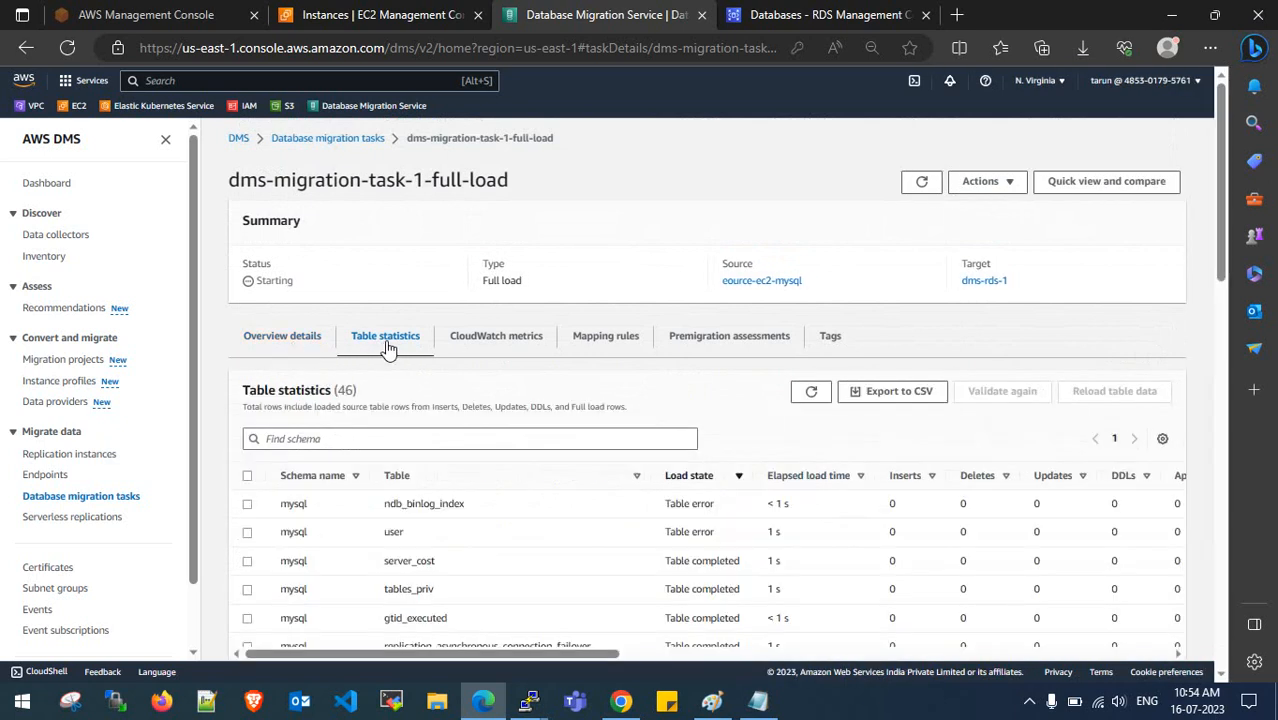
scroll(420, 540, down, 15)
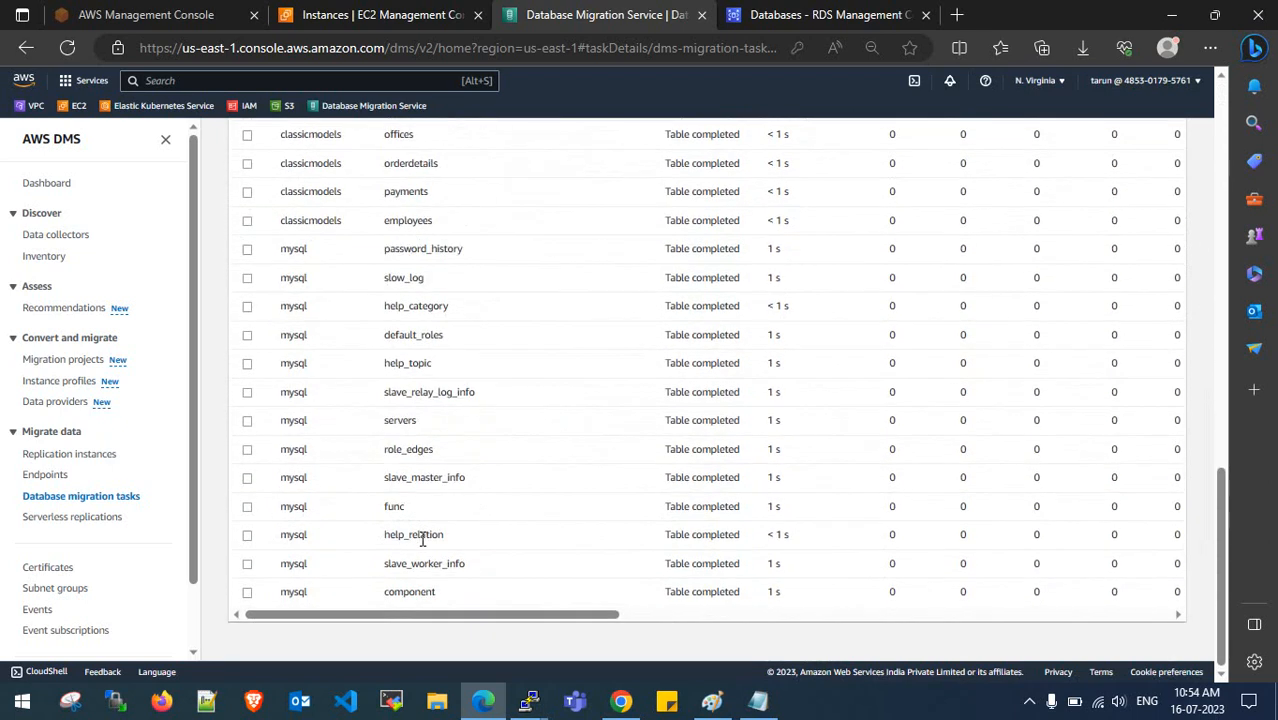
scroll(422, 540, up, 15)
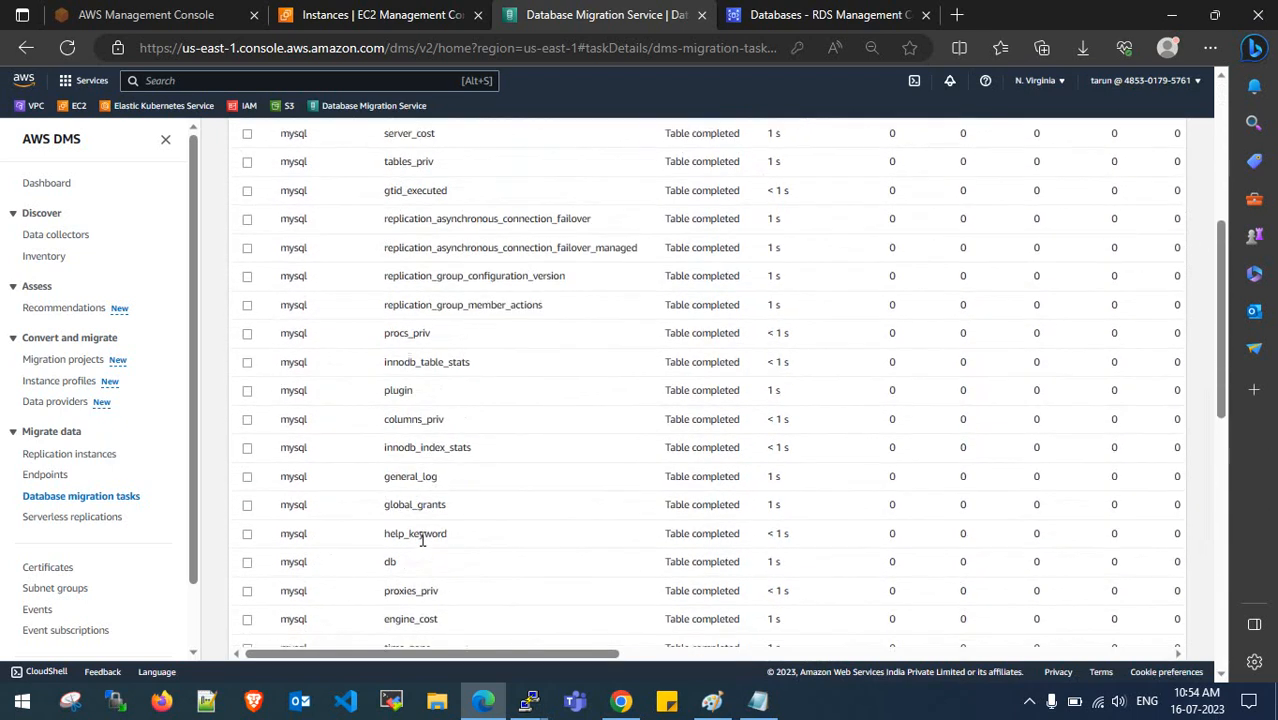
scroll(422, 545, up, 1)
click(295, 336)
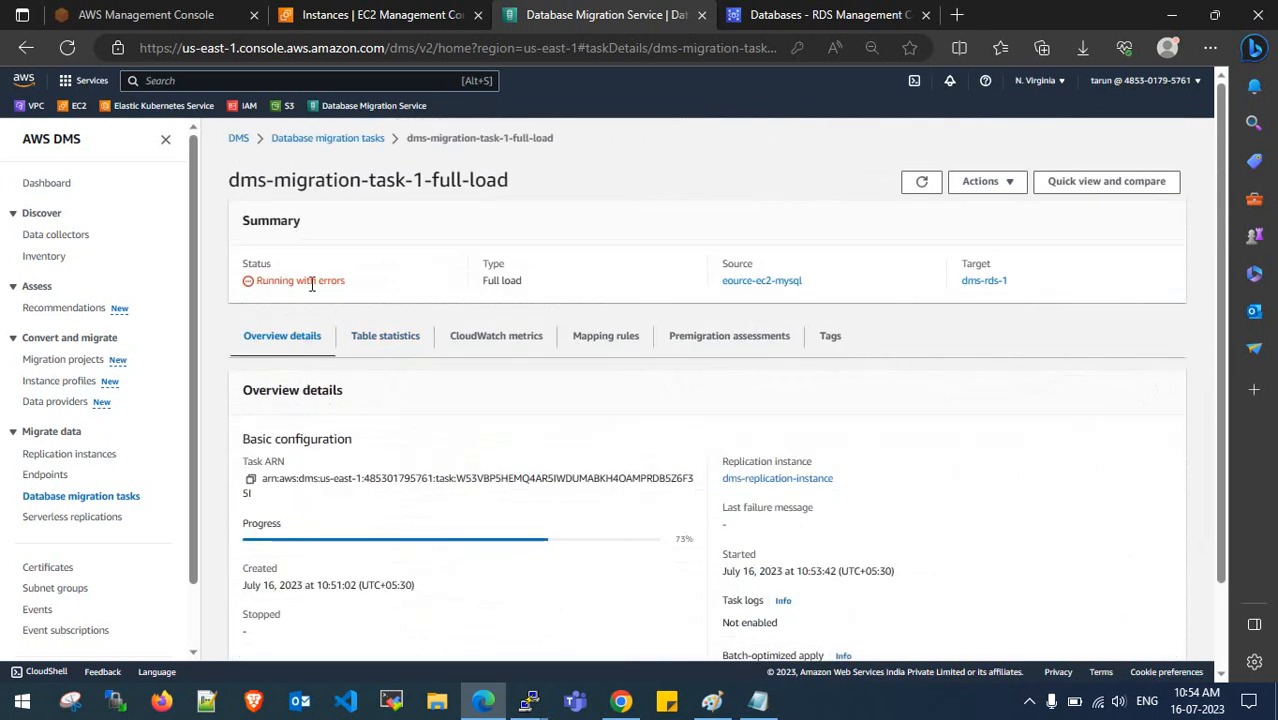
drag(360, 284, 256, 283)
click(380, 348)
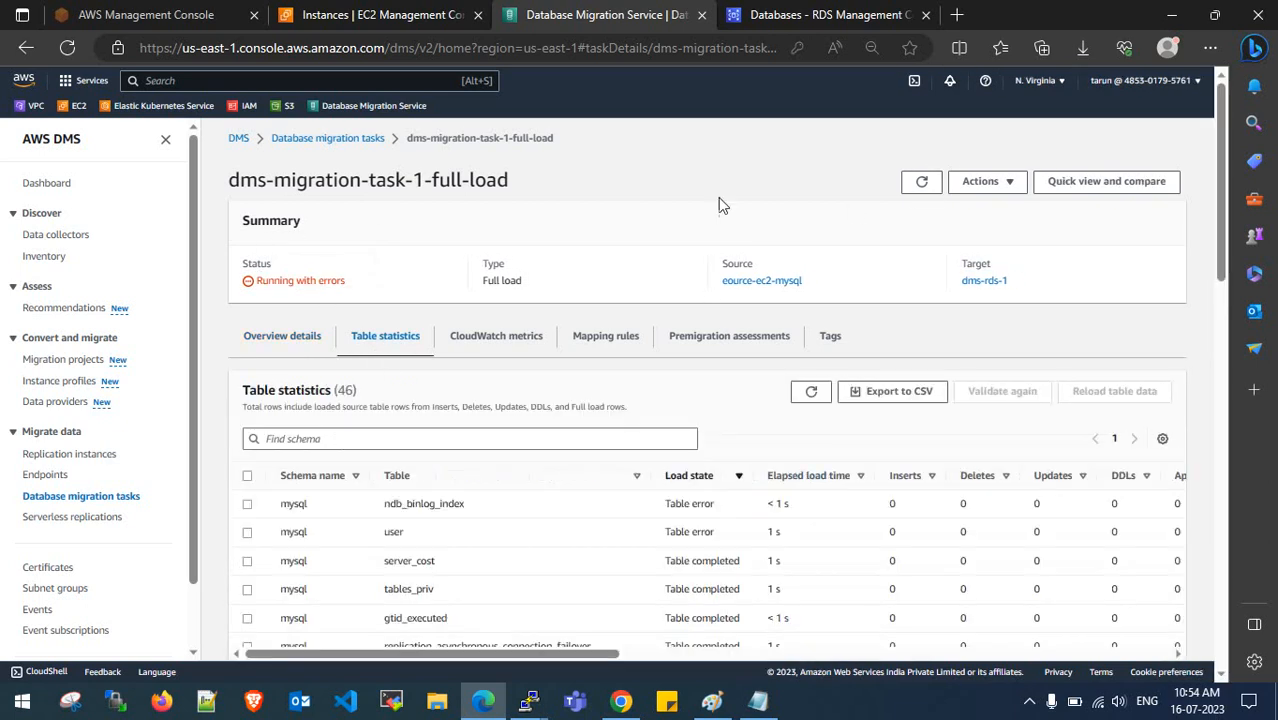
- Dismiss the task started notice, reopen the task's Table statistics, then switch to the MySQL terminal
click(327, 137)
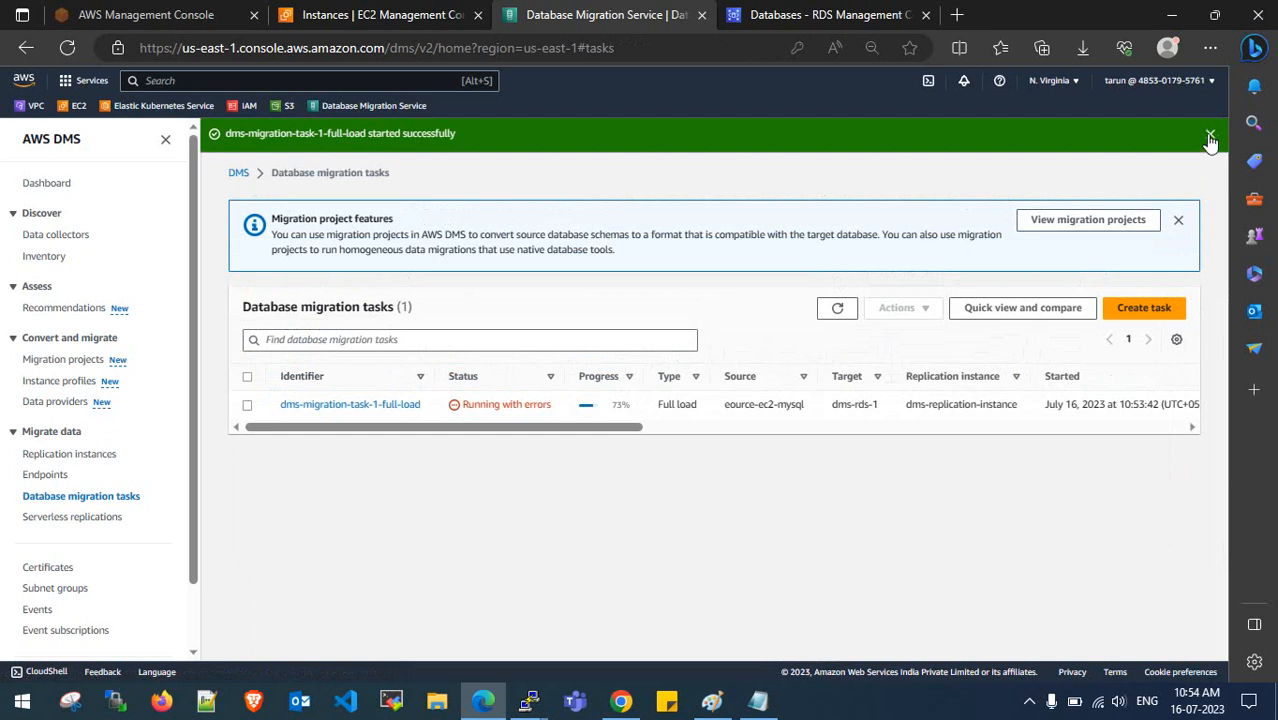
click(1210, 134)
click(405, 369)
click(386, 340)
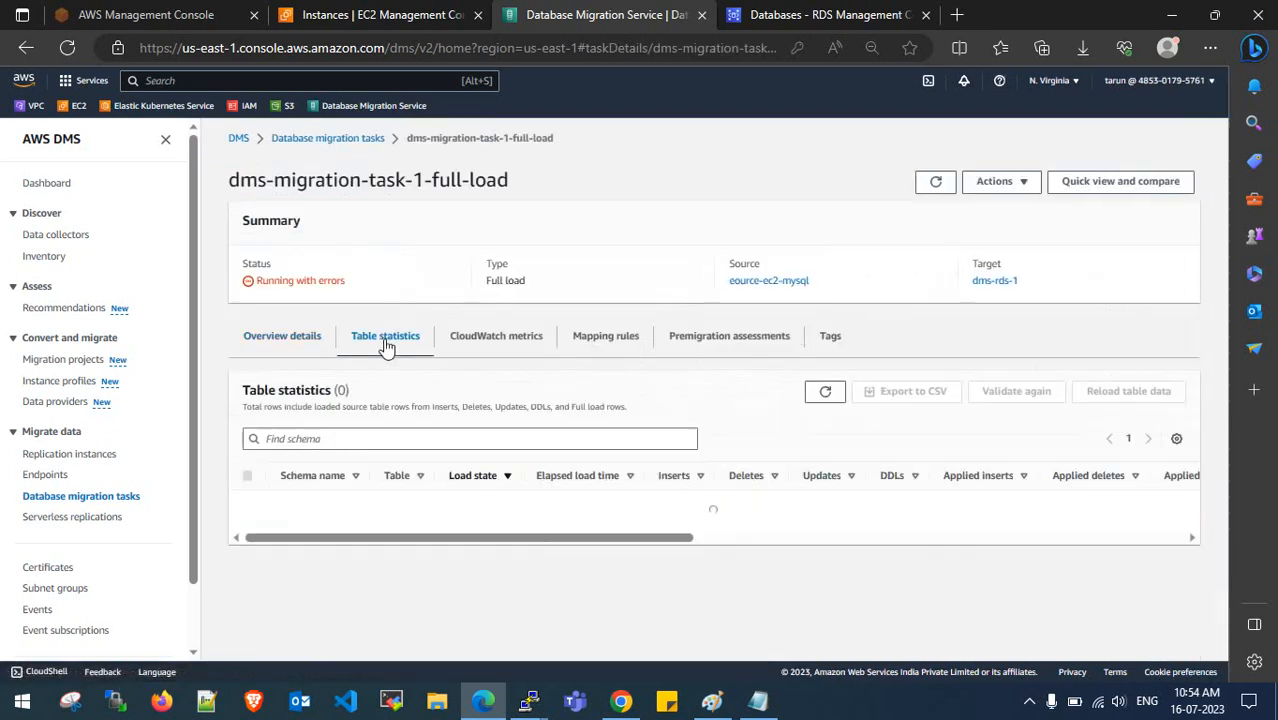
click(529, 700)
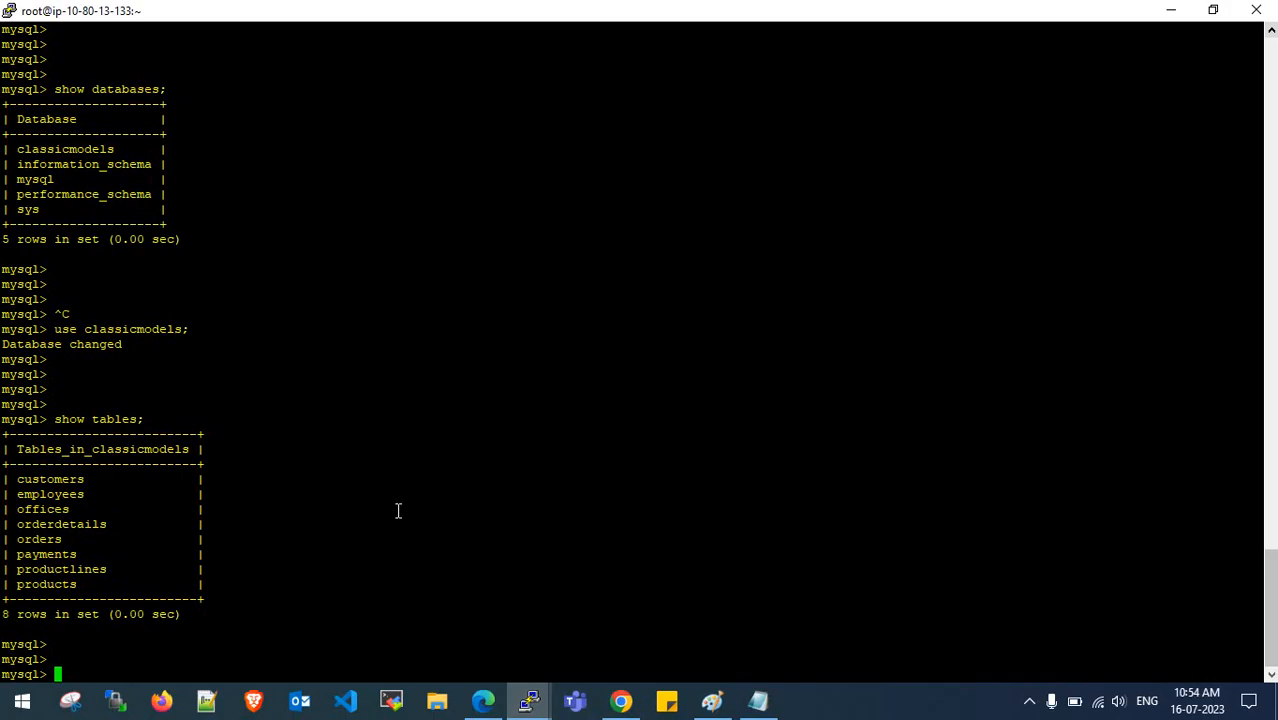
- Rerun show tables and show databases in the source MySQL terminal
key(Up)
key(Return)
key(Return)
key(Return)
key(Return)
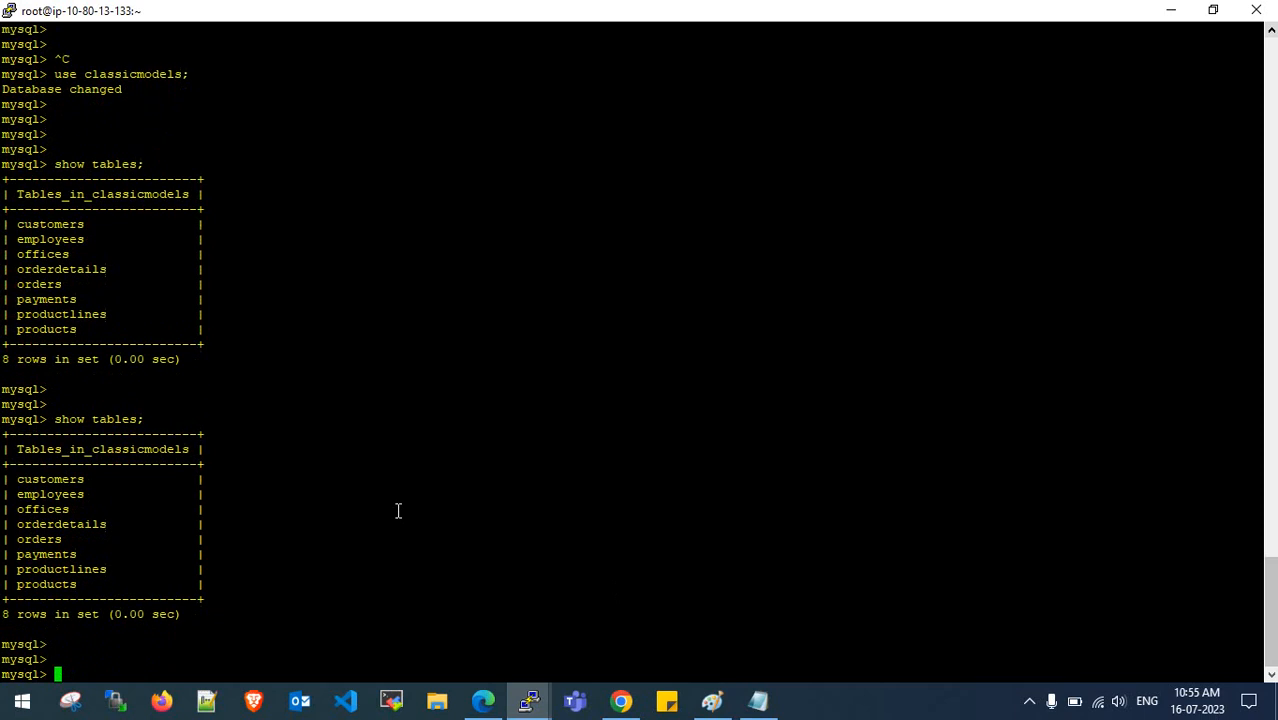
key(Up)
key(Up)
key(Up)
key(Return)
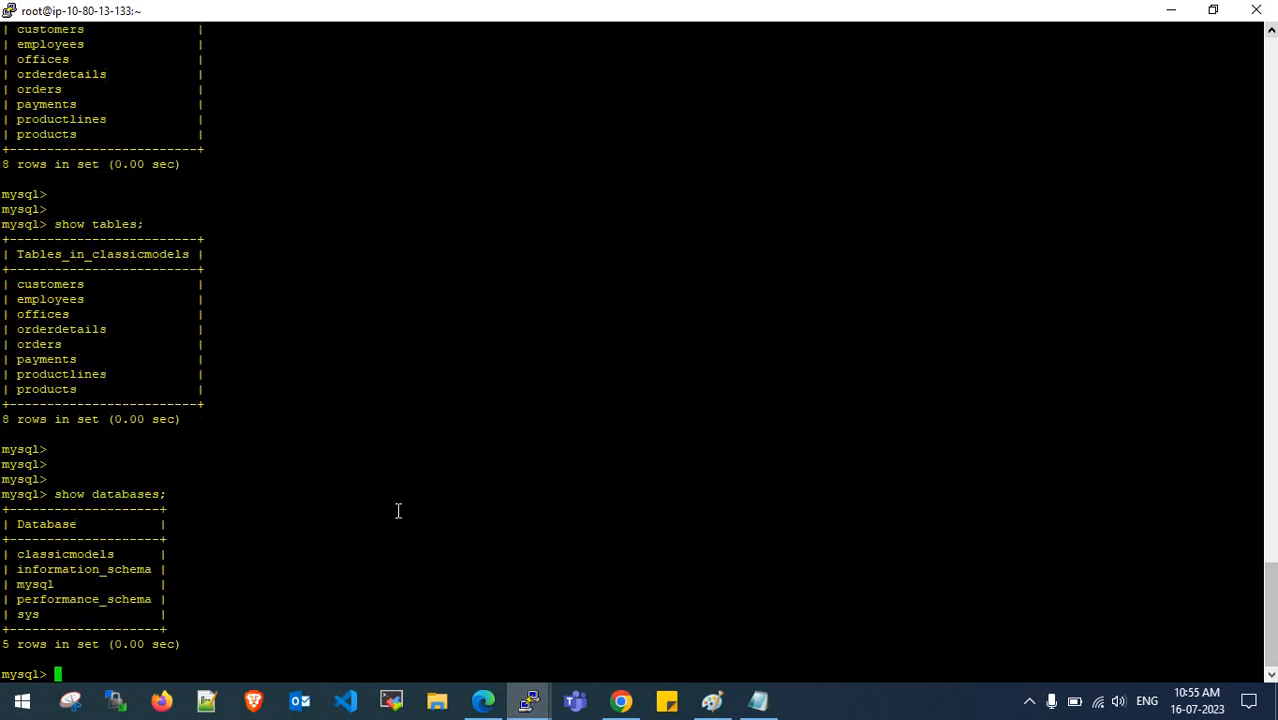
key(Return)
key(Return)
key(Return)
key(Return)
key(Return)
key(Return)
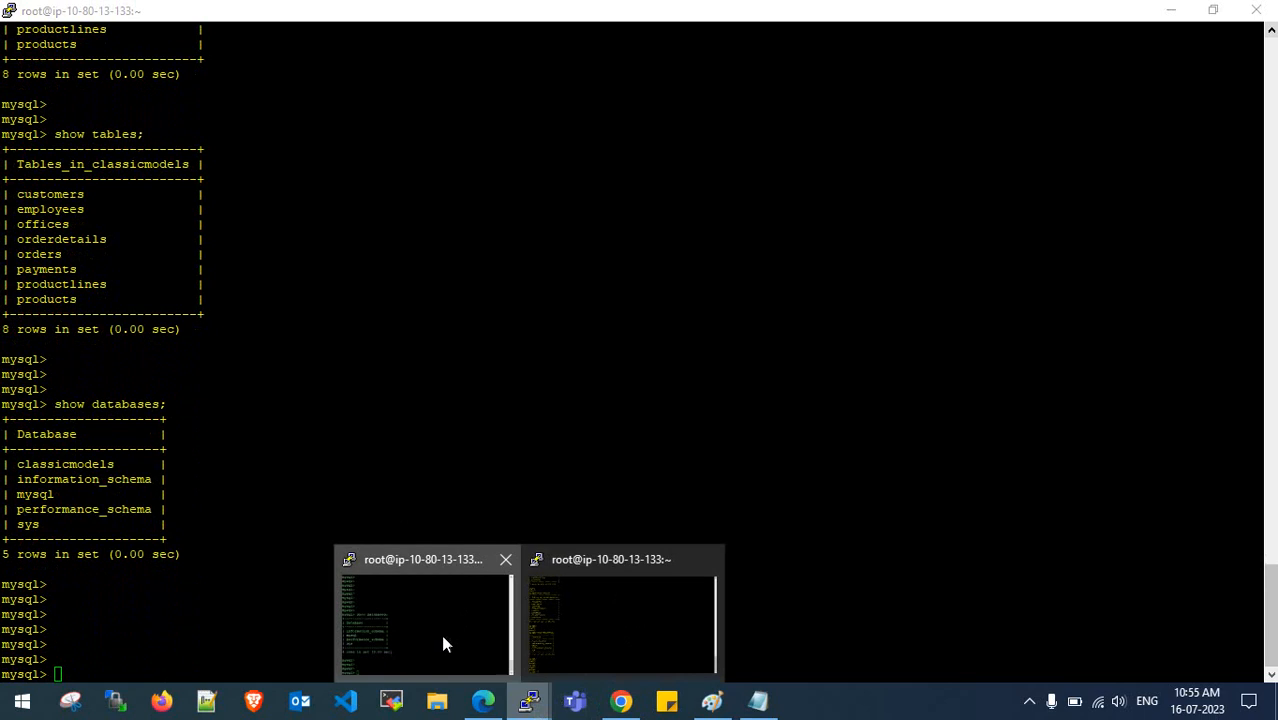
- Run show databases in the second terminal and enlarge that window
click(657, 562)
key(Up)
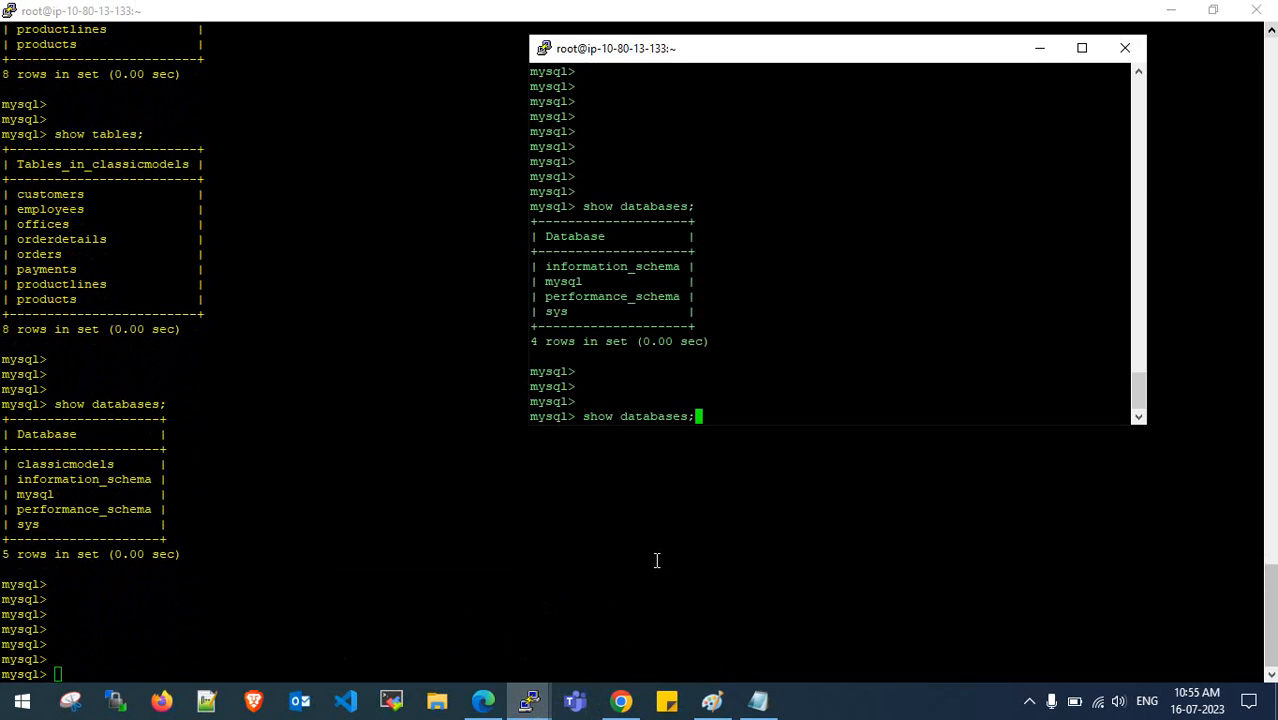
key(Return)
key(Return)
key(Return)
key(Return)
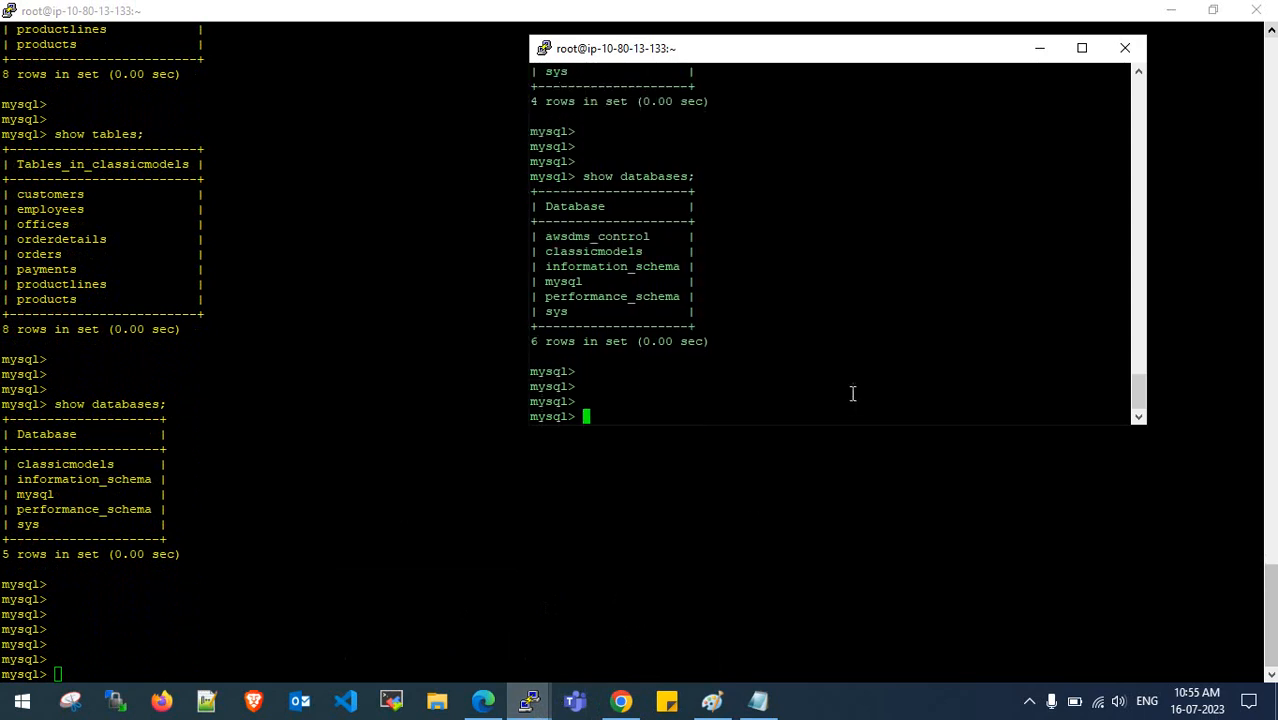
drag(846, 424, 853, 558)
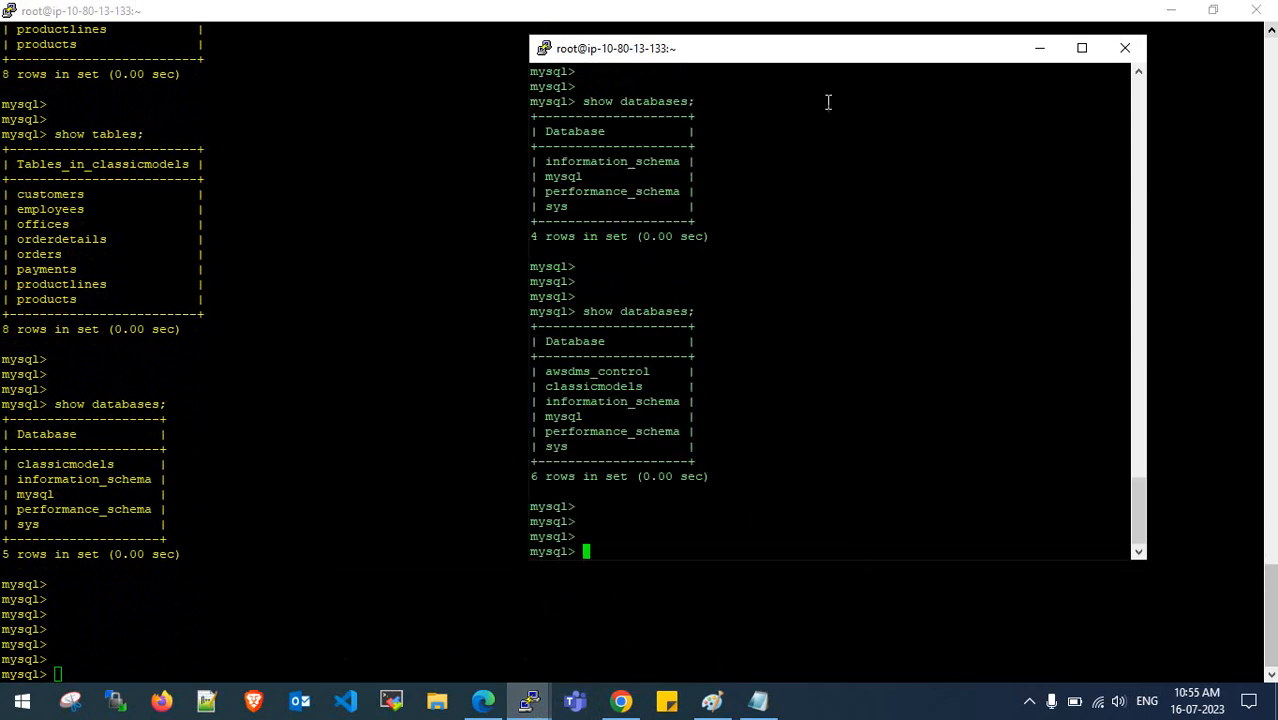
drag(823, 50, 843, 58)
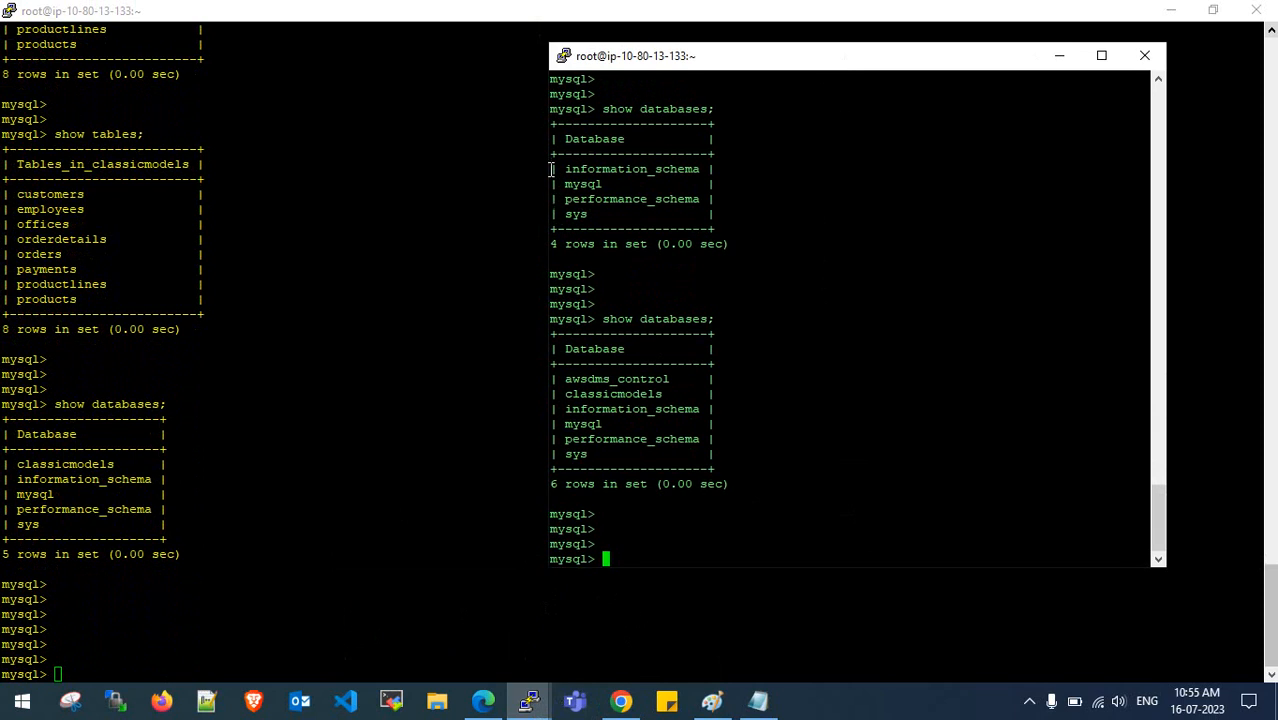
- Point out performance_schema, sys, and the new awsdms_control and classicmodels databases on the target
drag(556, 169, 631, 186)
drag(576, 200, 684, 200)
double_click(578, 214)
drag(563, 382, 686, 378)
click(684, 378)
drag(568, 397, 669, 397)
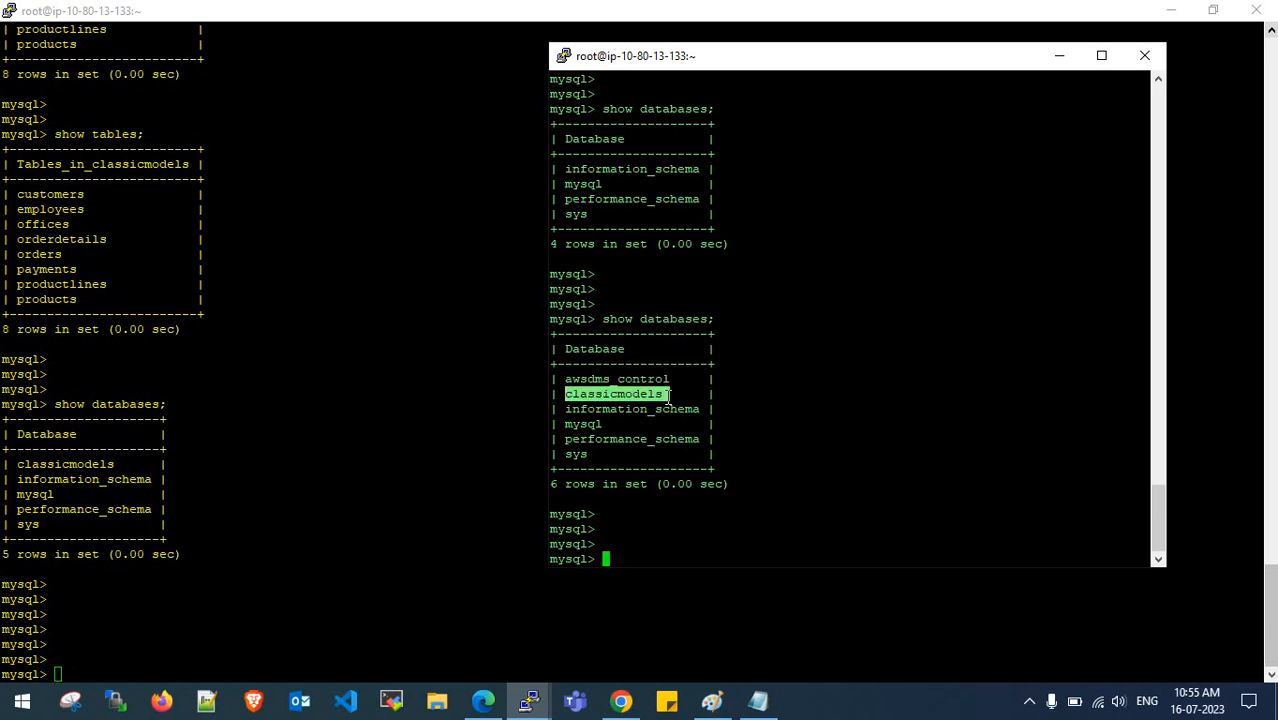
click(669, 397)
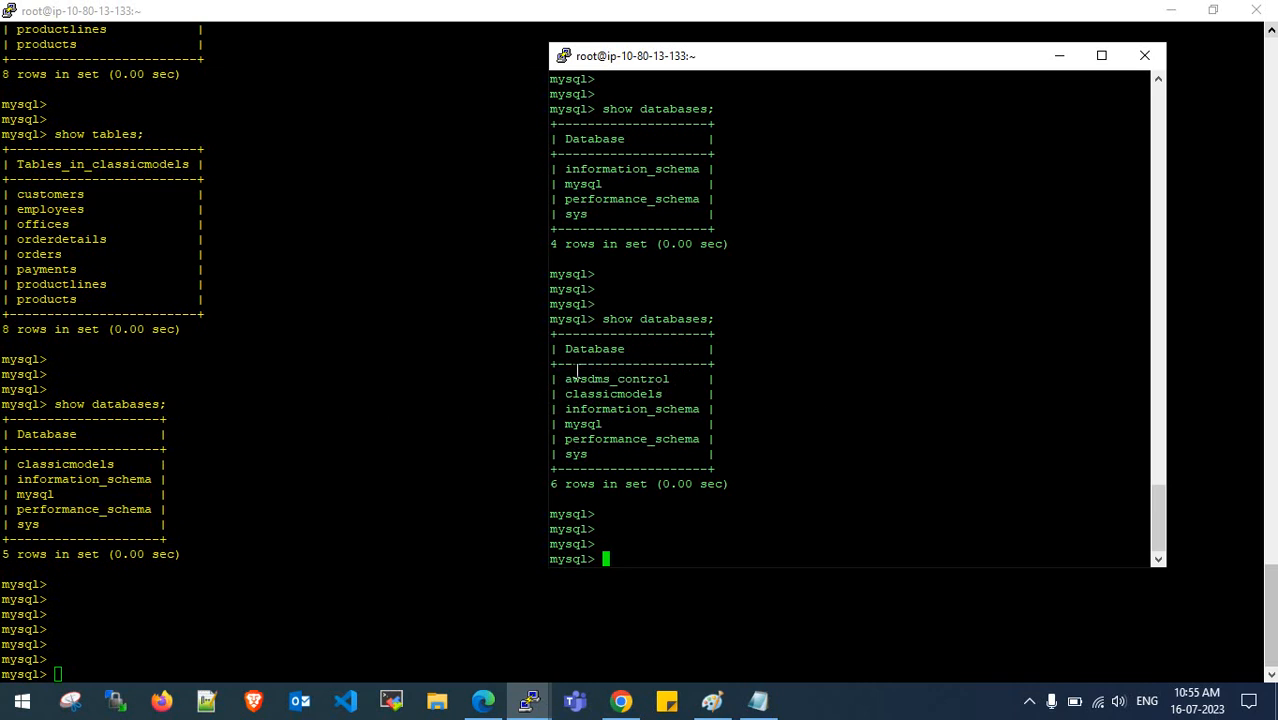
drag(565, 379, 690, 381)
click(671, 379)
click(593, 371)
click(675, 382)
drag(563, 399, 660, 402)
click(651, 402)
- Review the full-load task's per-table load results in Table statistics
click(483, 701)
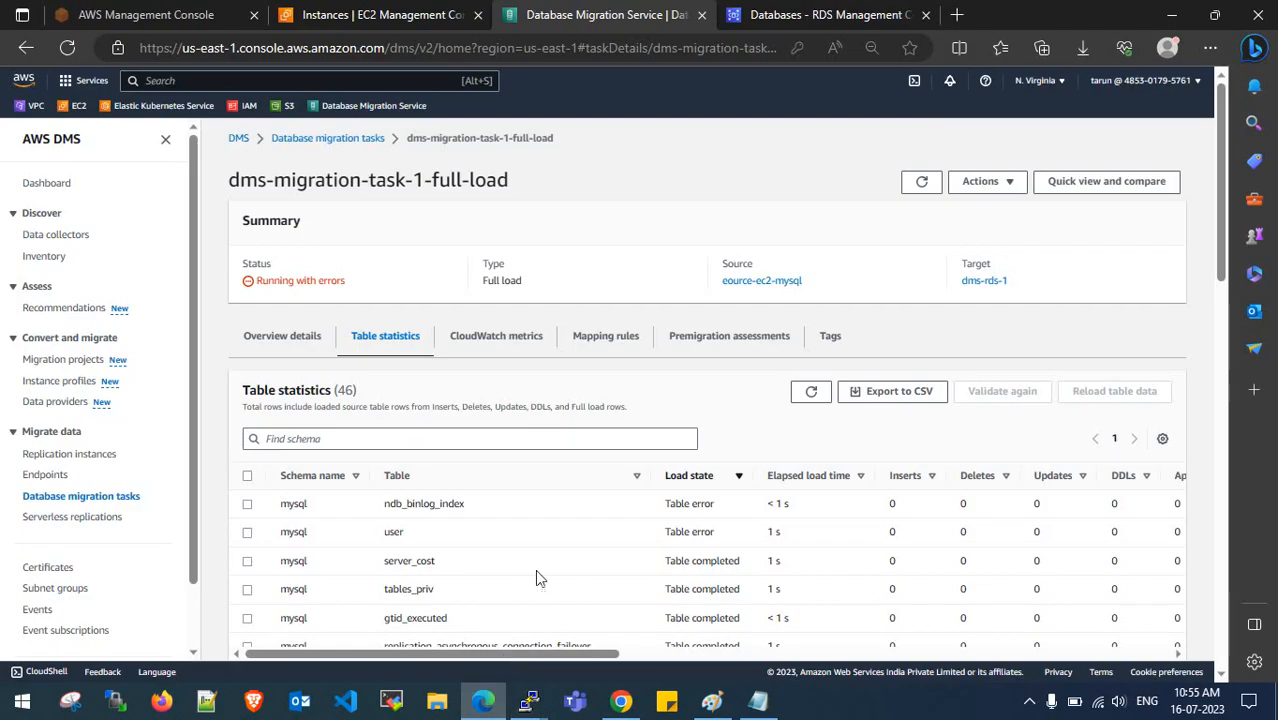
scroll(540, 519, down, 2)
scroll(375, 430, down, 9)
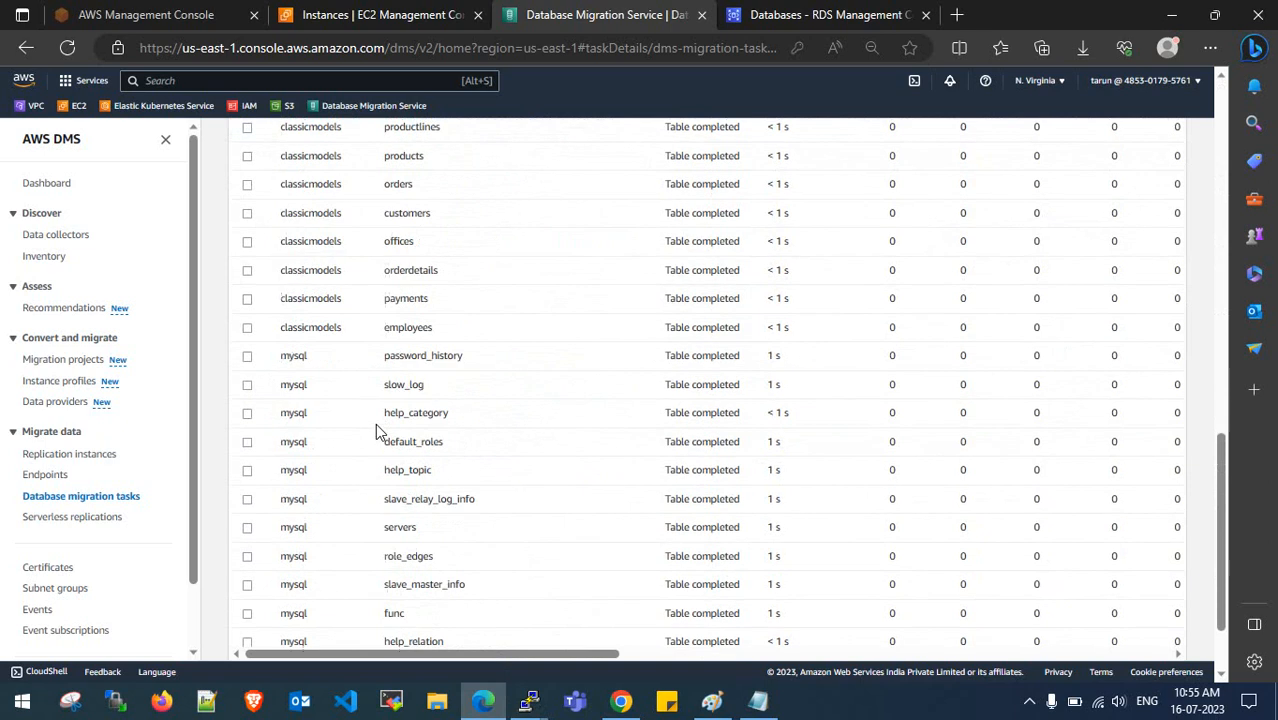
scroll(375, 423, up, 10)
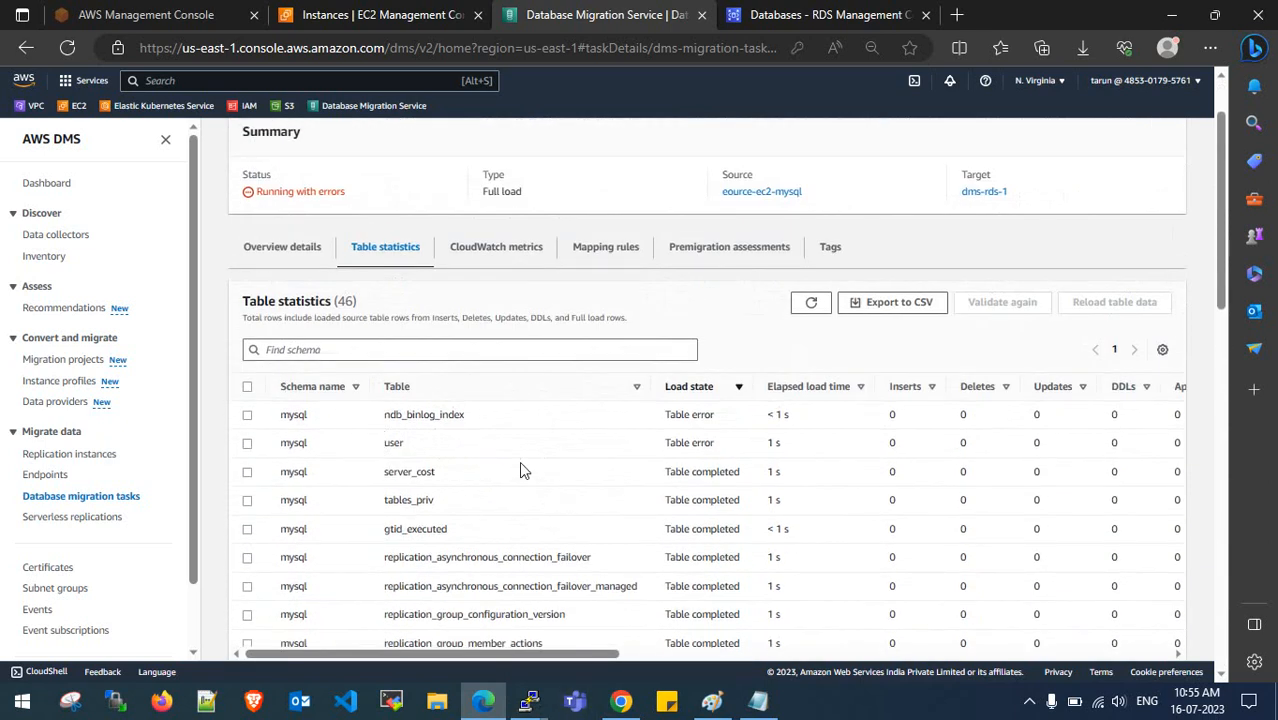
scroll(519, 471, down, 7)
scroll(522, 490, up, 3)
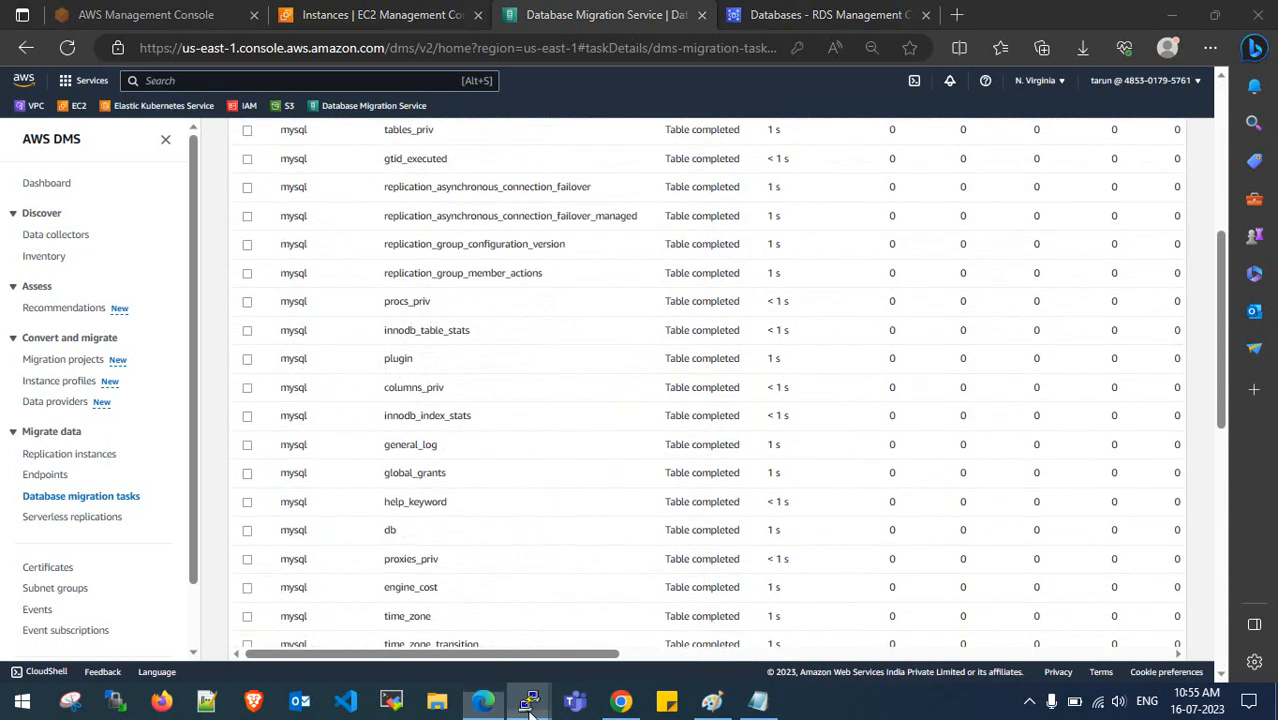
- Check the mysql terminal and the Notepad migration notes, then shrink and hide them
mouse_move(529, 700)
click(592, 609)
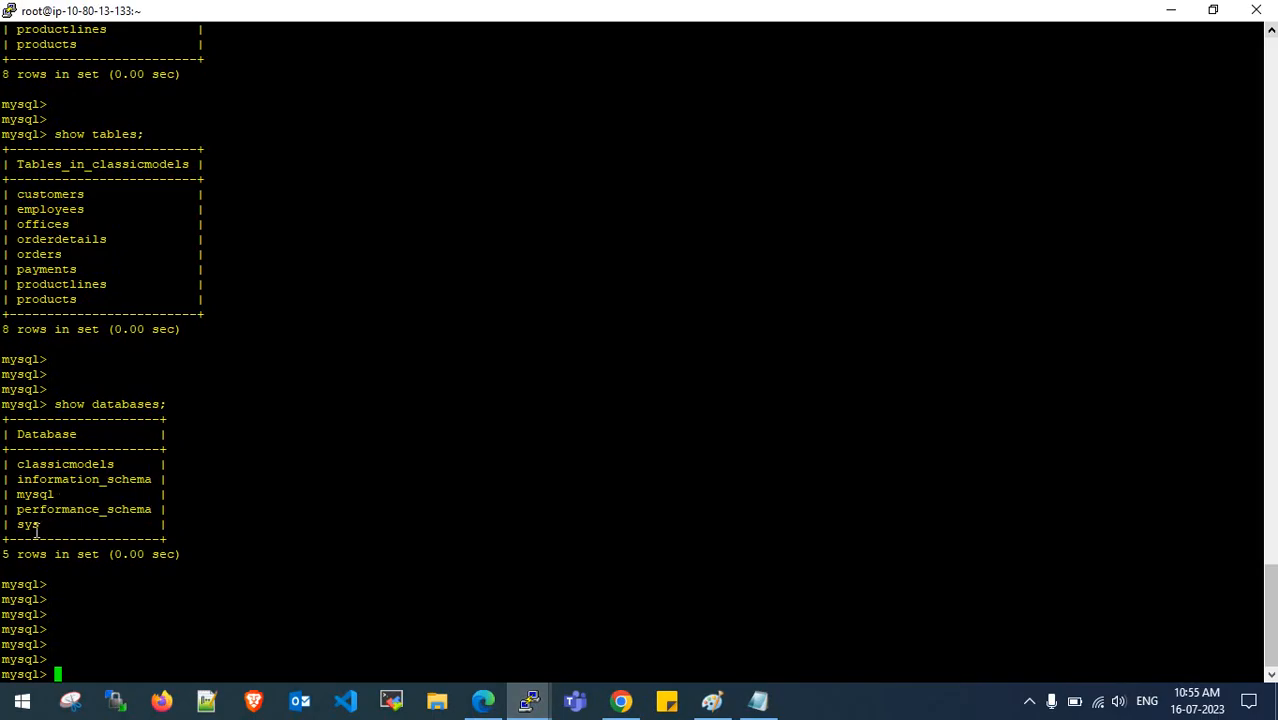
click(1203, 16)
click(758, 701)
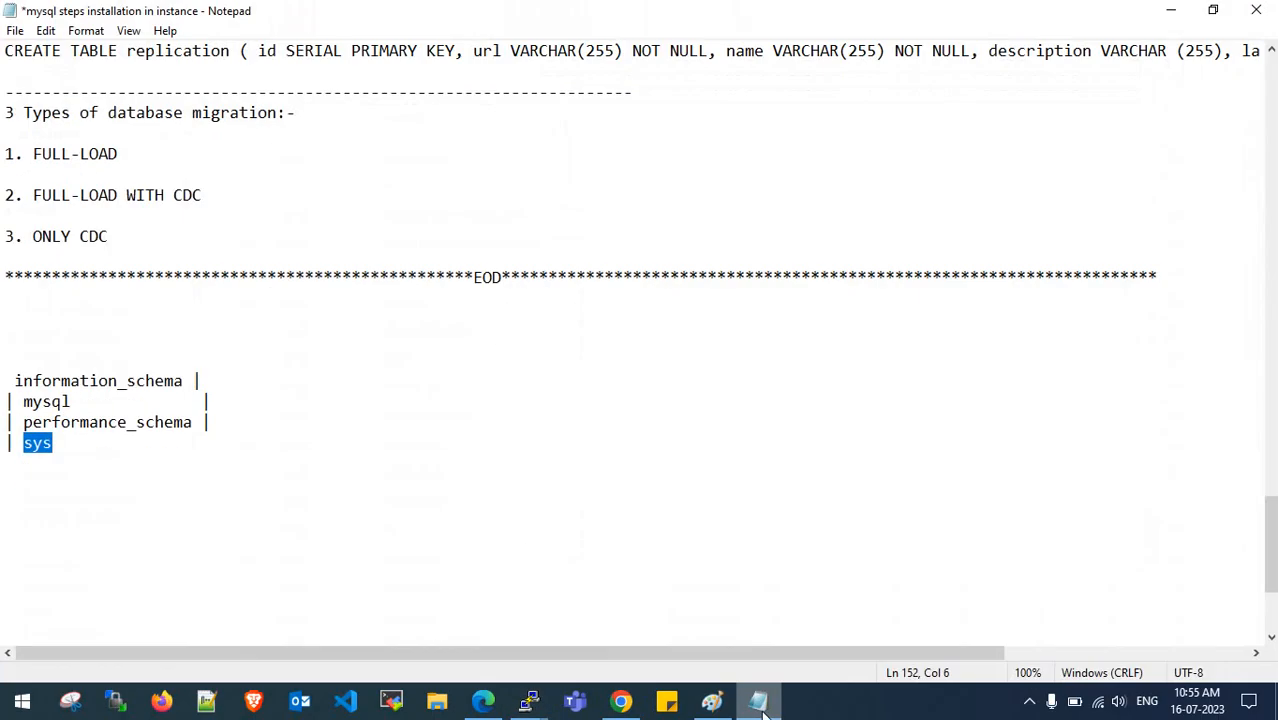
click(758, 701)
- View the task's Overview details, then go back to the Database migration tasks list
click(371, 363)
scroll(445, 347, up, 5)
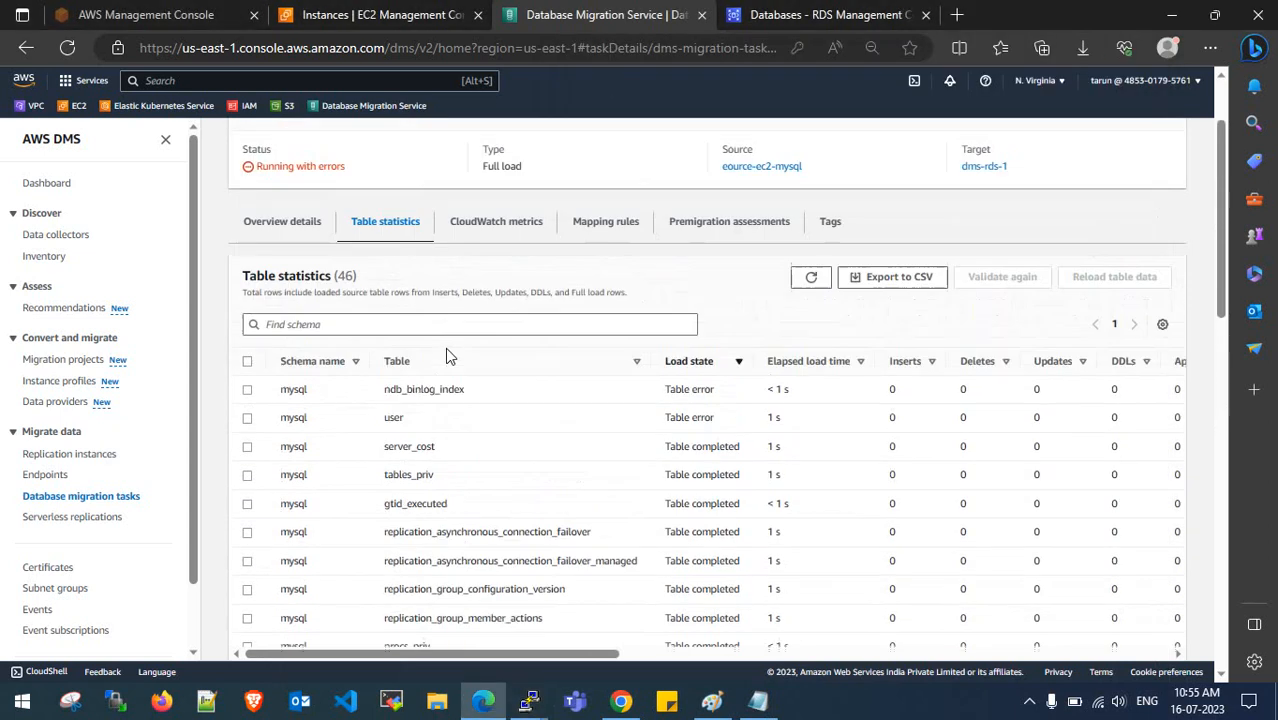
click(1002, 182)
click(673, 211)
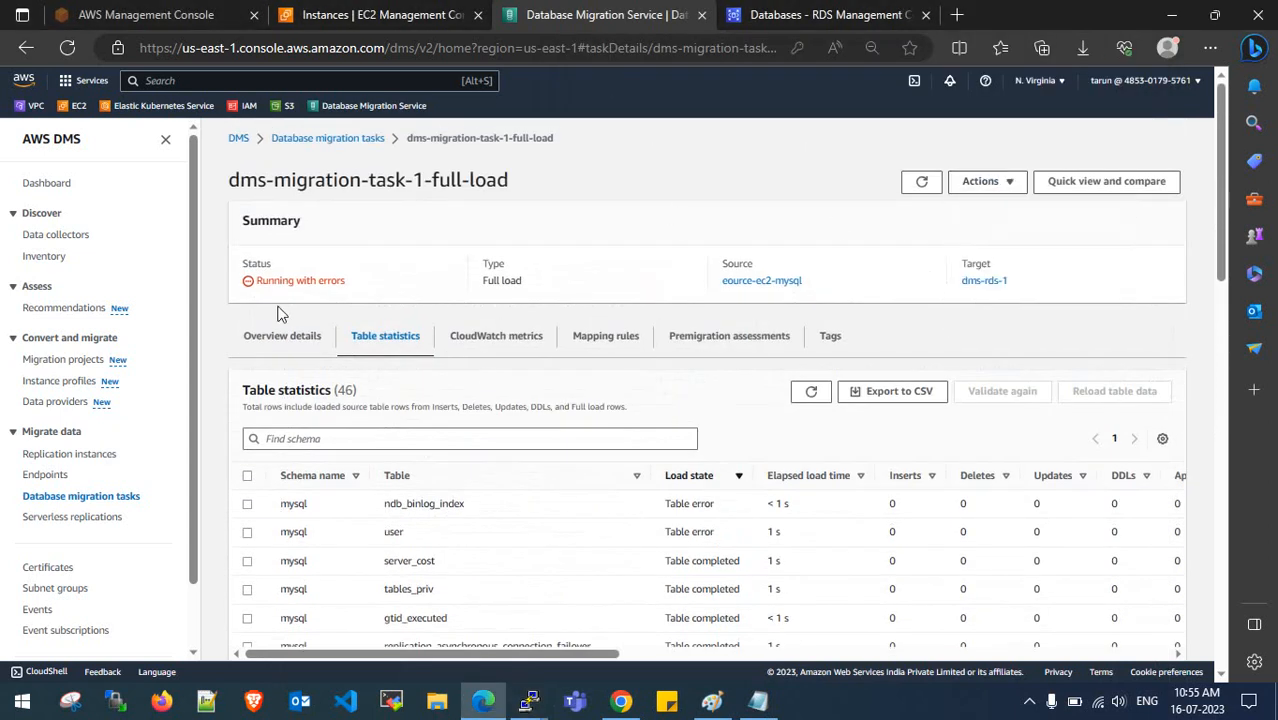
click(283, 339)
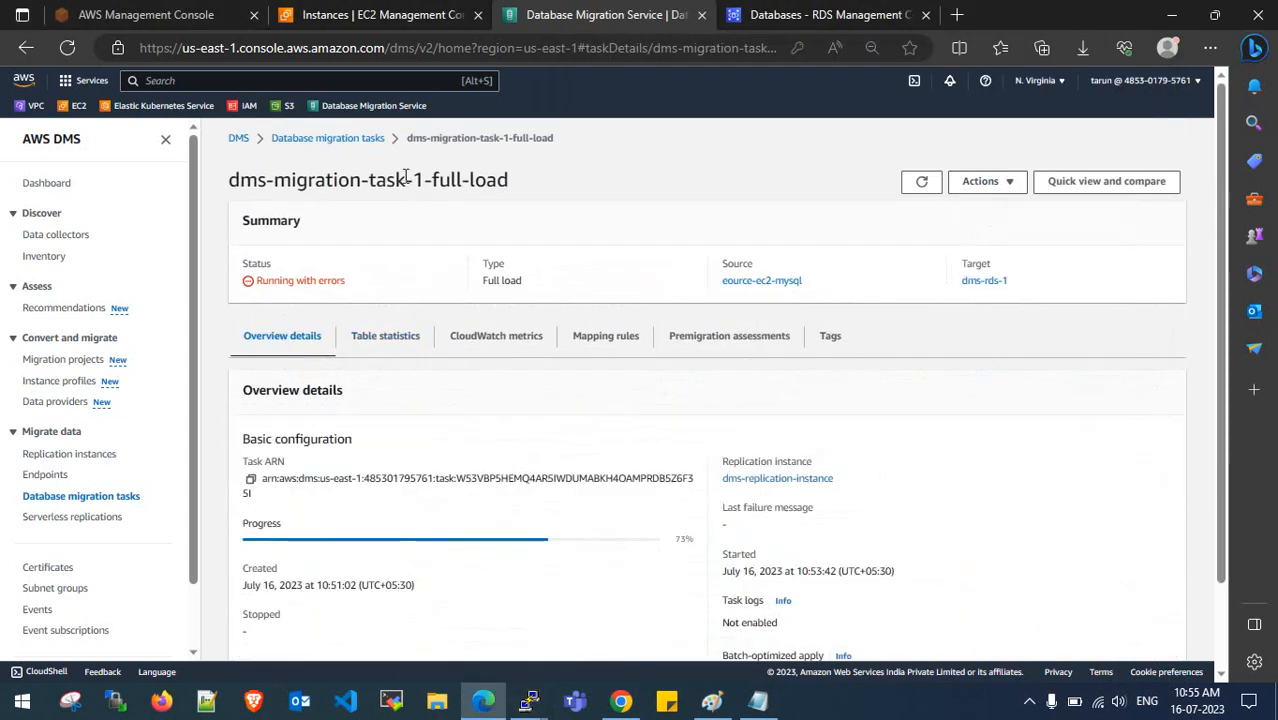
click(372, 140)
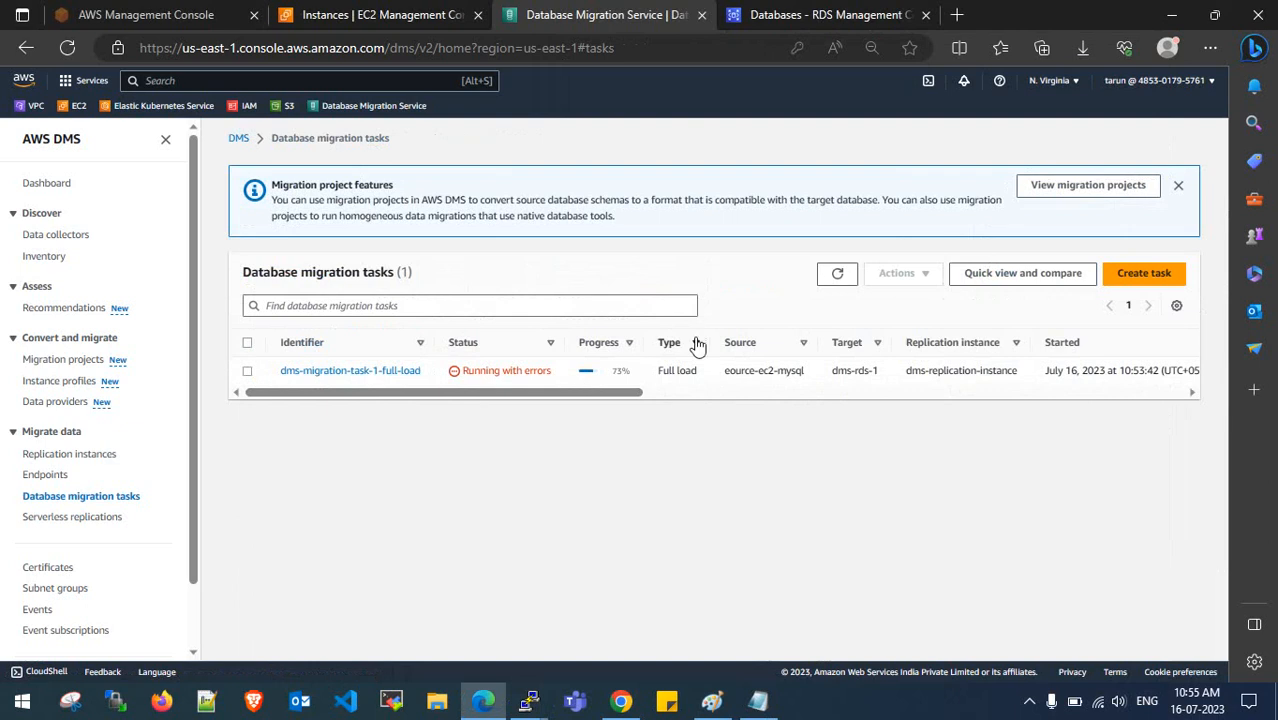
- Reopen the full-load task and inspect its mapping rules, including the mysql exclude rule
click(330, 371)
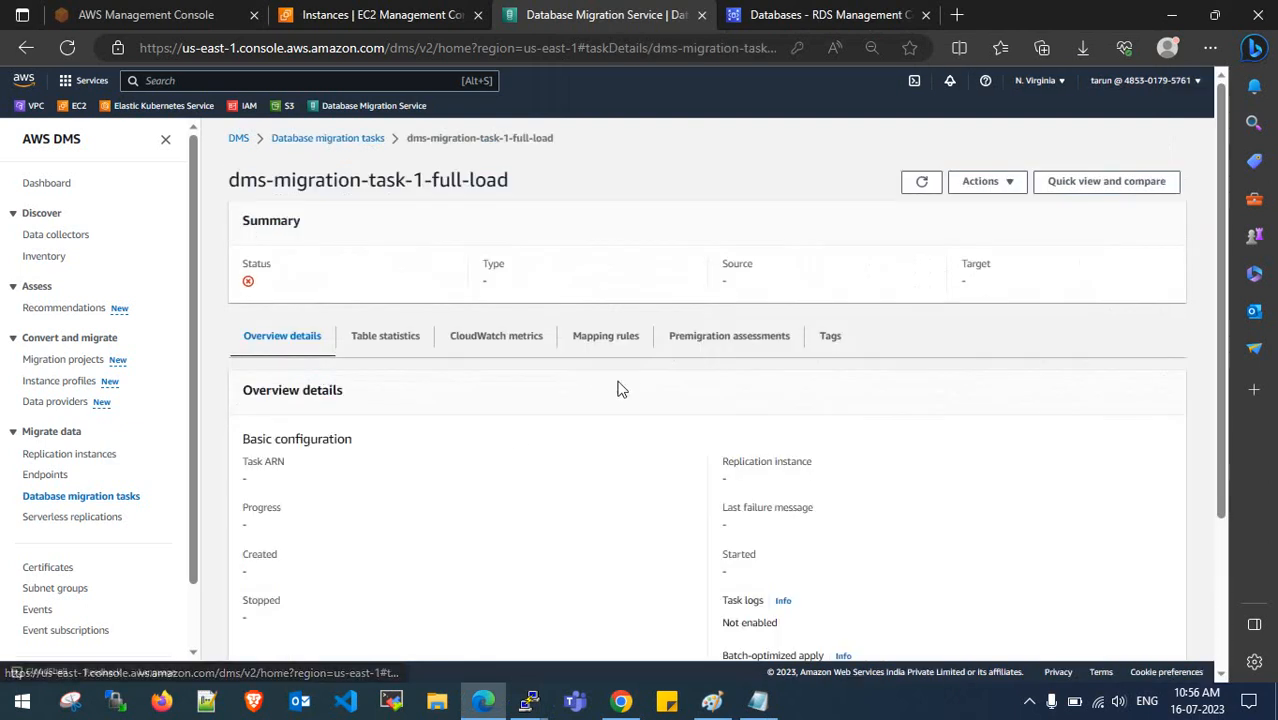
click(615, 342)
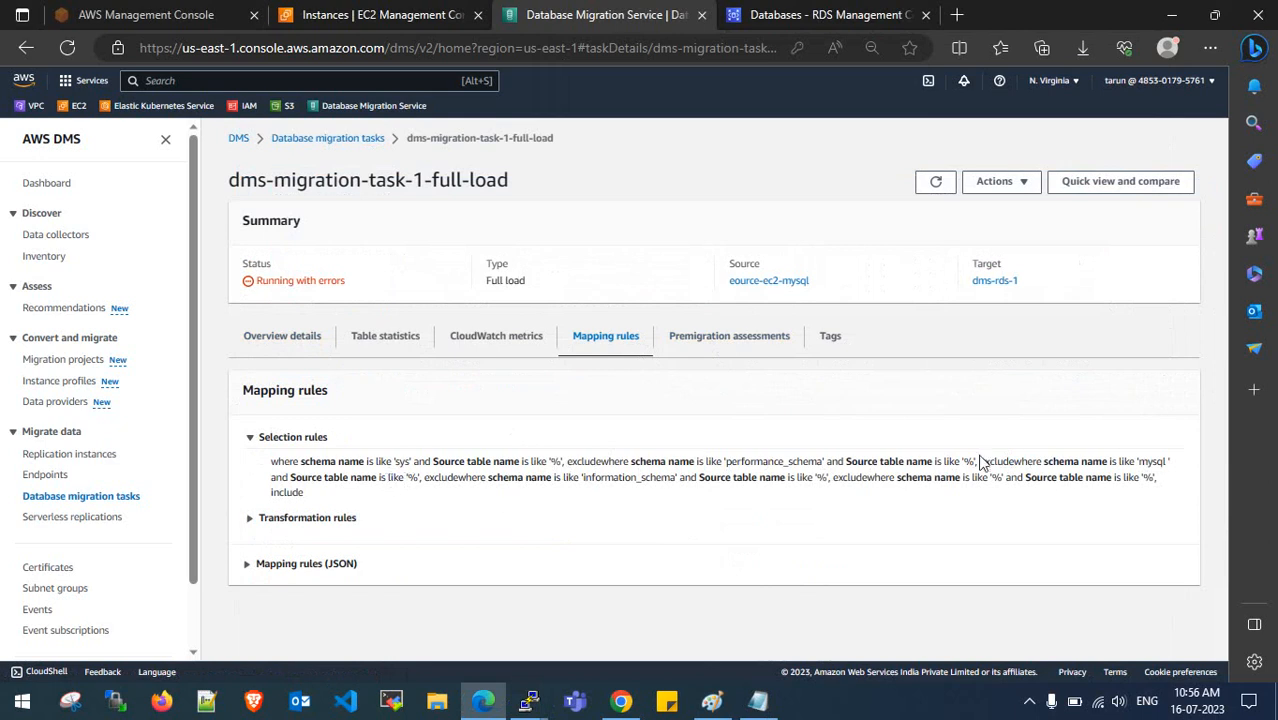
double_click(1145, 461)
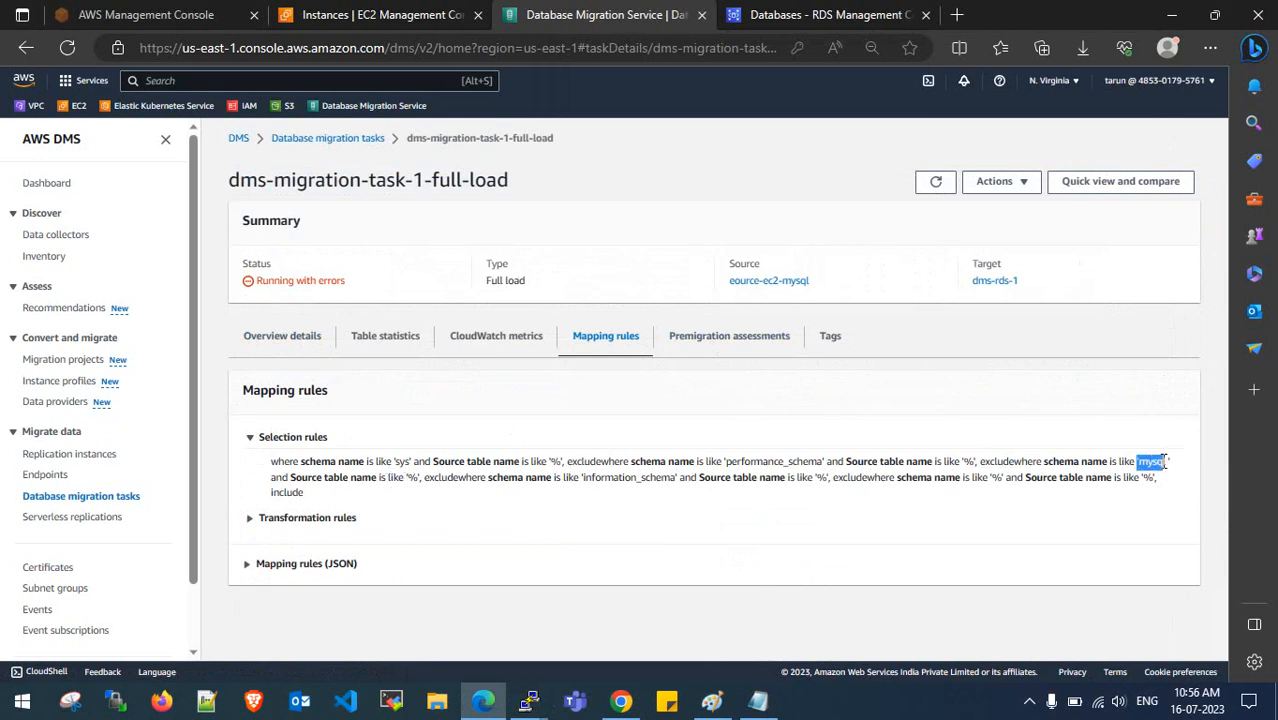
click(427, 477)
drag(429, 479, 459, 479)
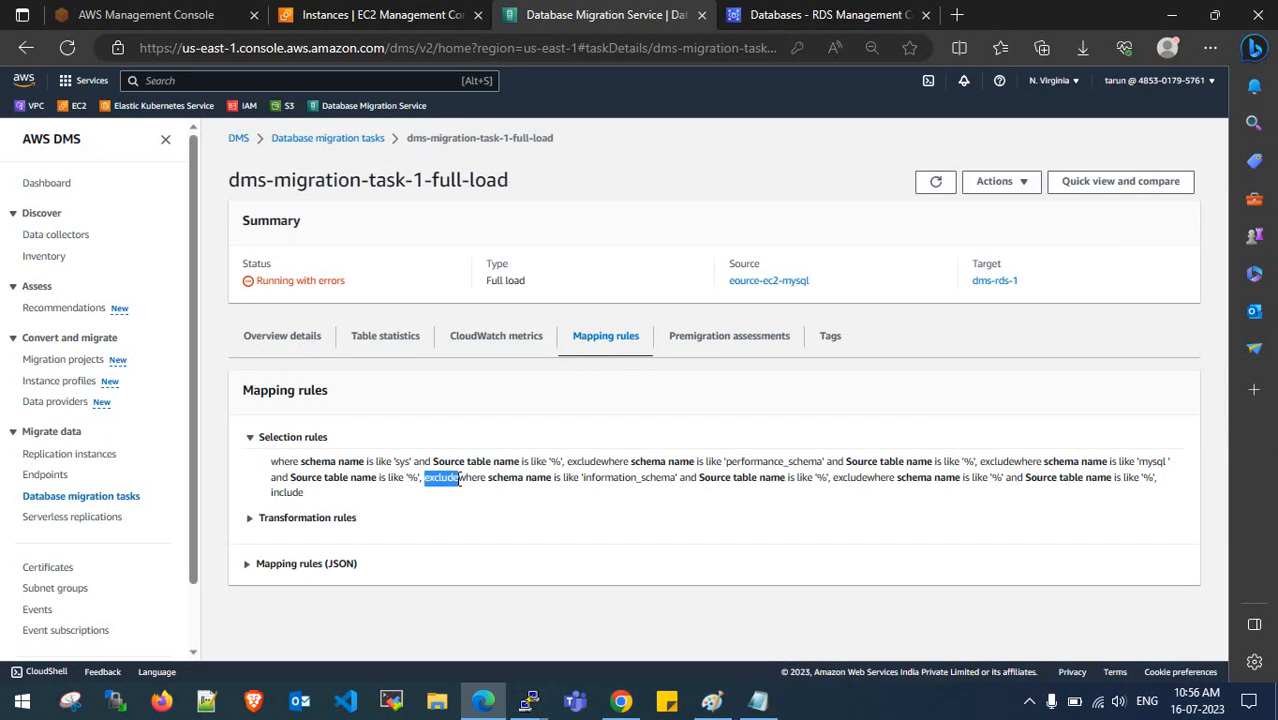
click(458, 479)
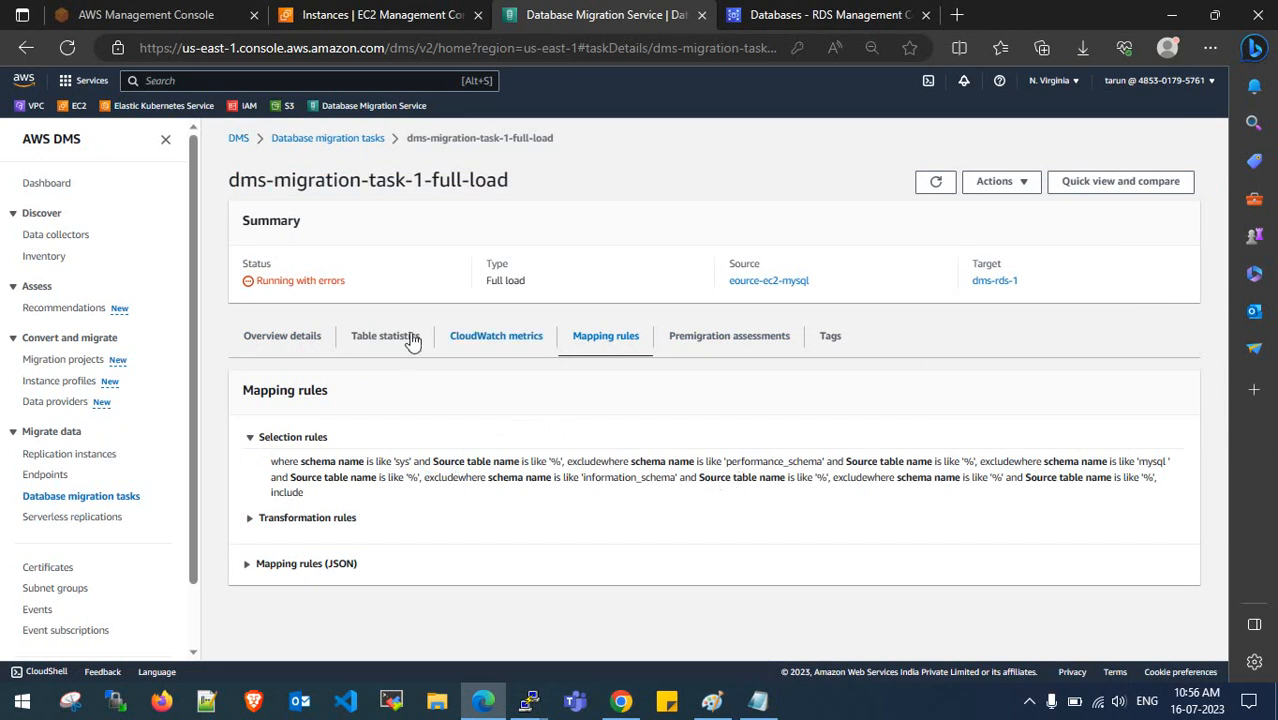
- Switch between Overview details and Table statistics until status reads Error at 100%
click(318, 336)
scroll(466, 434, down, 1)
scroll(462, 428, up, 1)
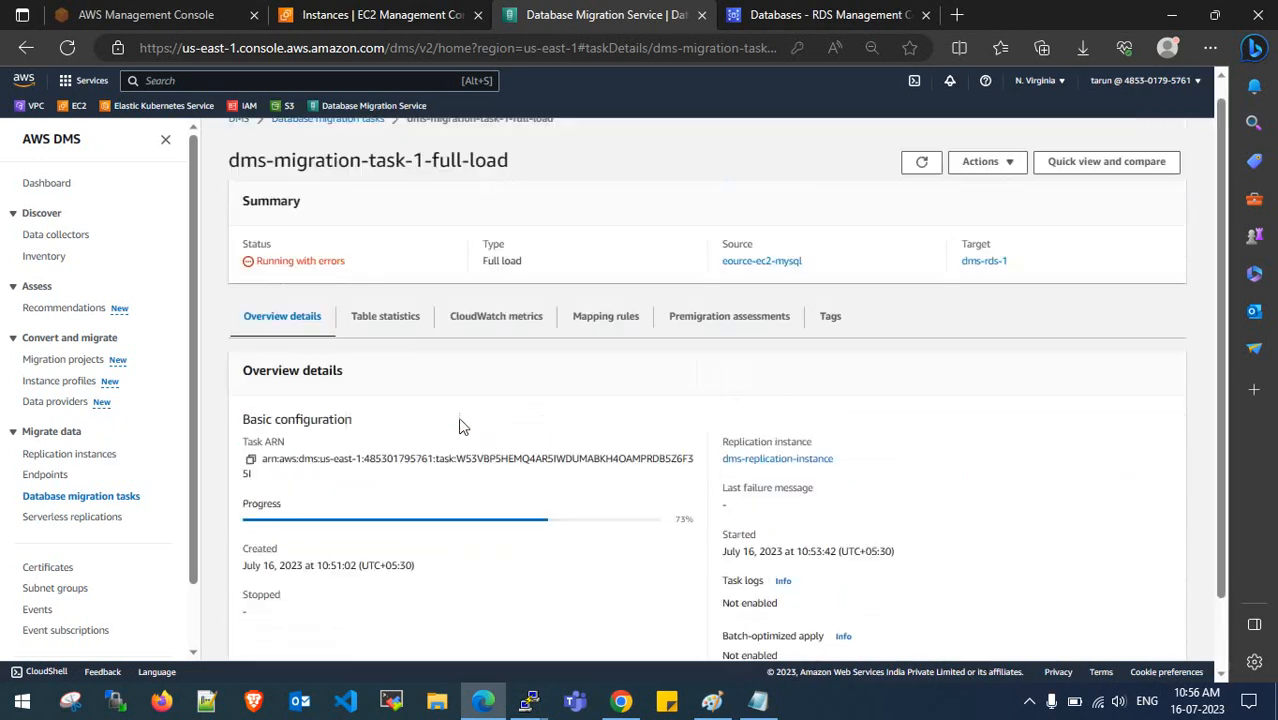
click(392, 344)
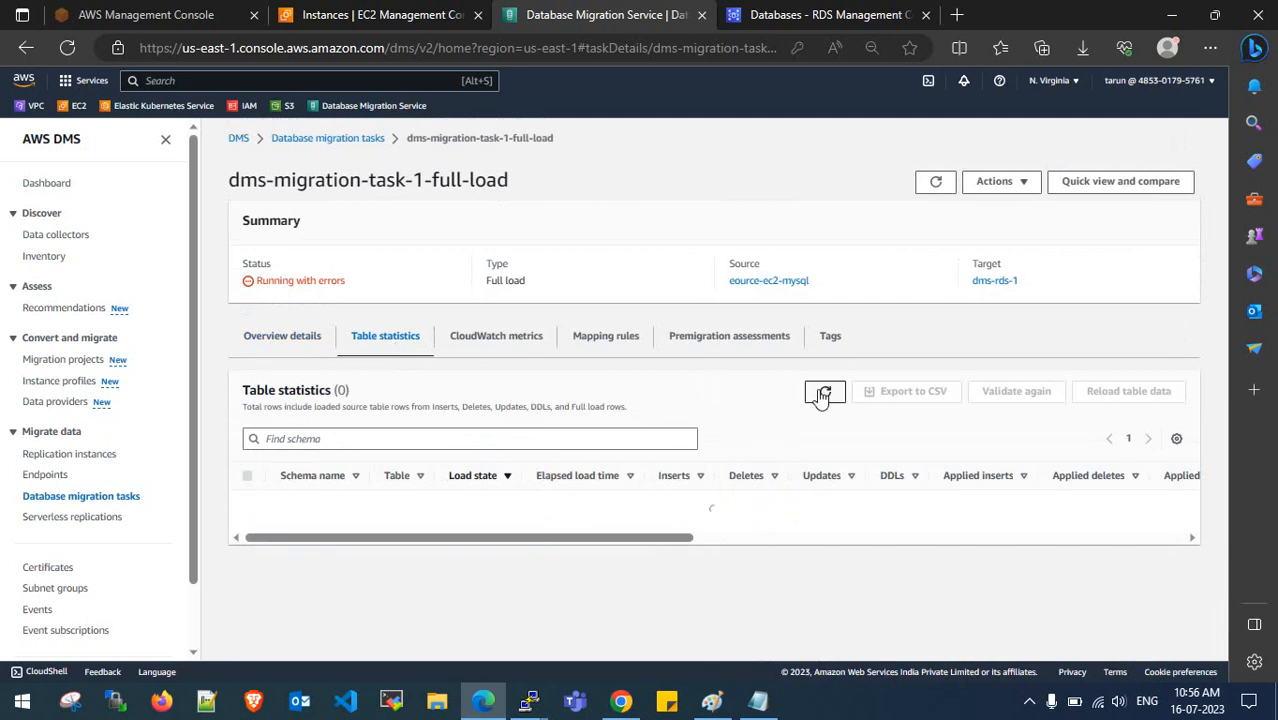
scroll(568, 460, down, 15)
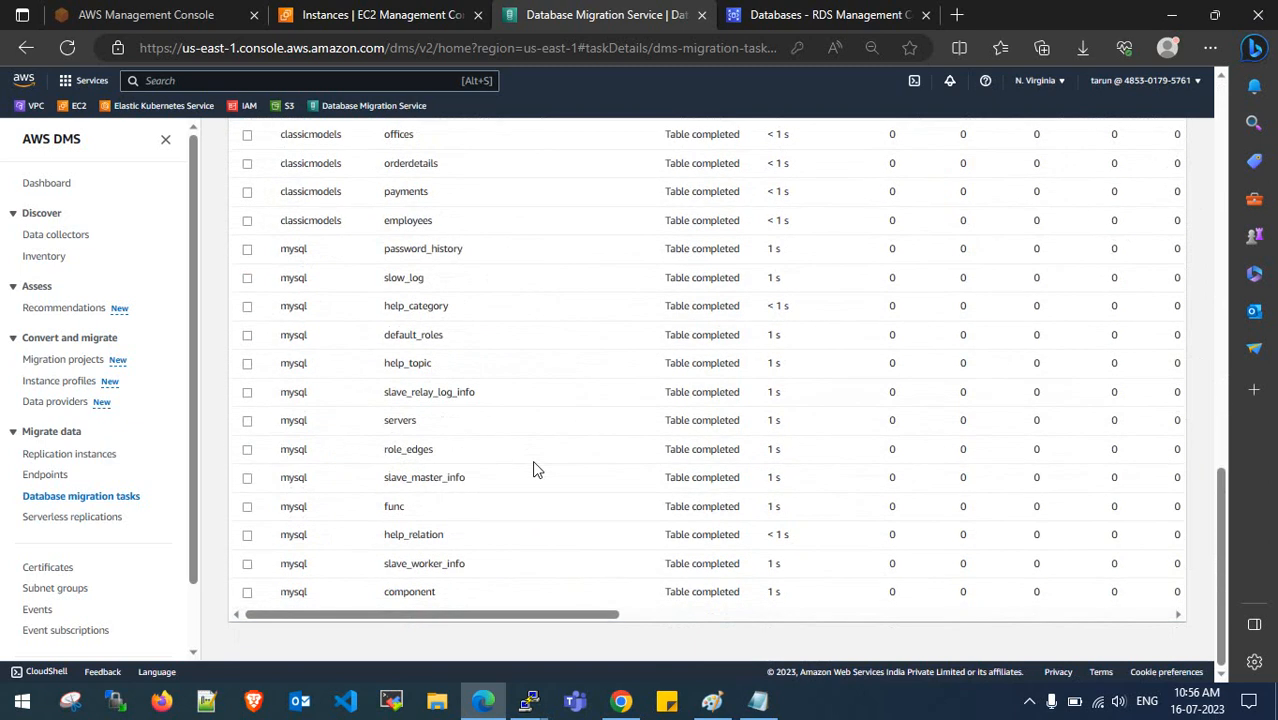
scroll(535, 470, up, 15)
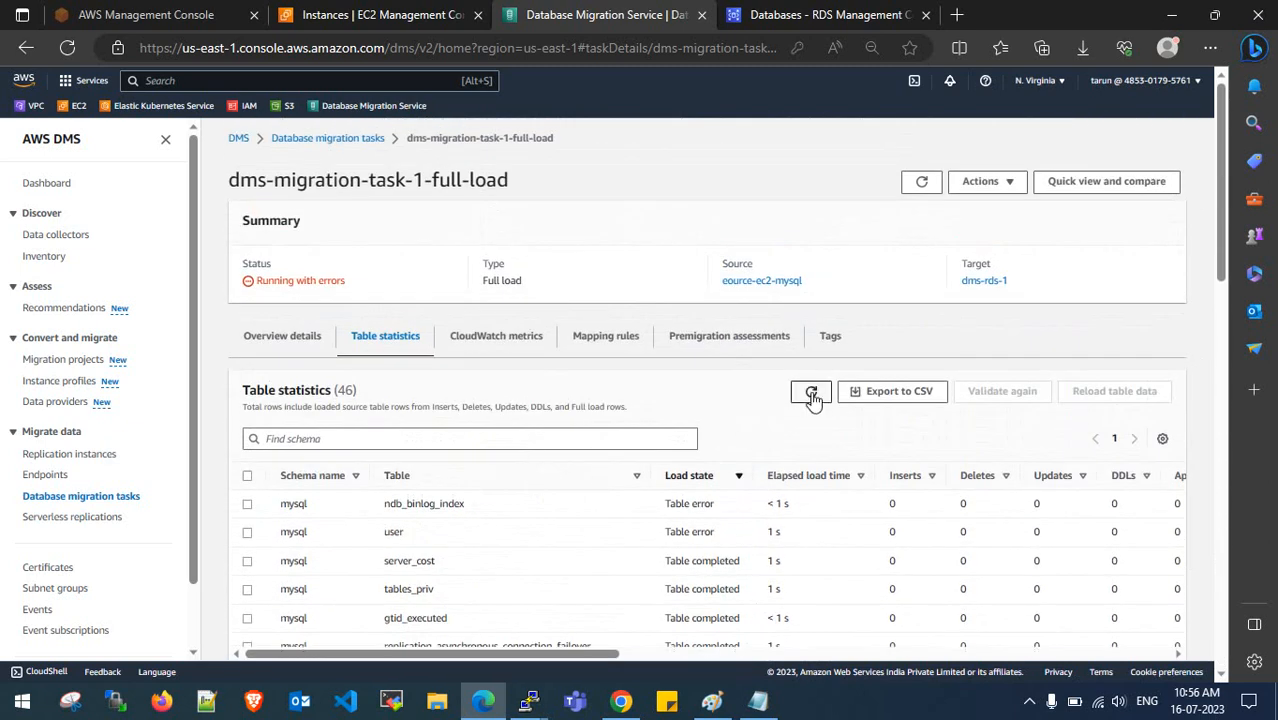
click(283, 344)
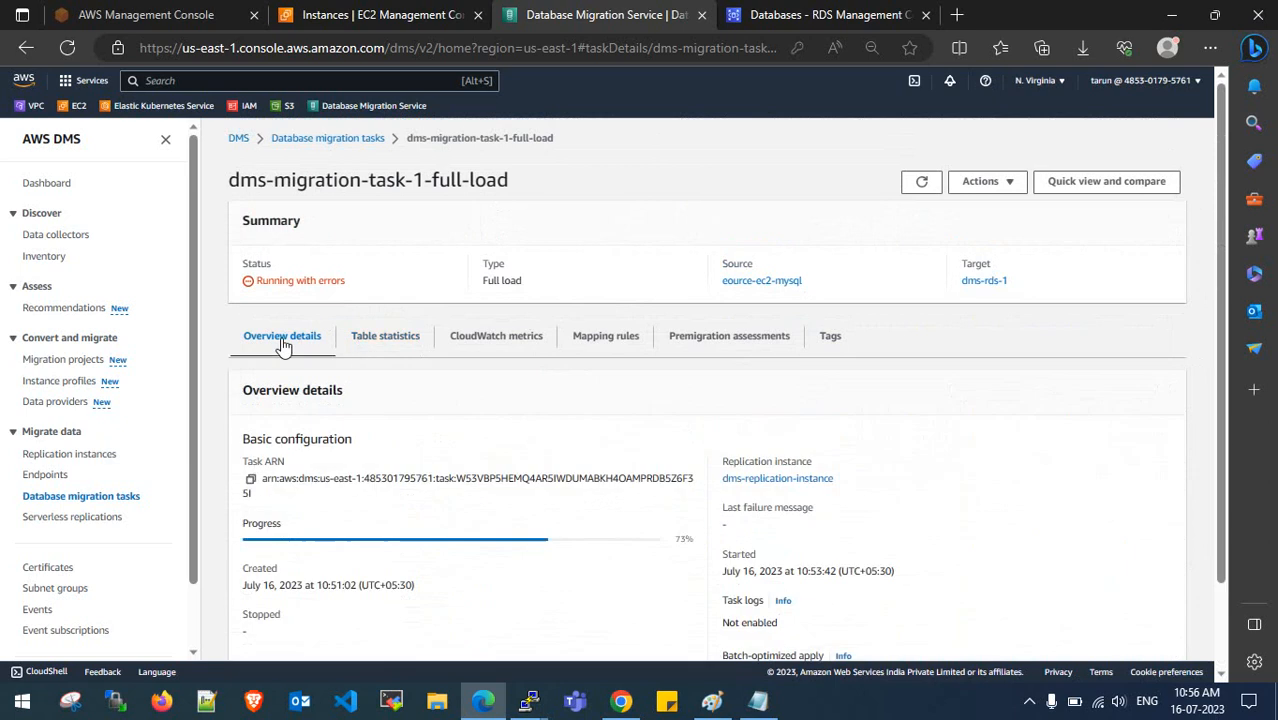
click(357, 345)
click(306, 345)
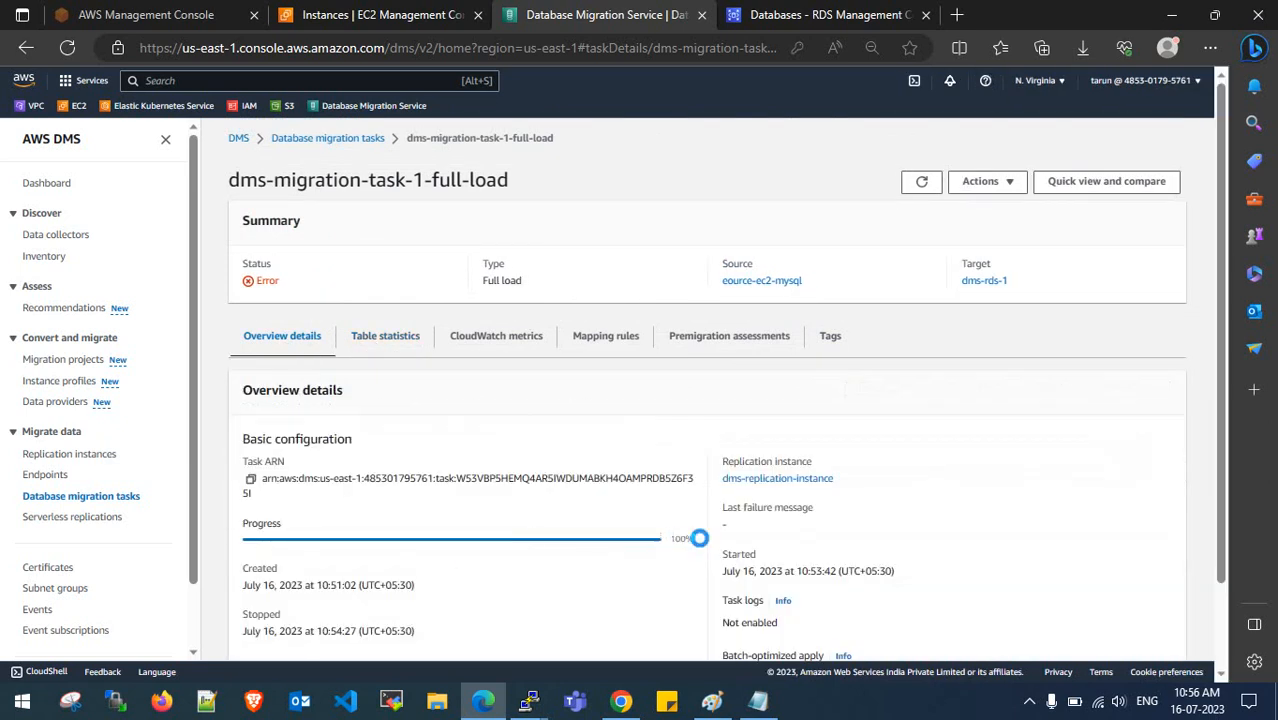
click(391, 348)
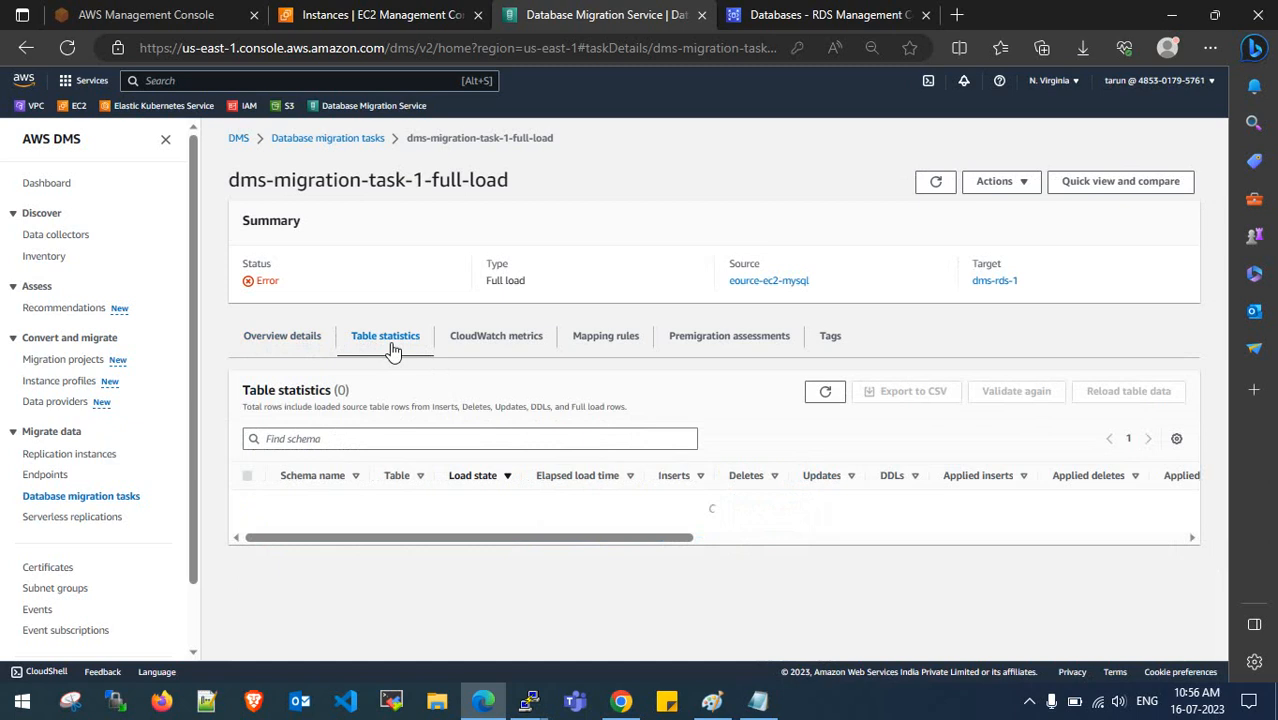
click(308, 340)
- Start modifying the full-load task and expand its '%' include selection rule
click(1003, 192)
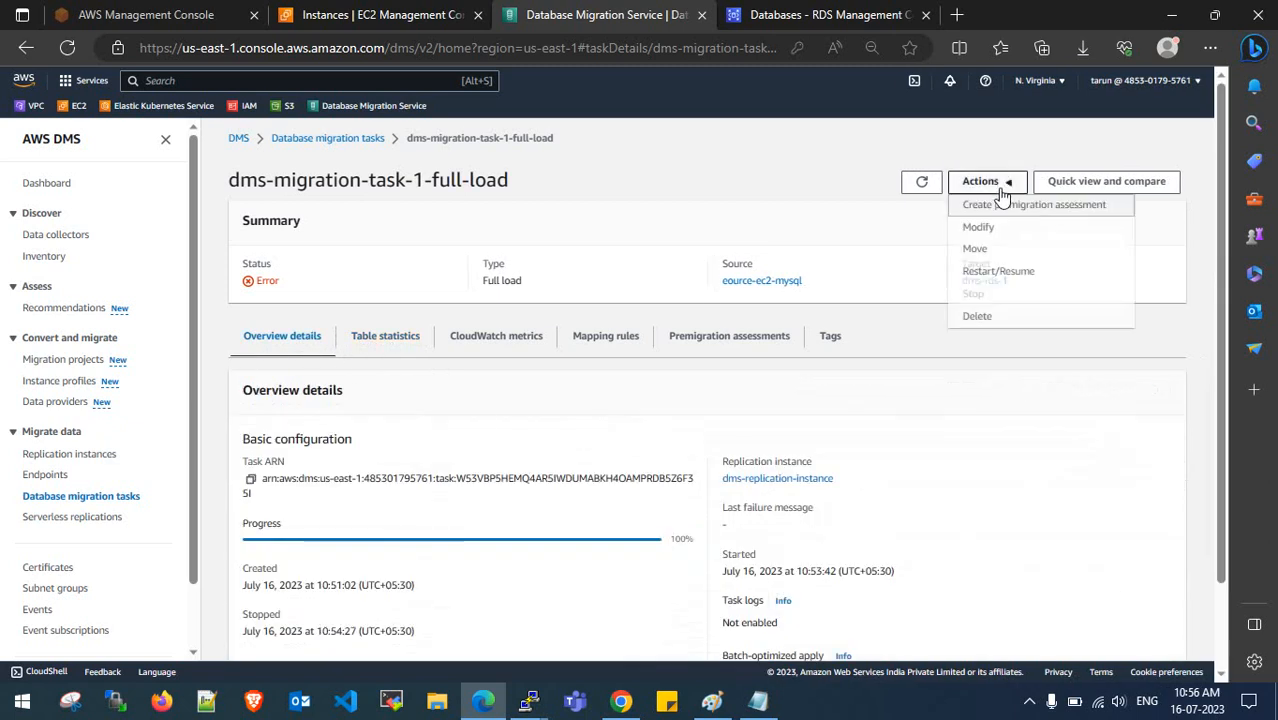
click(1003, 228)
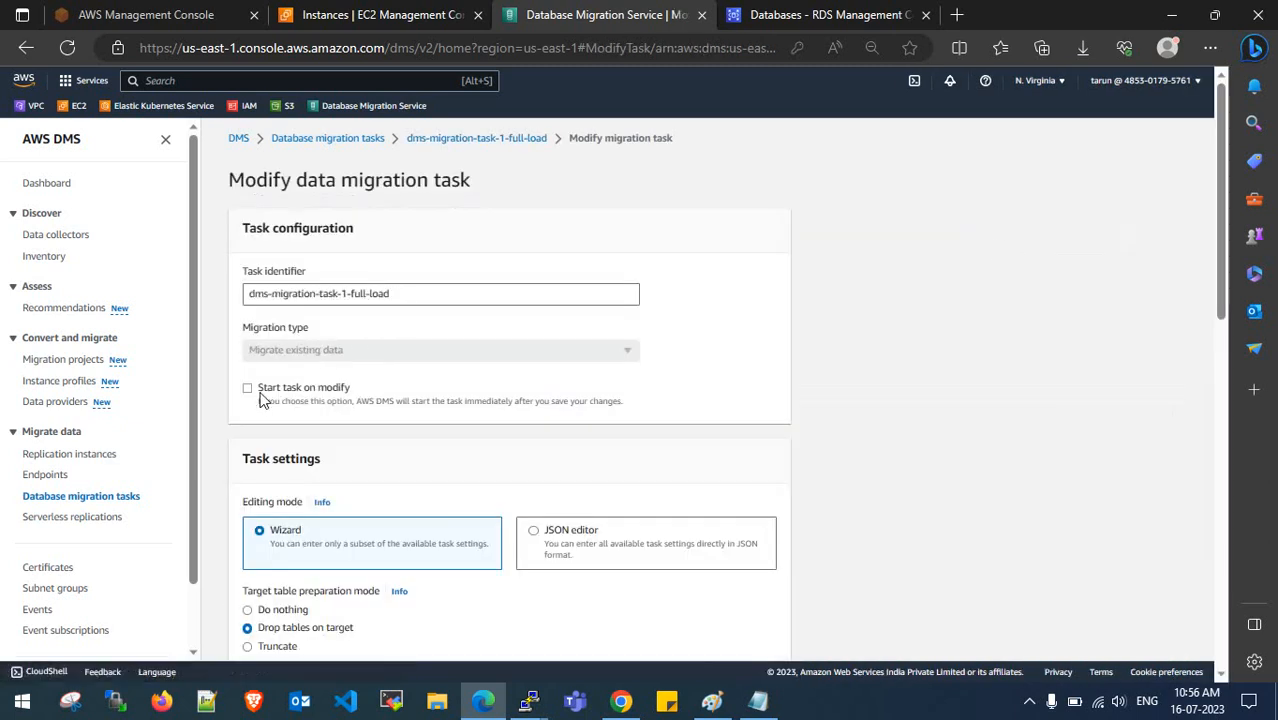
scroll(400, 400, down, 5)
scroll(421, 433, up, 1)
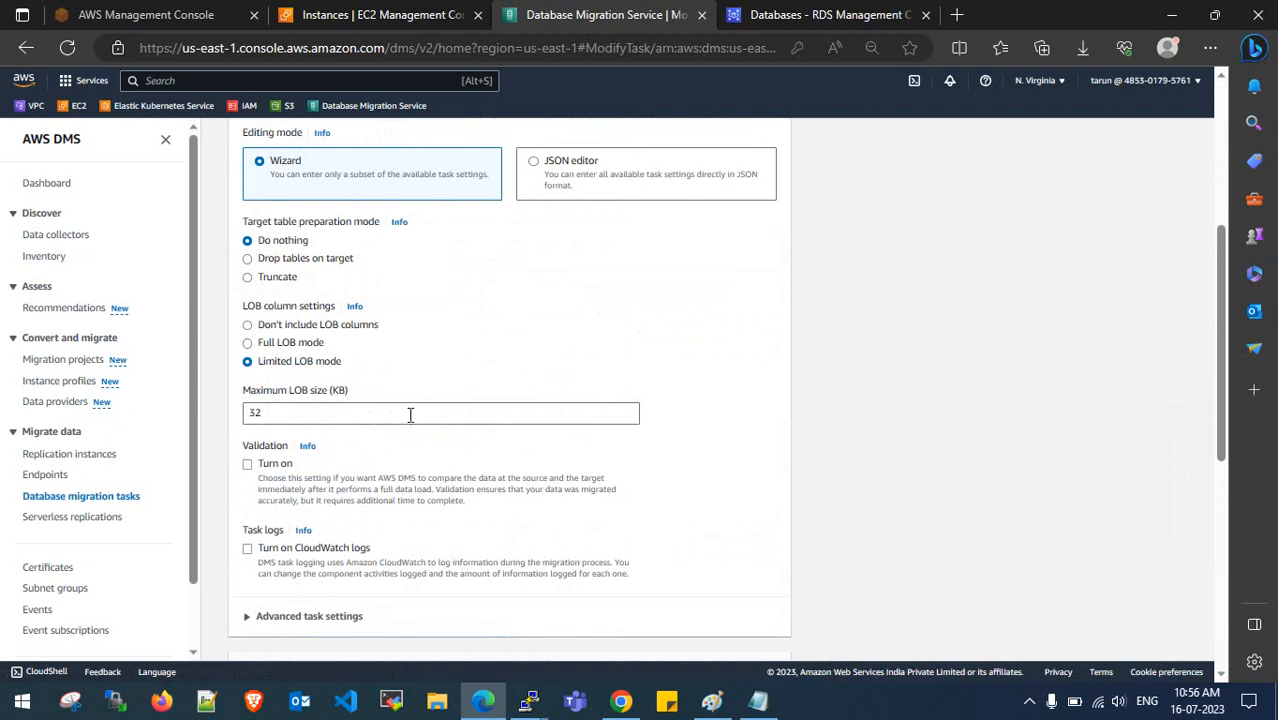
scroll(428, 395, down, 6)
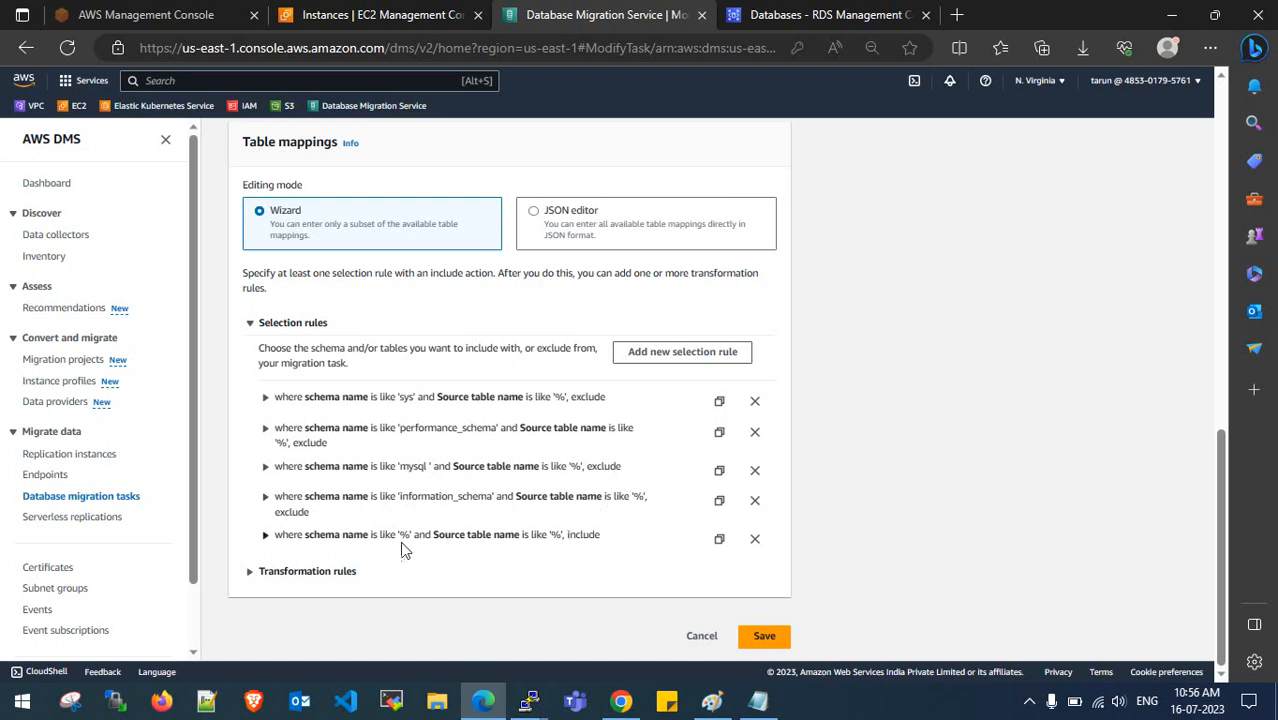
click(267, 536)
scroll(408, 553, down, 3)
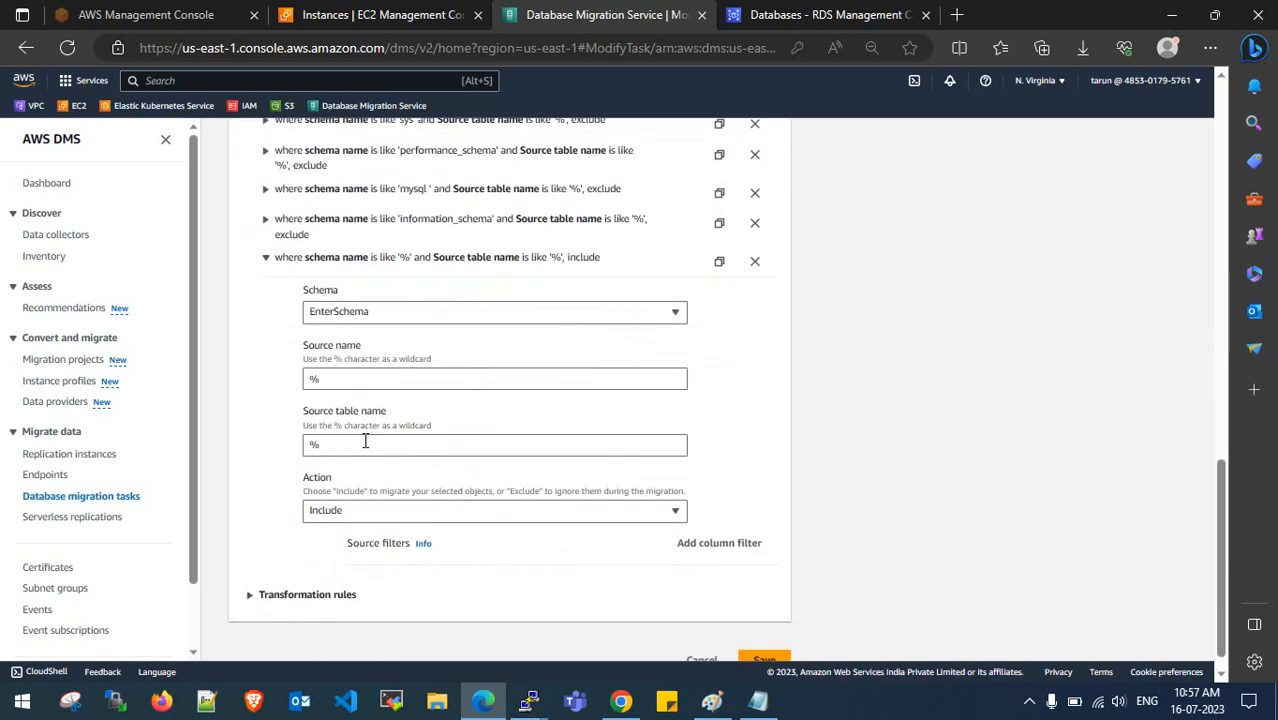
- Replace the rule's '%' source name with classicmodels copied from the mysql terminal
click(357, 381)
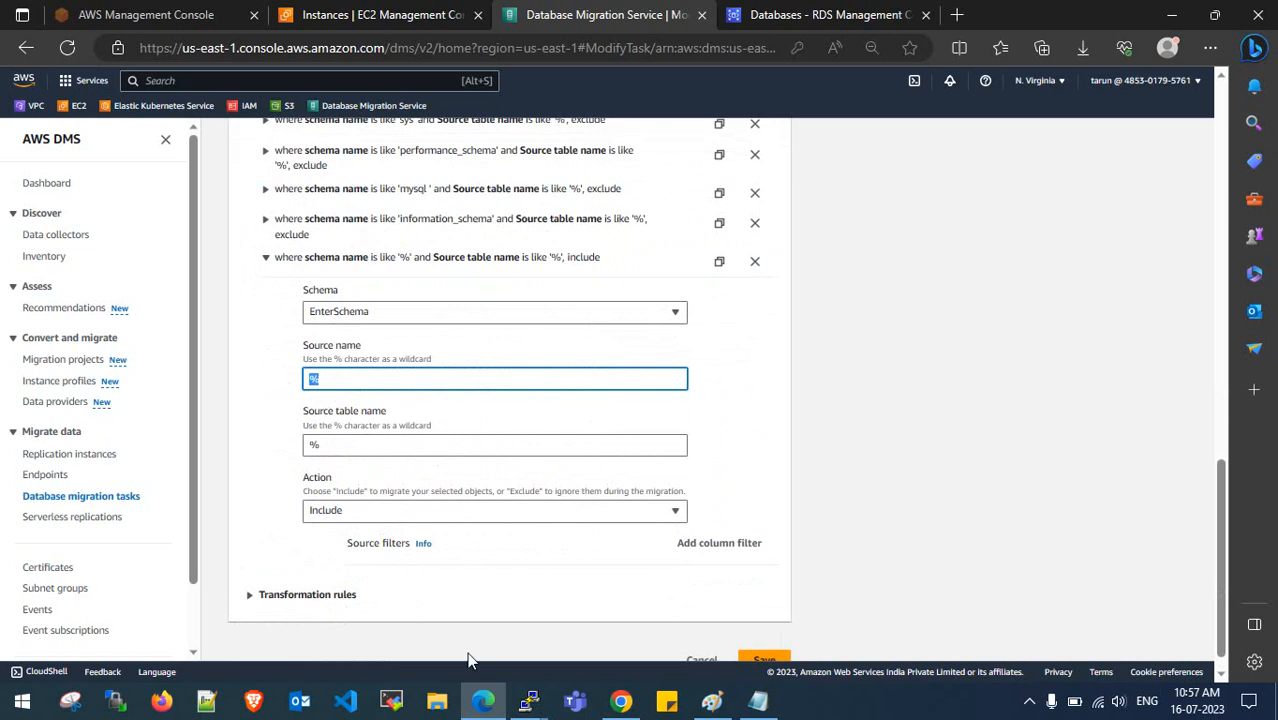
mouse_move(524, 700)
click(418, 630)
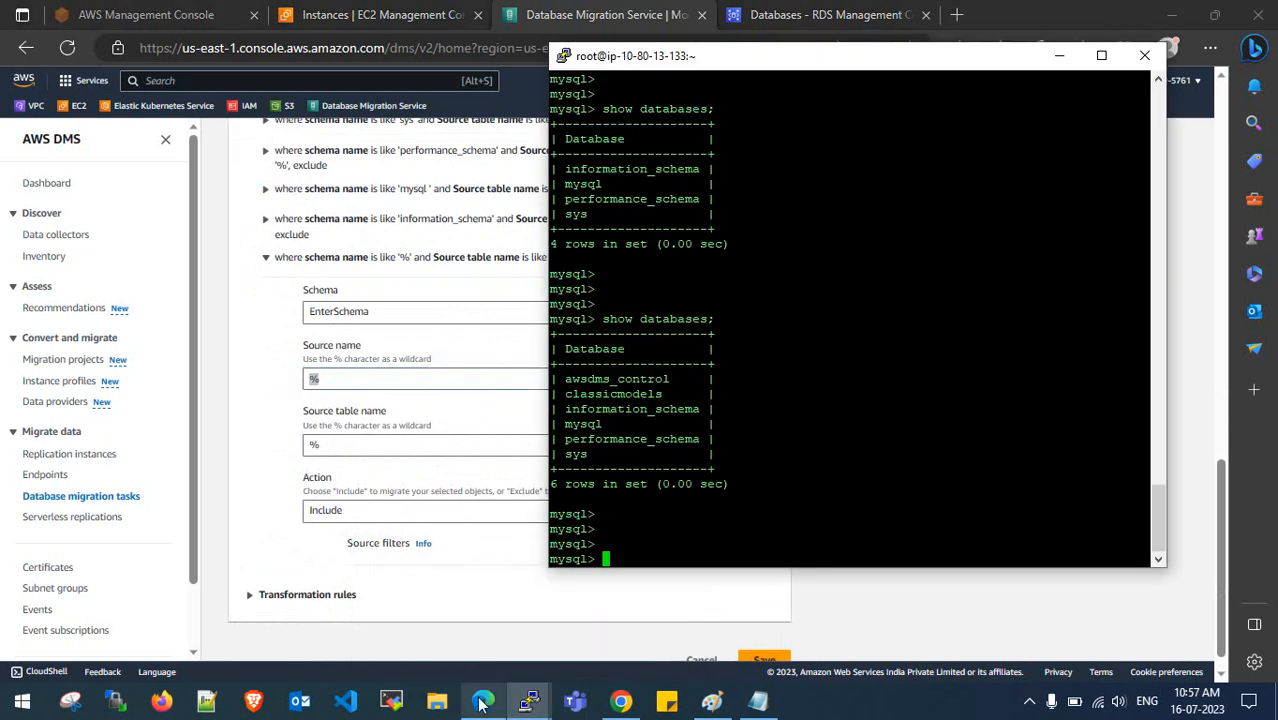
drag(665, 396, 571, 397)
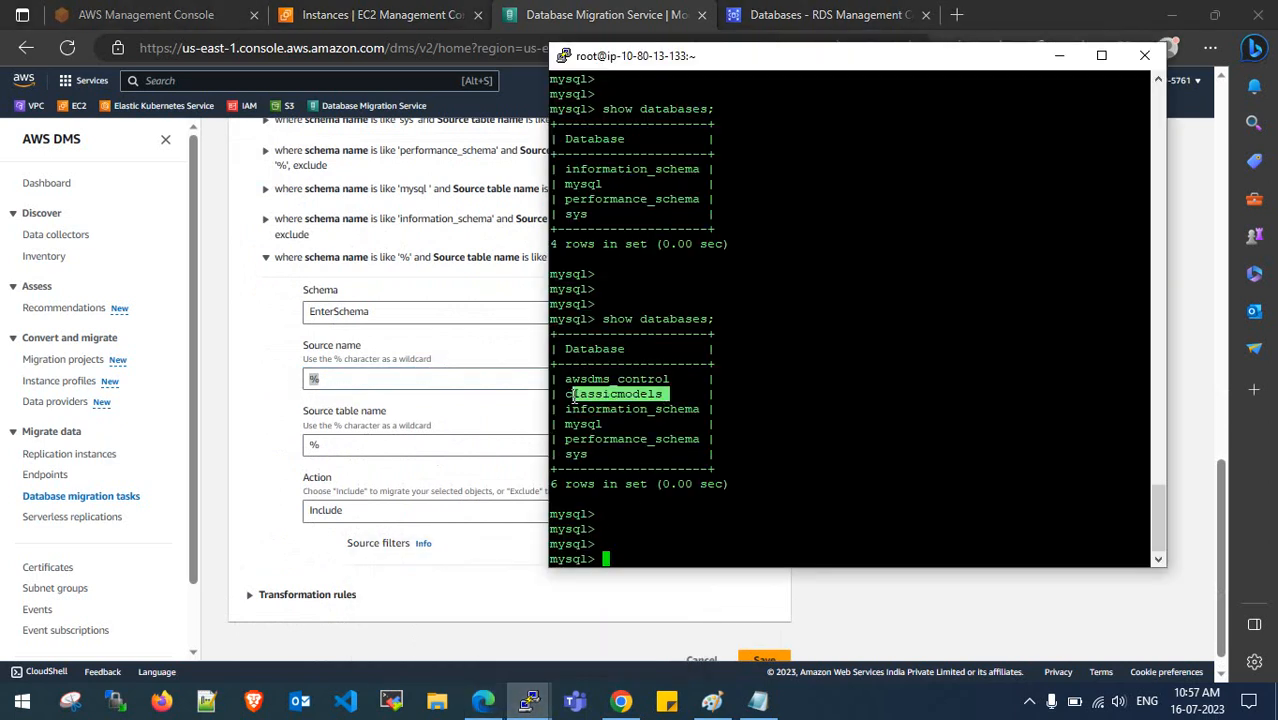
click(279, 436)
click(365, 378)
key(BackSpace)
text(classicmodels)
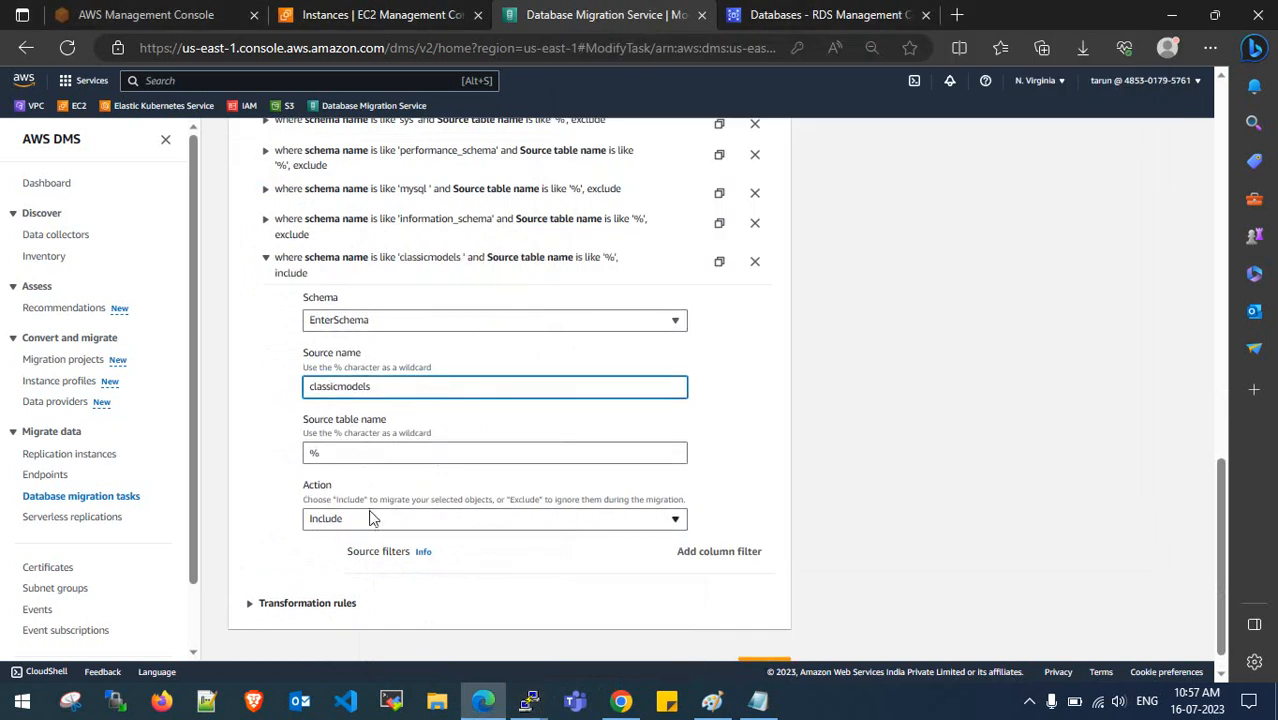
click(268, 274)
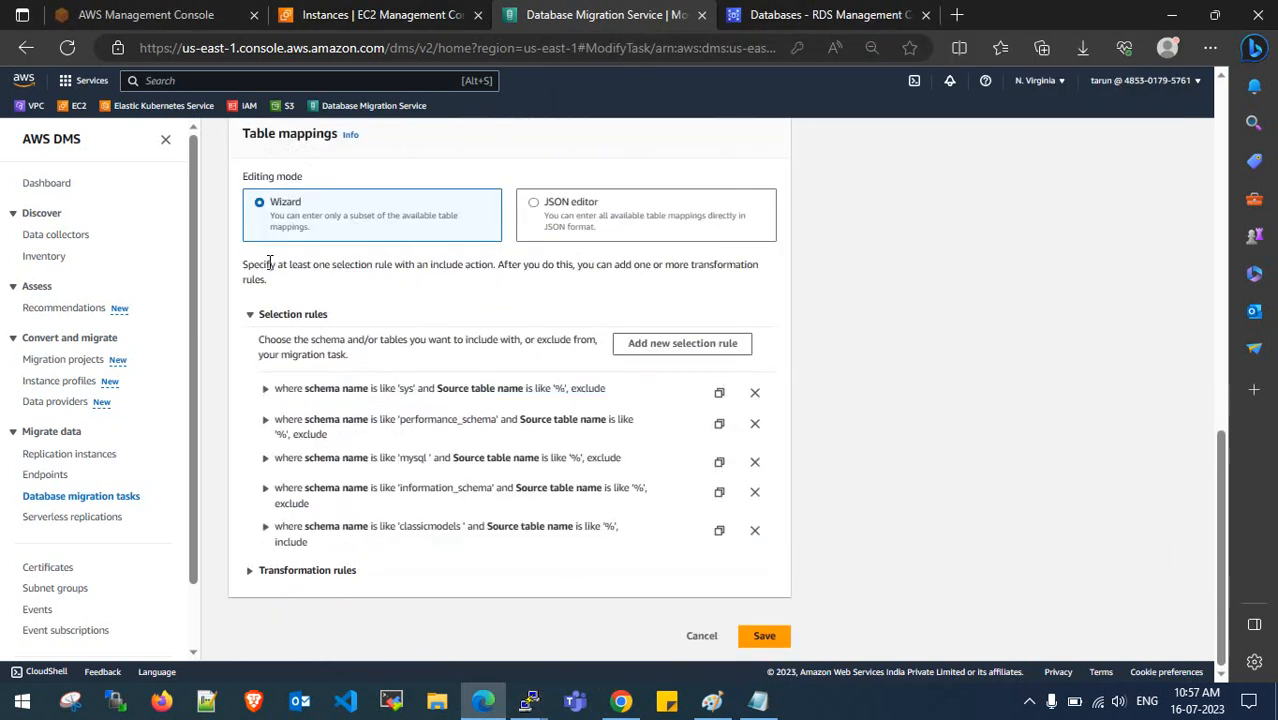
- Enable 'Drop tables on target' and 'Start task on modify', then save the task
scroll(394, 451, up, 10)
scroll(394, 452, down, 3)
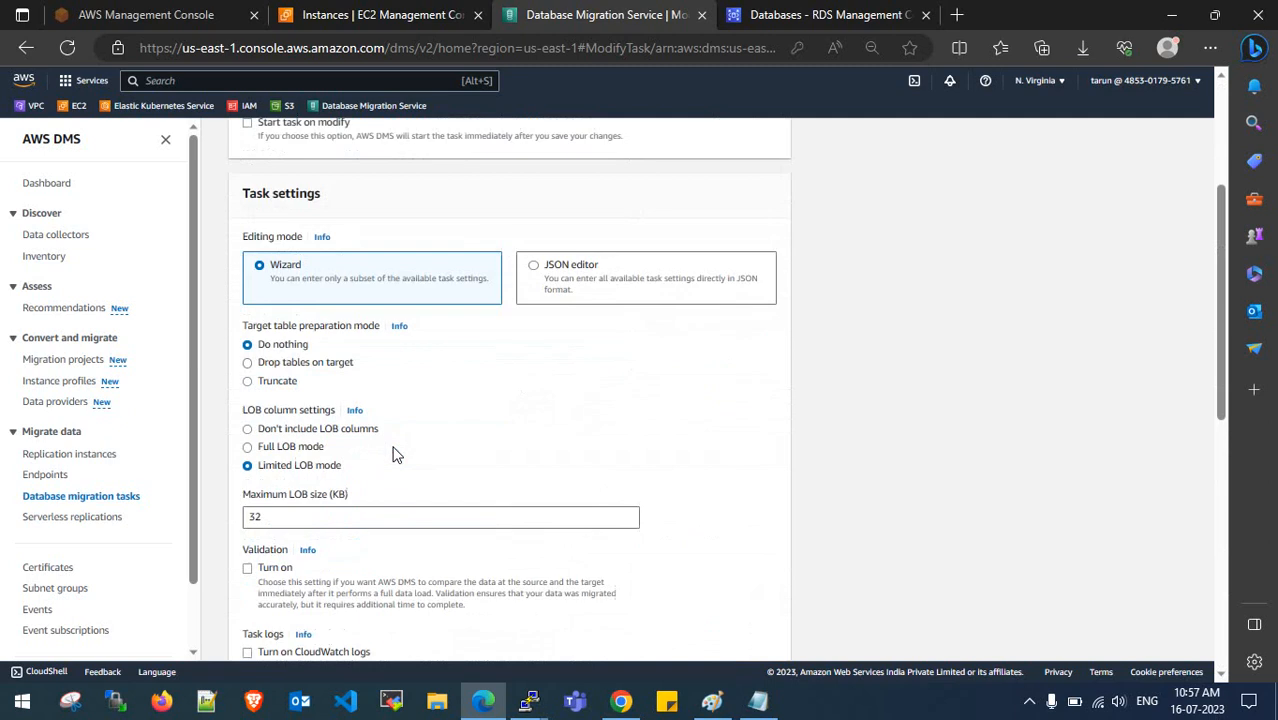
click(270, 361)
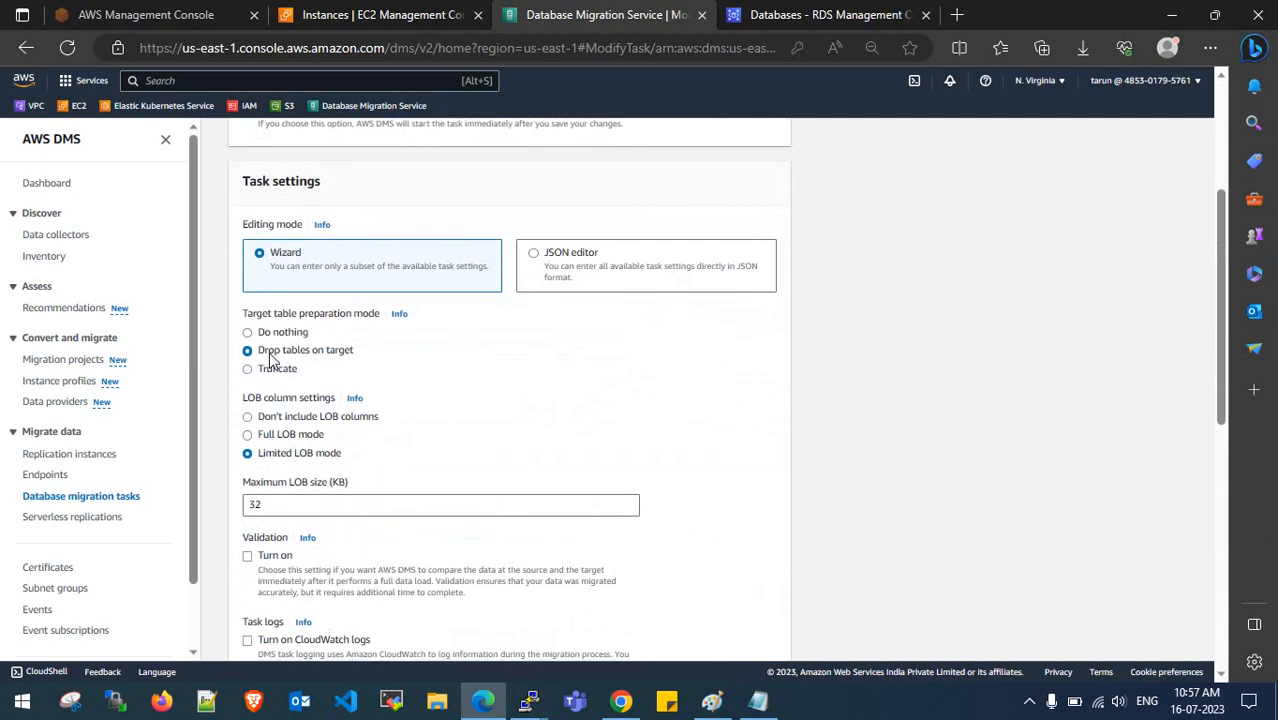
scroll(410, 400, down, 2)
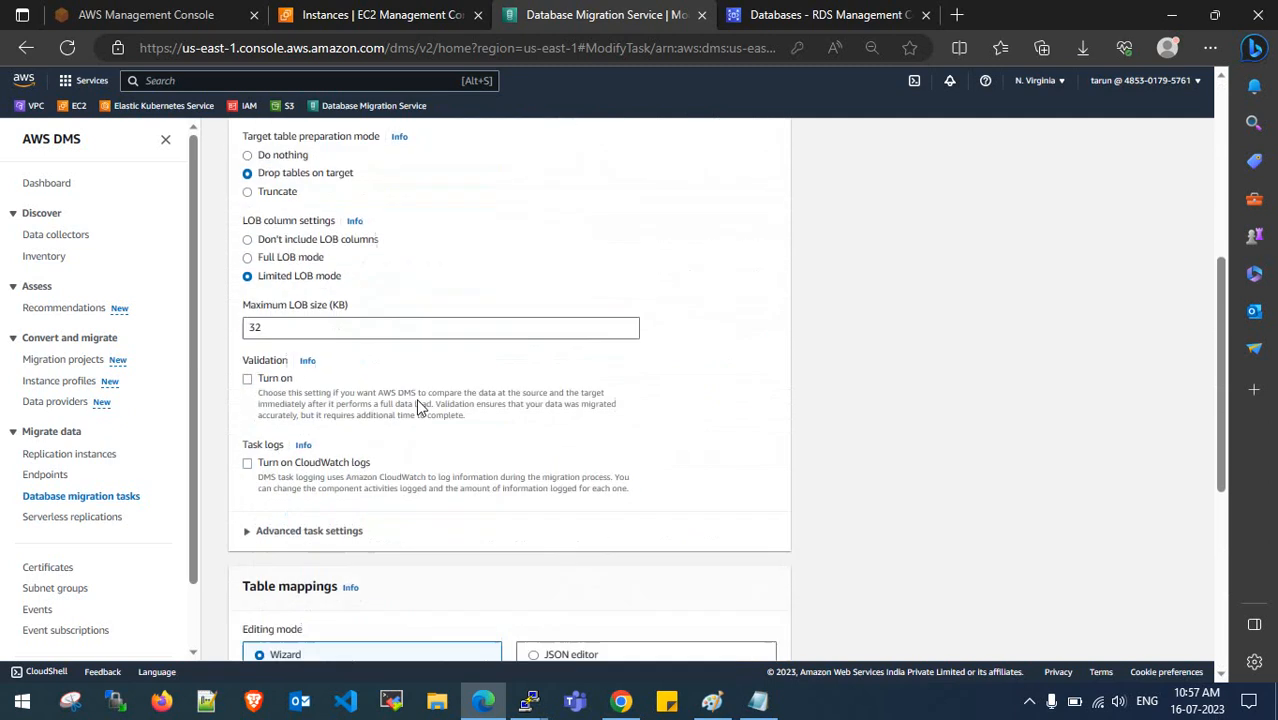
scroll(380, 390, up, 5)
click(250, 389)
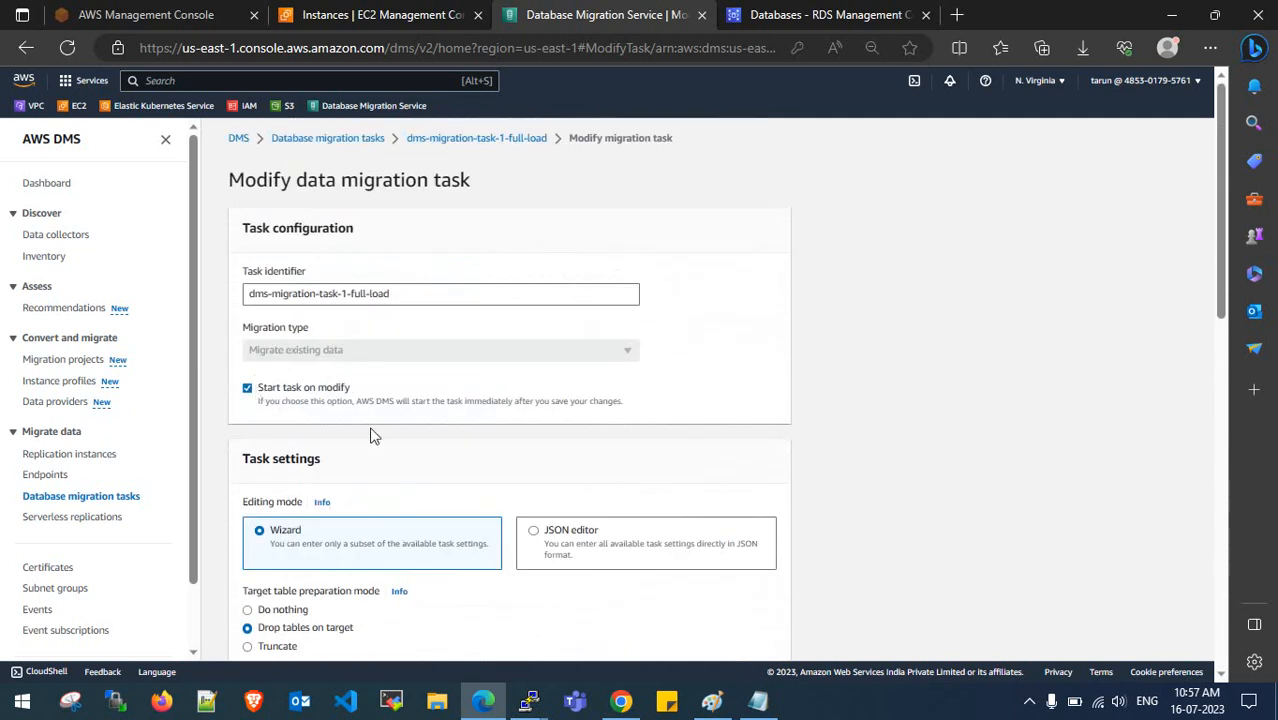
scroll(465, 416, down, 12)
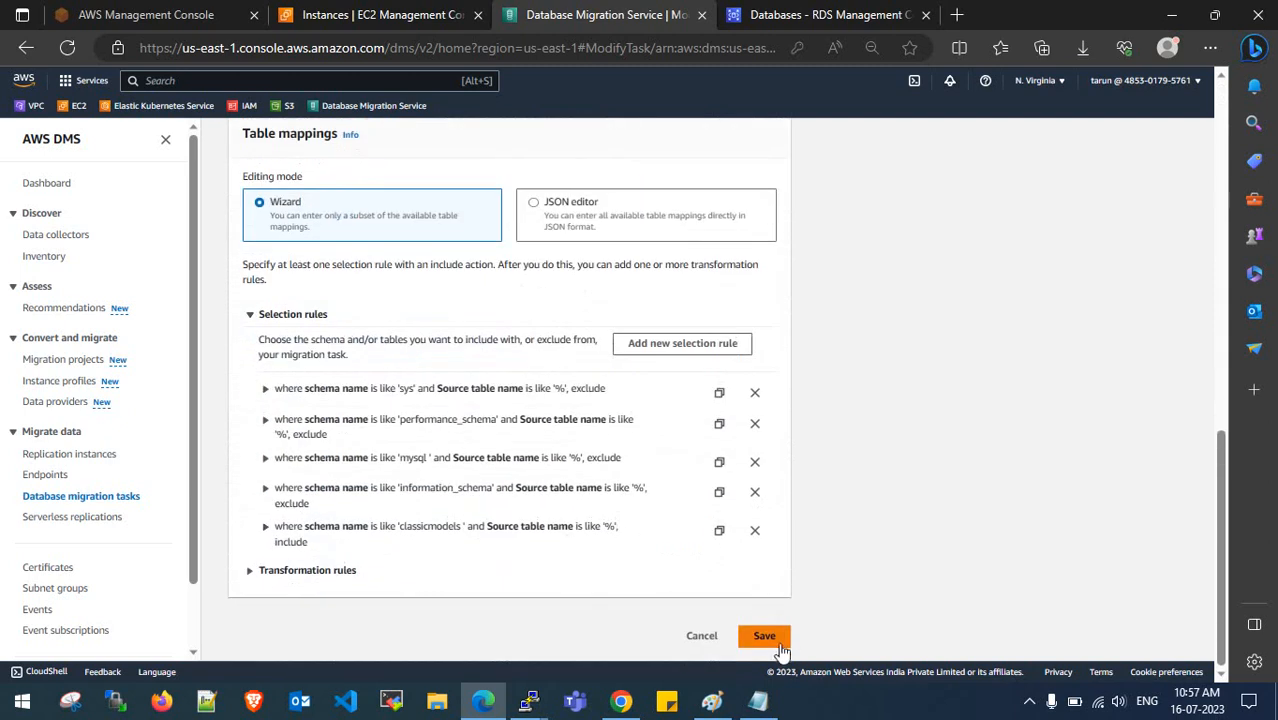
click(781, 650)
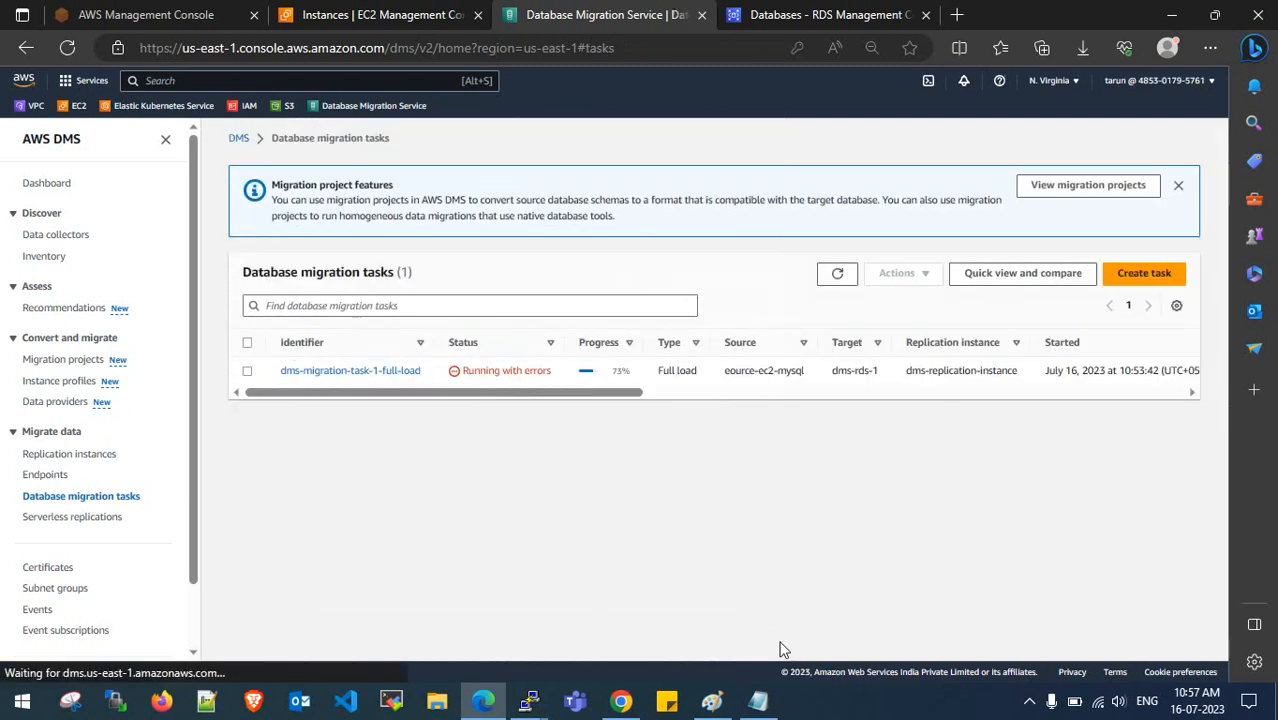
- Rerun show databases; in the maximized PuTTY session to confirm classicmodels and awsdms_control exist
click(528, 700)
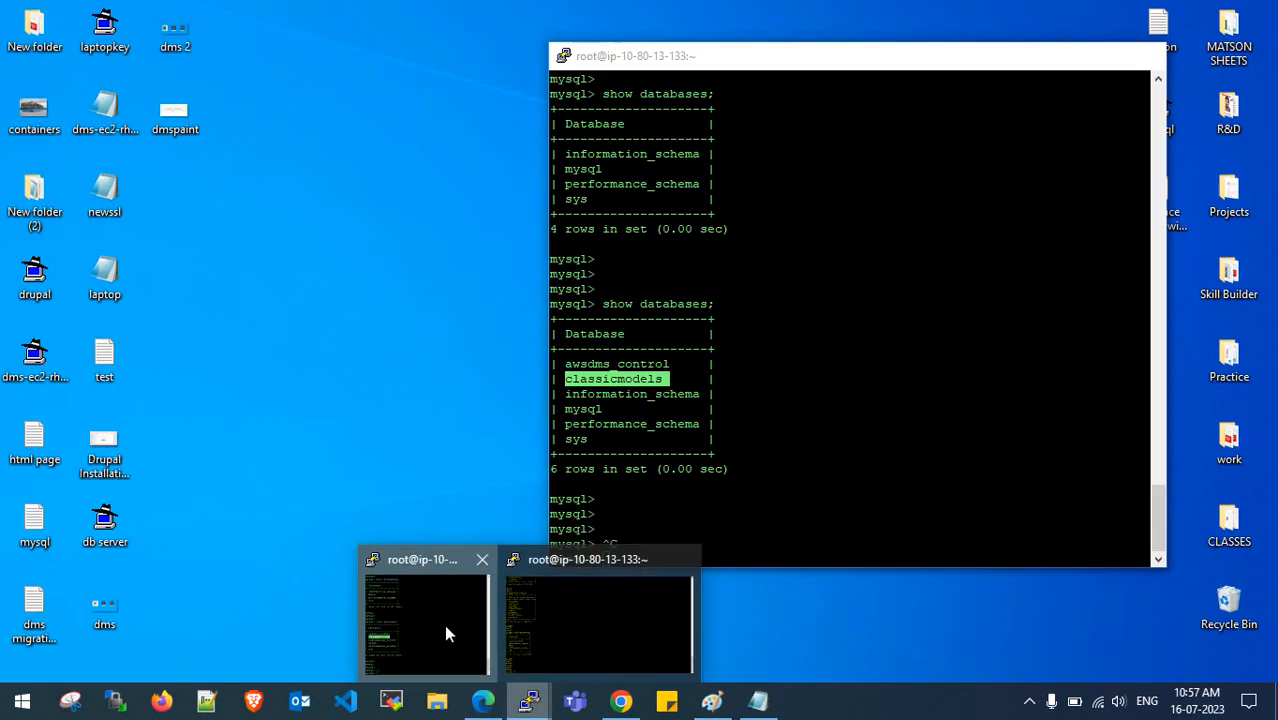
click(442, 625)
click(1101, 53)
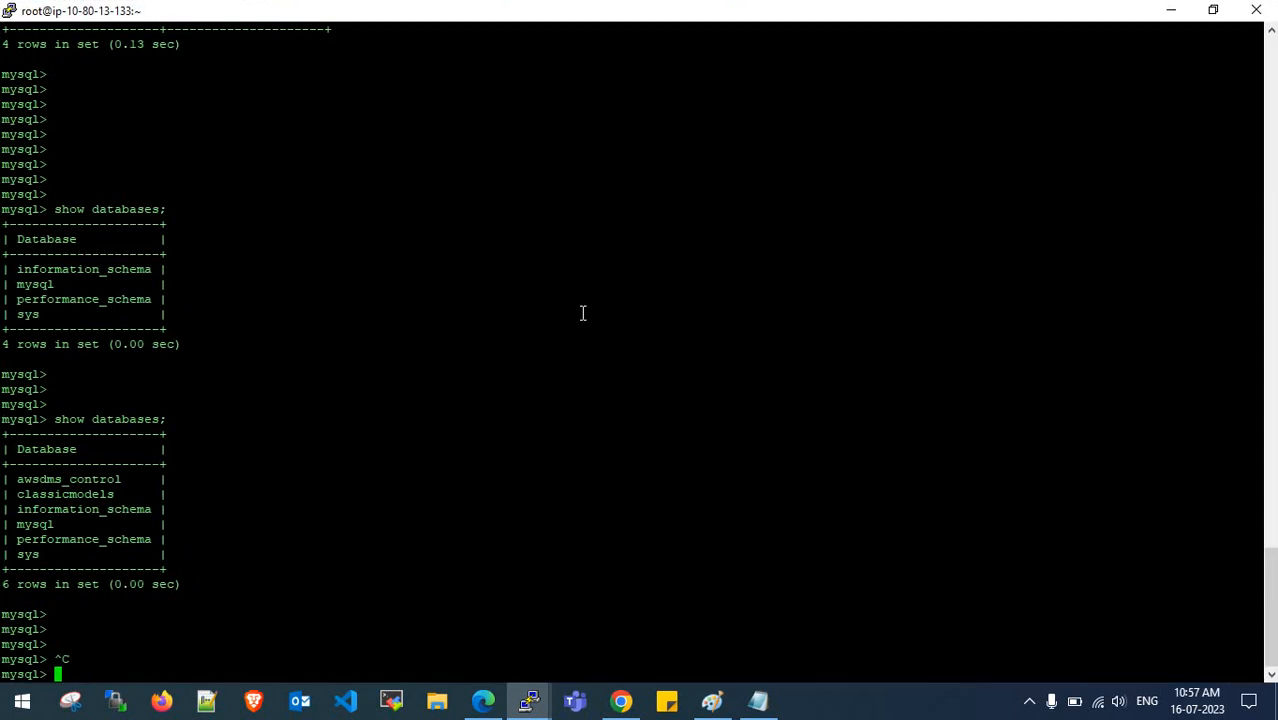
key(Up)
key(Return)
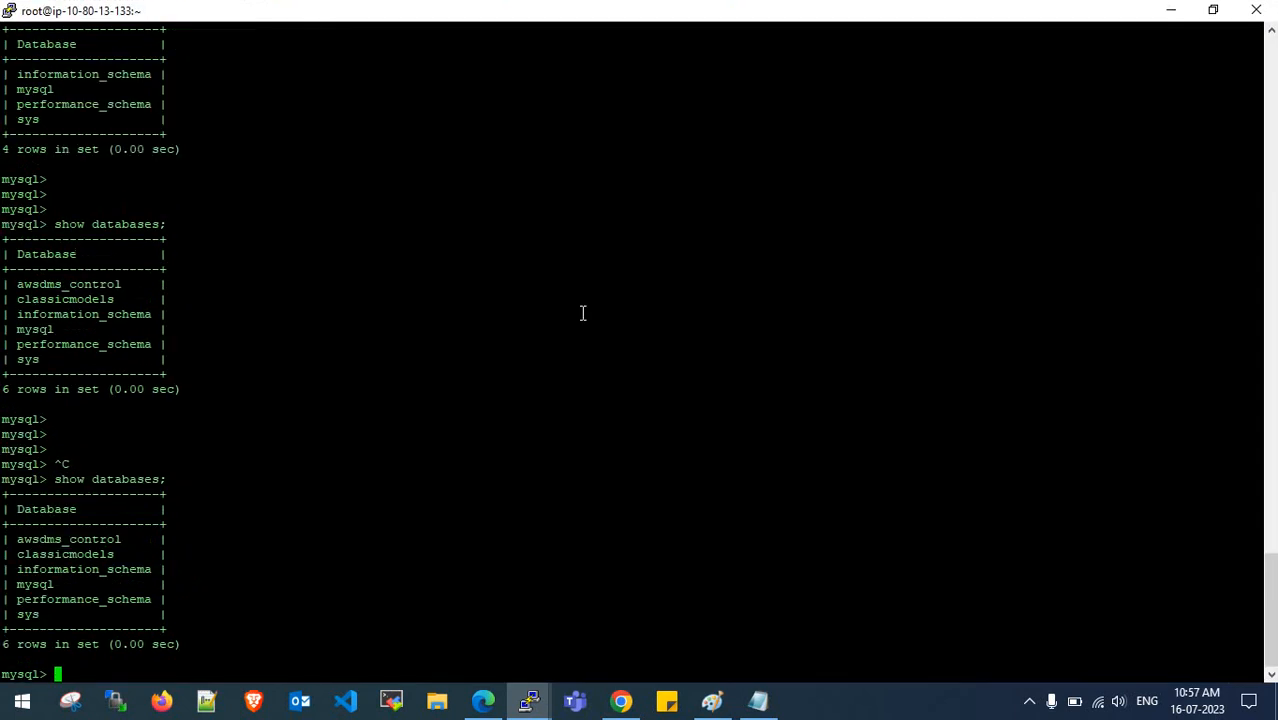
key(Return)
key(Return)
key(Return)
key(Return)
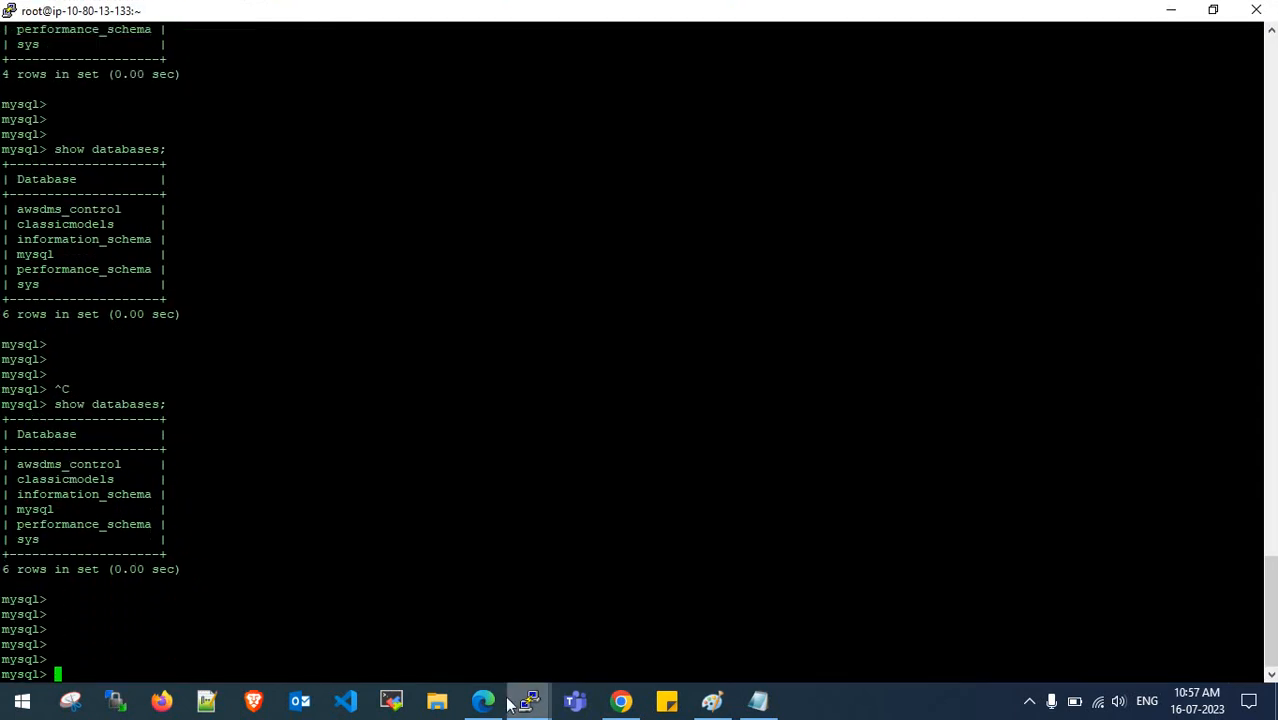
click(483, 700)
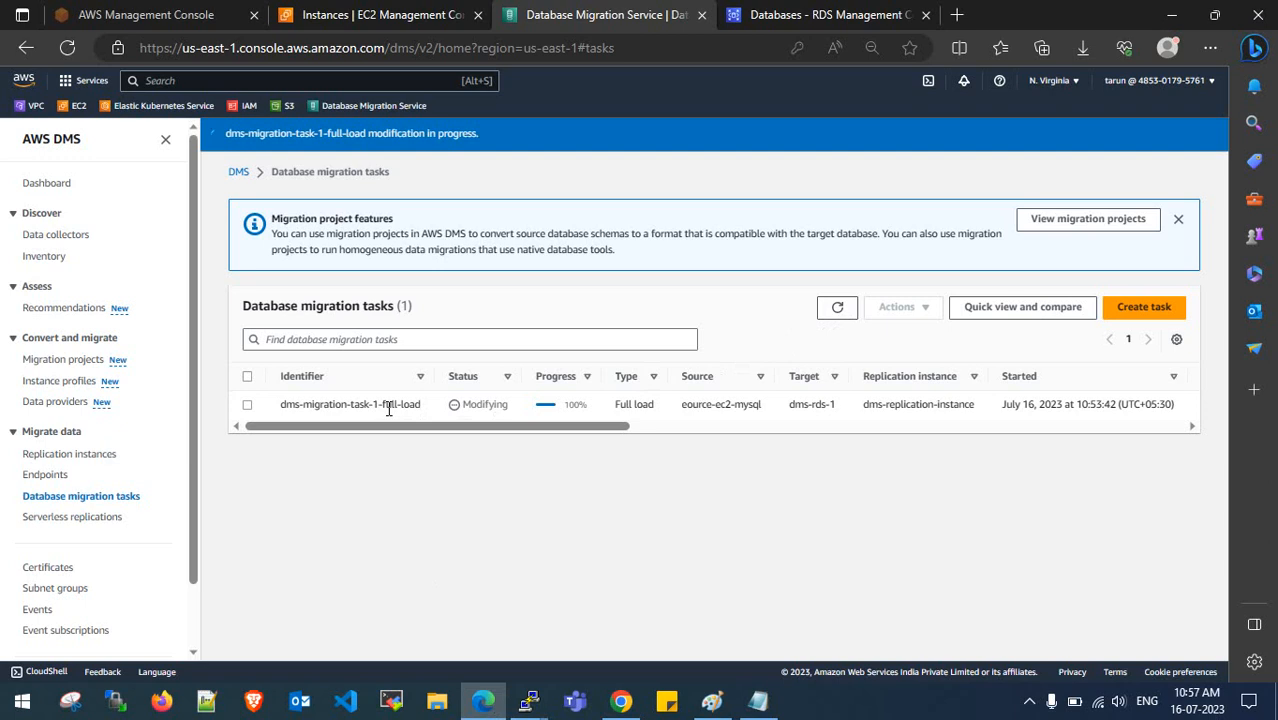
- Refresh the task list and restart the full-load task from the beginning
click(1178, 218)
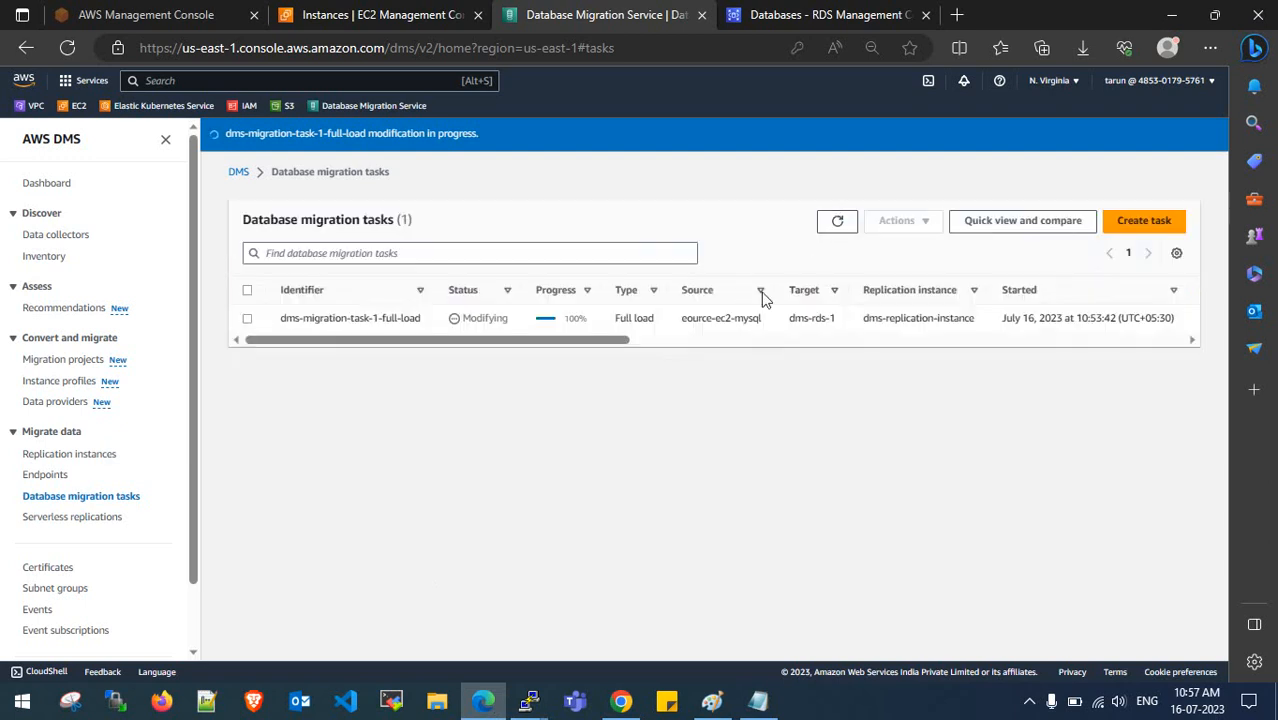
drag(616, 341, 578, 372)
click(840, 222)
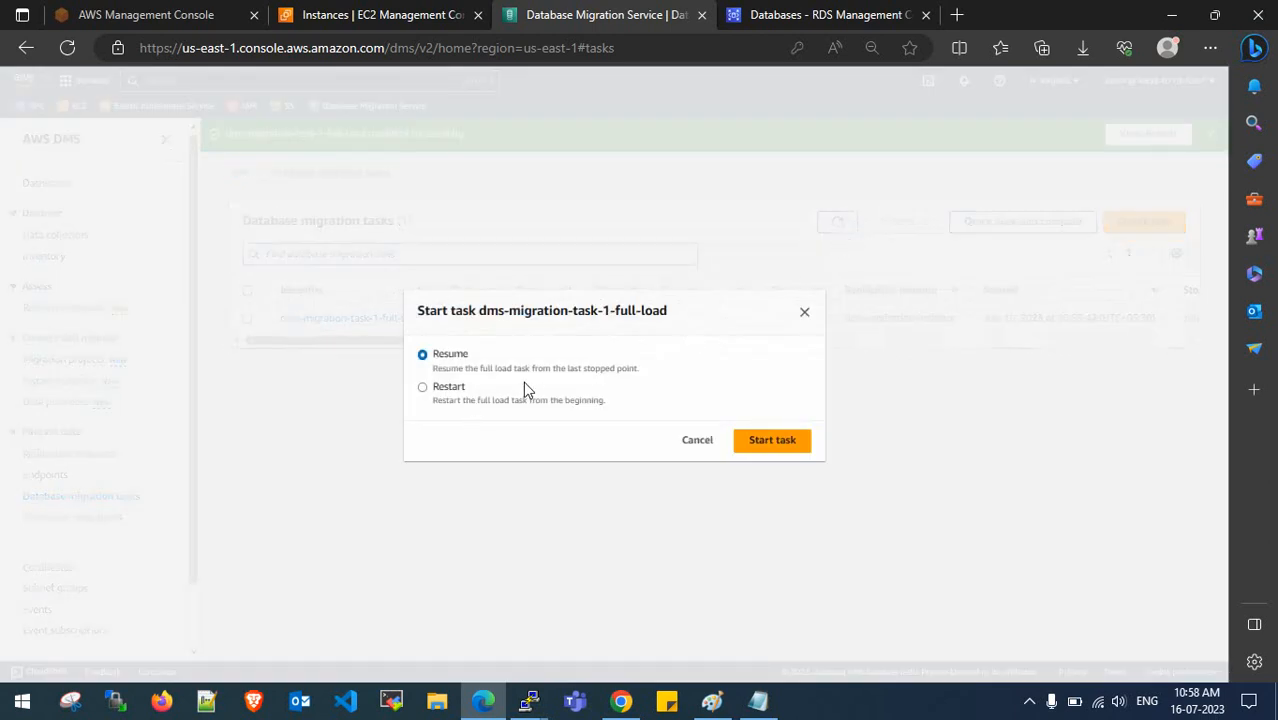
click(438, 391)
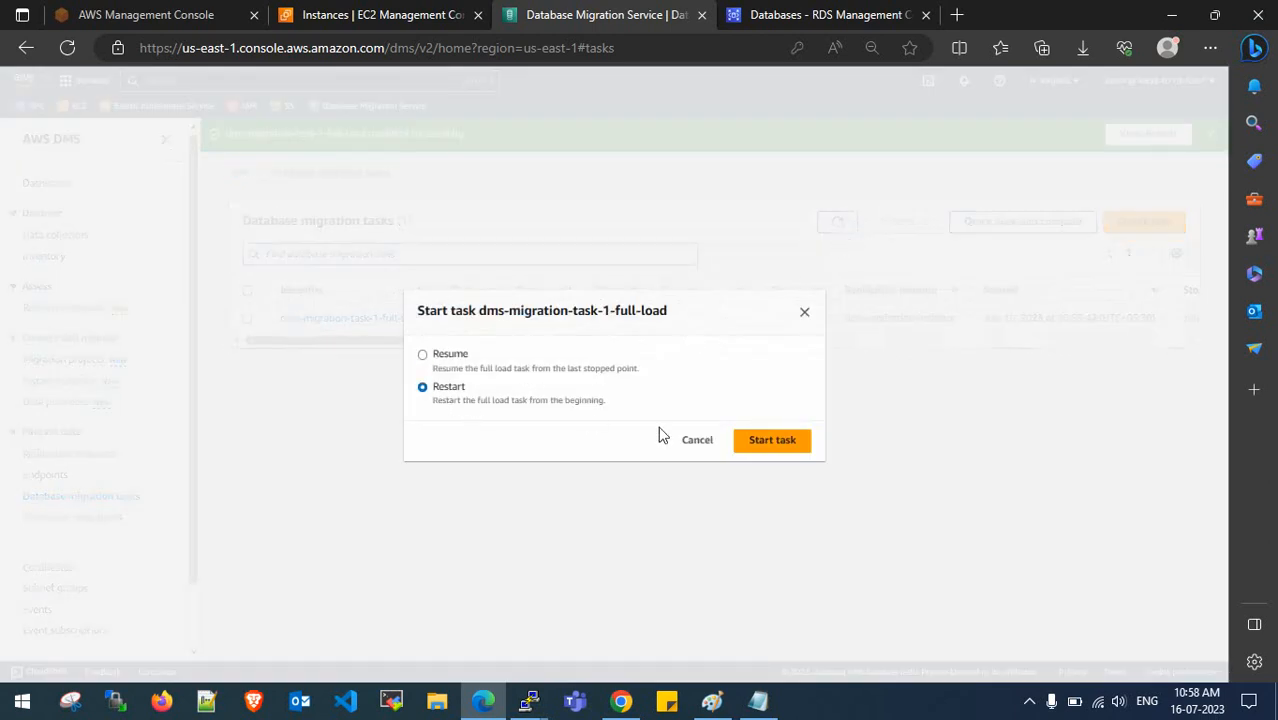
click(775, 441)
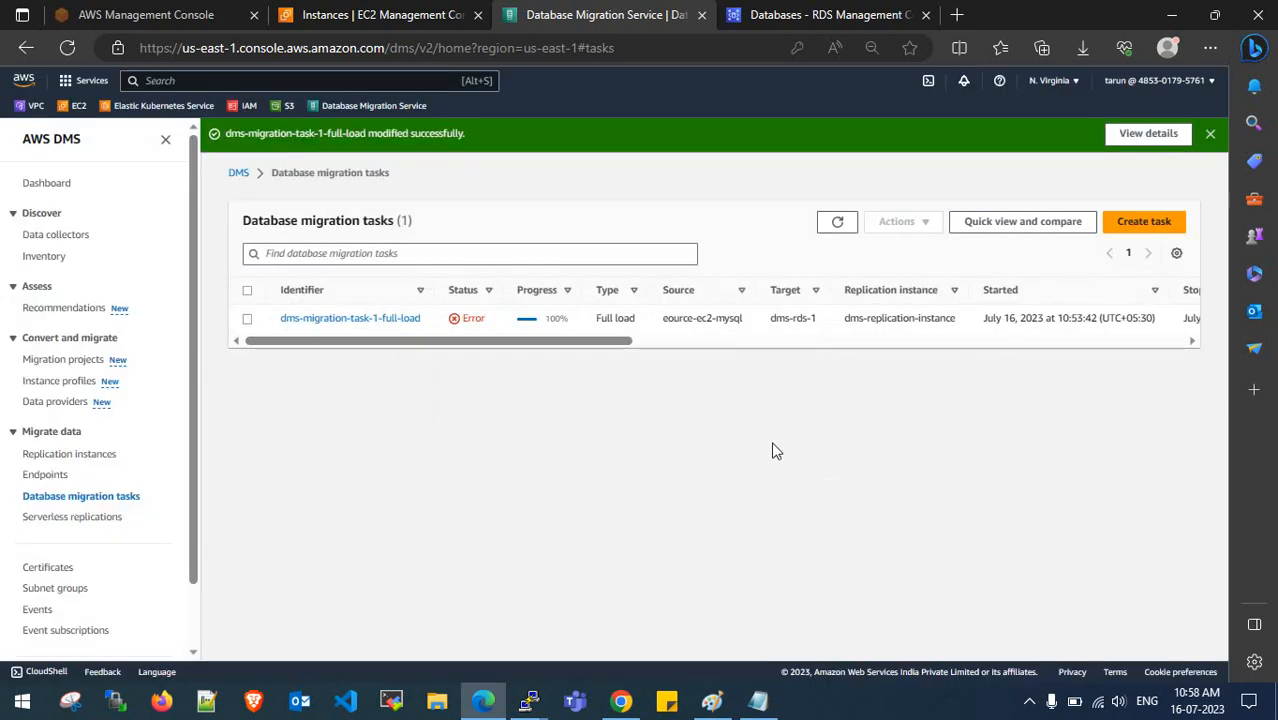
click(1210, 133)
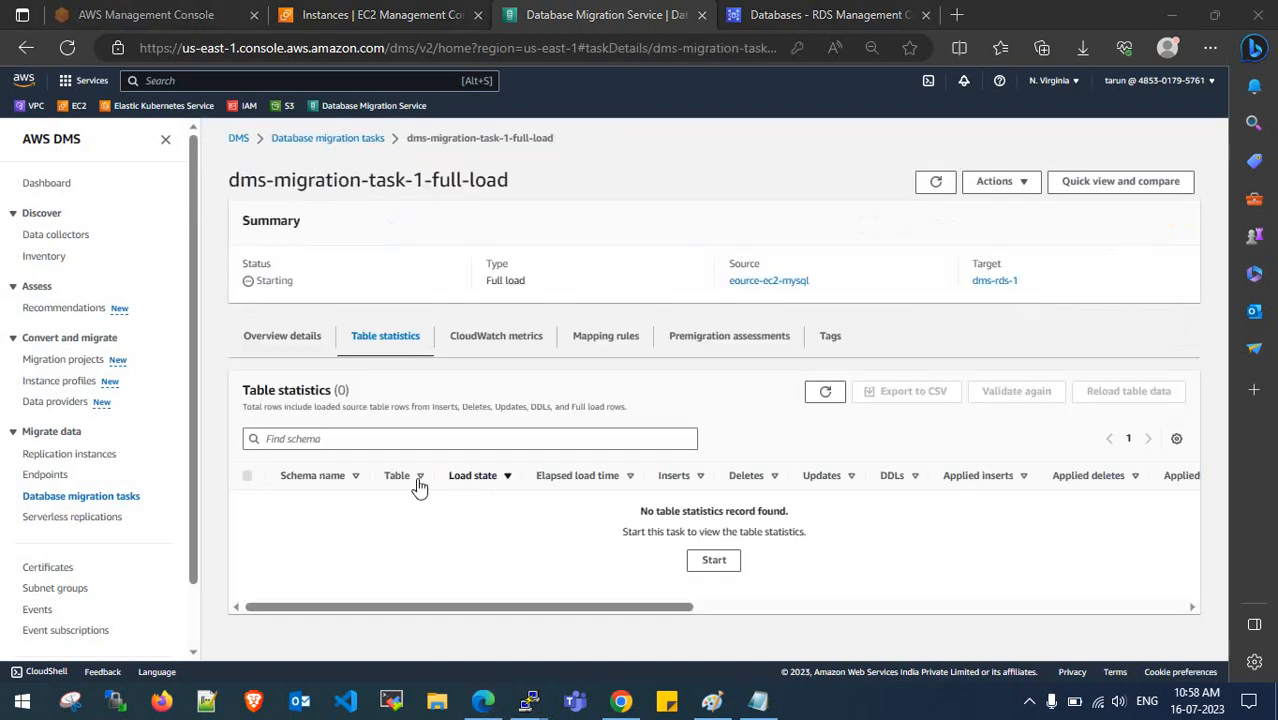
- Reopen dms-migration-task-1-full-load and view its Table statistics
click(328, 139)
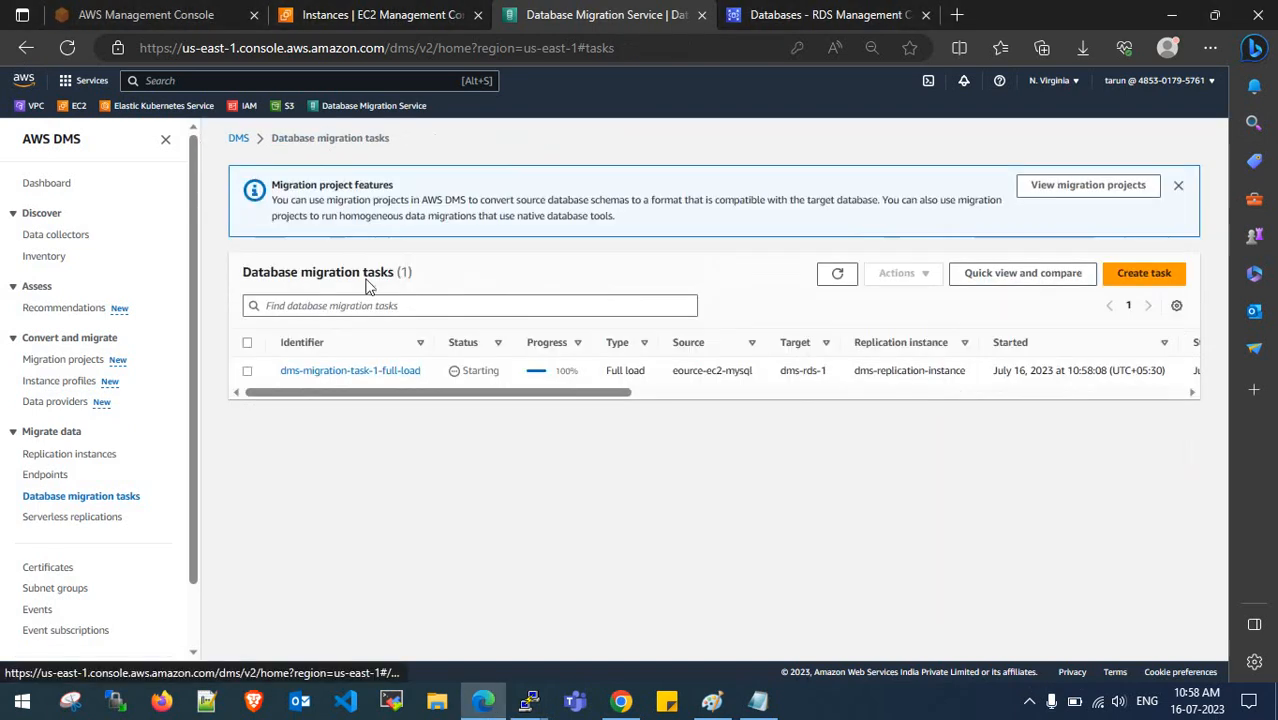
click(379, 400)
click(388, 340)
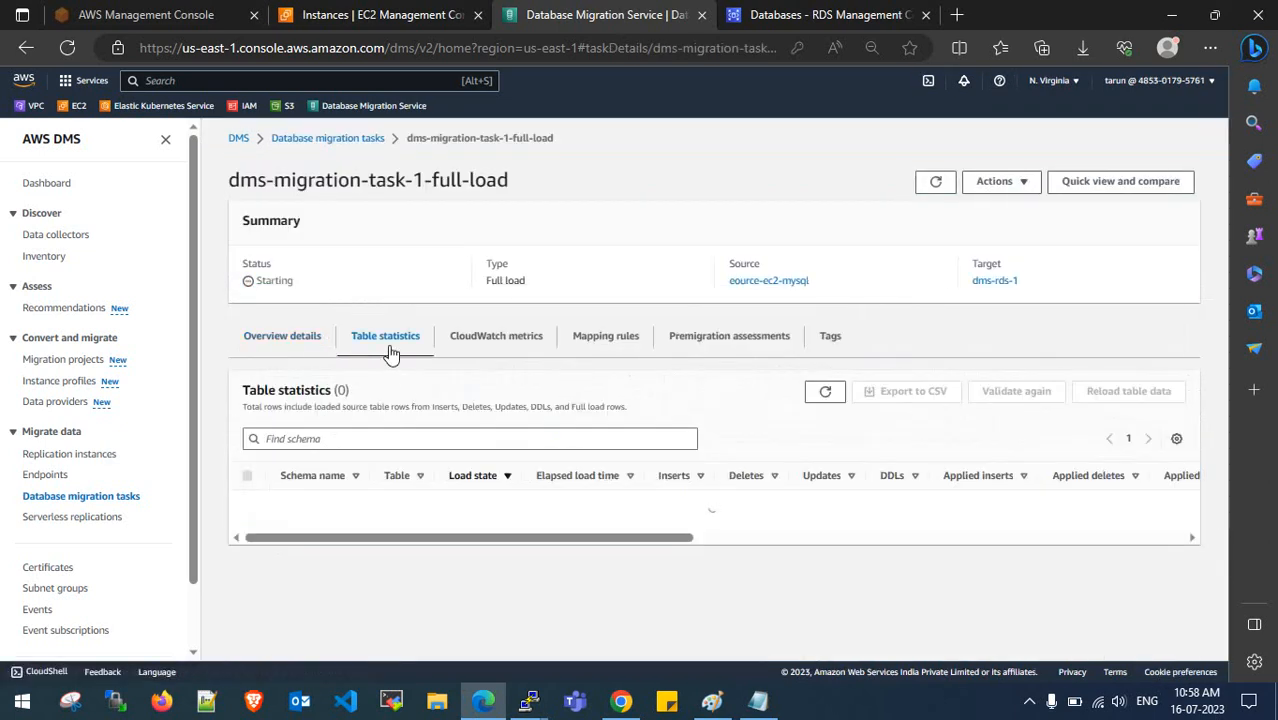
- Rerun show databases; in the target database terminal
mouse_move(529, 700)
click(577, 655)
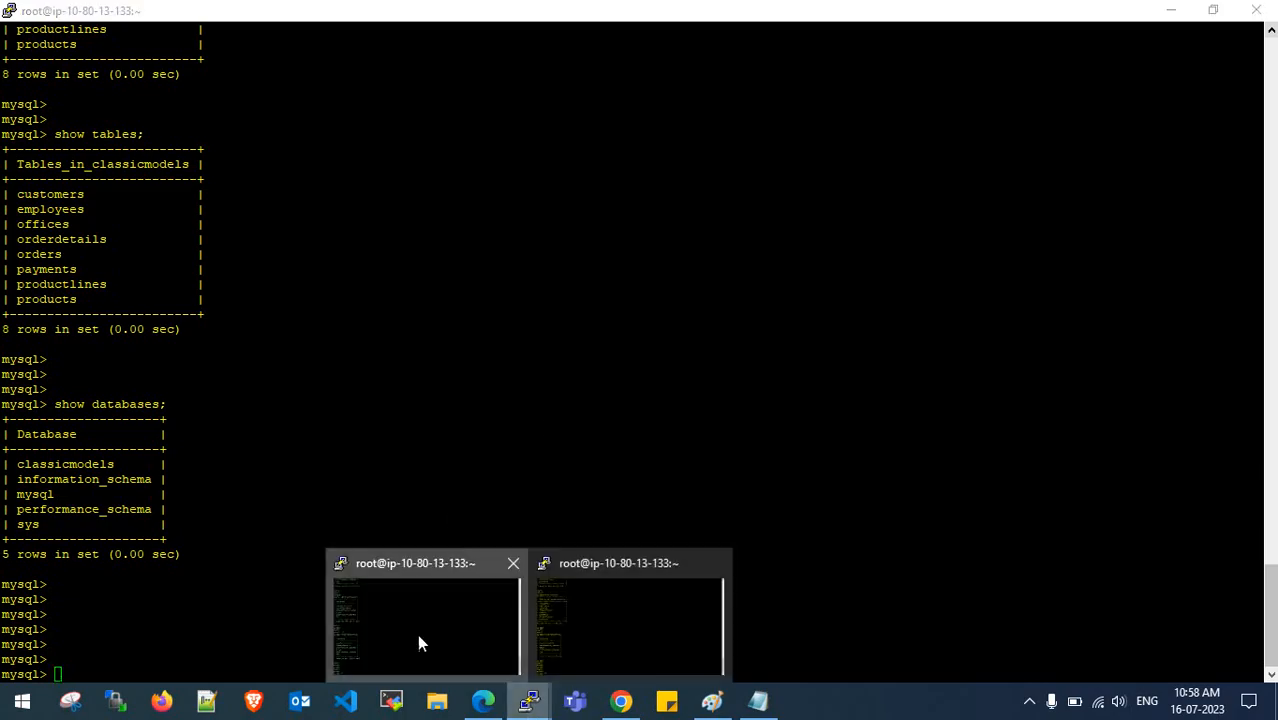
click(417, 634)
key(Up)
key(Return)
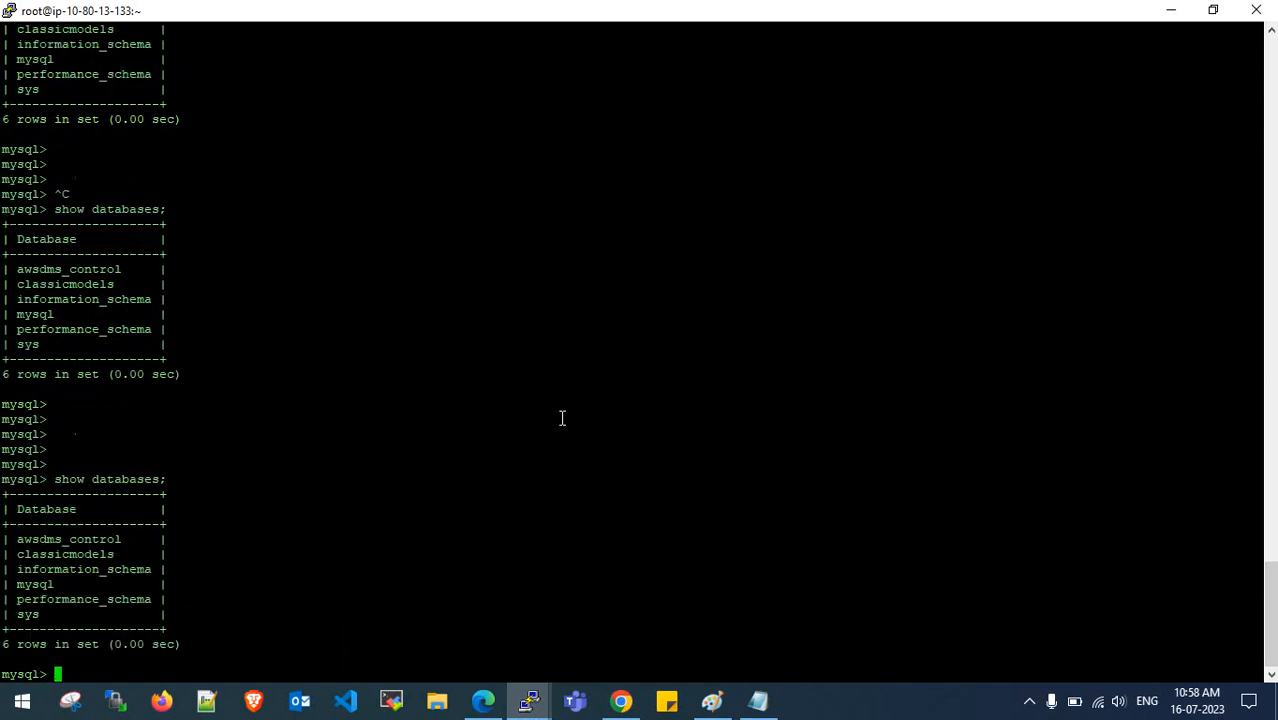
key(Return)
key(Return)
key(Return)
key(Return)
key(Return)
key(Return)
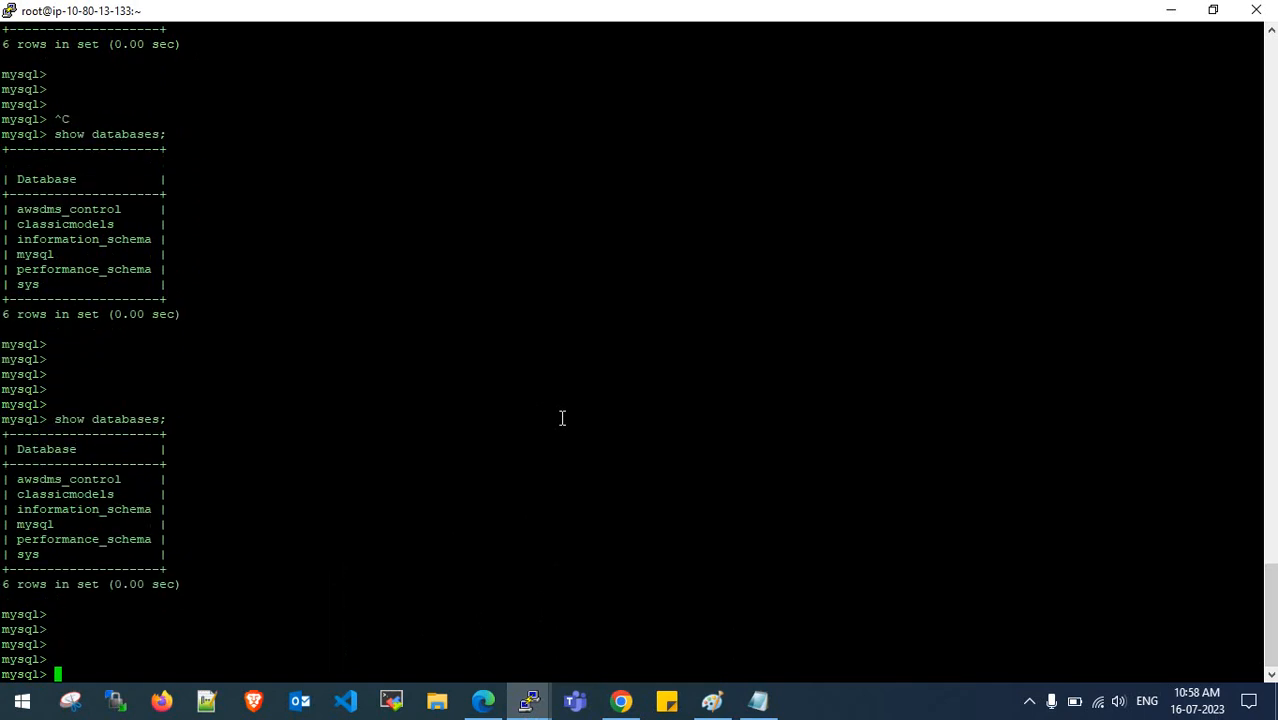
- Copy the database size SELECT query from Notepad and run it, showing classicmodels at 0.3438 MB
click(758, 700)
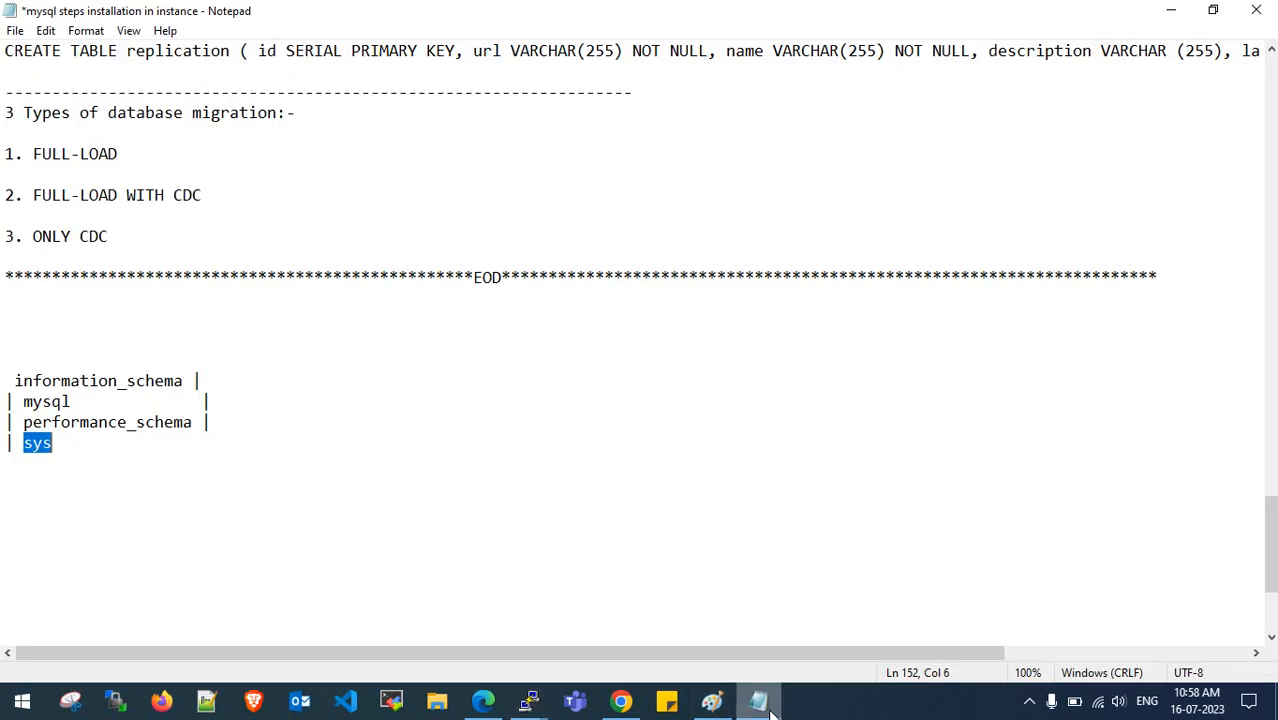
scroll(398, 407, up, 3)
drag(4, 240, 505, 236)
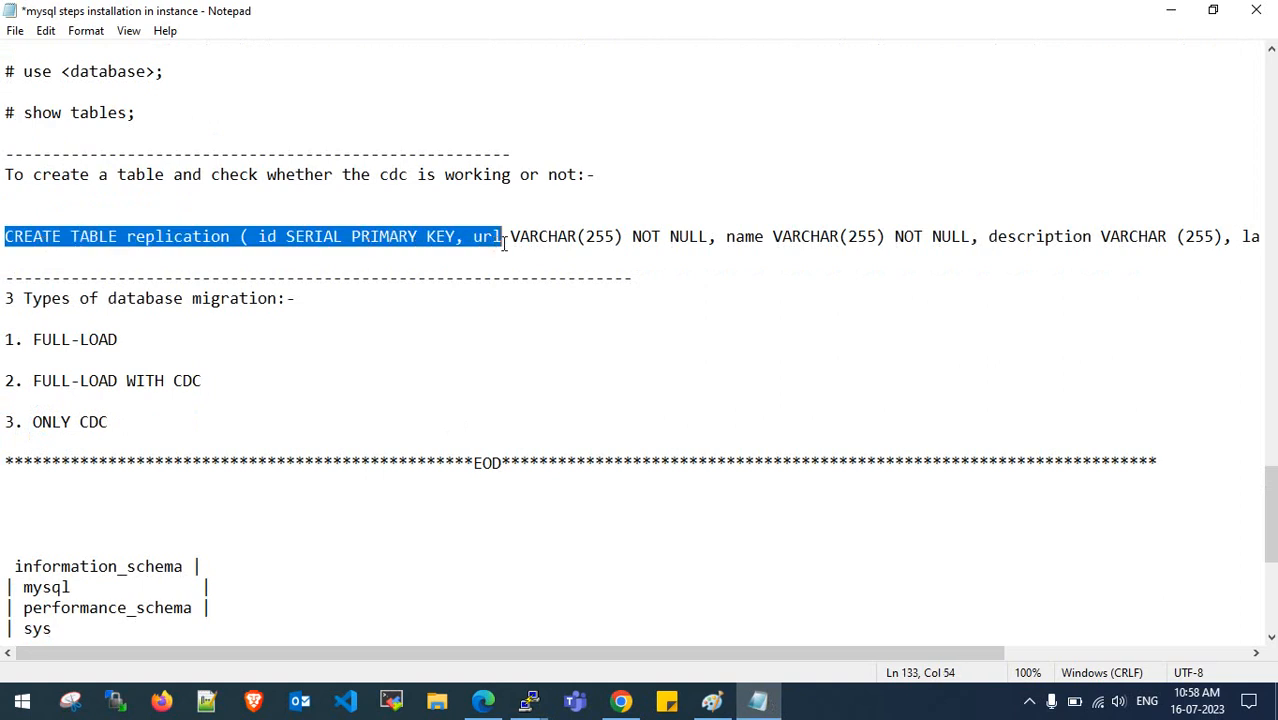
click(505, 236)
scroll(250, 236, up, 7)
scroll(234, 236, up, 2)
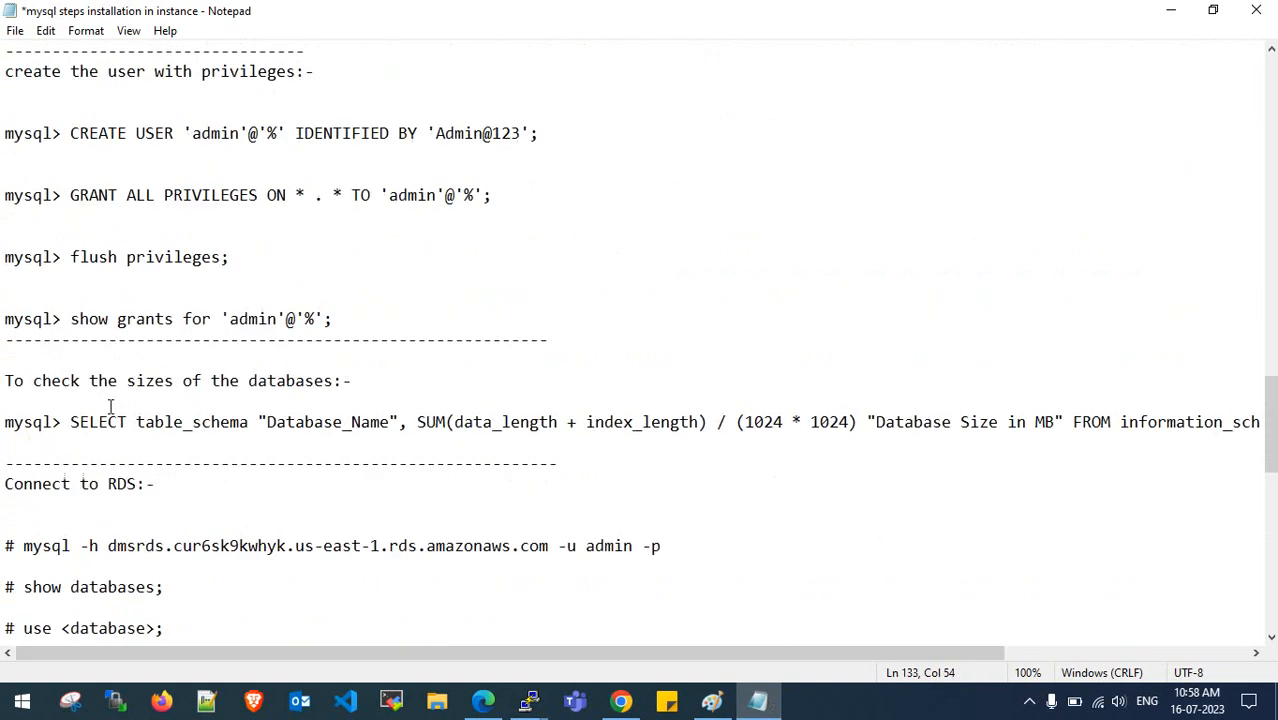
drag(70, 422, 1262, 422)
key(ctrl+c)
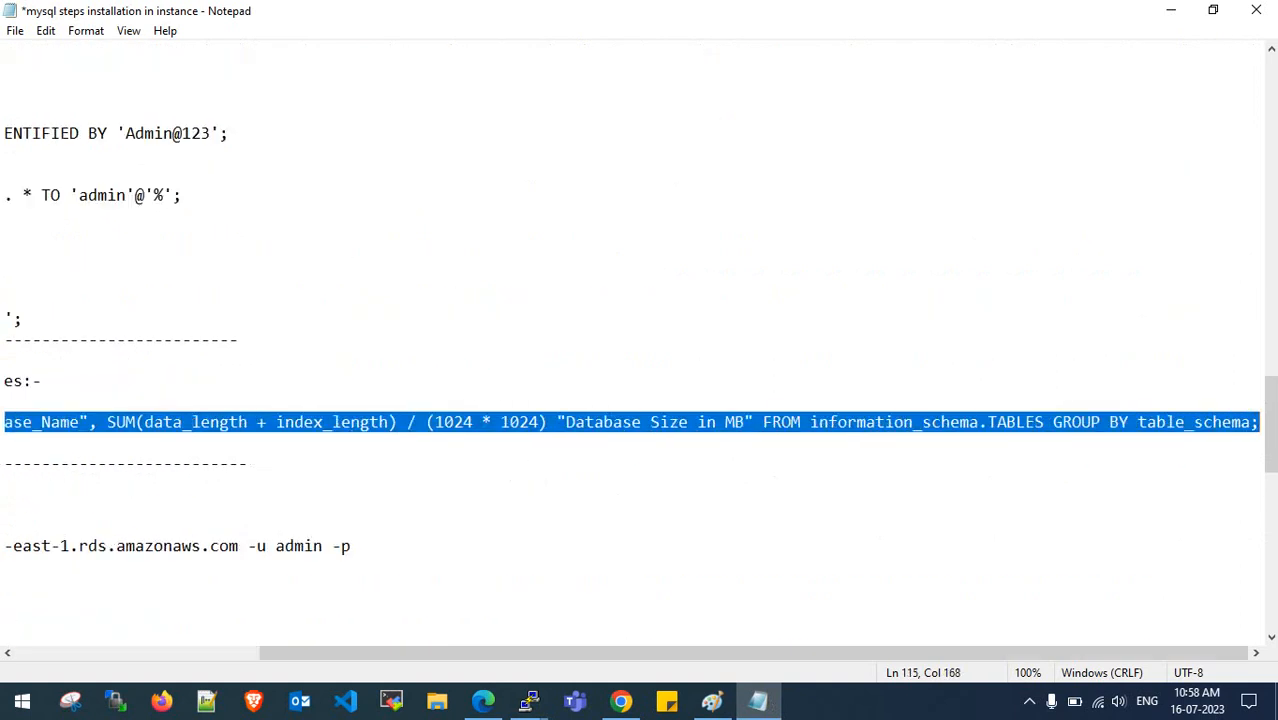
drag(906, 657, 531, 633)
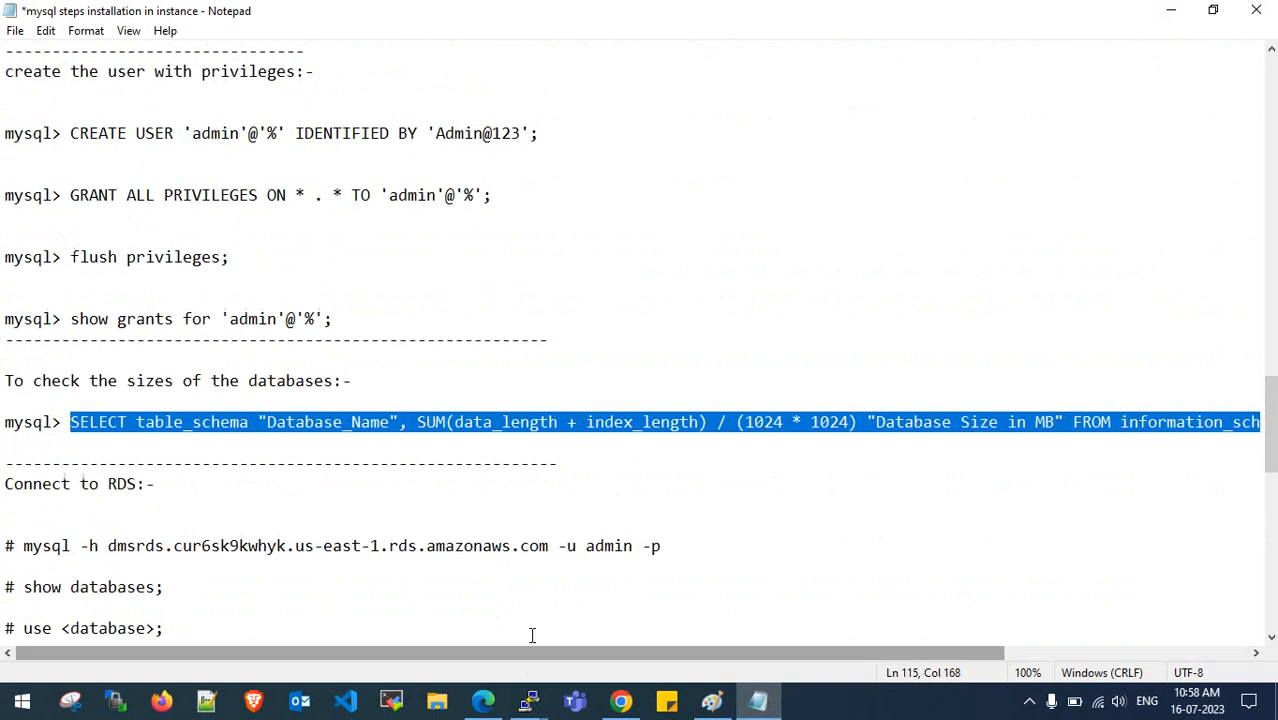
click(1172, 12)
right_click(386, 499)
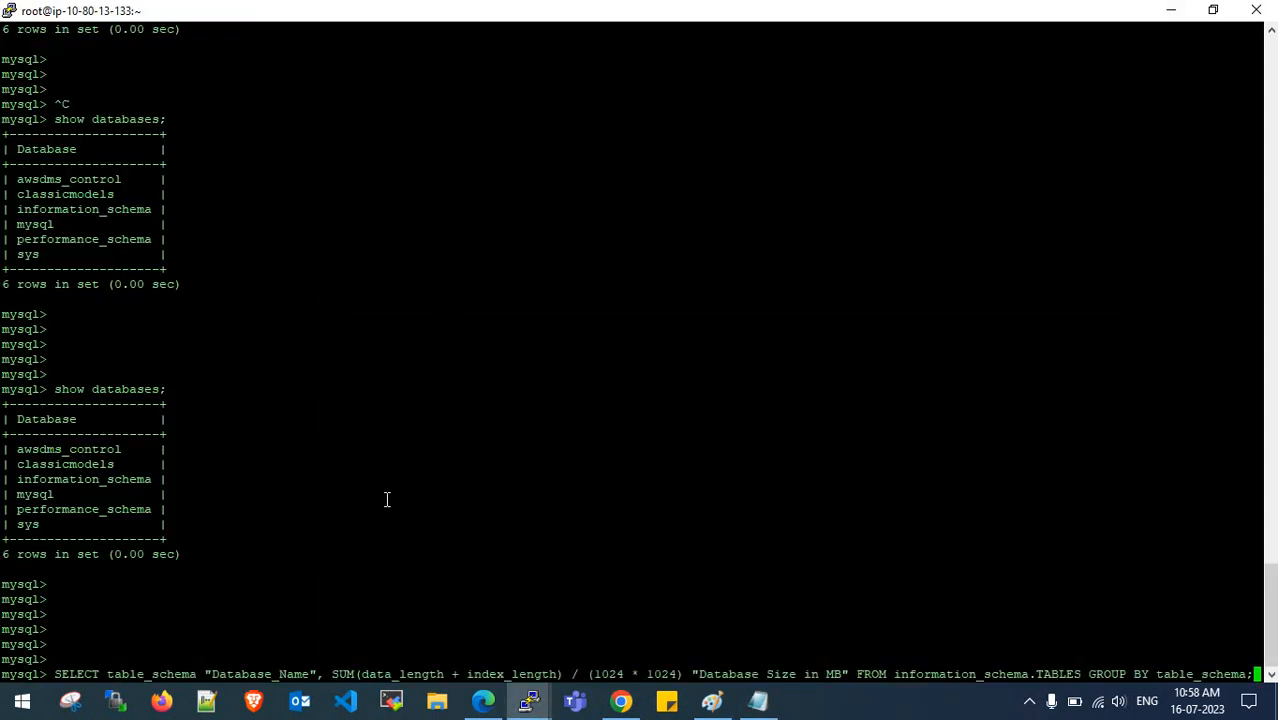
key(Return)
key(Return)
key(Return)
key(Return)
key(Return)
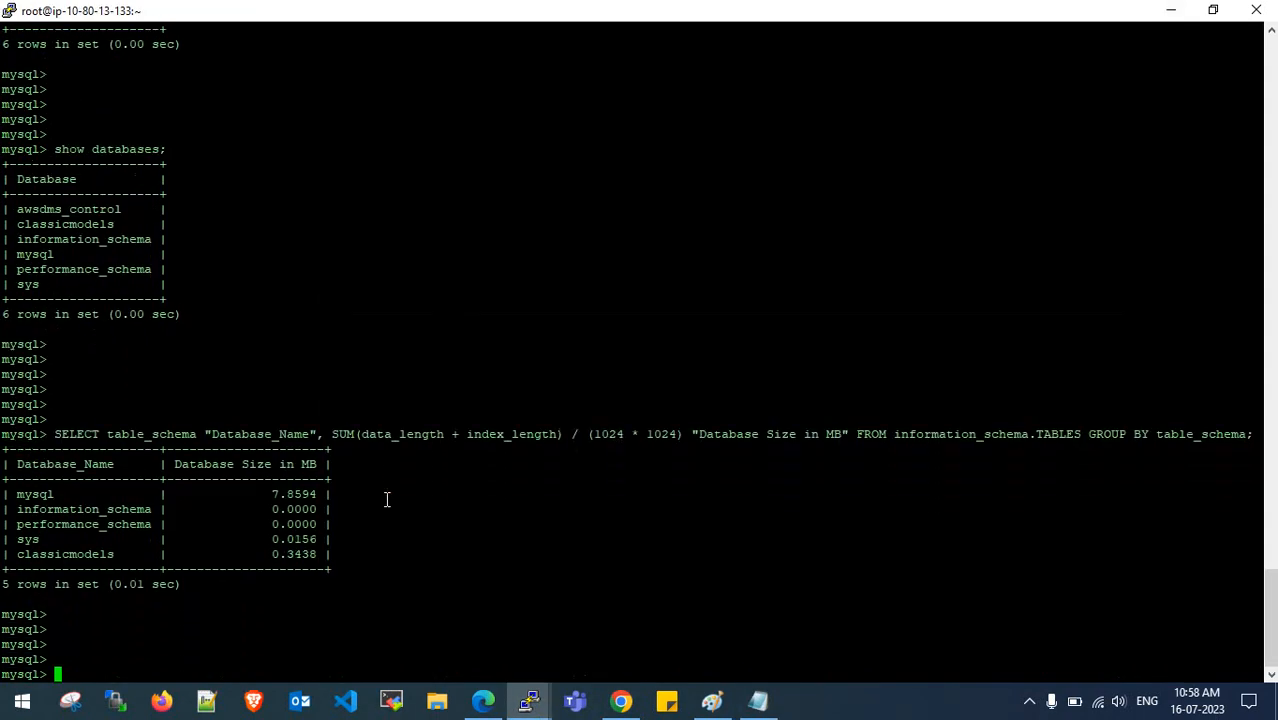
click(1172, 11)
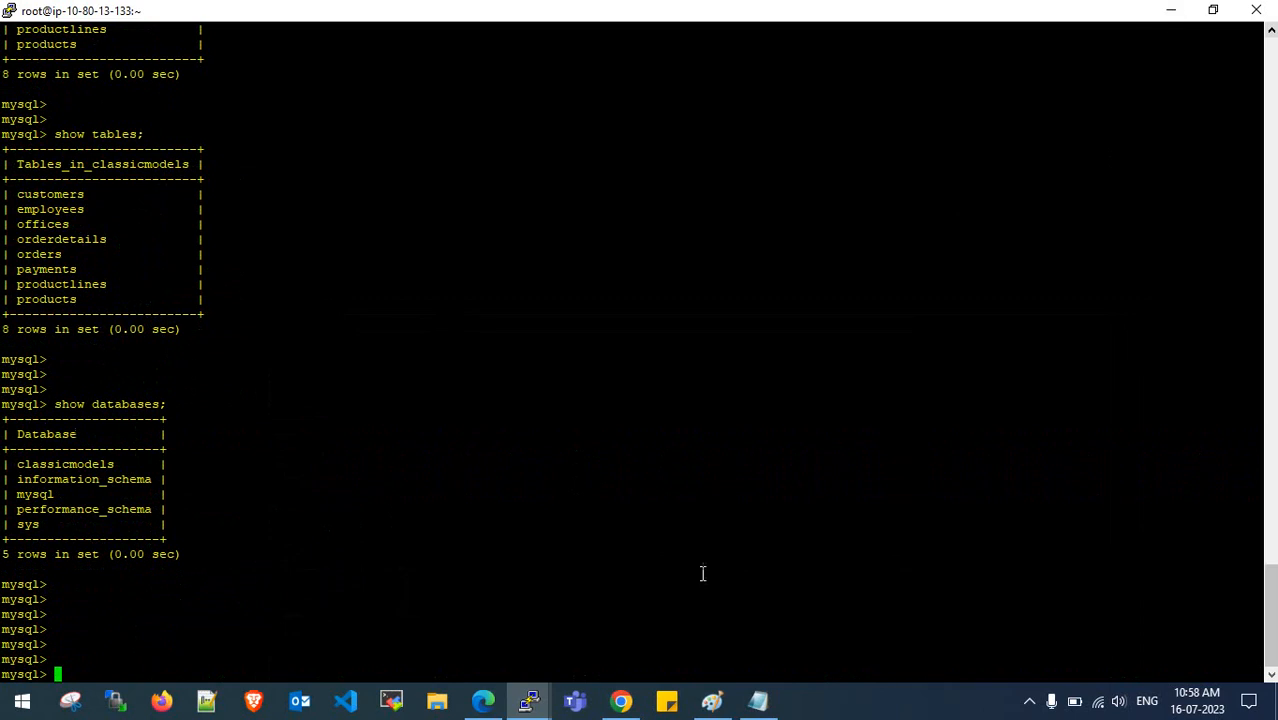
click(524, 712)
- Reload the task page and flip between Table statistics and Overview details; statistics remain at zero records
click(450, 337)
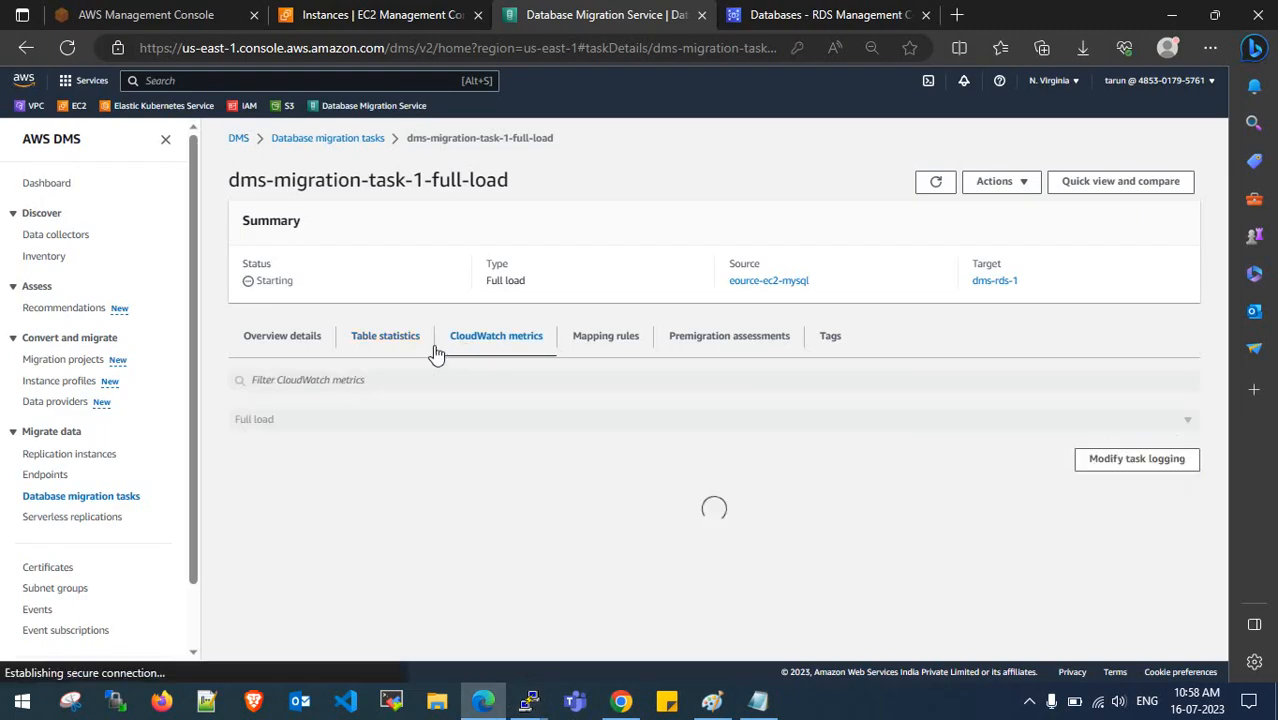
click(395, 345)
click(266, 350)
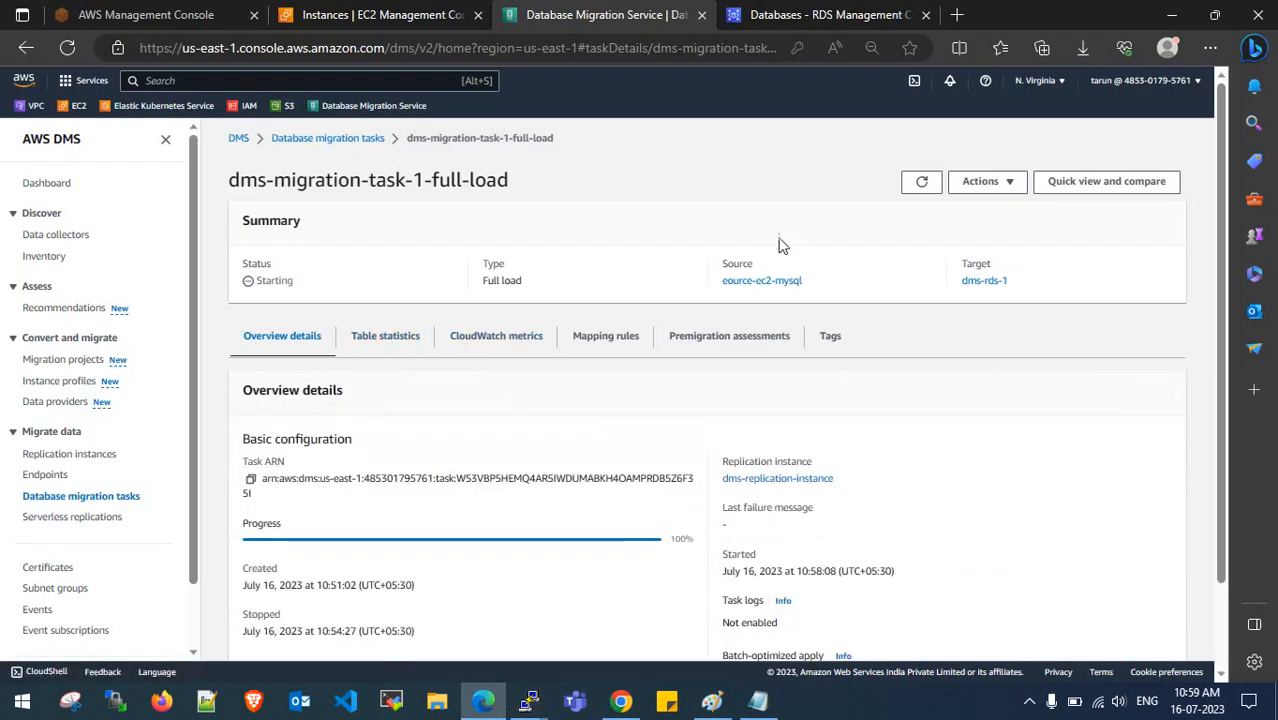
click(922, 184)
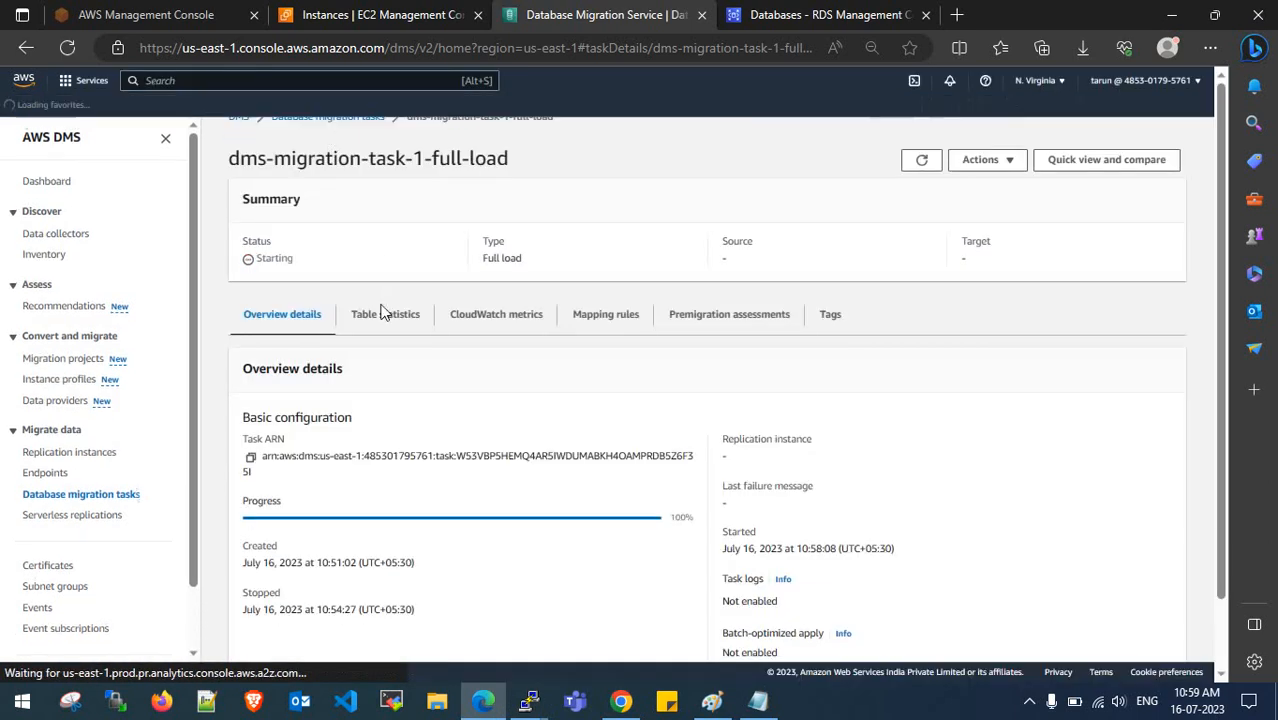
click(385, 340)
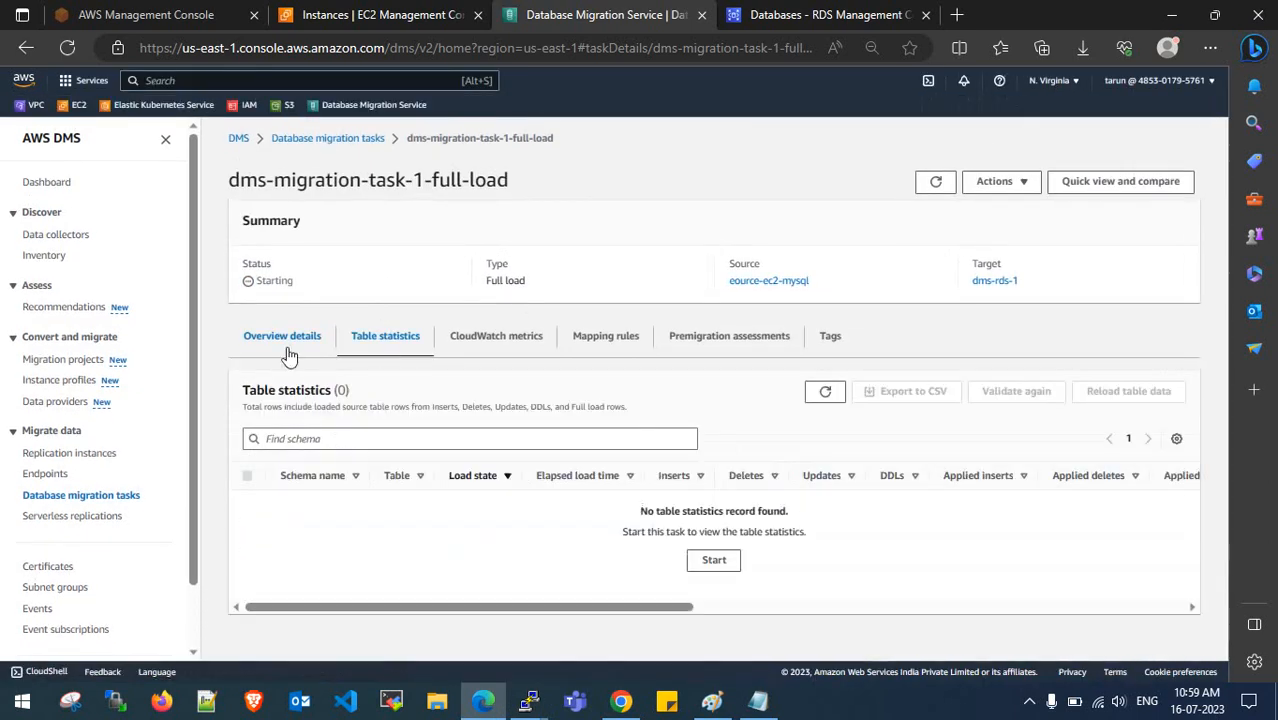
click(285, 348)
click(388, 346)
click(300, 346)
click(372, 345)
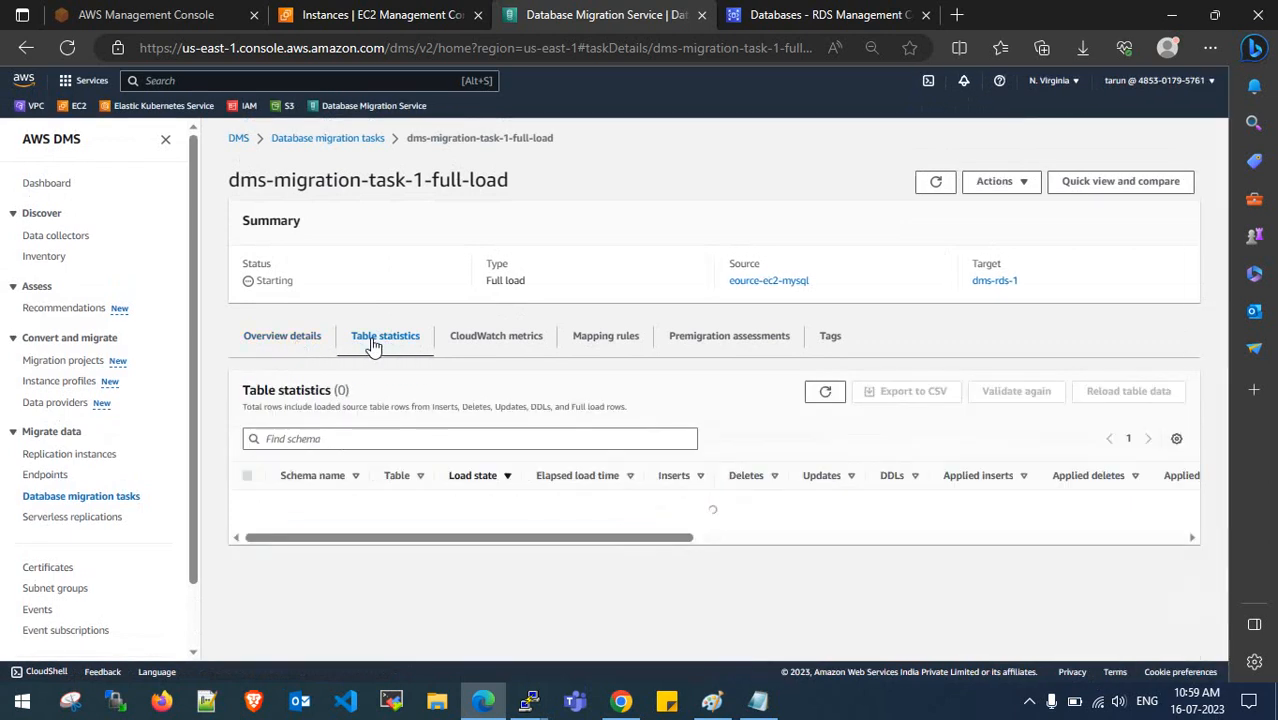
- In the other mysql session, rerun show databases and the size query, confirming classicmodels at 0.3438 MB
mouse_move(529, 700)
click(606, 625)
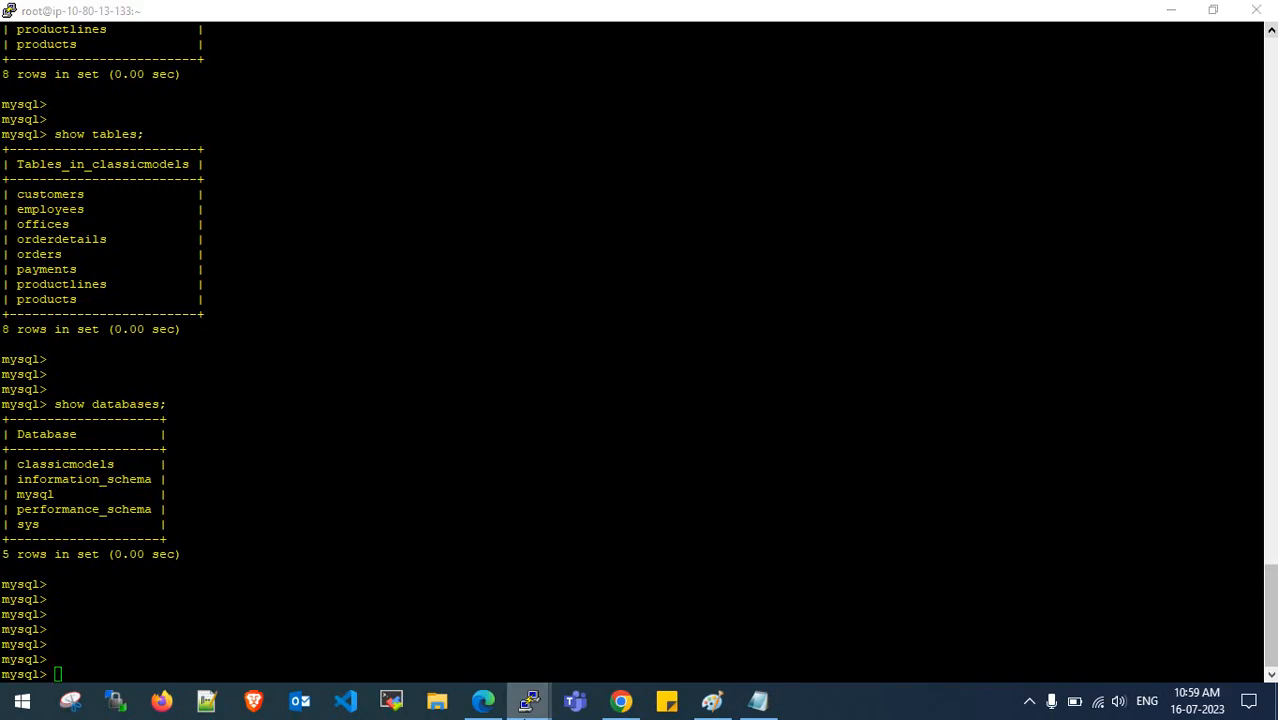
click(529, 700)
click(482, 627)
key(Up)
key(Up)
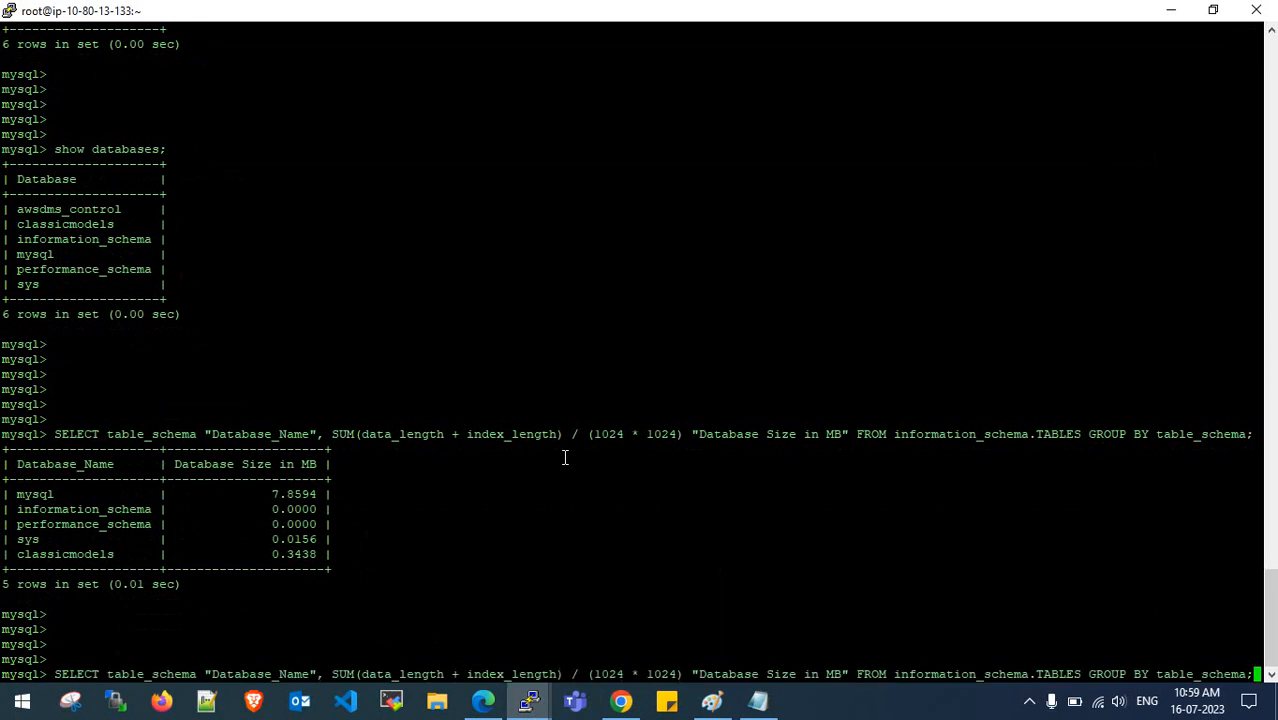
key(Return)
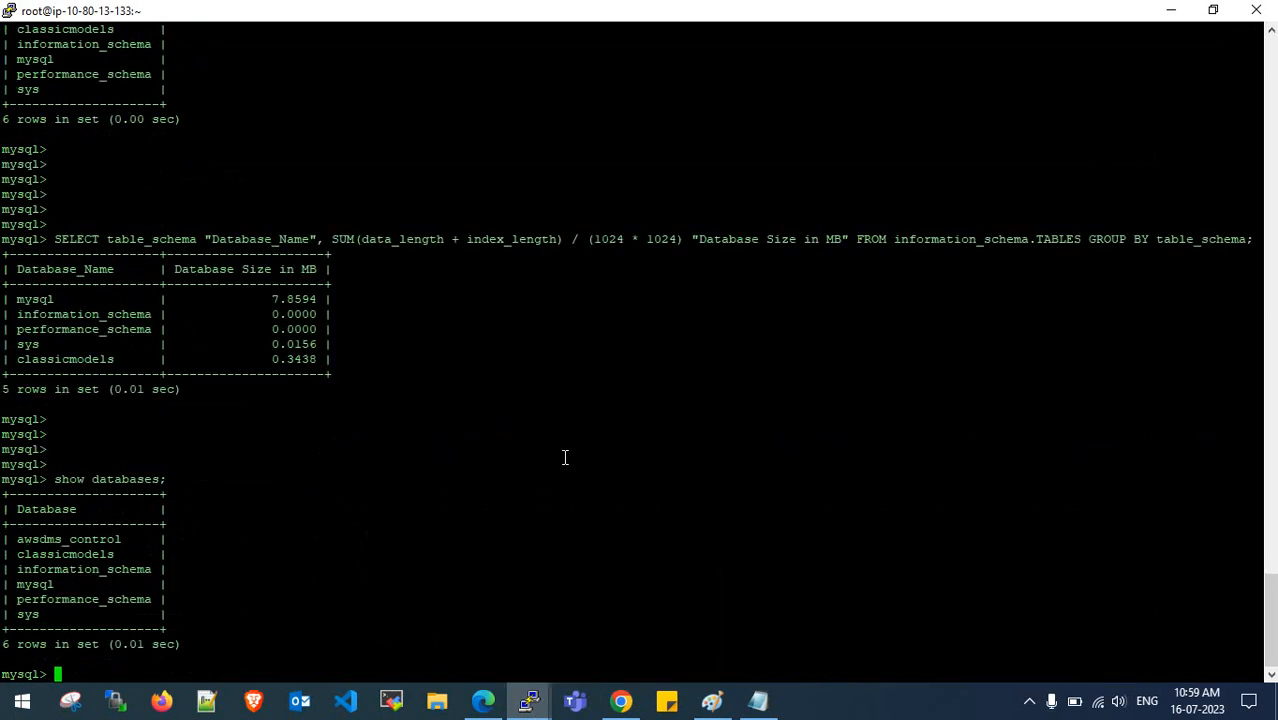
key(Return)
key(Return)
key(Return)
key(Up)
key(Up)
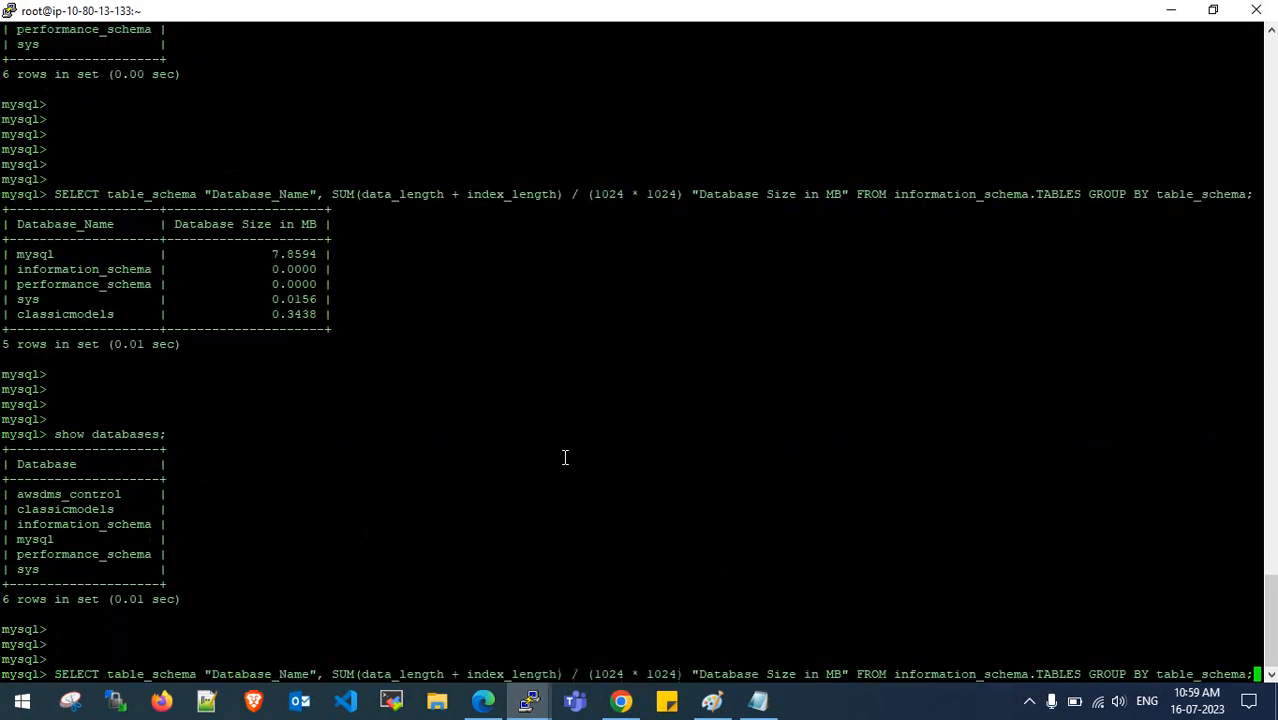
key(Return)
key(Return)
key(Return)
key(Return)
key(Return)
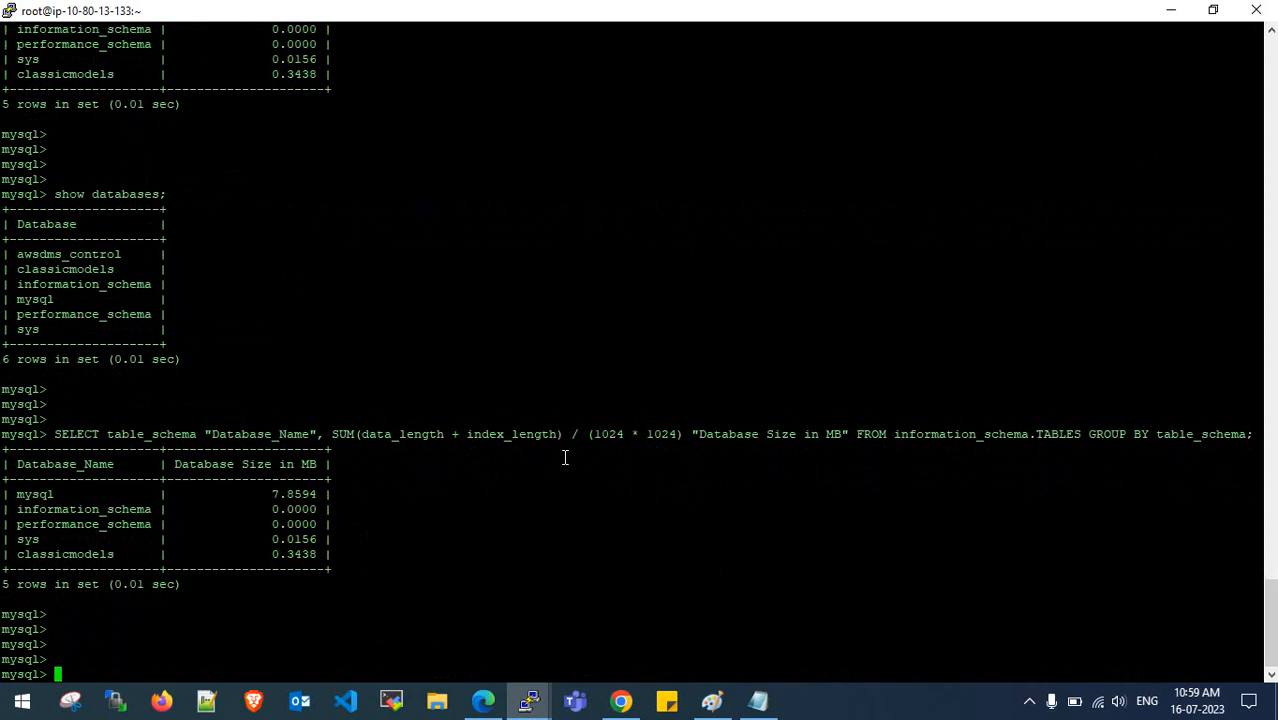
click(483, 700)
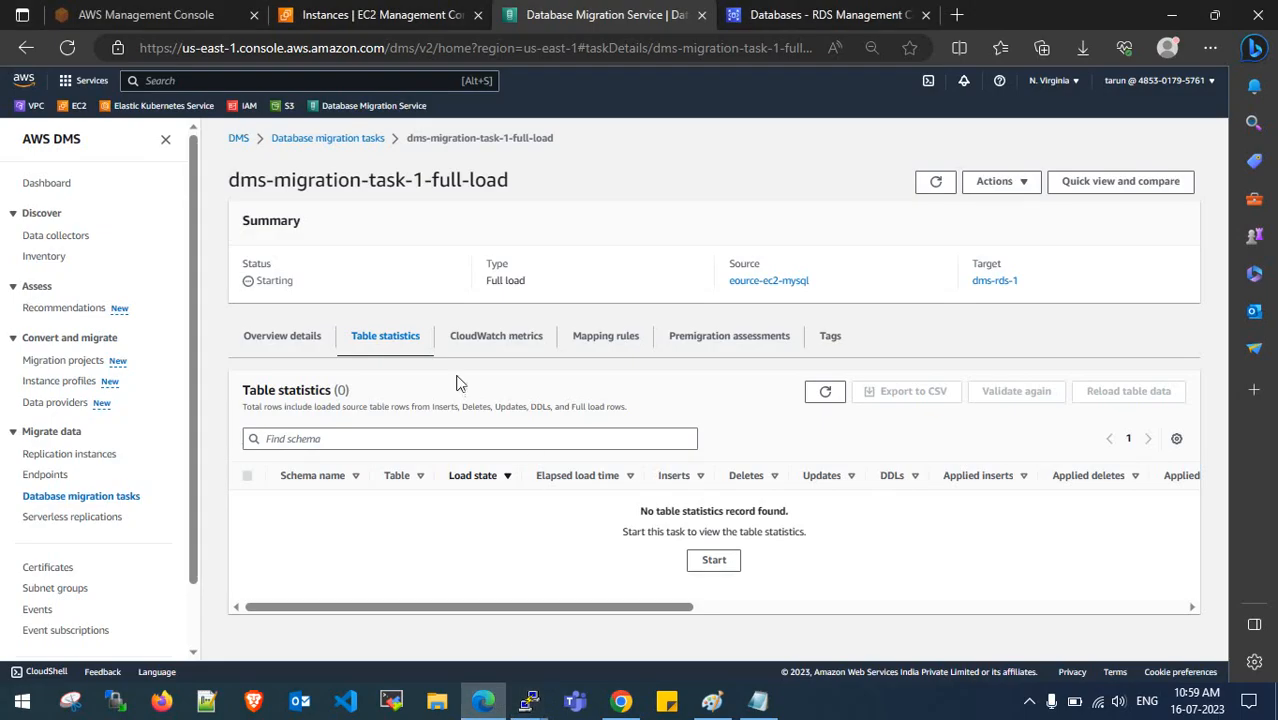
- Reopen dms-migration-task-1-full-load and refresh its Table statistics until eight tables show completed
click(306, 343)
click(386, 345)
click(300, 340)
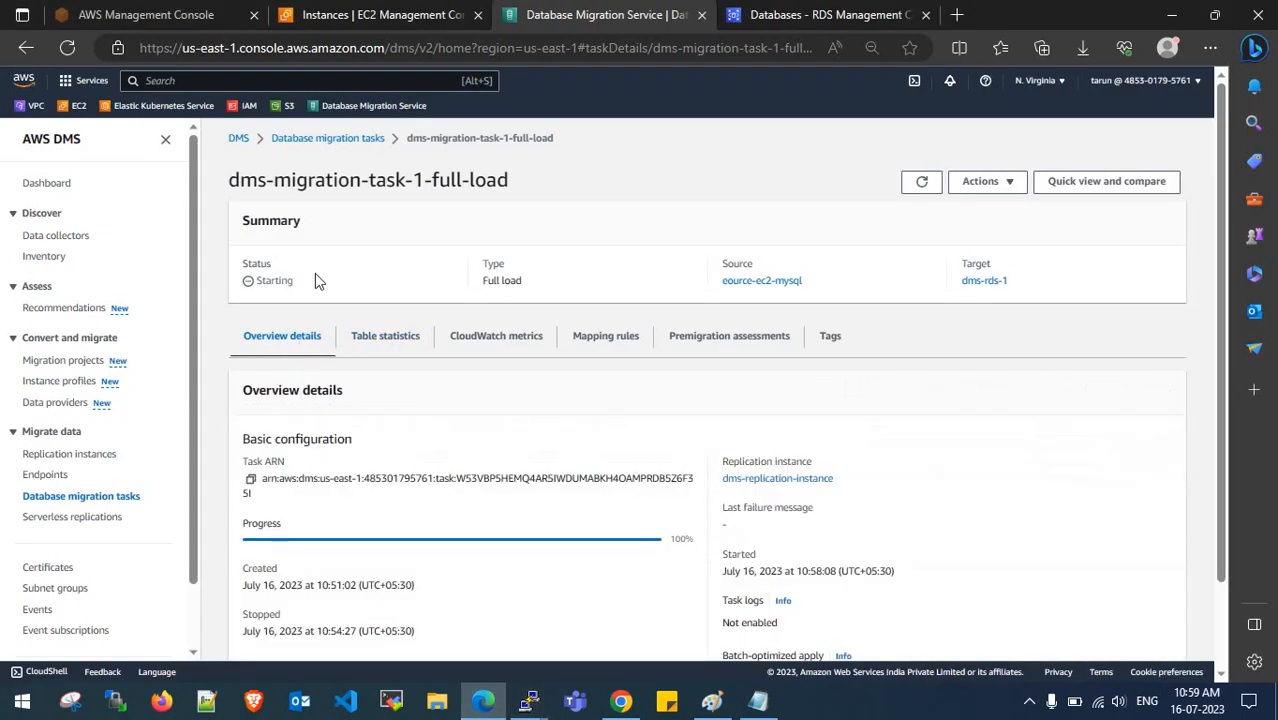
click(344, 142)
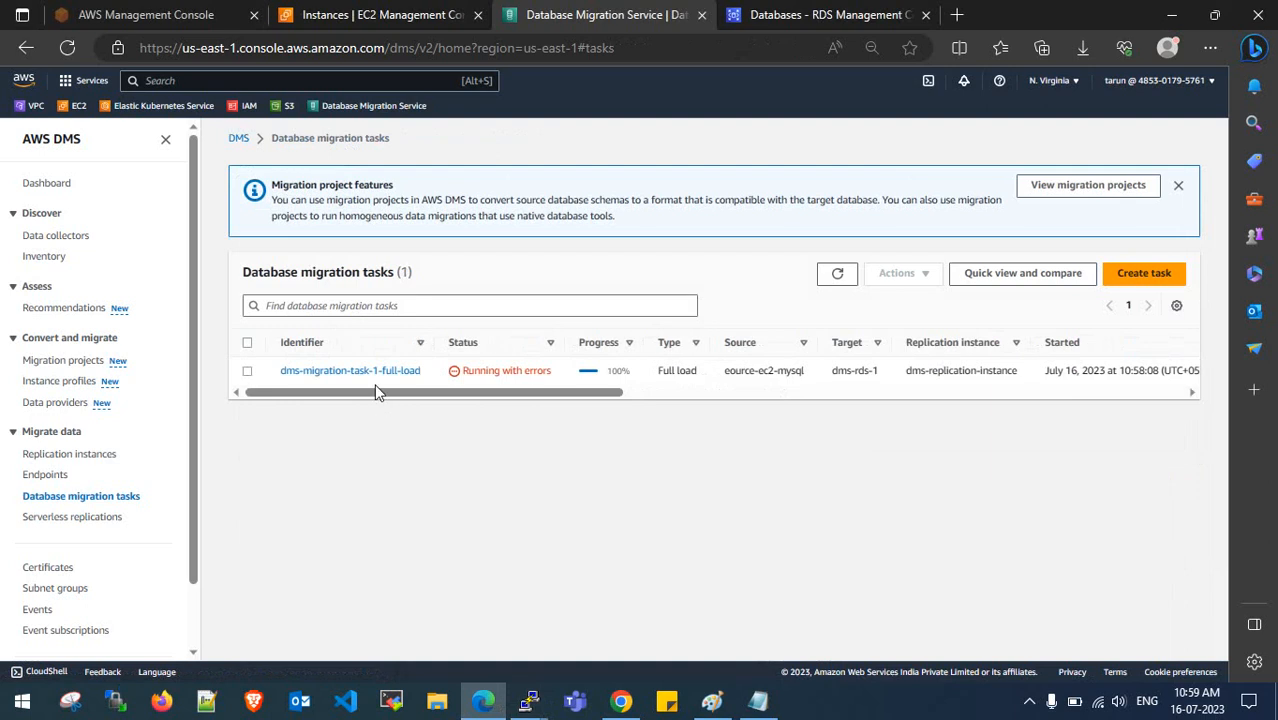
click(385, 374)
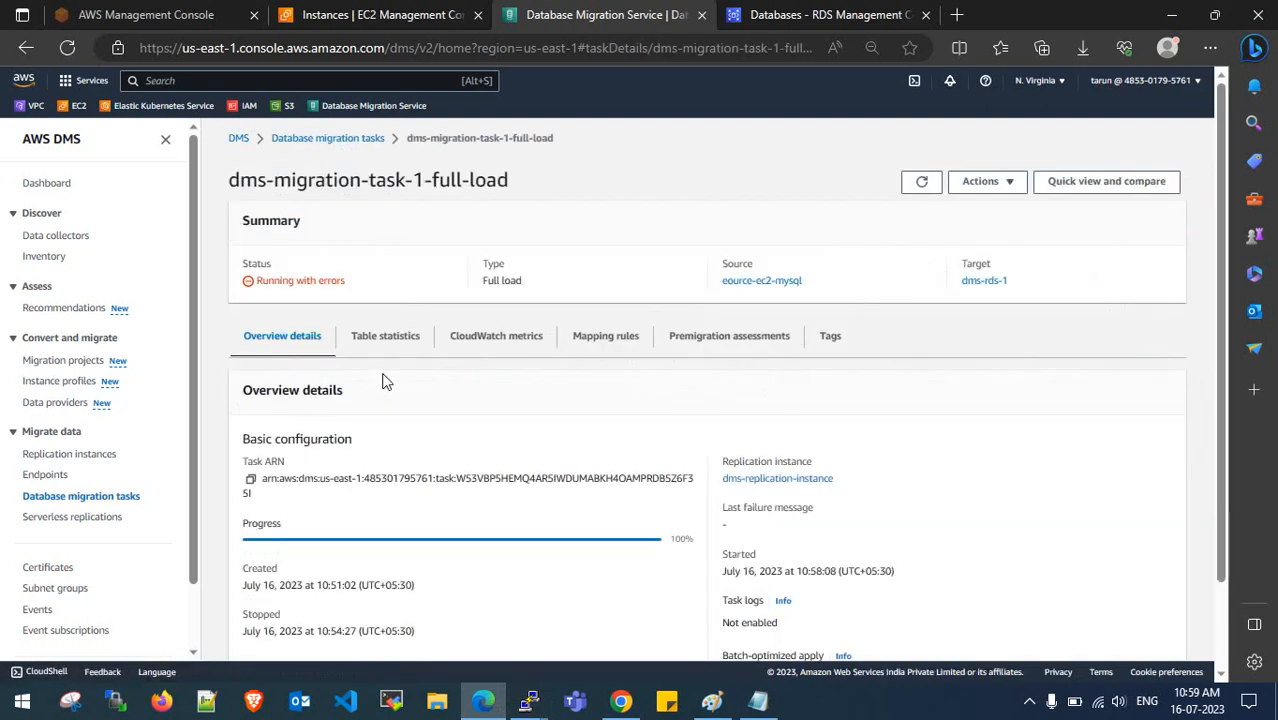
click(400, 341)
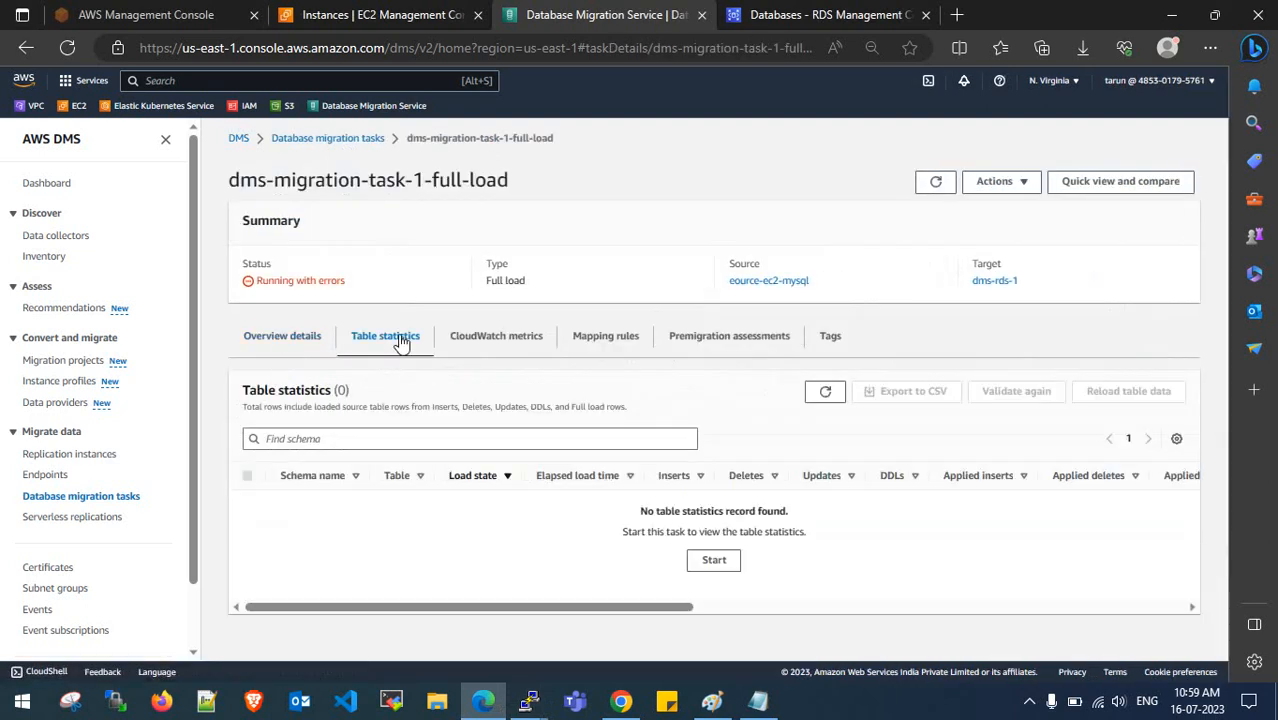
click(303, 342)
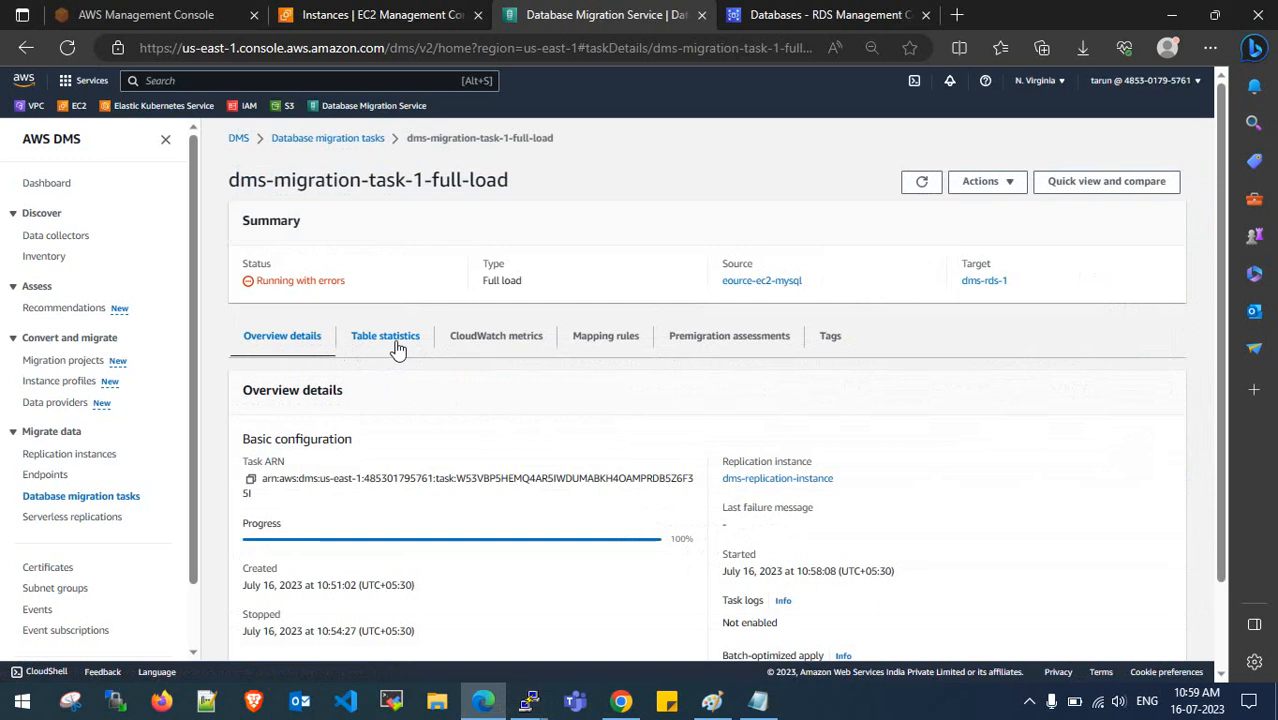
click(397, 345)
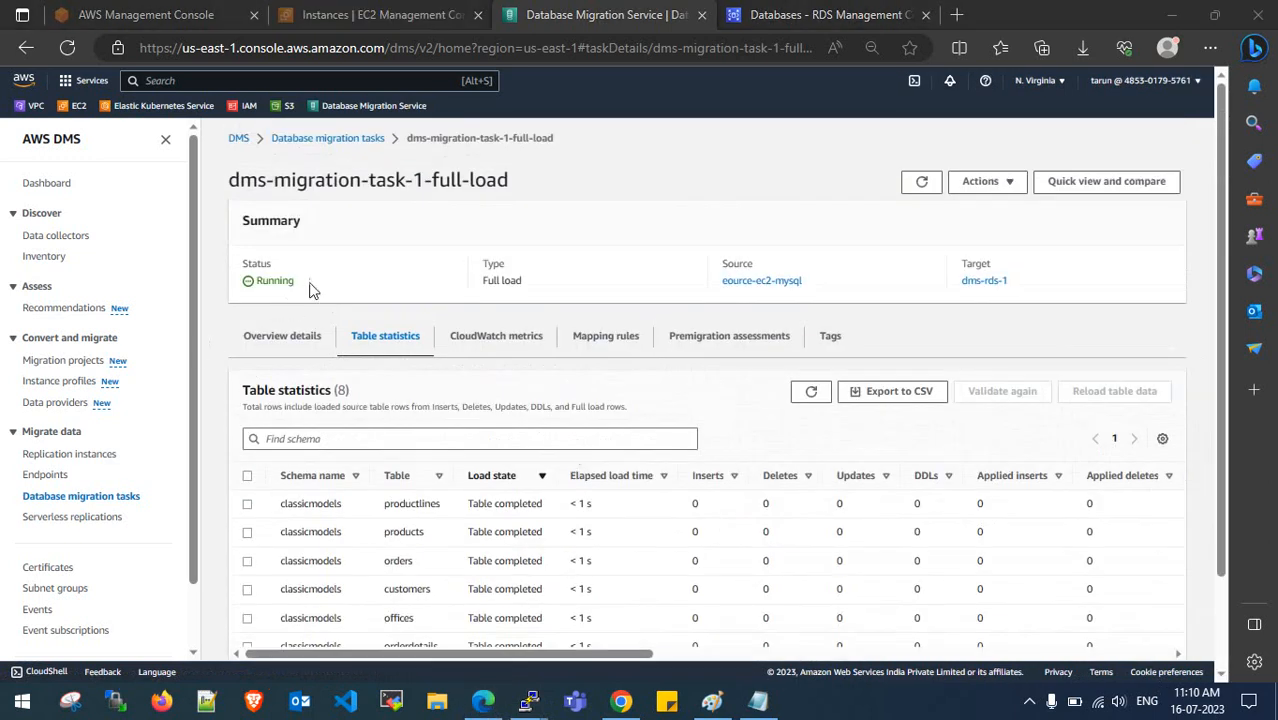
- Note the Running status and open Mapping rules excluding sys, performance_schema, information_schema and mysql
drag(310, 289, 268, 280)
click(330, 283)
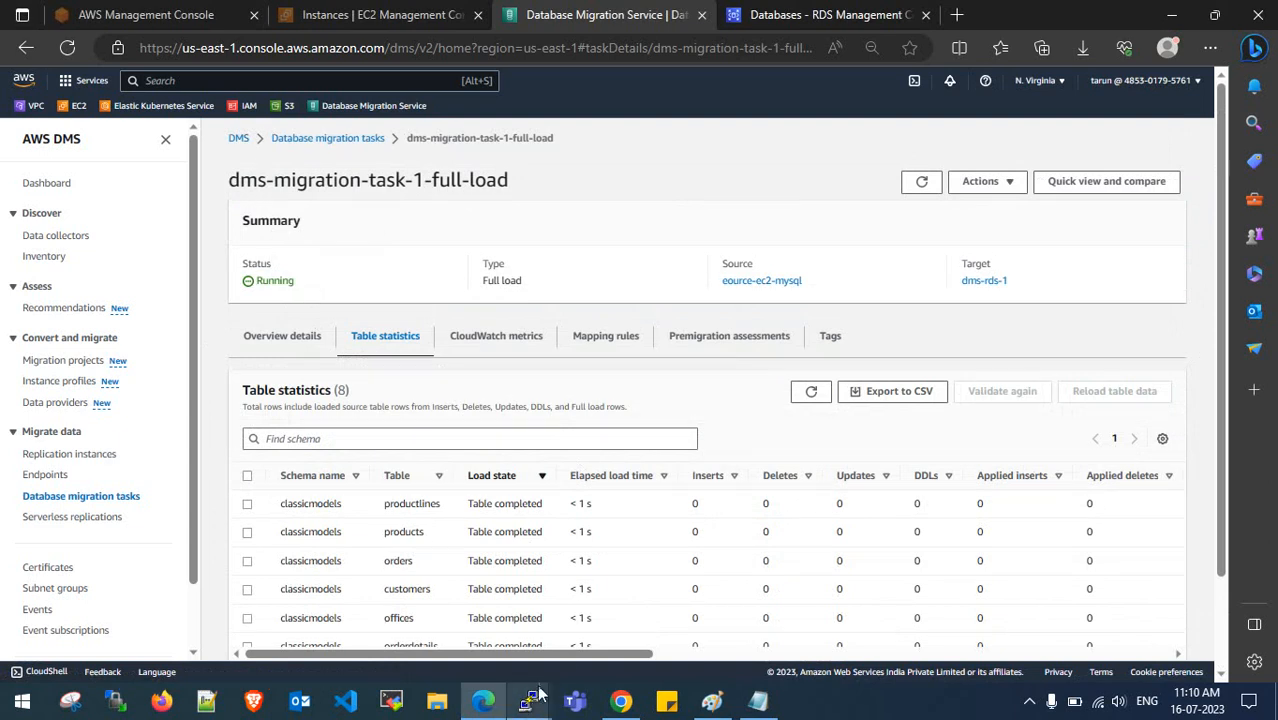
scroll(545, 380, down, 2)
click(625, 230)
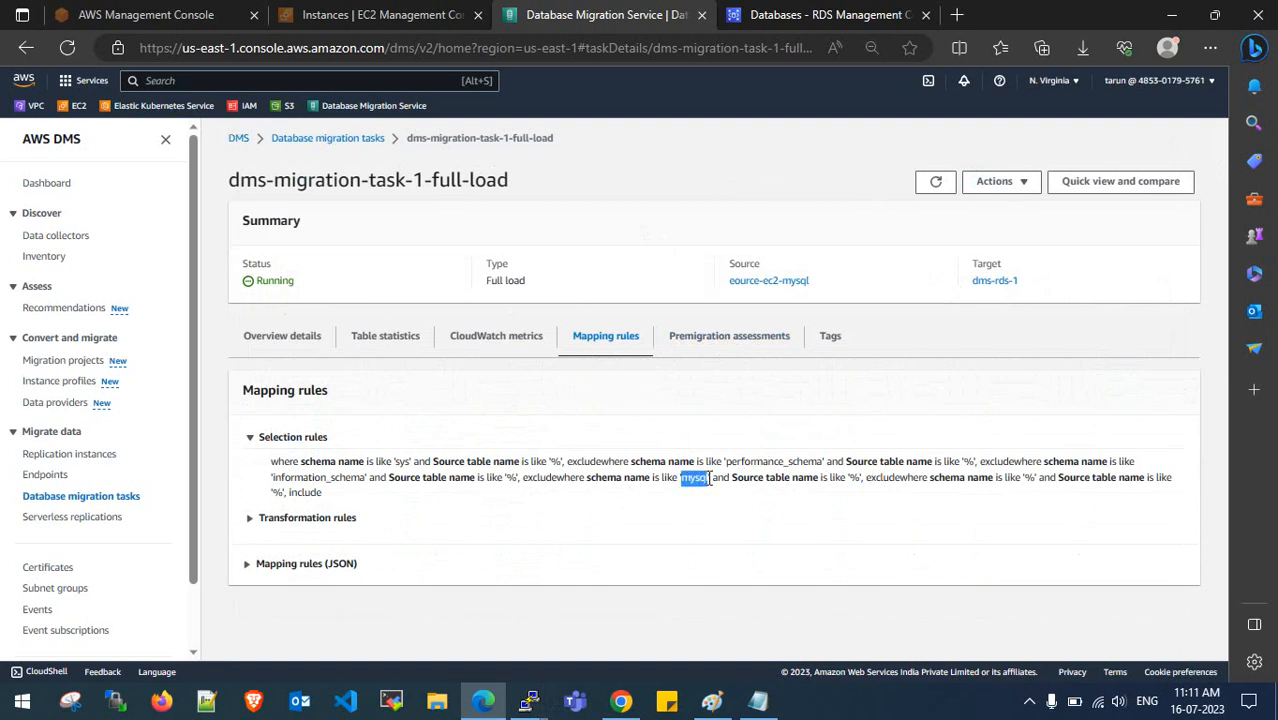
- Review the selection rule's wildcard, then the eight classicmodels tables marked Table completed
click(706, 480)
drag(853, 481, 907, 483)
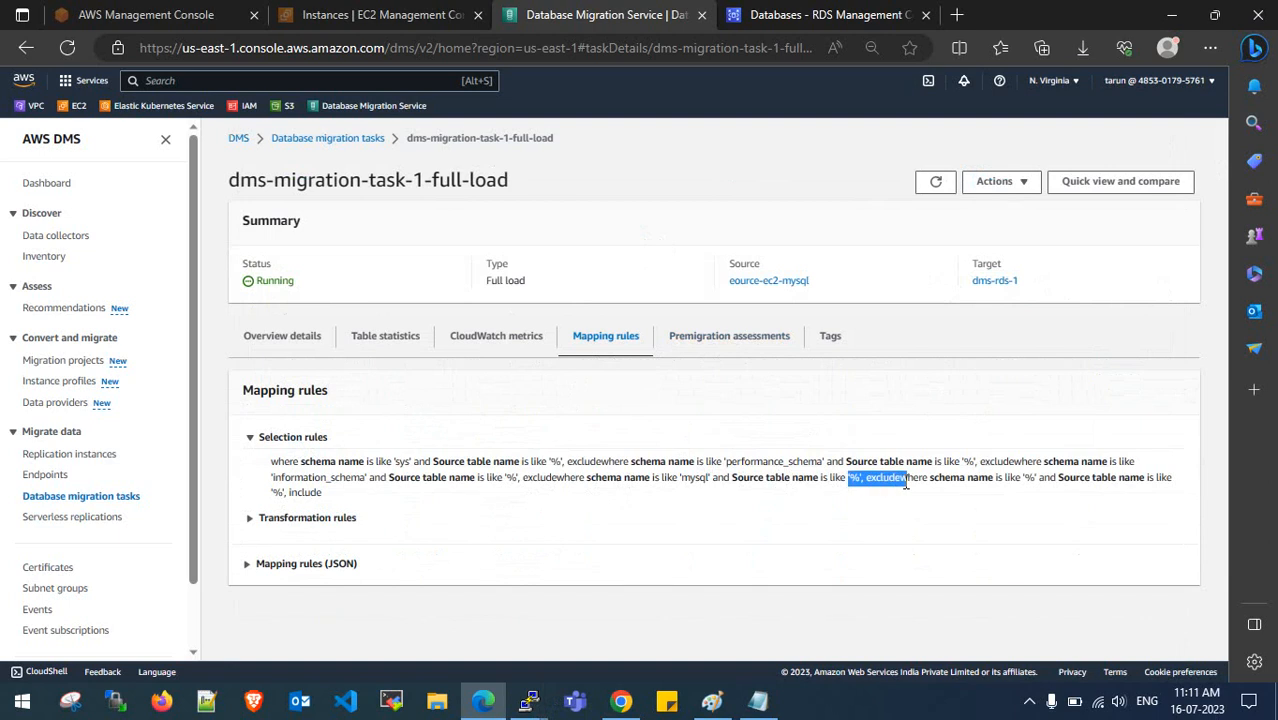
click(399, 383)
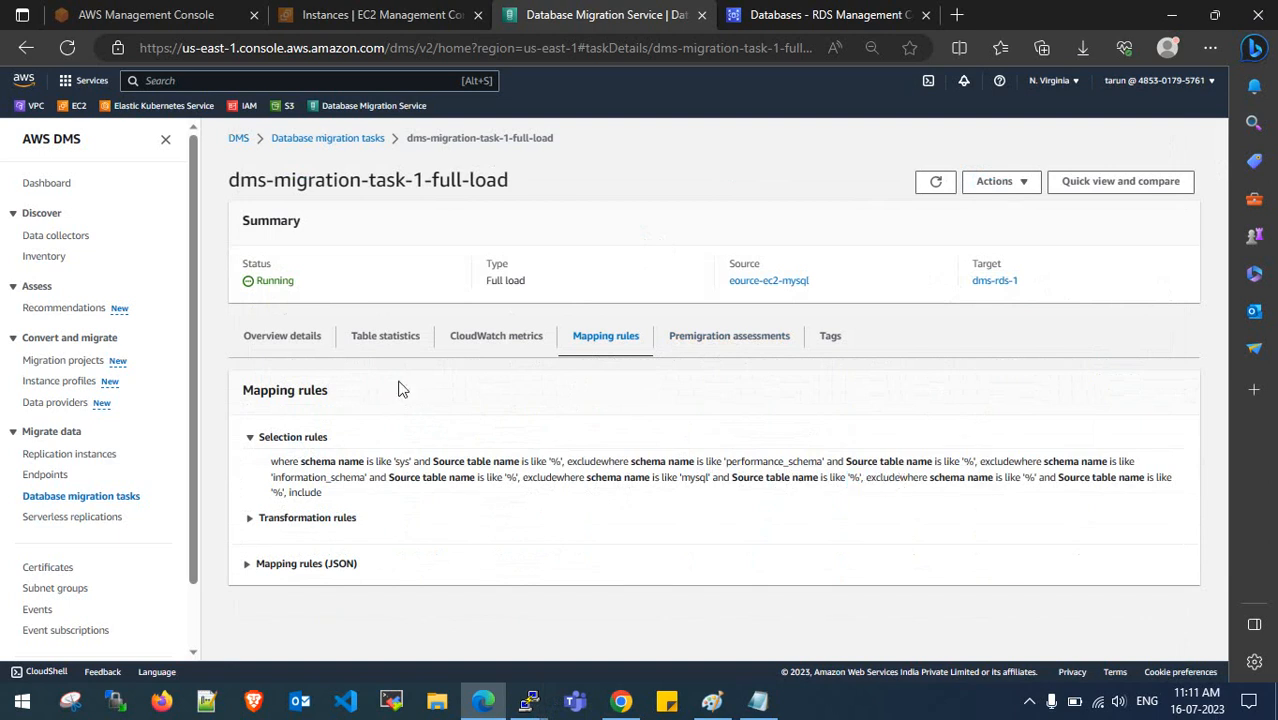
click(399, 340)
scroll(402, 338, down, 1)
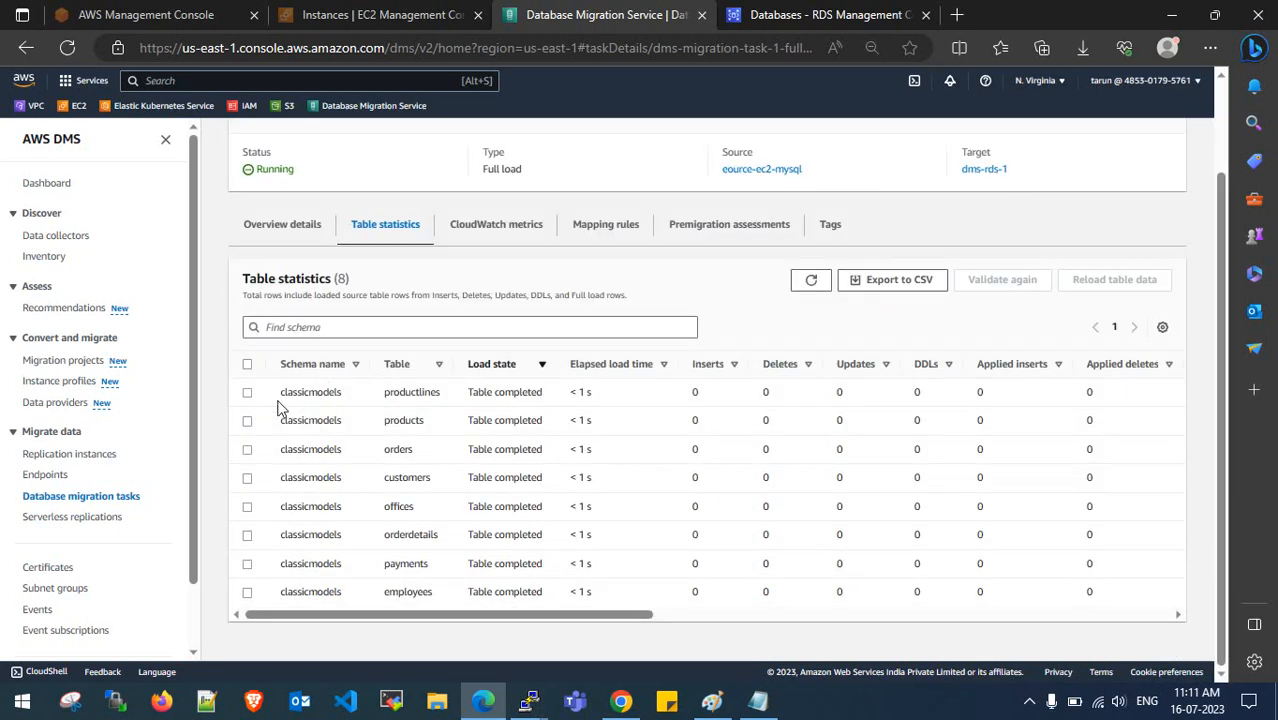
drag(280, 400, 345, 592)
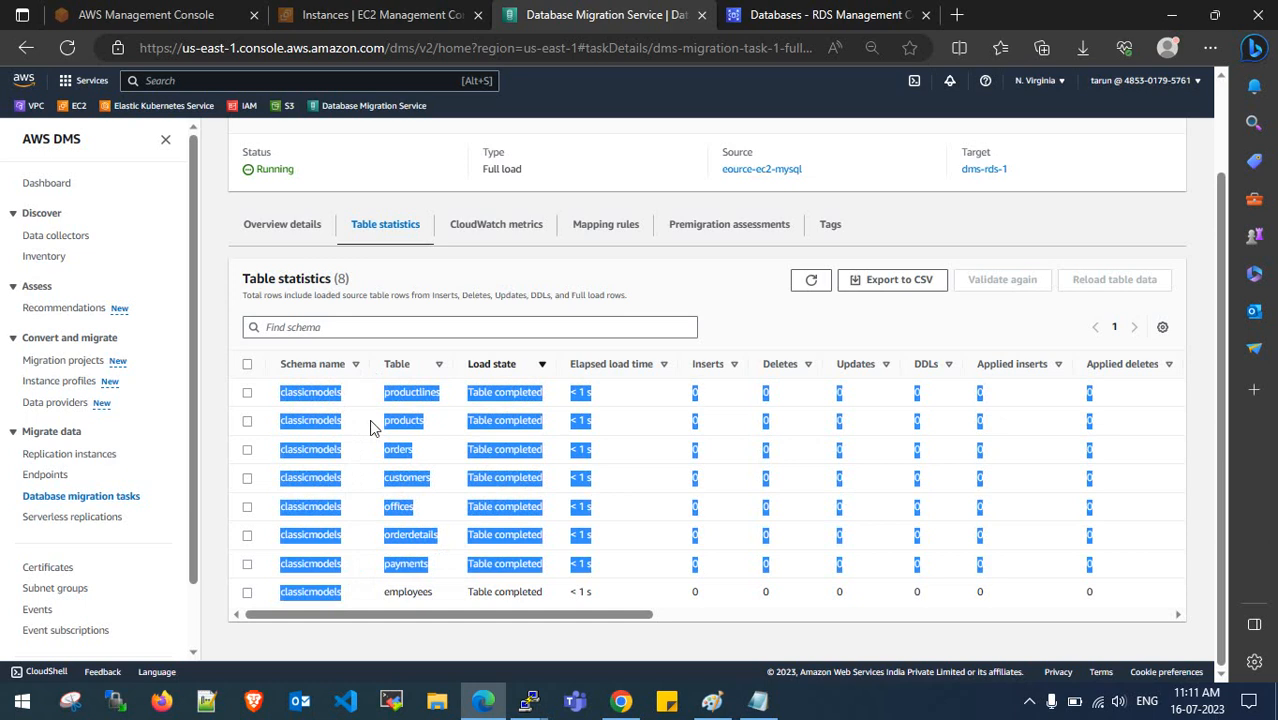
click(420, 395)
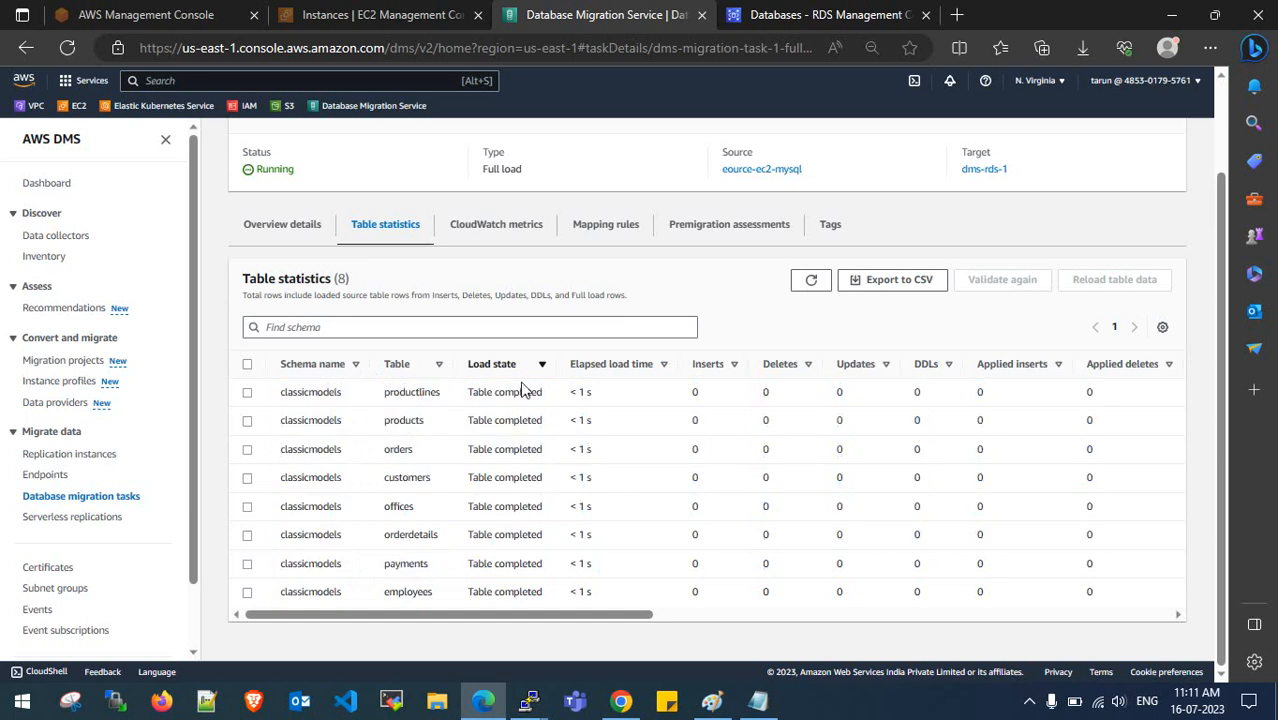
- Check Overview details at 100%, return to the migration tasks list, and switch to the Notepad notes
scroll(330, 250, up, 1)
click(283, 320)
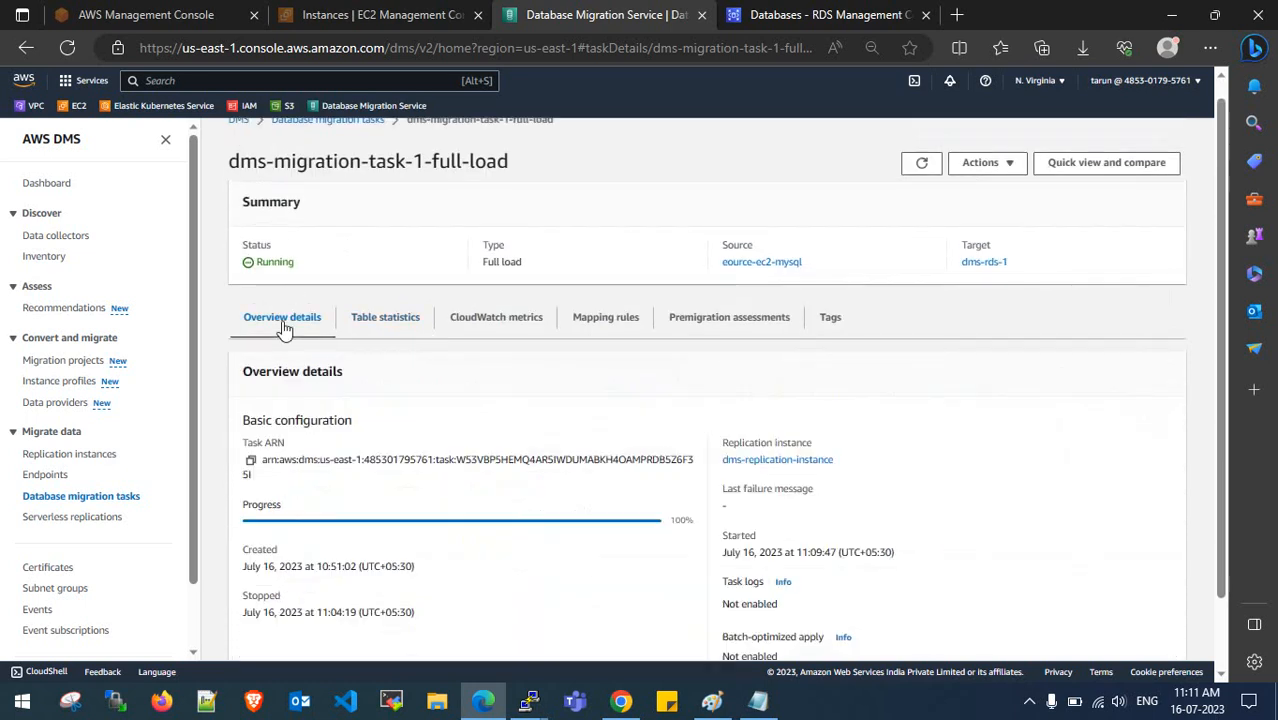
scroll(283, 328, up, 1)
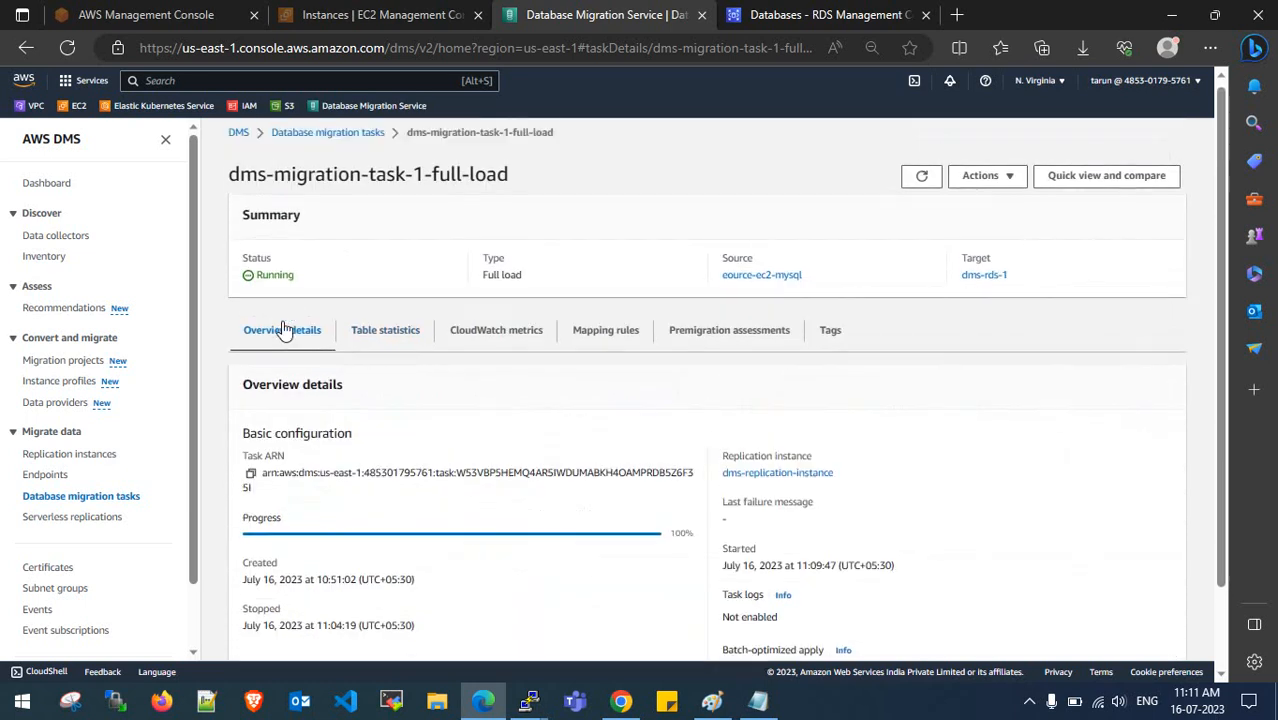
click(351, 139)
key(alt+Tab)
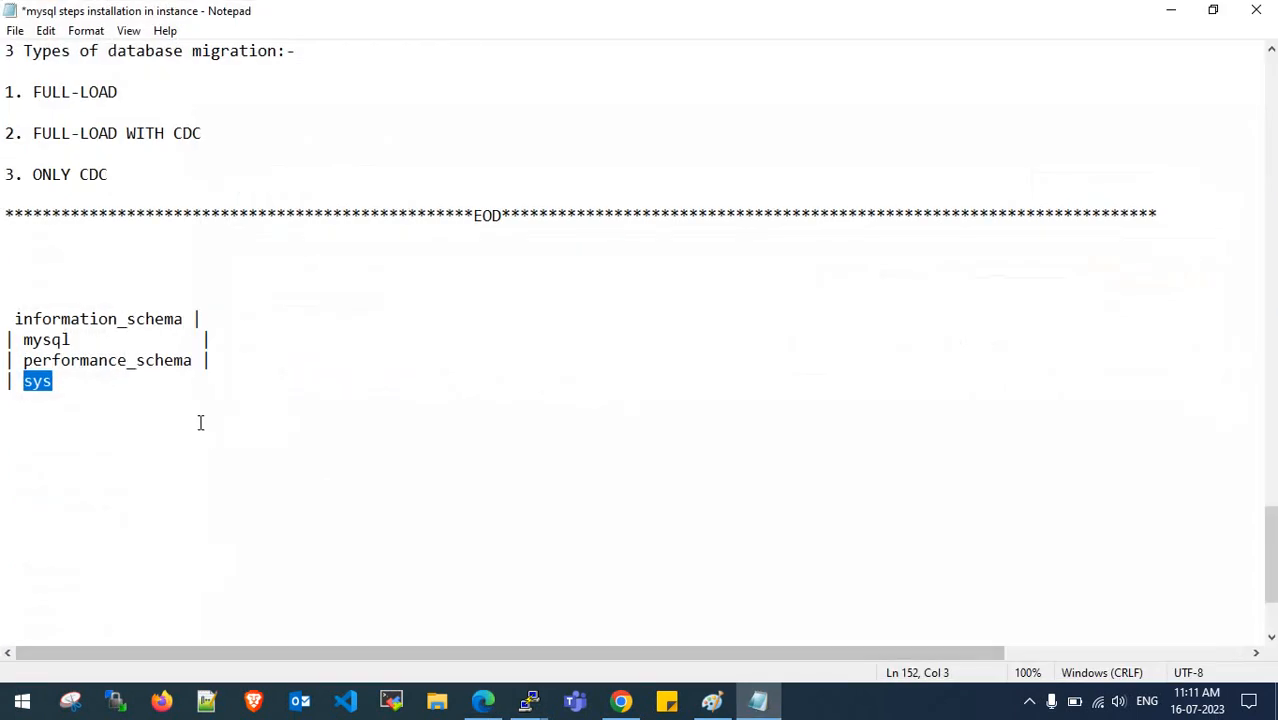
- Delete the information_schema, mysql, performance_schema and sys lines from the notes, then minimize Notepad
click(200, 422)
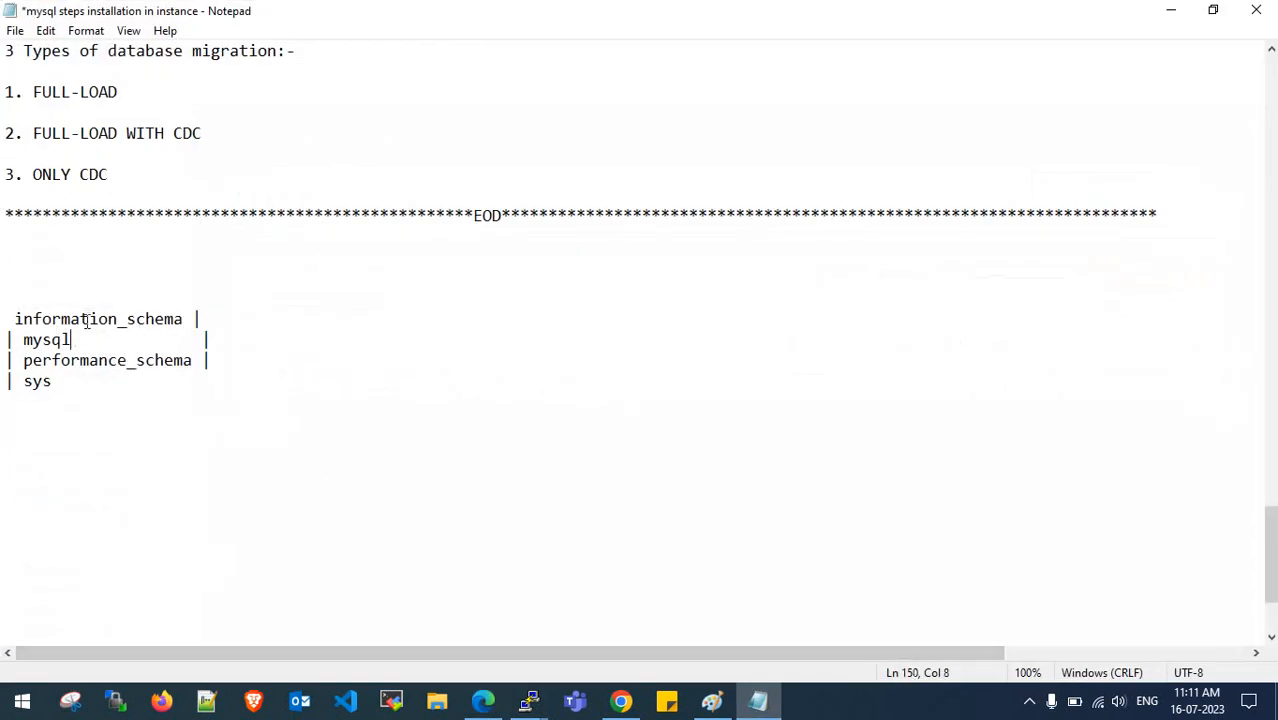
drag(12, 320, 23, 382)
click(70, 385)
click(68, 382)
click(71, 340)
drag(71, 340, 23, 340)
click(24, 340)
scroll(522, 282, up, 2)
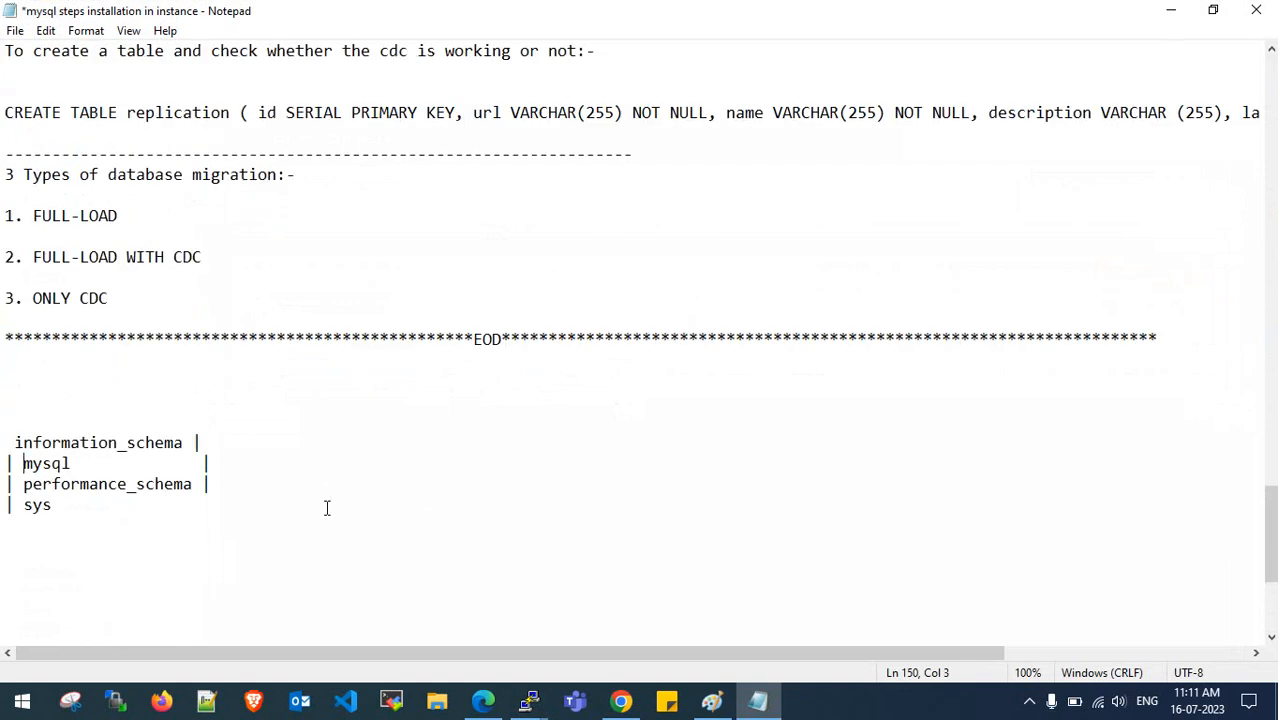
drag(325, 507, 4, 437)
key(BackSpace)
key(BackSpace)
key(BackSpace)
key(BackSpace)
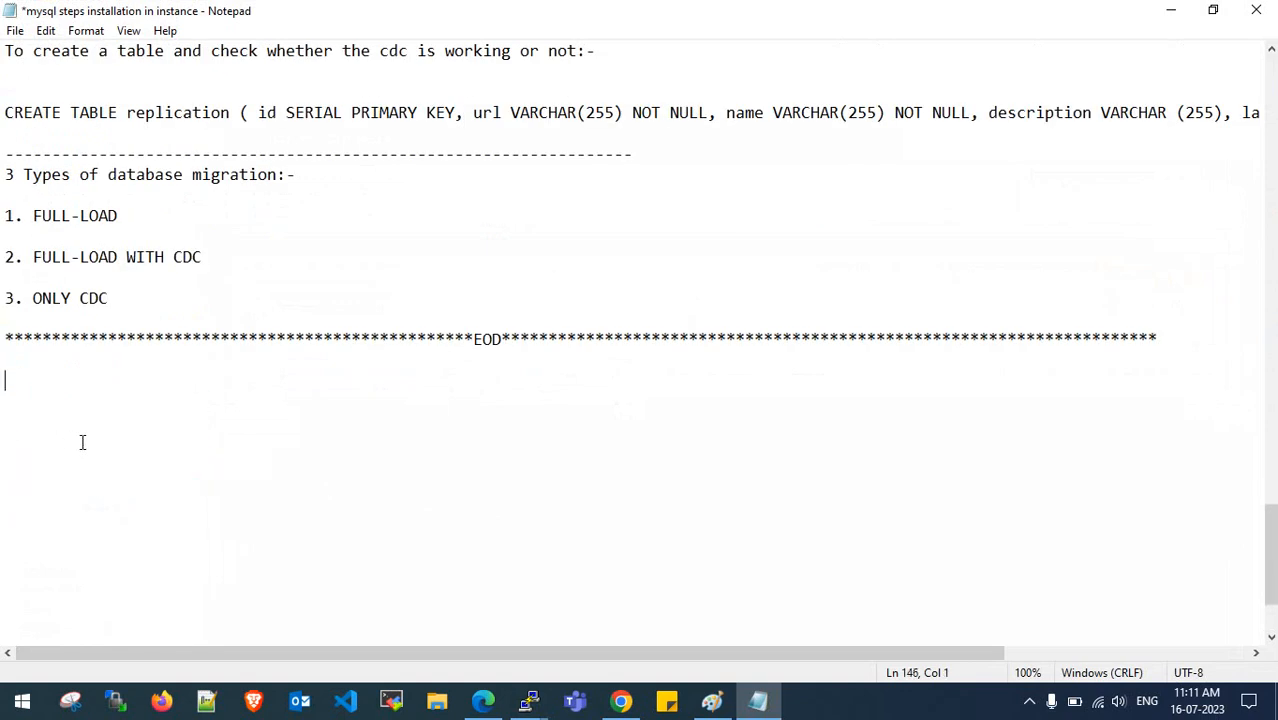
scroll(83, 443, up, 3)
click(1166, 12)
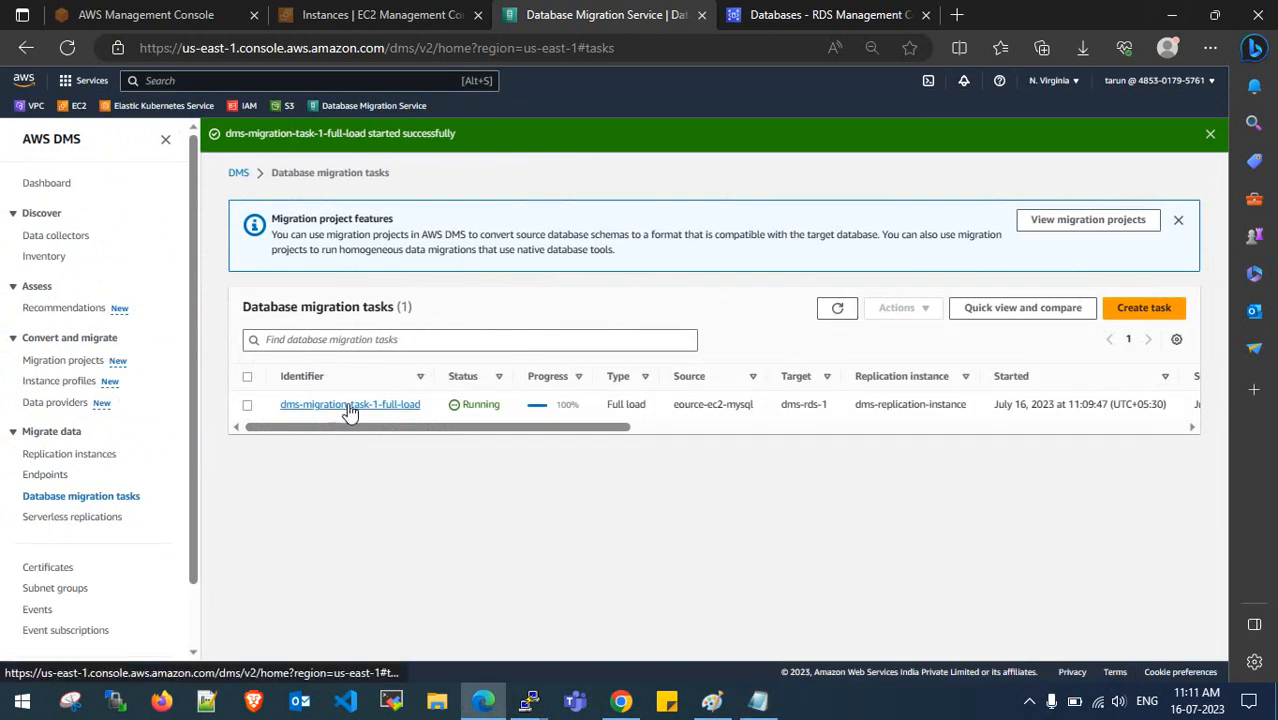
- Open dms-migration-task-1-full-load and review its creation, start and stop times
click(386, 372)
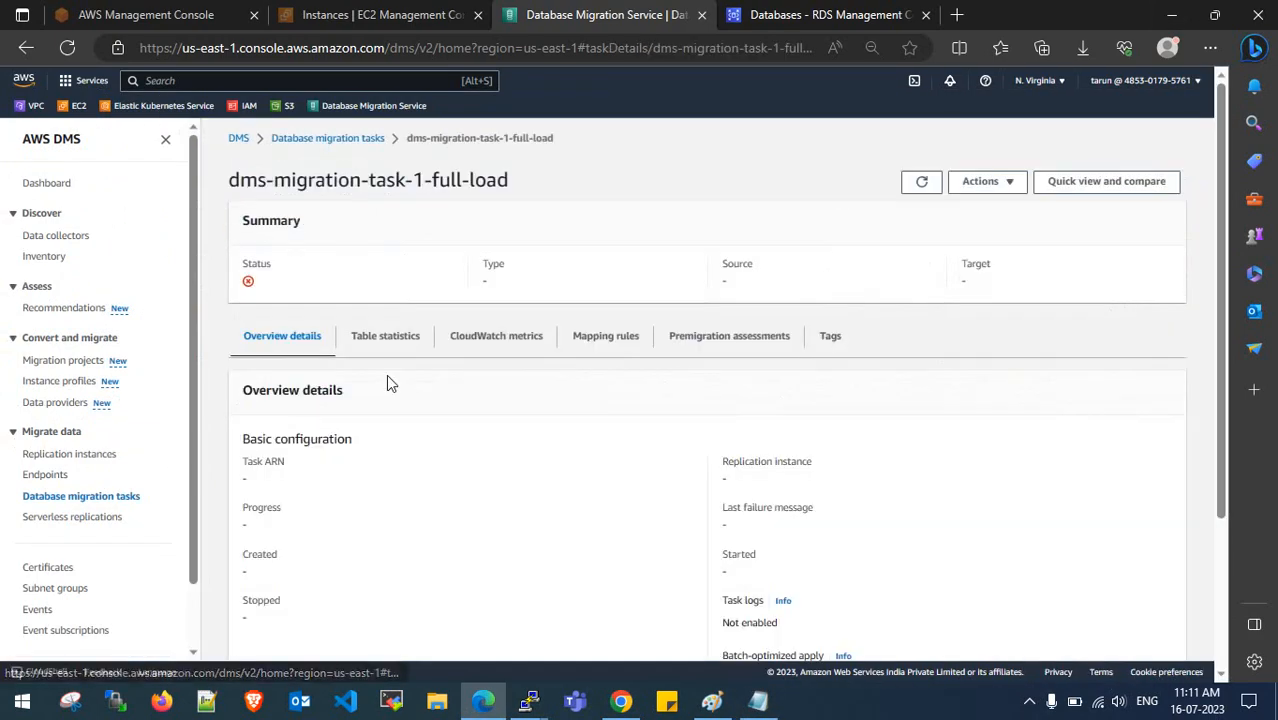
scroll(382, 490, down, 2)
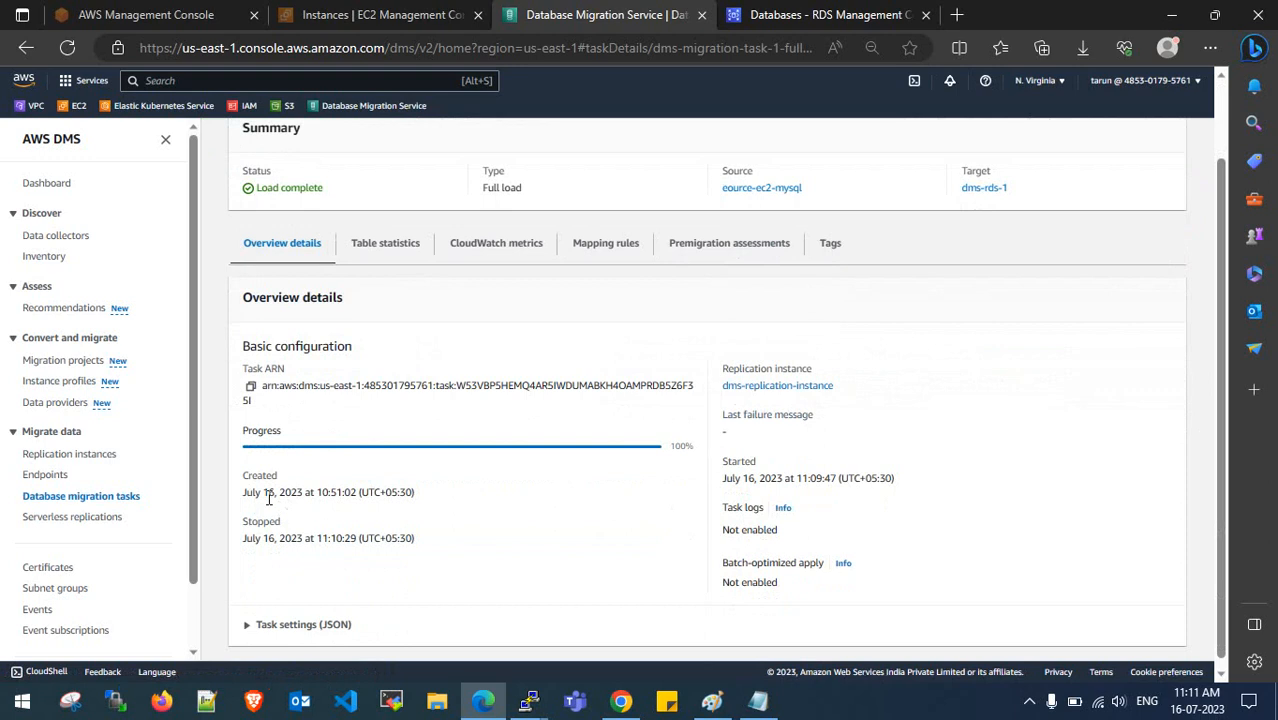
drag(264, 496, 352, 492)
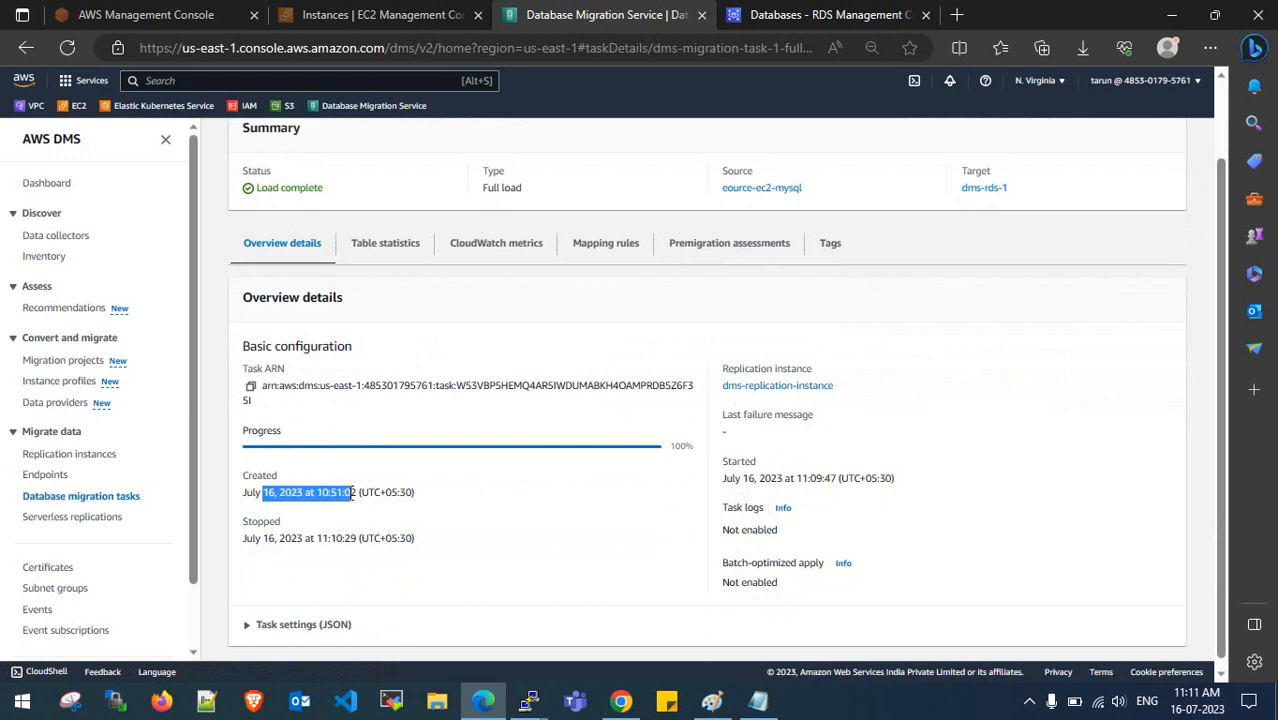
click(350, 505)
drag(790, 480, 834, 480)
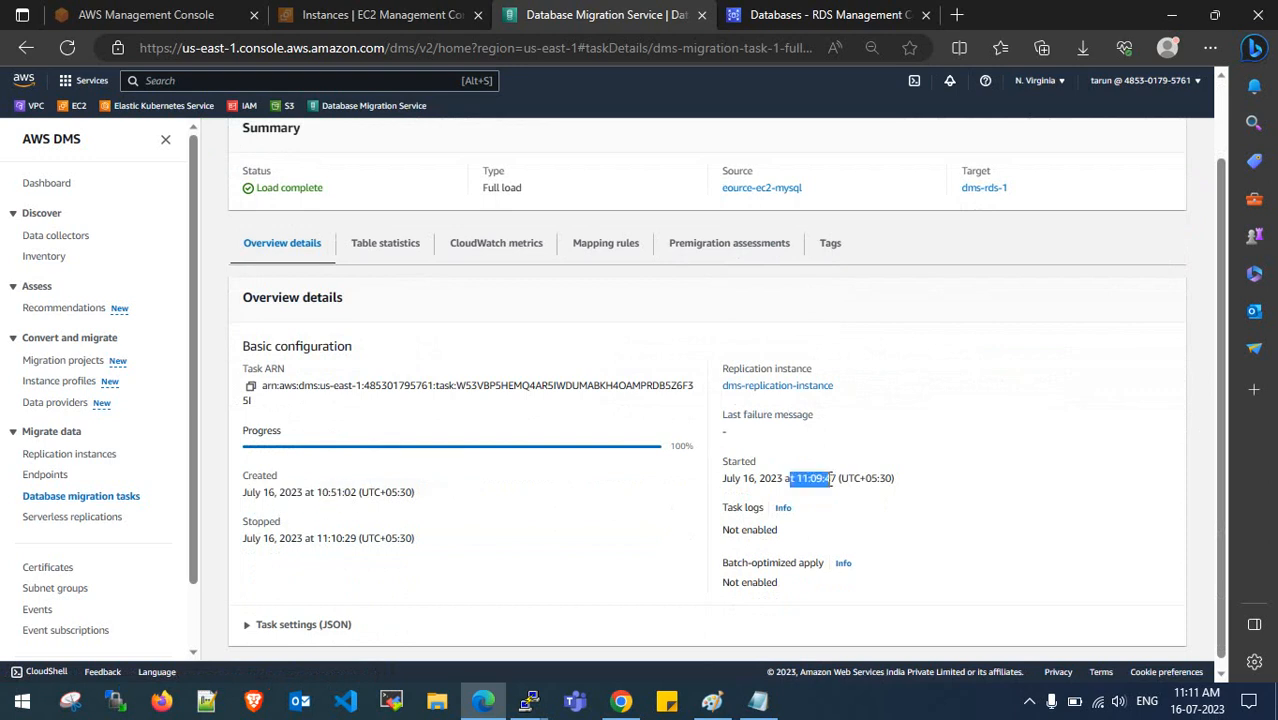
click(621, 523)
drag(304, 539, 360, 539)
click(365, 537)
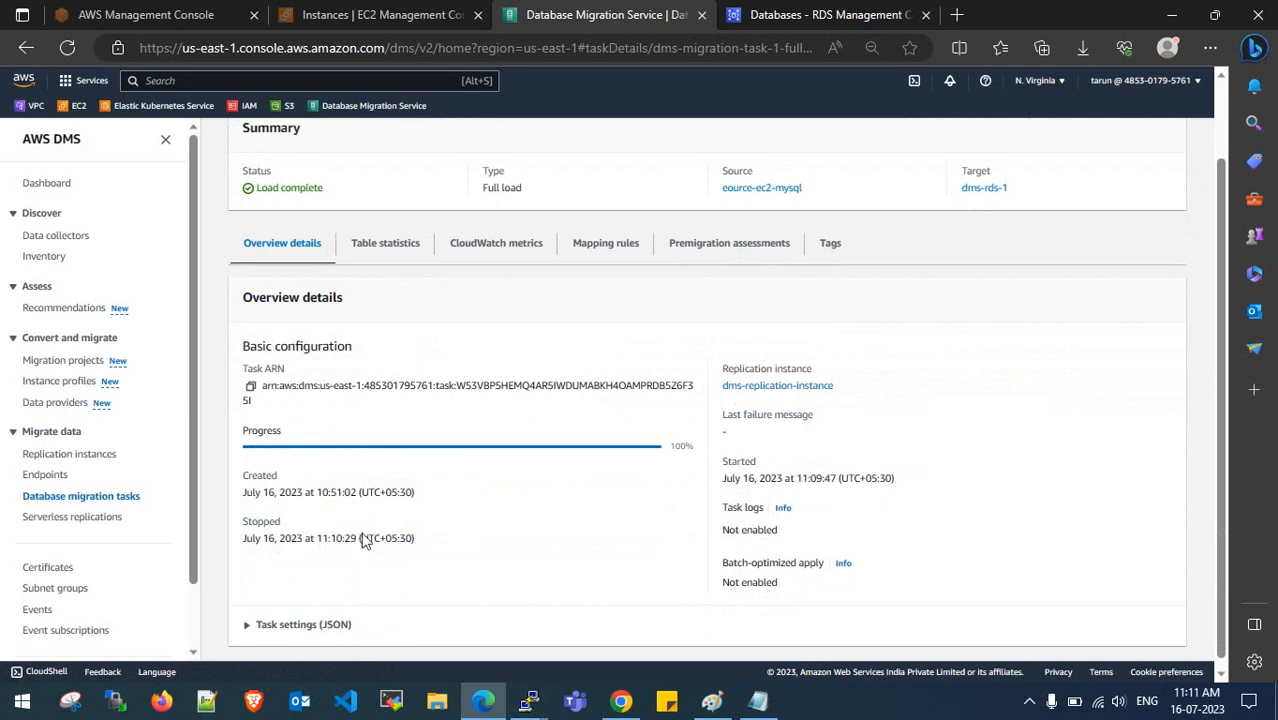
- Show the task's table statistics and review the eight migrated classicmodels tables
click(401, 240)
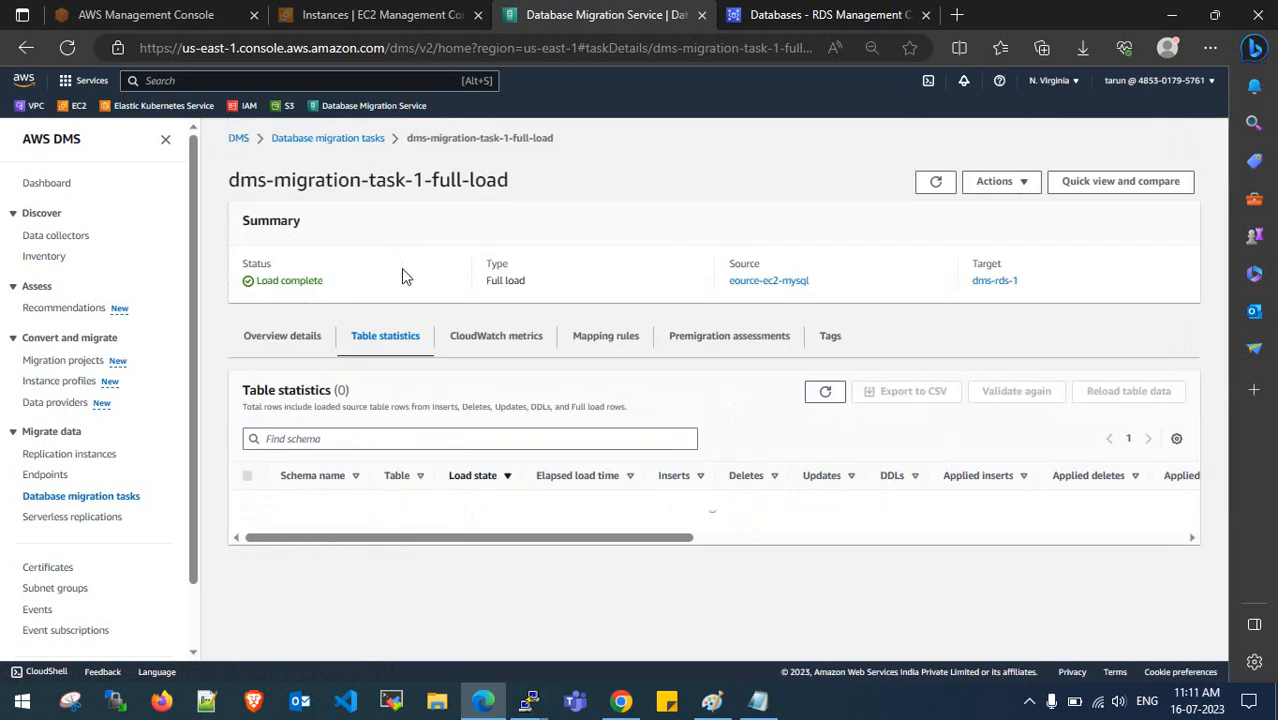
scroll(405, 337, down, 2)
drag(298, 393, 432, 478)
click(382, 397)
drag(382, 534, 430, 595)
click(441, 556)
scroll(443, 490, up, 2)
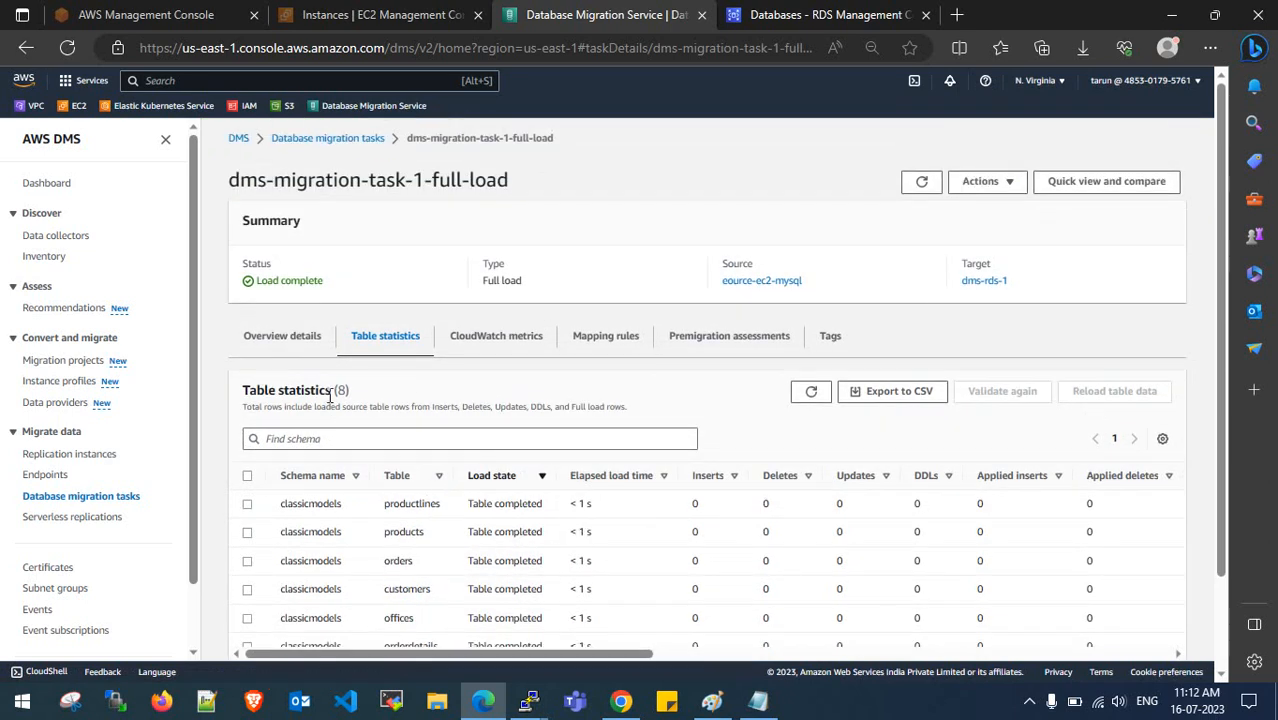
click(297, 350)
- Arrange the source and target MySQL sessions side by side, noting classicmodels and payments in the source
mouse_move(529, 700)
click(593, 624)
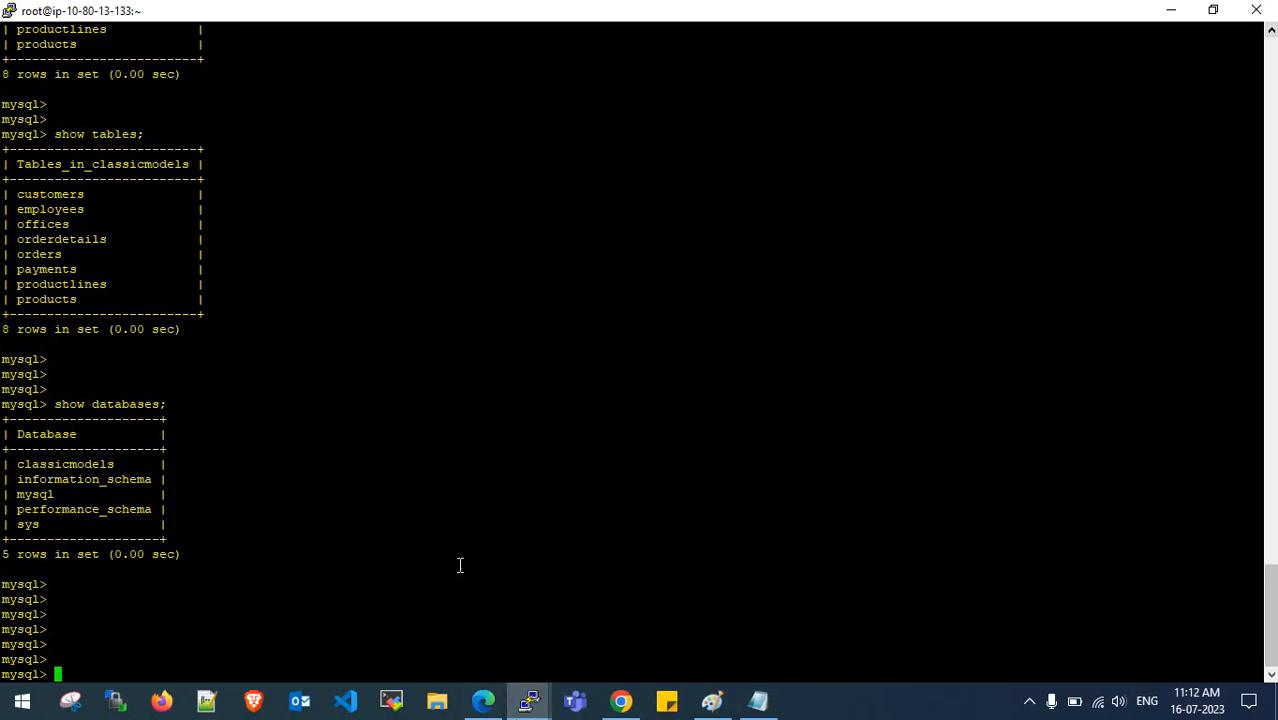
click(401, 601)
double_click(545, 14)
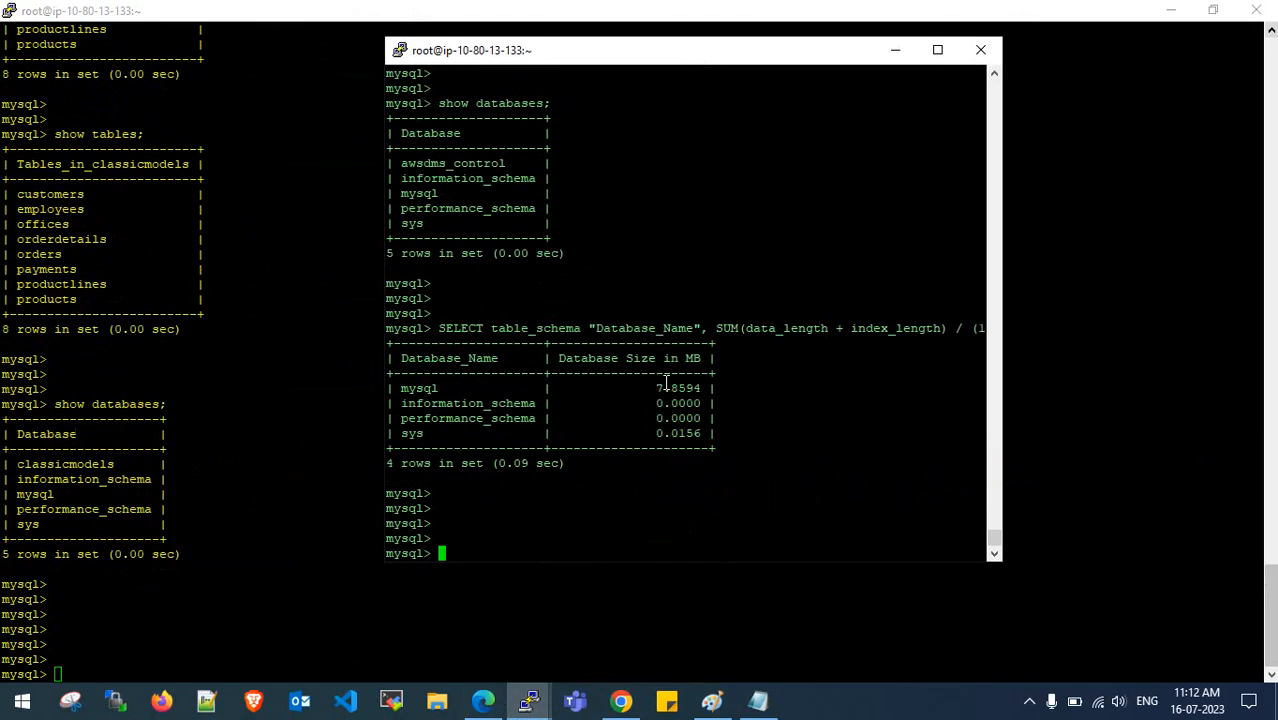
click(46, 462)
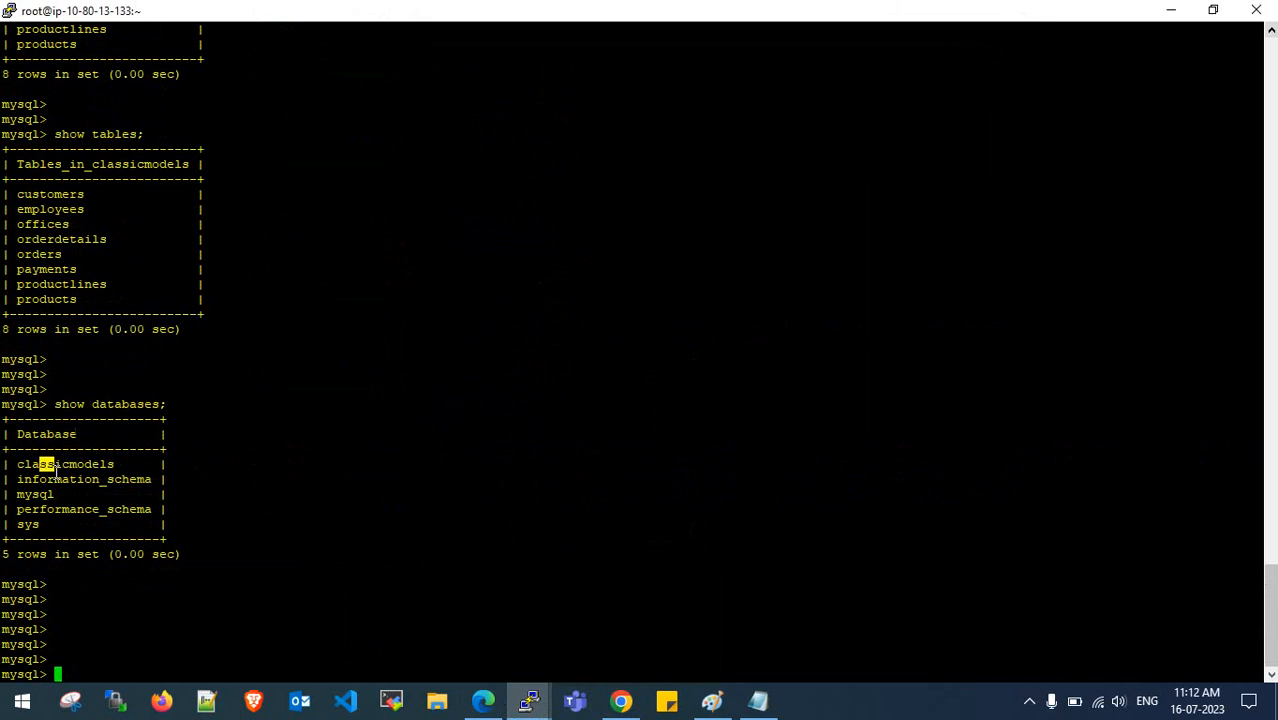
double_click(60, 464)
mouse_move(529, 700)
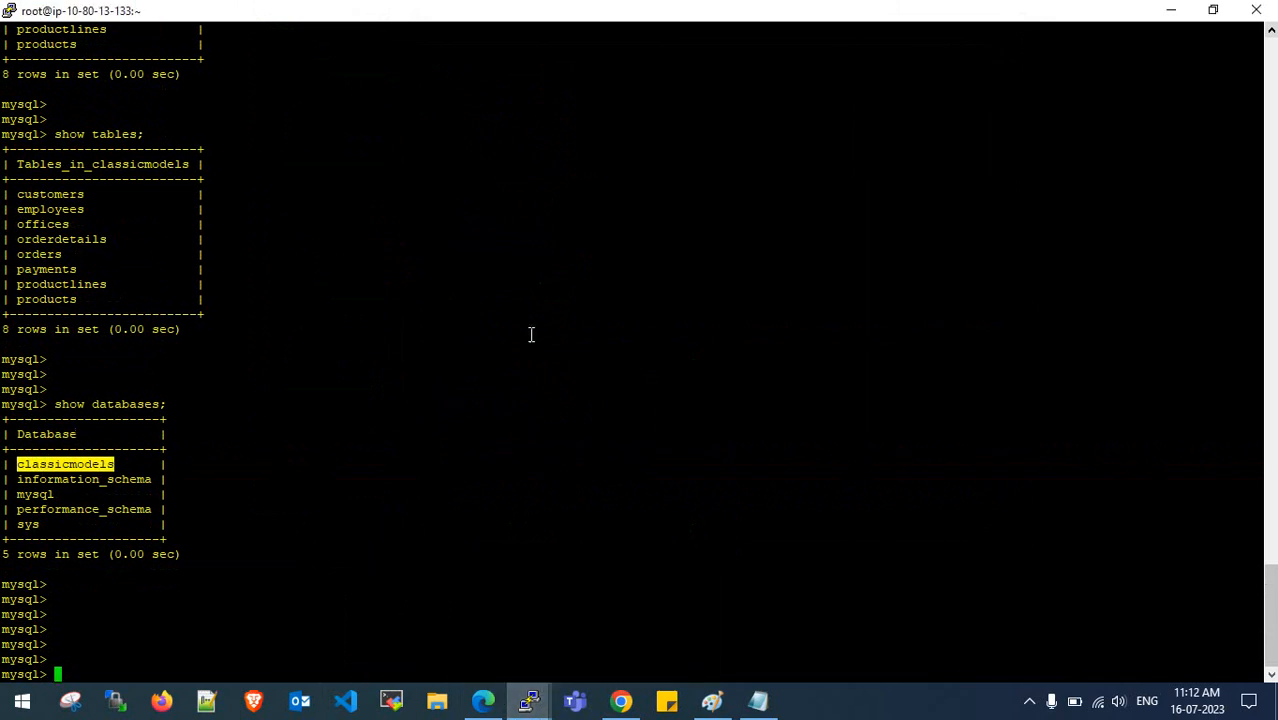
click(440, 615)
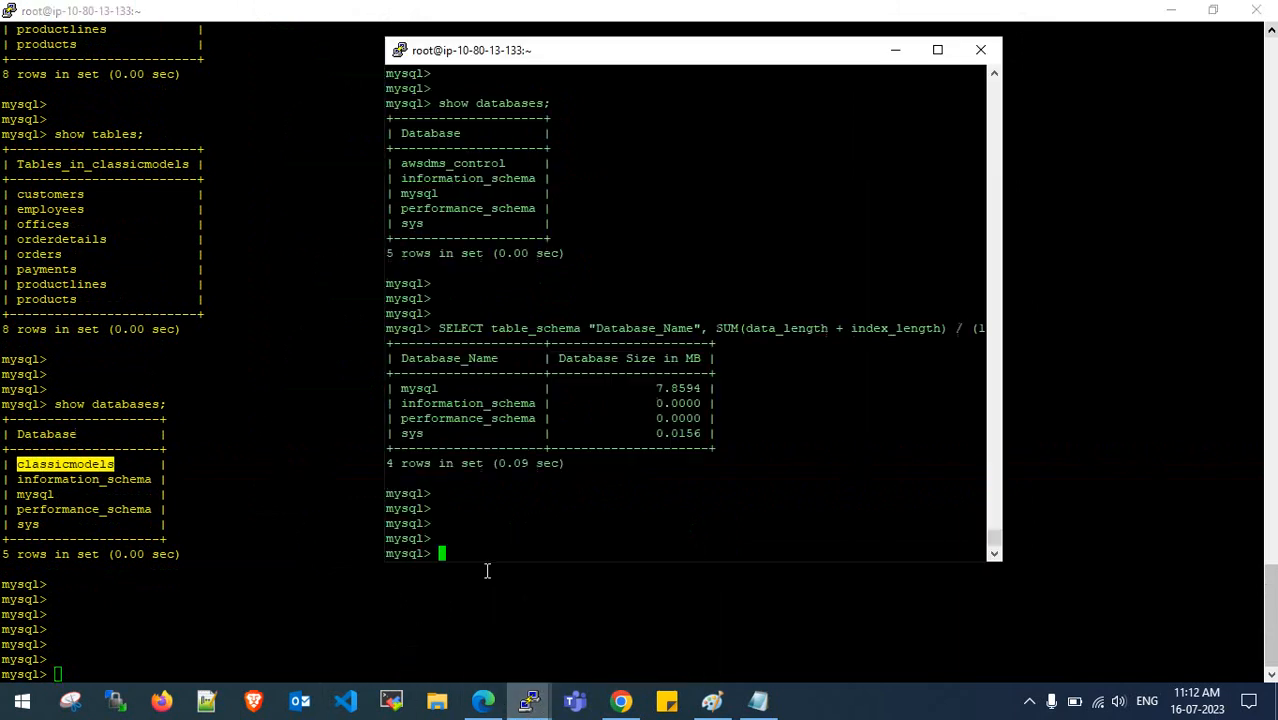
click(1013, 268)
double_click(1013, 268)
mouse_move(528, 694)
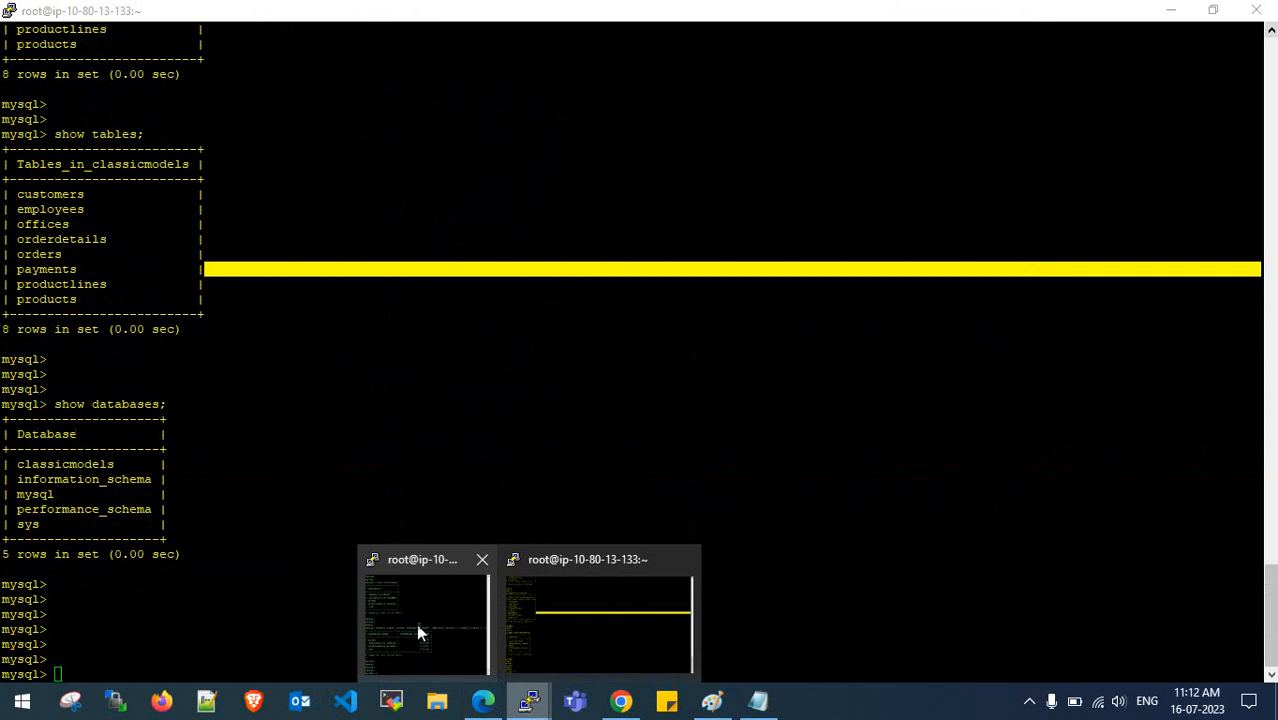
click(417, 626)
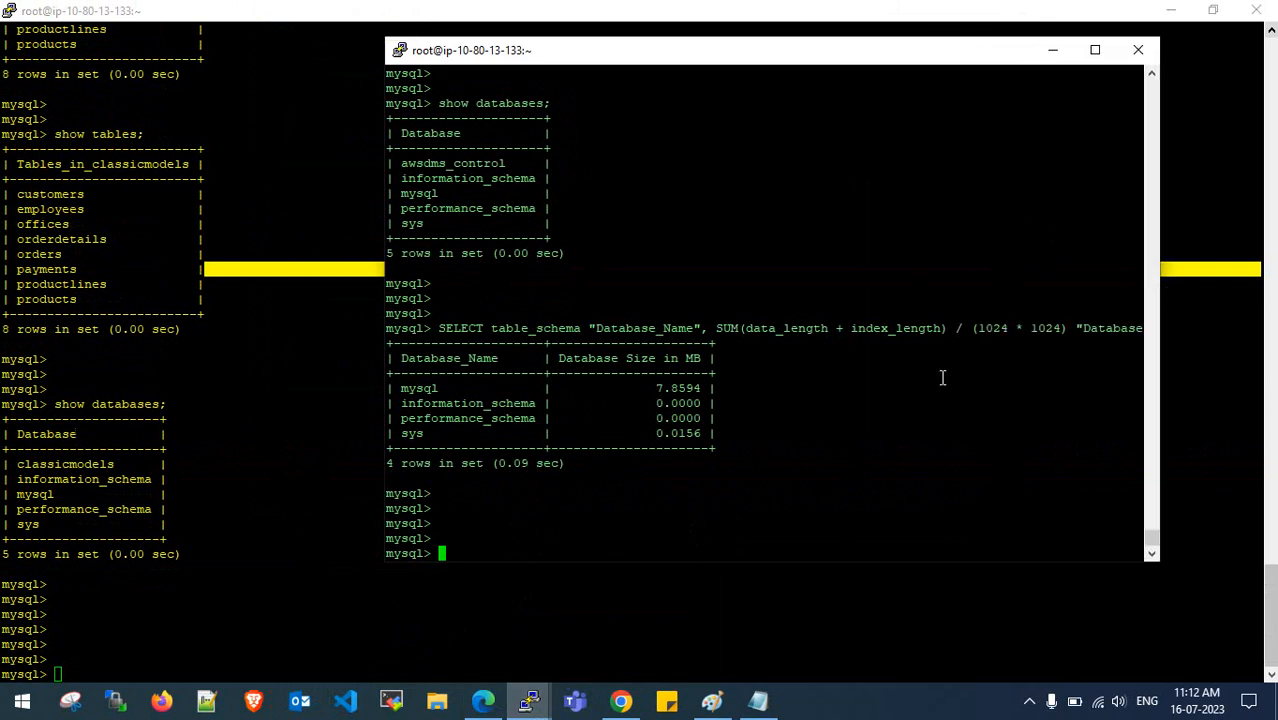
- Rerun the database size query and show databases; on the target, confirming classicmodels is listed
key(Up)
key(Return)
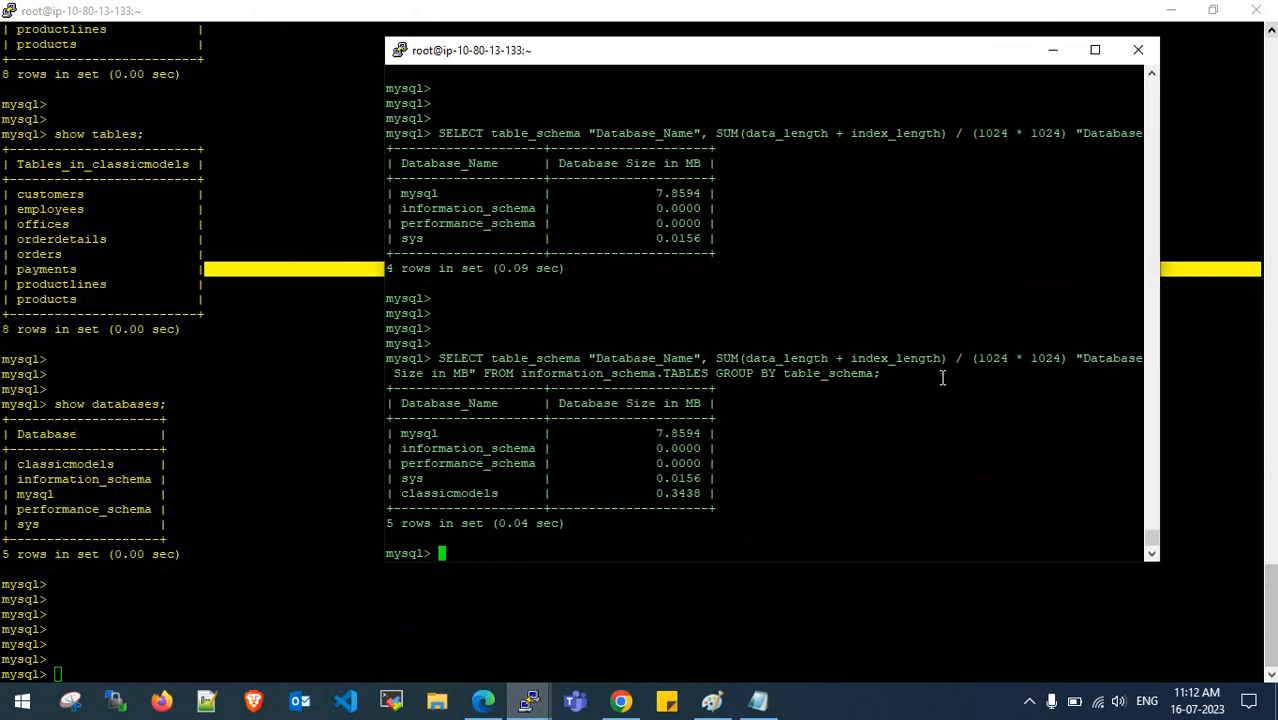
key(Return)
key(Return)
key(Return)
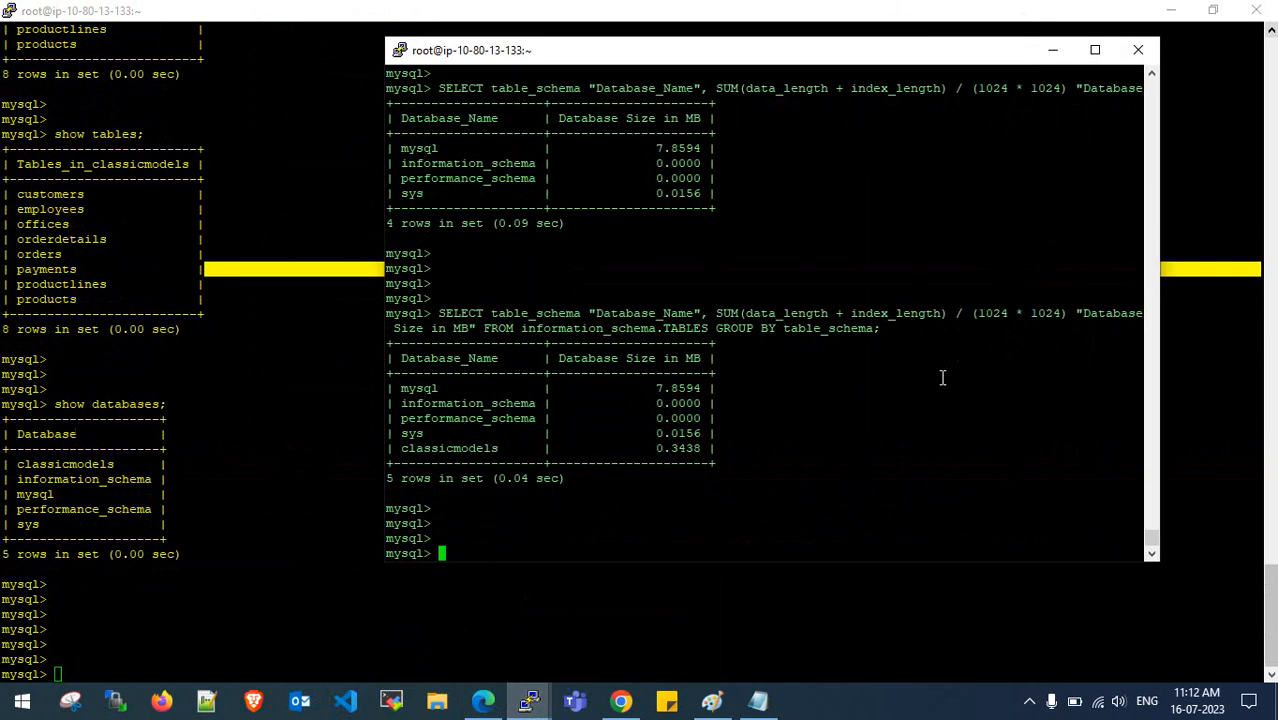
key(Up)
key(Up)
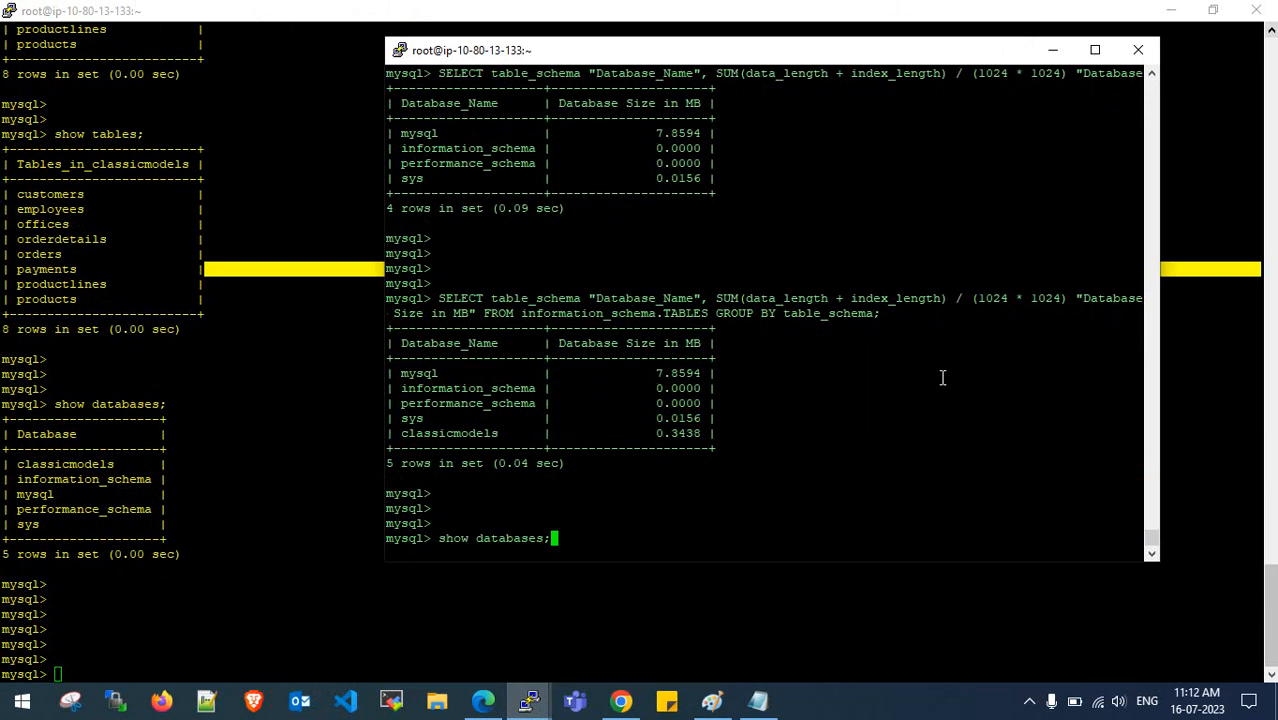
key(Return)
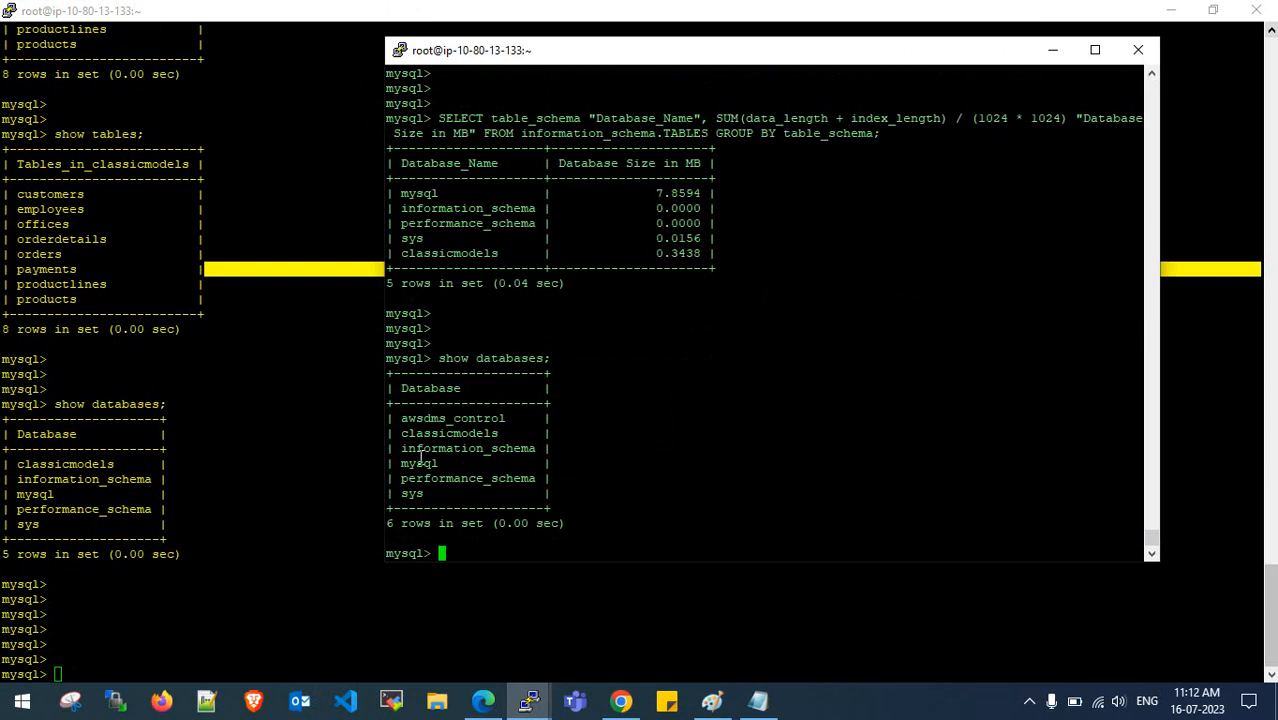
drag(403, 437, 509, 432)
double_click(517, 430)
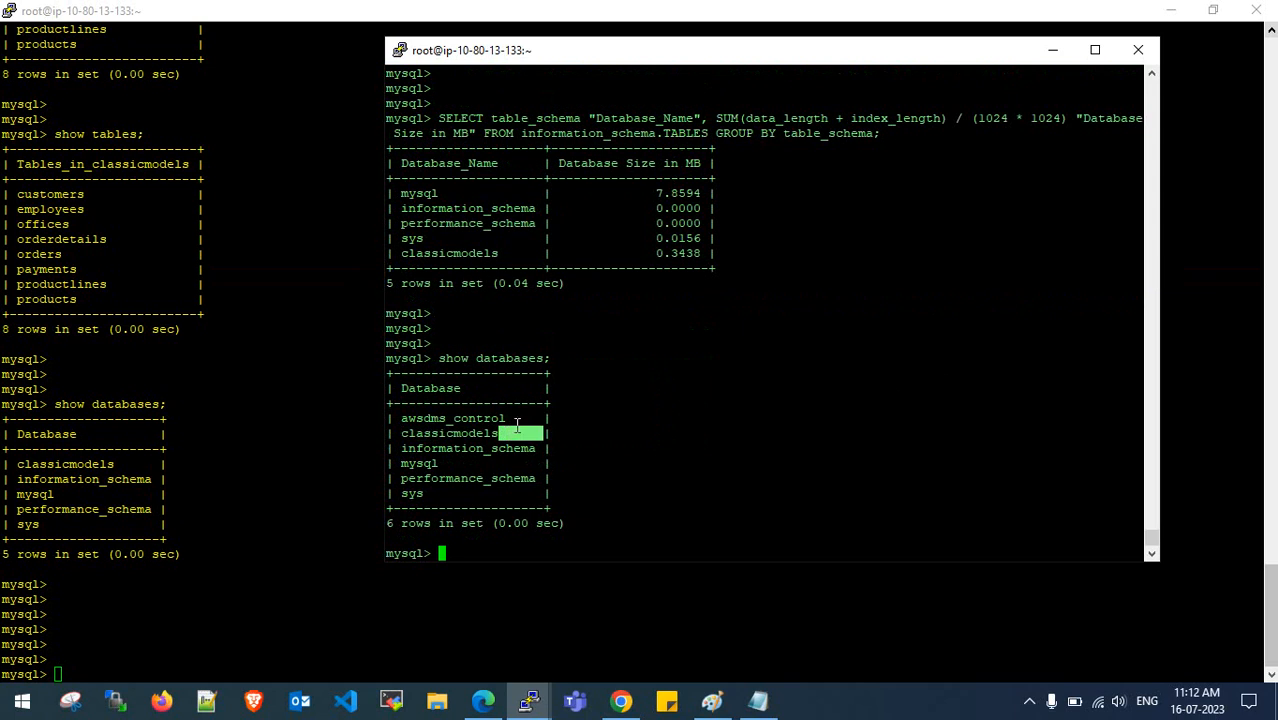
- Run use classicmodels; and show tables; to list the eight migrated tables on the target
text(use classicmo)
key(BackSpace)
key(BackSpace)
key(BackSpace)
text(cmodels;)
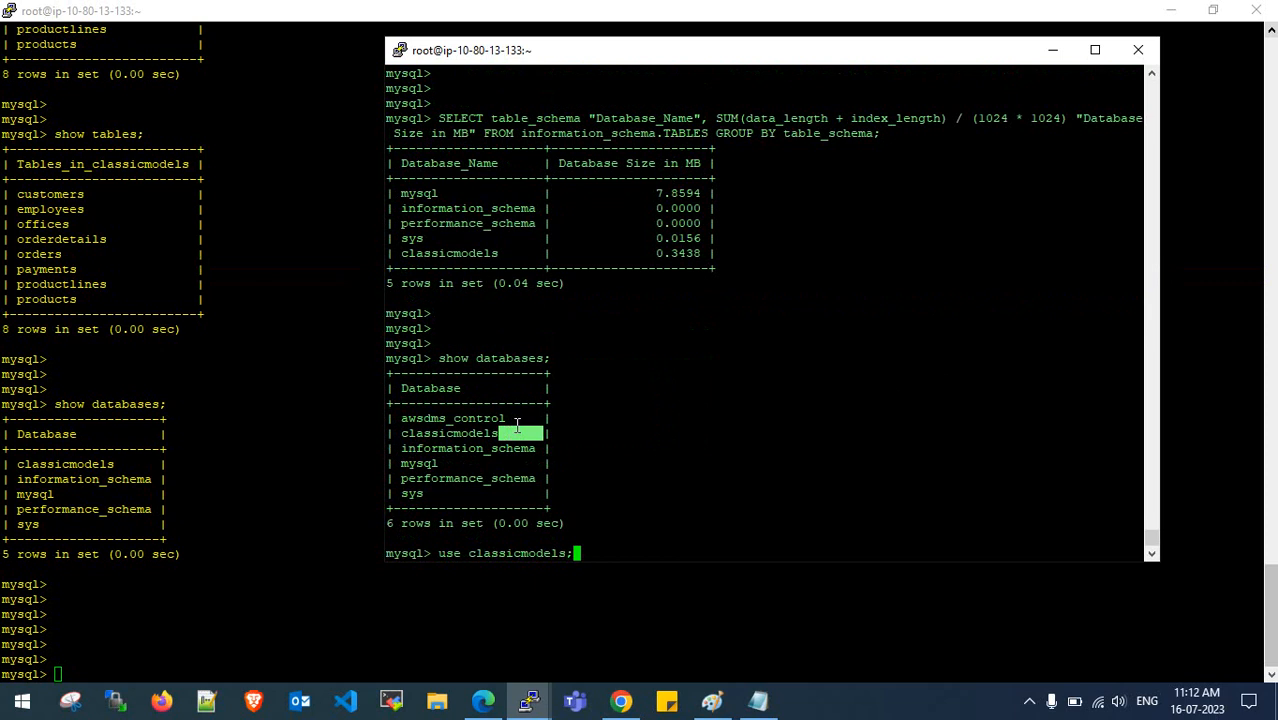
key(Return)
key(Return)
key(Return)
text(sho tables;)
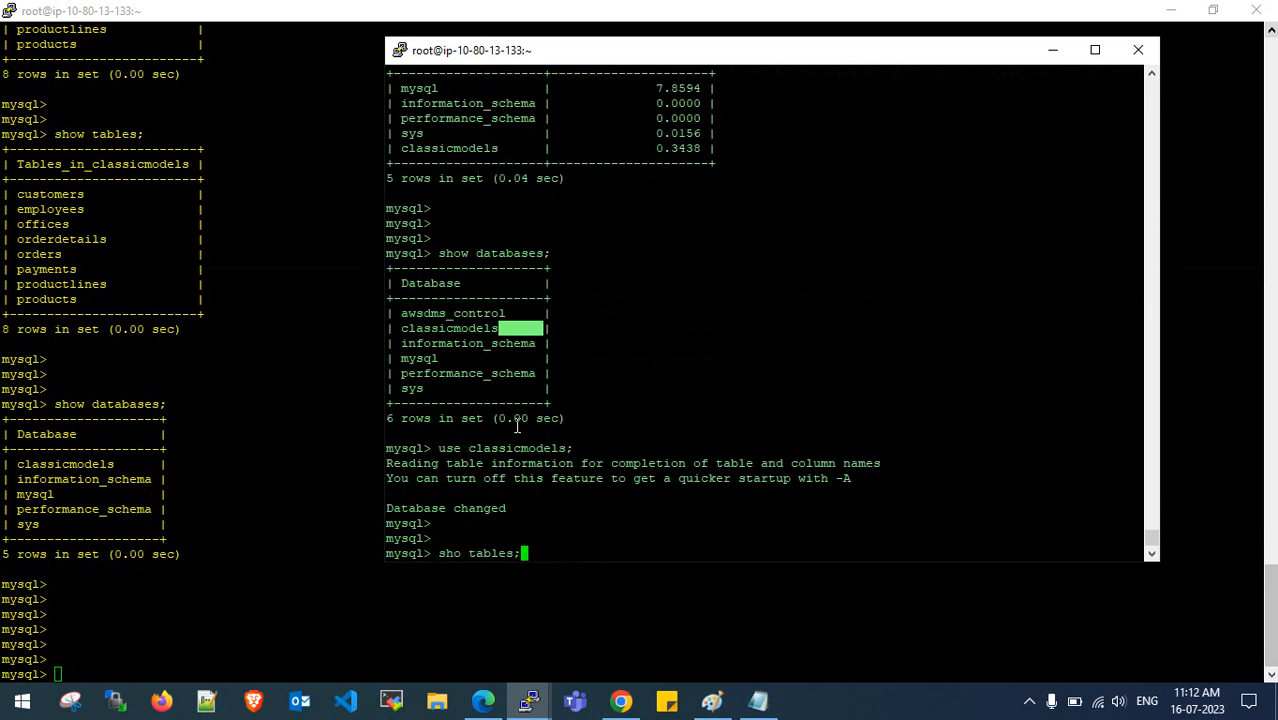
key(Left)
key(Left)
key(Left)
key(Left)
key(Left)
key(Left)
key(Left)
key(Left)
text(w)
key(Right)
key(Right)
key(Right)
key(Right)
key(Right)
key(Right)
key(Right)
key(Right)
key(Return)
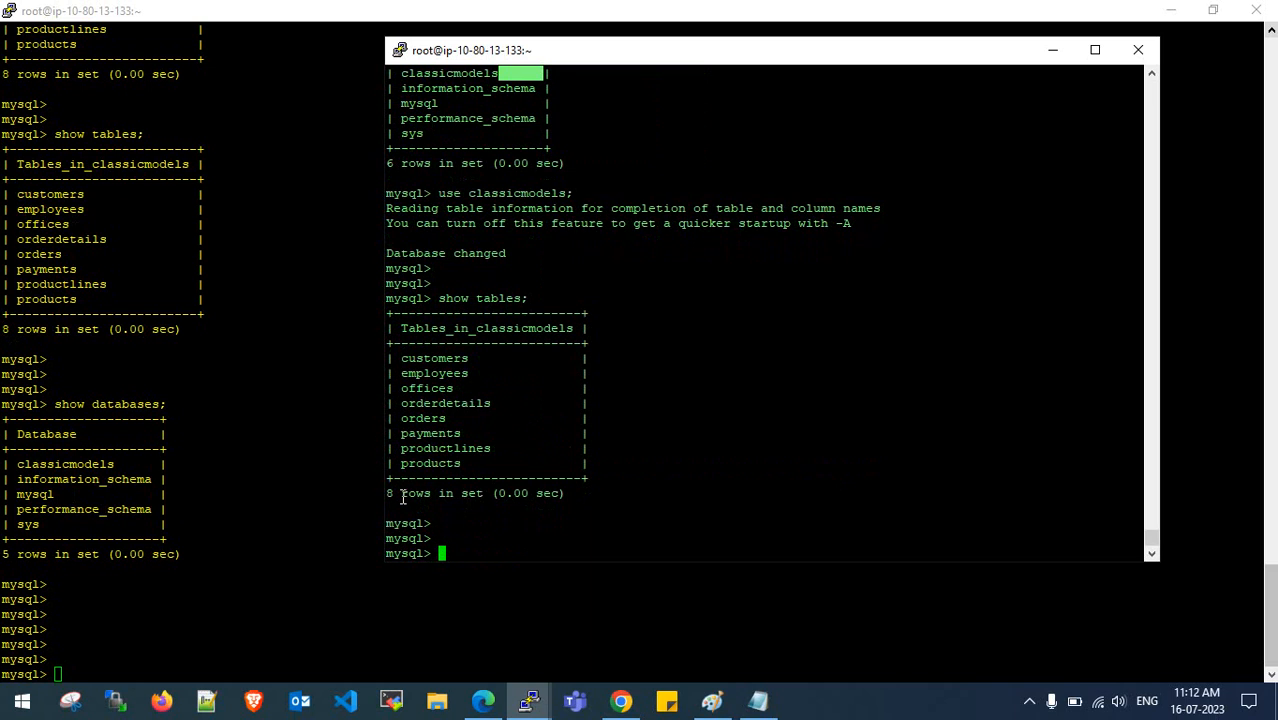
drag(386, 561, 446, 563)
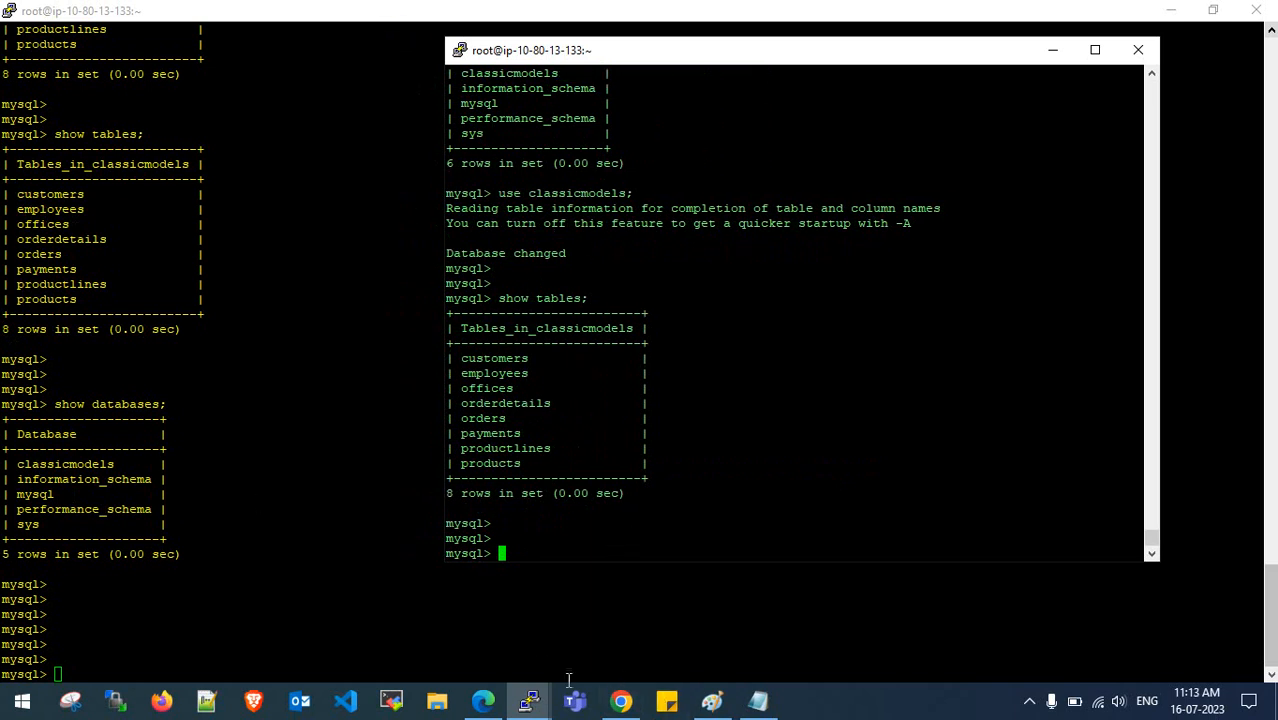
click(621, 701)
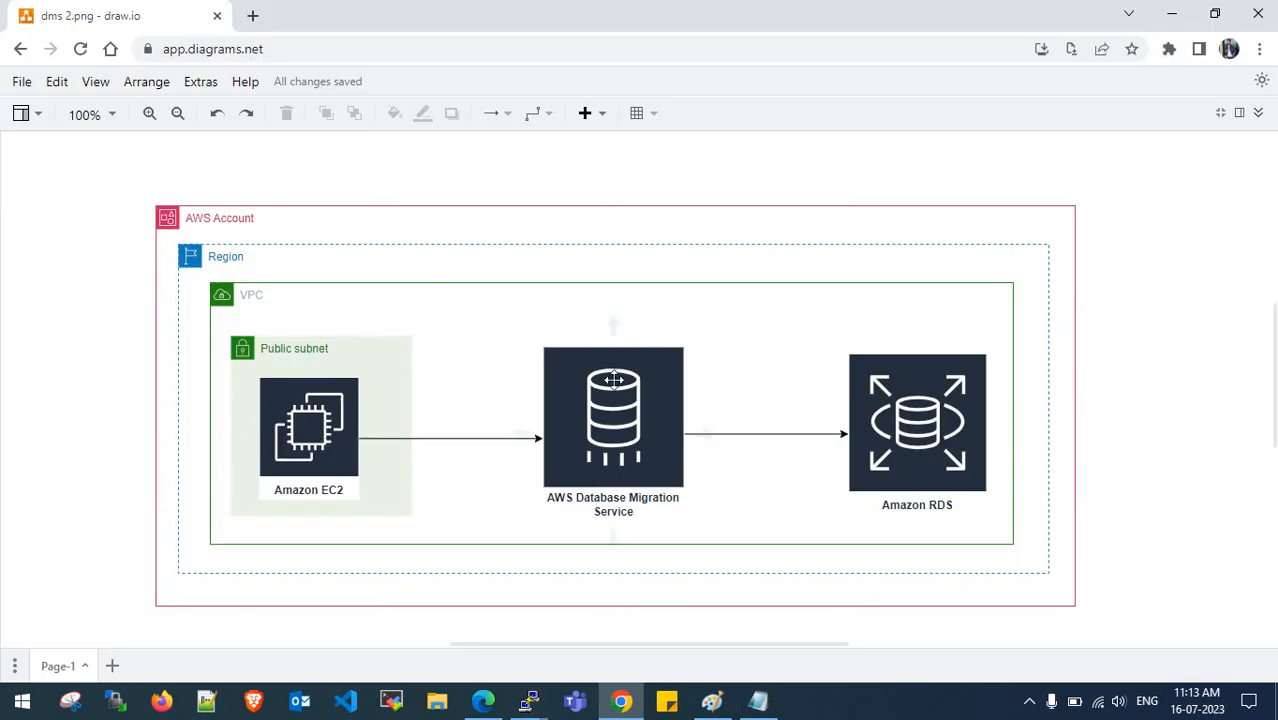
click(712, 700)
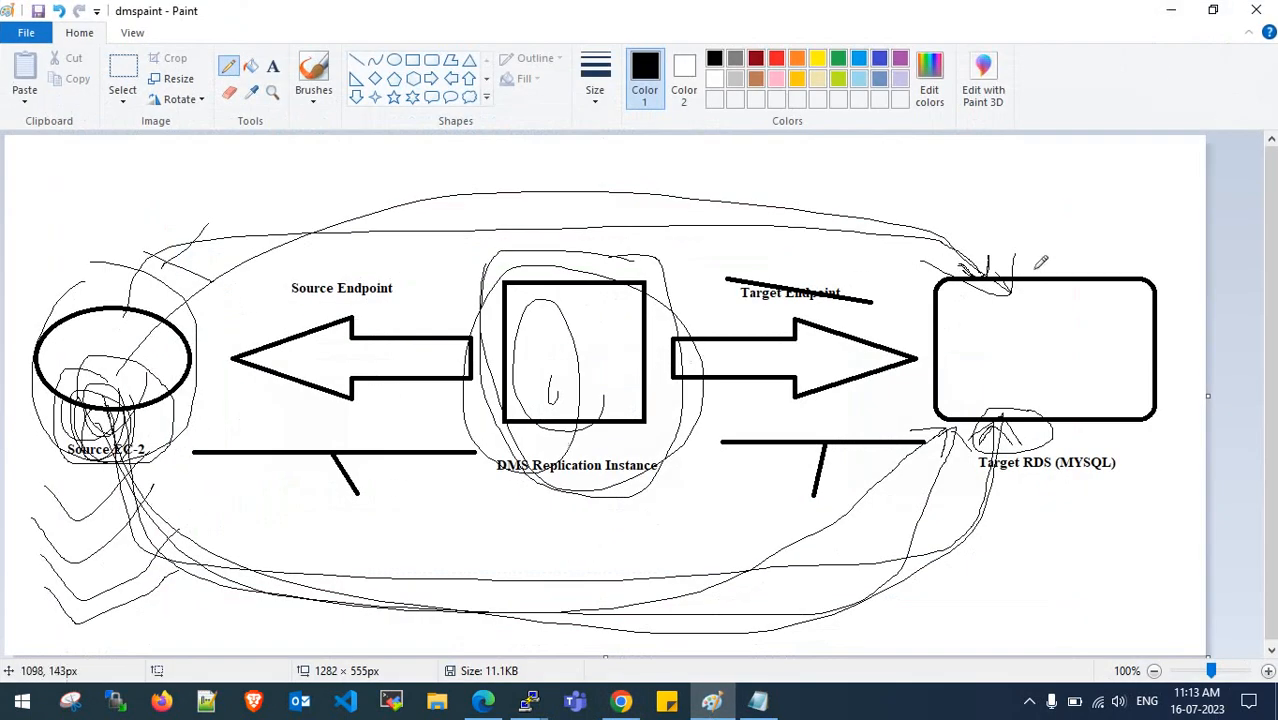
click(1173, 13)
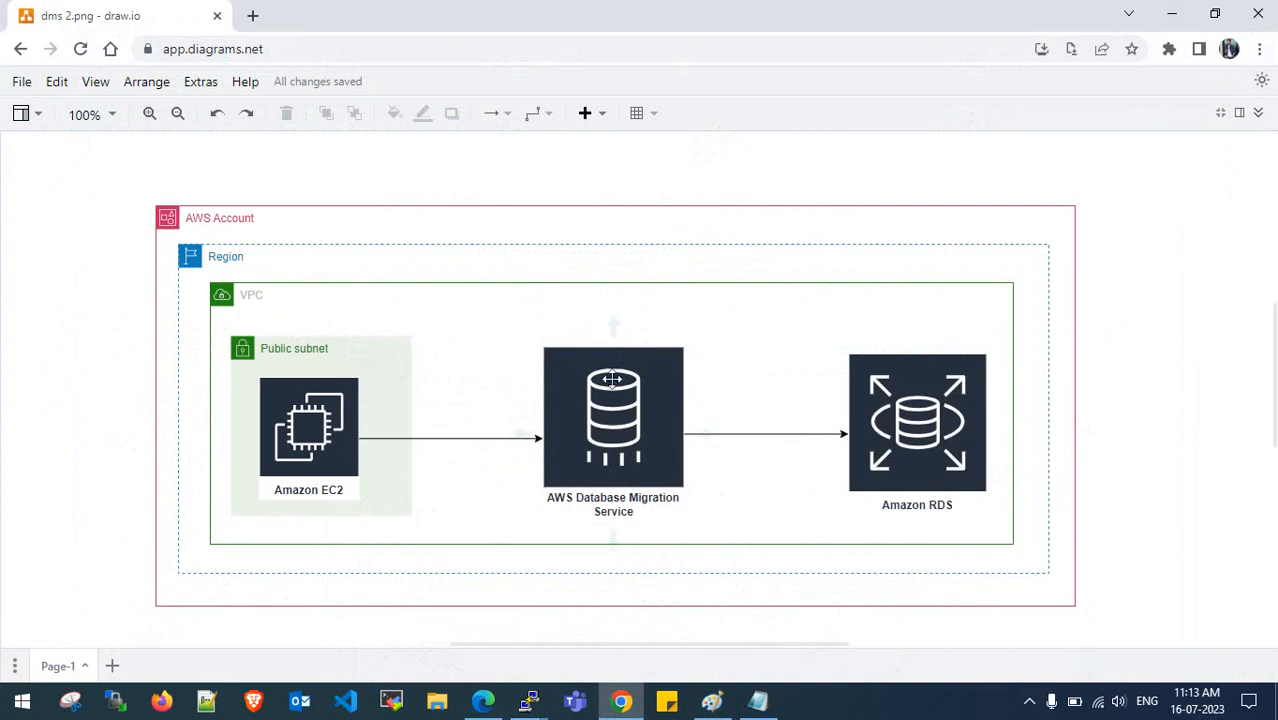
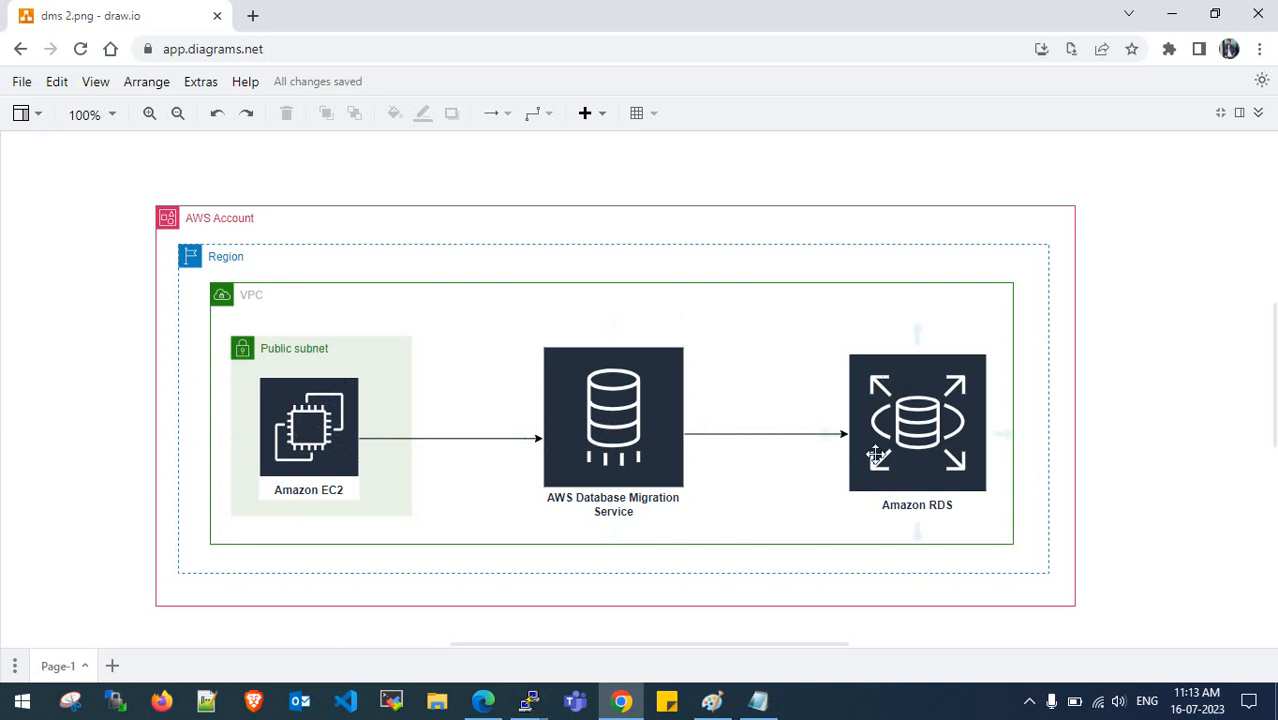
- Review the DMS migration task's CloudWatch metrics and overview details
click(486, 703)
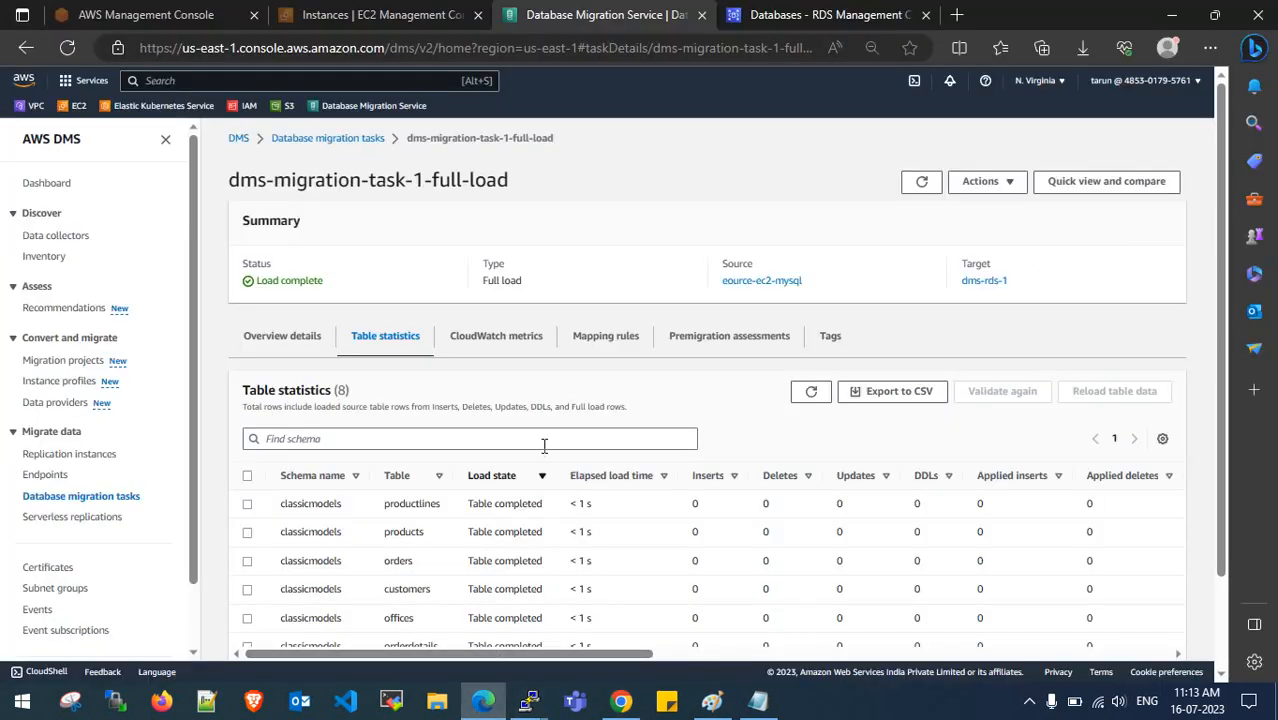
scroll(546, 447, down, 2)
click(486, 226)
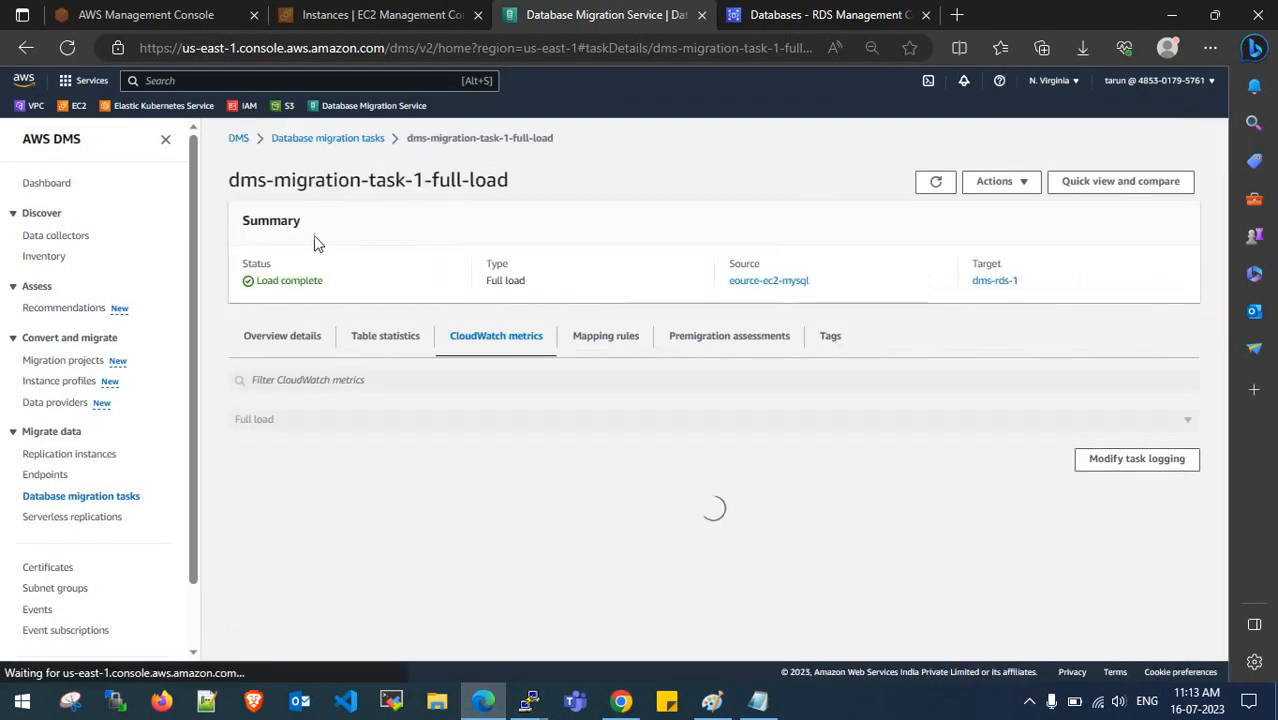
click(300, 337)
- Point out the FULL-LOAD and FULL-LOAD WITH CDC migration types in the notes
click(760, 703)
scroll(168, 531, down, 1)
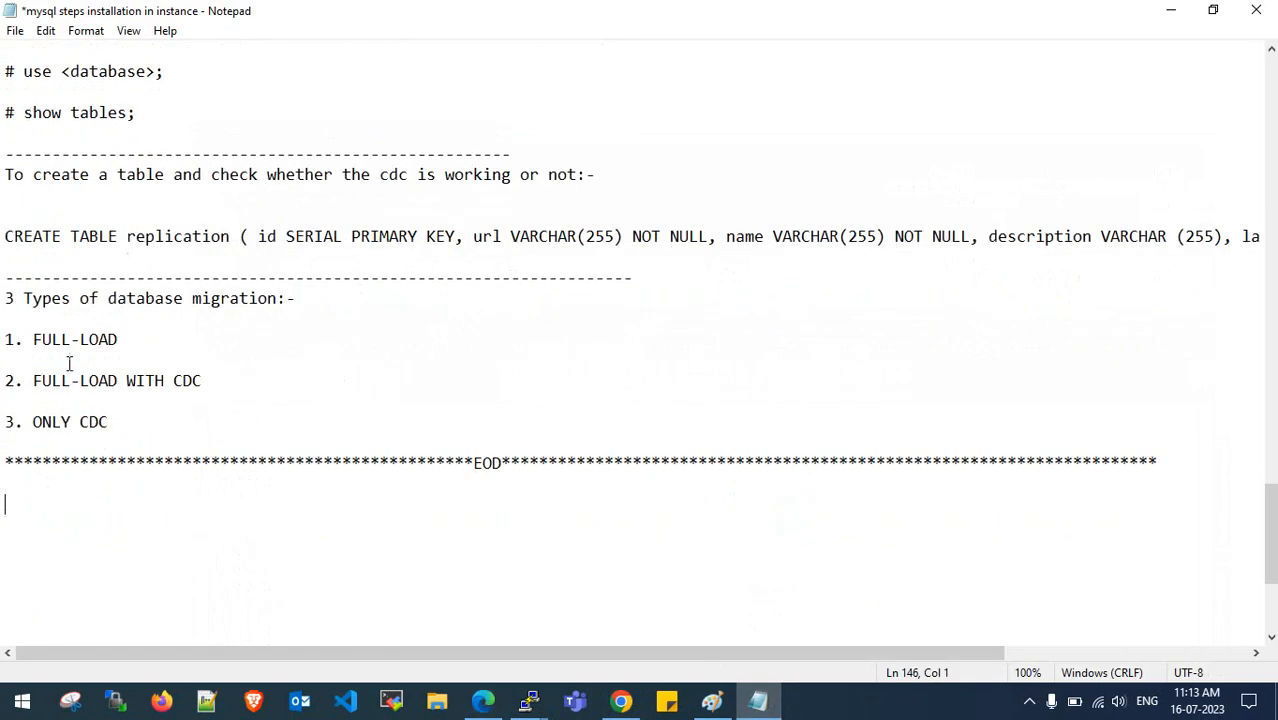
drag(34, 341, 111, 340)
click(111, 340)
drag(32, 385, 225, 380)
click(240, 385)
scroll(243, 388, up, 1)
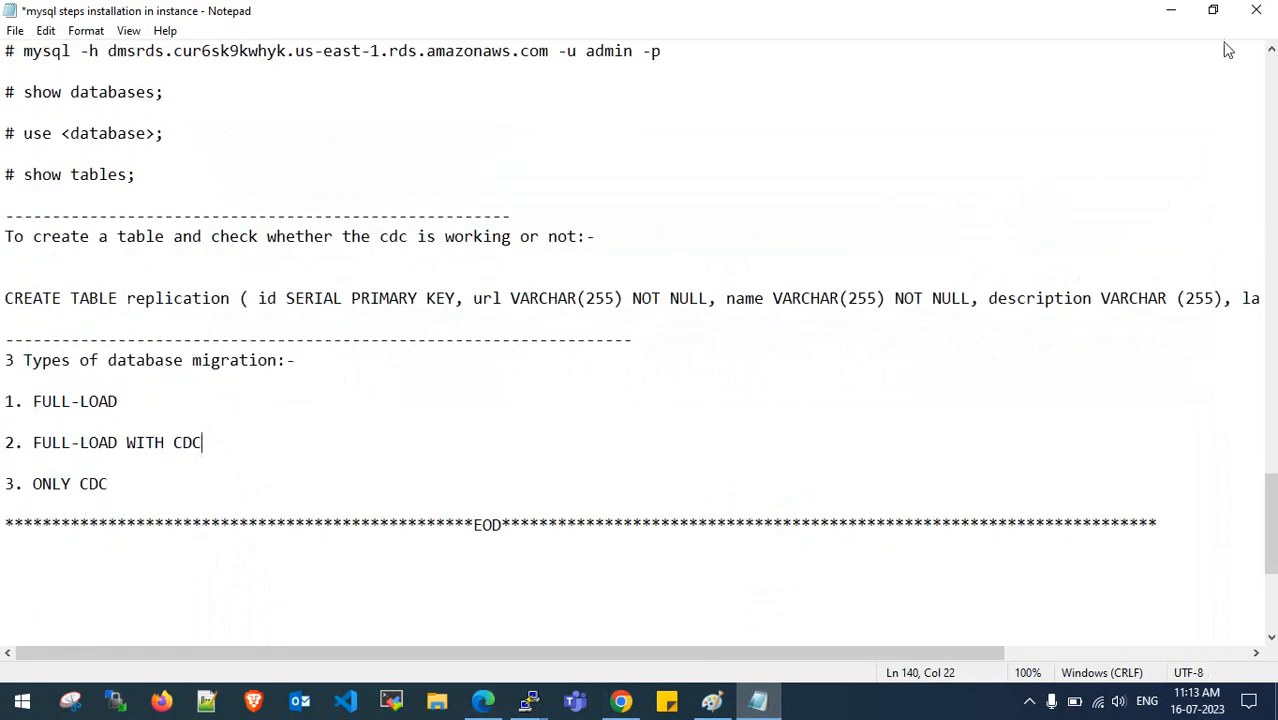
- Check the DMS task's table statistics and overview
click(1171, 9)
click(385, 352)
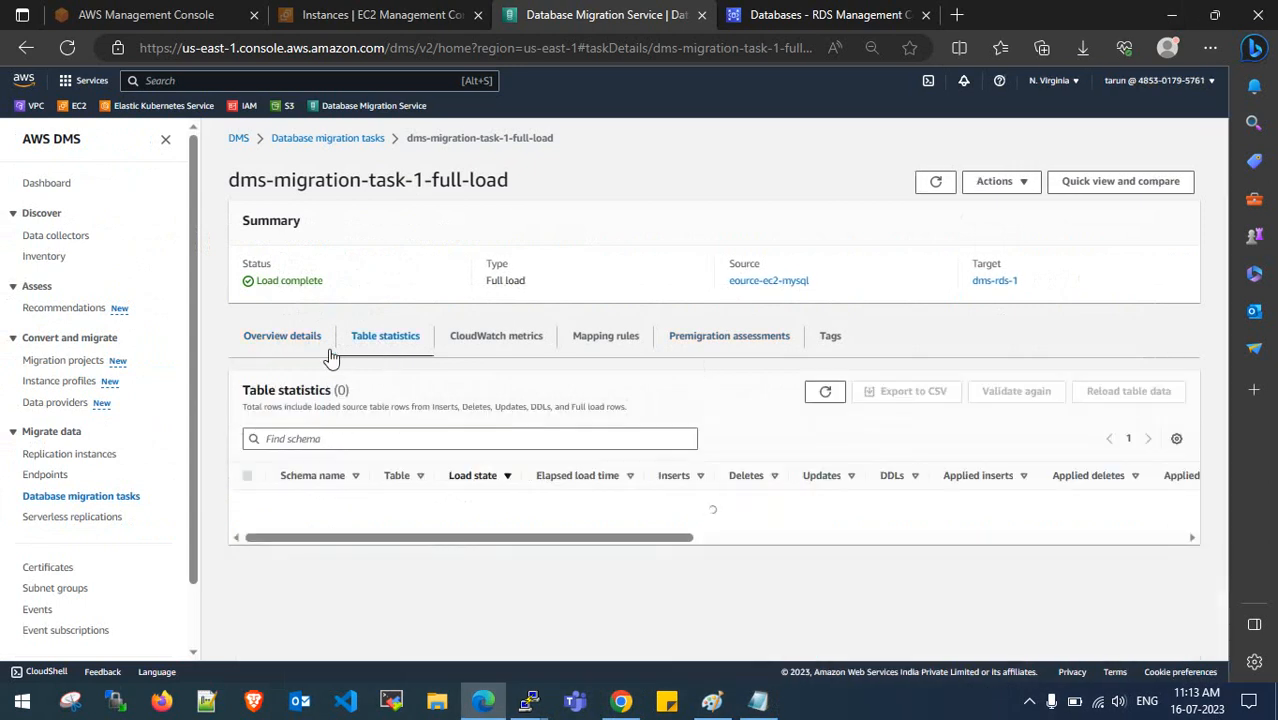
click(282, 336)
- Bring both MySQL terminal sessions forward and make the second terminal taller
mouse_move(528, 700)
click(442, 624)
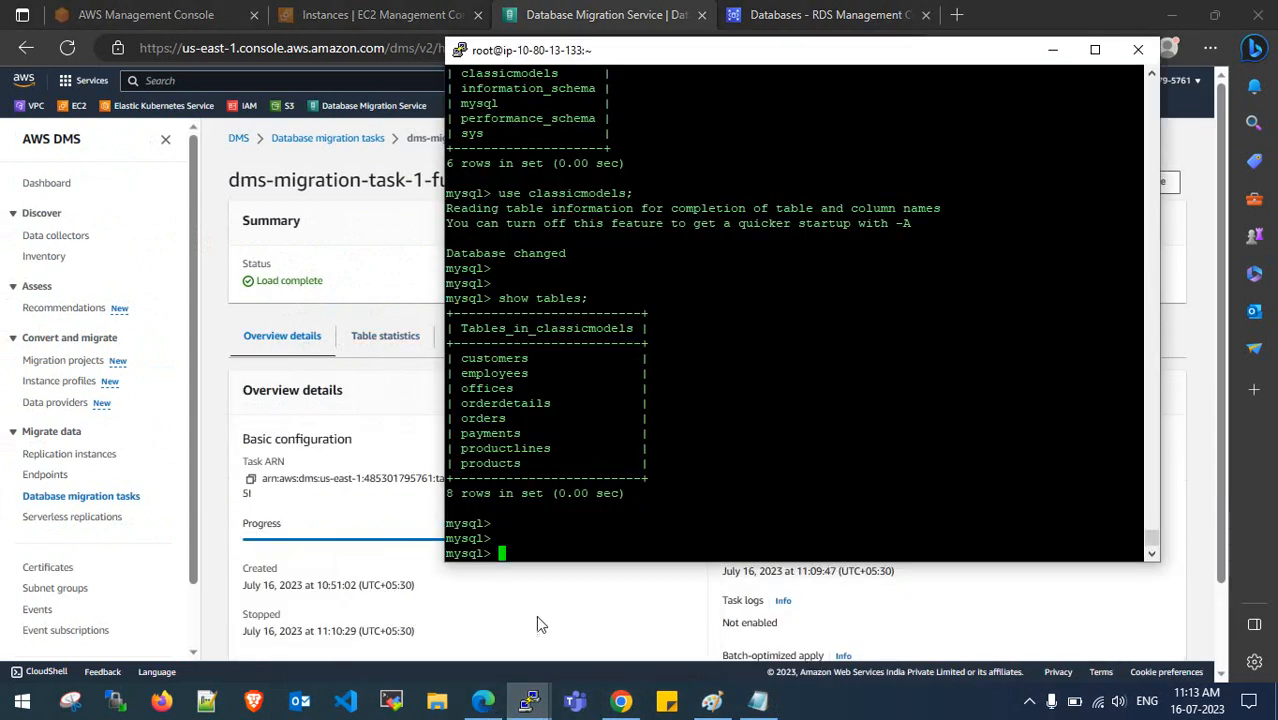
click(563, 601)
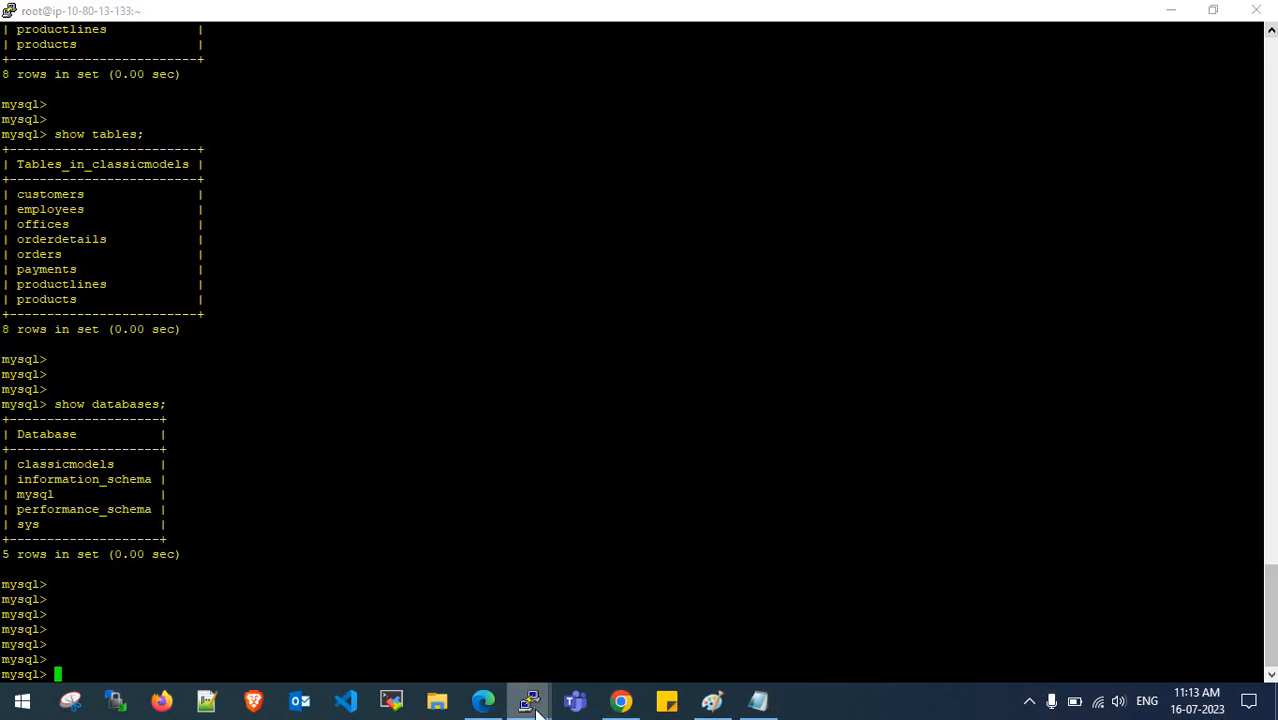
mouse_move(528, 700)
click(466, 614)
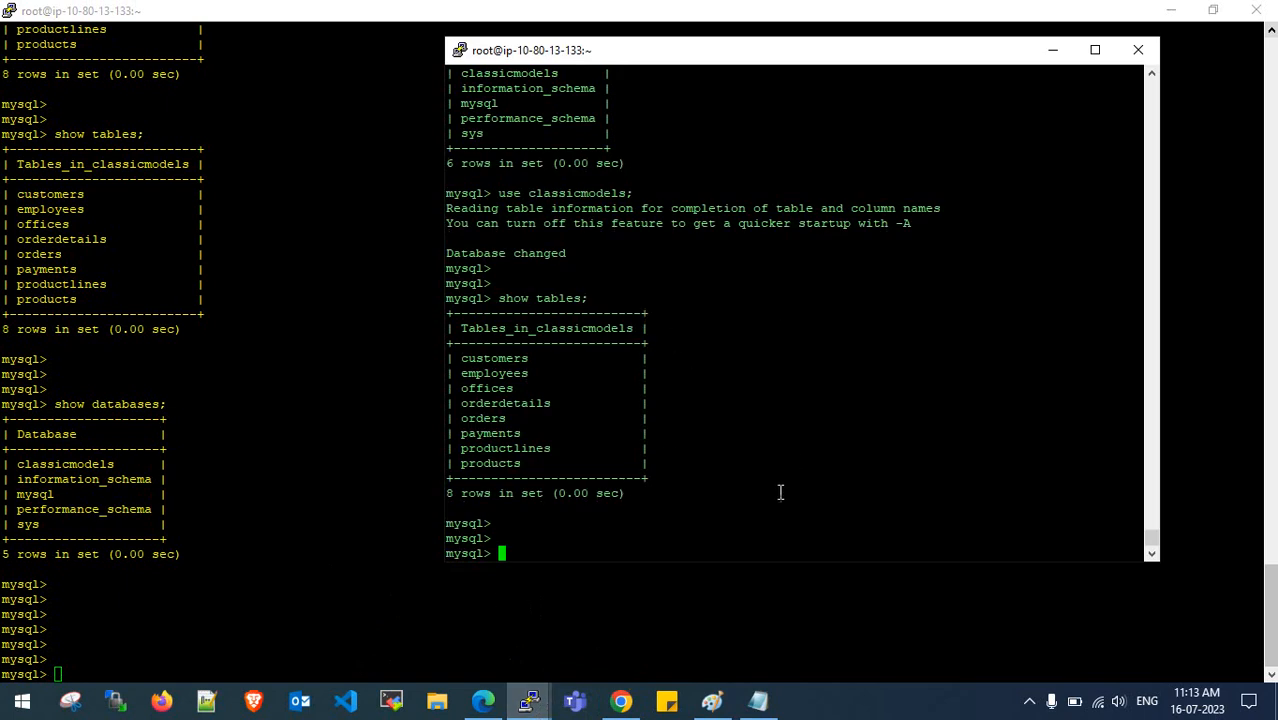
drag(816, 566, 827, 613)
- Copy the CREATE TABLE replication statement from the notes
click(758, 700)
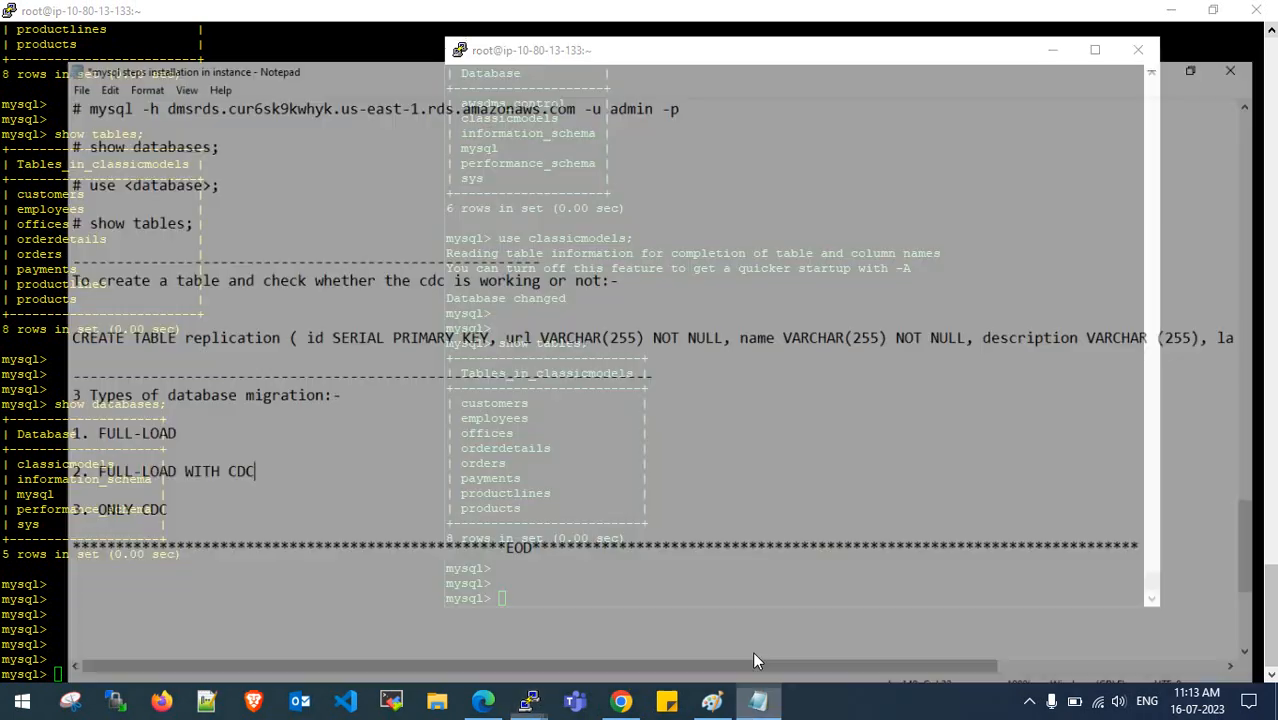
drag(5, 298, 708, 320)
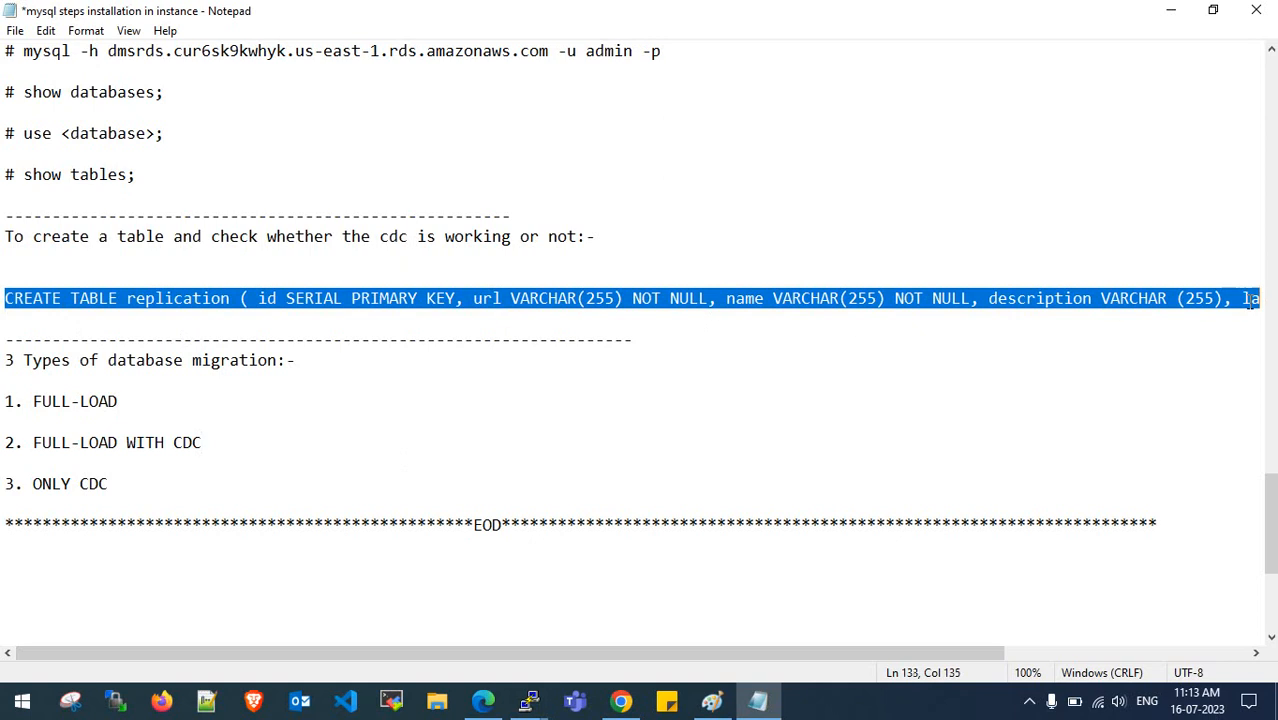
key(shift+End)
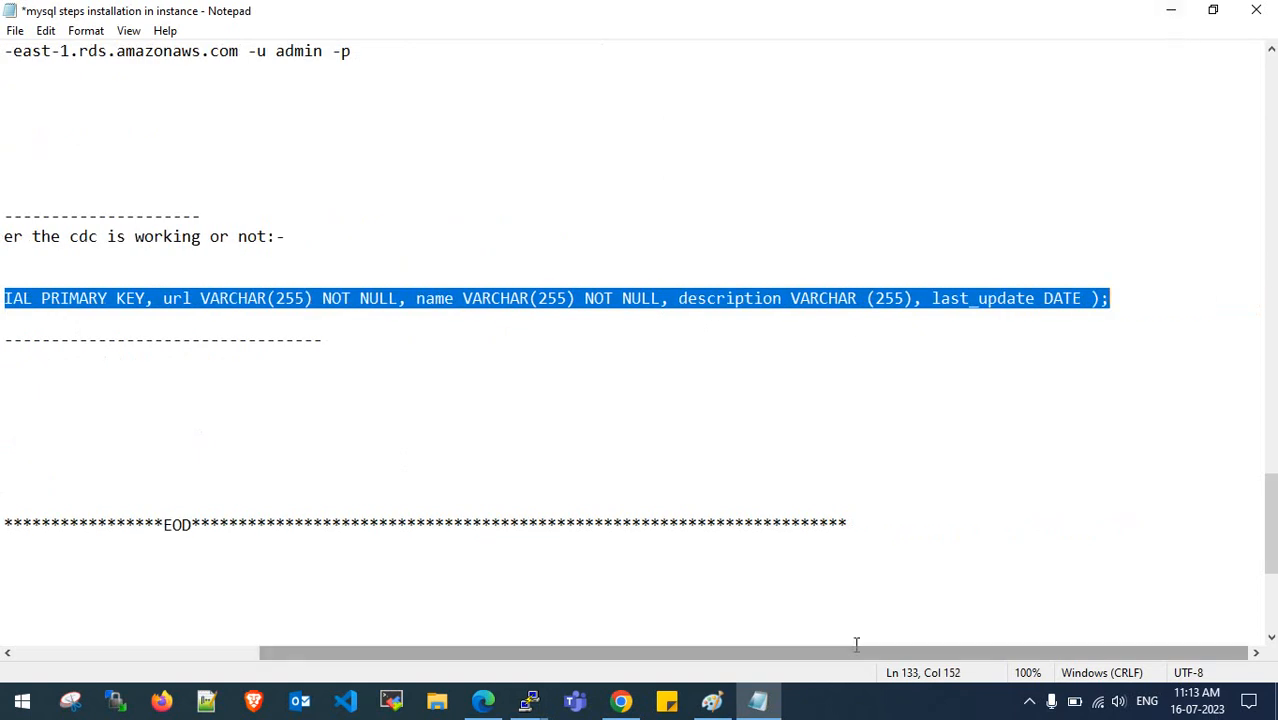
key(ctrl+End)
scroll(462, 537, up, 4)
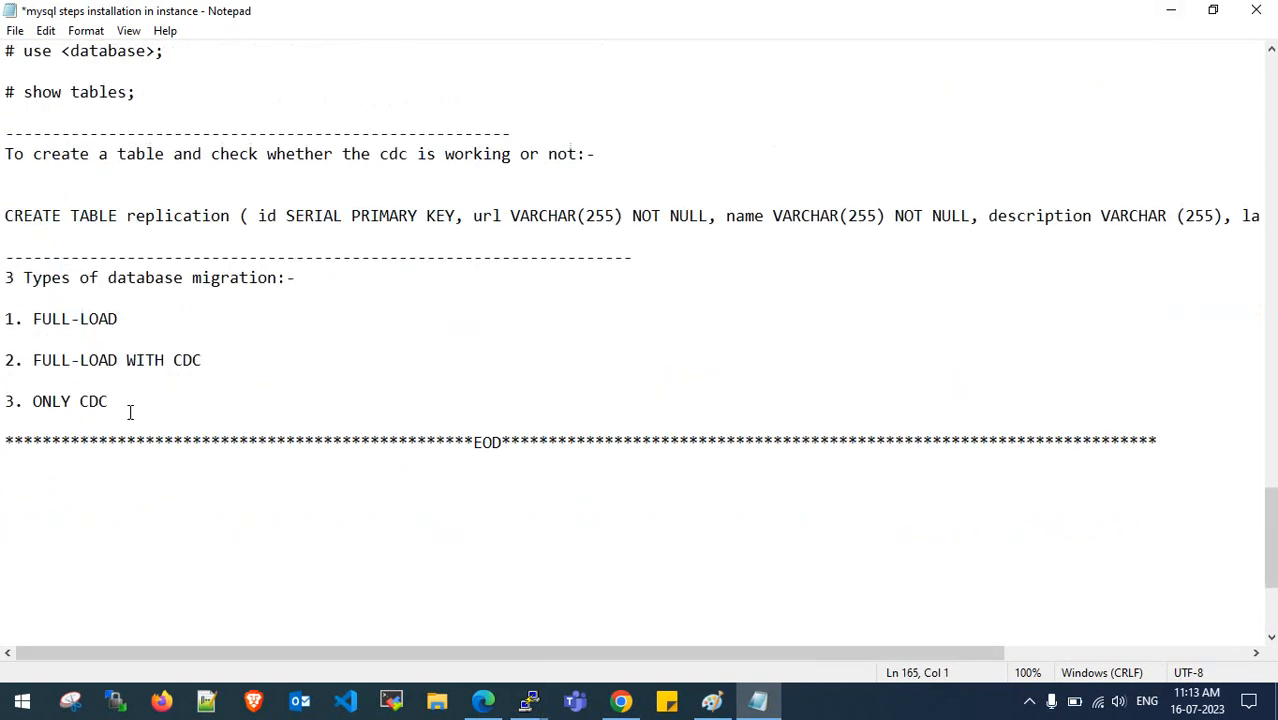
click(99, 318)
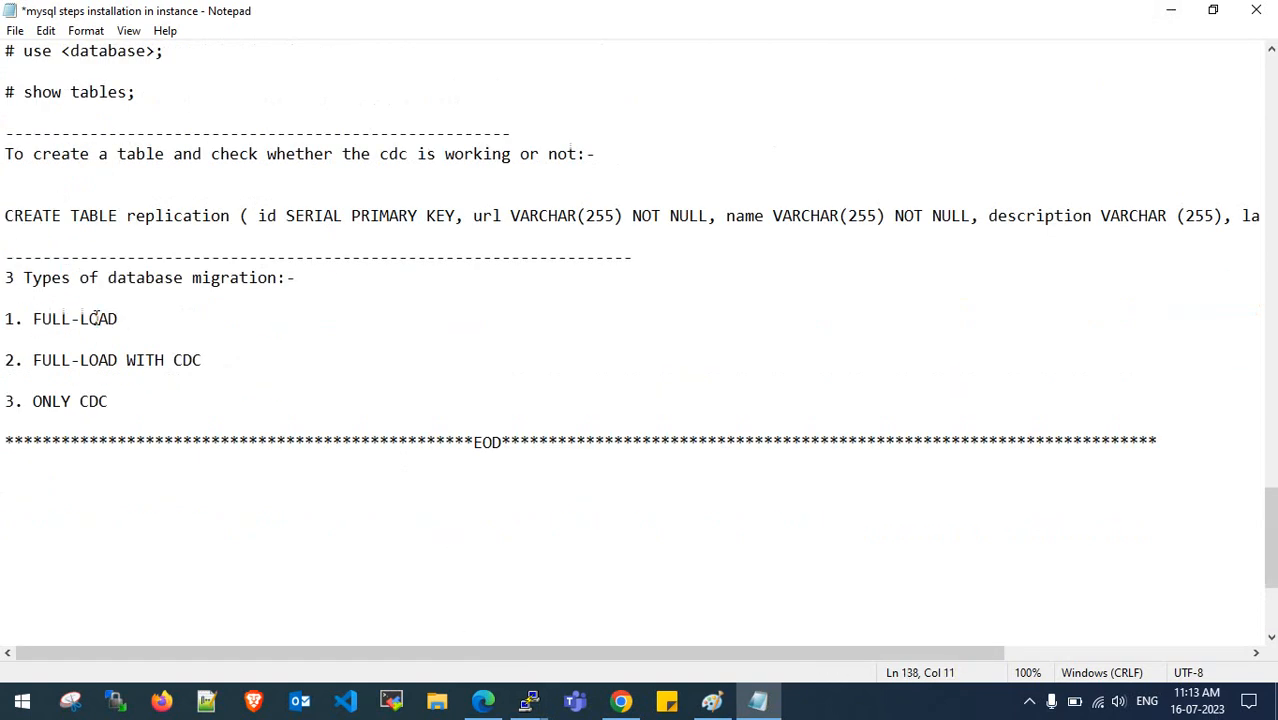
click(1171, 10)
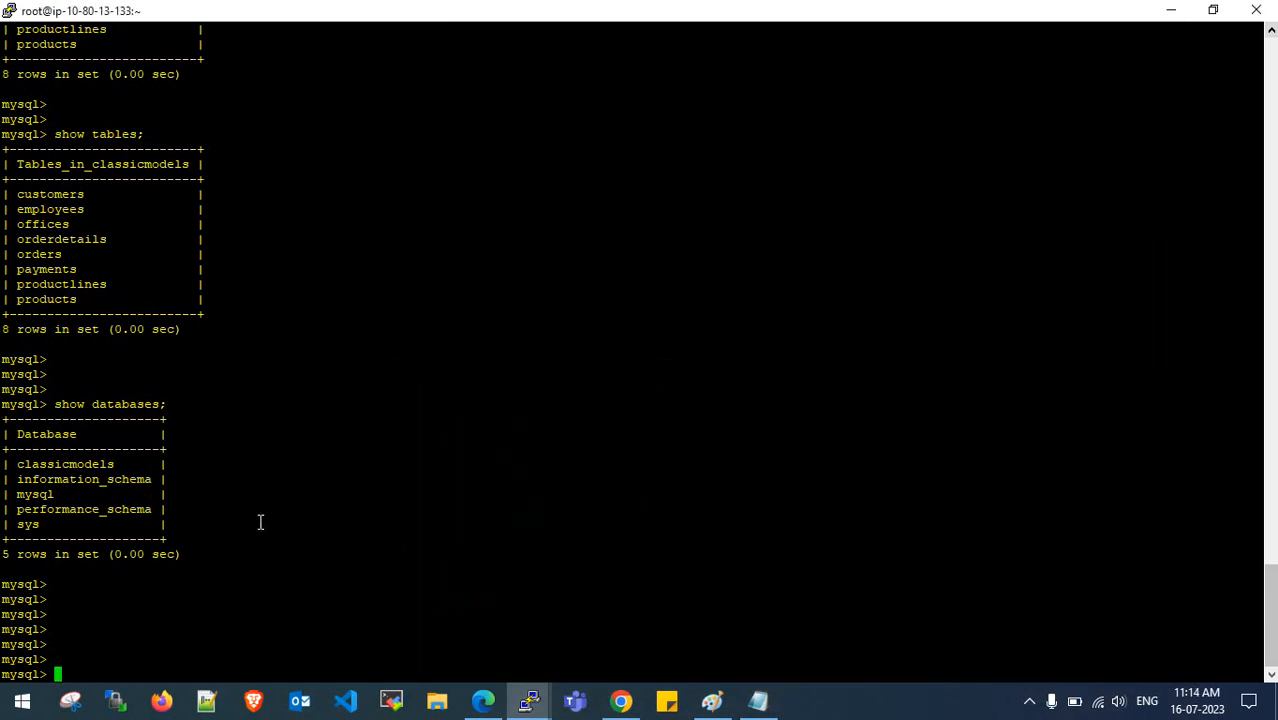
- Switch to classicmodels and run show tables; in the source session
text(se classicmodels)
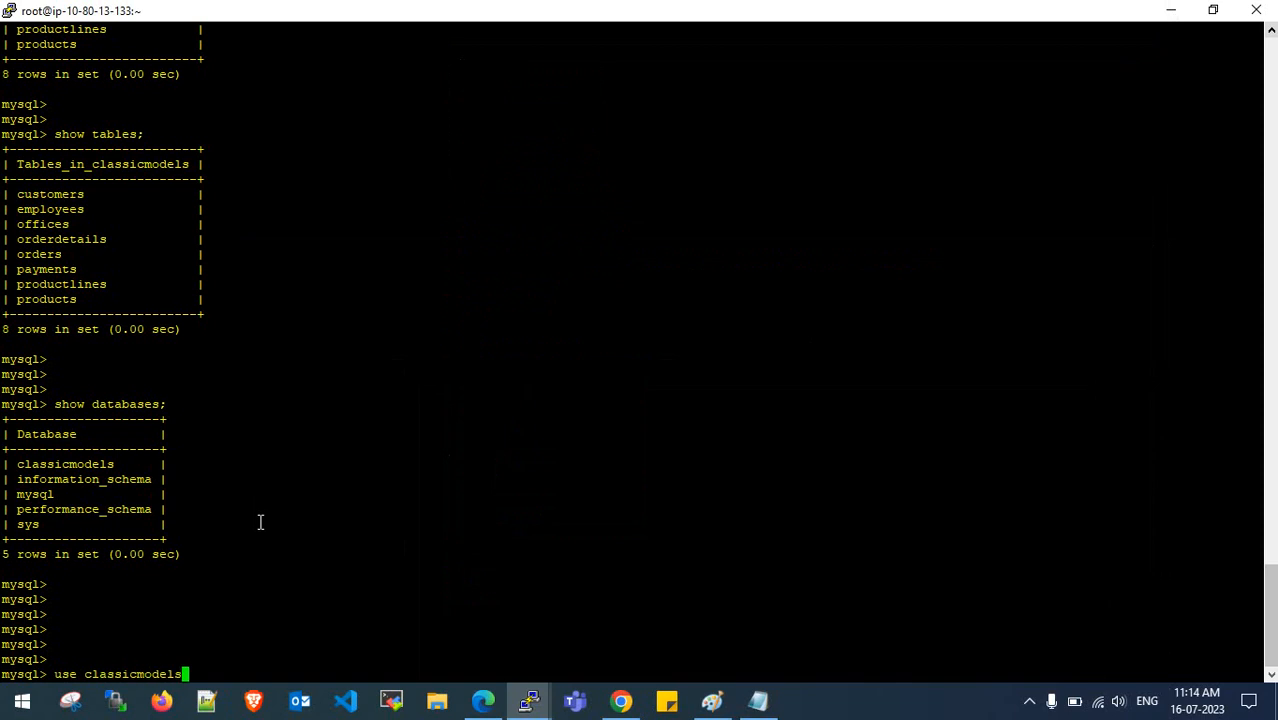
text(;)
key(Return)
key(Return)
key(Return)
key(Return)
key(Return)
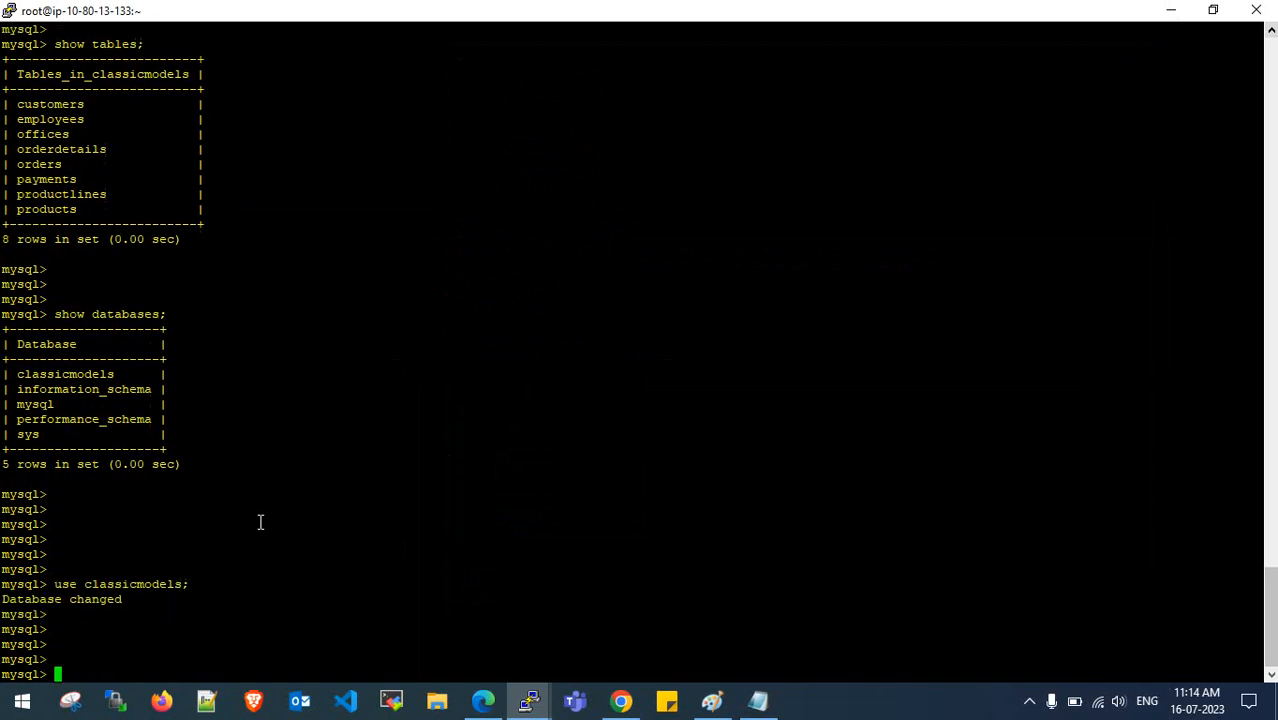
text(show)
key(BackSpace)
key(BackSpace)
key(BackSpace)
text(how yanbles)
key(BackSpace)
key(BackSpace)
key(BackSpace)
key(BackSpace)
key(BackSpace)
key(BackSpace)
text(tables;)
key(Return)
key(Return)
key(Return)
key(Return)
key(Return)
- Paste the CREATE TABLE statement, rename the table to january, and run it
right_click(273, 527)
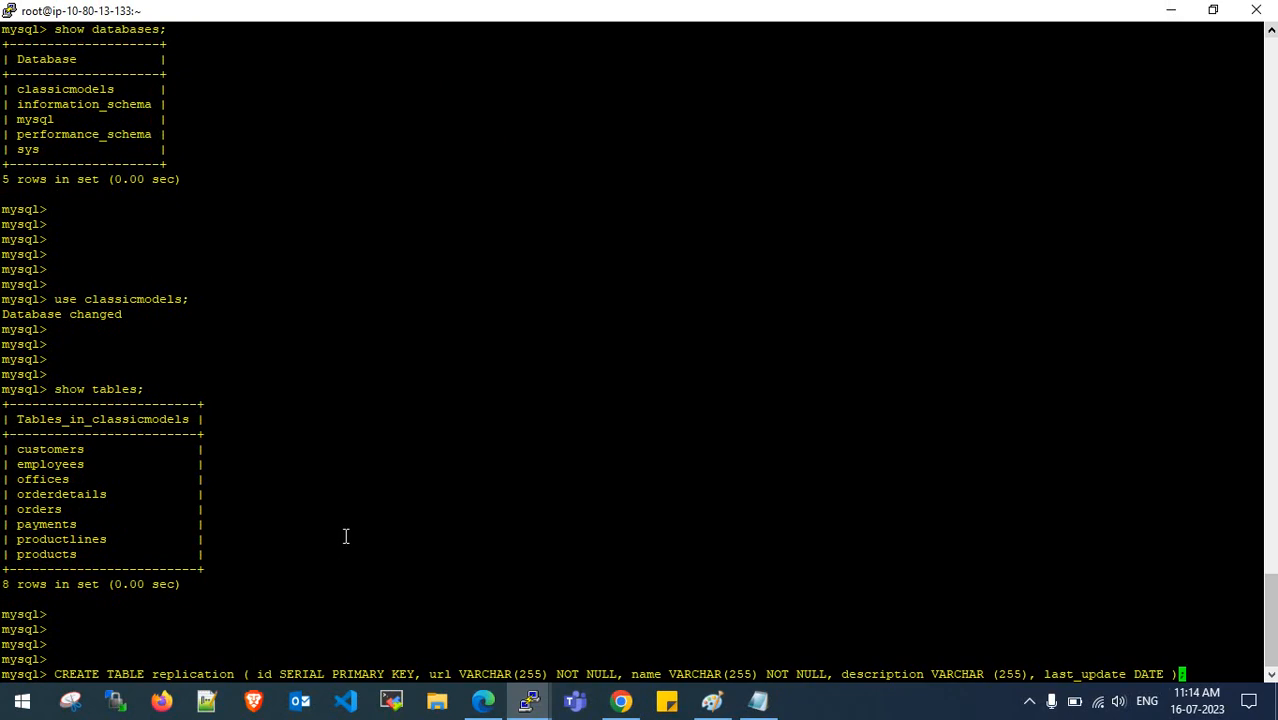
key(Left)
key(Left)
key(Left)
key(Left)
key(Left)
key(Left)
key(Left)
key(Left)
key(Left)
key(Left)
key(Left)
key(Left)
key(Left)
key(Left)
key(Left)
key(Left)
key(Left)
key(Left)
key(Left)
key(Left)
key(Left)
key(Left)
key(Left)
key(Left)
key(Left)
key(Left)
key(Left)
key(Left)
key(Left)
key(Left)
key(Left)
key(Left)
key(Left)
key(Left)
key(Left)
key(Left)
key(Left)
key(Left)
key(Left)
key(Left)
key(Left)
key(Left)
key(Left)
key(Left)
key(Left)
key(Left)
key(Left)
key(Left)
key(Left)
key(Left)
key(Left)
key(Left)
key(Left)
key(Left)
key(Left)
key(Left)
key(Left)
key(Left)
key(Left)
key(Left)
key(BackSpace)
key(BackSpace)
key(BackSpace)
key(BackSpace)
key(BackSpace)
key(BackSpace)
key(BackSpace)
key(BackSpace)
key(BackSpace)
key(BackSpace)
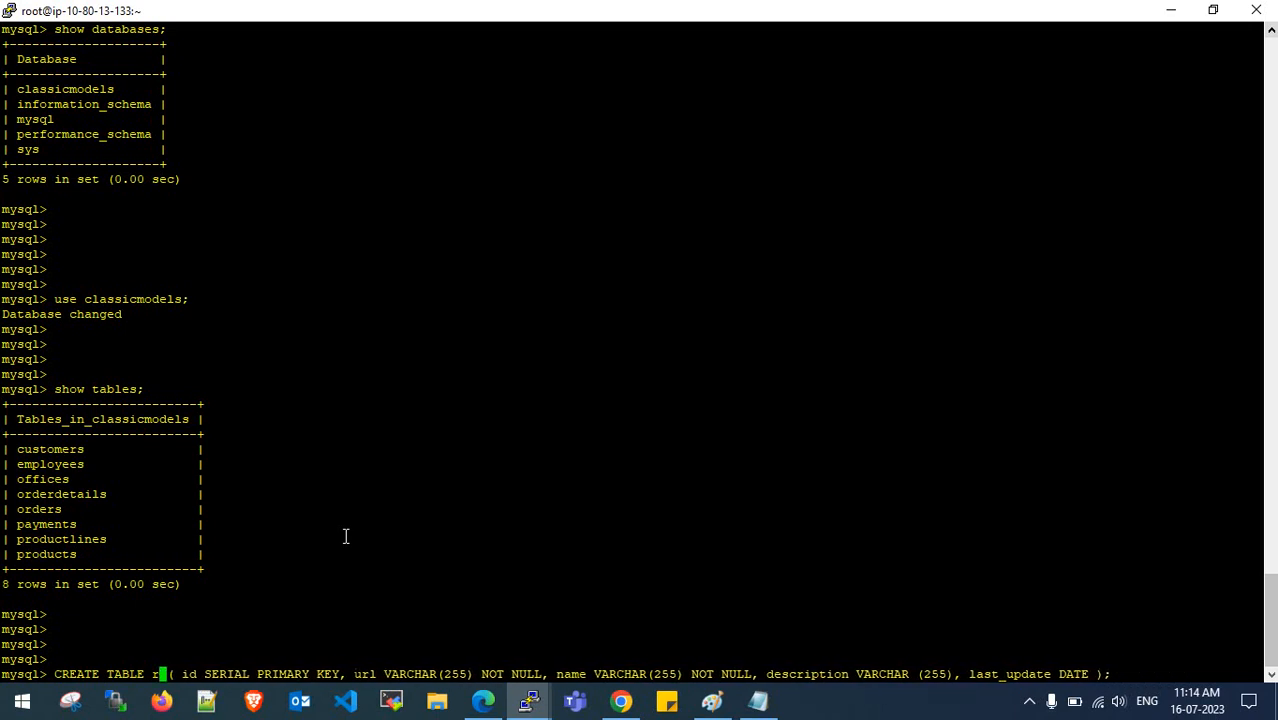
key(BackSpace)
text(janura)
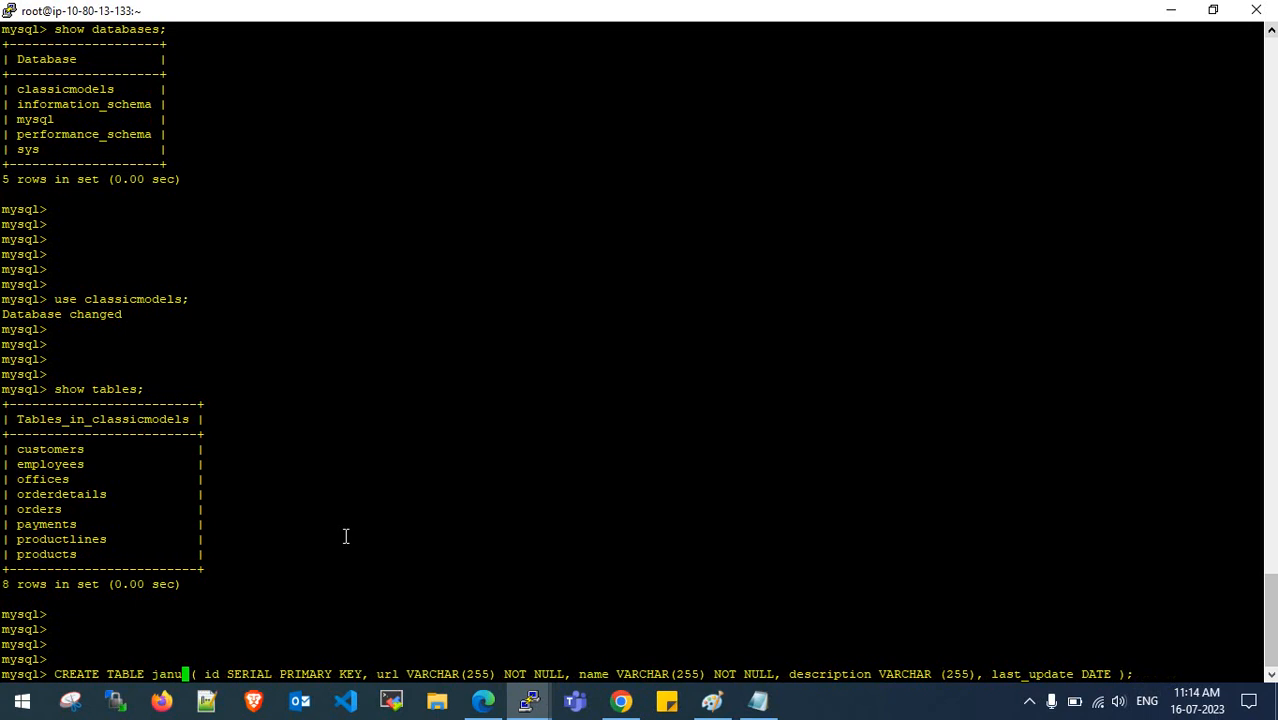
text(y)
key(Left)
key(Left)
key(Left)
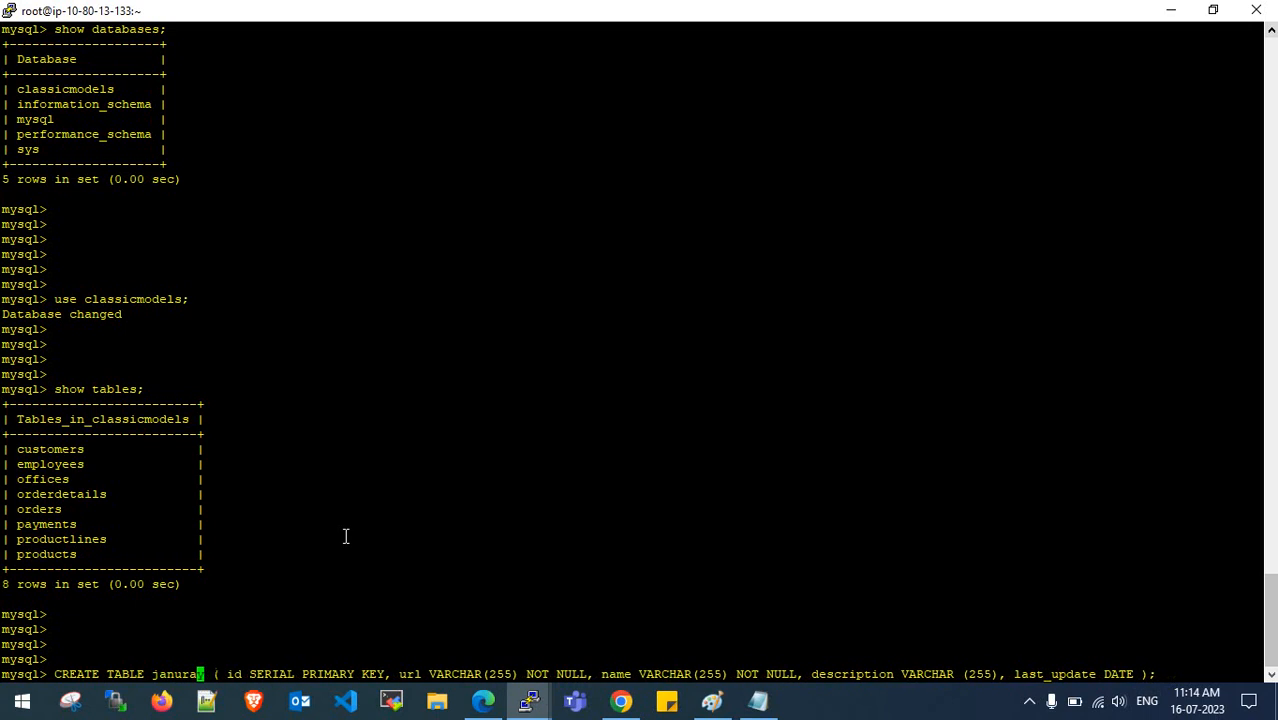
text(a)
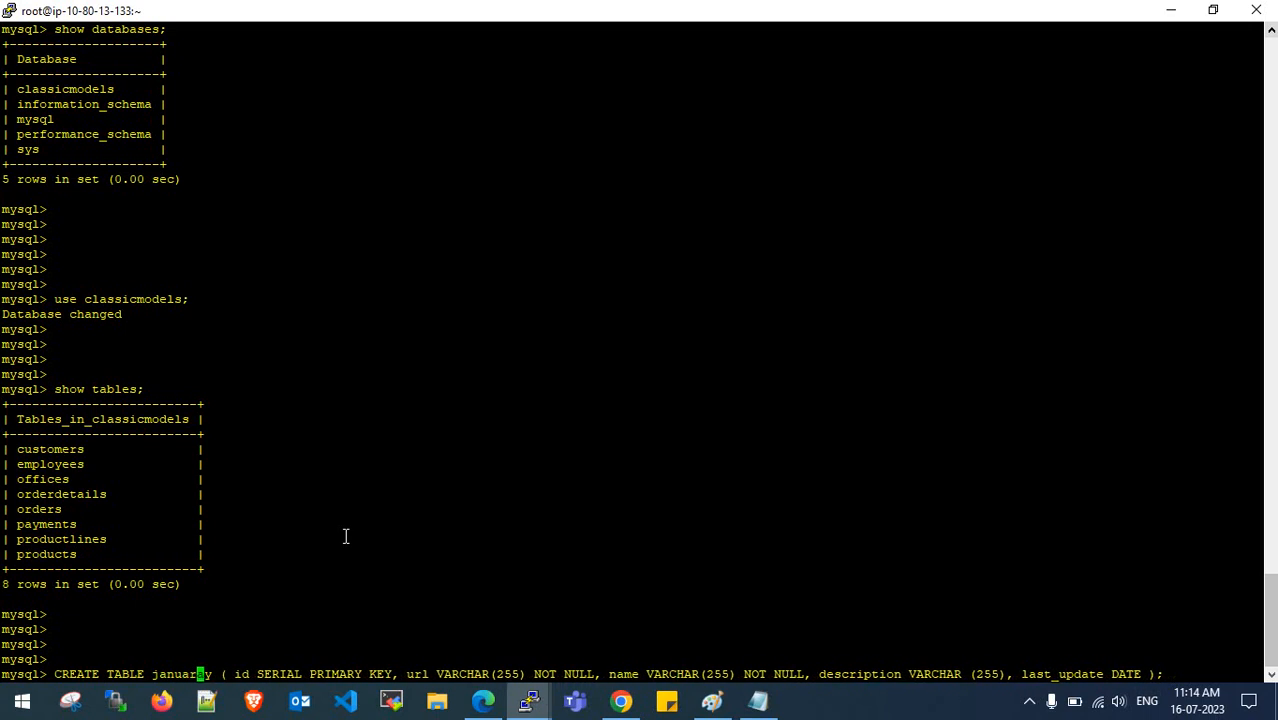
key(BackSpace)
key(BackSpace)
text(r)
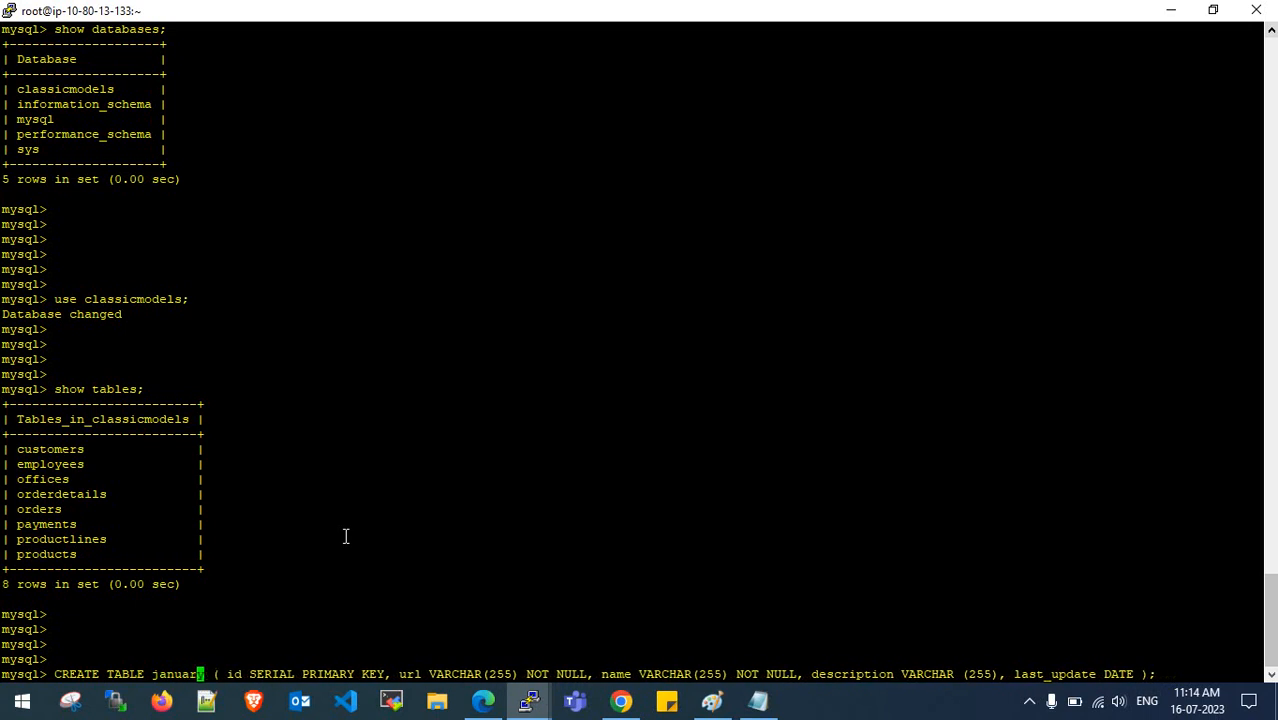
key(Right)
key(Right)
key(Right)
key(Right)
key(Right)
key(Right)
key(Right)
key(Right)
key(Right)
key(Right)
key(Right)
key(Right)
key(Right)
key(Right)
key(Right)
key(Right)
key(Right)
key(Right)
key(Right)
key(Right)
key(Right)
key(Right)
key(Right)
key(Right)
key(Right)
key(Right)
key(Right)
key(Right)
key(Right)
key(Right)
key(Right)
key(Right)
key(Right)
key(Right)
key(Right)
key(Right)
key(Right)
key(Right)
key(Right)
key(Right)
key(Right)
key(Right)
key(Right)
key(Right)
key(Right)
key(Right)
key(Right)
key(Right)
key(Right)
key(Right)
key(Right)
key(Right)
key(Right)
key(Return)
- Rerun show tables to confirm 9 rows now, including january, versus the earlier 8
key(Return)
key(Return)
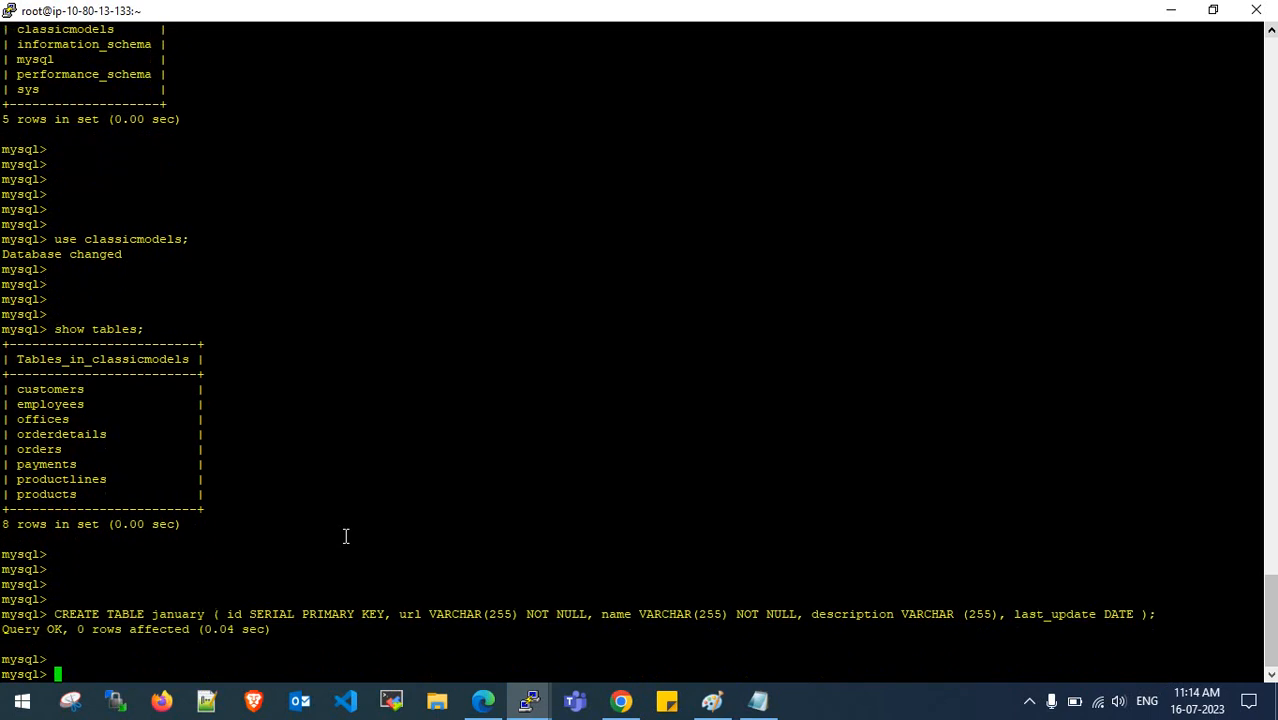
key(Up)
key(Up)
key(Return)
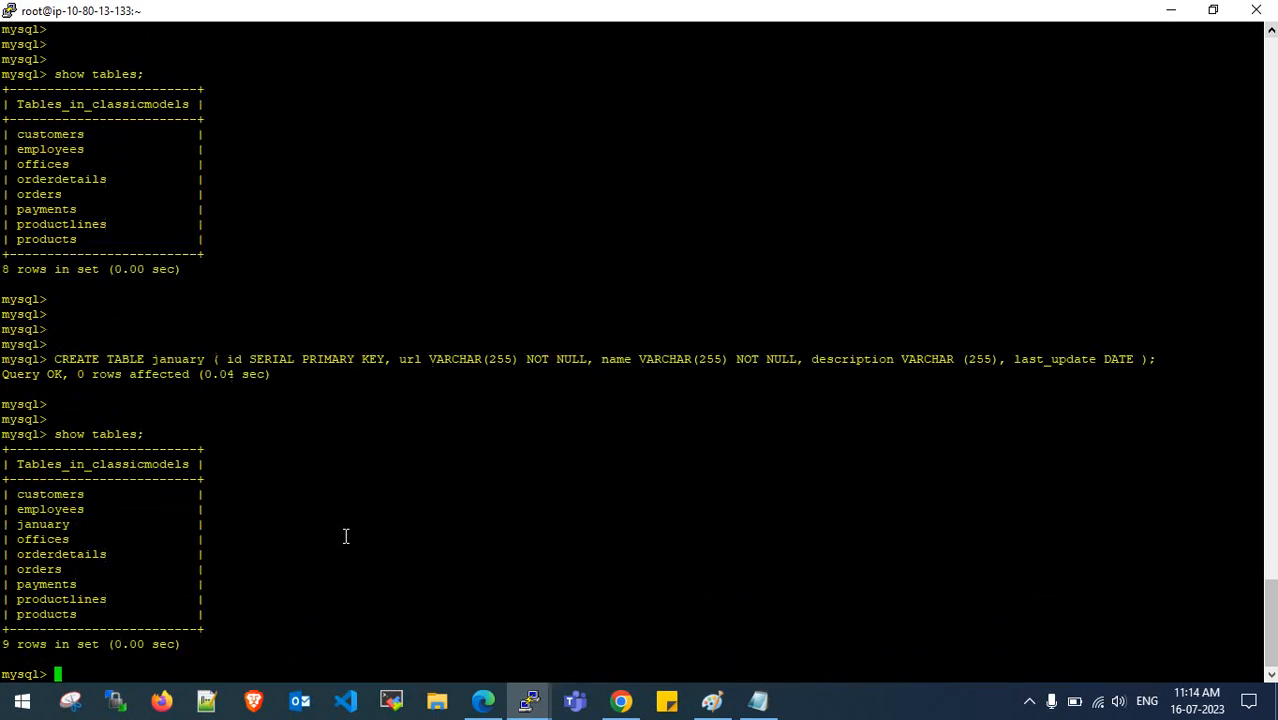
drag(4, 242, 45, 243)
click(42, 243)
drag(3, 612, 52, 614)
click(50, 614)
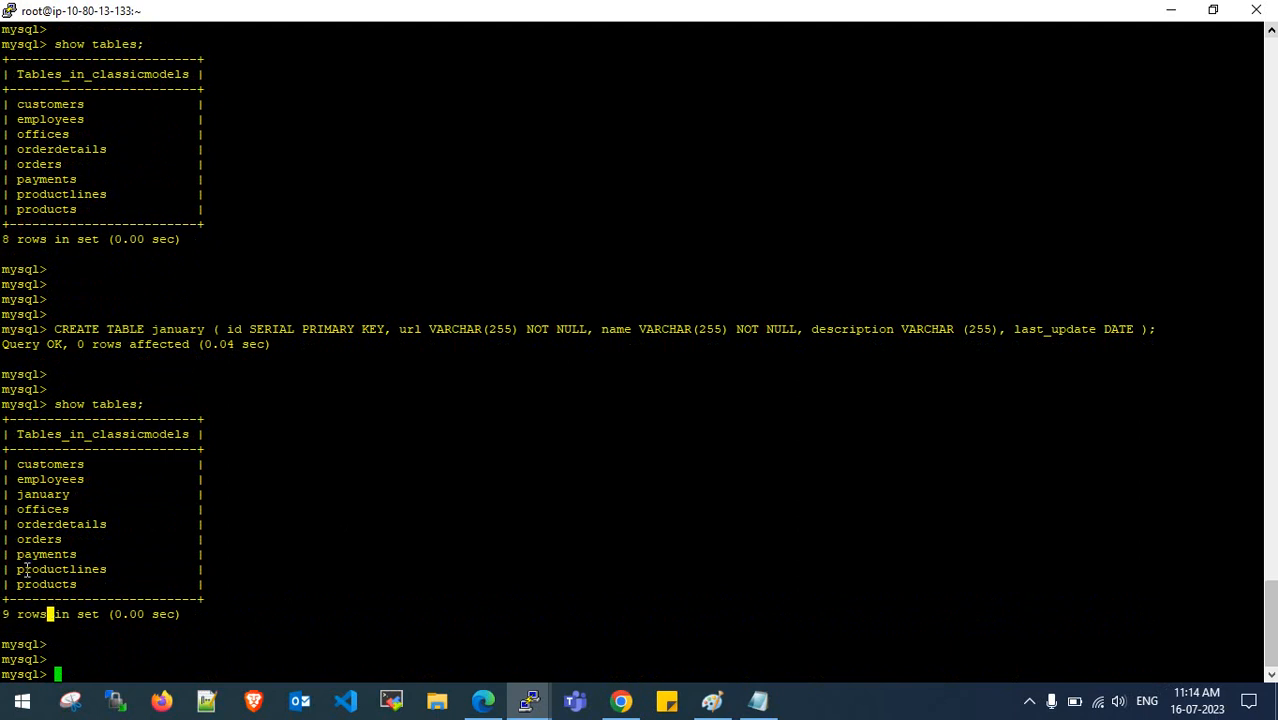
drag(17, 497, 83, 498)
click(84, 500)
- Run show tables in the other session, confirming it still lists only 8 tables
mouse_move(529, 701)
click(476, 634)
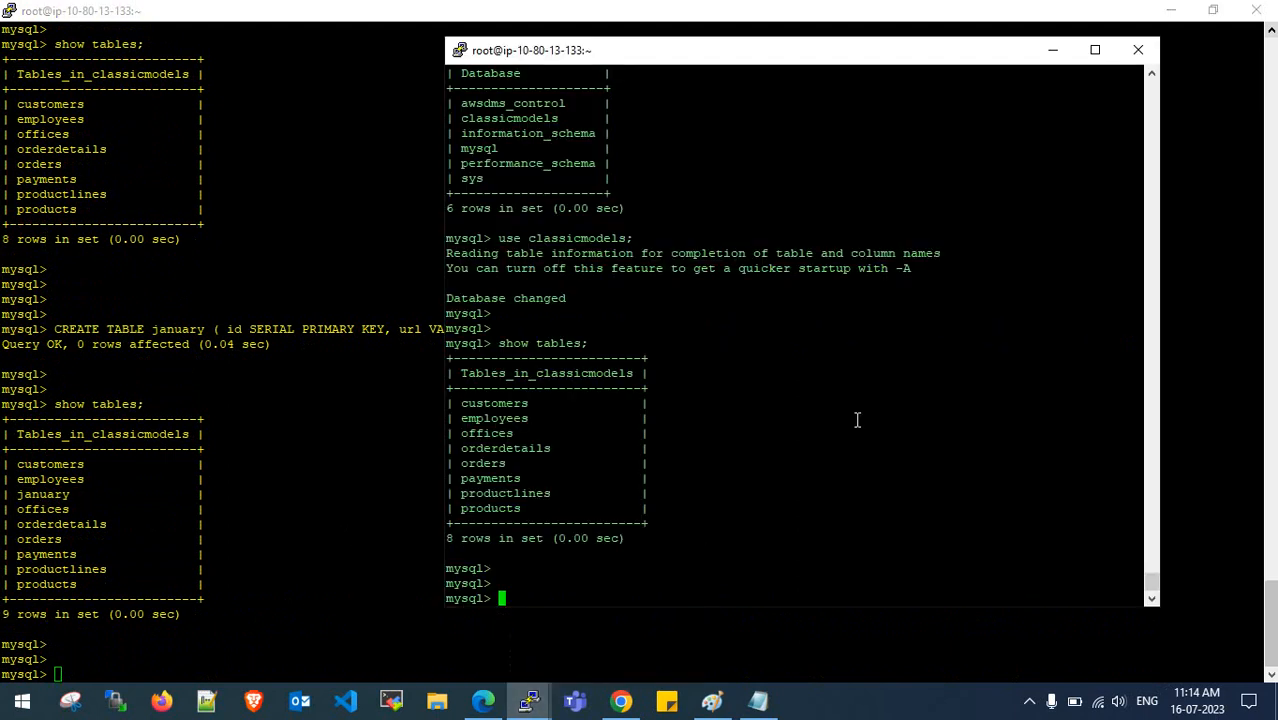
key(Up)
key(Return)
key(Return)
key(Return)
key(Return)
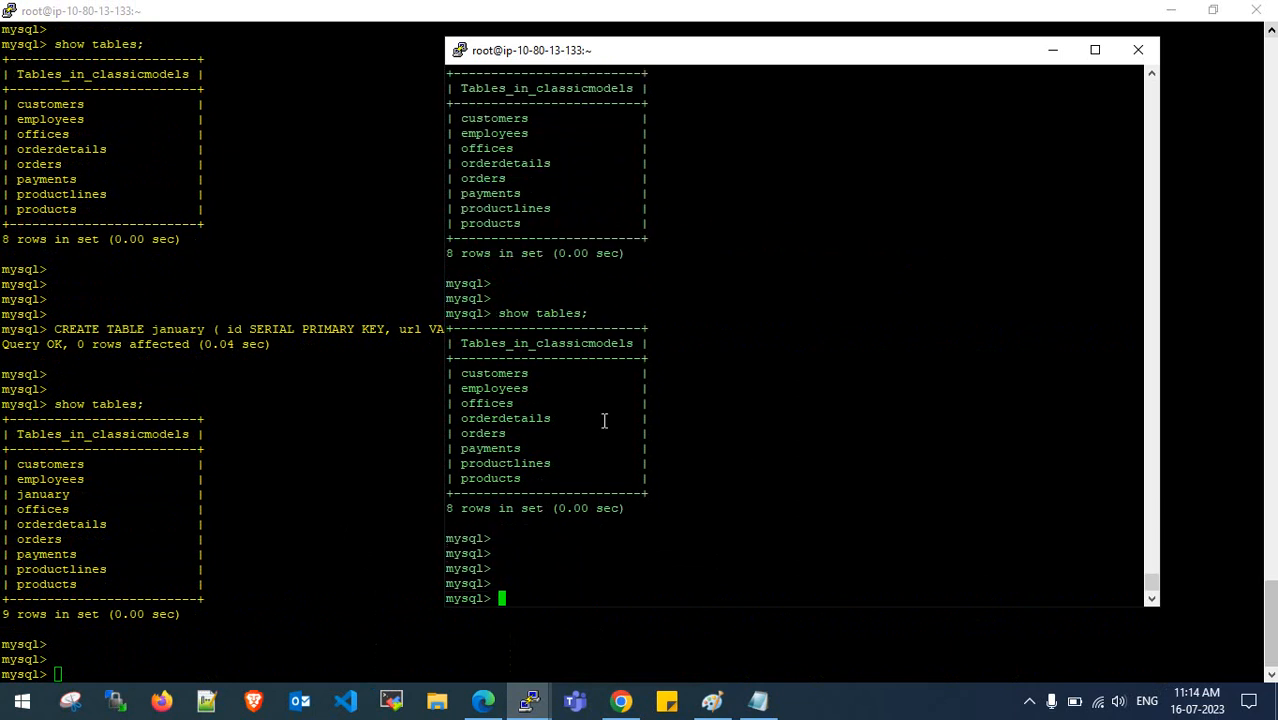
drag(486, 311, 586, 316)
click(586, 316)
drag(474, 370, 527, 479)
click(470, 490)
drag(449, 508, 496, 511)
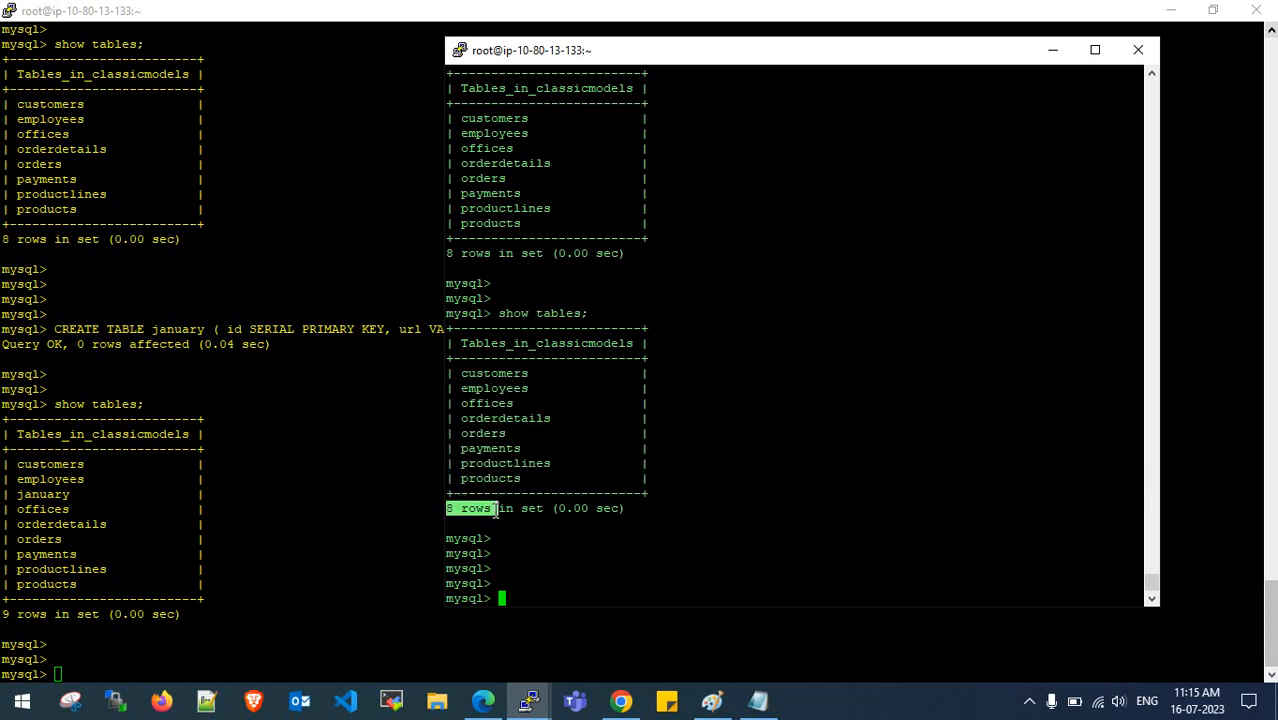
click(498, 511)
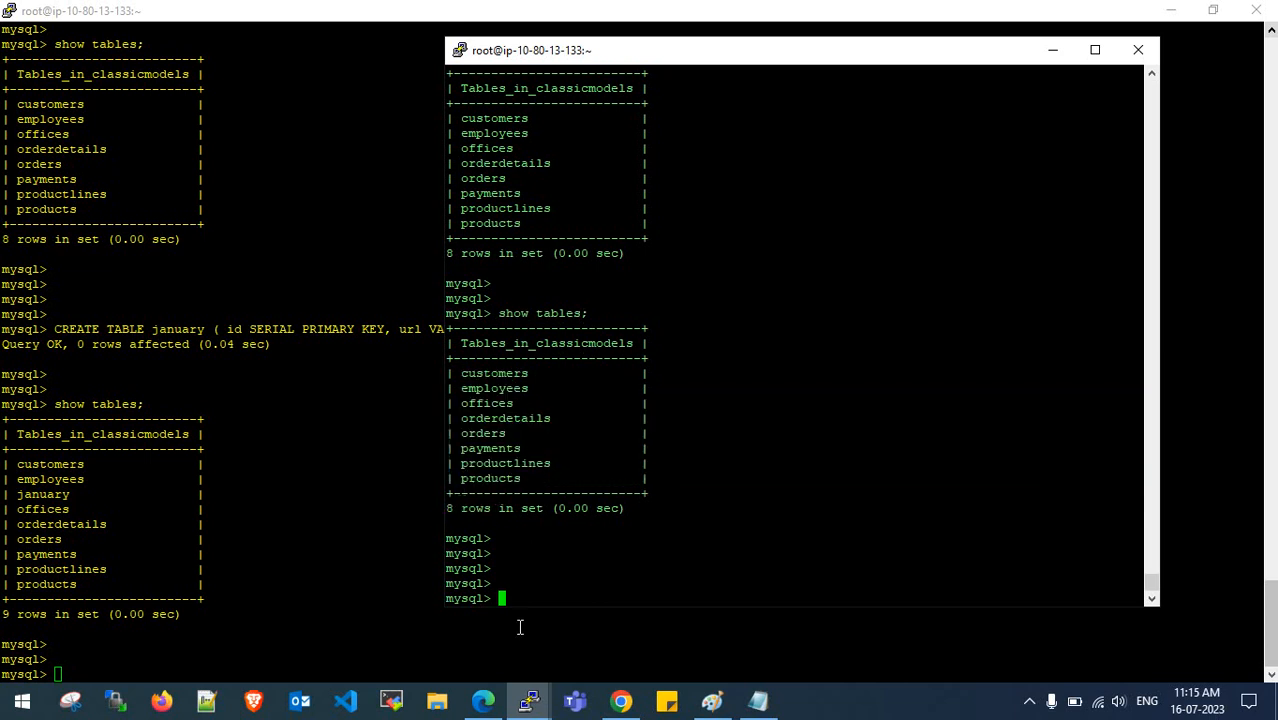
click(483, 700)
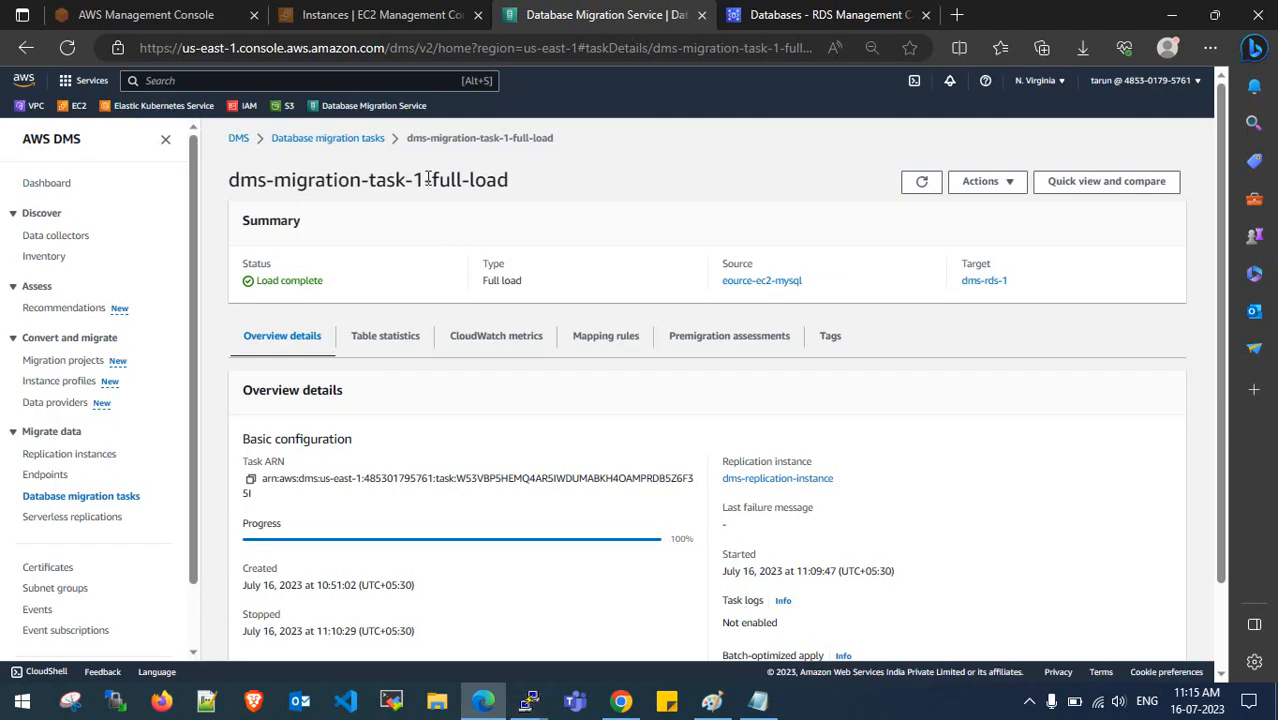
- Start a new migration task, checking the FULL-LOAD WITH CDC type in the notes
click(357, 141)
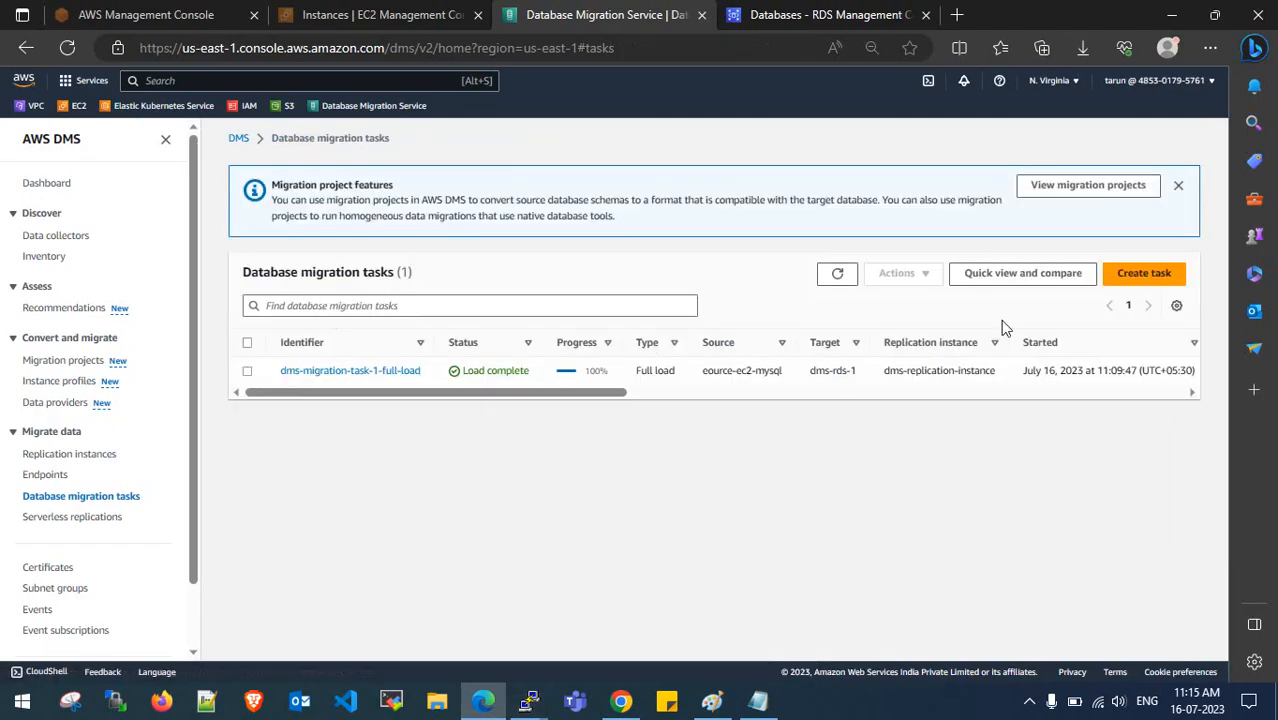
click(1144, 273)
click(758, 700)
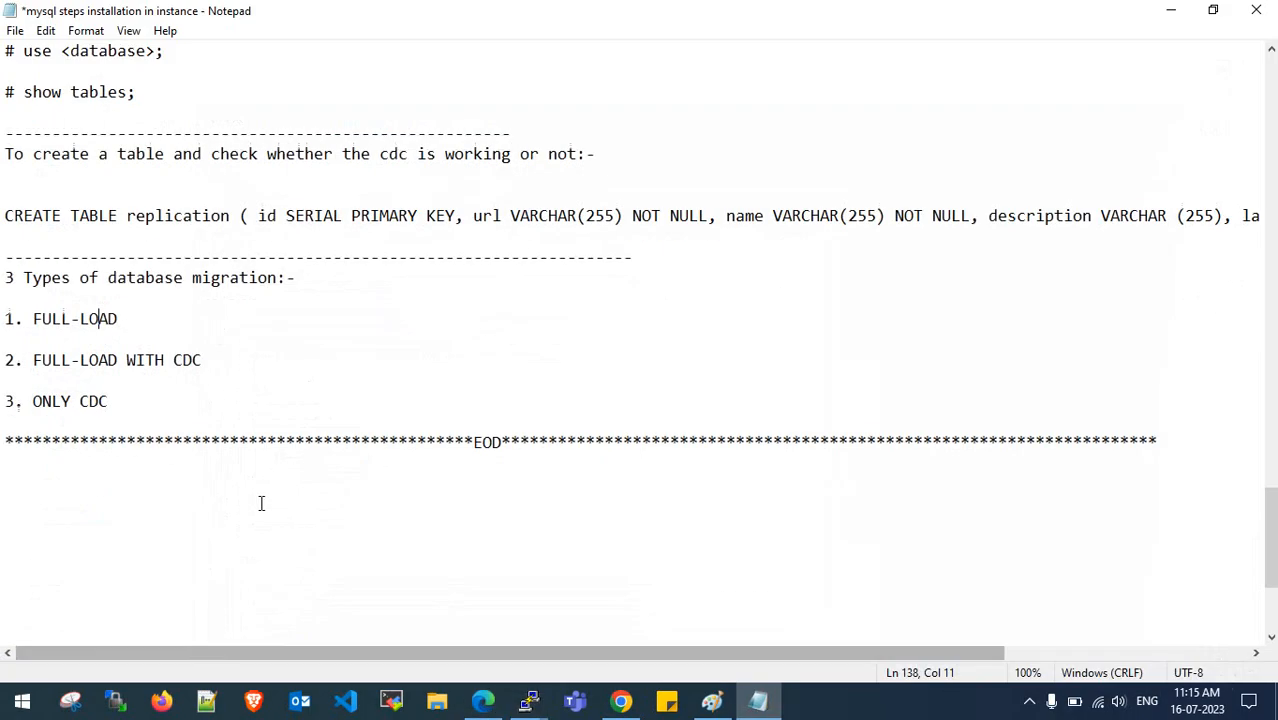
drag(36, 360, 202, 360)
click(202, 360)
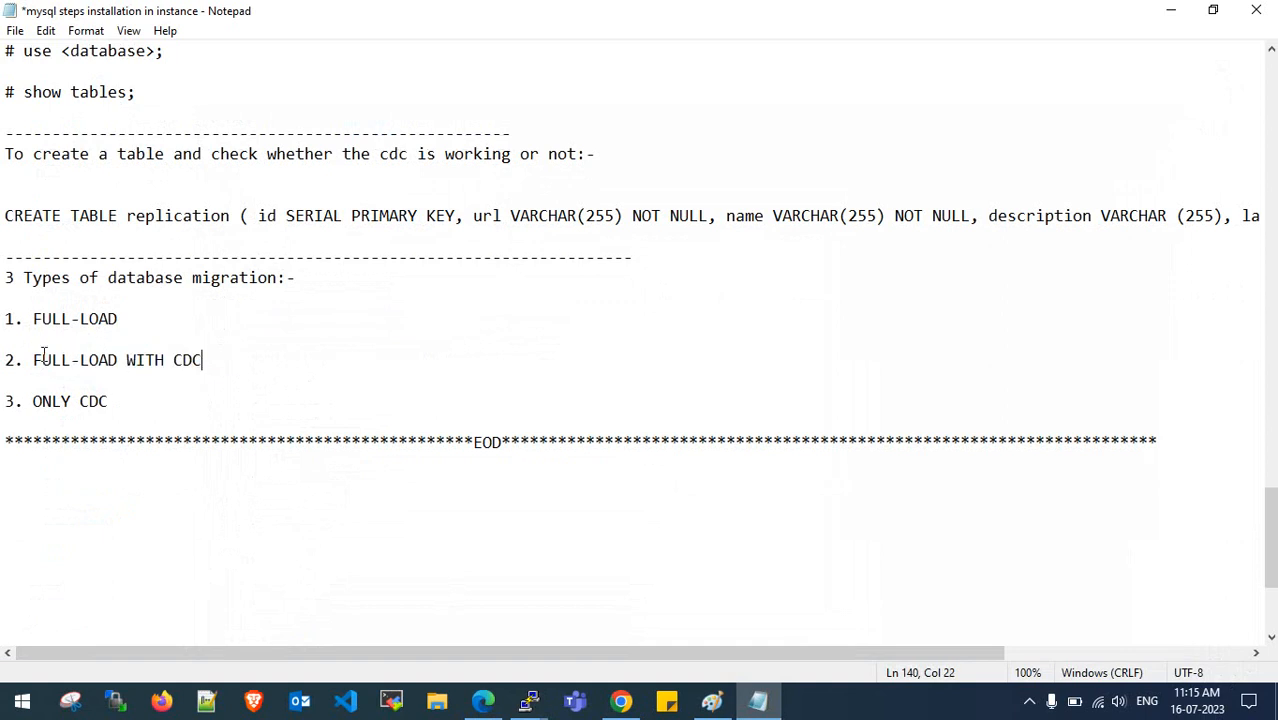
drag(34, 360, 205, 360)
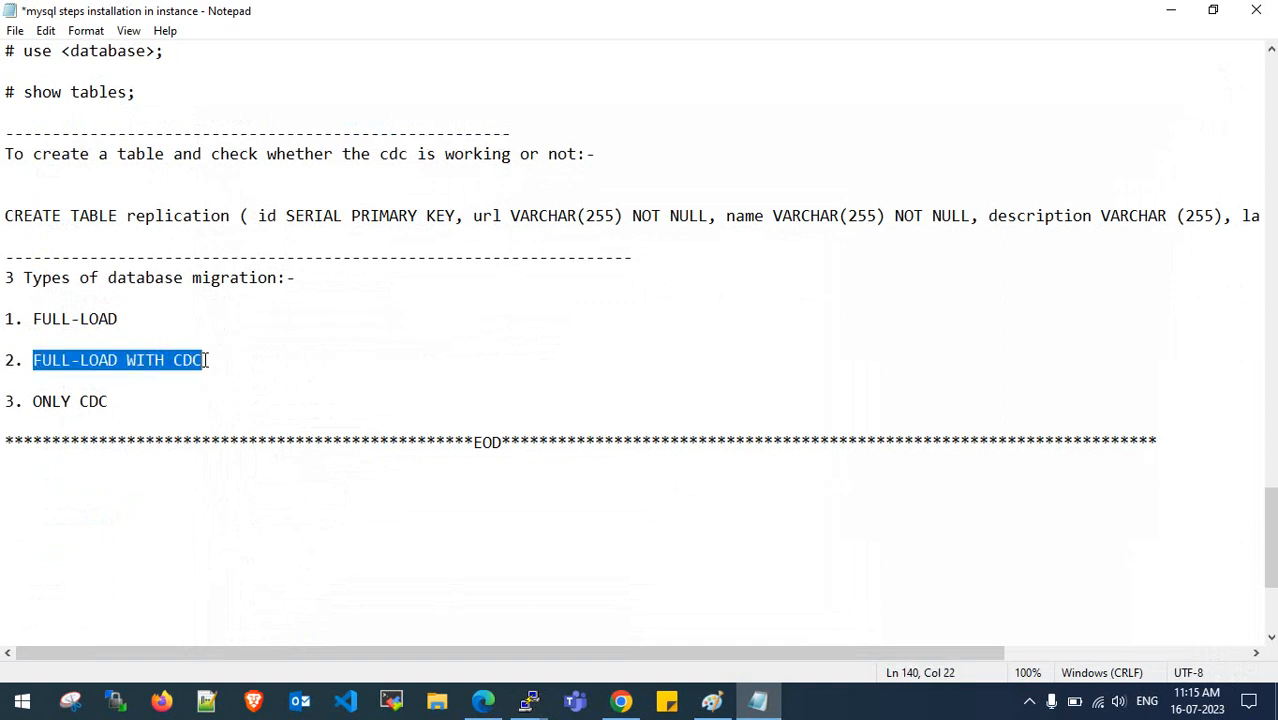
click(206, 360)
click(1170, 10)
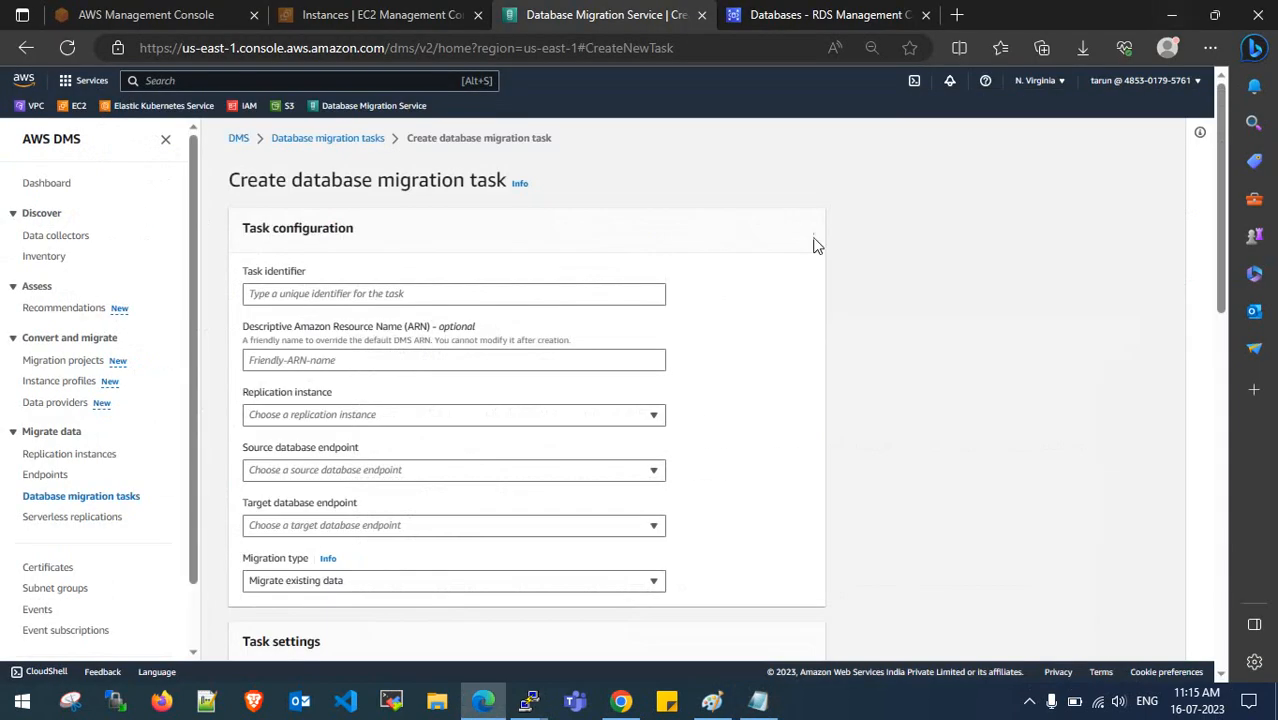
- Enter a DM-LOAD task identifier
click(348, 300)
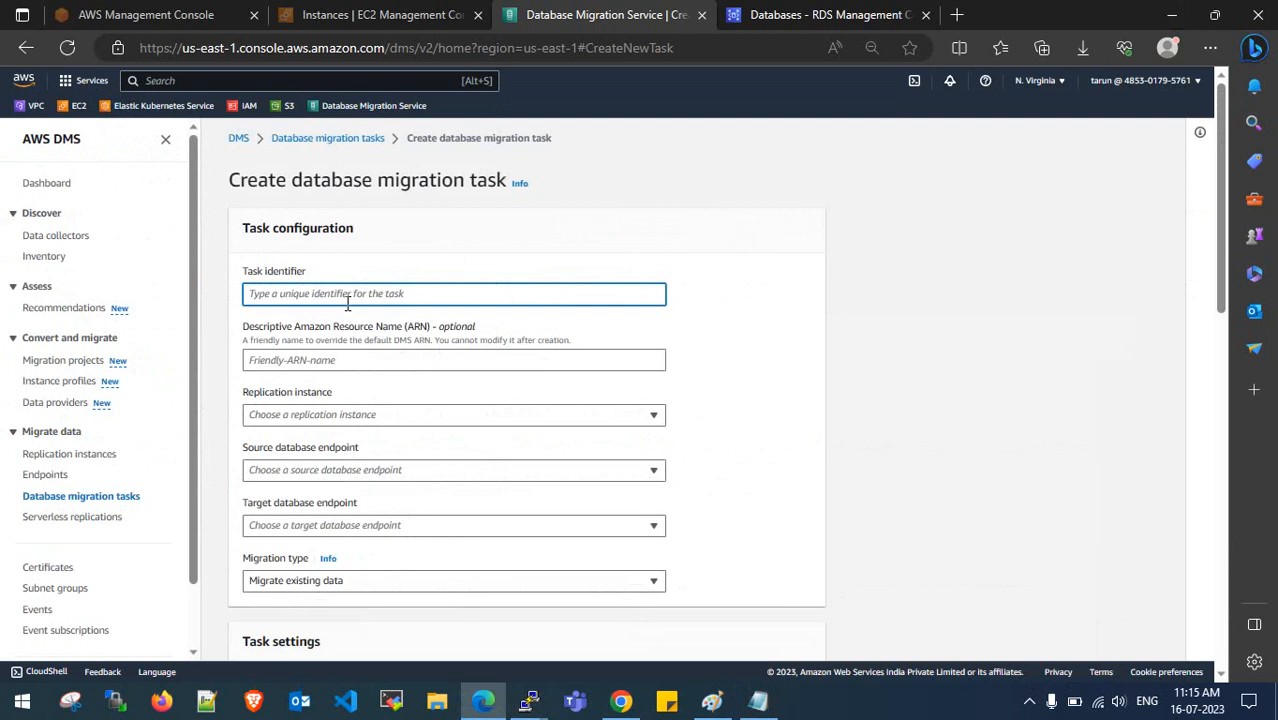
text(DMS-REPLICATION-FULL-LOAD WITH-CDC)
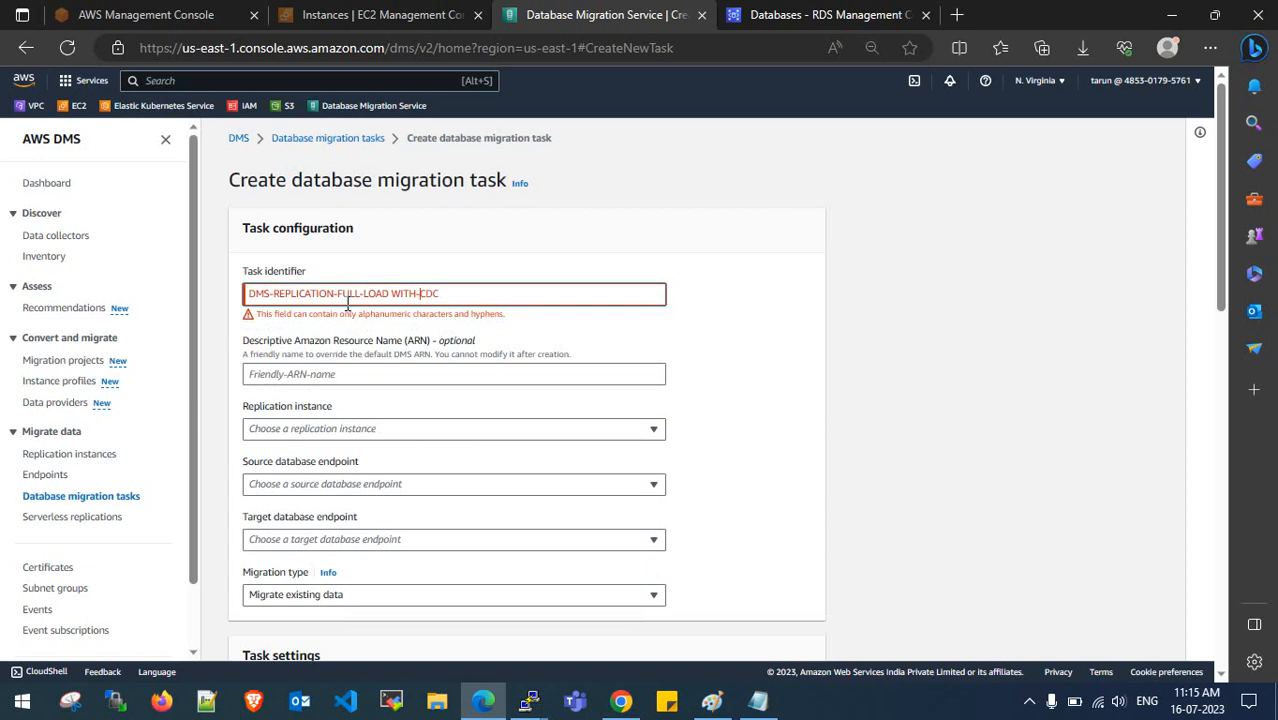
key(BackSpace)
text(-)
click(432, 260)
- Choose dms-replication-instance, source eource-ec2-mysql, target dms-rds-1, and migrate existing data plus ongoing changes
click(402, 418)
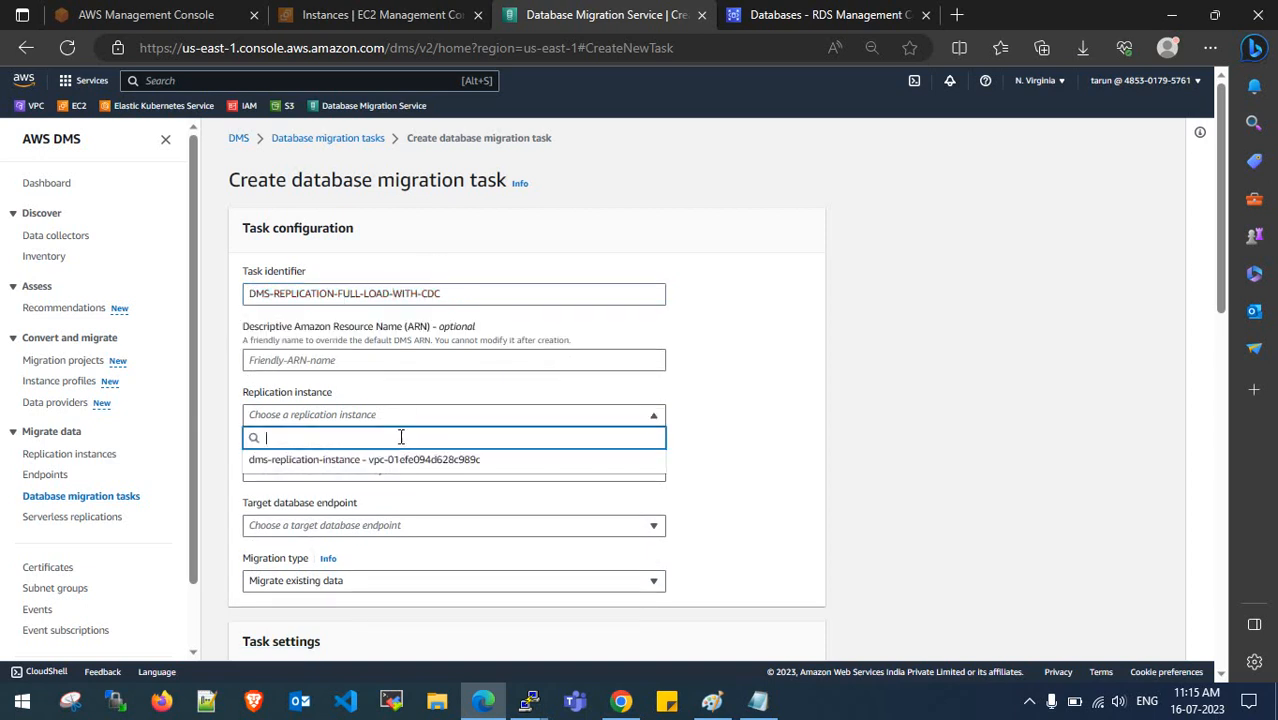
click(400, 456)
scroll(400, 460, down, 1)
click(402, 378)
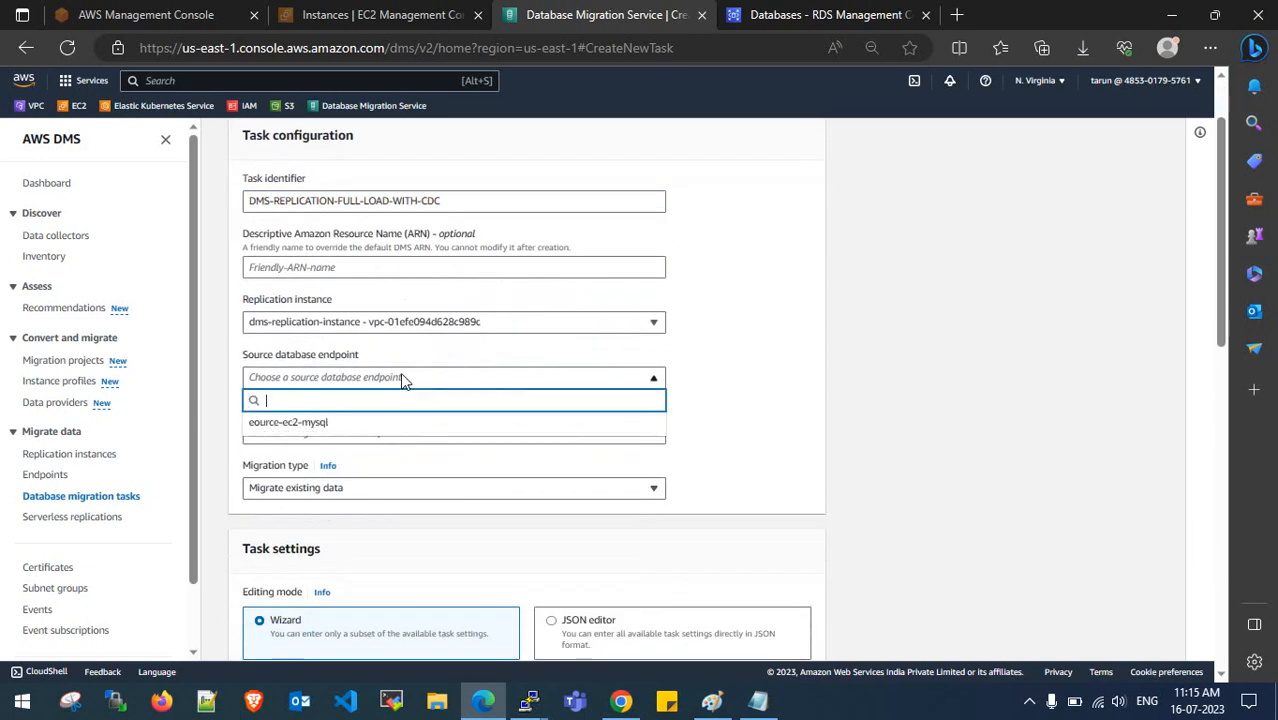
click(401, 426)
click(401, 434)
click(401, 478)
scroll(419, 443, down, 2)
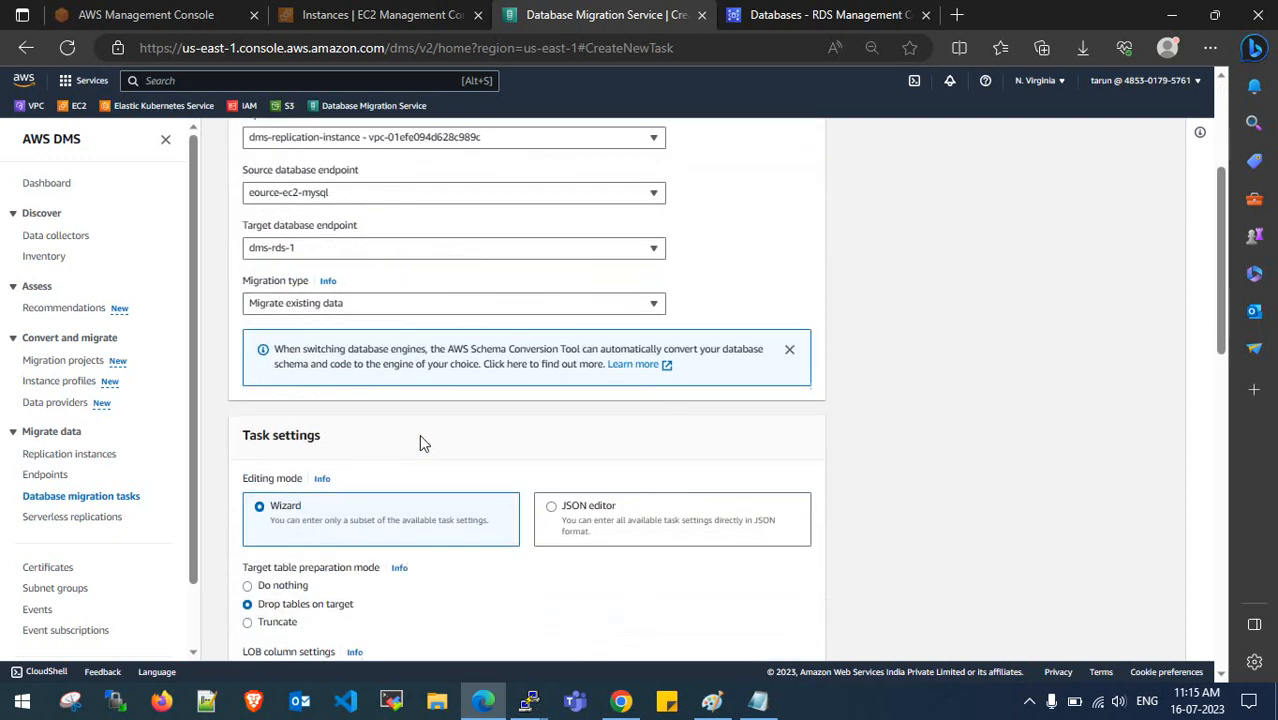
click(400, 306)
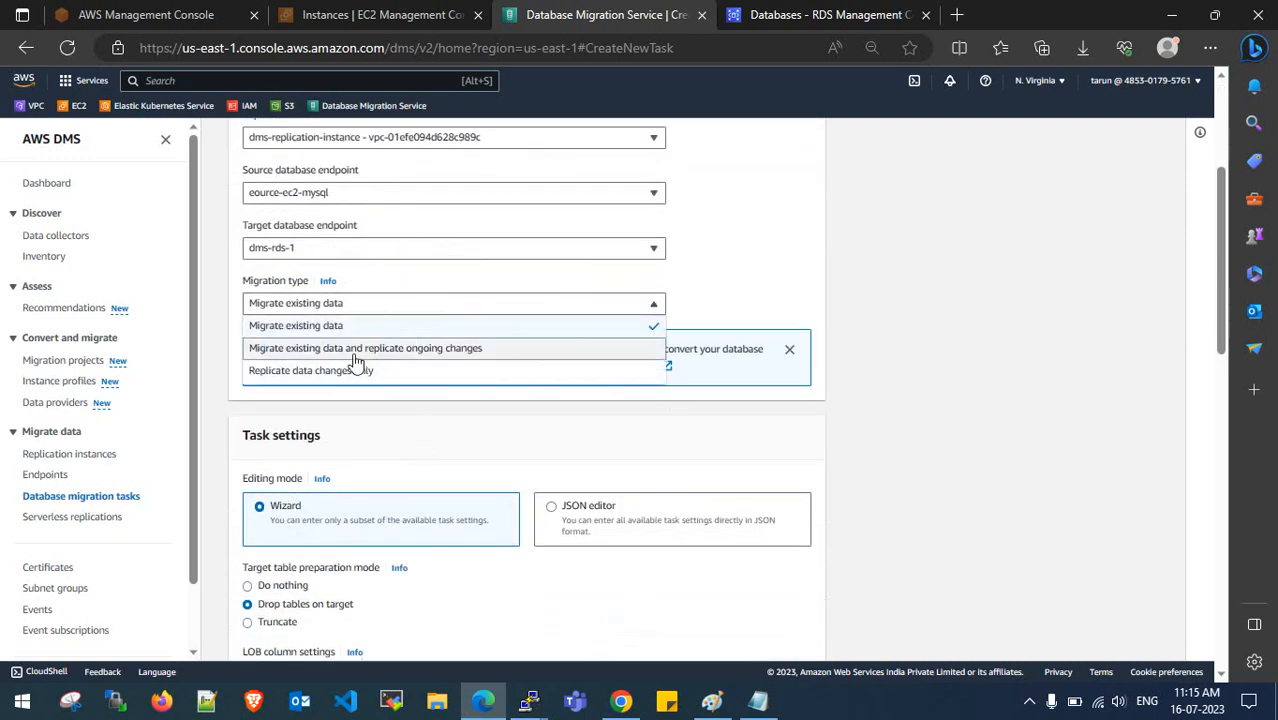
click(465, 352)
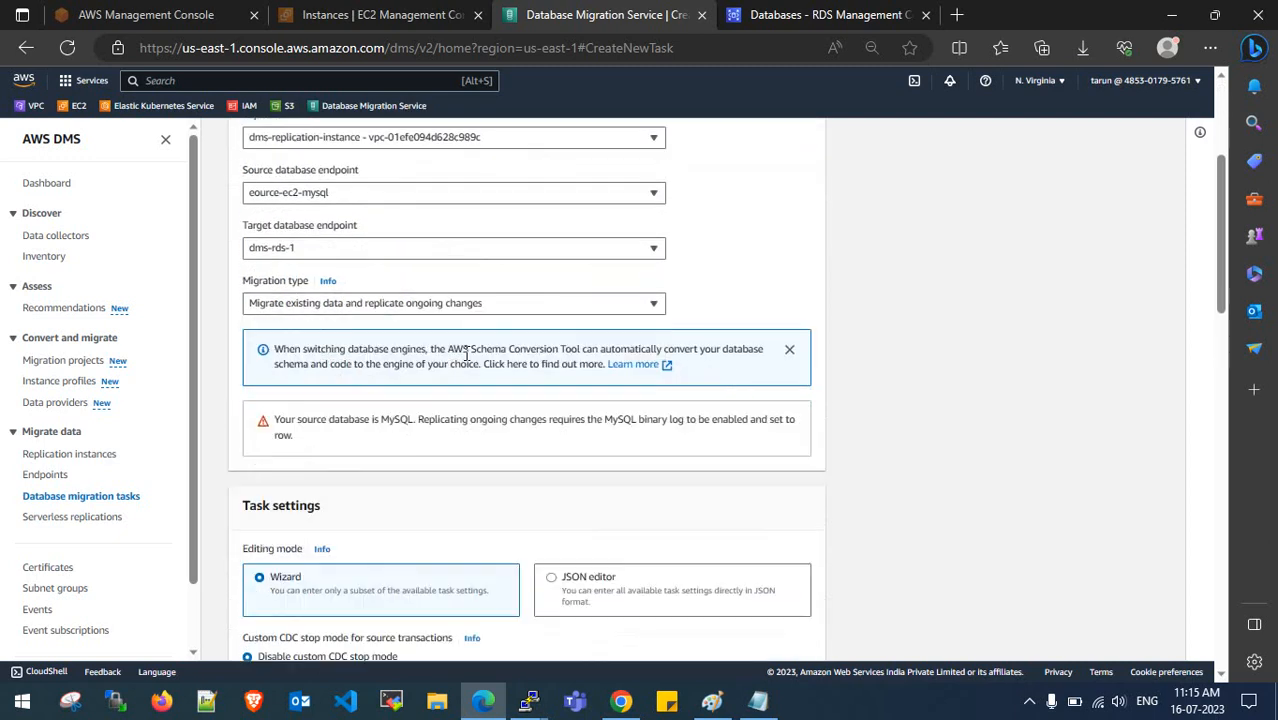
- Review the show tables output in the second MySQL session
scroll(466, 353, down, 2)
scroll(466, 353, down, 1)
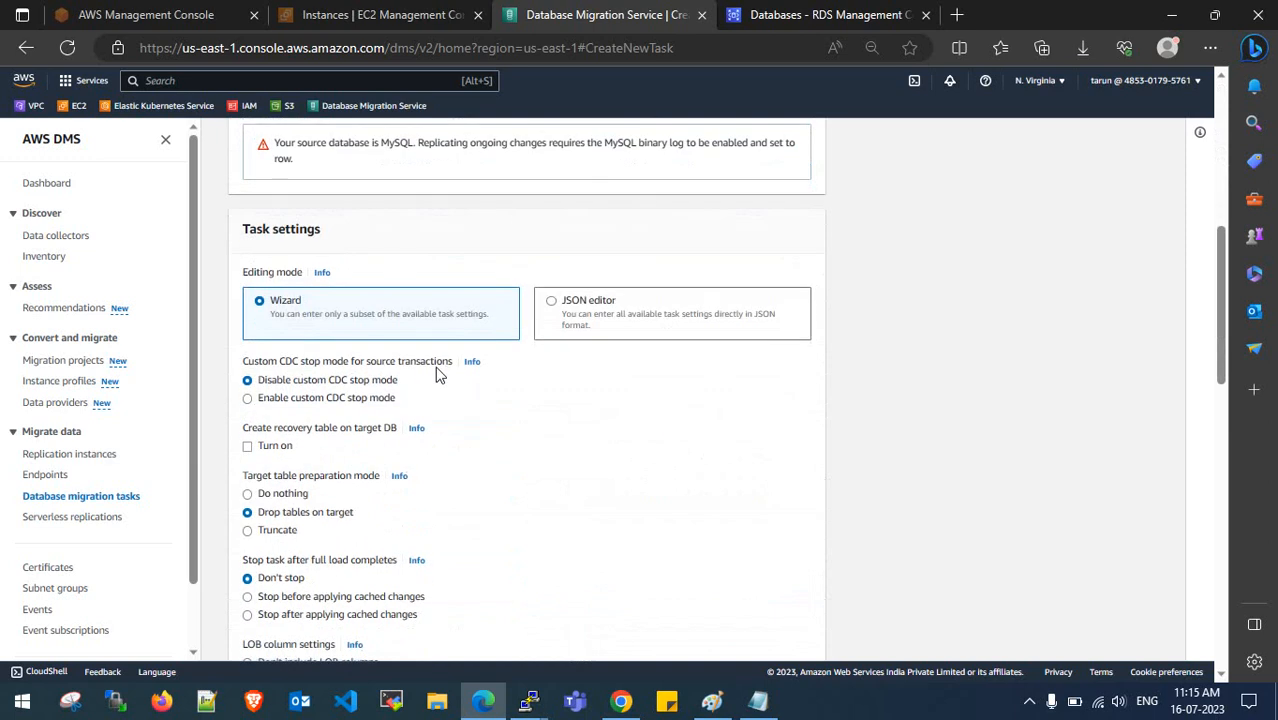
scroll(345, 392, down, 1)
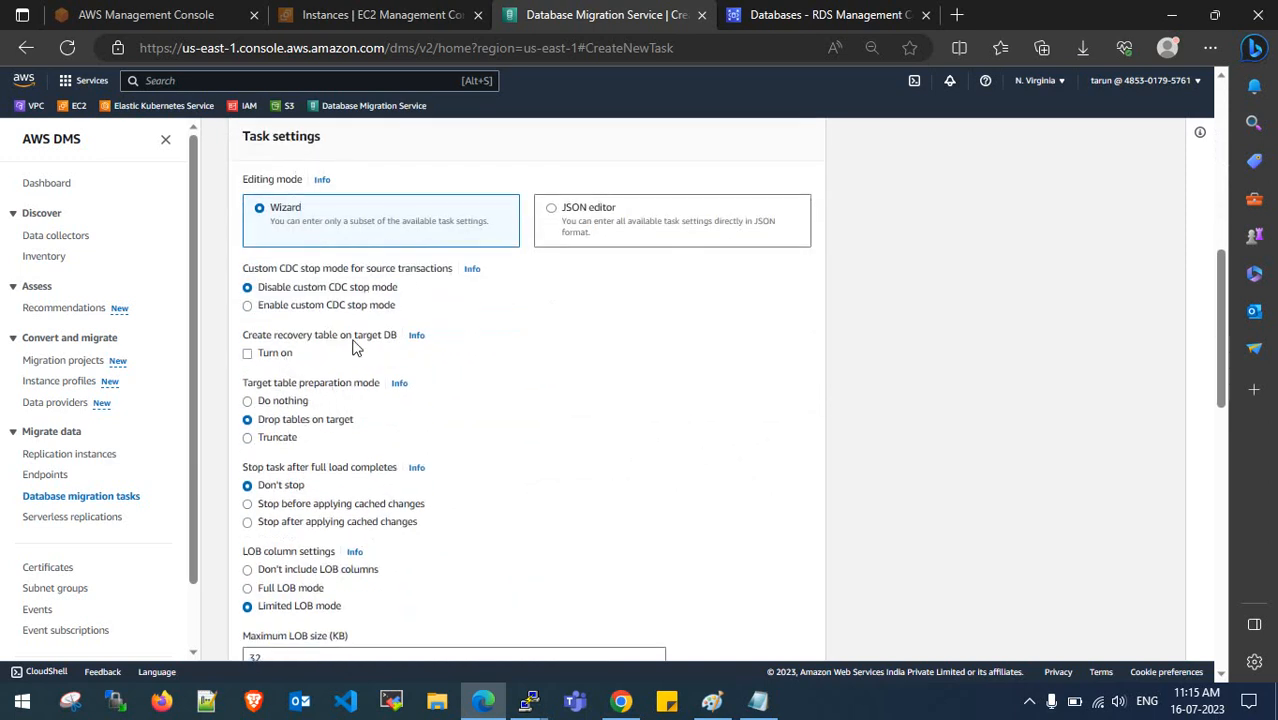
scroll(351, 369, down, 1)
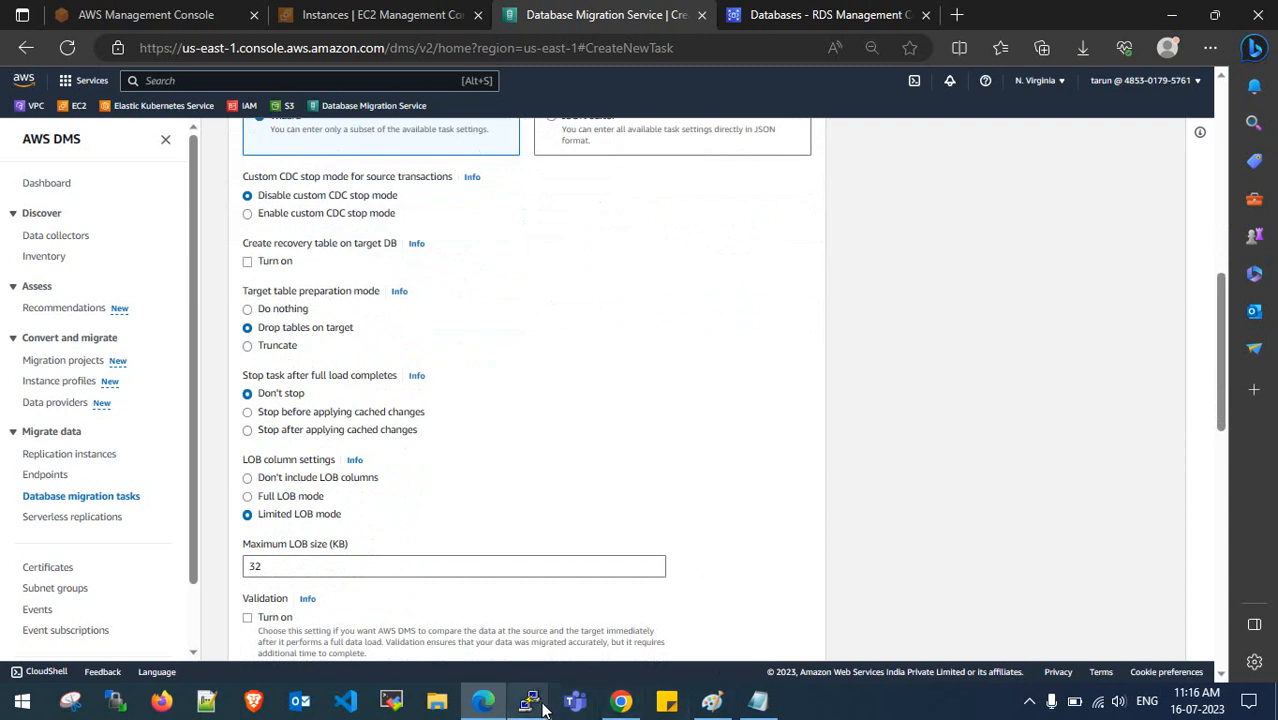
mouse_move(528, 701)
click(613, 622)
click(400, 601)
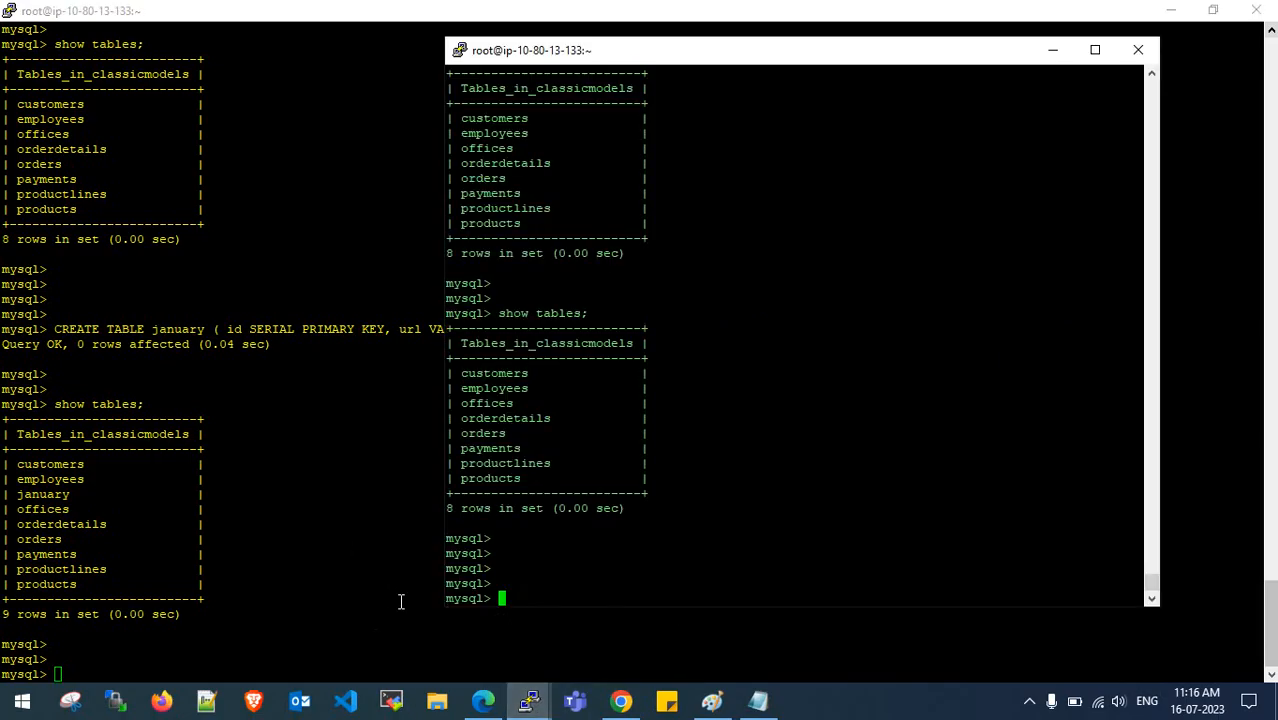
drag(448, 329, 628, 510)
click(628, 510)
drag(451, 313, 628, 510)
click(628, 510)
drag(448, 313, 624, 508)
click(828, 248)
click(1052, 49)
click(1172, 11)
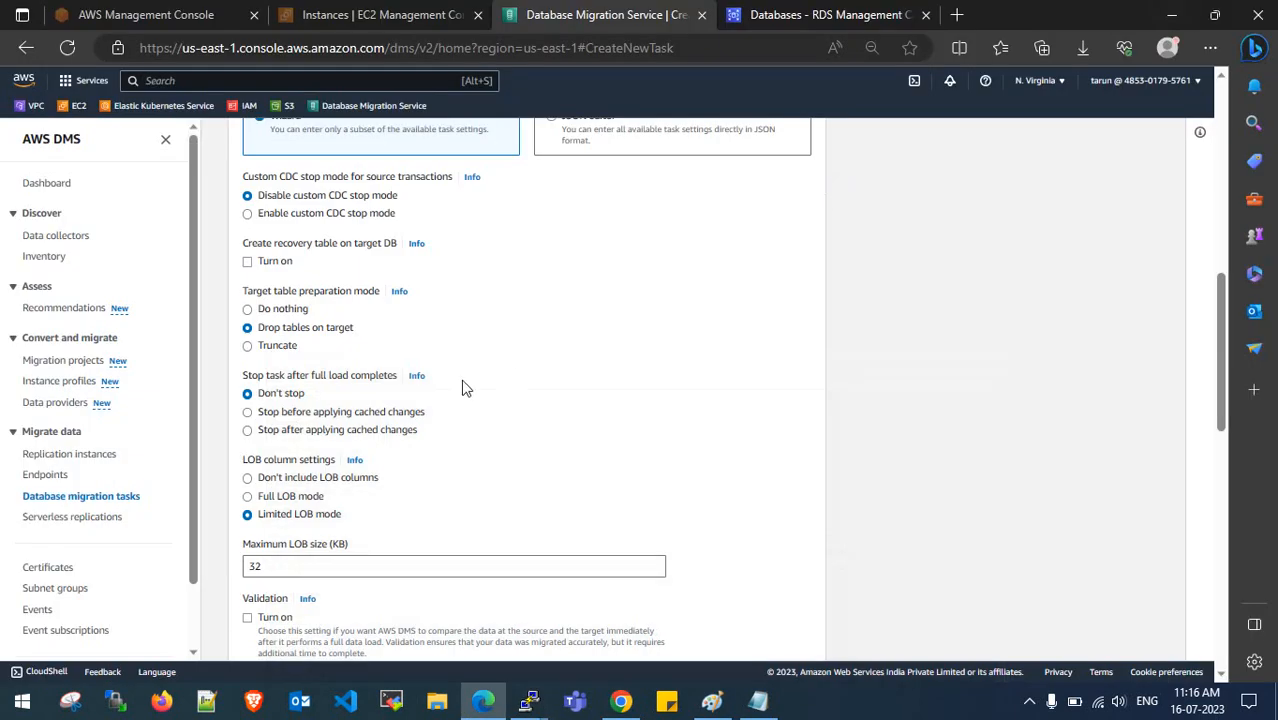
- Set target table preparation mode to Do nothing
click(276, 311)
drag(258, 311, 308, 316)
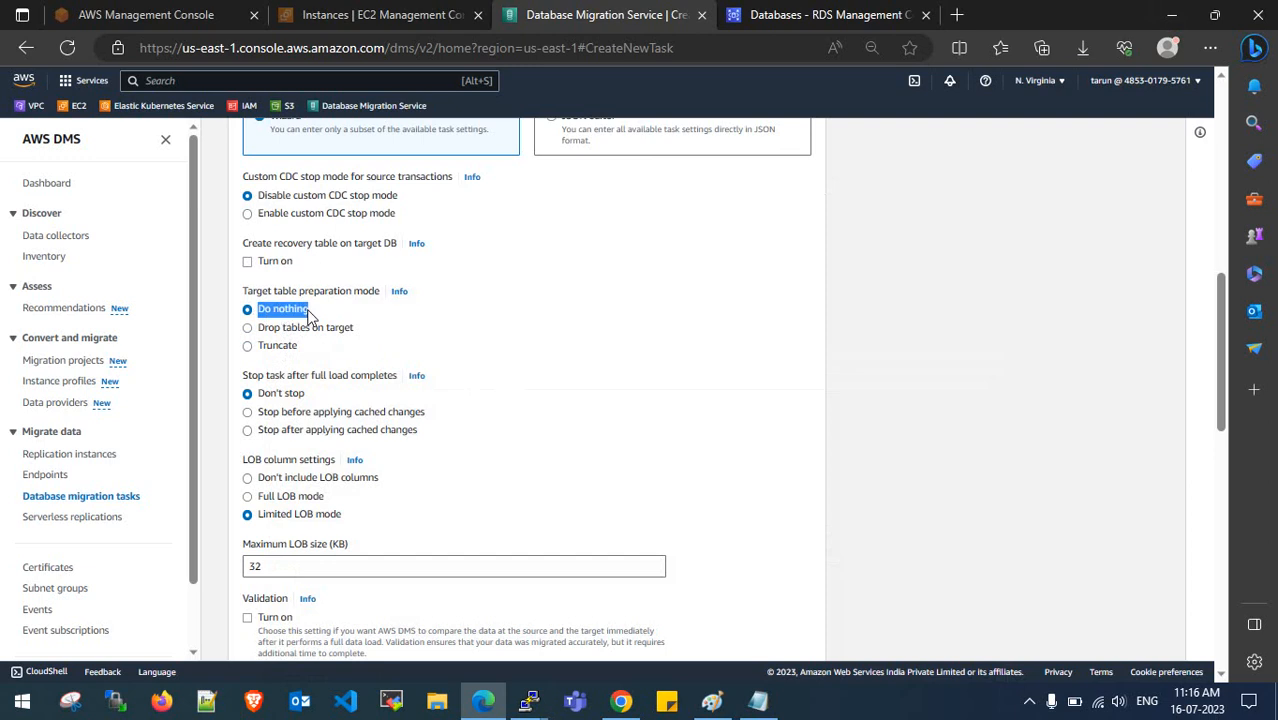
click(310, 316)
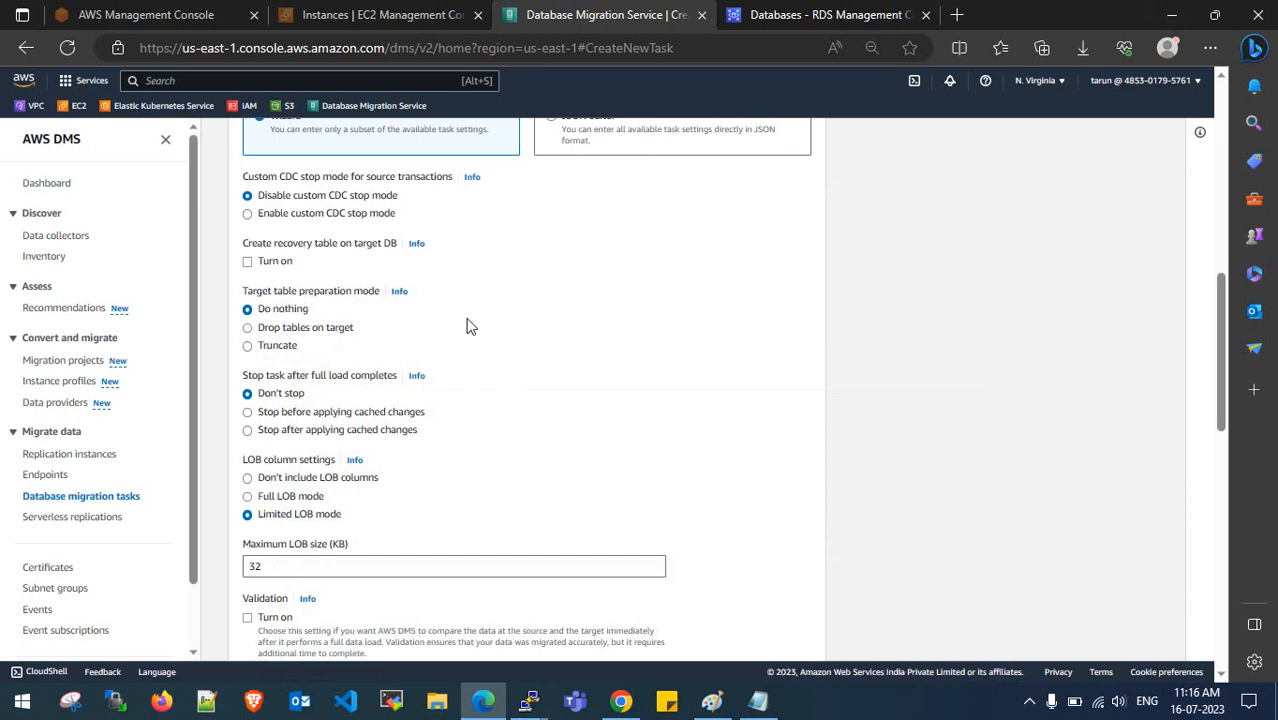
- Switch LOB handling to Full LOB mode with a 1024 kb chunk size
scroll(456, 350, down, 1)
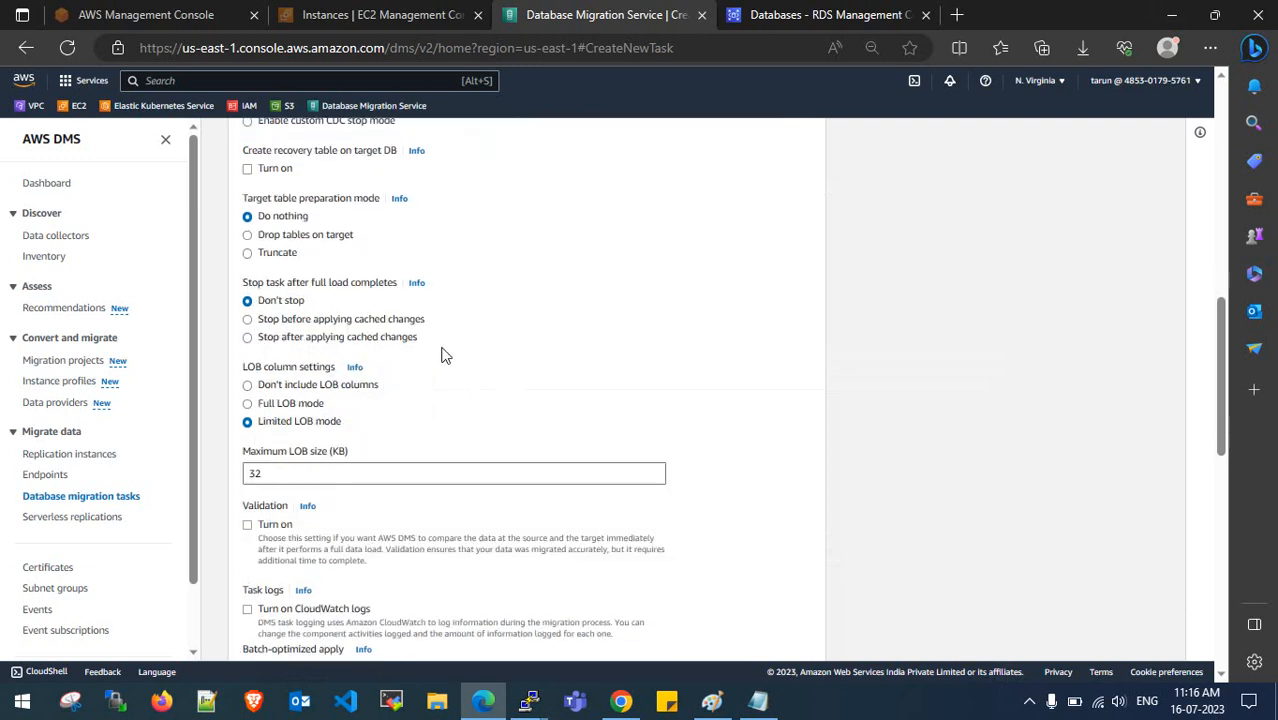
scroll(288, 327, down, 1)
click(294, 316)
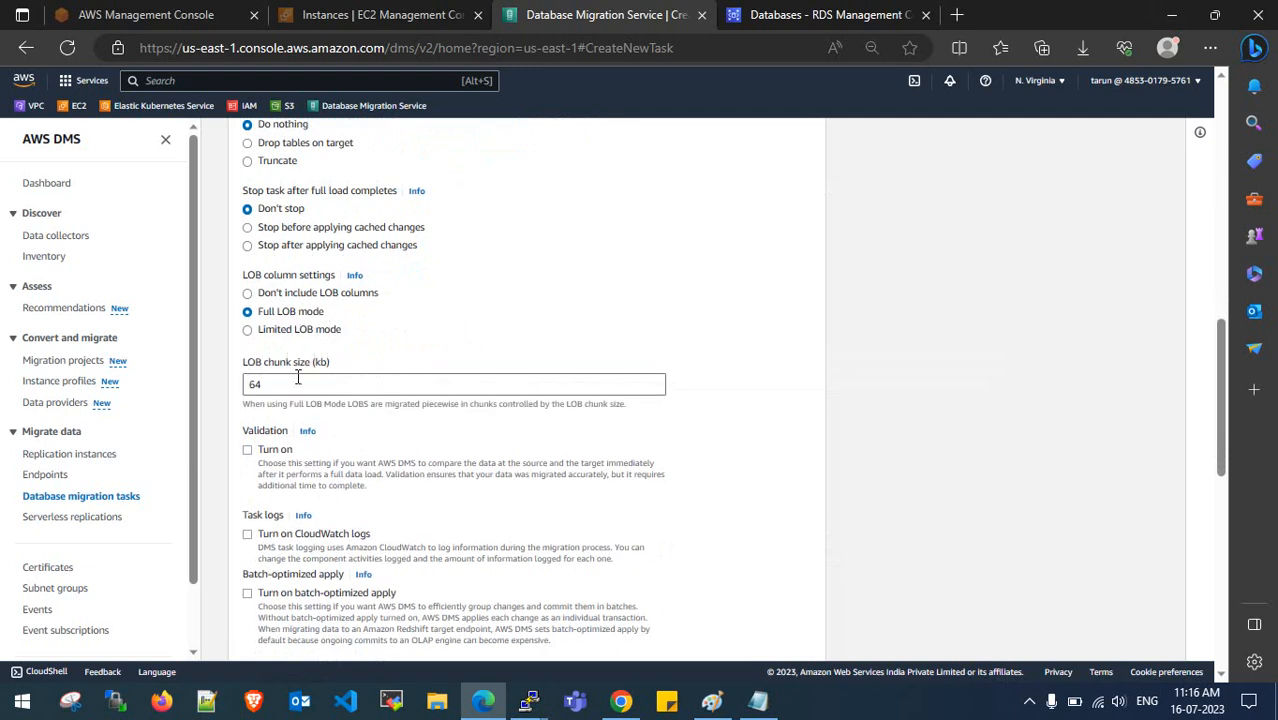
drag(374, 384, 238, 386)
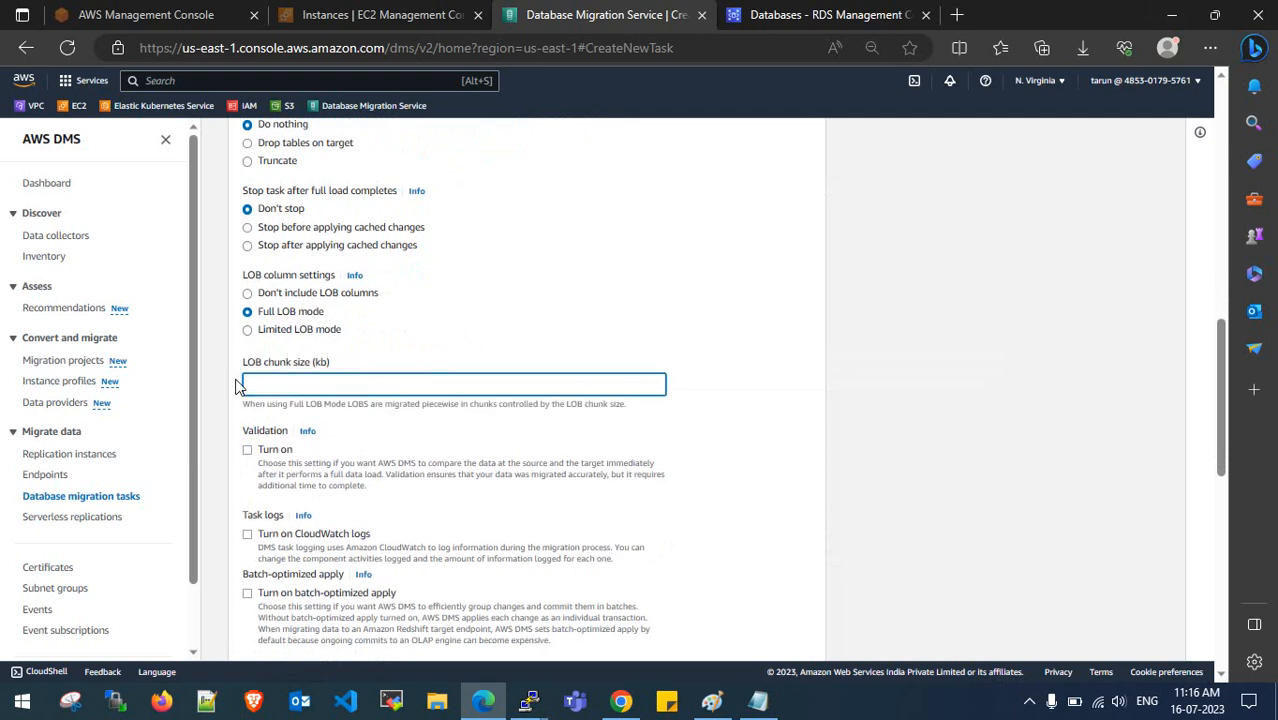
text(1024)
click(548, 333)
scroll(379, 328, down, 1)
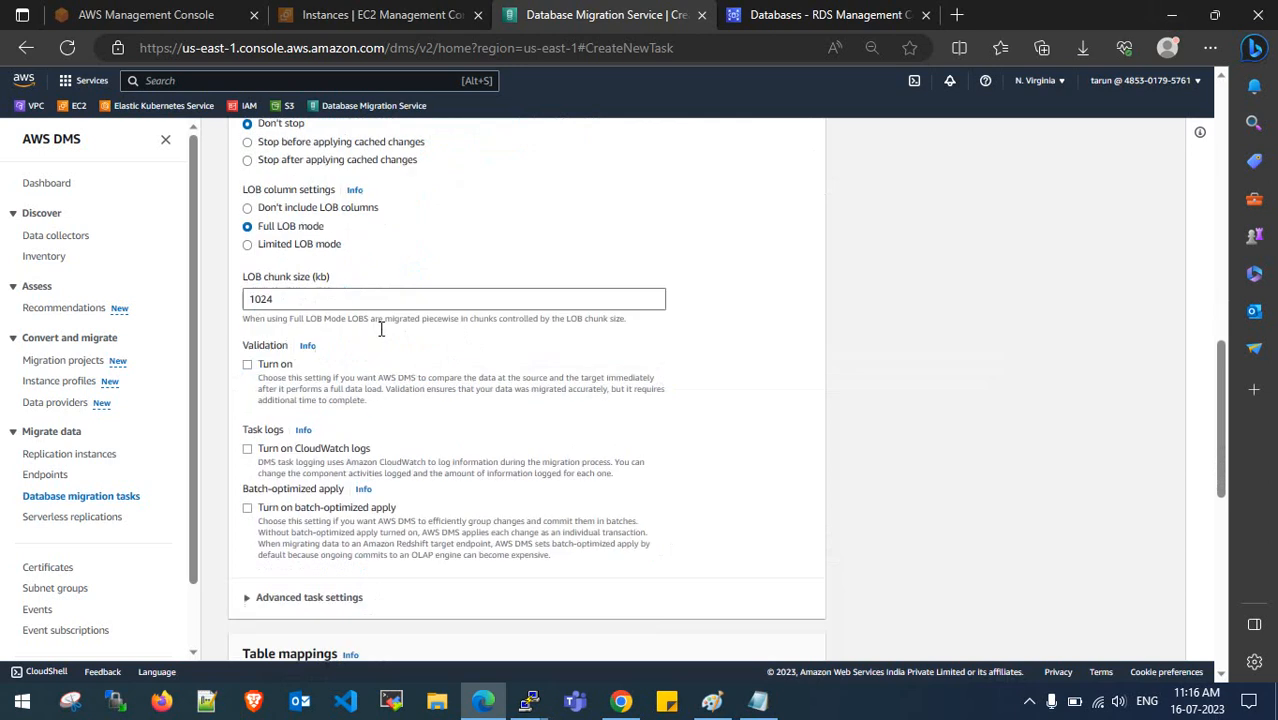
scroll(379, 336, down, 2)
scroll(379, 336, up, 7)
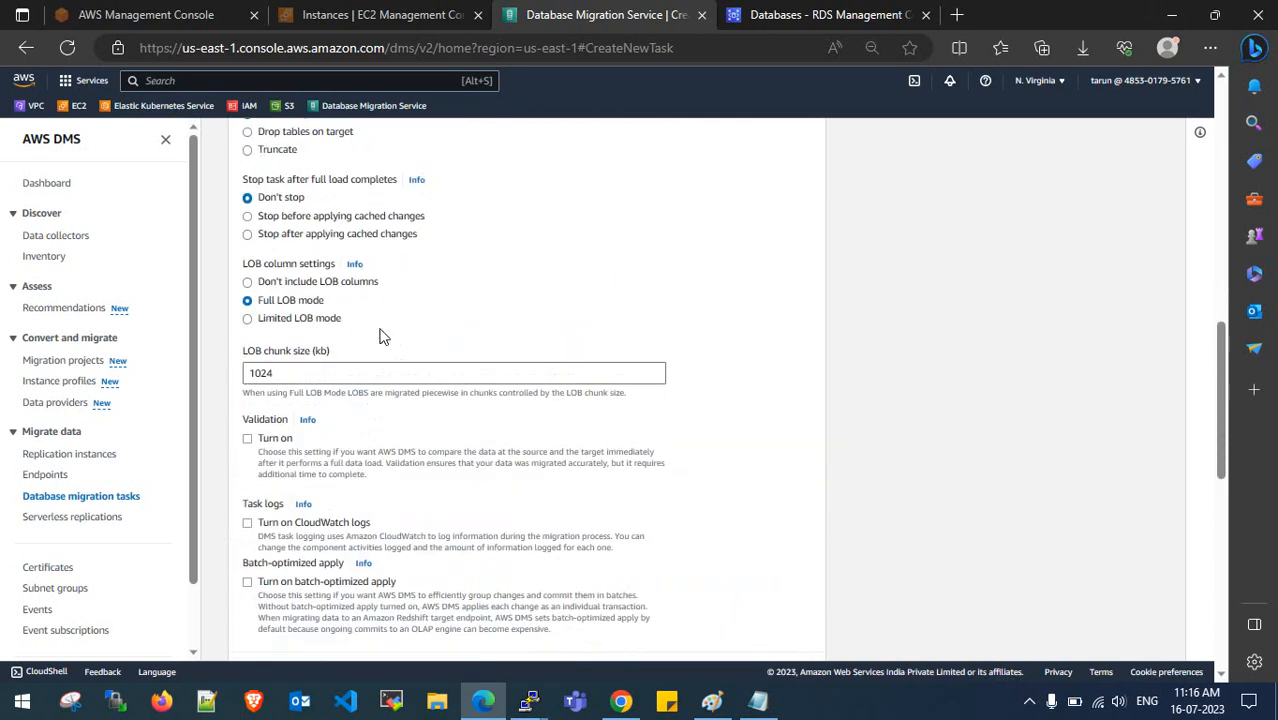
scroll(379, 336, down, 9)
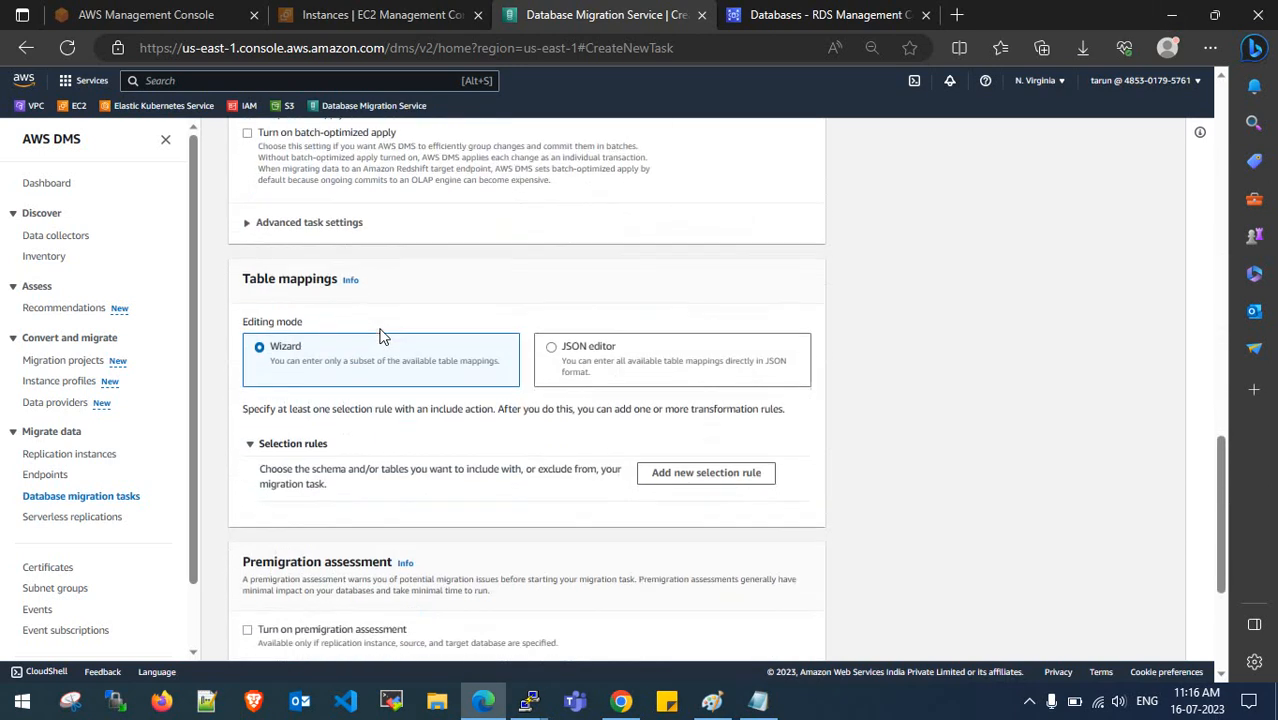
scroll(370, 330, up, 2)
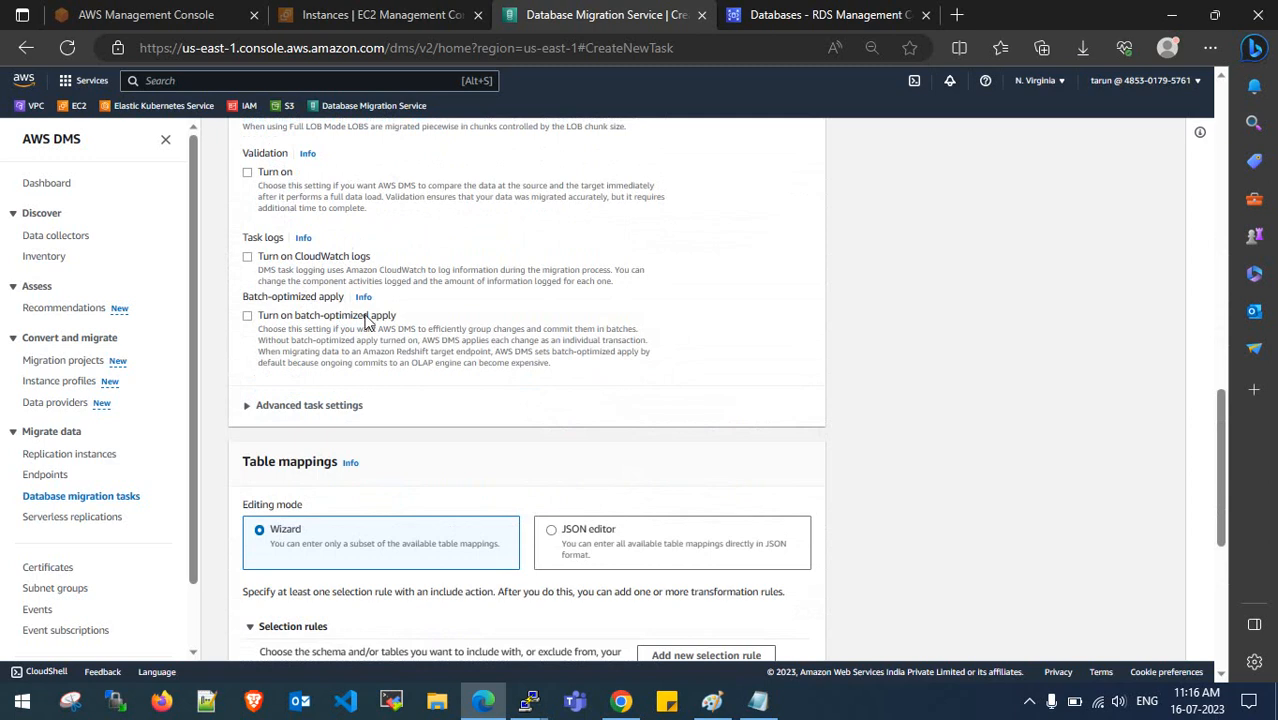
scroll(372, 332, down, 3)
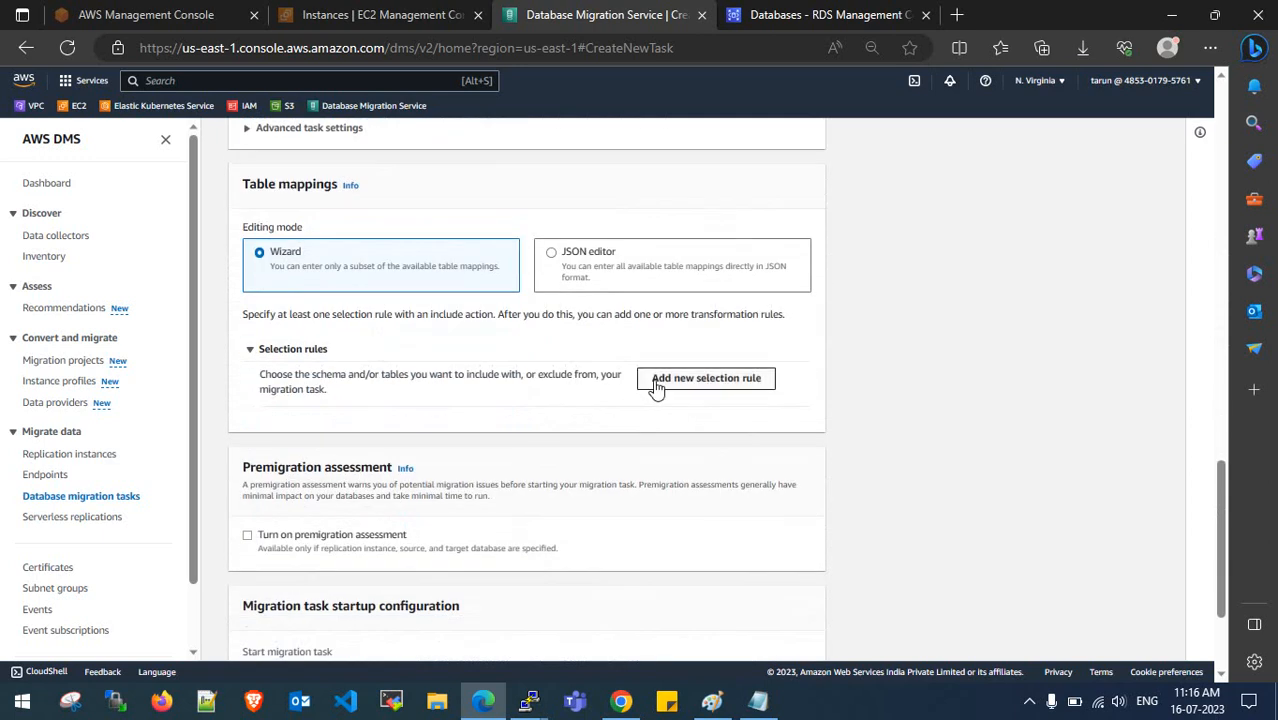
- Add a new selection rule whose schema is entered manually
click(668, 381)
scroll(535, 370, down, 2)
click(402, 294)
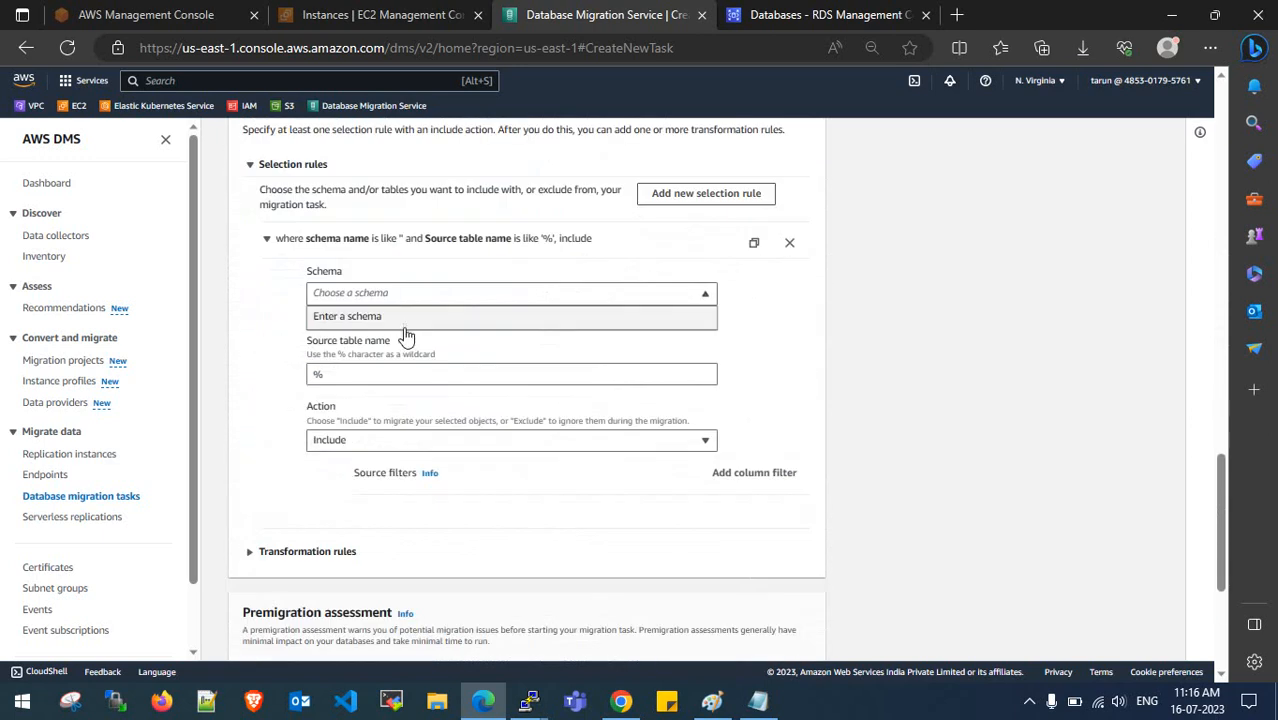
click(404, 320)
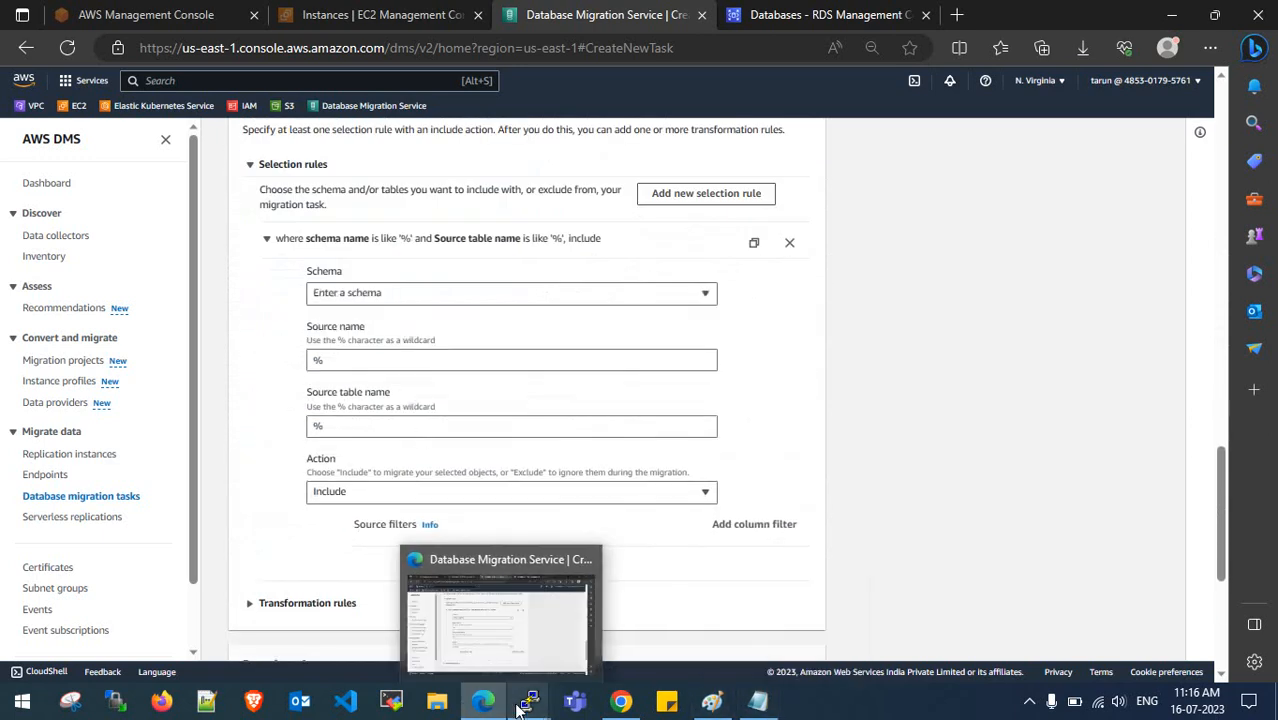
- Copy the database names from the show databases output in the MySQL terminal
mouse_move(529, 702)
click(401, 621)
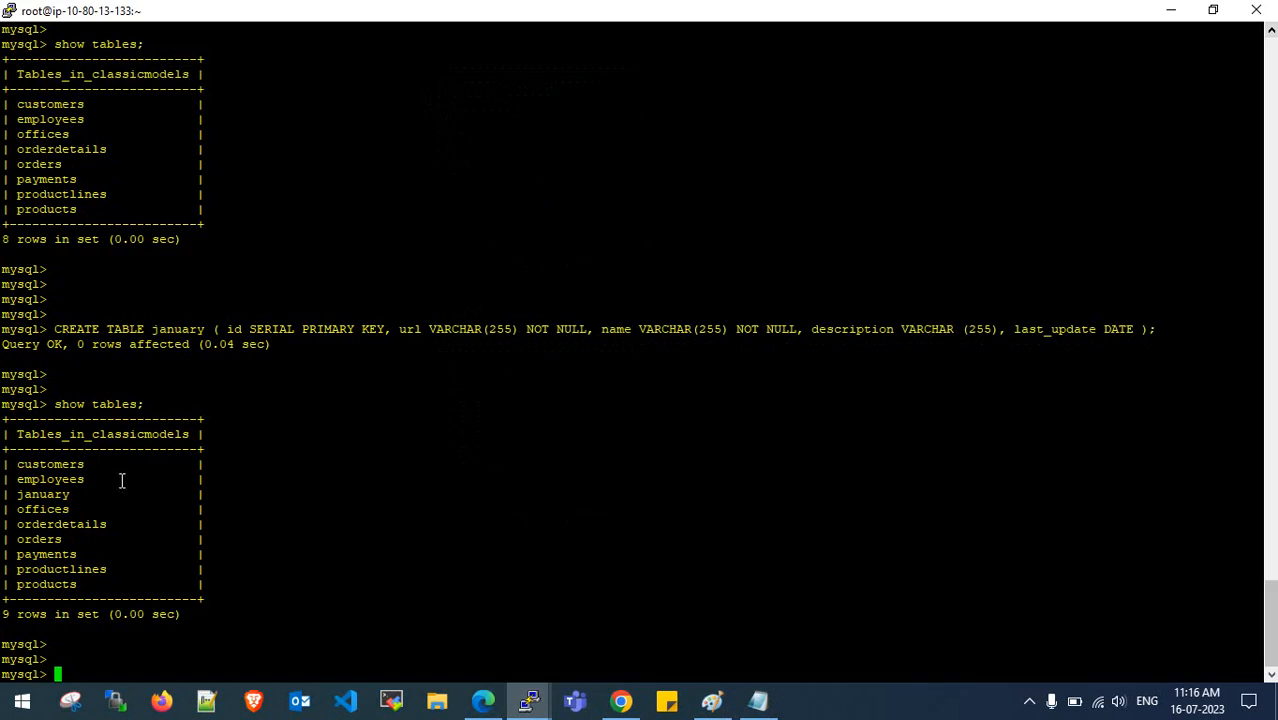
scroll(116, 430, up, 5)
scroll(112, 387, down, 10)
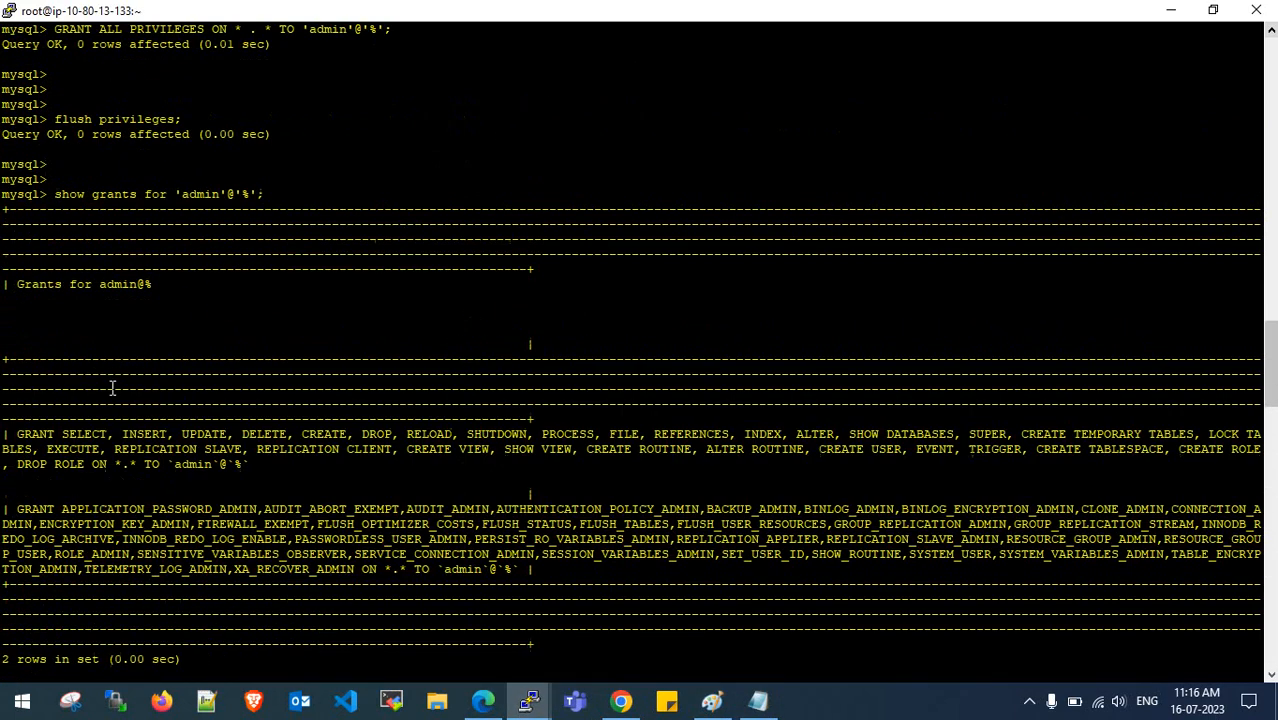
scroll(112, 388, up, 7)
drag(75, 254, 19, 214)
click(20, 217)
scroll(87, 392, up, 3)
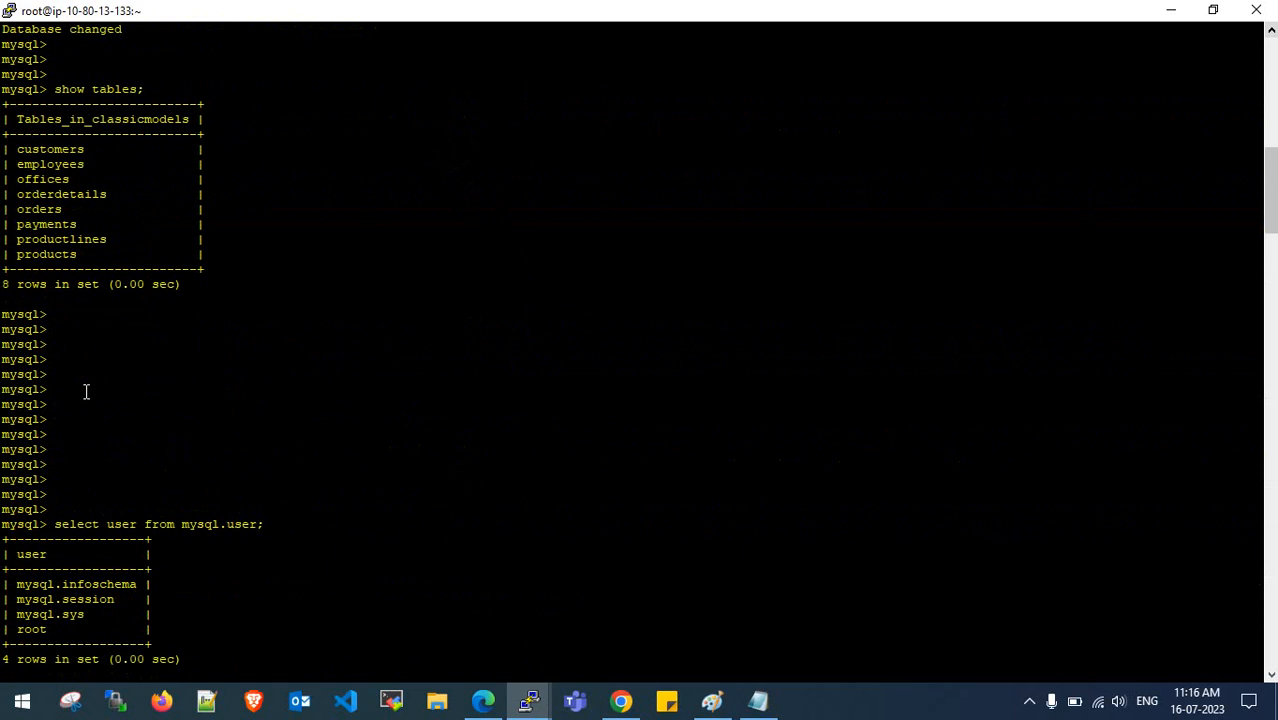
scroll(86, 391, up, 15)
drag(12, 436, 62, 489)
key(ctrl+c)
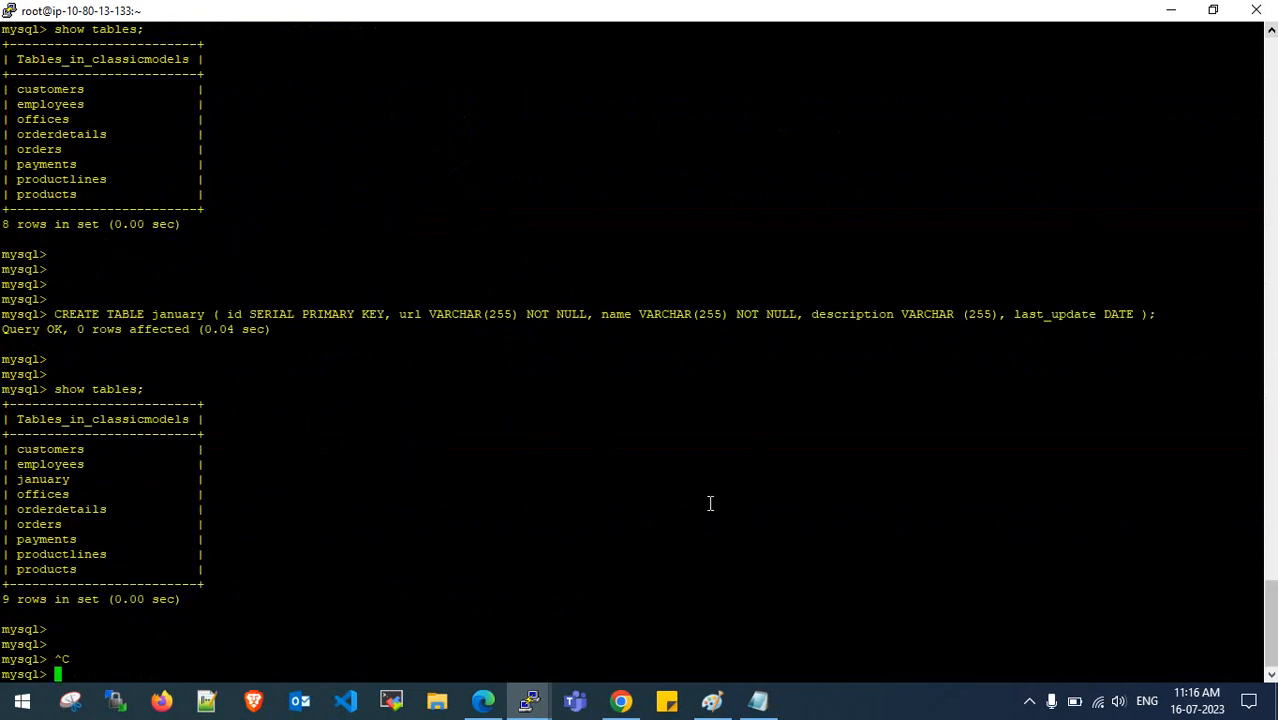
- Paste the database names below EOD in Notepad and copy information_schema
click(758, 701)
click(285, 516)
key(ctrl+v)
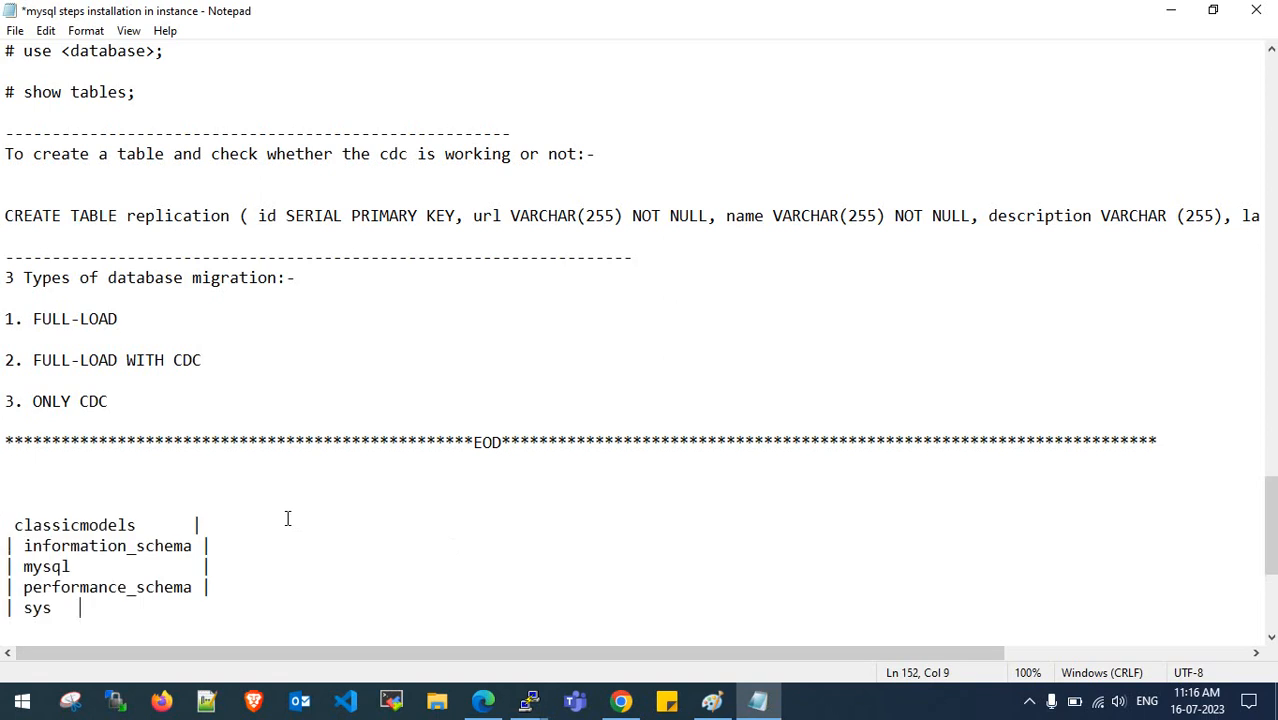
drag(192, 546, 25, 546)
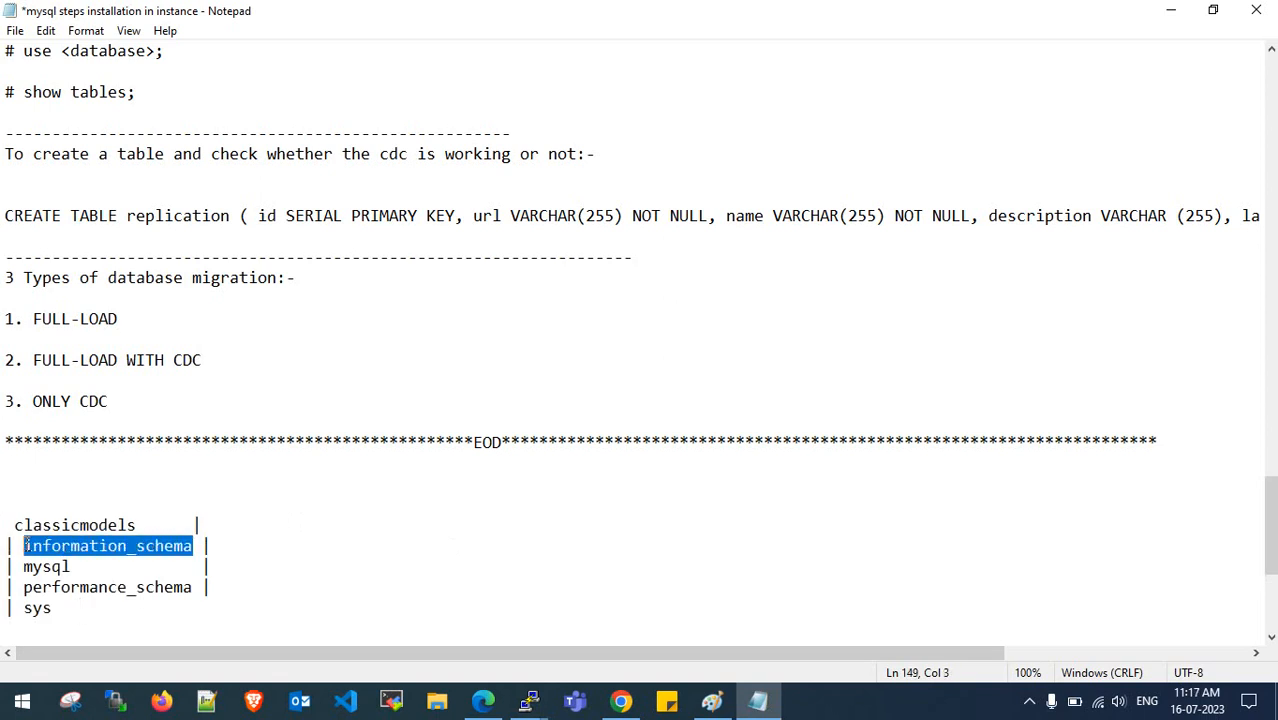
click(483, 701)
- Set the first rule's source name to information_schema with action Exclude
double_click(365, 362)
key(ctrl+v)
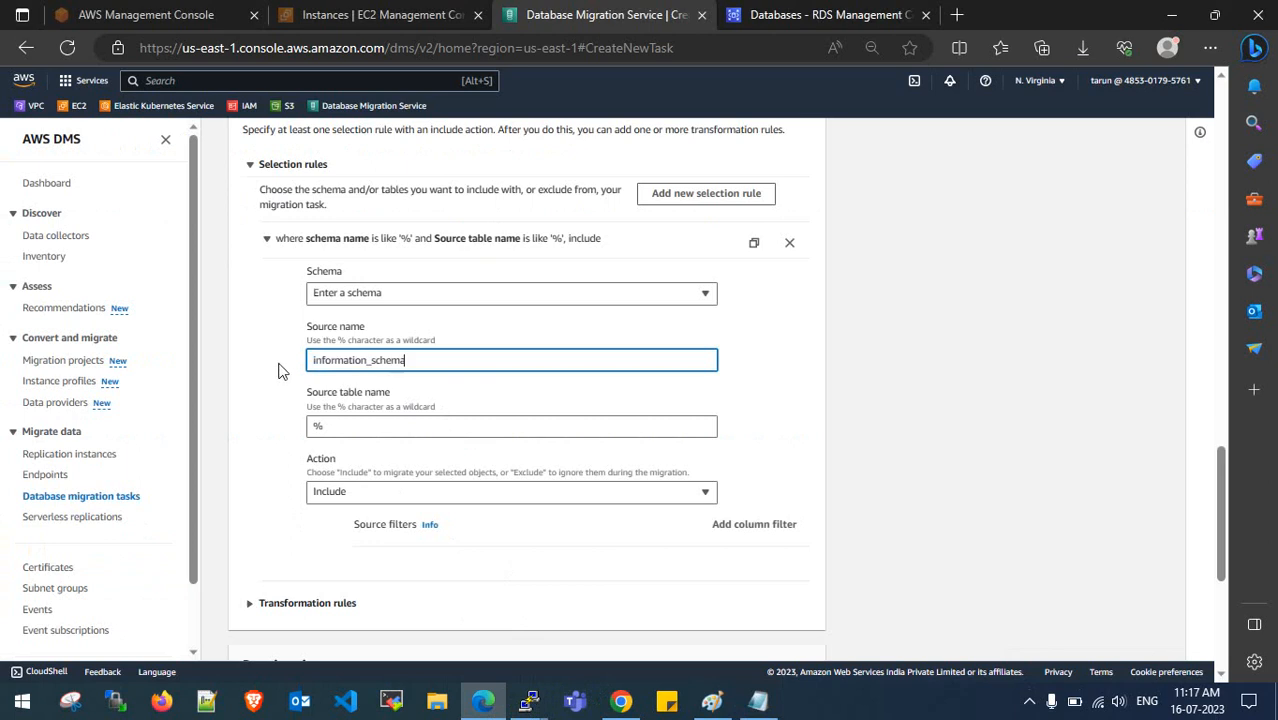
click(390, 492)
click(394, 554)
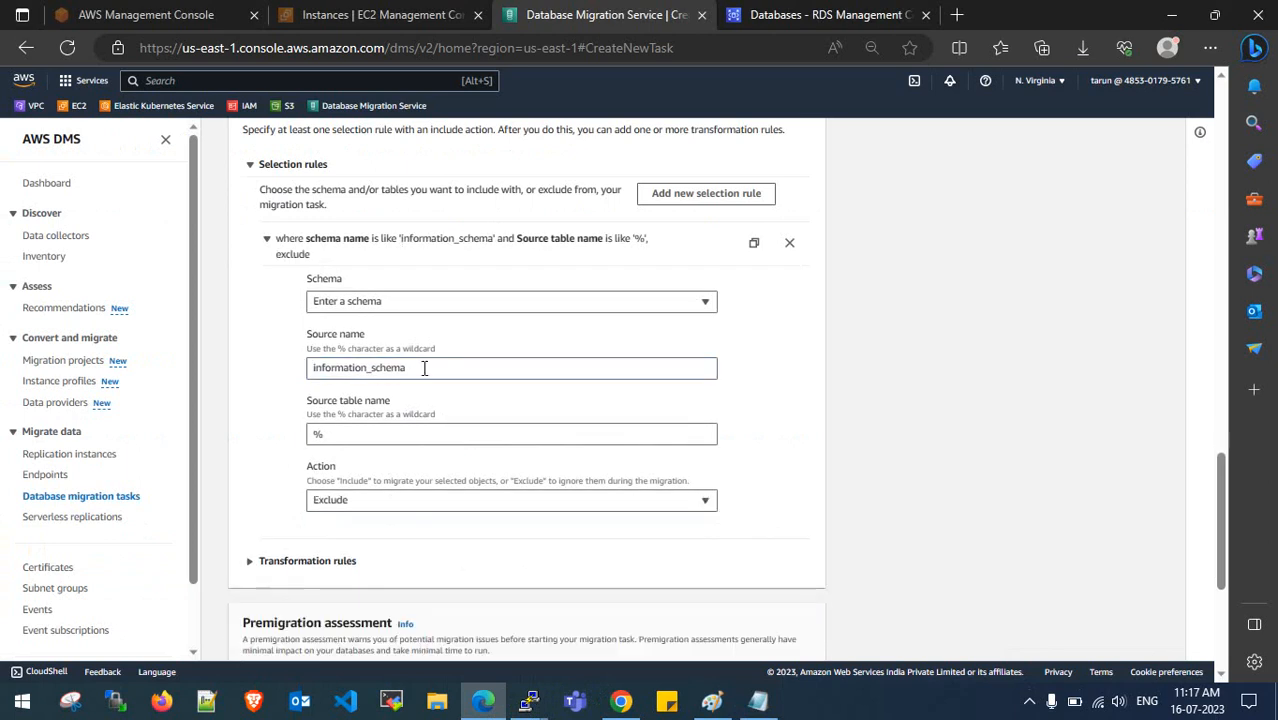
drag(423, 367, 305, 370)
click(308, 369)
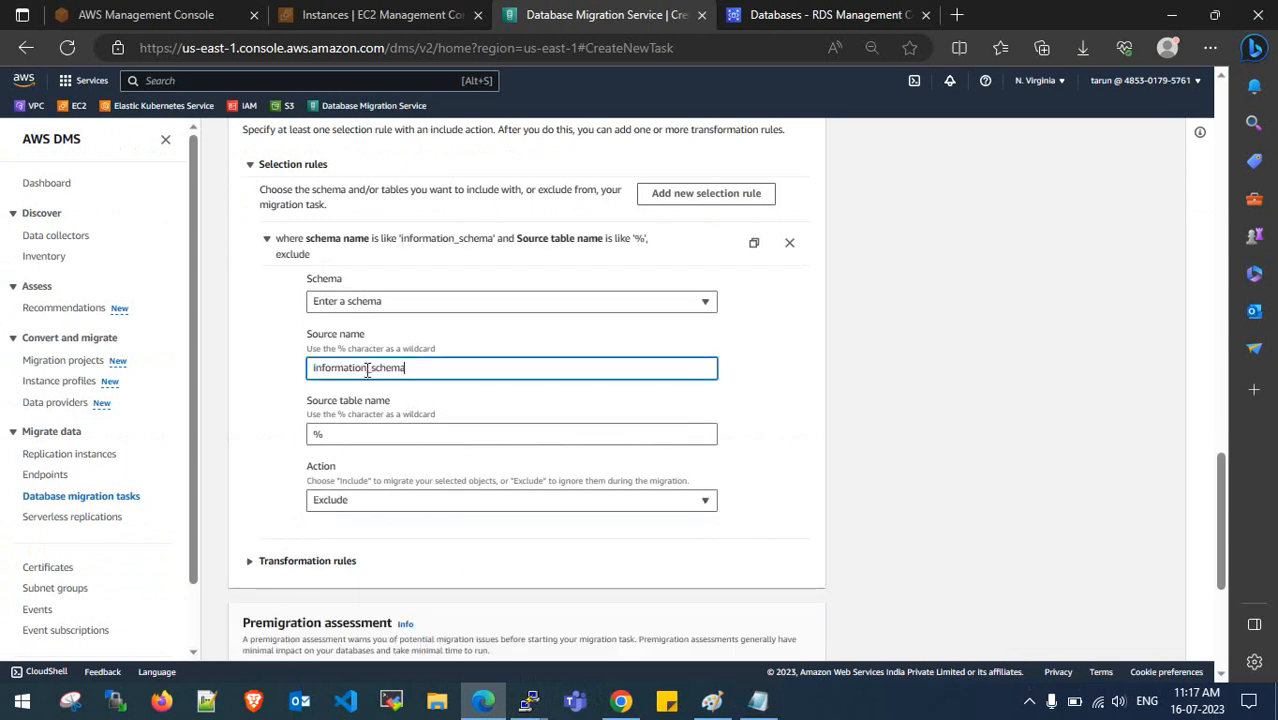
- Add a rule excluding the mysql schema, copying its name from Notepad
click(706, 193)
key(alt+Tab)
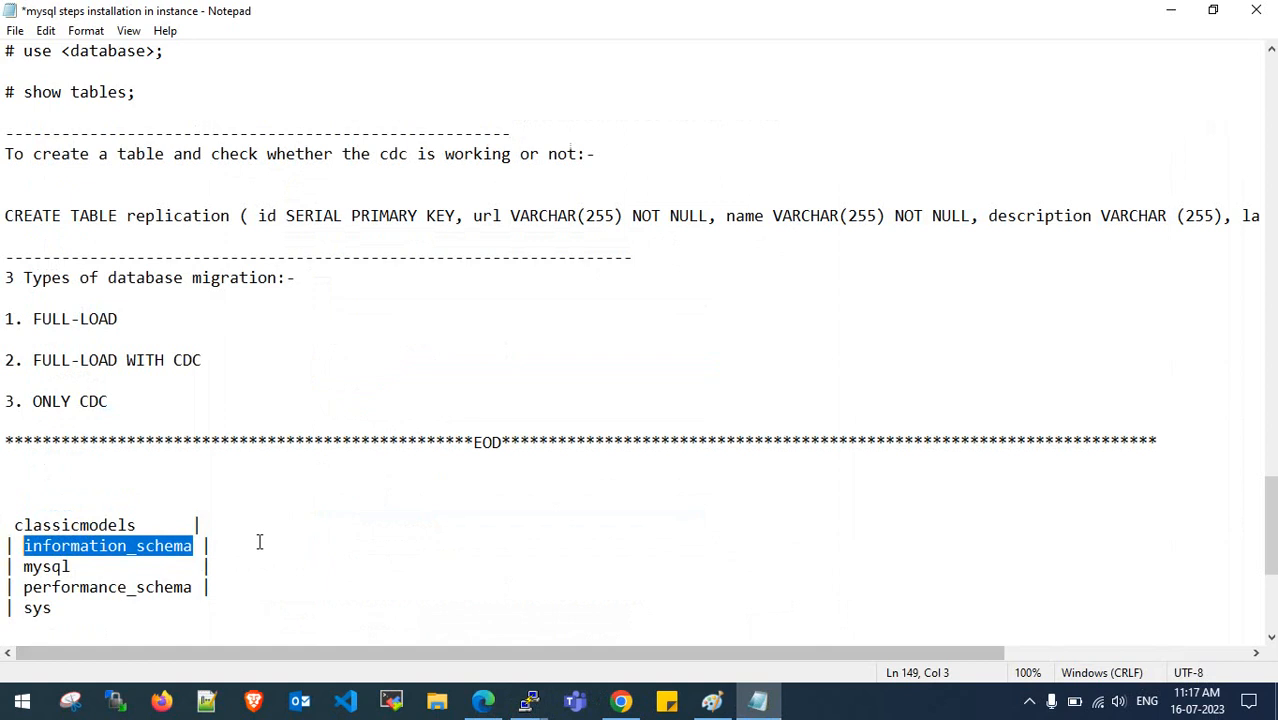
mouse_move(72, 567)
mouse_down()
mouse_move(32, 567)
mouse_move(72, 567)
mouse_up()
click(40, 567)
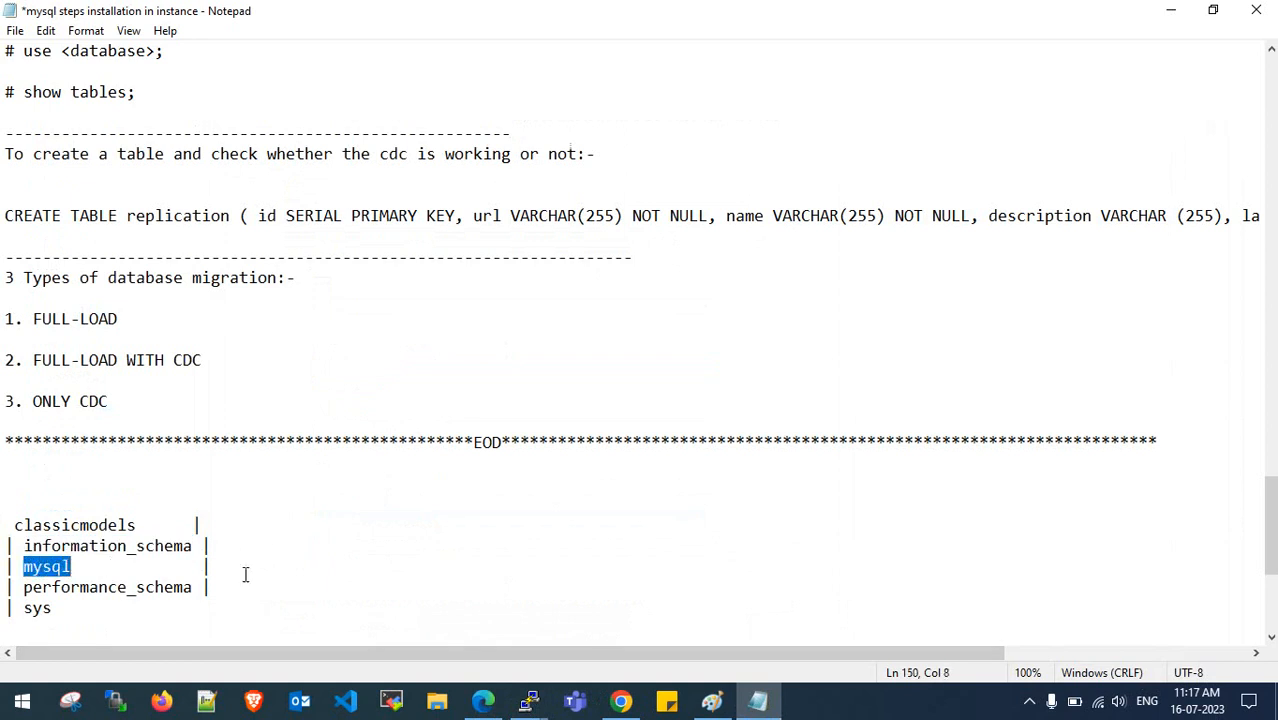
click(1170, 10)
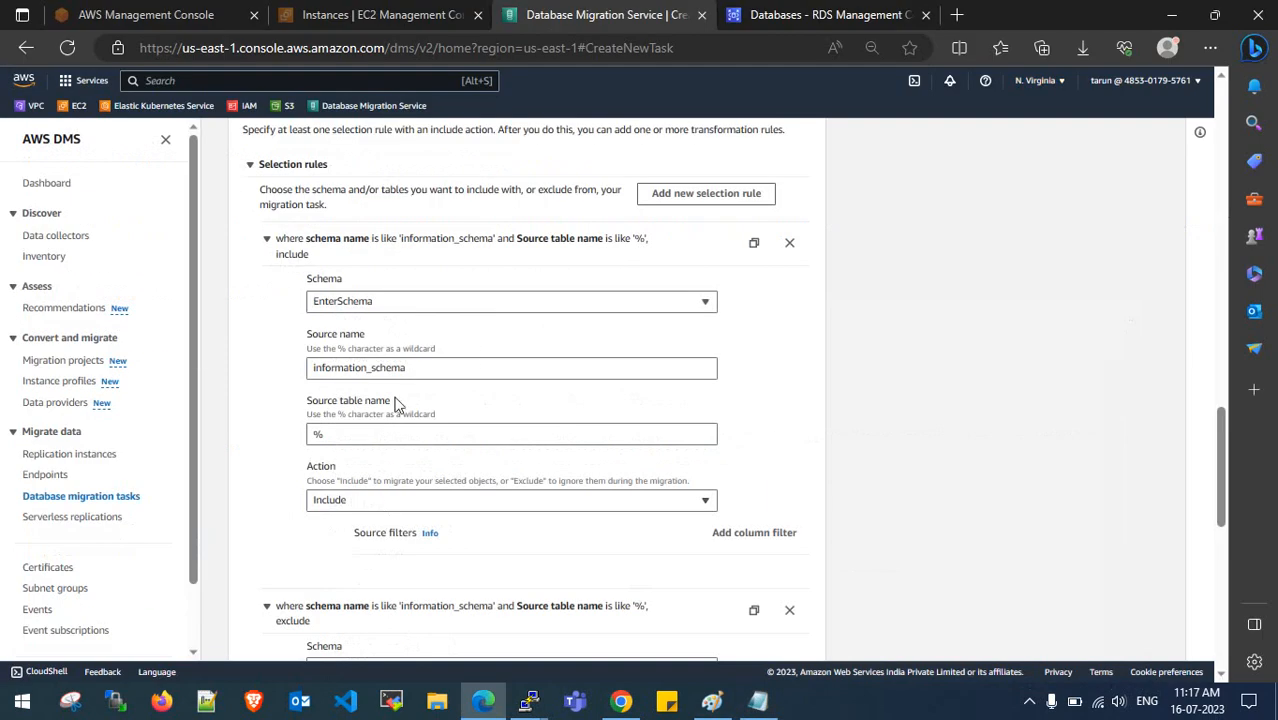
drag(418, 368, 265, 376)
key(ctrl+v)
click(396, 494)
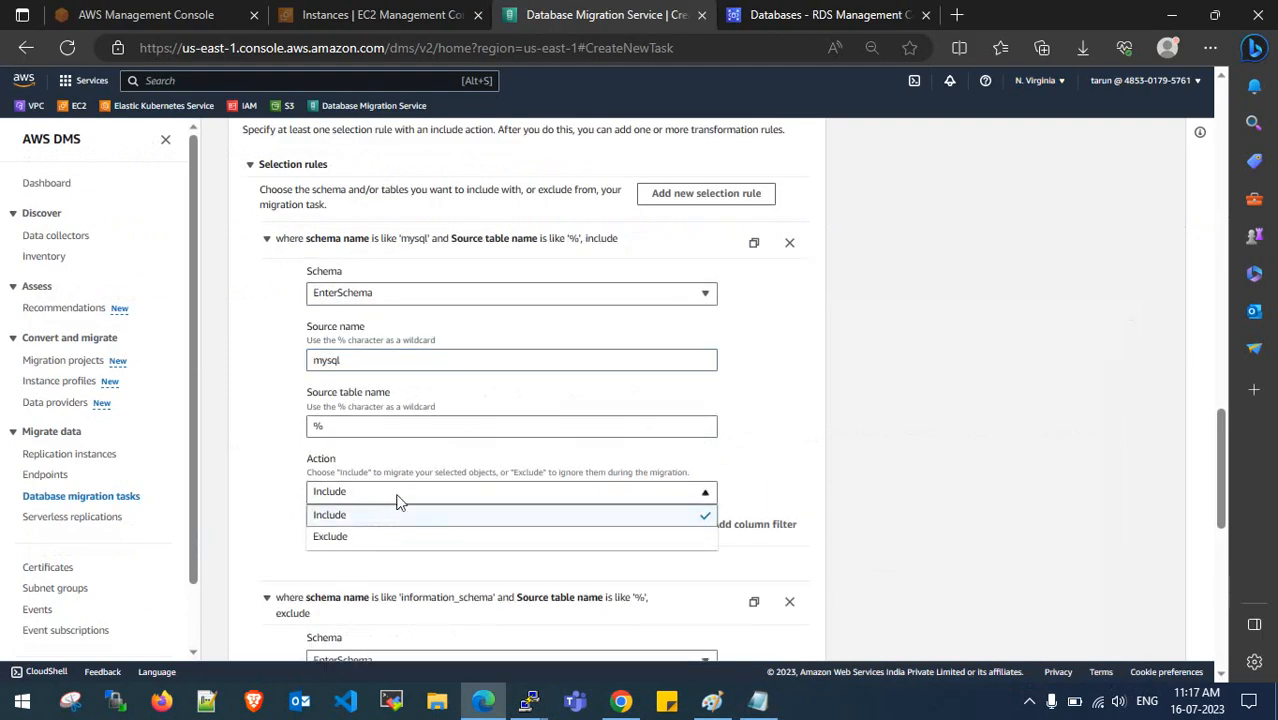
click(393, 540)
- Add a rule excluding performance_schema, copying its name from Notepad
key(alt+Tab)
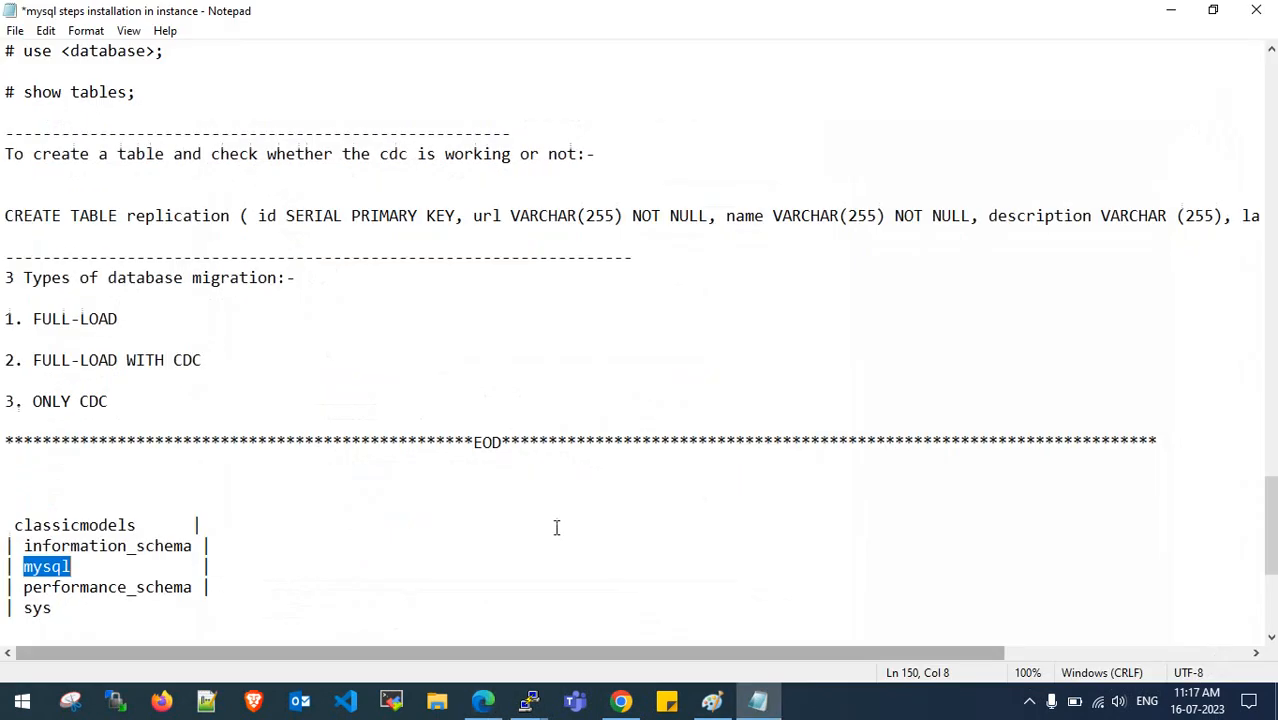
drag(191, 587, 23, 587)
key(ctrl+c)
key(alt+Tab)
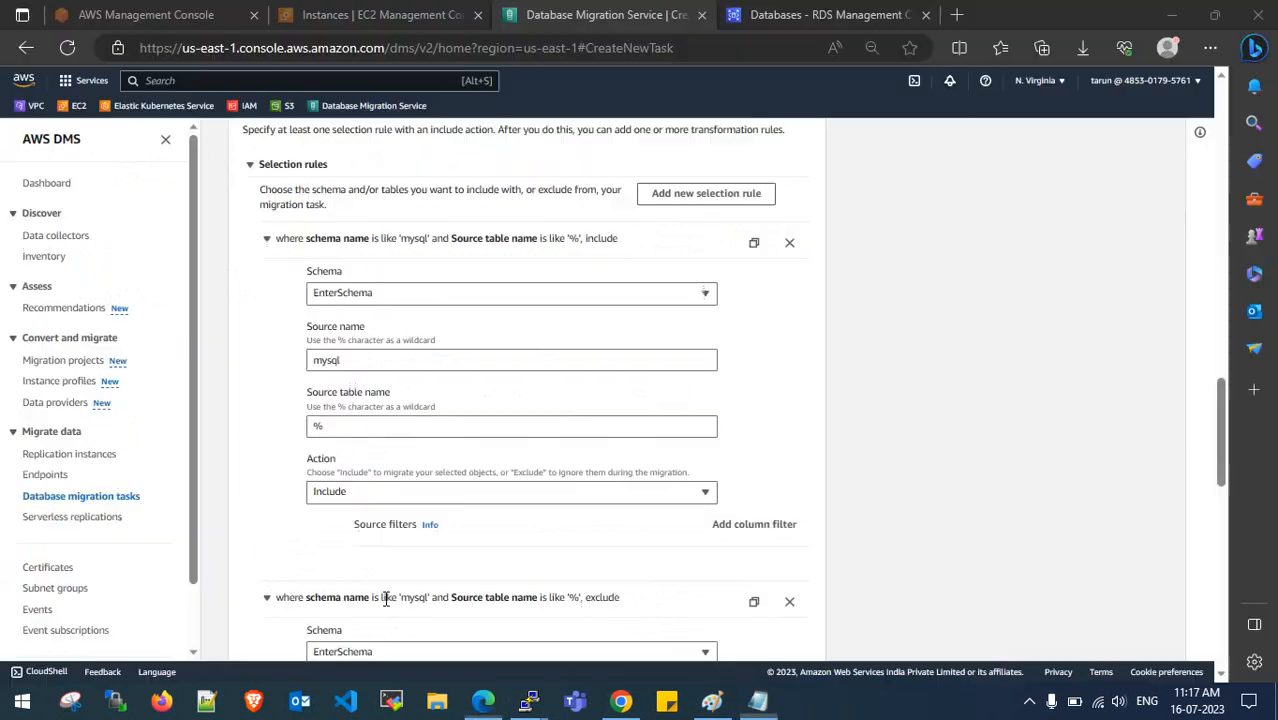
drag(381, 368, 245, 374)
key(ctrl+v)
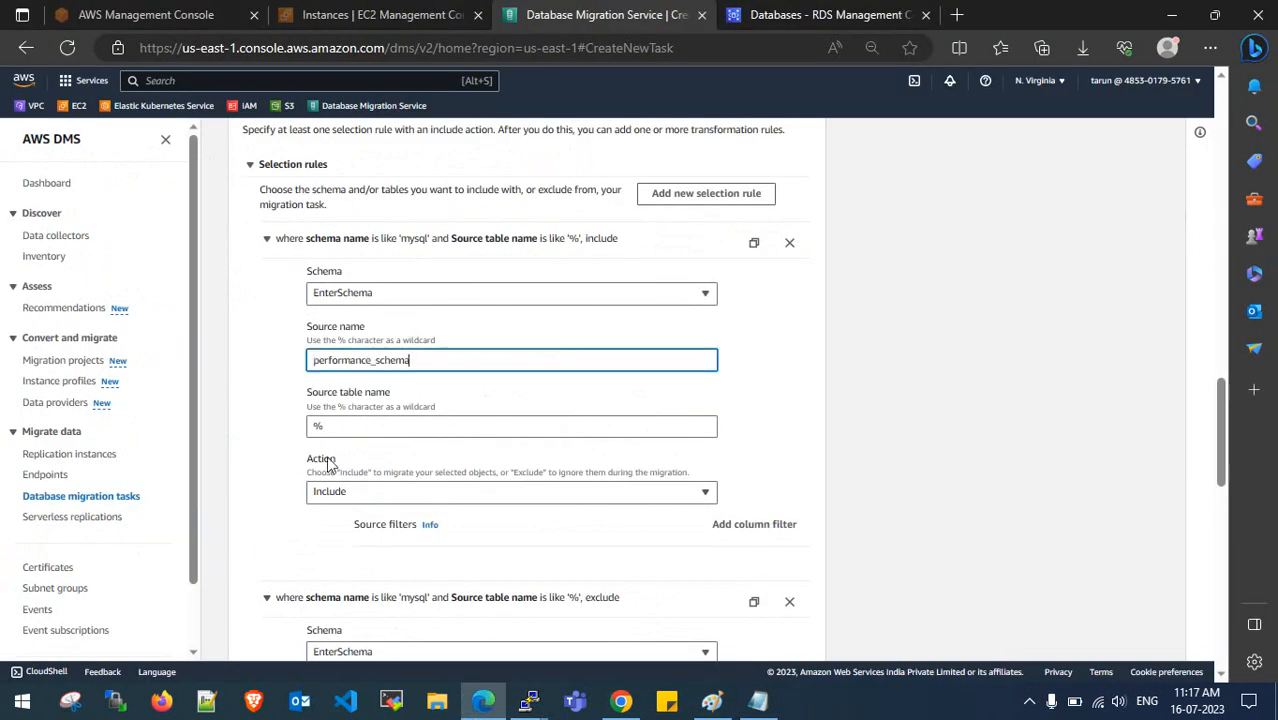
click(333, 494)
click(340, 556)
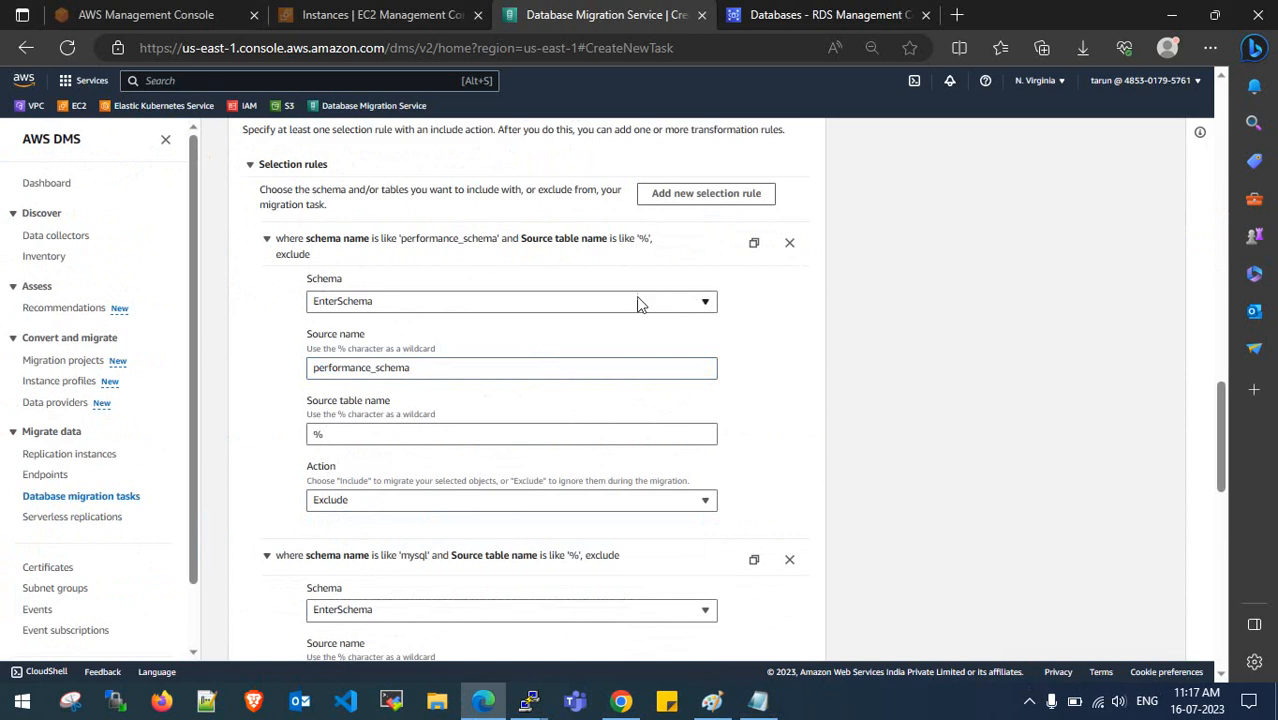
- Add a rule excluding the sys schema
click(699, 199)
click(757, 700)
drag(52, 607, 35, 609)
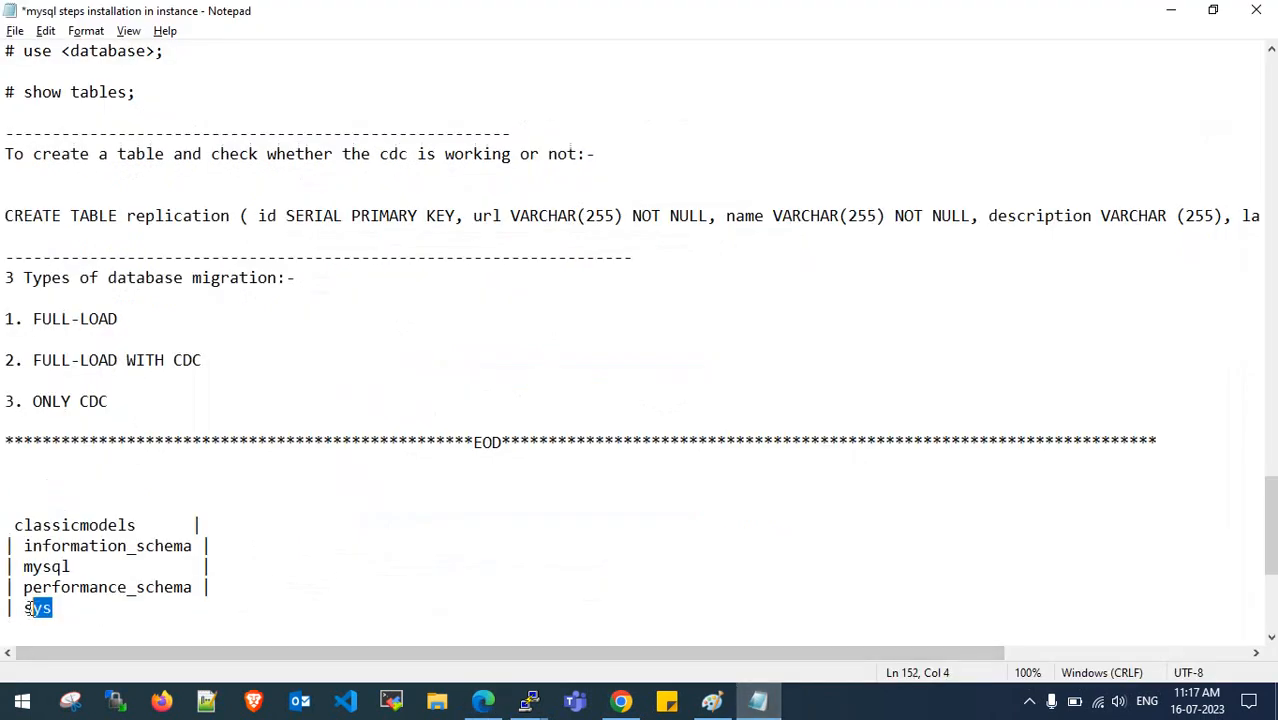
click(1171, 10)
double_click(433, 368)
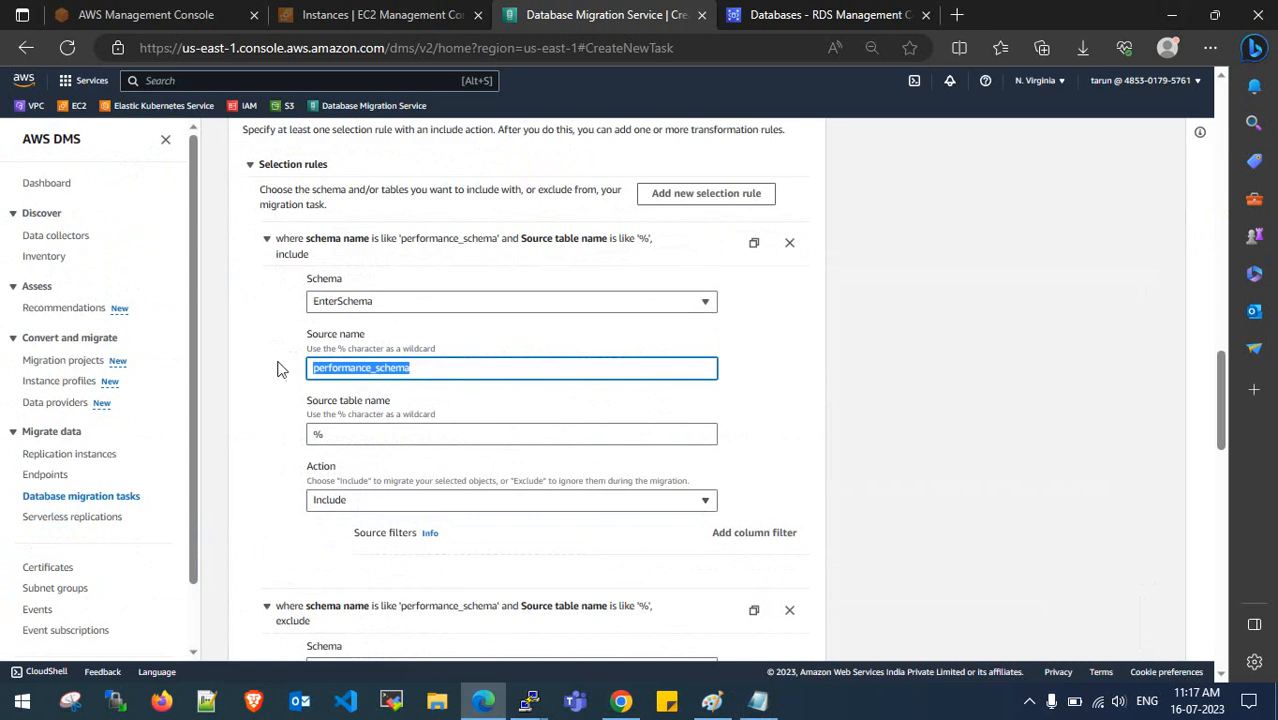
text(sys)
click(365, 500)
click(369, 538)
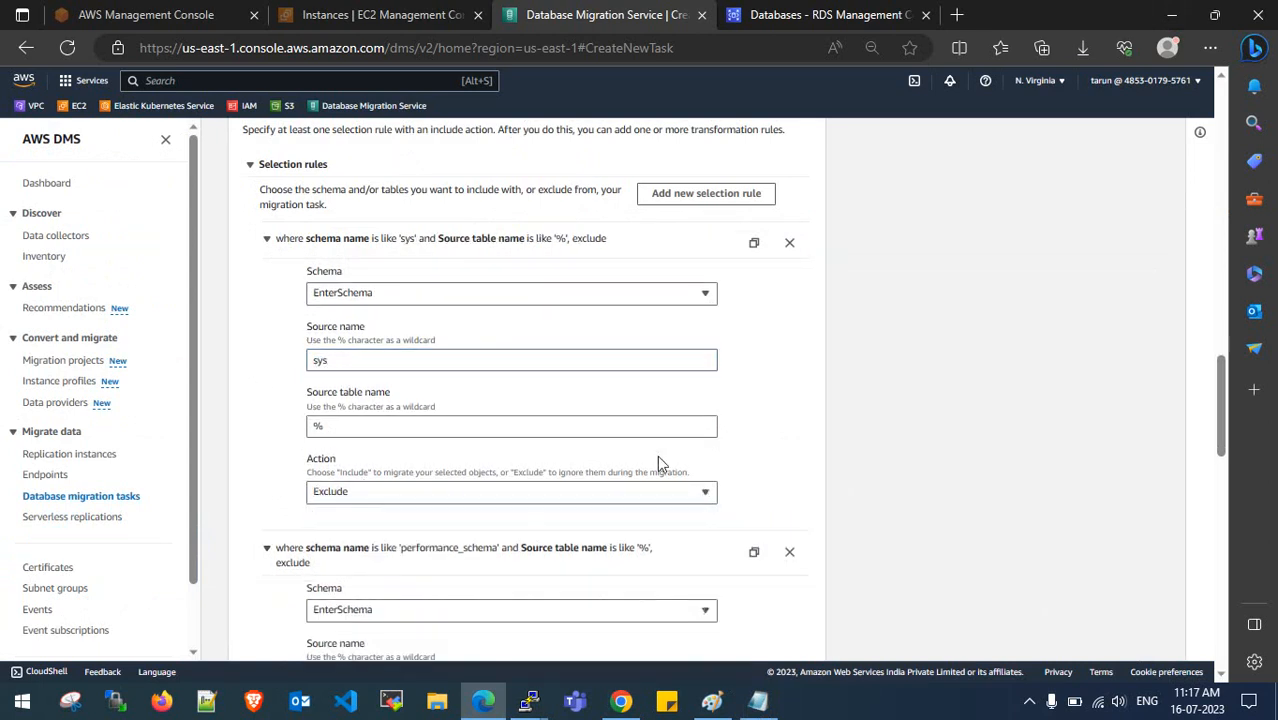
- Add a selection rule with source name % and action Include
scroll(345, 455, down, 5)
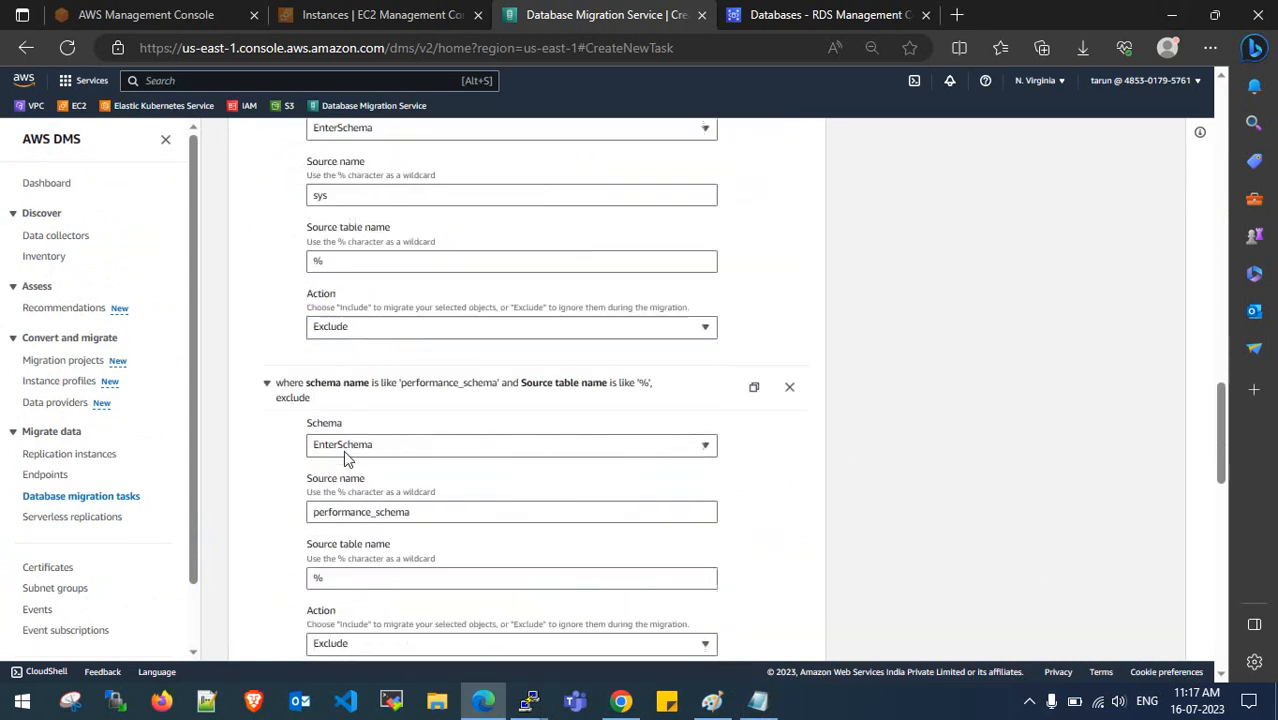
scroll(357, 492, down, 1)
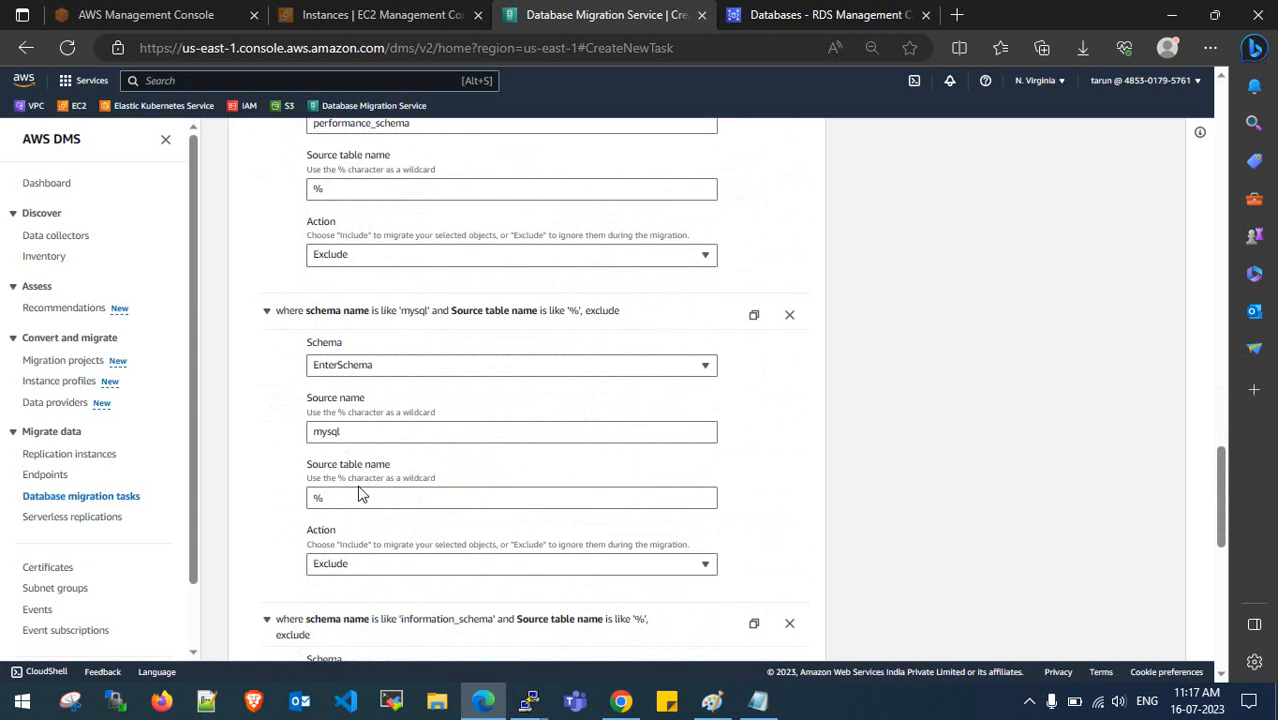
scroll(368, 456, down, 4)
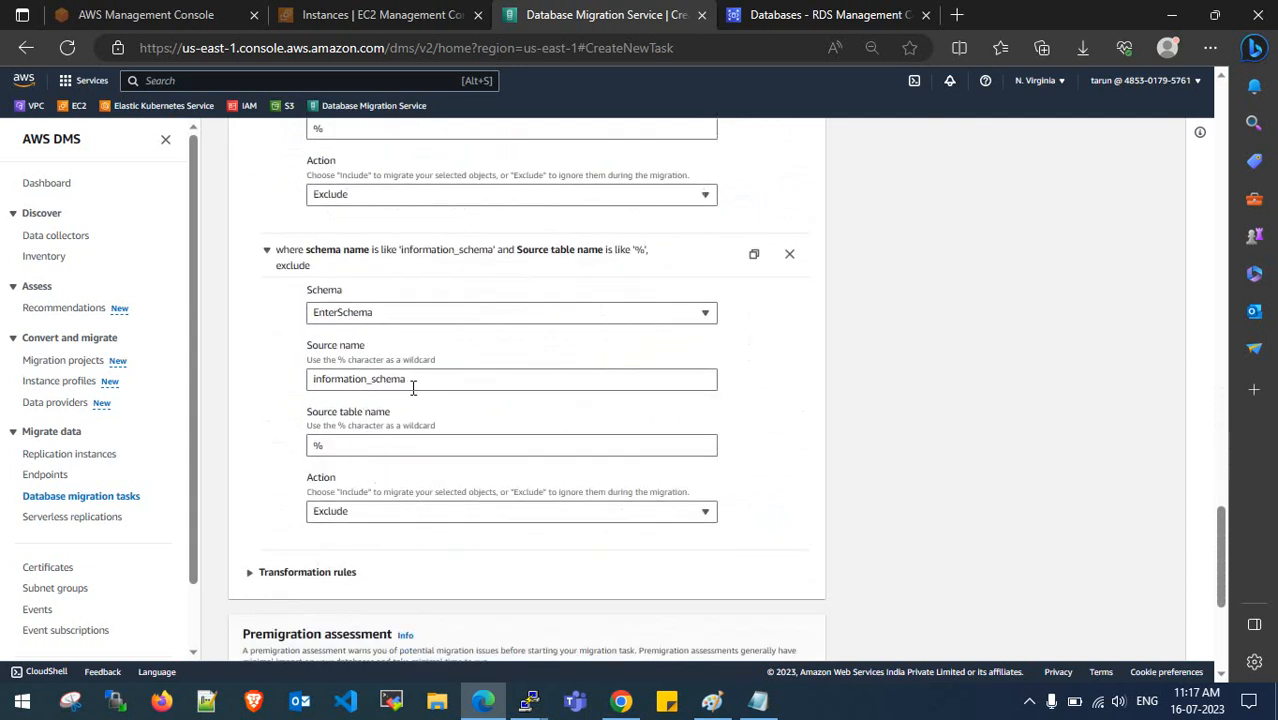
scroll(410, 400, down, 1)
scroll(416, 436, up, 8)
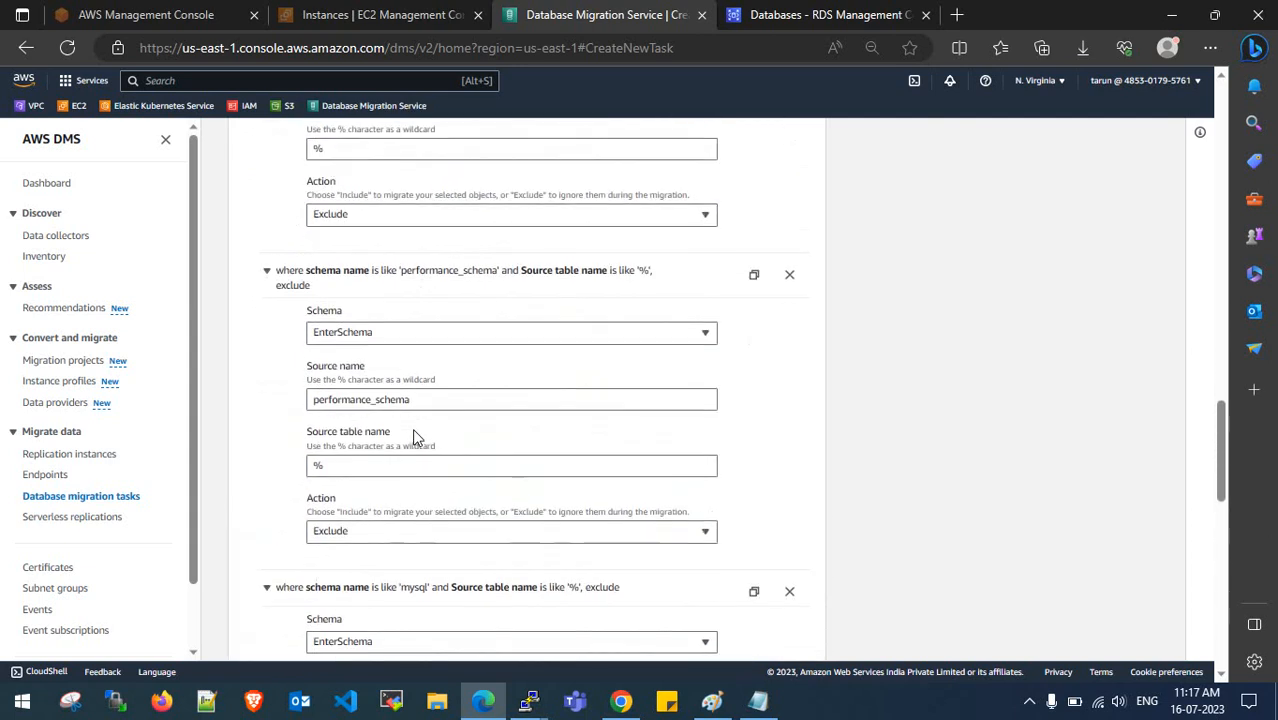
scroll(412, 438, up, 4)
click(705, 293)
scroll(393, 362, down, 2)
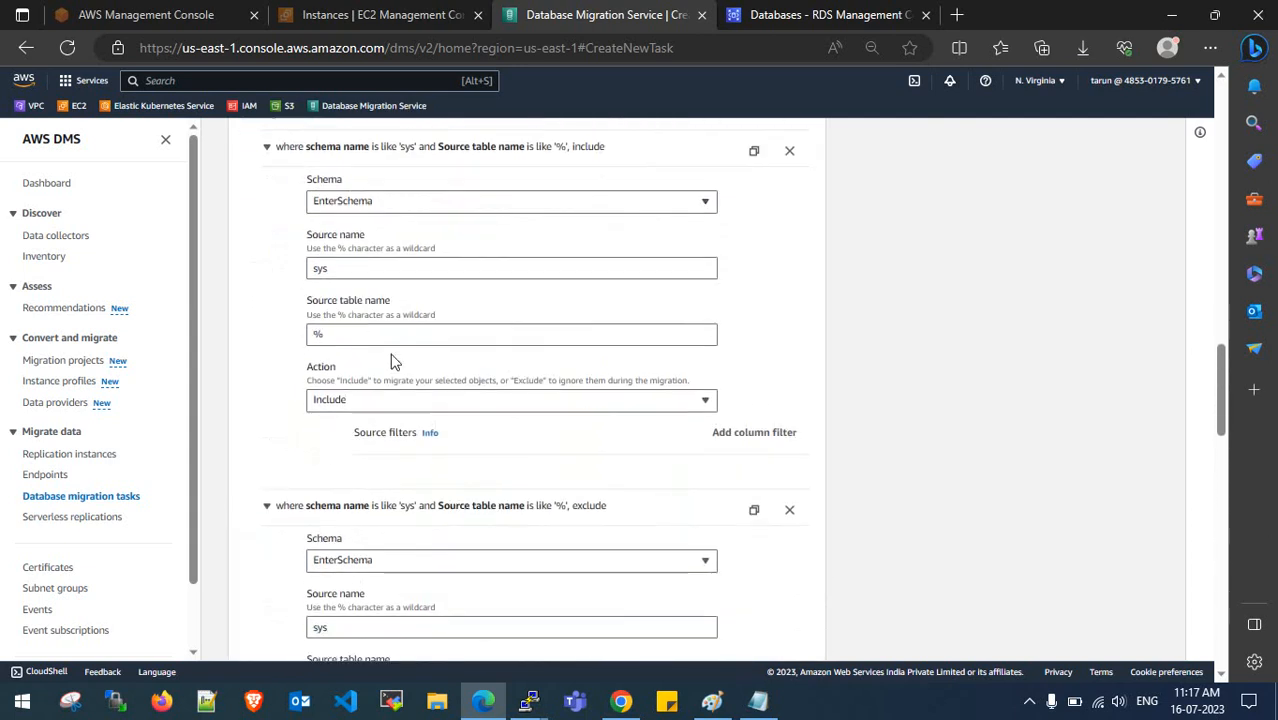
drag(342, 270, 238, 268)
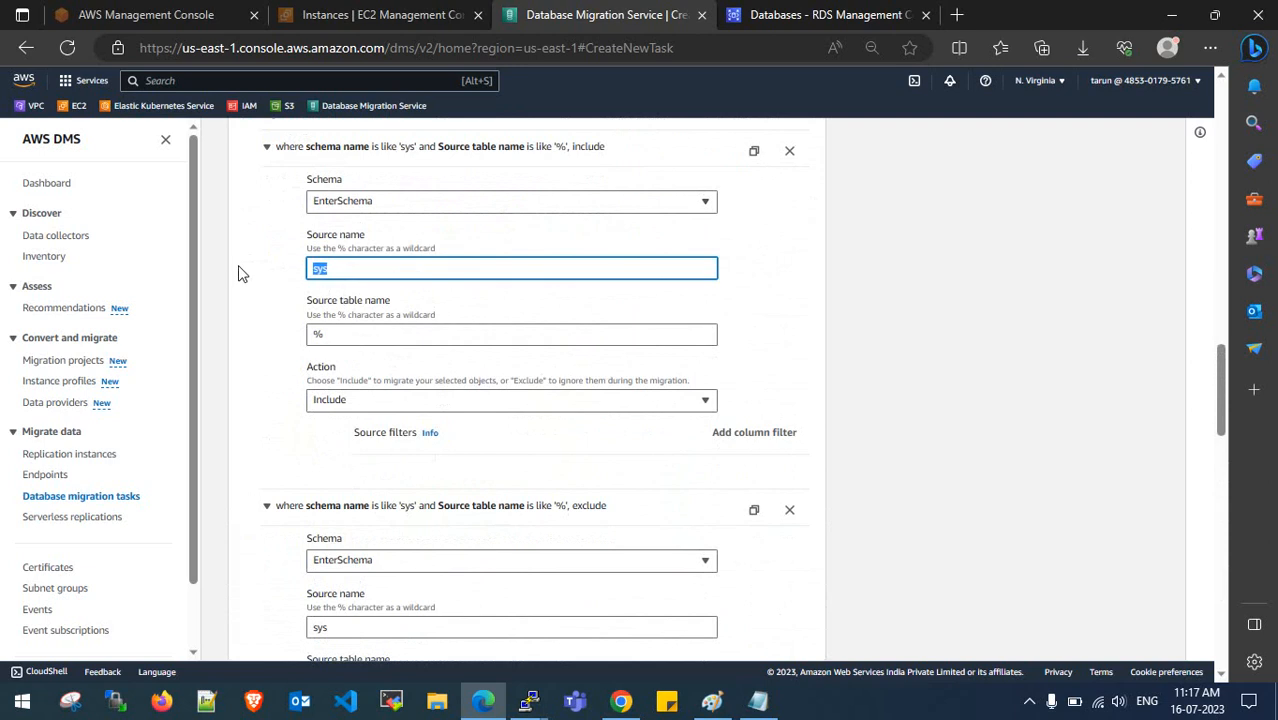
text(%)
click(365, 406)
click(366, 432)
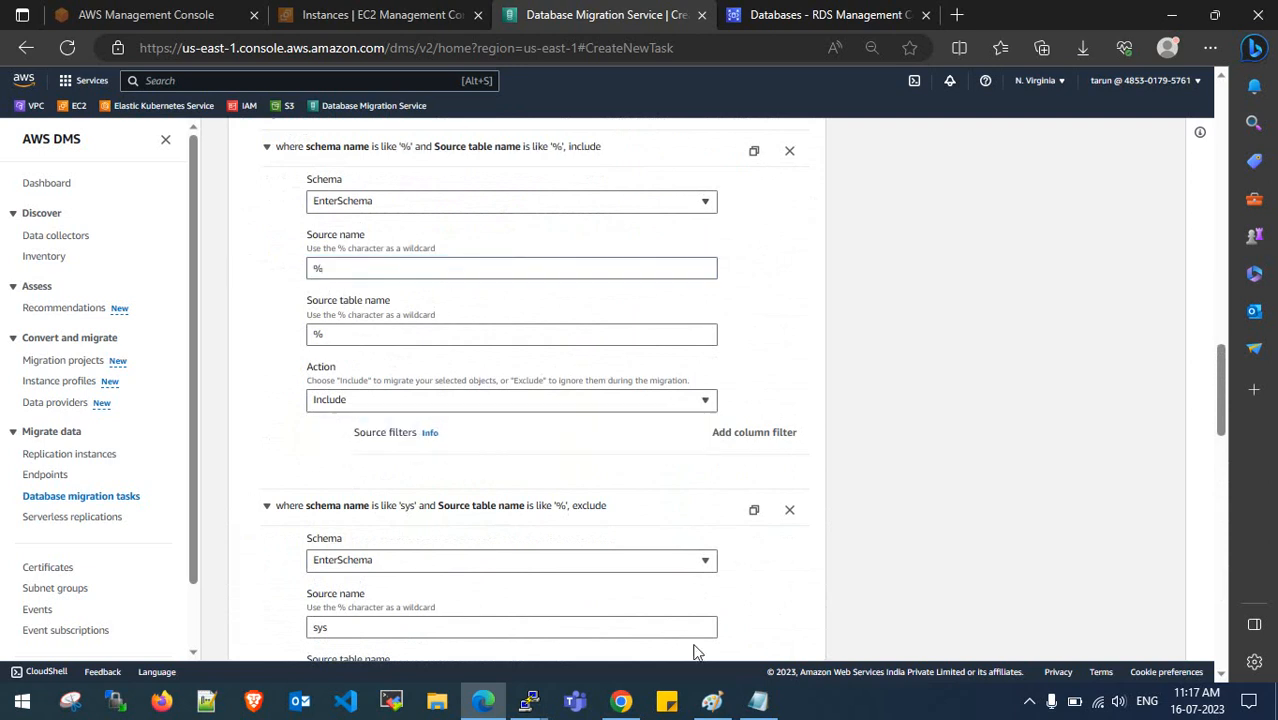
- Set the task startup to 'Manually later' and create the migration task
mouse_move(529, 700)
click(424, 619)
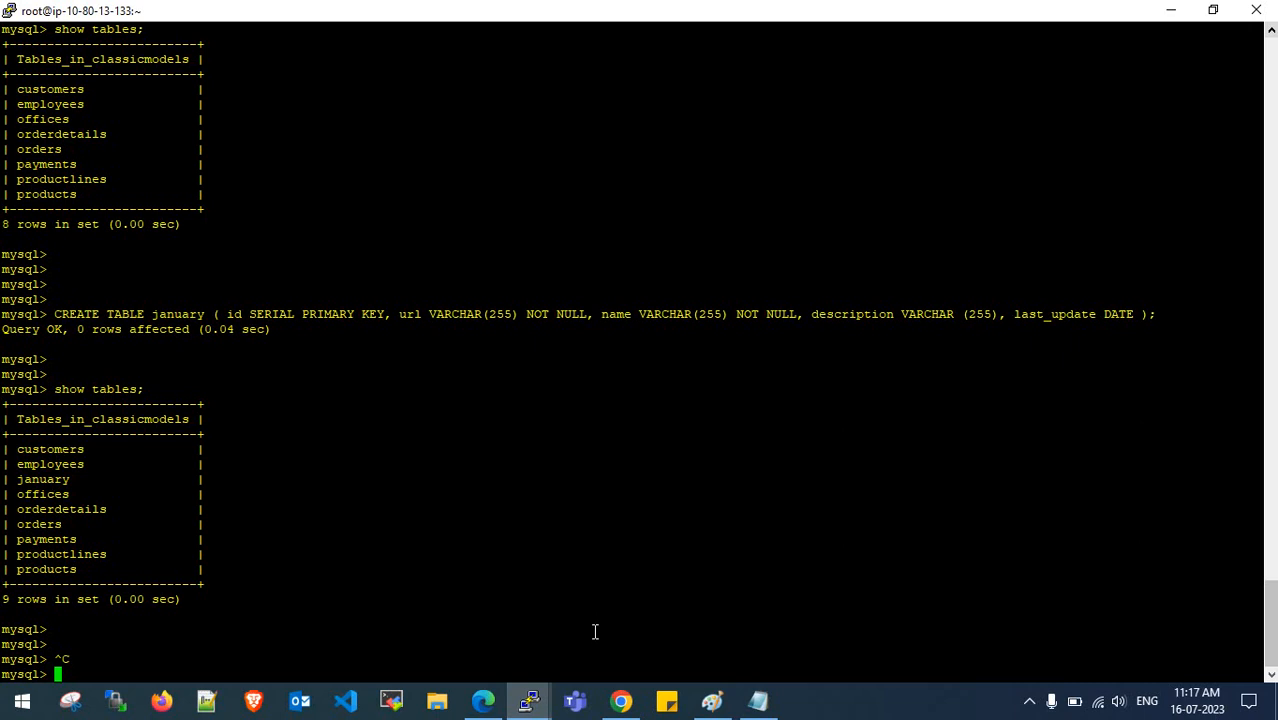
click(483, 700)
scroll(534, 614, down, 6)
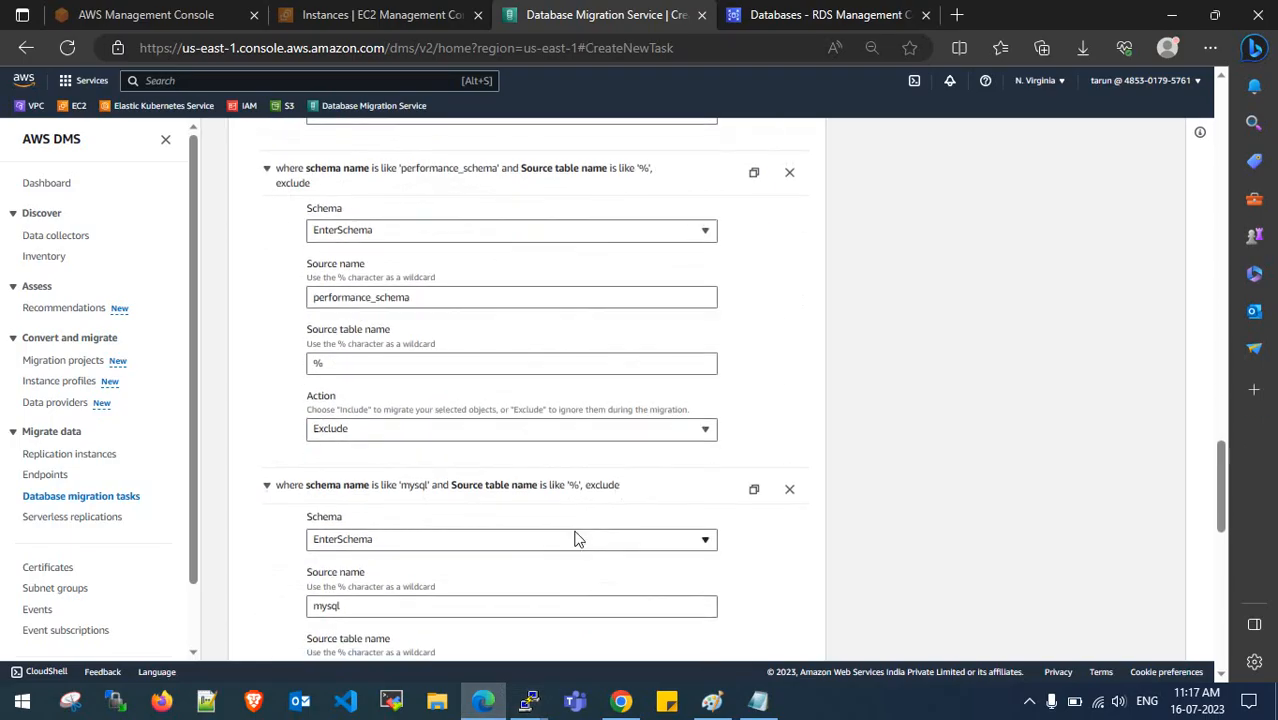
scroll(575, 540, down, 10)
click(305, 520)
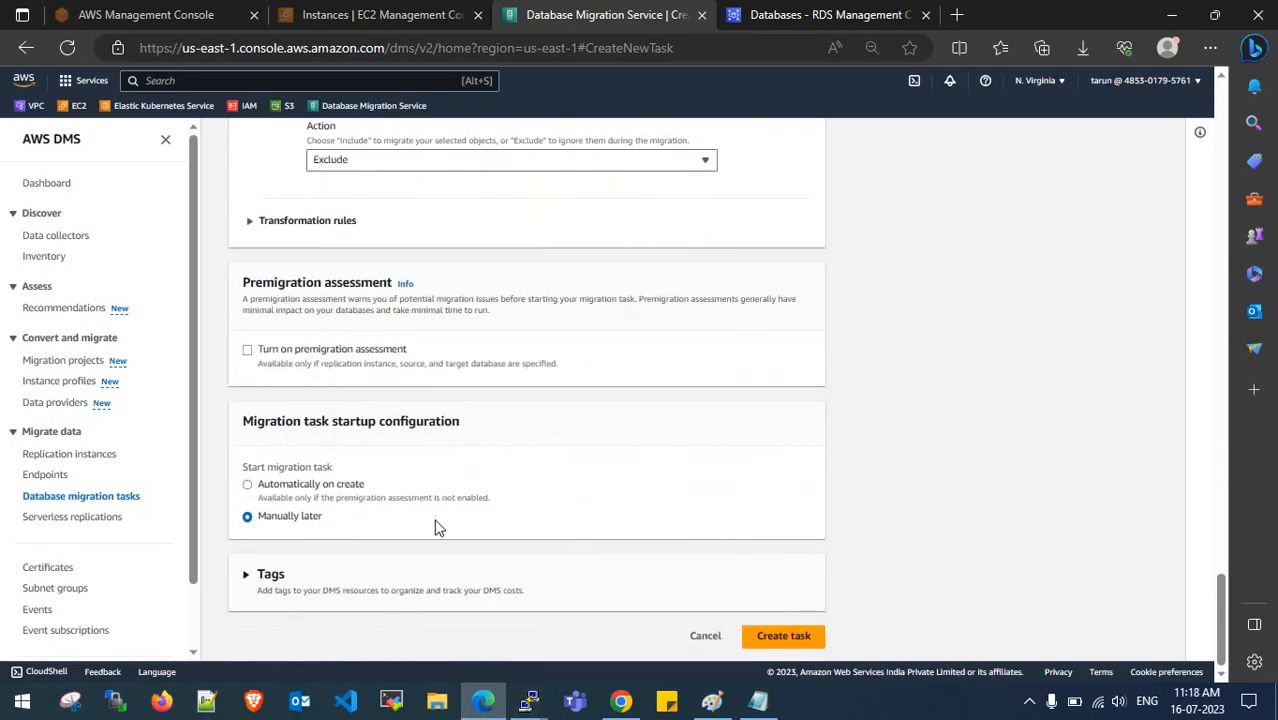
click(793, 640)
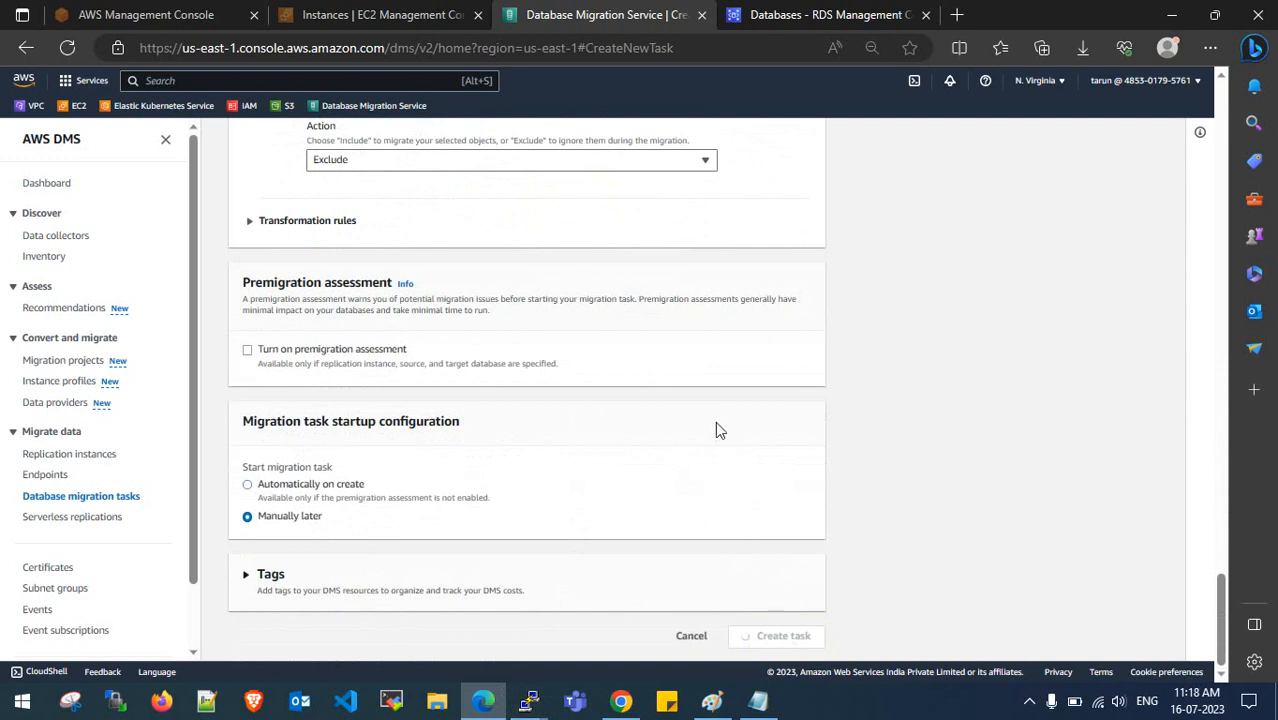
- Refresh the task list and check the first task's Load complete status
click(838, 276)
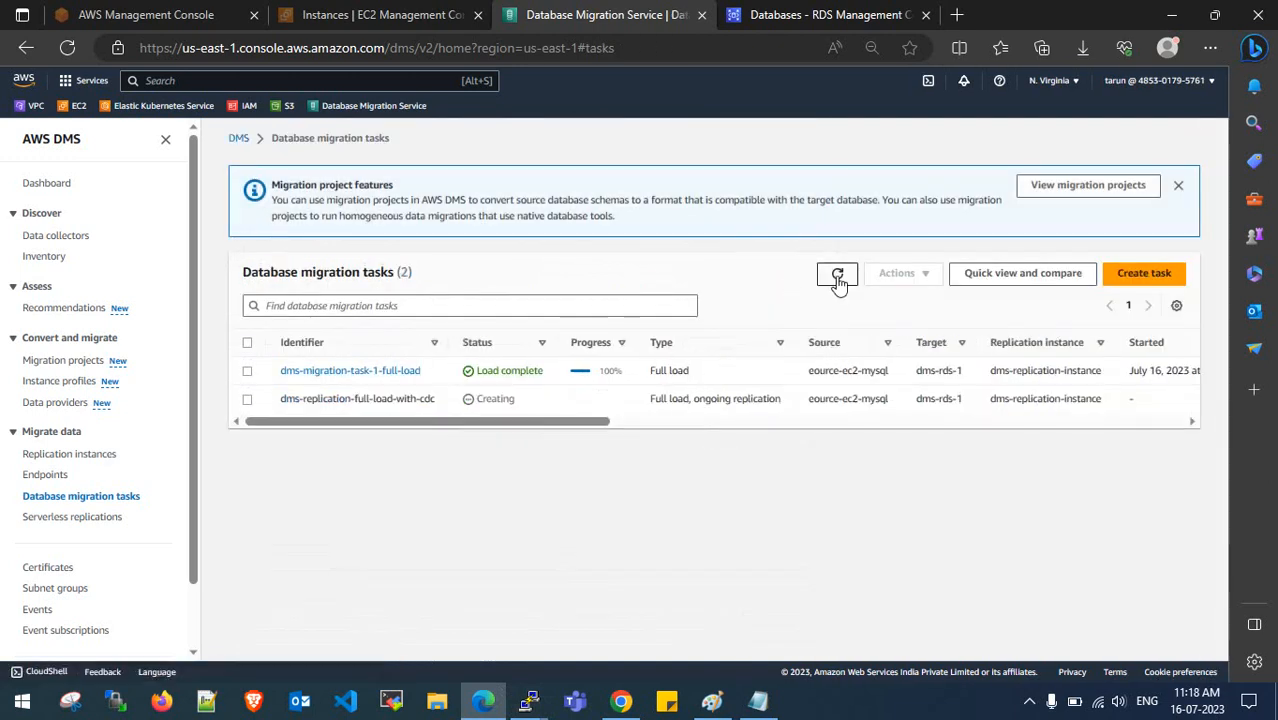
click(1178, 220)
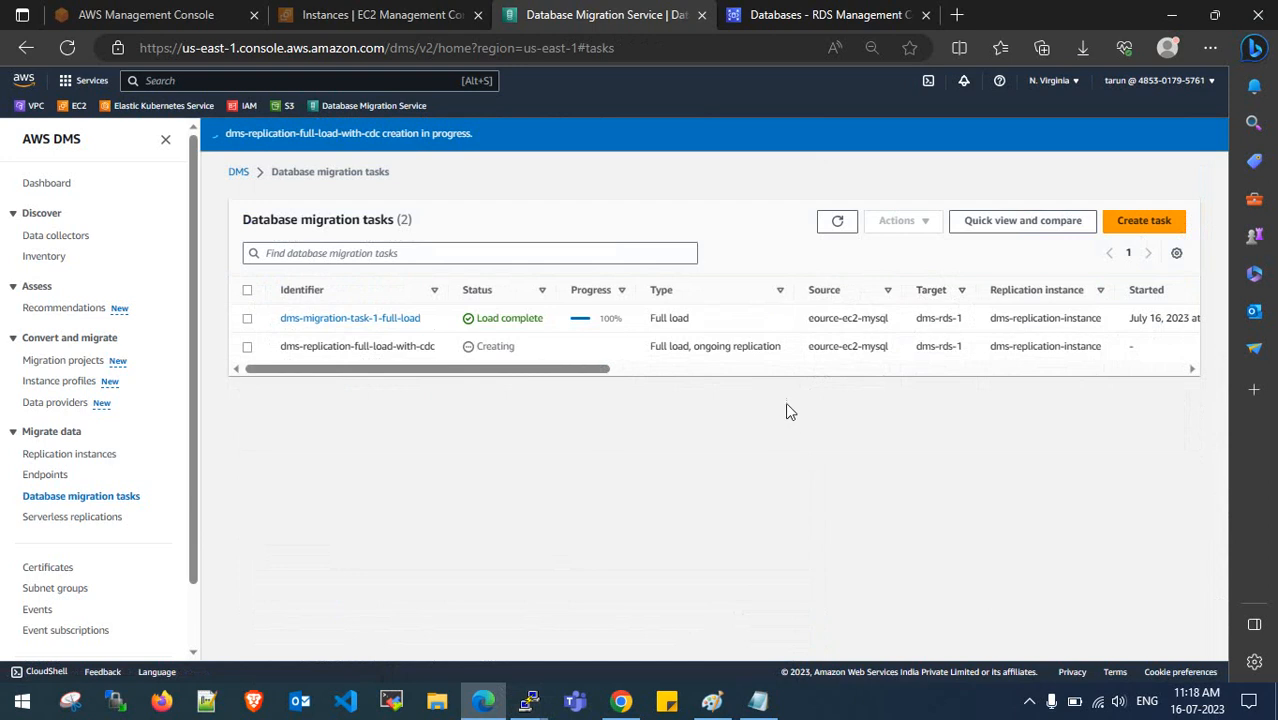
click(837, 224)
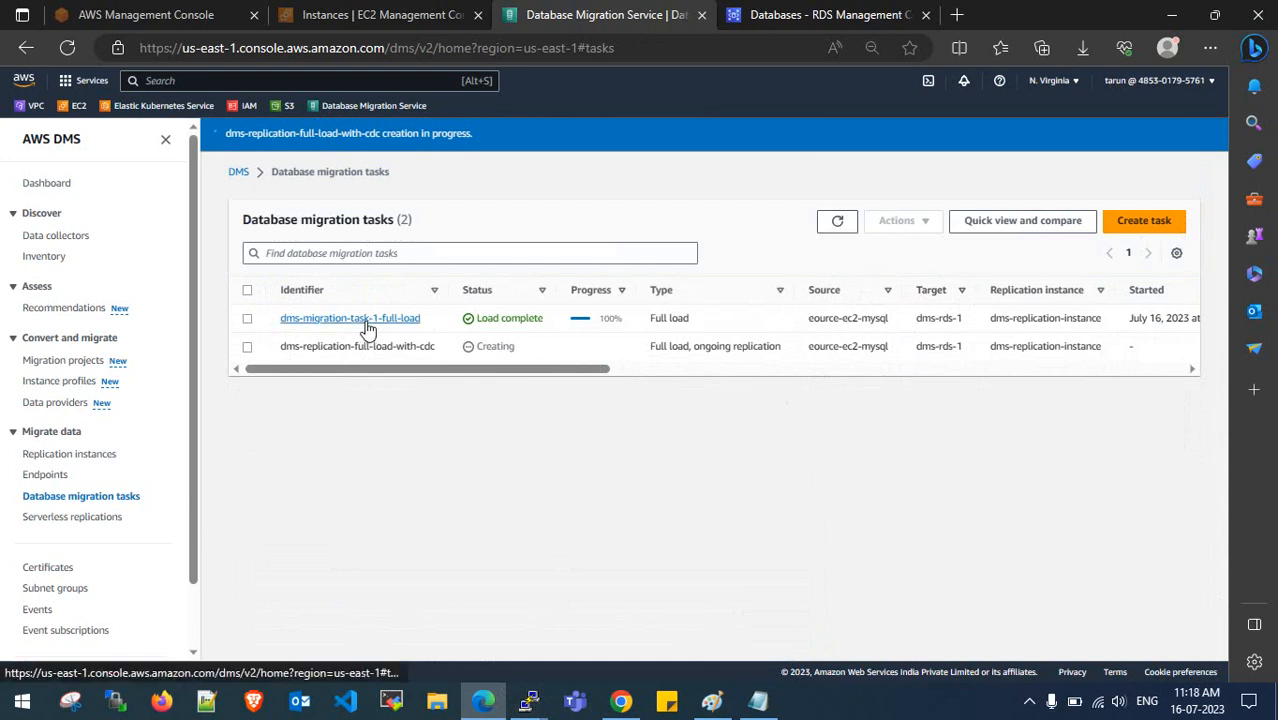
drag(477, 318, 545, 318)
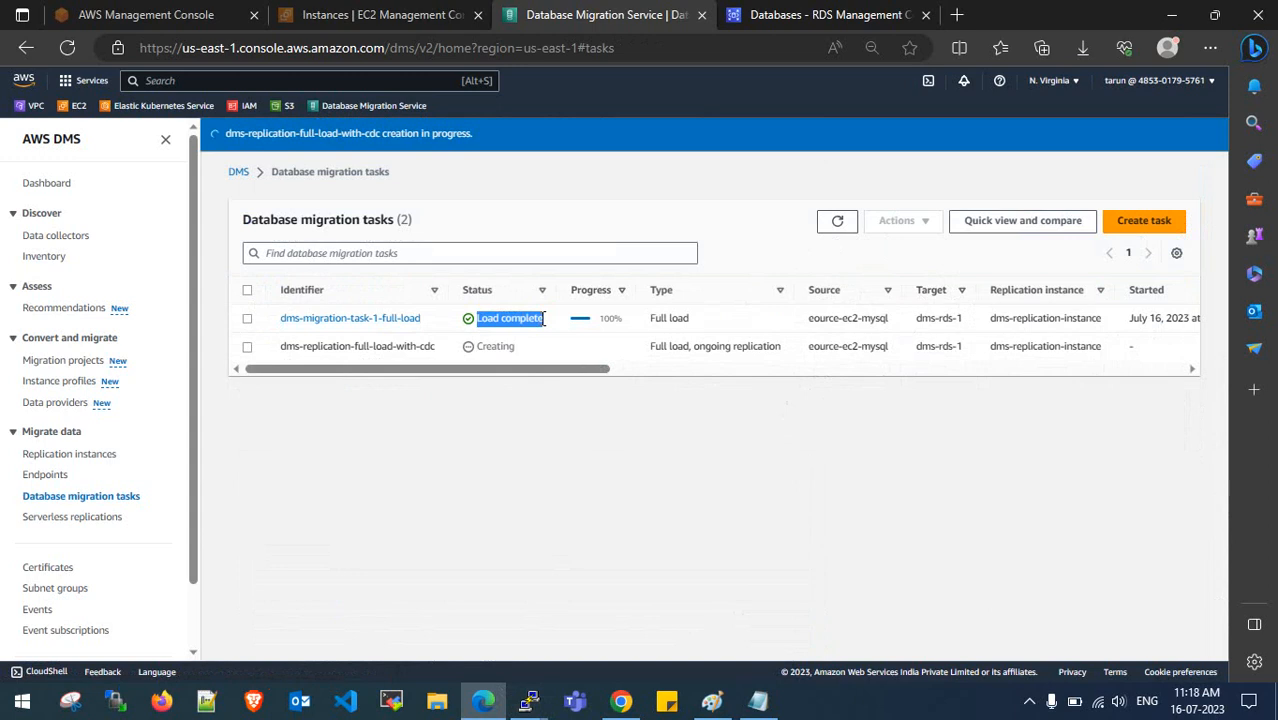
click(597, 320)
click(846, 224)
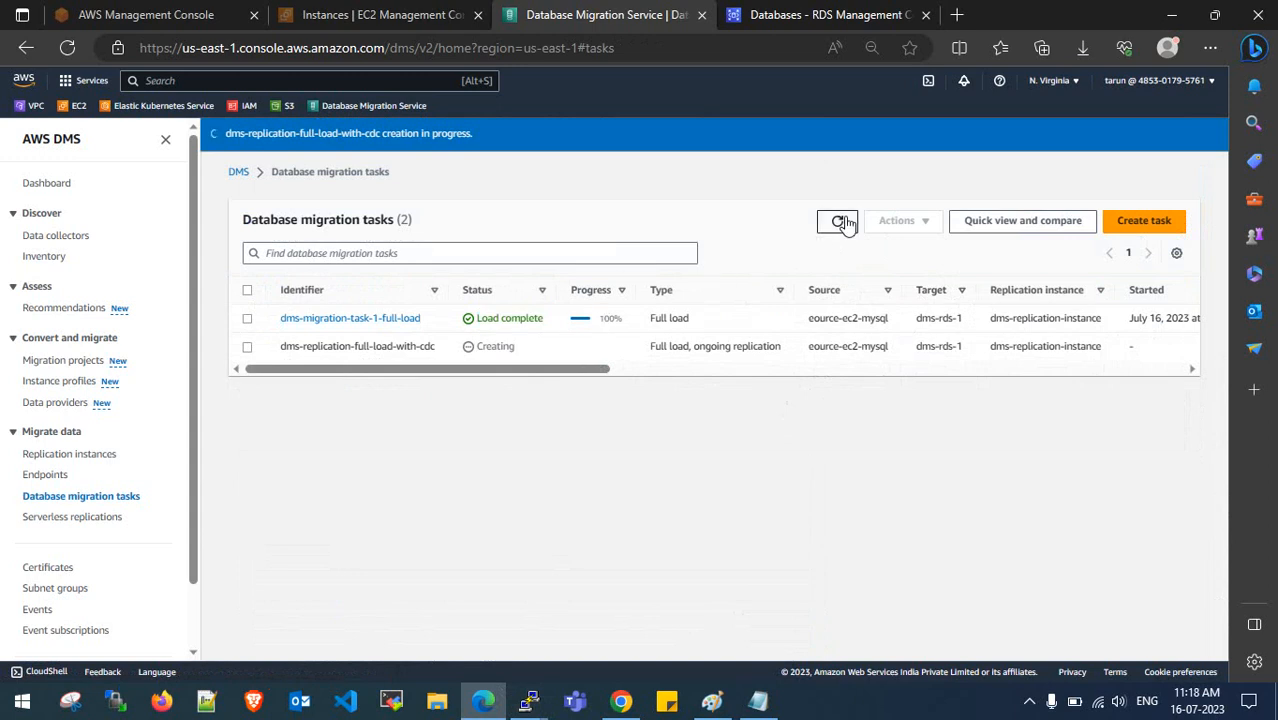
- Review dms-migration-task-1-full-load's table statistics, then return to the task list
click(420, 318)
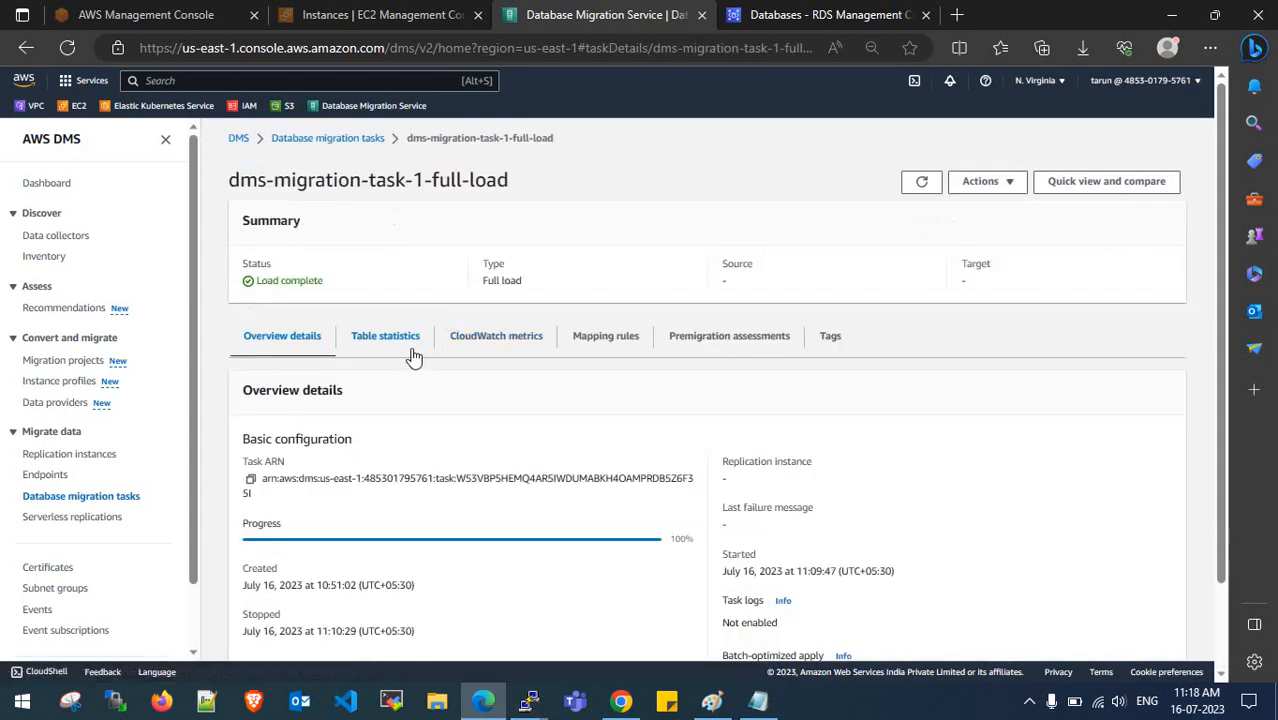
click(412, 348)
scroll(348, 485, down, 2)
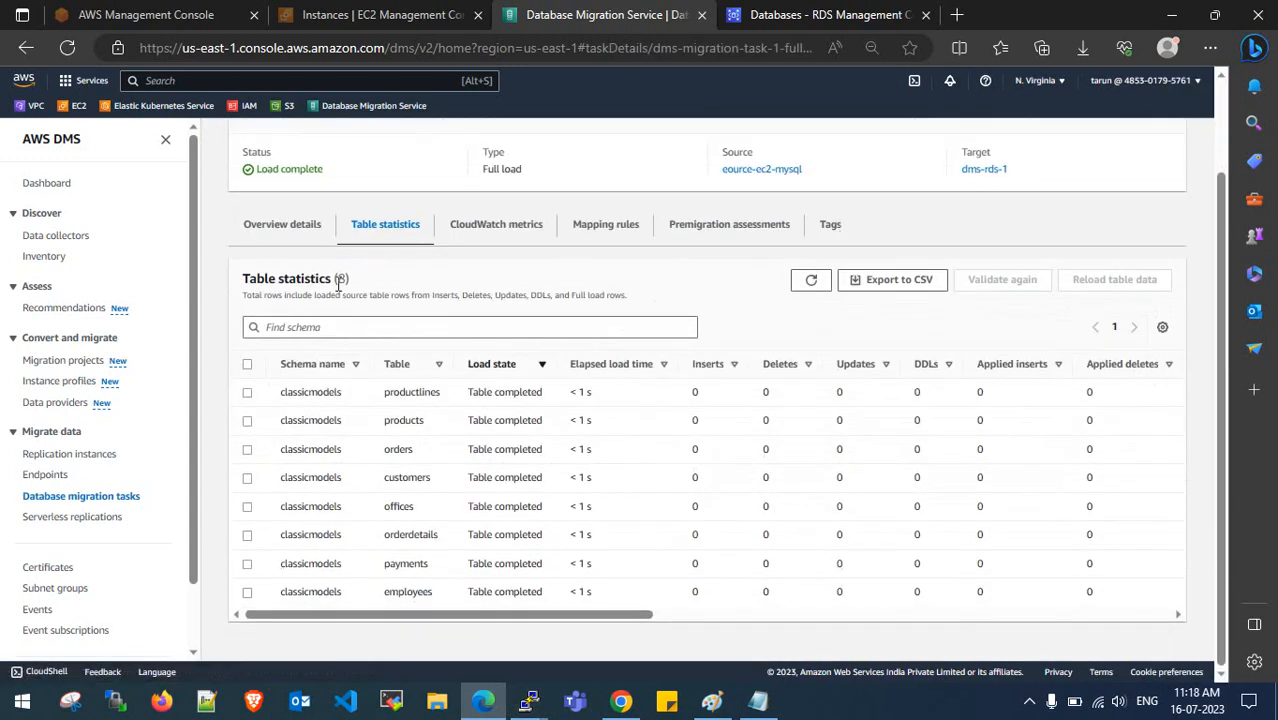
drag(337, 277, 355, 287)
scroll(355, 287, up, 3)
click(335, 140)
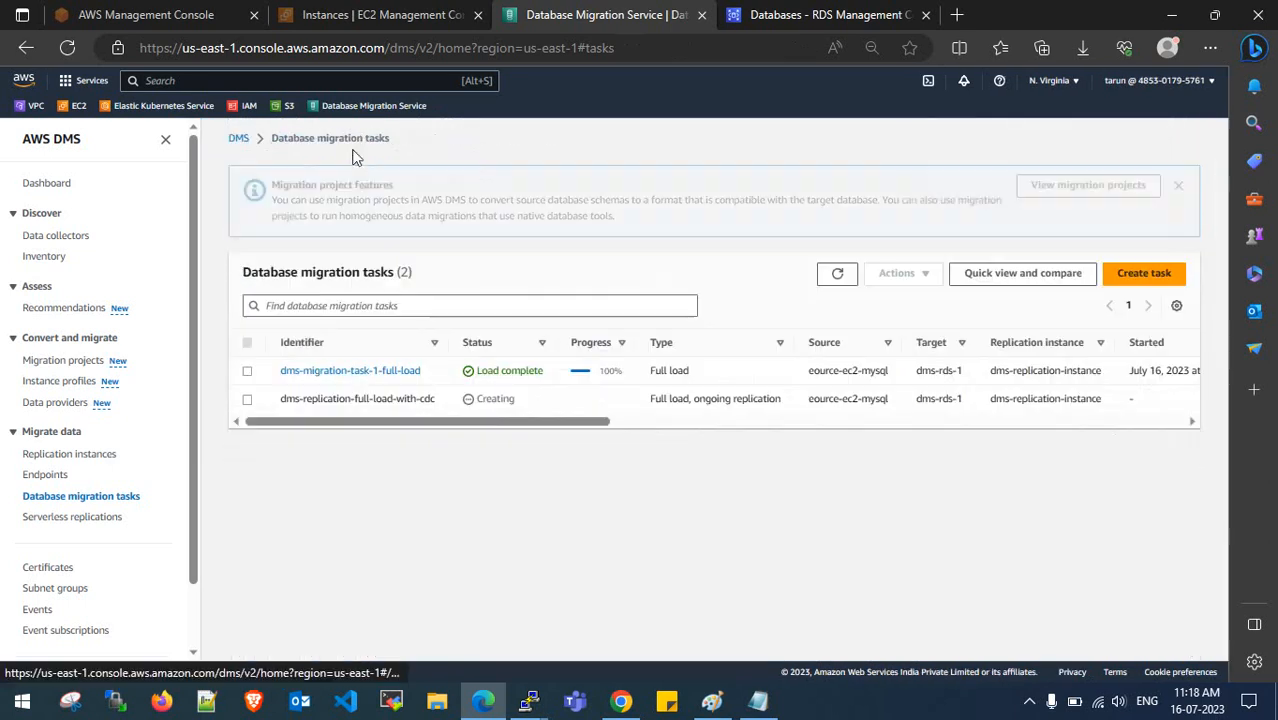
drag(356, 432, 410, 434)
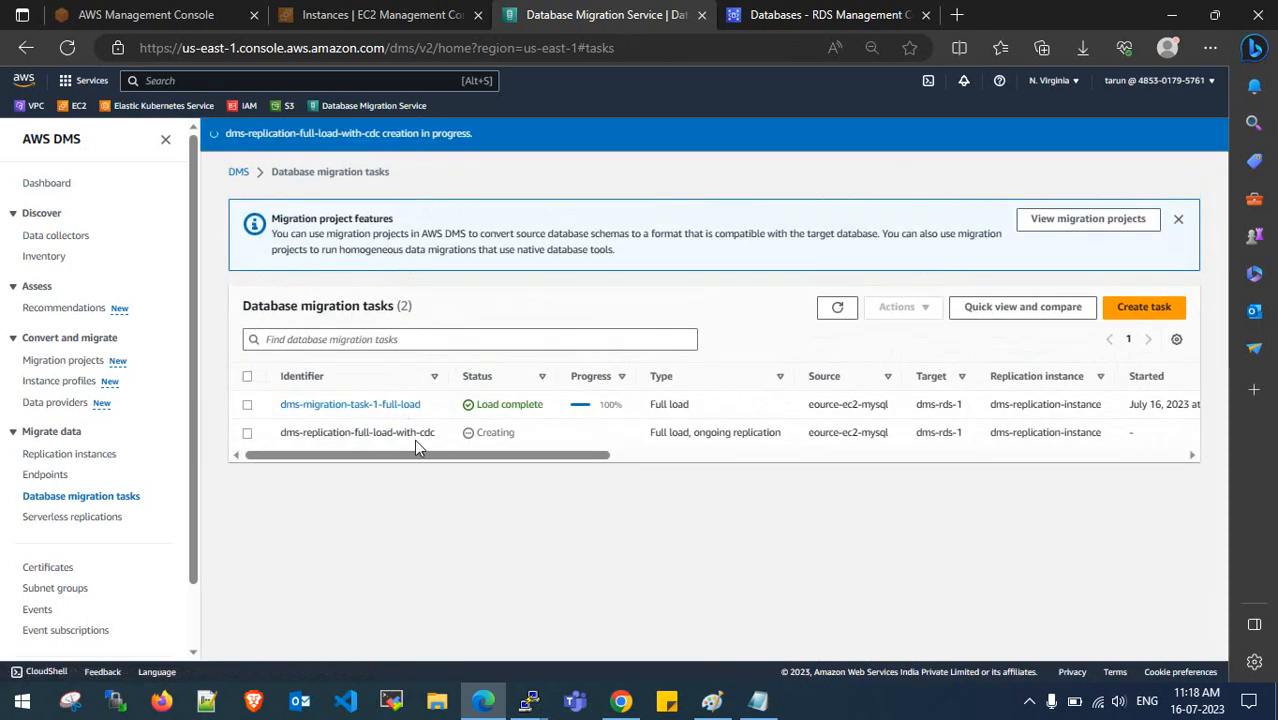
- Refresh the DMS task list, then run show tables in the second MySQL session
click(834, 307)
click(532, 700)
click(619, 607)
click(536, 699)
click(488, 620)
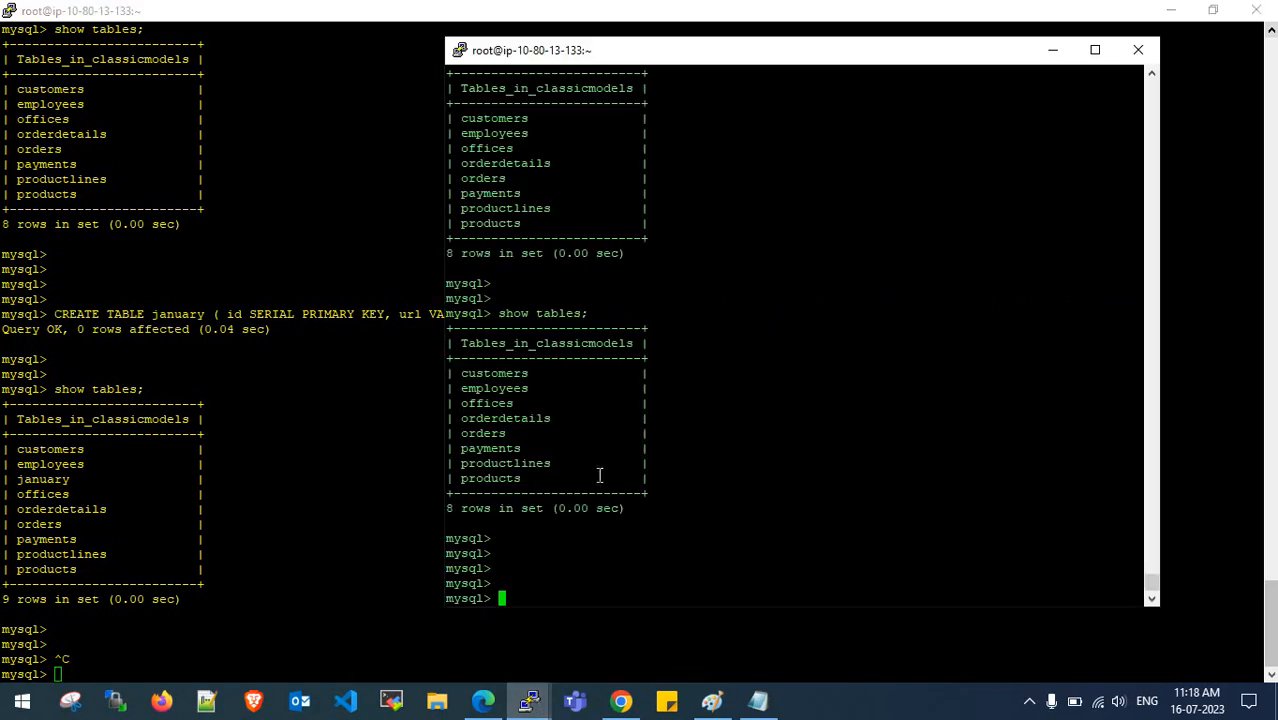
key(Up)
key(Up)
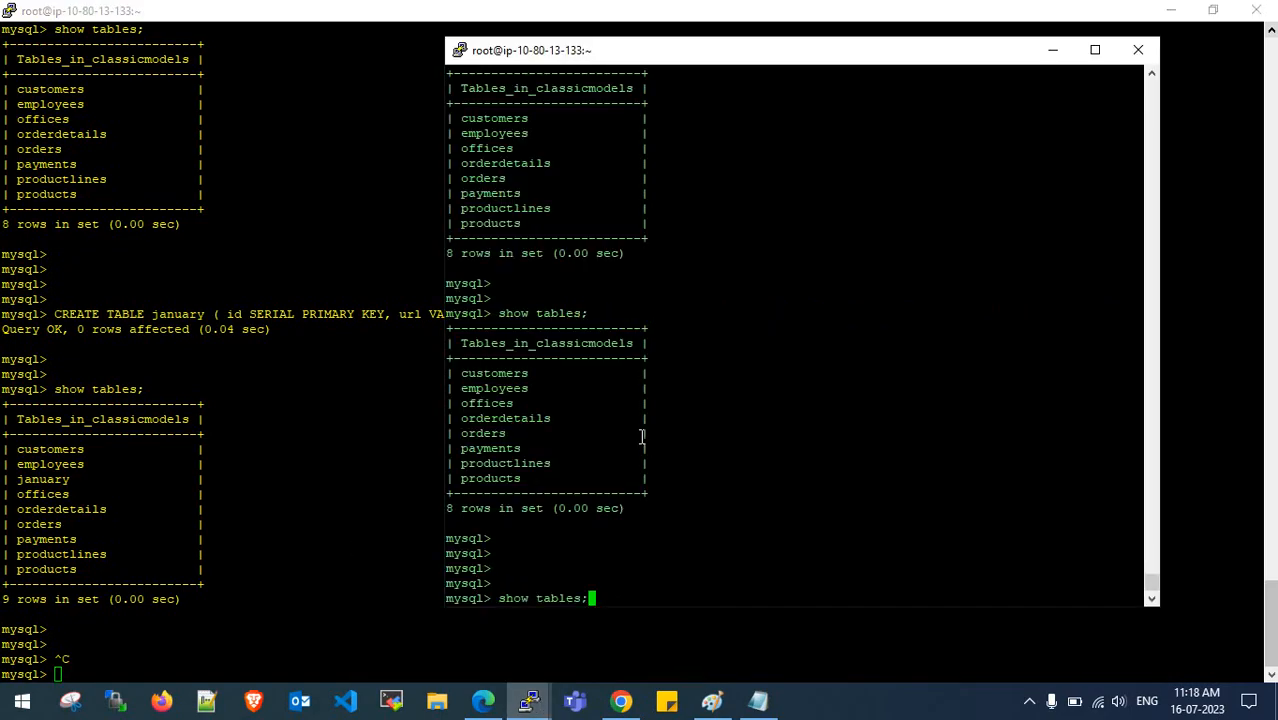
key(Down)
key(Return)
key(Return)
key(Return)
key(Return)
- Rerun the per-database size SELECT query from command history
key(Up)
key(Up)
key(Up)
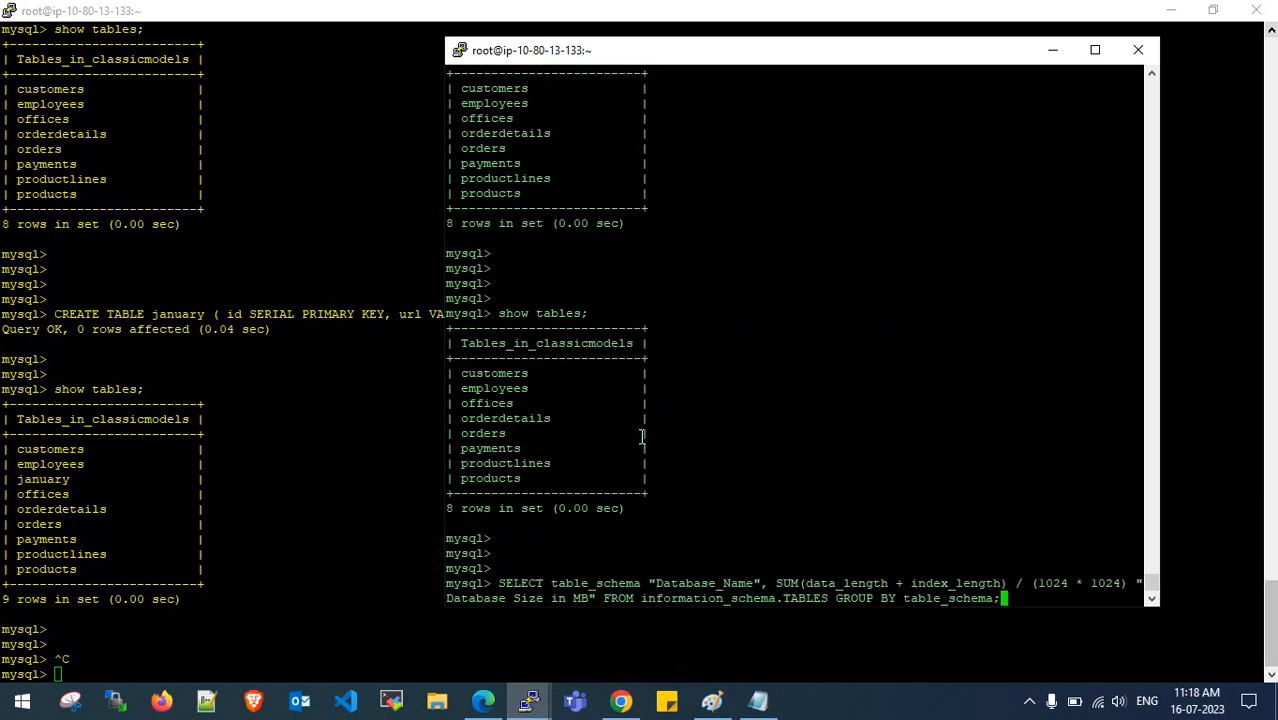
key(Up)
key(Down)
key(Up)
key(Down)
key(Return)
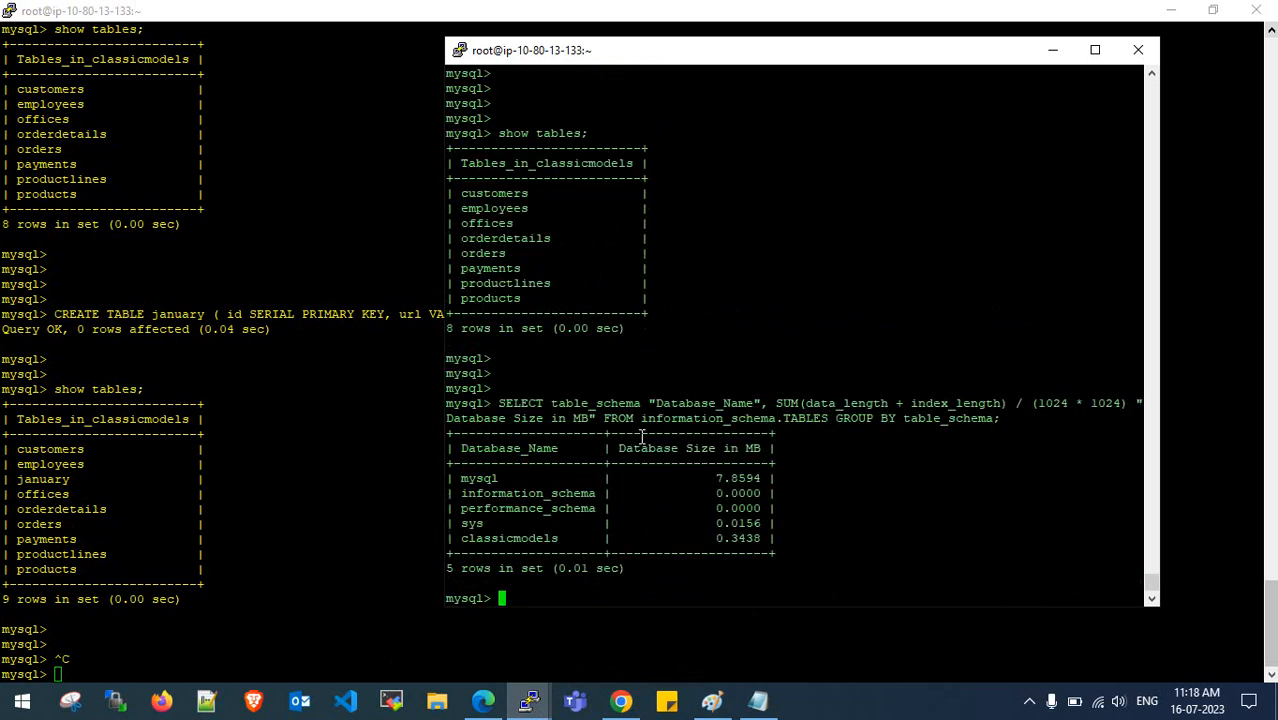
key(Return)
key(Return)
key(Return)
key(Return)
- Run show tables again and highlight the eight-table classicmodels list
key(Up)
key(Up)
key(Up)
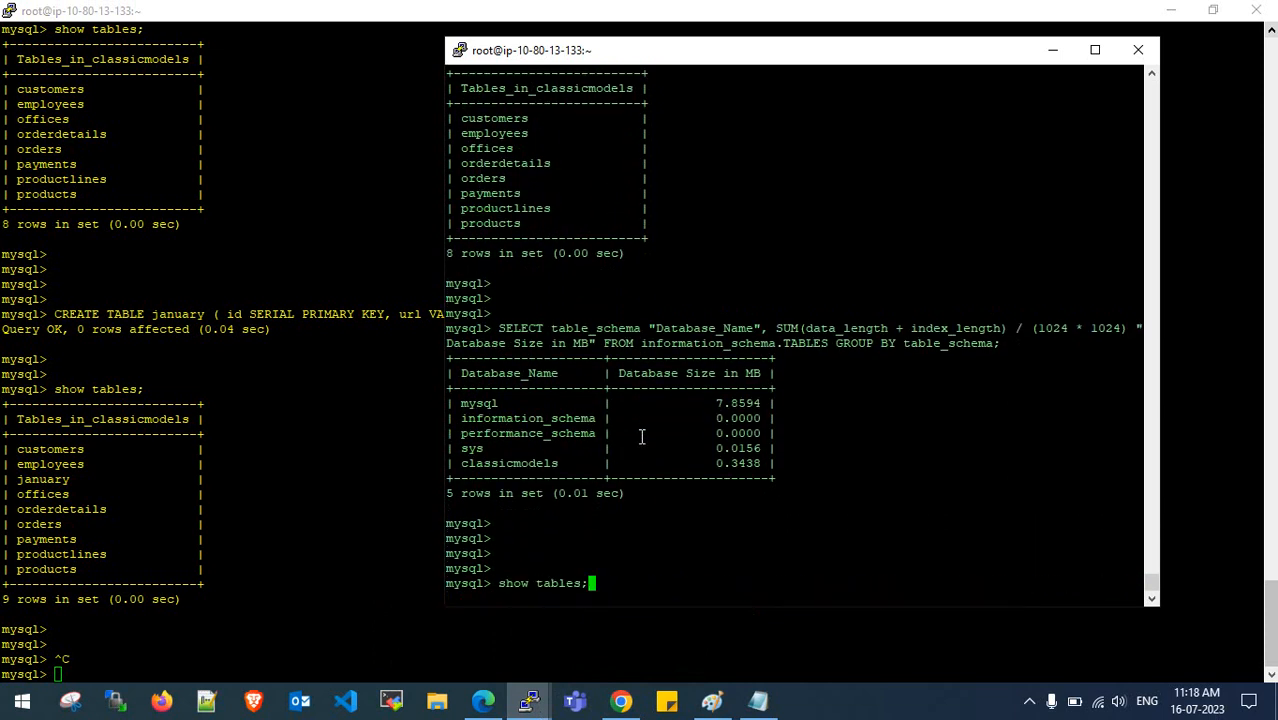
key(Up)
key(Down)
key(Return)
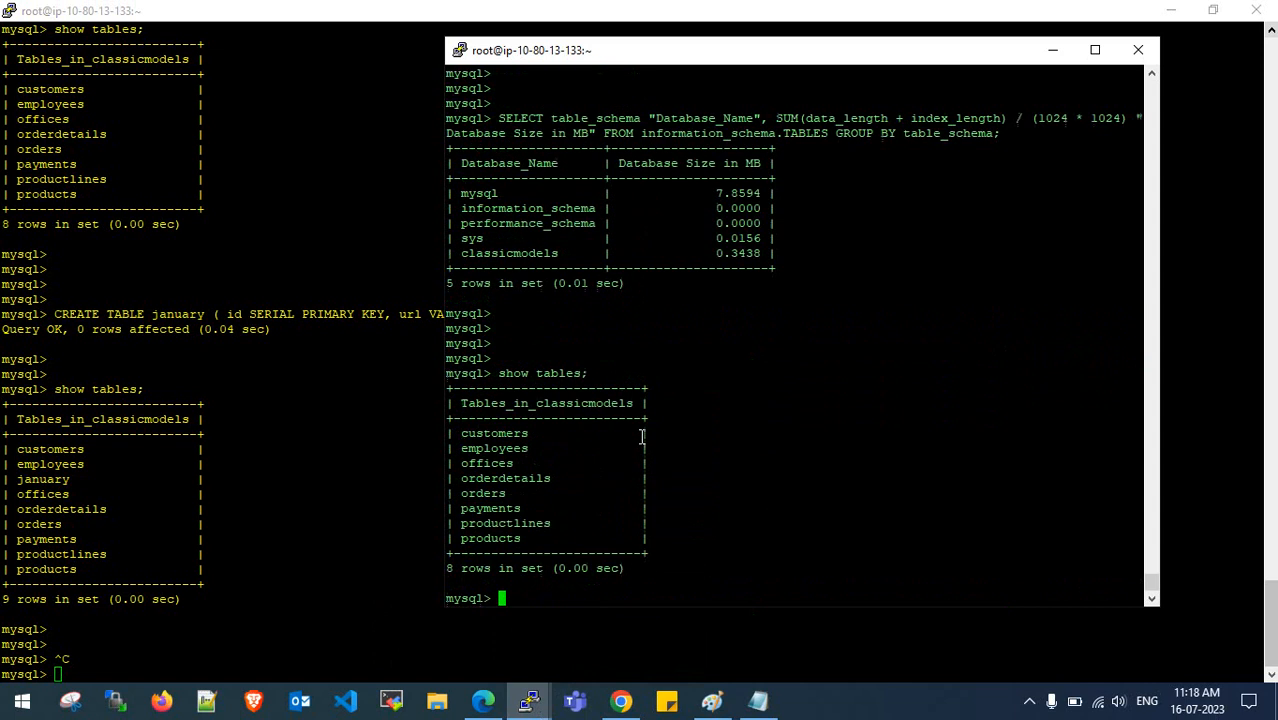
key(Return)
key(Return)
key(Return)
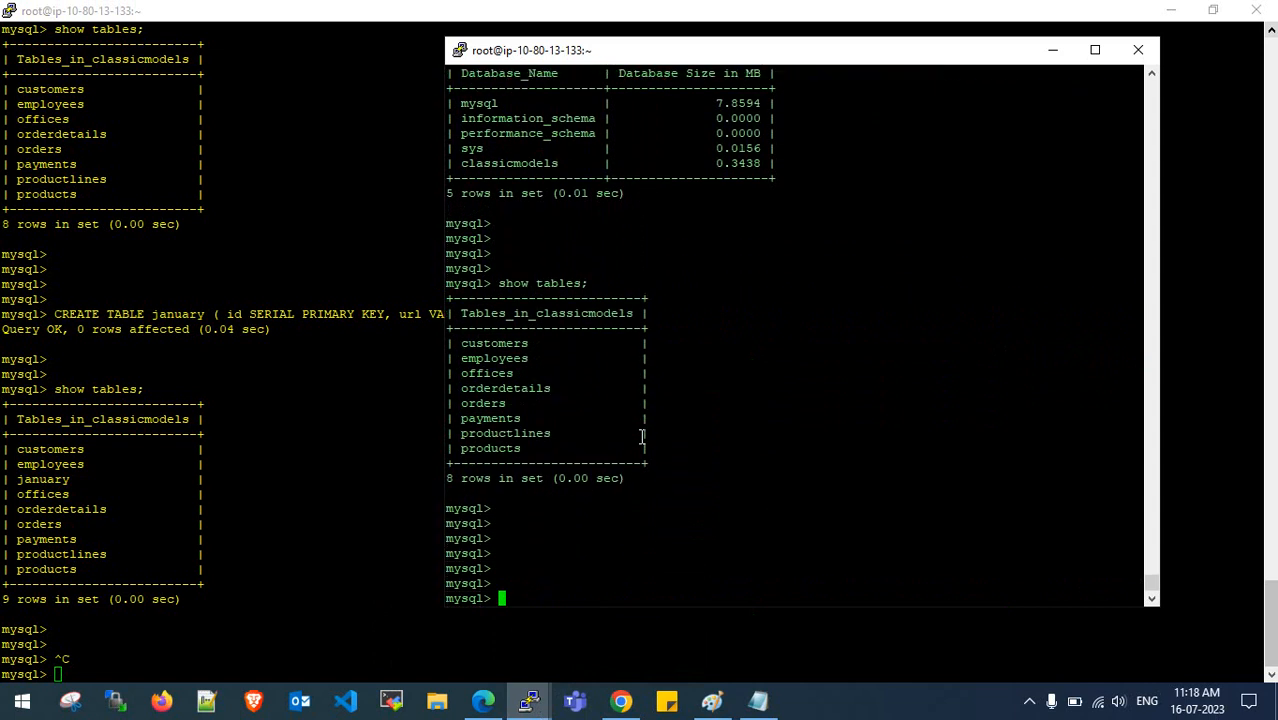
key(Up)
key(Return)
key(Return)
key(Return)
key(Return)
key(Return)
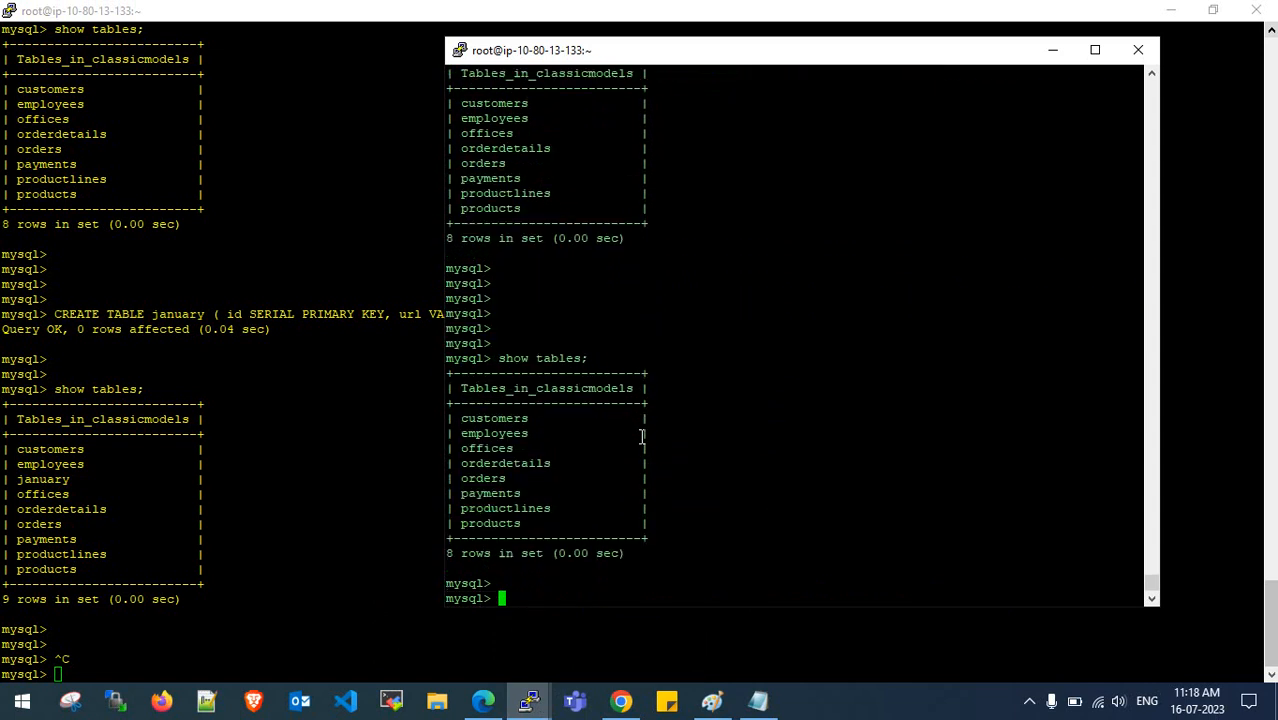
scroll(642, 436, up, 1)
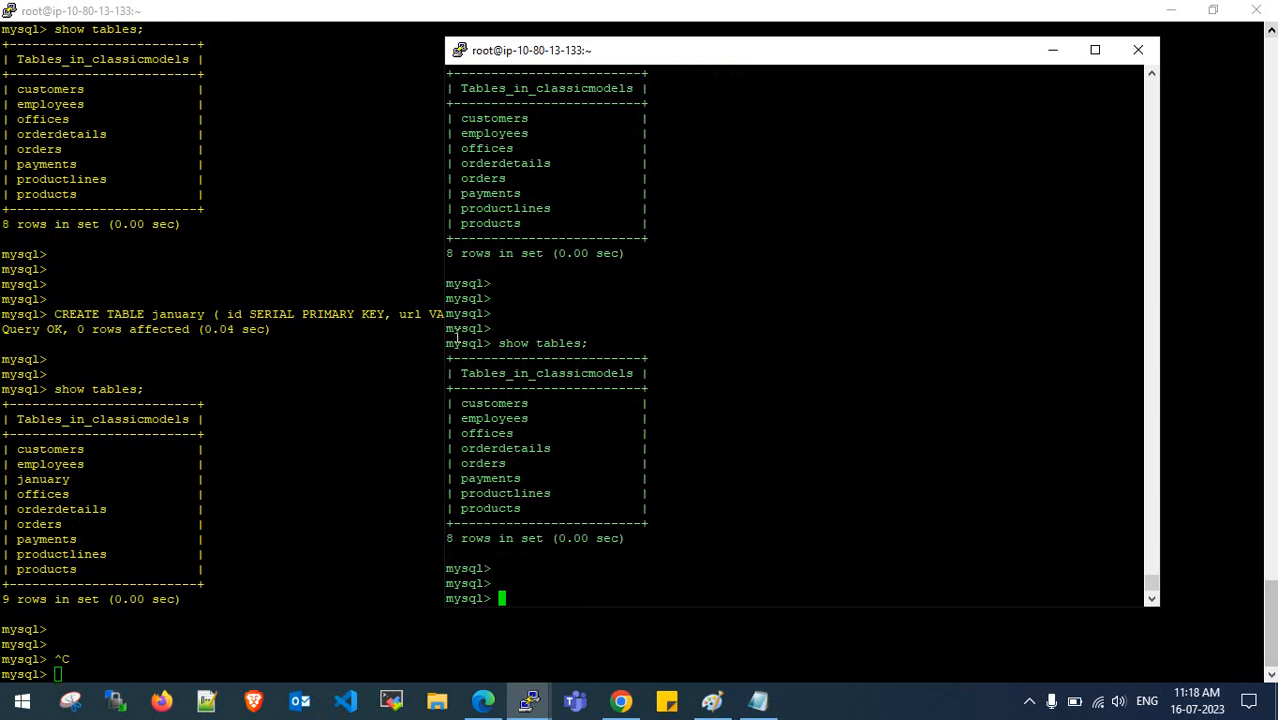
drag(450, 331, 557, 540)
click(501, 688)
- Open the dms-replication-full-load-with-cdc task's table statistics and overview details
click(1208, 134)
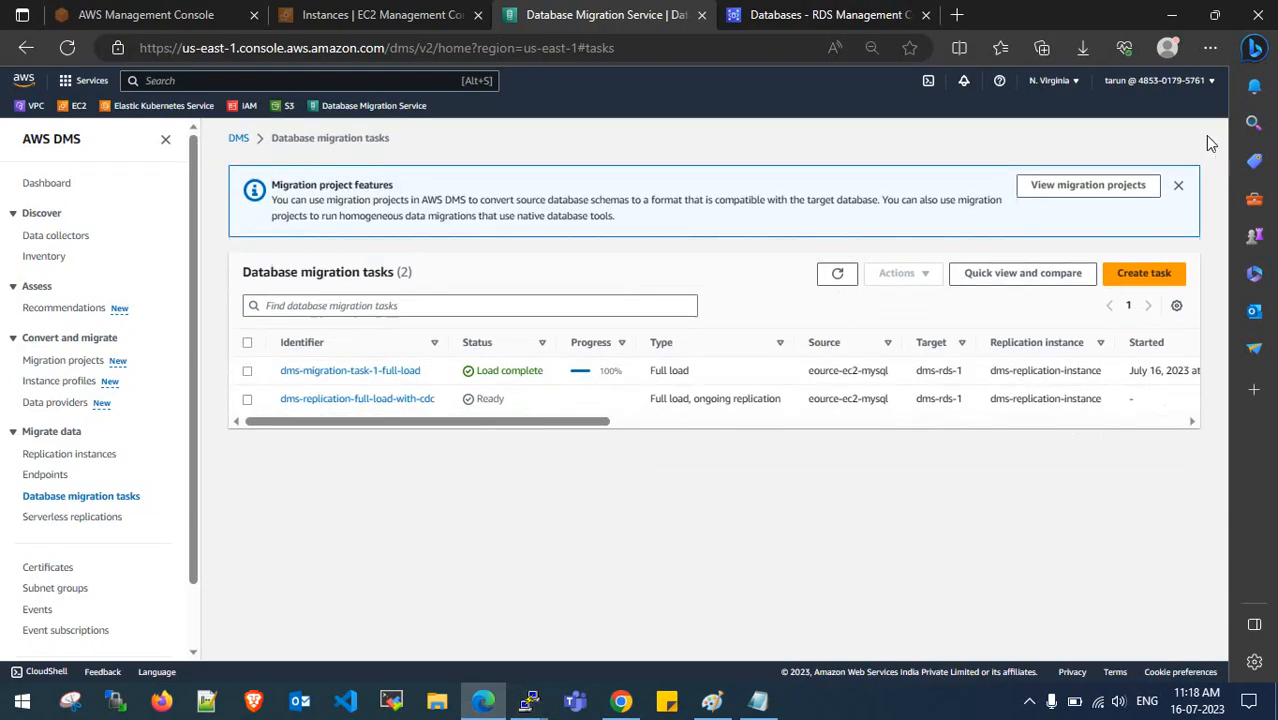
click(414, 398)
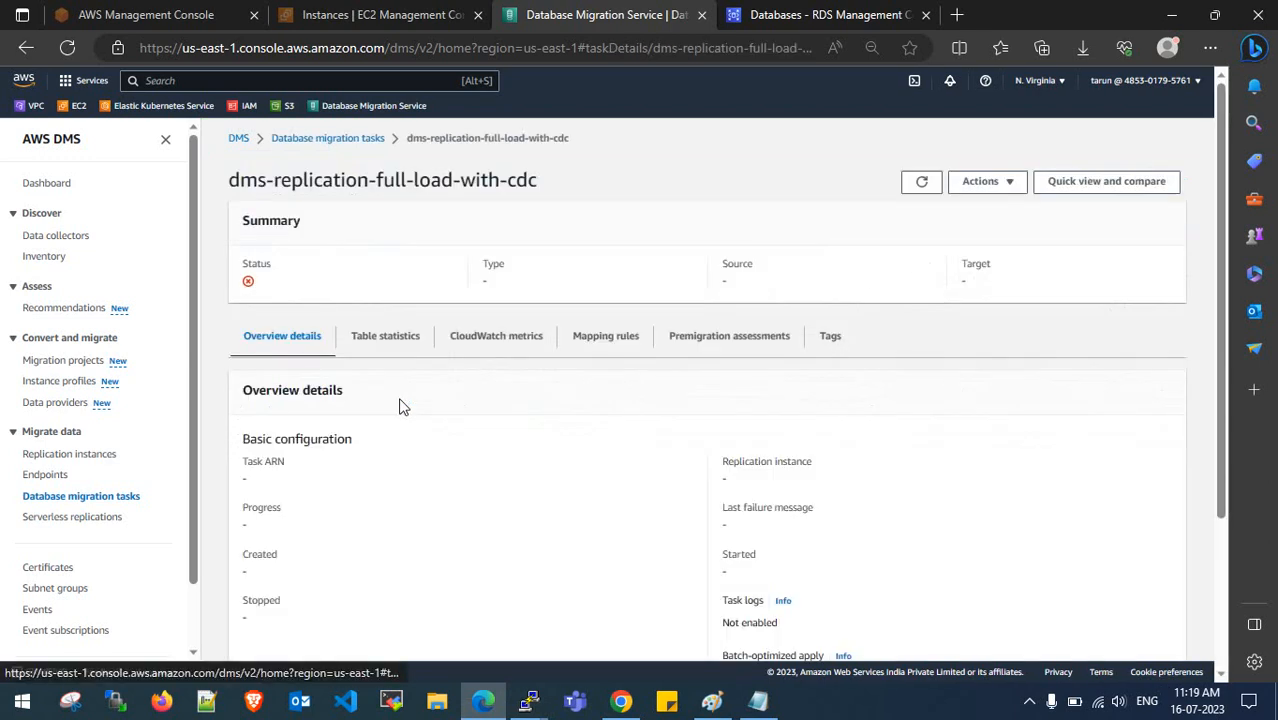
click(385, 340)
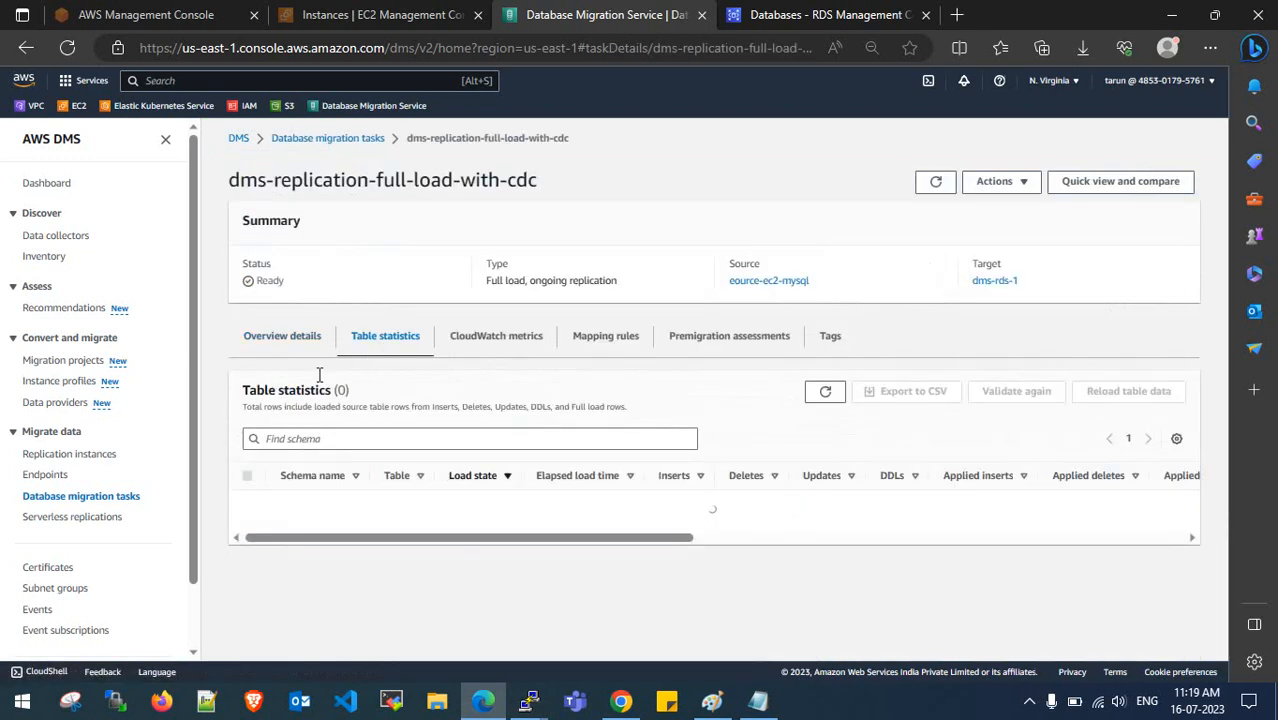
click(280, 336)
scroll(567, 490, down, 2)
scroll(540, 478, up, 4)
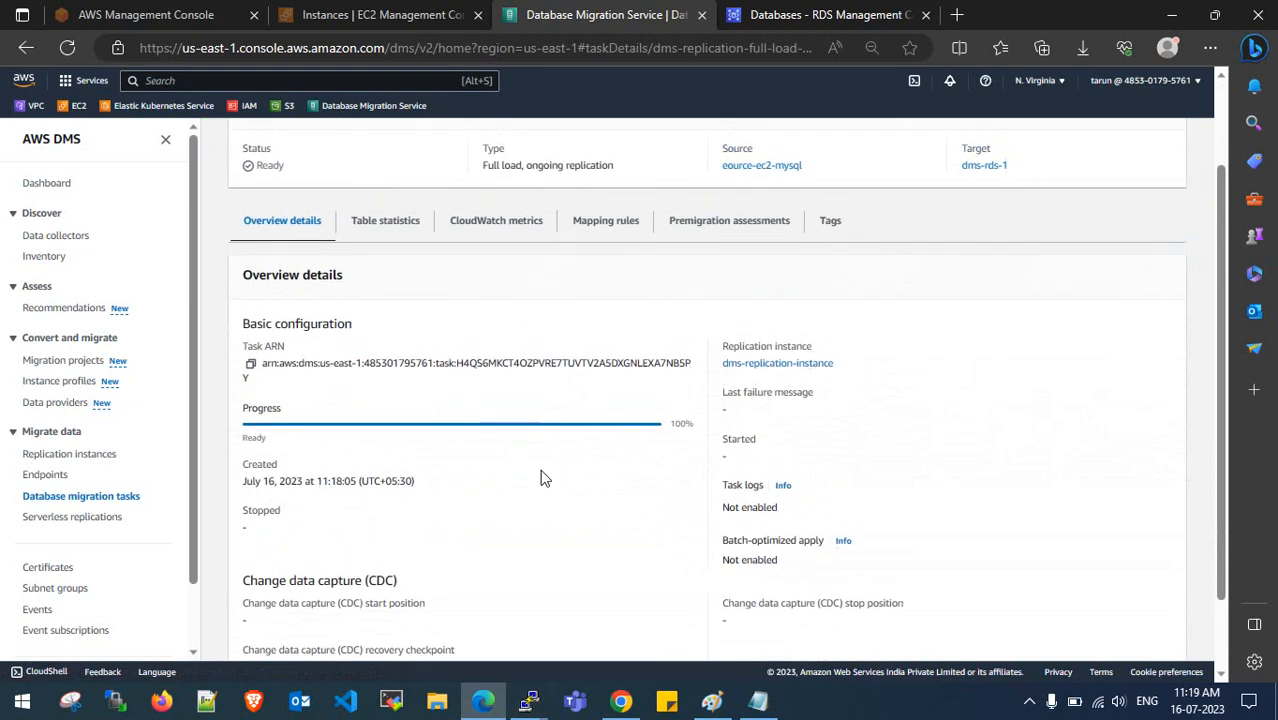
- Restart/Resume the CDC task via Actions, then highlight FULL-LOAD in the Notepad notes
click(986, 182)
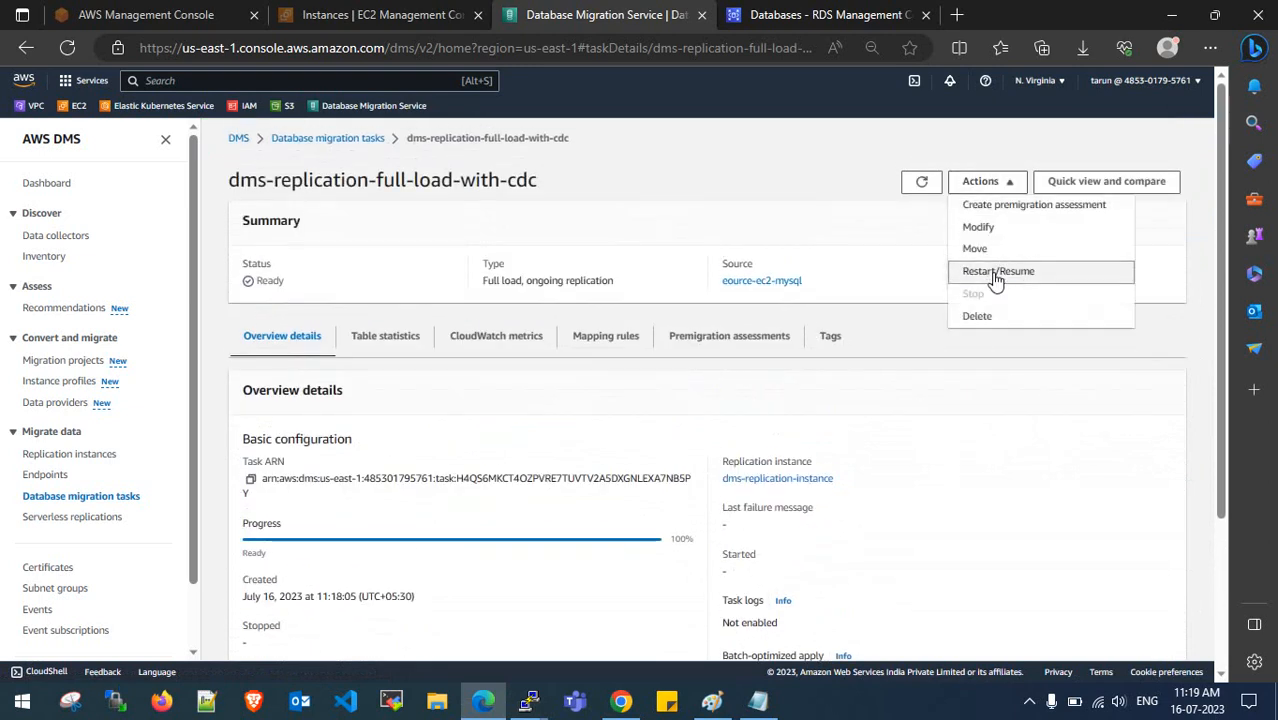
drag(502, 282, 593, 283)
click(594, 284)
click(960, 186)
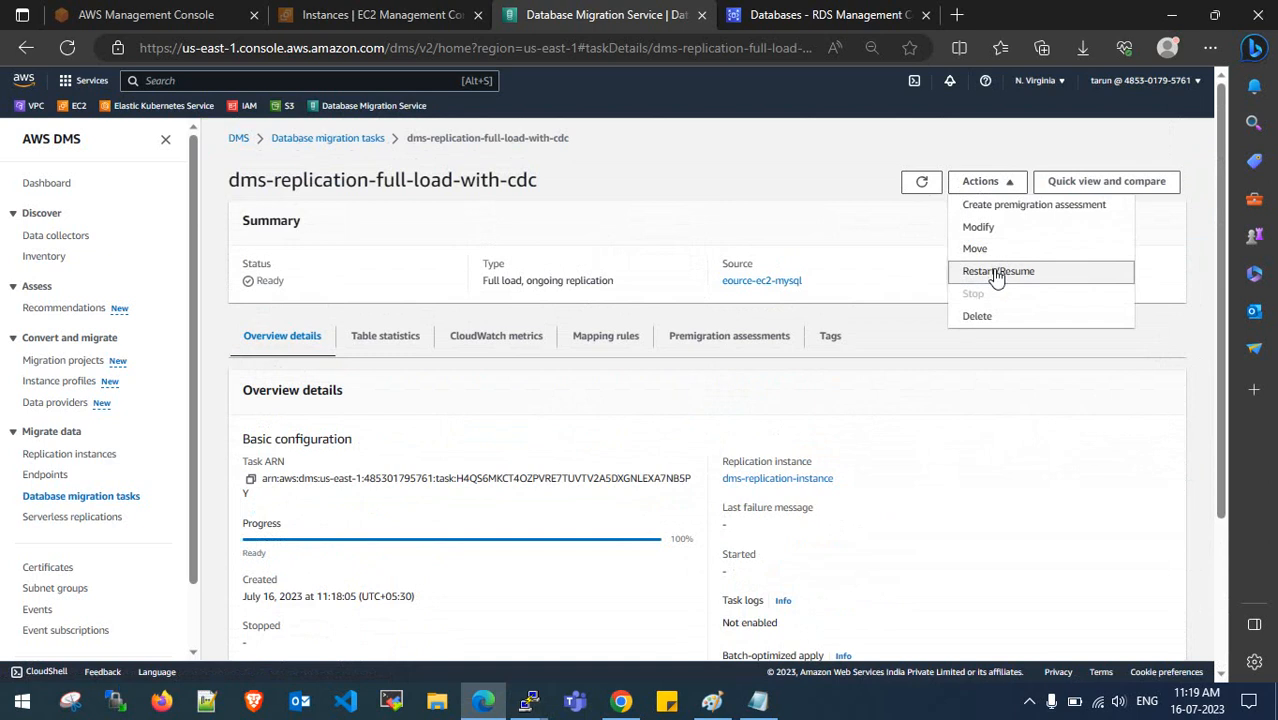
click(997, 273)
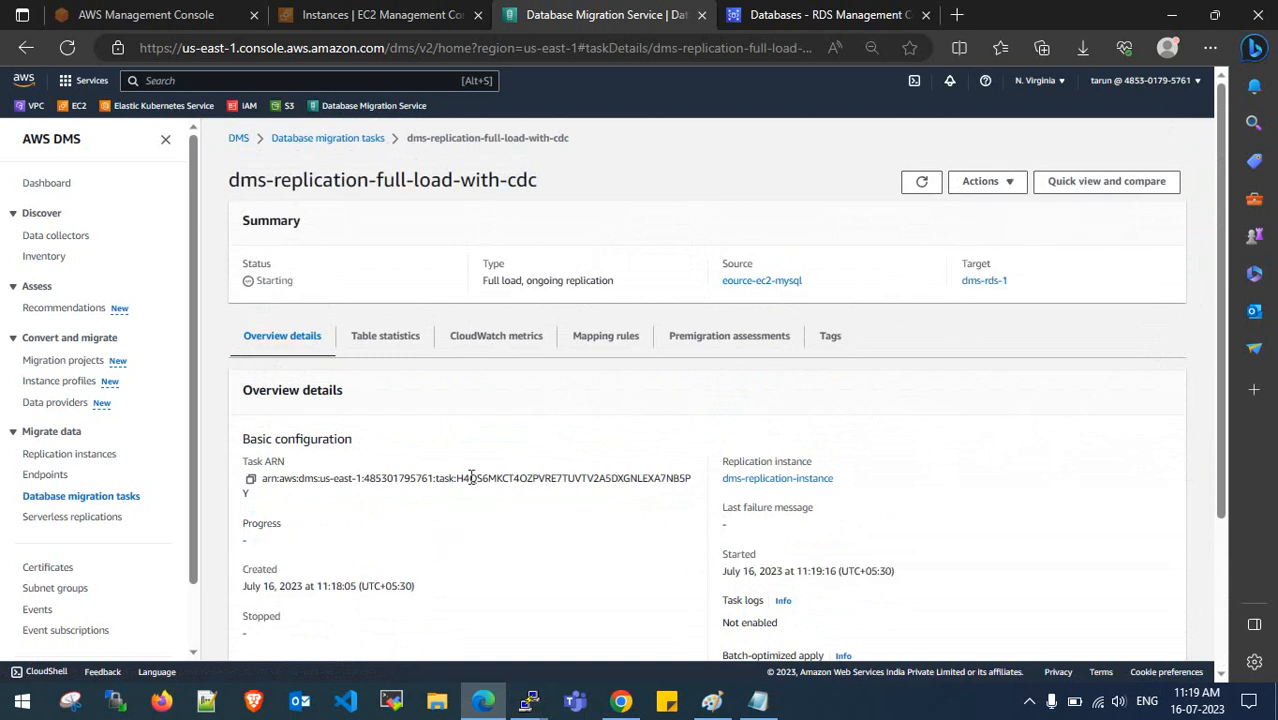
click(758, 700)
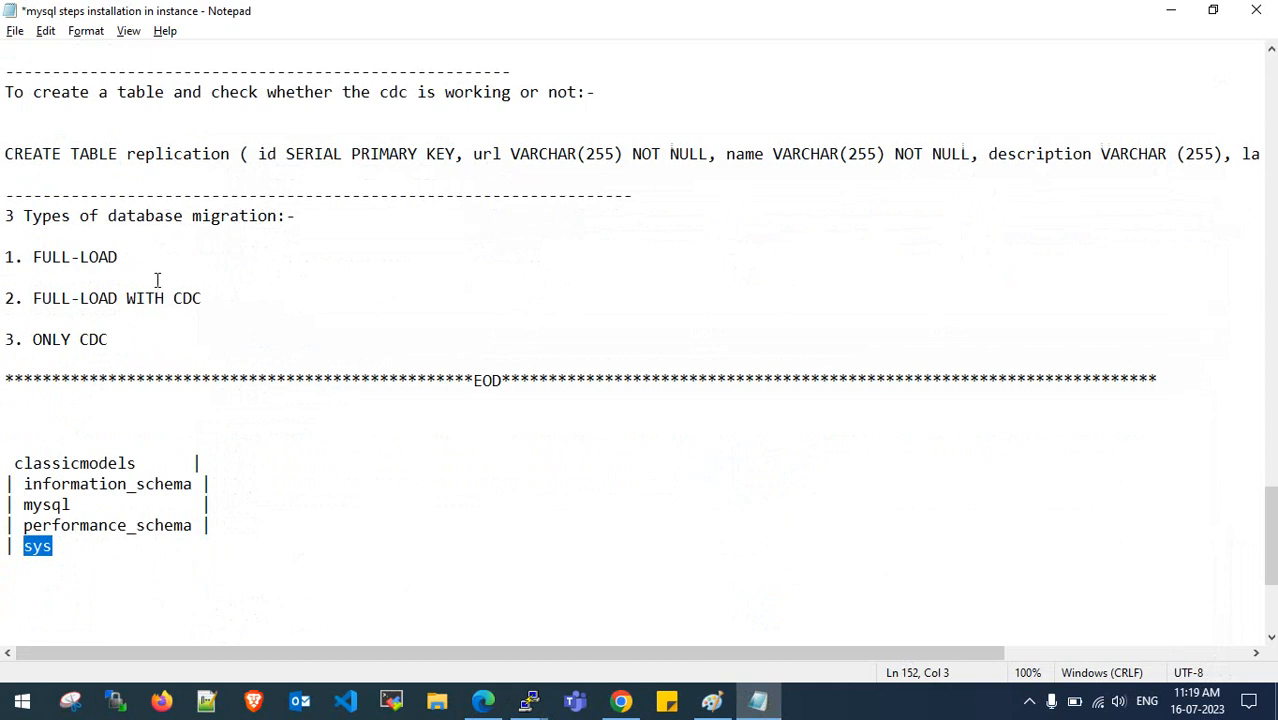
drag(119, 257, 3, 256)
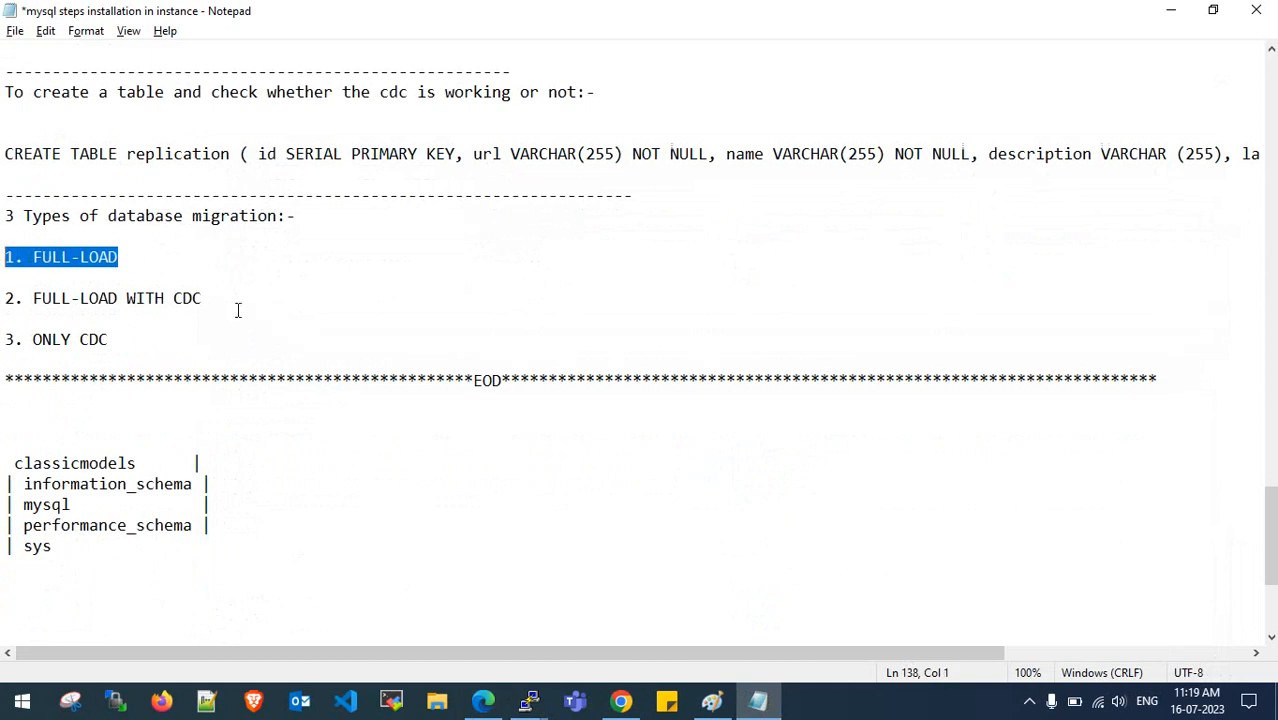
- Note FULL-LOAD WITH CDC in the notes, then return to the task page and refresh it
drag(205, 298, 33, 298)
click(1168, 11)
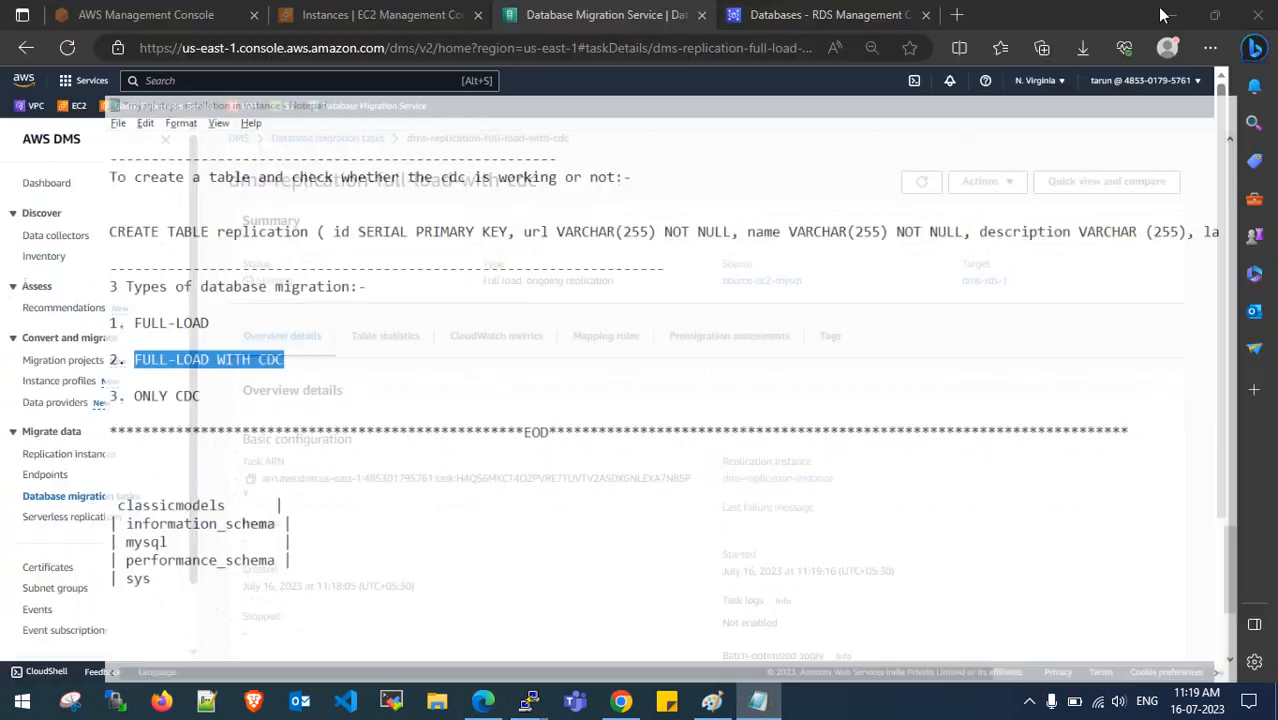
click(919, 183)
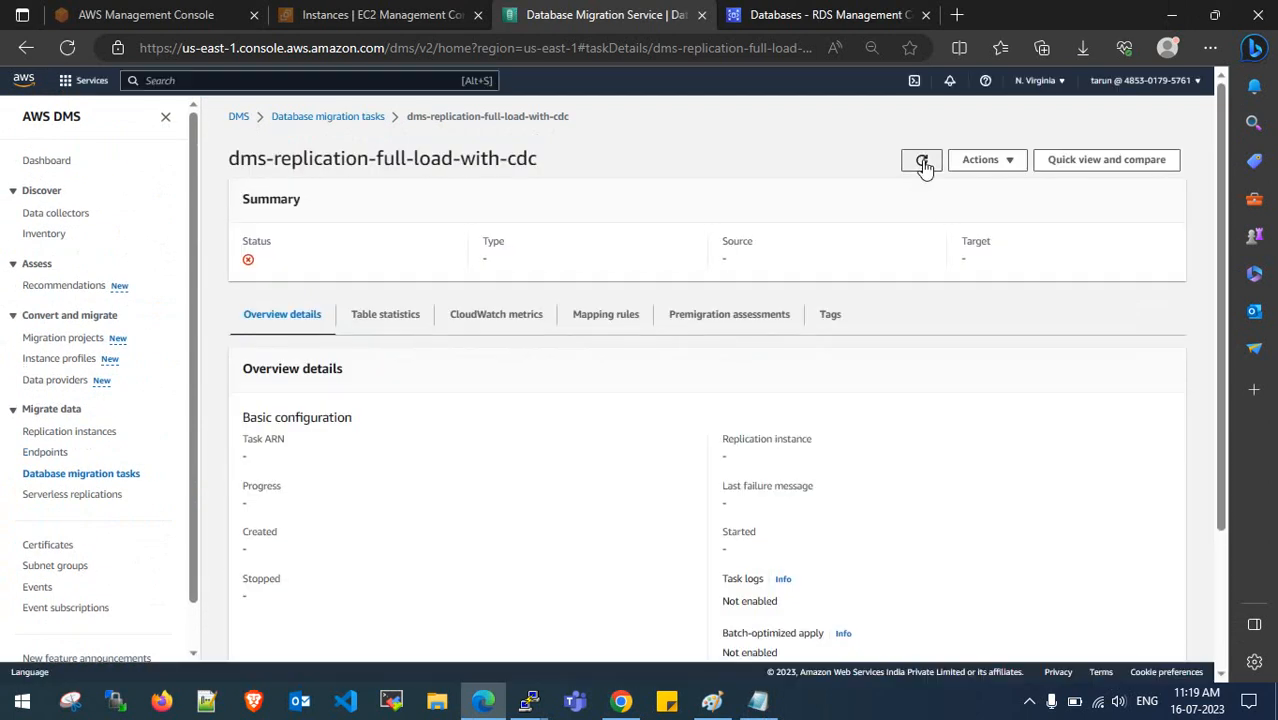
click(922, 162)
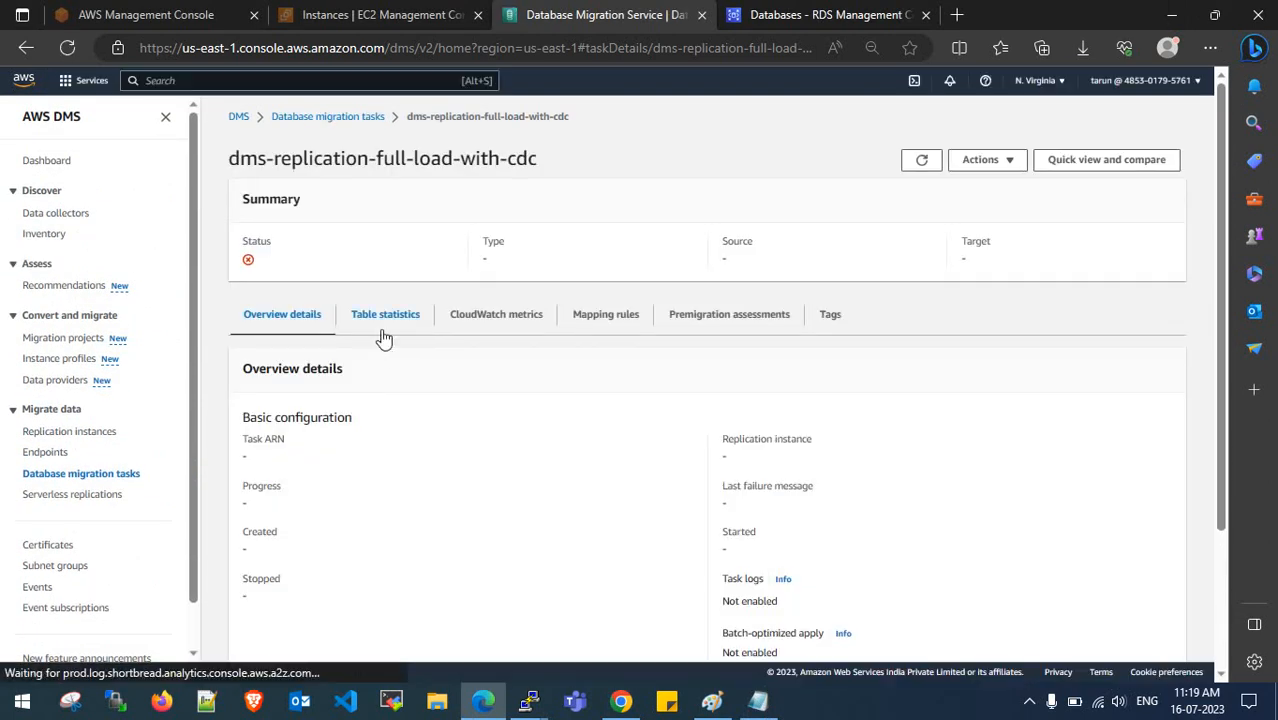
- Switch between the task's Table statistics and Overview details while the page updates
click(383, 338)
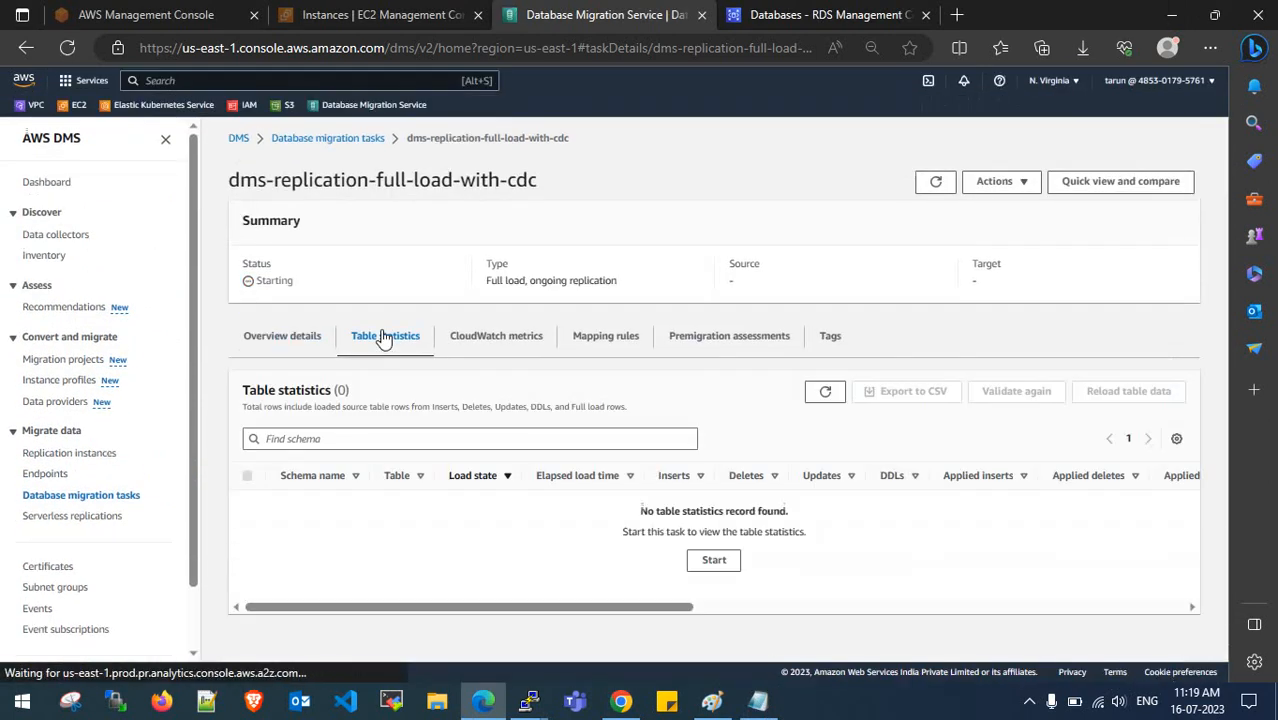
click(304, 344)
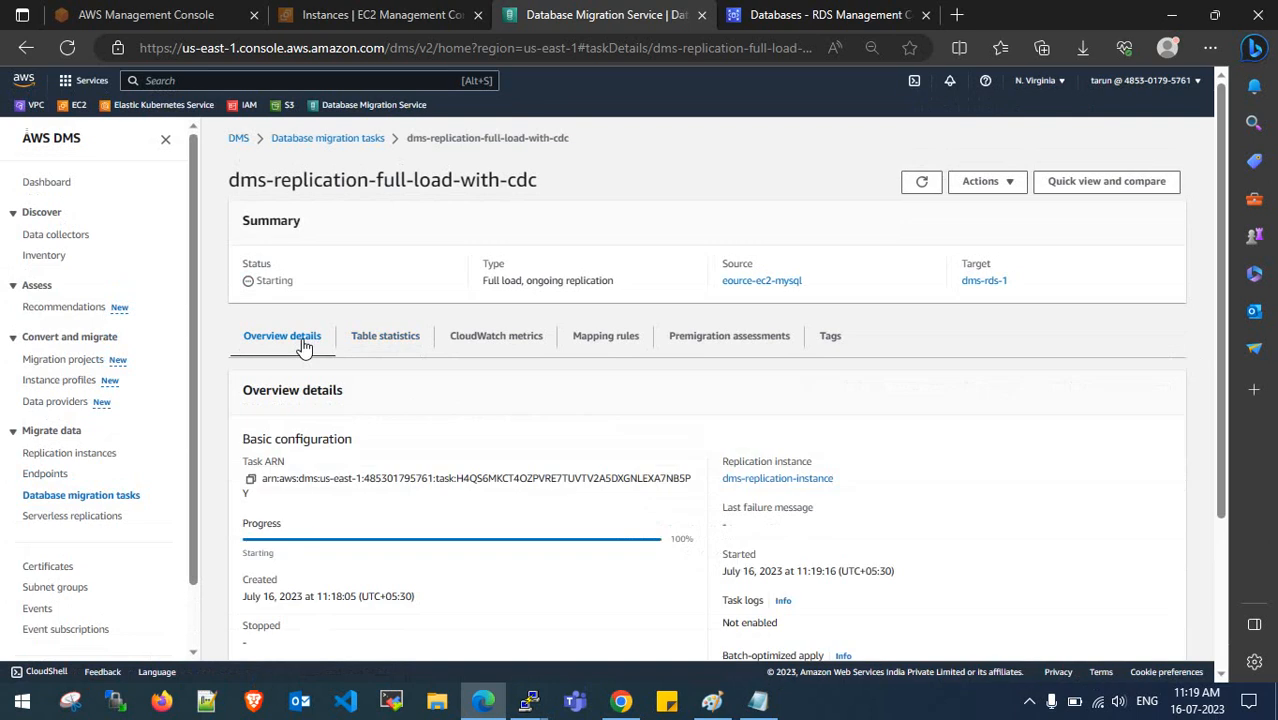
click(369, 343)
click(309, 355)
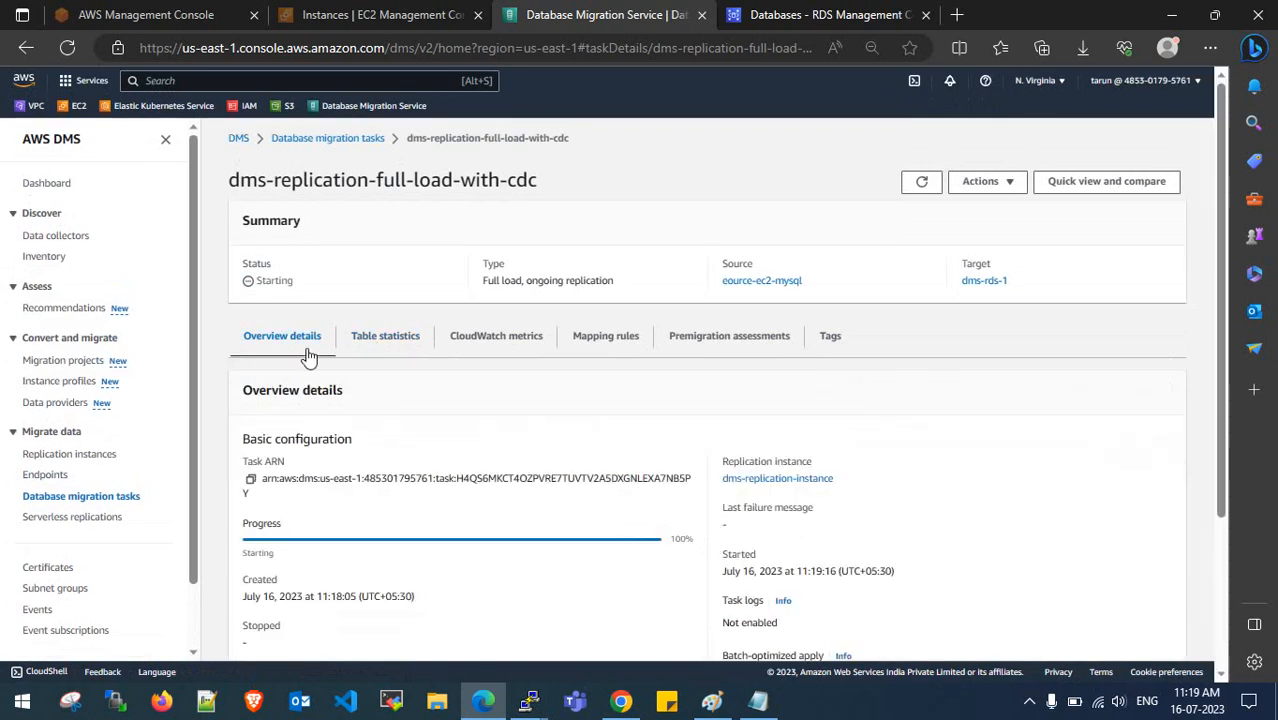
click(392, 346)
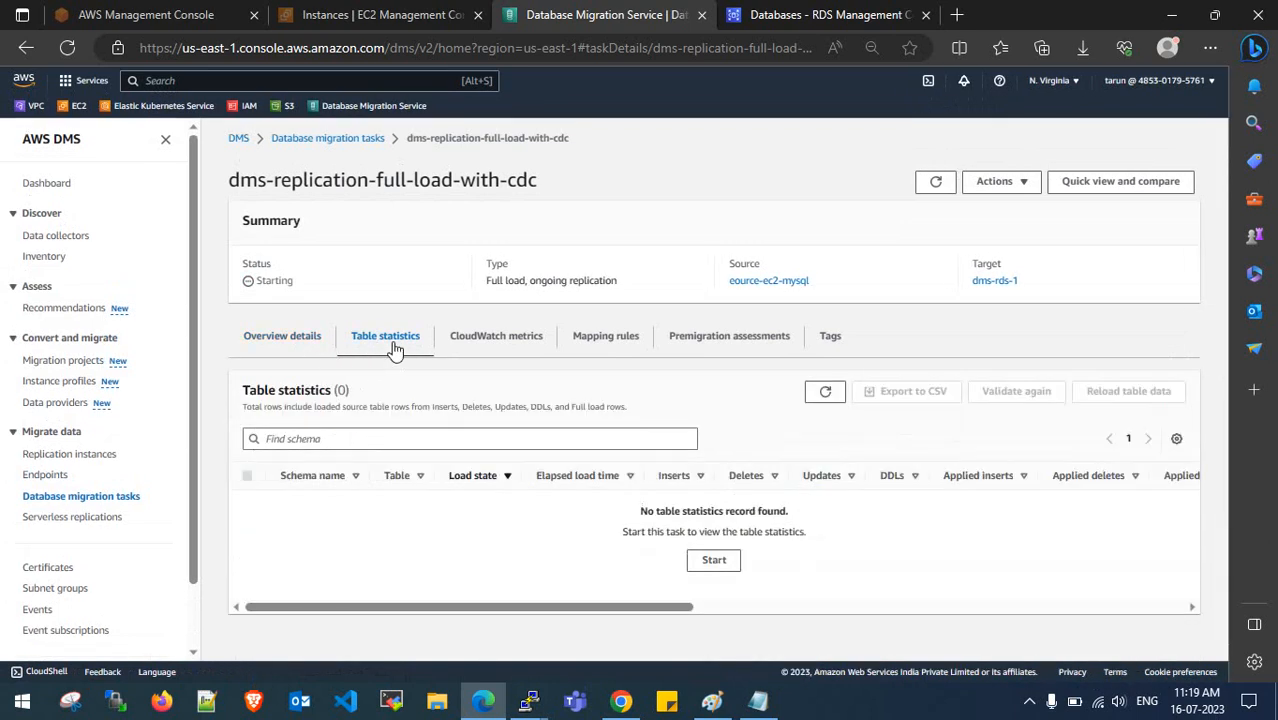
click(300, 345)
scroll(322, 348, down, 2)
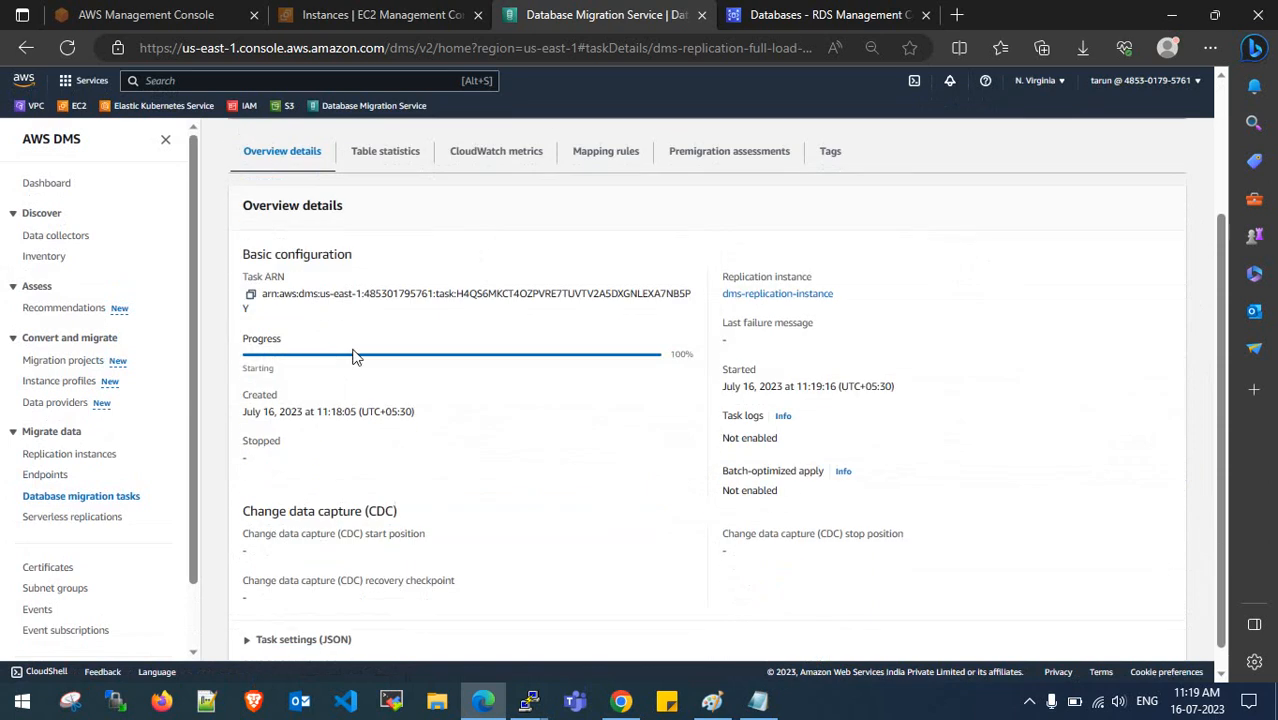
scroll(355, 357, down, 1)
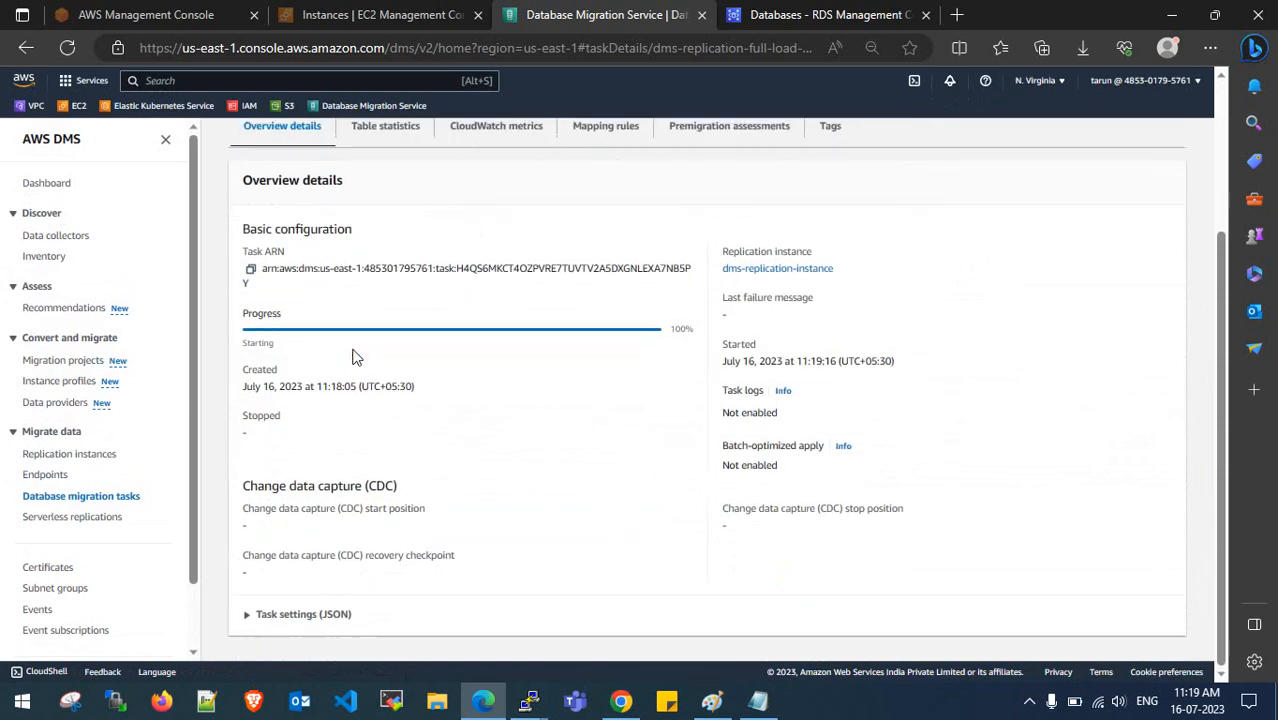
scroll(352, 357, up, 2)
- Confirm the january table appears in the table statistics as Table completed
click(370, 337)
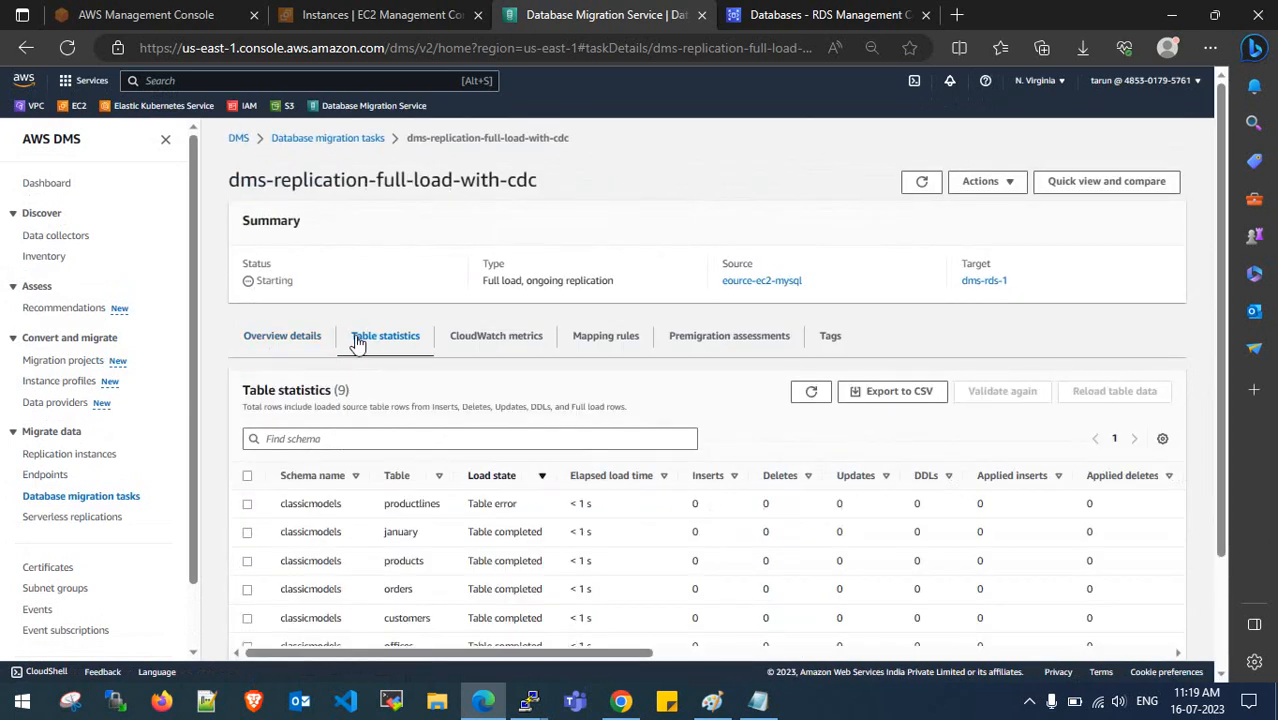
scroll(375, 360, down, 2)
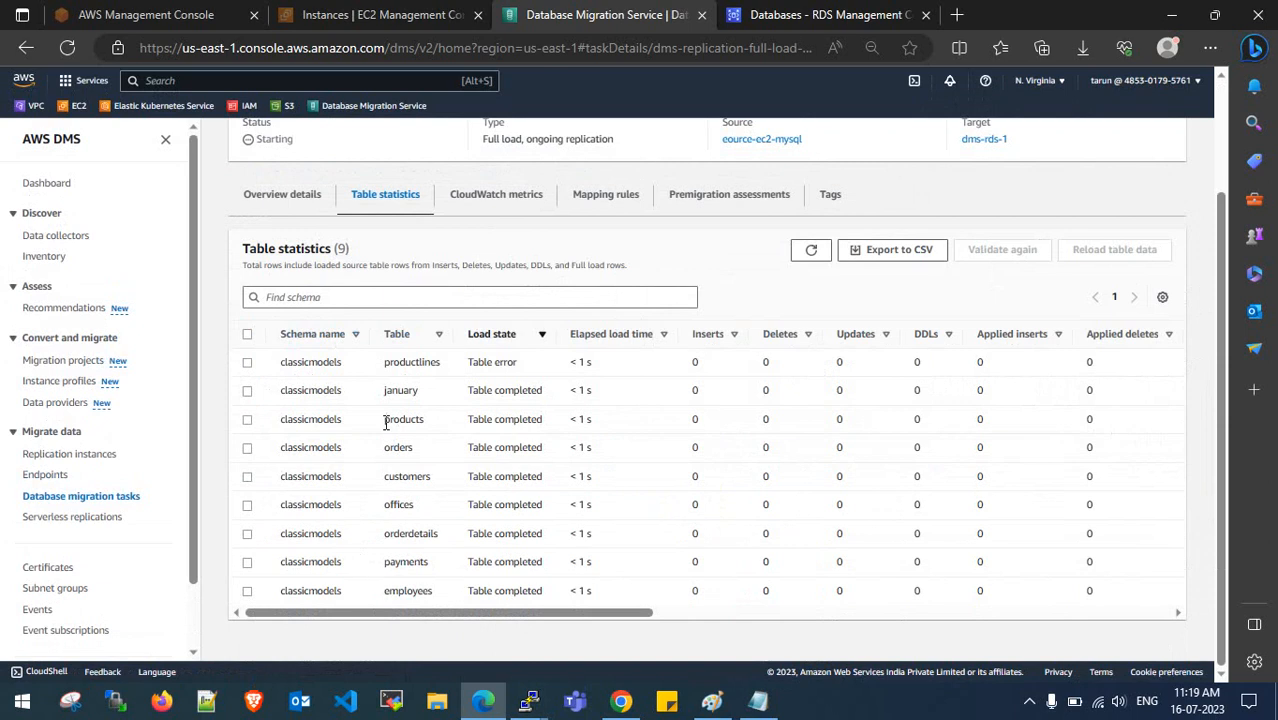
drag(388, 390, 420, 395)
scroll(305, 330, up, 1)
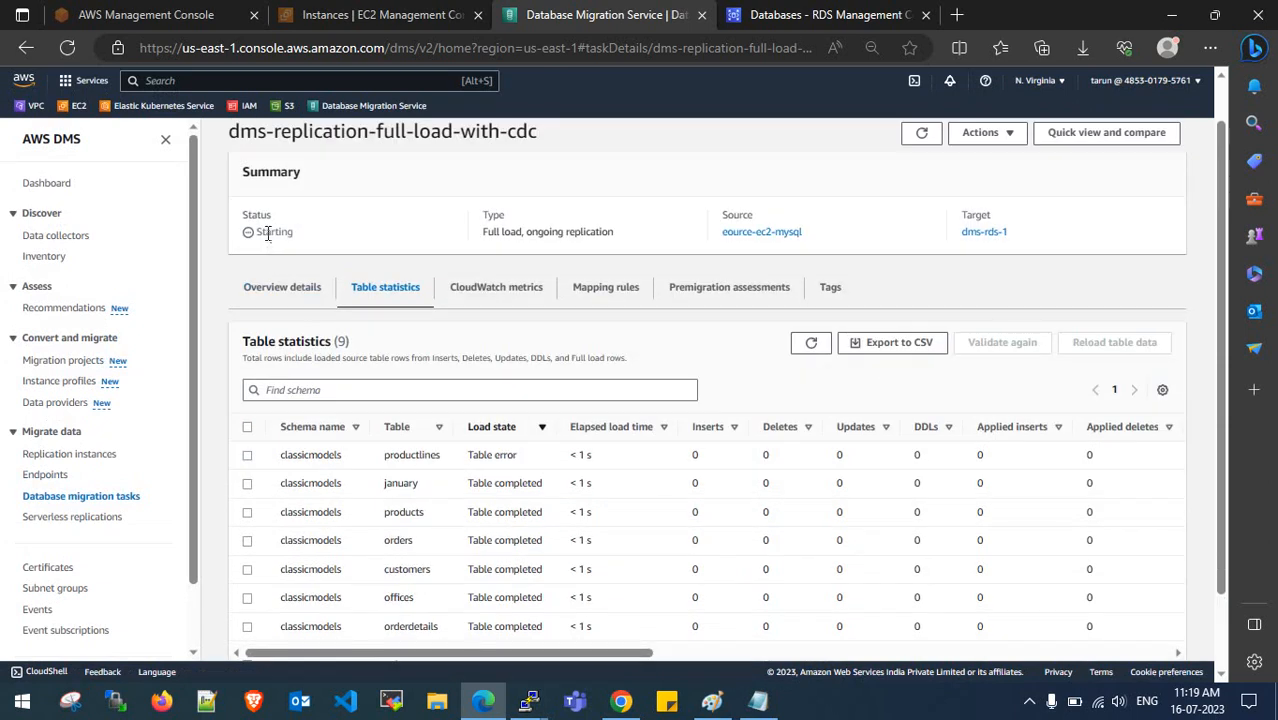
click(300, 287)
scroll(312, 286, up, 1)
- Reopen dms-replication-full-load-with-cdc from the task list and confirm its status is Running
click(327, 146)
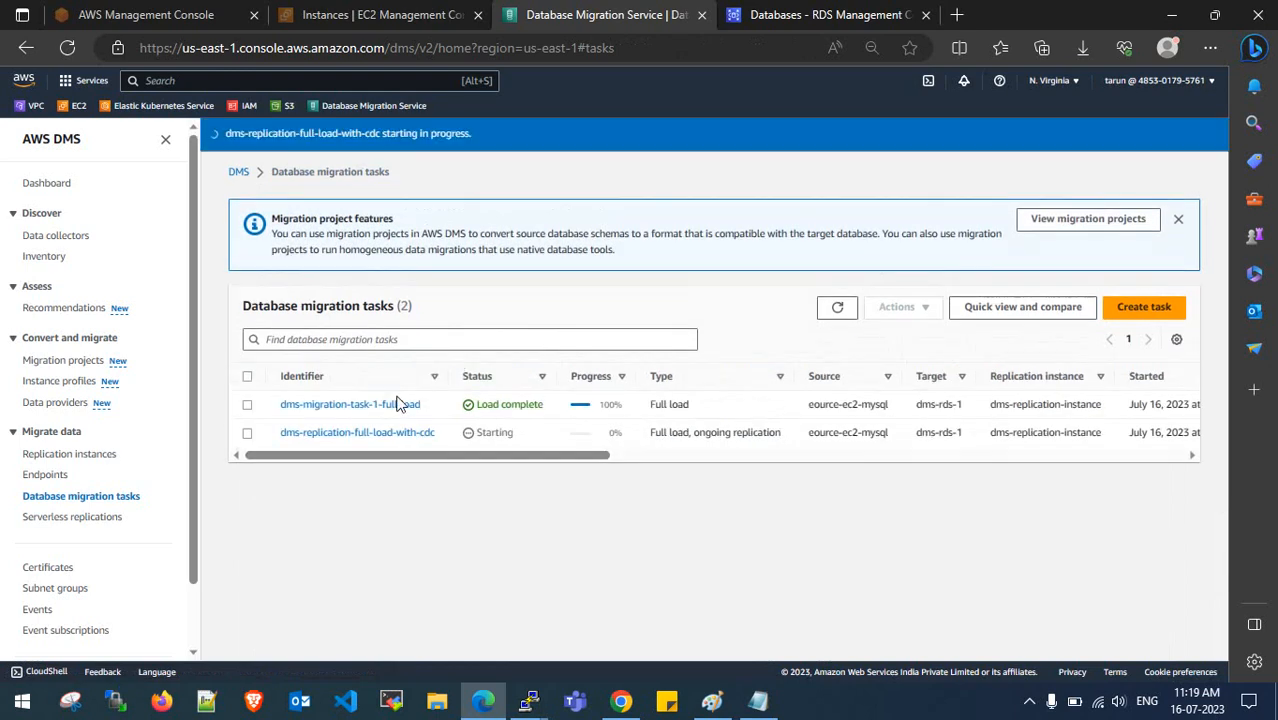
click(399, 434)
click(386, 337)
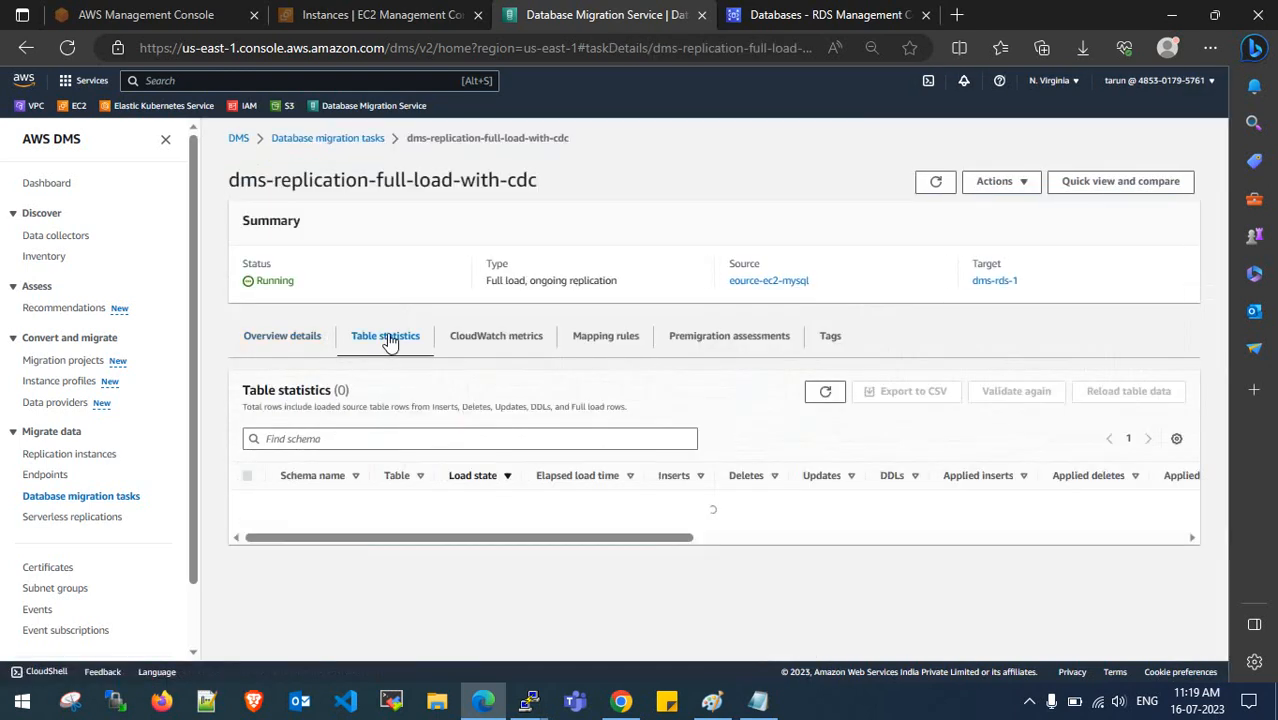
click(297, 340)
drag(308, 283, 252, 285)
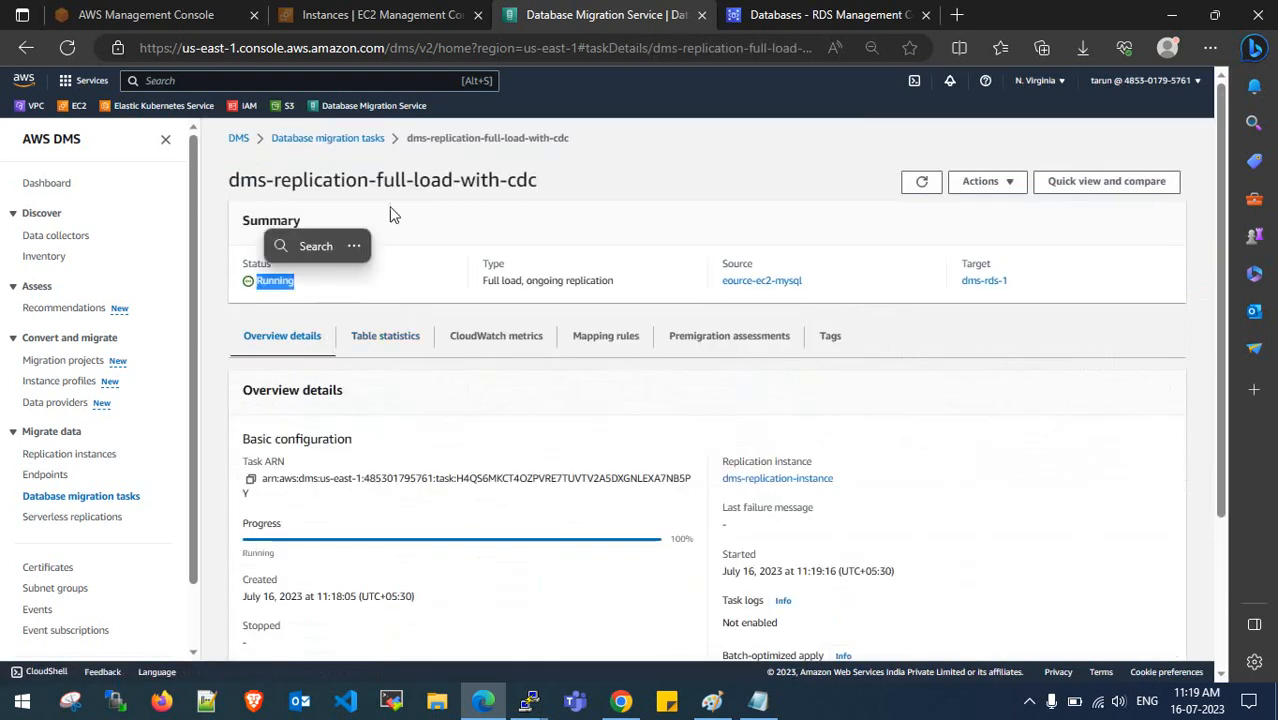
drag(377, 180, 540, 180)
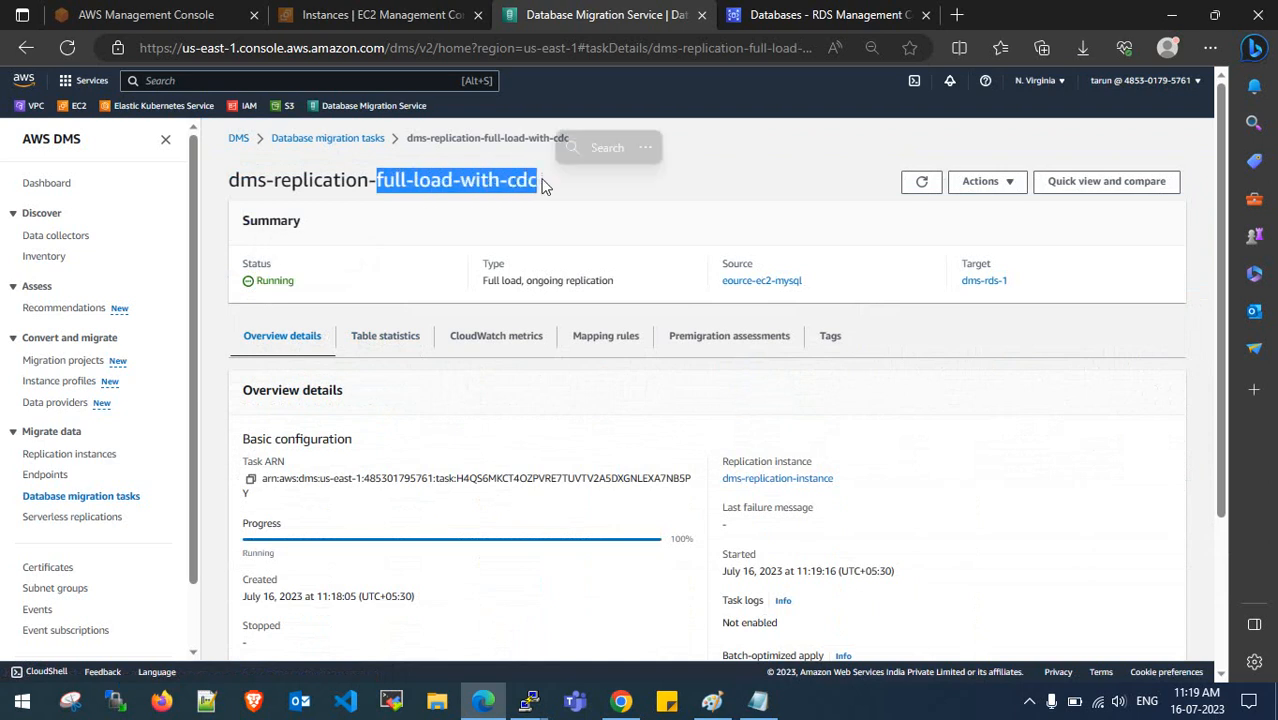
- Recheck the nine-table statistics including january, then bring the MySQL terminal forward
click(393, 343)
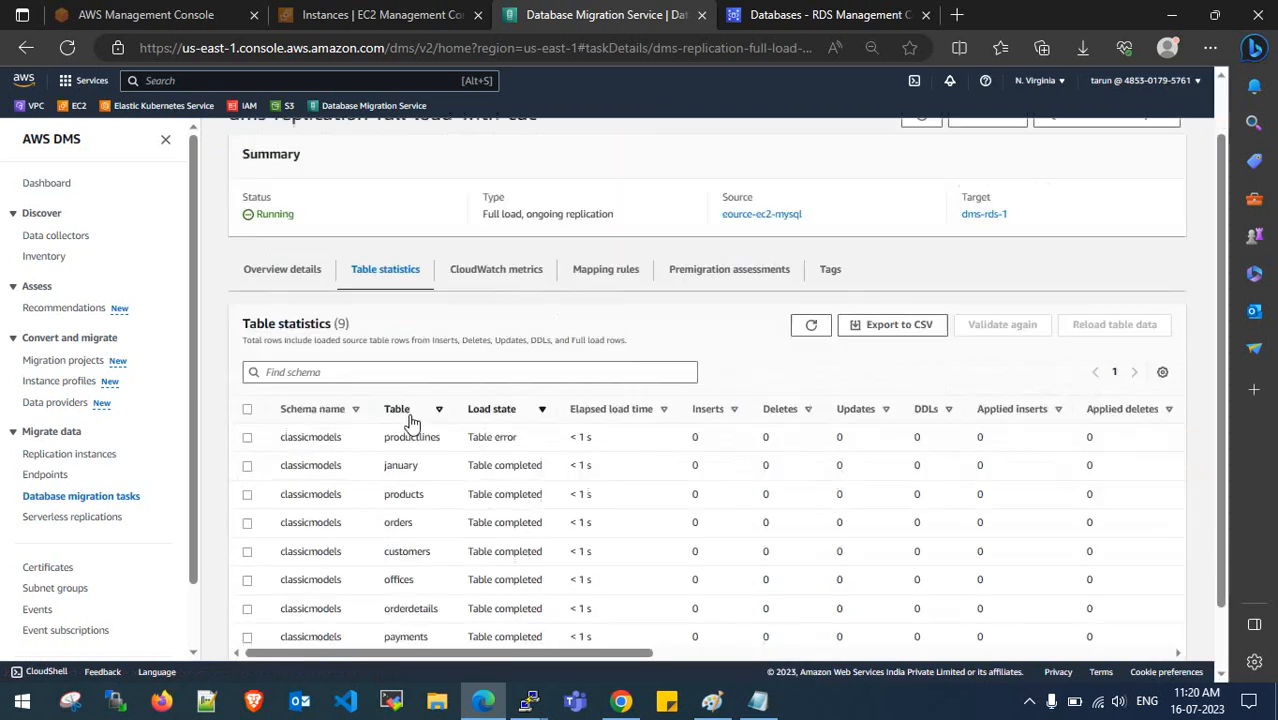
scroll(414, 423, down, 3)
drag(380, 397, 420, 395)
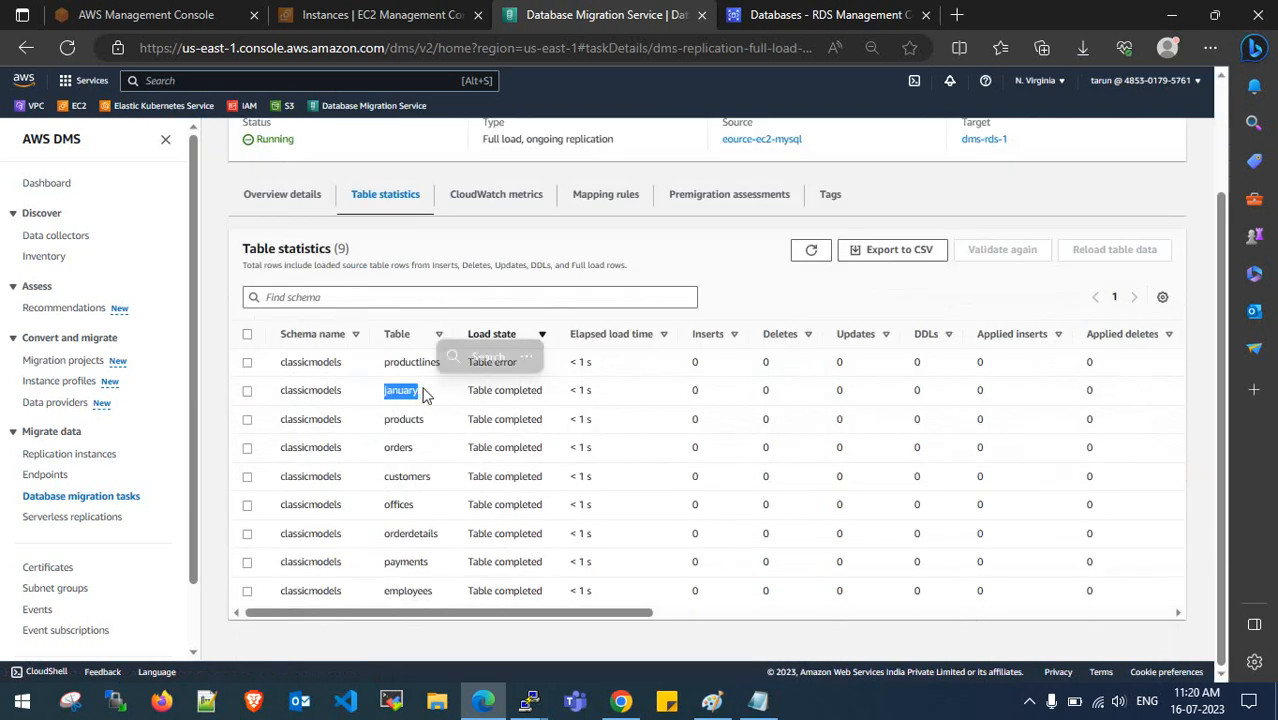
click(418, 390)
scroll(418, 390, up, 3)
drag(540, 181, 379, 181)
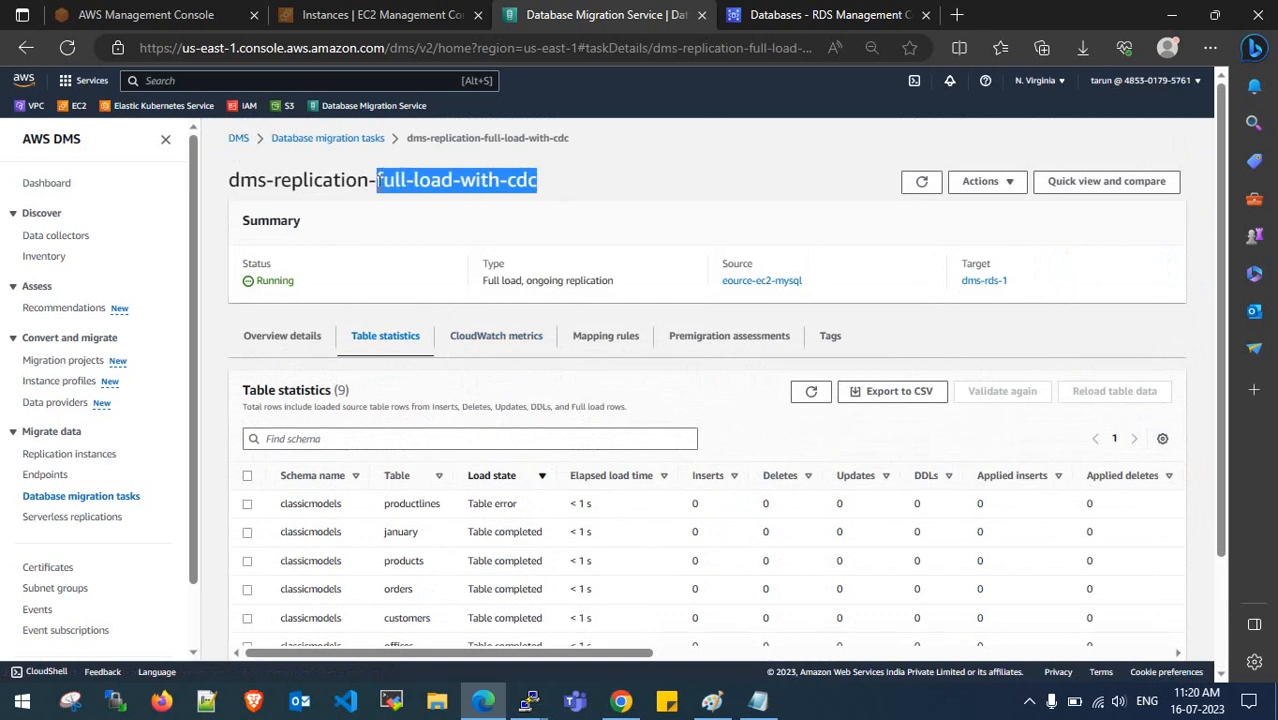
click(379, 181)
scroll(491, 608, down, 3)
mouse_move(529, 702)
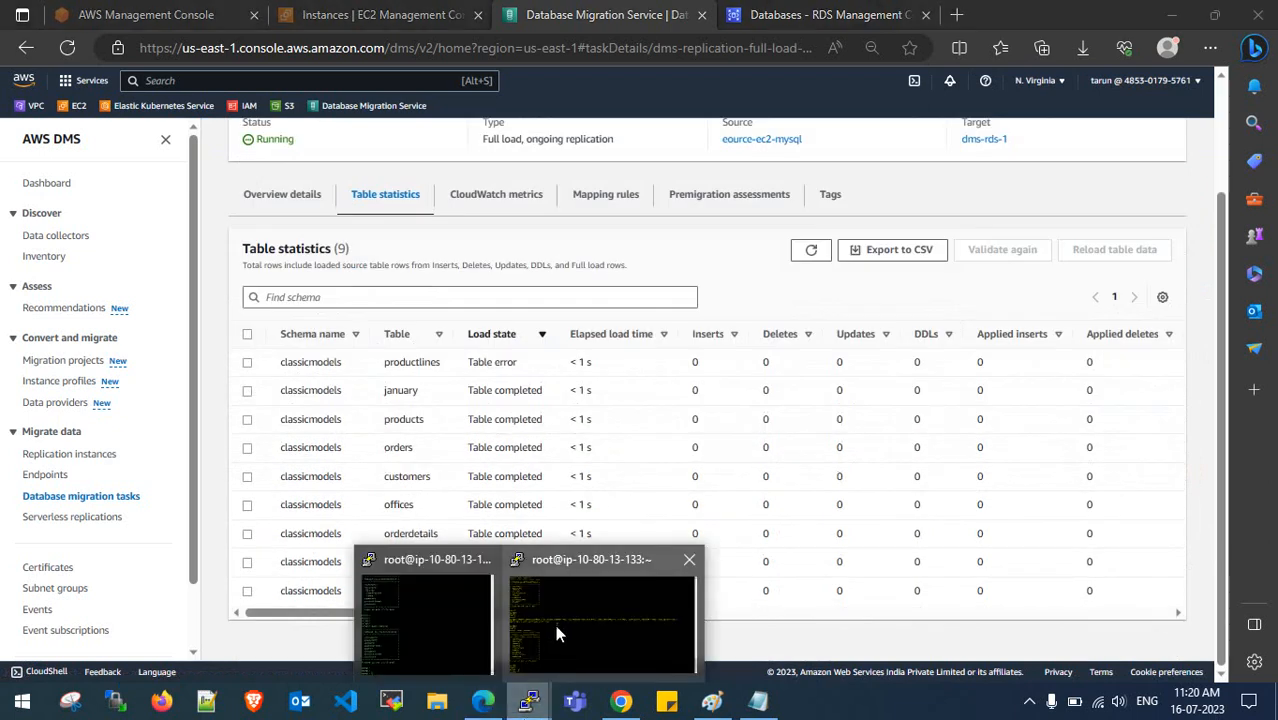
click(548, 612)
- In the second MySQL session, rerun show tables; to look for january
drag(20, 441, 131, 541)
double_click(131, 549)
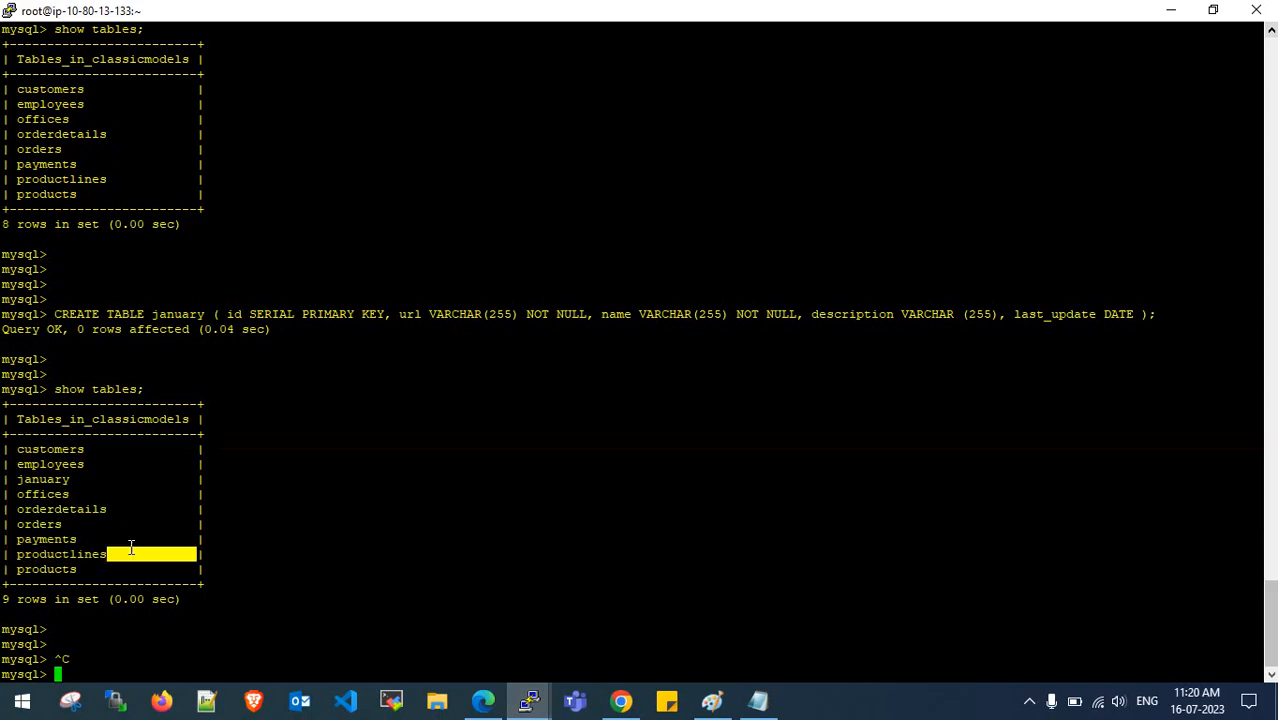
click(532, 704)
click(463, 624)
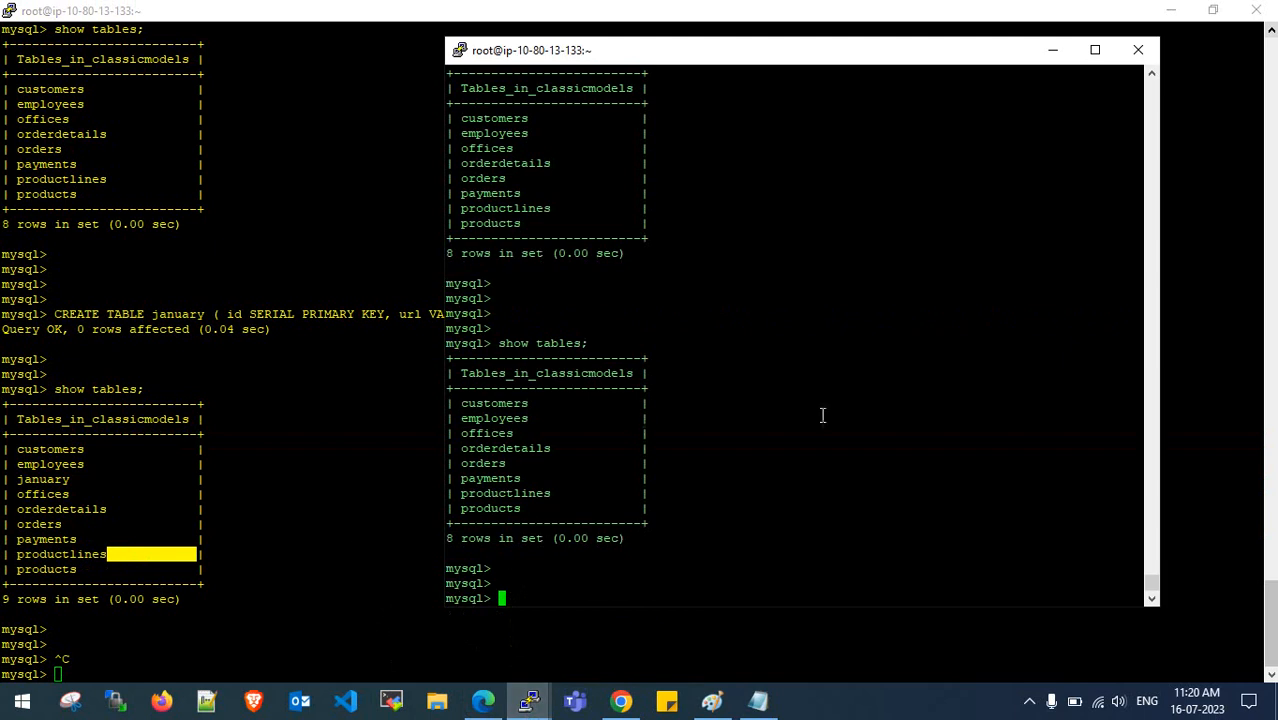
key(Up)
key(Return)
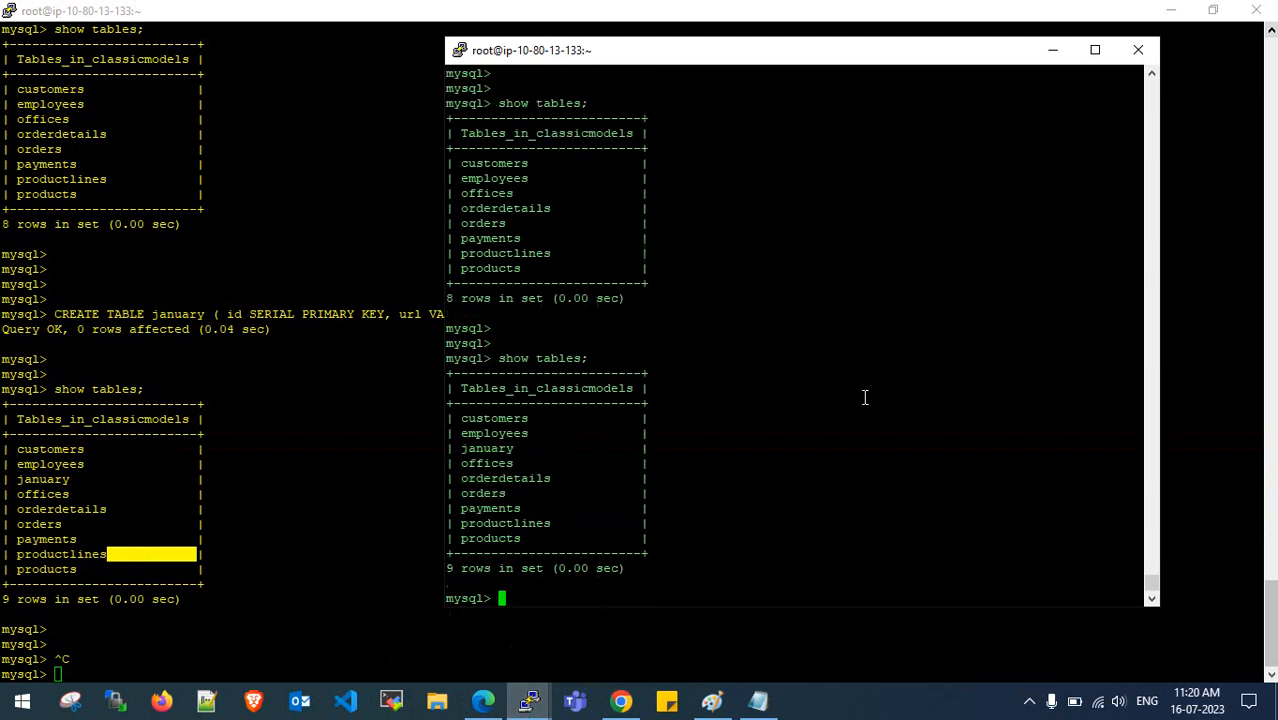
- Point out january and the row count rising from 8 to 9, then return to the first terminal
key(Return)
key(Return)
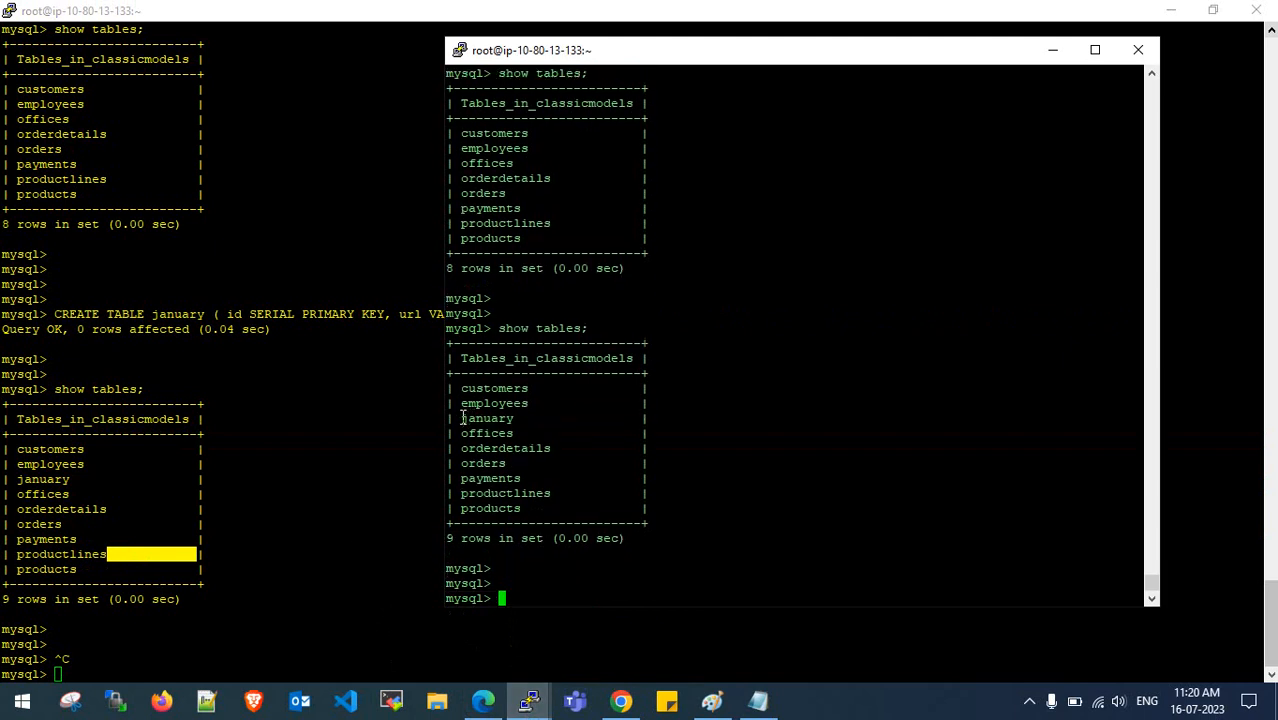
drag(463, 418, 516, 420)
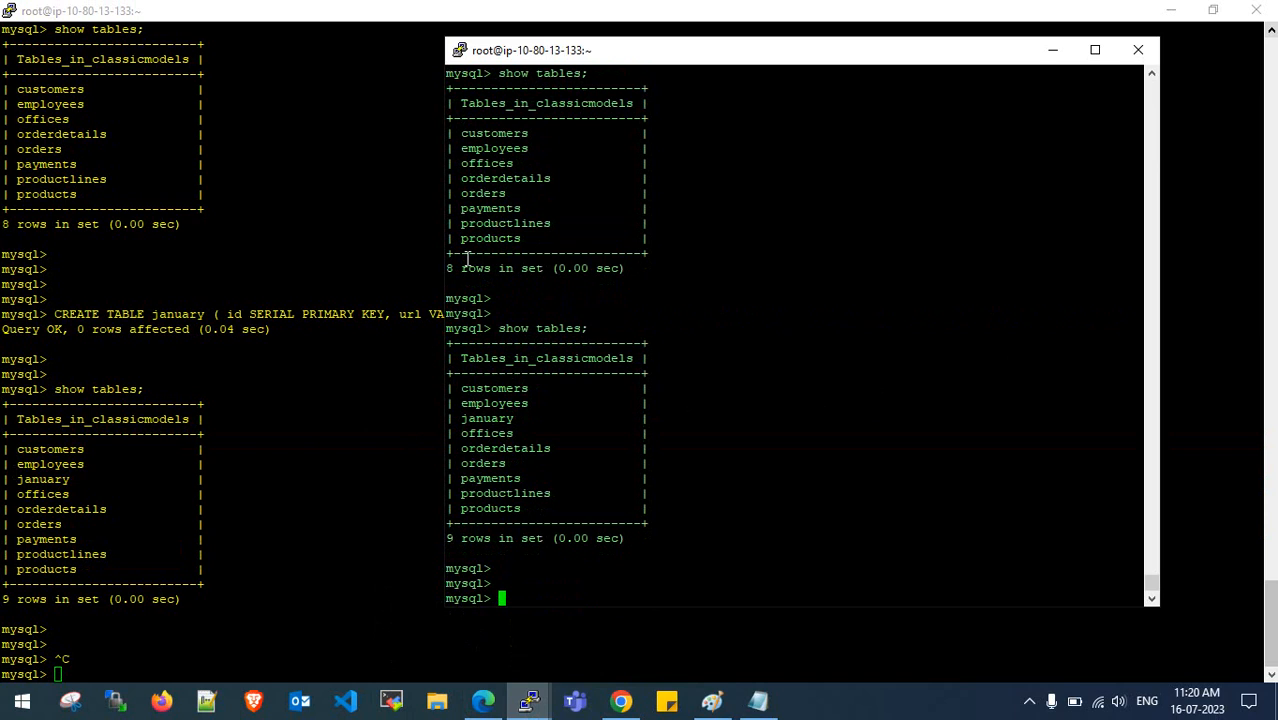
drag(450, 266, 518, 268)
click(518, 268)
drag(447, 540, 555, 537)
click(555, 537)
drag(463, 420, 525, 420)
click(466, 458)
click(322, 499)
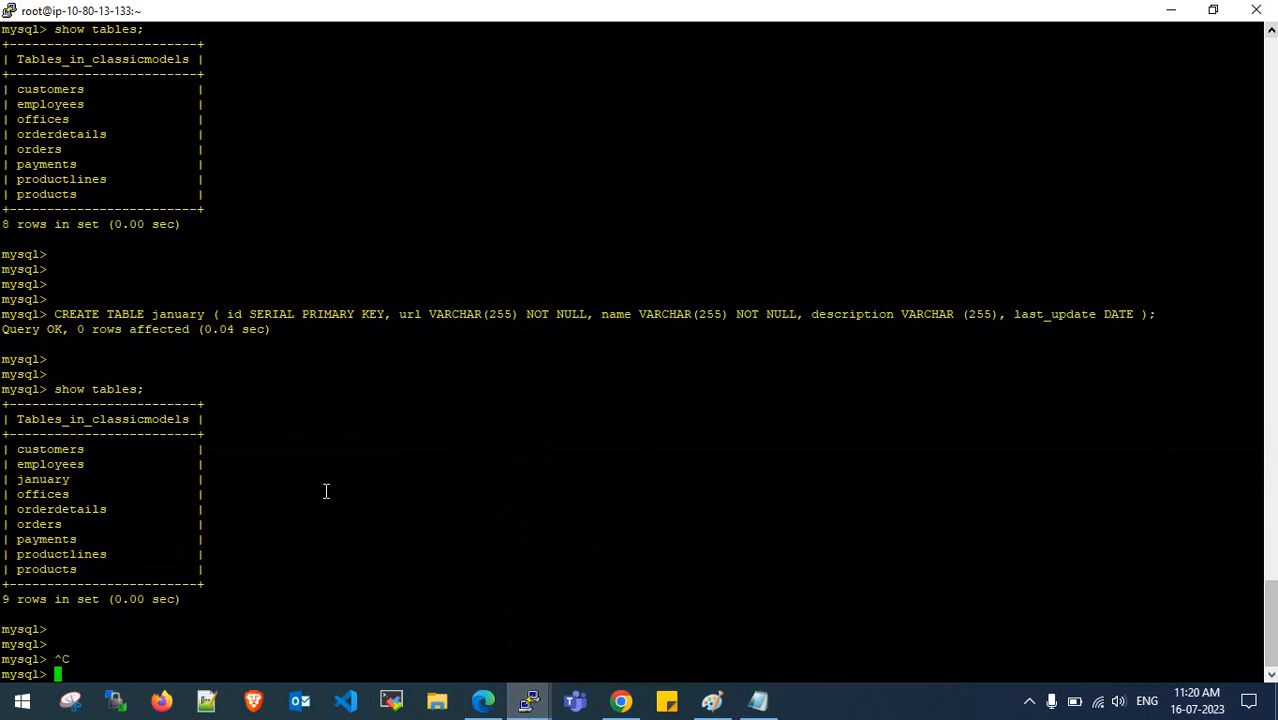
- Create a february table by editing the recalled CREATE TABLE january command
key(Return)
key(Return)
key(Return)
key(Return)
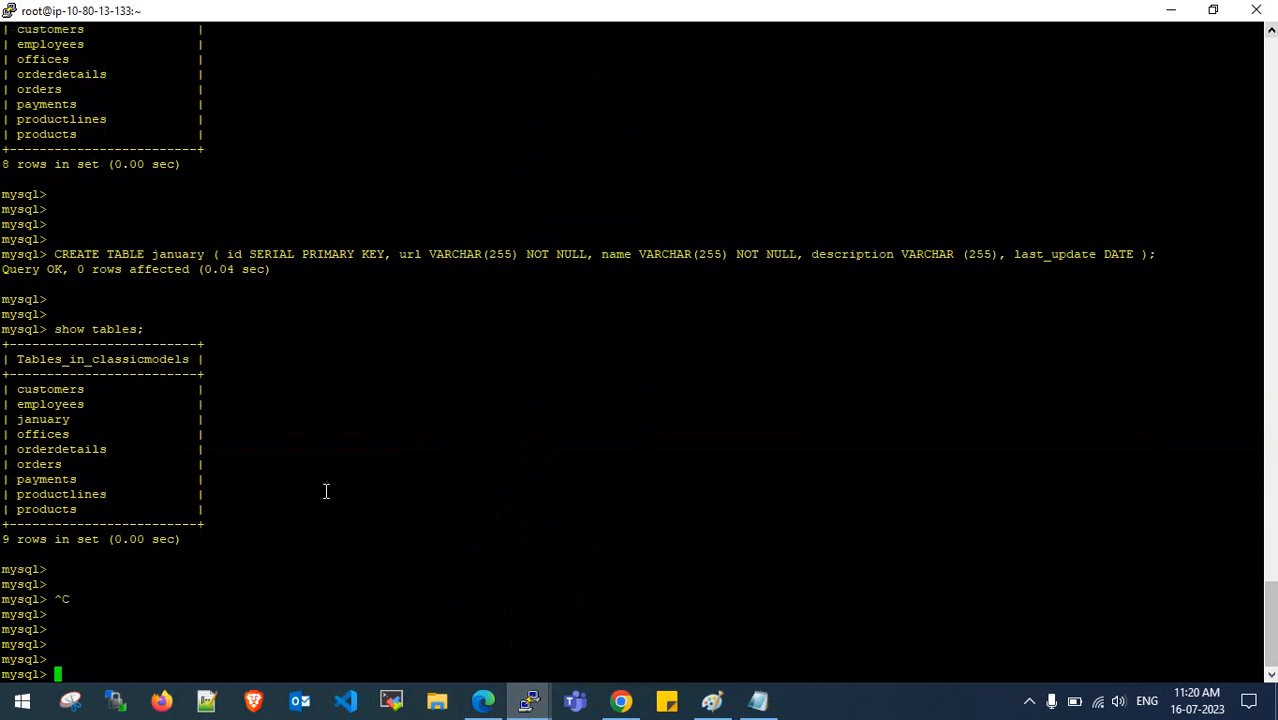
key(Up)
key(Up)
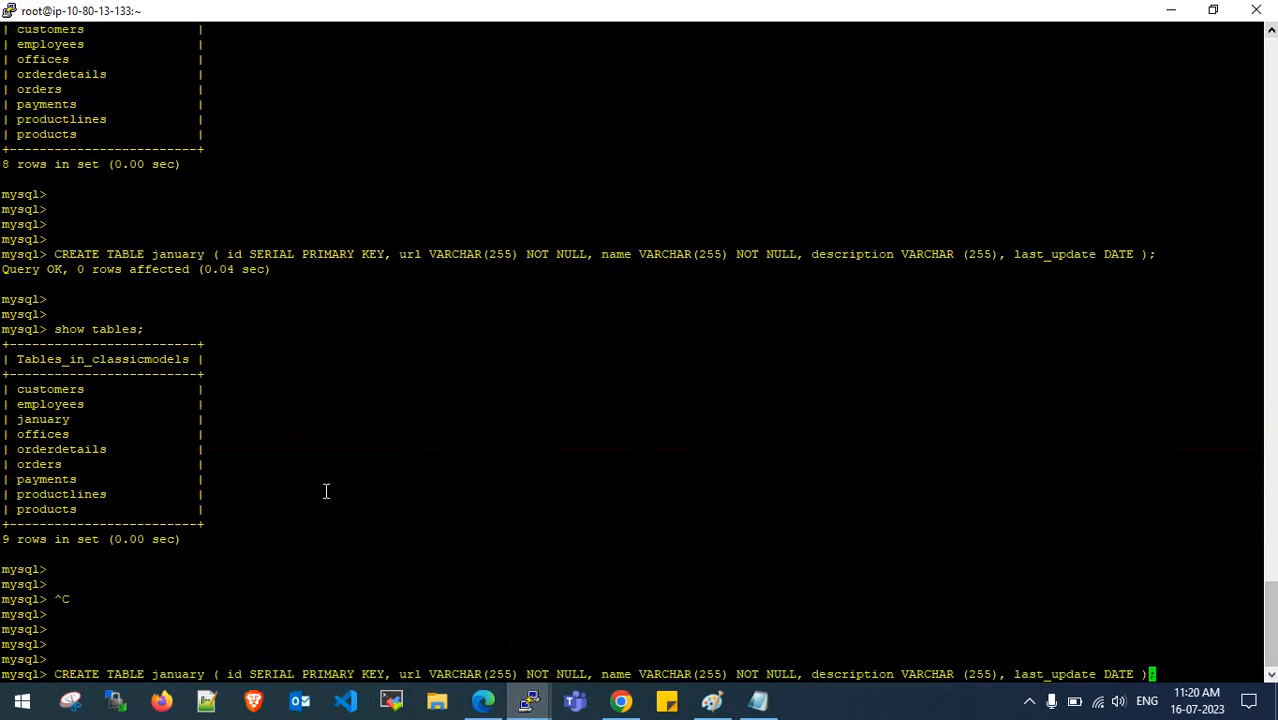
key(Left)
key(Left)
key(Left)
key(Left)
key(Left)
key(Left)
key(Left)
key(Left)
key(Left)
key(Left)
key(Left)
key(Left)
key(Left)
key(Left)
key(Left)
key(Left)
key(Left)
key(Left)
key(Left)
key(Left)
key(Left)
key(Left)
key(Left)
key(Left)
key(Left)
key(Left)
key(Left)
key(Left)
key(Left)
key(Left)
key(Left)
key(Left)
key(Left)
key(Left)
key(Left)
key(Left)
key(Left)
key(Left)
key(Left)
key(Left)
key(Left)
key(Left)
key(Left)
key(Left)
key(Left)
key(Left)
key(Left)
key(Left)
key(Left)
key(Left)
key(Left)
key(Left)
key(Left)
key(Left)
key(Left)
key(Left)
key(Right)
key(Right)
key(Right)
key(Right)
key(Right)
key(Right)
key(BackSpace)
key(BackSpace)
key(BackSpace)
key(BackSpace)
key(BackSpace)
key(BackSpace)
key(BackSpace)
key(BackSpace)
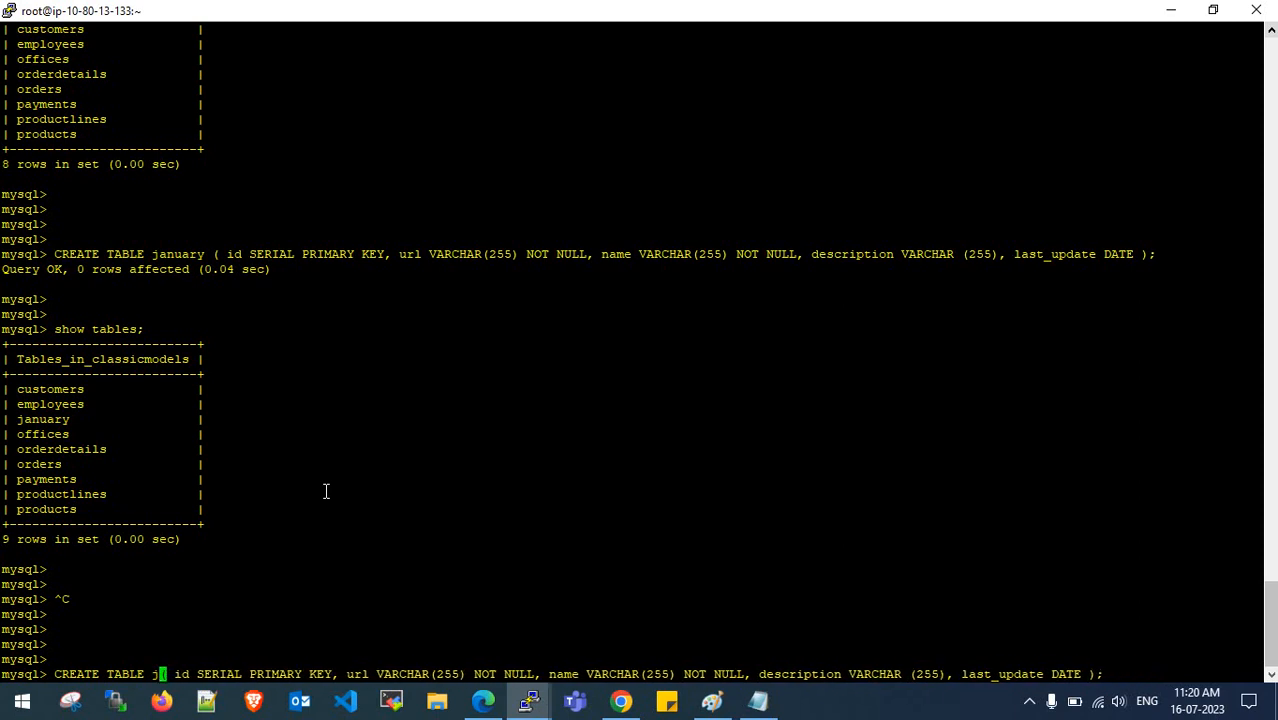
text(febr)
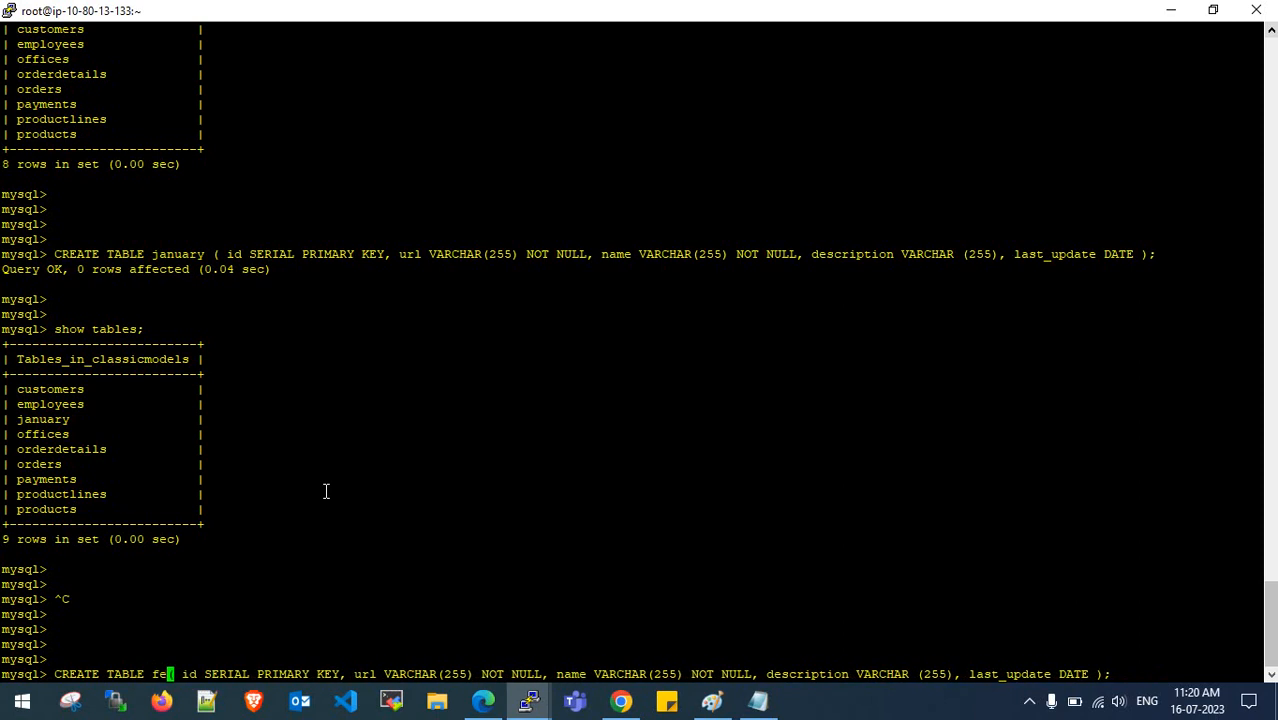
text(uary)
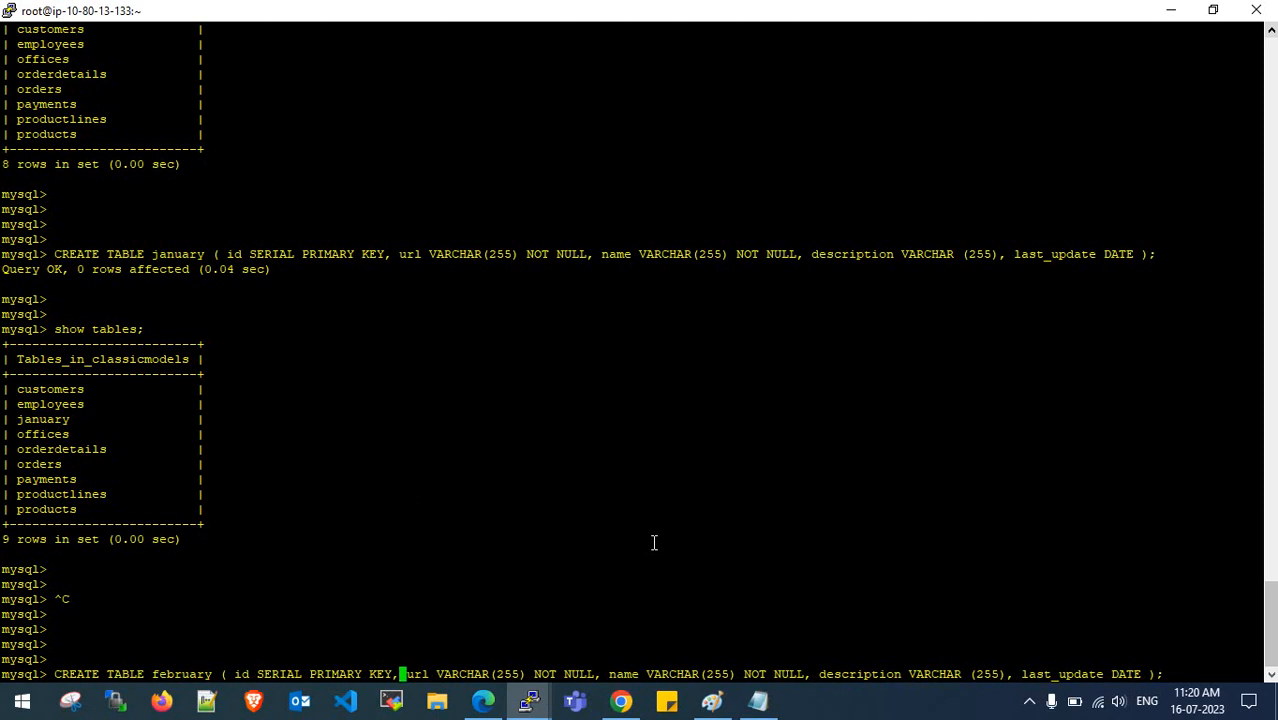
key(Right)
key(Right)
key(Right)
key(Right)
key(Right)
key(Right)
key(Right)
key(Right)
key(Right)
key(Right)
key(Right)
key(Right)
key(Right)
key(Right)
key(Right)
key(Right)
key(Right)
key(Right)
key(Right)
key(Right)
key(Right)
key(Right)
key(Right)
key(Right)
key(Right)
key(Right)
key(Right)
key(Right)
key(Right)
key(Right)
key(Right)
key(Right)
key(Right)
key(Right)
key(Right)
key(Right)
key(Right)
key(Return)
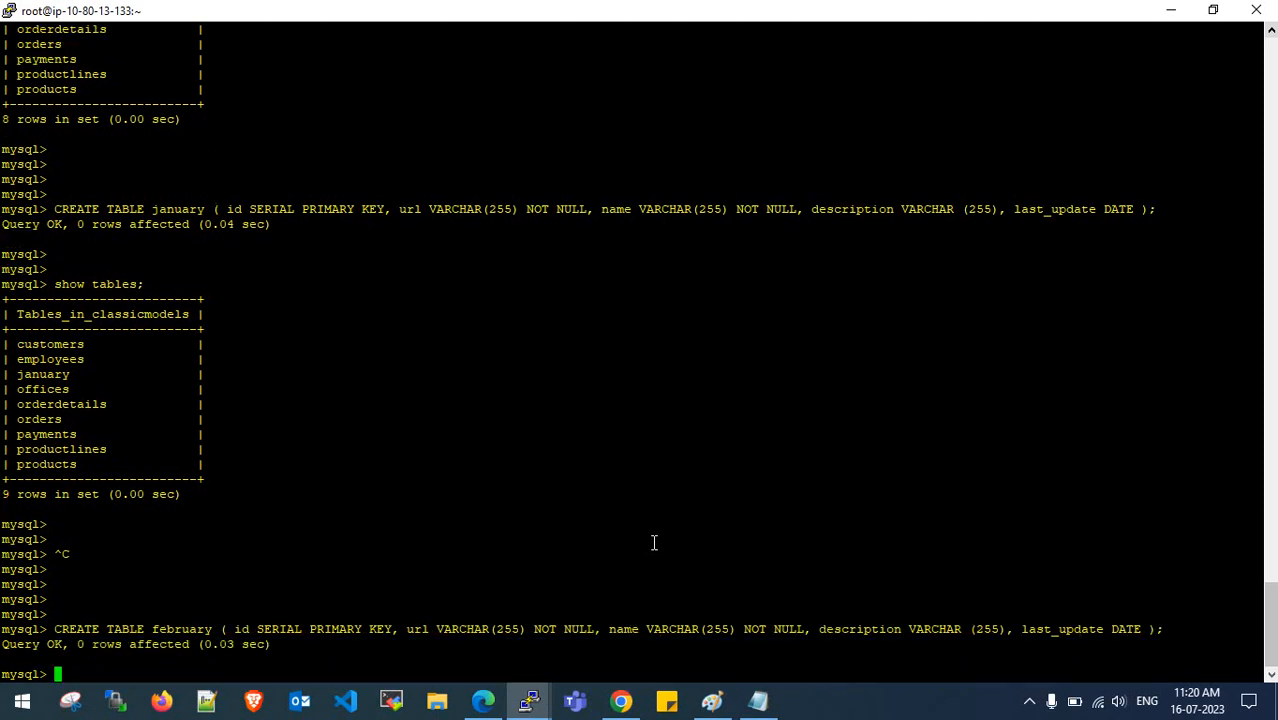
- Run show tables; in the first session to confirm february and 10 rows
key(Return)
key(Return)
key(Up)
key(Up)
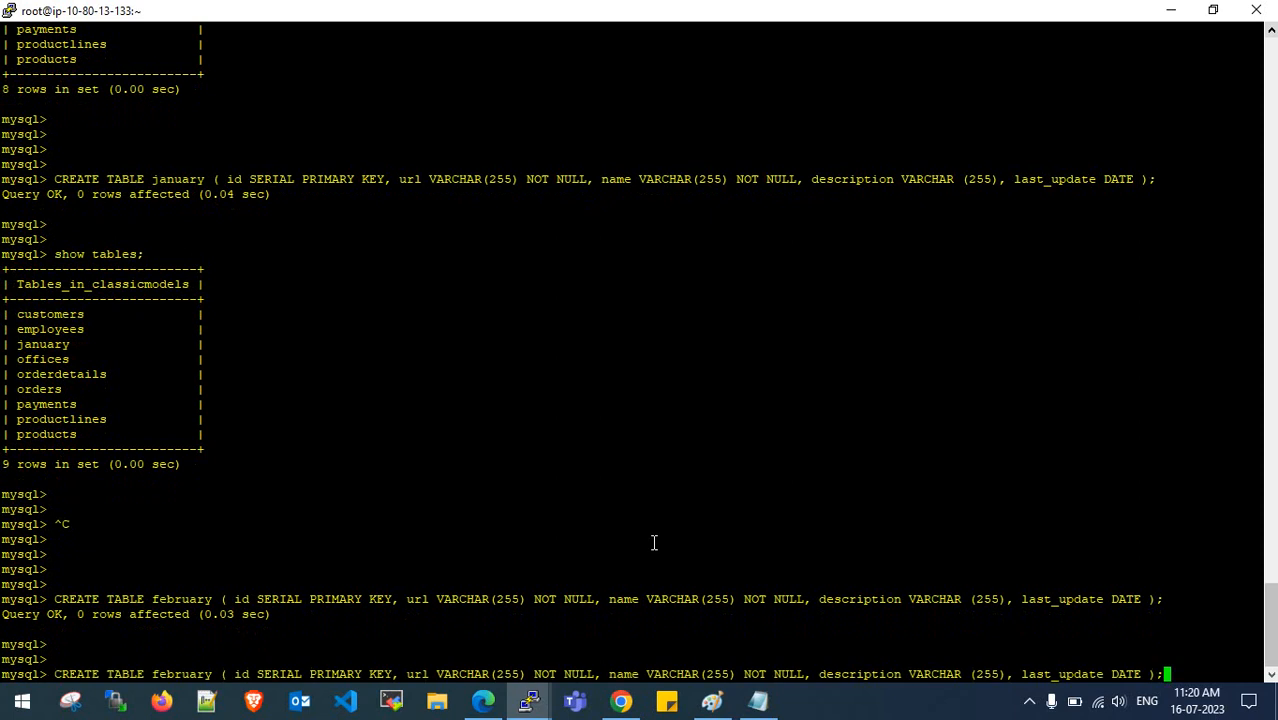
key(Return)
key(Return)
key(Return)
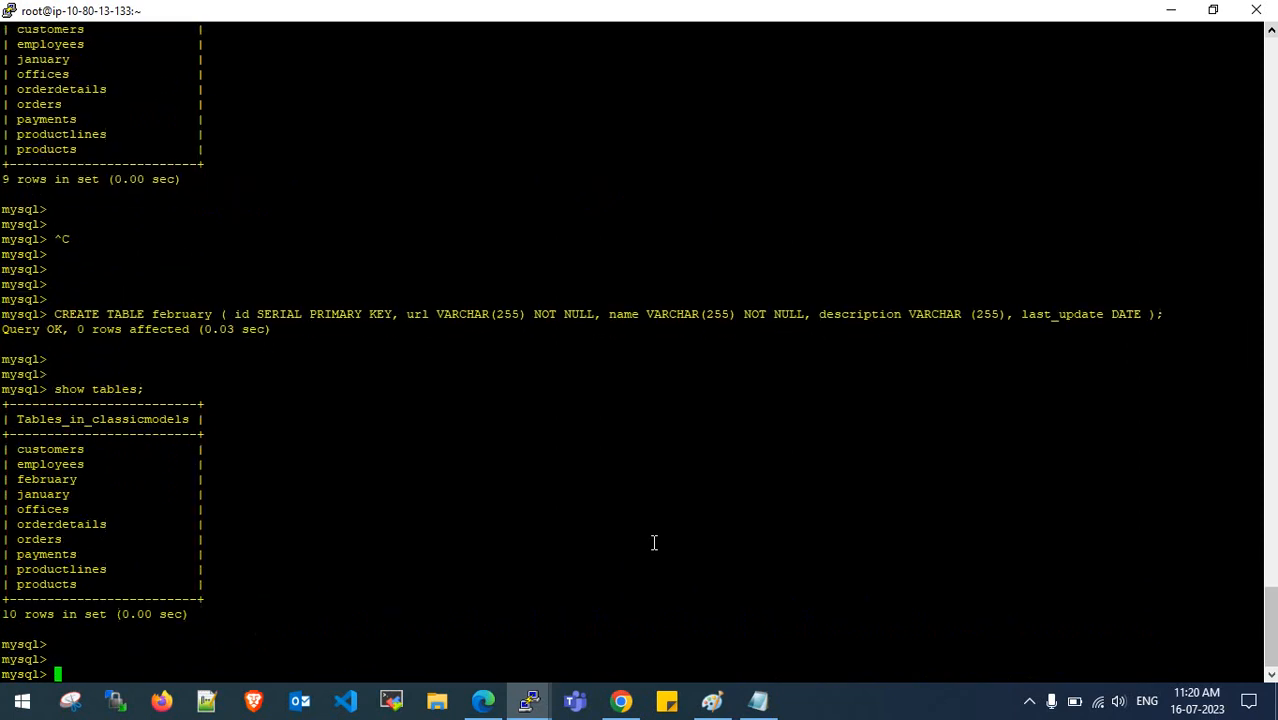
drag(10, 480, 95, 479)
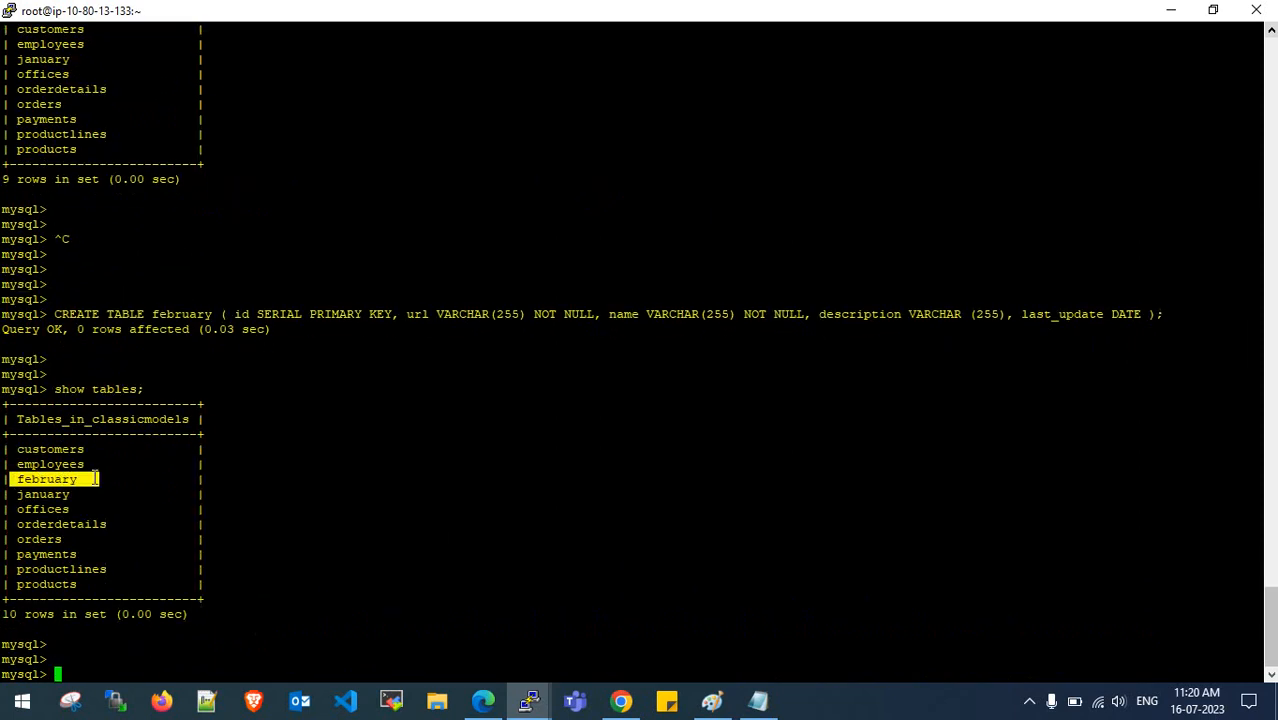
drag(4, 615, 48, 614)
double_click(48, 614)
- Confirm february in the second session's table list, then switch to the DMS statistics page
click(532, 700)
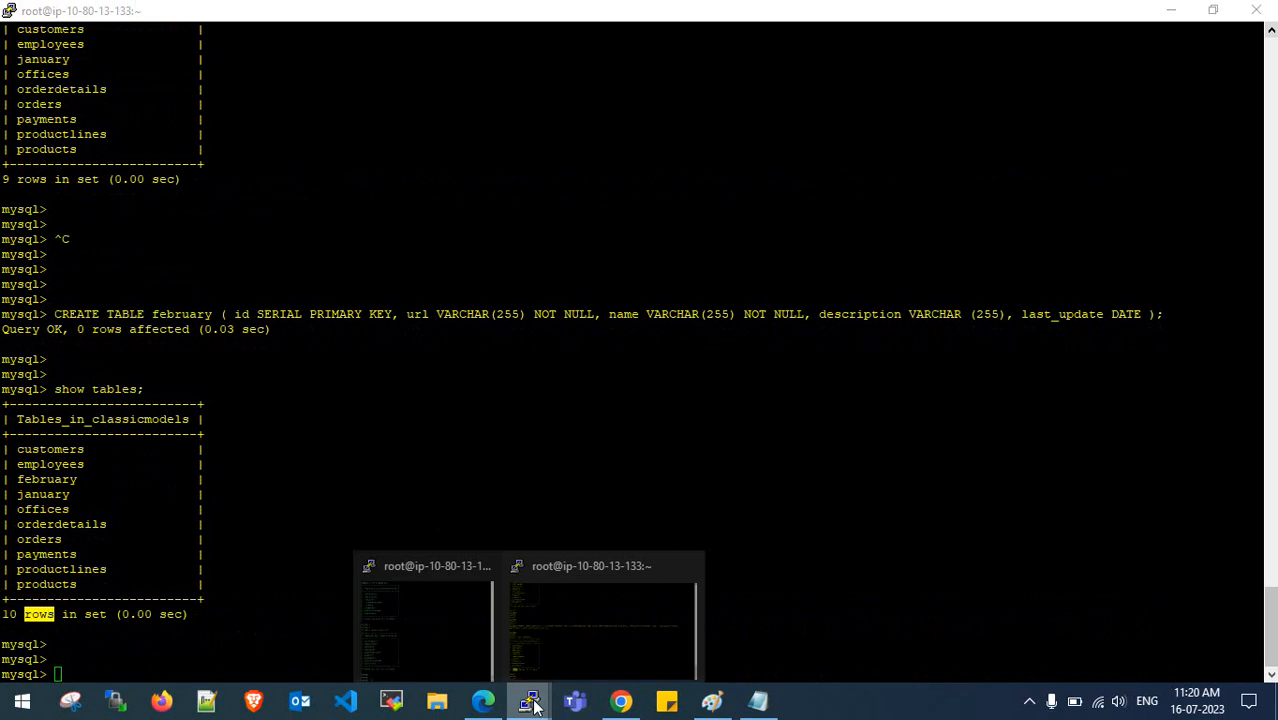
click(560, 632)
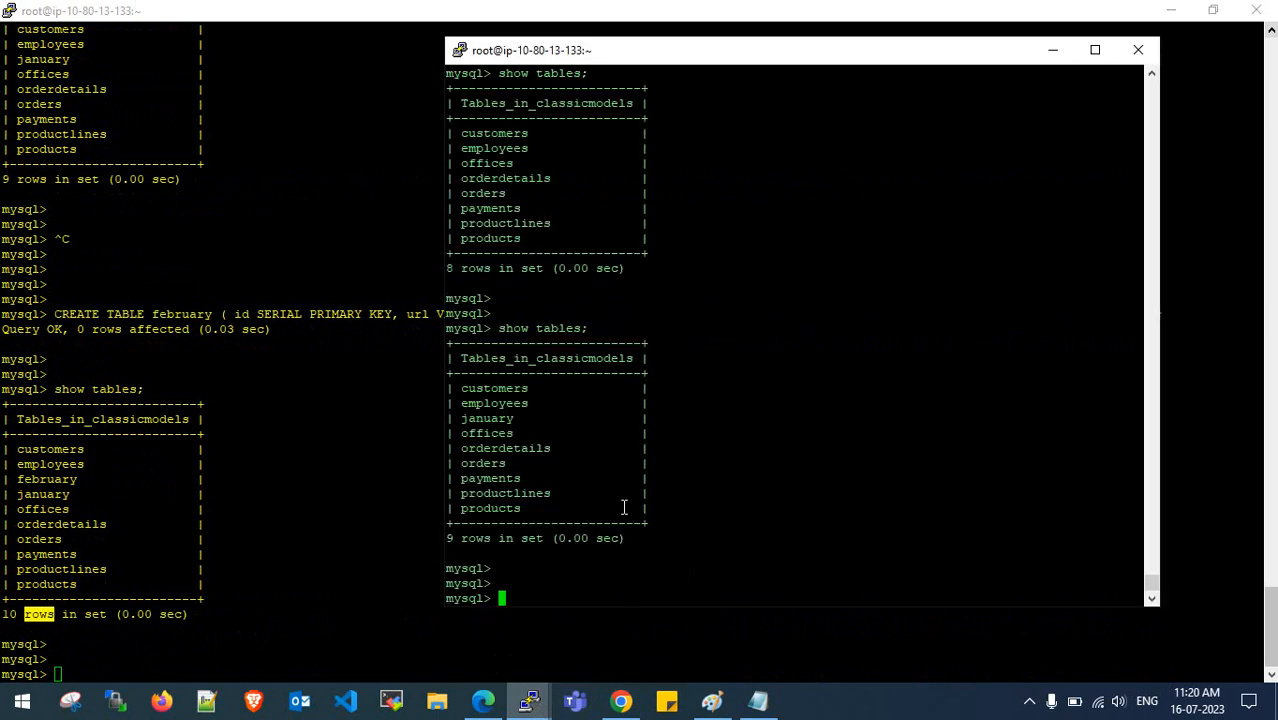
key(Up)
key(Return)
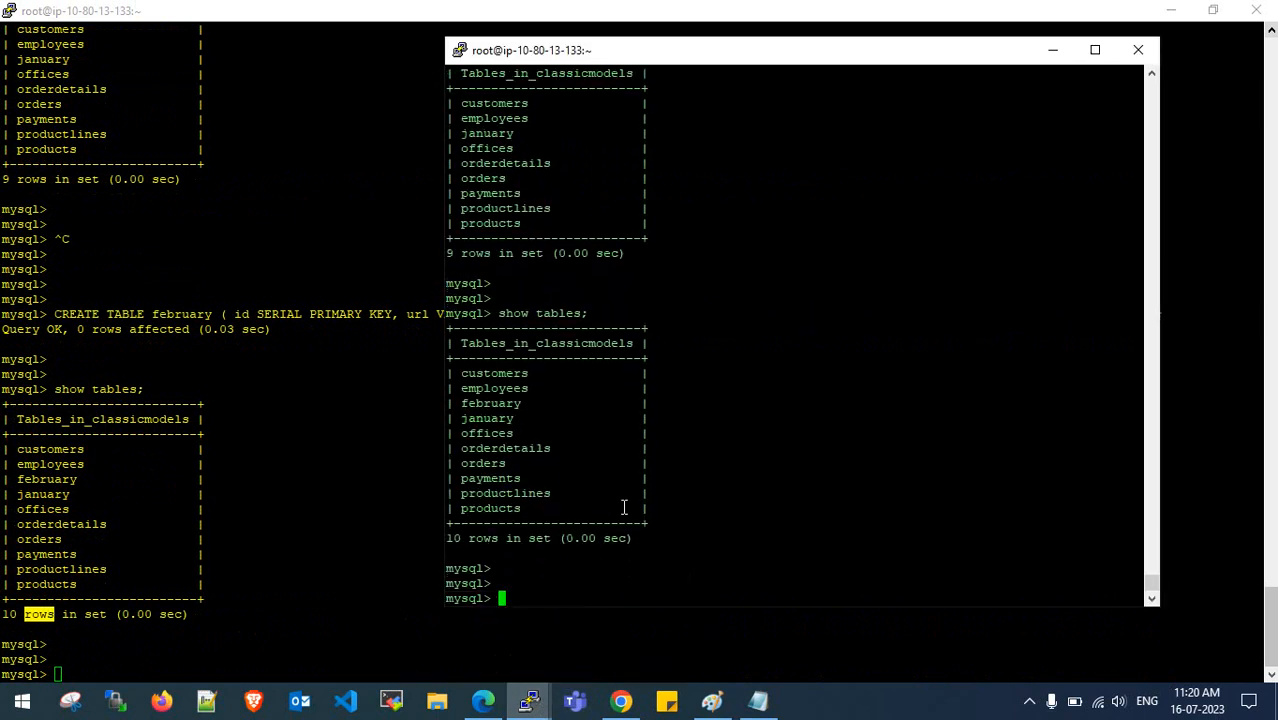
double_click(463, 403)
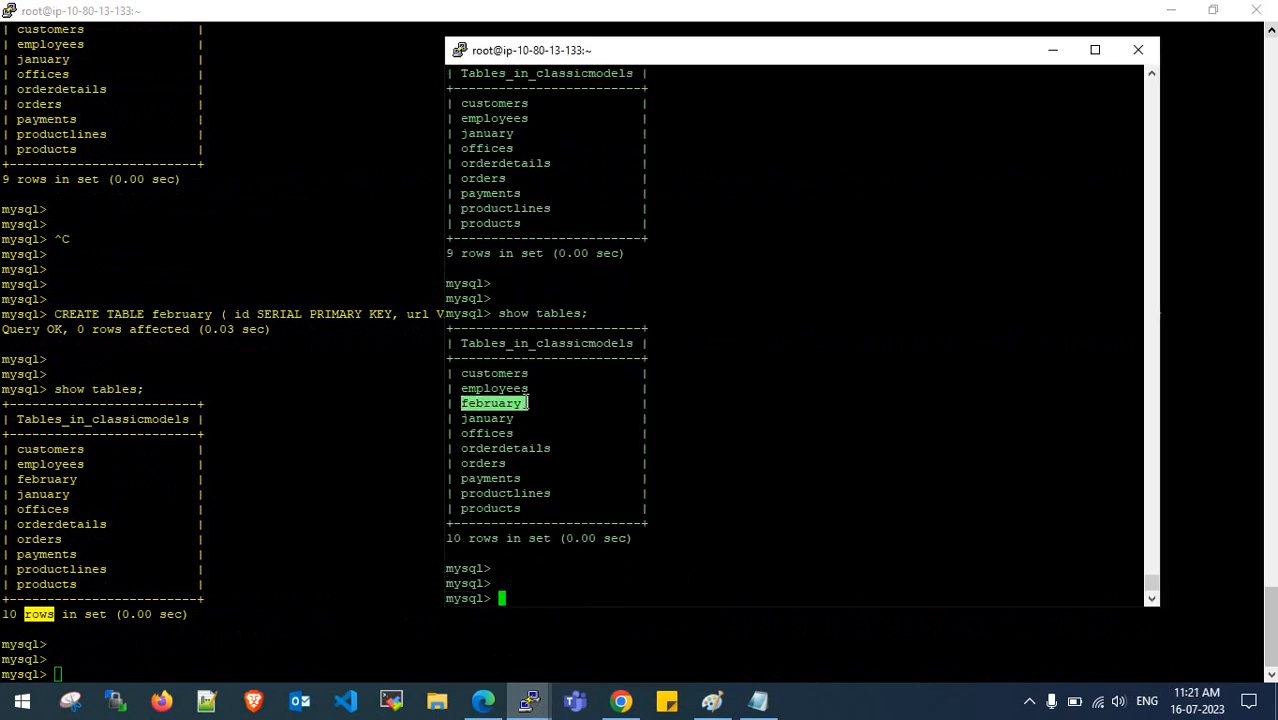
click(483, 700)
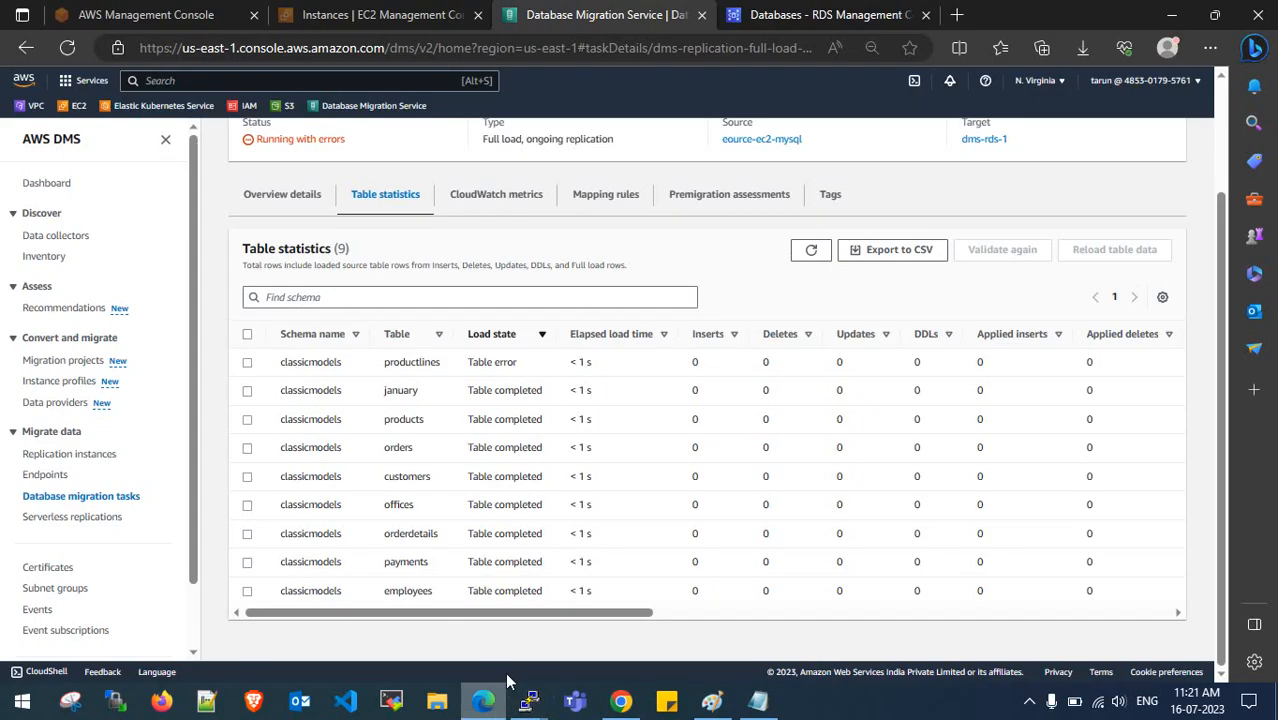
- Refresh the replication task page and review its per-table statistics
click(810, 253)
scroll(595, 287, up, 1)
scroll(600, 280, up, 1)
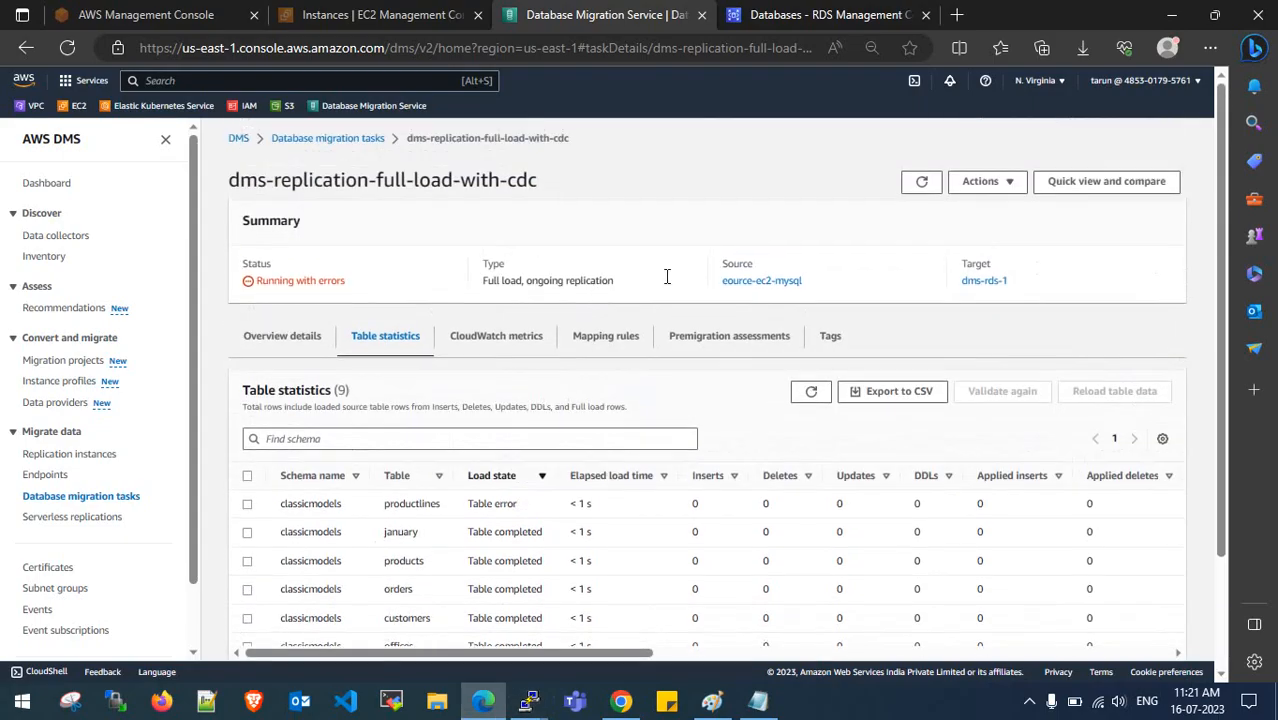
click(921, 181)
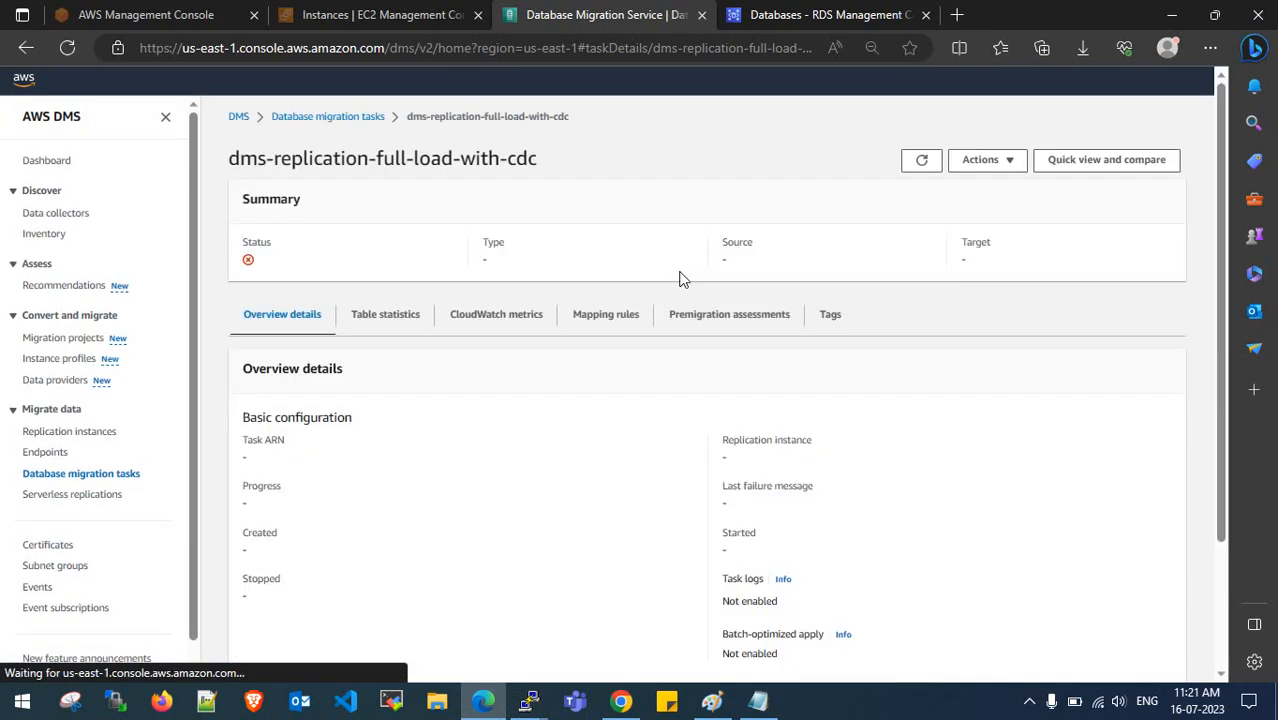
scroll(422, 314, down, 2)
click(388, 150)
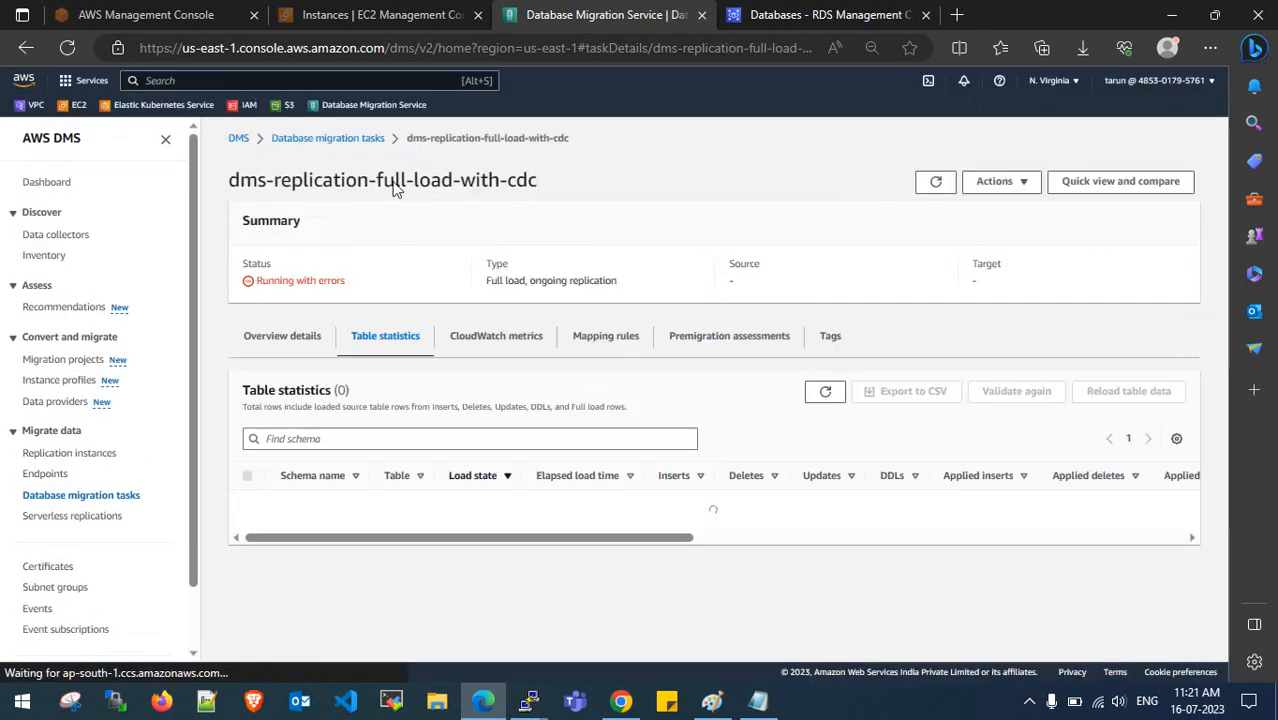
scroll(416, 440, down, 2)
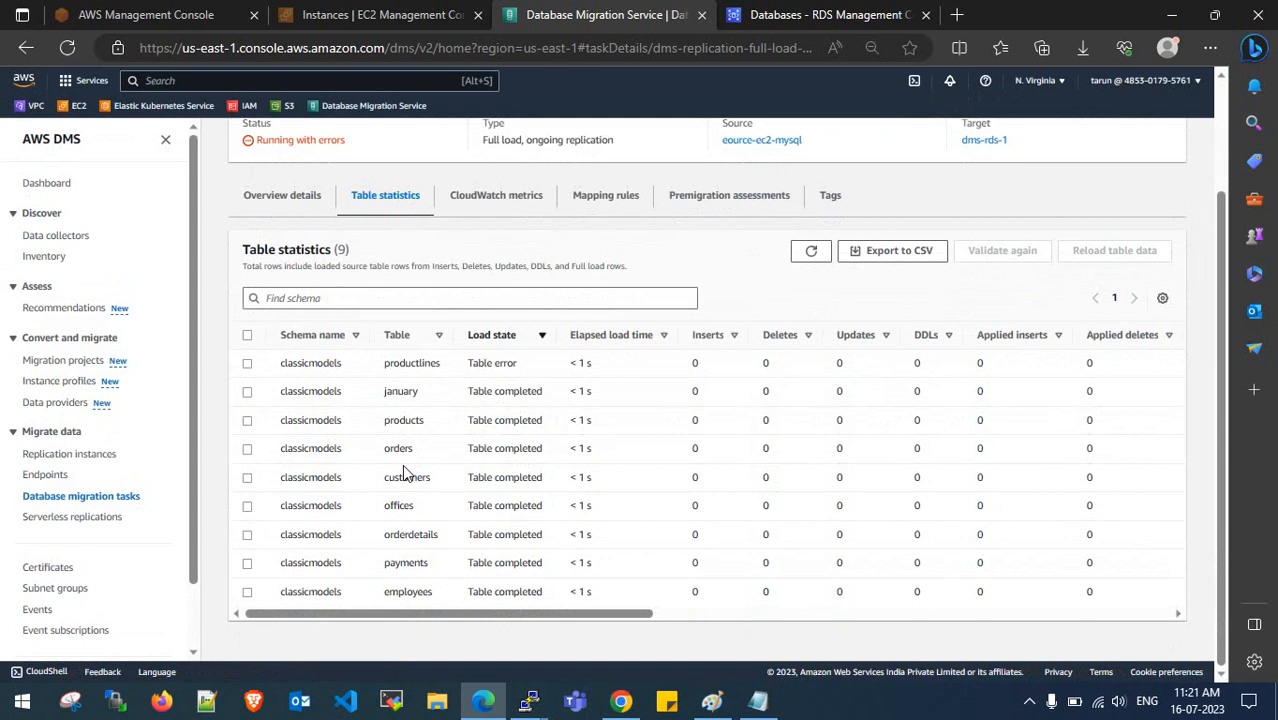
scroll(430, 534, up, 3)
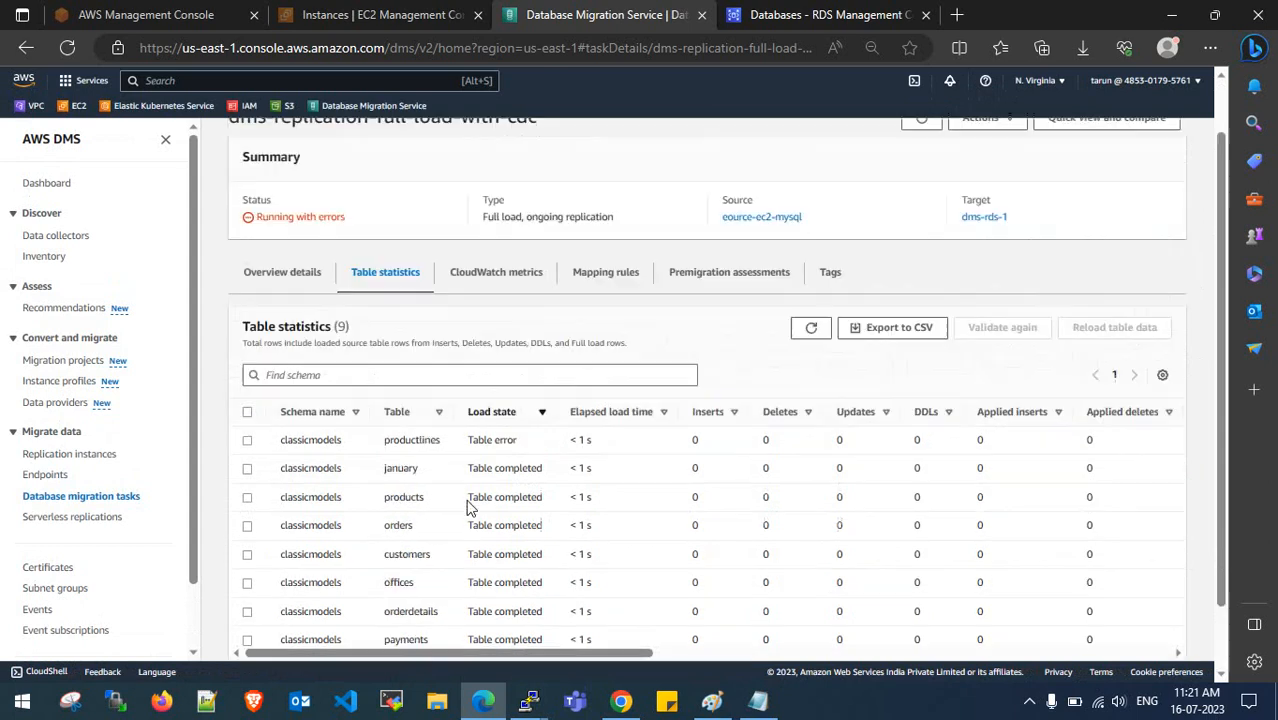
click(276, 340)
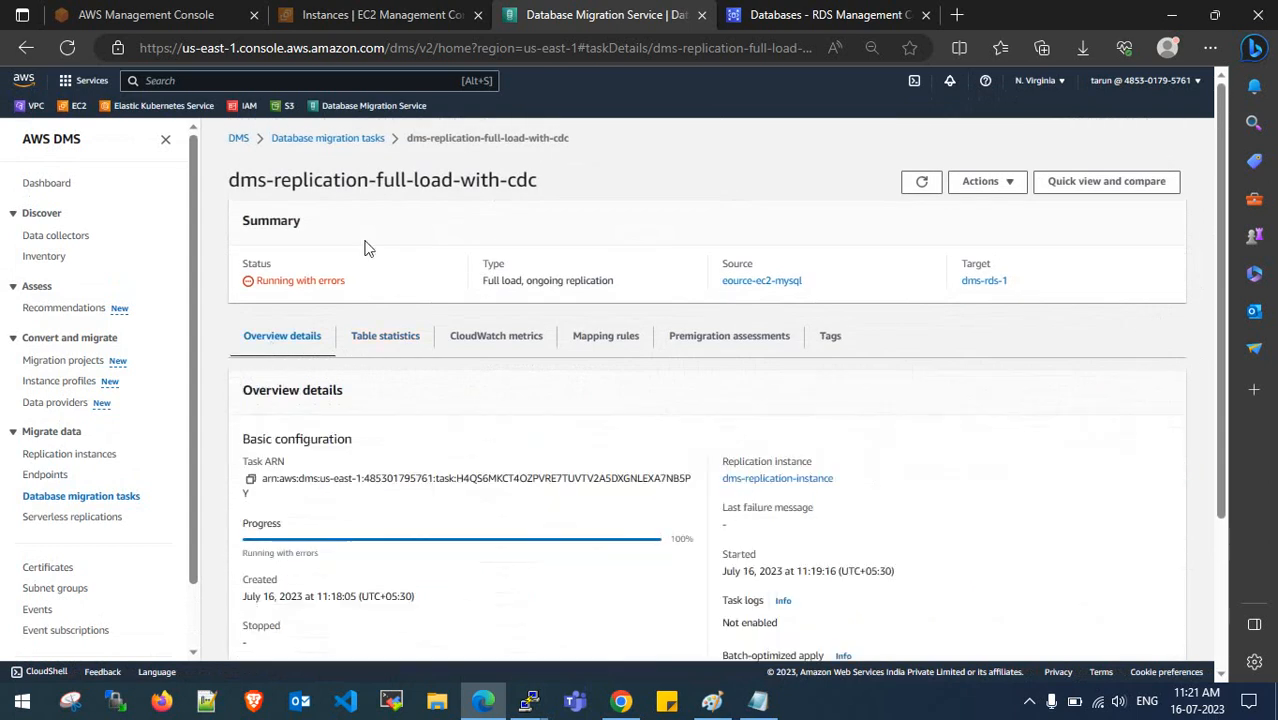
- Reopen dms-replication-full-load-with-cdc and inspect the february and productlines rows in its statistics
click(352, 140)
click(345, 399)
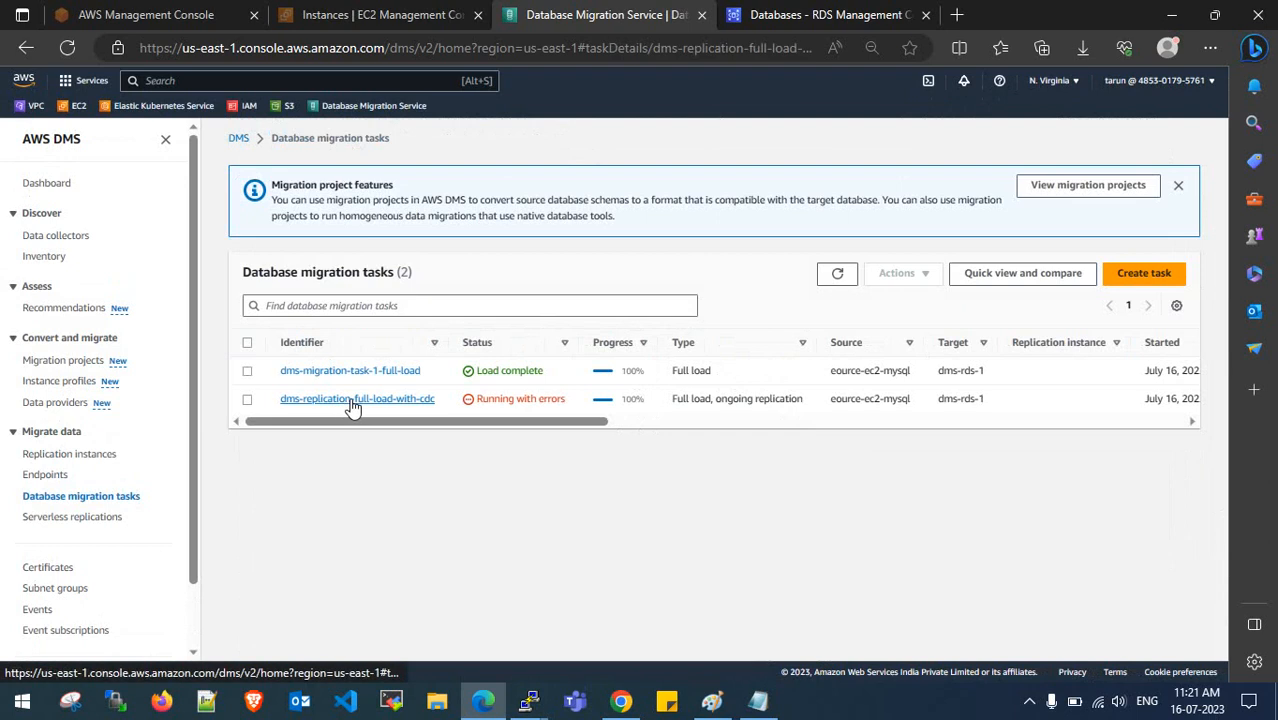
click(388, 340)
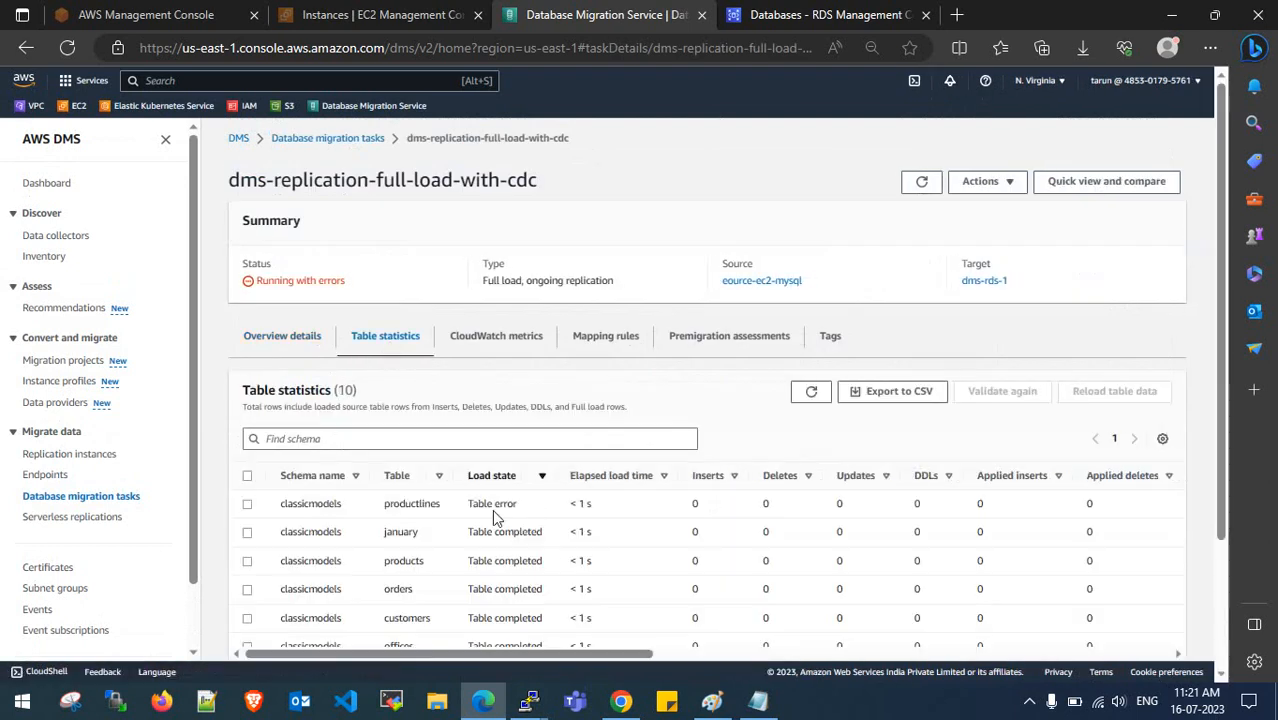
scroll(480, 508, down, 3)
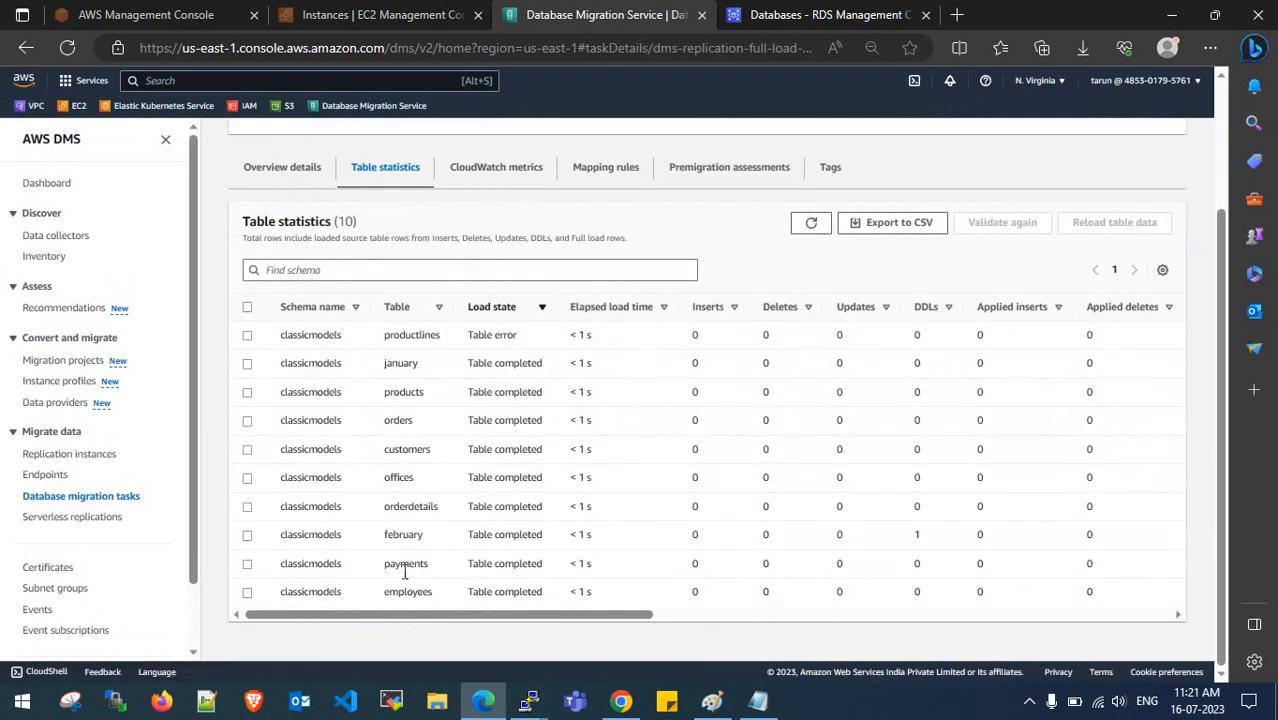
drag(384, 535, 434, 542)
click(434, 540)
scroll(434, 540, up, 2)
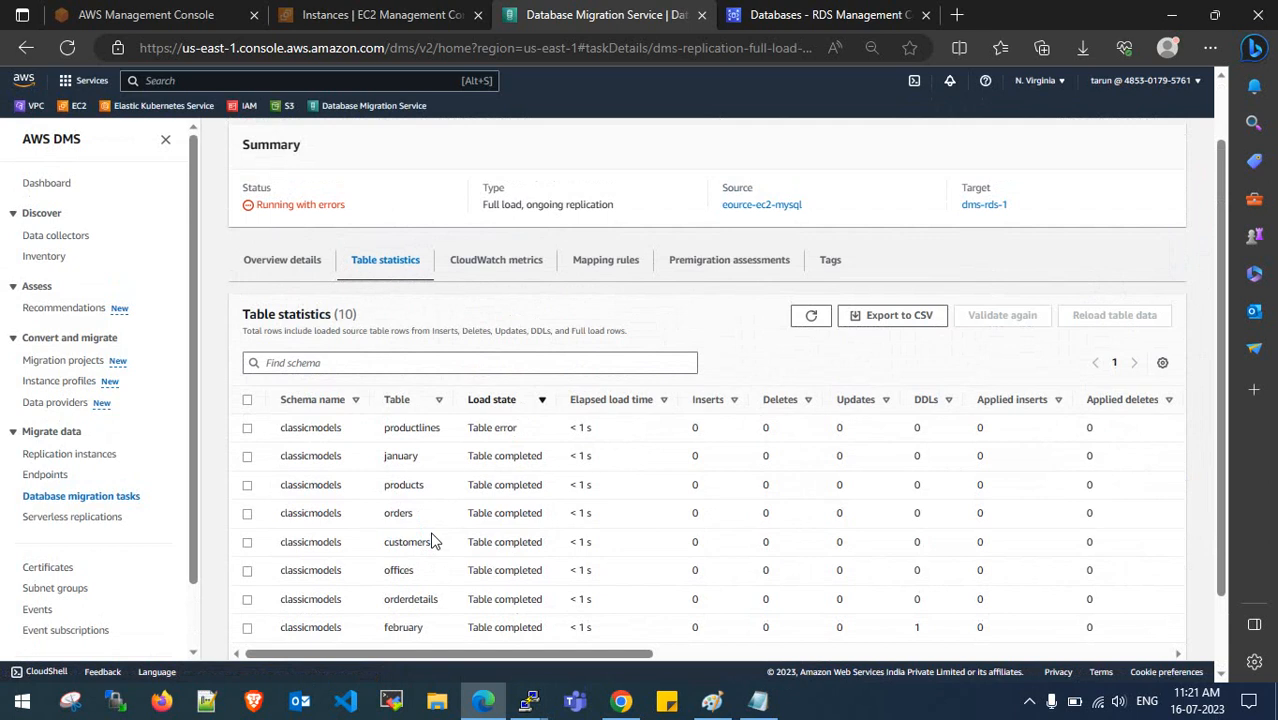
scroll(434, 540, down, 2)
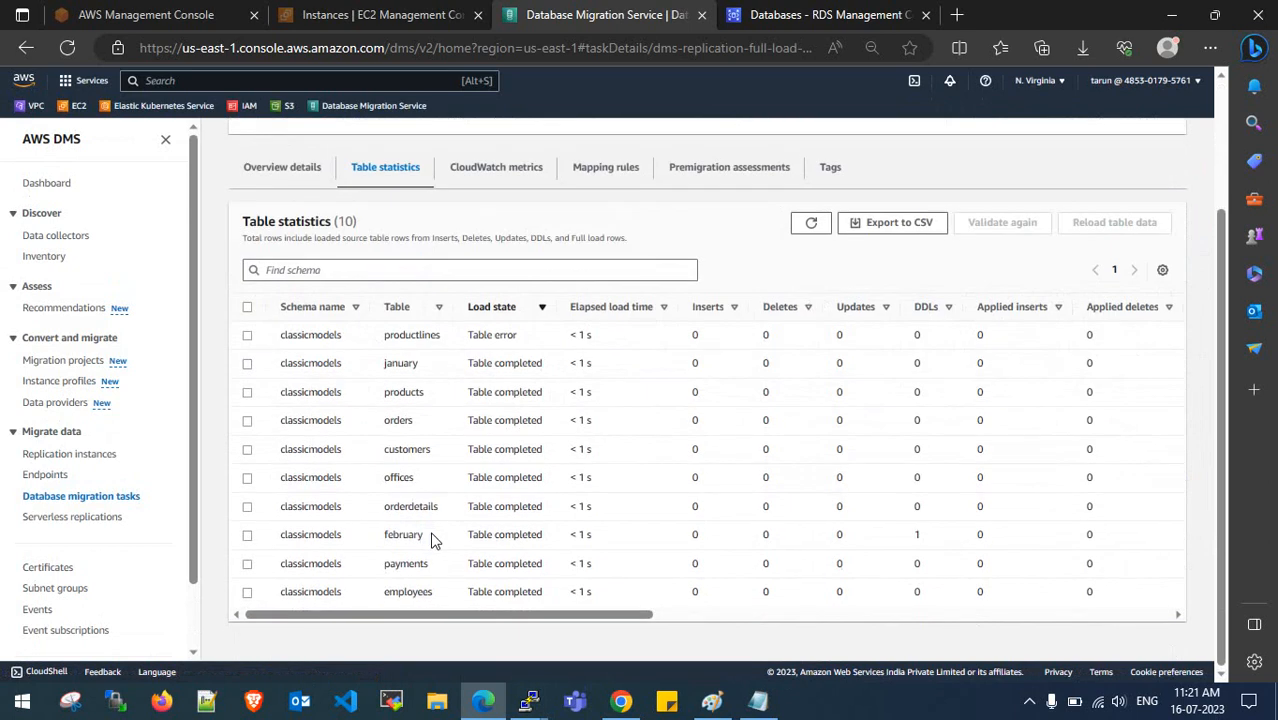
drag(376, 333, 442, 342)
click(442, 342)
- Refresh the statistics, recheck february, then go back to the migration tasks list and notes
drag(558, 617, 314, 522)
mouse_move(374, 334)
mouse_down()
mouse_move(448, 340)
mouse_move(388, 340)
mouse_up()
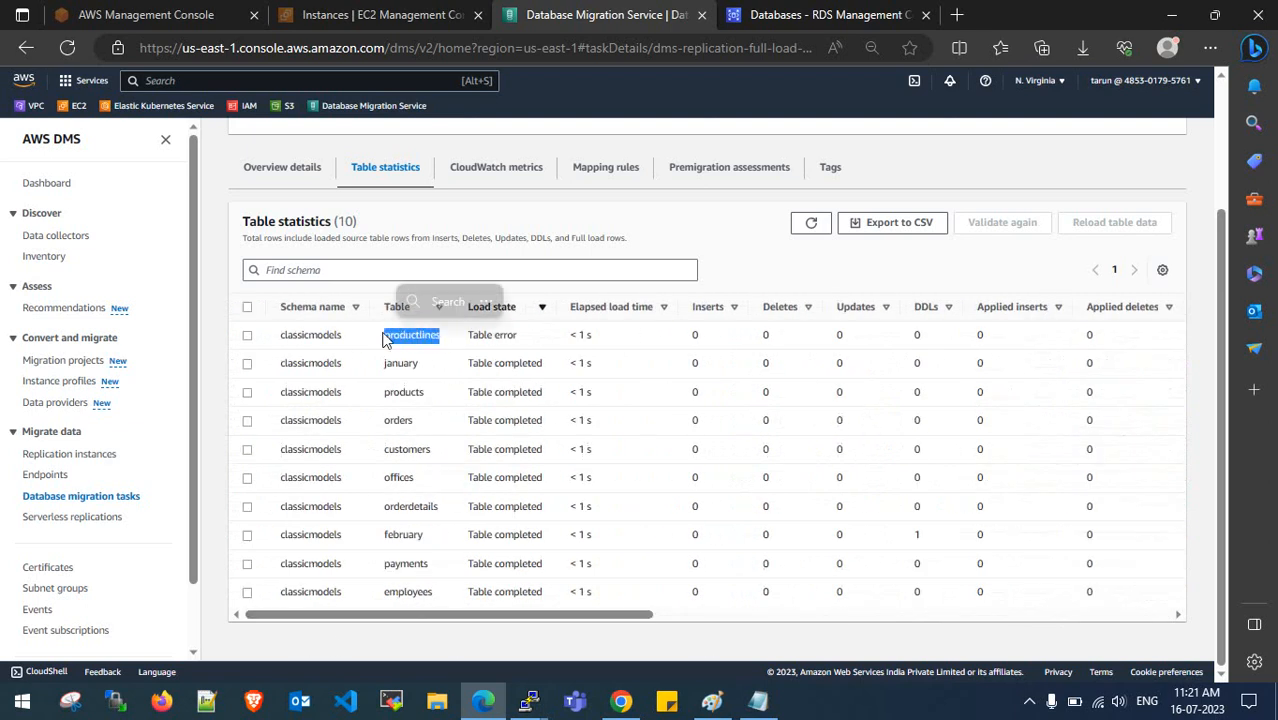
click(388, 340)
click(811, 223)
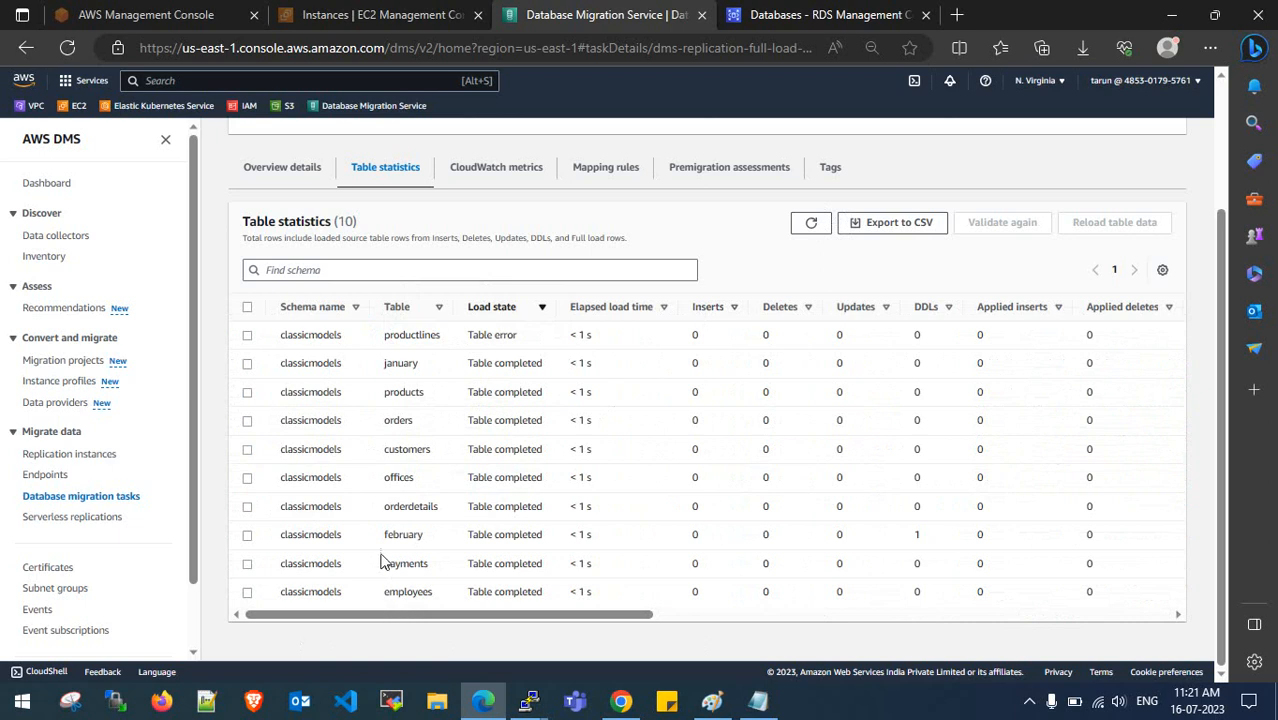
drag(380, 534, 424, 534)
click(430, 534)
scroll(445, 530, up, 2)
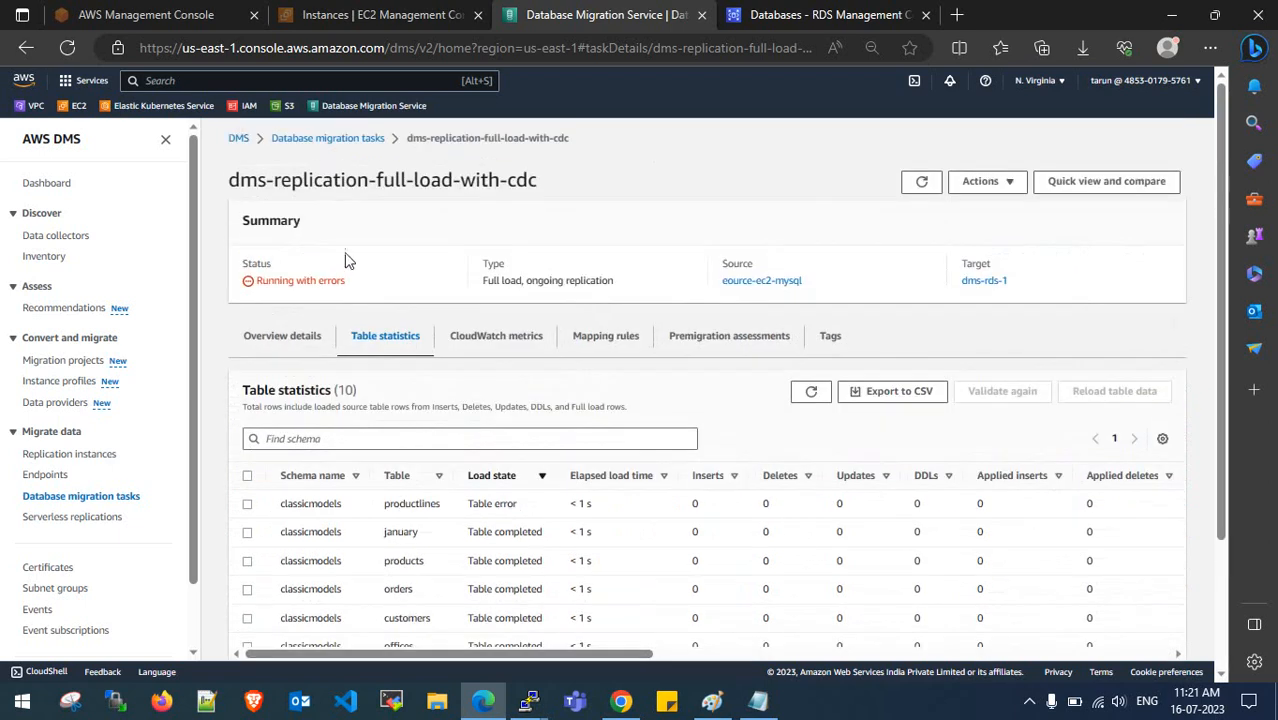
click(338, 140)
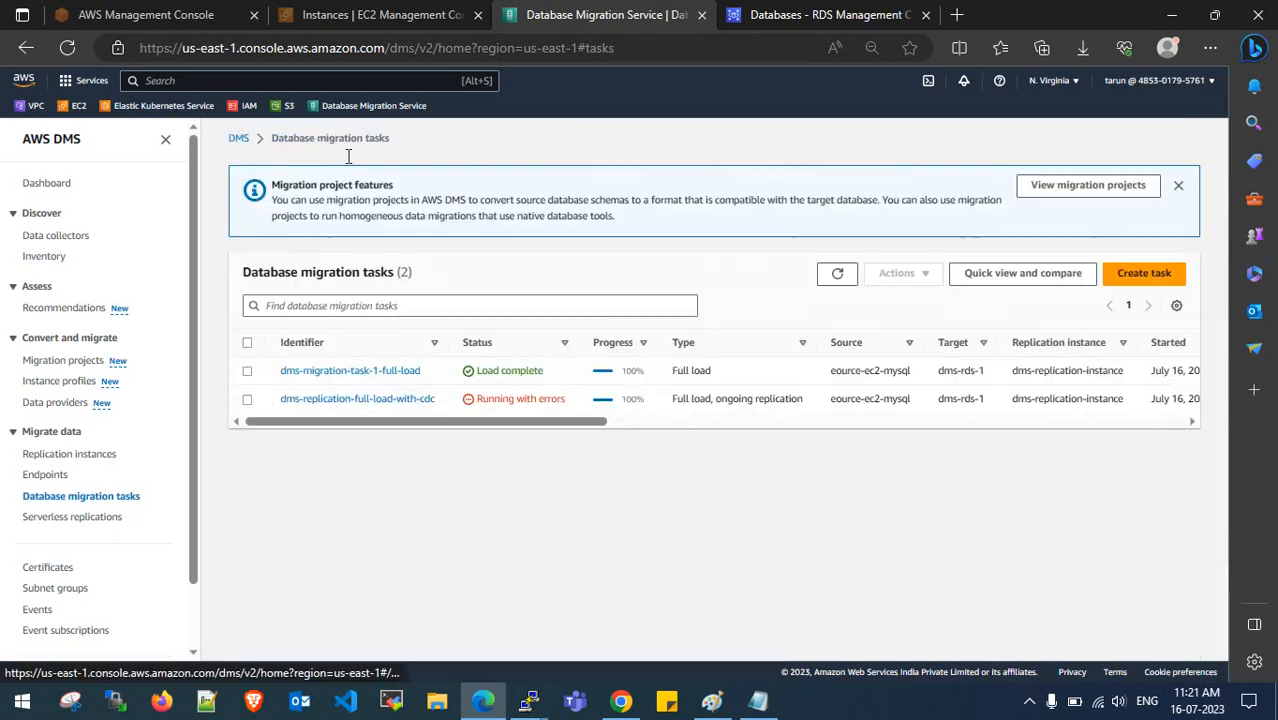
click(757, 700)
drag(128, 339, 32, 340)
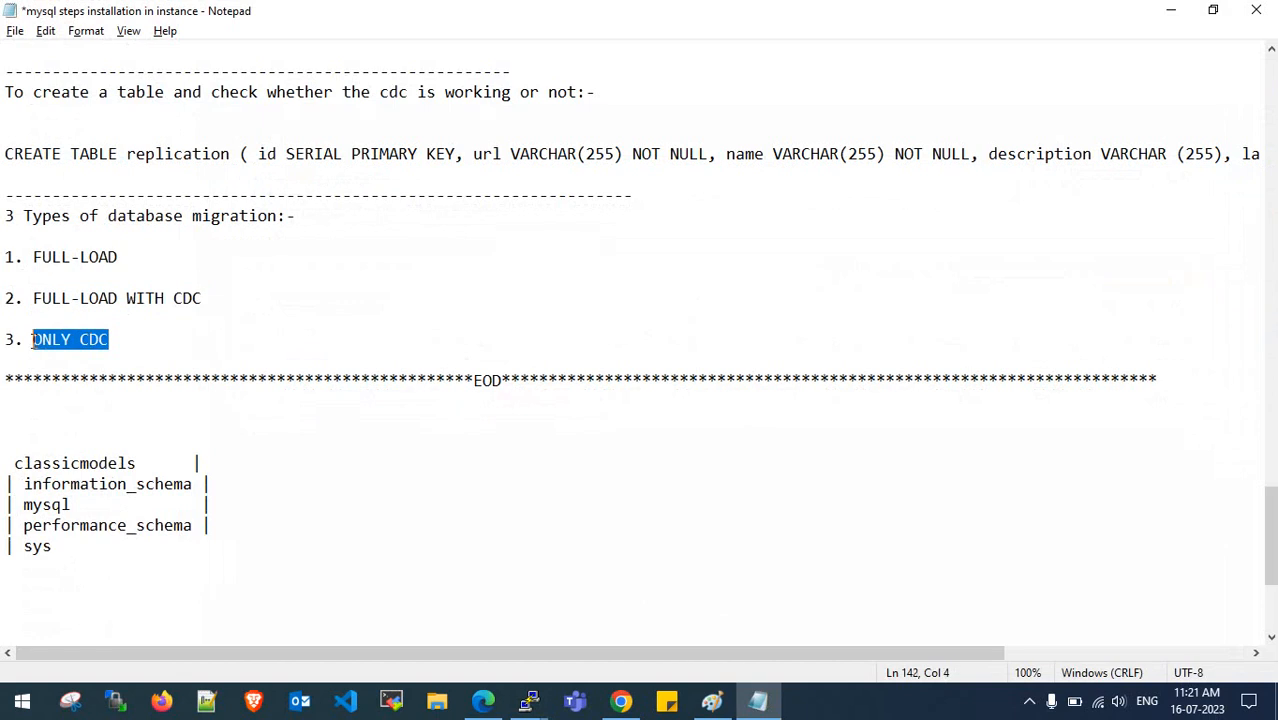
click(147, 345)
mouse_move(208, 298)
mouse_down()
mouse_move(36, 291)
mouse_move(206, 298)
mouse_up()
click(40, 306)
click(116, 303)
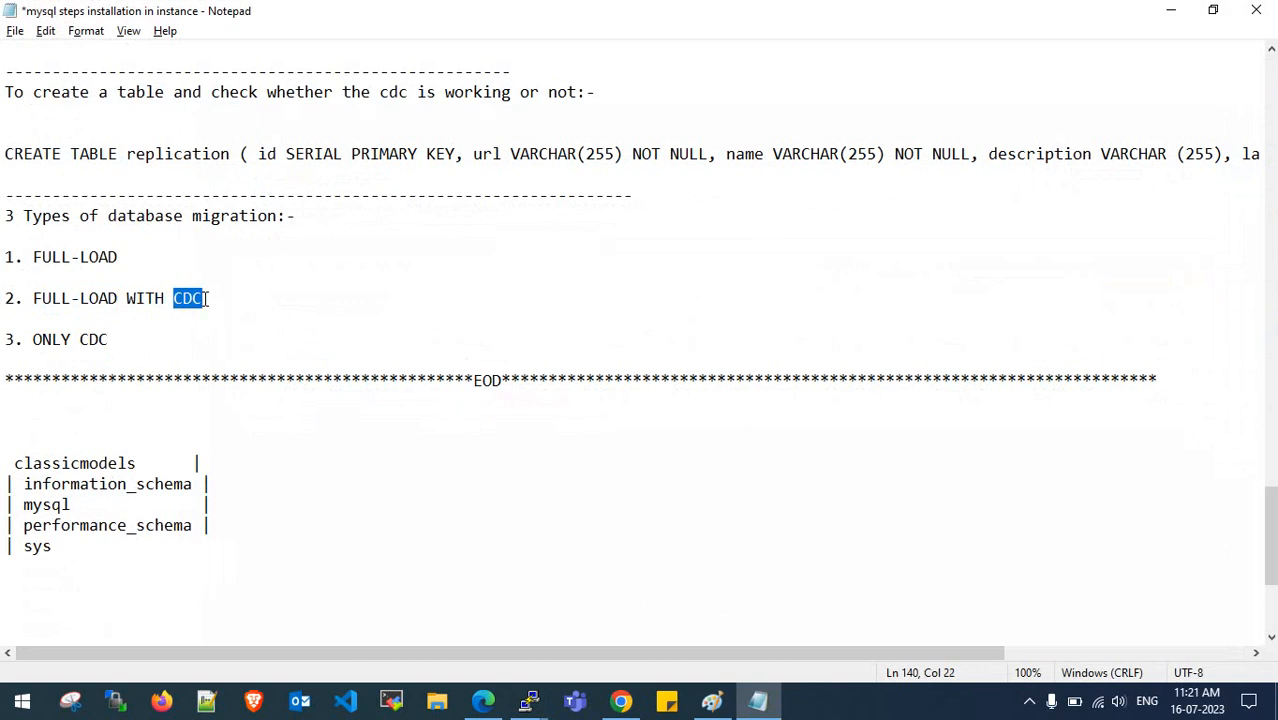
click(206, 298)
drag(205, 298, 174, 298)
click(172, 308)
drag(174, 300, 203, 298)
click(204, 298)
mouse_move(113, 341)
mouse_down()
mouse_move(35, 338)
mouse_move(107, 340)
mouse_up()
click(37, 334)
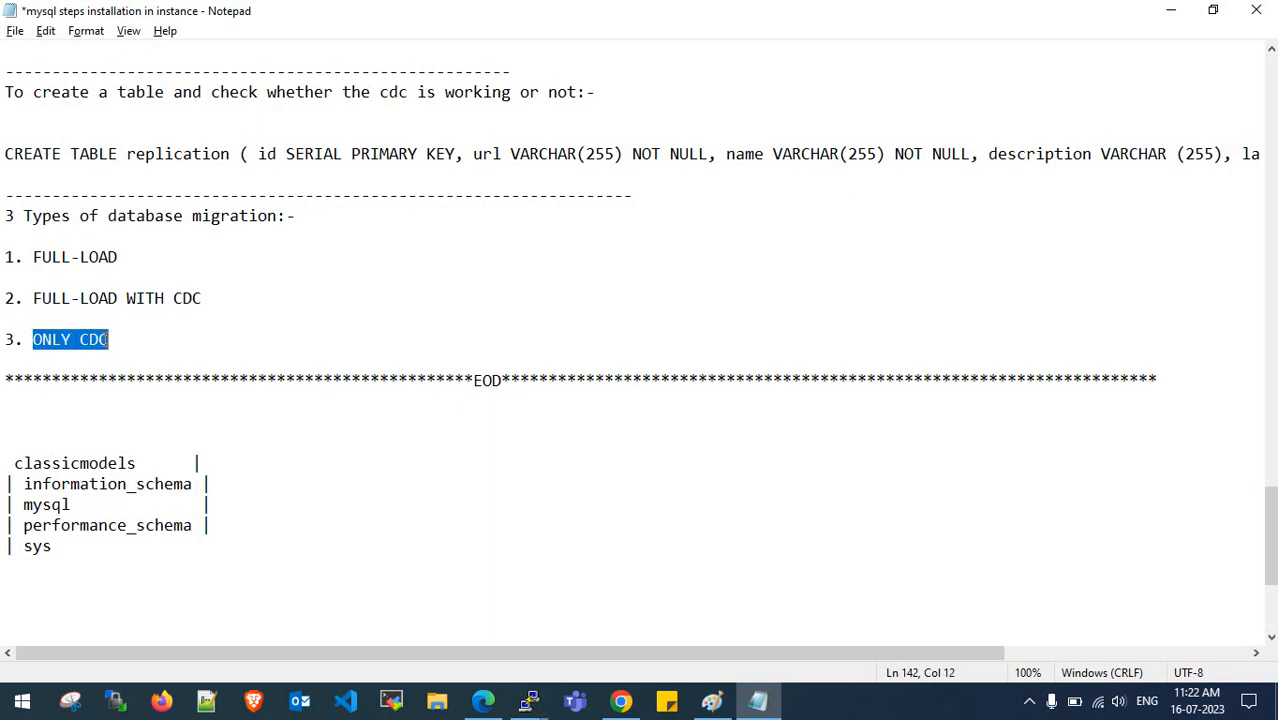
drag(107, 340, 34, 340)
click(50, 340)
click(483, 701)
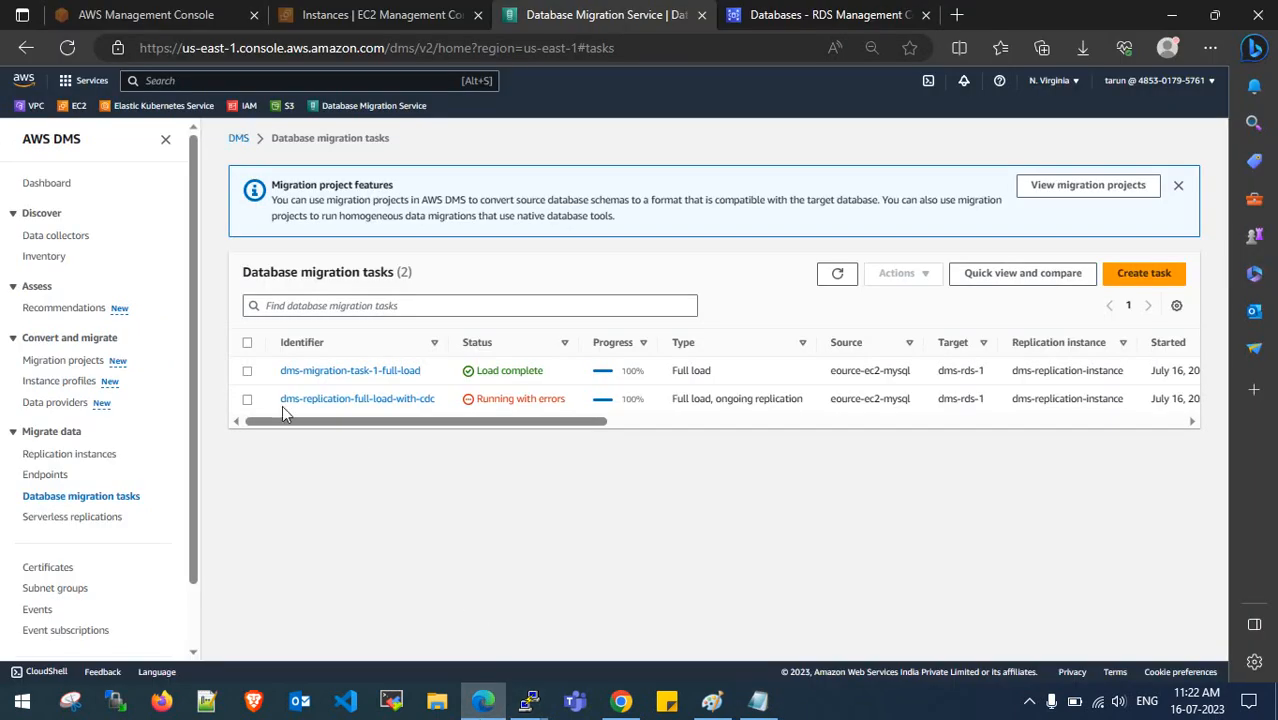
- Inspect the task's table statistics, noting productlines in Table error state, then return to the list
click(247, 399)
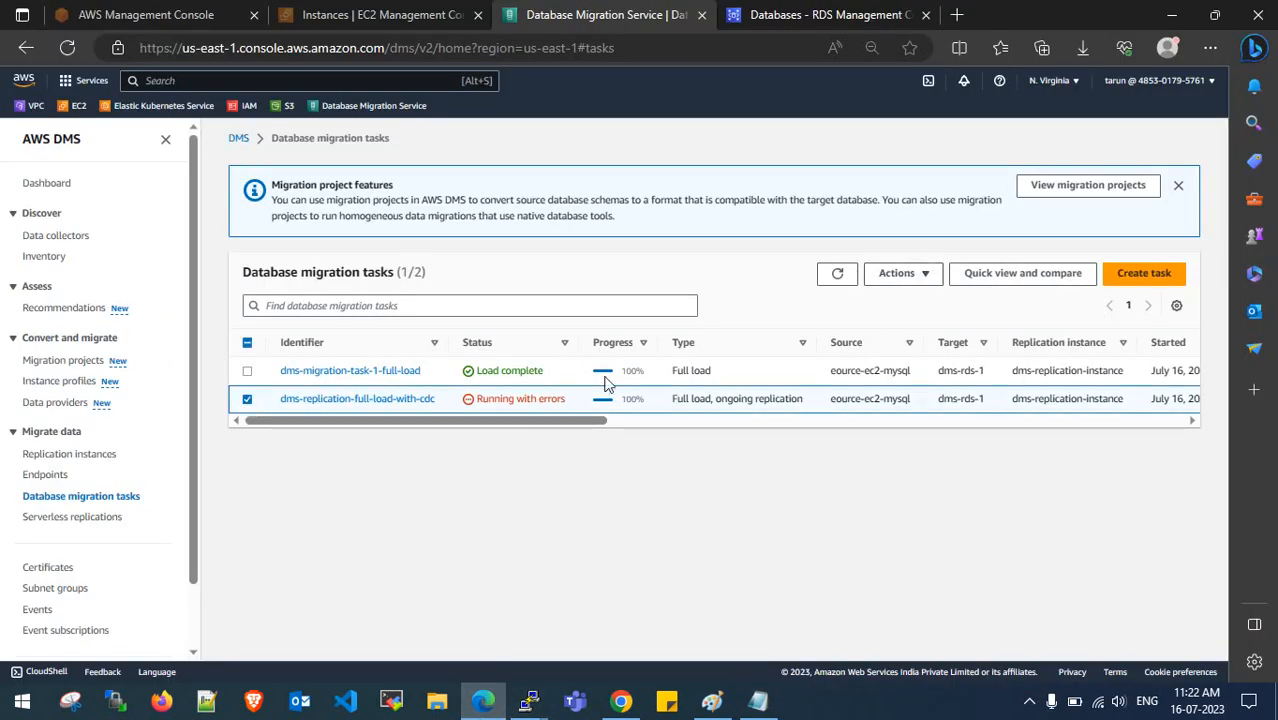
click(413, 410)
click(397, 345)
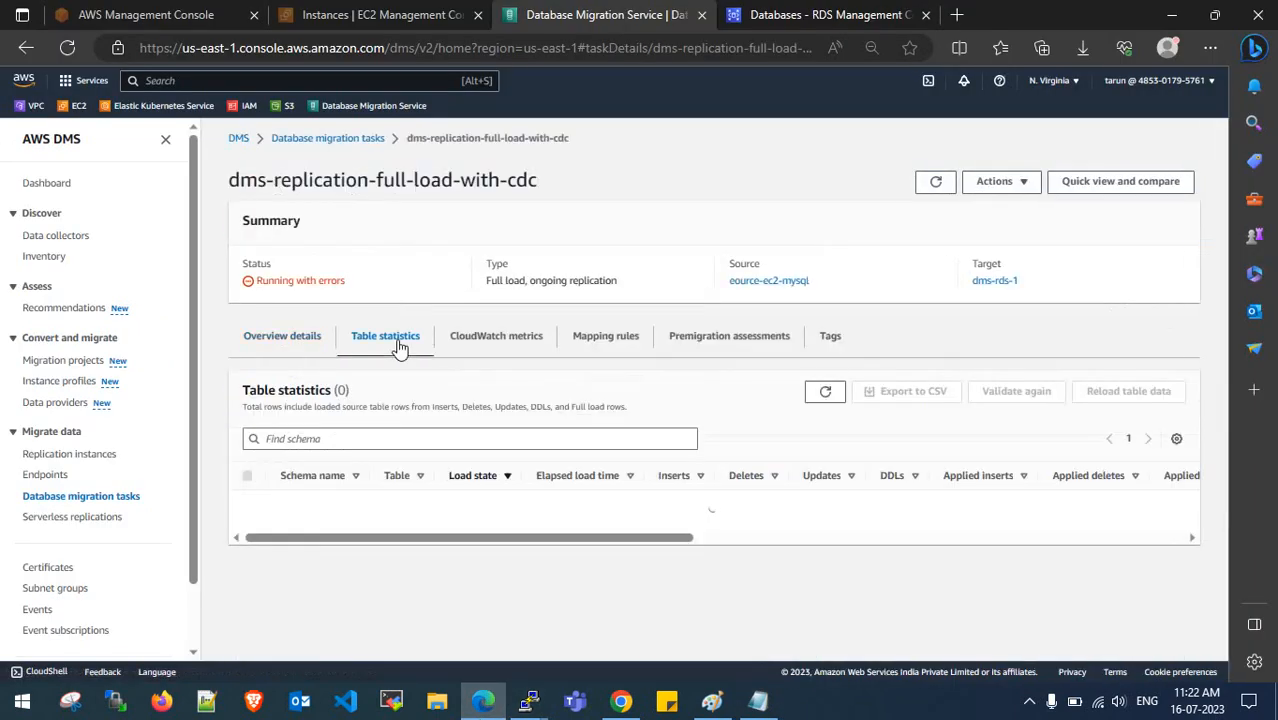
scroll(397, 345, down, 2)
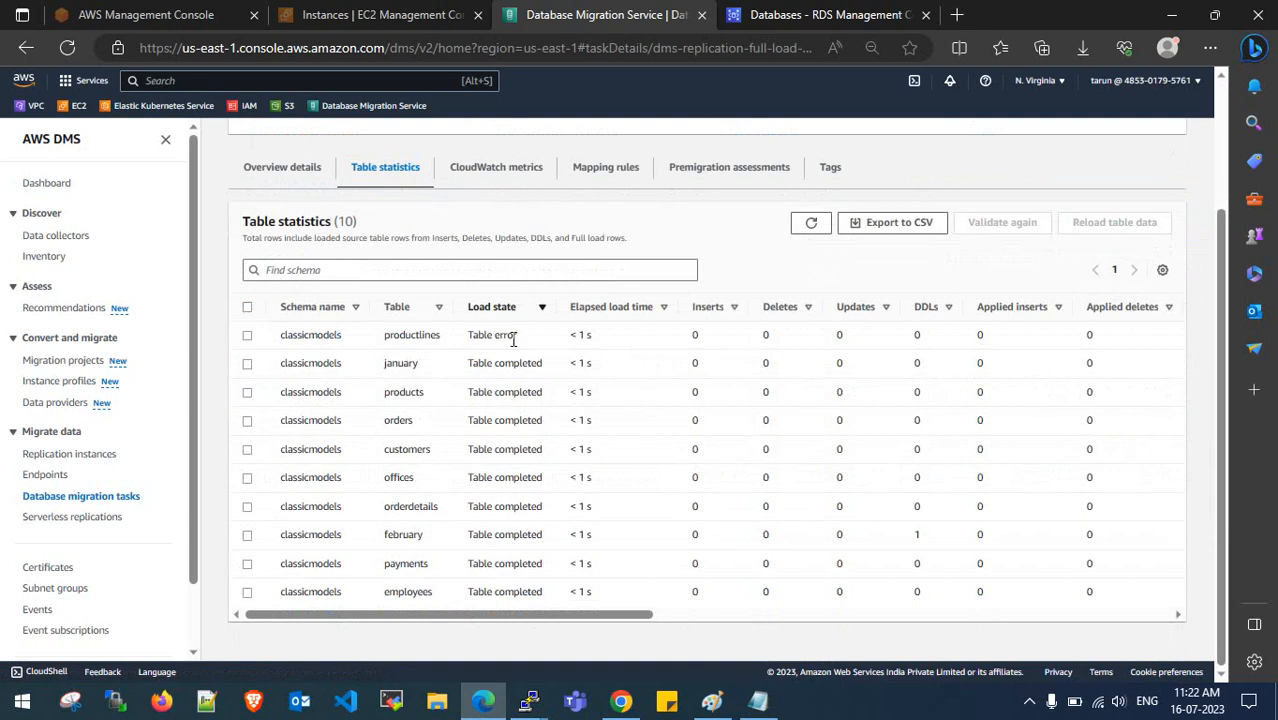
drag(386, 338, 518, 336)
click(452, 339)
drag(577, 610, 287, 642)
scroll(292, 458, up, 2)
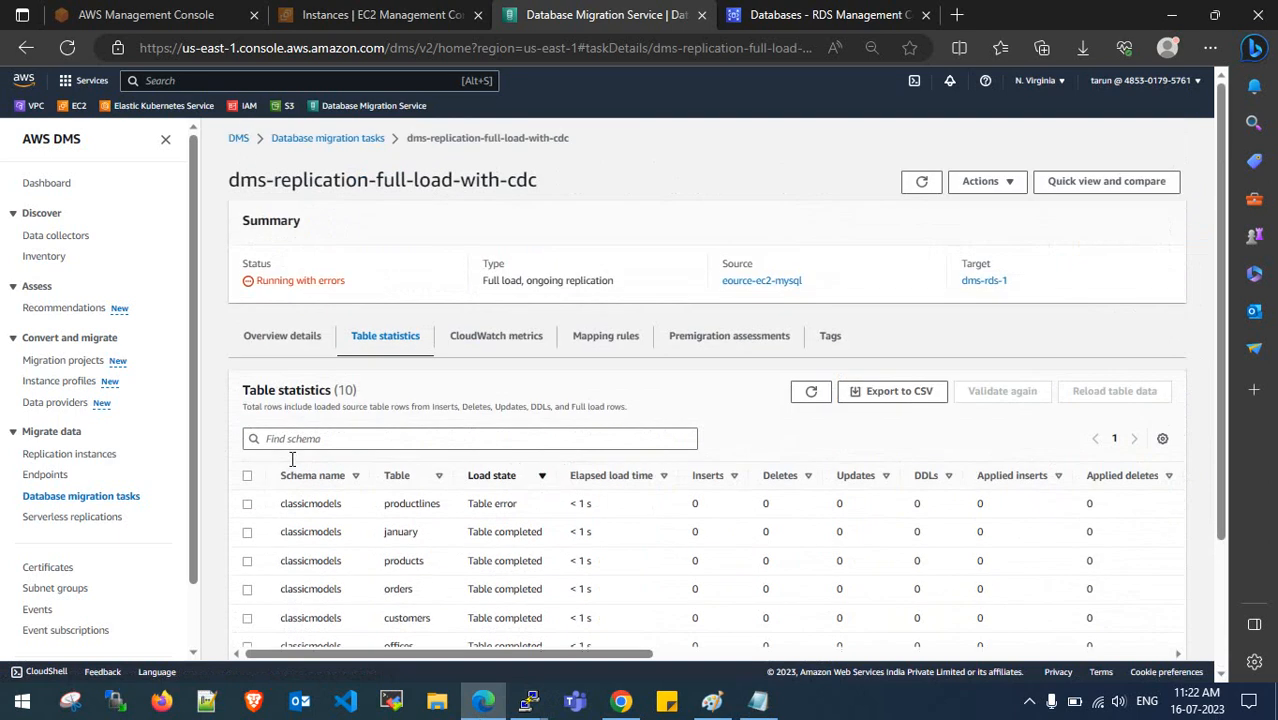
click(280, 340)
click(346, 140)
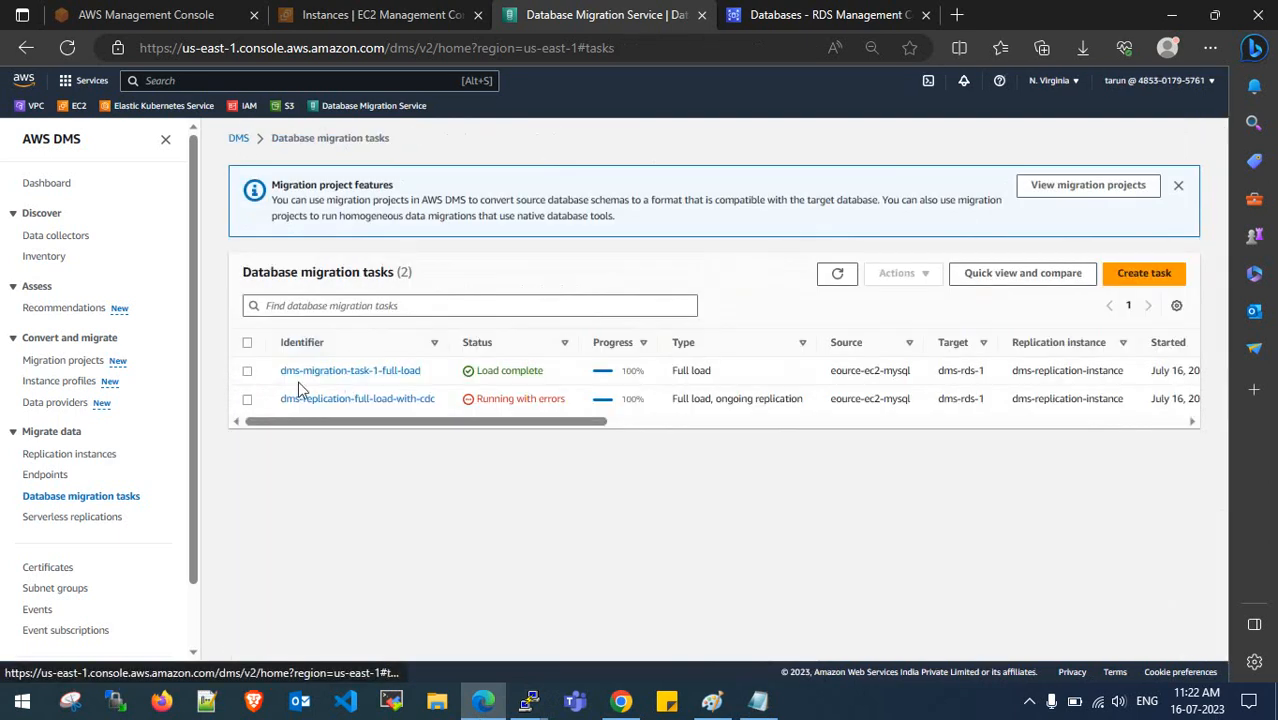
- Stop the dms-replication-full-load-with-cdc task through Actions > Stop and confirm
click(248, 400)
click(897, 273)
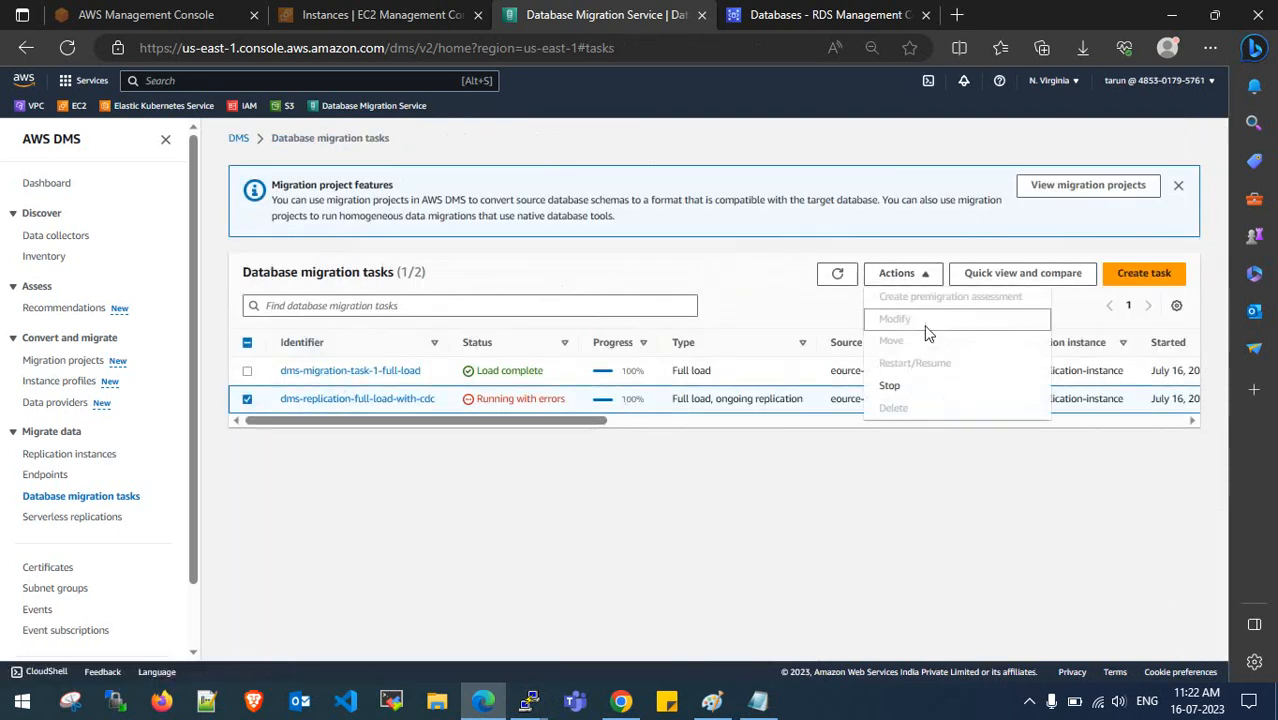
click(925, 388)
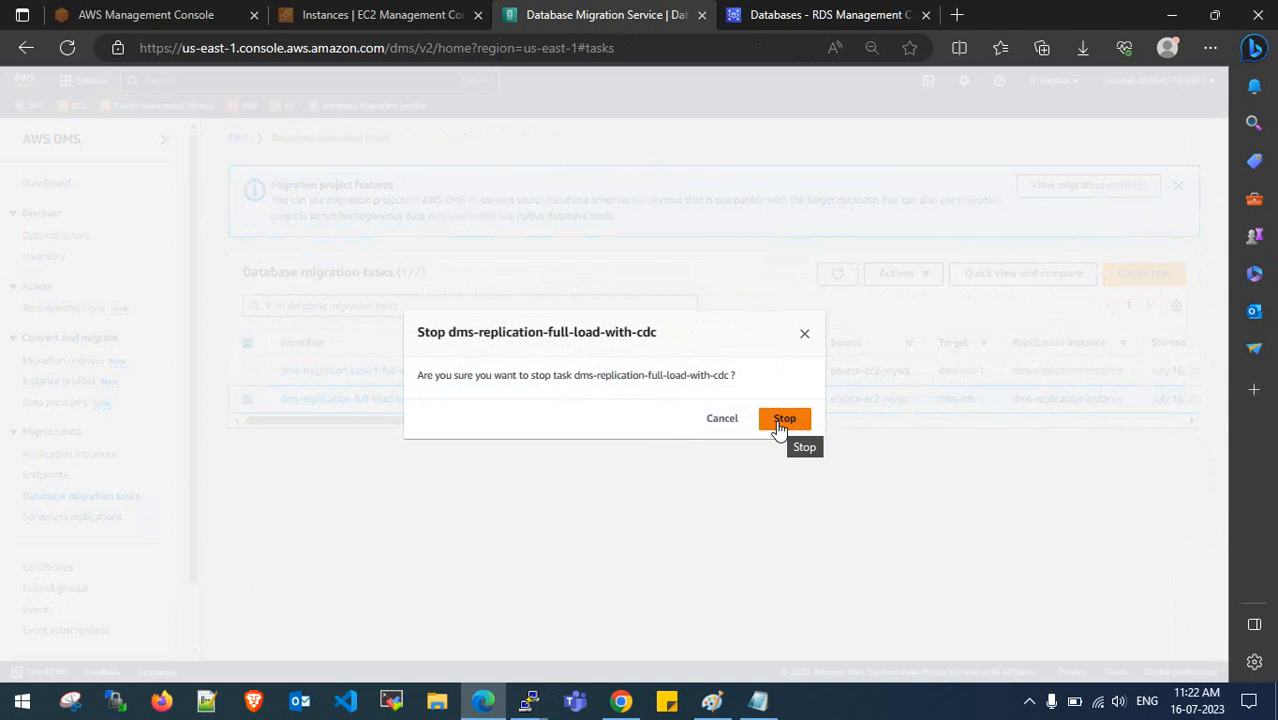
click(781, 421)
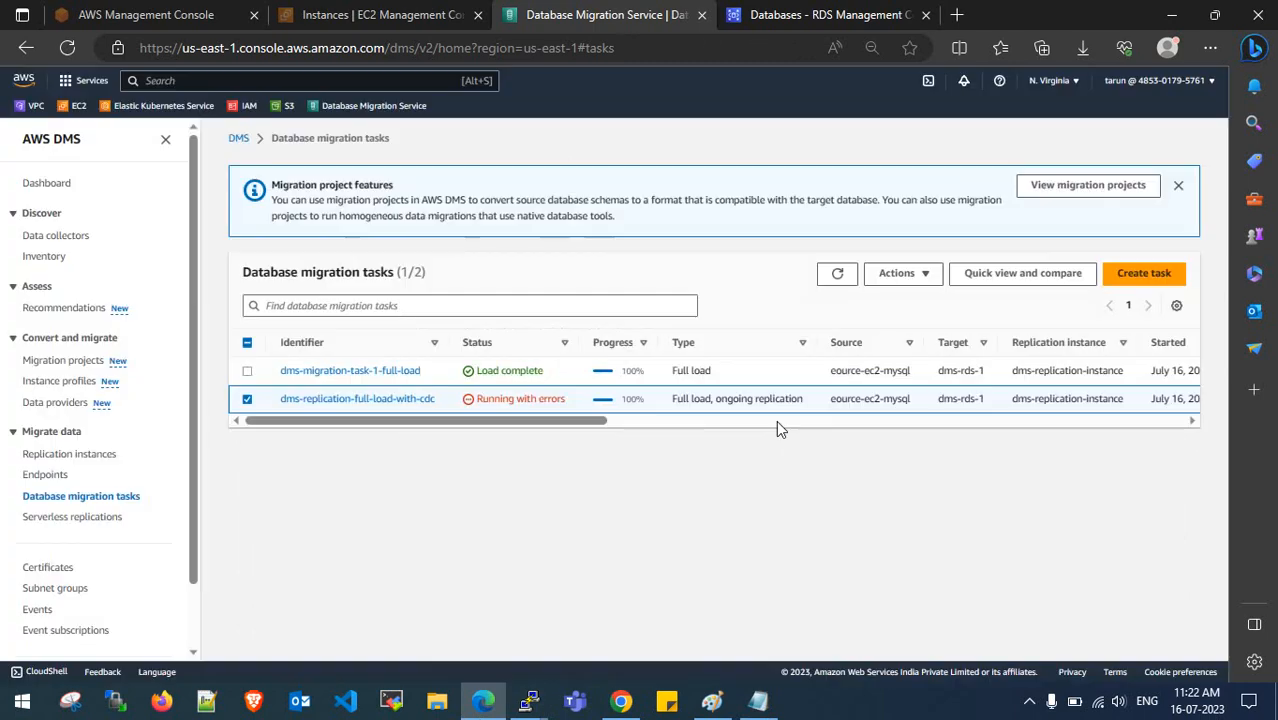
- Check the stopping task's details and table statistics, then return to the tasks list
click(389, 400)
click(370, 340)
click(312, 342)
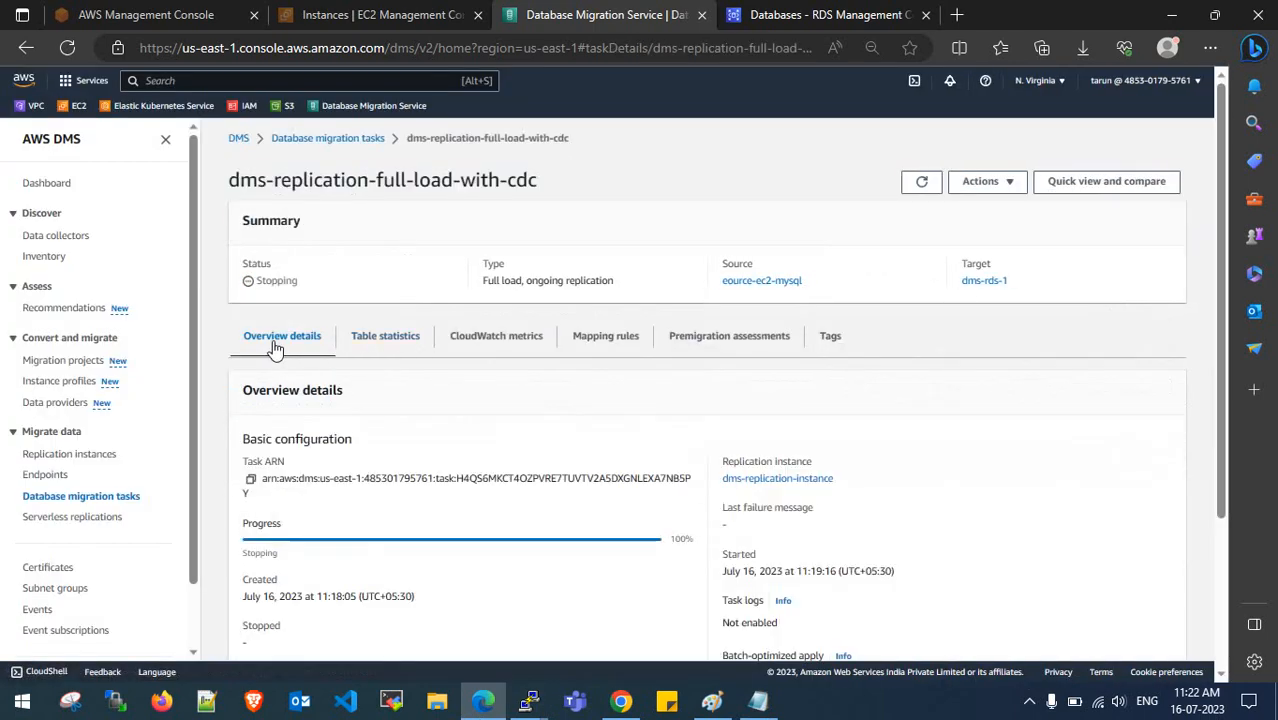
click(341, 138)
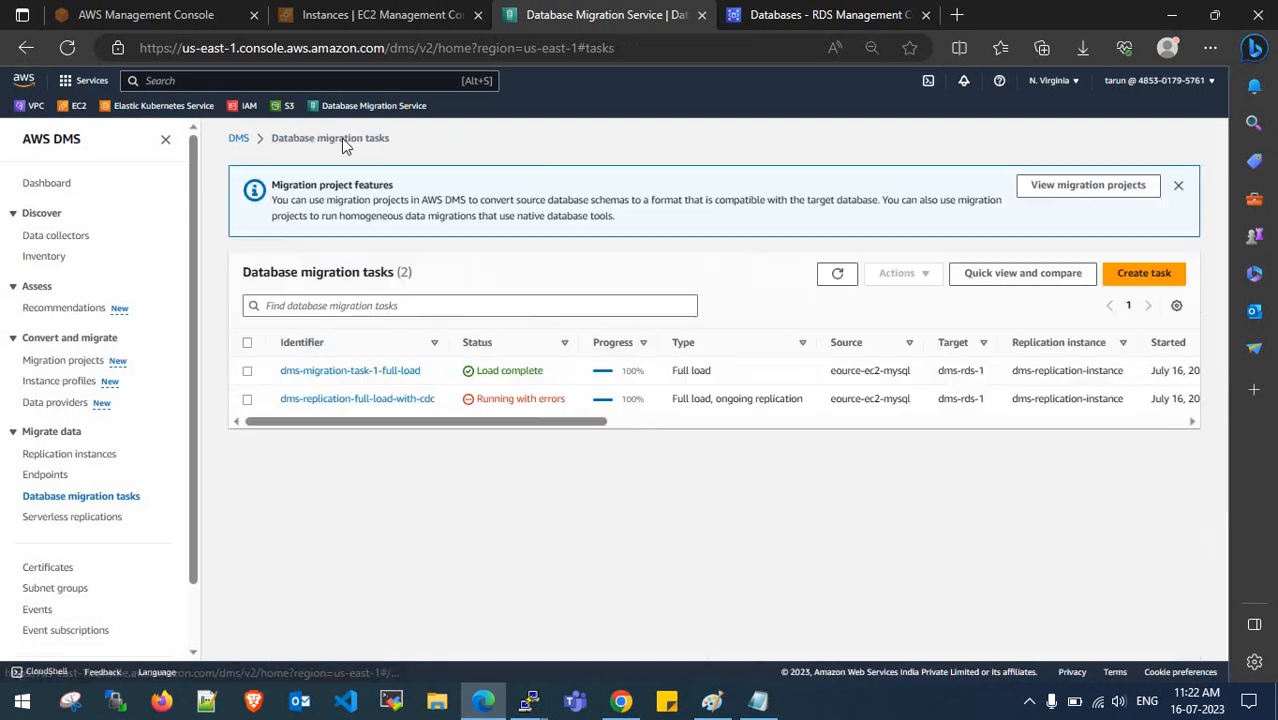
- Review the ONLY CDC migration type in the notes, then start a new database migration task
click(758, 701)
drag(109, 340, 33, 340)
click(38, 340)
drag(121, 340, 32, 340)
click(145, 337)
drag(110, 340, 40, 340)
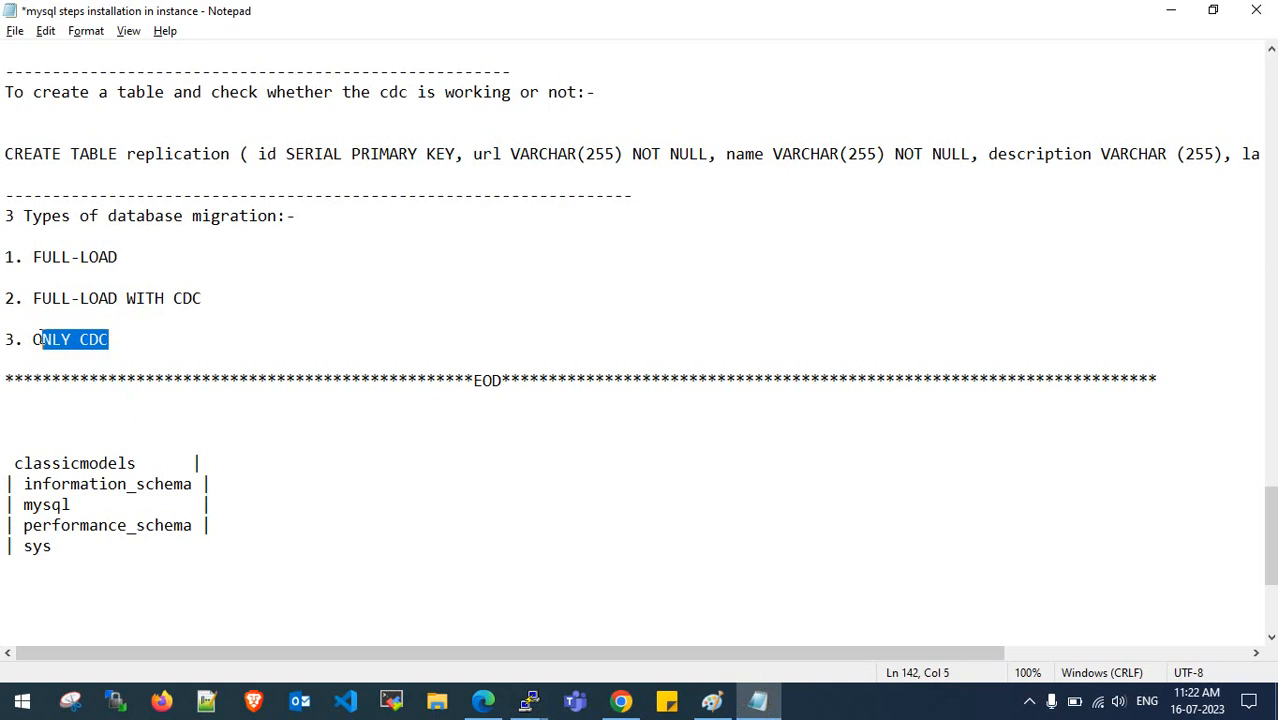
click(35, 340)
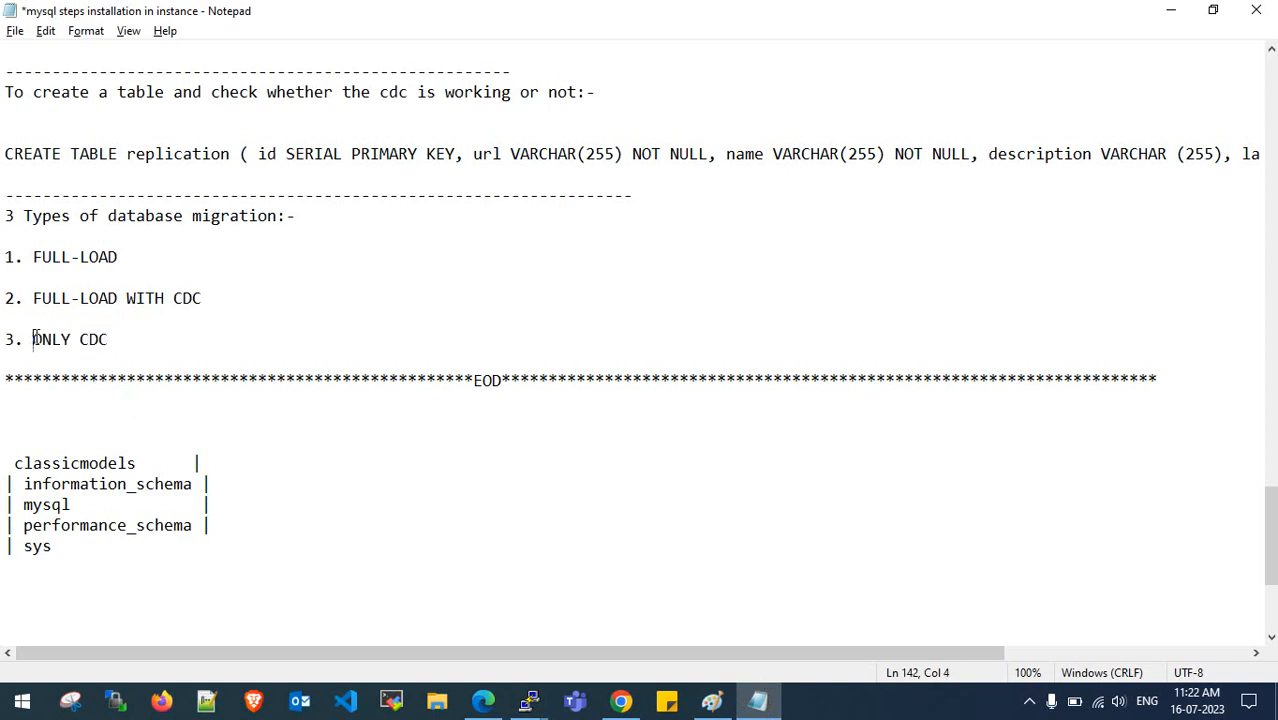
click(1171, 10)
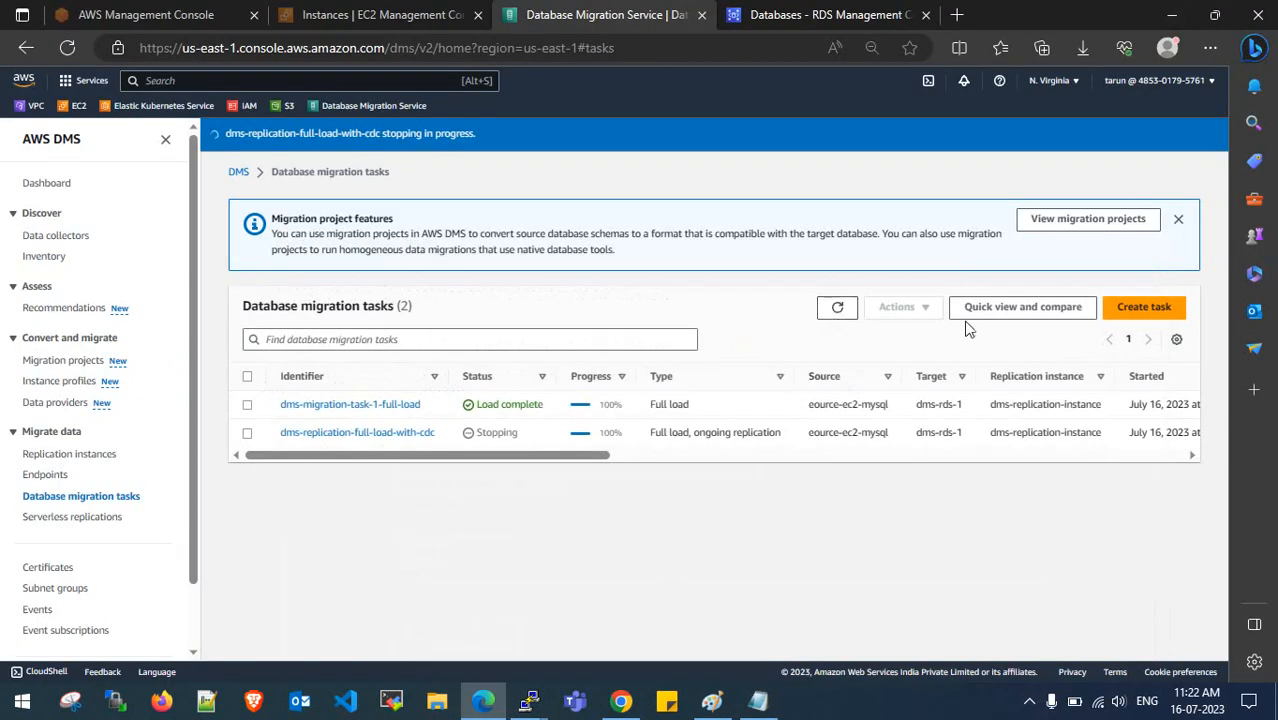
click(1140, 308)
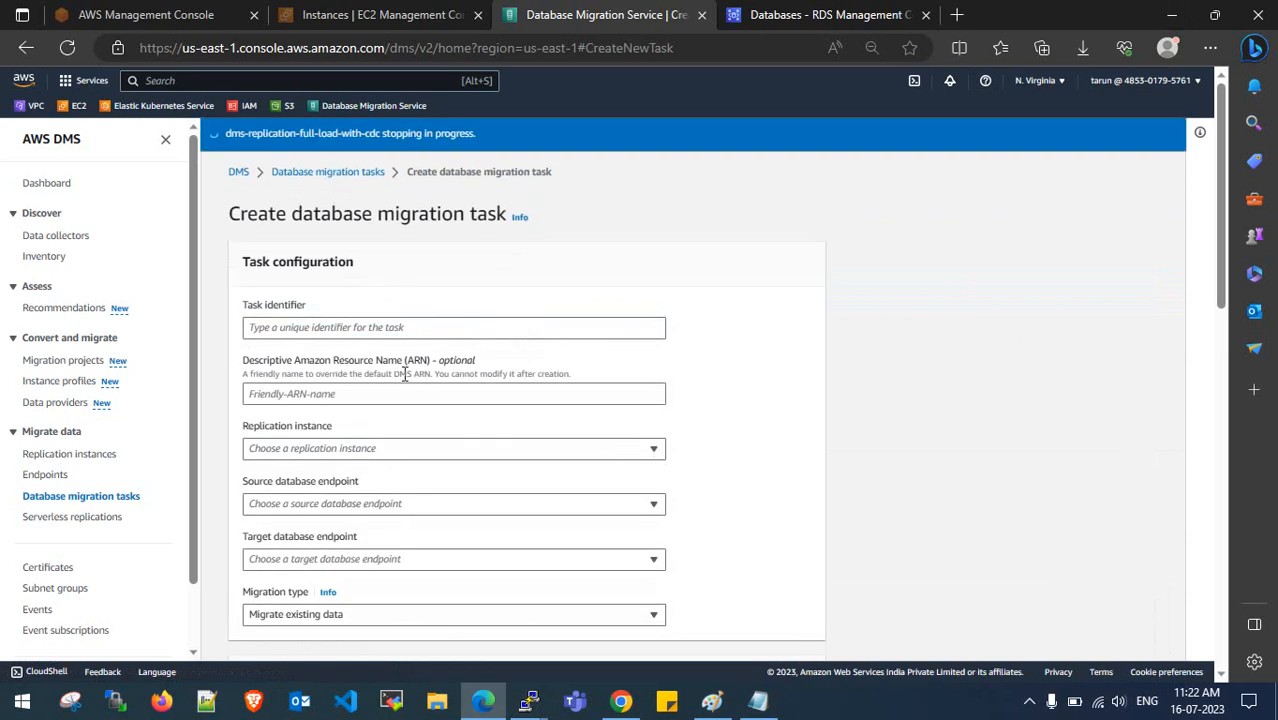
- Begin the new task's identifier by entering DMS- in the Task identifier field
click(361, 330)
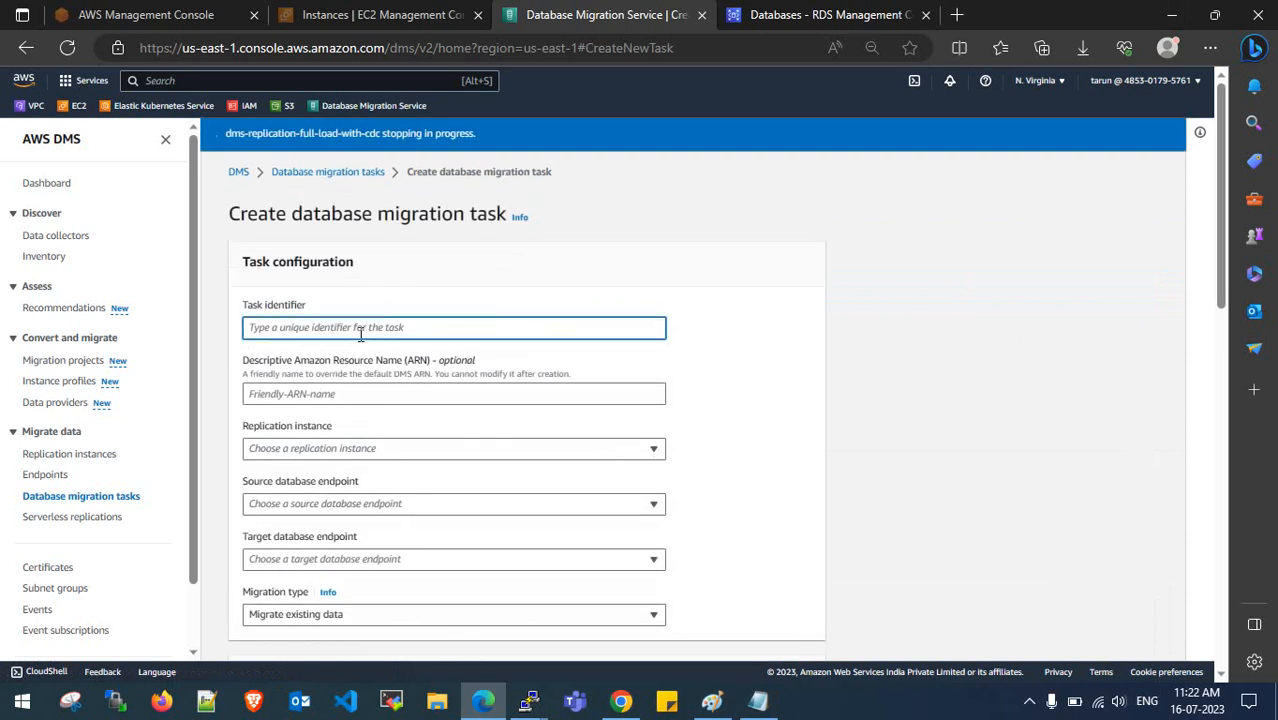
text(DMS-TASK-ONLY-CDC-REPLICATION)
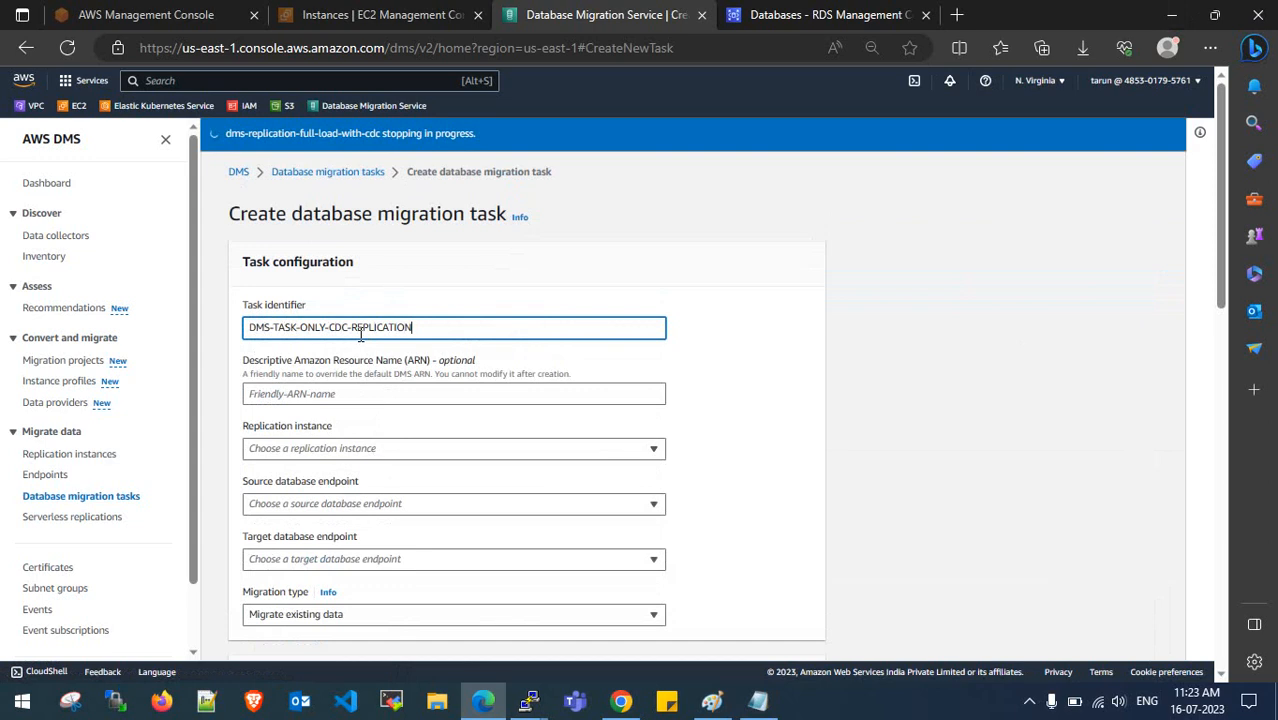
- Select dms-replication-instance, the EC2 MySQL source endpoint and the dms-rds-1 target endpoint
click(462, 448)
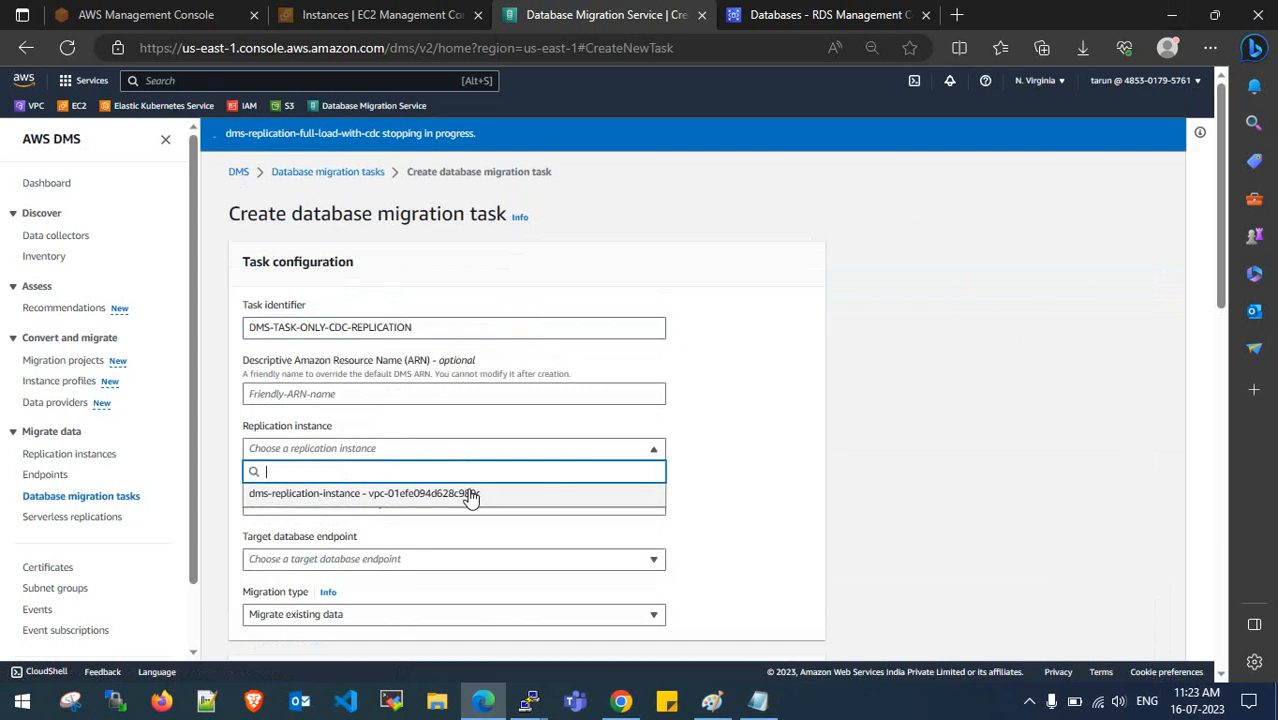
click(471, 494)
click(424, 414)
click(426, 455)
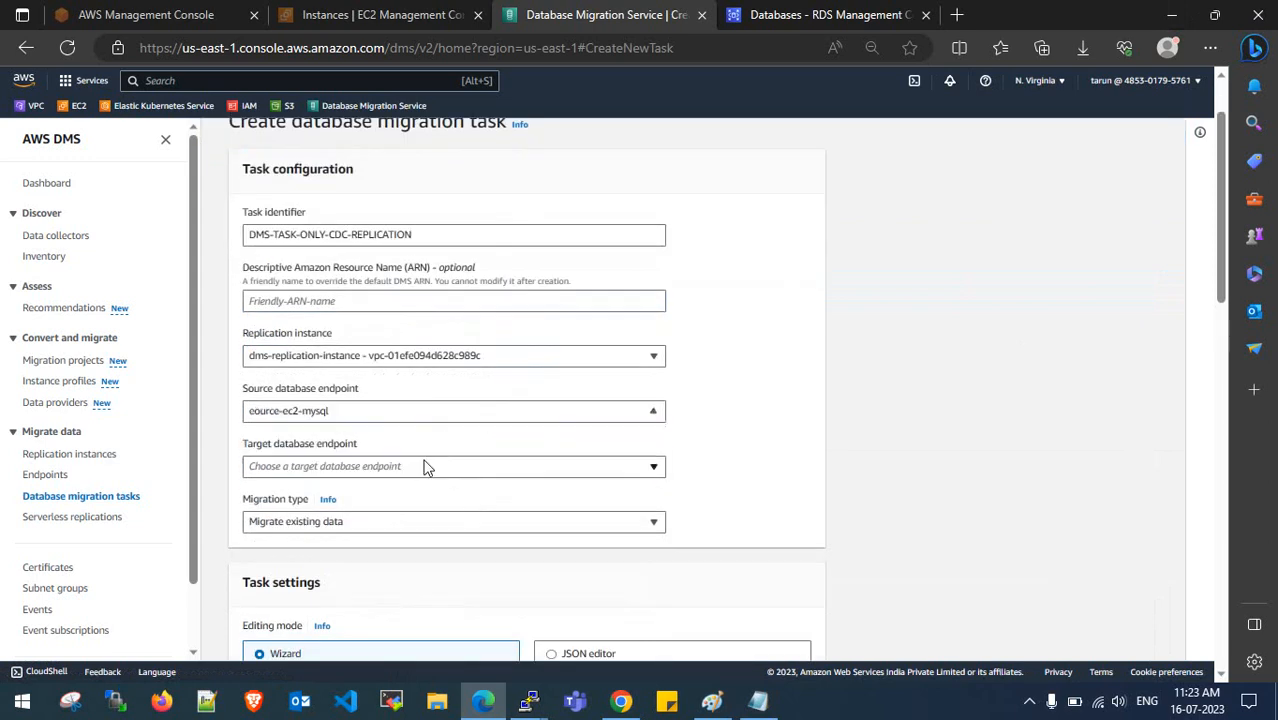
scroll(425, 440, down, 1)
click(437, 377)
click(437, 419)
- Set Migration type to 'Replicate data changes only' and review the migration type descriptions
scroll(439, 420, down, 1)
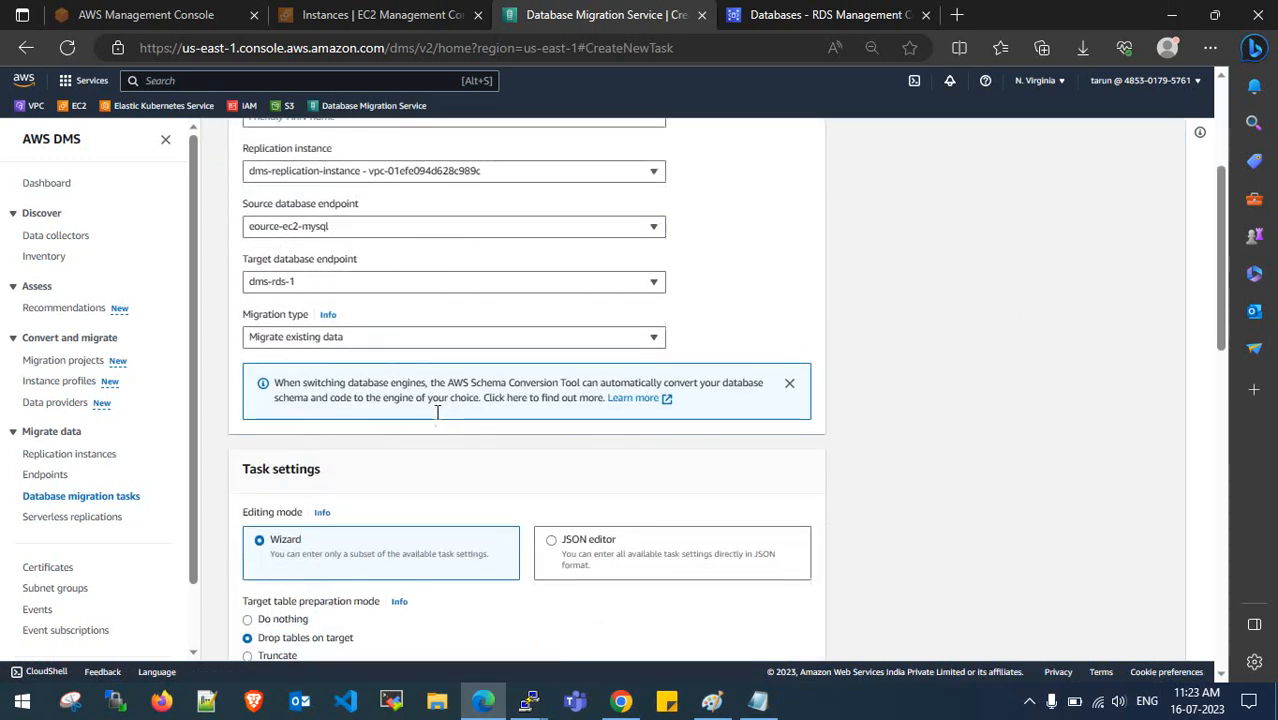
click(445, 340)
click(332, 410)
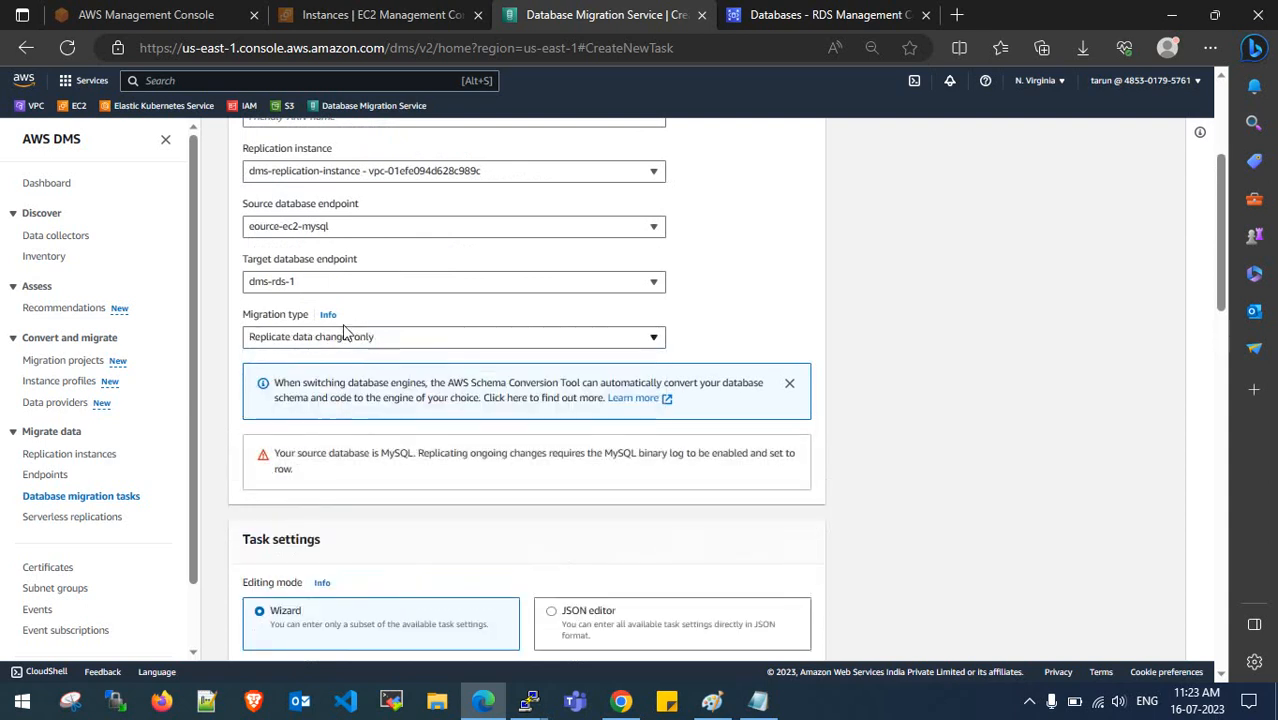
click(328, 315)
drag(1029, 217, 1148, 262)
click(1148, 270)
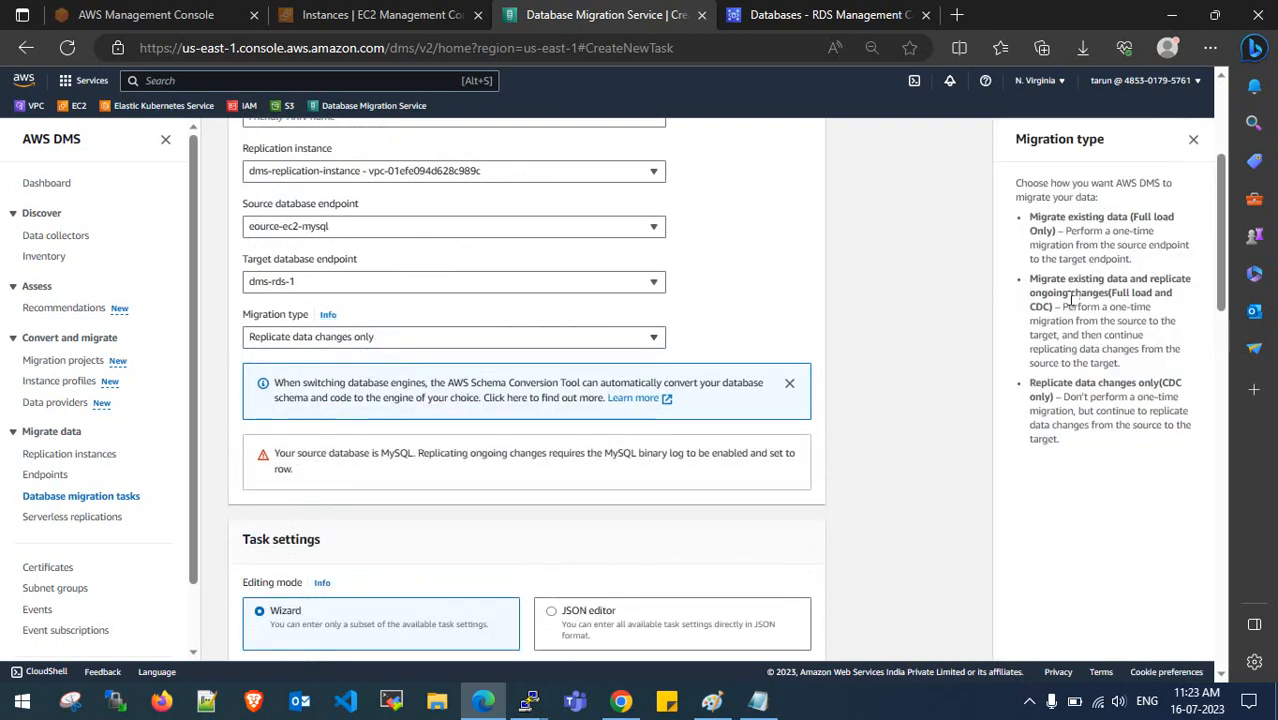
drag(1030, 279, 1146, 311)
click(1120, 292)
click(1125, 296)
drag(1059, 321, 1126, 337)
click(1130, 323)
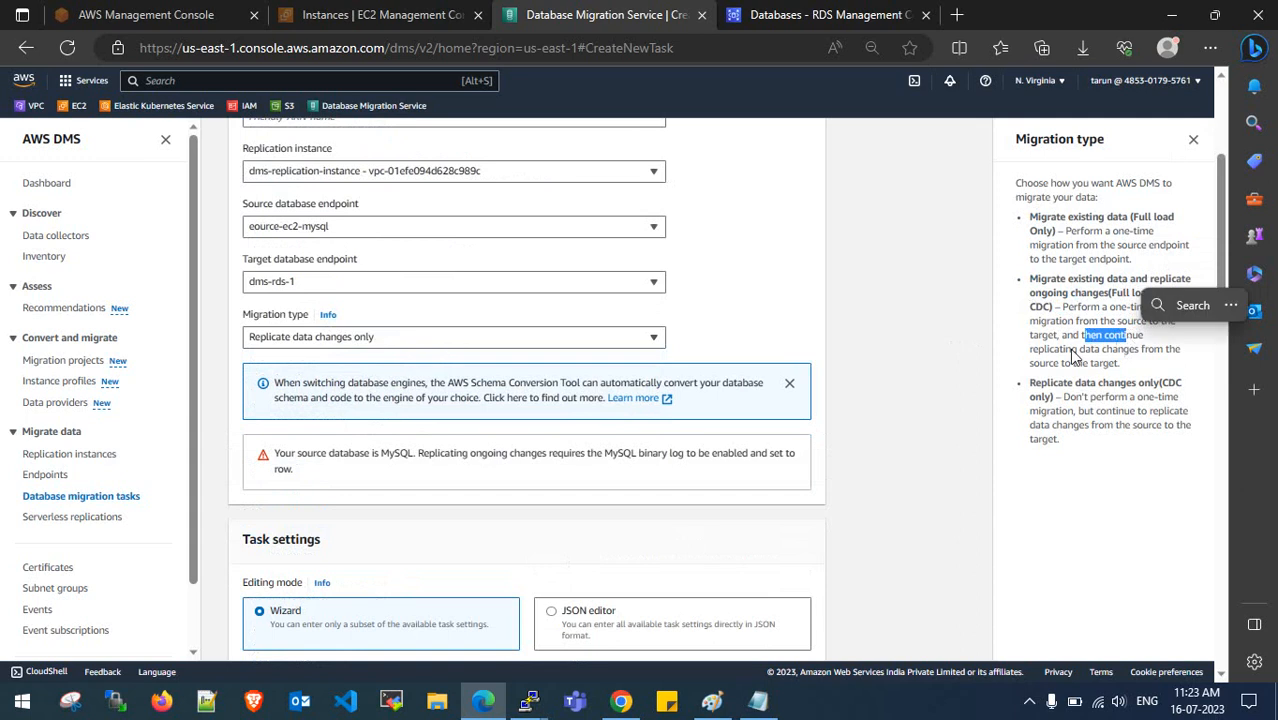
click(1032, 349)
drag(1032, 349, 1158, 366)
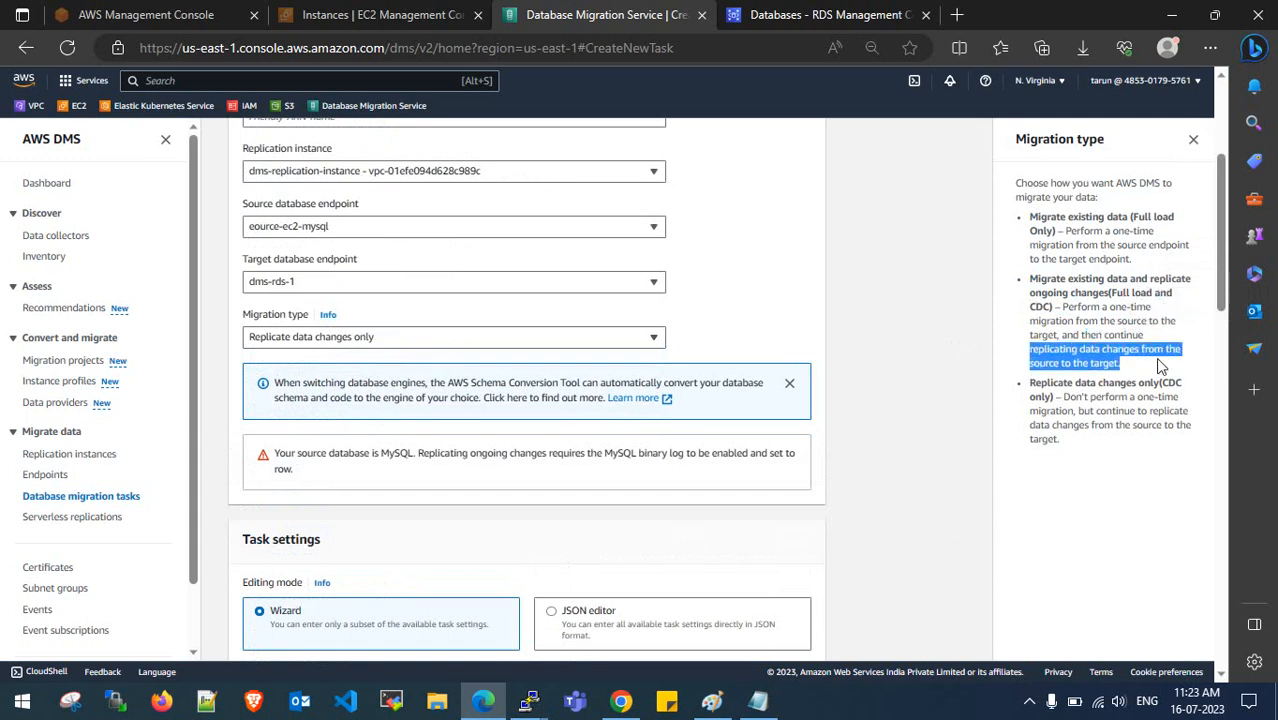
click(1158, 366)
drag(1032, 392, 1162, 385)
click(1162, 385)
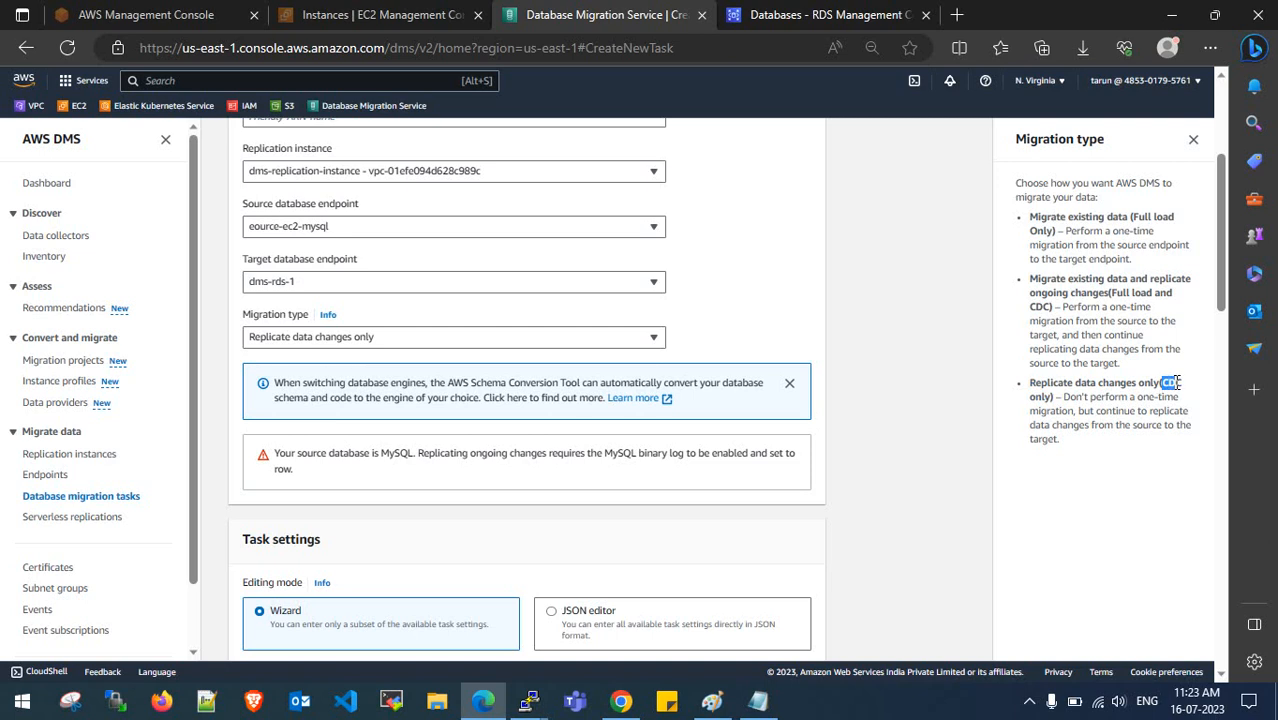
drag(1067, 397, 1190, 425)
click(1120, 425)
drag(1079, 413, 1192, 438)
click(1137, 442)
drag(1096, 413, 1134, 414)
click(1139, 415)
drag(1038, 383, 1157, 386)
click(1157, 386)
click(325, 337)
click(337, 403)
- Try the custom CDC start options (log sequence number, recovery checkpoint, UTC time), then revert to Disable
scroll(390, 399, down, 2)
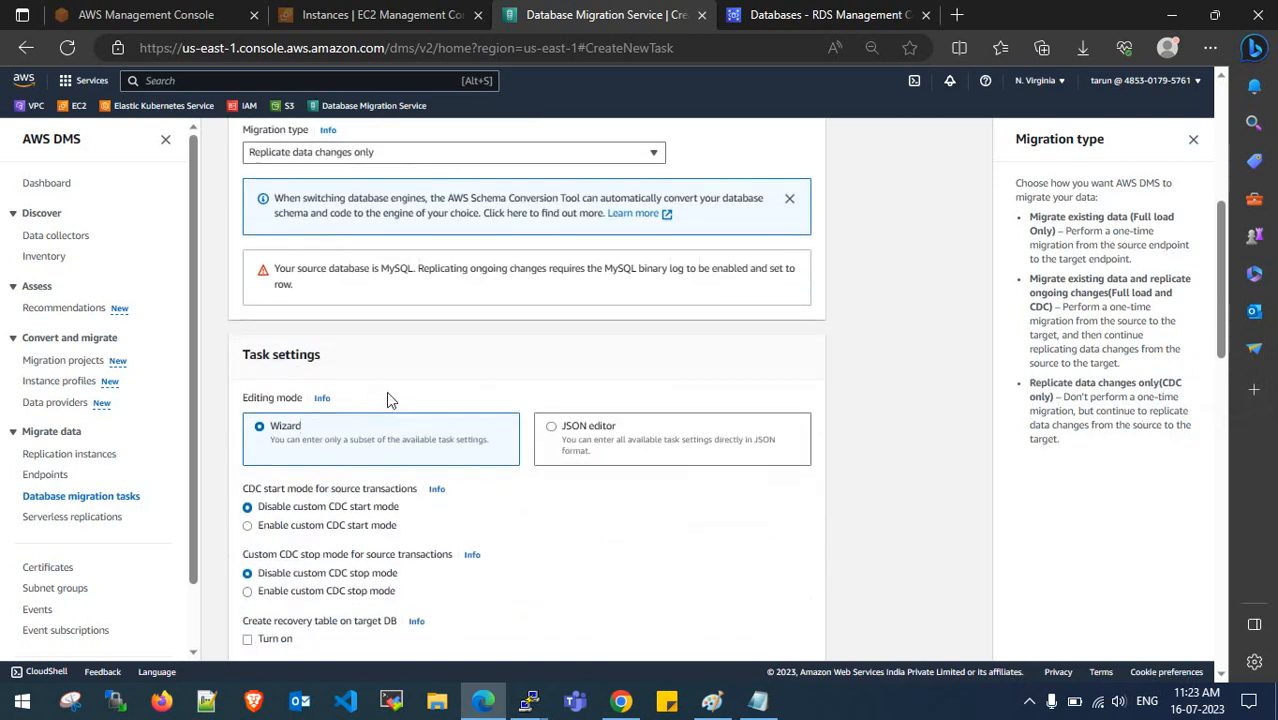
scroll(388, 399, down, 1)
scroll(385, 322, down, 1)
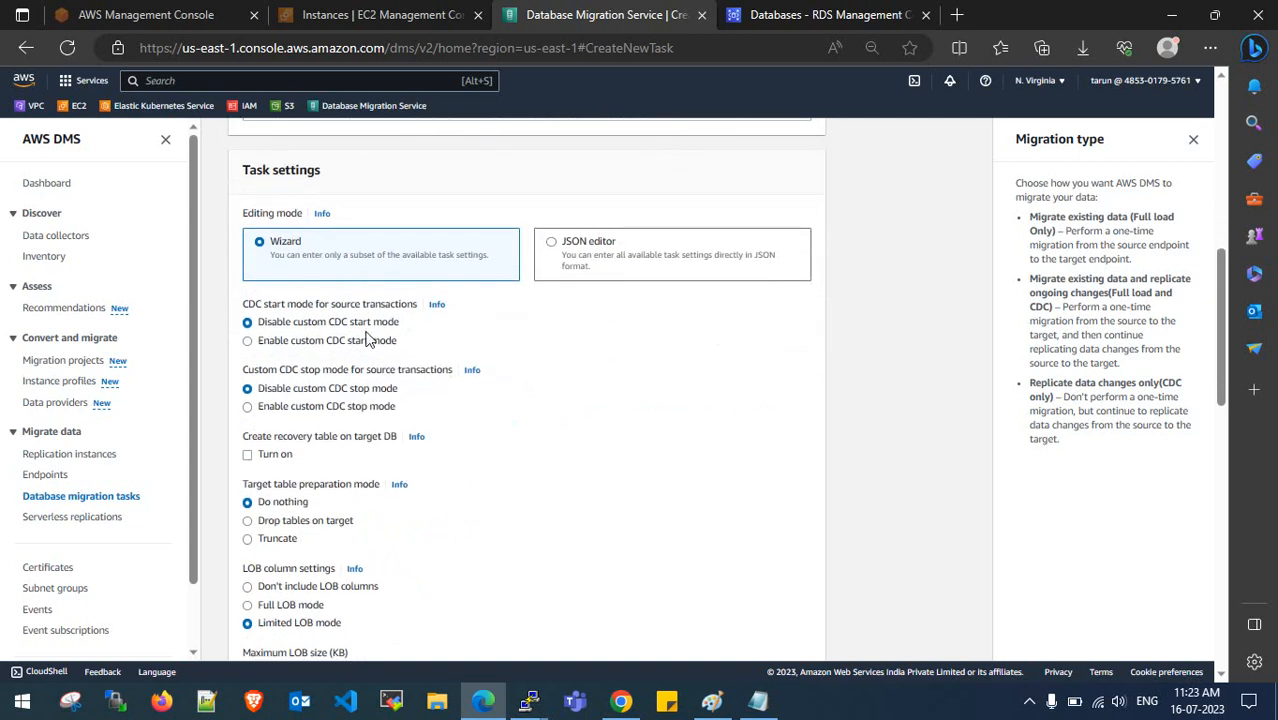
scroll(367, 340, down, 1)
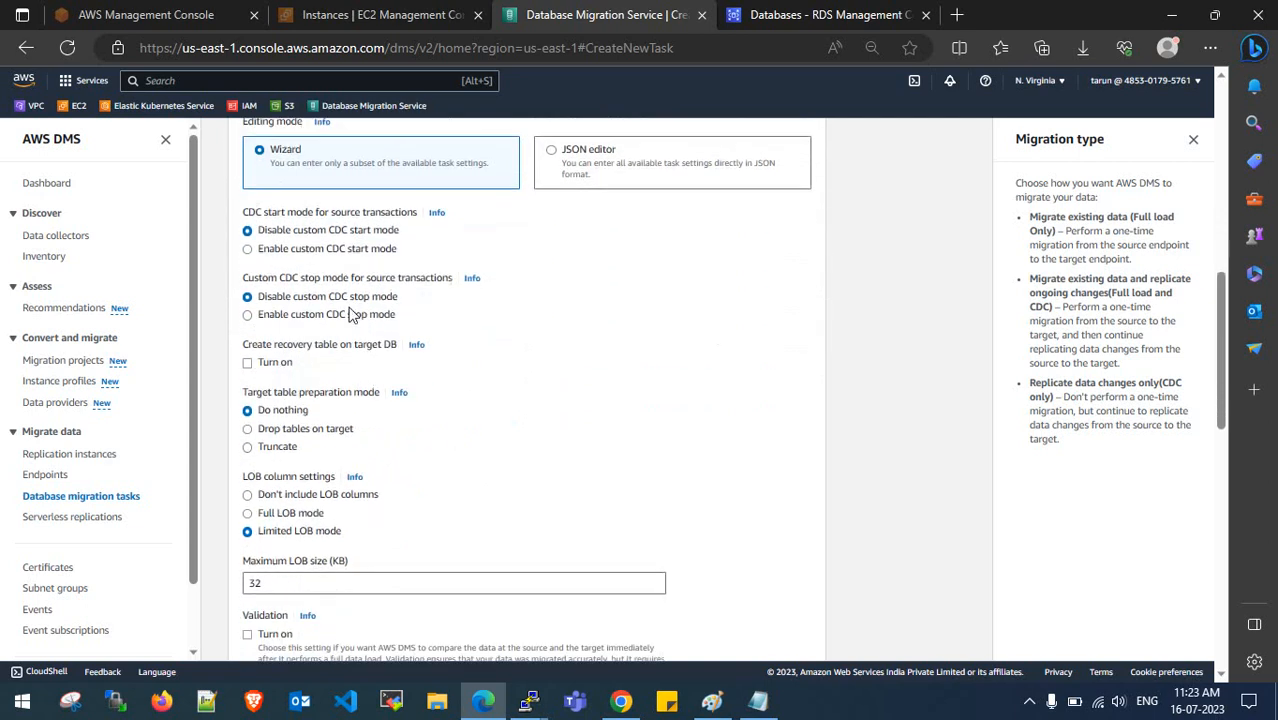
scroll(350, 314, up, 1)
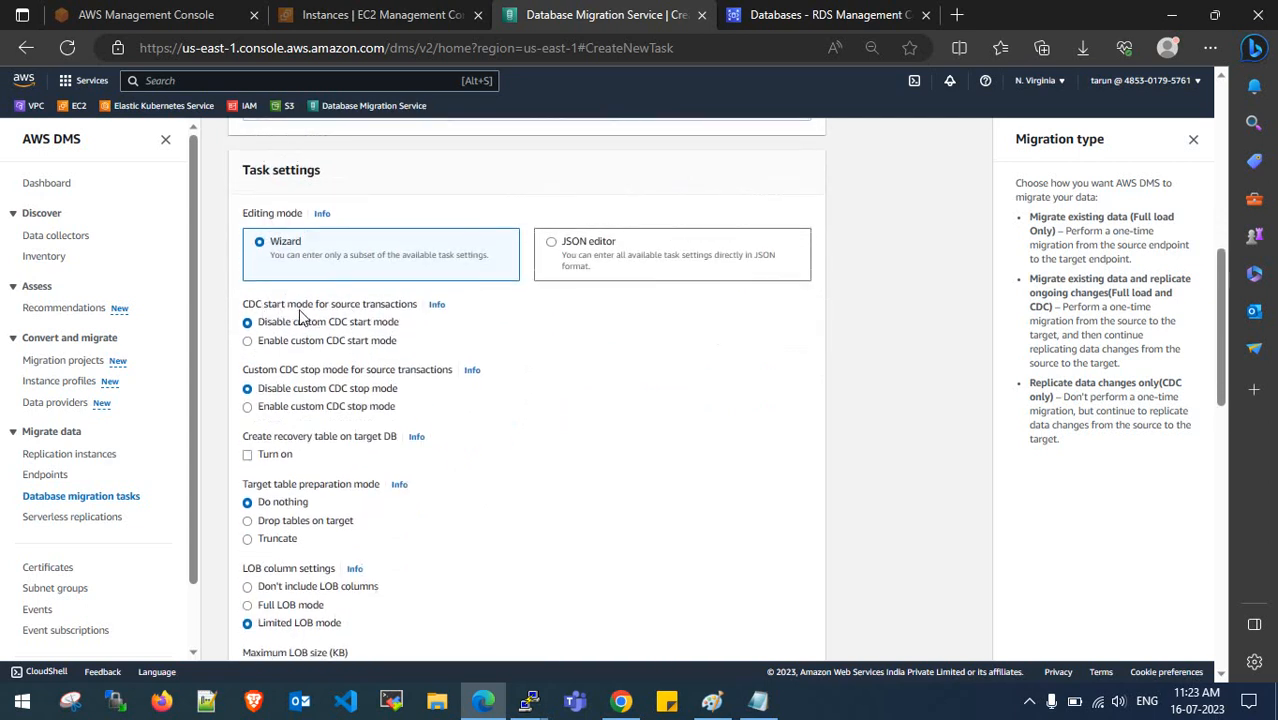
click(348, 341)
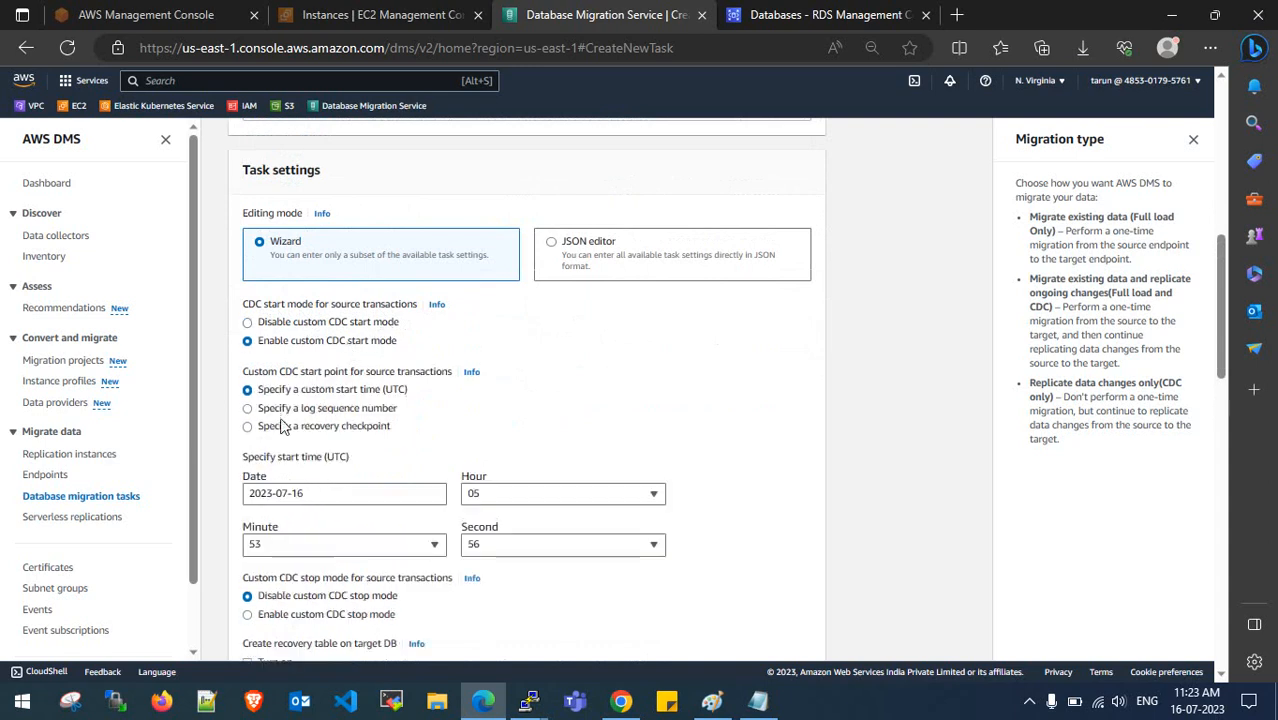
click(339, 408)
click(340, 428)
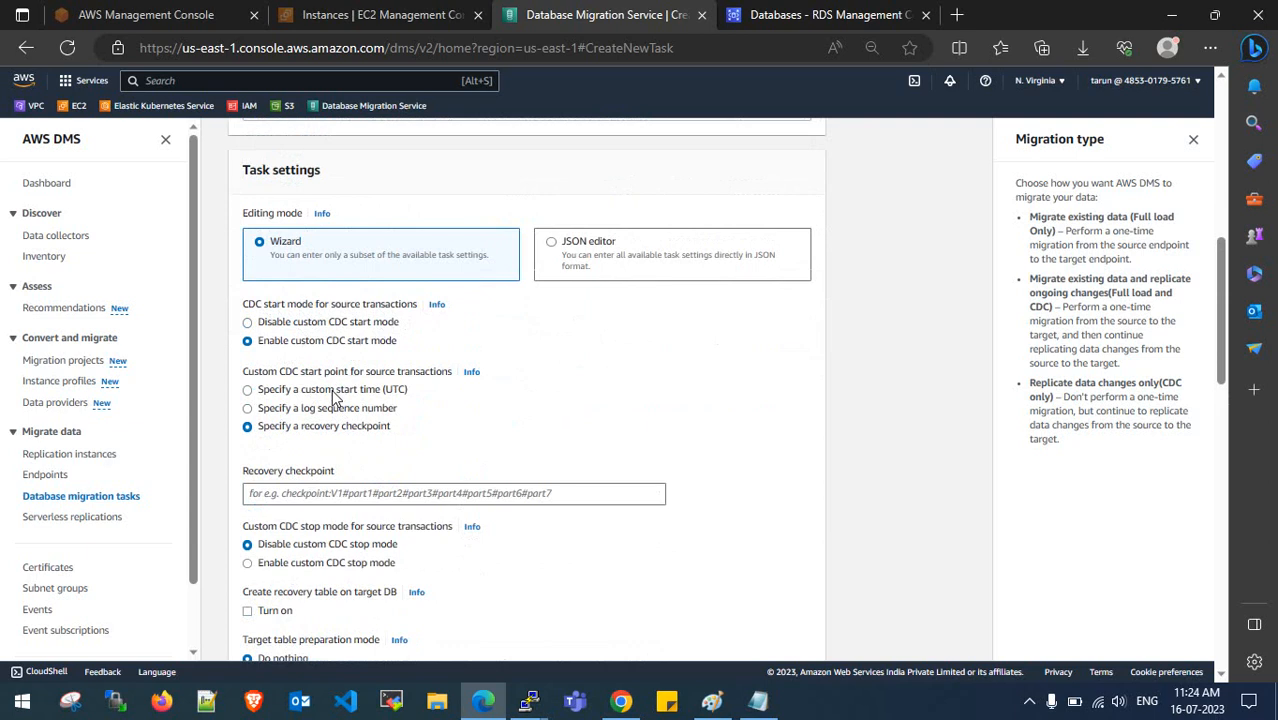
click(333, 390)
scroll(360, 408, down, 2)
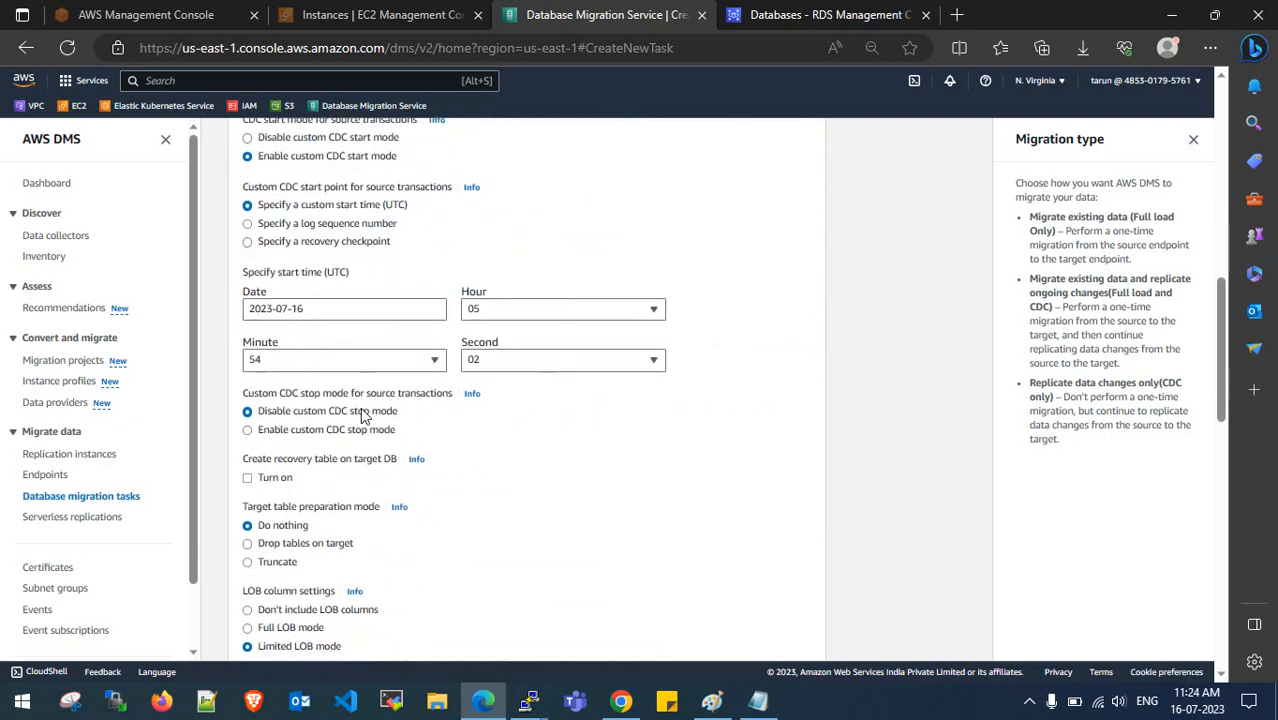
scroll(362, 420, up, 2)
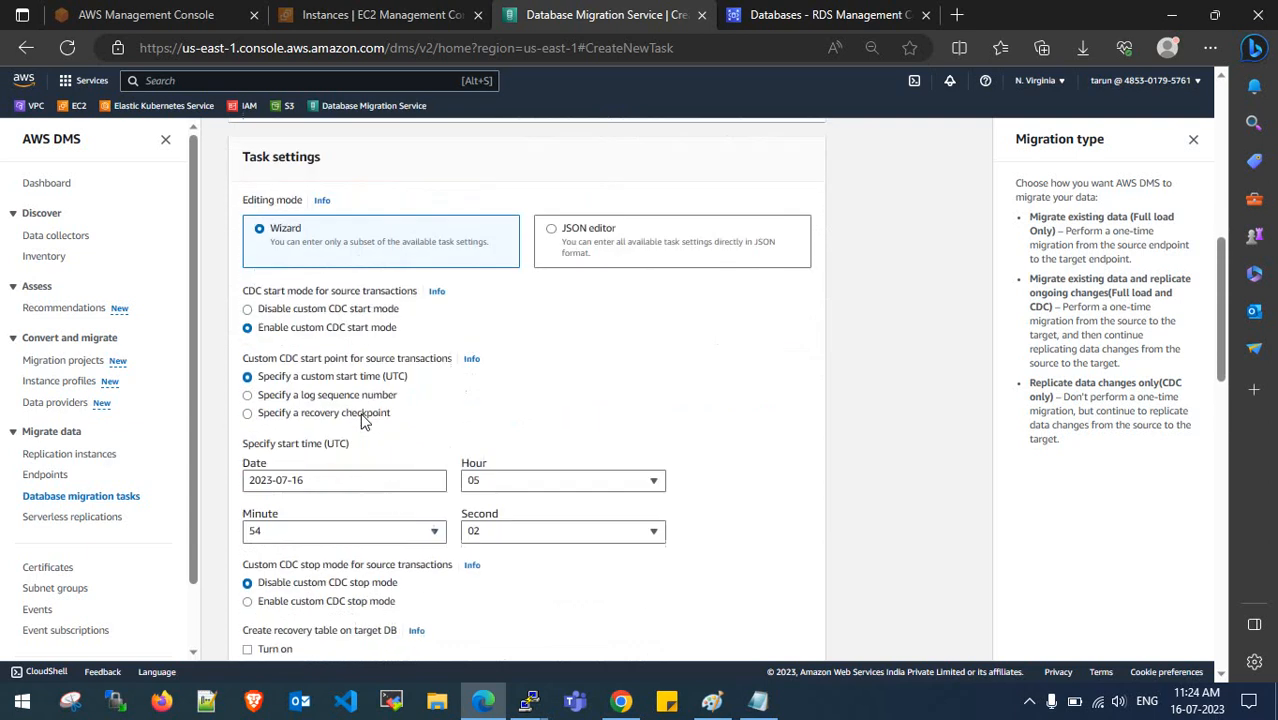
click(308, 322)
- Review the DMS architecture diagram in draw.io, then return to the task form
scroll(372, 390, down, 1)
scroll(372, 390, down, 1)
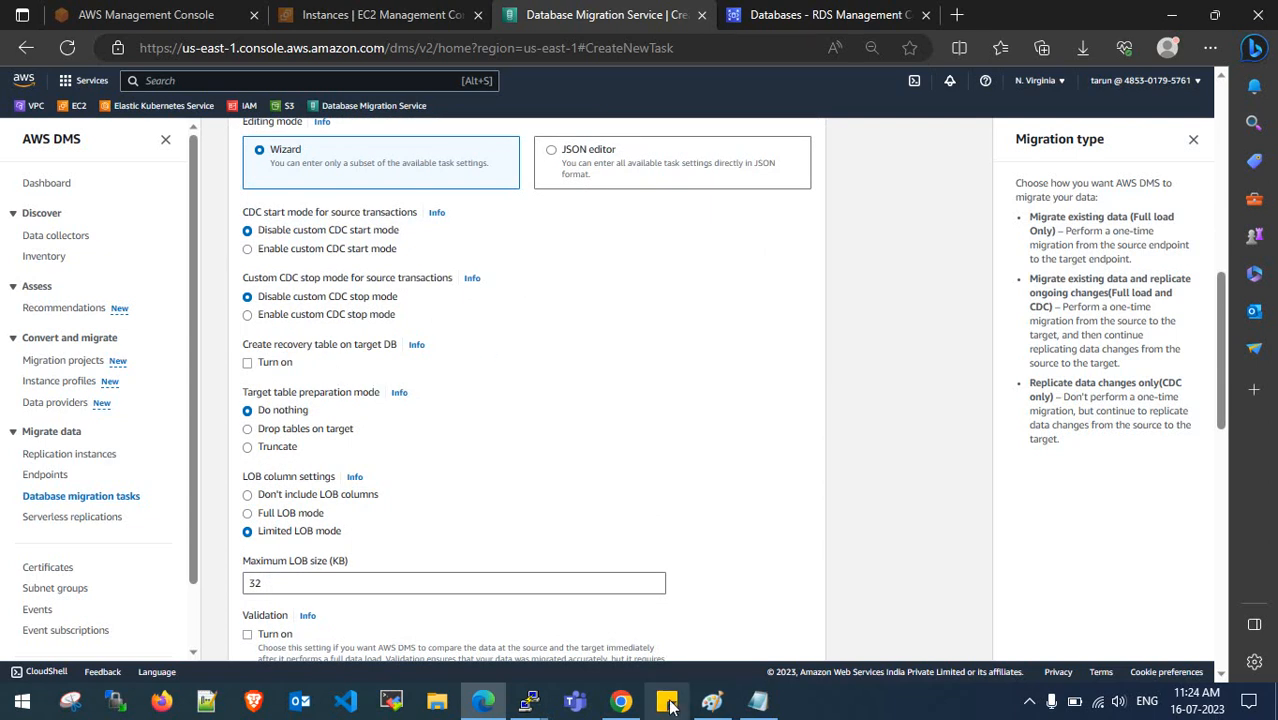
click(621, 701)
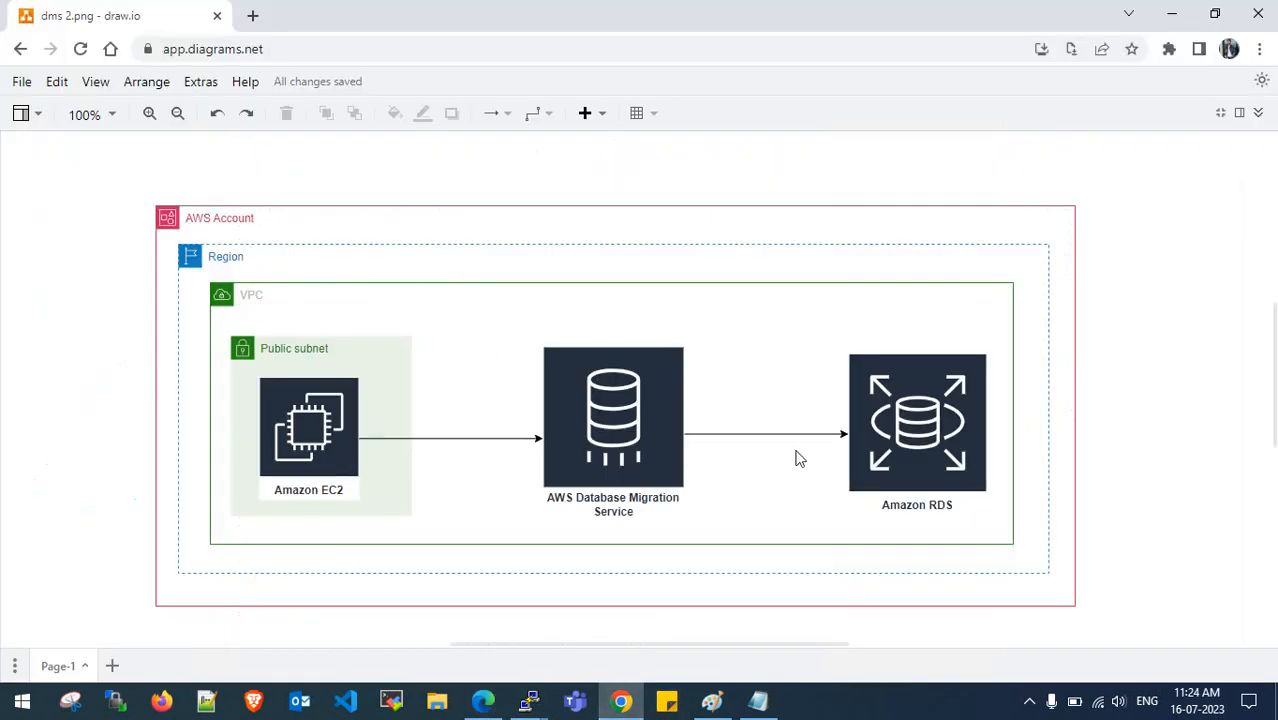
click(1176, 14)
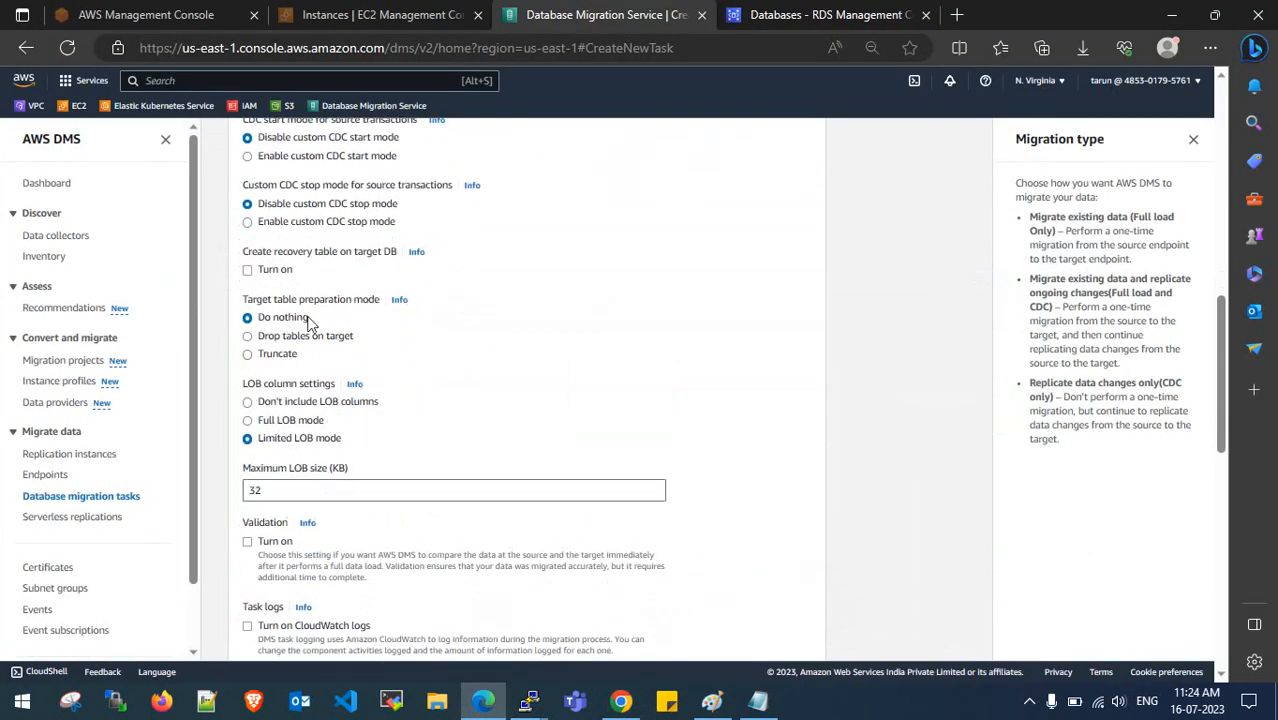
- Change Maximum LOB size from 32 to 1024 KB
scroll(308, 323, up, 1)
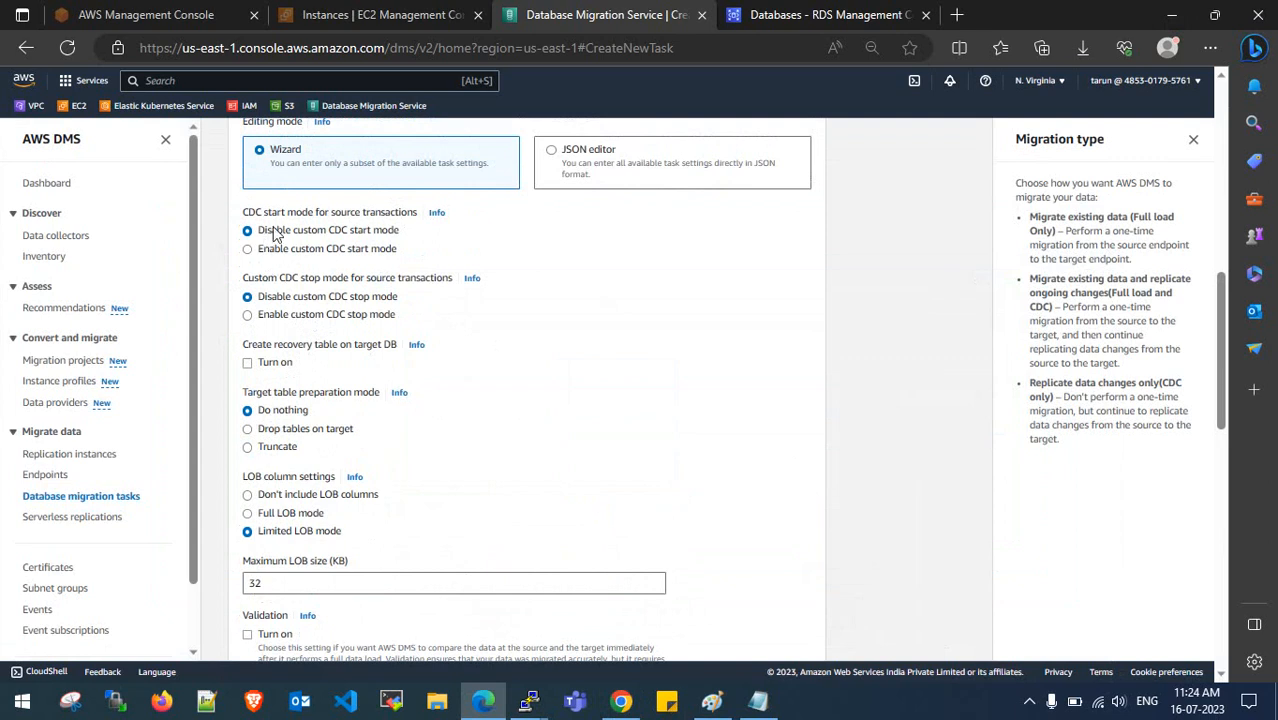
scroll(362, 378, down, 1)
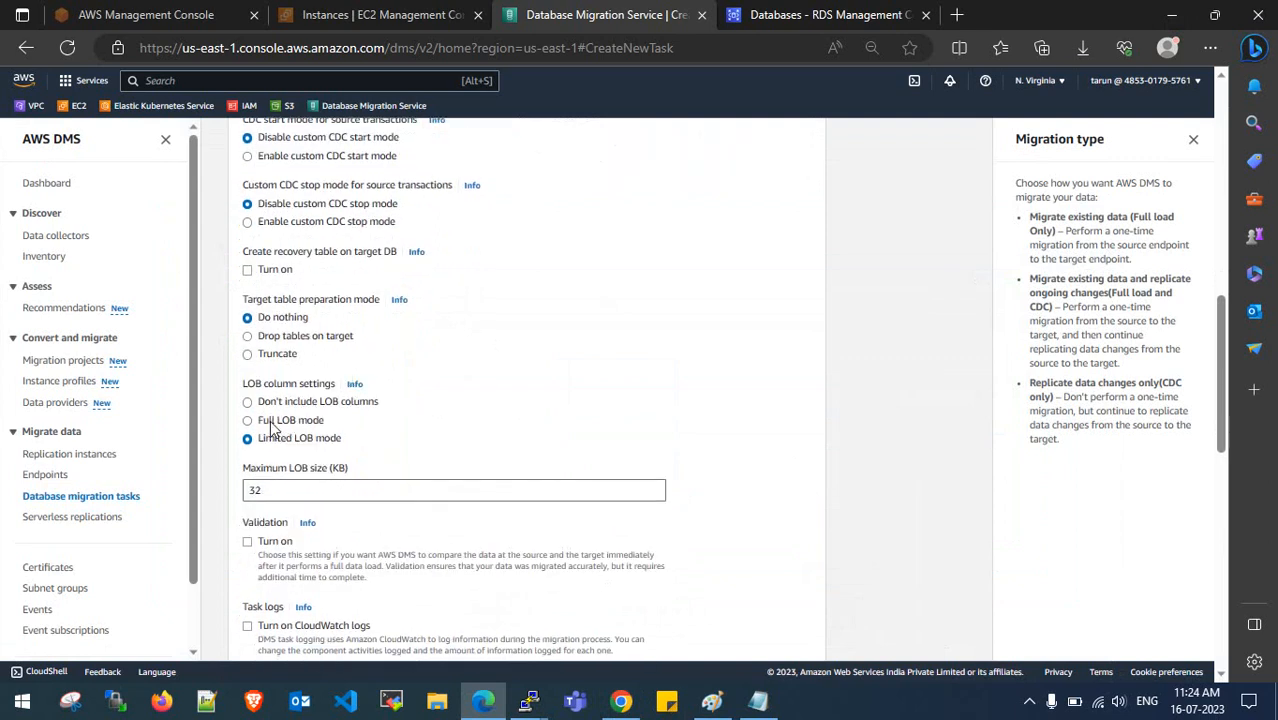
drag(262, 490, 238, 497)
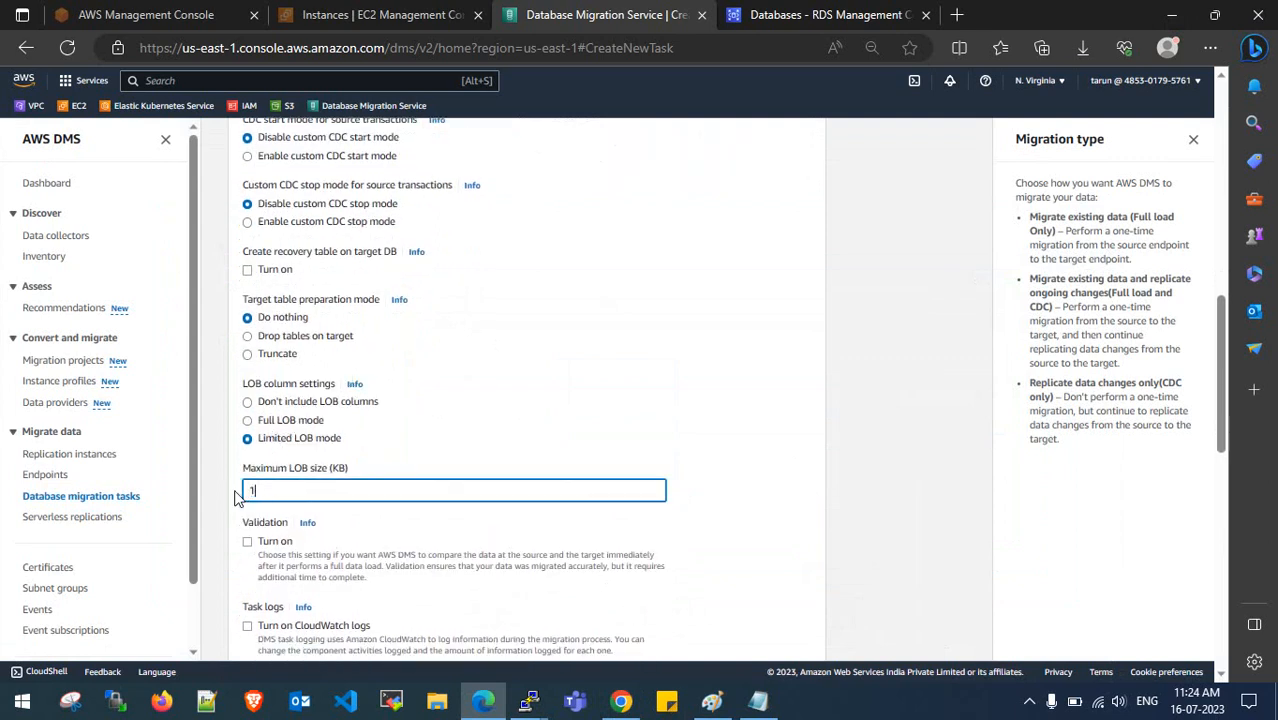
click(593, 406)
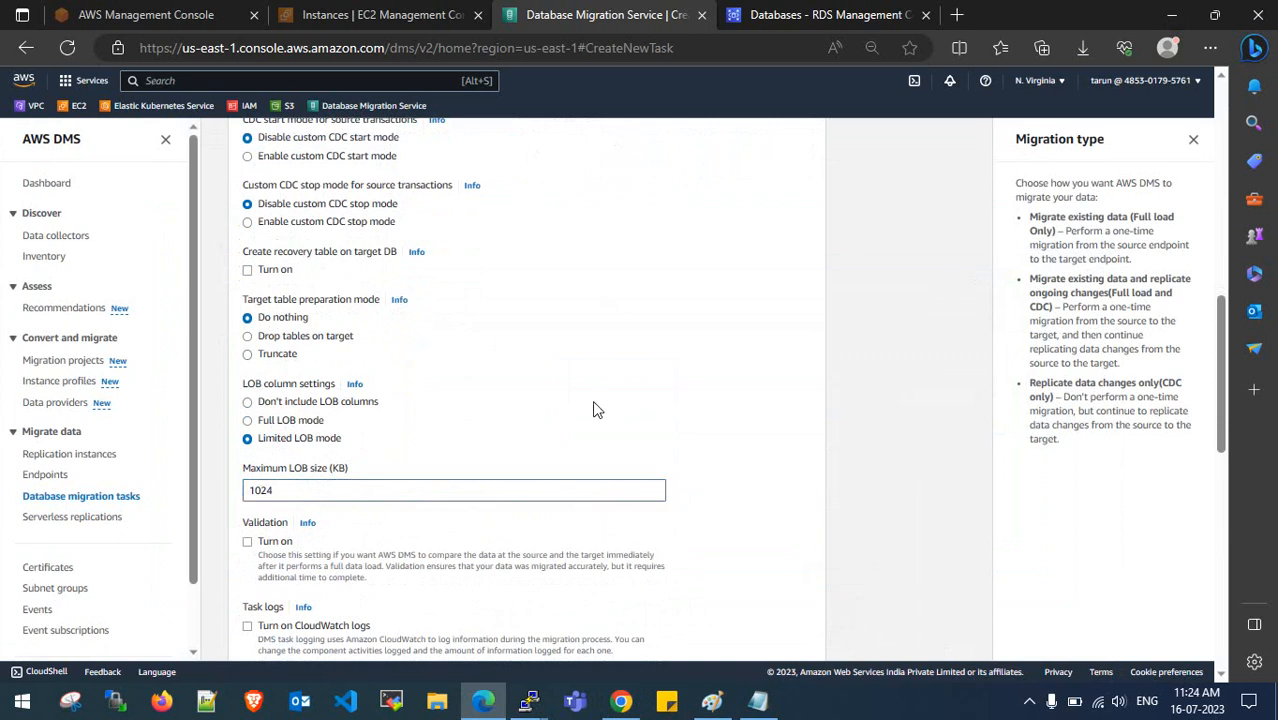
scroll(593, 406, down, 3)
scroll(280, 413, down, 3)
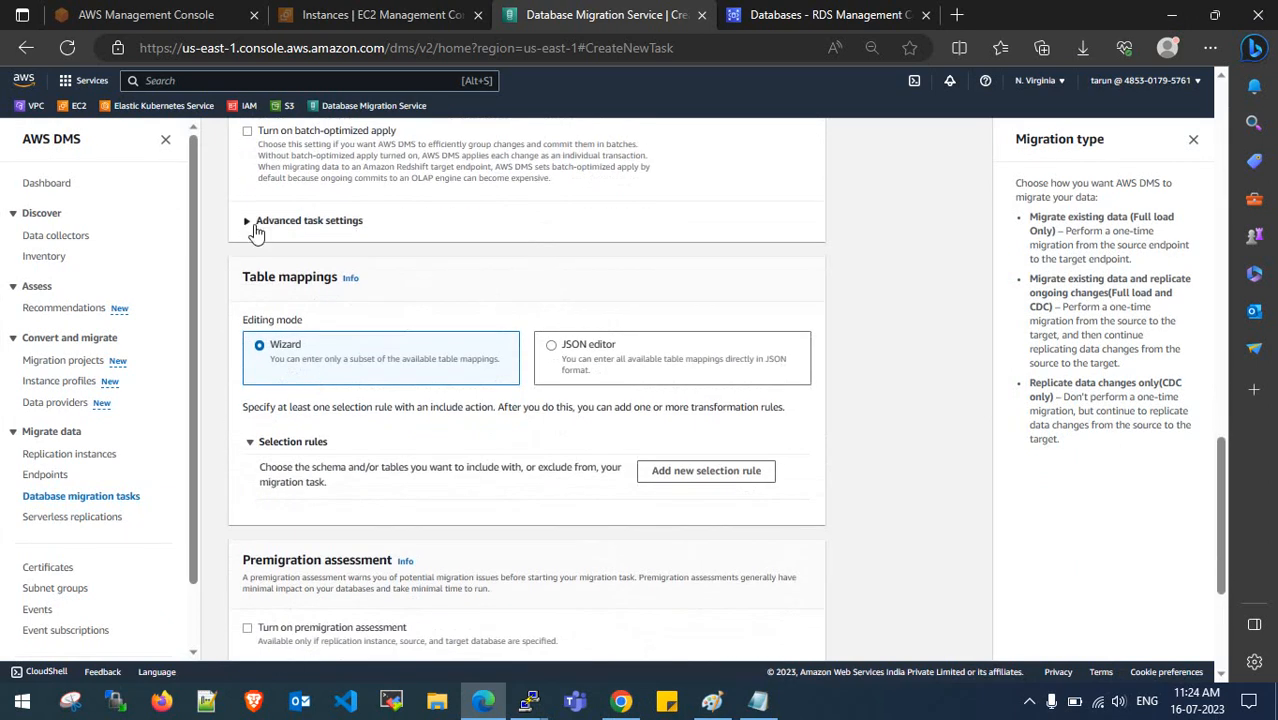
- Add a table selection rule whose schema is entered by name
click(256, 222)
click(256, 222)
scroll(330, 360, down, 2)
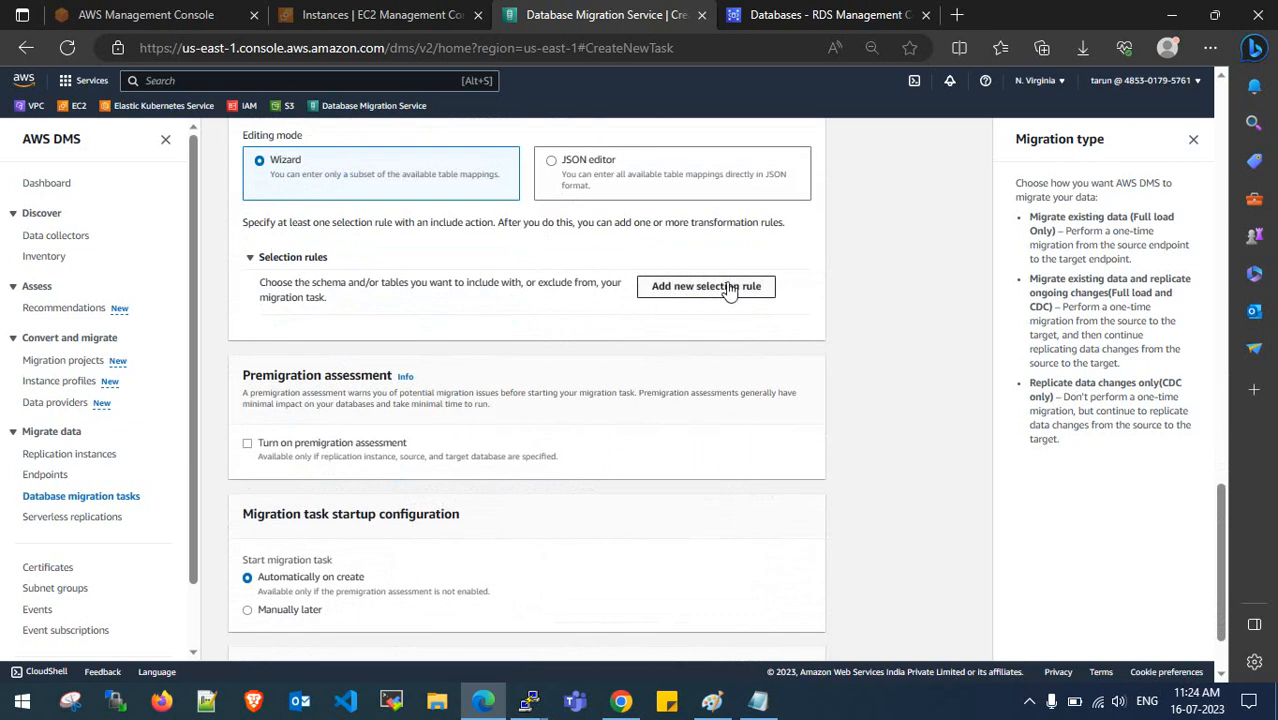
click(730, 286)
click(480, 386)
click(478, 410)
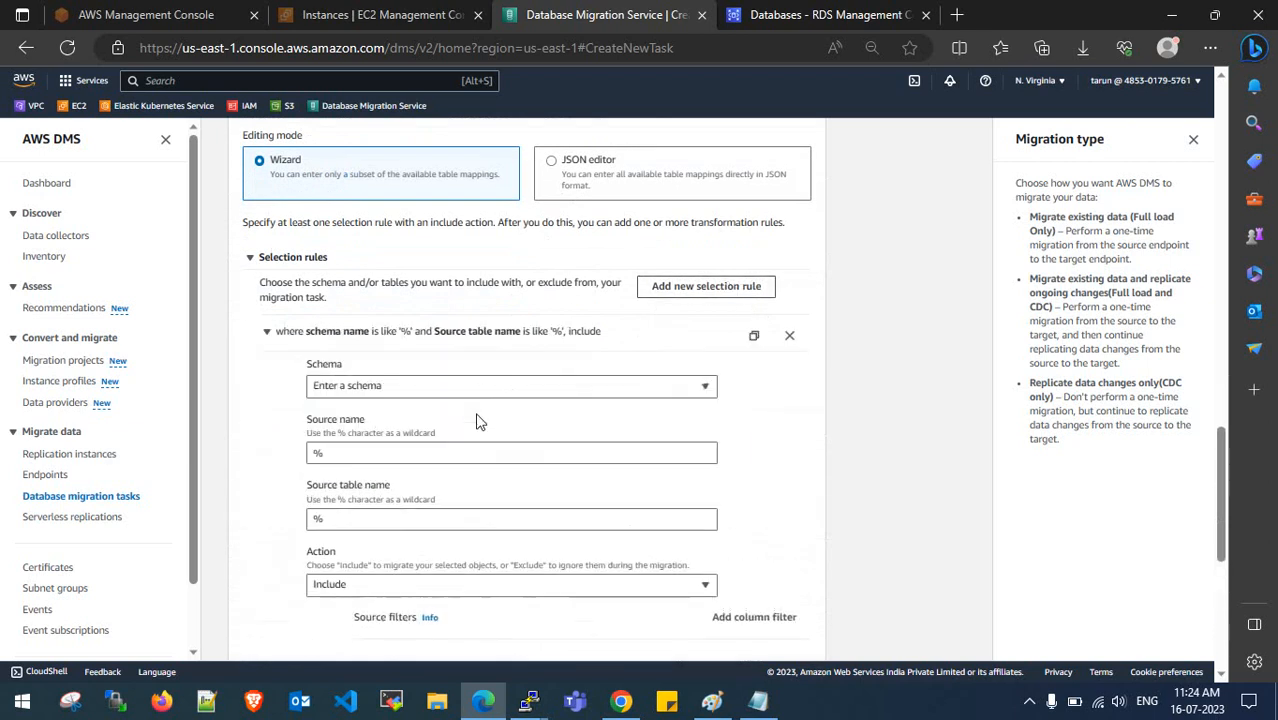
click(331, 453)
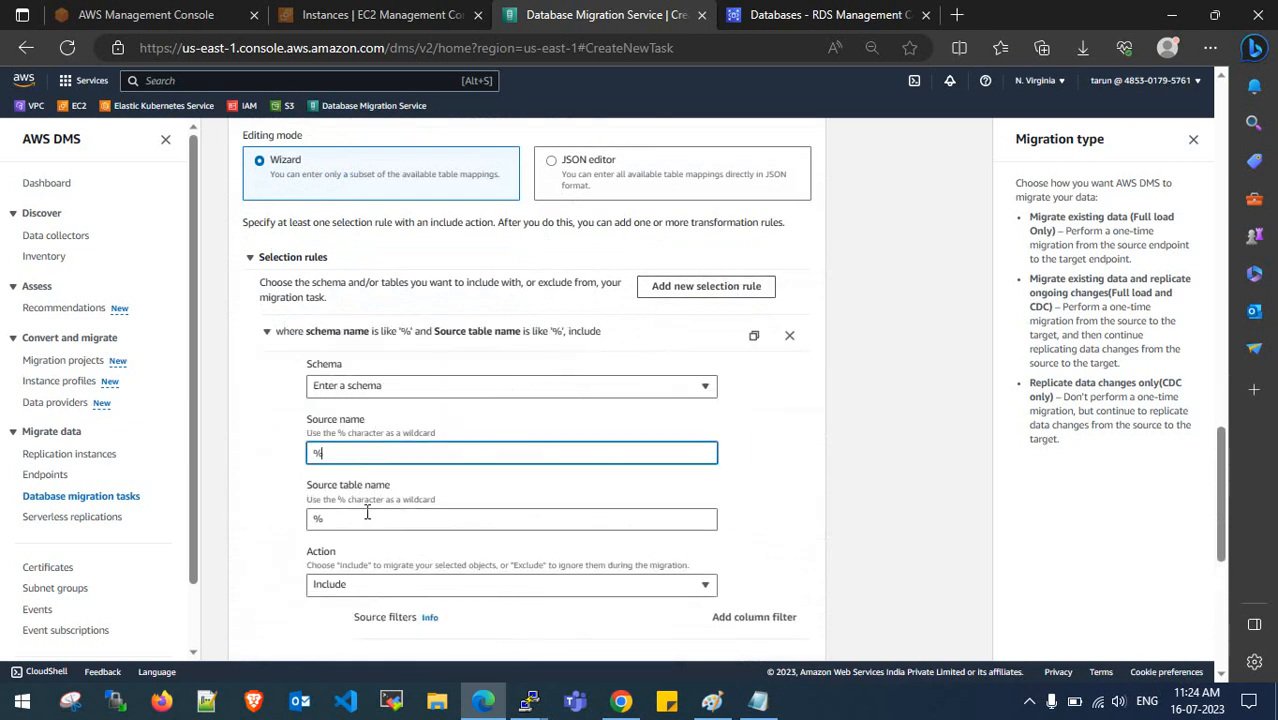
- Add another rule with source name classicmodels, copied from the notes, and set it to Exclude
click(674, 292)
click(758, 700)
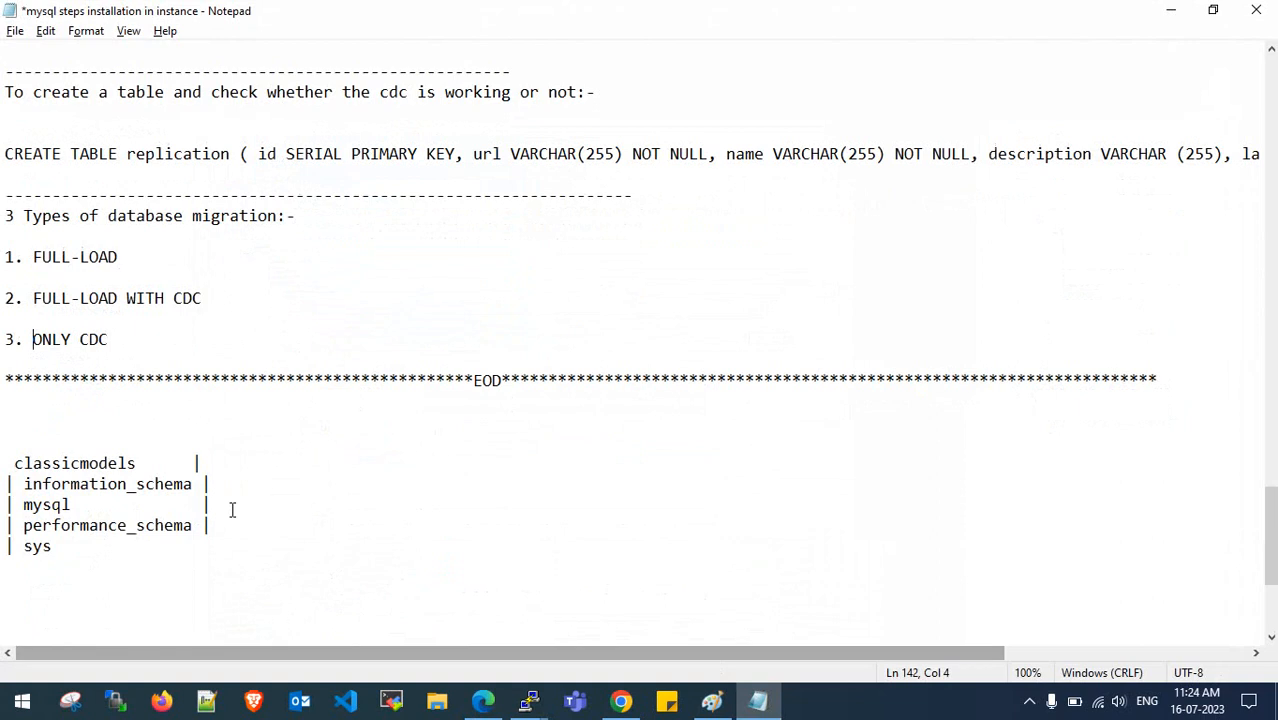
mouse_move(155, 463)
mouse_down()
mouse_move(30, 463)
mouse_move(140, 463)
mouse_up()
key(ctrl+c)
click(30, 463)
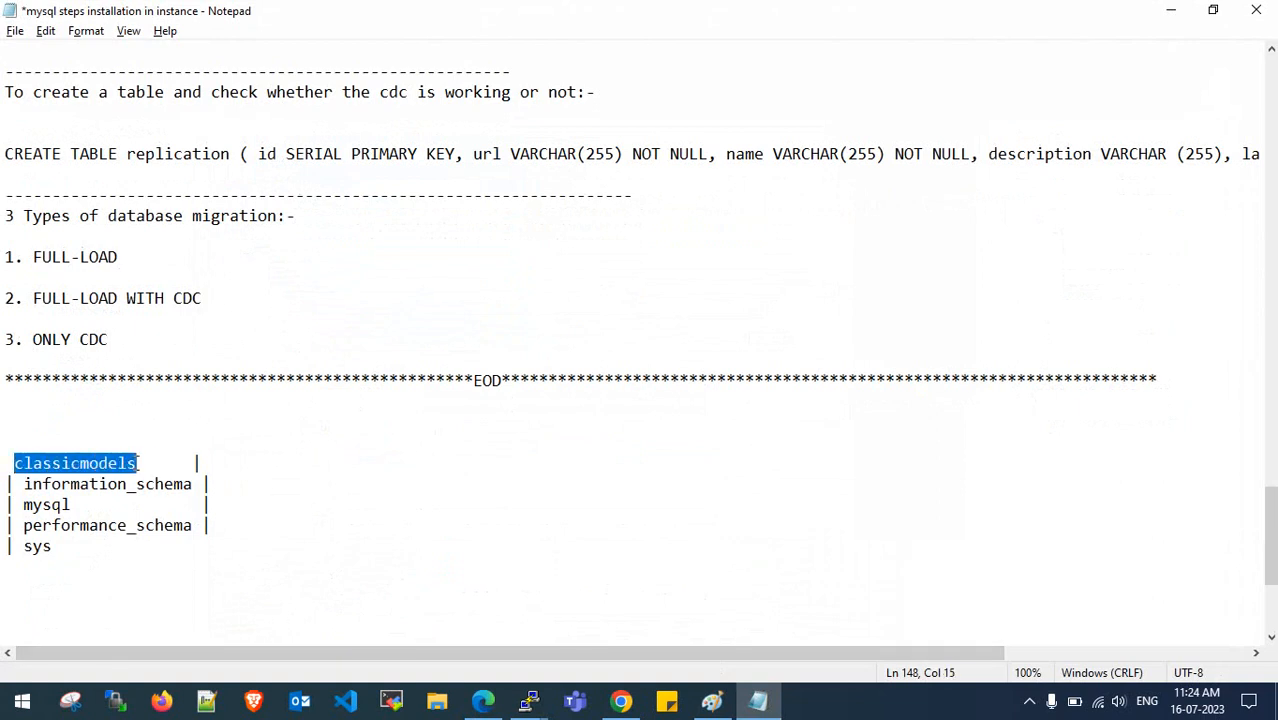
click(1180, 10)
drag(400, 451, 291, 460)
key(ctrl+v)
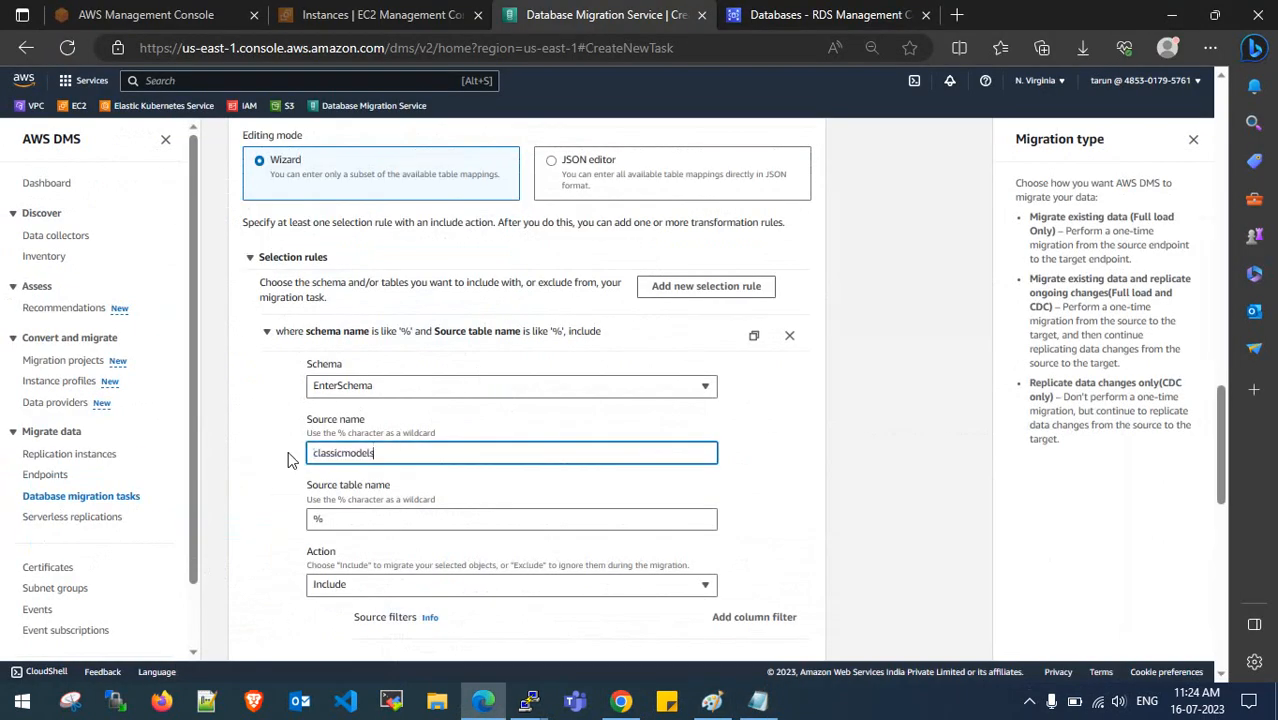
click(365, 518)
click(371, 585)
click(366, 556)
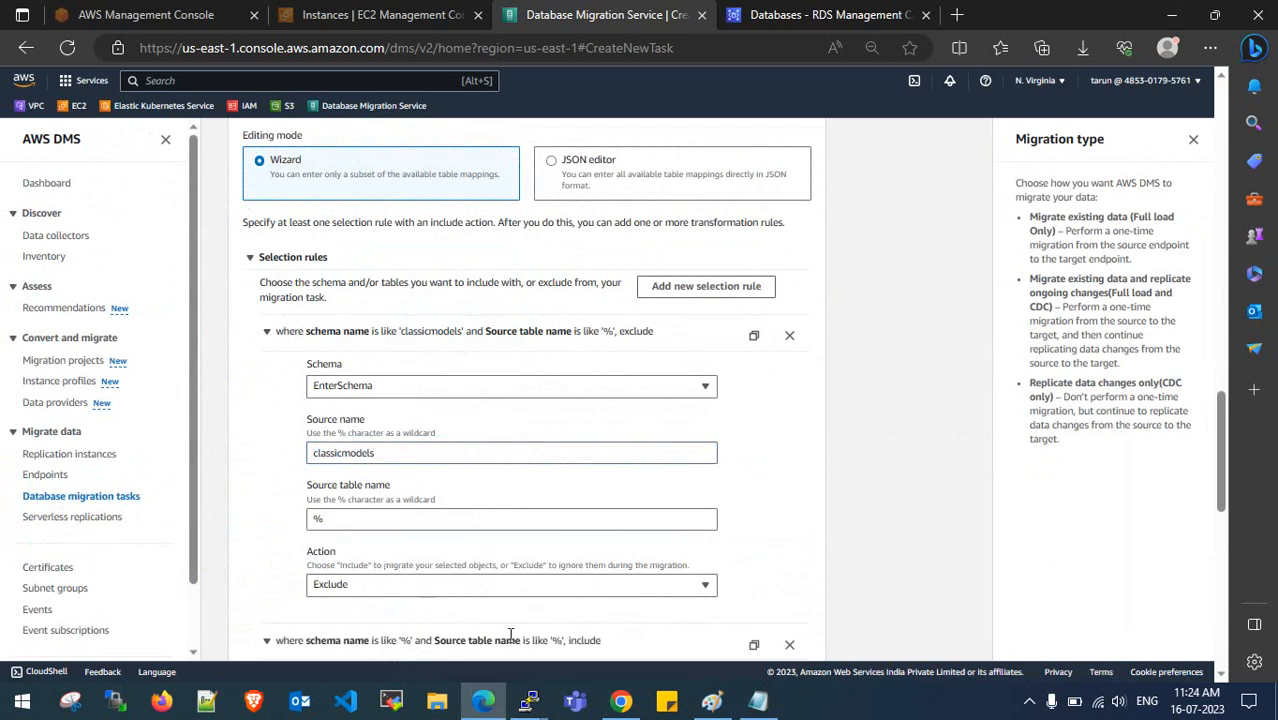
- Copy information_schema from the notes, then restore the second rule's source name to %
click(758, 700)
drag(193, 484, 24, 484)
key(ctrl+c)
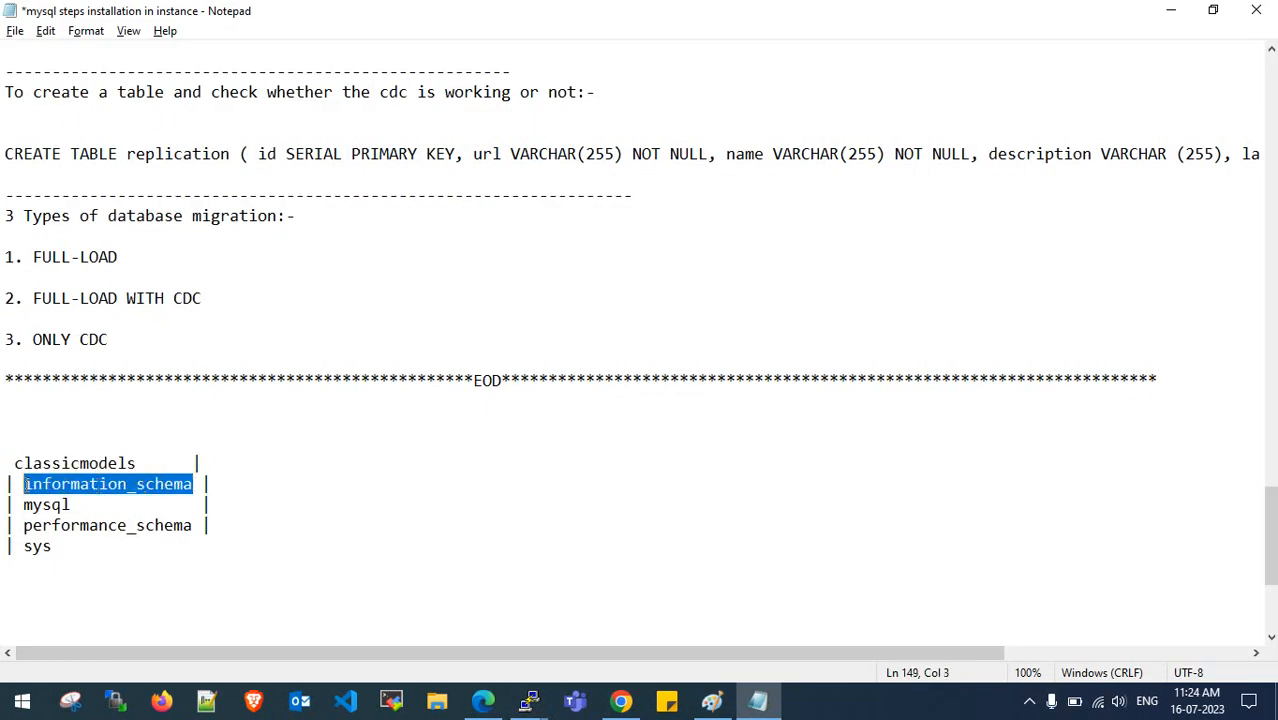
click(1171, 12)
scroll(390, 548, down, 3)
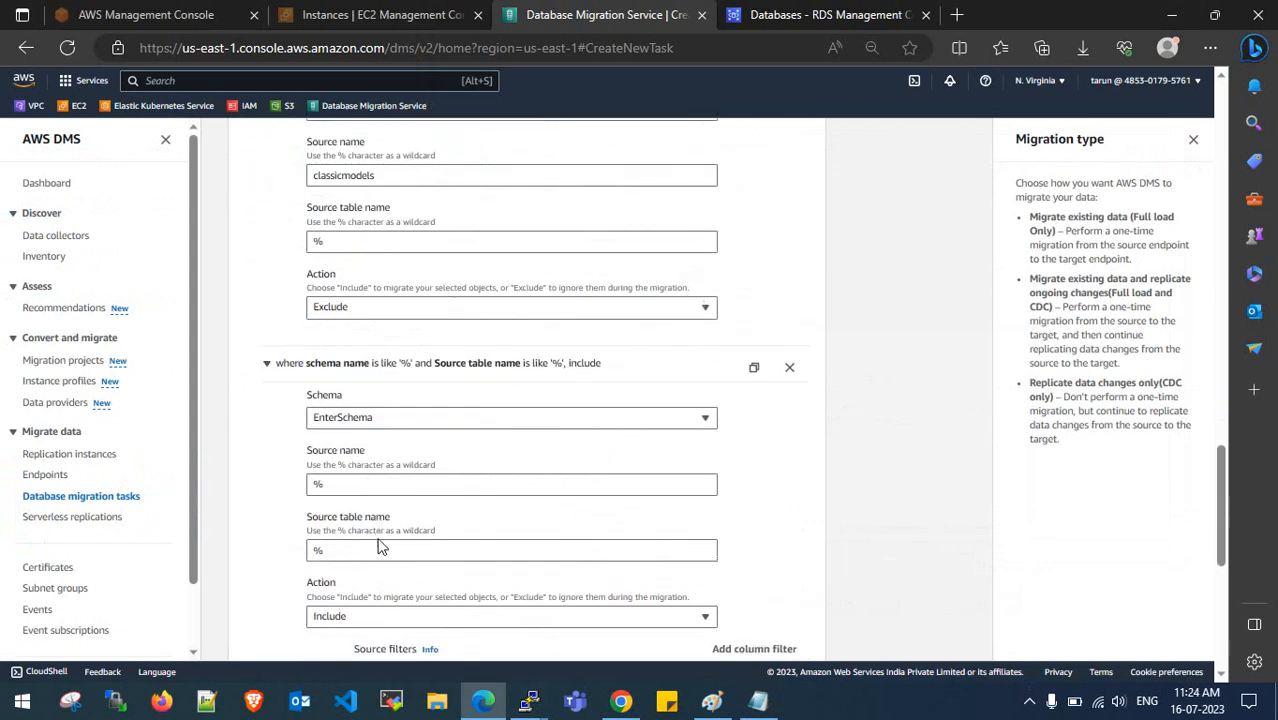
click(379, 487)
key(ctrl+v)
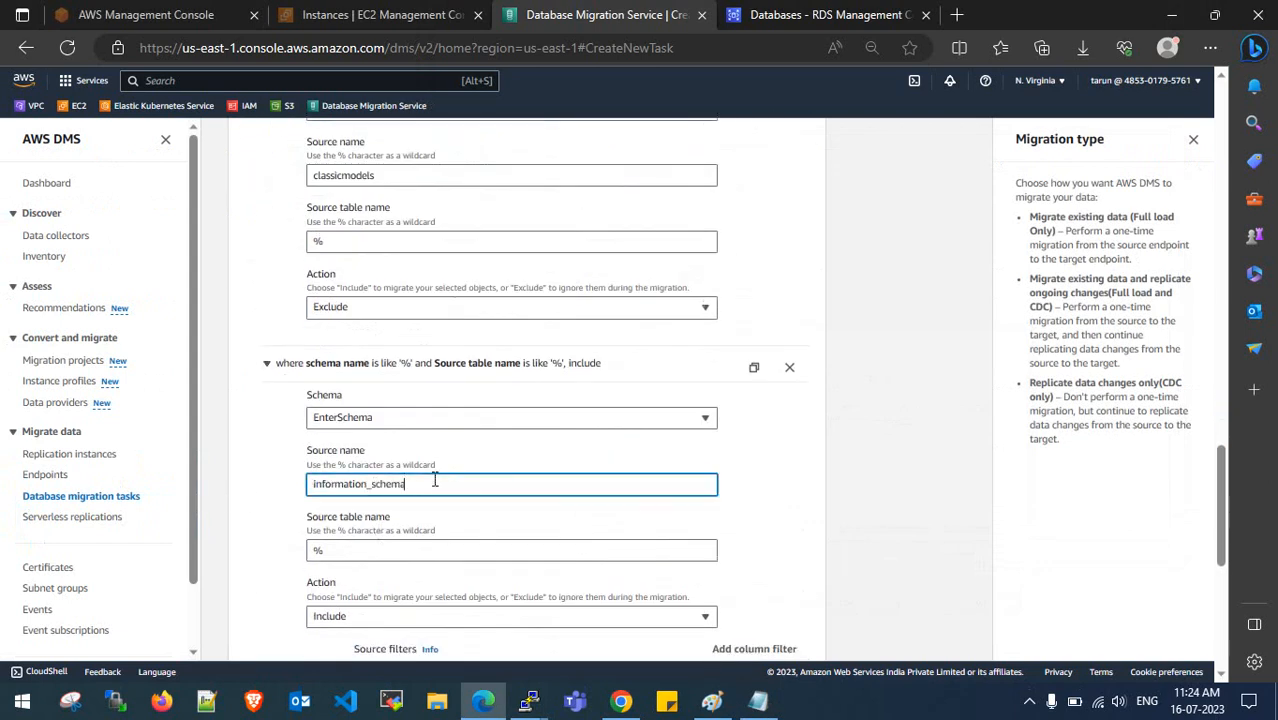
scroll(434, 476, down, 1)
drag(440, 401, 253, 399)
key(ctrl+c)
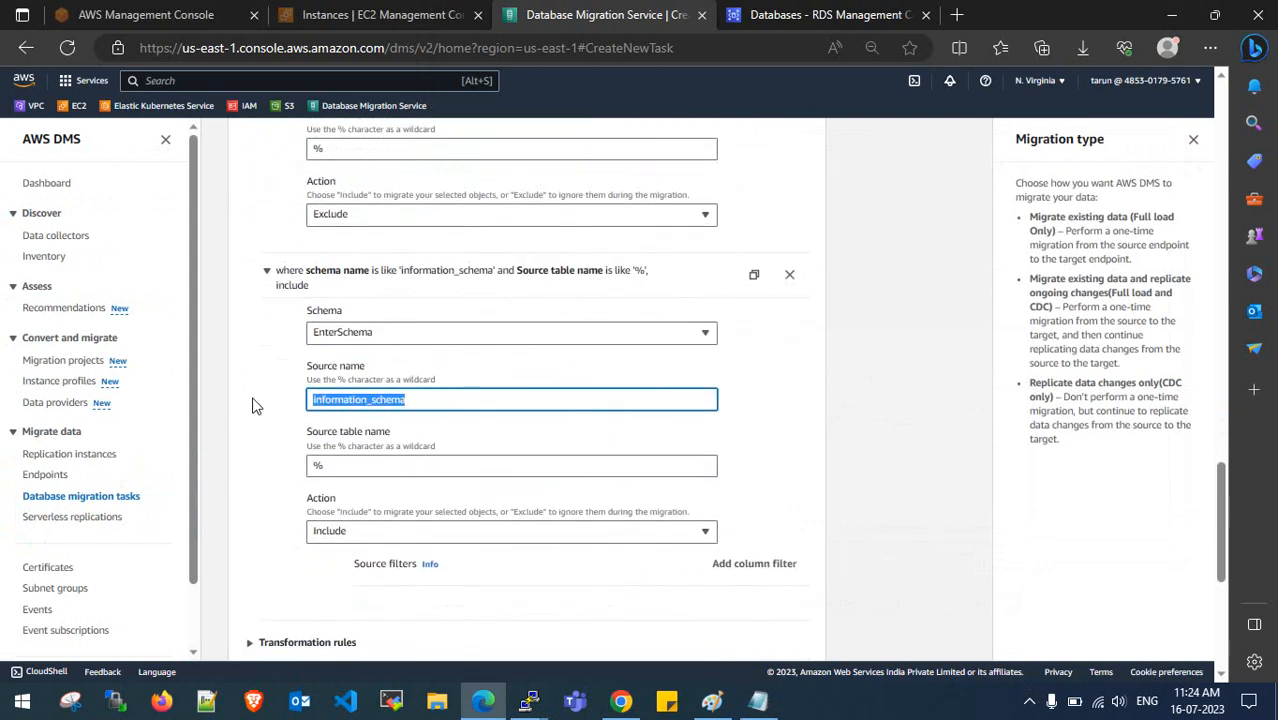
text(%)
scroll(578, 449, up, 4)
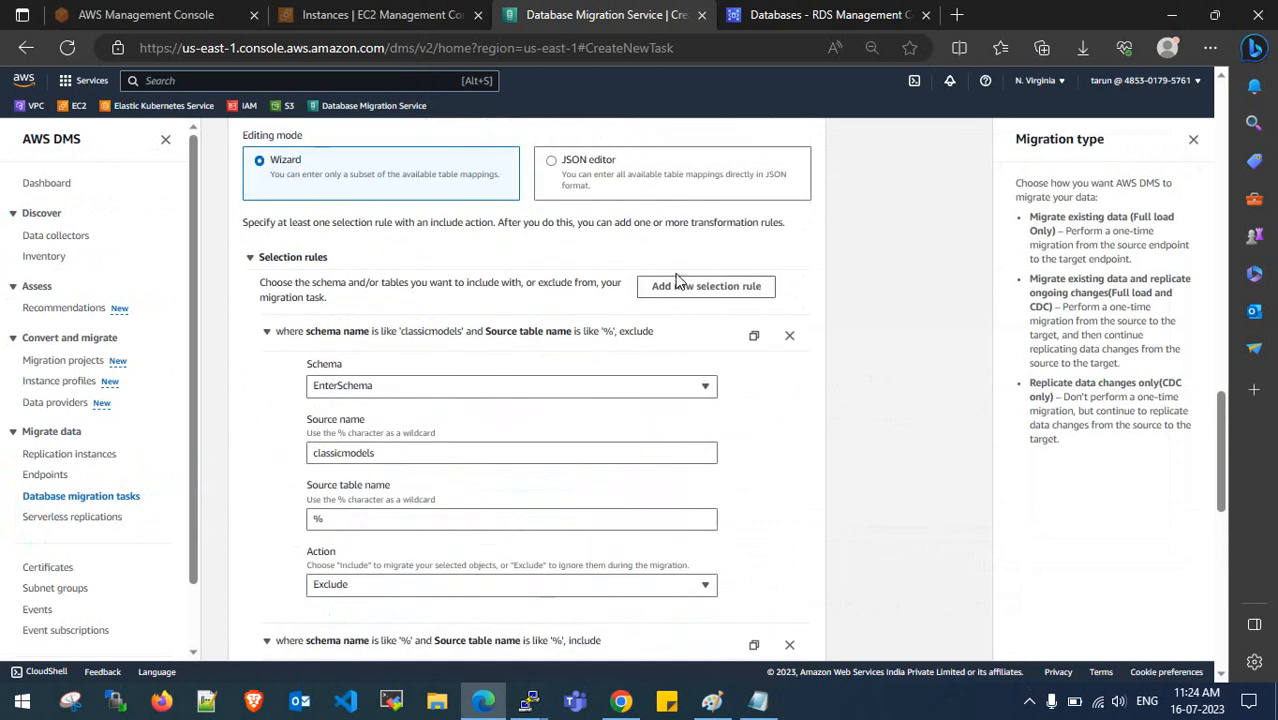
- Add a new selection rule excluding the information_schema schema
click(683, 296)
scroll(537, 376, down, 2)
drag(418, 268, 252, 266)
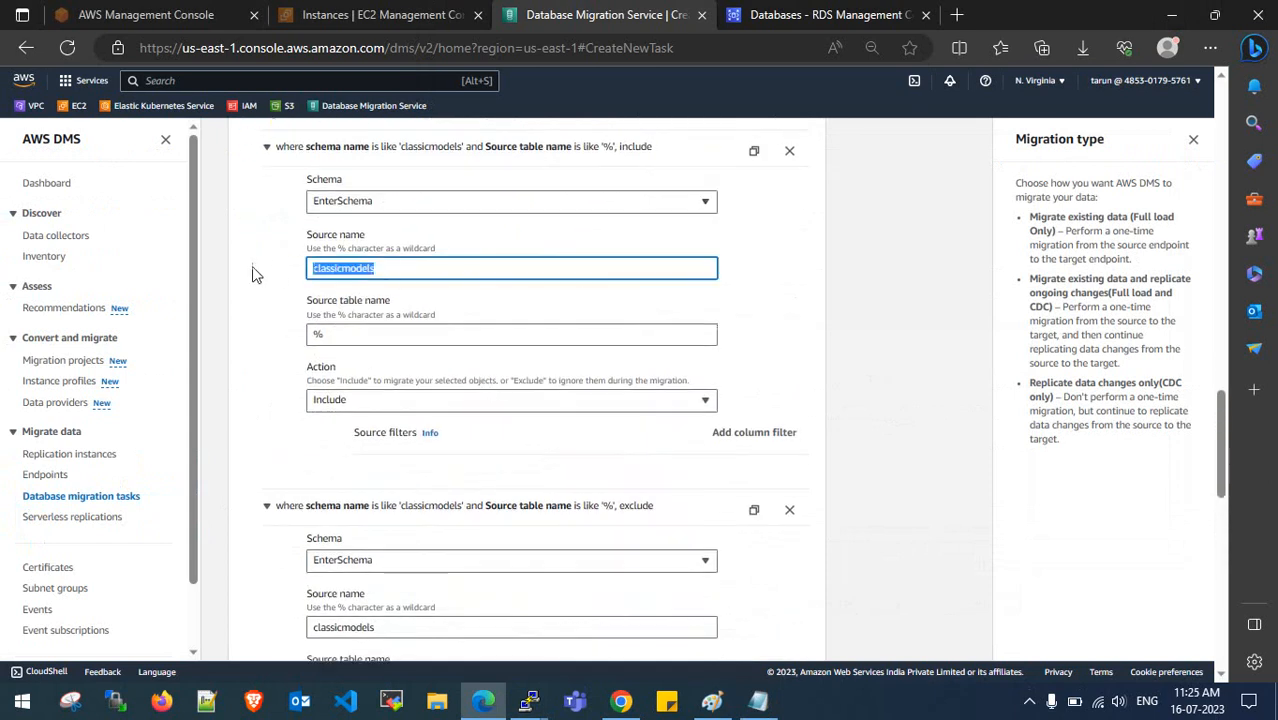
key(ctrl+v)
scroll(399, 320, down, 1)
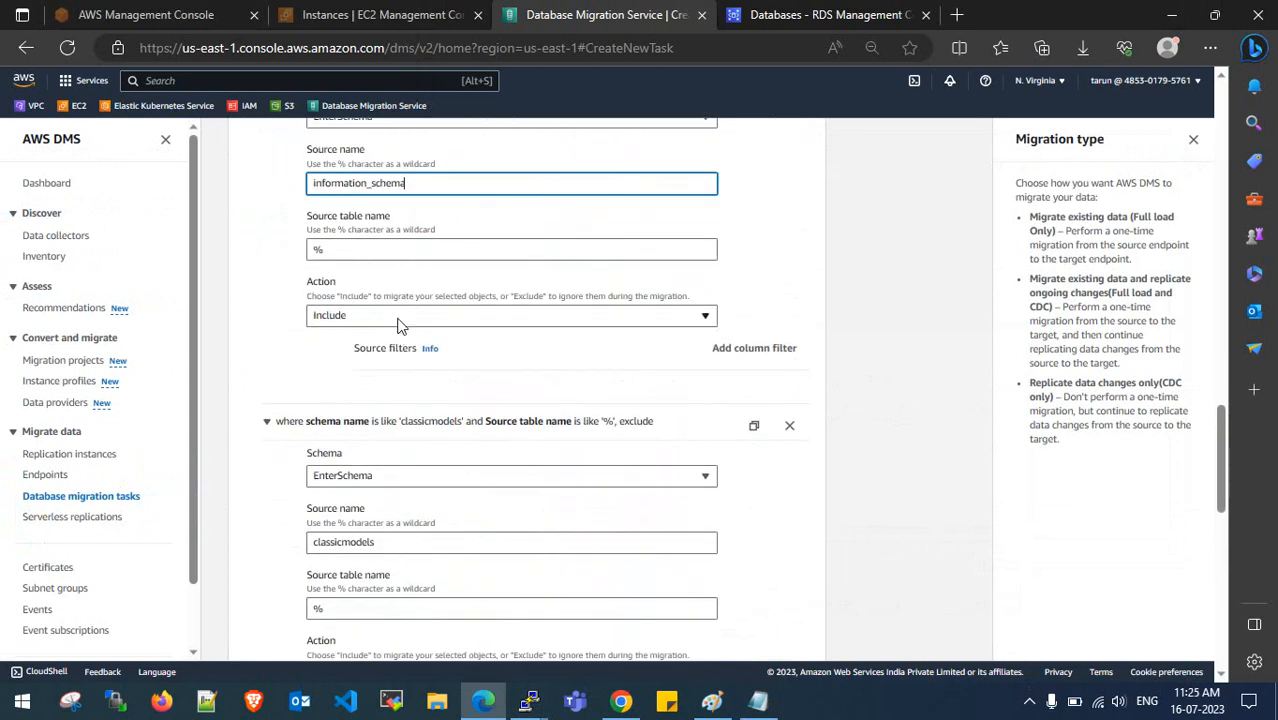
click(399, 316)
click(395, 360)
scroll(410, 390, down, 4)
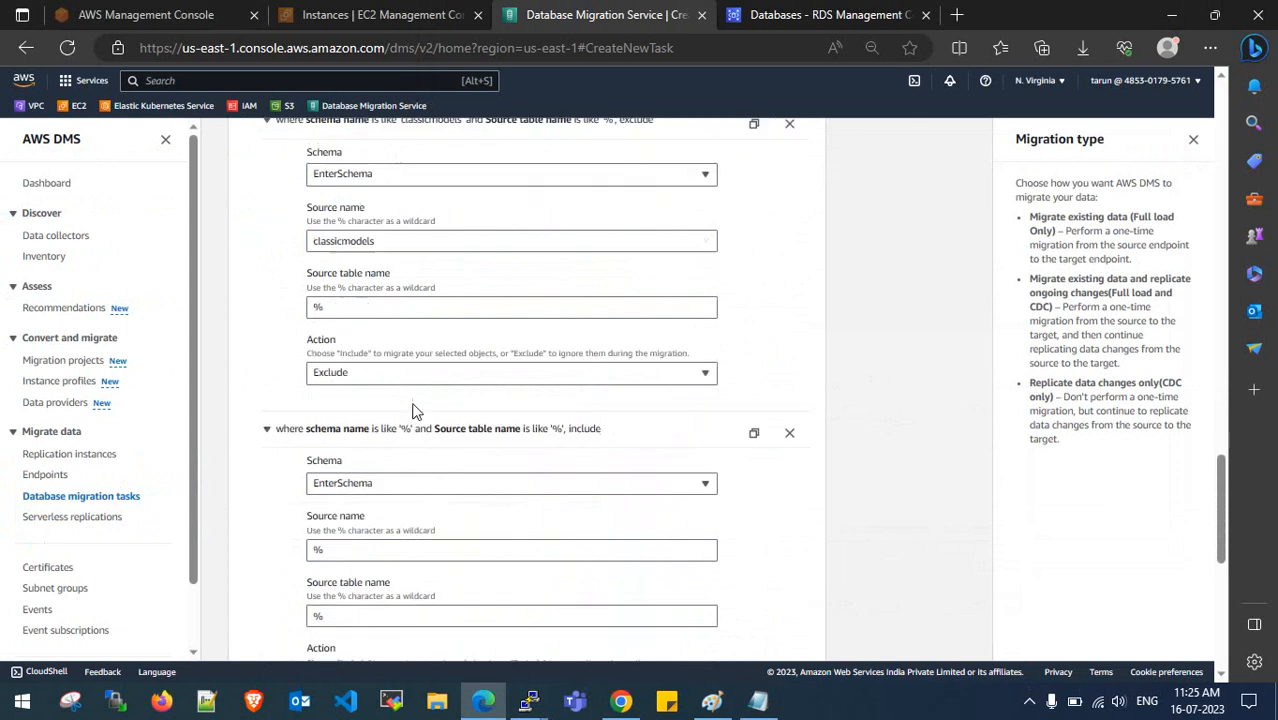
- Copy mysql from the schema notes into a rule's source name
click(758, 701)
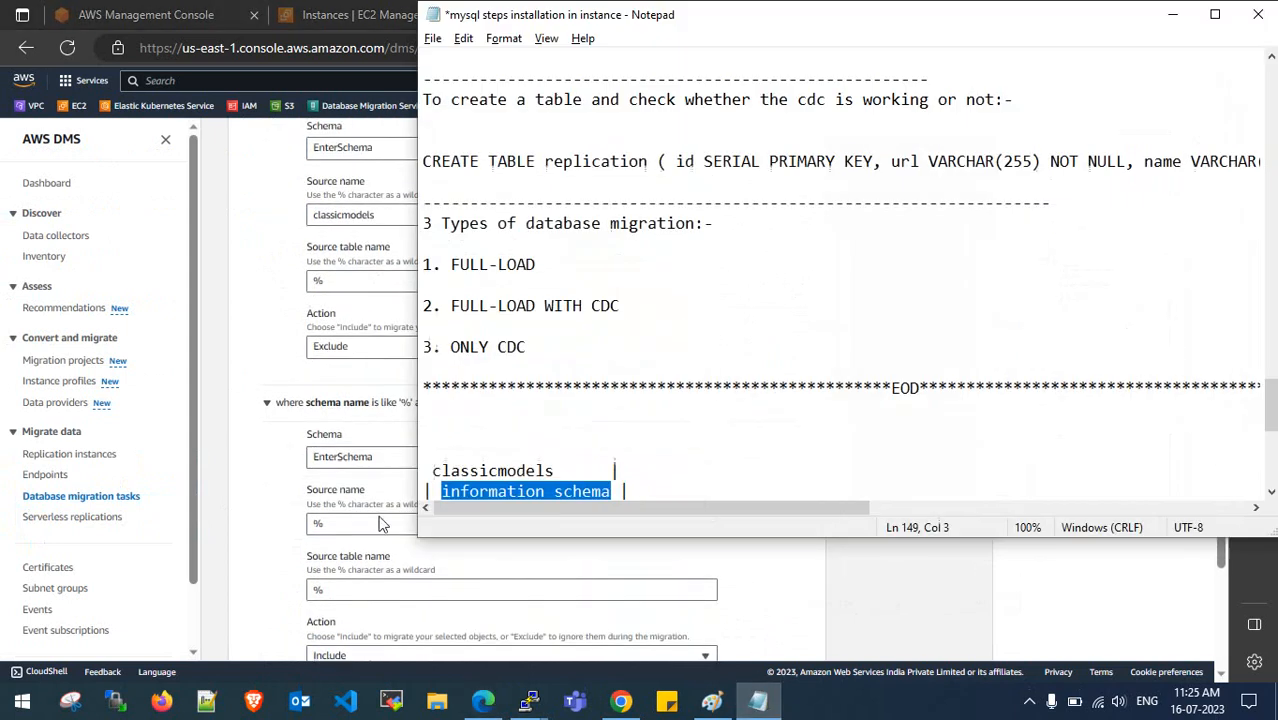
scroll(629, 432, down, 2)
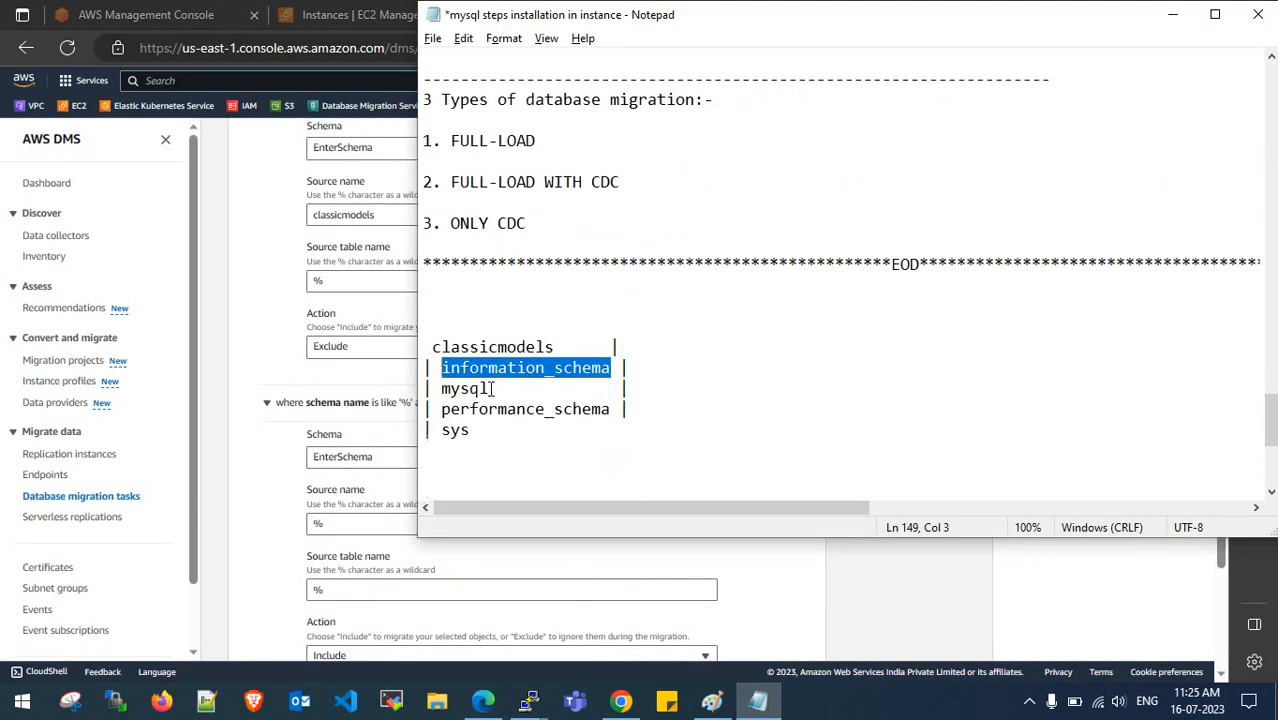
drag(492, 389, 440, 390)
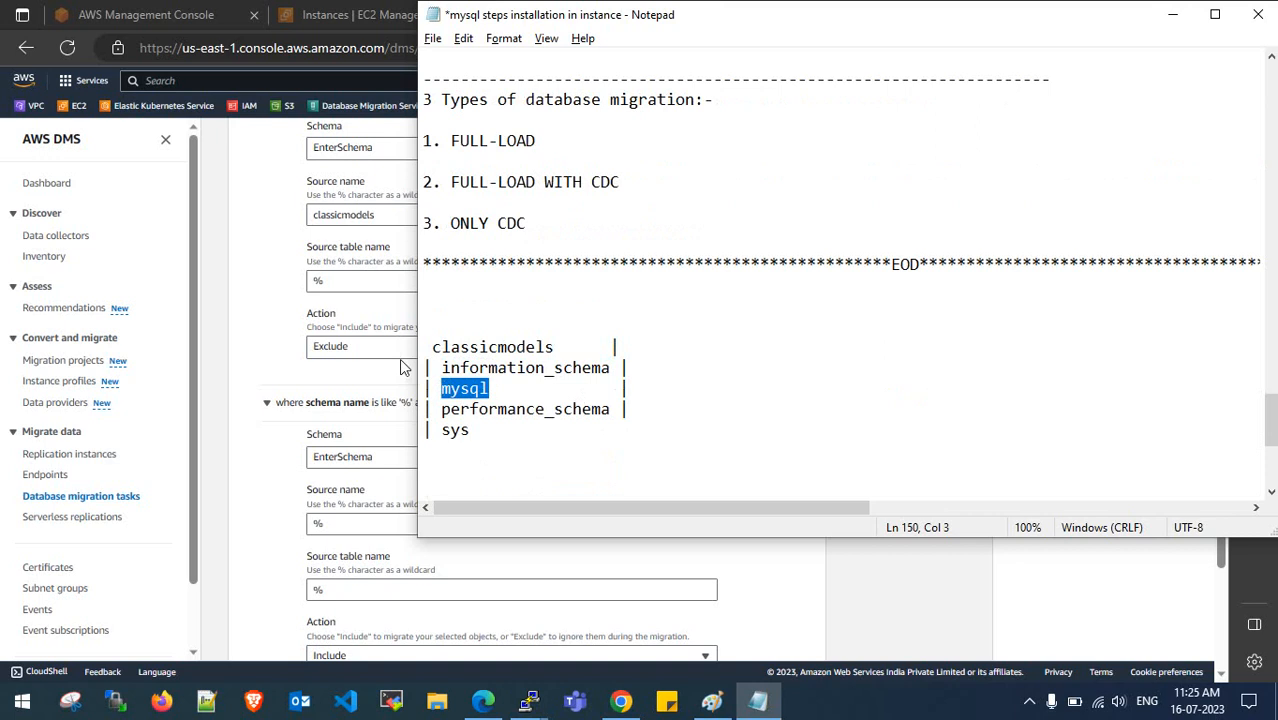
click(287, 368)
drag(402, 214, 297, 220)
text(mysql)
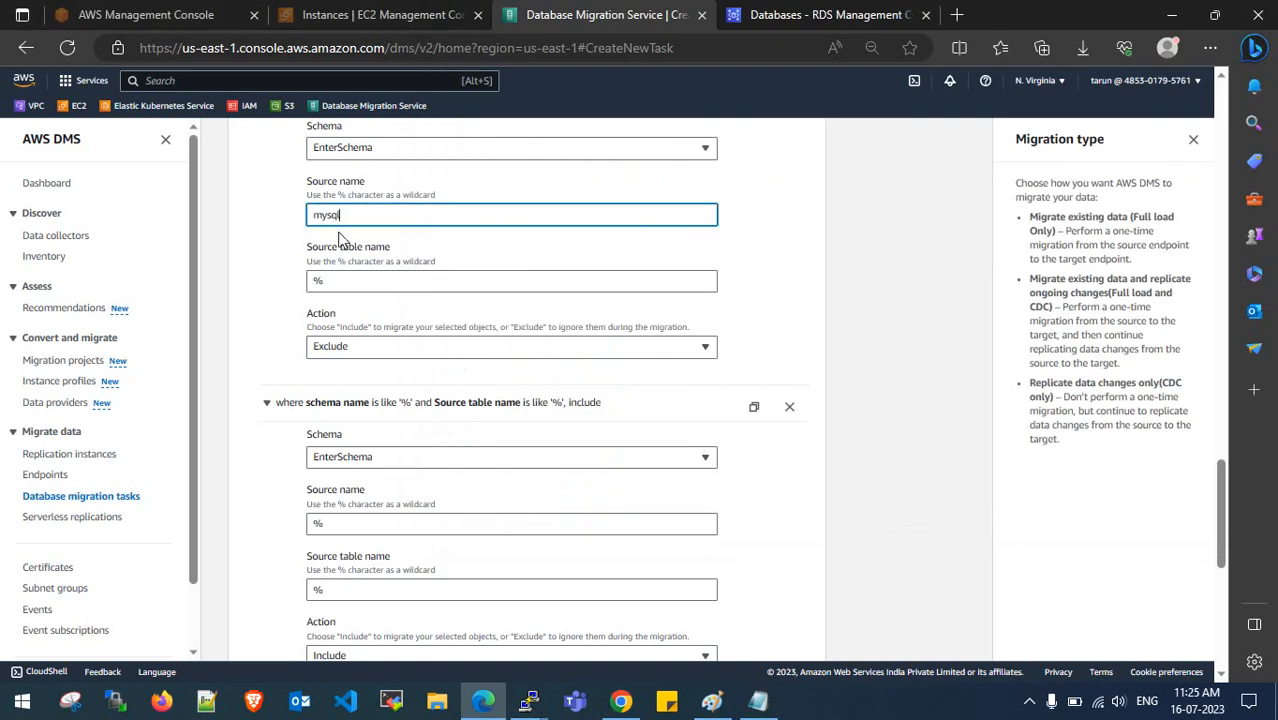
scroll(505, 374, up, 2)
scroll(505, 378, down, 3)
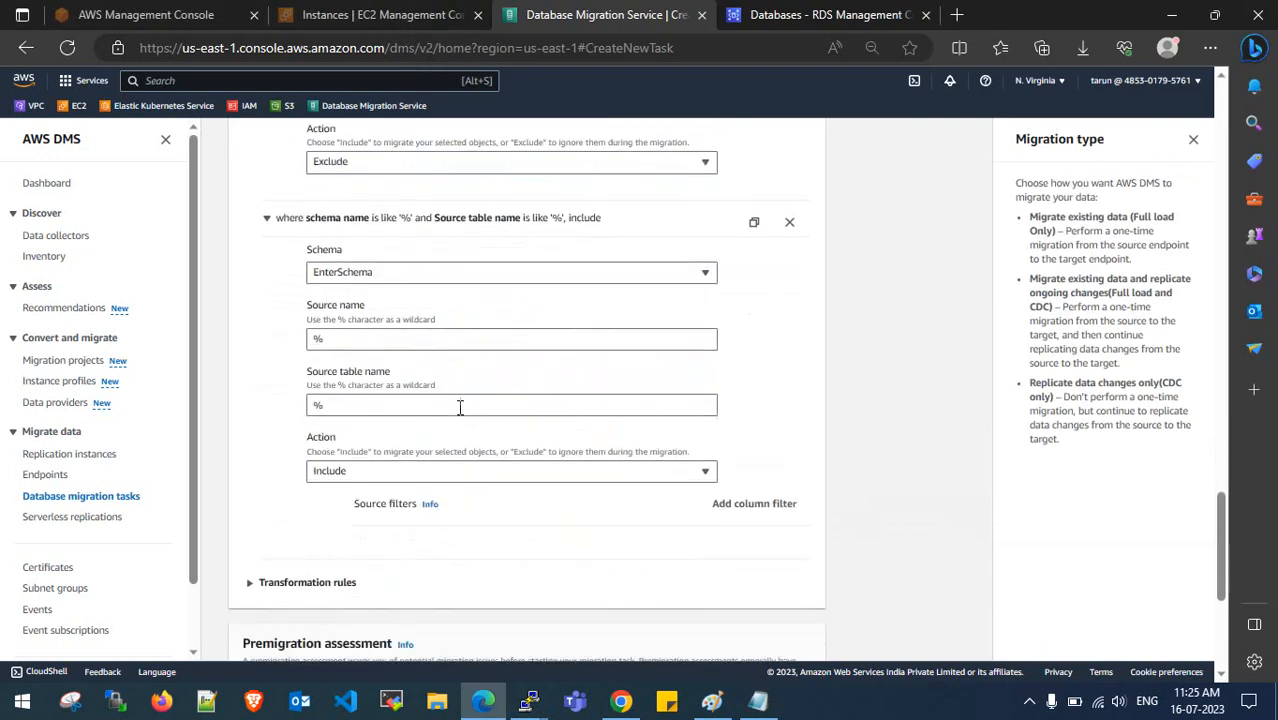
scroll(477, 399, up, 3)
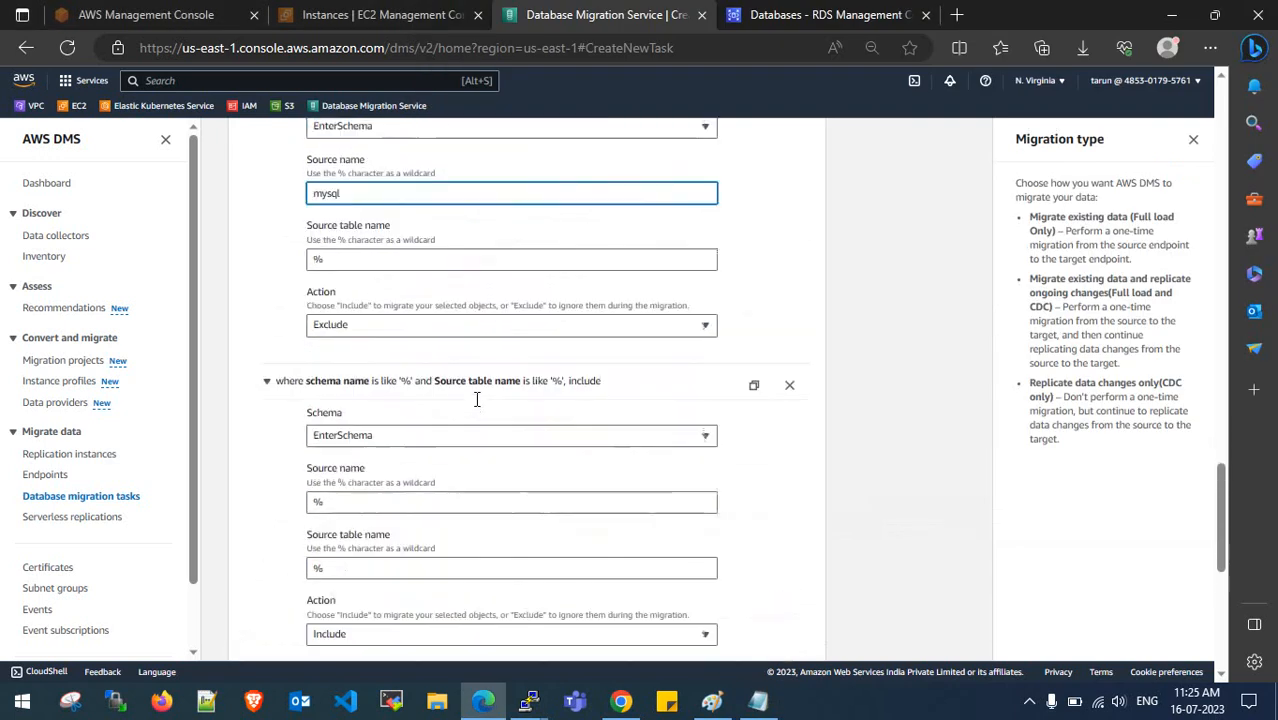
scroll(453, 372, down, 1)
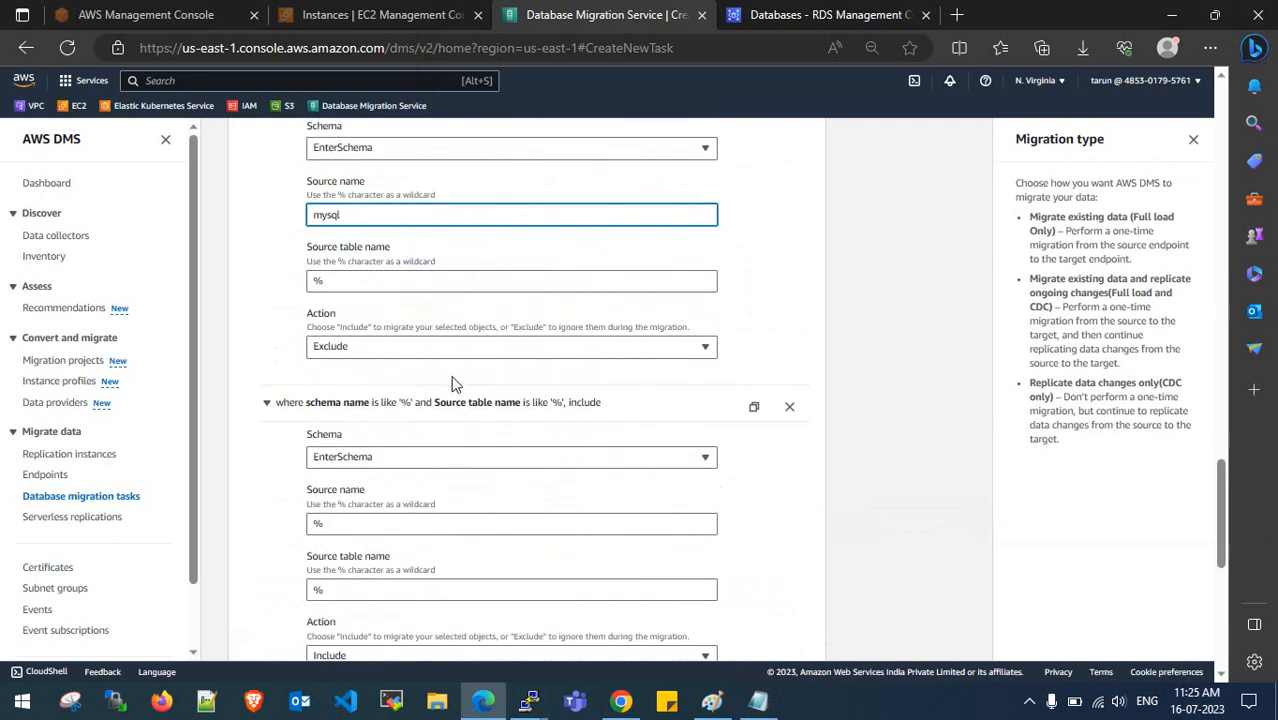
scroll(451, 448, down, 1)
scroll(447, 455, up, 5)
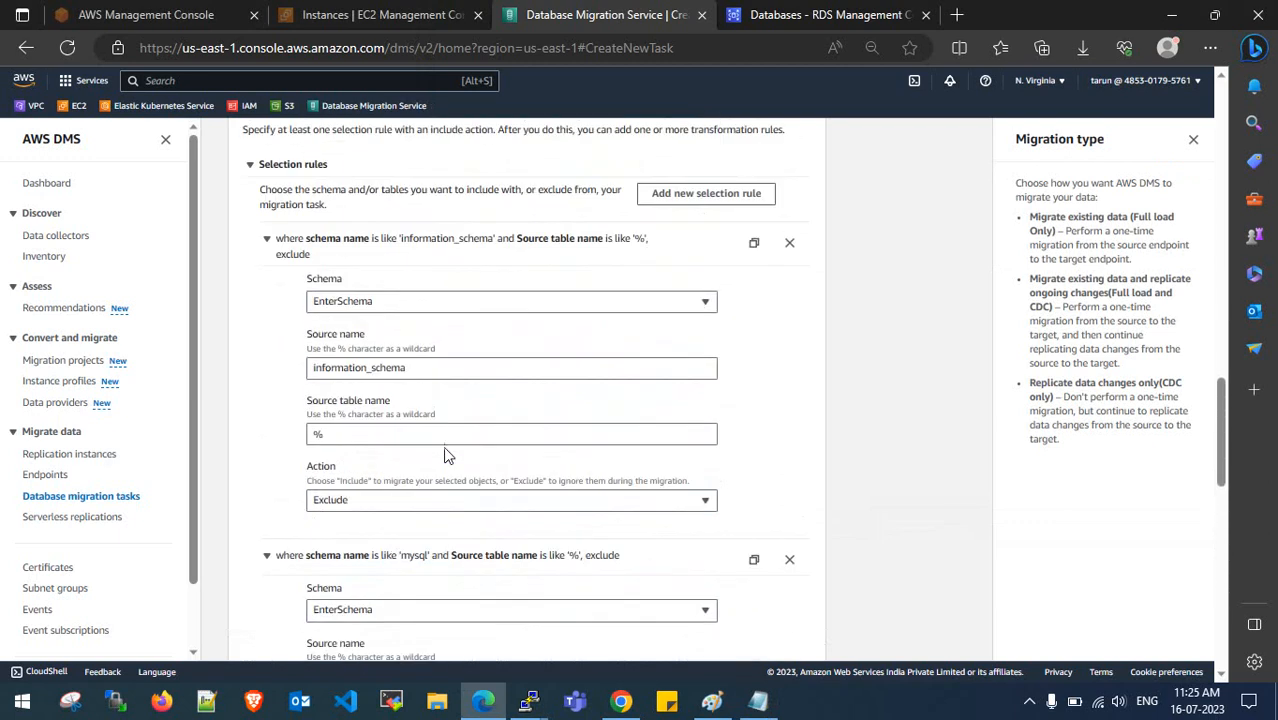
- Add another selection rule with source name mysql and action Exclude
click(690, 195)
click(758, 700)
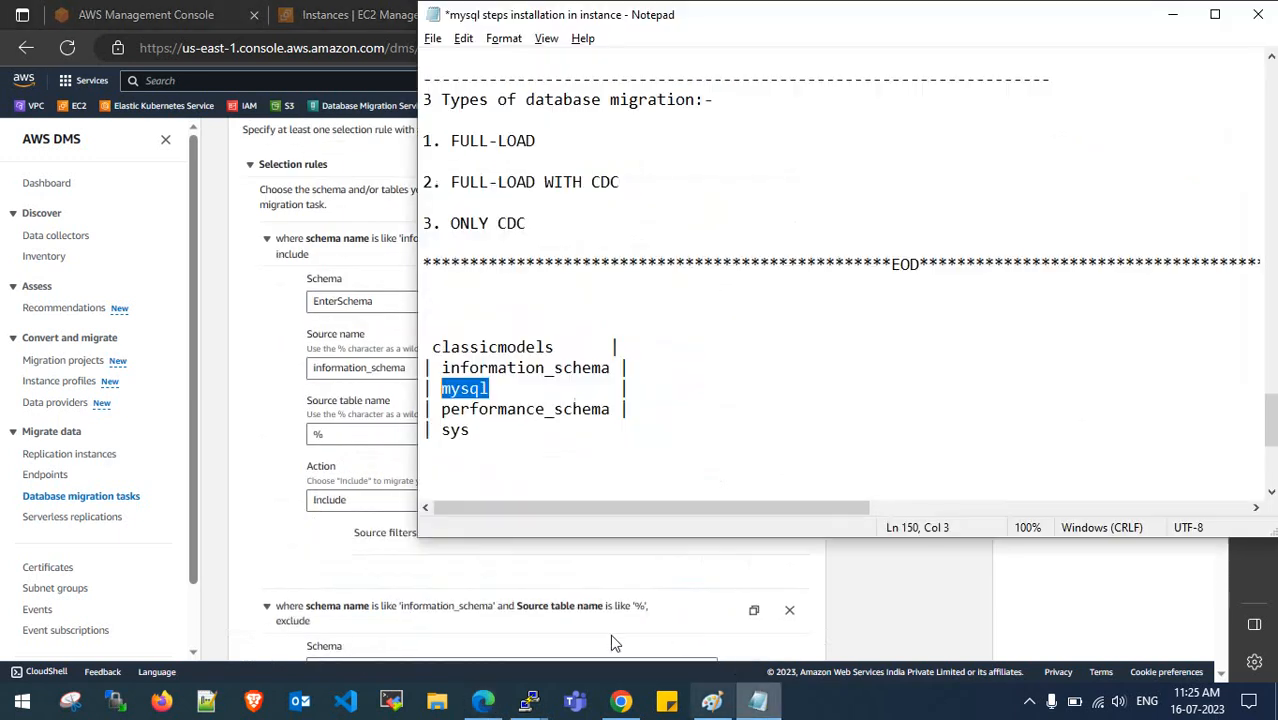
click(276, 412)
scroll(270, 410, down, 4)
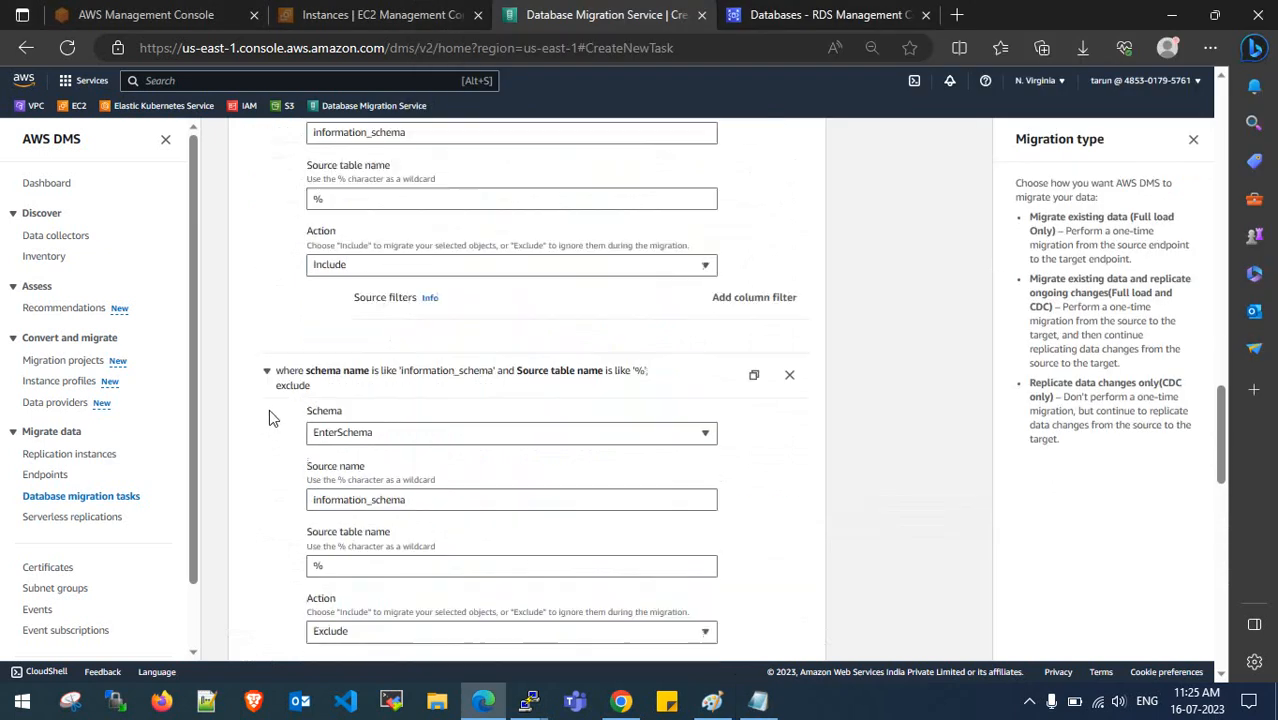
scroll(270, 412, up, 3)
click(758, 700)
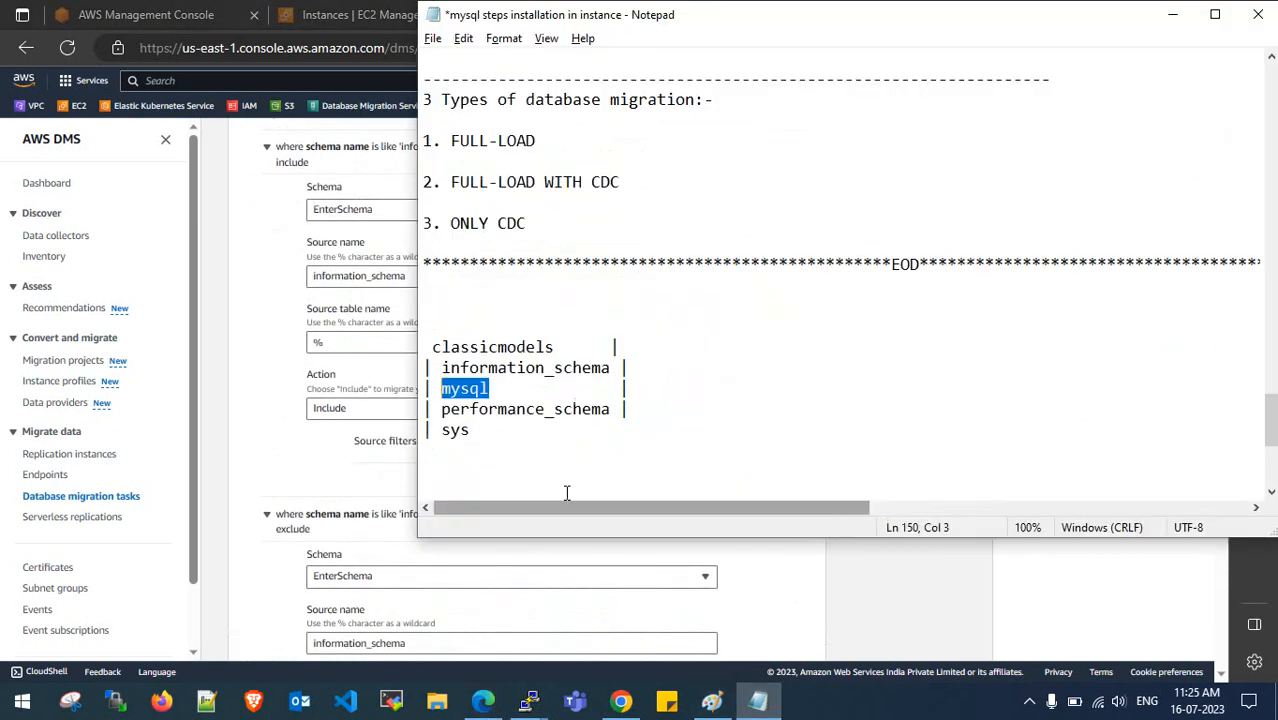
click(412, 278)
drag(410, 277, 300, 285)
text(mysql)
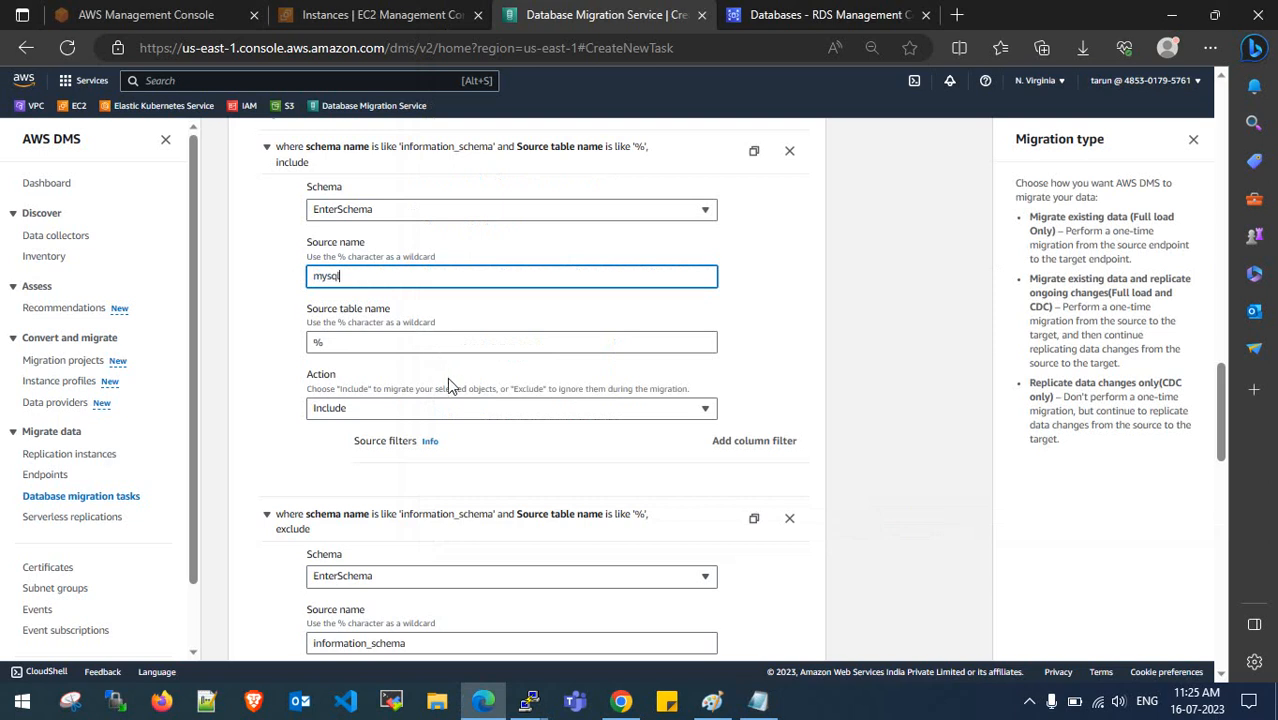
click(456, 408)
click(442, 448)
- Replace a rule's source name mysql with performance_schema copied from the notes
scroll(440, 455, down, 2)
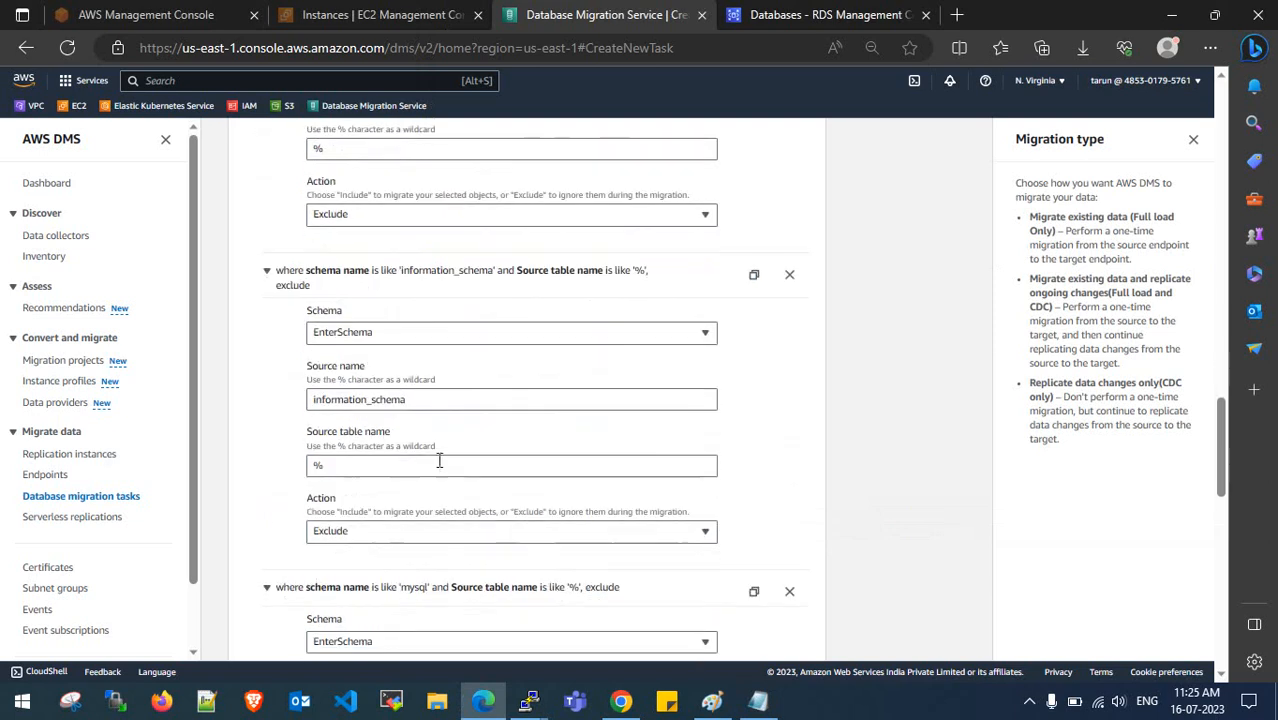
scroll(405, 500, down, 3)
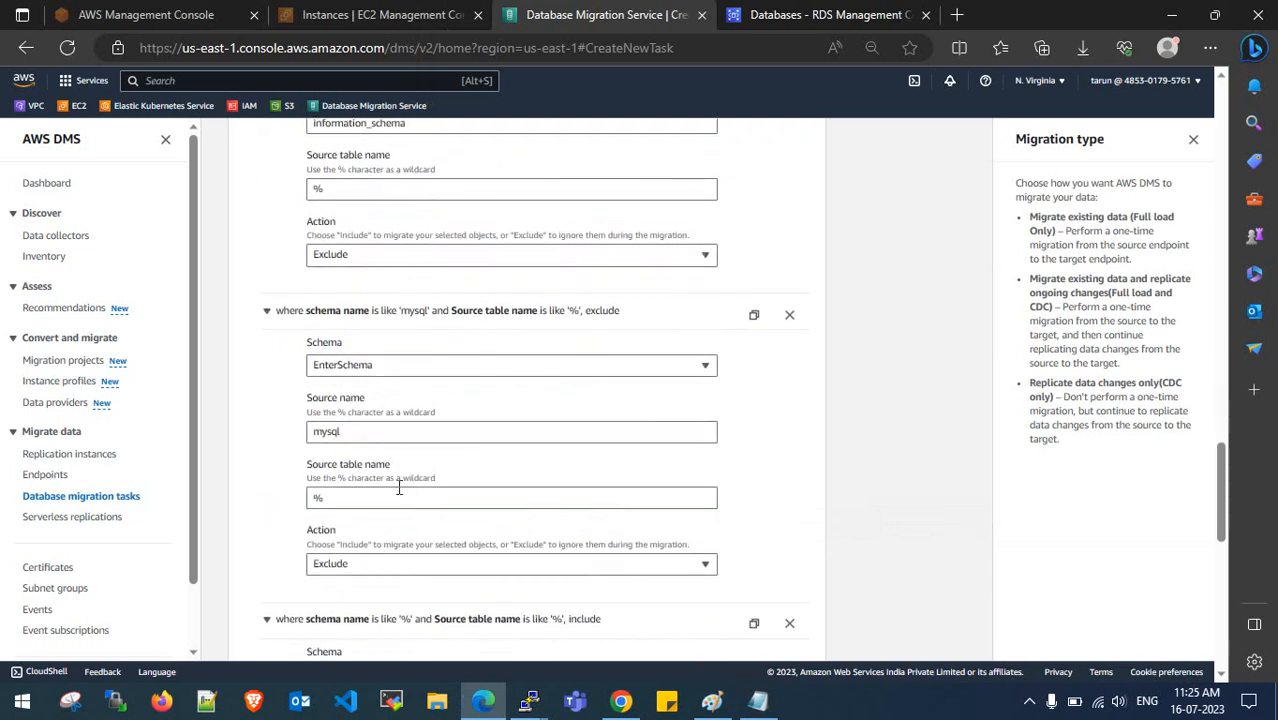
scroll(398, 490, down, 4)
scroll(398, 495, up, 3)
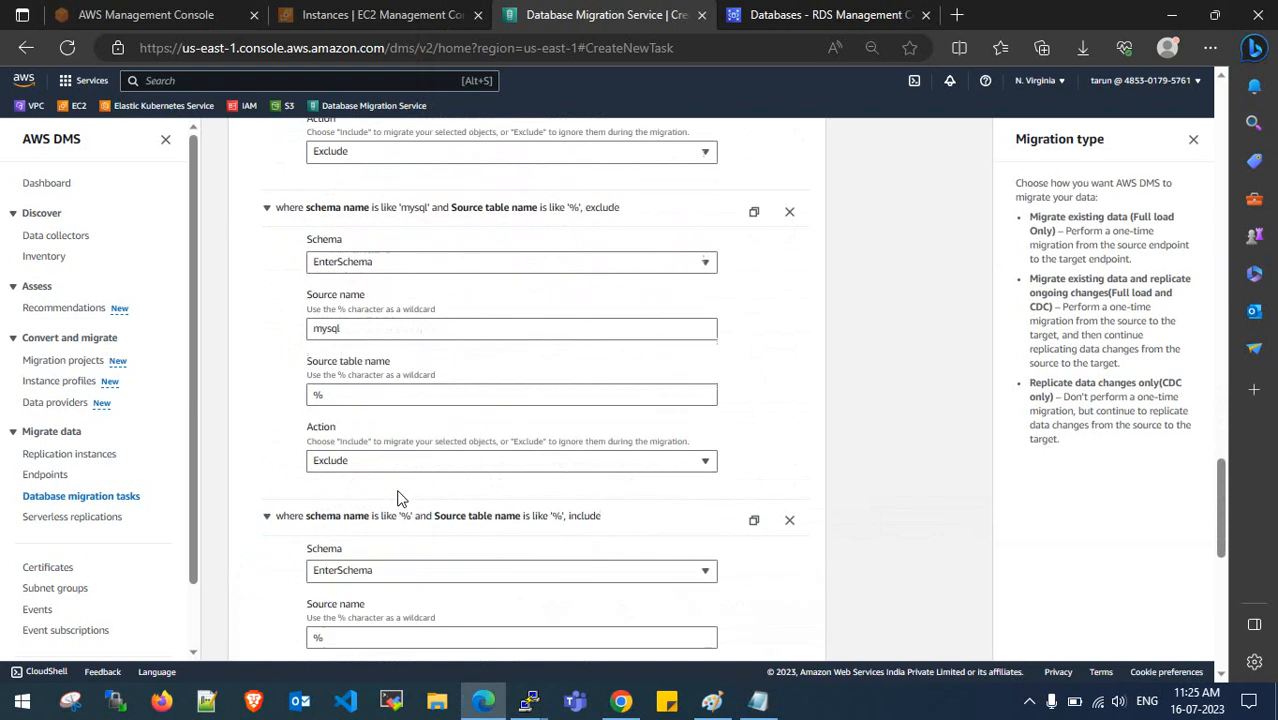
scroll(398, 497, up, 1)
click(758, 700)
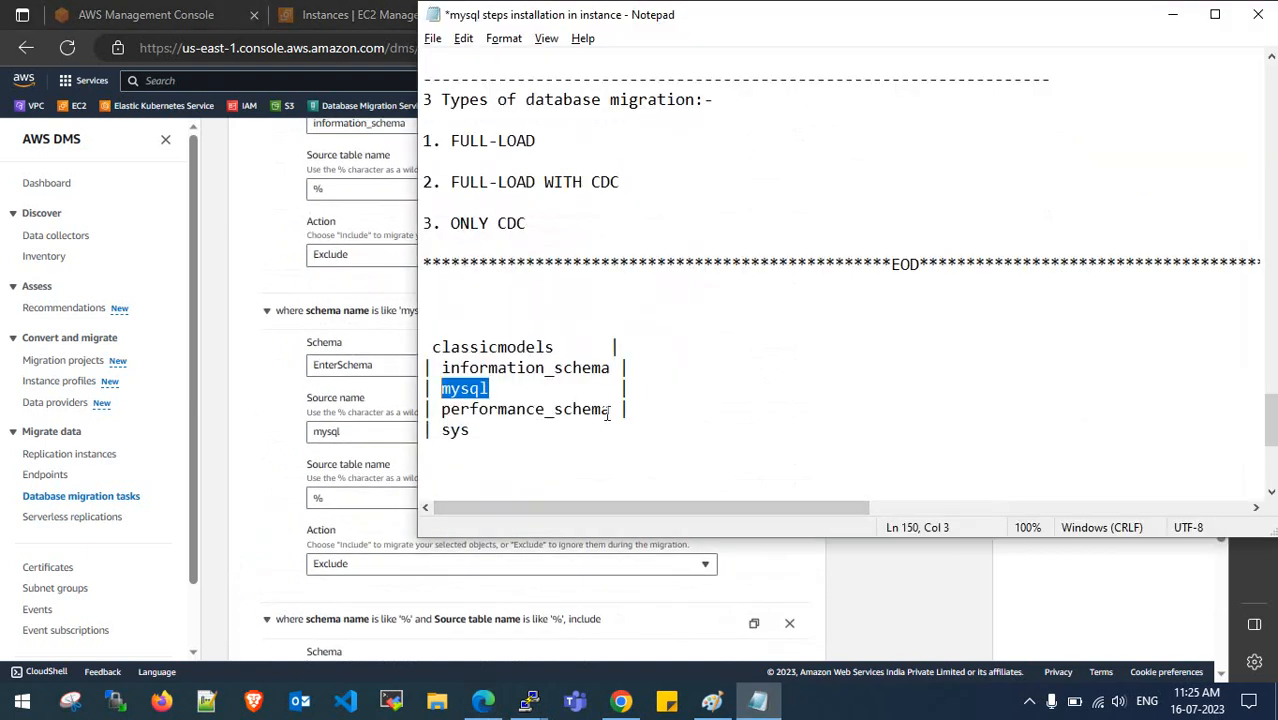
drag(606, 413, 443, 409)
key(ctrl+c)
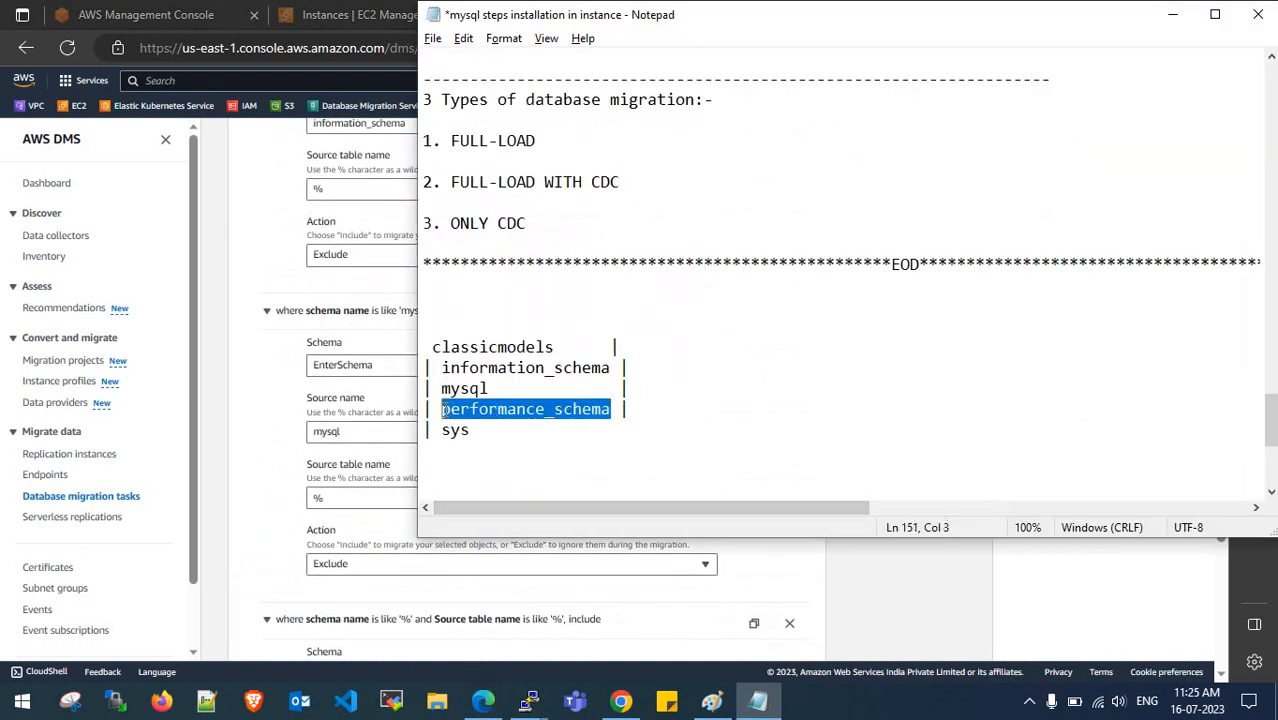
click(227, 358)
scroll(400, 370, up, 5)
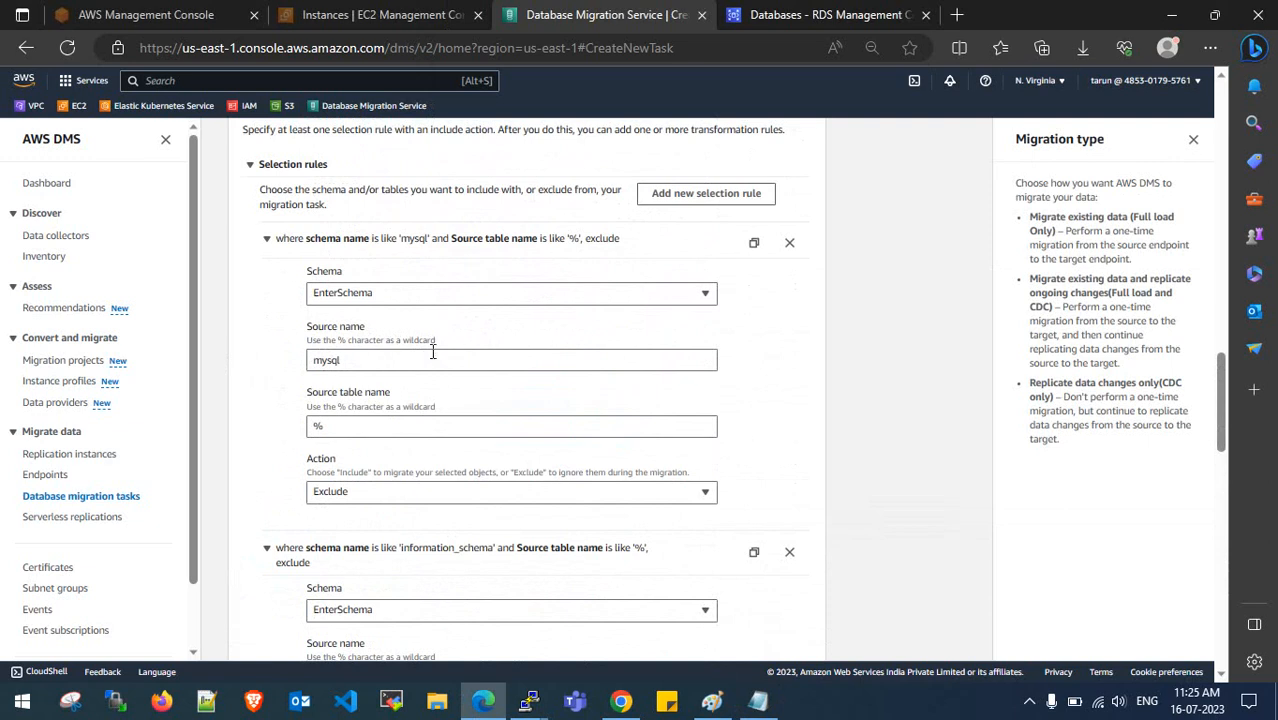
drag(398, 360, 292, 358)
key(ctrl+v)
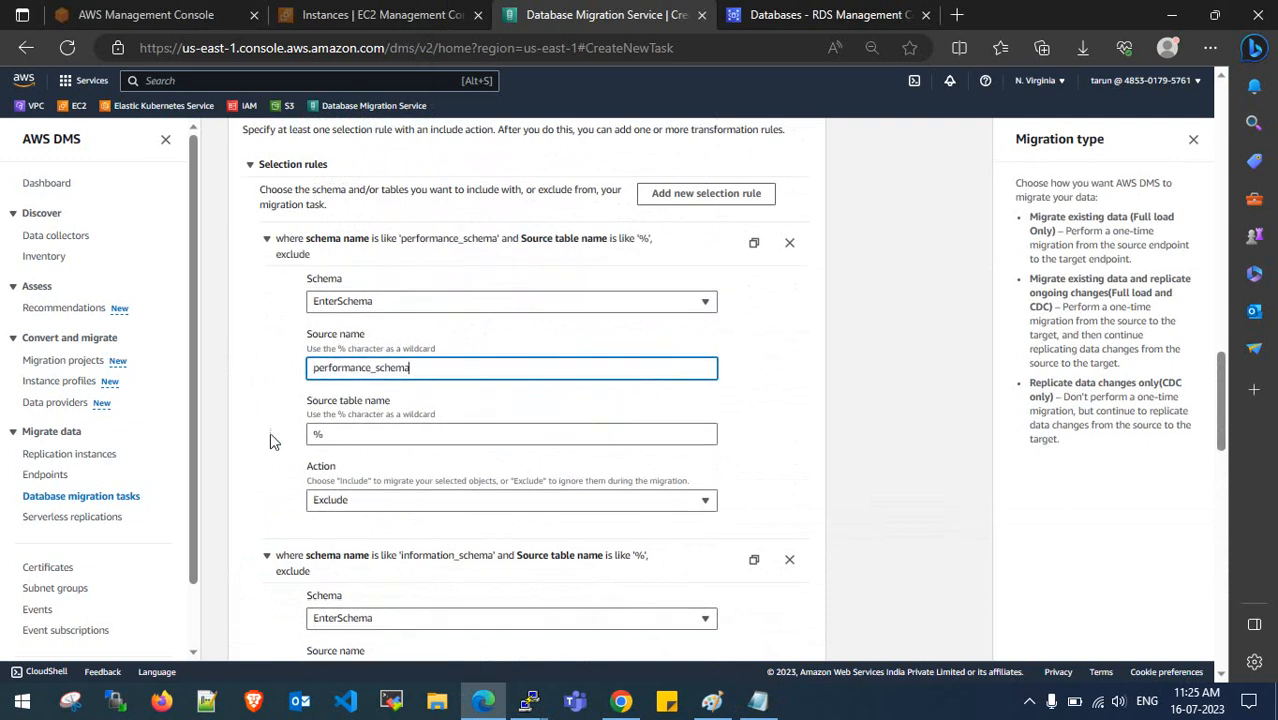
scroll(292, 410, down, 4)
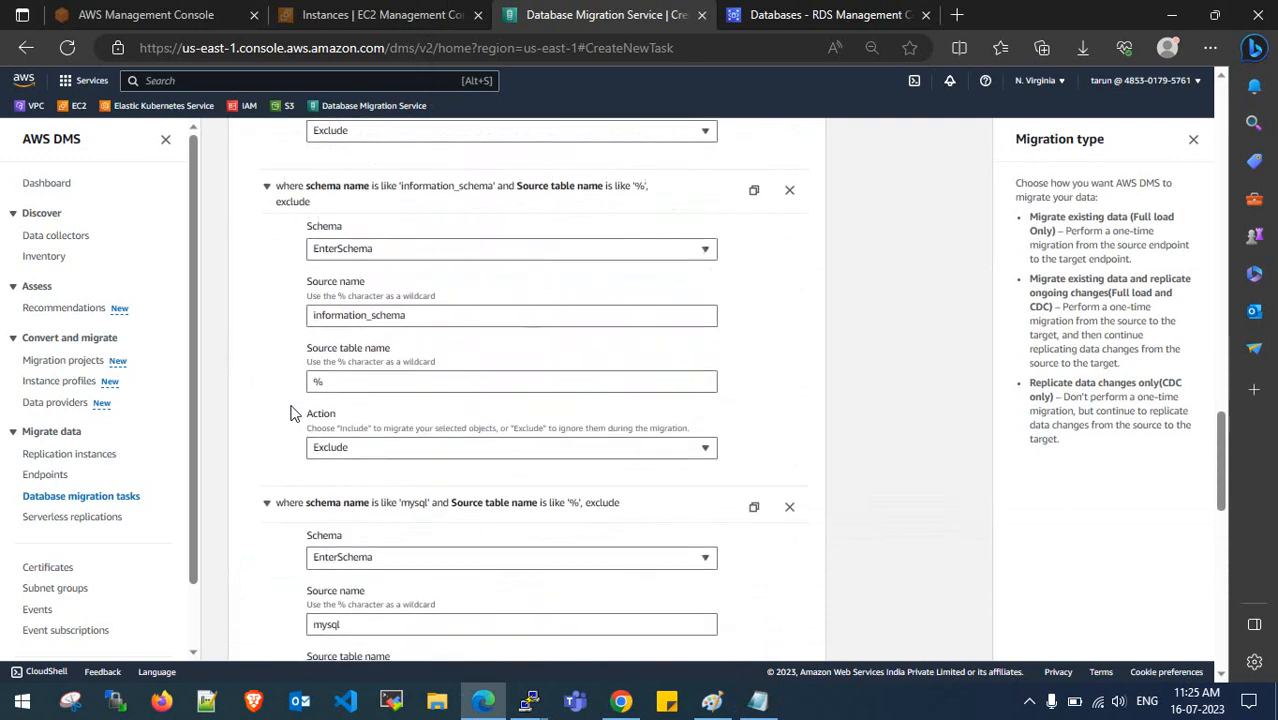
scroll(288, 410, down, 1)
scroll(345, 400, down, 2)
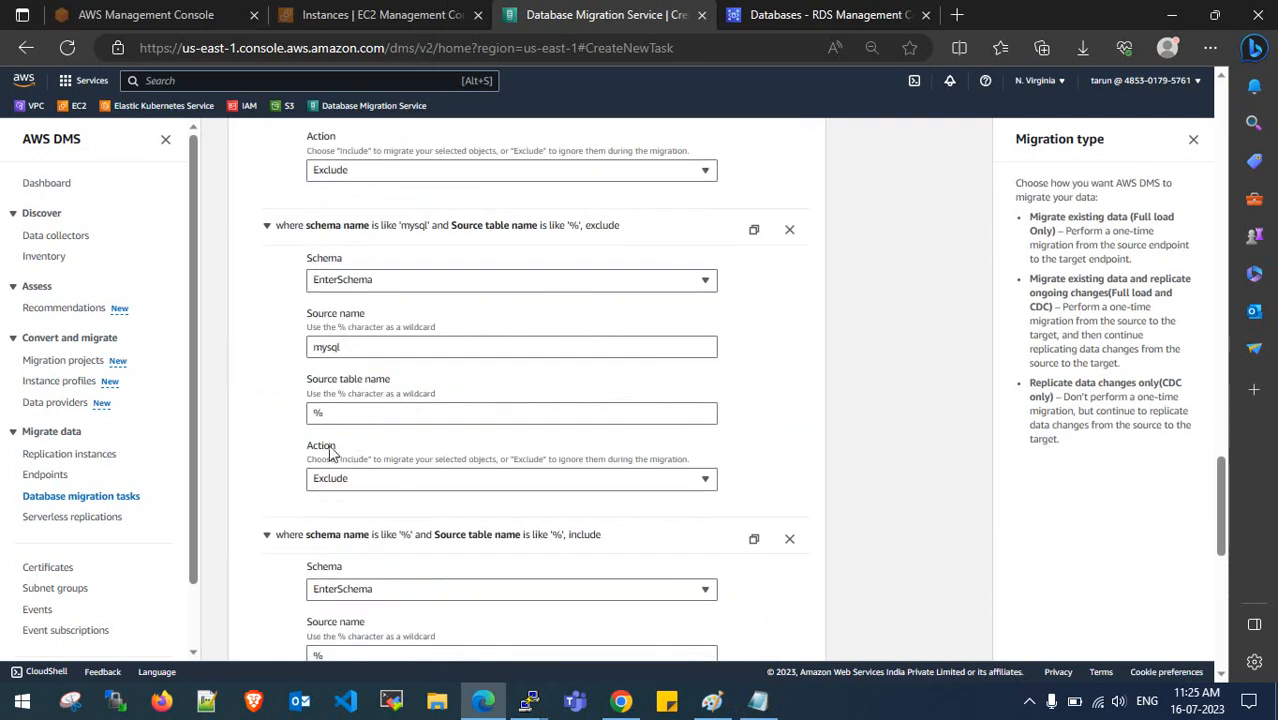
scroll(330, 452, down, 3)
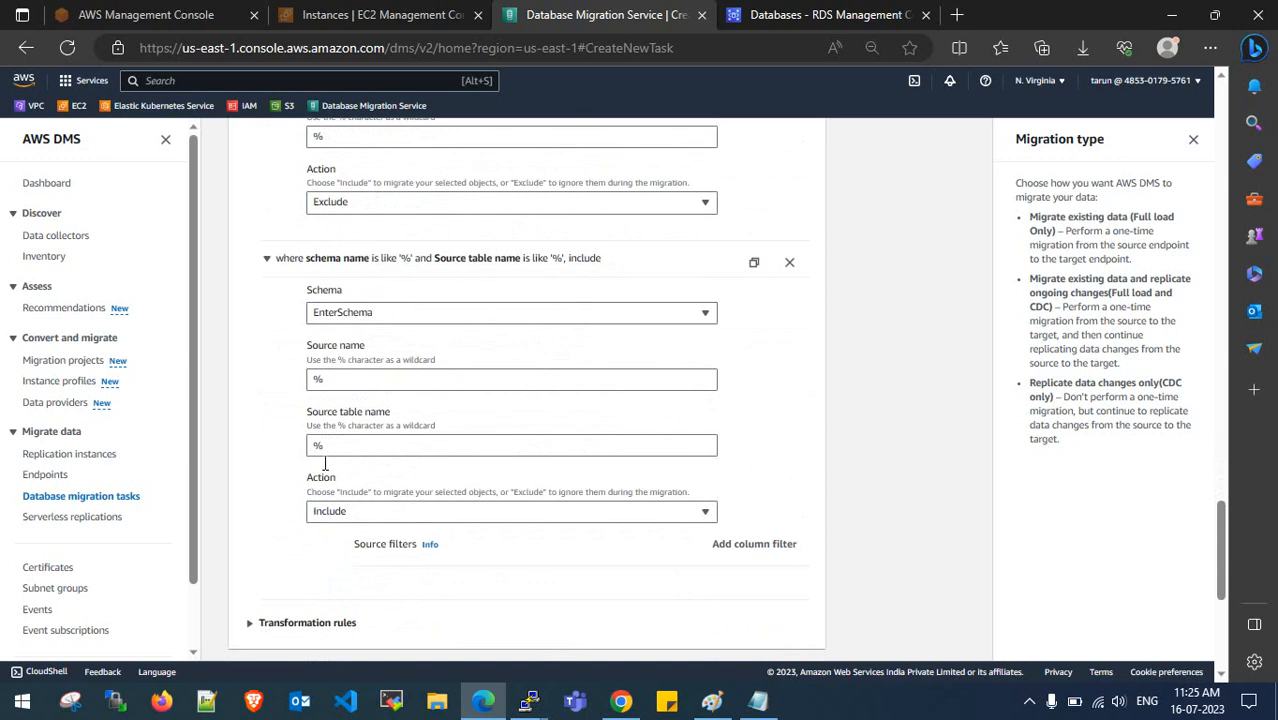
- Locate and select the sys schema name in the schema notes
click(758, 700)
drag(476, 366, 525, 367)
click(450, 409)
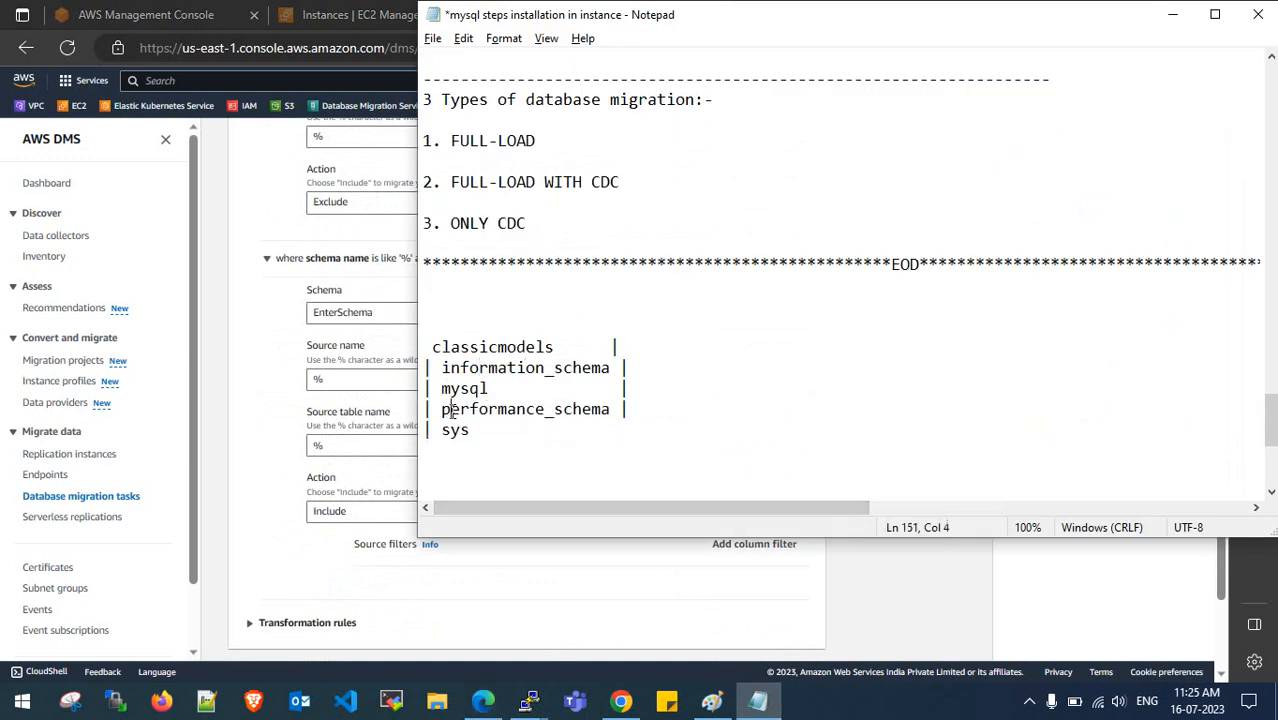
mouse_move(450, 430)
mouse_down()
mouse_move(481, 431)
mouse_move(443, 430)
mouse_up()
click(475, 430)
click(285, 367)
scroll(281, 371, up, 6)
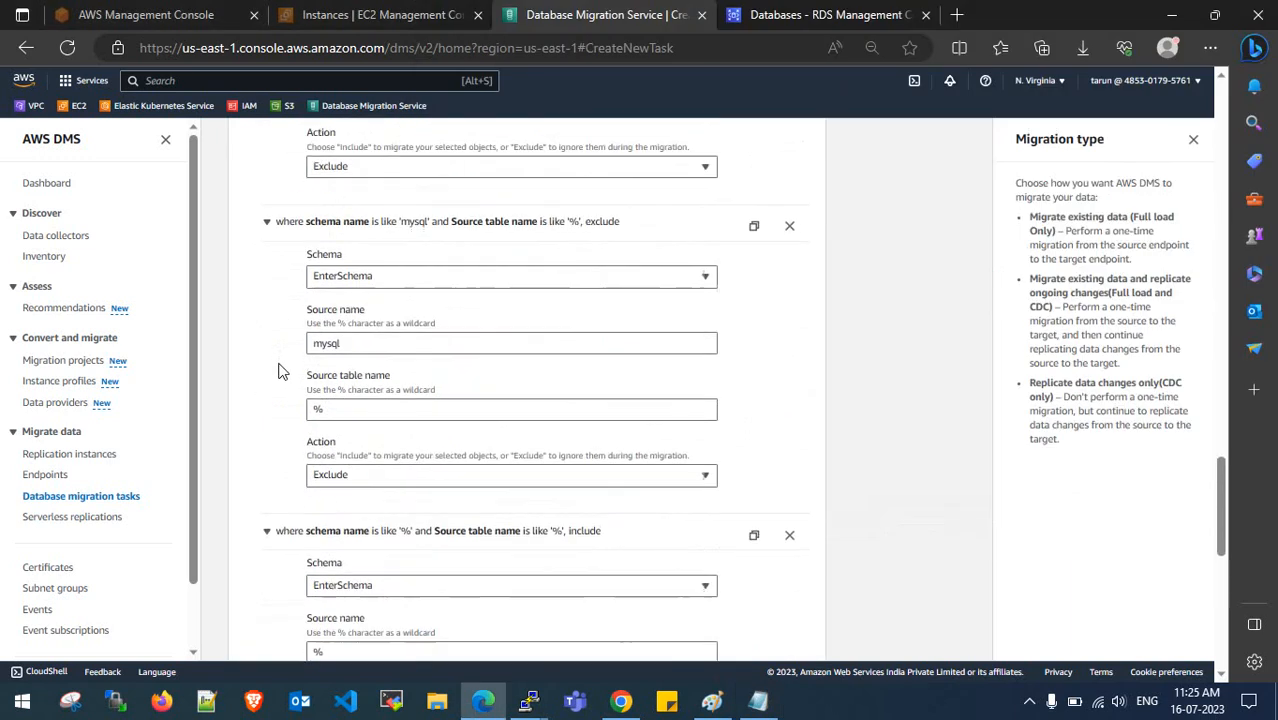
scroll(281, 371, up, 3)
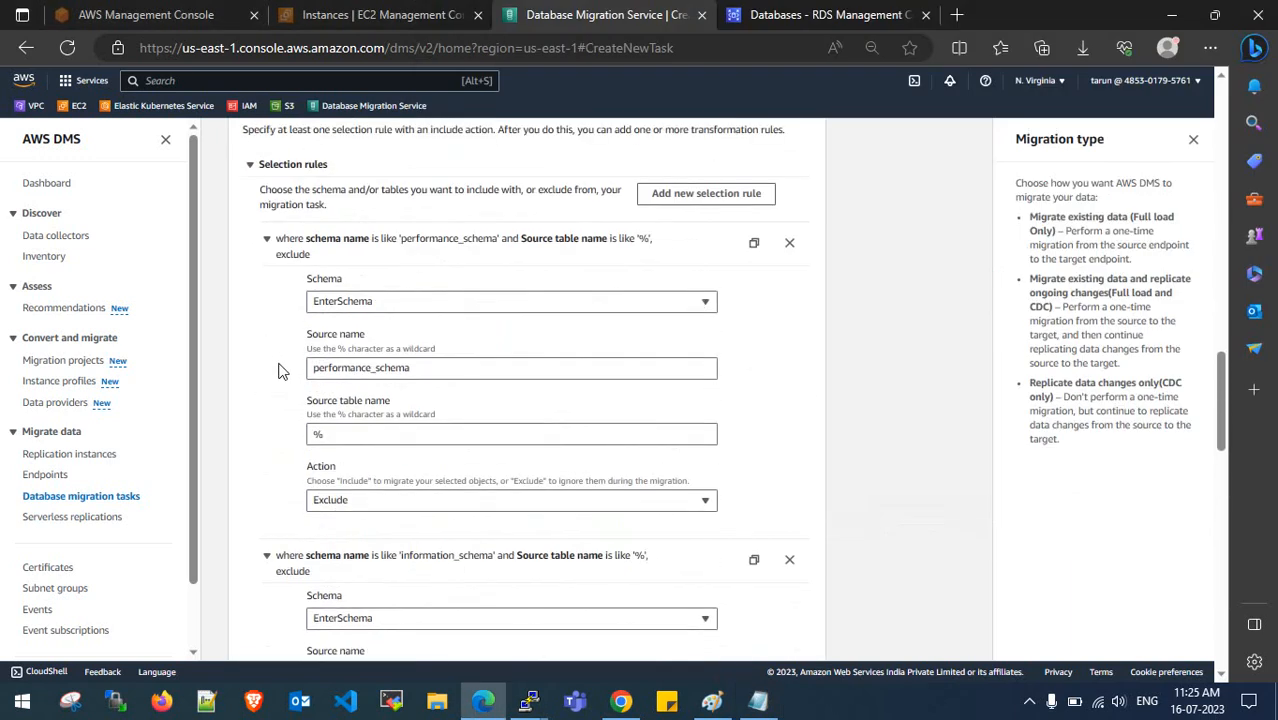
- Add a selection rule with source name sys set to Exclude
click(694, 197)
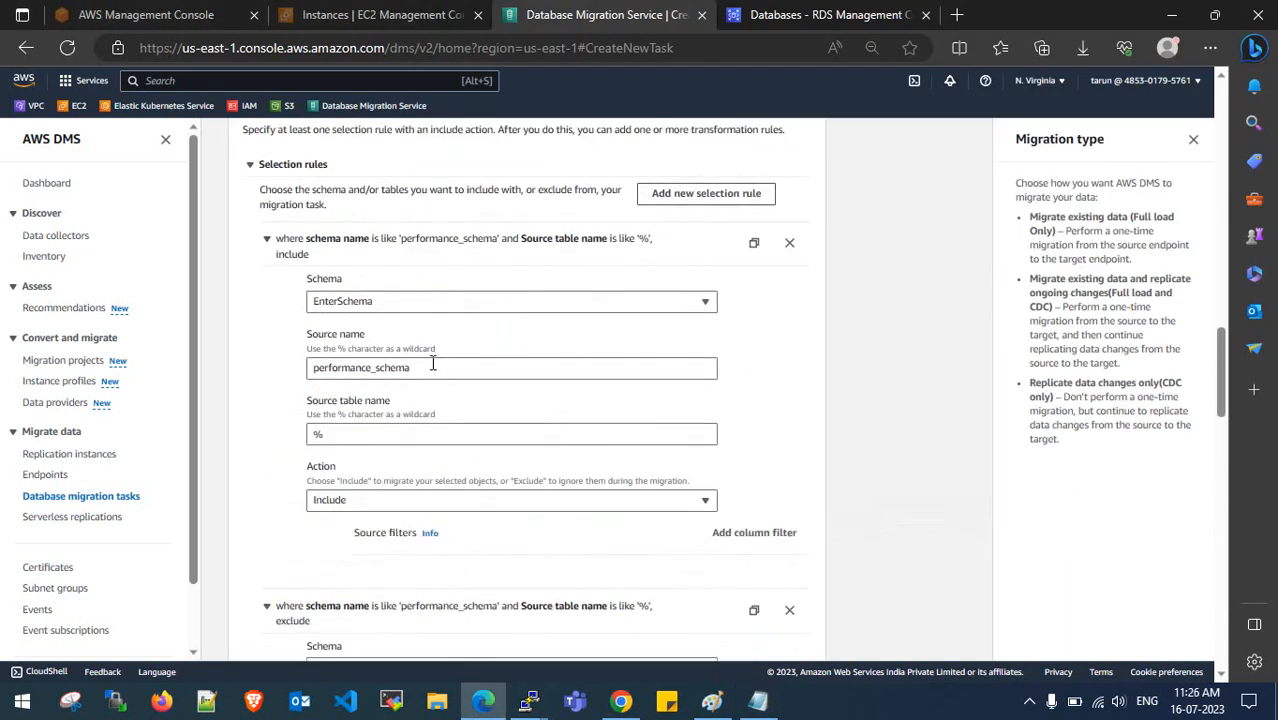
drag(434, 366, 283, 368)
text(sys)
click(385, 495)
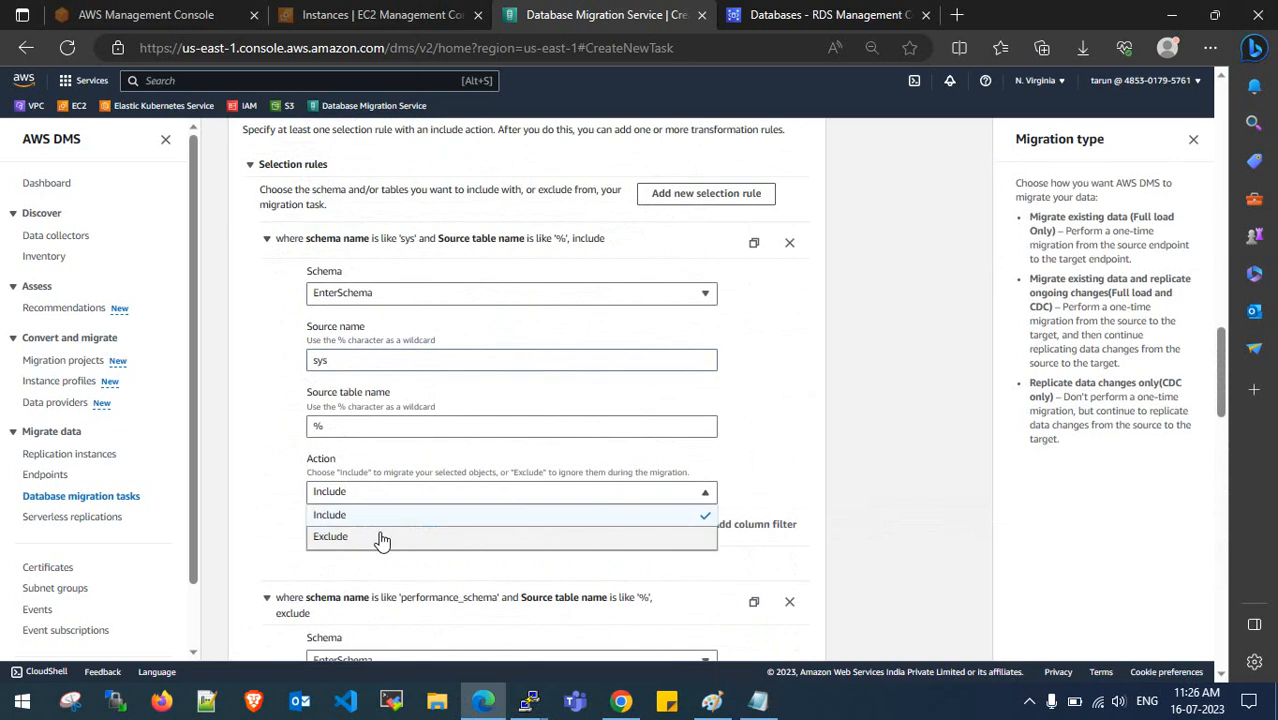
click(379, 532)
scroll(277, 505, down, 6)
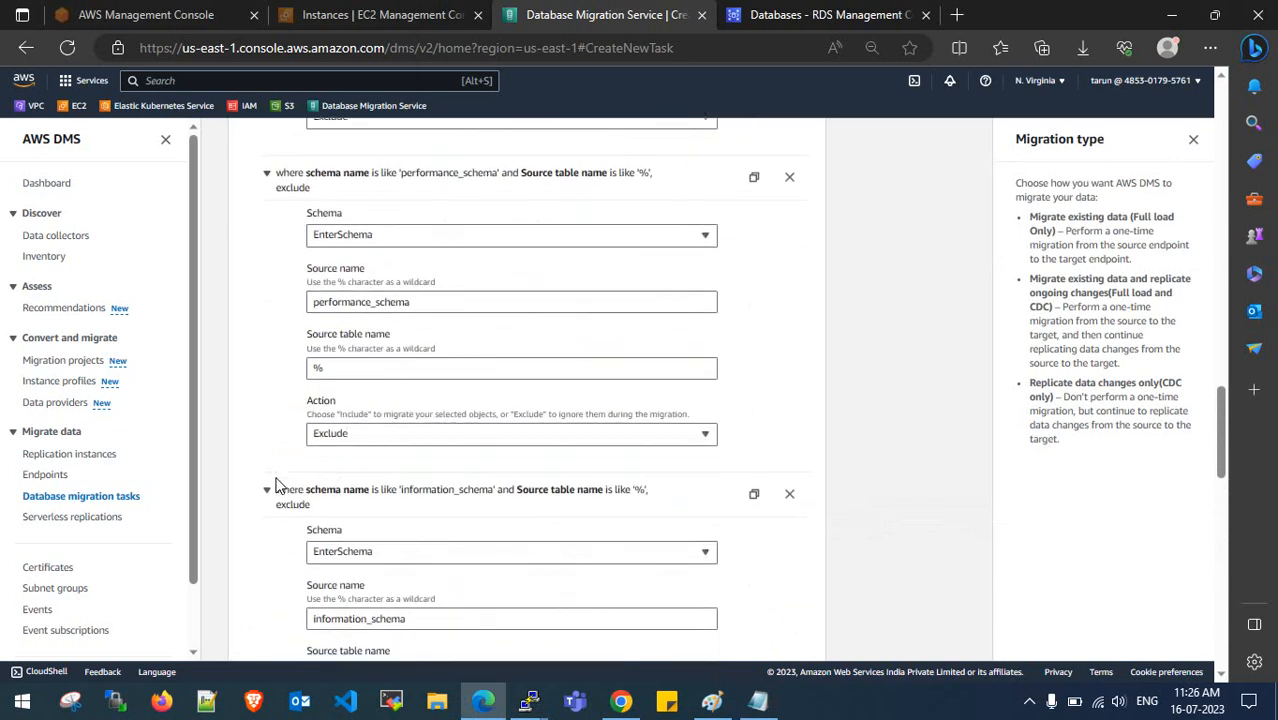
scroll(277, 485, down, 6)
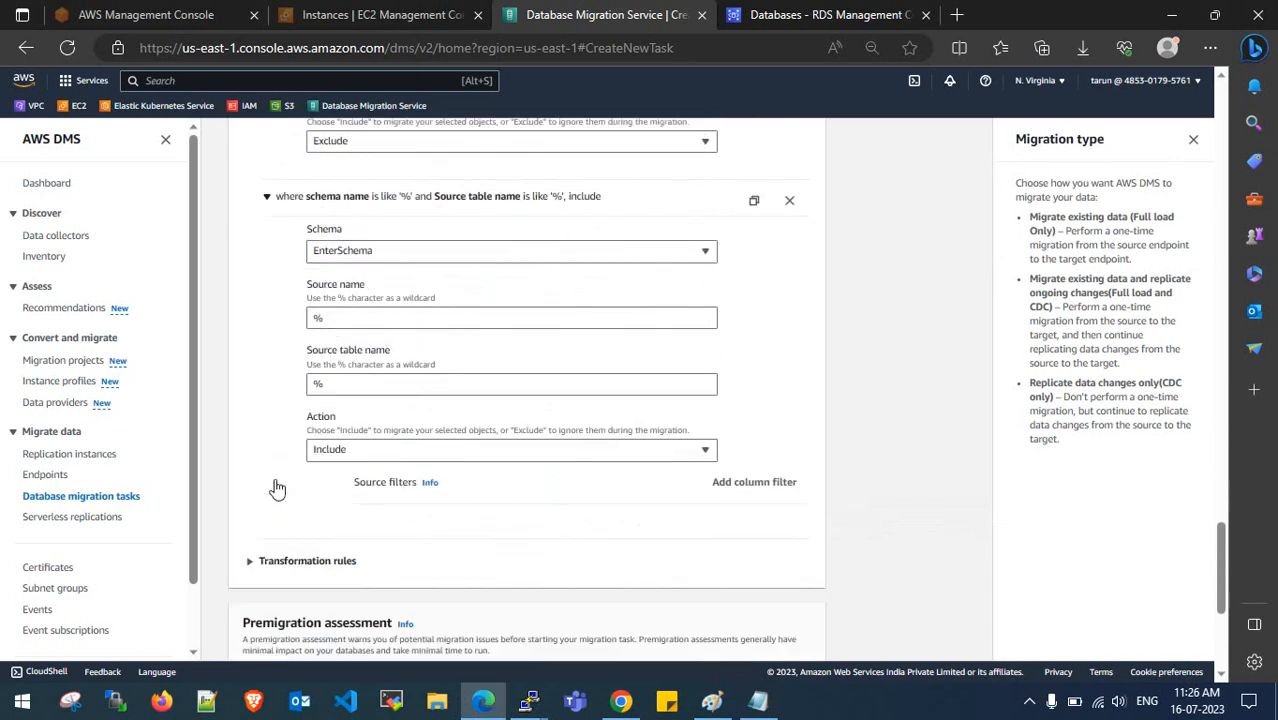
scroll(300, 430, down, 4)
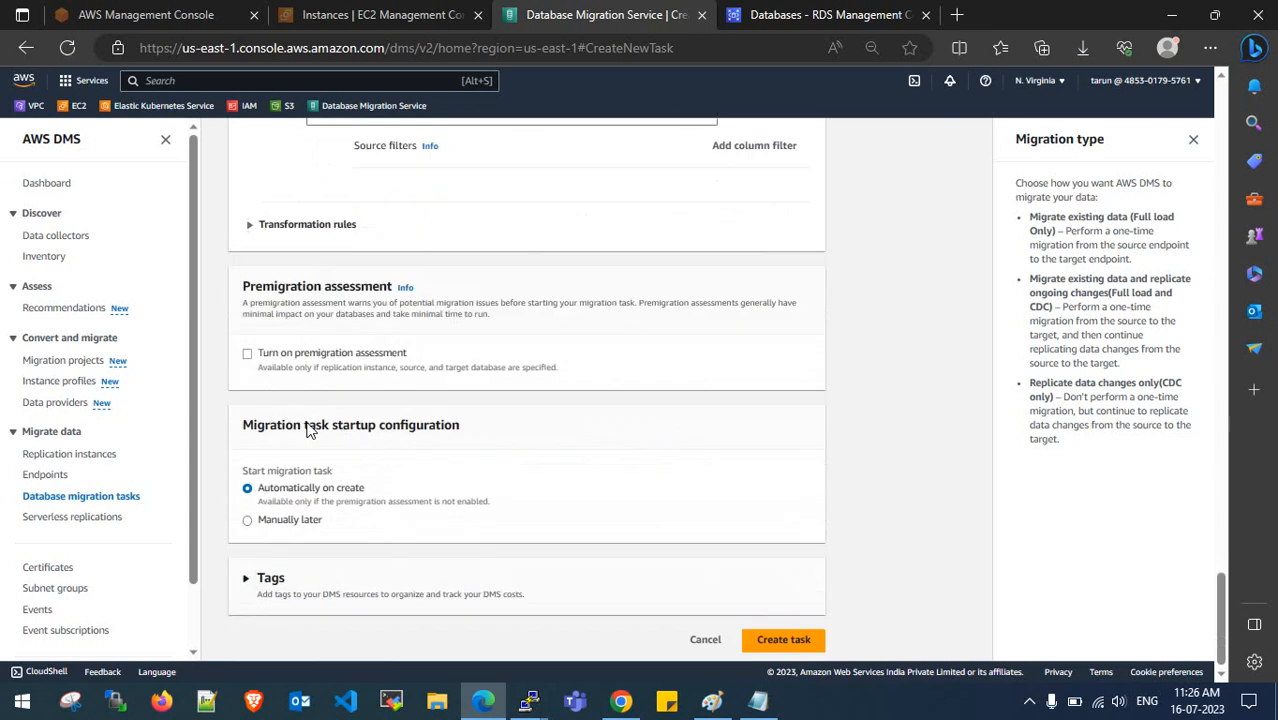
- Set startup to 'Manually later', create the task, dismiss the notices and refresh the list
click(247, 516)
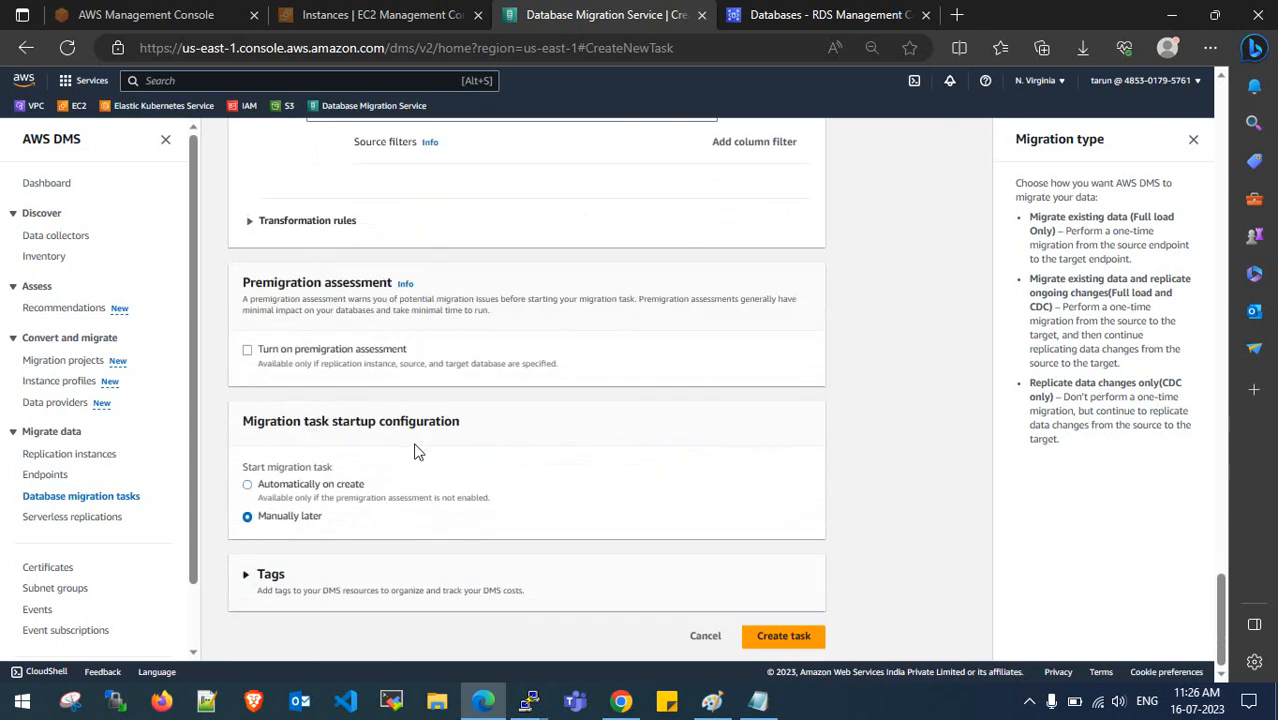
click(790, 637)
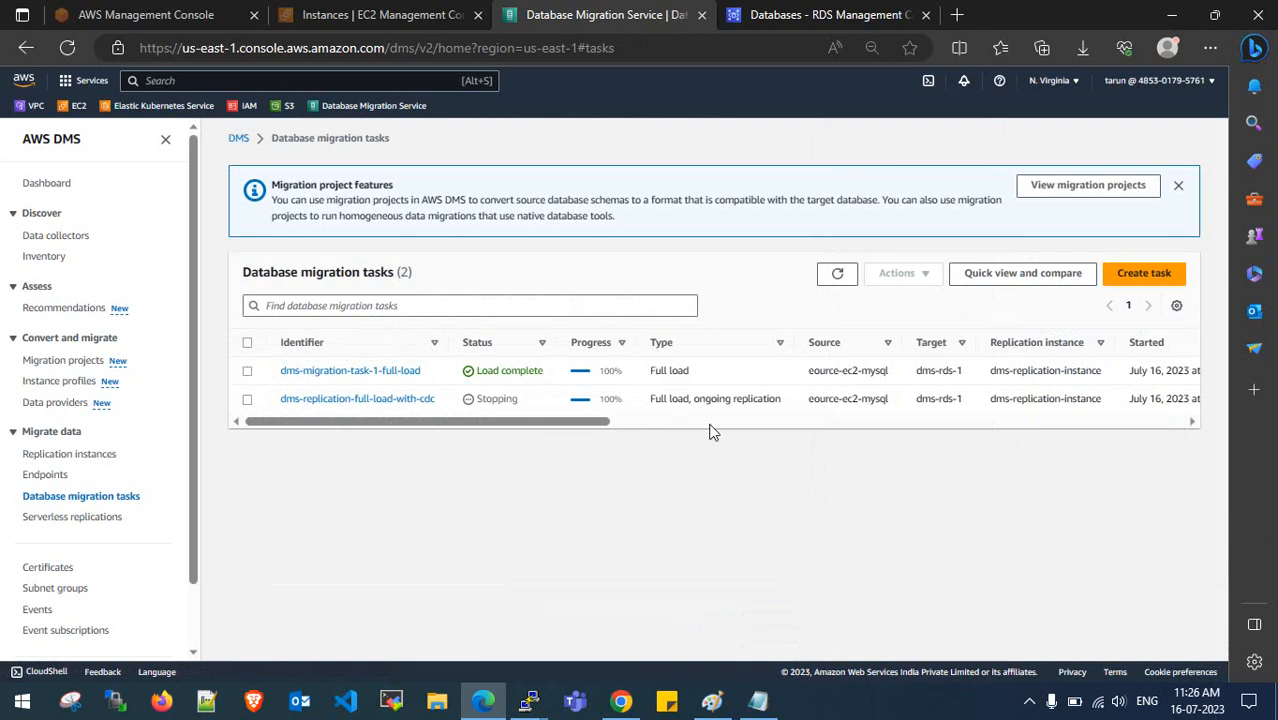
click(837, 273)
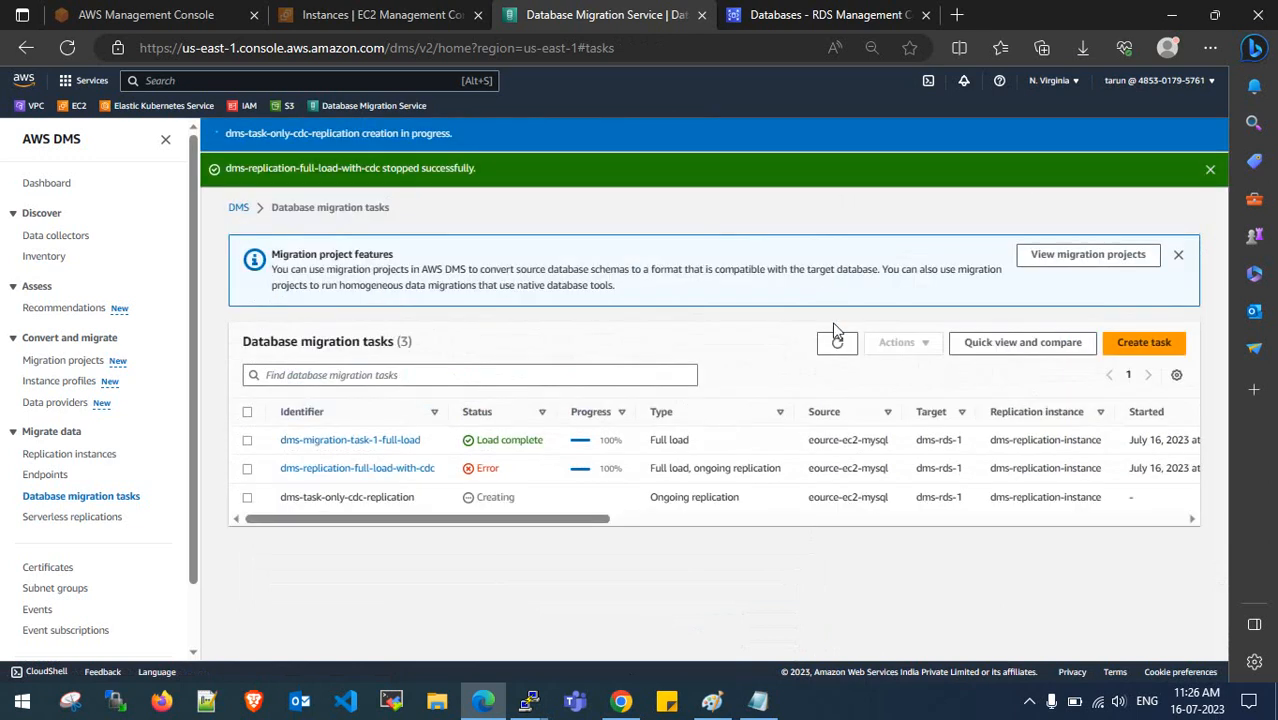
click(1210, 169)
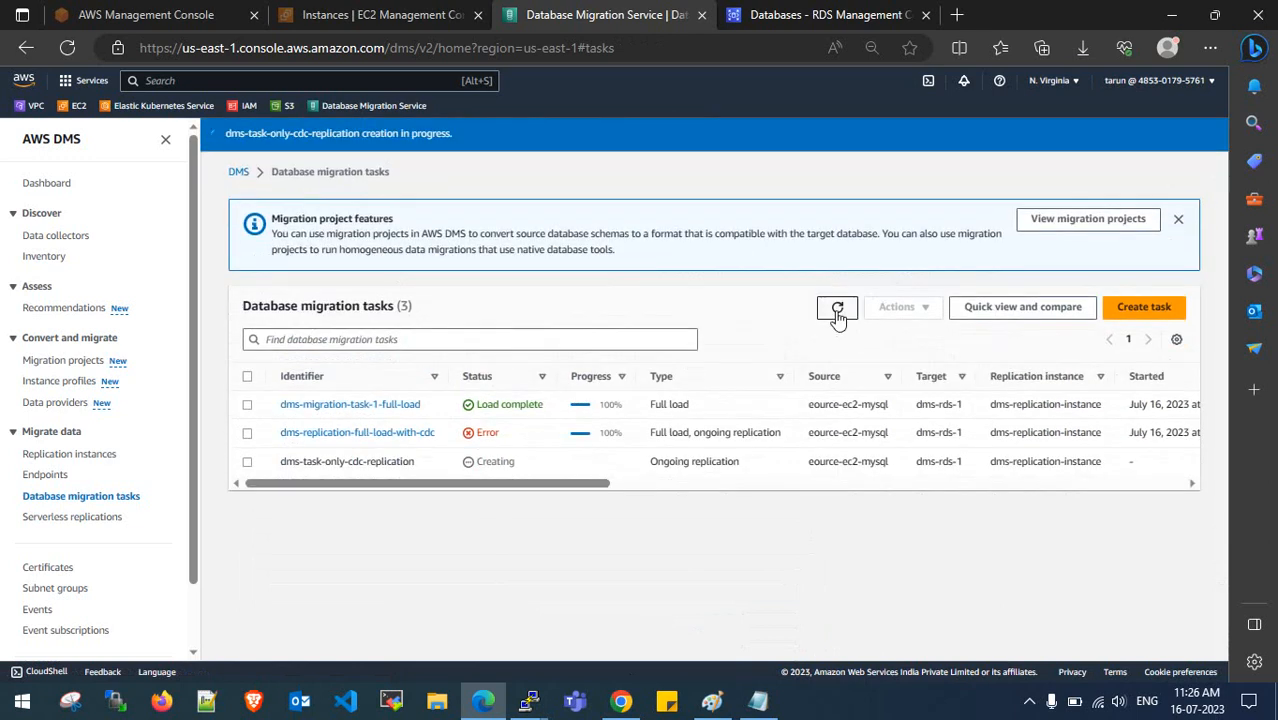
click(1178, 218)
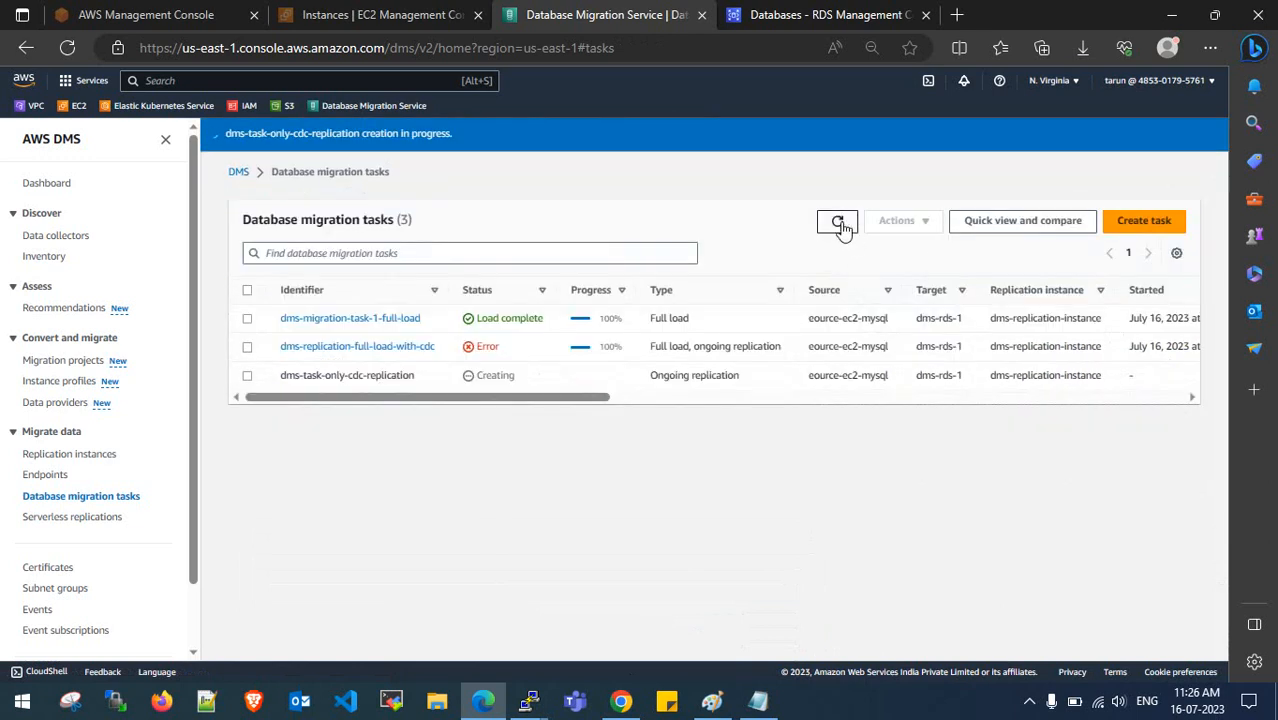
click(838, 223)
- Rerun 'show tables;' in the second PuTTY terminal to confirm february, then refresh the DMS tasks
click(838, 223)
mouse_move(529, 700)
click(623, 635)
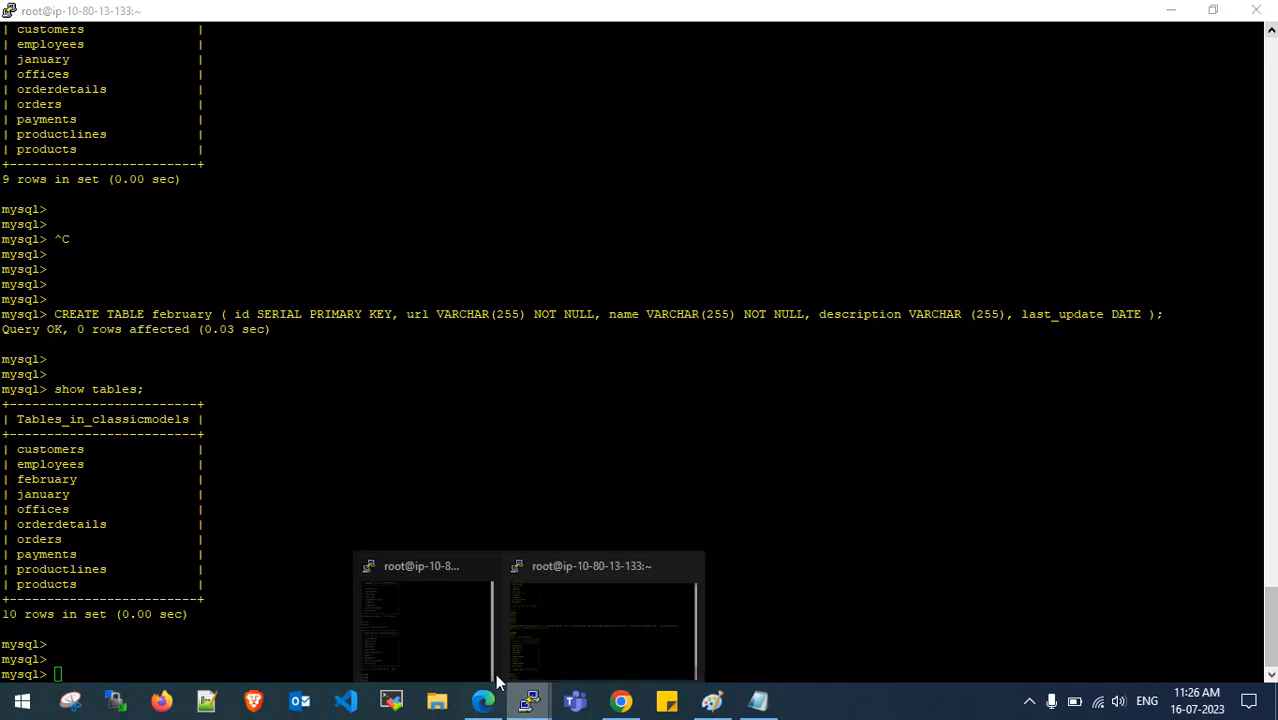
click(488, 668)
key(Up)
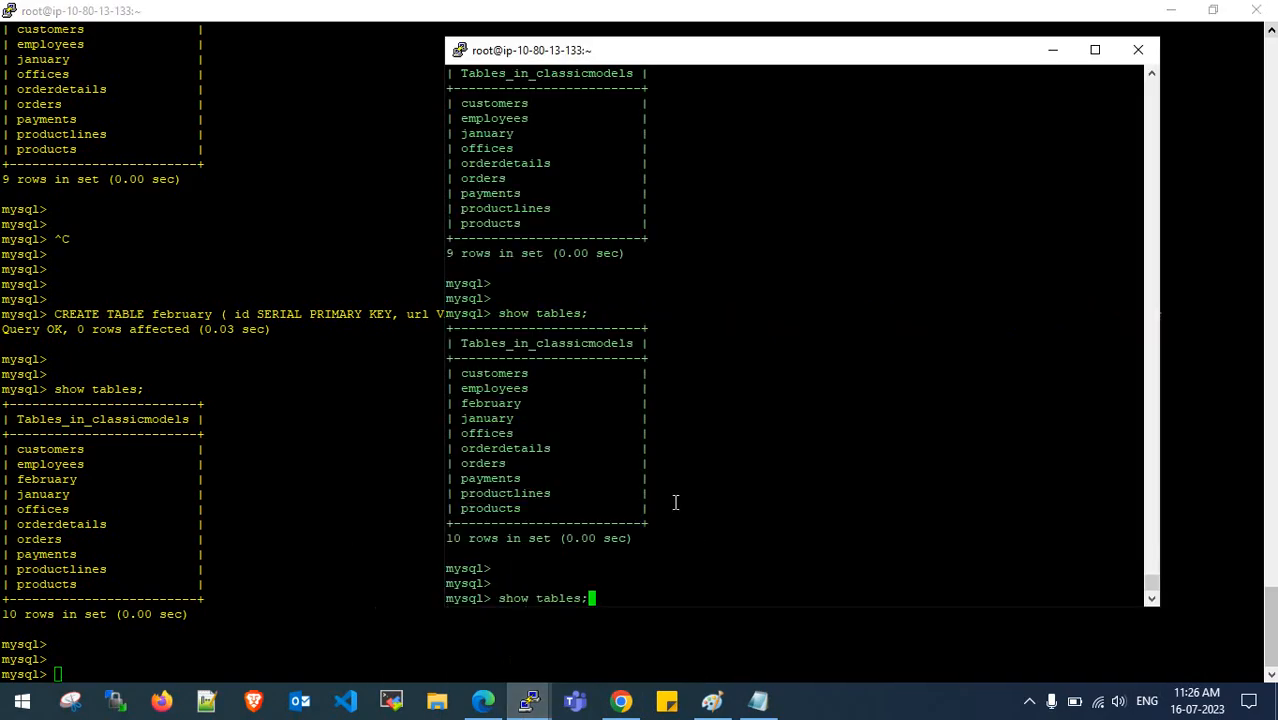
key(Return)
key(Return)
key(Return)
key(Return)
key(Return)
key(Up)
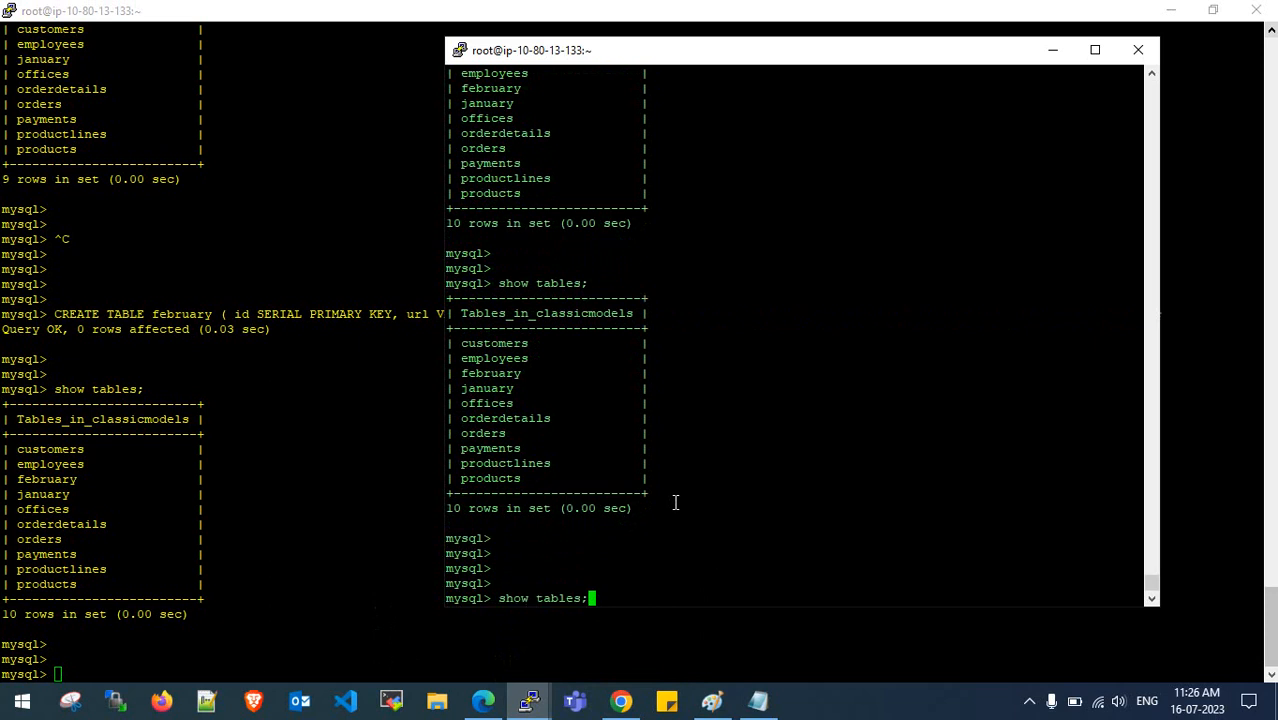
key(Return)
key(Return)
key(Return)
key(Return)
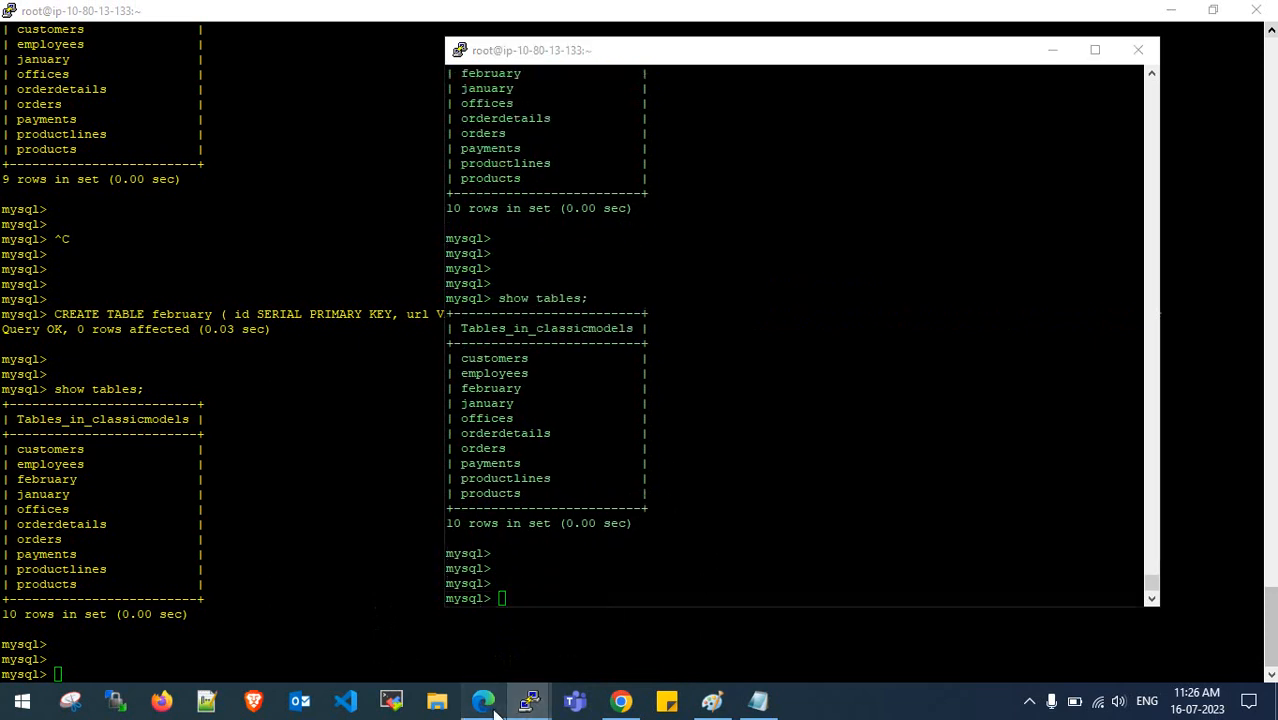
click(483, 700)
click(836, 223)
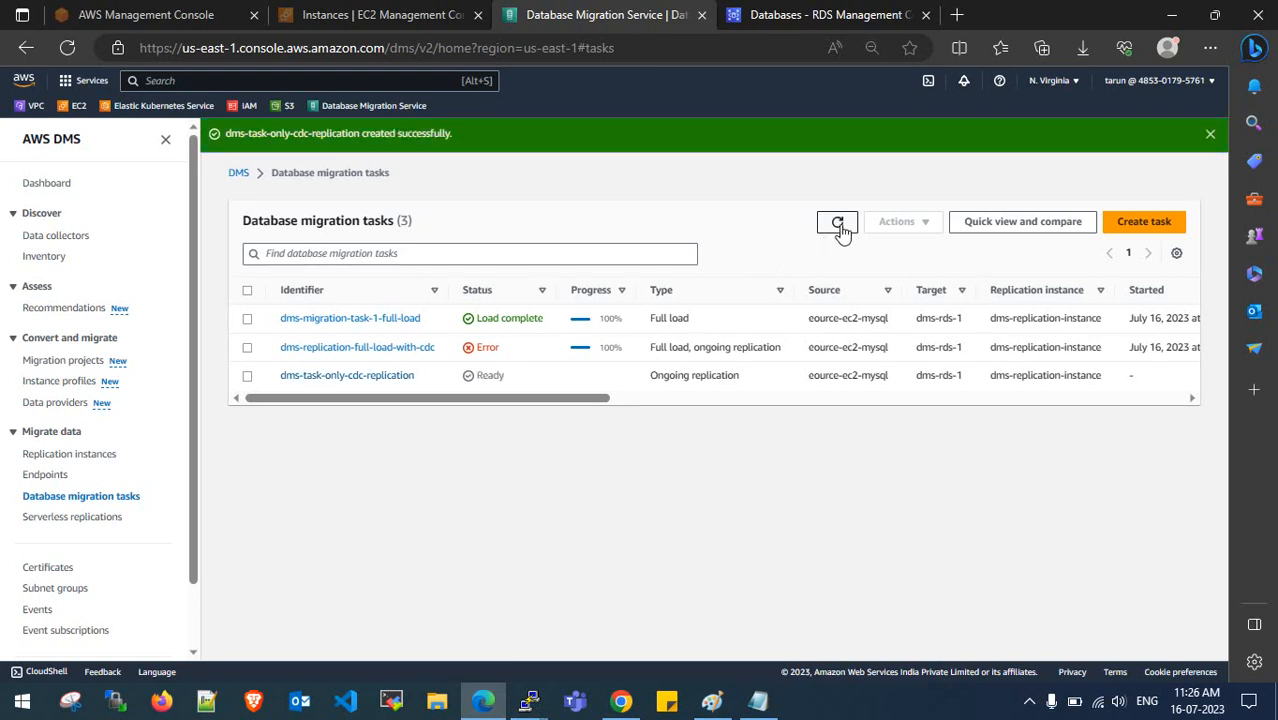
- Open the dms-task-only-cdc-replication task and look over its table statistics and overview
click(1210, 134)
click(375, 342)
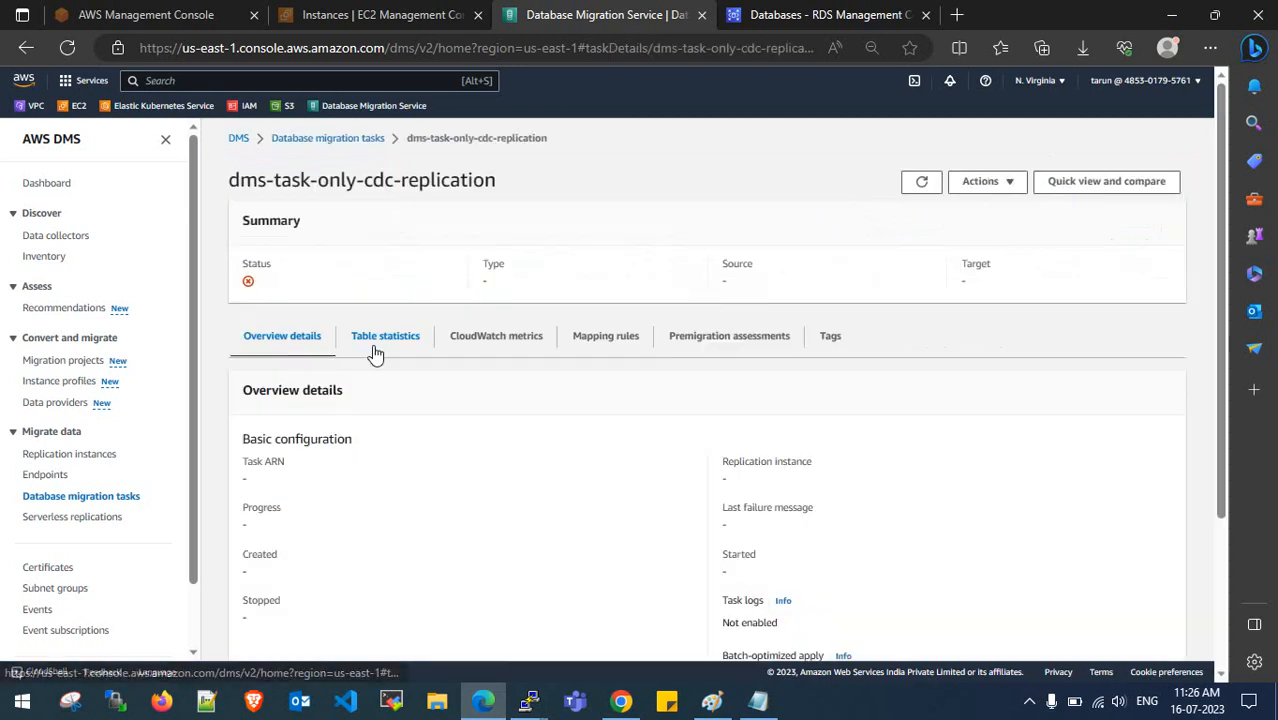
scroll(375, 452, down, 3)
scroll(375, 449, up, 3)
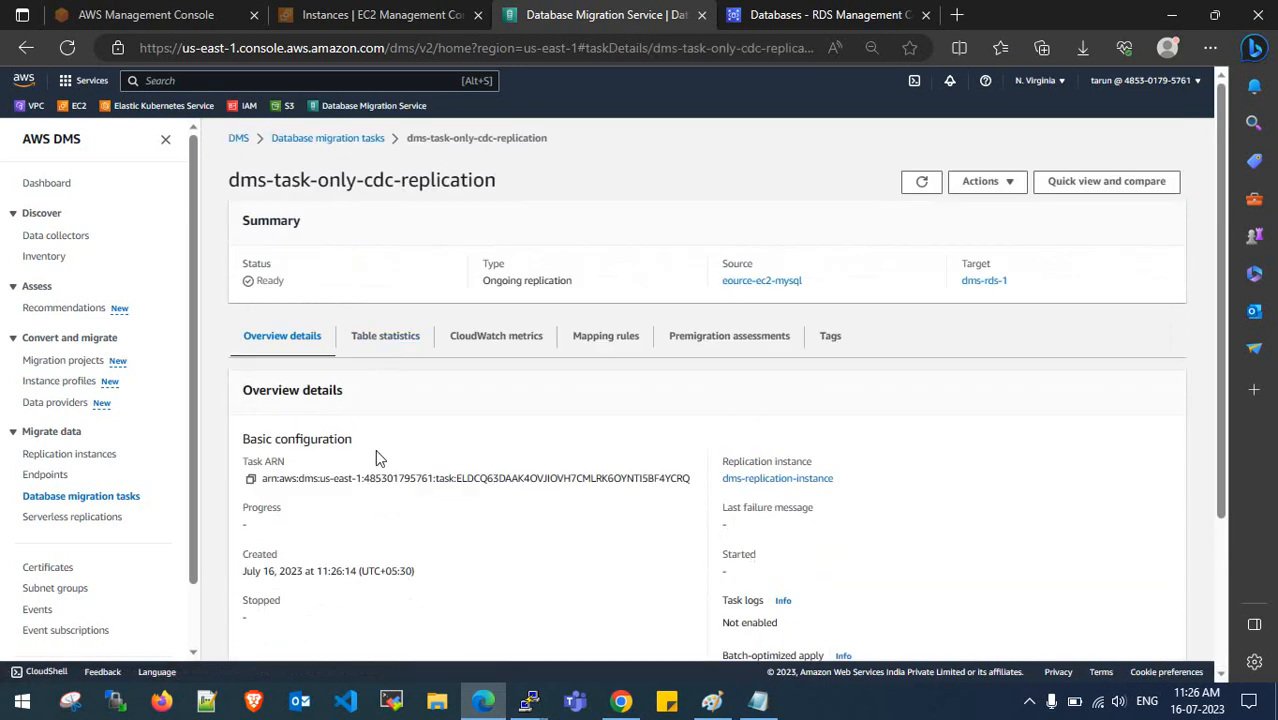
click(385, 340)
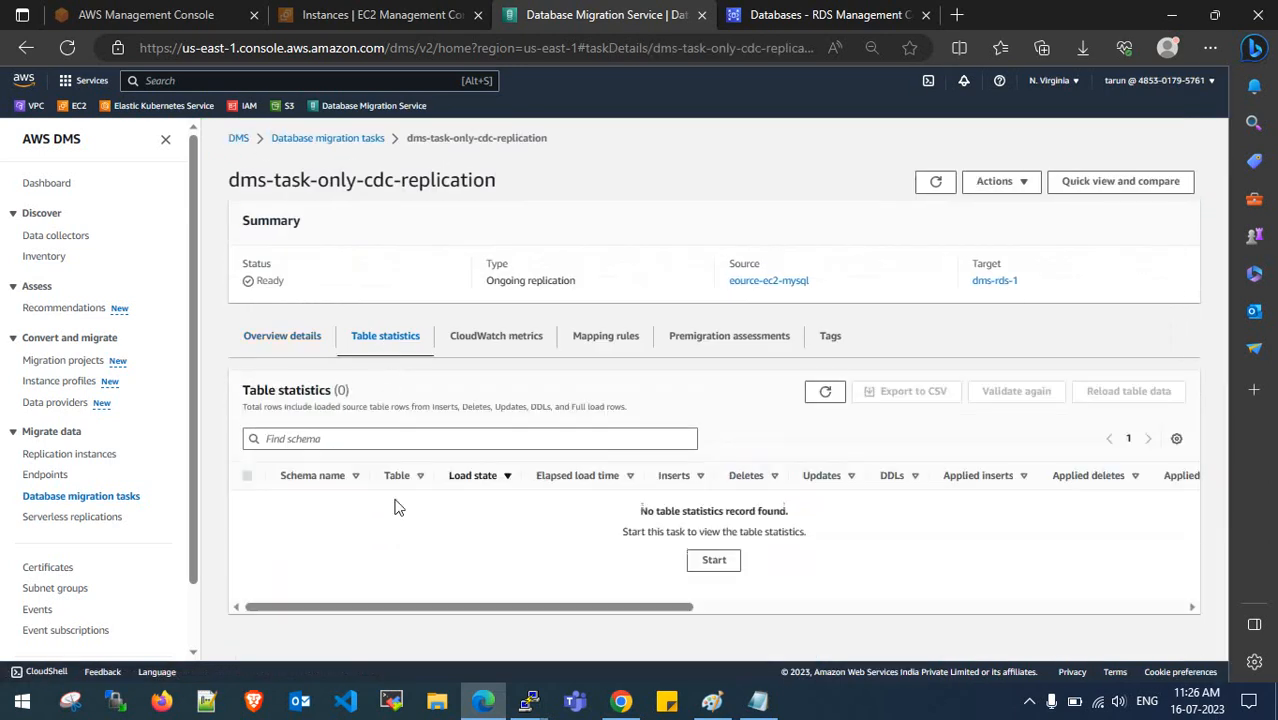
click(292, 340)
- Restart/Resume the CDC-only task, then check the refreshed migration tasks list shows Starting
click(975, 183)
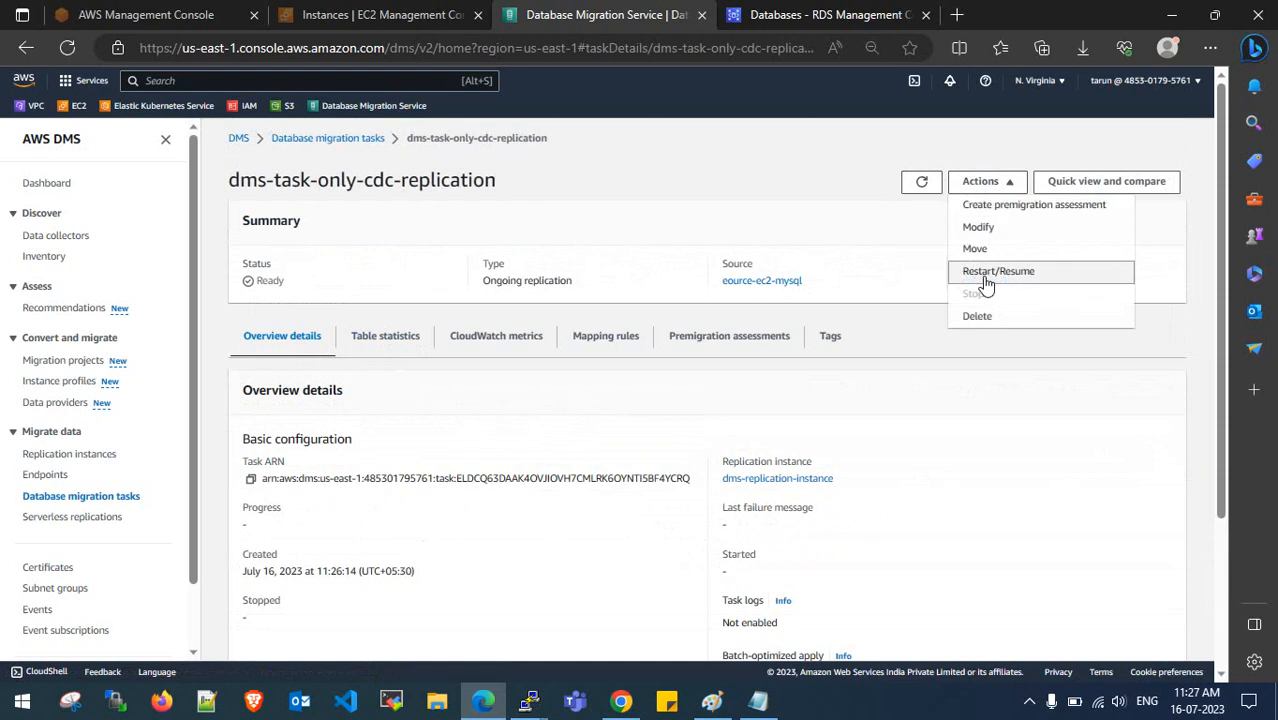
click(985, 274)
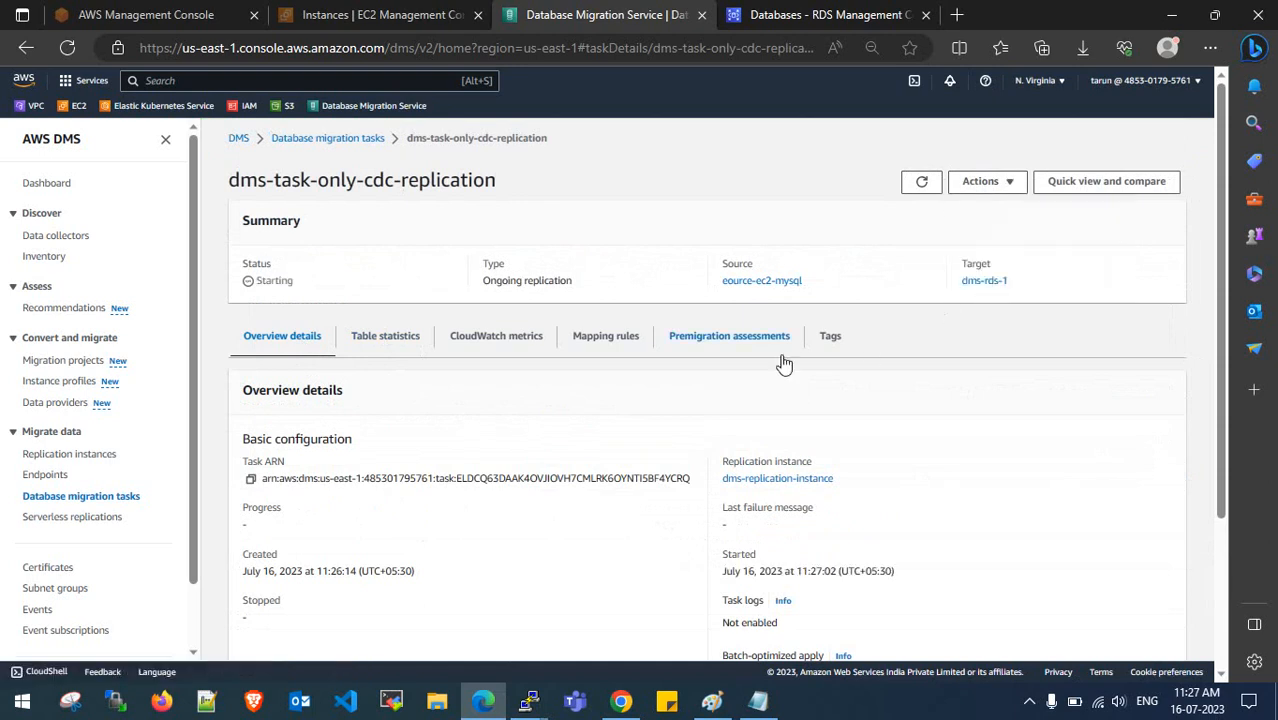
click(921, 182)
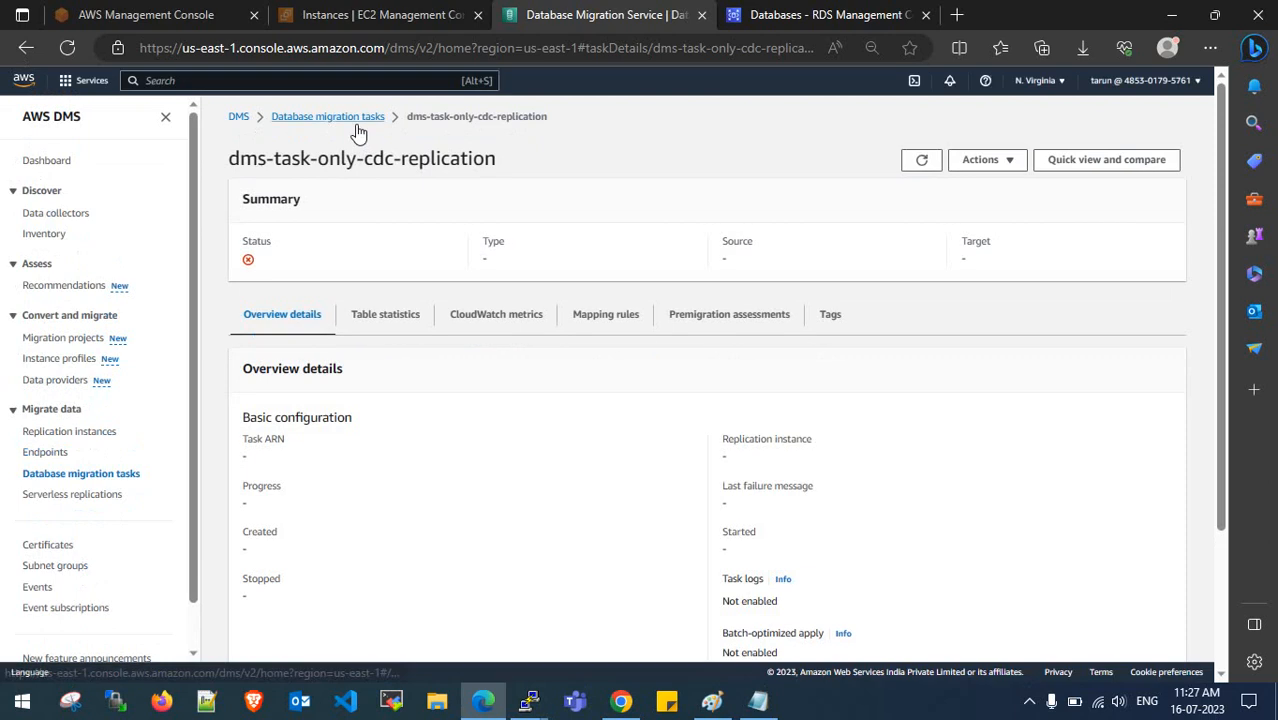
click(362, 138)
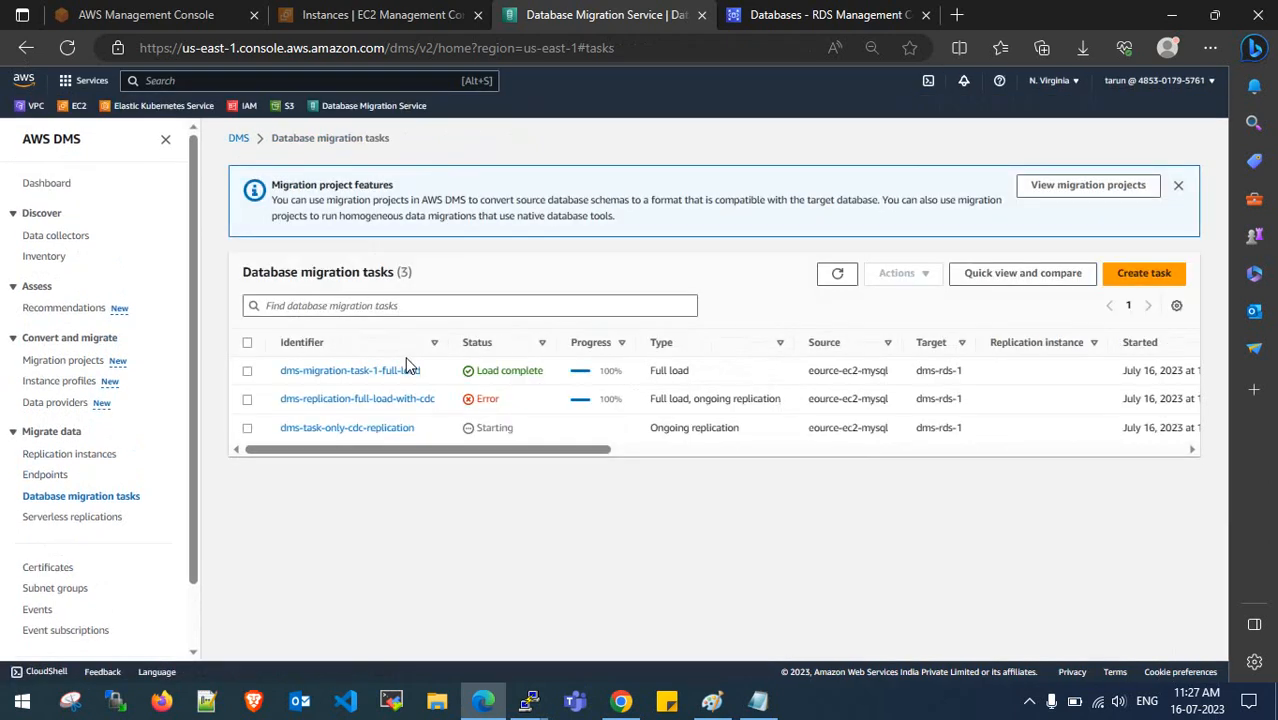
click(838, 310)
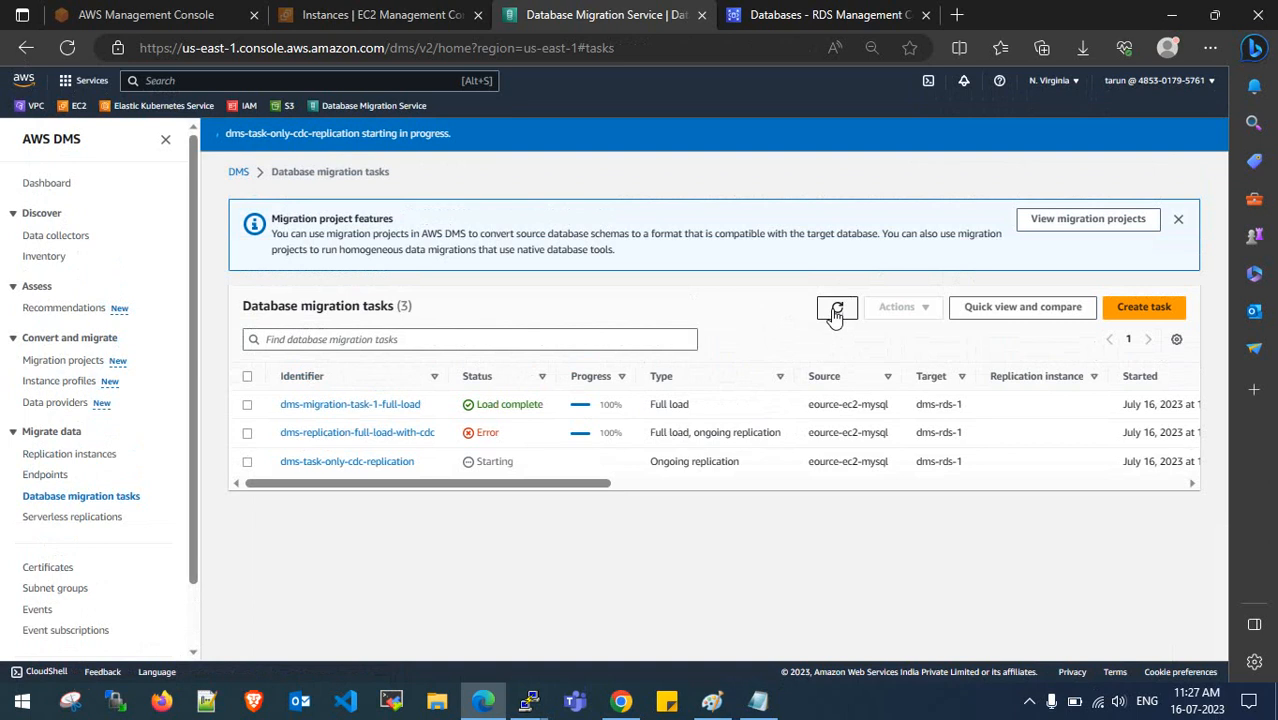
click(1178, 219)
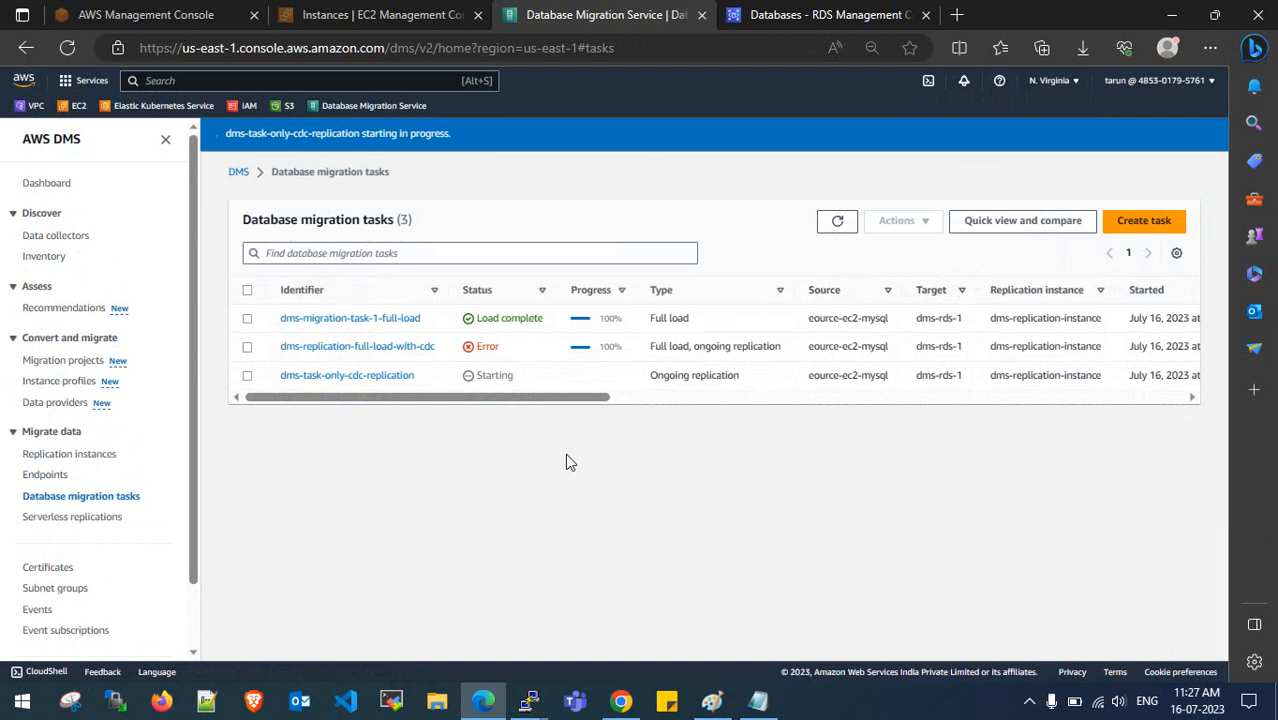
- Refresh the tasks list until the CDC-only task shows Replication ongoing, then view its table statistics
click(837, 231)
click(837, 228)
click(837, 228)
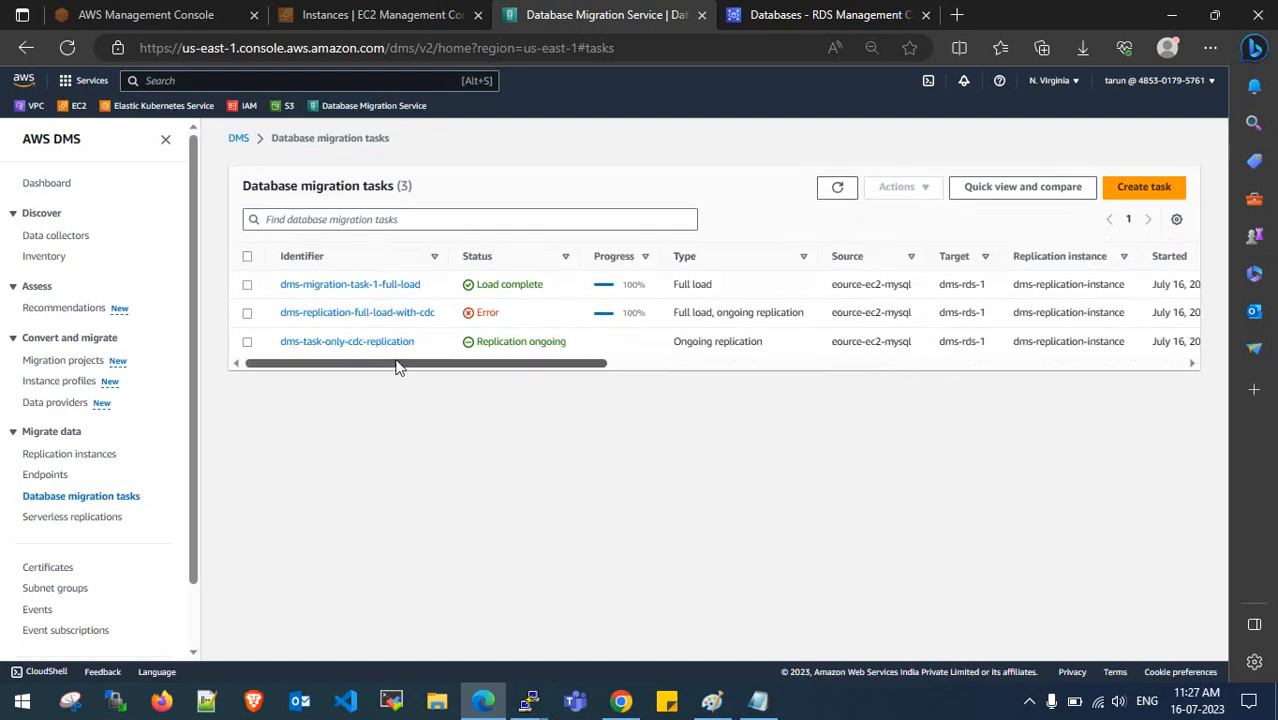
click(391, 342)
click(385, 340)
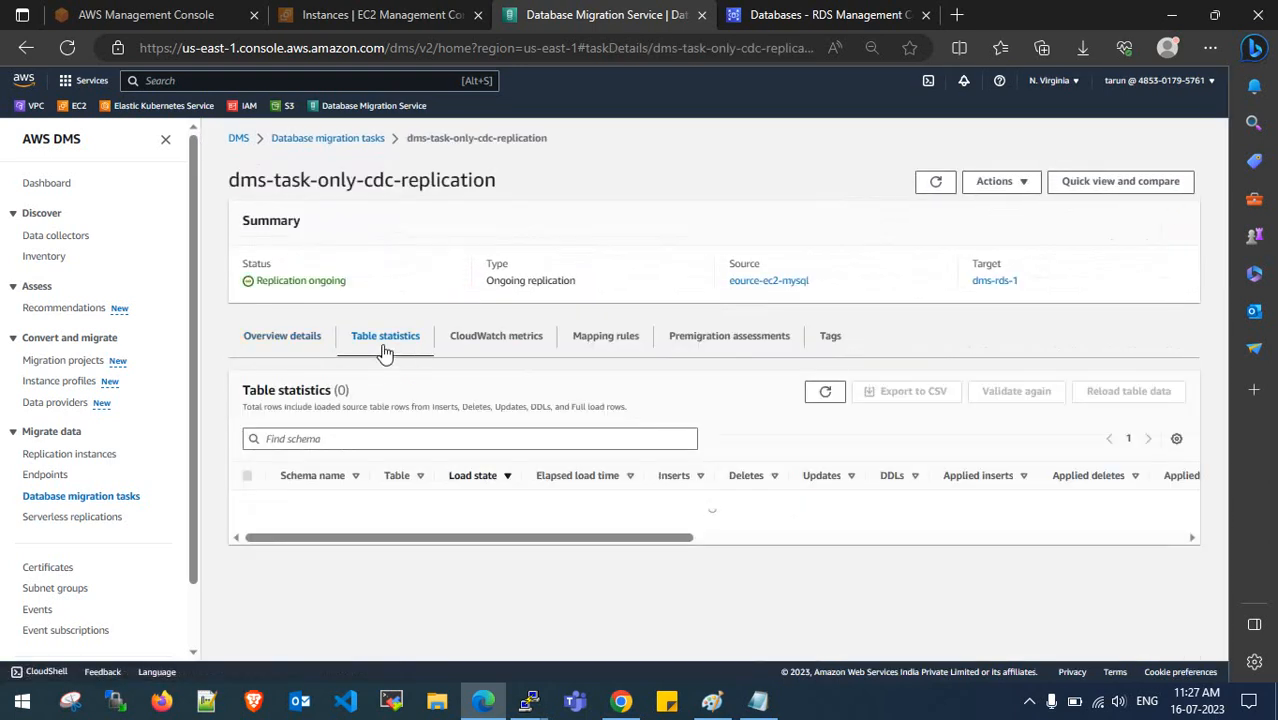
- Confirm the ten replicated tables in the statistics include january and february
scroll(385, 350, down, 2)
drag(383, 339, 444, 593)
click(407, 418)
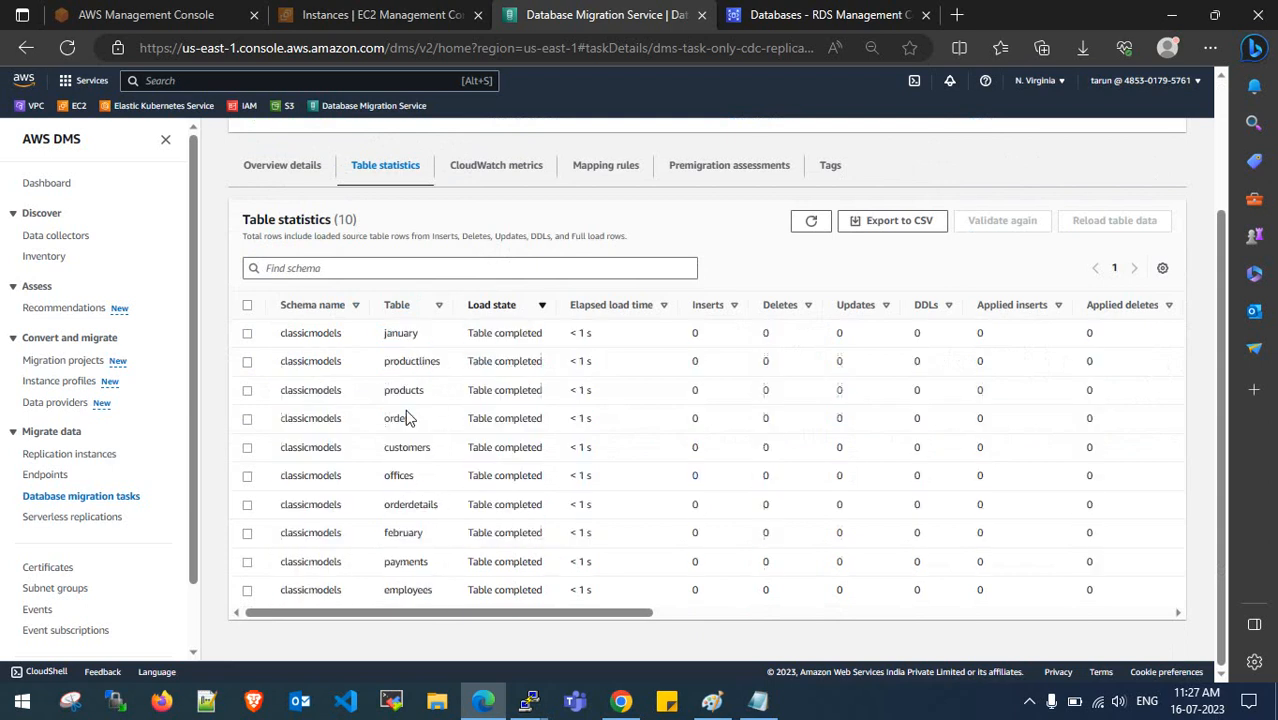
drag(382, 337, 420, 337)
drag(384, 535, 441, 540)
click(457, 616)
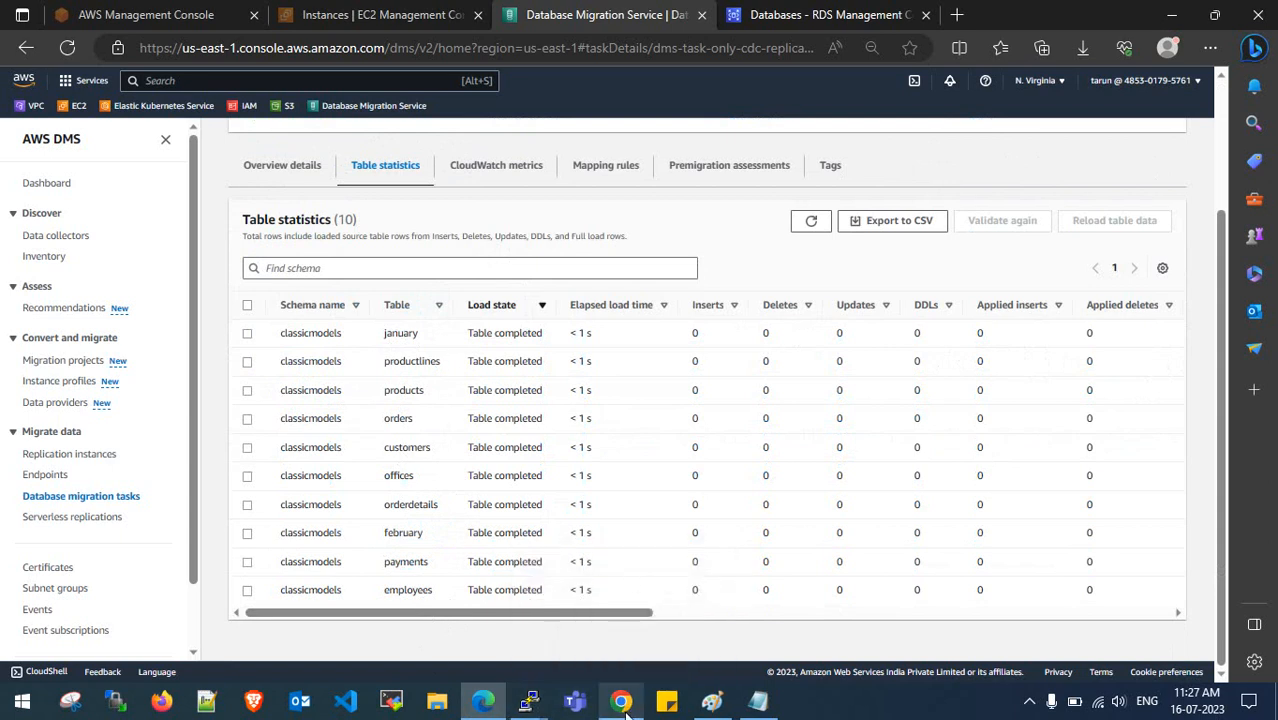
scroll(365, 328, up, 2)
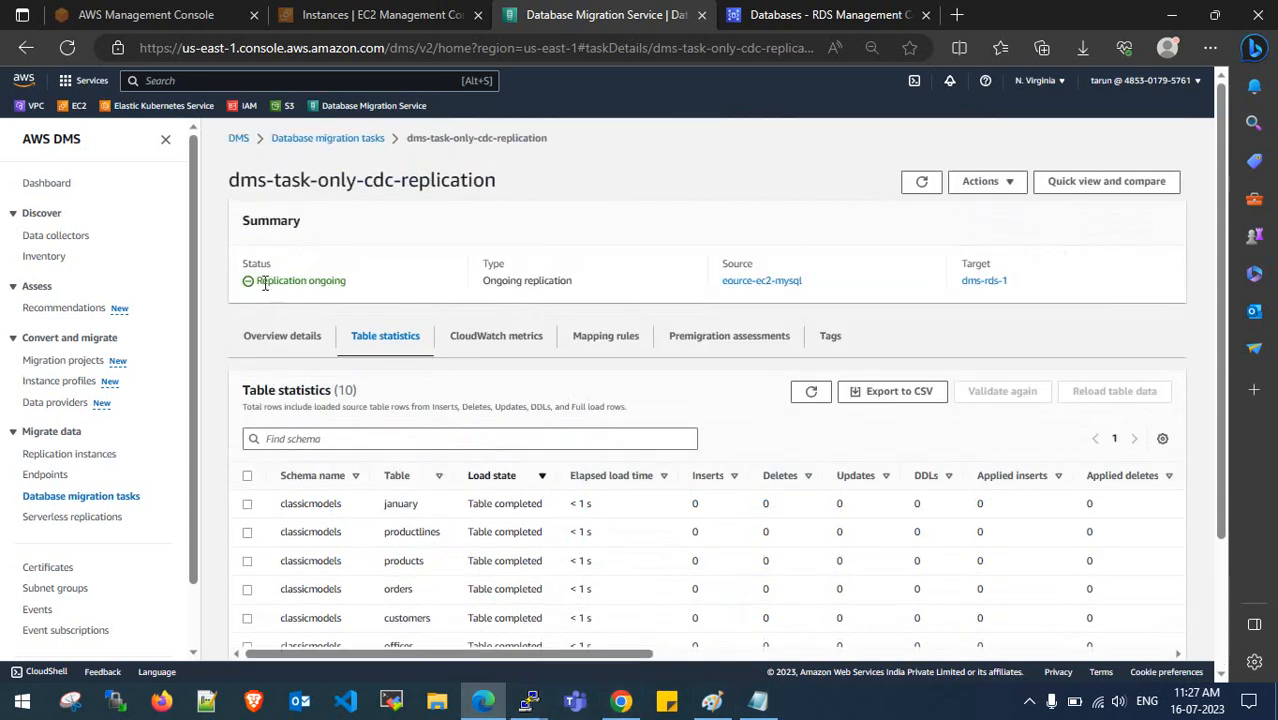
click(534, 698)
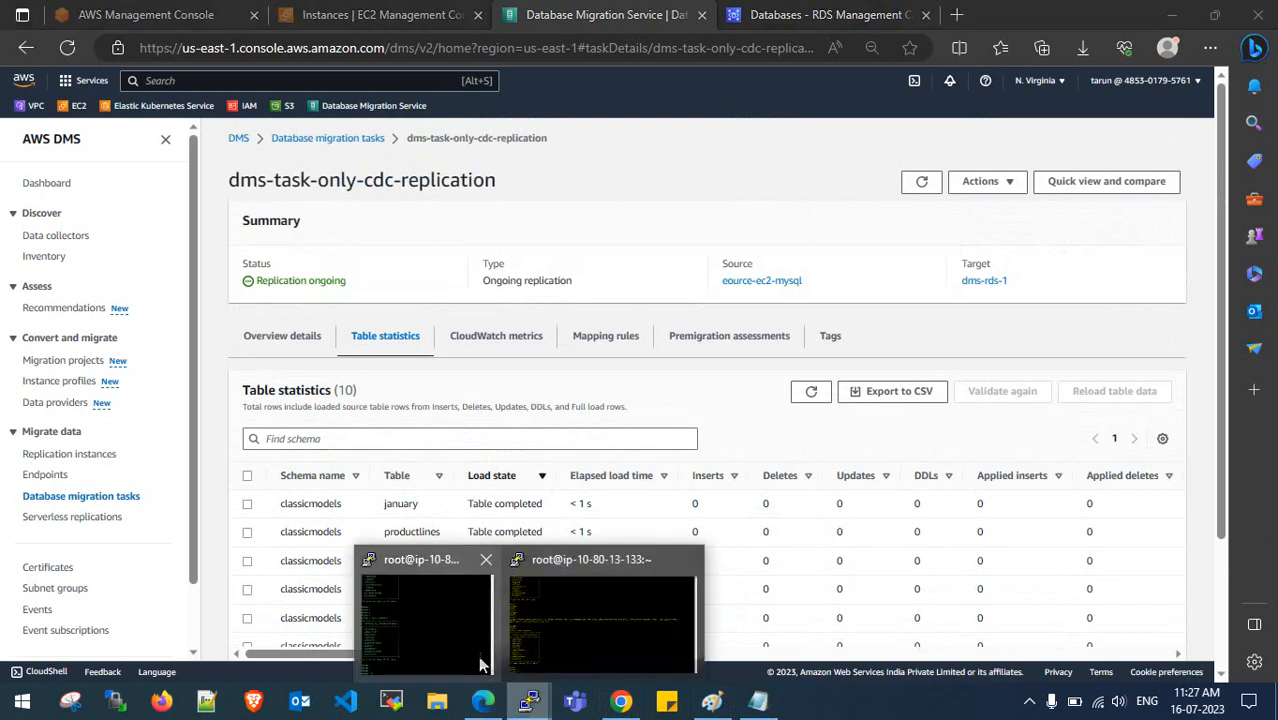
- Create the march table by editing the recalled february CREATE TABLE command in MySQL
click(567, 635)
key(Up)
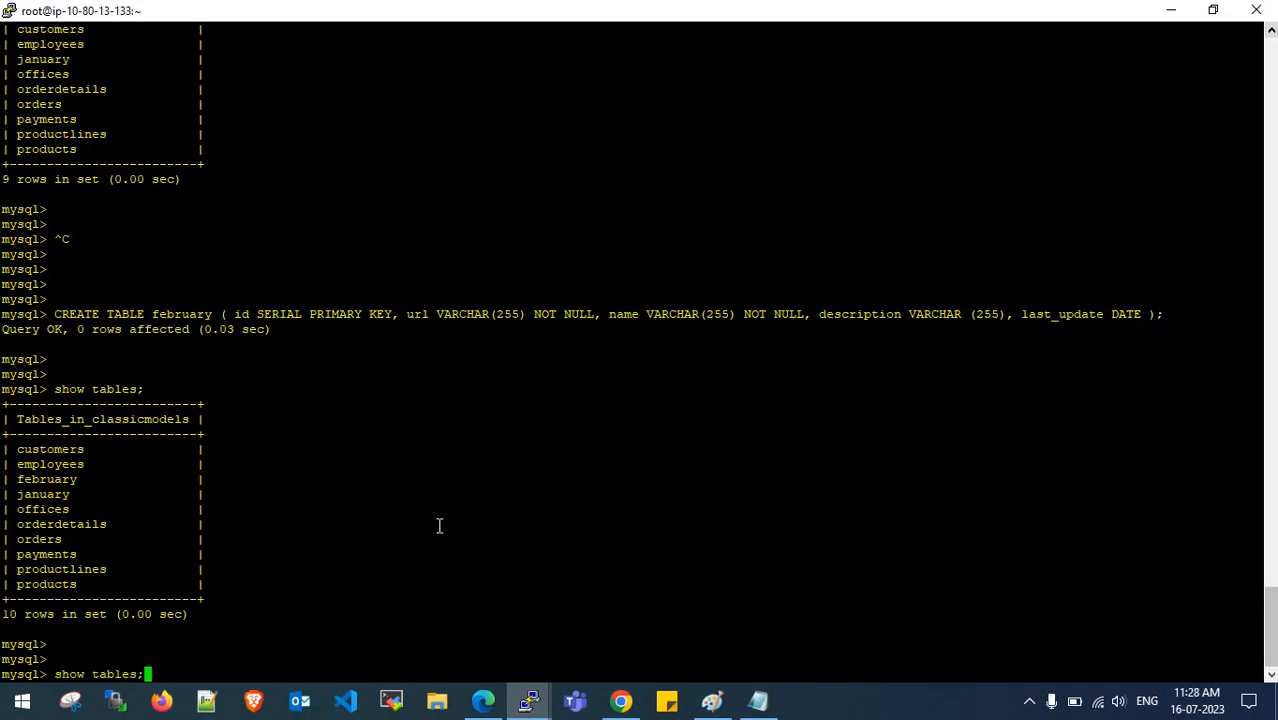
key(Up)
key(Left)
key(Left)
key(Left)
key(Left)
key(Left)
key(Left)
key(Left)
key(Left)
key(Left)
key(Left)
key(Left)
key(Left)
key(Left)
key(Left)
key(Left)
key(Left)
key(Left)
key(Left)
key(Left)
key(Left)
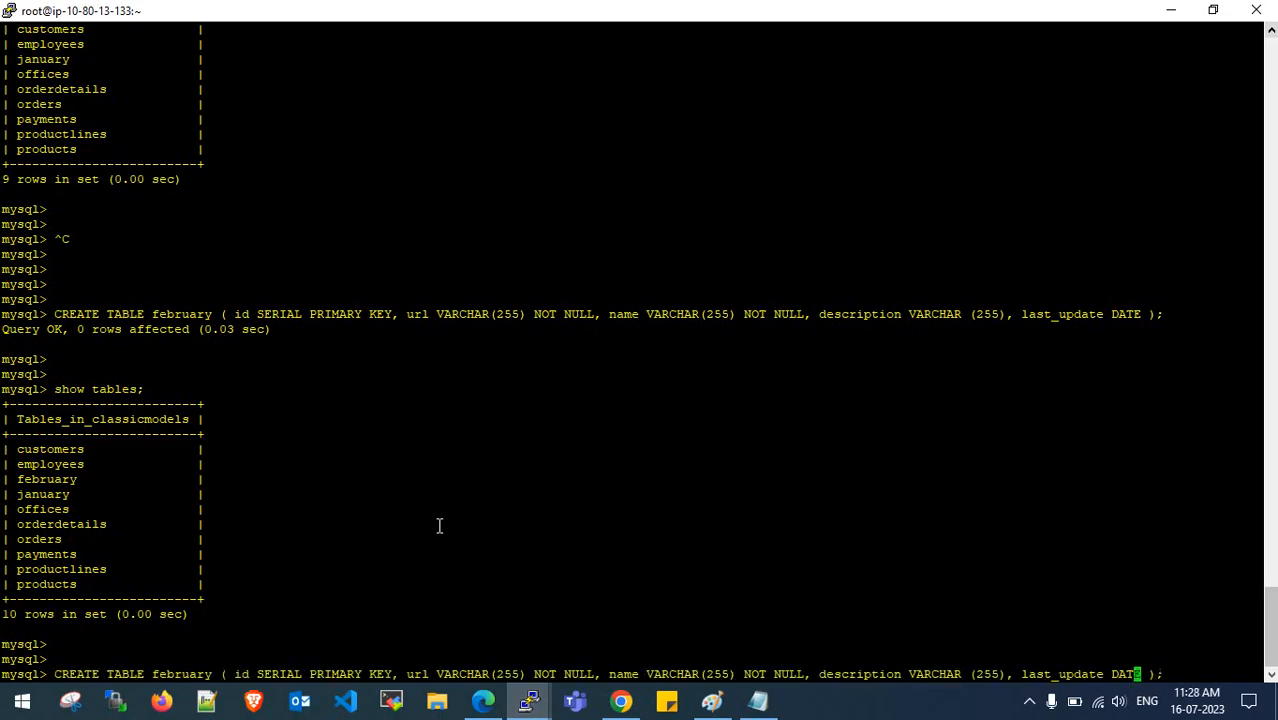
key(Left)
key(Left)
key(Left)
key(Left)
key(Left)
key(Left)
key(Left)
key(Left)
key(Left)
key(Left)
key(Left)
key(Left)
key(Left)
key(Left)
key(Left)
key(Left)
key(Left)
key(Left)
key(Left)
key(Left)
key(Right)
key(Right)
key(Right)
key(BackSpace)
key(BackSpace)
key(BackSpace)
key(BackSpace)
key(BackSpace)
key(BackSpace)
key(BackSpace)
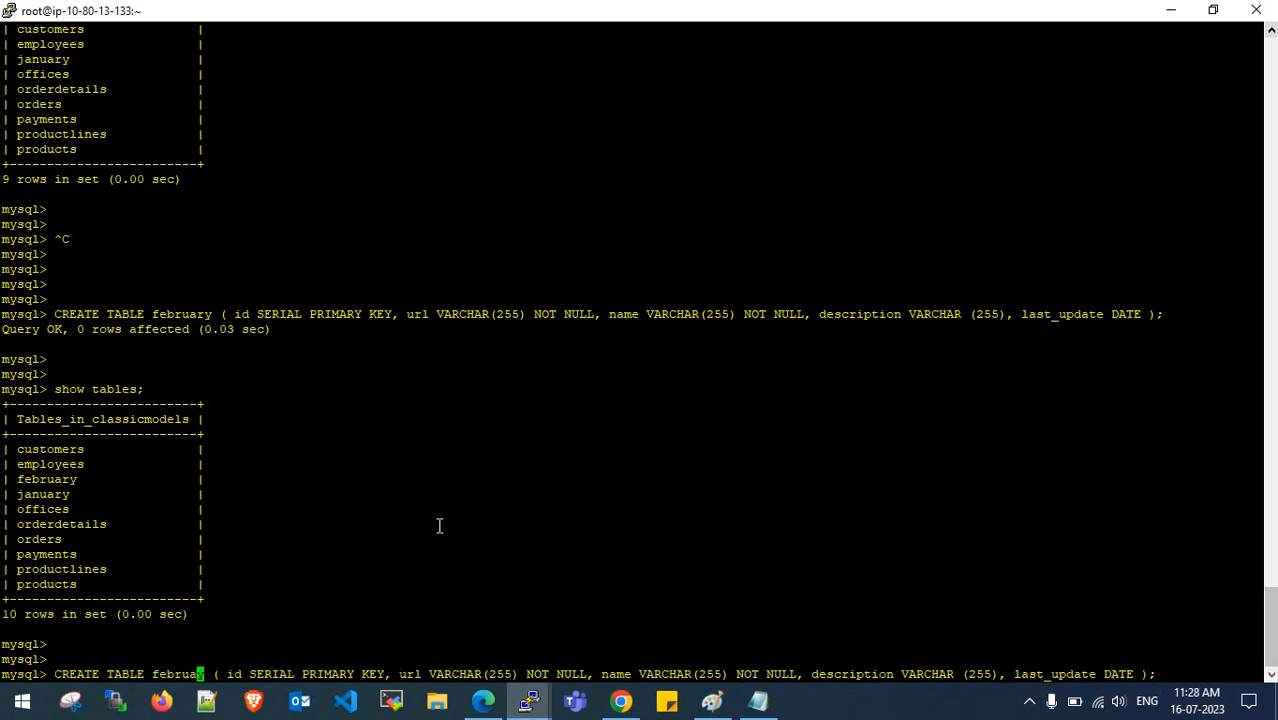
key(Delete)
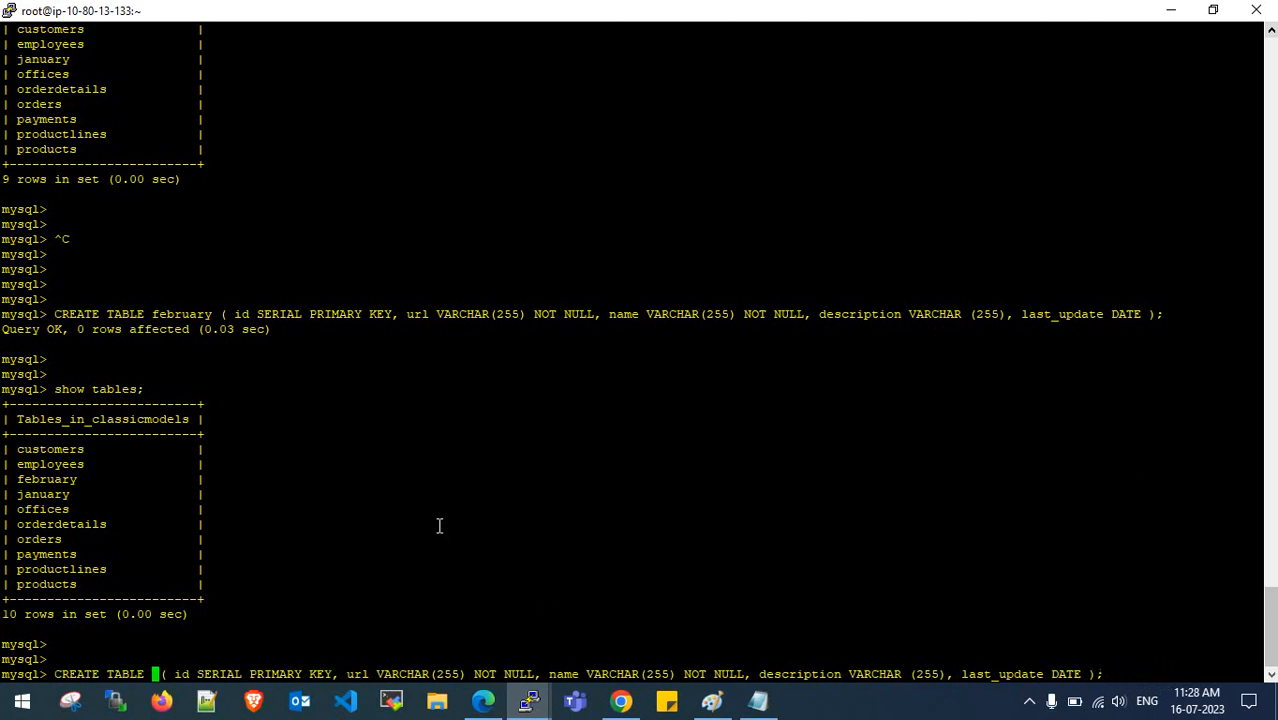
text(march)
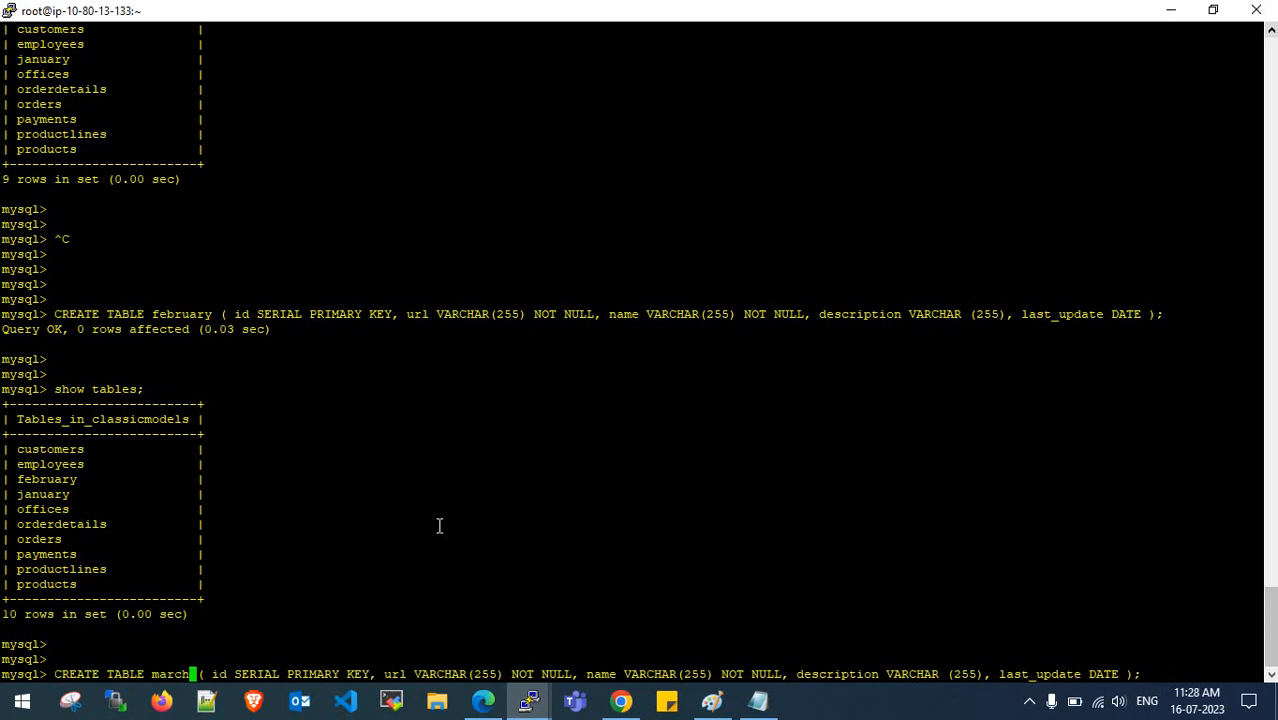
key(Return)
key(Return)
- Create the april table from the recalled march command
key(Up)
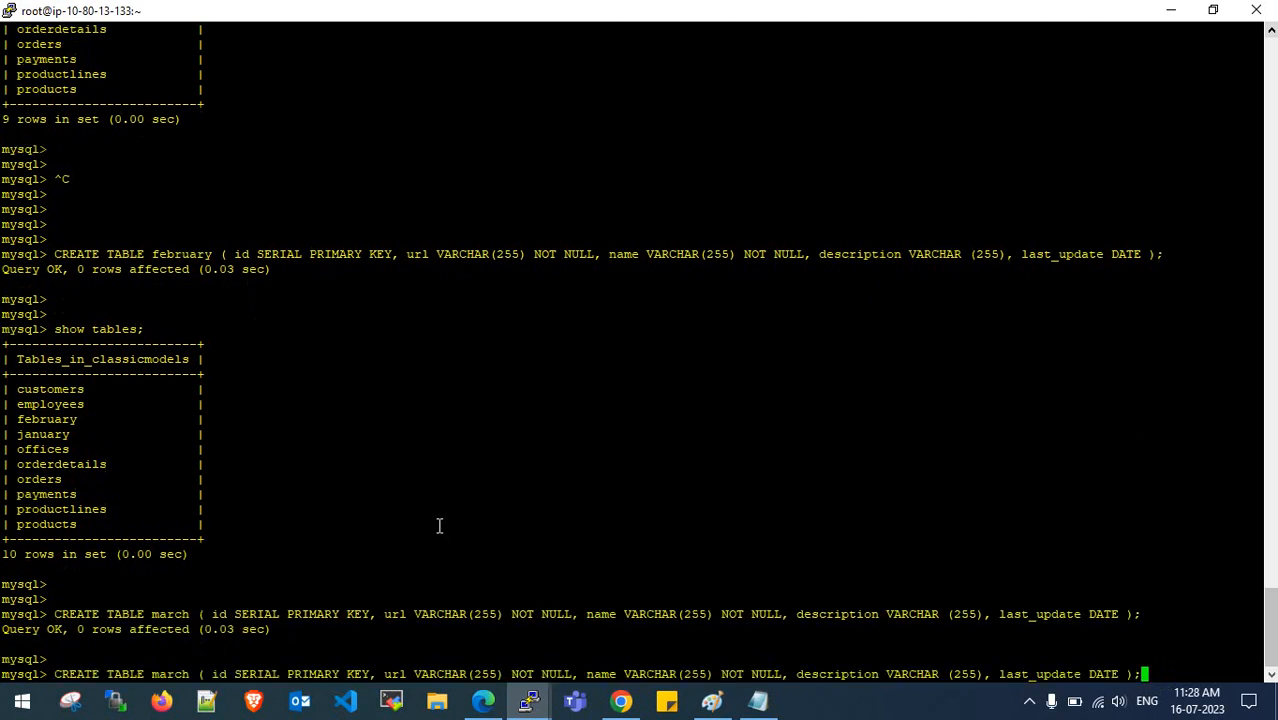
key(Left)
key(Left)
key(Left)
key(Left)
key(Left)
key(Left)
key(Left)
key(Left)
key(Left)
key(Left)
key(Left)
key(Left)
key(Left)
key(Left)
key(Left)
key(Left)
key(Left)
key(Left)
key(Left)
key(Left)
key(Left)
key(Left)
key(Left)
key(Left)
key(Left)
key(Left)
key(Left)
key(Left)
key(Left)
key(Left)
key(Left)
key(Left)
key(Left)
key(Left)
key(Left)
key(Left)
key(Left)
key(Left)
key(Left)
key(Left)
key(Left)
key(Left)
key(Left)
key(Left)
key(Left)
key(Left)
key(BackSpace)
key(BackSpace)
key(BackSpace)
key(BackSpace)
key(BackSpace)
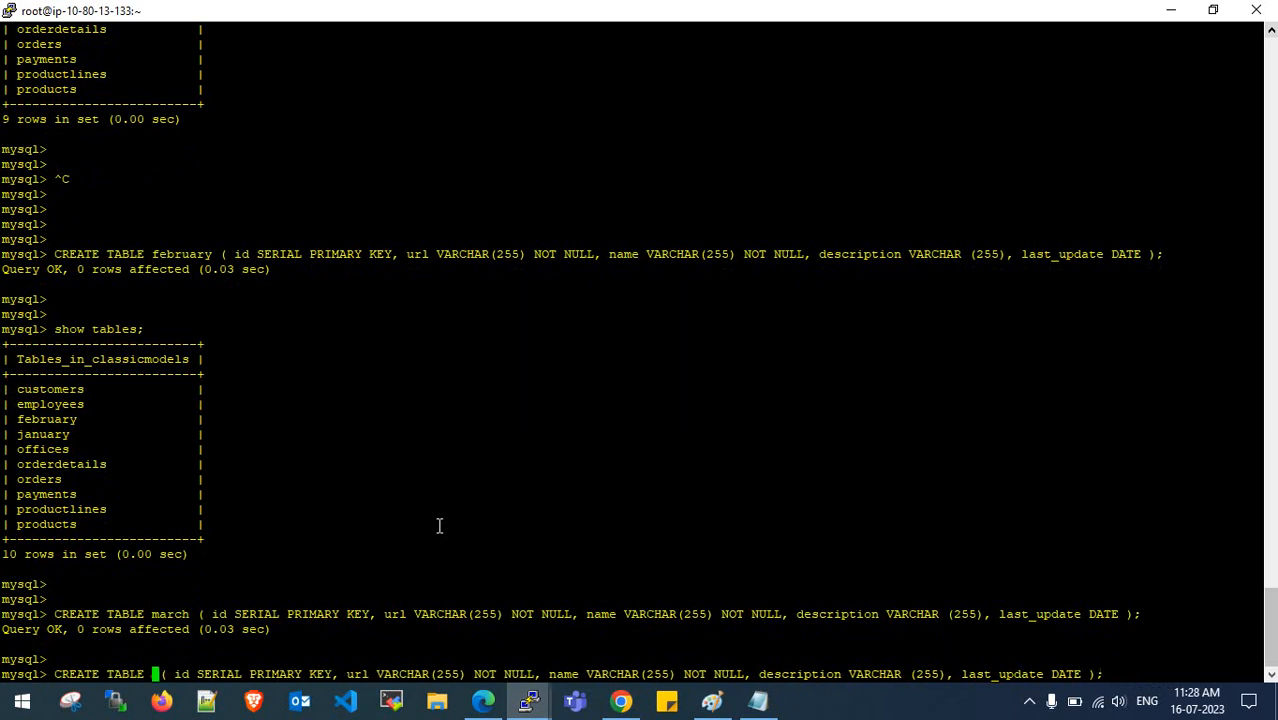
text(april)
key(Return)
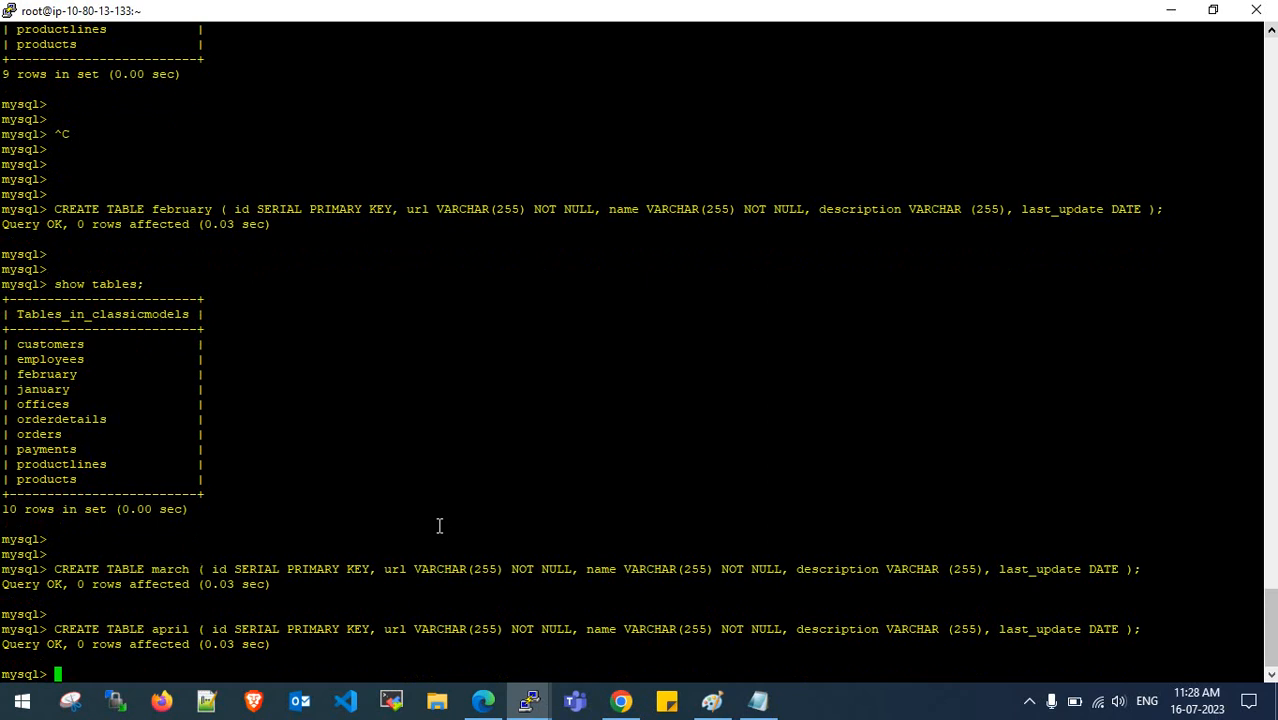
key(Return)
key(Return)
- Create the may table from the recalled april command
key(Up)
key(Left)
key(Left)
key(Left)
key(Left)
key(Left)
key(Left)
key(Left)
key(Left)
key(Left)
key(Left)
key(Left)
key(Left)
key(Left)
key(Left)
key(Left)
key(Left)
key(Left)
key(Left)
key(Left)
key(Left)
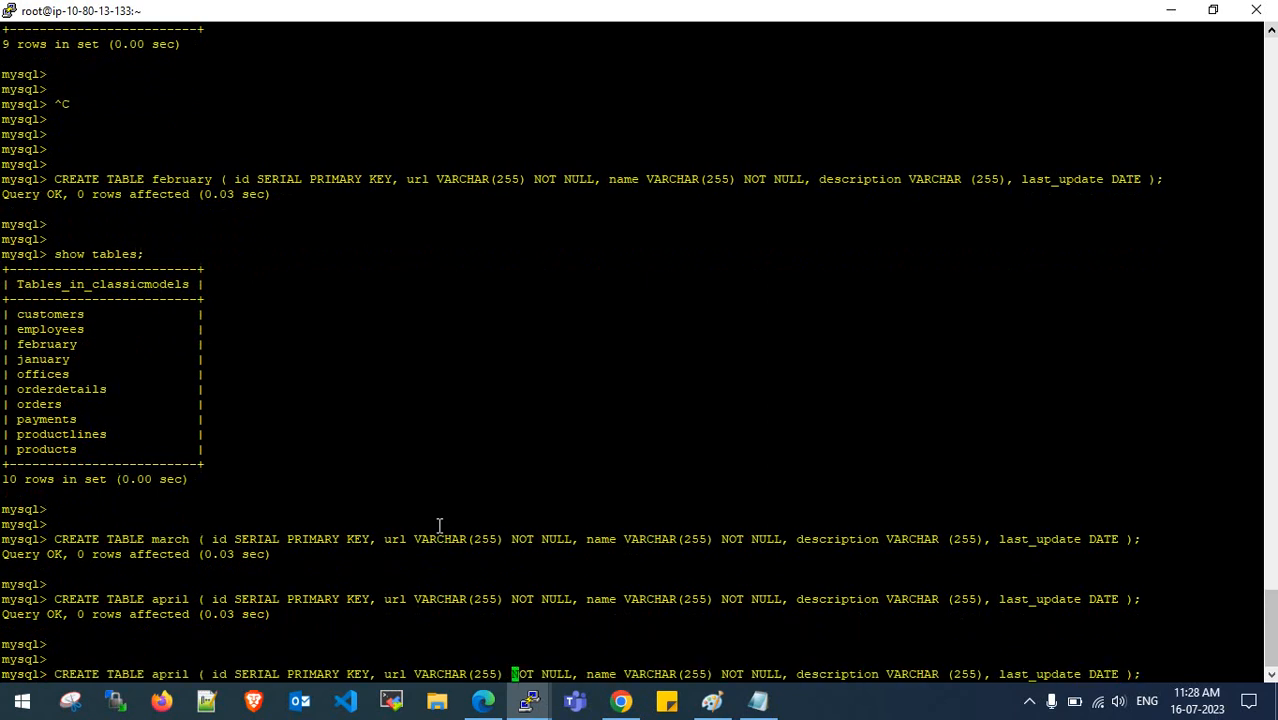
key(Left)
key(Left)
key(Left)
key(Left)
key(Left)
key(Left)
key(Left)
key(Left)
key(Left)
key(Left)
key(Left)
key(Left)
key(Left)
key(Left)
key(Left)
key(Left)
key(Left)
key(Left)
key(Left)
key(Left)
key(BackSpace)
key(BackSpace)
key(BackSpace)
key(BackSpace)
key(BackSpace)
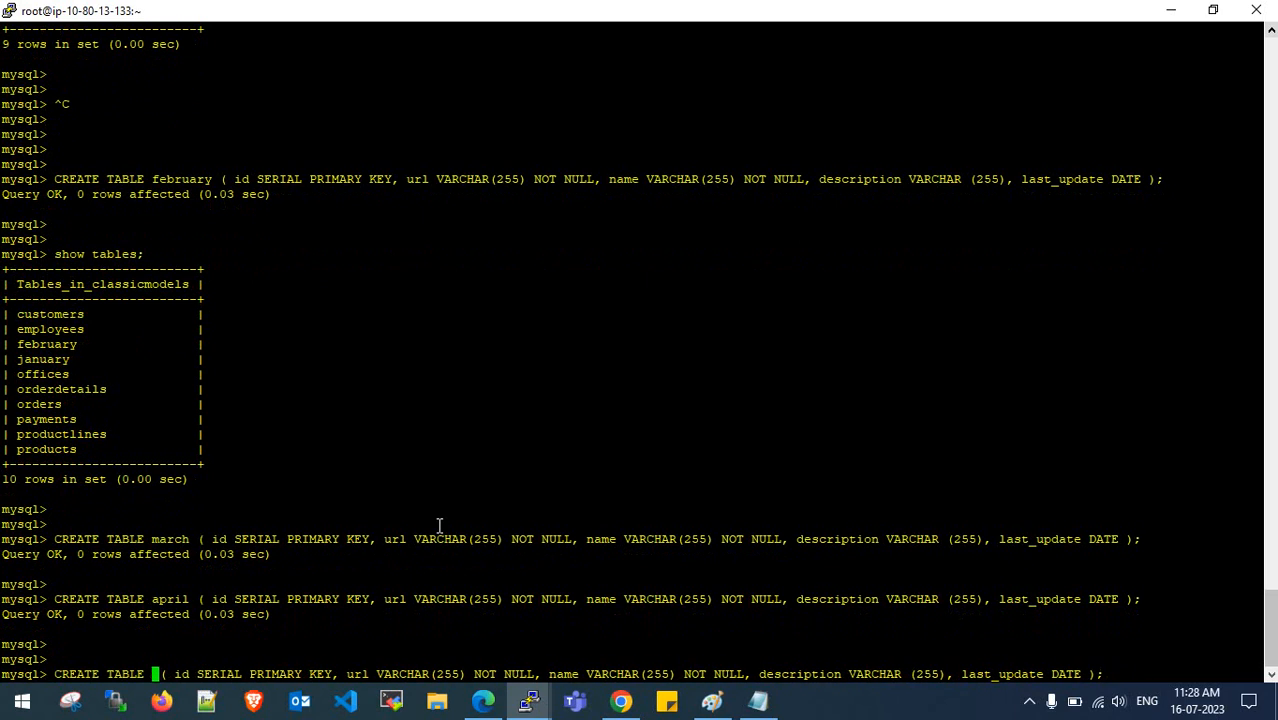
text(may)
key(Return)
key(Return)
key(Return)
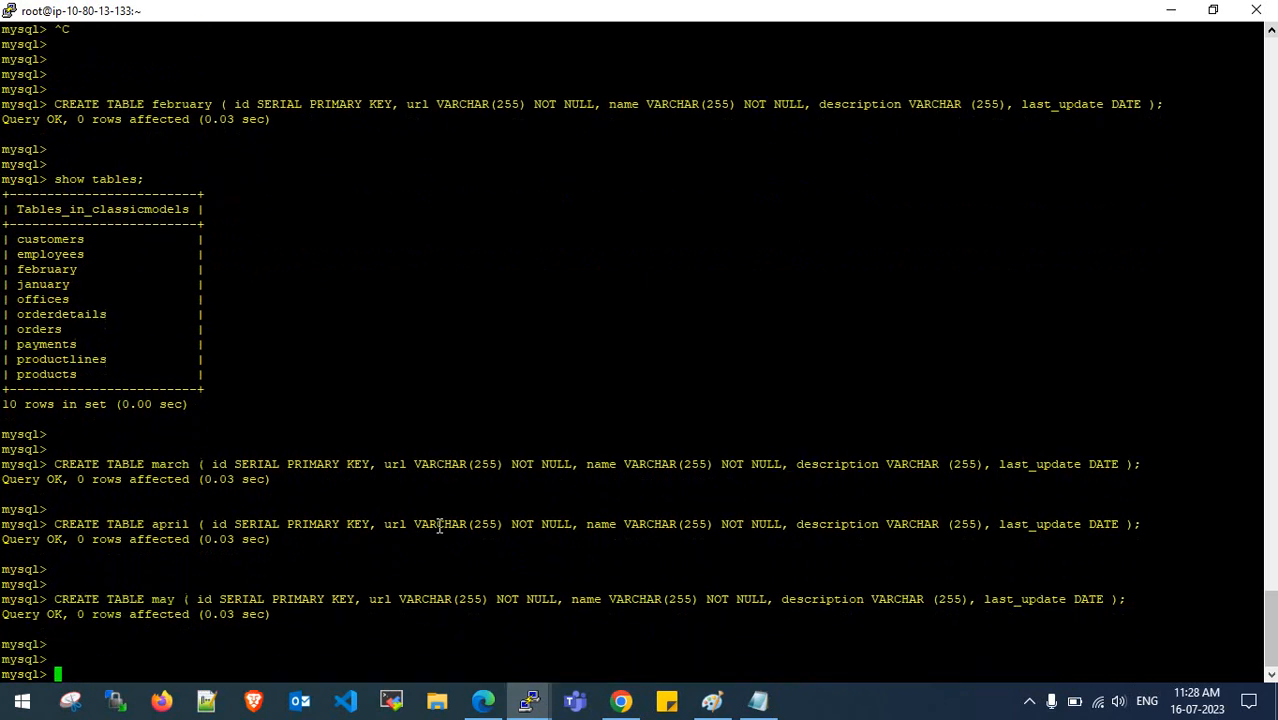
- Create the june table from the recalled may command
key(Up)
key(Left)
key(Left)
key(Left)
key(Left)
key(Left)
key(Left)
key(Left)
key(Left)
key(Left)
key(Left)
key(Left)
key(Left)
key(Left)
key(Left)
key(Left)
key(Left)
key(Left)
key(Left)
key(Left)
key(Left)
key(Left)
key(Left)
key(Left)
key(Left)
key(Left)
key(Left)
key(Left)
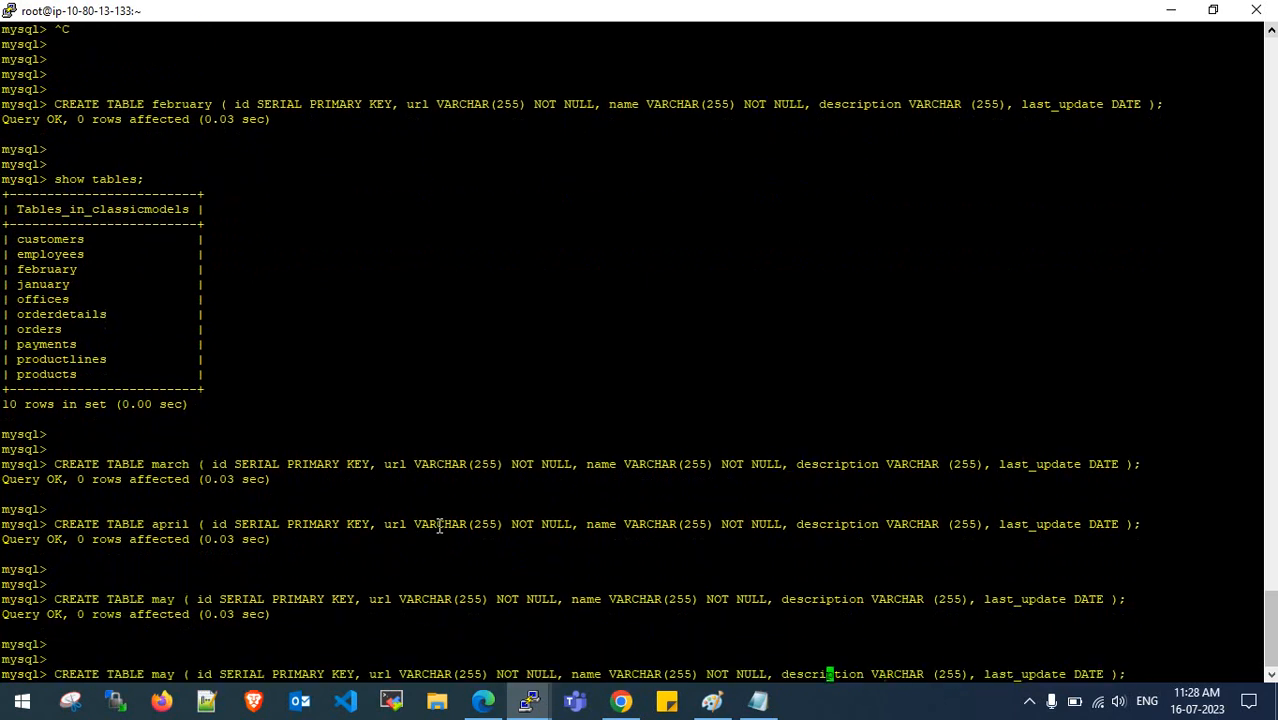
key(Left)
key(Left)
key(Left)
key(Left)
key(Left)
key(Left)
key(Left)
key(Left)
key(Left)
key(Left)
key(Left)
key(Left)
key(Left)
key(Left)
key(Left)
key(Left)
key(Left)
key(Left)
key(Left)
key(Left)
key(Left)
key(Left)
key(Left)
key(BackSpace)
key(BackSpace)
key(BackSpace)
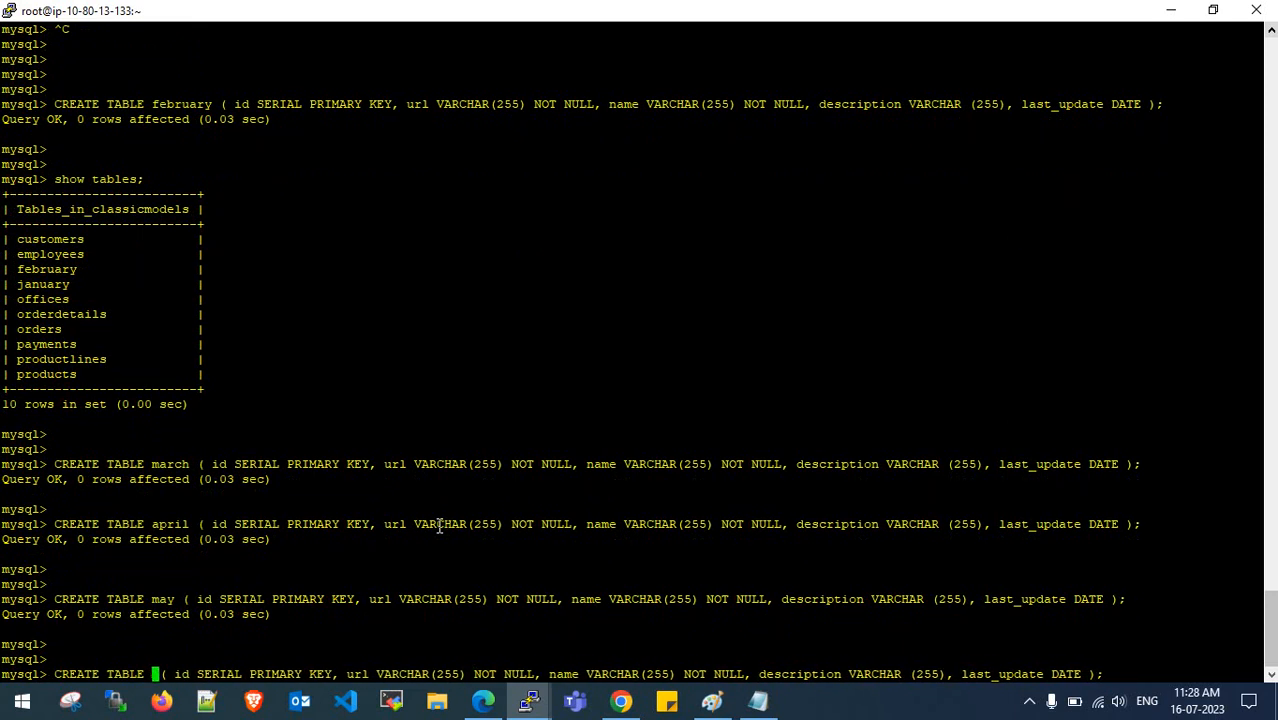
text(june)
key(Return)
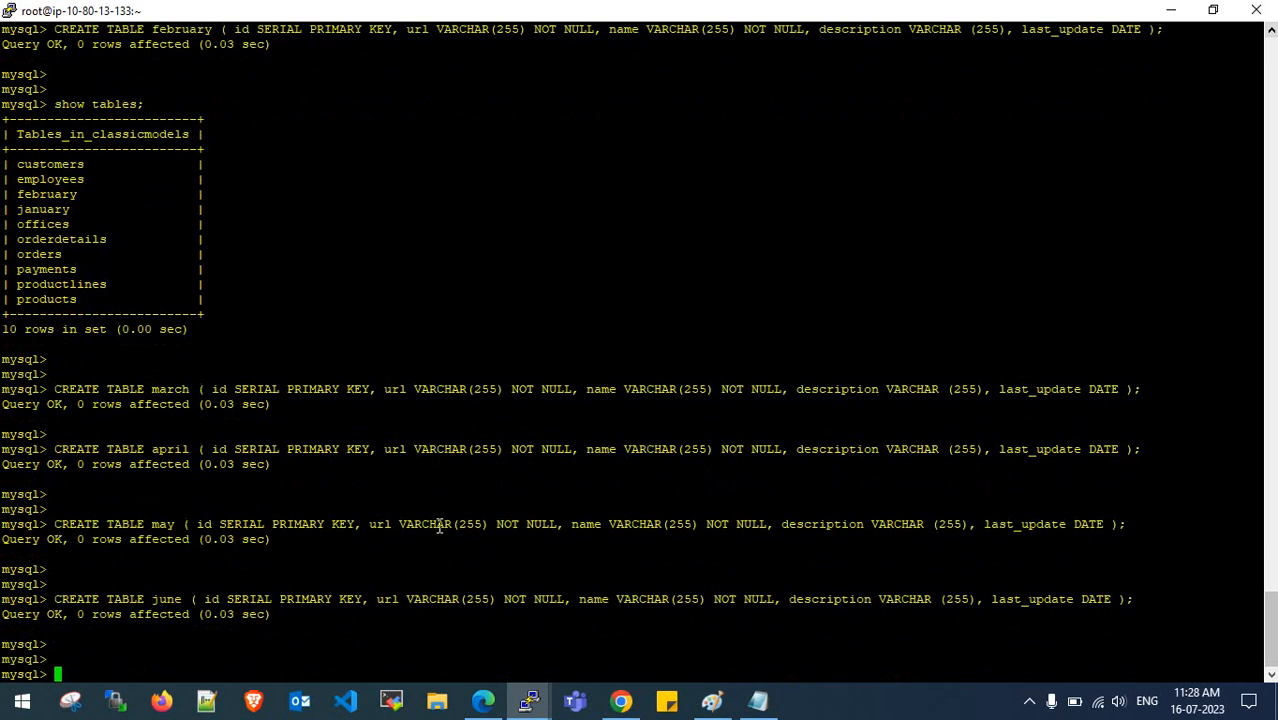
- Create the july table by changing june to july in the recalled command
key(Up)
key(Left)
key(Left)
key(Left)
key(Left)
key(Left)
key(Left)
key(Left)
key(Left)
key(Left)
key(Left)
key(Left)
key(Left)
key(Left)
key(Left)
key(Left)
key(Left)
key(Left)
key(Left)
key(Left)
key(Left)
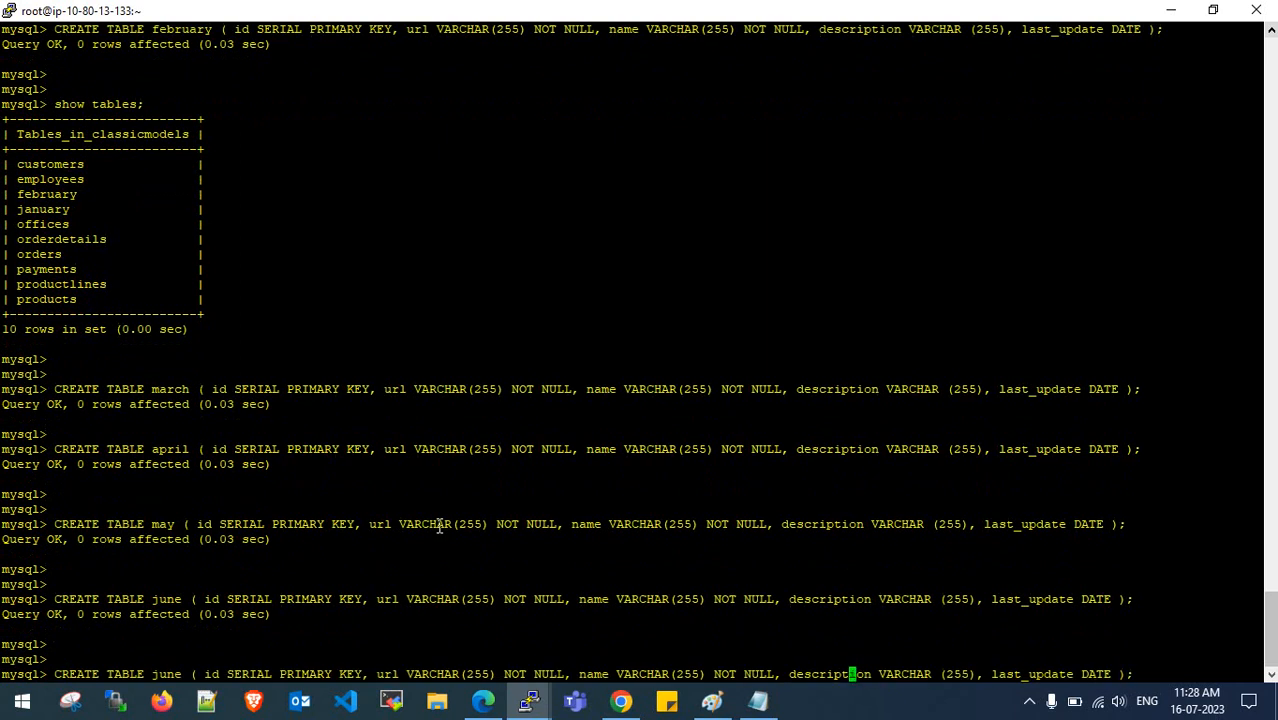
key(Left)
key(Left)
key(Left)
key(Left)
key(Left)
key(Left)
key(Left)
key(Left)
key(Left)
key(Left)
key(Left)
key(Left)
key(Left)
key(Left)
key(Left)
key(Left)
key(Left)
key(Left)
key(Left)
key(Left)
key(Right)
key(BackSpace)
key(BackSpace)
text(ly)
key(Return)
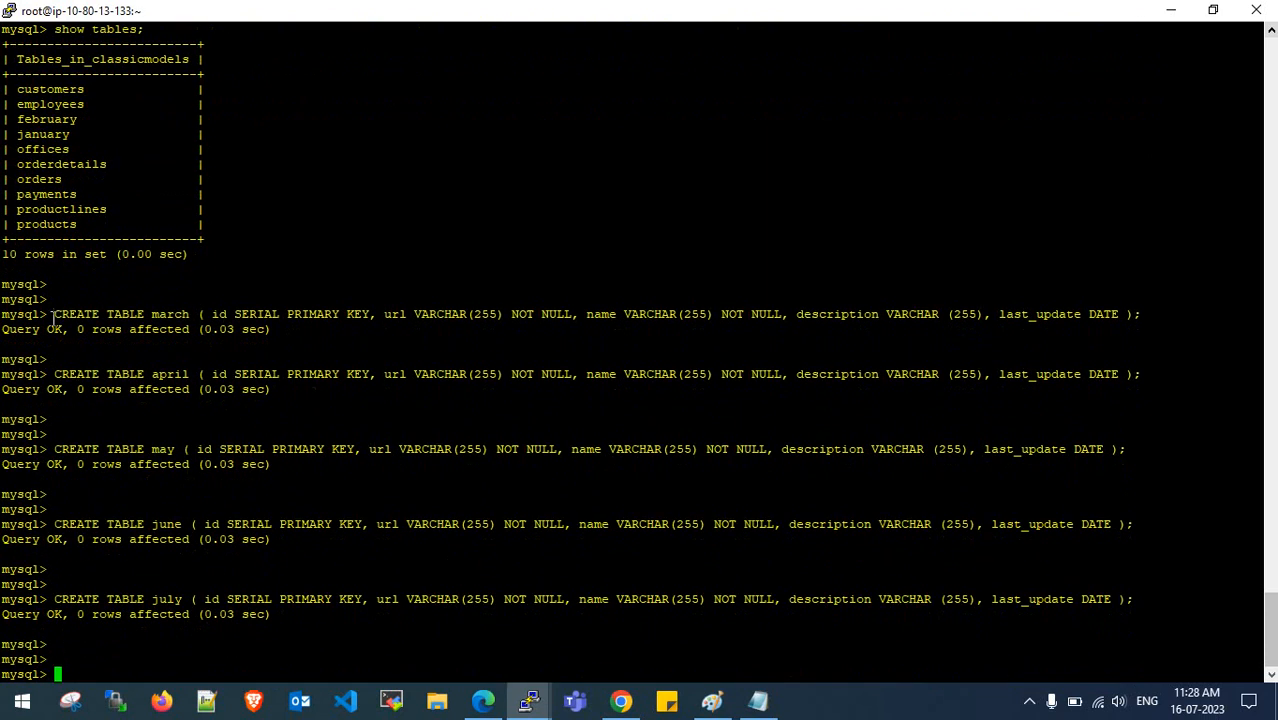
- Run show tables again and confirm classicmodels now lists 15 tables instead of 10
drag(3, 254, 60, 254)
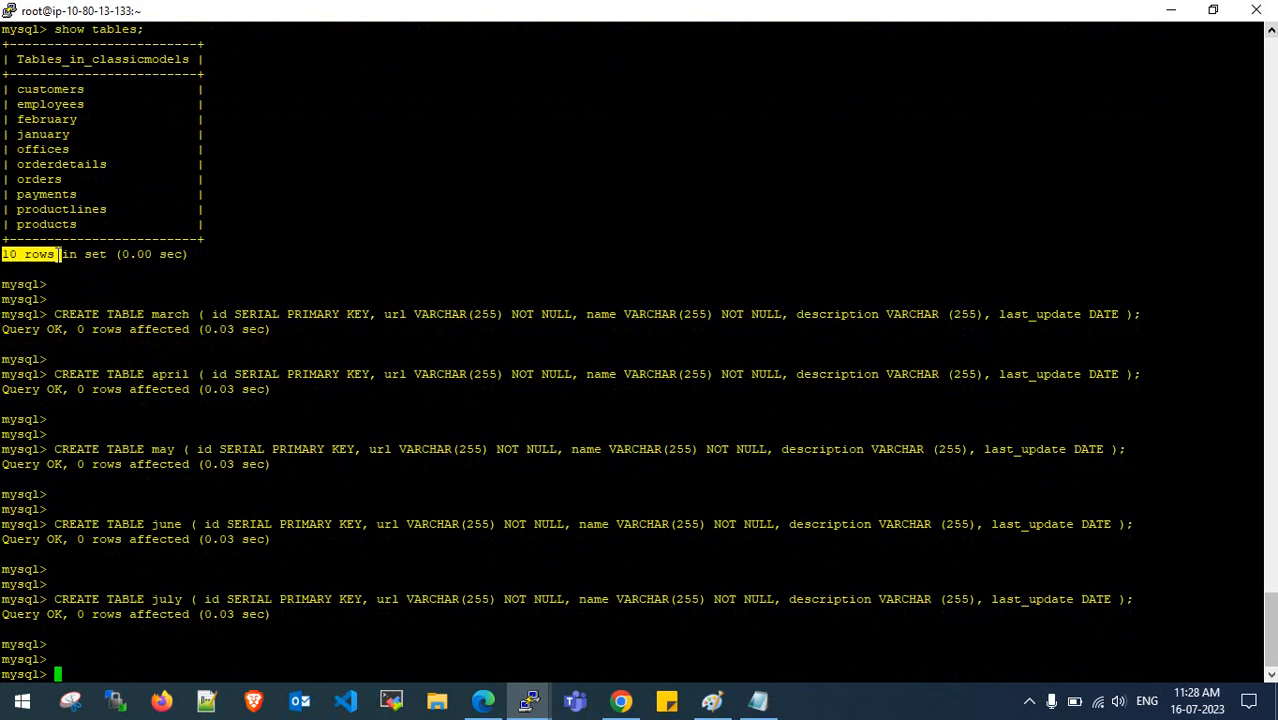
click(58, 264)
drag(146, 317, 199, 316)
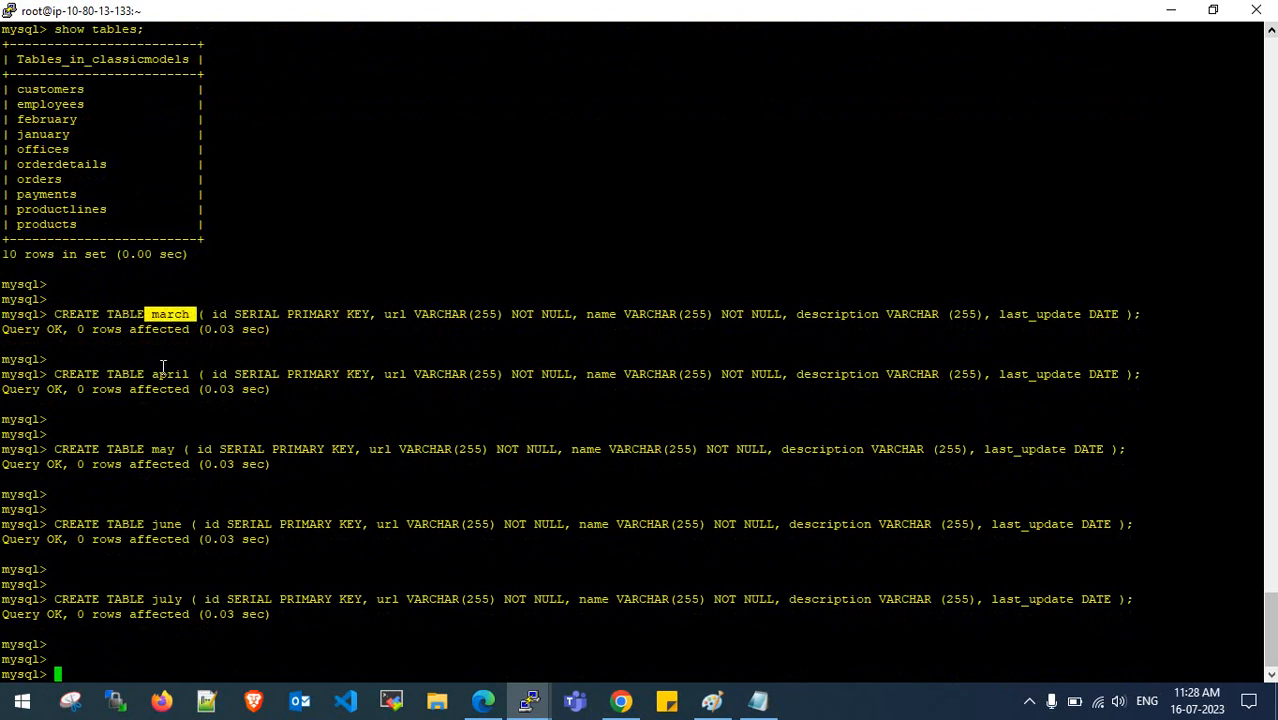
click(224, 599)
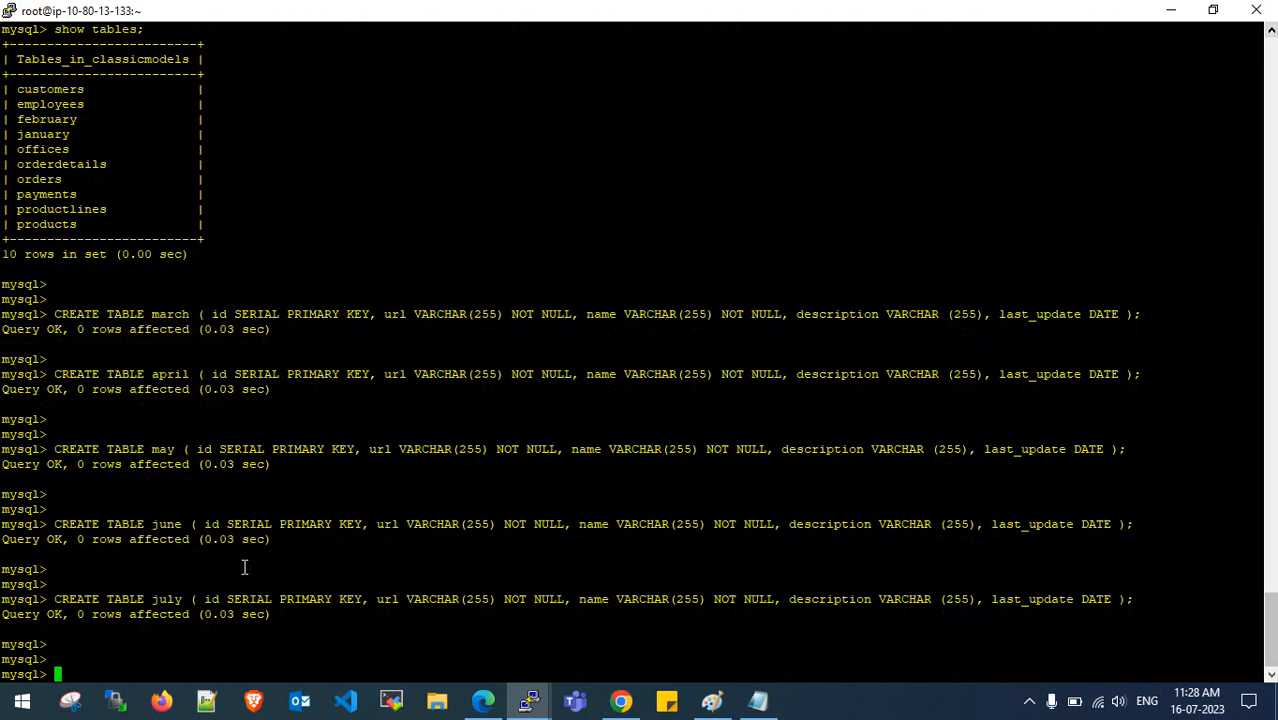
key(Up)
key(Up)
key(Up)
key(Up)
key(Up)
key(Up)
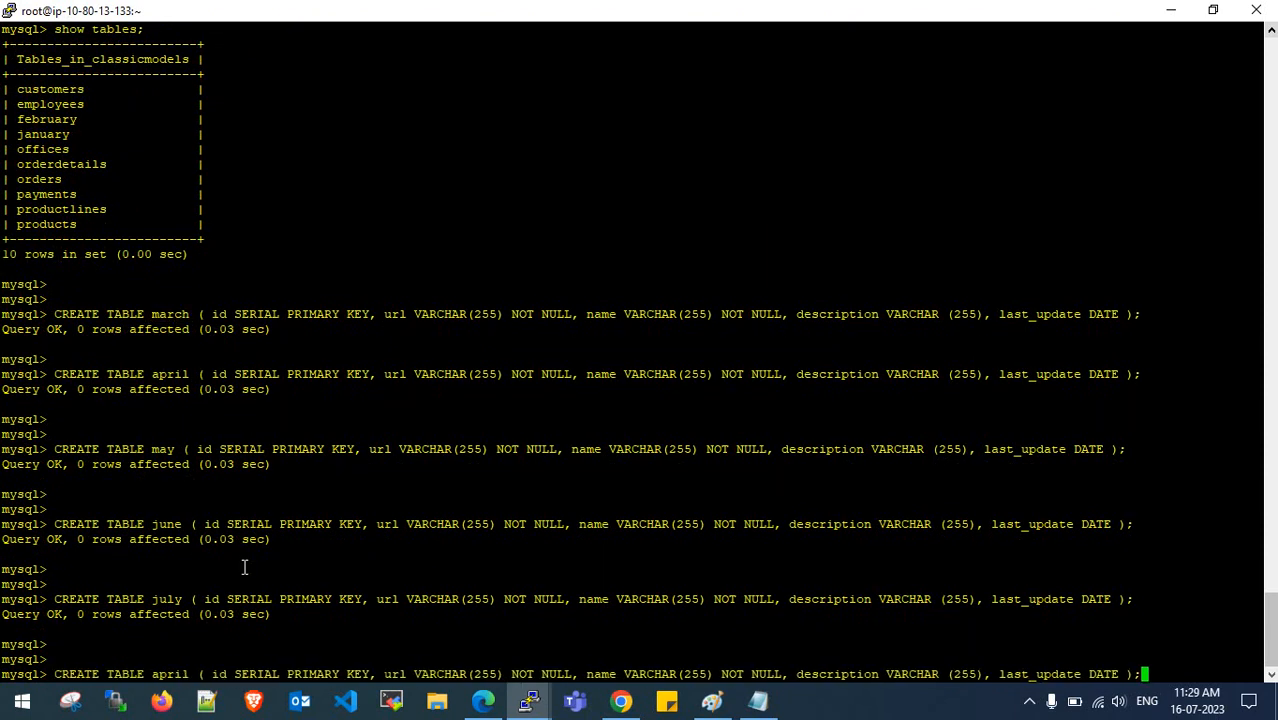
key(Up)
key(Down)
key(Return)
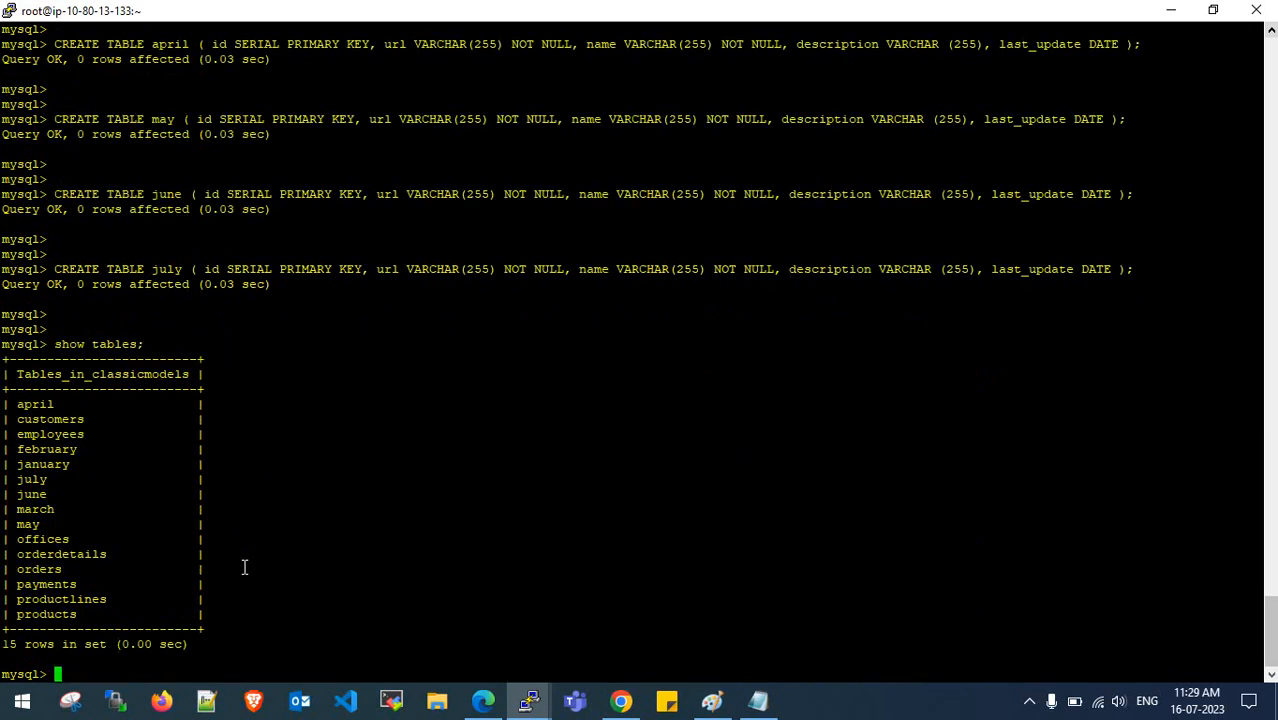
key(Return)
key(Return)
key(Return)
drag(2, 605, 96, 600)
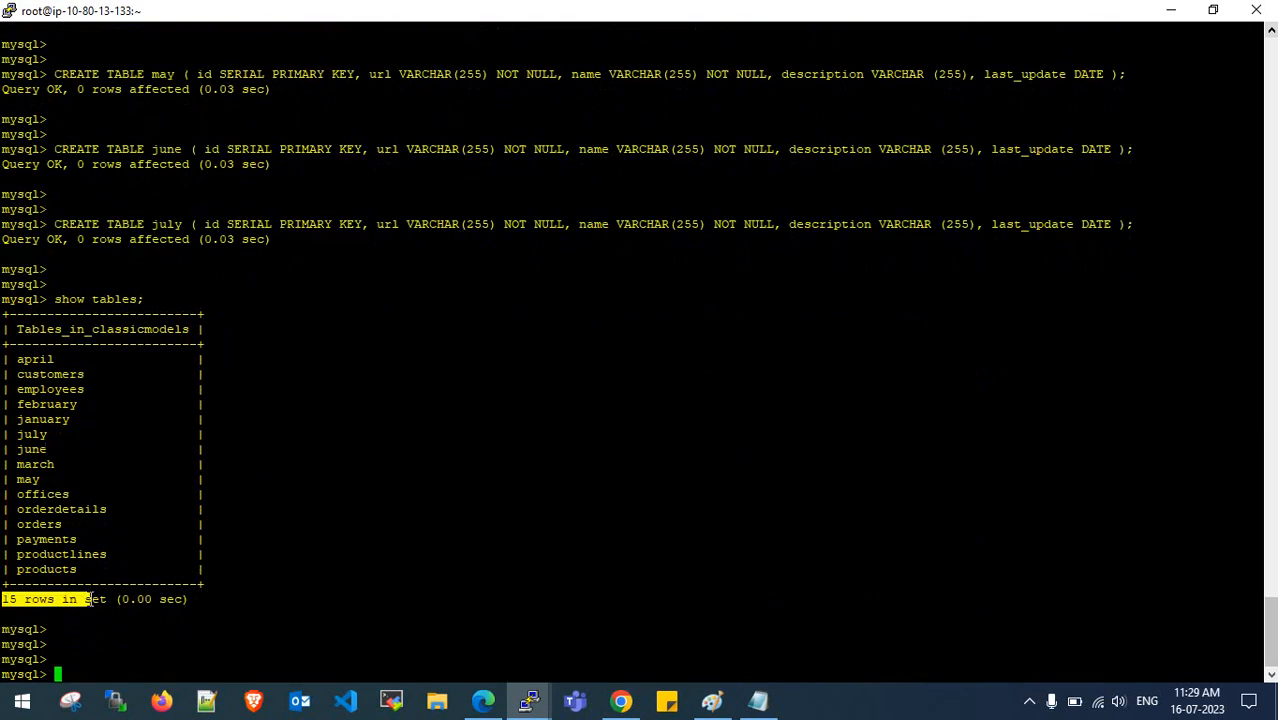
double_click(95, 599)
- Glance at the DMS task overview, then return to the MySQL terminal
click(487, 705)
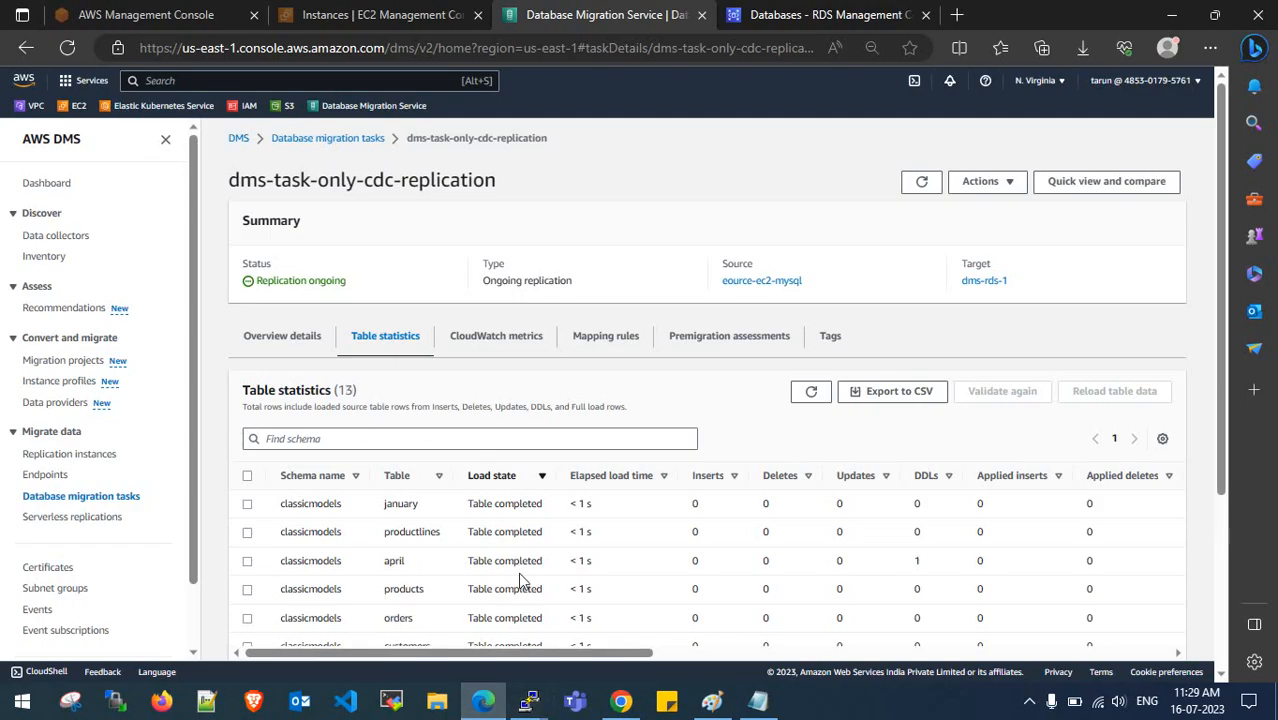
click(290, 334)
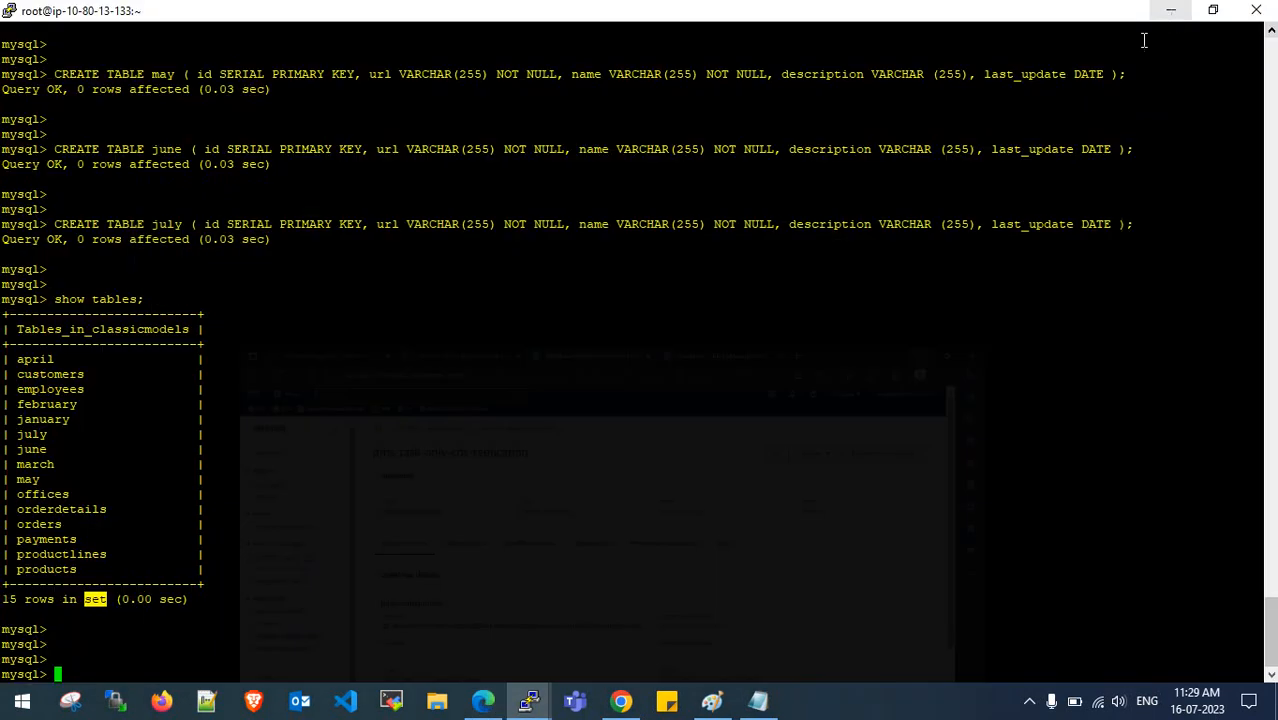
click(529, 705)
- Run show tables in the second MySQL session
mouse_move(529, 705)
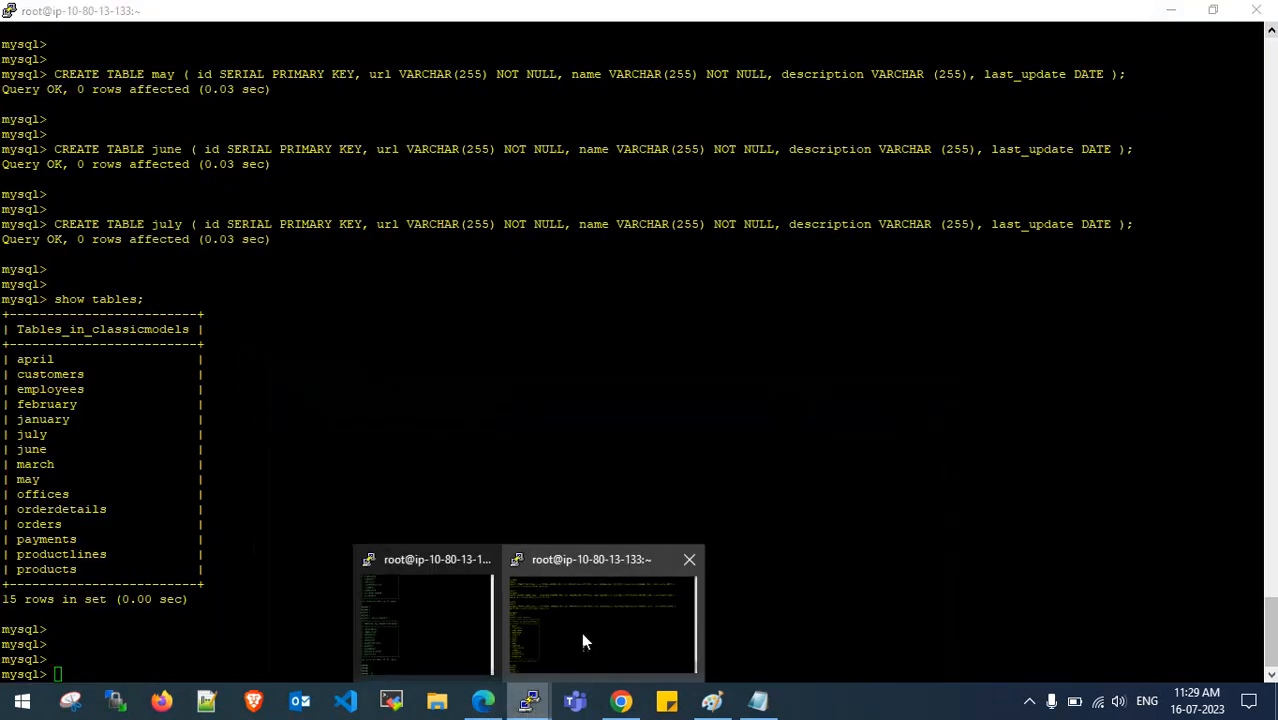
click(580, 632)
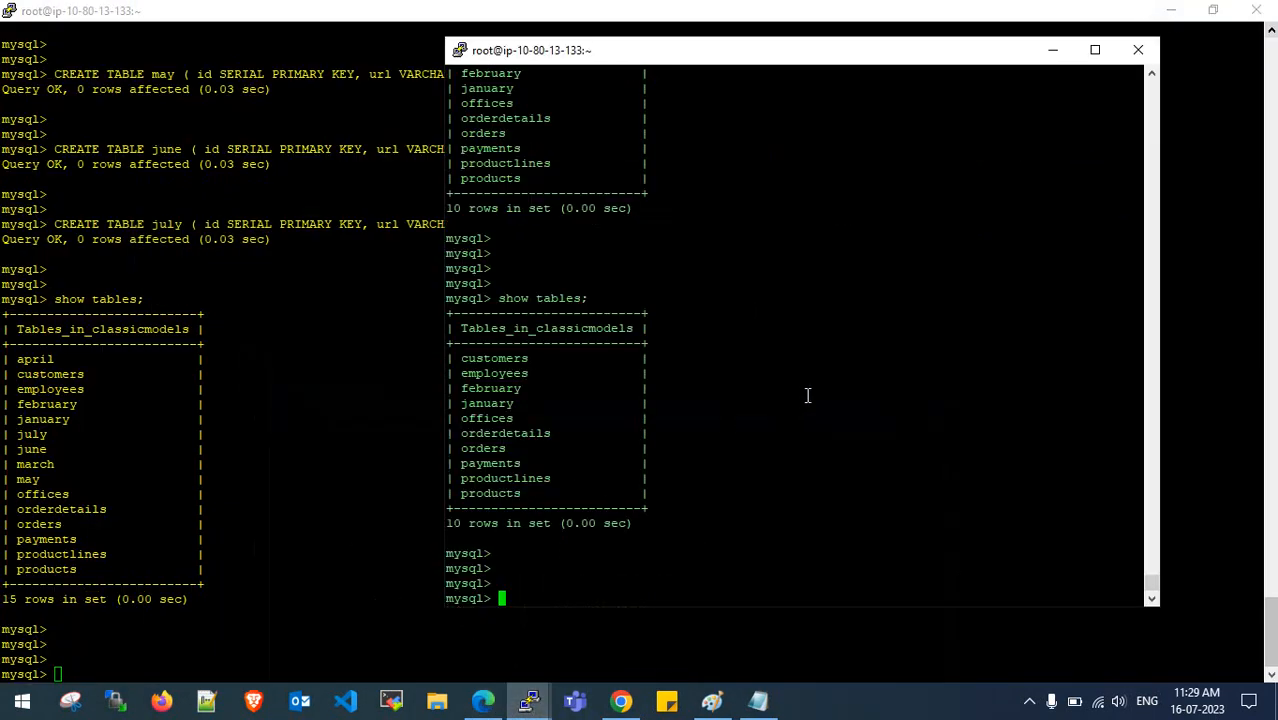
key(Up)
key(Return)
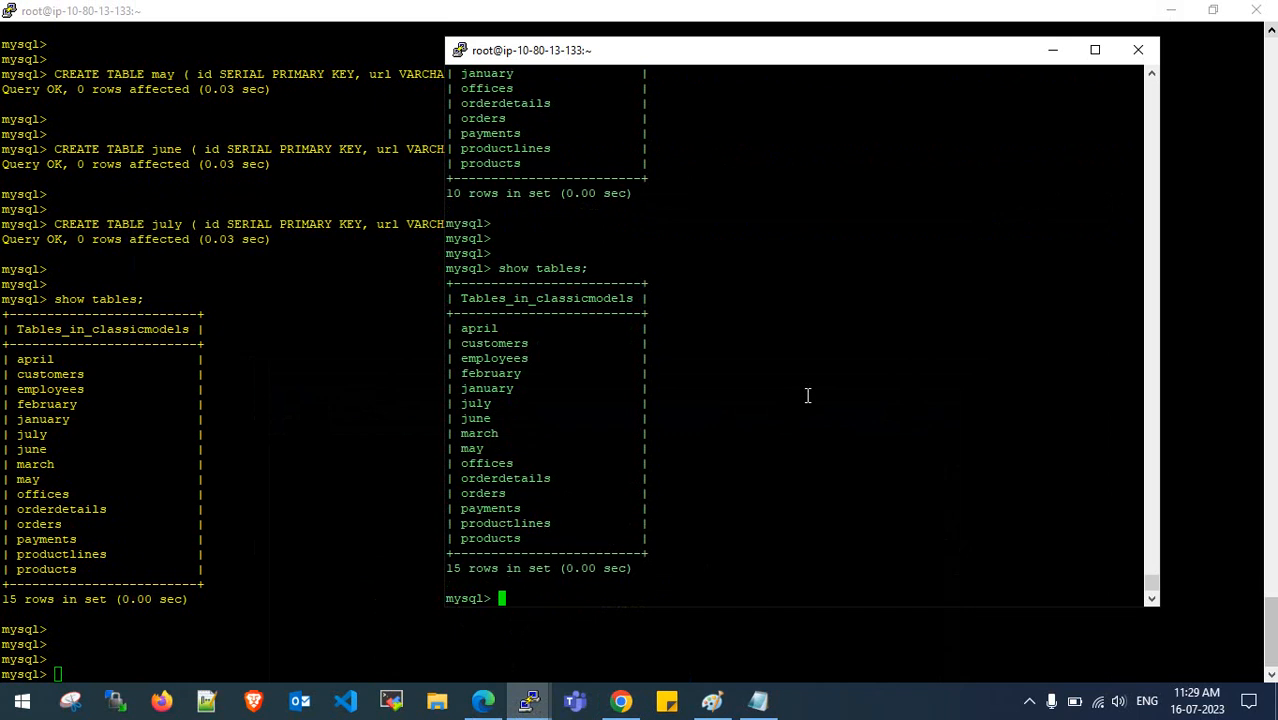
key(Return)
key(Return)
key(Return)
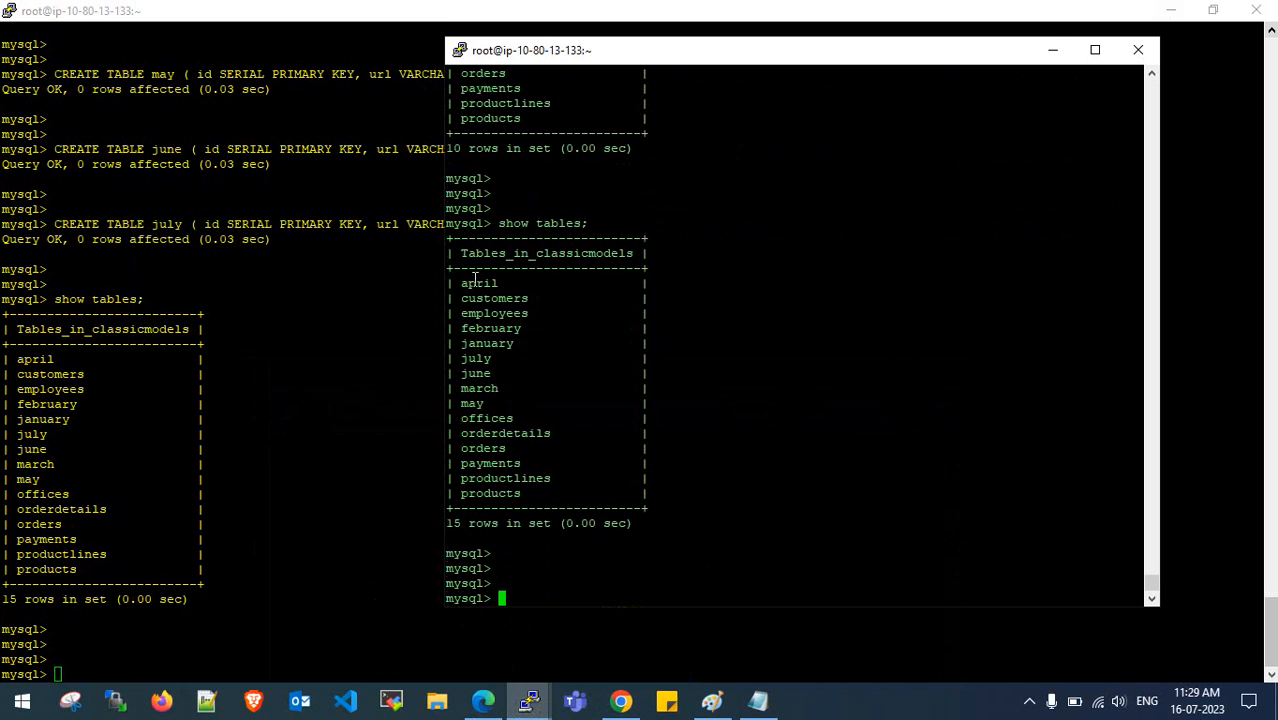
- Check the replicated april, may, june and july tables appear in the listing
drag(474, 281, 503, 283)
drag(463, 363, 484, 404)
click(470, 388)
drag(465, 286, 501, 289)
double_click(501, 289)
drag(463, 402, 484, 400)
drag(628, 606, 633, 636)
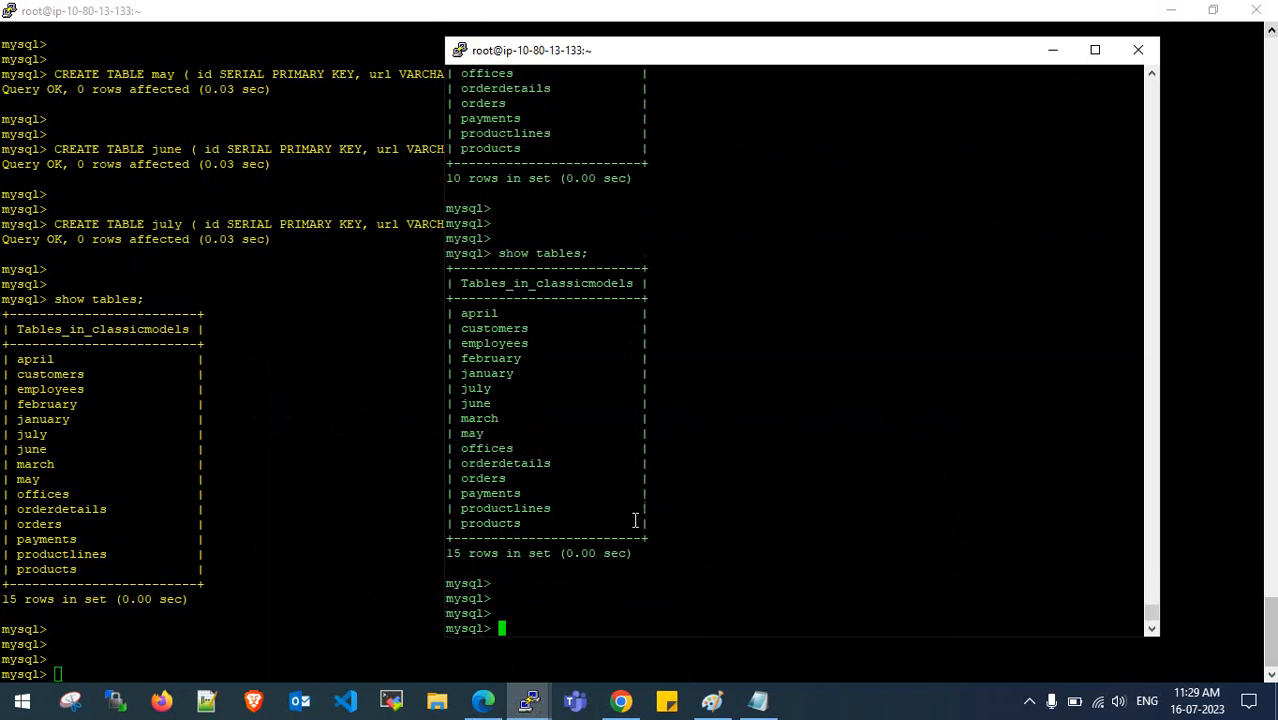
- Review the DMS task's table statistics and overview, then return to the migration notes
click(485, 703)
click(390, 338)
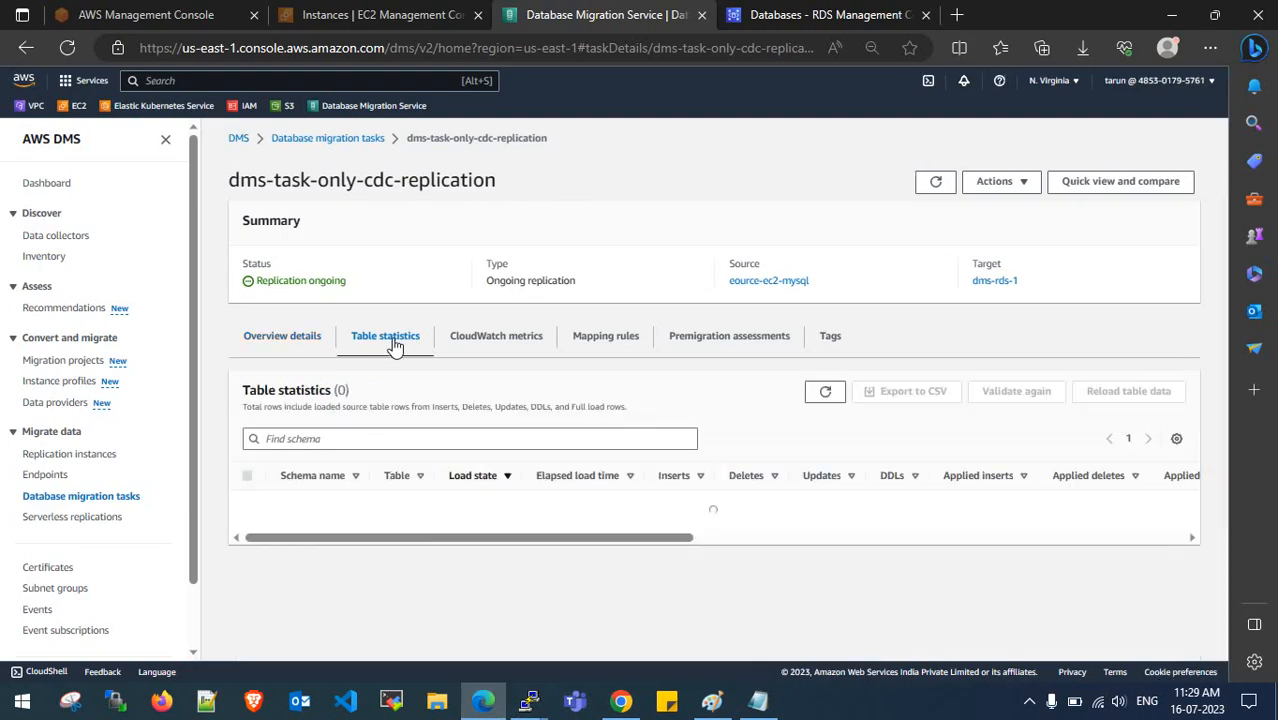
click(296, 340)
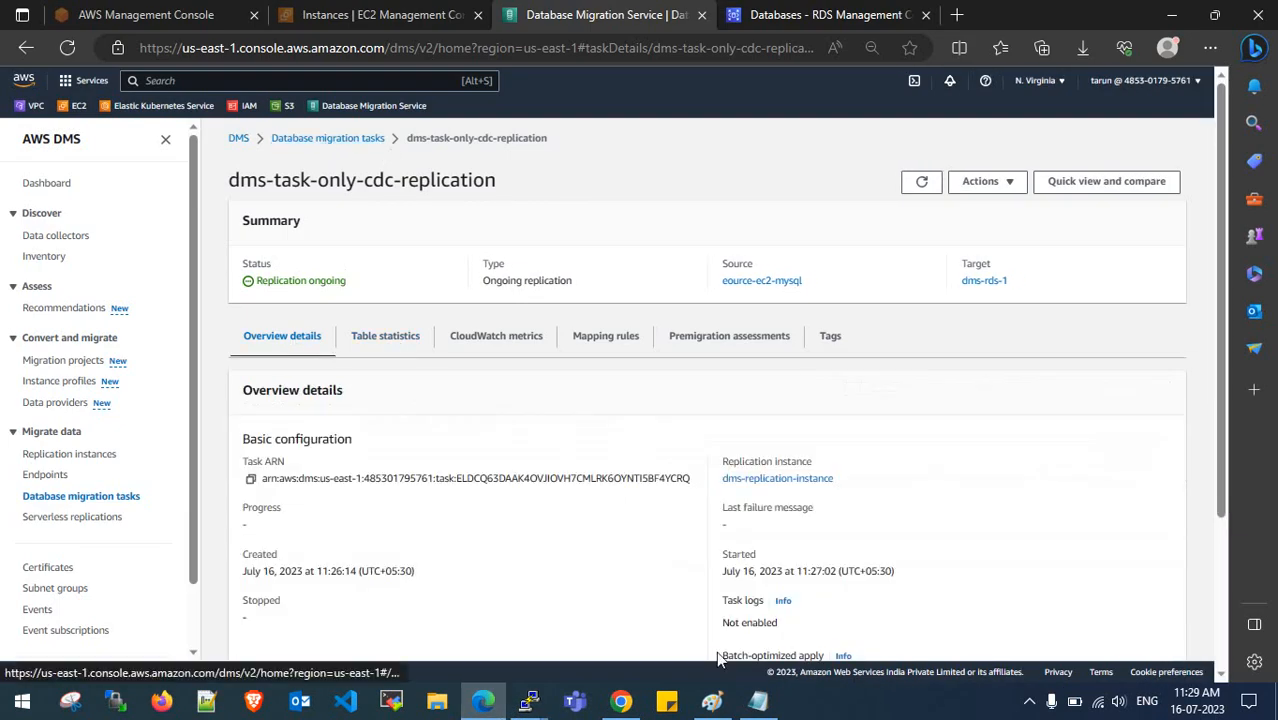
click(758, 703)
scroll(537, 354, up, 1)
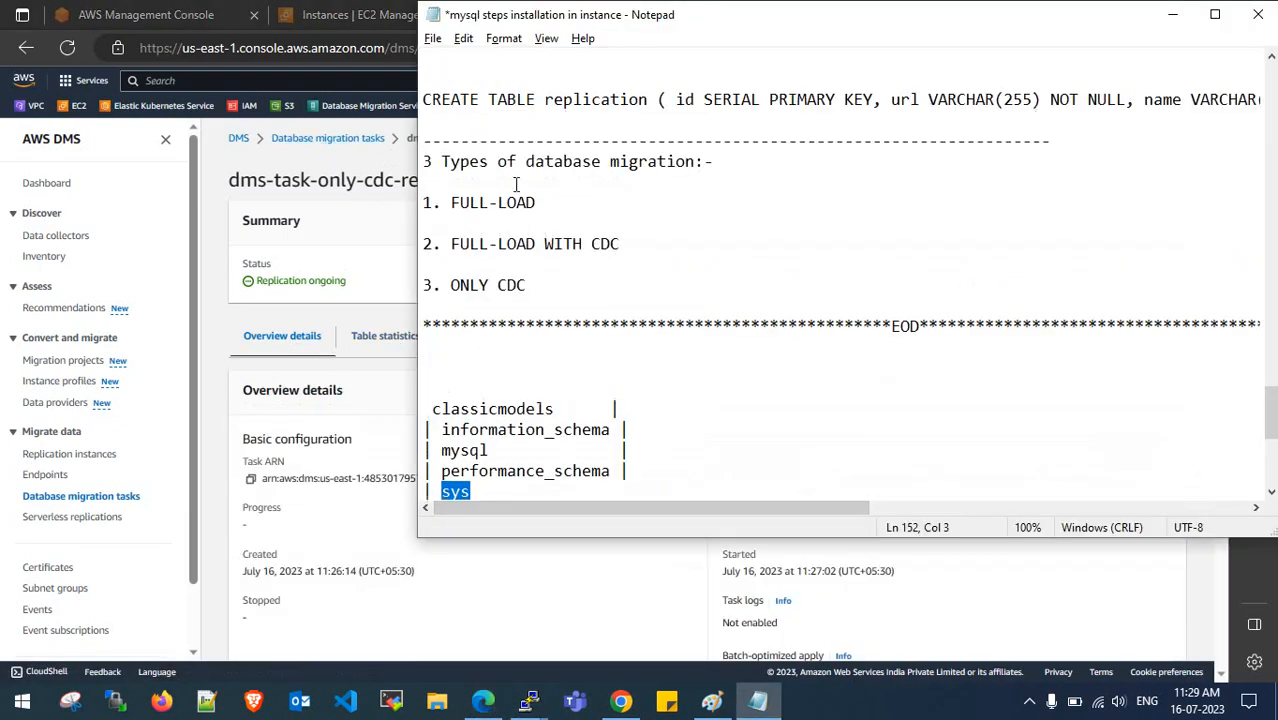
- Review the FULL-LOAD, FULL-LOAD WITH CDC and ONLY CDC migration types in the notes
scroll(516, 185, up, 1)
drag(447, 278, 562, 271)
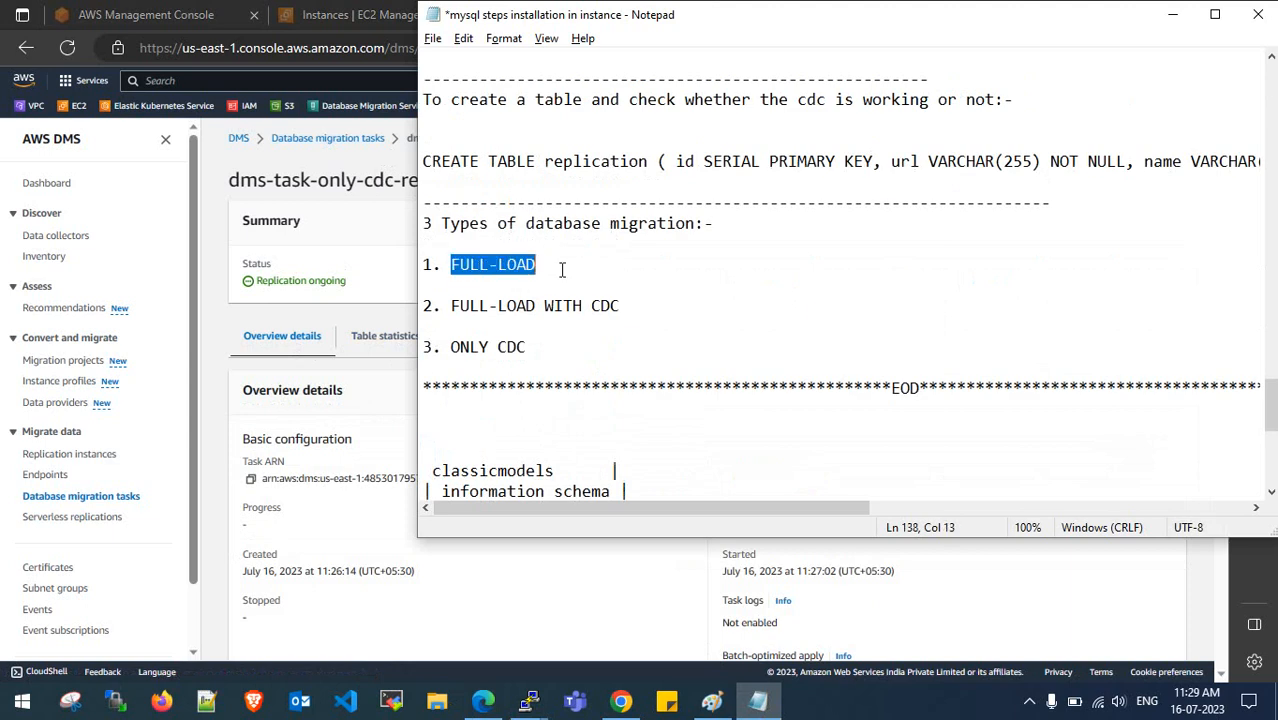
drag(443, 303, 624, 305)
drag(448, 355, 545, 348)
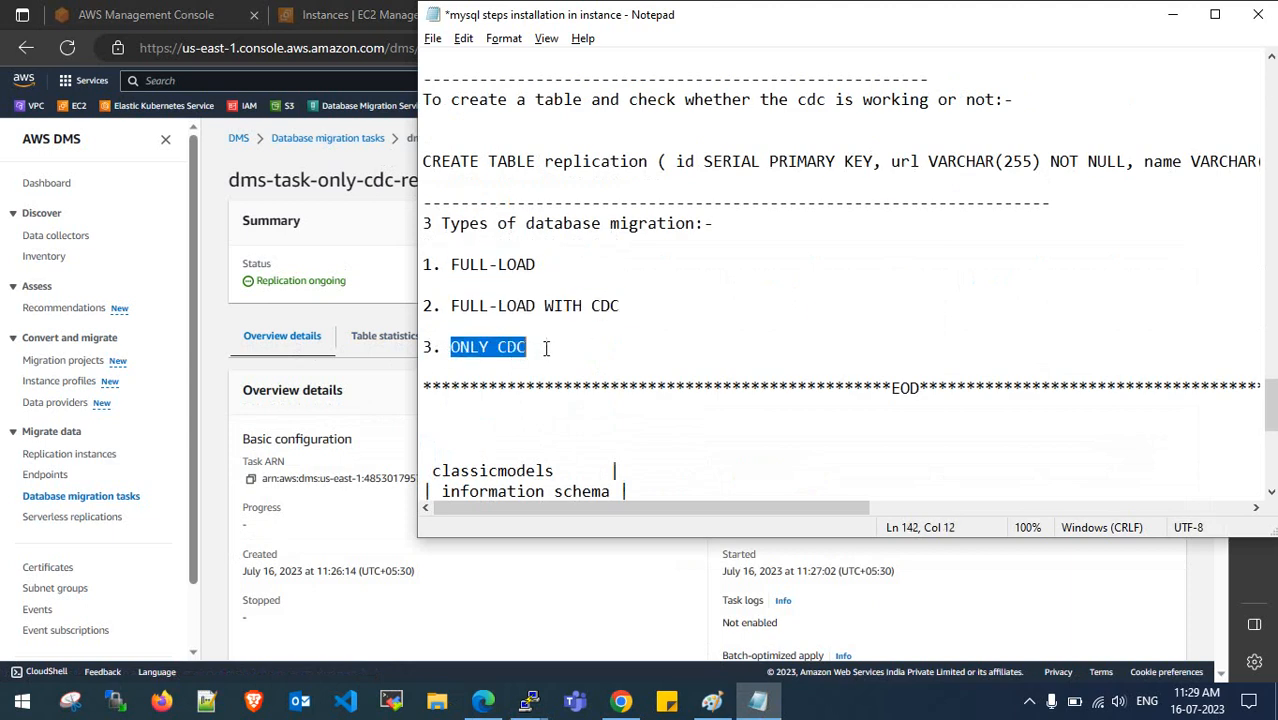
click(545, 348)
- Minimize Notepad and switch to the draw.io architecture diagram
drag(976, 2, 976, 63)
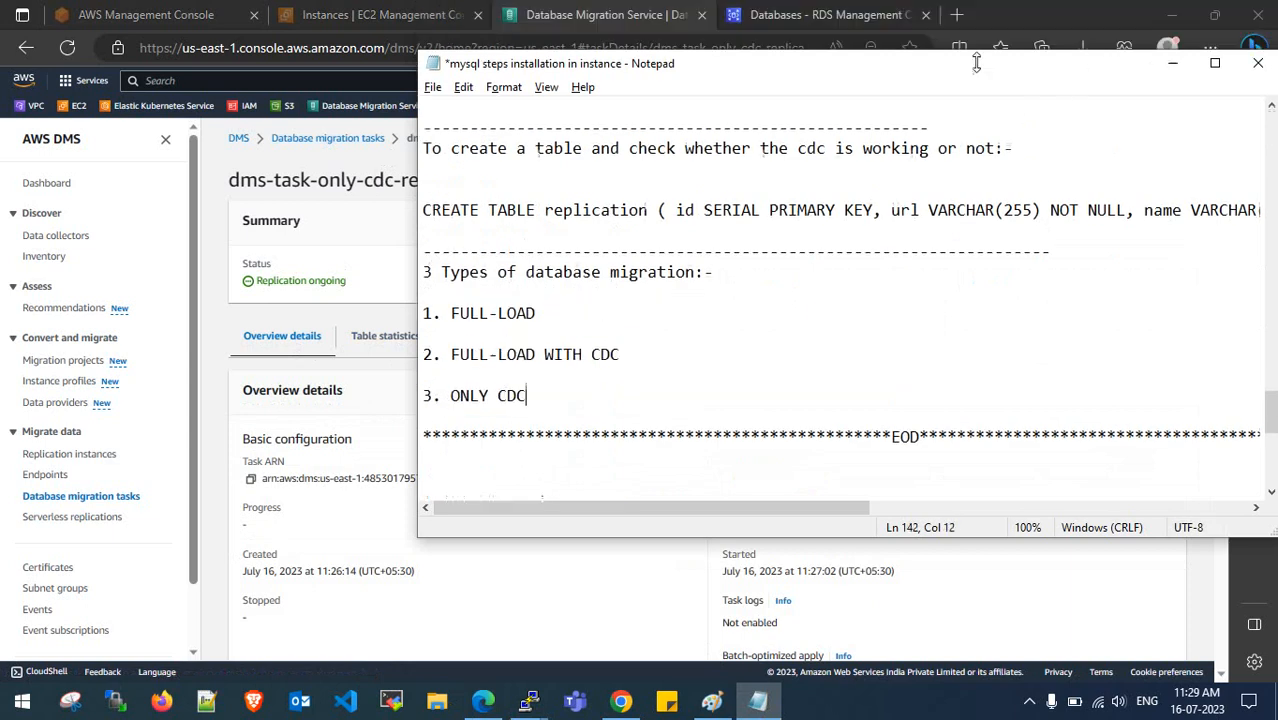
click(1172, 63)
key(alt+Tab)
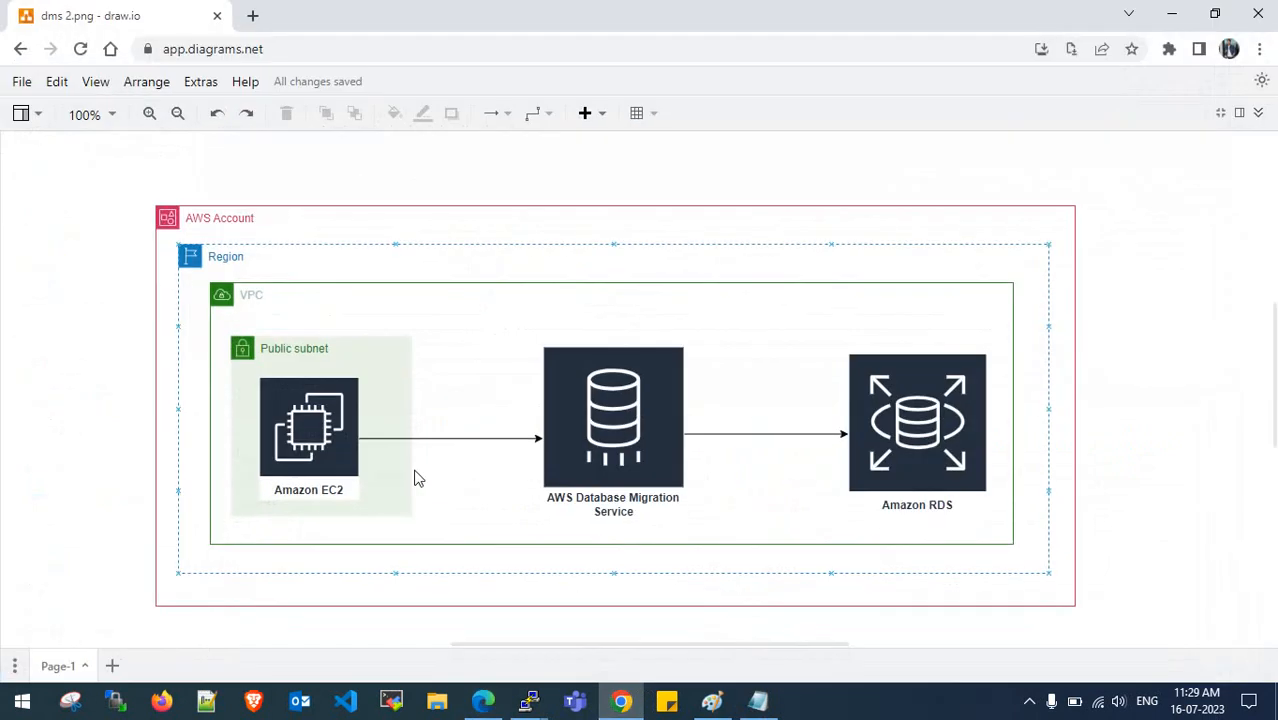